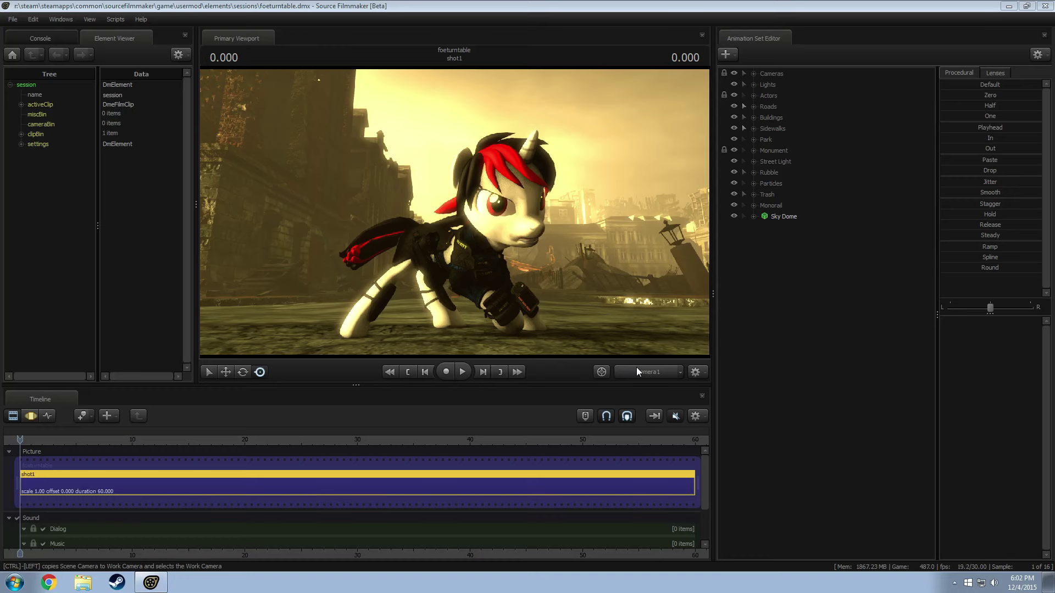
Step: Copy the camera1 view to the work camera and look through the work camera in the viewport
left_click(639, 372, "ctrl")
left_click_drag(450, 216, 450, 216)
right_click(450, 216)
left_click(487, 236)
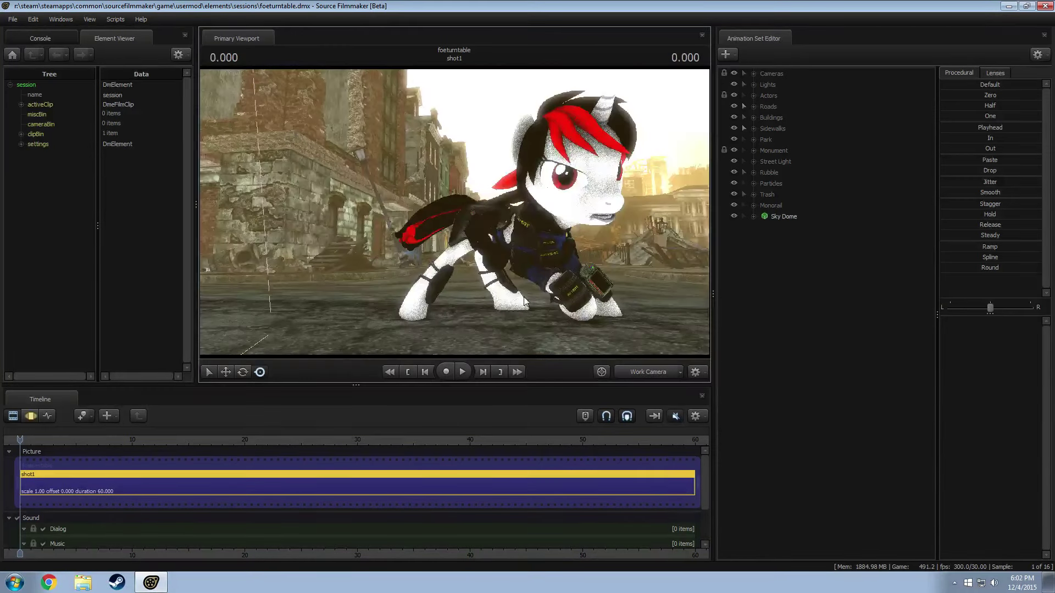
Step: Close the Console and enlarge the primary viewport by reducing the timeline's height
left_click(184, 35)
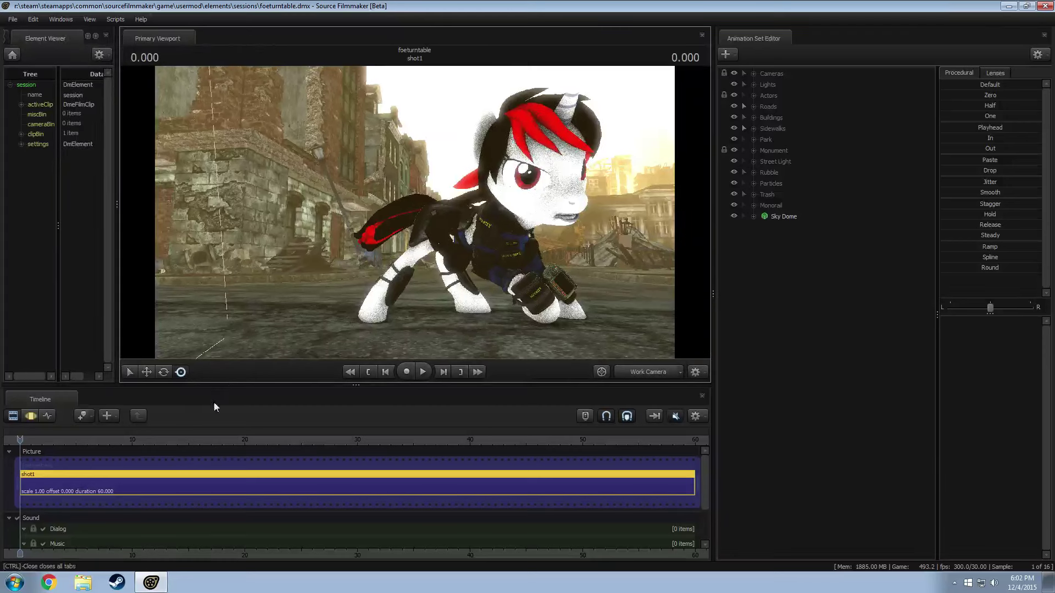
left_click_drag(220, 384, 371, 424)
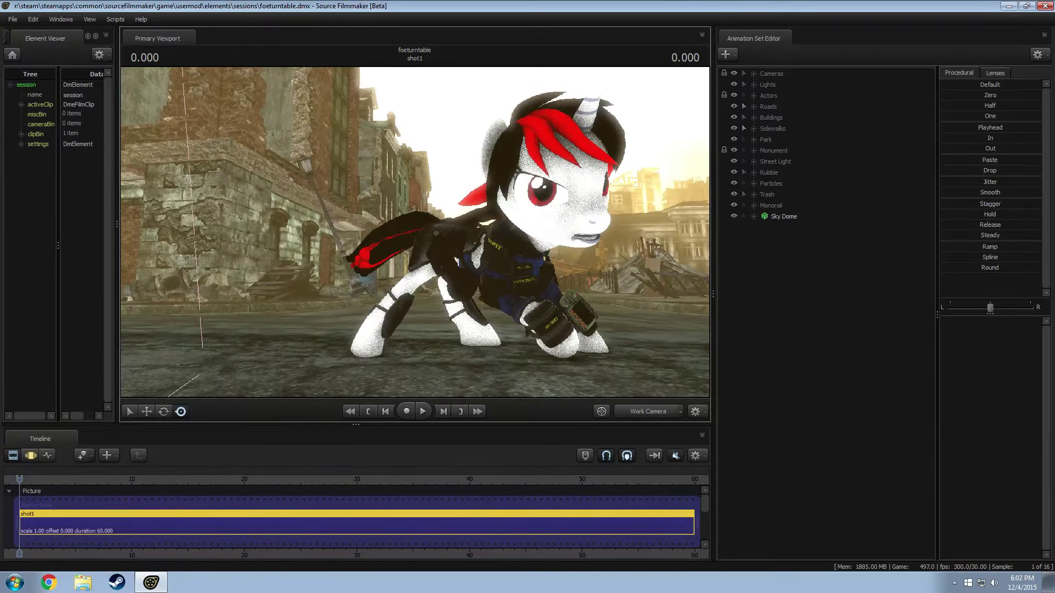
left_click_drag(554, 268, 591, 268)
key("w")
key("s")
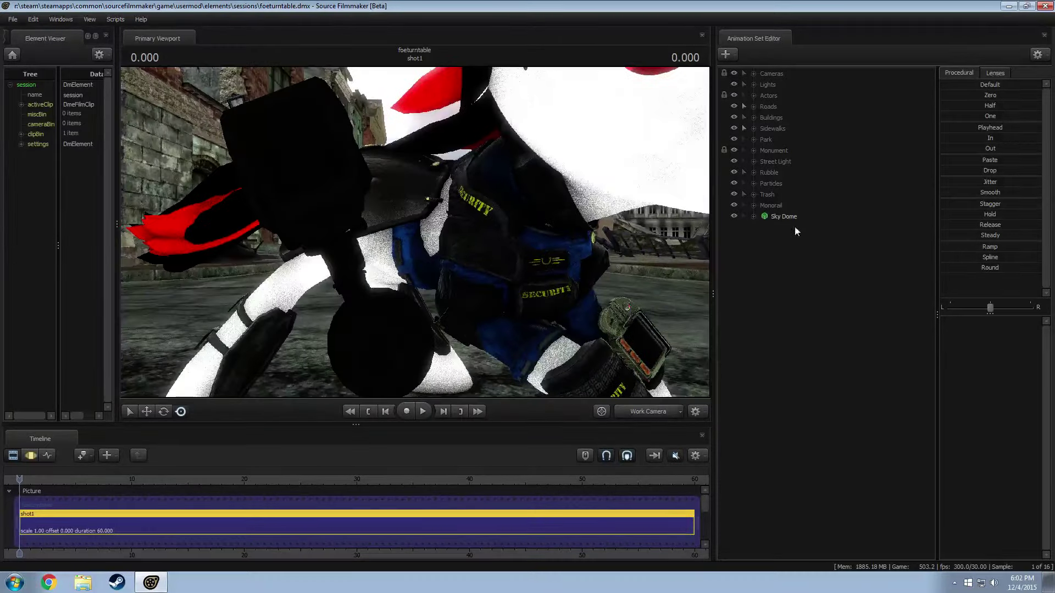
Step: Expand the Blackjack group under Actors and toggle the visibility of Blackjack Armor(Supplementary)
left_click(754, 94)
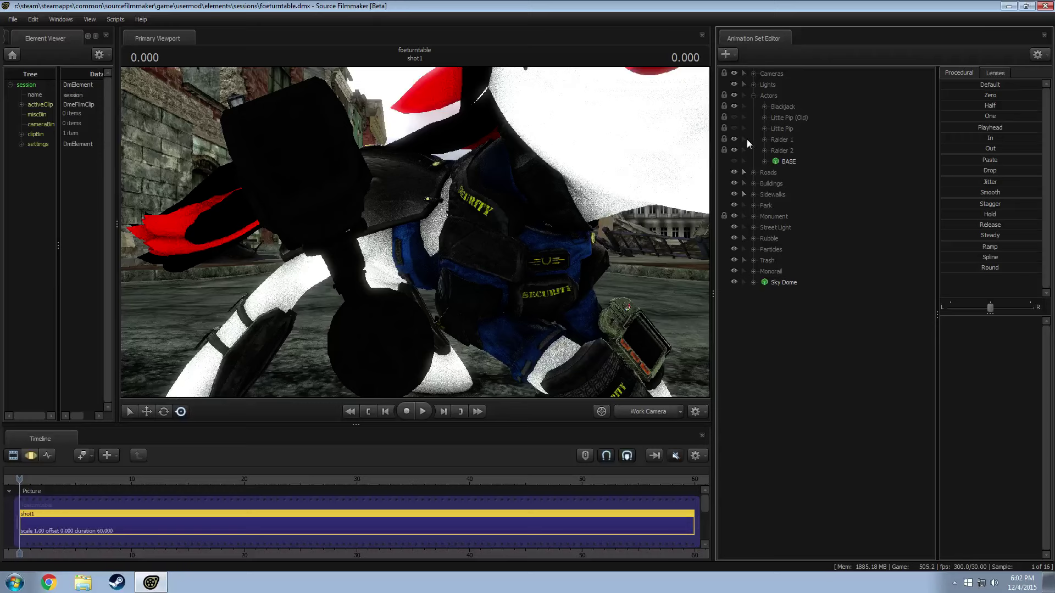
left_click(767, 107)
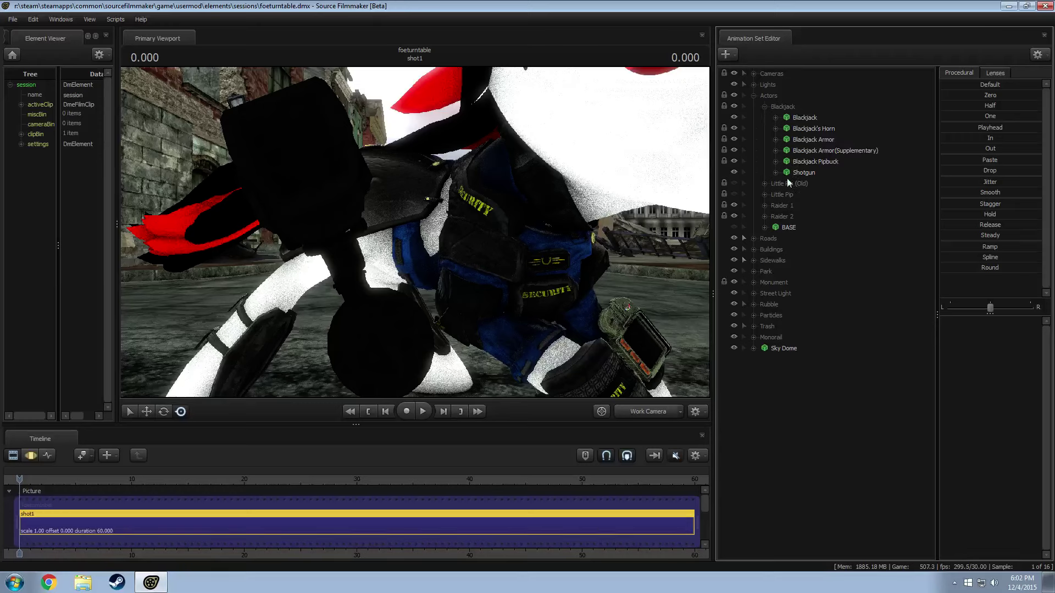
left_click(775, 139)
left_click(733, 173)
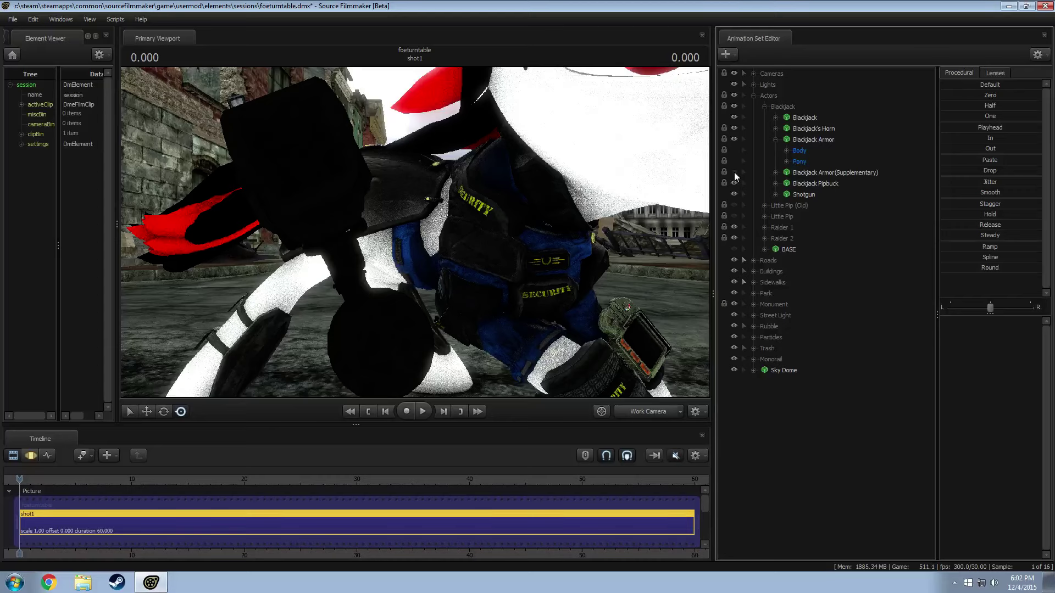
left_click(734, 172)
Step: Compare the character's armor from several angles with Blackjack Armor(Supplementary) hidden and shown
left_click_drag(571, 209, 439, 233)
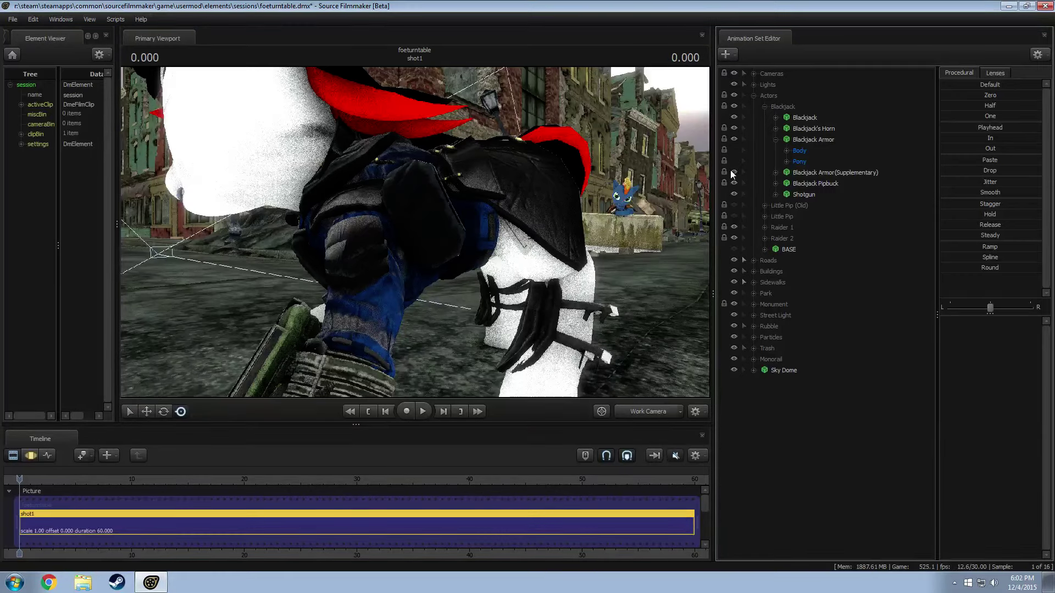
left_click_drag(568, 160, 692, 215)
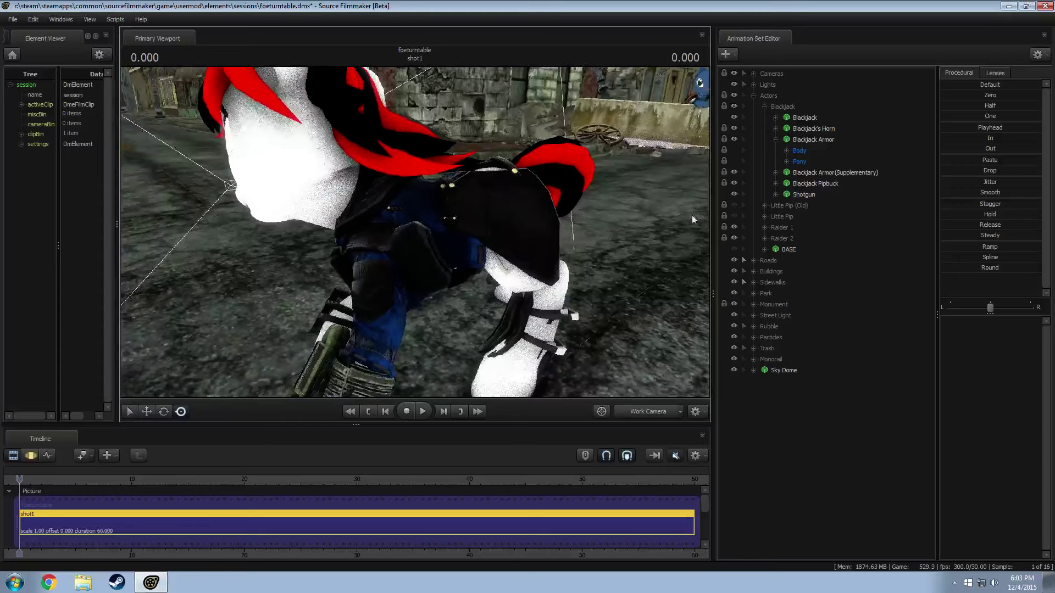
left_click(834, 172)
left_click(734, 172)
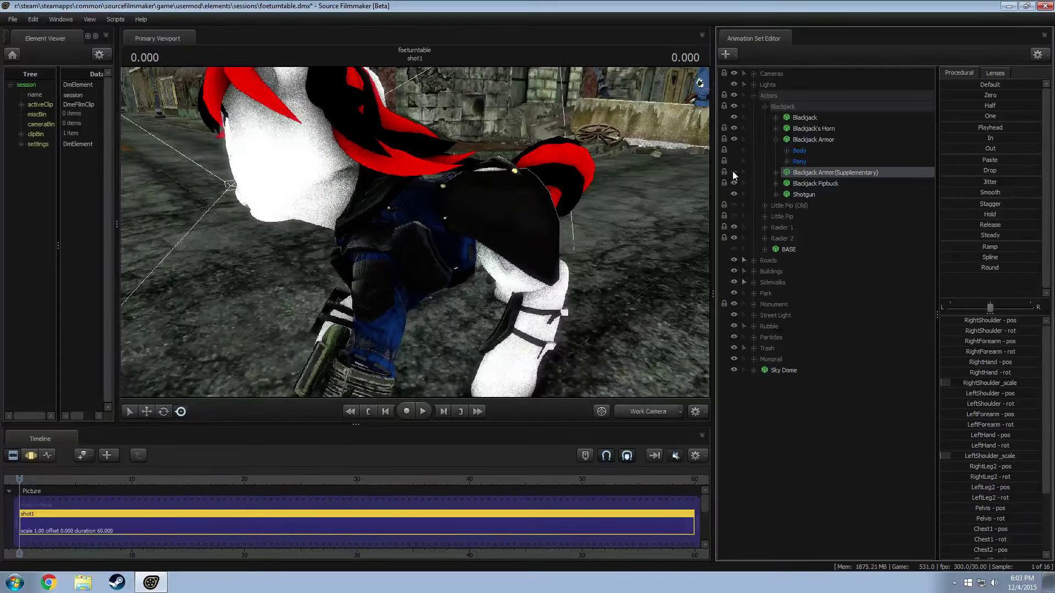
left_click(734, 173)
left_click_drag(469, 209, 384, 216)
left_click(734, 172)
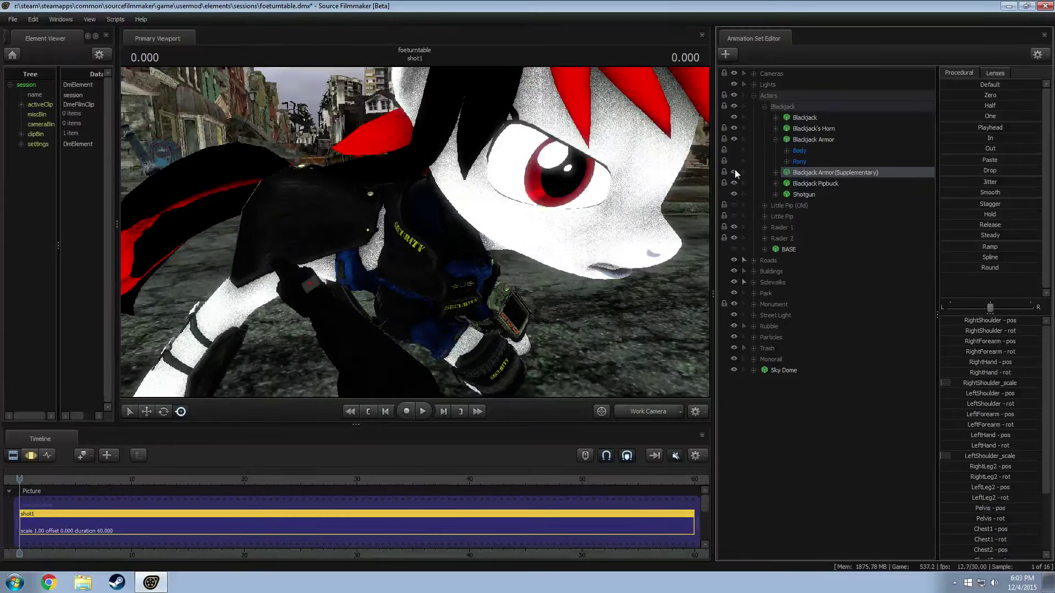
Step: Expand Blackjack Armor(Supplementary) down to its Pony Body bones, check the chest and scale controls, and select Pelvis_scale
left_click(830, 173)
left_click(776, 173)
left_click(787, 194)
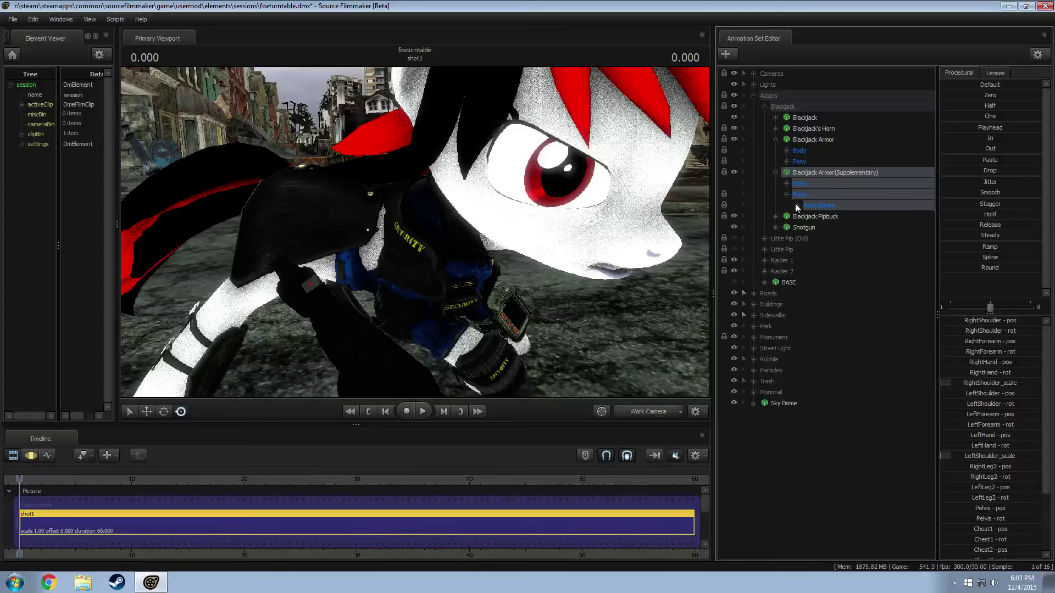
left_click(798, 205)
left_click(808, 227)
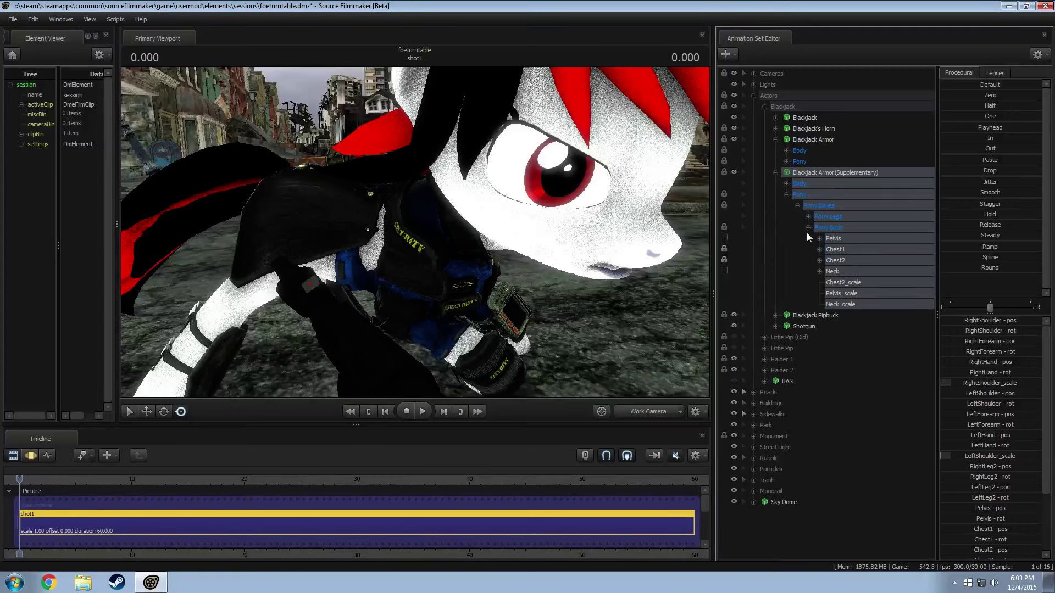
left_click(849, 249)
left_click(848, 258)
left_click(837, 283)
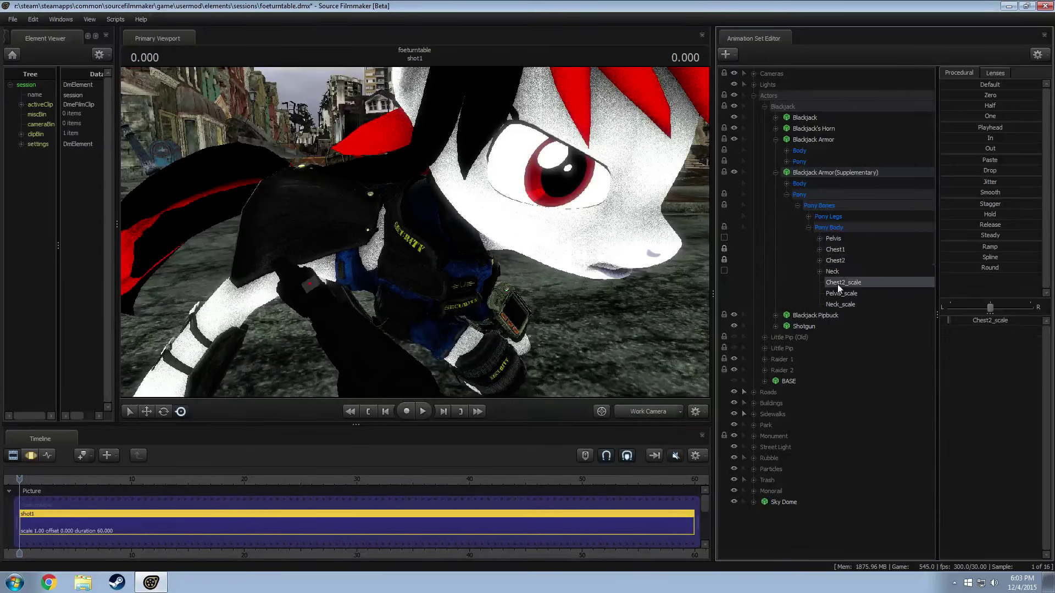
left_click(836, 295)
left_click(839, 305)
left_click(841, 293)
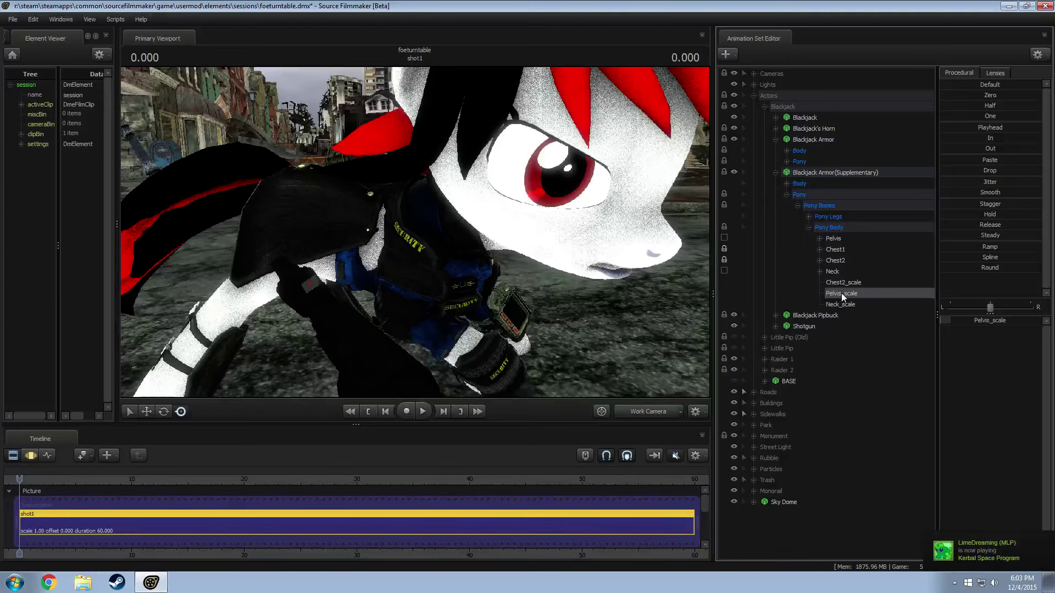
Step: Switch the timeline to the Motion Editor and extend the time selection over the whole shot
key("F3")
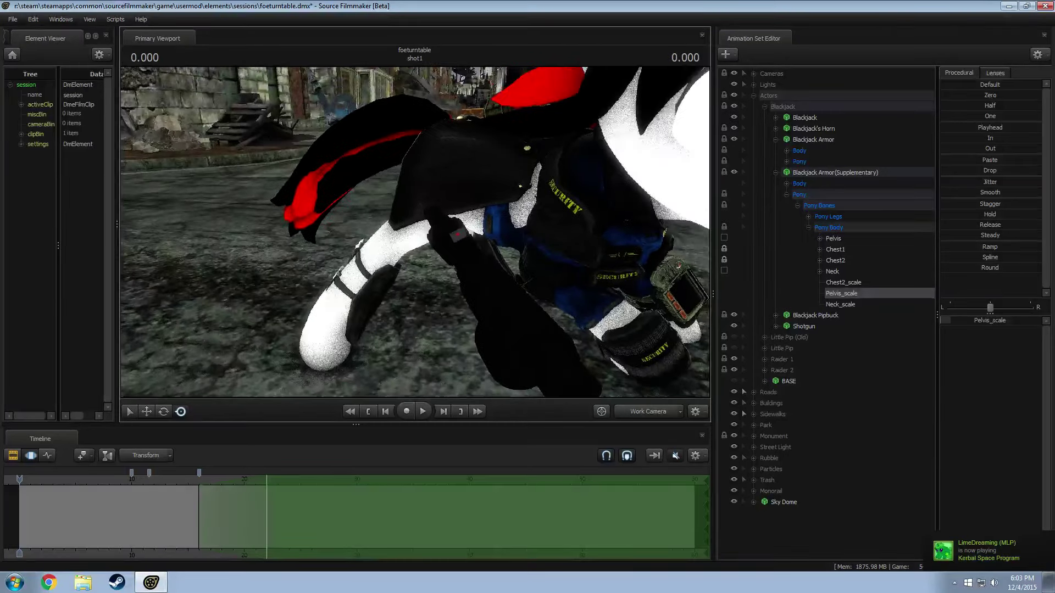
mouse_move(414, 232)
left_mouse_down()
mouse_move(402, 231)
mouse_move(415, 232)
left_mouse_up()
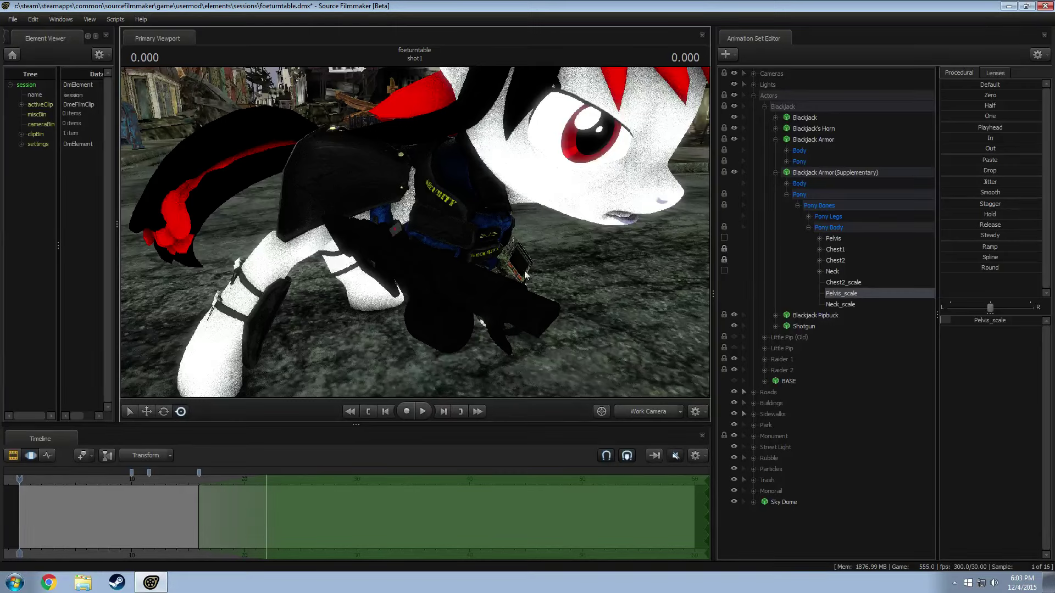
left_click_drag(548, 268, 375, 296)
key("Up")
key("Down")
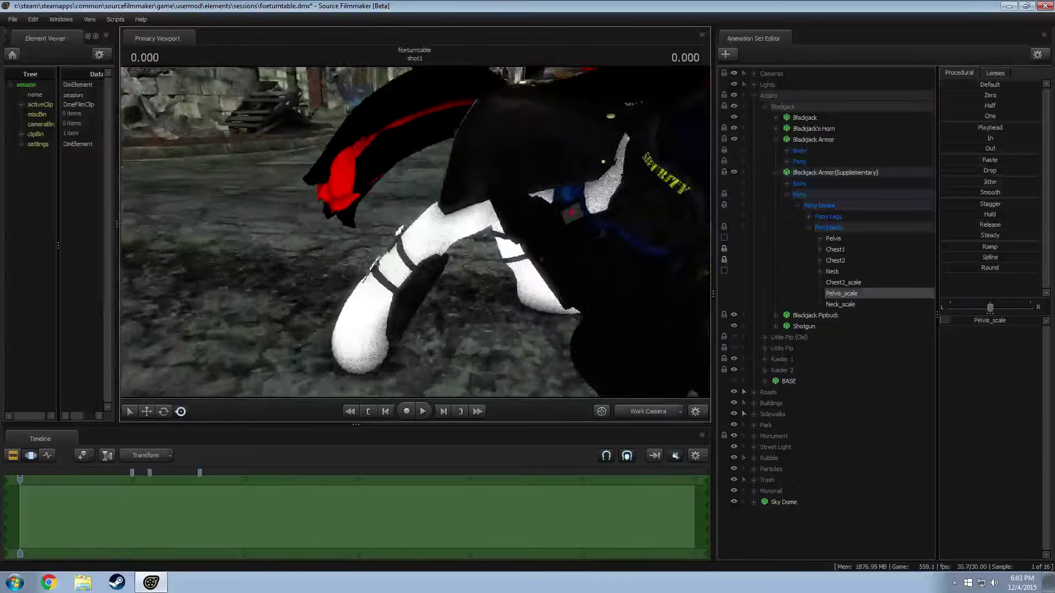
Step: Hide Blackjack Armor(Supplementary) and examine the leg straps and chest armor without it
left_click_drag(375, 296, 394, 219)
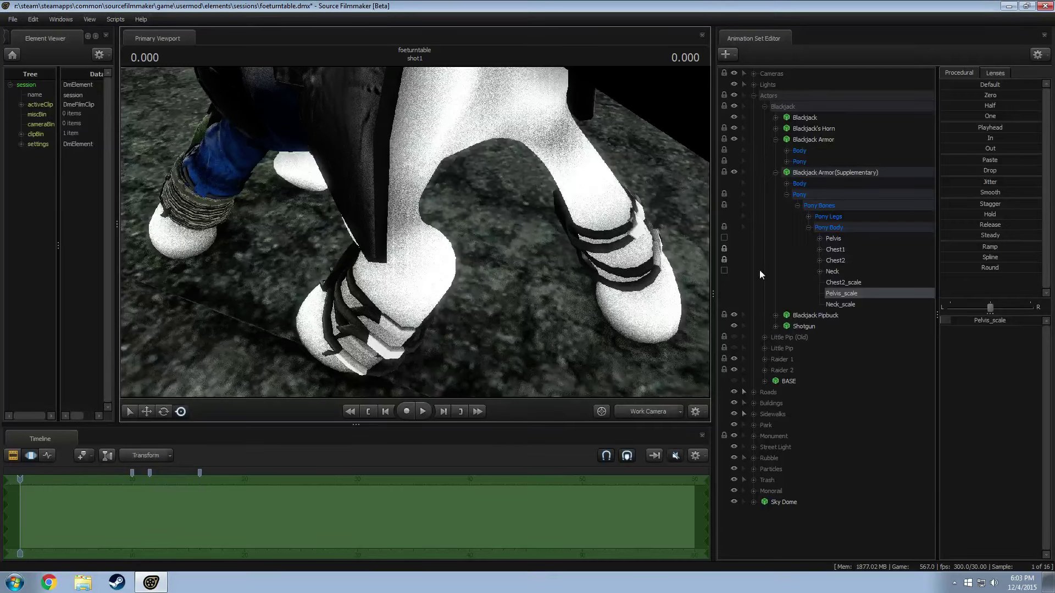
left_click(733, 172)
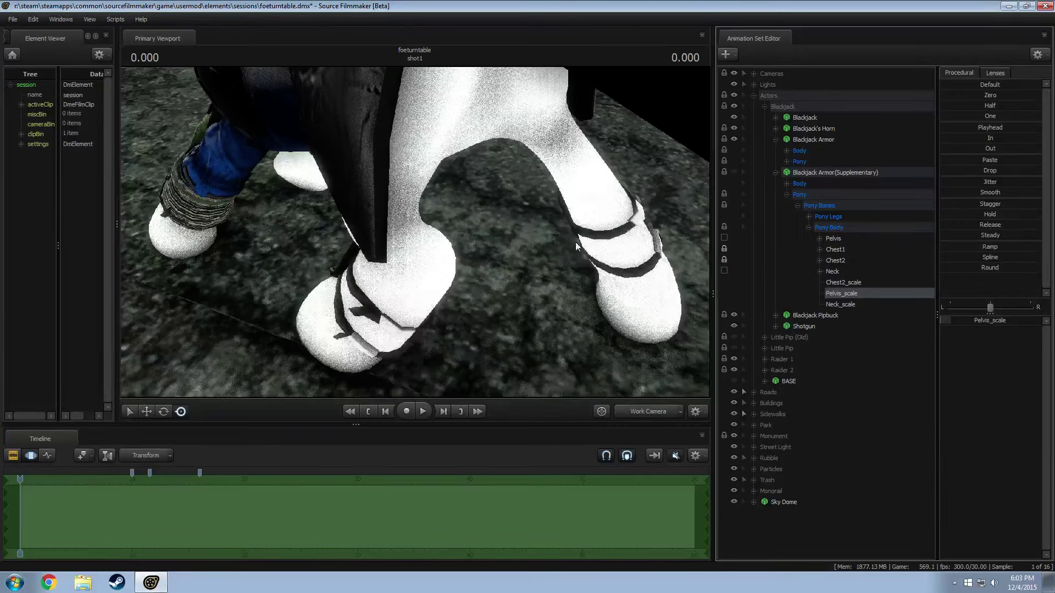
left_click_drag(575, 242, 554, 289)
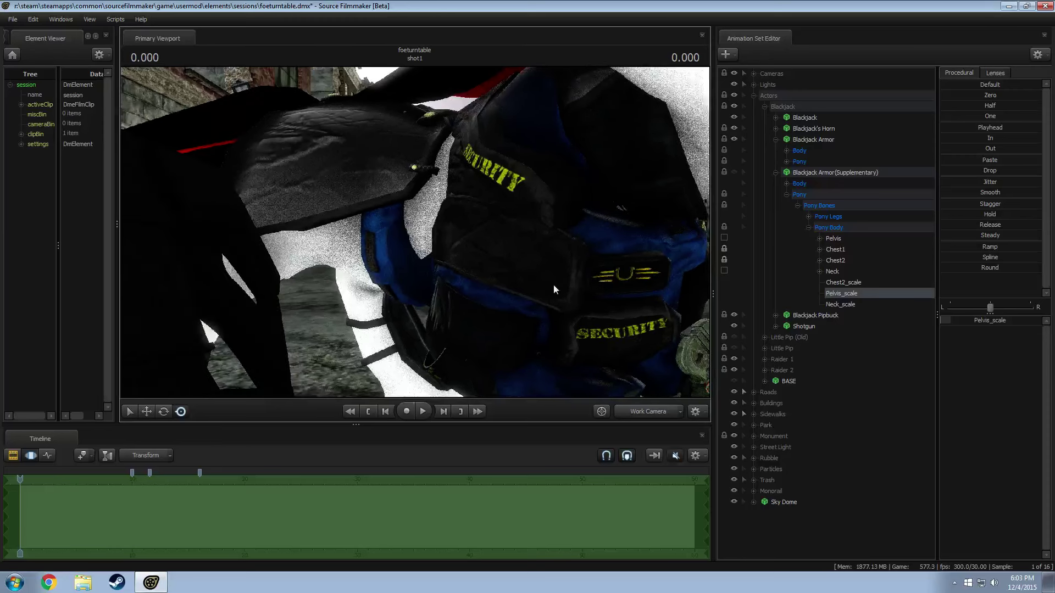
Step: Expand the Pony Body bones of the main Blackjack Armor and select the Chest1 bone
left_click(775, 172)
left_click(791, 129)
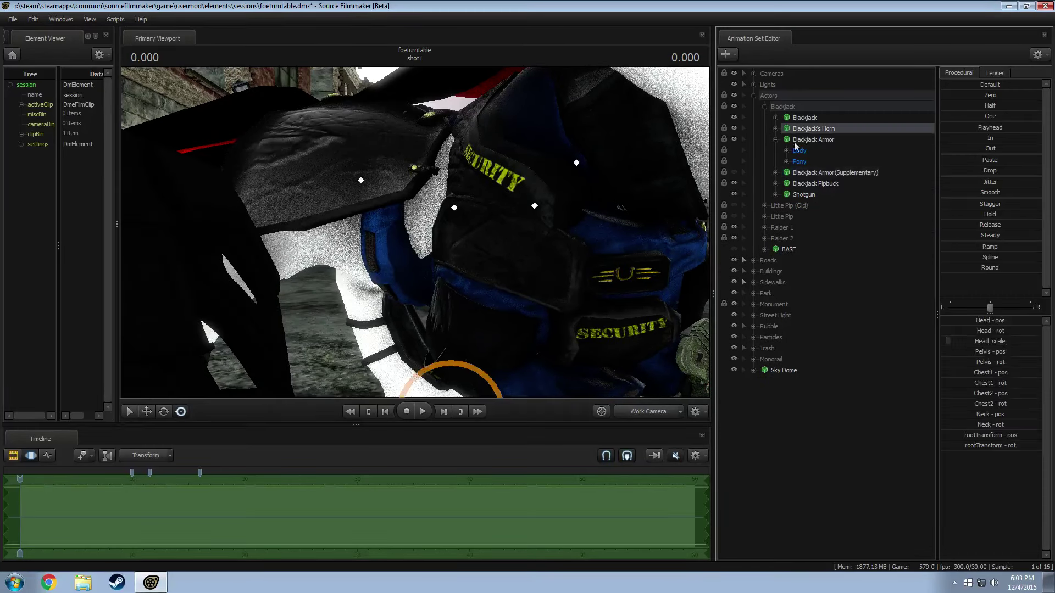
left_click(787, 161)
left_click(797, 173)
left_click(819, 184)
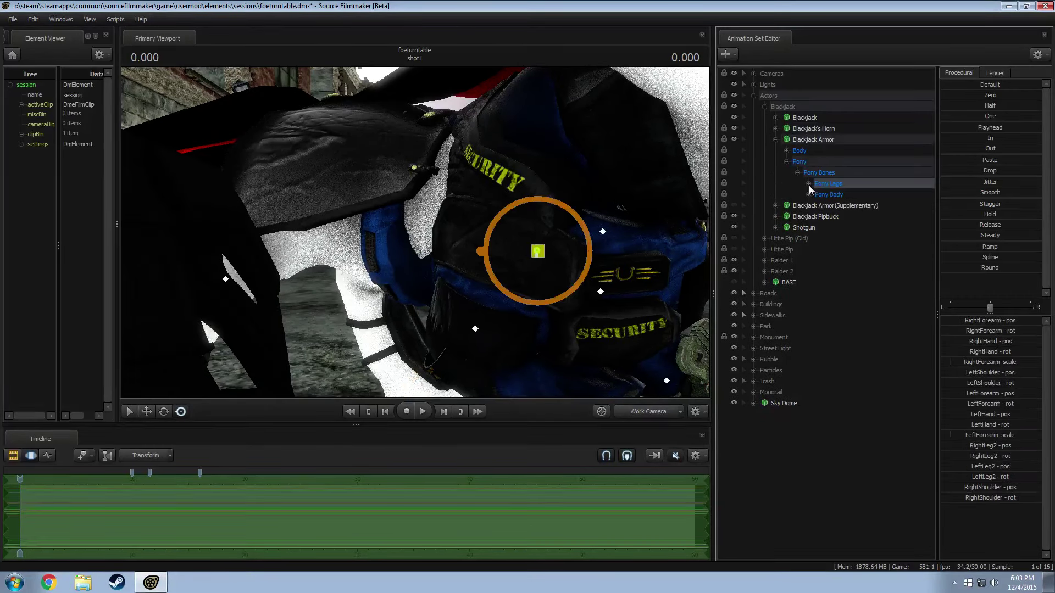
left_click(809, 195)
left_click(836, 216)
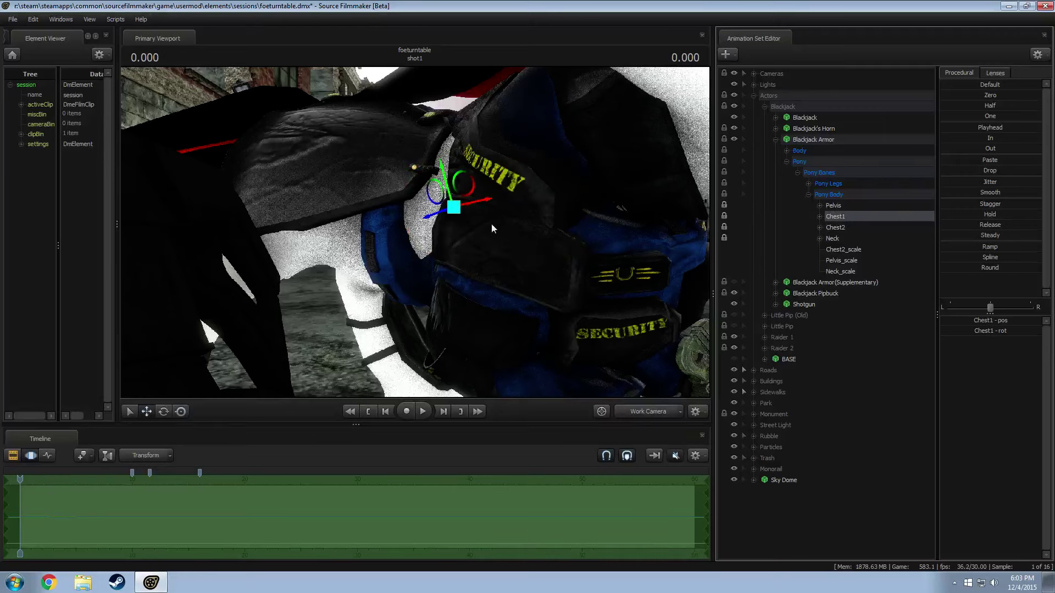
Step: Examine the Chest1 and Chest2 bones on the main armor and select its Chest2_scale control
left_click_drag(491, 223, 417, 242)
left_click_drag(462, 187, 735, 287)
left_click(836, 228)
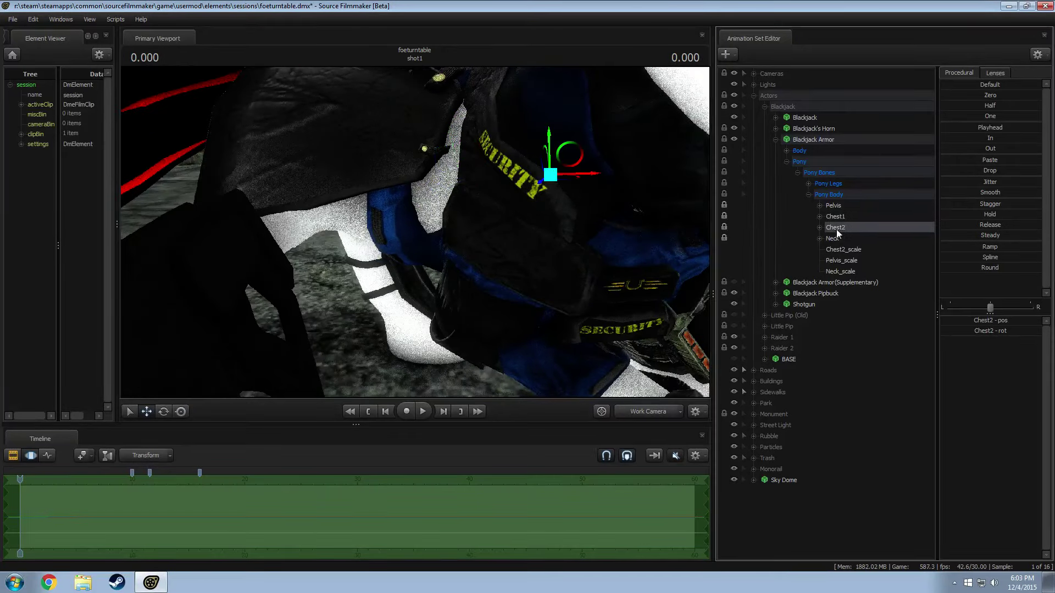
left_click_drag(572, 183, 845, 235)
left_click(845, 250)
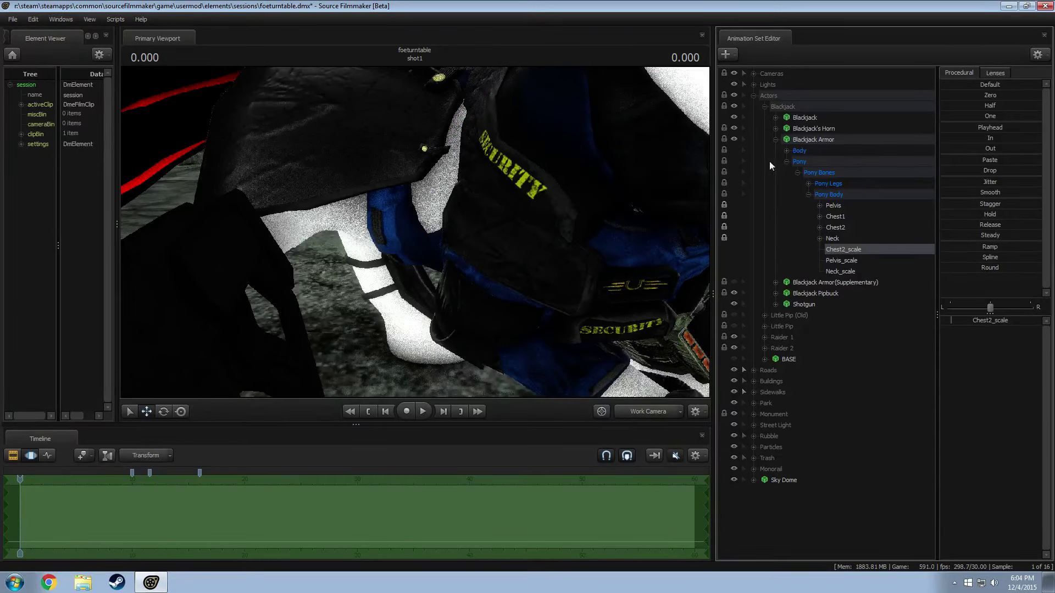
Step: Show Blackjack Armor(Supplementary) again and test its Pelvis_scale control while viewing the rear leg straps
left_click(775, 140)
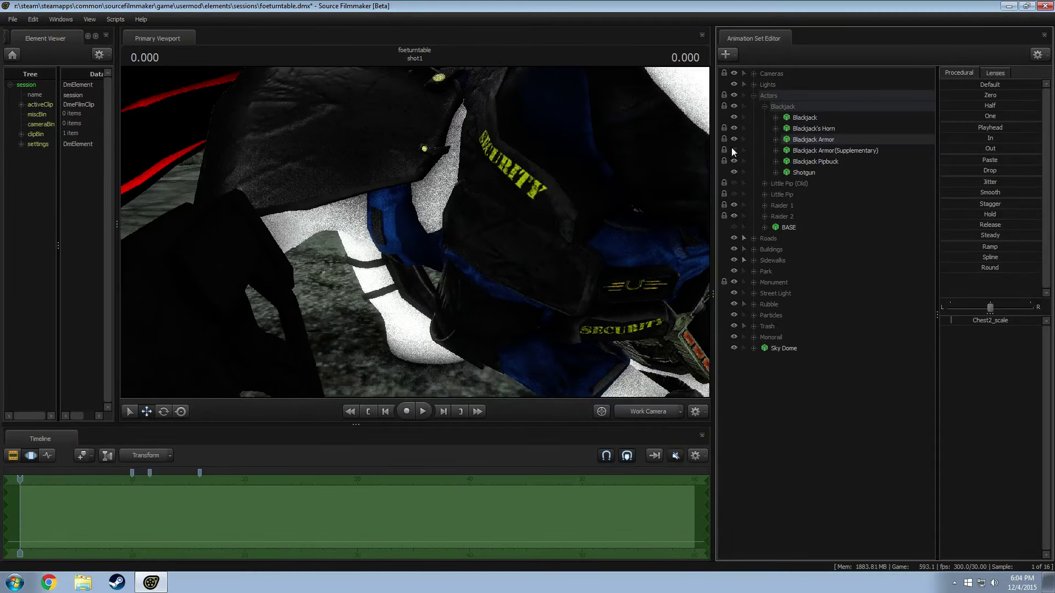
left_click(775, 151)
left_click_drag(591, 193, 522, 200)
left_click(832, 216)
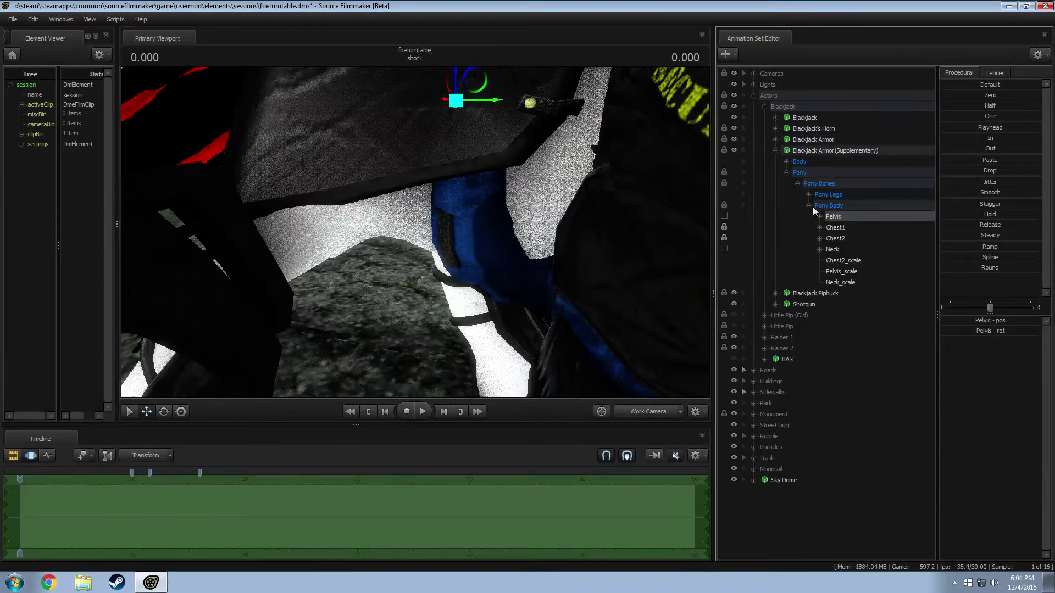
left_click(838, 271)
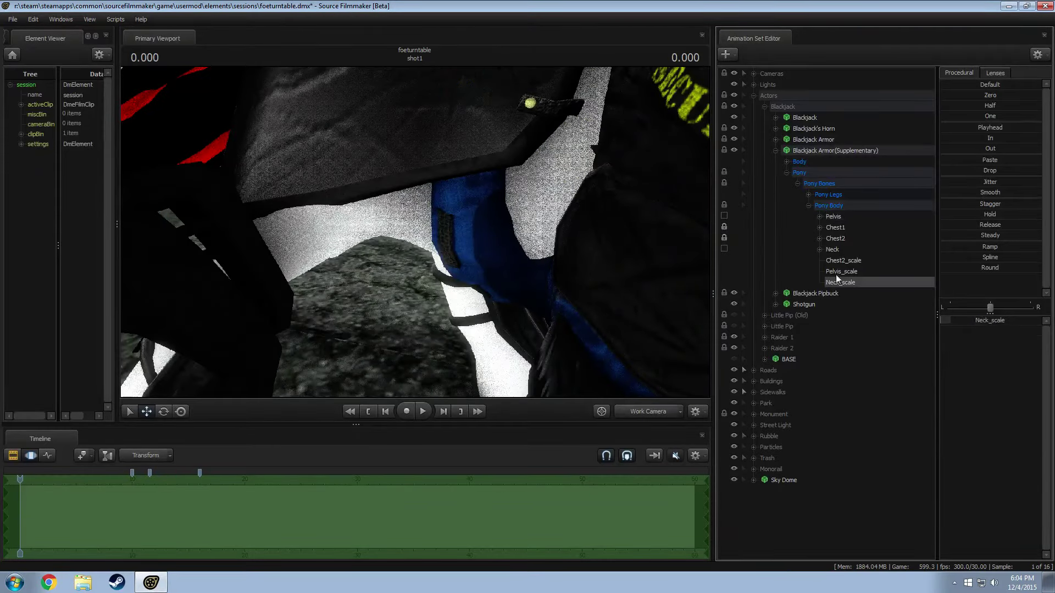
left_click_drag(495, 231, 455, 260)
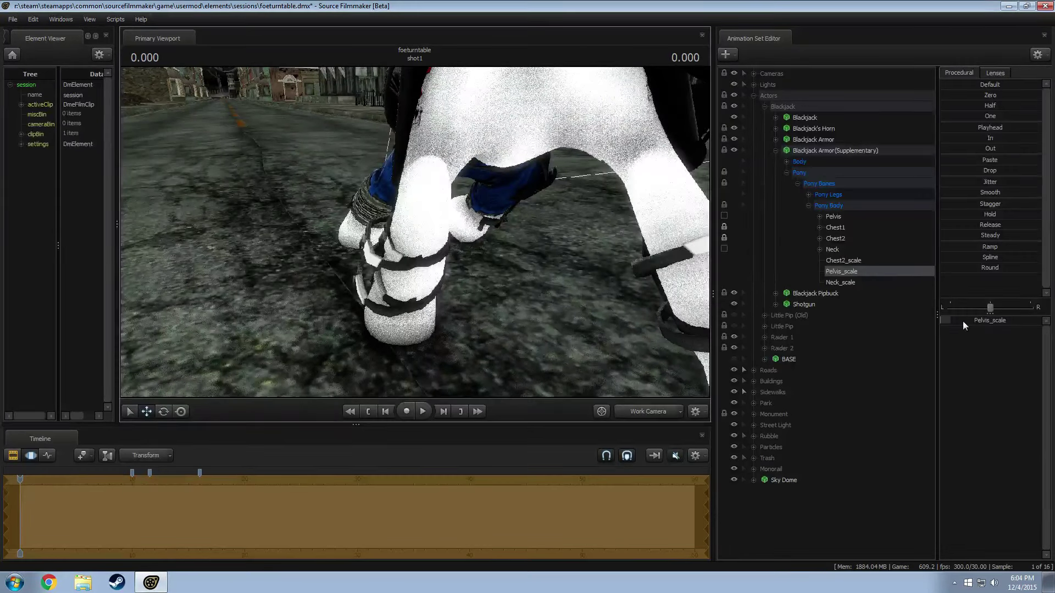
Step: Expand the supplementary armor's Right Back Leg and Left Back Leg groups and select the RightLeg2 bone
left_click(810, 195)
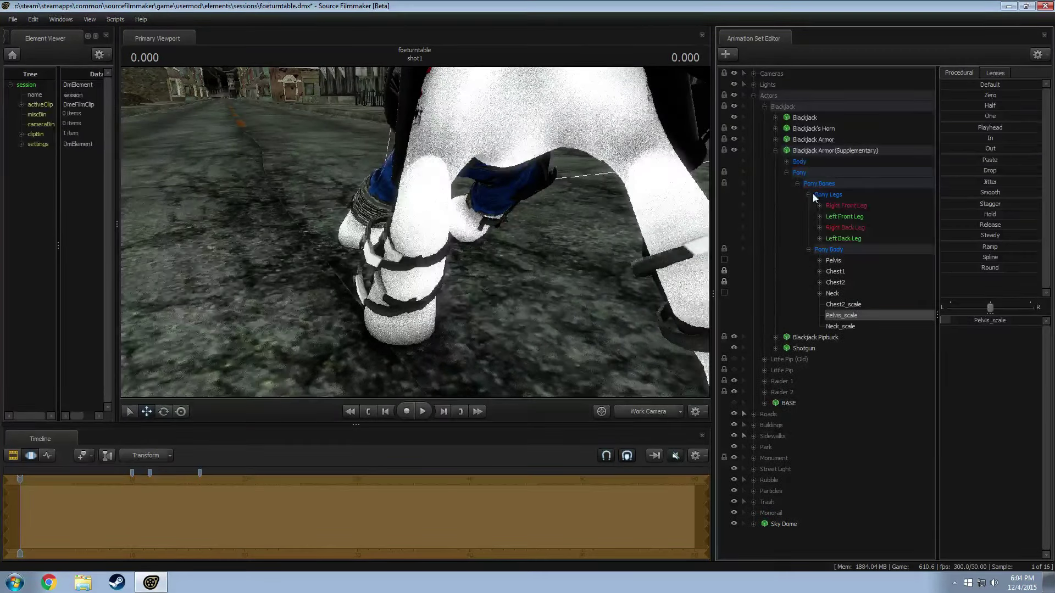
left_click(820, 227)
left_click(819, 250)
left_click(856, 250)
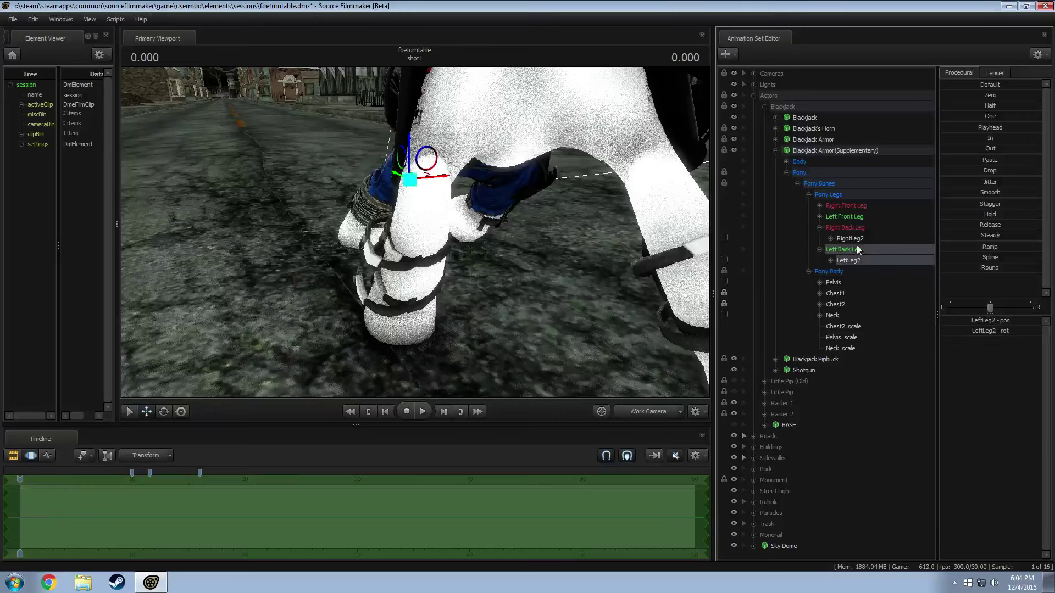
left_click(856, 238)
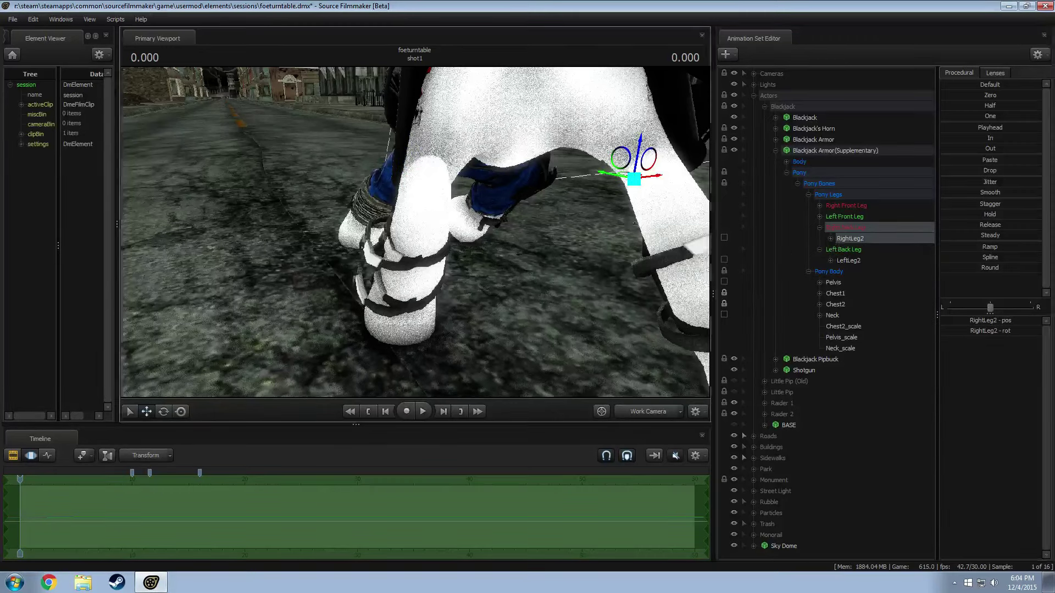
Step: Add scale controls to the supplementary armor's RightLeg2 and LeftLeg2 bones
key("e")
left_click_drag(601, 165, 811, 235)
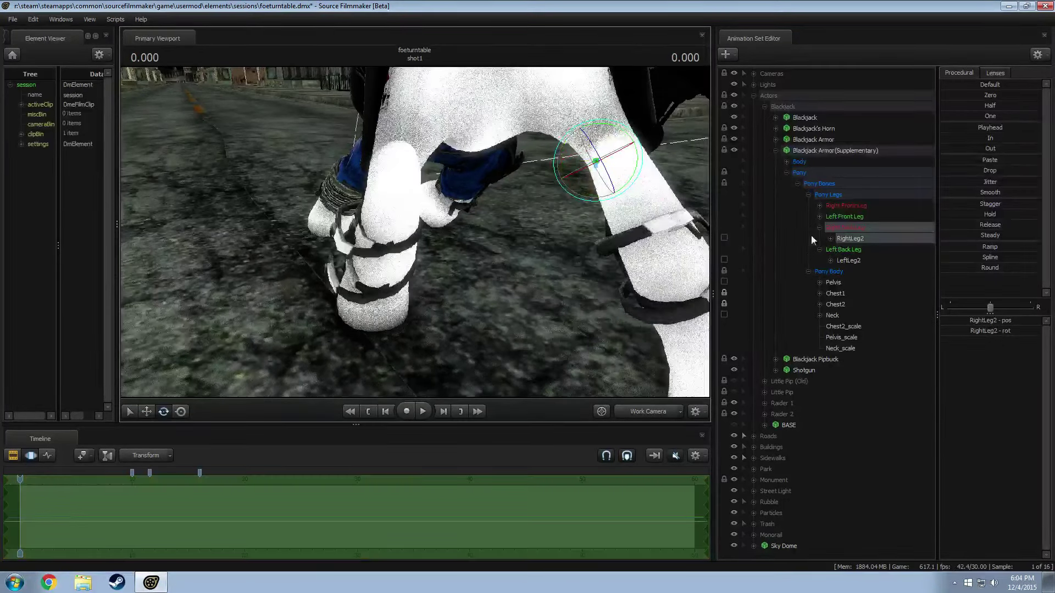
right_click(842, 239)
right_click(845, 241)
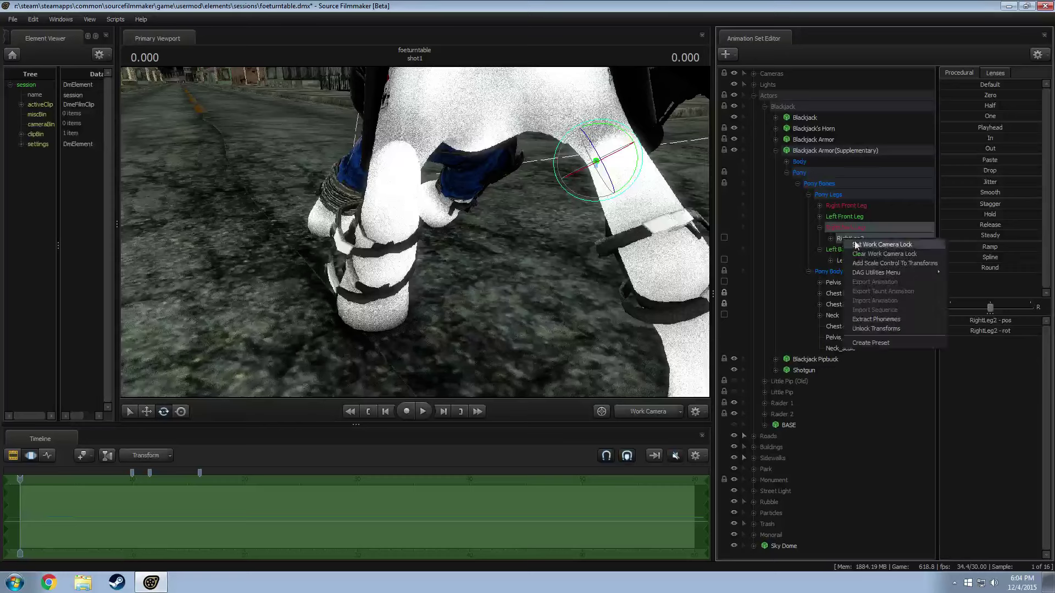
left_click(868, 263)
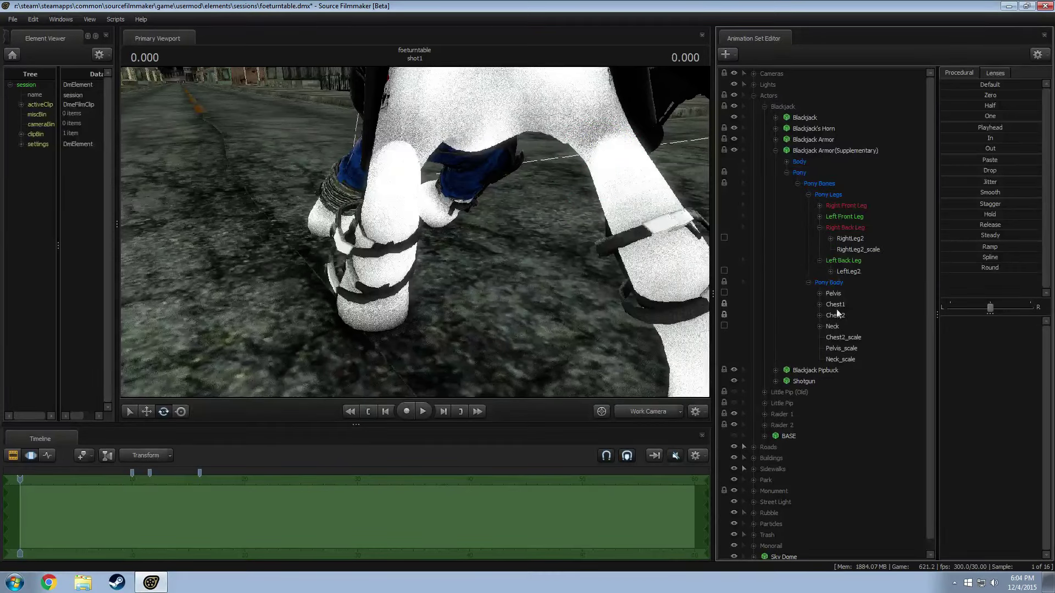
left_click(855, 272)
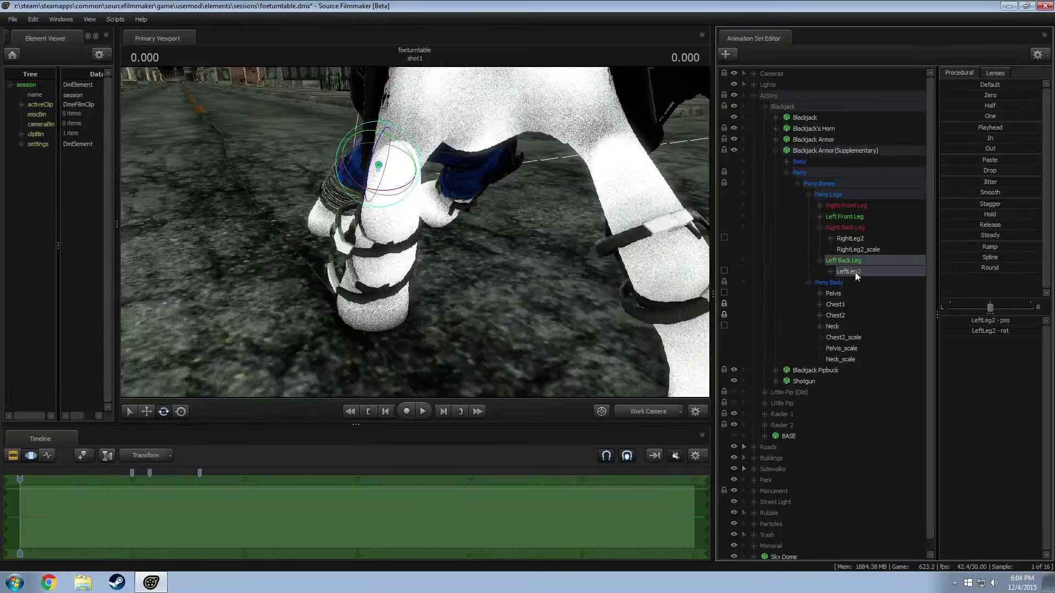
right_click(855, 272)
left_click(882, 294)
Step: Adjust the RightLeg2_scale and LeftLeg2_scale controls so the rear leg straps fit the pony's legs
left_click(861, 250)
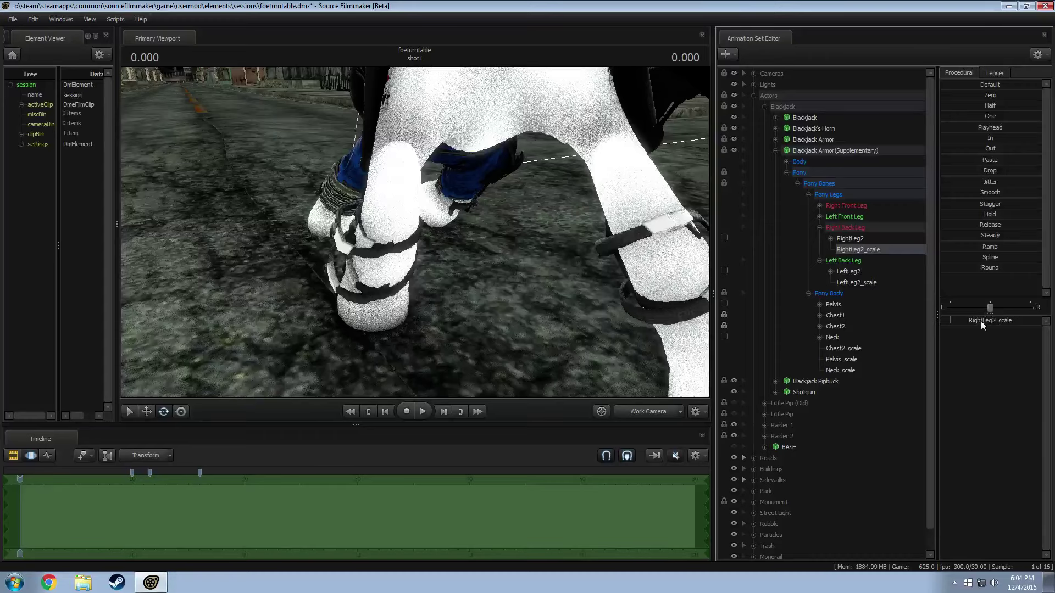
left_click_drag(981, 312, 995, 323)
left_click(856, 282)
left_click_drag(414, 231, 602, 262)
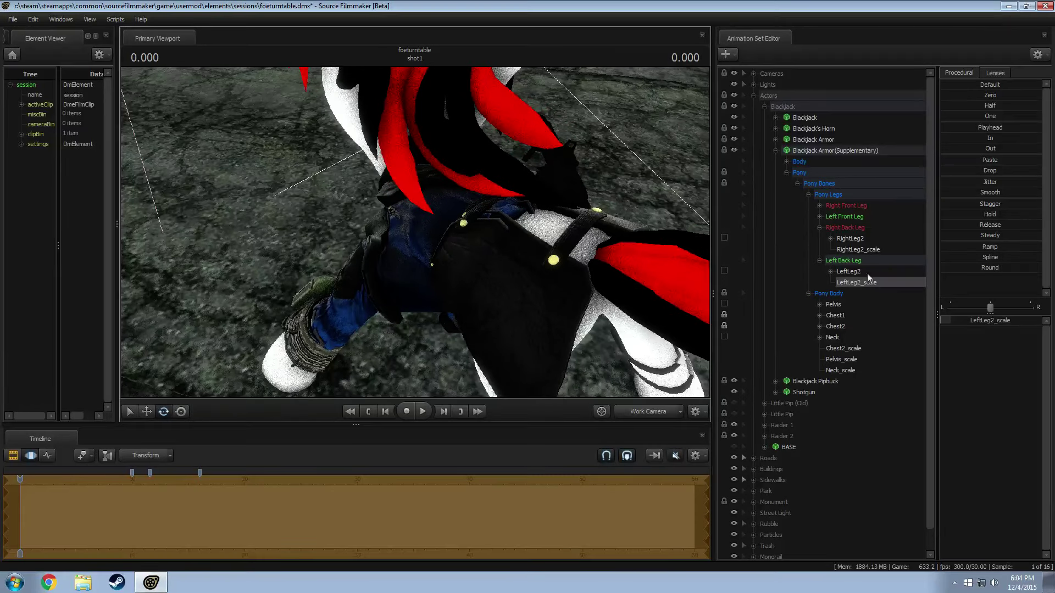
Step: Adjust the supplementary armor's Chest2_scale control while checking the fit around the pony's torso
left_click(836, 316)
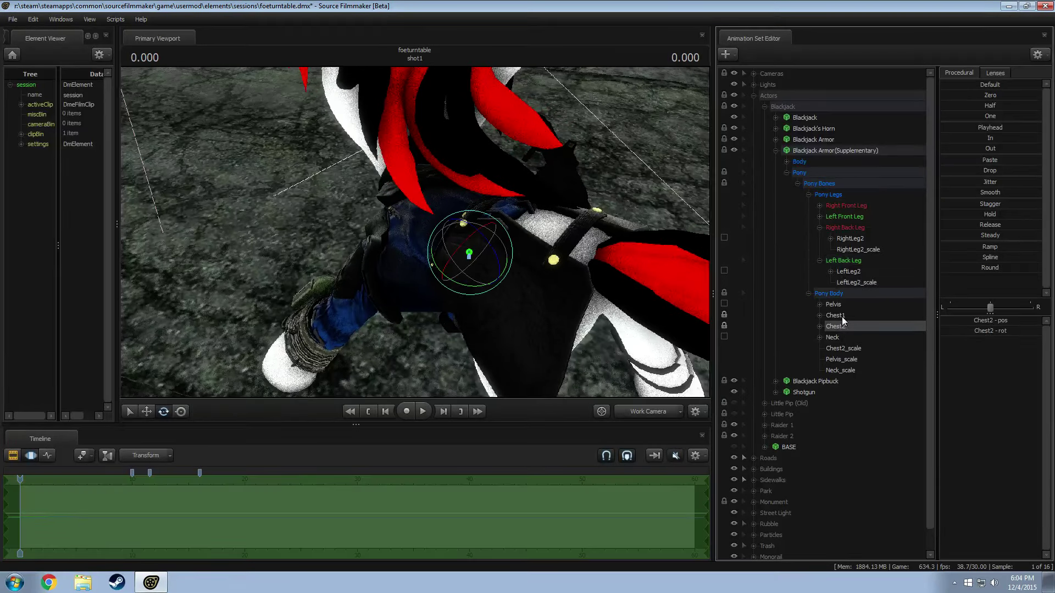
left_click(851, 349)
left_click(991, 319)
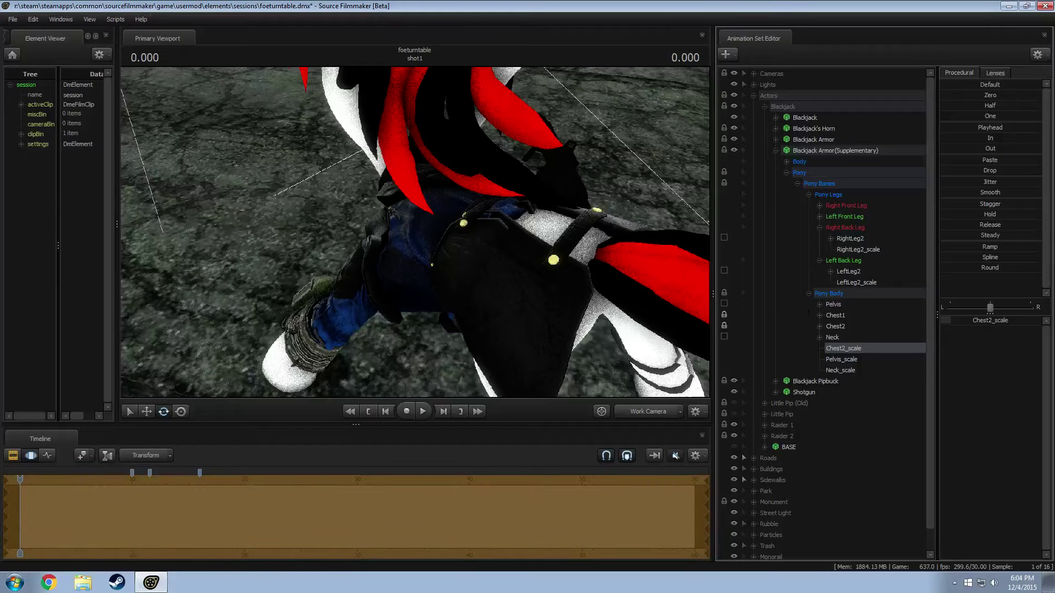
left_click_drag(605, 278, 489, 247)
left_click(972, 324)
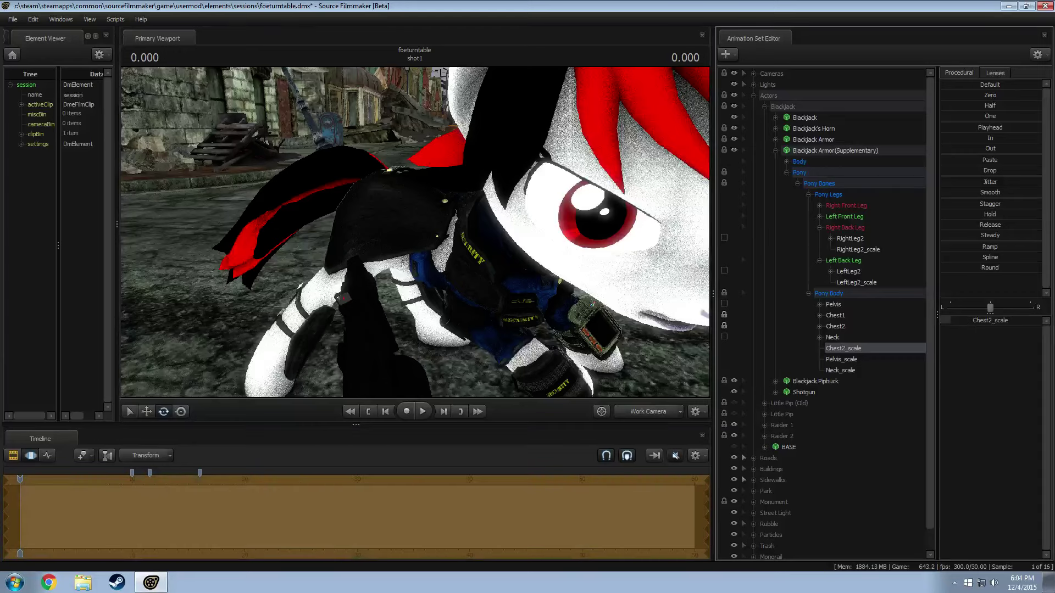
Step: Move and rotate the supplementary armor's Chest1 bone to line it up with the main armor's security vest
left_click(835, 317)
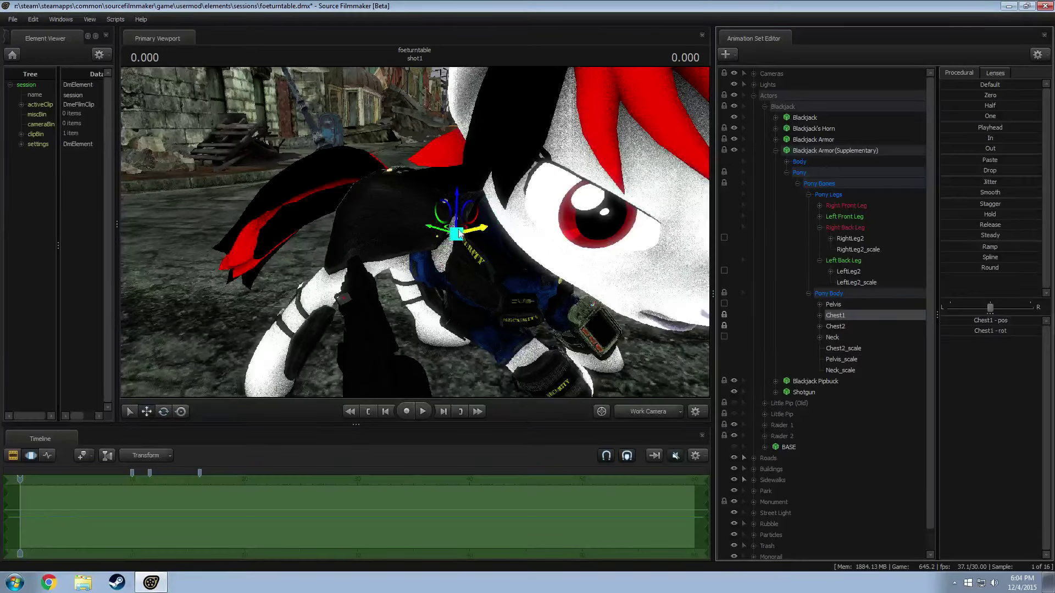
left_click_drag(453, 236, 430, 240)
key("e")
key("w")
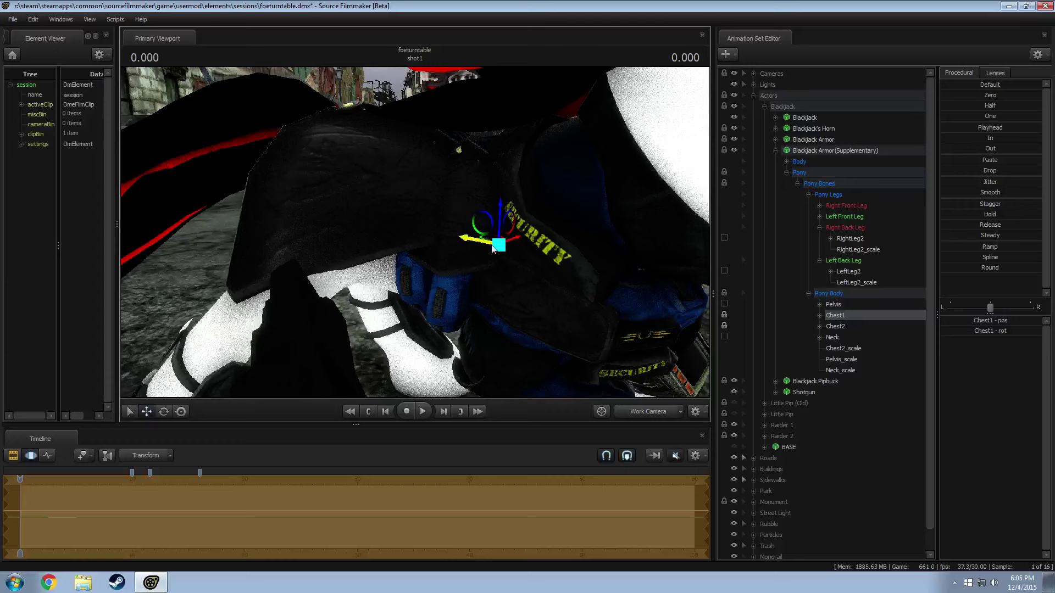
mouse_move(493, 249)
left_mouse_down()
mouse_move(486, 238)
mouse_move(496, 242)
left_mouse_up()
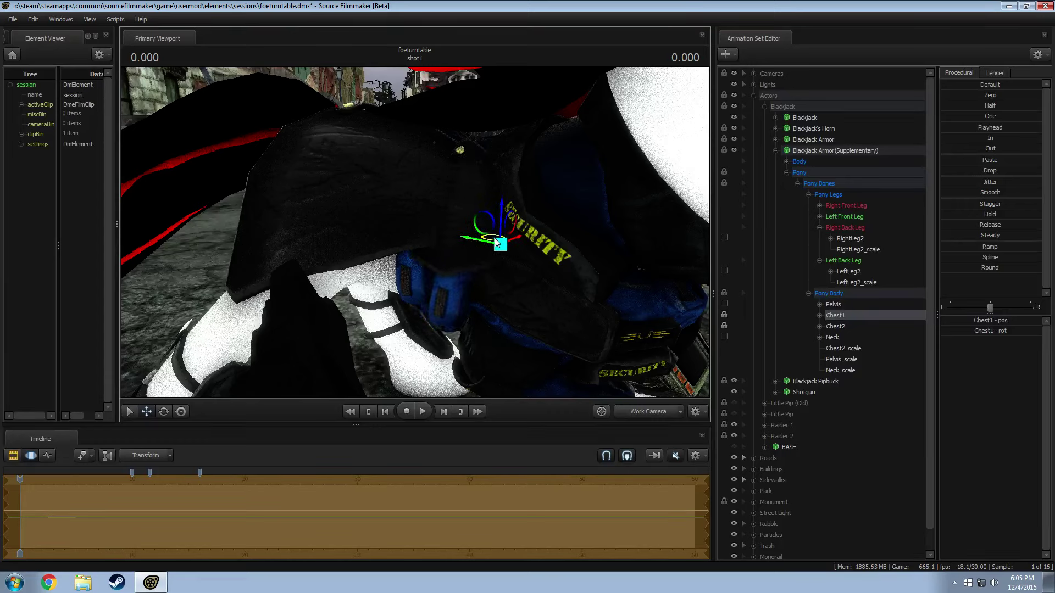
key("e")
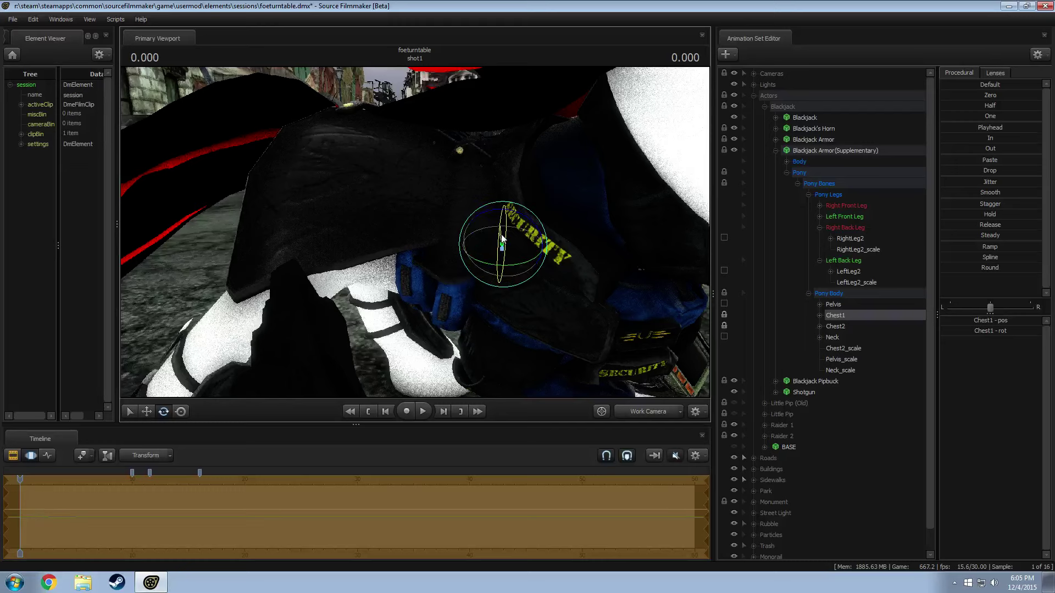
key("w")
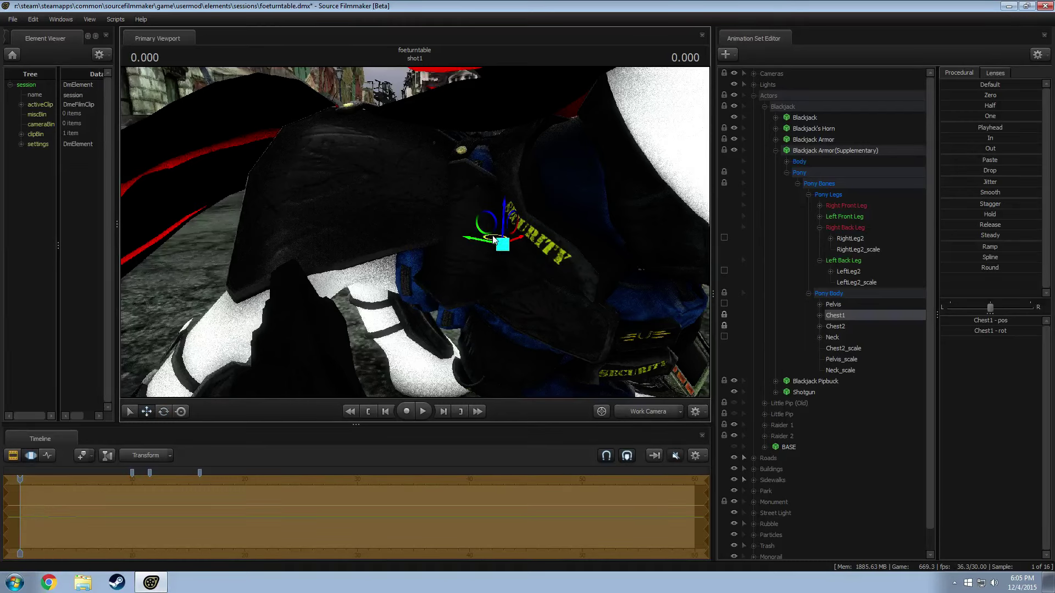
Step: Refine the Chest1 bone's height and rotation, checking the armor's fit from both sides of the pony
left_click_drag(493, 240, 492, 204)
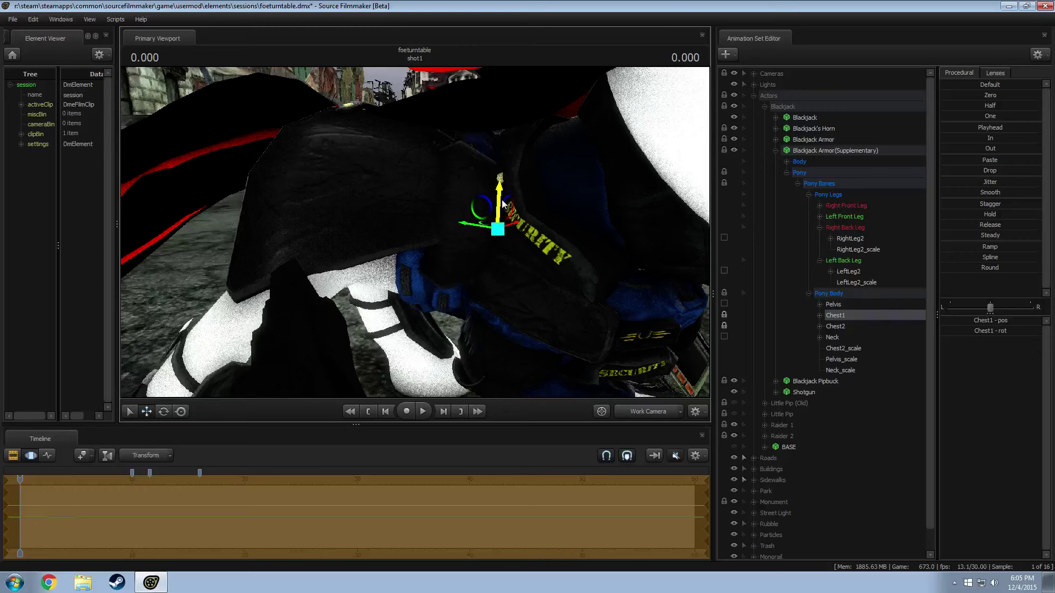
key("e")
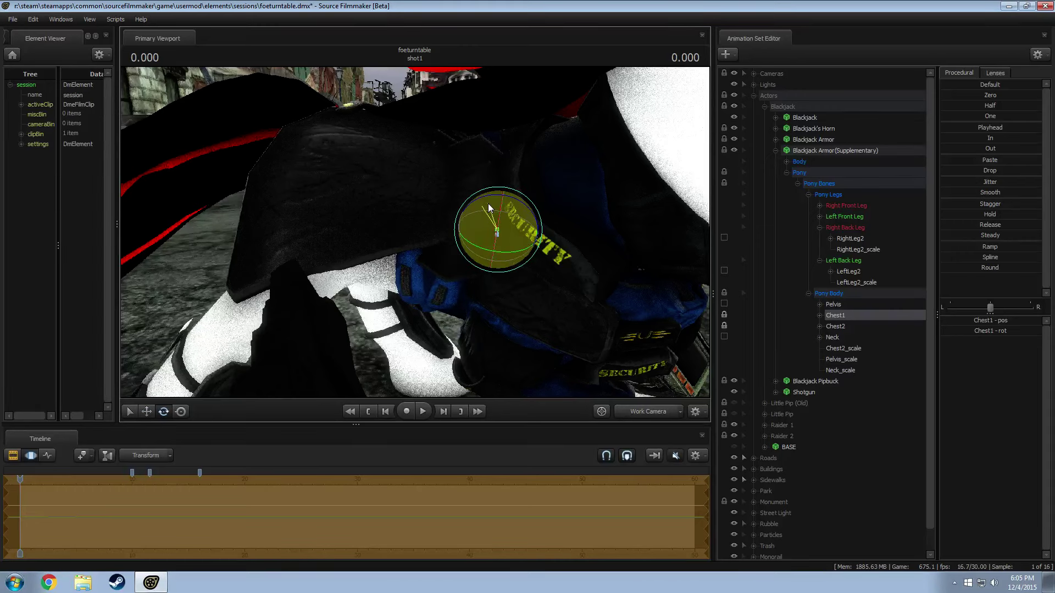
key("w")
left_click_drag(486, 228, 459, 214)
key("e")
mouse_move(415, 231)
left_mouse_down()
mouse_move(332, 239)
mouse_move(446, 237)
mouse_move(411, 233)
left_mouse_up()
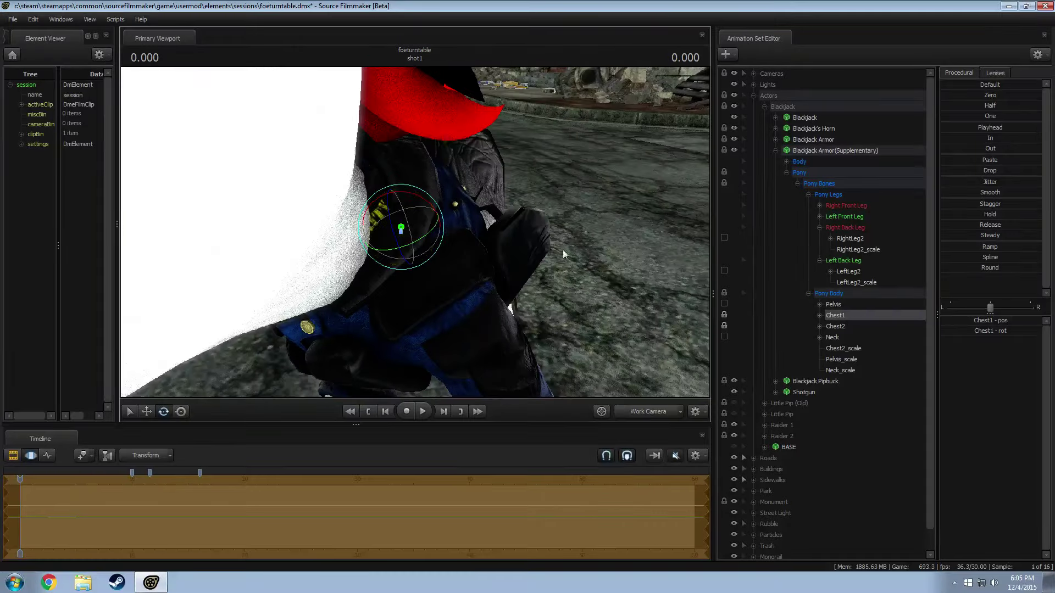
left_click_drag(563, 250, 418, 234)
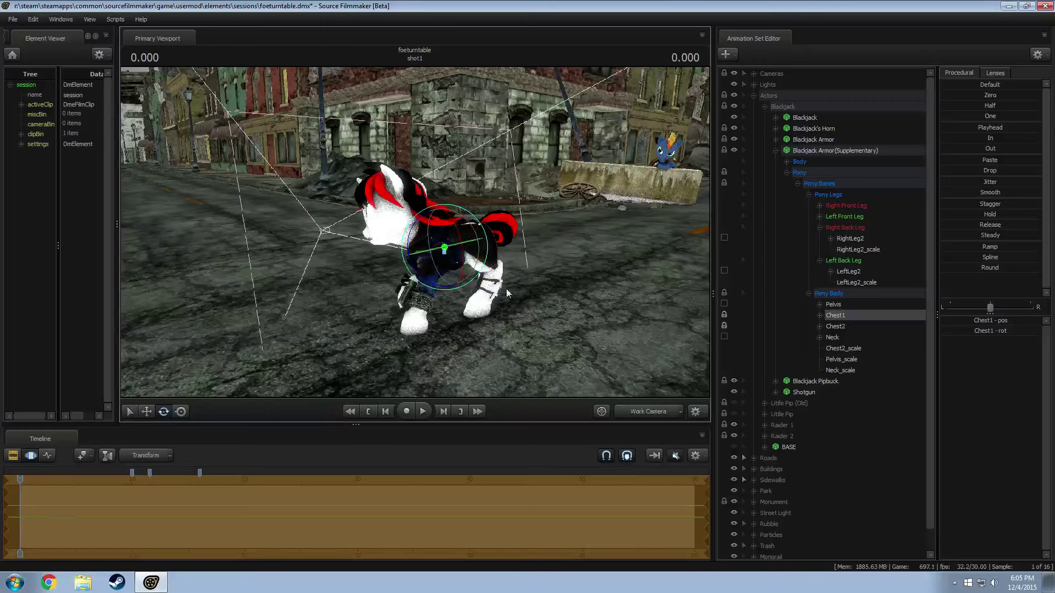
left_click_drag(506, 289, 615, 260)
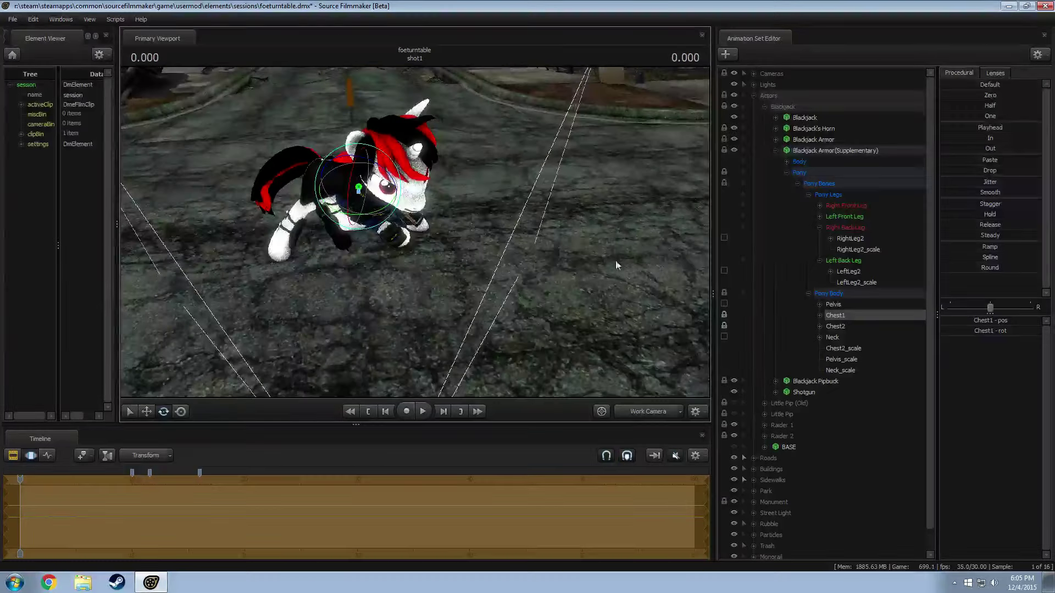
Step: Collapse the supplementary armor's controls and show the Little Pip group beside Blackjack in the scene
left_click(776, 151)
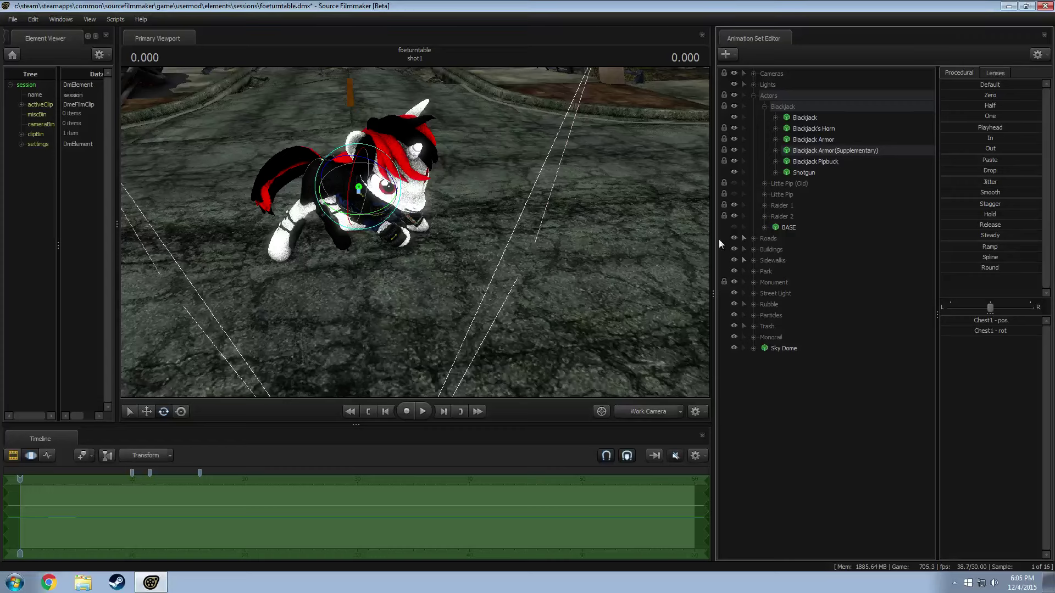
left_click(798, 151)
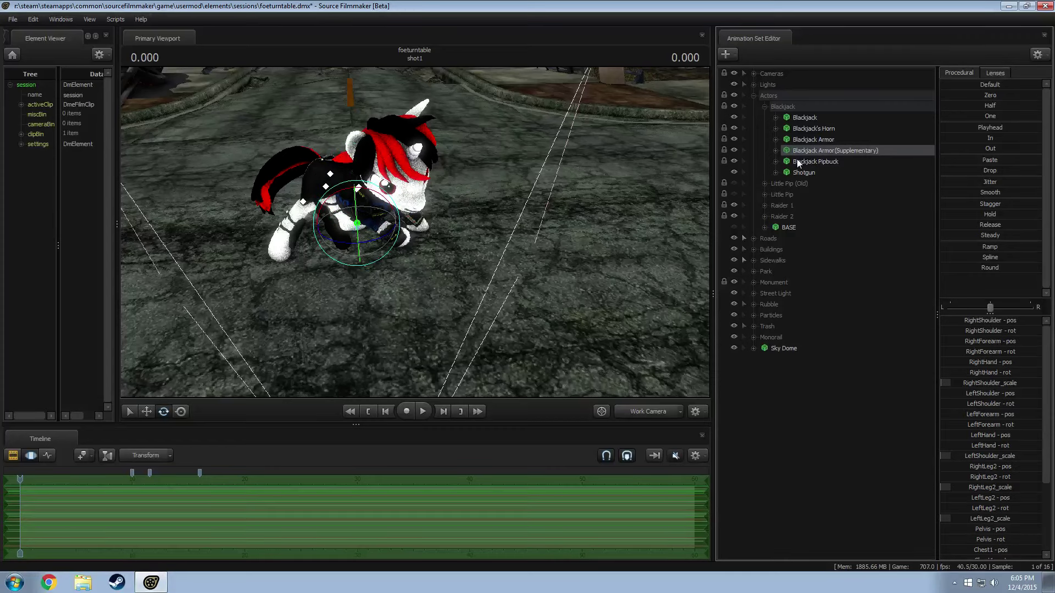
left_click(765, 107)
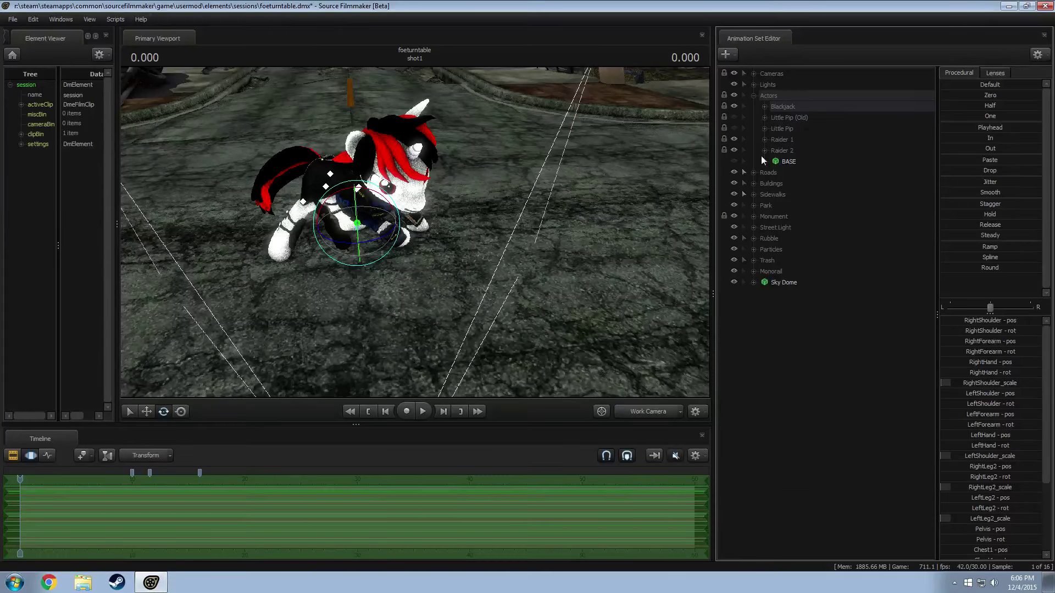
left_click(765, 107)
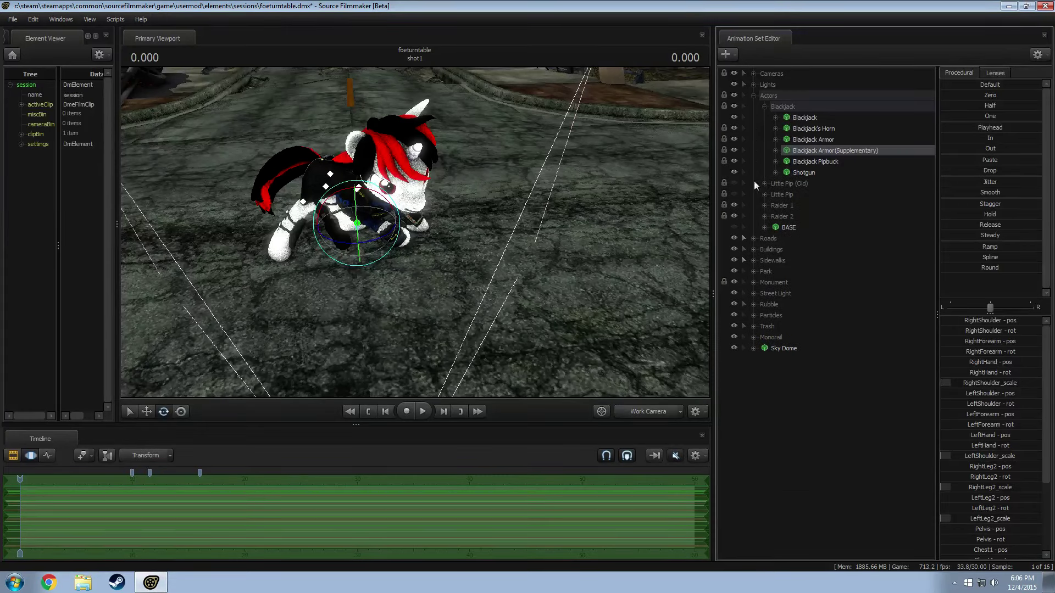
left_click(734, 194)
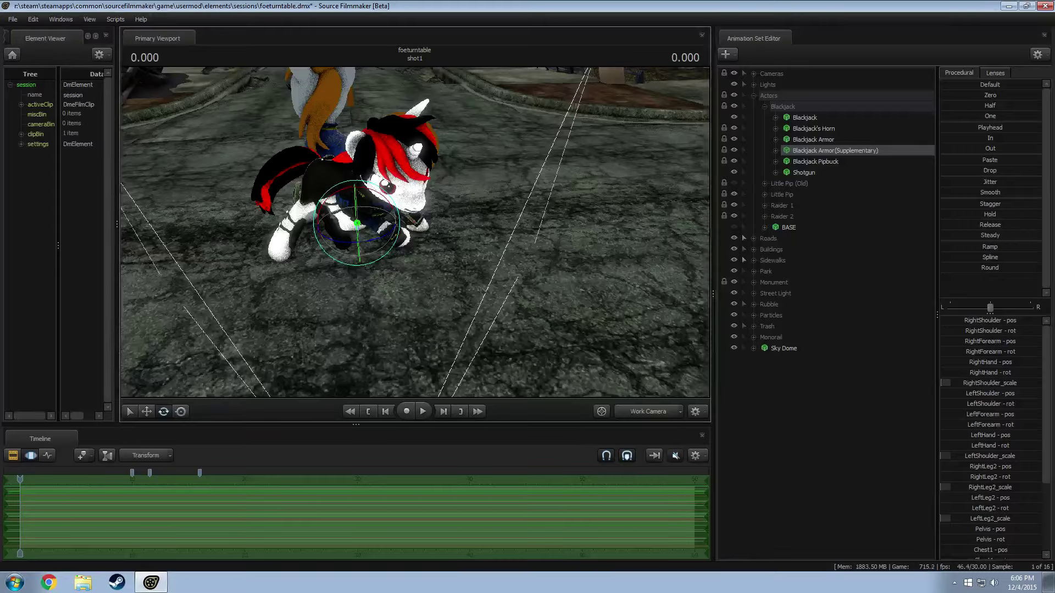
left_click_drag(674, 200, 190, 154)
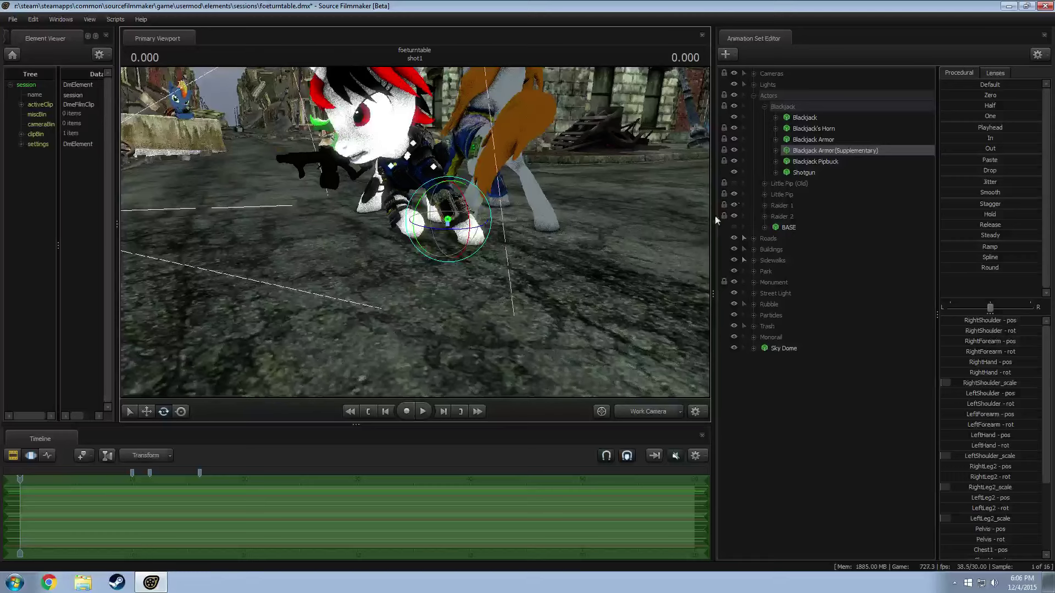
Step: Select the Raider Male Muzzle 1 particle system and examine the scene around the characters
left_click(753, 96)
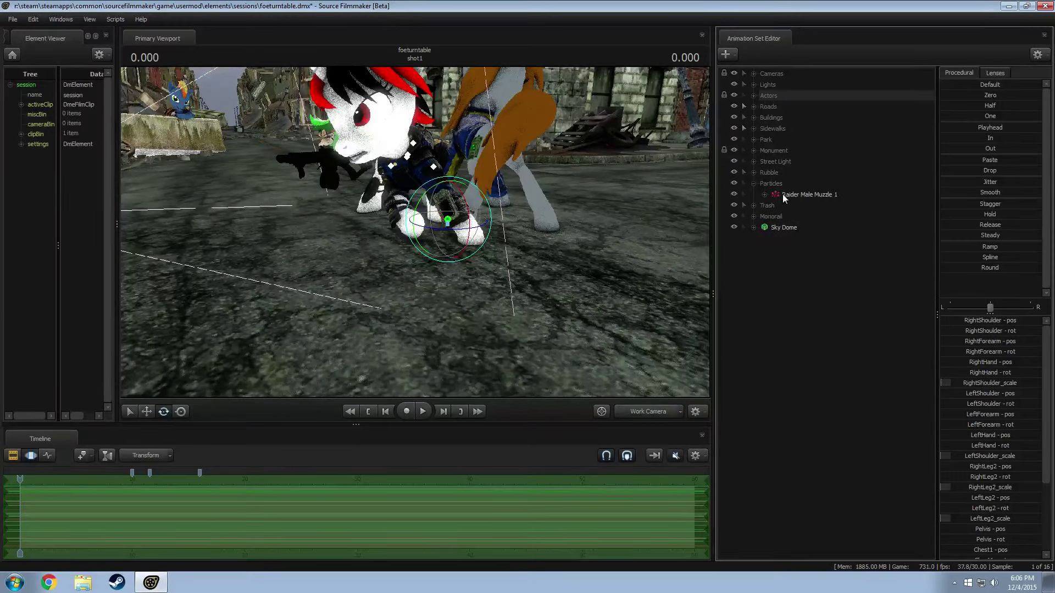
left_click(783, 194)
left_click_drag(415, 232, 415, 232)
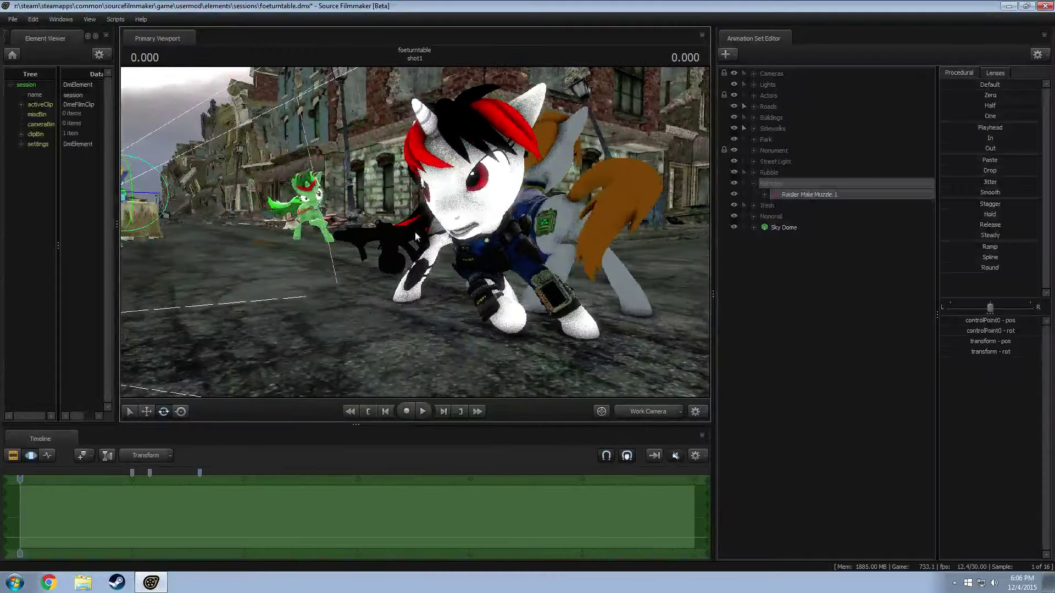
left_click_drag(344, 242, 348, 236)
left_click(754, 184)
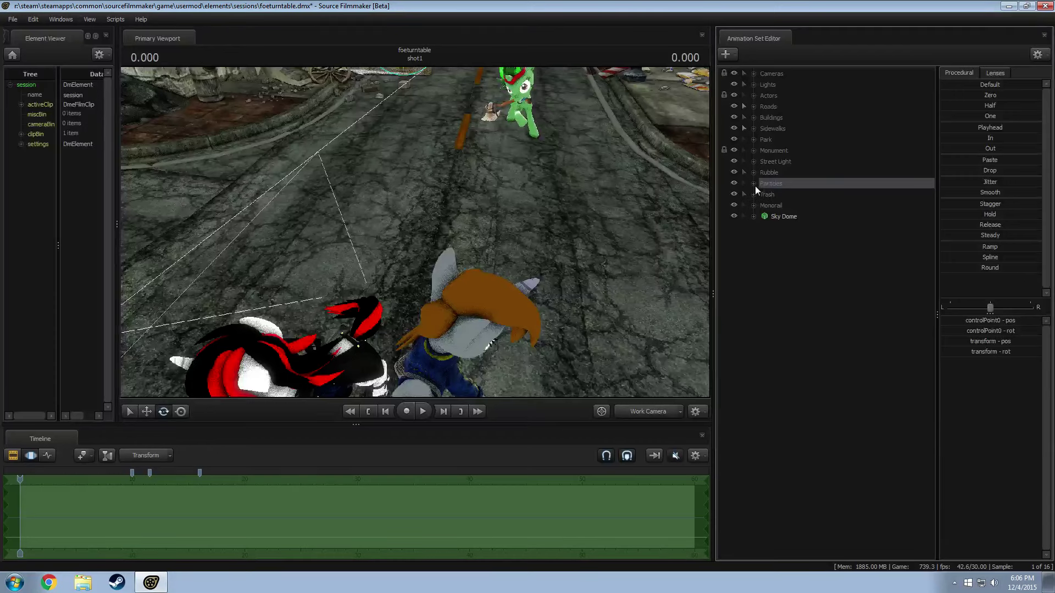
Step: Delete the Particles group and look through the models inside the Little Pip and Little Pip (Old) groups
left_click(755, 96)
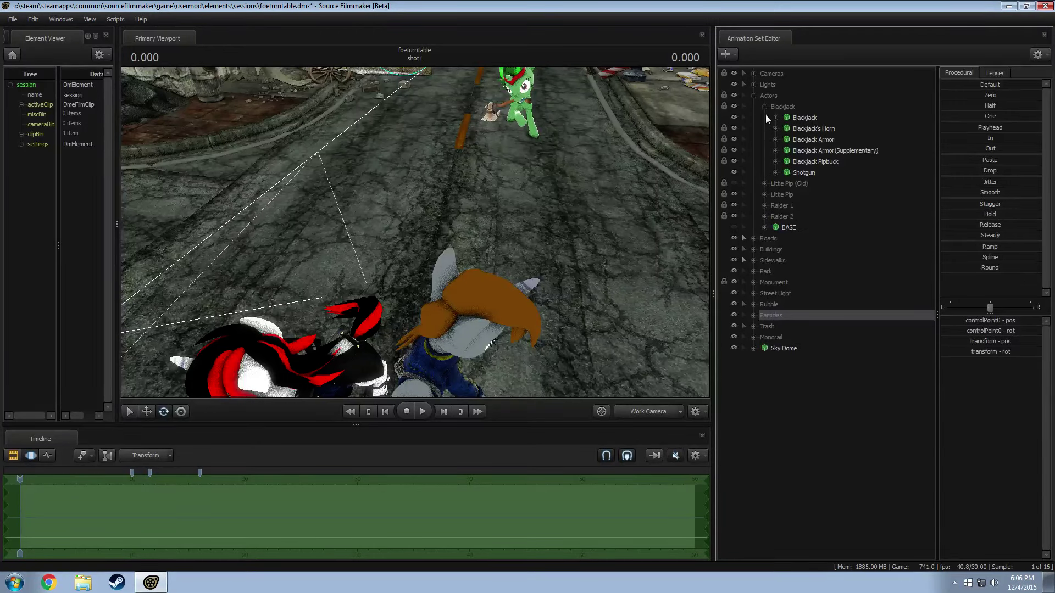
left_click(764, 107)
left_click(765, 129)
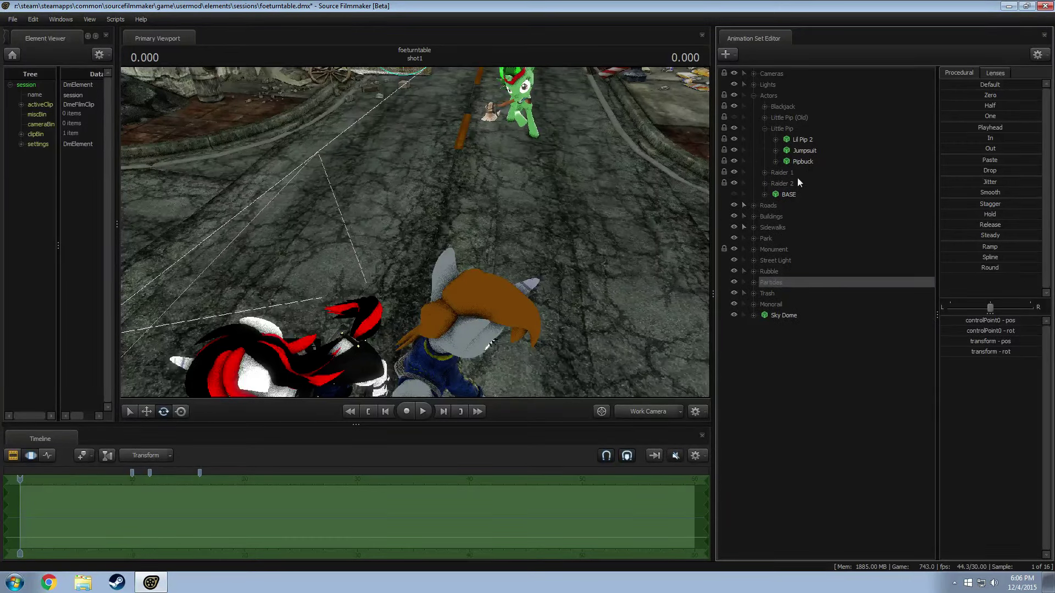
left_click(765, 128)
left_click(764, 118)
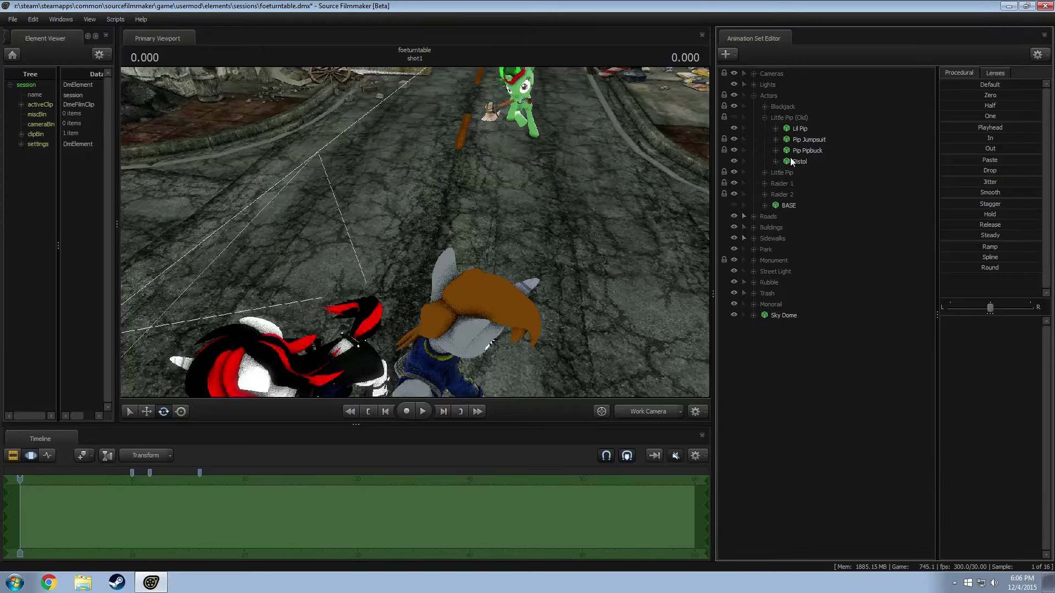
left_click(791, 159)
left_click(765, 117)
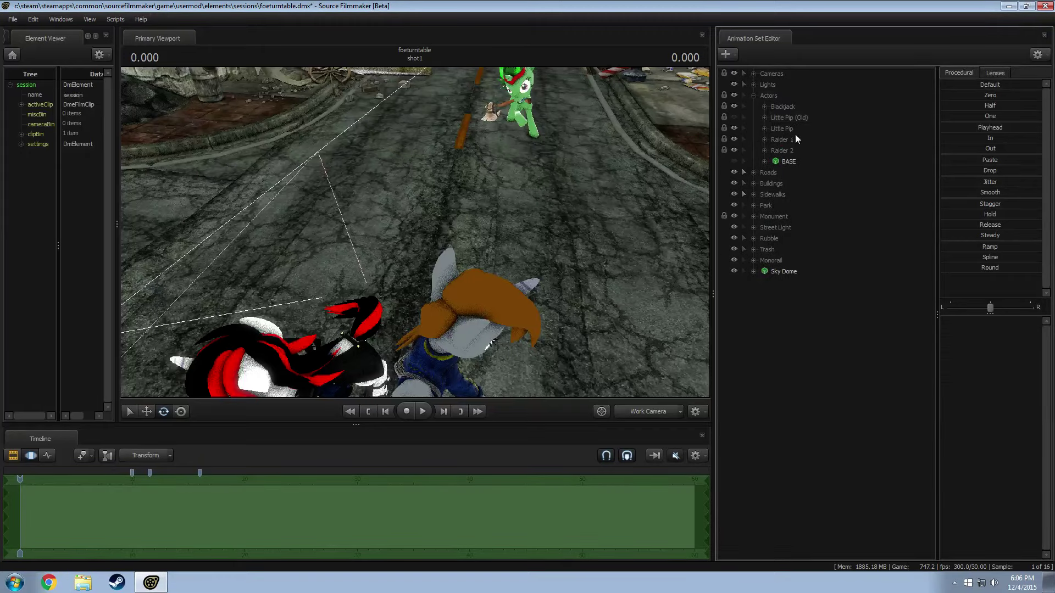
Step: Preview Little Pip with the scene lighting turned on, and return to the unlit view
left_click_drag(417, 231, 335, 195)
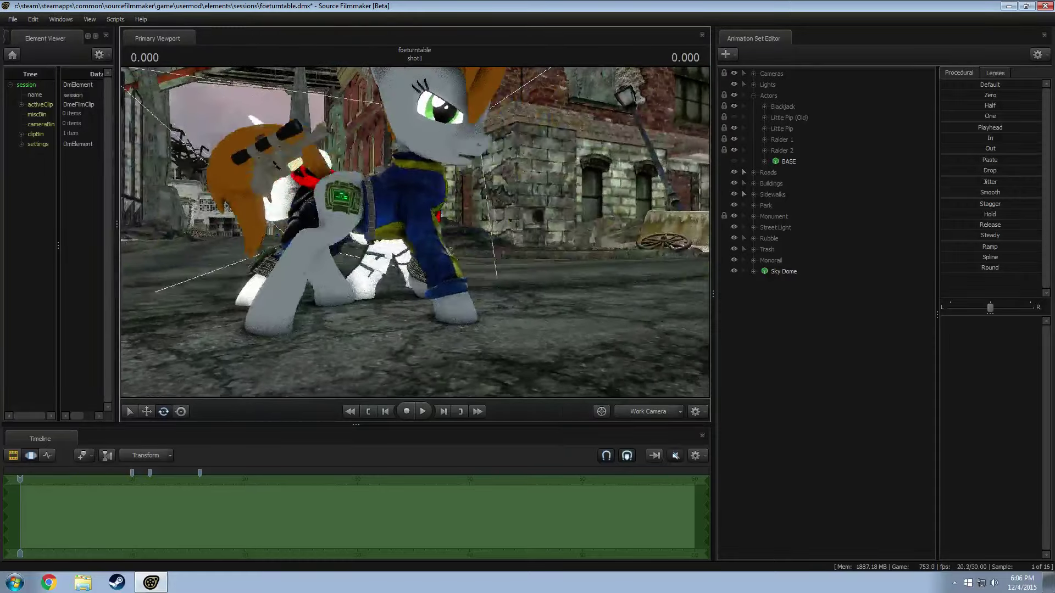
right_click(416, 237)
left_click(434, 264)
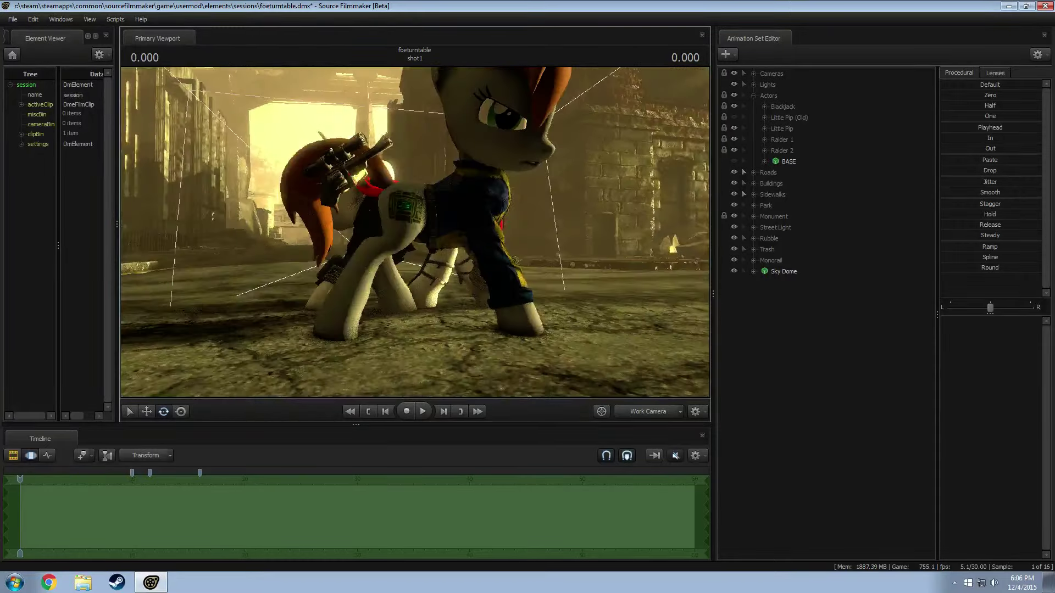
right_click(416, 234)
left_click(444, 259)
left_click_drag(444, 259, 415, 231)
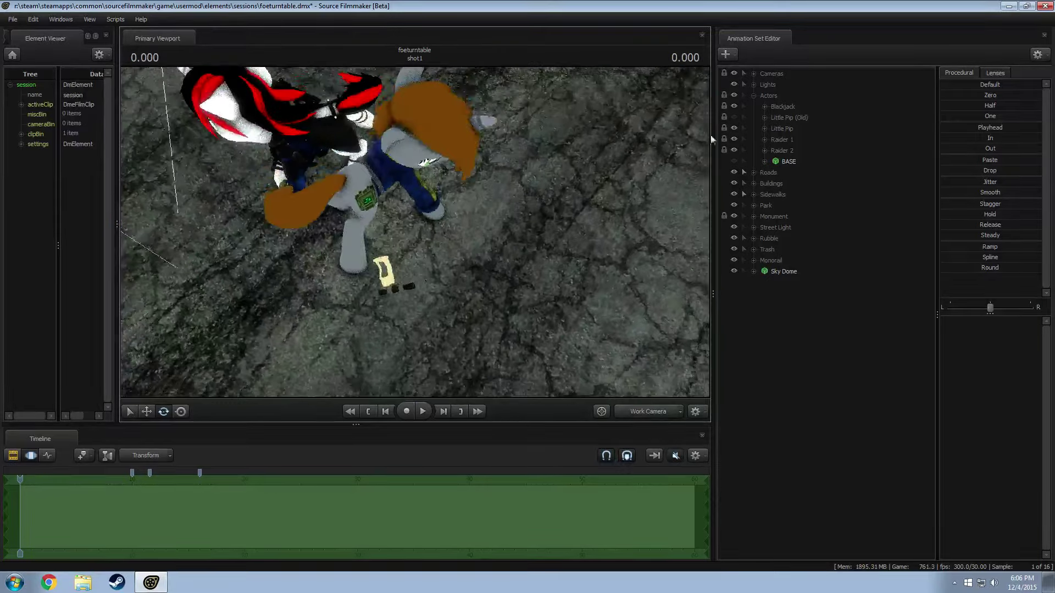
Step: Move the Particles group out of the Little Pip group to the top level of the animation set list
left_click(765, 128)
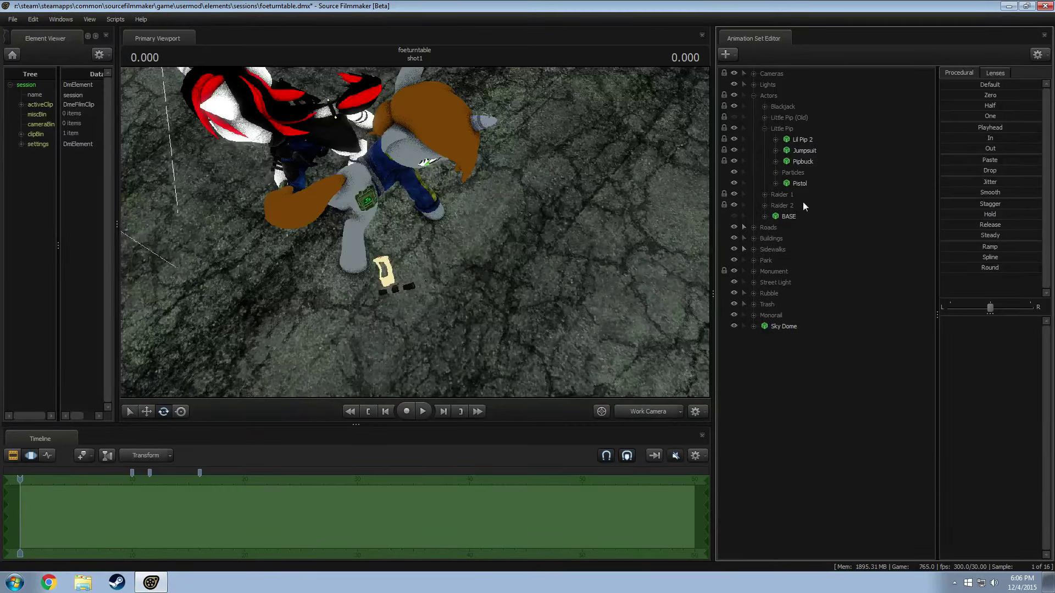
left_click(800, 184)
left_click_drag(576, 216, 562, 223)
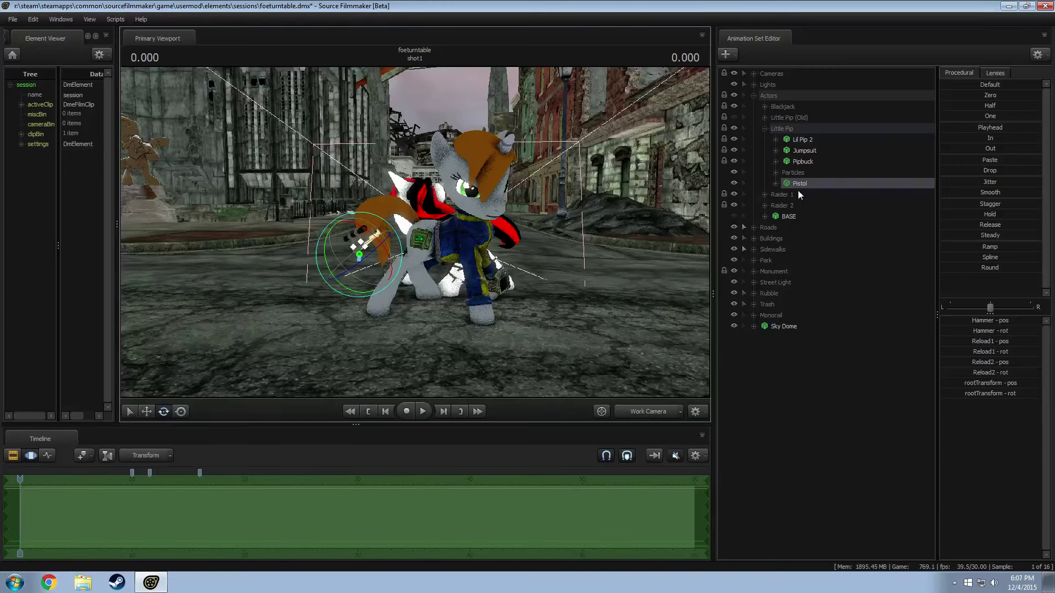
left_click_drag(793, 172, 767, 299)
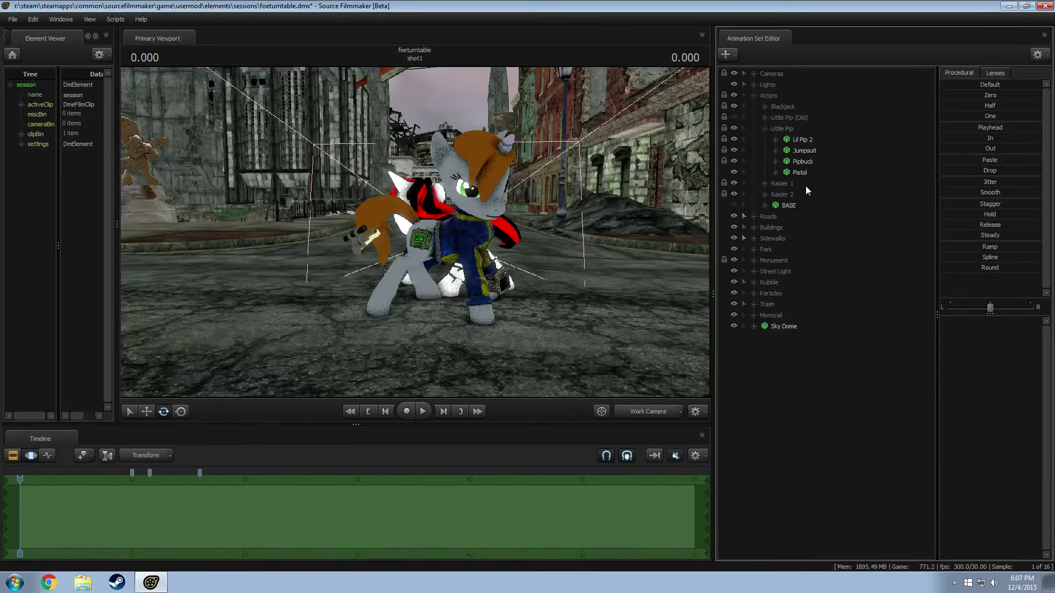
Step: Select Little Pip's pistol and reposition it so it floats beside her front leg
left_click(791, 205)
left_click(800, 173)
left_click_drag(415, 231, 372, 225)
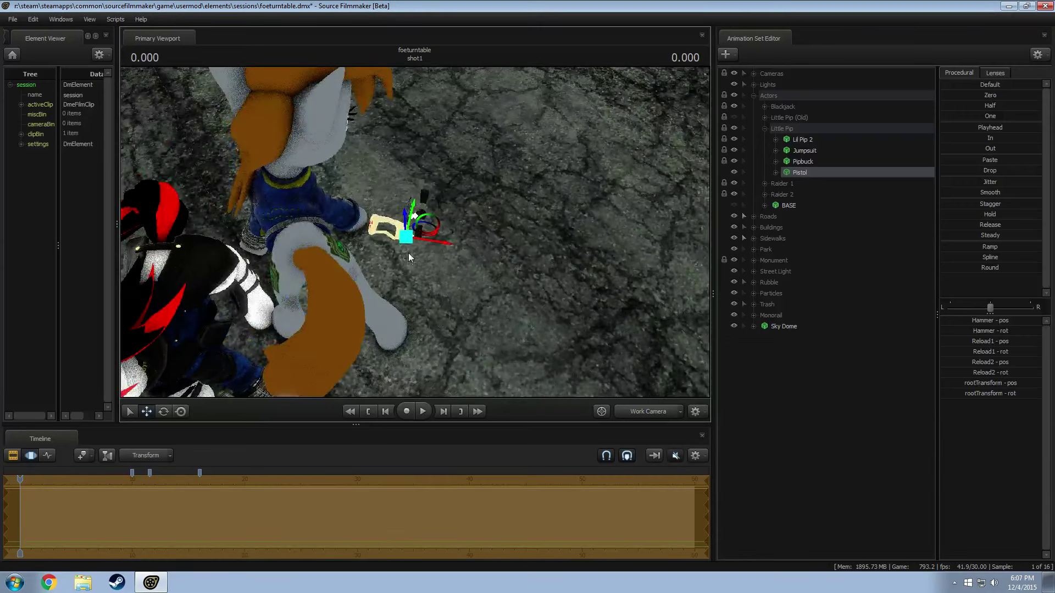
left_click_drag(424, 282, 422, 279)
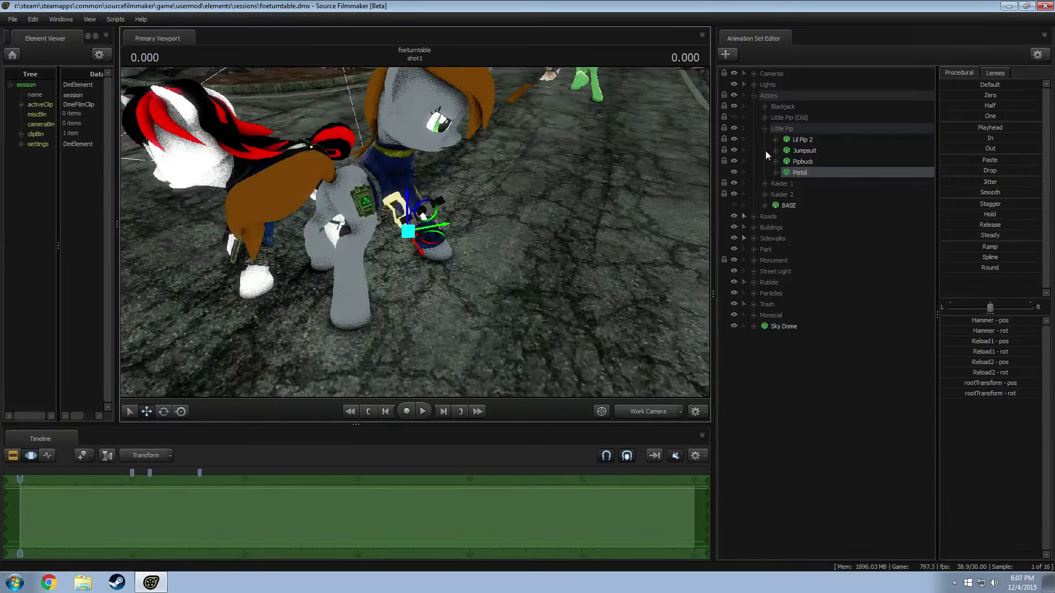
Step: Make the Lil Pip 2 model selectable in the viewport and select its RightFoot bone on the right back leg
left_click(744, 139)
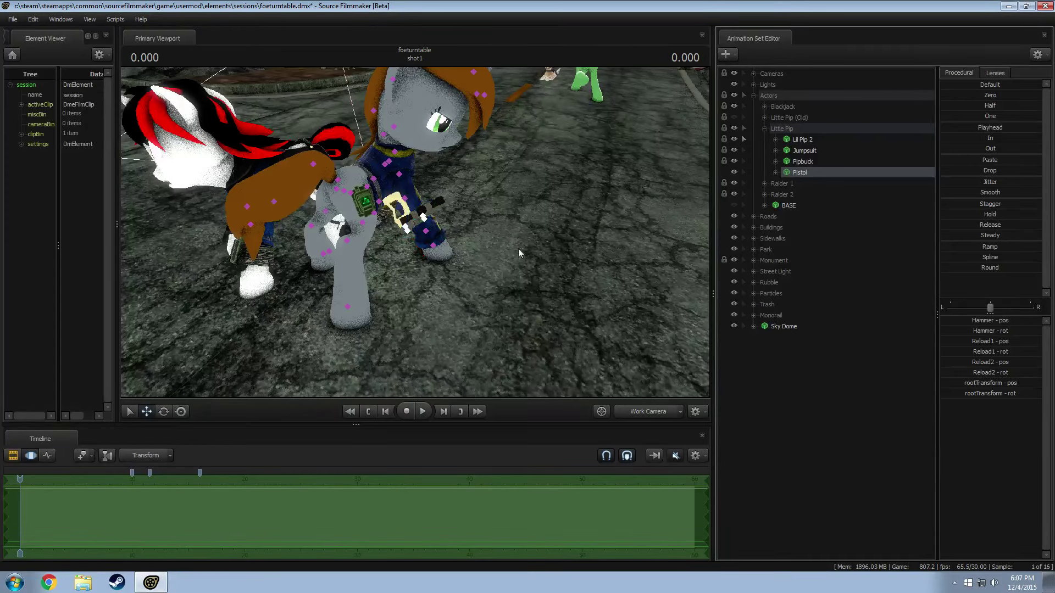
left_click_drag(547, 295, 448, 220)
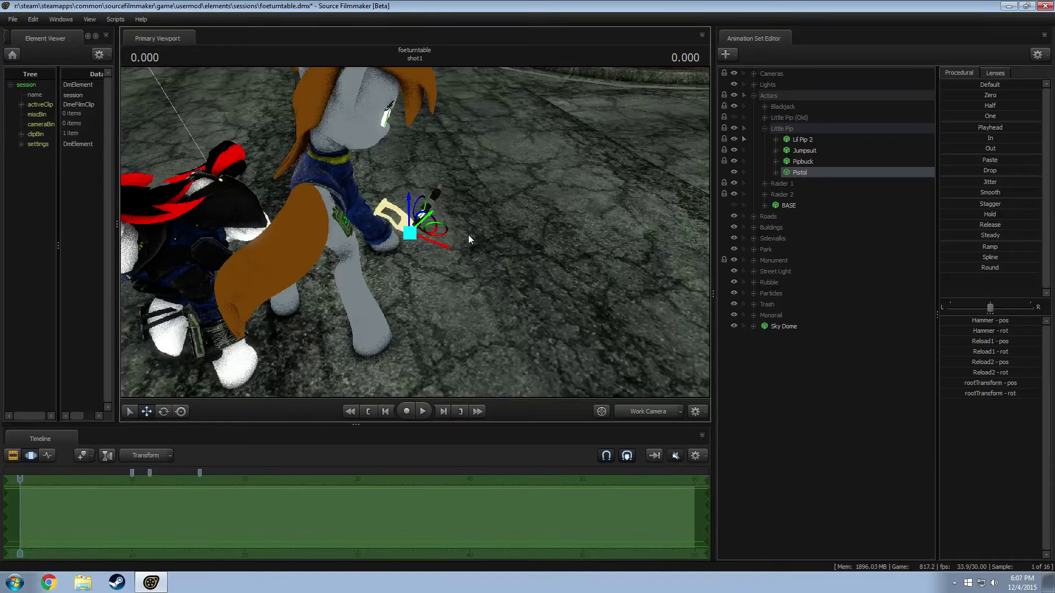
left_click_drag(458, 296, 367, 228)
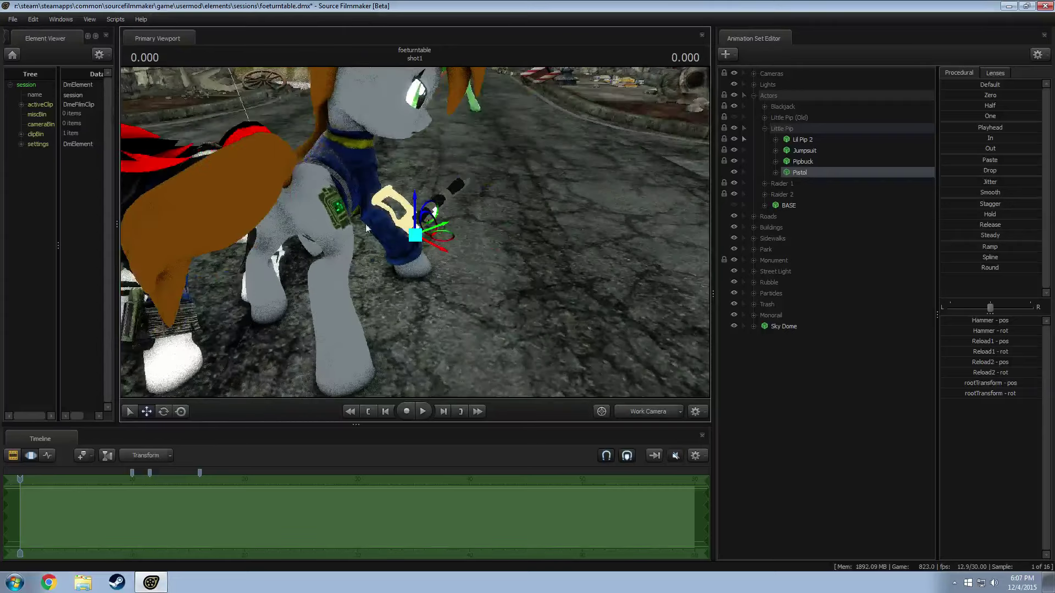
left_click(340, 364)
left_click_drag(341, 364, 438, 288)
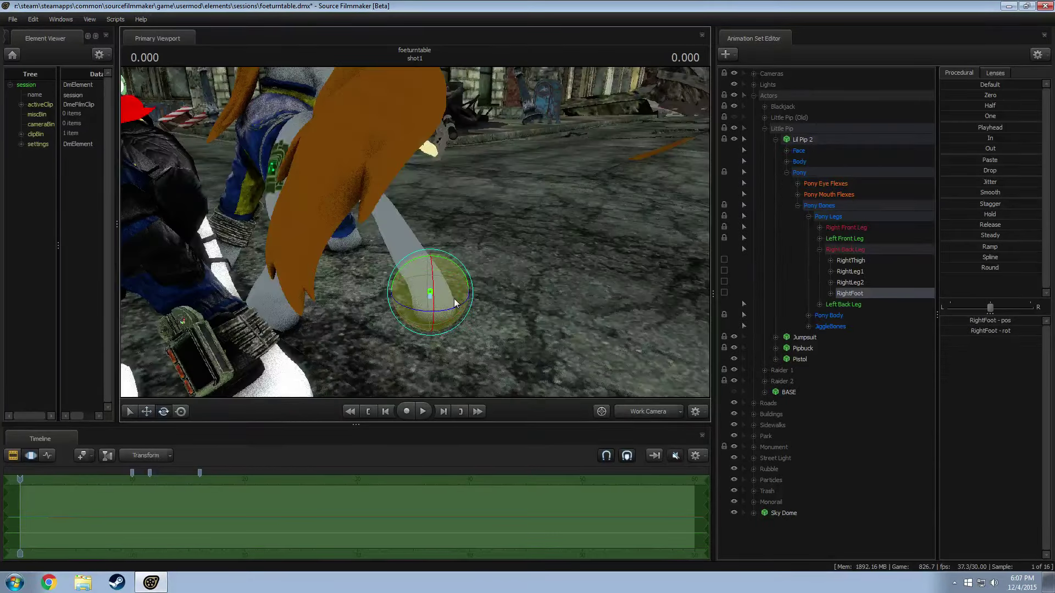
Step: Lock the RightFoot bone and reposition Little Pip's right back hoof on the ground
key("w")
right_click(442, 299)
left_click(467, 316)
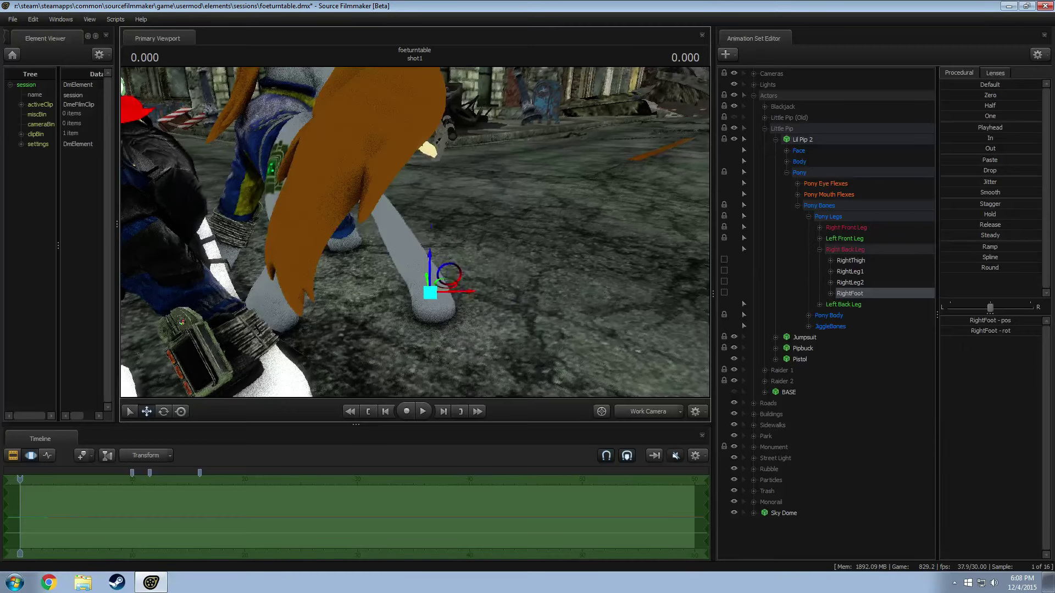
left_click_drag(467, 316, 445, 236)
left_click(724, 293)
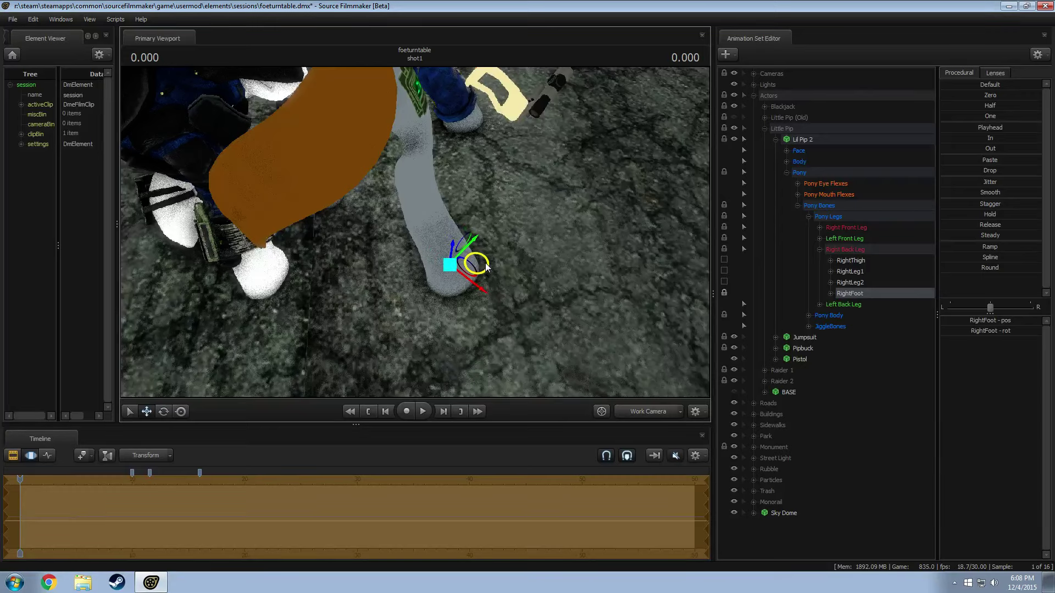
left_click_drag(547, 209, 551, 215)
Step: Rotate the RightThigh bone to adjust the stance of Little Pip's right back leg
left_click(851, 261)
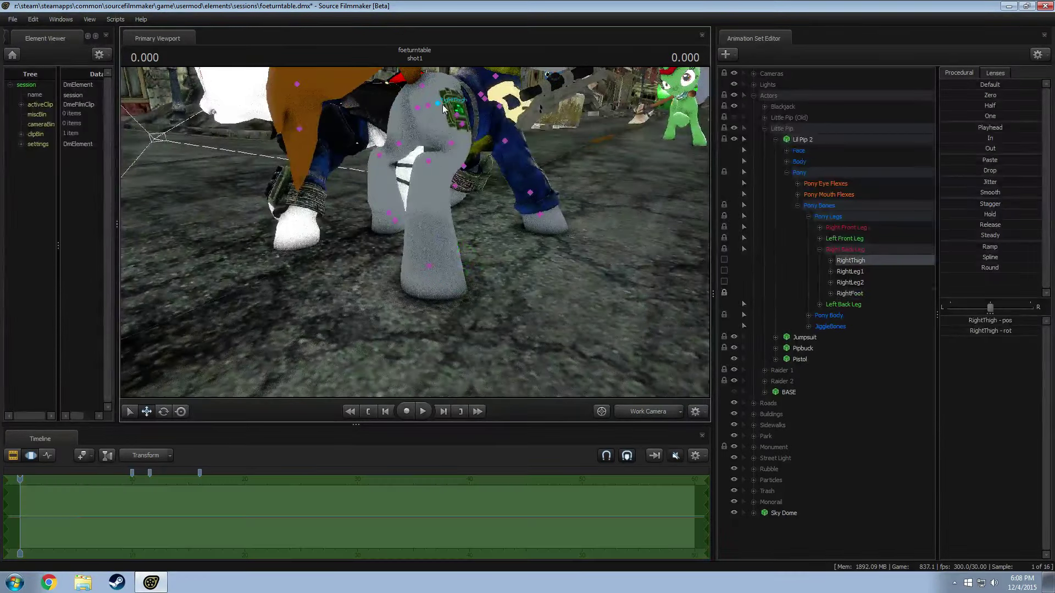
left_click_drag(419, 235, 419, 236)
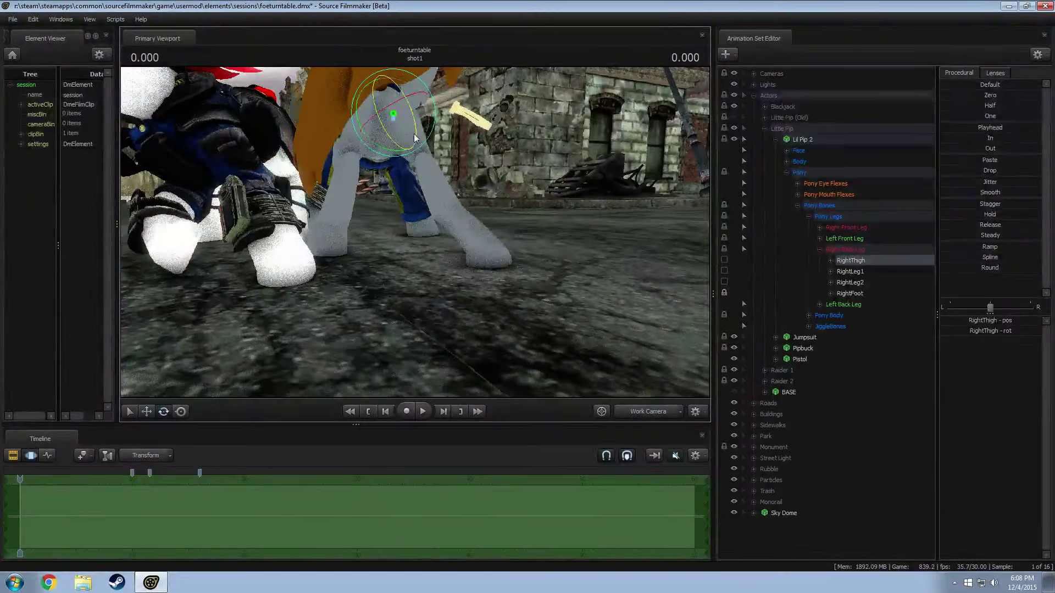
left_click_drag(414, 160, 416, 155)
left_click_drag(390, 188, 389, 188)
left_click_drag(407, 151, 429, 183)
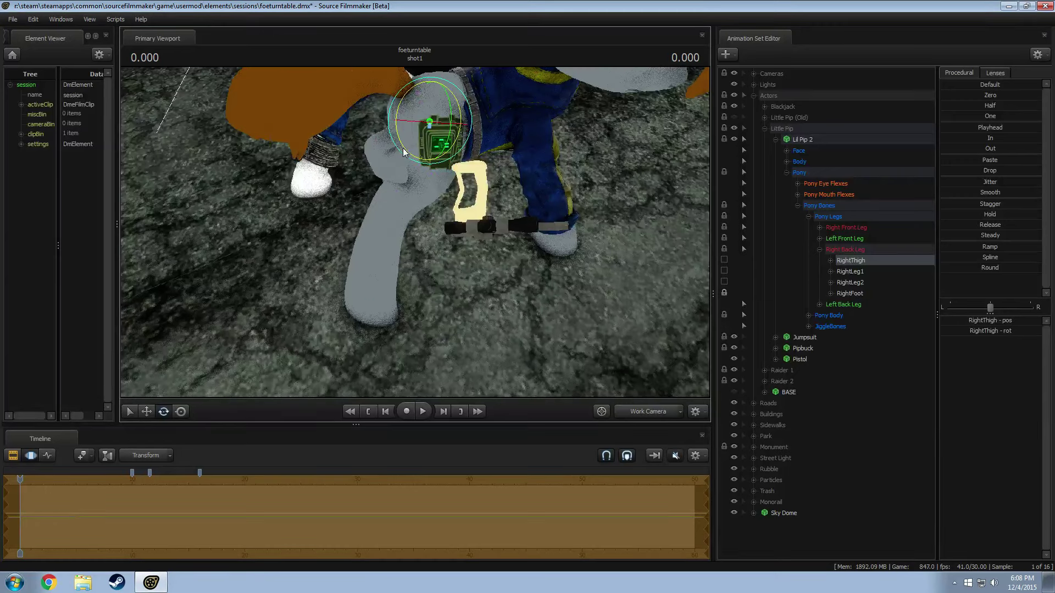
Step: Rotate the RightLeg2 bone to correct the bend of Little Pip's right back leg
left_click(427, 174, "ctrl")
left_click_drag(391, 181, 429, 168)
left_click(398, 198, "ctrl")
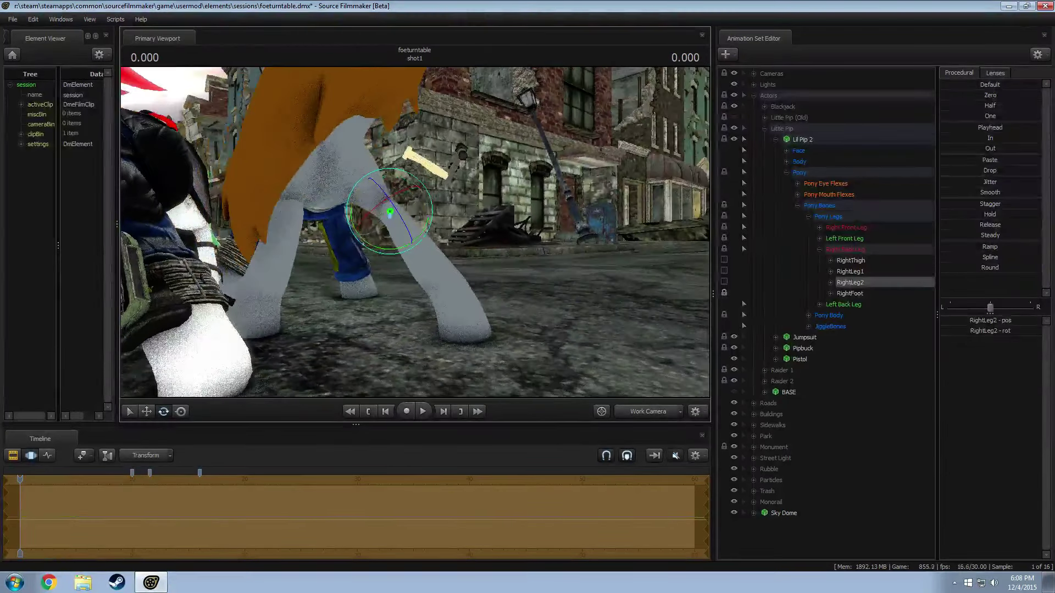
left_click_drag(516, 299, 352, 308)
Step: Fine-tune the rotations of the RightThigh and RightLeg2 bones so the right back leg bends naturally
left_click(367, 131)
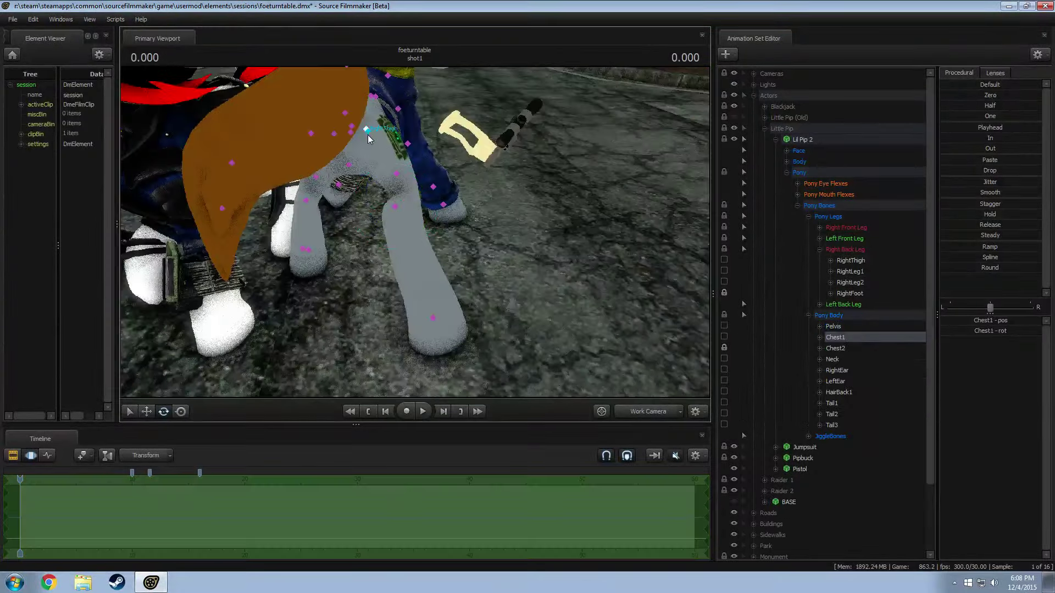
left_click_drag(367, 130, 421, 219)
left_click_drag(430, 114, 409, 255)
left_click(458, 315)
left_click(384, 219)
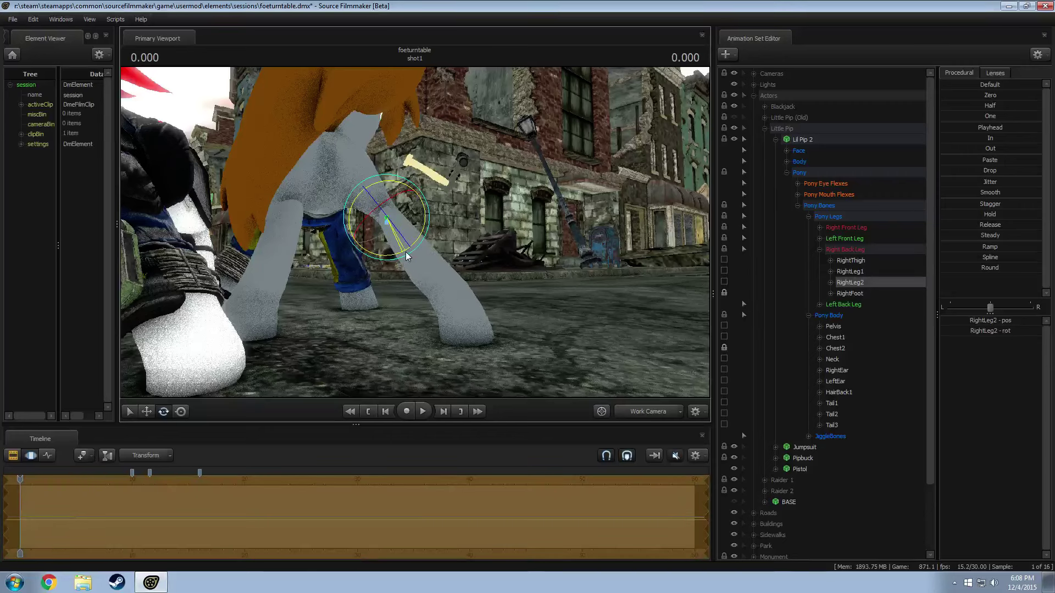
left_click(375, 200)
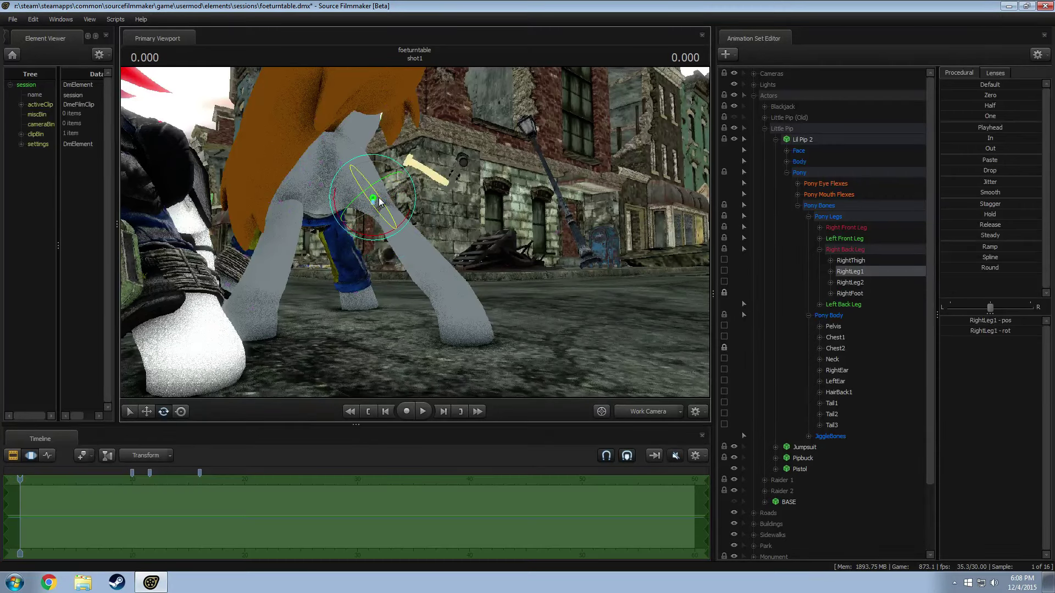
left_click(351, 173)
left_click_drag(359, 145, 363, 147)
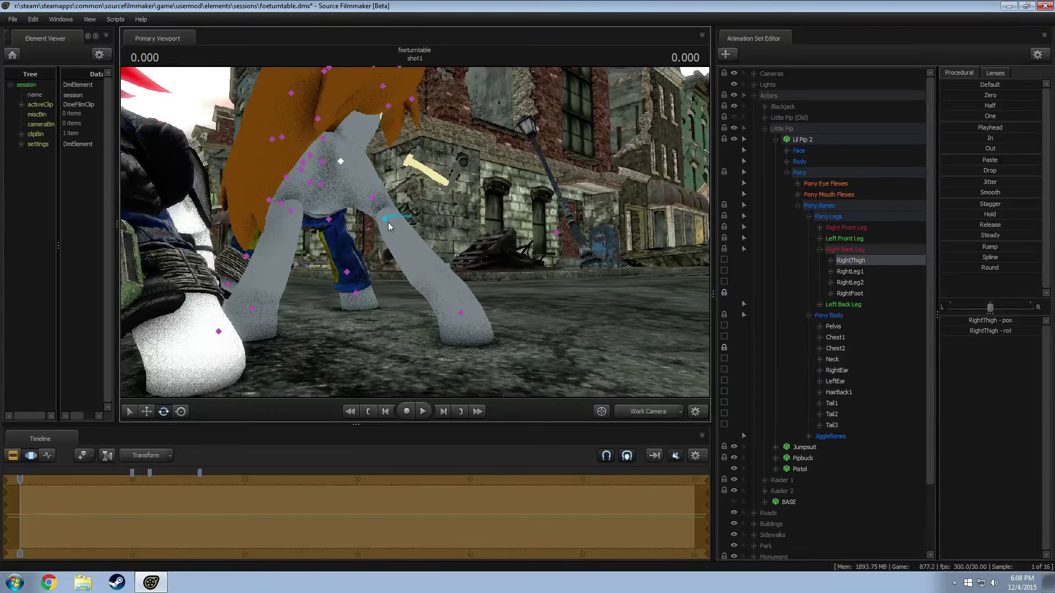
left_click(385, 219)
left_click_drag(402, 258, 406, 258)
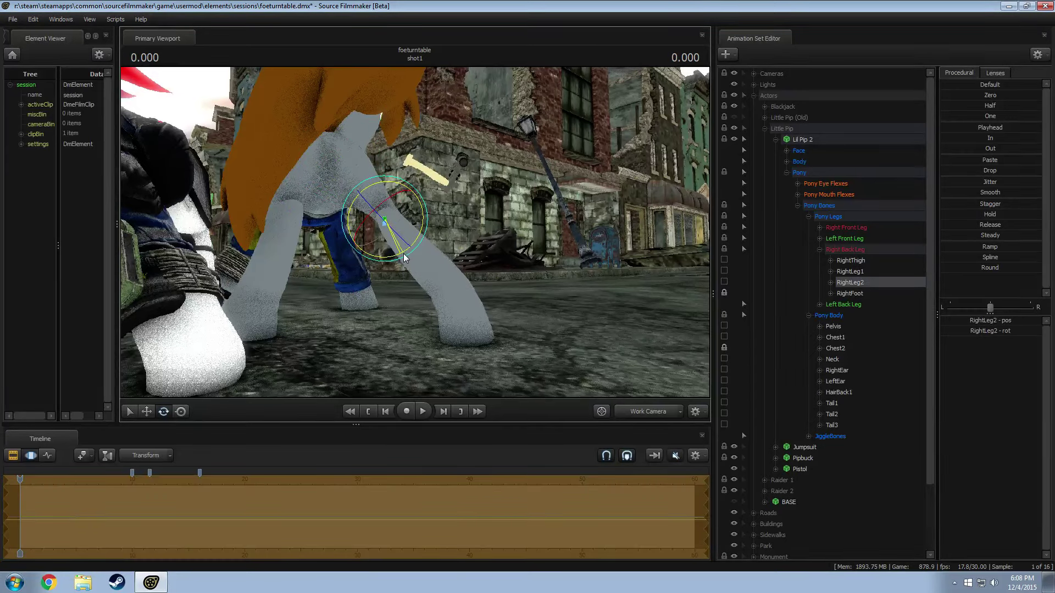
Step: Check Little Pip's right back leg from several angles and readjust its RightLeg2 bone
left_click_drag(519, 235, 407, 277)
left_click(373, 301)
left_click_drag(419, 309, 528, 325)
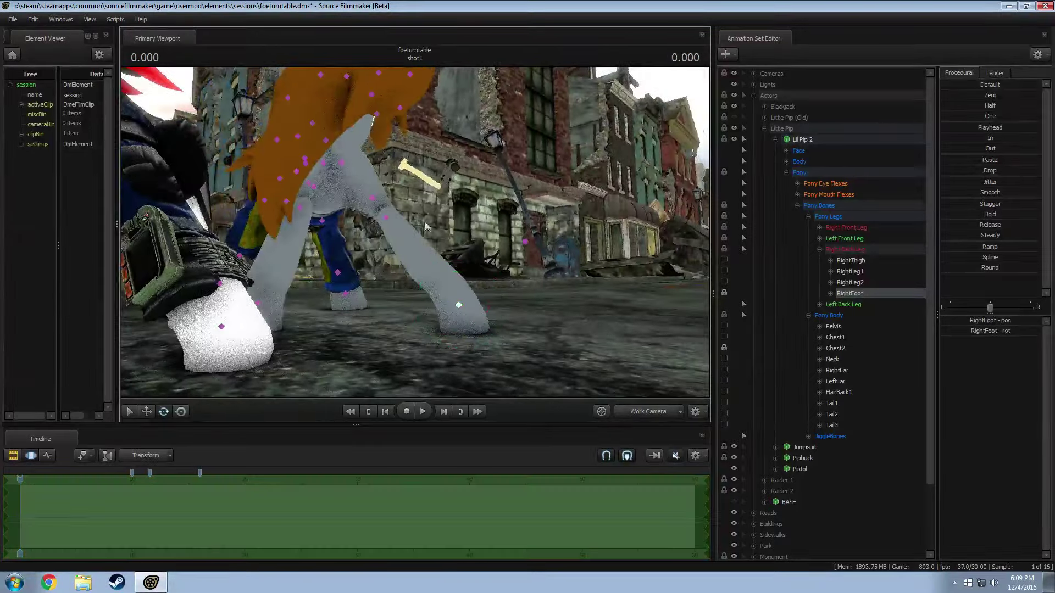
left_click_drag(328, 268, 418, 253)
left_click_drag(473, 291, 643, 275)
left_click(409, 259)
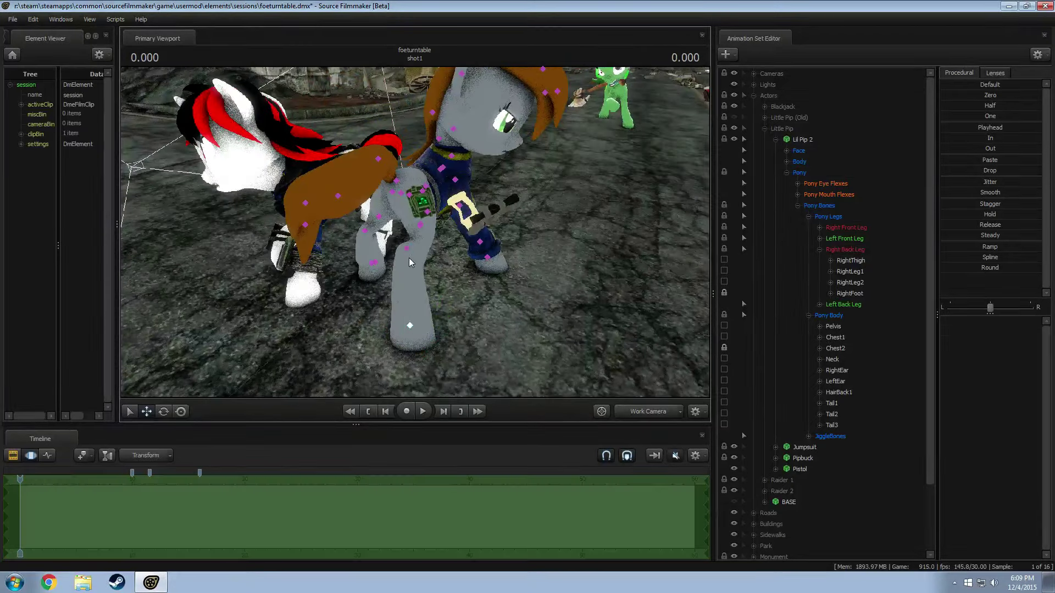
left_click(399, 286)
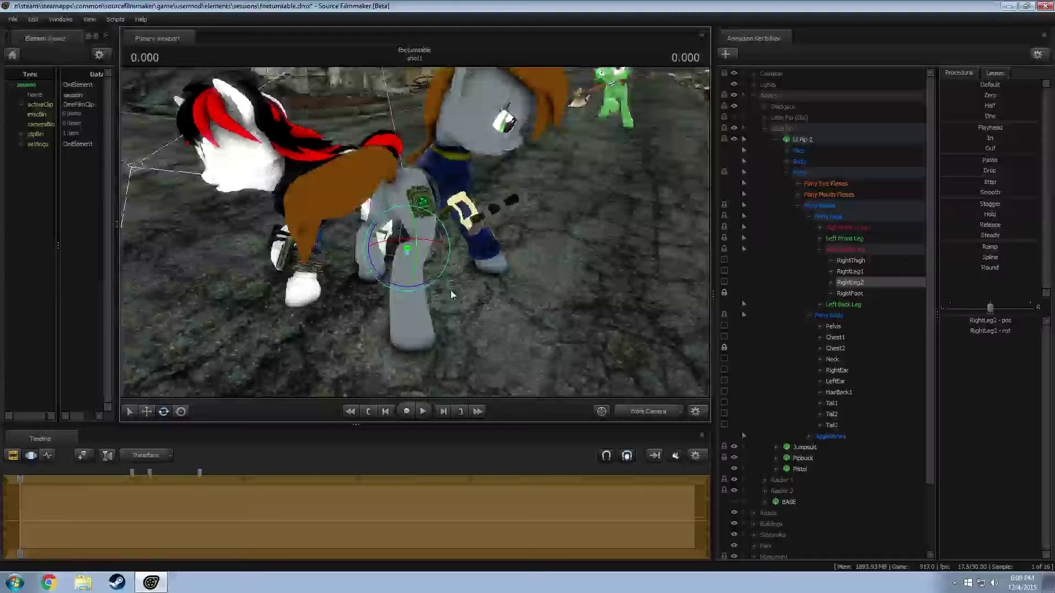
left_click_drag(450, 290, 384, 292)
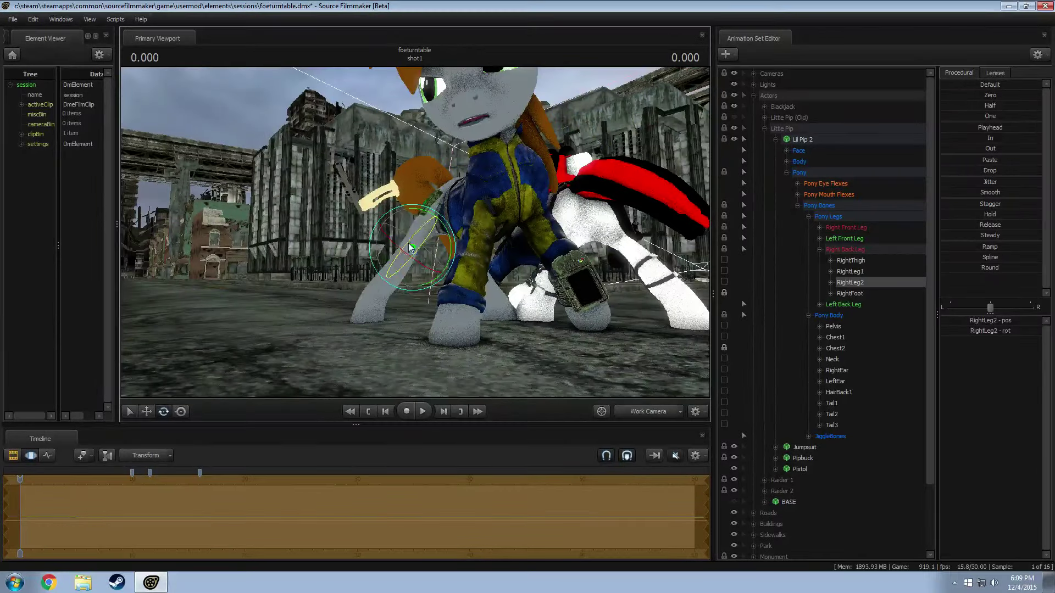
right_click_drag(411, 248, 408, 223)
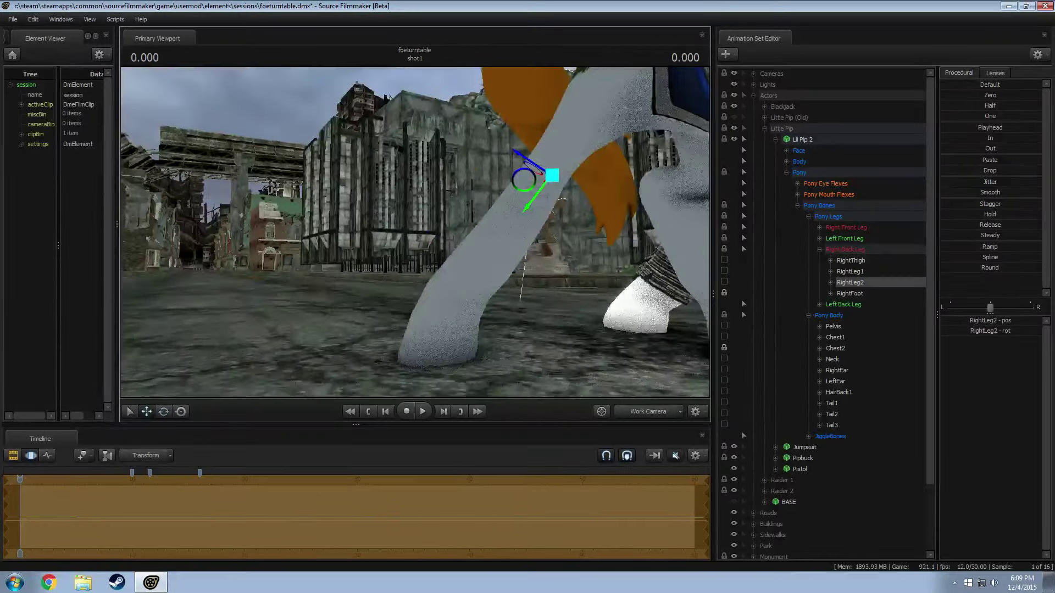
left_click_drag(407, 223, 428, 227)
Step: Rotate and move the RightFoot bone so Little Pip's right back hoof sits flat on the road
left_click(437, 318)
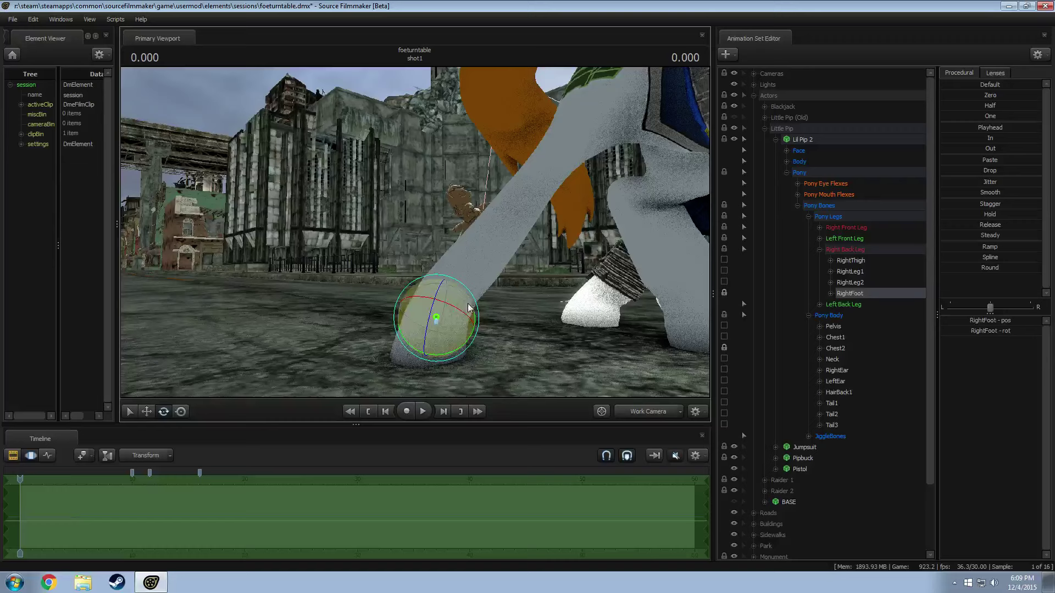
left_click_drag(468, 308, 438, 234)
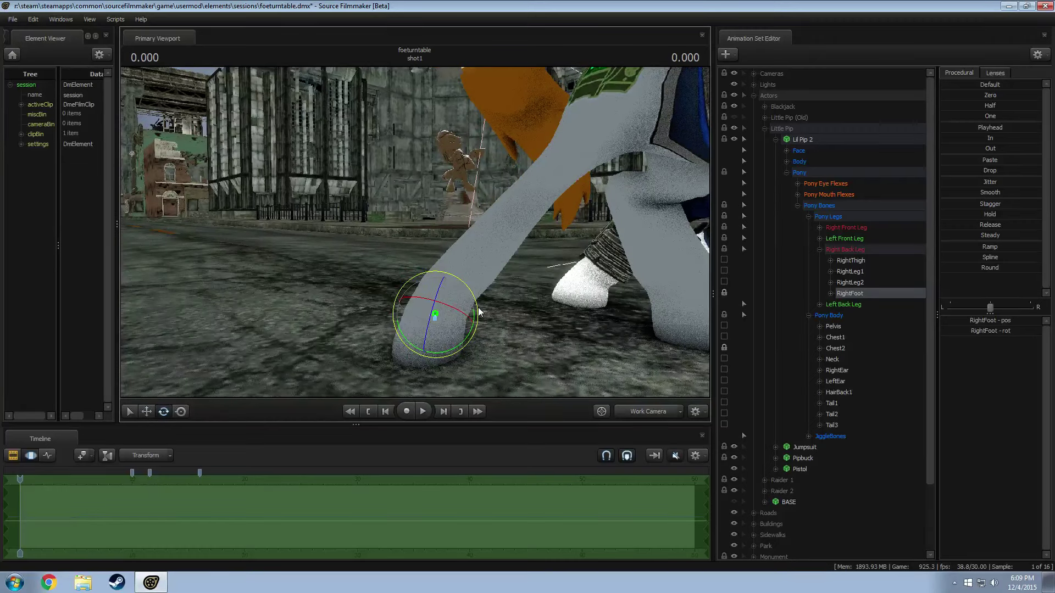
left_click_drag(479, 311, 481, 315)
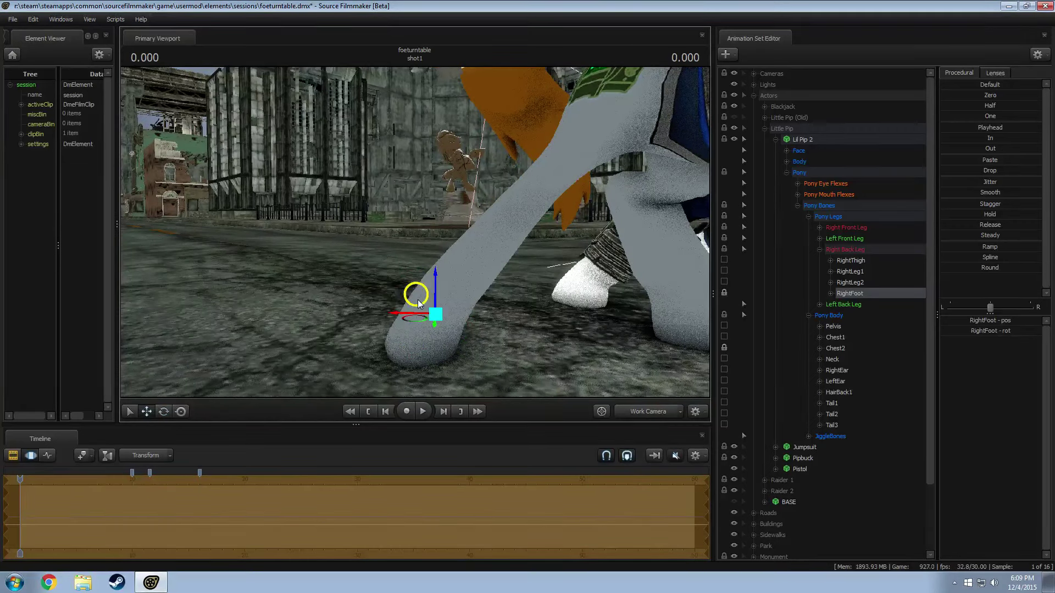
left_click_drag(412, 307, 416, 236)
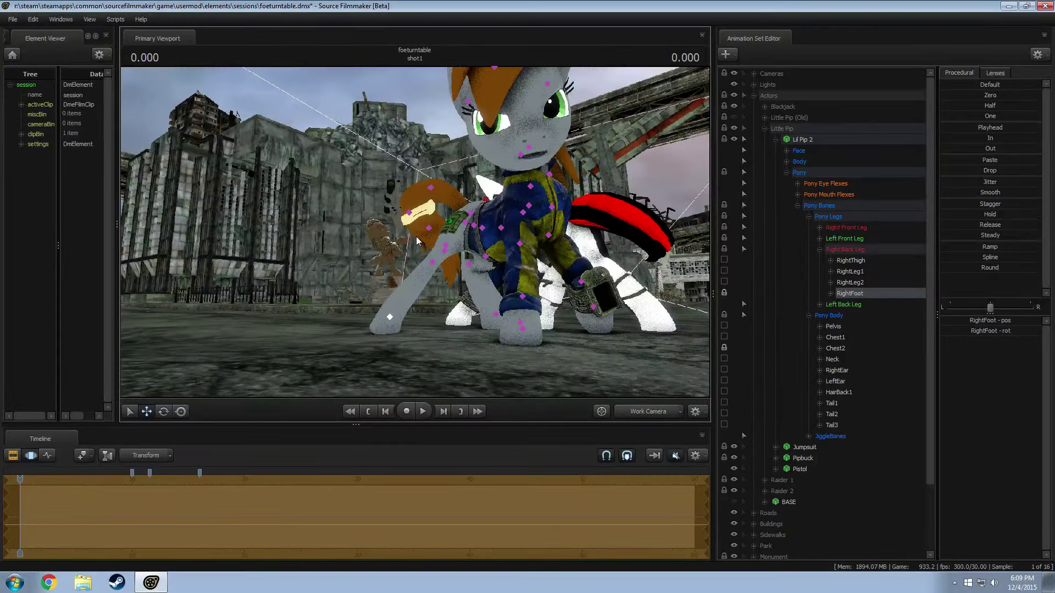
key("e")
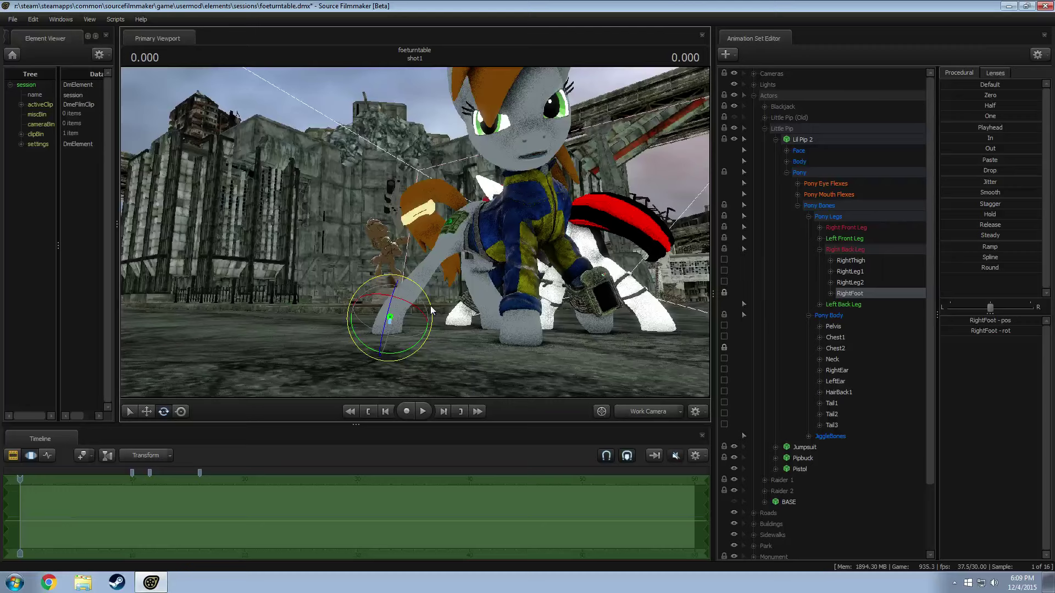
left_click_drag(432, 311, 432, 312)
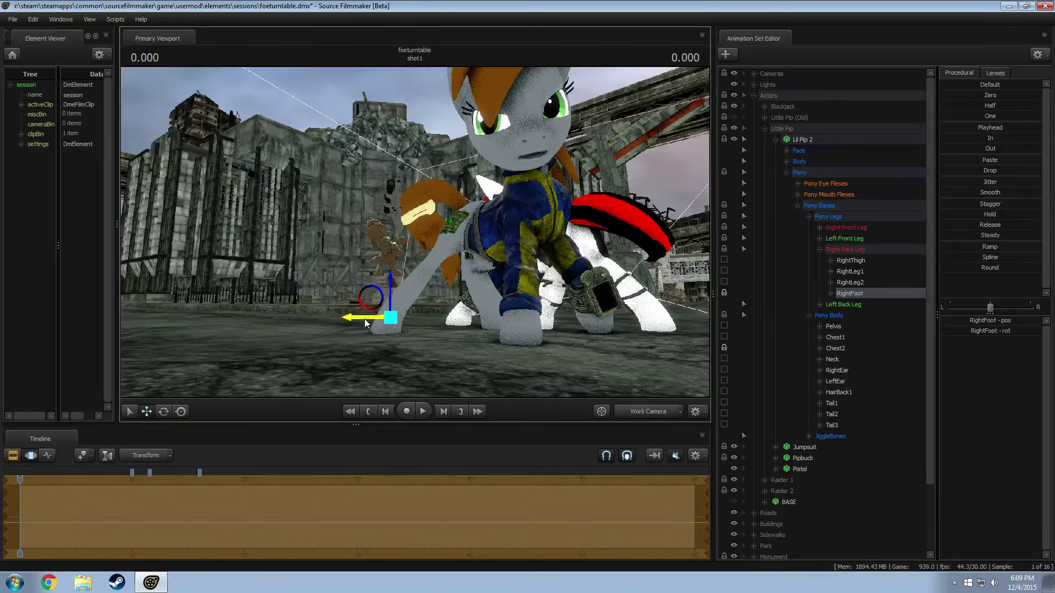
left_click_drag(370, 323, 421, 234)
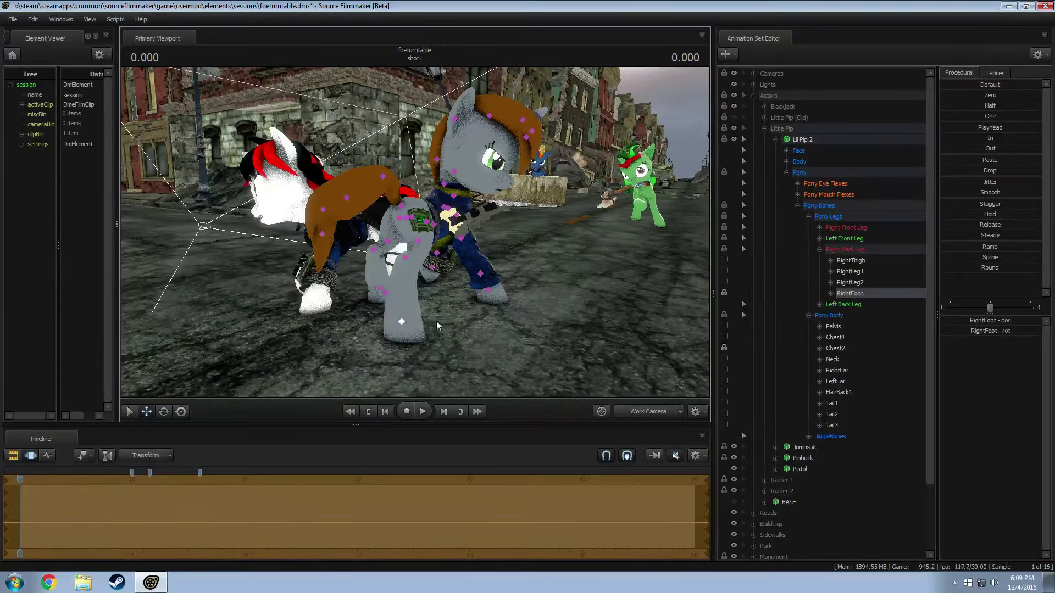
left_click_drag(421, 234, 416, 232)
Step: Turn the view down the empty street and enable scene lighting in the viewport
key("F2")
key("F3")
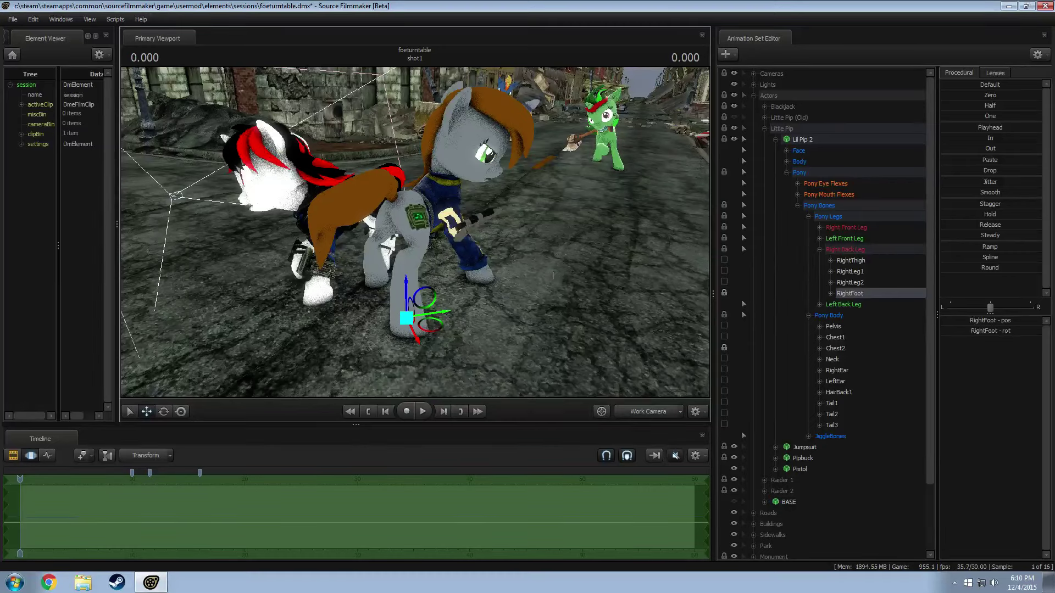
left_click_drag(553, 273, 461, 273)
right_click(418, 236)
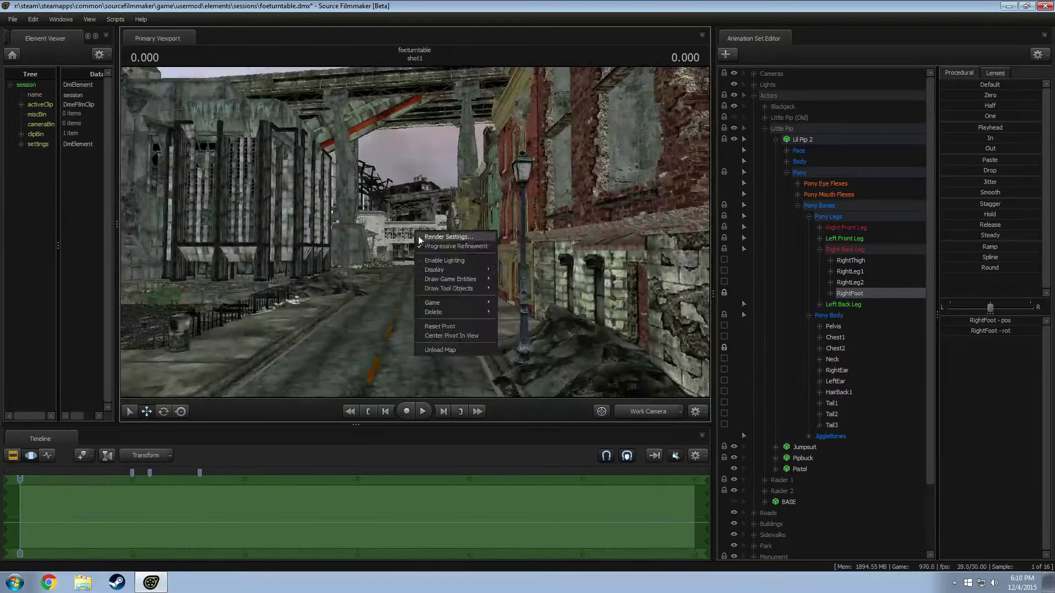
left_click(443, 260)
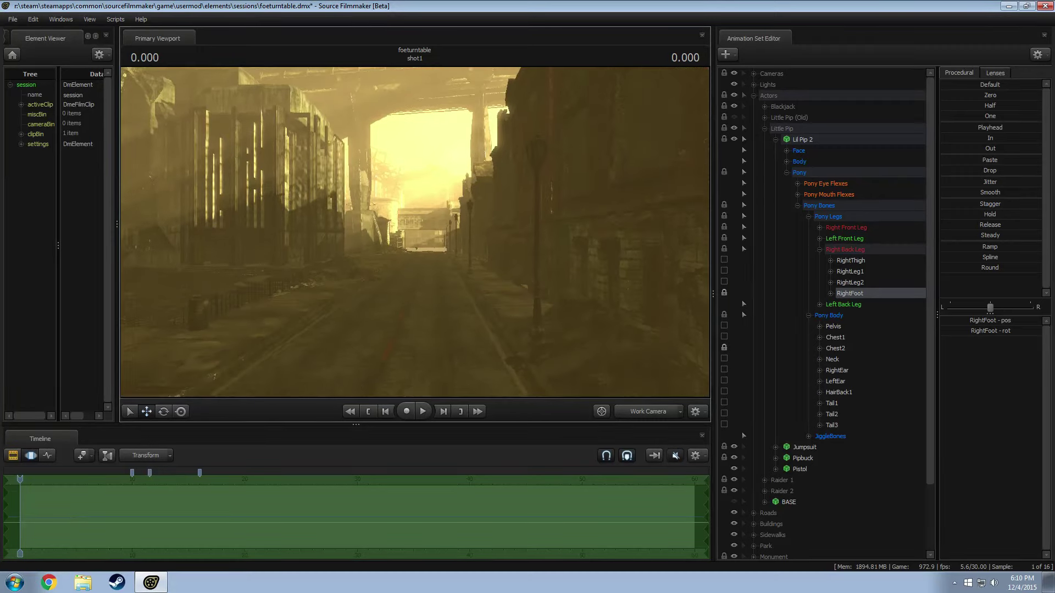
Step: Compare the lit ruined city through the work camera with the posed ponies seen through camera1
left_click_drag(415, 231, 379, 212)
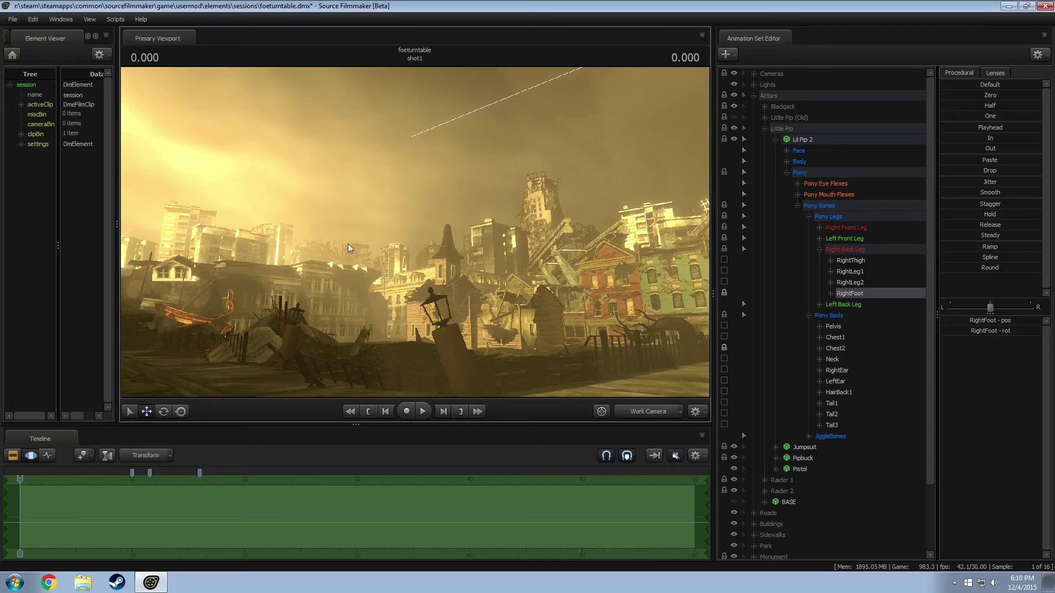
left_click(637, 412)
key("F2")
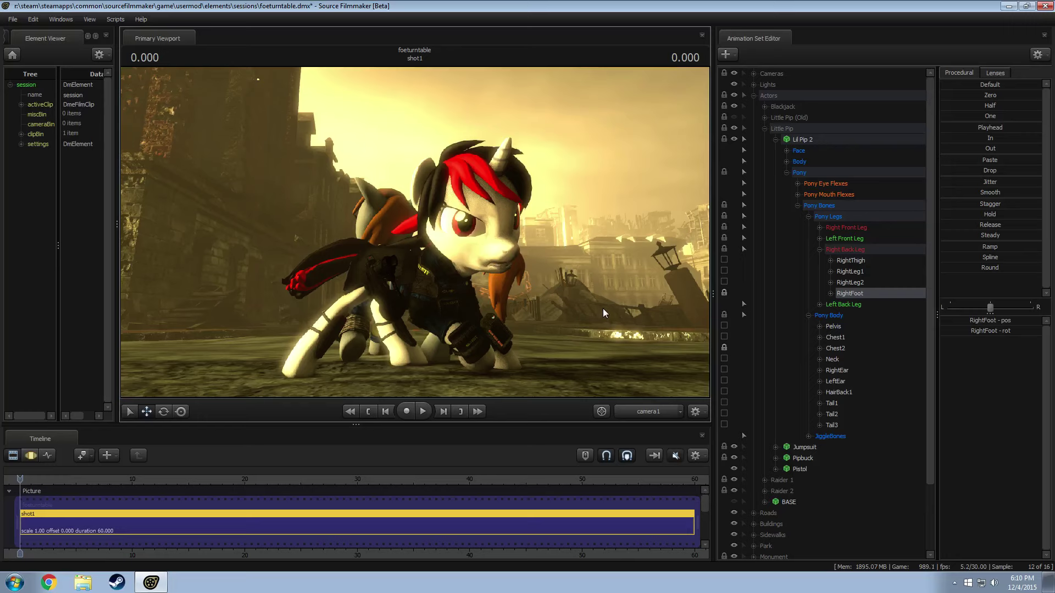
key("F3")
left_click(640, 411)
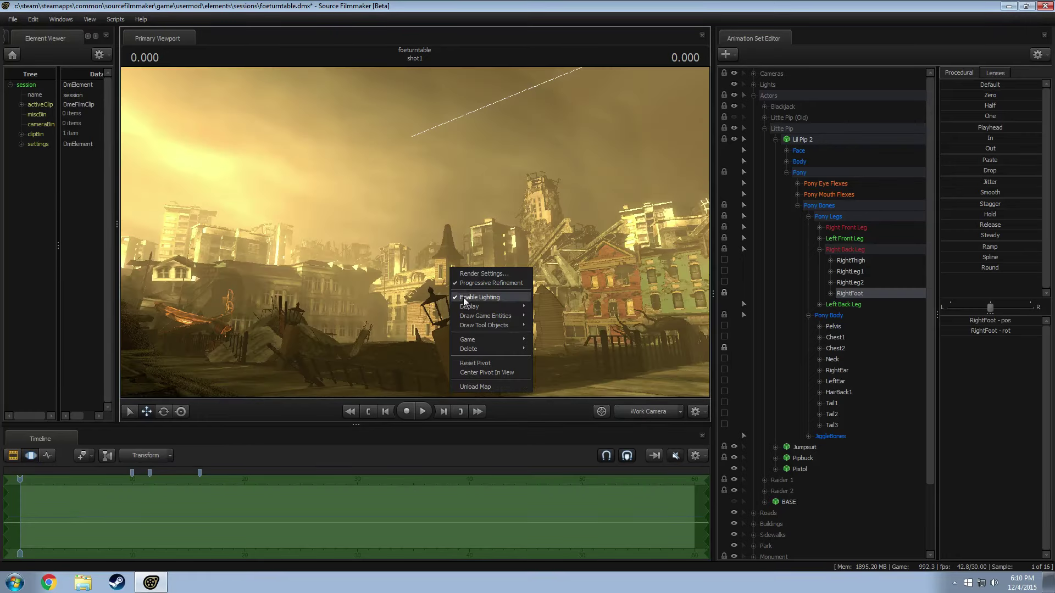
Step: View the city map from above with scene lighting disabled and re-enabled, returning to a lit view over the ruins
left_click(464, 301)
left_click_drag(464, 302, 416, 235)
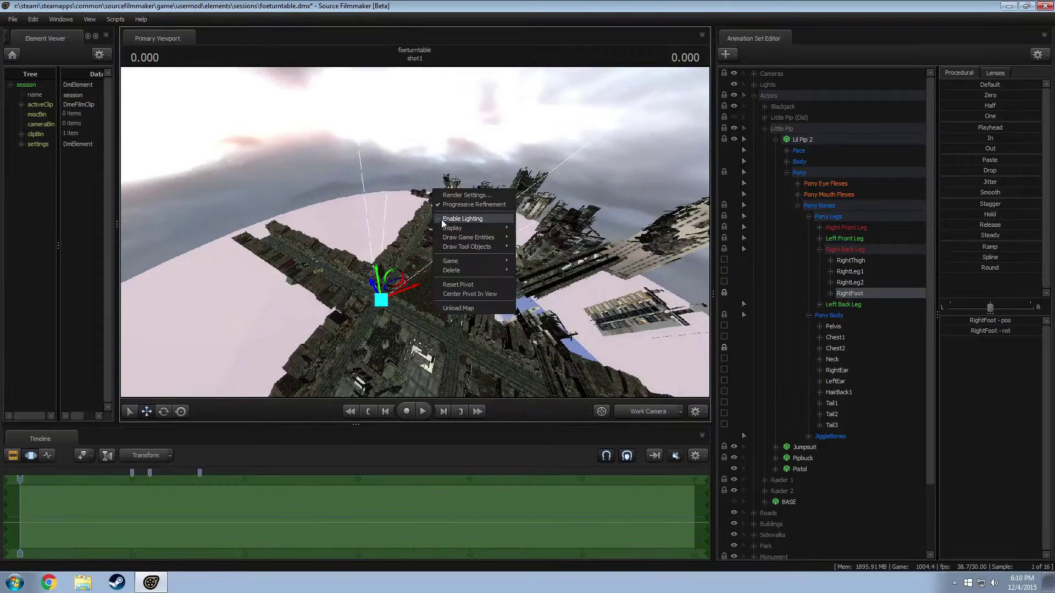
left_click(462, 219)
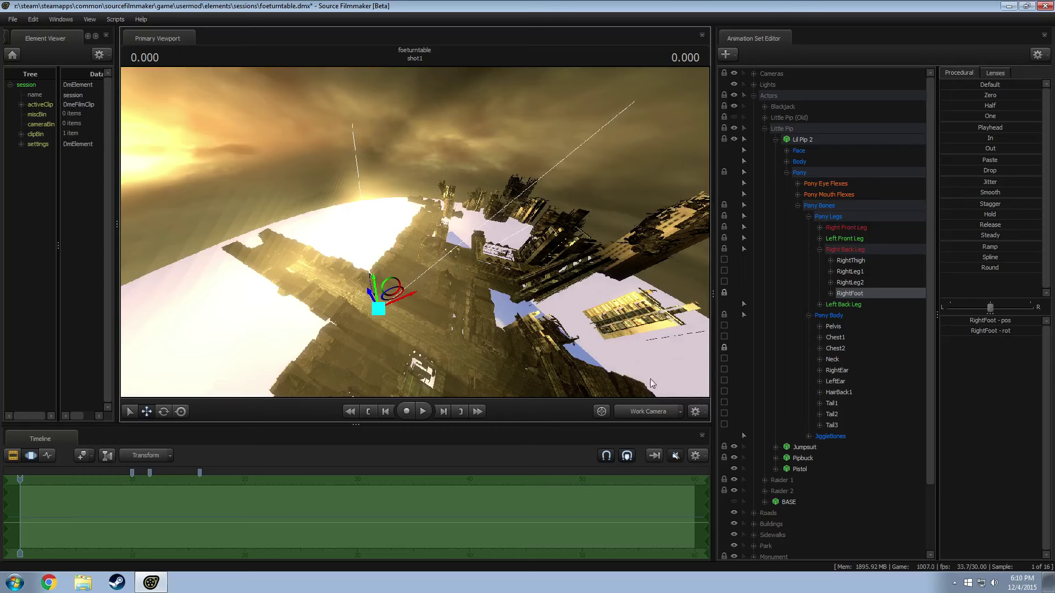
left_click(650, 412)
left_click(648, 412)
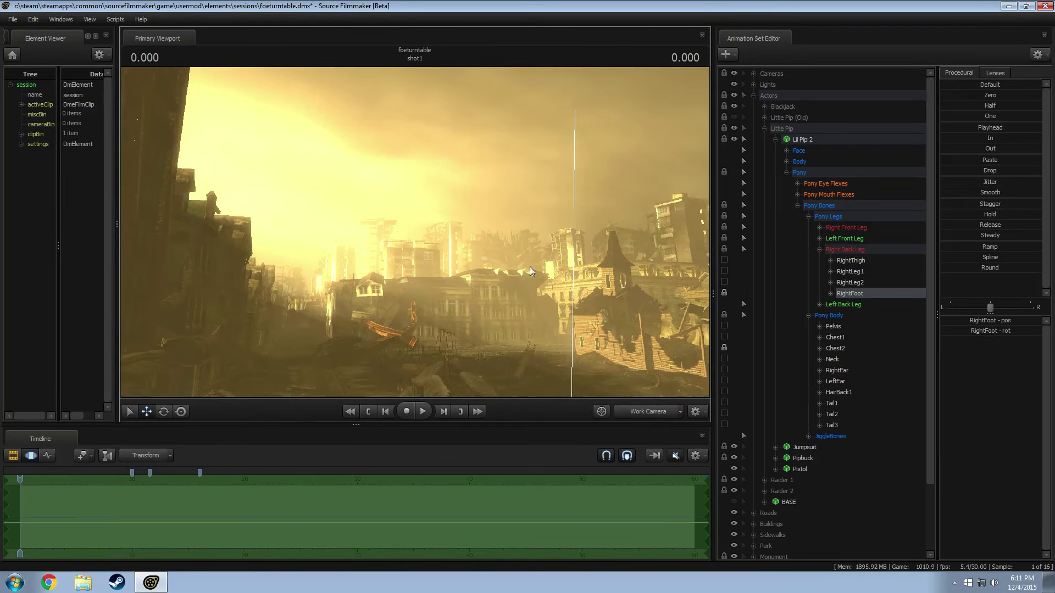
Step: Collapse the Little Pip group, select the Sky Dome and disable scene lighting in the viewport
left_click(764, 129)
left_click(779, 285)
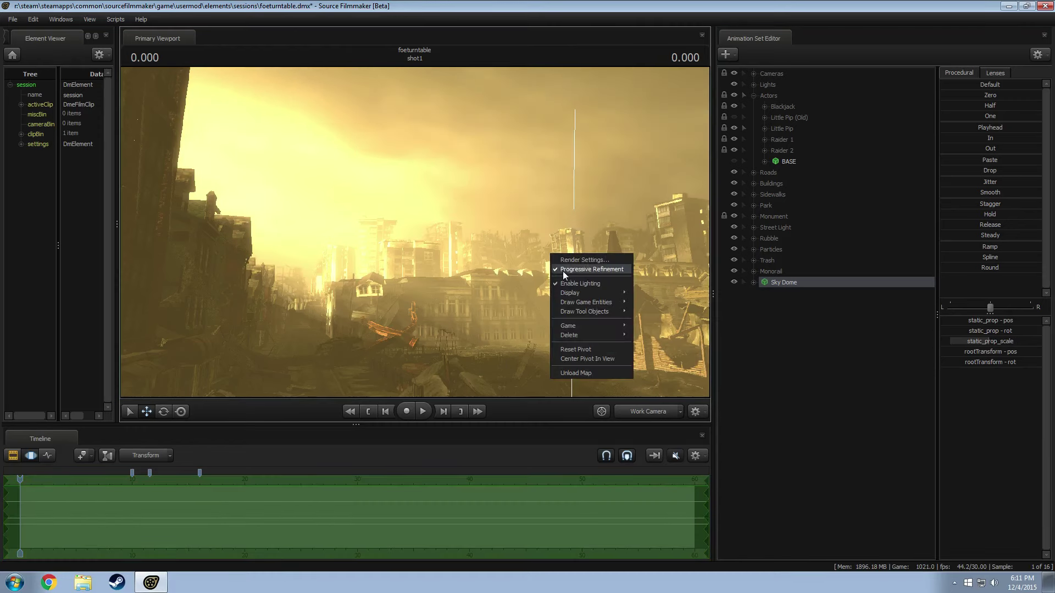
left_click(574, 284)
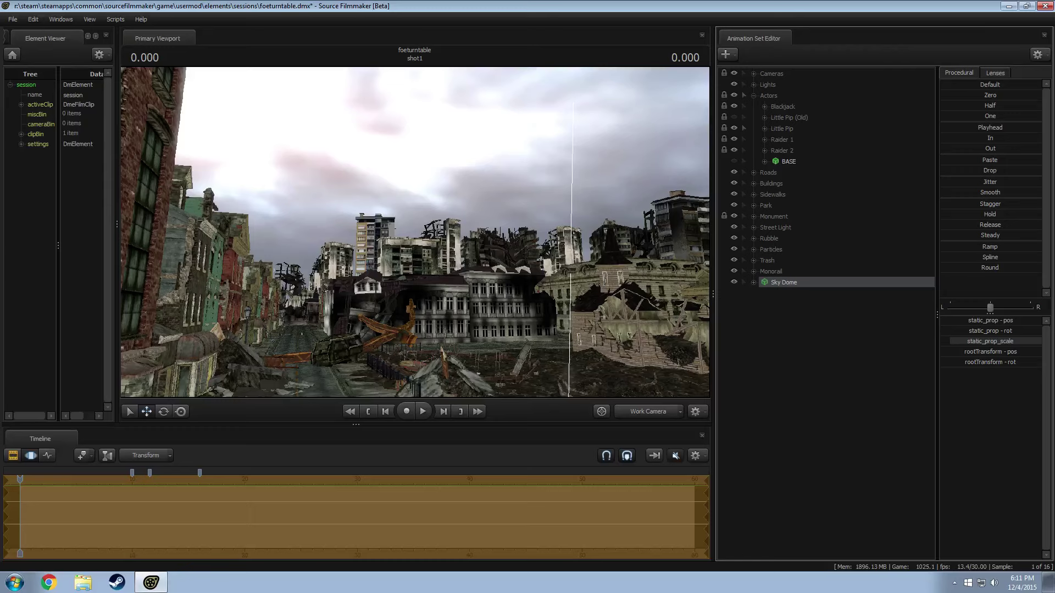
Step: Rise above the city and try a different static_prop_scale on the Sky Dome, undoing the change
left_click_drag(615, 332, 417, 226)
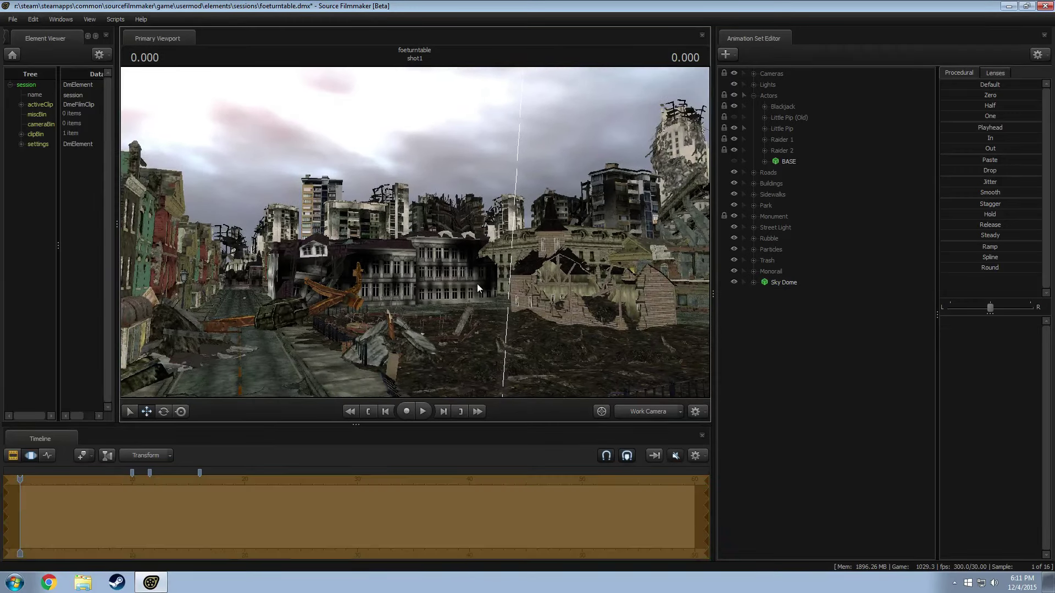
key("w")
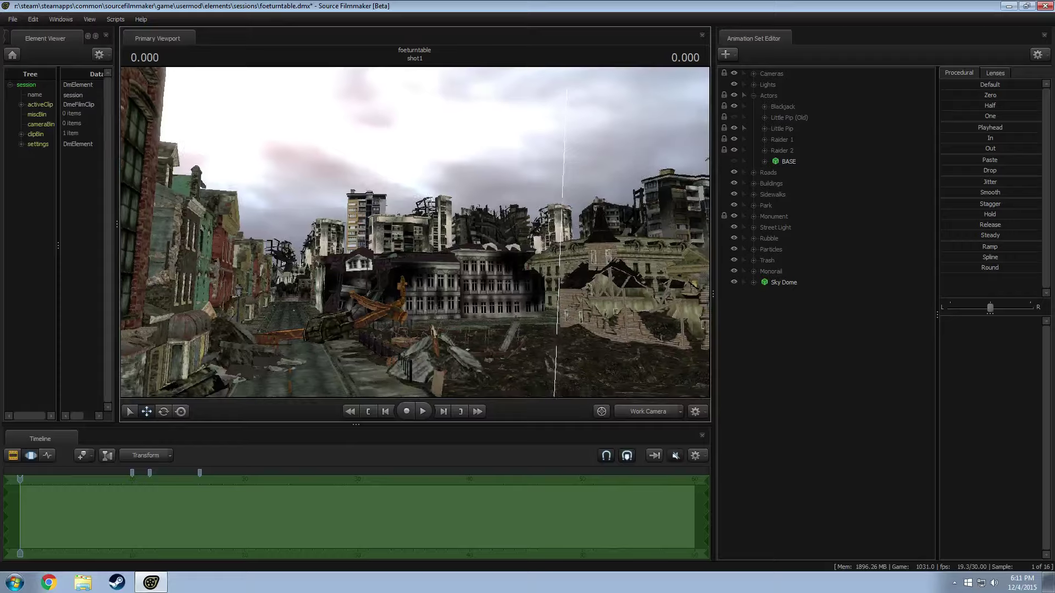
key("z")
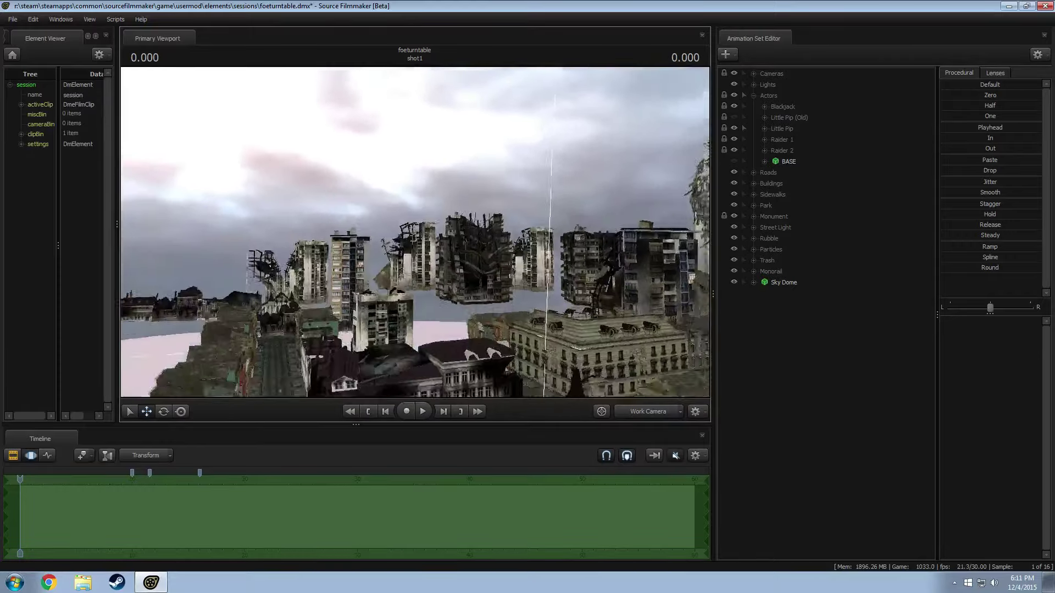
key("z")
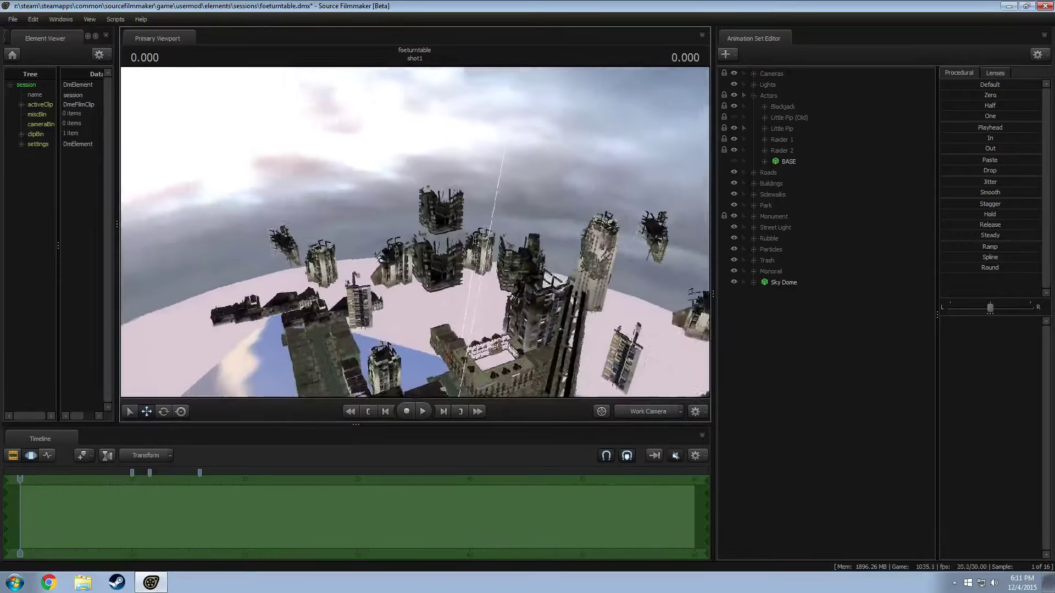
key("z")
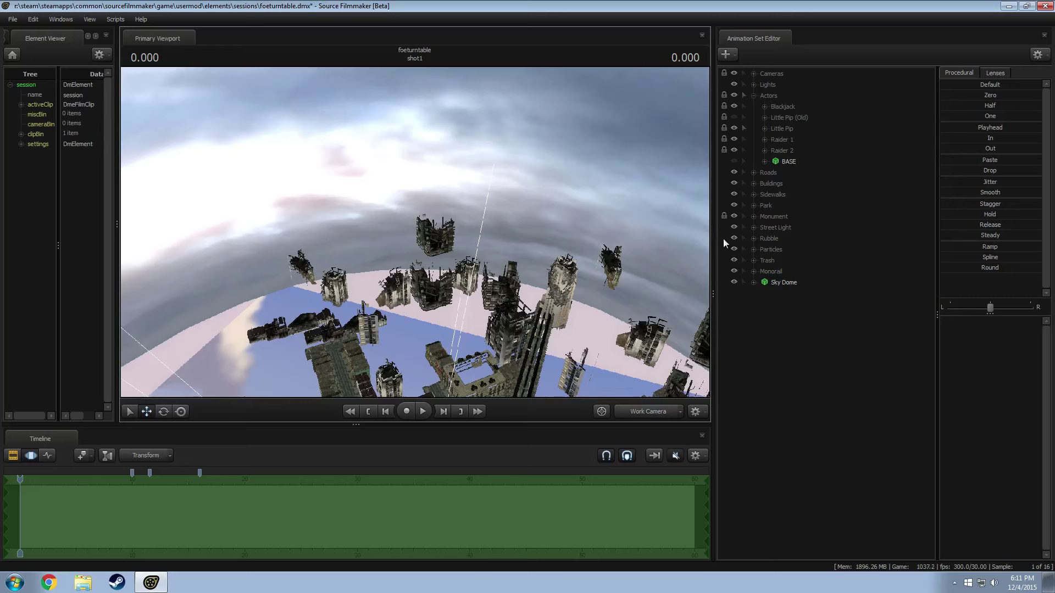
left_click_drag(977, 344, 1006, 344)
key("ctrl+z")
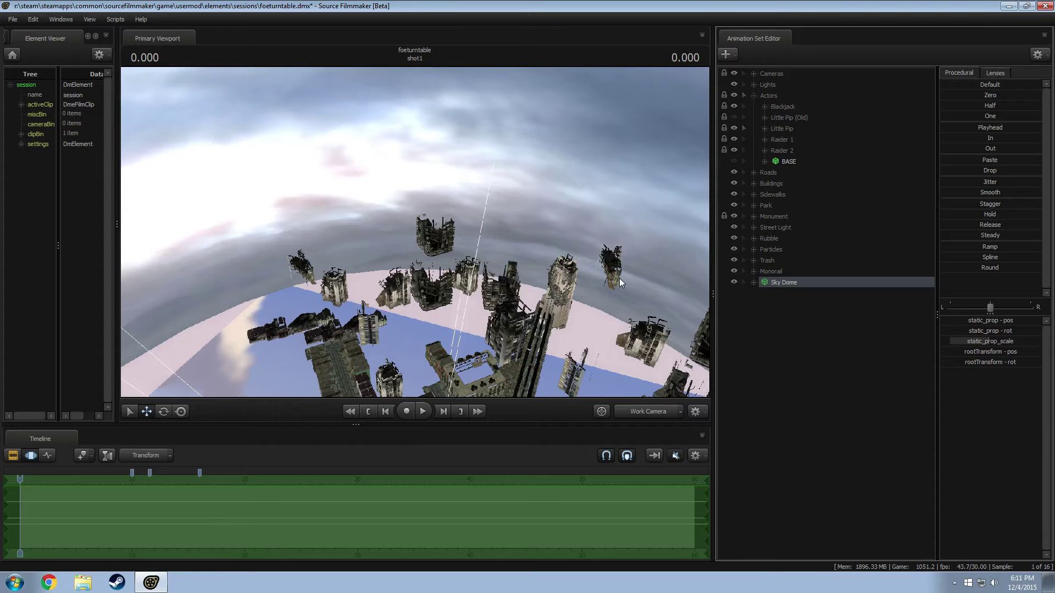
Step: Examine the city layout from overhead and at street level around the intersection
left_click_drag(536, 266, 560, 201)
key("F2")
key("F3")
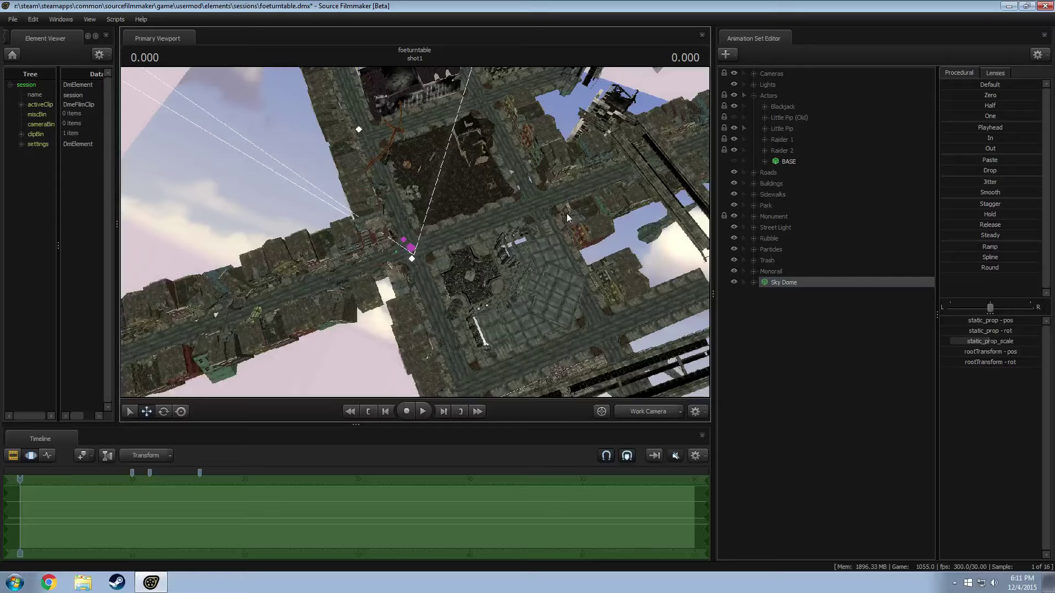
key("F2")
left_click_drag(584, 209, 610, 123)
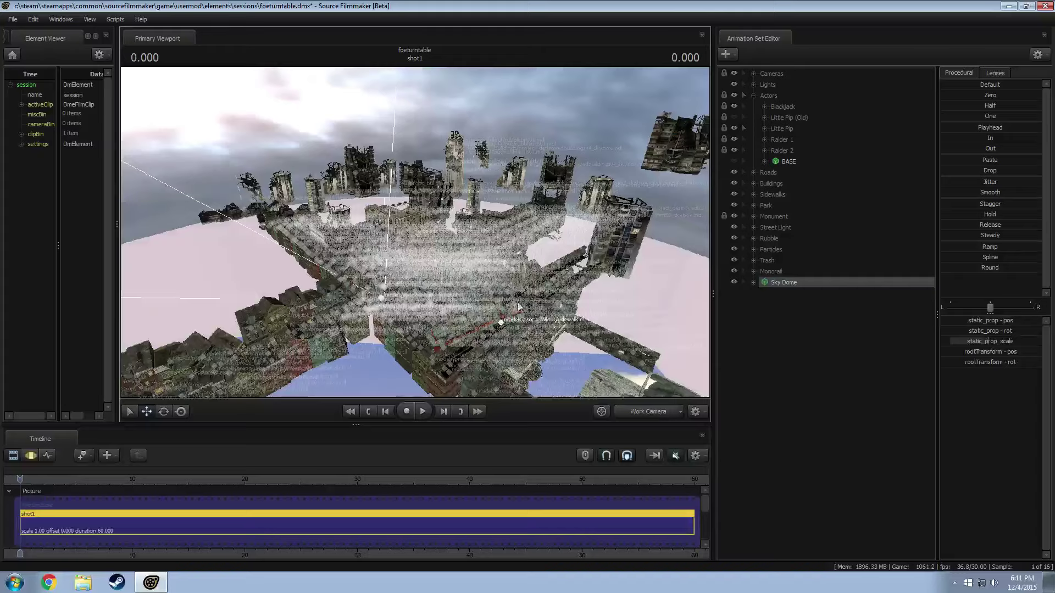
left_click_drag(229, 366, 457, 214)
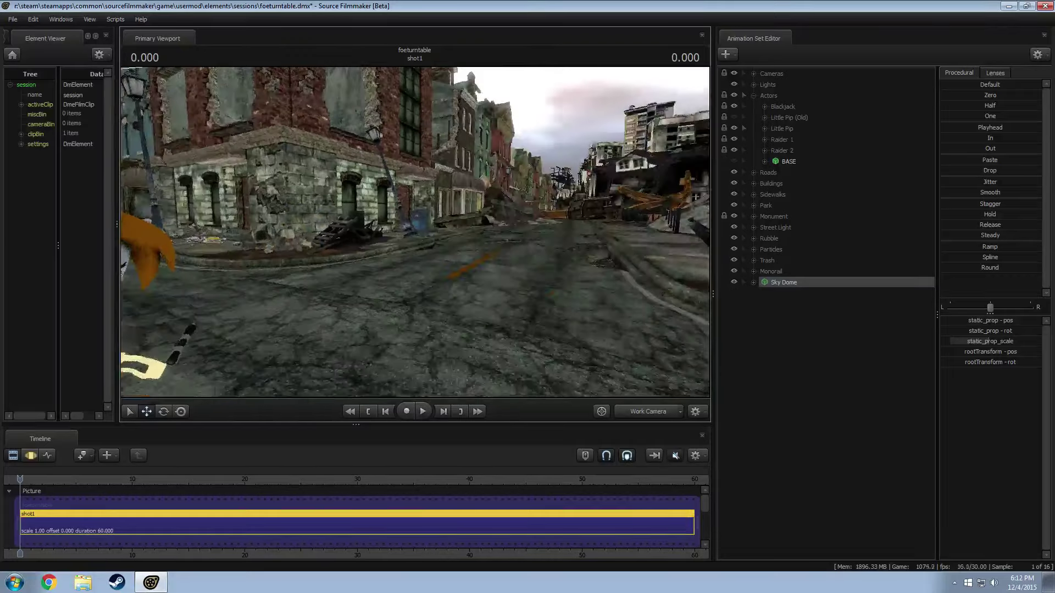
mouse_move(491, 259)
left_mouse_down()
mouse_move(437, 264)
mouse_move(511, 247)
mouse_move(497, 259)
left_mouse_up()
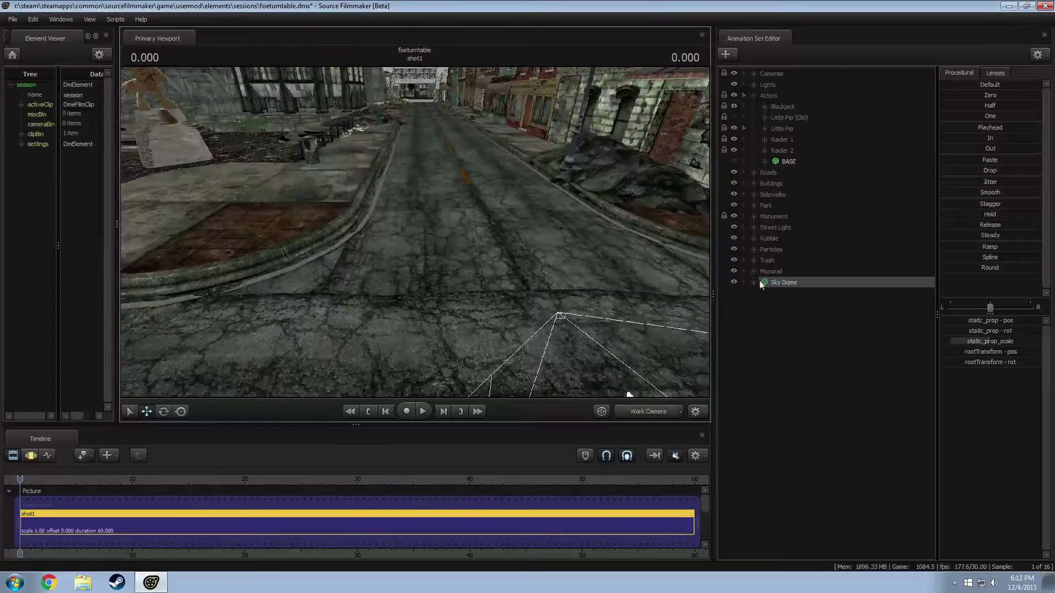
Step: Collapse the Actors group, start an animation set for a new model and select vn_raidermale.mdl among the raider models
left_click(754, 96)
right_click(786, 263)
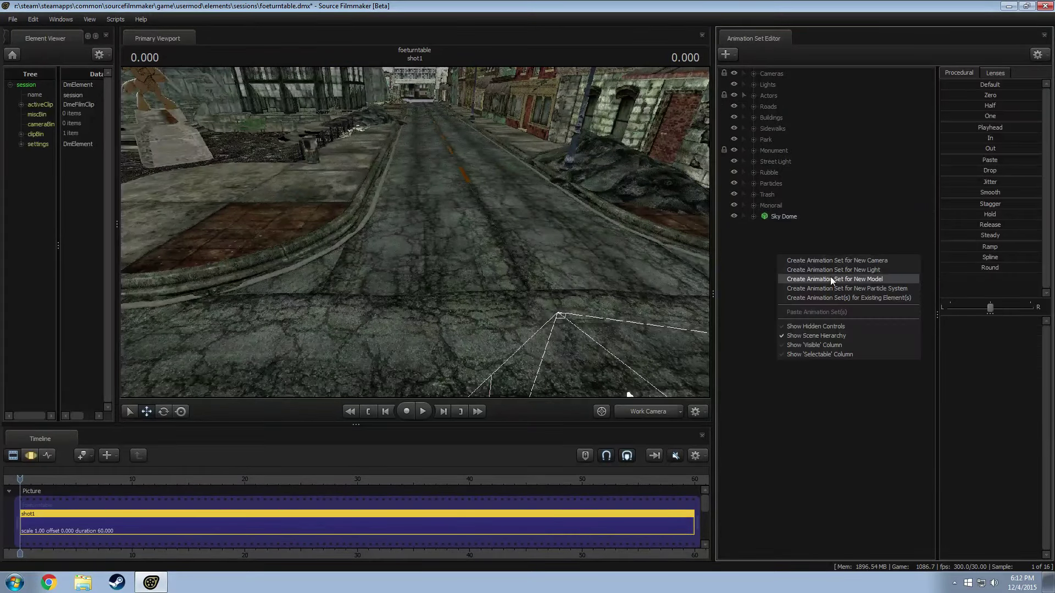
left_click(830, 276)
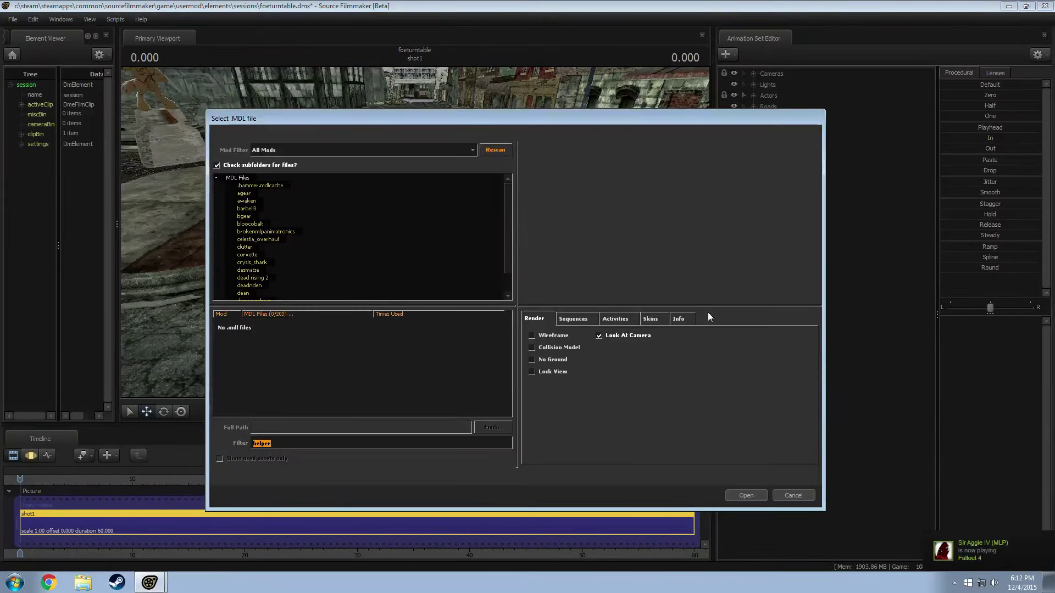
type("rainer")
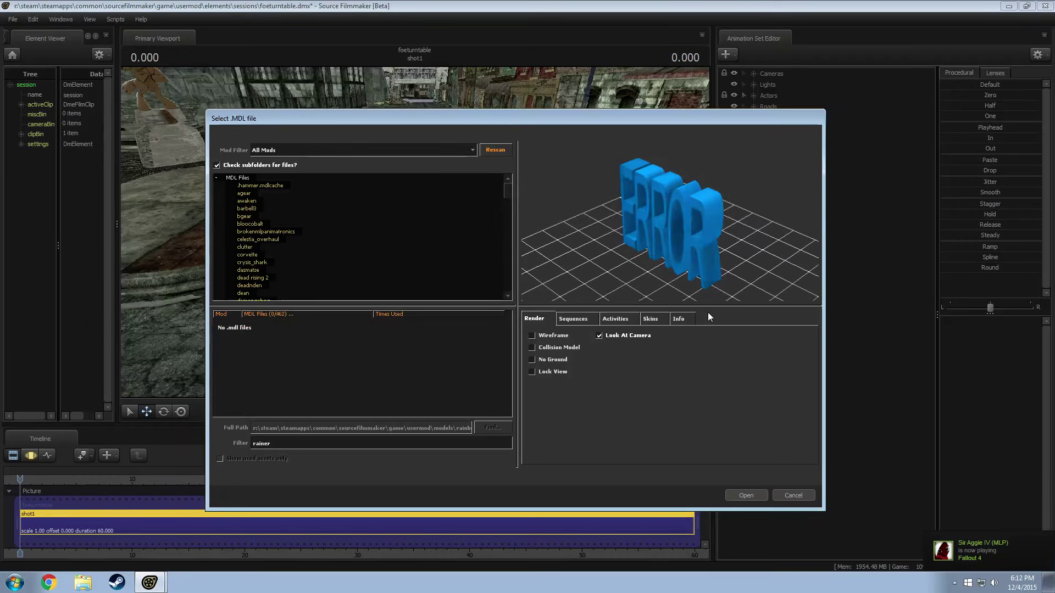
key("BackSpace")
key("BackSpace")
key("BackSpace")
type("der")
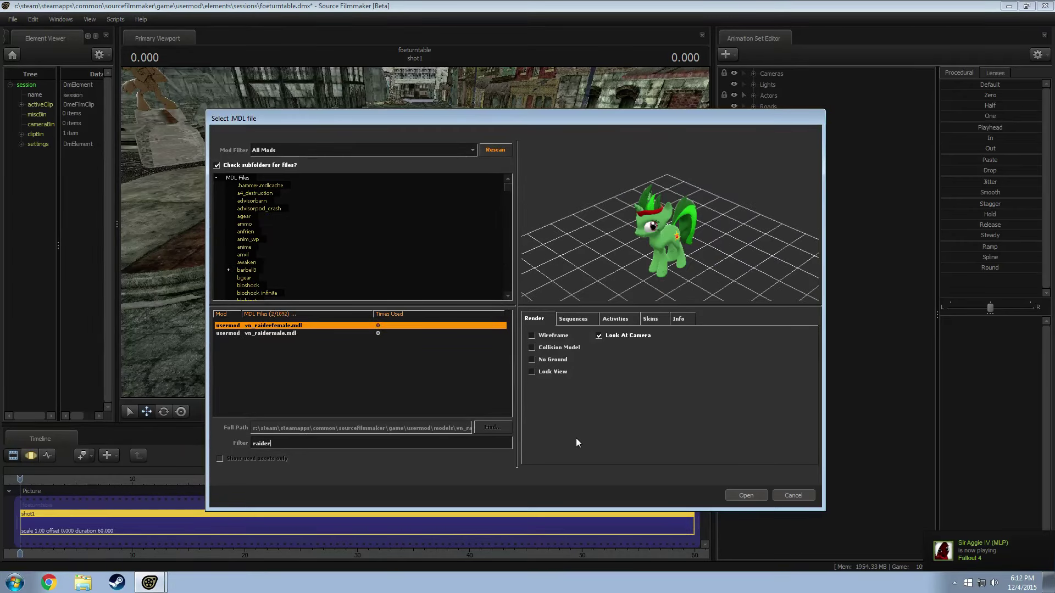
left_click(279, 334)
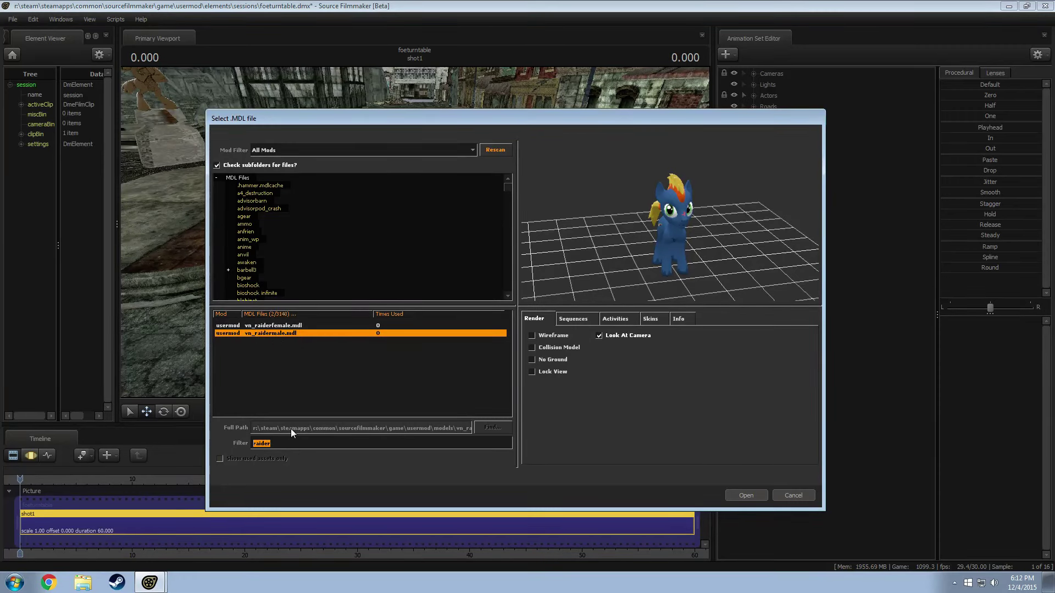
Step: Filter the models by vn_, browse the pony previews and add vn_argo.mdl to the scene
type("vn_")
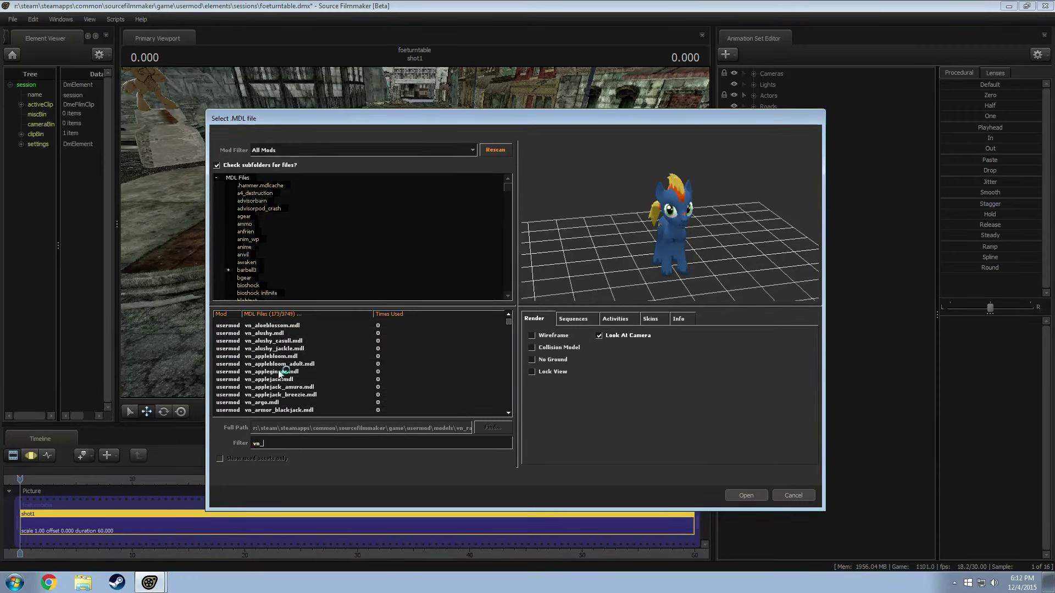
left_click(294, 371)
key("Down")
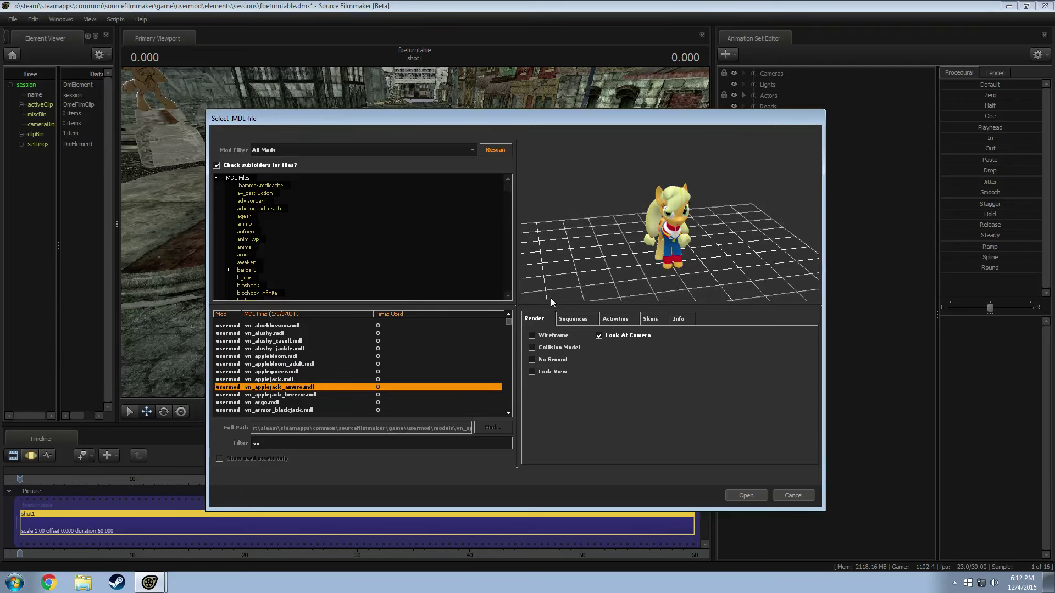
key("Down")
key("Down")
key("Down")
key("Down")
key("Up")
key("Up")
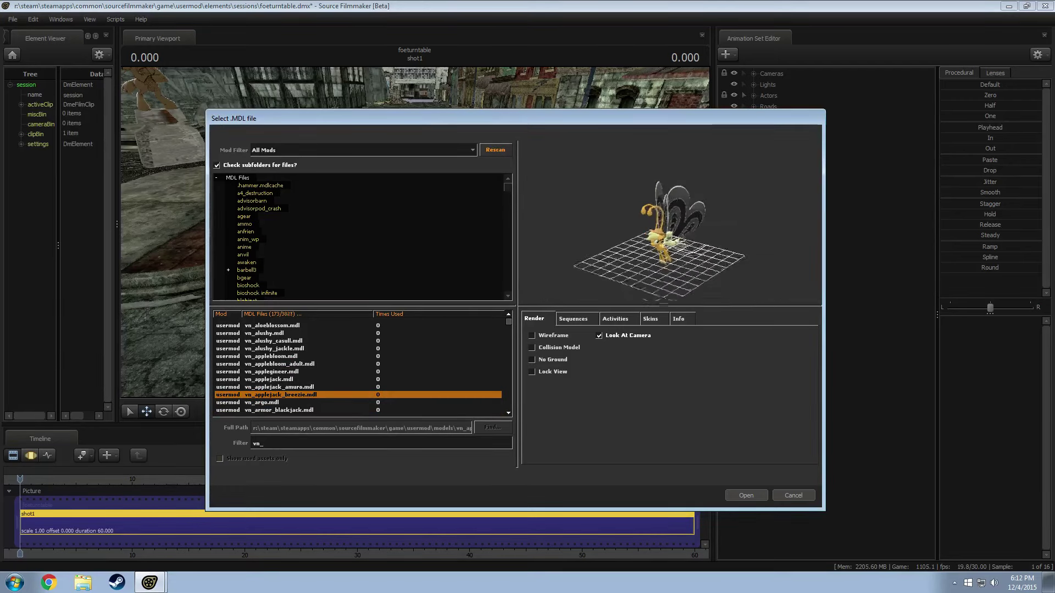
key("Down")
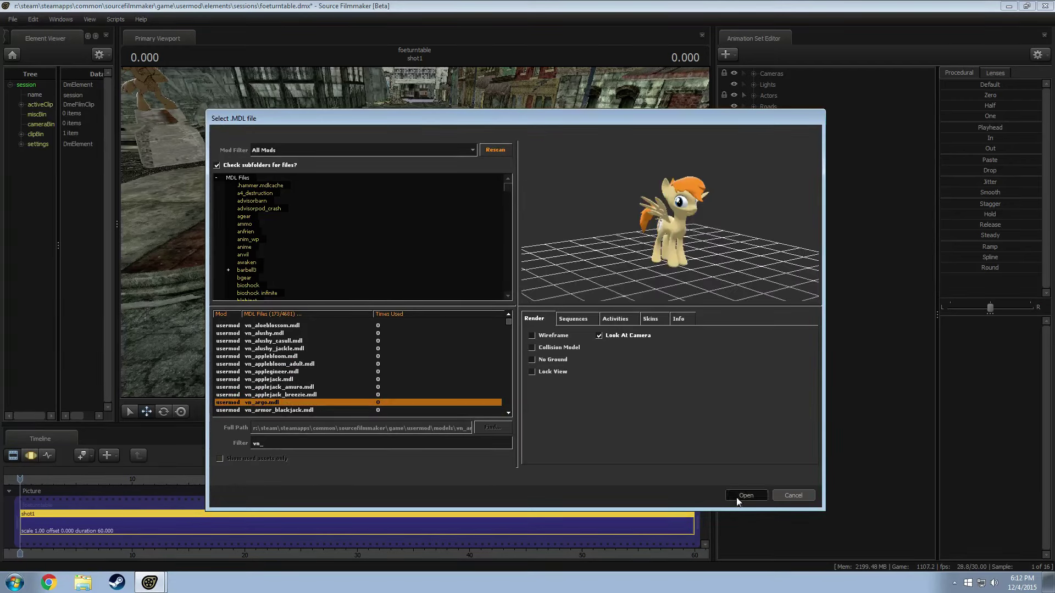
left_click(737, 497)
Step: Select the vn_argo1 model and centre the work camera on it in the street
left_click(762, 229)
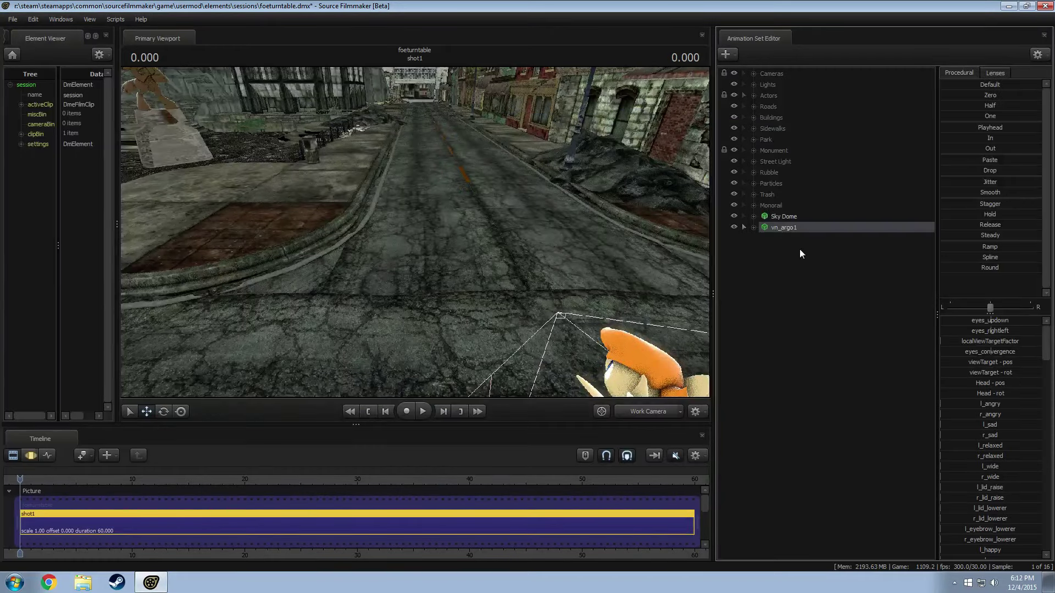
left_click_drag(595, 250, 595, 251)
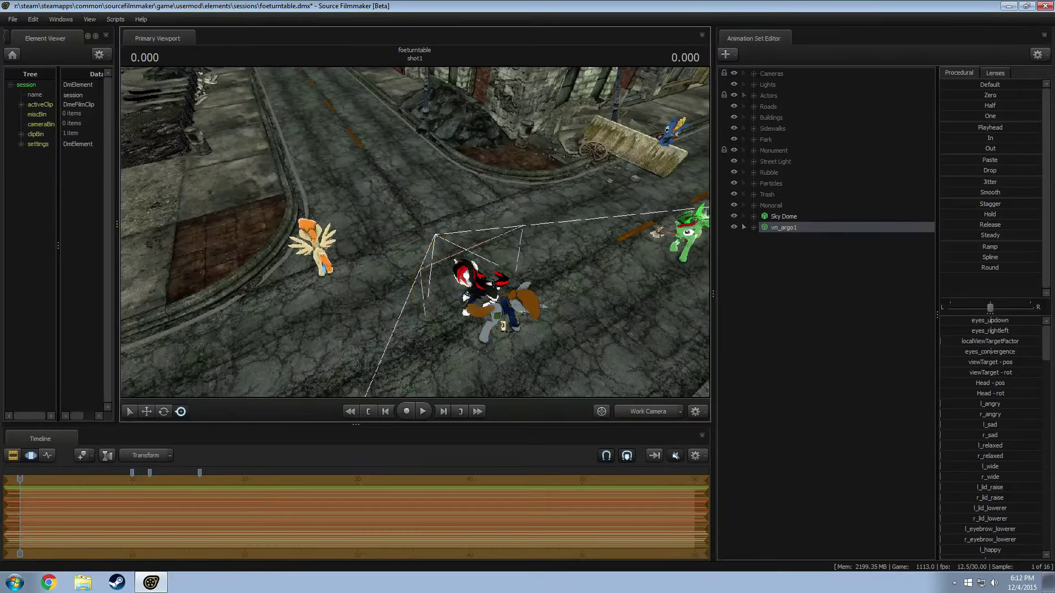
key("f")
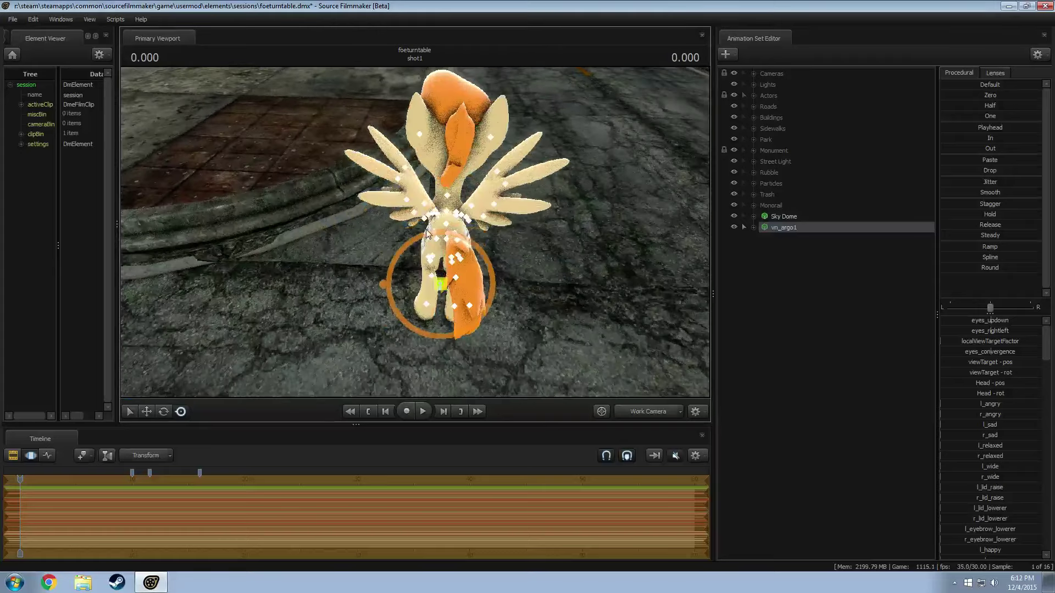
Step: Expand the Cameras group and play the shot briefly, inspecting the Spinning Camera and Test Camera
left_click(752, 73)
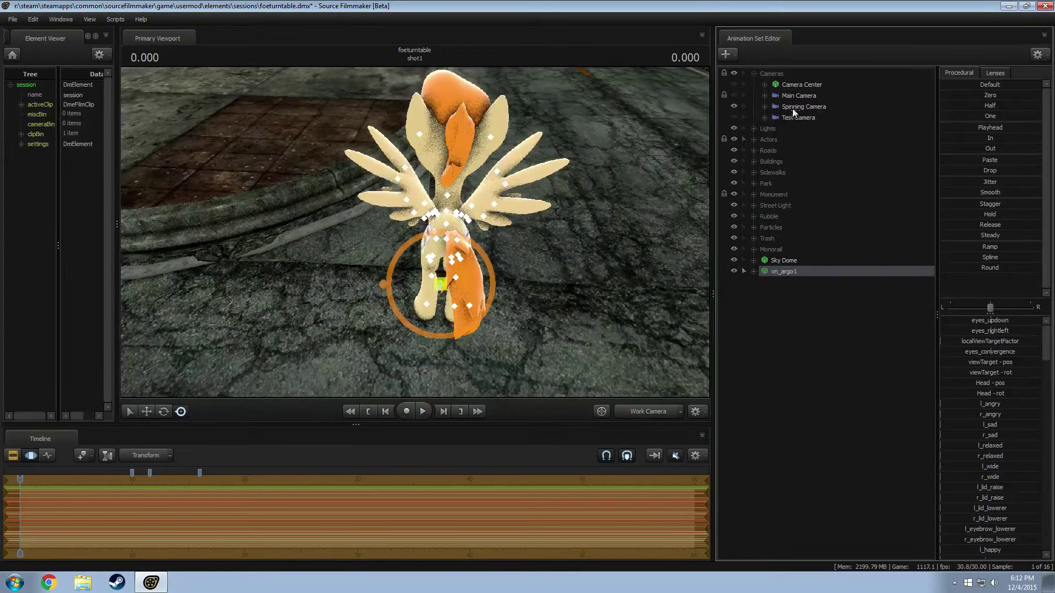
left_click(793, 108)
left_click_drag(451, 165, 460, 388)
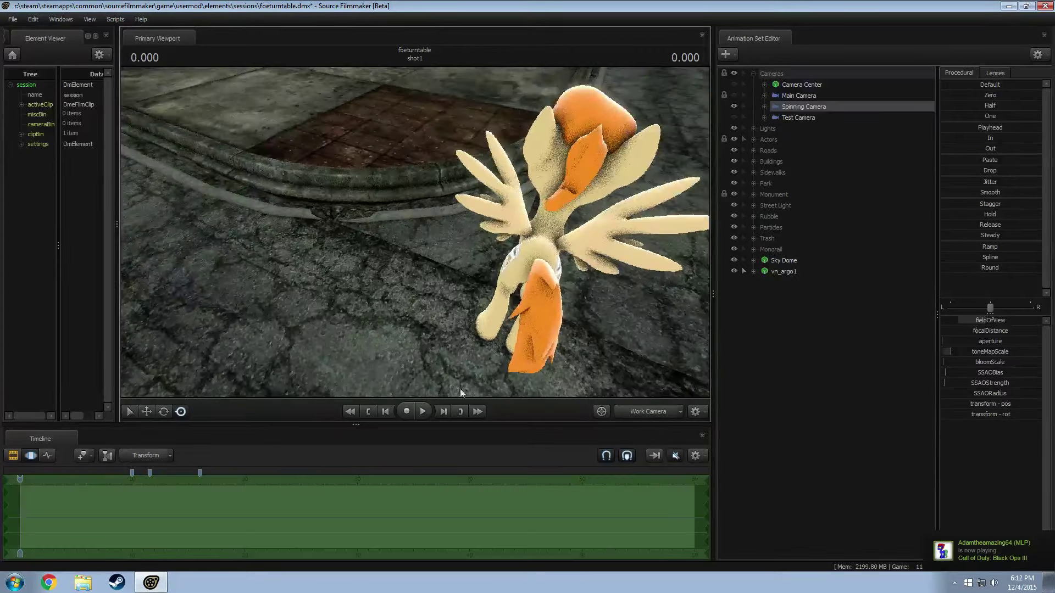
key("space")
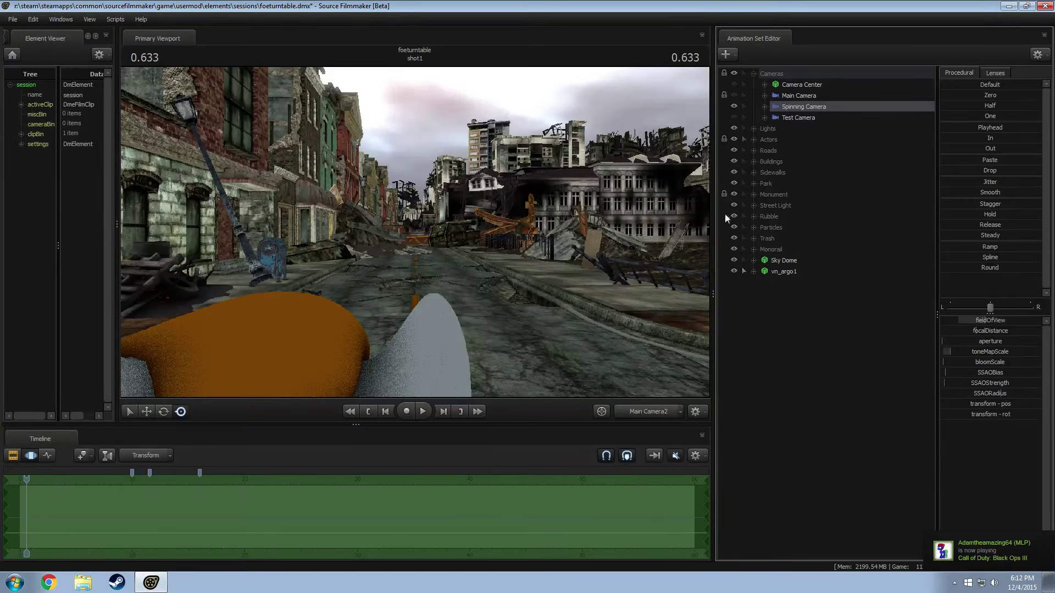
left_click(797, 118)
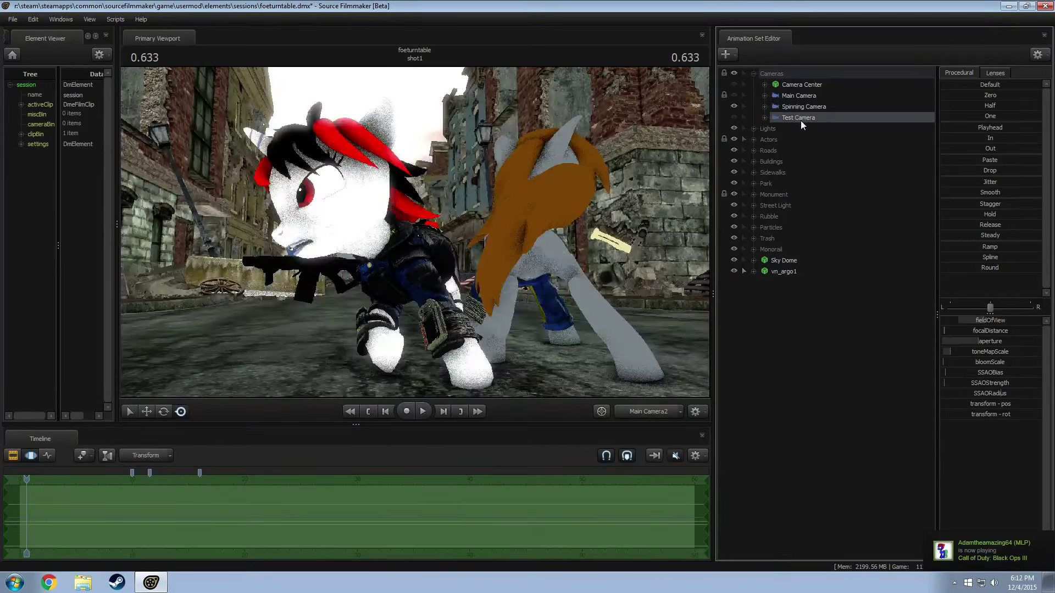
left_click(803, 107)
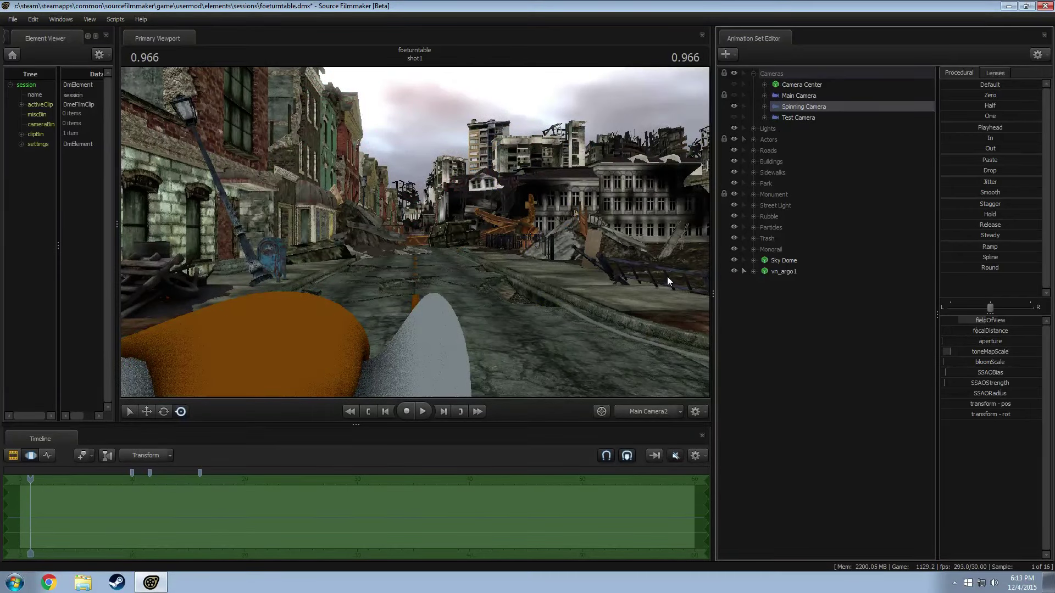
Step: Scrub the shot to about 14.8 s, select the Main Camera and play the turntable to 17.4 s
key("space")
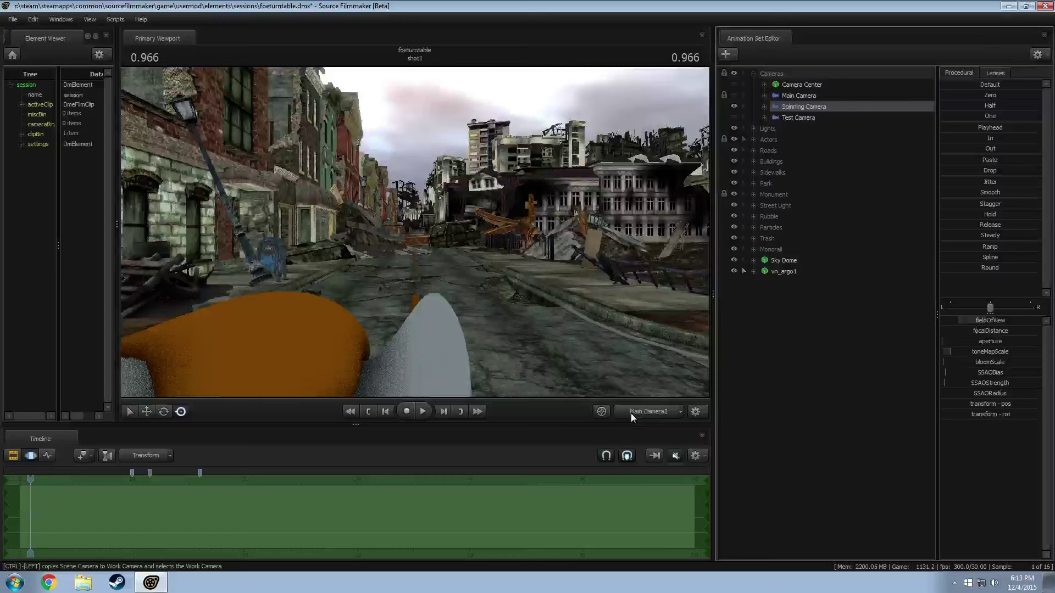
key("space")
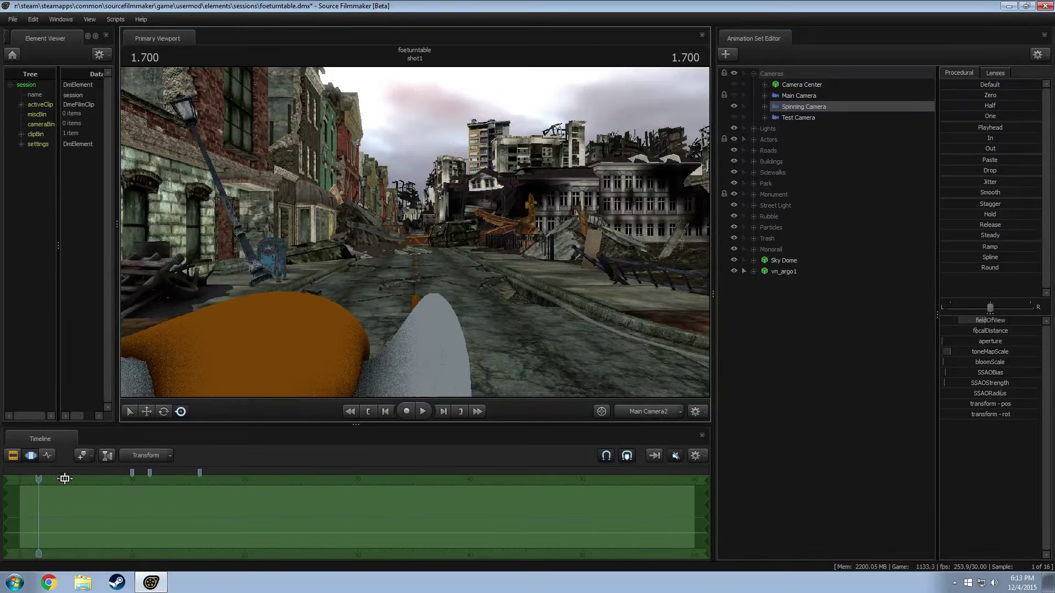
left_click_drag(39, 480, 183, 477)
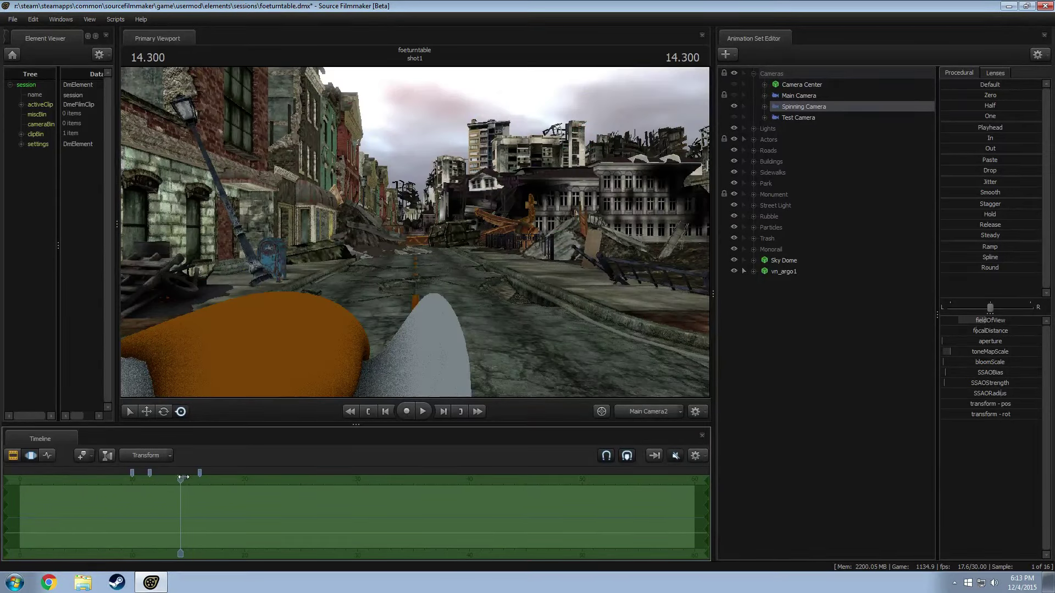
left_click(799, 96)
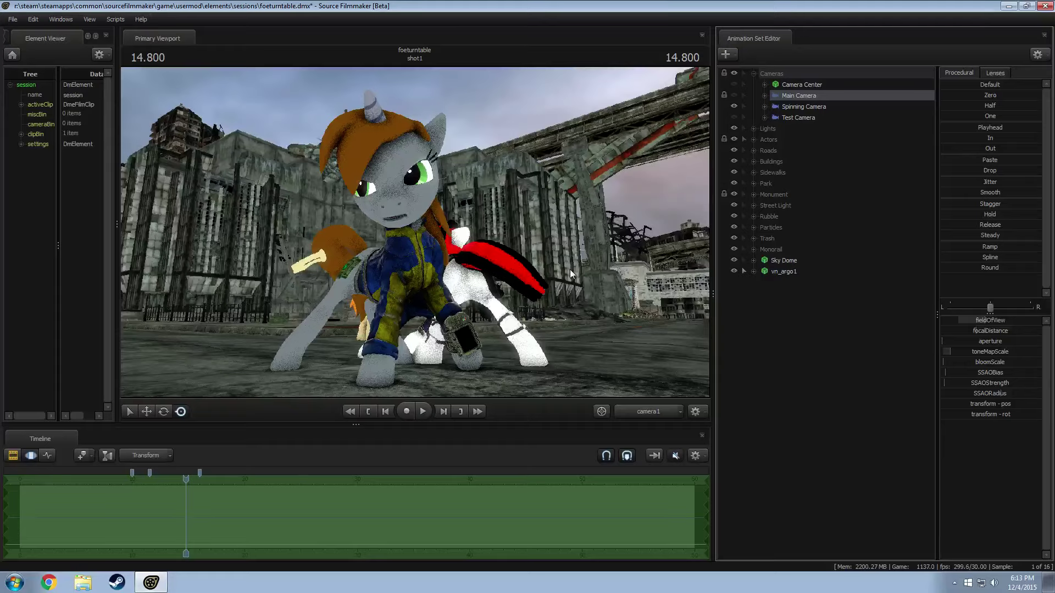
key("space")
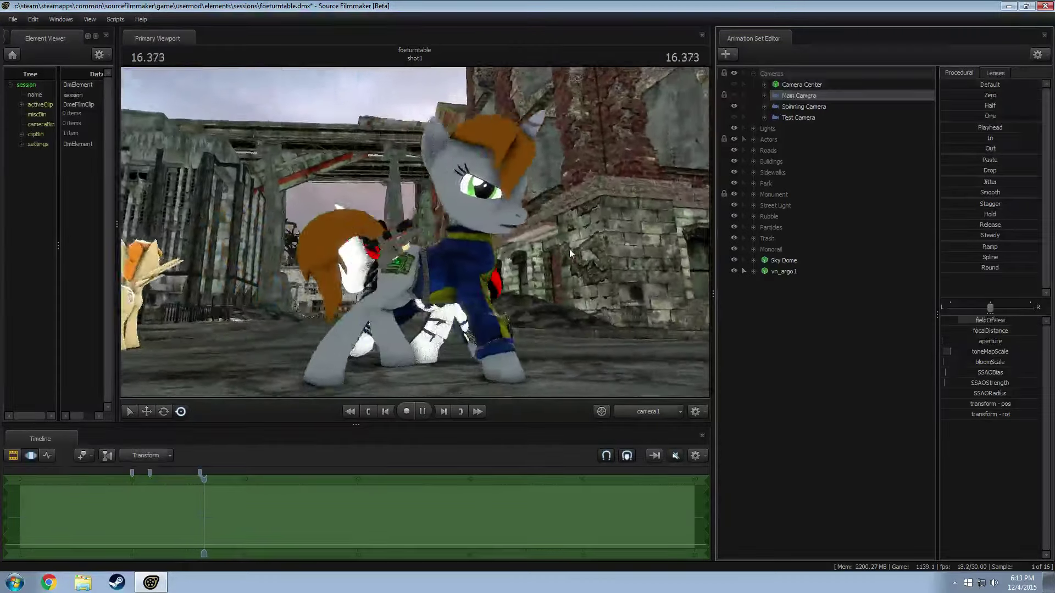
key("space")
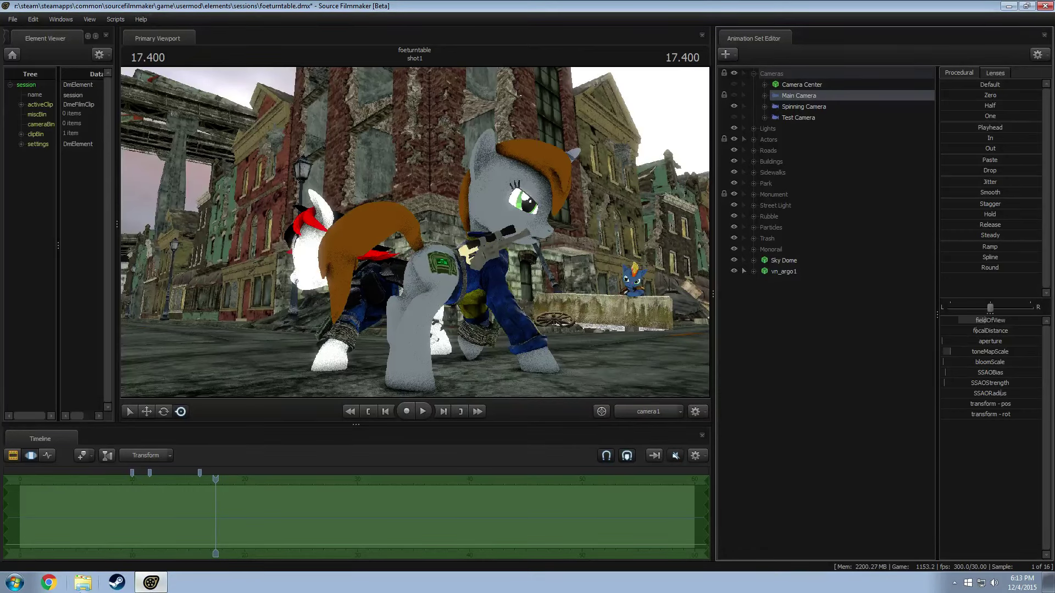
Step: Switch to Windows Explorer, share the Dropbox link for argo_pony DL.zip from the Public Shared folder and minimise the file window
left_click(83, 584)
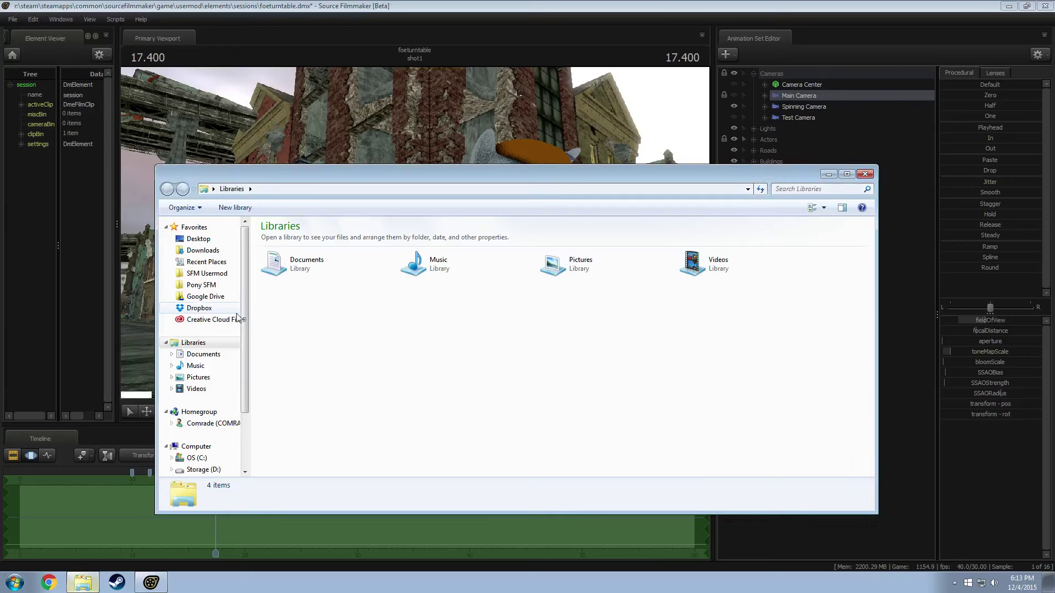
left_click(200, 308)
double_click(294, 264)
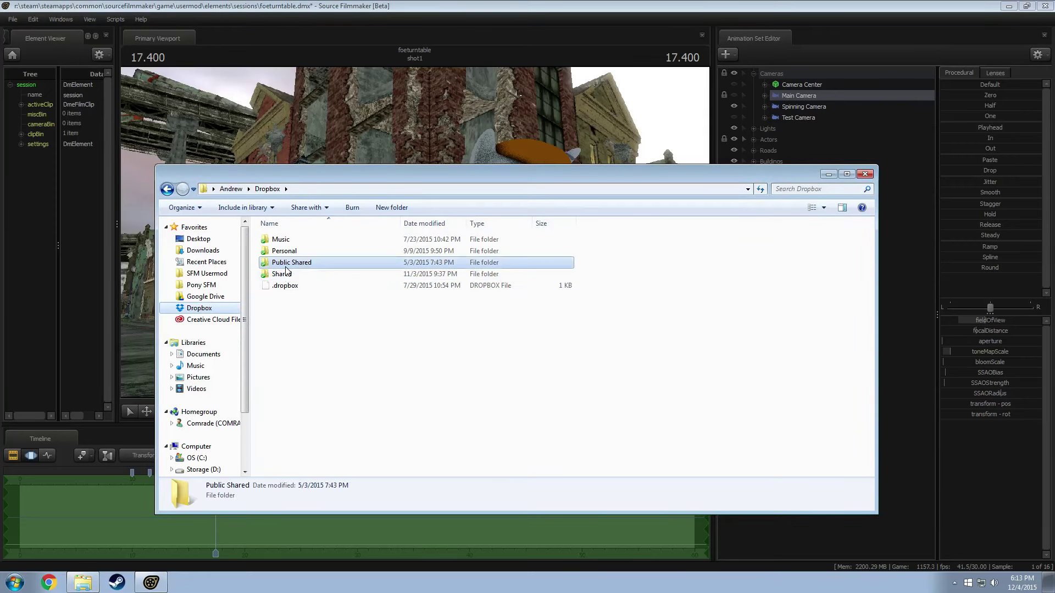
left_click(297, 241)
right_click(296, 240)
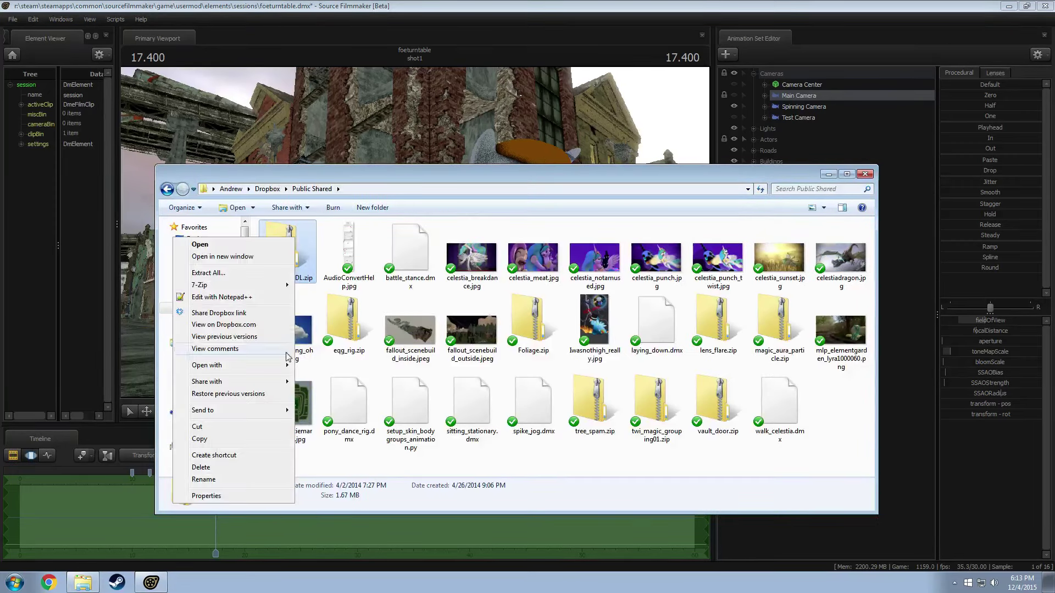
left_click(219, 312)
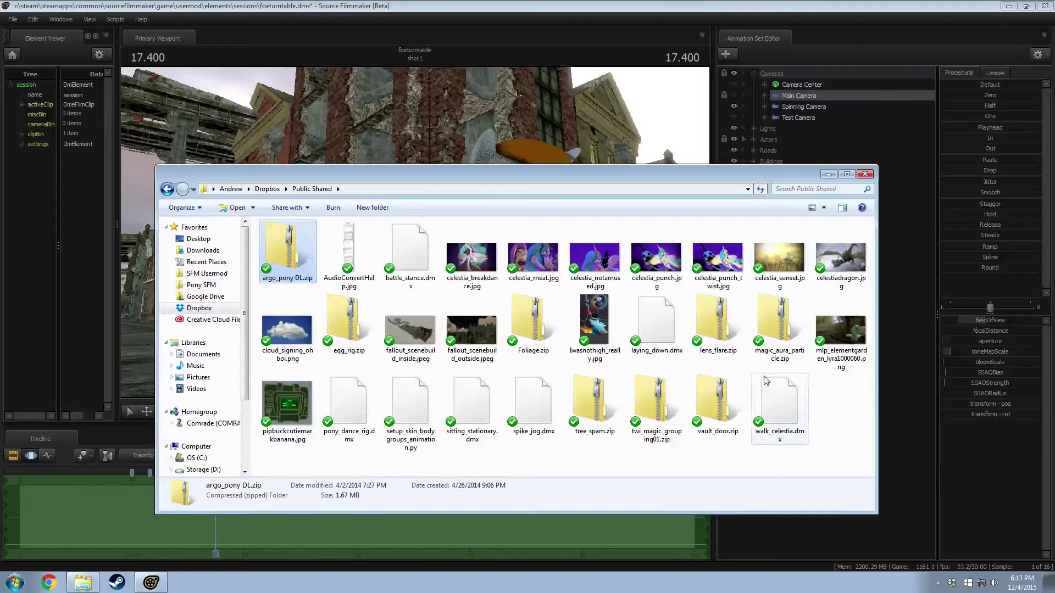
left_click(829, 175)
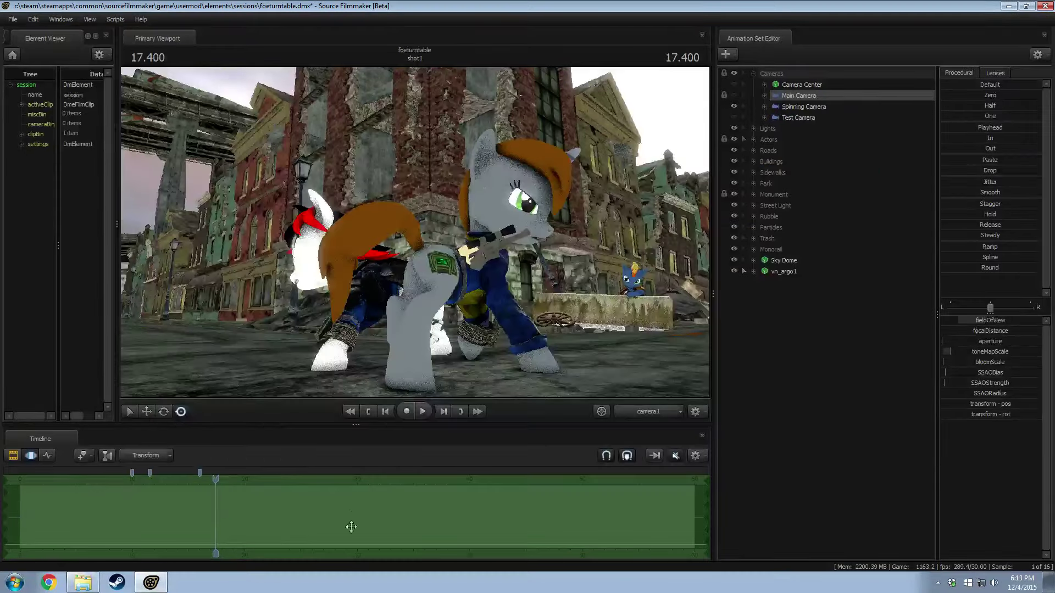
Step: Play the turntable from 14.566 s to 15.8 s, and move the work camera to the vn_argo1 pony
left_click_drag(218, 482, 183, 513)
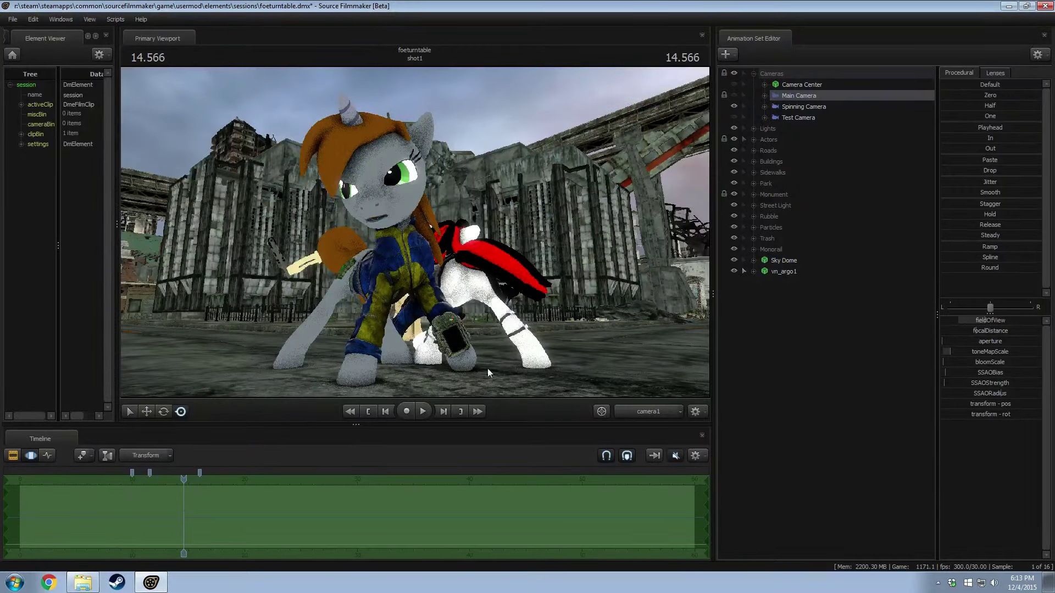
key("space")
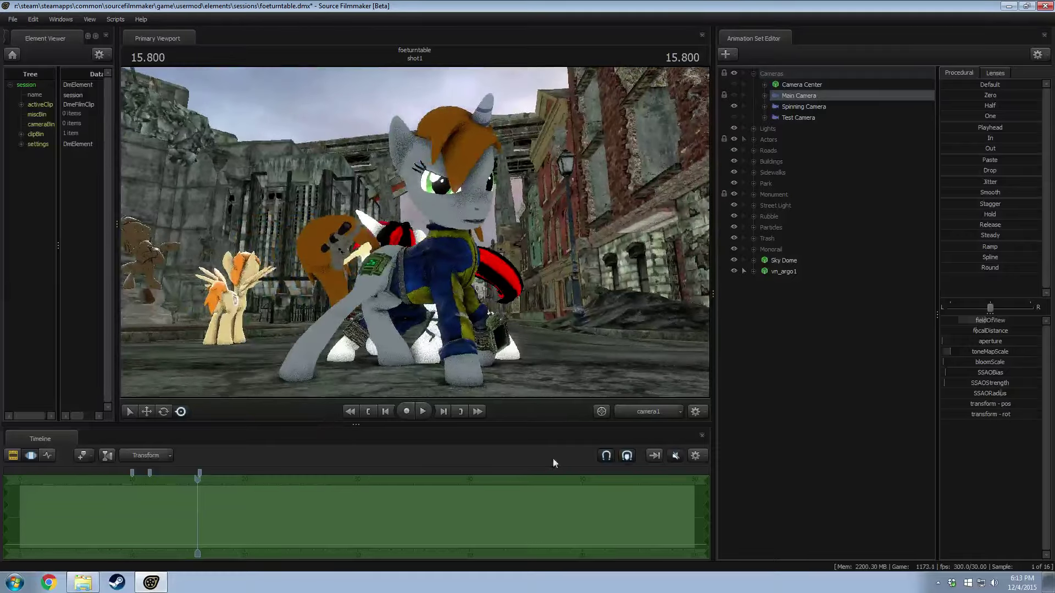
left_click_drag(619, 385, 520, 275, "ctrl")
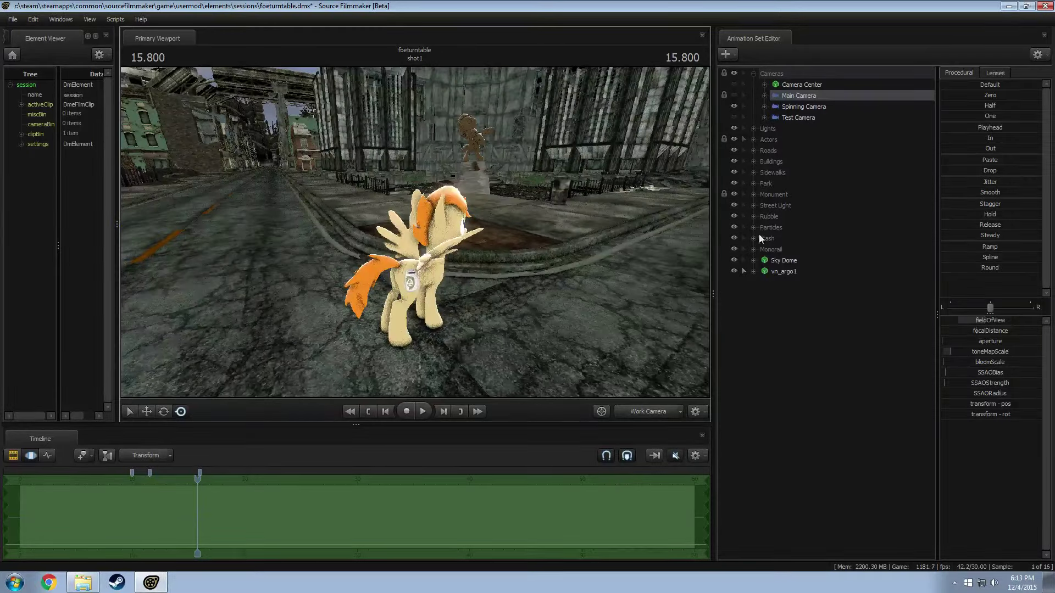
Step: Set vn_argo1's right_wing body group to the closed wing
left_click(782, 277)
right_click(781, 276)
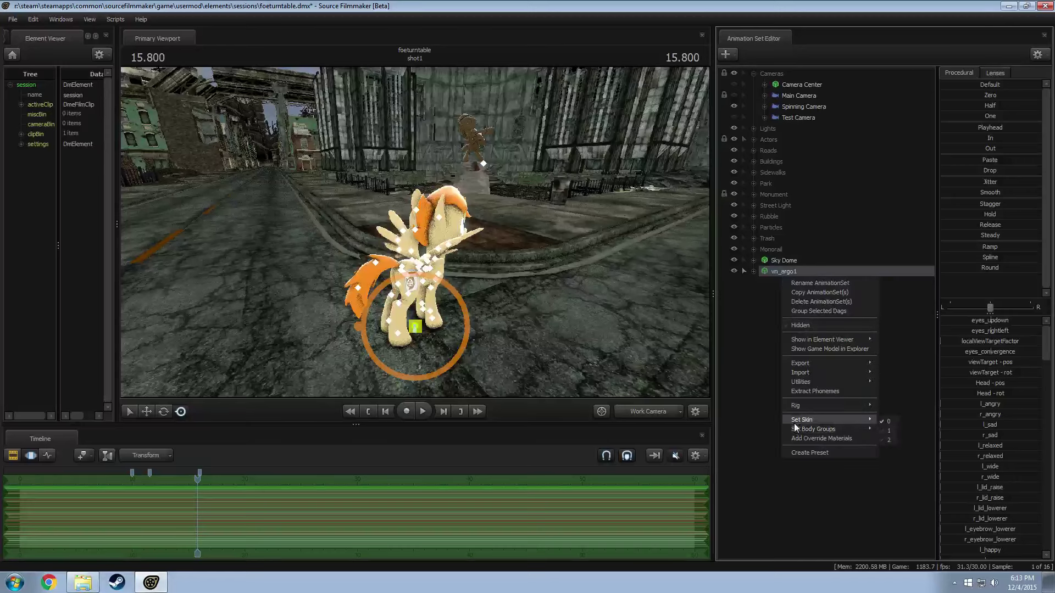
left_click(909, 446)
left_click(781, 272)
right_click(780, 271)
mouse_move(815, 424)
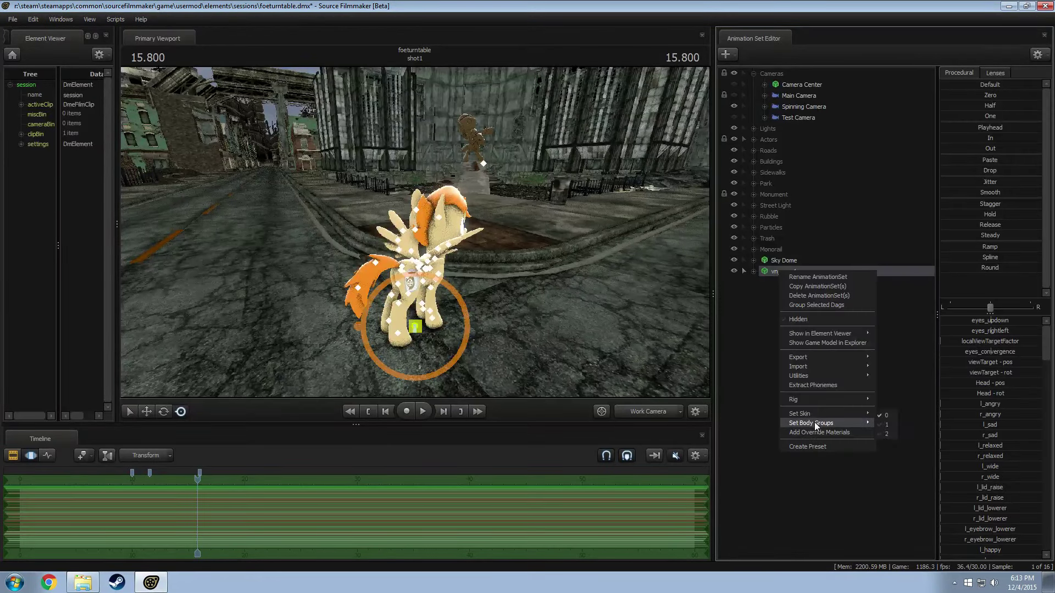
mouse_move(904, 442)
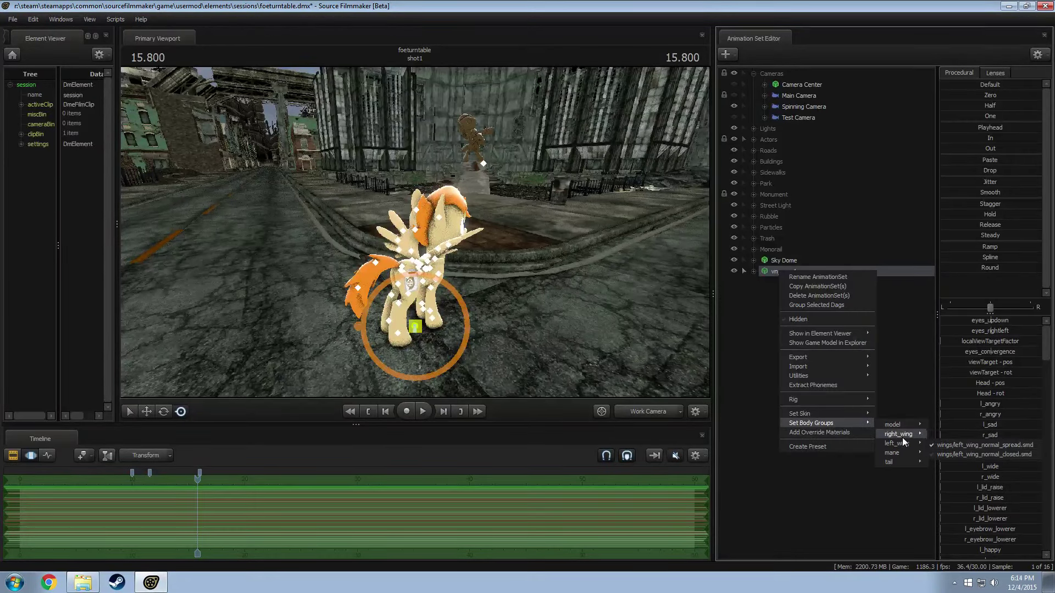
left_click(984, 445)
Step: Set vn_argo1's left_wing body group to wings/left_wing_normal_closed.smd and inspect the pony from its side
right_click(789, 279)
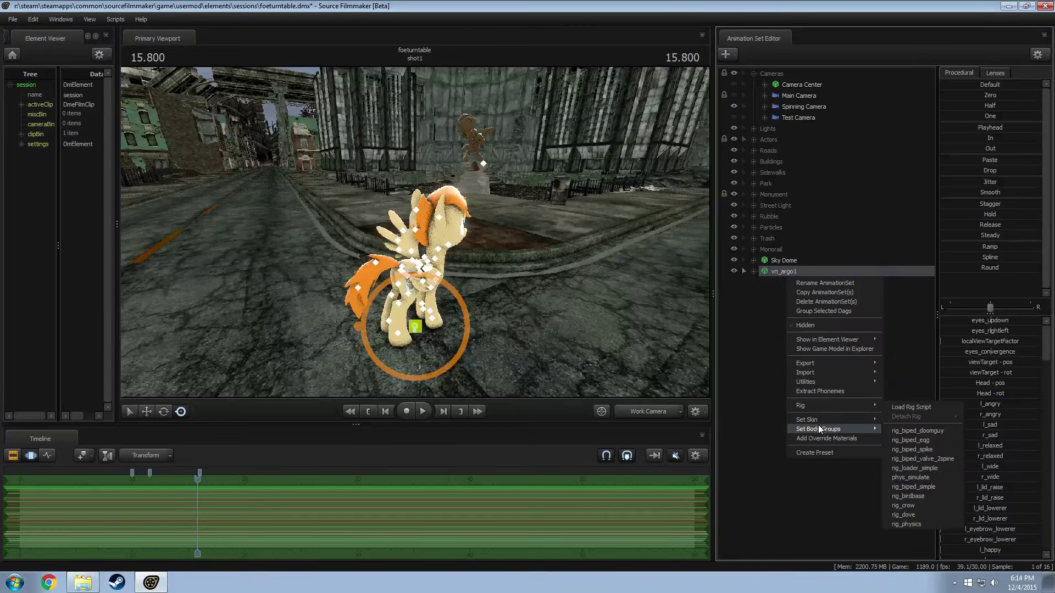
mouse_move(819, 429)
mouse_move(908, 453)
left_click(967, 463)
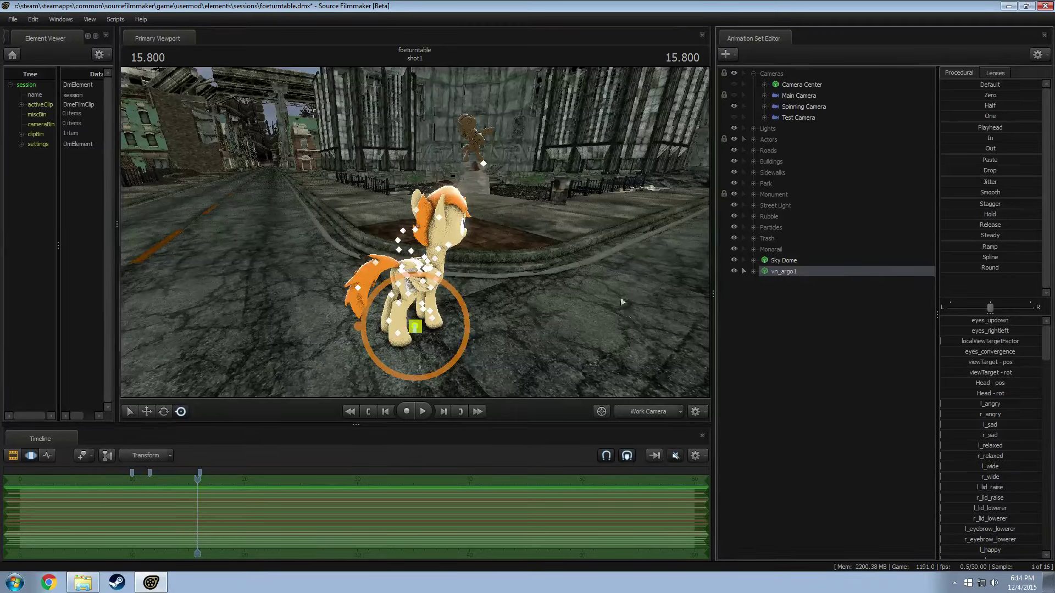
left_click_drag(621, 302, 627, 256)
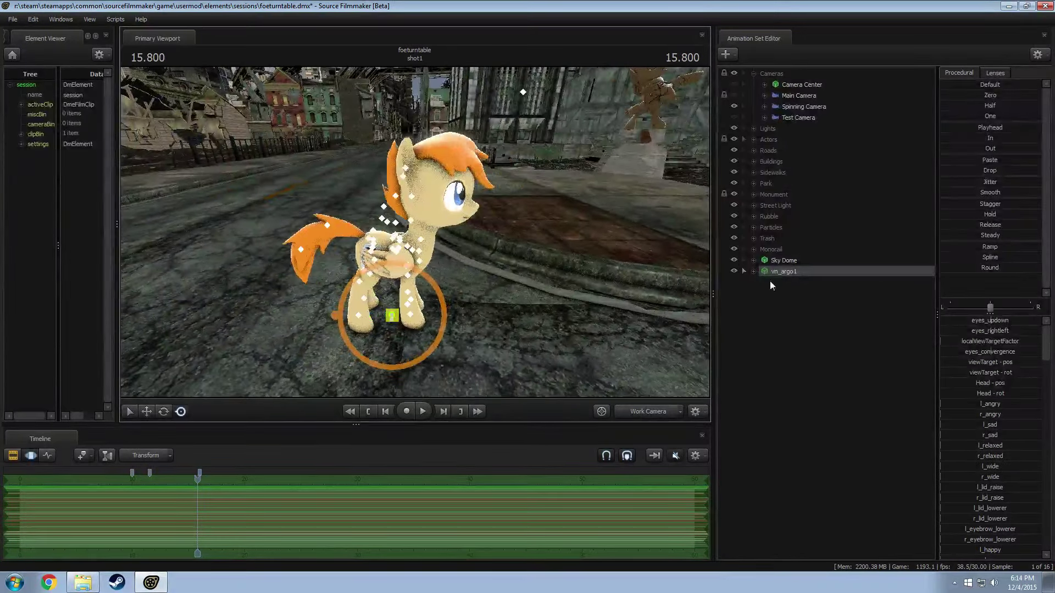
Step: Start an animation set for a new model, filter the models by armor and preview vn_celestia_armor.mdl and shiningarmorv2.mdl
right_click(801, 368)
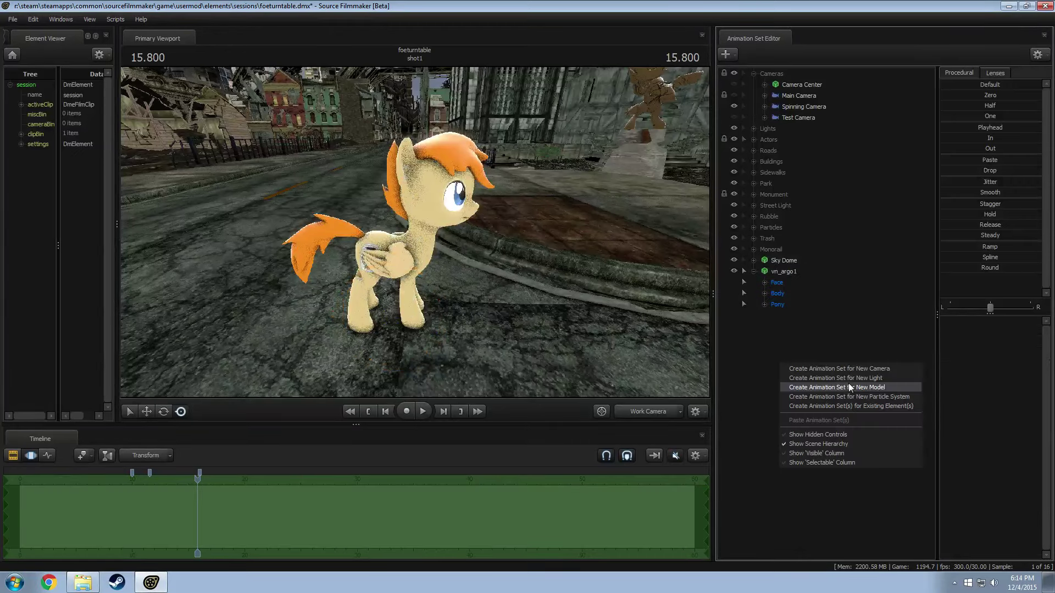
left_click(849, 384)
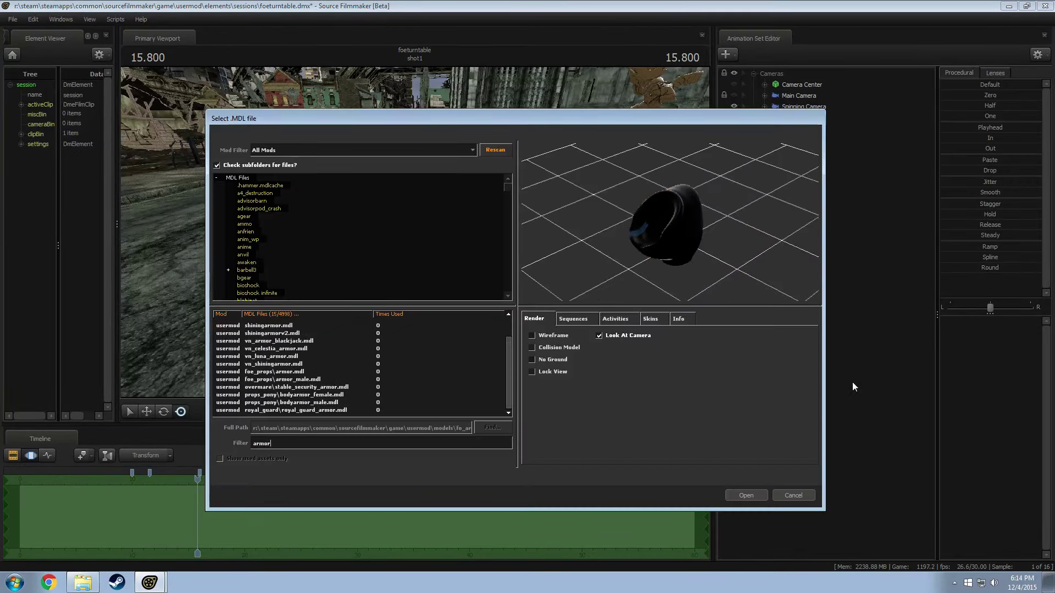
left_click(281, 349)
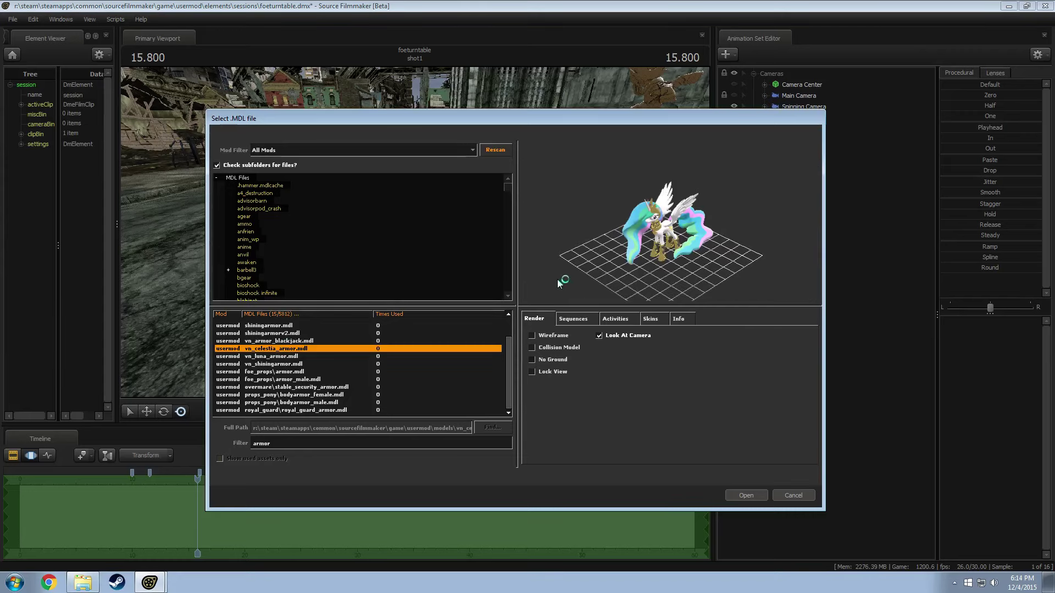
key("Up")
key("Up")
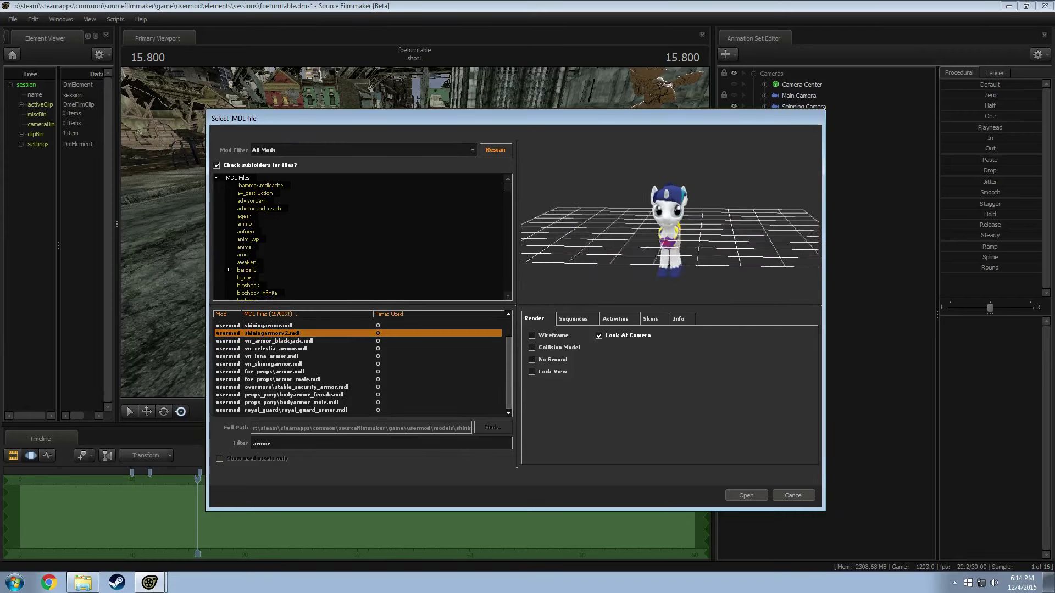
key("Down")
key("Down")
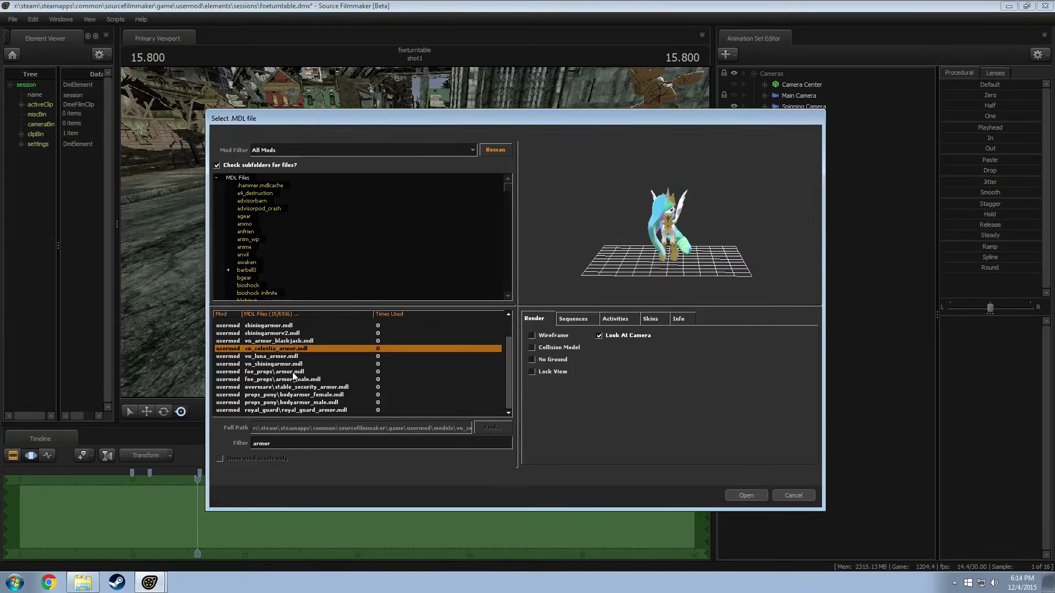
Step: Preview the armor models from foe_props\armor.mdl through stable_security_armor.mdl to royal_guard_armor.mdl
left_click(291, 372)
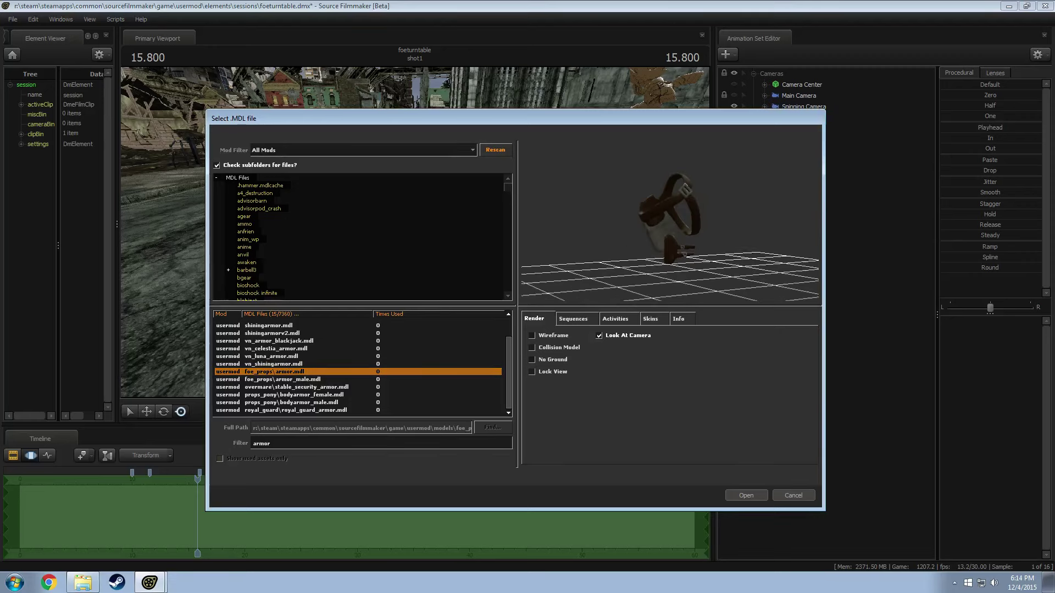
key("Down")
key("Down")
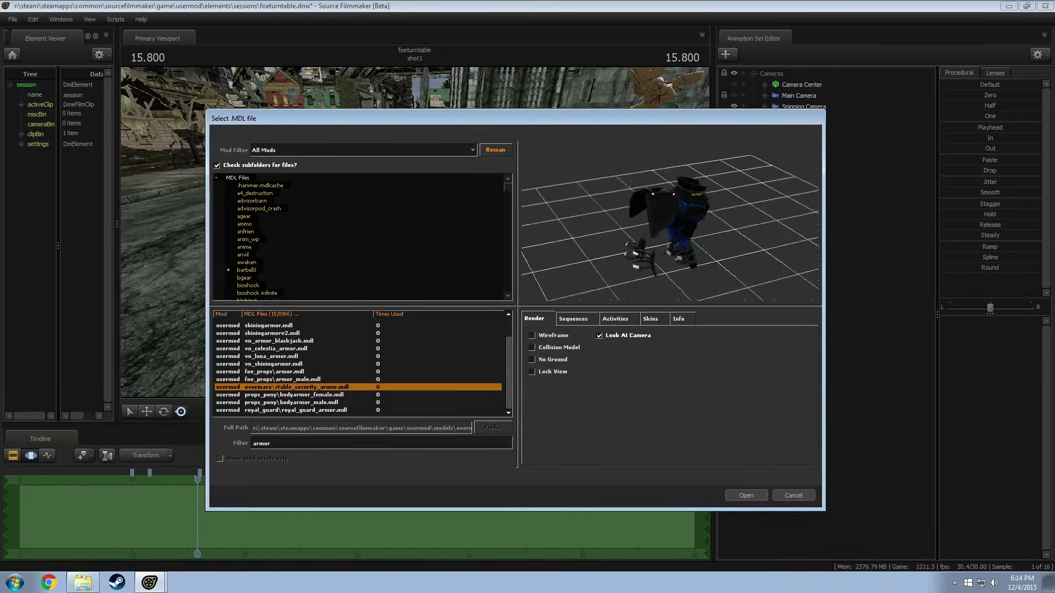
key("Down")
key("Down")
key("Down")
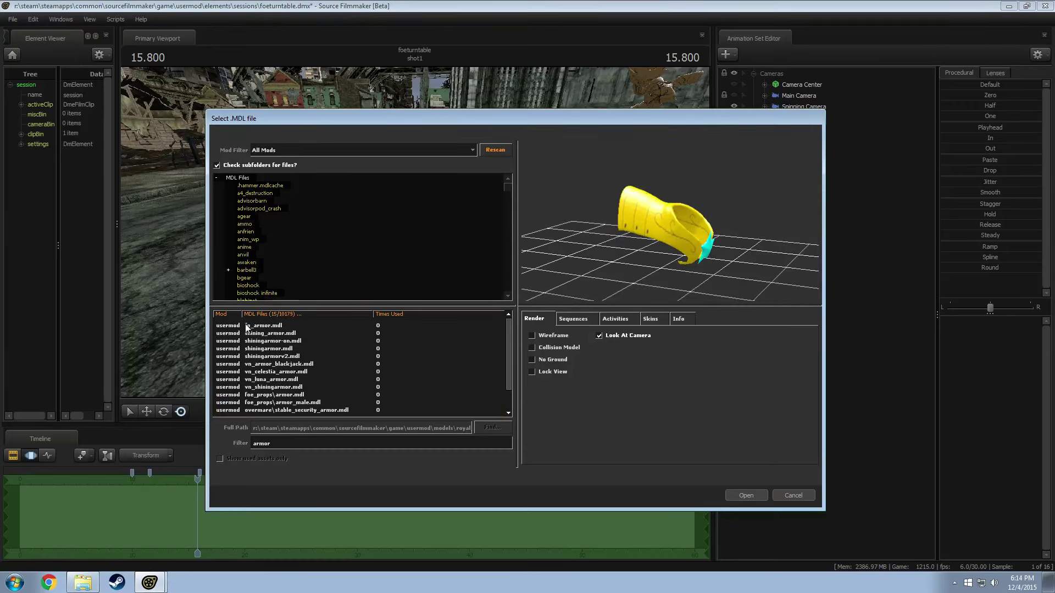
Step: Preview fo_armor.mdl and inspect its Security label up close
left_click(263, 328)
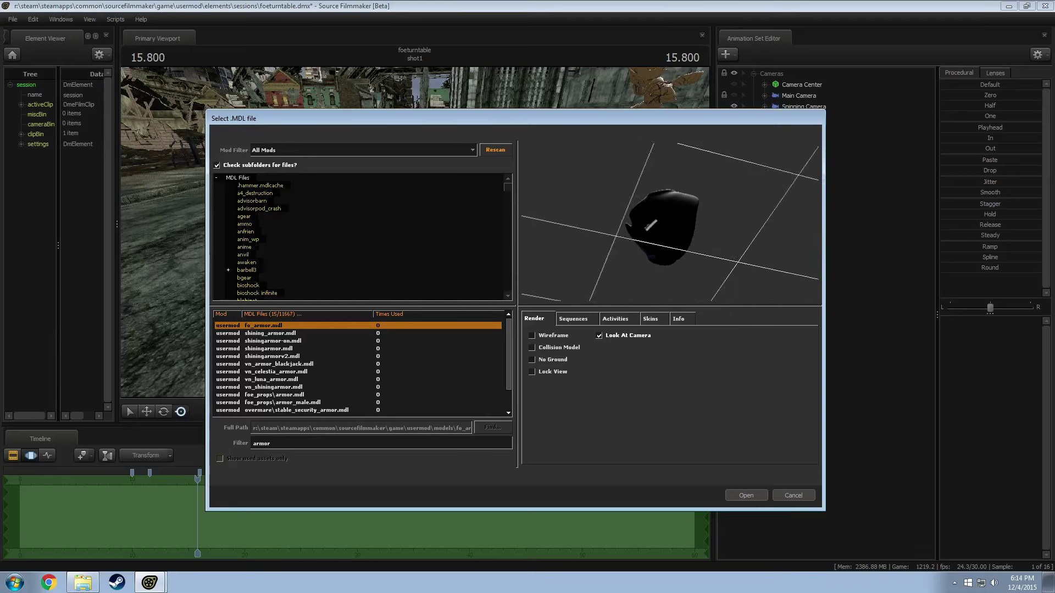
scroll(665, 250, "up", 5)
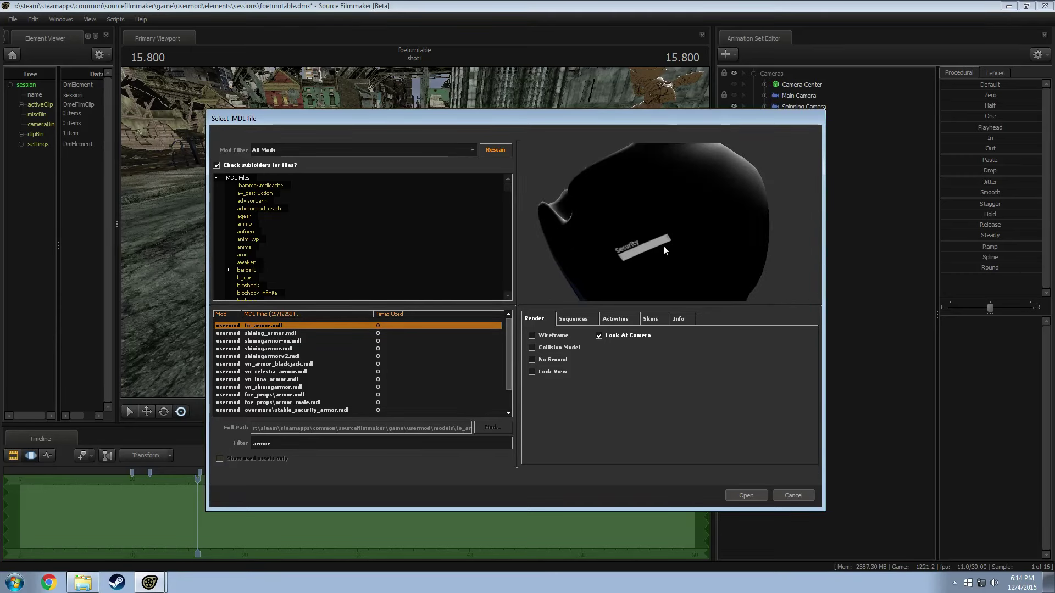
scroll(629, 201, "down", 5)
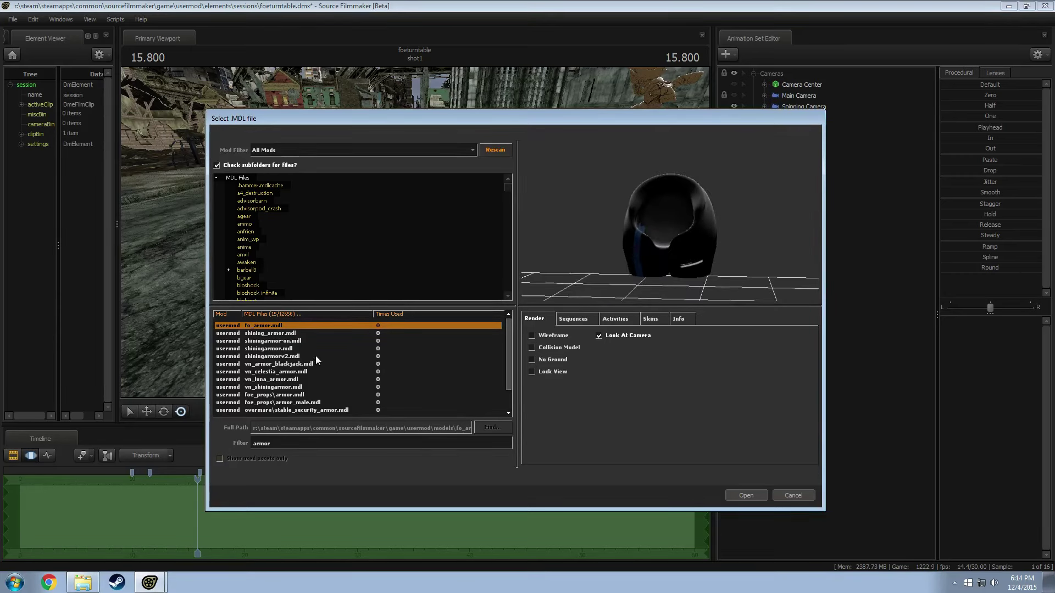
Step: Preview the armor models from shiningarmorv2.mdl through vn_luna_armor.mdl to foe_props\armor_male.mdl, then foe_props\armor.mdl
key("Down")
left_click(274, 357)
left_click(275, 364)
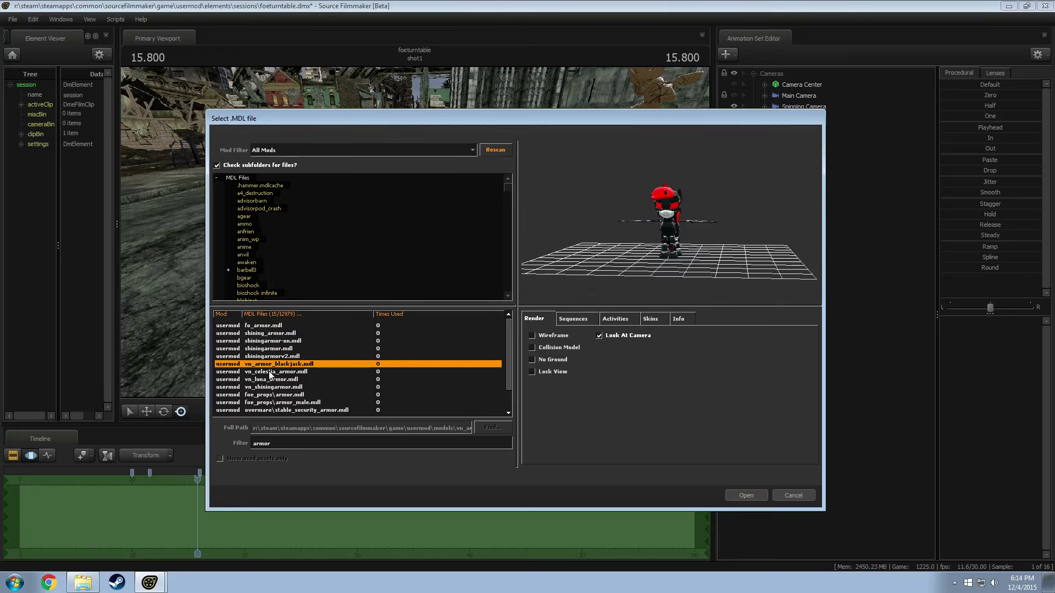
left_click(271, 372)
left_click(272, 380)
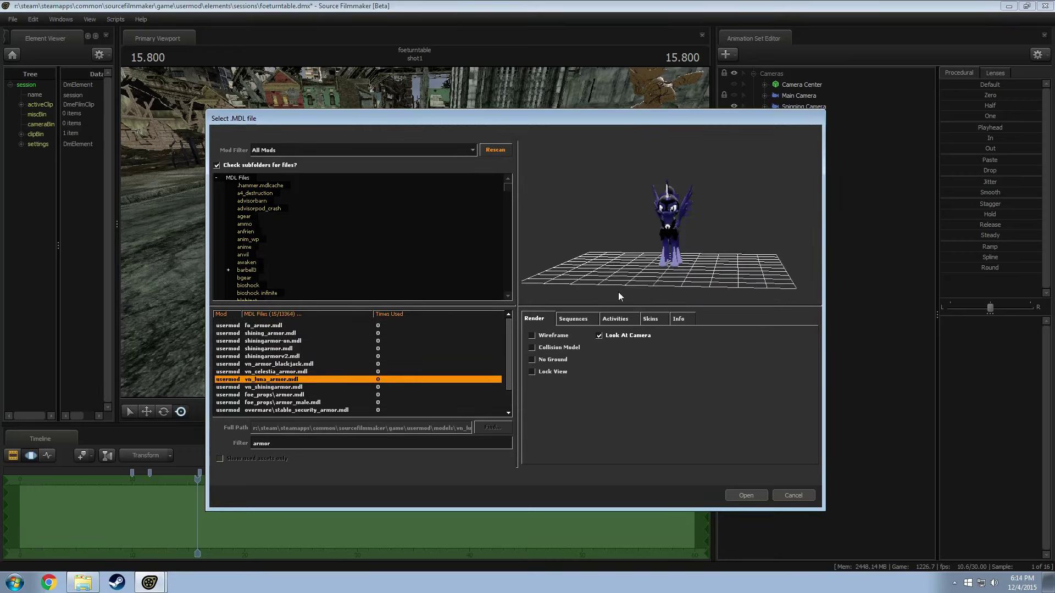
left_click(299, 388)
left_click(300, 396)
left_click(299, 402)
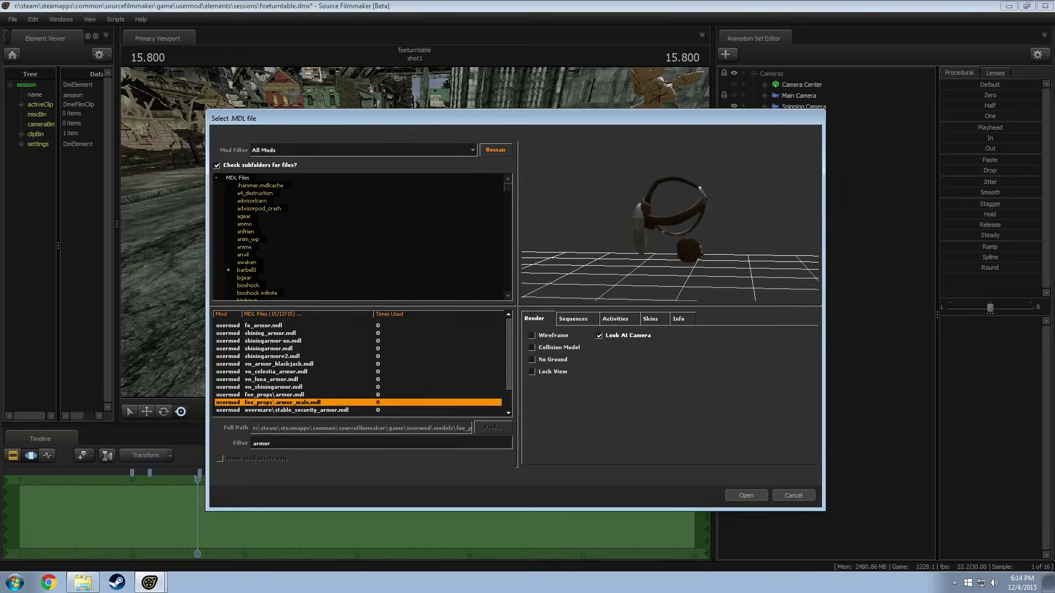
left_click(299, 395)
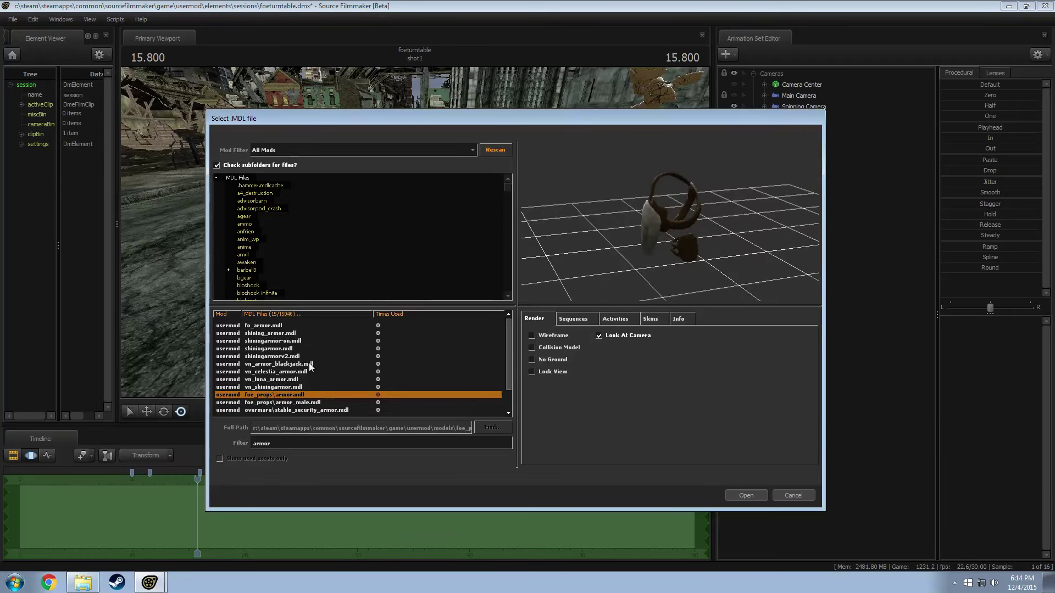
Step: Compare the Shining Armor models by previewing shiningarmor-on.mdl, shining_armor.mdl, shiningarmor.mdl and shiningarmorv2.mdl
left_click(270, 341)
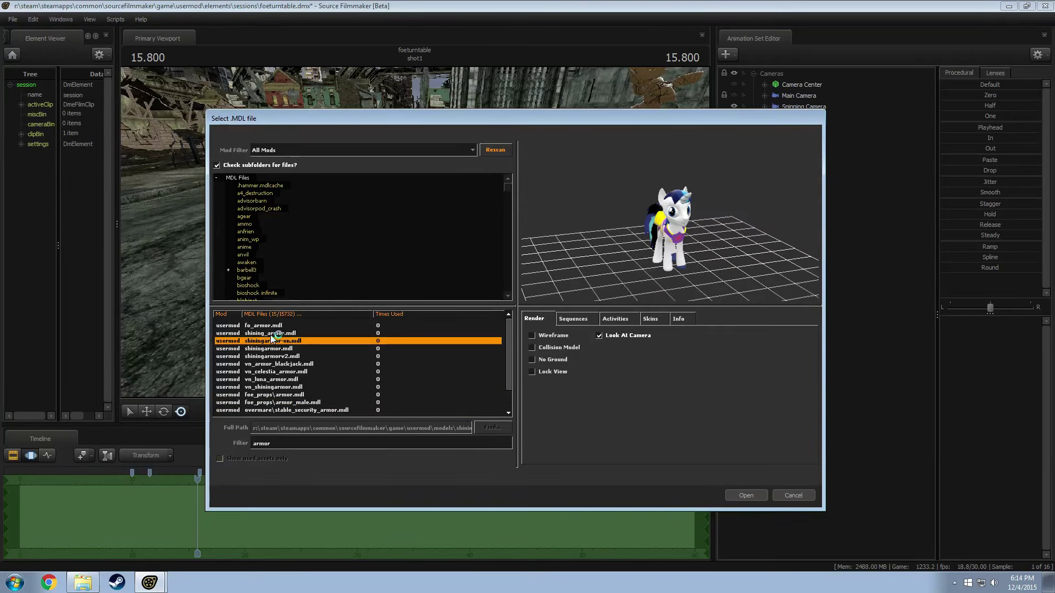
left_click(271, 334)
left_click(271, 357)
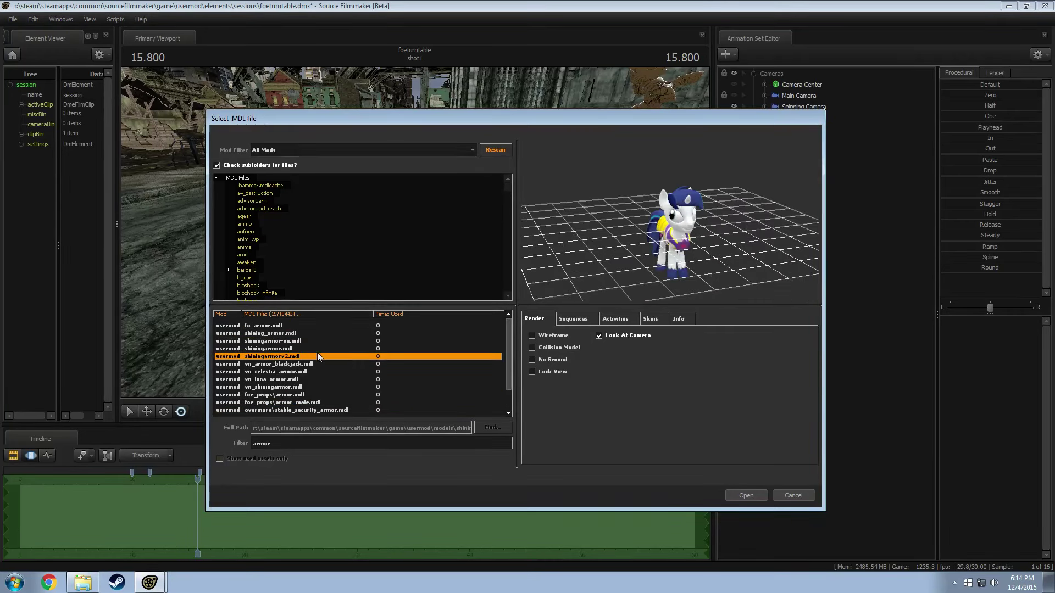
left_click(254, 342)
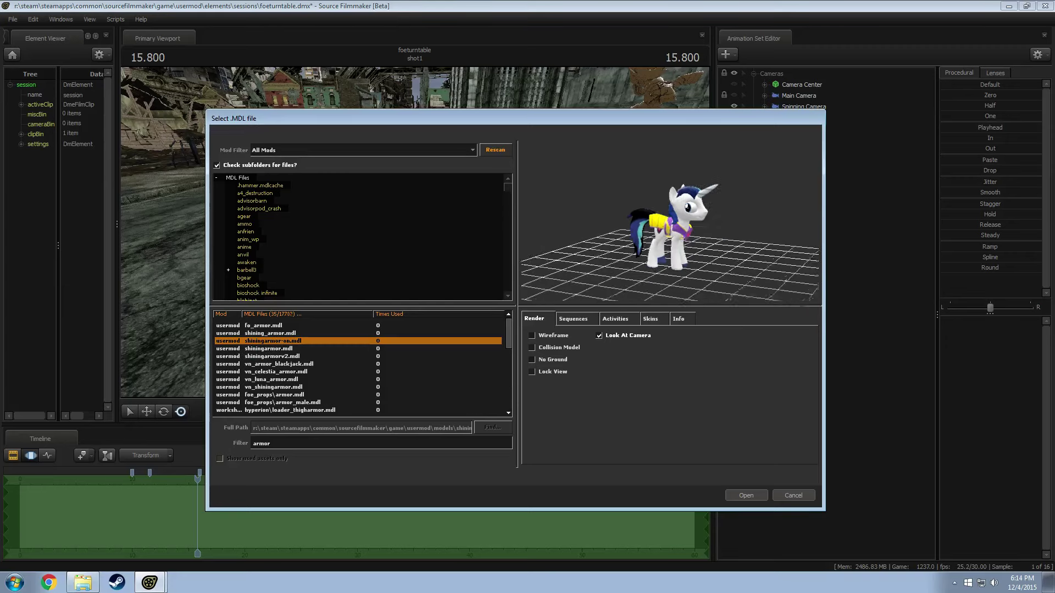
left_click(264, 333)
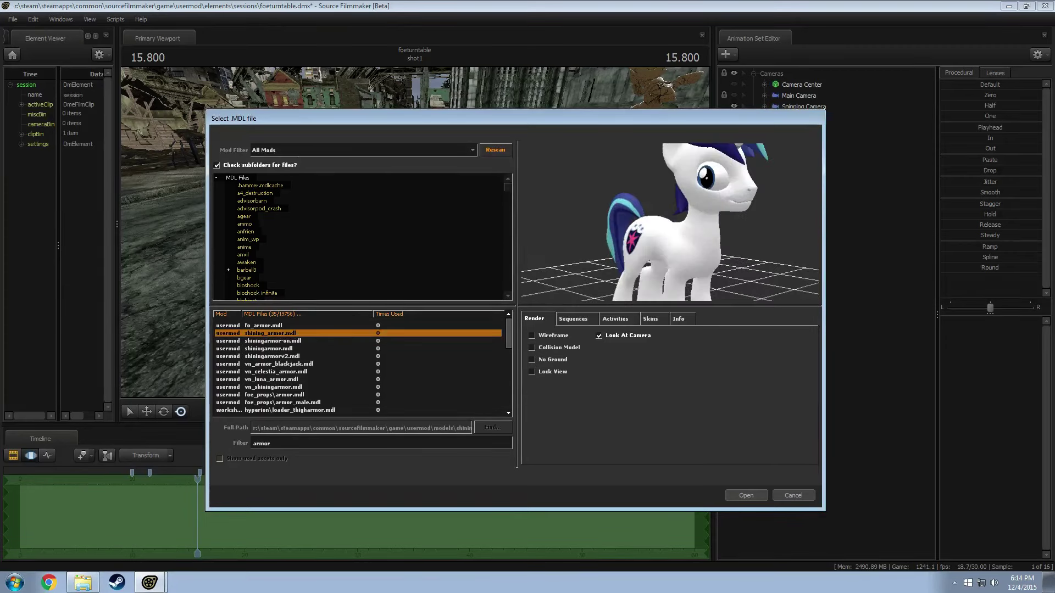
left_click(283, 350)
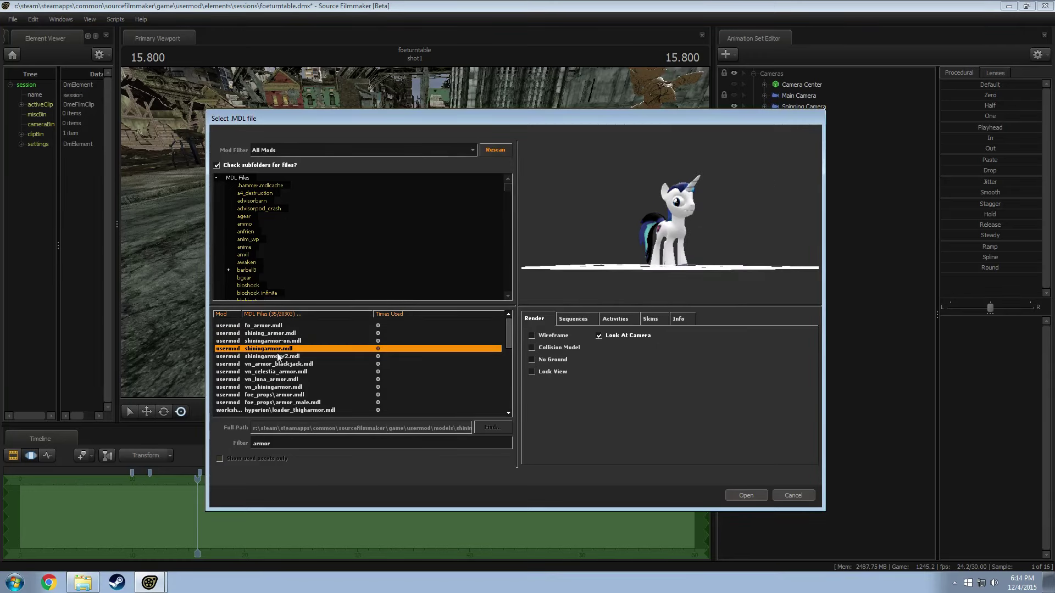
left_click(281, 333)
left_click(275, 357)
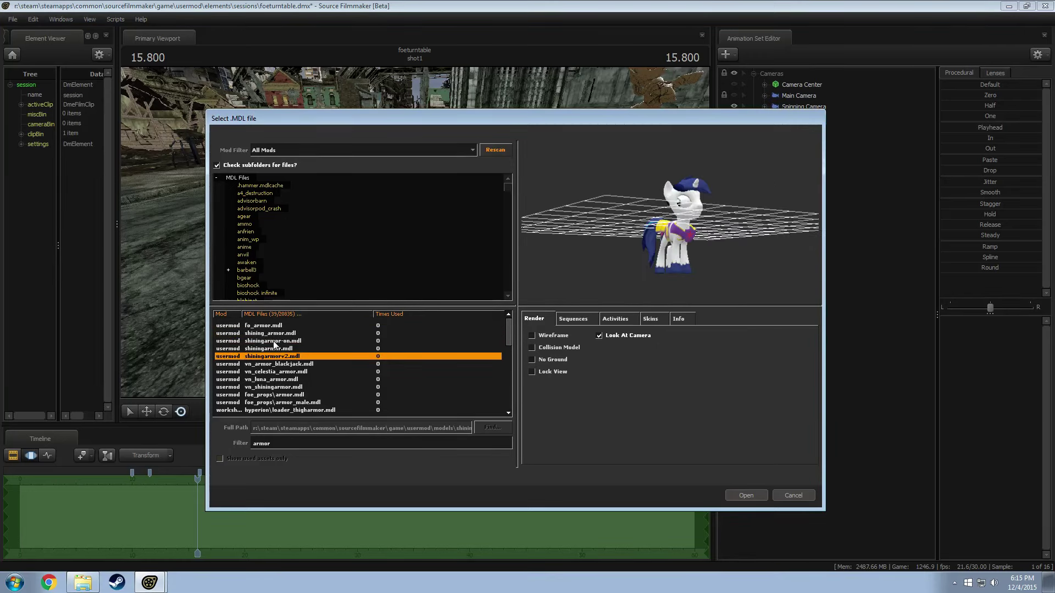
Step: Preview the armor models from vn_armor_blackjack.mdl to hyperion\loader_thigharmor2.mdl and return to fo_armor.mdl
left_click(273, 336)
left_click(273, 363)
left_click(275, 379)
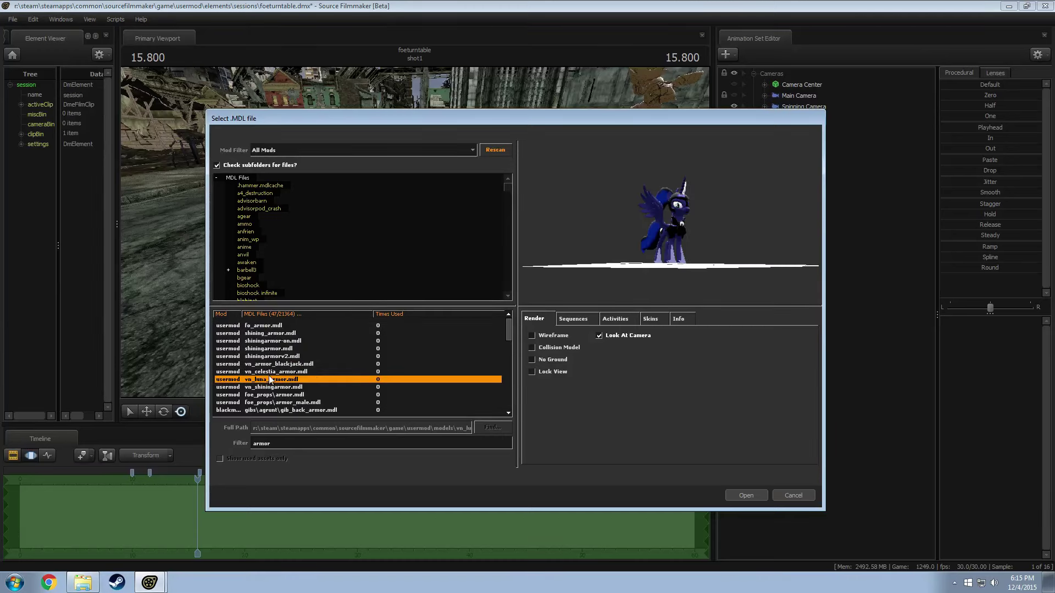
left_click(277, 386)
key("Down")
key("Down")
key("Down")
key("Down")
key("Down")
key("Down")
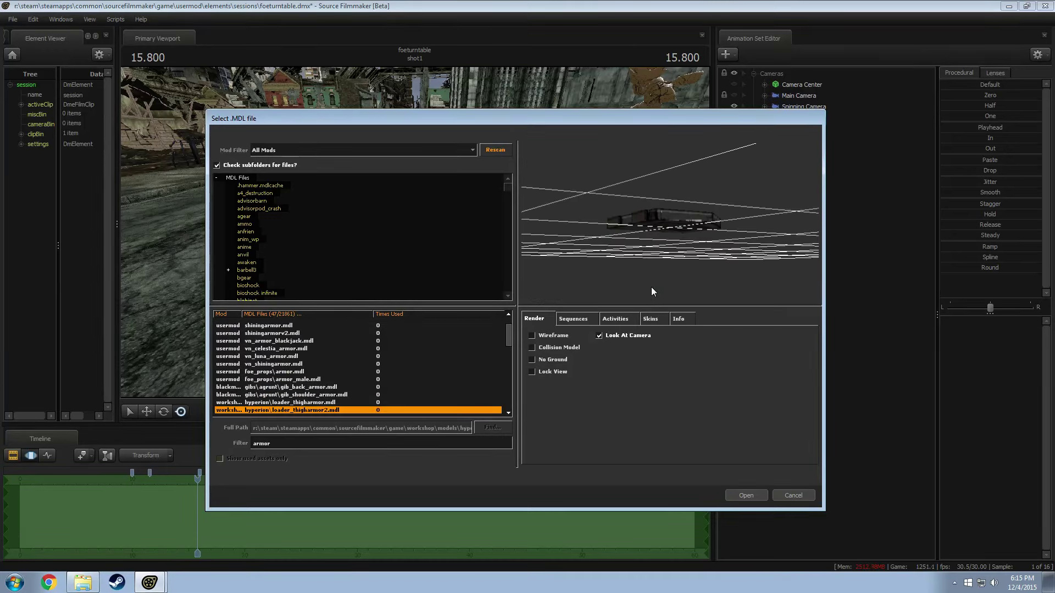
key("Up")
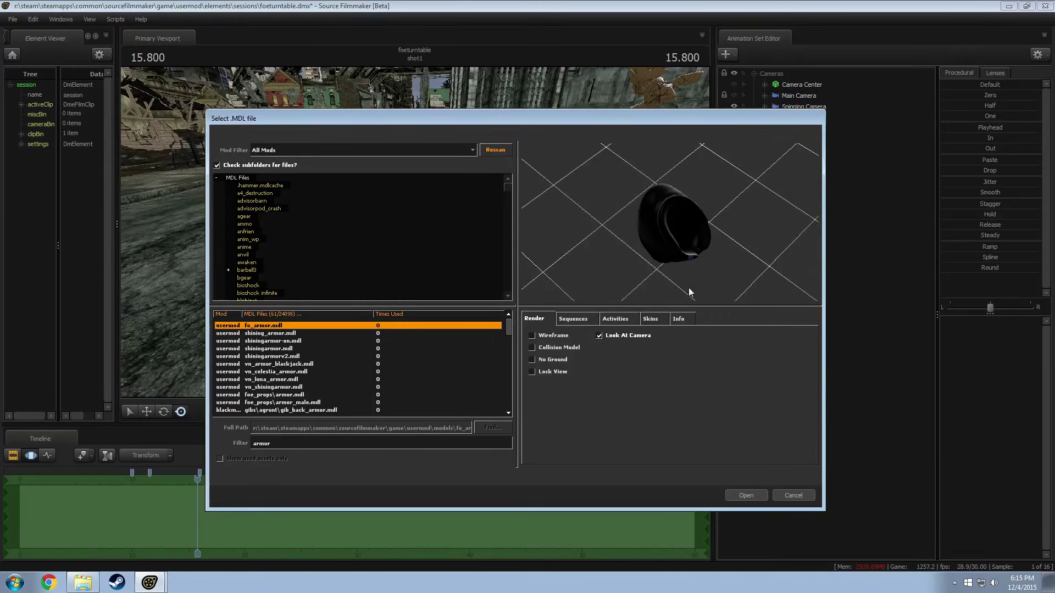
Step: Add fo_armor.mdl to the scene, lock it to vn_argo1 and zero its controls to fit the pony's body
left_click(747, 496)
left_click(776, 271)
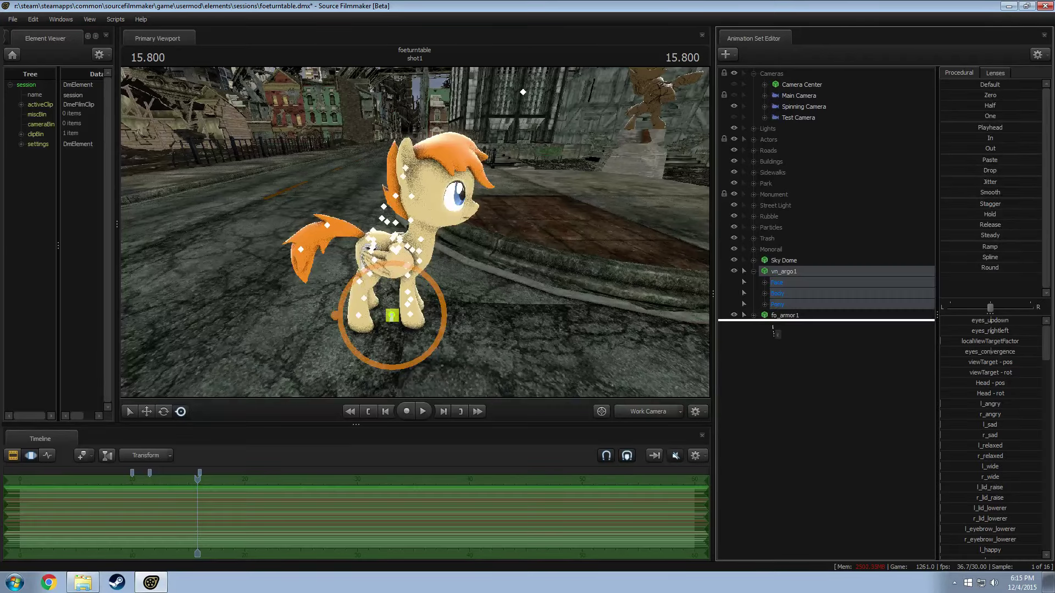
left_click(776, 315)
left_click(972, 96)
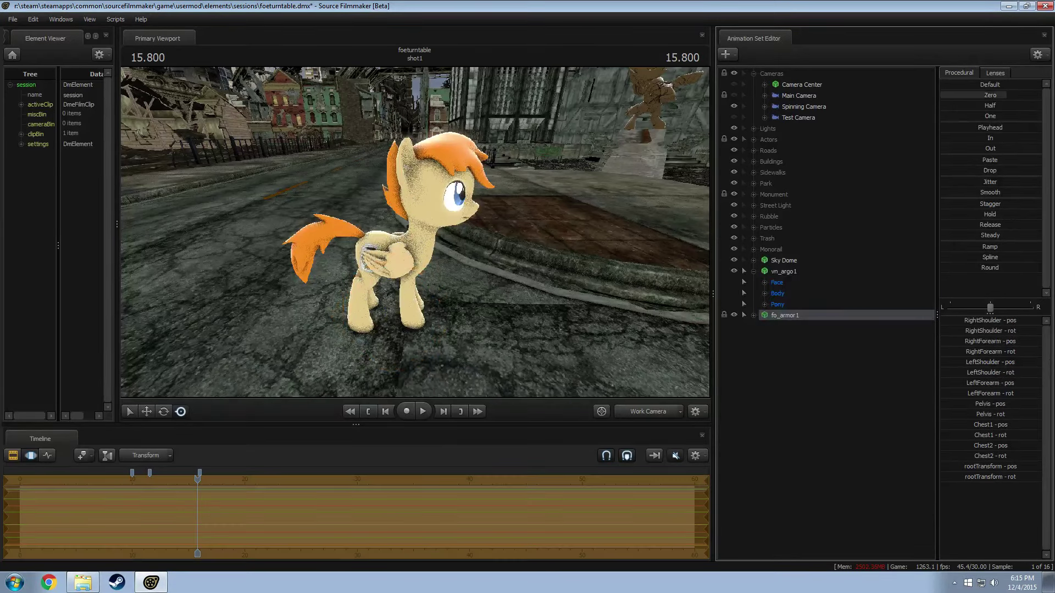
scroll(415, 231, "up", 3)
left_click_drag(415, 230, 233, 250)
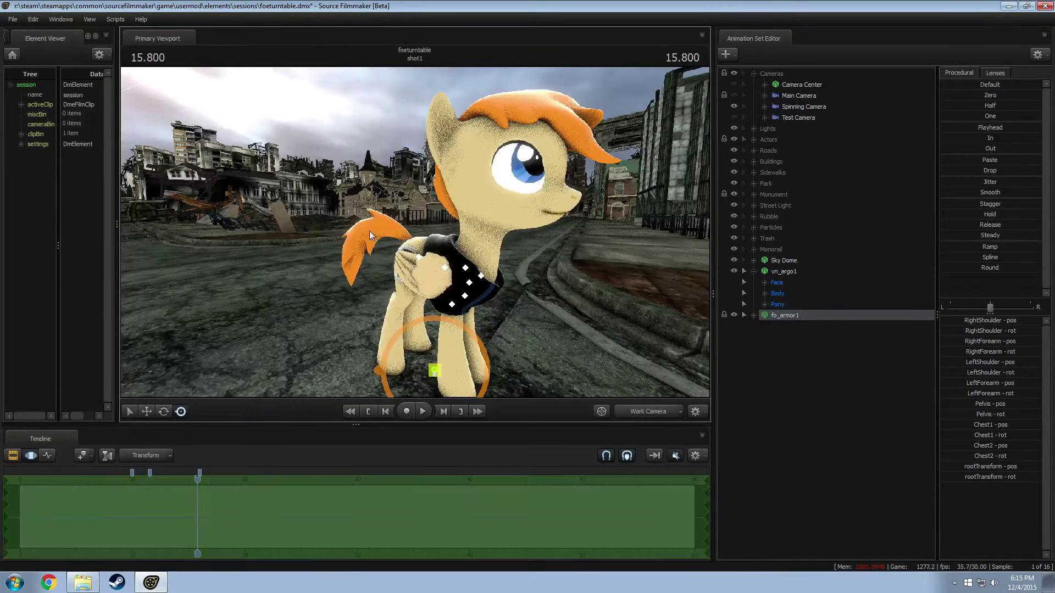
left_click_drag(369, 231, 302, 236)
Step: Select a single road piece on the street beyond the ponies and try to move it out of place
key("F3")
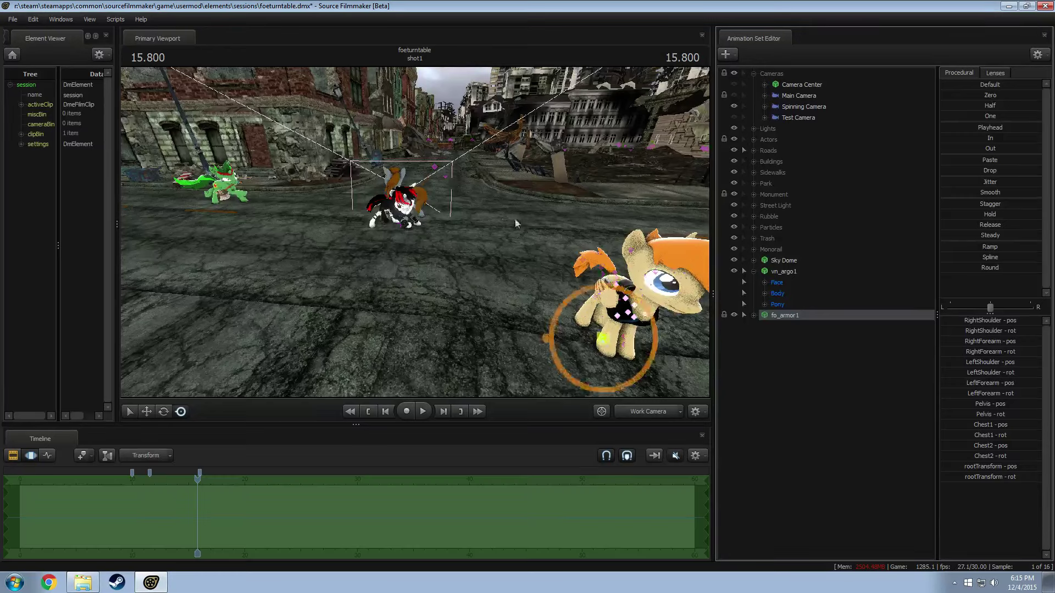
left_click_drag(515, 223, 313, 255)
left_click(282, 267)
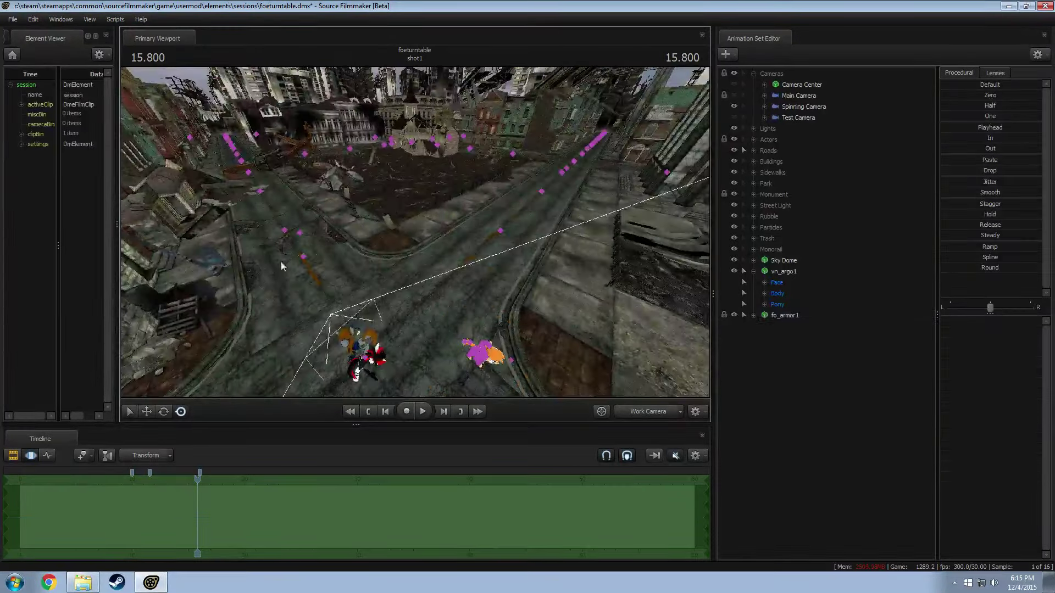
left_click(282, 263)
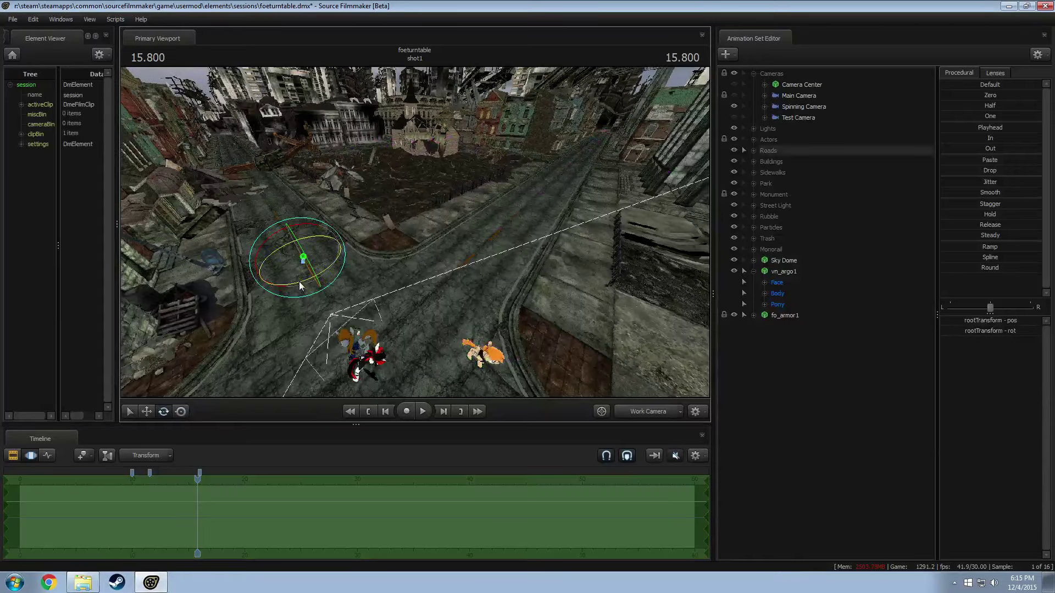
left_click_drag(299, 281, 479, 420)
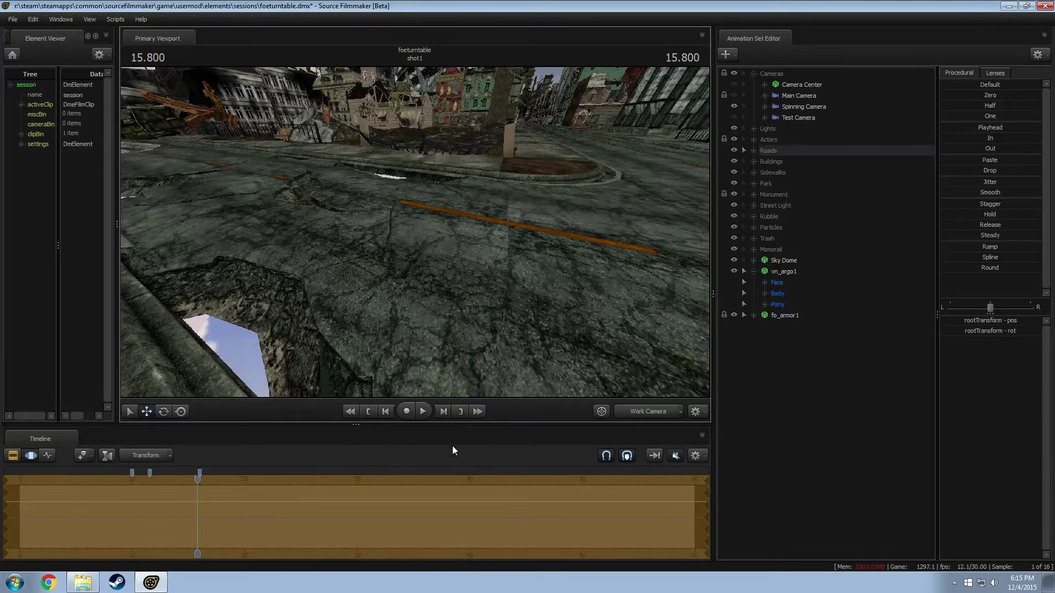
mouse_move(415, 231)
left_mouse_down()
mouse_move(371, 230)
mouse_move(412, 231)
left_mouse_up()
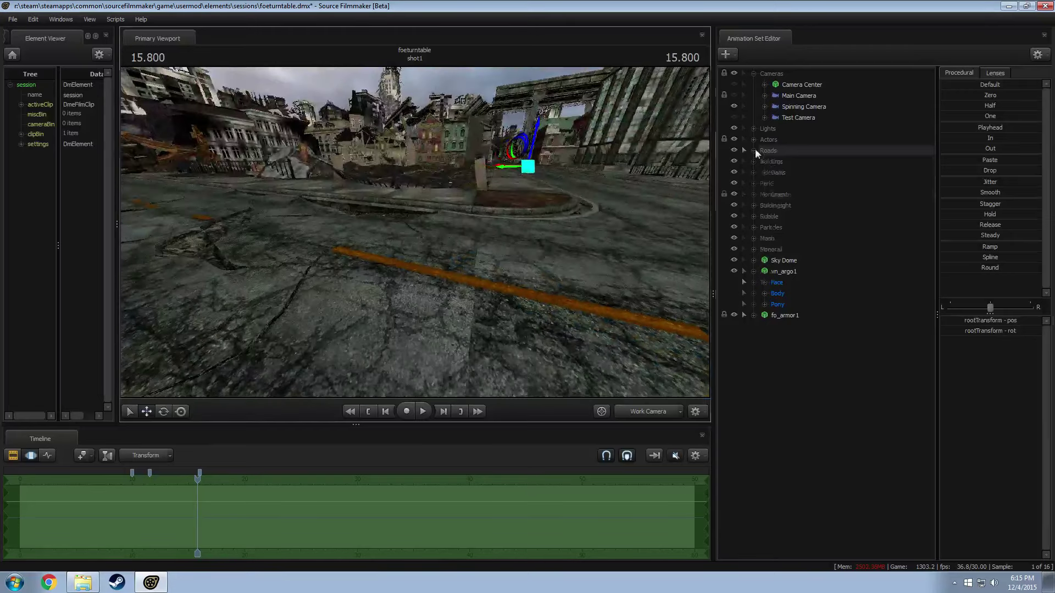
Step: Try to rotate Straight Road (Clean) 2 from the Roads group's Straight Road subgroup, undo it and collapse the group
left_click(754, 150)
left_click(772, 183)
mouse_move(686, 182)
left_mouse_down()
mouse_move(654, 214)
mouse_move(387, 236)
mouse_move(423, 243)
mouse_move(452, 209)
mouse_move(378, 186)
mouse_move(508, 258)
left_mouse_up()
left_click(379, 198)
key("e")
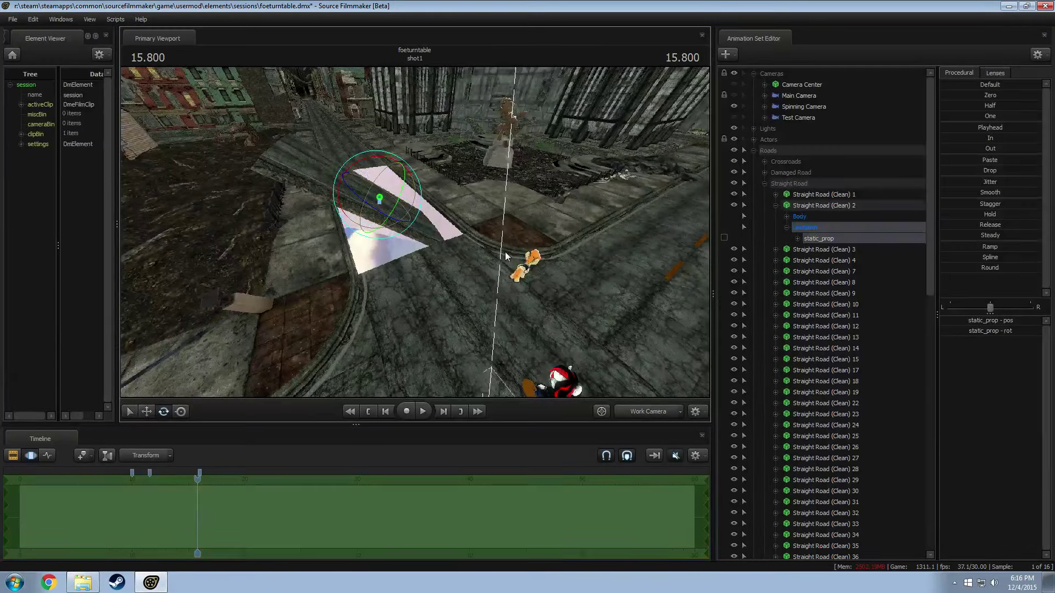
key("ctrl+z")
left_click(764, 184)
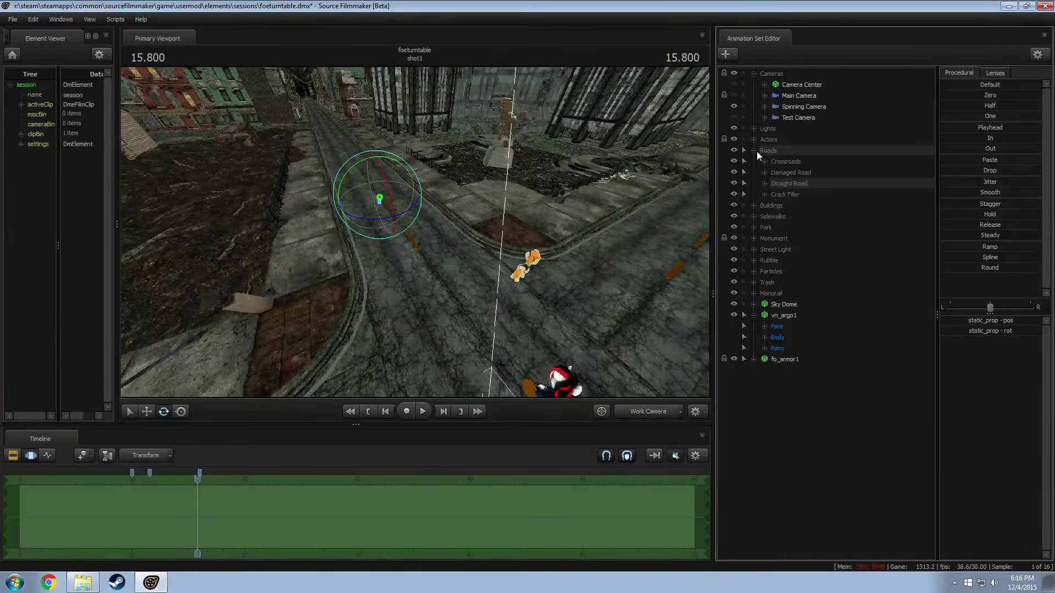
left_click(752, 151)
mouse_move(626, 222)
left_mouse_down()
mouse_move(605, 220)
mouse_move(626, 222)
left_mouse_up()
Step: Select the sidewalk pieces along both sides of the street and try to move them together
left_click(769, 161)
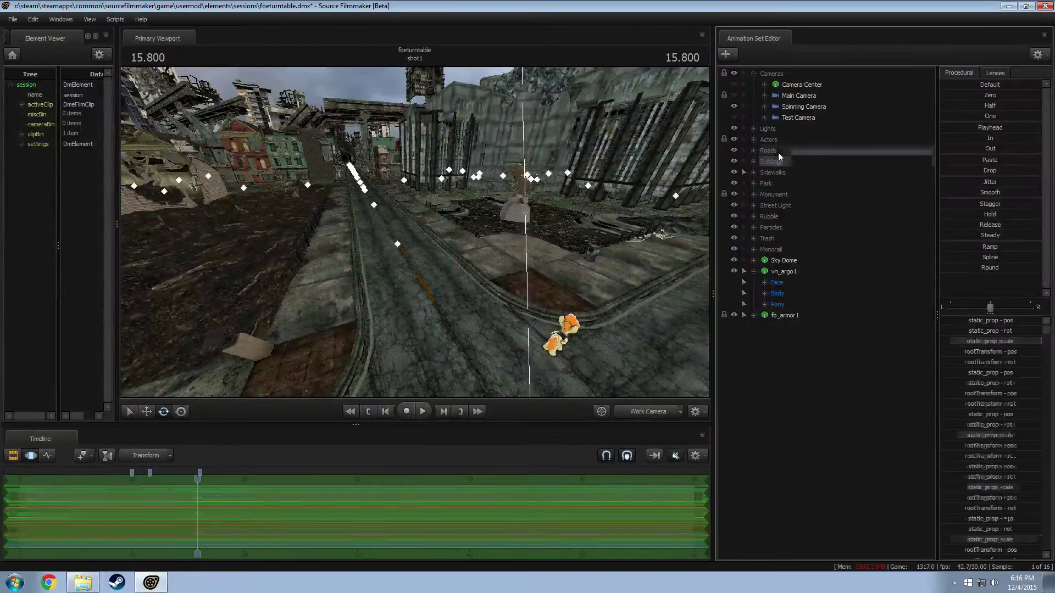
left_click(758, 172)
left_click_drag(428, 242, 427, 242)
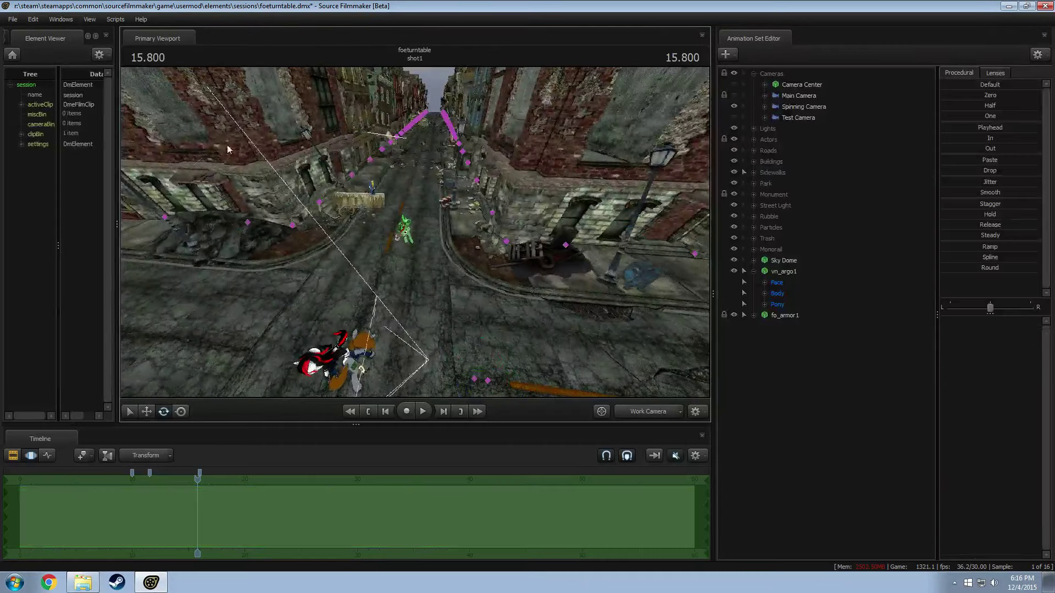
left_click(387, 114)
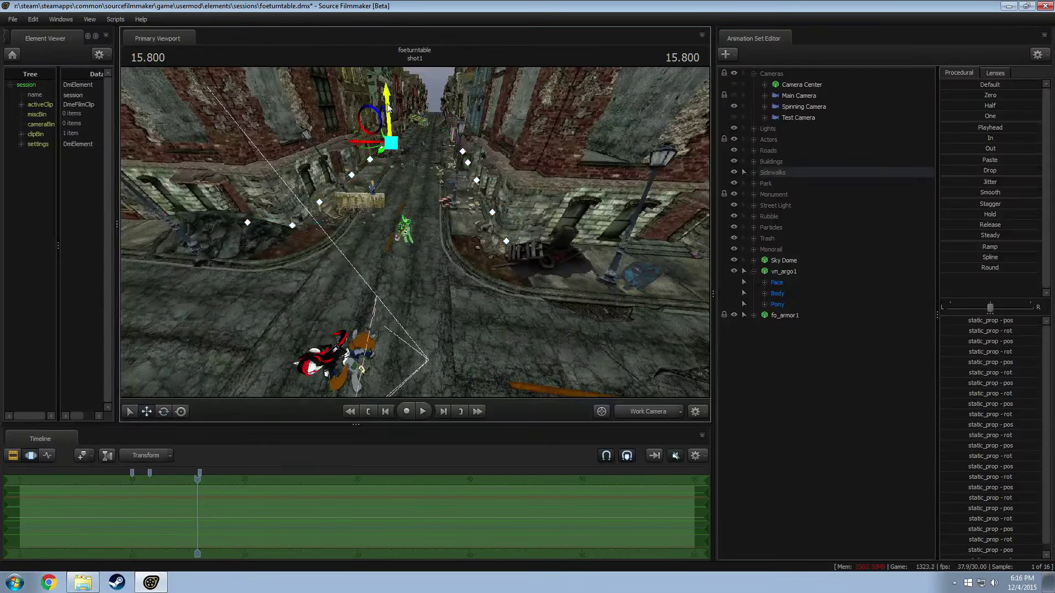
left_click_drag(387, 107, 386, 218)
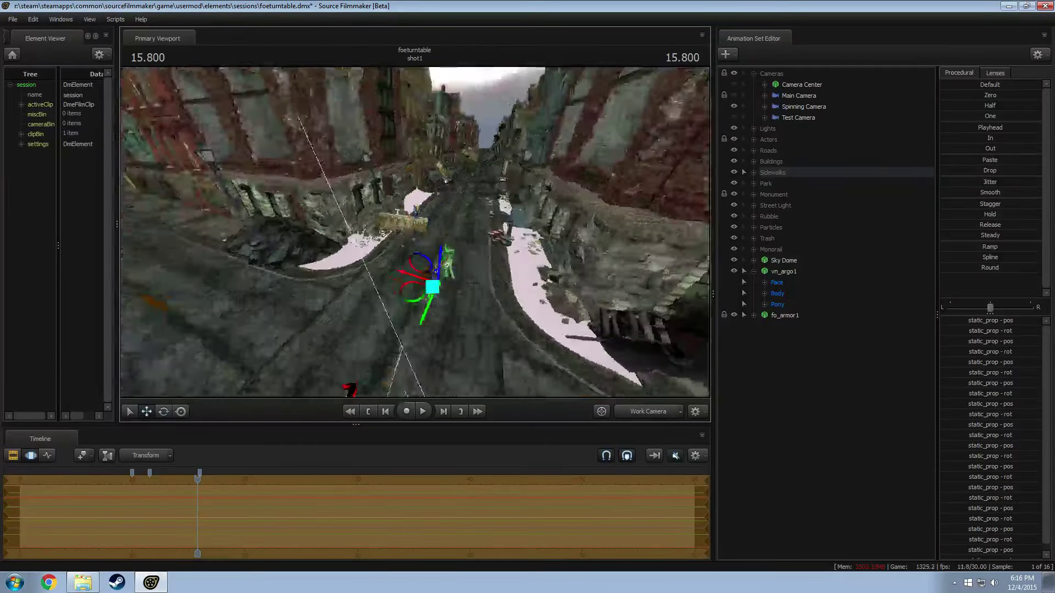
left_click_drag(407, 176, 414, 231)
key("e")
right_click(418, 160)
mouse_move(438, 183)
left_click(538, 191)
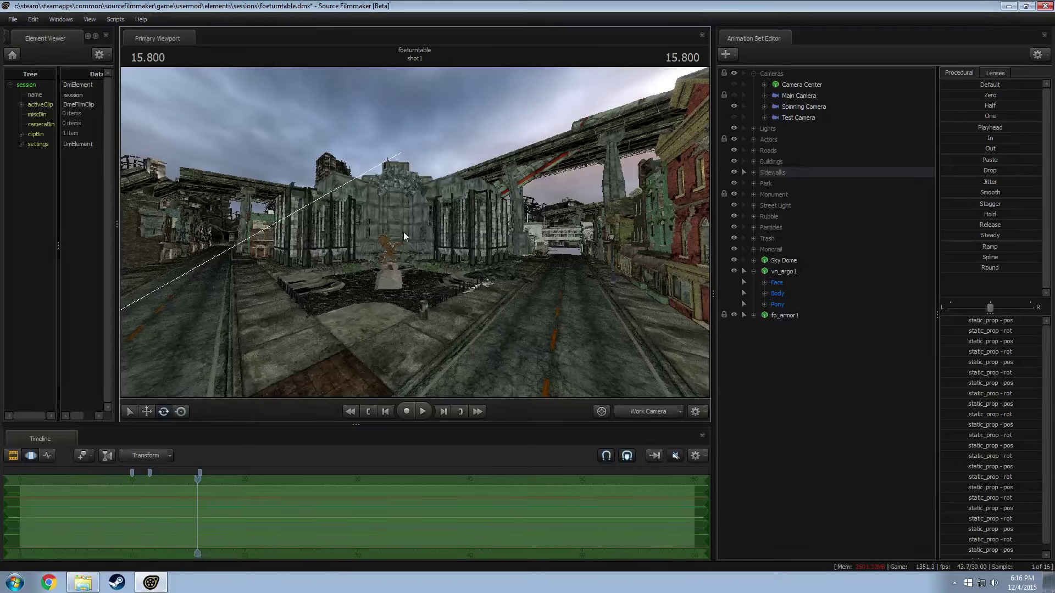
Step: Return to the pony, select fo_armor1 and collapse vn_argo1's control groups
left_click_drag(414, 232, 471, 249)
left_click(775, 316)
left_click(754, 272)
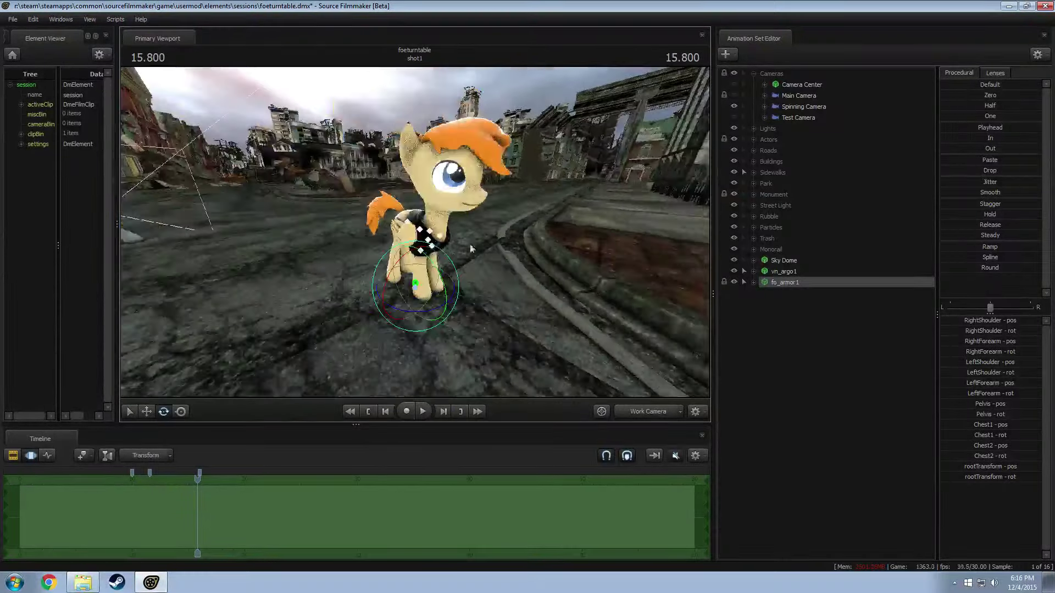
Step: Start an animation set for a new model, filter the models by armor and preview player\items\soldier\armored_authority.mdl and stable_security_armor.mdl
left_click(790, 322)
right_click(790, 321)
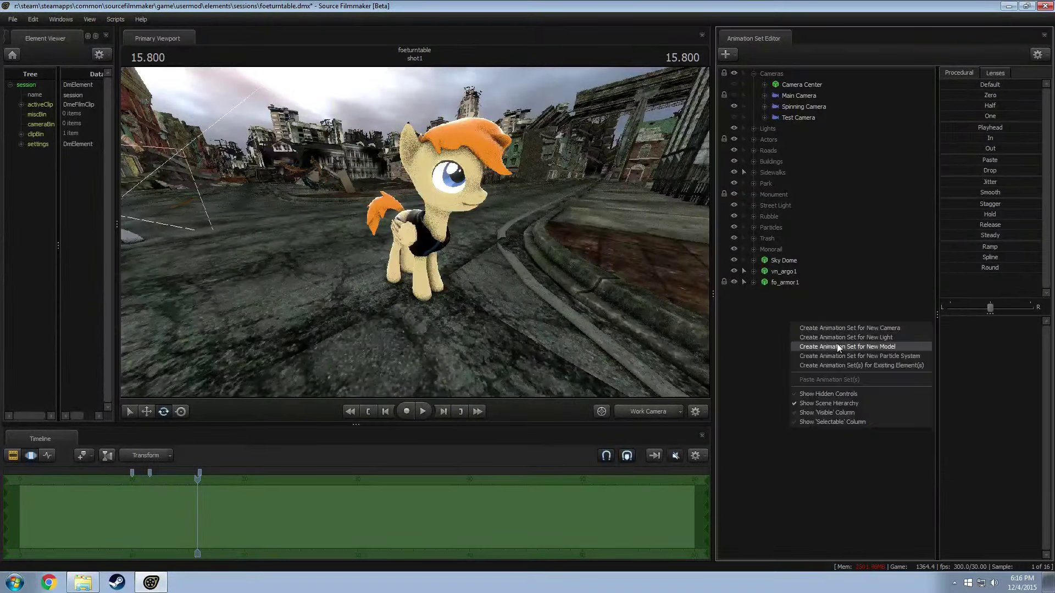
left_click(769, 318)
right_click(768, 315)
left_click(817, 339)
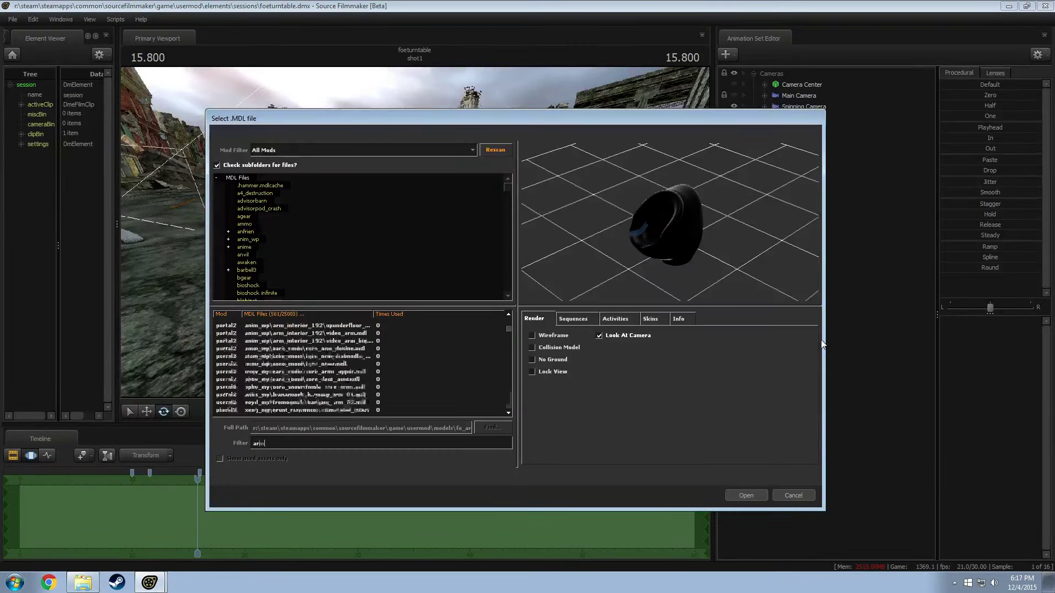
left_click(325, 348)
key("Down")
key("Down")
key("Down")
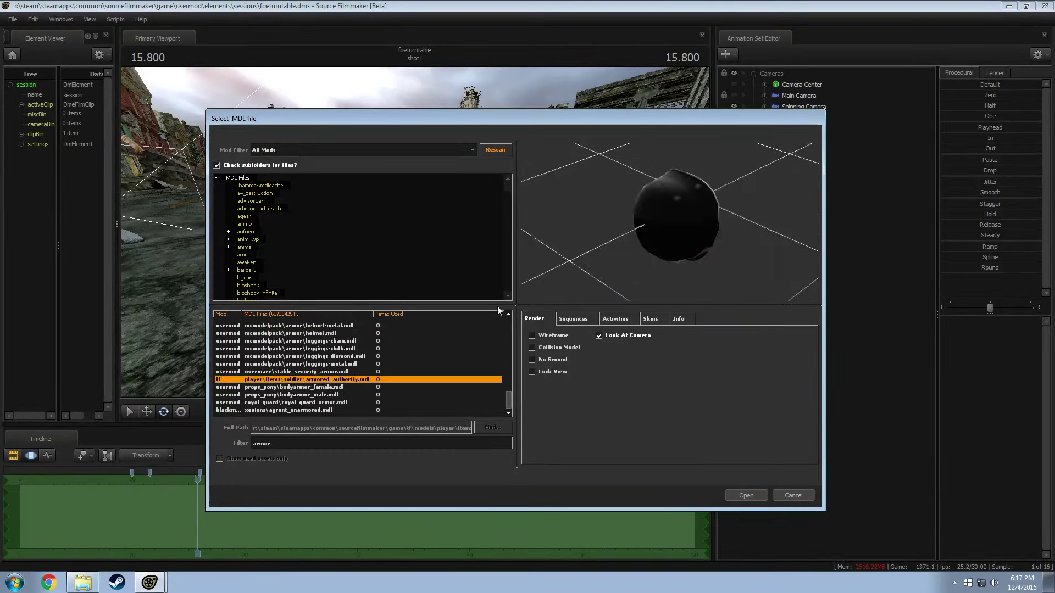
left_click_drag(576, 257, 580, 220)
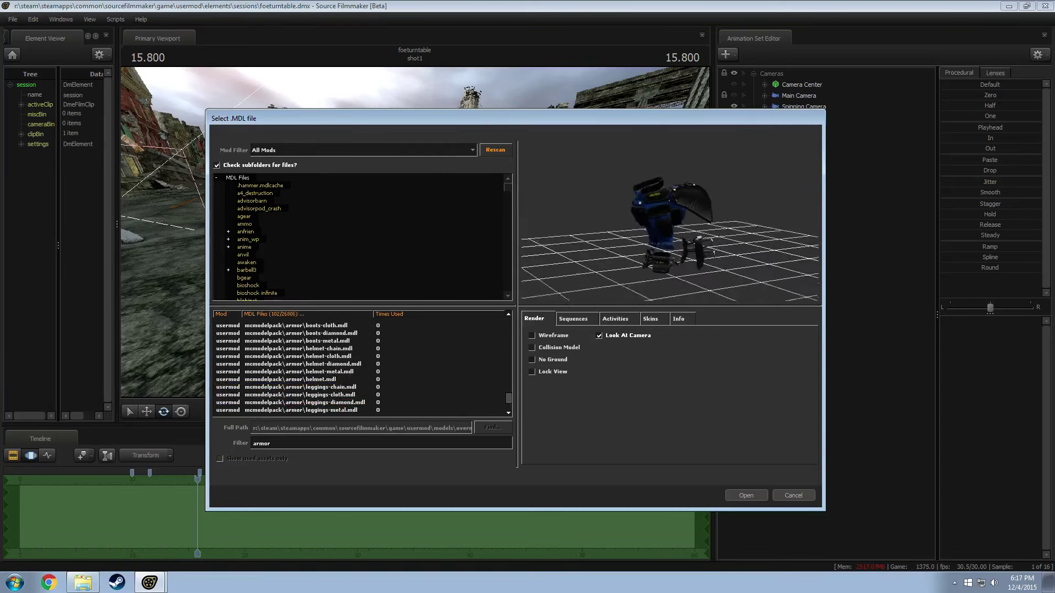
Step: Preview the remaining armor models from player\items\soldier\armored_authority.mdl to xenians\agrunt_unarmored.mdl
key("Down")
key("Down")
key("Up")
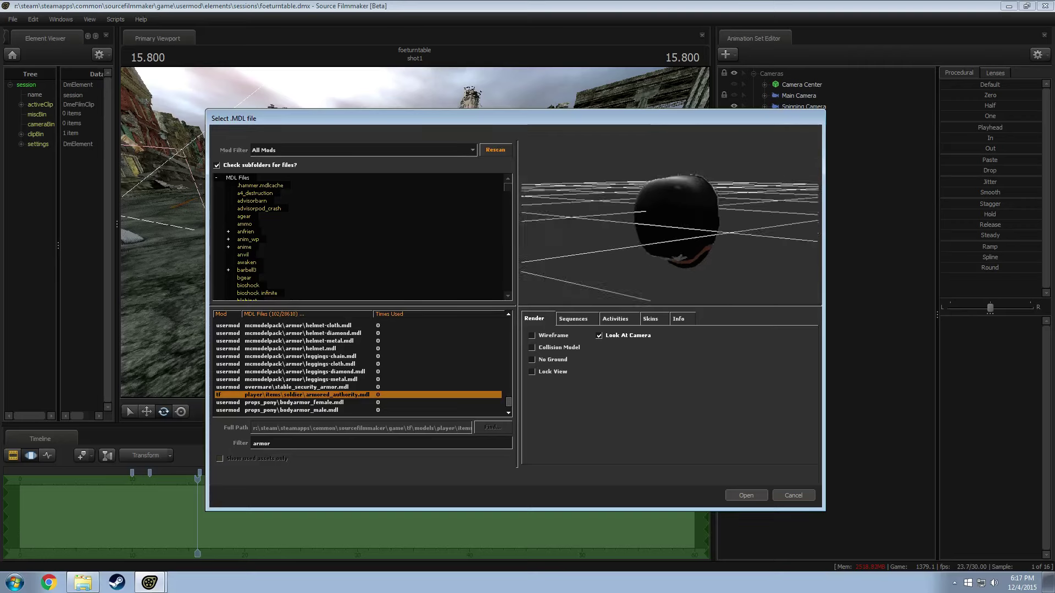
key("Down")
key("Down")
key("Down")
key("Down")
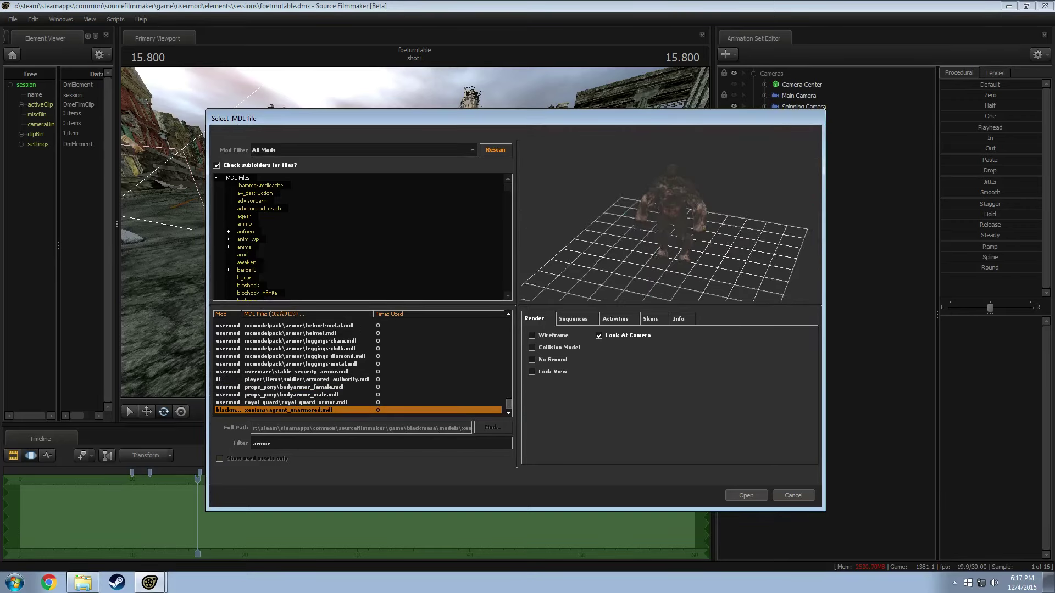
Step: Preview further armor models, from xenians\agrunt_unarmored.mdl back through items\ursa\assault_armor_bracer.mdl to the items\rikimaru blade armor pieces
key("Up")
key("Down")
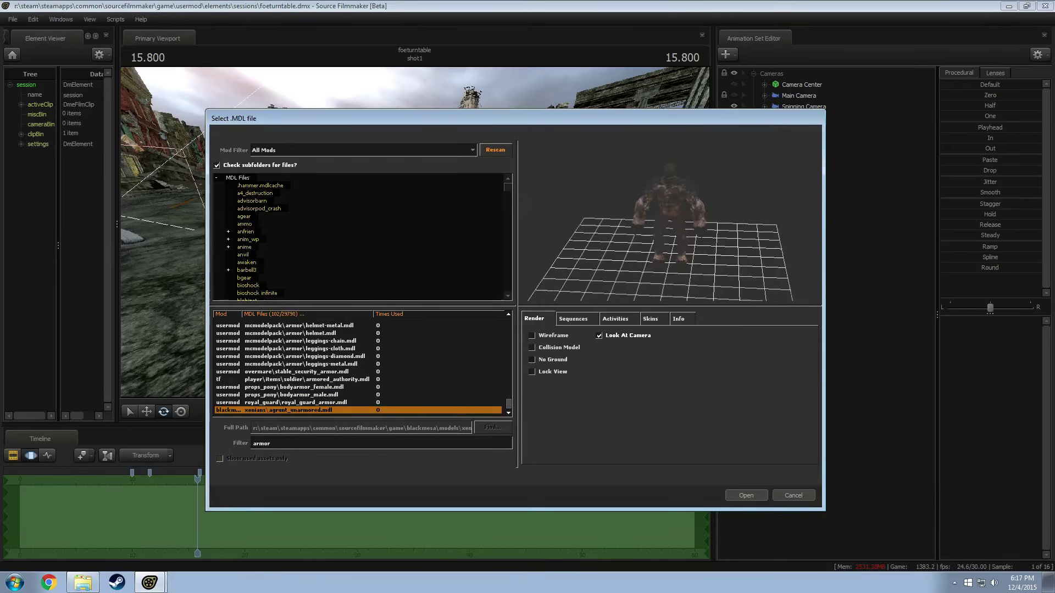
key("Up")
key("Up")
scroll(375, 368, "up", 6)
left_click(374, 365)
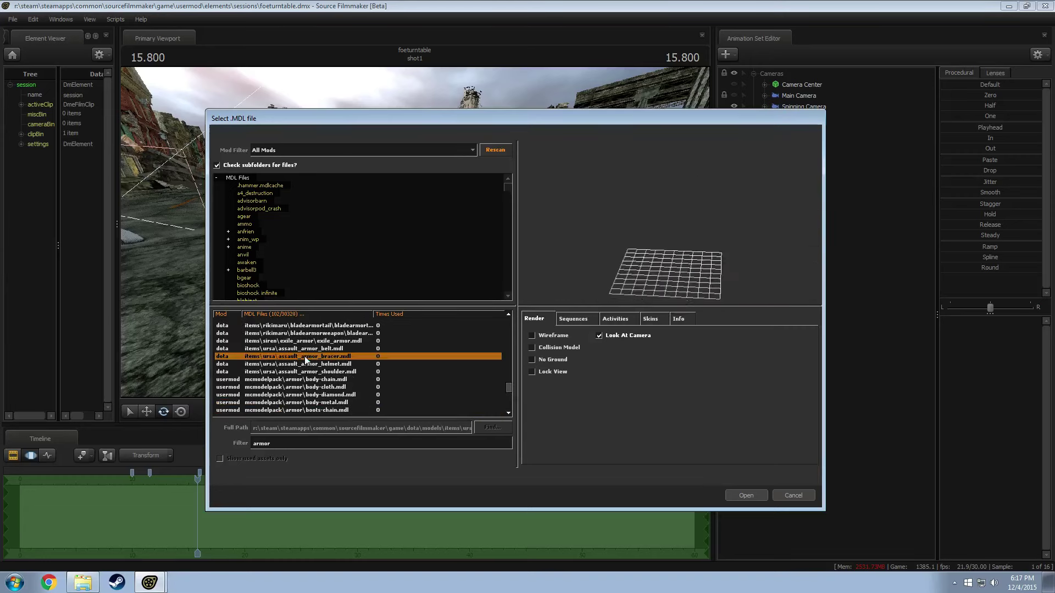
key("Up")
key("Up")
key("Up")
key("Up")
key("Up")
key("Up")
Step: Inspect the items\rikimaru blade armor models in wireframe and load the bladearmorshoulder model into the scene
left_click(554, 337)
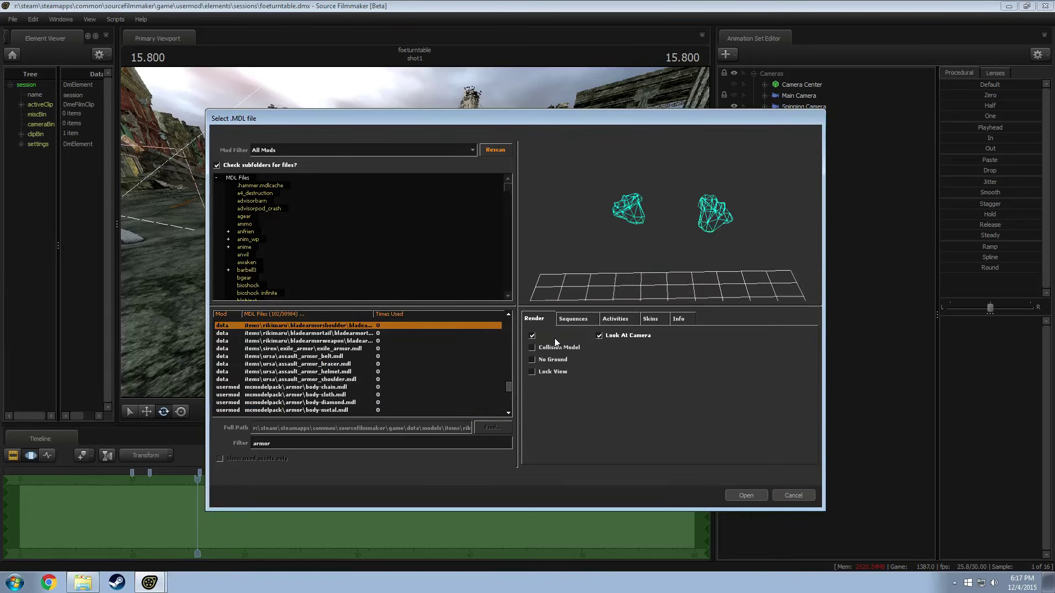
key("Up")
key("Down")
key("Down")
left_click_drag(554, 275, 559, 272)
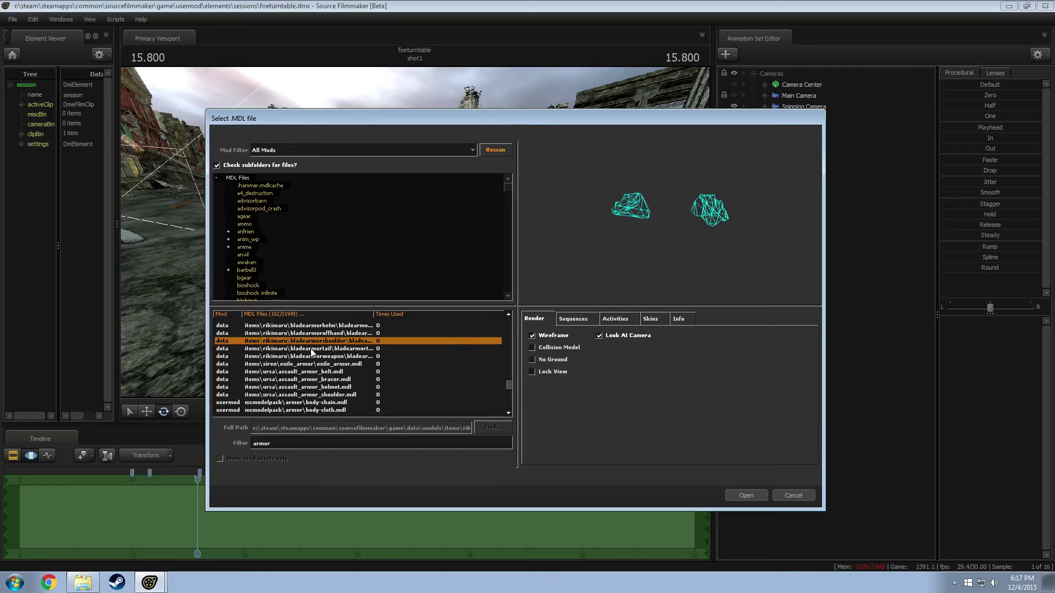
left_click(747, 496)
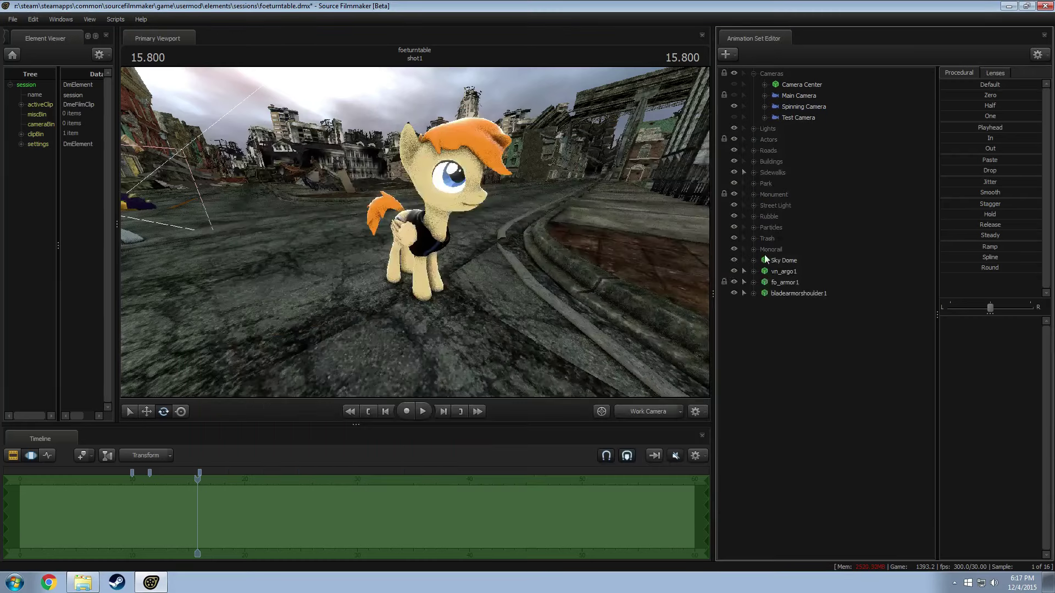
Step: Move bladearmorshoulder1 across the street to a spot beside the orange-maned pony
key("w")
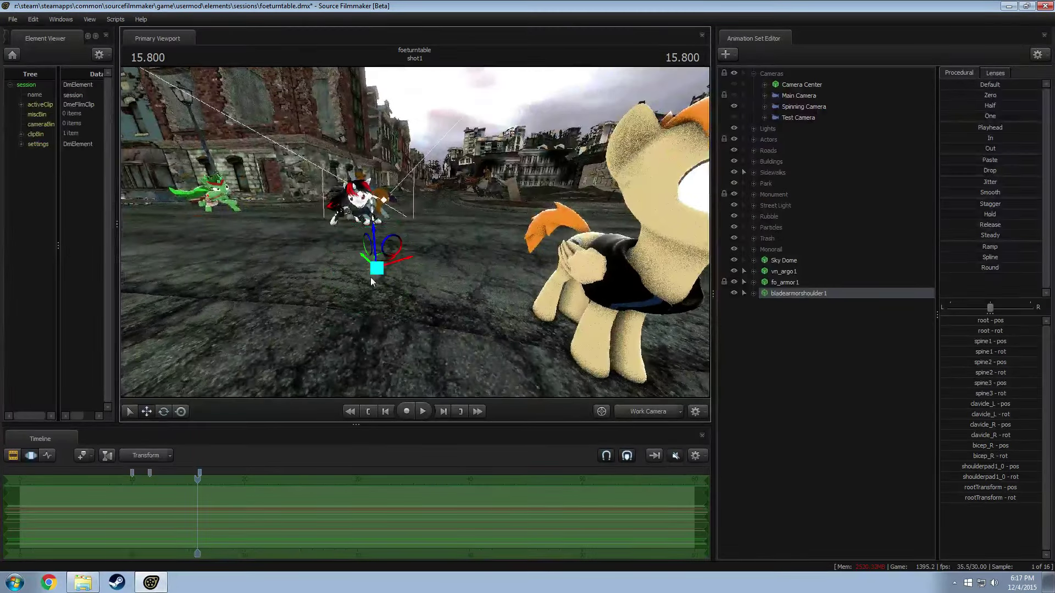
left_click_drag(378, 266, 467, 391)
left_click_drag(417, 247, 286, 237)
left_click_drag(125, 233, 443, 245)
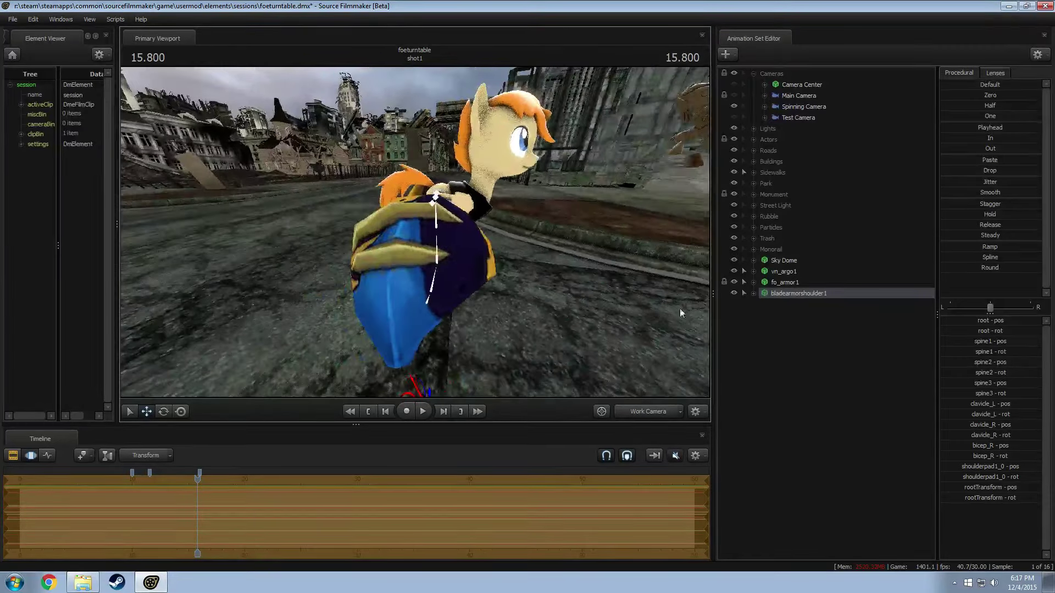
Step: Add override materials to bladearmorshoulder1 and reselect the model
right_click(771, 296)
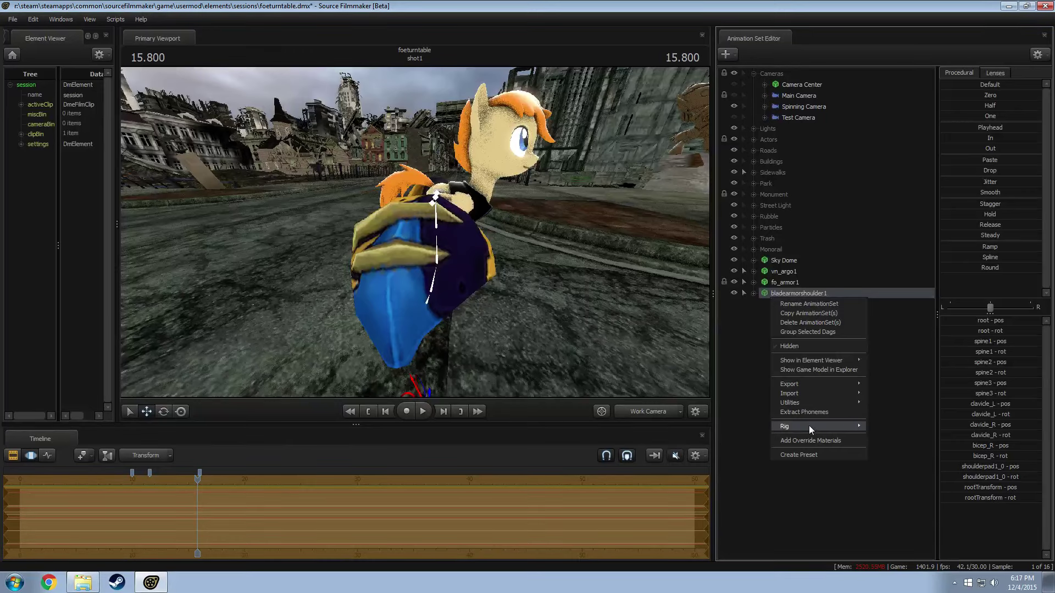
left_click(414, 235)
left_click_drag(414, 235, 414, 232)
left_click(799, 293)
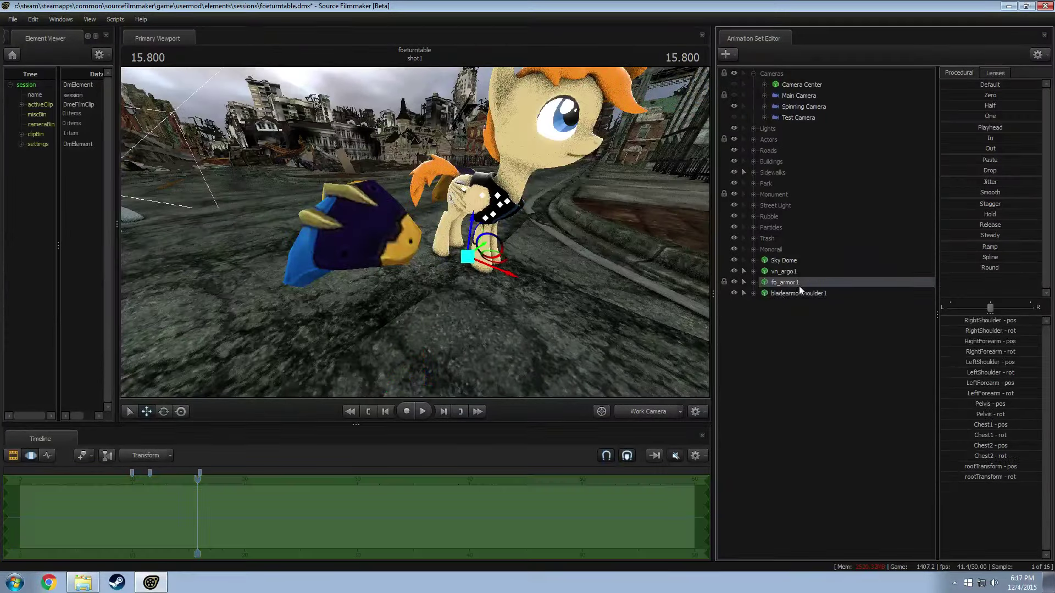
right_click(784, 293)
left_click(786, 291)
Step: Show bladearmorshoulder1's game model in the Element Viewer, expand its bladearmorshoulder material and widen the viewer
right_click(786, 291)
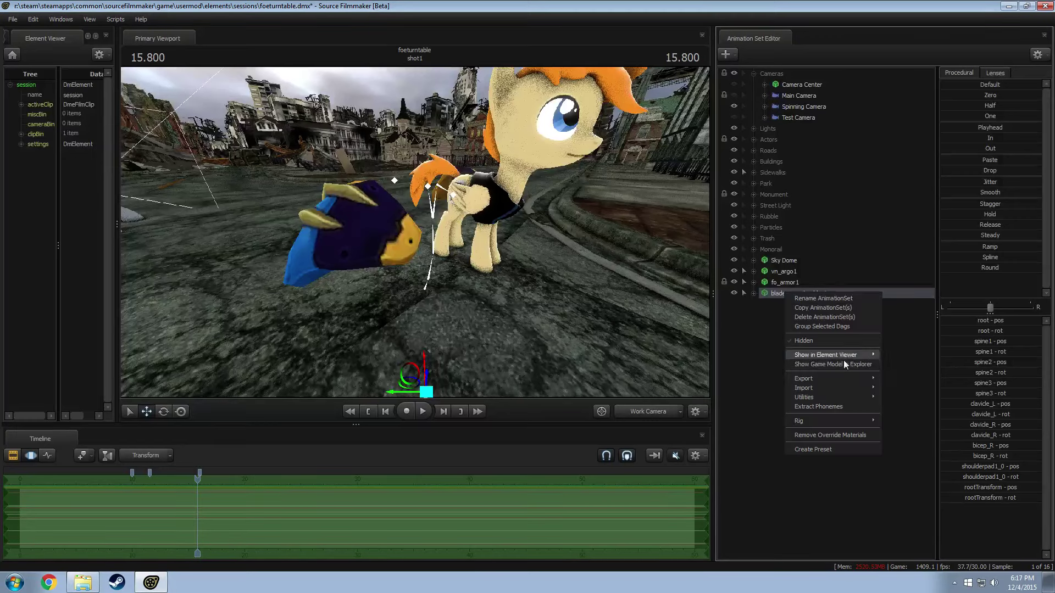
mouse_move(831, 354)
left_click(912, 363)
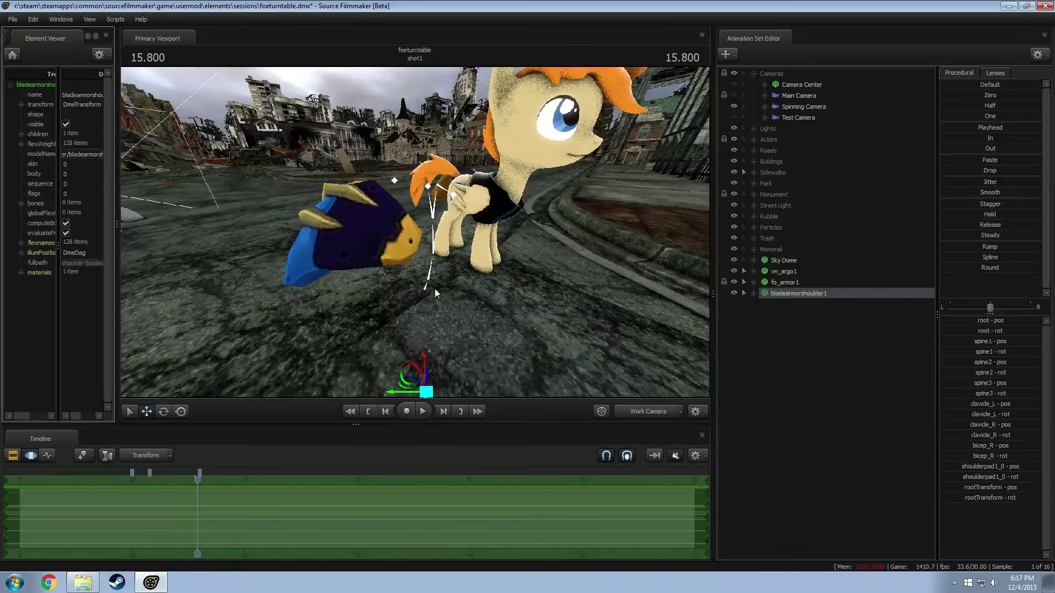
left_click(21, 272)
left_click(32, 283)
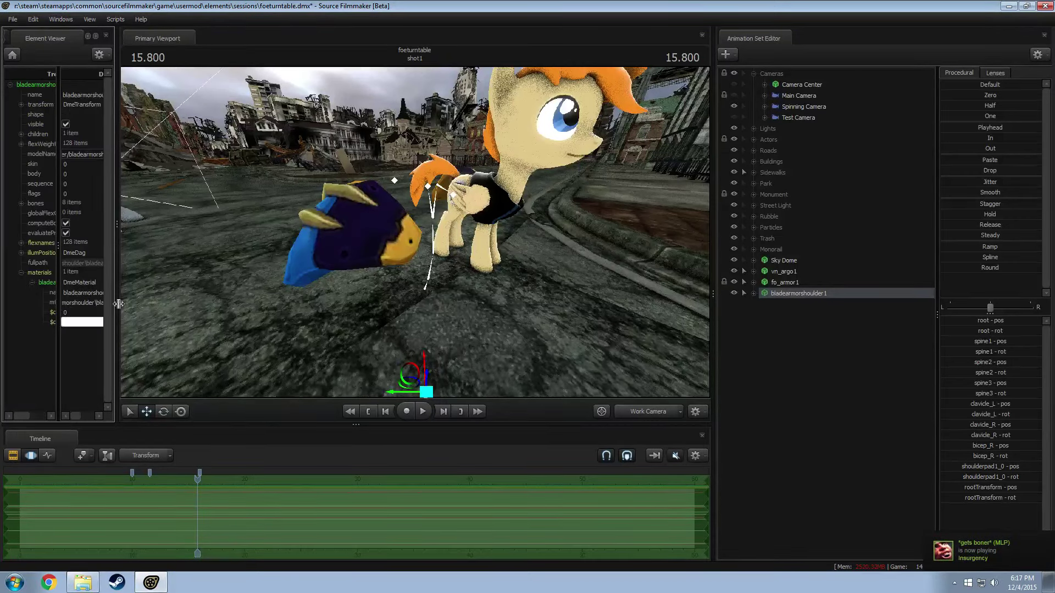
left_click_drag(118, 304, 153, 304)
Step: Add a vector3 attribute named $color to the bladearmorshoulder material
right_click(55, 282)
mouse_move(85, 360)
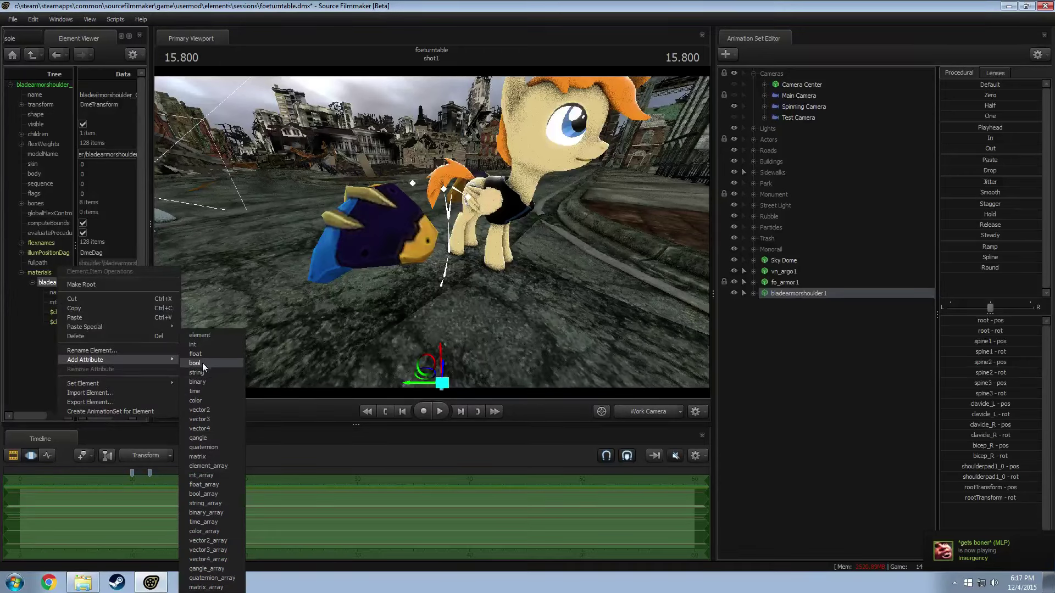
left_click(199, 419)
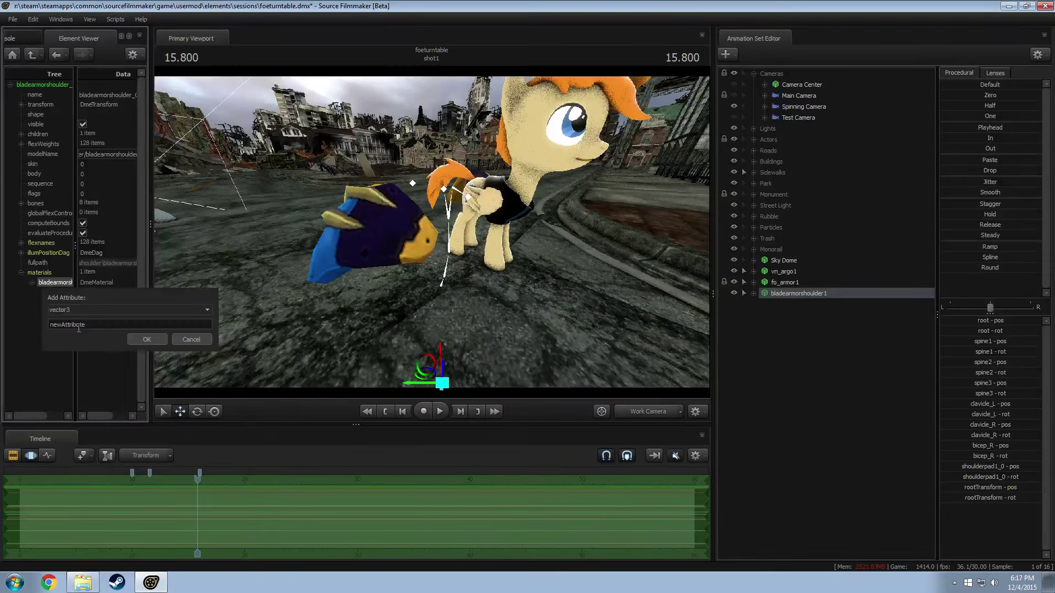
key("BackSpace")
key("BackSpace")
key("BackSpace")
key("BackSpace")
key("BackSpace")
key("BackSpace")
key("BackSpace")
key("BackSpace")
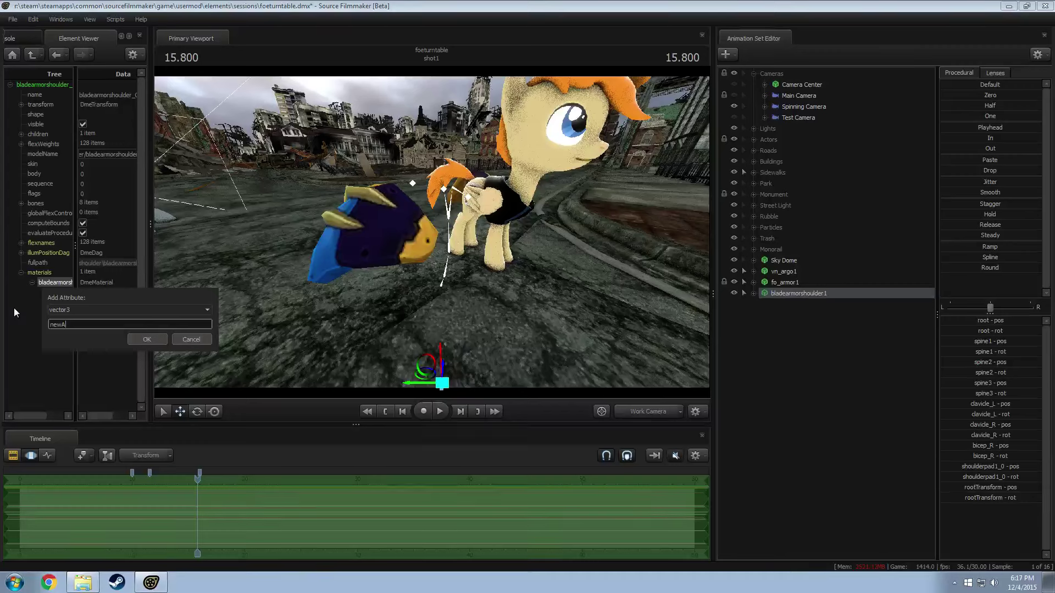
key("BackSpace")
key("BackSpace")
key("BackSpace")
key("BackSpace")
type("#$color")
key("Return")
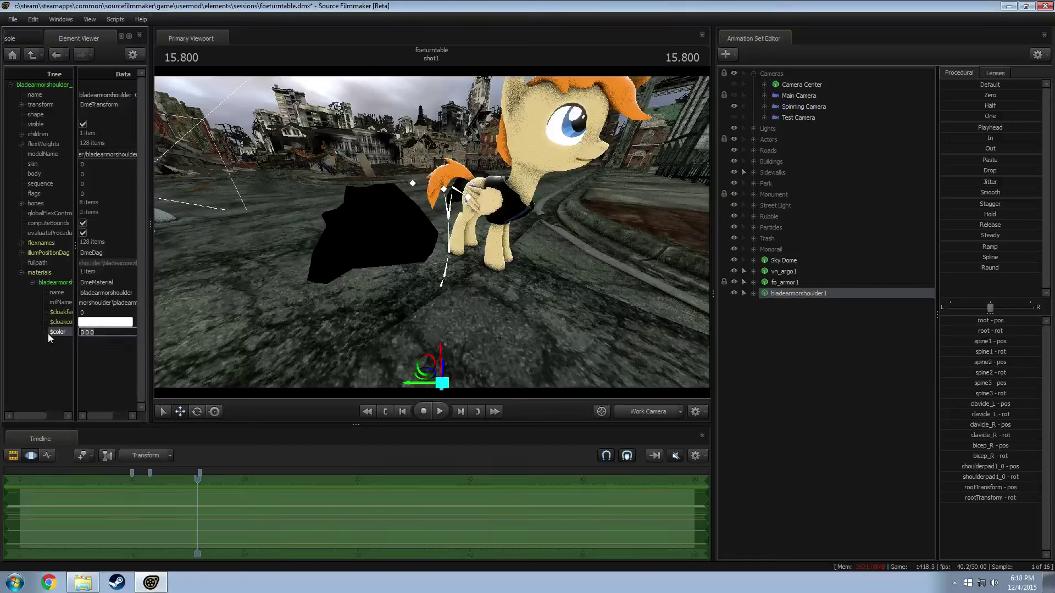
Step: Set the shoulder armor material's $color to 1 0.2 0.6
type("1 0.200000003")
type(" 0.6")
key("Return")
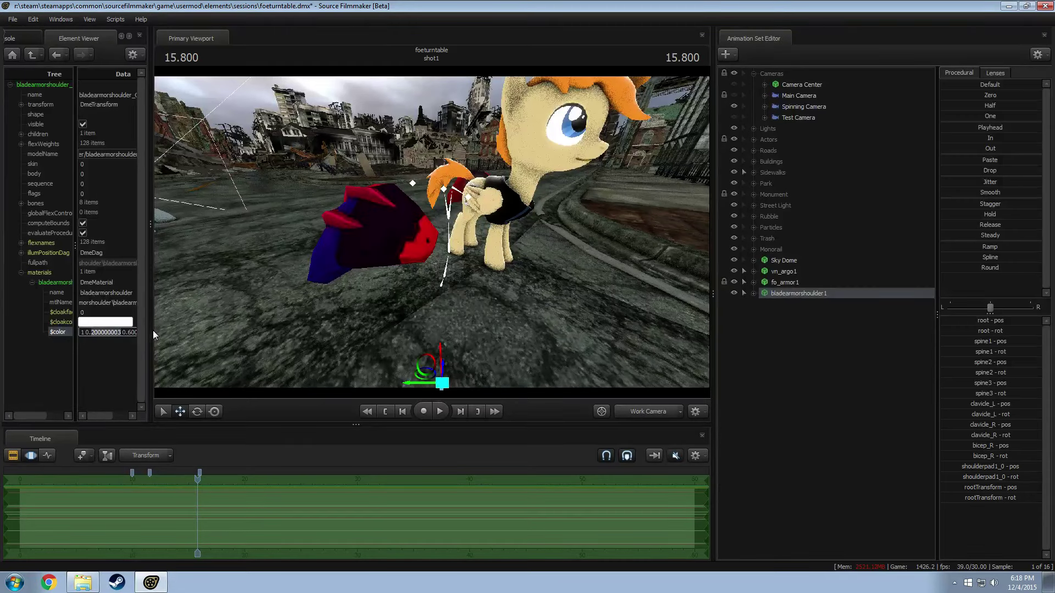
Step: Change the shoulder armor material's $color to 1 0 1
key("Delete")
key("Delete")
key("Delete")
key("Delete")
key("Delete")
type("1")
key("Delete")
key("Delete")
key("Delete")
key("Delete")
key("Delete")
key("Delete")
key("Delete")
key("Delete")
key("Delete")
key("Return")
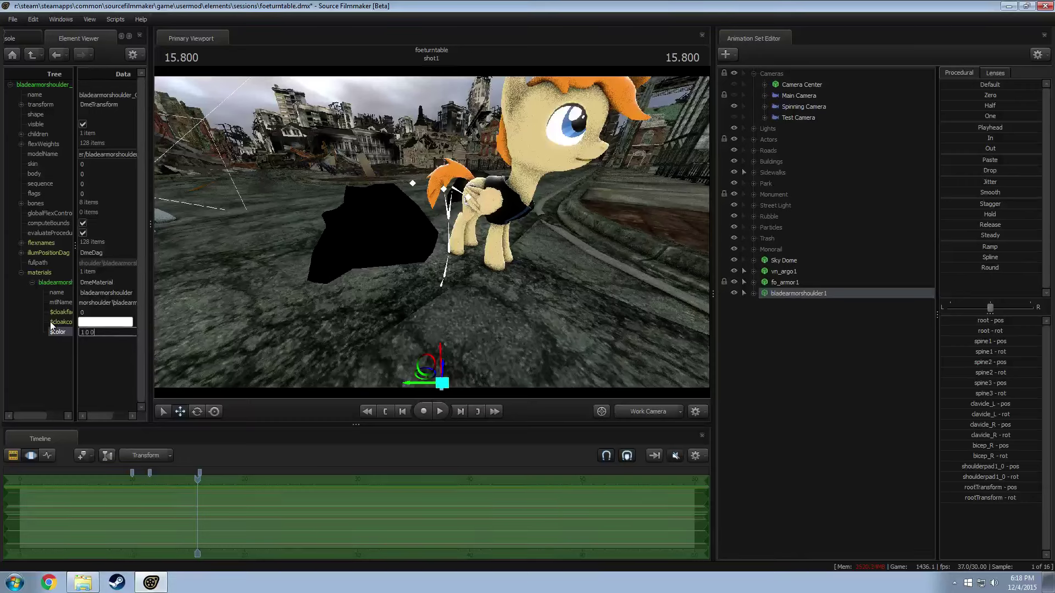
type("1")
key("Return")
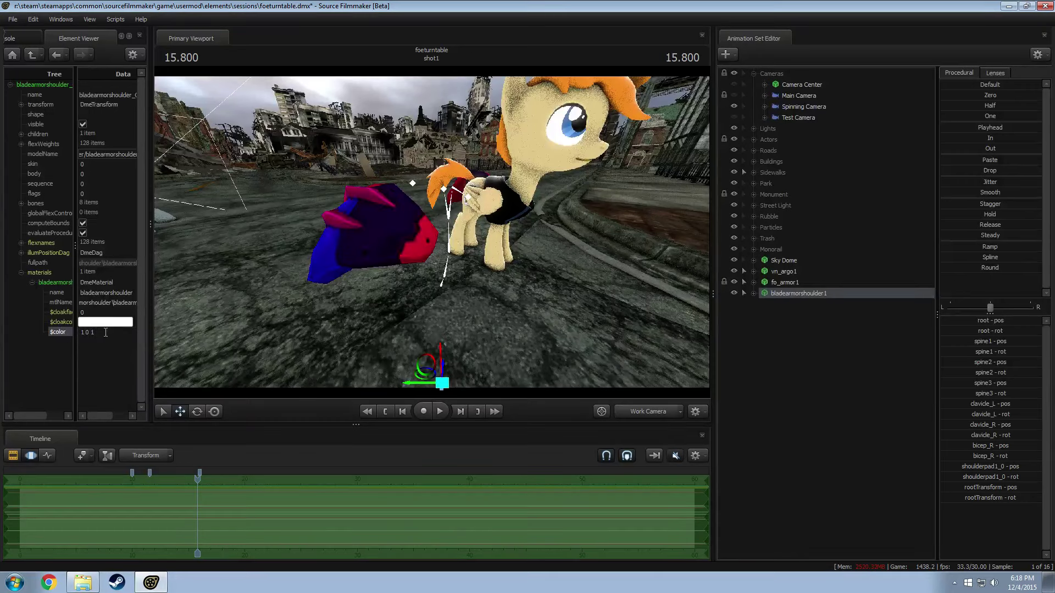
Step: Try $color 1 1 0 on the shoulder armor and view the tint from another angle
type("1 1 0")
key("Return")
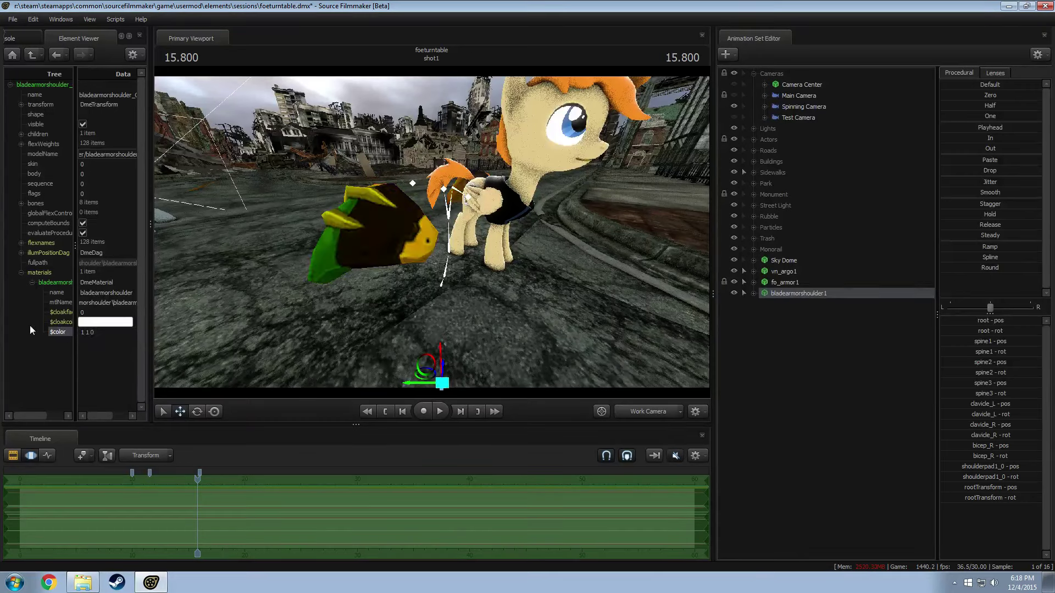
left_click_drag(165, 297, 242, 269)
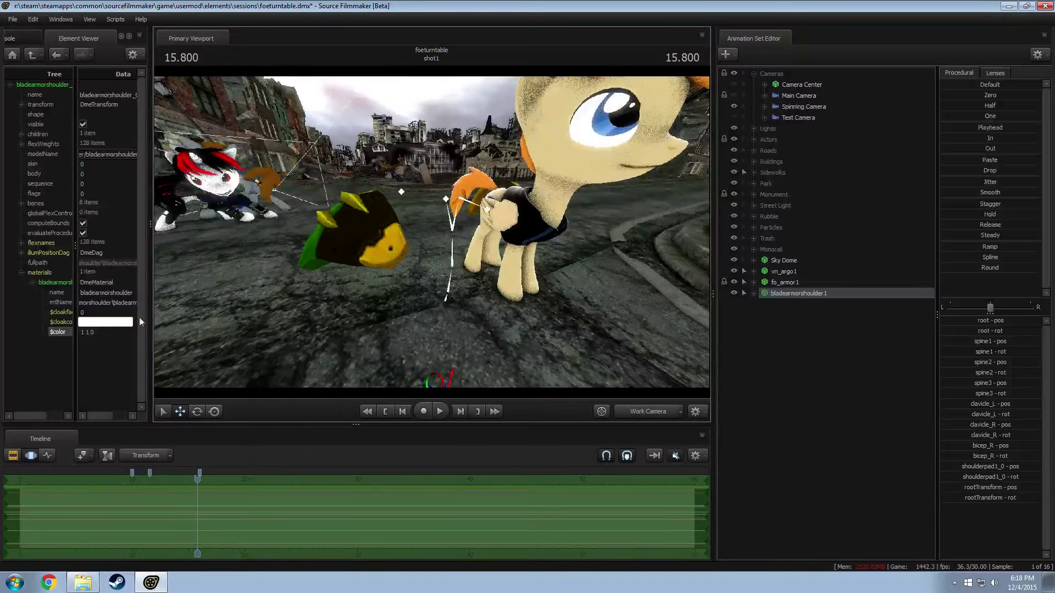
Step: Set the shoulder armor's $color to 0.5 0.5 0 and display the viewport with the scene lighting
left_click(47, 330)
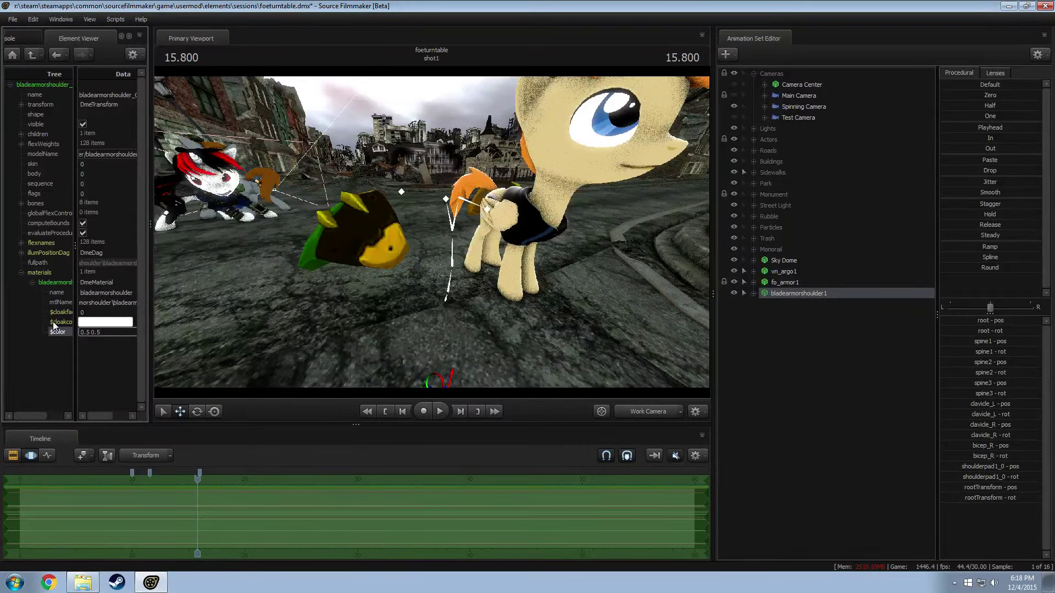
type("0.5 0.5 0")
key("Return")
left_click_drag(182, 306, 408, 233)
right_click(409, 240)
left_click(428, 269)
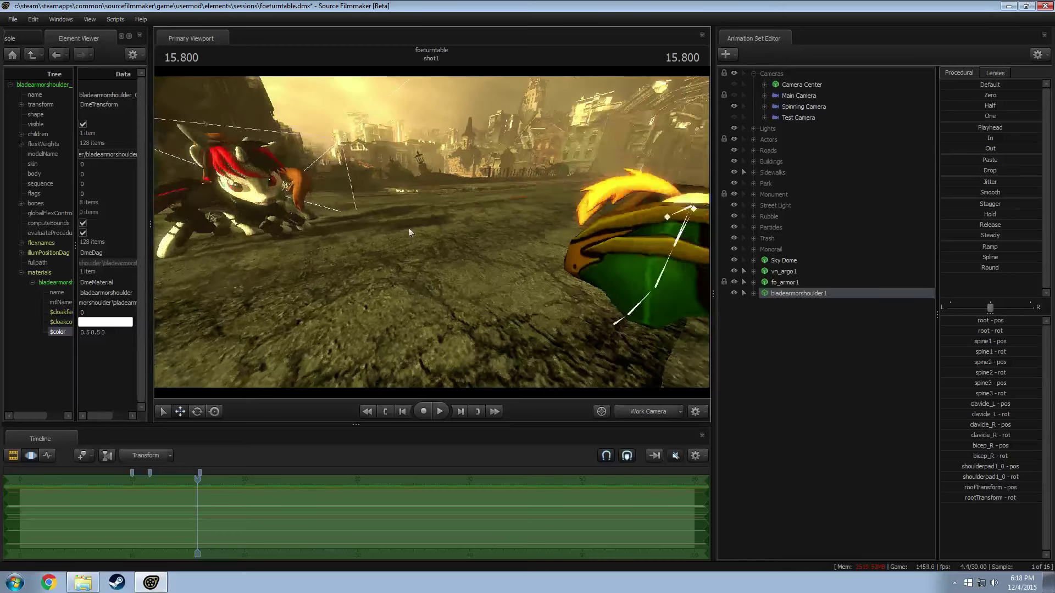
Step: Set the shoulder armor's $color to 0.5 0.3 0 and return the viewport to the unlit display
left_click(101, 331)
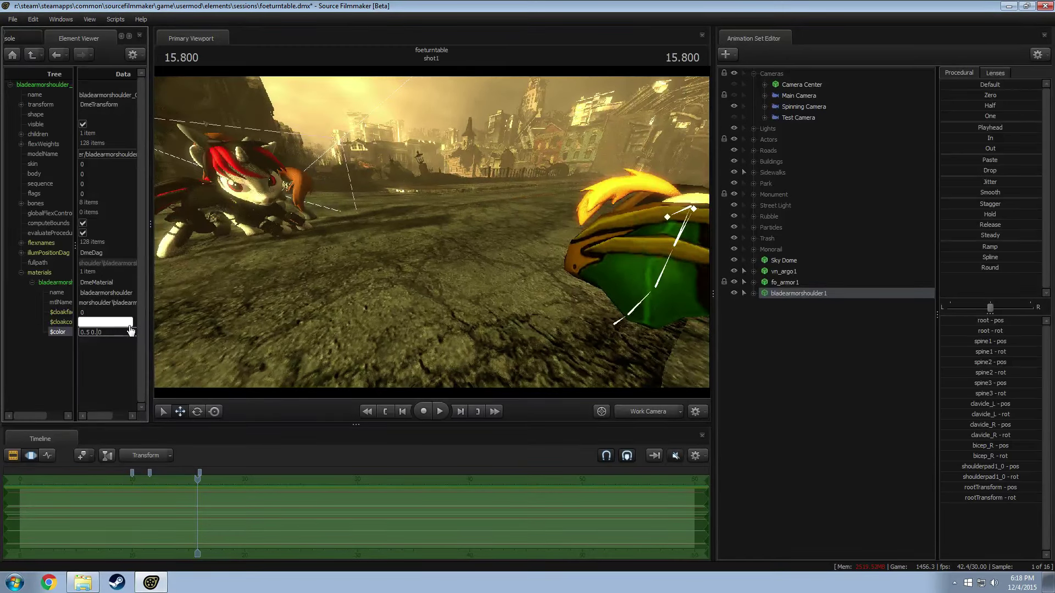
key("Return")
left_click_drag(180, 320, 181, 320)
left_click_drag(420, 231, 436, 262)
right_click(420, 231)
left_click(437, 262)
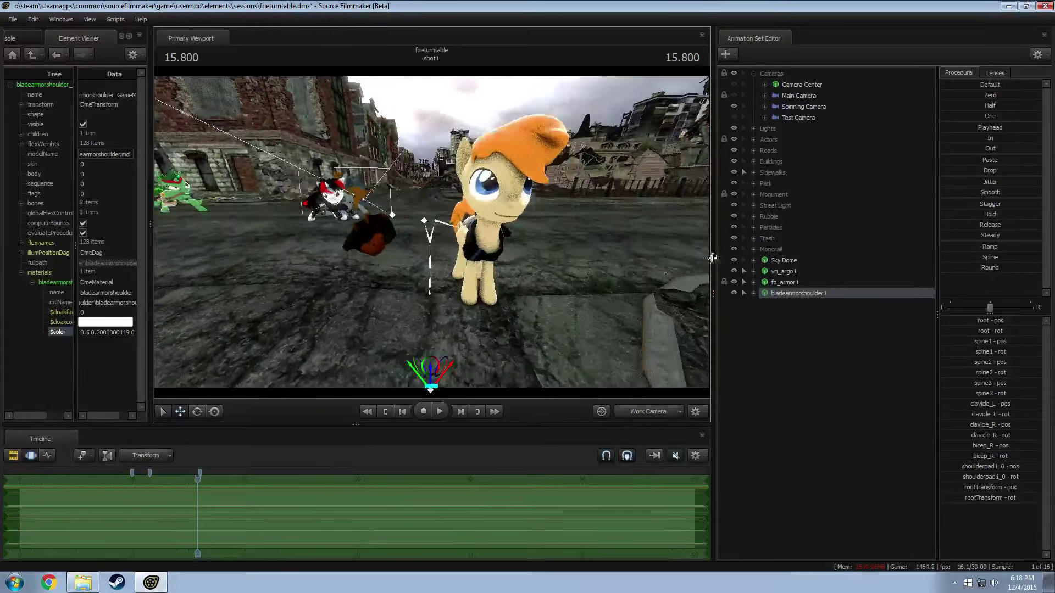
Step: Expand bladearmorshoulder1's Body and Arms groups and examine the clavicle_R and clavicle_L bones
left_click(754, 294)
left_click(763, 336)
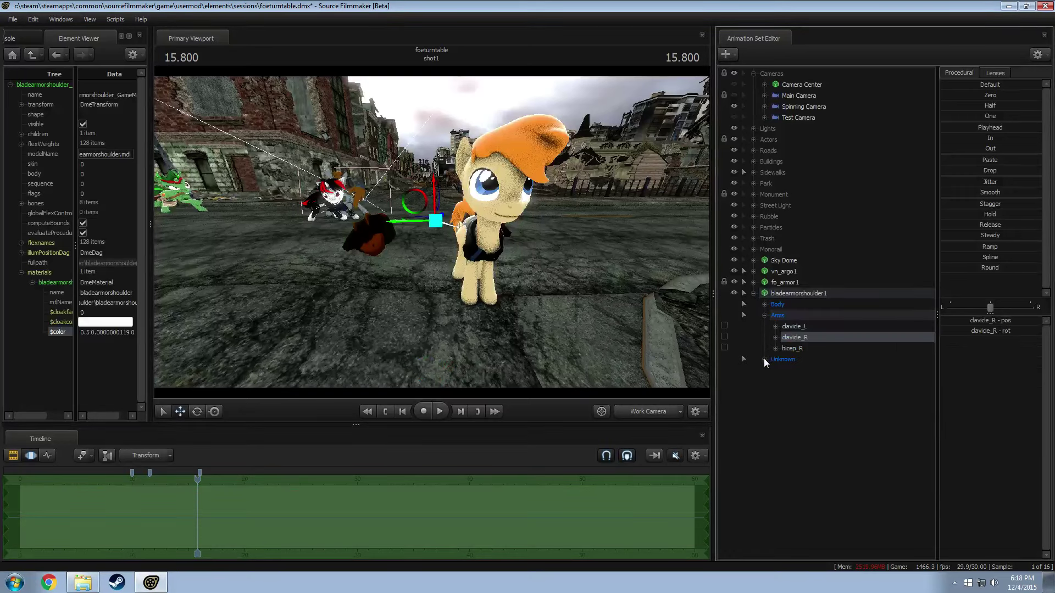
left_click(764, 360)
left_click(764, 305)
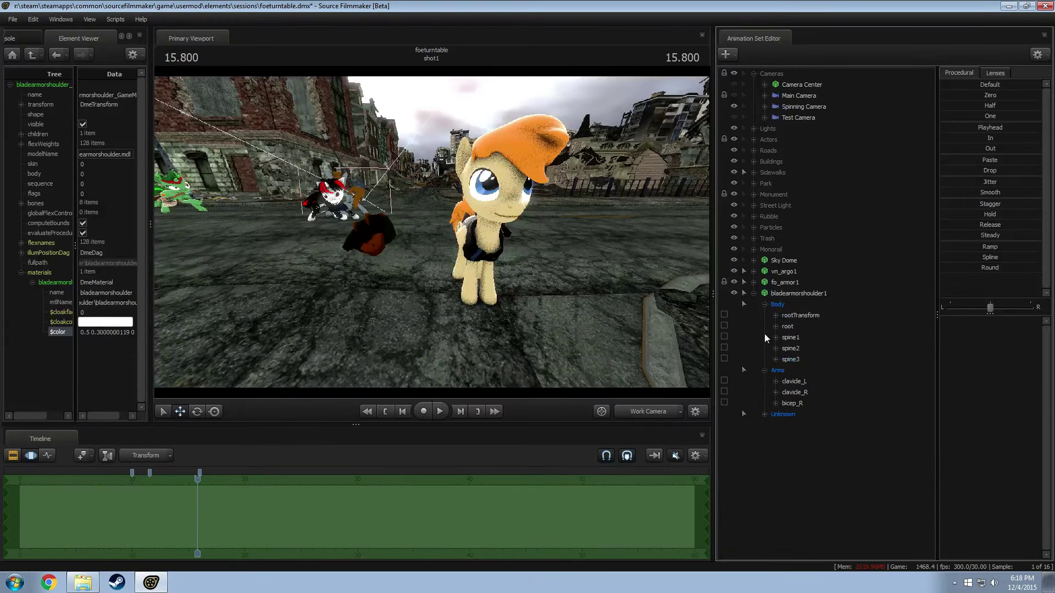
left_click(794, 392)
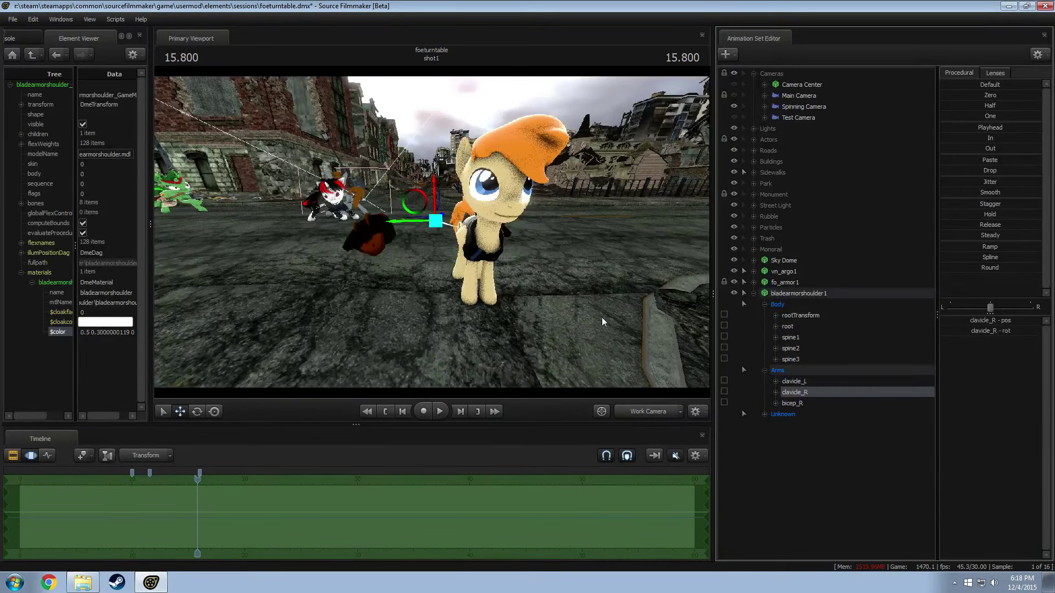
left_click(800, 384)
left_click_drag(424, 220, 588, 294)
left_click_drag(432, 231, 744, 383)
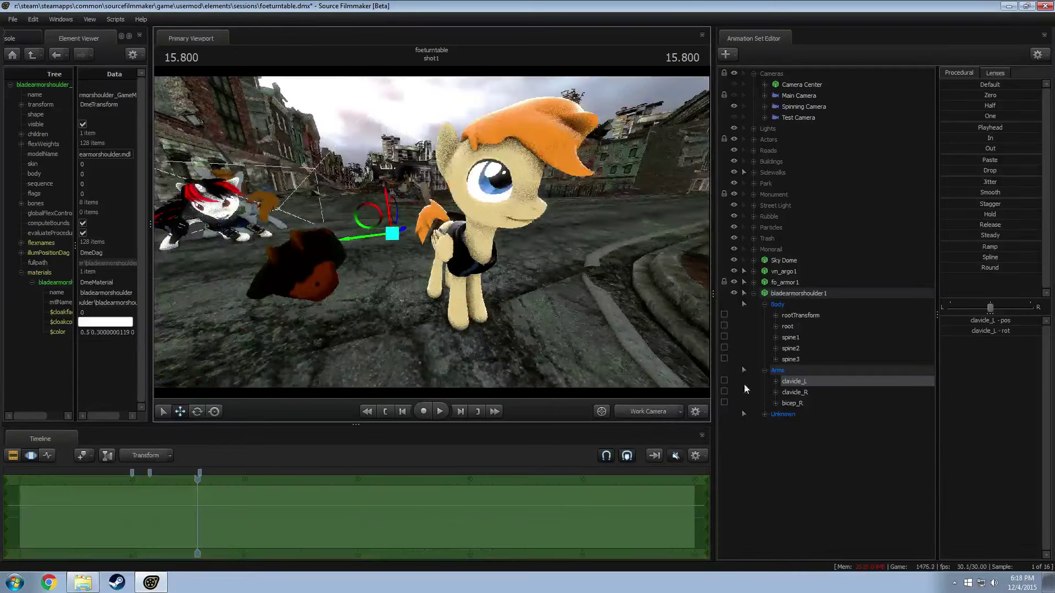
Step: Add a scale control to bladearmorshoulder1's root bone and enlarge the model with root_scale
left_click(793, 329)
right_click(792, 329)
left_click(823, 356)
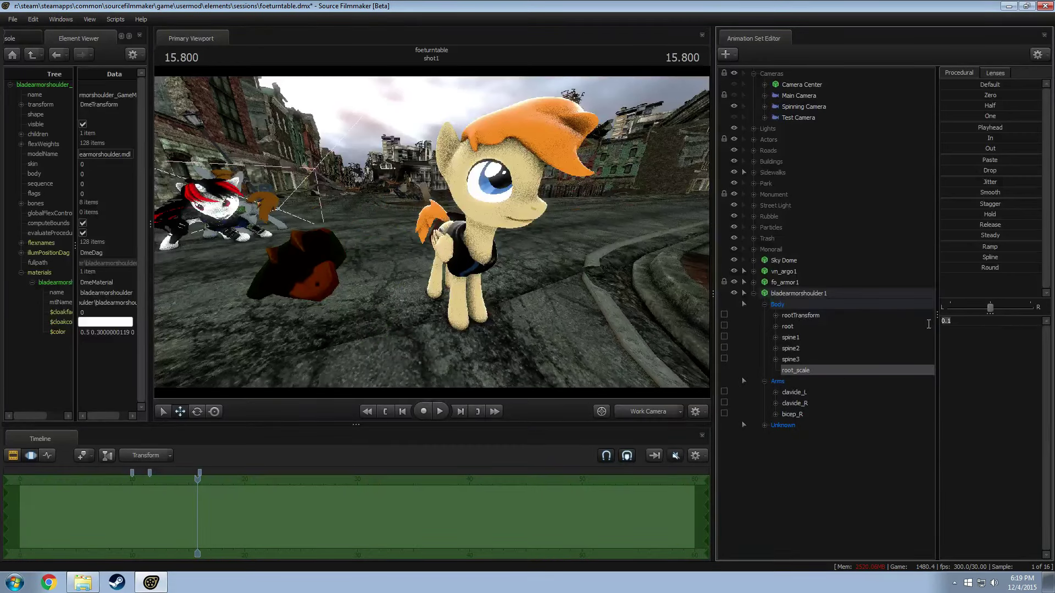
key("Return")
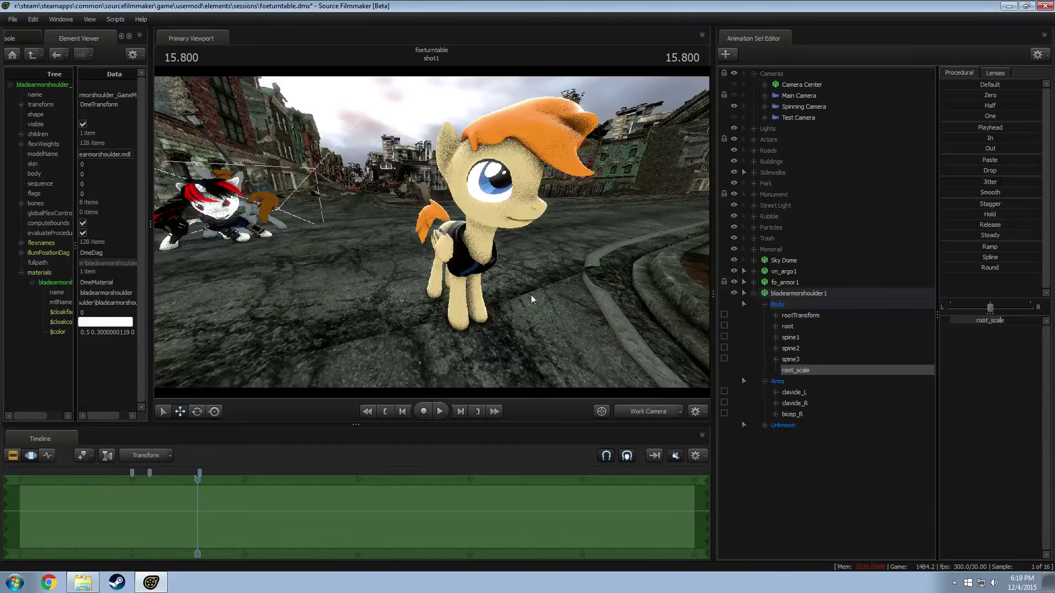
Step: Select bladearmorshoulder1 and its clavicle_L bone and locate the enlarged armor pieces in the scene
left_click_drag(532, 300, 554, 308)
left_click(802, 291)
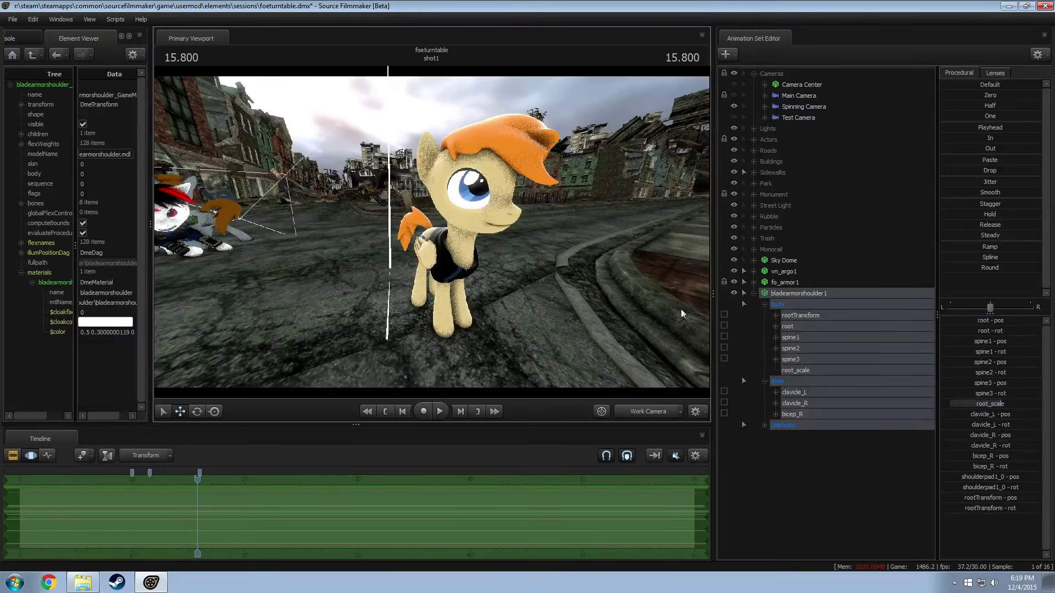
left_click(798, 394)
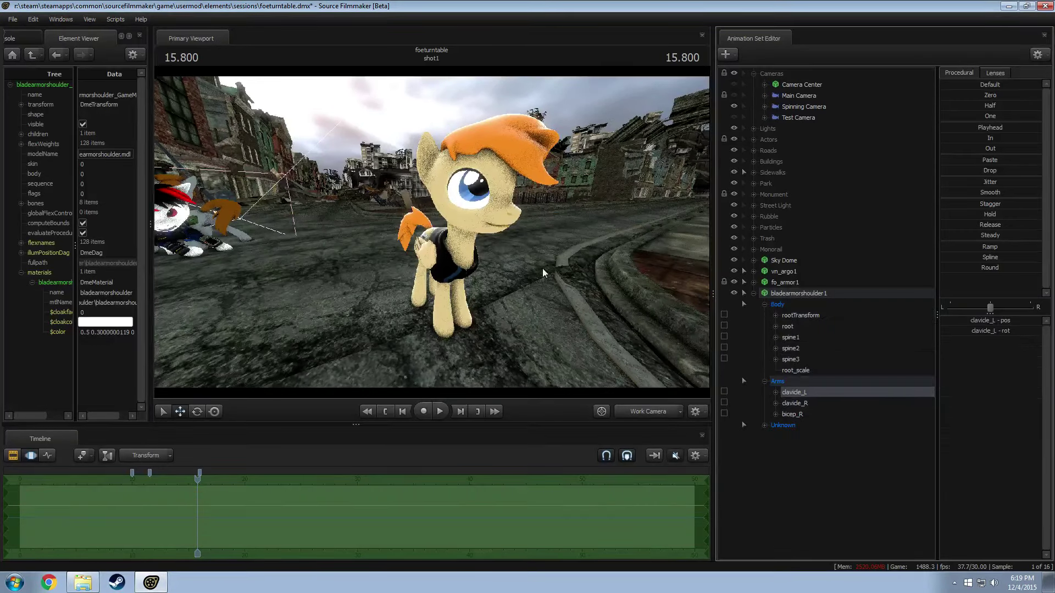
left_click(798, 293)
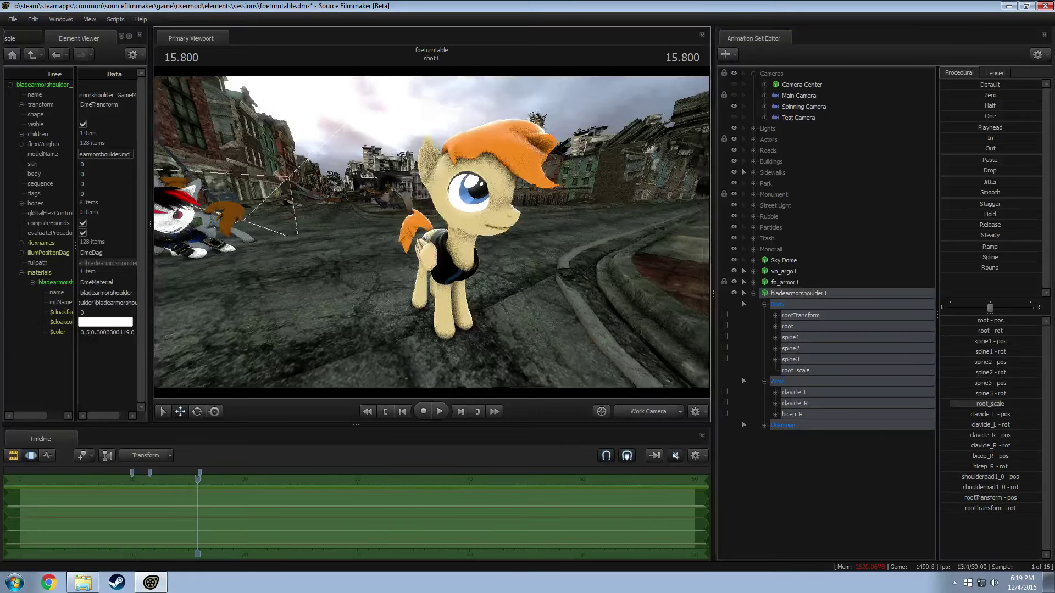
left_click_drag(496, 308, 496, 304)
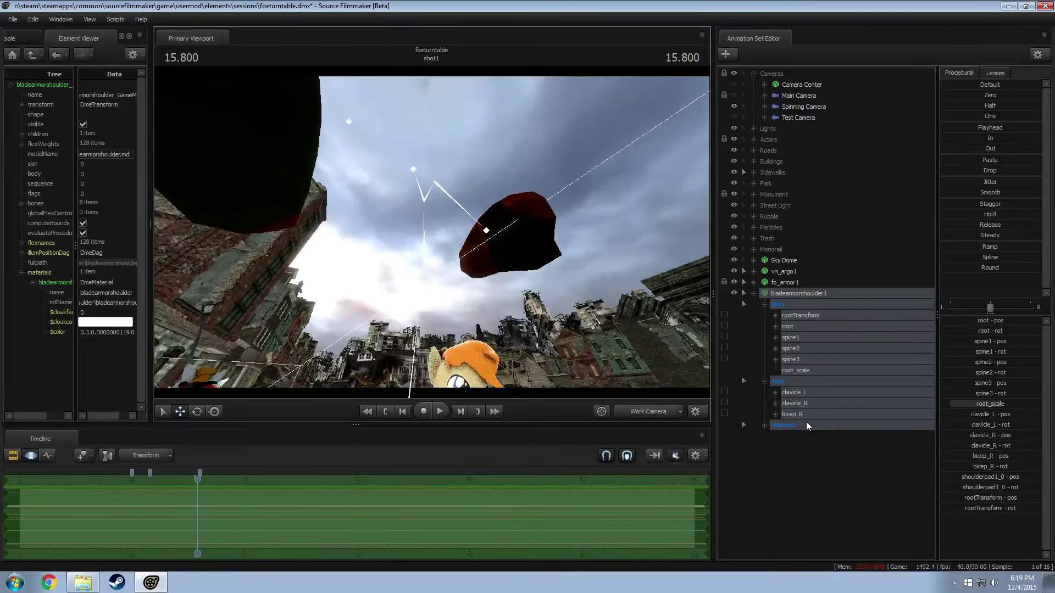
Step: Set bladearmorshoulder1's root_scale to 0.01 and bring the shrunken armor pieces into view beside the pony
left_click(795, 370)
left_click(1013, 321)
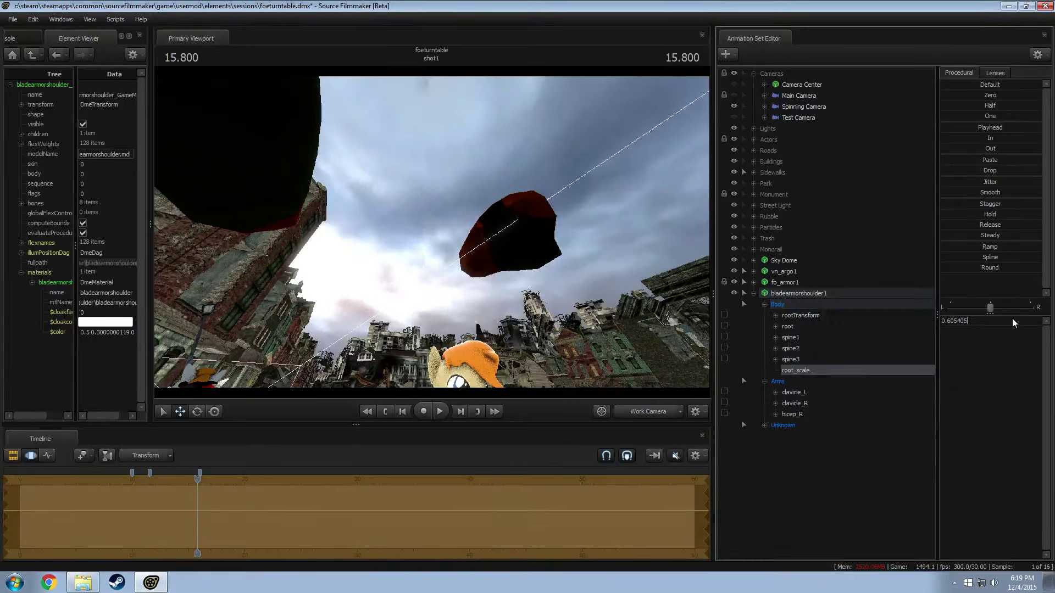
double_click(1012, 319)
type("0.01")
key("Return")
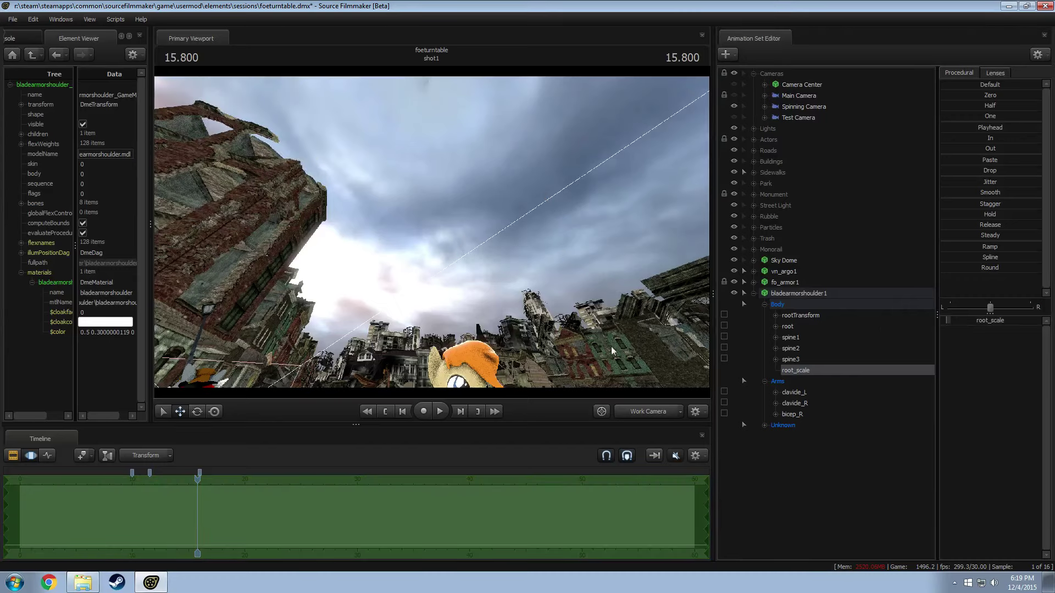
left_click_drag(612, 351, 441, 250)
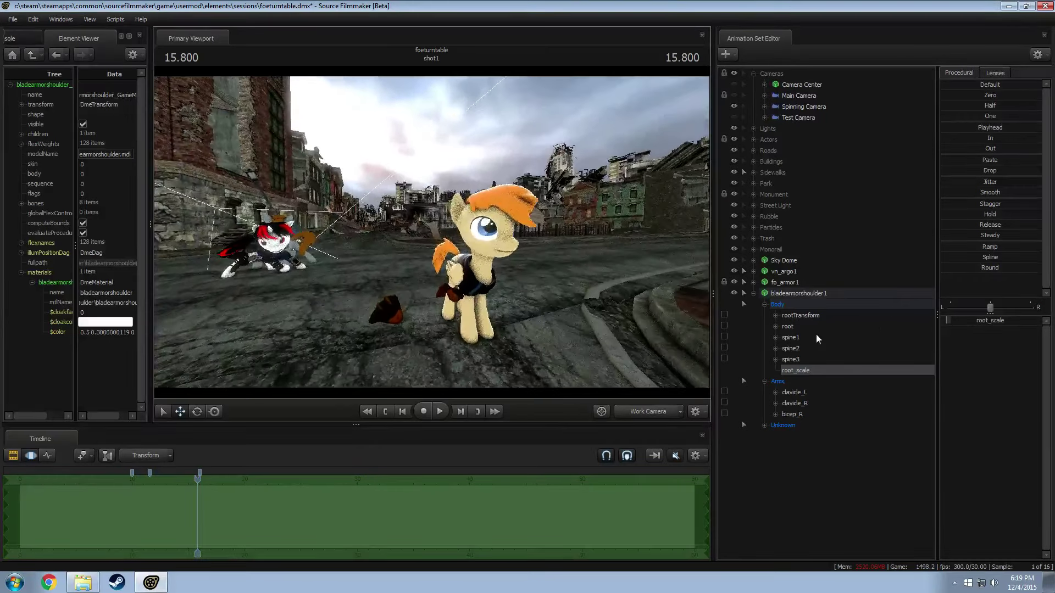
Step: Lock bladearmorshoulder1's rootTransform to vn_argo1's rootTransform and align it with the pony's origin
left_click(800, 317)
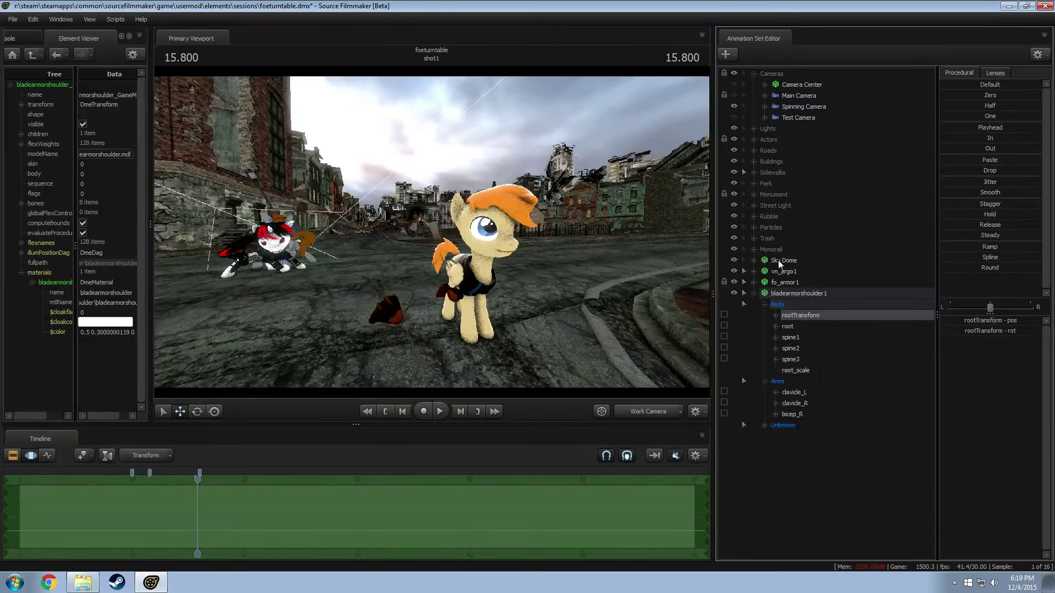
left_click(754, 272)
left_click(765, 294)
left_click_drag(810, 306, 822, 375)
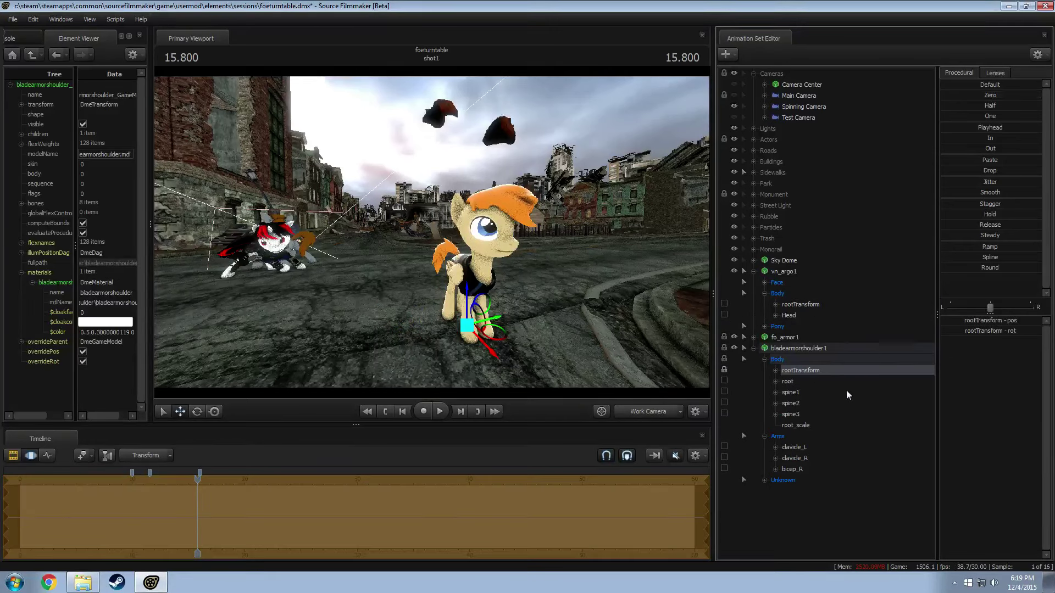
Step: Move the clavicle_L armor piece down onto the pony's left shoulder and adjust its fit from several angles
left_click(797, 447)
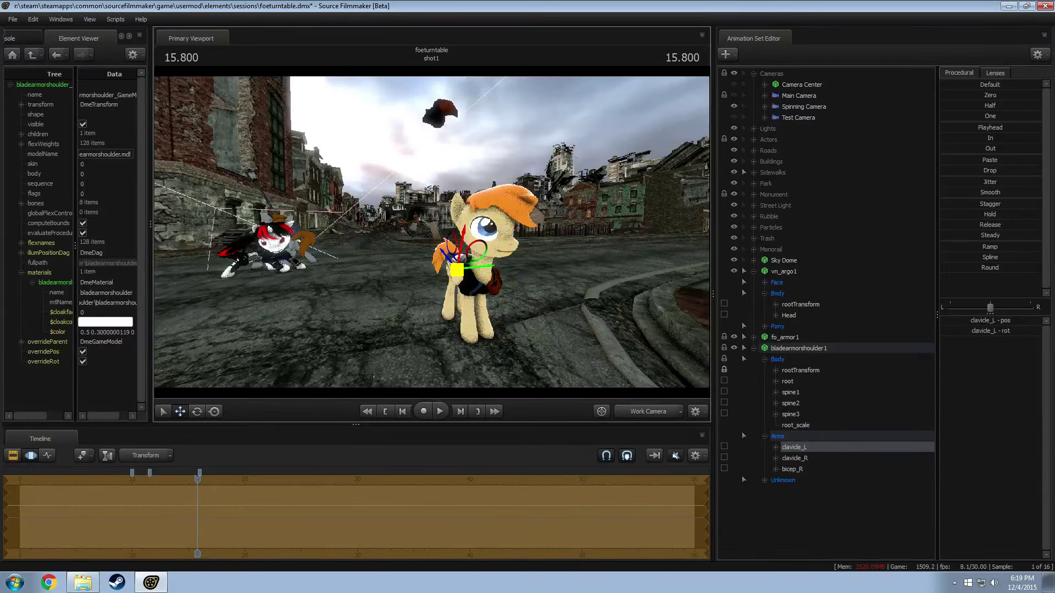
left_click_drag(432, 230, 397, 210)
key("w")
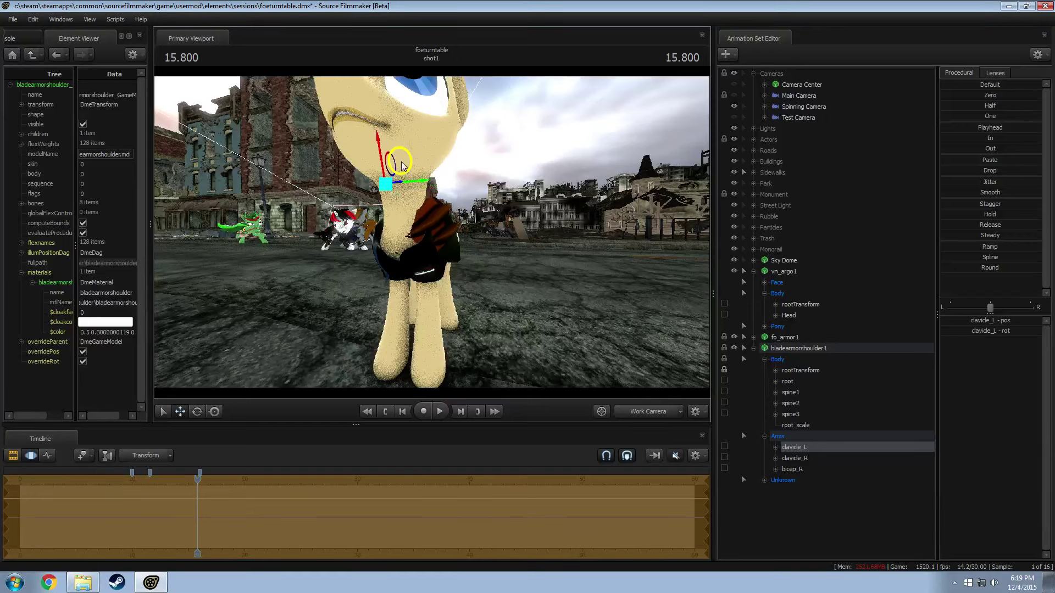
left_click_drag(417, 214, 431, 212)
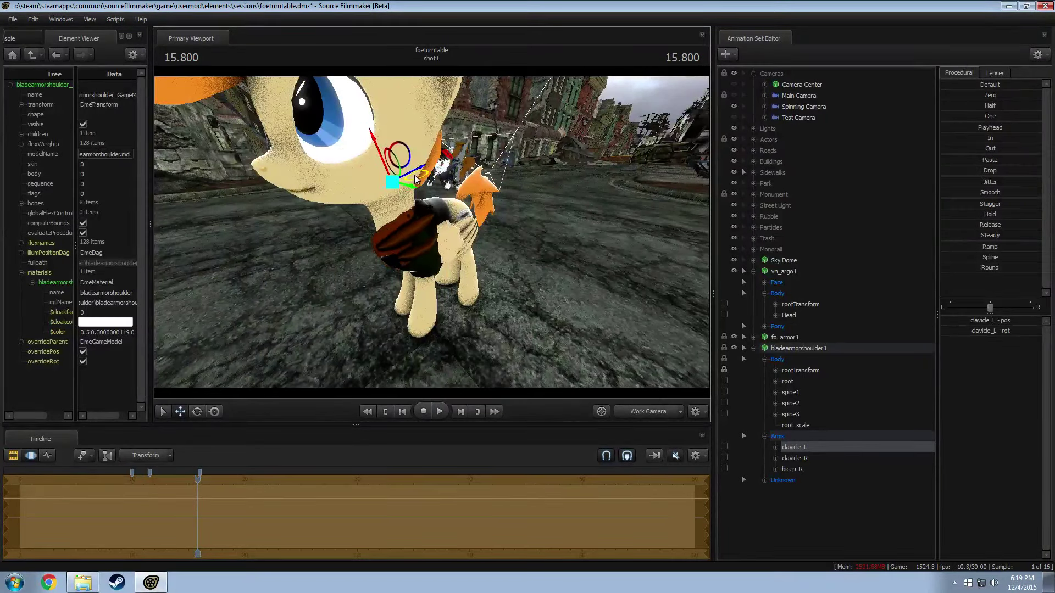
left_click_drag(417, 178, 313, 193)
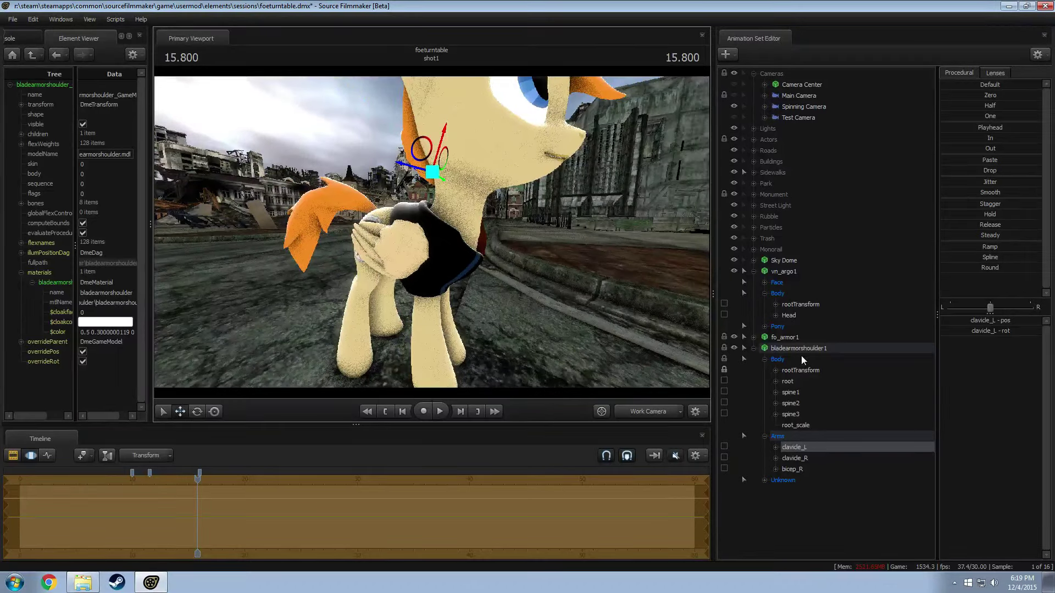
Step: Move the clavicle_R armor piece onto the pony's right shoulder over the vest
left_click(786, 460)
left_click_drag(419, 134, 420, 296)
key("e")
scroll(420, 270, "up", 5)
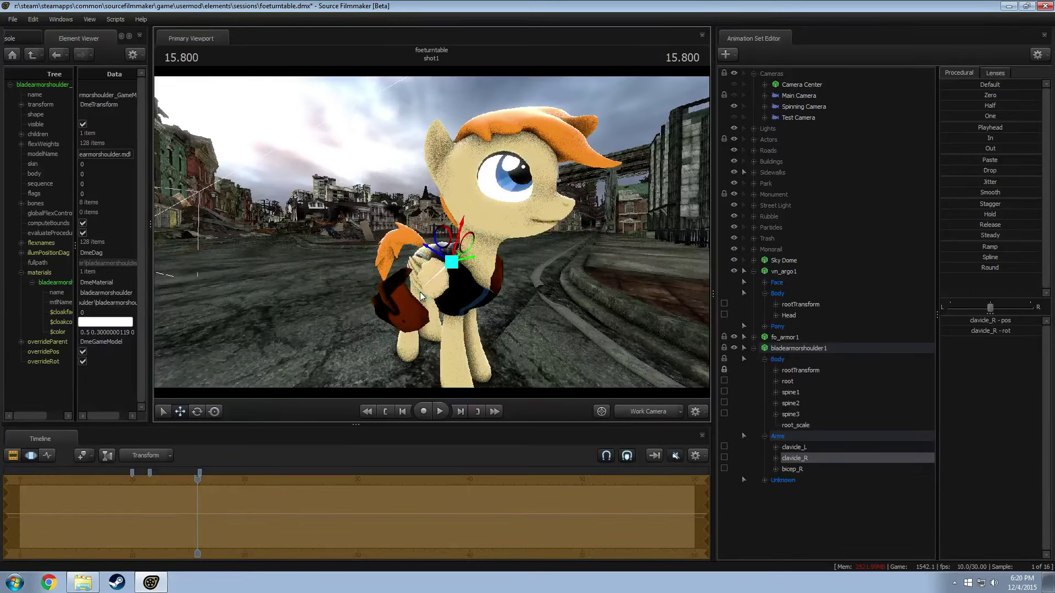
left_click_drag(451, 256, 456, 199)
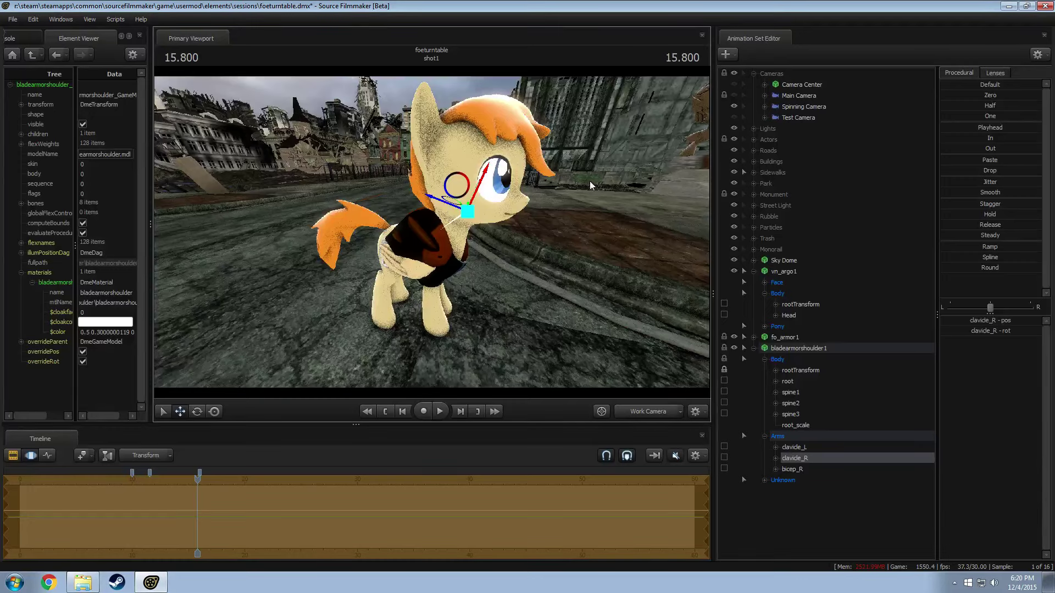
Step: Rotate the clavicle_R armor piece to follow the right shoulder's angle and refine its position
right_click_drag(589, 180, 492, 195)
key("e")
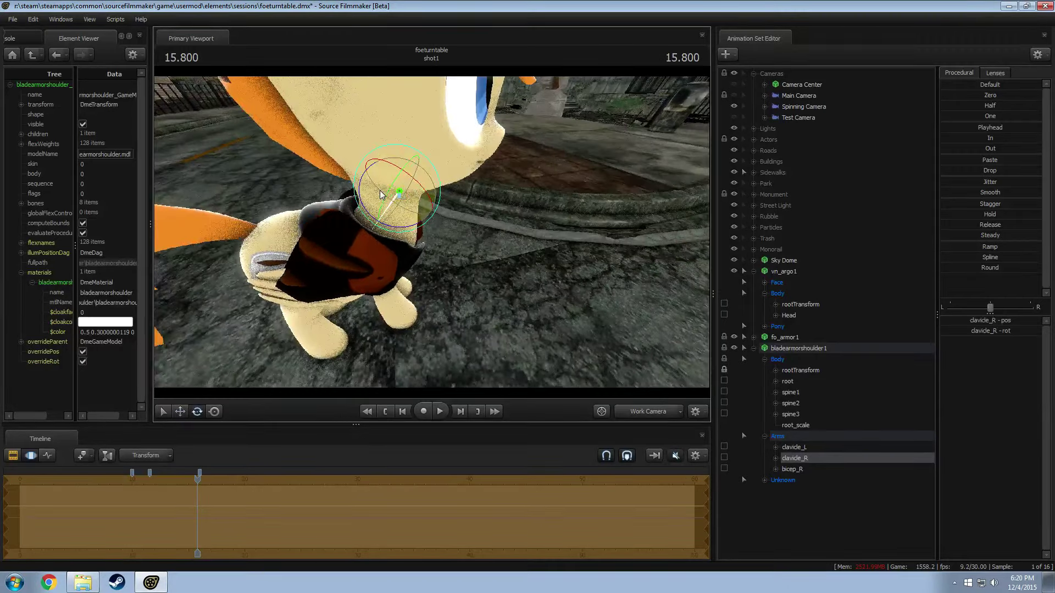
mouse_move(381, 195)
left_mouse_down()
mouse_move(412, 182)
mouse_move(378, 177)
mouse_move(396, 184)
left_mouse_up()
key("w")
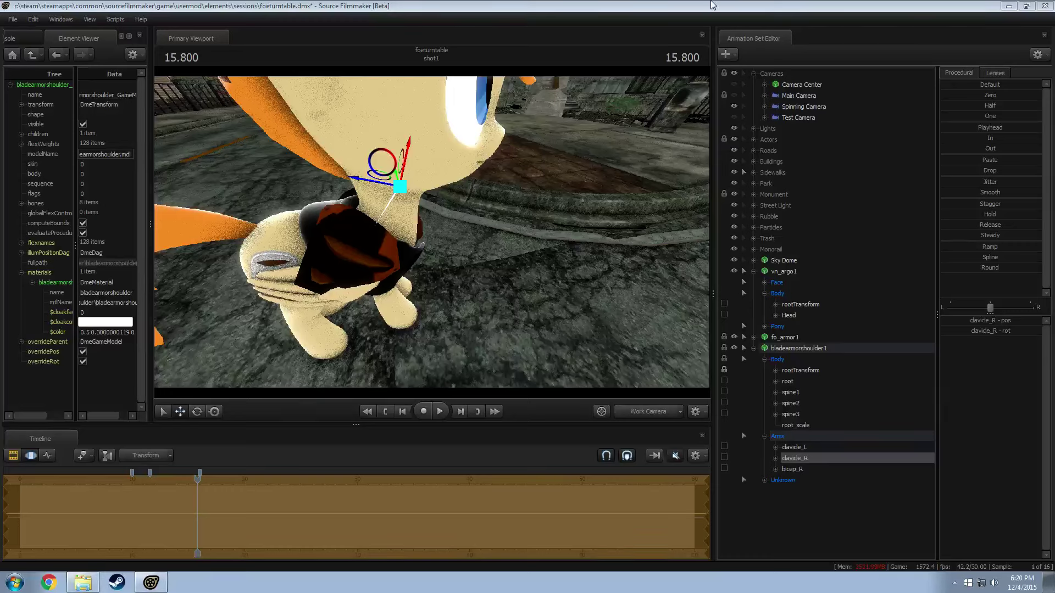
left_click_drag(593, 265, 429, 231)
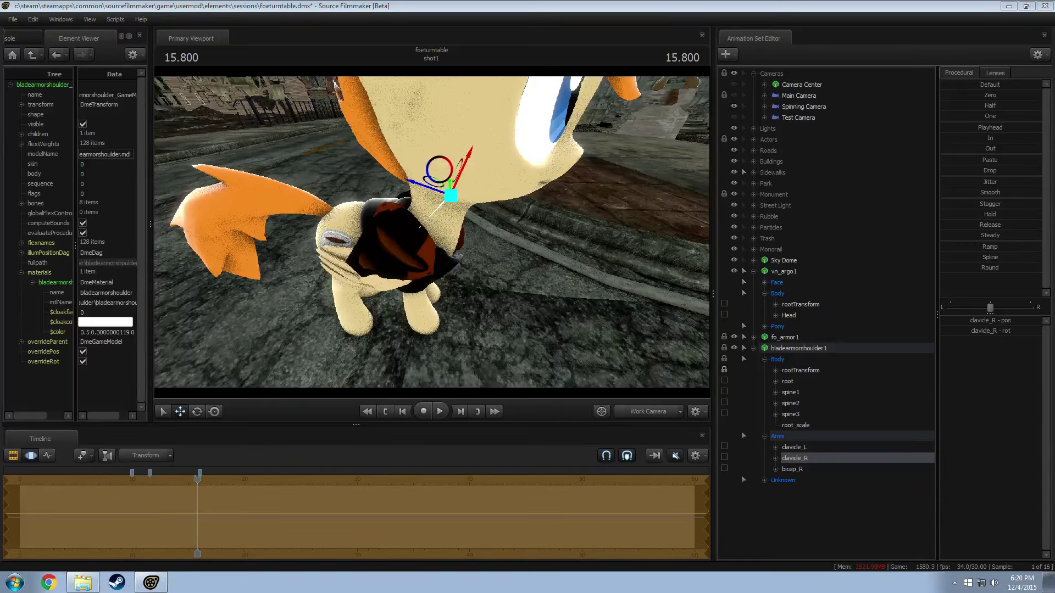
Step: Switch to Chrome, search YouTube for the creator's particle shadow tutorial and look through the results
left_click(49, 582)
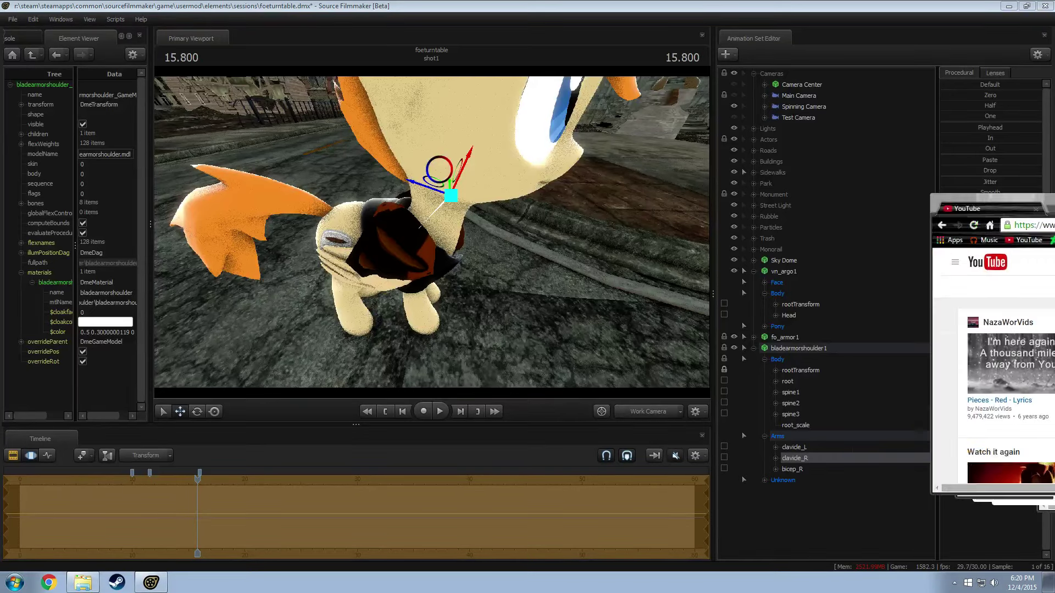
left_click(508, 175)
type("zach")
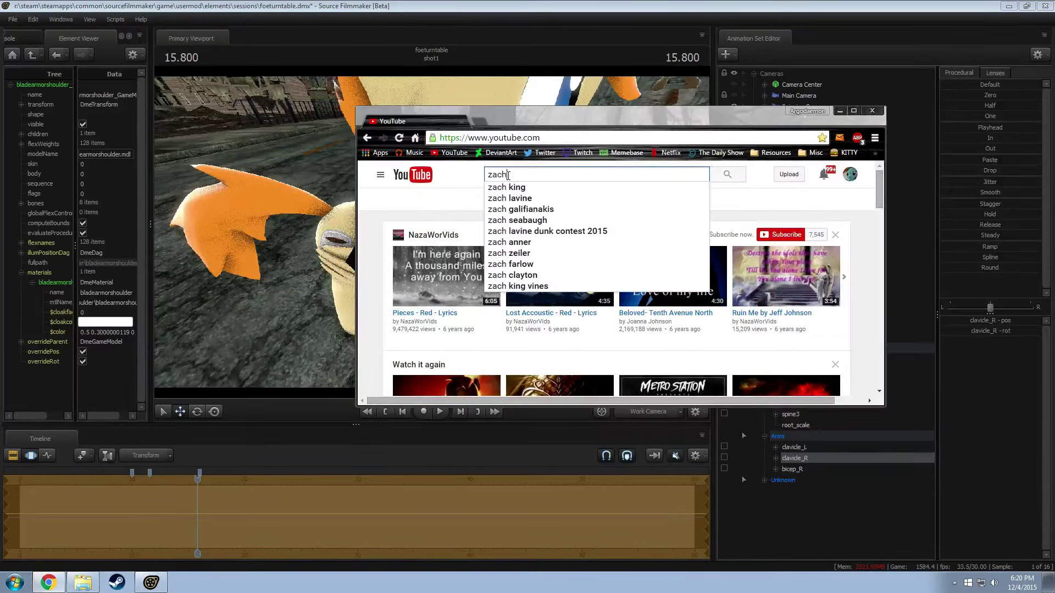
type("riah scott particle shadow")
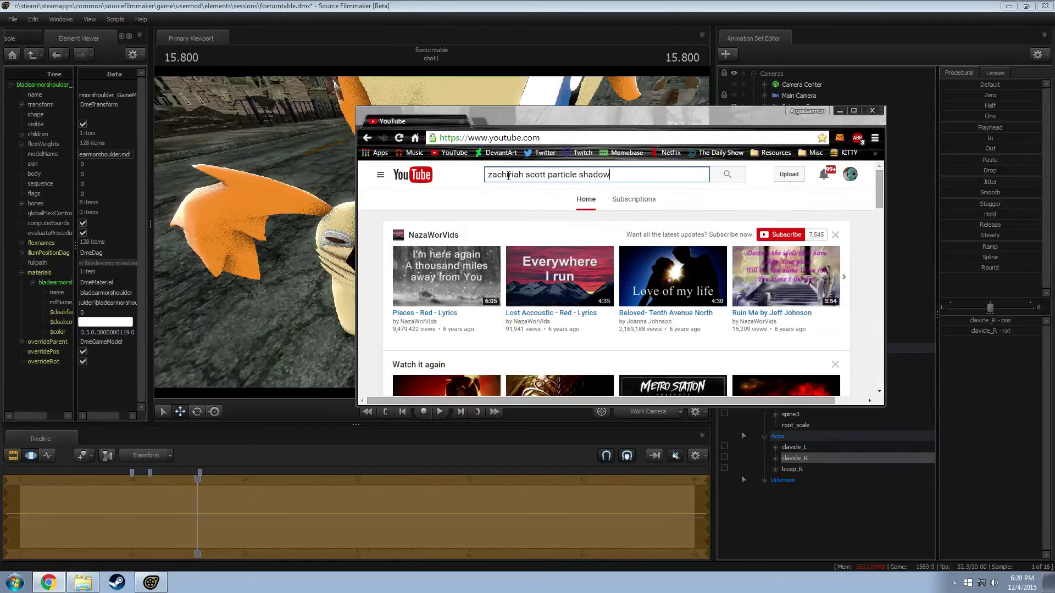
key("Return")
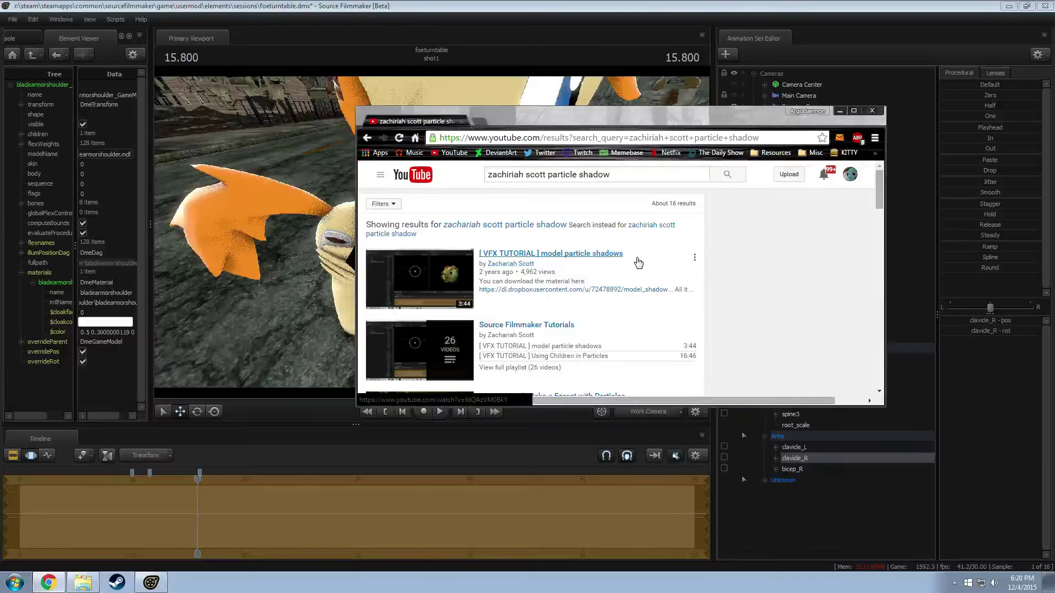
triple_click(527, 175)
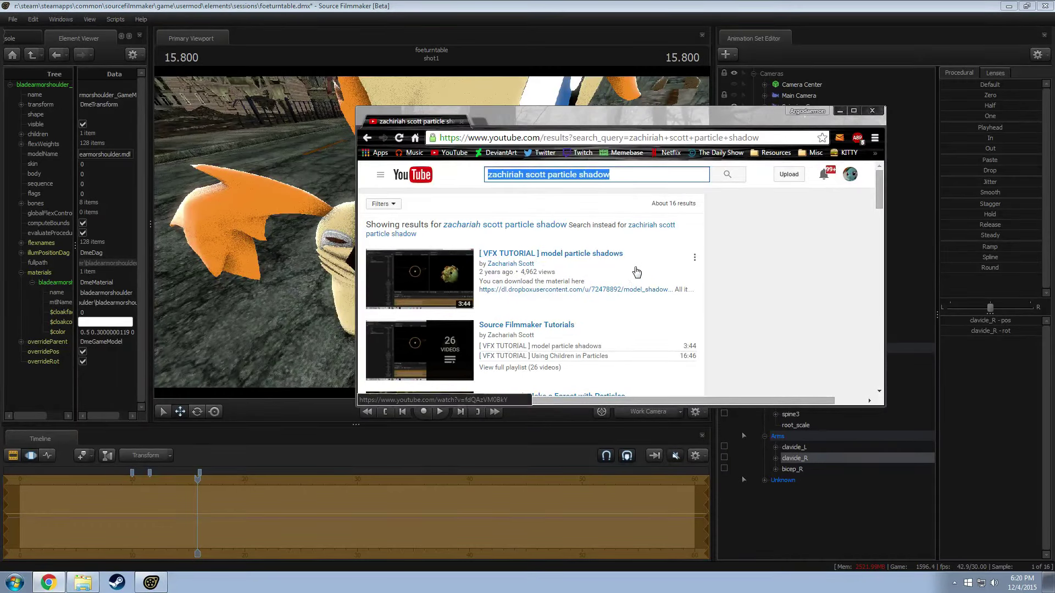
scroll(640, 274, "down", 2)
scroll(640, 274, "up", 2)
scroll(640, 275, "down", 2)
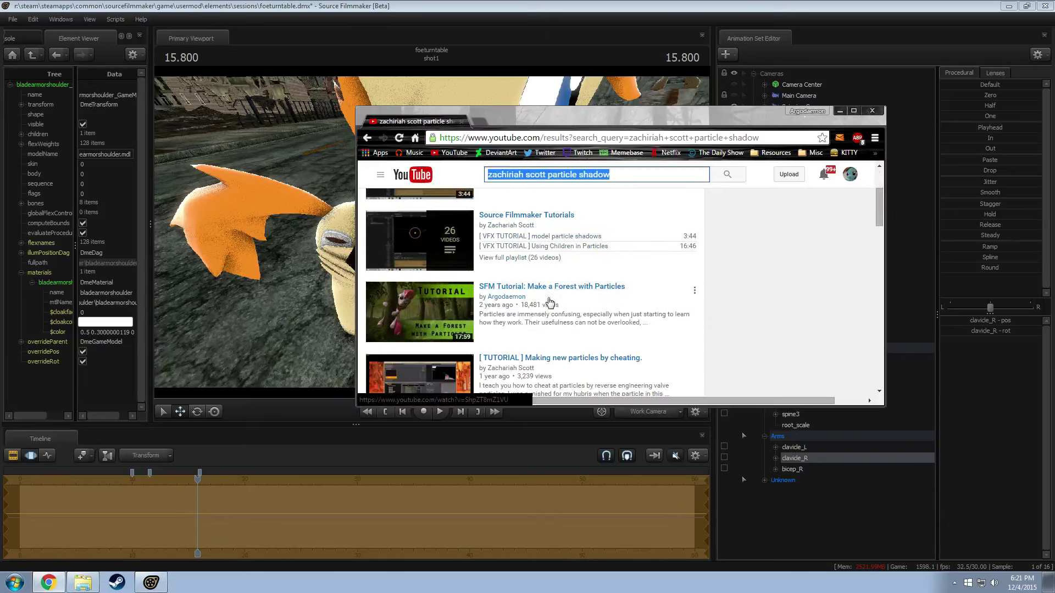
scroll(566, 237, "up", 2)
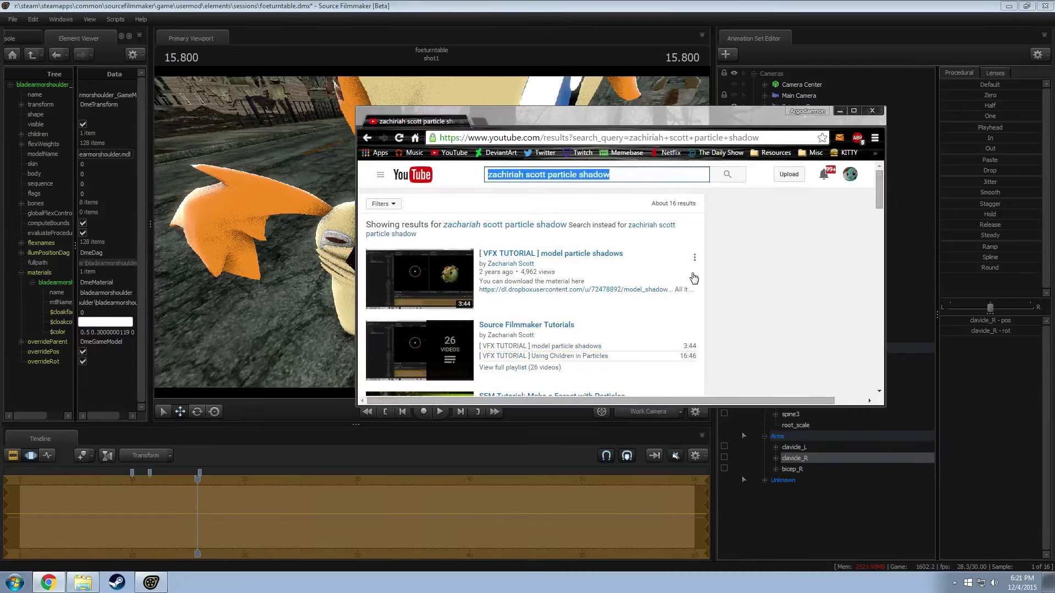
Step: Open the model_shadows.zip download link of the model particle shadows tutorial, close that page and return to Source Filmmaker
left_click(613, 289)
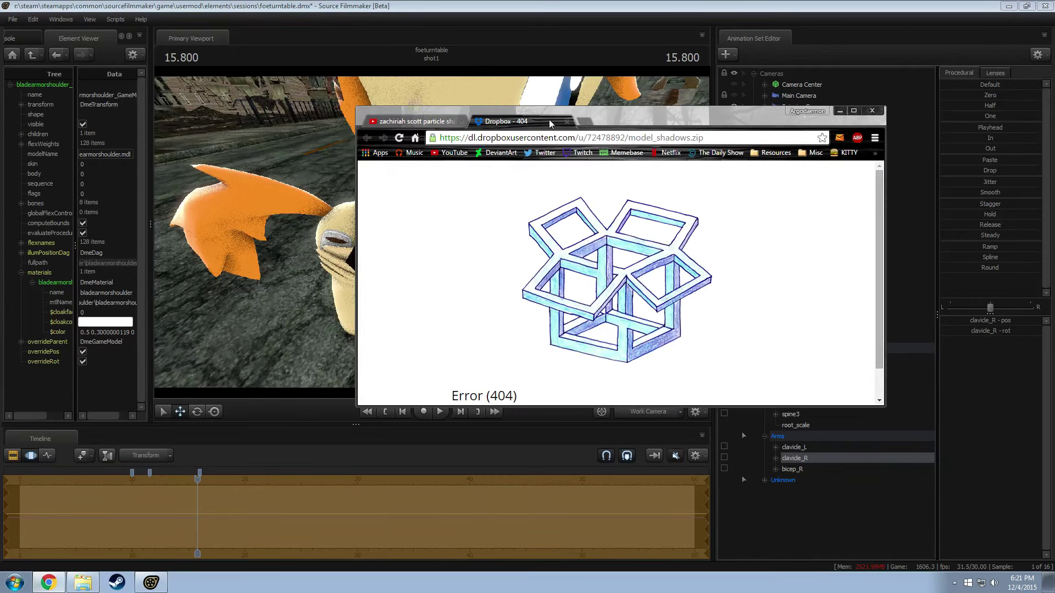
scroll(562, 296, "down", 1)
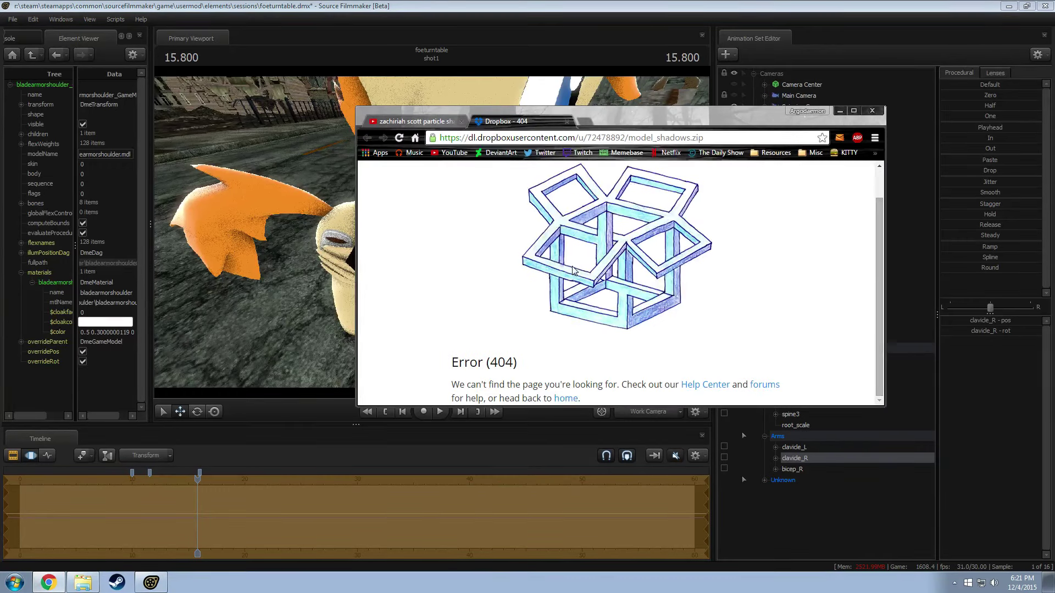
left_click(567, 122)
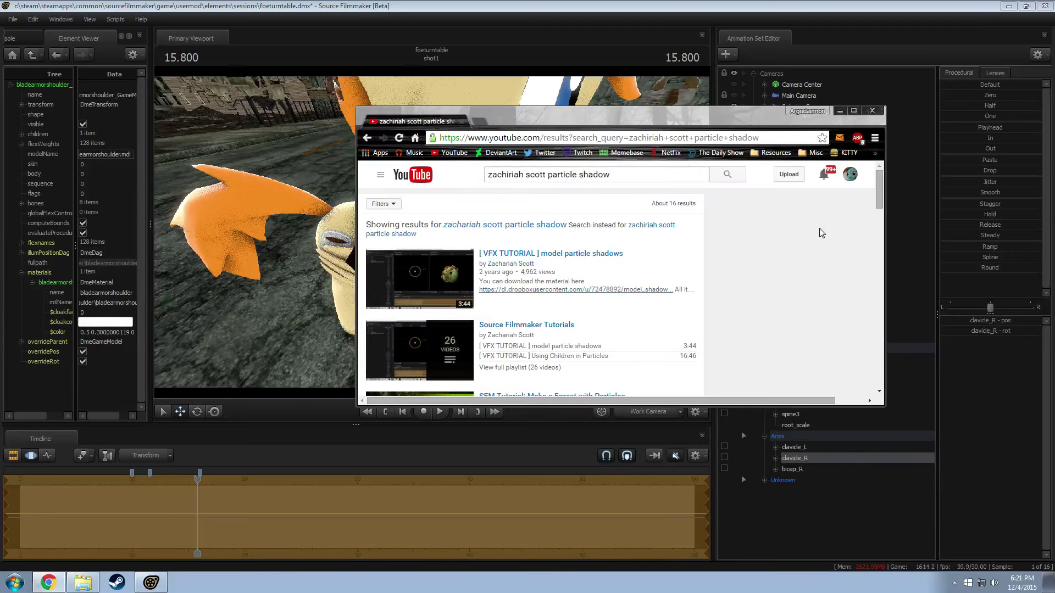
left_click(840, 112)
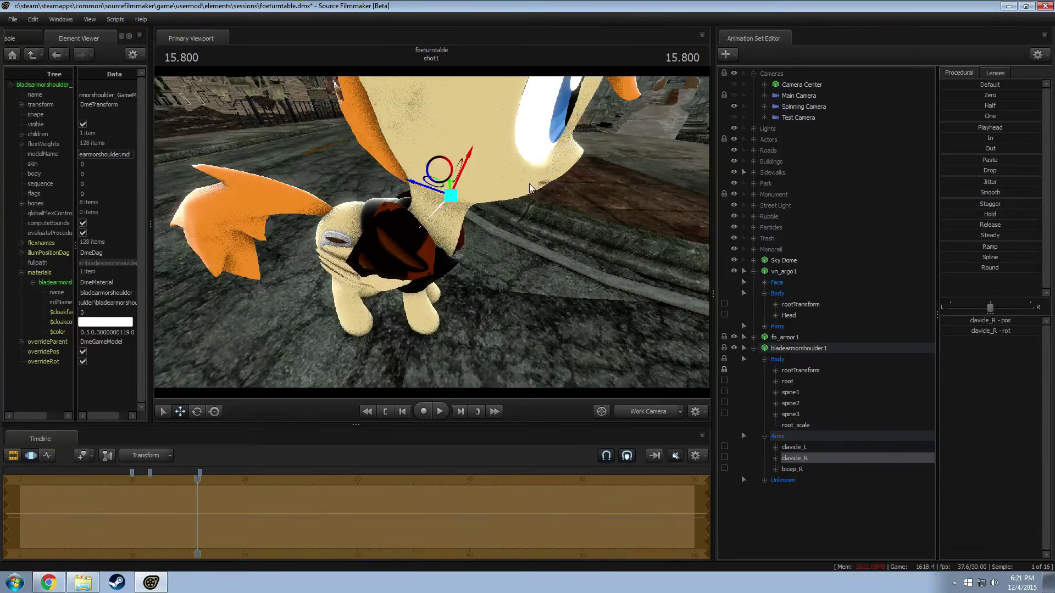
Step: Fine-tune the positions of the clavicle_R and clavicle_L armor pieces so both sit evenly on the pony's shoulders
left_click_drag(529, 183, 432, 236)
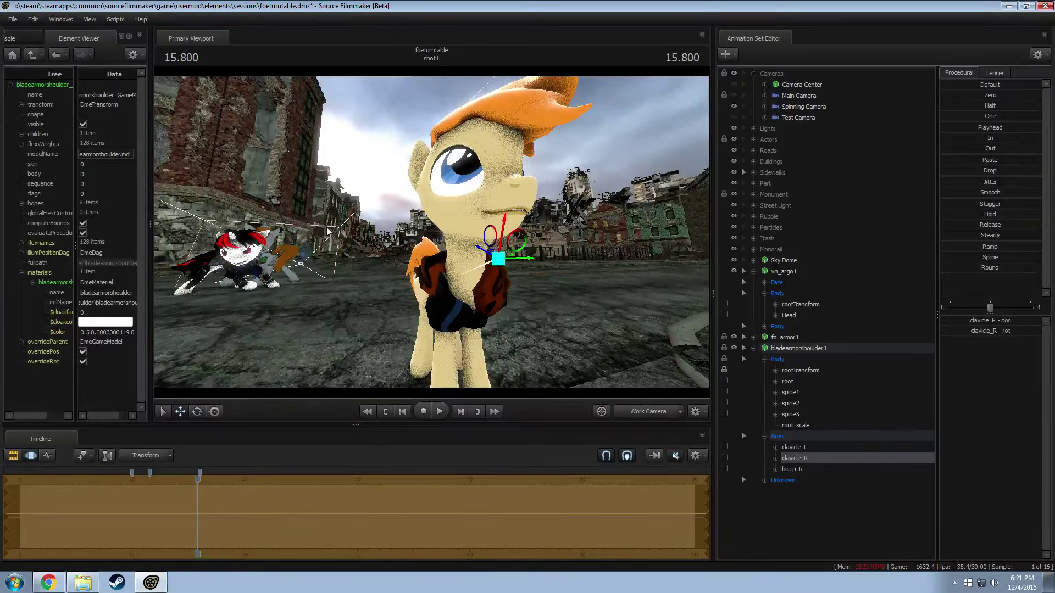
left_click_drag(329, 230, 357, 237)
left_click(794, 447)
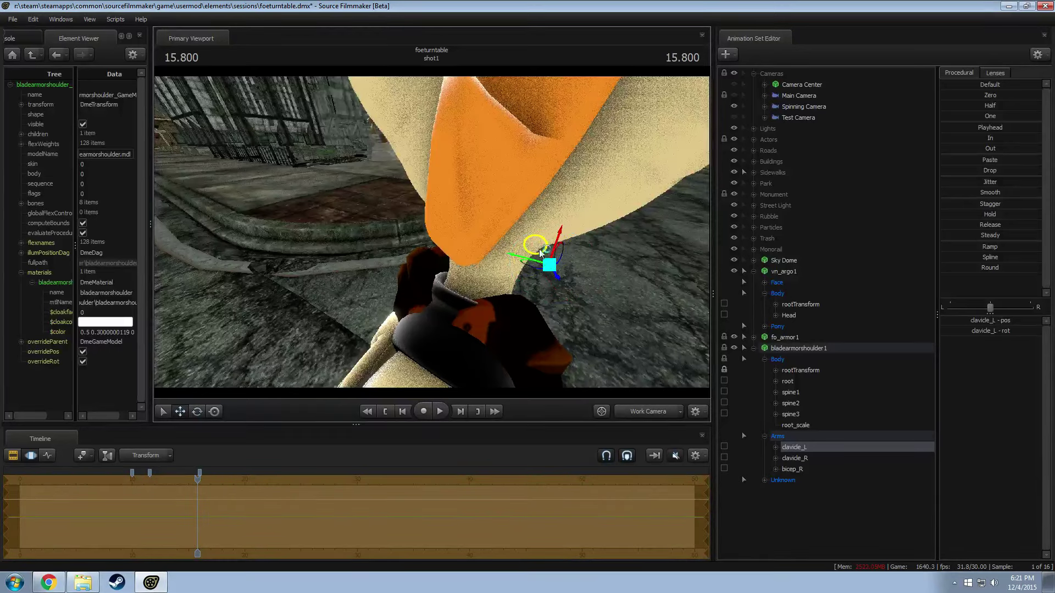
left_click_drag(547, 251, 714, 367)
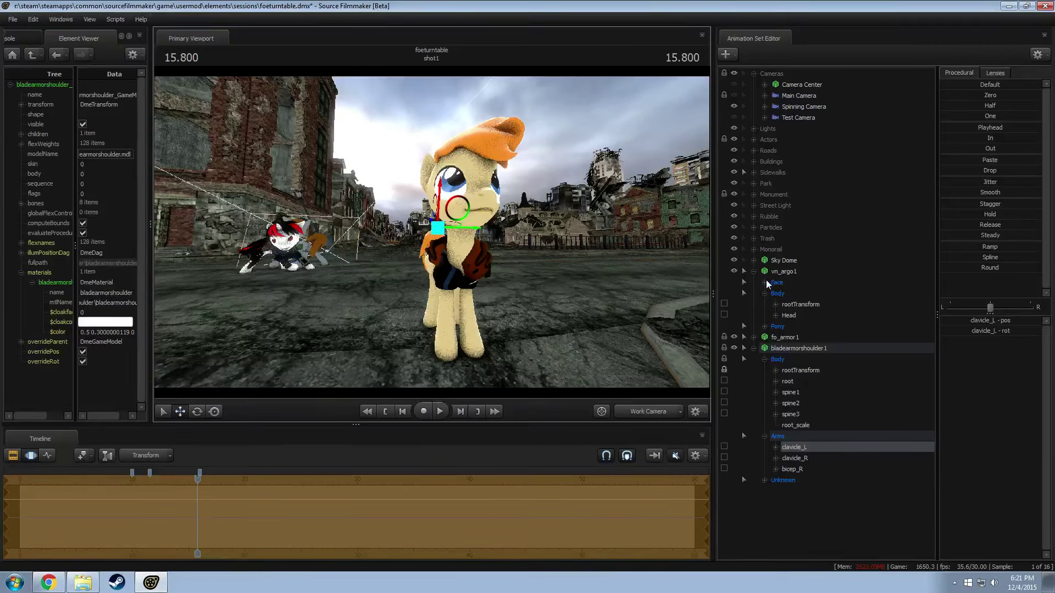
Step: Expand vn_argo1's Pony Bones down to the bones of the Right Front Leg and Left Front Leg groups
left_click(764, 327)
left_click(776, 359)
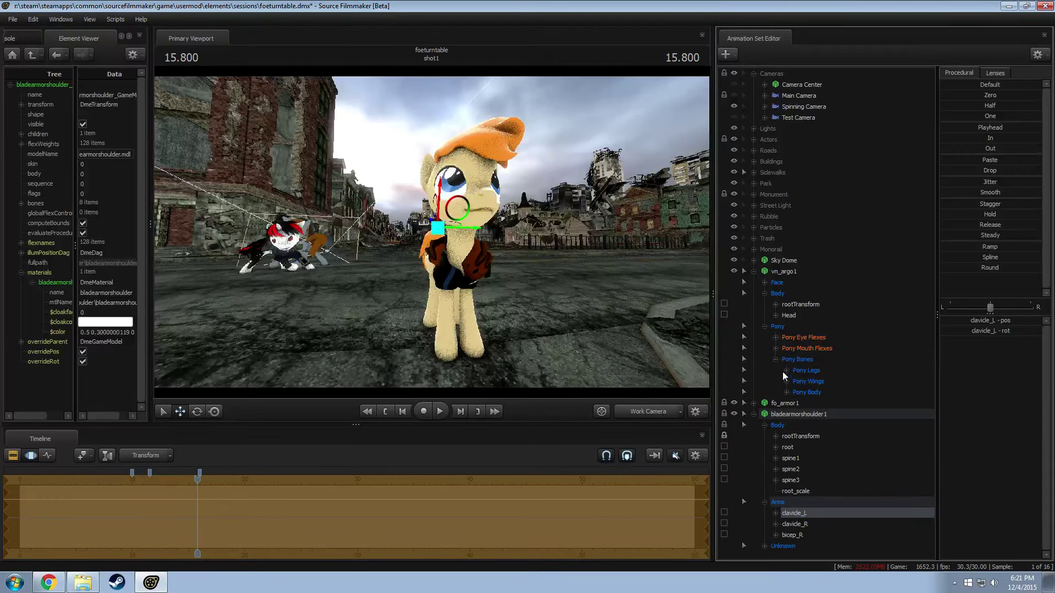
left_click(786, 382)
left_click(800, 411)
left_click(793, 404)
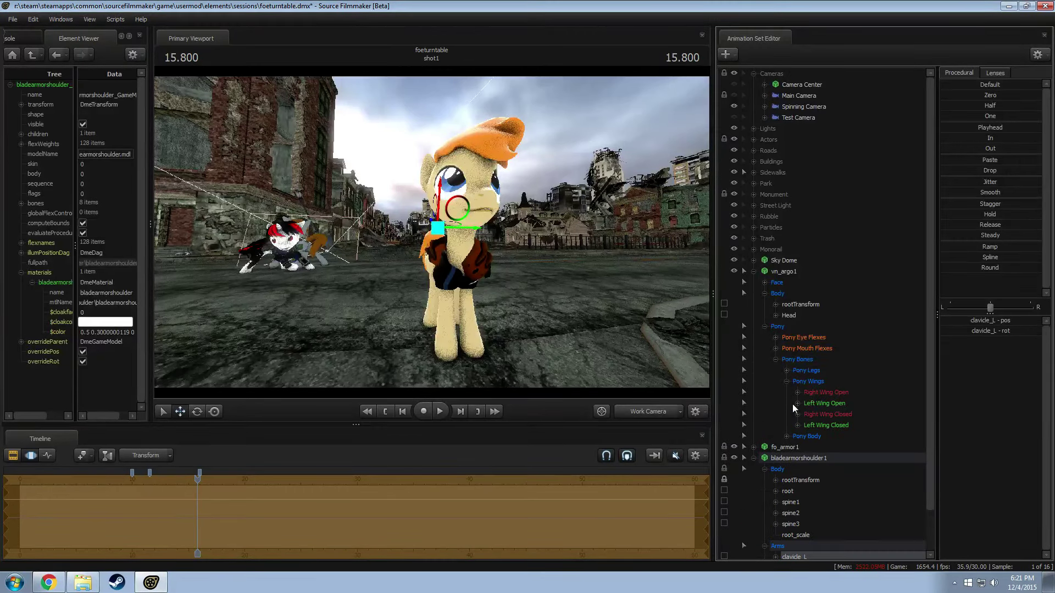
left_click(786, 371)
left_click(786, 425)
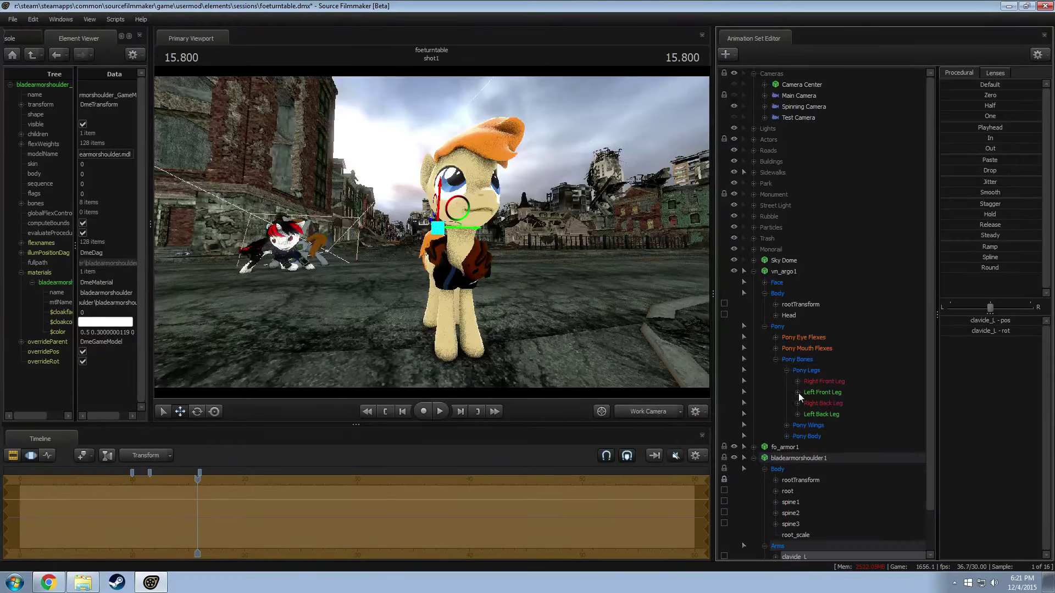
left_click(797, 392)
left_click(797, 381)
Step: Lock clavicle_L to the pony's LeftShoulder bone and clavicle_R to its RightShoulder bone
scroll(870, 413, "down", 4)
left_click(800, 514)
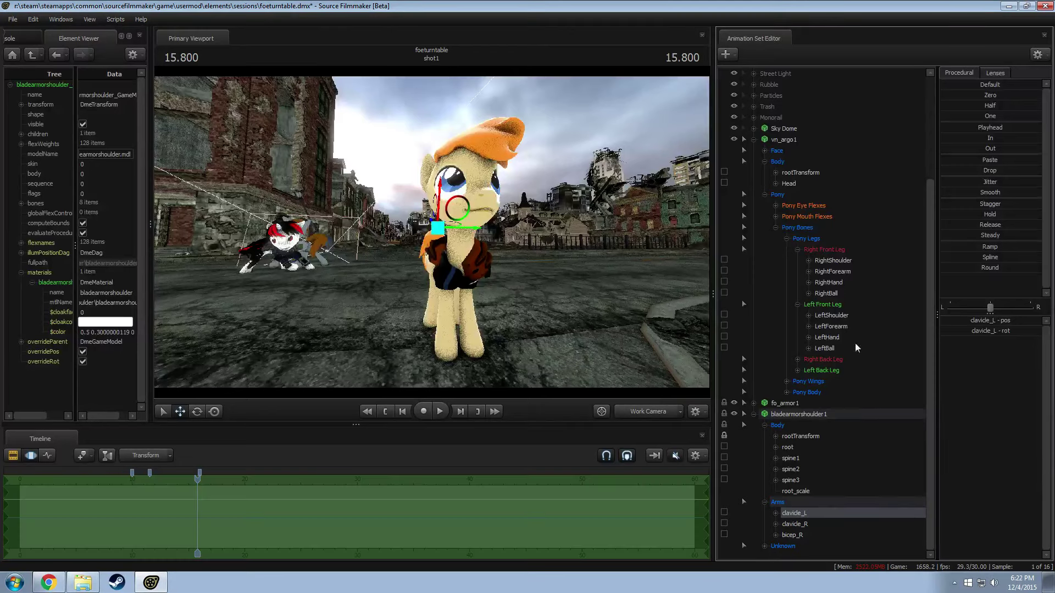
left_click(836, 315)
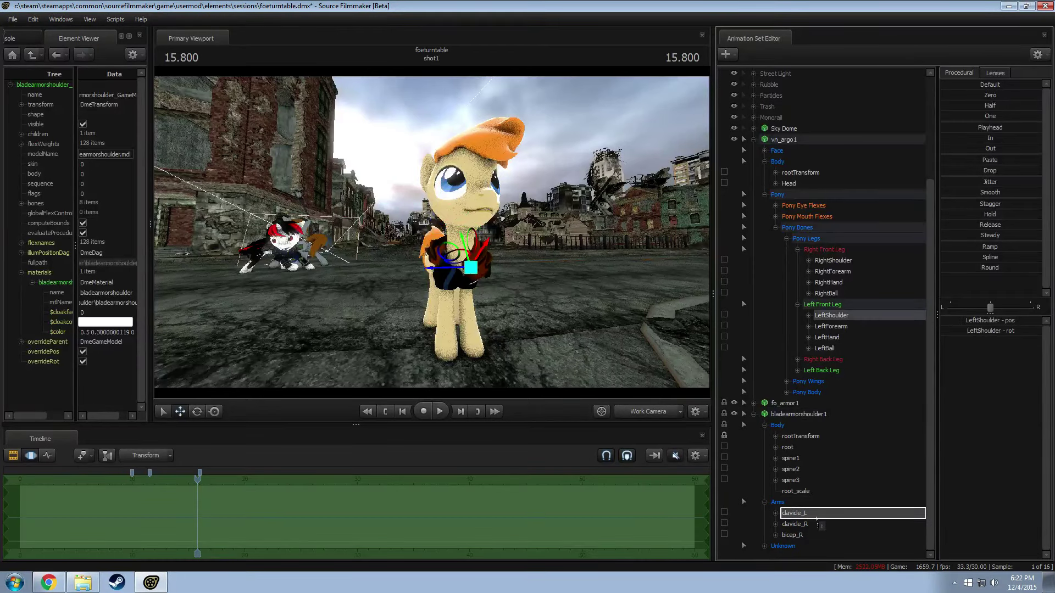
left_click(831, 260)
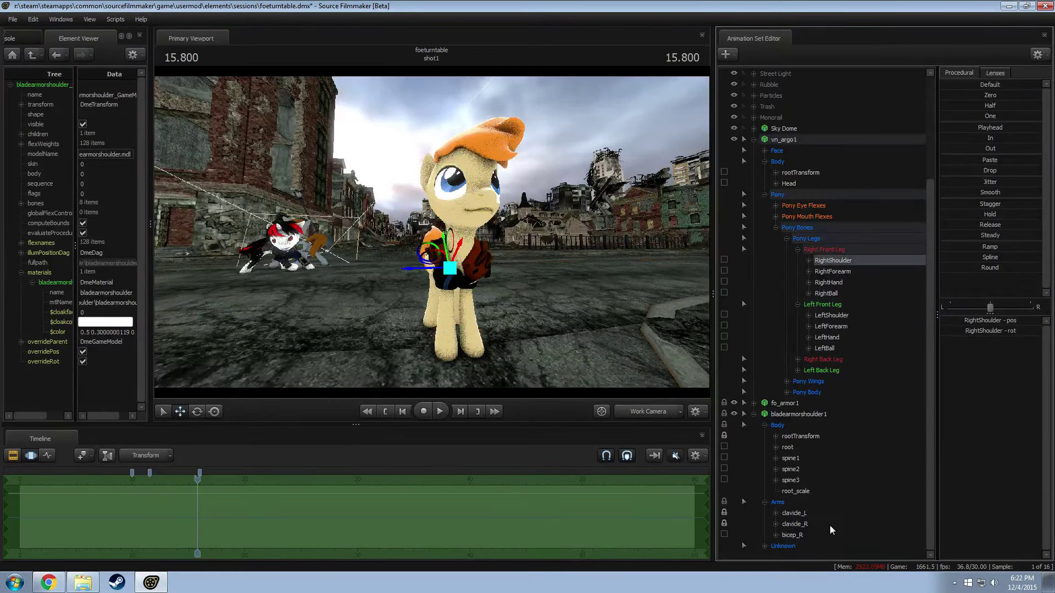
Step: Adjust the view of the pony and set the root_scale of bladearmorshoulder1 to 0.06
left_click(783, 139)
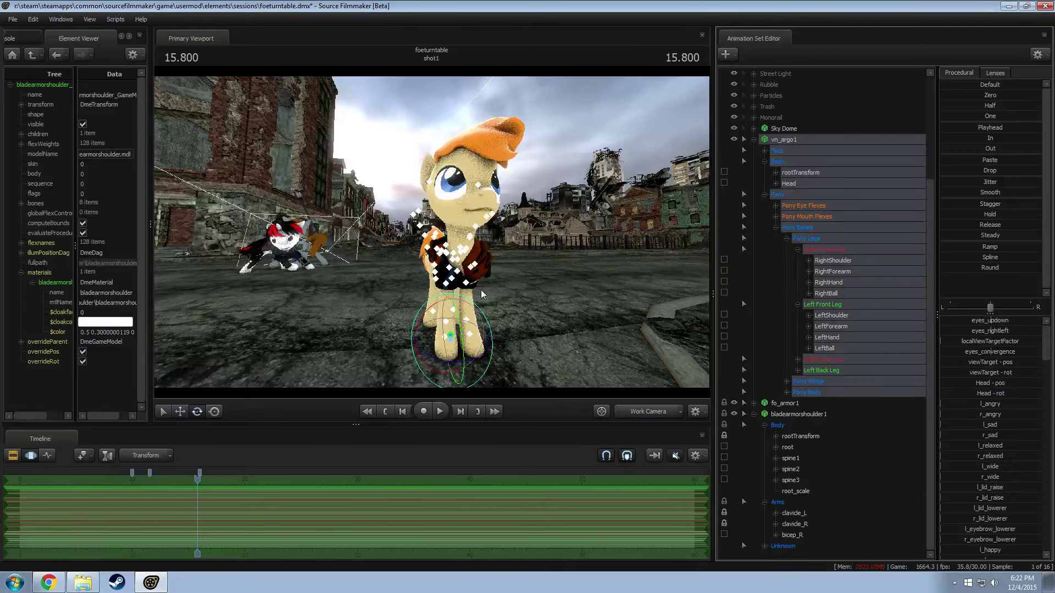
mouse_move(424, 347)
left_mouse_down()
mouse_move(407, 346)
mouse_move(434, 335)
left_mouse_up()
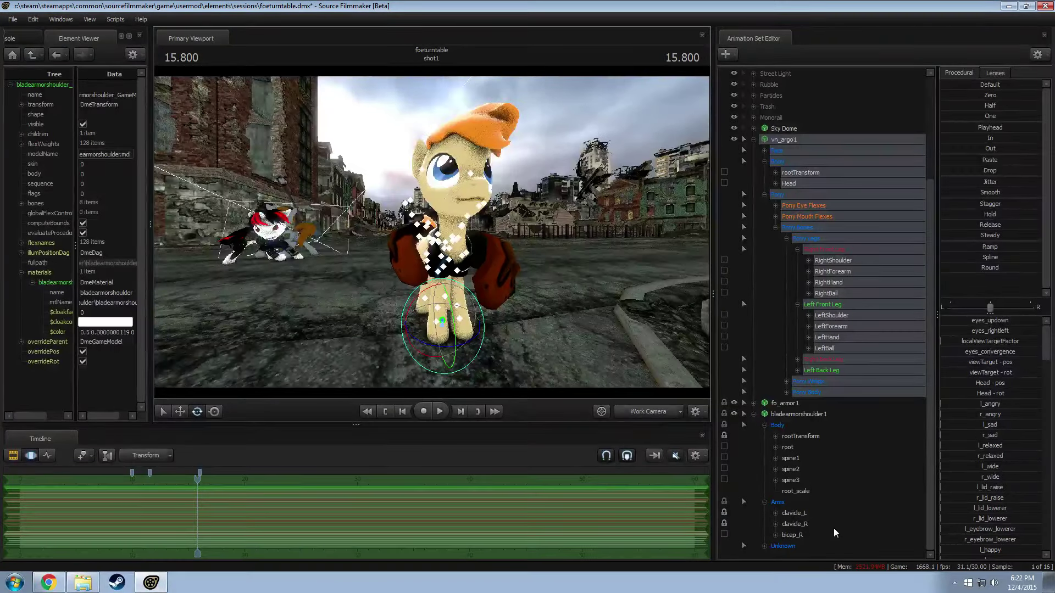
left_click(790, 493)
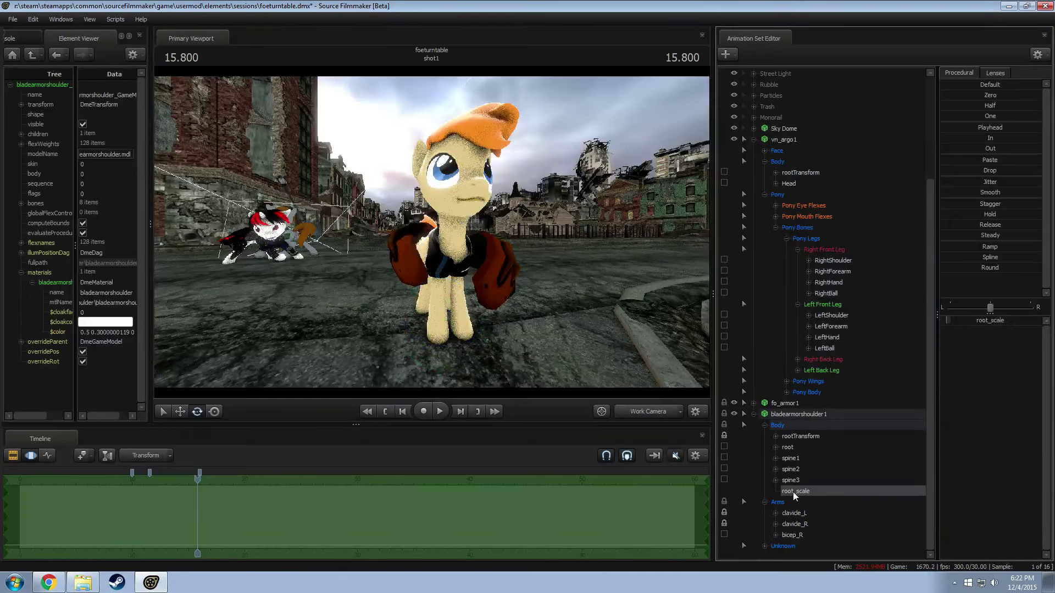
left_click(980, 323)
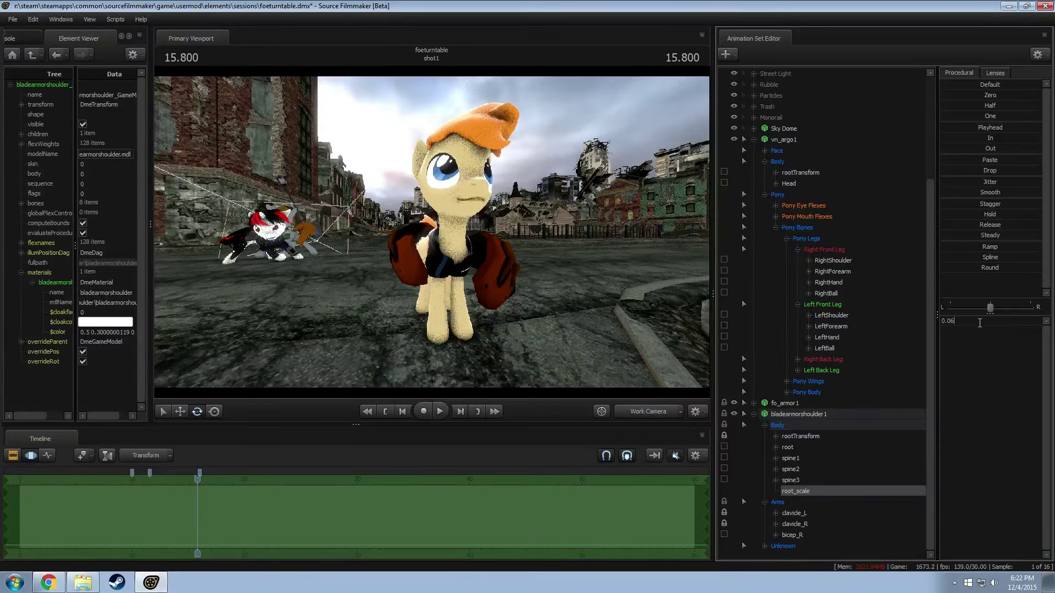
Step: Add scale controls to the clavicle_L and clavicle_R transforms and scale both shoulder pieces down to fit the pony
right_click(798, 515)
left_click(795, 525)
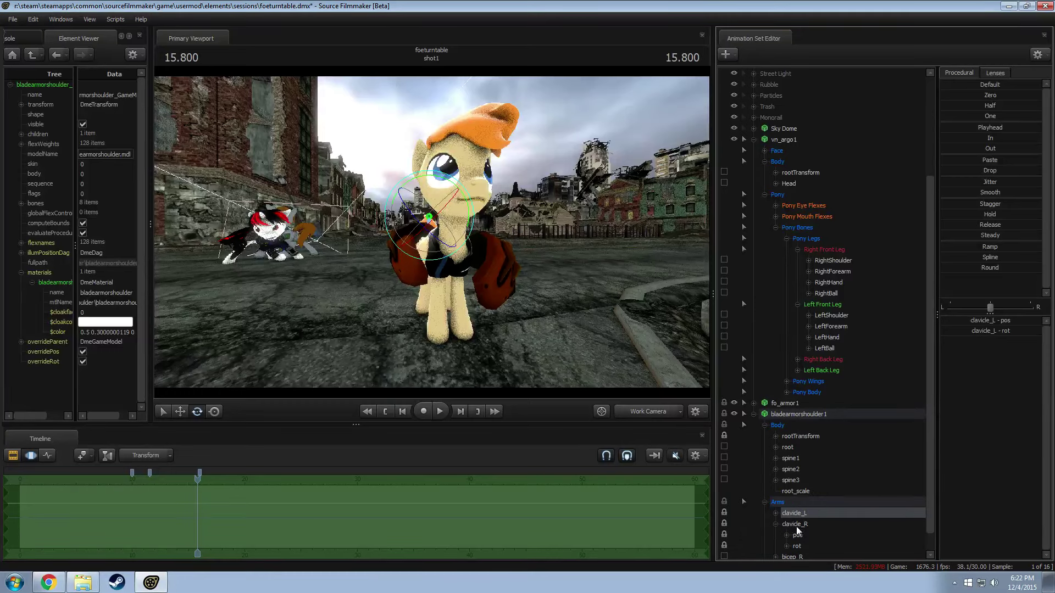
left_click(795, 525, "ctrl")
right_click(796, 526)
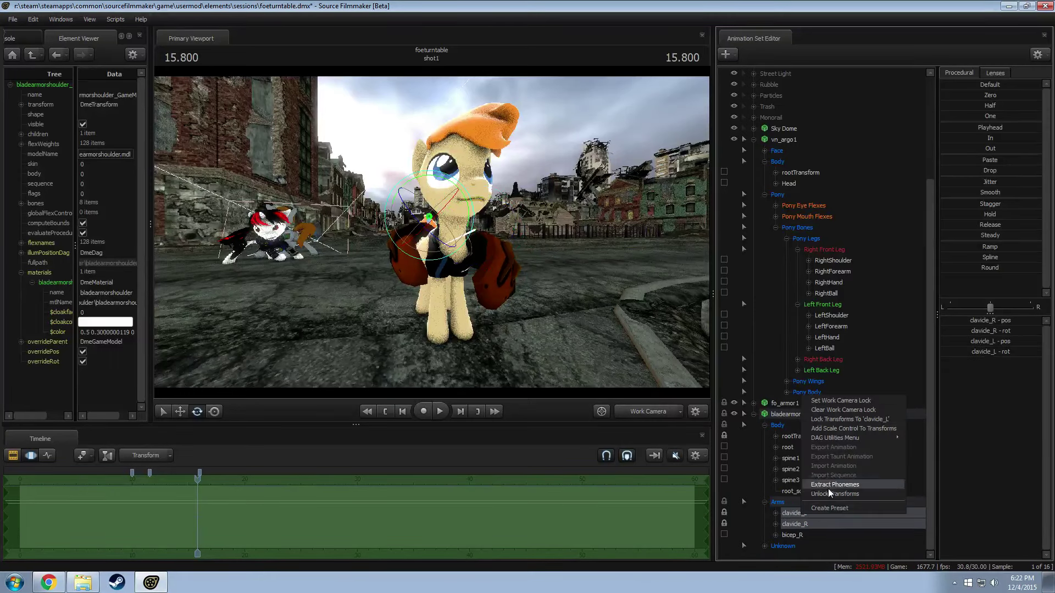
left_click(840, 428)
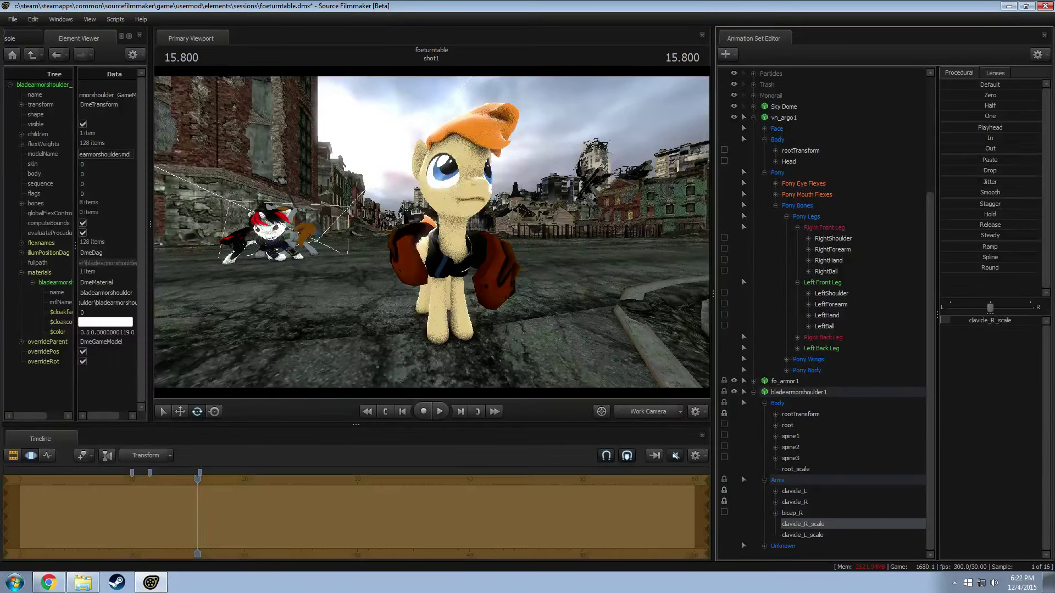
left_click(818, 534)
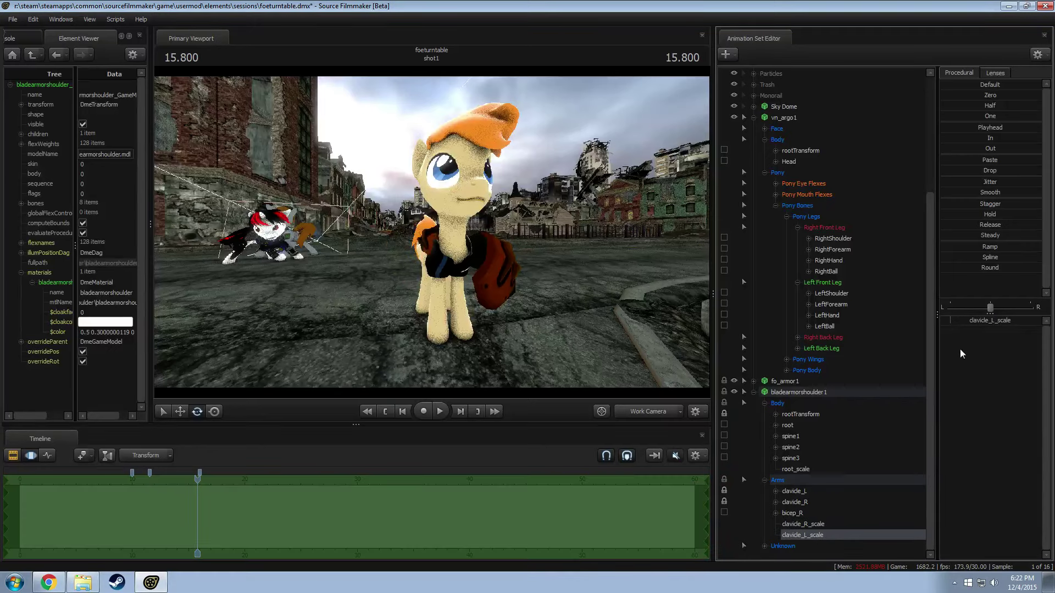
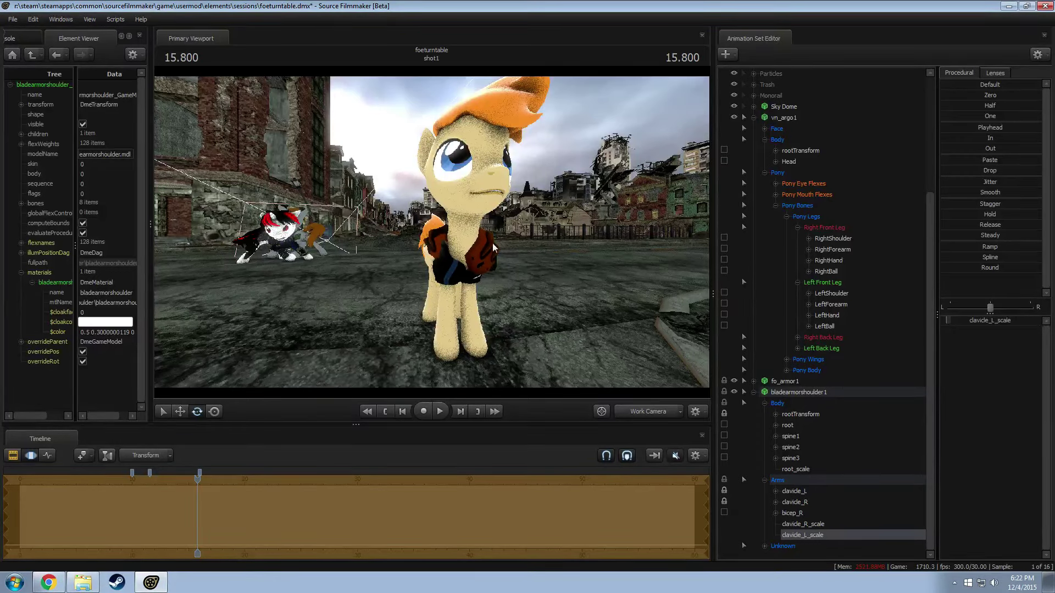
Step: Select the whole vn_argo1 model and collapse its control tree
left_click_drag(494, 248, 735, 257)
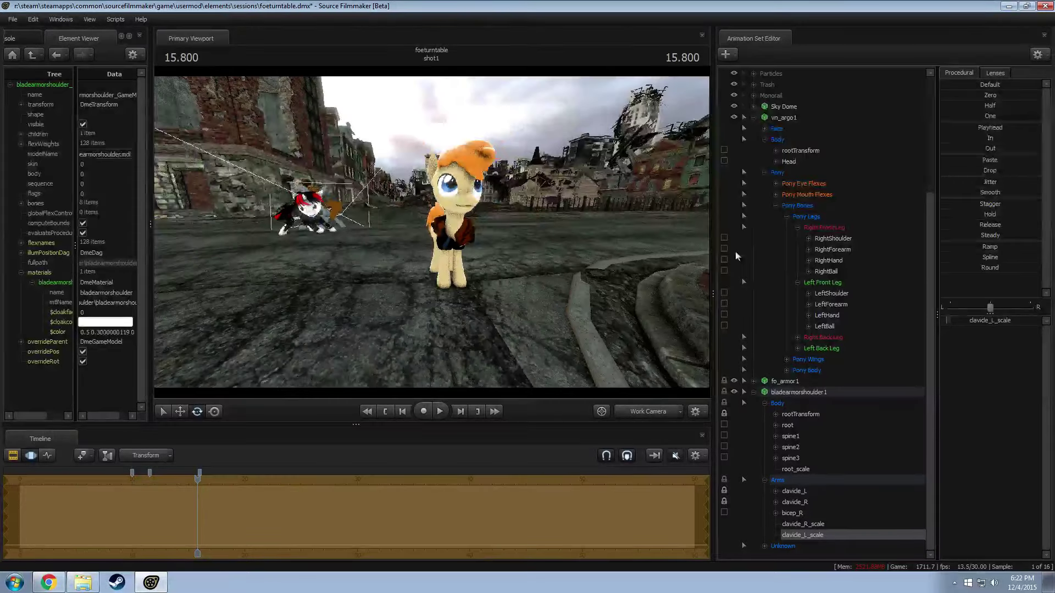
left_click(805, 118)
left_click(753, 117)
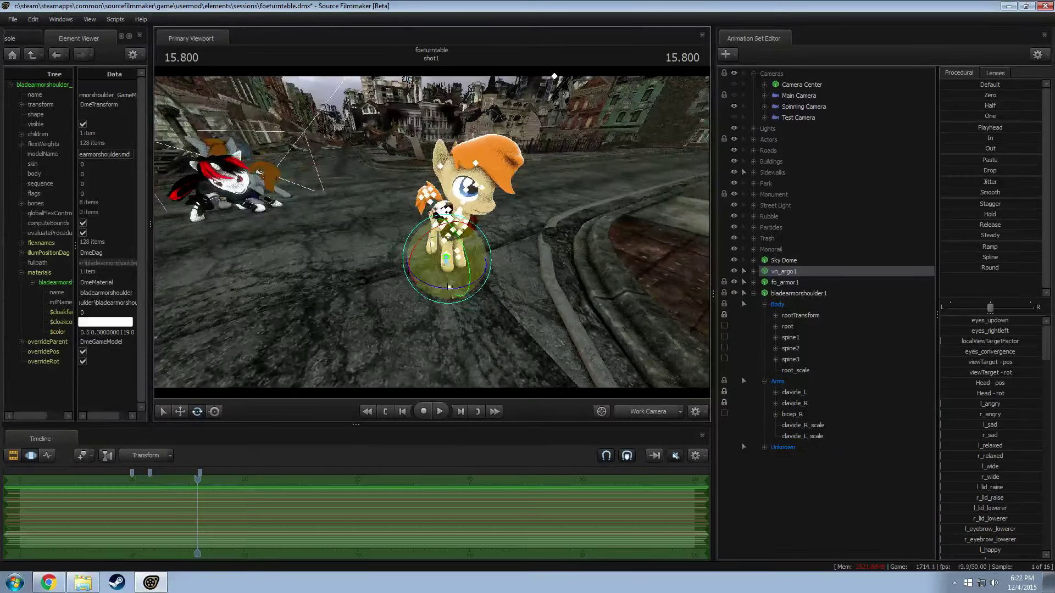
left_click_drag(428, 248, 449, 216)
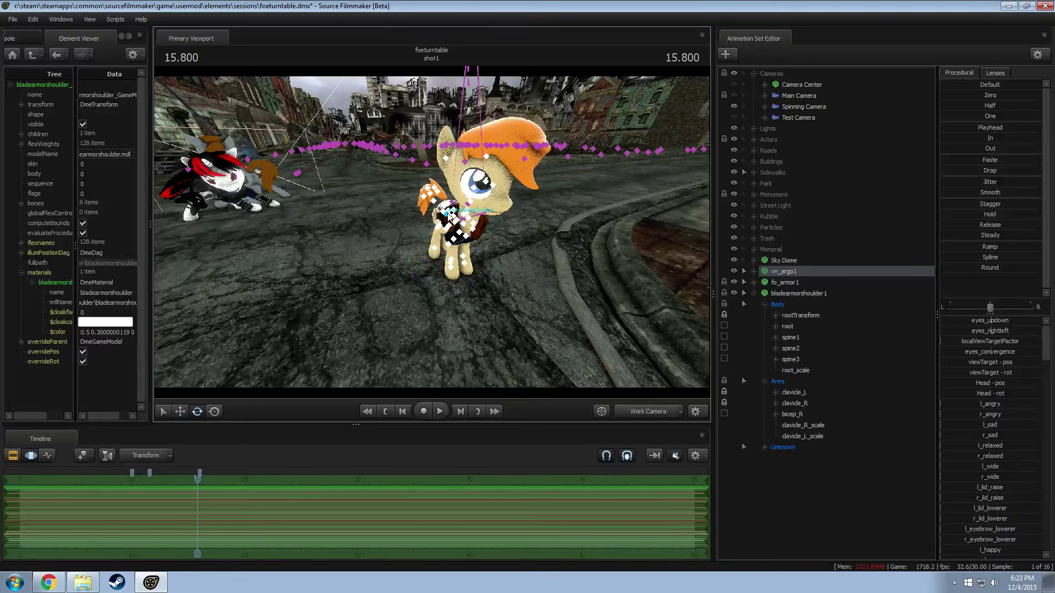
Step: Try to move the Pelvis bone of the fo_armor1 model
left_click(450, 216)
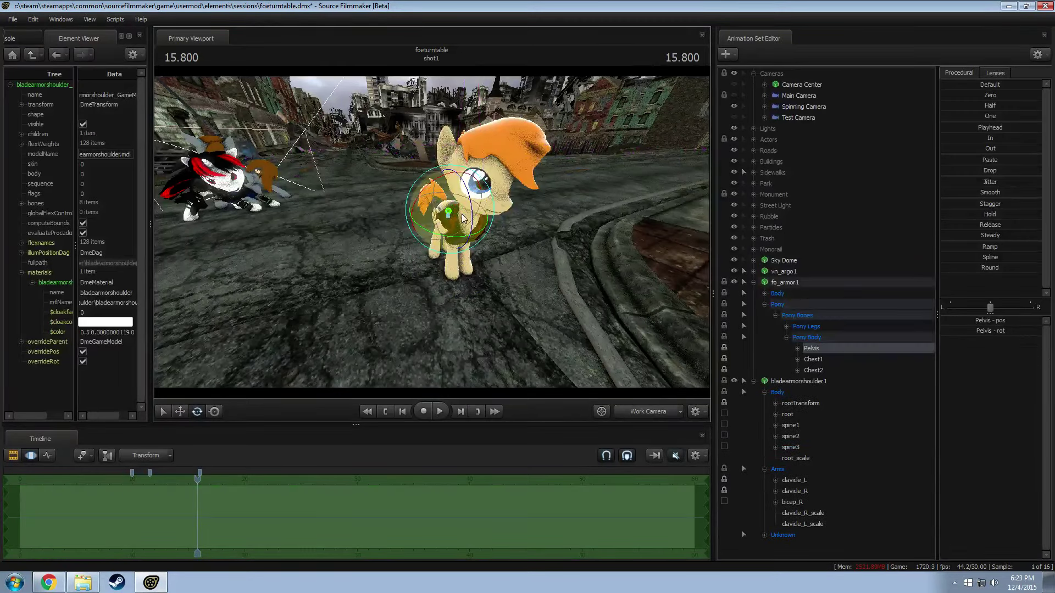
key("w")
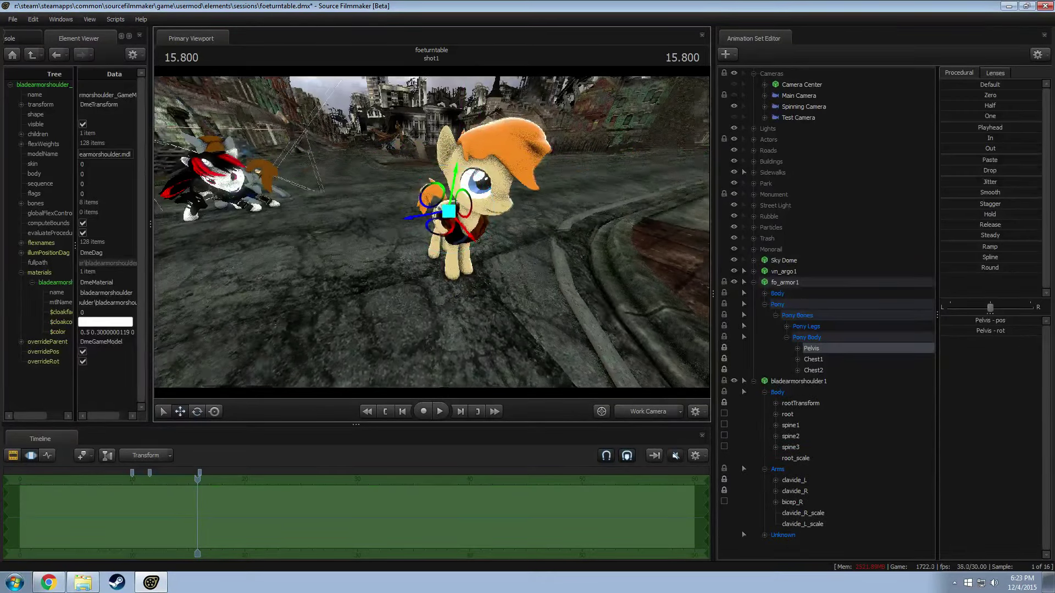
left_click_drag(463, 218, 443, 190)
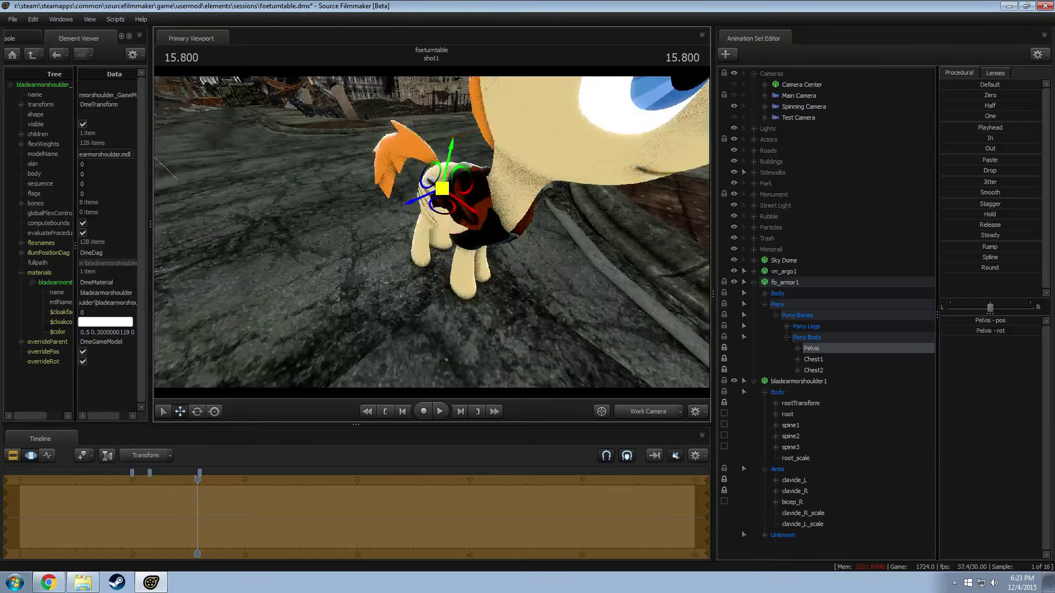
left_click_drag(575, 266, 586, 255)
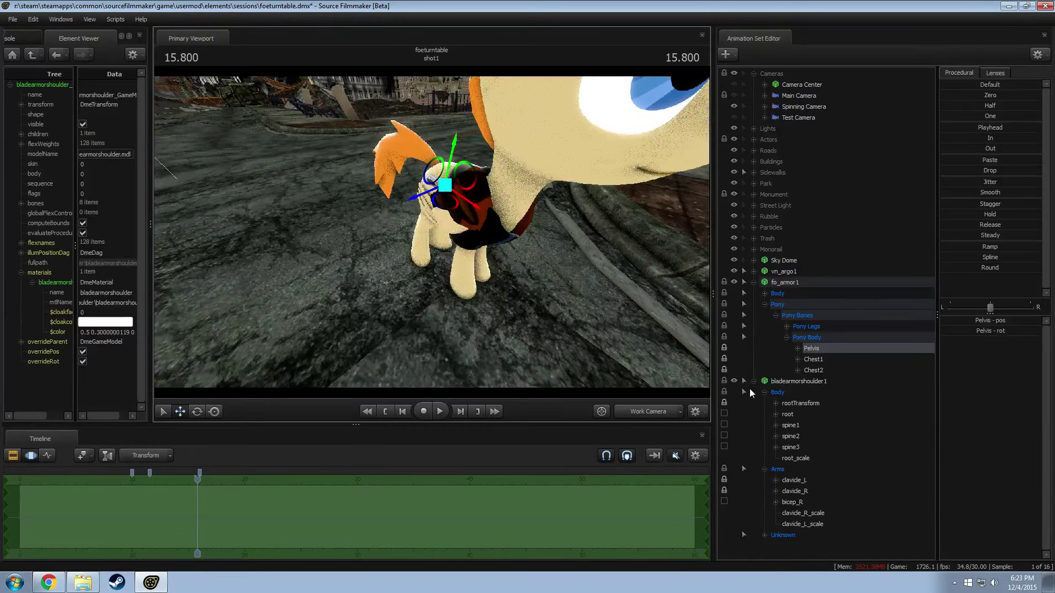
Step: Make fo_armor1 and bladearmorshoulder1 unselectable in the viewport, collapse both control trees and select vn_argo1
left_click(742, 383)
left_click(765, 304)
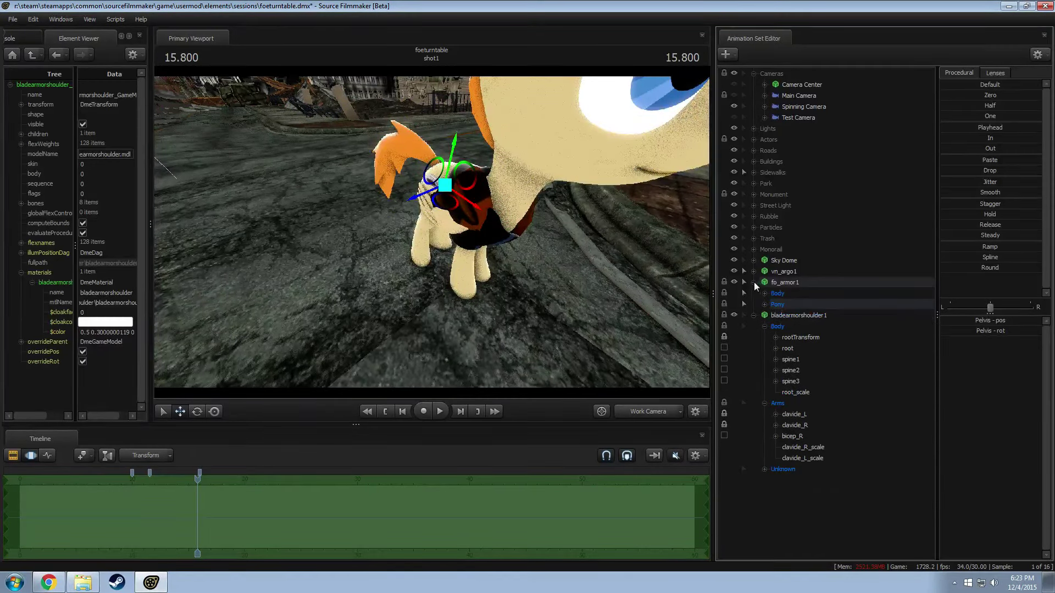
left_click(753, 282)
left_click(754, 294)
left_click(783, 270)
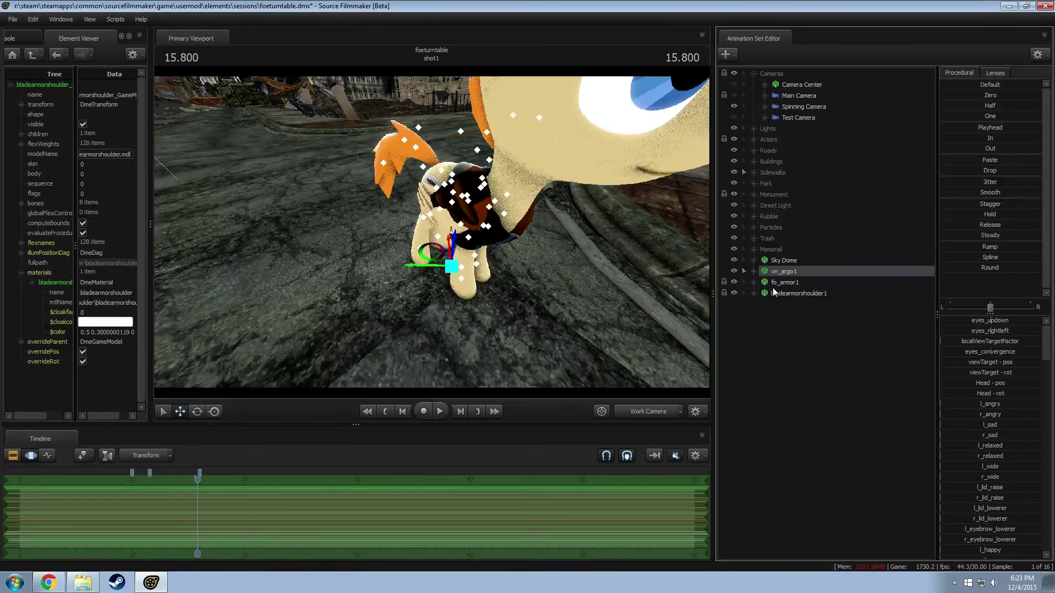
Step: Move the pony's Pelvis bone down and back to lower its hindquarters toward the road
left_click(474, 185)
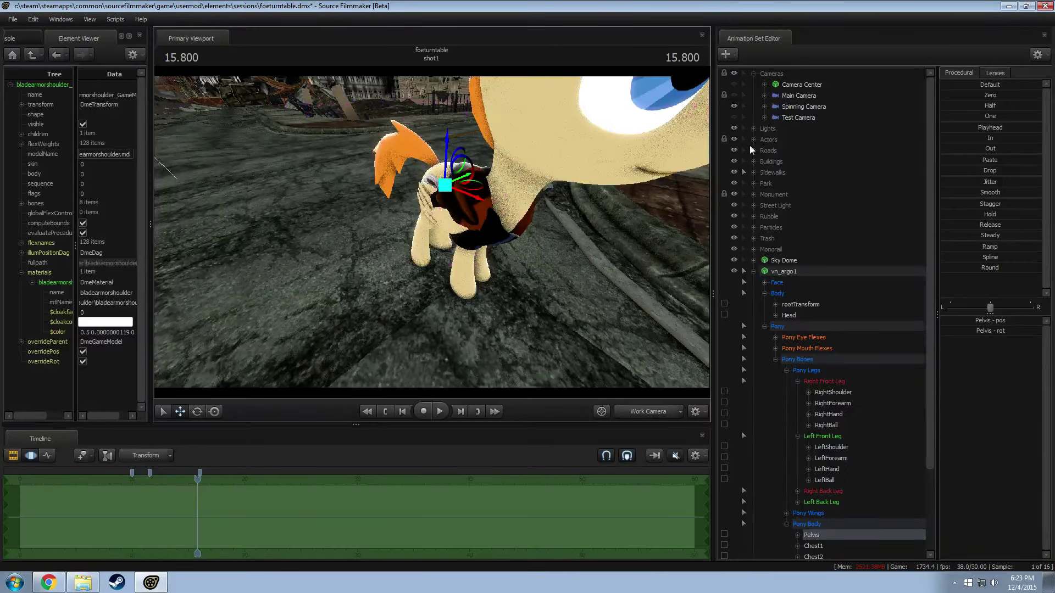
left_click_drag(506, 216, 471, 174)
left_click_drag(421, 146, 432, 291)
key("w")
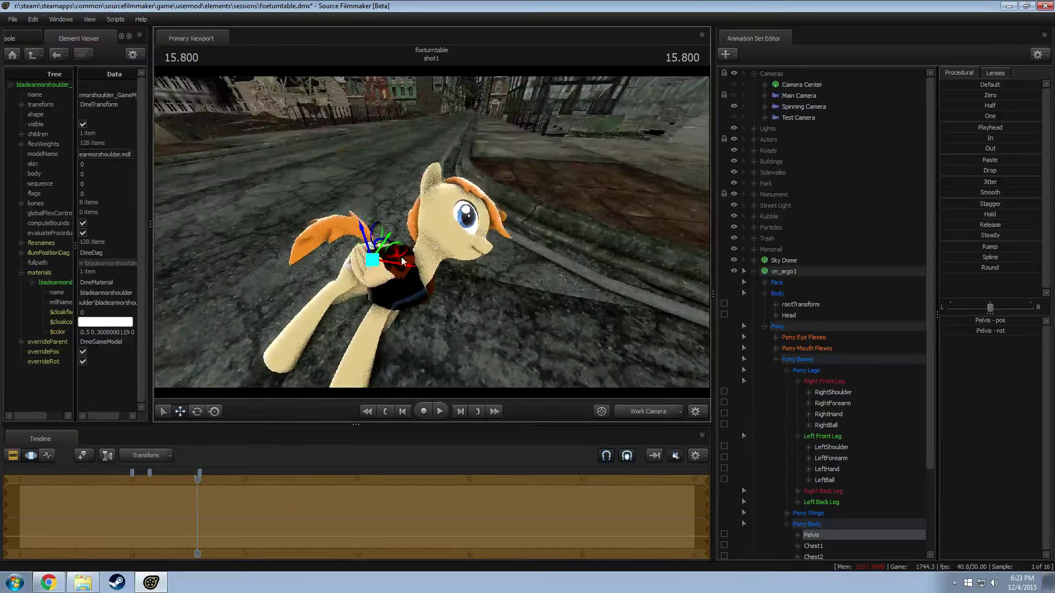
left_click_drag(403, 252, 406, 206)
Step: Pose the pony's LeftThigh, then reposition and rotate its Pelvis so the hindquarters lie on the ground
left_click(432, 237)
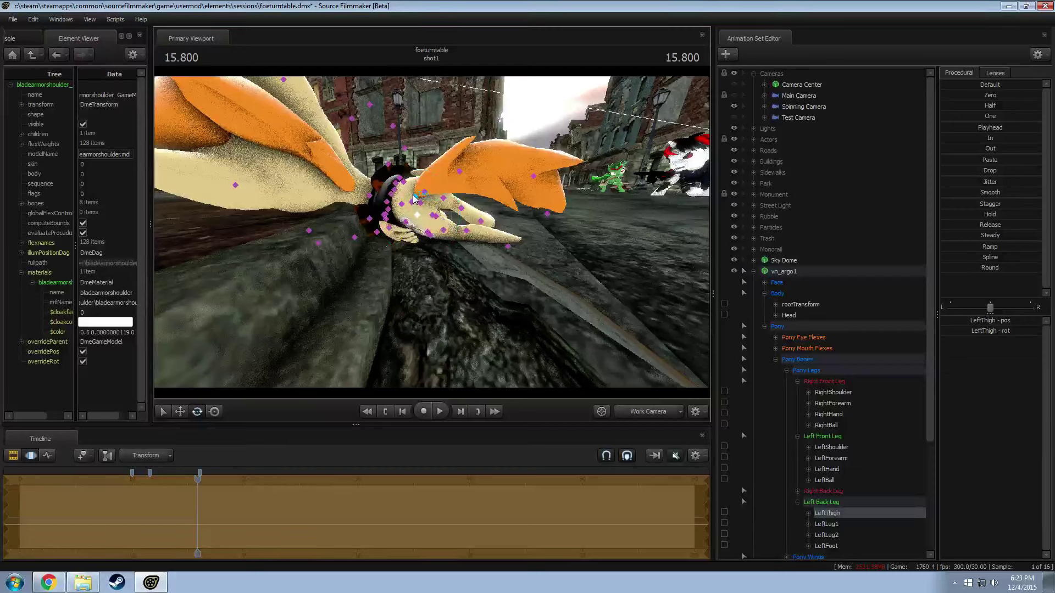
left_click(423, 205)
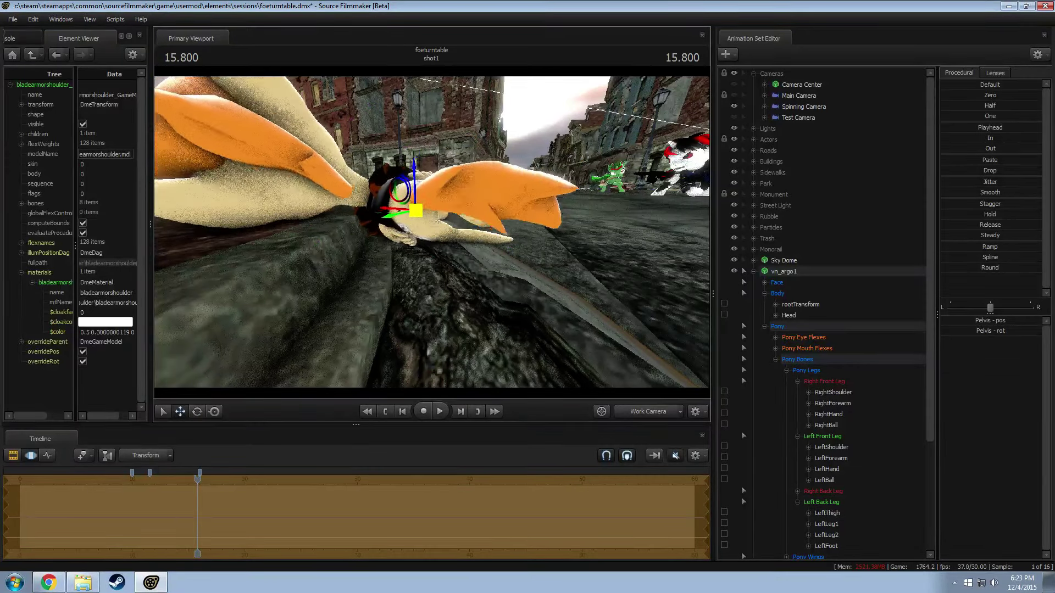
key("e")
mouse_move(412, 214)
left_mouse_down()
mouse_move(415, 225)
mouse_move(421, 205)
mouse_move(450, 244)
mouse_move(407, 222)
left_mouse_up()
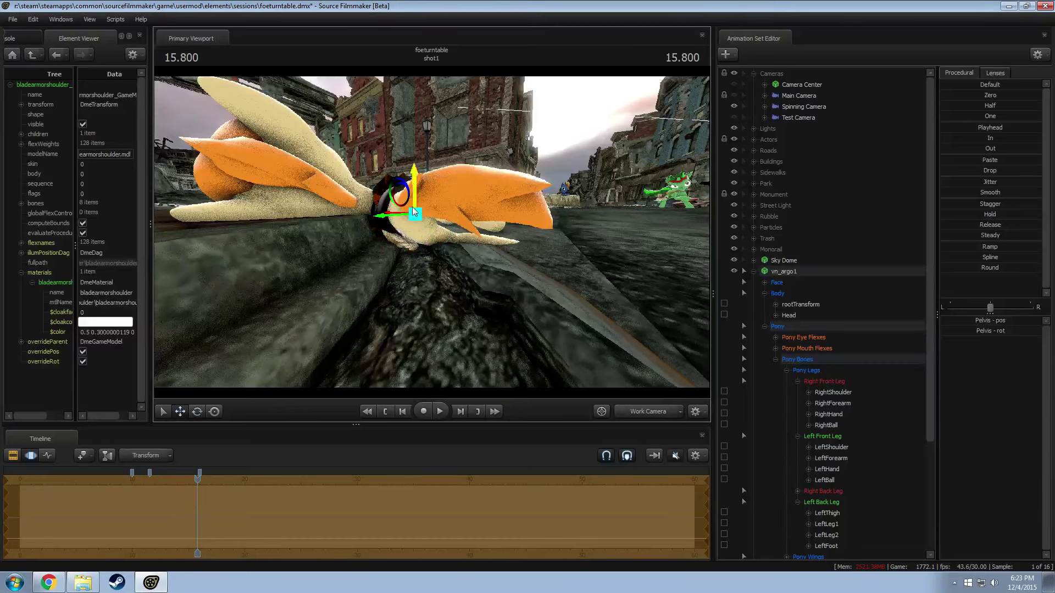
left_click_drag(414, 212, 462, 193)
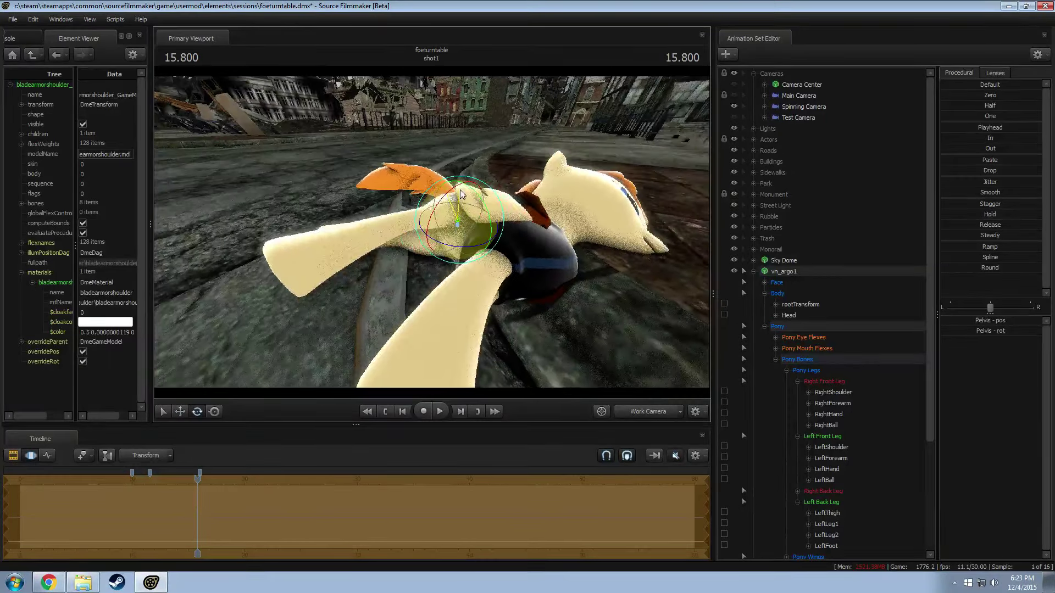
Step: Move and rotate the pony's Chest1 bone to raise its upper body off the ground
left_click(479, 245)
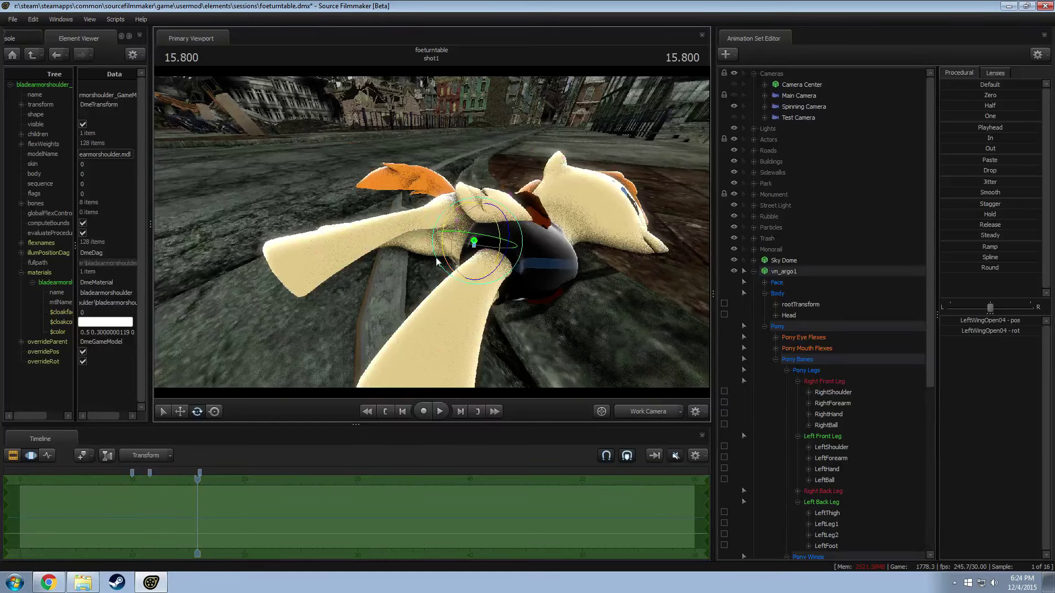
left_click_drag(437, 261, 431, 235)
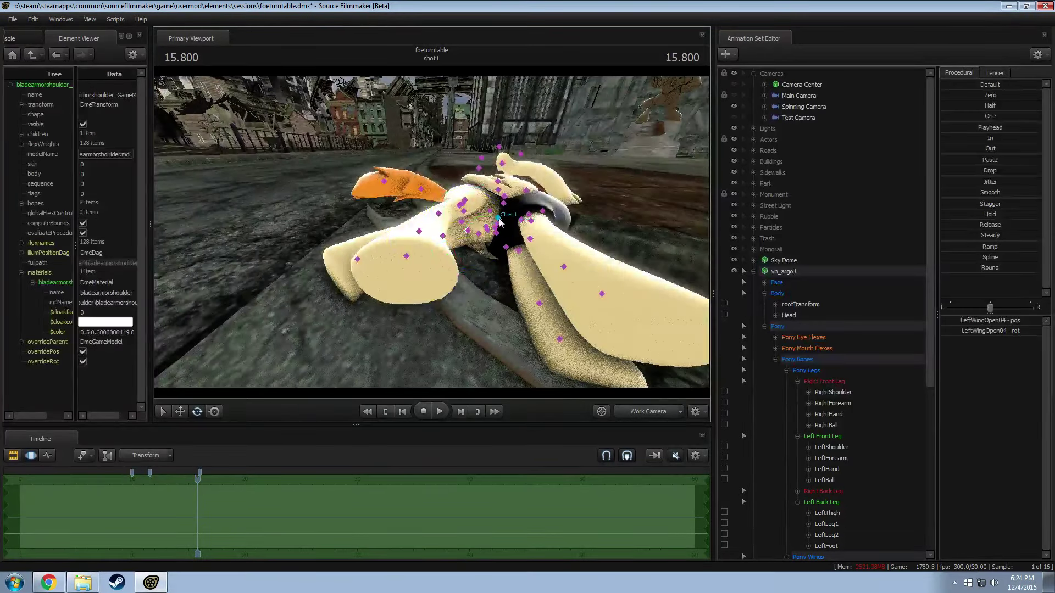
left_click(498, 219)
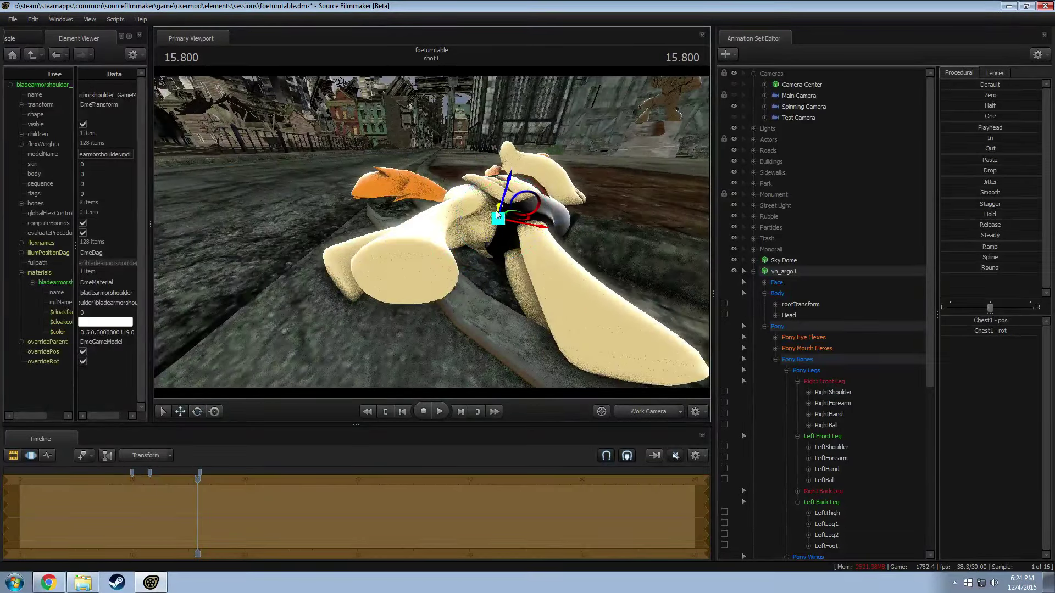
left_click_drag(506, 220, 509, 251)
key("e")
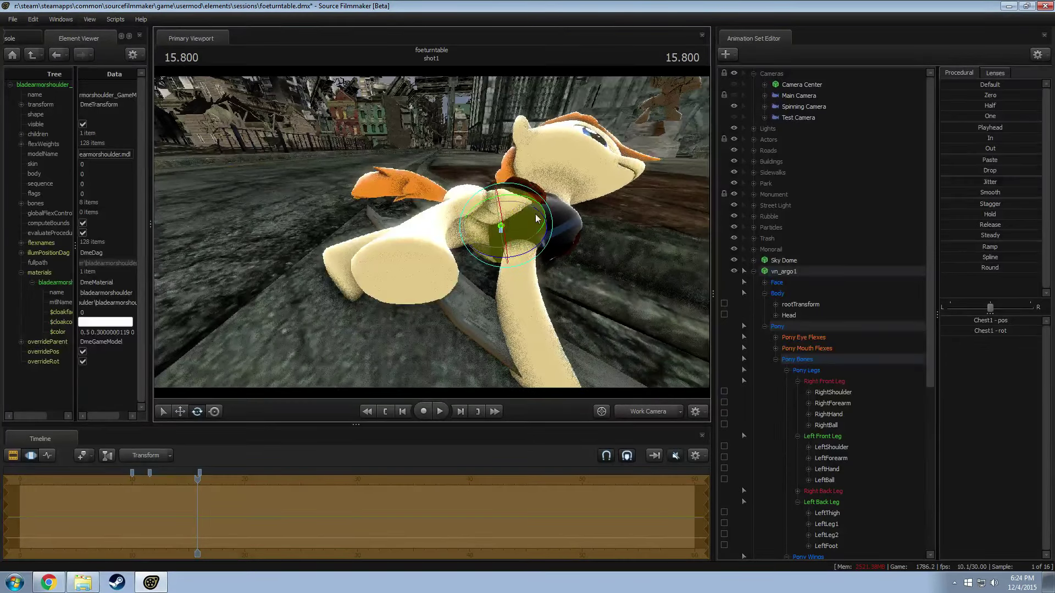
Step: Rotate the pony's left and right front leg bones so both legs reach the ground in front of its chest
right_click_drag(509, 251, 482, 251)
left_click(481, 259)
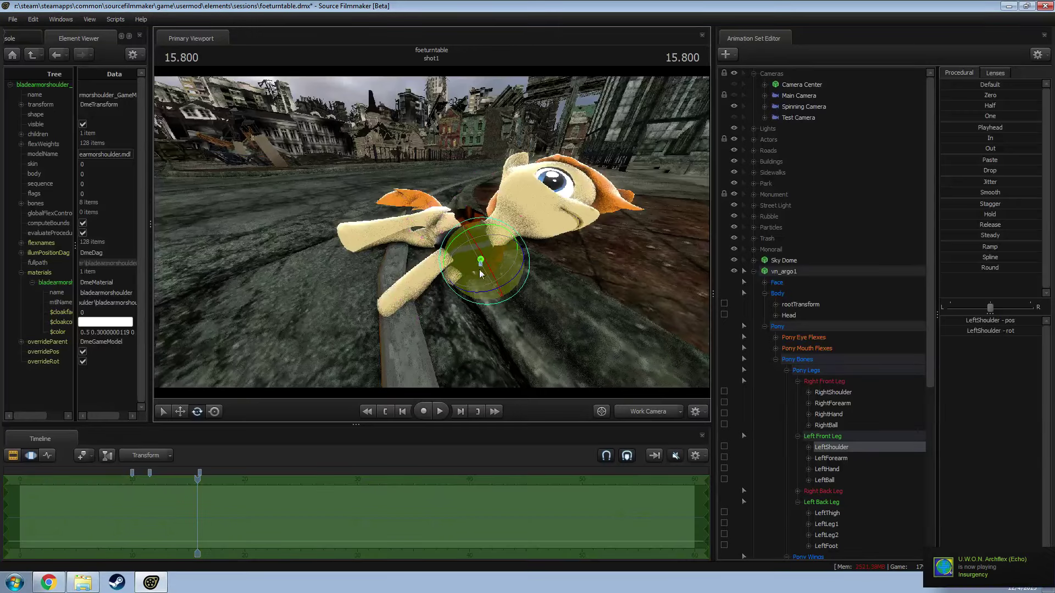
left_click_drag(478, 257, 471, 256)
mouse_move(471, 256)
right_mouse_down()
mouse_move(456, 259)
mouse_move(476, 247)
right_mouse_up()
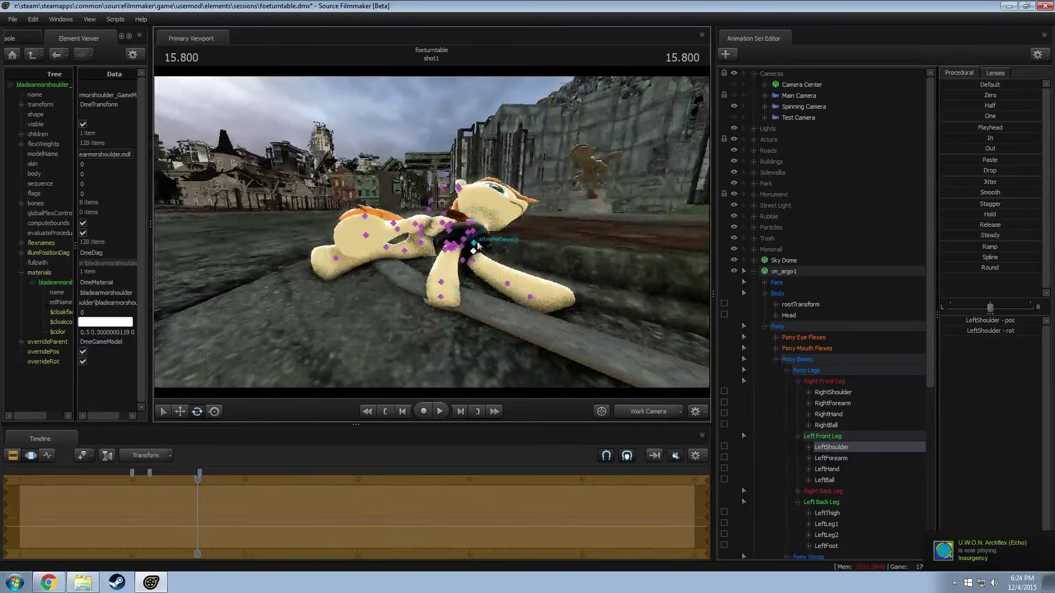
mouse_move(506, 286)
left_mouse_down()
mouse_move(516, 306)
mouse_move(494, 283)
left_mouse_up()
left_click(517, 306)
right_click_drag(495, 283, 436, 249)
Step: Lock the pony's RightShoulder and LeftShoulder bones, then rotate Chest2 to adjust the upper torso
left_click(423, 208)
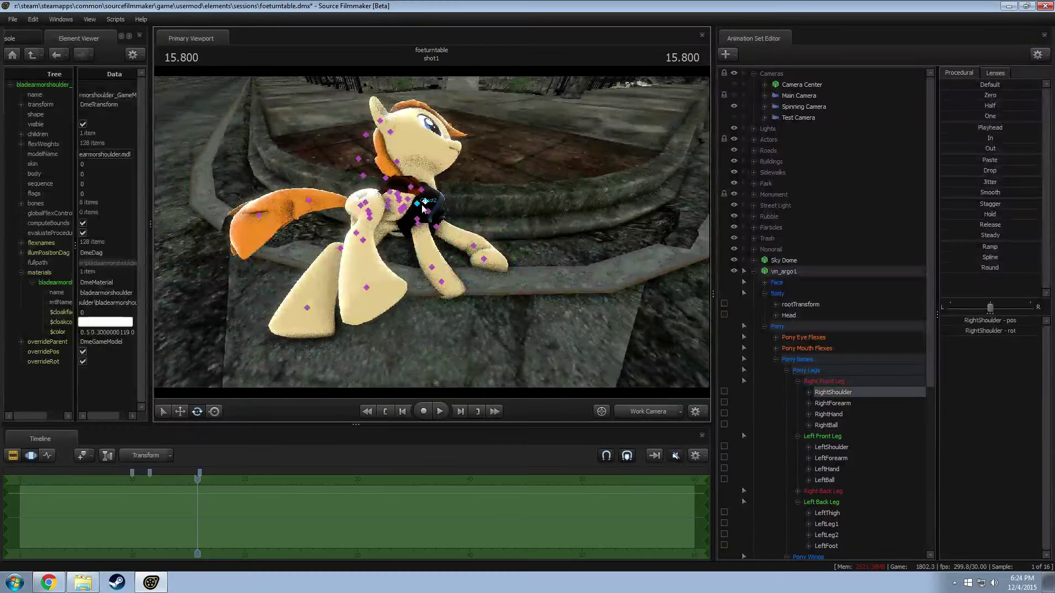
scroll(802, 335, "down", 3)
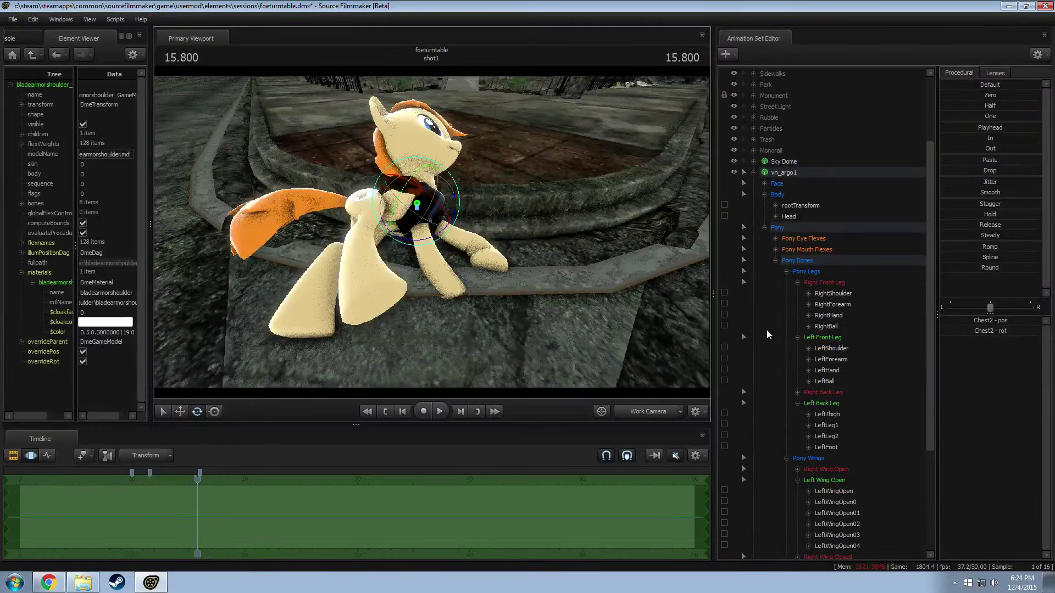
left_click(724, 293)
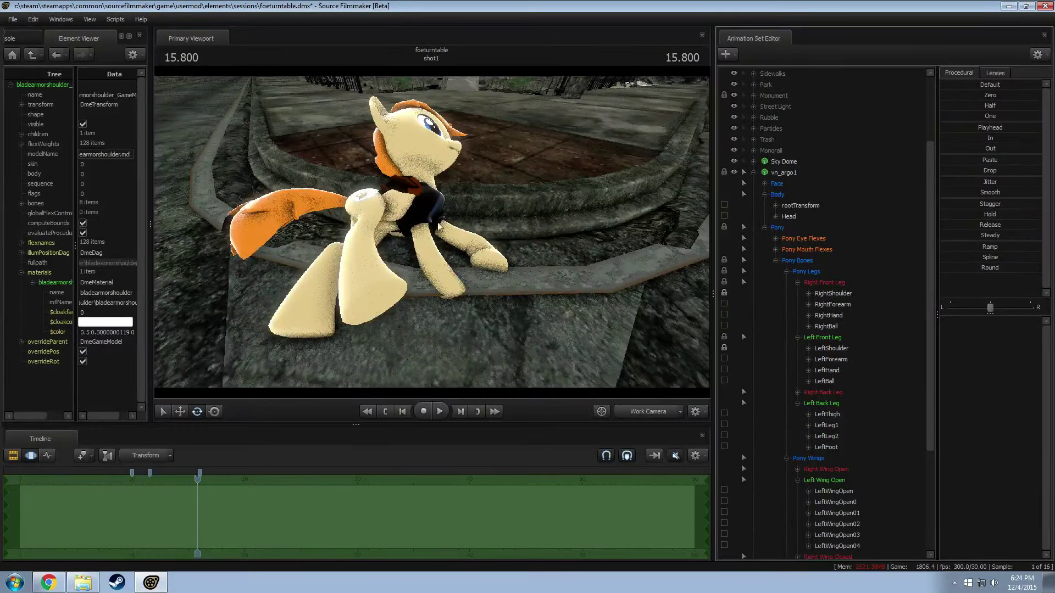
left_click(419, 208)
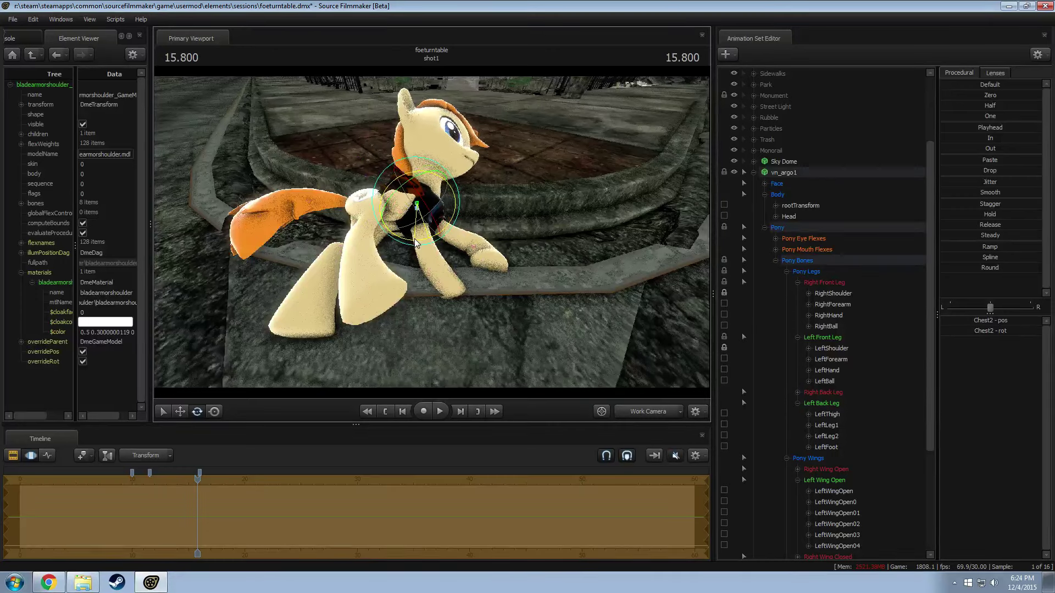
left_click_drag(421, 181, 421, 236)
Step: Rotate the pony's Neck bone to lower the head toward the ground
left_click(443, 183)
left_click(433, 204)
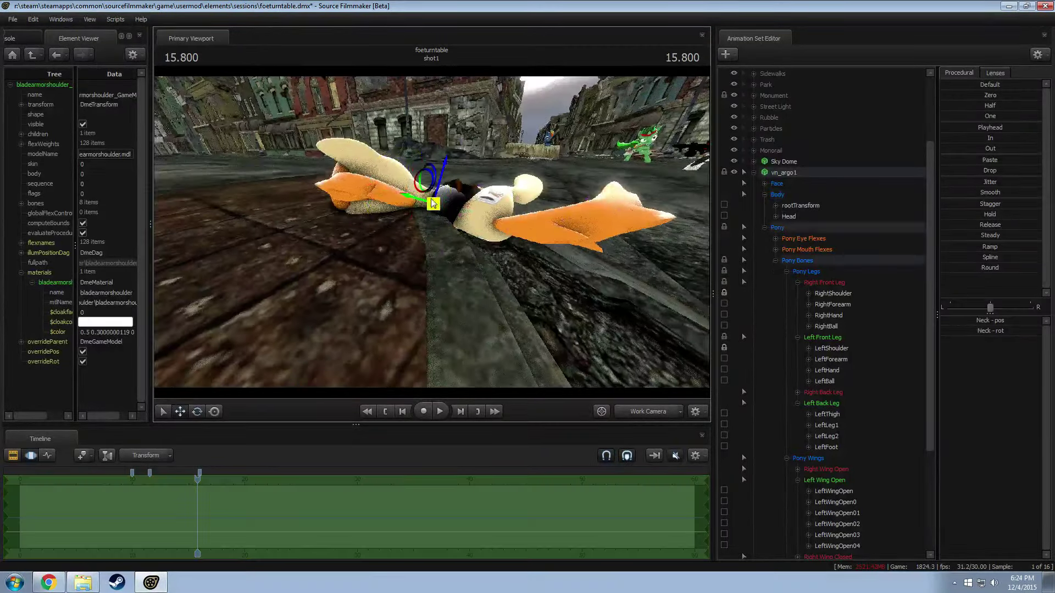
key("e")
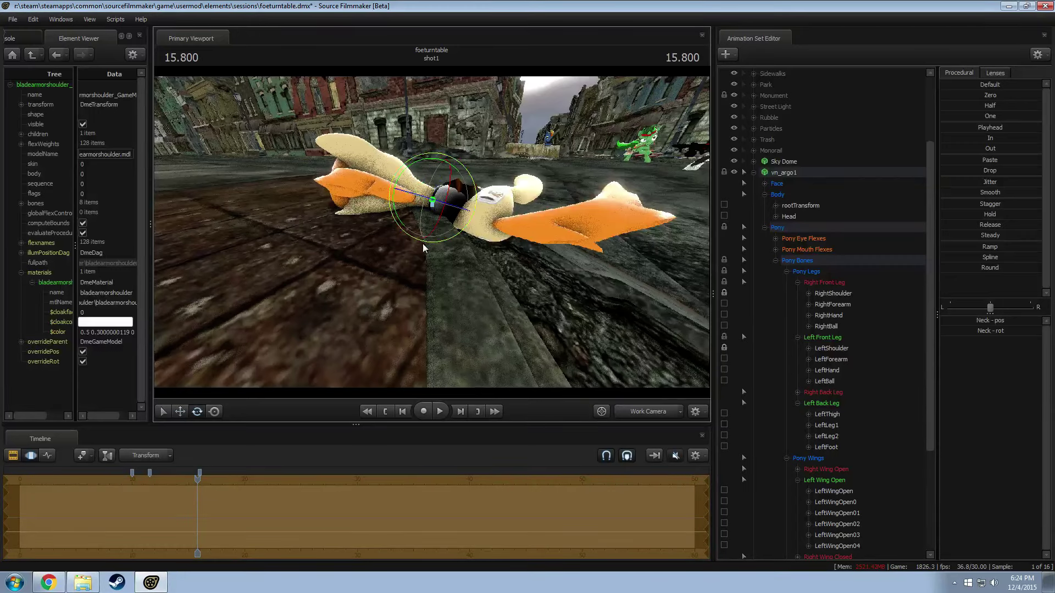
left_click_drag(438, 210, 363, 190)
Step: Rotate the pony's RightEar bone to fold the ear back against the head
left_click(506, 175)
left_click(544, 165)
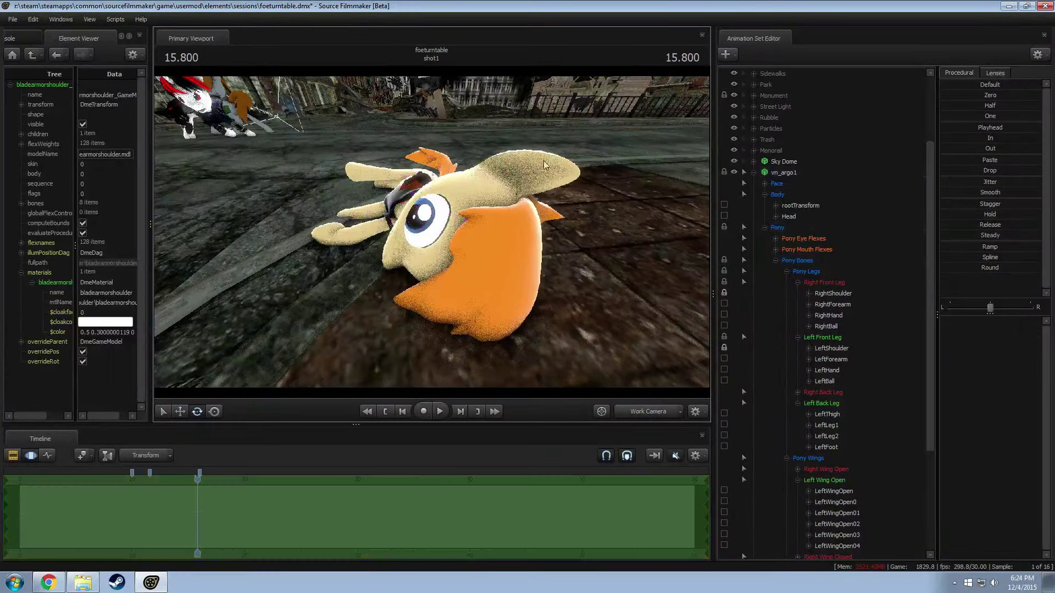
left_click(509, 177)
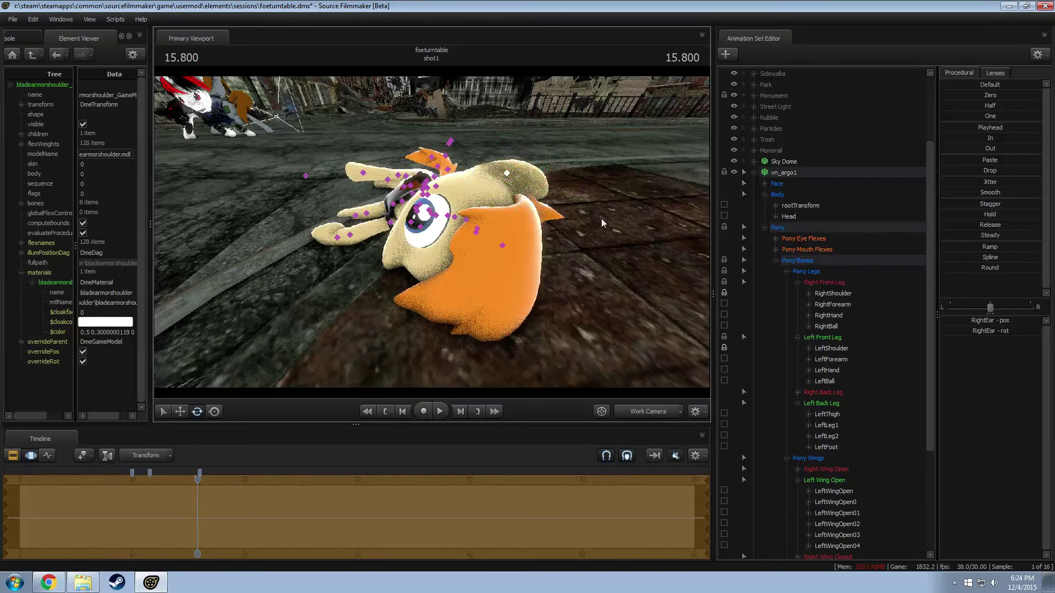
left_click_drag(603, 223, 382, 190)
key("w")
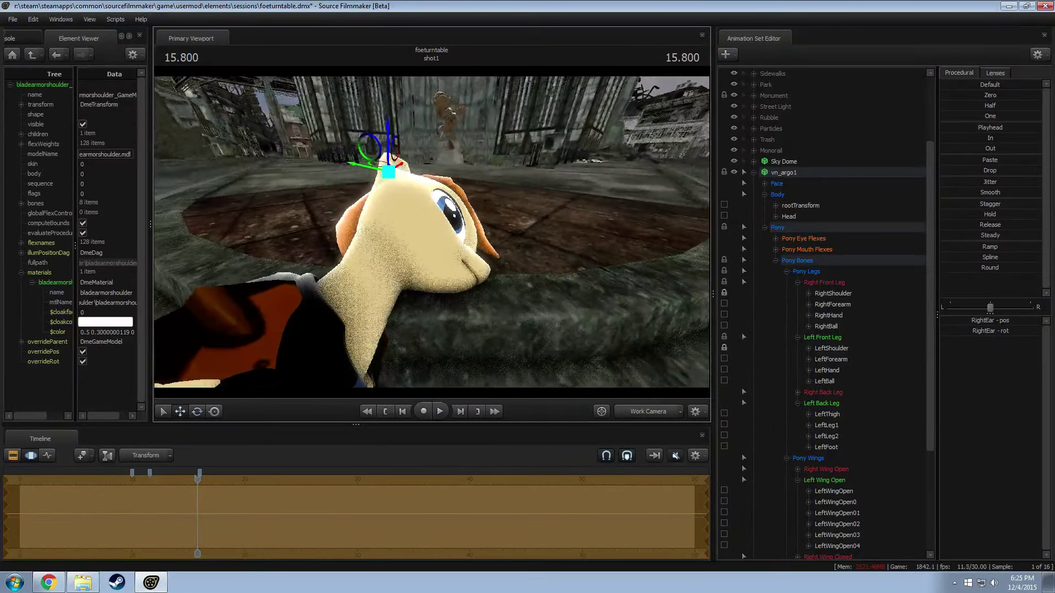
Step: Close both of the pony's eyes by raising the eye_closer_left and eye_closer_right flexes together
left_click(862, 239)
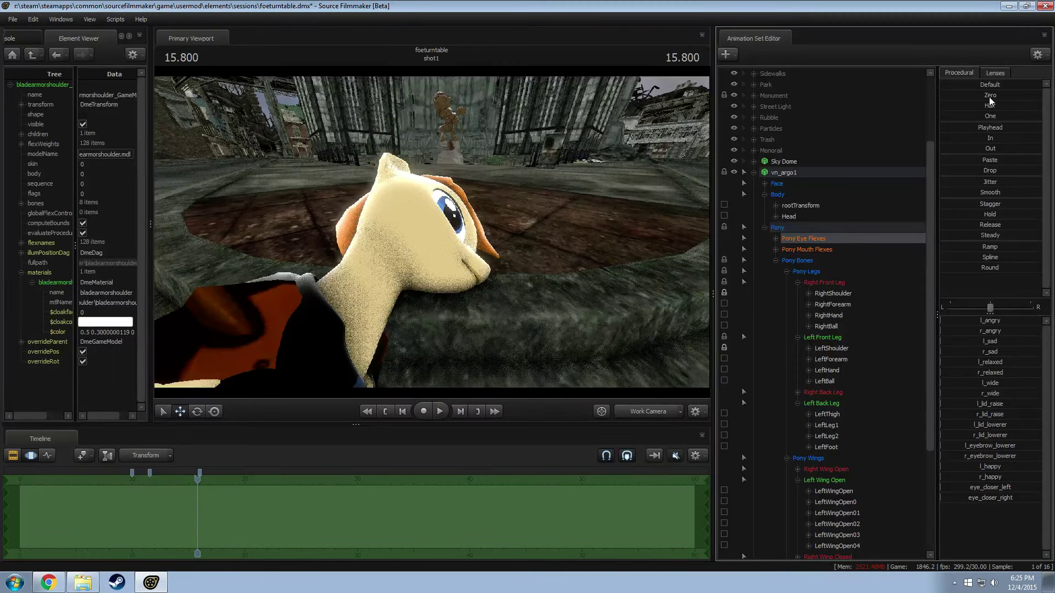
left_click(983, 488)
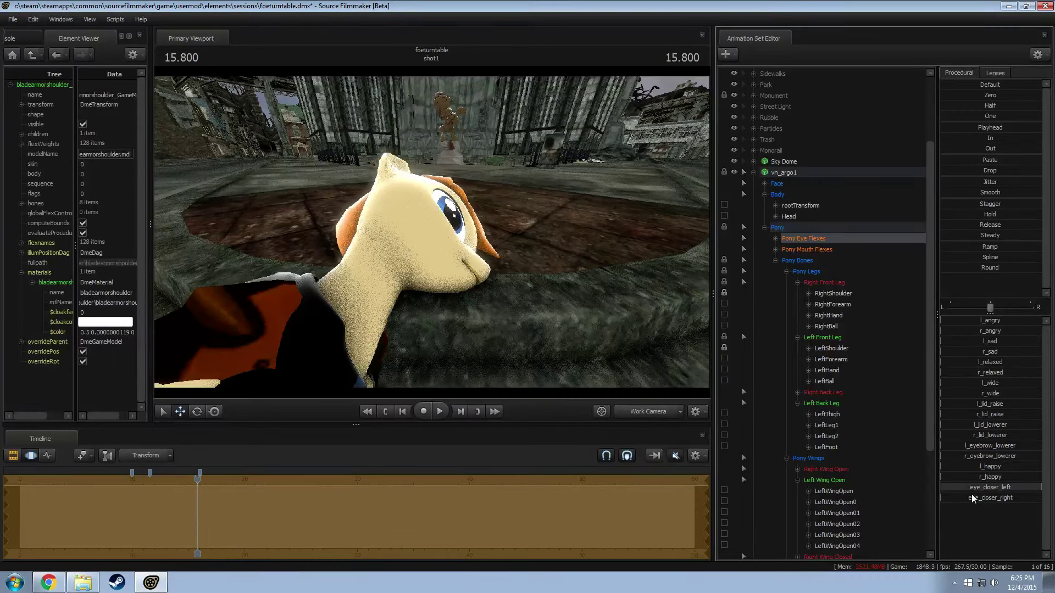
left_click_drag(972, 498, 1005, 498, "ctrl")
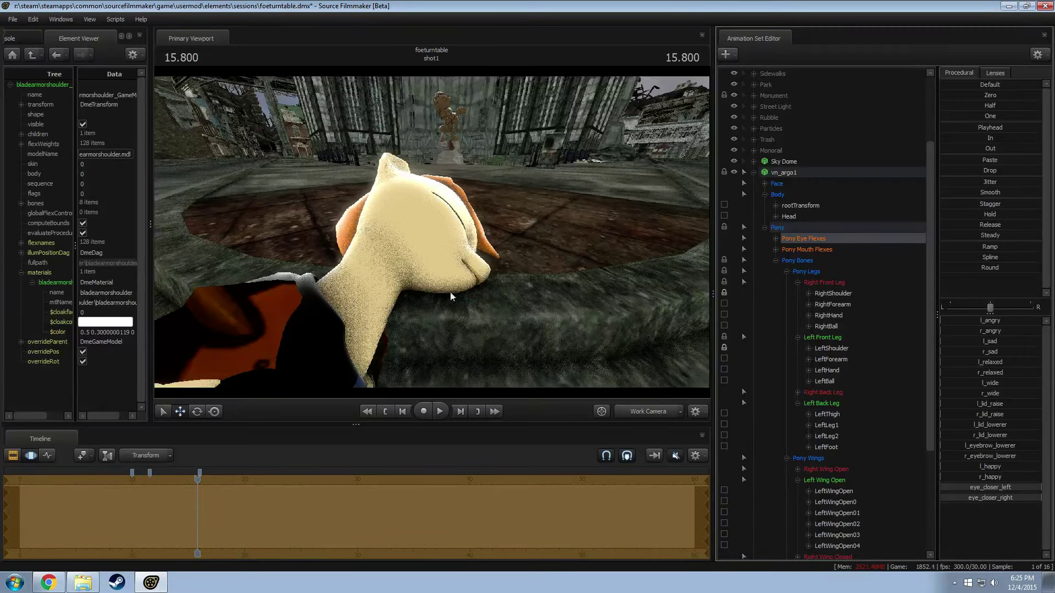
left_click_drag(450, 292, 577, 290)
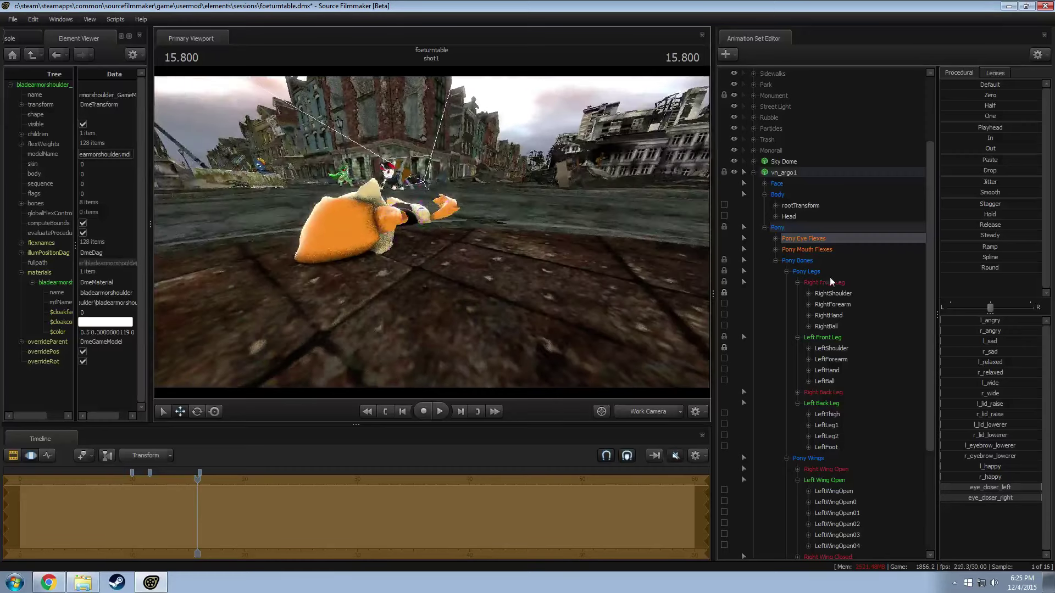
Step: Try adding a rootTransform_scale control to the vn_argo1 animation set with its utilities
right_click(794, 175)
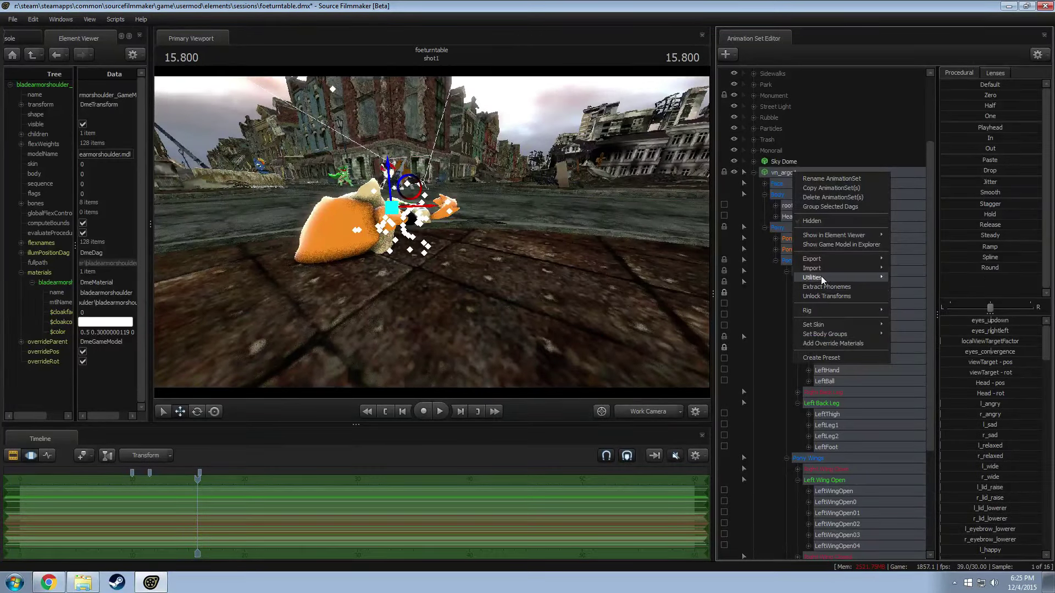
left_click(921, 306)
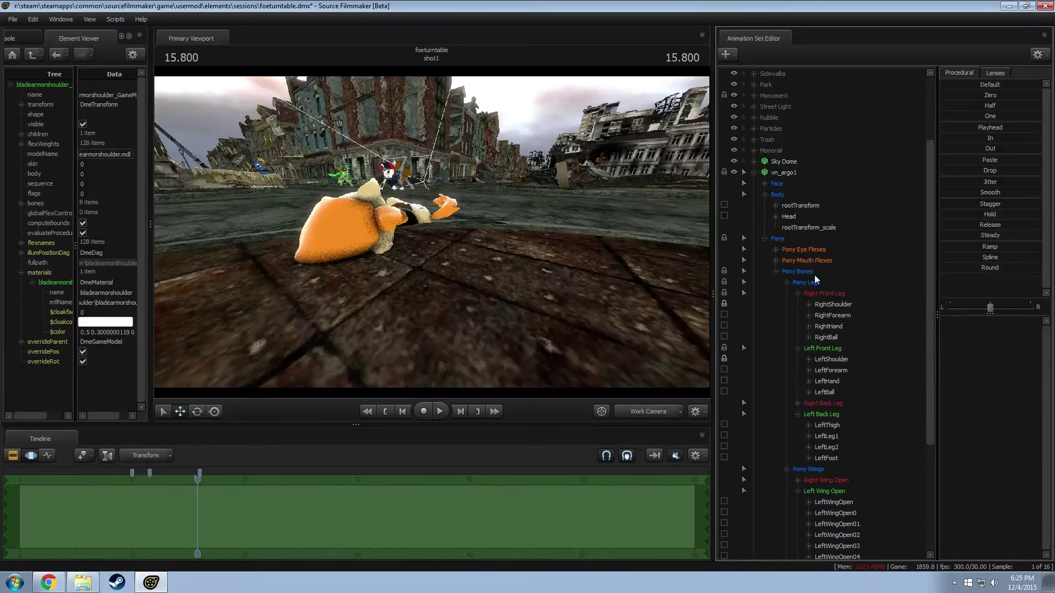
right_click(784, 173)
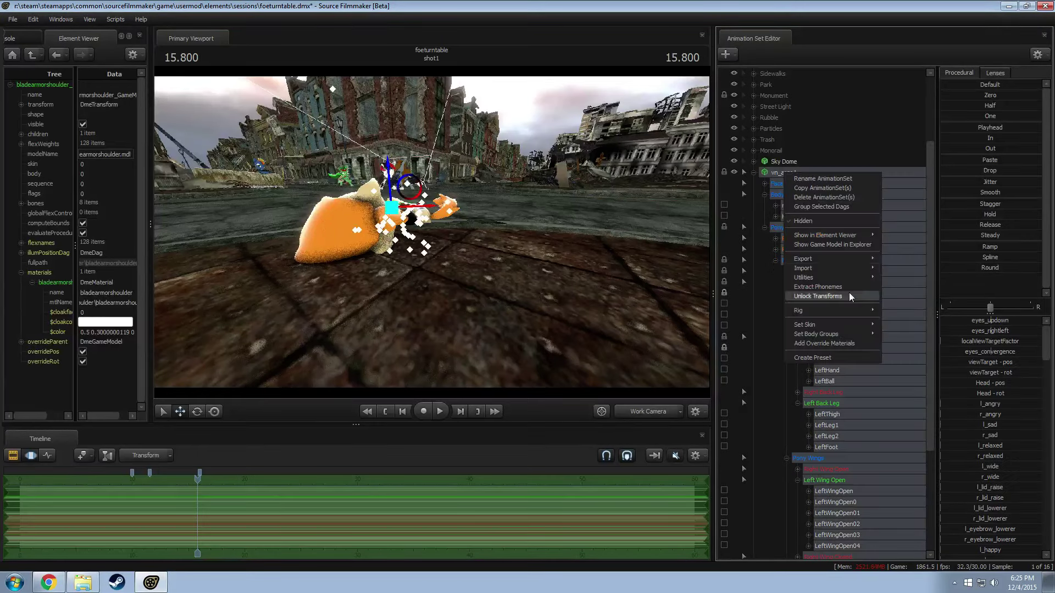
mouse_move(824, 277)
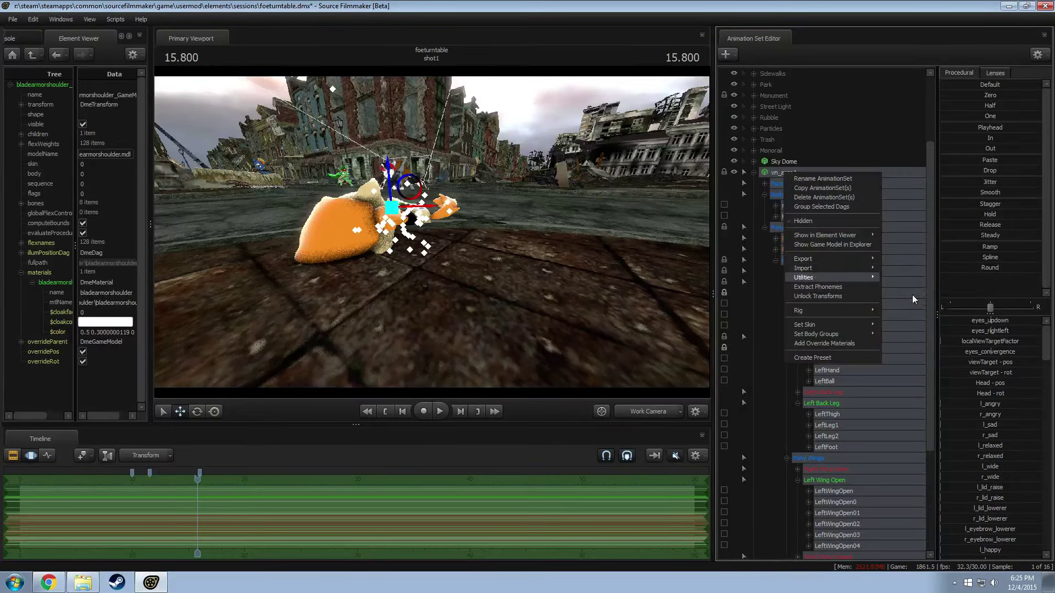
left_click(913, 289)
Step: Rotate the pony's left front leg bones, including LeftBall, so the hoof rests on the ground
left_click_drag(407, 209, 504, 272)
left_click(479, 237)
key("e")
left_click_drag(535, 251, 537, 296)
left_click(529, 308)
left_click_drag(417, 165, 383, 184)
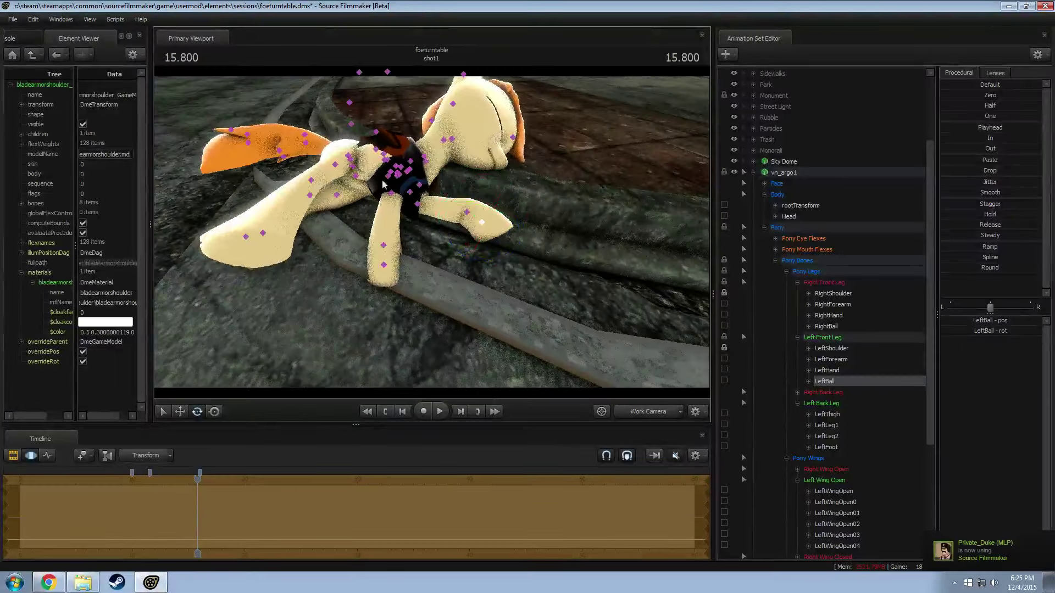
left_click(407, 175)
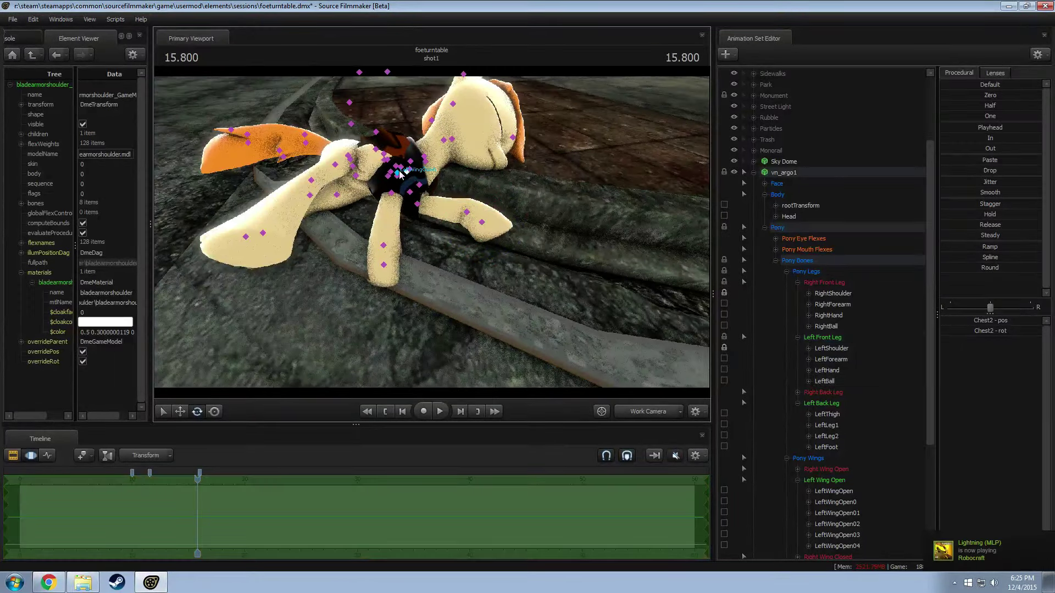
Step: Adjust the Pony Mouth Flexes by opening the jaw slightly with jaw_open and adding some l_frown
left_click(820, 250)
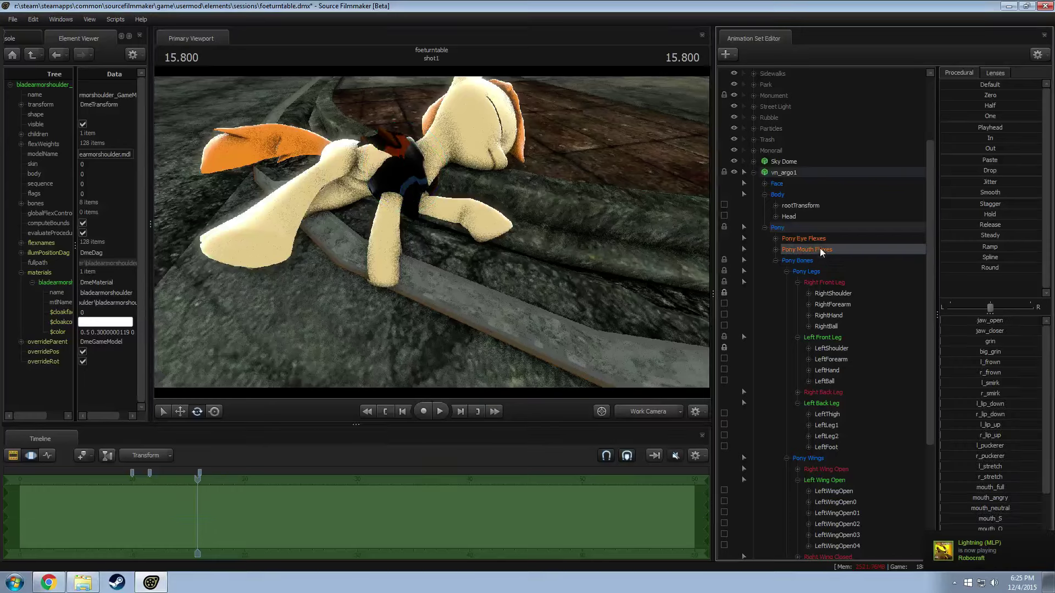
left_click(987, 507)
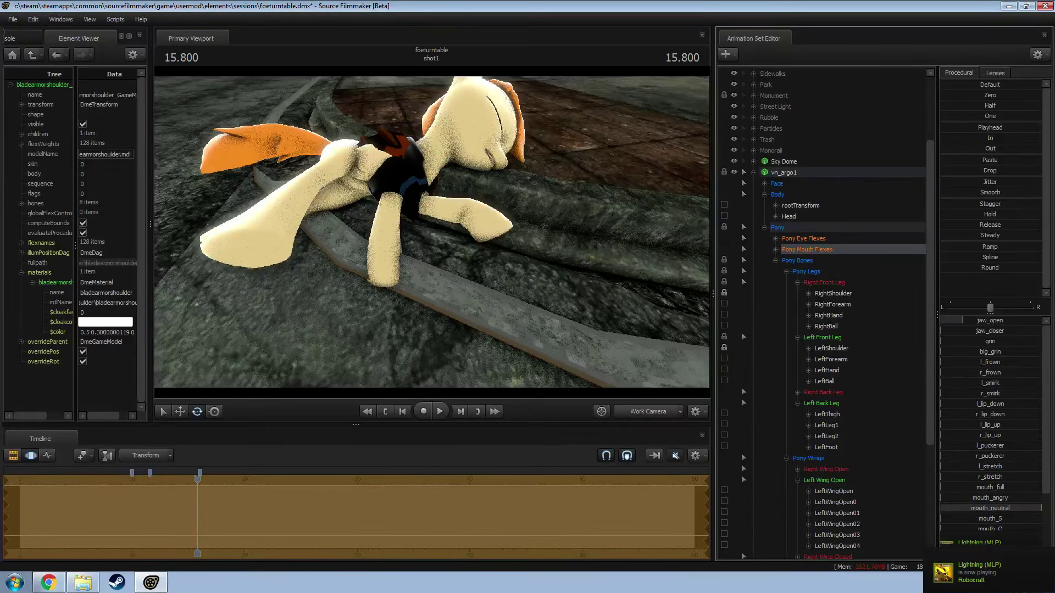
left_click(978, 365)
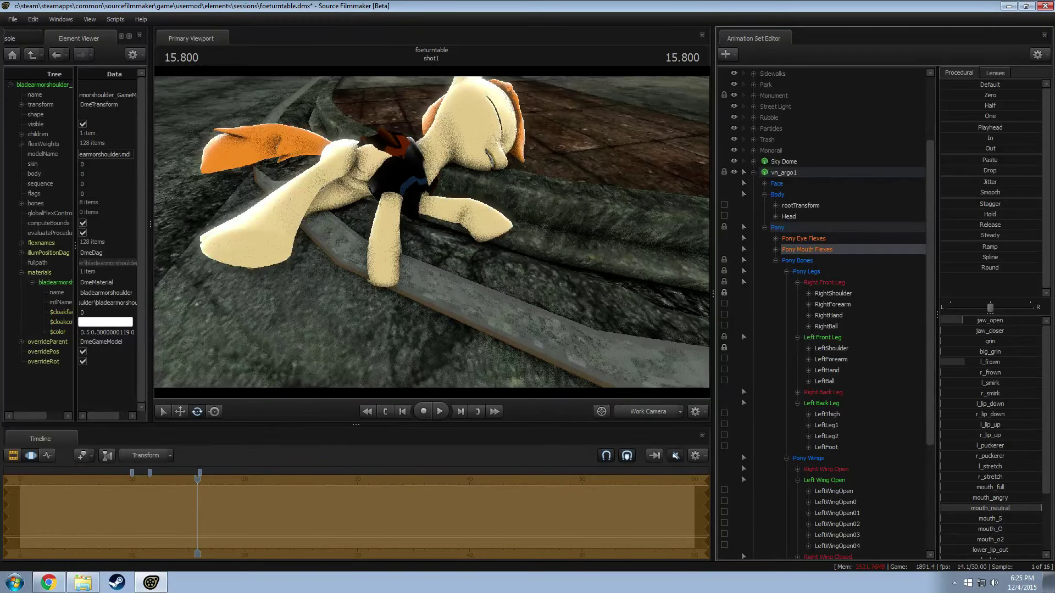
Step: Lock the pony's Chest1 bone, then rotate the Pelvis to tilt the hindquarters and tail downward
left_click_drag(449, 255, 411, 289)
left_click_drag(413, 241, 413, 240)
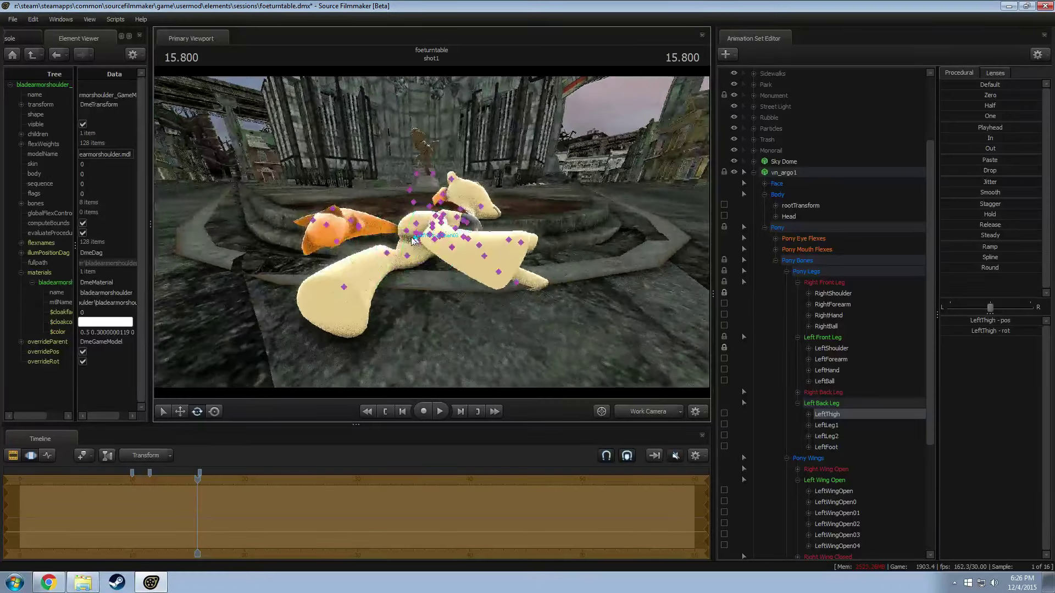
left_click(415, 237)
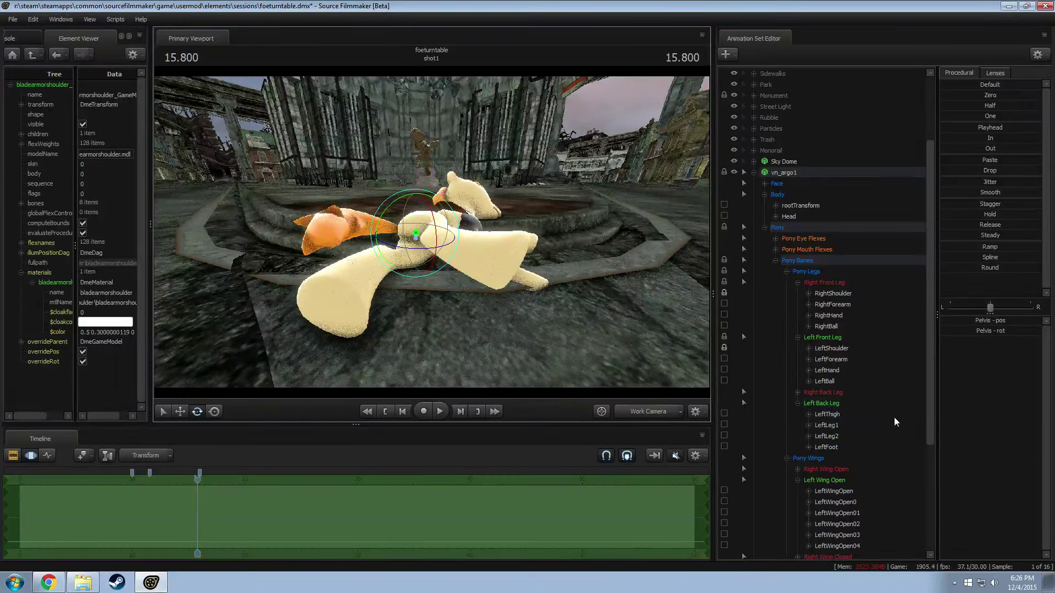
left_click(724, 435)
left_click_drag(427, 219, 429, 229)
Step: Rotate the pony's LeftLeg1 and LeftLeg2 bones so the left back leg lies bent along the ground
left_click(408, 260)
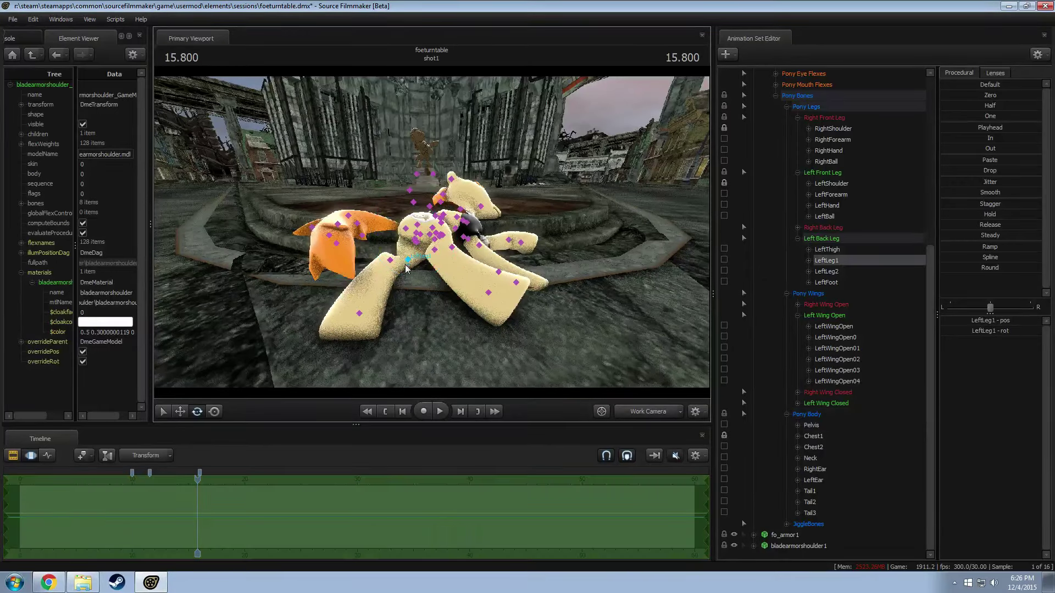
mouse_move(407, 268)
left_mouse_down()
mouse_move(385, 279)
mouse_move(404, 250)
left_mouse_up()
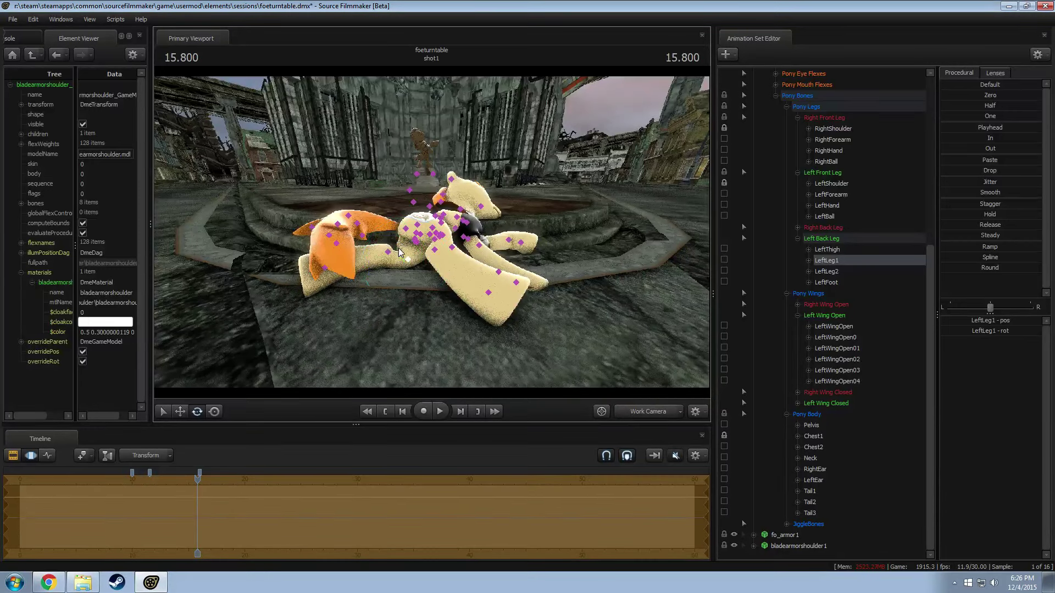
left_click(389, 254)
left_click_drag(404, 288, 331, 328)
left_click(337, 298)
left_click(378, 259)
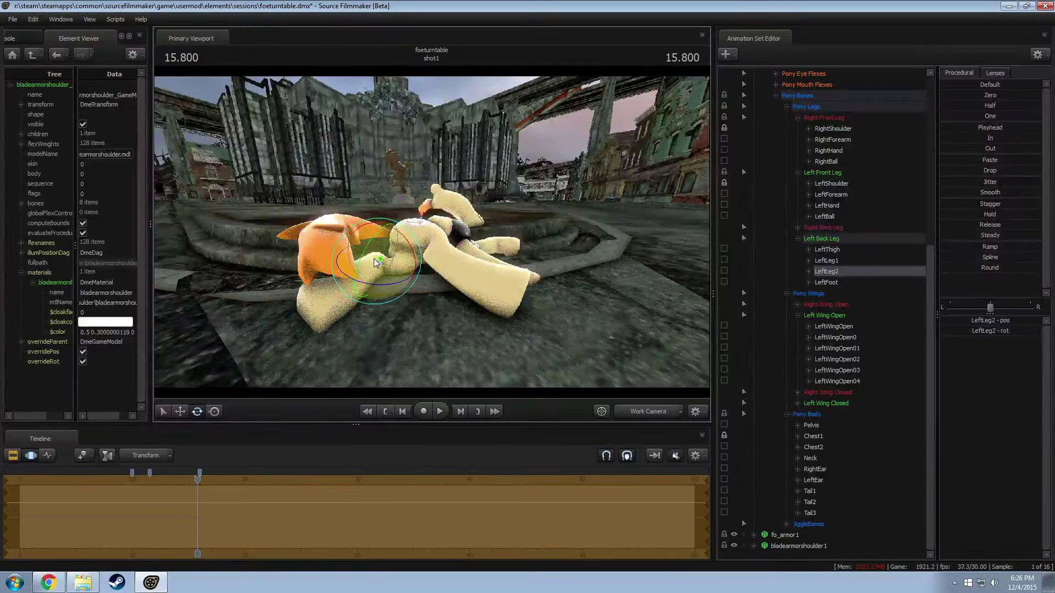
left_click_drag(379, 259, 440, 252)
Step: Pose the pony's right back leg by rotating its bones, including RightLeg2 and RightFoot, so the hoof rests on the ground
left_click(442, 249)
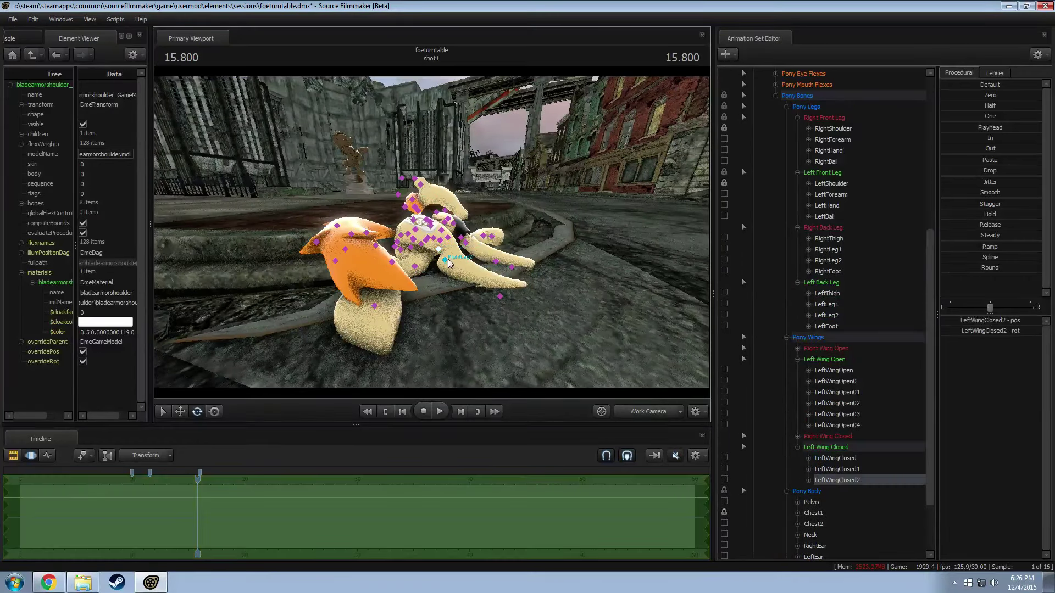
left_click(445, 260)
left_click_drag(446, 261, 468, 202)
left_click(470, 286)
left_click(454, 280)
left_click(456, 242)
left_click(416, 265)
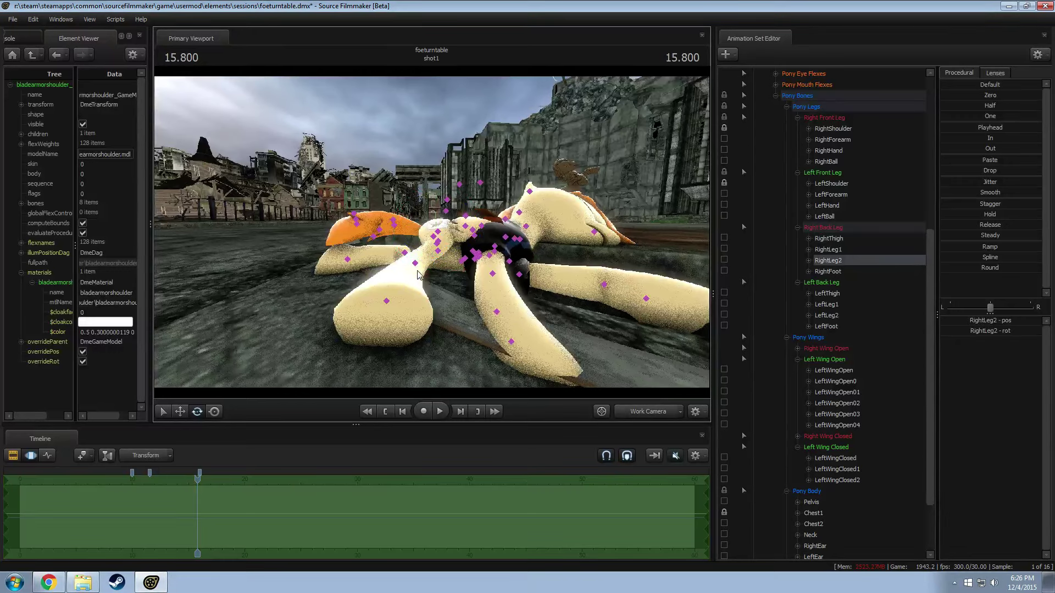
left_click(404, 253)
left_click(415, 263)
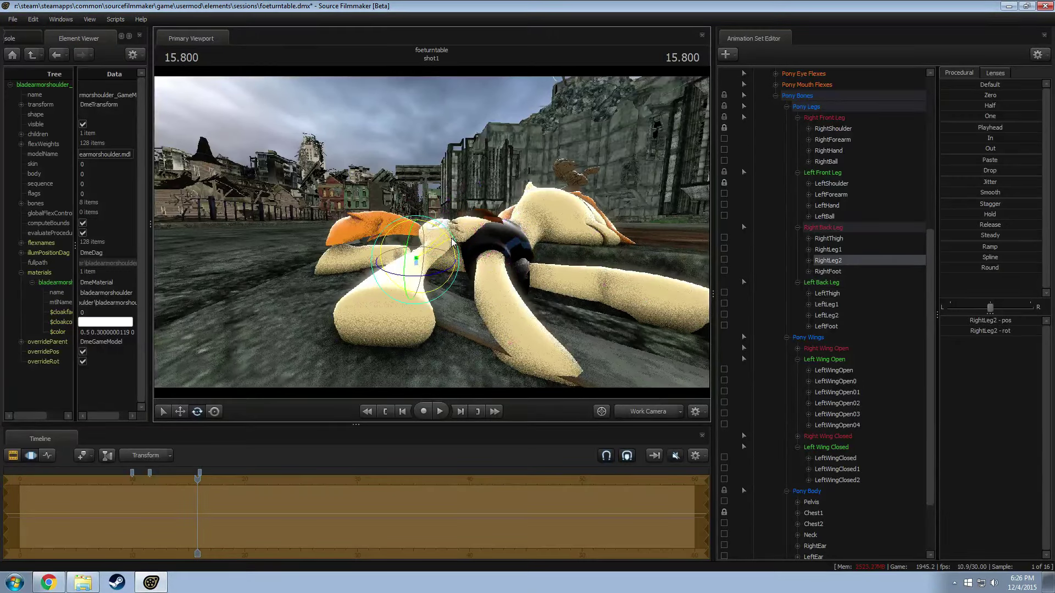
left_click(388, 301)
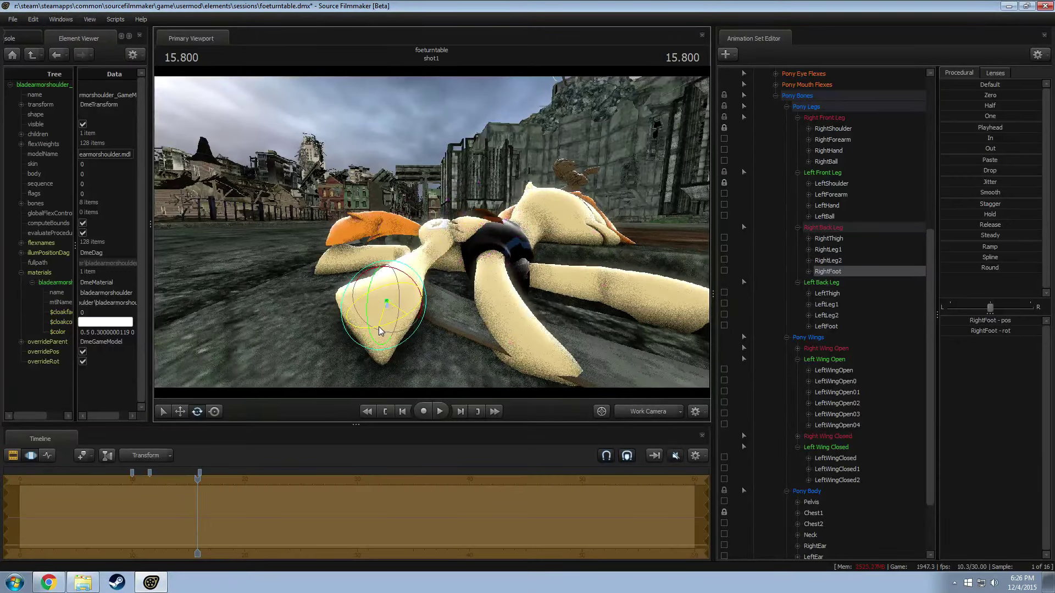
left_click_drag(388, 302, 407, 246)
Step: Adjust the pony's RightLeg1 and RightThigh bones to refine the upper part of the right back leg
left_click(423, 237)
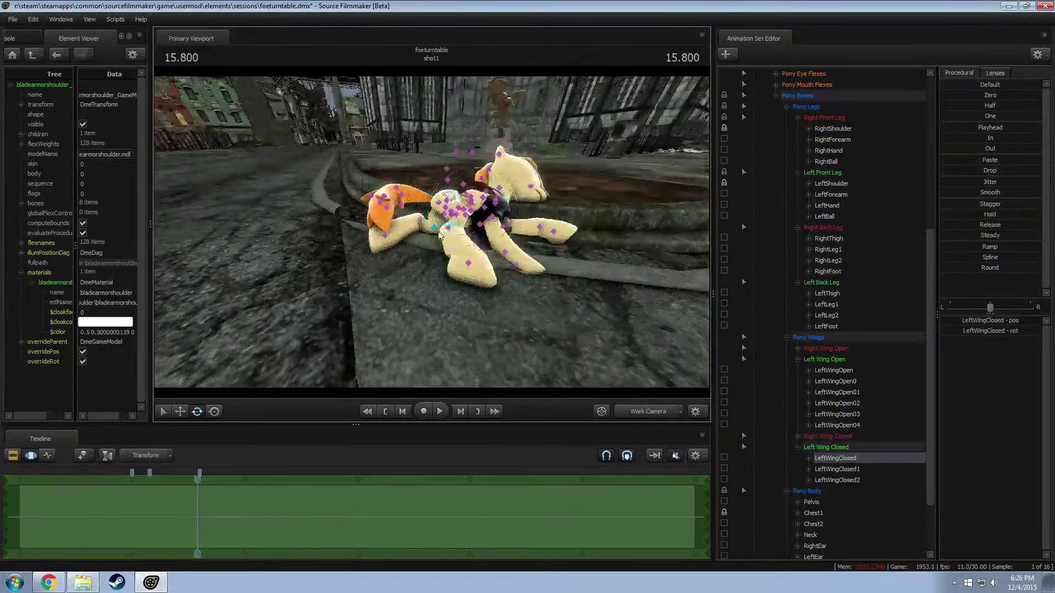
left_click(460, 220)
left_click_drag(449, 198, 422, 234)
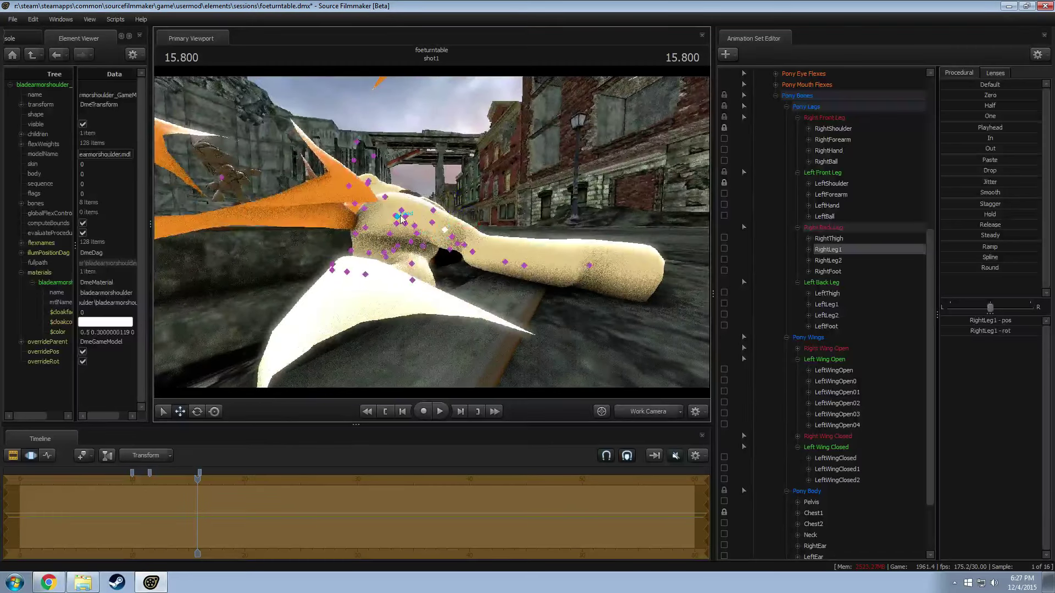
left_click(402, 212)
left_click(398, 216)
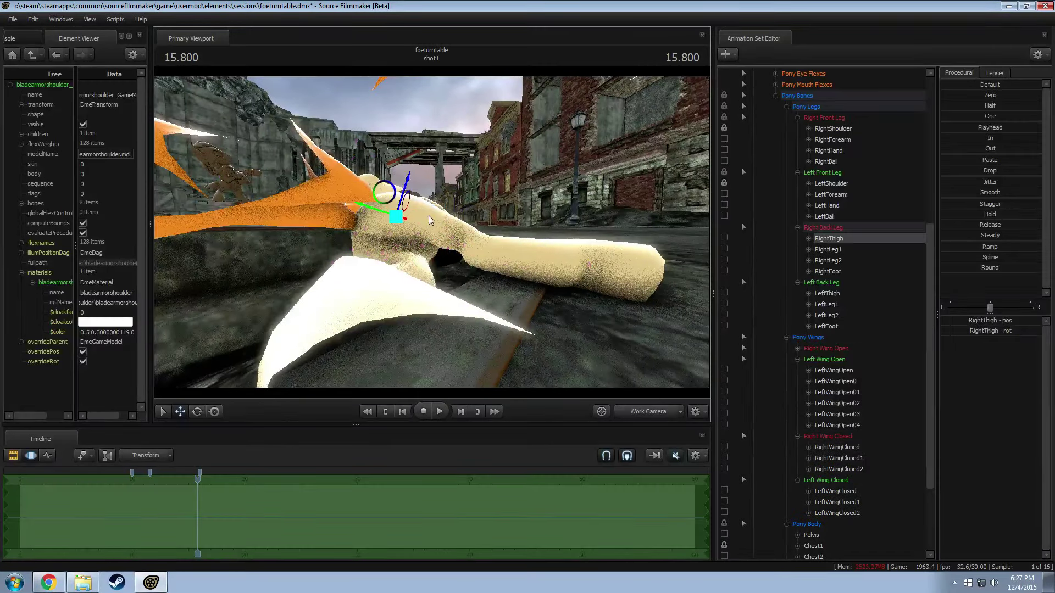
mouse_move(436, 197)
left_mouse_down()
mouse_move(467, 246)
mouse_move(508, 253)
mouse_move(446, 271)
mouse_move(437, 235)
left_mouse_up()
left_click(469, 264)
Step: Rotate the pony's RightWingClosed and RightWingClosed2 bones to reshape the folded right wing along the body
left_click(496, 217)
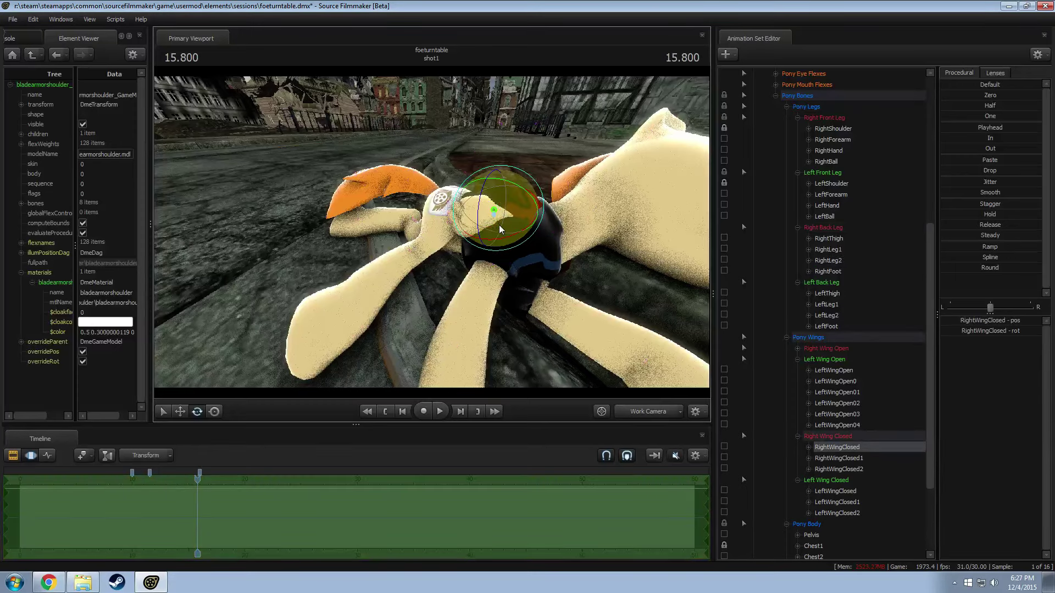
left_click_drag(496, 218, 452, 248)
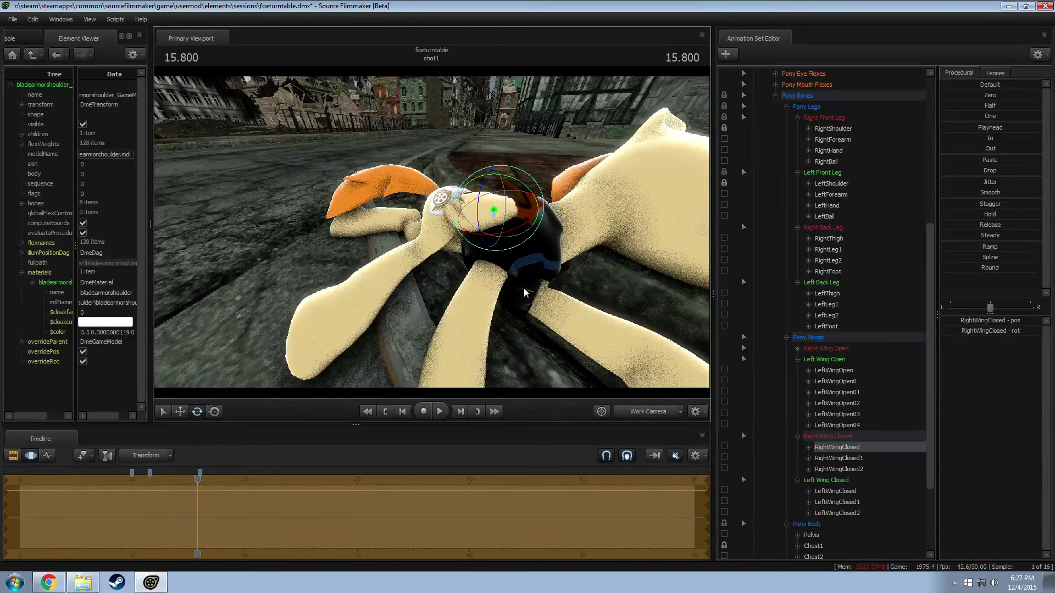
left_click_drag(486, 297, 609, 259)
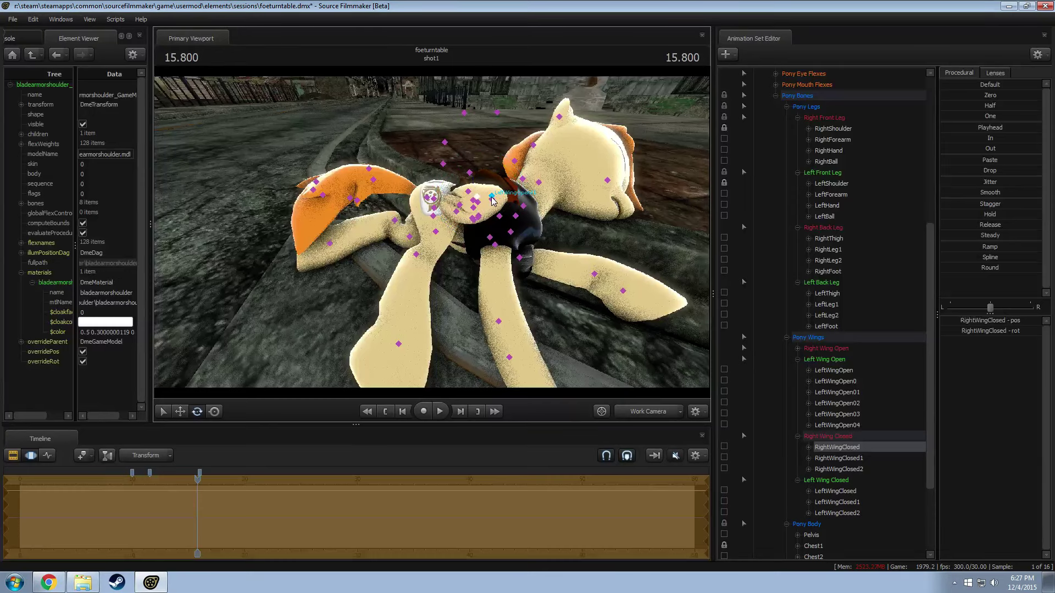
left_click(492, 201)
mouse_move(492, 201)
left_mouse_down()
mouse_move(491, 222)
mouse_move(488, 205)
left_mouse_up()
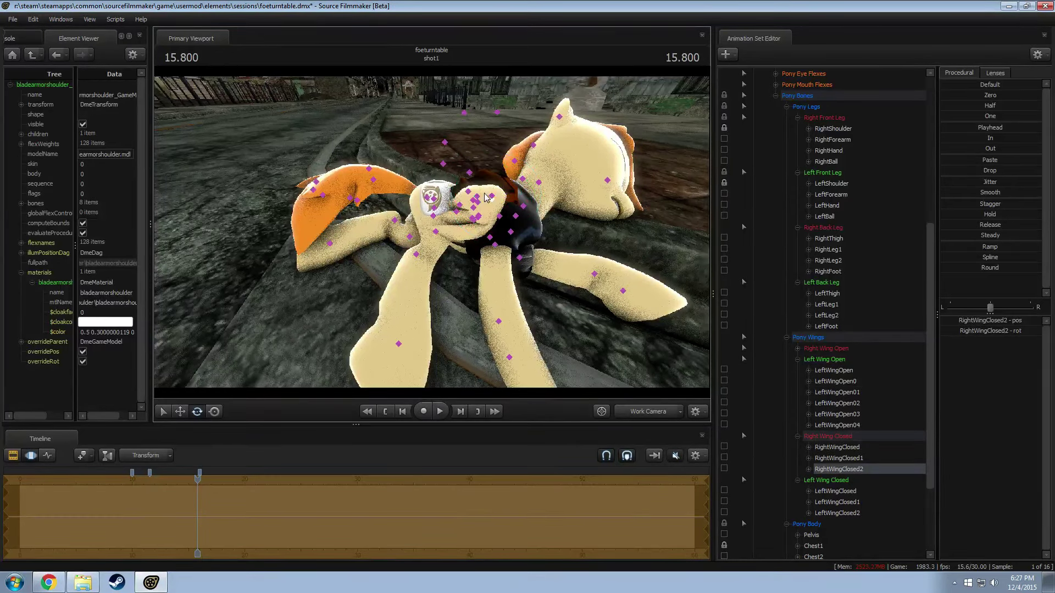
Step: Refine the folded right wing by rotating the RightWingClosed and RightWingClosed1 bones so it rests over the pony's back
left_click(837, 447)
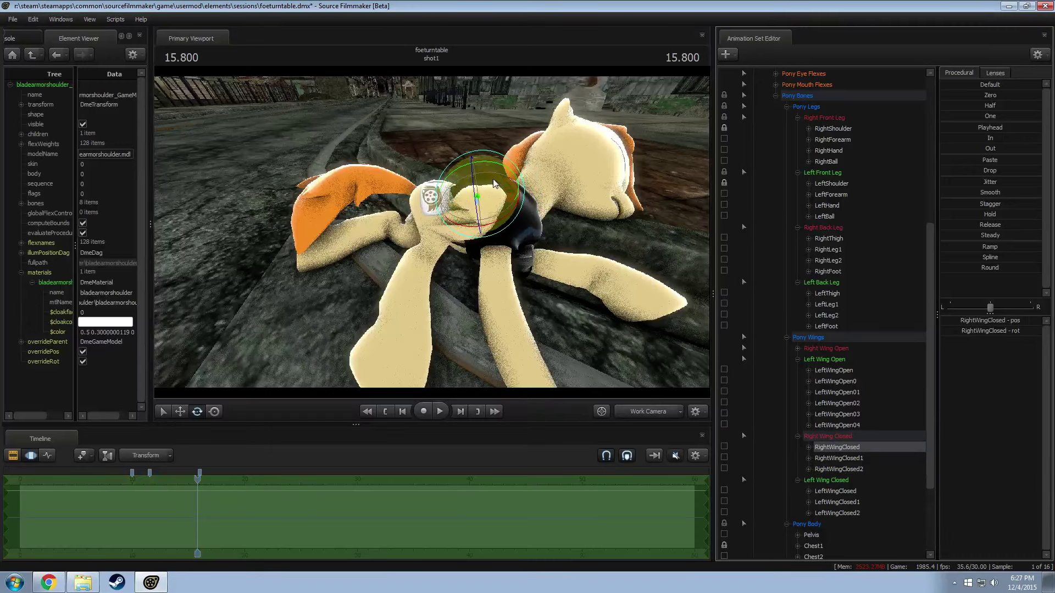
mouse_move(508, 209)
left_mouse_down()
mouse_move(520, 189)
mouse_move(471, 172)
mouse_move(502, 191)
left_mouse_up()
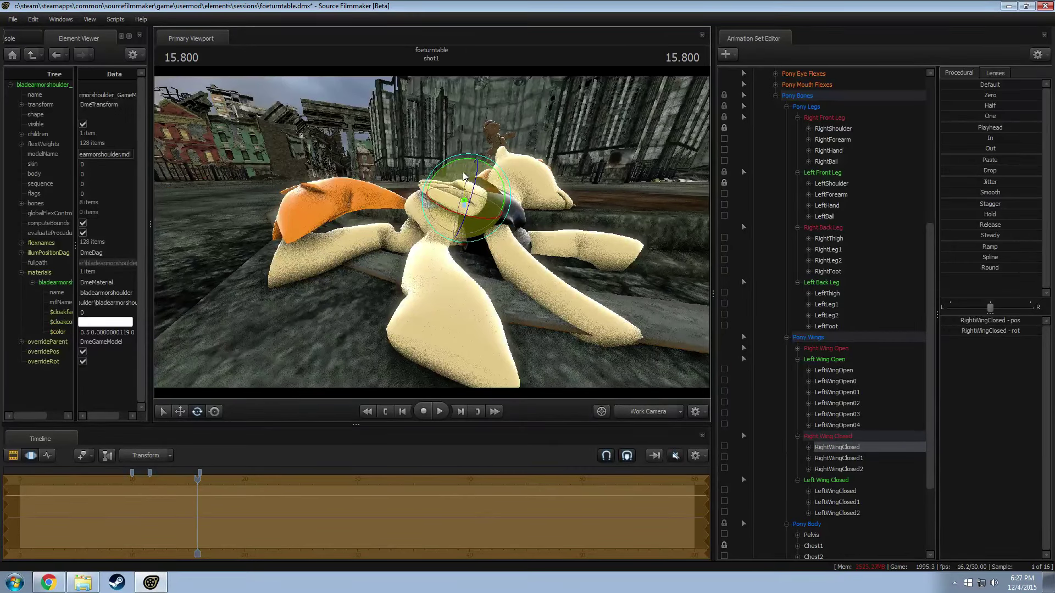
left_click(879, 458)
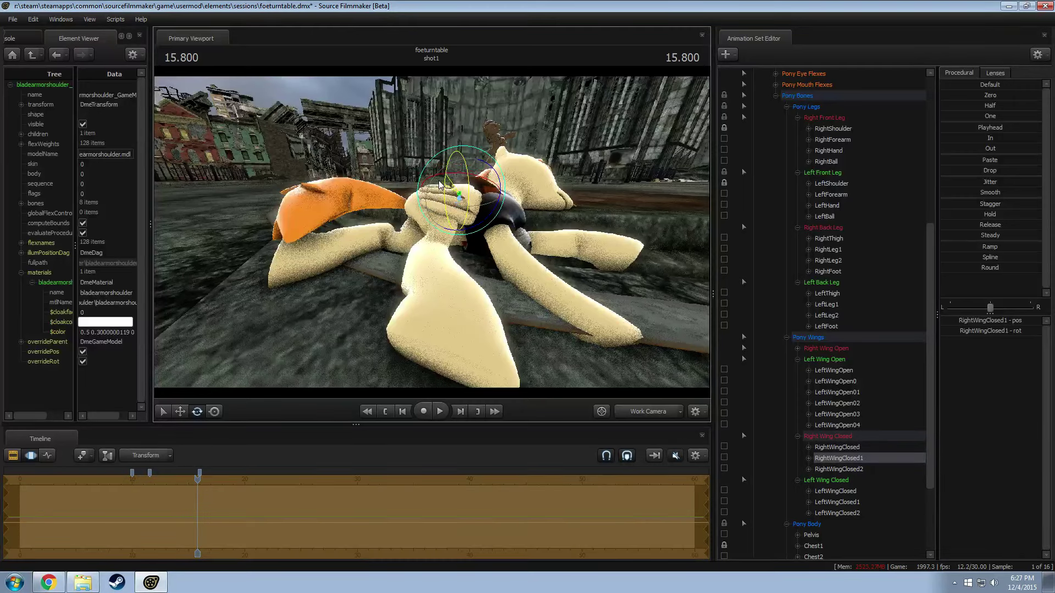
left_click_drag(467, 198, 433, 236)
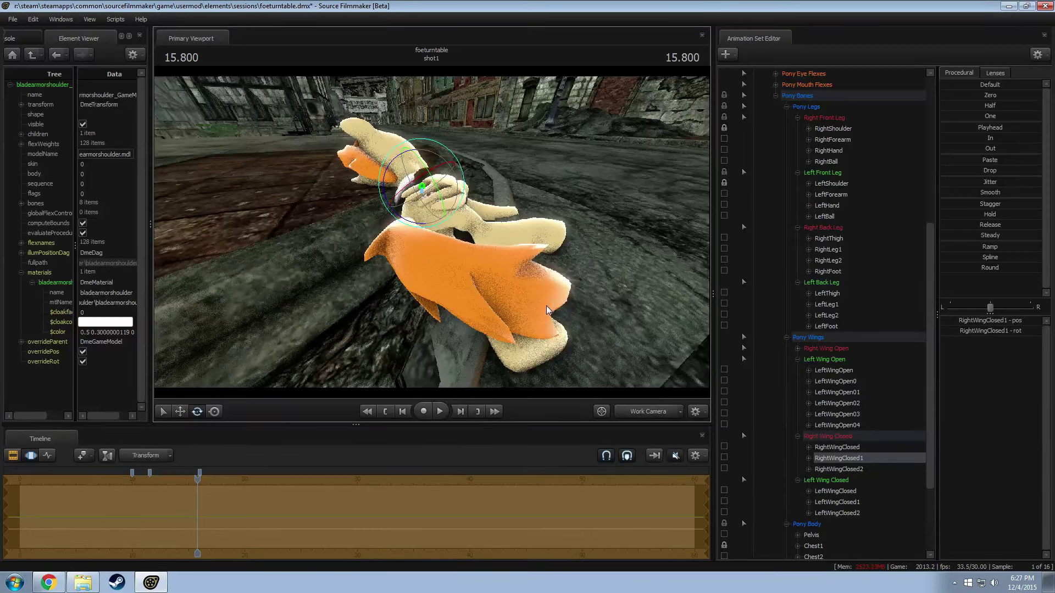
Step: Rotate the pony's Tail1 bone so the base of the tail drops down behind the hindquarters
left_click_drag(555, 288, 450, 297)
left_click(432, 207, "ctrl")
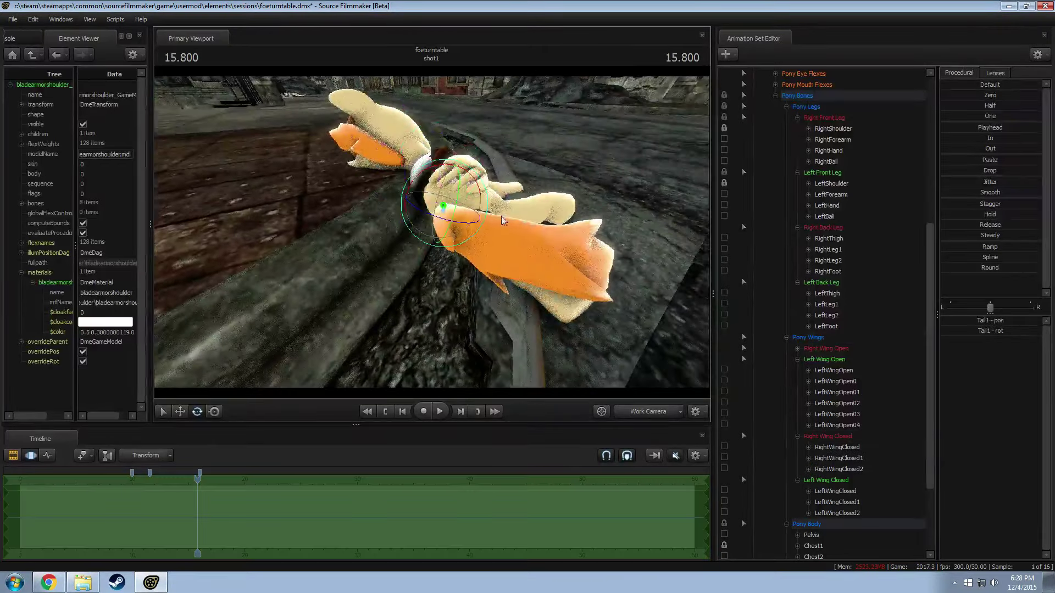
left_click_drag(431, 208, 393, 208)
left_click_drag(443, 181, 413, 209)
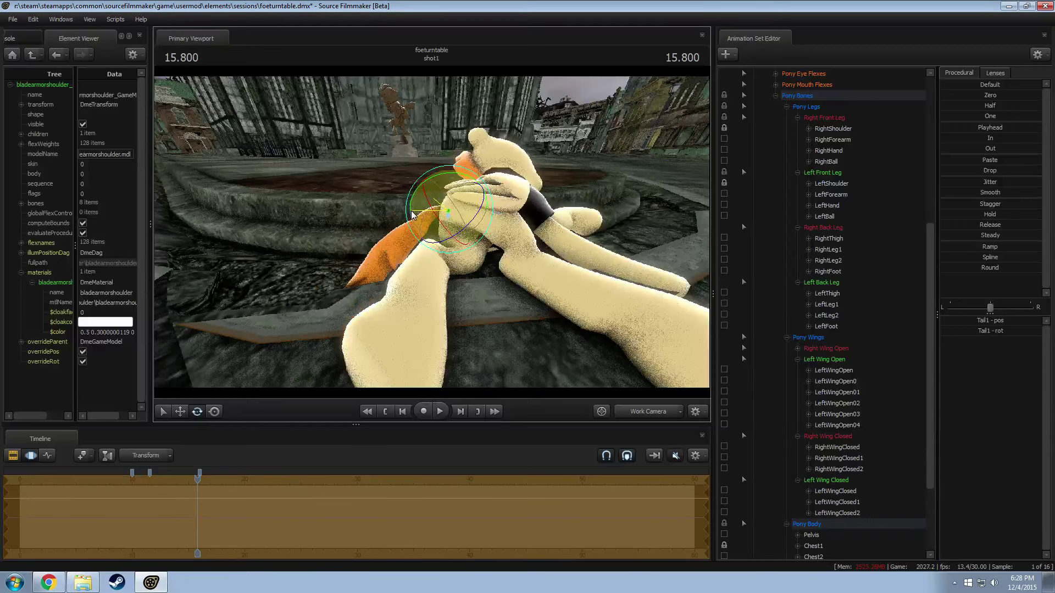
Step: Curl the tail toward the back leg by rotating Tail2 and Tail3, and readjust the Tail1 bone at its base
left_click(398, 245)
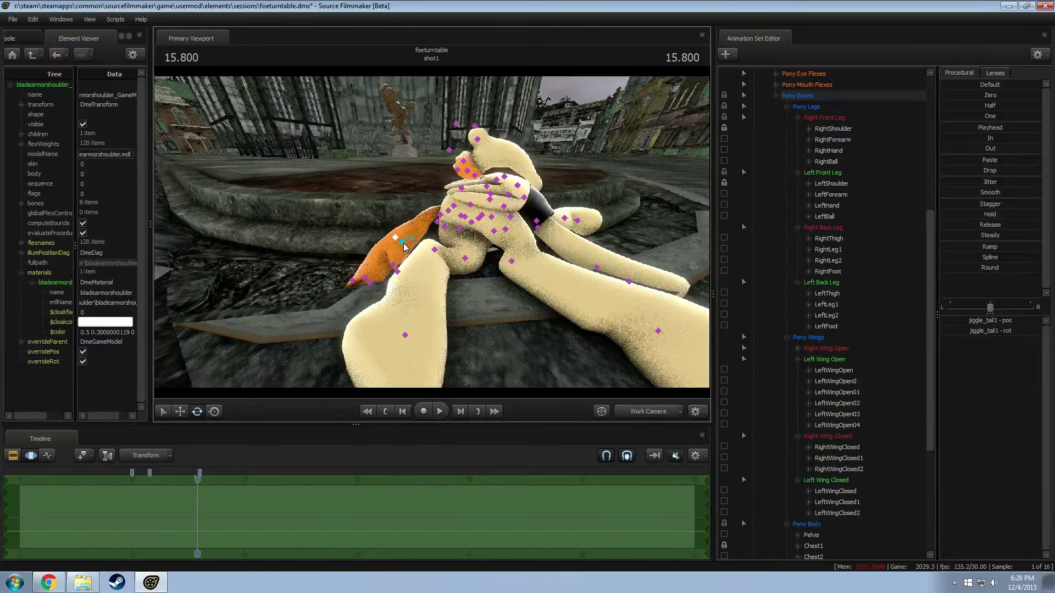
left_click(403, 243)
left_click_drag(383, 258, 398, 214)
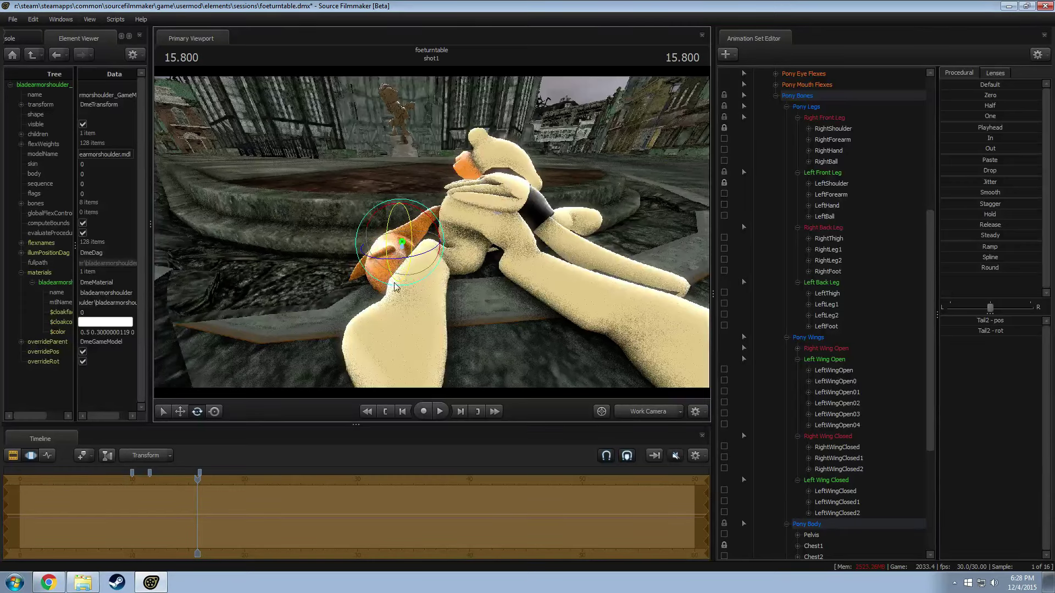
left_click_drag(394, 287, 434, 224)
left_click(457, 250)
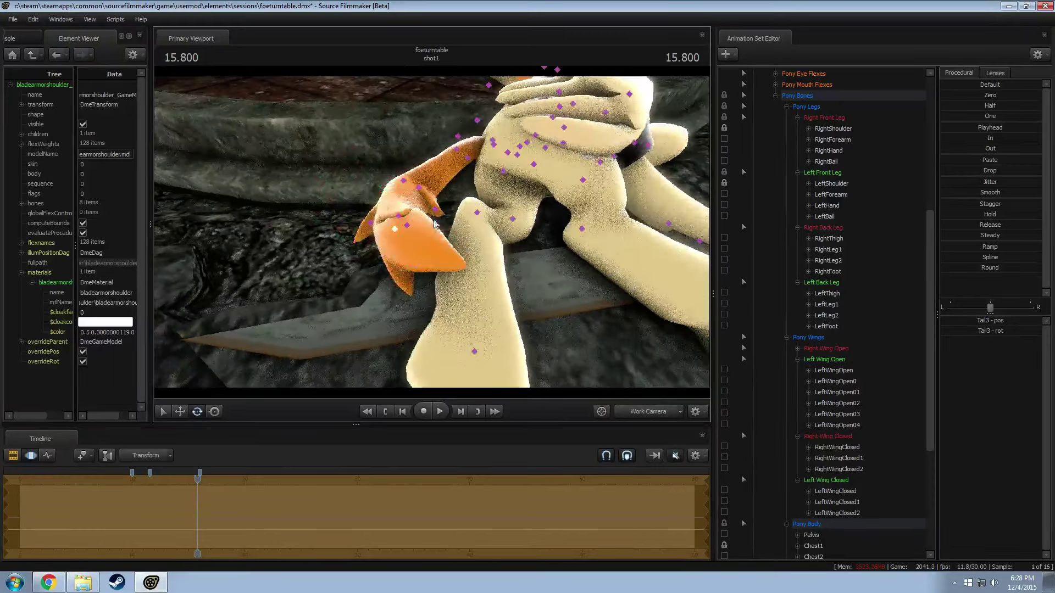
left_click(493, 140)
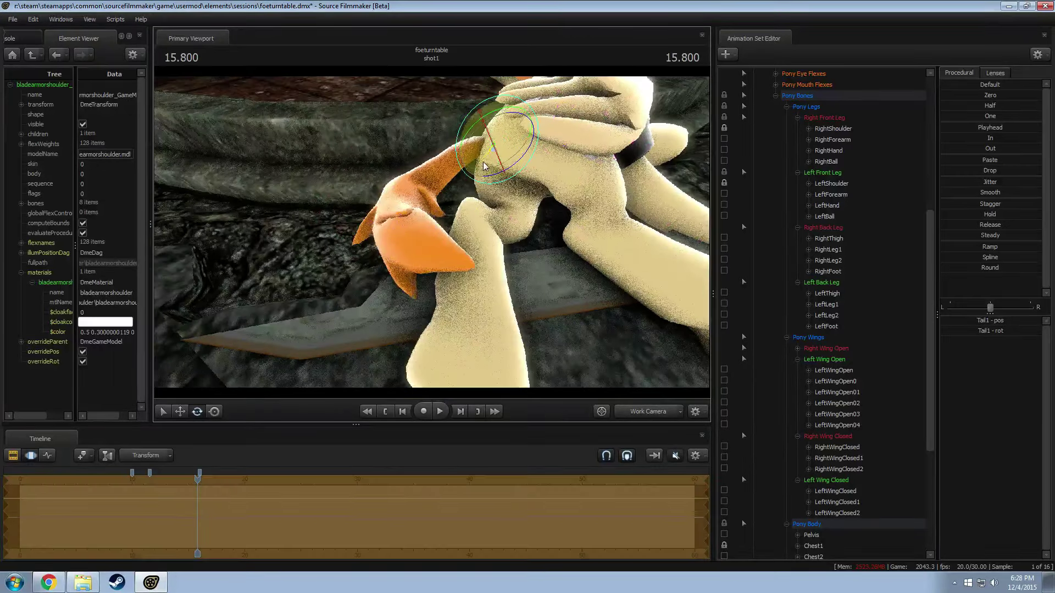
left_click_drag(490, 169, 435, 234)
Step: Check the jiggle_tail3 bone with the move manipulator, and select jiggle_tail5 for rotation to adjust the curled tail
left_click(420, 245)
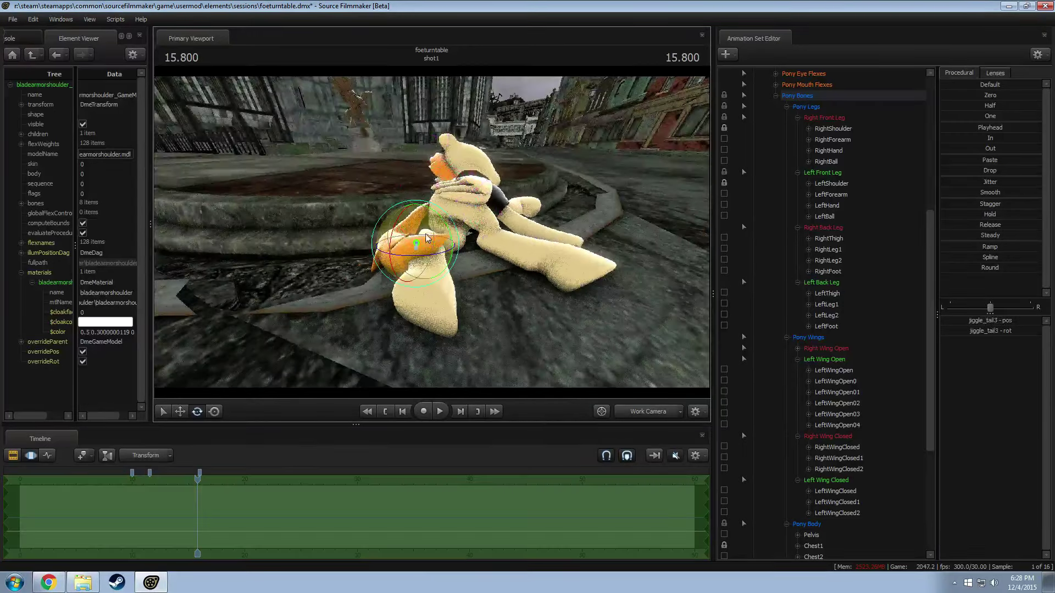
key("w")
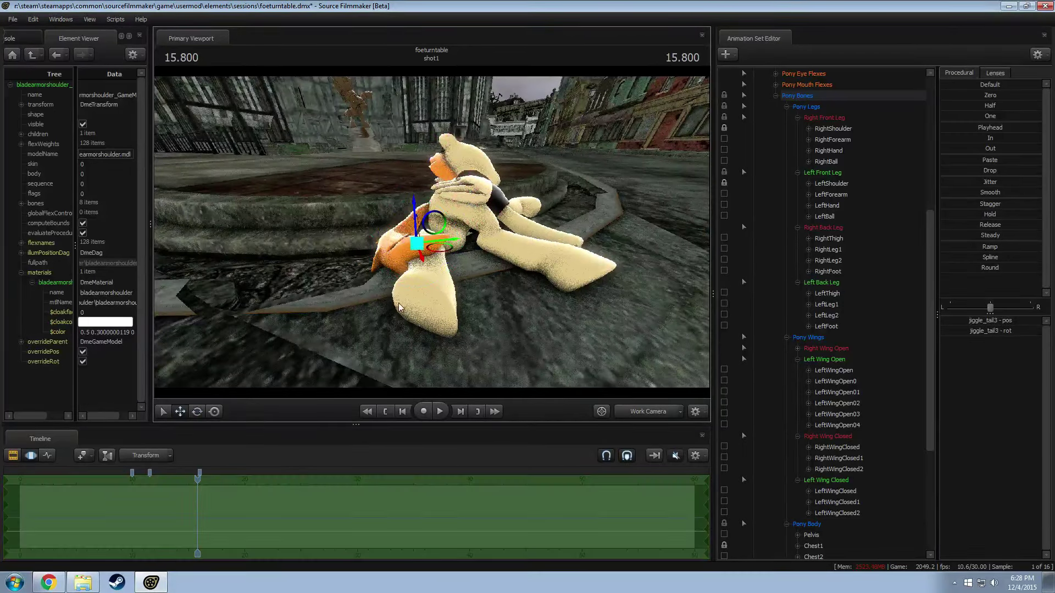
mouse_move(446, 225)
left_mouse_down()
mouse_move(434, 231)
mouse_move(483, 198)
mouse_move(440, 229)
left_mouse_up()
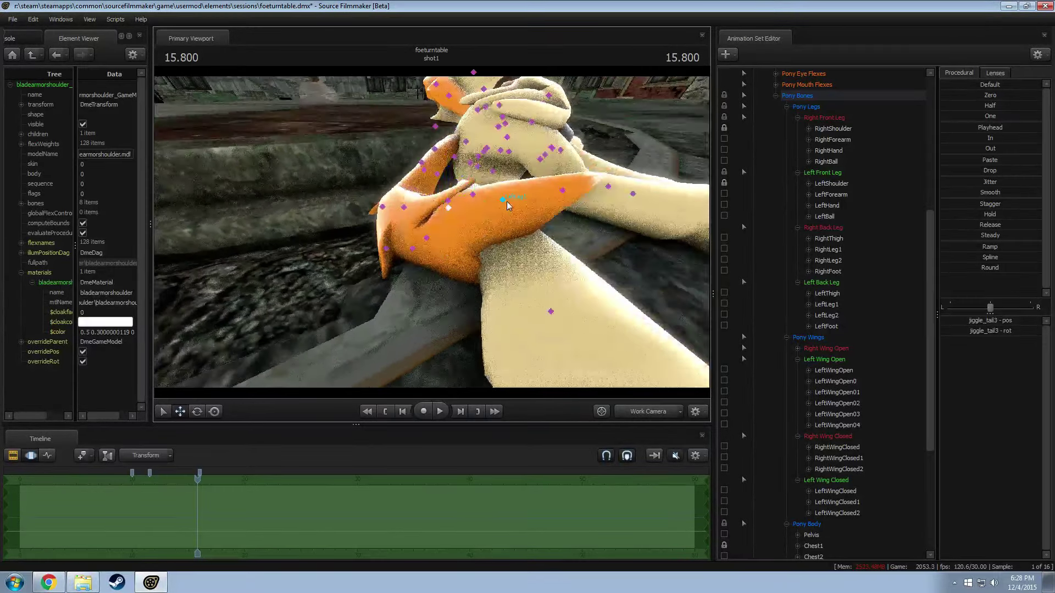
left_click(562, 191)
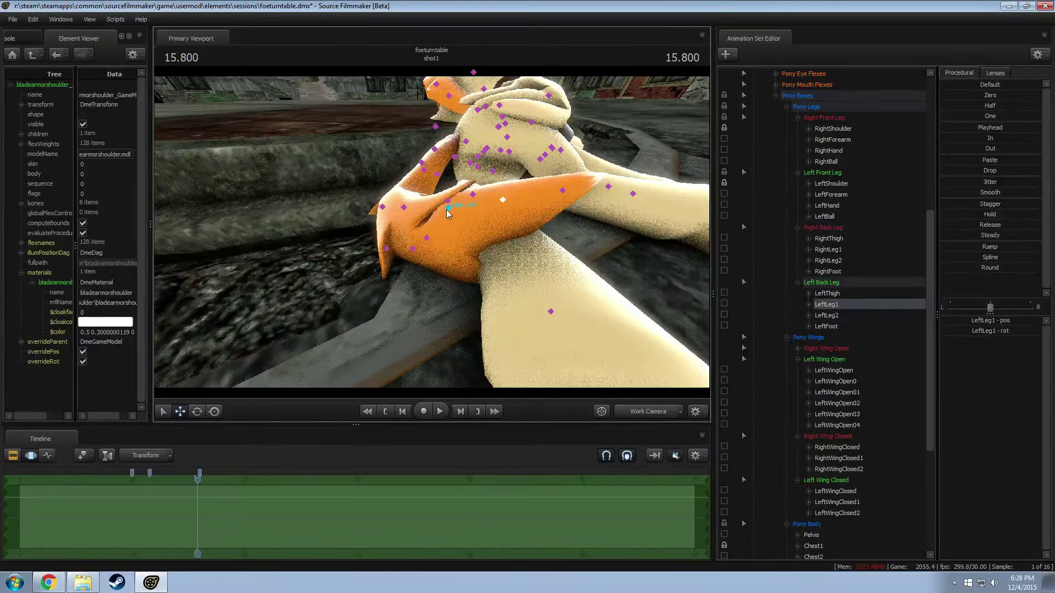
left_click(414, 250)
key("e")
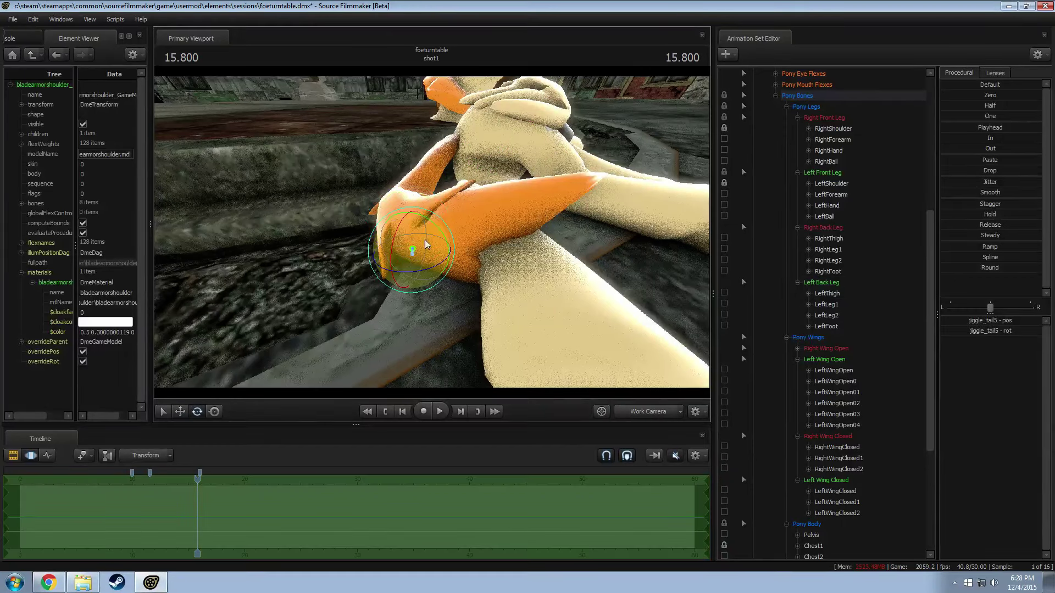
Step: Rotate the bones jiggle_tail2, jiggle_tail1, jiggle_tail3 and jiggle_tail4 to reshape the fallen pony's tail
left_click(387, 252)
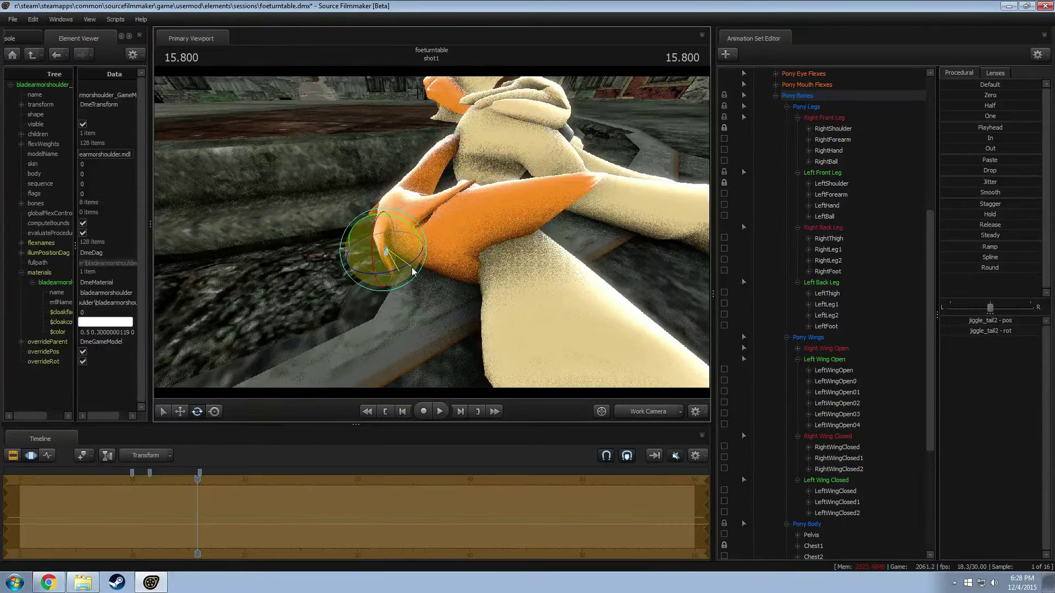
left_click(382, 208)
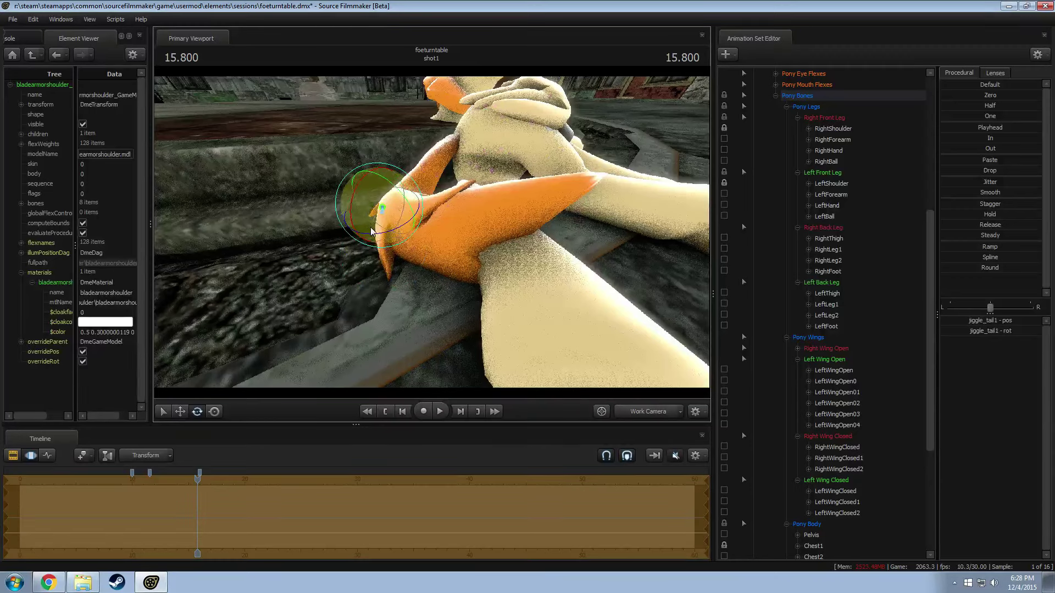
left_click(449, 207)
left_click_drag(513, 199, 382, 215)
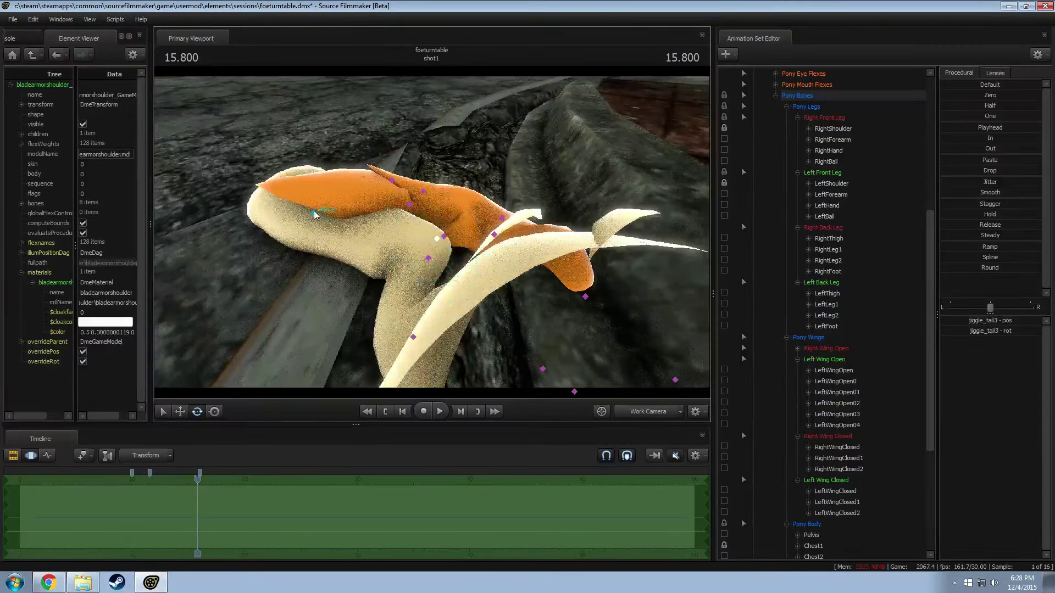
left_click(392, 180)
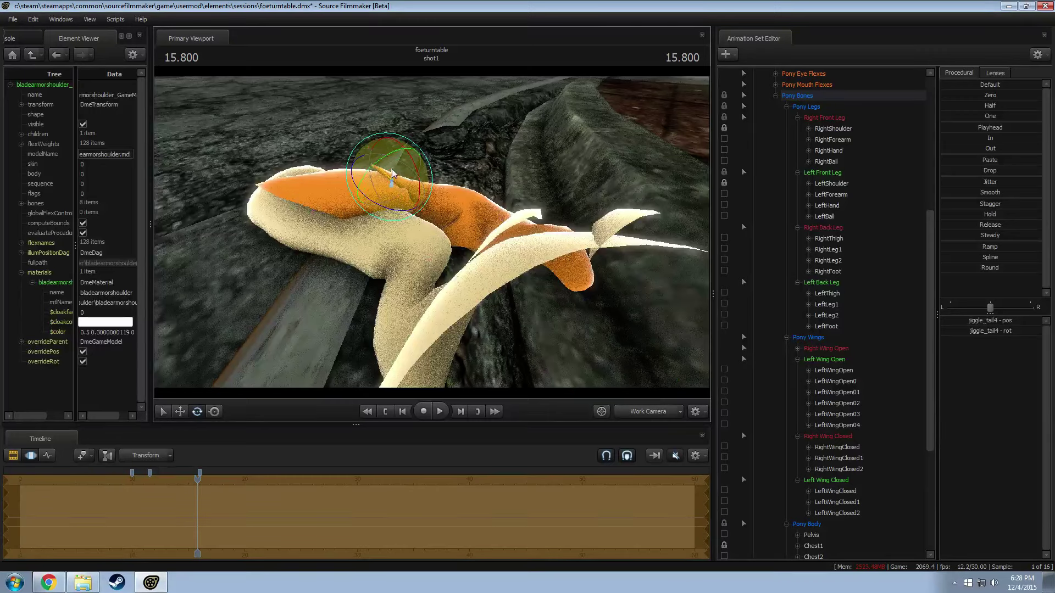
Step: Adjust the fallen pony's Tail3 and Tail2 bones so the tail lies along the body
left_click(410, 206)
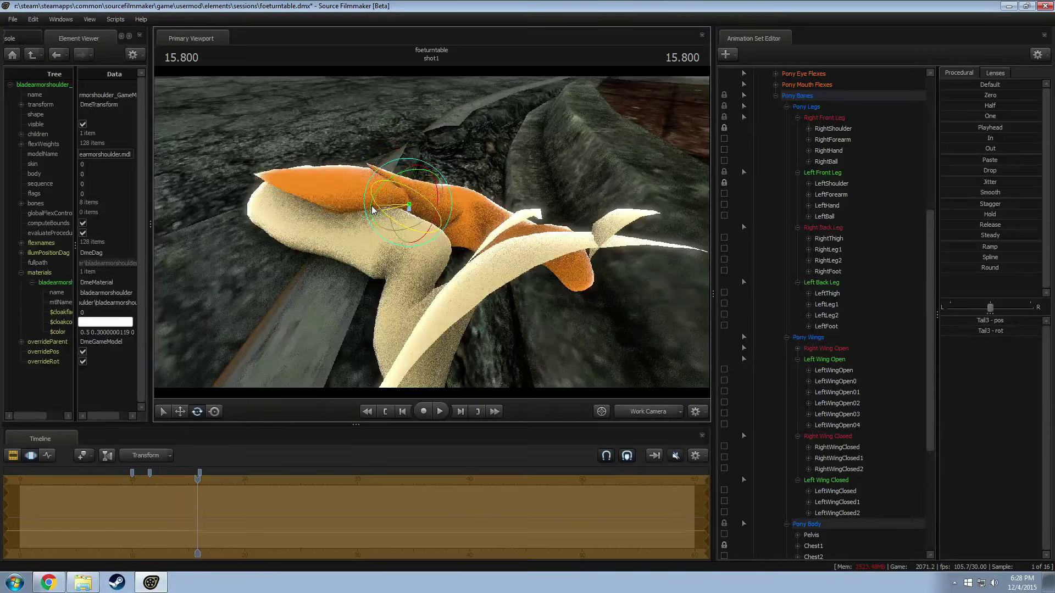
left_click_drag(337, 221, 362, 220)
mouse_move(416, 237)
left_mouse_down()
mouse_move(426, 238)
mouse_move(422, 226)
left_mouse_up()
left_click(410, 215)
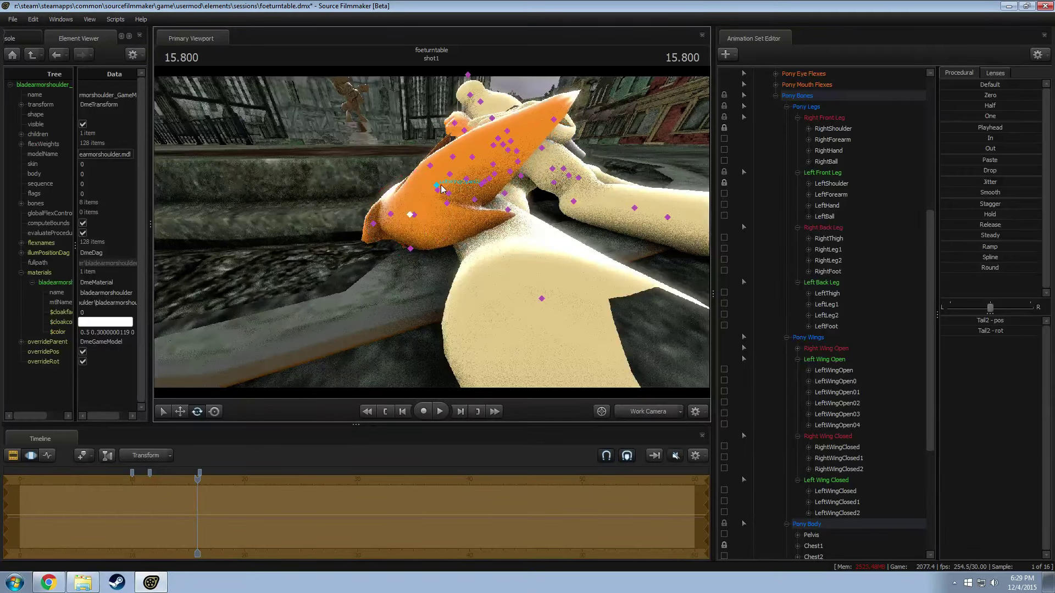
scroll(828, 541, "down", 6)
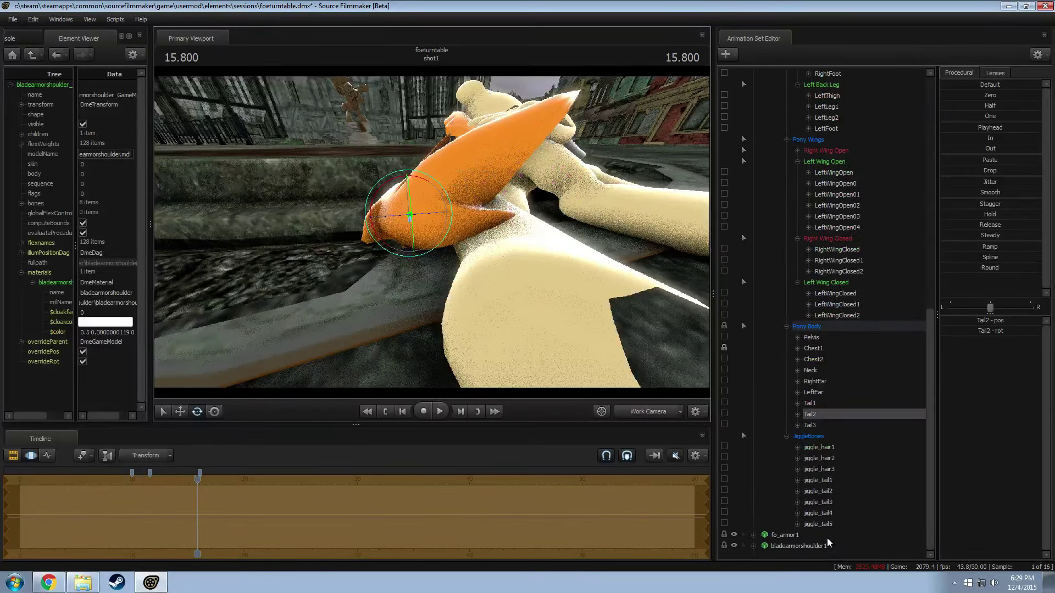
left_click(812, 425)
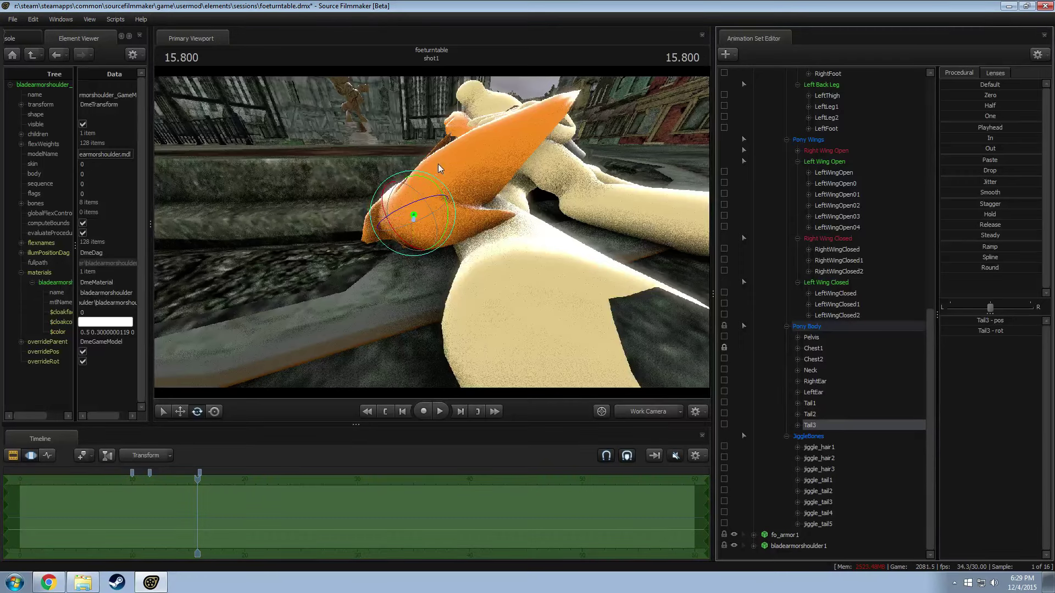
left_click_drag(439, 169, 429, 264)
Step: Rotate the fallen pony's Head bone and adjust the jiggle_hair1 bone so the head and mane rest naturally
key("w")
key("e")
left_click(413, 259)
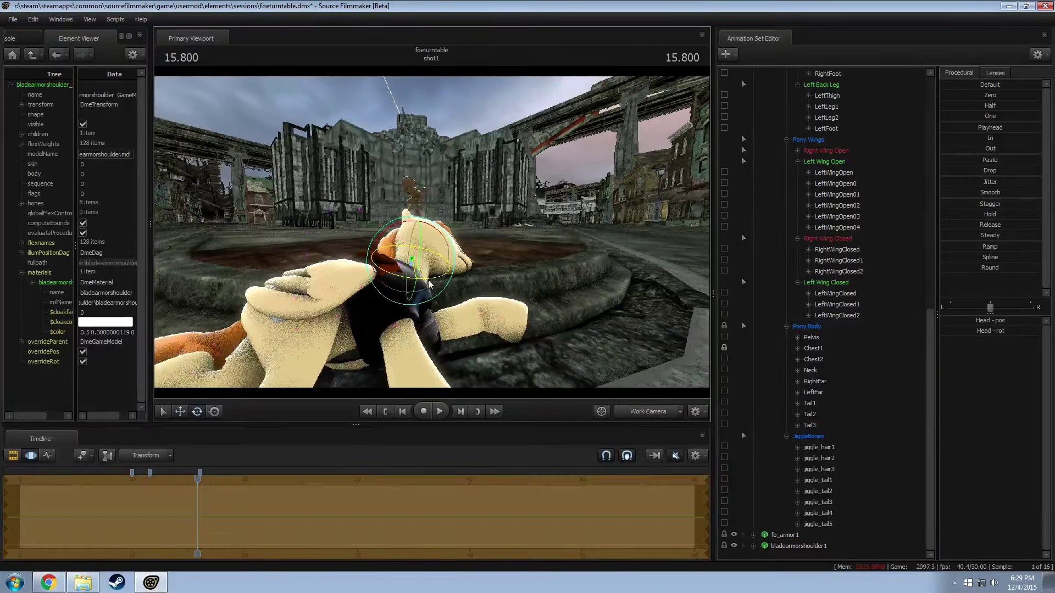
left_click_drag(529, 258, 489, 280)
left_click(819, 447)
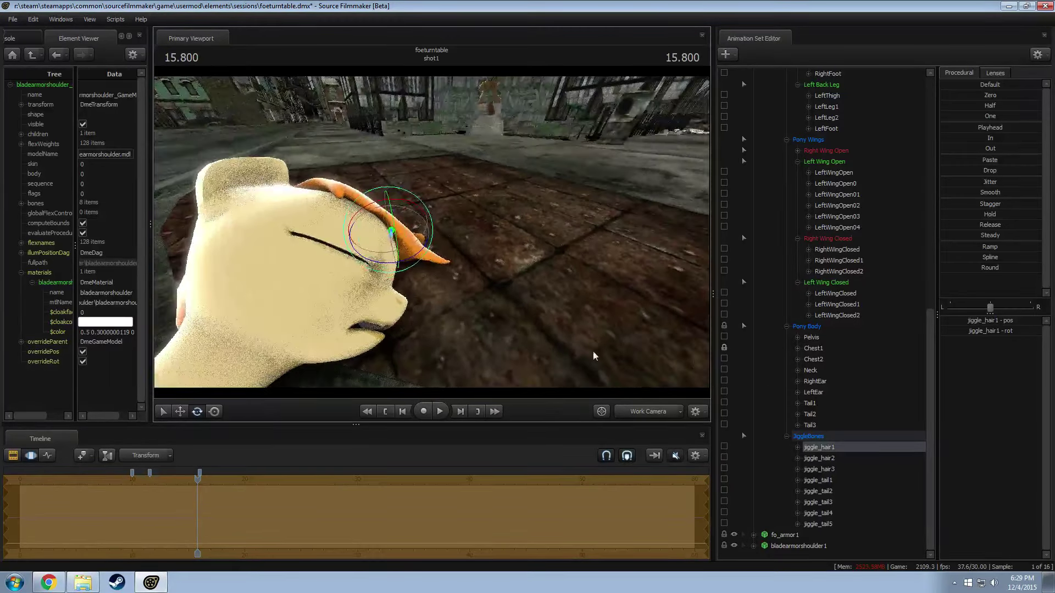
mouse_move(594, 356)
left_mouse_down()
mouse_move(583, 351)
mouse_move(629, 353)
mouse_move(610, 351)
left_mouse_up()
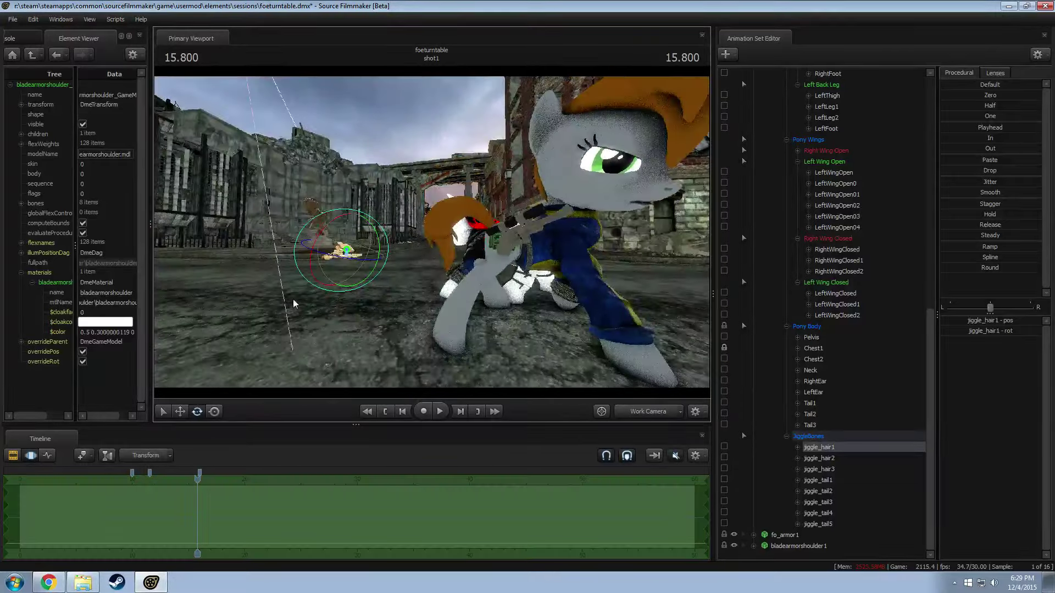
Step: Turn scene lighting back on and, in the Clip Editor, view the shot through camera1
right_click(293, 298)
left_click(330, 327)
key("F2")
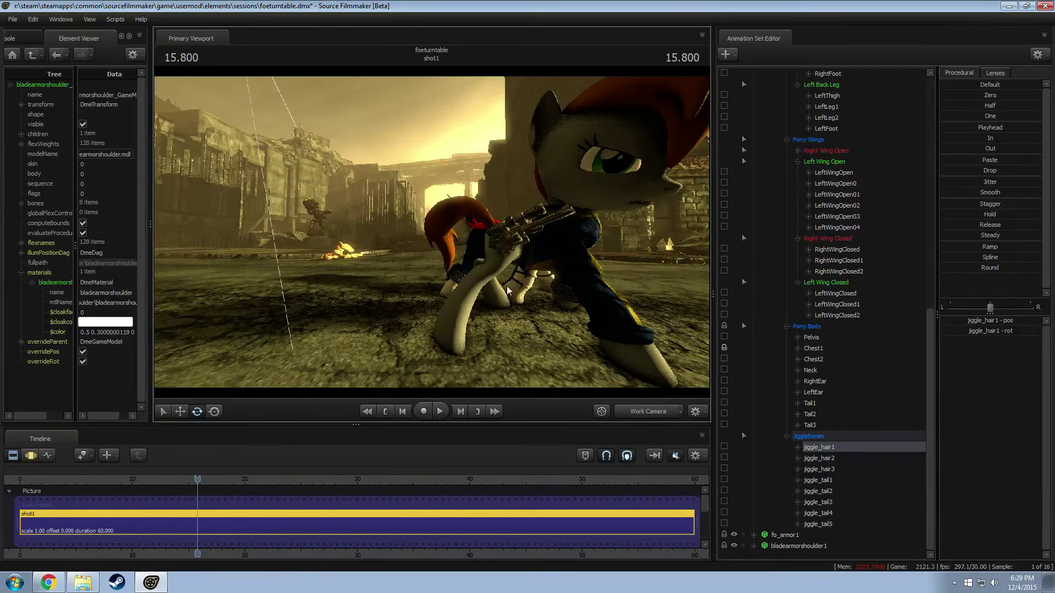
scroll(739, 181, "up", 14)
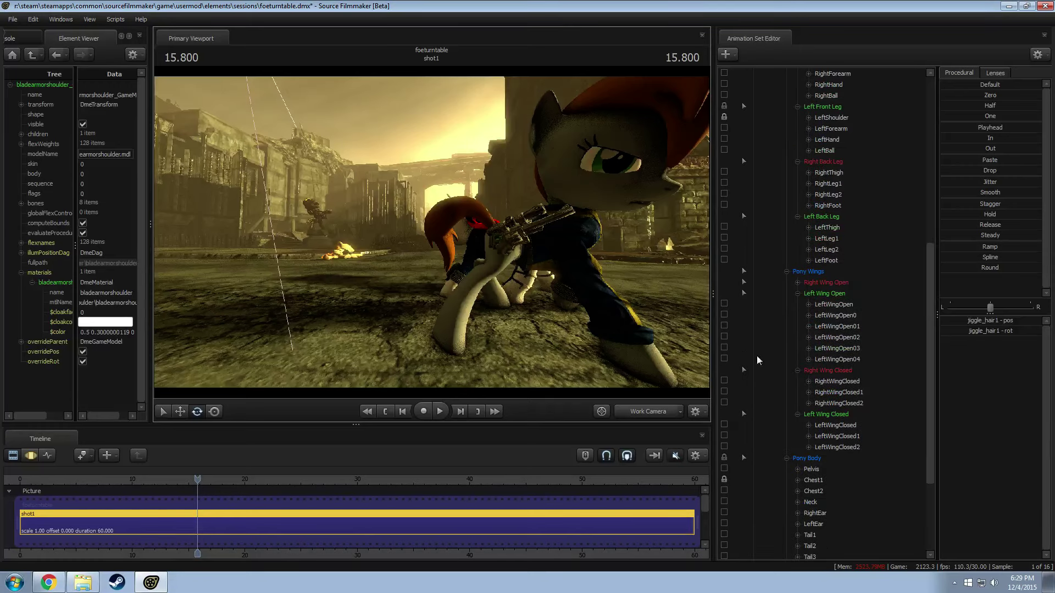
left_click(643, 411)
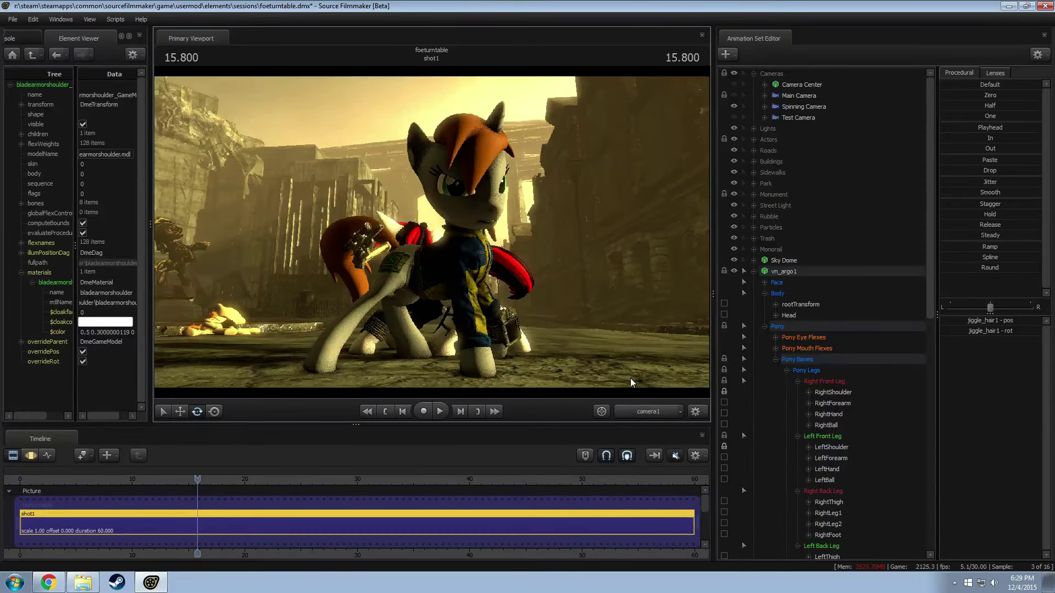
Step: Collapse the Cameras group and the vn_argo1 animation set
left_click(753, 73)
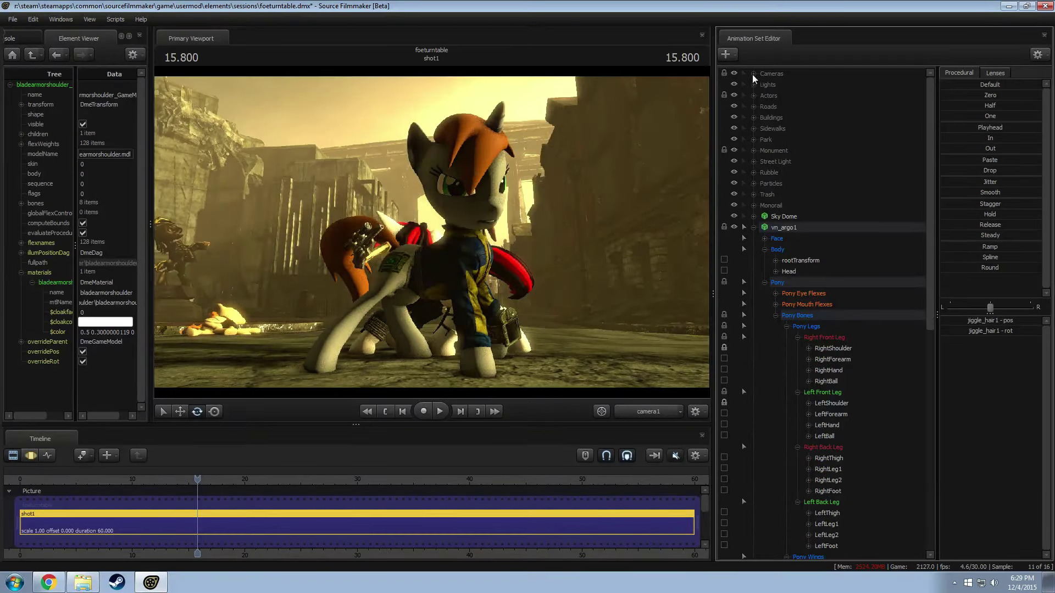
left_click(751, 228)
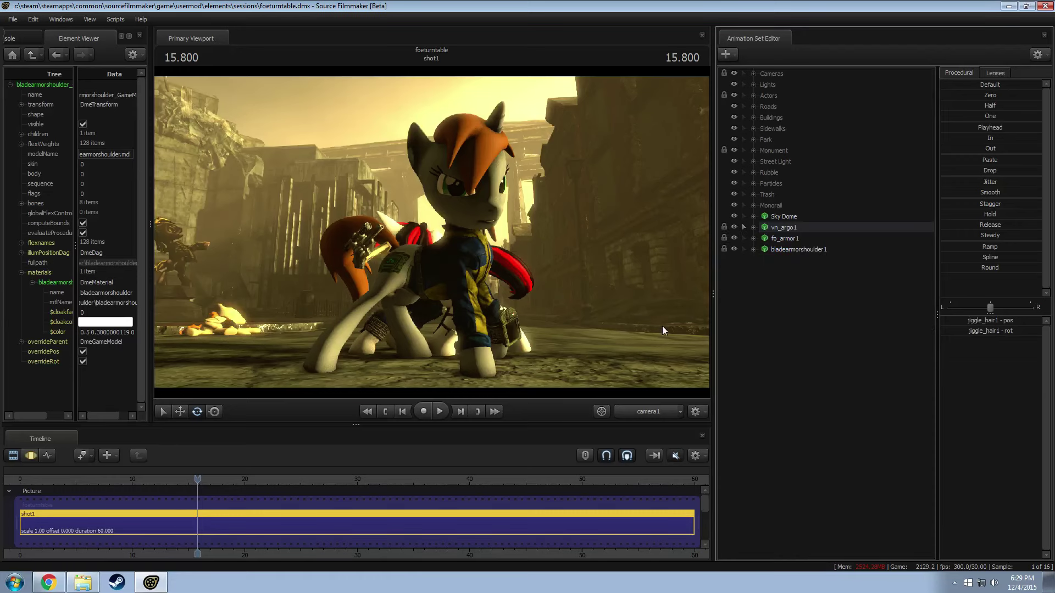
right_click(782, 324)
left_click(802, 269)
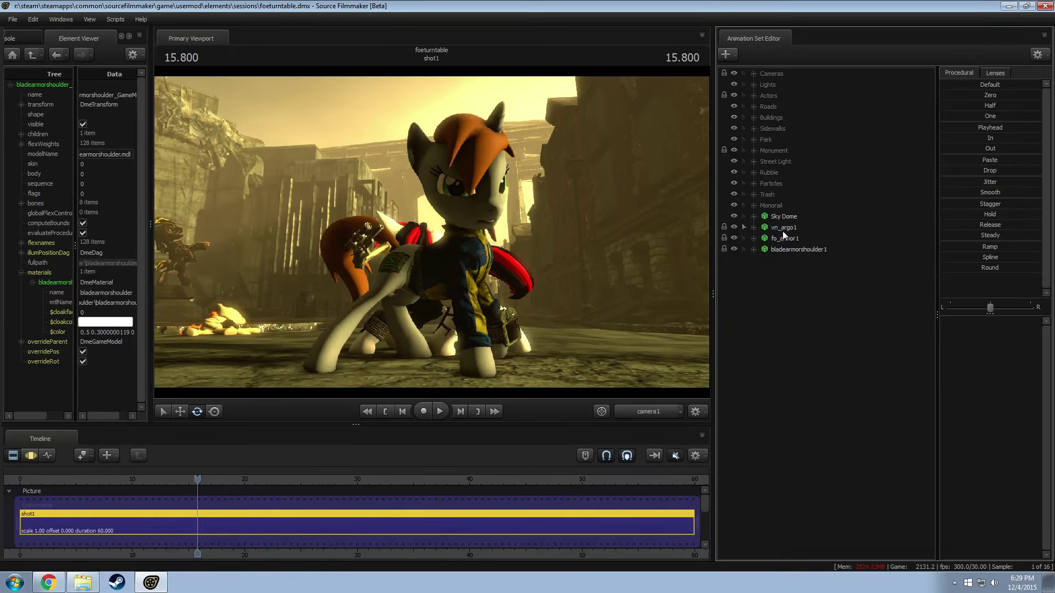
Step: Rename the vn_argo1 animation set as "Dead Raider 1"
left_click_drag(783, 229, 787, 250)
left_click(787, 227)
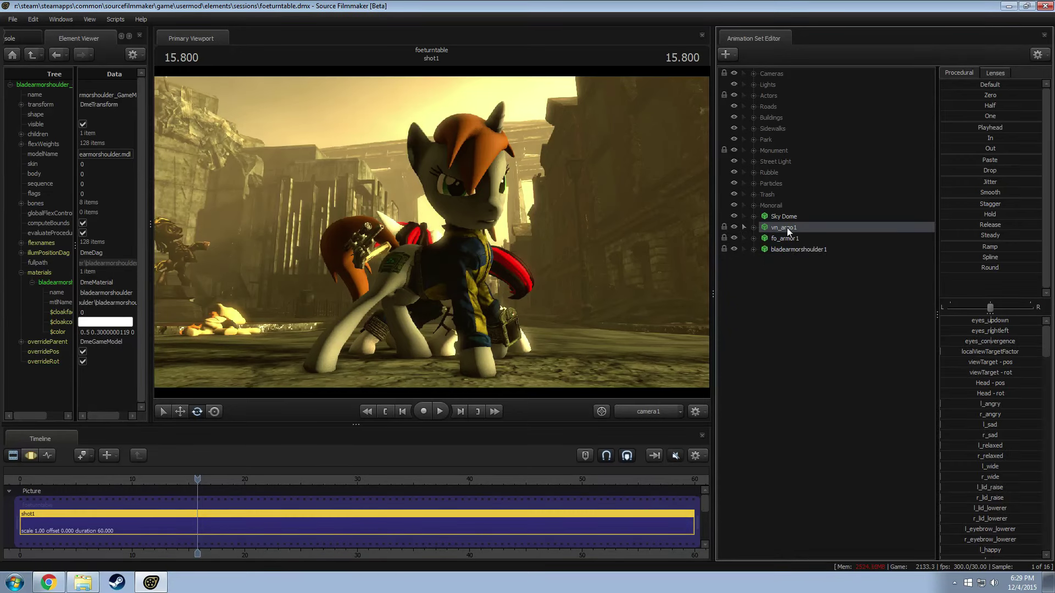
right_click(787, 227)
left_click(814, 235)
type("Dead R")
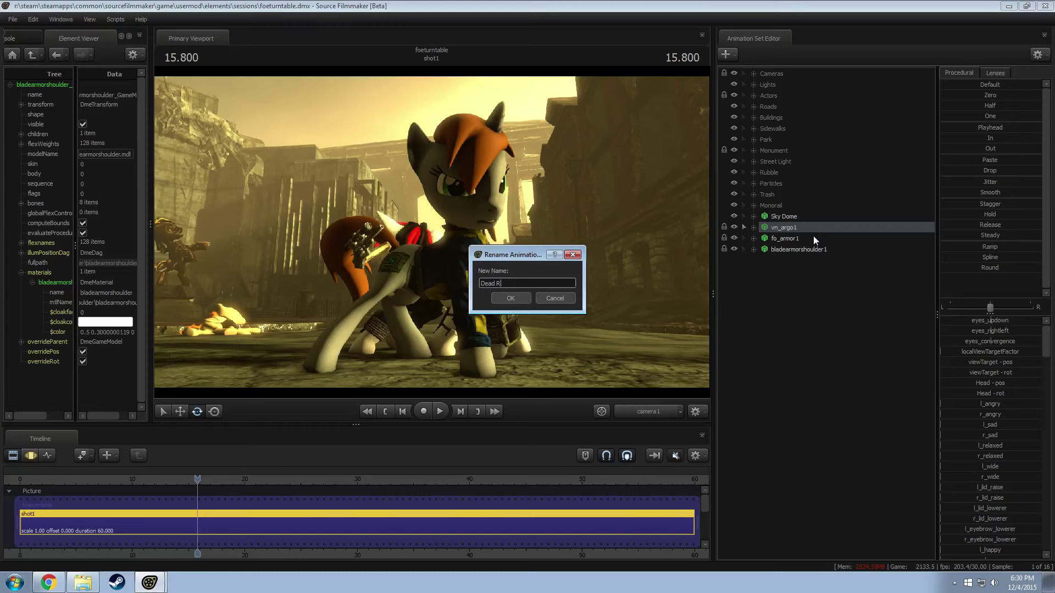
type("aider 1")
key("Return")
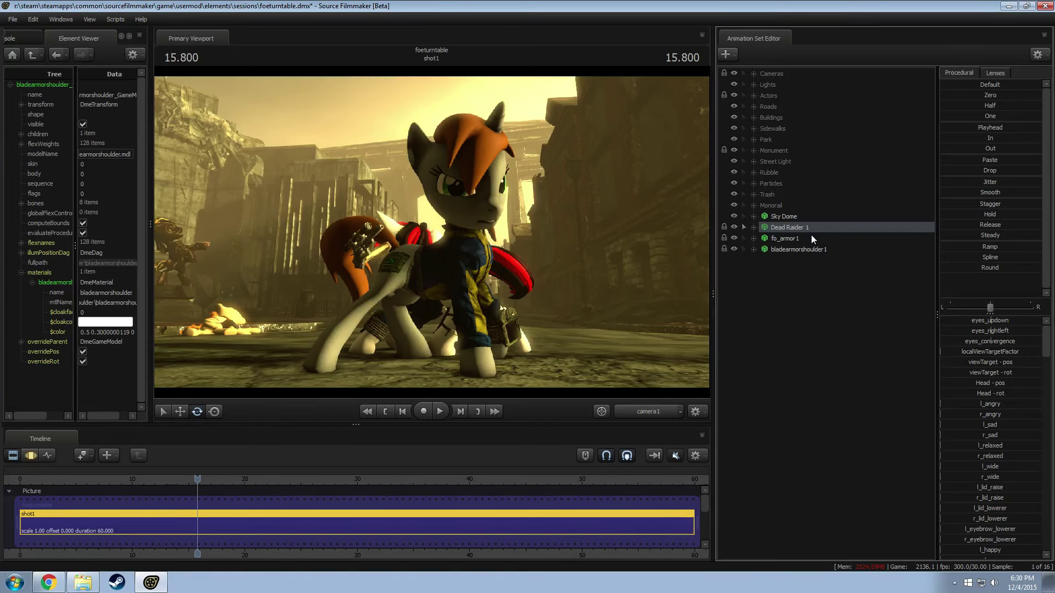
Step: Group Dead Raider 1, fo_armor1 and bladearmorshoulder1 as "Dead Raider" and move that group into Actors
left_click(803, 246, "shift")
right_click(803, 247)
left_click(840, 281)
type("Dead Raide")
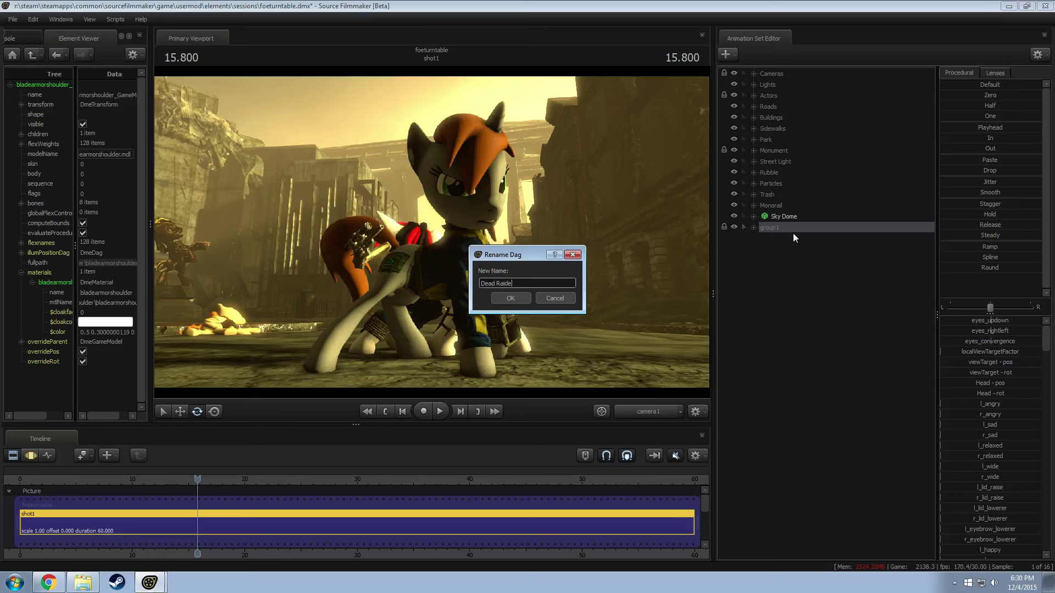
type("r")
key("Return")
left_click_drag(786, 232, 780, 96)
Step: Start adding a new model, filter the model files by "shell", and preview the entries up to props_debris\shellcasing_single1.mdl
right_click(769, 272)
left_click(823, 297)
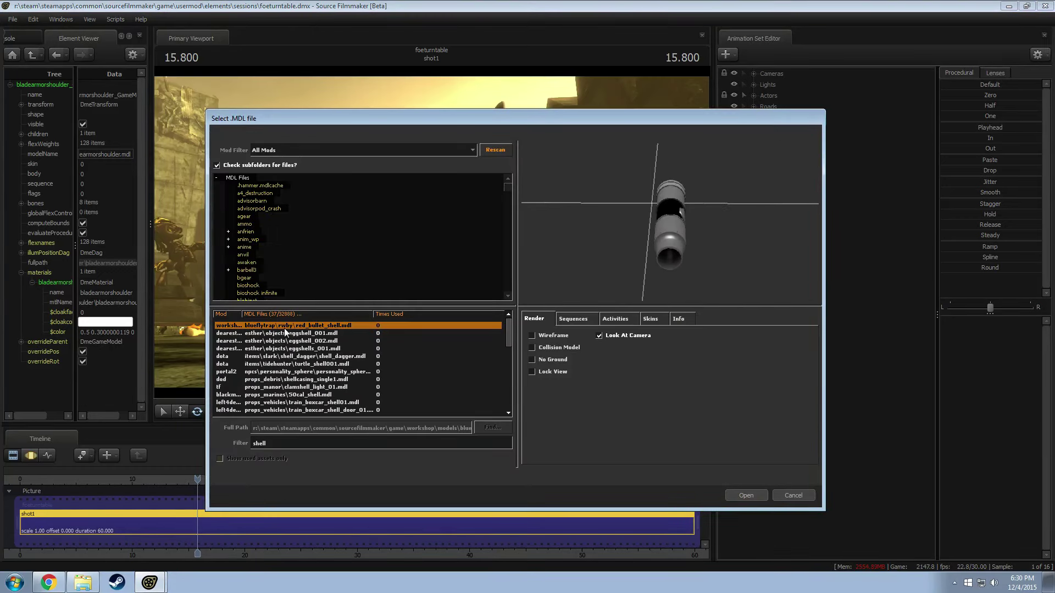
key("Down")
key("Down")
key("Up")
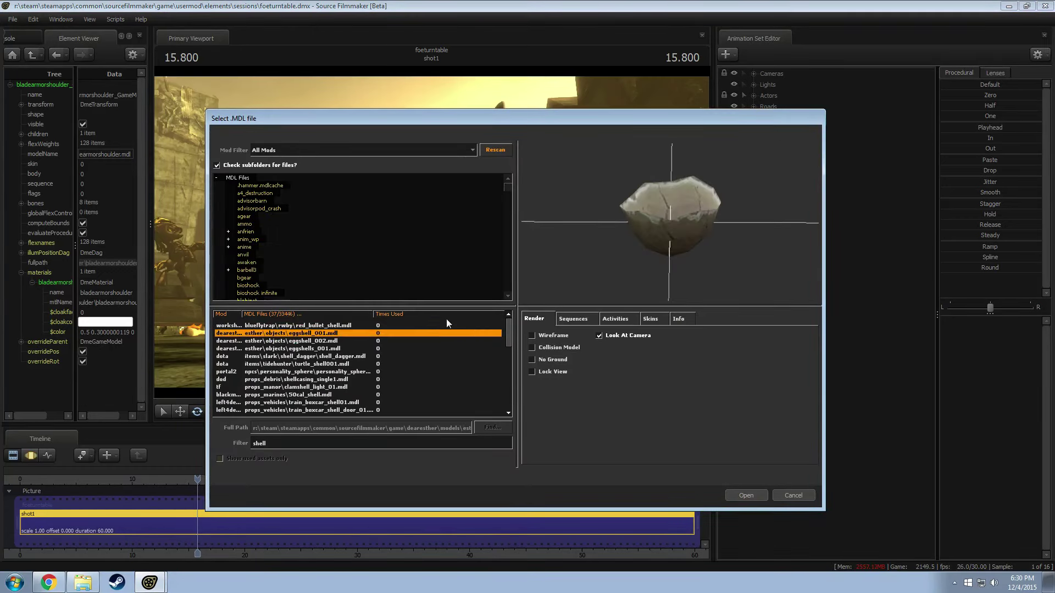
key("Down")
key("Down")
key("Down")
key("Down")
key("Down")
key("Down")
key("Down")
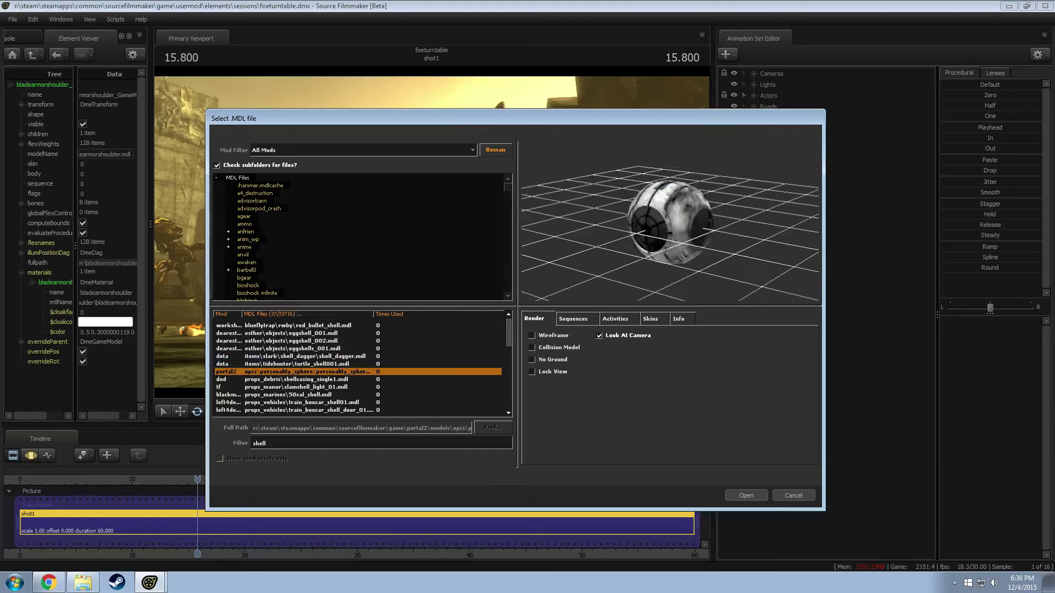
key("Down")
key("Up")
key("Up")
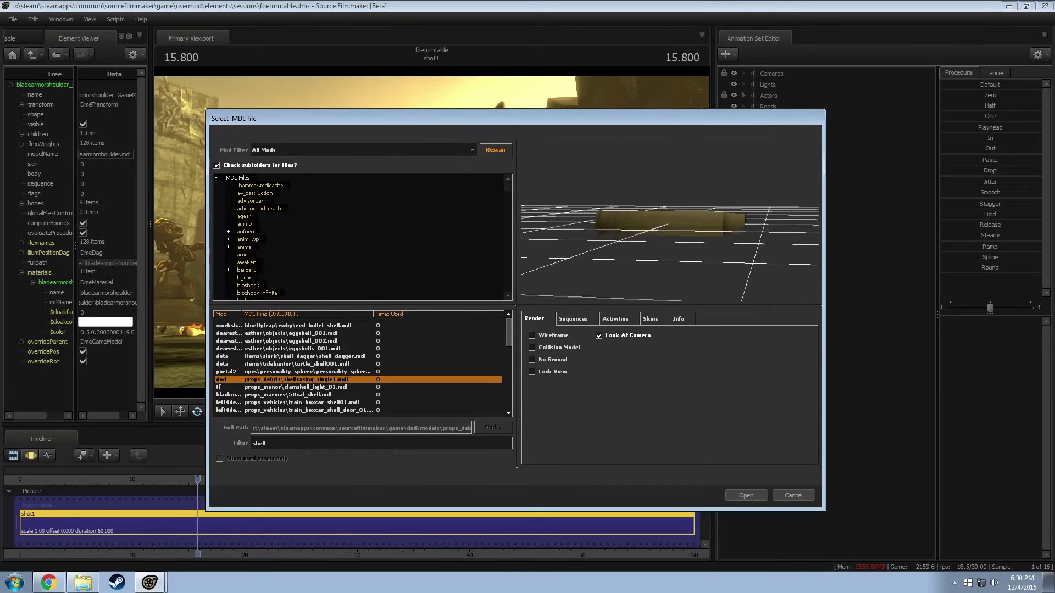
mouse_move(684, 261)
left_mouse_down()
mouse_move(637, 258)
mouse_move(685, 261)
left_mouse_up()
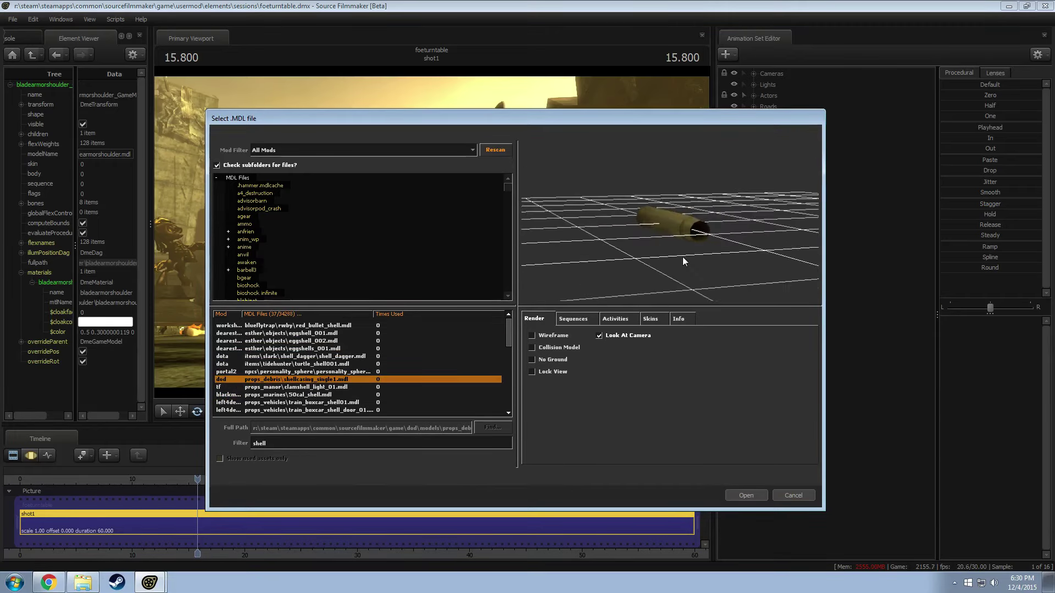
Step: Preview the following shell models and inspect shells\shell_12gauge.mdl from another angle
key("Down")
key("Down")
key("Down")
key("Down")
key("Down")
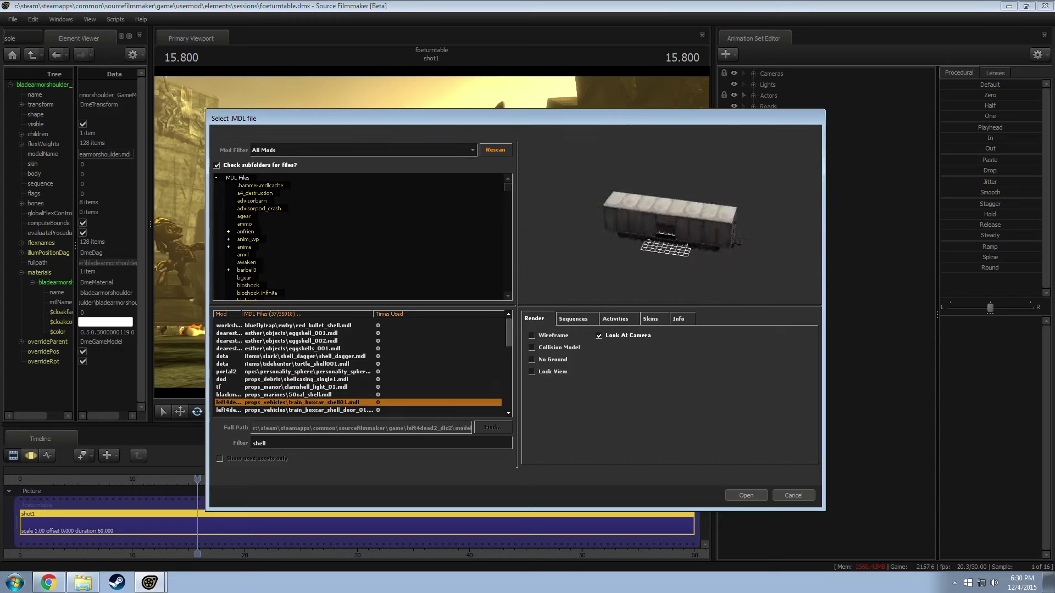
key("Down")
key("Down")
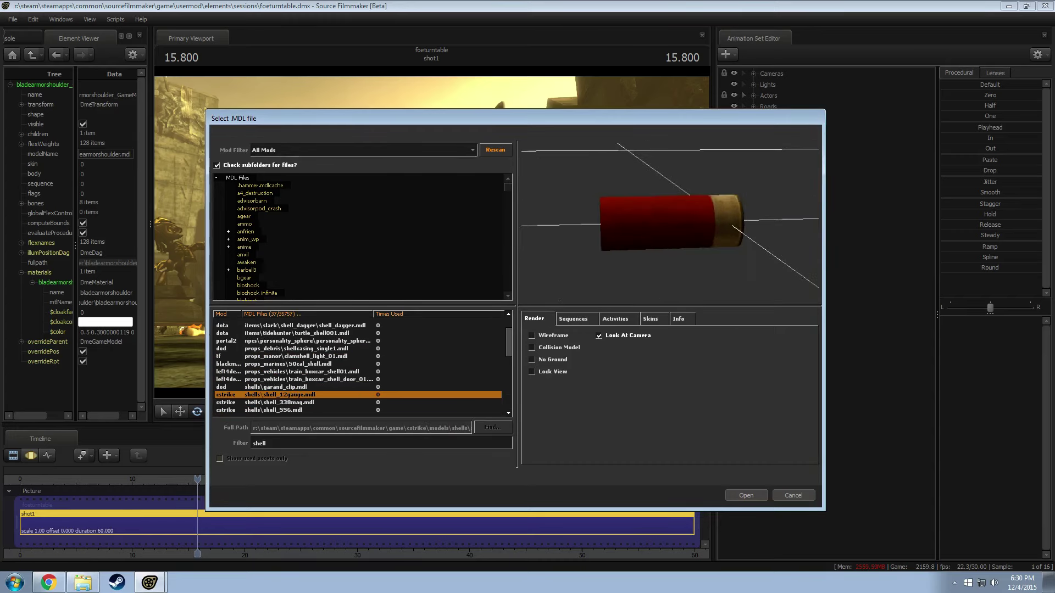
left_click_drag(712, 247, 667, 246)
scroll(335, 360, "down", 5)
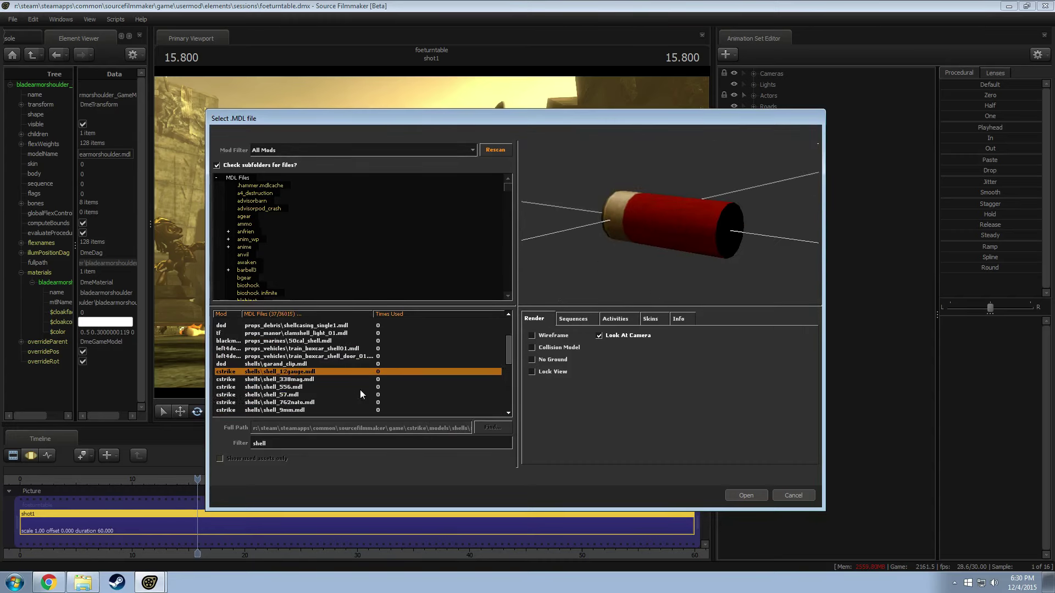
Step: Preview the Team Fortress shell models in weapons\shells, including the minigun, pistol, shotgun and sniper rifle shells
left_click(316, 394)
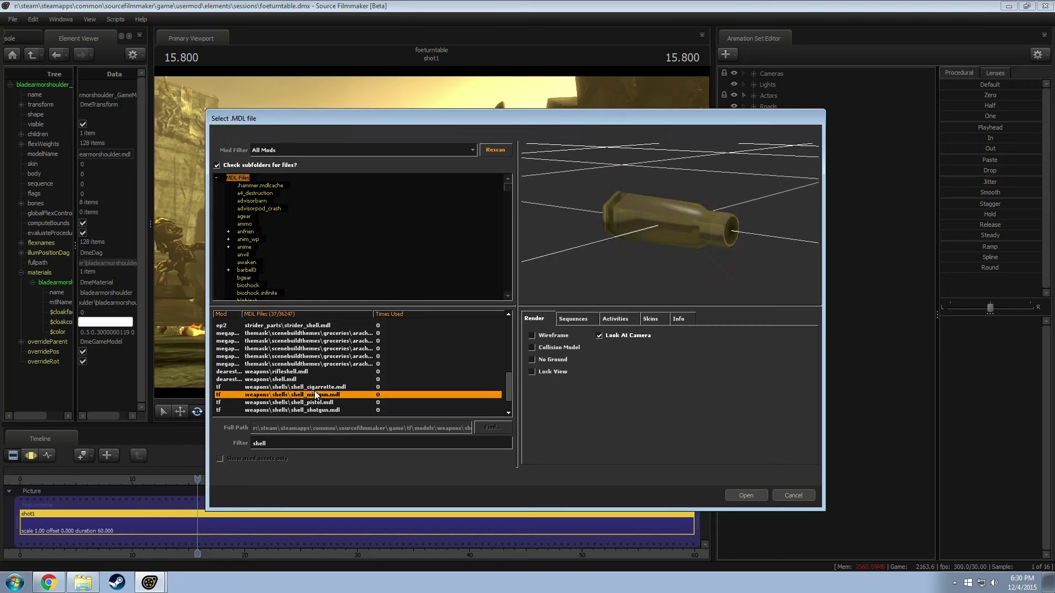
key("Up")
key("Down")
key("Down")
key("Down")
key("Down")
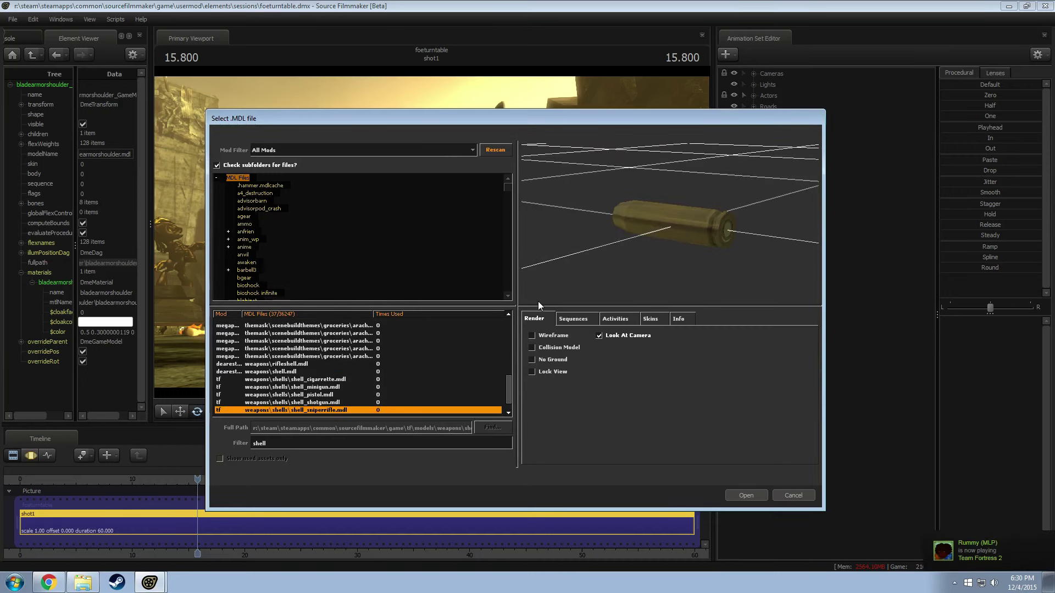
key("Up")
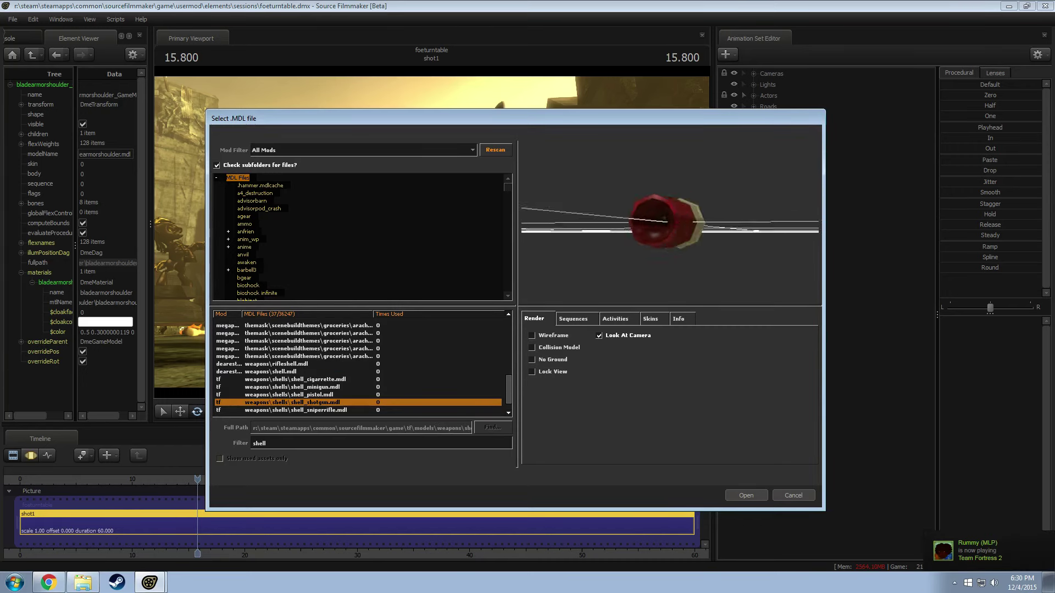
key("Down")
key("Down")
key("Down")
Step: Go back through the filtered shell models and select shells\shell_12gauge.mdl from cstrike
key("Up")
key("Up")
key("Up")
key("Up")
key("Up")
key("Up")
key("Up")
key("Up")
key("Up")
key("Up")
key("Up")
key("Up")
key("Up")
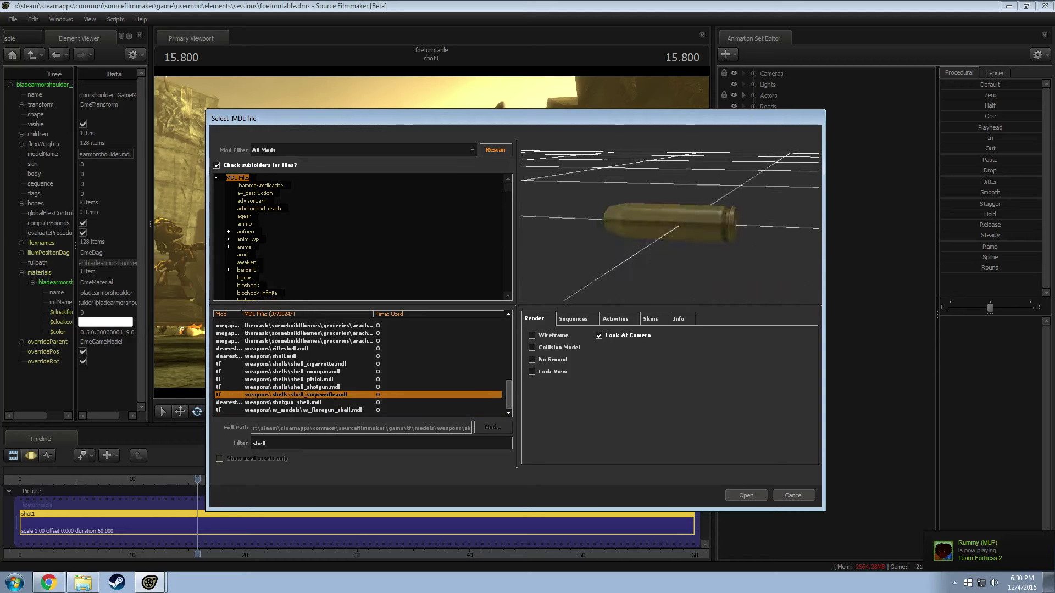
key("Up")
key("Up")
key("Up")
key("Up")
key("Up")
key("Up")
key("Up")
key("Up")
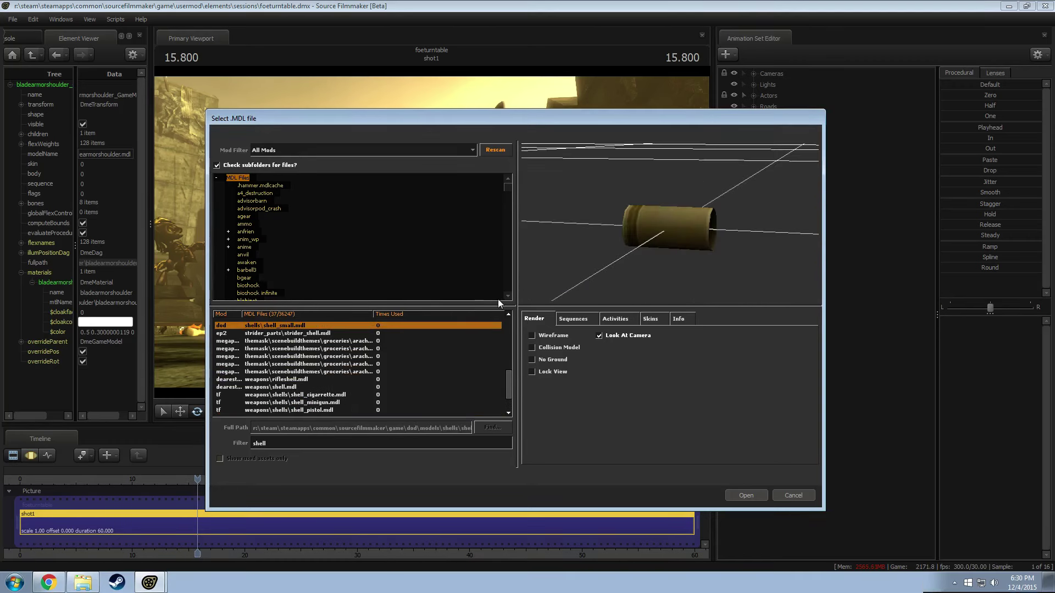
key("Up")
key("Up")
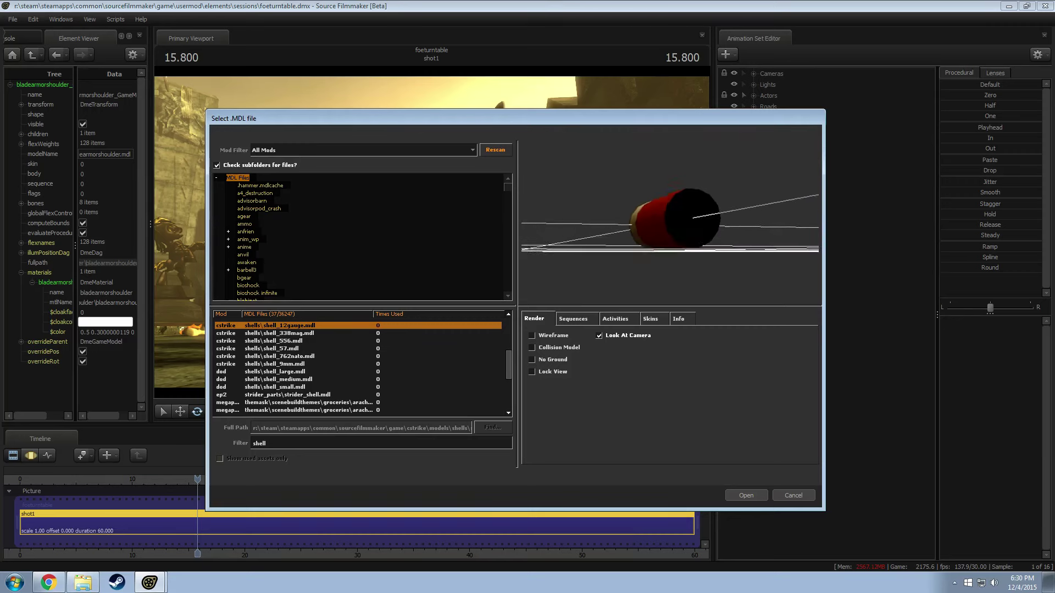
Step: Preview the shell models listed after shells\shell_12gauge.mdl, from shell_338mag.mdl through the cstrike entries and into the dod ones
key("Down")
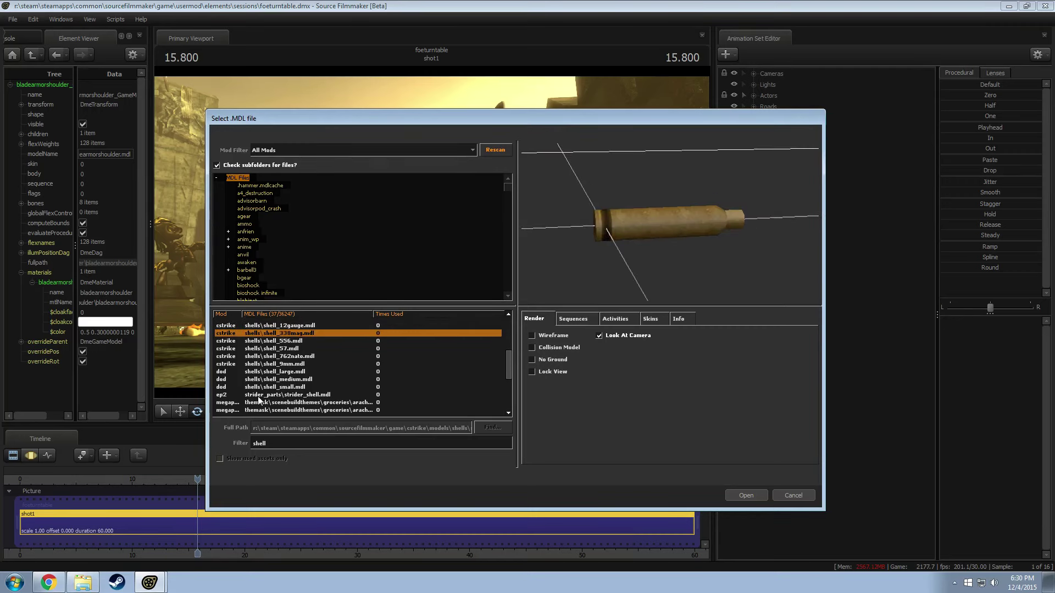
key("Down")
key("Down")
key("Down")
key("Down")
key("Down")
key("Down")
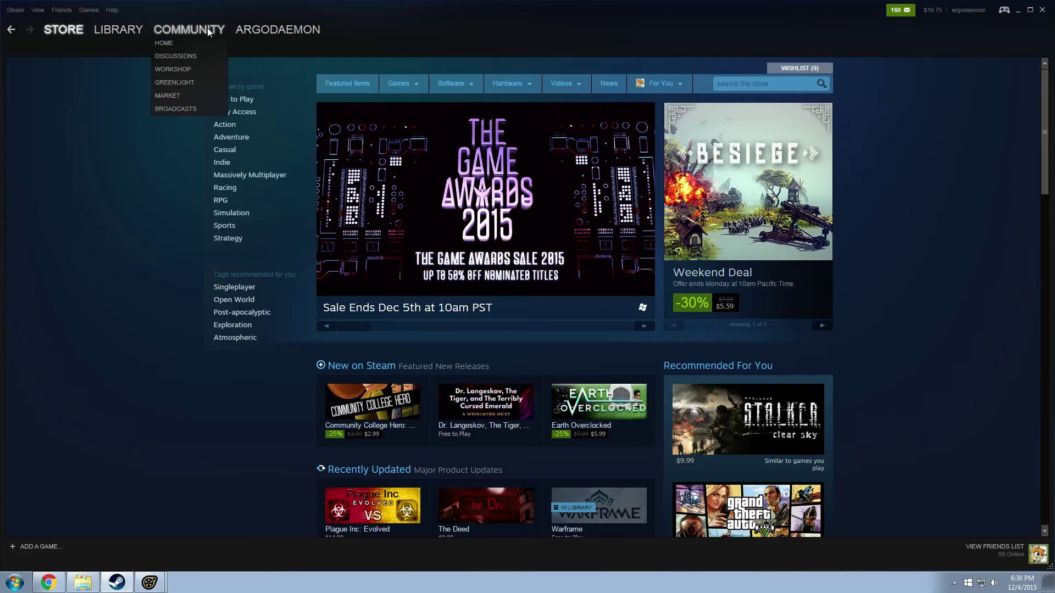
Step: Switch to Steam, open the Source Filmmaker Workshop and search it for "shell"
mouse_move(254, 33)
left_click(176, 71)
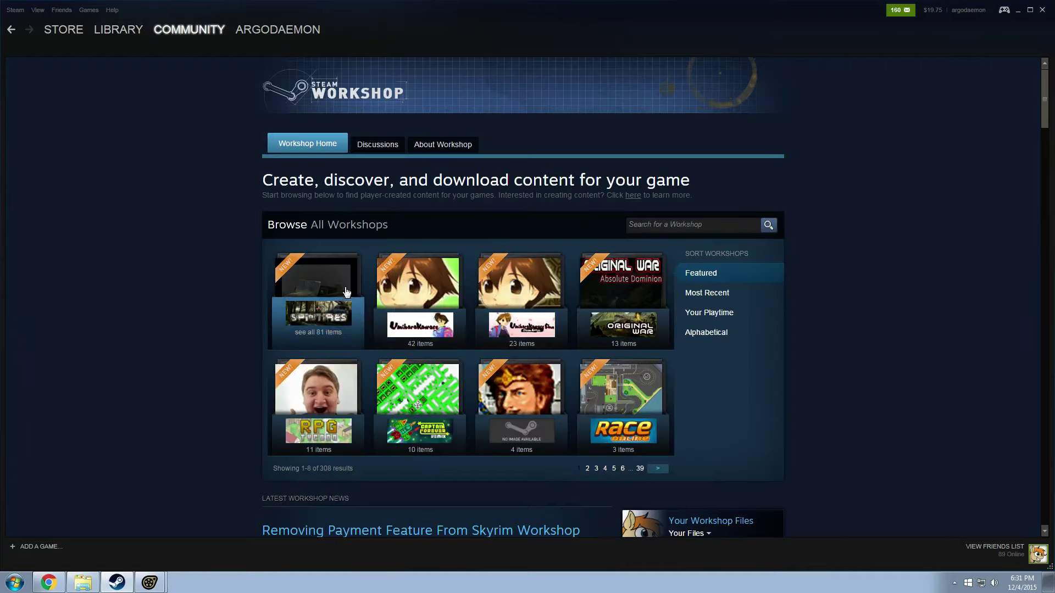
scroll(636, 495, "down", 1)
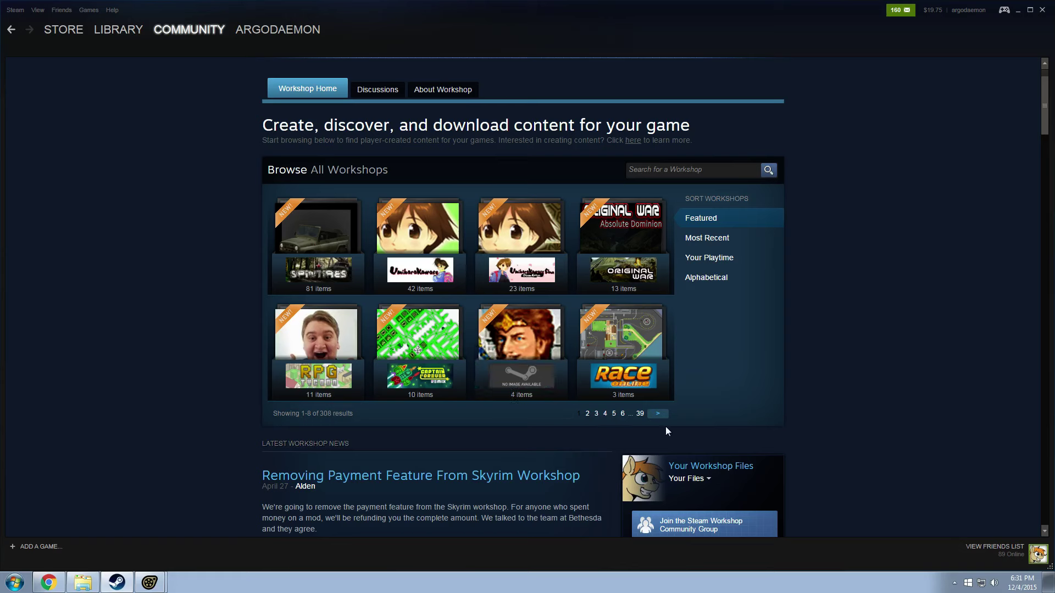
left_click(658, 414)
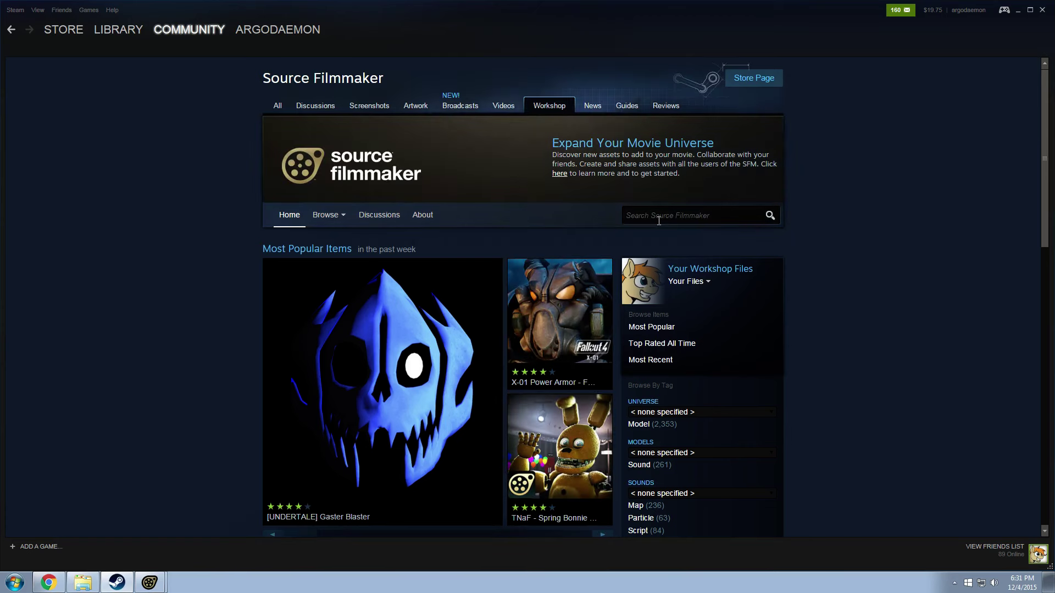
left_click(660, 217)
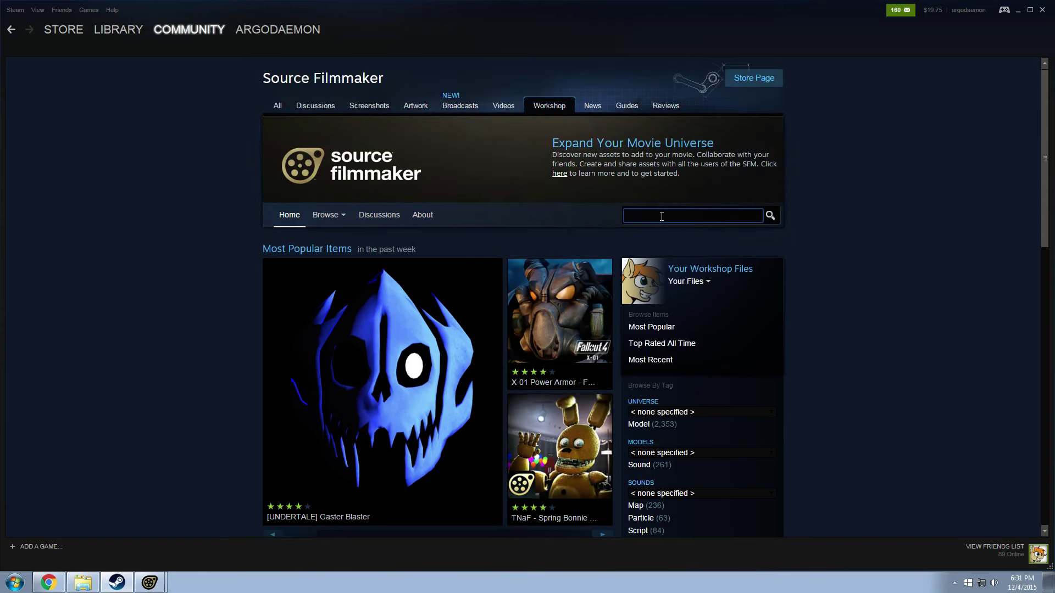
type("shell")
key("Return")
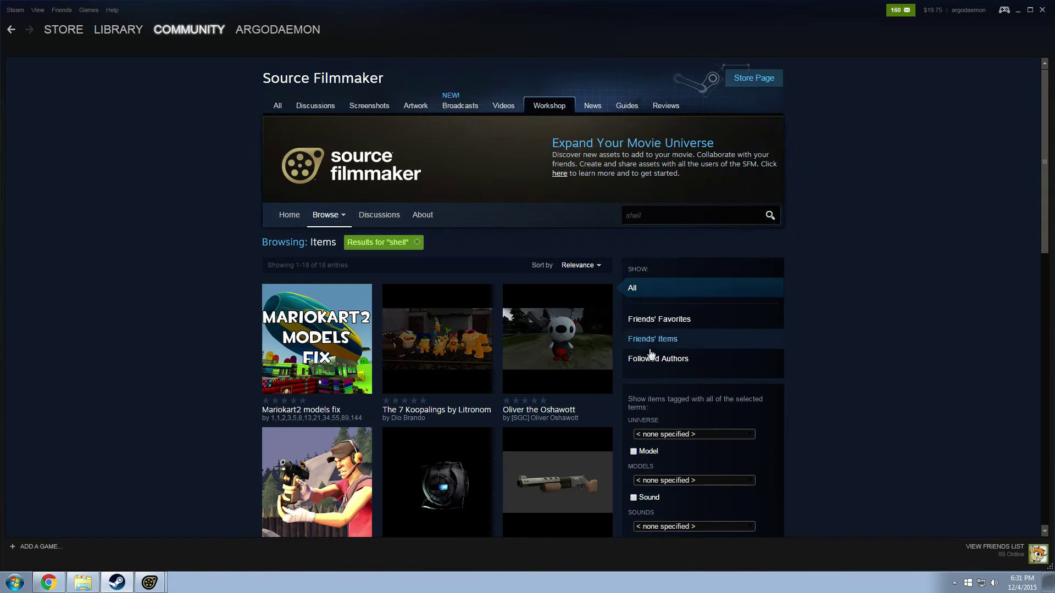
Step: Return to the Workshop home page, view the preview images of X-01 Power Armor - Fallout 4 and subscribe to it
left_click(11, 30)
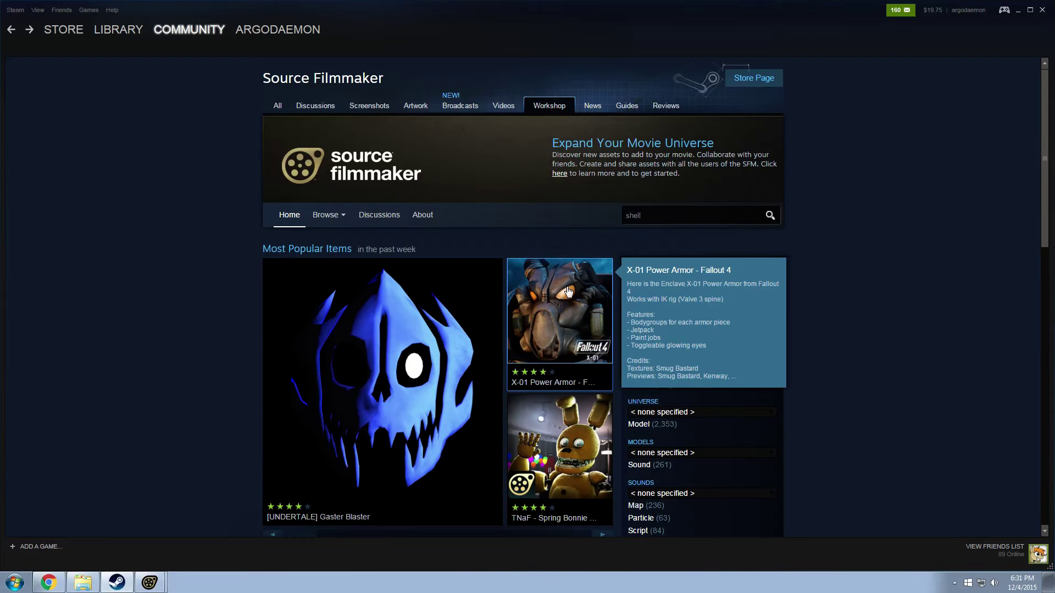
left_click(555, 280)
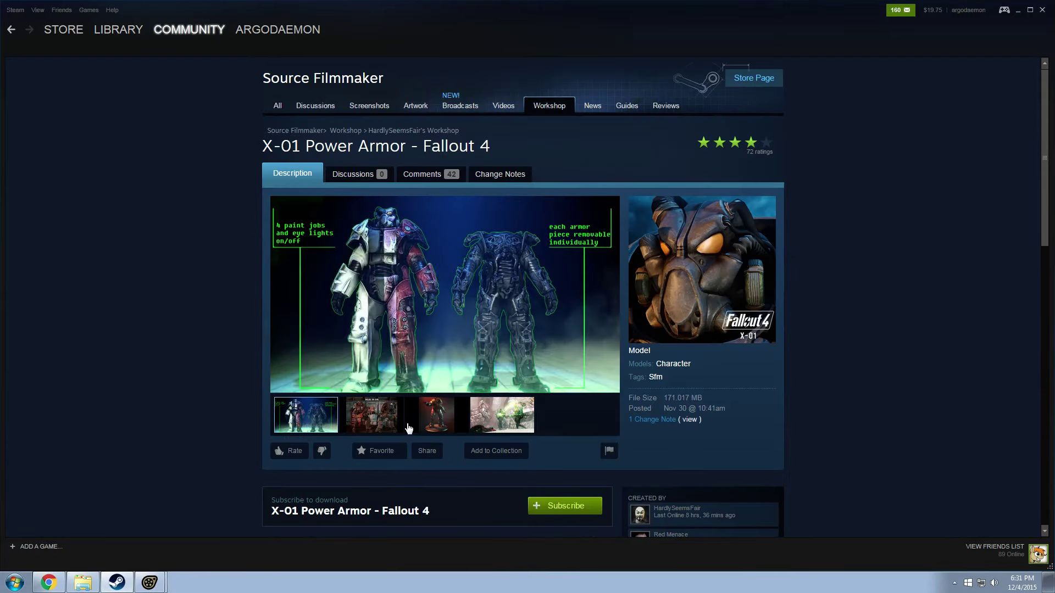
left_click(426, 416)
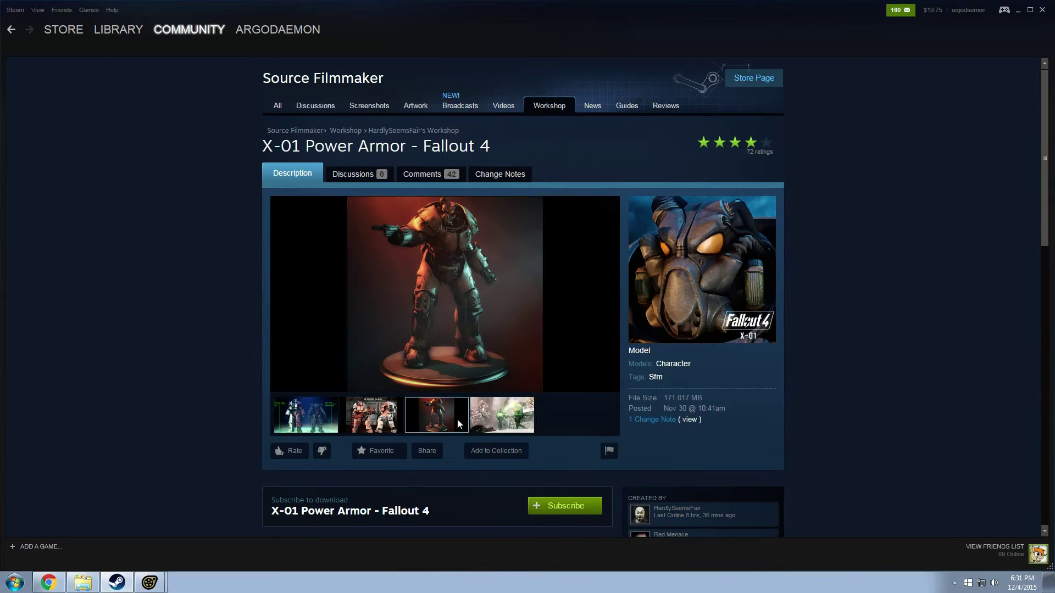
left_click(395, 418)
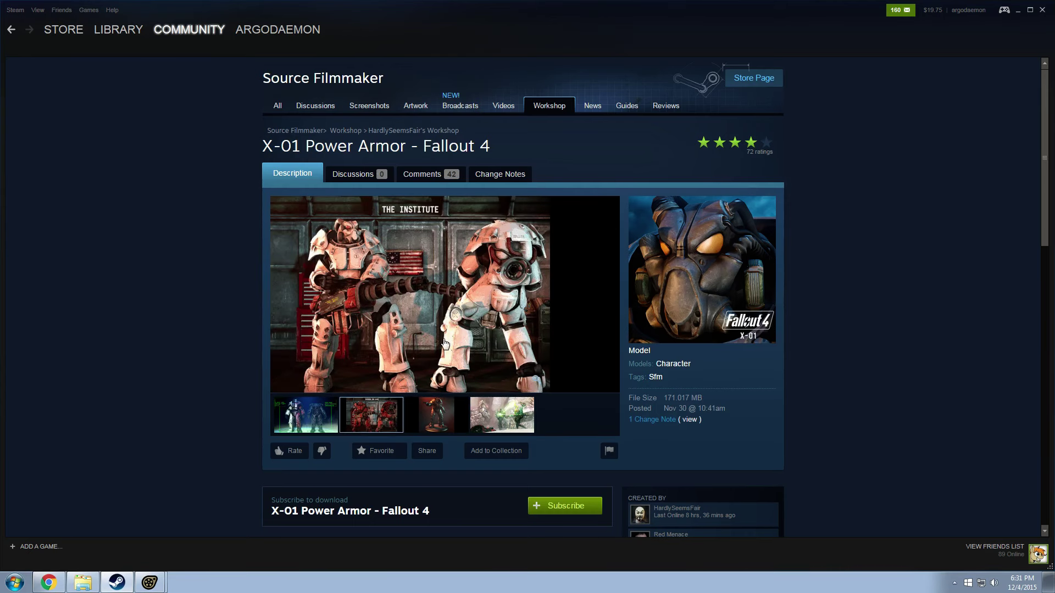
scroll(593, 351, "down", 1)
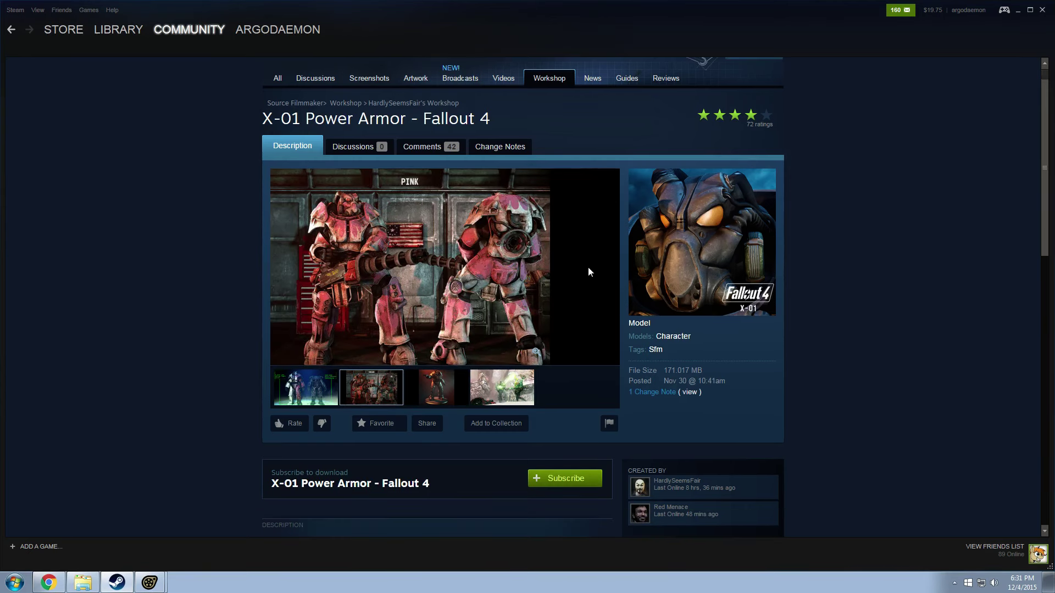
scroll(588, 268, "up", 1)
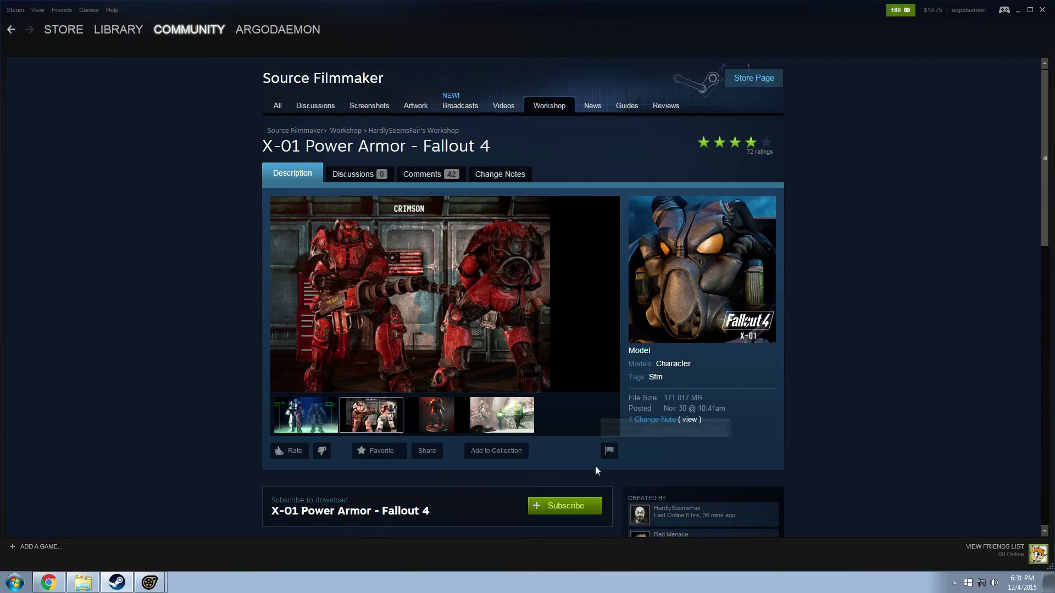
Step: Return to the Workshop home page, search for "shell" again and look through the results for shell casing models
left_click(11, 29)
scroll(724, 370, "down", 3)
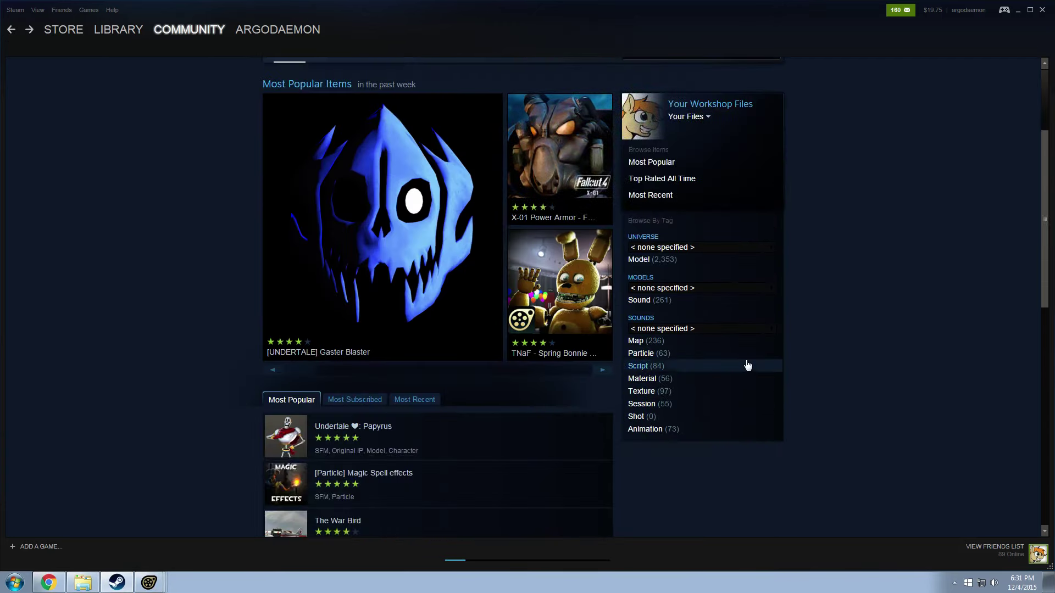
scroll(598, 158, "up", 3)
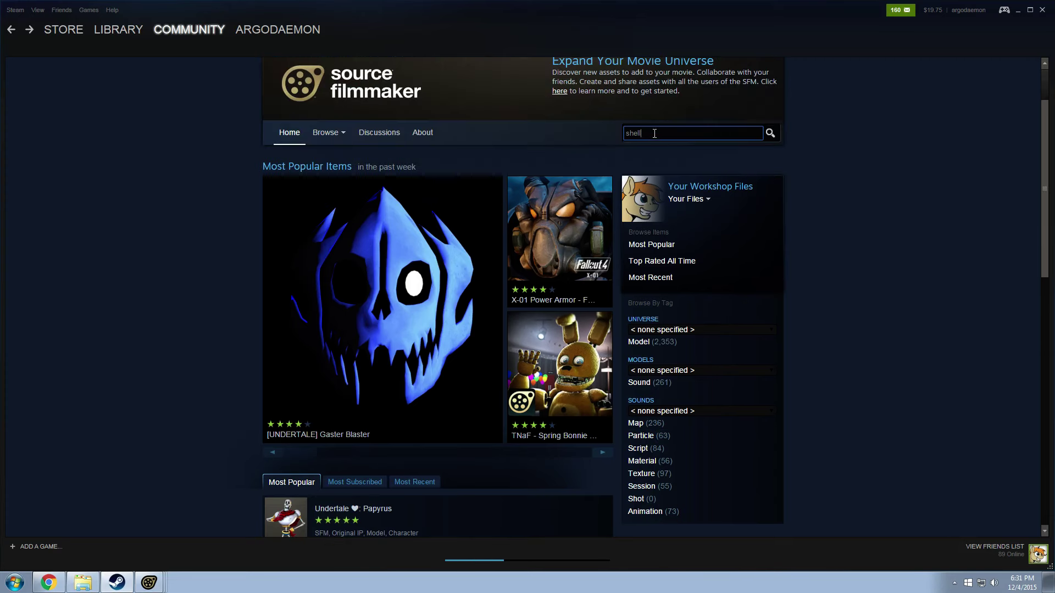
key("Return")
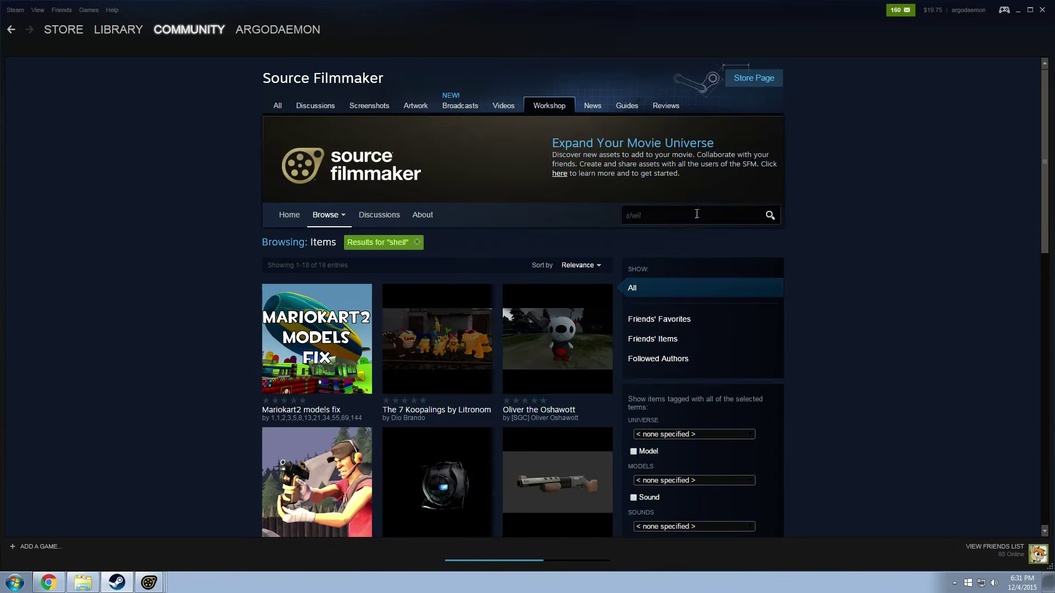
scroll(791, 320, "down", 1)
scroll(807, 329, "down", 2)
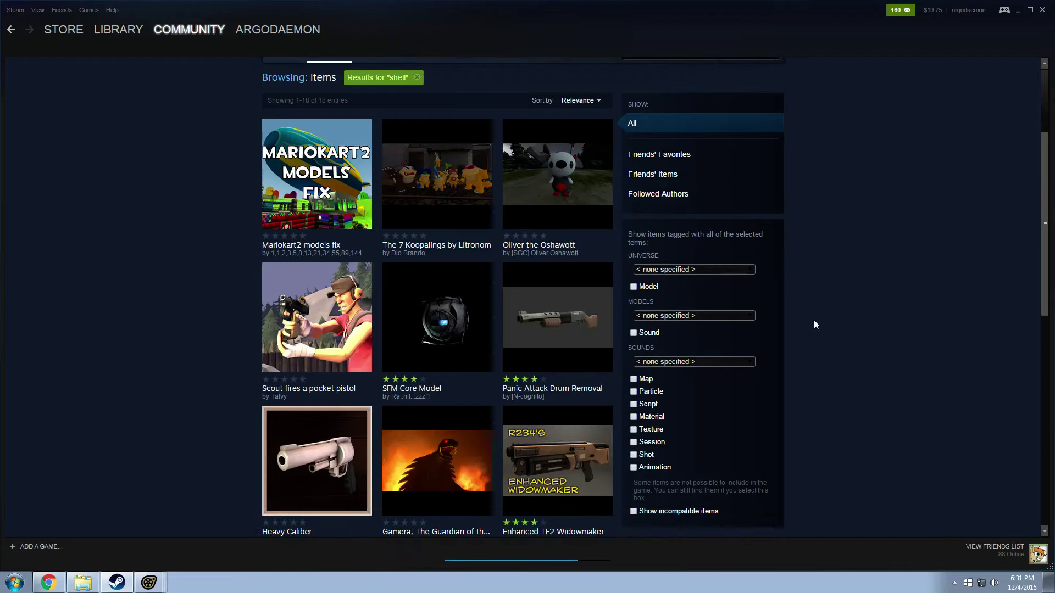
scroll(815, 317, "down", 10)
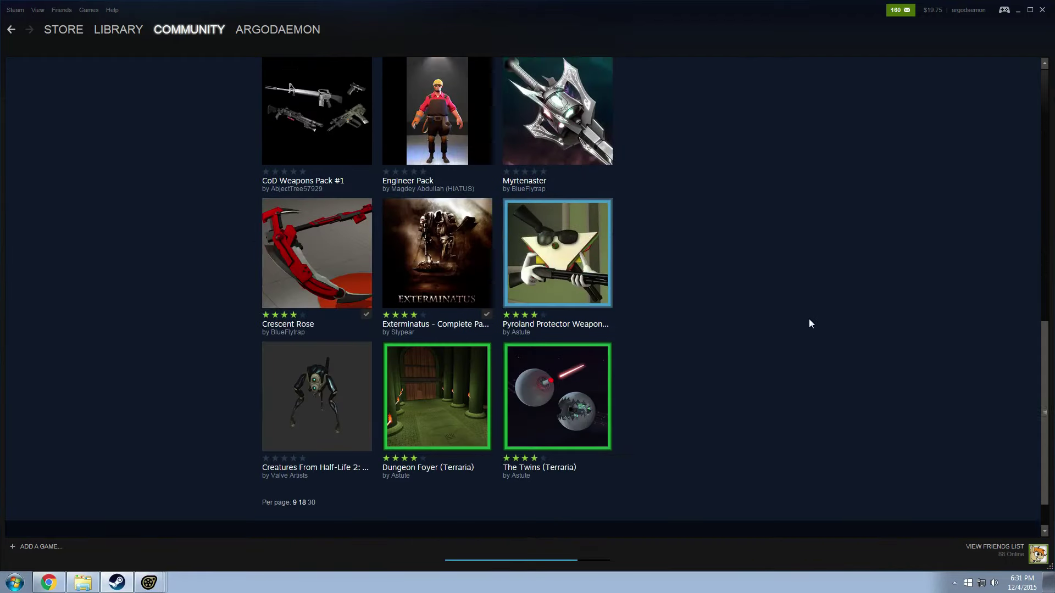
scroll(681, 340, "up", 9)
scroll(695, 346, "down", 8)
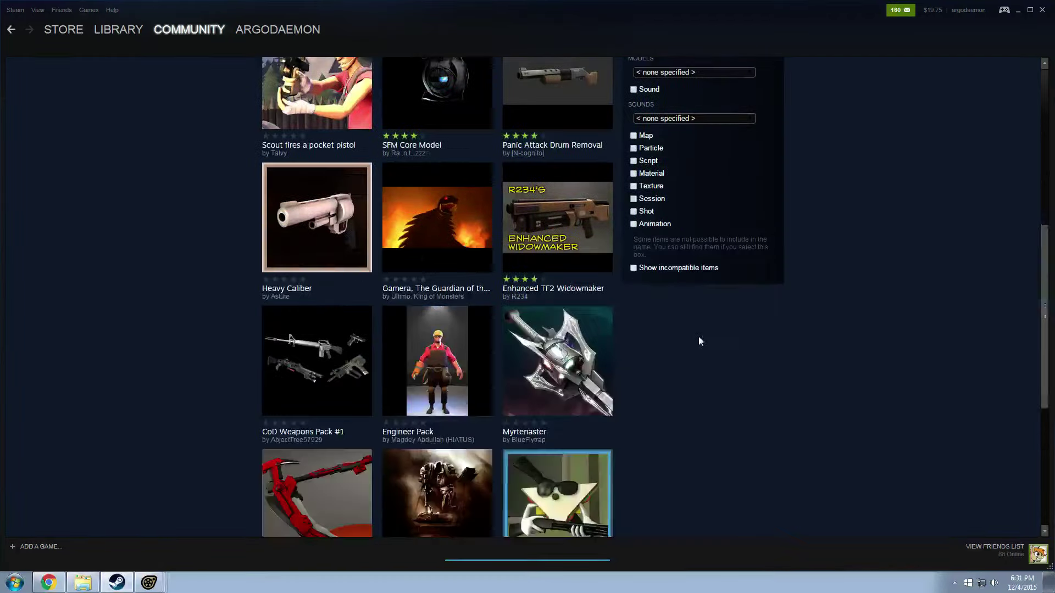
Step: Search the Workshop for "casing" and look through the first two result pages for bullet or casing models
scroll(702, 337, "up", 12)
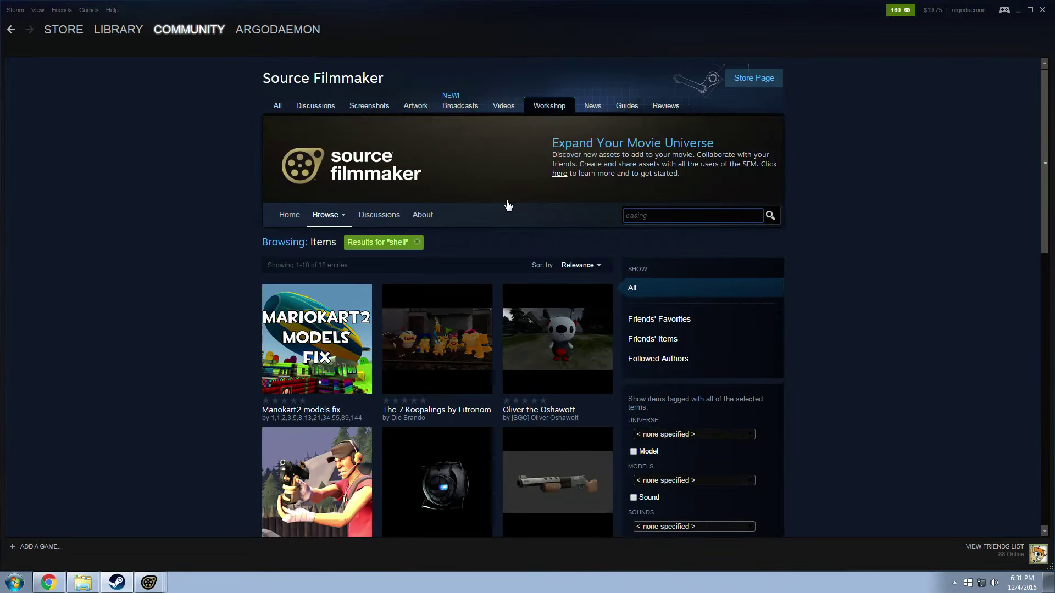
scroll(549, 231, "down", 7)
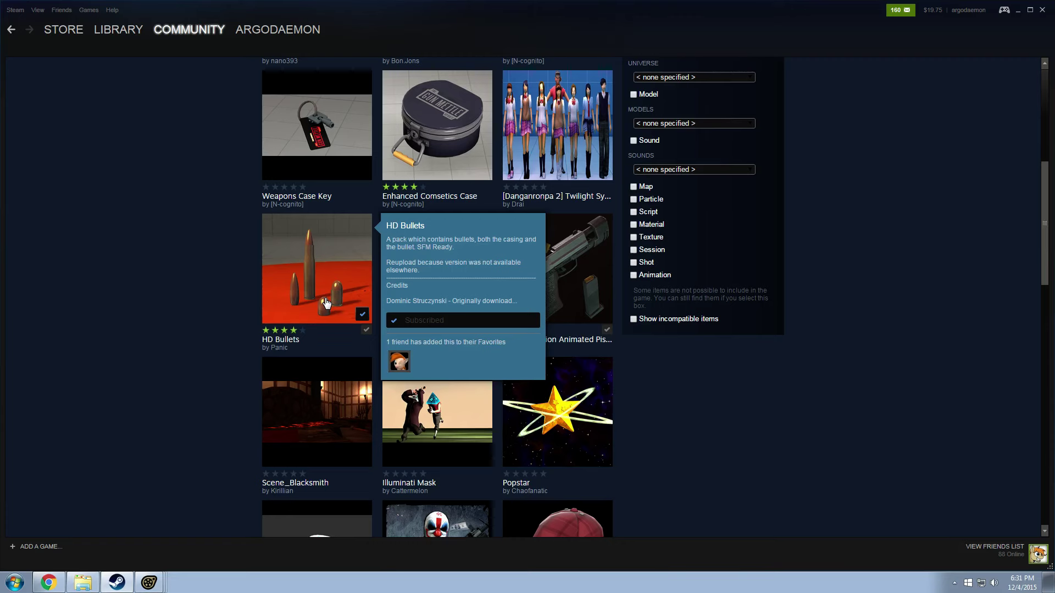
scroll(326, 302, "down", 13)
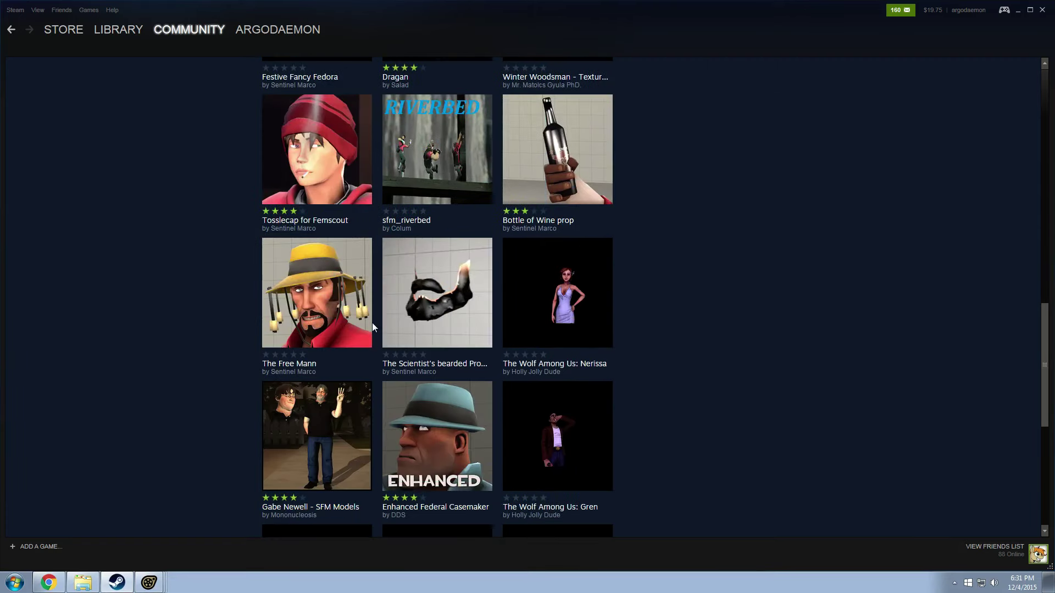
scroll(374, 327, "down", 3)
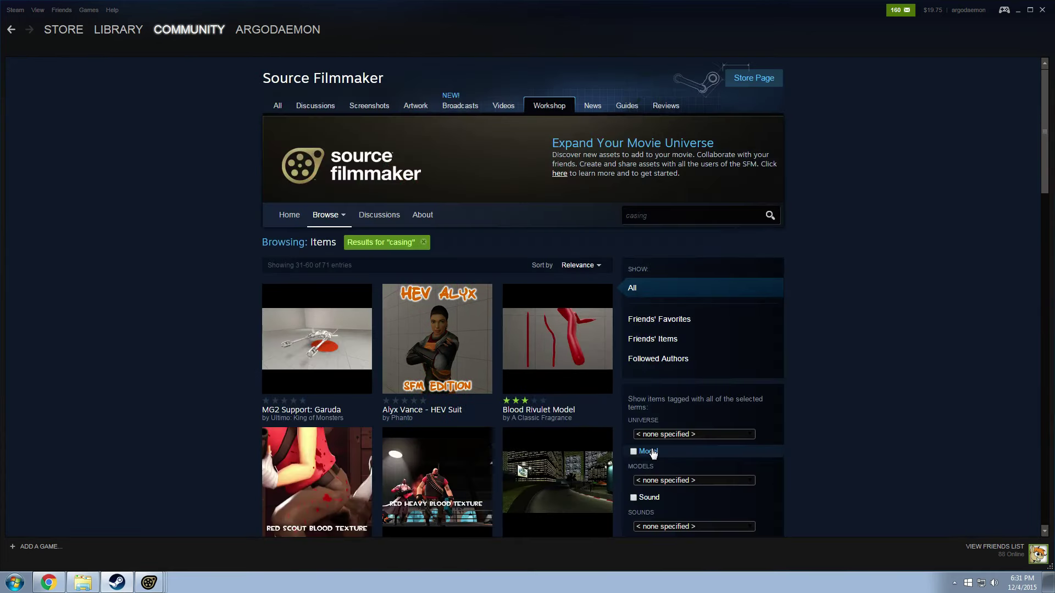
scroll(655, 456, "down", 5)
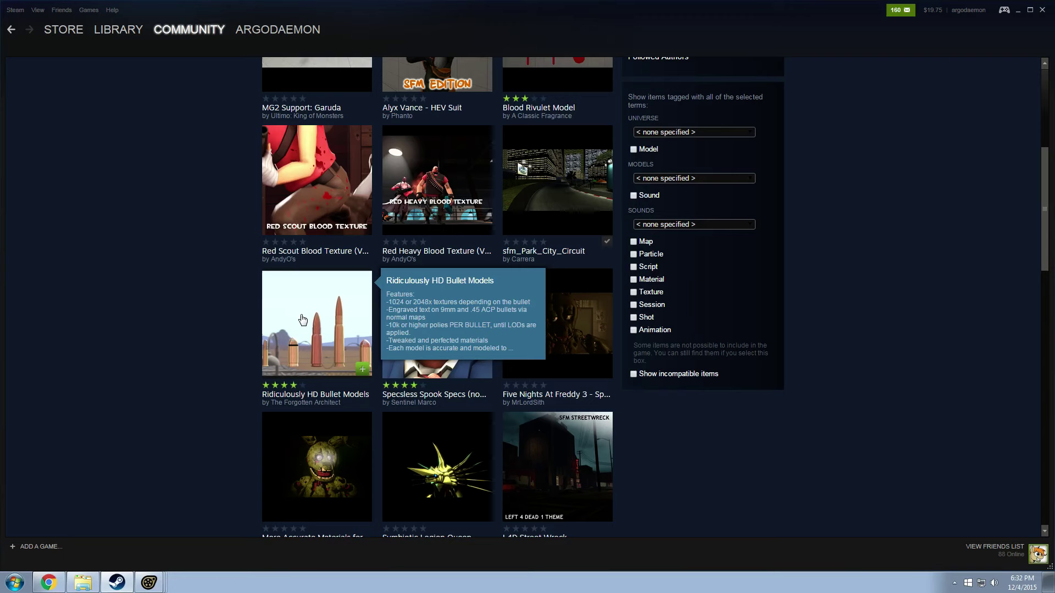
Step: Open the Ridiculously HD Bullet Models item, check its second preview image and return to the results
left_click(303, 319)
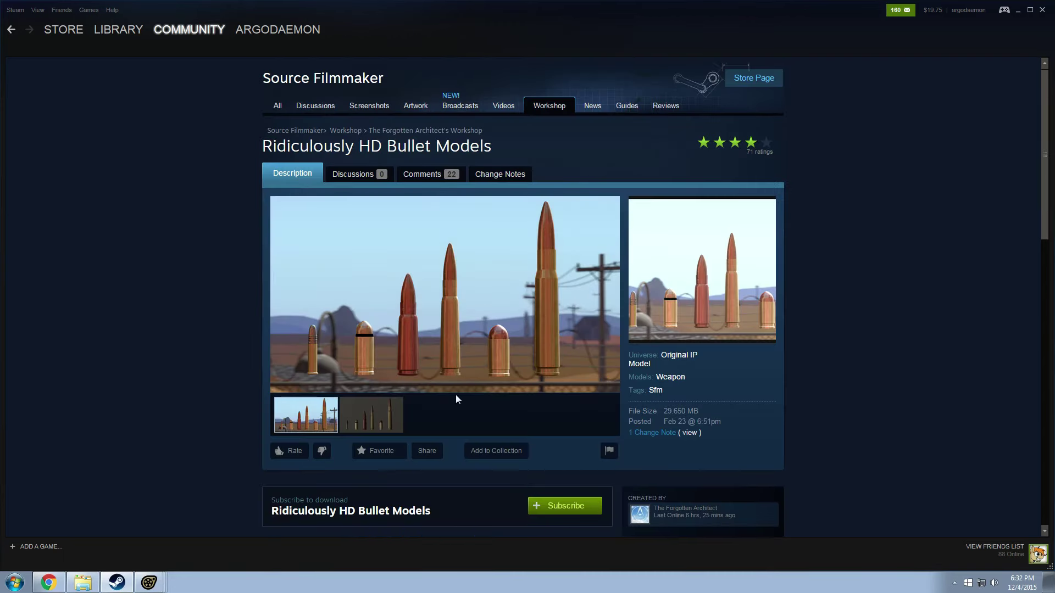
left_click(388, 420)
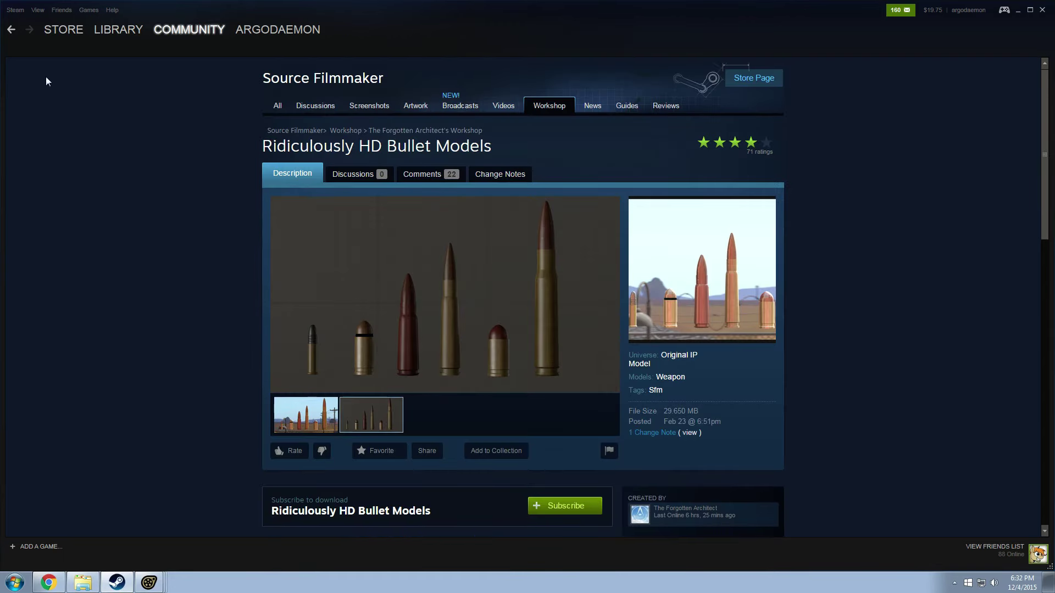
left_click(8, 31)
Step: Look through the rest of the "casing" results up to the end of the third page
scroll(341, 258, "down", 15)
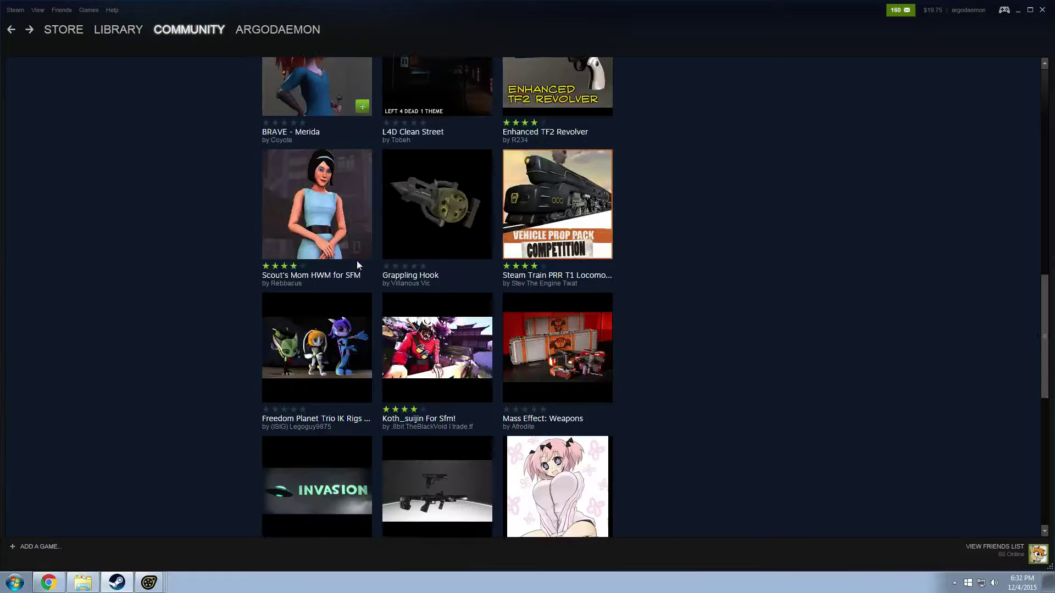
scroll(405, 280, "down", 4)
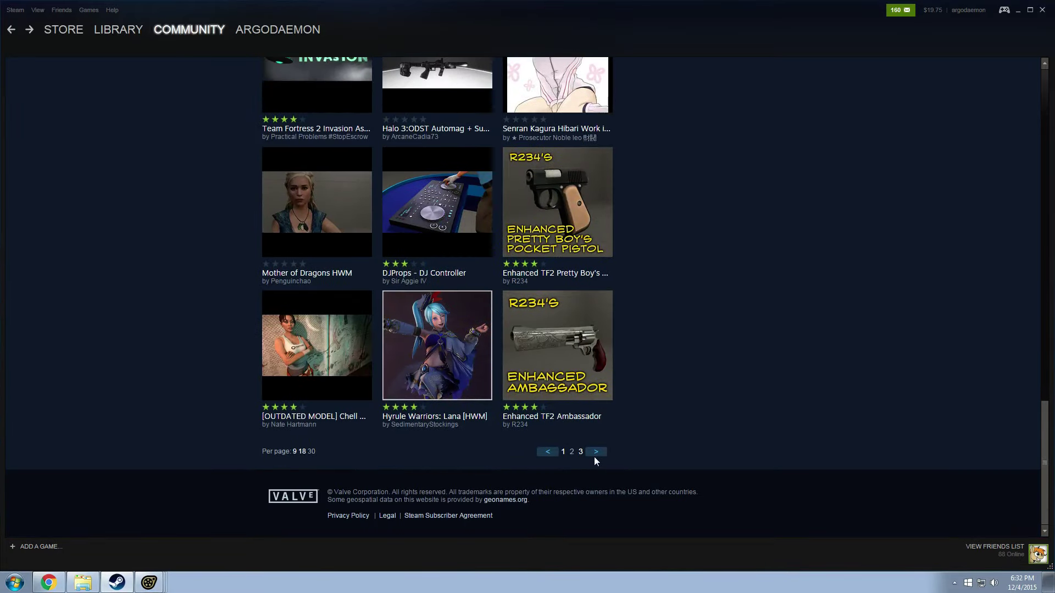
left_click(596, 452)
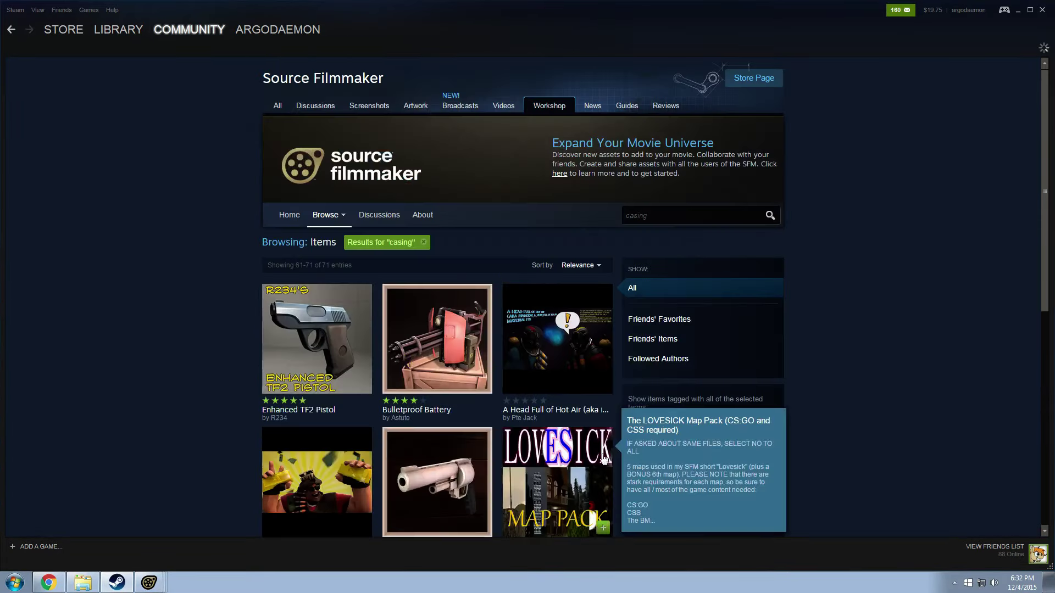
scroll(604, 440, "down", 10)
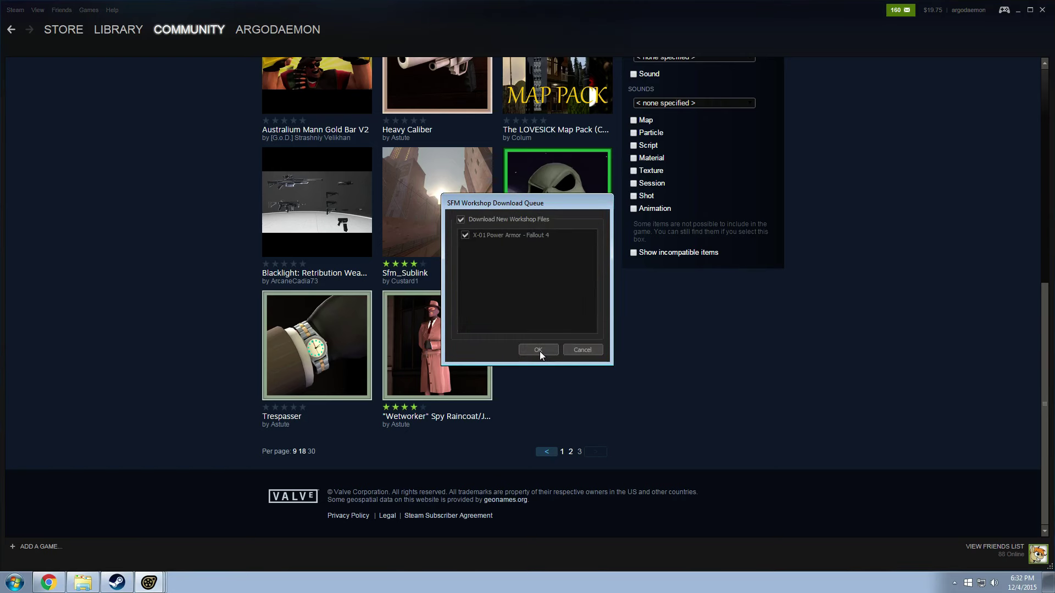
Step: Relaunch Source Filmmaker with the autosaved foeturntable session and download the queued X-01 Power Armor - Fallout 4 Workshop files
left_click(538, 350)
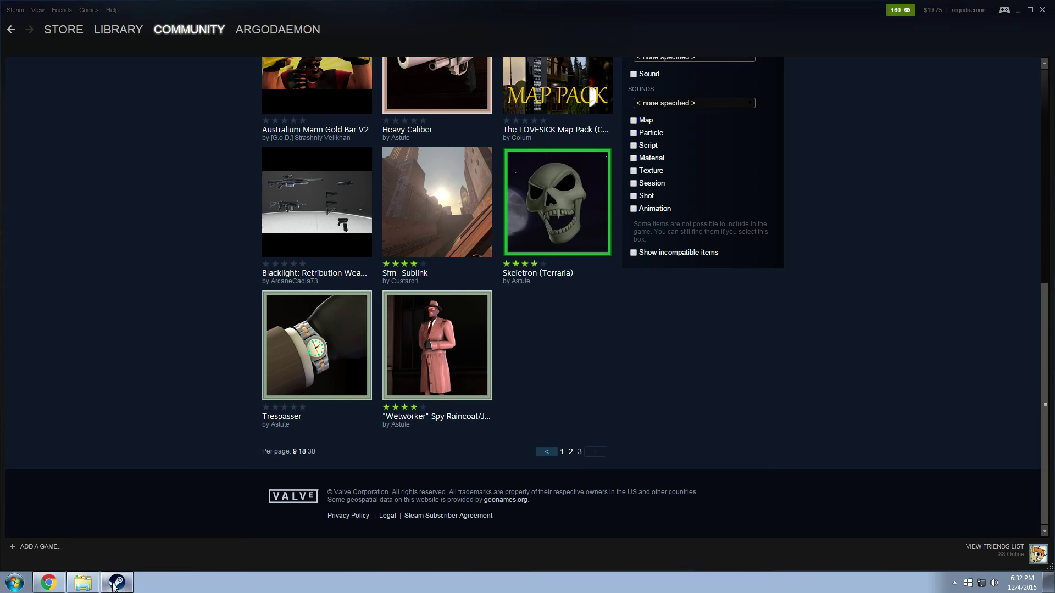
mouse_move(312, 351)
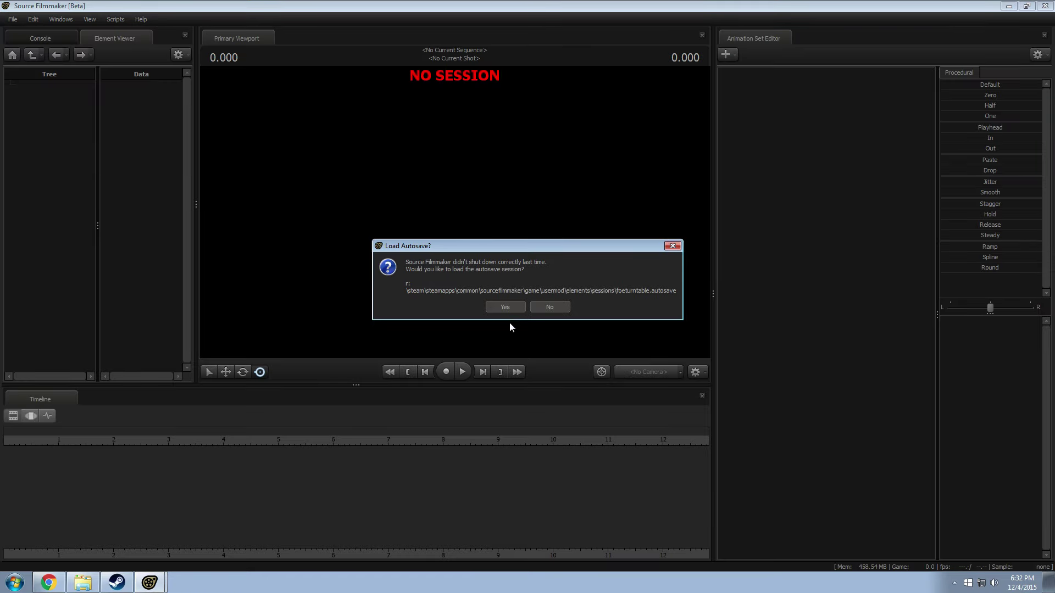
left_click(502, 307)
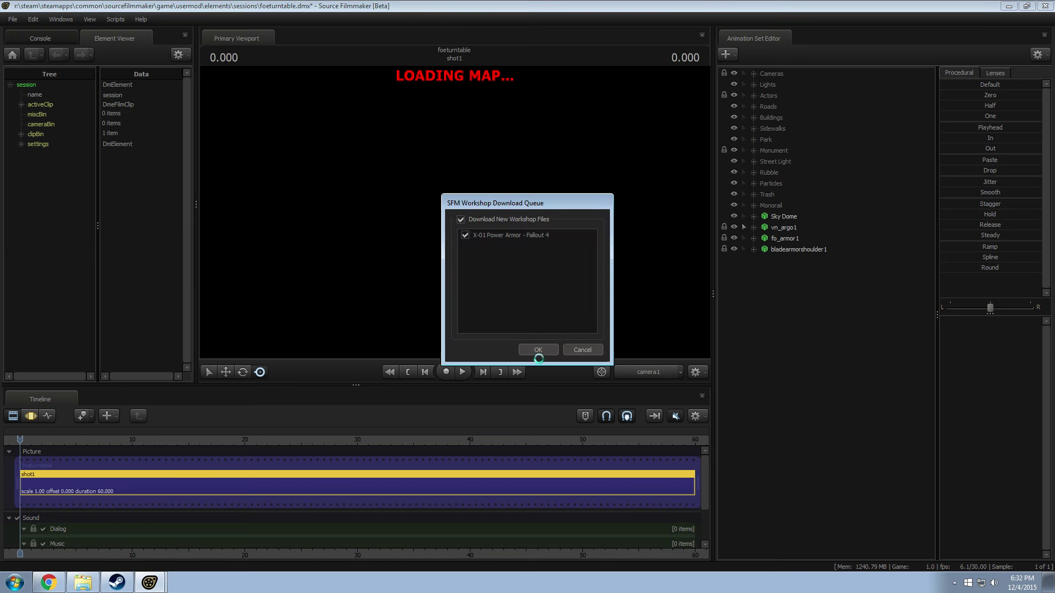
left_click(537, 350)
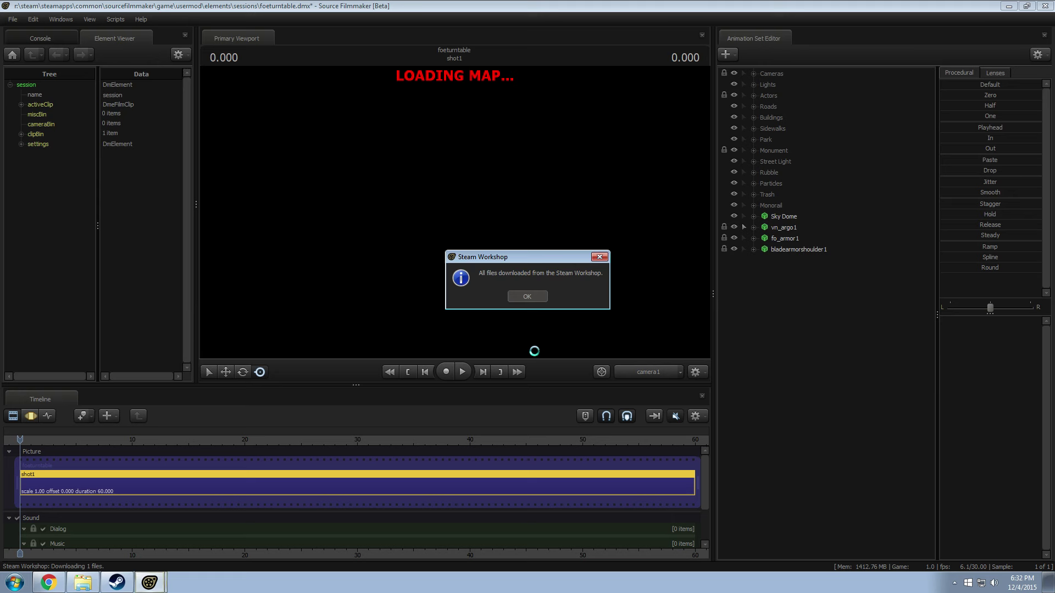
left_click(538, 297)
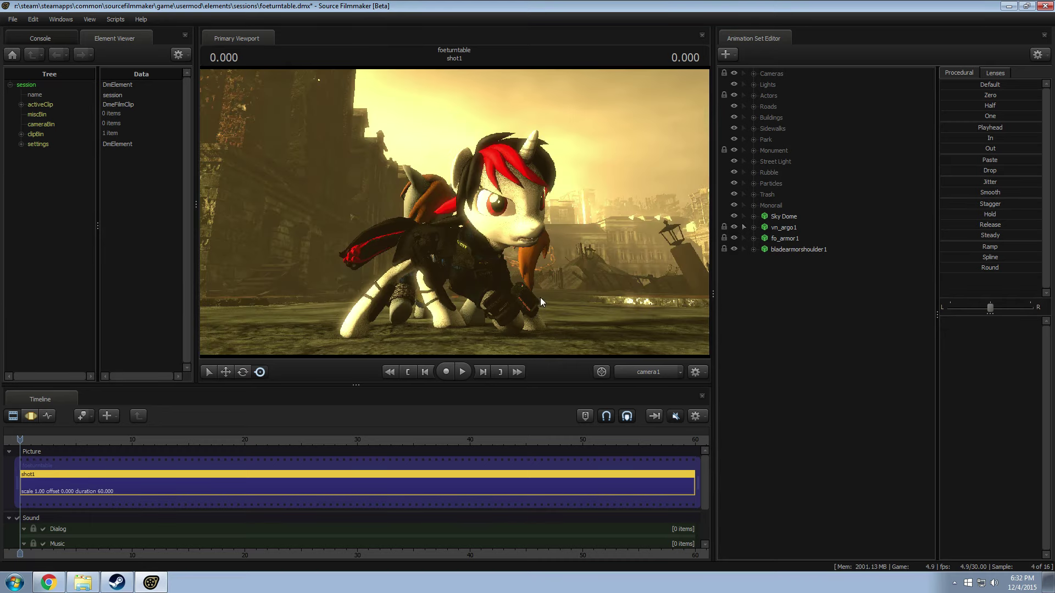
Step: Switch the viewport to the Work Camera and bring the dead raider pony's body by the curb into close view
left_click(643, 372)
left_click(640, 378)
left_click_drag(596, 329, 732, 285)
right_click(460, 189)
left_click(485, 220)
Step: Reposition the clavicle_R bone of the bladearmorshoulder1 armor on the dead raider pony
left_click(762, 240)
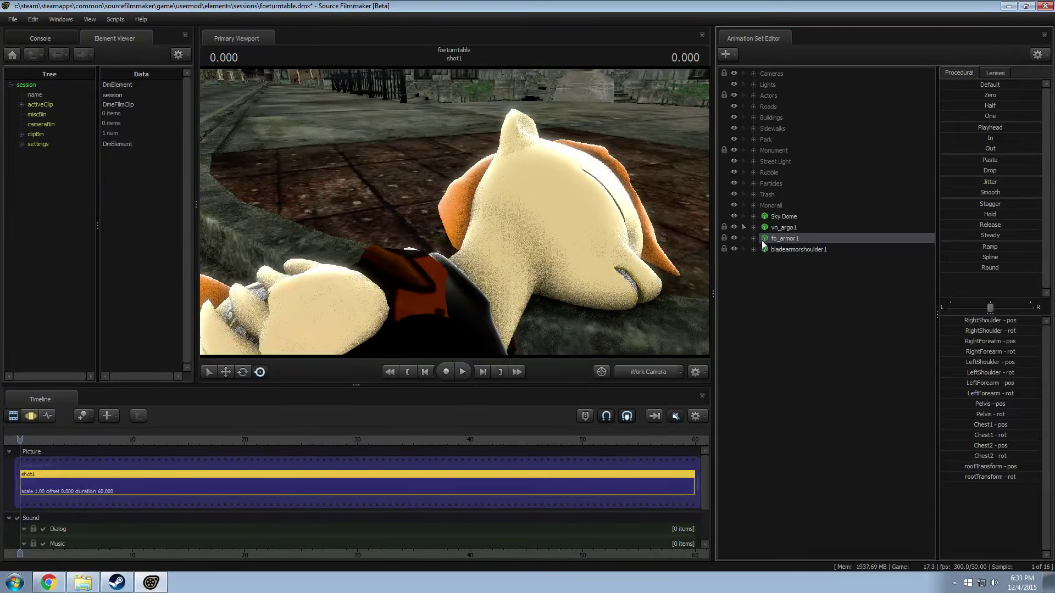
left_click(764, 239)
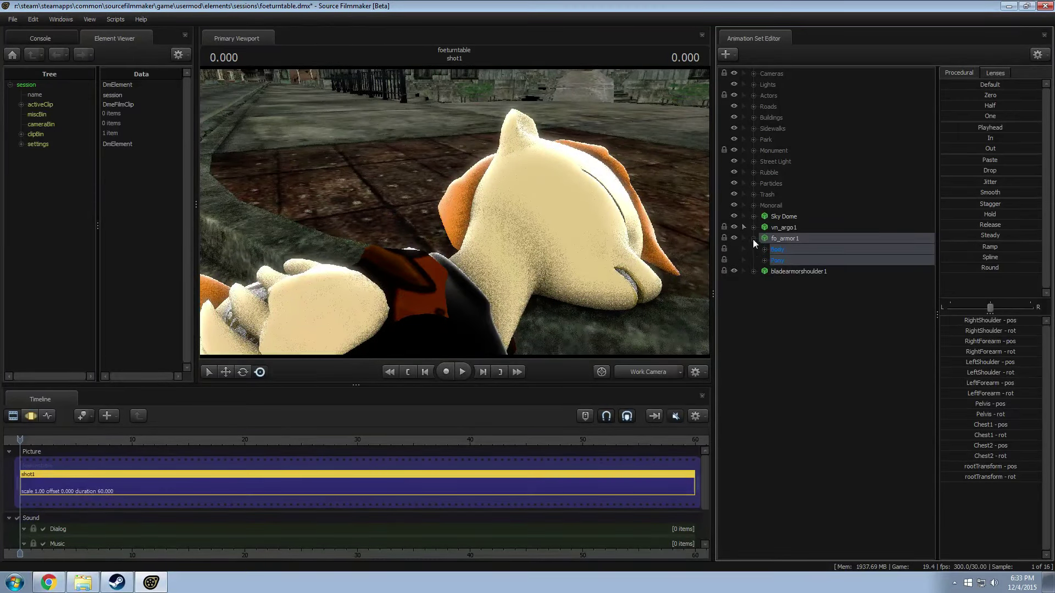
left_click(754, 238)
left_click(754, 249)
left_click(764, 260)
left_click(764, 260)
left_click(764, 271)
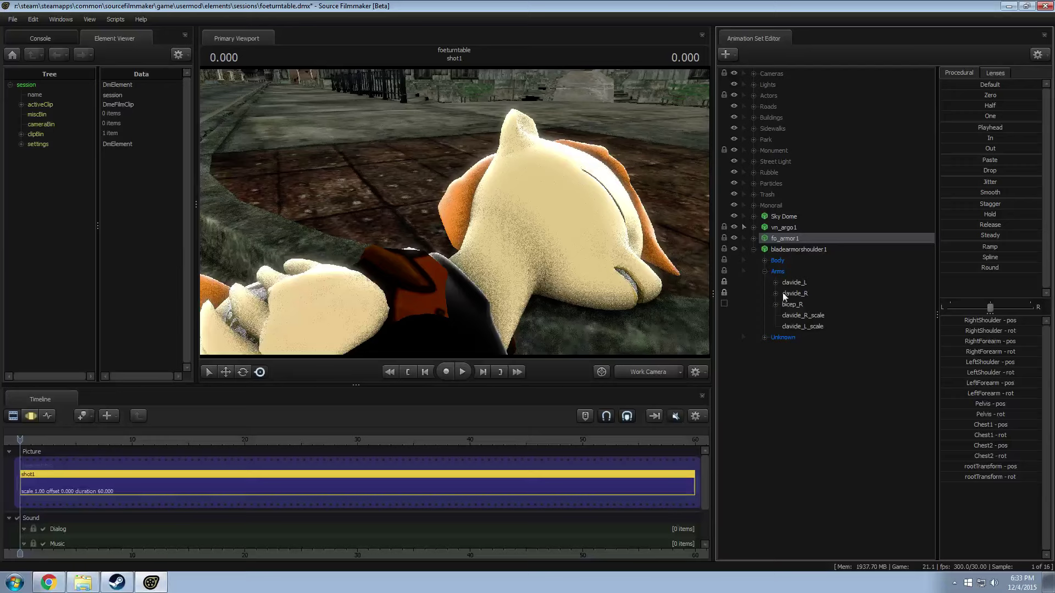
left_click(798, 316)
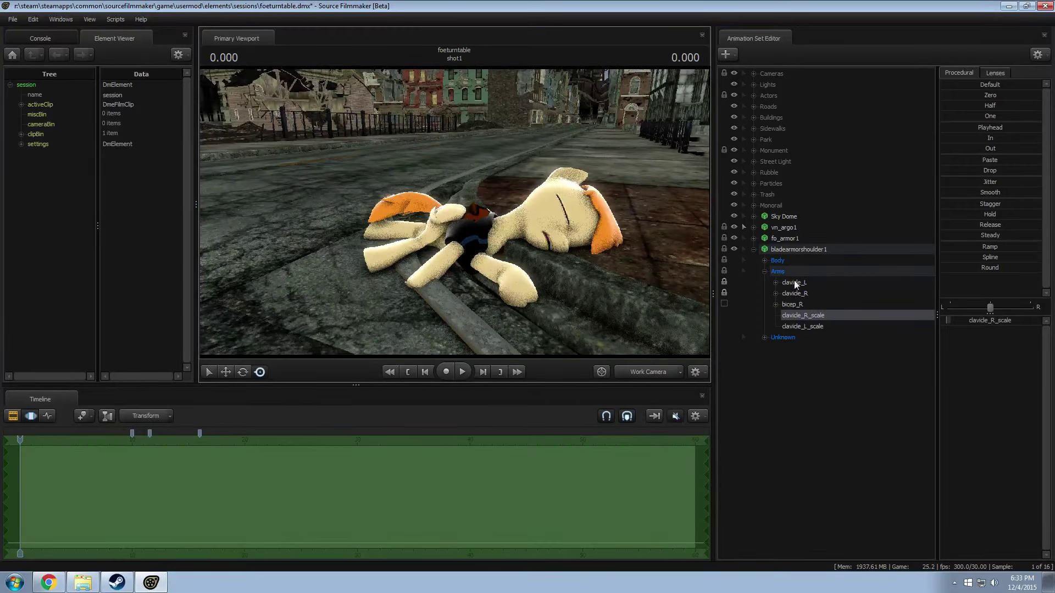
left_click(794, 294)
left_click_drag(439, 220, 508, 213)
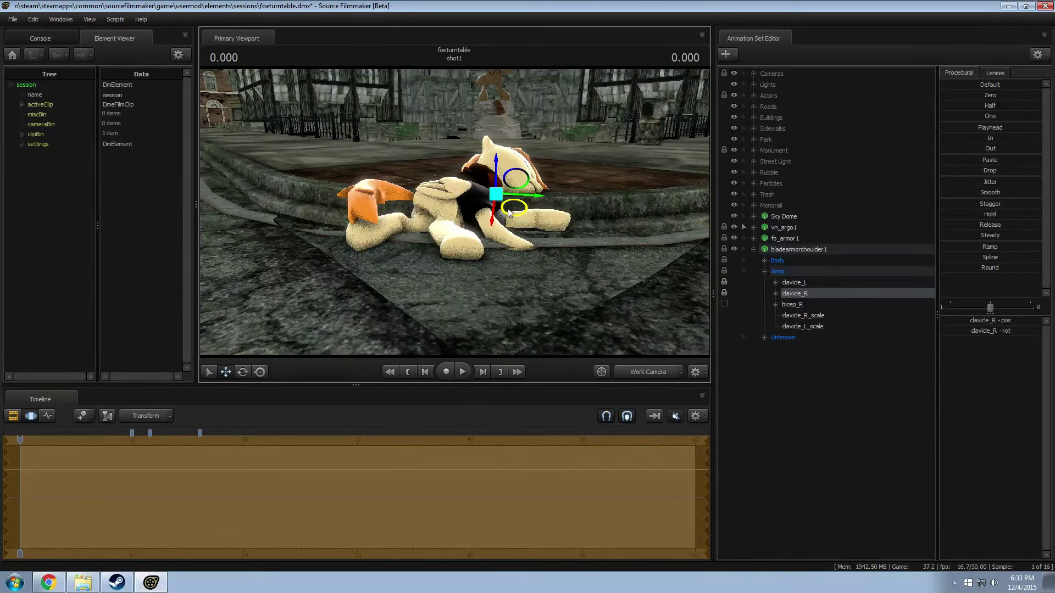
Step: Rotate the dead raider's Tail1 bone so the tail stretches out along the ground behind its hind legs
left_click_drag(654, 296, 484, 231)
left_click(428, 193)
left_click_drag(432, 160, 412, 191)
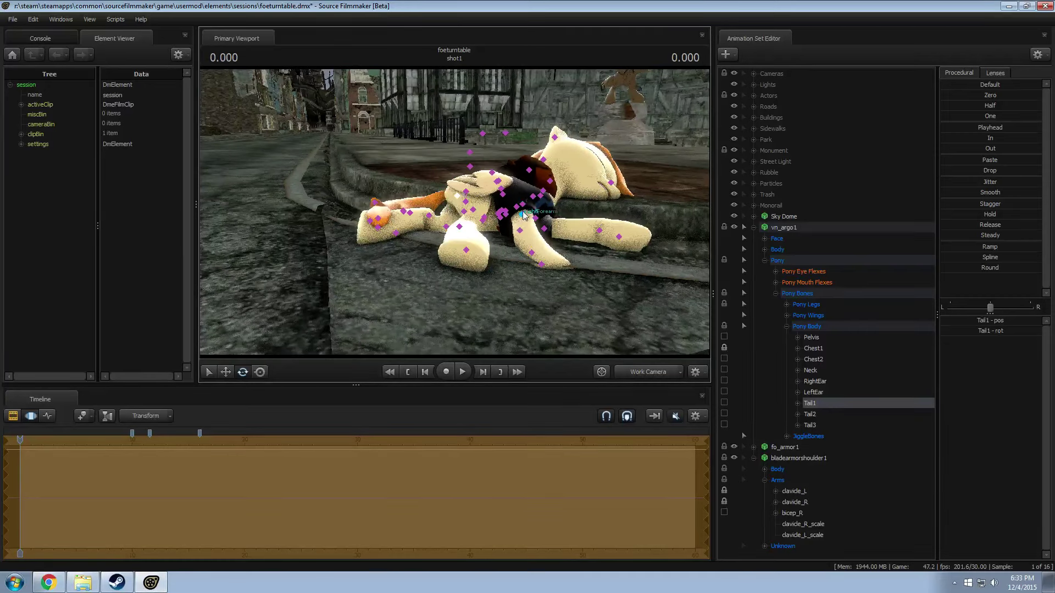
Step: Rotate the dead raider's RightShoulder, RightForearm and RightHand bones so the right front leg rests on the road
left_click(523, 205)
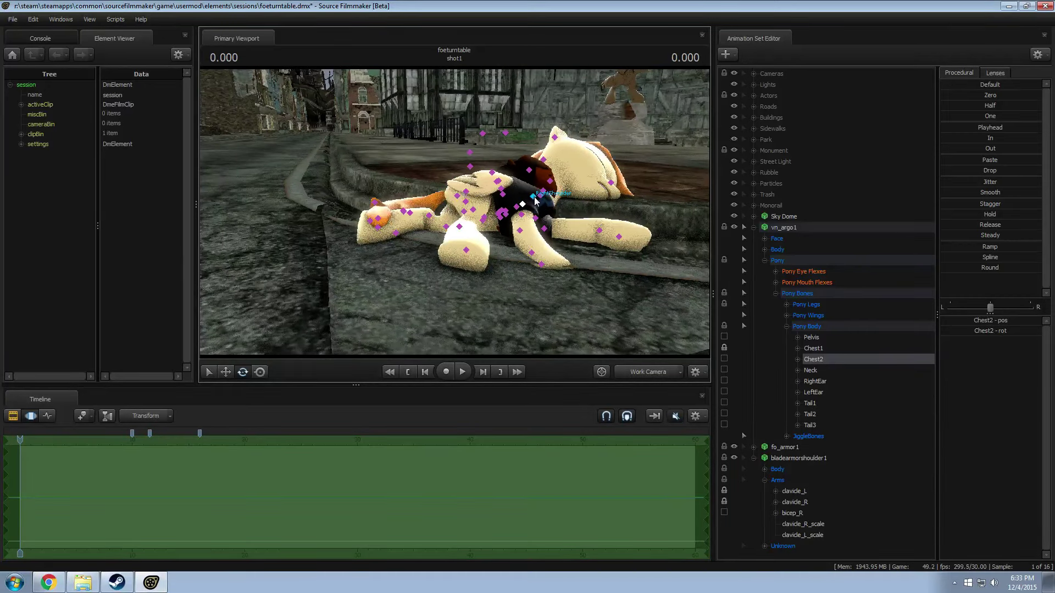
left_click(535, 201)
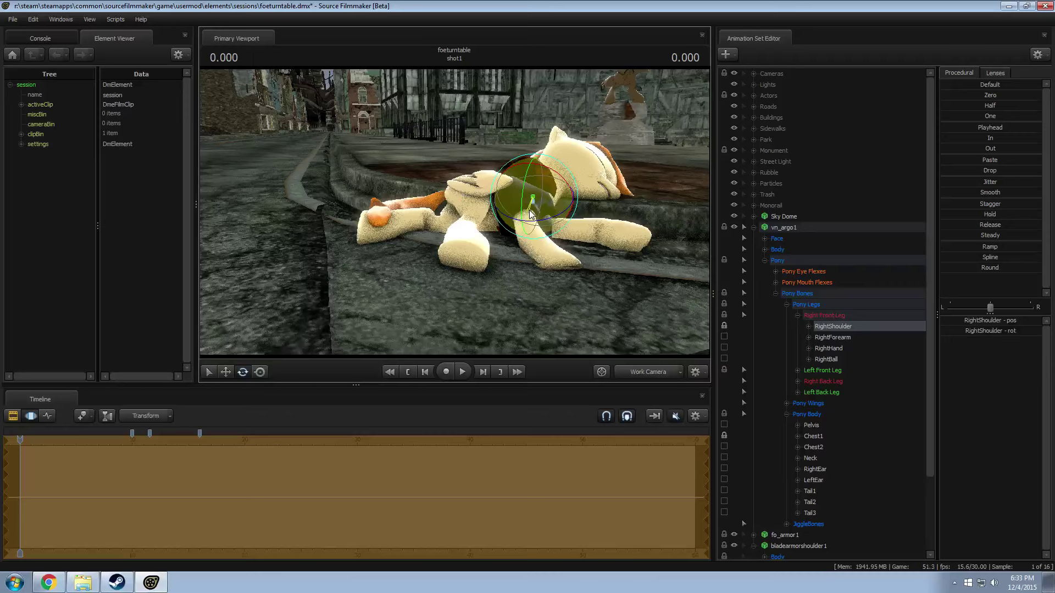
left_click(528, 216)
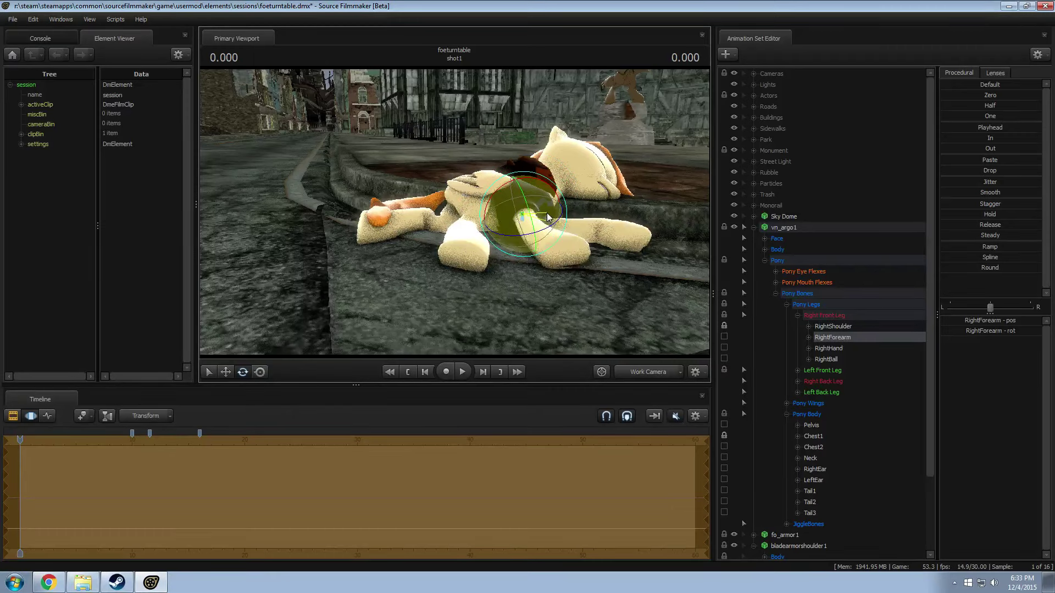
left_click(543, 248)
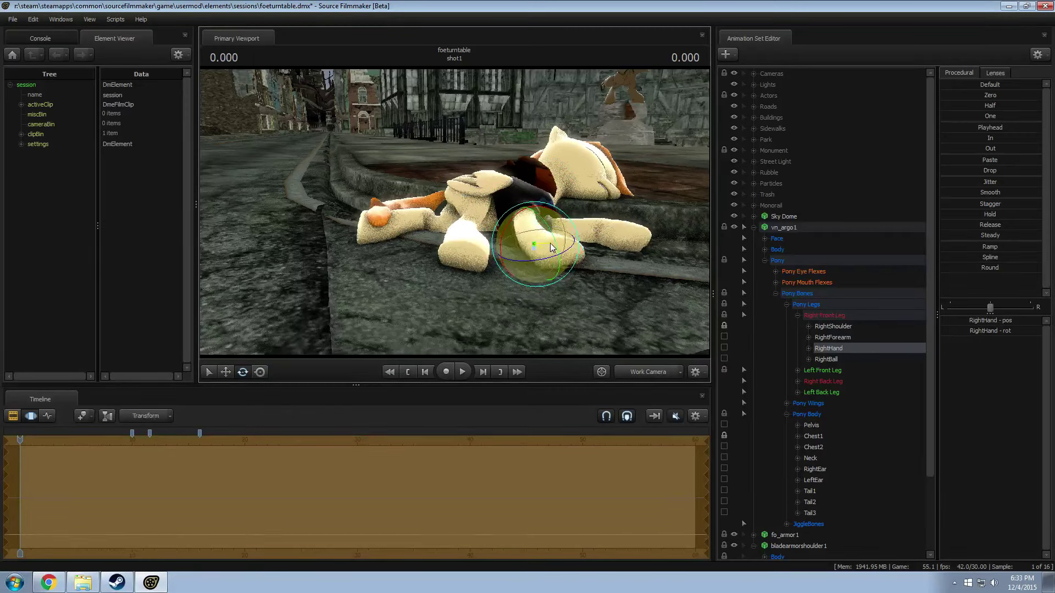
left_click_drag(552, 248, 455, 217)
Step: Adjust the position and rotation of the Tail3 bone at the end of the dead raider's tail
left_click(396, 218)
left_click(397, 214)
key("w")
key("e")
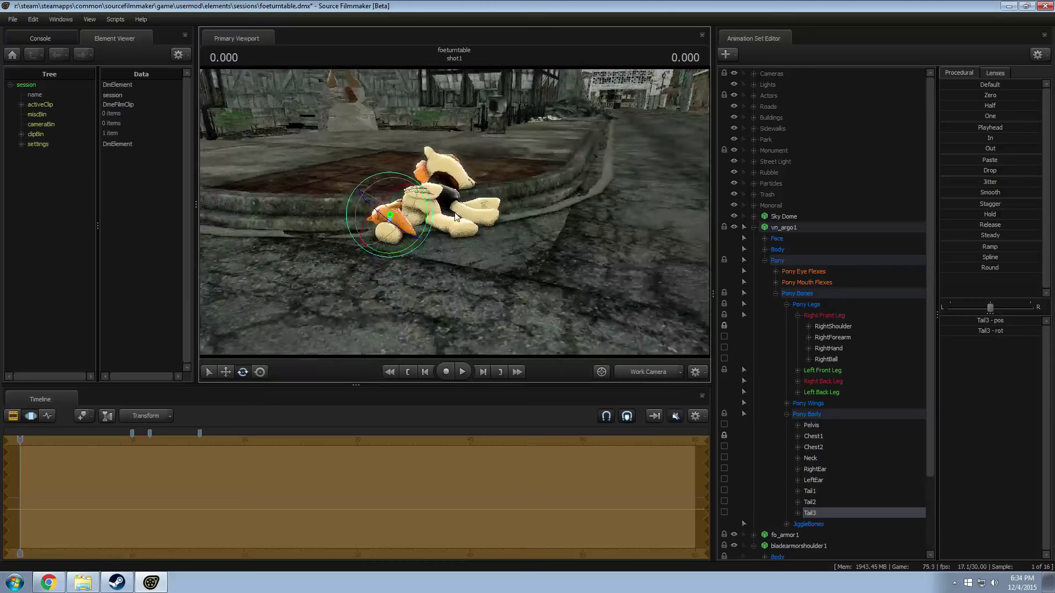
Step: Rename the vn_argo1 animation set to "Dead Raider 1"
left_click(754, 228)
left_click(783, 228)
right_click(785, 228)
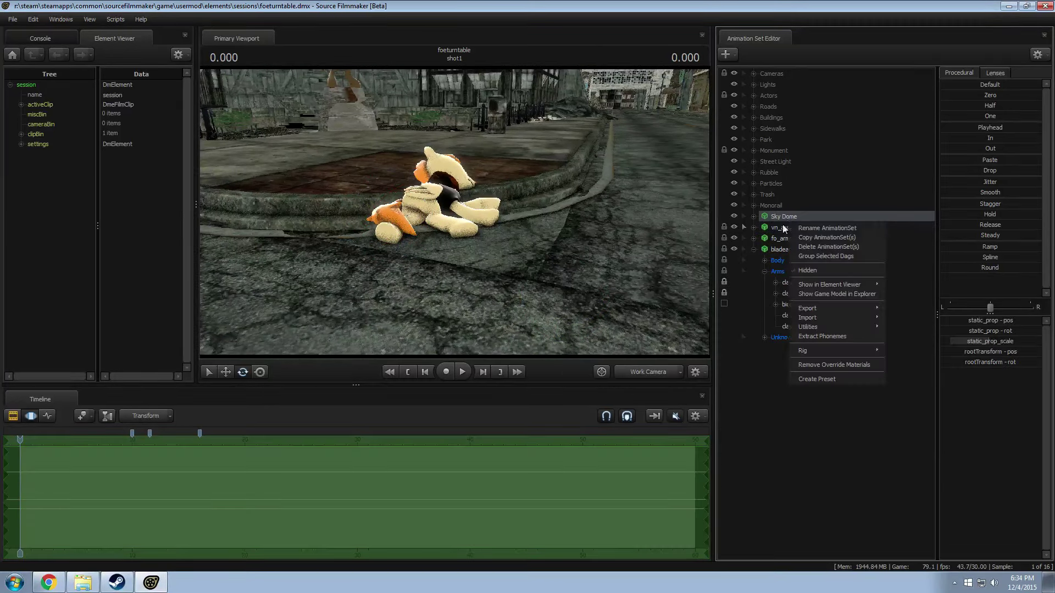
left_click(801, 229)
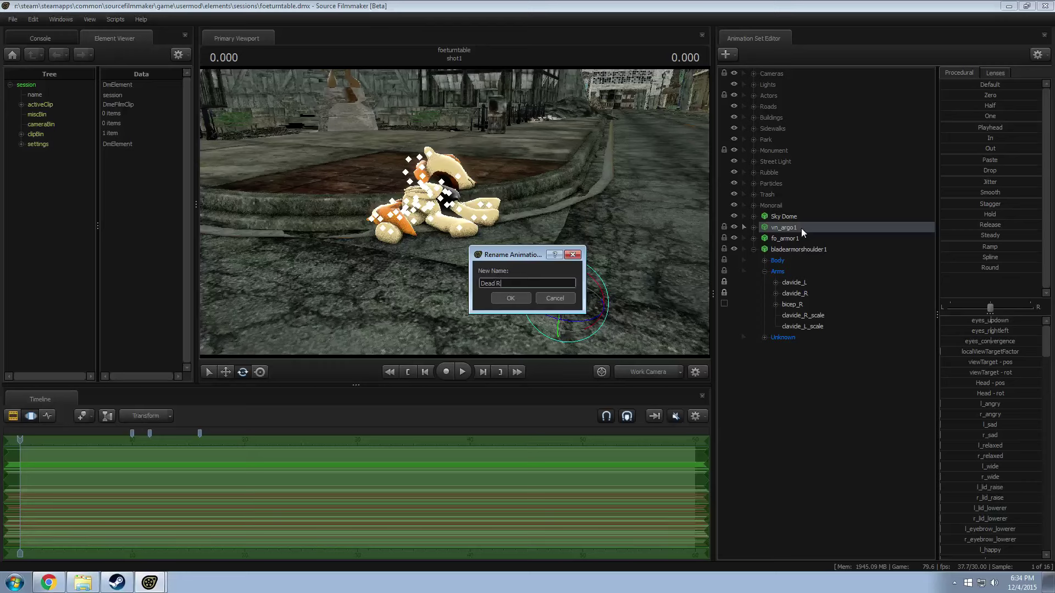
type("Dead Raider 1")
key("Return")
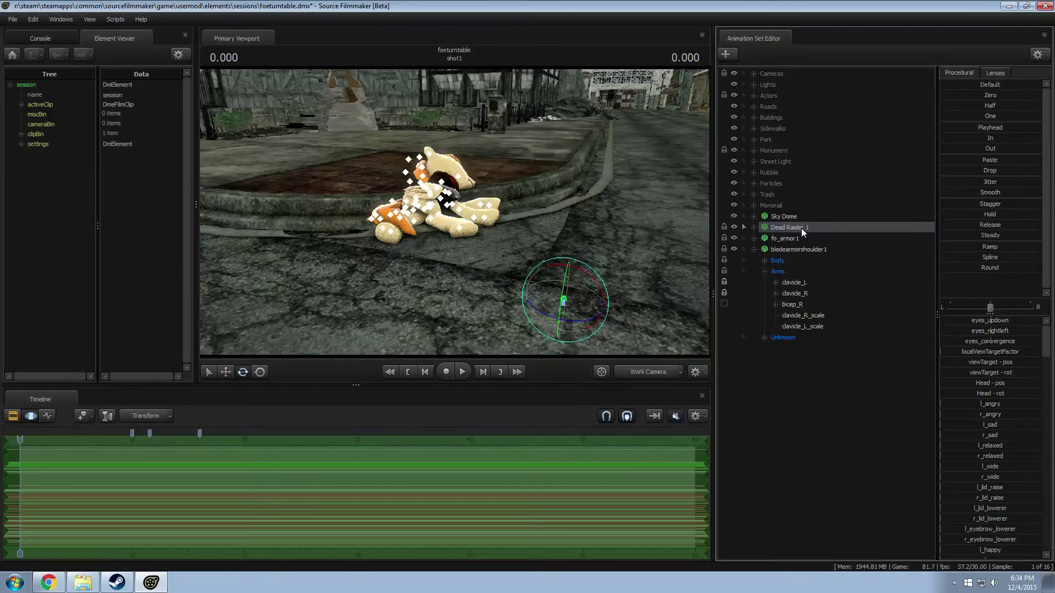
Step: Group the dead raider with its two armor animation sets as "Dead Raider 1" and place the group inside Actors
left_click_drag(801, 229, 790, 248)
right_click(789, 248)
left_click(803, 262)
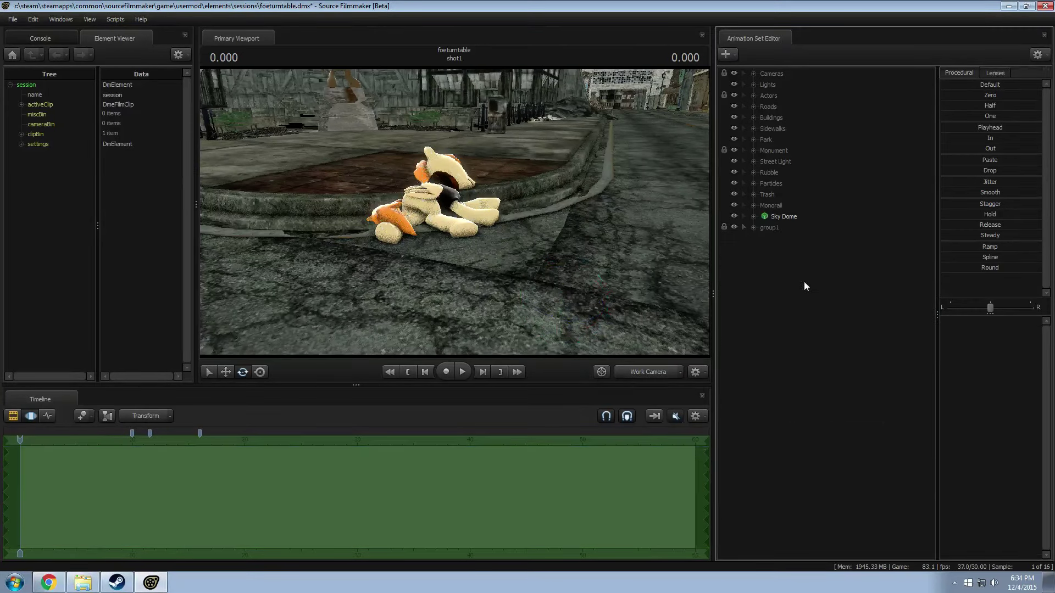
double_click(782, 227)
type("D")
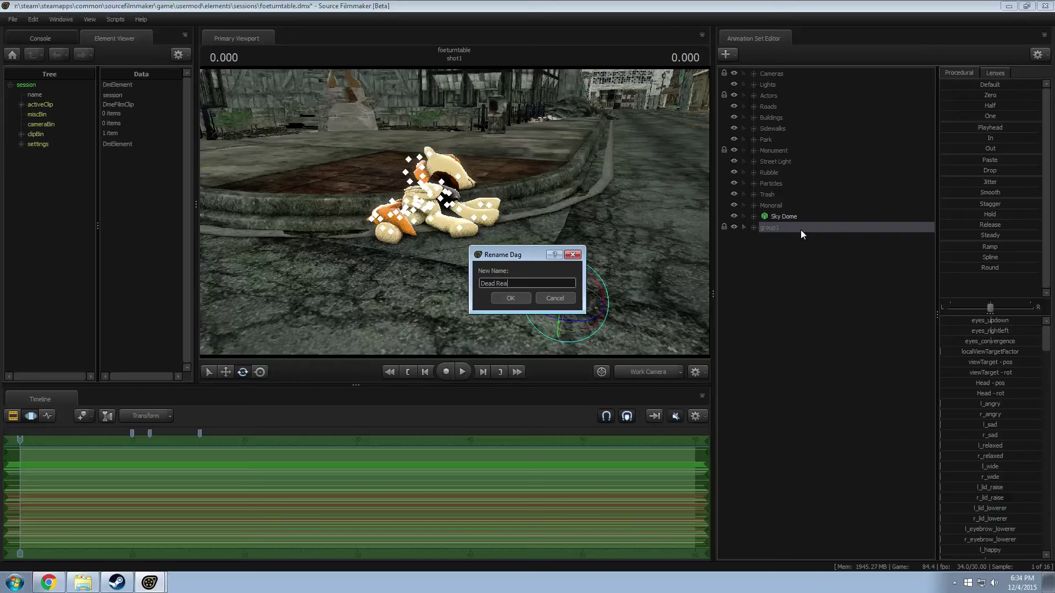
type("ead Raider 1")
key("Return")
left_click_drag(802, 230, 770, 99)
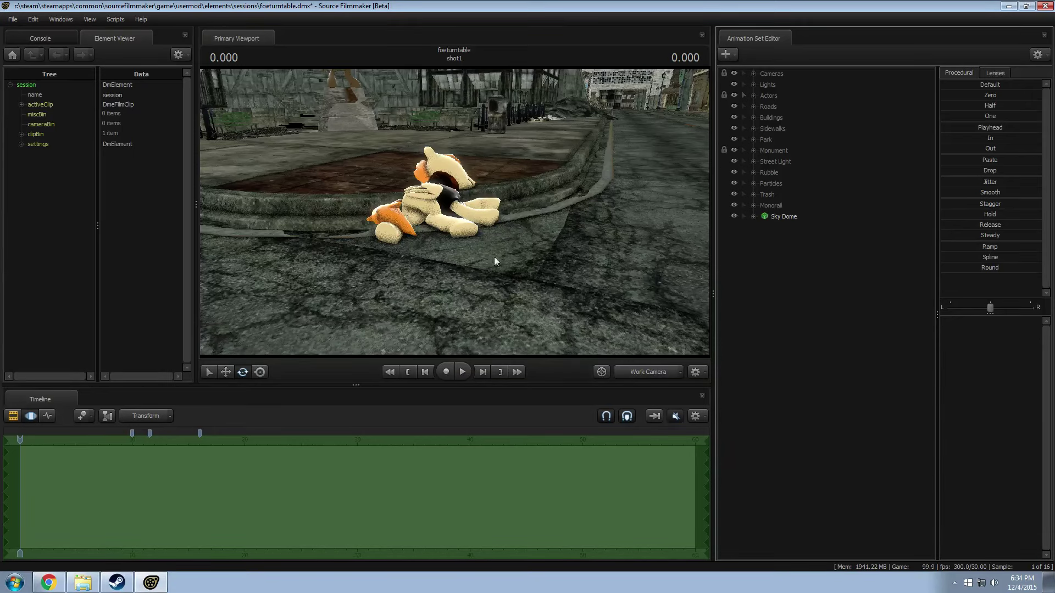
Step: Start adding a new model animation set to the scene and filter the model list by "casing"
left_click(787, 217)
left_click_drag(467, 232, 454, 212)
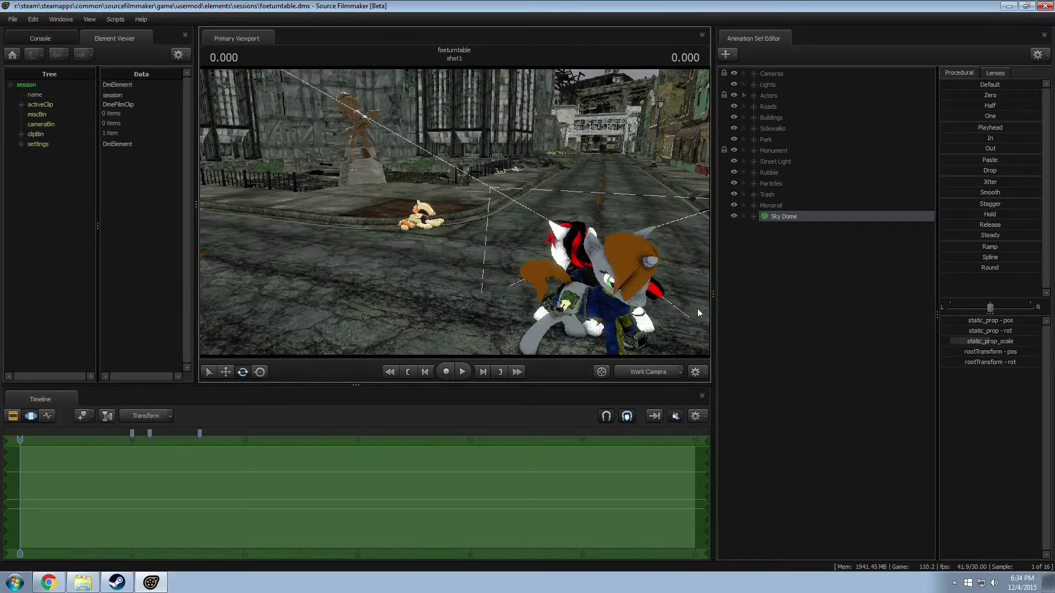
right_click(777, 295)
left_click(839, 318)
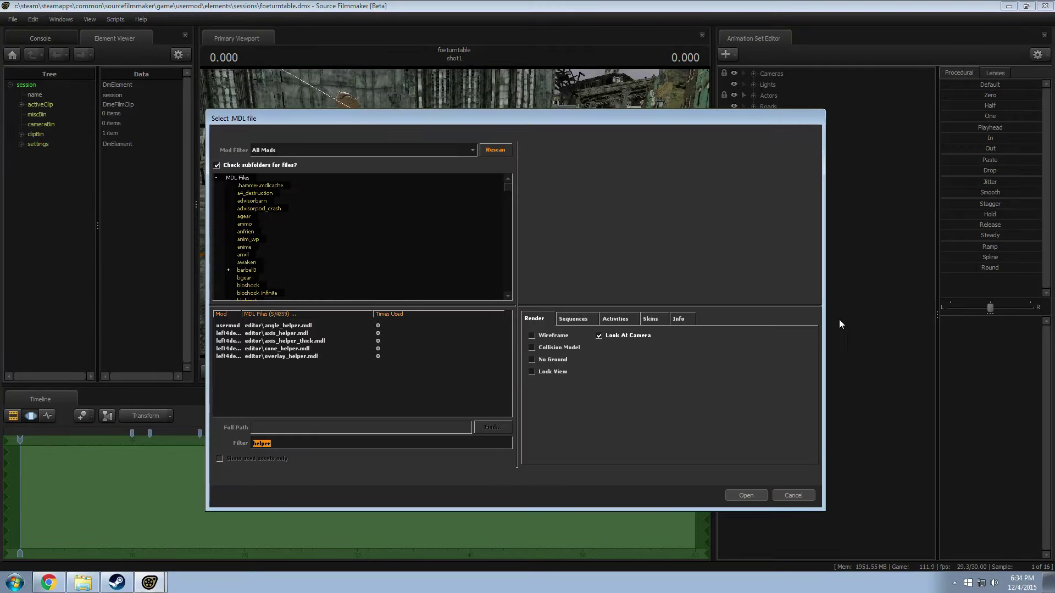
type("casing")
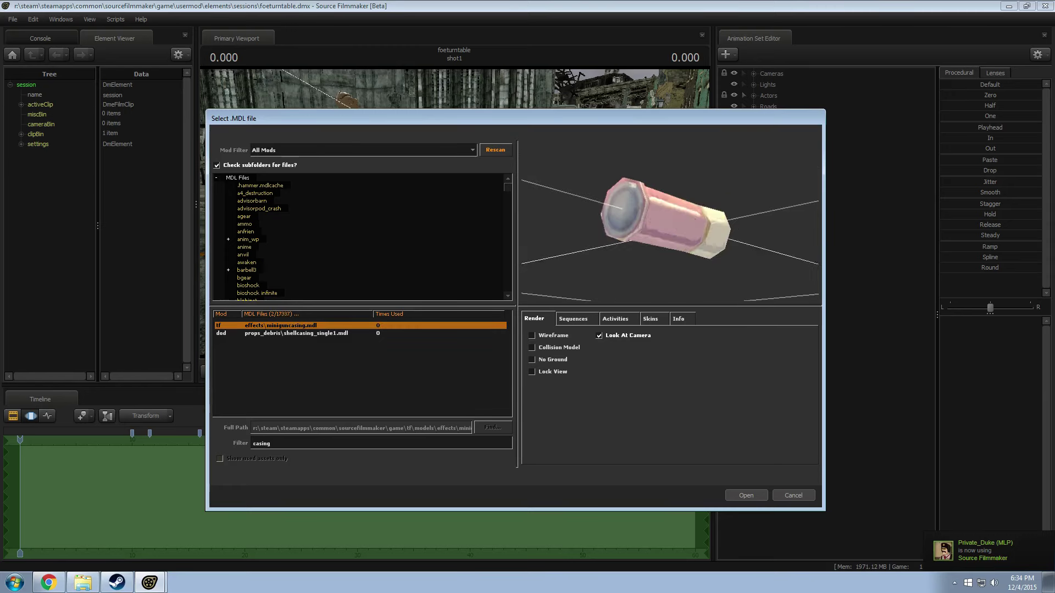
Step: Preview the minigun casing, shellcasing_single1 and the w_bullet_02 and w_bullet_03 casing models
left_click(330, 341)
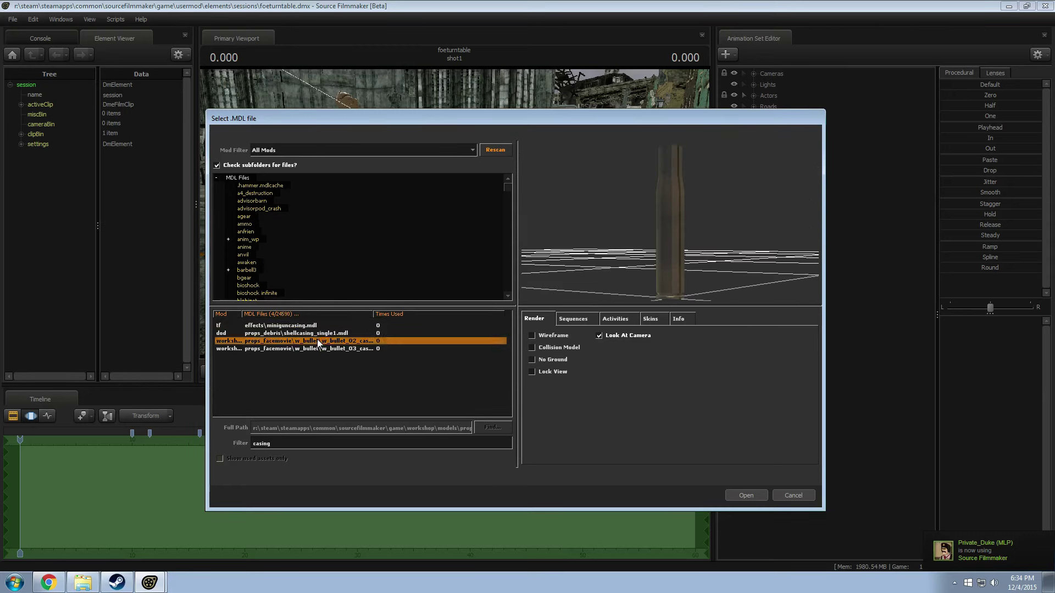
left_click(318, 333)
left_click(324, 341)
left_click(329, 349)
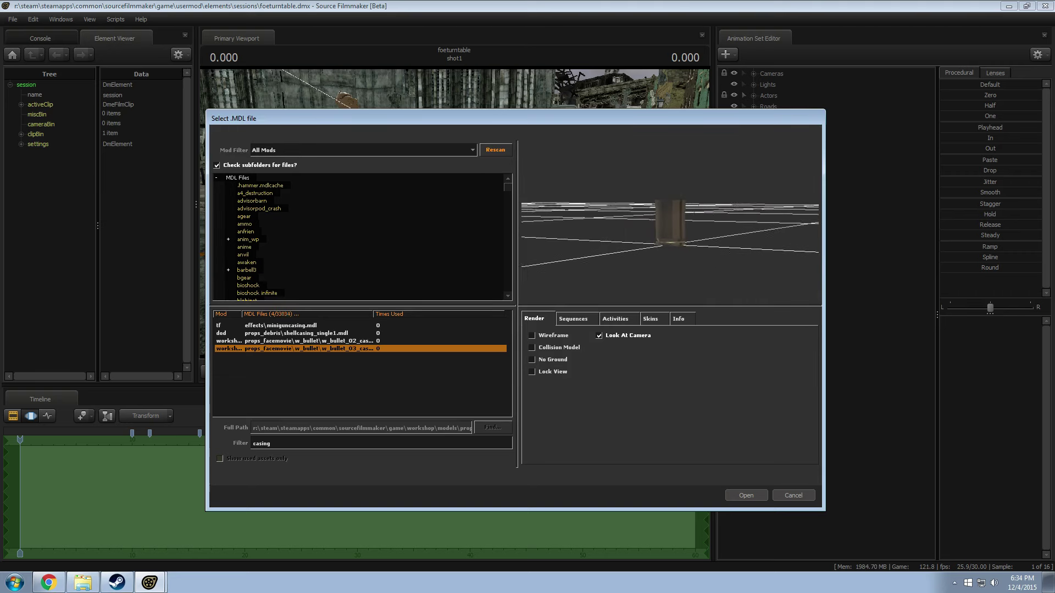
key("Up")
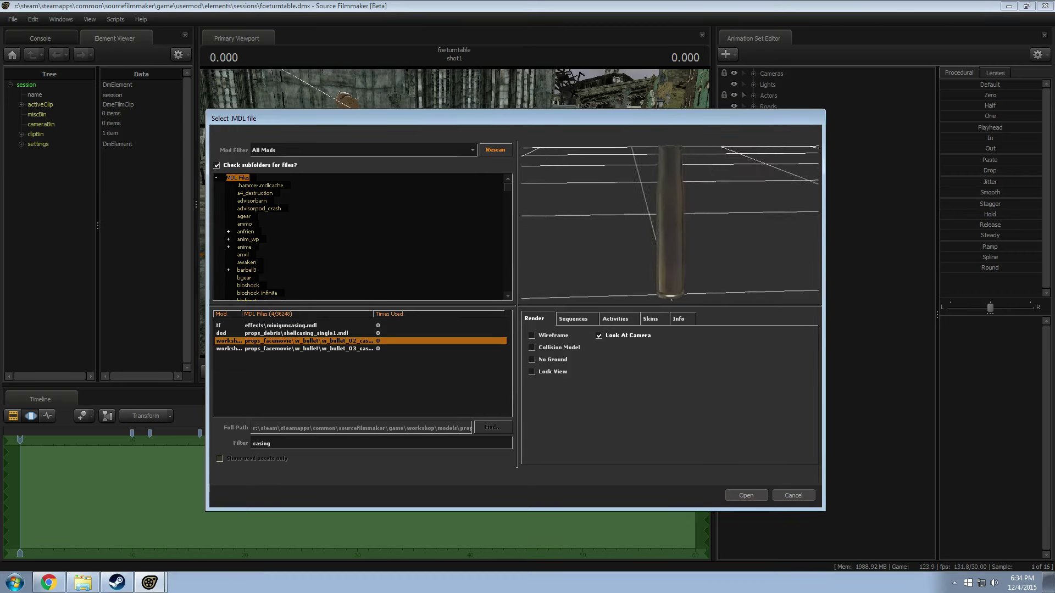
left_click(296, 334)
left_click(336, 325)
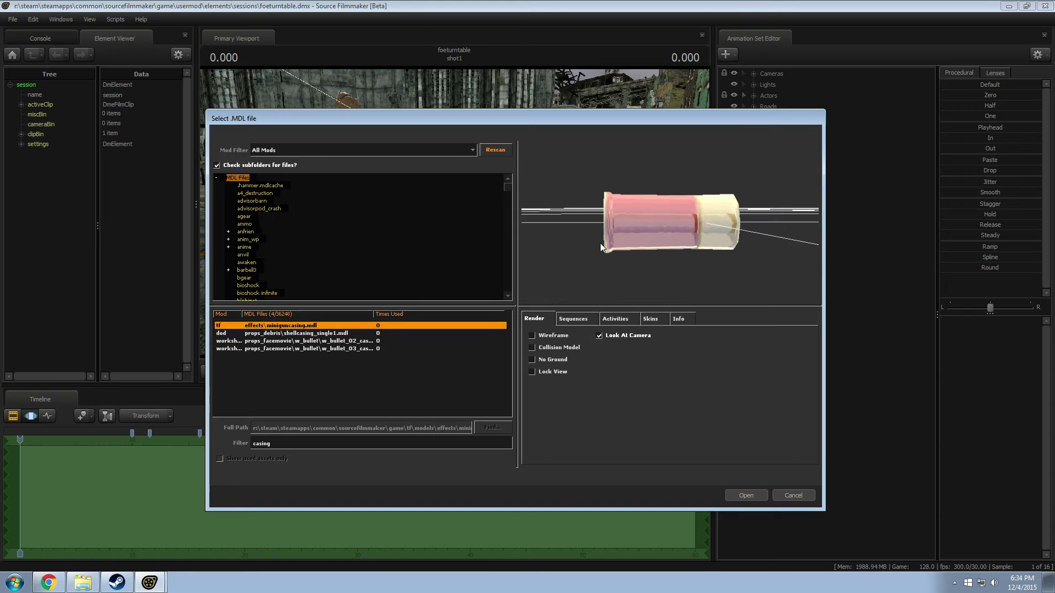
left_click_drag(600, 243, 626, 223)
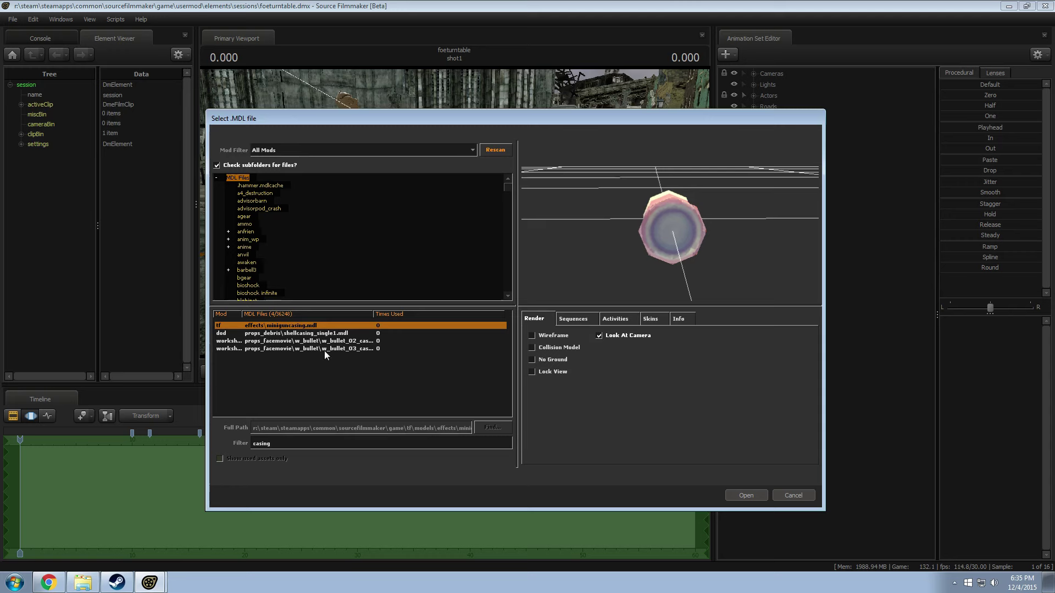
Step: Filter the model list by "shell" across all mods and preview the first results, including the eggshell models
left_click(287, 153)
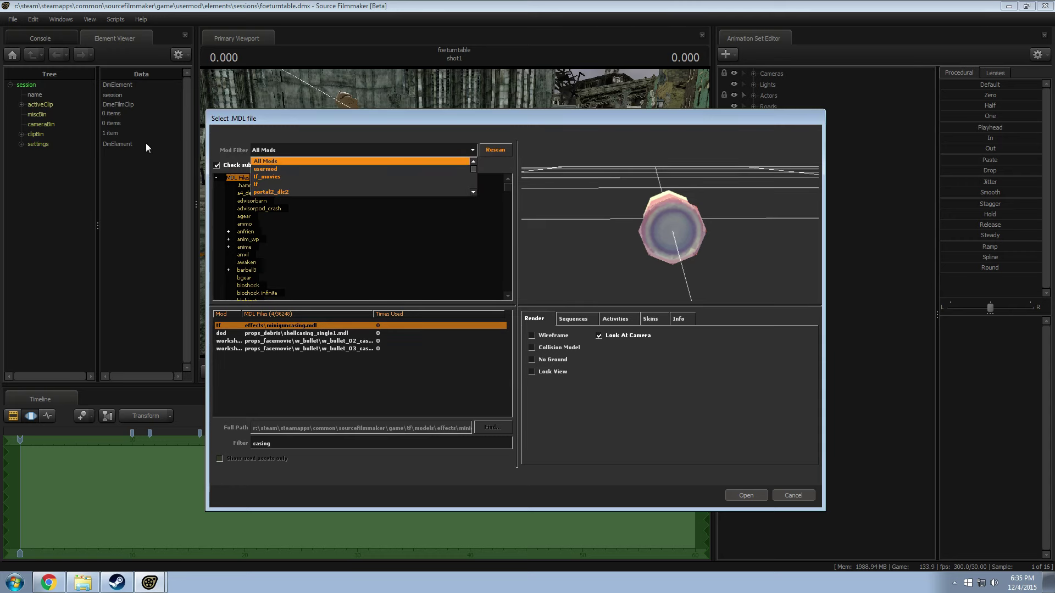
double_click(261, 443)
type("s")
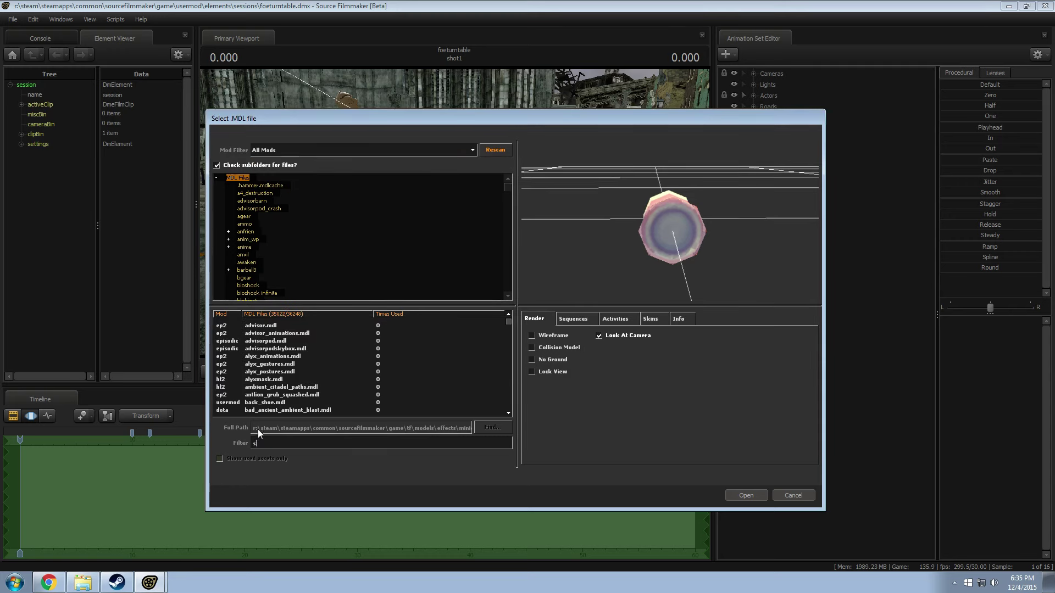
type("hell")
left_click(332, 341)
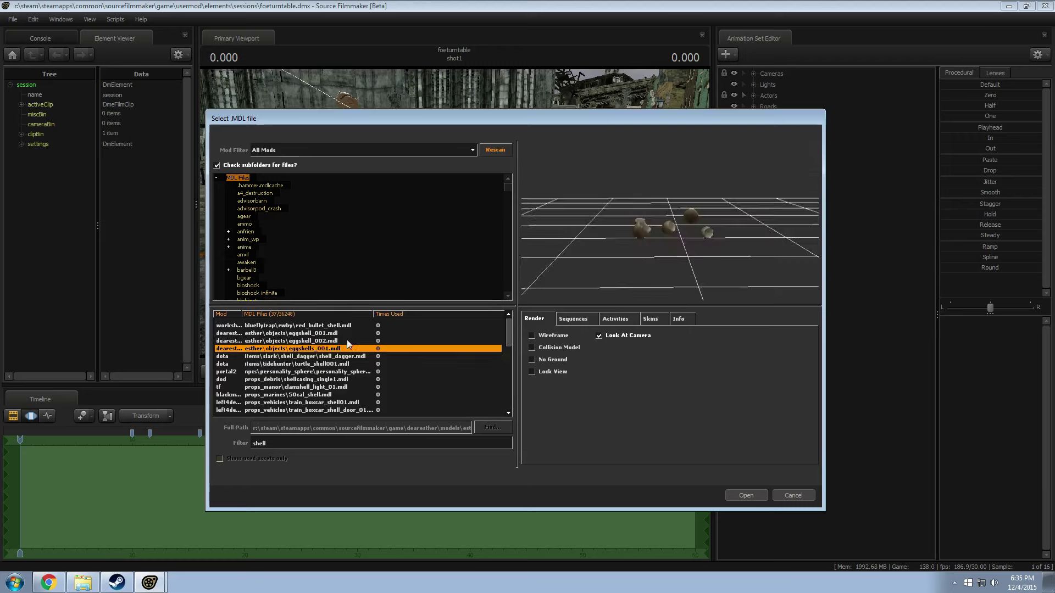
key("Down")
key("Down")
key("Down")
Step: Preview the shell models in the weapons\shells folder, including shell_pistol and shell_shotgun
scroll(390, 352, "down", 5)
left_click(293, 387)
left_click(316, 379)
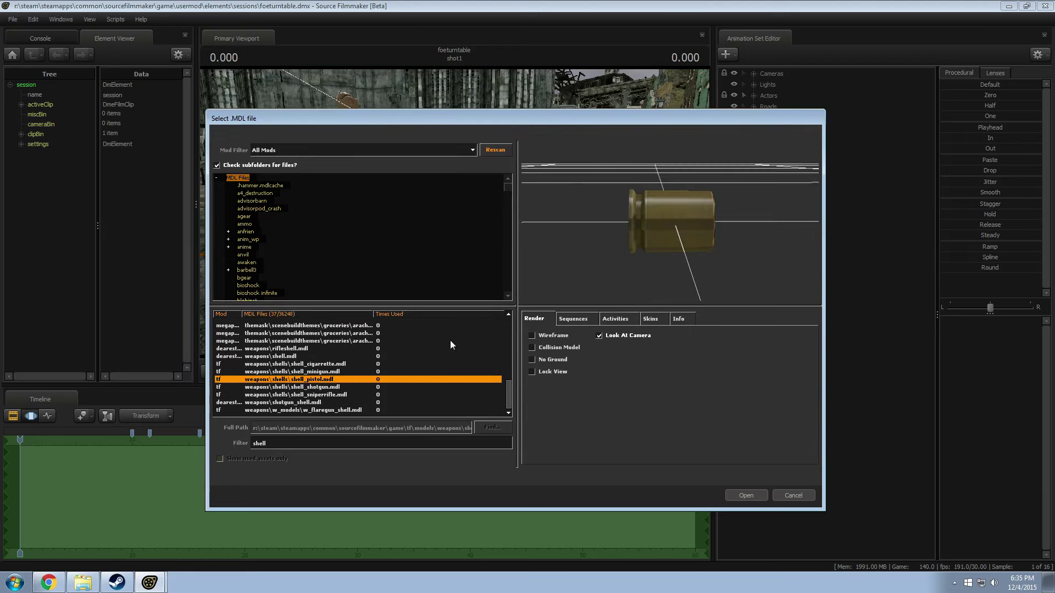
left_click(317, 386)
left_click_drag(624, 258, 651, 222)
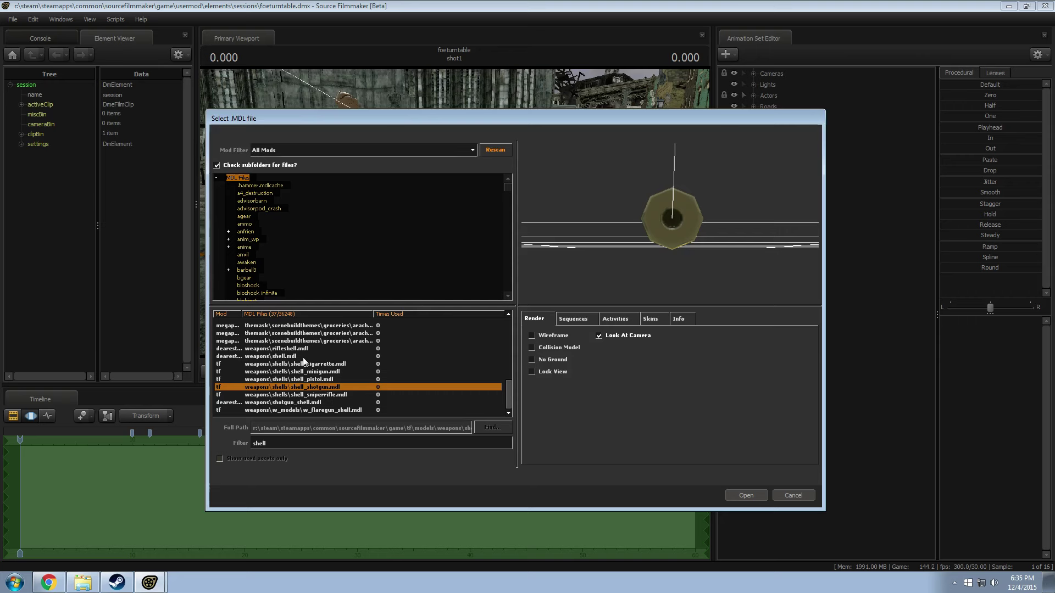
Step: Look through the models in the shells folder and add shells\shell_12gauge.mdl to the scene
scroll(300, 354, "up", 3)
left_click(282, 379)
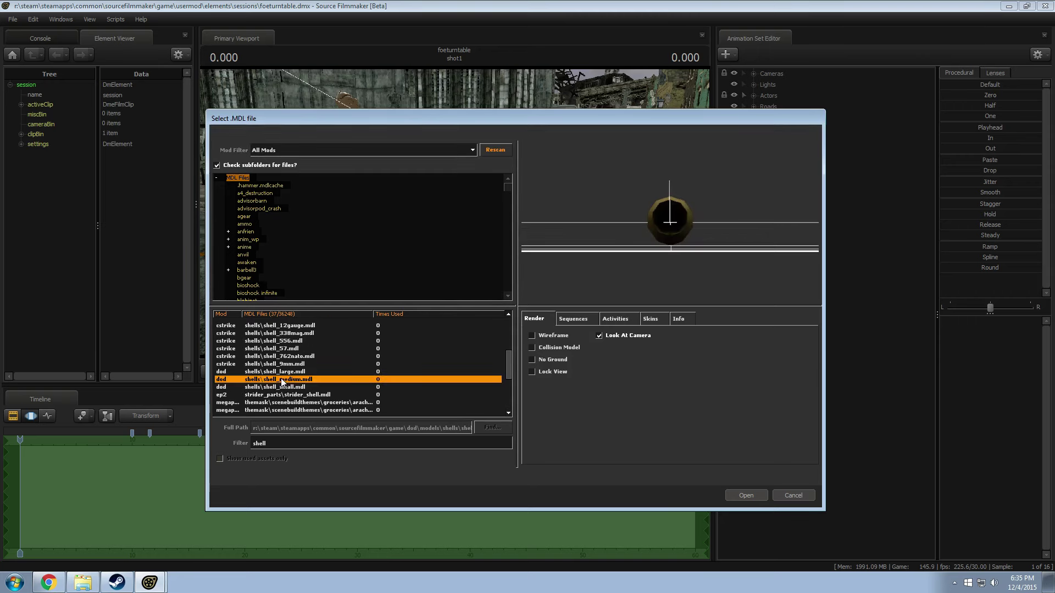
left_click(300, 340)
left_click(297, 325)
key("Up")
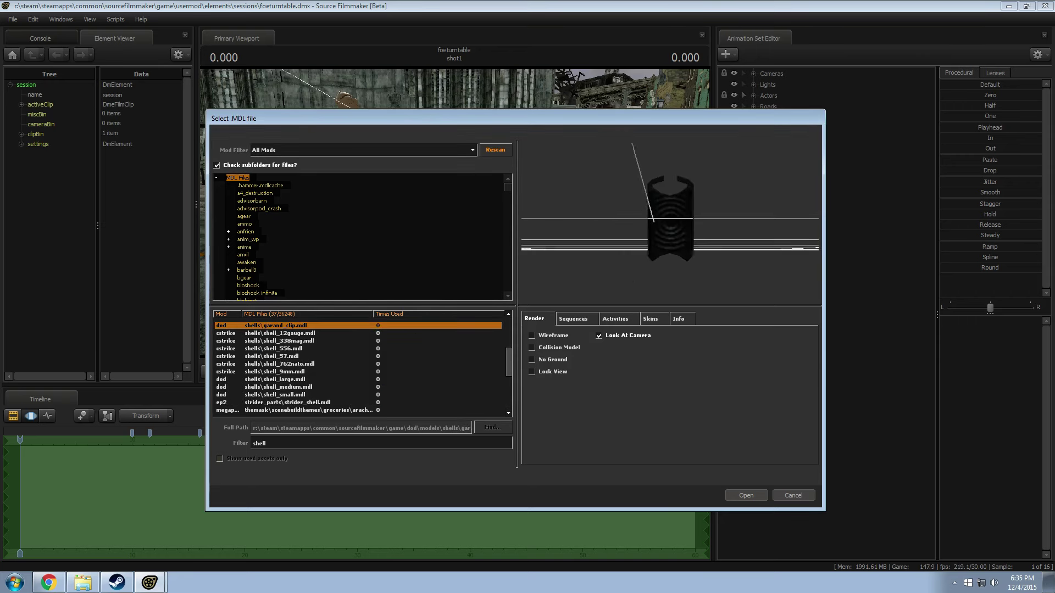
left_click(280, 333)
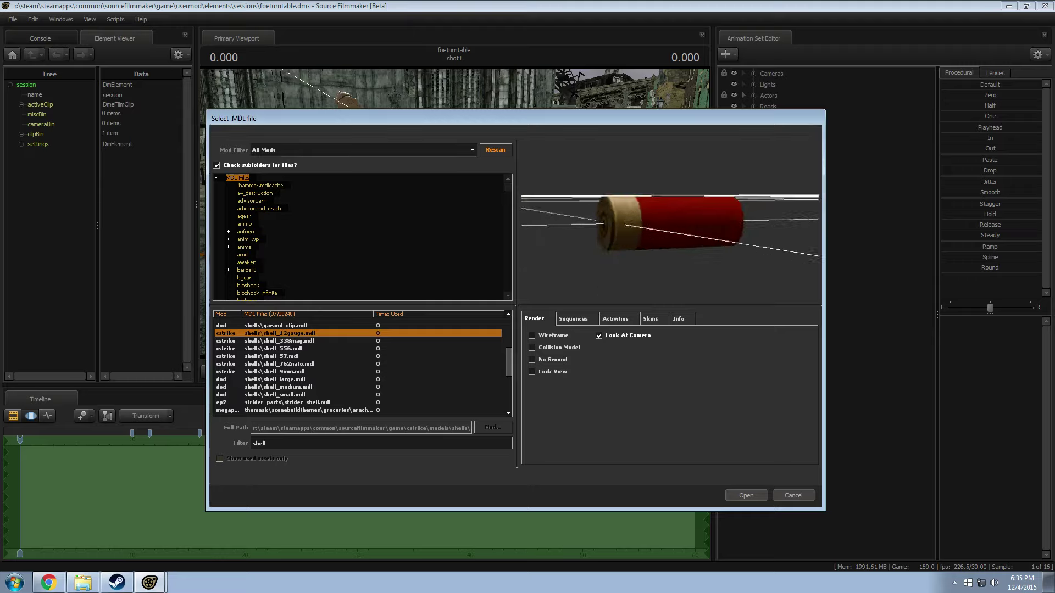
left_click(746, 496)
Step: Move the new 12-gauge shell onto the road beside the black-and-red-maned pony's hooves
left_click(794, 227)
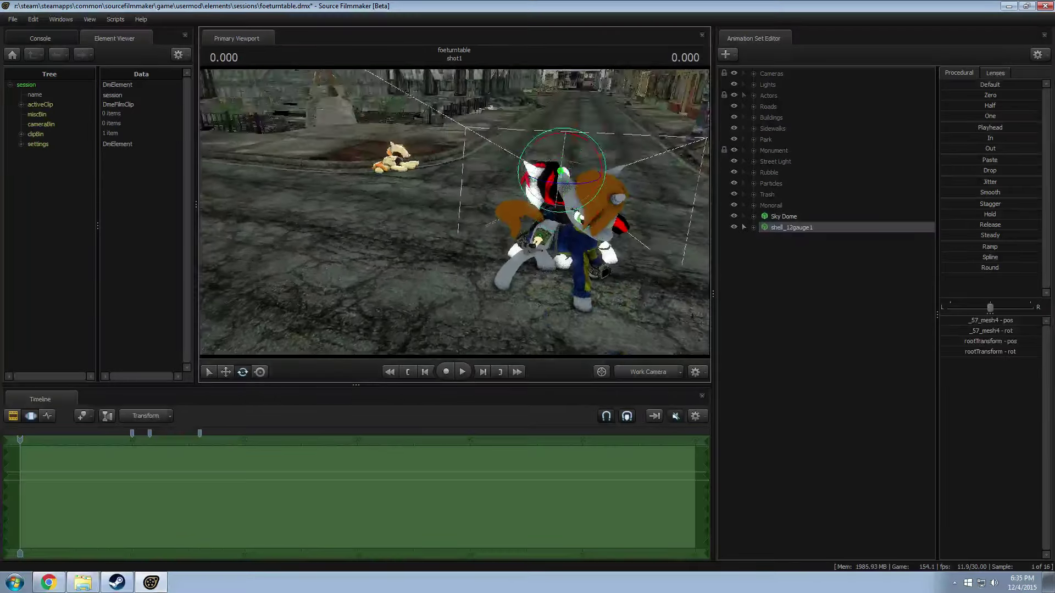
left_click_drag(455, 212, 404, 202)
key("r")
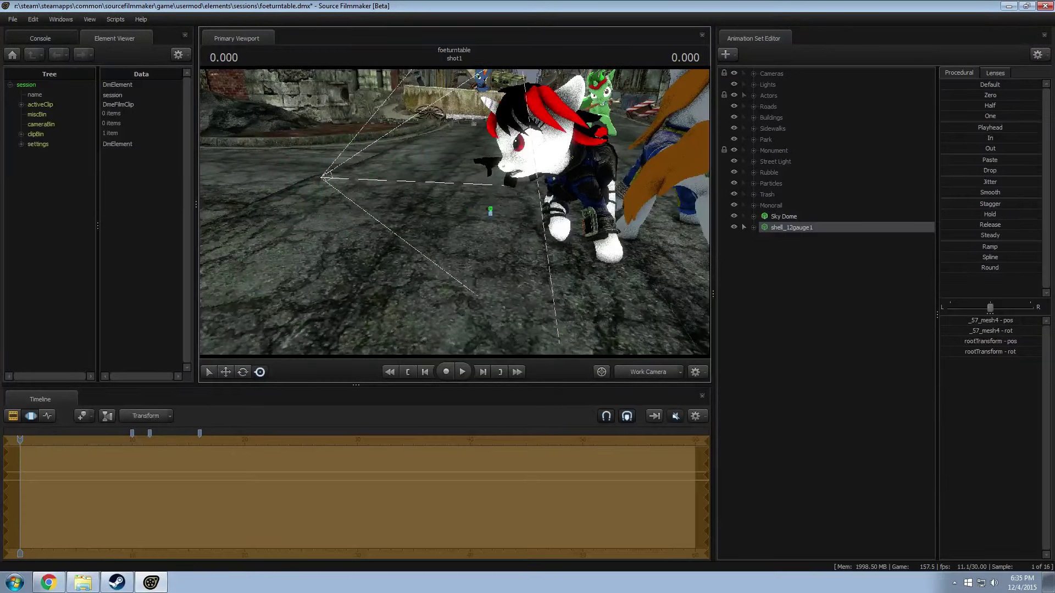
left_click_drag(272, 217, 434, 220)
left_click_drag(549, 225, 494, 225)
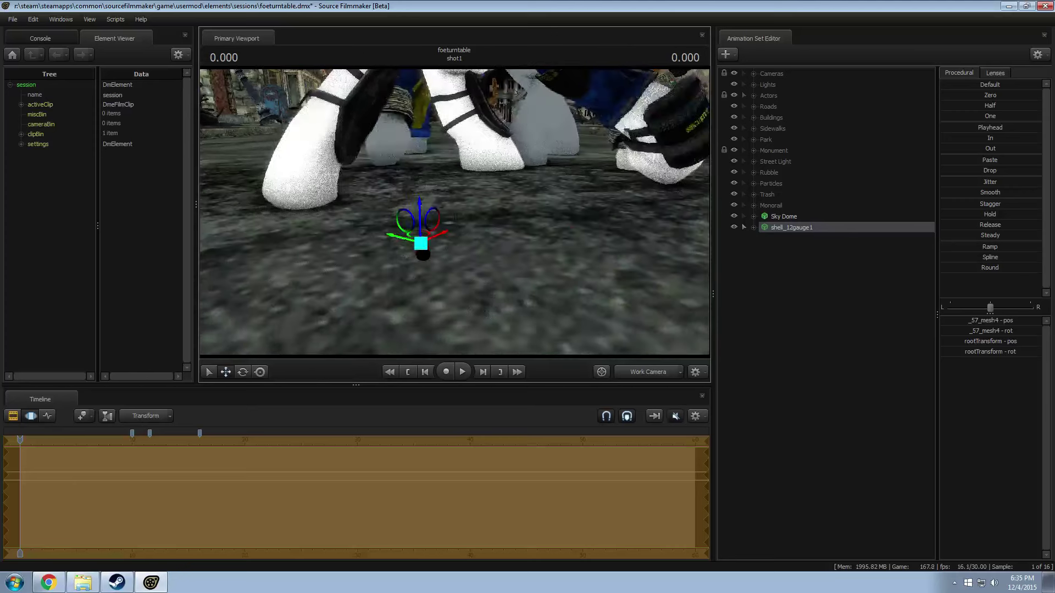
Step: Check the shell under the scene lighting, turning viewport lighting on and then back off
right_click(500, 239)
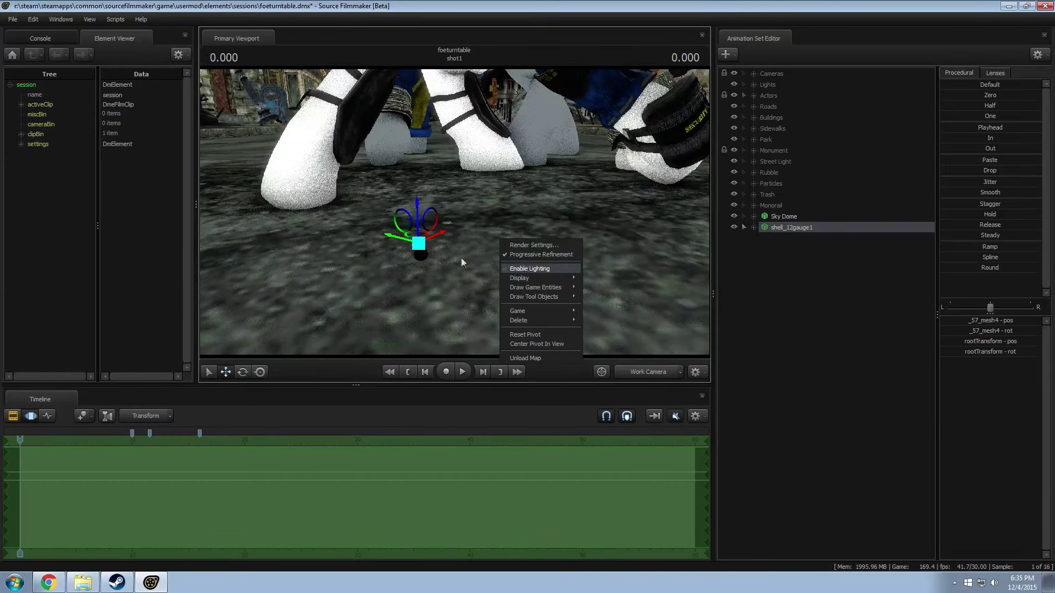
left_click(528, 269)
left_click_drag(529, 269, 445, 214)
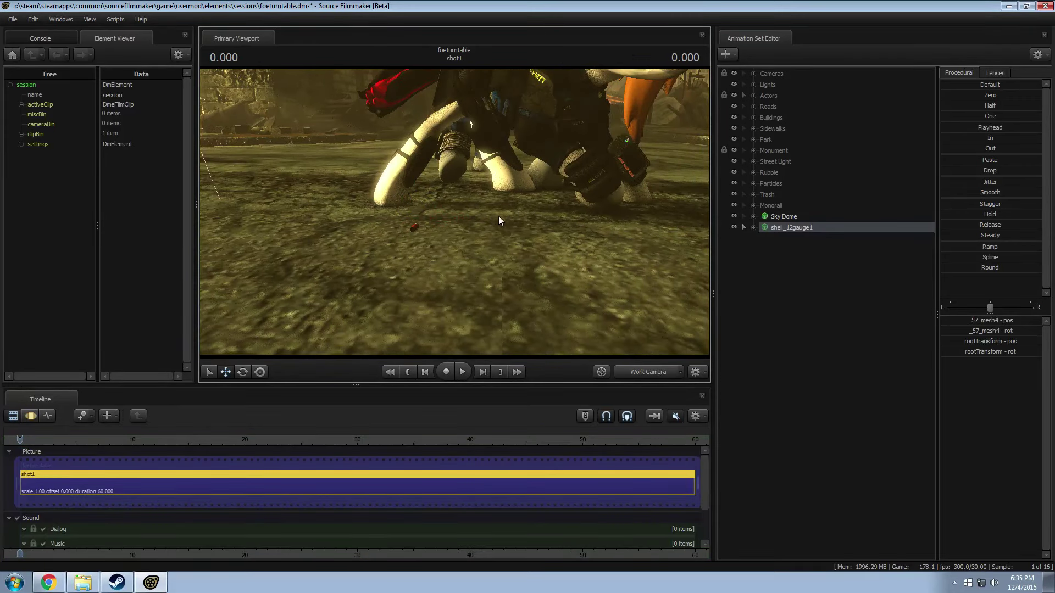
right_click(507, 242)
left_click(532, 271)
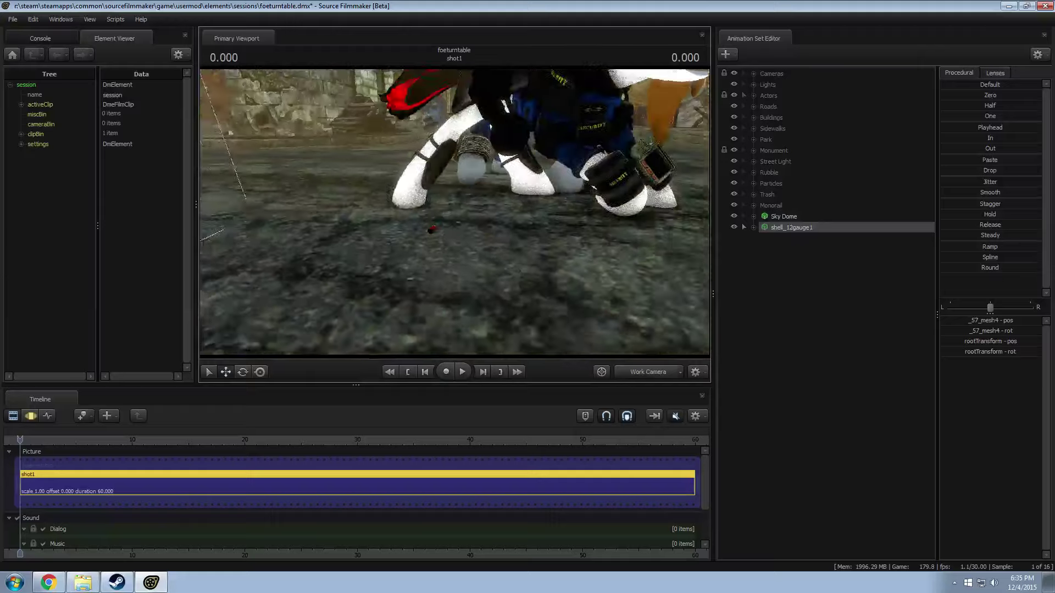
Step: Lower the 12-gauge shell vertically so that it rests on the road surface
mouse_move(532, 272)
left_mouse_down()
mouse_move(534, 280)
mouse_move(534, 264)
left_mouse_up()
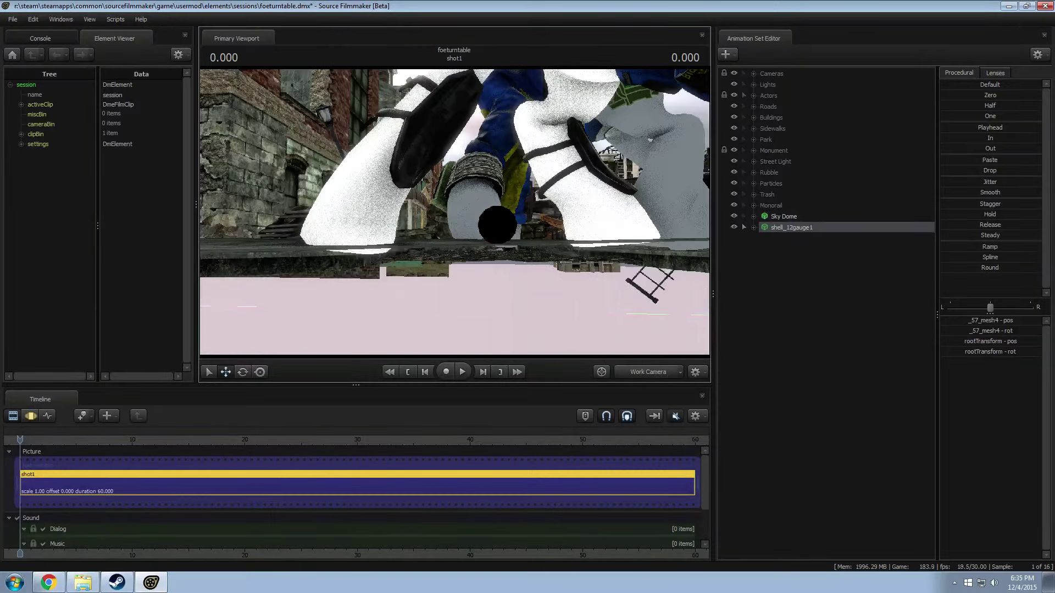
left_click(783, 228)
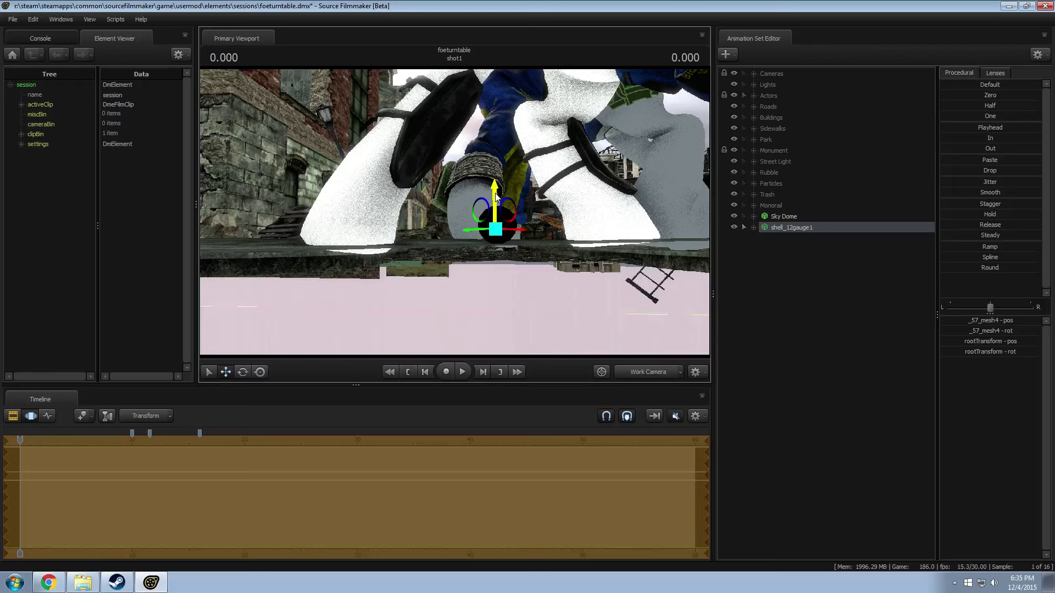
left_click_drag(429, 190, 429, 247)
Step: Rename the shell_12gauge1 animation set to "Shotgun Casing 1"
right_click(786, 225)
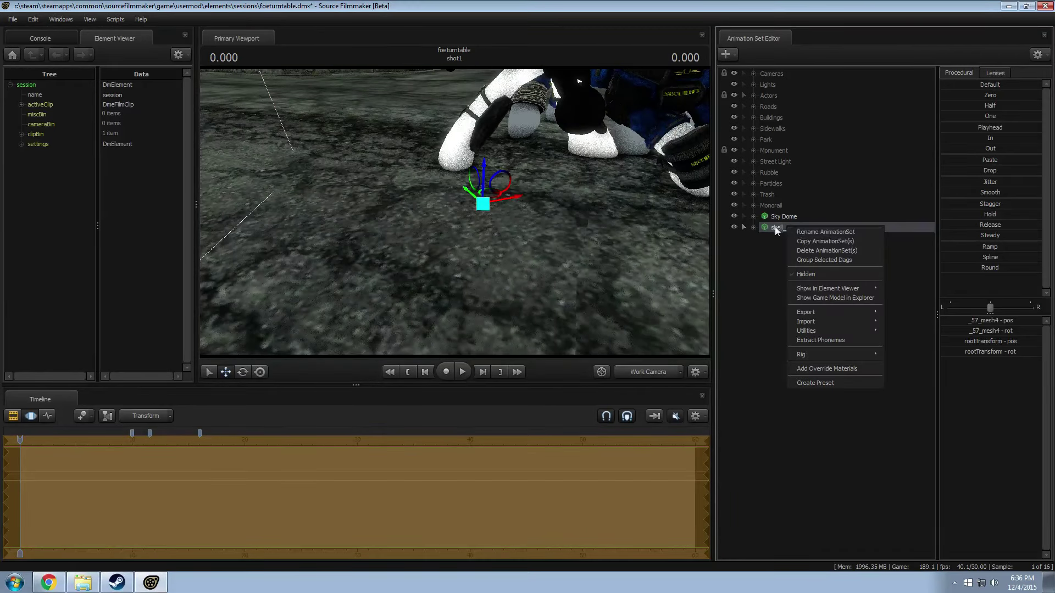
right_click(803, 229)
left_click(824, 234)
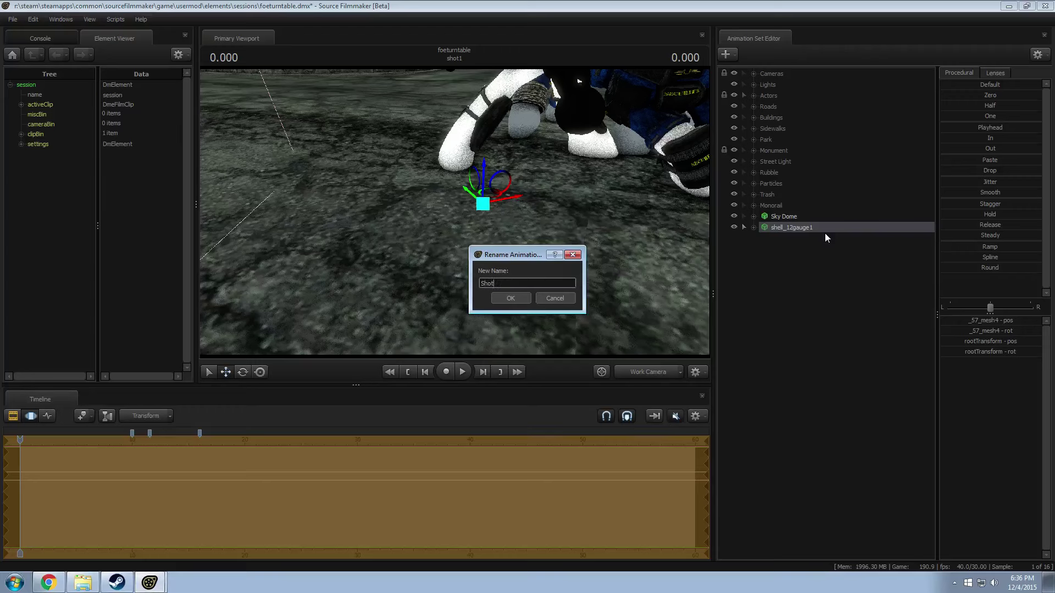
type("Shotgun Casing 1")
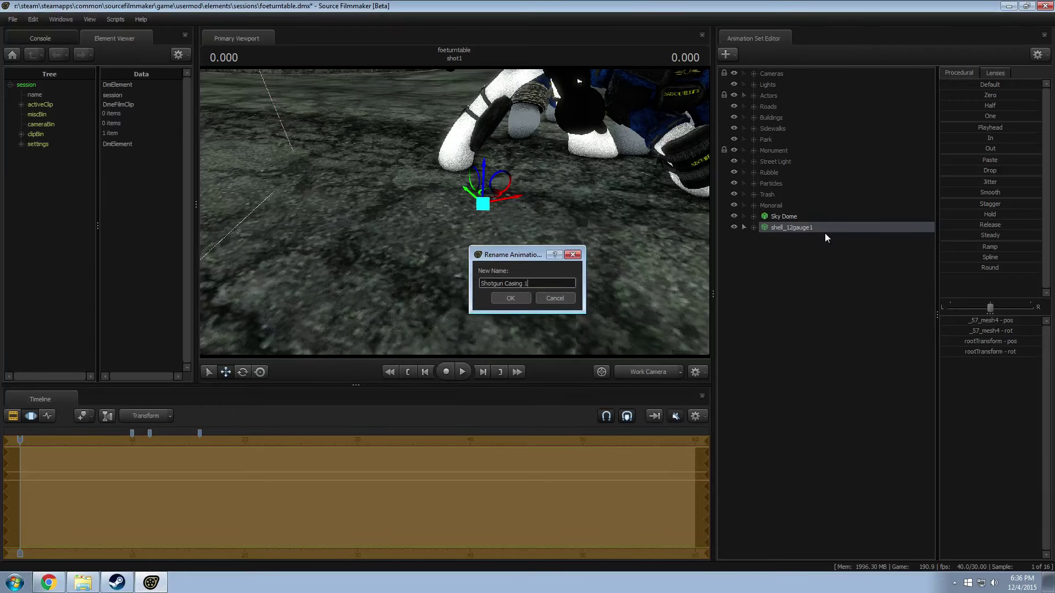
key("Return")
Step: Copy Shotgun Casing 1 and paste it as a second casing
right_click(824, 230)
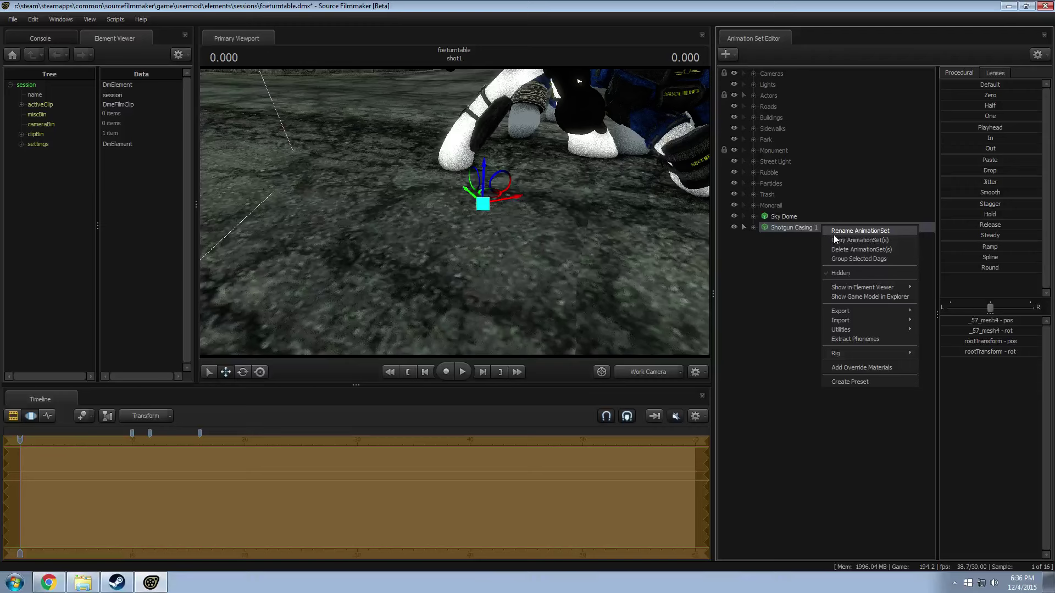
left_click(835, 238)
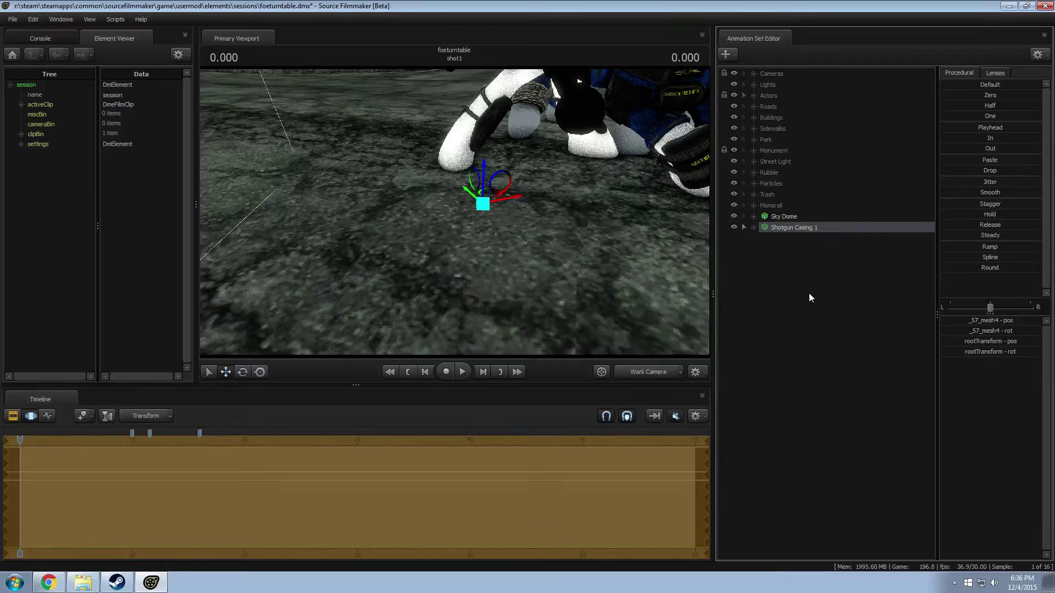
right_click(751, 309)
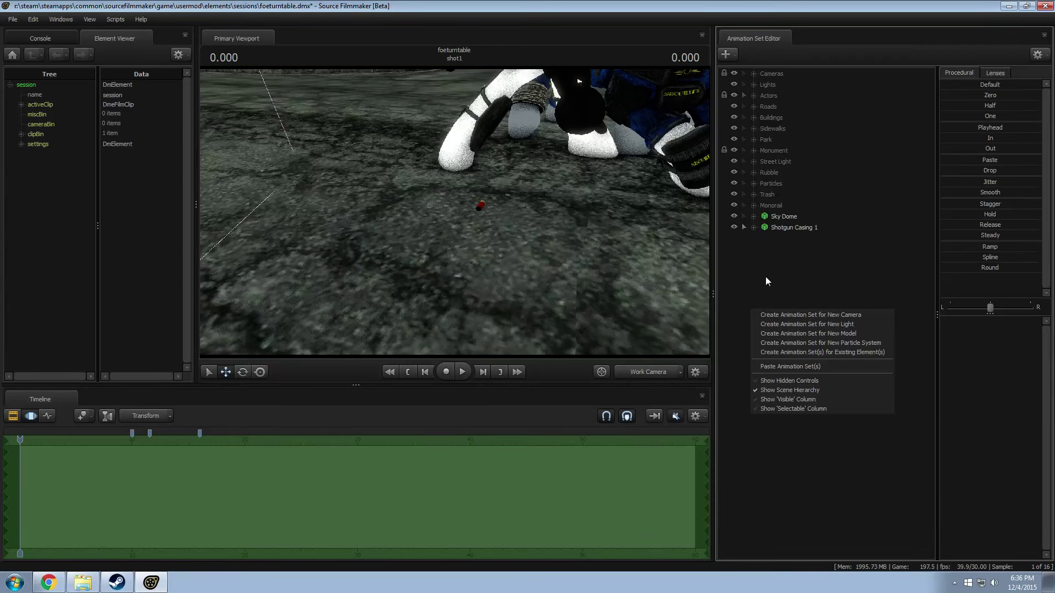
left_click(799, 366)
left_click(779, 240)
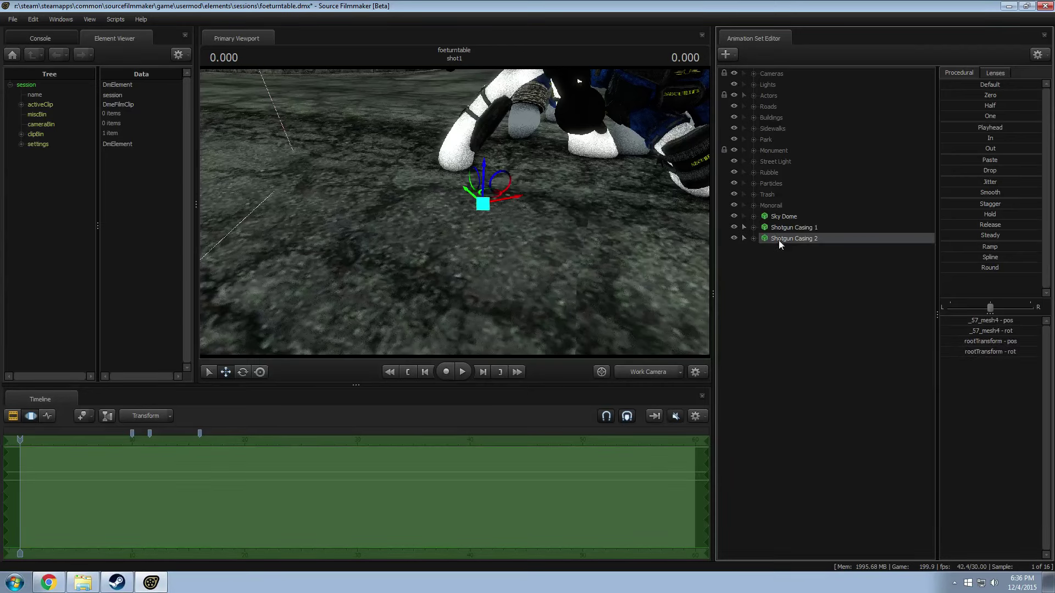
Step: Move Shotgun Casing 2 a short distance from the first casing on the road and turn it to a different angle
left_click_drag(532, 199, 355, 212)
key("e")
key("w")
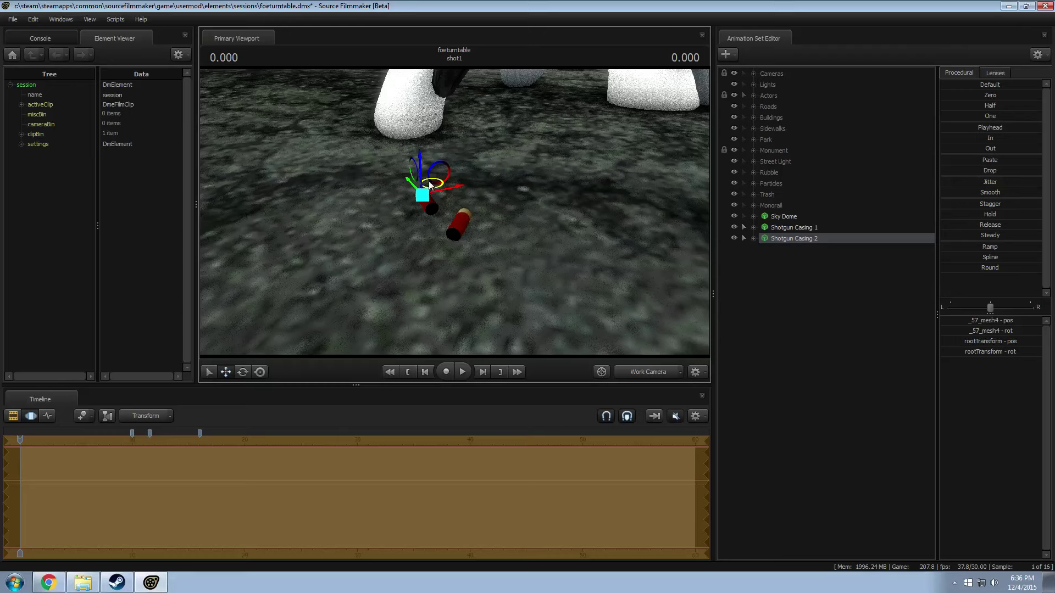
right_click_drag(434, 163, 559, 271)
Step: Paste a third shotgun casing and close the Progressive Refinement Settings without changes
right_click(761, 284)
left_click(823, 343)
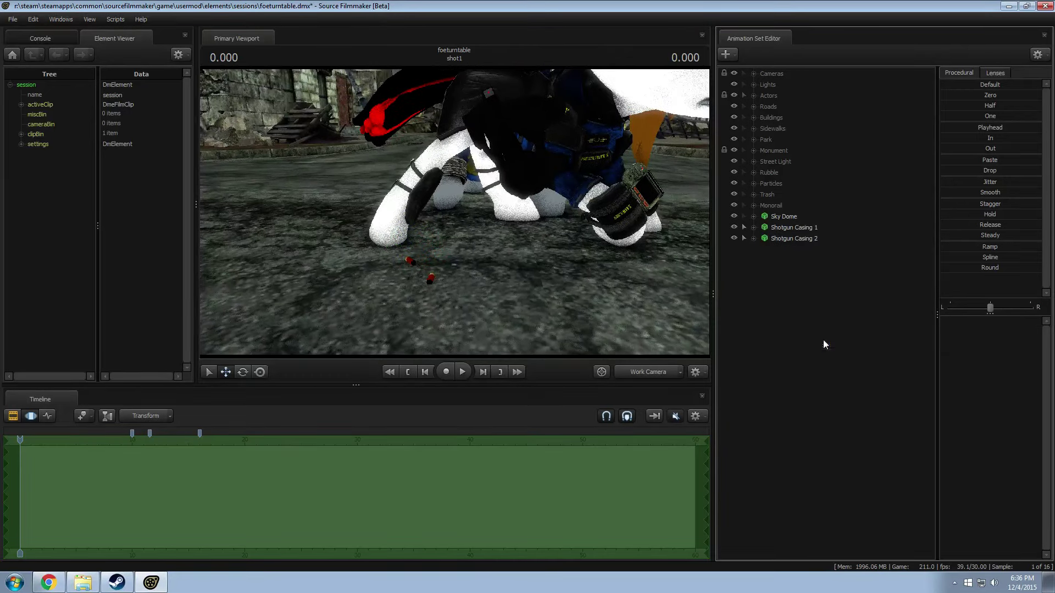
left_click(783, 249)
right_click_drag(456, 214, 429, 234)
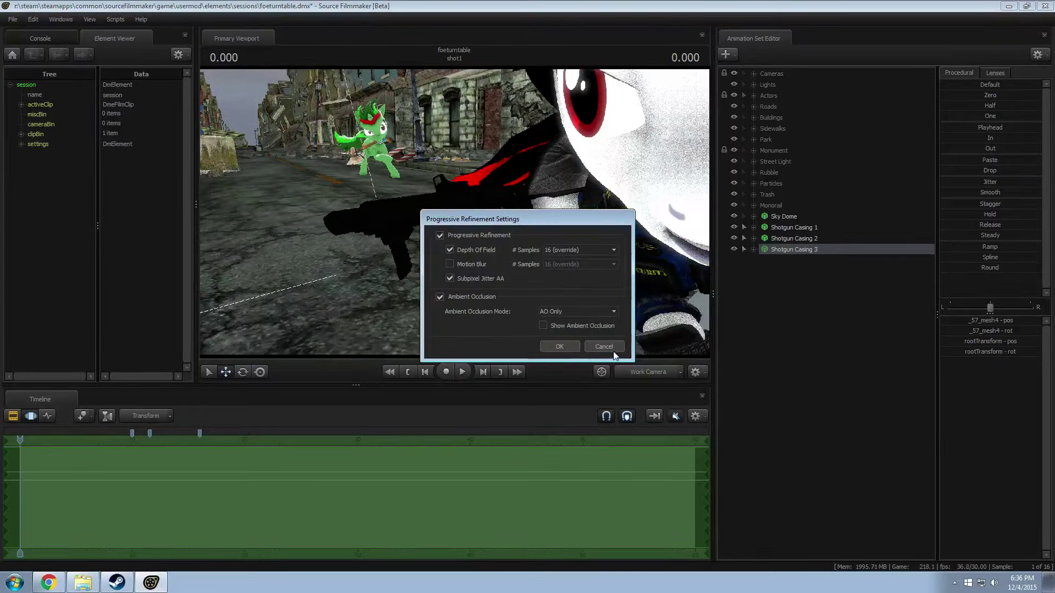
left_click(604, 346)
mouse_move(604, 346)
right_mouse_down()
mouse_move(604, 330)
mouse_move(604, 352)
mouse_move(590, 338)
right_mouse_up()
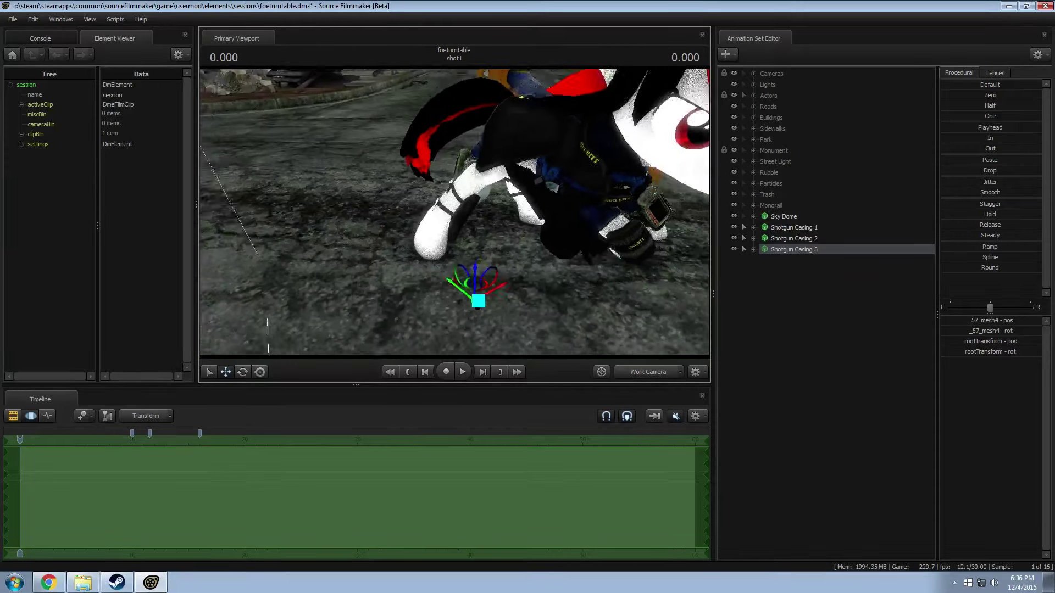
right_click_drag(455, 216, 455, 216)
Step: Move Shotgun Casing 3 away from the other two, behind the pony's hooves, and rotate it sideways on the road
right_click(800, 292)
left_click(800, 292)
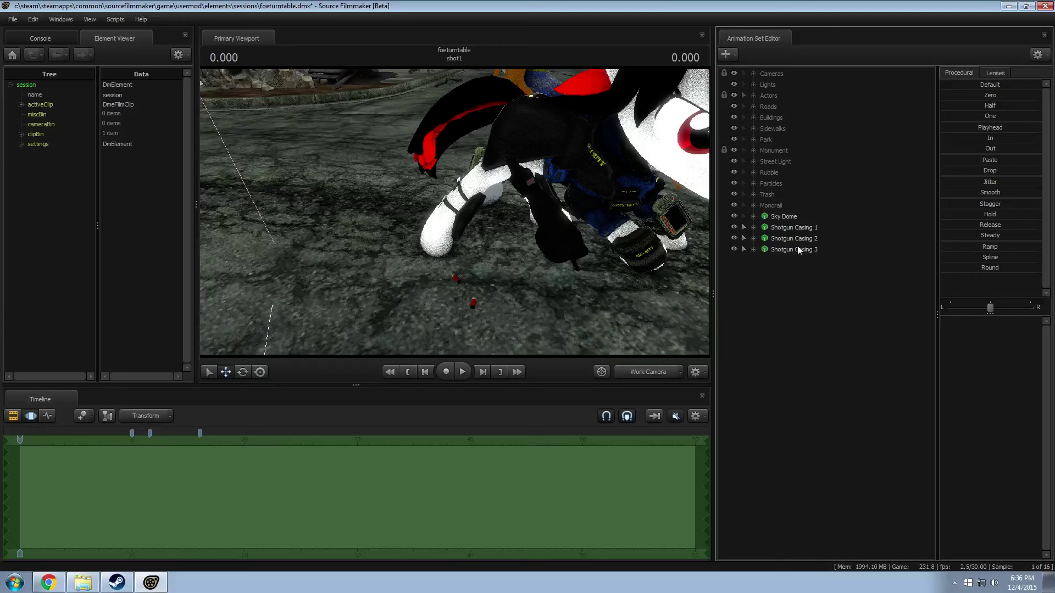
left_click(780, 249)
right_click_drag(458, 233, 458, 234)
left_click_drag(492, 237, 357, 194)
key("e")
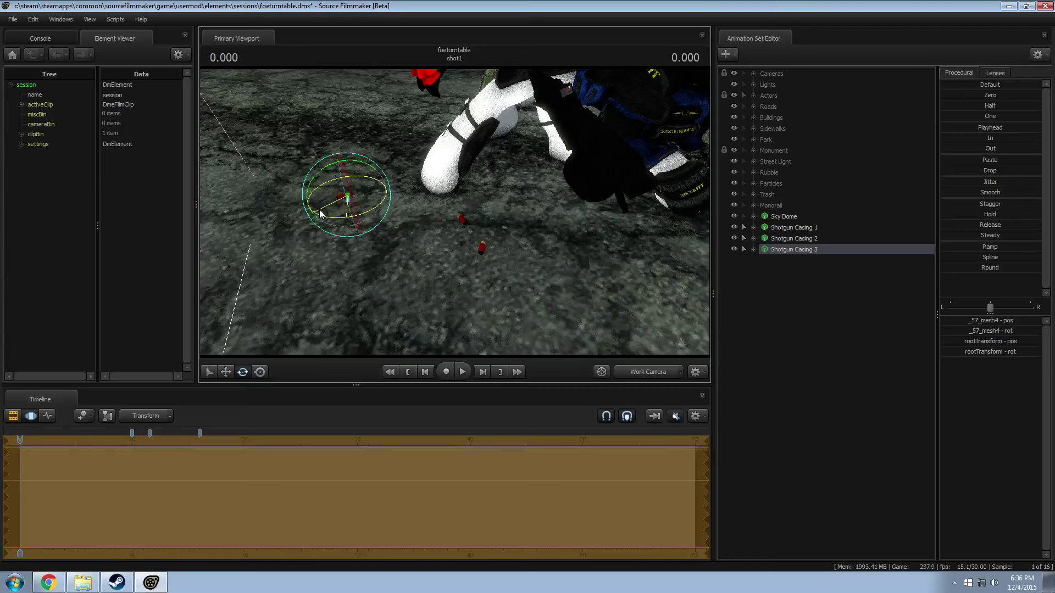
Step: Paste a fourth shotgun casing into the scene and select it
left_click(782, 293)
right_click(756, 278)
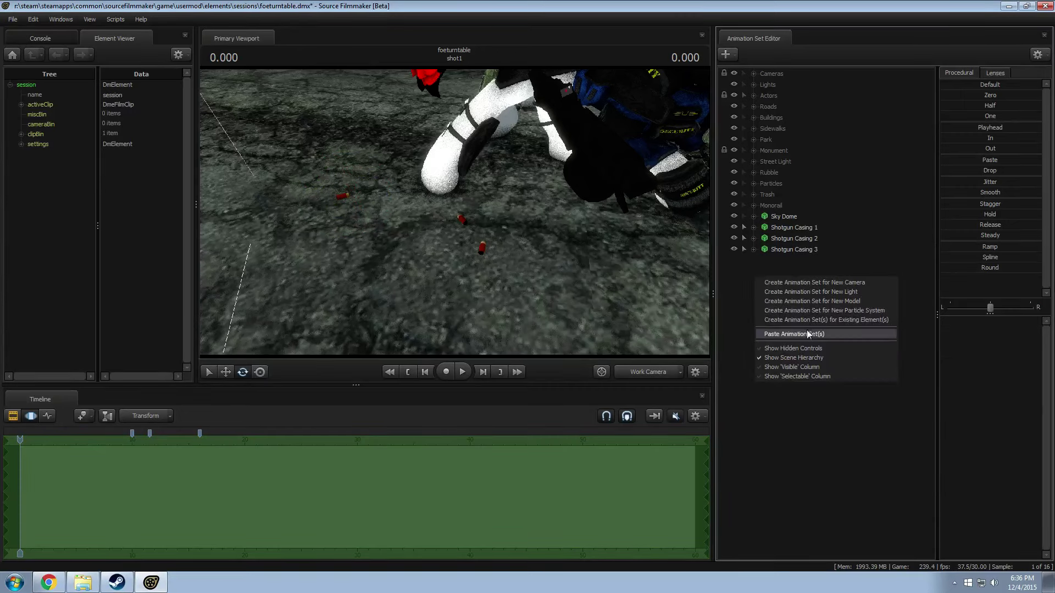
left_click(807, 332)
left_click(787, 261)
Step: Raise Shotgun Casing 4 into mid-air beside the pony and tilt it as if just ejected from the gun
right_click_drag(454, 212, 456, 229)
key("w")
left_click(465, 266)
left_click_drag(465, 266, 465, 108)
right_click_drag(465, 108, 465, 109)
key("e")
right_click_drag(506, 266, 505, 266)
right_click_drag(451, 219, 451, 220)
key("w")
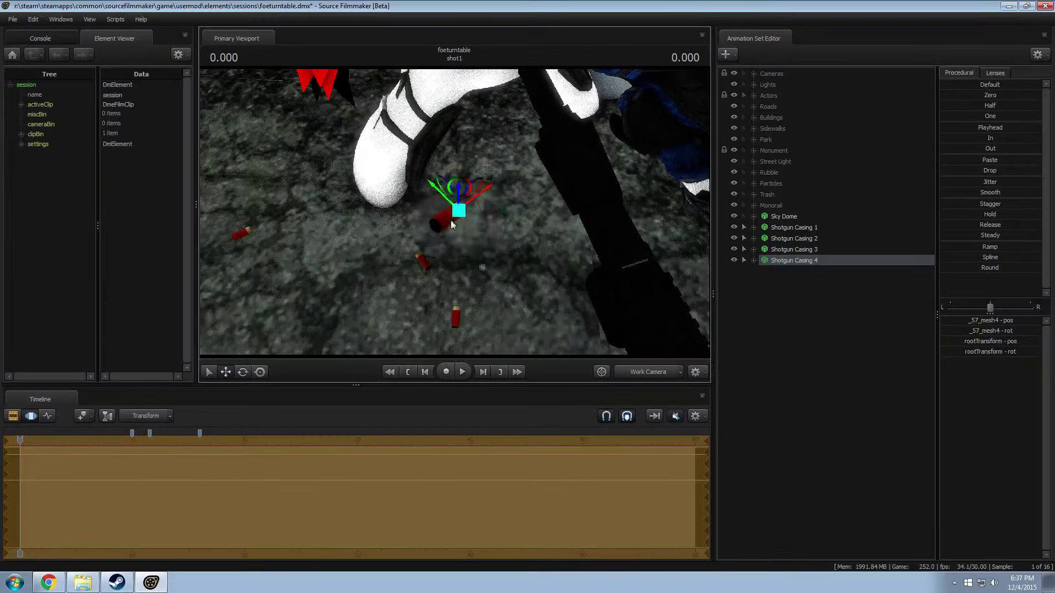
left_click_drag(464, 192, 502, 189)
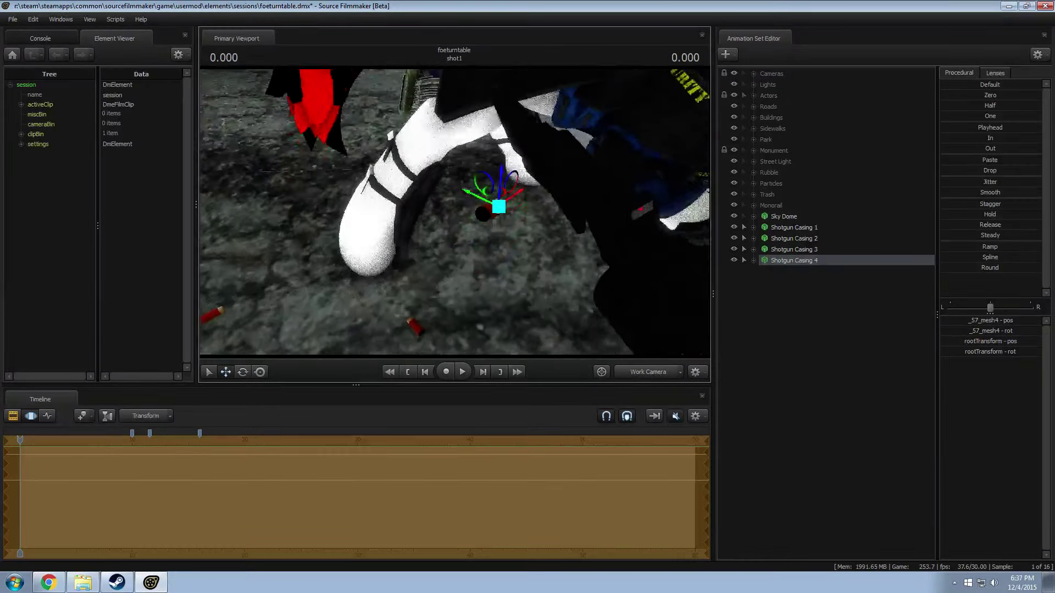
right_click_drag(503, 189, 503, 189)
right_click_drag(453, 213, 458, 228)
Step: Paste a fifth shotgun casing into the scene and select it
right_click(803, 325)
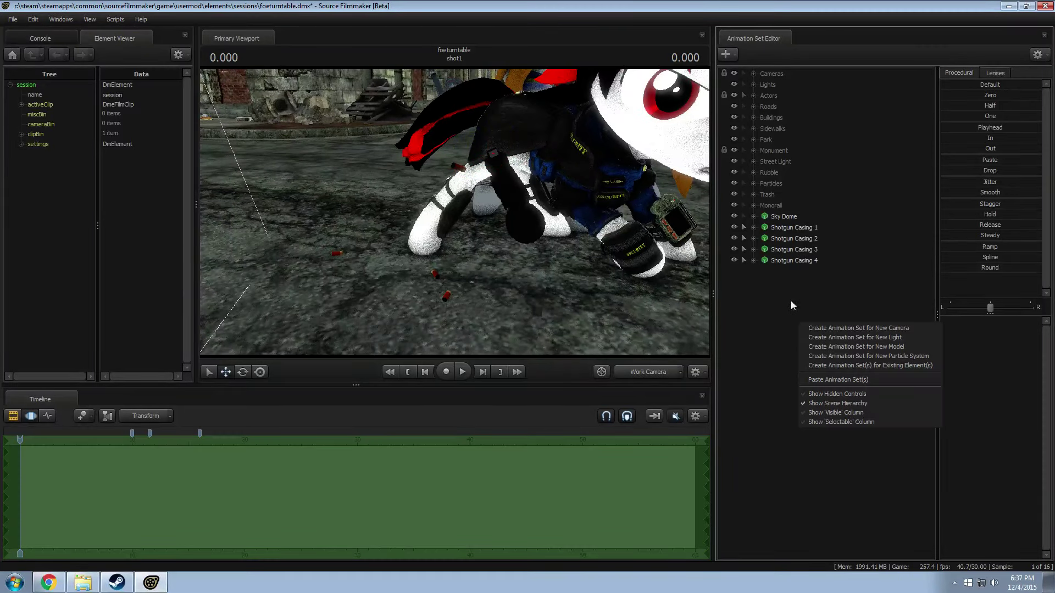
right_click(798, 264)
left_click(808, 321)
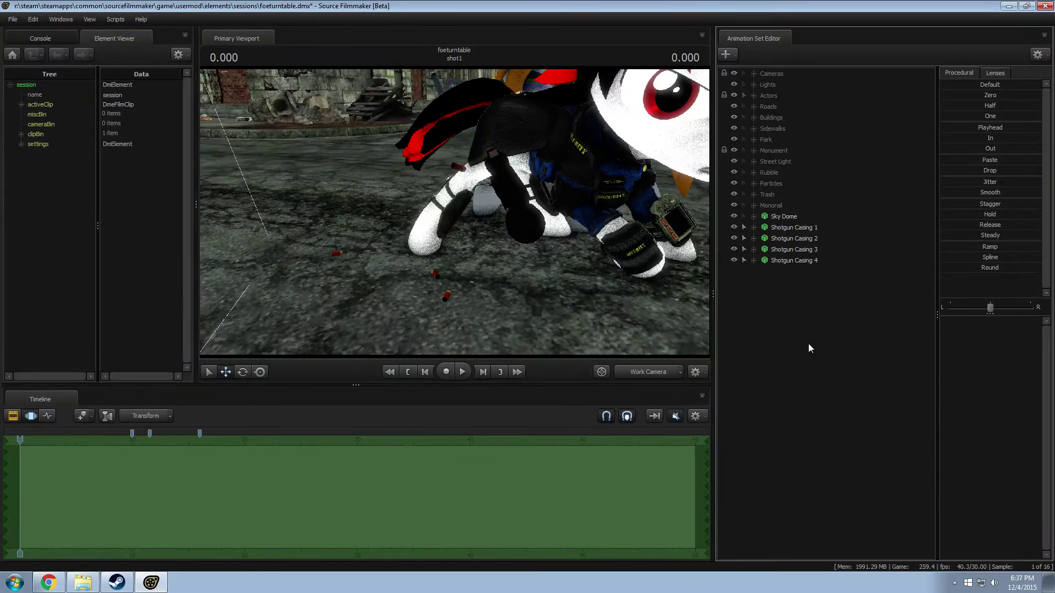
left_click(787, 273)
Step: Move Shotgun Casing 5 below and behind the pony's tail, adjust its height and tilt it to a new angle
right_click_drag(490, 124, 490, 124)
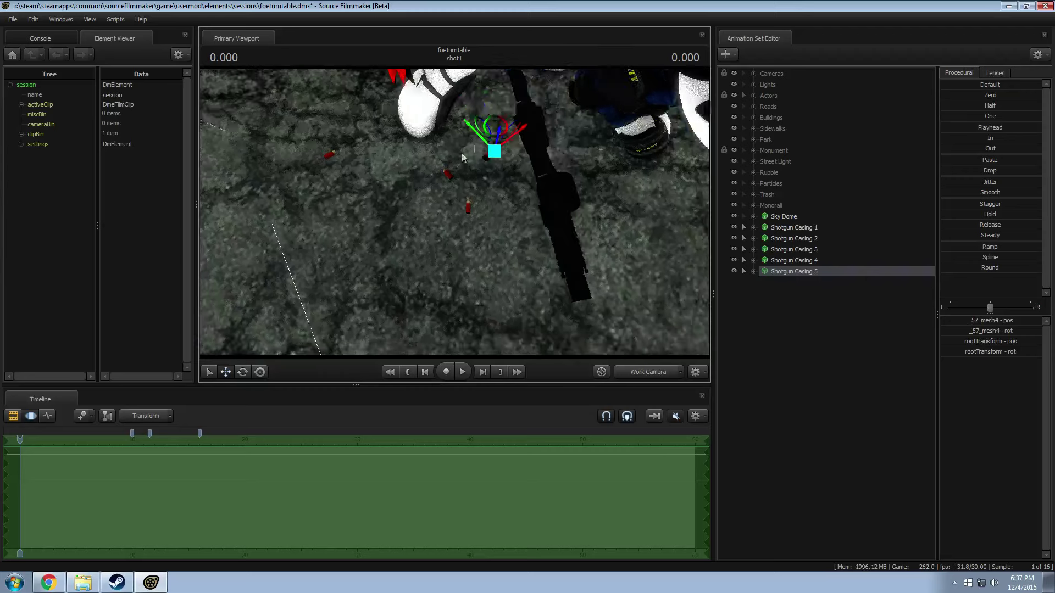
left_click_drag(490, 124, 387, 84)
right_click_drag(386, 83, 440, 183)
left_click_drag(403, 169, 407, 183)
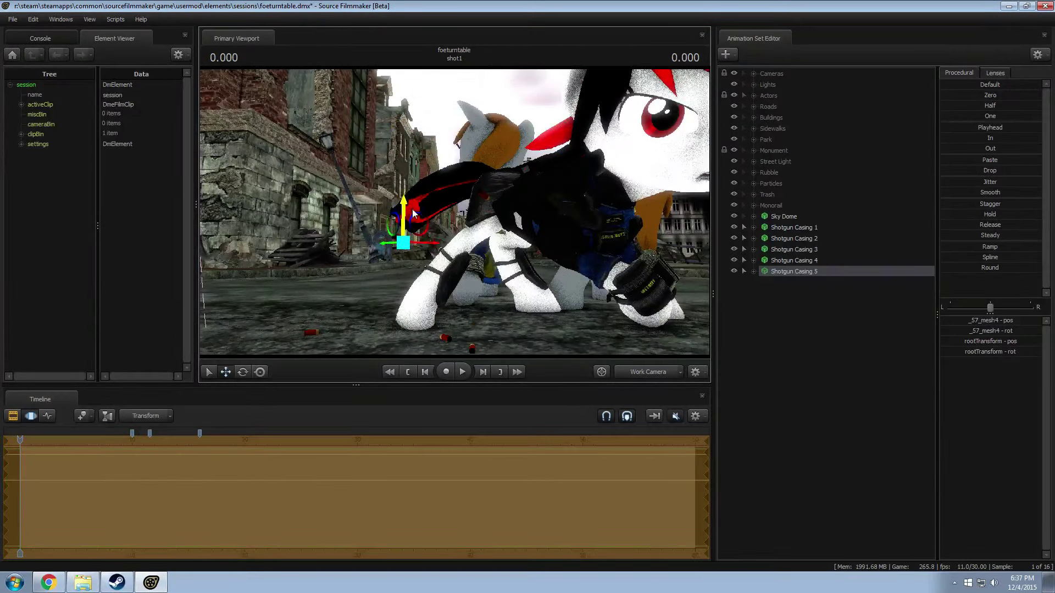
key("e")
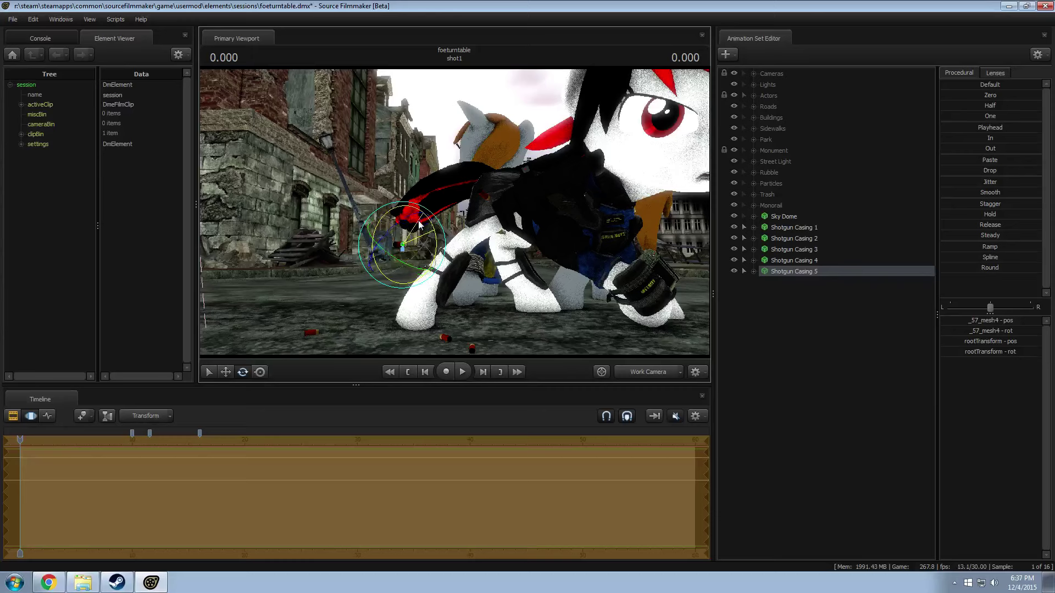
left_click_drag(419, 224, 393, 247)
key("w")
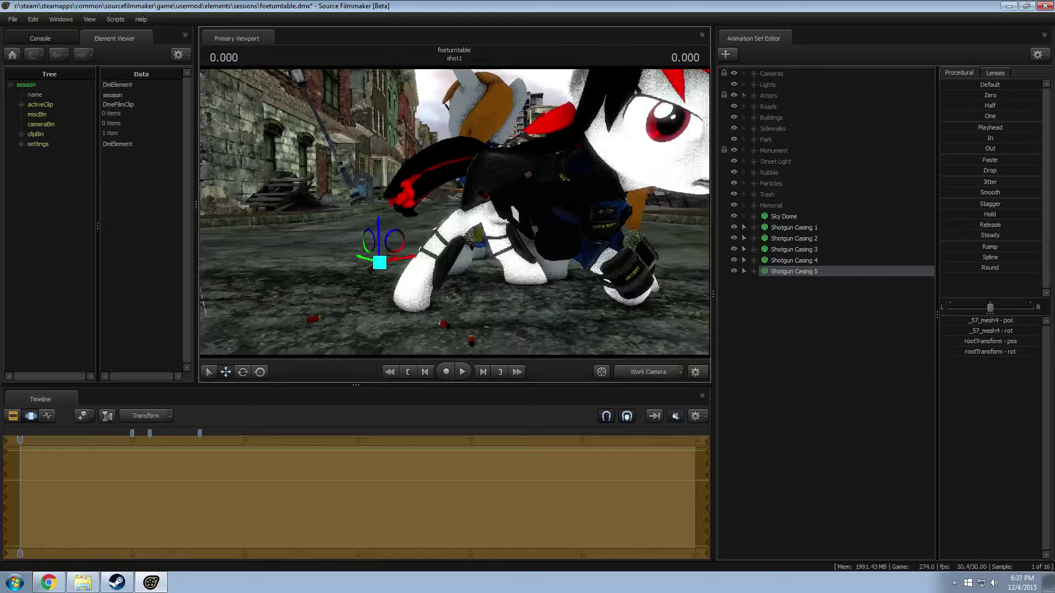
left_click_drag(466, 213, 425, 253)
Step: Reposition Shotgun Casing 2 farther from the first casing and rotate it on the road
left_click(468, 204)
key("e")
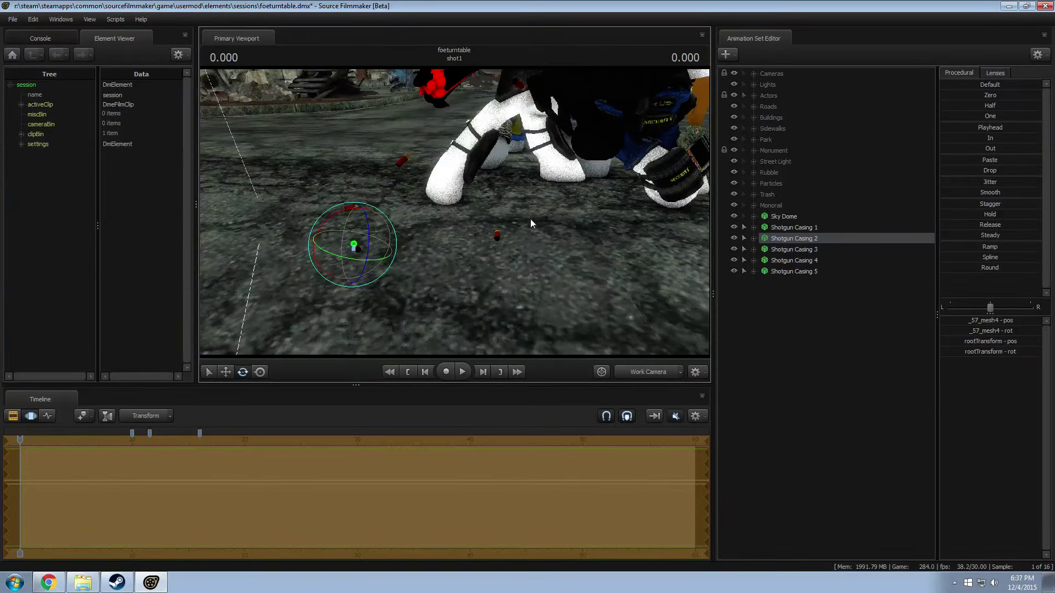
left_click_drag(530, 219, 454, 212)
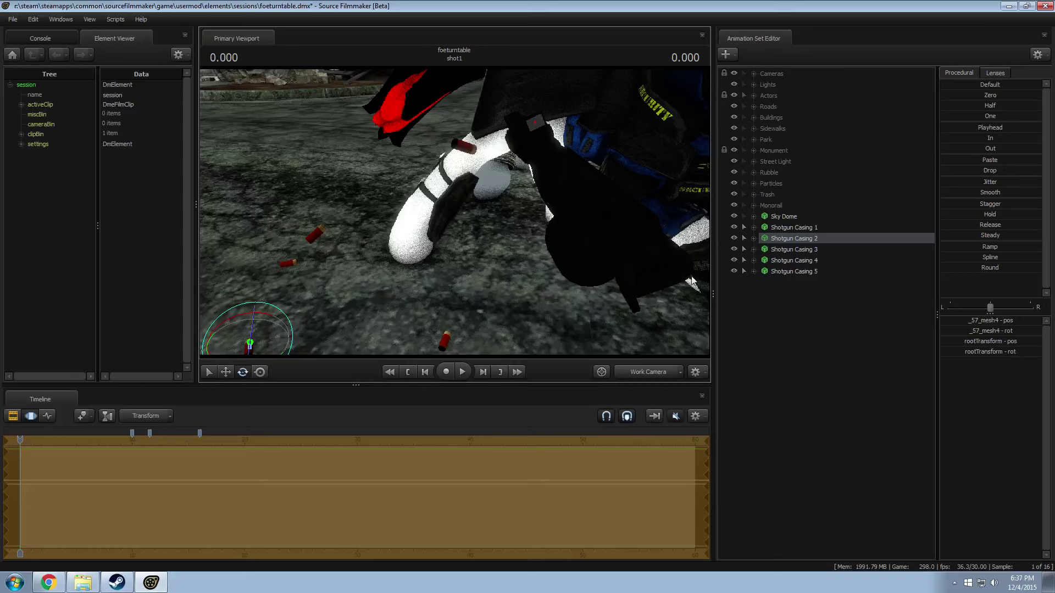
Step: Group Shotgun Casing 1 through 5 and rename the group "Bullet Casings"
left_click_drag(796, 272, 793, 229)
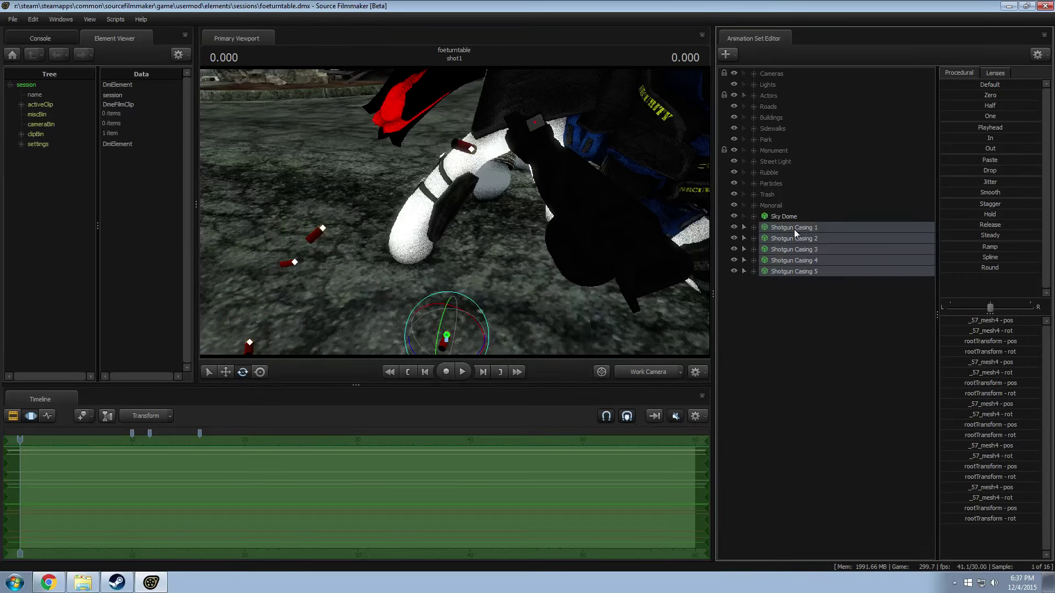
right_click(794, 229)
left_click(832, 255)
right_click(812, 230)
left_click(815, 233)
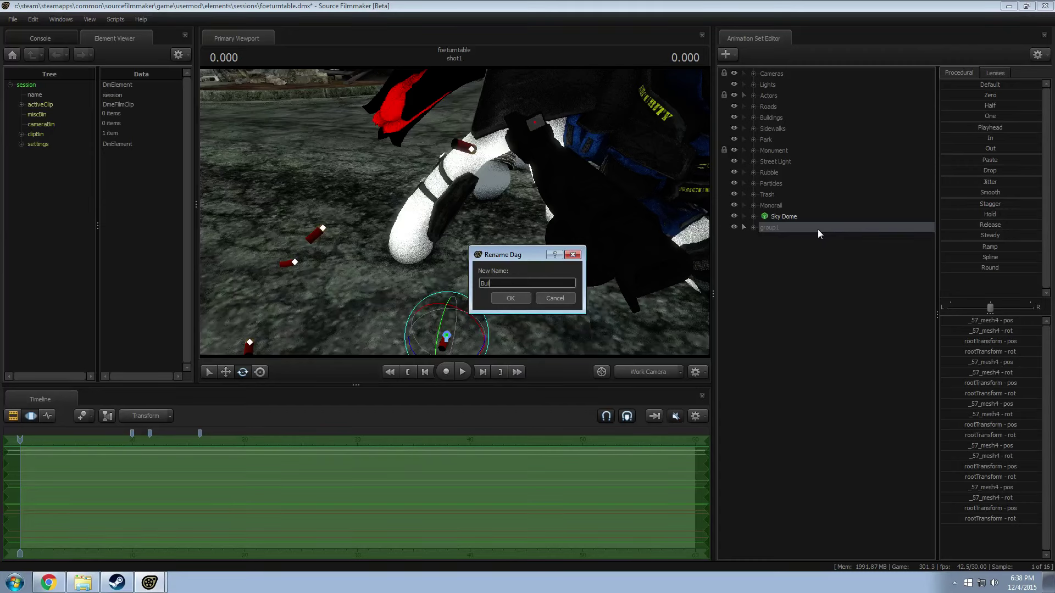
type("Bullet Casings")
key("Return")
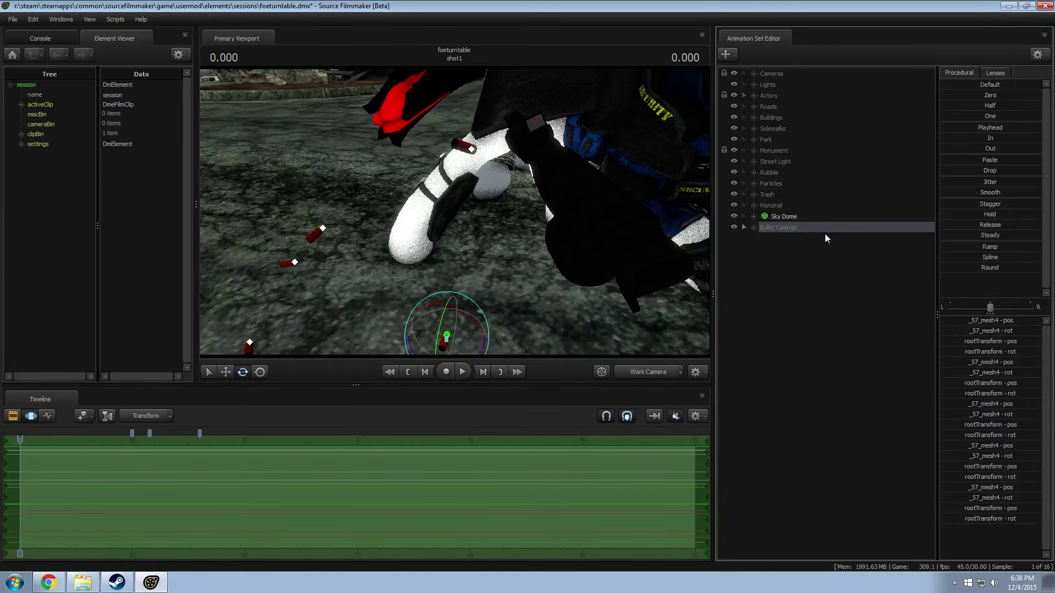
Step: Move the Bullet Casings group above Sky Dome in the animation set list
left_click_drag(576, 288, 457, 214)
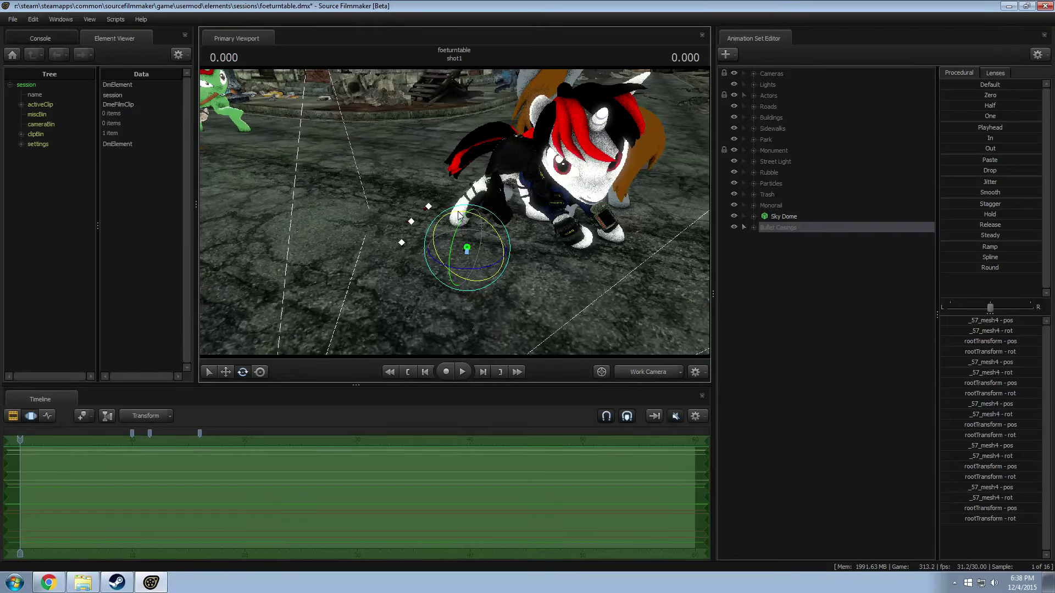
left_click_drag(631, 226, 616, 209)
left_click(777, 226)
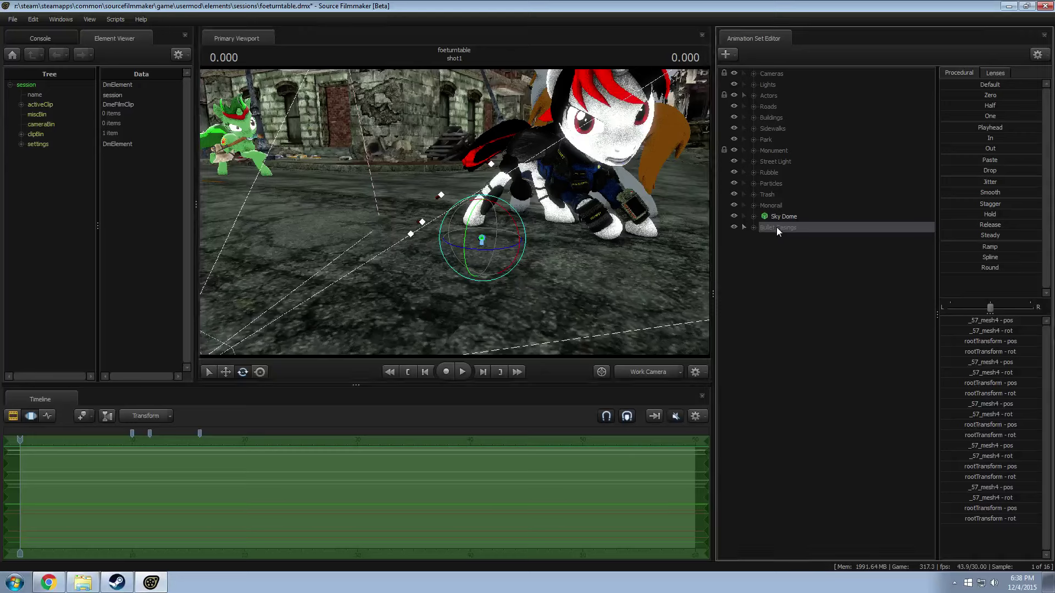
left_click_drag(778, 224, 777, 212)
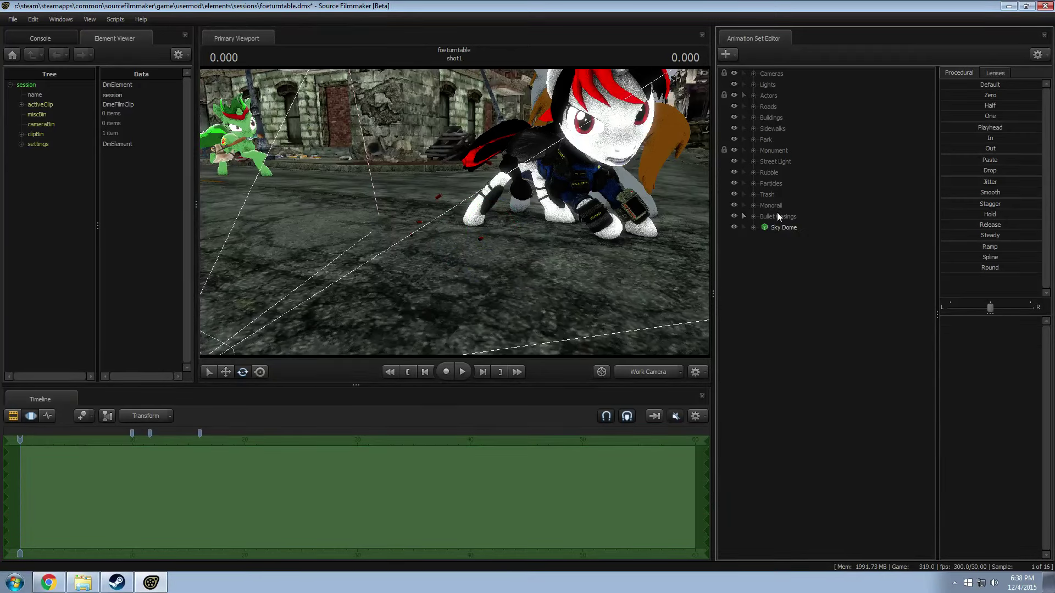
Step: Start an animation set for a new particle system and browse for its definition file, from usermod's particles folder up to the game folder
left_click_drag(707, 278, 680, 252)
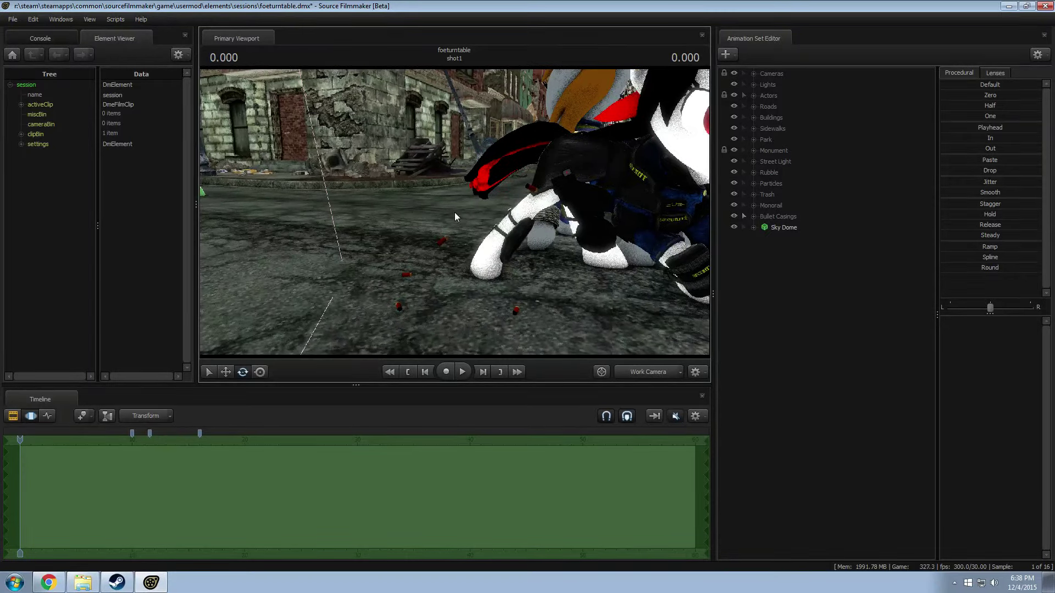
left_click_drag(455, 214, 752, 298)
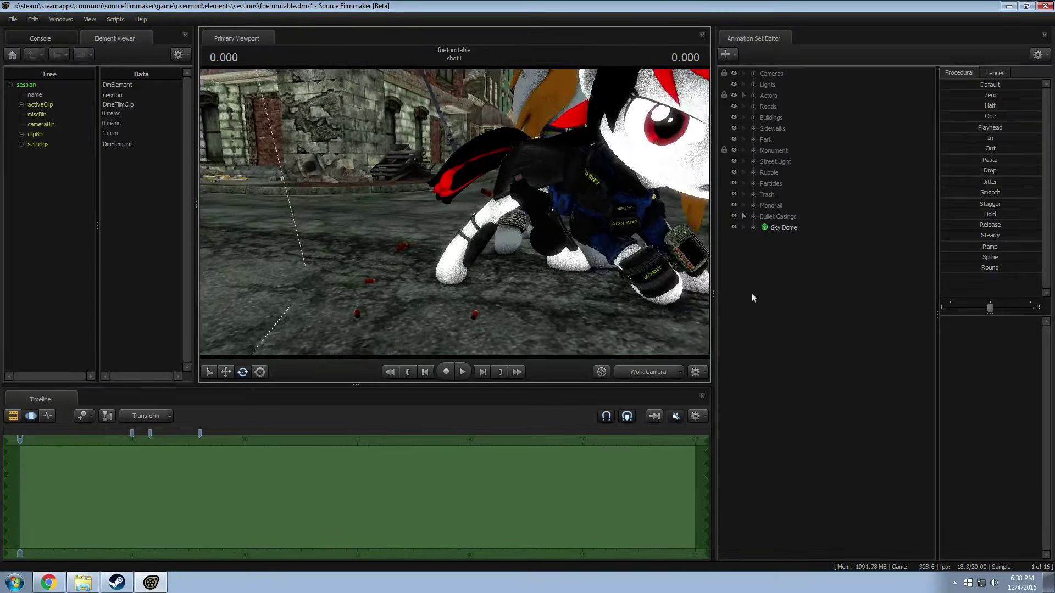
right_click(775, 265)
left_click(764, 249)
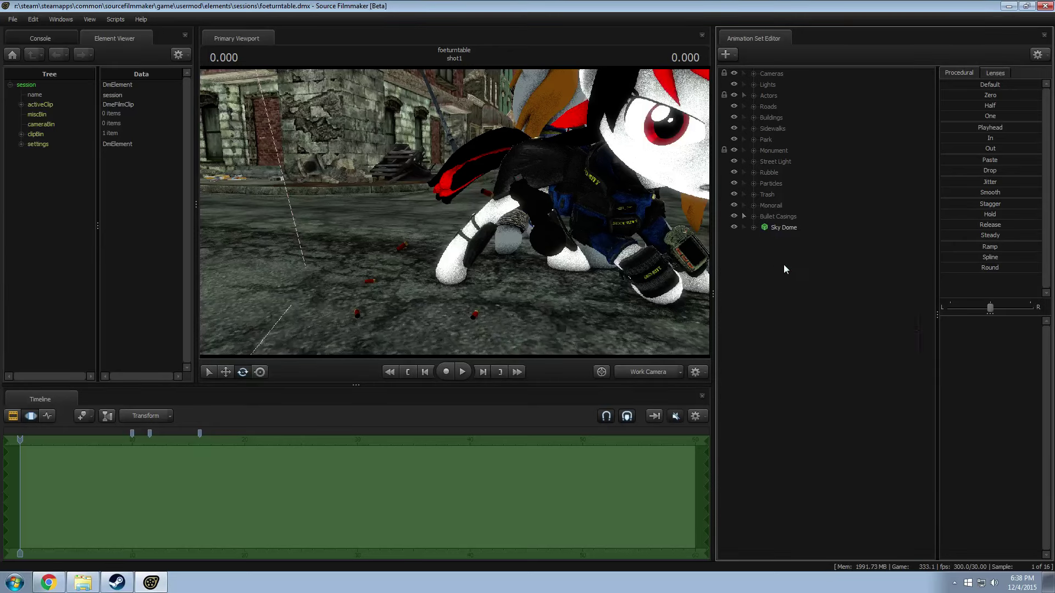
right_click(784, 265)
left_click(839, 300)
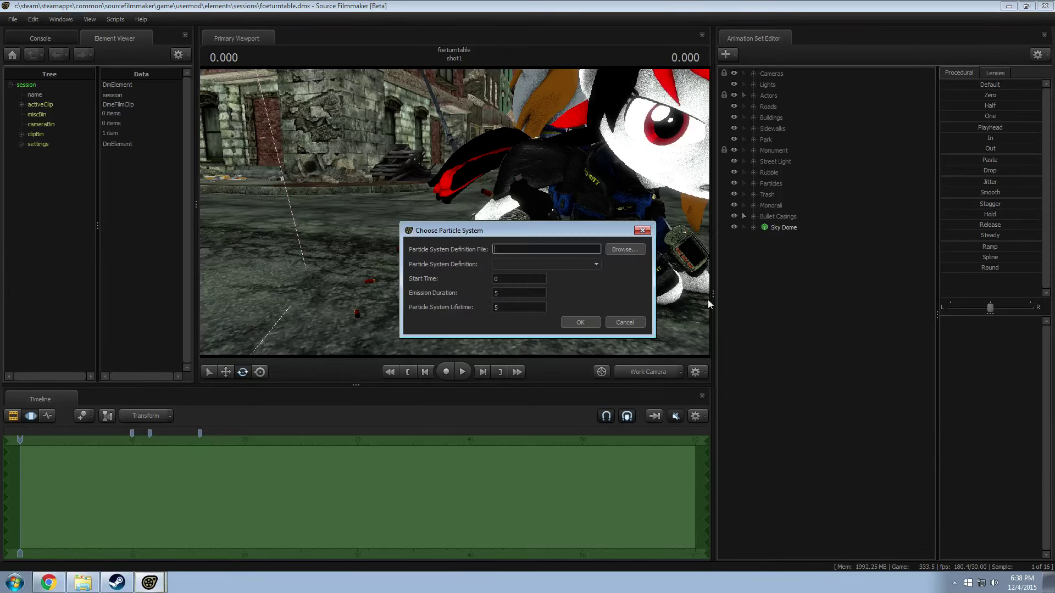
left_click(624, 250)
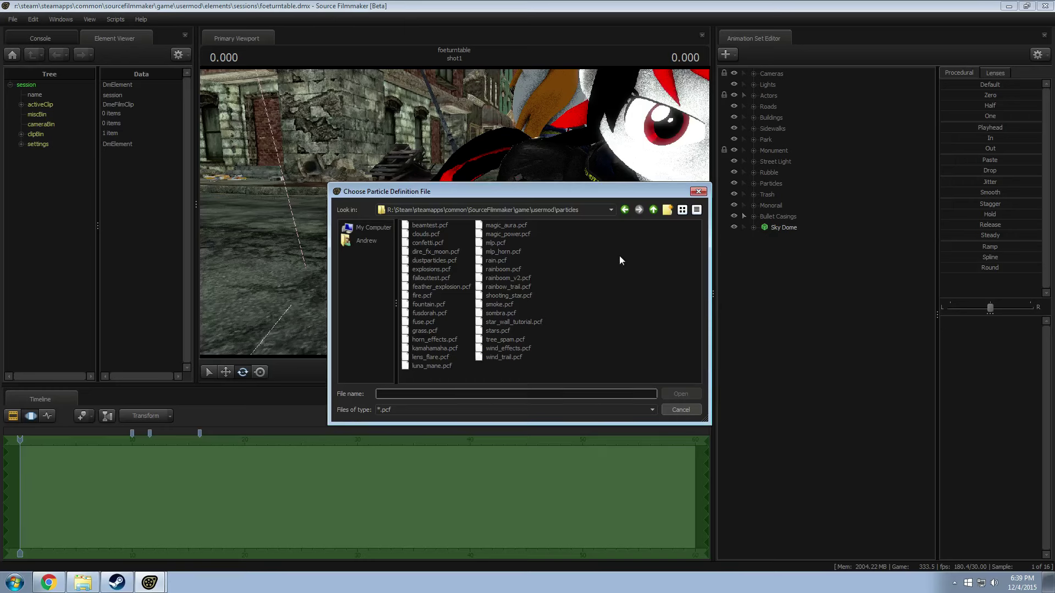
left_click(654, 209)
left_click(654, 210)
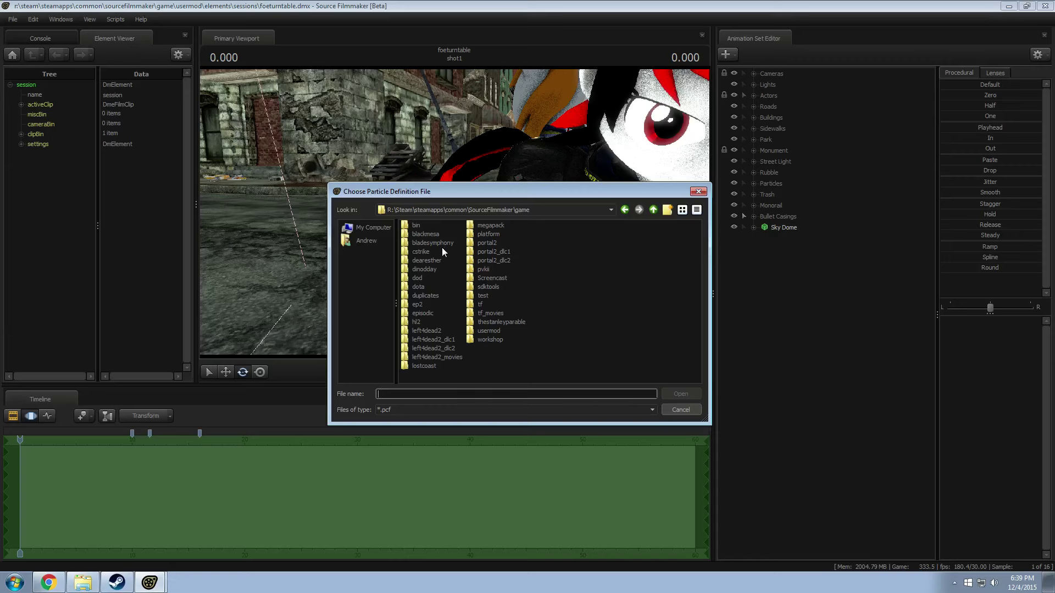
Step: Switch to Steam and search the Source Filmmaker Workshop for "gun particle"
left_click(116, 583)
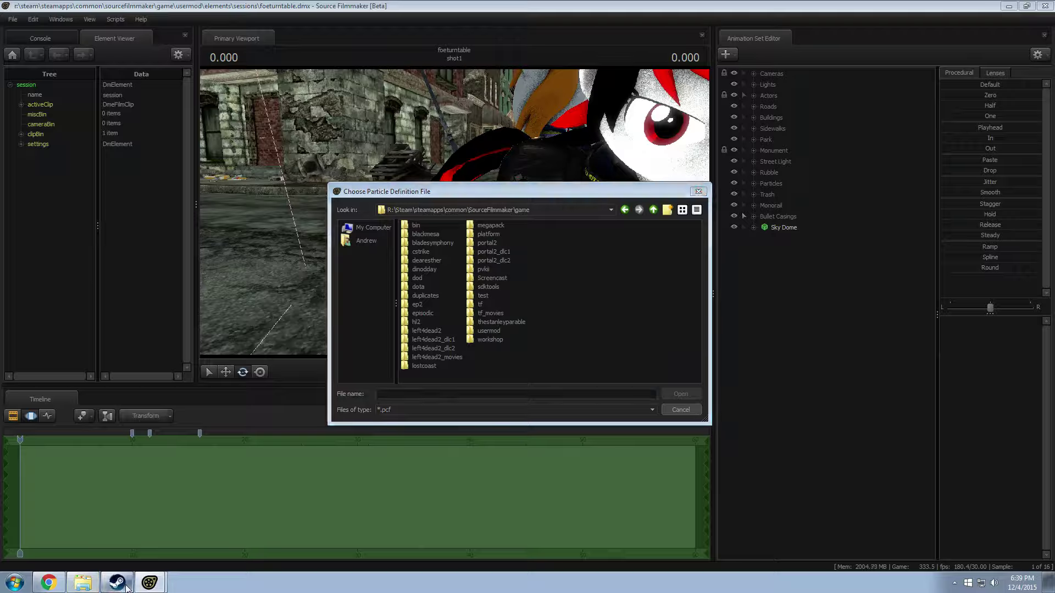
mouse_move(553, 308)
scroll(552, 308, "up", 4)
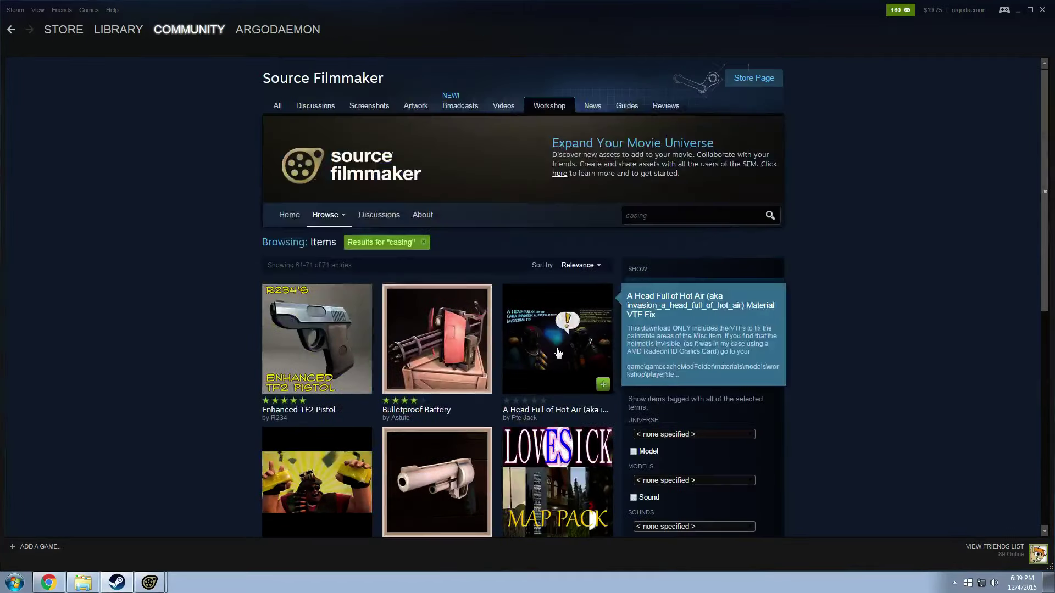
double_click(659, 215)
type("gun particle")
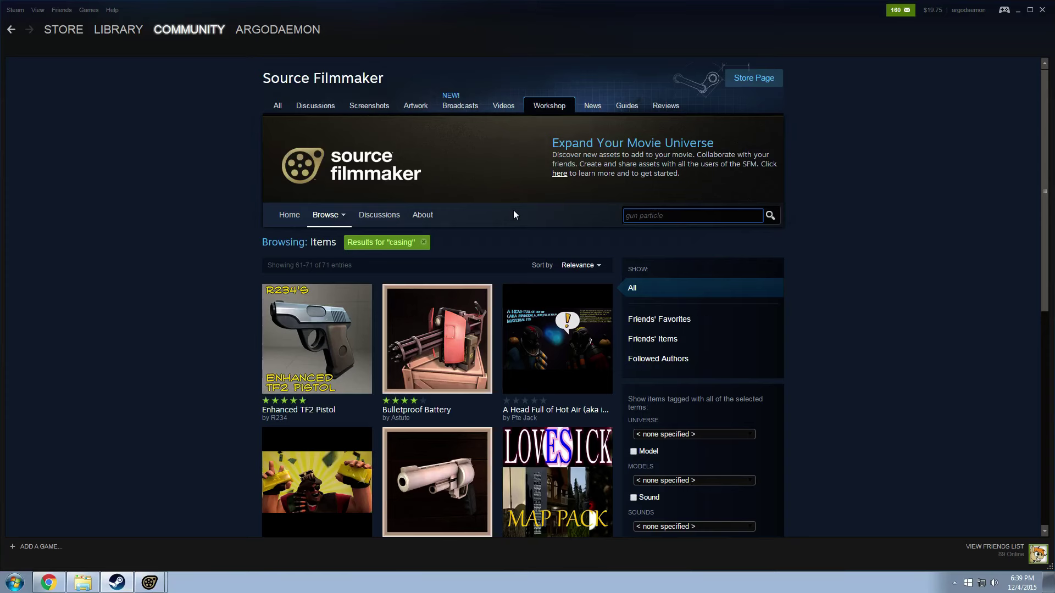
key("Return")
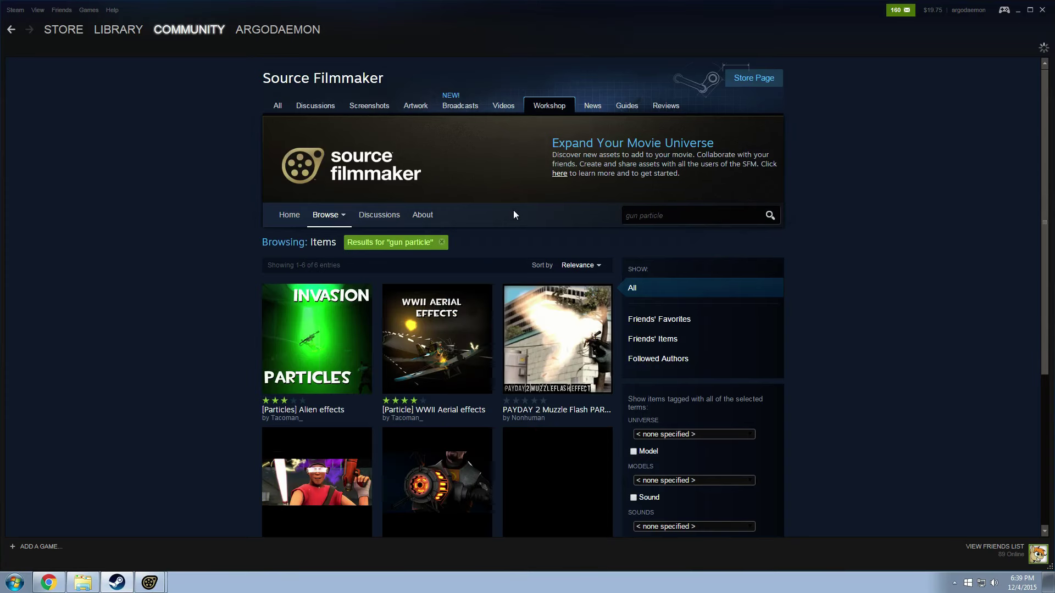
Step: Open the PAYDAY 2 Muzzle Flash PARTICLE item and examine its preview image and video
mouse_move(460, 379)
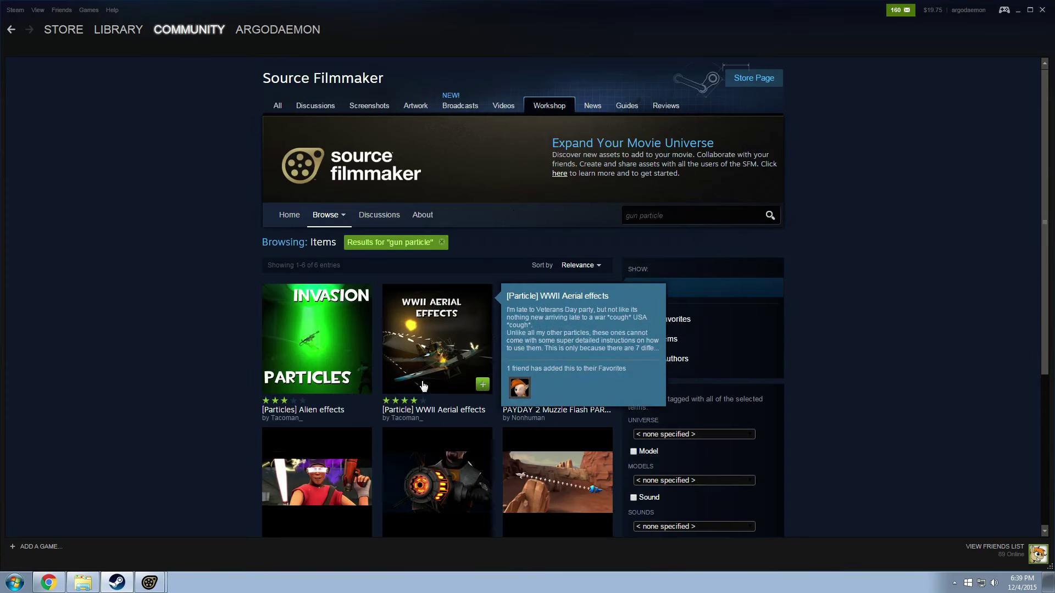
mouse_move(556, 348)
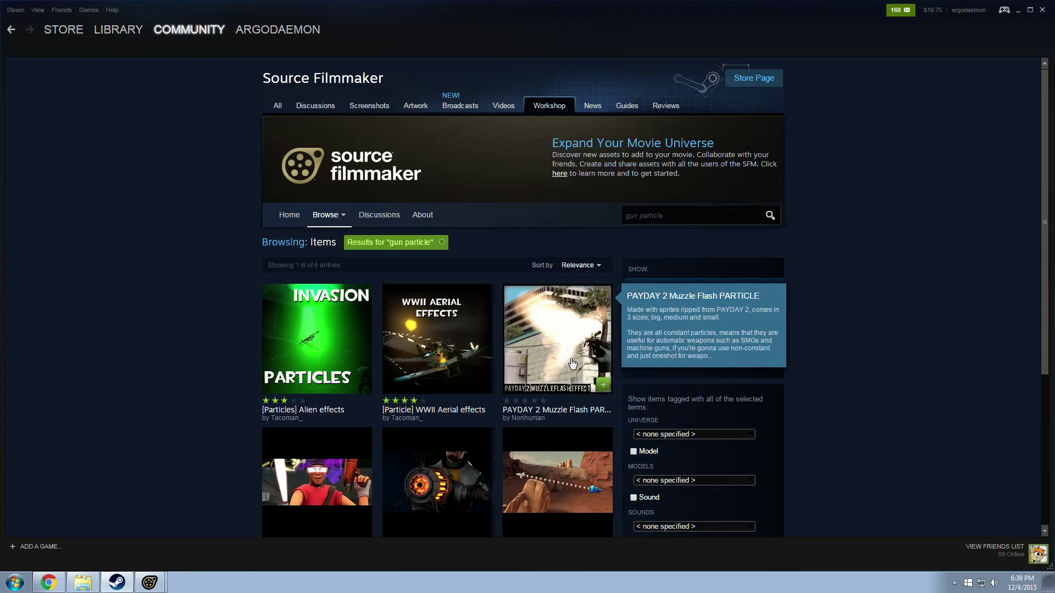
left_click(542, 337)
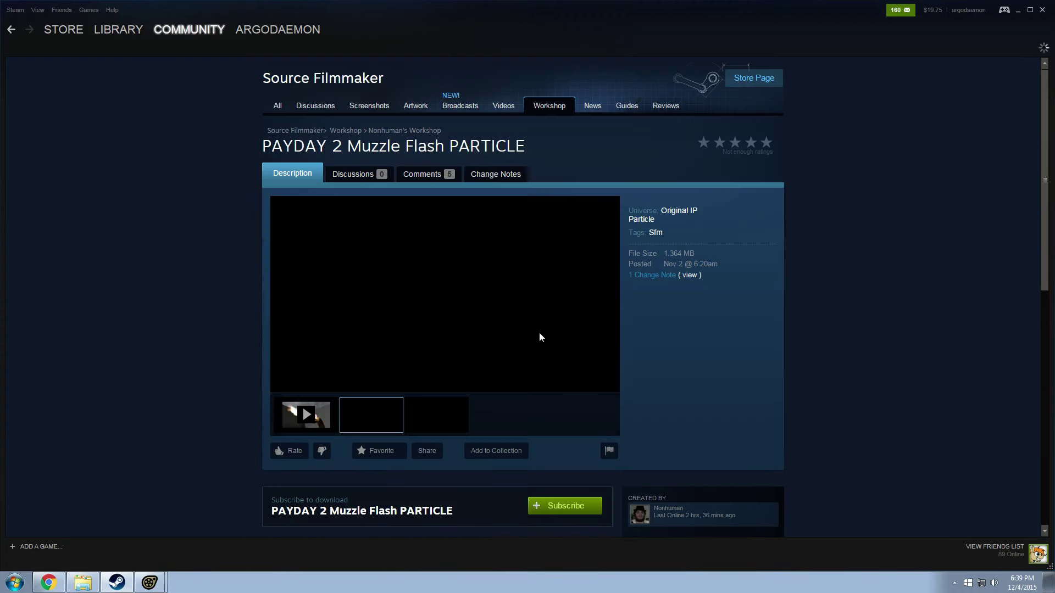
left_click(430, 419)
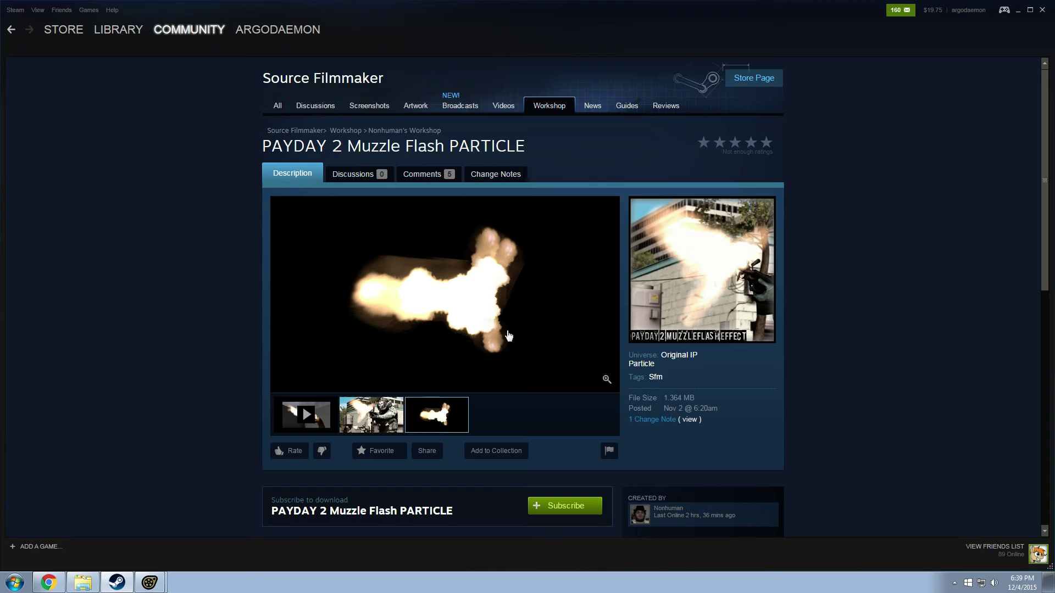
left_click(305, 421)
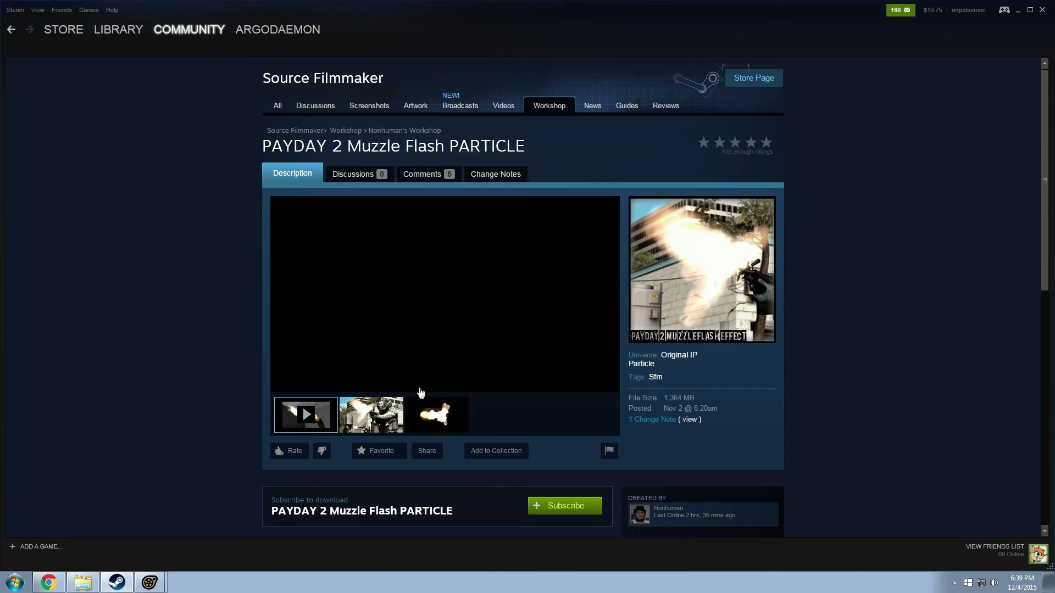
left_click(312, 383)
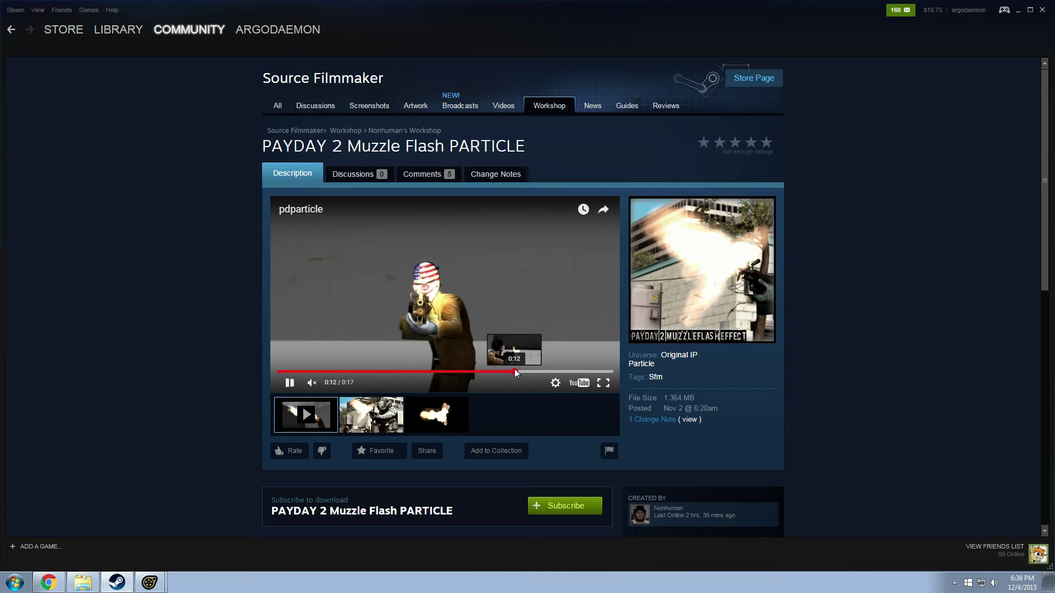
left_click(514, 372)
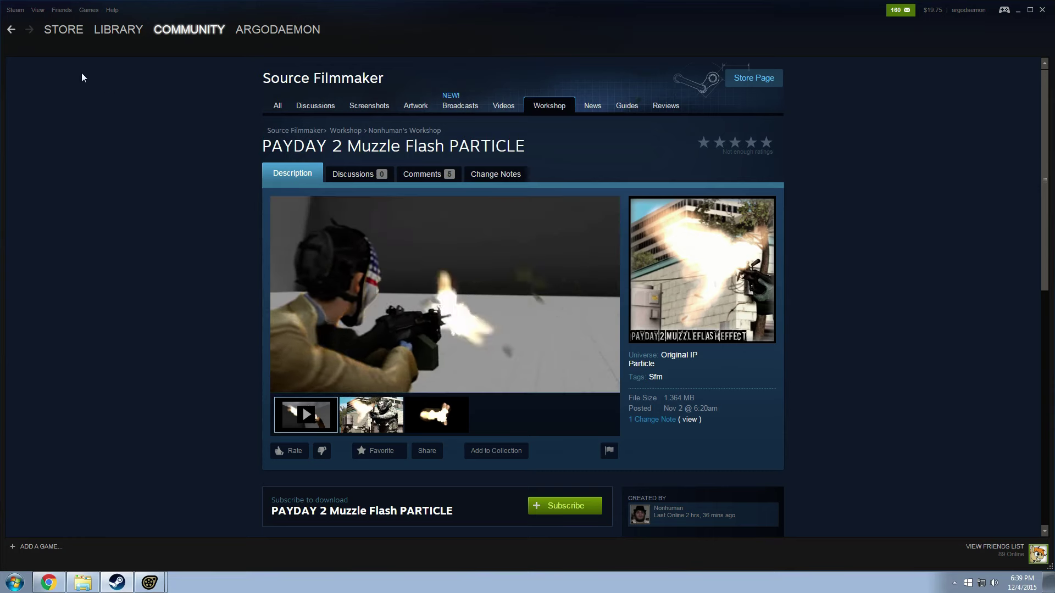
Step: Skim the other gun particle results, switch back to Source Filmmaker and cancel the open particle system dialogs
left_click(11, 29)
scroll(290, 253, "down", 3)
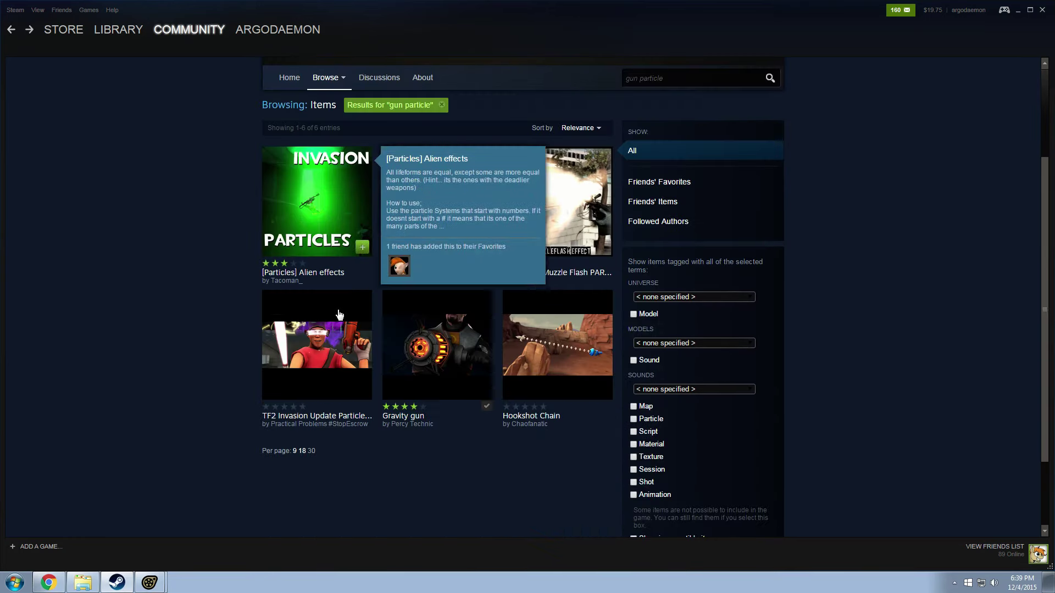
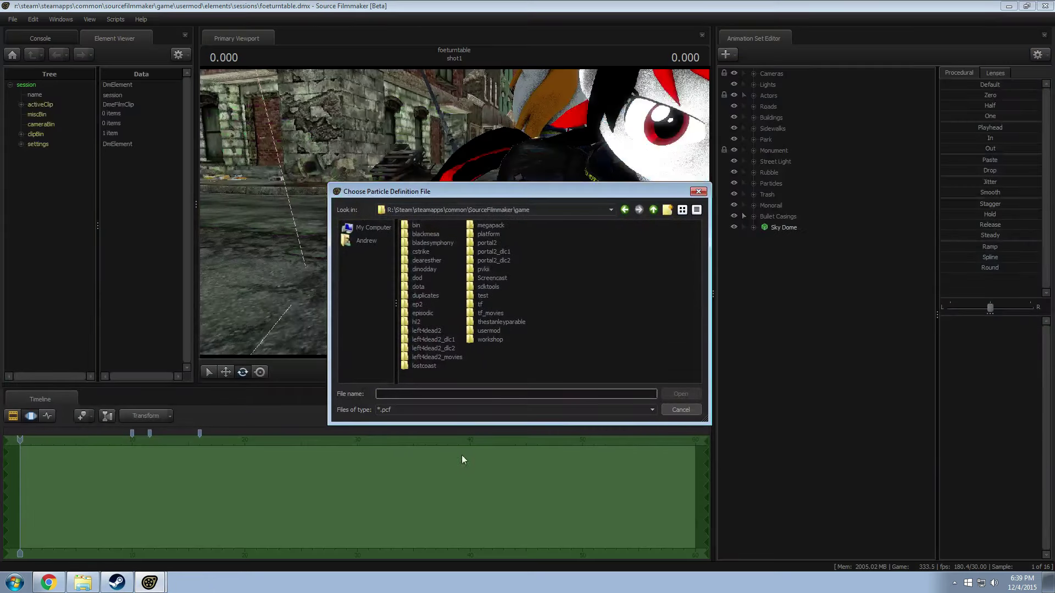
left_click(680, 410)
left_click(625, 323)
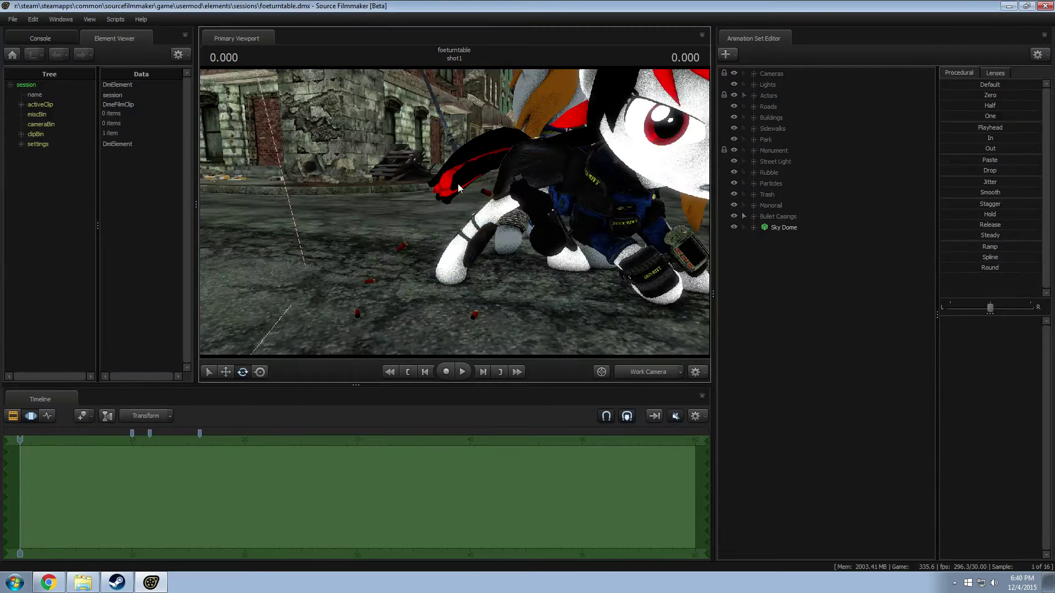
Step: Enable lighting in the viewport to check the scene's lit look, and disable it again
right_click(497, 215)
left_click(462, 264)
left_click_drag(462, 265, 461, 257)
right_click(424, 193)
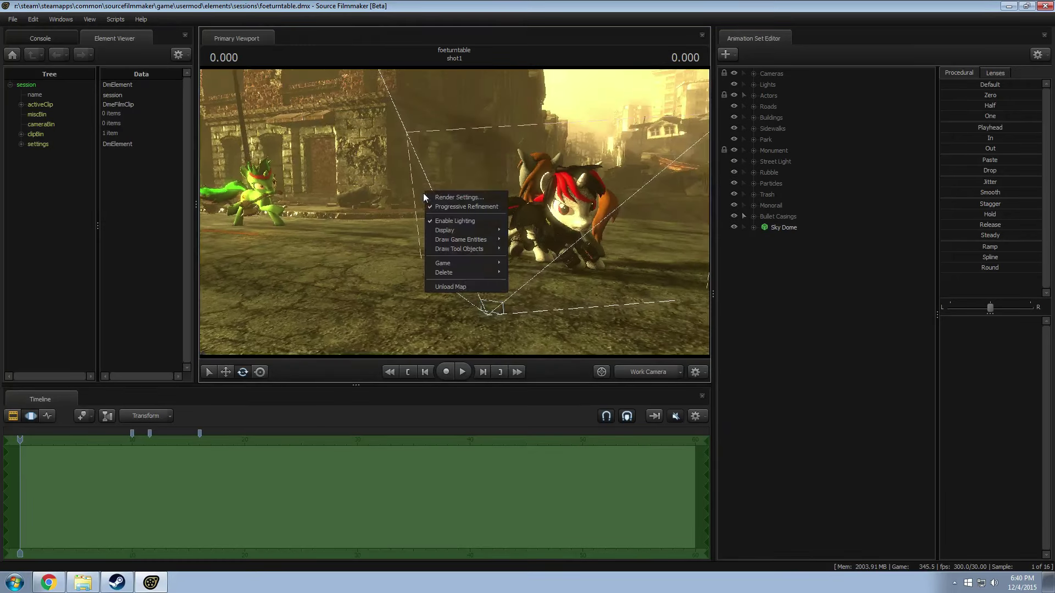
left_click(452, 222)
Step: Start a new particle system near the pony and casings, loading weapon_shotgun.pcf from the blackmesa particles folder
left_click_drag(456, 216, 456, 216)
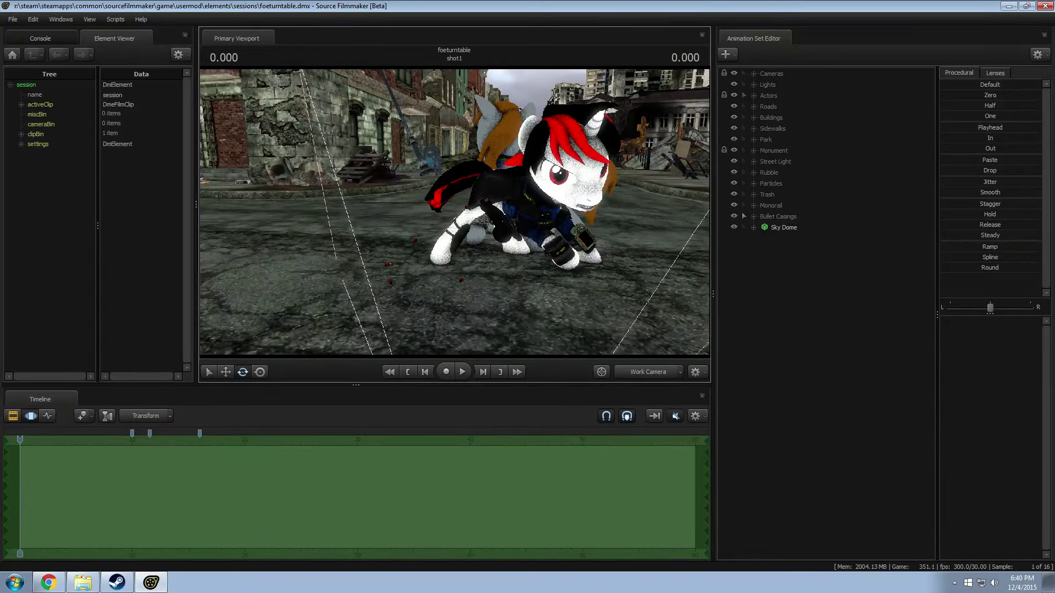
left_click_drag(456, 216, 464, 196)
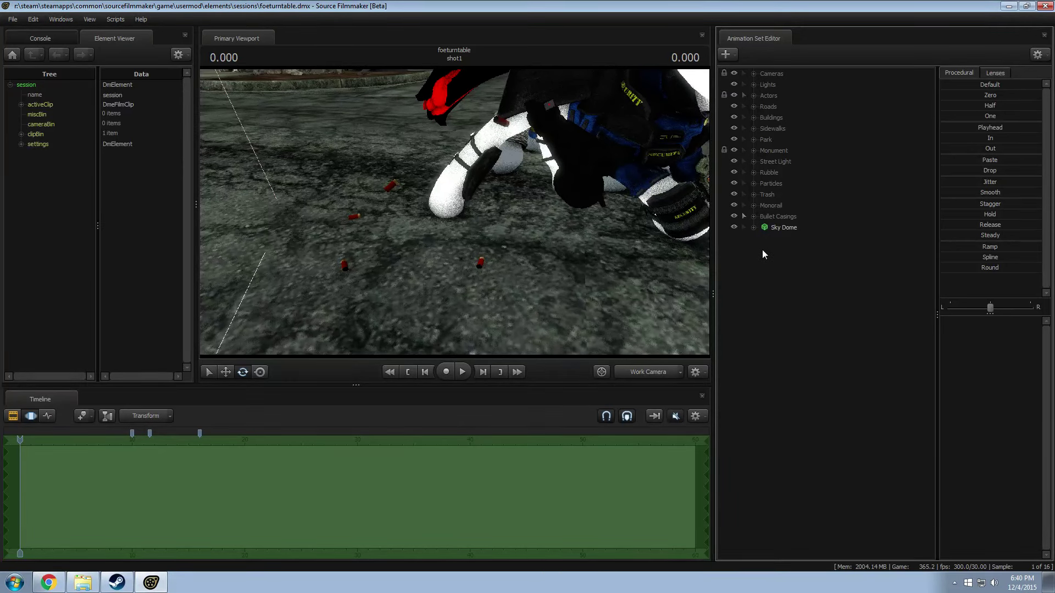
left_click_drag(456, 216, 470, 216)
right_click(777, 282)
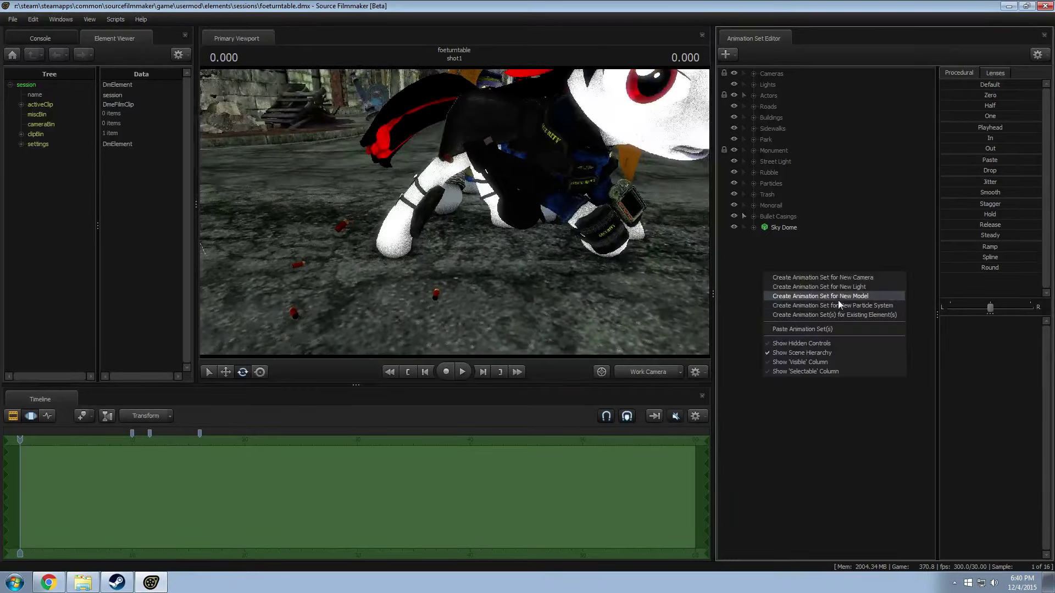
left_click(839, 305)
left_click(622, 247)
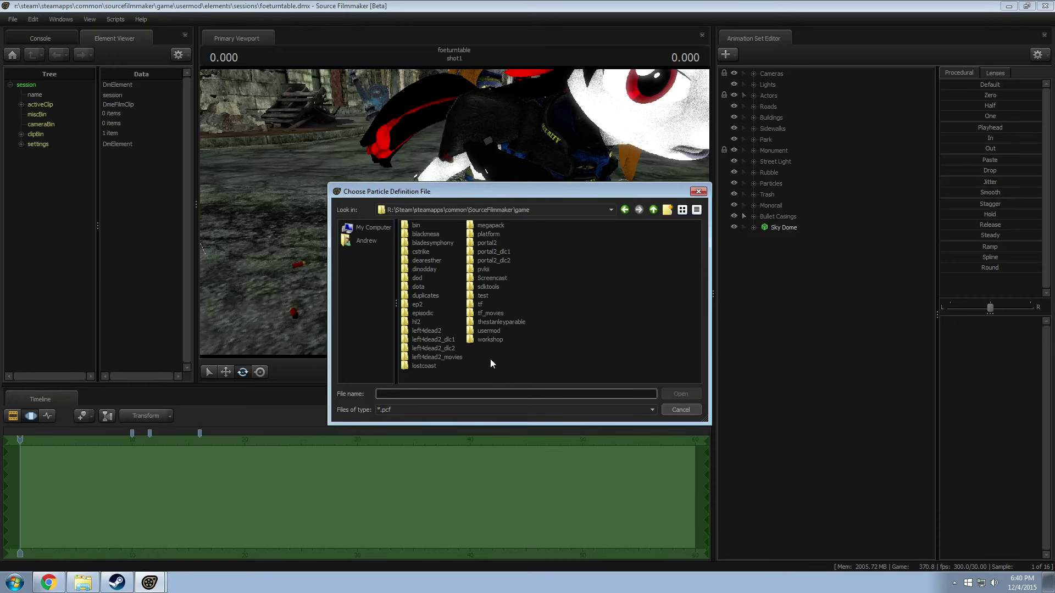
double_click(421, 234)
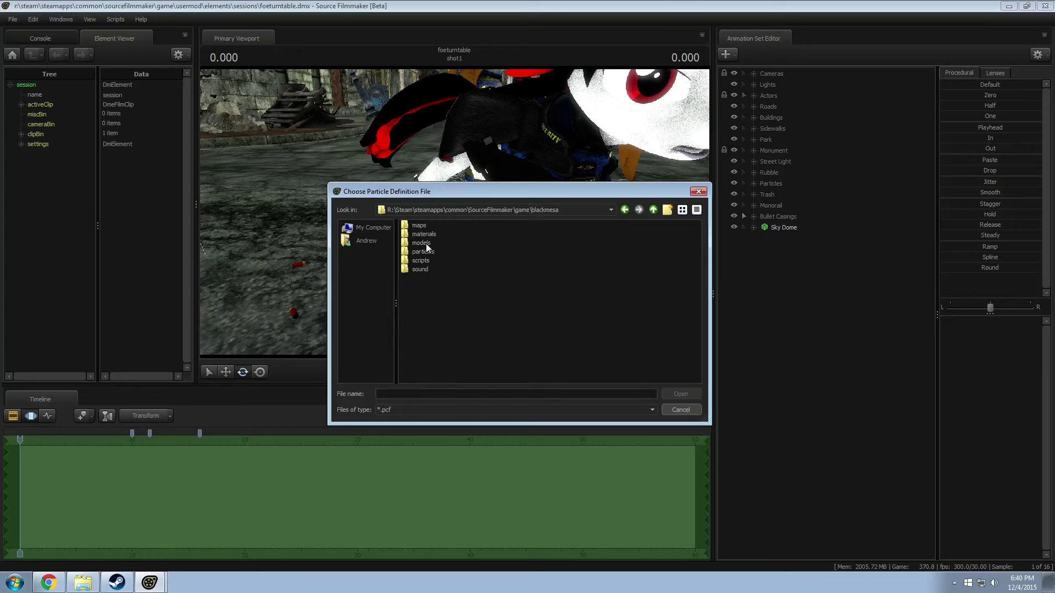
double_click(427, 250)
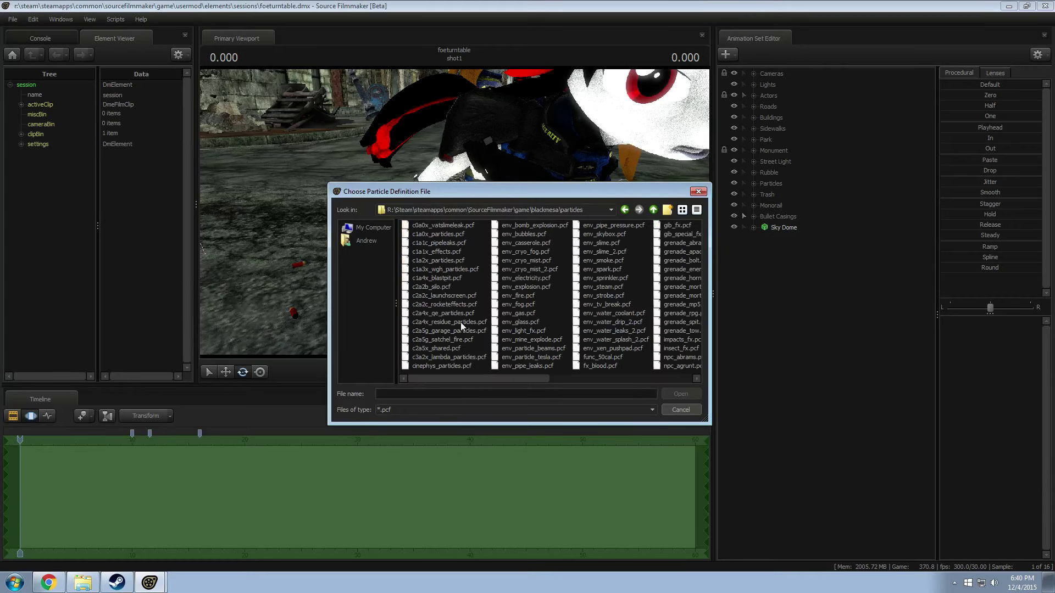
left_click_drag(477, 378, 608, 370)
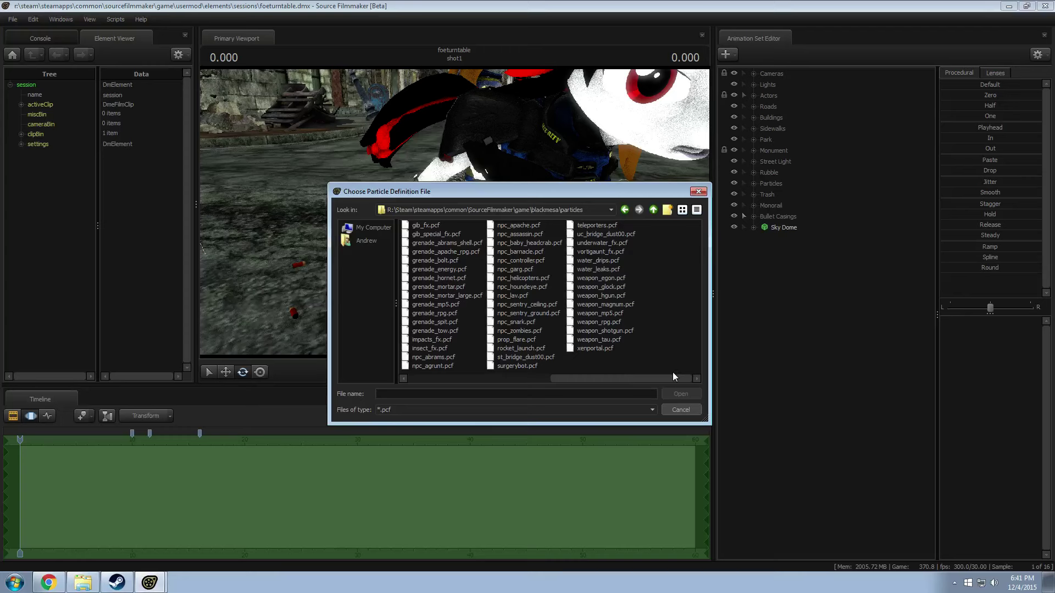
double_click(600, 331)
Step: Review the particle system definitions offered by the shotgun file, and cancel creating the particle system
left_click(536, 266)
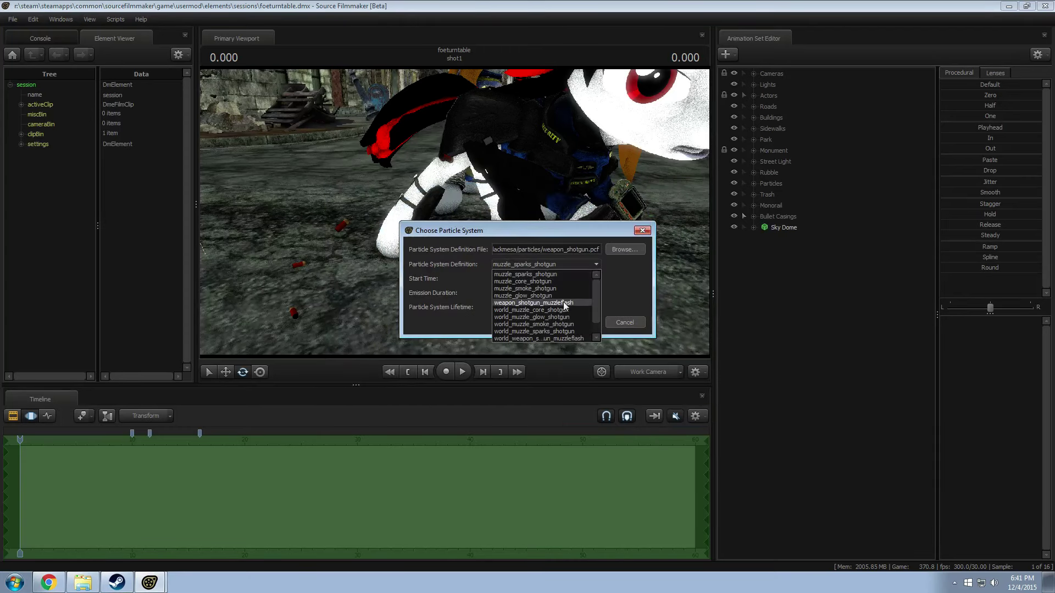
left_click(639, 334)
left_click(625, 322)
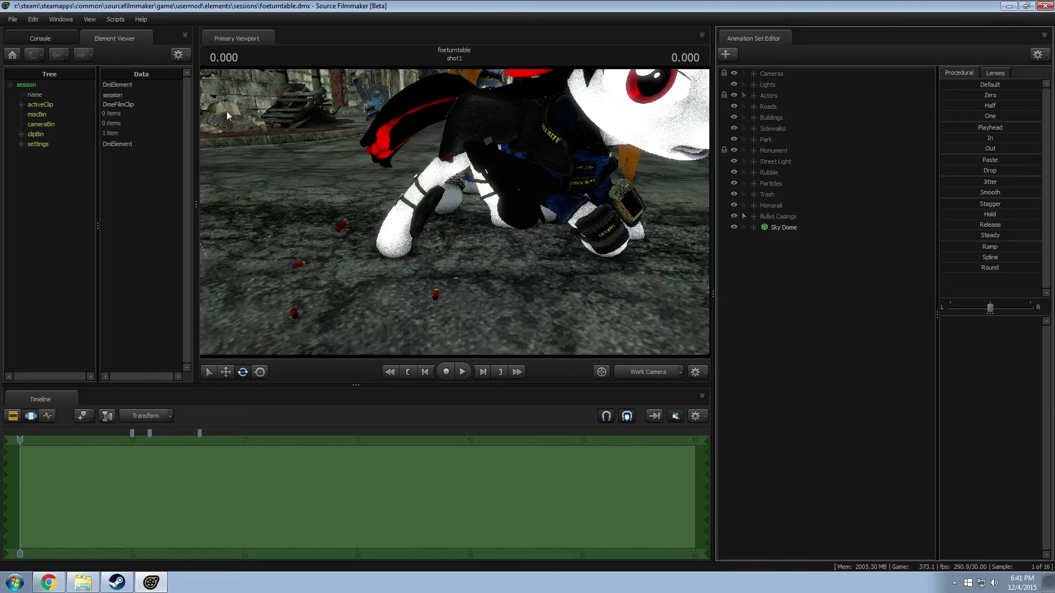
Step: Open the Particle Editor Tool
left_click(60, 20)
mouse_move(60, 19)
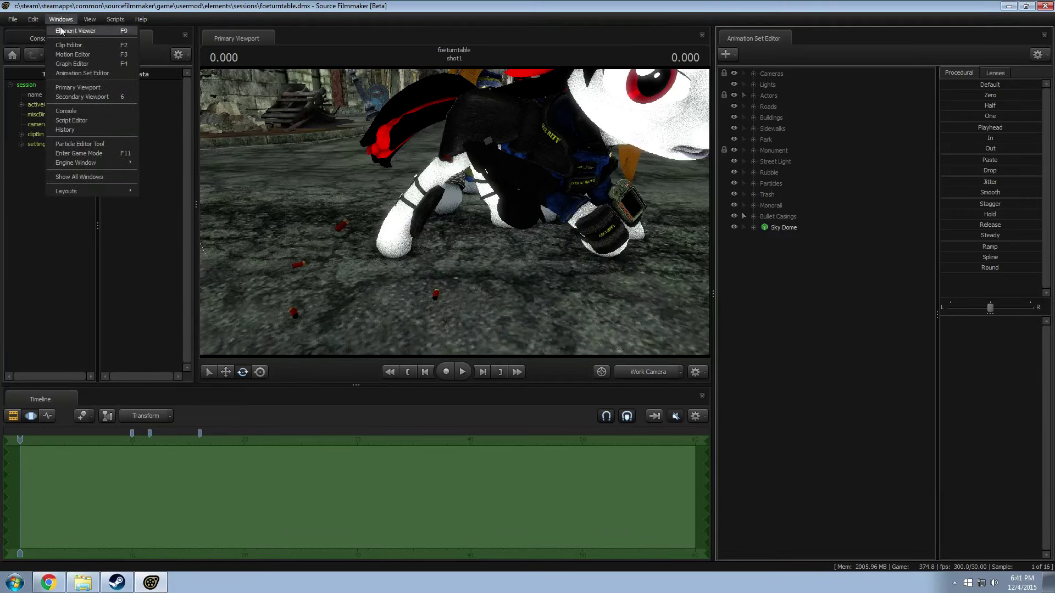
left_click(78, 142)
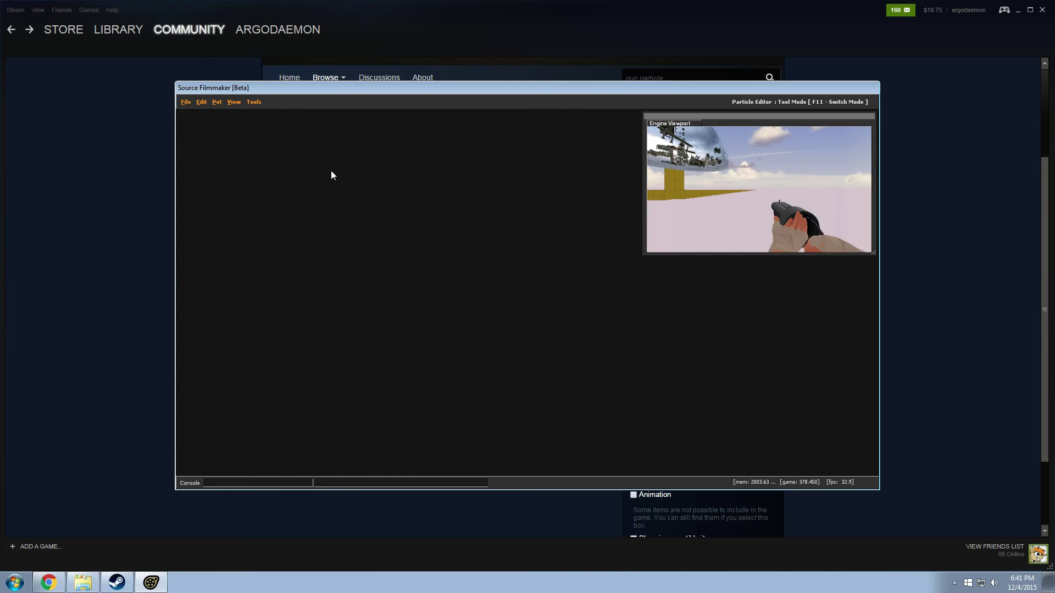
Step: Switch from the Particle Editor back to SFM and set the engine window's video resolution to 1600 x 900
left_click(253, 101)
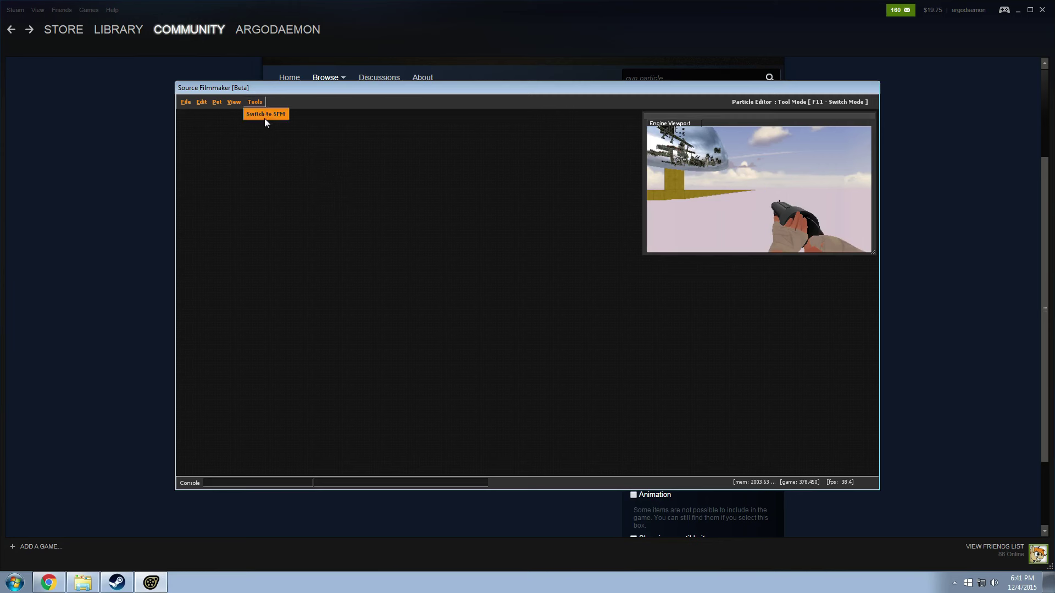
left_click(265, 112)
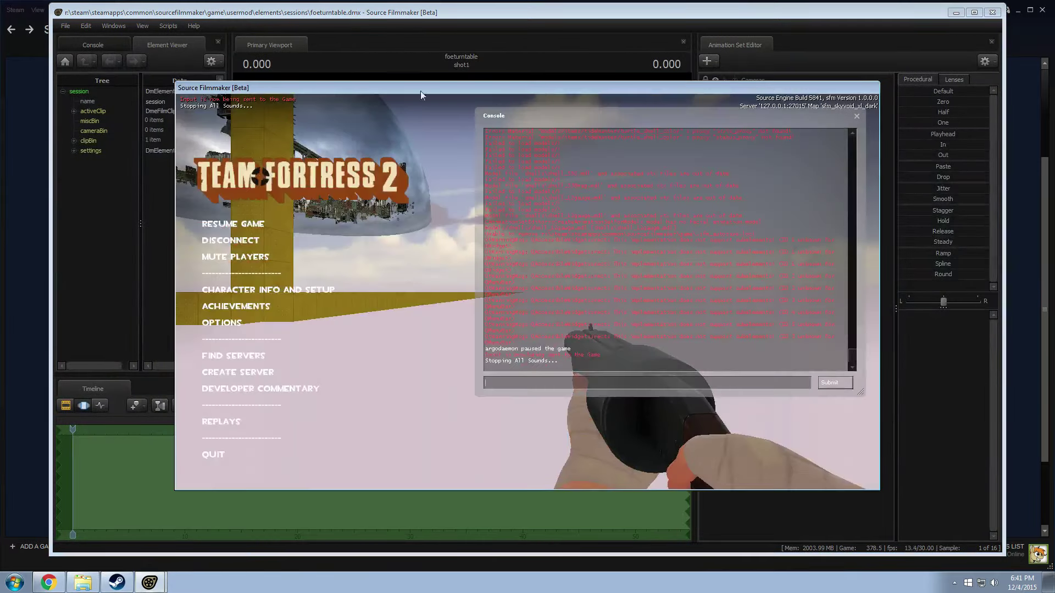
left_click(222, 323)
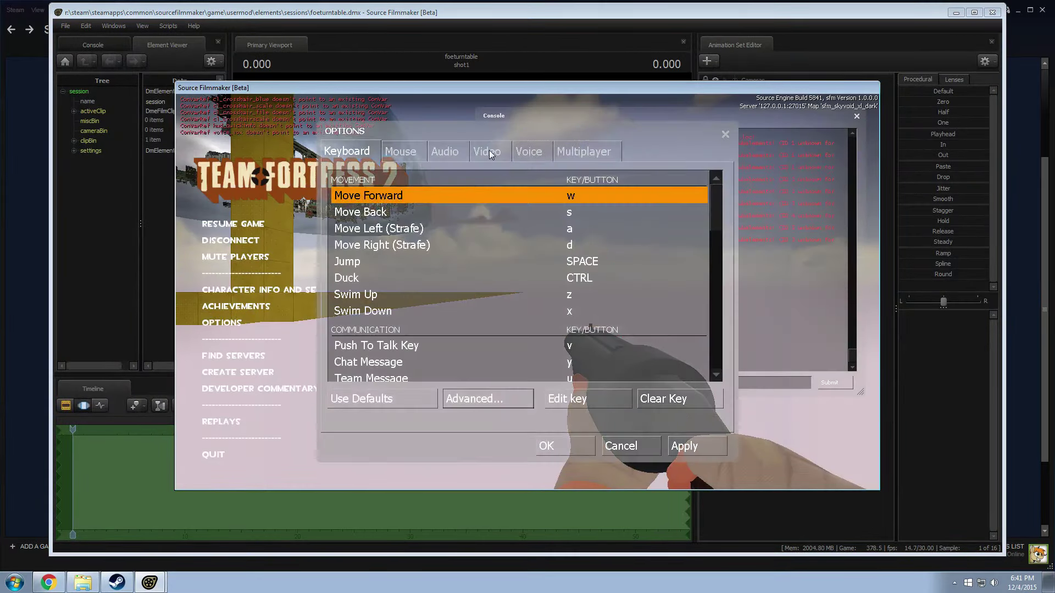
left_click(491, 153)
left_click(401, 218)
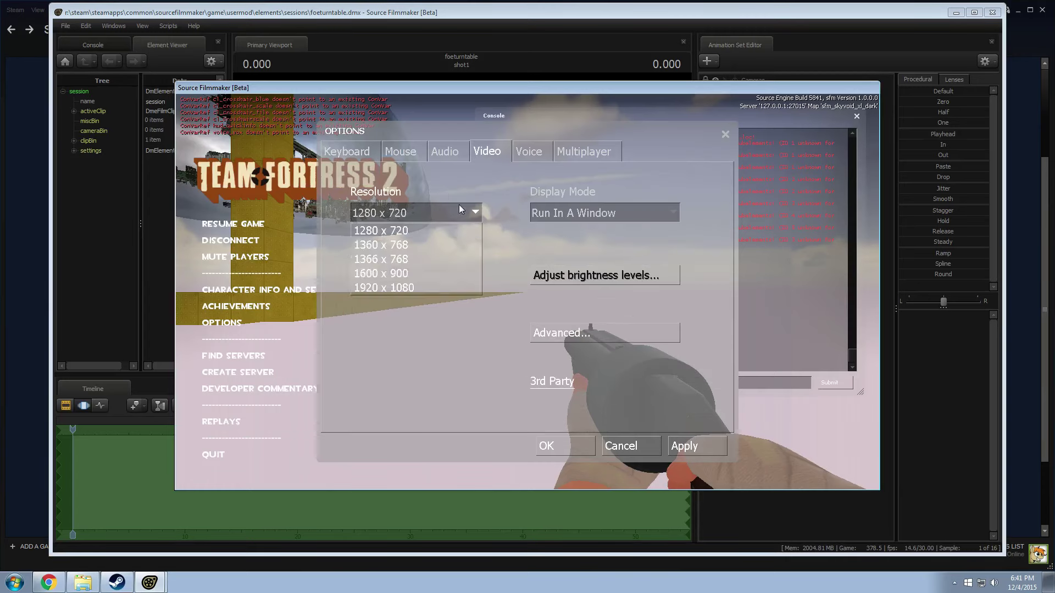
left_click(400, 277)
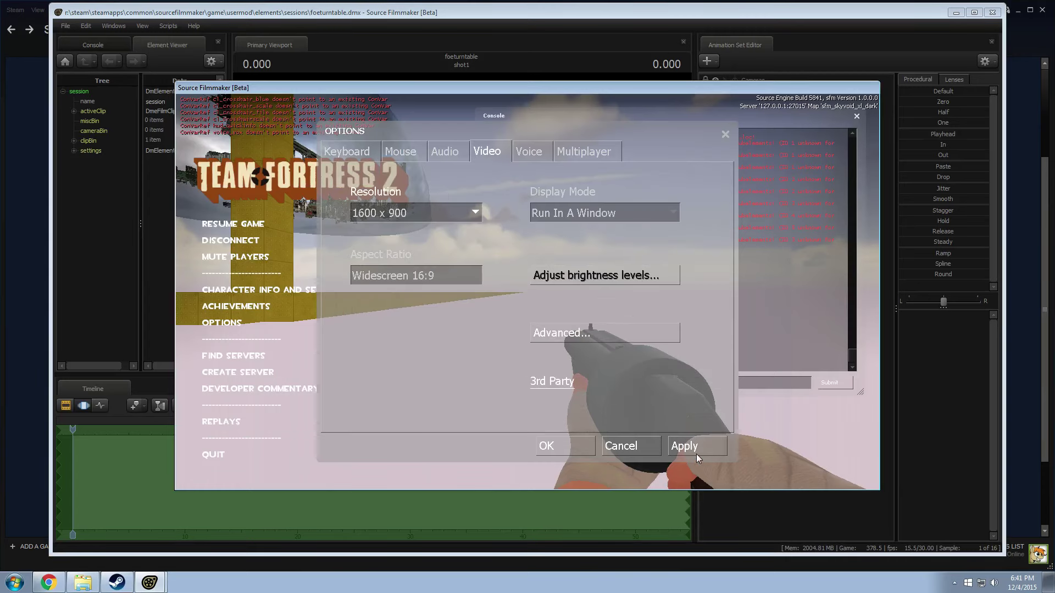
left_click(677, 451)
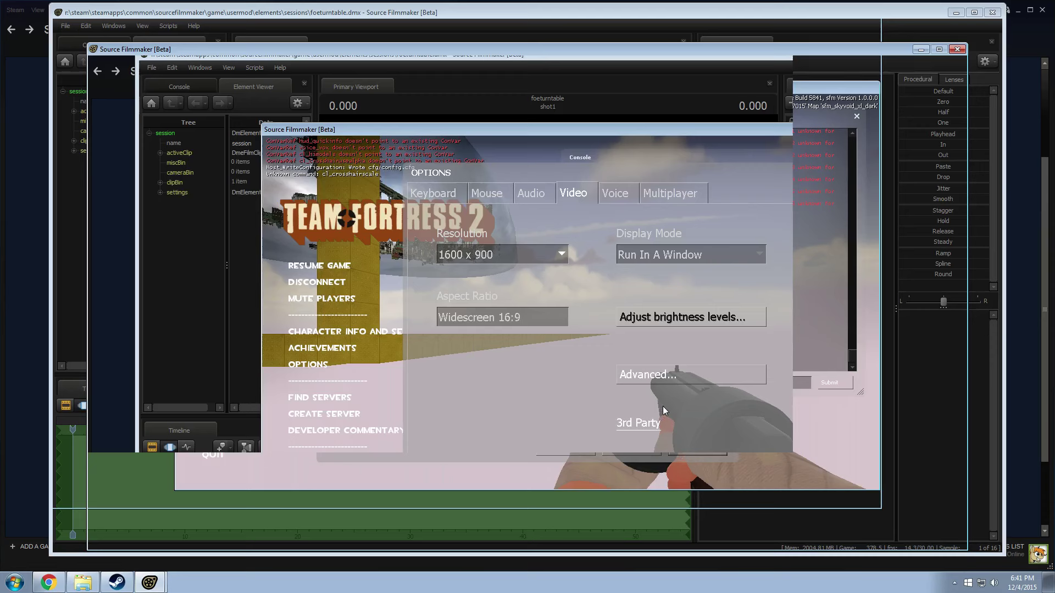
key("Escape")
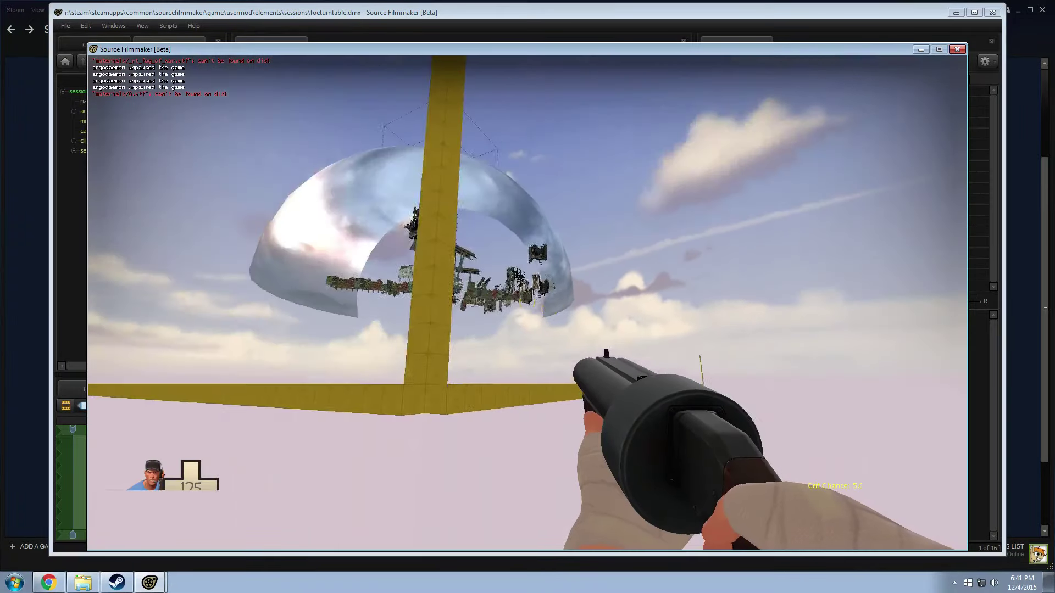
Step: Return to the main session window and reopen the Particle Editor Tool
key("alt+Tab")
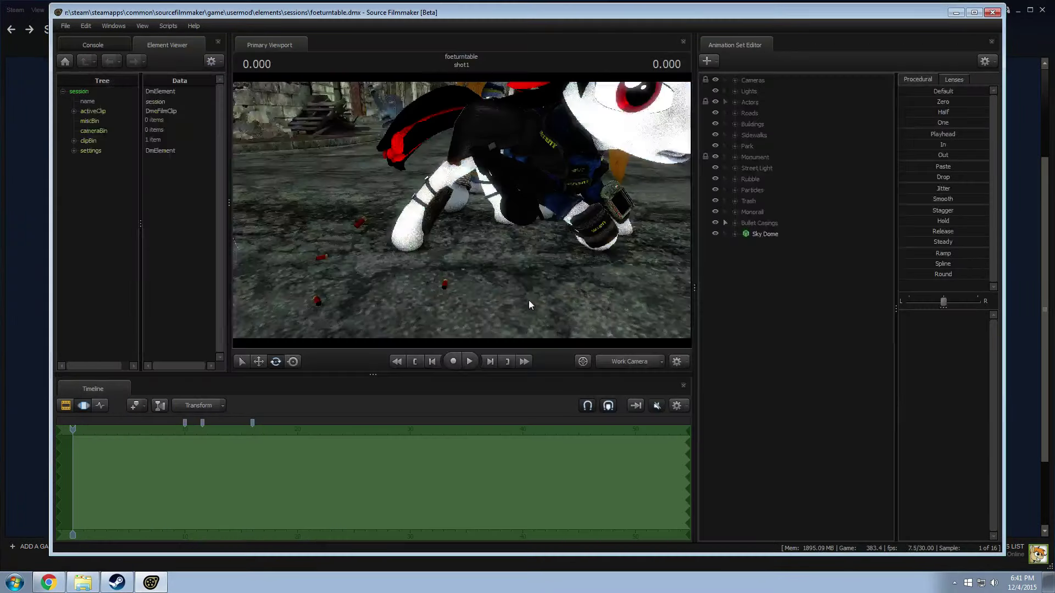
left_click(167, 25)
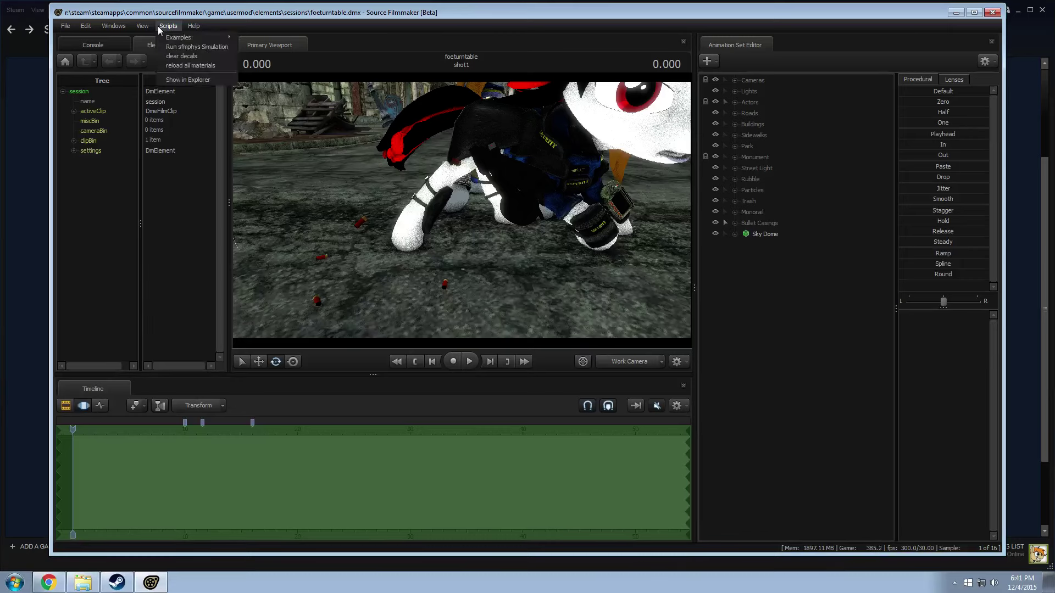
mouse_move(113, 26)
left_click(126, 153)
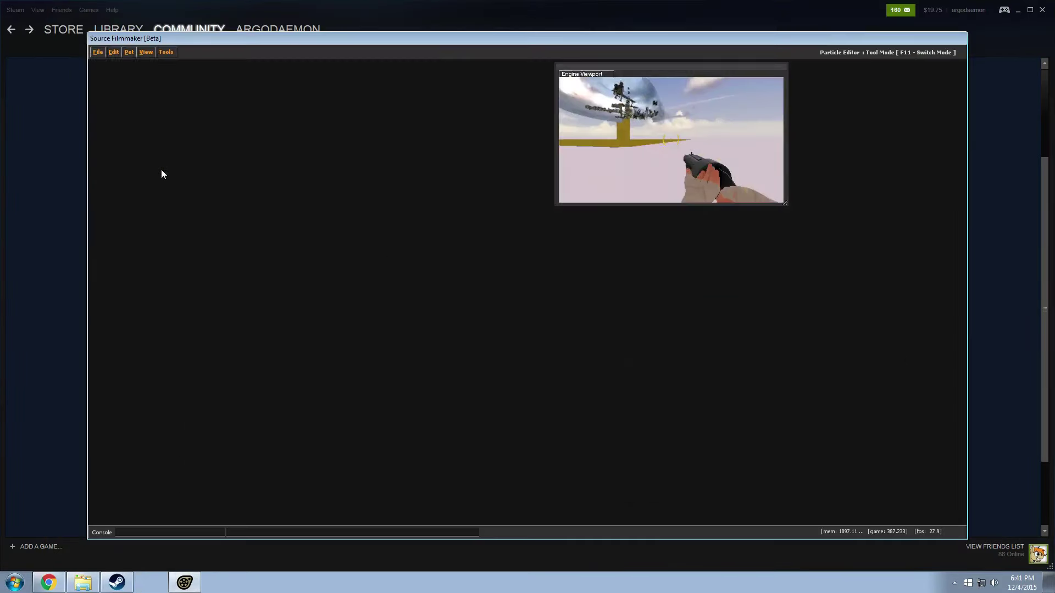
Step: Open weapon_shotgun.pcf from the blackmesa particles folder in the Particle Editor
left_click(100, 58)
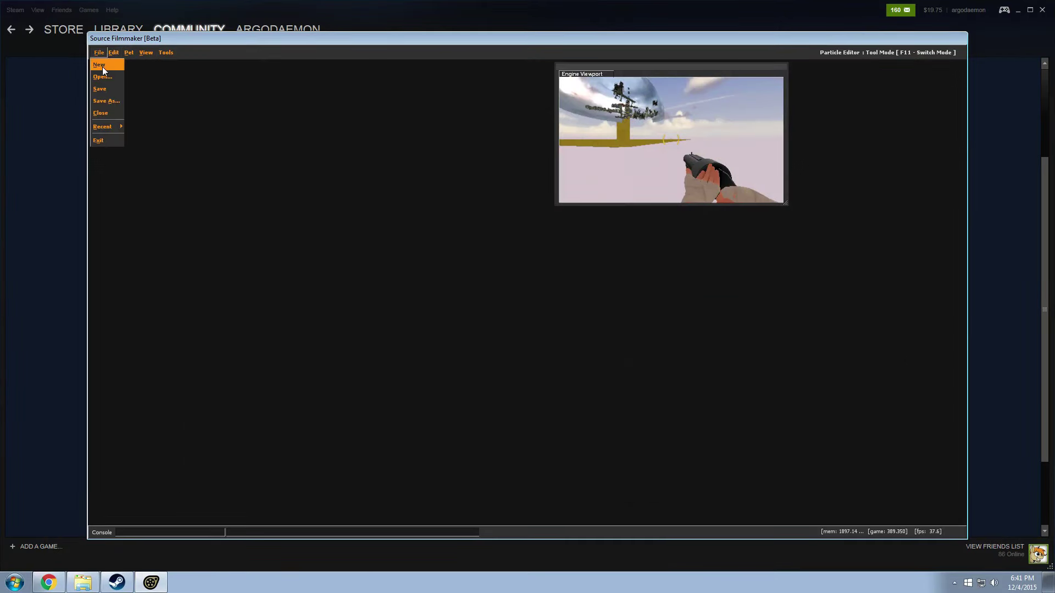
left_click(106, 79)
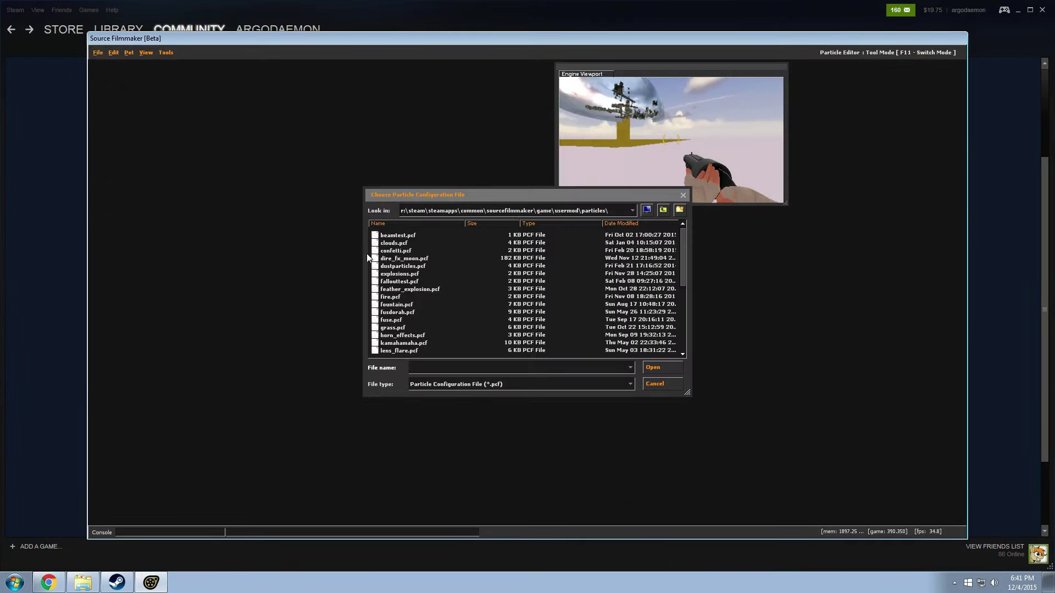
left_click(427, 318)
left_click(663, 210)
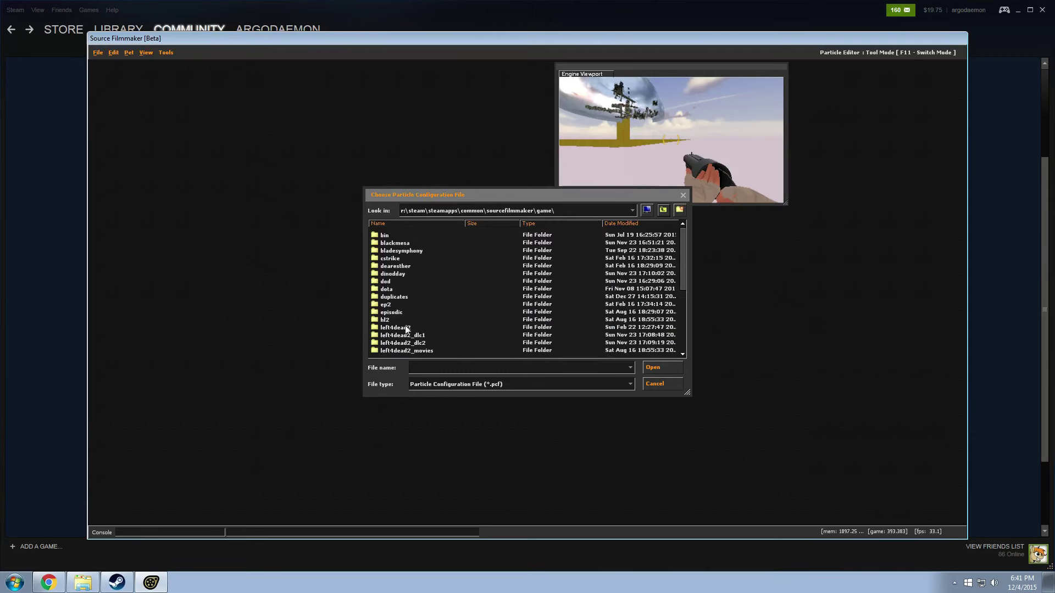
left_click(396, 281)
scroll(417, 314, "down", 1)
scroll(419, 314, "up", 1)
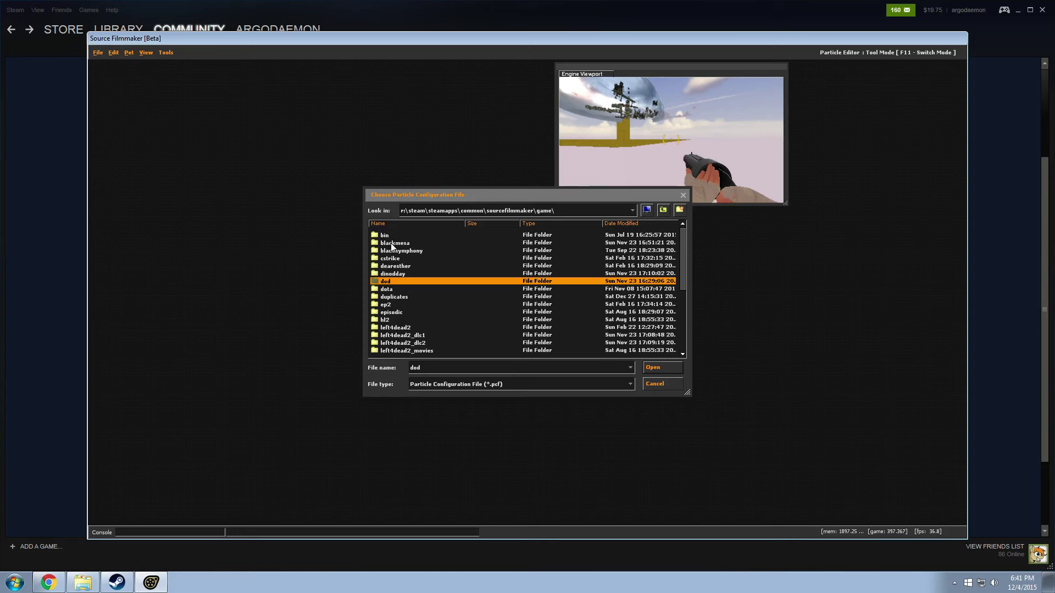
left_click(392, 244)
double_click(396, 244)
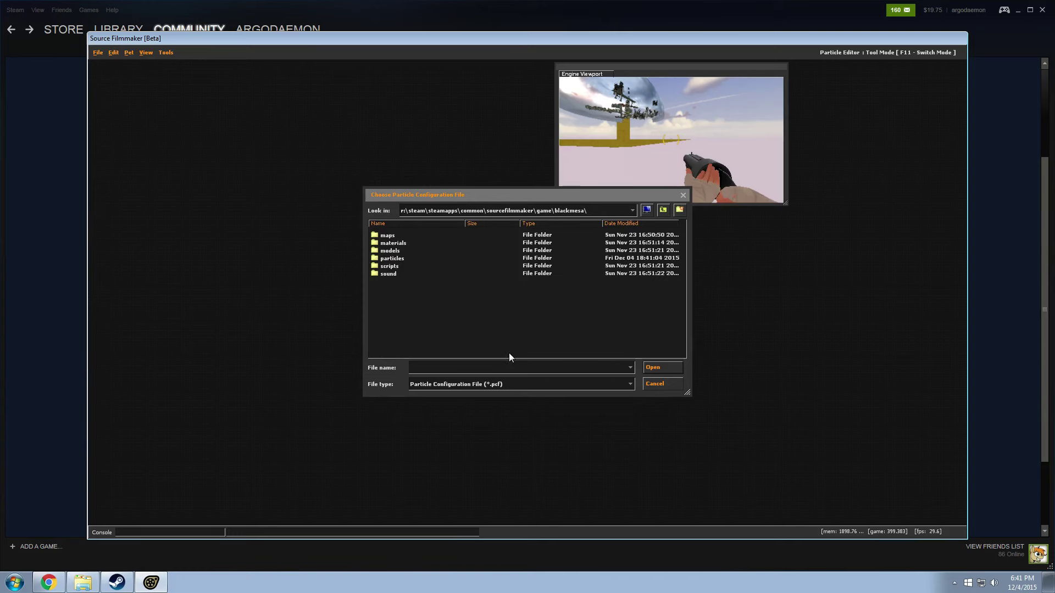
double_click(381, 258)
scroll(428, 335, "down", 8)
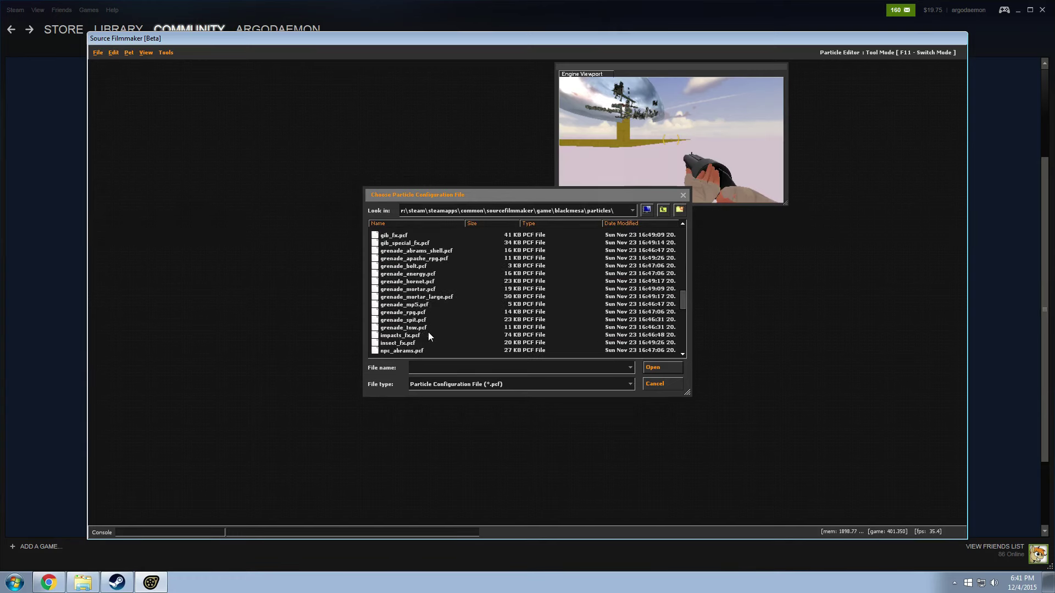
scroll(427, 332, "down", 12)
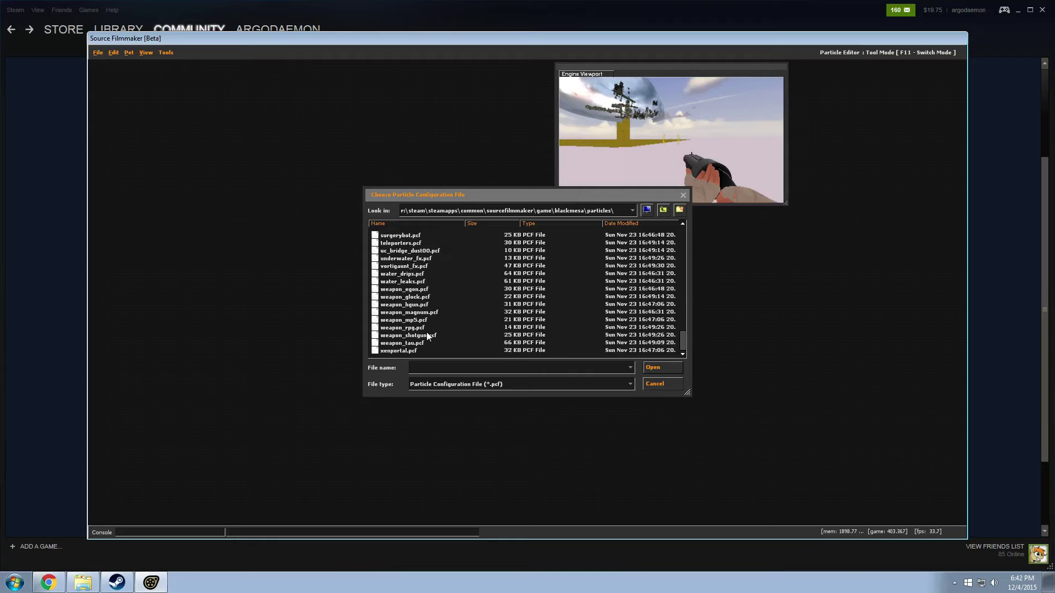
double_click(421, 336)
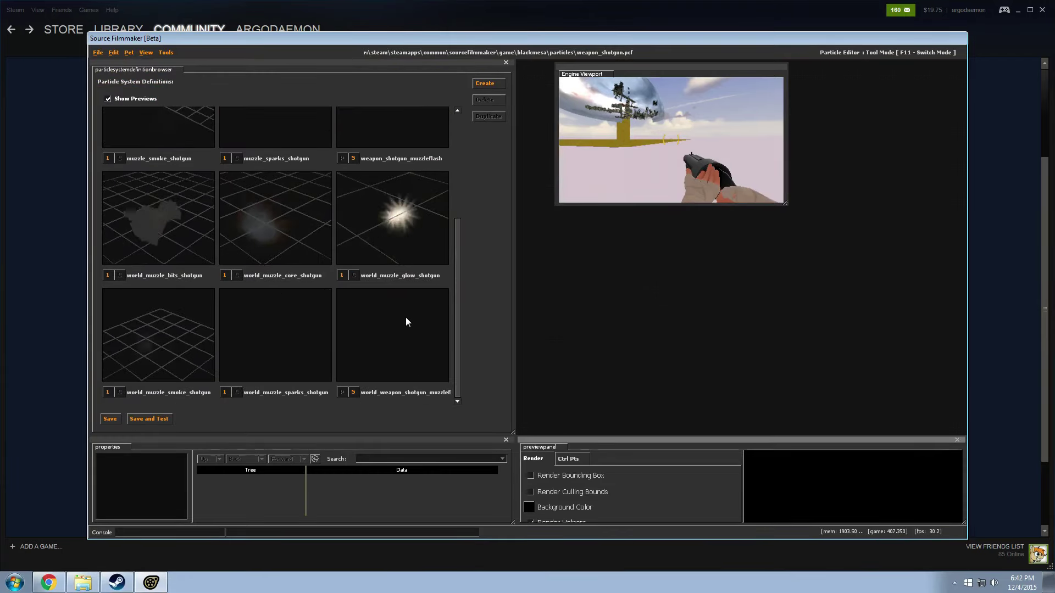
Step: Preview the muzzle_glow_shotgun definition and look through the other shotgun particle system thumbnails
left_click(410, 186)
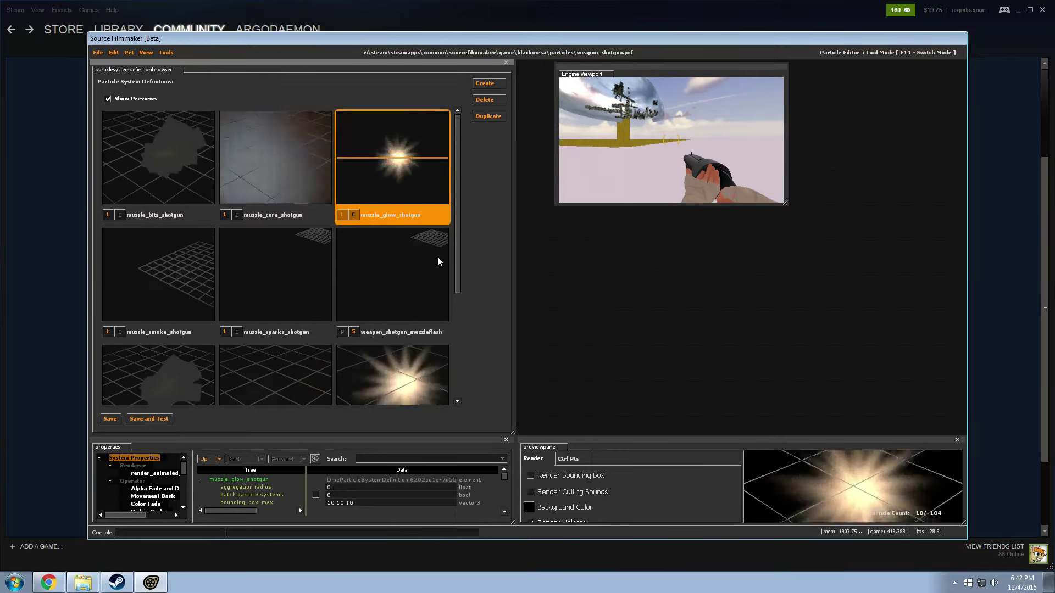
scroll(427, 261, "down", 1)
scroll(409, 277, "up", 1)
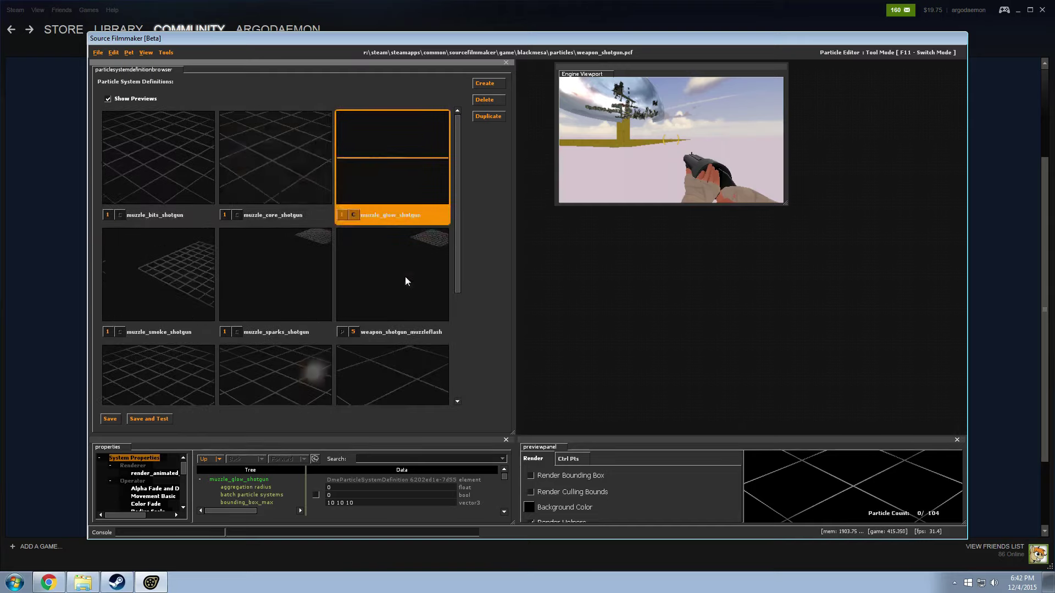
scroll(407, 265, "down", 2)
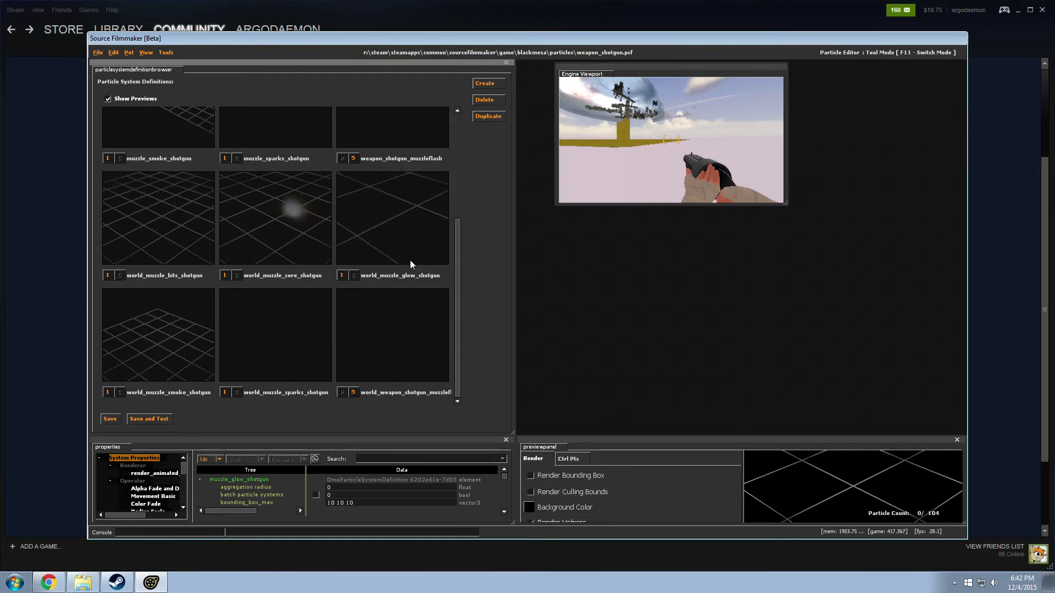
scroll(190, 288, "up", 2)
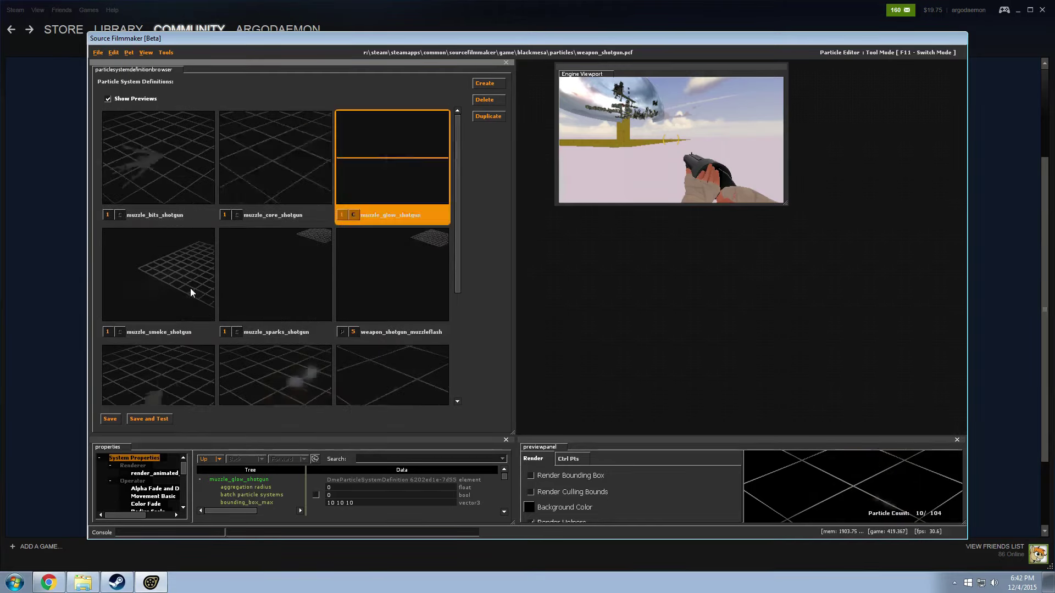
scroll(154, 230, "down", 1)
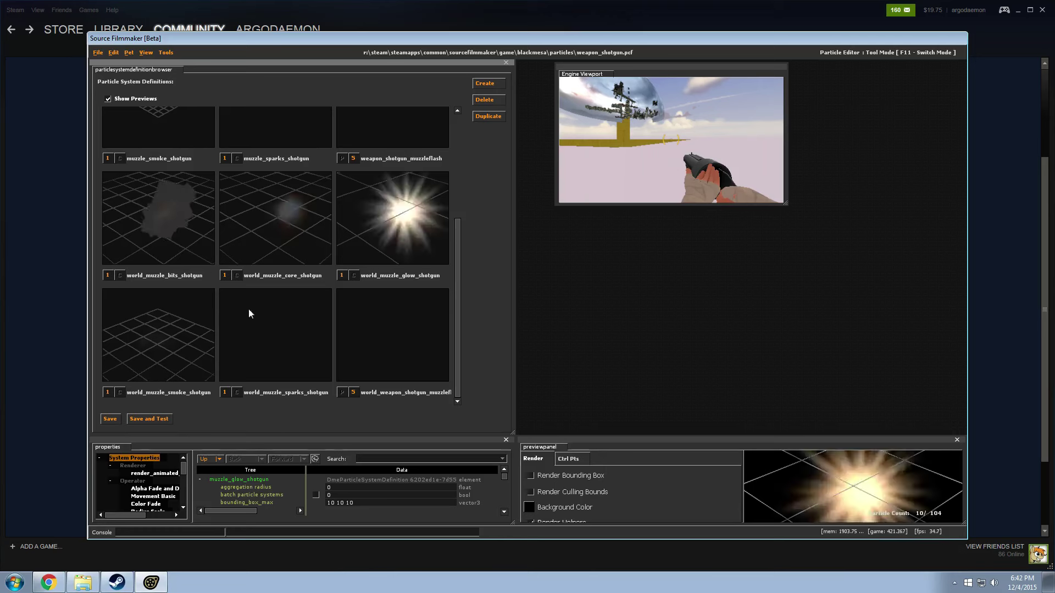
Step: Select world_weapon_shotgun_muzzleflash and enlarge the preview area to show the whole effect from the side
left_click(391, 354)
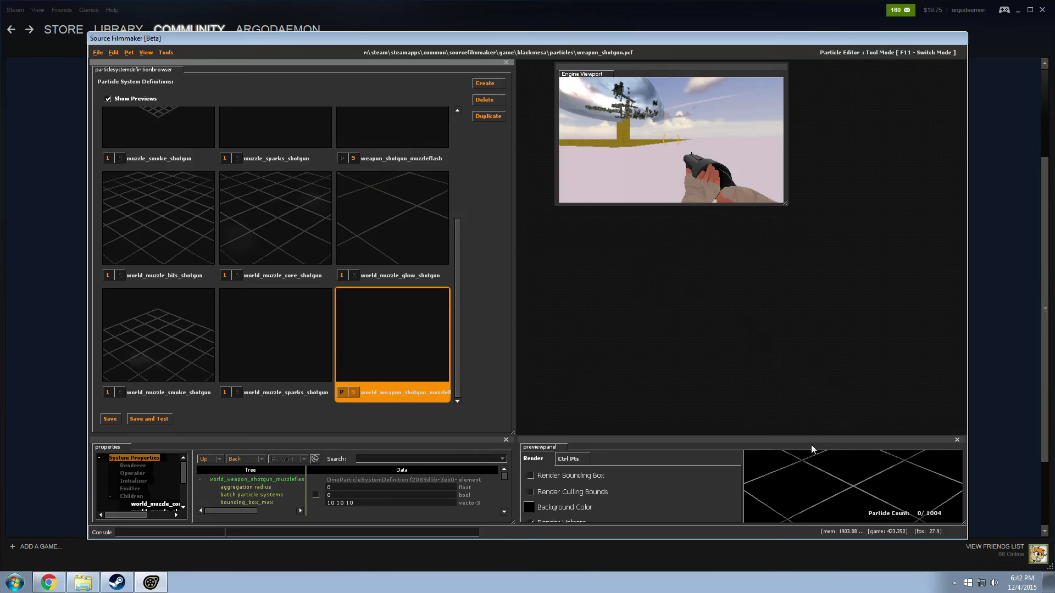
left_click_drag(802, 438, 799, 58)
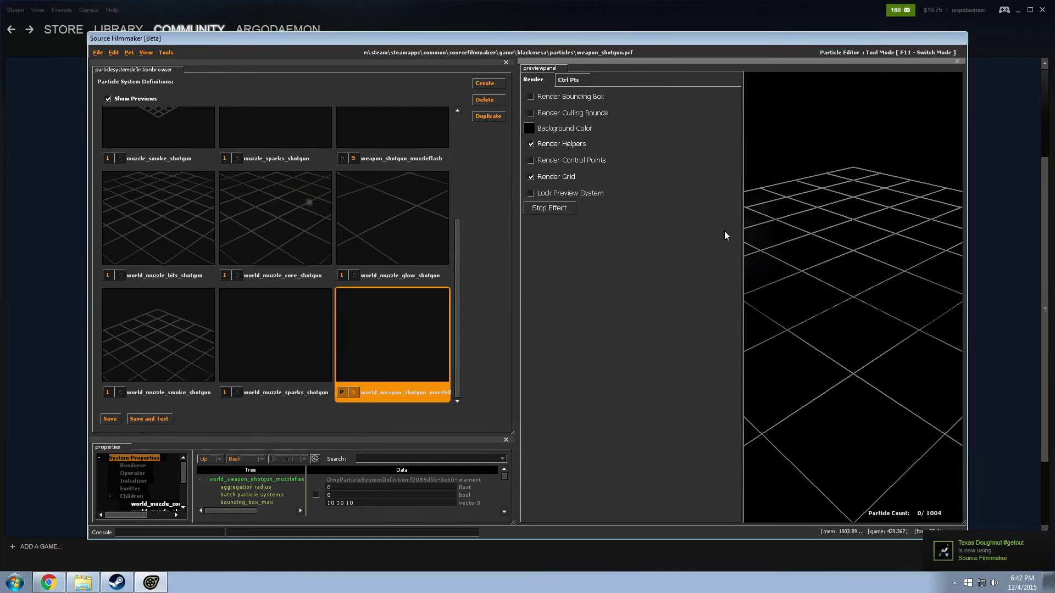
left_click_drag(746, 223, 612, 370)
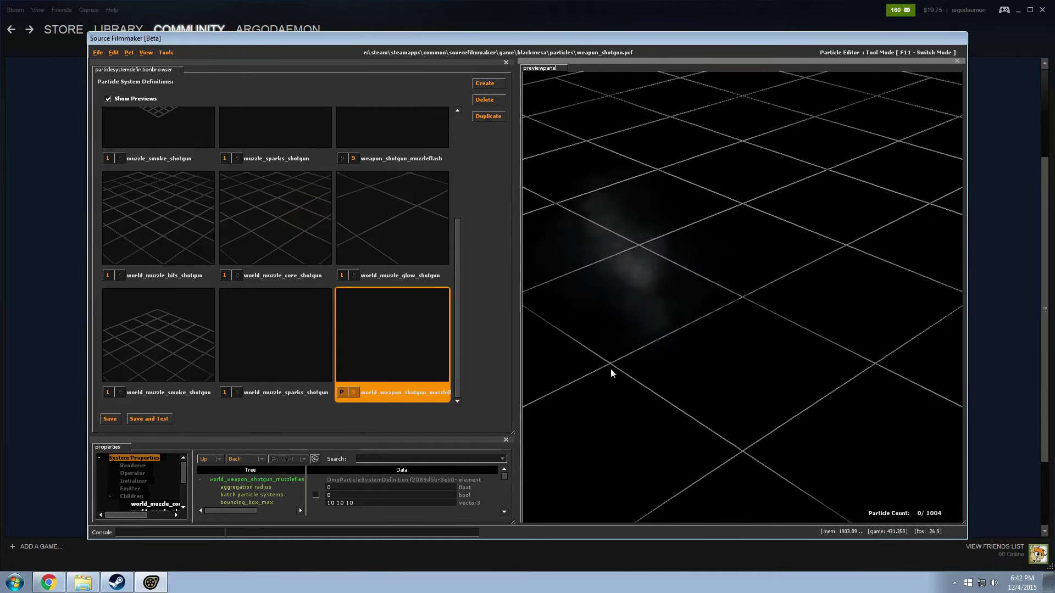
scroll(670, 349, "down", 3)
left_click_drag(671, 349, 671, 274)
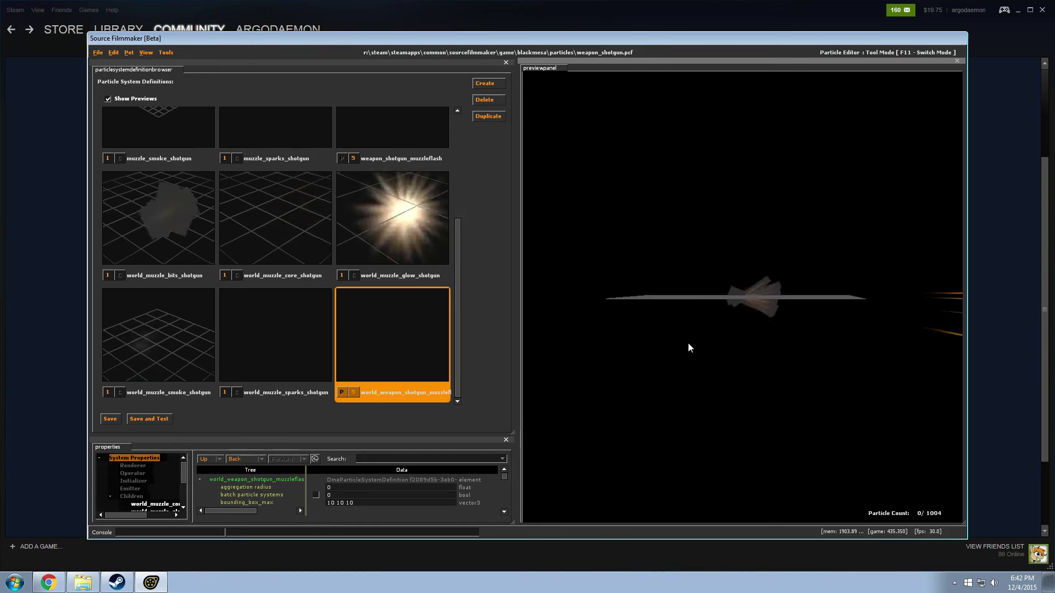
Step: Preview world_muzzle_sparks_shotgun and world_muzzle_smoke_shotgun, and compare them with world_weapon_shotgun_muzzleflash
left_click(276, 339)
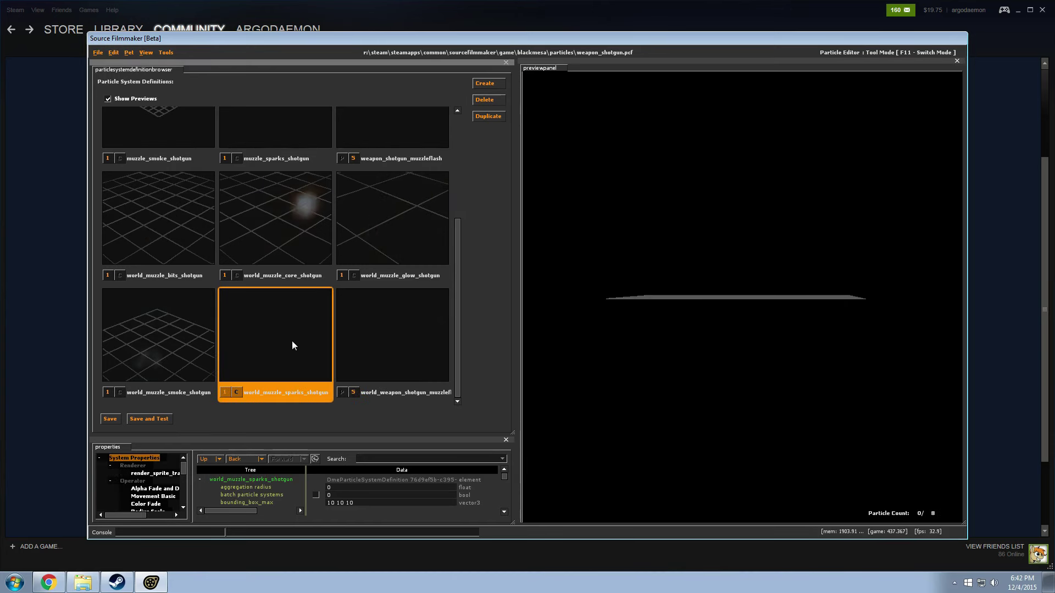
left_click(159, 335)
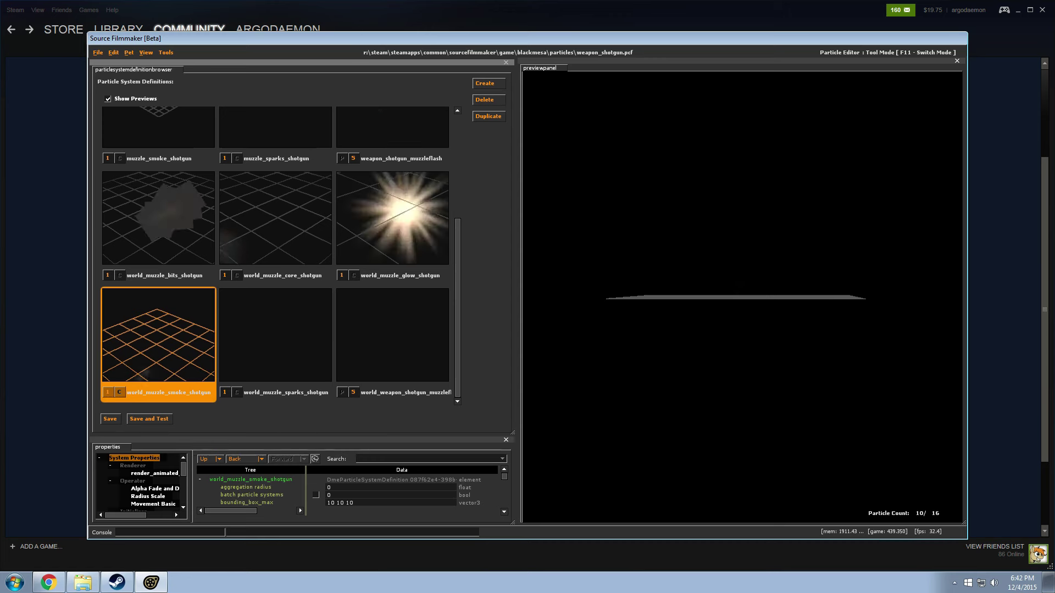
left_click(413, 331)
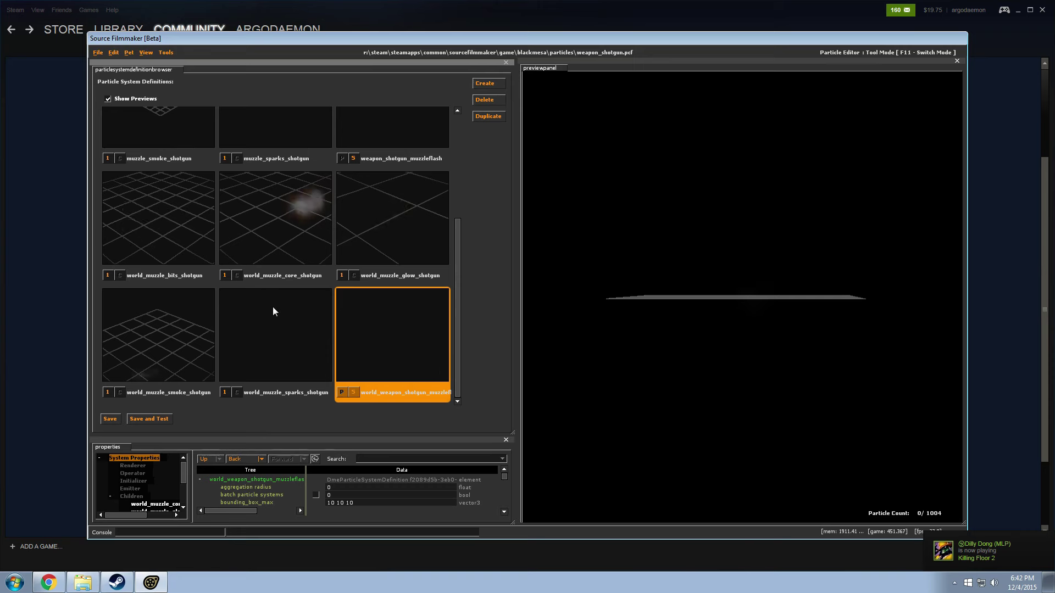
Step: Preview the weapon_shotgun_muzzleflash and world_muzzle_glow_shotgun definitions
scroll(233, 317, "up", 3)
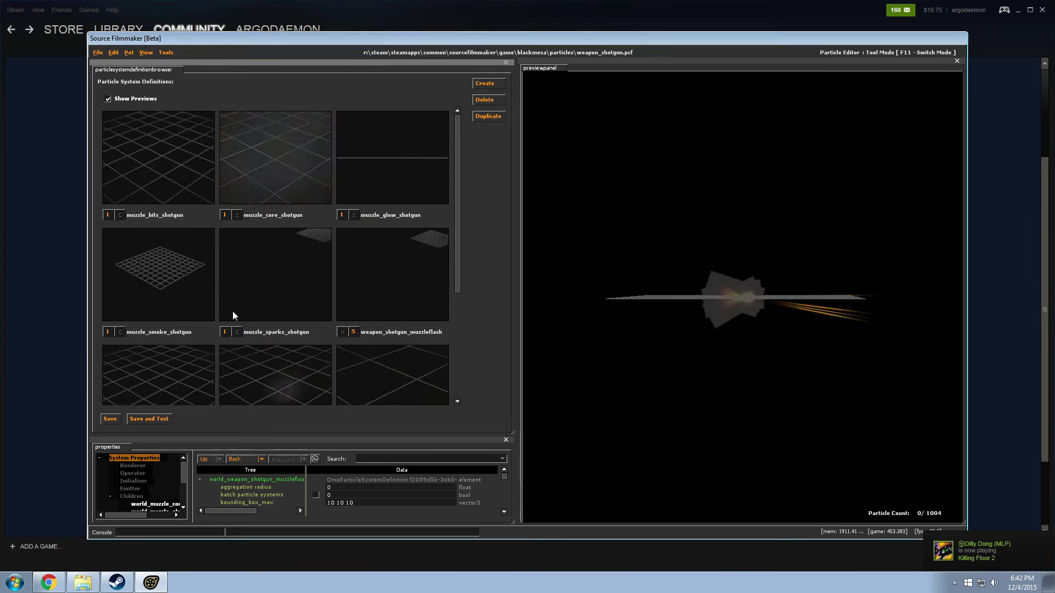
scroll(177, 297, "down", 2)
scroll(175, 303, "down", 1)
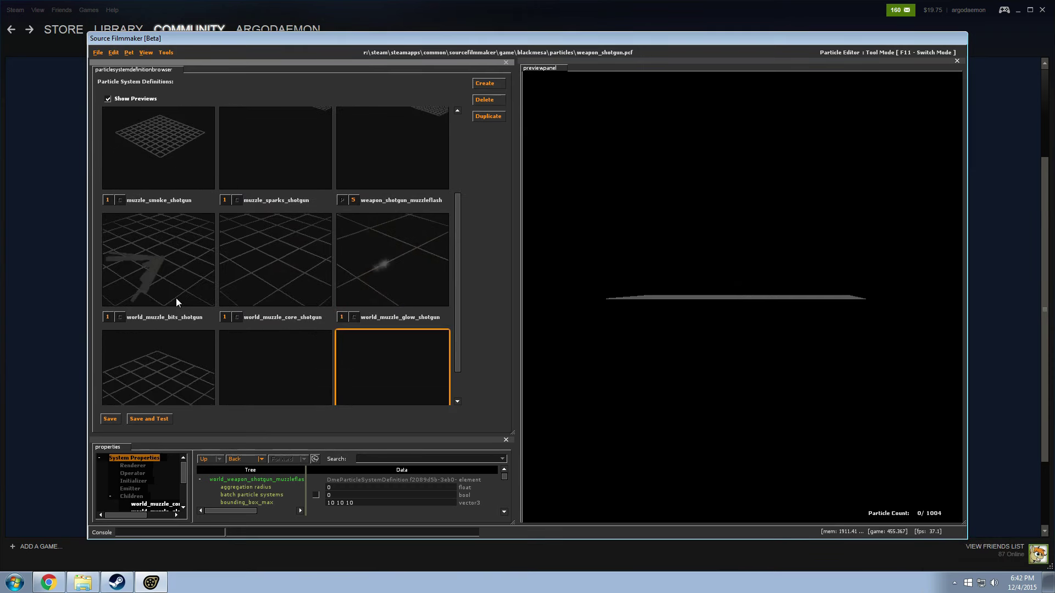
left_click(410, 167)
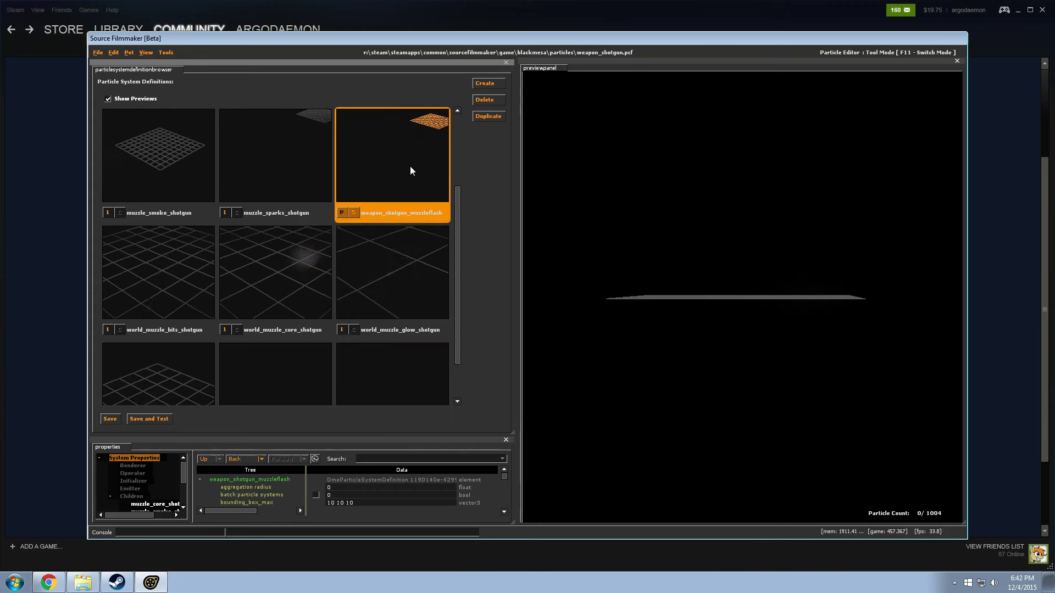
left_click_drag(738, 249, 737, 249)
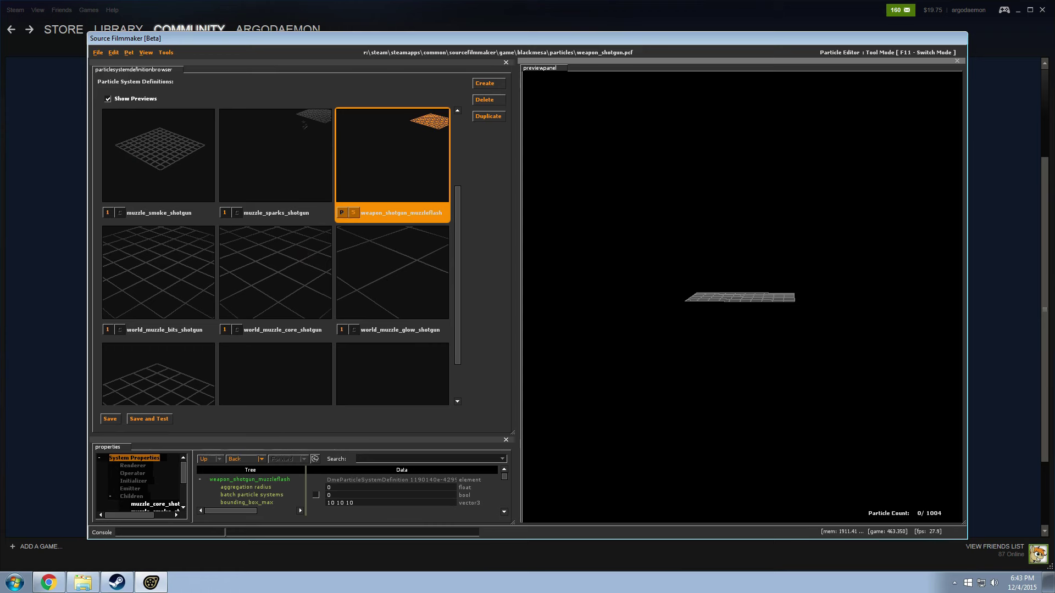
left_click(392, 272)
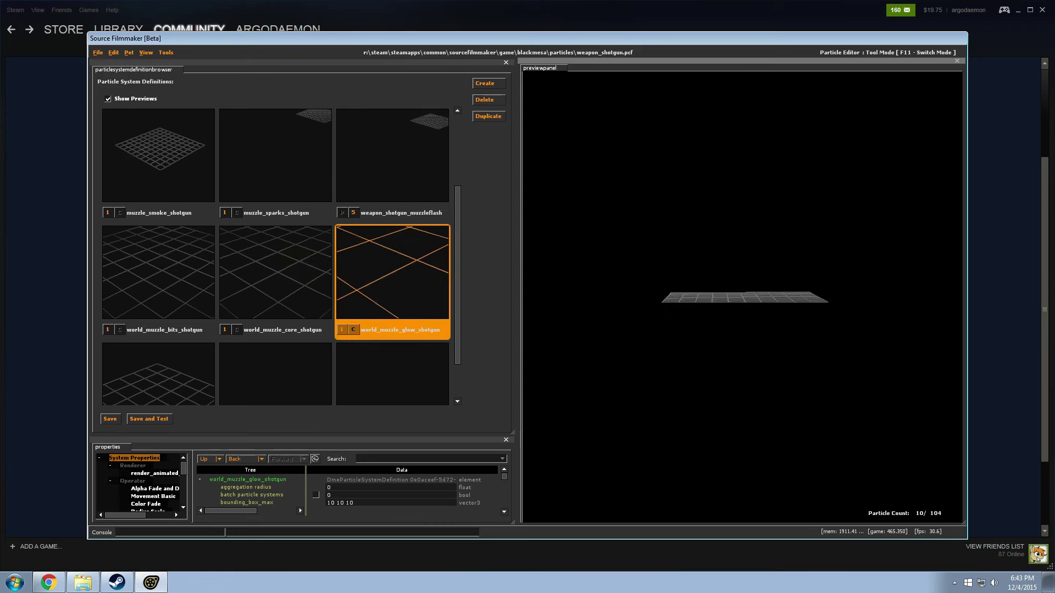
Step: Preview the world_muzzle_core_shotgun, bits, smoke and sparks definitions, ending on world_weapon_shotgun_muzzleflash
left_click_drag(685, 327, 685, 327)
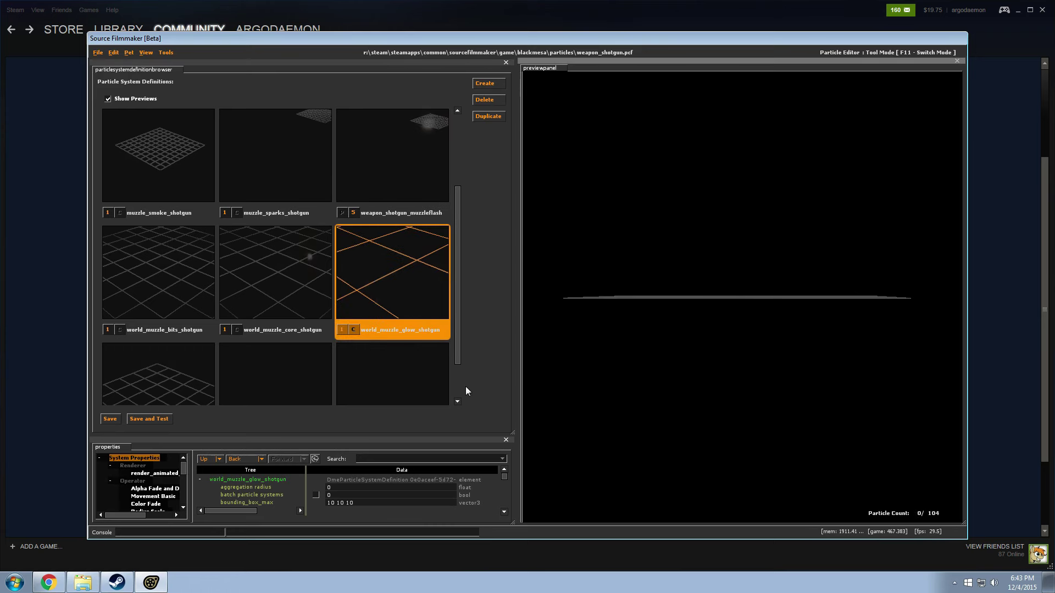
left_click(286, 297)
left_click(179, 332)
left_click(203, 357)
left_click(313, 342)
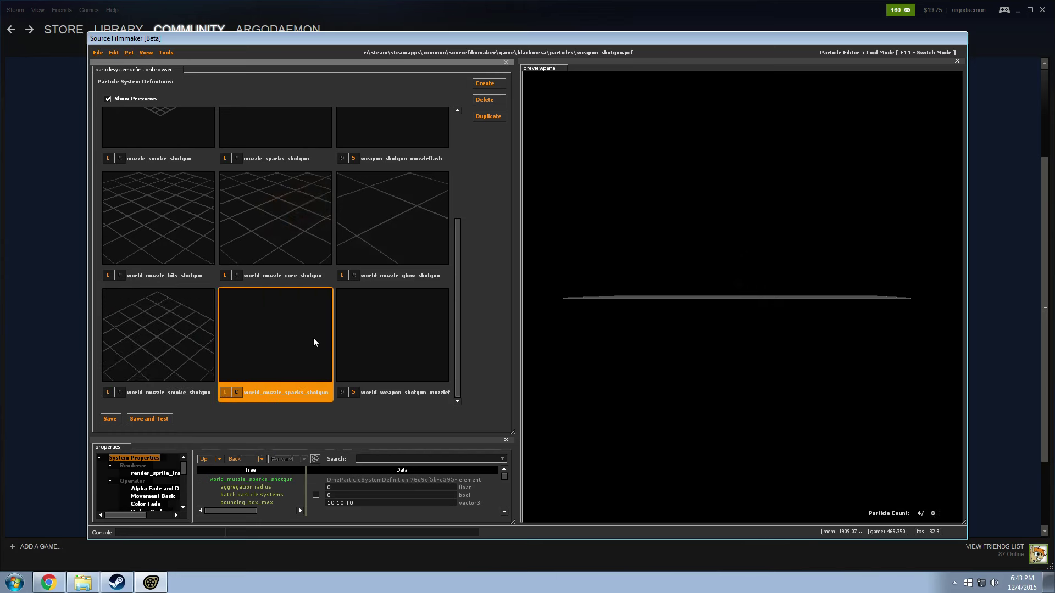
left_click(404, 334)
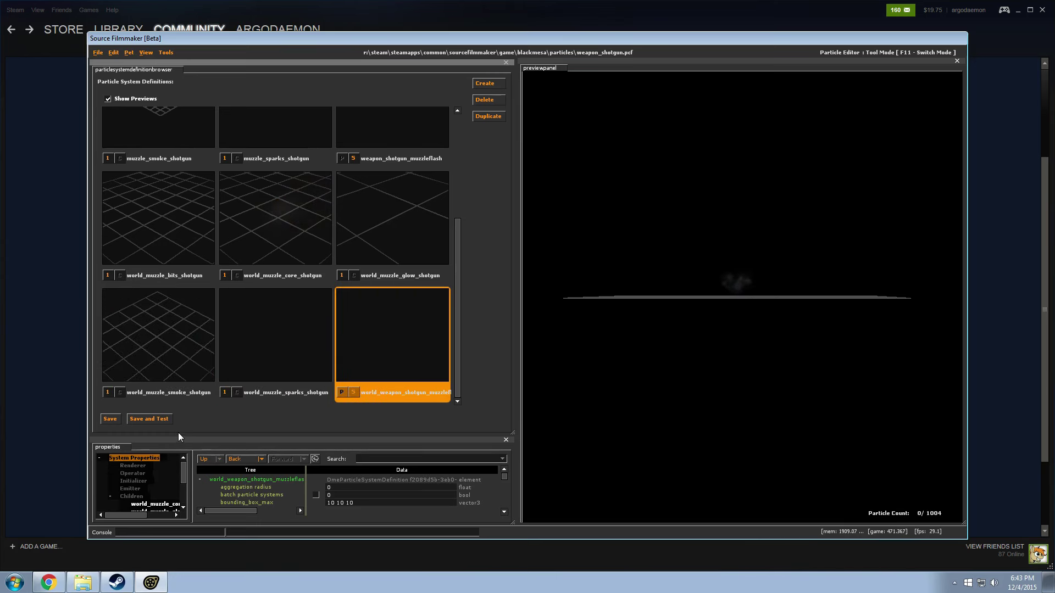
Step: Enlarge the properties area and widen its system tree to show the full child names of world_weapon_shotgun_muzzleflash
left_click_drag(179, 434, 205, 324)
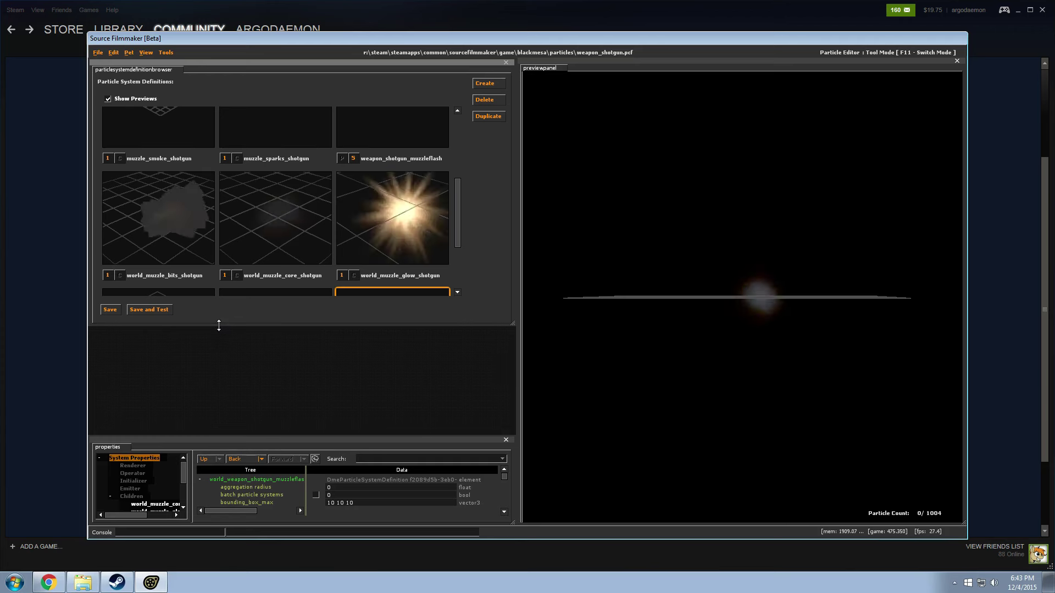
left_click_drag(214, 438, 203, 289)
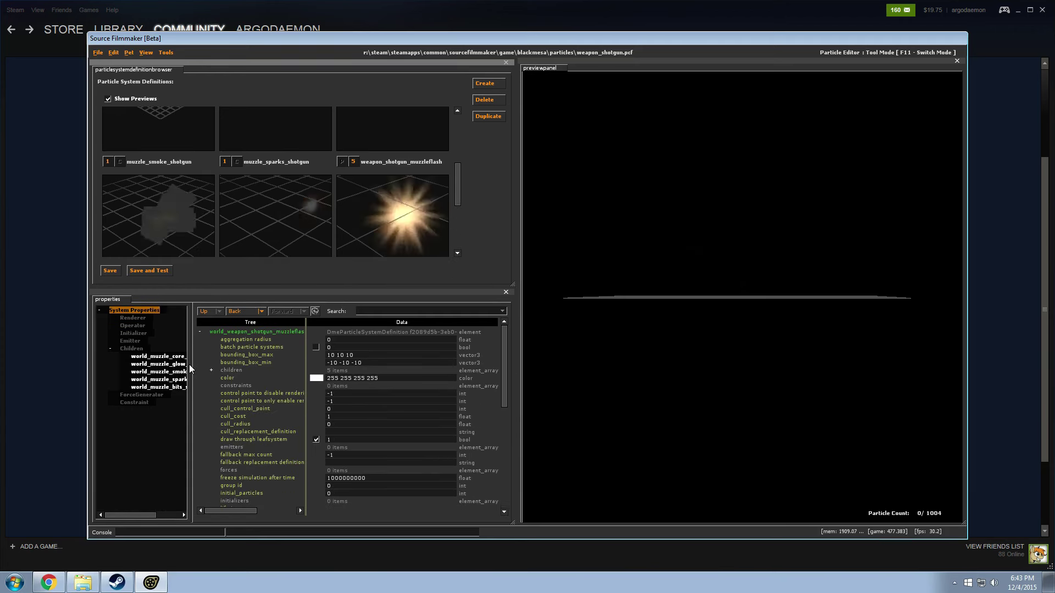
left_click_drag(191, 369, 267, 391)
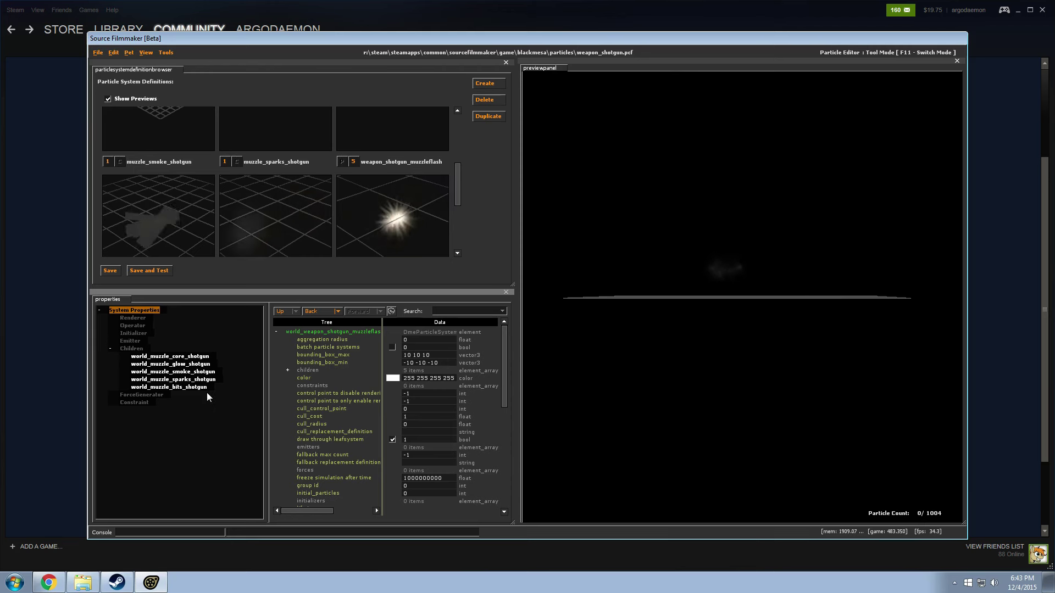
Step: Compare the child systems of weapon_shotgun_muzzleflash with the properties of world_muzzle_glow_shotgun and world_muzzle_core_shotgun
left_click(392, 147)
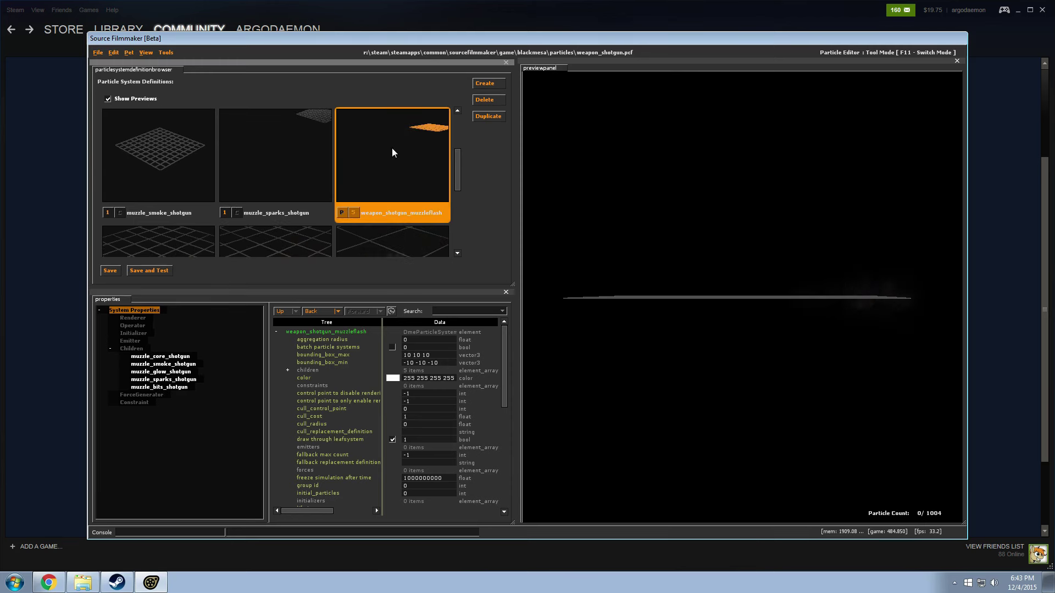
left_click(394, 242)
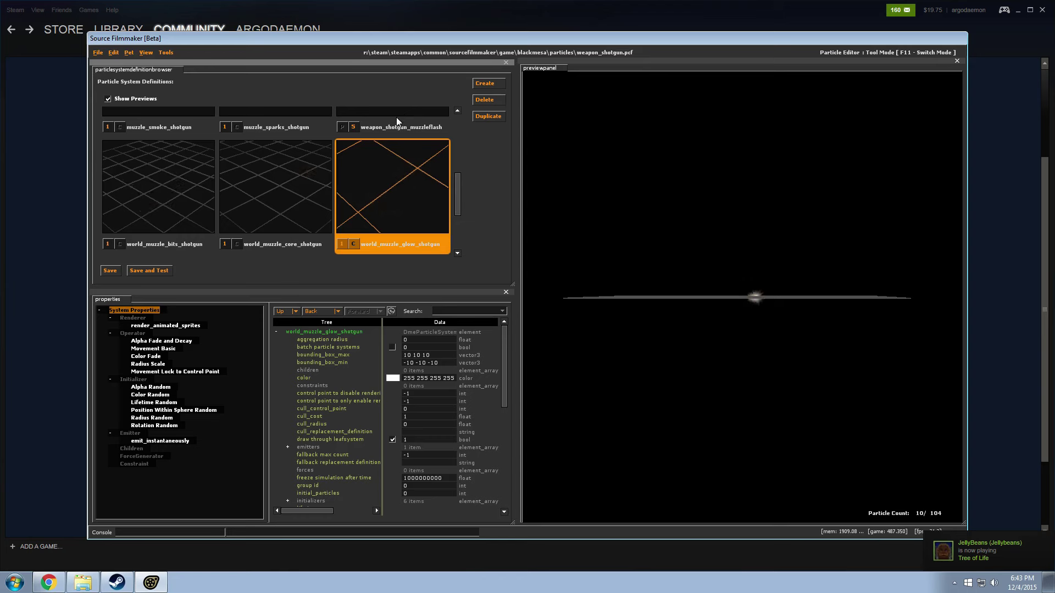
left_click(269, 242)
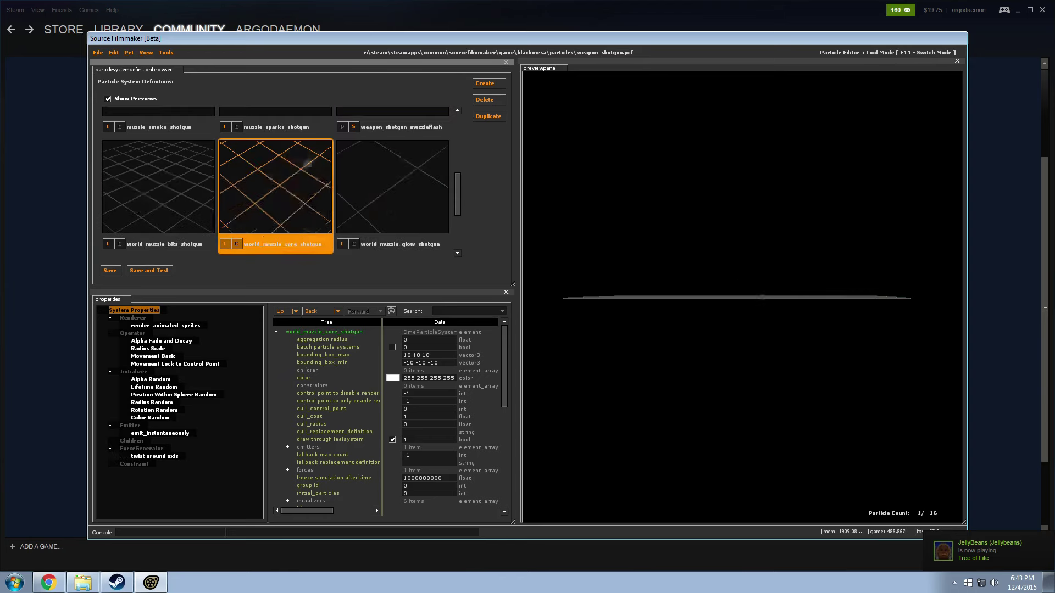
left_click(204, 182)
scroll(253, 236, "up", 2)
left_click(401, 221)
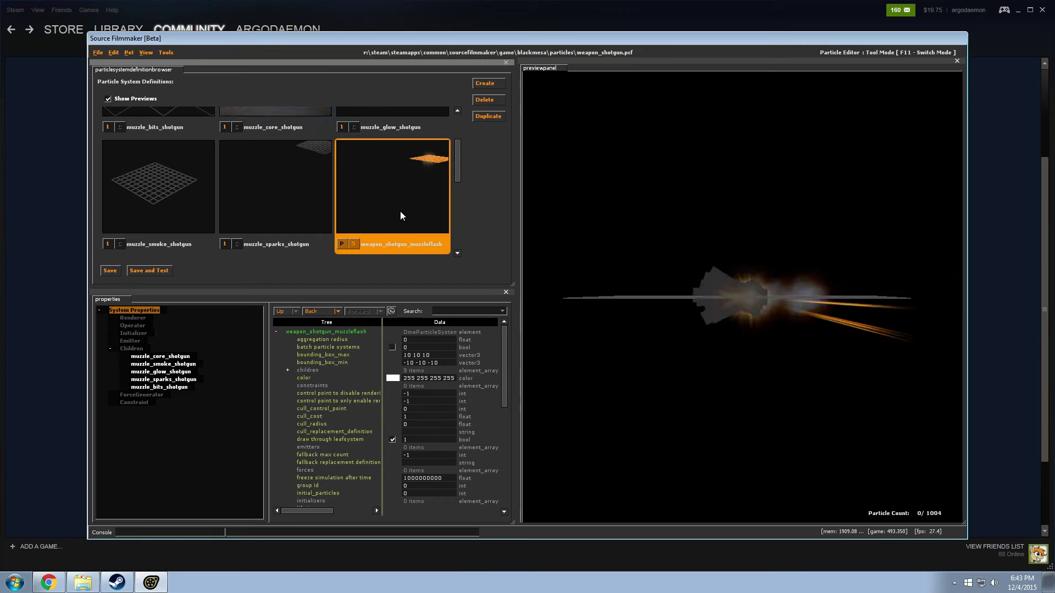
Step: Alternate between world_weapon_shotgun_muzzleflash and weapon_shotgun_muzzleflash to compare their previews and child systems
scroll(400, 214, "down", 1)
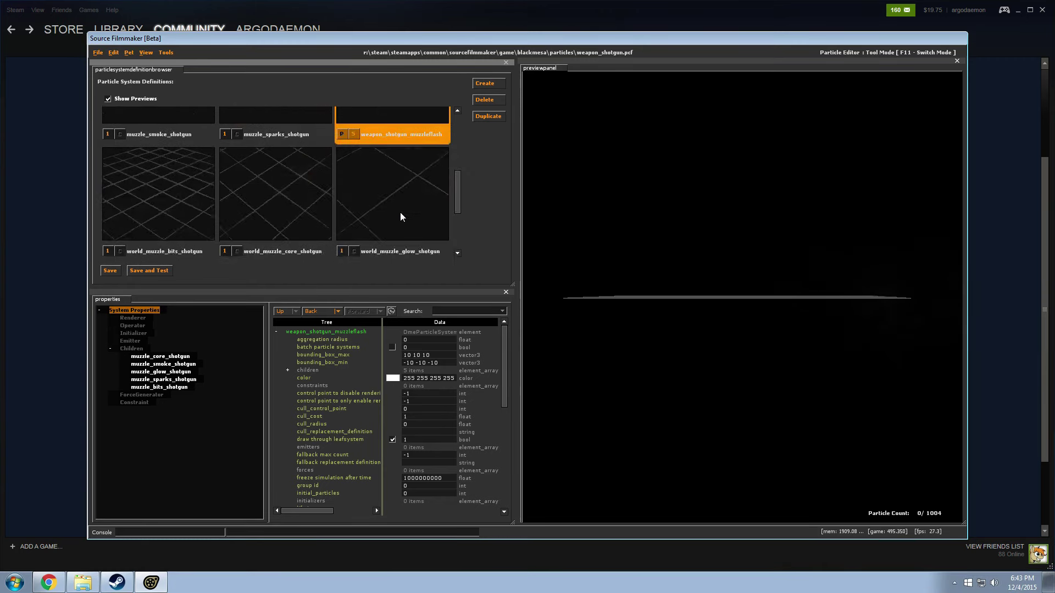
scroll(400, 213, "down", 1)
left_click(387, 204)
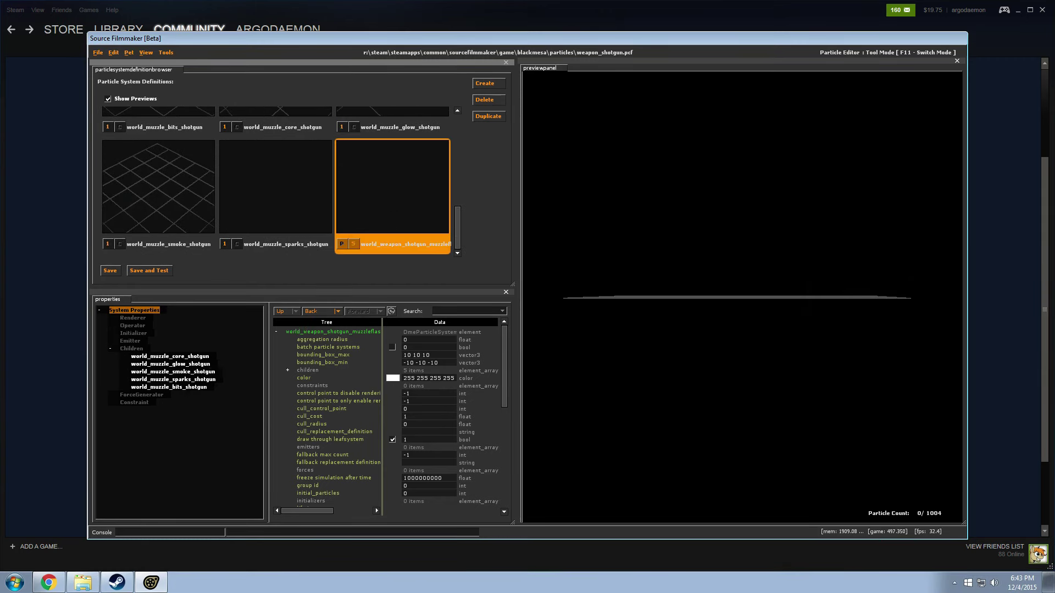
scroll(380, 239, "up", 2)
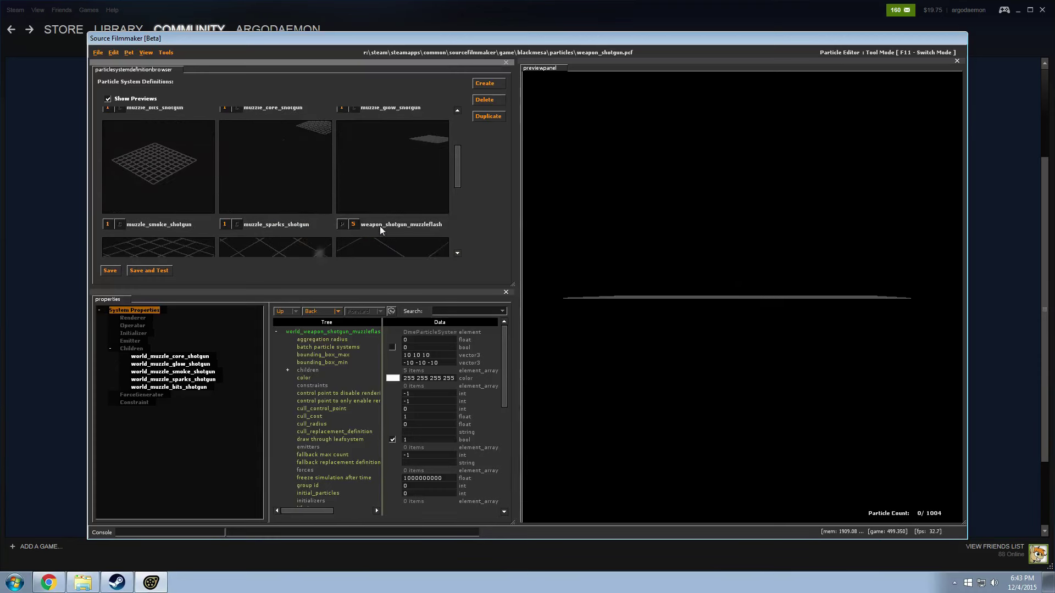
left_click(386, 184)
scroll(382, 203, "down", 2)
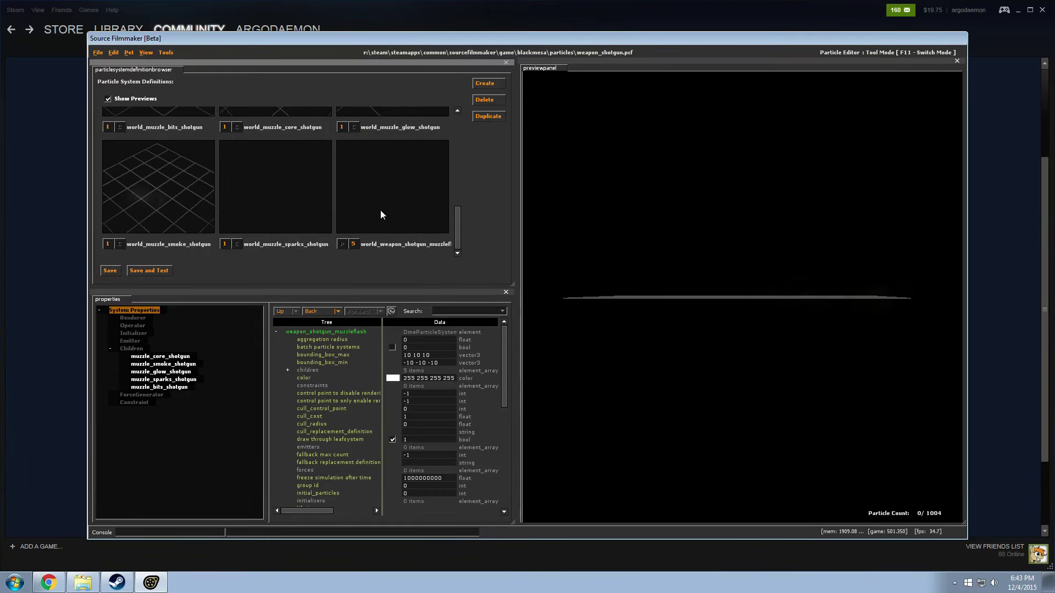
left_click(386, 197)
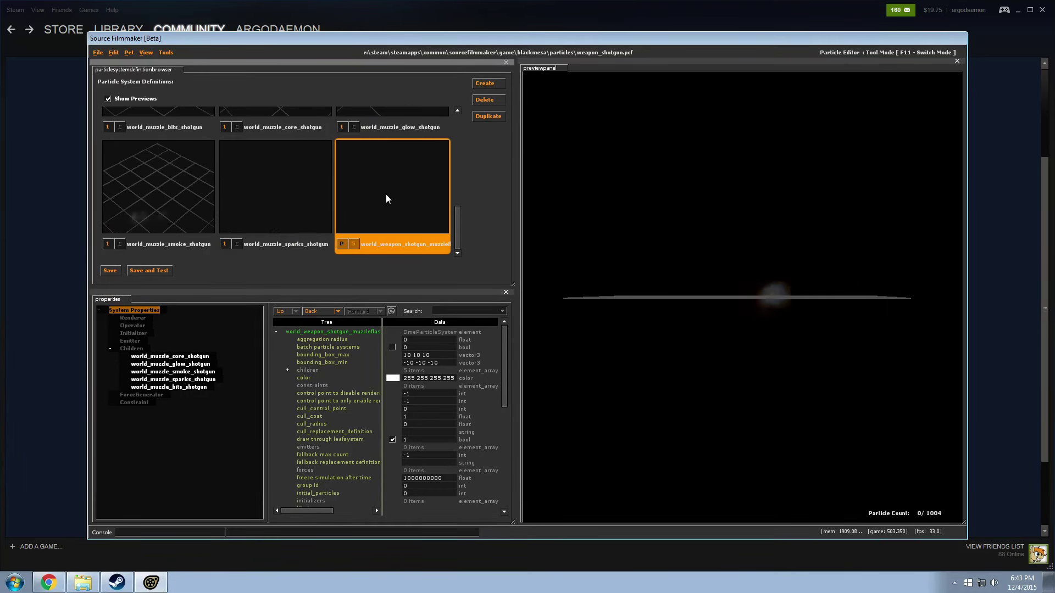
scroll(388, 219, "up", 2)
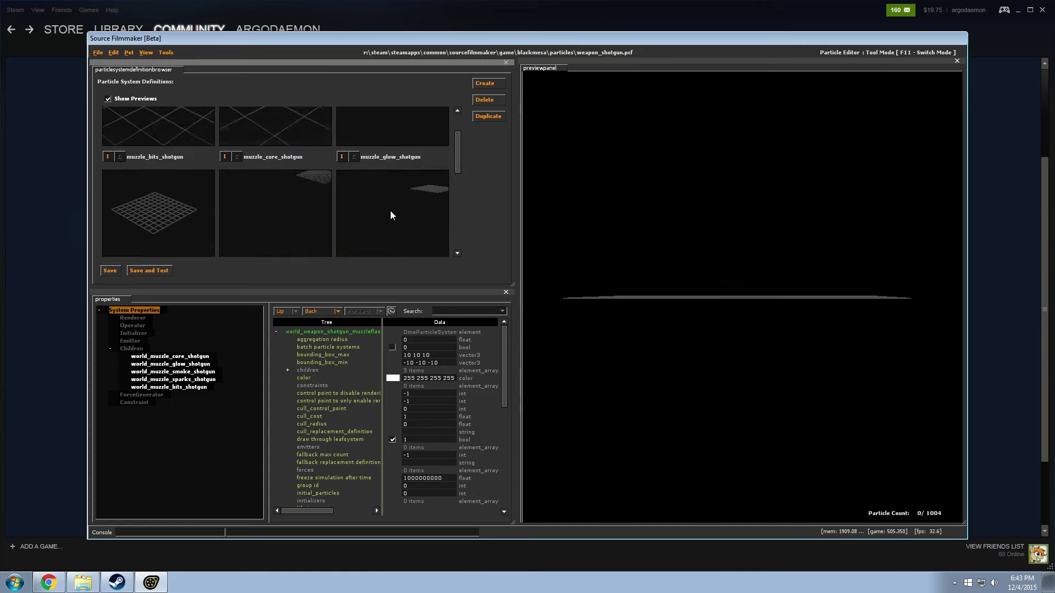
left_click(391, 201)
Step: Examine both complete muzzle flash effects from an angled view, ending on world_weapon_shotgun_muzzleflash
left_click_drag(615, 258, 695, 263)
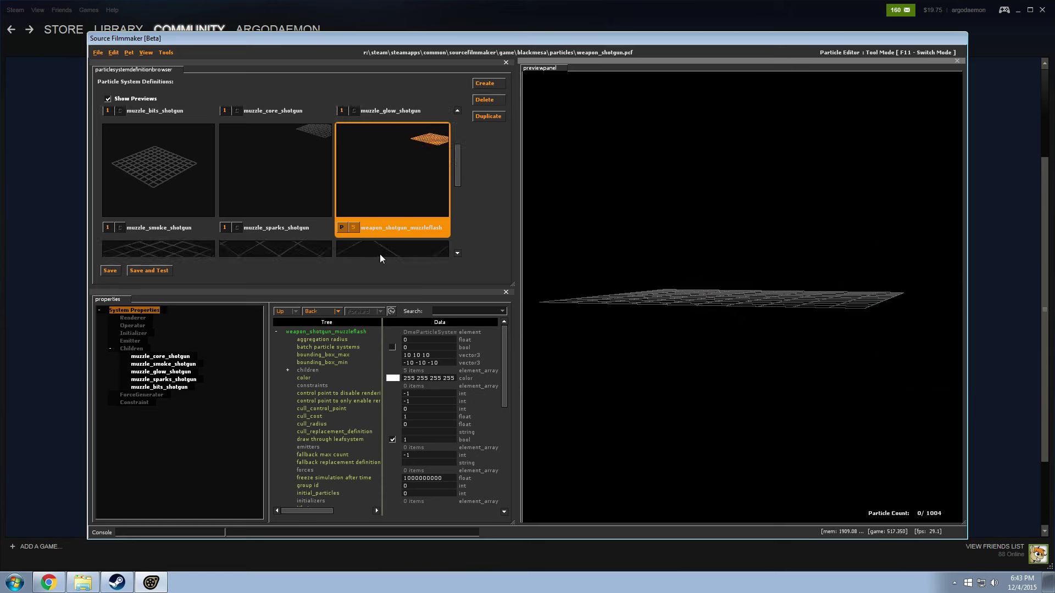
scroll(385, 249, "down", 2)
left_click(390, 242)
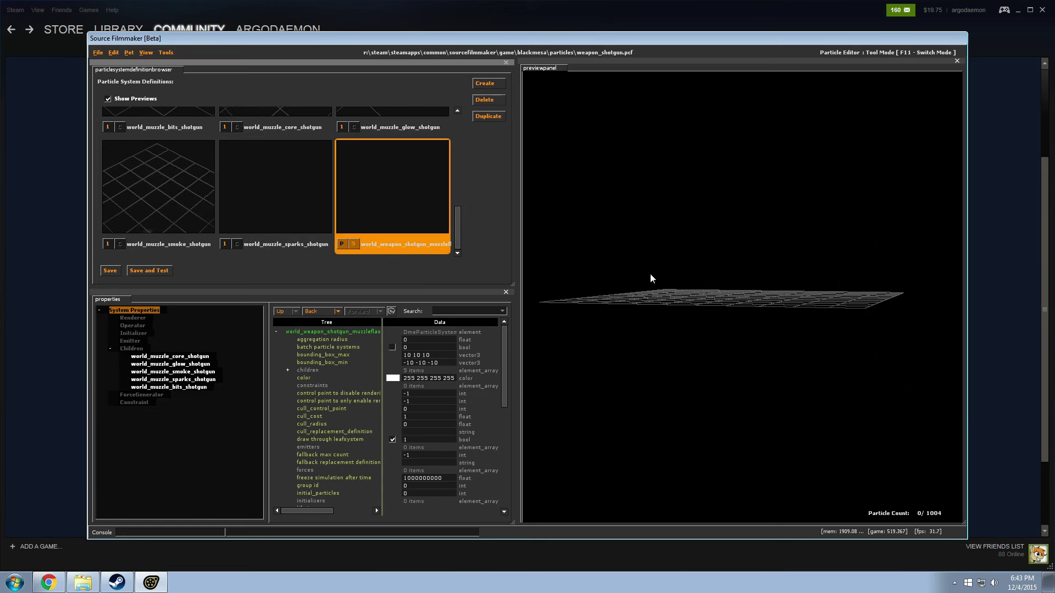
left_click_drag(695, 269, 678, 285)
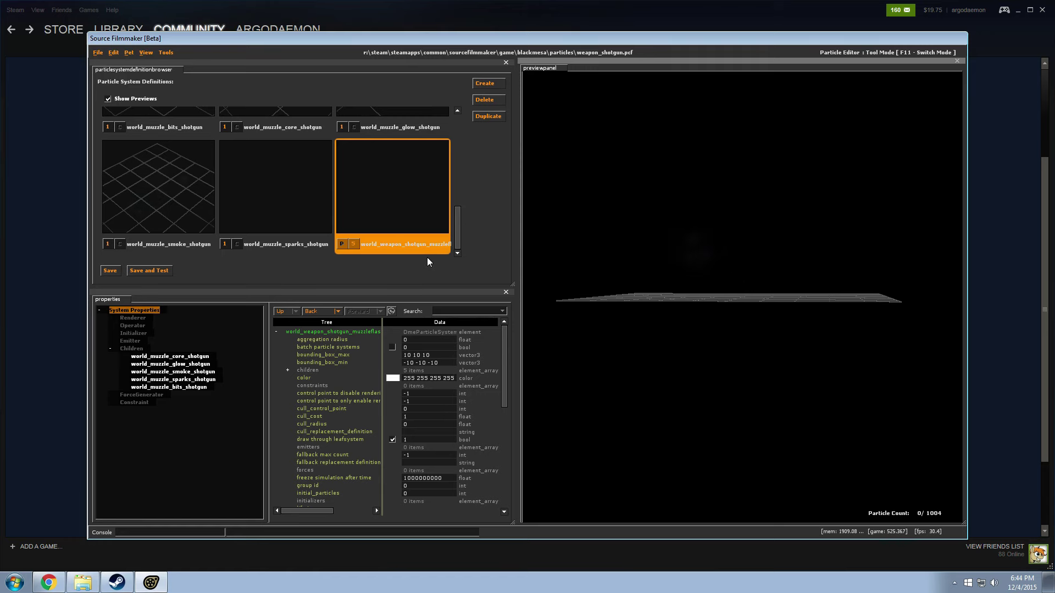
Step: Back in the main session, start a new particle system from weapon_shotgun.pcf using the world_weapon_shotgun_muzzleflash definition
key("F11")
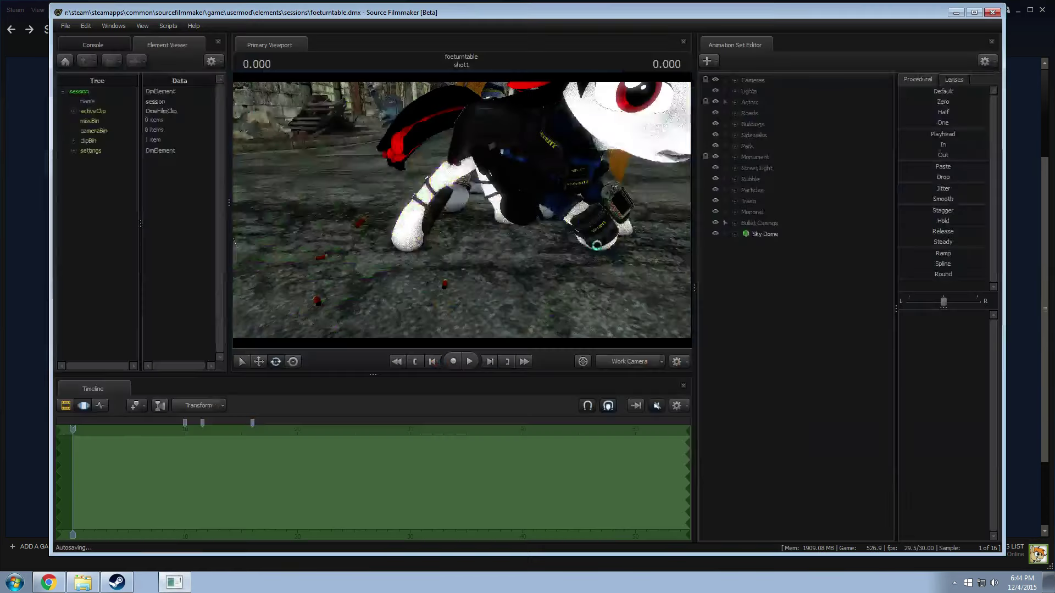
right_click(802, 307)
left_click(864, 322)
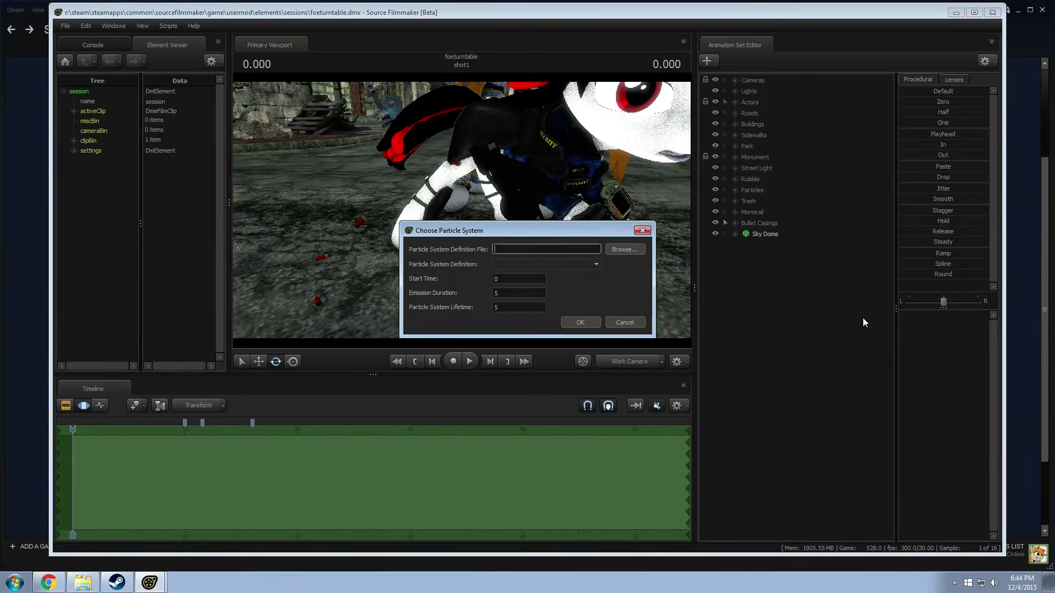
left_click(623, 249)
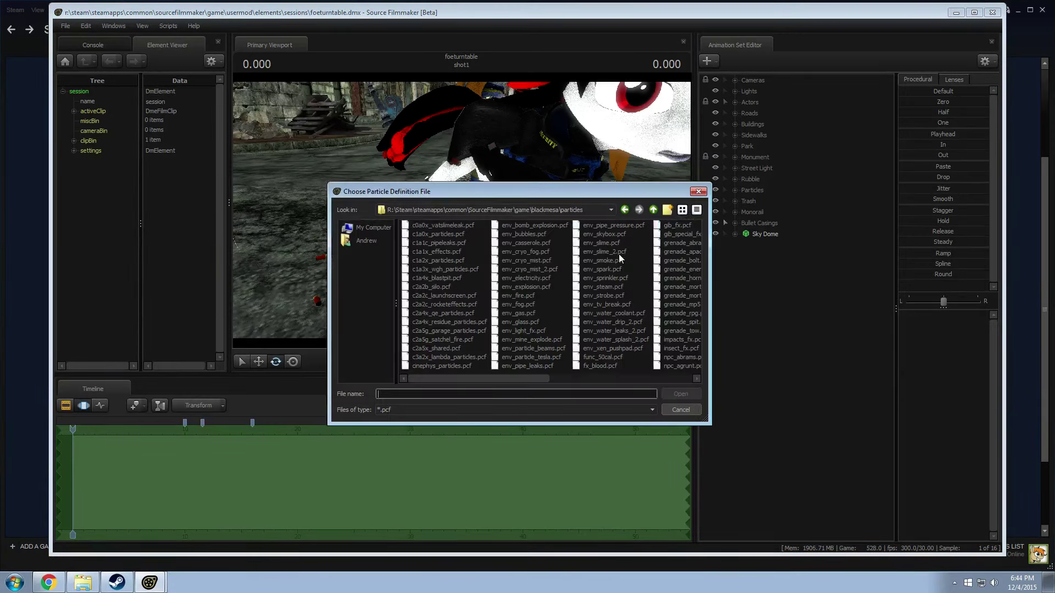
scroll(556, 356, "down", 5)
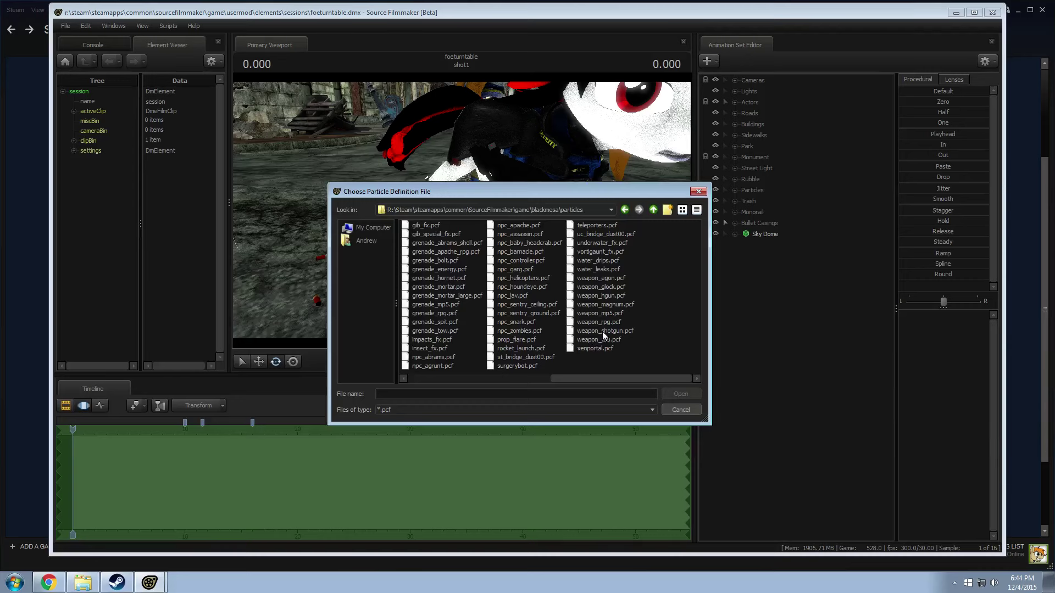
double_click(602, 331)
left_click(571, 265)
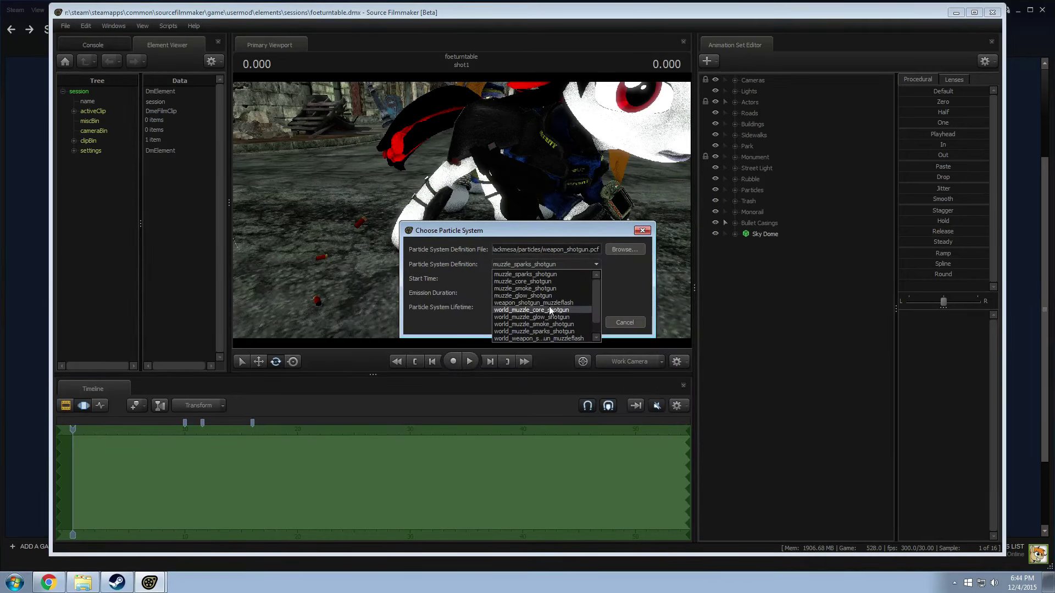
scroll(549, 304, "down", 1)
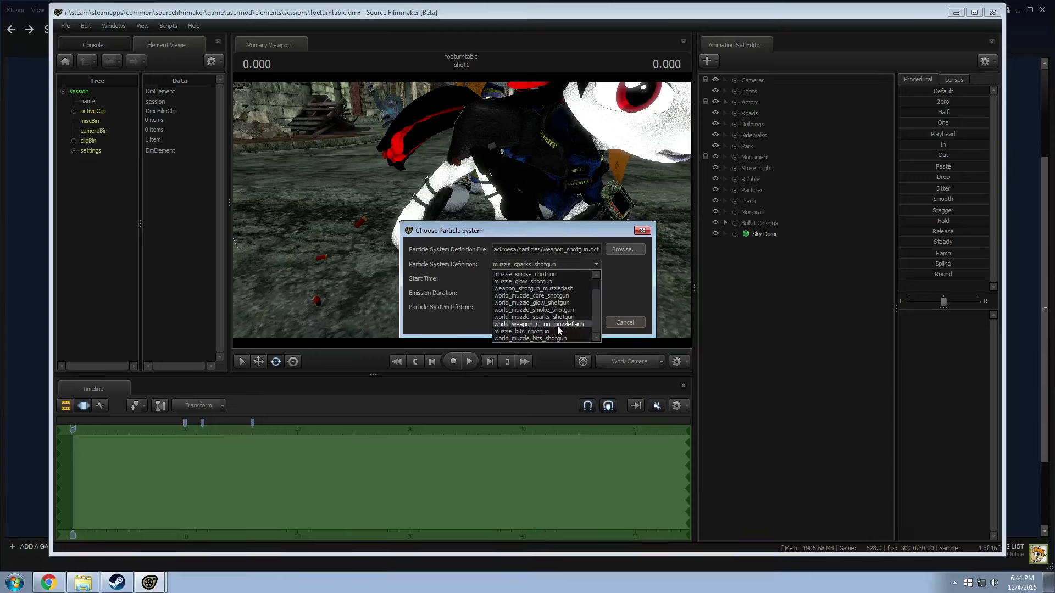
left_click(549, 324)
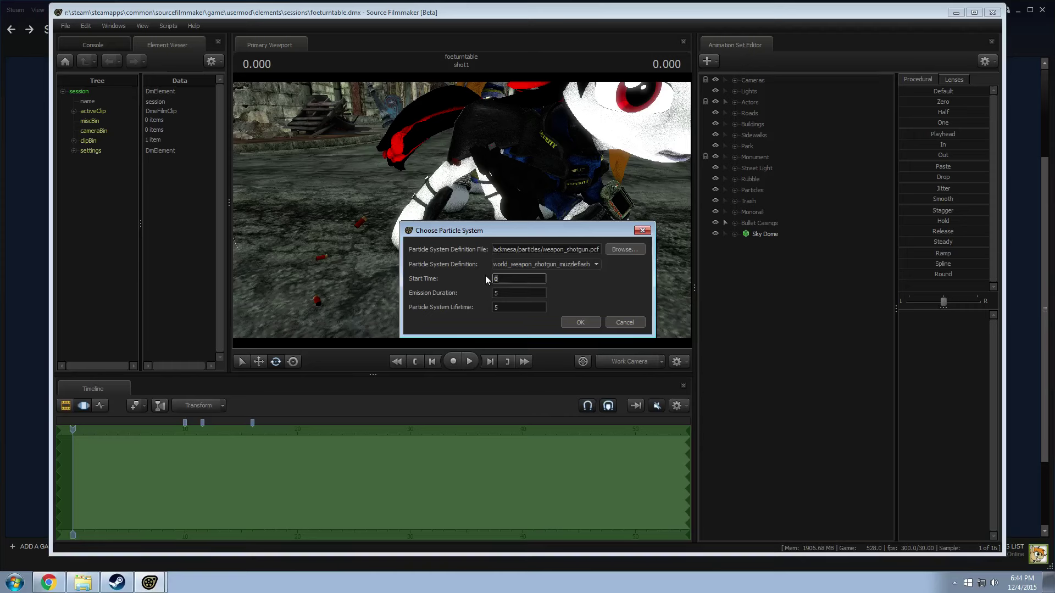
Step: Set the particle system's start time to 10 and emission duration to 5, and create it
type("10")
key("Tab")
type("5")
key("Tab")
key("Tab")
key("Return")
Step: Set the playhead to 8.100 seconds and pull the work camera back to show the whole pony and street
left_click(183, 430)
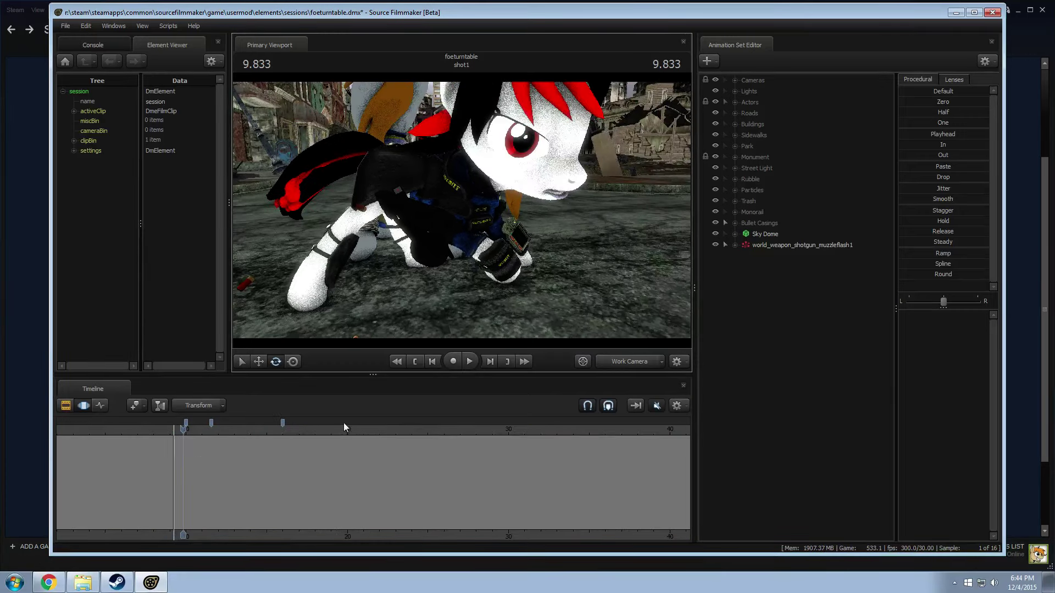
scroll(125, 438, "down", 3)
left_click_drag(98, 433, 169, 449)
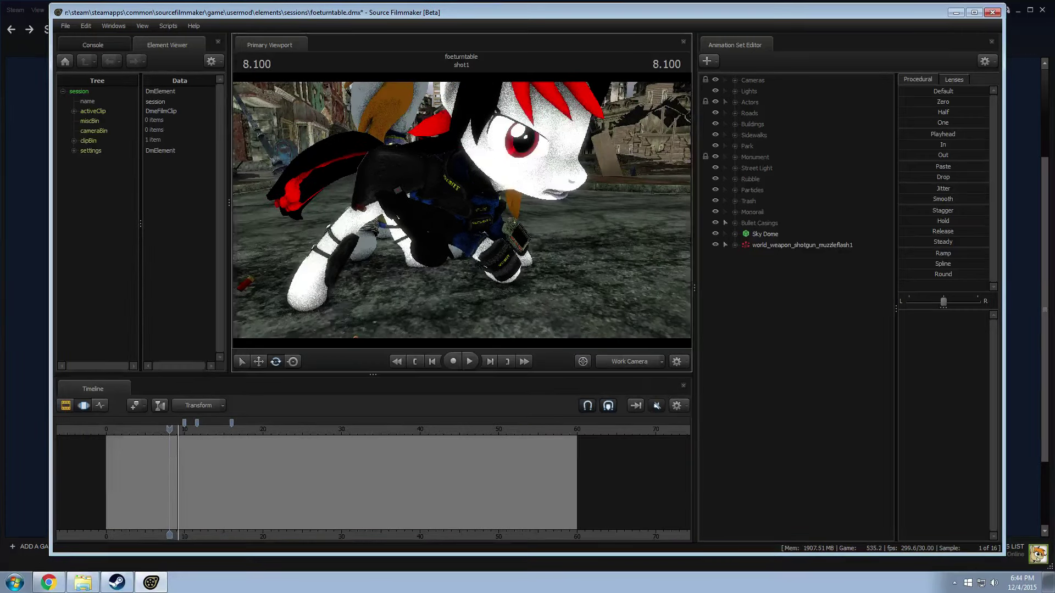
scroll(287, 285, "down", 5)
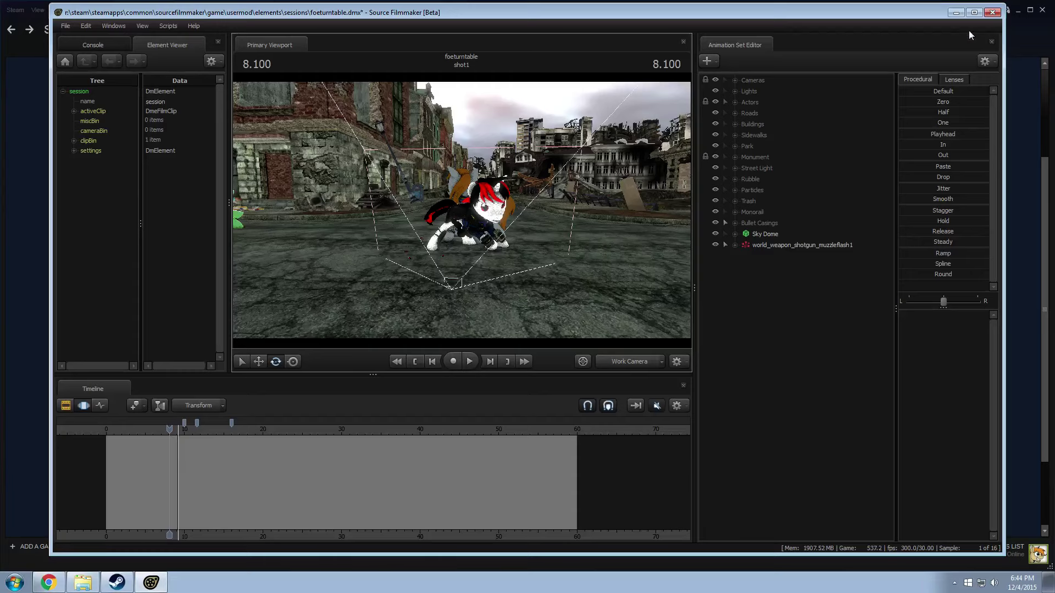
Step: Maximize the main window and enlarge the primary viewport by shrinking the element viewer and timeline areas
left_click(974, 12)
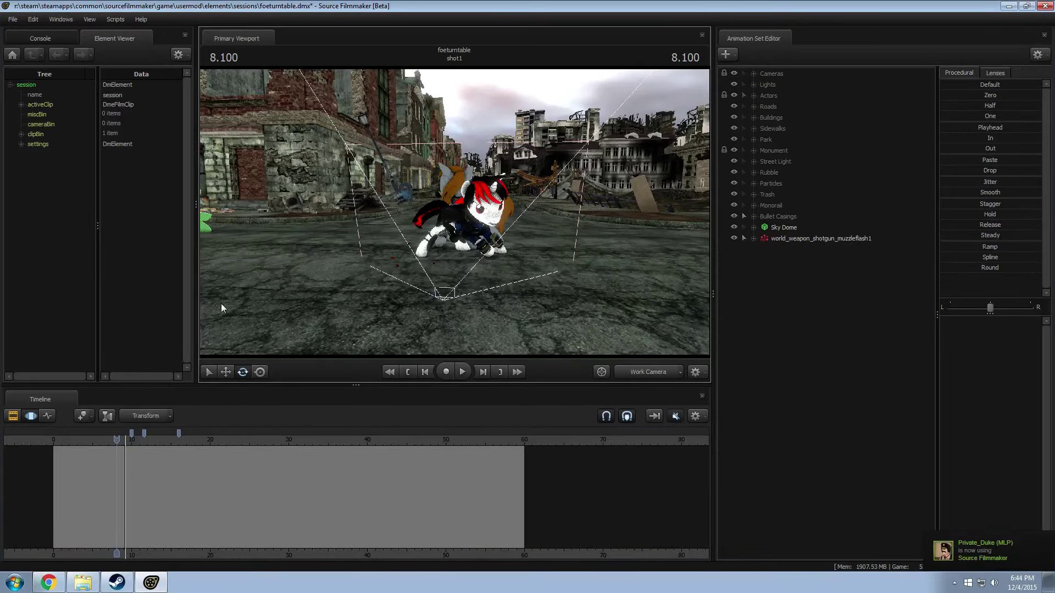
left_click_drag(195, 301, 130, 301)
left_click_drag(242, 384, 240, 409)
Step: Move the shotgun muzzle flash particle system from the pony's body to the front end of its shotgun, checking it around 10.4 seconds
left_click(797, 239)
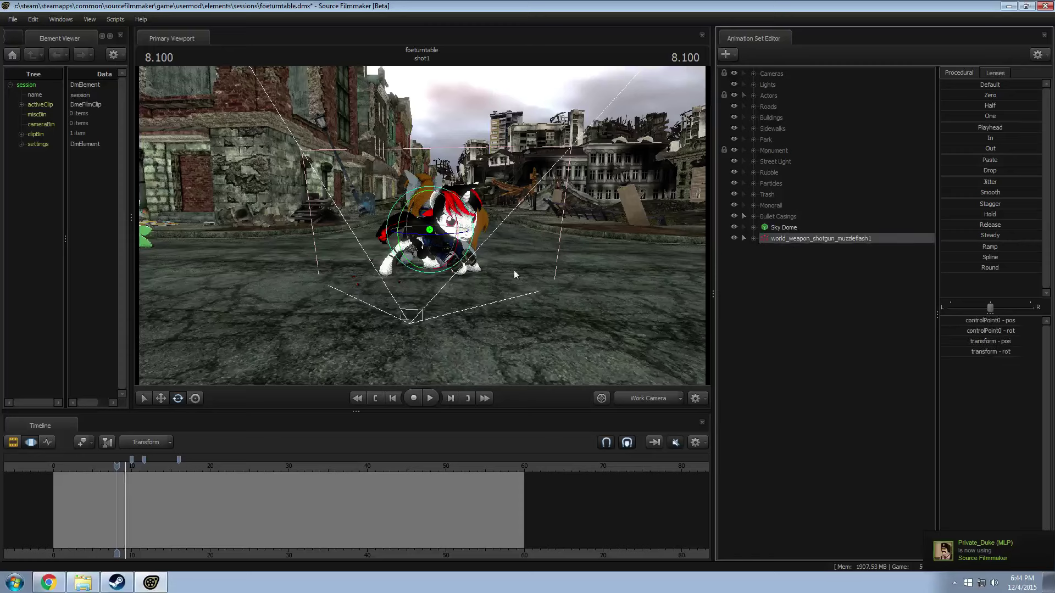
scroll(431, 209, "up", 10)
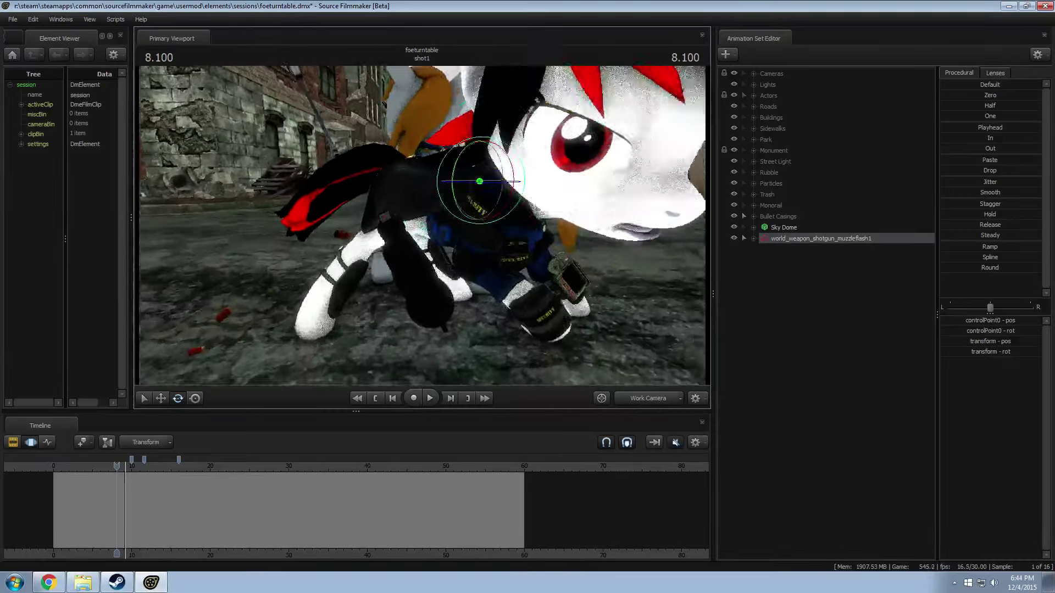
key("r")
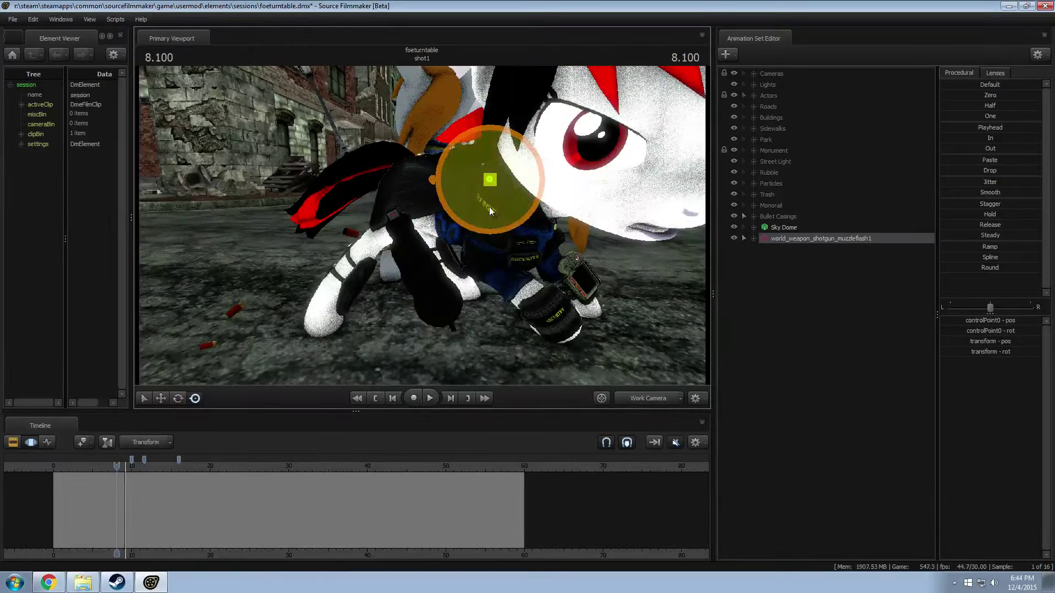
left_click_drag(489, 206, 414, 268)
left_click_drag(453, 337, 421, 244)
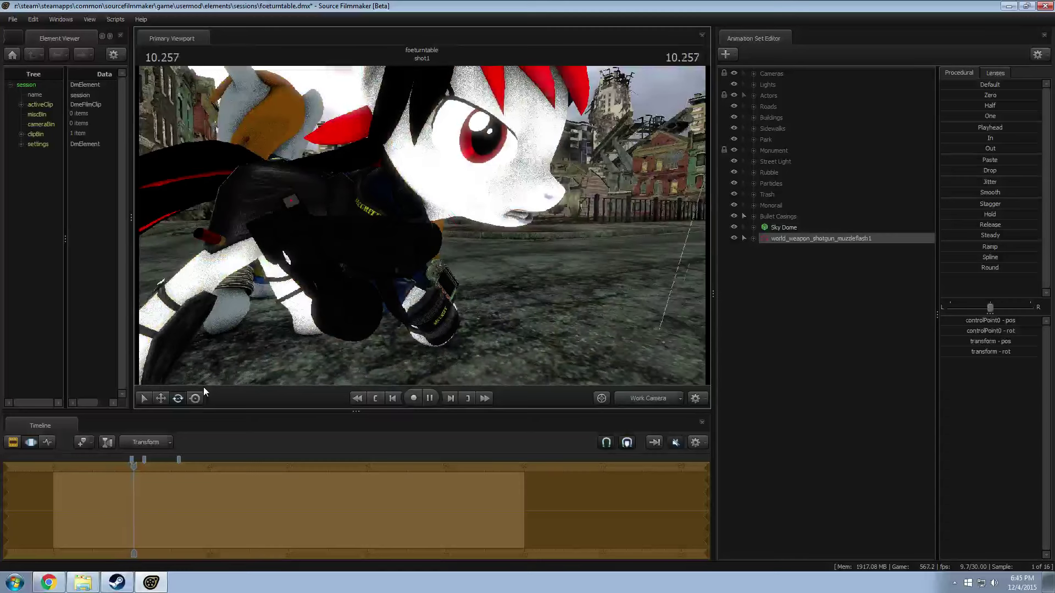
key("space")
left_click_drag(410, 264, 422, 226)
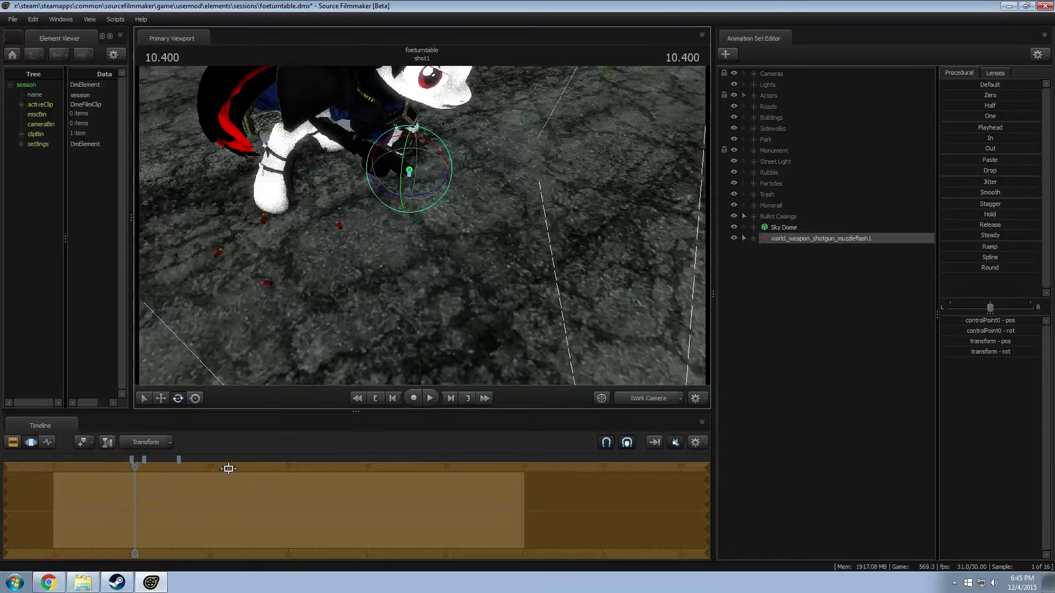
Step: Rotate the shotgun muzzle flash at about 10.066 seconds so it fires forward along the pony's shotgun barrel
left_click_drag(136, 466, 129, 468)
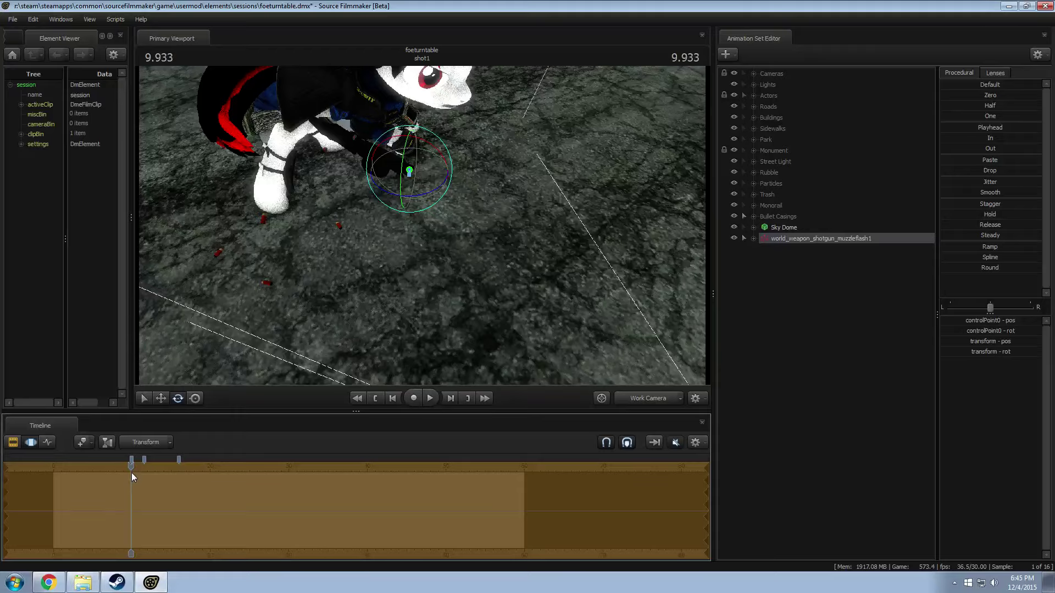
left_click(133, 472)
left_click_drag(235, 360, 436, 284)
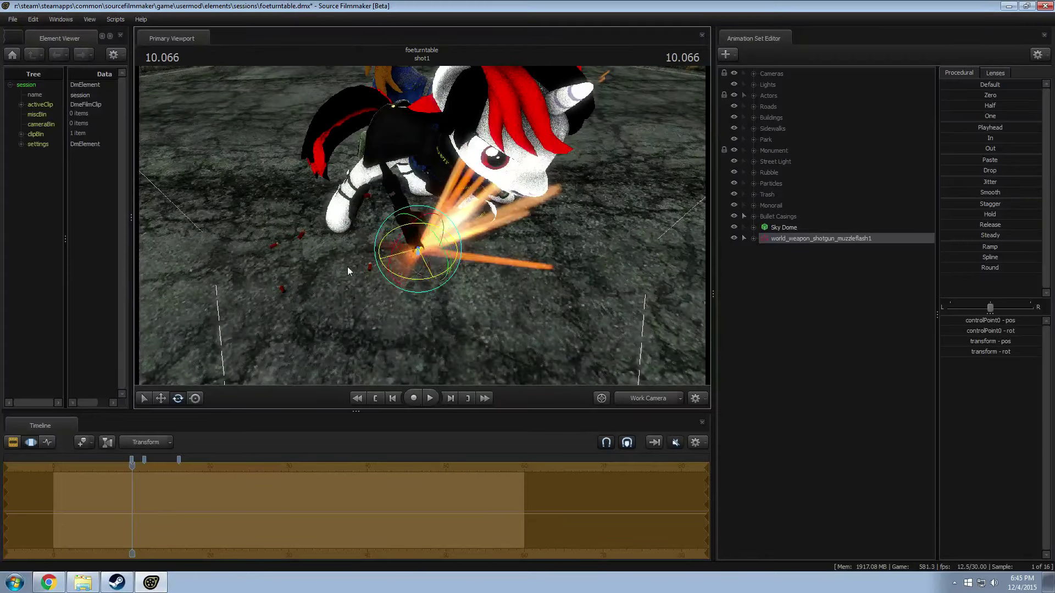
left_click_drag(338, 241, 425, 288)
left_click_drag(351, 247, 238, 195)
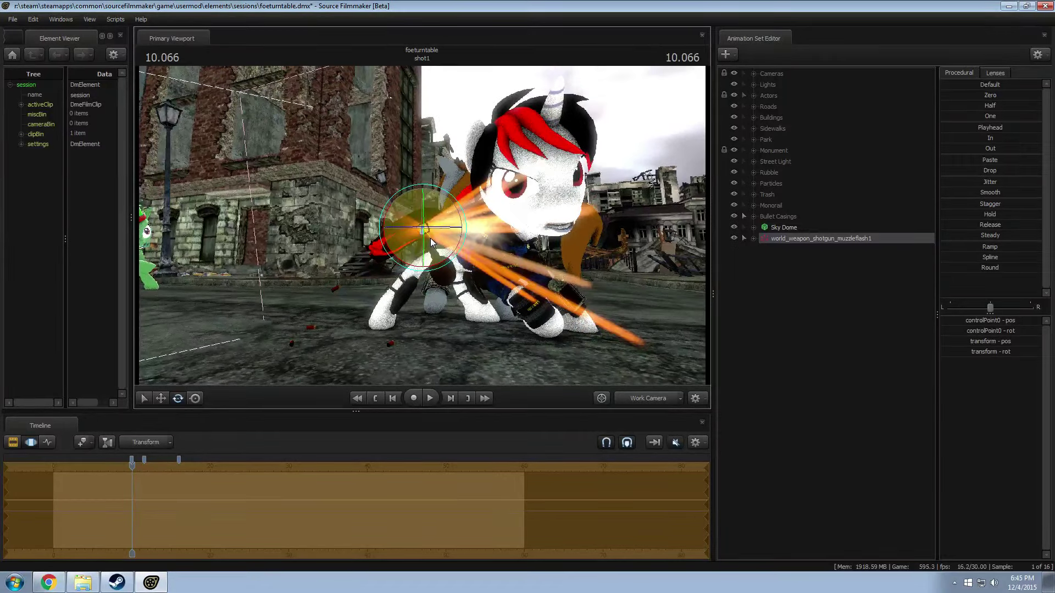
left_click_drag(430, 239, 190, 400)
left_click_drag(132, 466, 135, 467)
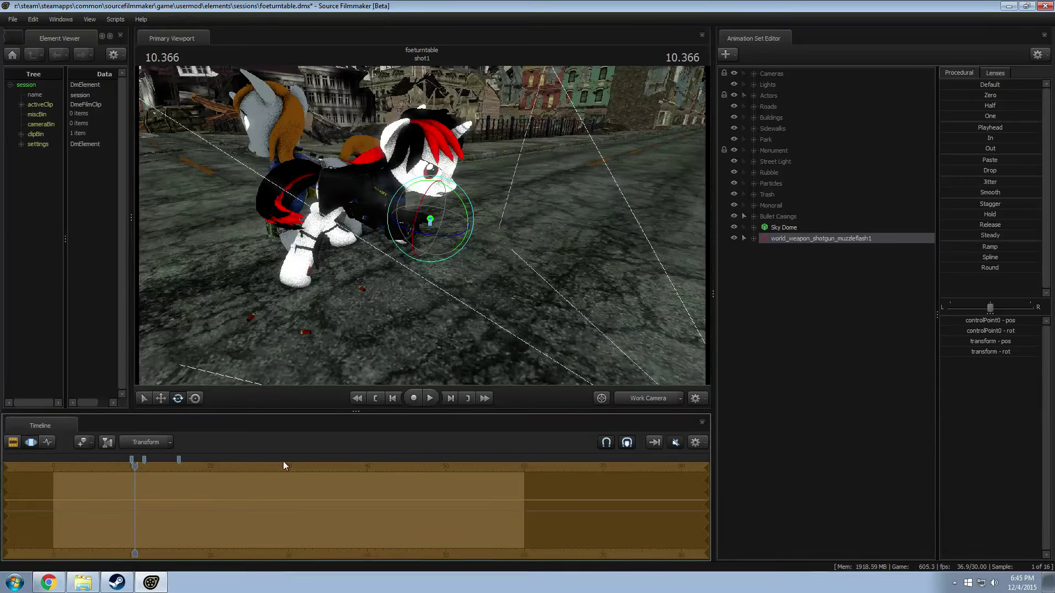
Step: Examine the muzzle flash frame by frame between 9.933 and 10.066 seconds
key("Up")
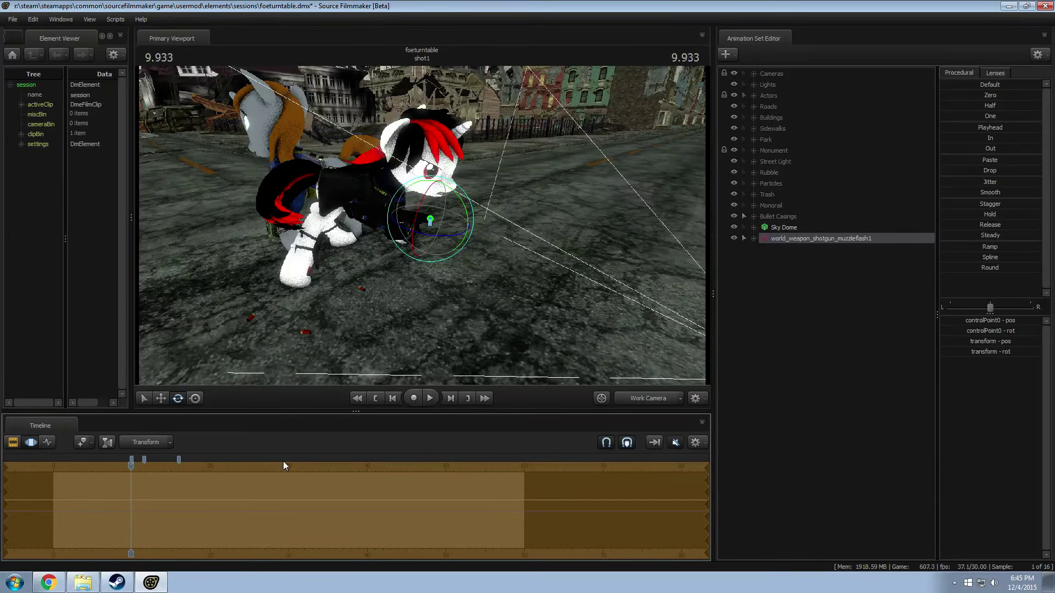
scroll(133, 522, "up", 5)
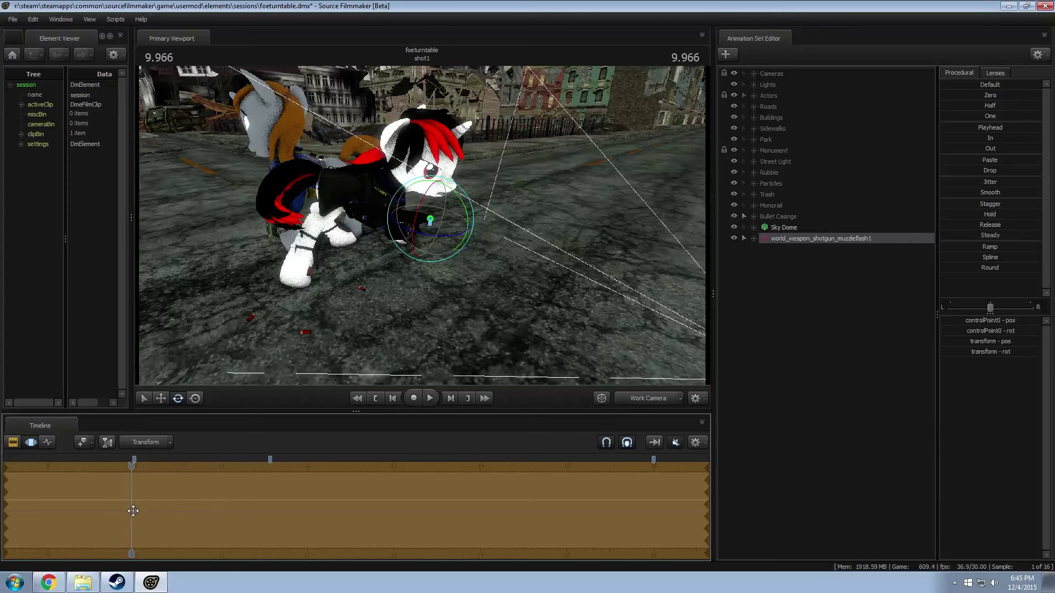
key("Right")
key("Right")
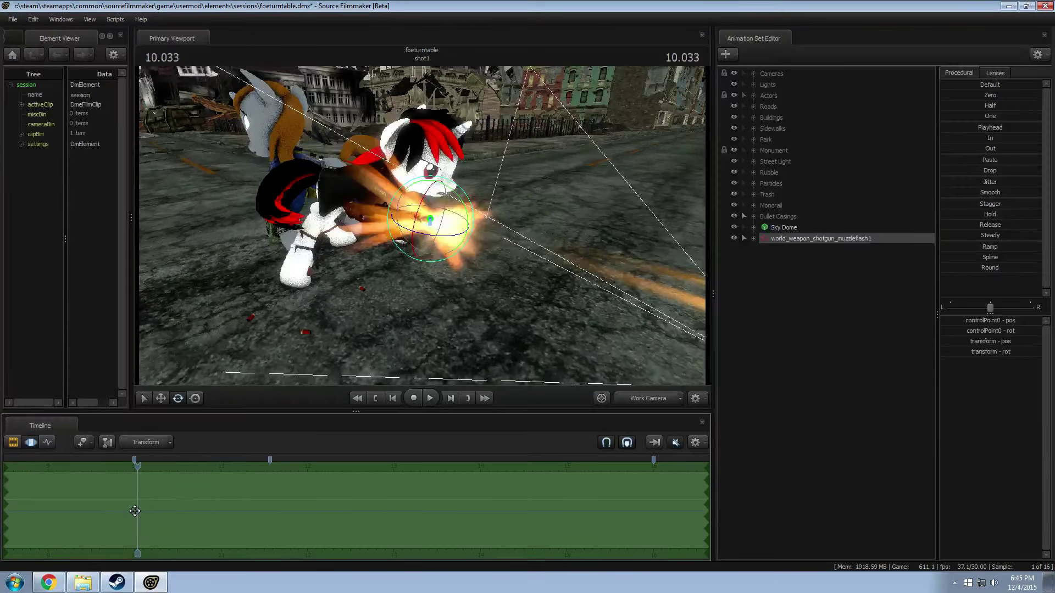
key("Right")
key("Left")
key("Left")
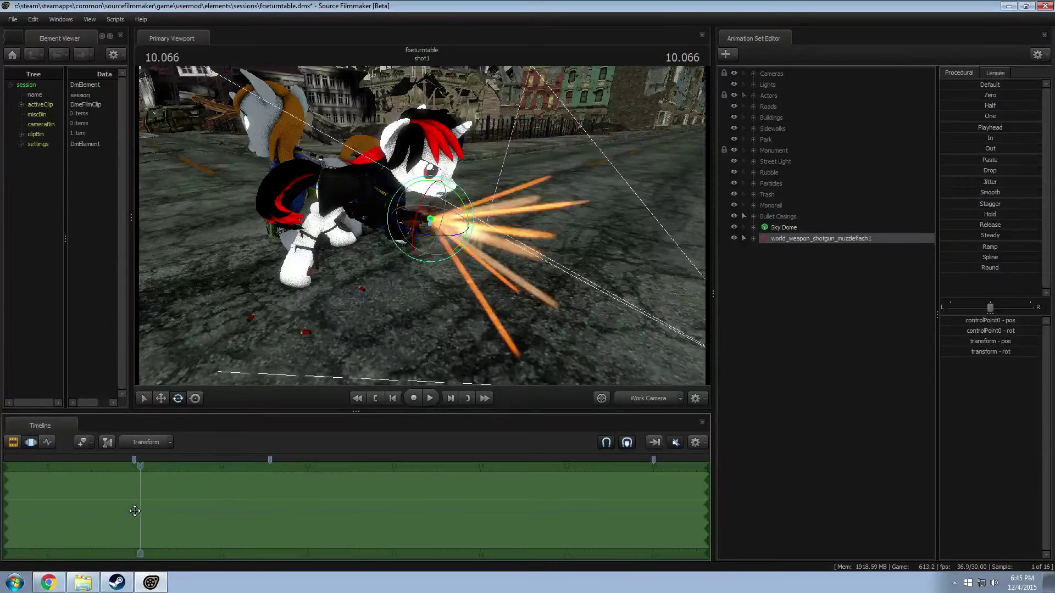
key("Right")
Step: Inspect the flash's alignment with the shotgun barrel from the opposite side, then step forward to 10.300 seconds
left_click_drag(373, 383, 441, 264)
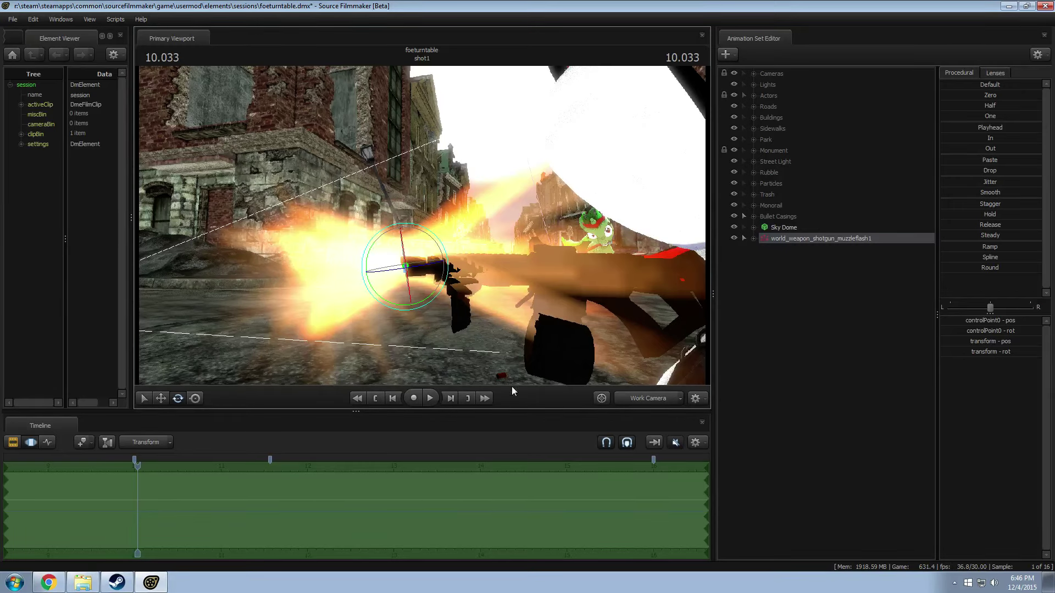
left_click_drag(423, 229, 423, 229)
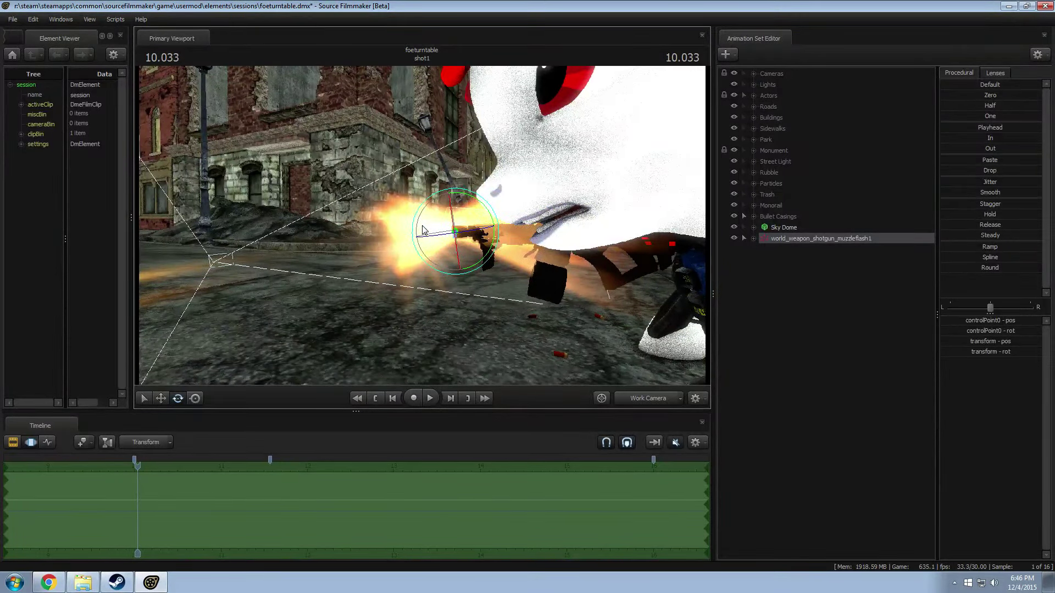
left_click_drag(422, 225, 417, 282)
key("Right")
key("Right")
key("Right")
key("Right")
key("Right")
key("Right")
key("Right")
key("Right")
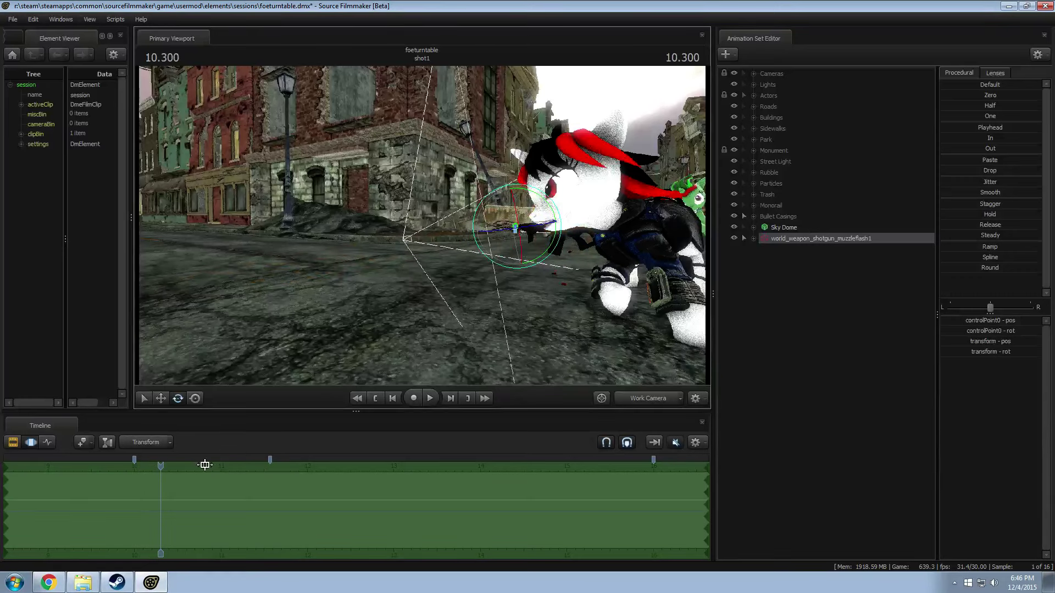
Step: Set the playhead to 10.033 seconds, frame the shotgun closely, and freeze the muzzle flash particle system
mouse_move(130, 483)
left_mouse_down()
mouse_move(174, 486)
mouse_move(113, 488)
mouse_move(140, 492)
left_mouse_up()
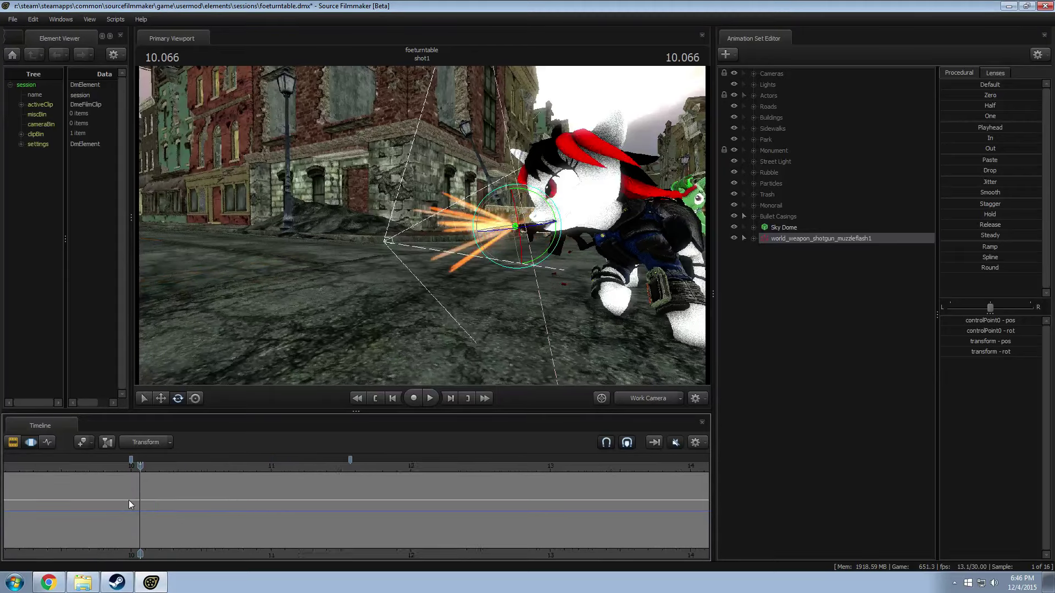
scroll(119, 500, "up", 5)
left_click_drag(308, 307, 160, 238)
mouse_move(116, 495)
middle_mouse_down()
mouse_move(79, 490)
mouse_move(124, 498)
middle_mouse_up()
left_click_drag(236, 251, 165, 246)
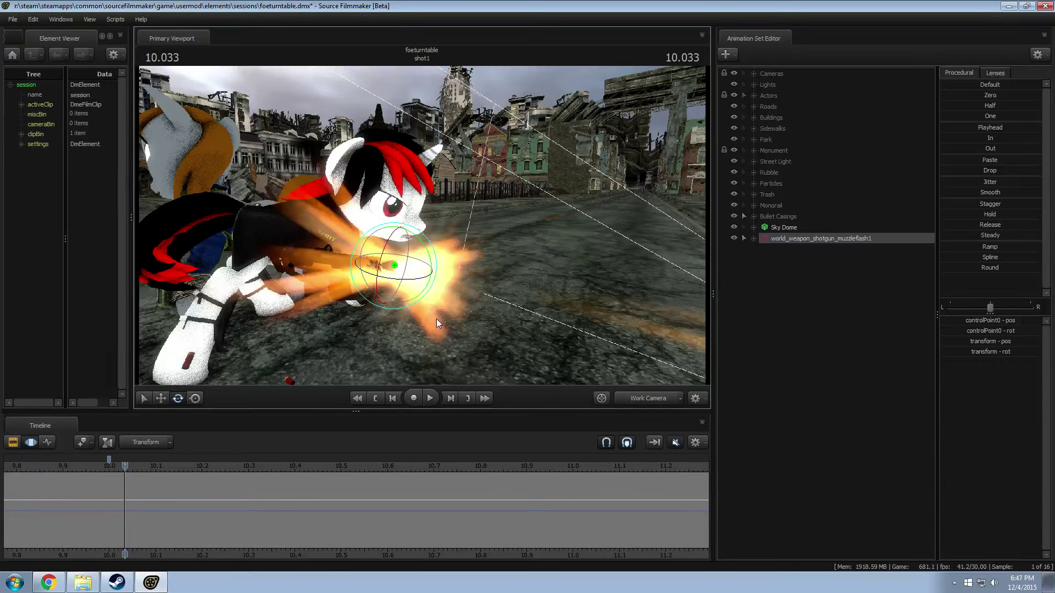
left_click_drag(479, 297, 743, 257)
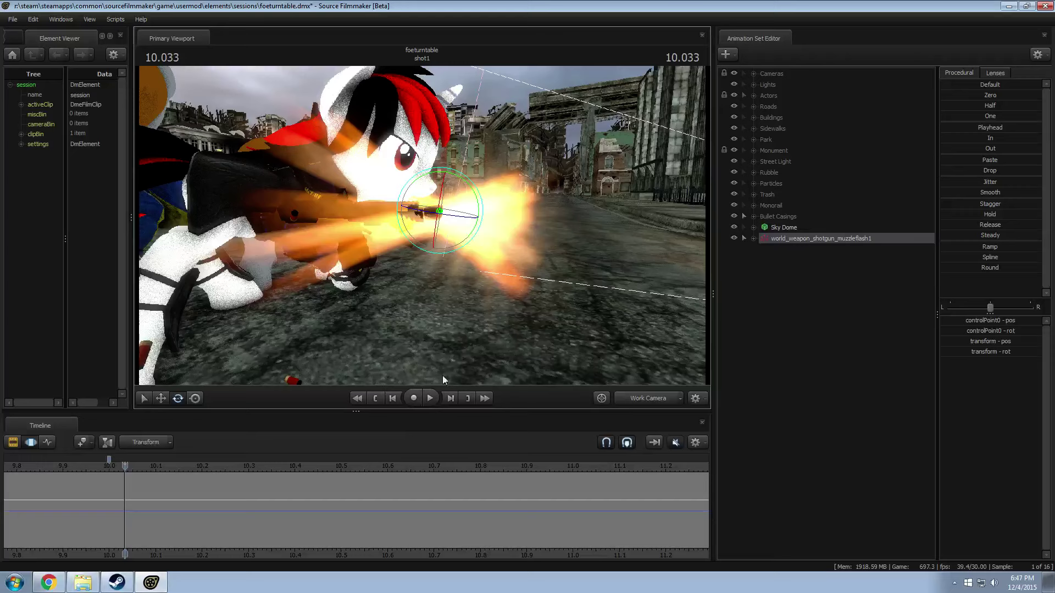
right_click(805, 239)
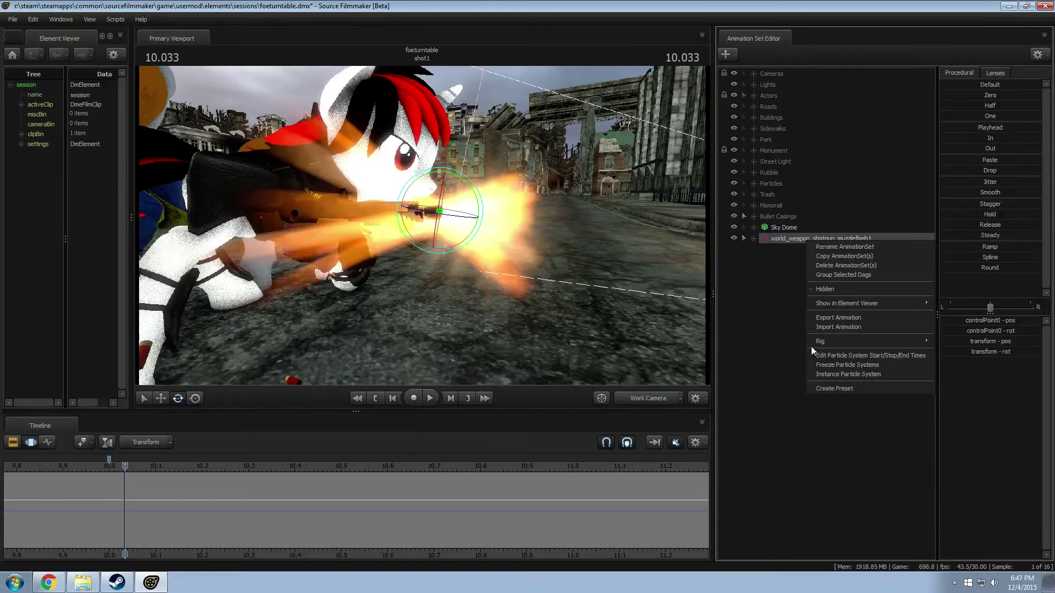
left_click(824, 366)
Step: Play and scrub the work camera view around 10 seconds to check how the frozen muzzle flash behaves
key("space")
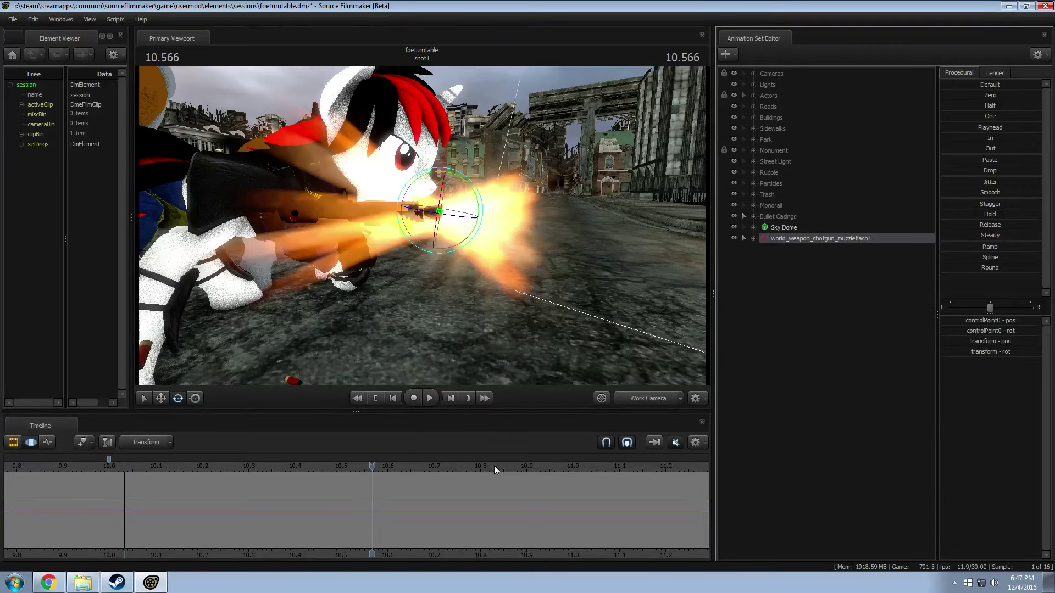
scroll(192, 472, "down", 2)
key("space")
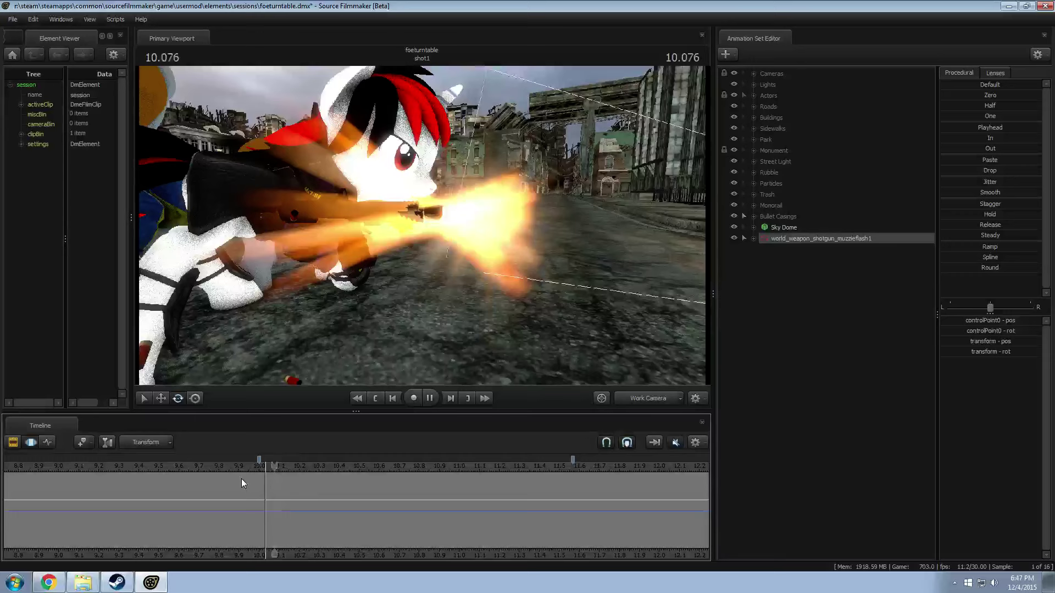
left_click(261, 467)
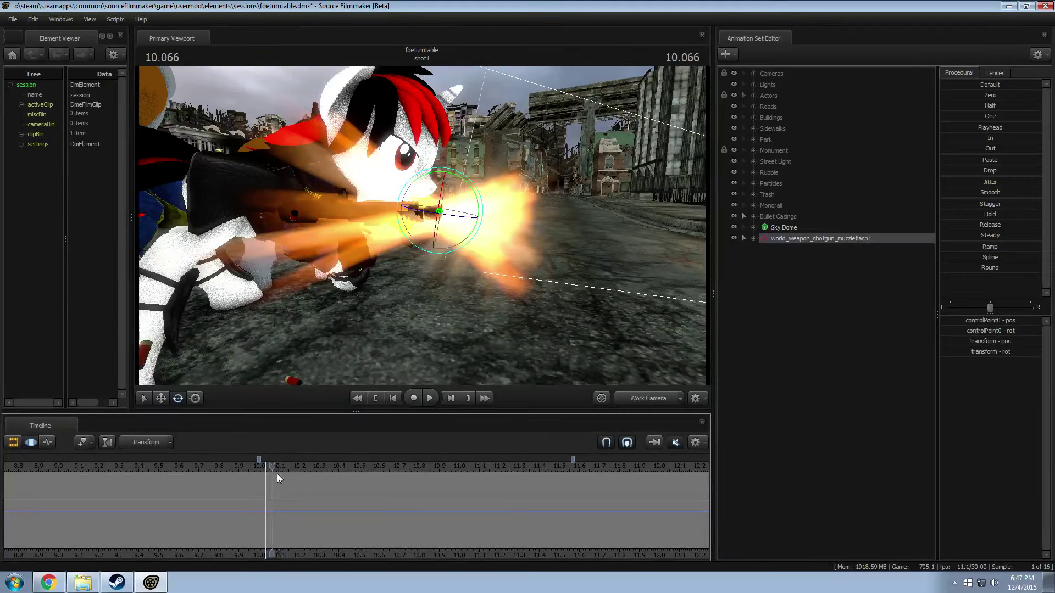
key("space")
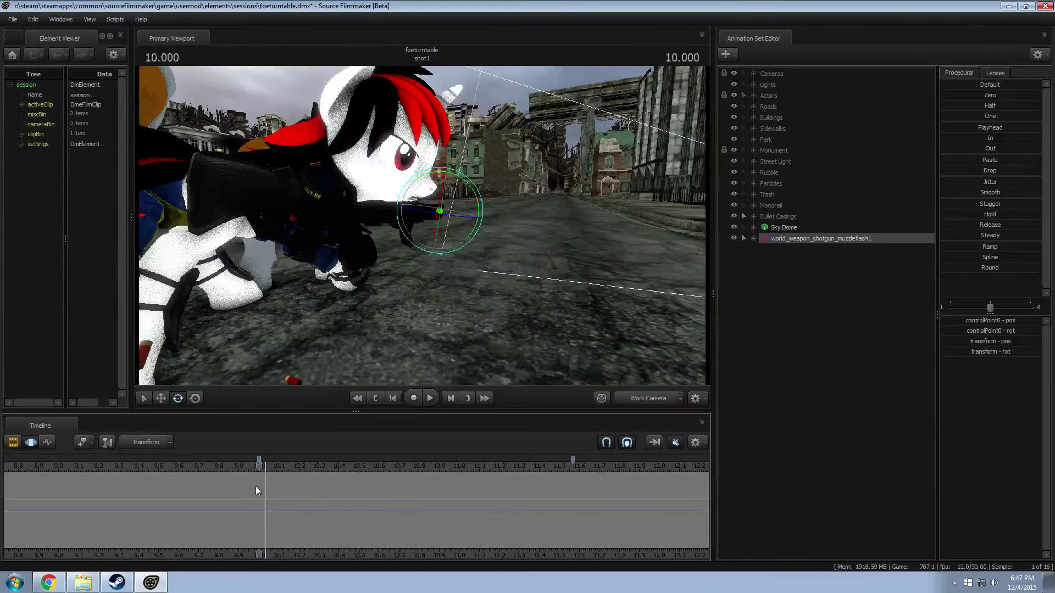
left_click_drag(248, 476, 294, 476)
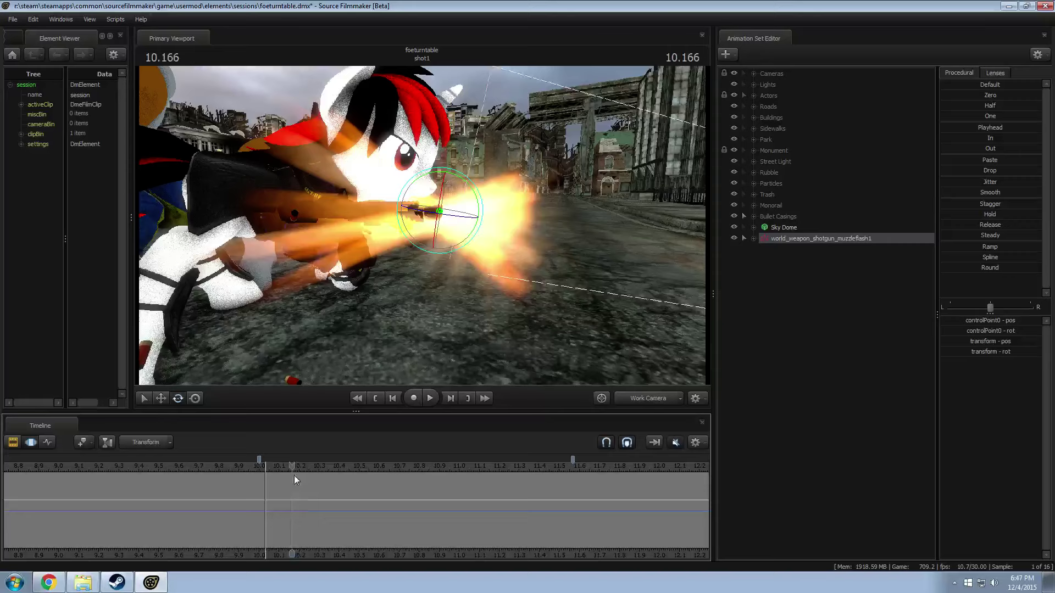
Step: Play the shot from both camera1 and the work camera to compare how the frozen muzzle flash appears
key("space")
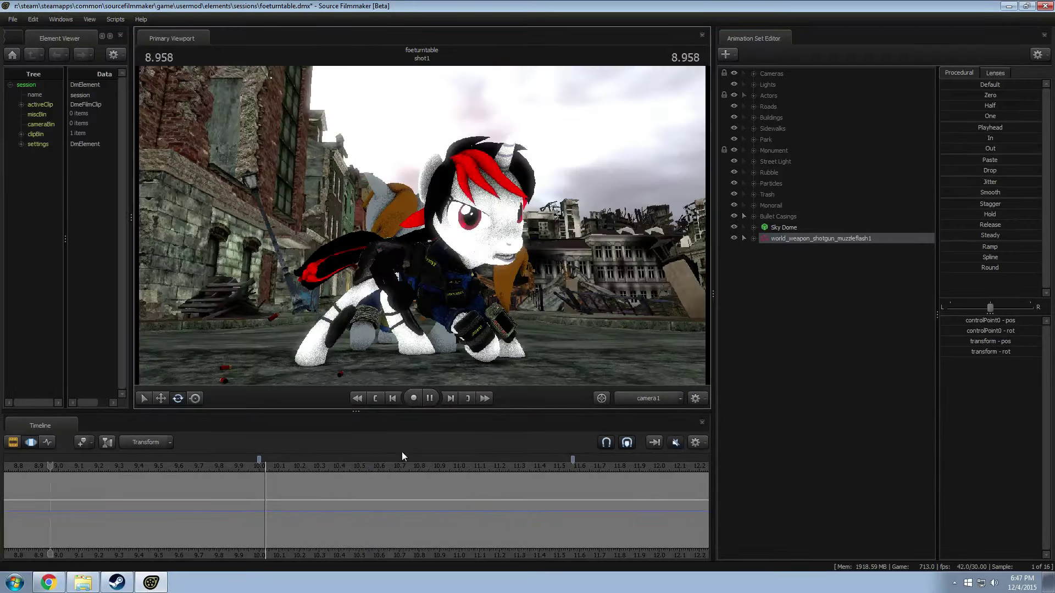
scroll(476, 551, "down", 3)
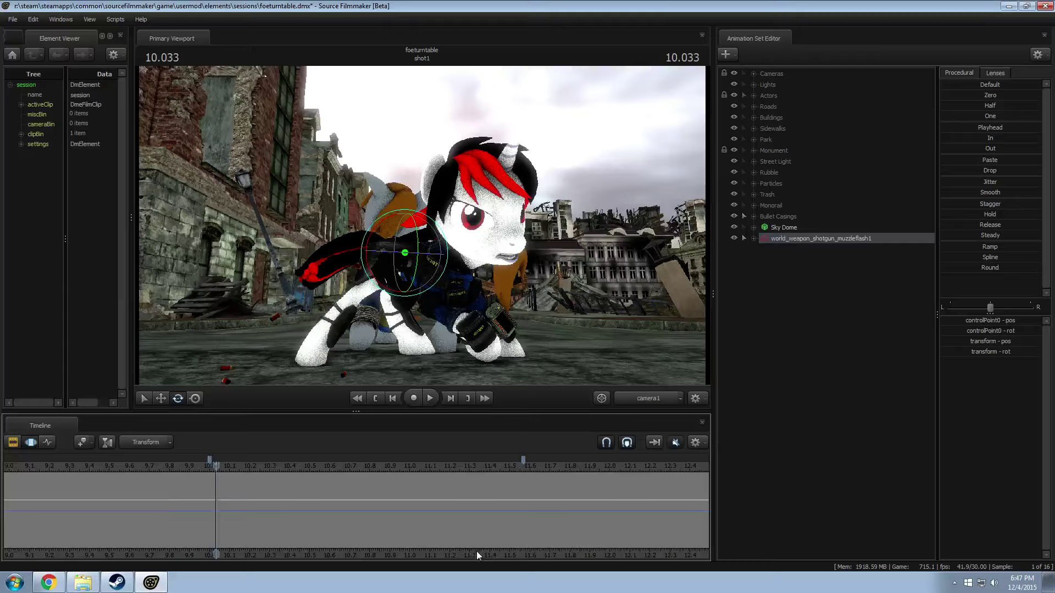
scroll(439, 520, "down", 3)
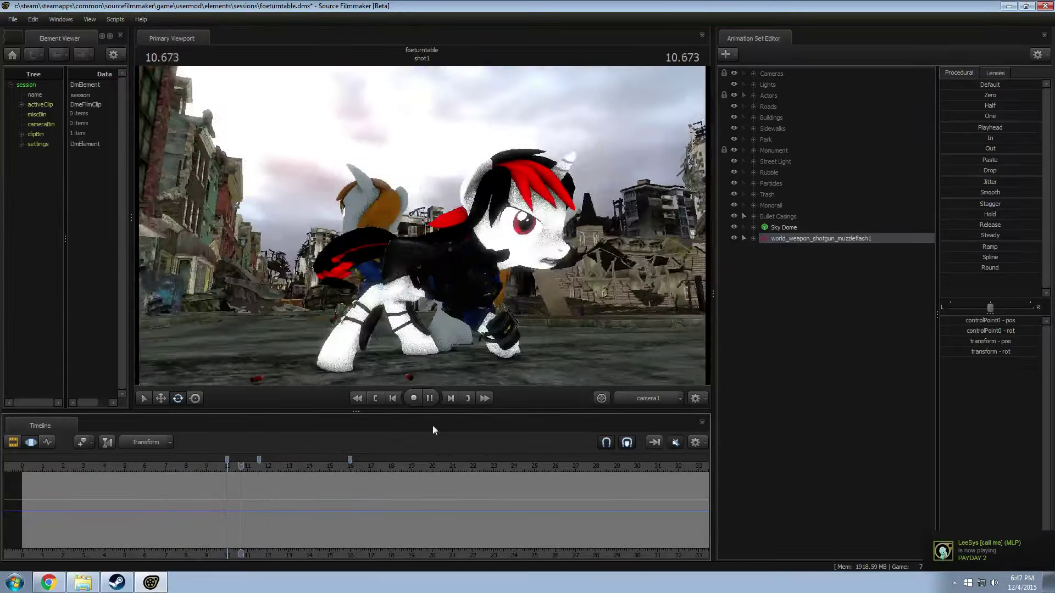
key("space")
key("F4")
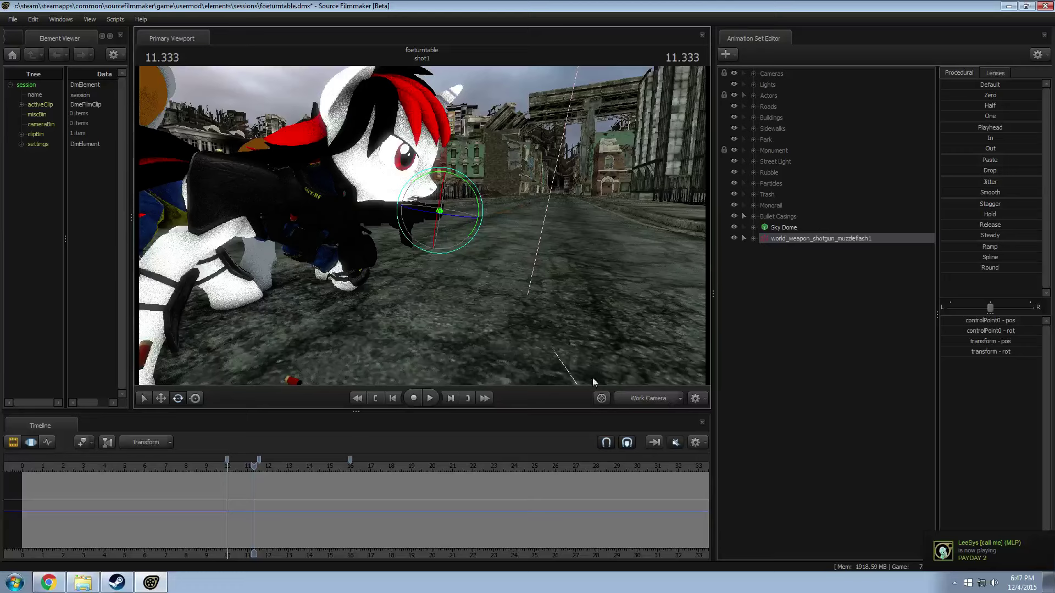
left_click_drag(246, 470, 233, 474)
key("space")
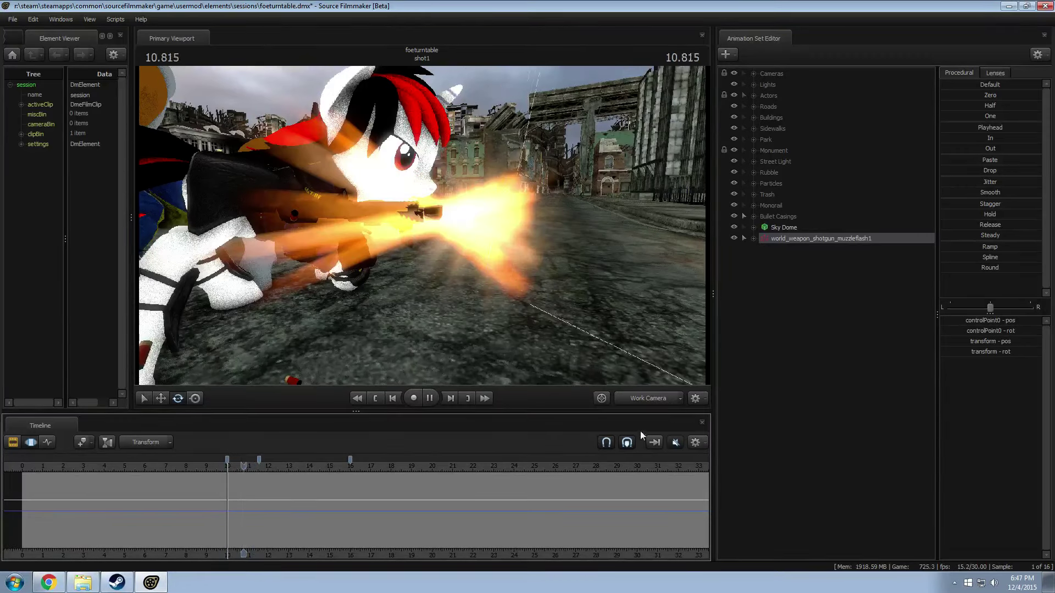
key("F4")
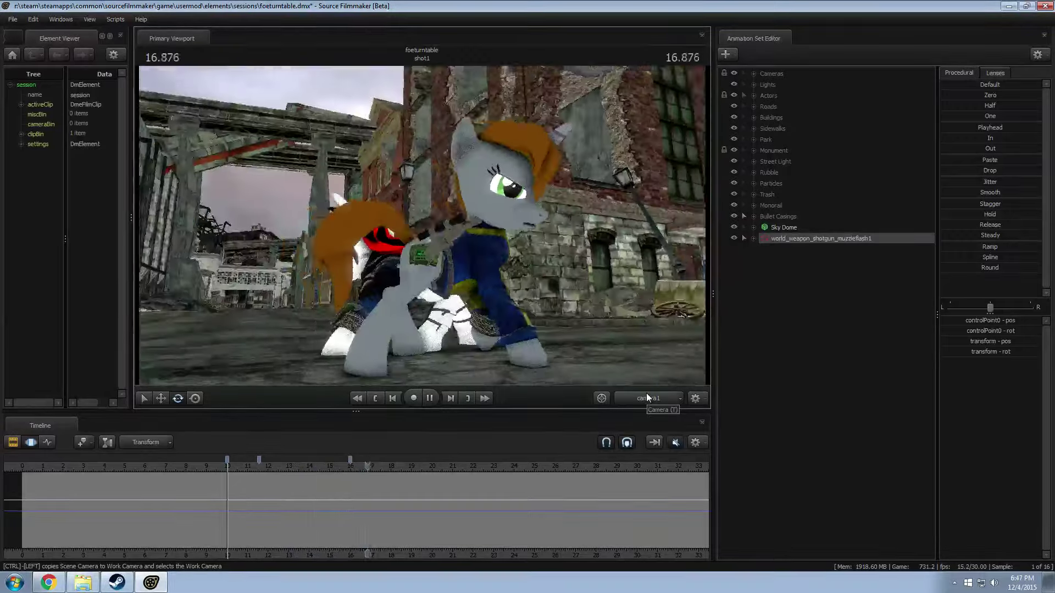
key("space")
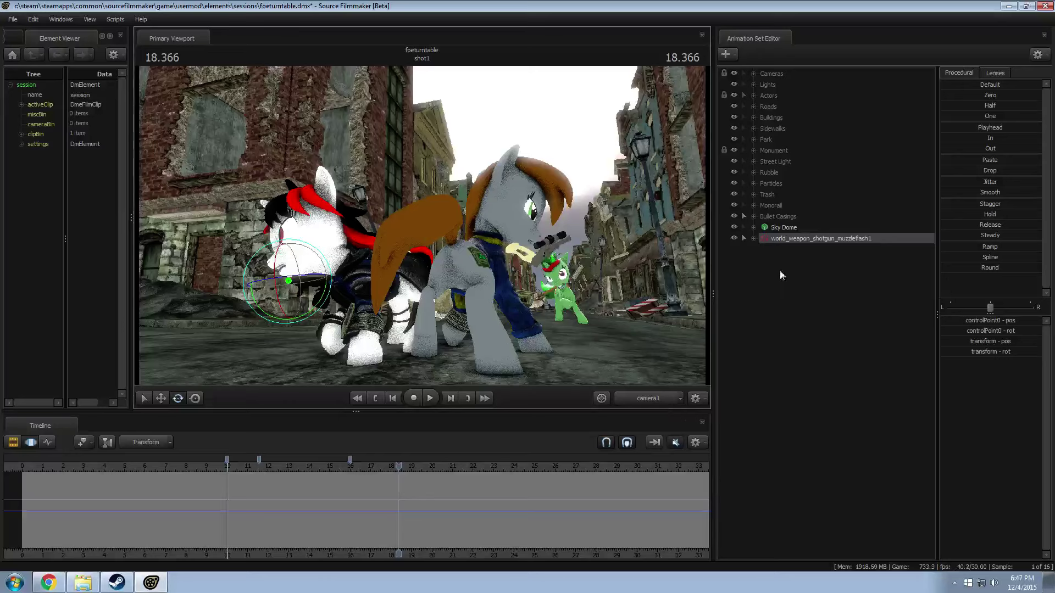
Step: Review the muzzle flash particle system's start, emission and lifetime values and accept them
right_click(792, 235)
left_click(839, 348)
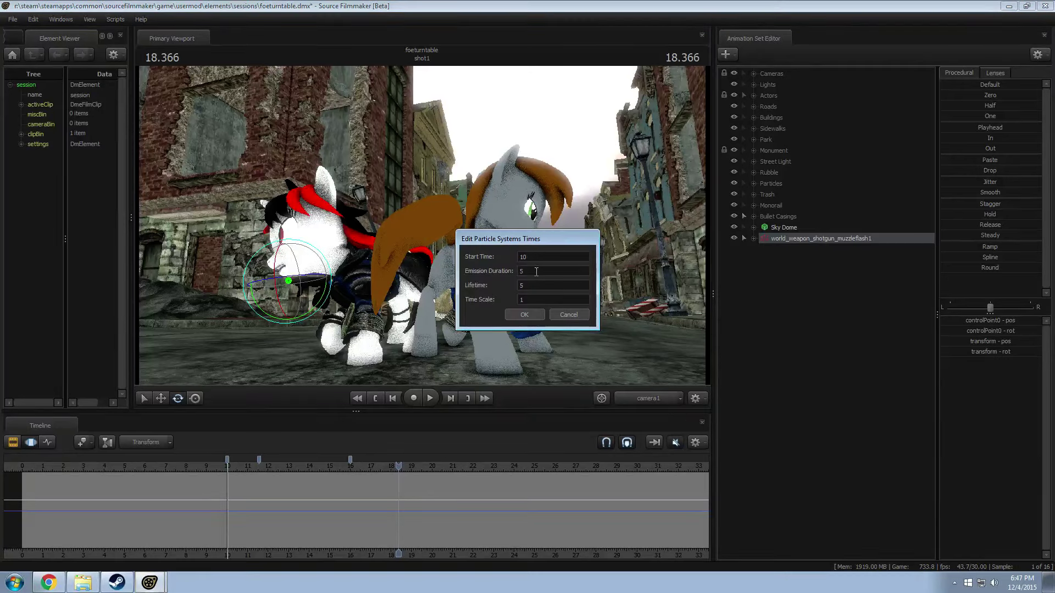
key("Return")
Step: Bring the playhead back to 10.033 seconds in the camera1 view and apply Freeze Particle Systems to the muzzle flash
key("space")
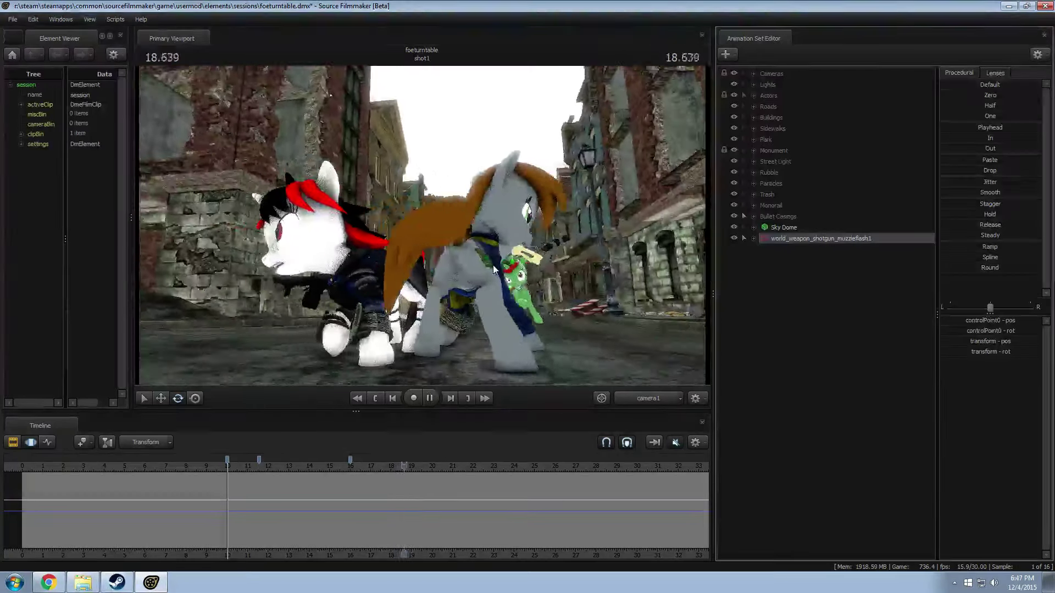
left_click(236, 466)
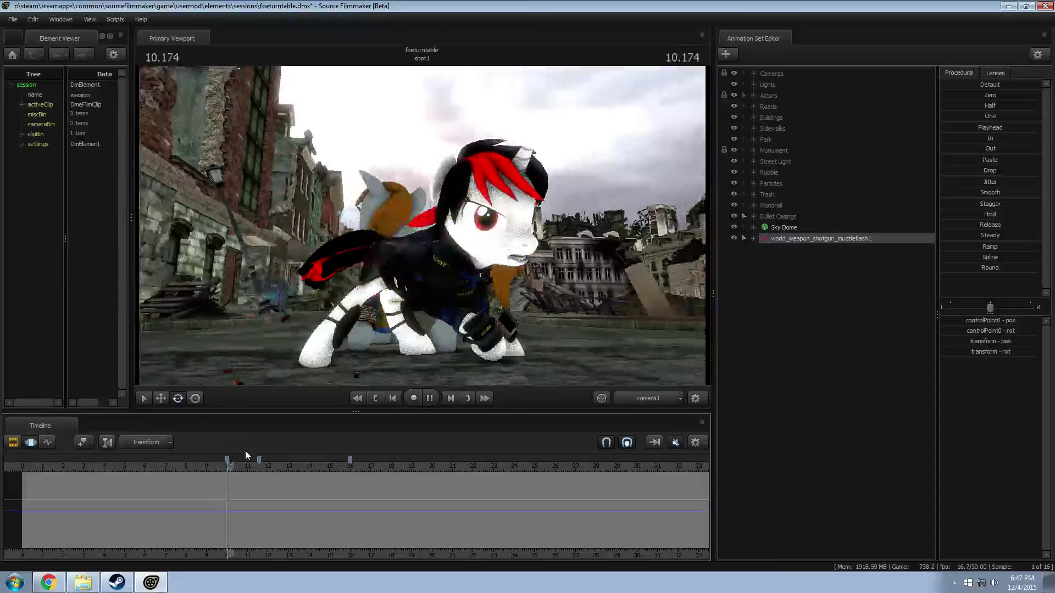
left_click(216, 466)
left_click_drag(225, 466, 227, 474)
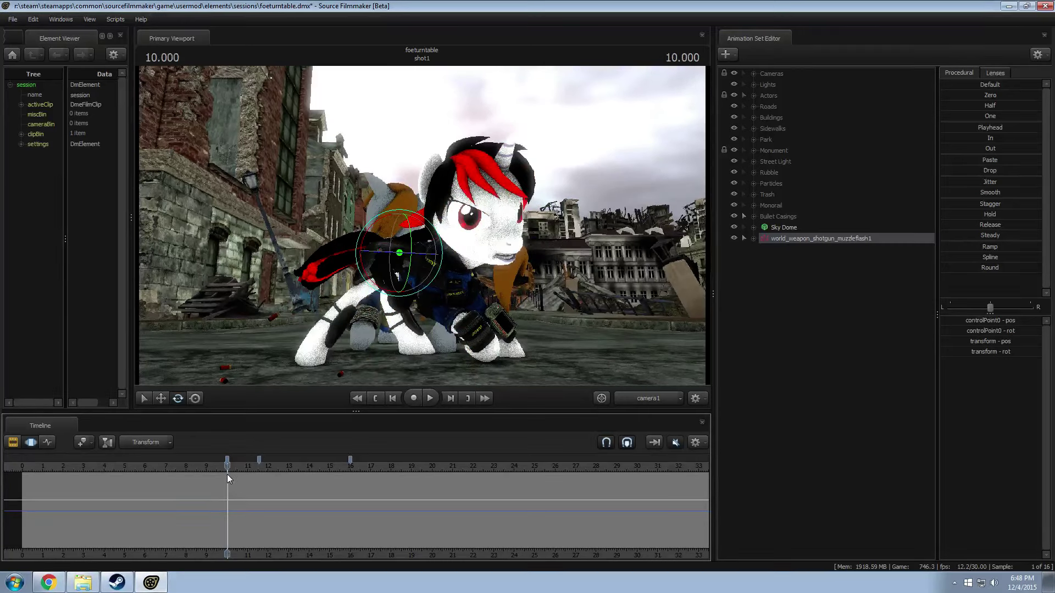
right_click(783, 238)
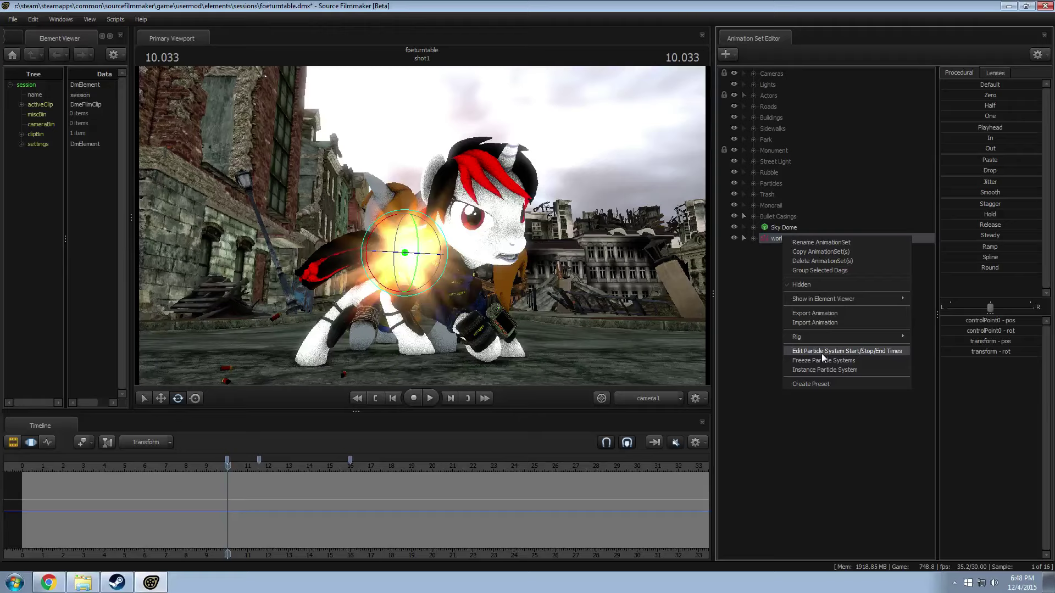
left_click(817, 360)
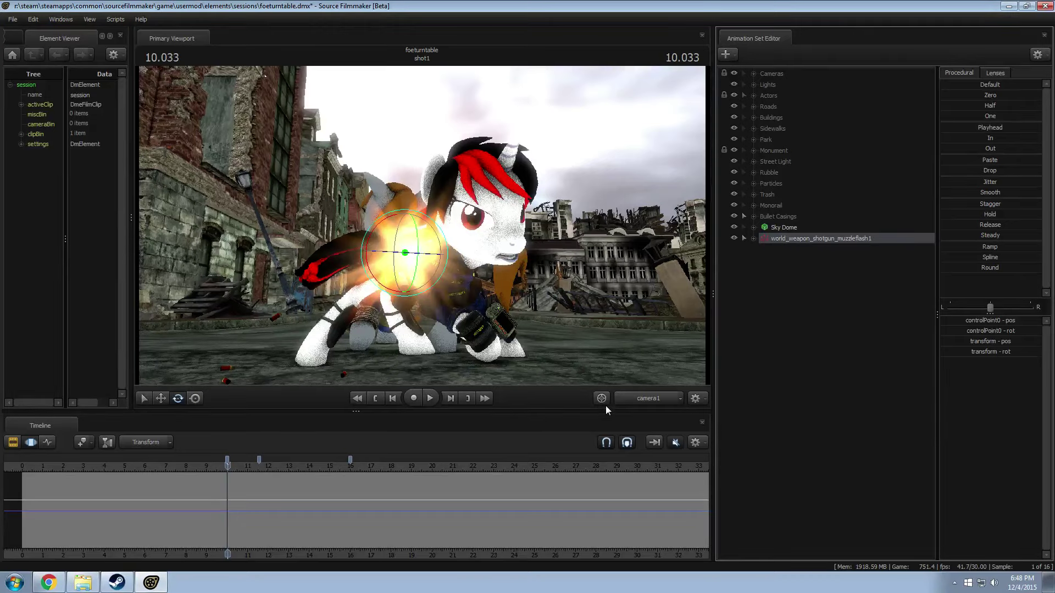
Step: Play the shot through camera1 and replay the part just after 10 seconds to check the muzzle flash
key("space")
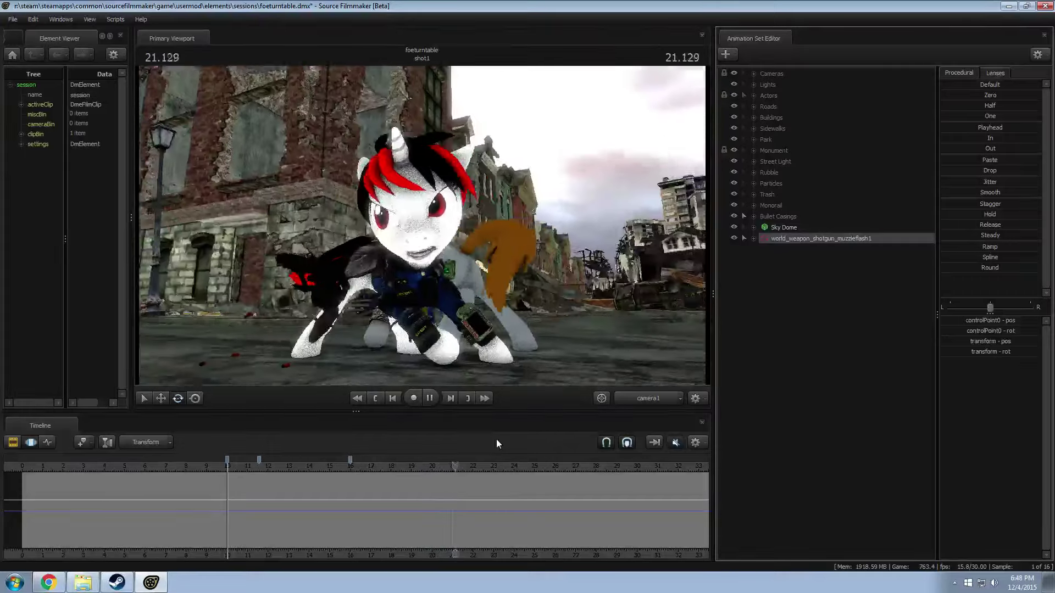
key("space")
left_click_drag(351, 470, 241, 463)
key("space")
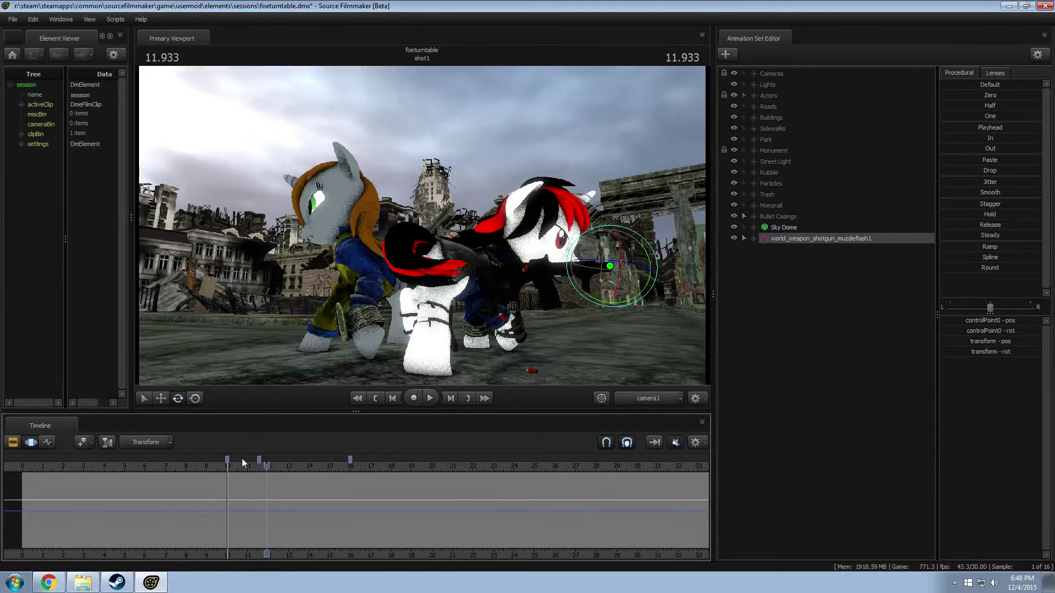
Step: Play the shot through camera1 from about 10 seconds to check the muzzle flash
mouse_move(223, 467)
left_mouse_down()
mouse_move(238, 470)
mouse_move(222, 467)
left_mouse_up()
key("space")
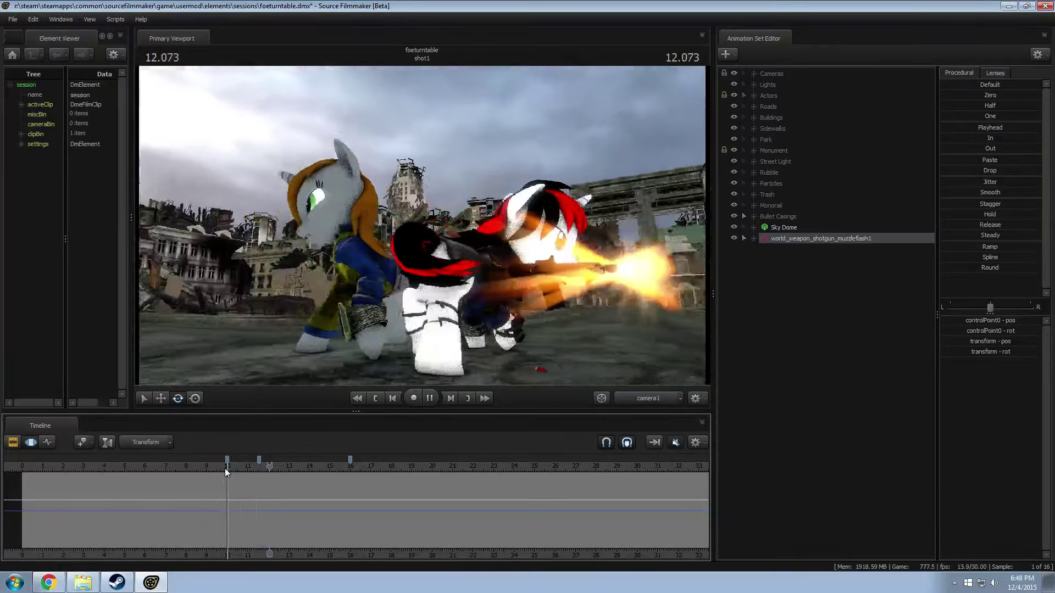
key("space")
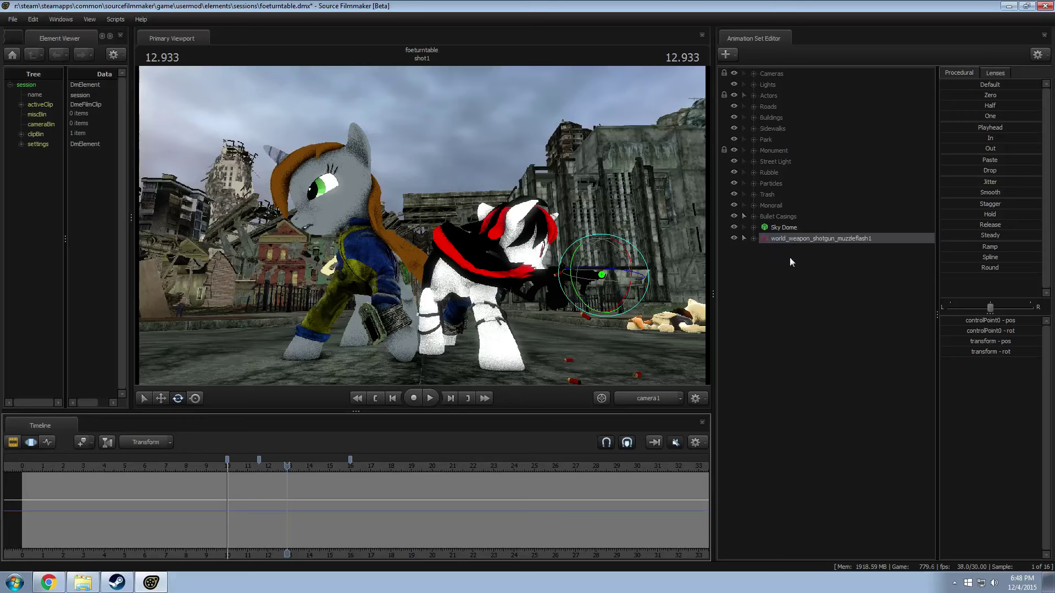
Step: Edit the muzzle flash particle system's times to give it an earlier start time
right_click(796, 240)
left_click(862, 356)
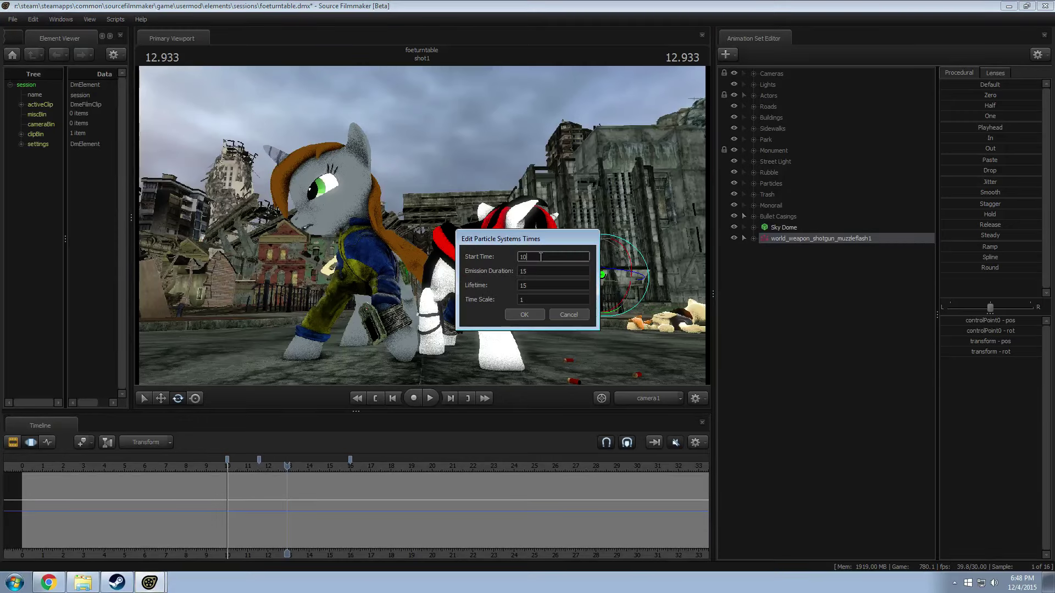
key("Return")
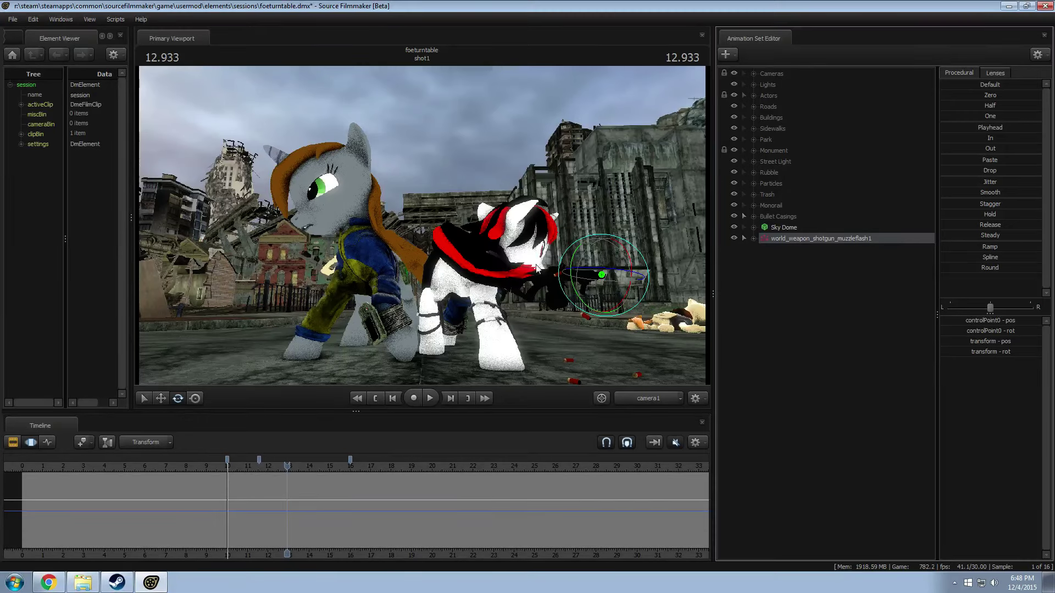
Step: Bring the playhead to 8.033 seconds frame by frame and apply Freeze Particle Systems to the muzzle flash
left_click_drag(193, 468, 186, 471)
key("Right")
key("Right")
key("Right")
key("Right")
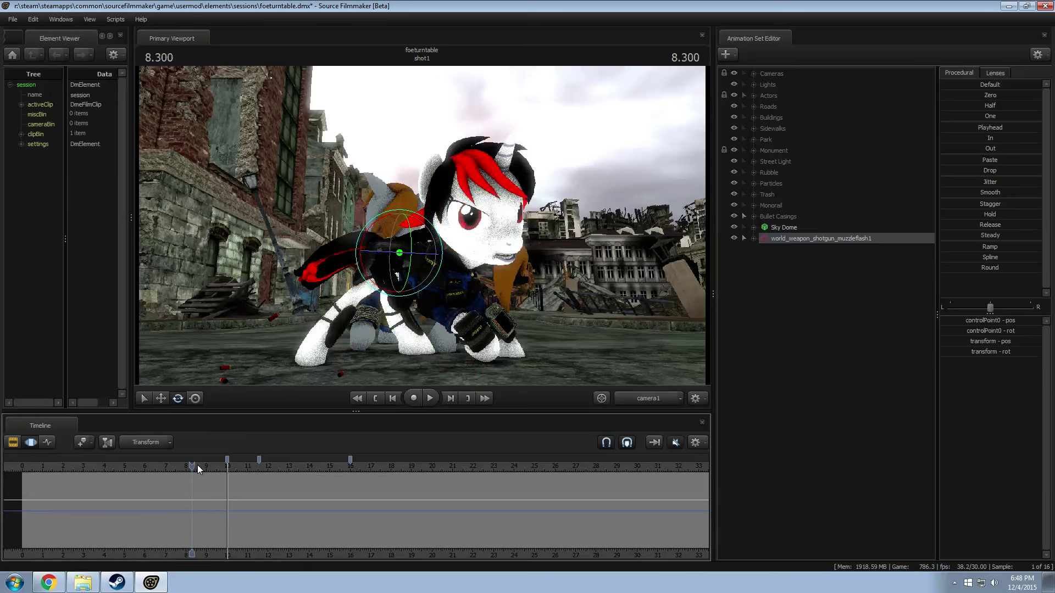
key("Left")
key("Left")
key("Left")
key("Left")
key("Left")
key("Left")
key("Left")
key("Left")
key("Left")
key("Left")
key("Left")
key("Left")
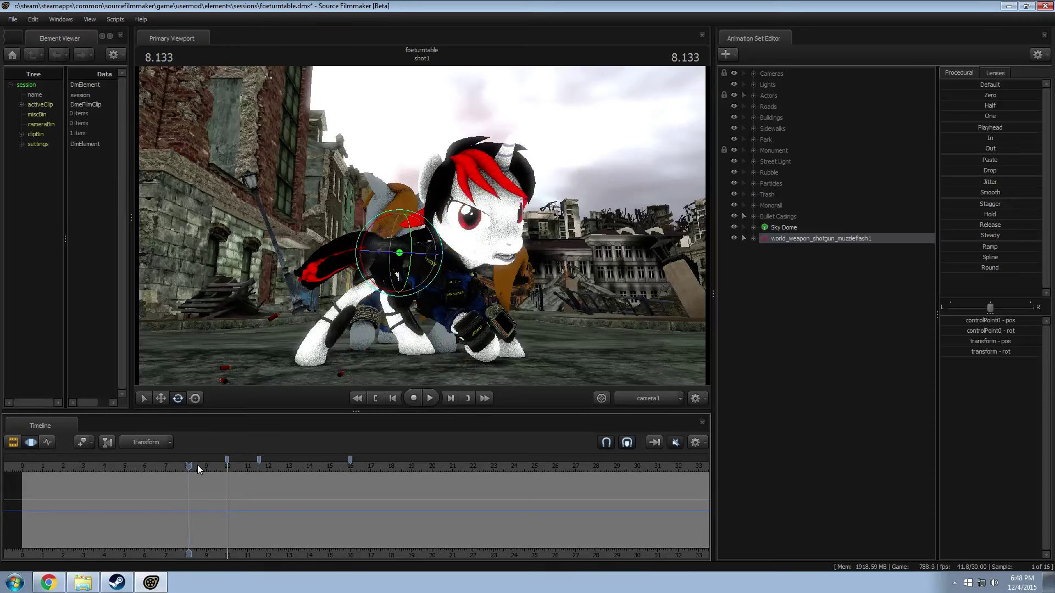
key("Right")
key("Right")
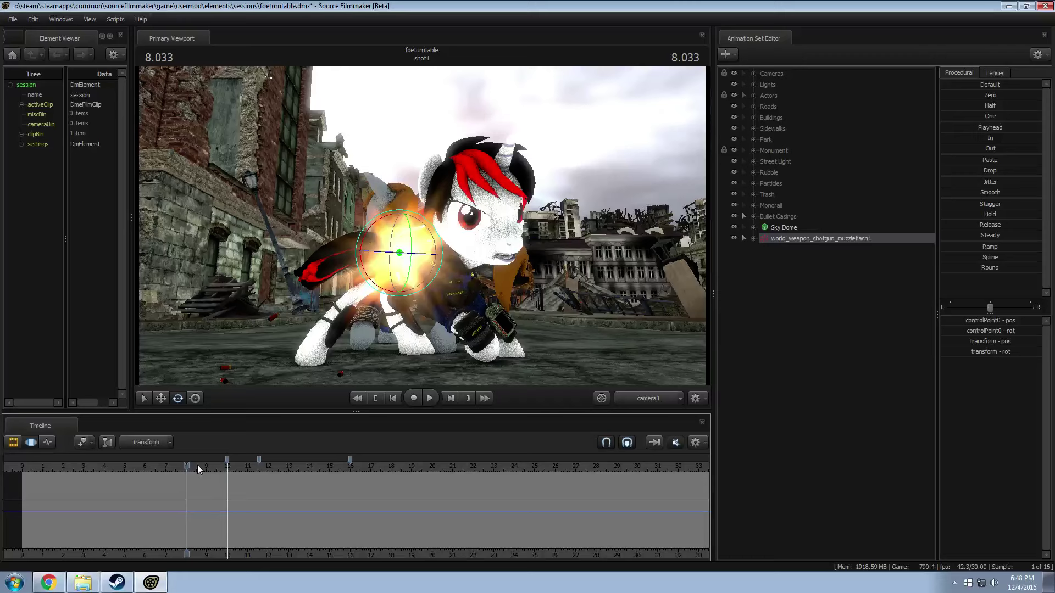
left_click(506, 336)
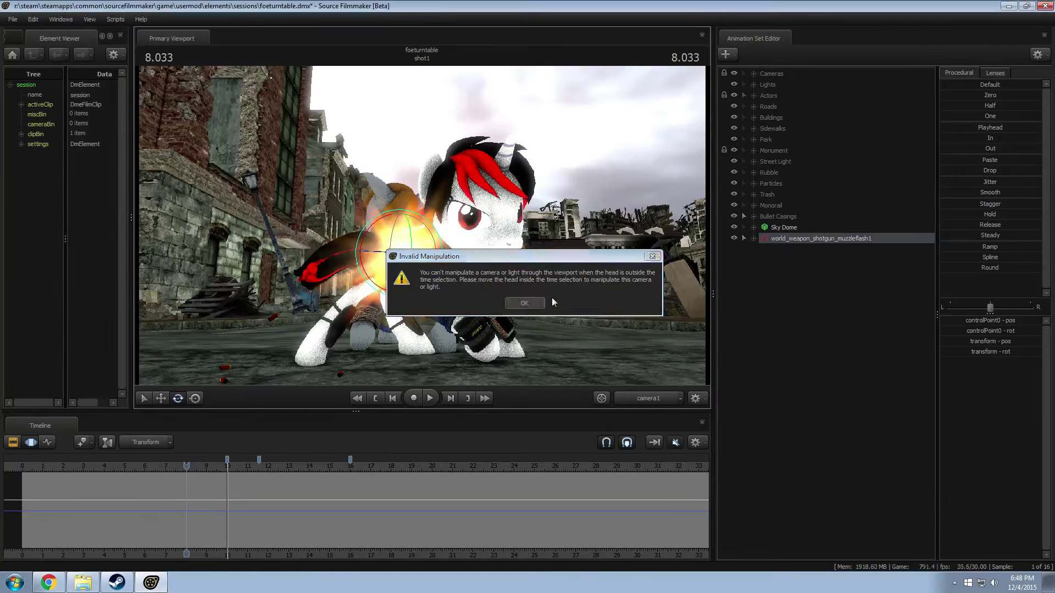
left_click(524, 302)
right_click(808, 240)
left_click(860, 366)
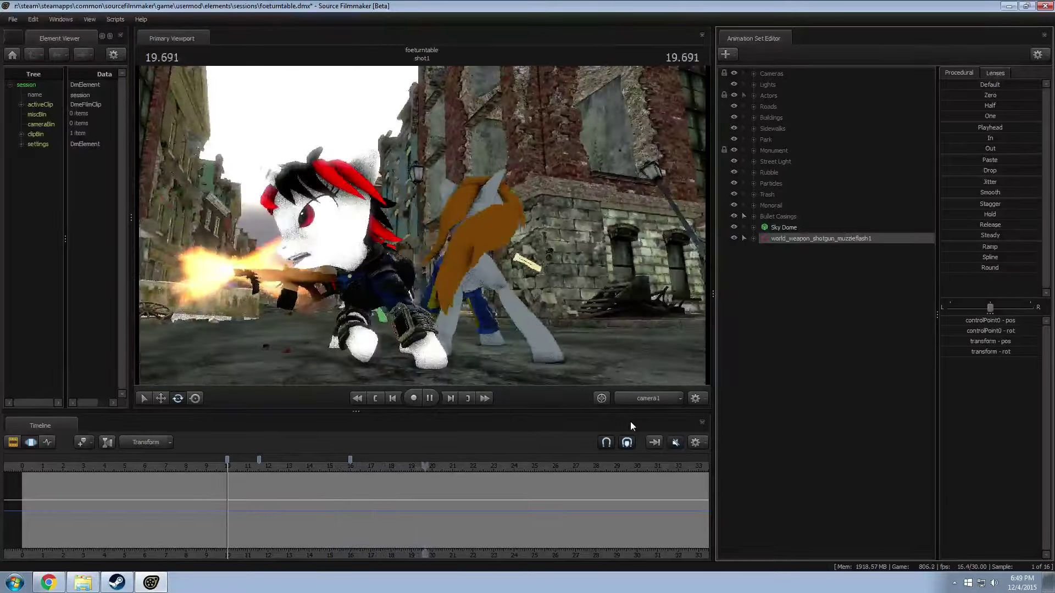
Step: Enable lighting in the camera1 view and play the shot from about 8 seconds
key("space")
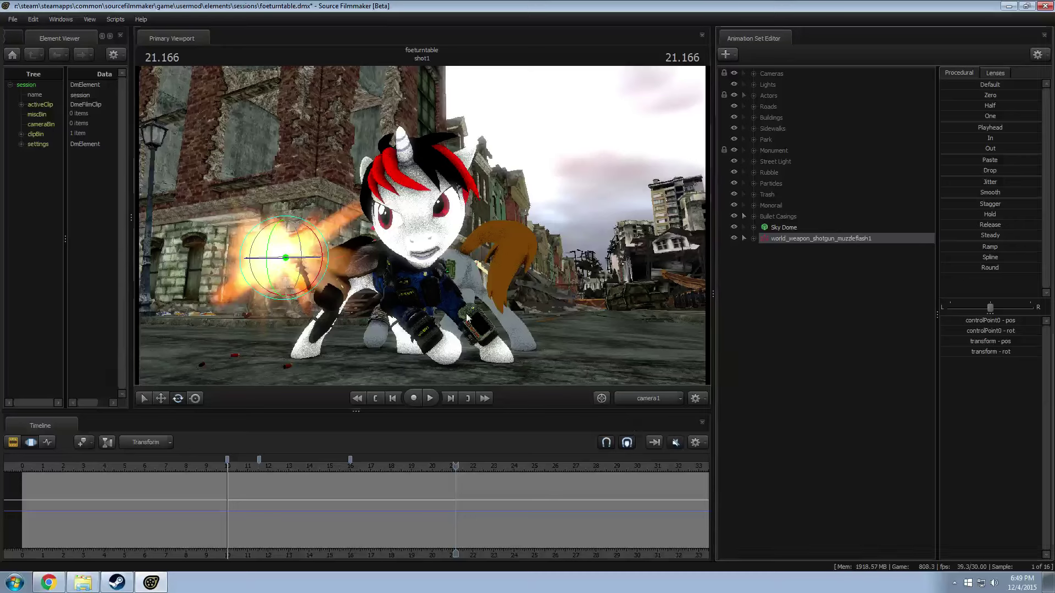
right_click(471, 320)
key("Escape")
key("space")
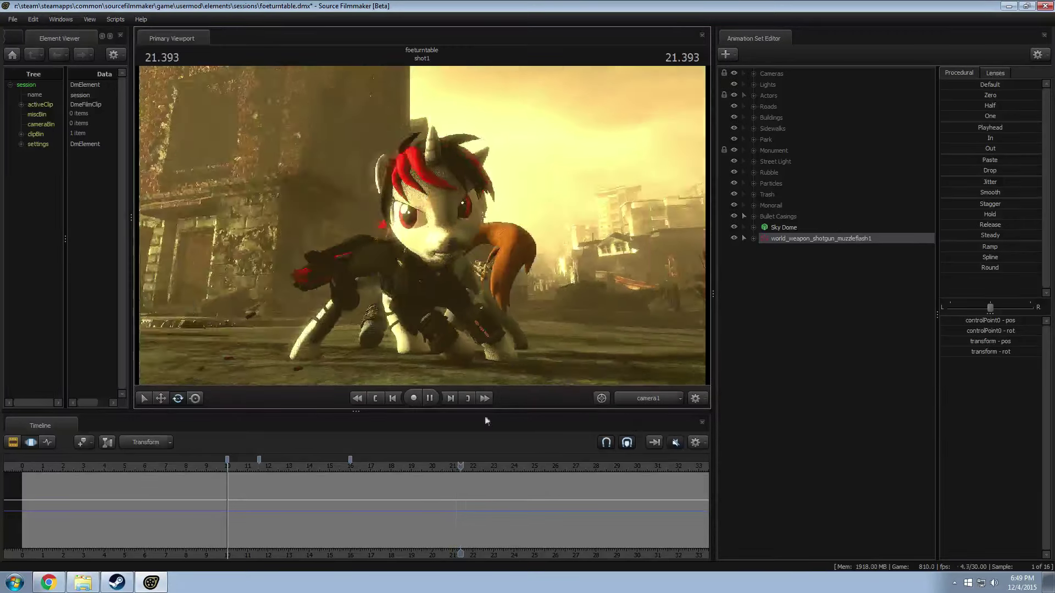
left_click_drag(209, 463, 180, 467)
key("space")
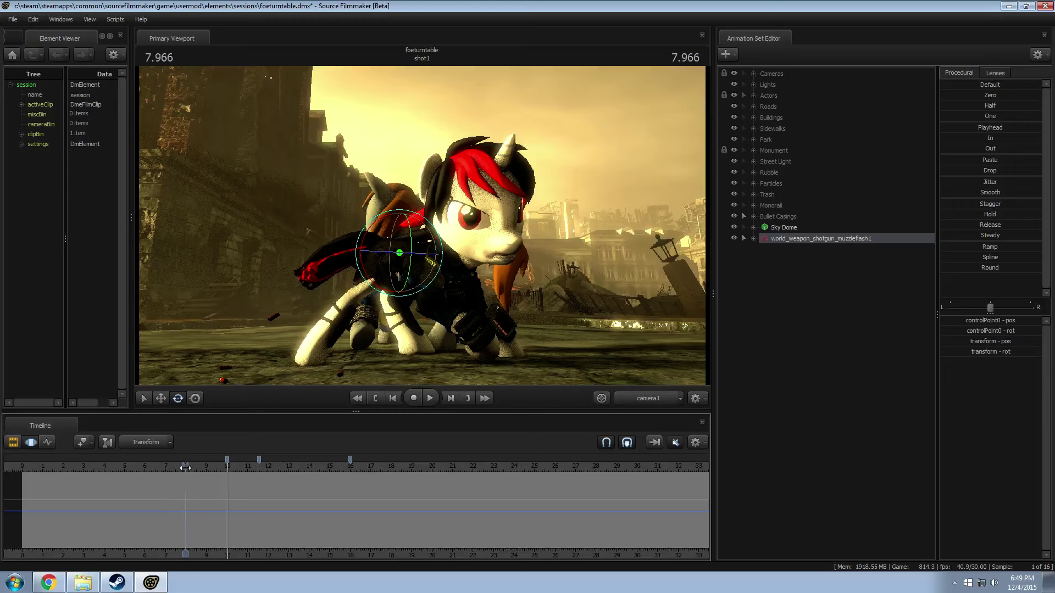
key("space")
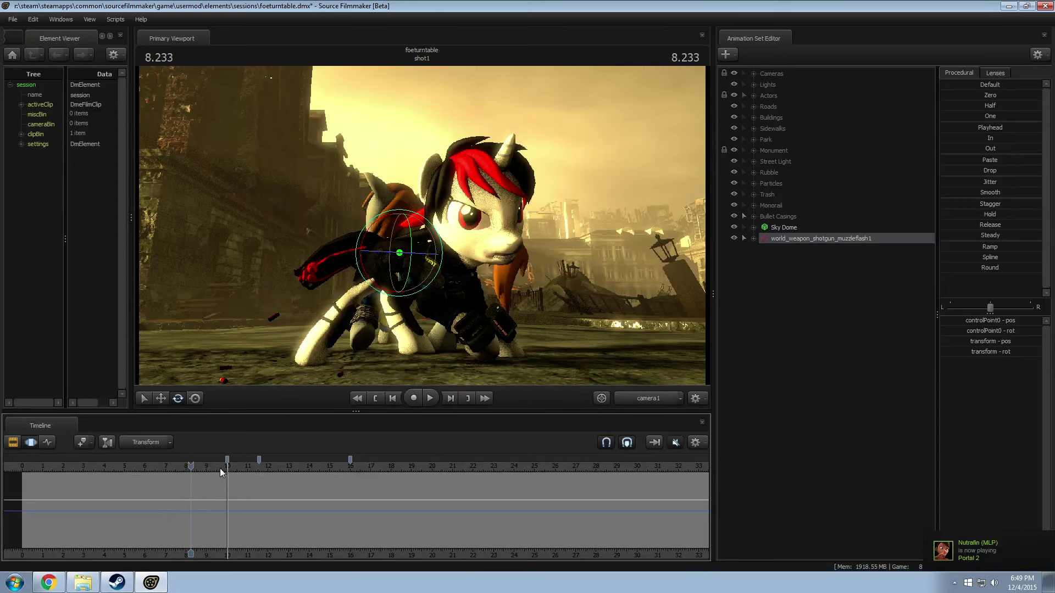
Step: Switch the timeline to the clip editor and compare the shot around 8 seconds with lighting off and on
key("F3")
left_click_drag(190, 466, 194, 466)
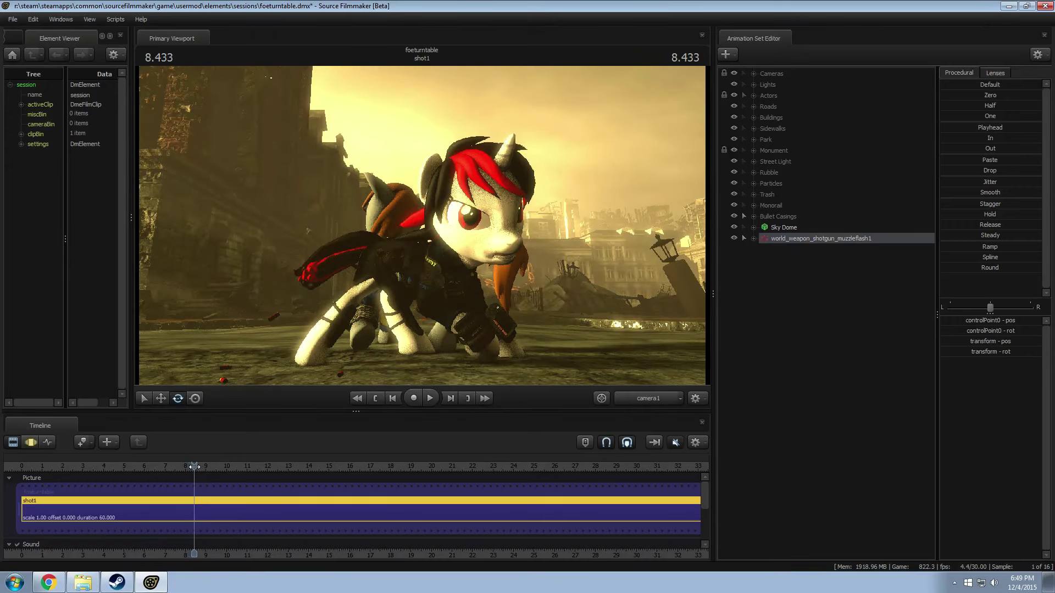
right_click(213, 341)
left_click(221, 382)
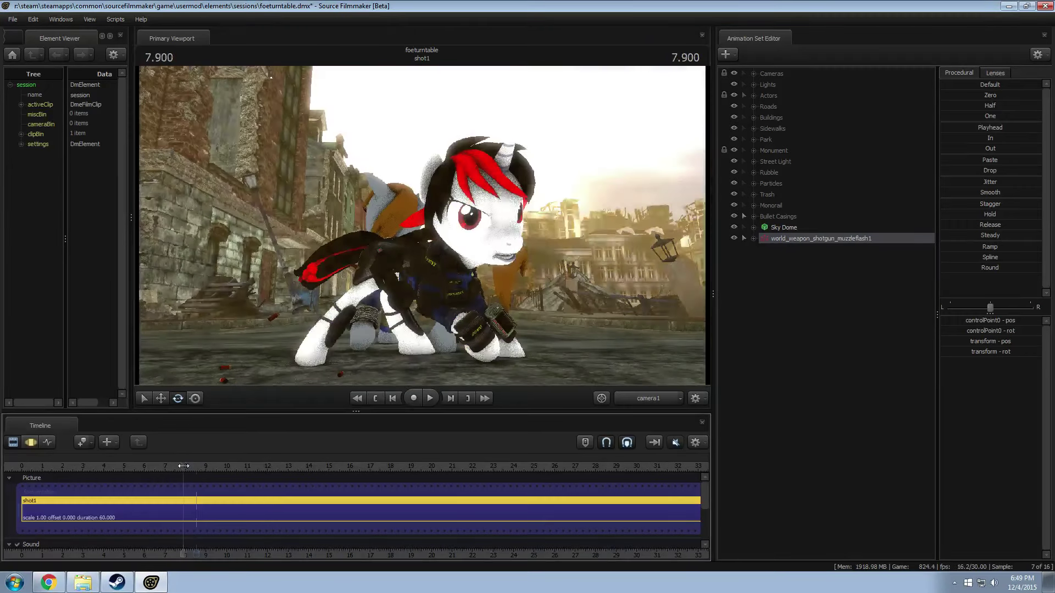
left_click(186, 466)
left_click_drag(186, 466, 187, 466)
right_click(266, 289)
left_click(294, 316)
key("space")
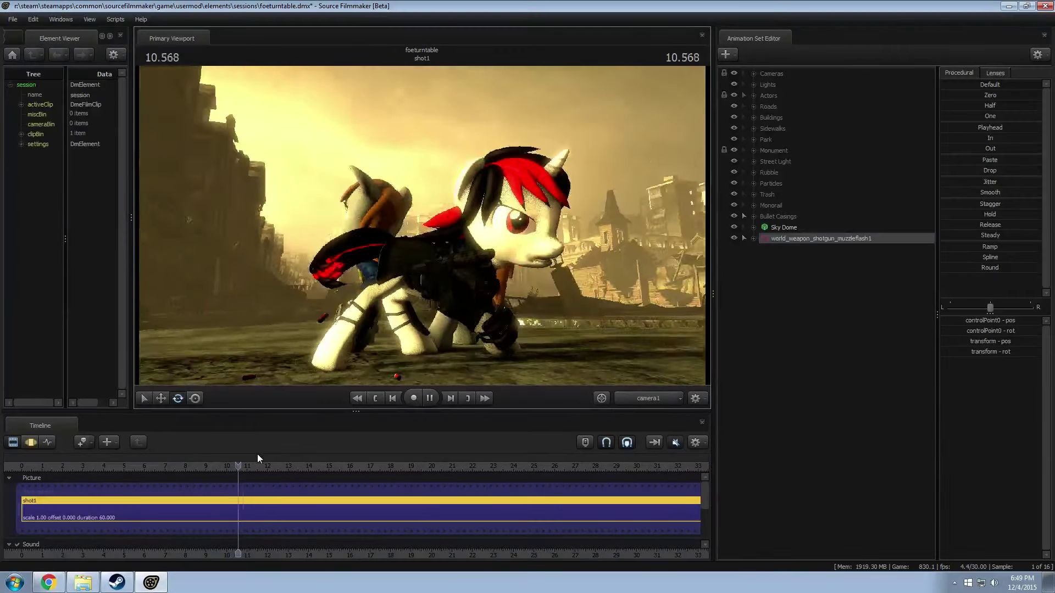
key("space")
left_click_drag(249, 470, 186, 466)
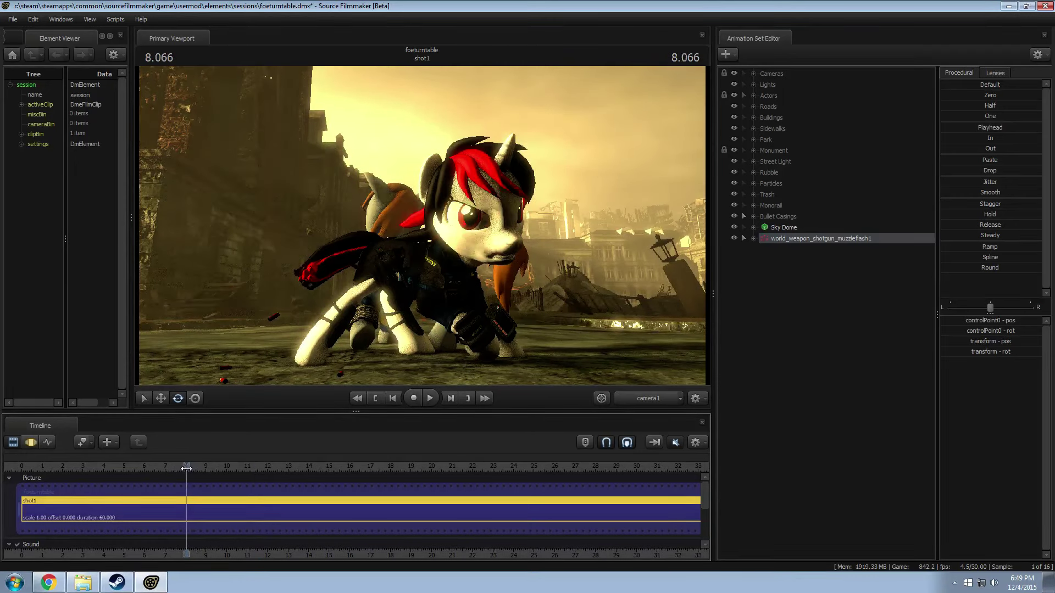
Step: Freeze the muzzle flash again at 8.033 seconds, play the shot with lighting disabled, and re-enable lighting
right_click(789, 236)
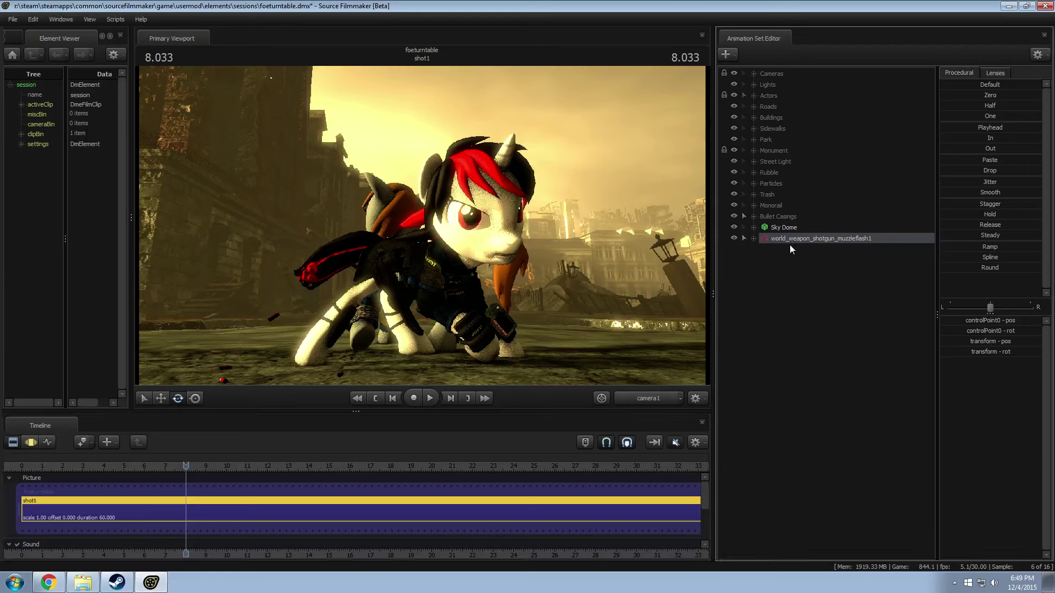
left_click(818, 361)
right_click(490, 290)
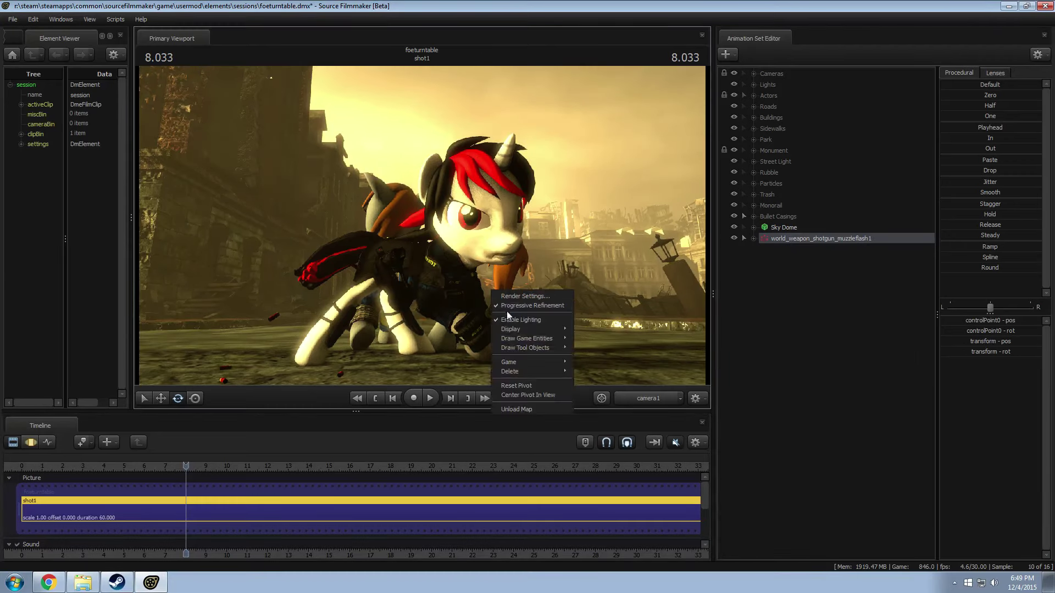
left_click(518, 321)
key("space")
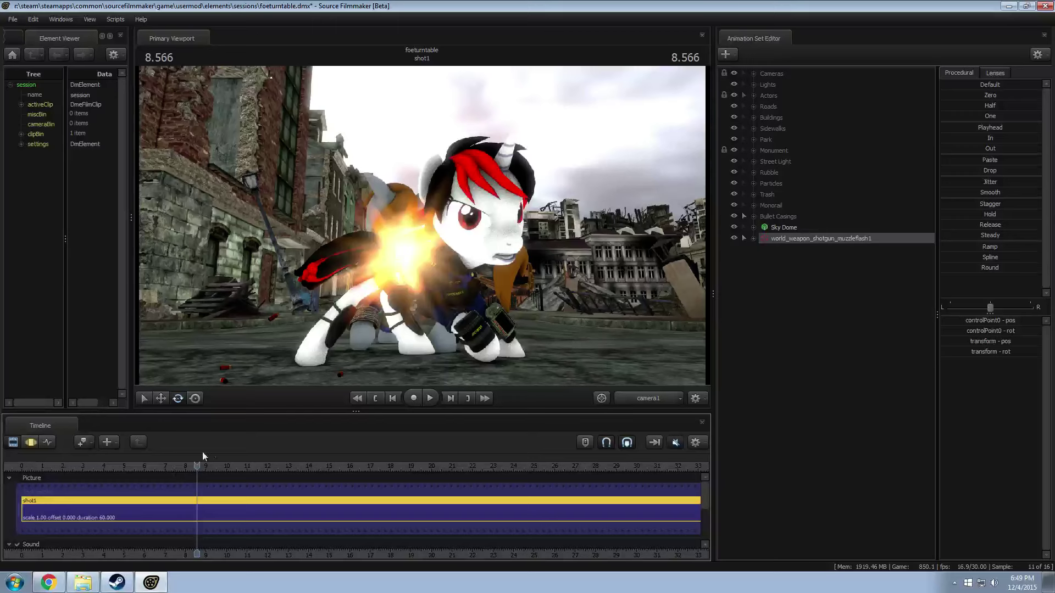
right_click(321, 358)
left_click(346, 388)
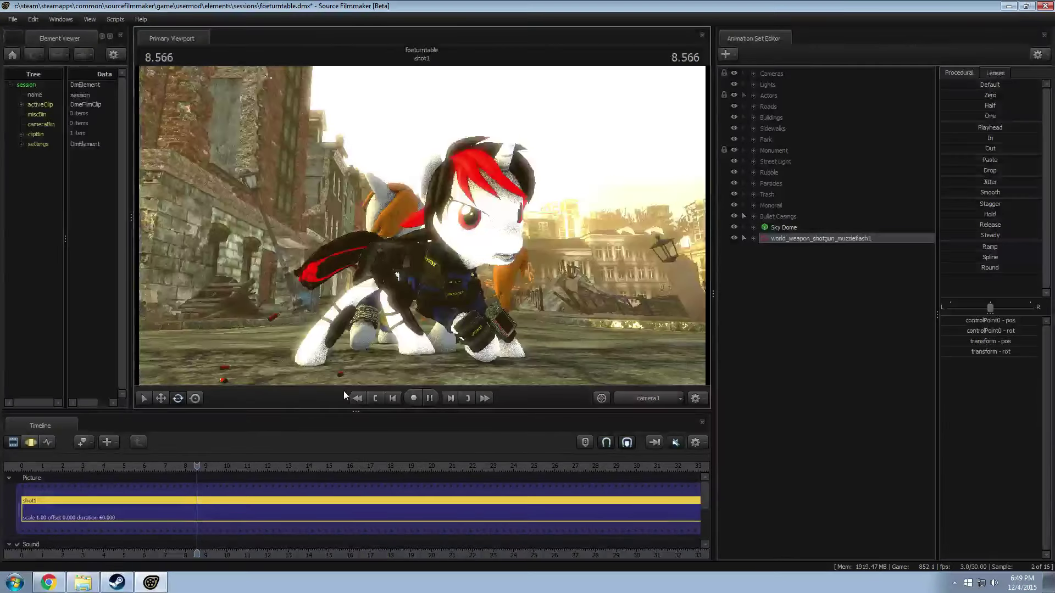
Step: Set the muzzle flash particle system's start time to 8.1
right_click(795, 245)
left_click(829, 341)
type("8.")
key("Return")
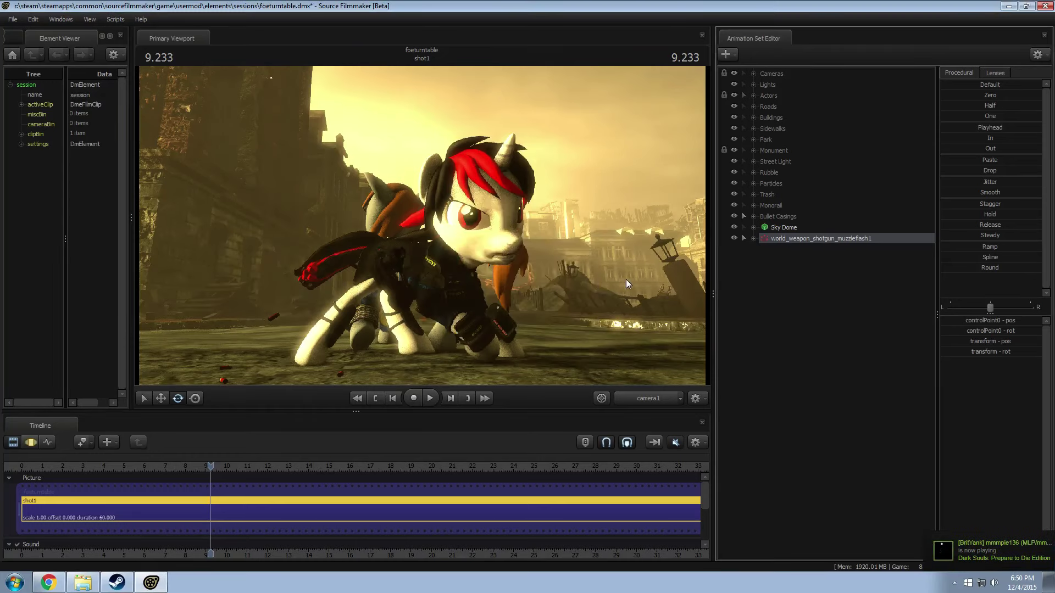
right_click(802, 243)
left_click(830, 355)
left_click(537, 257)
type(".1")
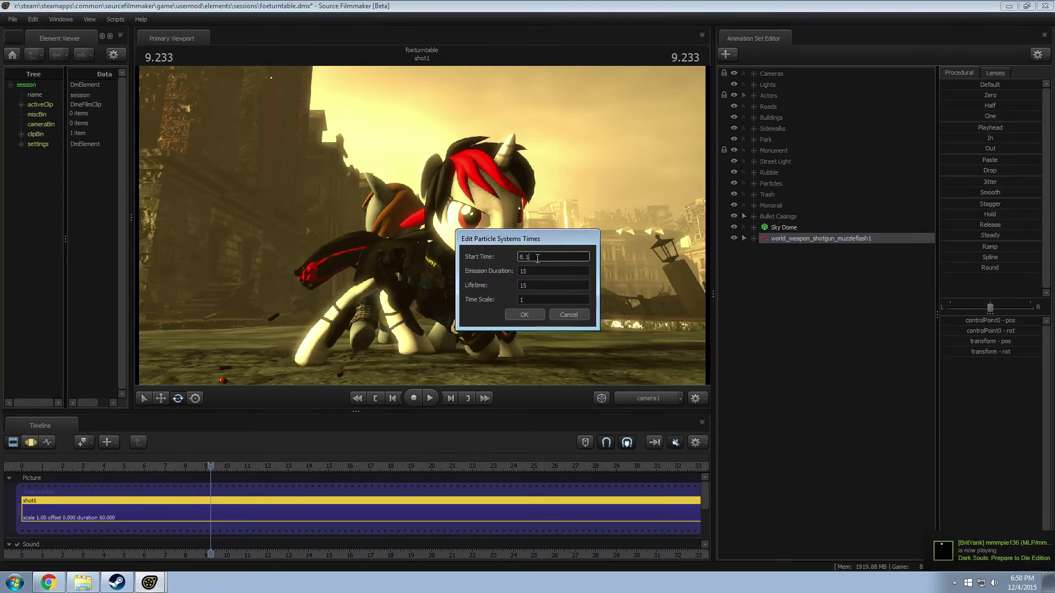
key("Return")
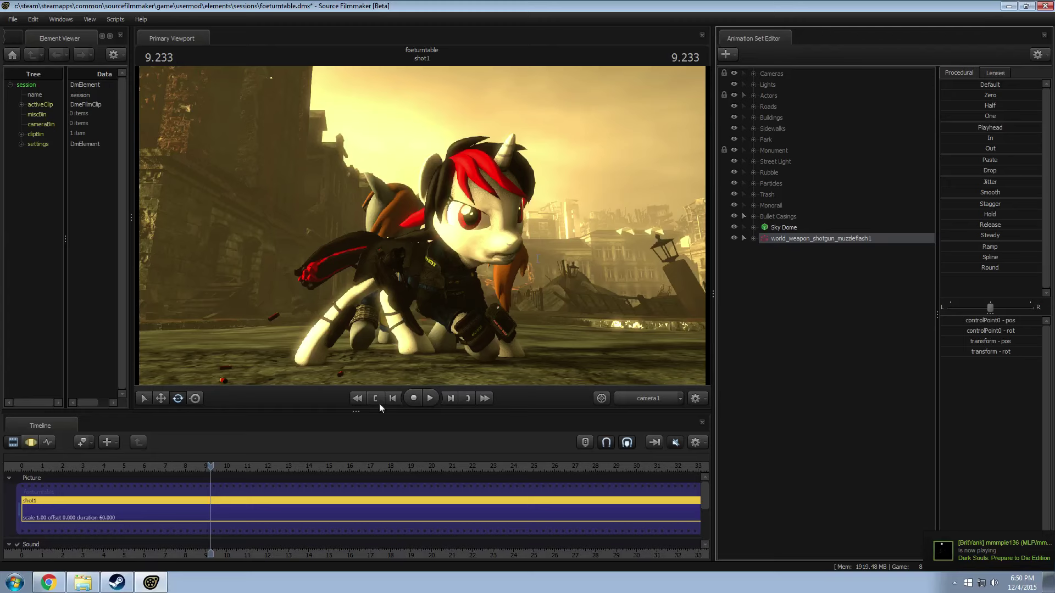
Step: Locate the muzzle flash's first frame at 8.033 seconds under lighting and apply Freeze Particle Systems there
mouse_move(184, 466)
left_mouse_down()
mouse_move(197, 466)
mouse_move(185, 476)
left_mouse_up()
scroll(167, 493, "up", 5)
scroll(206, 468, "up", 3)
key("Left")
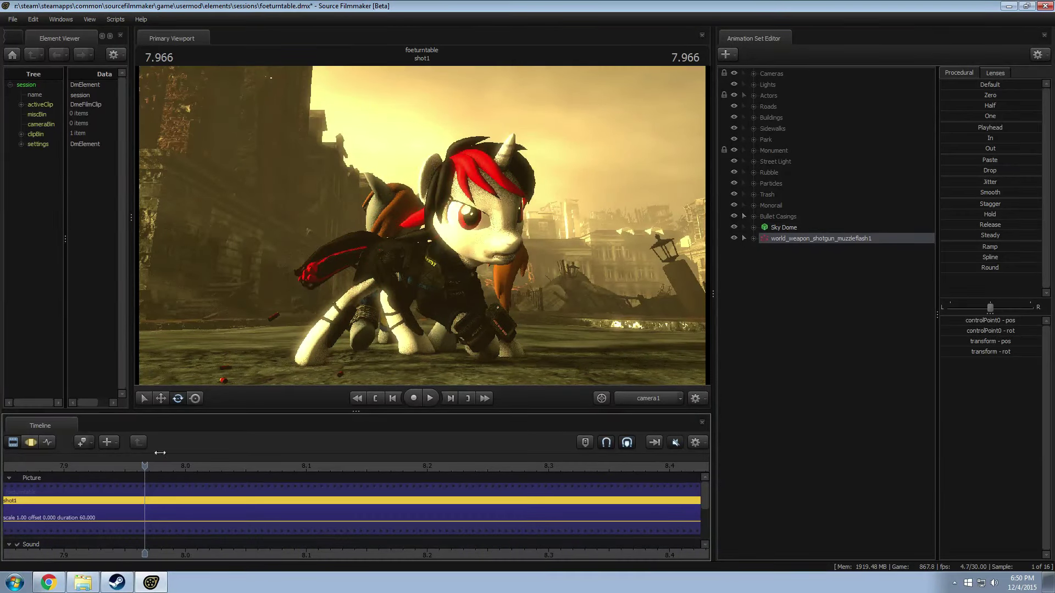
key("Right")
key("Right")
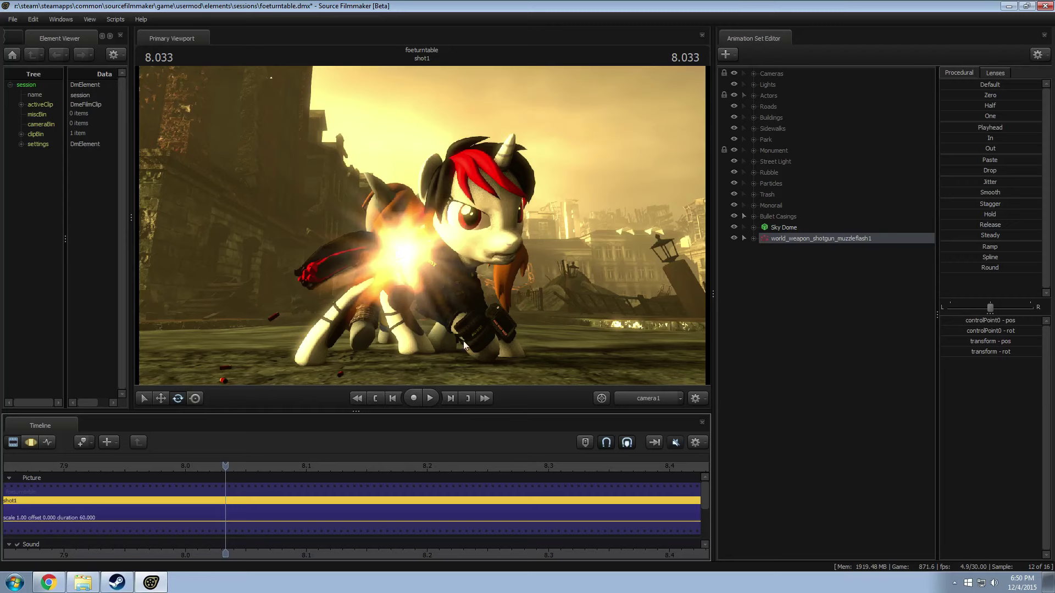
right_click(798, 238)
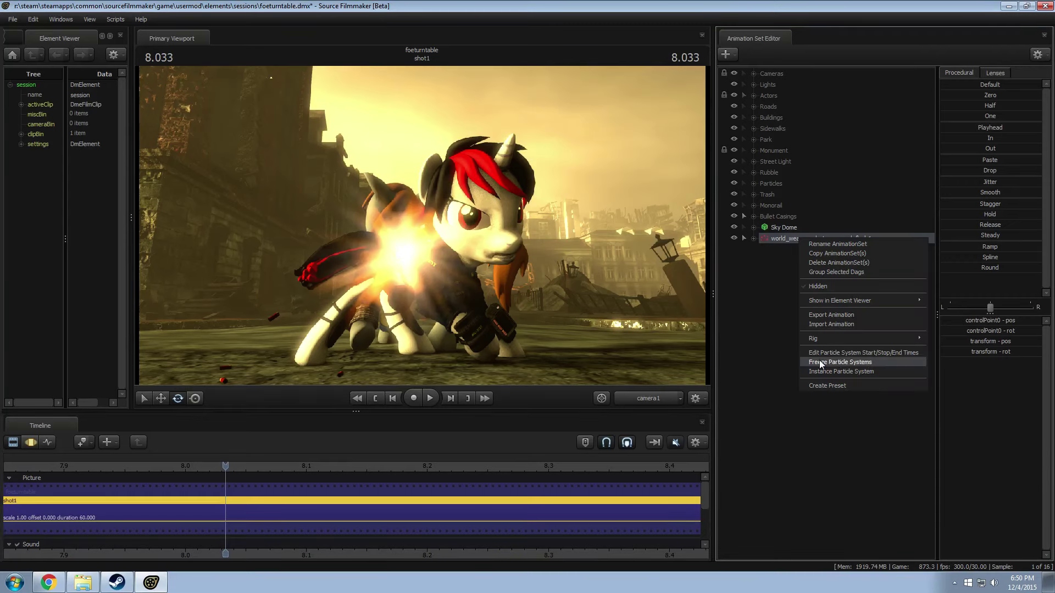
left_click(822, 363)
Step: Play and scrub the lit shot from about 8 to 12 seconds to check the frozen muzzle flash
key("space")
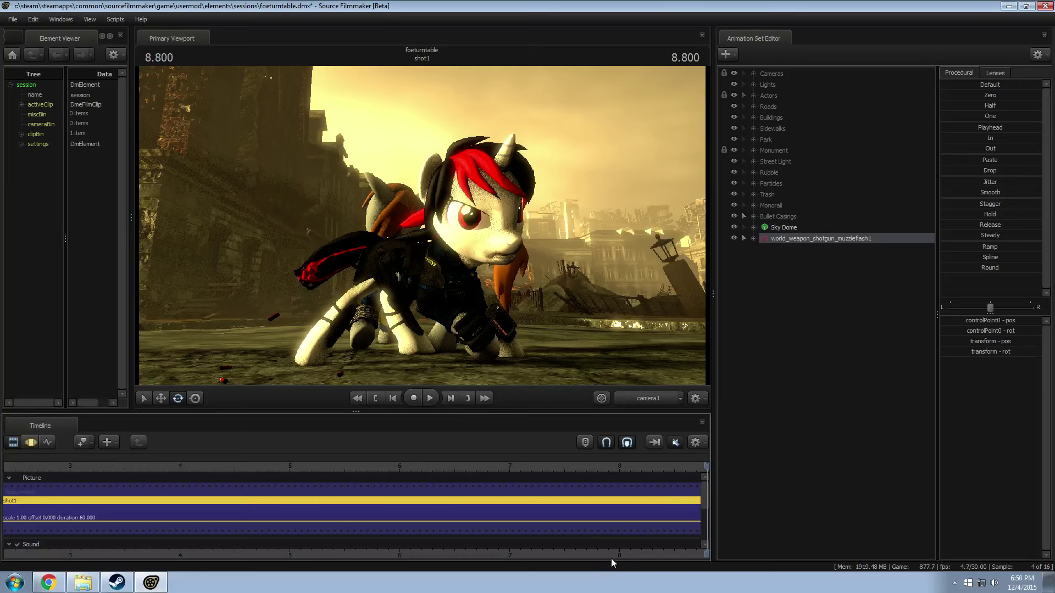
left_click(275, 467)
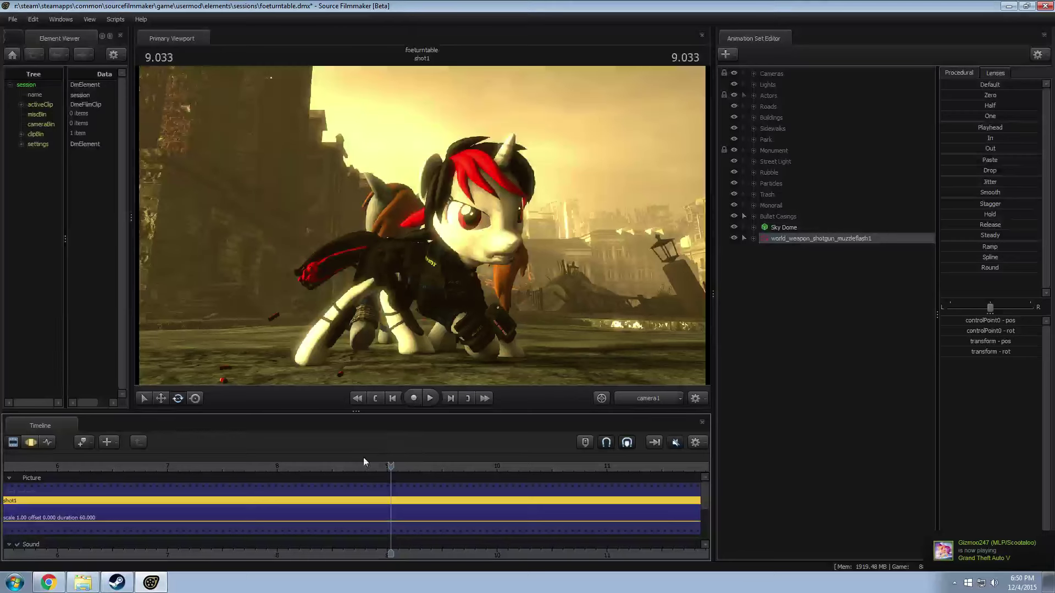
left_click_drag(284, 467, 283, 469)
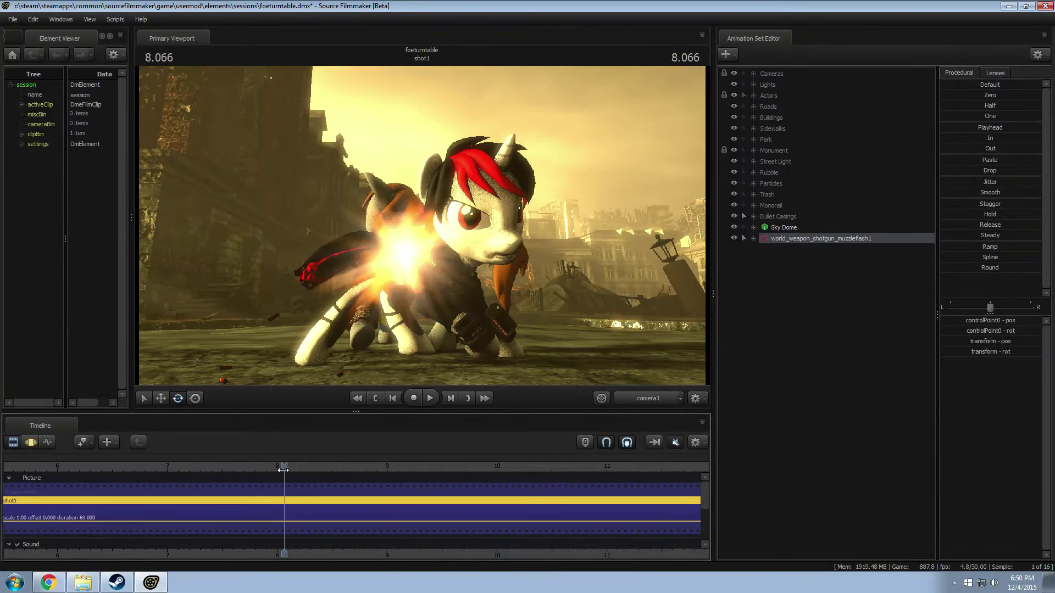
key("space")
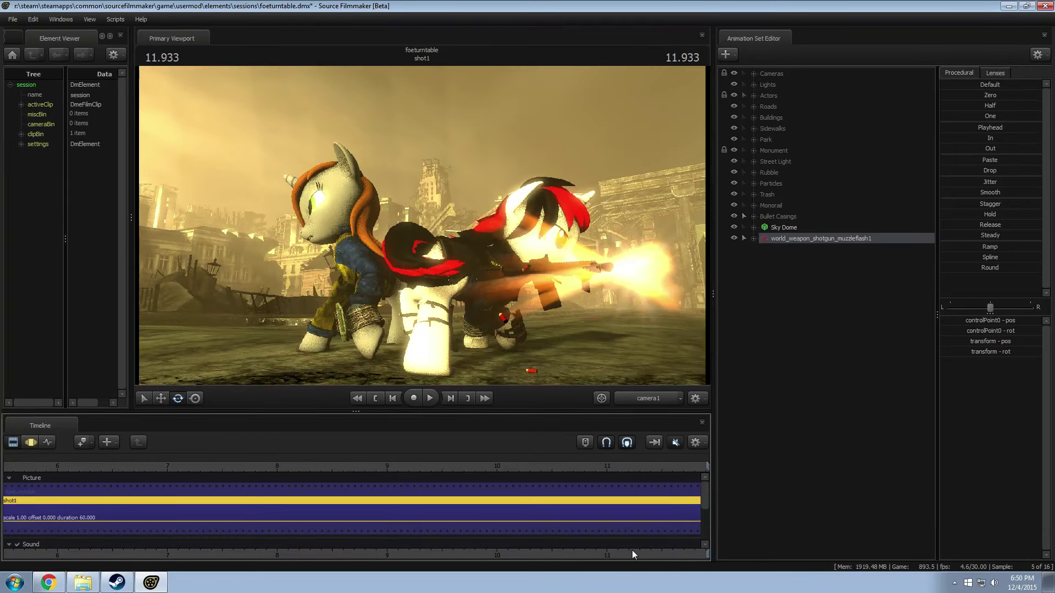
middle_click_drag(648, 554, 452, 552)
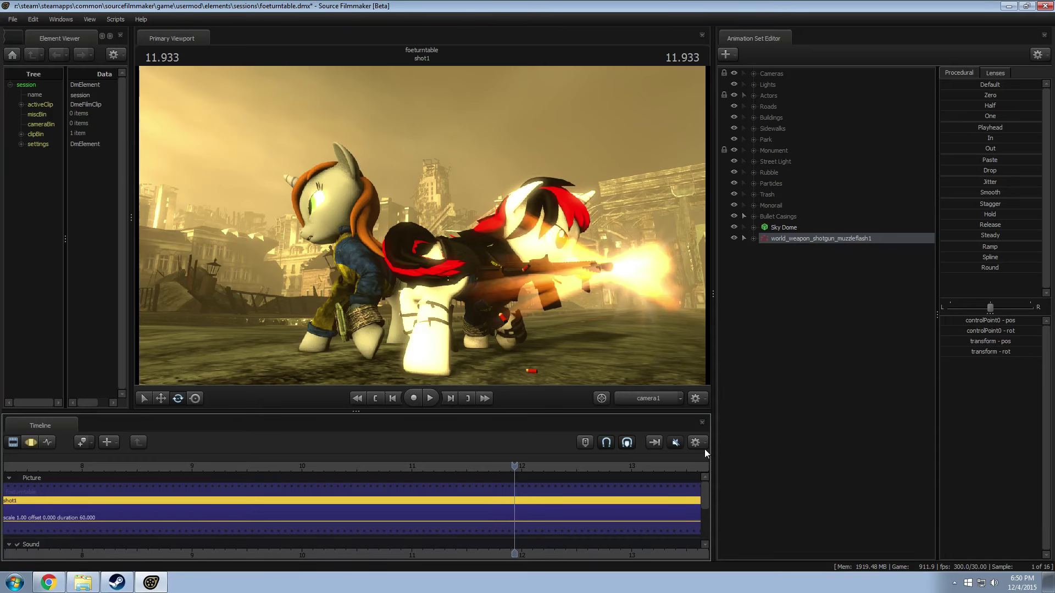
Step: Switch to the work camera with lighting disabled and bring up the muzzle flash at about 8 seconds in the Motion Editor
left_click(602, 398)
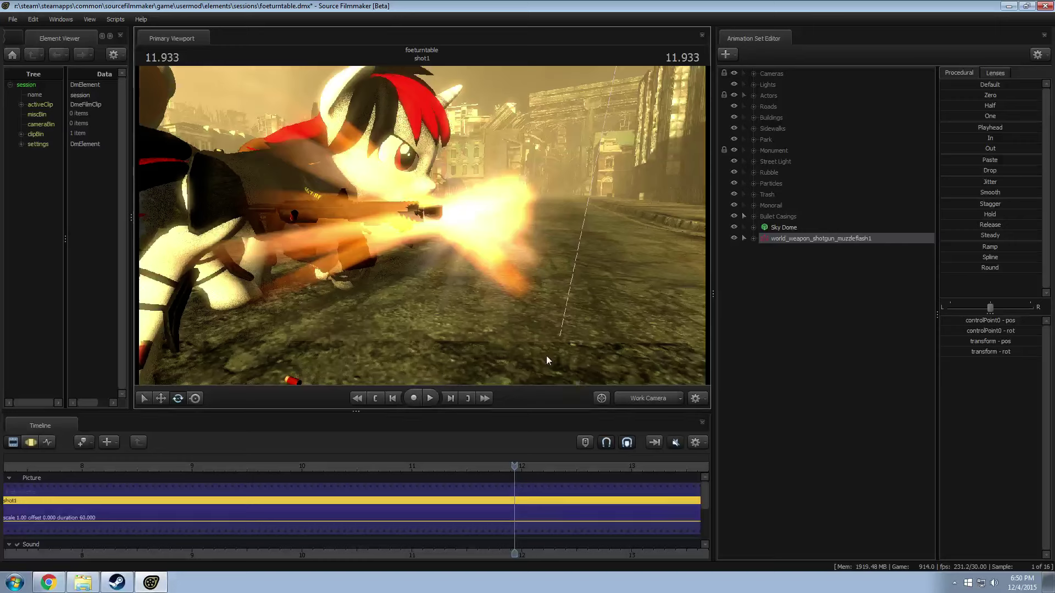
key("F3")
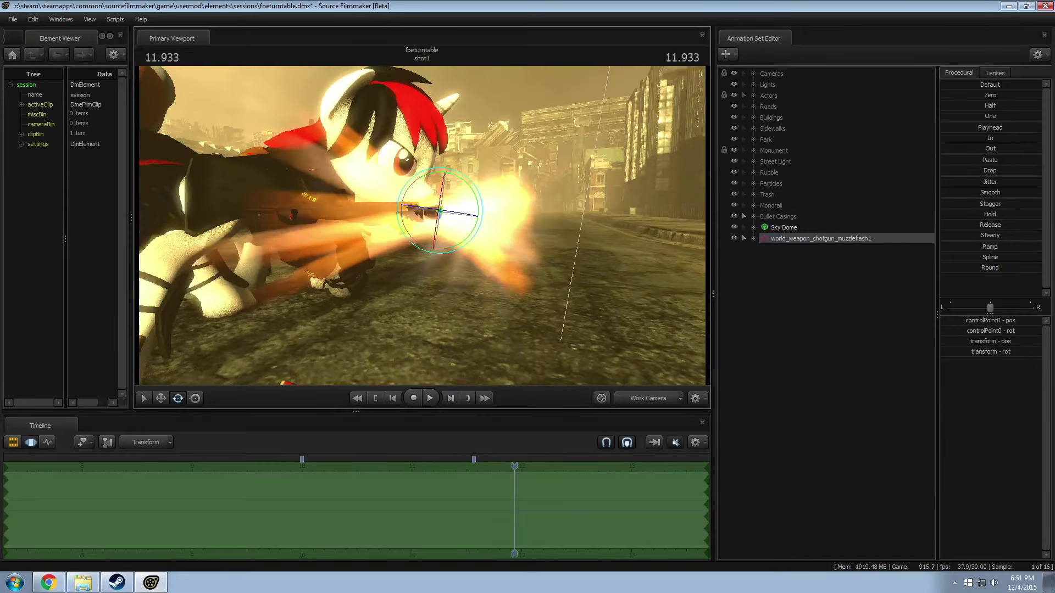
right_click(424, 256)
left_click(450, 285)
left_click_drag(353, 335, 341, 329)
left_click(248, 483)
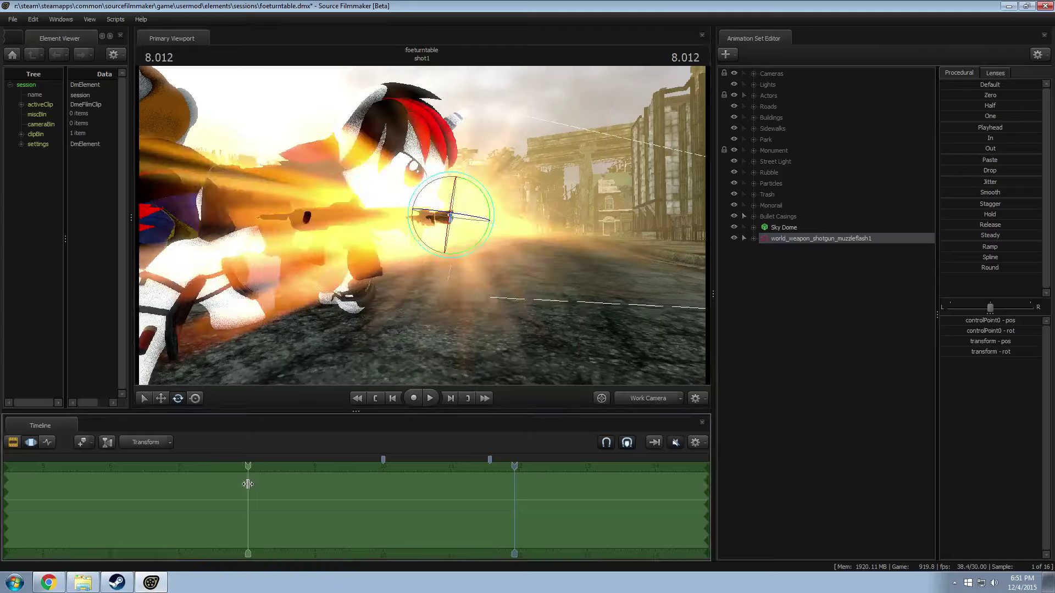
Step: Adjust the muzzle flash's placement at the gun barrel and check it by playing and scrubbing between about 8 and 8.7 seconds
left_click_drag(409, 353, 434, 387)
left_click_drag(511, 474, 268, 481)
left_click_drag(409, 363, 415, 366)
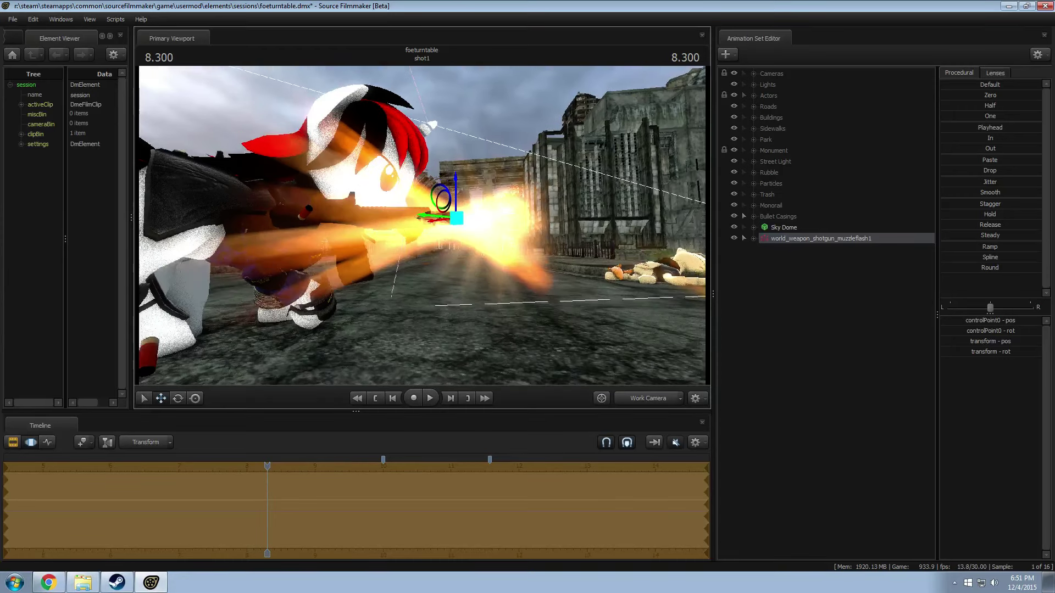
key("e")
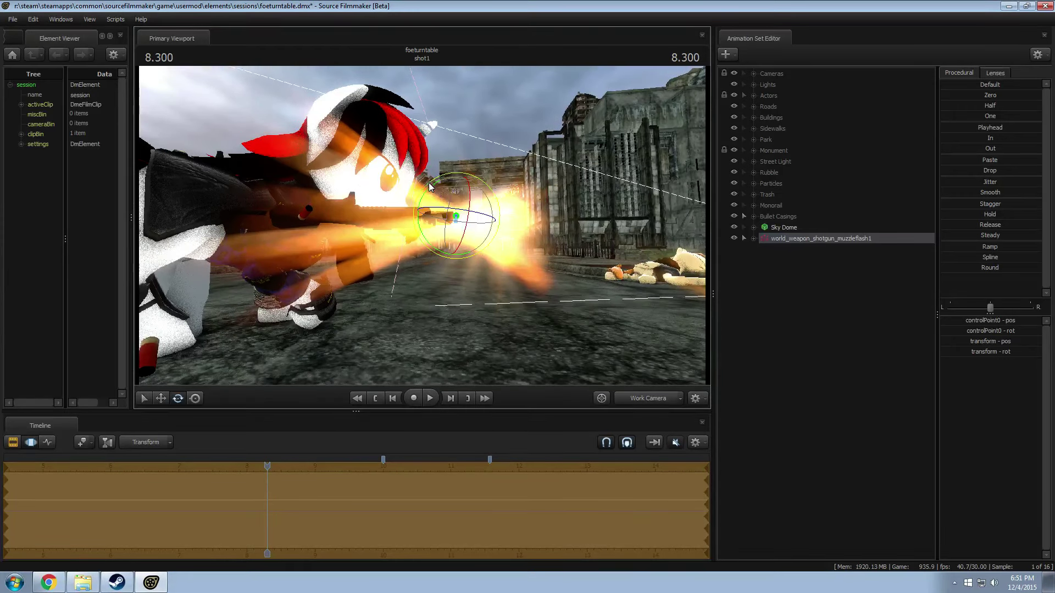
left_click_drag(264, 465, 242, 462)
key("space")
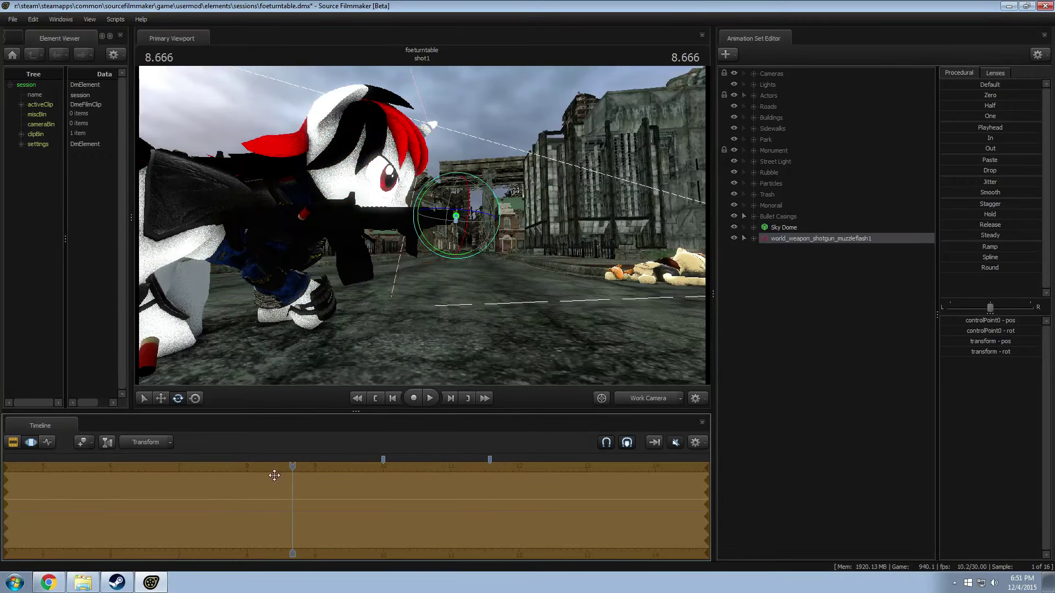
left_click_drag(242, 467, 249, 475)
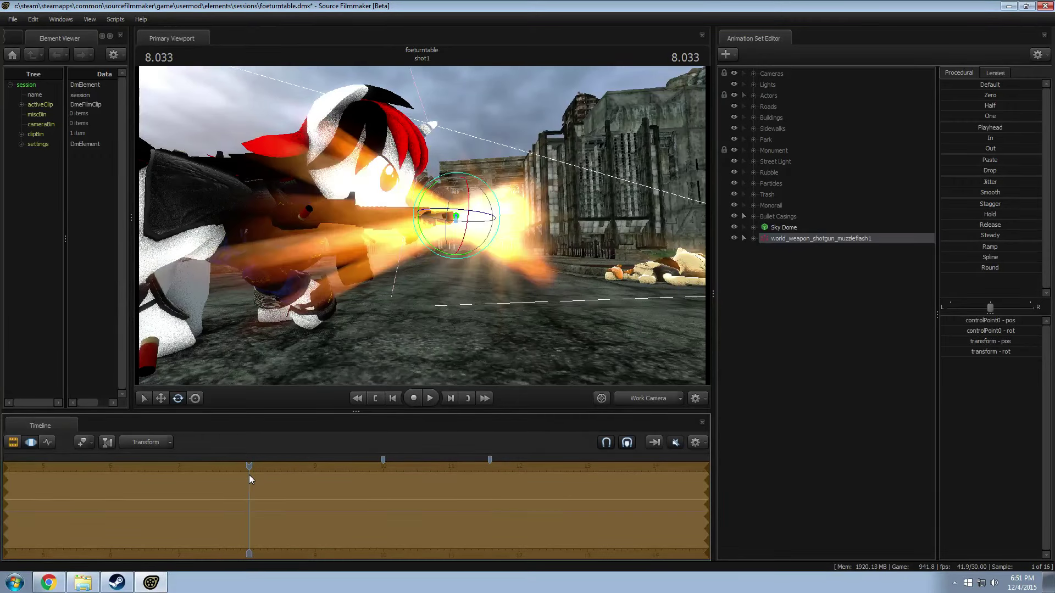
Step: Line up the muzzle flash with the gun's barrel tip at 8.033 seconds and return the viewport to camera1
left_click_drag(387, 308, 462, 209)
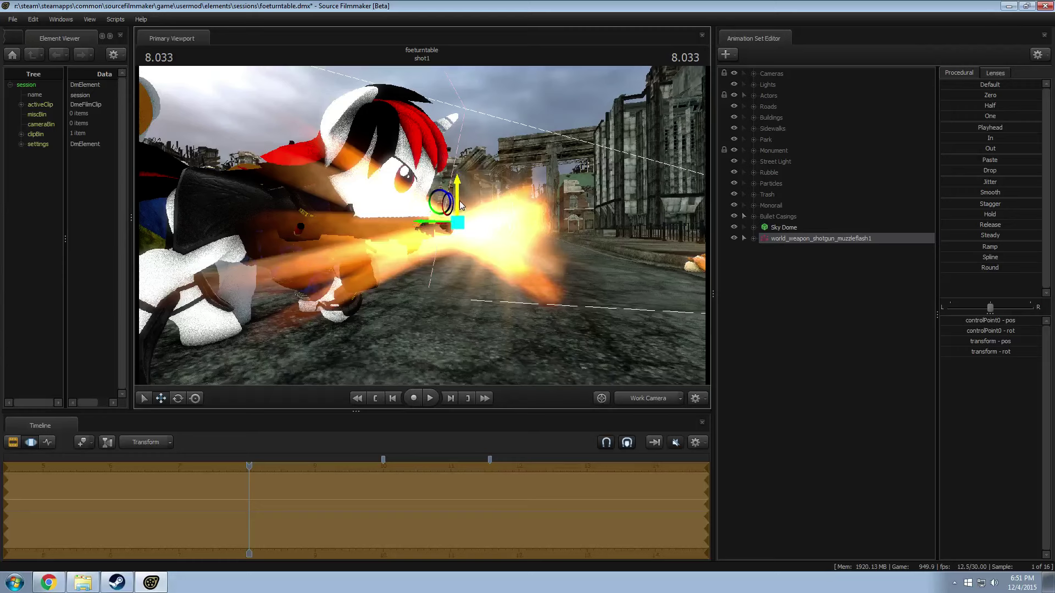
mouse_move(253, 478)
left_mouse_down()
mouse_move(240, 479)
mouse_move(252, 471)
left_mouse_up()
key("F2")
key("F3")
key("F2")
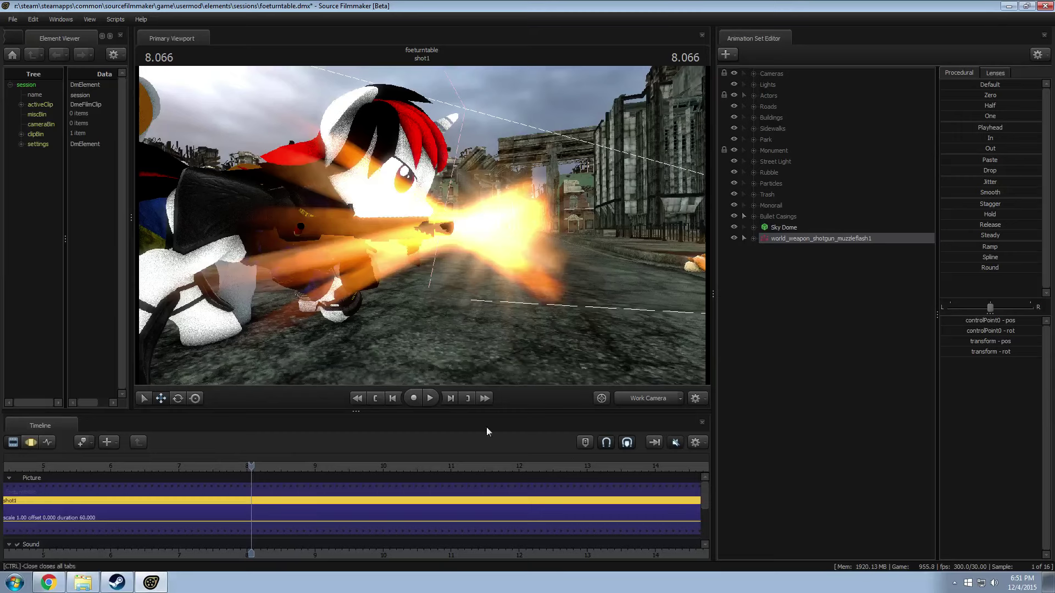
left_click(624, 400)
left_click(624, 400)
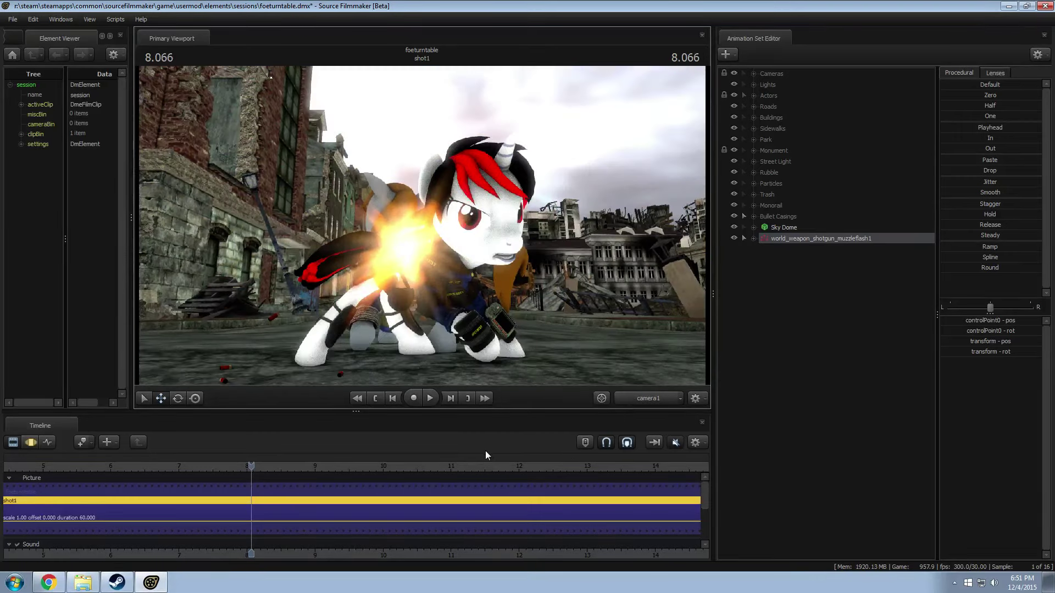
Step: Play and scrub the unlit shot through camera1 from about 8 to 12 seconds to check the muzzle flash's position and timing
key("space")
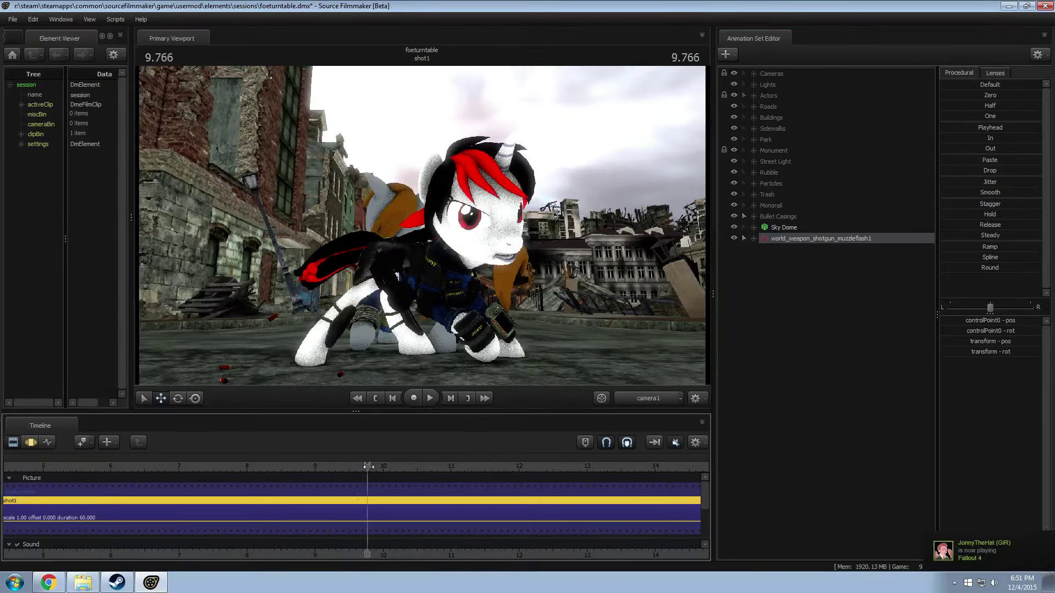
left_click(428, 476)
left_click_drag(429, 477, 241, 490)
key("space")
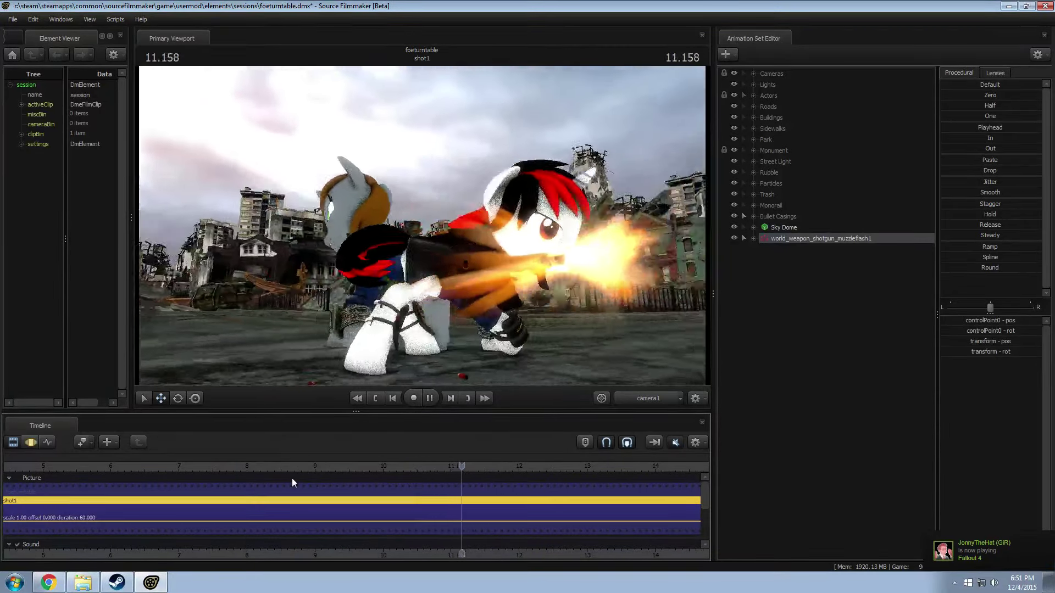
key("space")
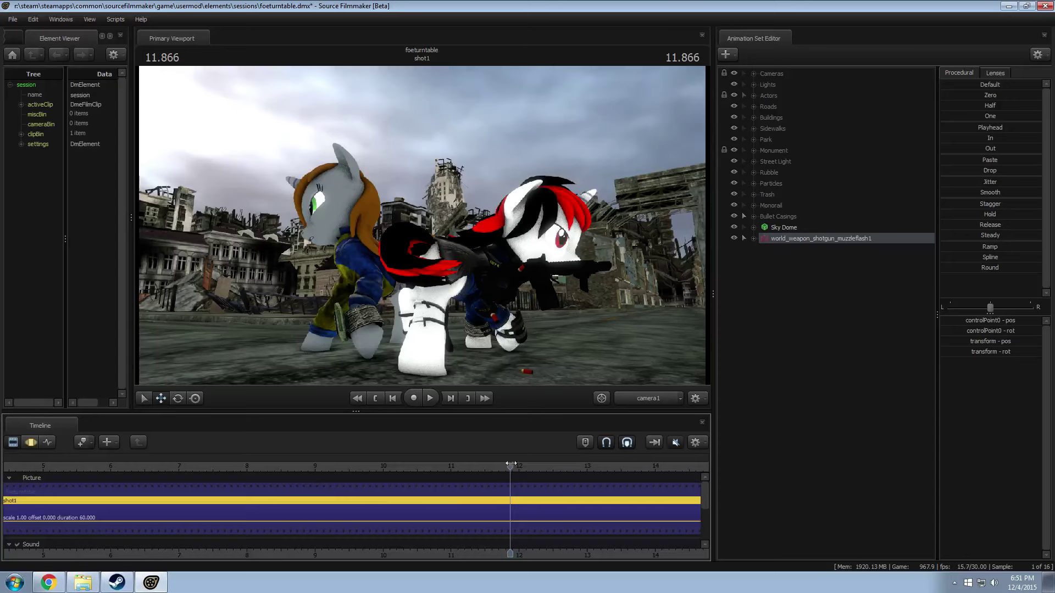
left_click_drag(509, 466, 246, 489)
Step: Inspect the muzzle flash and the streaks in front of the gun from the work camera at 8.133 seconds
key("F3")
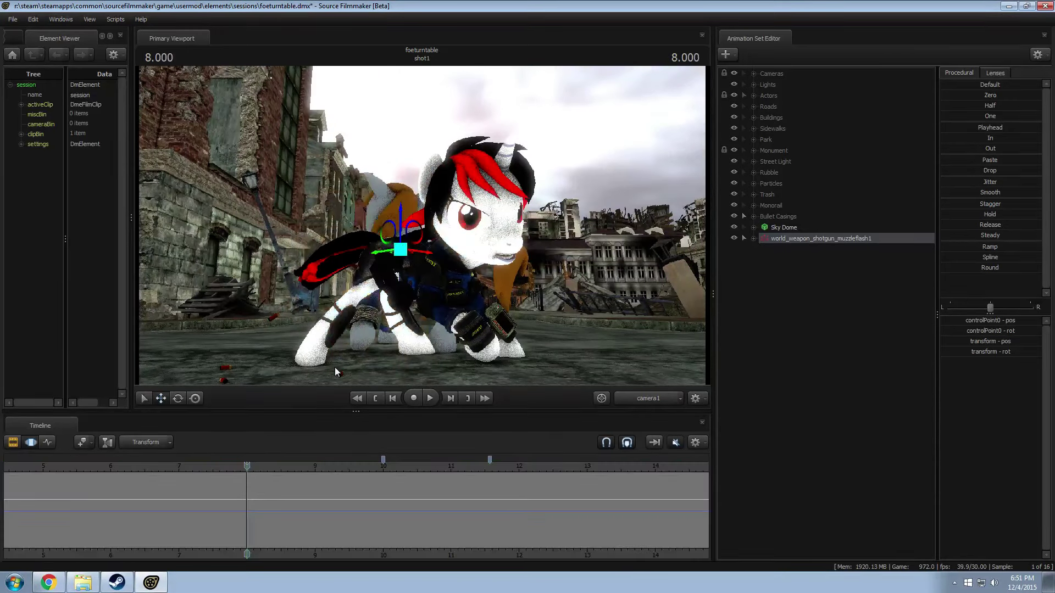
left_click(647, 399)
left_click(647, 409)
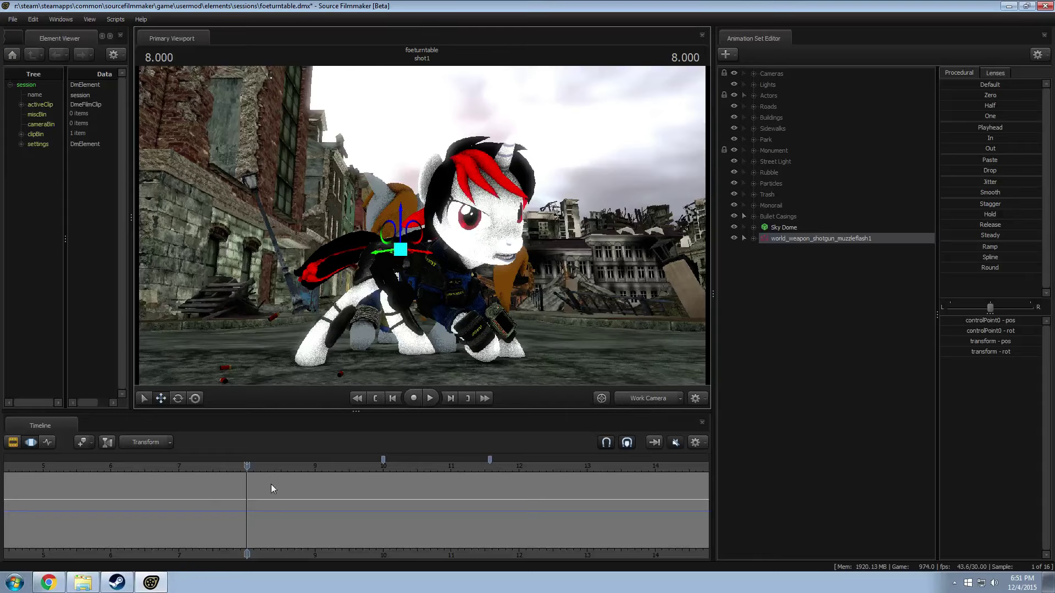
left_click(254, 467)
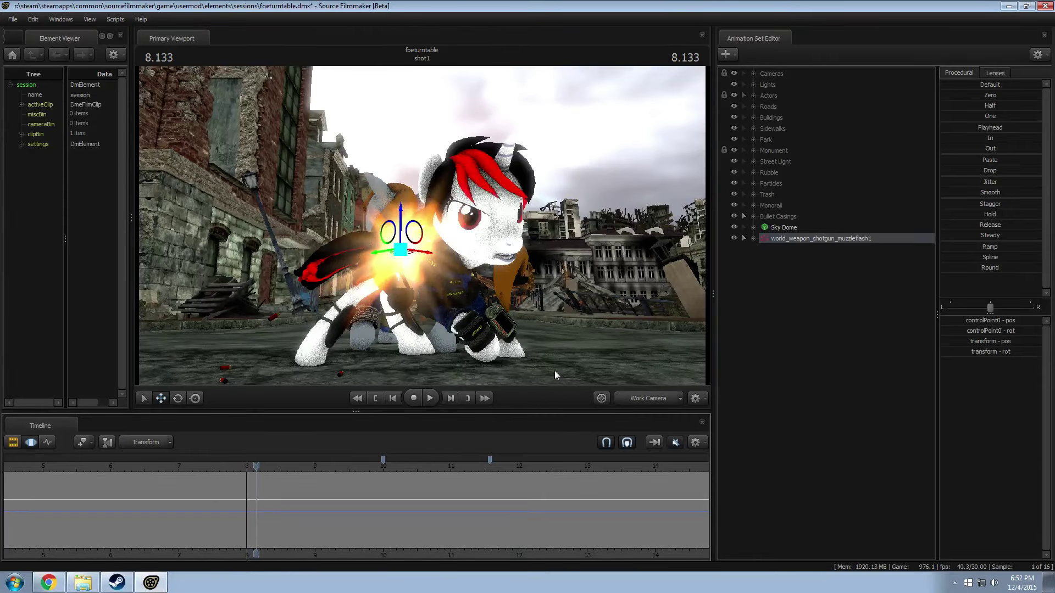
left_click_drag(555, 371, 435, 230)
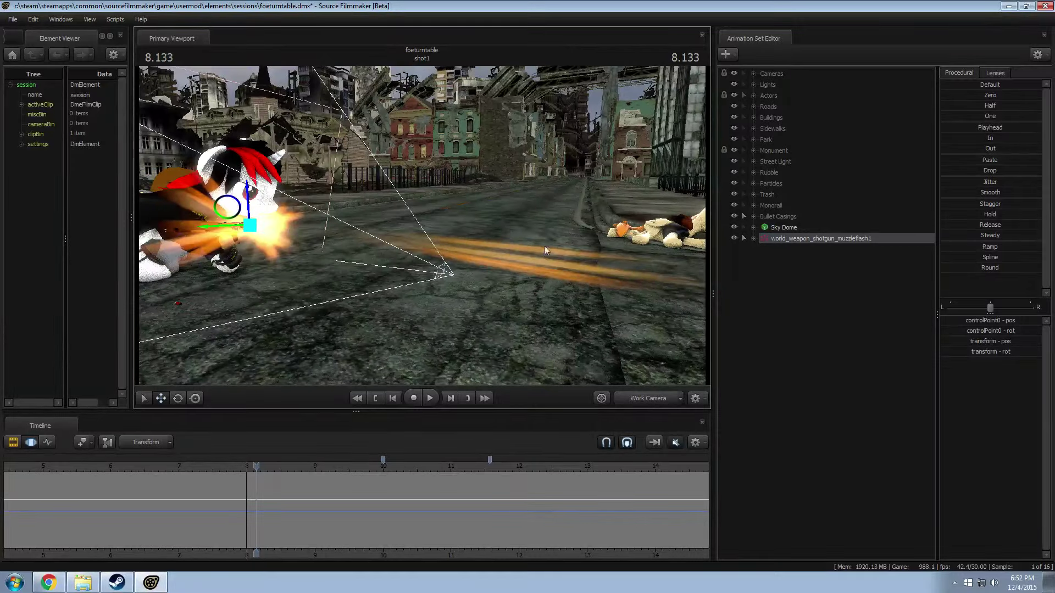
left_click_drag(544, 246, 427, 225)
Step: Apply Instance Particle System to the shotgun muzzle flash and review its start, emission duration and lifetime settings
right_click(777, 241)
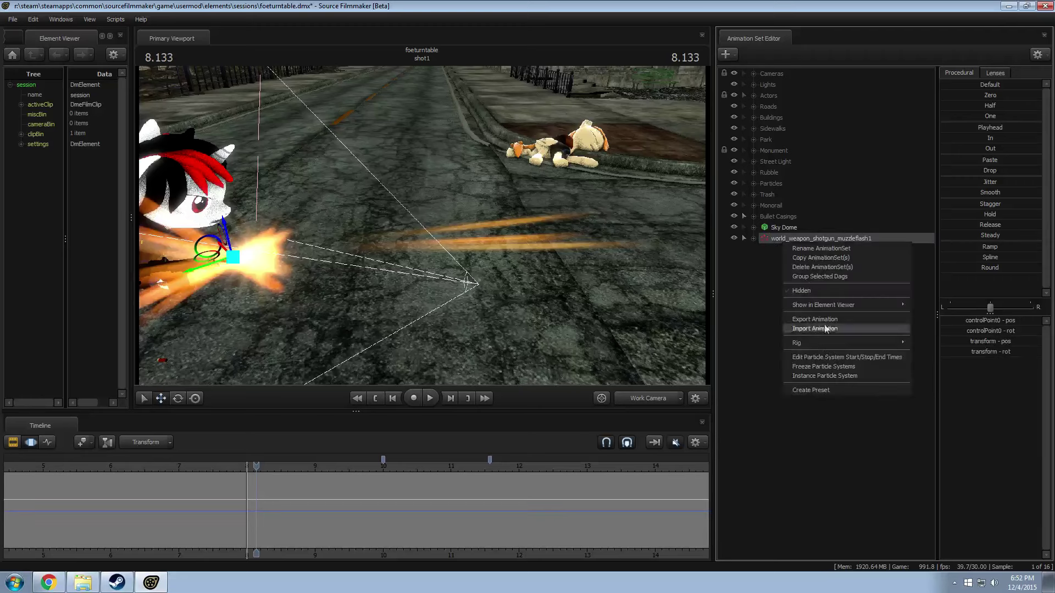
left_click(822, 377)
right_click(798, 247)
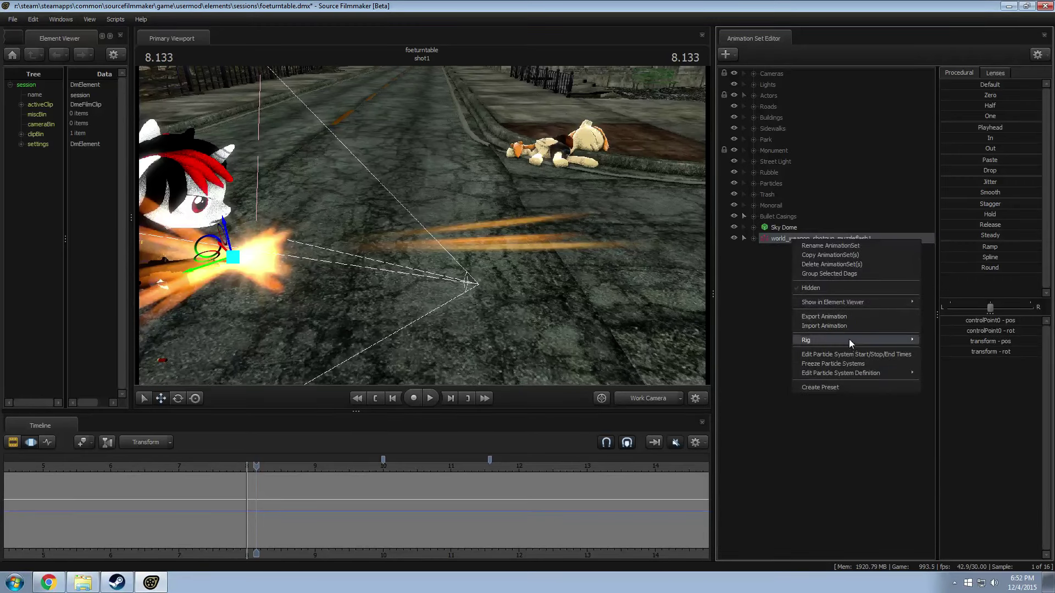
left_click(849, 355)
left_click(586, 314)
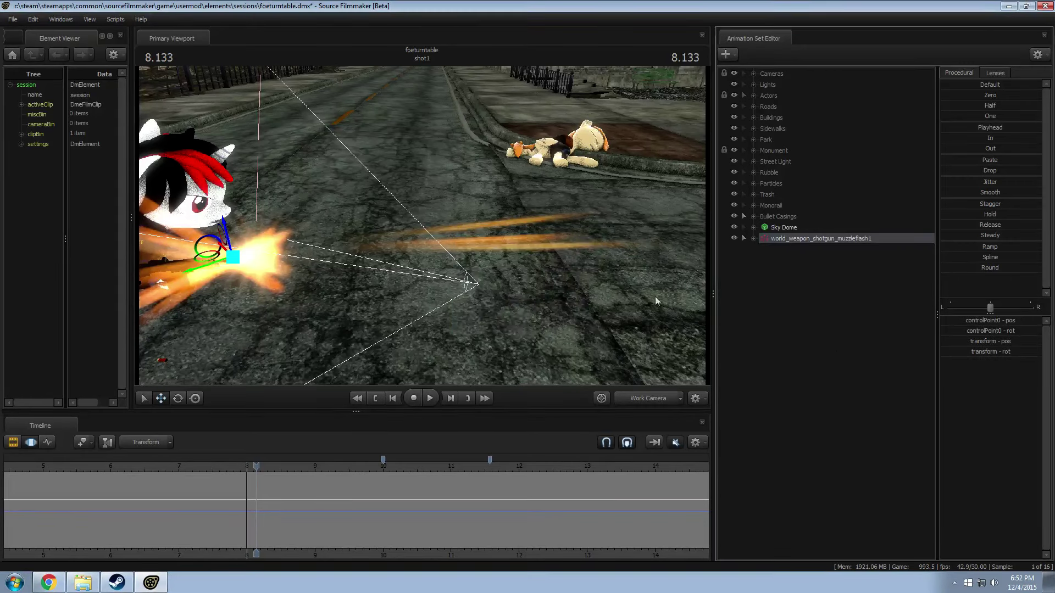
right_click(786, 242)
left_click(811, 348)
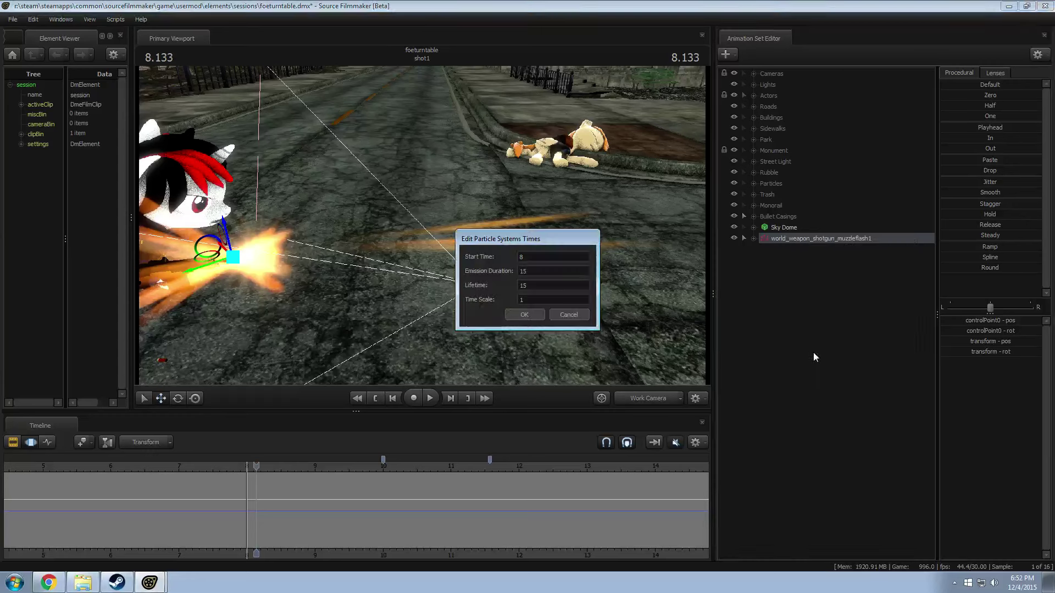
left_click(584, 312)
Step: Examine the world_muzzle_bits_shotgun particle definition, including its emit_instantaneously emitter and System Properties
right_click(770, 242)
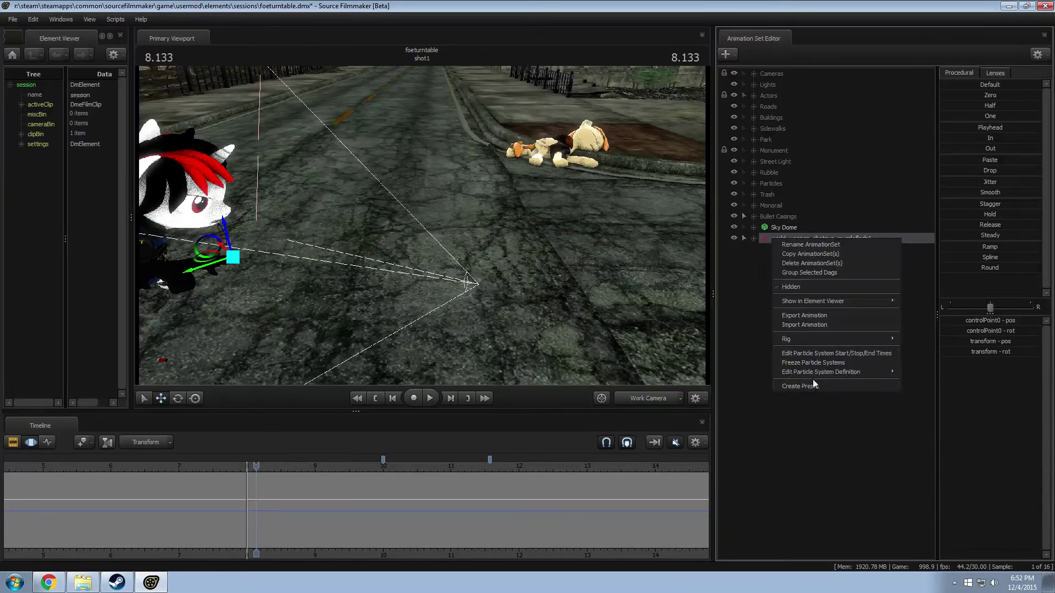
mouse_move(816, 372)
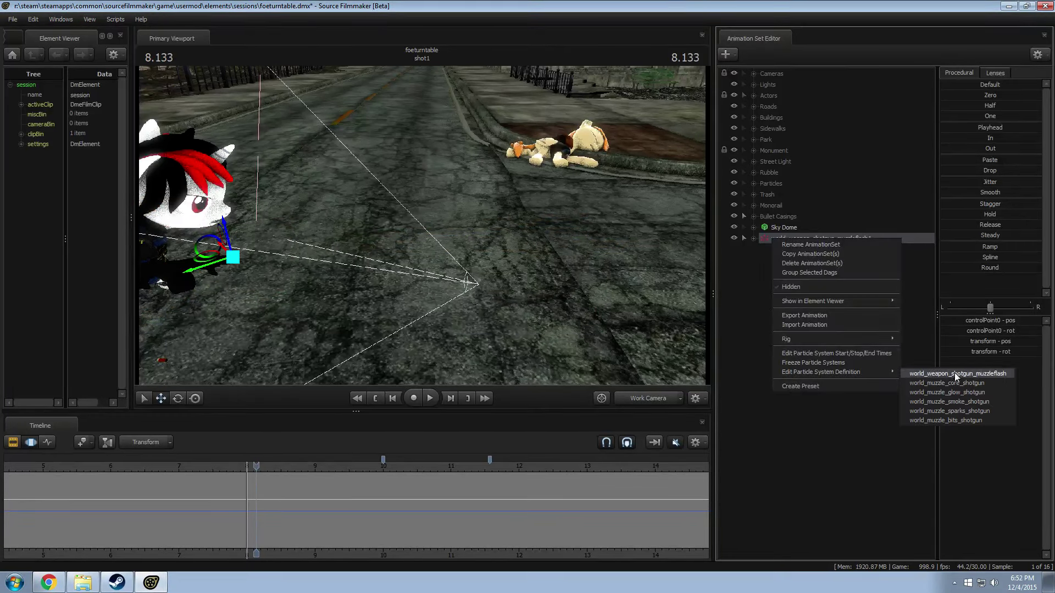
left_click(964, 421)
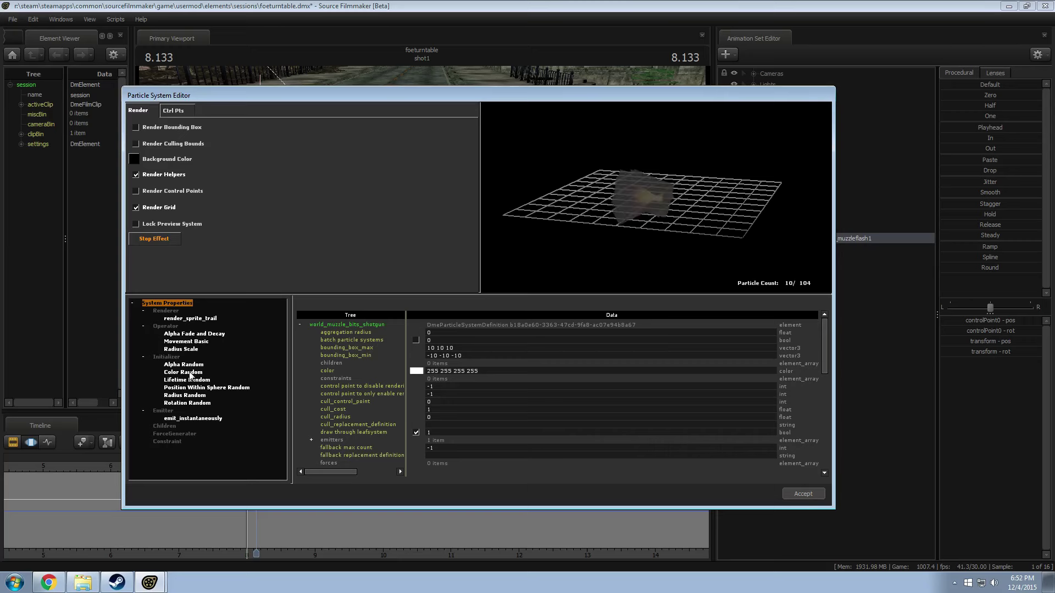
left_click(185, 420)
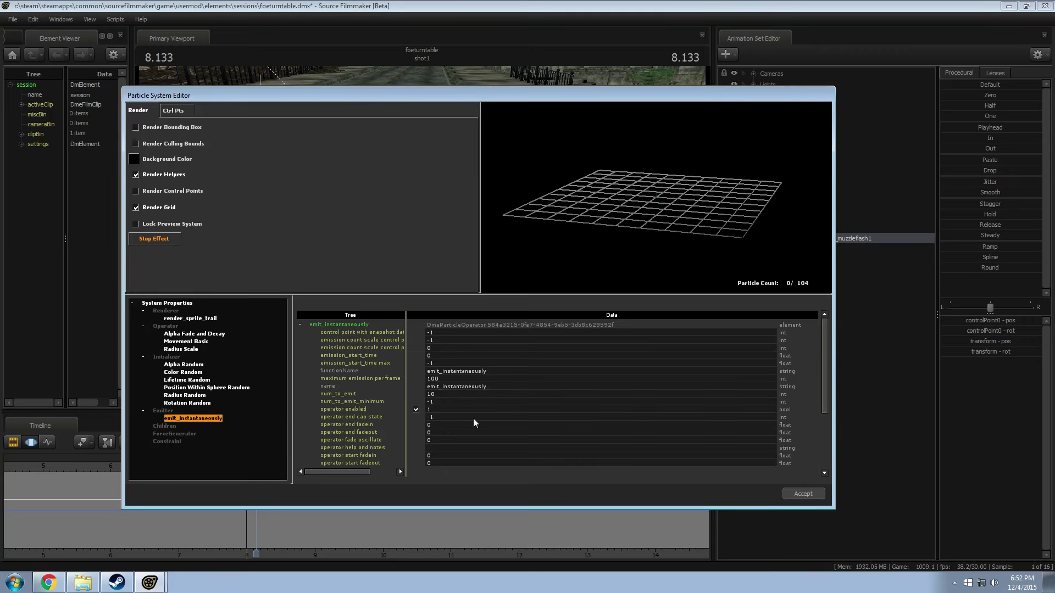
left_click(167, 303)
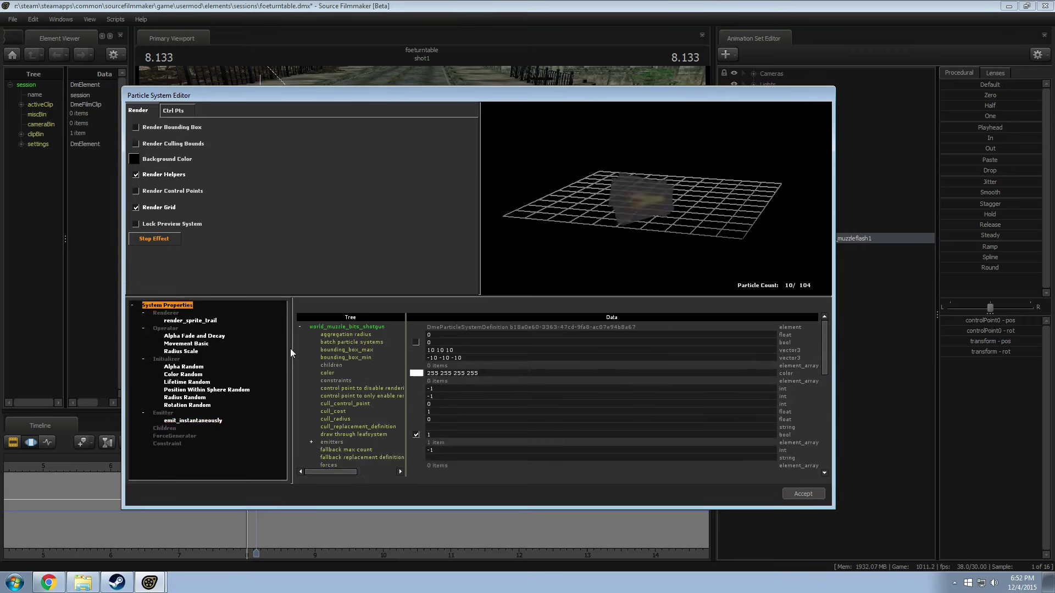
left_click(797, 492)
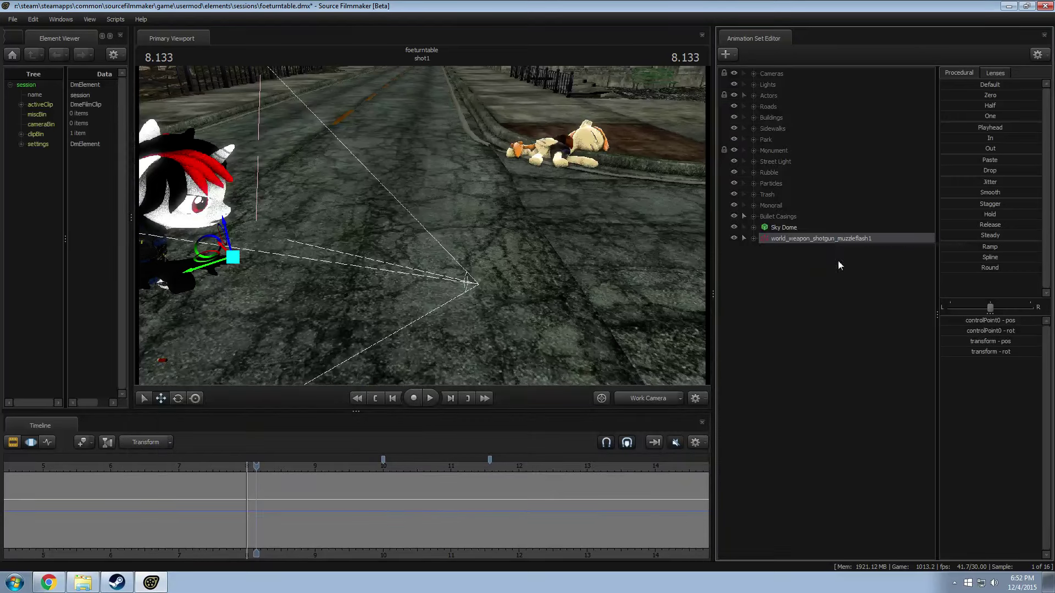
Step: In the world_weapon_shotgun_muzzleflash definition, set the delay of the world_muzzle_core_shotgun child to 0.05
right_click(835, 241)
mouse_move(859, 375)
left_click(807, 379)
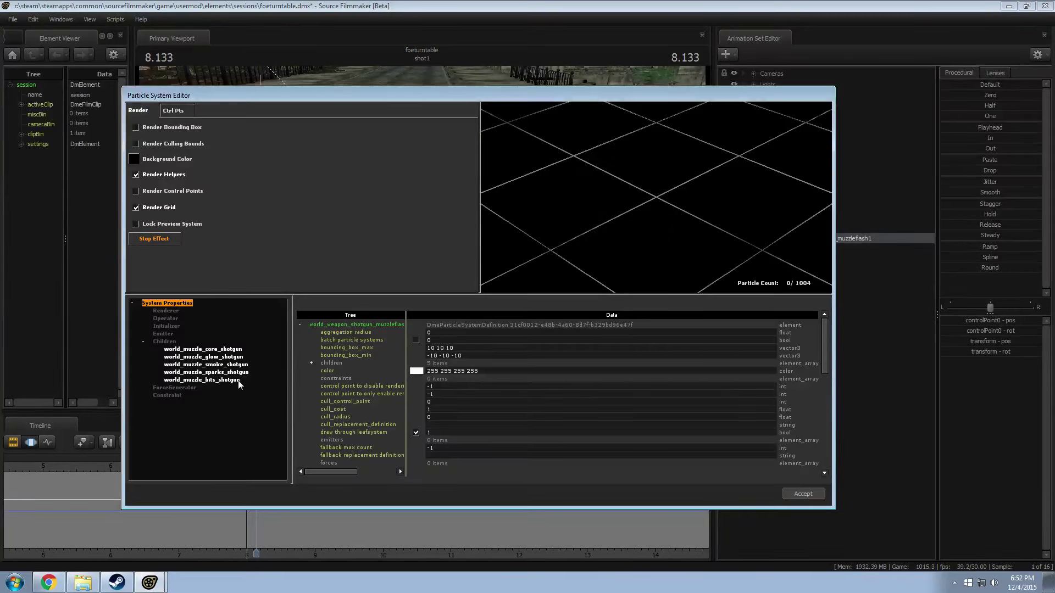
left_click(211, 380)
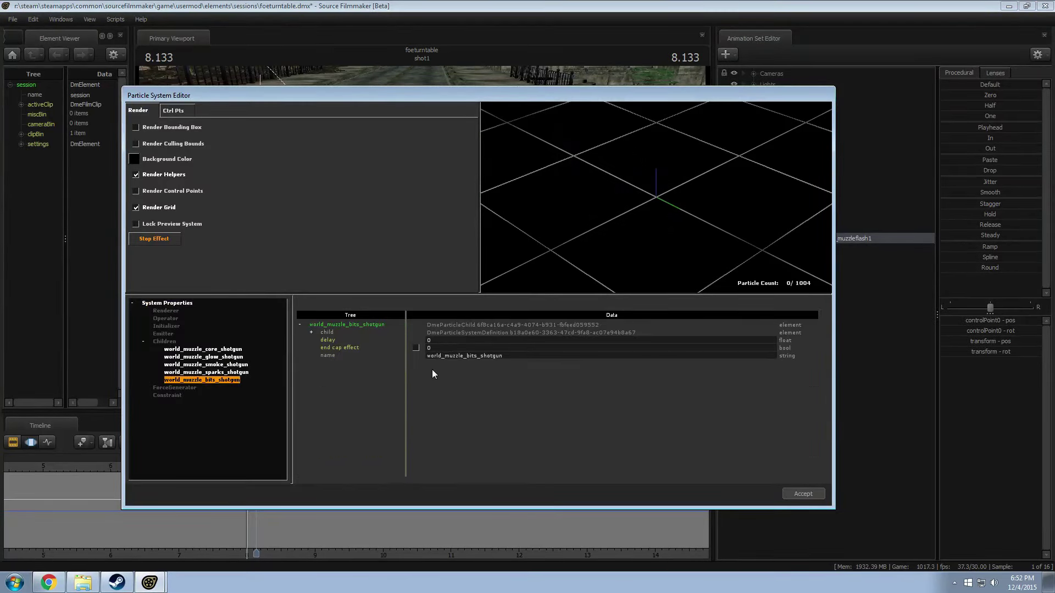
scroll(610, 220, "down", 5)
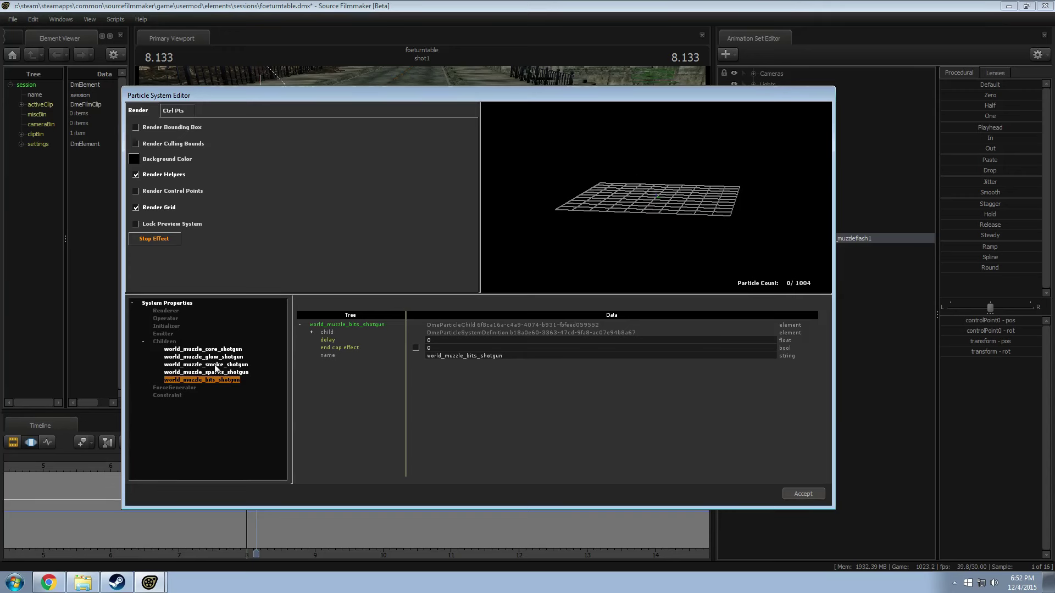
left_click(226, 352)
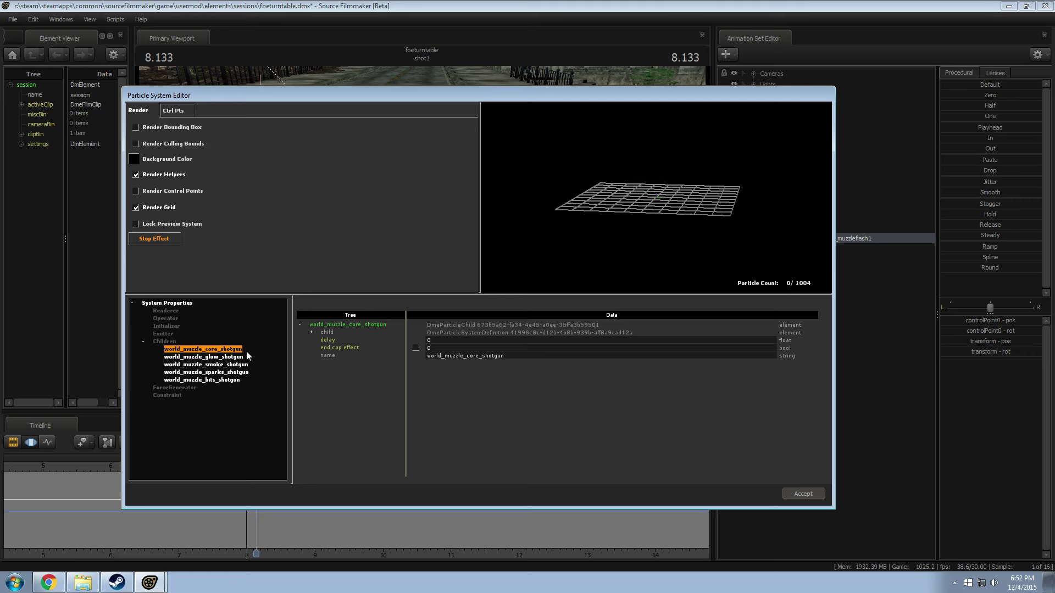
left_click(435, 343)
type(".05")
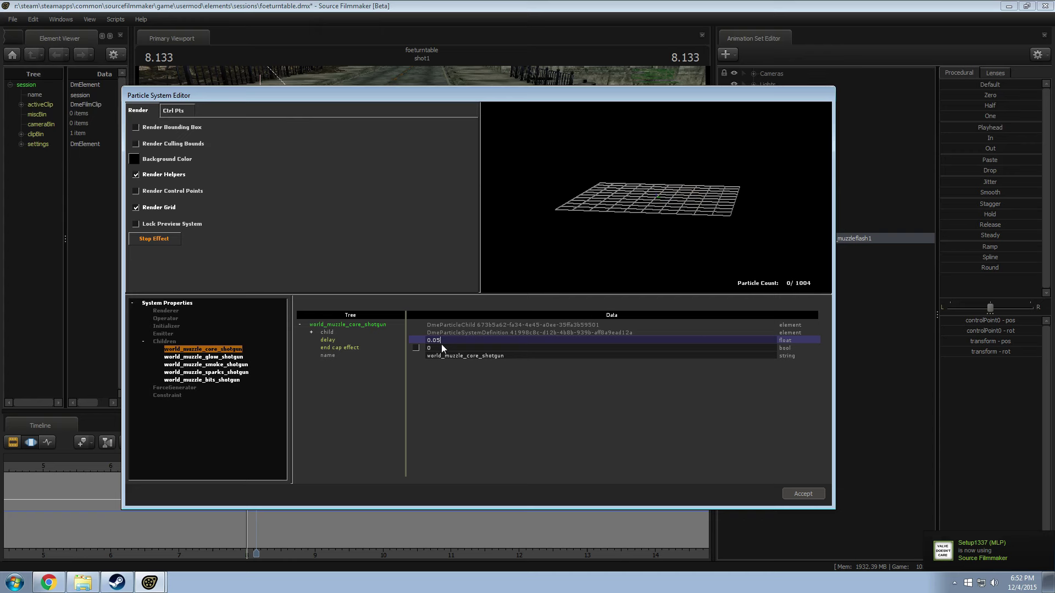
left_click(280, 397)
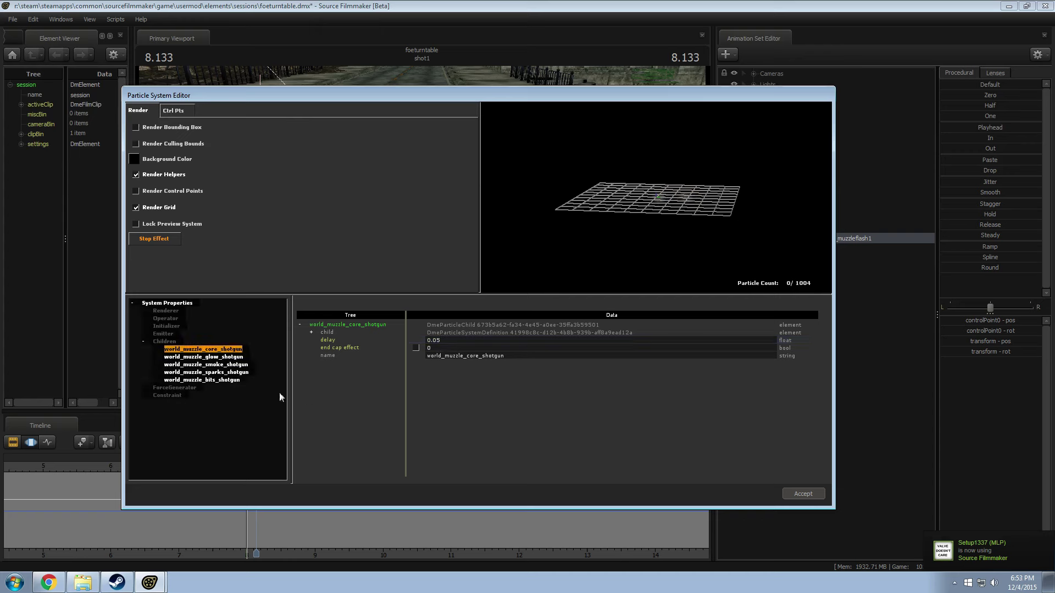
Step: Set the delay of the world_muzzle_glow_shotgun, world_muzzle_smoke_shotgun and world_muzzle_sparks_shotgun children to 0.05 and accept the definition changes
left_click(192, 357)
left_click(434, 341)
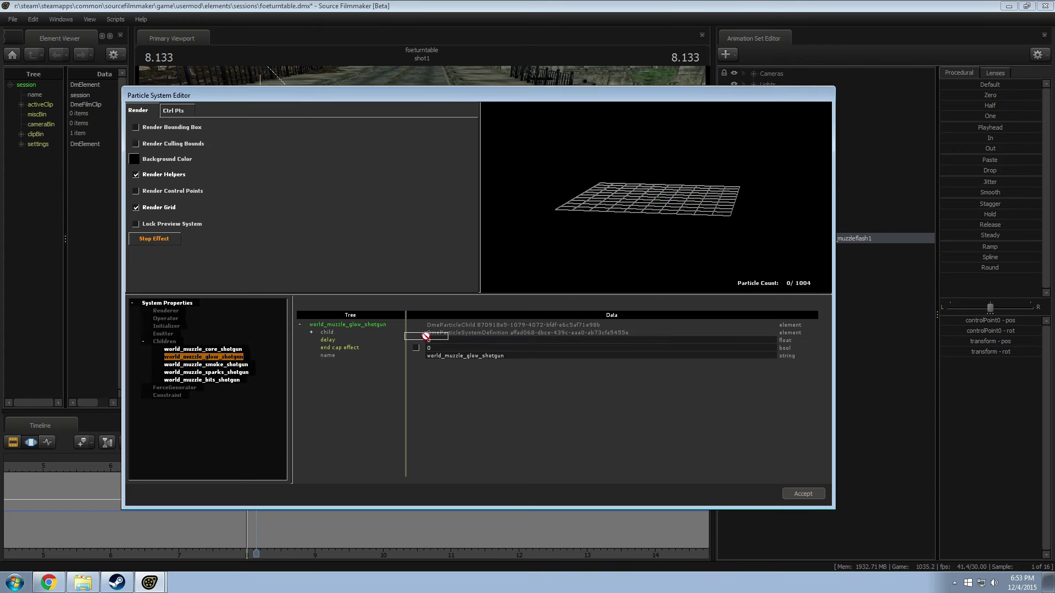
left_click(206, 364)
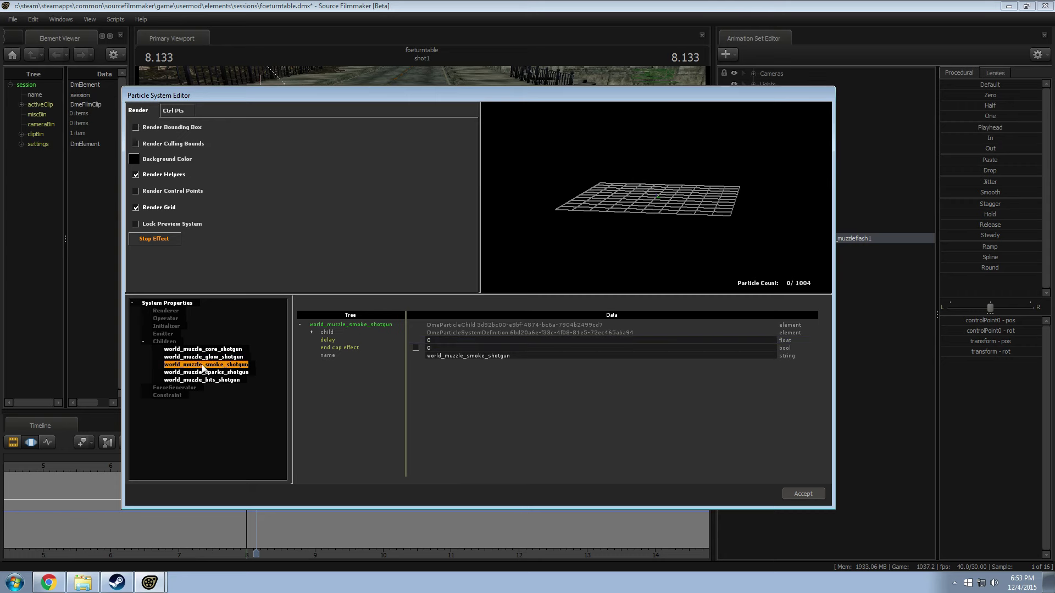
left_click(457, 341)
left_click(207, 372)
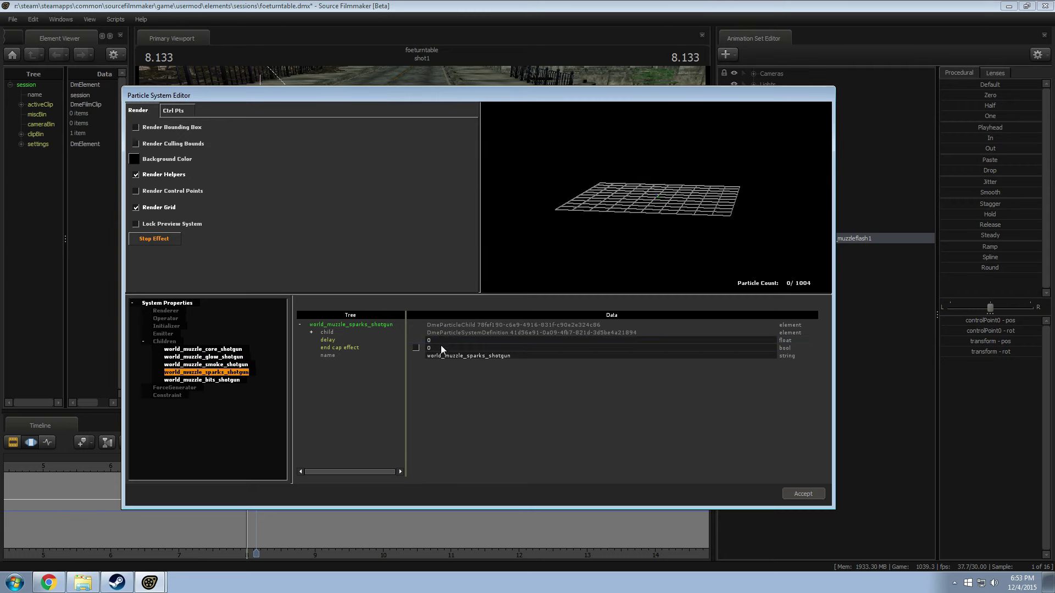
left_click(791, 494)
Step: Scrub and play the shot around 8 to 8.2 seconds to check the muzzle flash timing, stopping at 8.066
left_click(315, 522)
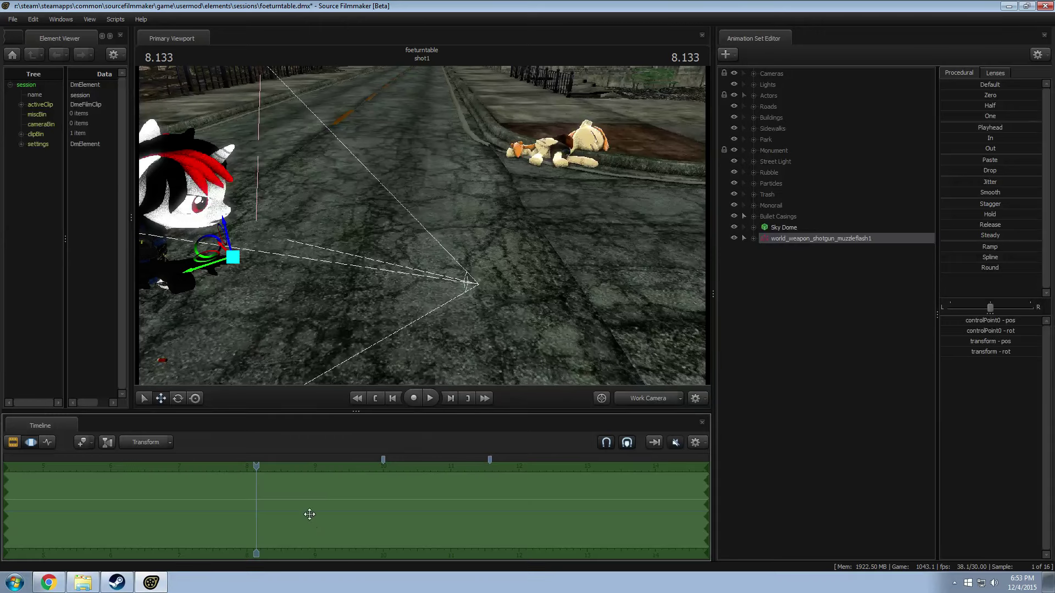
left_click_drag(256, 468, 261, 508)
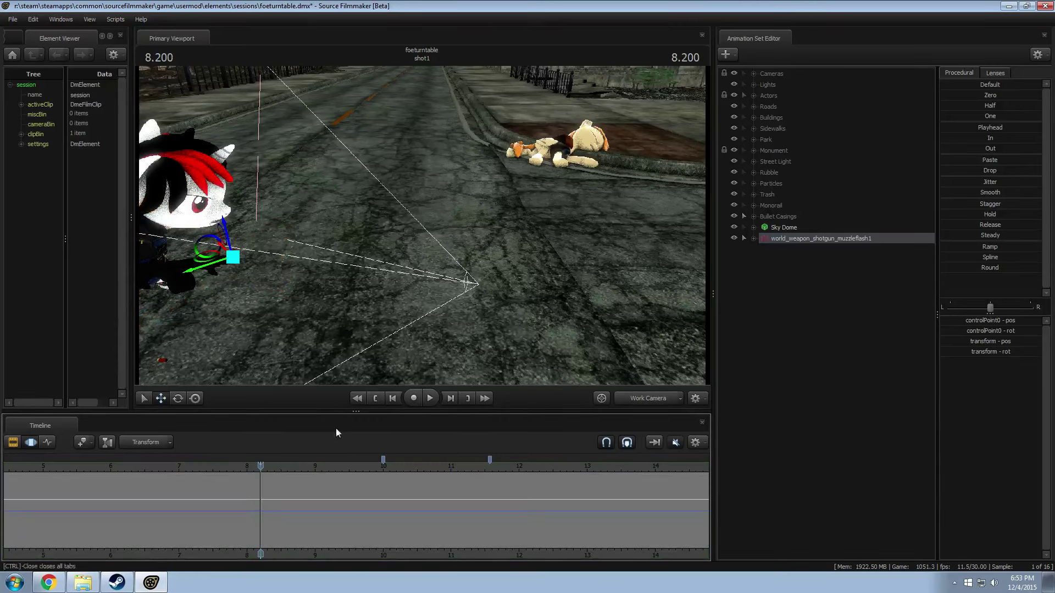
left_click(245, 467)
key("space")
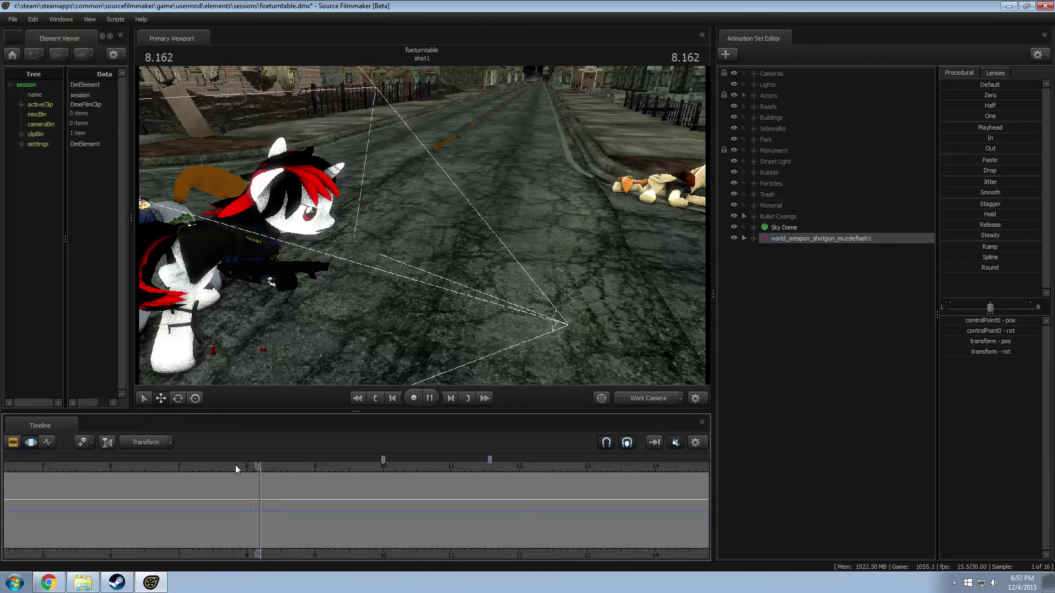
mouse_move(236, 462)
left_mouse_down()
mouse_move(208, 461)
mouse_move(251, 468)
left_mouse_up()
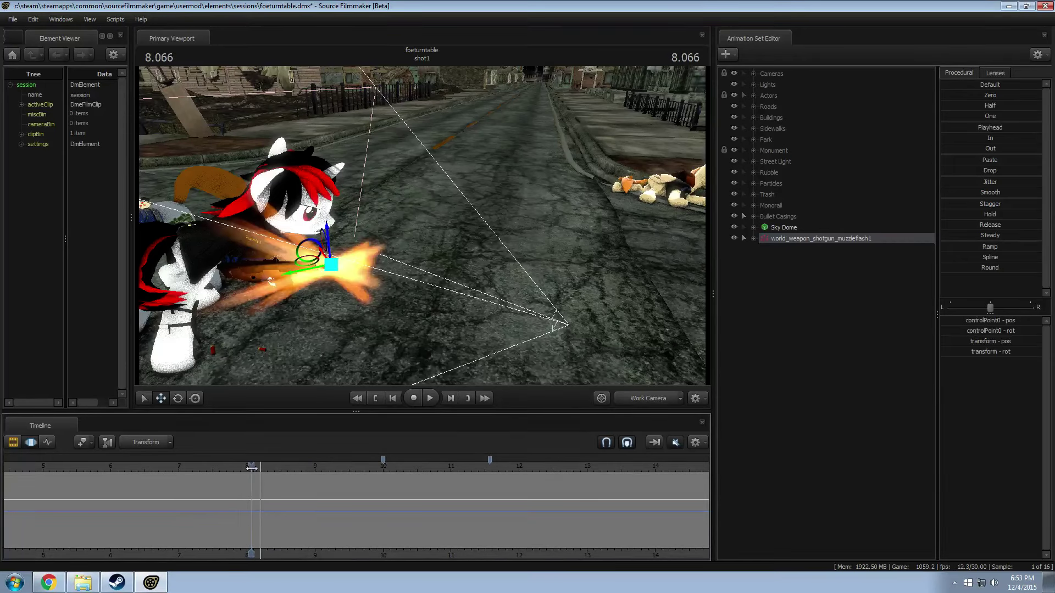
left_click_drag(441, 363, 472, 346)
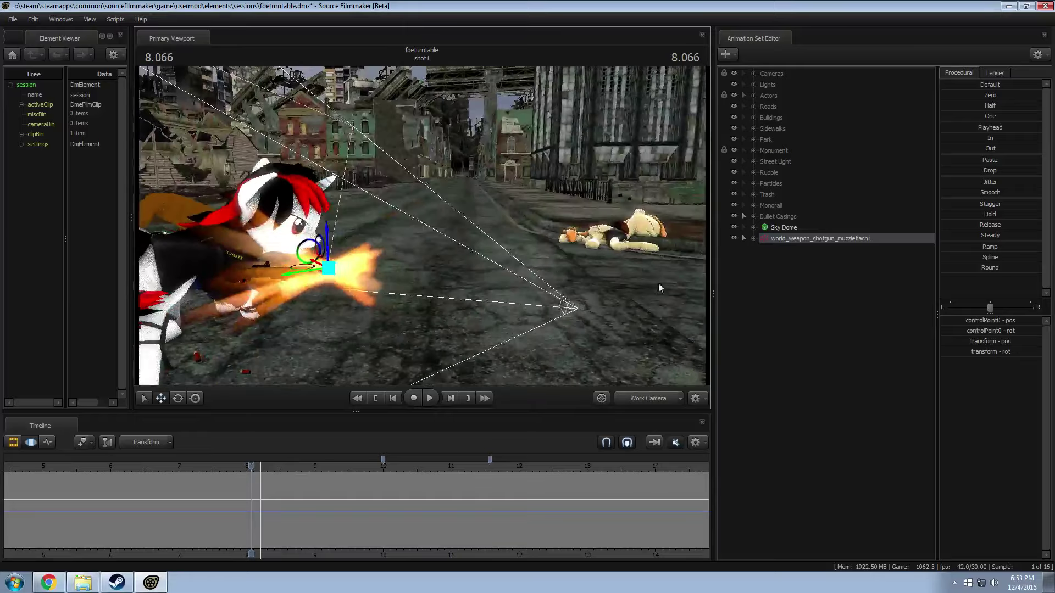
Step: In the world_weapon_shotgun_muzzleflash particle definition, set the delay of the world_muzzle_core_shotgun and world_muzzle_glow_shotgun children to 0
right_click(802, 239)
mouse_move(836, 372)
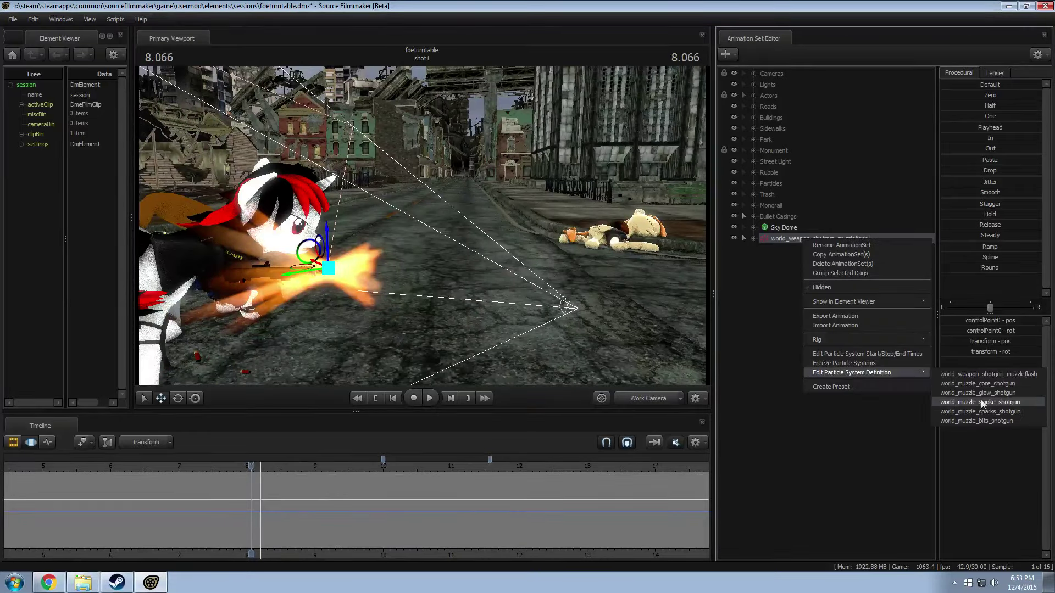
left_click(967, 374)
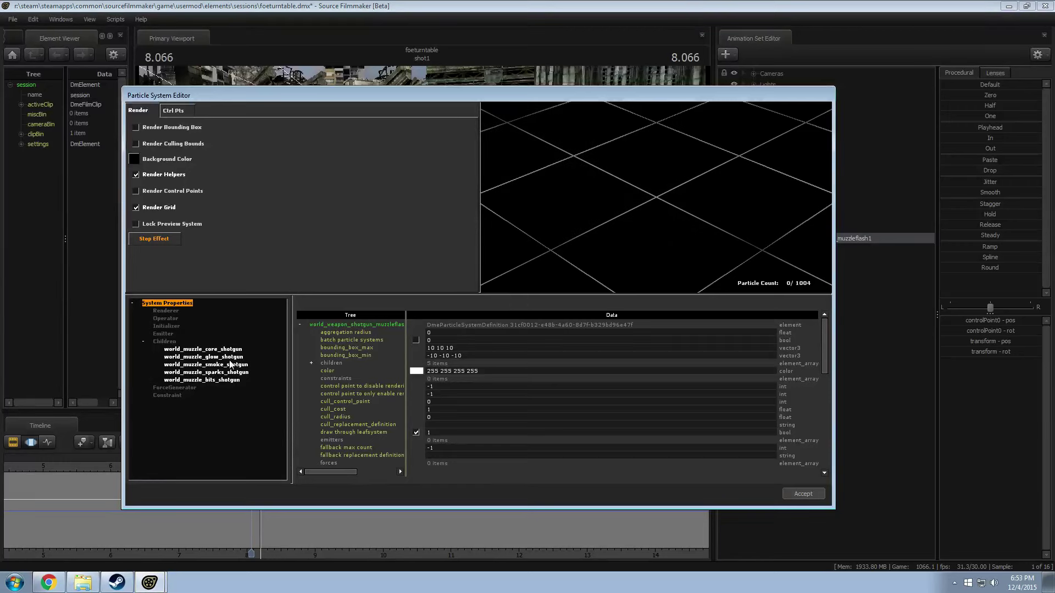
left_click(203, 350)
double_click(476, 339)
type("0")
key("Return")
left_click(204, 357)
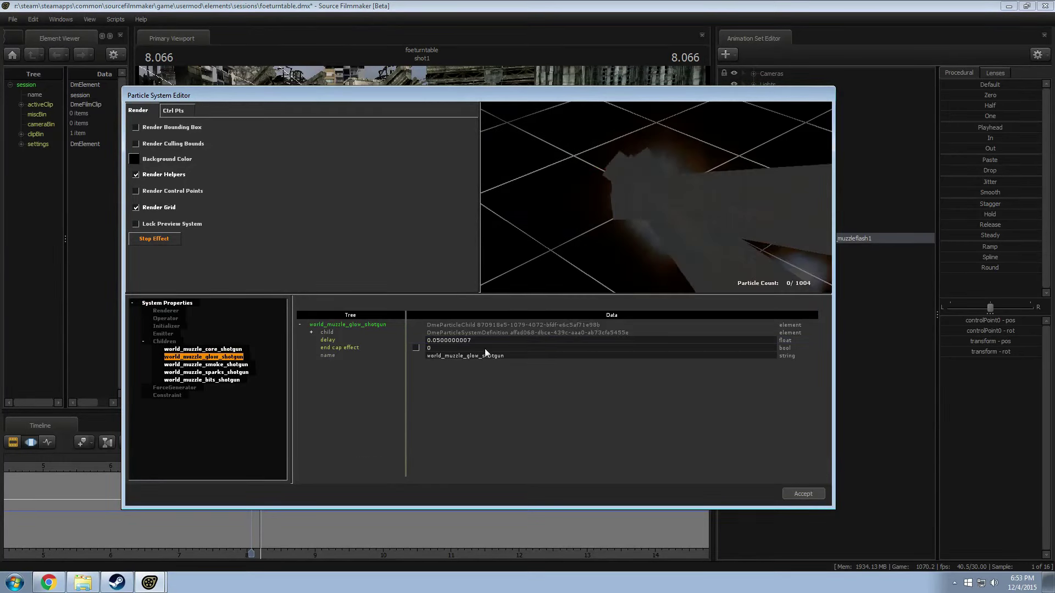
double_click(448, 340)
type("0")
key("Return")
Step: Set the delay of the world_muzzle_smoke_shotgun and world_muzzle_sparks_shotgun children to 0, recheck the core child and accept the definition
left_click(234, 365)
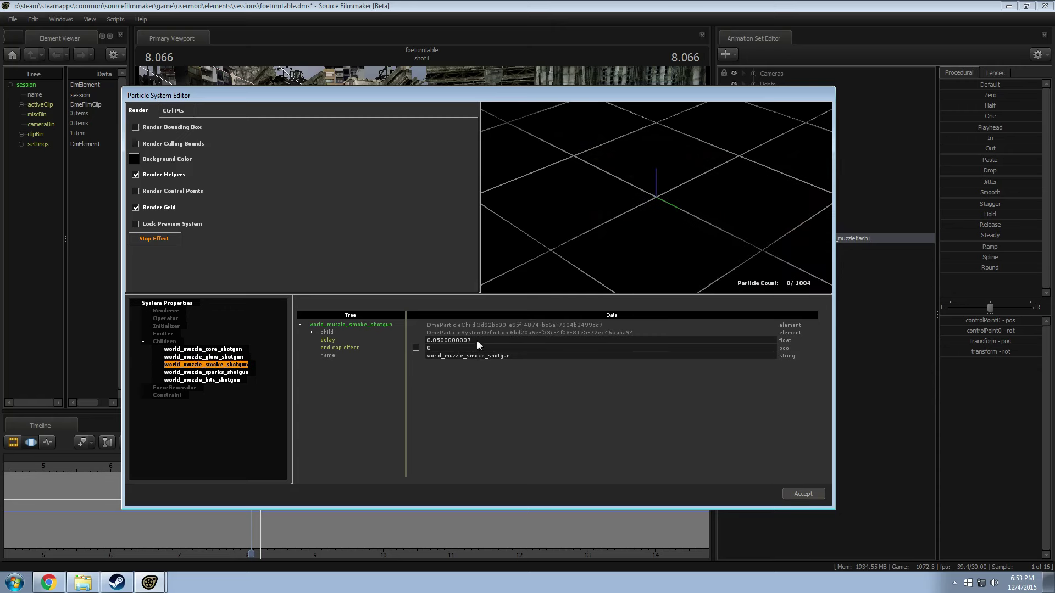
double_click(472, 340)
type("0")
key("Return")
left_click(206, 372)
double_click(486, 341)
type("0")
key("Return")
left_click(206, 349)
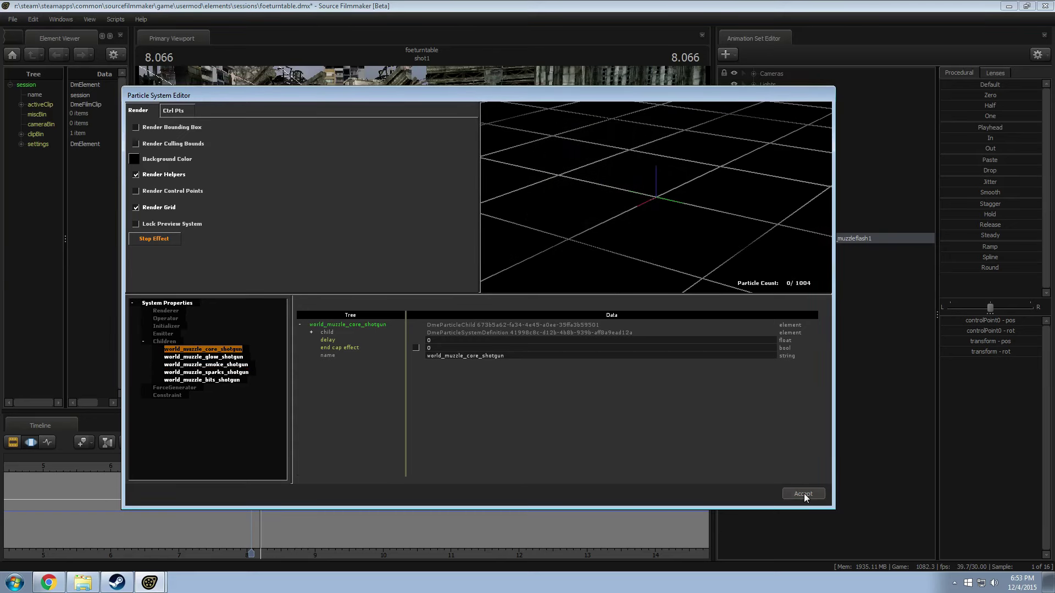
left_click(803, 493)
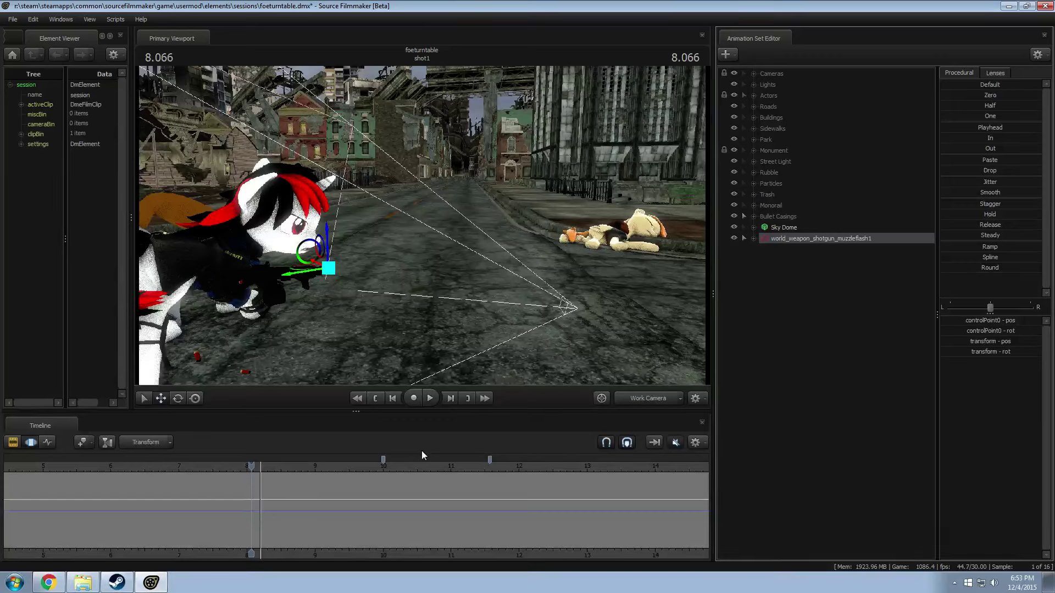
Step: Enable lighting in the viewport for a close look at the armed pony's gun
right_click(440, 247)
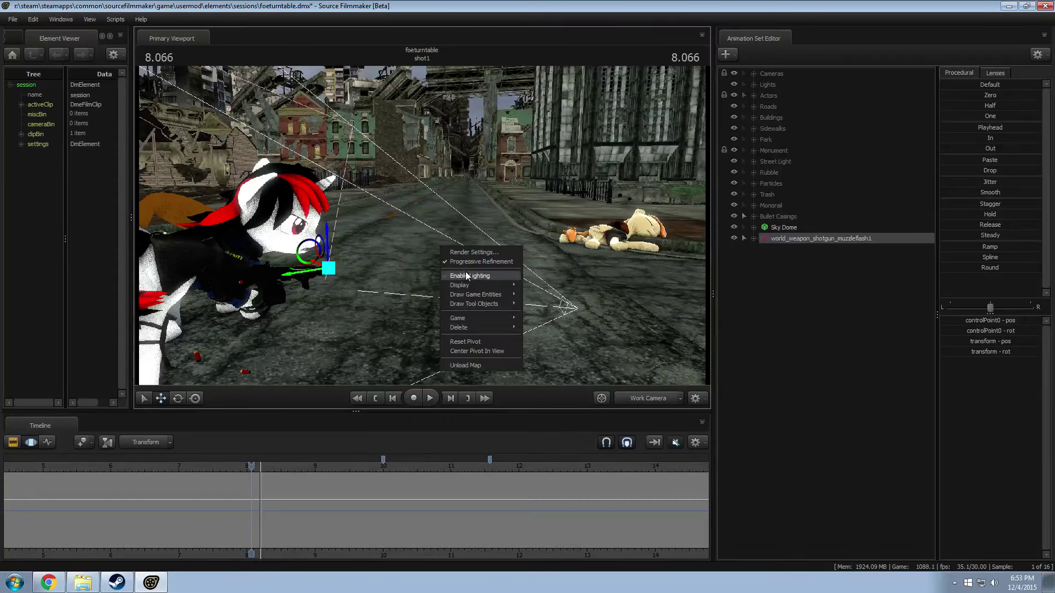
left_click(469, 275)
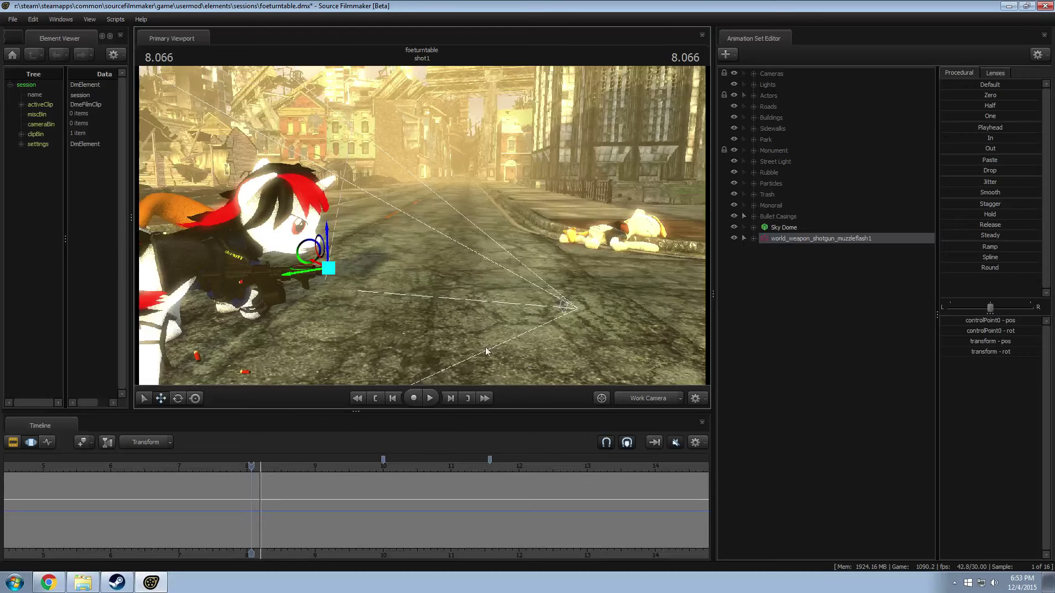
key("F2")
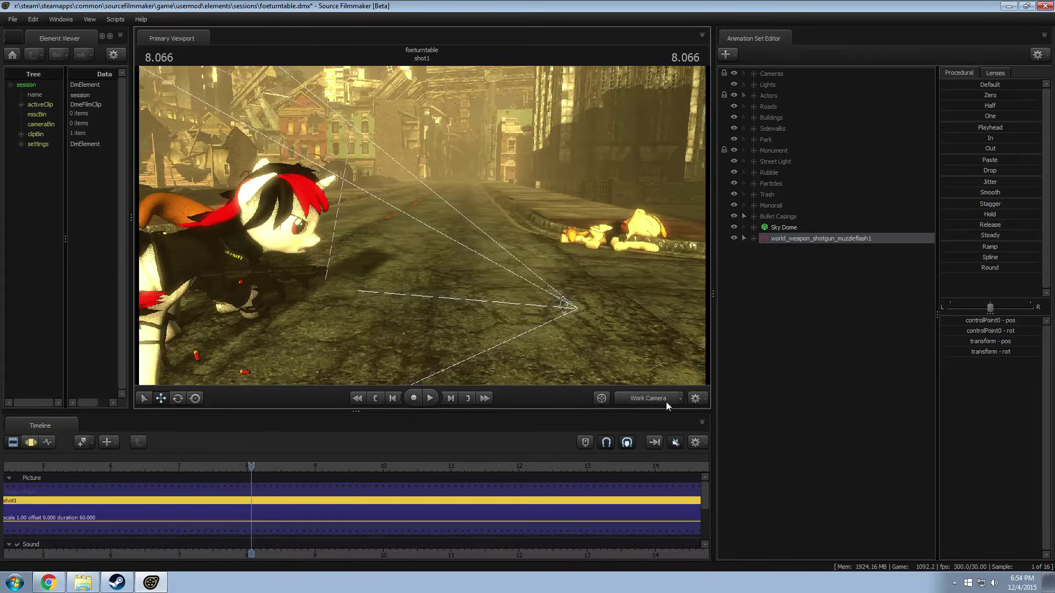
left_click_drag(171, 127, 109, 111)
left_click_drag(463, 235, 462, 235)
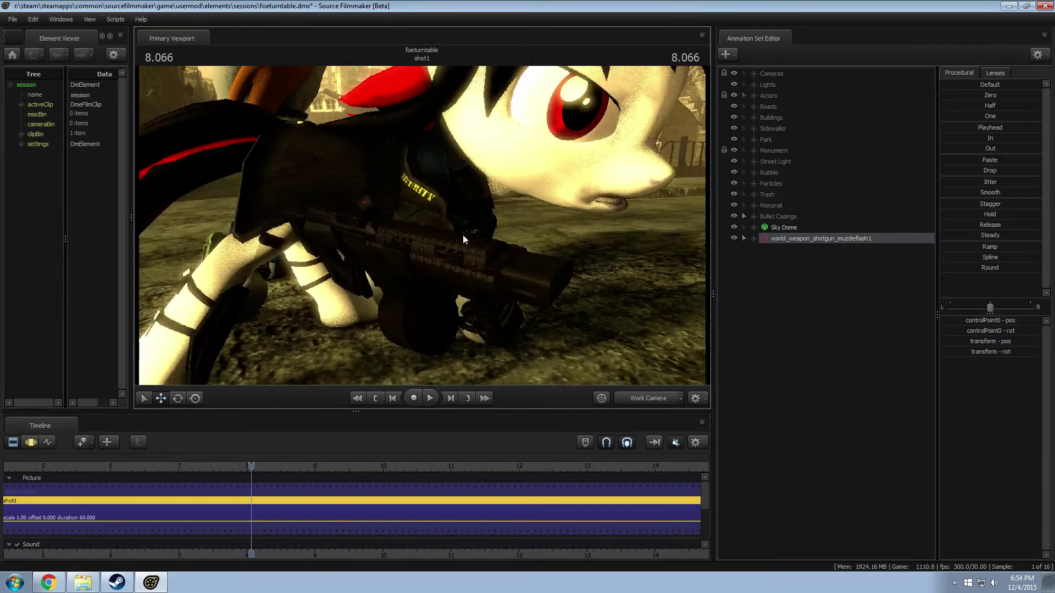
Step: Hide the Background Actors, Sky Dome, Building Lights and Eye Light groups, keeping the rest of the Lights group visible
left_click(734, 84)
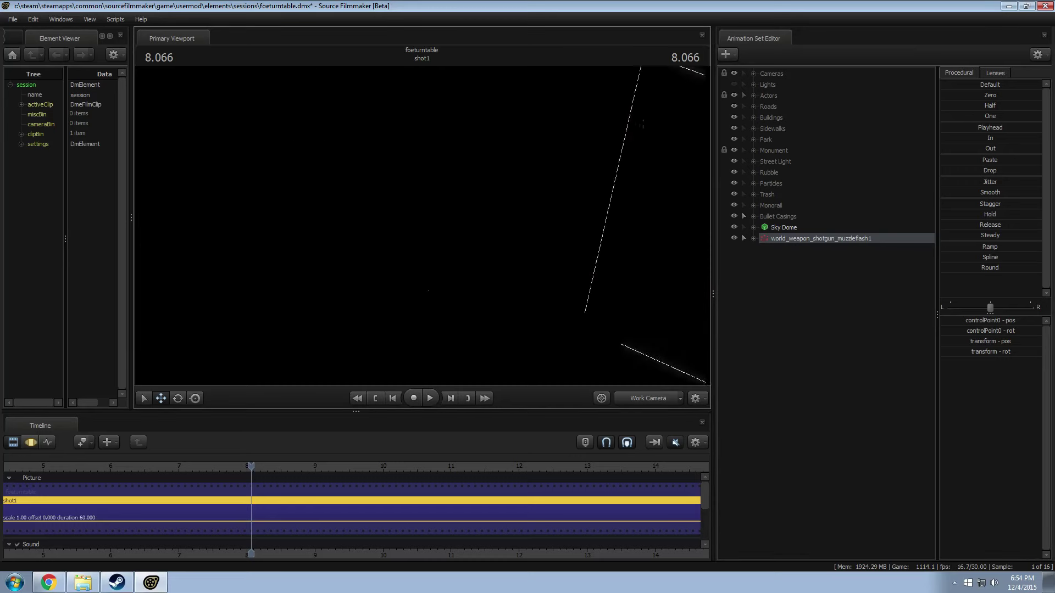
left_click_drag(431, 245, 421, 212)
right_click(422, 208)
left_click(738, 85)
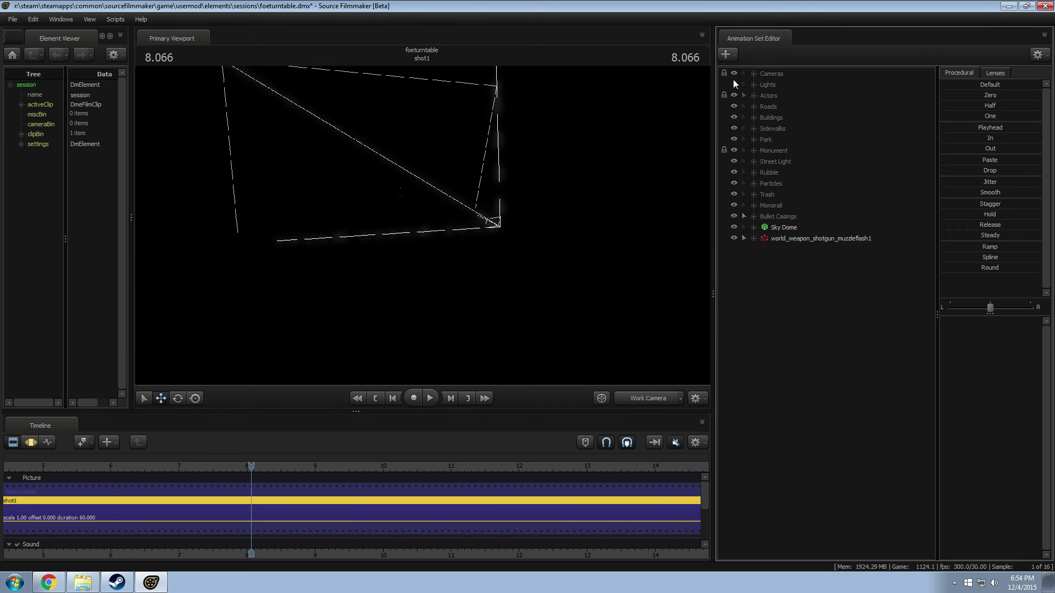
left_click(754, 85)
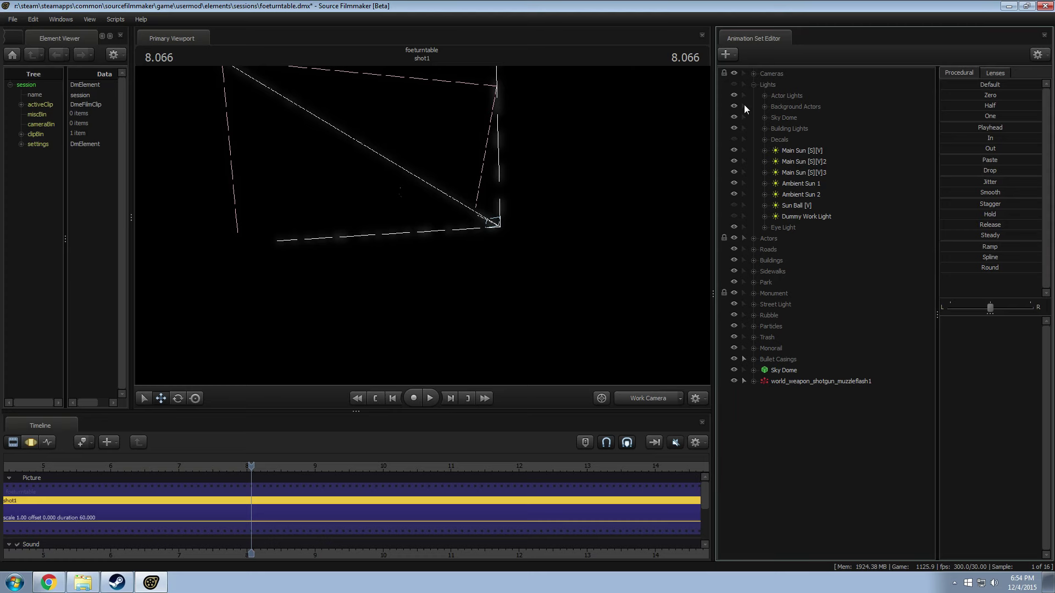
left_click(734, 106)
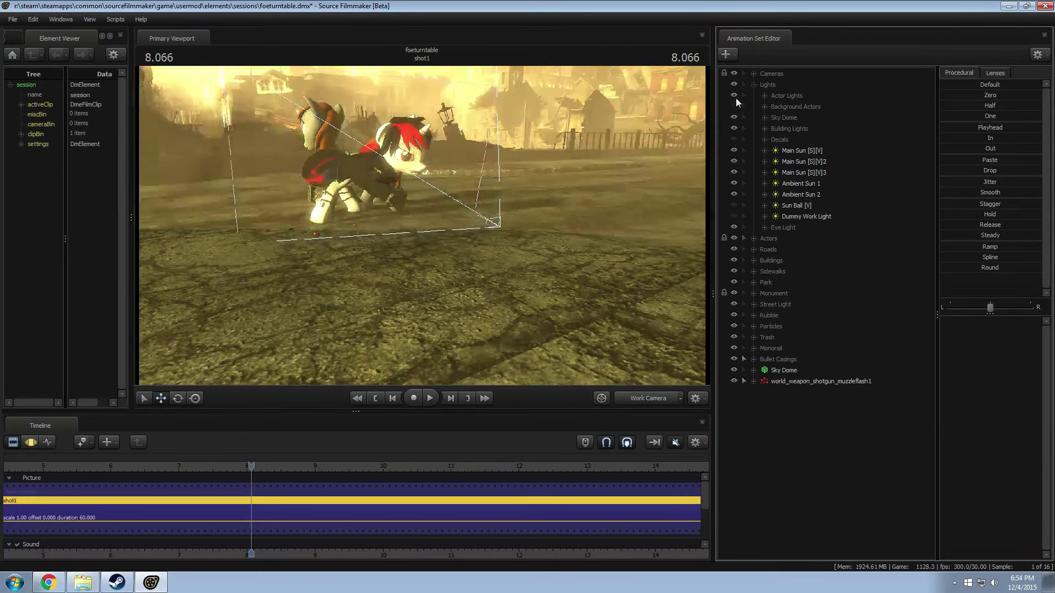
left_click(734, 118)
left_click(734, 128)
left_click(735, 226)
Step: Rename world_weapon_shotgun_muzzleflash1 to Shotgun Muzzle Flash and move it into the Particles group
left_click_drag(621, 217, 622, 216)
right_click(807, 381)
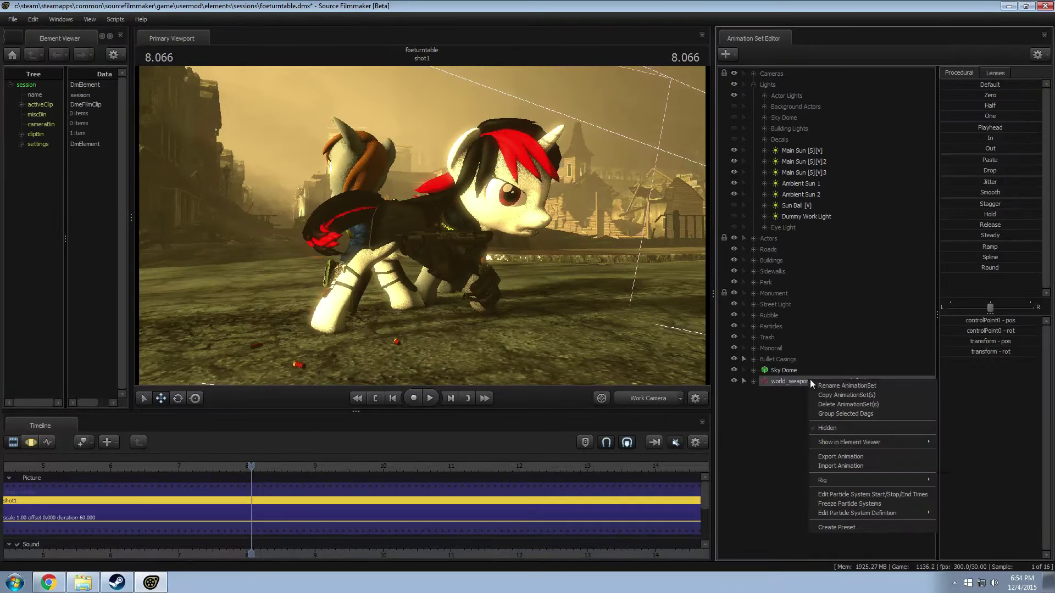
left_click(823, 383)
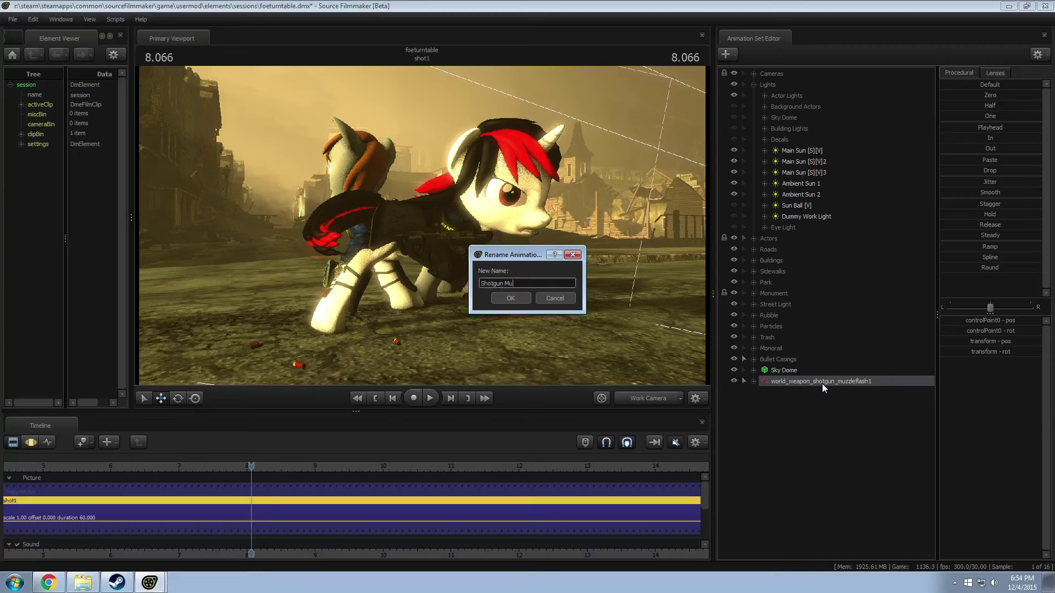
type("Shotgun Muzzle Flash")
key("Return")
left_click_drag(823, 382, 781, 328)
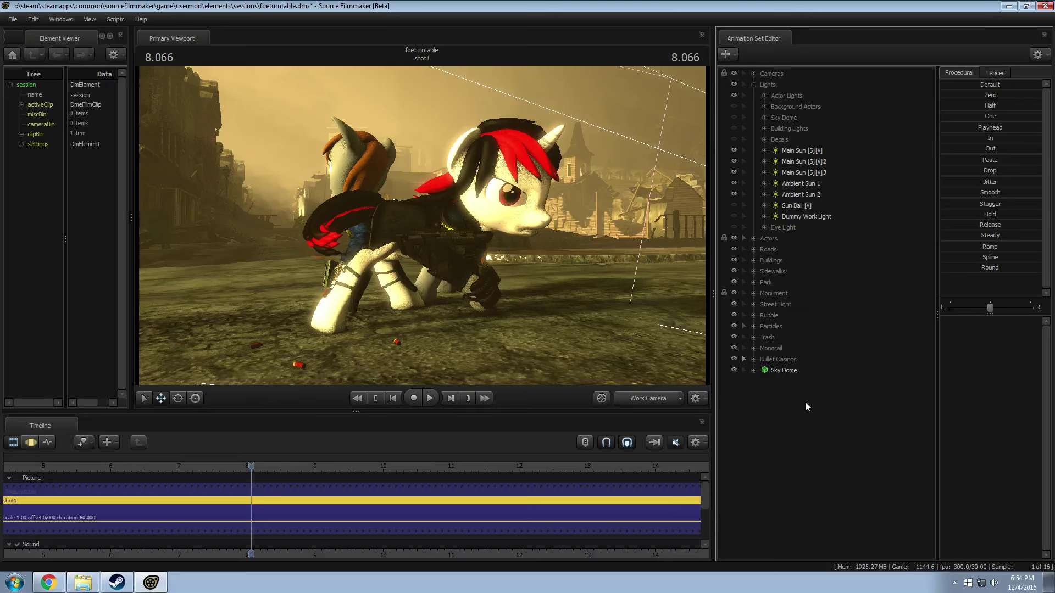
Step: Create a new light in the Lights group and aim it from in front of the gun's muzzle back at the armed pony
right_click(803, 413)
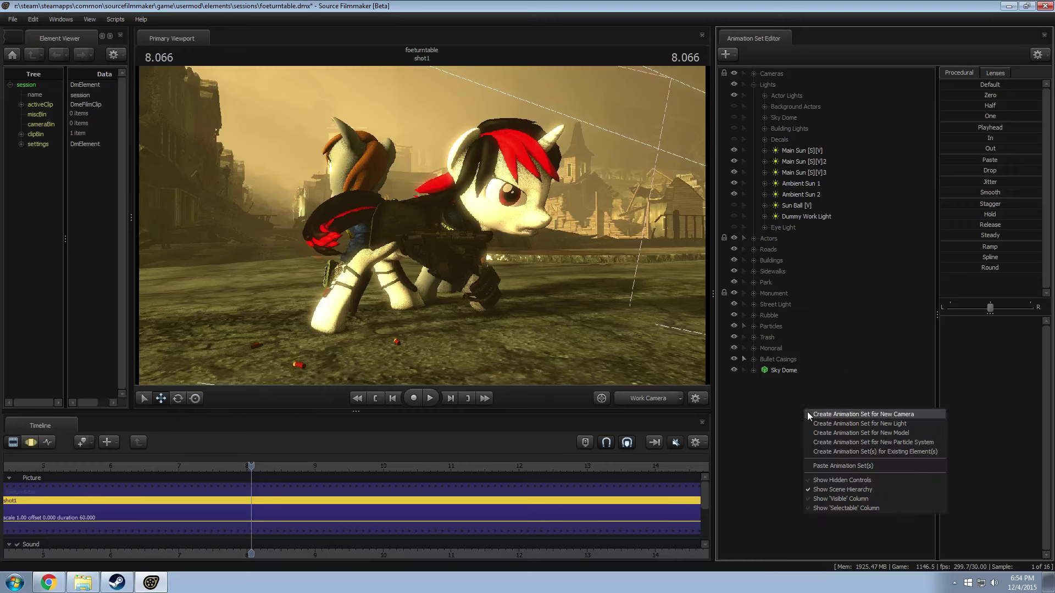
key("Escape")
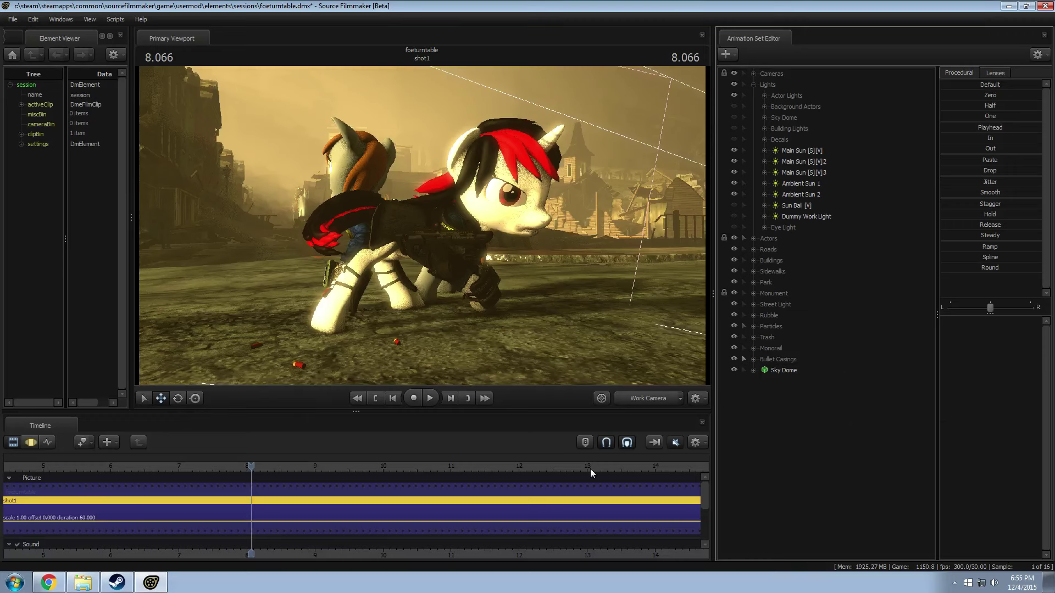
right_click(786, 448)
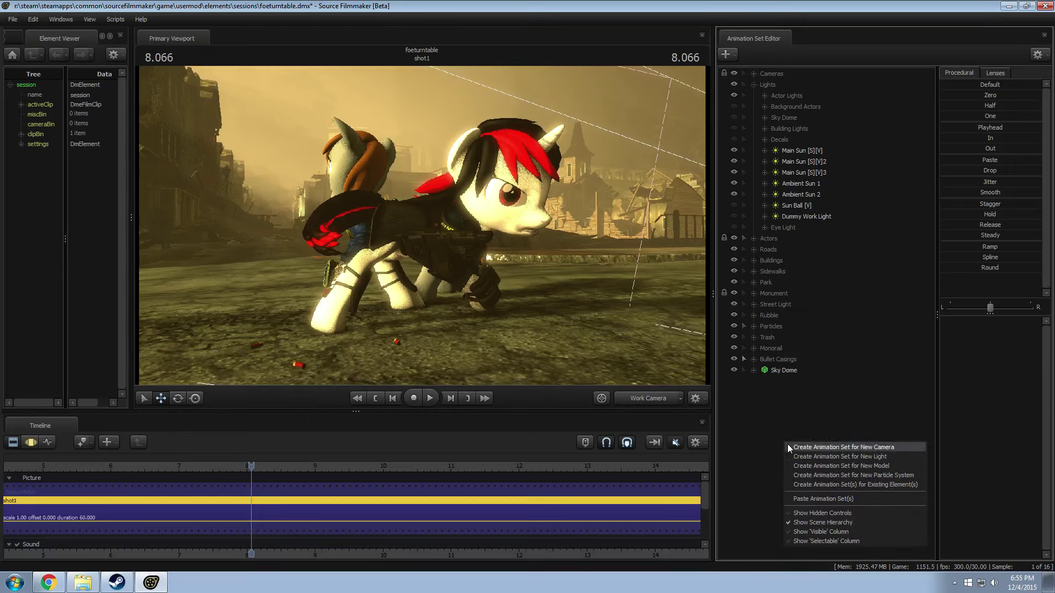
left_click(829, 457)
left_click(790, 239)
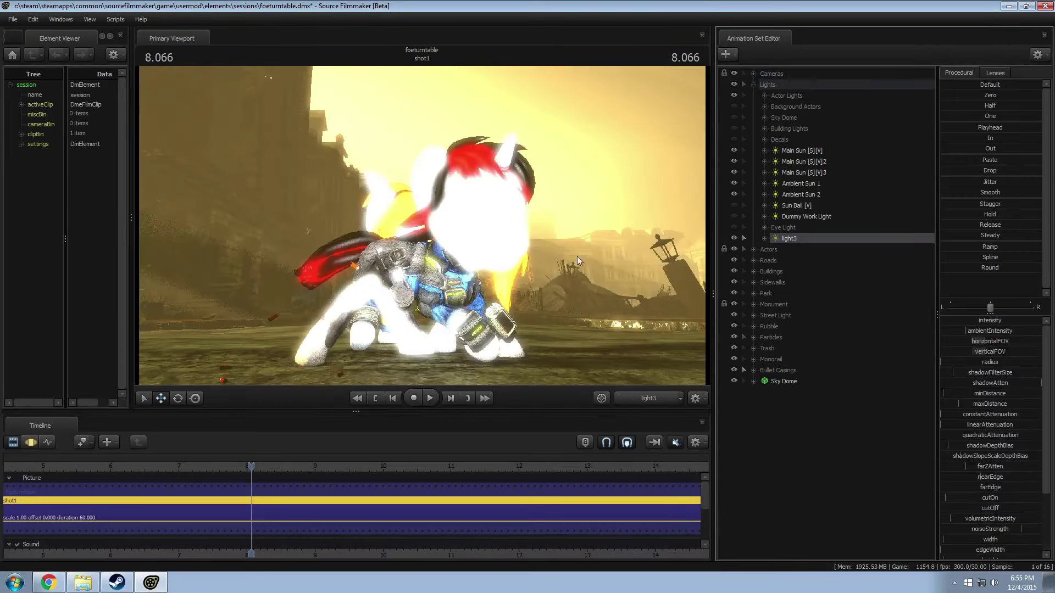
left_click_drag(559, 238, 501, 226)
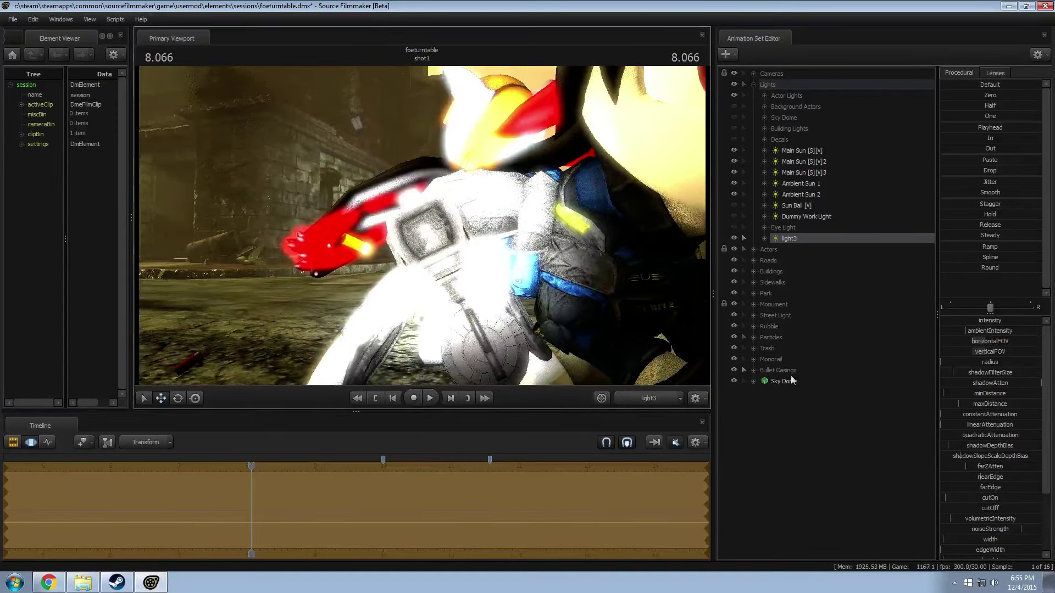
Step: Set light3's maxDistance to 60 and turn on its uberlight property
left_click_drag(1001, 407, 976, 407)
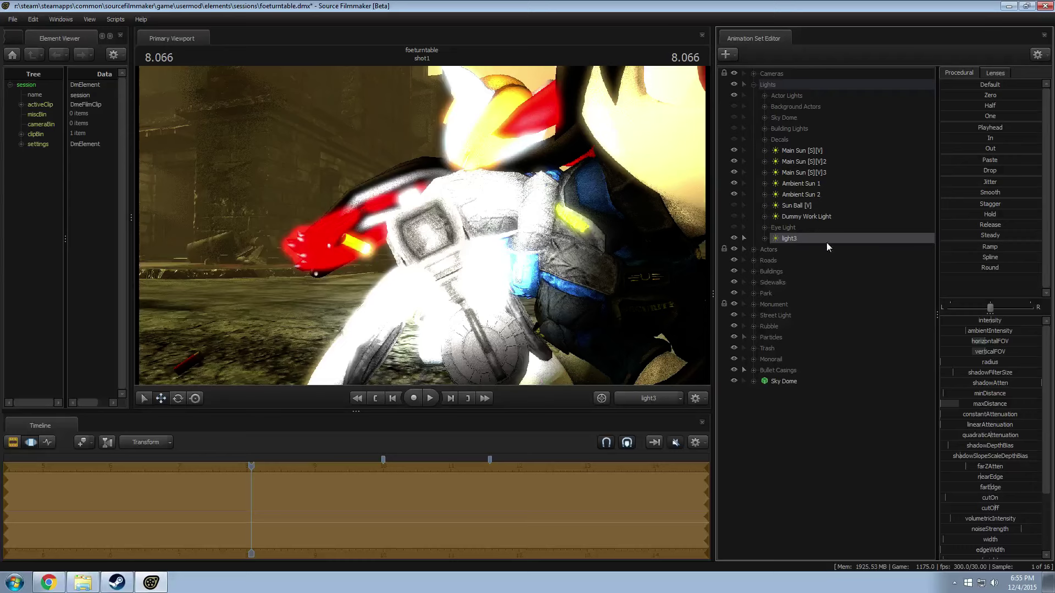
right_click(809, 238)
left_click(937, 321)
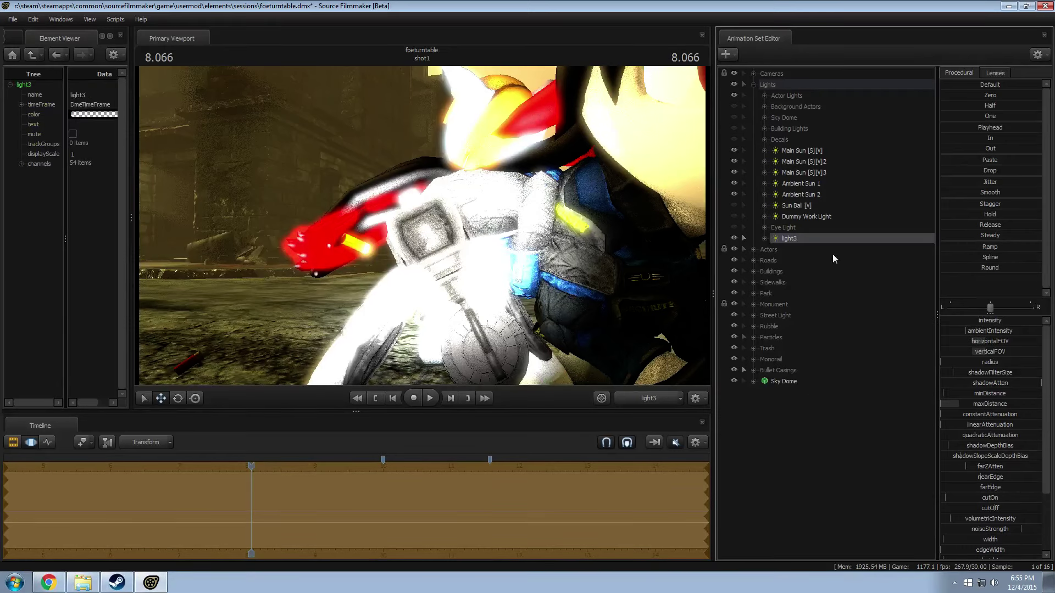
right_click(794, 238)
left_click(927, 311)
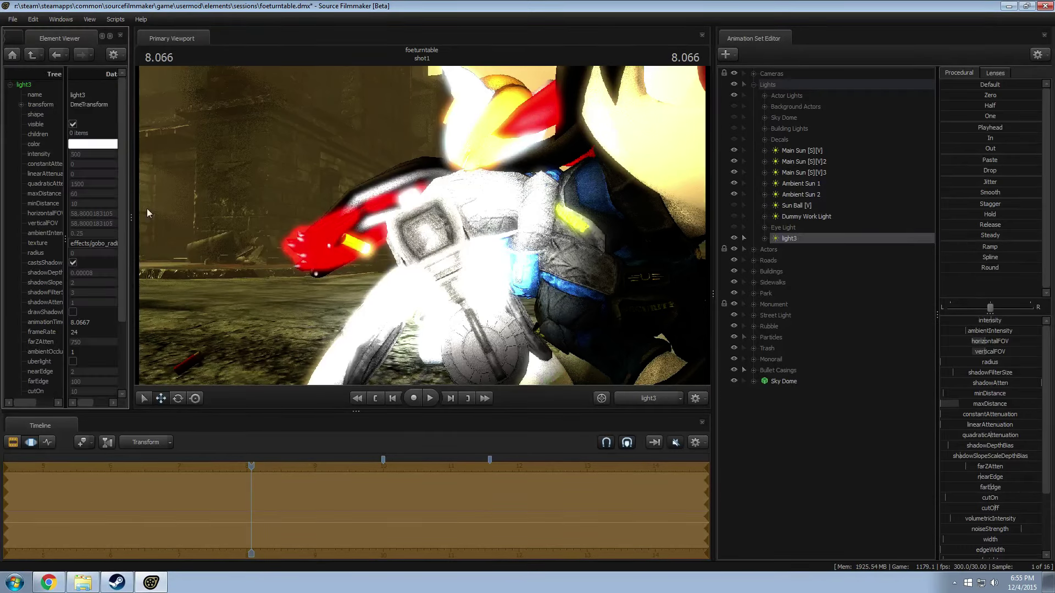
left_click(74, 362)
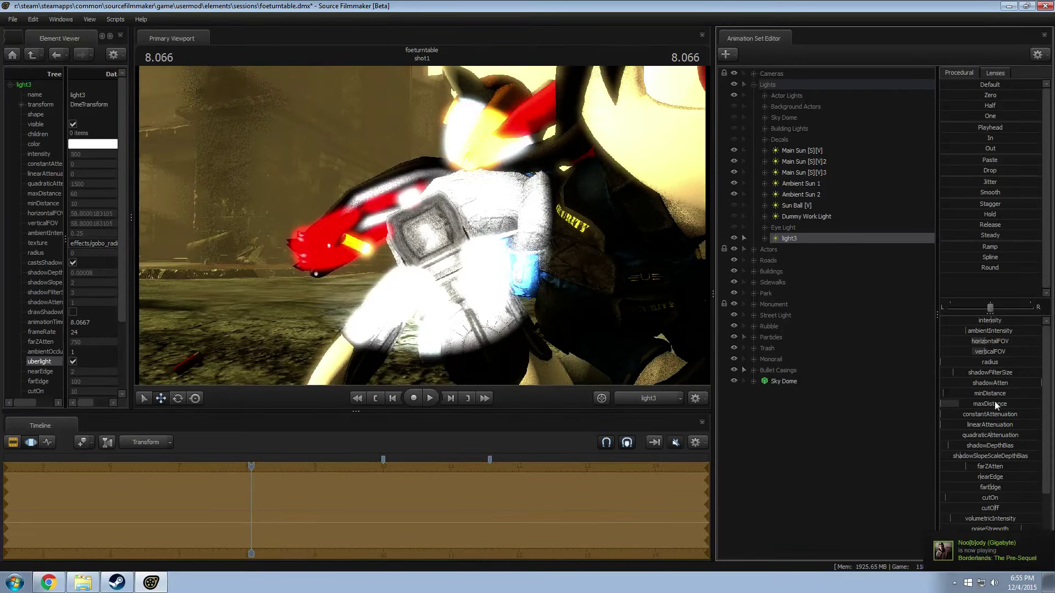
Step: Set light3's horizontalFOV to about 68, verticalFOV to about 69 and farEdge to about 37, with cutOff lowered to its minimum
left_click_drag(984, 345, 997, 324)
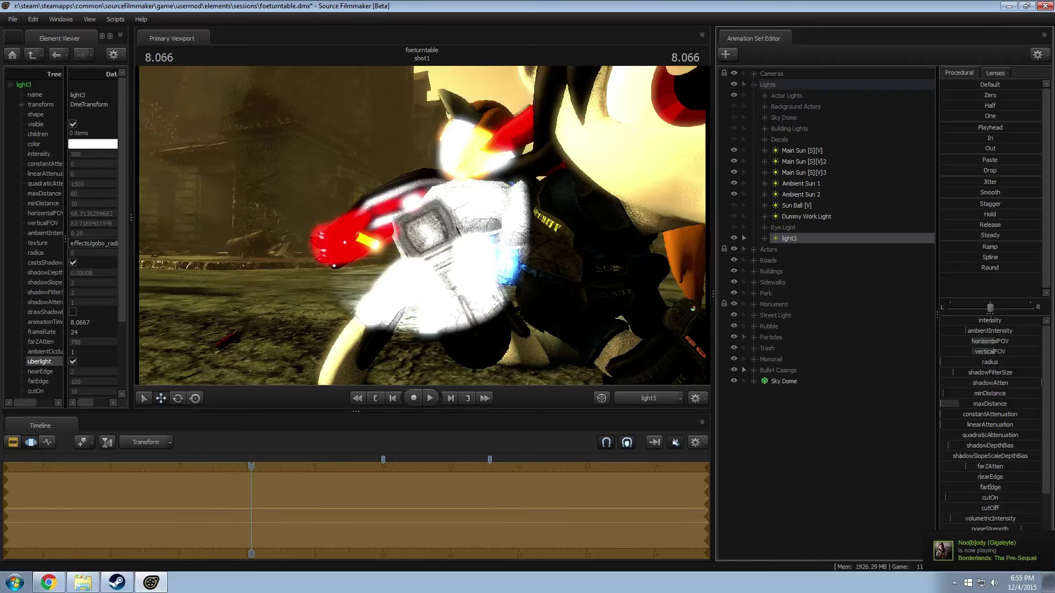
left_click_drag(1000, 510, 935, 496)
right_click(960, 510)
left_click(994, 523)
left_click(566, 322)
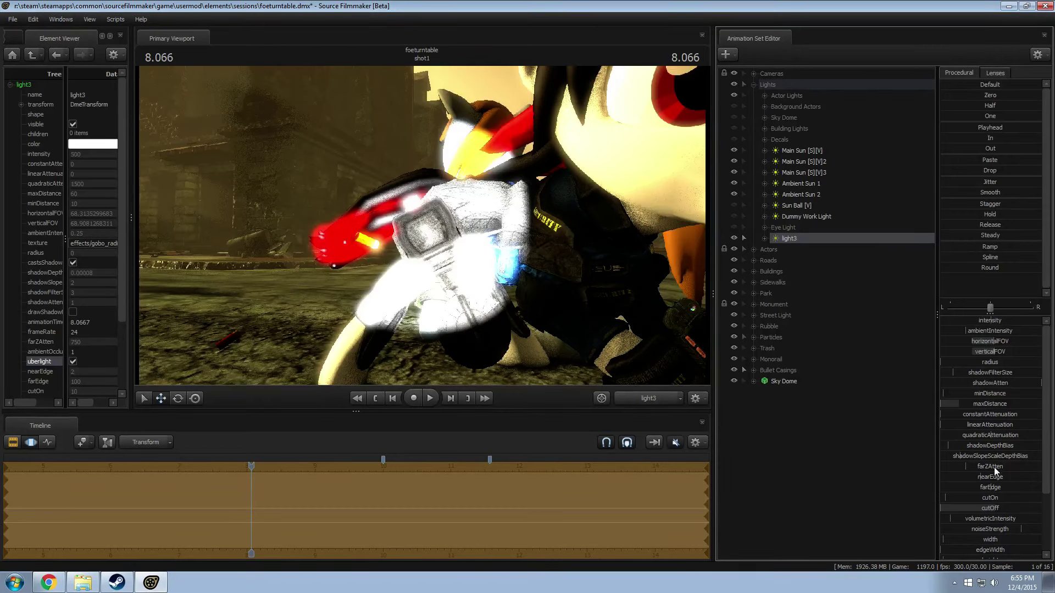
left_click_drag(997, 486, 967, 486)
Step: View the lit gun through the work camera and camera1, and move the playhead to 10.833
left_click(649, 398)
left_click_drag(423, 225, 368, 223)
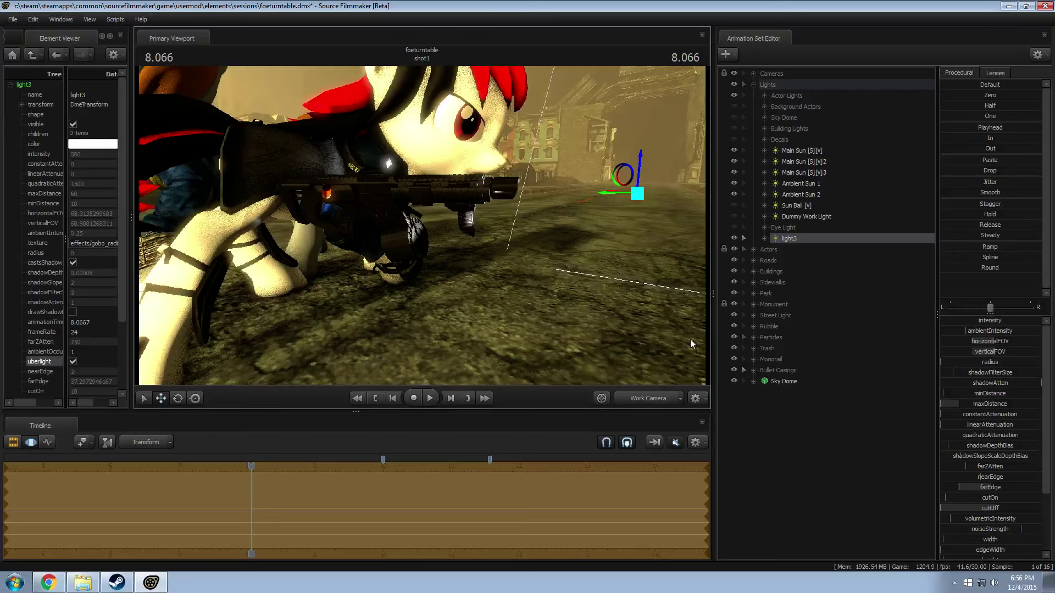
key("F2")
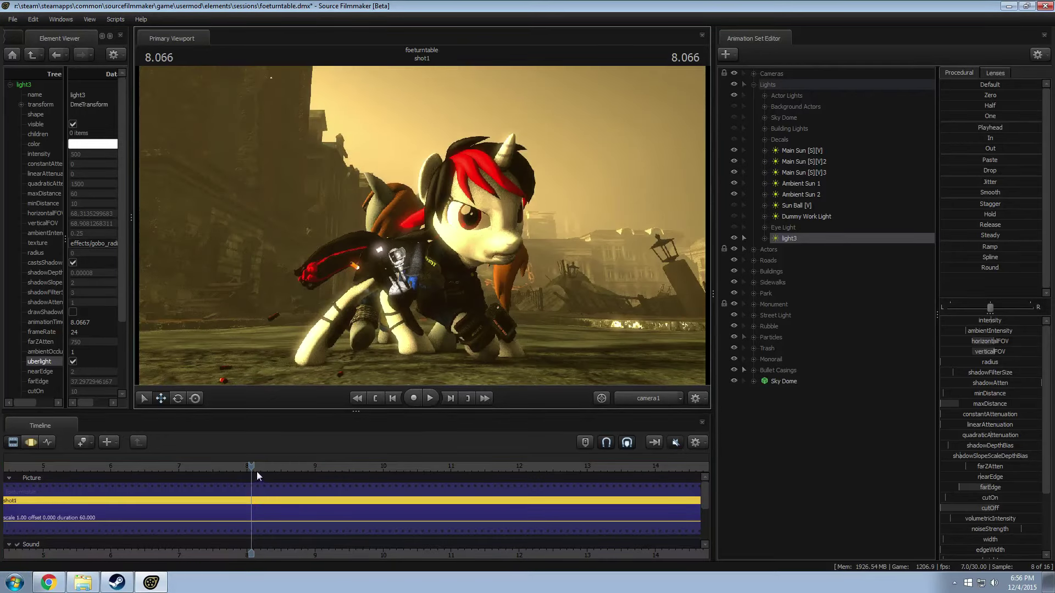
left_click_drag(256, 472, 440, 486)
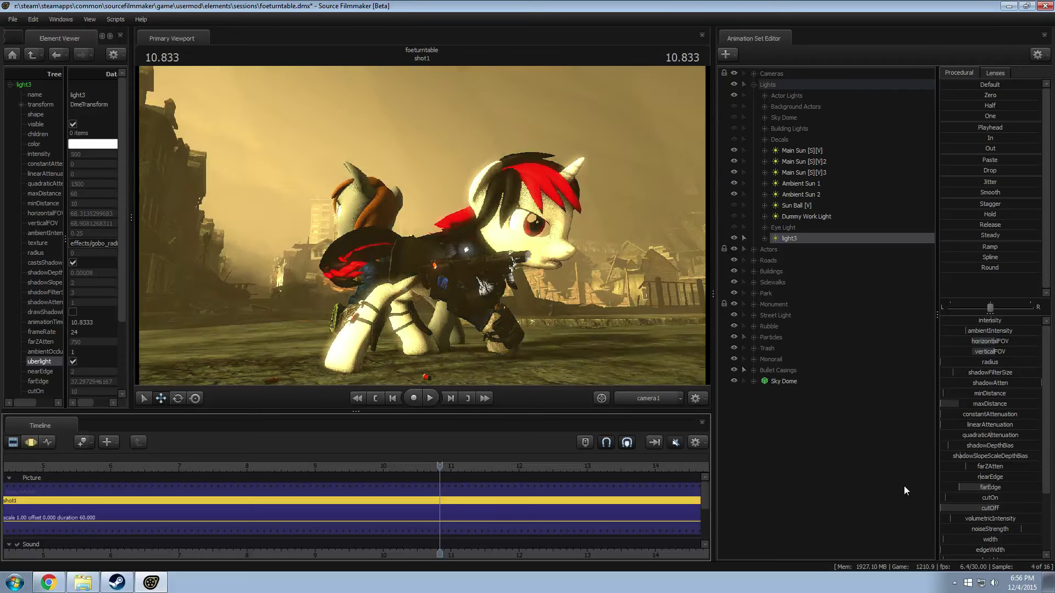
Step: Lower light3's farEdge to about 21, extend the intensity slider's maximum, and set the intensity to 3000
left_click_drag(990, 488, 972, 488)
left_click_drag(977, 322, 988, 328)
right_click(987, 322)
left_click(1016, 332)
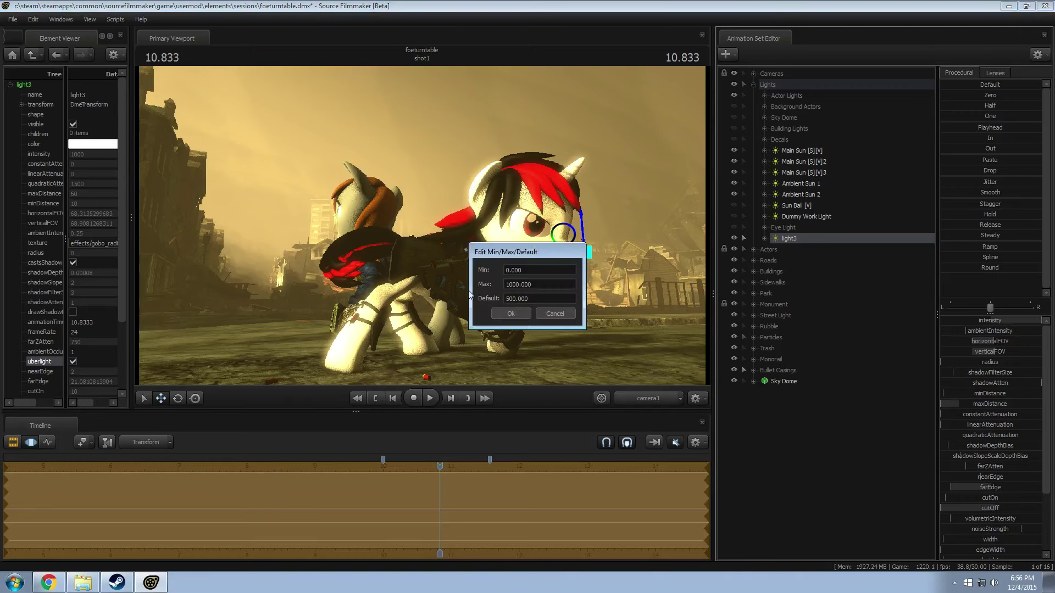
type("0")
key("Return")
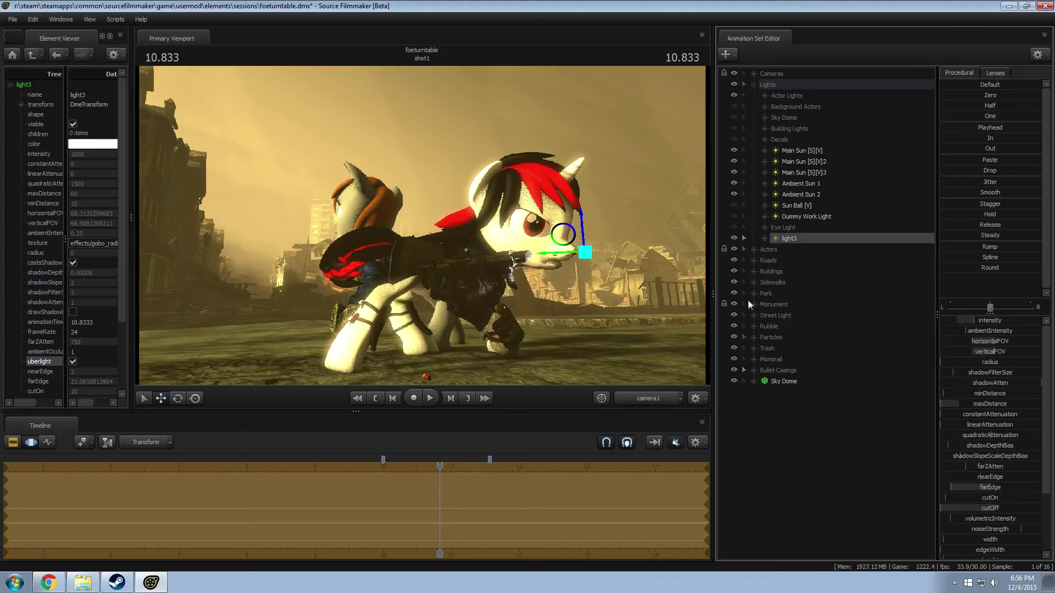
left_click_drag(974, 319, 988, 321)
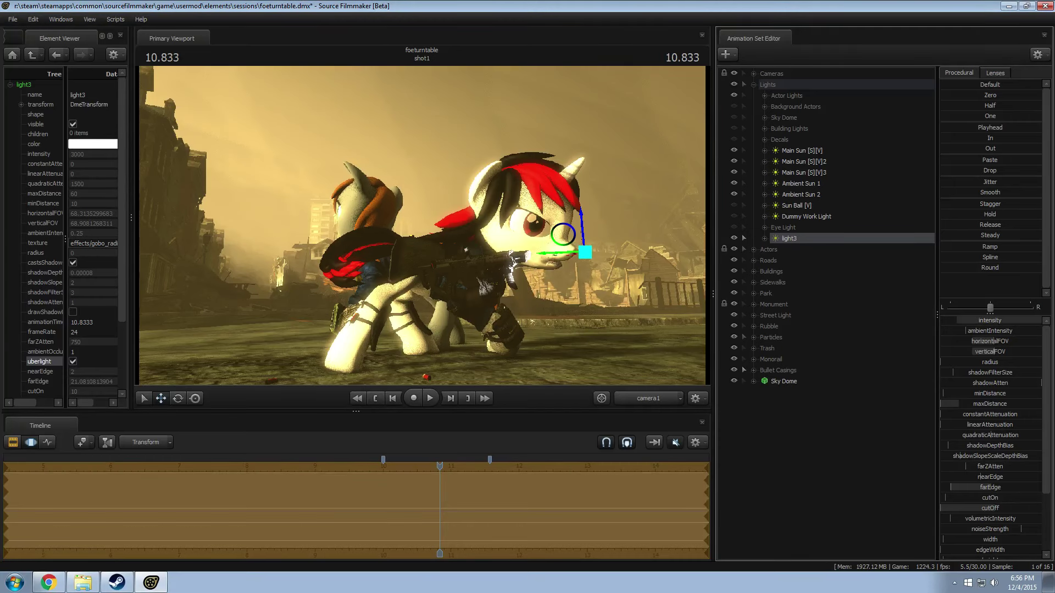
Step: Adjust light3's radius to about 3.8 while checking the light on the gun and face
left_click_drag(978, 363, 1018, 378)
key("F1")
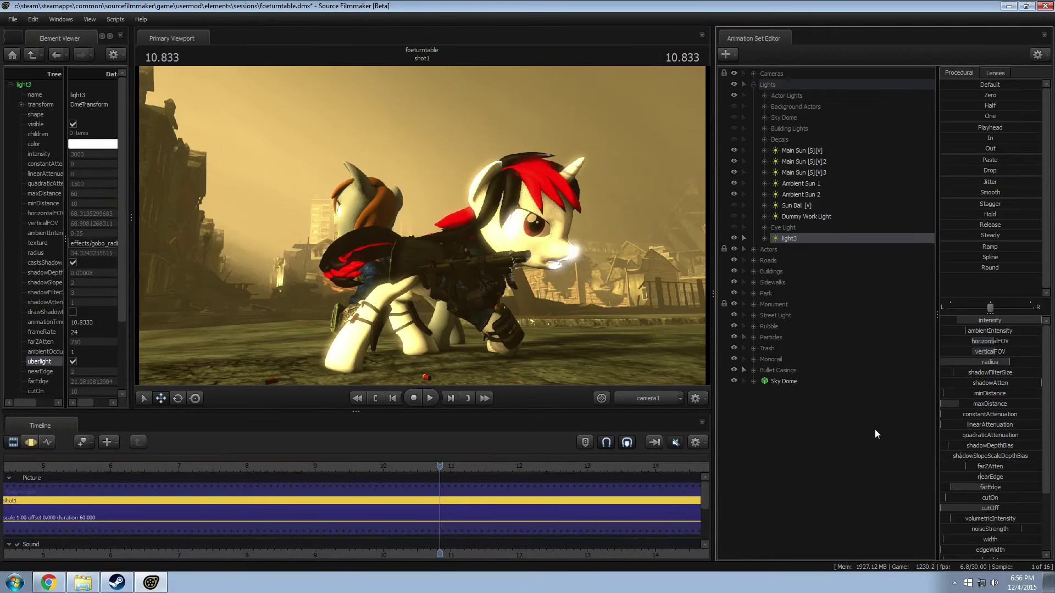
key("F2")
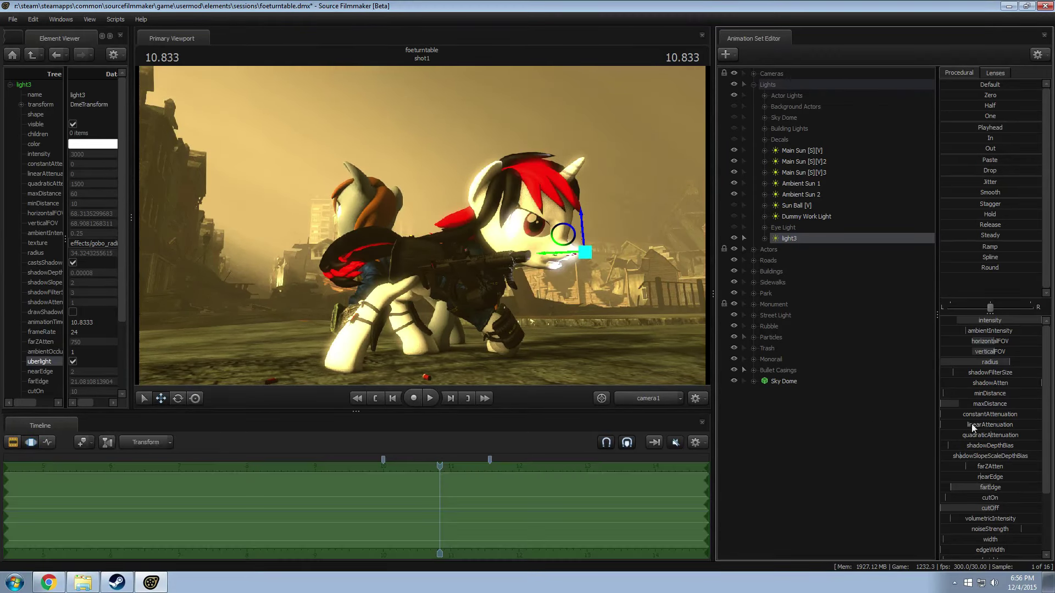
left_click_drag(1007, 362, 992, 362)
key("F2")
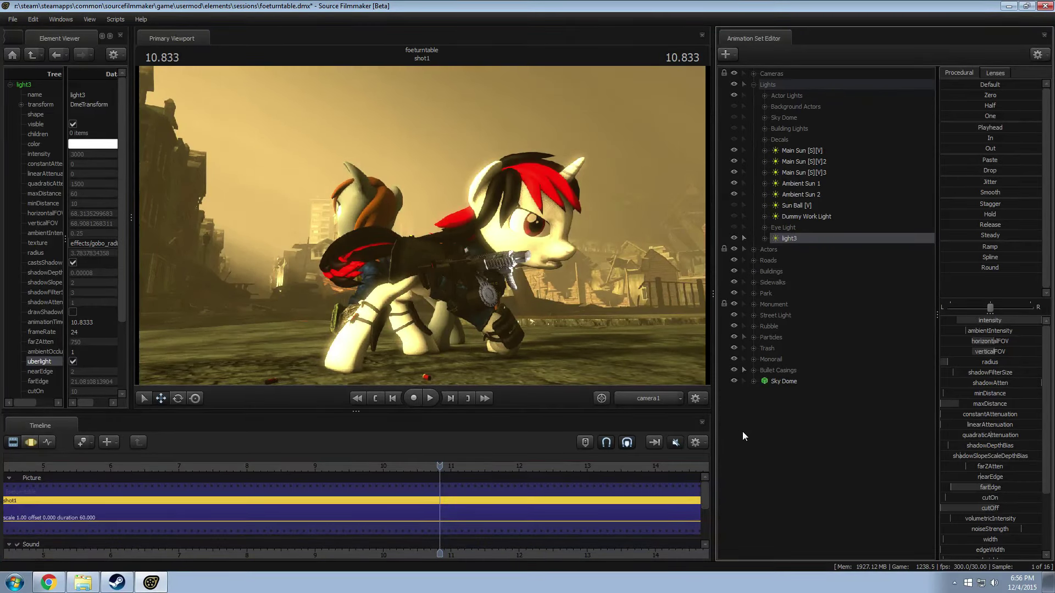
Step: Tint light3 orange by strongly lowering its green and blue color values
key("F3")
scroll(1008, 497, "down", 3)
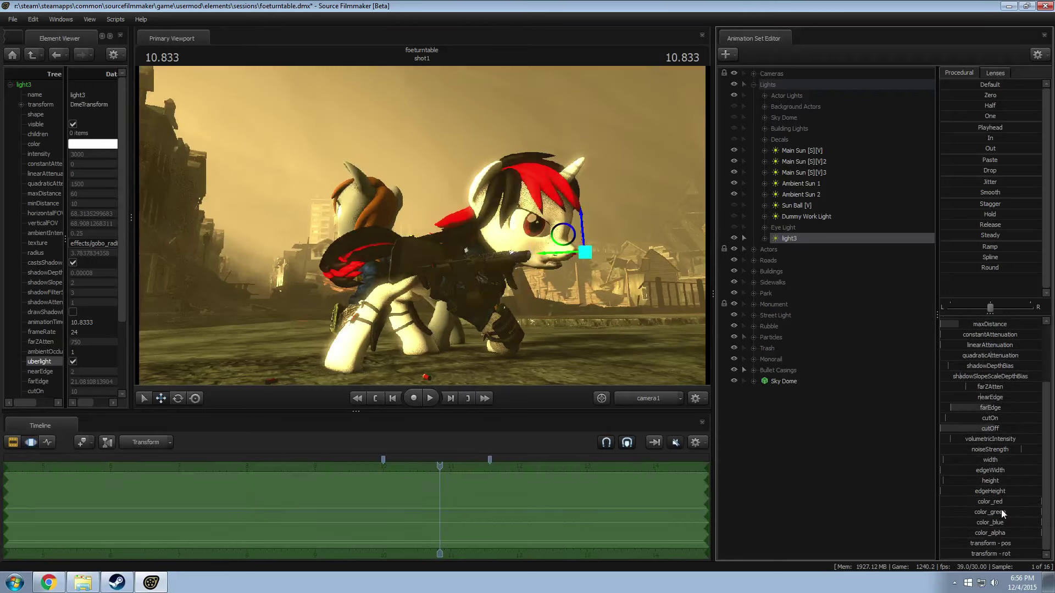
left_click_drag(1011, 512, 943, 522)
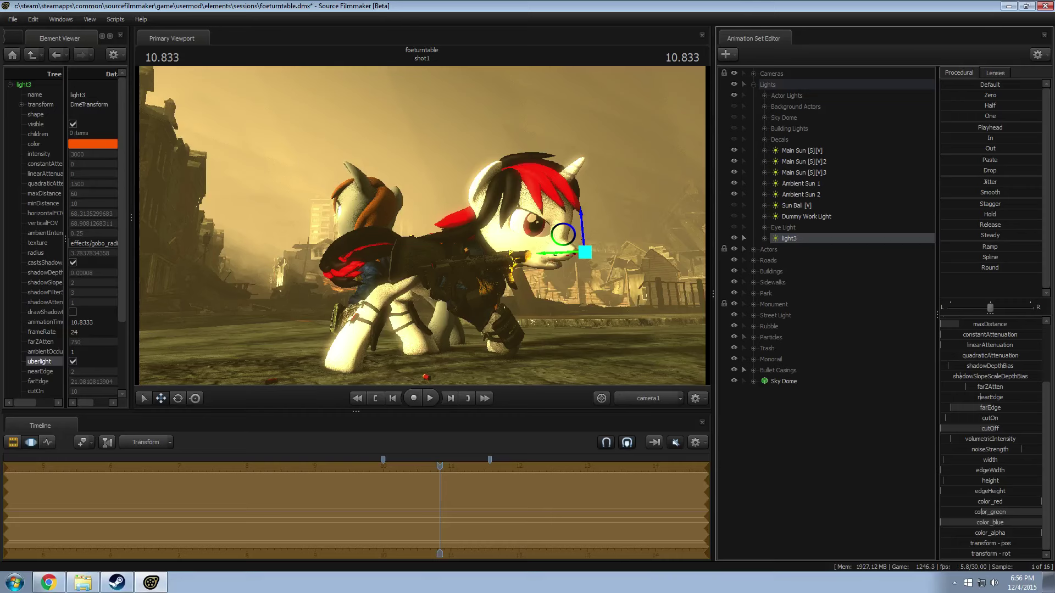
left_click_drag(943, 522, 952, 523)
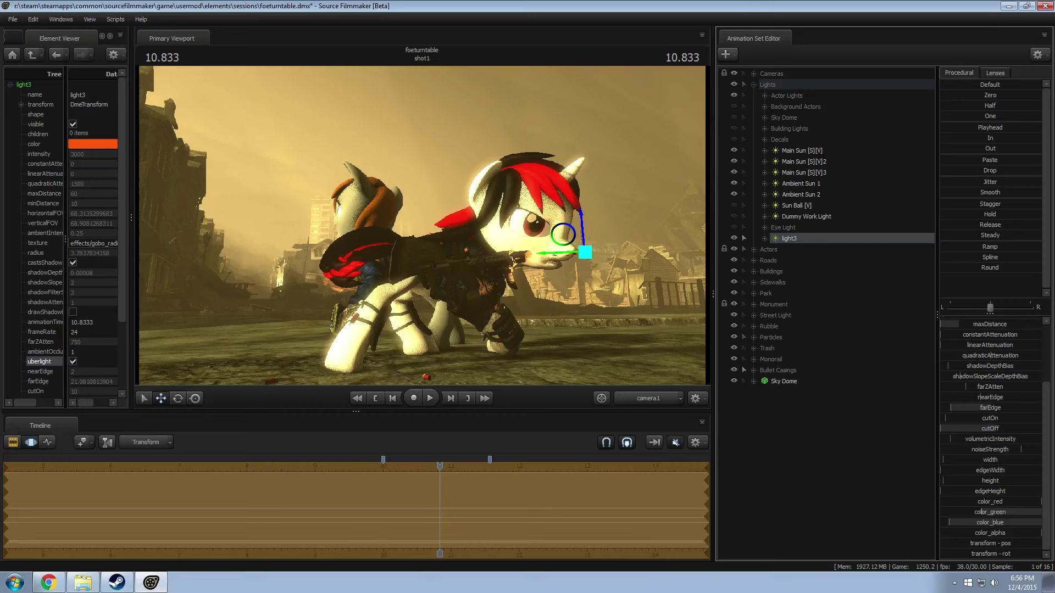
key("F2")
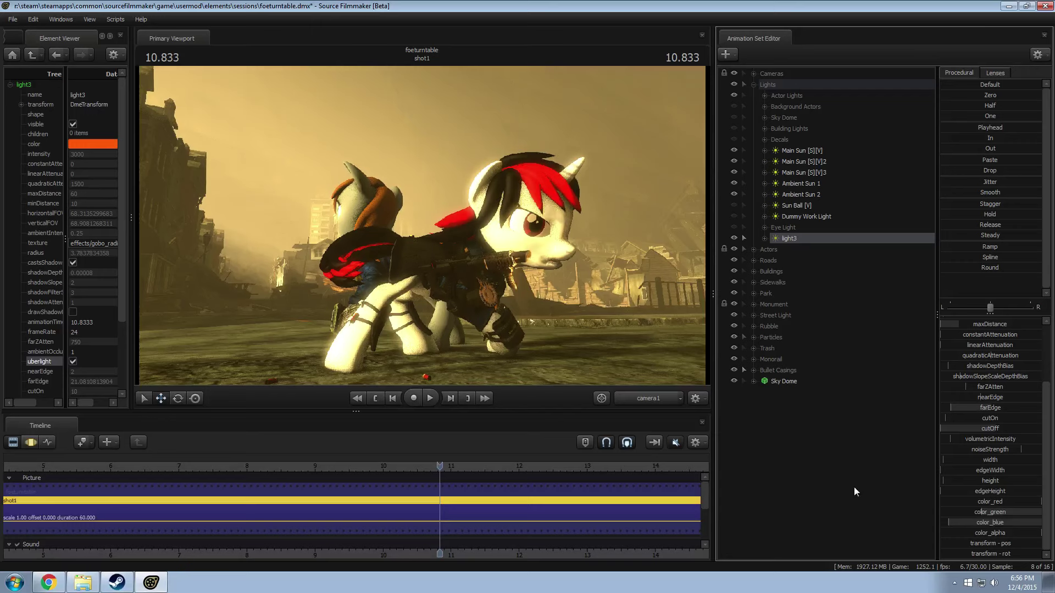
Step: Extend the maximum of light3's intensity slider and set the light's intensity to 10000
key("F3")
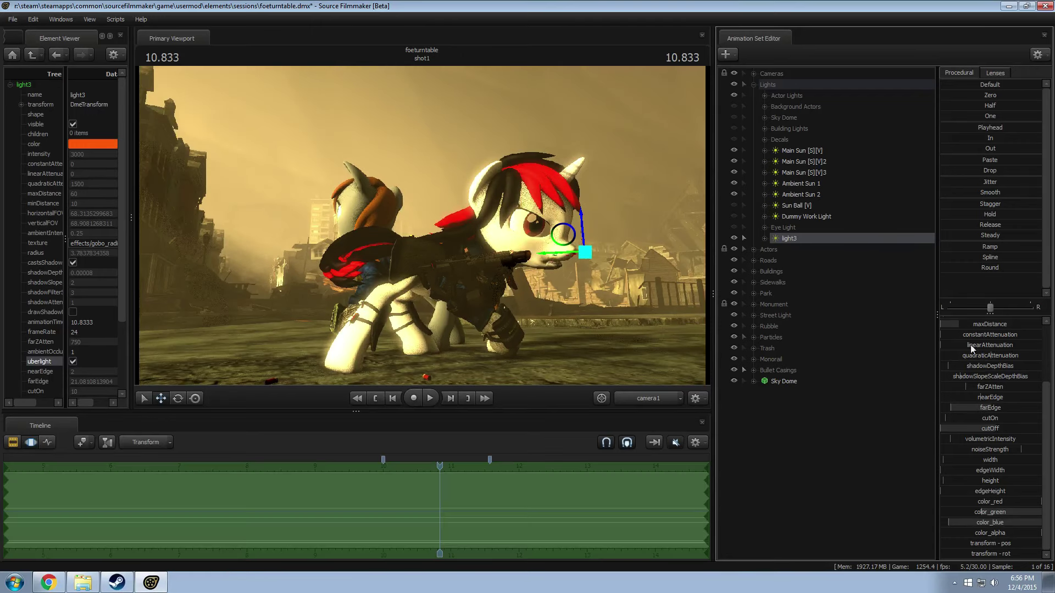
scroll(967, 344, "up", 3)
right_click(984, 321)
left_click(1033, 335)
left_click(510, 284)
key("Return")
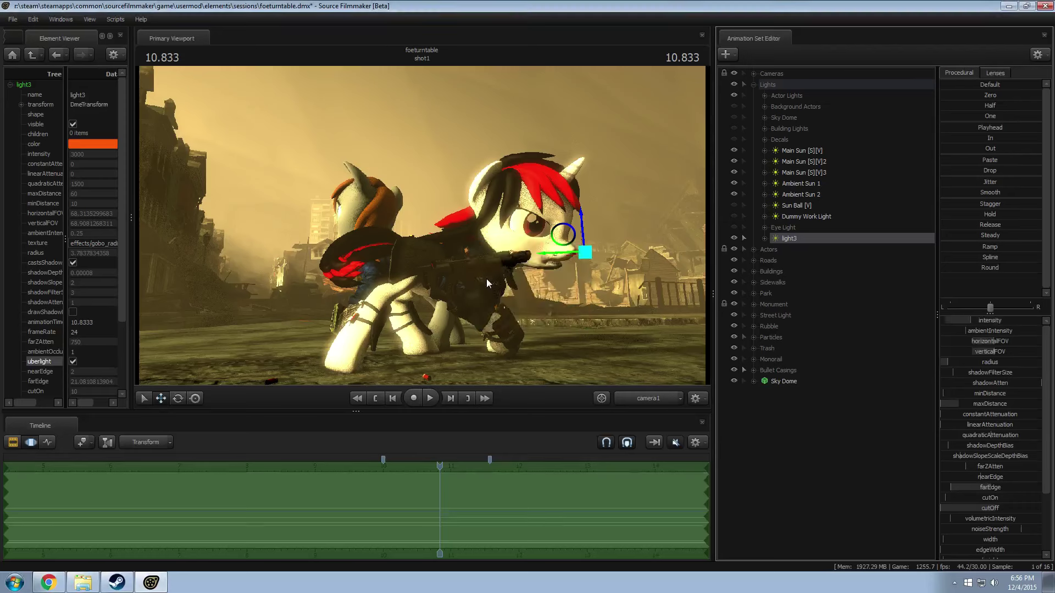
left_click(956, 323)
left_click_drag(967, 322, 978, 304)
key("F3")
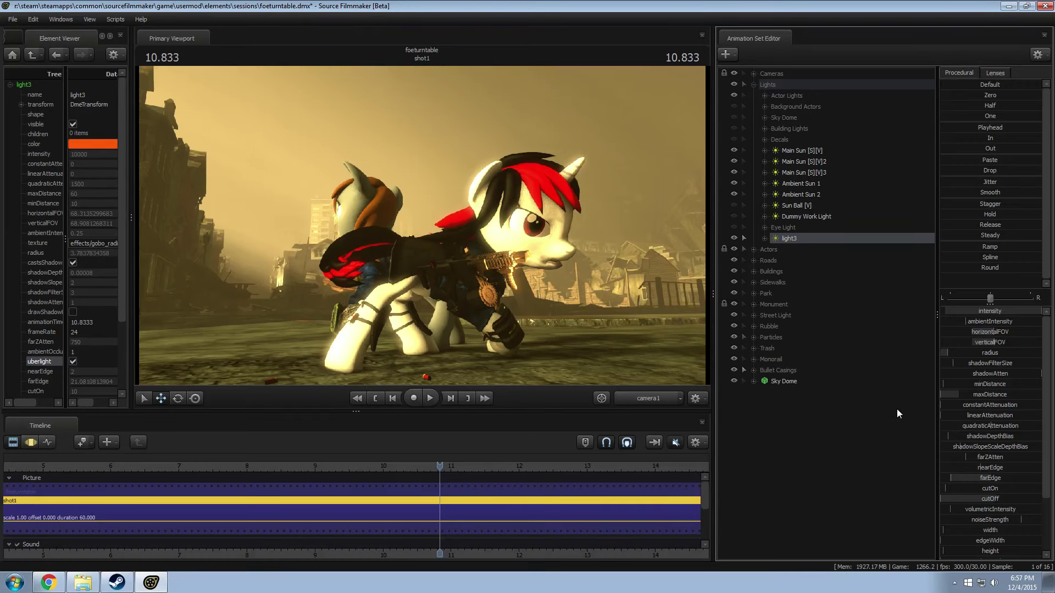
Step: Play back the muzzle flashes from about 8 seconds, and move the playhead to 11.533 to check the light on the gun
left_click(412, 467)
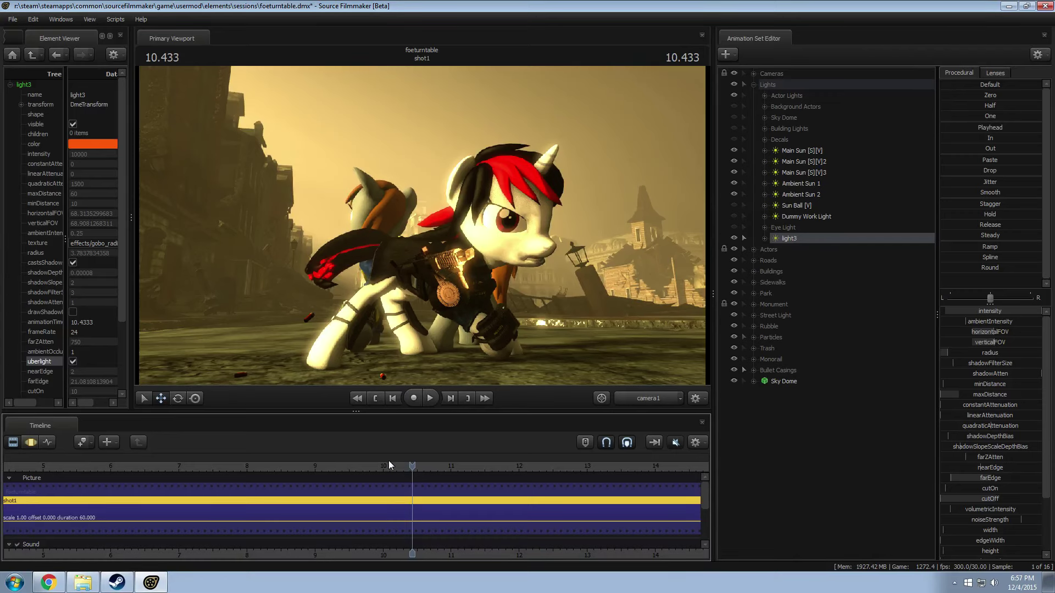
left_click(394, 466)
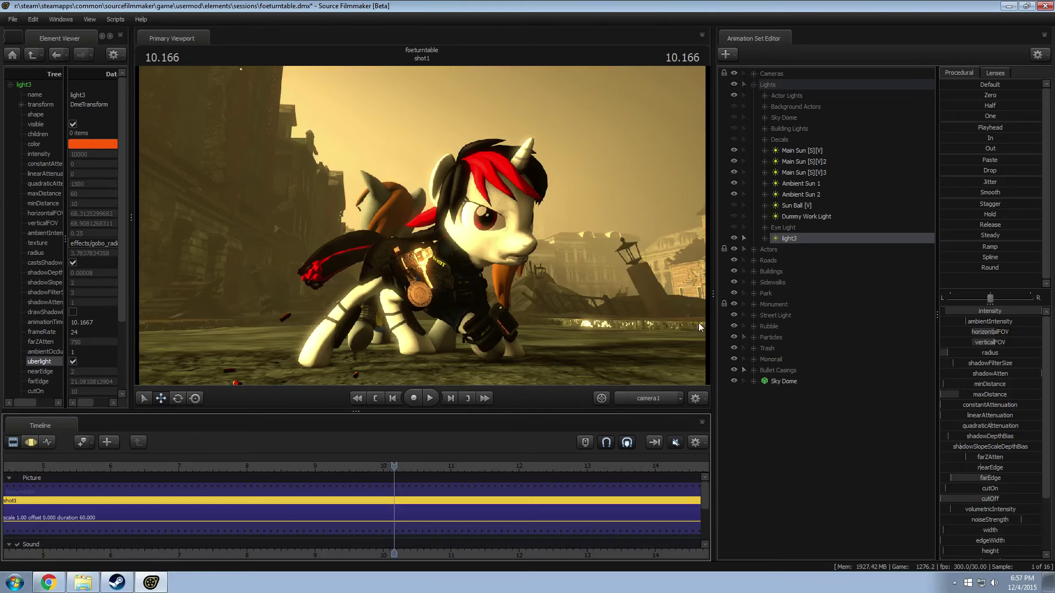
left_click(248, 466)
left_click_drag(249, 466, 252, 469)
key("space")
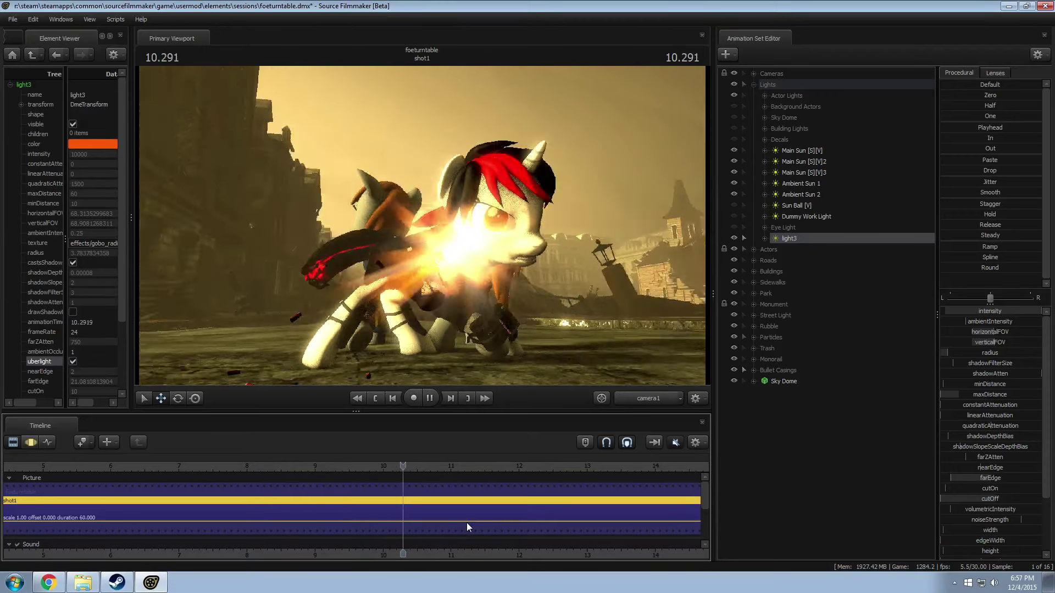
key("space")
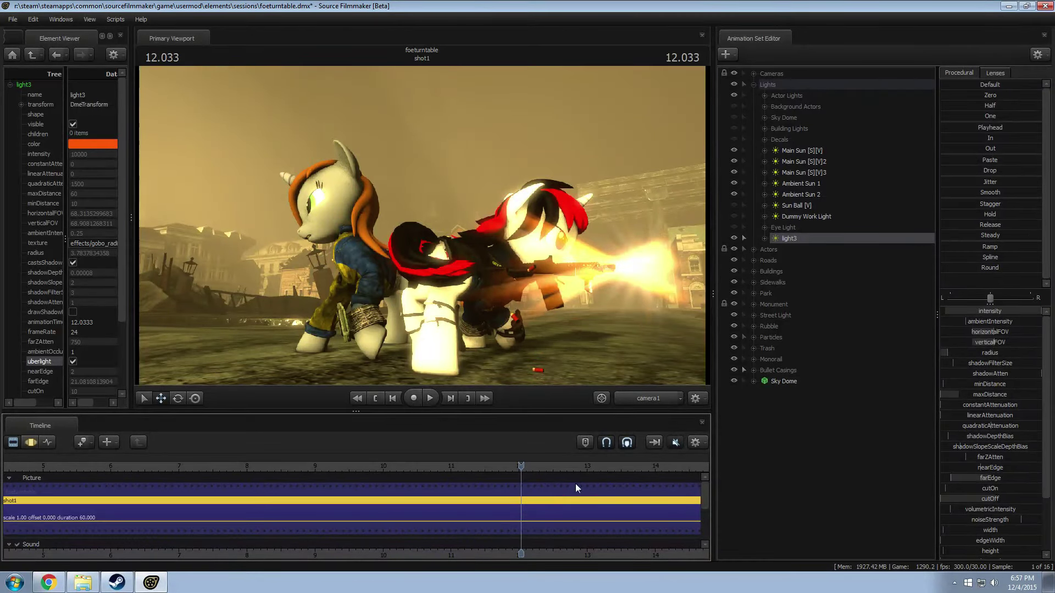
left_click(501, 466)
left_click(497, 465)
left_click_drag(496, 465, 488, 467)
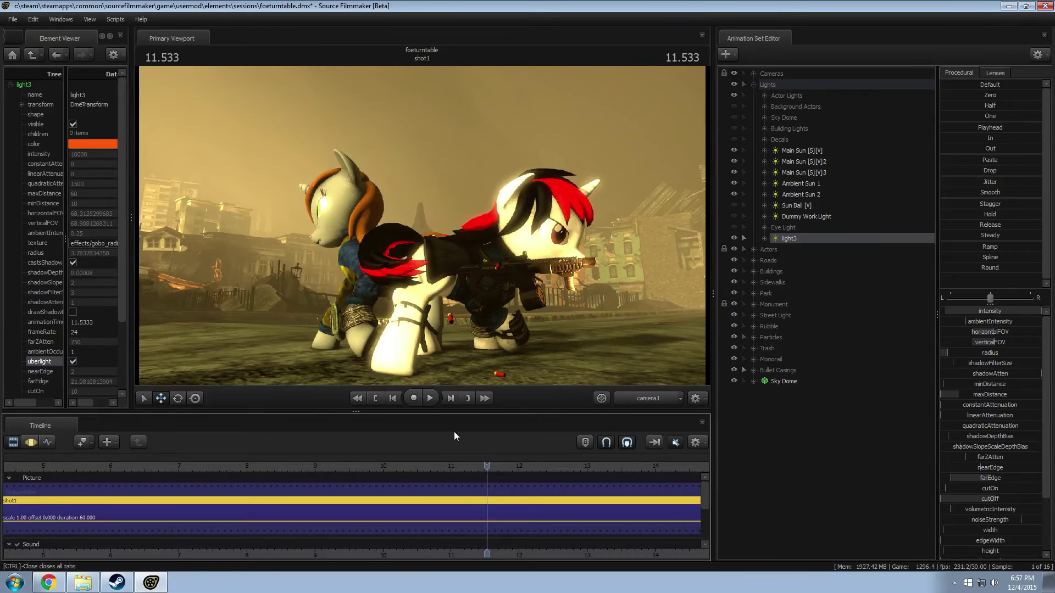
Step: Raise the maximum of light3's intensity slider again and set the intensity to 30000
right_click(782, 237)
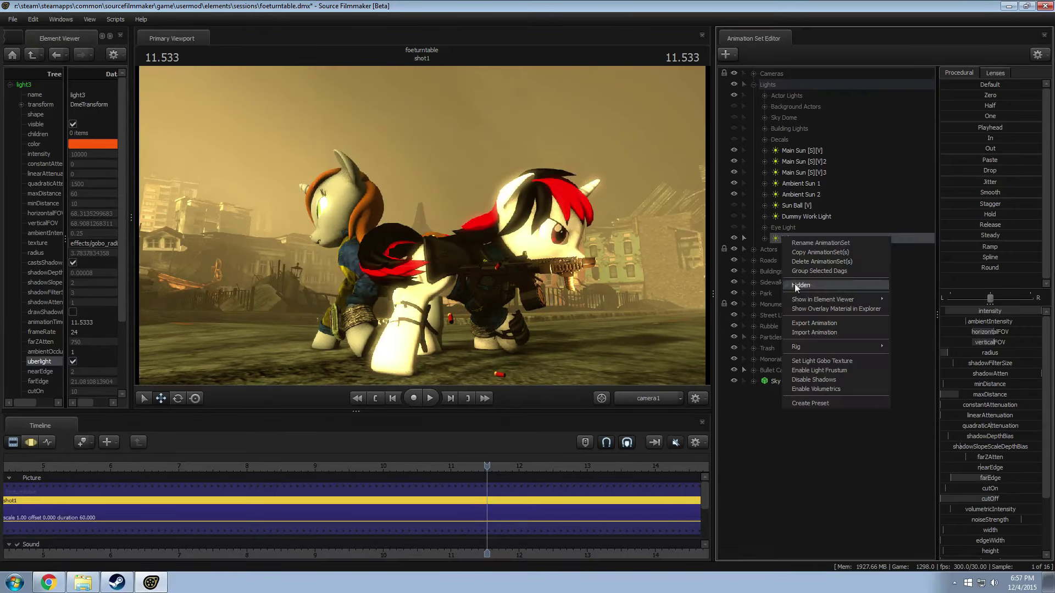
left_click(807, 388)
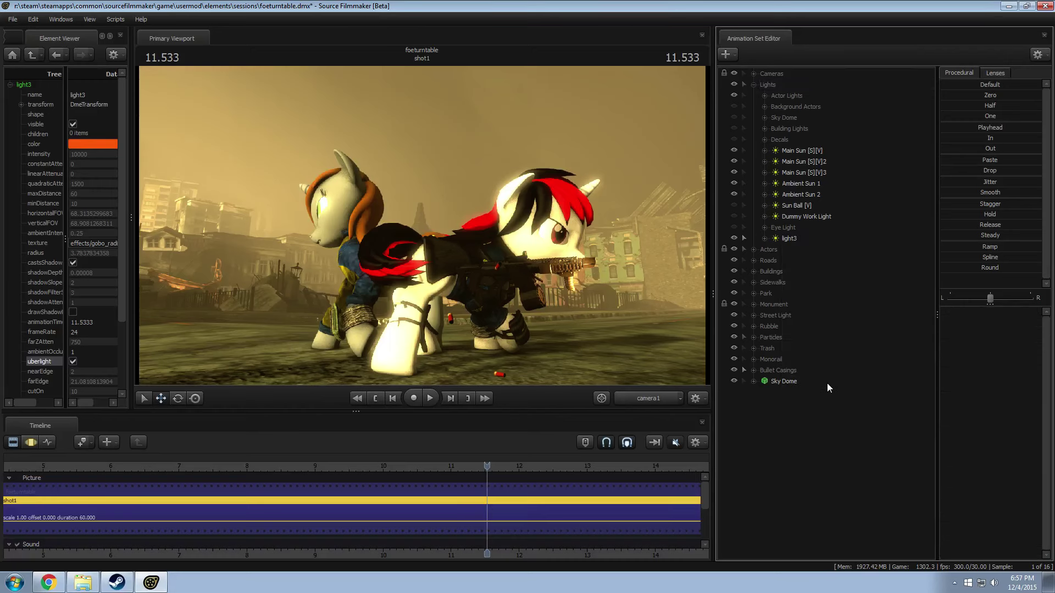
left_click(809, 236)
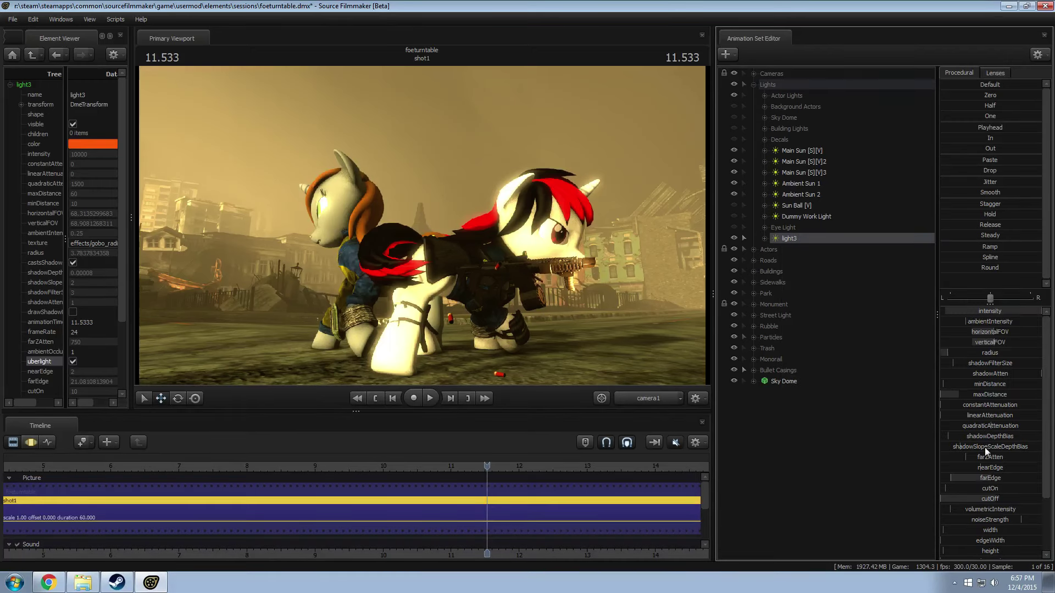
right_click(991, 312)
left_click(1008, 323)
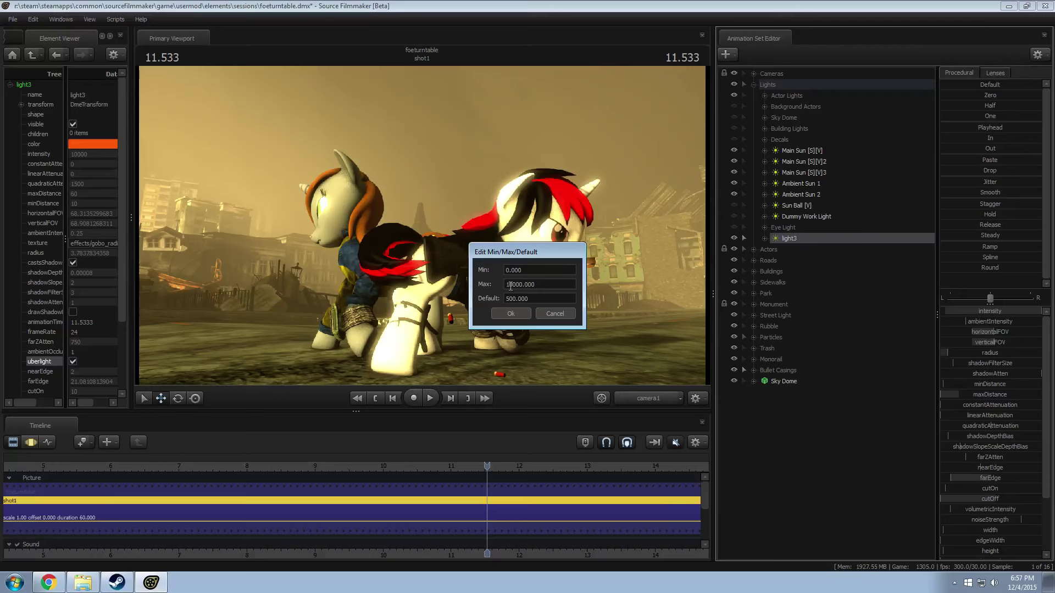
key("Return")
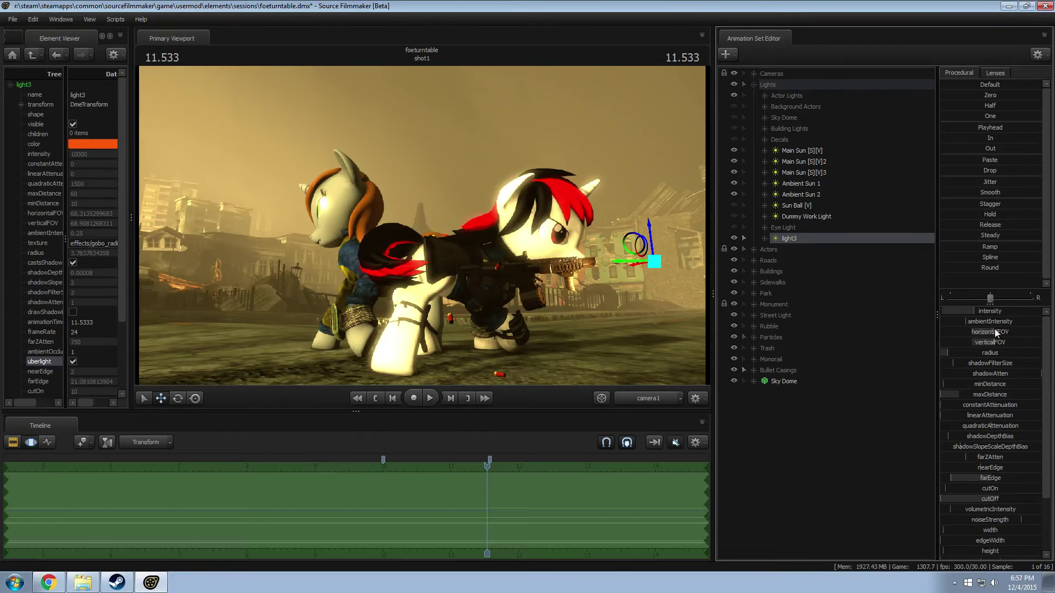
key("F2")
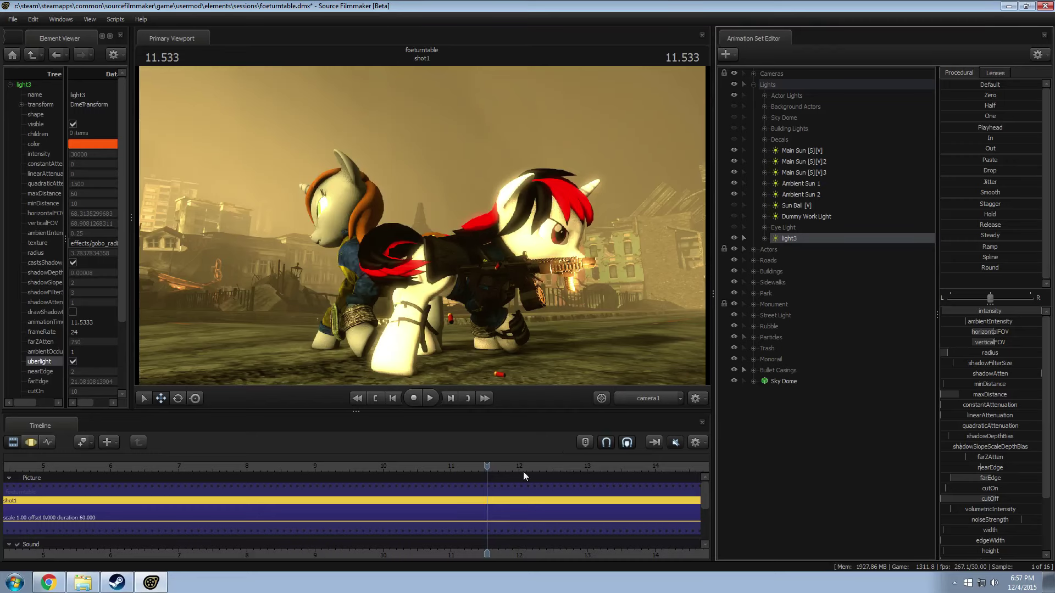
Step: Toggle light3's shadow casting off and on to compare the lighting on the gun at 11.533
right_click(797, 240)
left_click(819, 384)
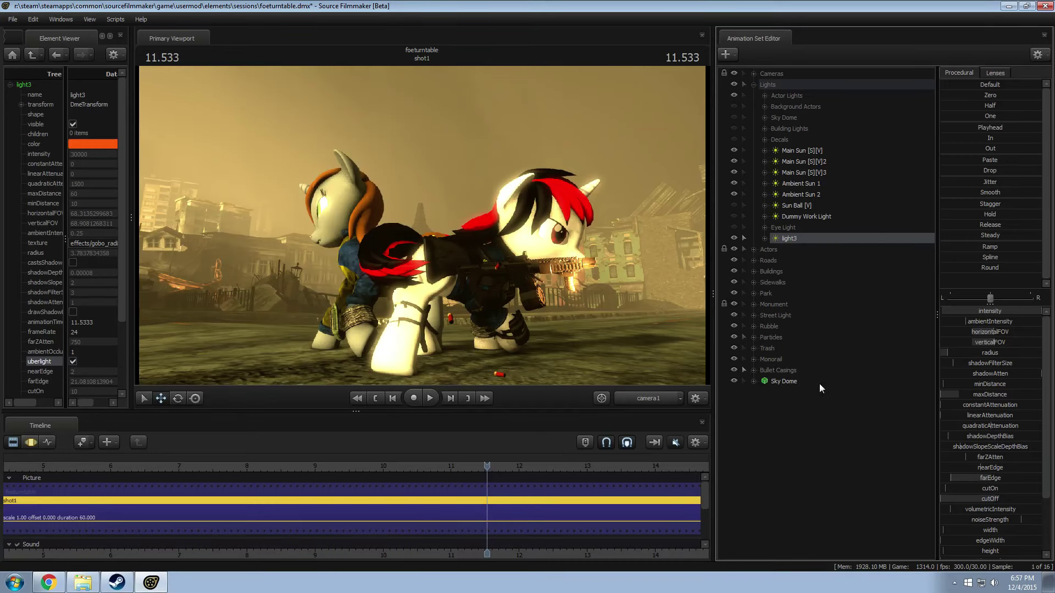
left_click(487, 472)
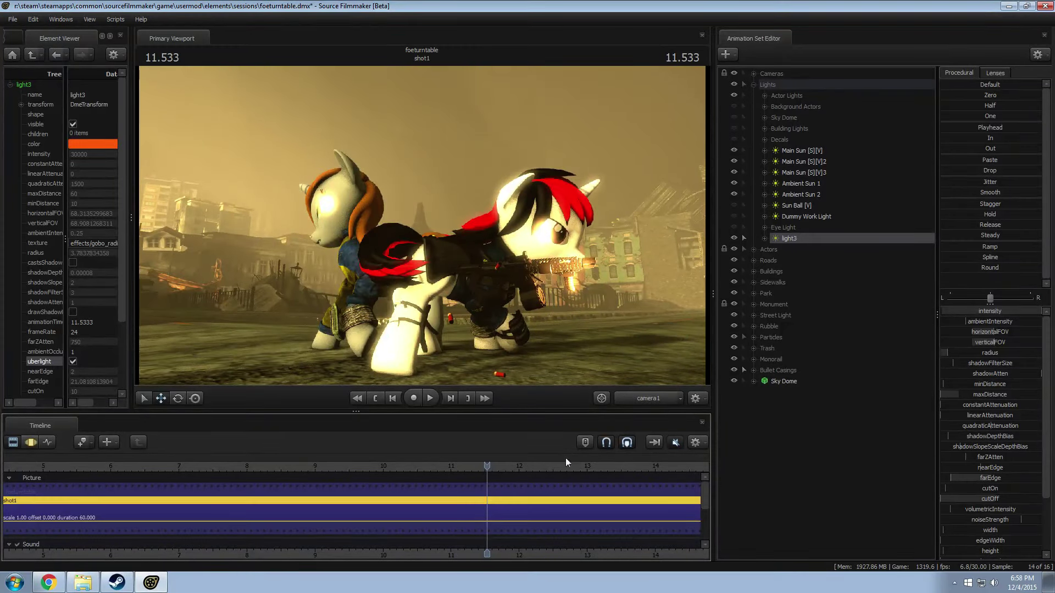
right_click(816, 238)
left_click(848, 381)
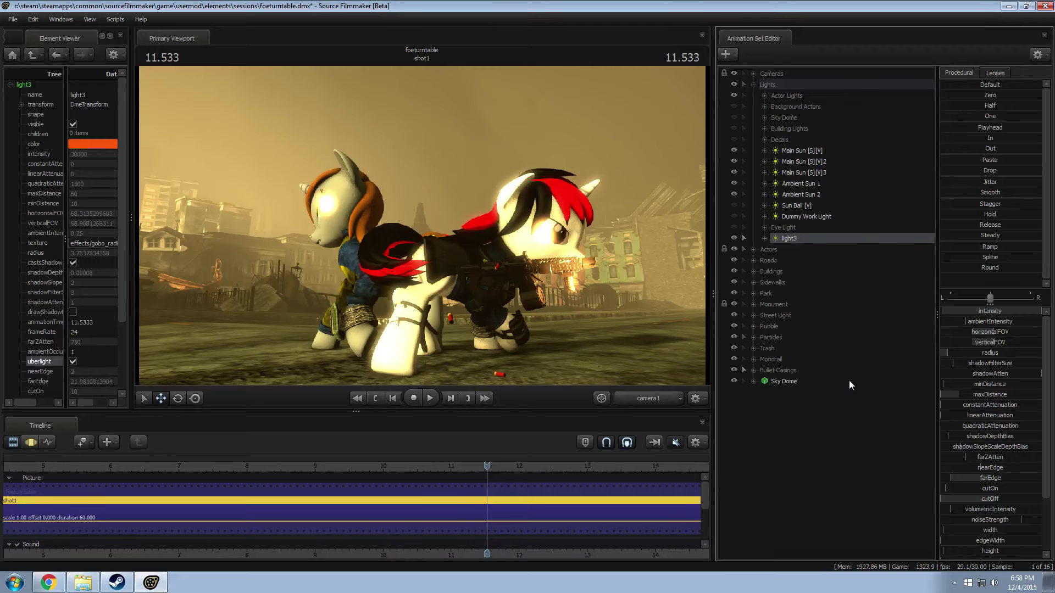
Step: Move the playhead to 11.433 and rename light3 as "Shotgun Muzzle Light [S]"
left_click_drag(500, 473, 481, 468)
right_click(809, 240)
left_click(812, 247)
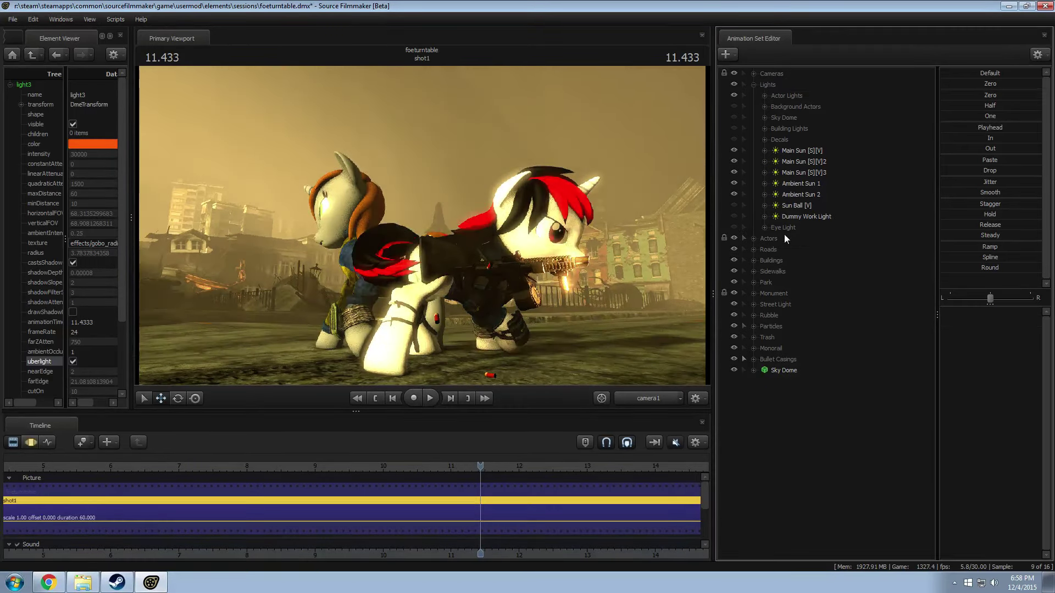
left_click(784, 234)
right_click(788, 237)
left_click(810, 244)
type("S")
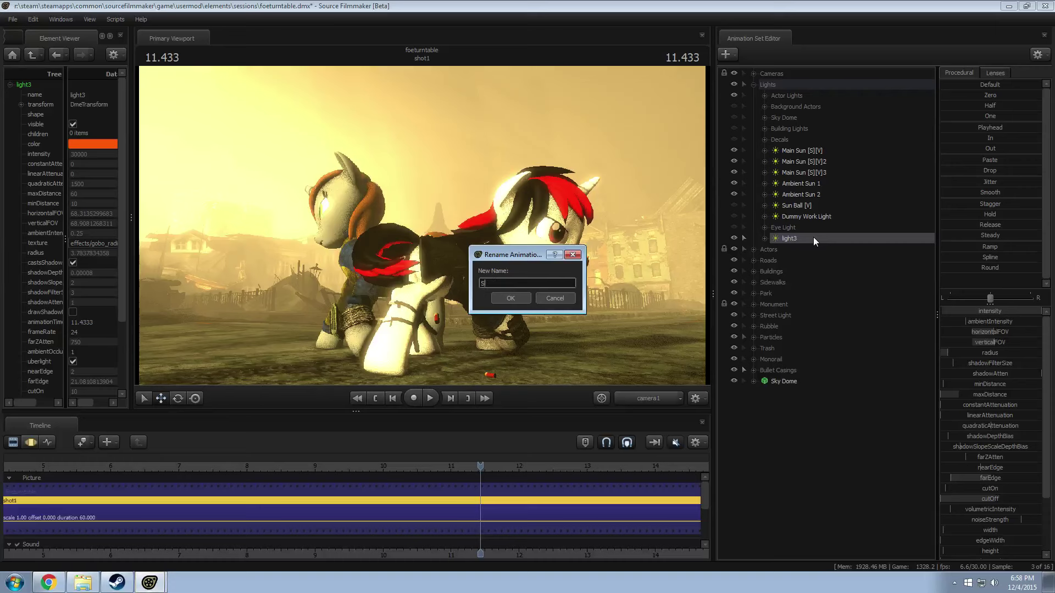
type("hotgun GM")
key("BackSpace")
key("BackSpace")
type("Muzzle Light")
key("Return")
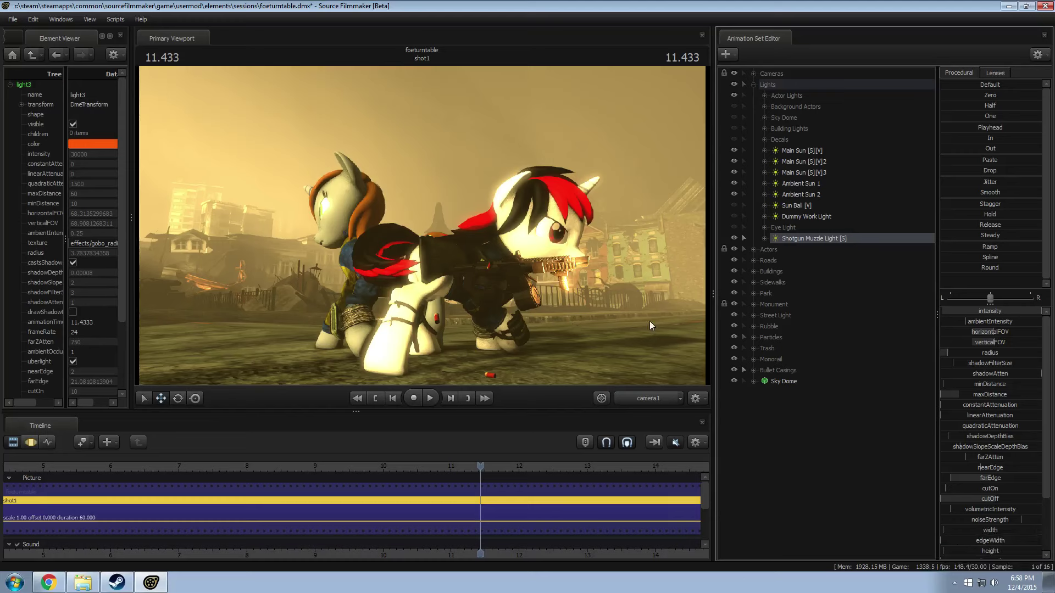
Step: At 10.366, narrow the muzzle light's horizontal and vertical FOV to about 42.7
key("F3")
key("F2")
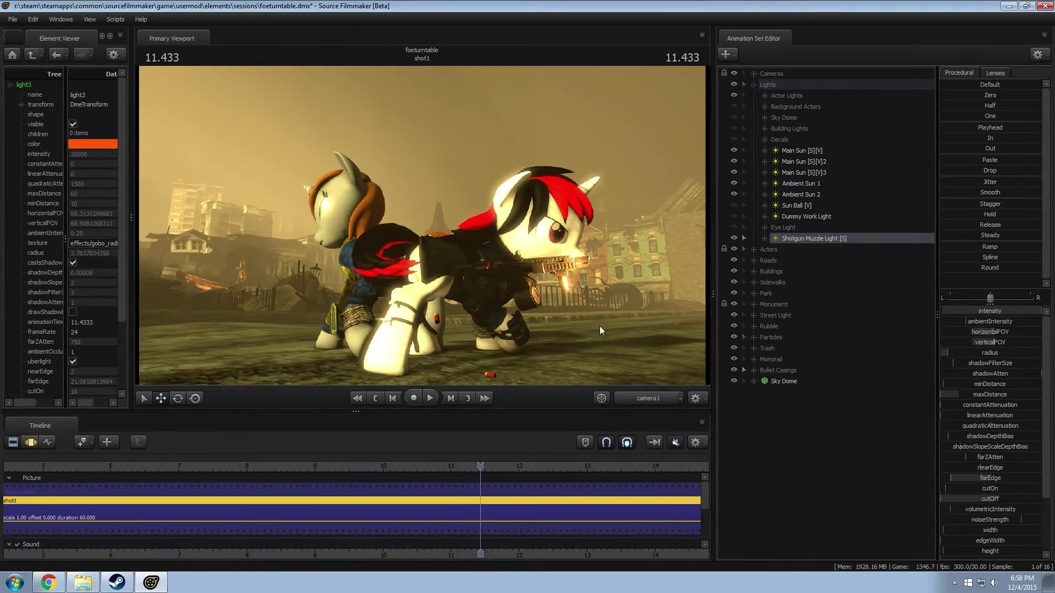
left_click_drag(450, 465, 408, 466)
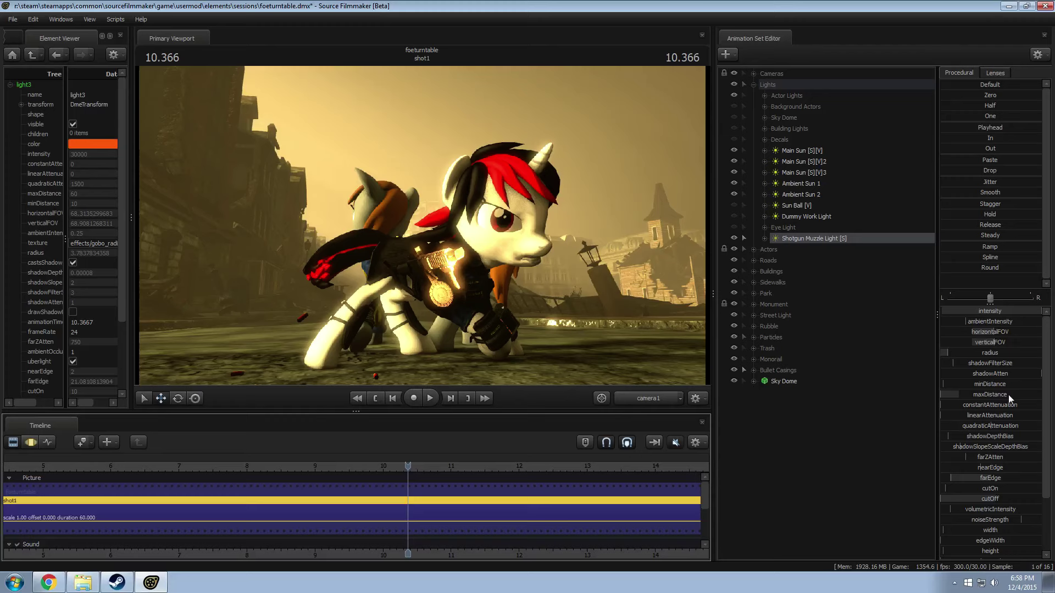
key("F3")
left_click_drag(993, 327, 964, 343)
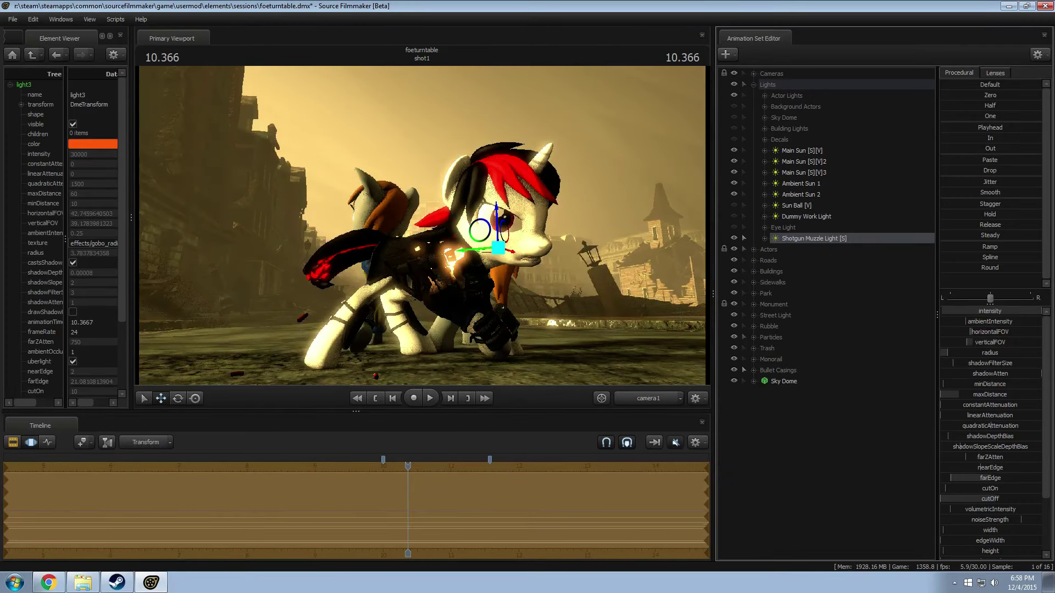
key("F2")
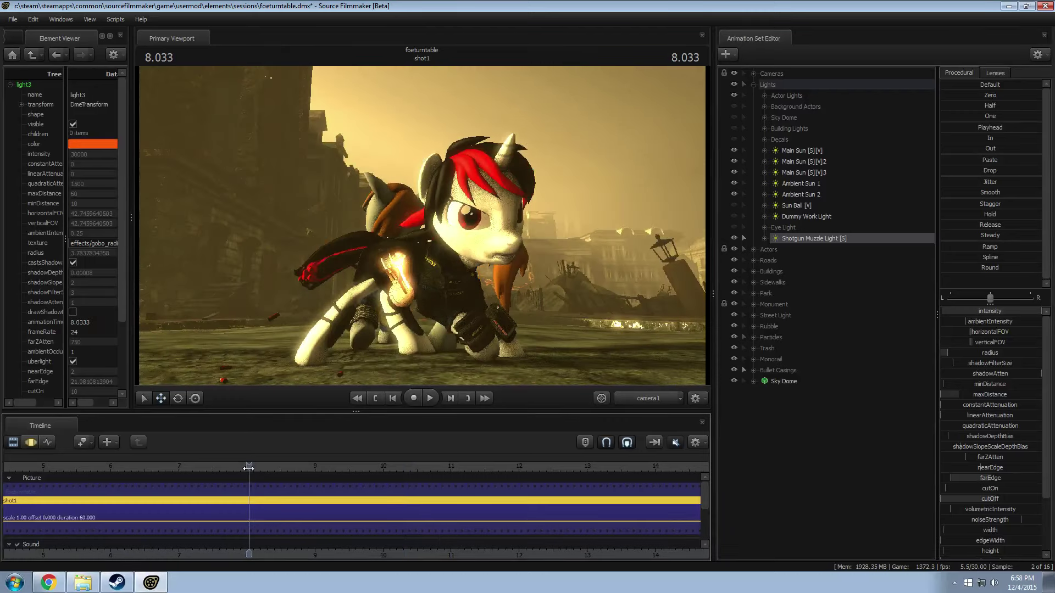
Step: Play back the gunshots from 8.033 and inspect the muzzle light at 11.533 and 10.033
key("space")
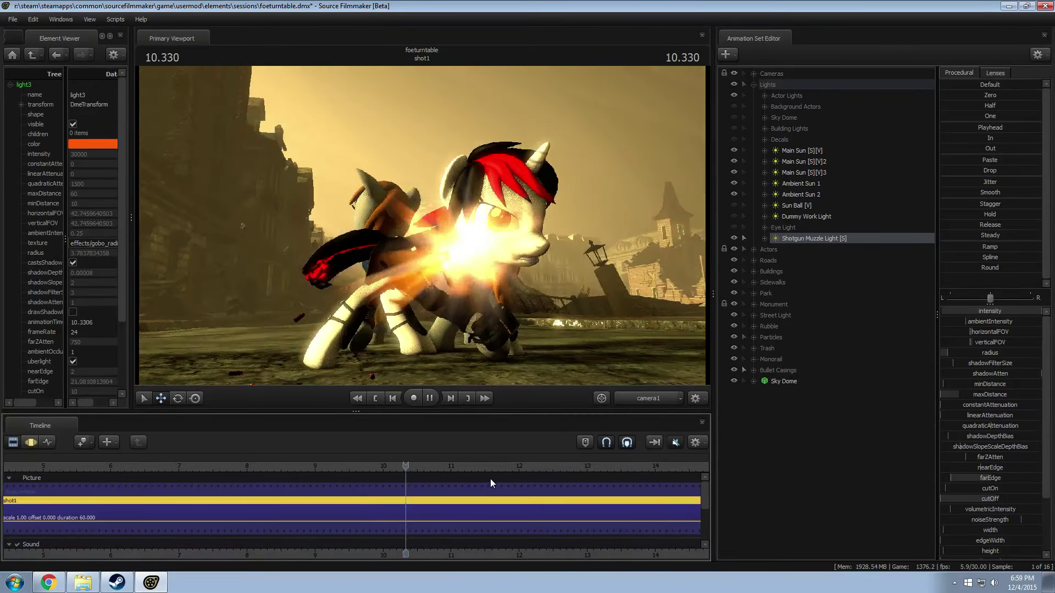
key("space")
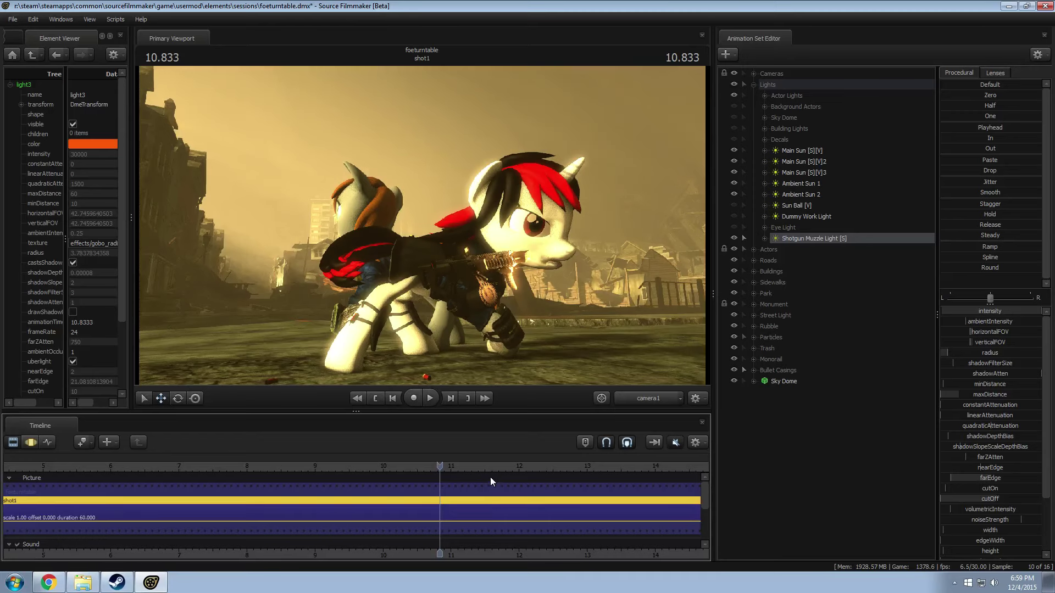
left_click_drag(247, 466, 489, 492)
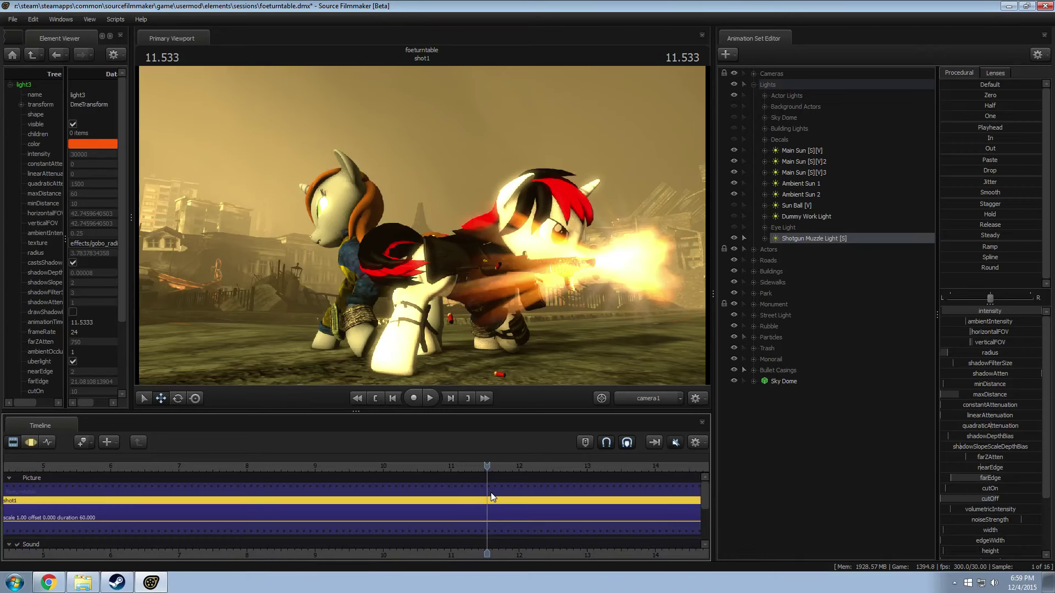
left_click(385, 466)
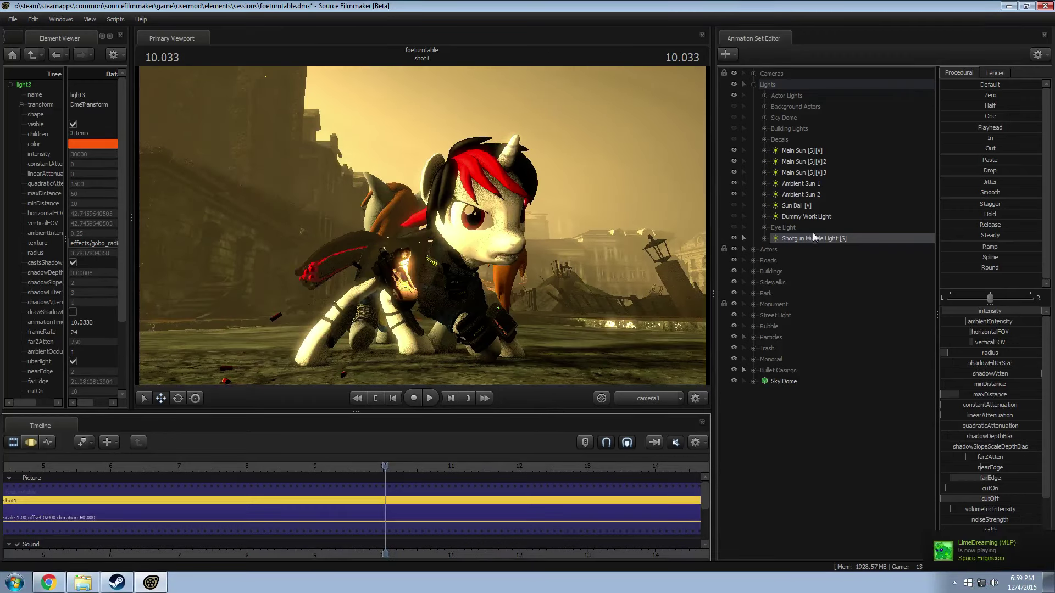
Step: Deselect the muzzle light and save the foeturntable session
left_click(766, 426)
right_click(766, 425)
left_click(773, 414)
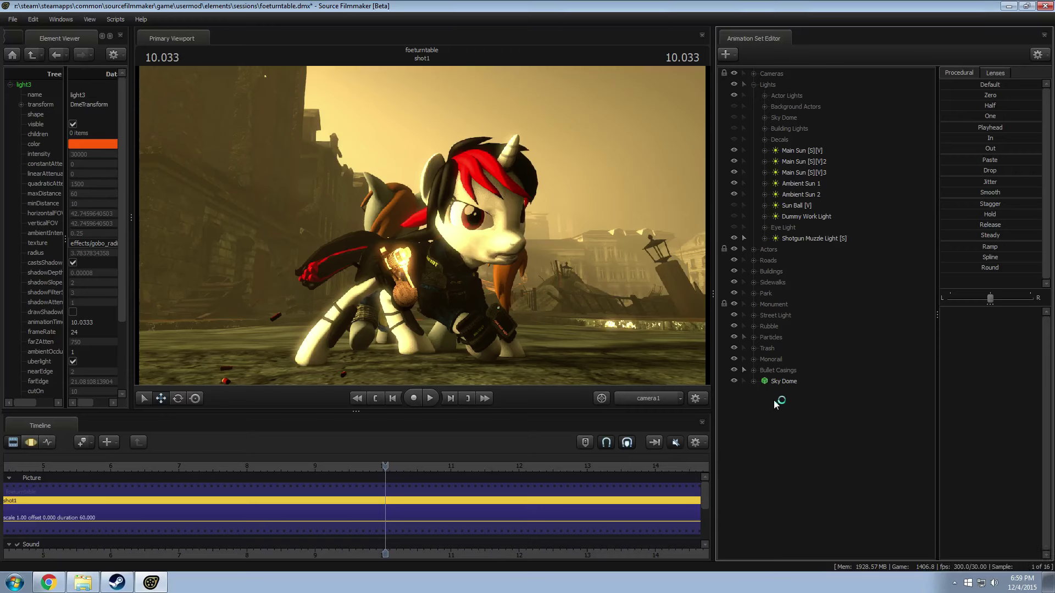
Step: Open the session alushy2_30_2.dmx from the "[] alushy - shoot to thrill" folder and show more of its shots in the timeline
left_click(12, 20)
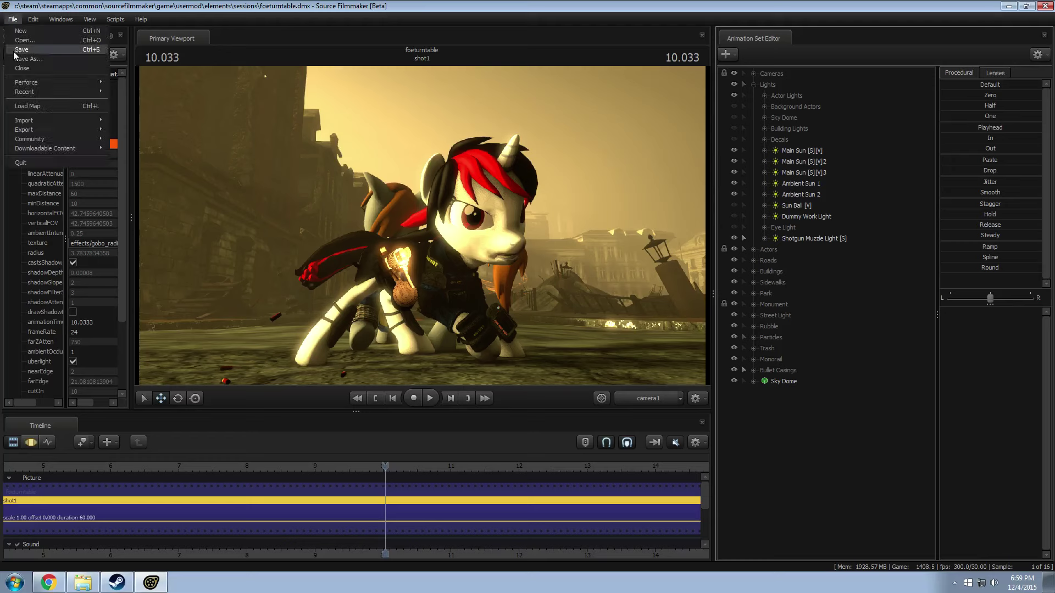
left_click(24, 40)
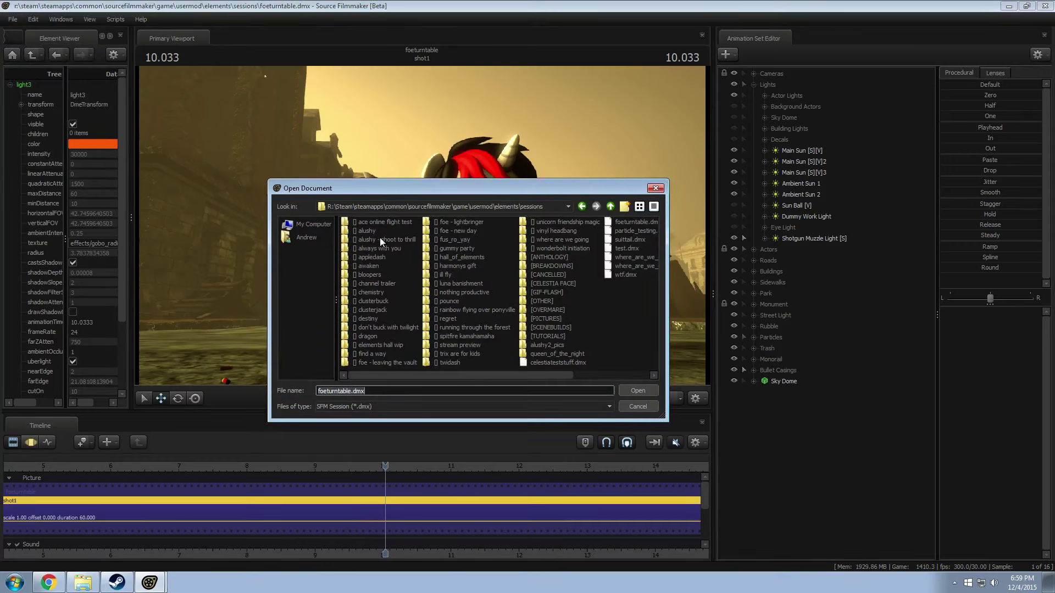
double_click(379, 240)
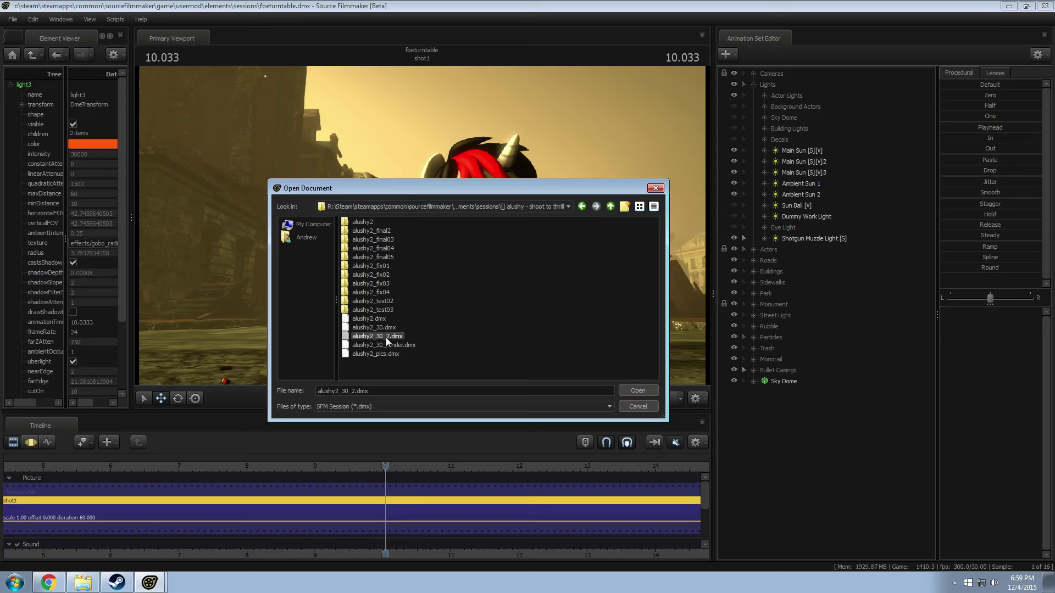
double_click(385, 336)
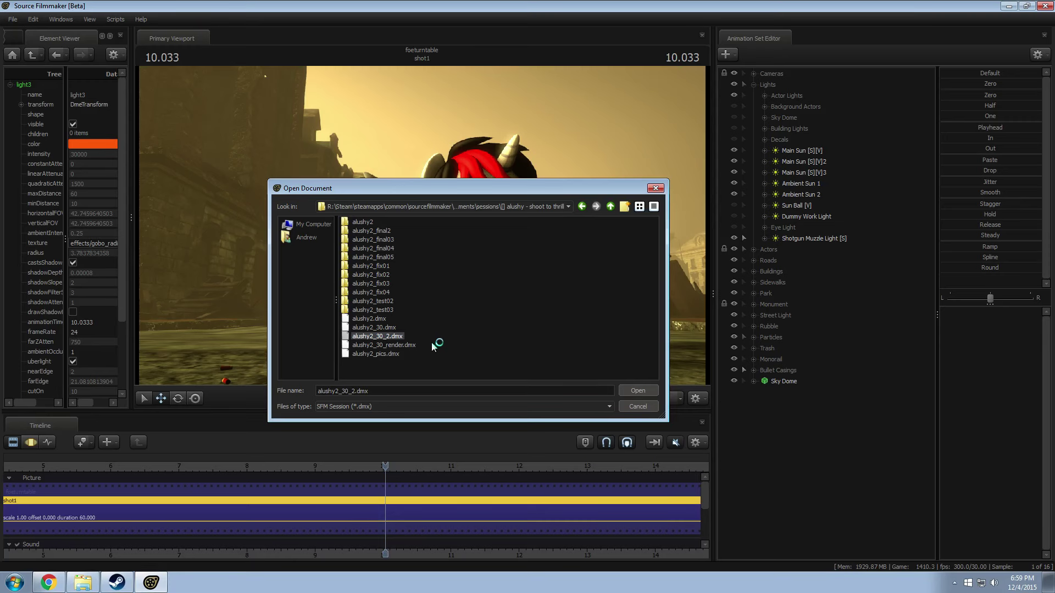
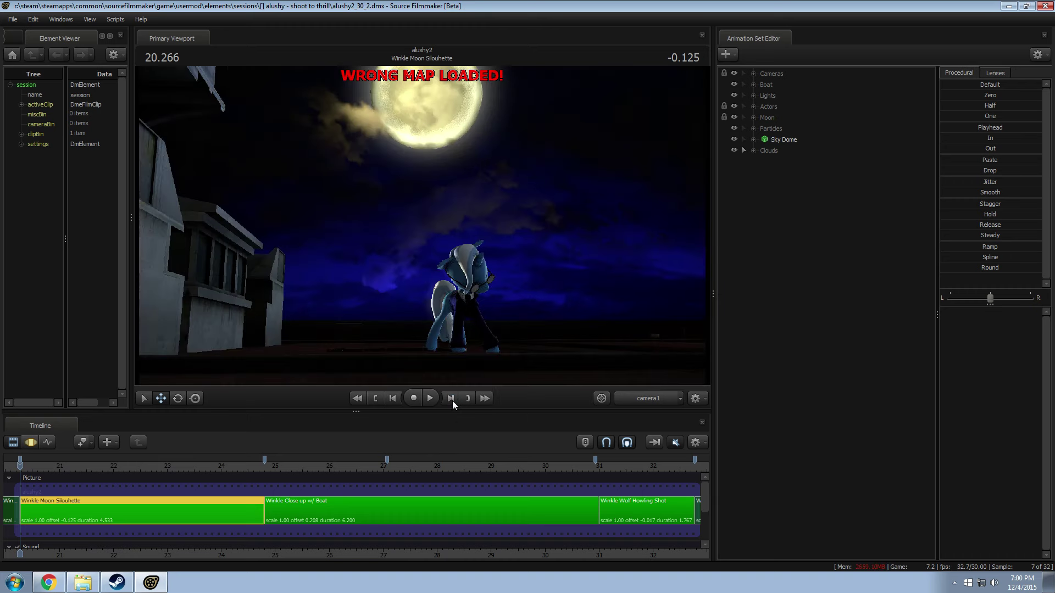
scroll(484, 511, "down", 6)
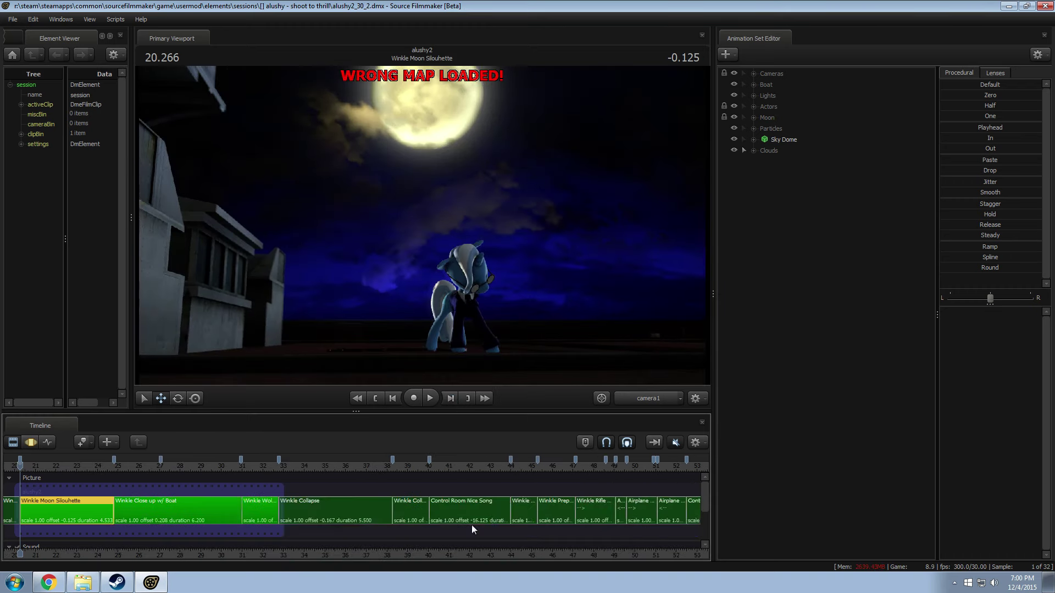
Step: In the Alushy Badass shot at 82.700, inspect the Fire Distortion Right particle system in a widened Element Viewer
left_click(514, 467)
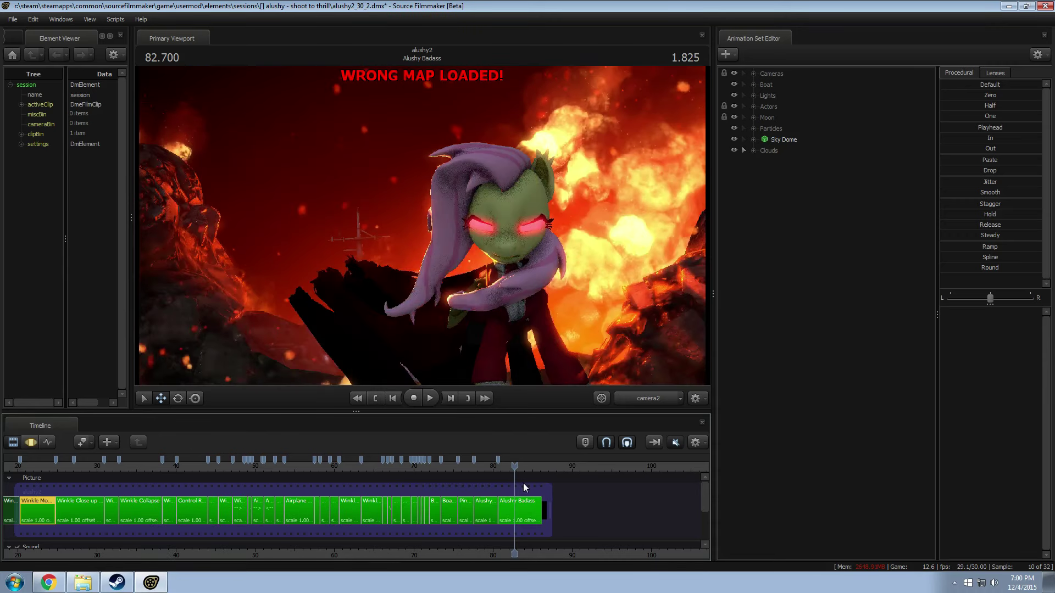
left_click(513, 508)
left_click(753, 118)
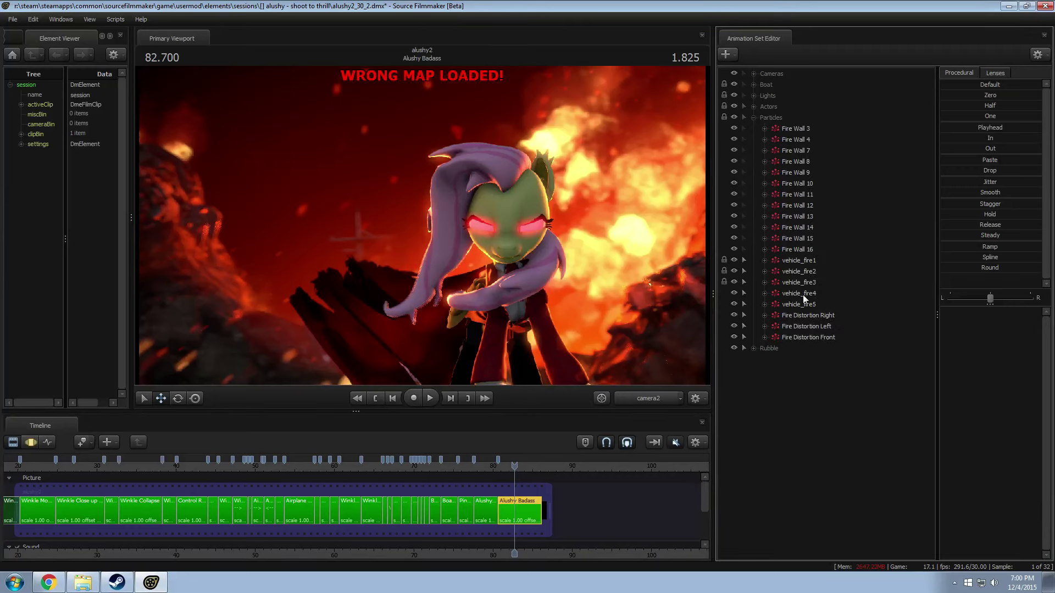
right_click(796, 315)
mouse_move(844, 379)
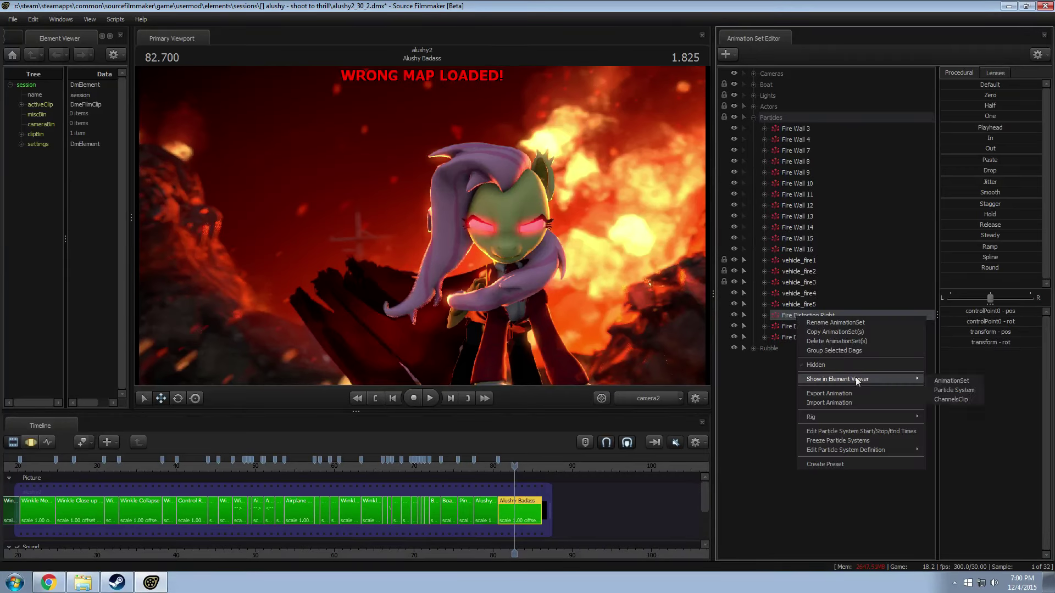
left_click(954, 389)
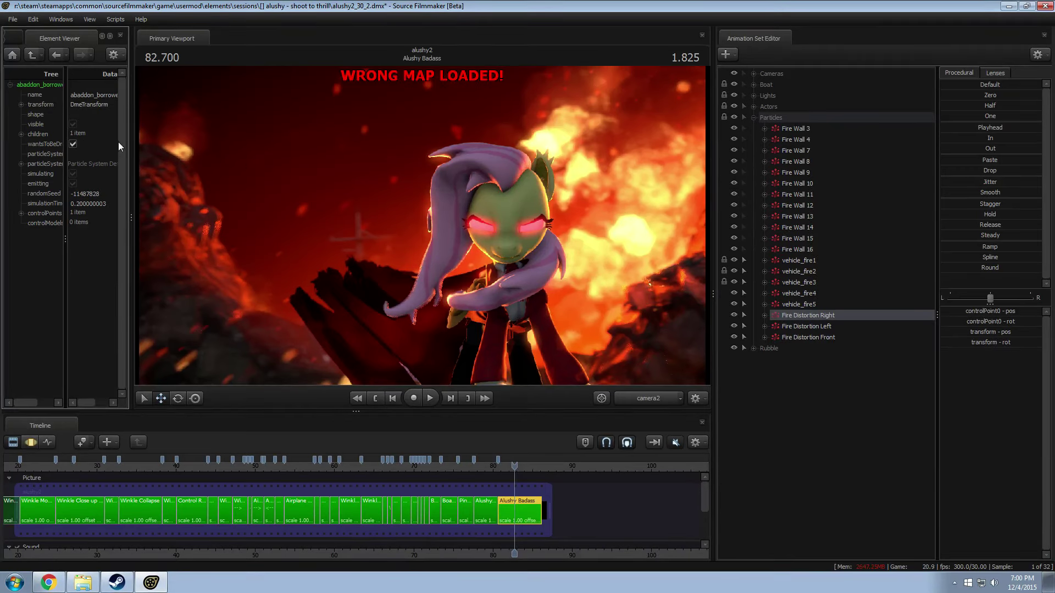
left_click_drag(131, 139, 226, 158)
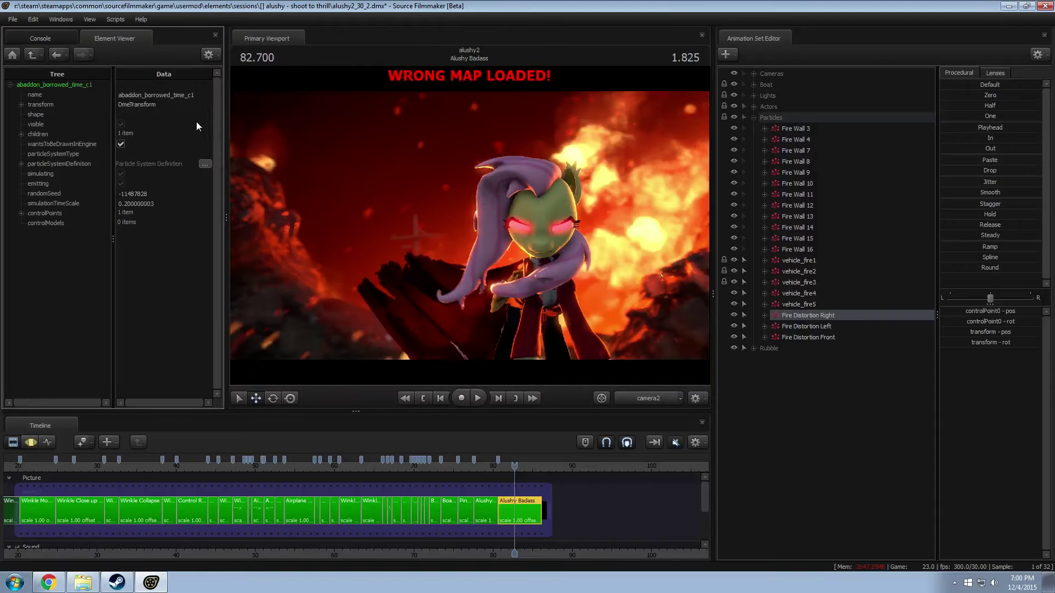
Step: Reopen the recent session foeturntable.dmx without saving the changes to the current session
left_click(12, 18)
mouse_move(75, 94)
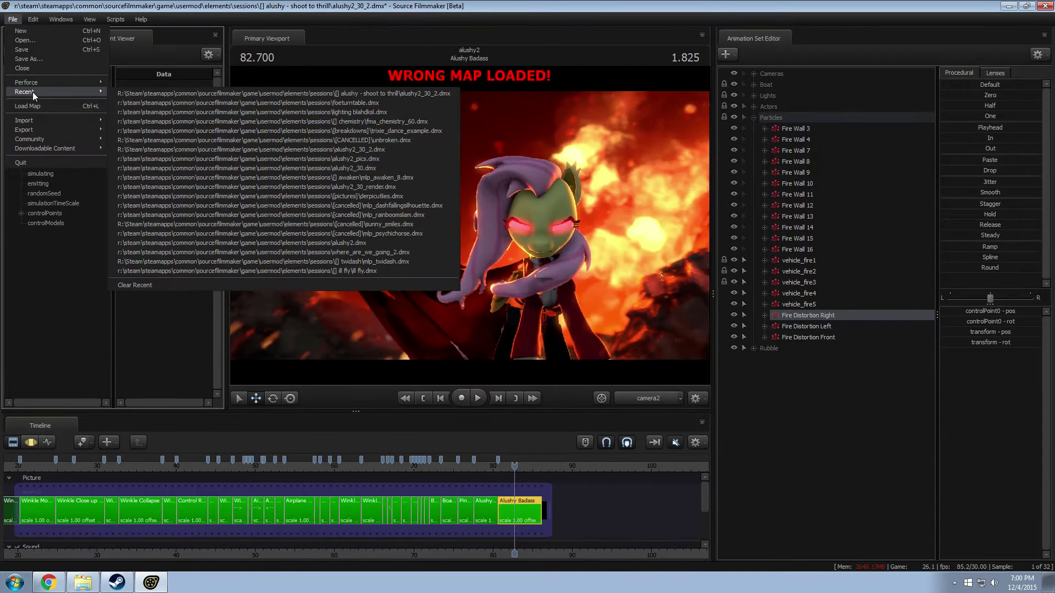
left_click(236, 103)
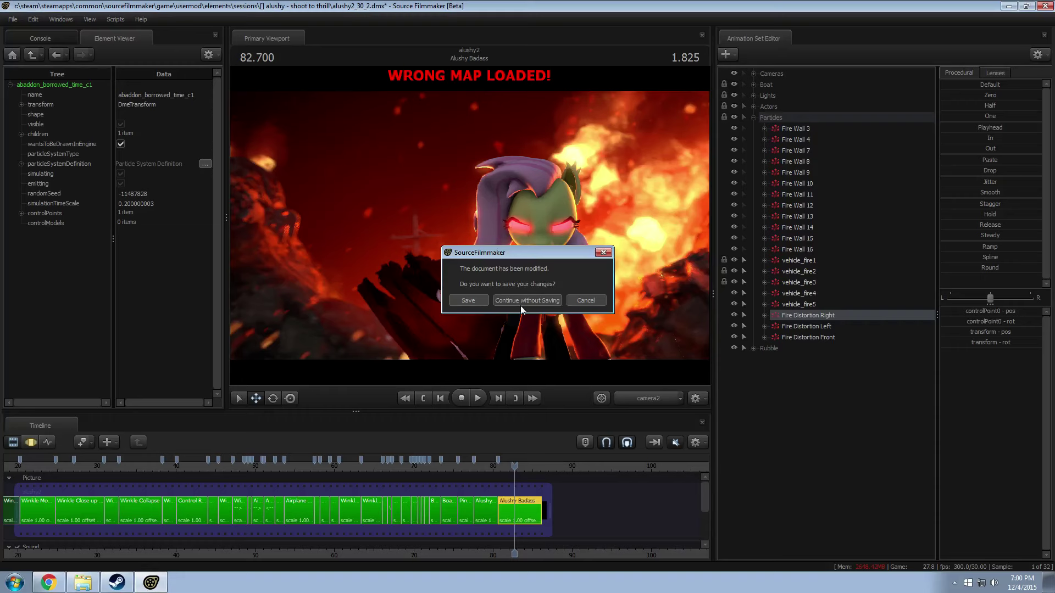
left_click(556, 300)
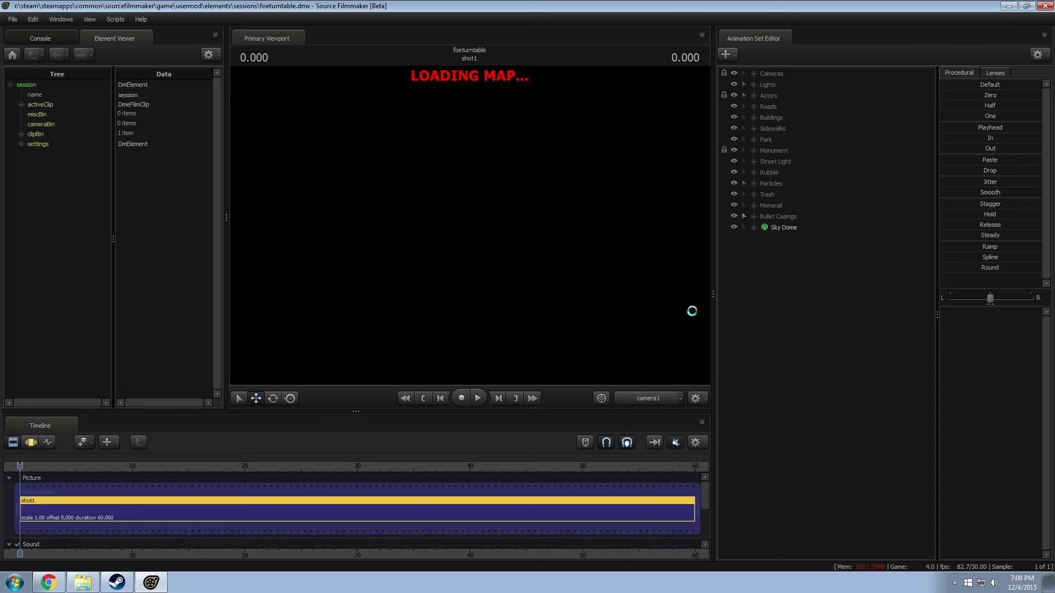
right_click(782, 283)
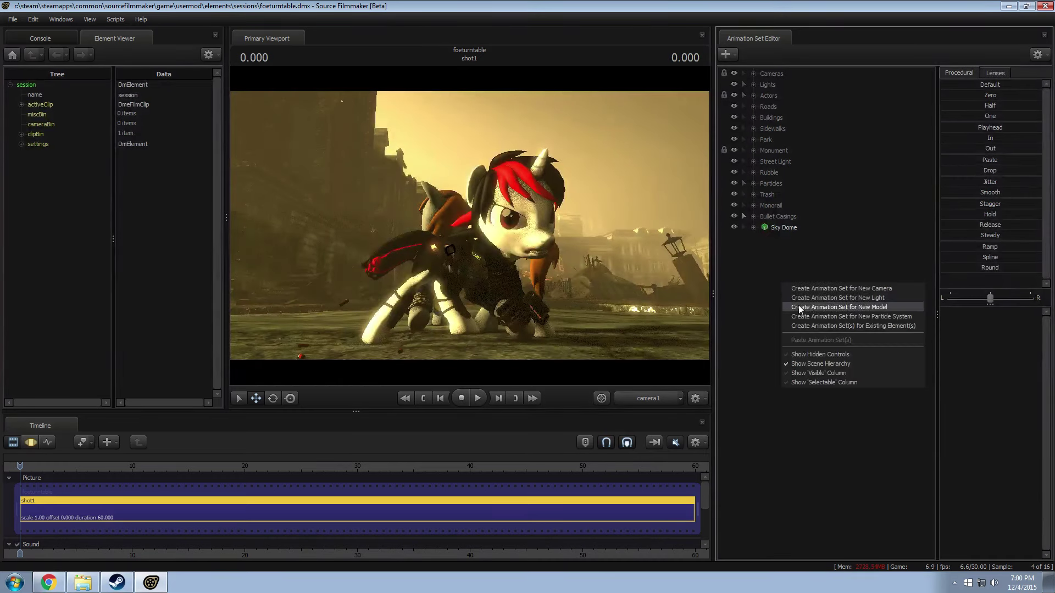
left_click(826, 316)
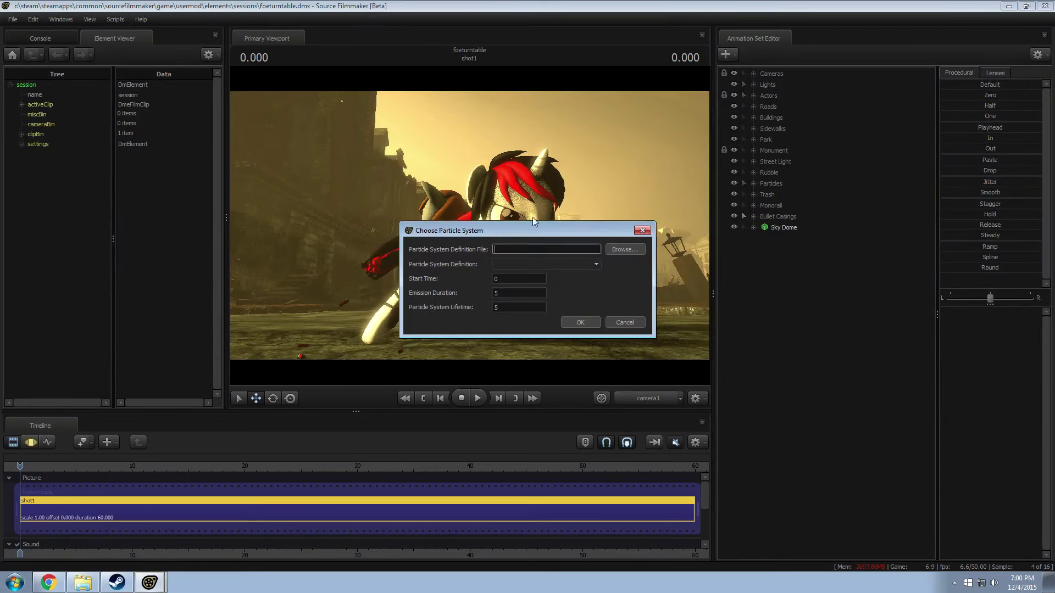
left_click(625, 323)
Step: Switch to the Particle Editor Tool and browse for a particle file in the sourcefilmmaker game folder
left_click(114, 19)
mouse_move(61, 19)
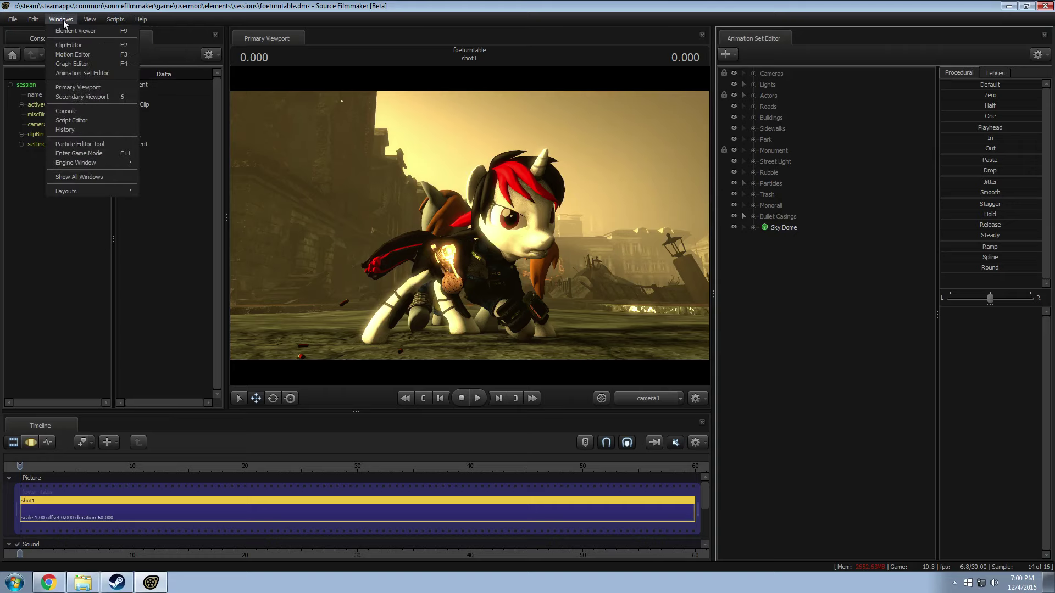
left_click(87, 144)
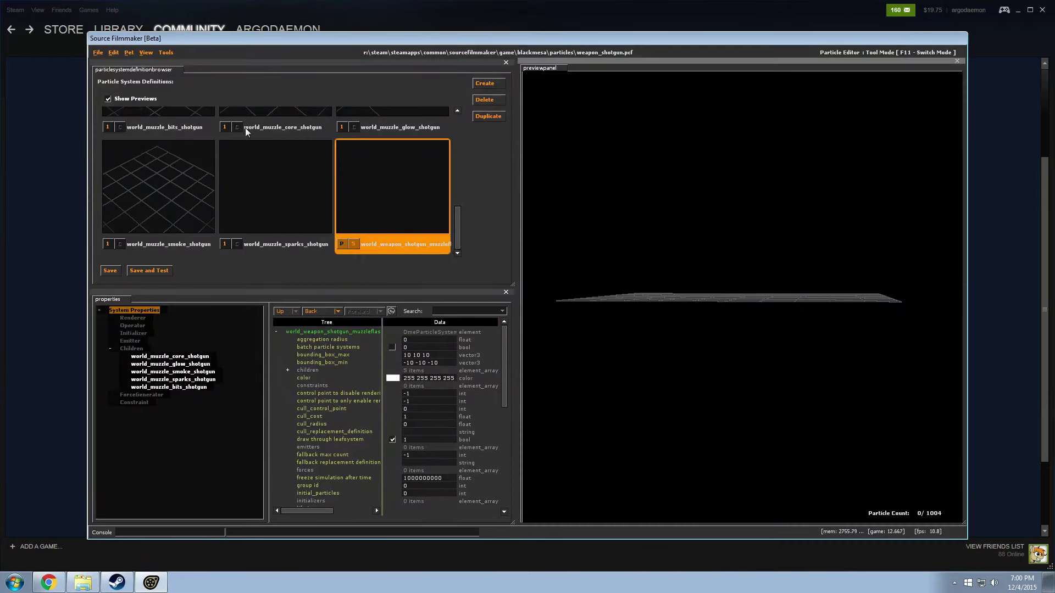
left_click(98, 52)
left_click(103, 73)
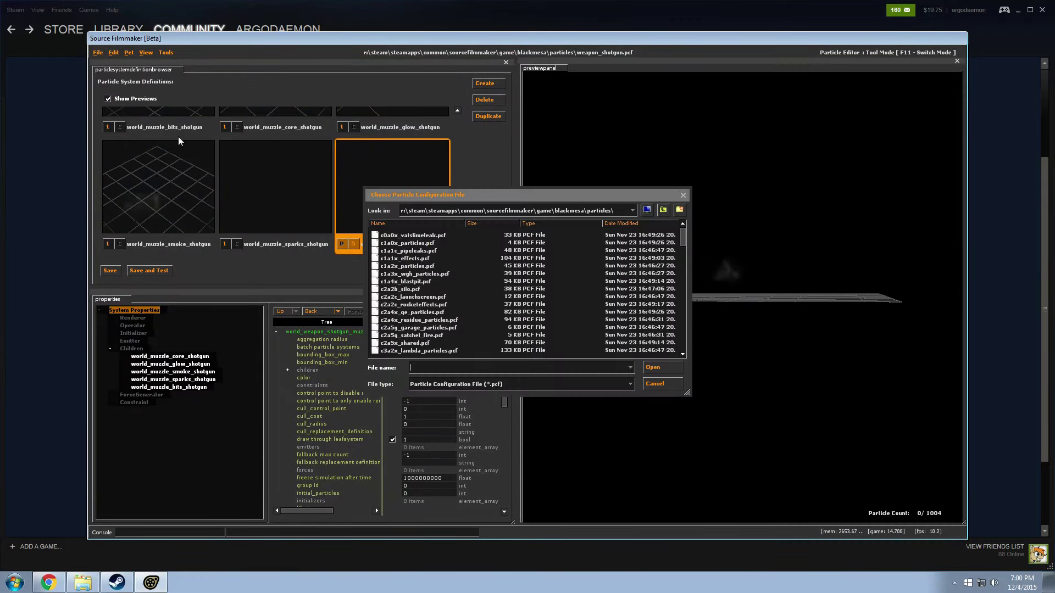
left_click(664, 210)
left_click(663, 210)
left_click(663, 210)
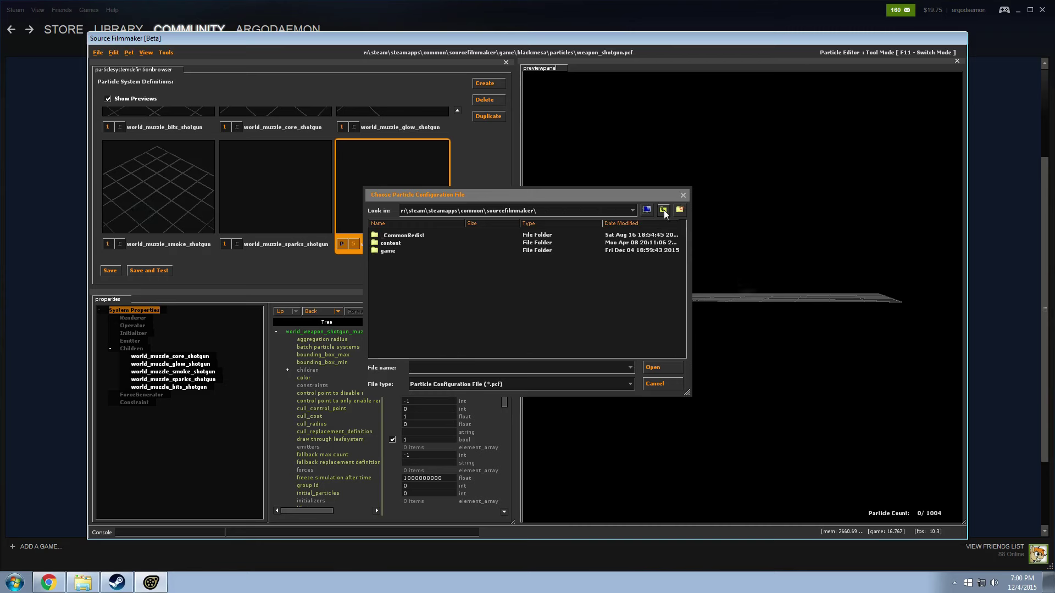
double_click(382, 251)
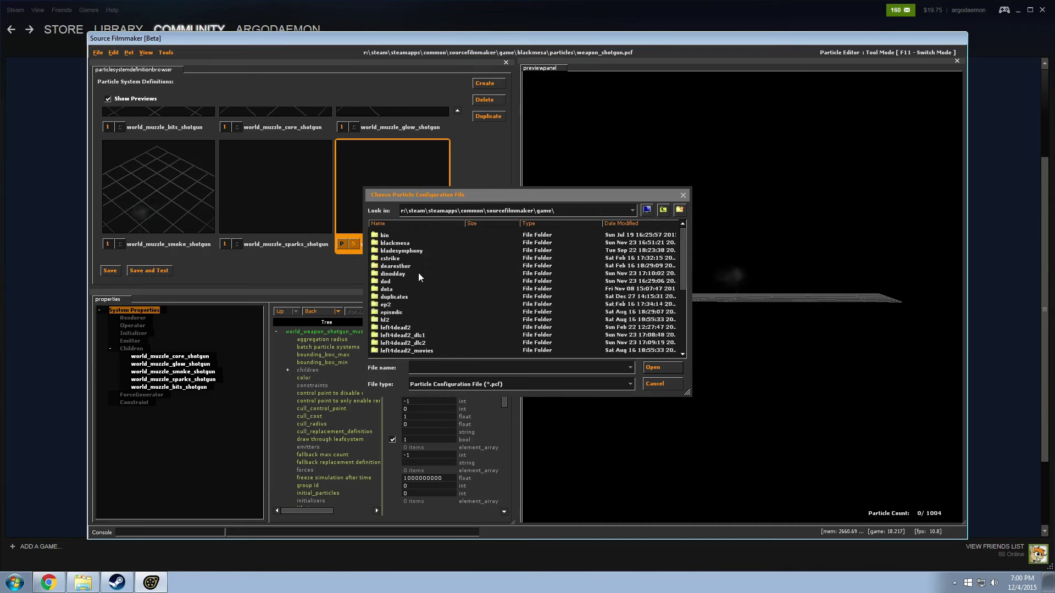
Step: Open hero_abaddon.pcf from dota\particles\units\heroes in the particle editor
double_click(385, 293)
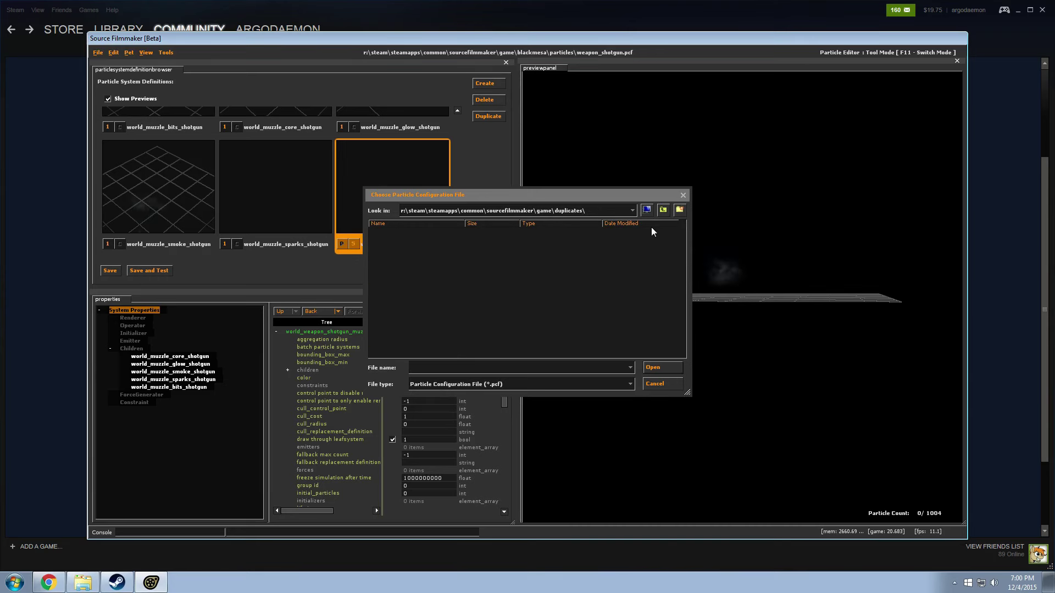
left_click(663, 210)
double_click(387, 288)
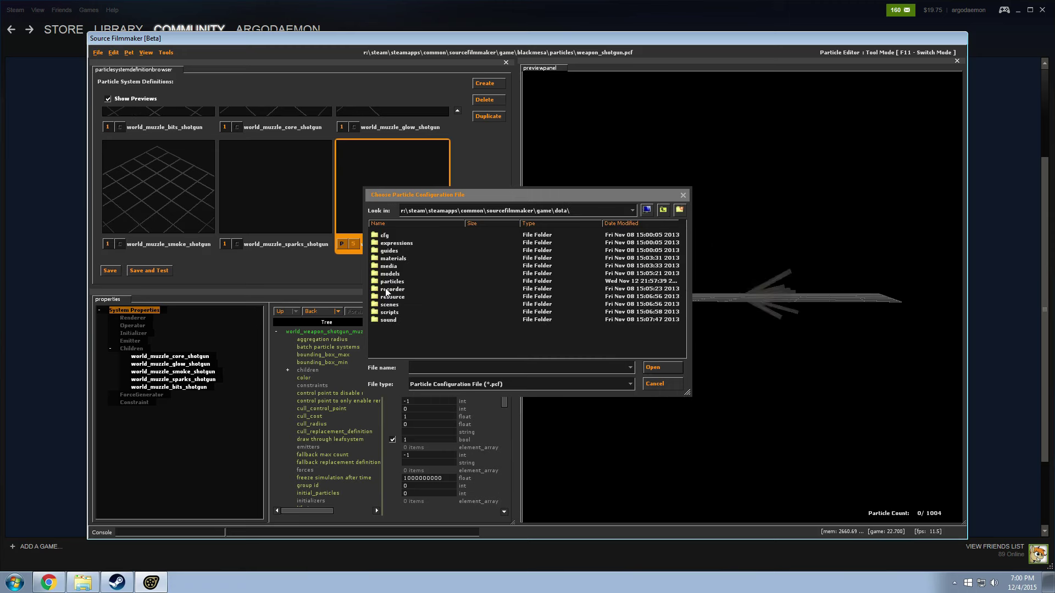
double_click(392, 282)
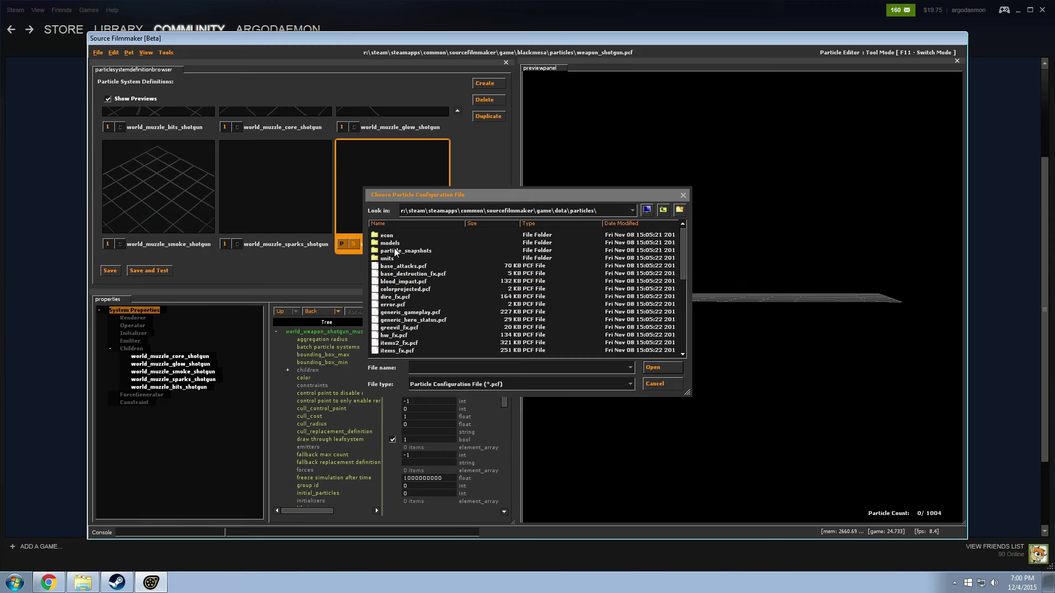
double_click(392, 259)
double_click(391, 236)
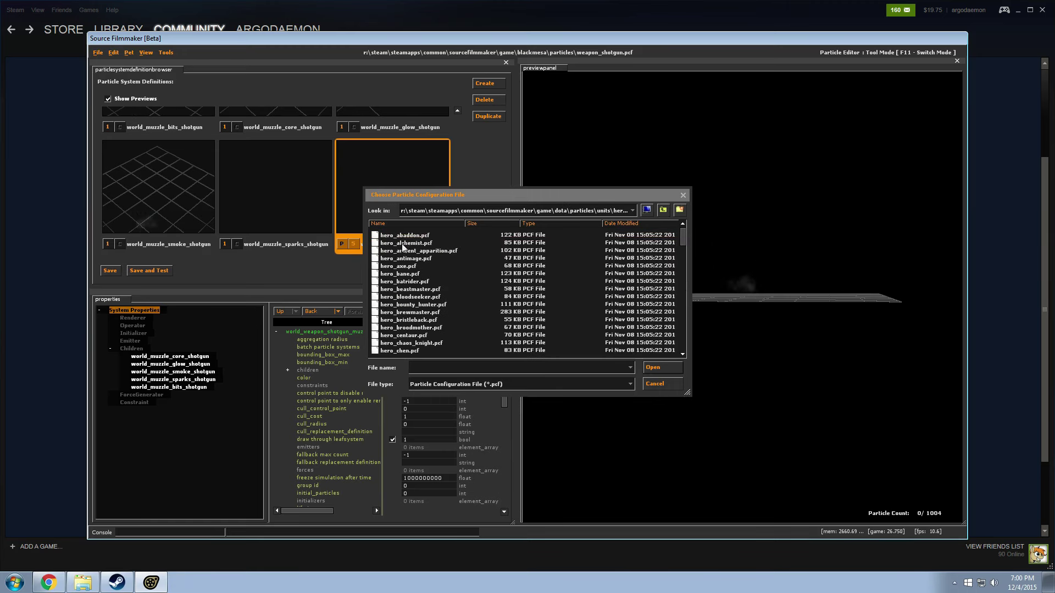
left_click(404, 236)
key("Return")
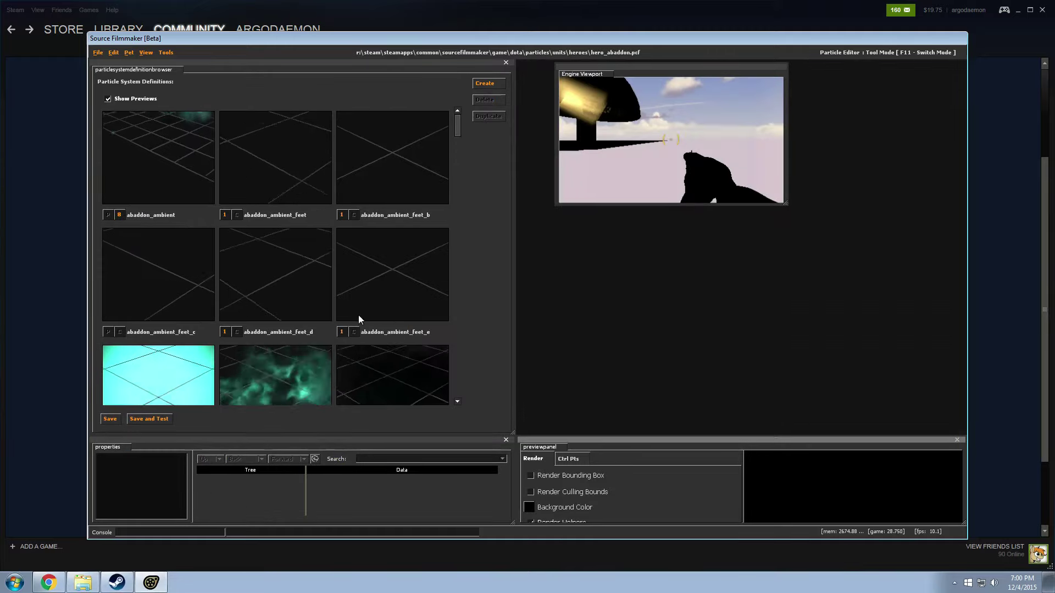
Step: Look through the particle previews for the distortion effect abaddon_borrowed_time_c, select it, and leave the particle editor
scroll(242, 266, "down", 2)
scroll(248, 269, "down", 5)
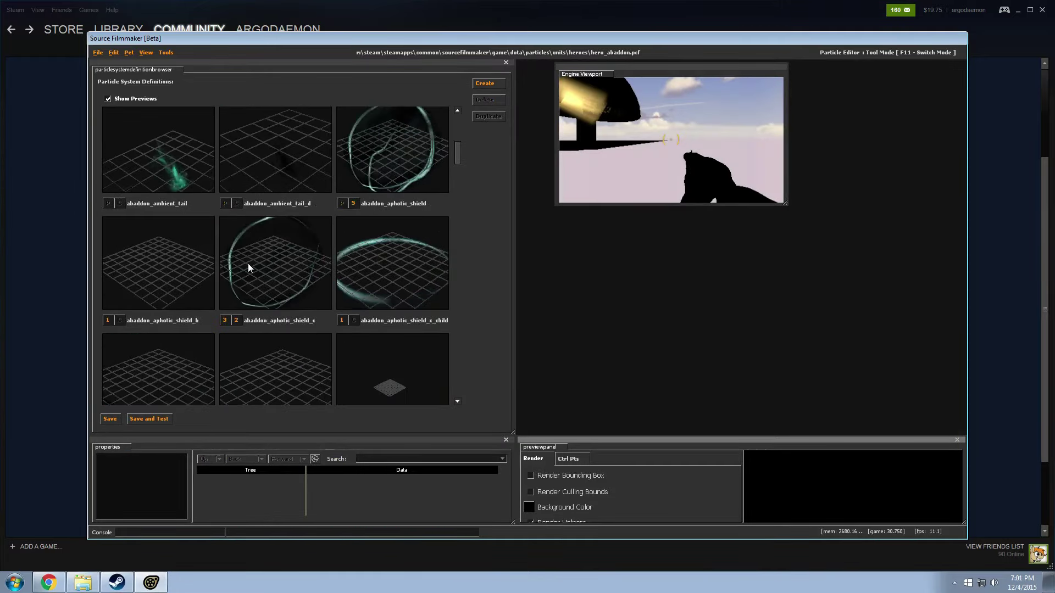
scroll(269, 297, "down", 6)
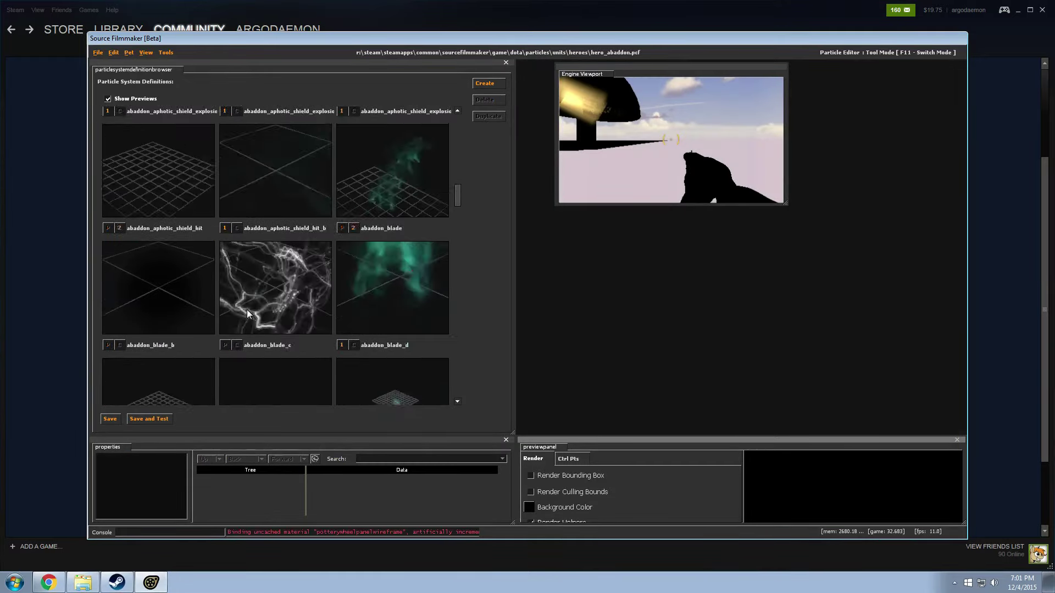
scroll(259, 311, "up", 2)
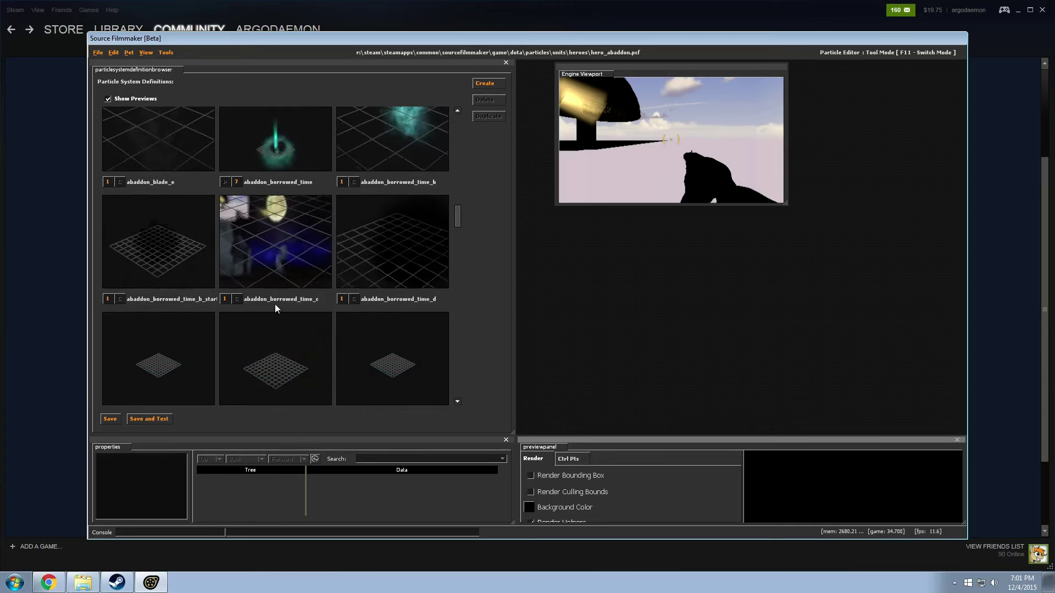
left_click(277, 248)
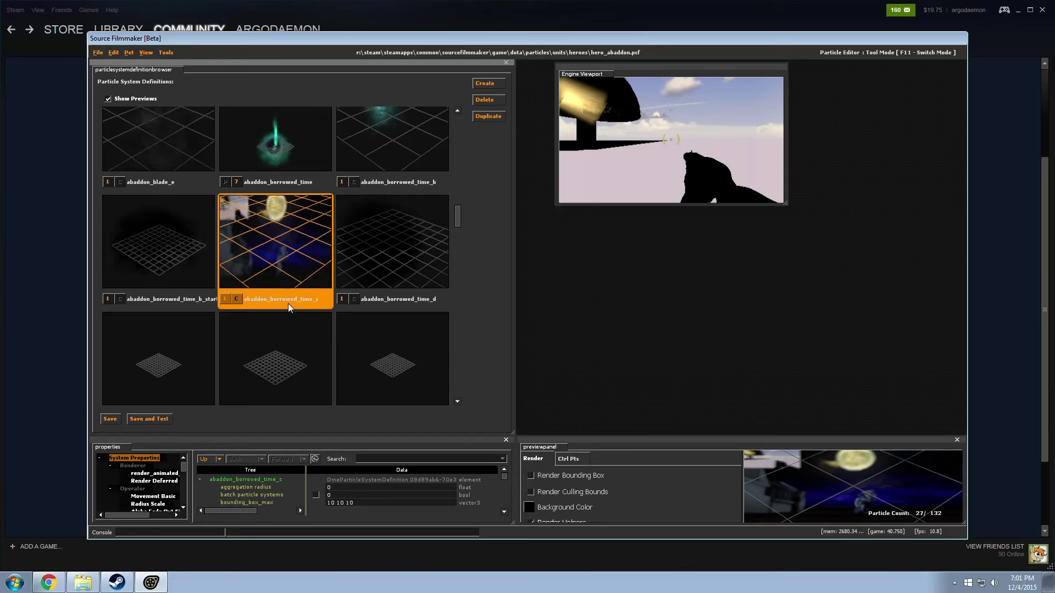
left_click(167, 52)
left_click(171, 65)
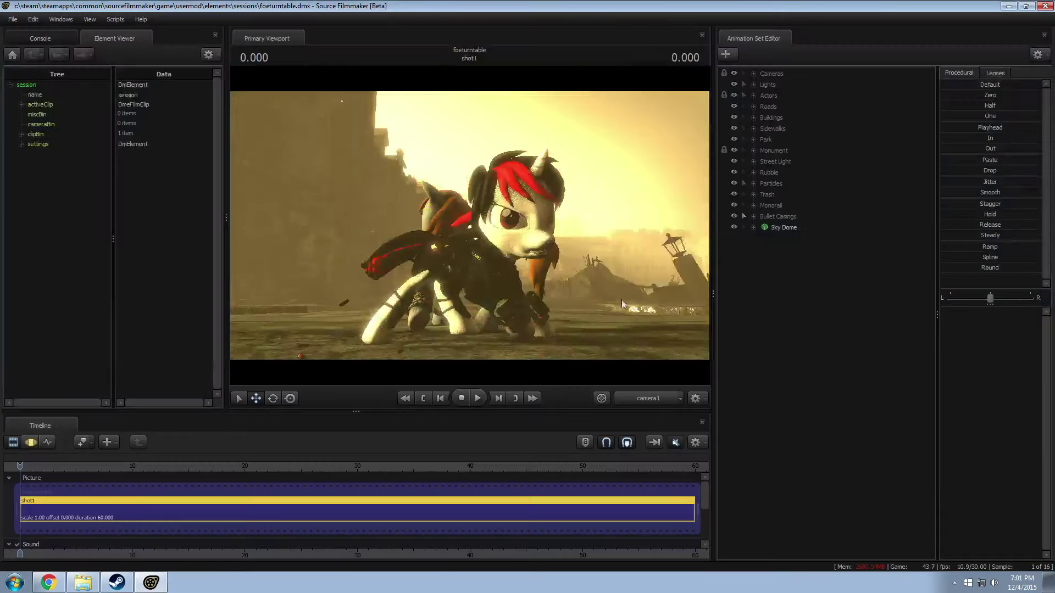
Step: Start an animation set for a new particle system using hero_abaddon.pcf from dota/particles/units/heroes
right_click(767, 288)
left_click(875, 323)
left_click(625, 249)
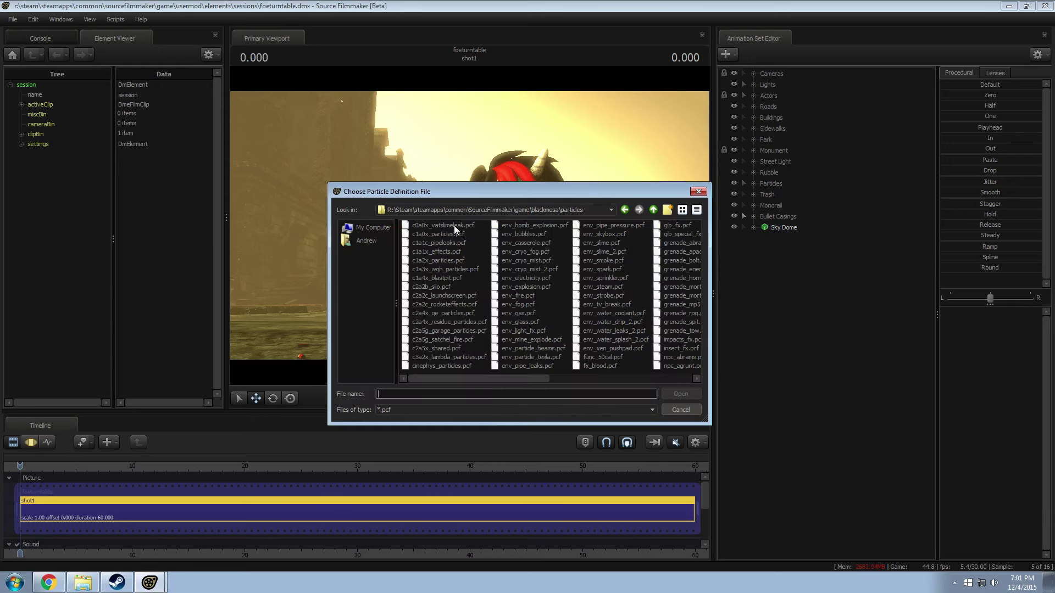
left_click(654, 210)
left_click(653, 210)
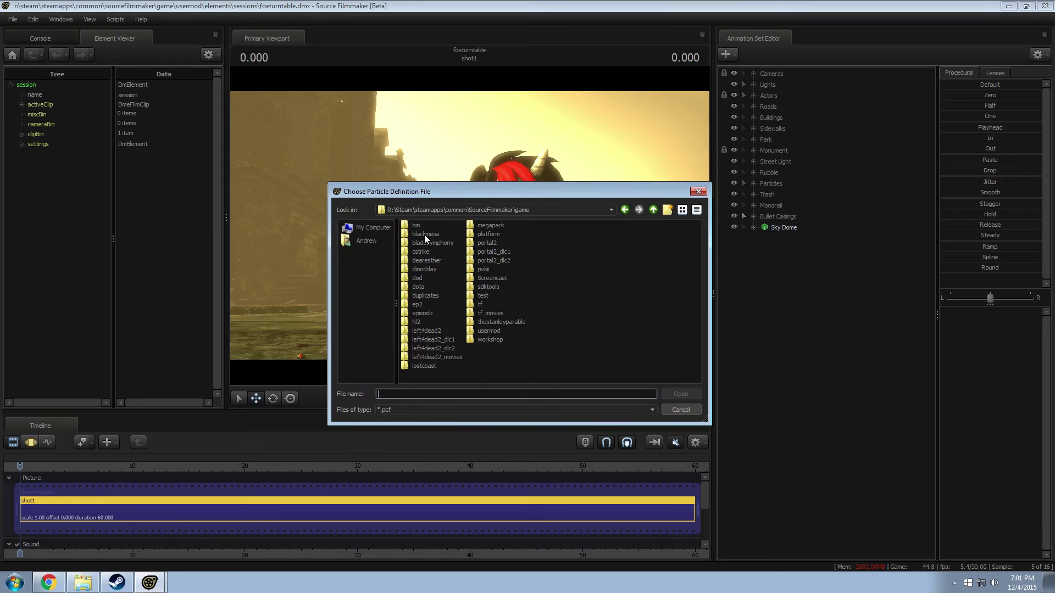
double_click(417, 286)
double_click(428, 278)
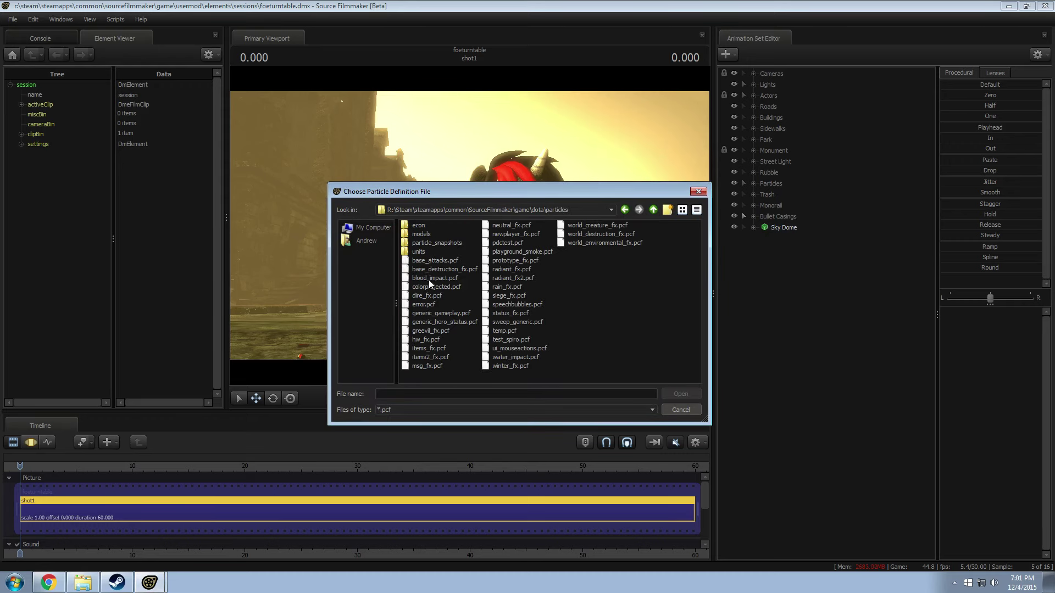
double_click(423, 250)
double_click(420, 227)
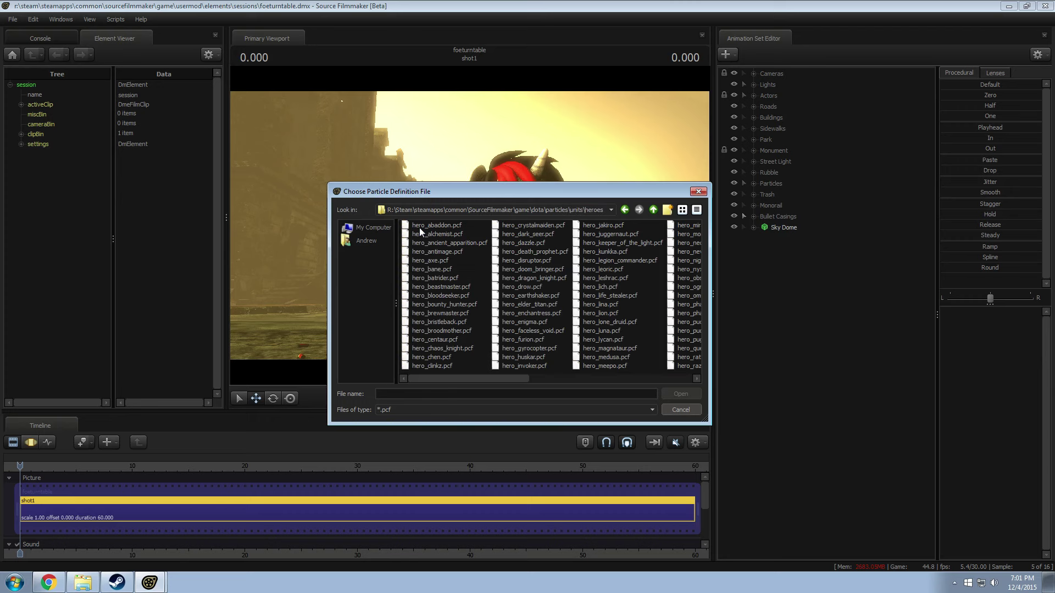
double_click(436, 224)
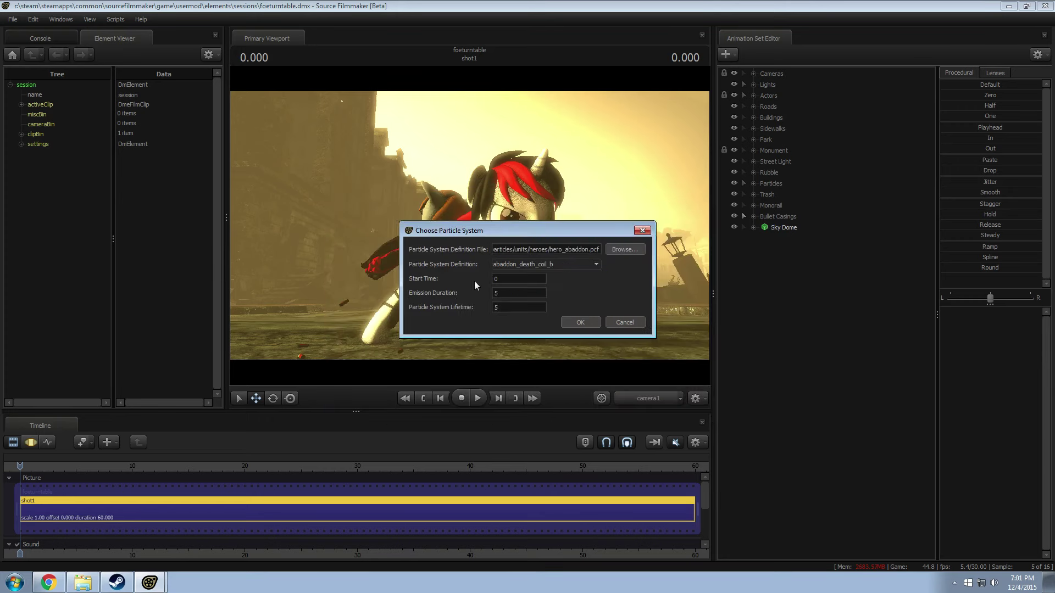
Step: Choose abaddon_borrowed_time_c as the particle system definition
left_click(557, 265)
scroll(595, 301, "down", 5)
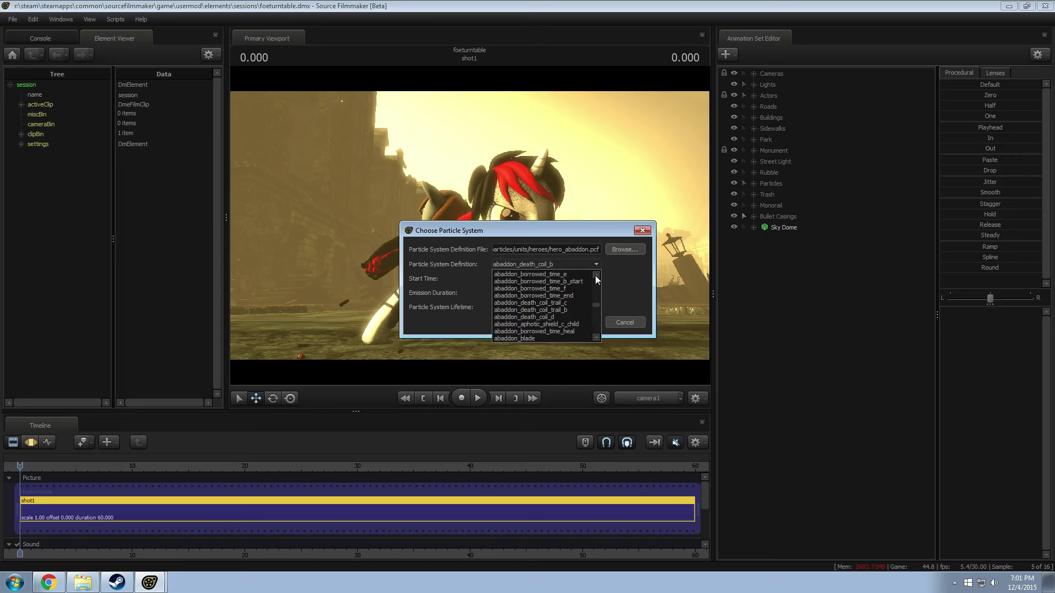
left_click(596, 274)
left_click(596, 274)
left_click(595, 274)
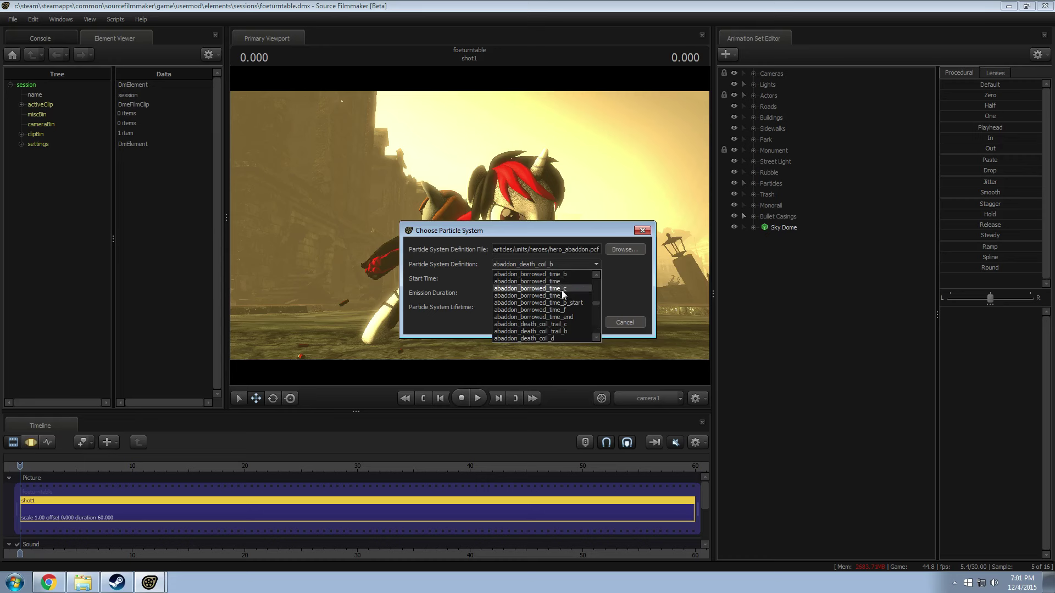
left_click(562, 288)
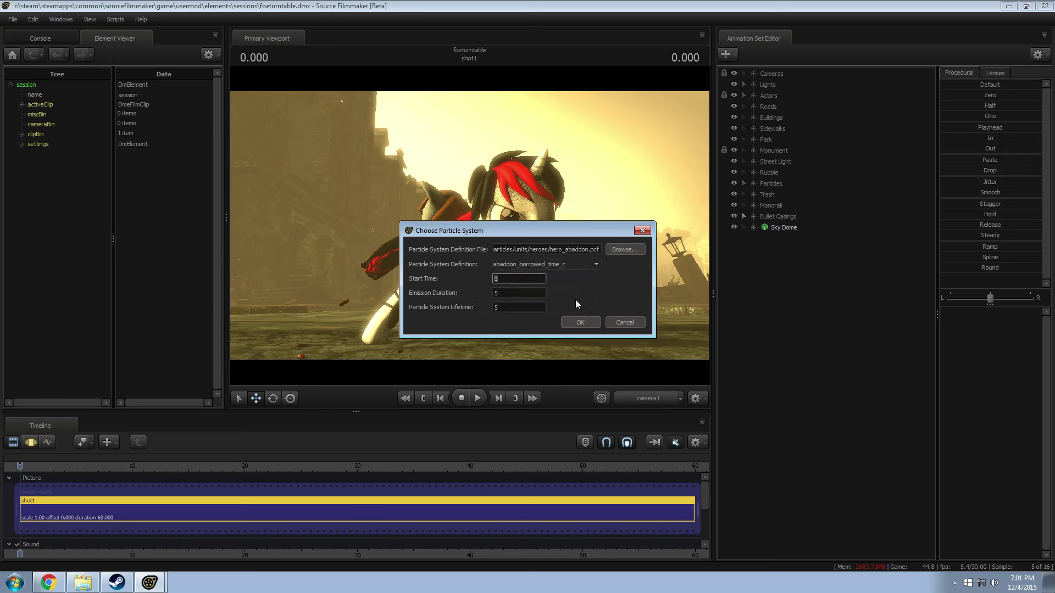
Step: Create the particle system with start time 8, emission duration 15 and lifetime 15, and view the shot at 8.166
type("8")
key("Tab")
type("15")
key("Tab")
type("15")
key("Return")
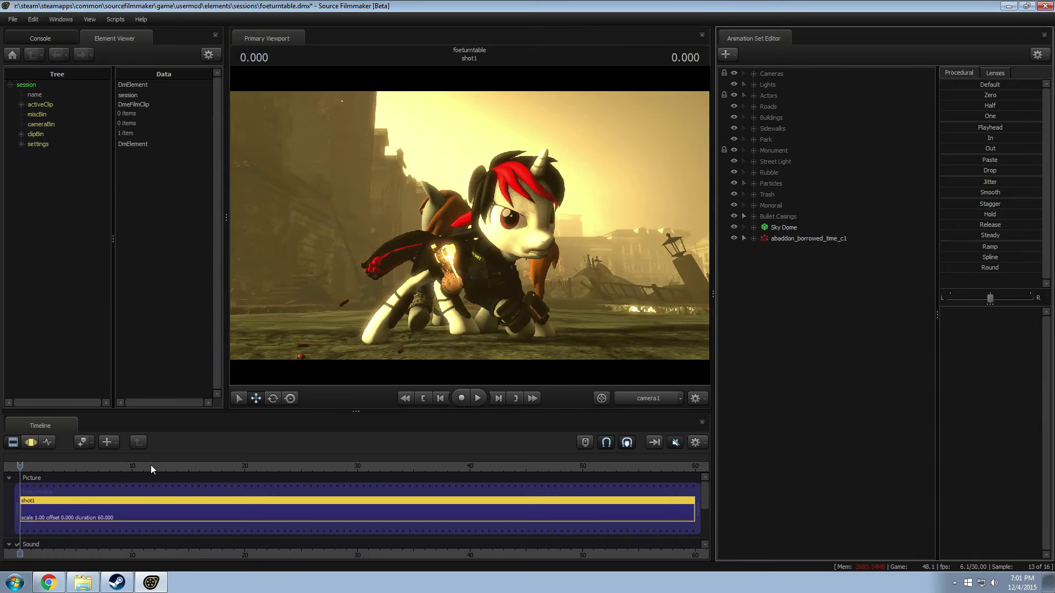
left_click_drag(113, 467, 111, 467)
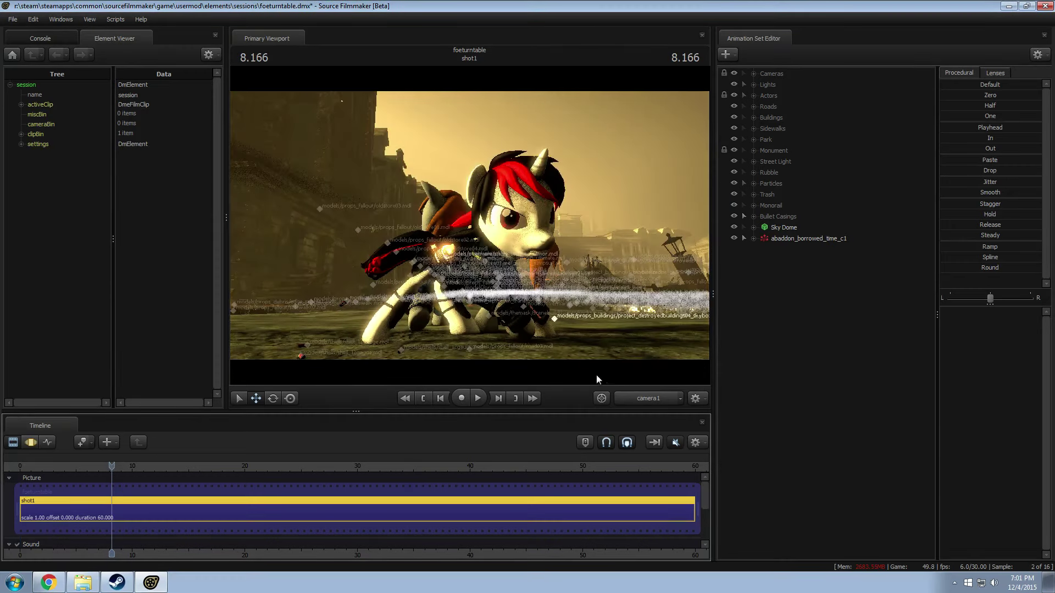
Step: View the shot through the work camera and switch the timeline to the motion editor
left_click(648, 399)
left_click(643, 411)
left_click_drag(563, 270, 563, 269)
key("F3")
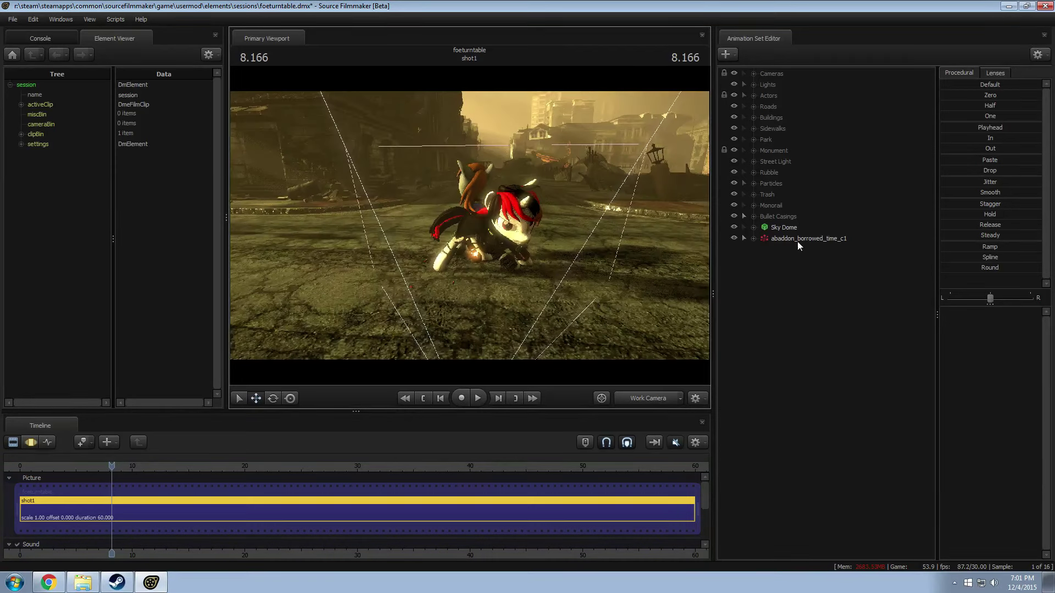
Step: Place the abaddon_borrowed_time_c1 particle system by the black and red pony and play the shot to check the effect
left_click(797, 240)
mouse_move(485, 240)
left_mouse_down()
mouse_move(474, 256)
mouse_move(460, 231)
mouse_move(457, 259)
mouse_move(452, 229)
mouse_move(495, 242)
mouse_move(474, 247)
left_mouse_up()
right_click(441, 269)
left_click(484, 275)
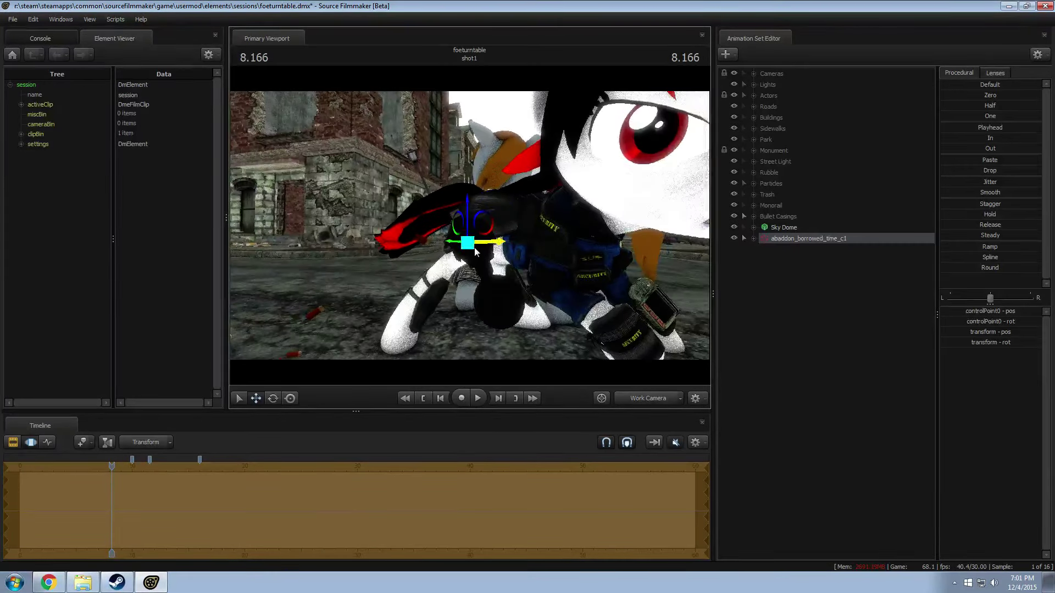
key("space")
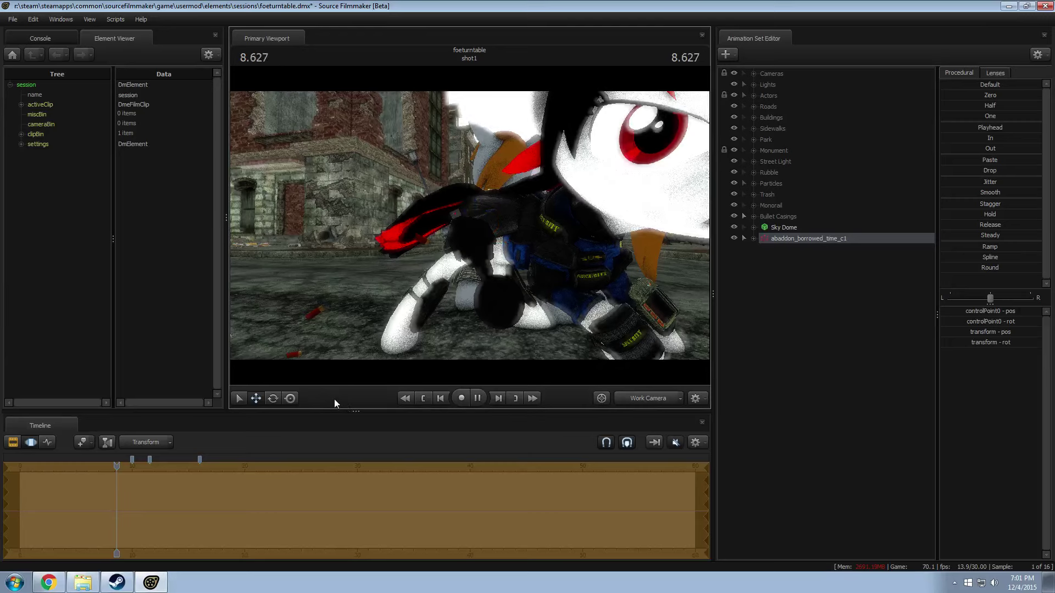
left_click_drag(321, 371, 421, 353)
Step: Instance the abaddon_borrowed_time_c1 particle system and open its abaddon_borrowed_time_c definition for editing
right_click(792, 238)
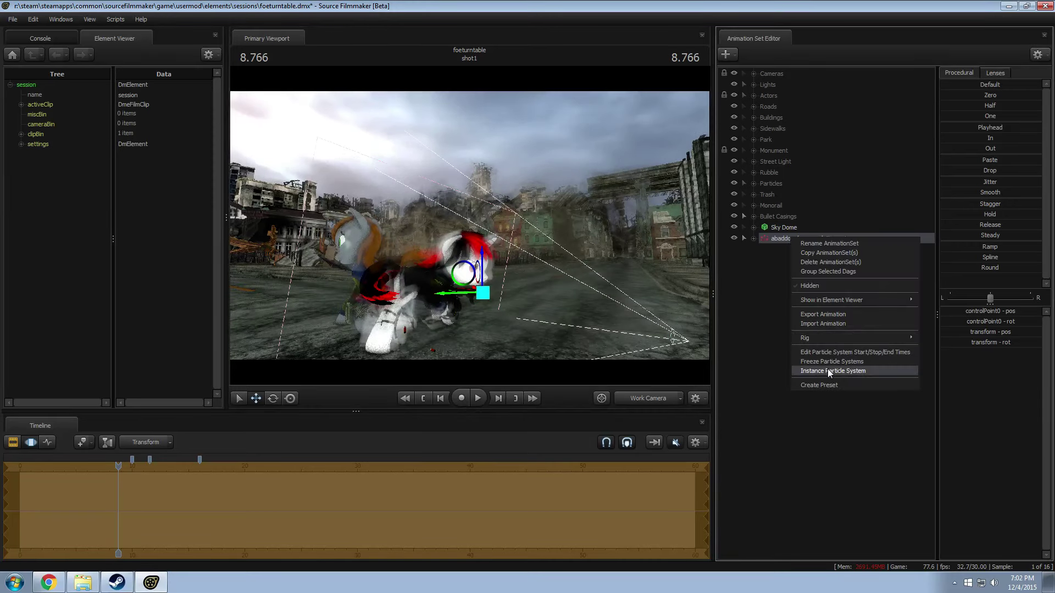
key("Escape")
right_click(810, 242)
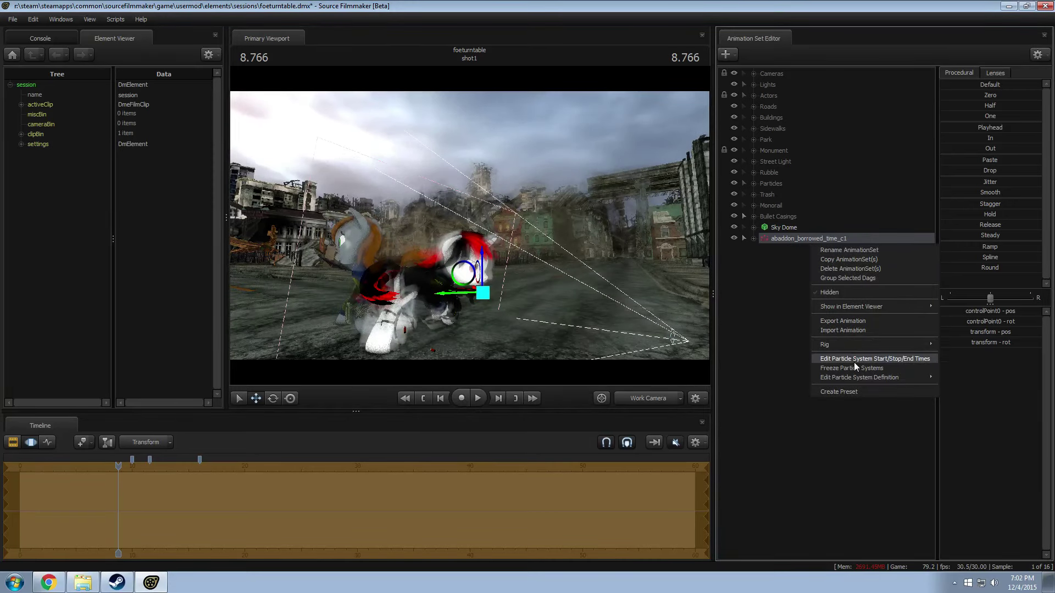
left_click(854, 361)
key("Return")
right_click(777, 240)
mouse_move(817, 373)
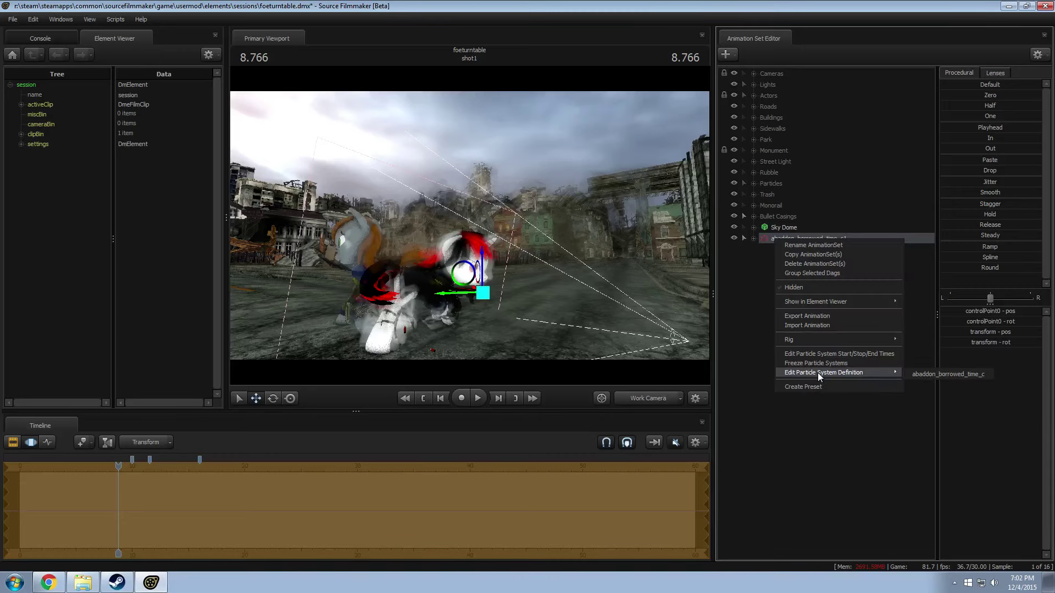
left_click(944, 374)
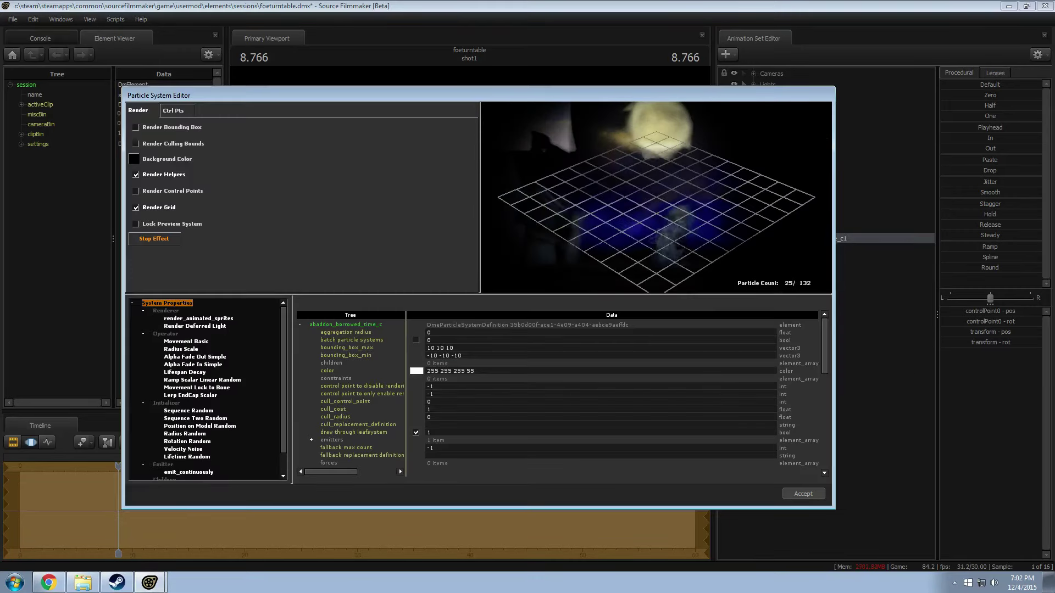
Step: Set the Radius Random initializer's radius_max to 2 and radius_min to 4, and check the preview
left_click_drag(635, 174, 661, 198)
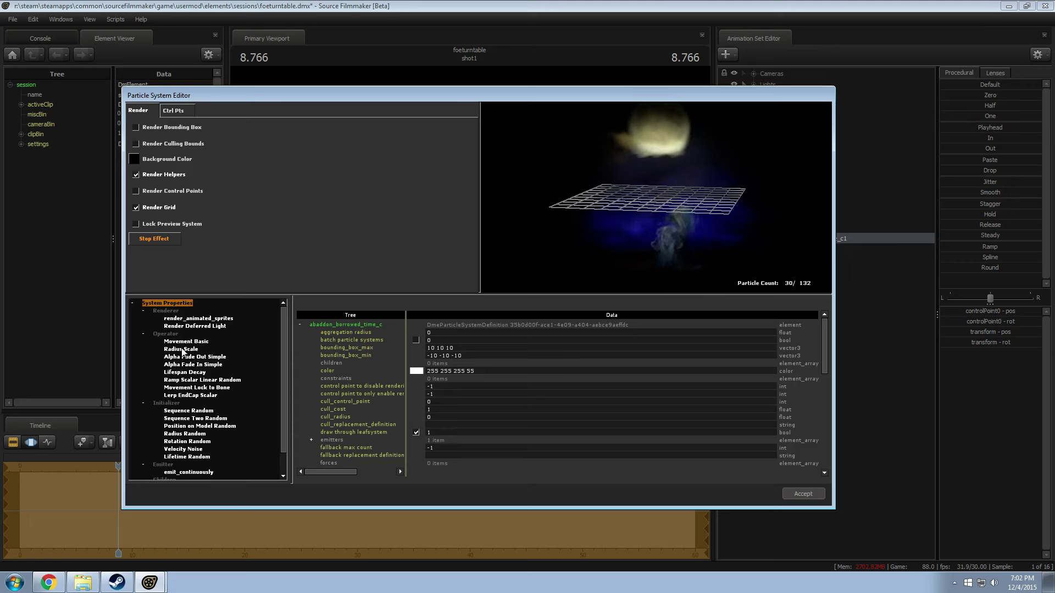
scroll(212, 465, "down", 1)
scroll(431, 441, "down", 2)
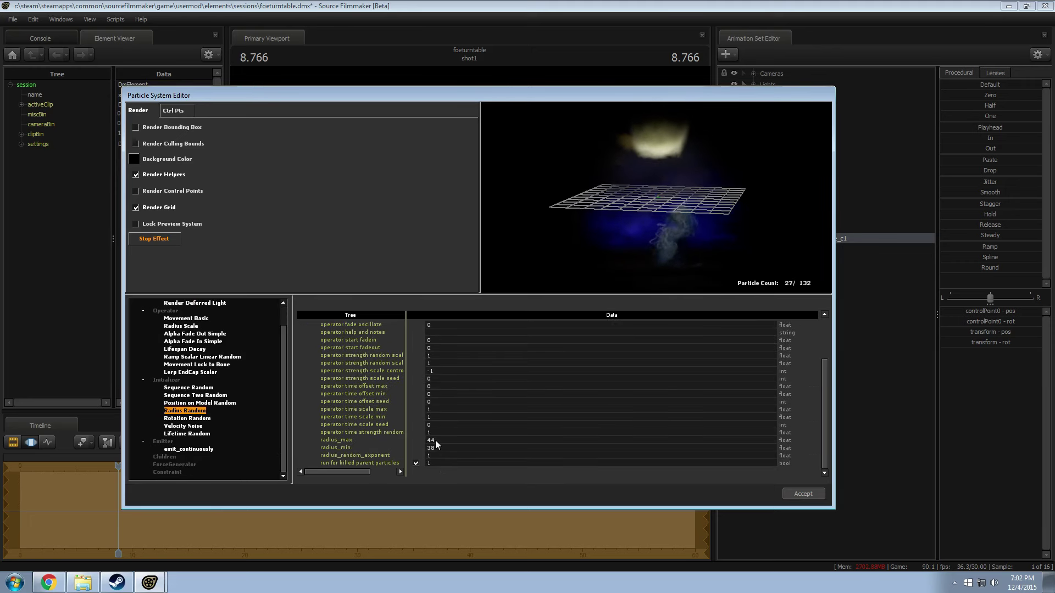
left_click(454, 440)
type("2")
key("Tab")
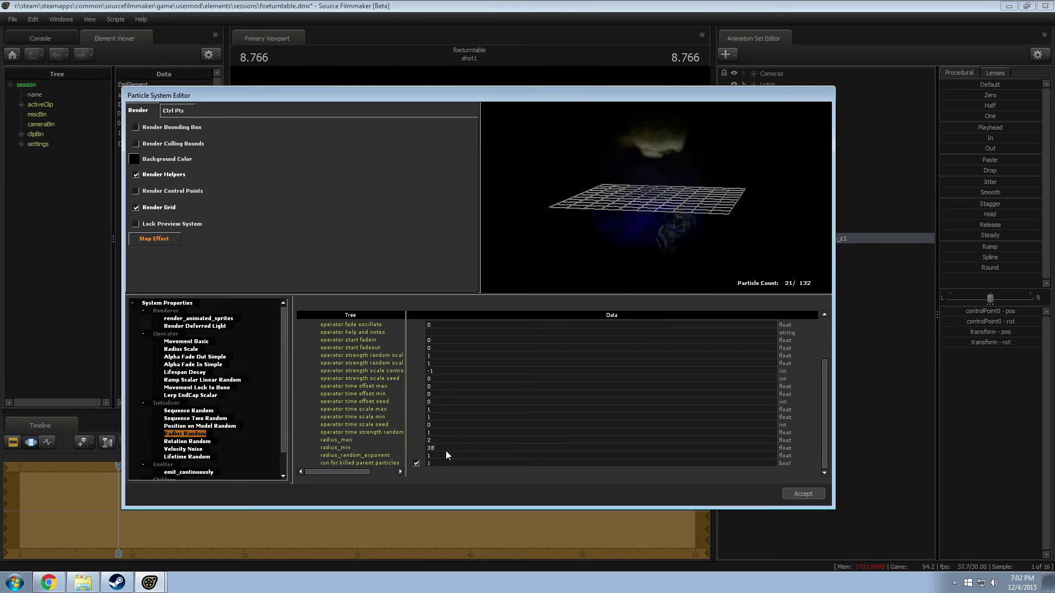
type("4")
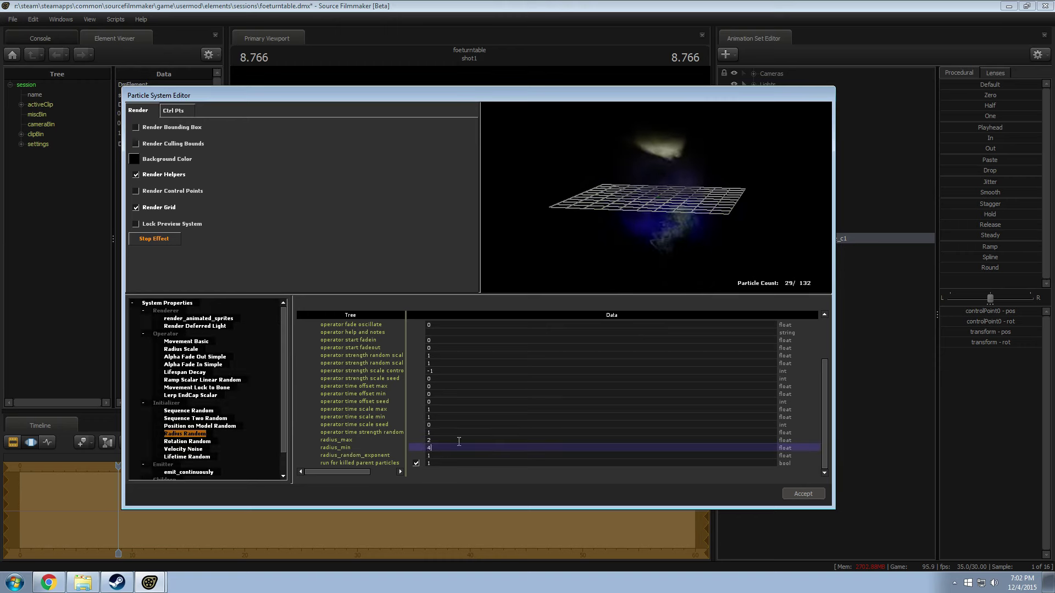
key("Return")
left_click_drag(639, 220, 700, 215)
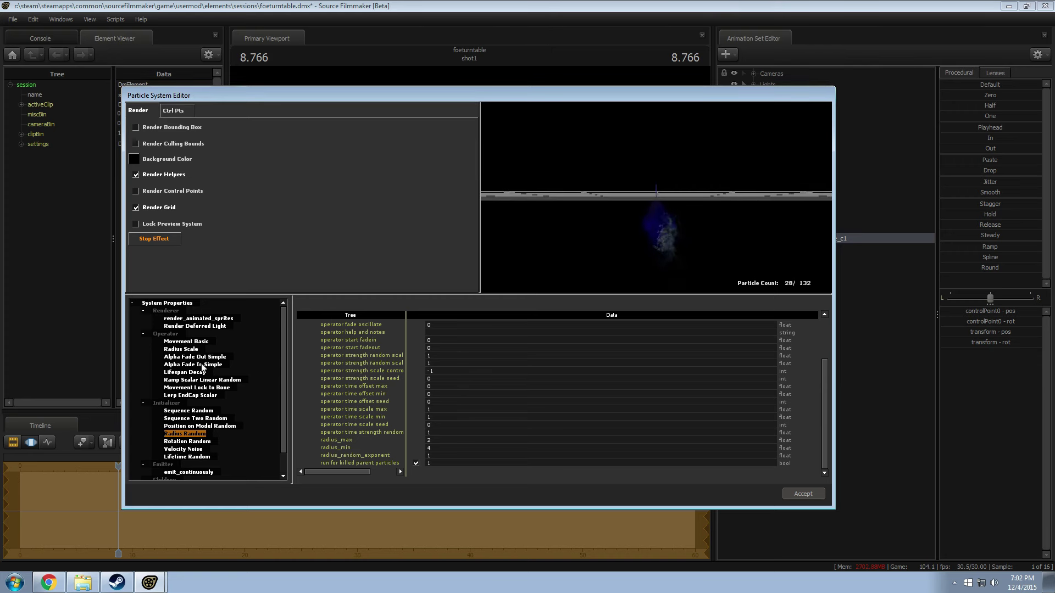
Step: Enable the Lerp EndCap Scalar operator
left_click(199, 395)
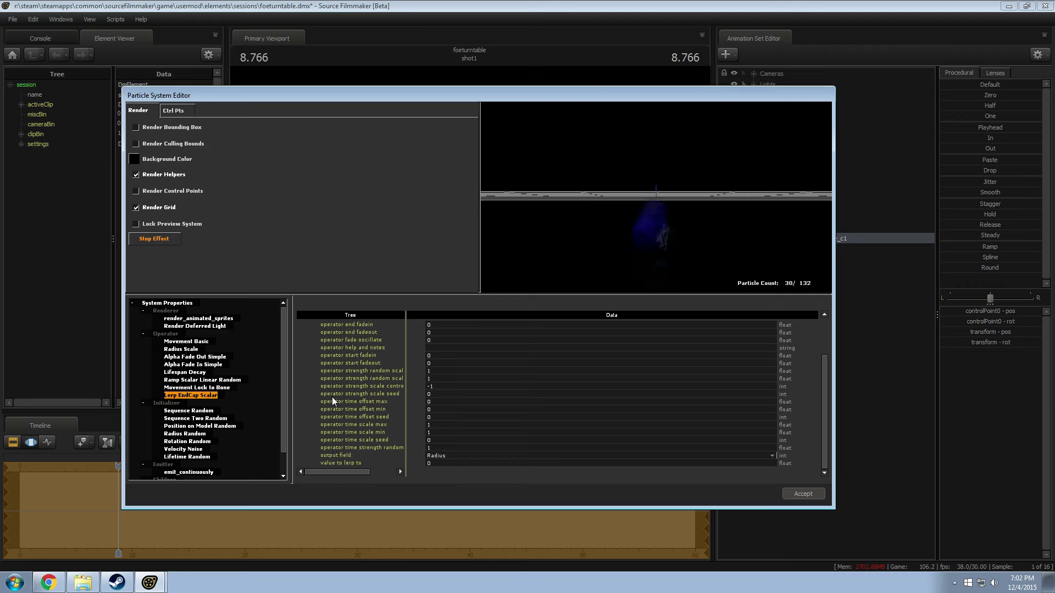
scroll(447, 434, "up", 3)
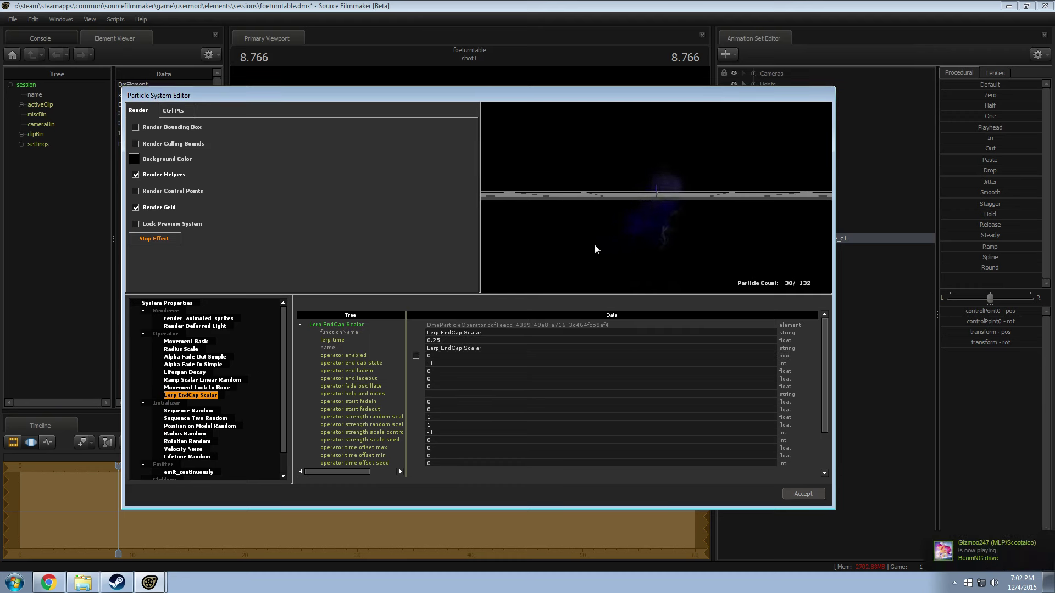
left_click(416, 356)
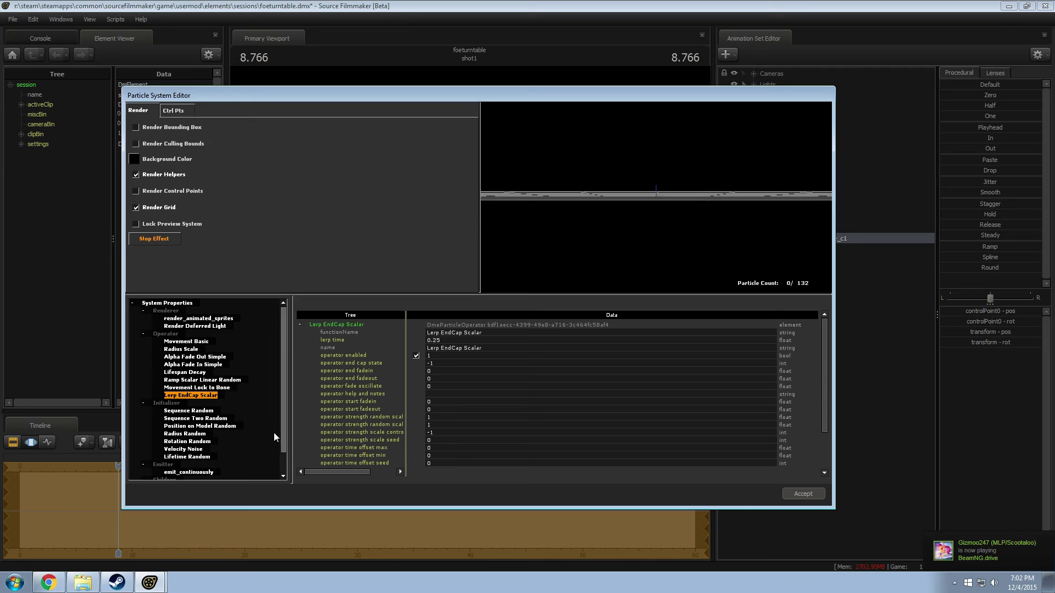
Step: Try disabling the Ramp Scalar Linear Random operator and enable it again
left_click(219, 380)
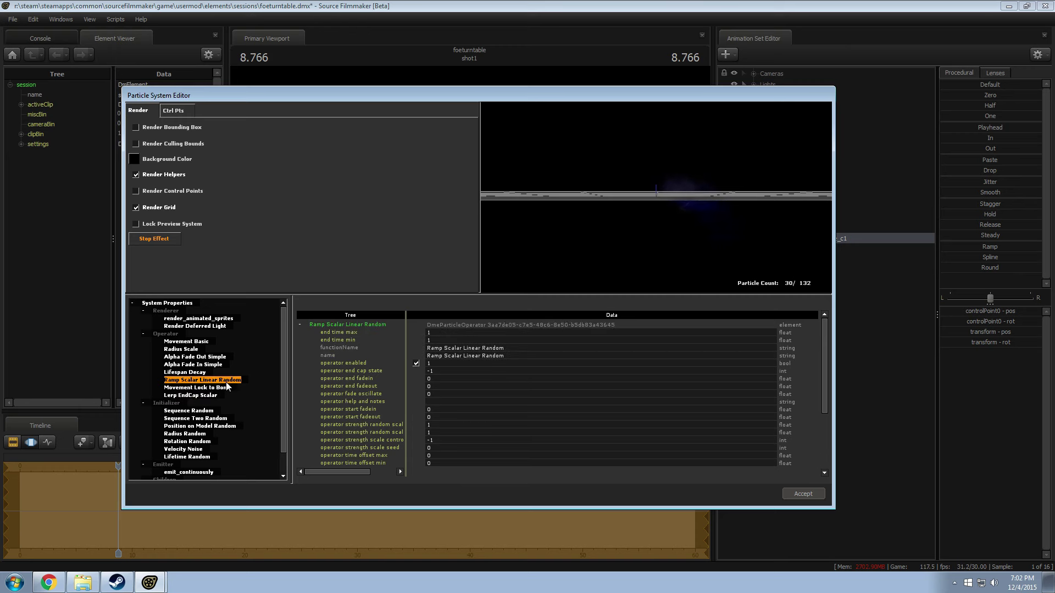
left_click(416, 363)
left_click(416, 363)
Step: Disable the Velocity Noise initializer
scroll(212, 462, "down", 1)
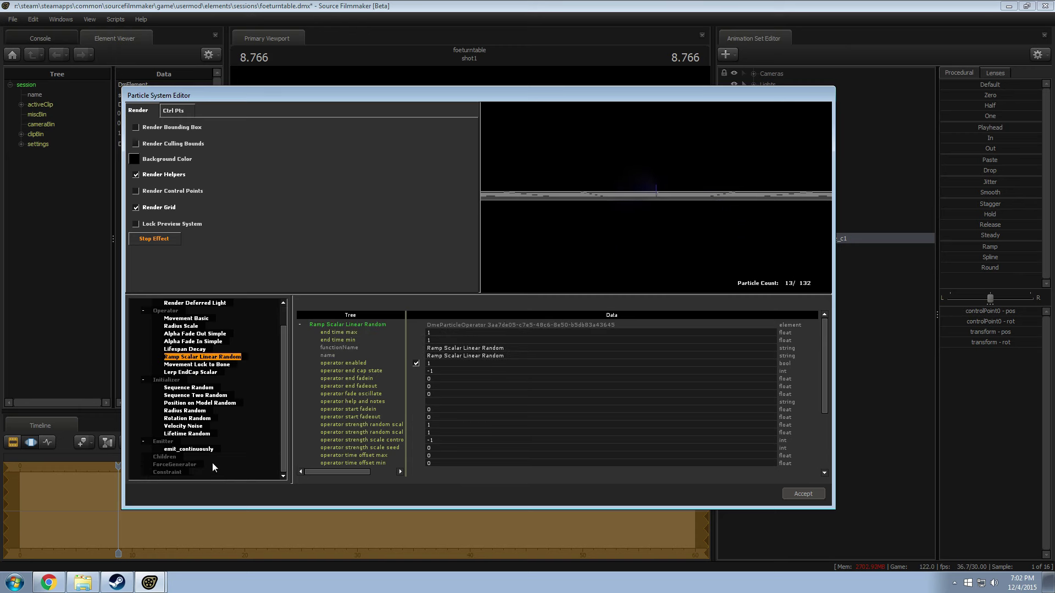
left_click(183, 427)
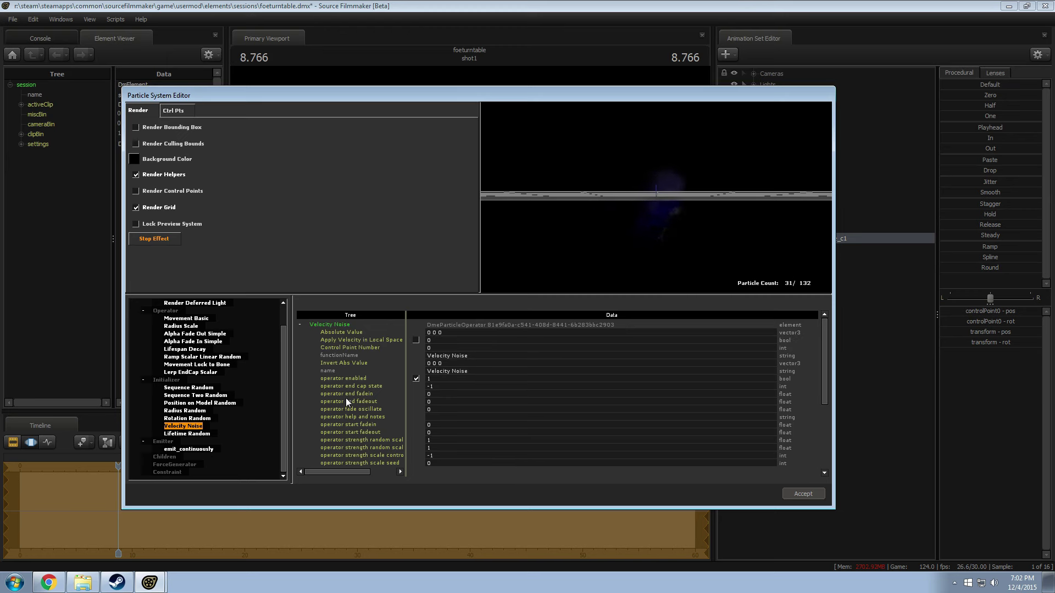
left_click(415, 378)
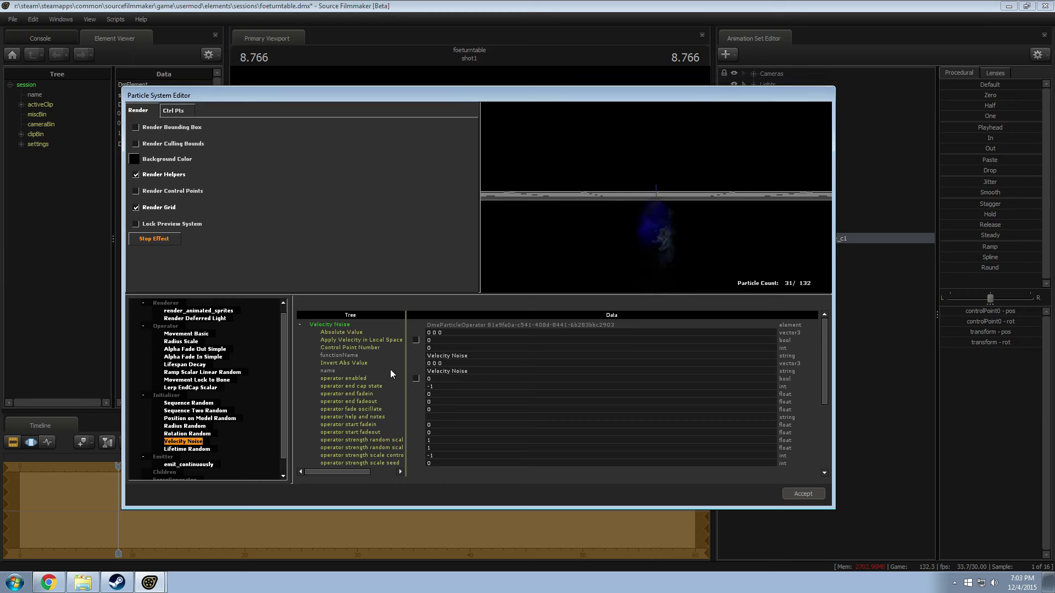
Step: Remove the Position on Model Random initializer from the particle definition
left_click(196, 334)
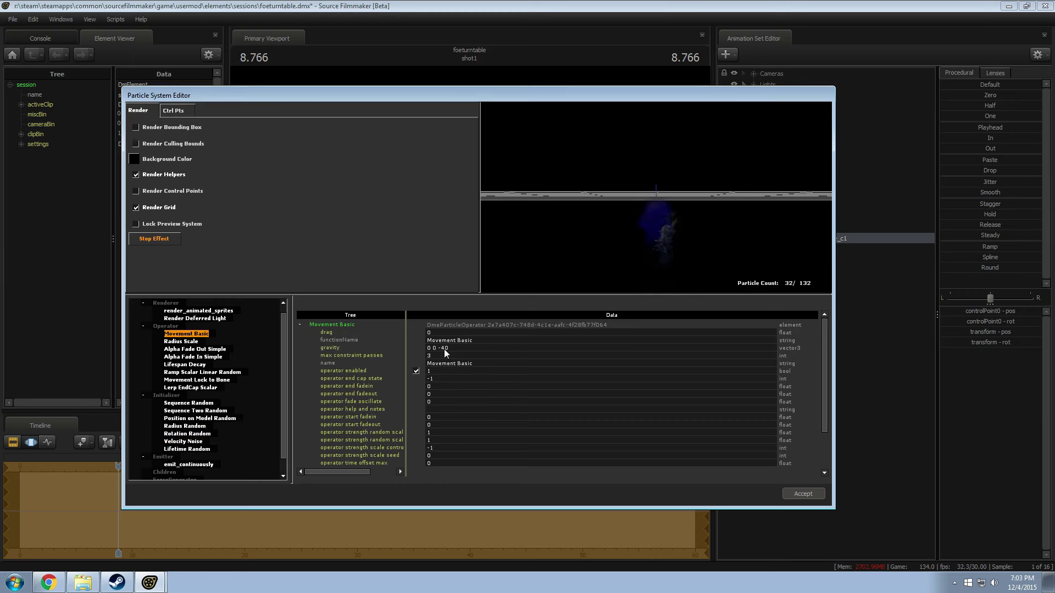
left_click(200, 420)
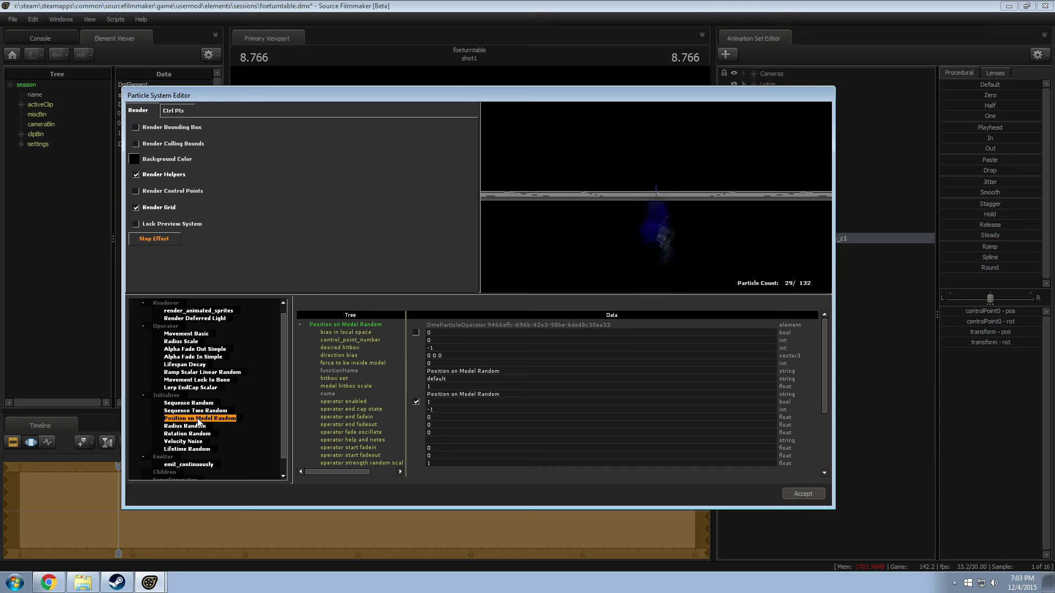
right_click(199, 422)
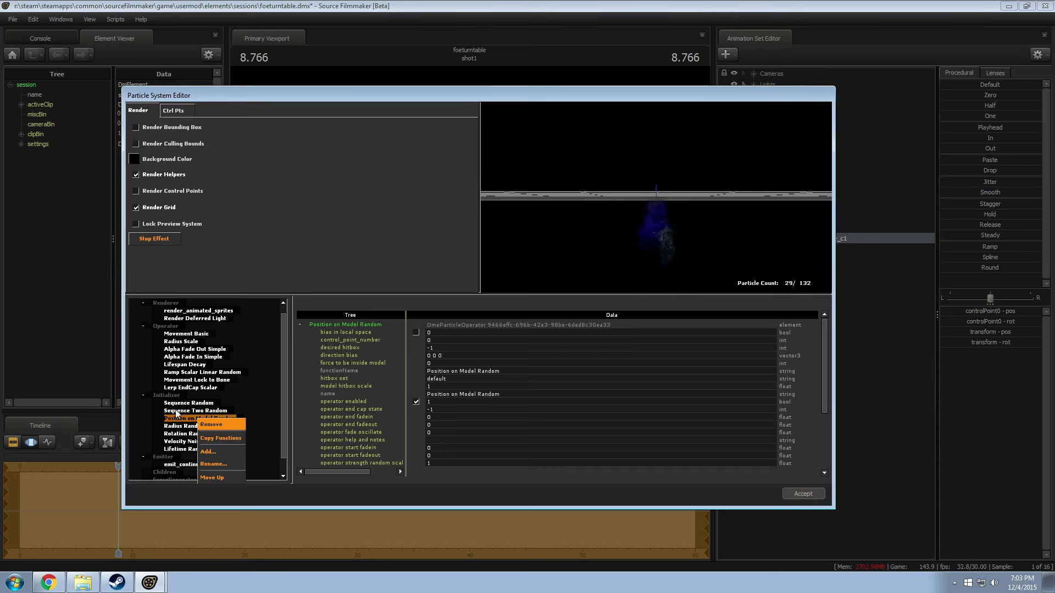
left_click(212, 431)
Step: Add a Position Within Sphere Random initializer and look through its properties
right_click(172, 396)
left_click(220, 420)
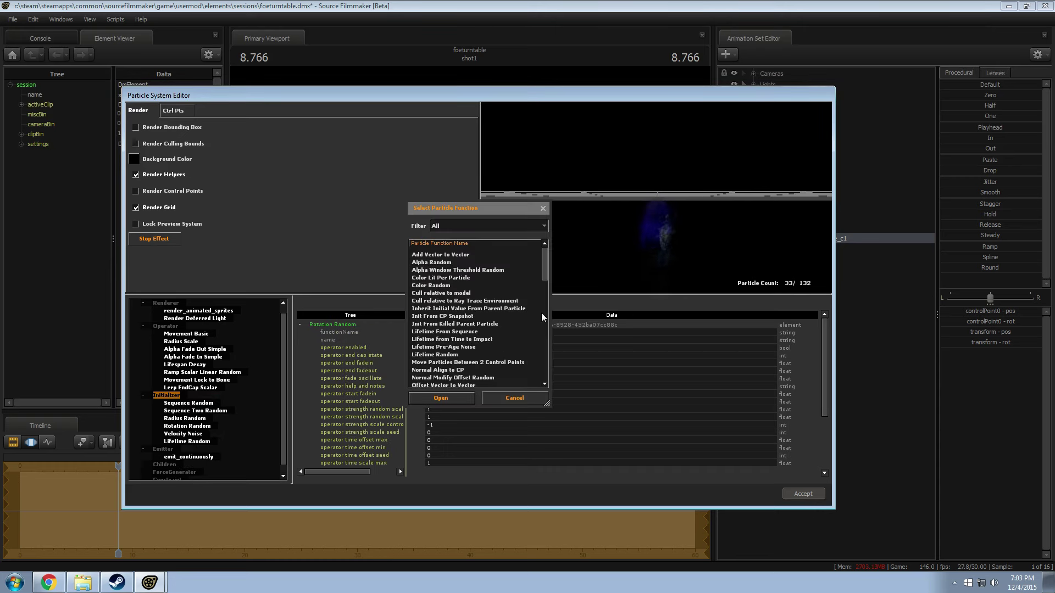
left_click_drag(545, 265, 542, 334)
scroll(450, 364, "up", 3)
scroll(454, 358, "up", 1)
double_click(460, 347)
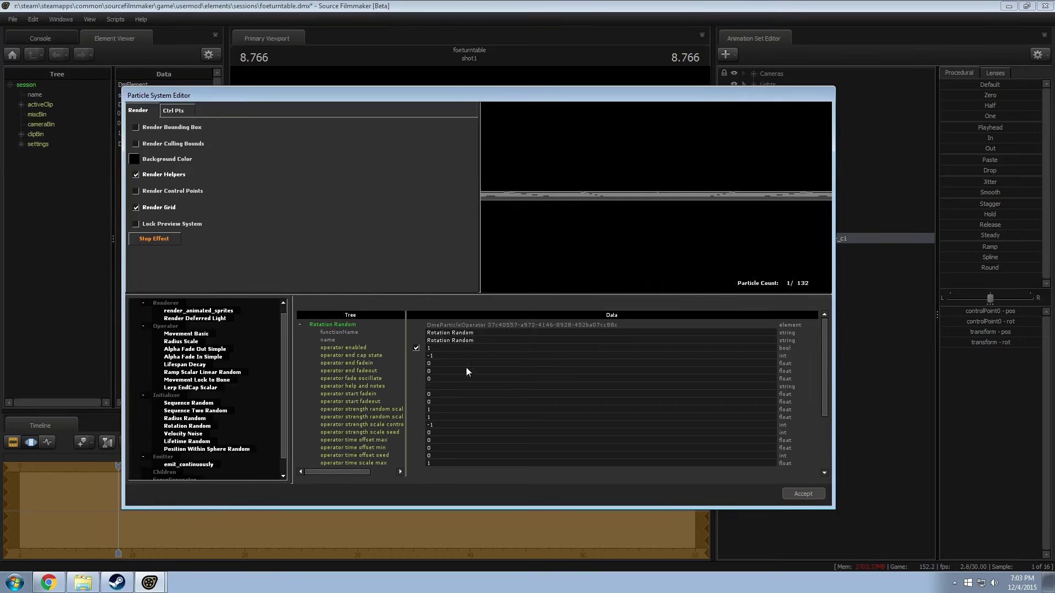
left_click(230, 449)
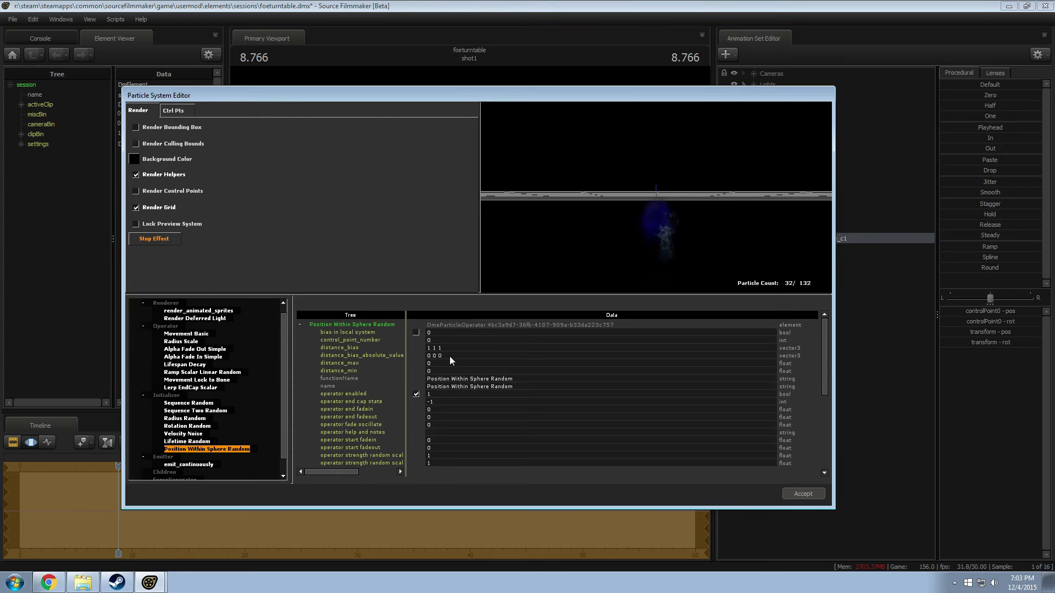
scroll(476, 460, "down", 6)
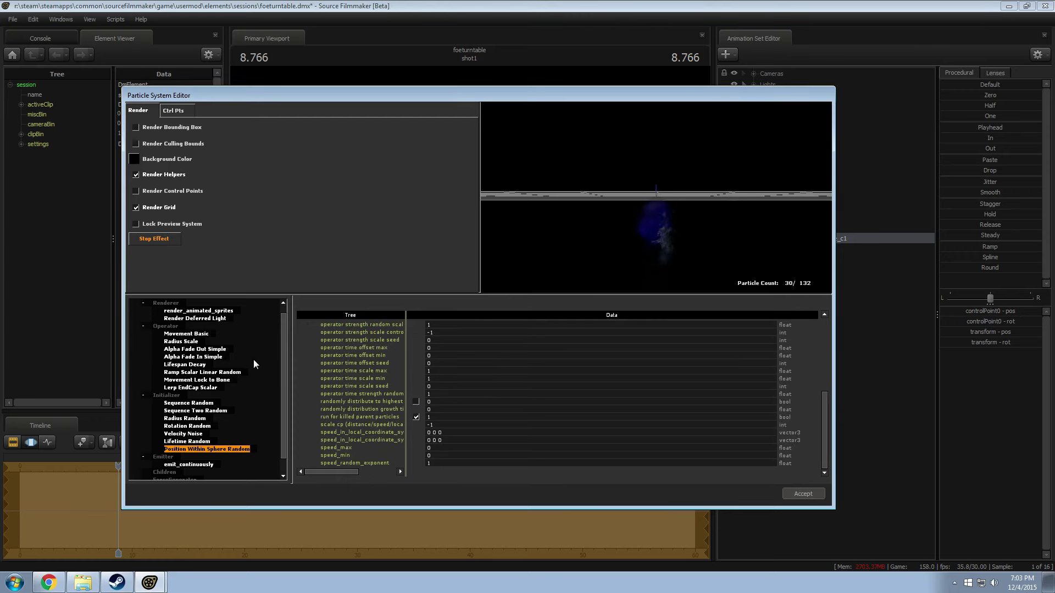
Step: Set the Movement Basic operator's gravity to 0 0 0
scroll(254, 359, "up", 1)
left_click(190, 341)
double_click(459, 348)
type("0")
key("Return")
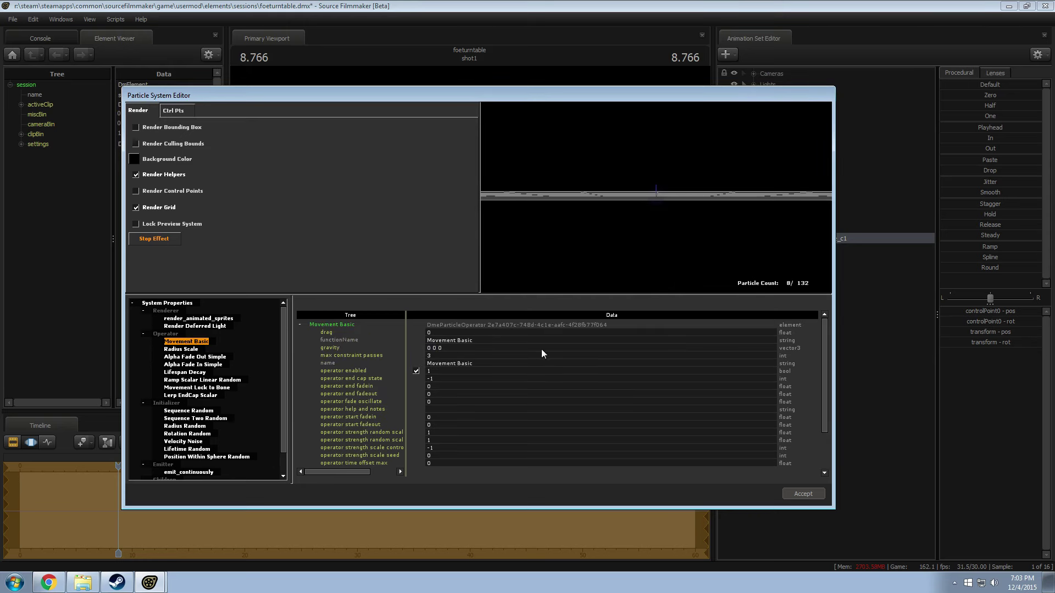
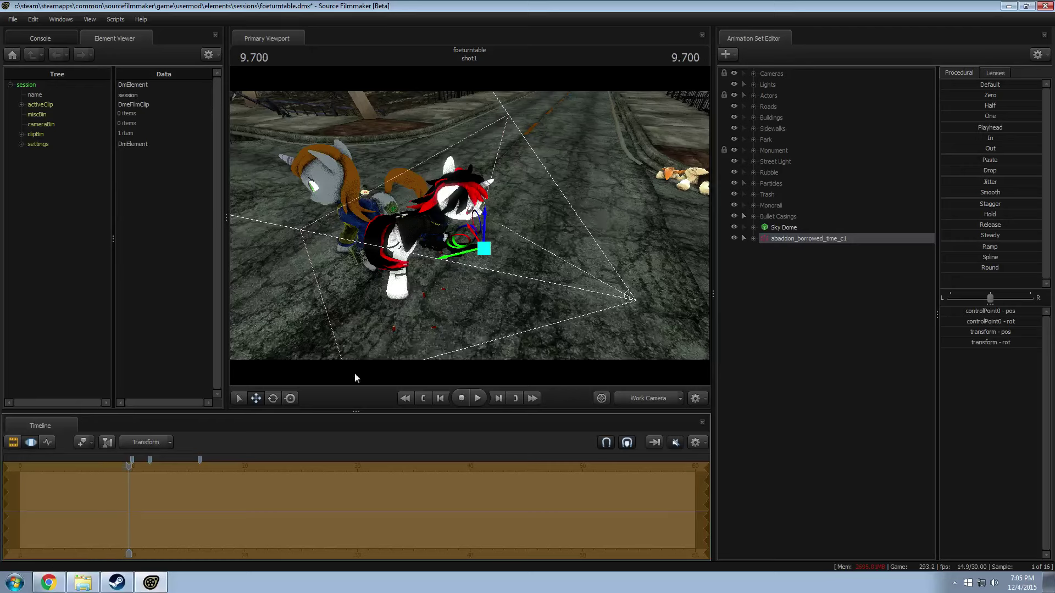
Step: Play the shot in the work camera and examine the distortion effect at the gun
left_click_drag(354, 373, 354, 374)
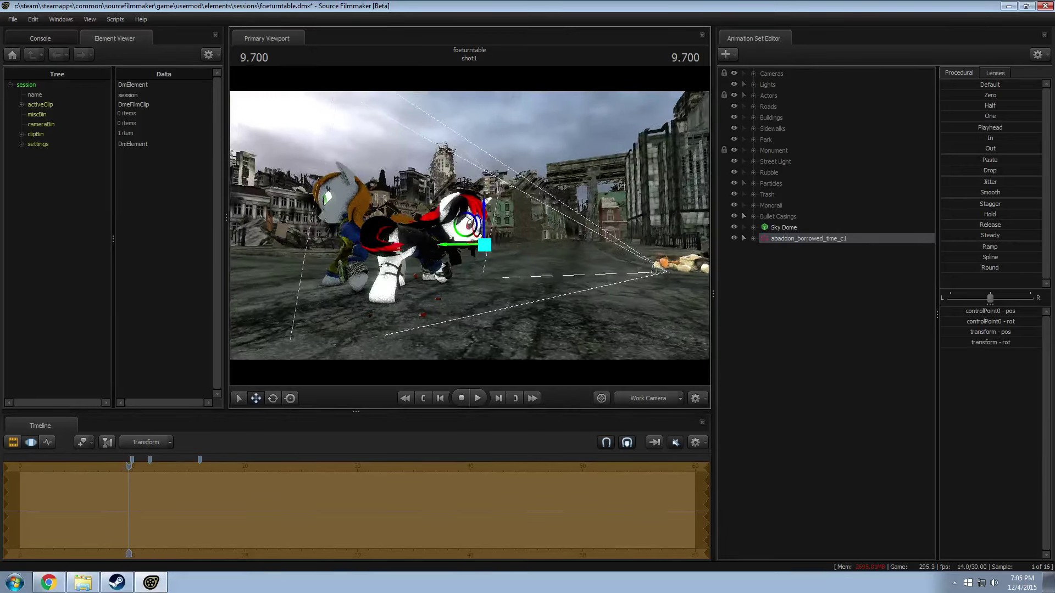
mouse_move(470, 230)
left_mouse_down()
mouse_move(478, 239)
mouse_move(471, 231)
left_mouse_up()
key("space")
key("space")
right_click(814, 238)
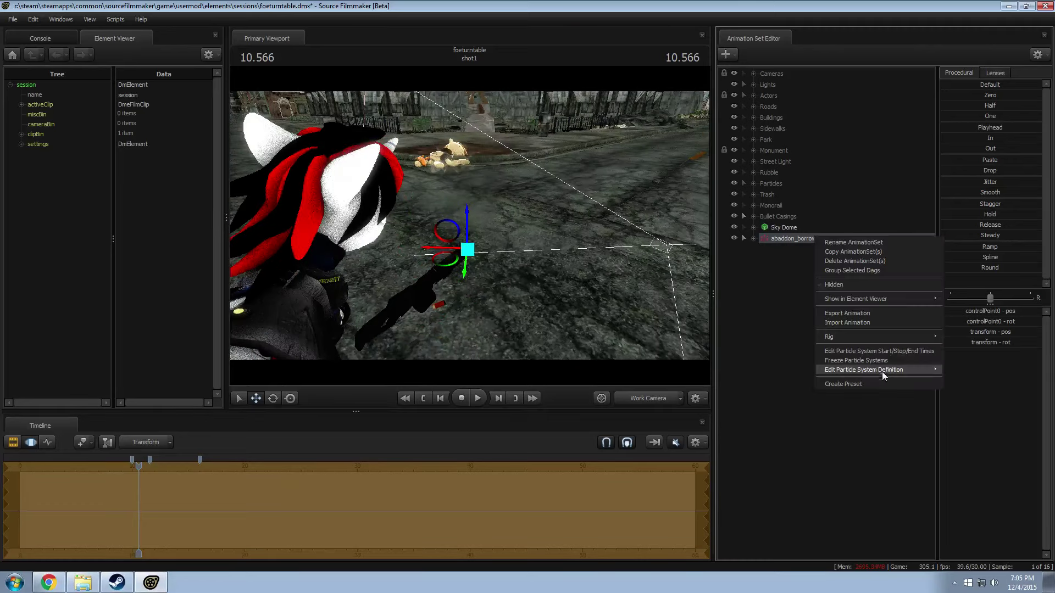
mouse_move(880, 368)
left_click(961, 372)
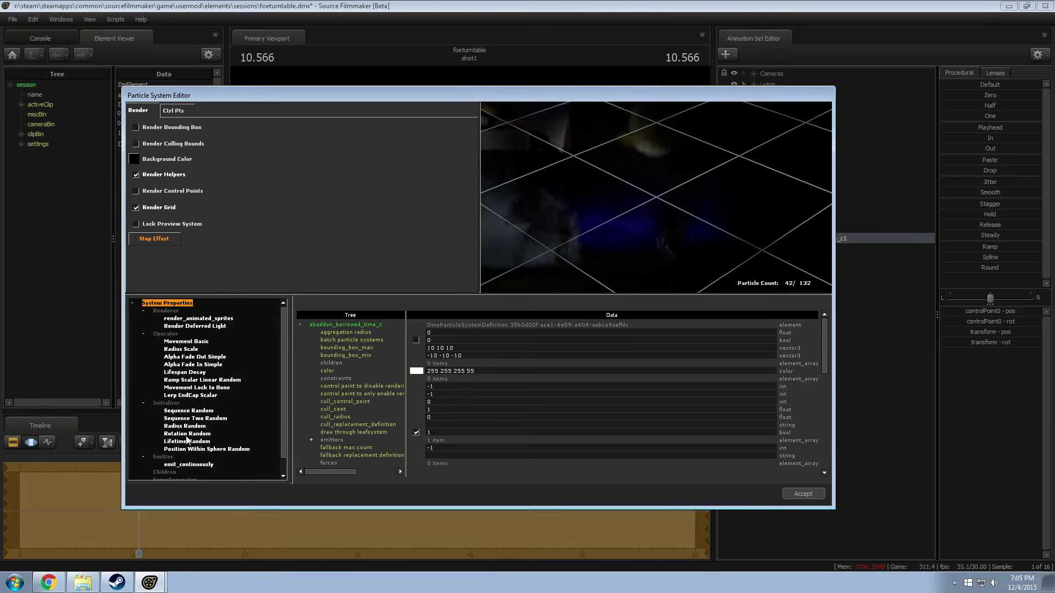
double_click(470, 371)
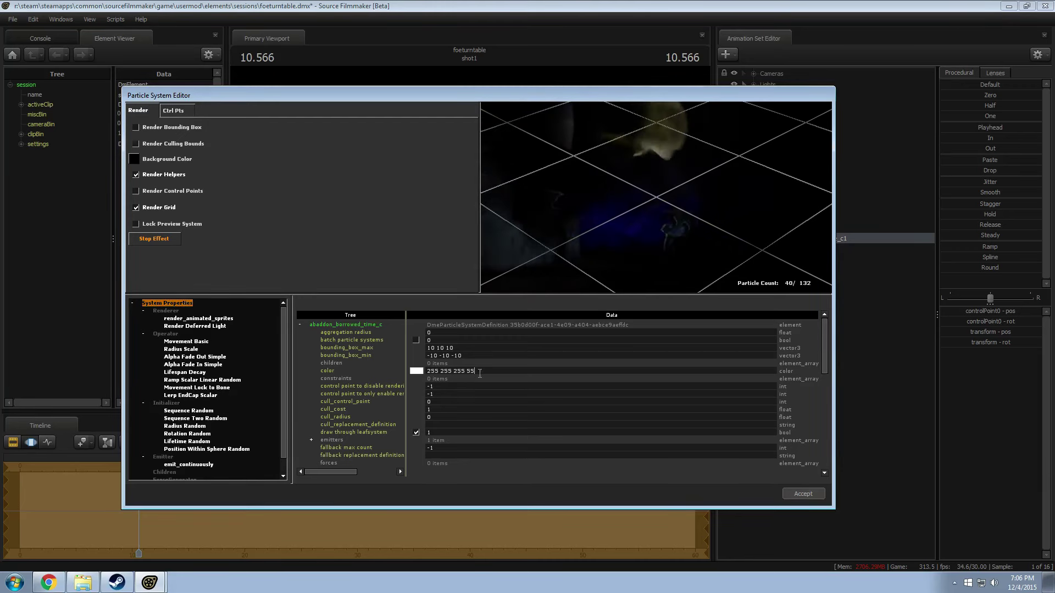
type("255")
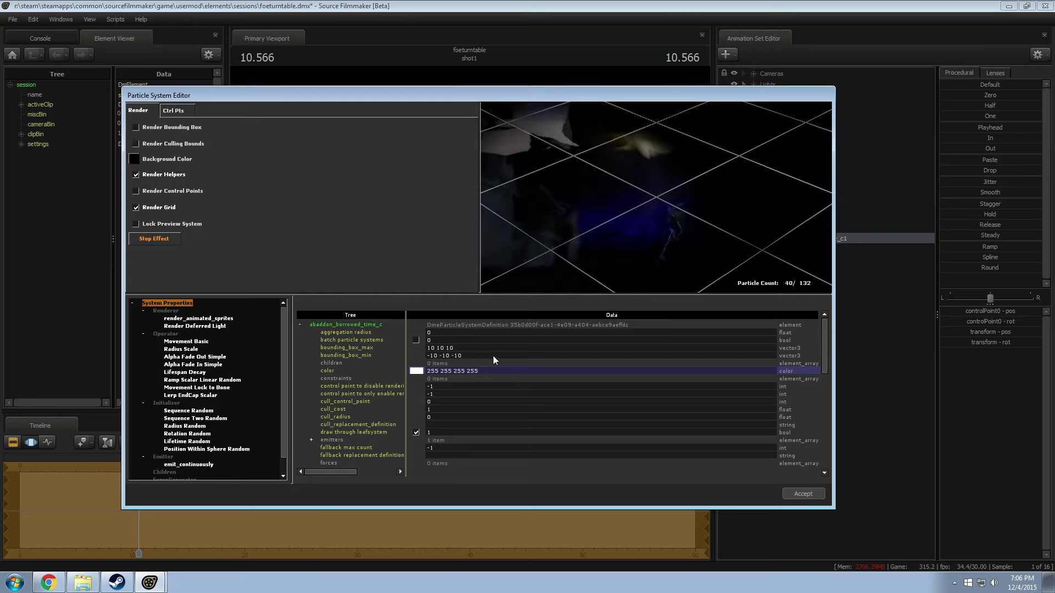
key("Return")
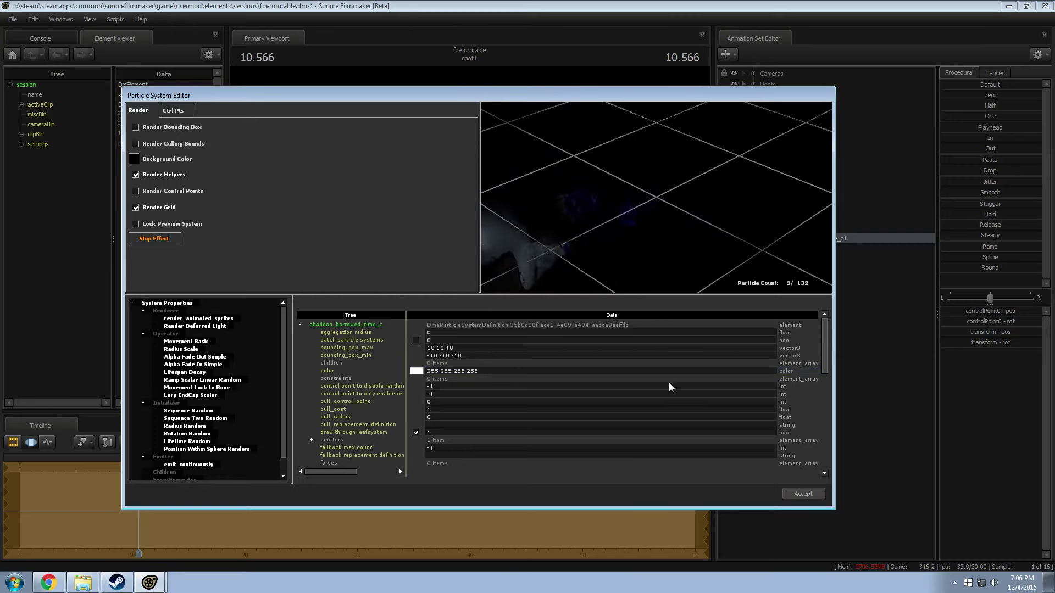
left_click(810, 497)
Step: Turn on rotation handles and compare the orientation of abaddon_borrowed_time_c1 with Shotgun Muzzle Flash in the Particles group
left_click_drag(476, 232, 495, 329)
key("e")
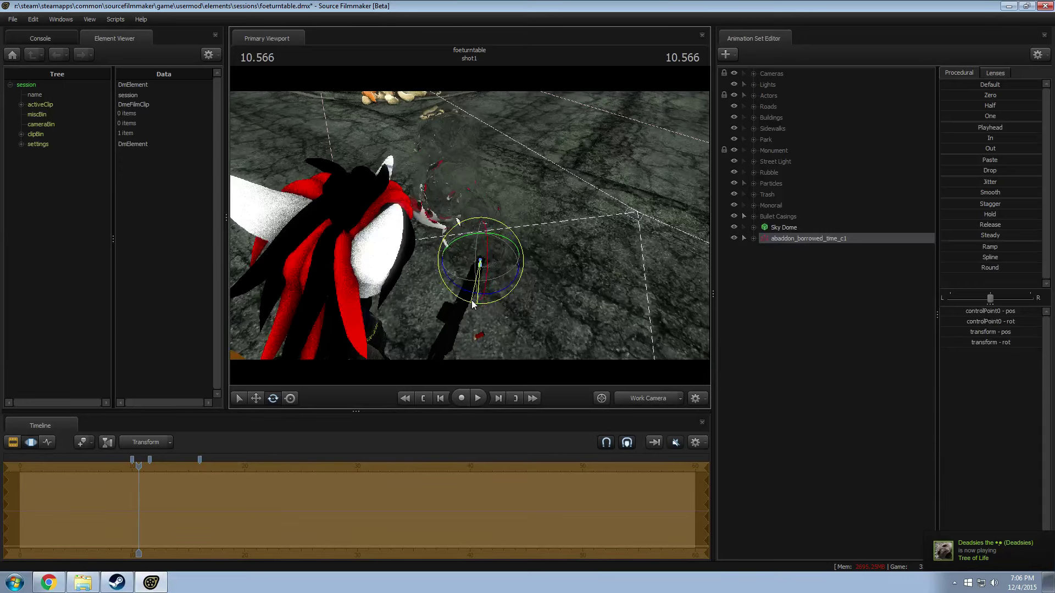
left_click(754, 216)
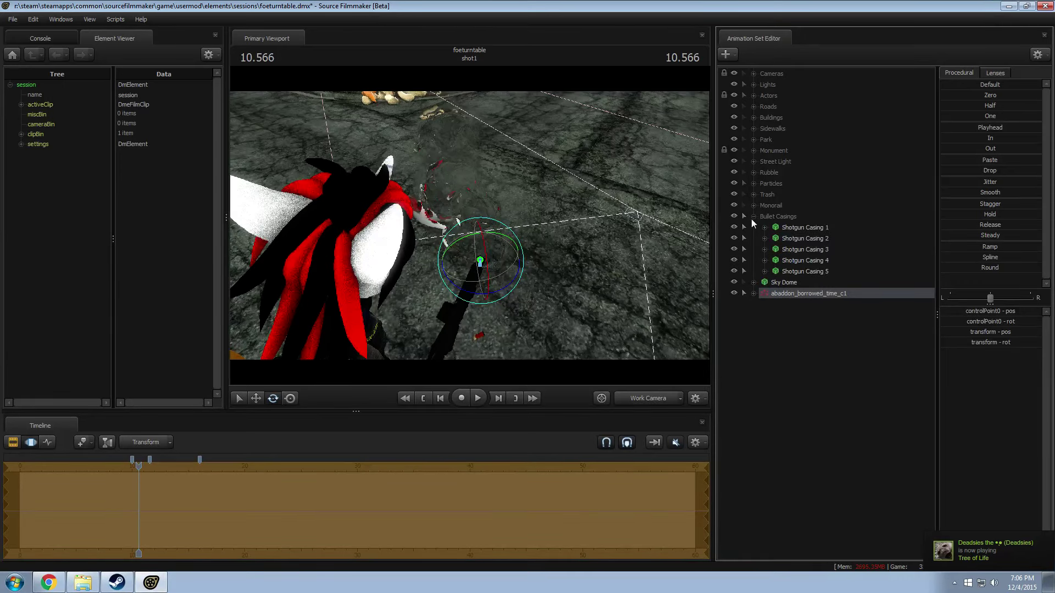
left_click(752, 217)
left_click(754, 183)
left_click(785, 205)
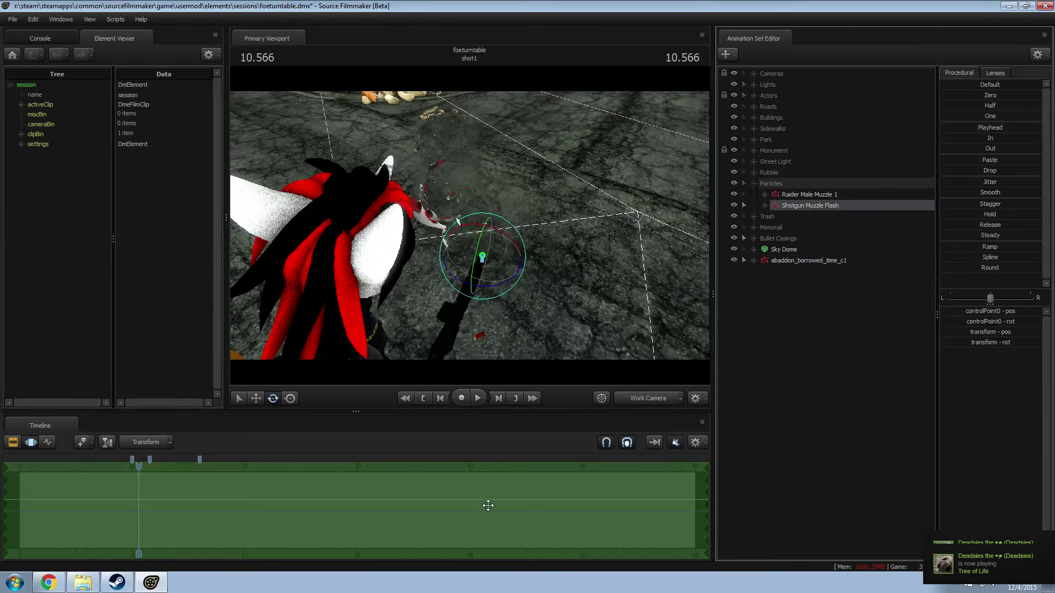
left_click(794, 311)
left_click(796, 262)
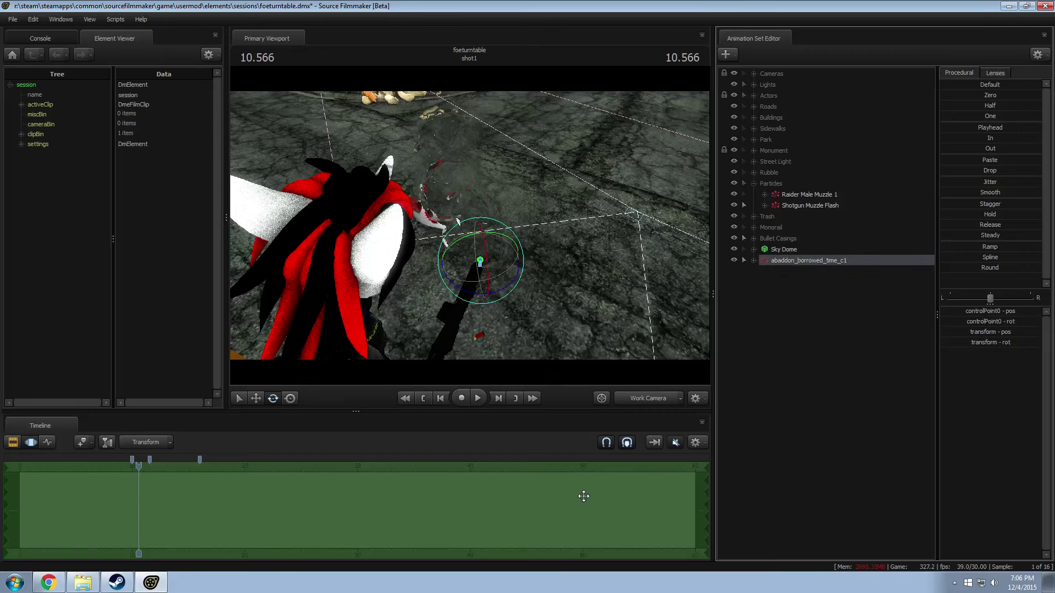
Step: Play the shots from above and from the side of the gun and examine how the distortion moves
key("space")
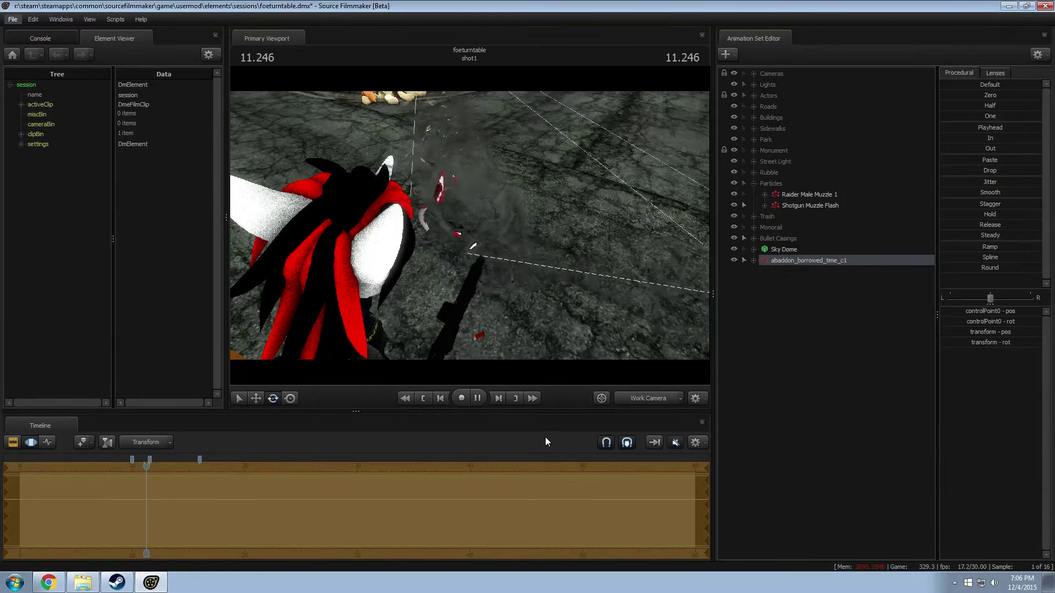
key("space")
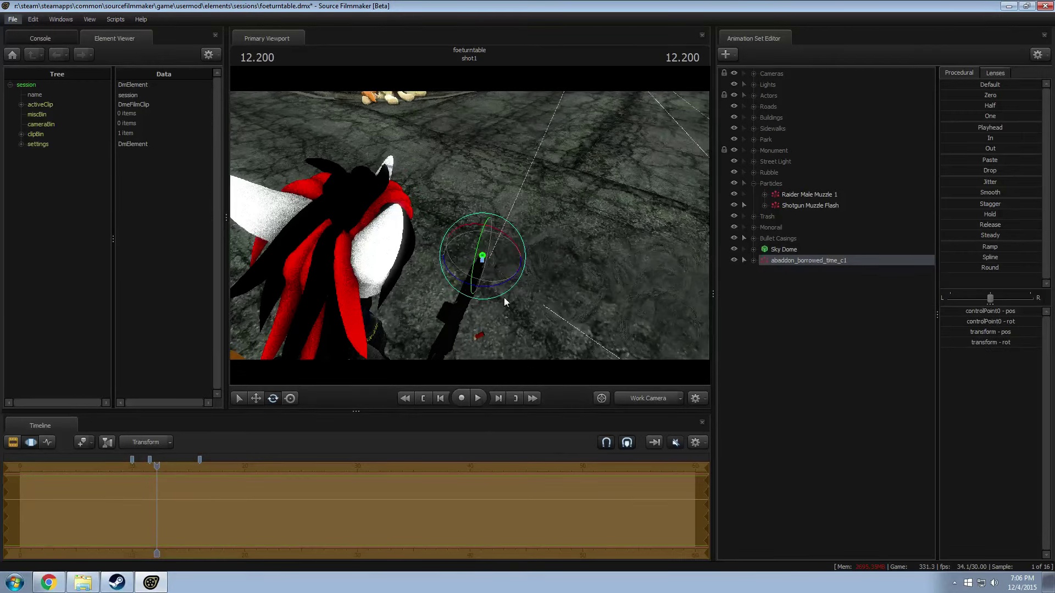
left_click_drag(485, 291, 493, 249)
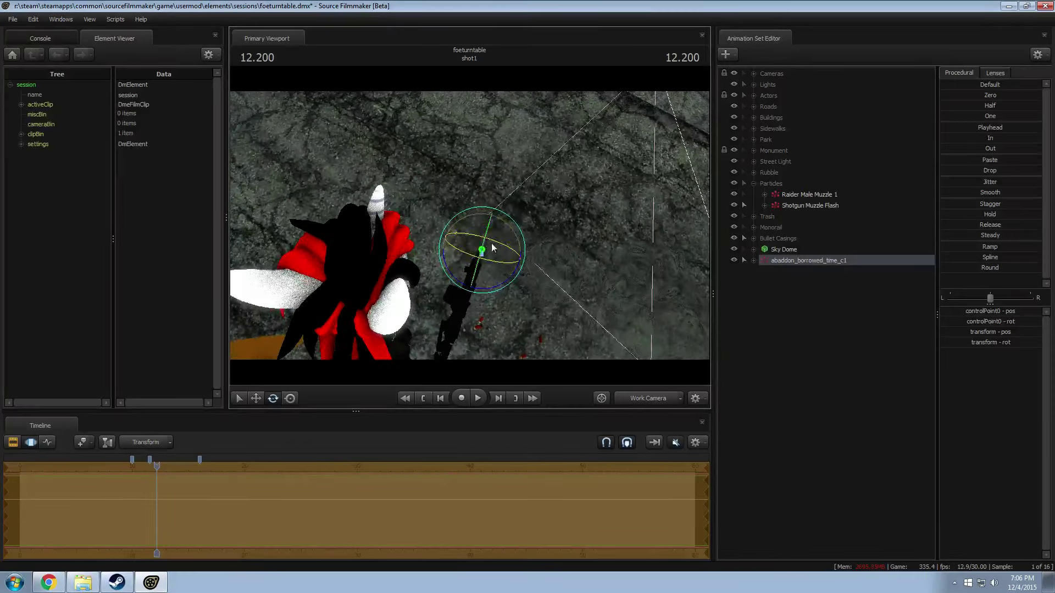
left_click_drag(483, 295, 561, 254)
key("space")
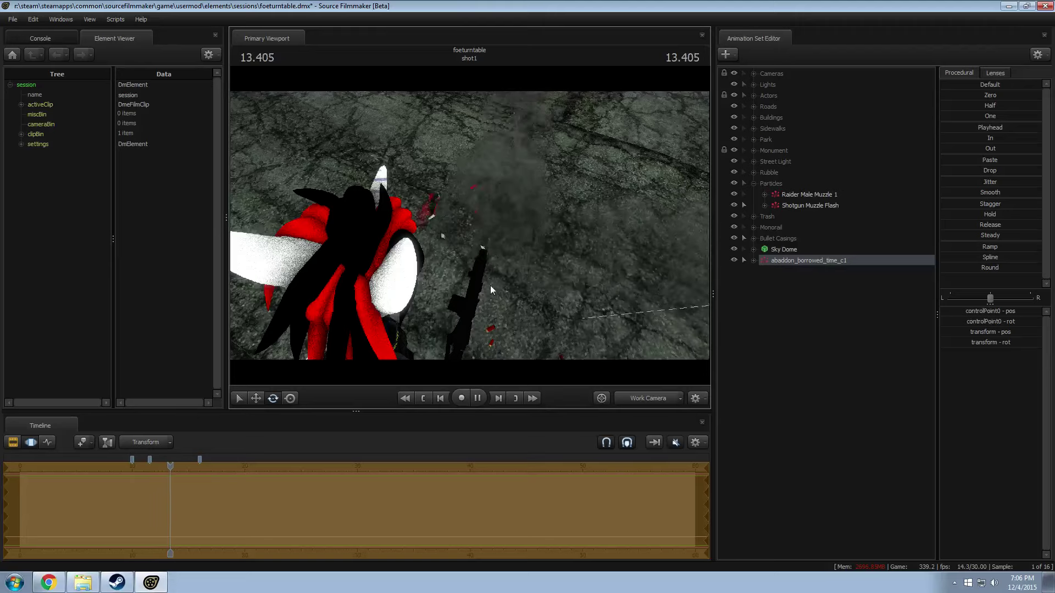
left_click_drag(614, 285, 475, 223)
key("space")
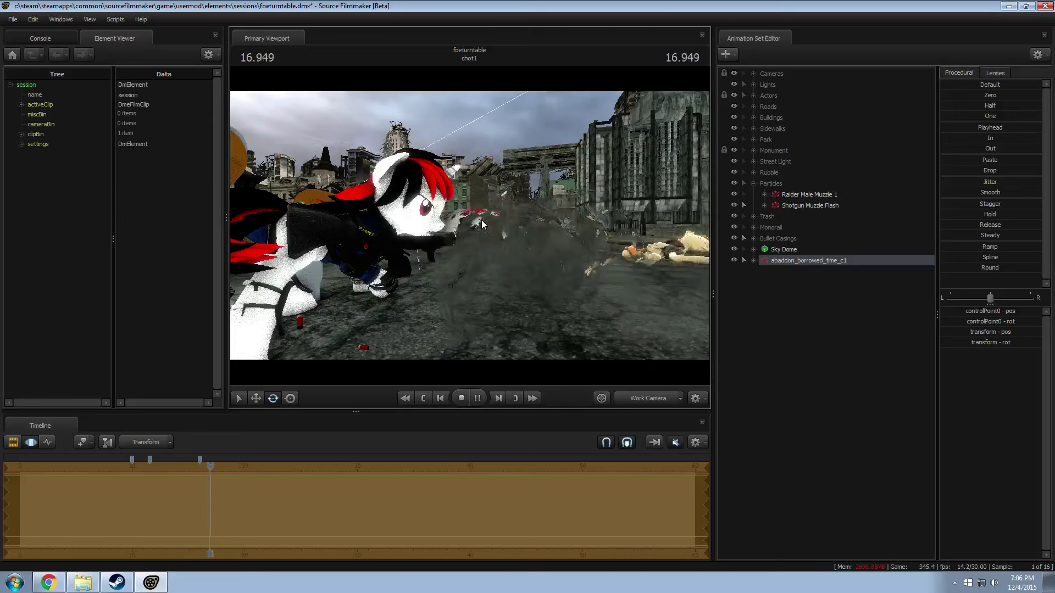
key("space")
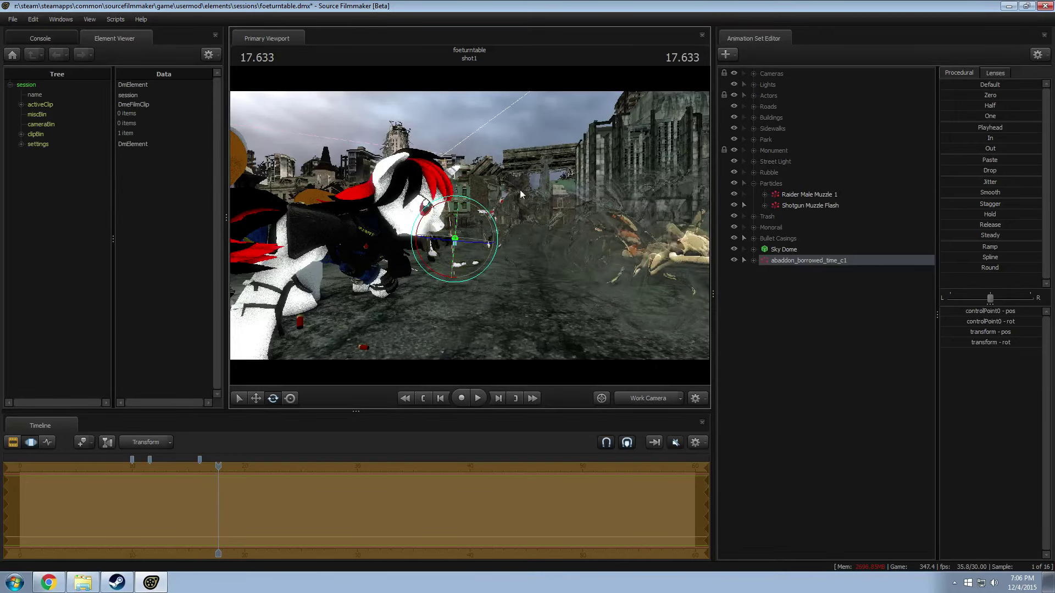
Step: Reopen the abaddon_borrowed_time_c definition and set the Lifetime Random initializer's lifetime_min to 0.5 and lifetime_max to 1.5
right_click(816, 260)
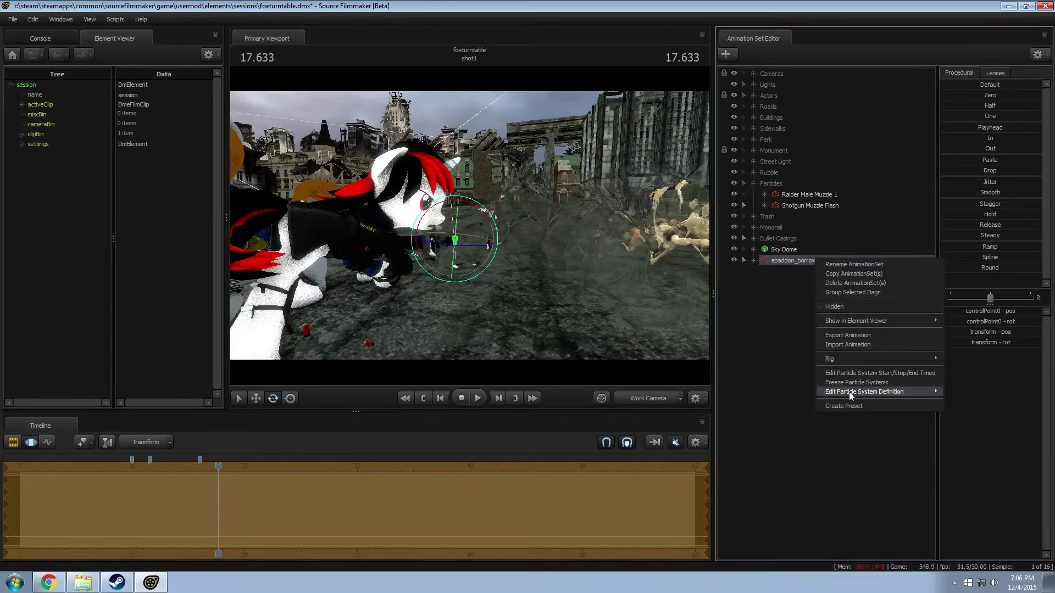
mouse_move(849, 391)
left_click(989, 394)
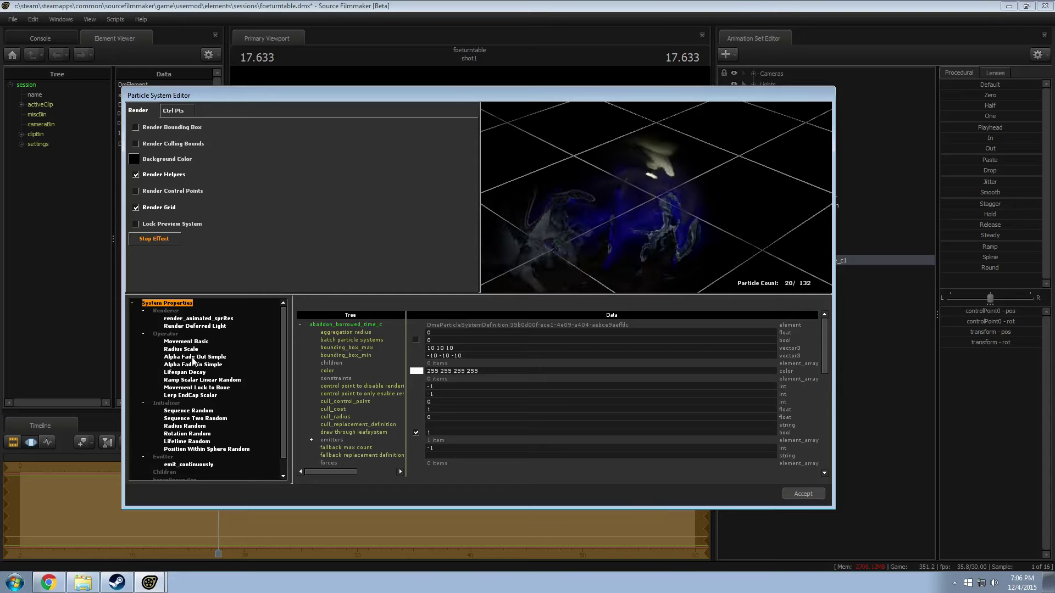
left_click(186, 433)
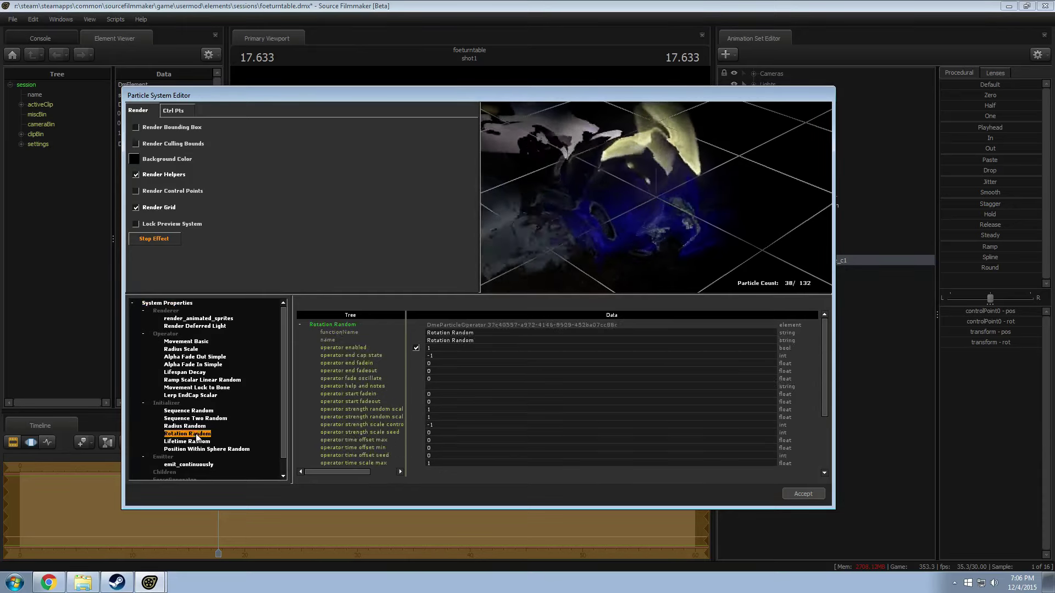
left_click(186, 441)
double_click(433, 347)
type("0.5")
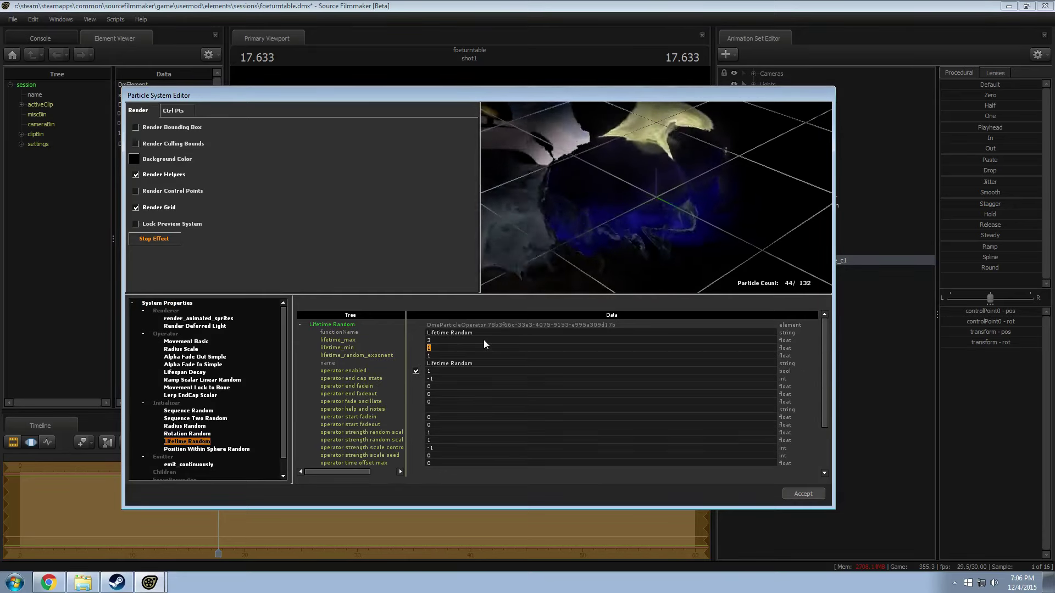
key("Return")
double_click(435, 340)
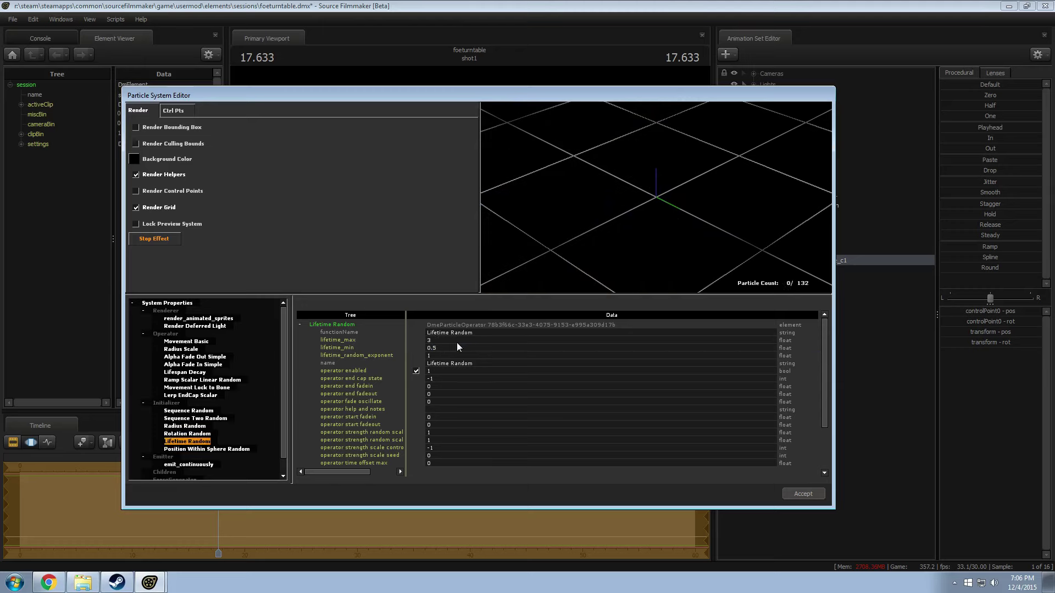
type("1.5")
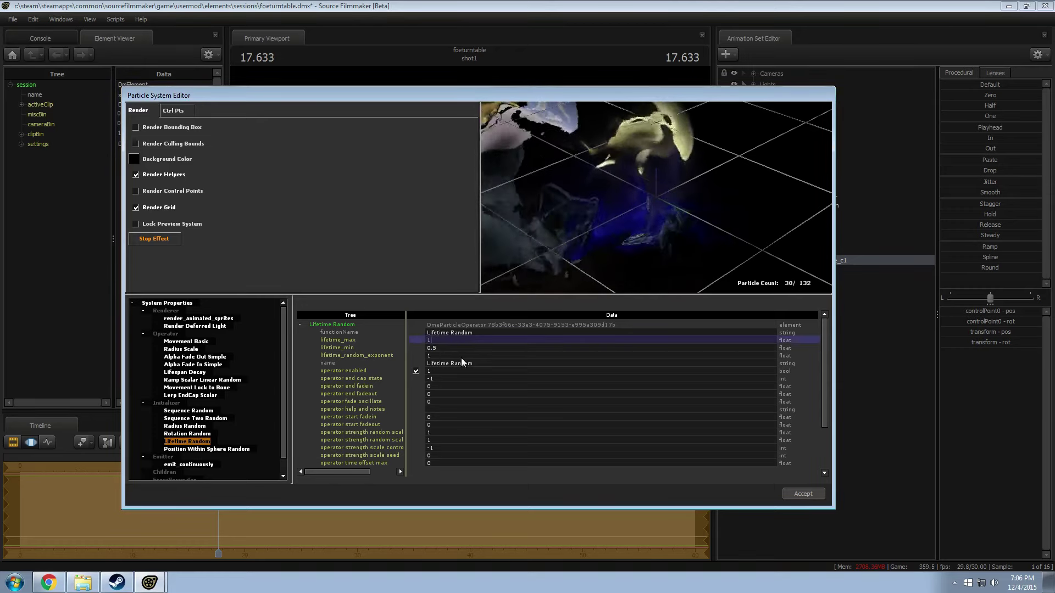
key("Return")
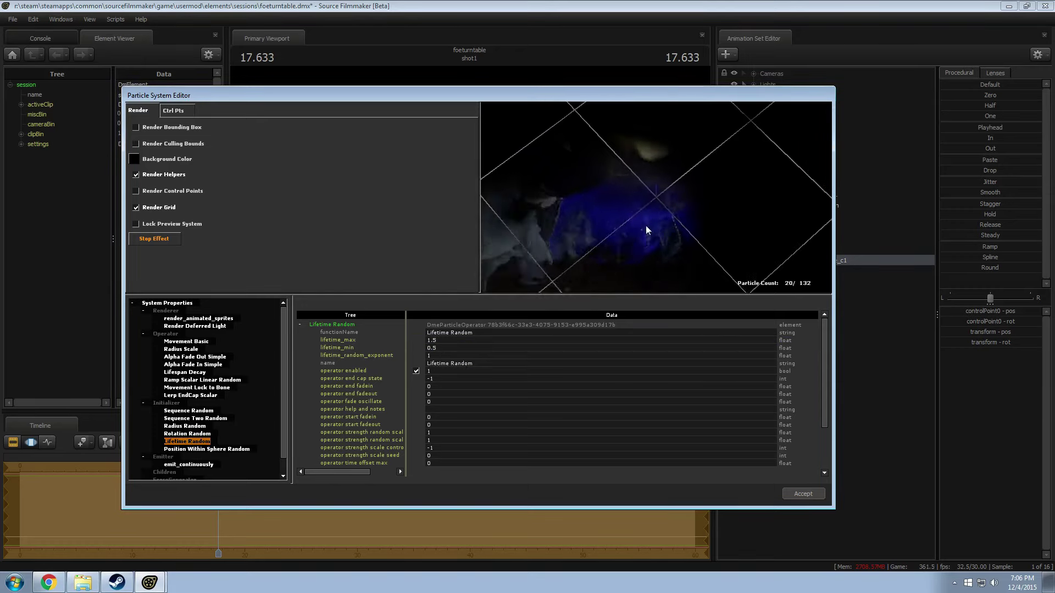
Step: Add an Alpha Random initializer to the particle definition and show its properties
left_click_drag(647, 229, 701, 226)
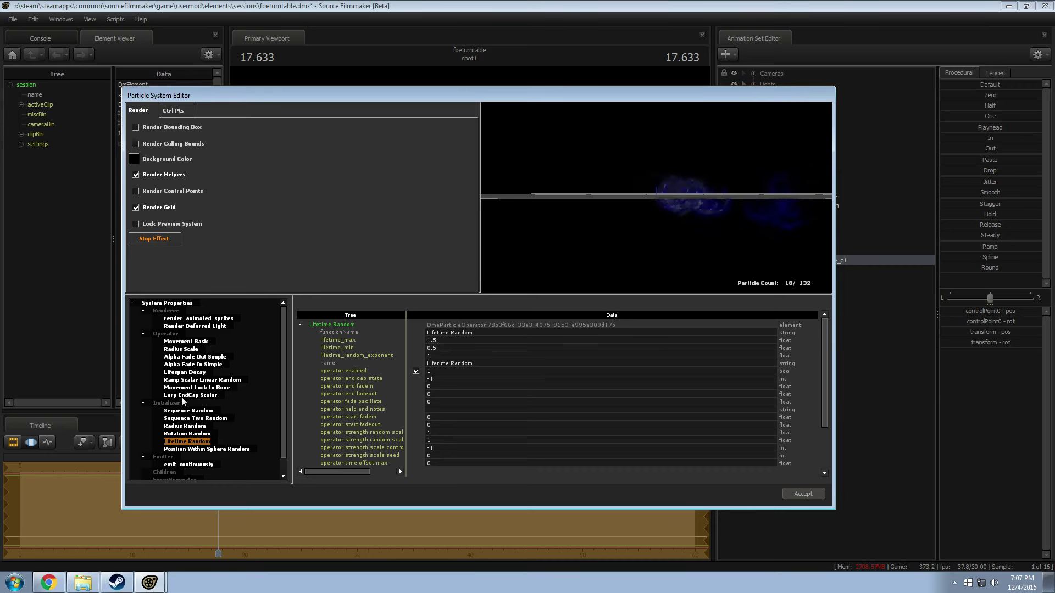
scroll(173, 385, "down", 1)
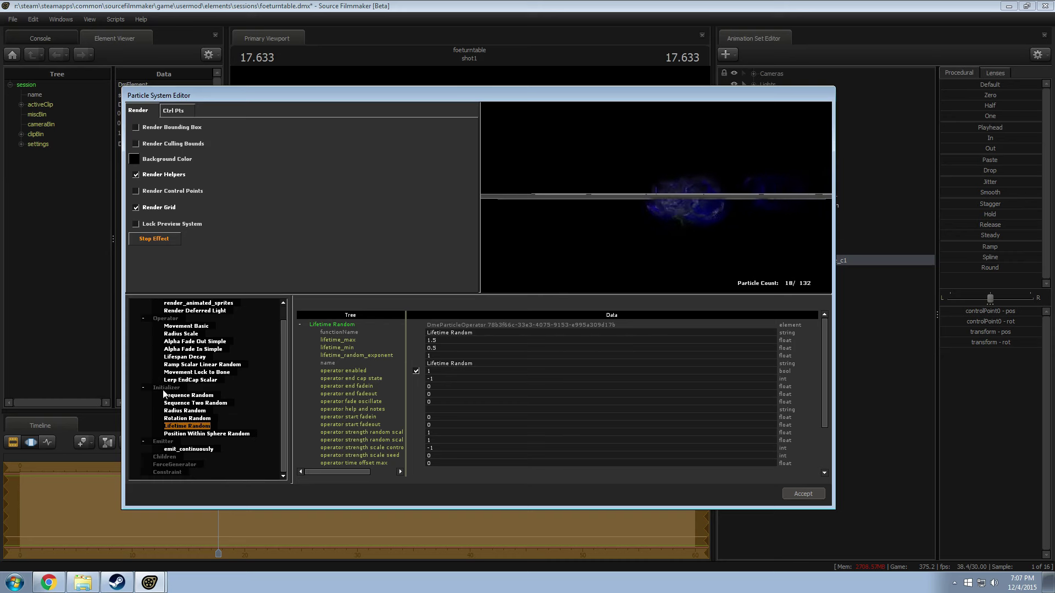
double_click(165, 388)
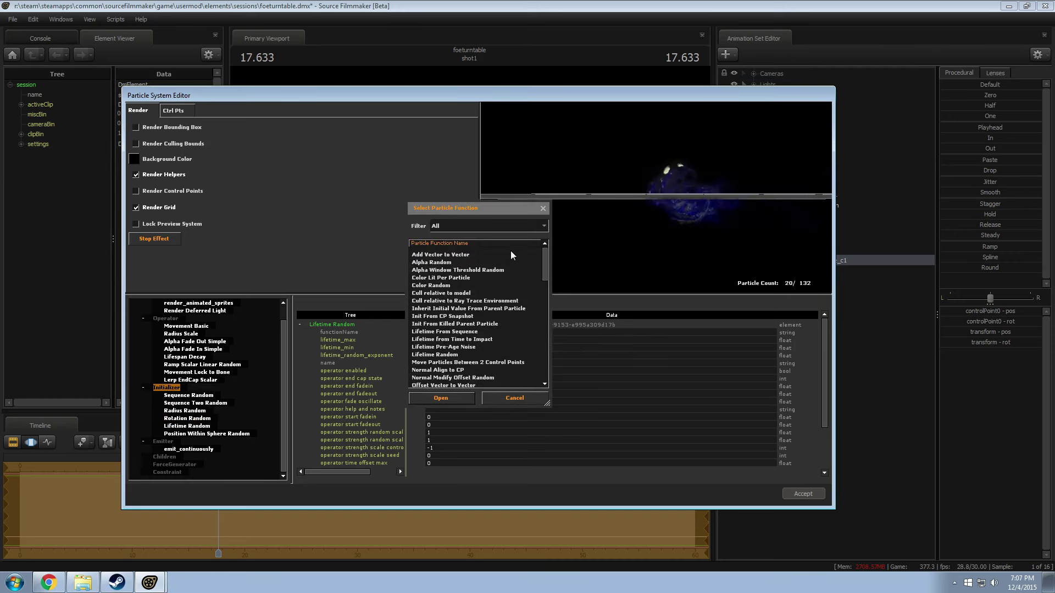
double_click(434, 263)
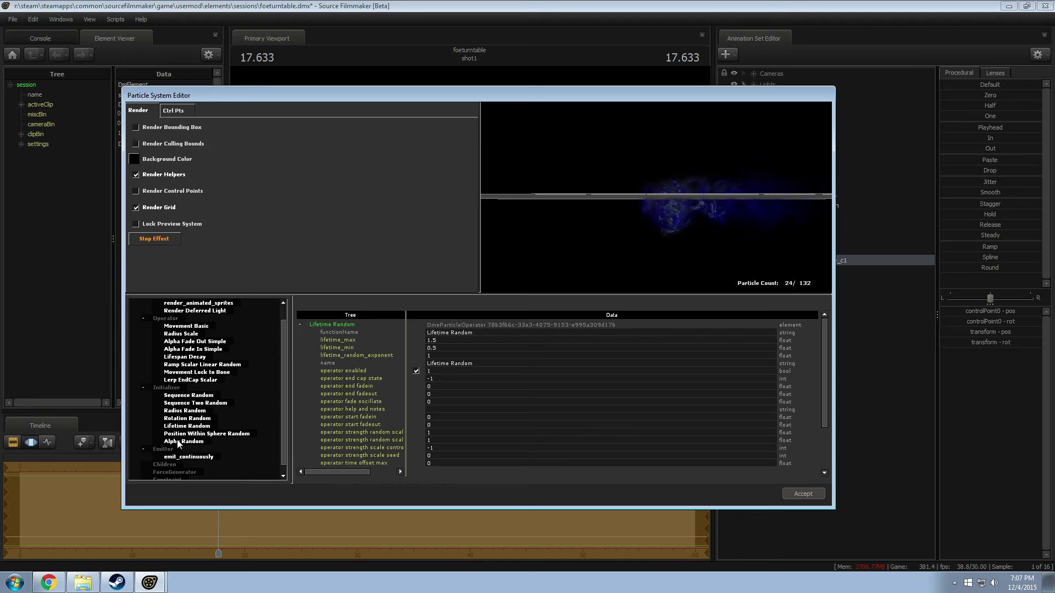
left_click(178, 442)
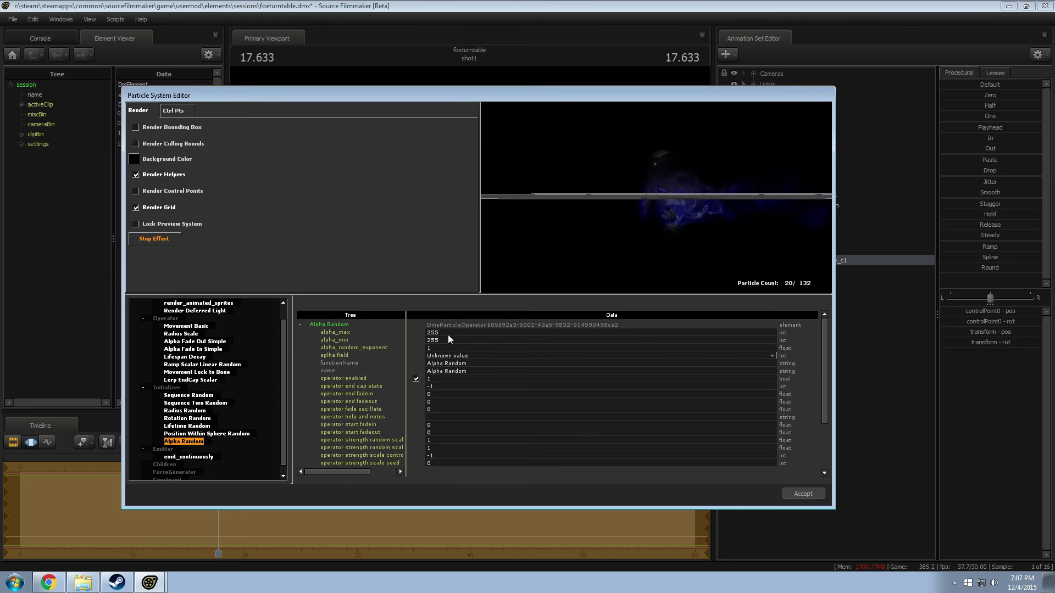
Step: Set the Alpha Random initializer's alpha_max and alpha_min to 50
type("50")
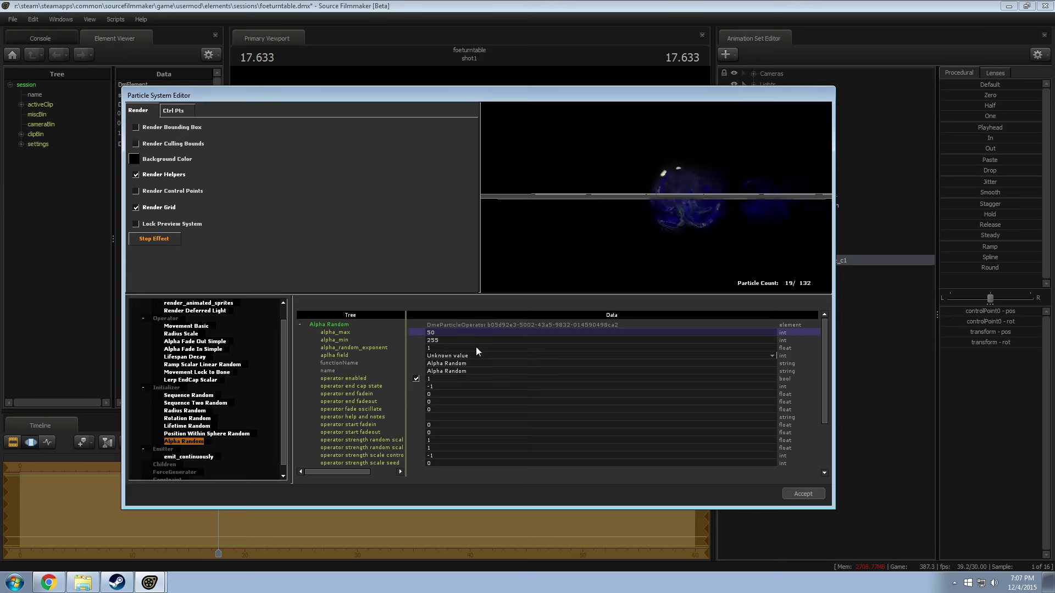
key("Return")
type("5")
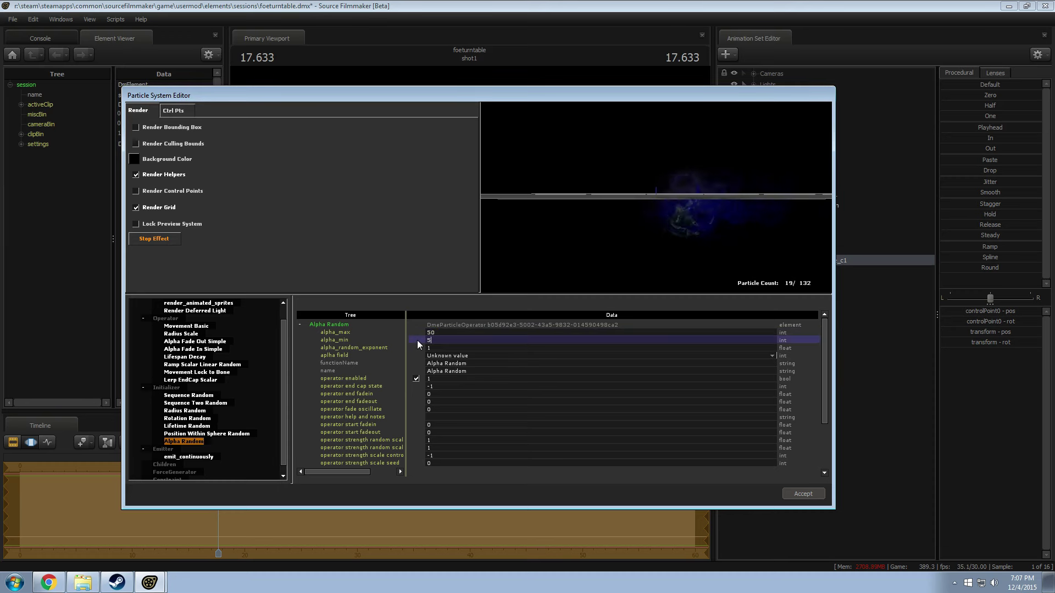
type("0")
key("Return")
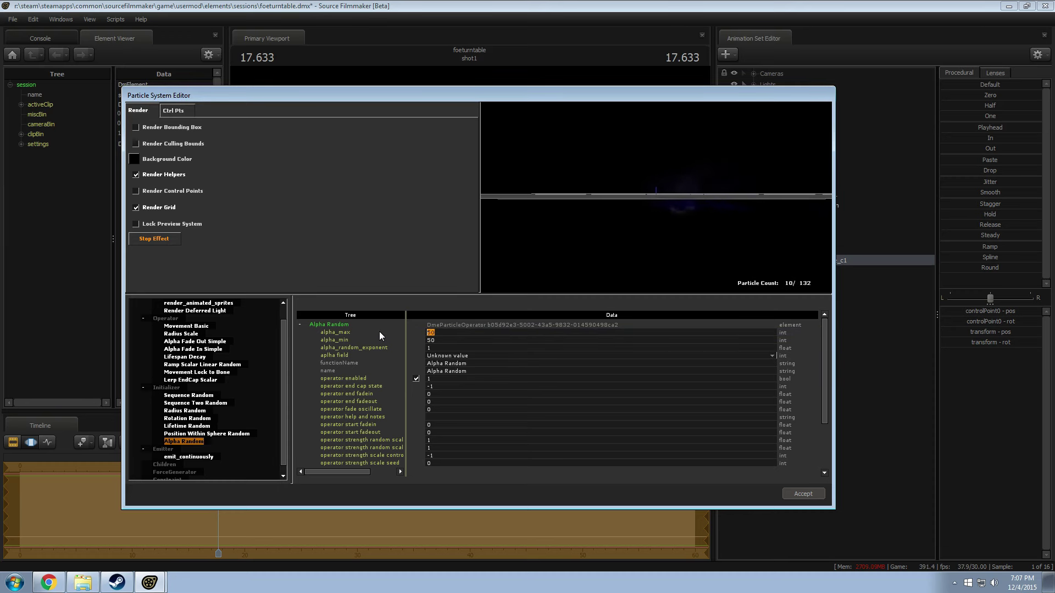
Step: Enter 20 and 100 as new alpha values for the Alpha Random initializer and accept the particle definition
type("20")
key("Return")
type("100")
key("Return")
left_click(801, 494)
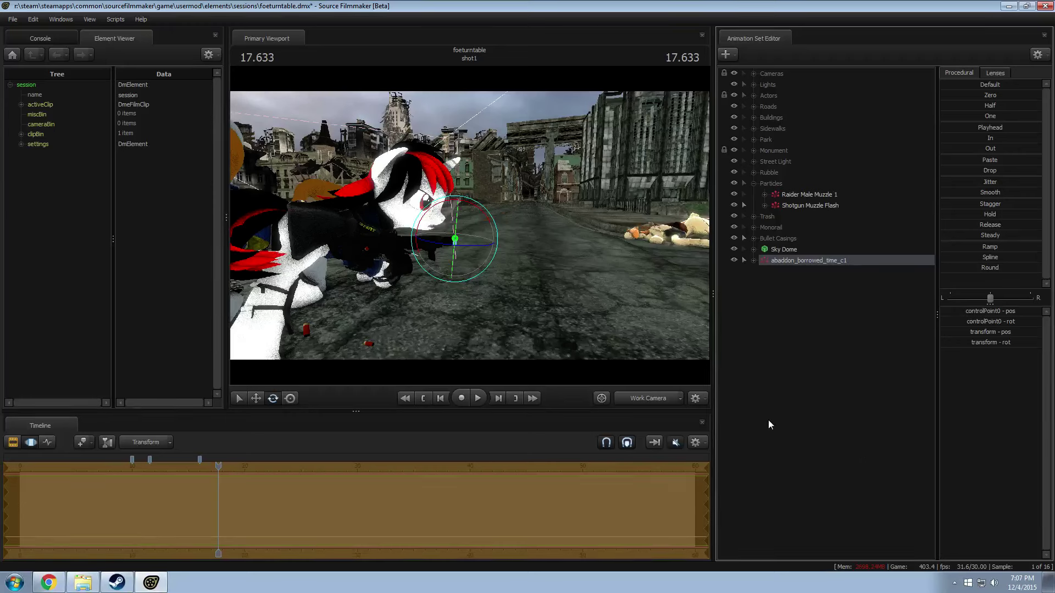
Step: Check the distortion through camera1 around 11.033 seconds, then play it in the work camera from around the gun
left_click(632, 398)
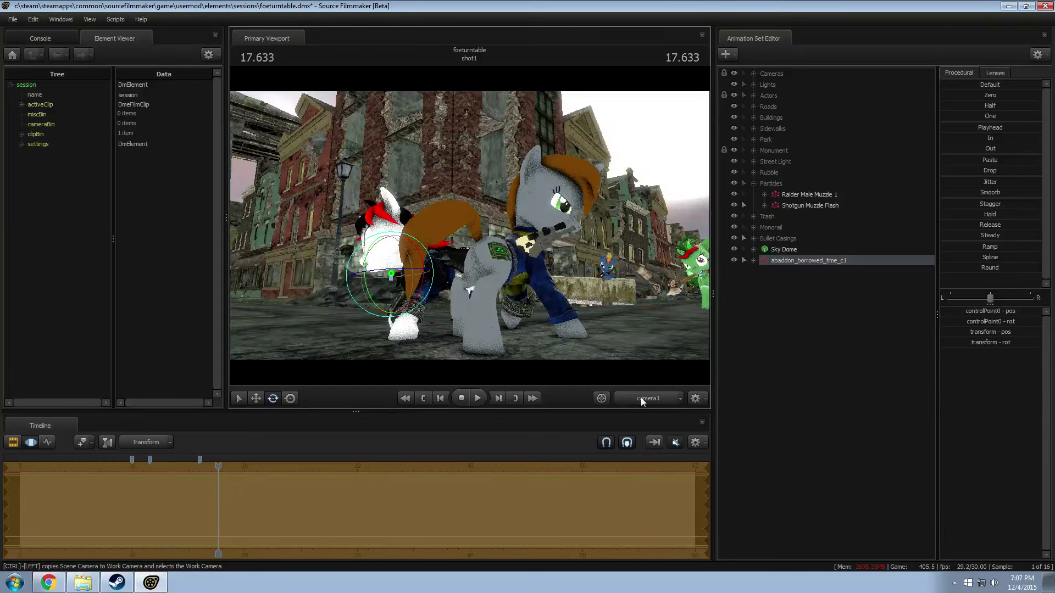
left_click_drag(234, 464, 144, 481)
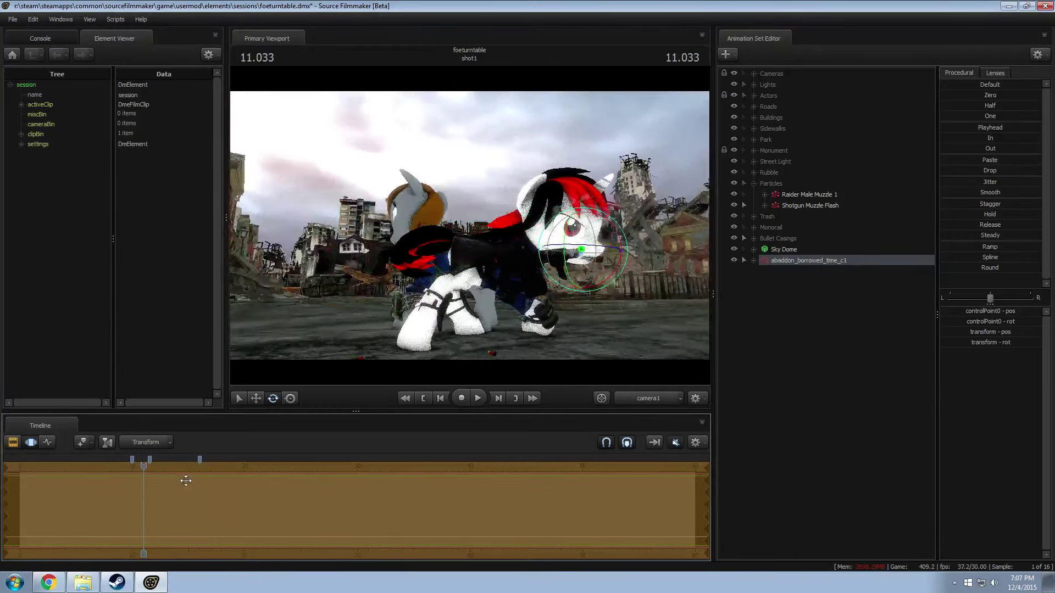
left_click_drag(444, 324, 472, 223)
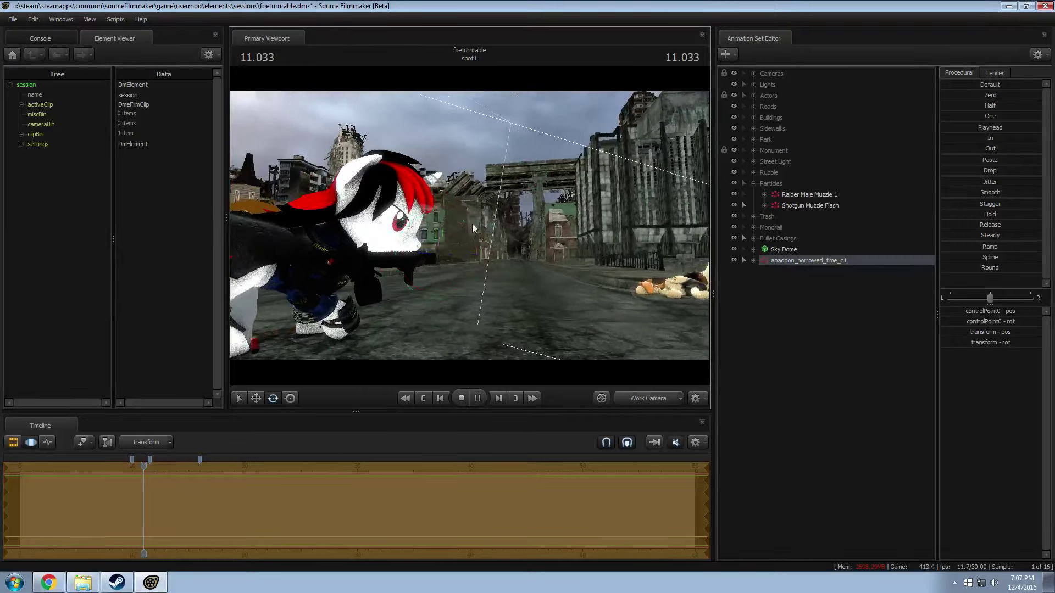
key("space")
key("space")
left_click_drag(535, 228, 505, 249)
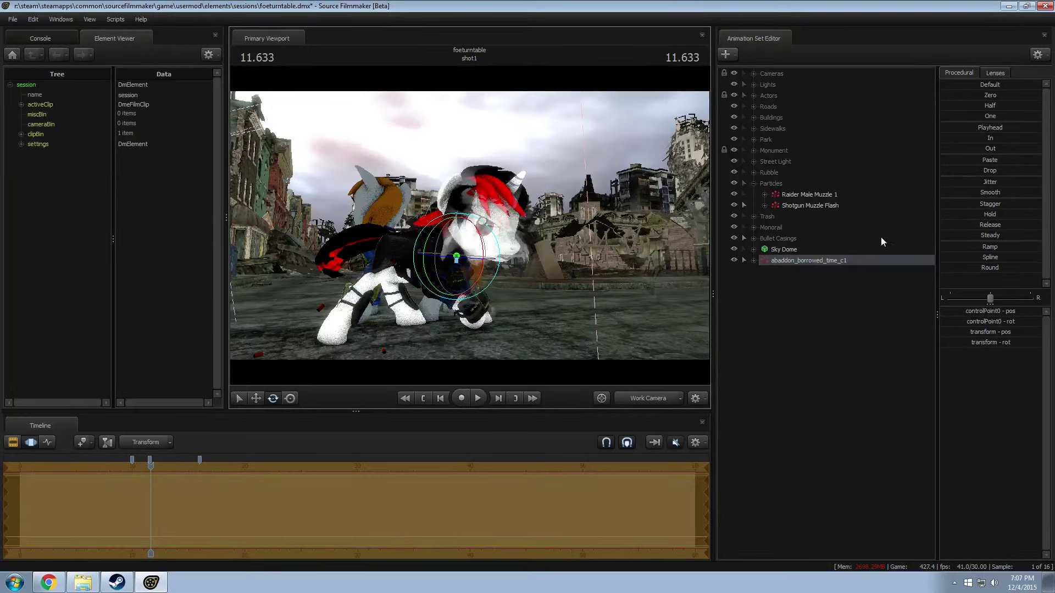
Step: Rename the abaddon_borrowed_time_c1 animation set as Shotgut Distortion
right_click(823, 261)
left_click(854, 268)
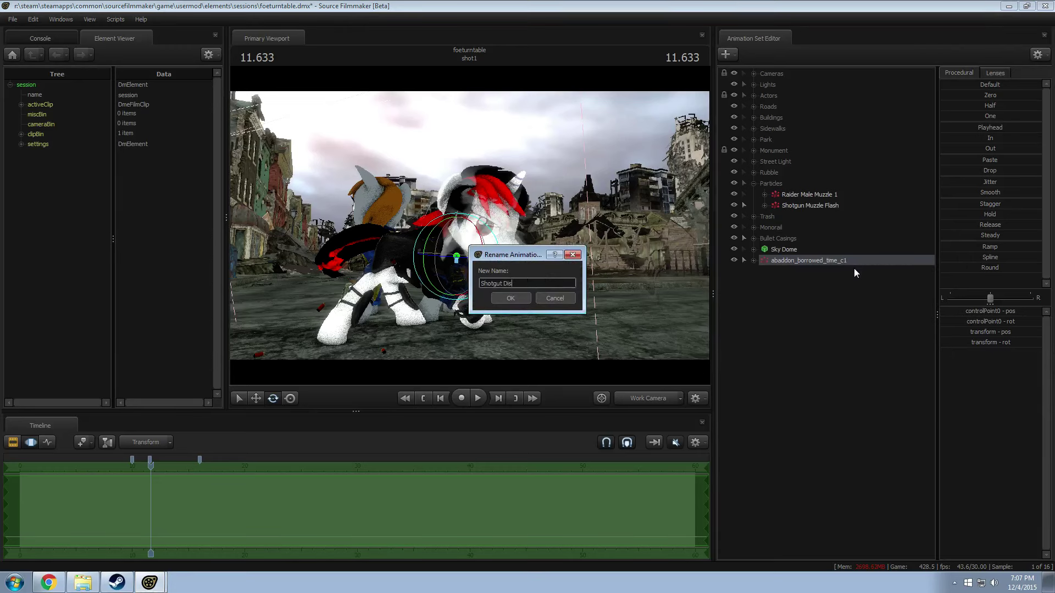
type("Shotgut Distortion")
key("Return")
Step: Freeze the Shotgut Distortion particle system at 11.633 seconds and inspect it with the playhead at 8.900
right_click(832, 263)
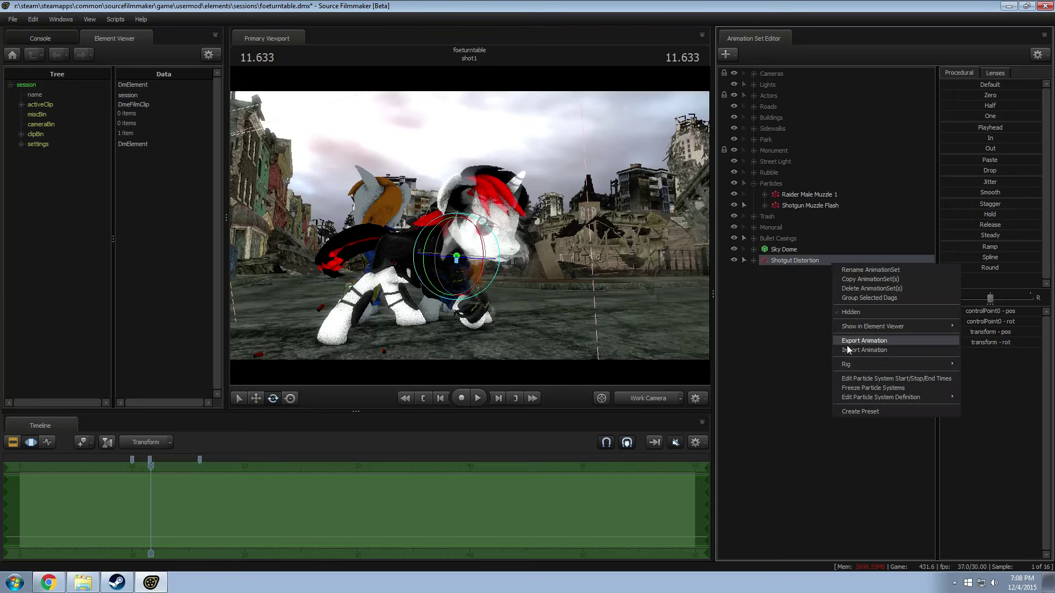
left_click(868, 387)
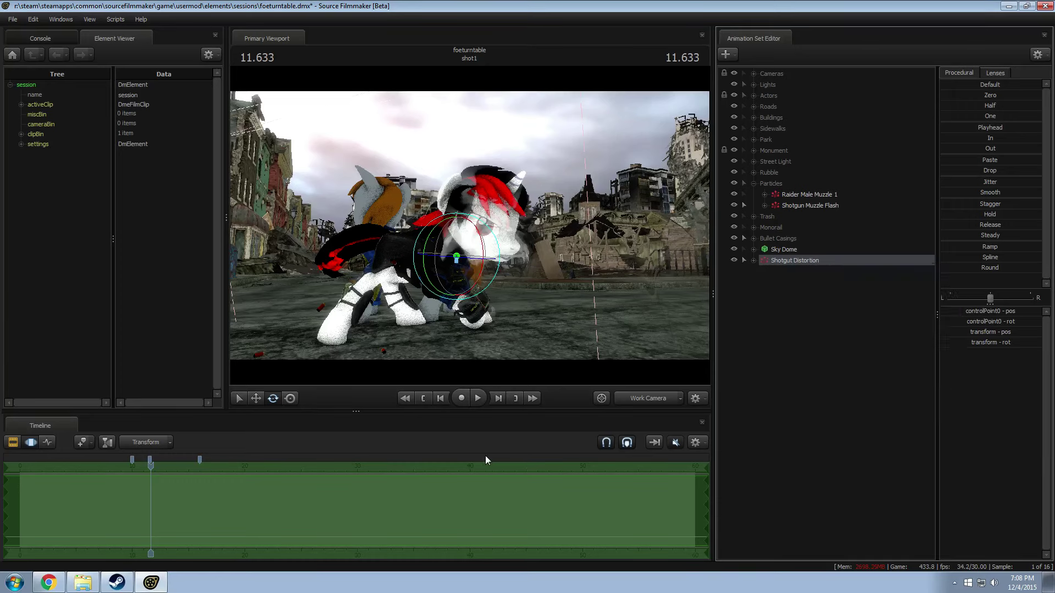
left_click_drag(154, 469, 120, 477)
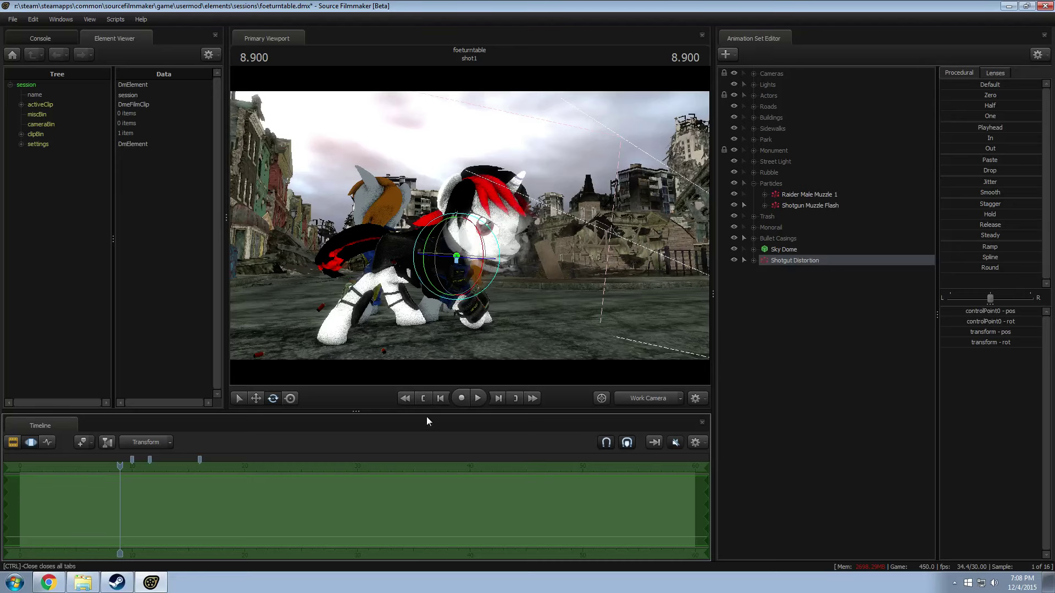
left_click_drag(492, 348, 470, 229)
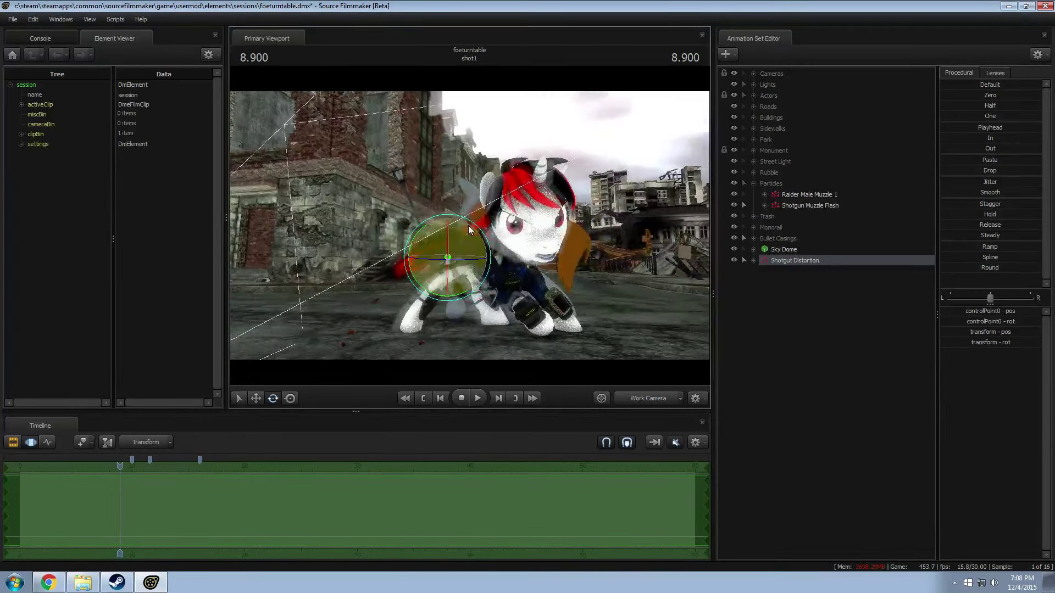
Step: Freeze the Shotgut Distortion particle system at 9.200 seconds and play the shot through camera1
key("space")
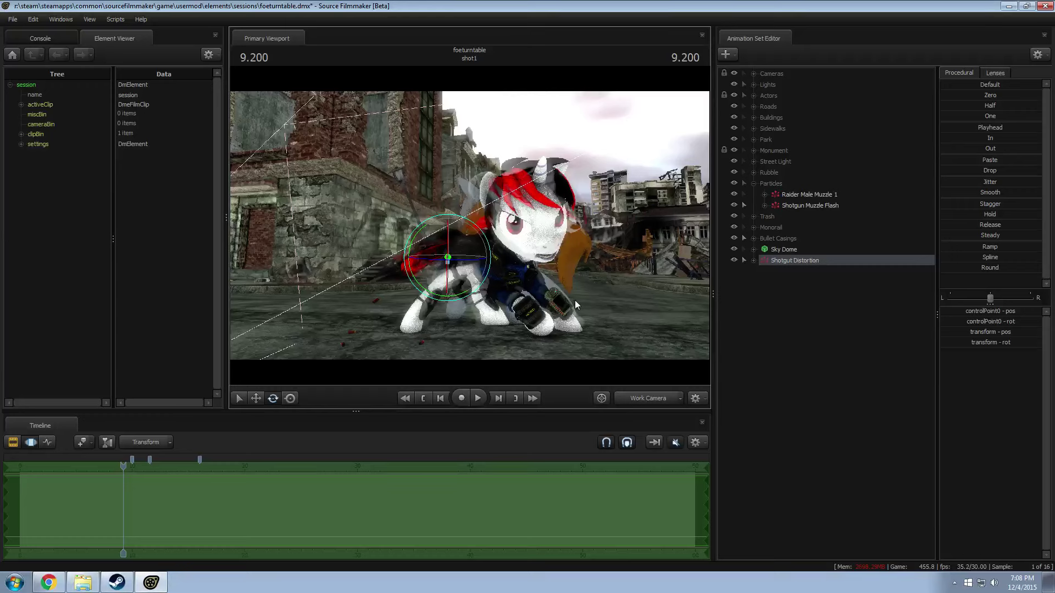
right_click(800, 263)
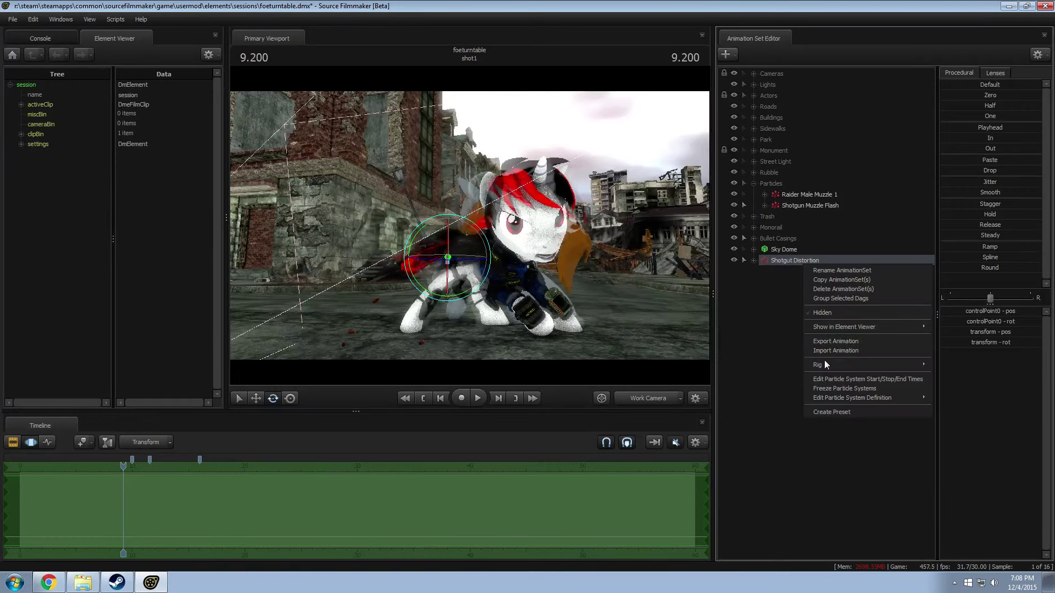
left_click(833, 389)
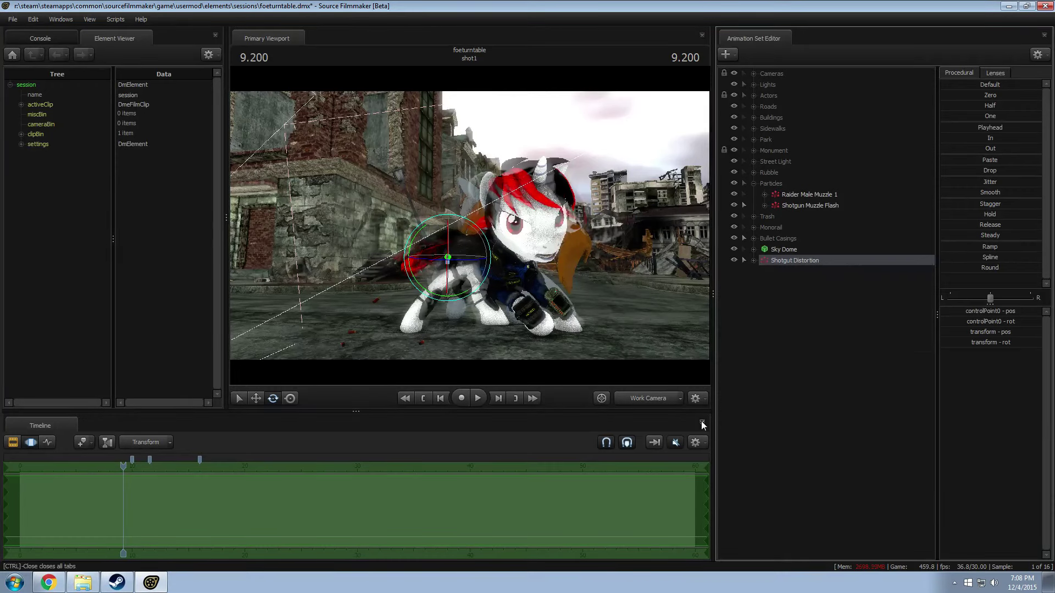
key("space")
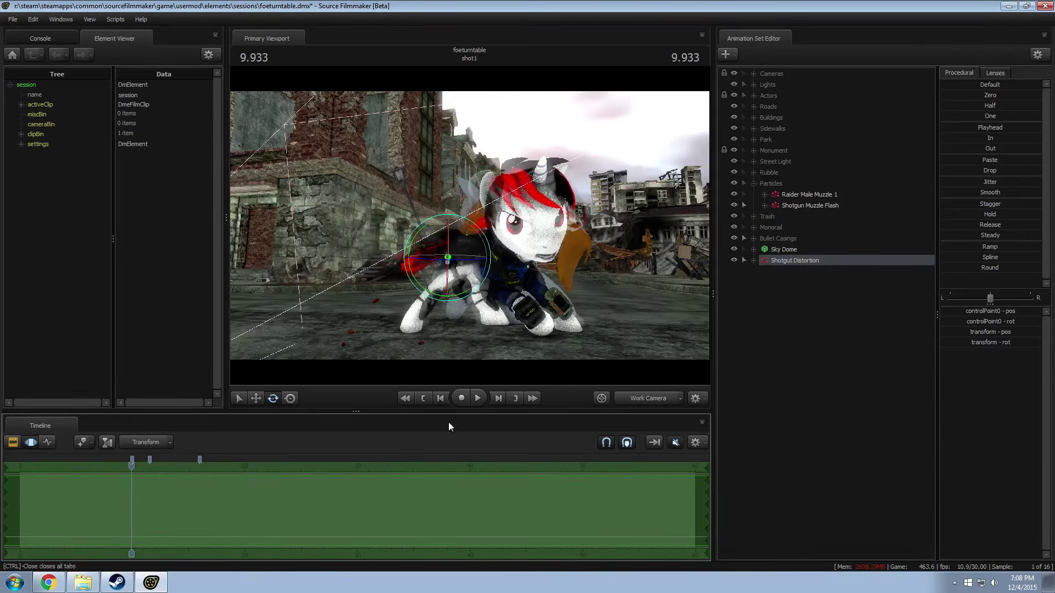
left_click(643, 400)
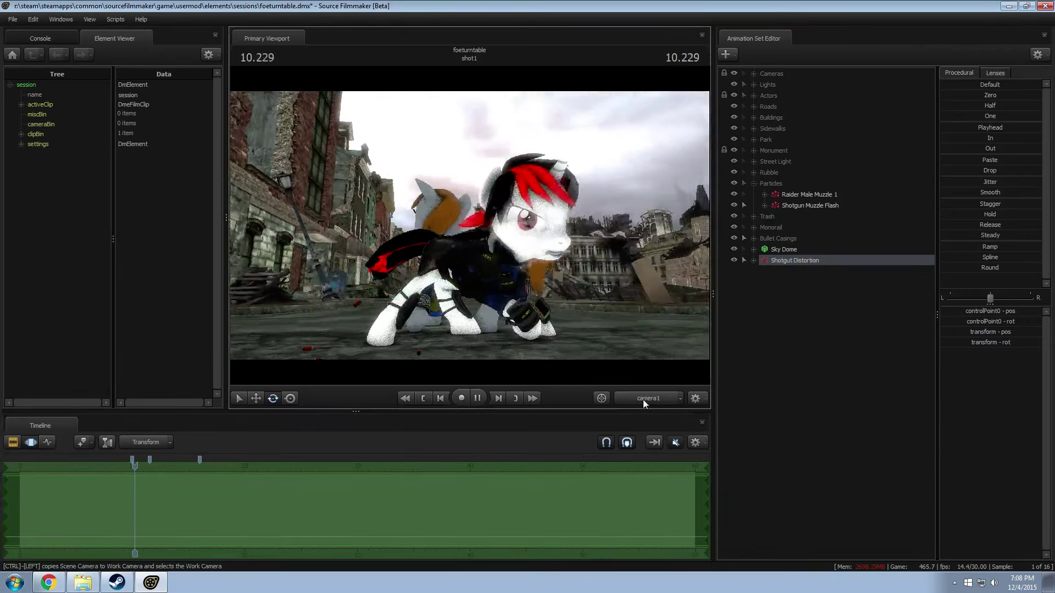
Step: Review the frozen distortion through camera1, scrubbing back from about 11 seconds to around 7.2 seconds
left_click(131, 466)
left_click_drag(131, 467, 109, 474)
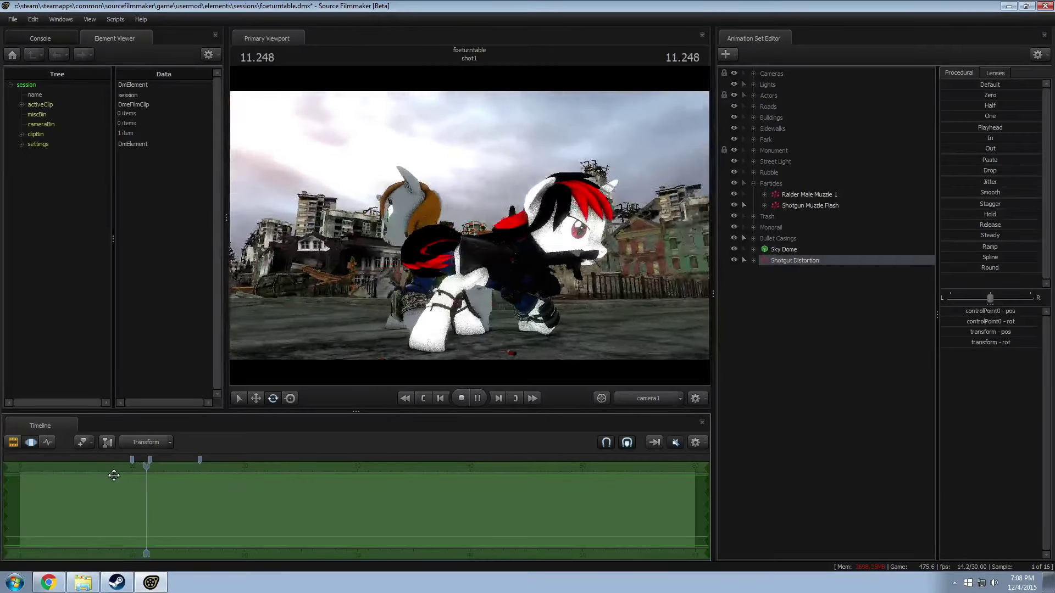
key("space")
left_click_drag(151, 476, 100, 467)
key("space")
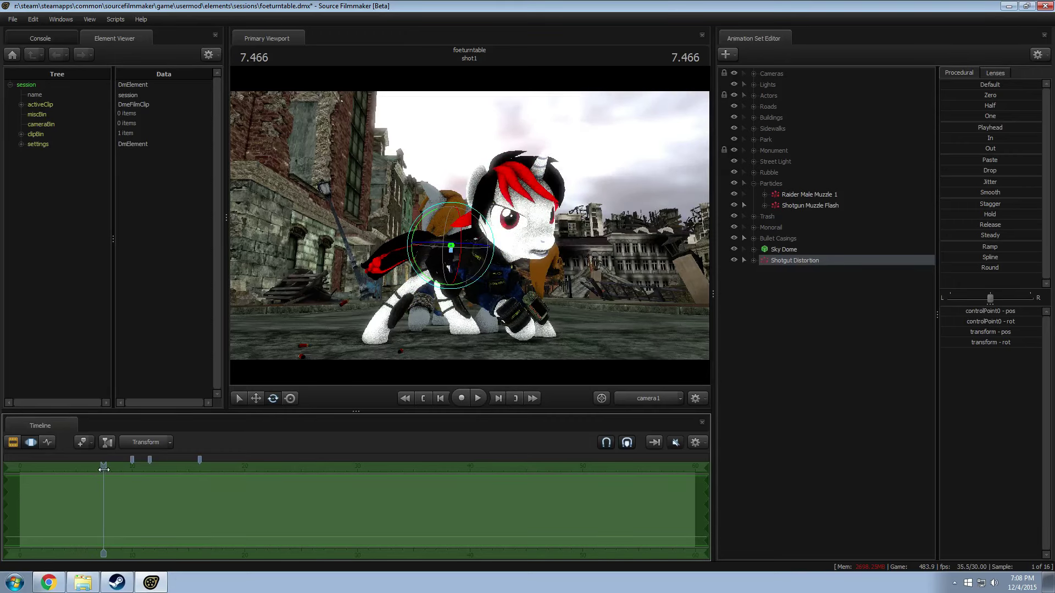
left_click_drag(97, 472, 90, 480)
mouse_move(101, 477)
left_mouse_down()
mouse_move(95, 464)
mouse_move(120, 467)
mouse_move(108, 467)
left_mouse_up()
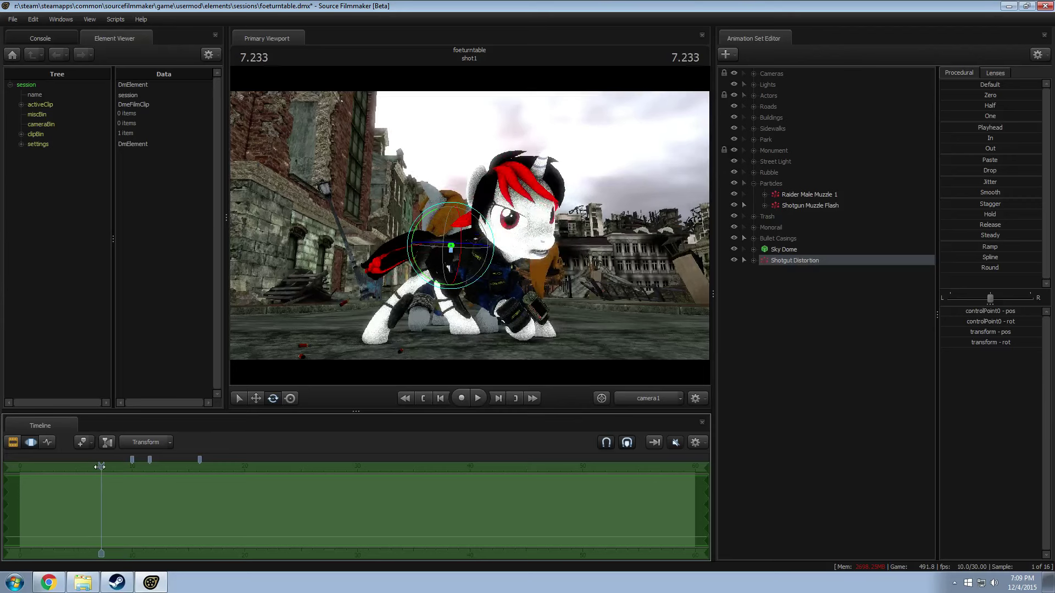
Step: Replay the distortion from around 7.4 seconds, then play the shot through to 23.566 seconds
key("space")
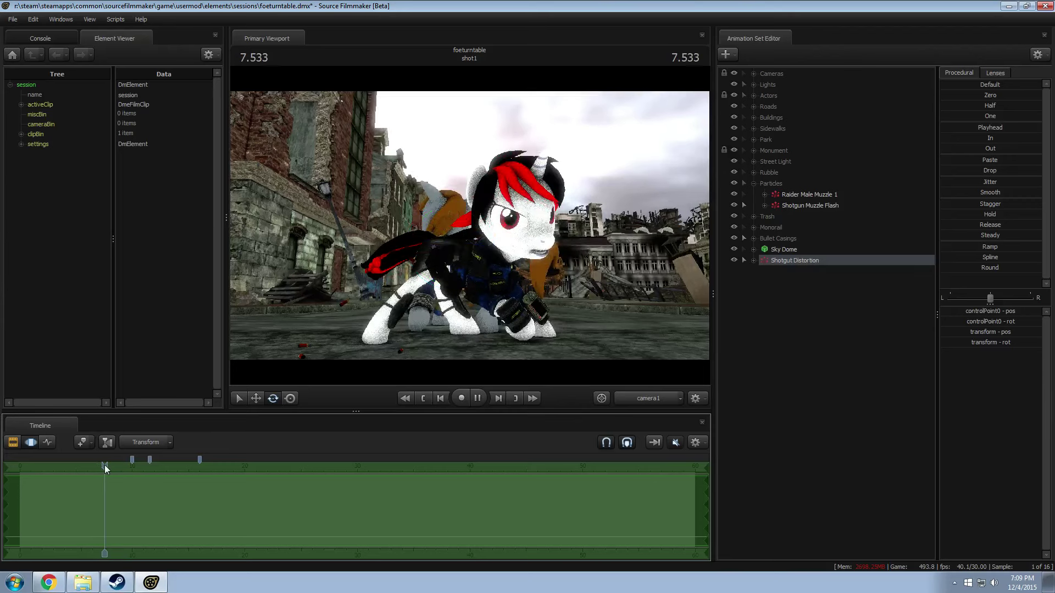
left_click_drag(104, 465, 95, 467)
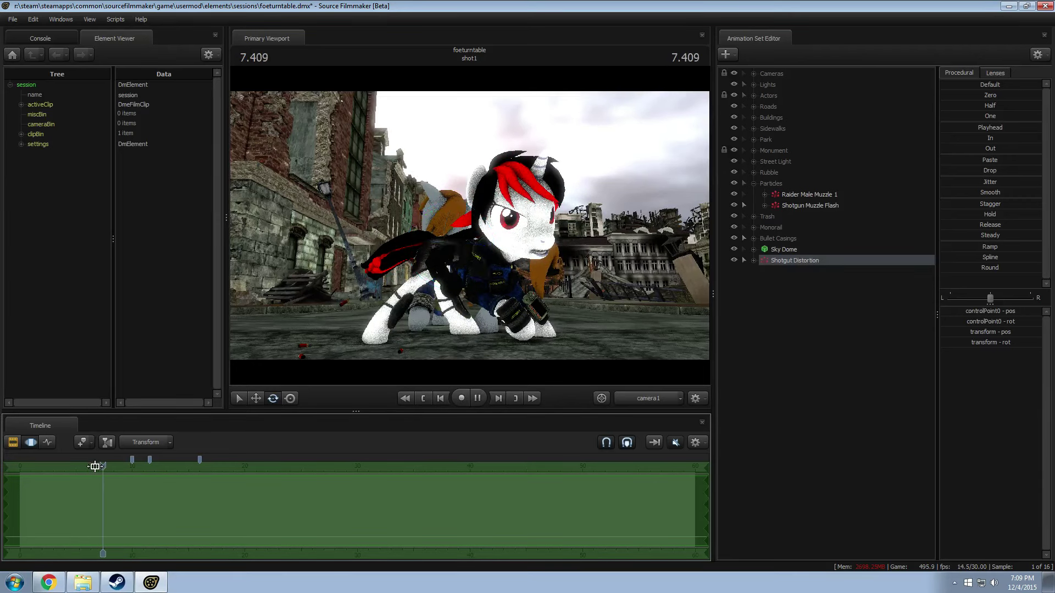
key("space")
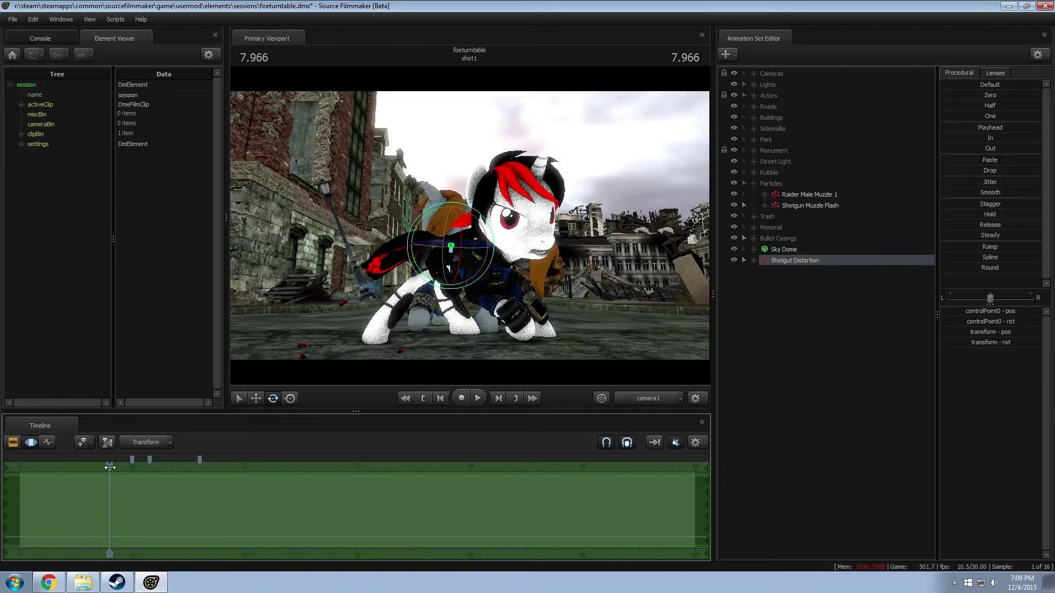
key("space")
left_click_drag(101, 467, 97, 467)
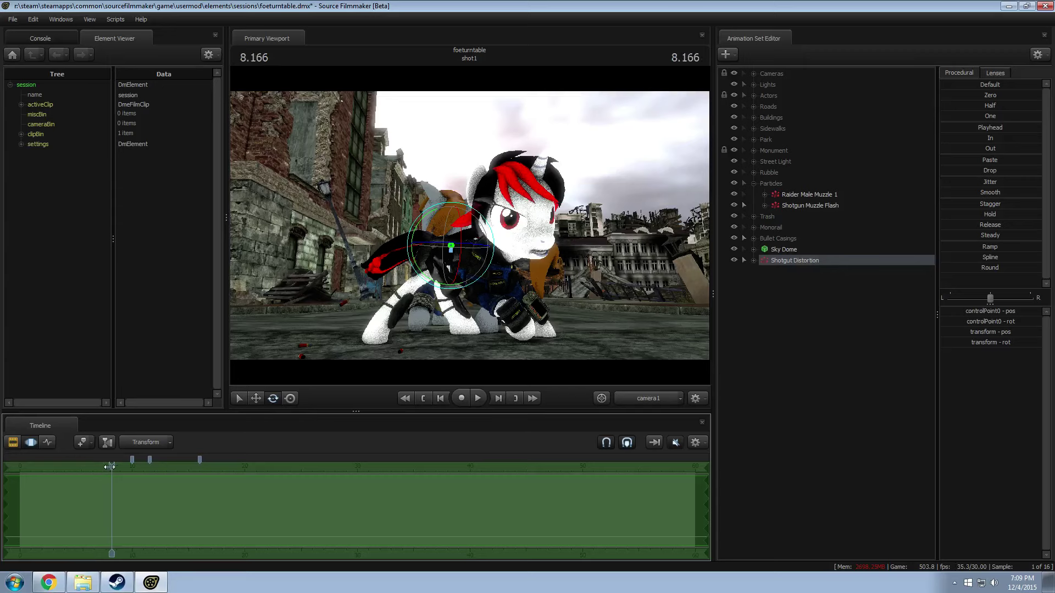
key("space")
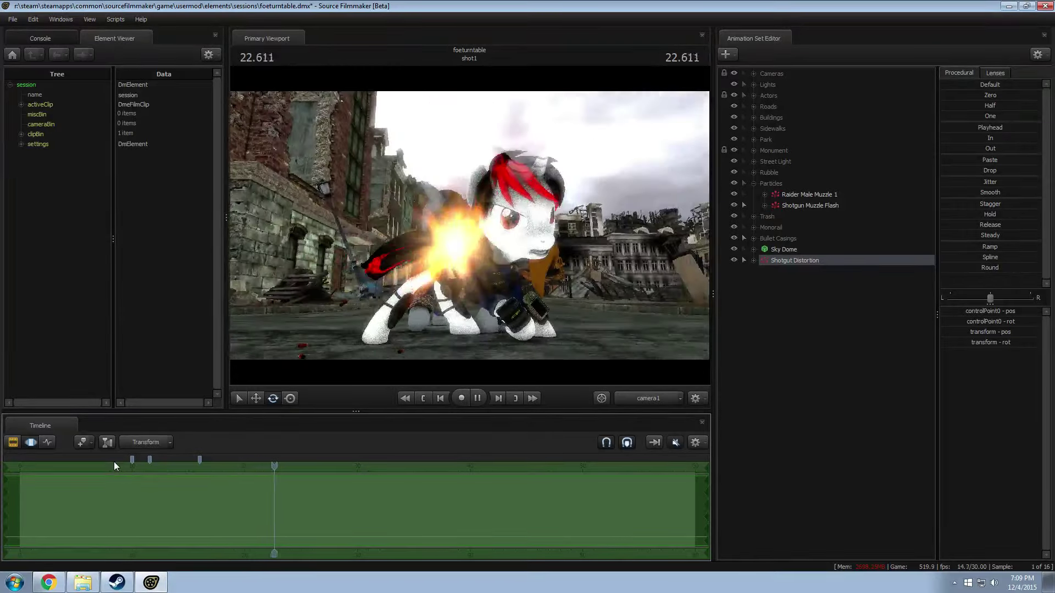
key("space")
Step: Widen the primary viewport and switch the timeline to the Clip Editor
right_click(283, 292)
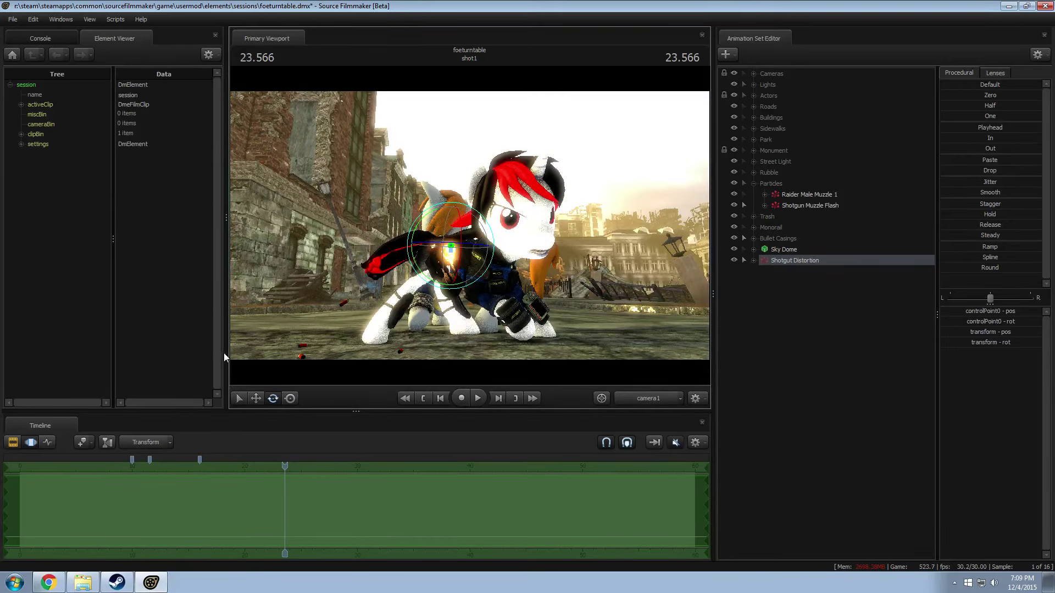
left_click_drag(223, 353, 139, 358)
key("F2")
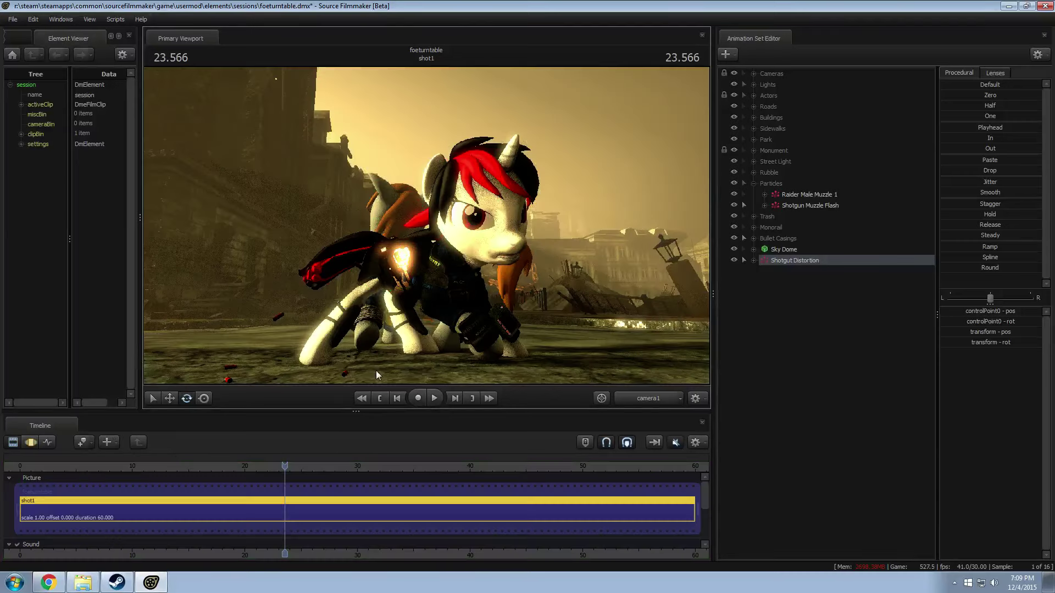
key("F3")
key("F2")
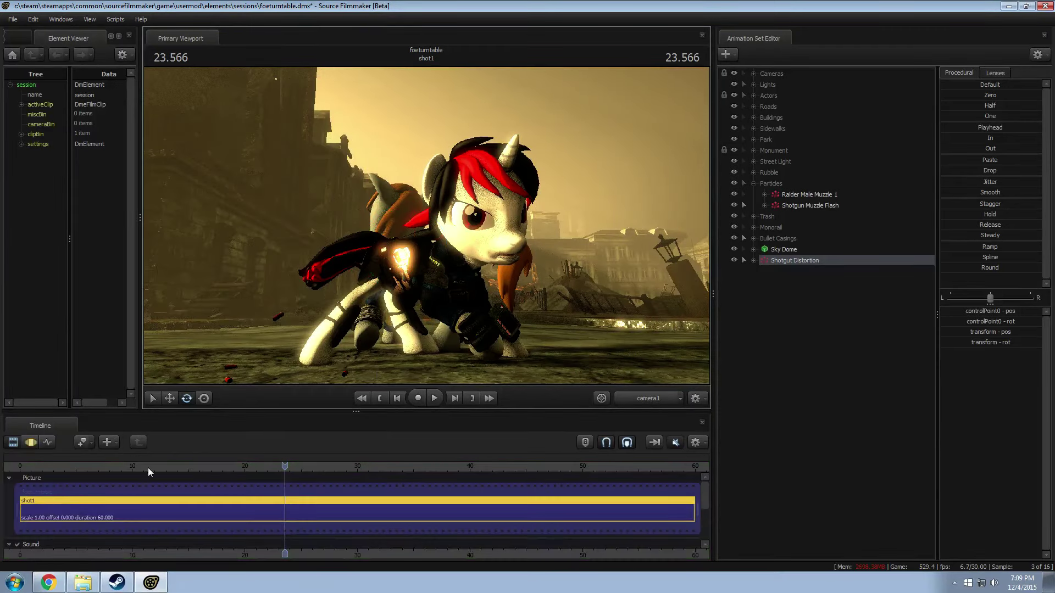
Step: Examine the distortion in the fully lit scene from 8.433 seconds frame by frame, then play to 10.666
left_click_drag(147, 467, 115, 467)
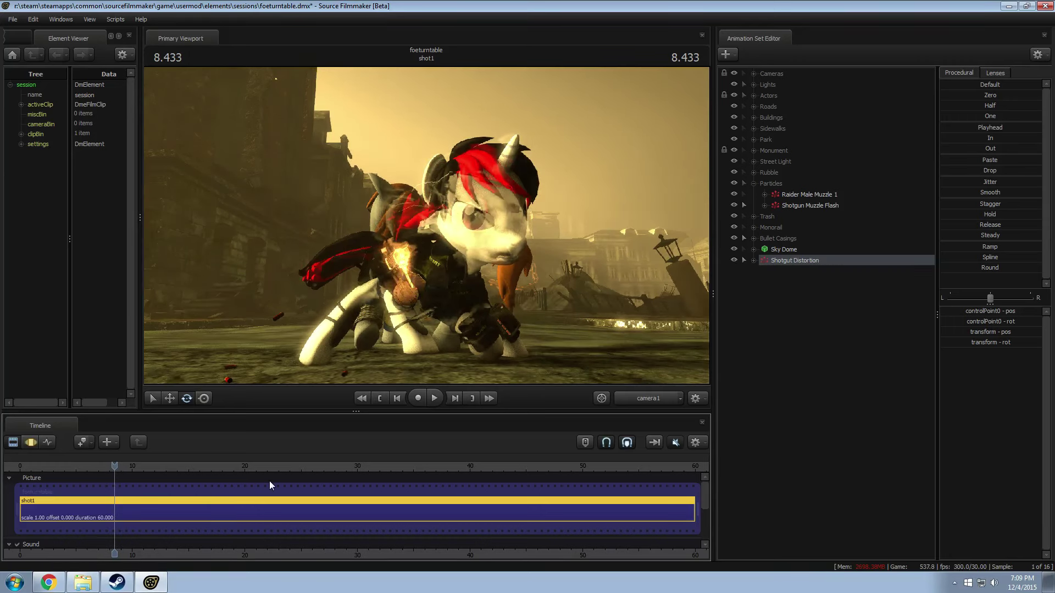
key("Right")
key("Right")
key("Right")
key("Right")
key("Right")
key("Right")
key("Right")
key("Right")
key("Right")
key("space")
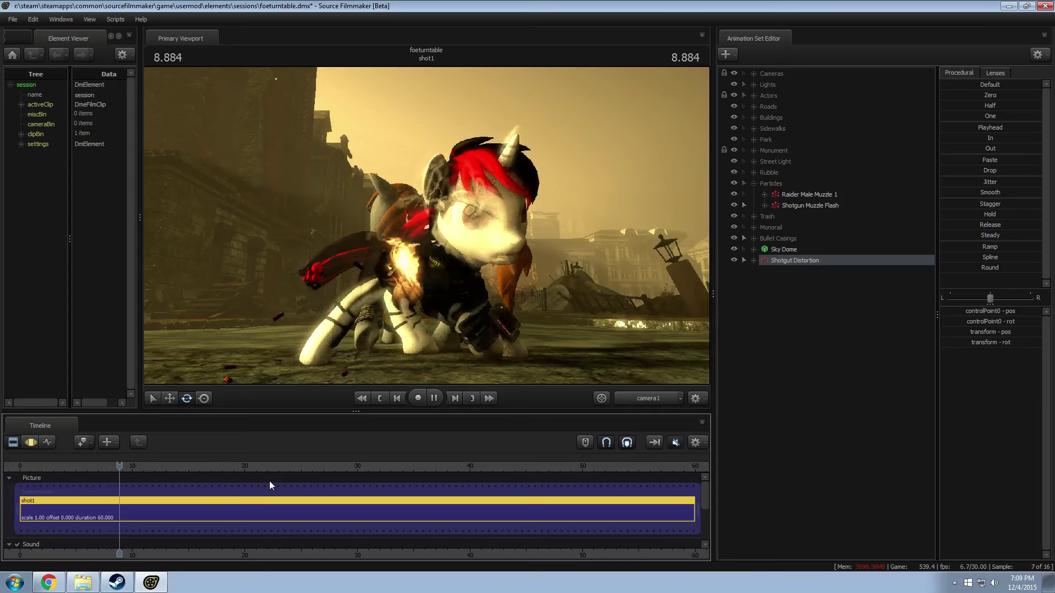
key("space")
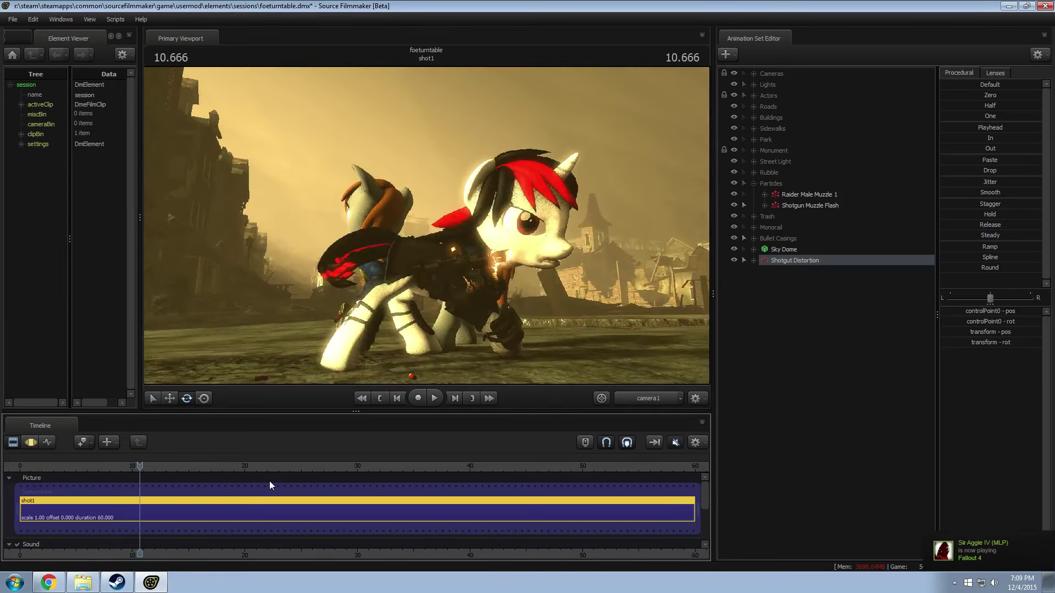
Step: Check the muzzle flash and distortion together between about 7.7 and 8.266 seconds, then examine them at 23.800
left_click(108, 466)
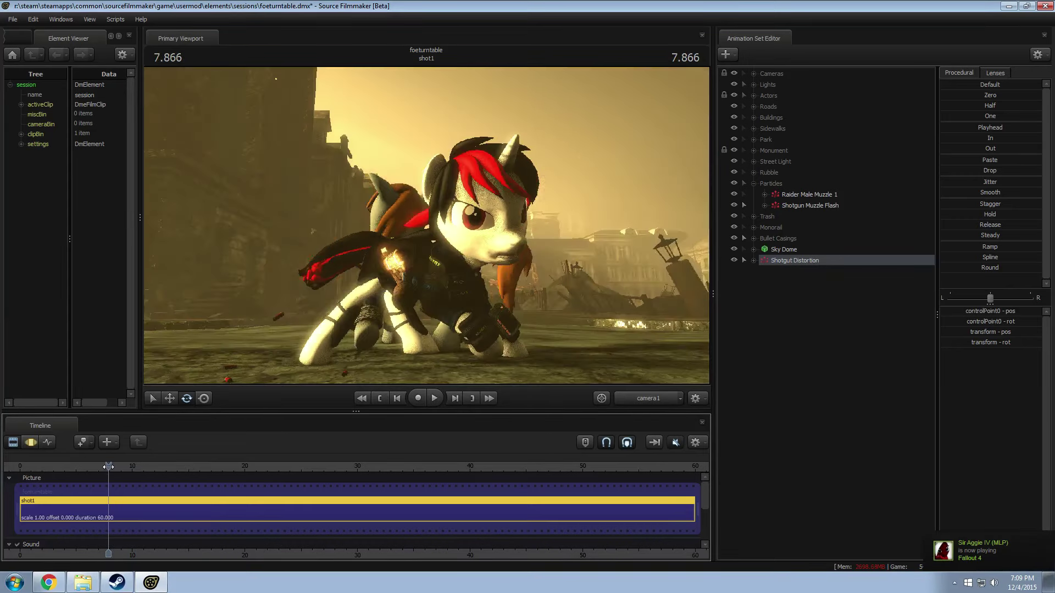
left_click_drag(109, 466, 95, 466)
key("space")
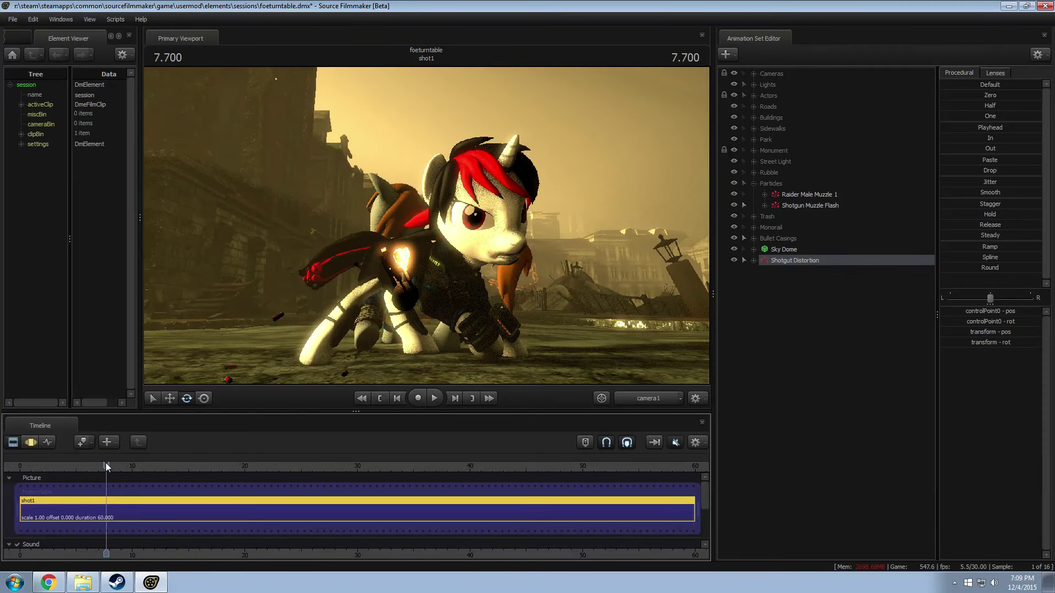
mouse_move(101, 465)
left_mouse_down()
mouse_move(22, 468)
mouse_move(113, 467)
left_mouse_up()
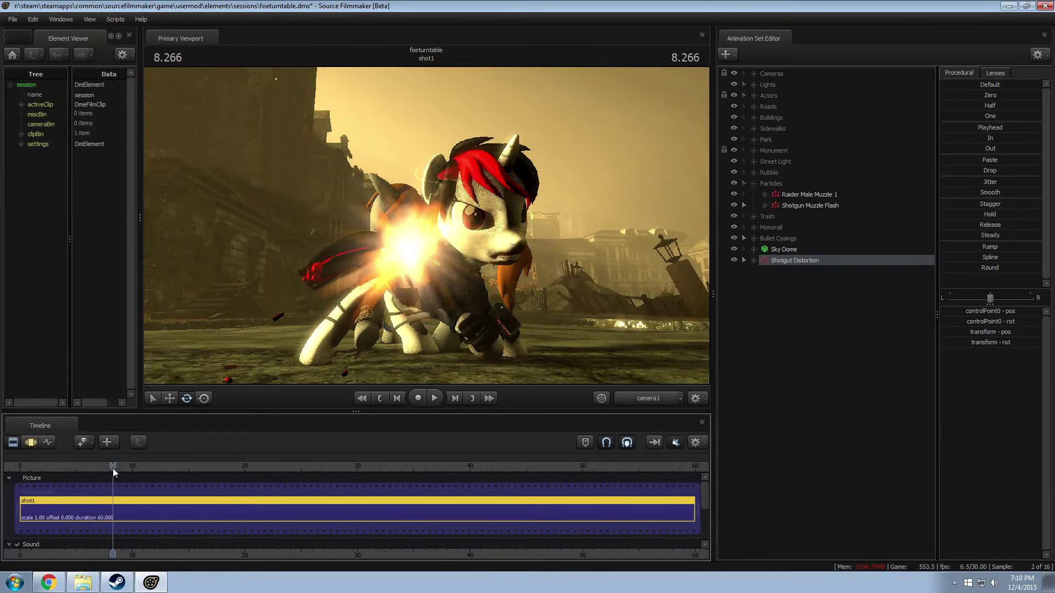
key("space")
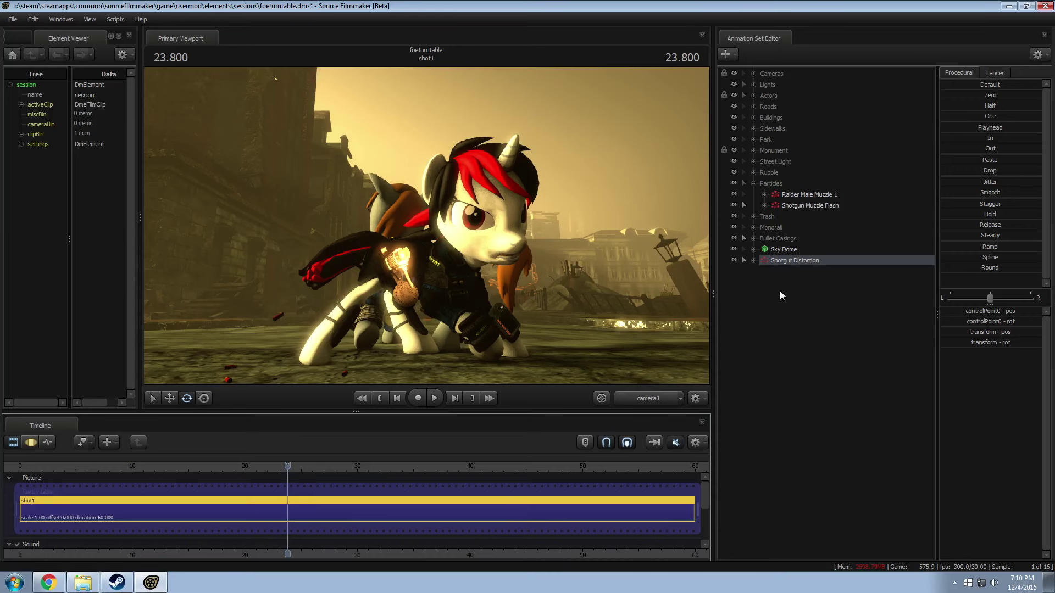
Step: Move the Shotgut Distortion animation set into the Particles group and select Raider Male Muzzle 1
left_click_drag(802, 262, 790, 192)
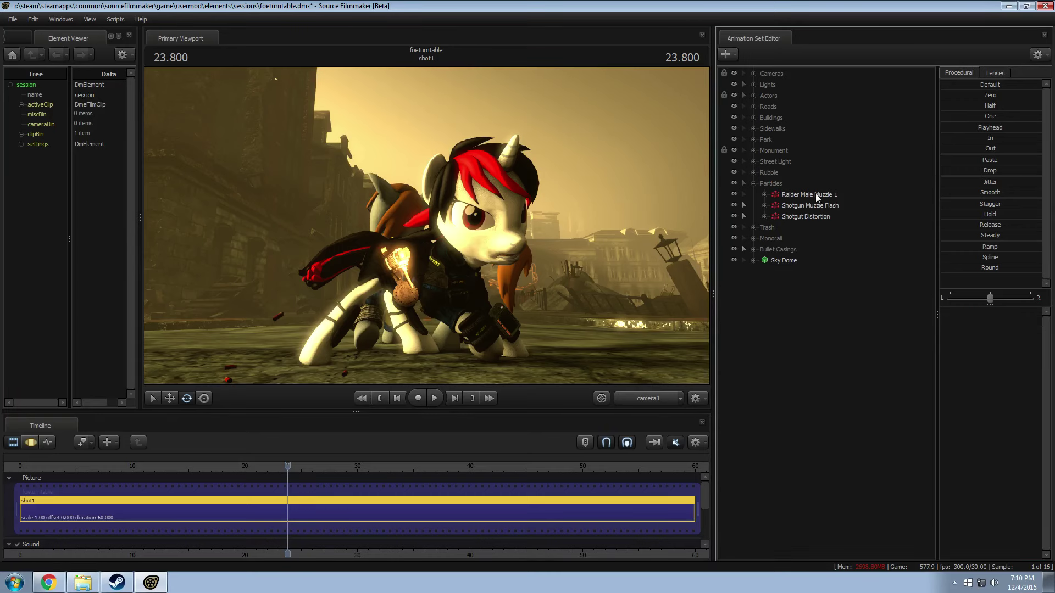
left_click(816, 193)
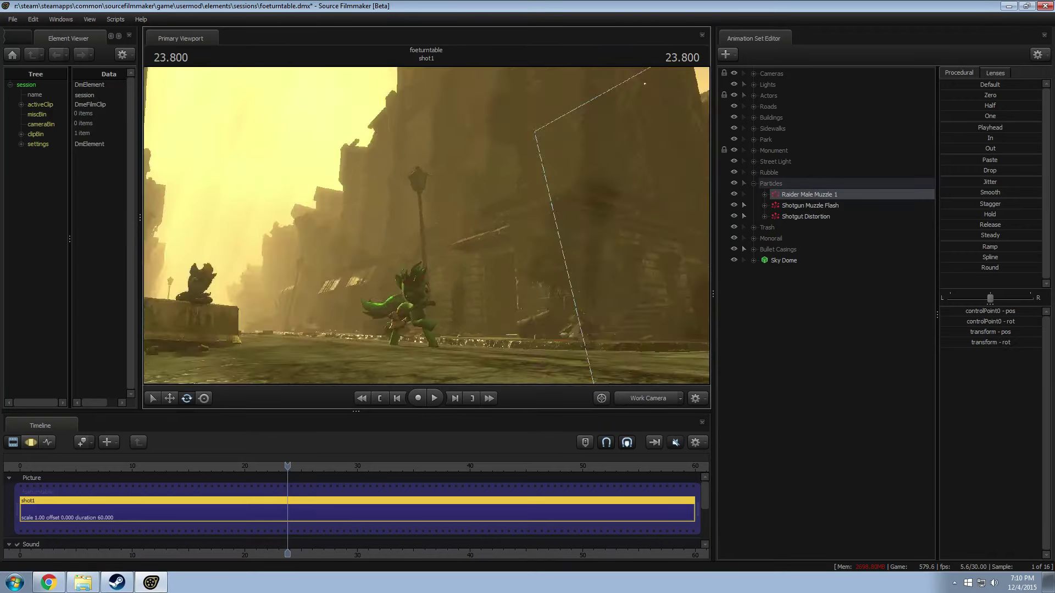
Step: Inspect Raider Male Muzzle 1's particle timing without changing it, then examine the effect in the work camera around 10 seconds
mouse_move(429, 232)
left_mouse_down()
mouse_move(434, 243)
mouse_move(429, 232)
left_mouse_up()
left_click_drag(115, 472, 169, 482)
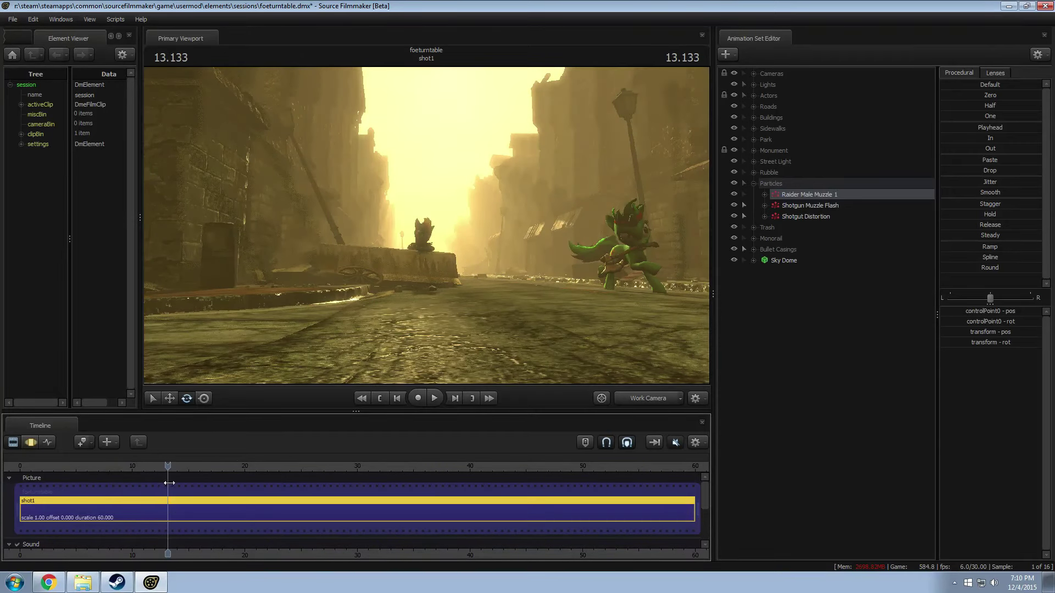
right_click(794, 196)
left_click(828, 310)
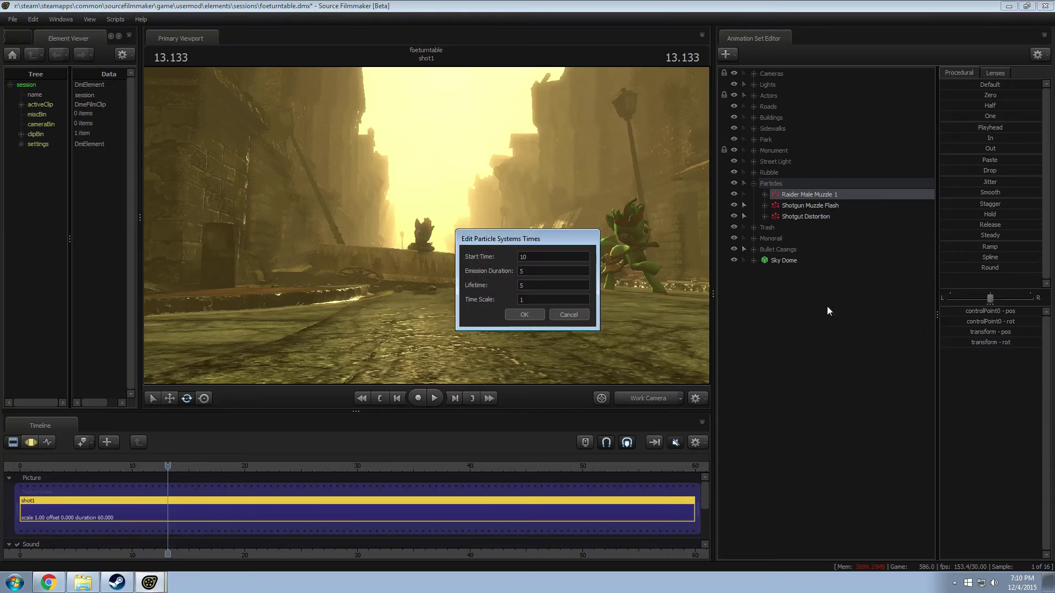
left_click(568, 315)
left_click_drag(139, 468, 138, 470)
mouse_move(426, 225)
left_mouse_down()
mouse_move(448, 248)
mouse_move(427, 229)
left_mouse_up()
left_click_drag(138, 470, 132, 474)
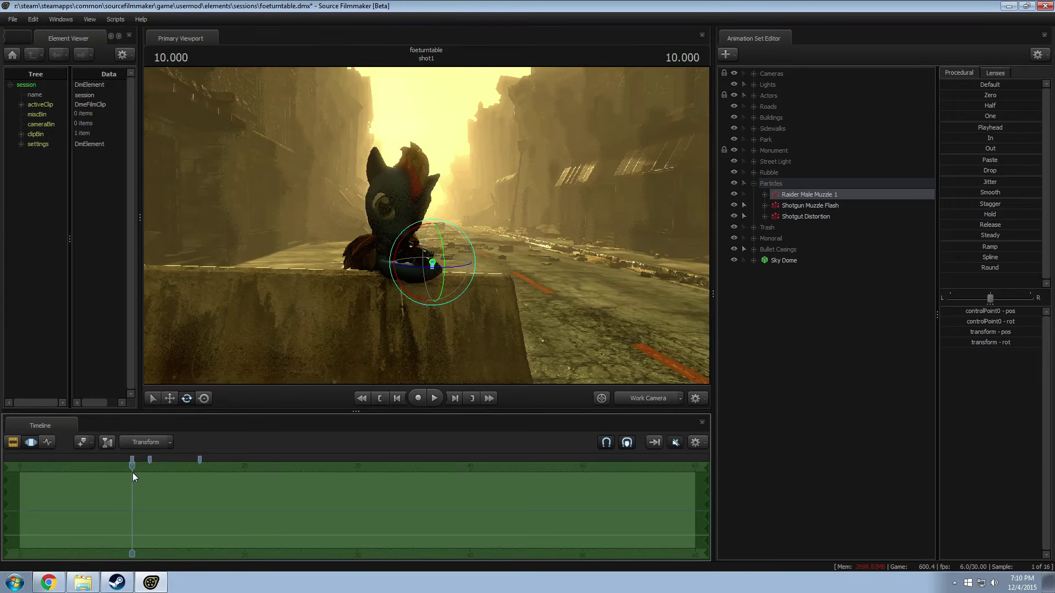
left_click_drag(429, 237, 439, 222)
Step: Delete the Raider Male Muzzle 1 animation set from the Particles group
right_click(809, 194)
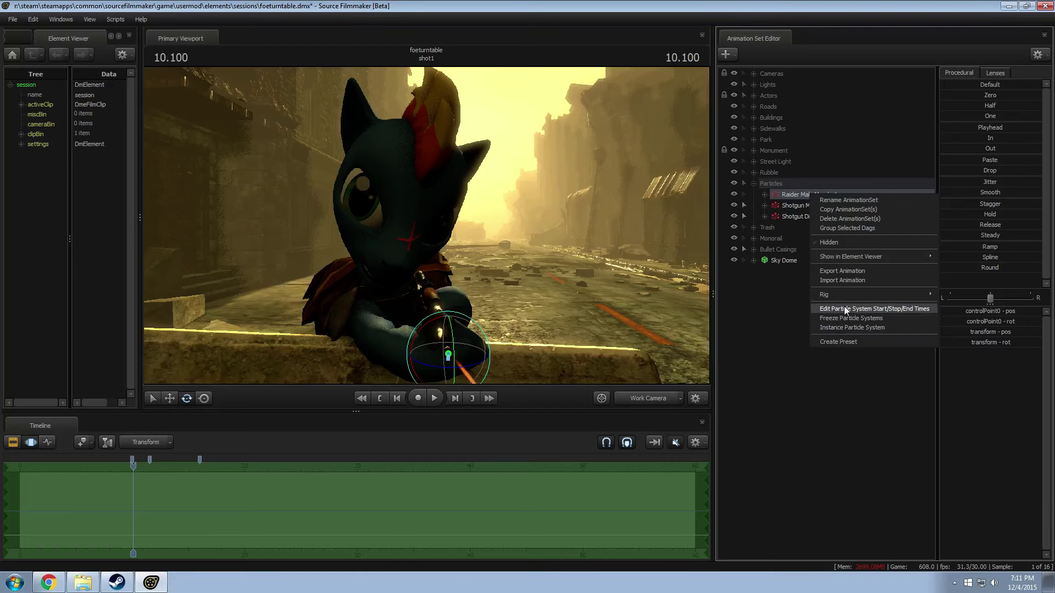
left_click(837, 219)
mouse_move(651, 189)
right_mouse_down()
mouse_move(650, 209)
mouse_move(650, 190)
right_mouse_up()
Step: Expand the Lights group and preview the scene with the Background Actors lights shown, then hide them again
left_click(754, 85)
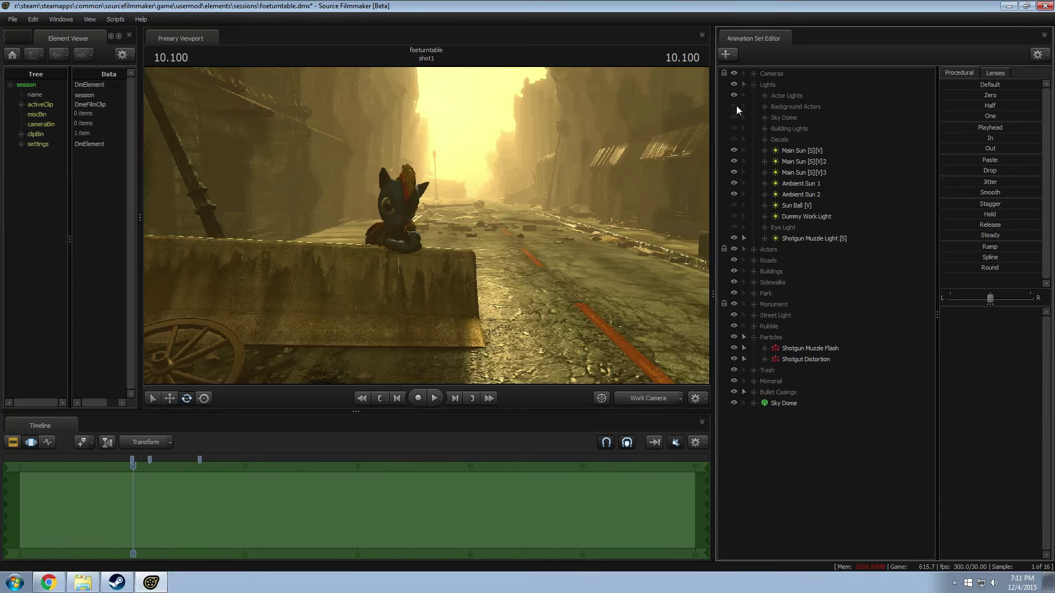
left_click(735, 107)
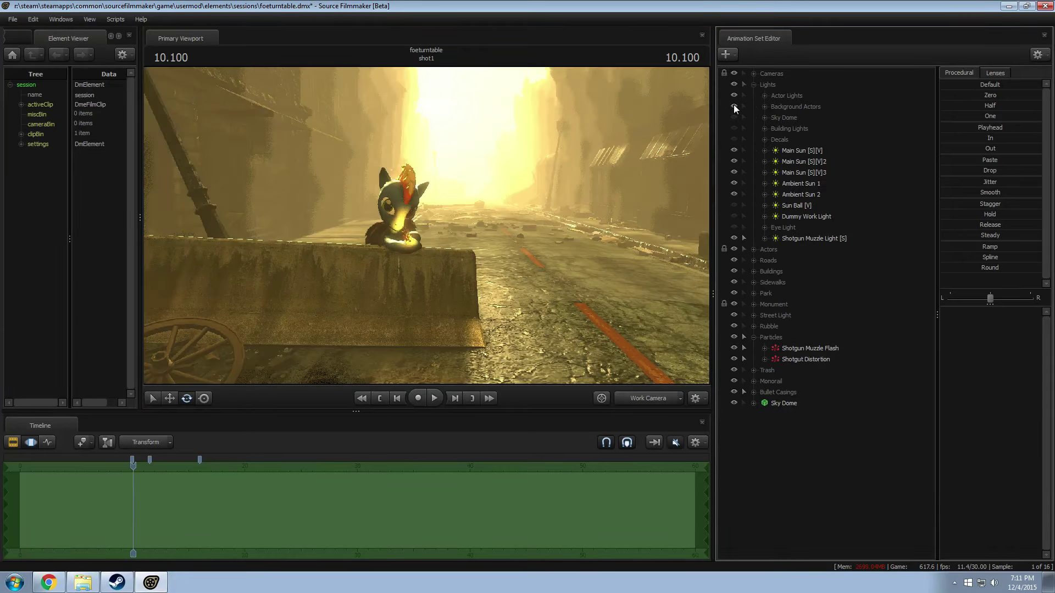
left_click(734, 106)
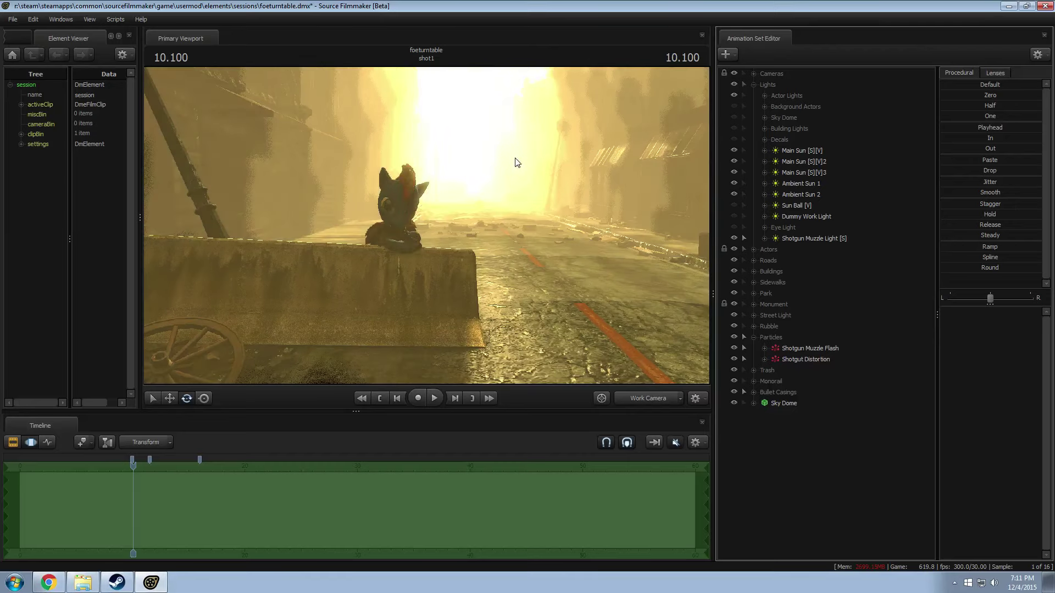
Step: Examine the character's wrist device screen up close in the work camera and collapse the Lights group
left_click_drag(513, 160, 448, 177)
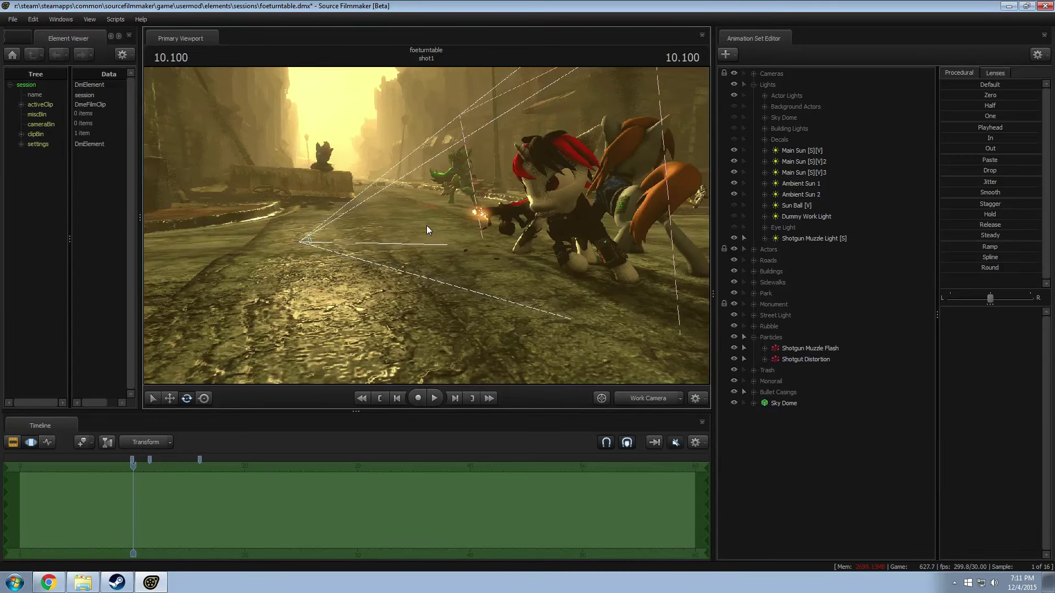
left_click_drag(547, 217, 514, 231)
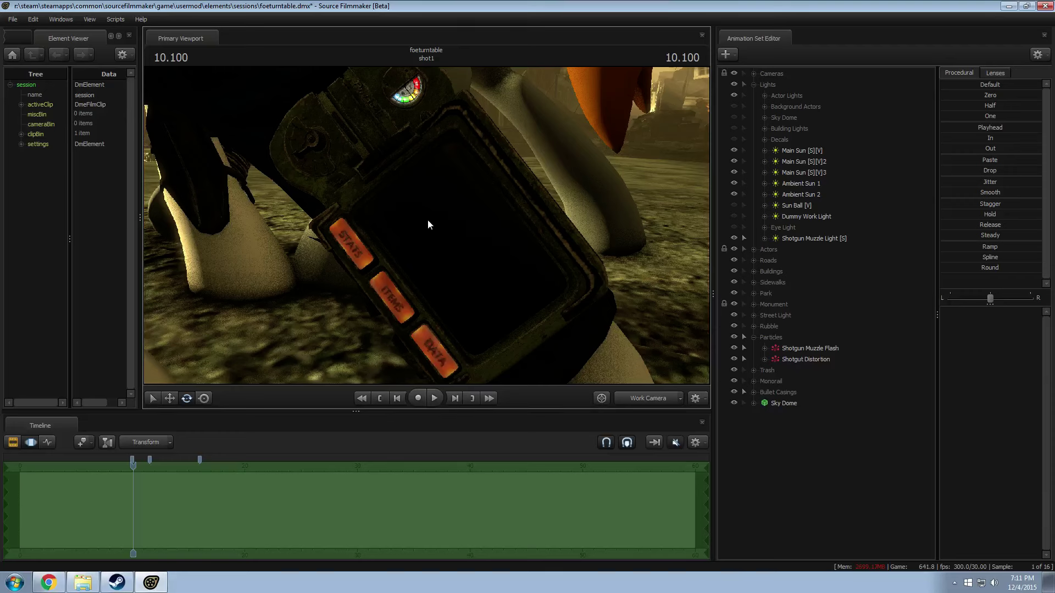
left_click(753, 84)
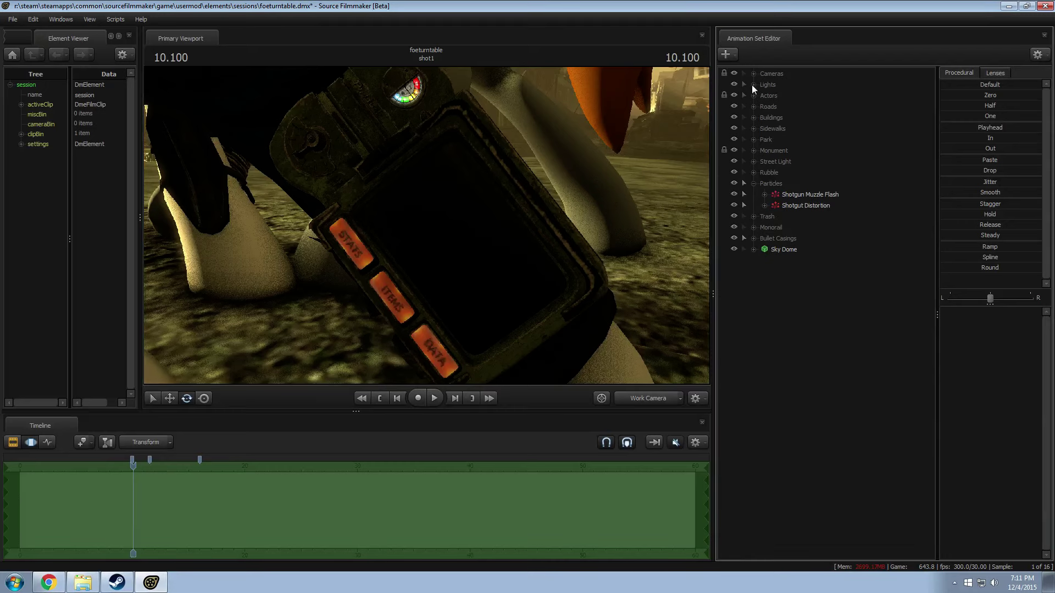
Step: Create an animation set for a new light in the scene
right_click(800, 263)
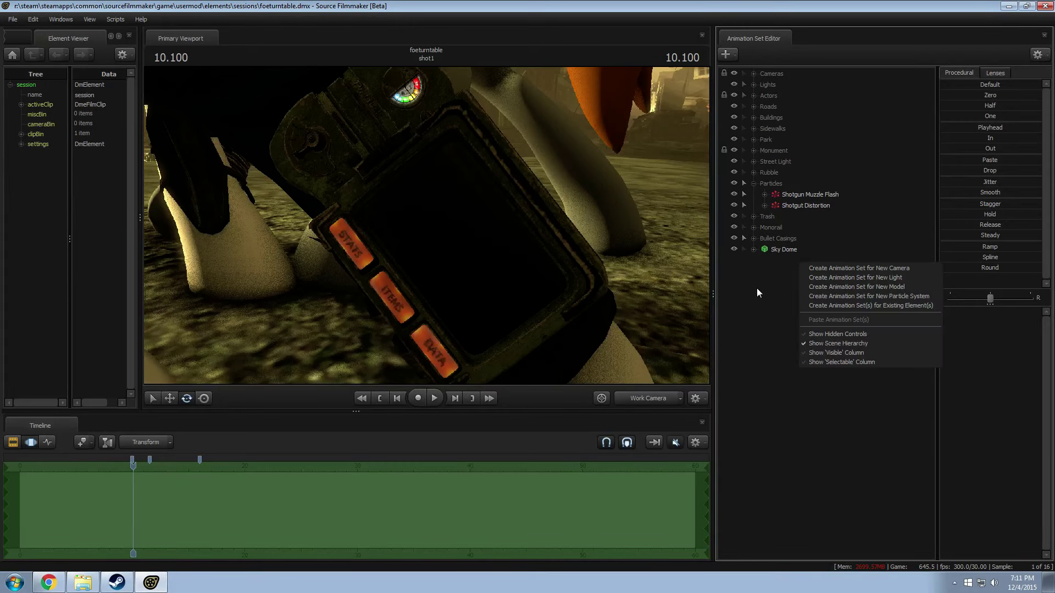
left_click(756, 288)
right_click(754, 311)
left_click(835, 328)
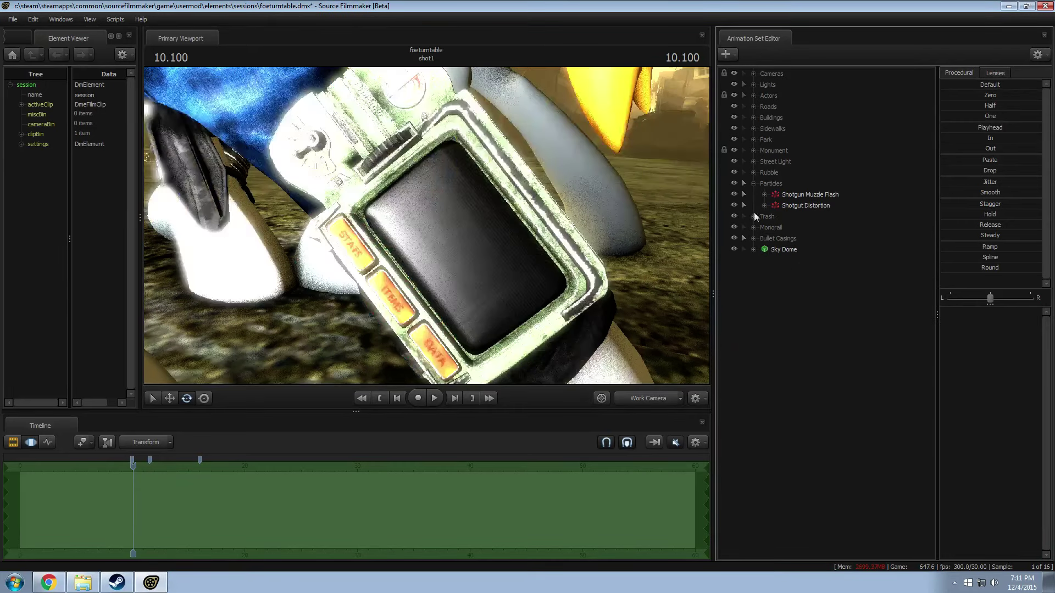
Step: Look through the new light from the Lights group and aim it squarely at Blackjack's wrist device screen
left_click(754, 84)
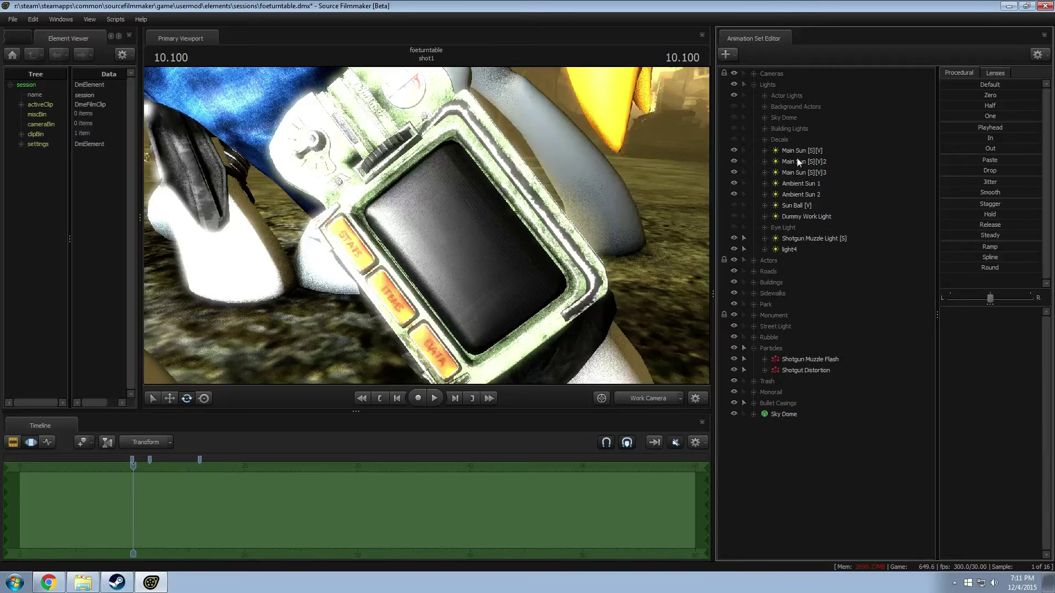
left_click(789, 250)
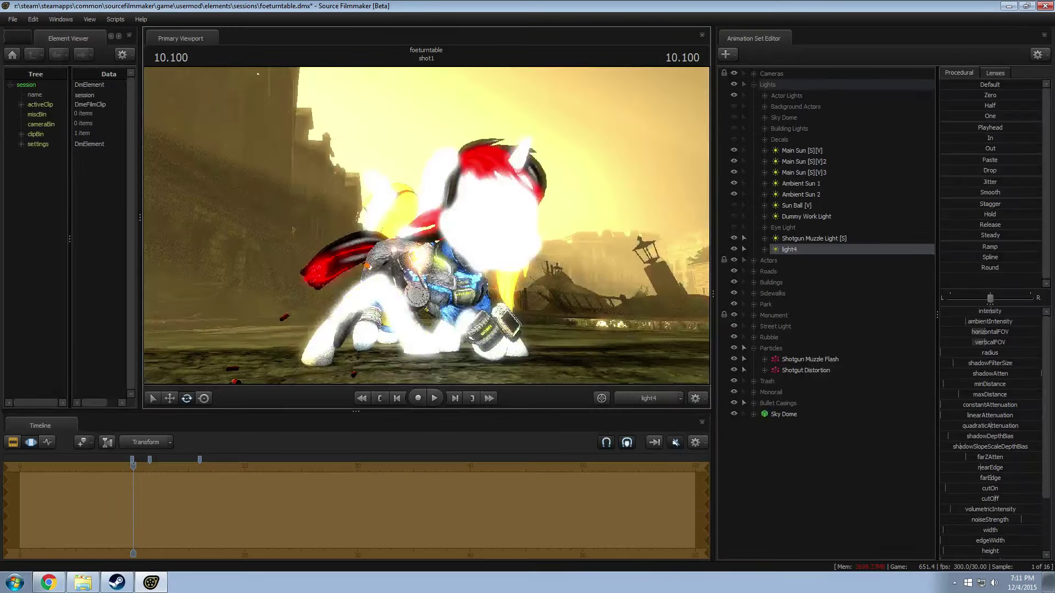
mouse_move(426, 226)
left_mouse_down()
mouse_move(583, 276)
mouse_move(429, 229)
left_mouse_up()
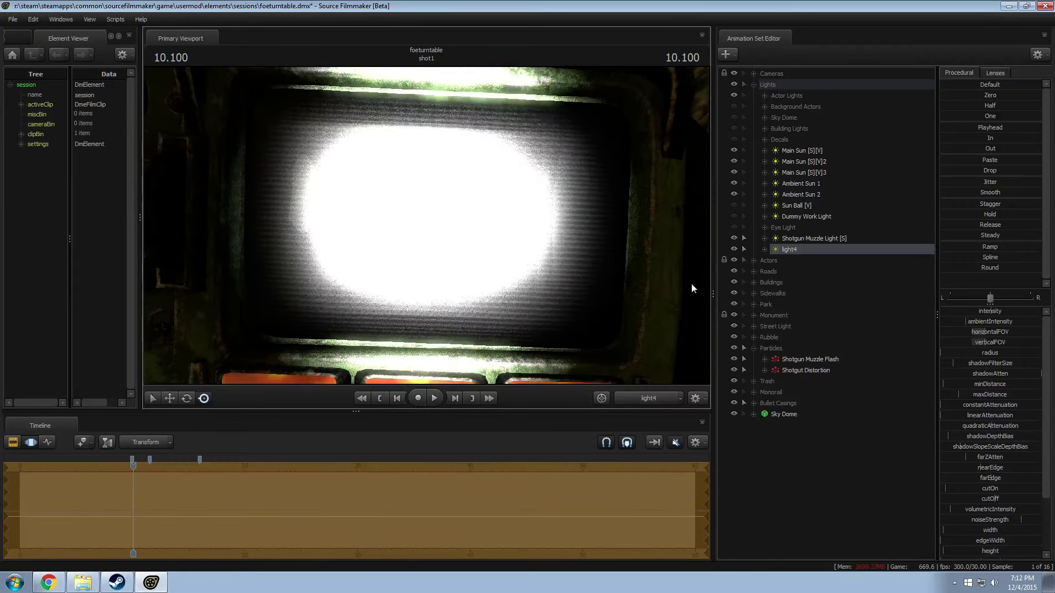
Step: Move light4 out of the Lights group to the root of the animation set list and collapse the Lights group
left_click(764, 96)
left_click(765, 96)
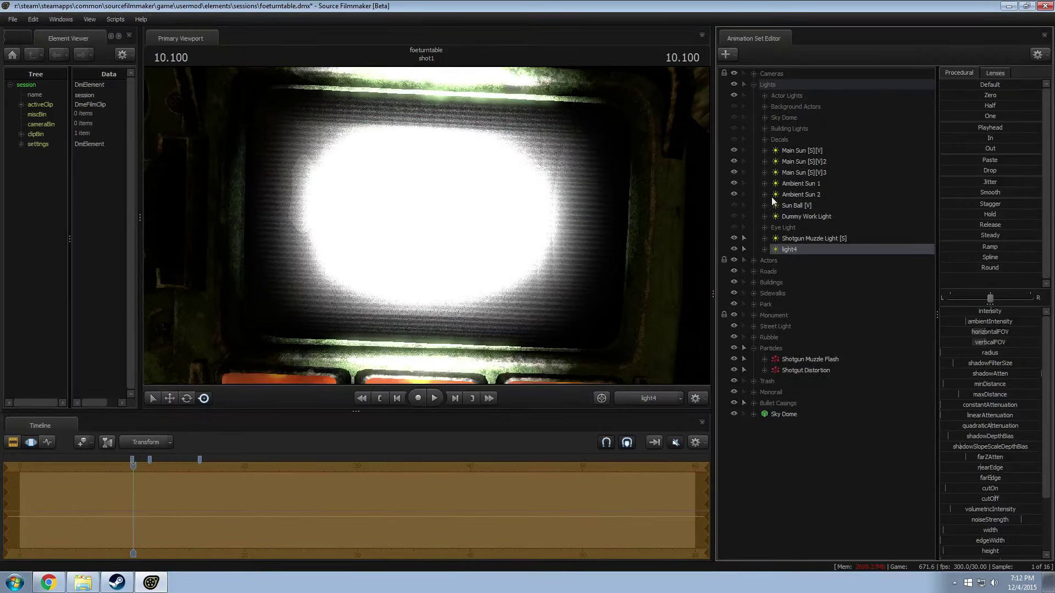
left_click_drag(786, 250, 794, 481)
left_click(753, 84)
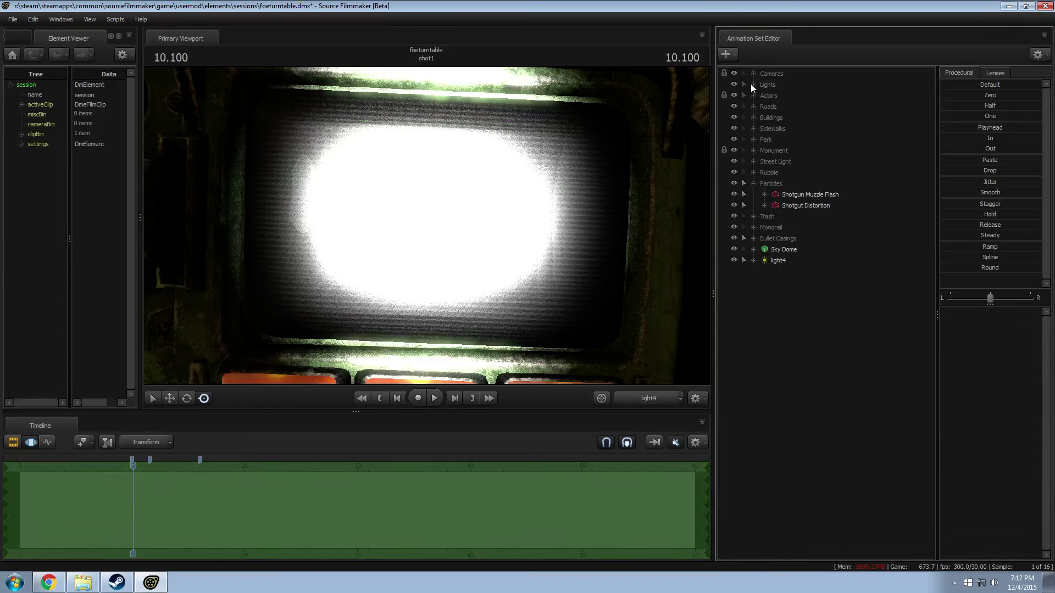
left_click(783, 260)
right_click(783, 262)
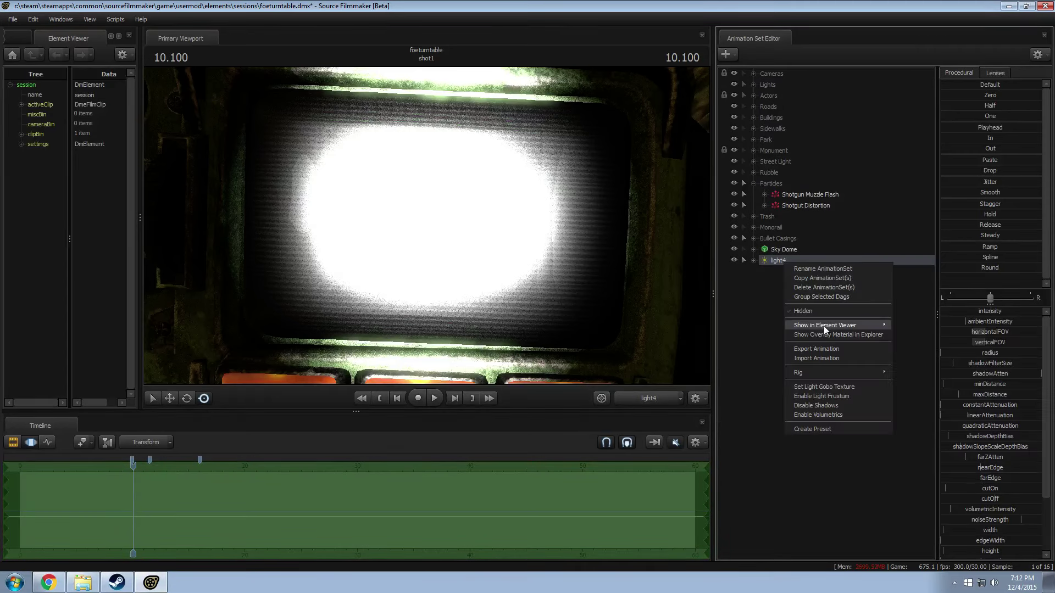
mouse_move(823, 325)
left_click(764, 307)
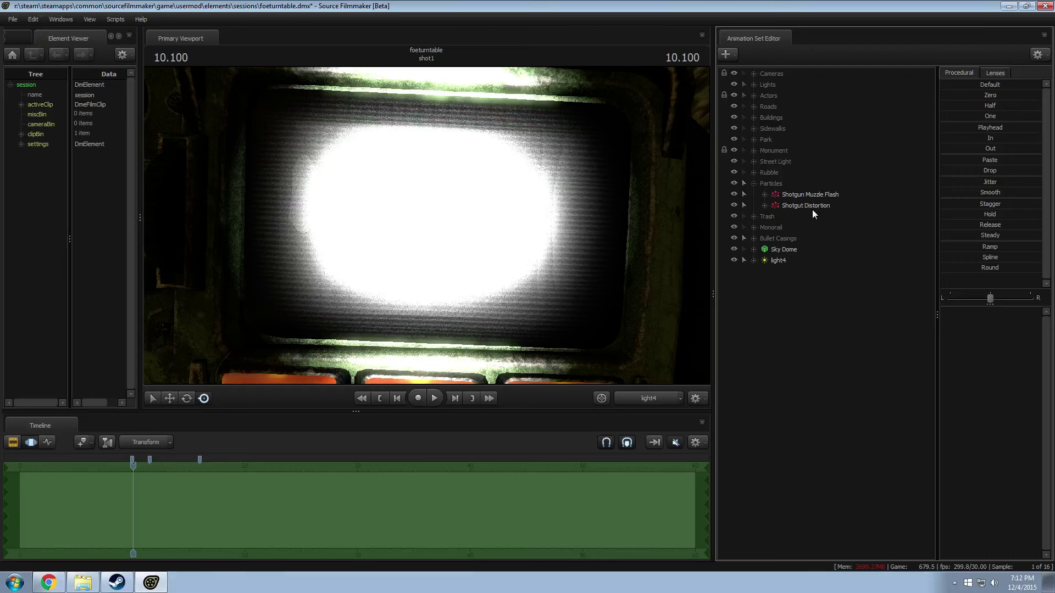
Step: Set the Blackjack Pipbuck model in the Actors group's Blackjack subgroup to skin 1
left_click(753, 96)
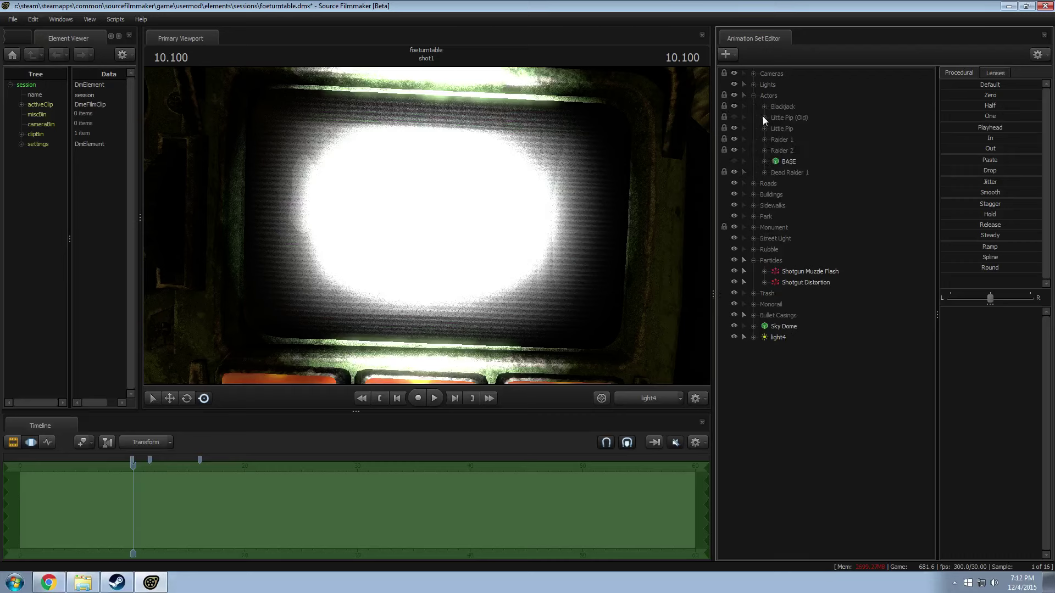
left_click(765, 107)
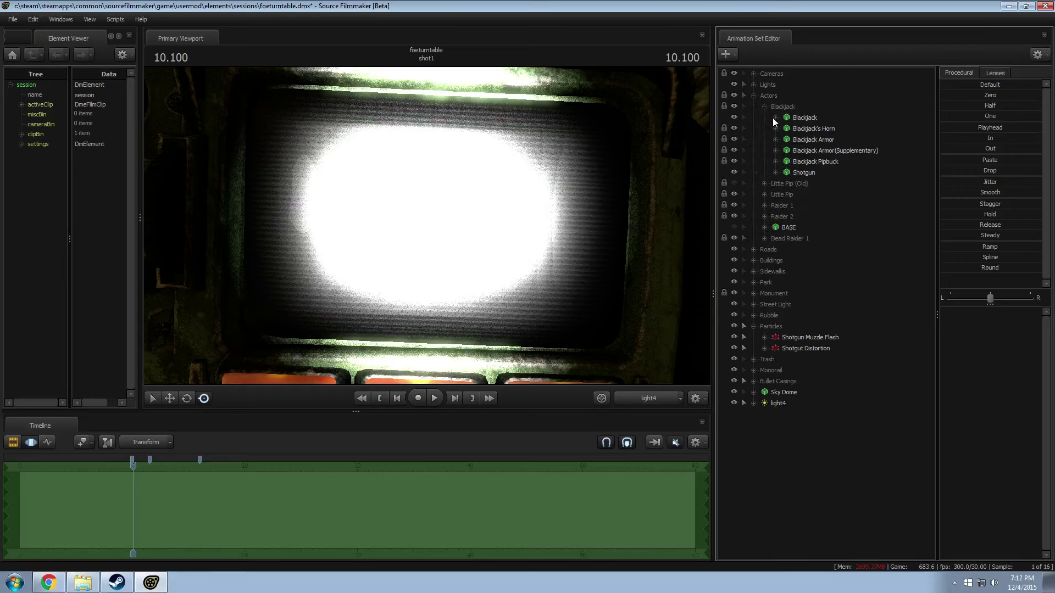
left_click(794, 161)
right_click(802, 161)
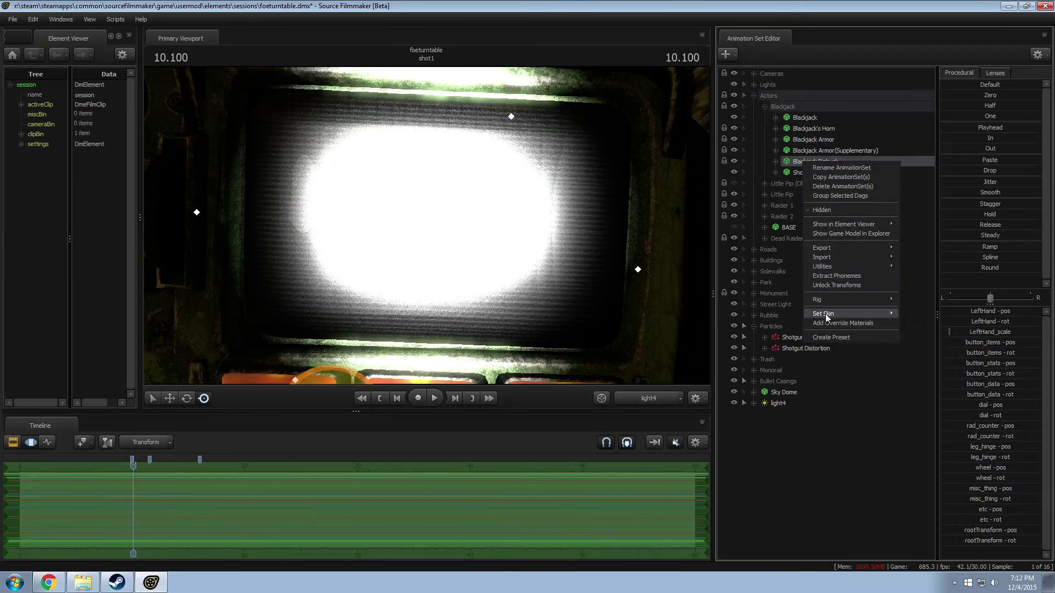
mouse_move(825, 313)
left_click(907, 326)
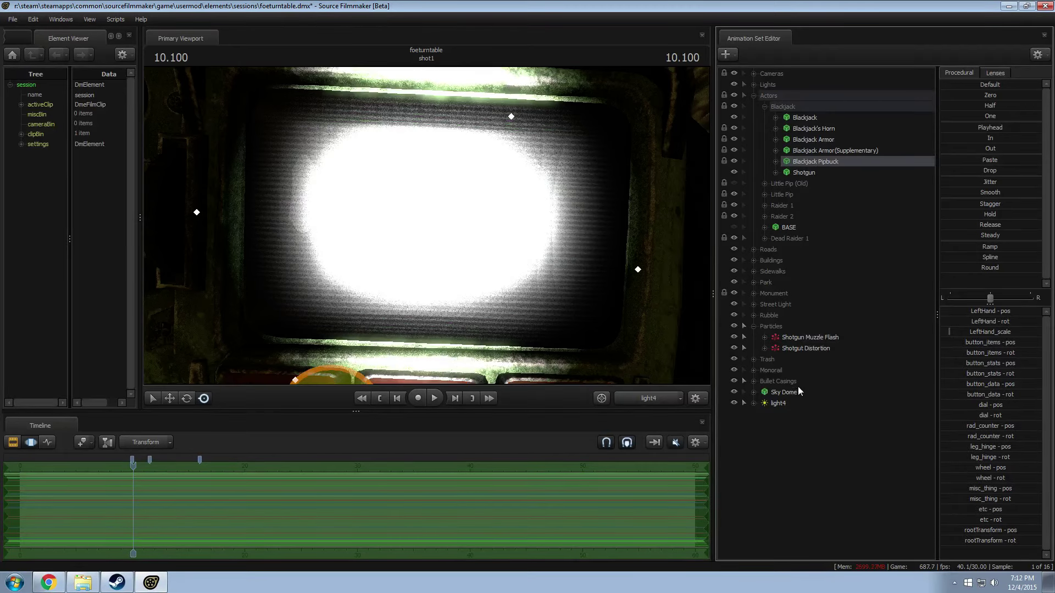
Step: Hide light4 and switch back to the work camera to frame the Pipbuck on Blackjack's leg
left_click(734, 403)
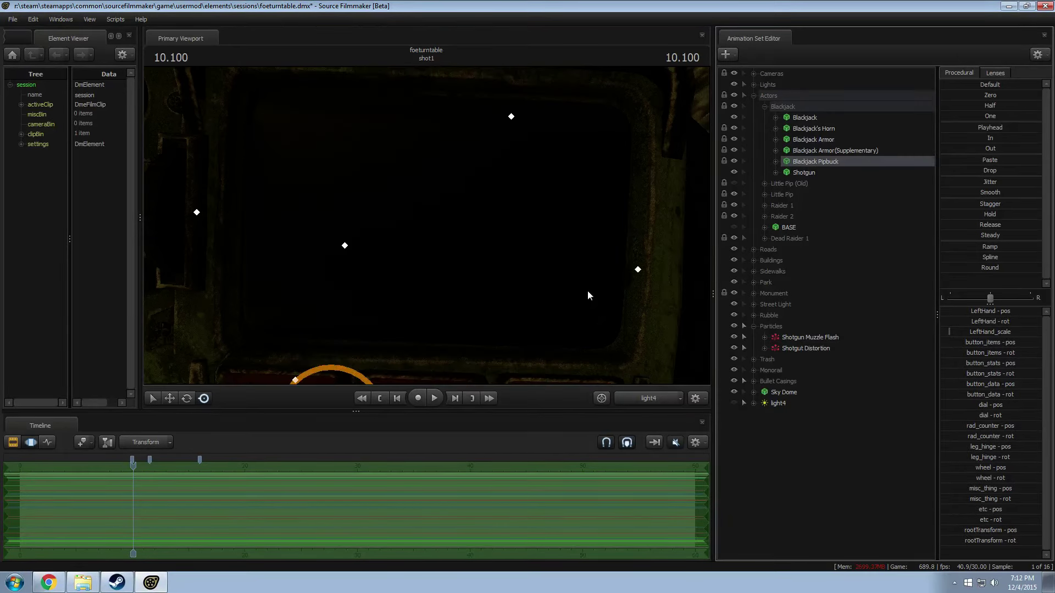
left_click_drag(638, 384, 638, 383, "ctrl")
left_click_drag(661, 231, 661, 231)
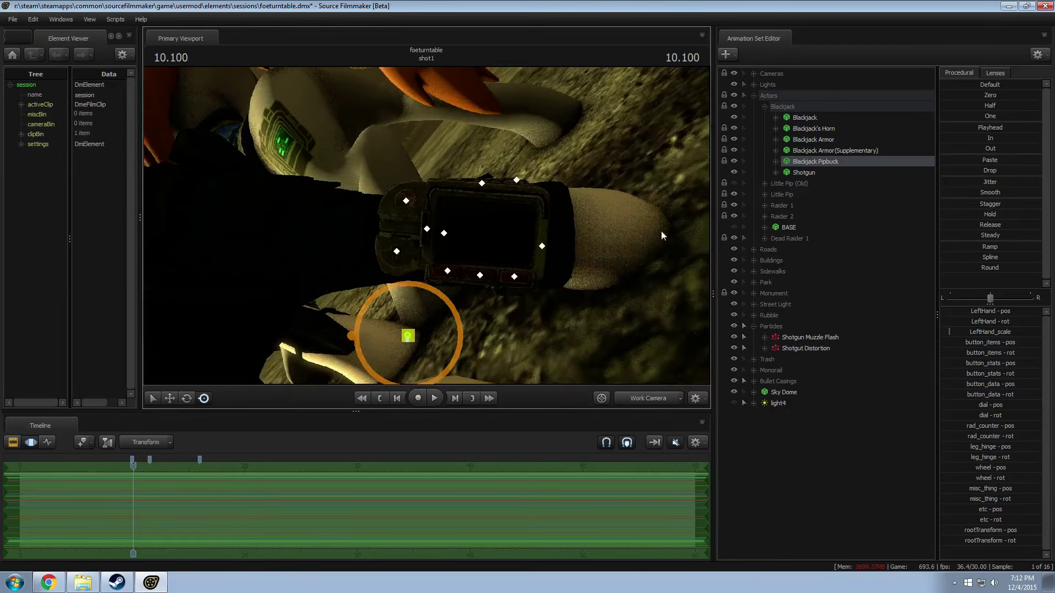
Step: Try skin 0 on the Blackjack Pipbuck, and set it back to skin 1
right_click(810, 162)
mouse_move(826, 313)
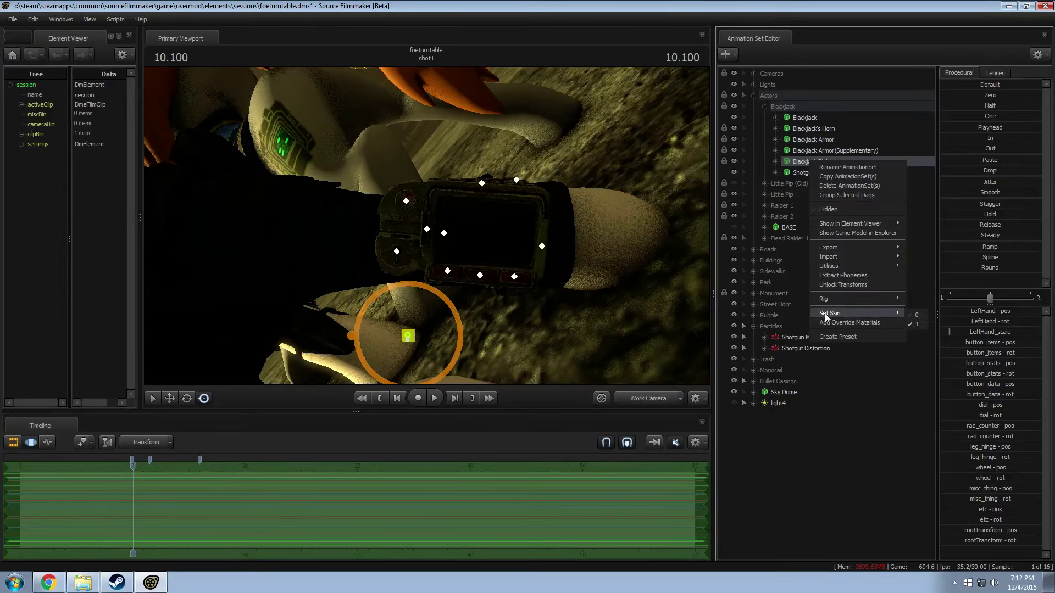
left_click(916, 315)
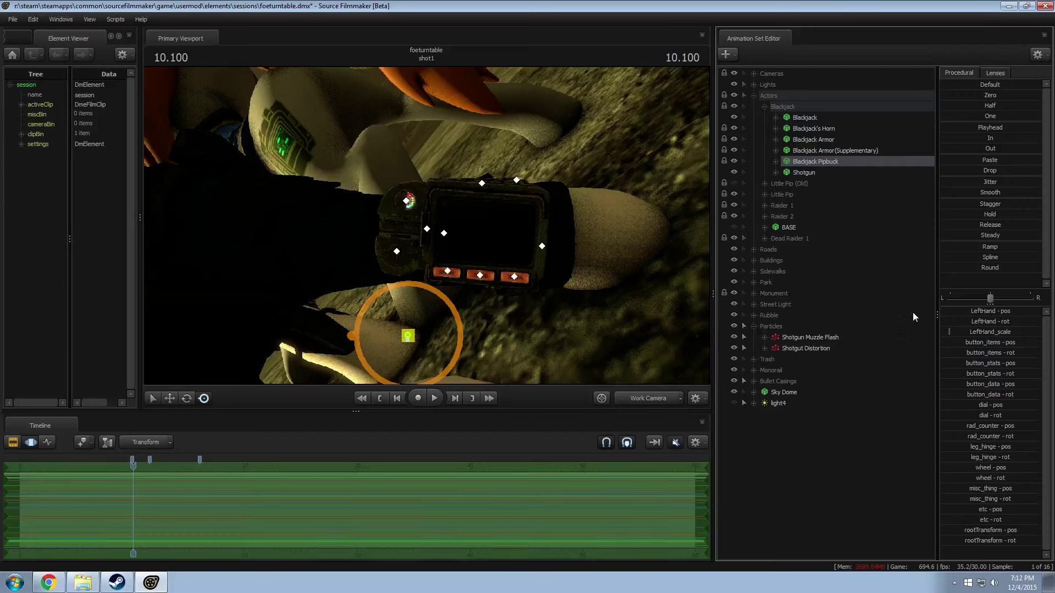
right_click(807, 164)
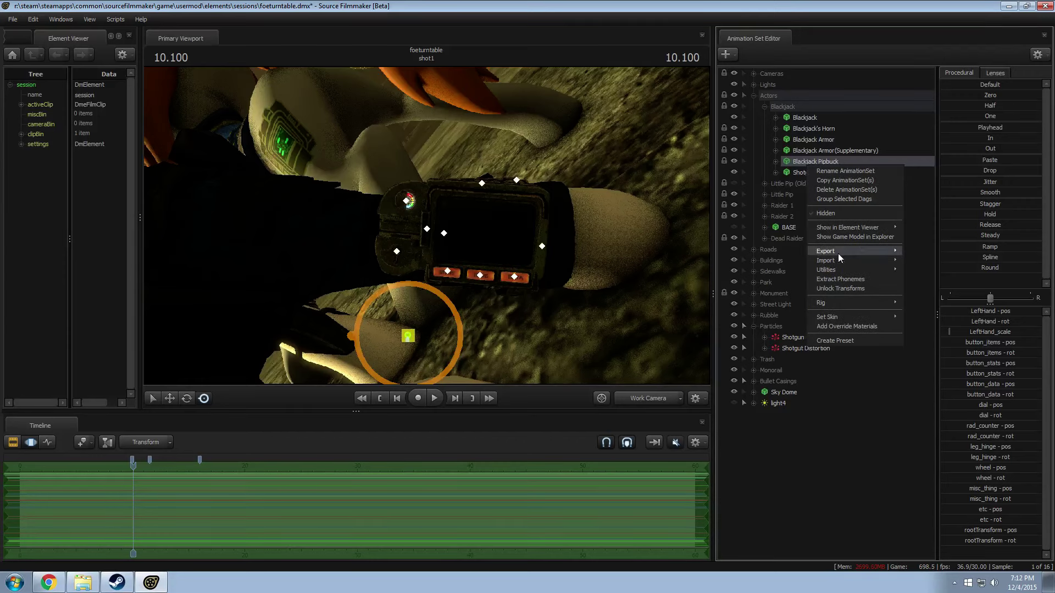
mouse_move(841, 316)
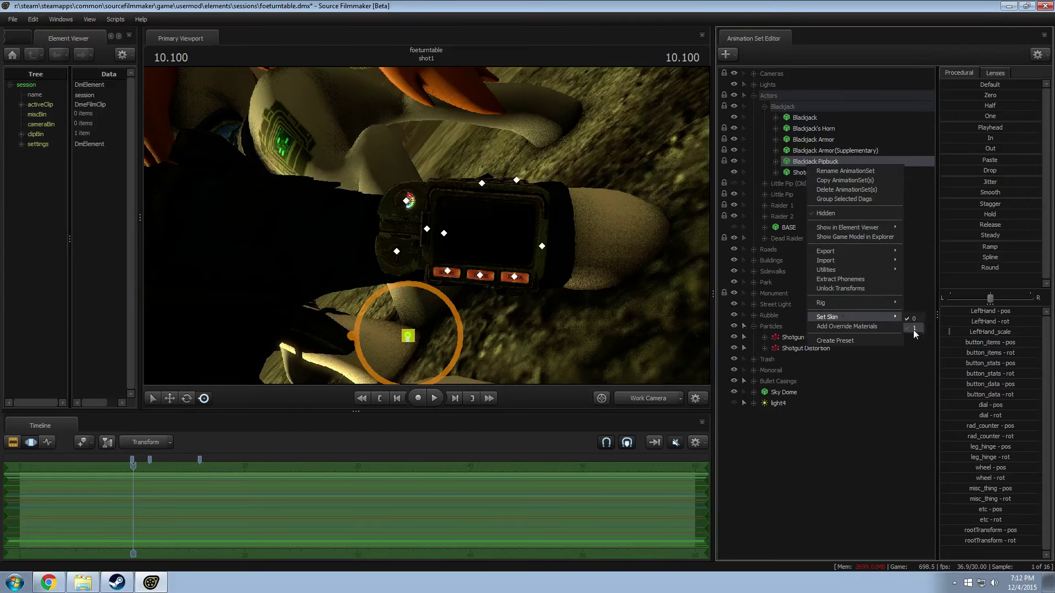
left_click(914, 329)
Step: Select light4, frame the Pipbuck from an angle in the work camera, and make the light visible
double_click(778, 404)
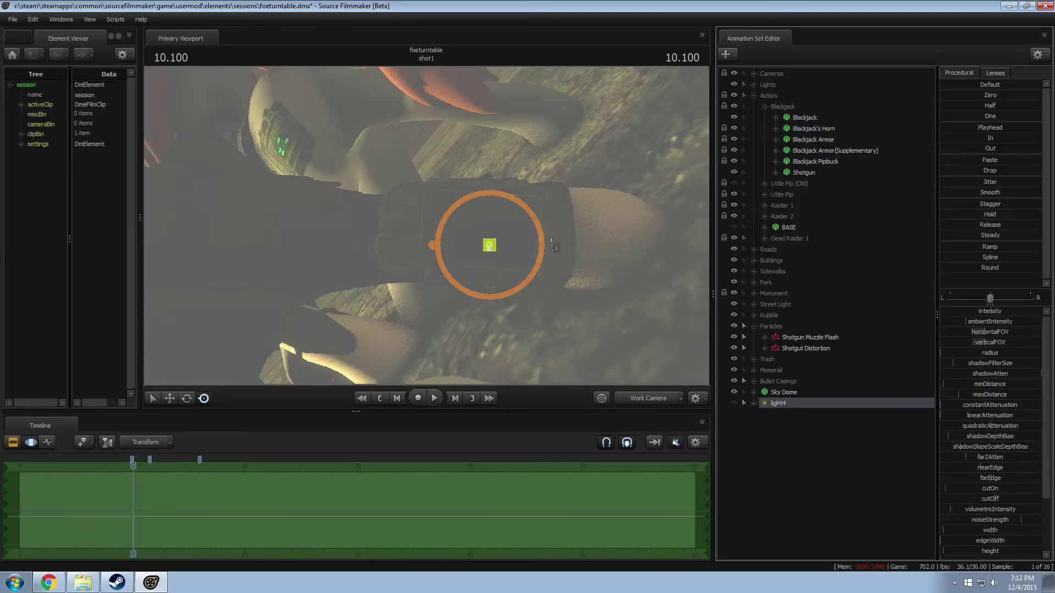
left_click(649, 397)
left_click(638, 394)
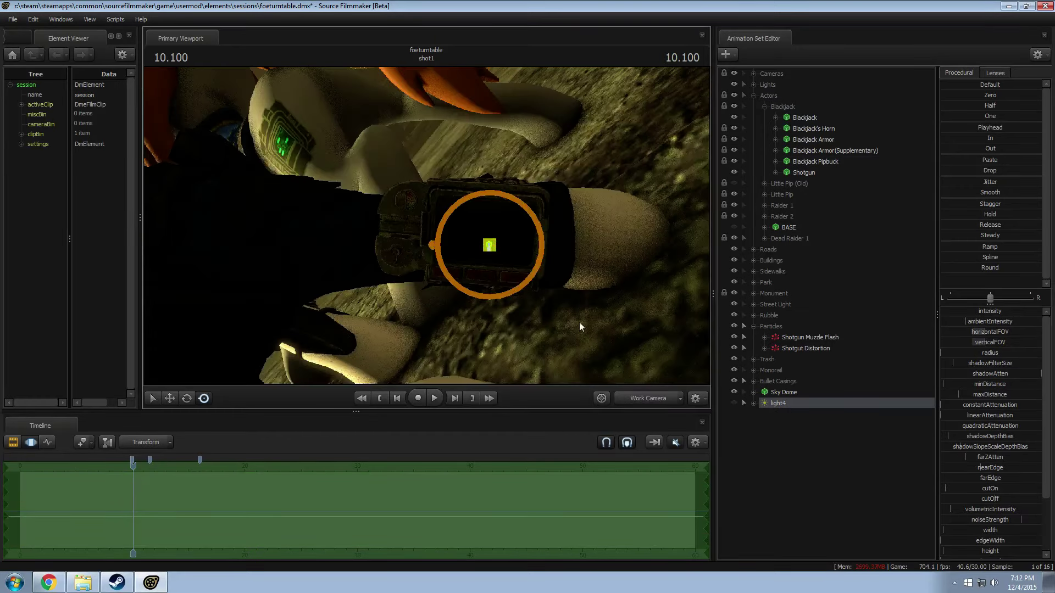
left_click(648, 398)
left_click(414, 165)
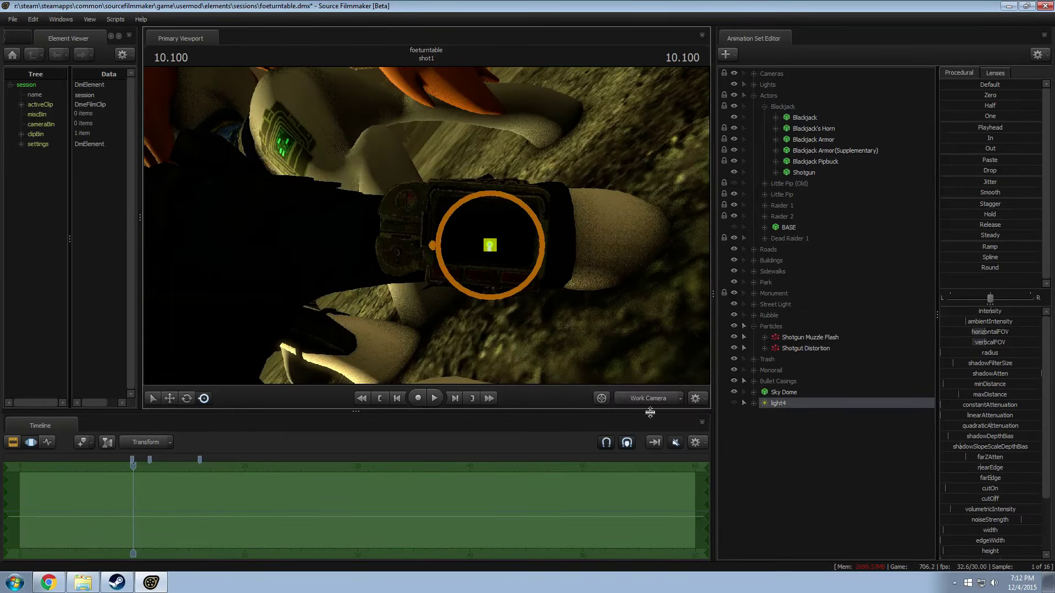
left_click_drag(258, 73, 531, 266)
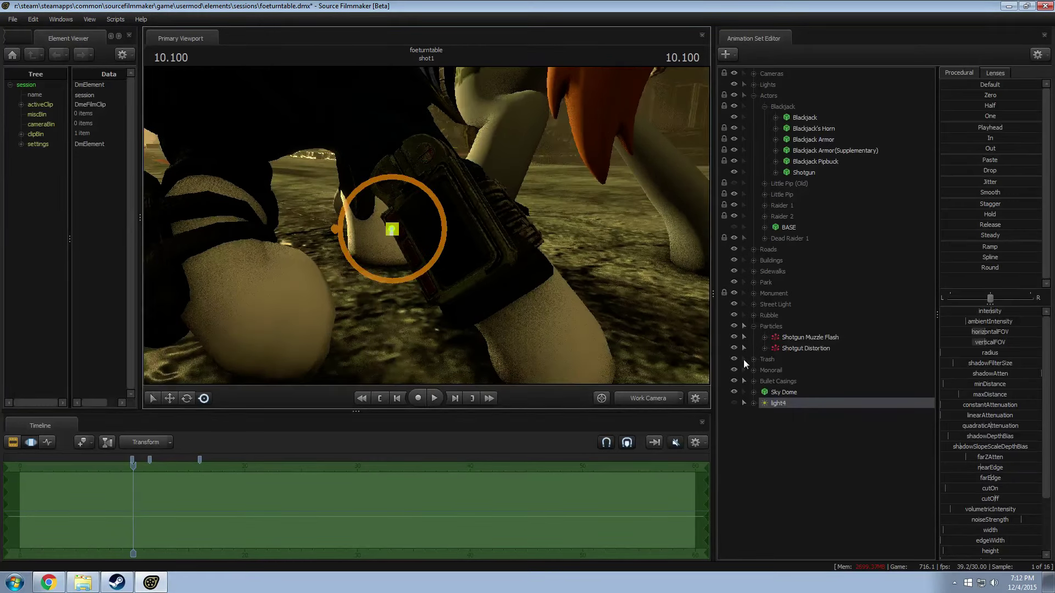
left_click(734, 403)
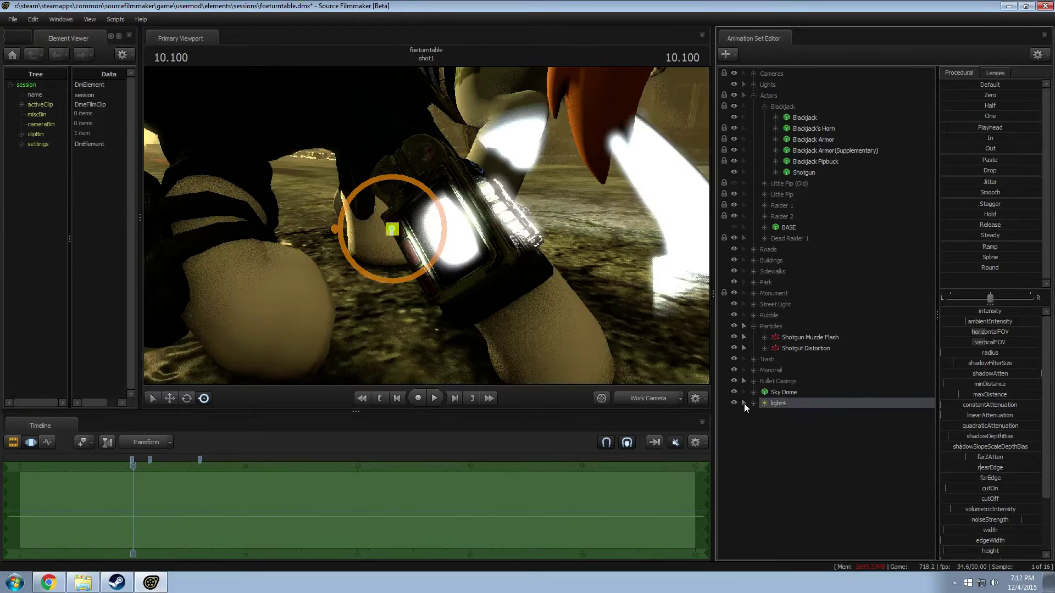
Step: Show light4's light element in the Element Viewer, disable its shadows and enable uberlight
right_click(823, 409)
mouse_move(878, 467)
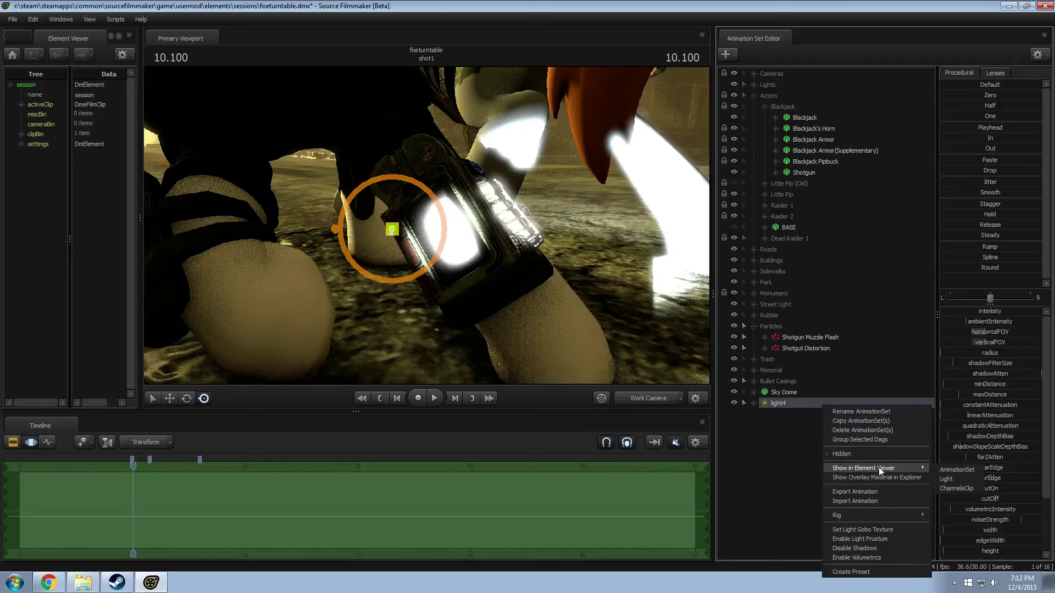
left_click(959, 468)
right_click(791, 403)
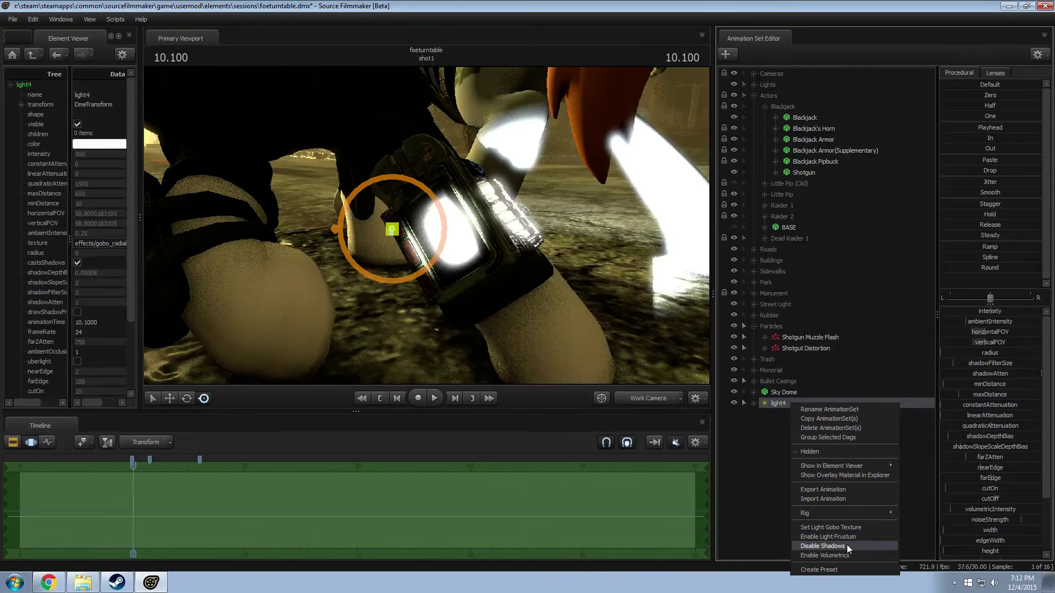
left_click(846, 546)
left_click(77, 361)
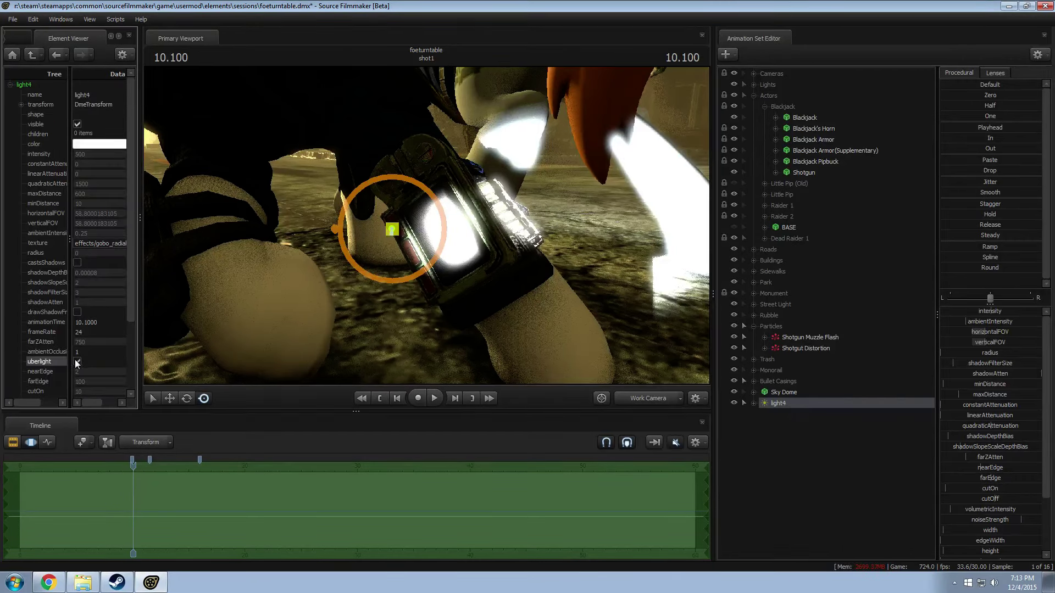
Step: Confine light4 to the Pipbuck screen: set minDistance to 1 and farEdge to about 6.49, and adjust cutOff, cutOn and nearEdge
left_click(990, 498)
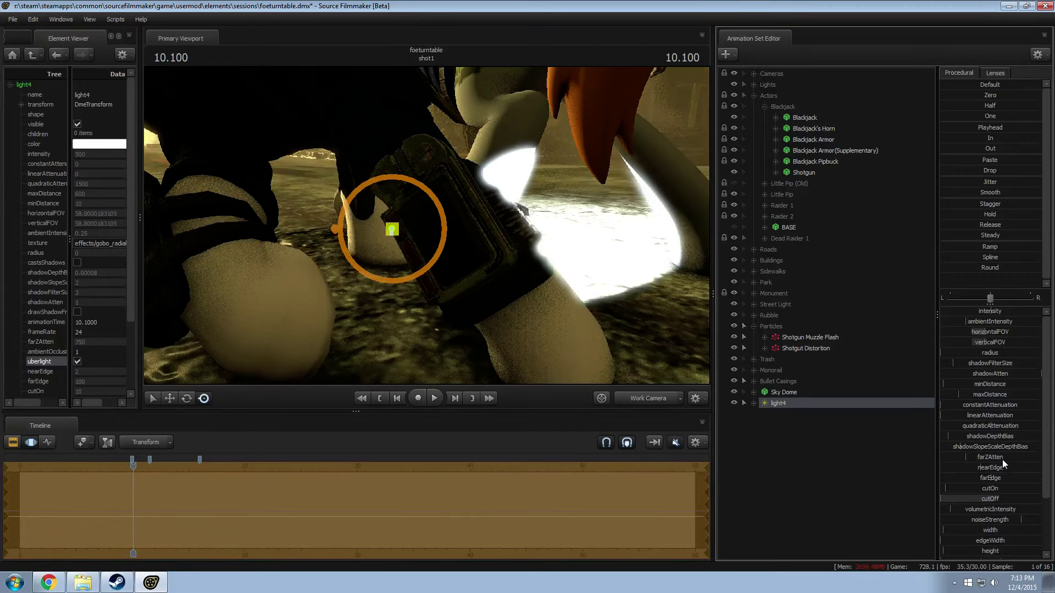
left_click_drag(1007, 482, 942, 482)
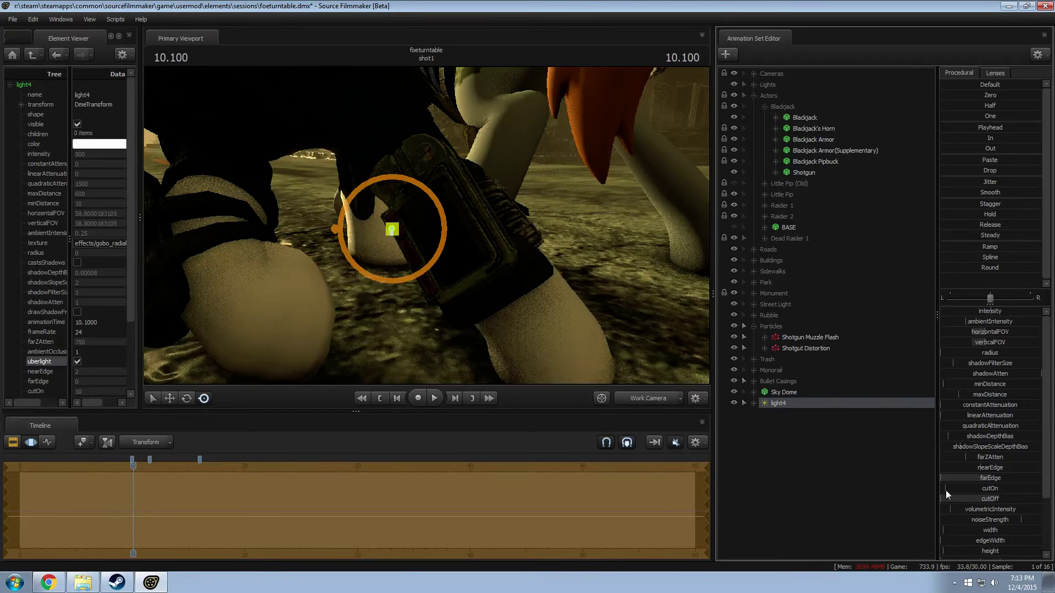
left_click_drag(944, 488, 941, 488)
left_click_drag(982, 387, 934, 388)
left_click(788, 402)
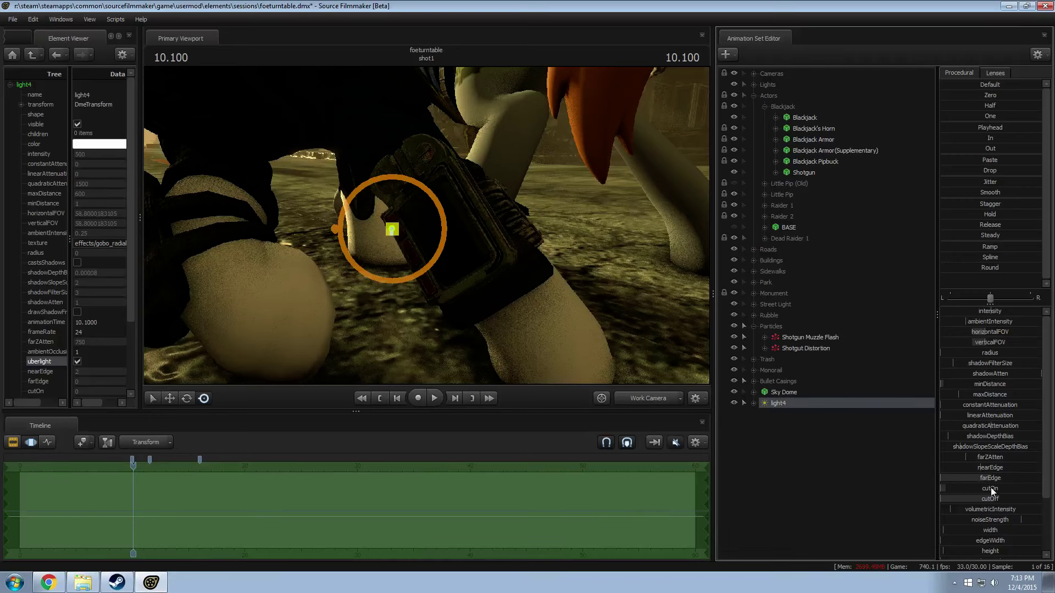
mouse_move(975, 467)
left_mouse_down()
mouse_move(960, 467)
mouse_move(989, 478)
left_mouse_up()
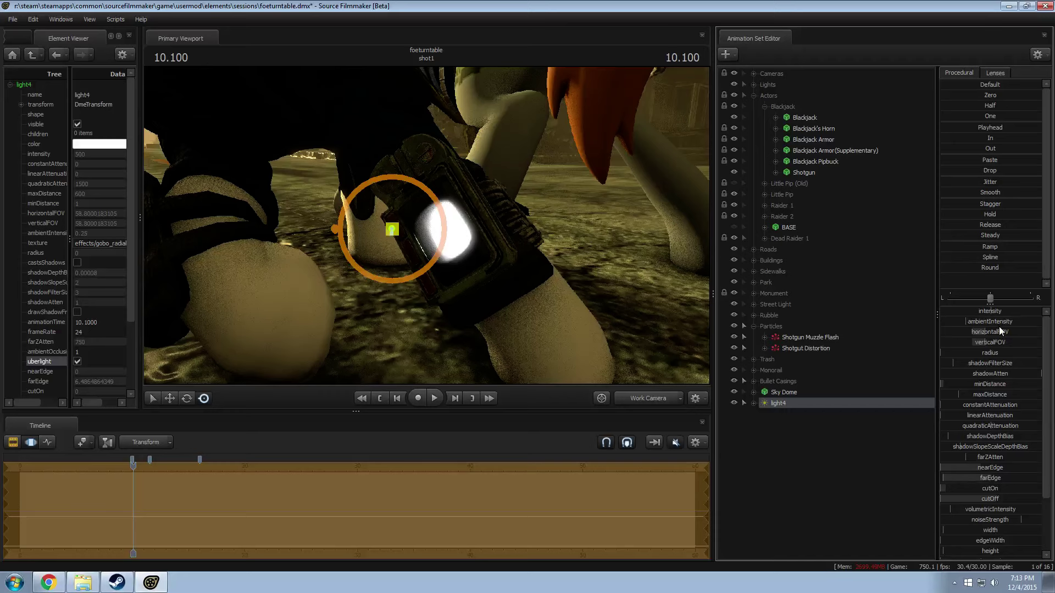
Step: Set light4's horizontalFOV to about 90.9 and verticalFOV to about 80.2, and adjust its width and height to the Pipbuck screen
mouse_move(990, 332)
left_mouse_down()
mouse_move(1006, 332)
mouse_move(1001, 343)
left_mouse_up()
scroll(988, 536, "down", 2)
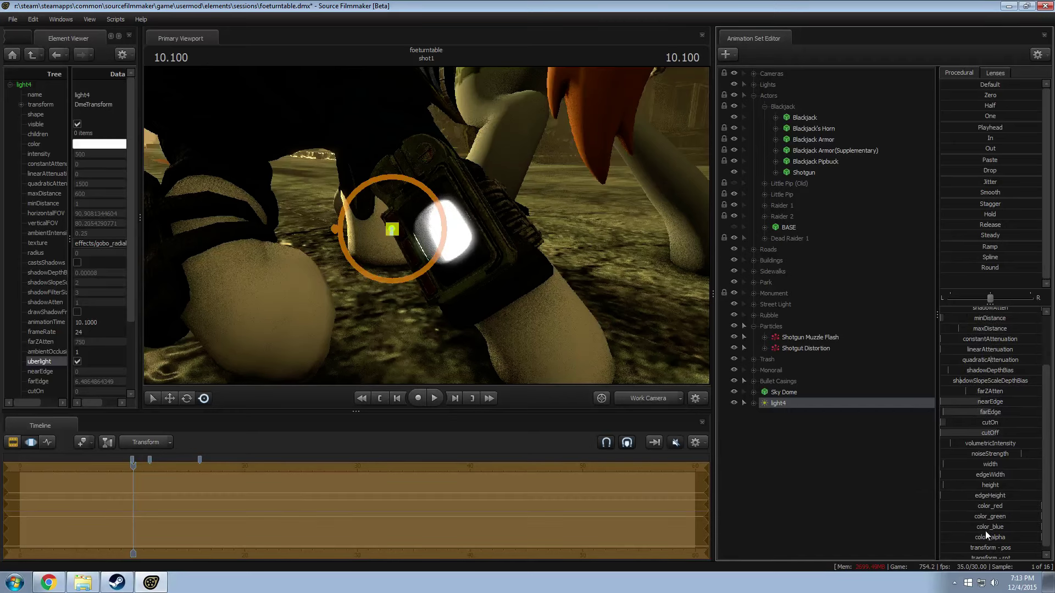
mouse_move(989, 485)
left_mouse_down()
mouse_move(999, 485)
mouse_move(989, 485)
mouse_move(998, 464)
left_mouse_up()
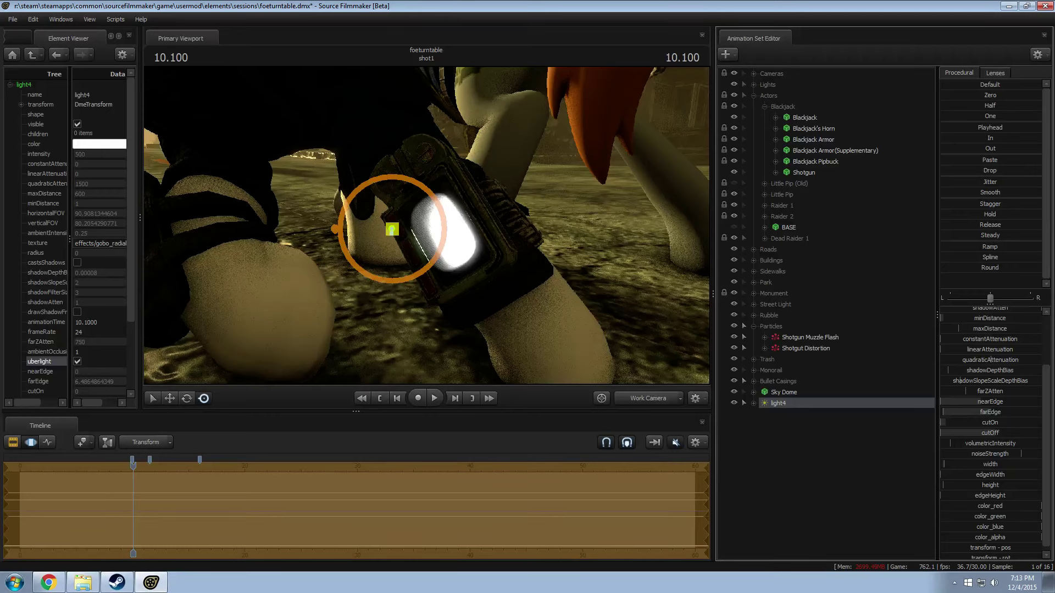
Step: Widen the light's control sliders for finer adjustment and pull the work camera back from the Pipbuck
mouse_move(937, 473)
left_mouse_down()
mouse_move(754, 467)
mouse_move(819, 467)
mouse_move(863, 485)
left_mouse_up()
left_click_drag(607, 358, 428, 230)
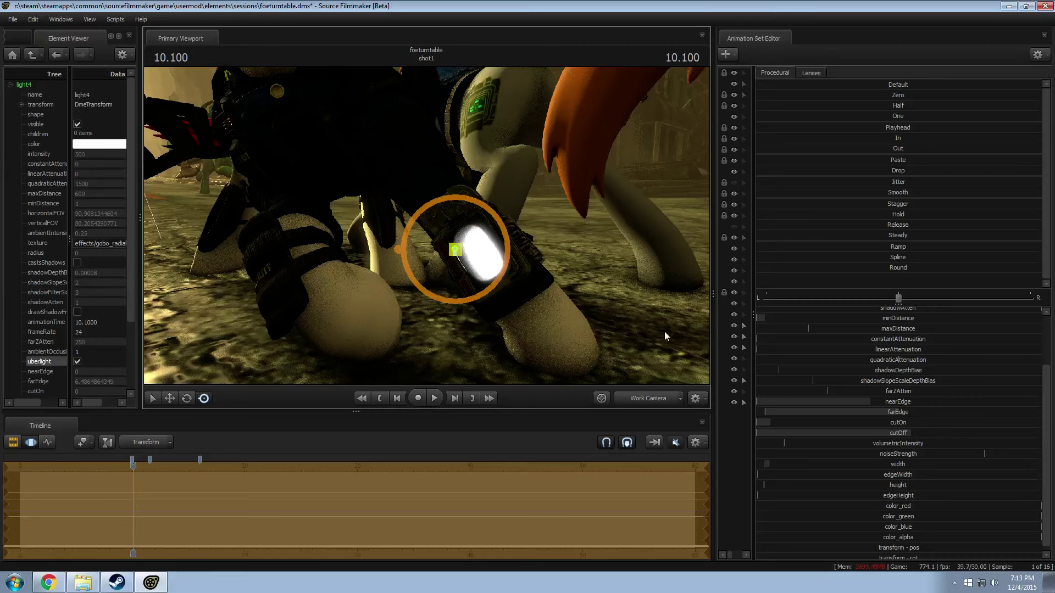
scroll(919, 346, "up", 2)
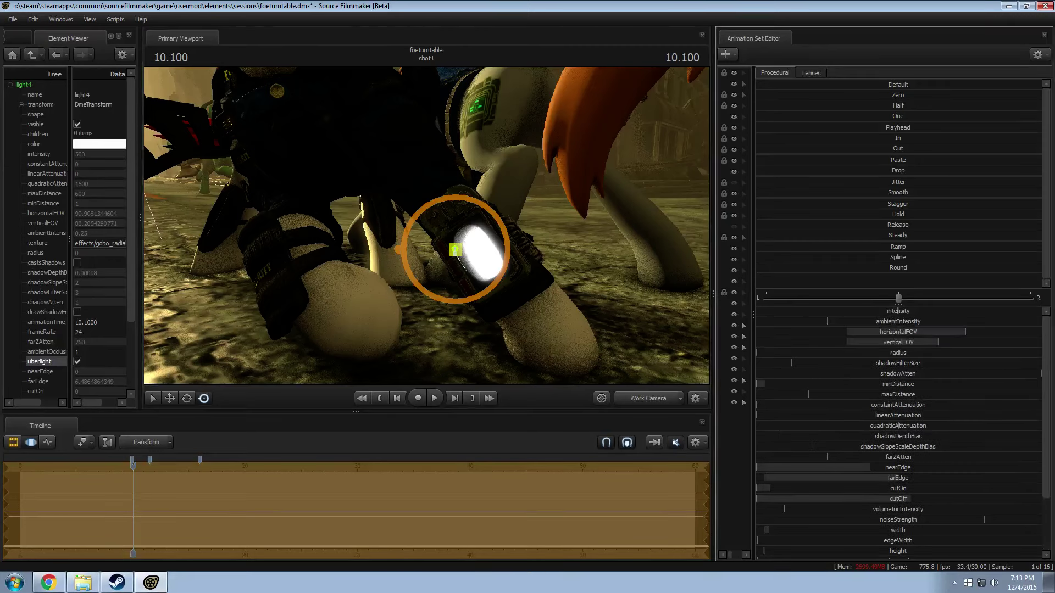
Step: Lower light4's intensity to about 15.38 and reduce its red and blue colour components to make the light bright green
left_click_drag(919, 311, 760, 311)
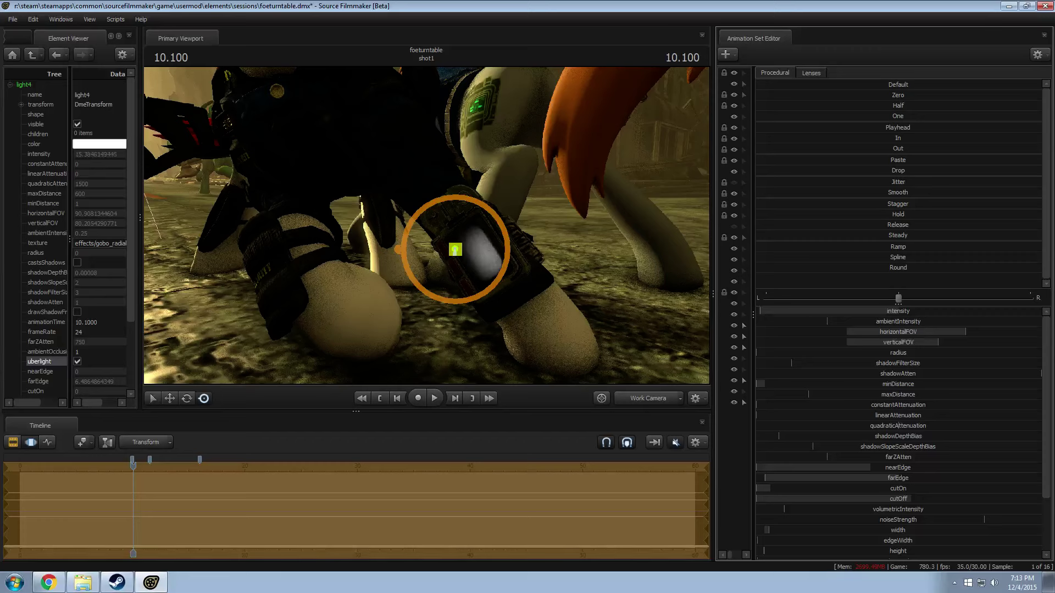
scroll(900, 433, "down", 2)
left_click_drag(899, 501, 758, 522)
left_click_drag(885, 502, 799, 502)
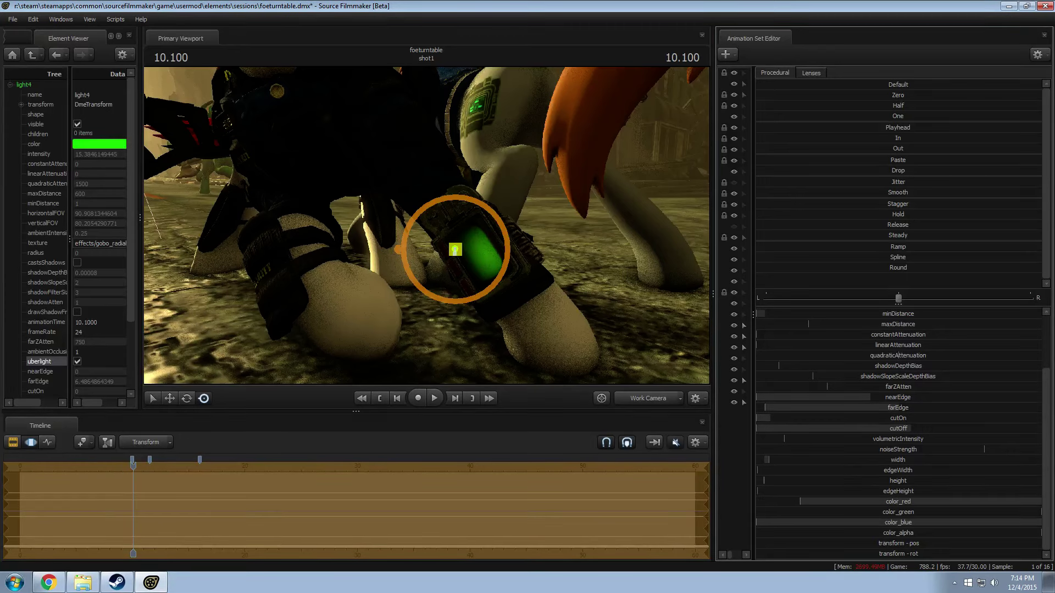
Step: Check the green Pipbuck glow through camera1 at several points of the shot, ending near 20.5 seconds
left_click(650, 403)
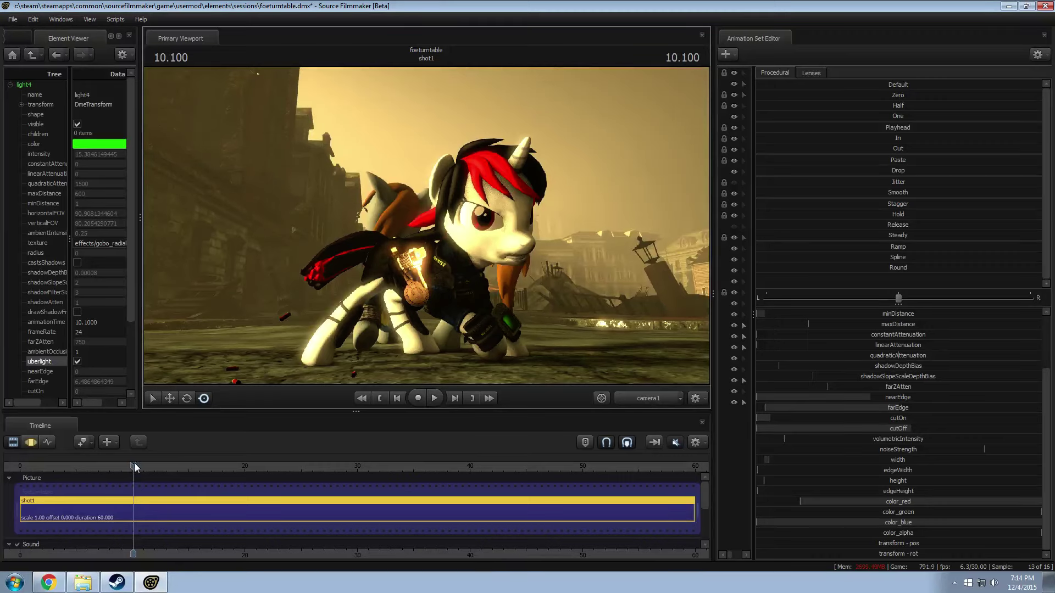
left_click_drag(134, 466, 261, 471)
key("F3")
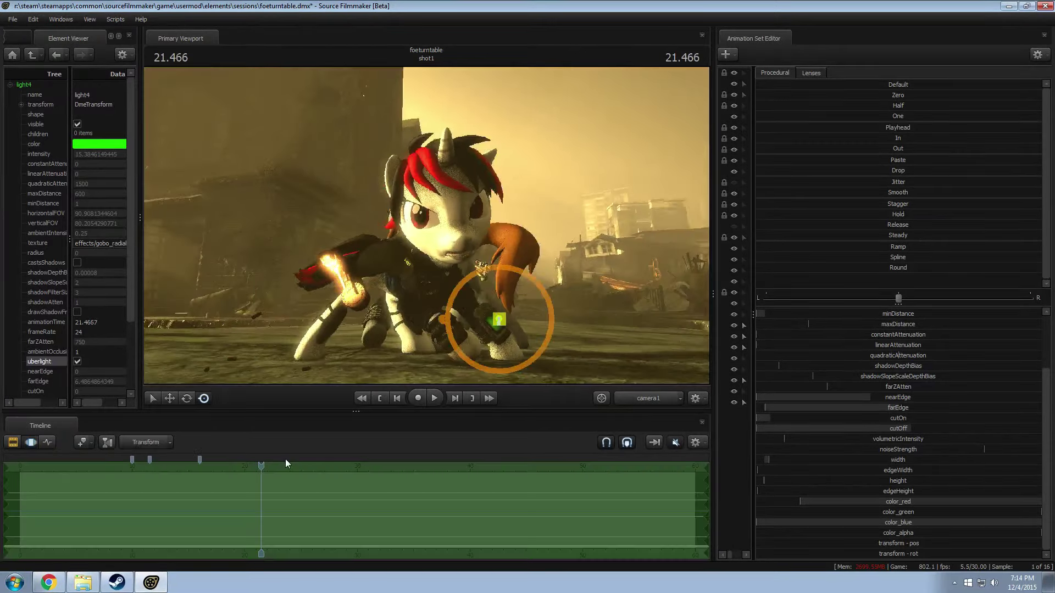
key("F2")
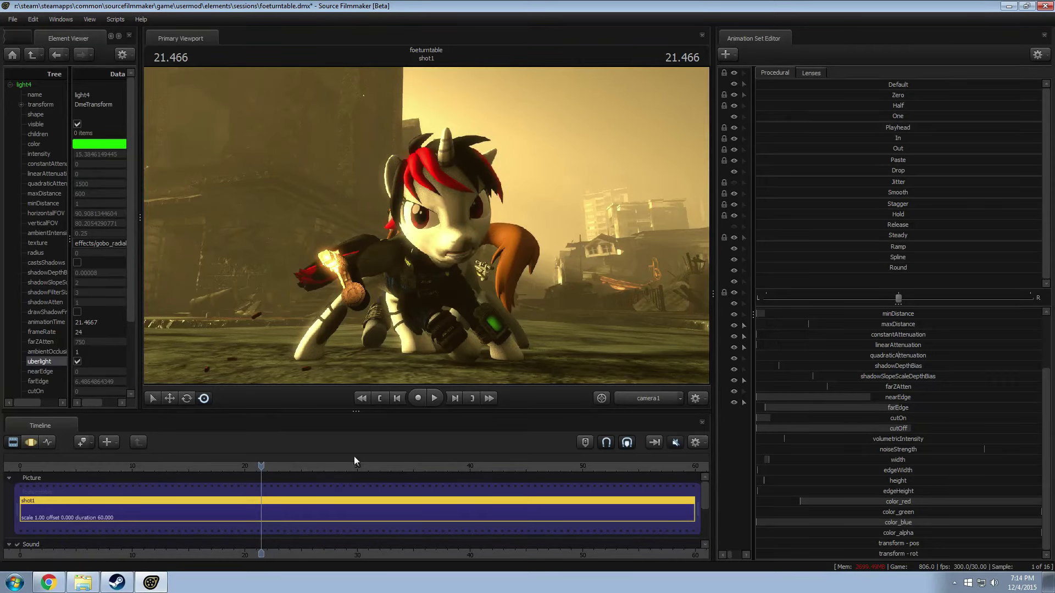
left_click(247, 467)
key("Right")
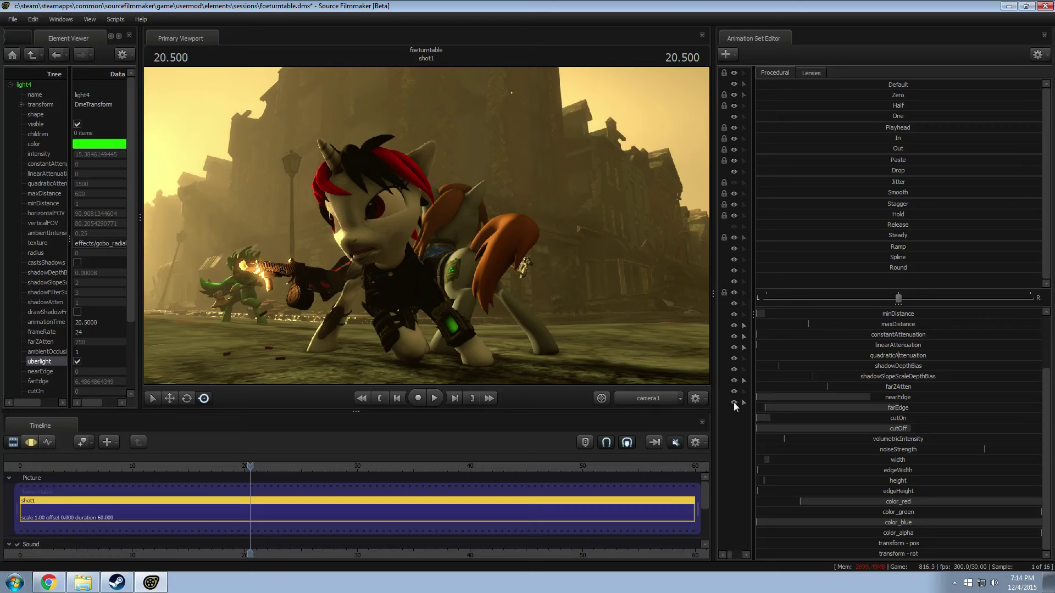
Step: Rename light4 as Blackjack Pipbuck Light and move it into the Lights group
left_click_drag(753, 313, 883, 314)
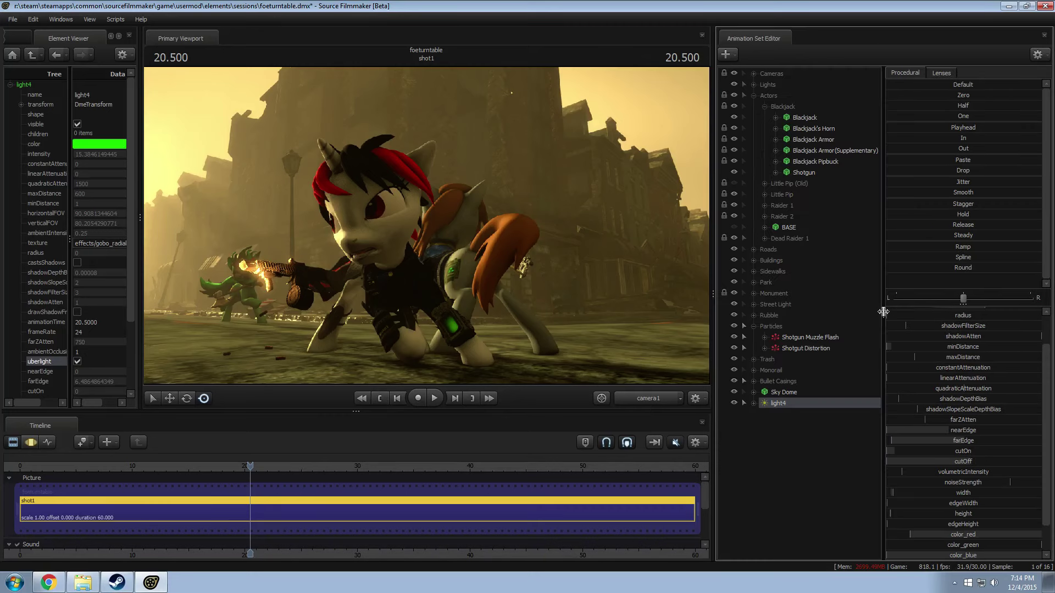
right_click(786, 403)
left_click(812, 407)
type("Blackja")
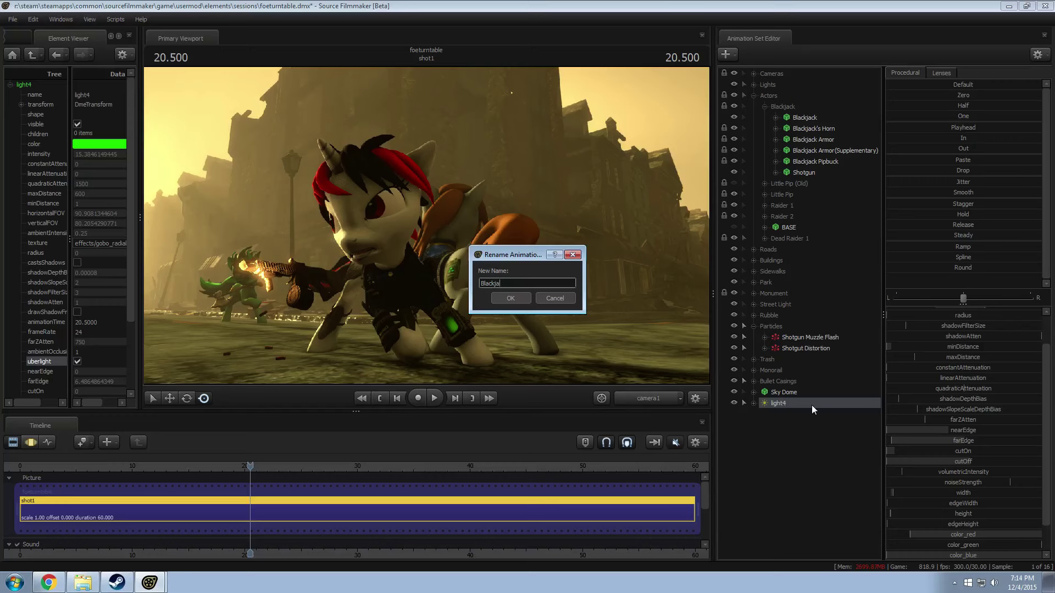
type("ck Pipbuck2")
left_click(571, 284)
key("BackSpace")
type("Light")
key("Return")
left_click_drag(798, 402, 760, 84)
left_click(753, 261)
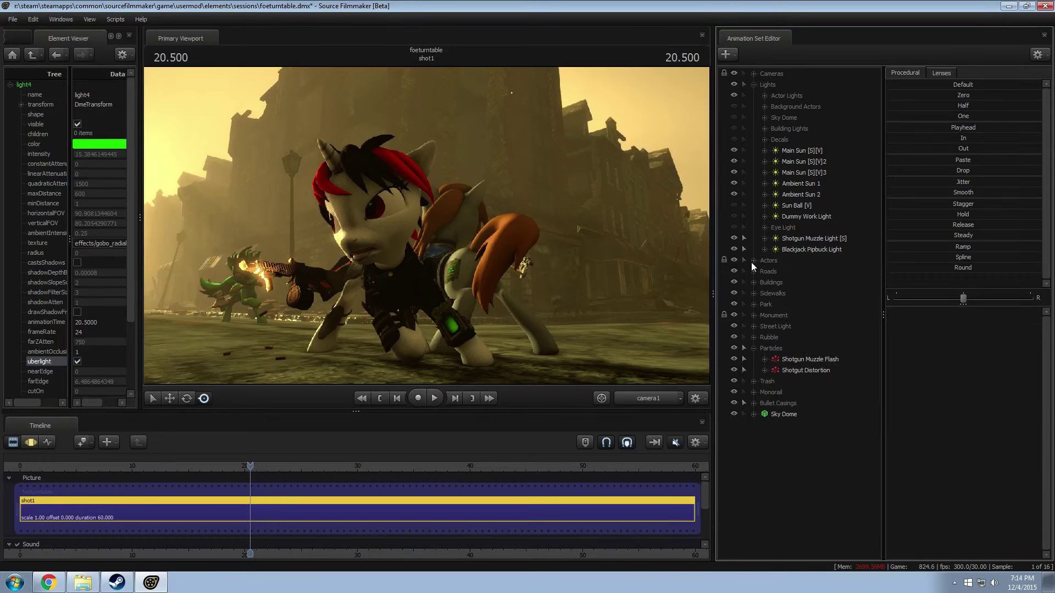
Step: Put Shotgun Muzzle Light [S] in a new group inside Lights and name the group Weapons
left_click(802, 250)
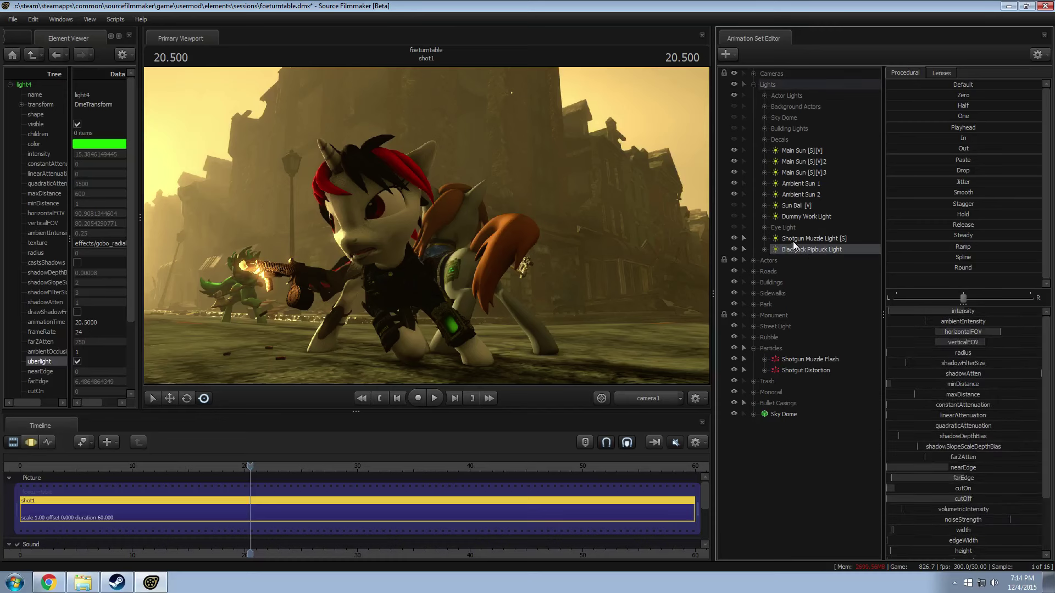
left_click(803, 240)
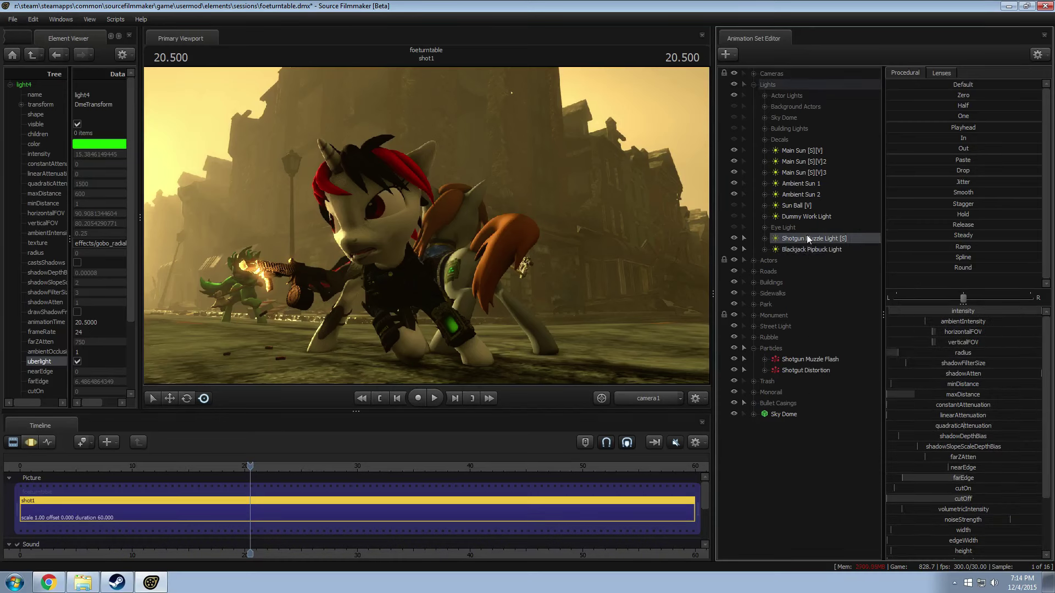
right_click(803, 238)
left_click(836, 269)
double_click(805, 240)
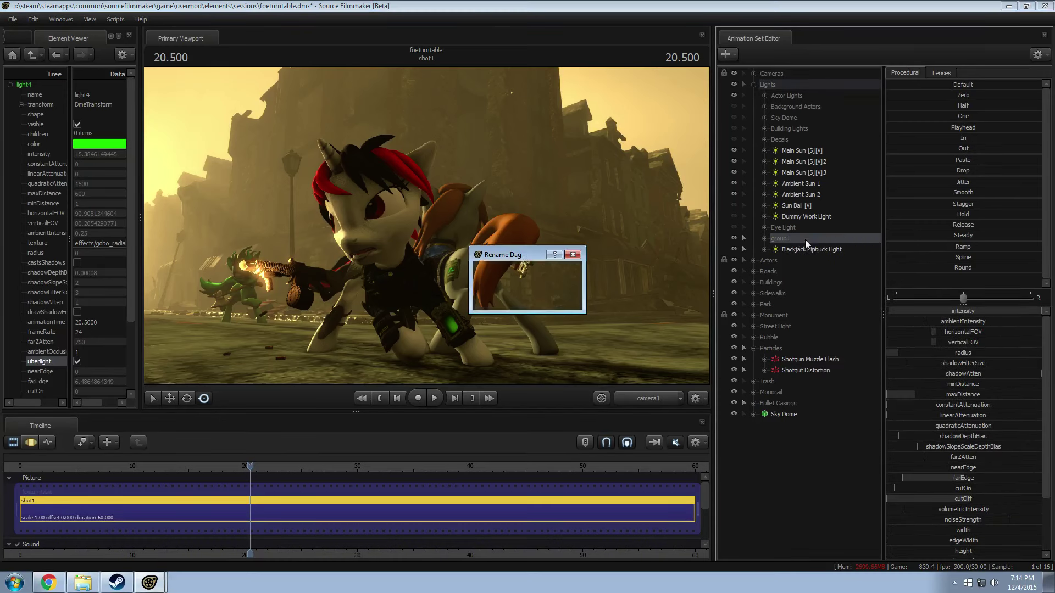
type("Weapons")
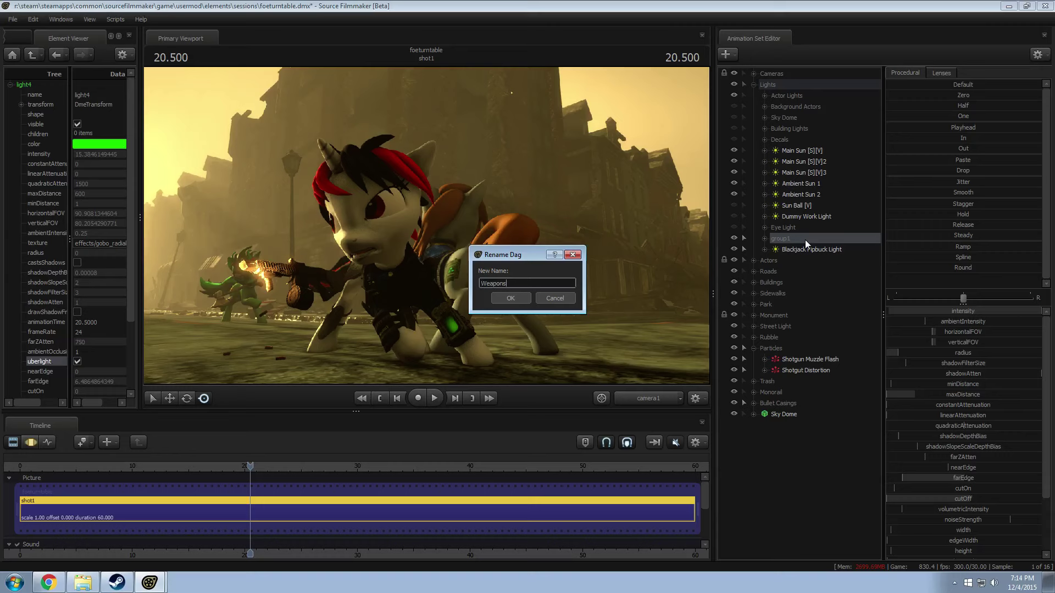
key("Return")
Step: Move Blackjack Pipbuck Light into Weapons and arrange the Weapons and Eye Light groups directly below Decals
left_click_drag(800, 244, 788, 147)
left_click_drag(801, 250, 784, 155)
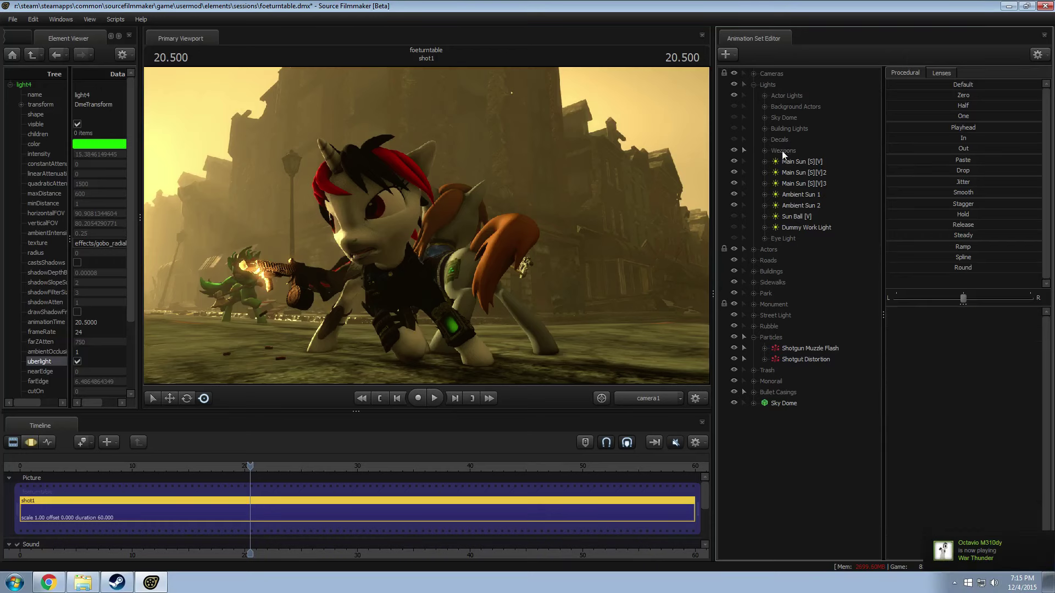
left_click_drag(787, 240, 783, 157)
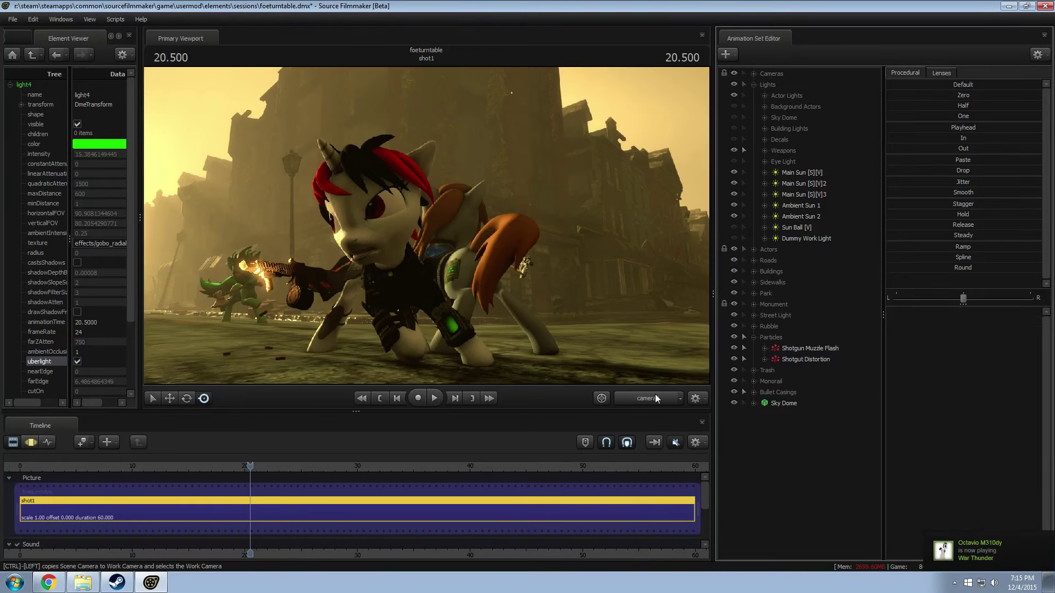
Step: Duplicate Blackjack Pipbuck Light from the Weapons group for use on Little Pip's Pipbuck
left_click_drag(538, 351, 713, 248)
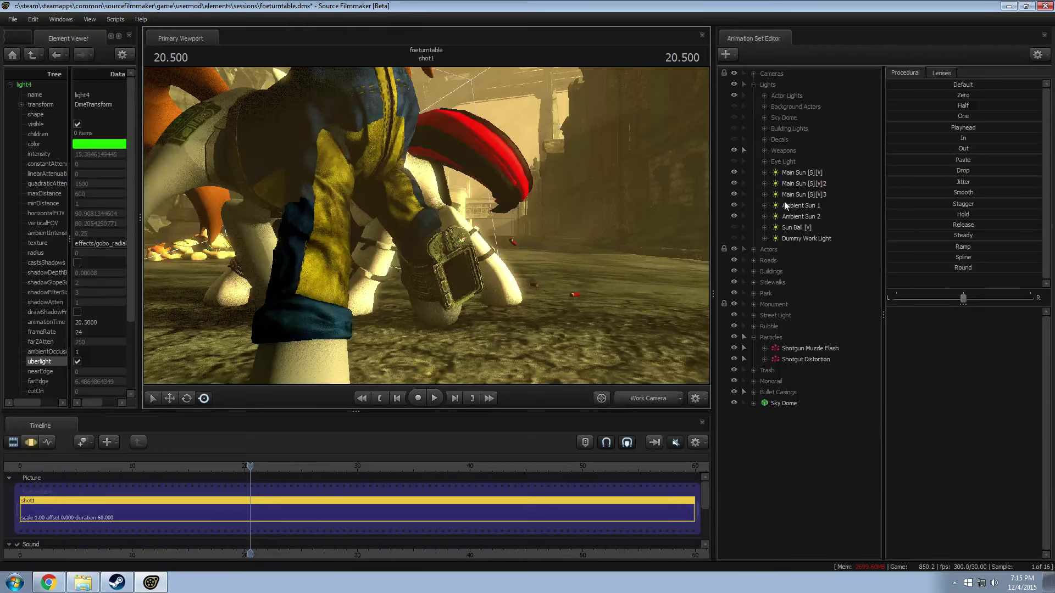
left_click(766, 151)
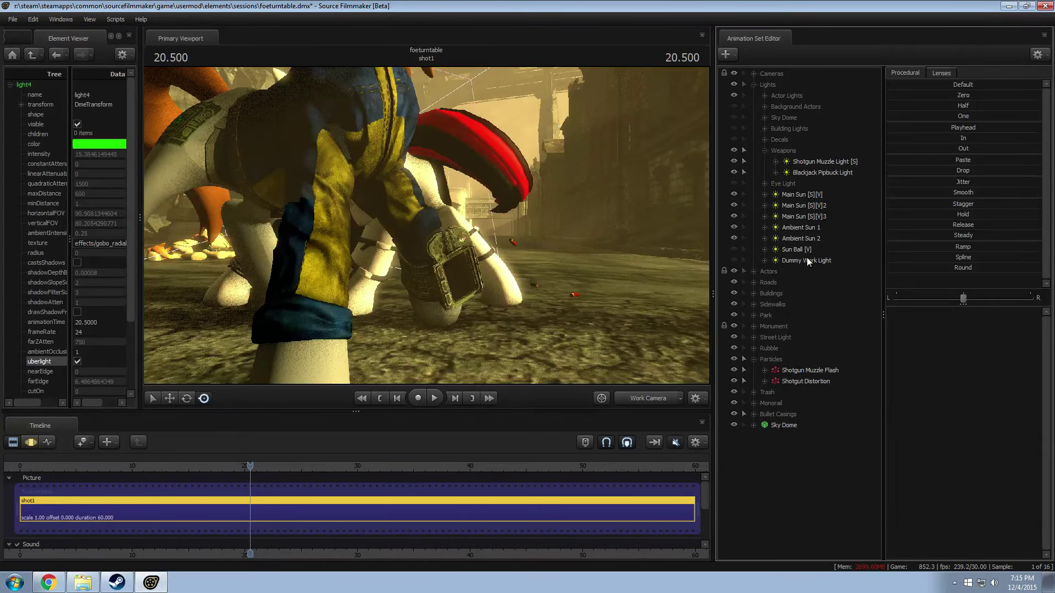
right_click(825, 174)
left_click(846, 384)
right_click(813, 485)
left_click(851, 541)
Step: Rename the duplicated light as Pip Pipbuck Light
right_click(781, 439)
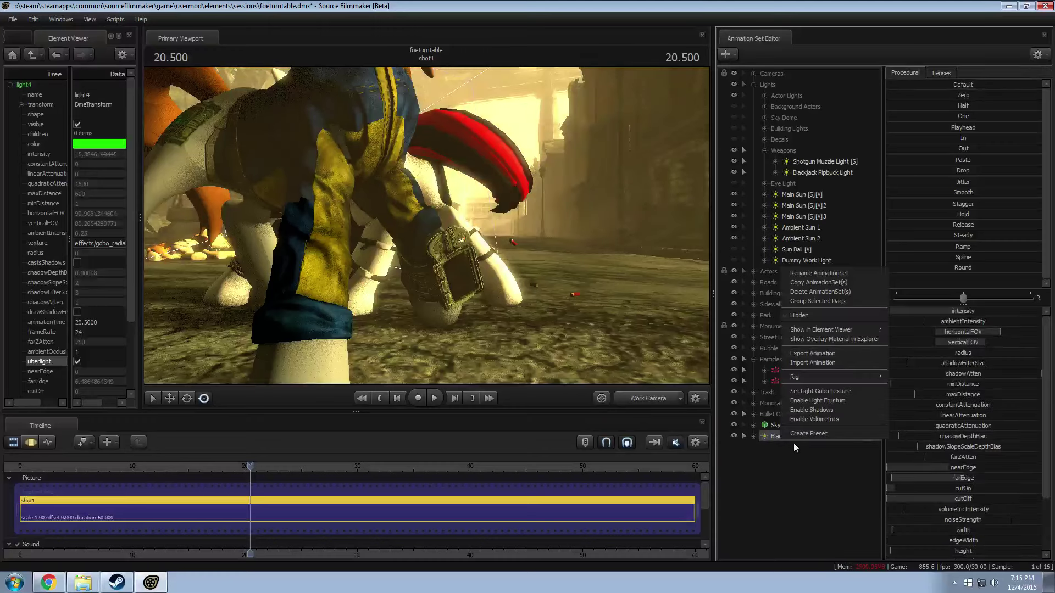
left_click(810, 274)
type("Pip Pipbuck")
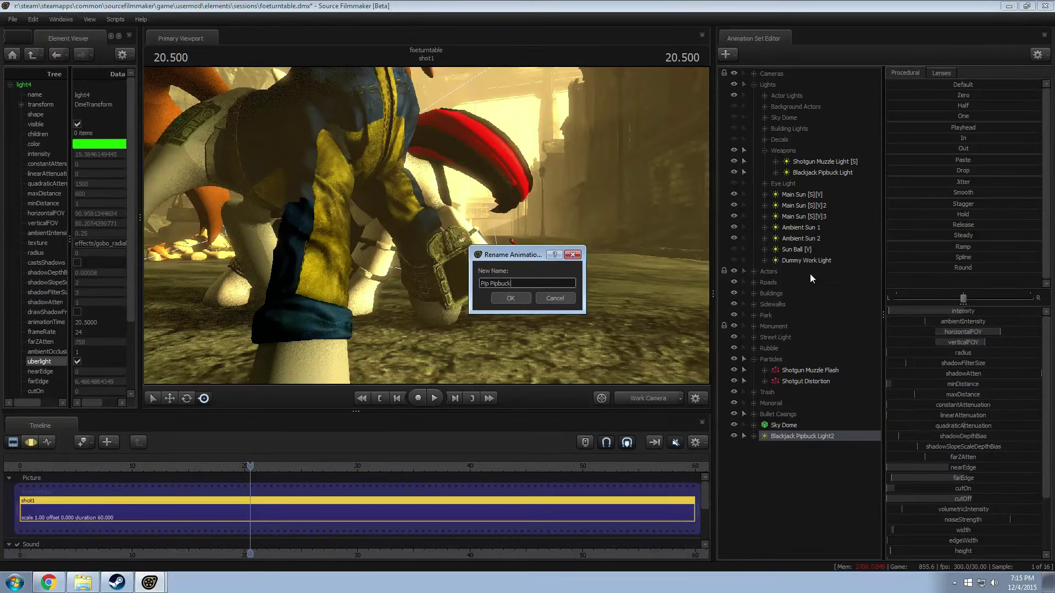
type(" Light")
key("Return")
Step: Looking through Pip Pipbuck Light, position and aim it squarely at Little Pip's Pipbuck screen, then return to the work camera
key("F3")
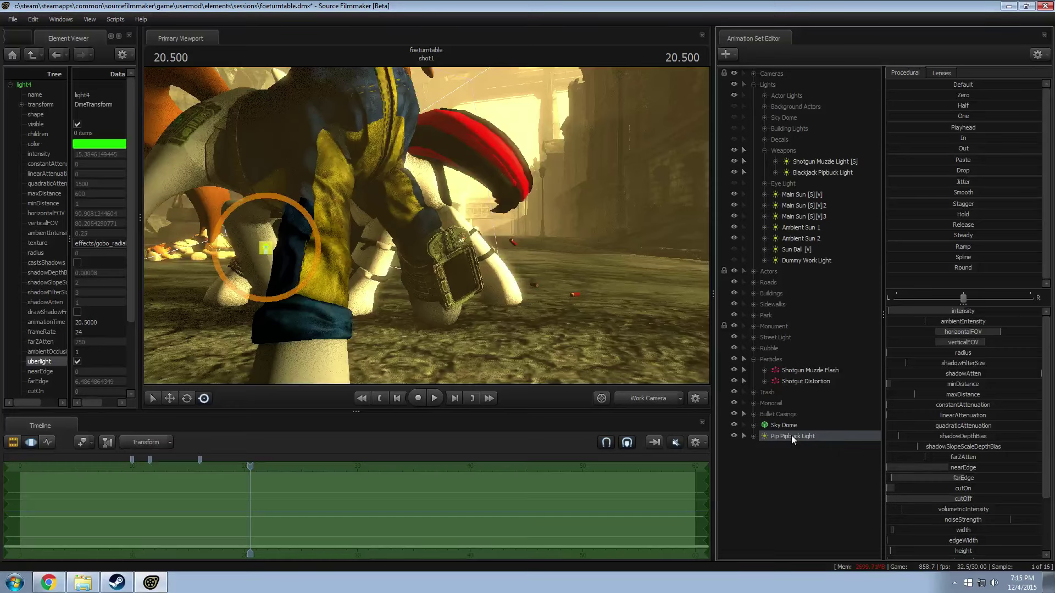
left_click(648, 399)
left_click(486, 234)
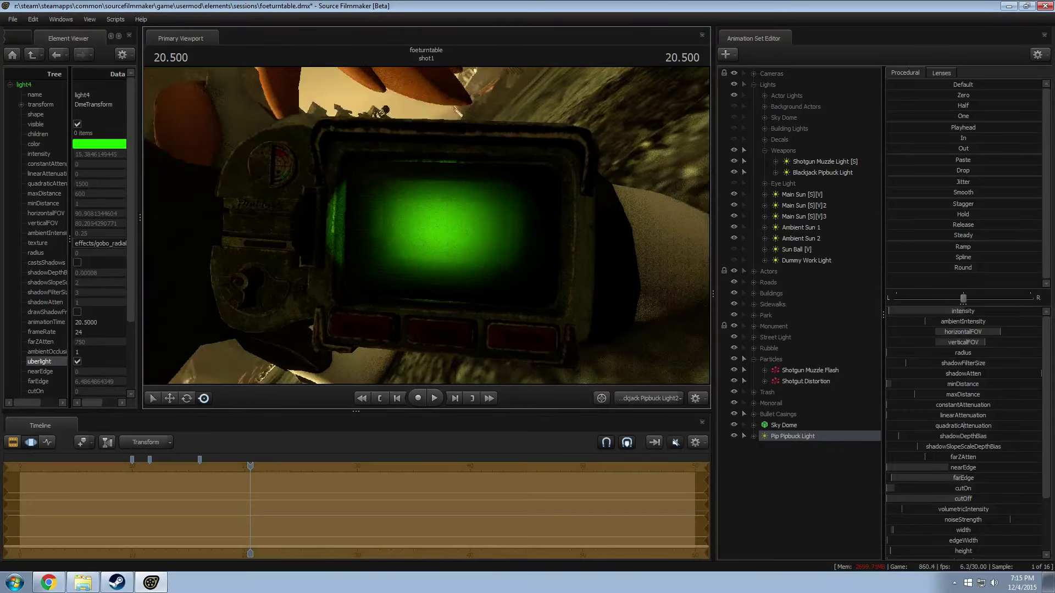
left_click_drag(486, 234, 378, 174)
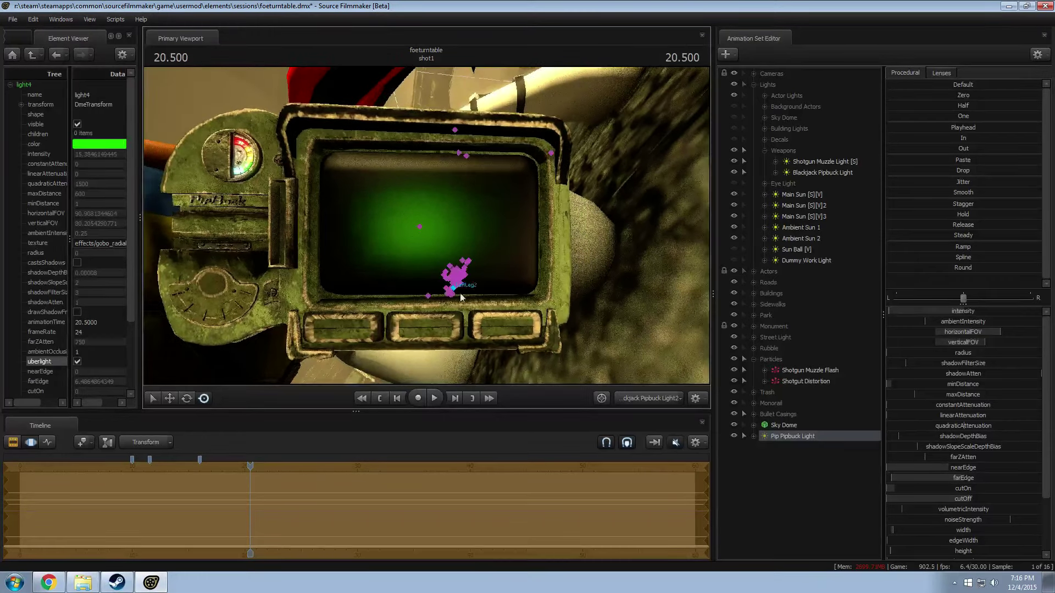
left_click(642, 400)
left_click(638, 400)
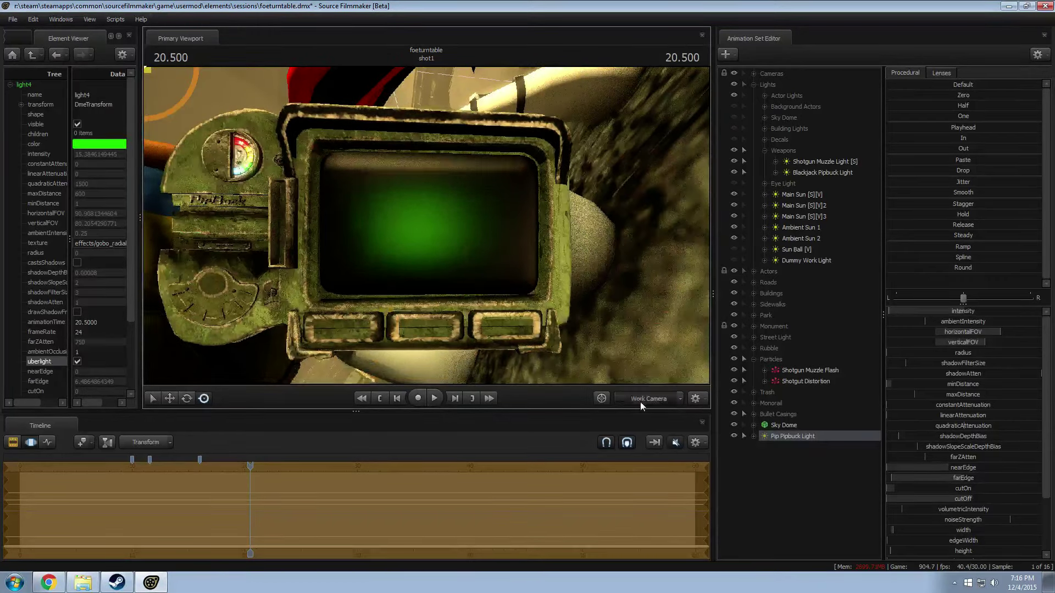
left_click(641, 402)
left_click(641, 400, "ctrl")
left_click_drag(578, 292, 423, 228)
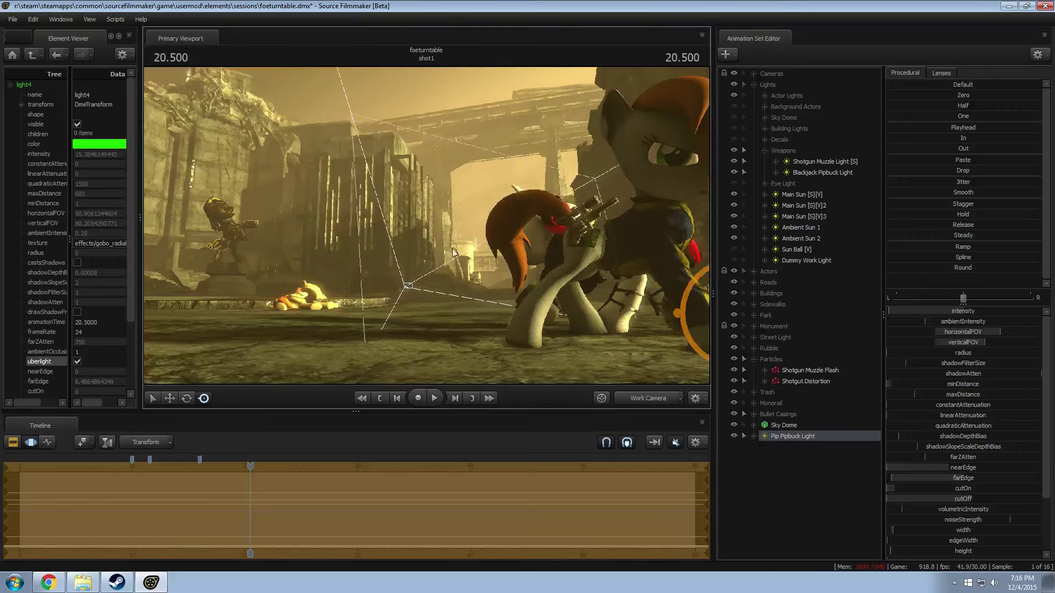
Step: Review both Pipbuck glows through camera1 by playing and scrubbing the shot between about 10 and 15.4 seconds
key("F2")
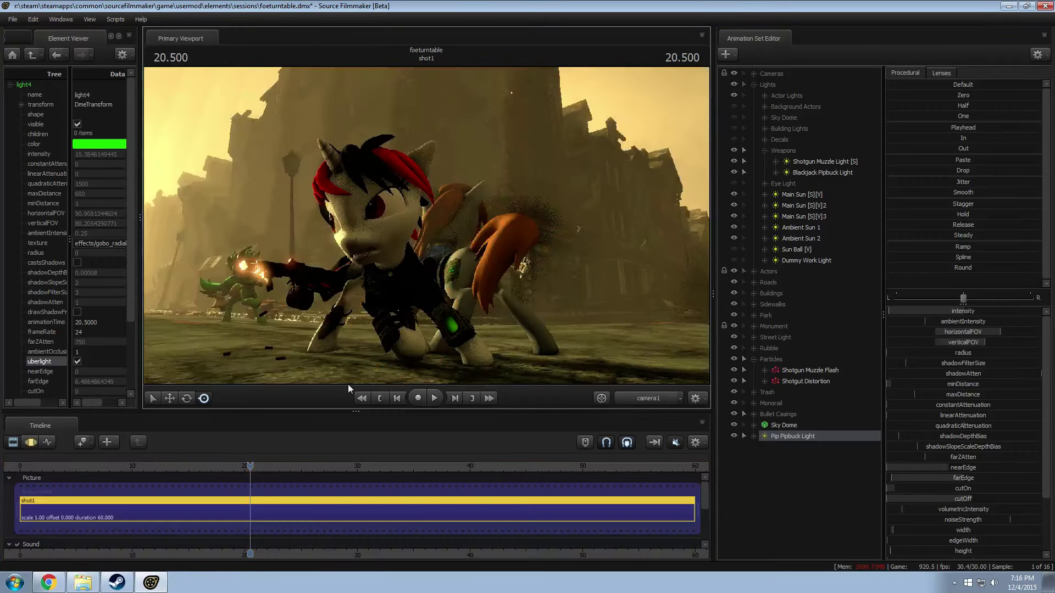
left_click(144, 466)
key("space")
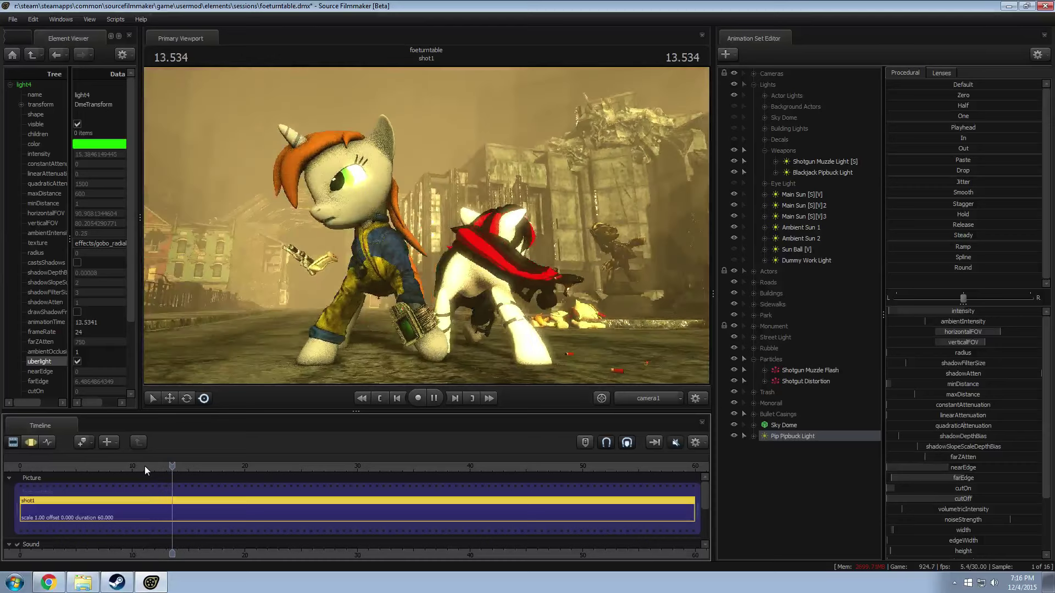
key("space")
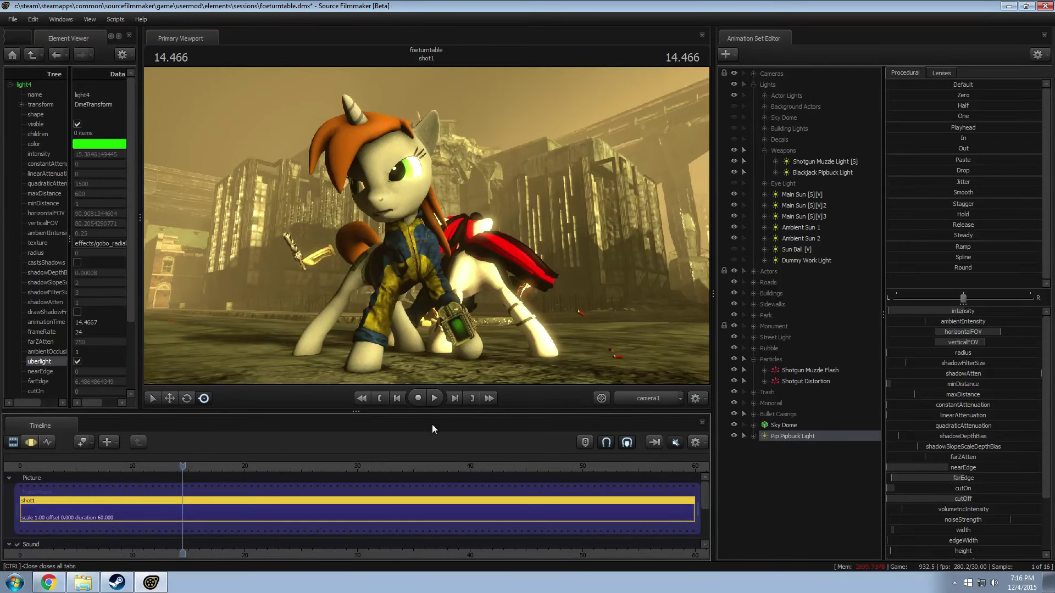
left_click(143, 474)
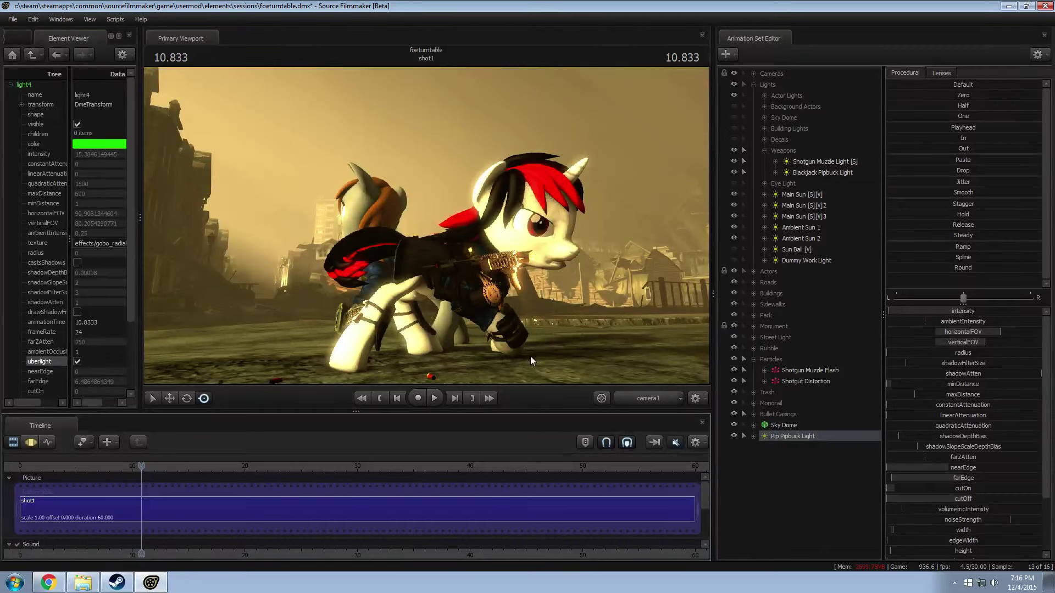
left_click_drag(130, 467, 177, 473)
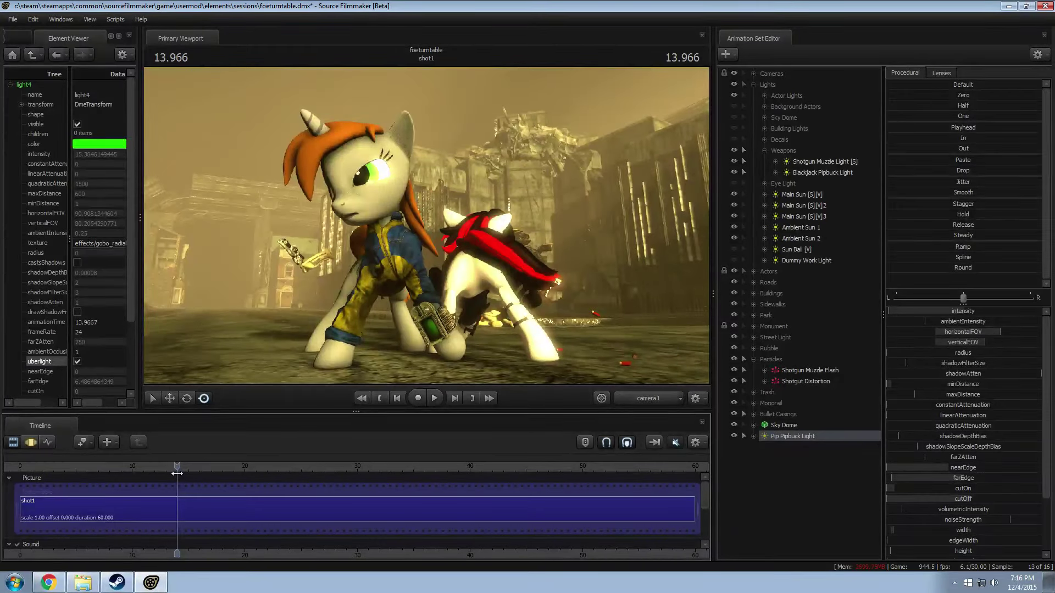
left_click_drag(178, 473, 193, 476)
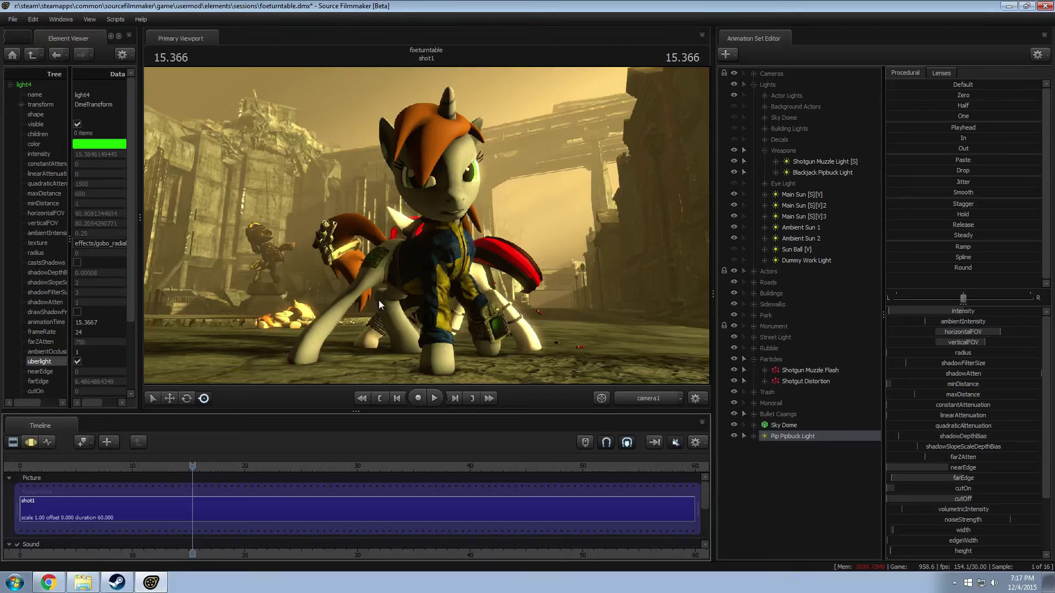
Step: Copy Blackjack's three eye lights, Left Eye (Main), Left Eye (Corner) and Right Eye (Main), from the Eye Light group
key("F3")
left_click_drag(378, 300, 426, 226)
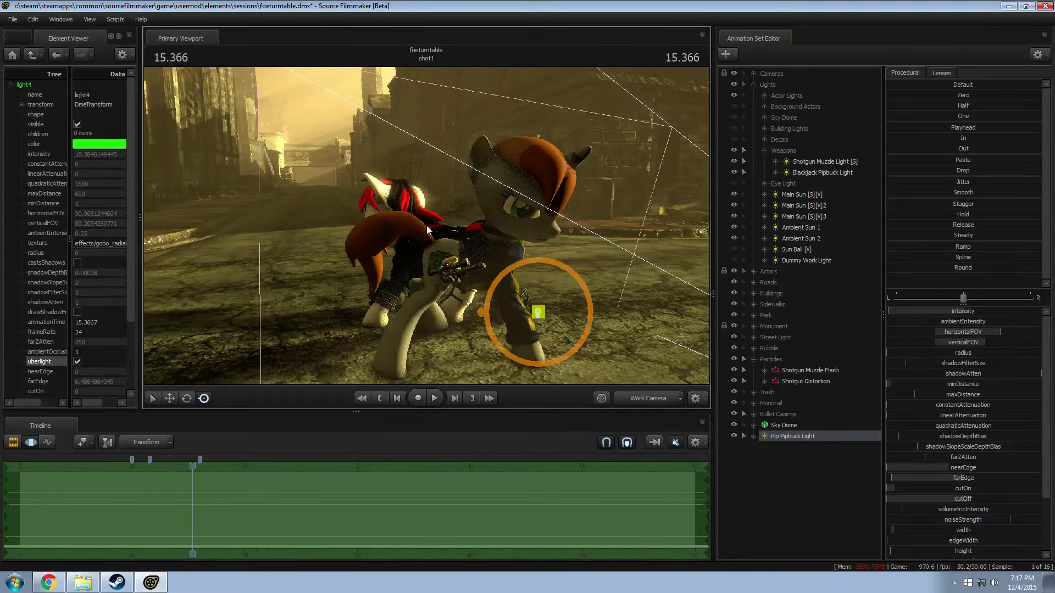
left_click_drag(463, 217, 393, 227)
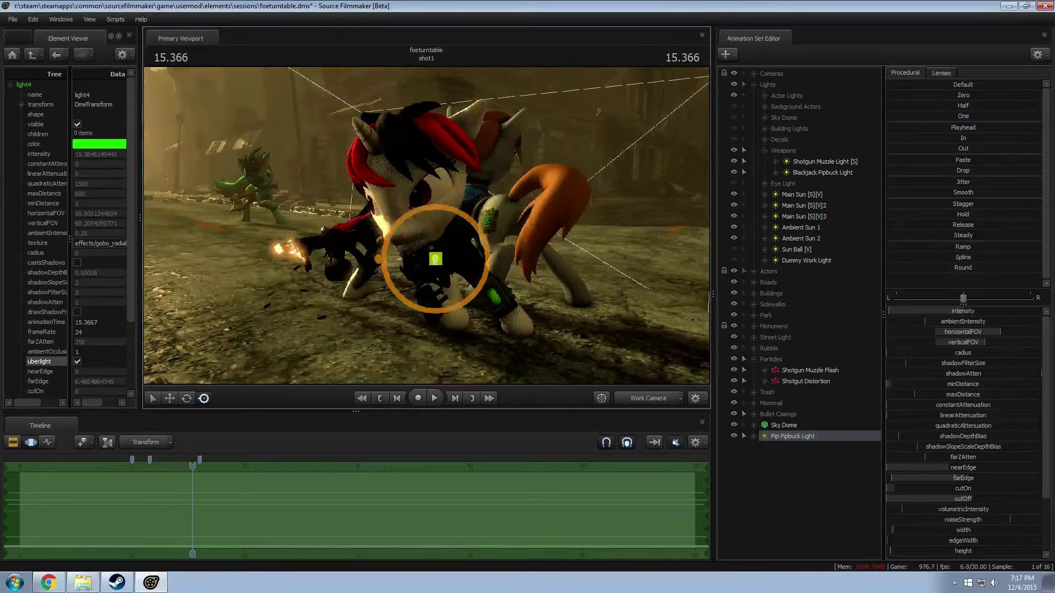
left_click(765, 150)
left_click(765, 162)
left_click(829, 173)
key("F2")
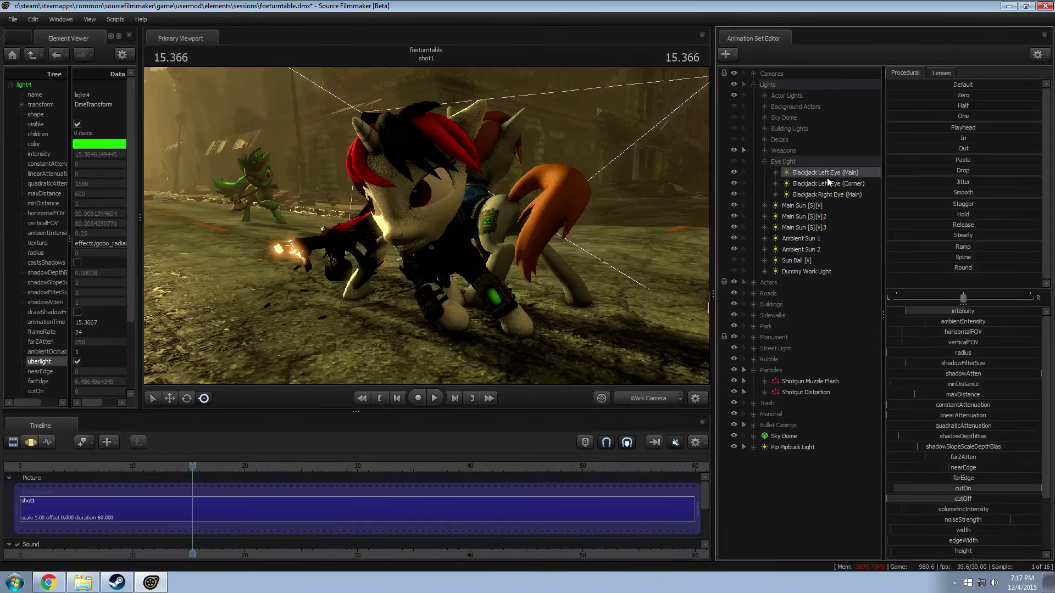
left_click(825, 195, "shift")
right_click(825, 195)
left_click(853, 213)
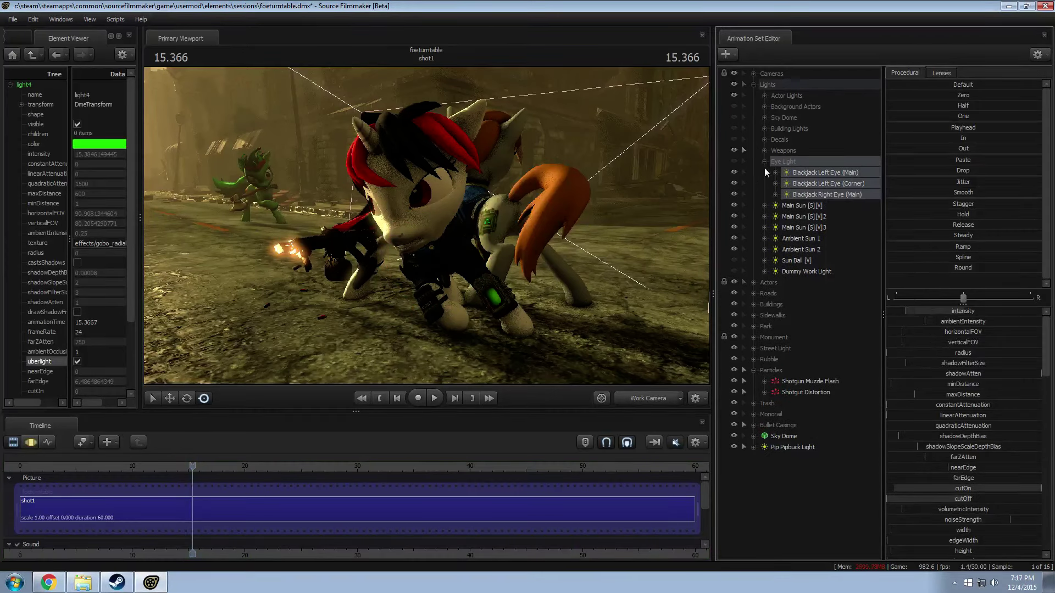
Step: Move Pip Pipbuck Light into the Lights group and collapse the group
left_click(764, 161)
left_click_drag(806, 238, 784, 161)
left_click(753, 84)
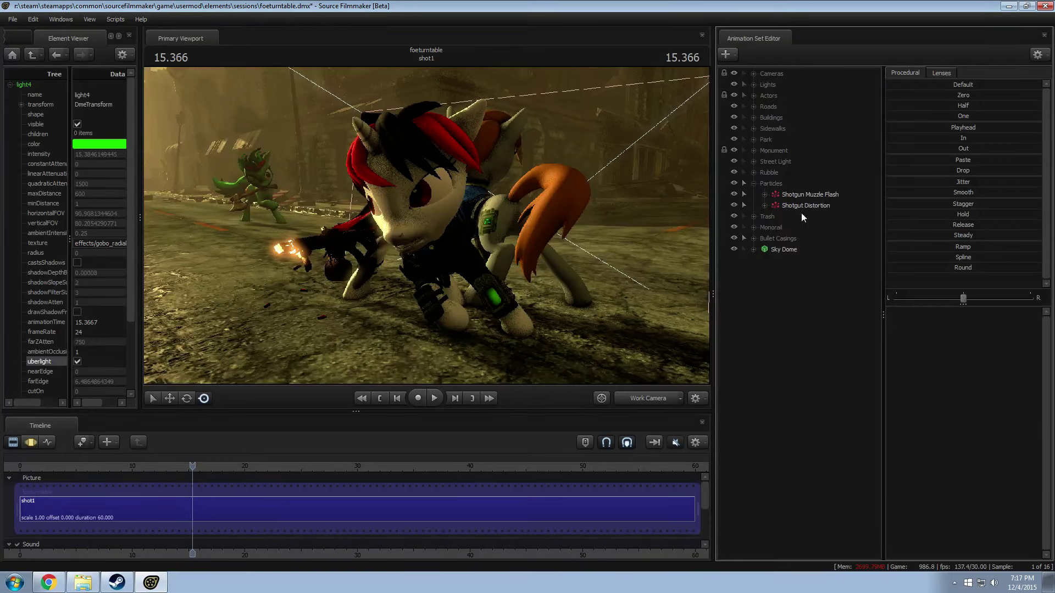
Step: Collapse the Particles group and paste the three copied Blackjack eye lights into the scene
left_click(754, 183)
right_click(775, 266)
left_click(807, 321)
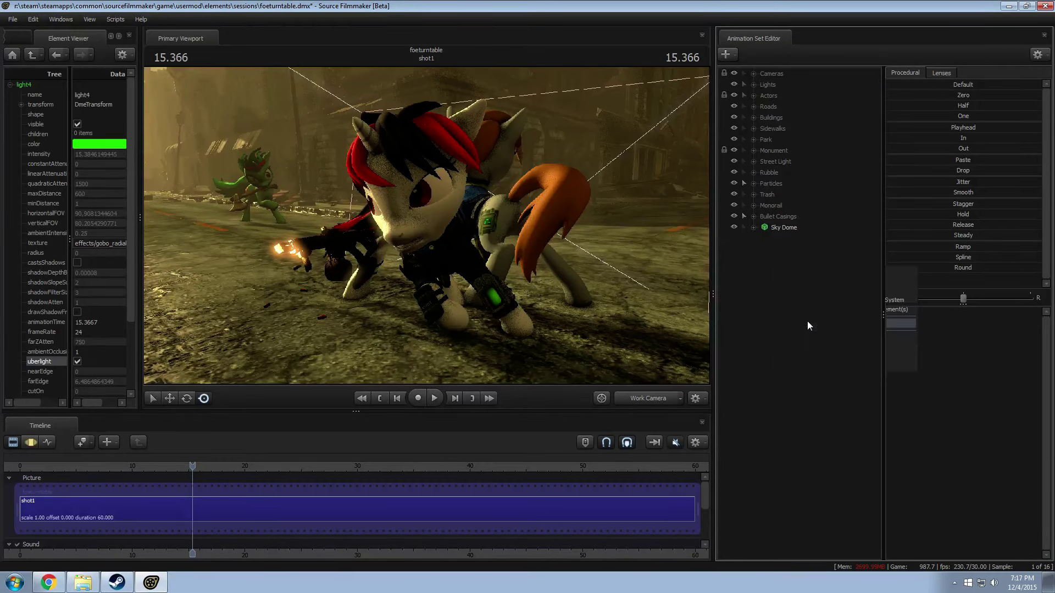
Step: Looking through Blackjack Left Eye (Main)2, move it onto Little Pip's left eye and widen its horizontal and vertical FOV, then return to the work camera
left_click(773, 238)
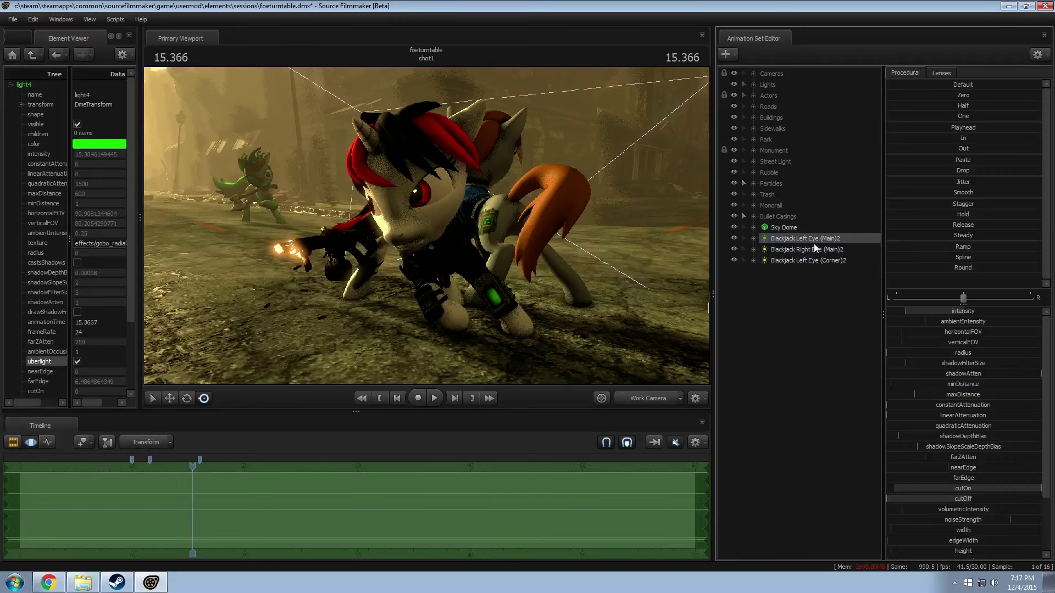
double_click(814, 243)
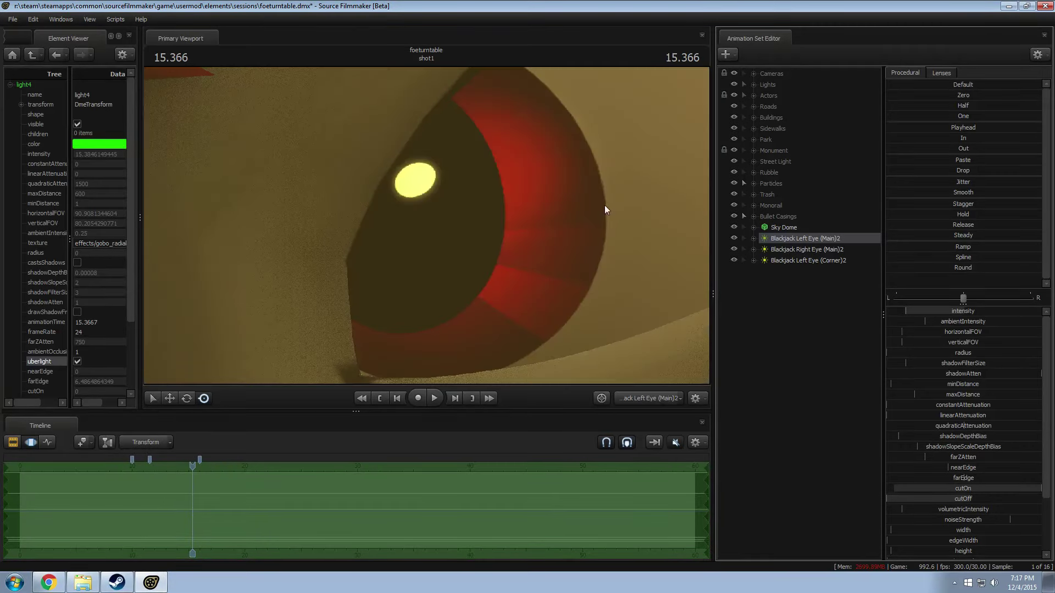
key("F2")
key("F3")
left_click_drag(572, 188, 710, 140)
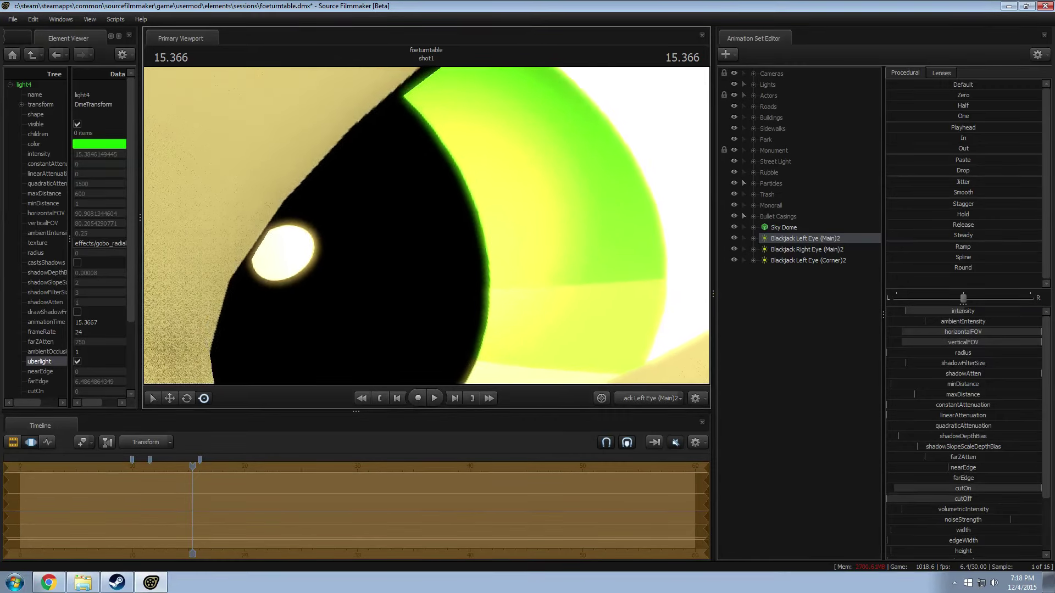
left_click(644, 399)
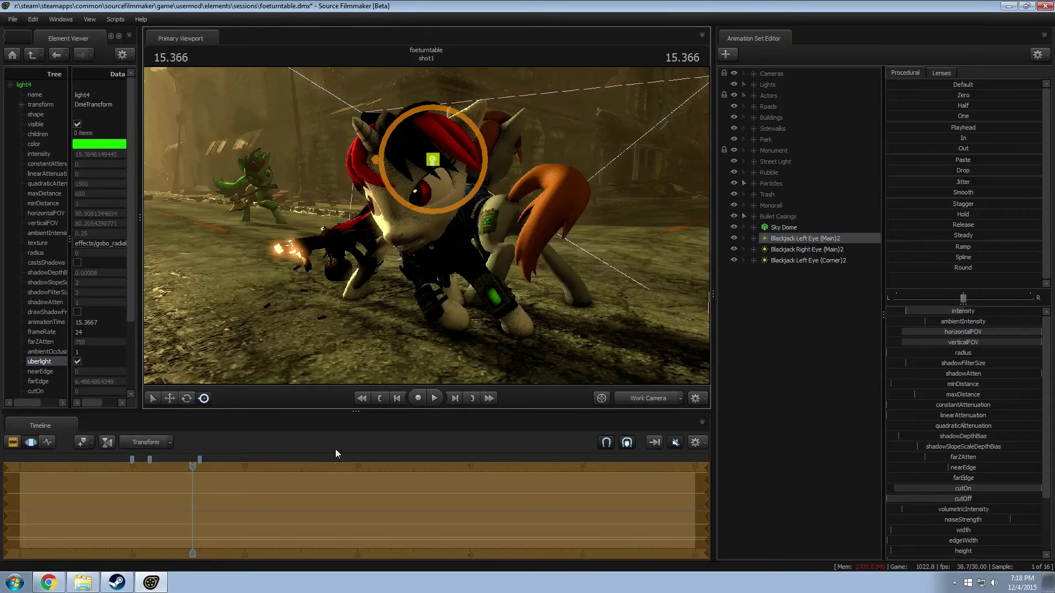
left_click_drag(426, 330, 426, 330)
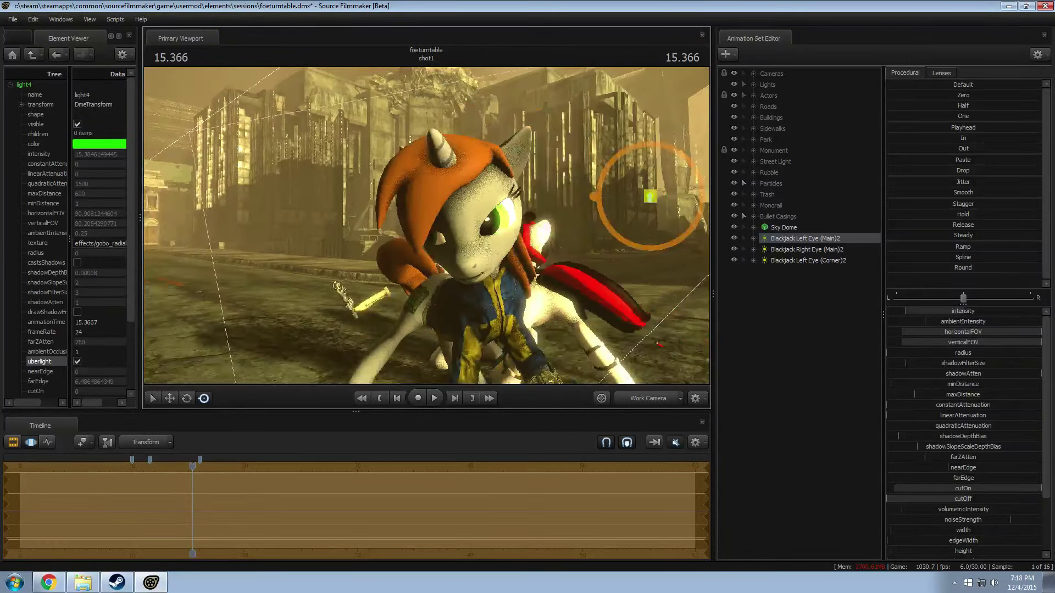
key("F2")
key("F3")
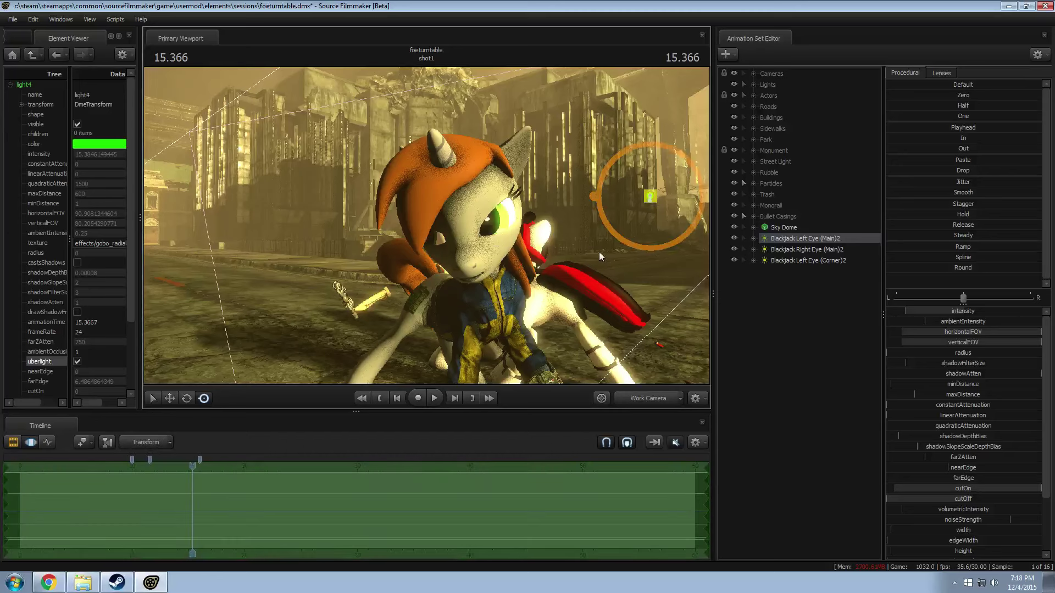
Step: Rename the Blackjack Left Eye (Main)2 light as Pip Left Eye (Main)
right_click(799, 241)
left_click(823, 244)
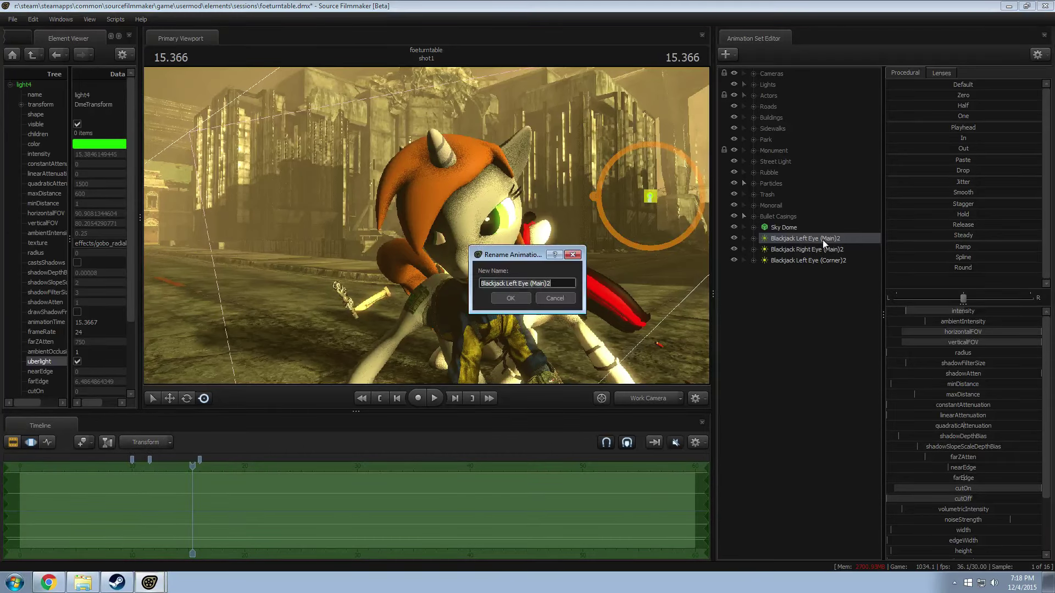
type("Pip Left")
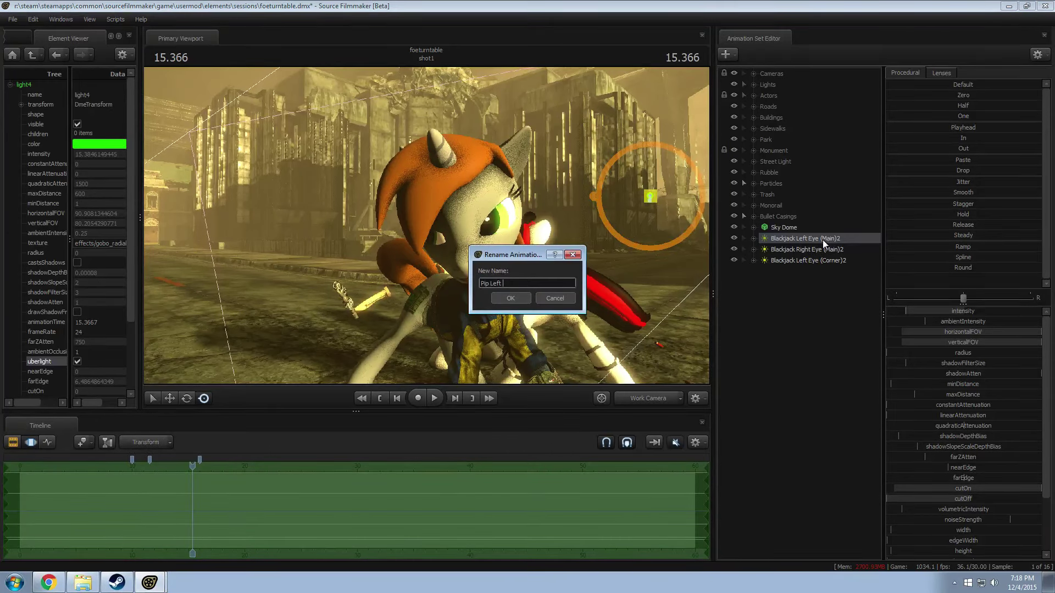
type(" Eye (Main)")
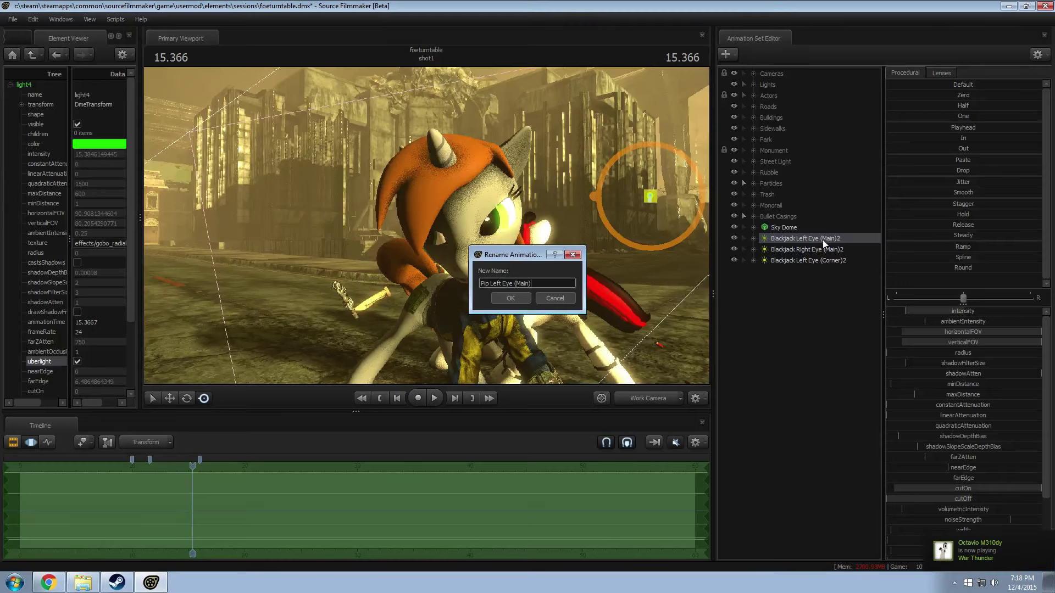
key("Return")
Step: Delete the pasted Blackjack Right Eye (Main)2 light
left_click(817, 249)
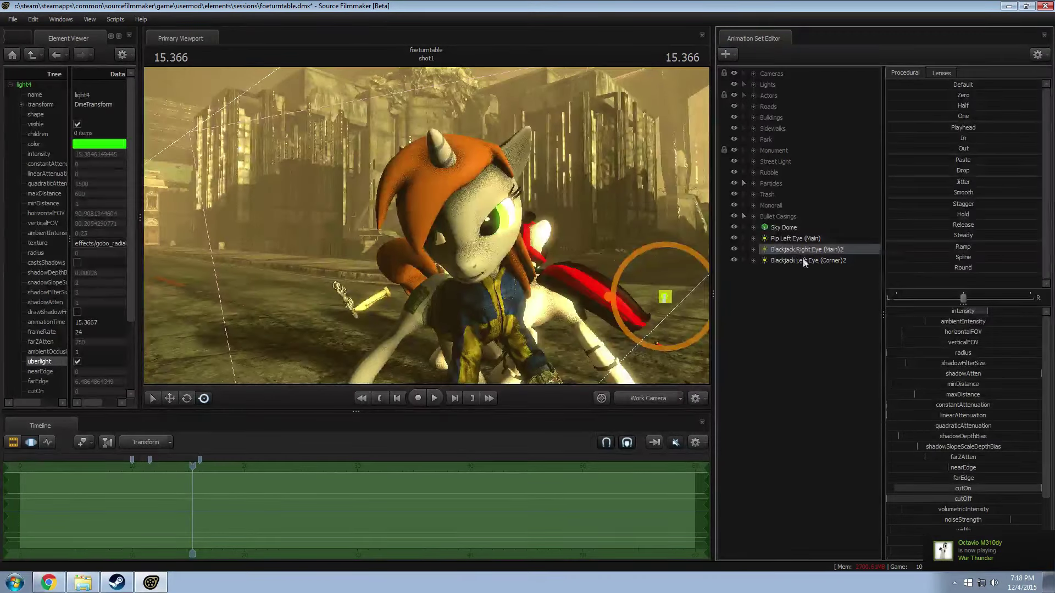
right_click(793, 249)
left_click(812, 274)
Step: Duplicate the Pip Left Eye (Main) light and rename the copy Pip Right Eye (Main)
right_click(793, 238)
left_click(808, 252)
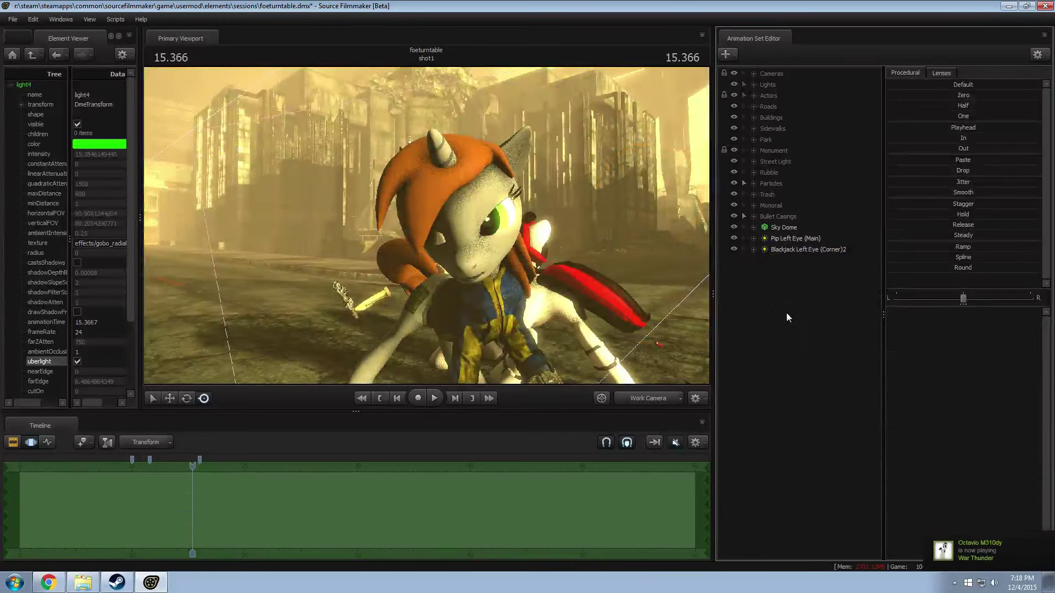
right_click(768, 297)
left_click(801, 352)
right_click(788, 261)
left_click(803, 269)
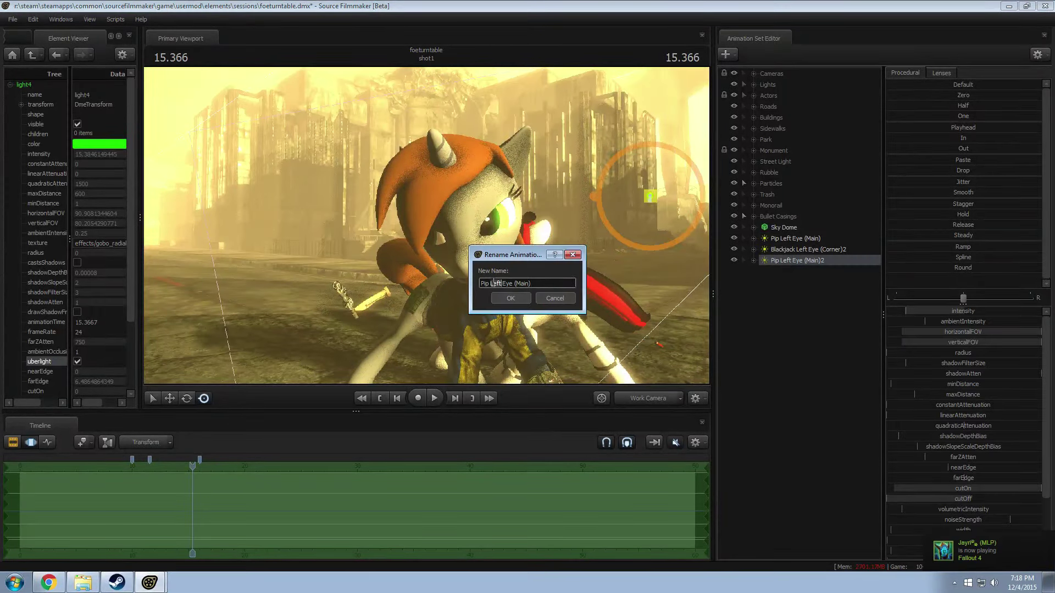
type("Right")
left_click(510, 298)
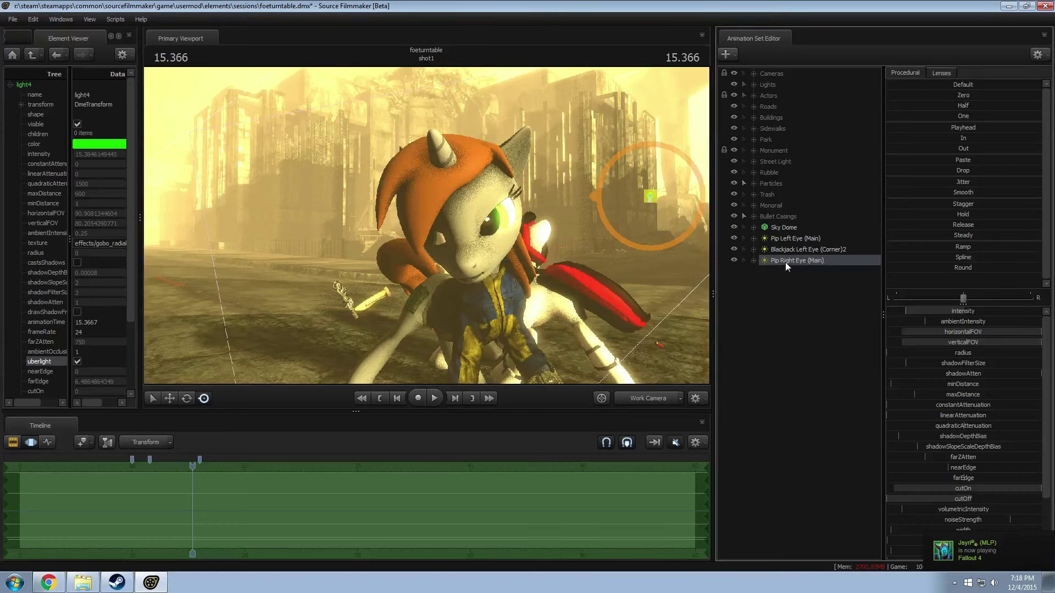
Step: Look through the Pip Right Eye (Main) light, nudge its aim slightly, then delete the light
double_click(780, 262)
left_click(493, 255)
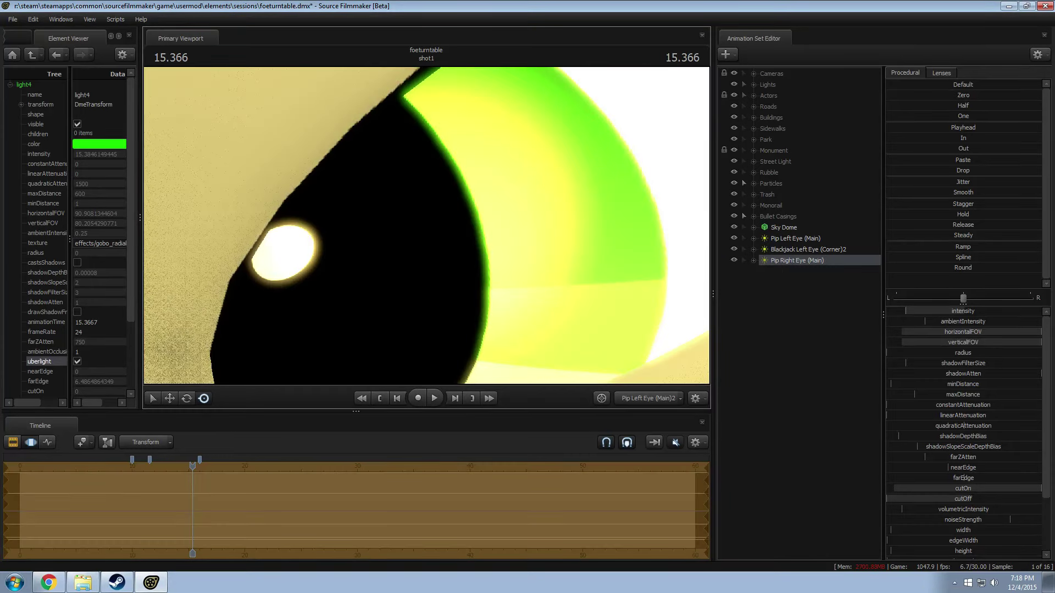
left_click_drag(492, 255, 426, 225)
right_click(806, 268)
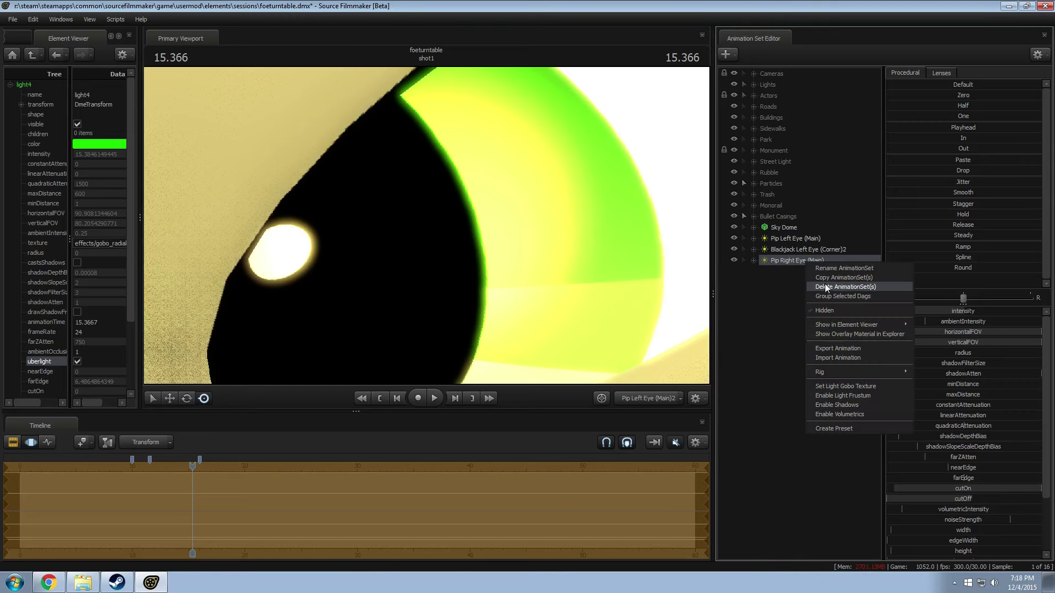
left_click(826, 284)
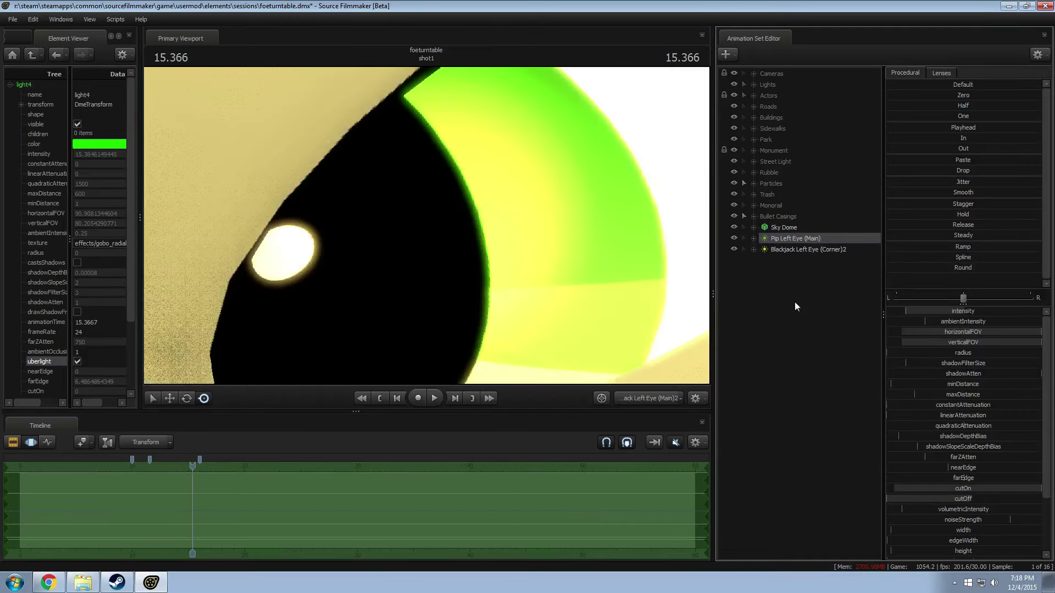
Step: Narrow the horizontal and vertical FOV of Pip Left Eye (Main), raise its intensity and reframe it on Little Pip's eye
left_click(981, 345)
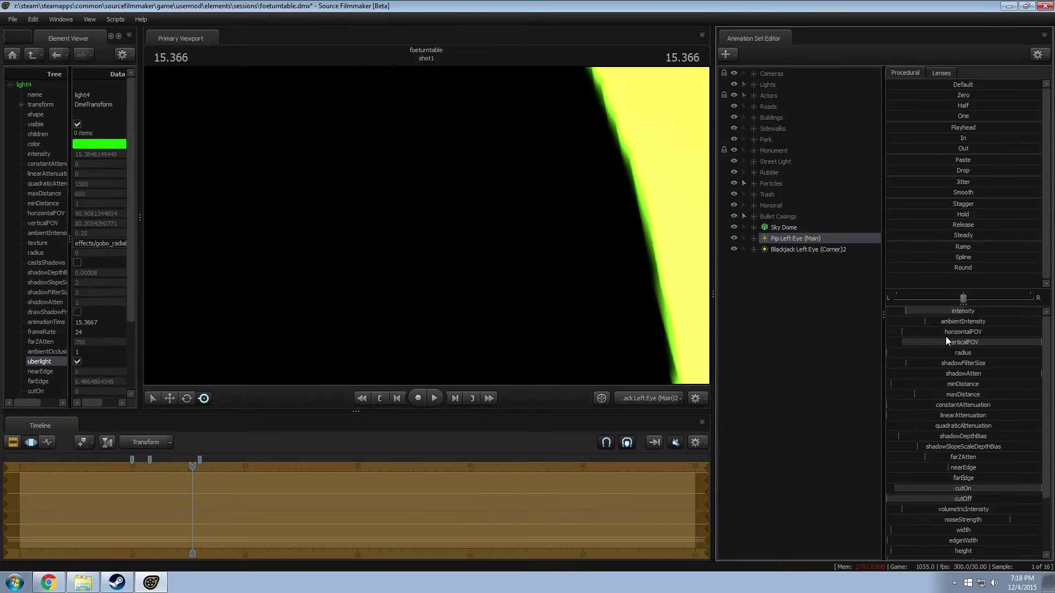
left_click(965, 349)
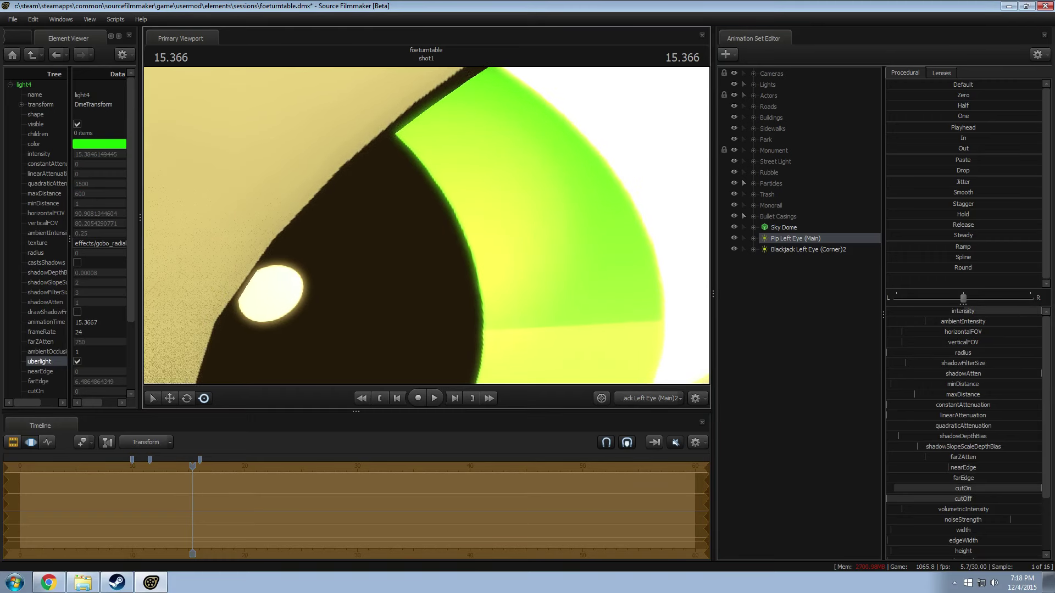
Step: Copy the Pip Left Eye (Main) light
right_click(803, 240)
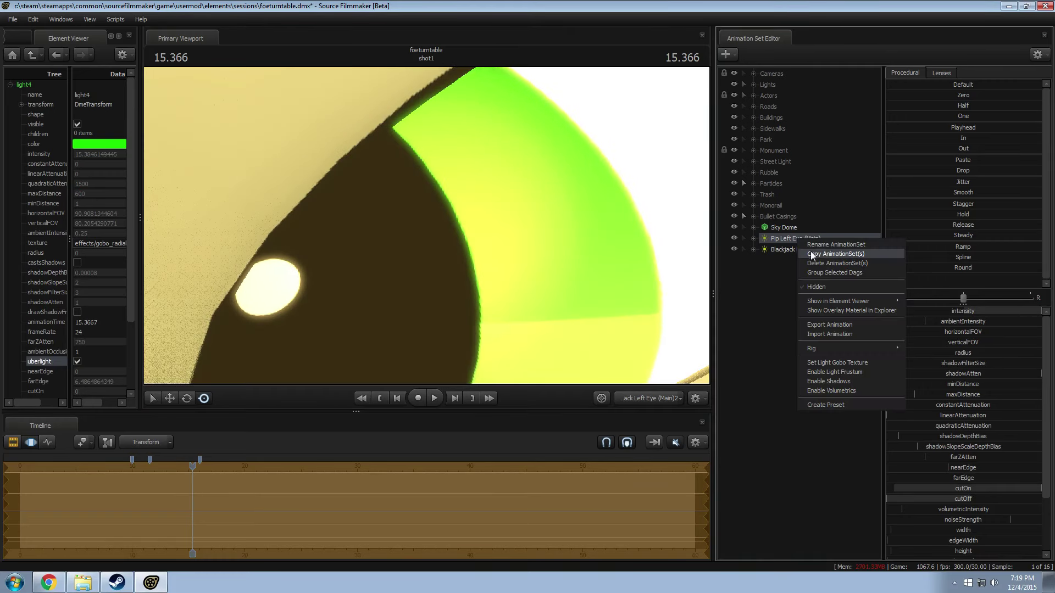
left_click(810, 252)
left_click(793, 237)
right_click(794, 236)
left_click(814, 252)
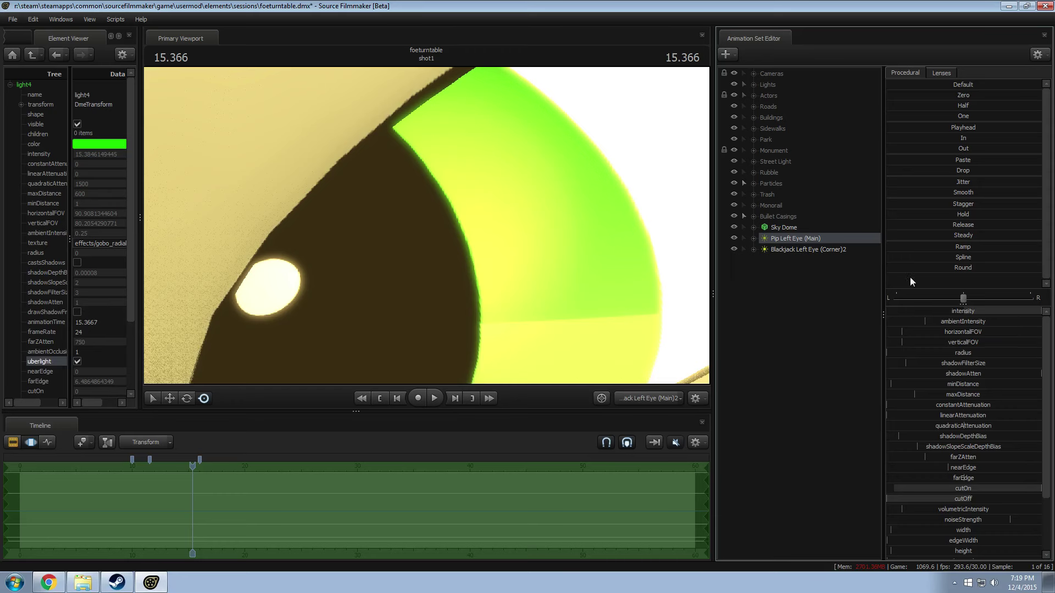
Step: Raise the maximum of Pip Left Eye (Main)'s intensity range and increase the intensity to that maximum
right_click(1010, 321)
left_click(1033, 335)
left_click_drag(513, 285, 481, 282)
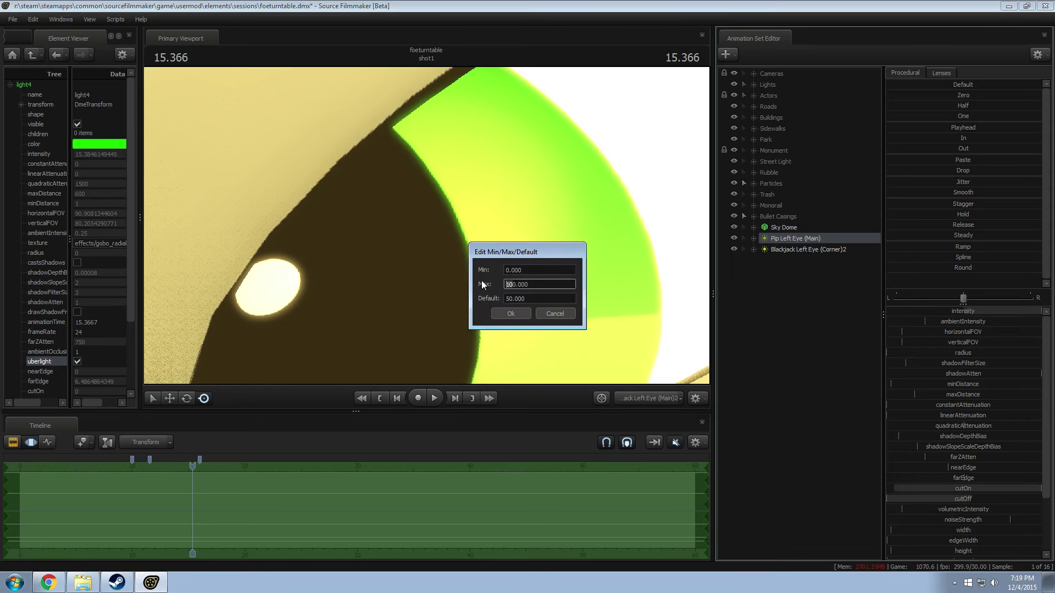
key("Return")
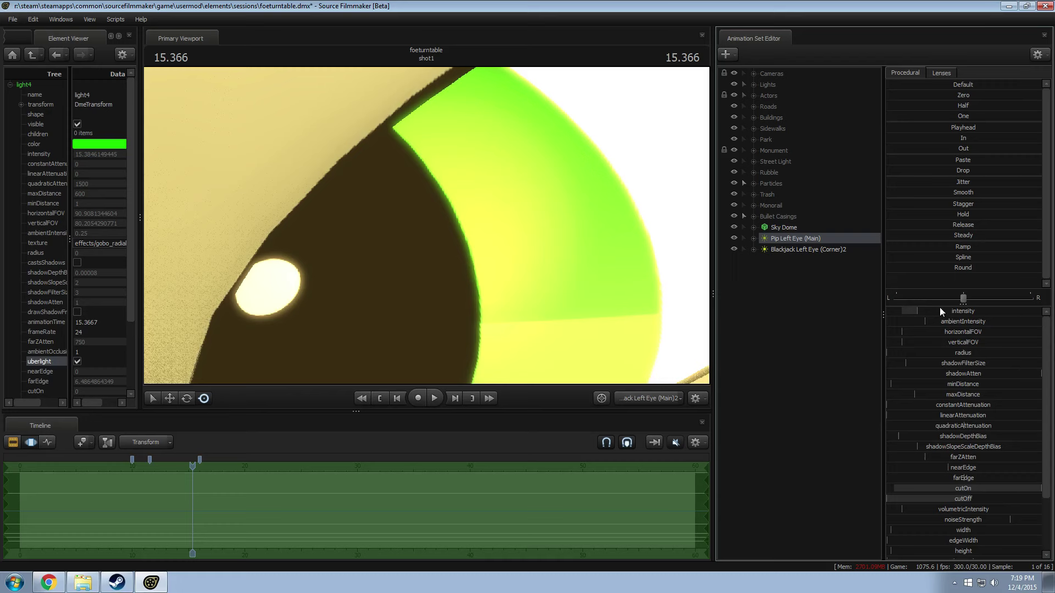
left_click_drag(934, 315, 1042, 315)
left_click(785, 302)
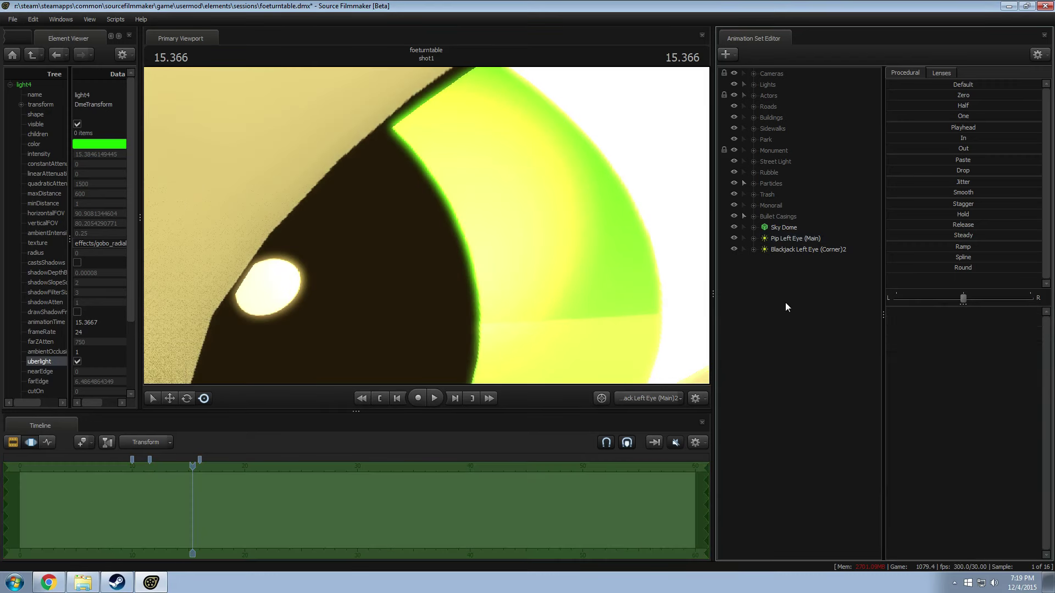
Step: Adjust Pip Left Eye (Main)'s aim on the iris while looking through it, then return to the work camera
left_click(816, 250)
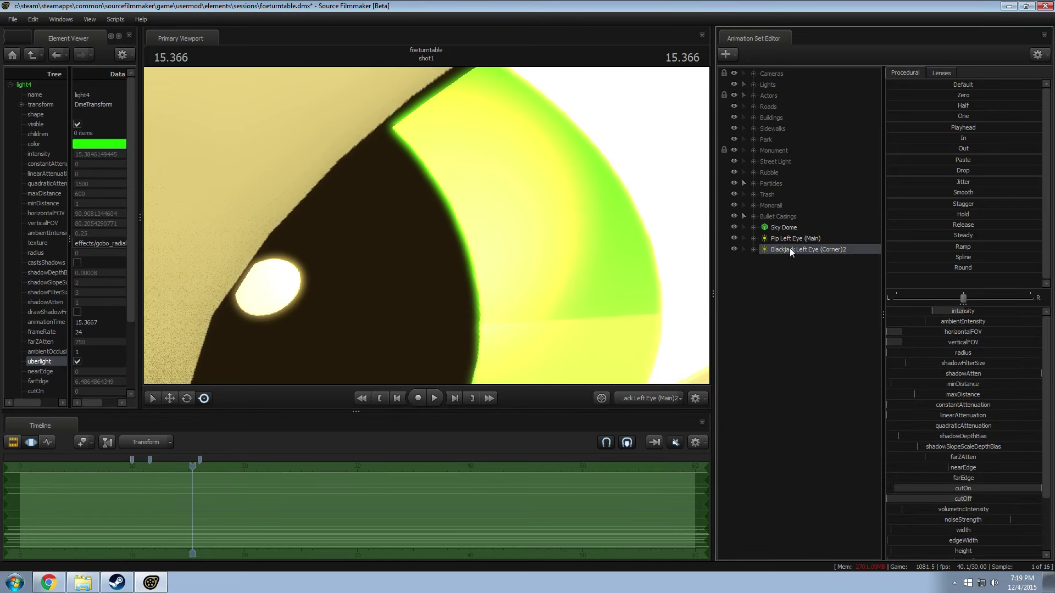
left_click(796, 238)
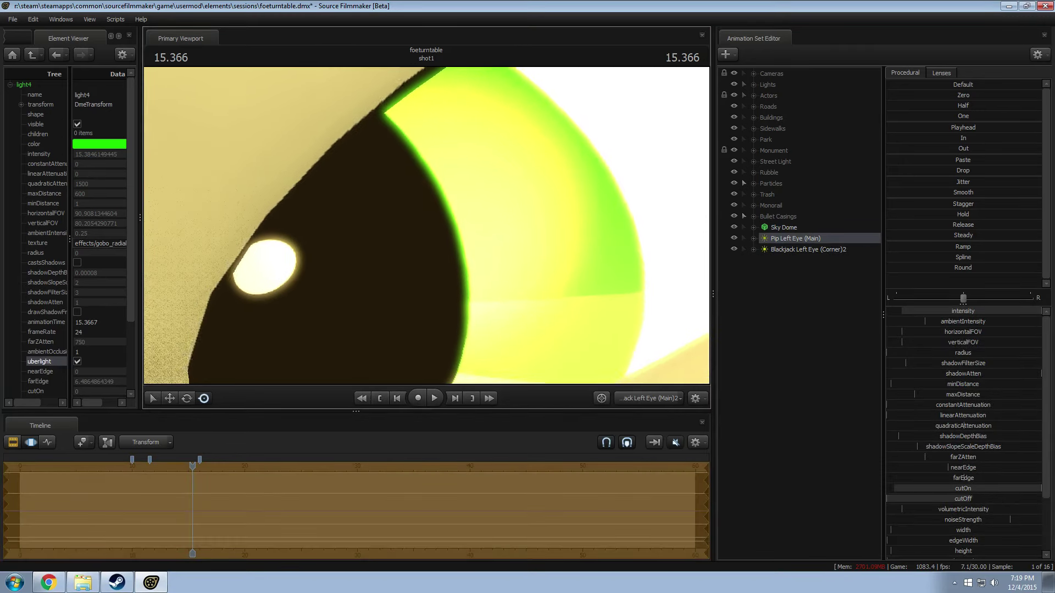
left_click(635, 399)
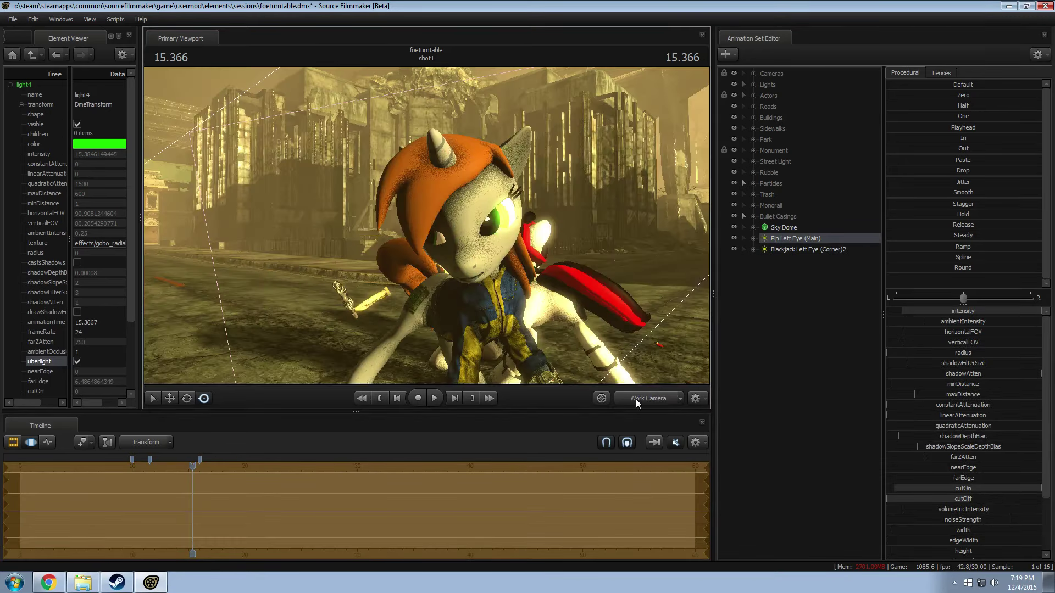
key("F2")
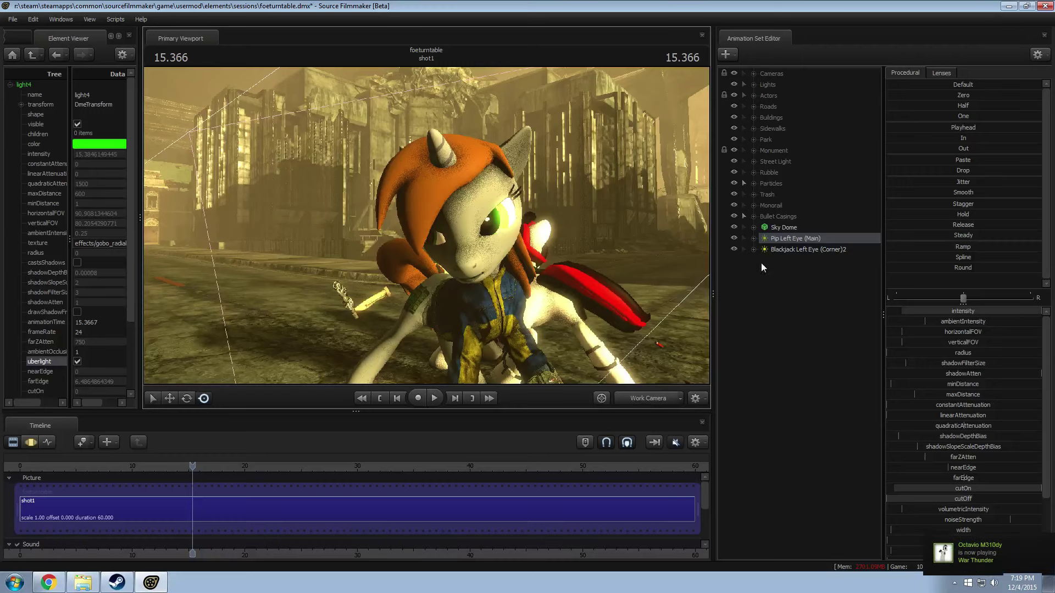
Step: Toggle Pip Left Eye (Main)'s visibility to compare its effect on the eye from the work camera and through the light
left_click(734, 238)
left_click(734, 238)
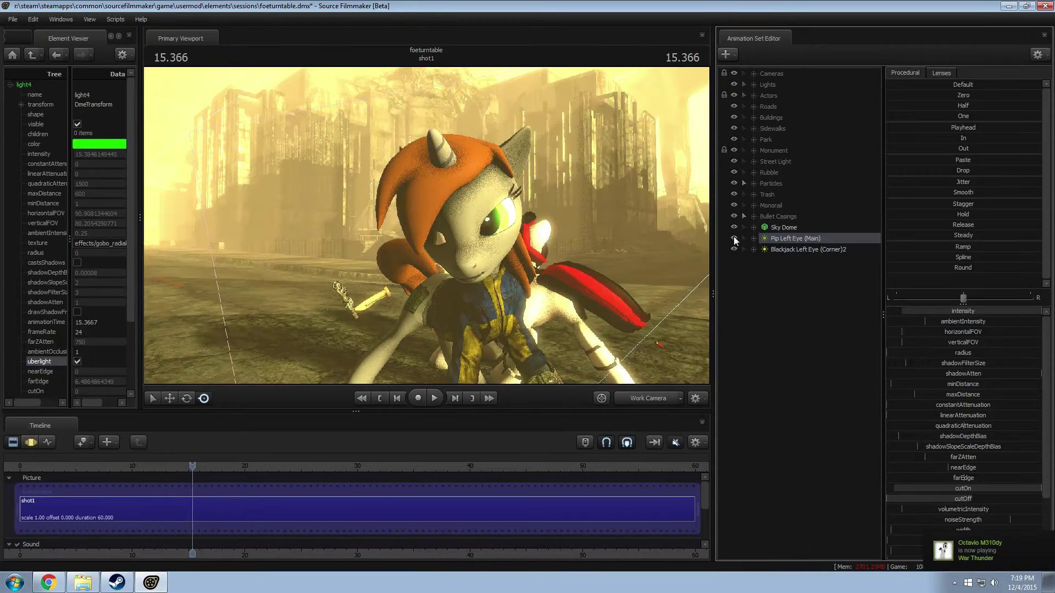
left_click(734, 239)
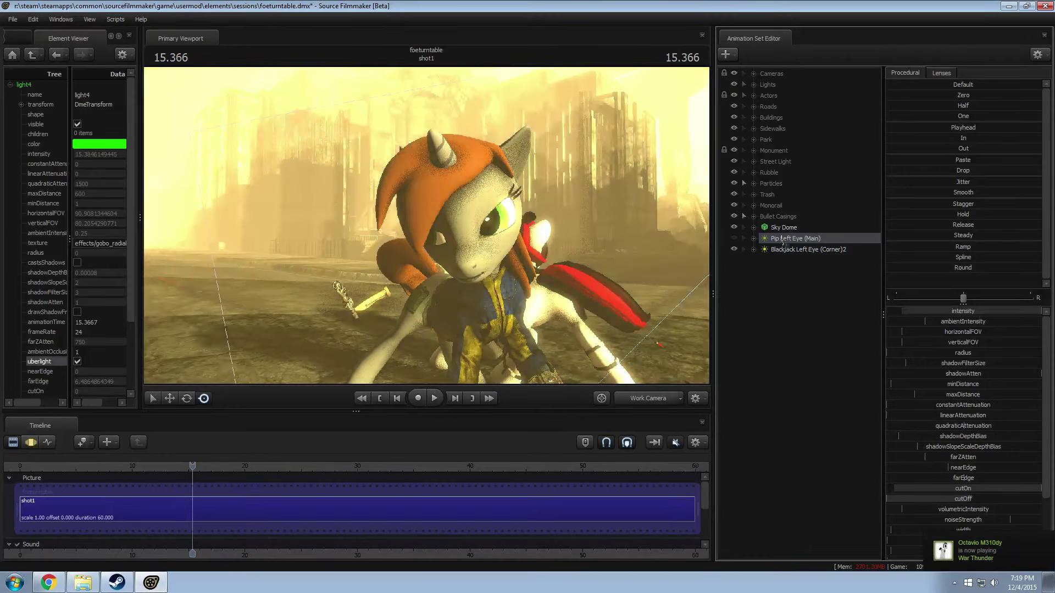
double_click(784, 238)
left_click(735, 239)
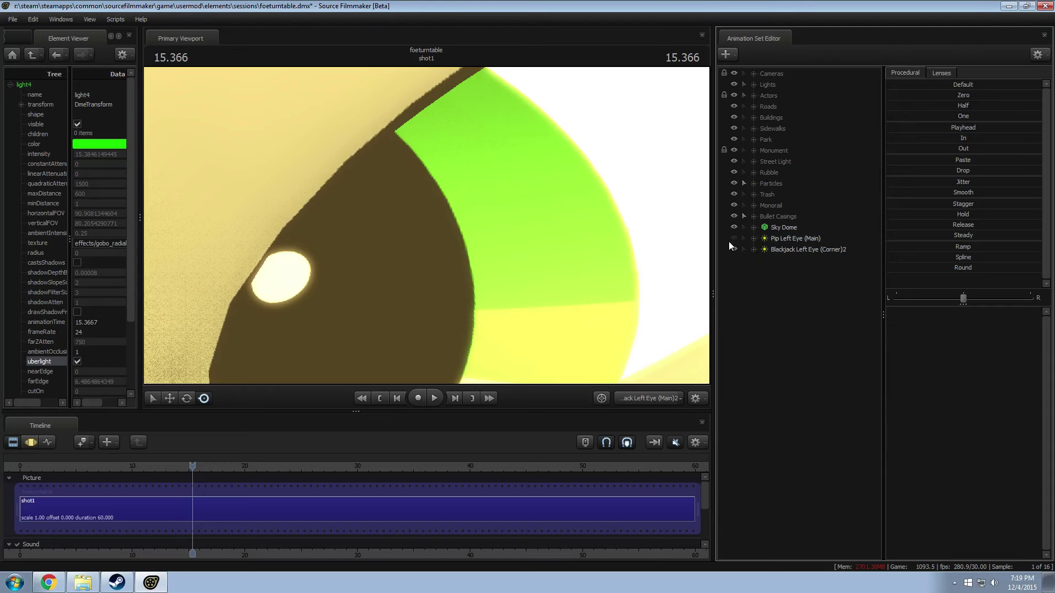
Step: Fine-tune Pip Left Eye (Main)'s aim on Little Pip's iris through the light, then view the result through camera1
left_click_drag(414, 198, 410, 241)
left_click(527, 306)
key("F2")
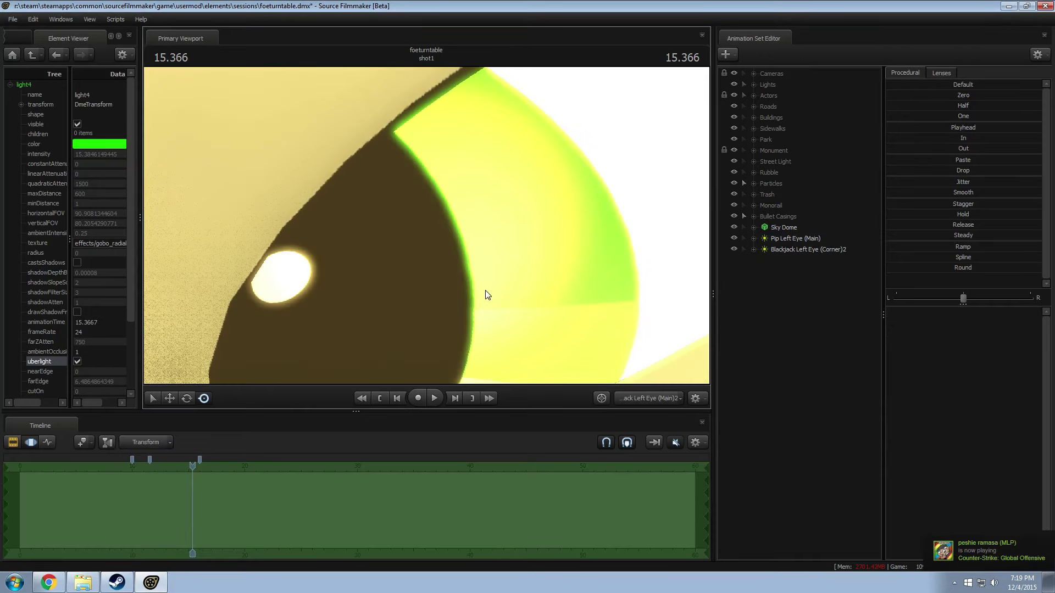
left_click(796, 238)
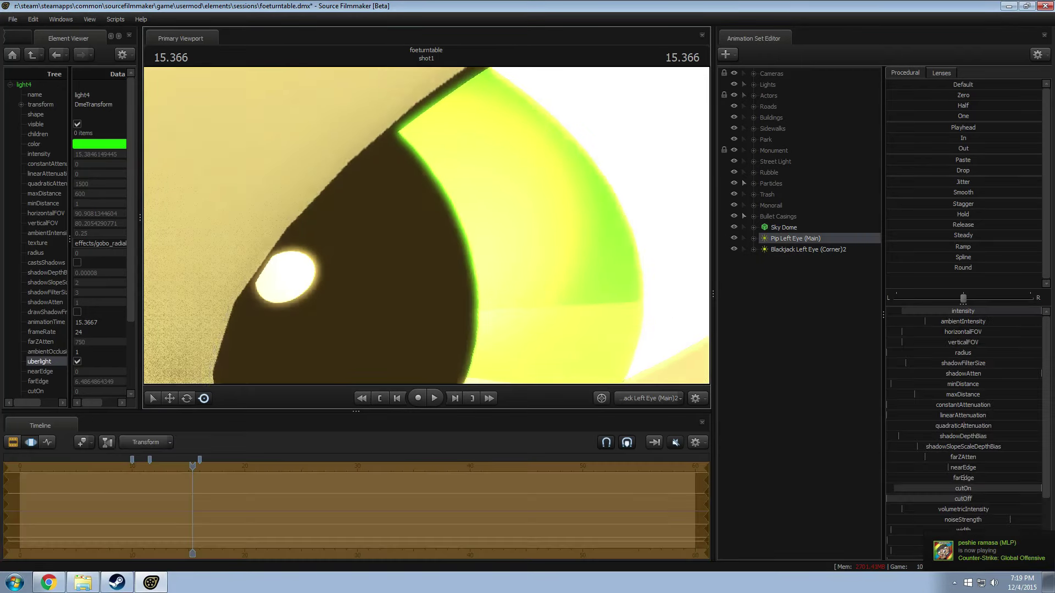
mouse_move(427, 226)
left_mouse_down()
mouse_move(412, 220)
mouse_move(434, 223)
mouse_move(440, 242)
mouse_move(425, 223)
left_mouse_up()
left_click(639, 397)
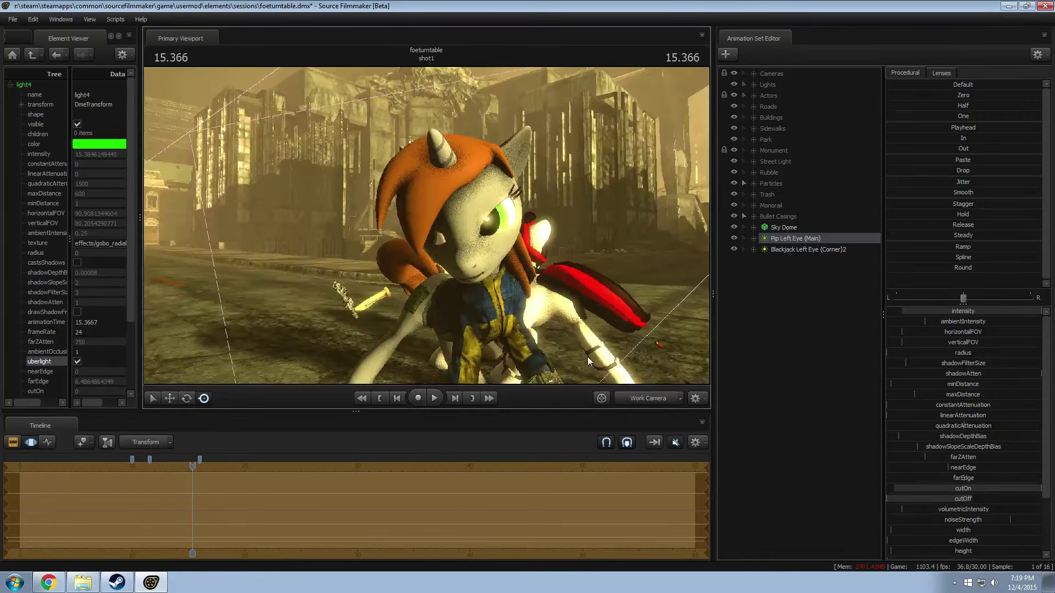
key("F2")
left_click(643, 393)
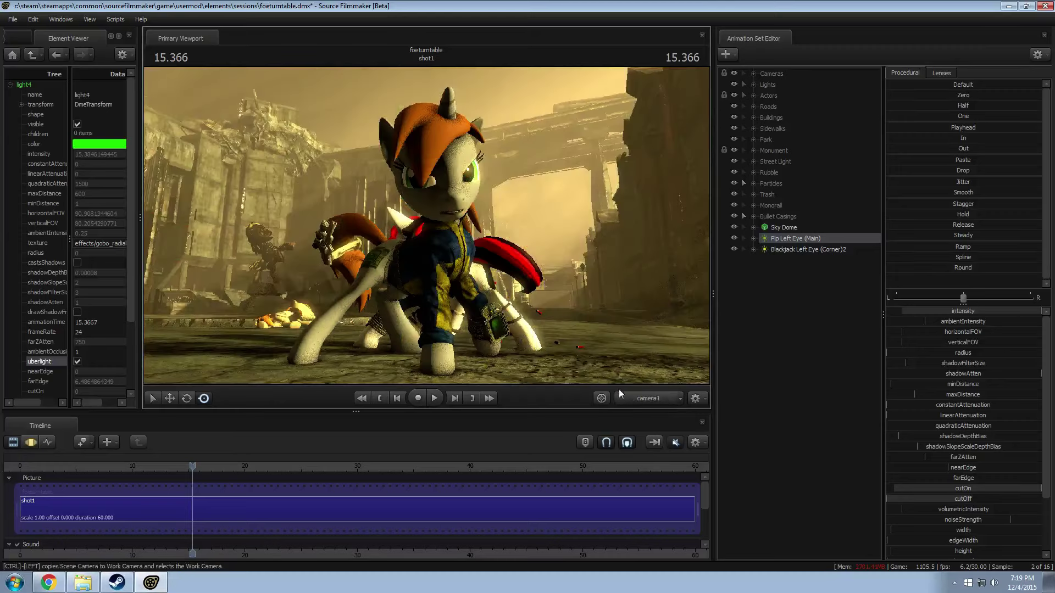
Step: Play back the shot from about 12.9 seconds through camera1 to check Little Pip's left-eye glow
left_click(165, 466)
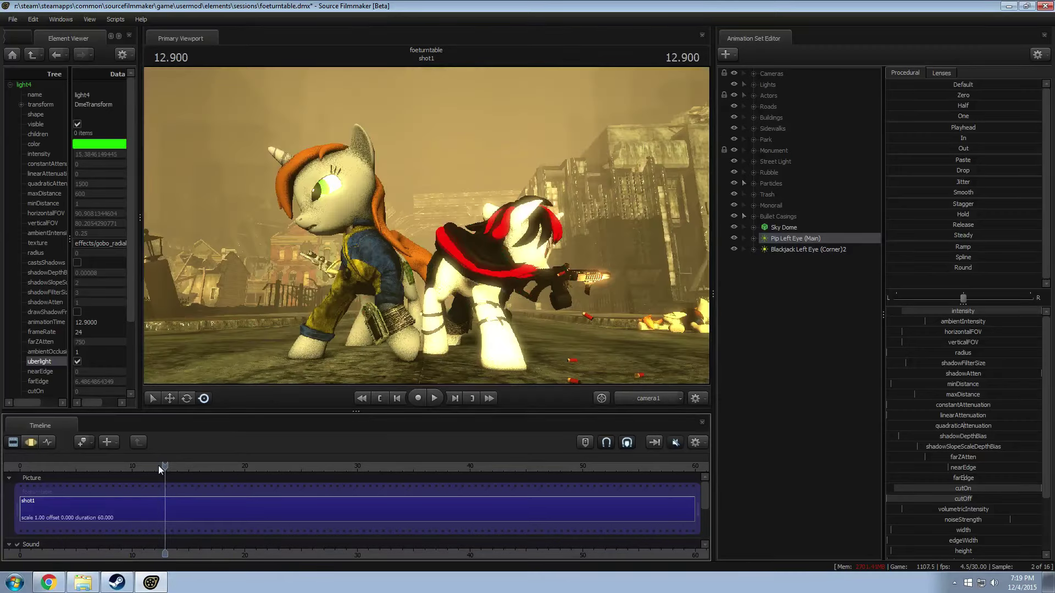
key("space")
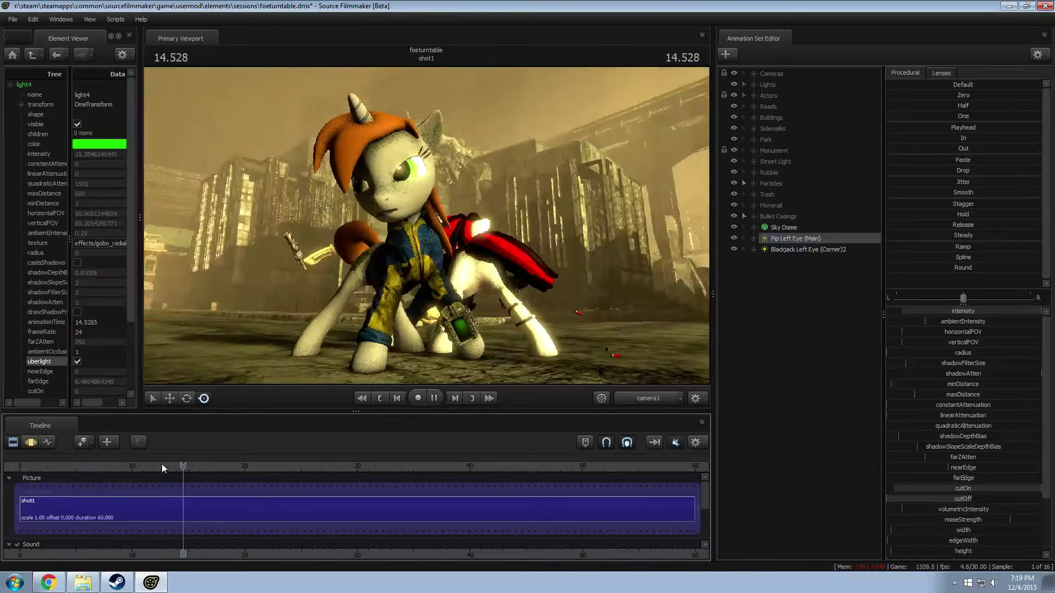
key("space")
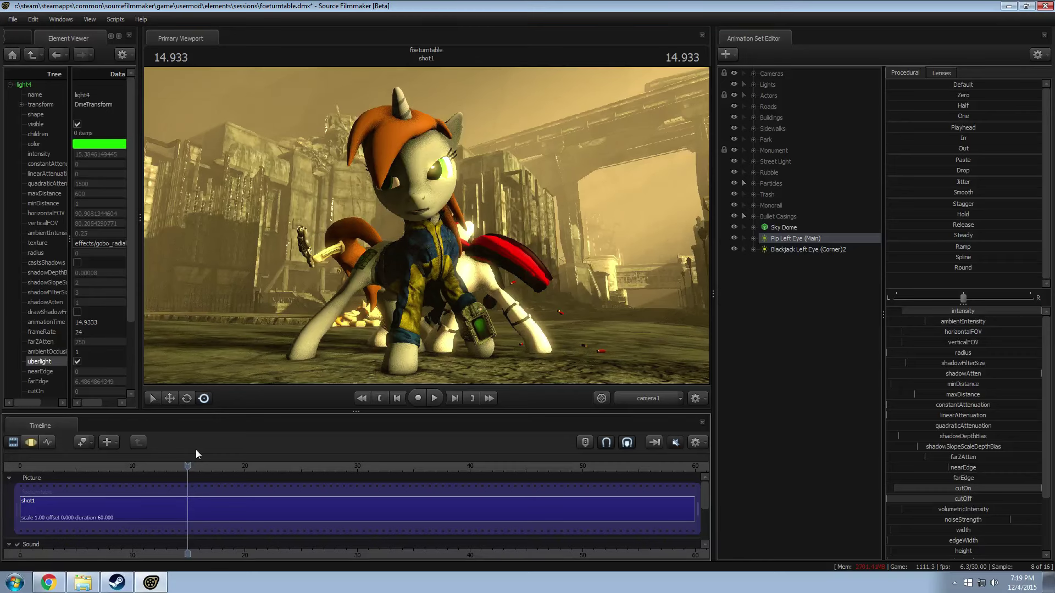
key("F4")
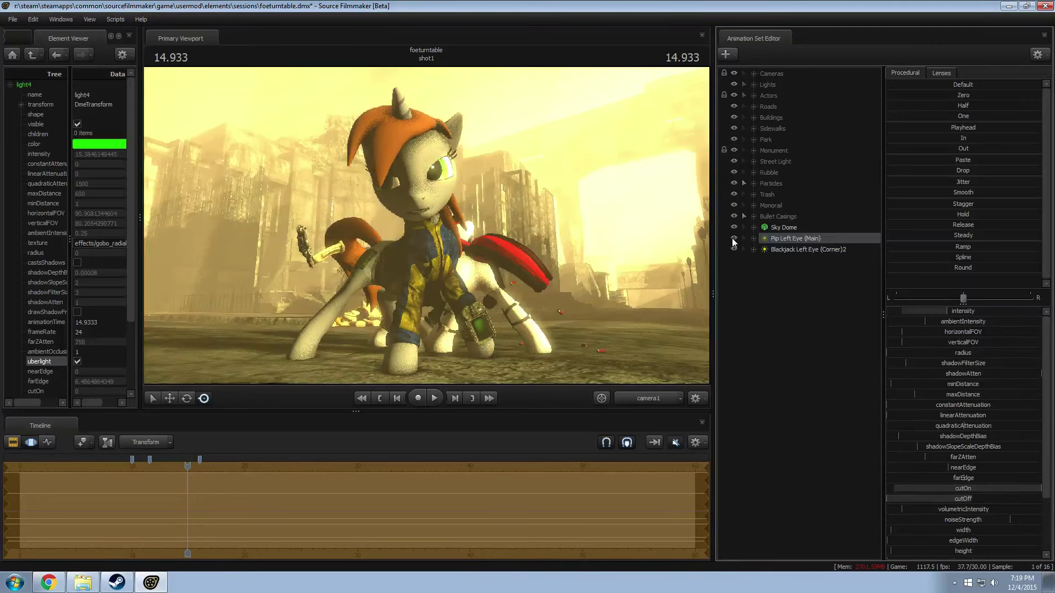
Step: Duplicate the Pip Left Eye (Main) light and delete Blackjack Left Eye (Corner)2
right_click(793, 239)
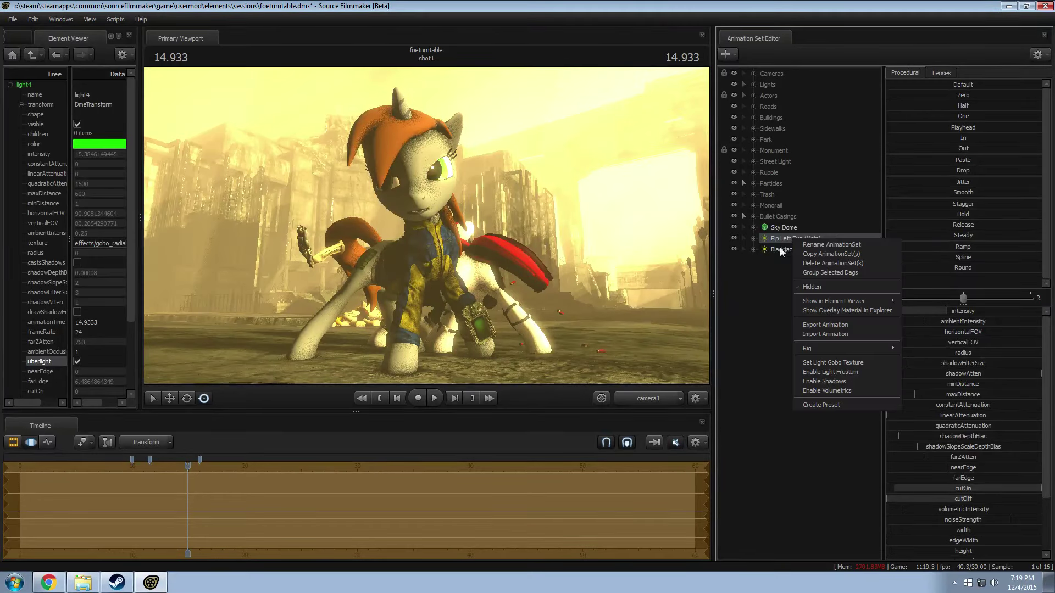
left_click(766, 282)
right_click(766, 281)
left_click(807, 339)
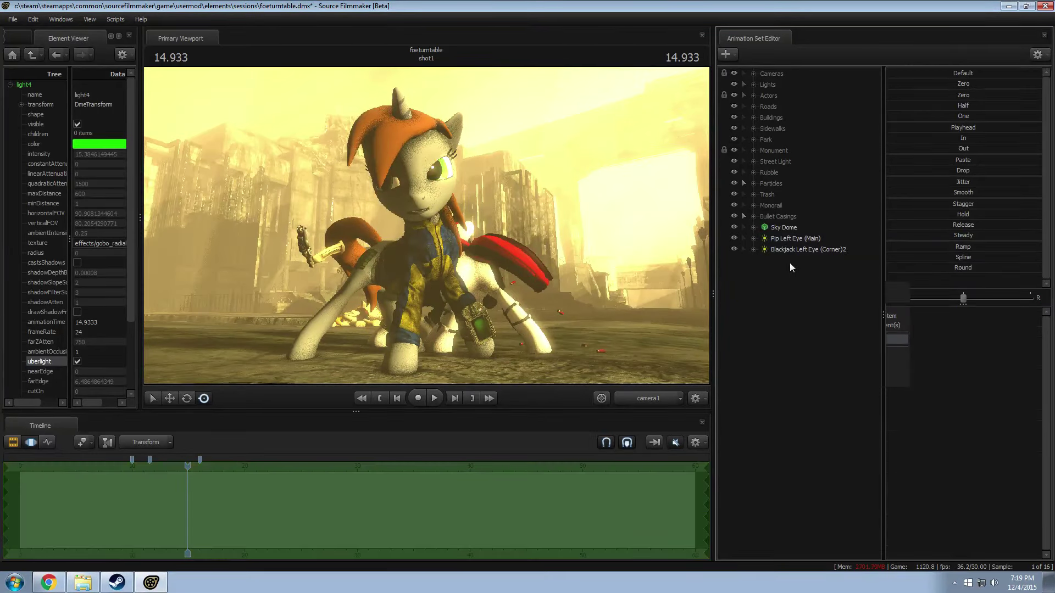
right_click(793, 249)
left_click(816, 273)
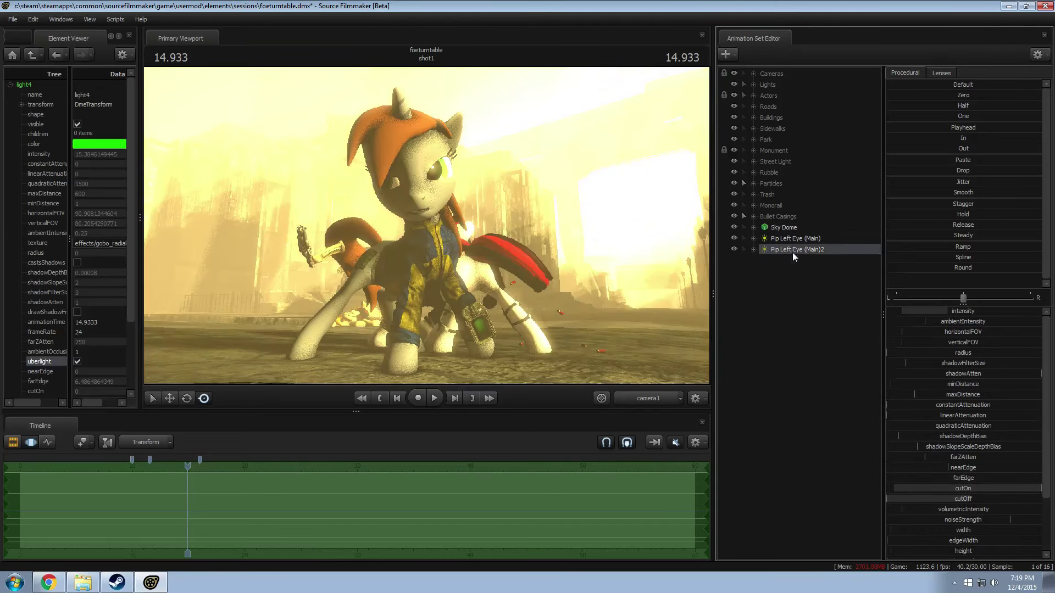
Step: Rename the copied light Pip Left Eye (Main)2 as Pip Right Eye (Main)
right_click(792, 250)
left_click(809, 254)
key("BackSpace")
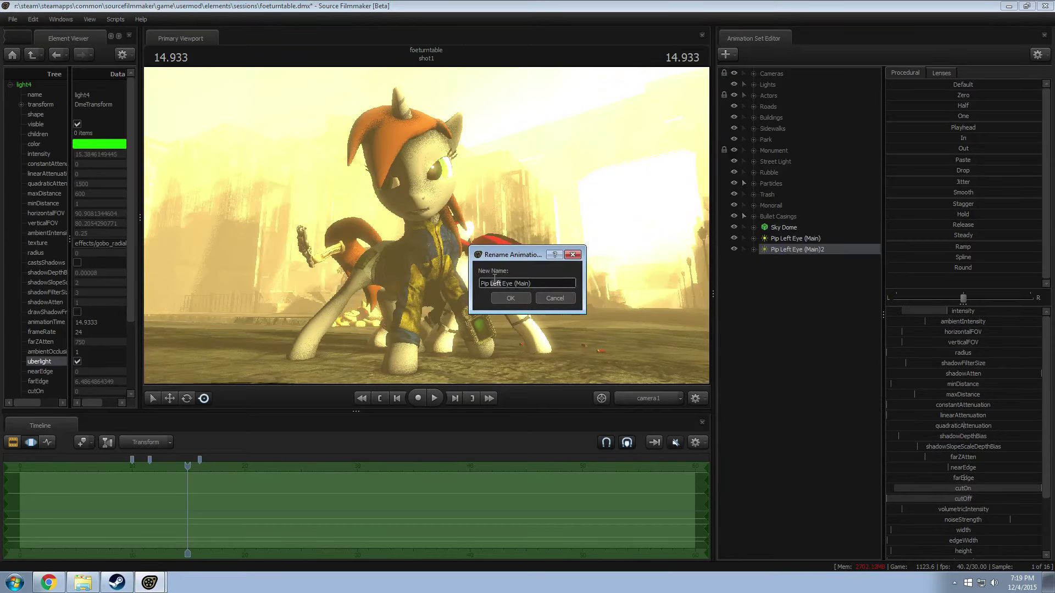
type("Right")
left_click(510, 299)
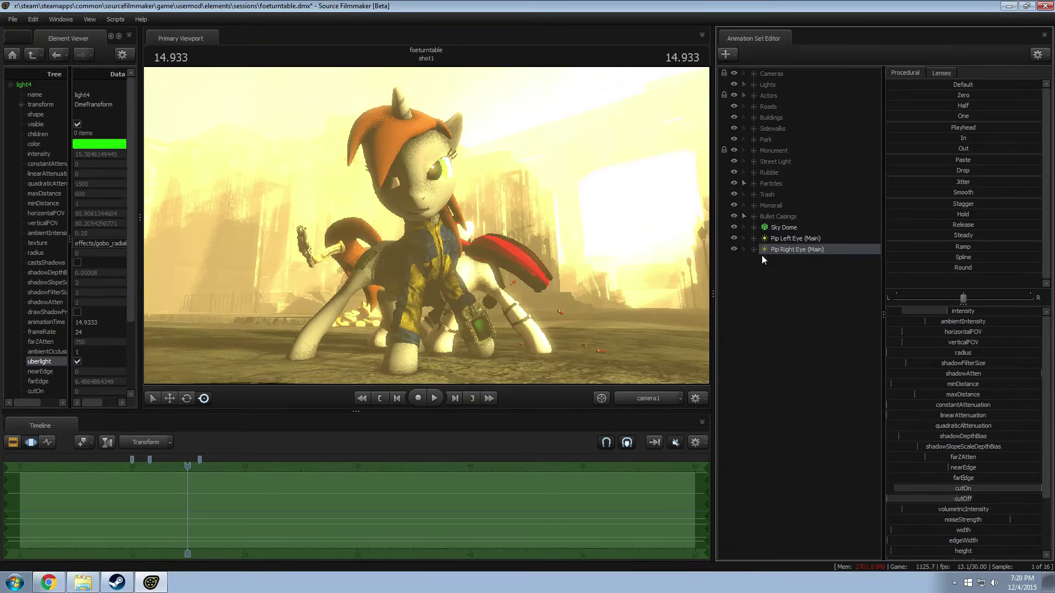
Step: Aim Pip Right Eye (Main) at Little Pip's right eye through the light, lowering its intensity and adjusting its field of view to frame the eye
key("F4")
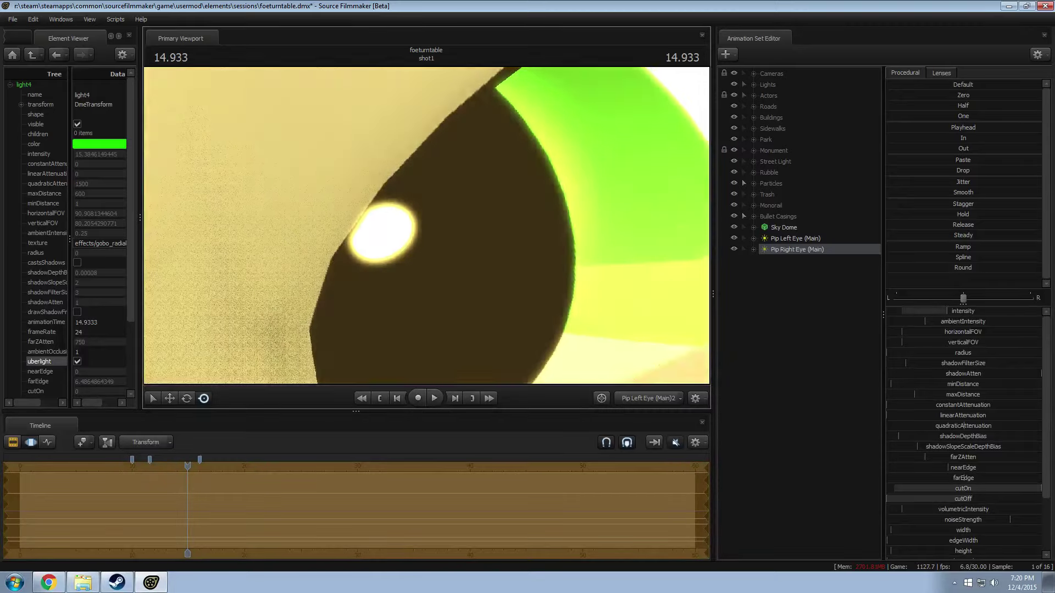
scroll(433, 225, "down", 3)
mouse_move(427, 226)
left_mouse_down()
mouse_move(418, 226)
mouse_move(451, 220)
mouse_move(423, 227)
left_mouse_up()
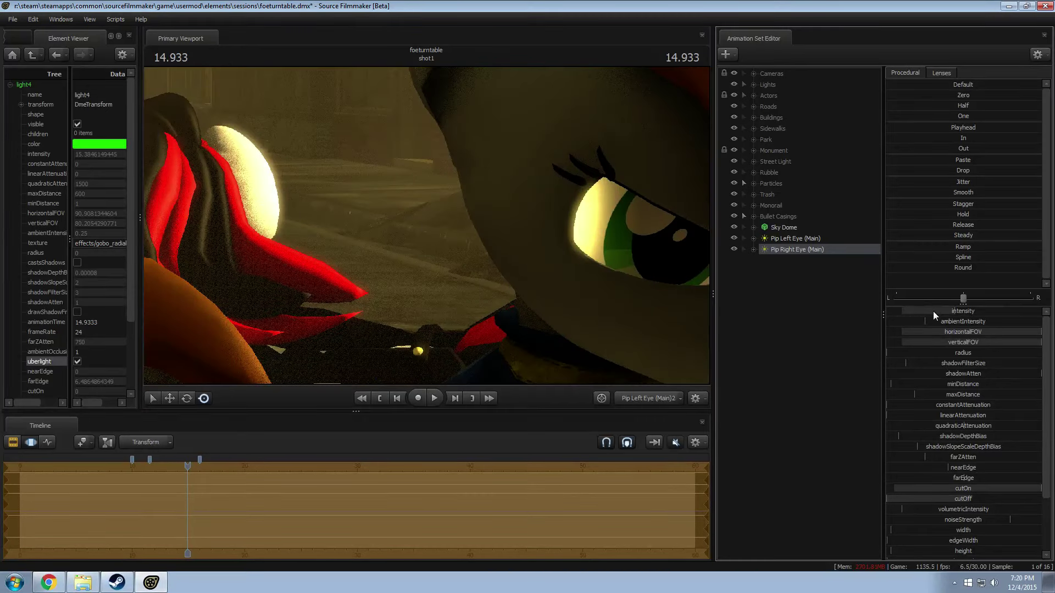
left_click_drag(933, 311, 935, 344)
right_click(938, 347)
left_click(957, 357)
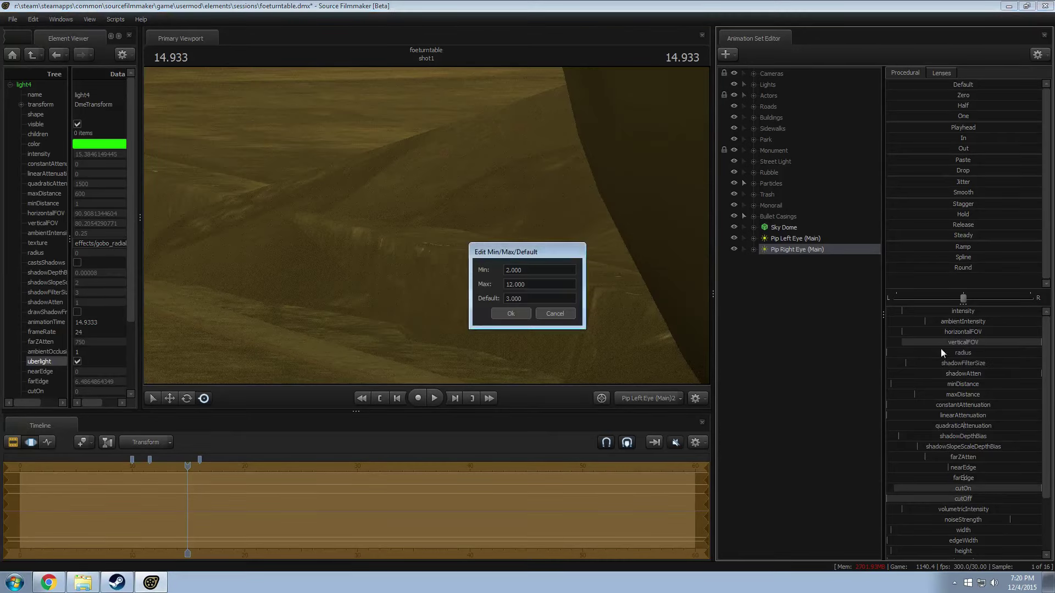
left_click(552, 312)
mouse_move(949, 345)
left_mouse_down()
mouse_move(971, 349)
mouse_move(934, 347)
left_mouse_up()
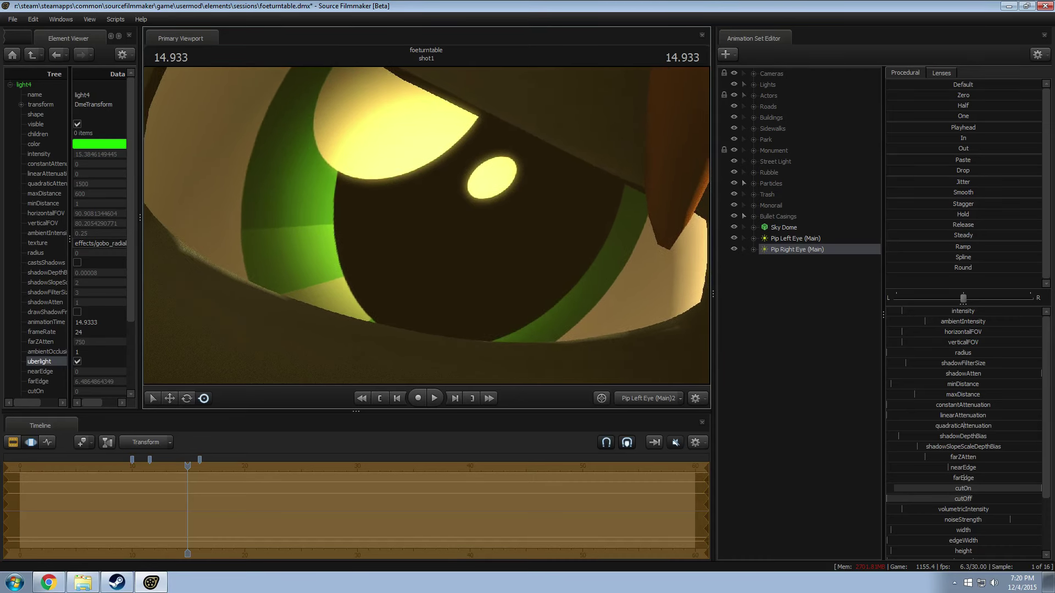
Step: View the right side of Little Pip's face from the work camera and lower Pip Right Eye (Main)'s intensity further for a subtler glow
left_click(641, 397)
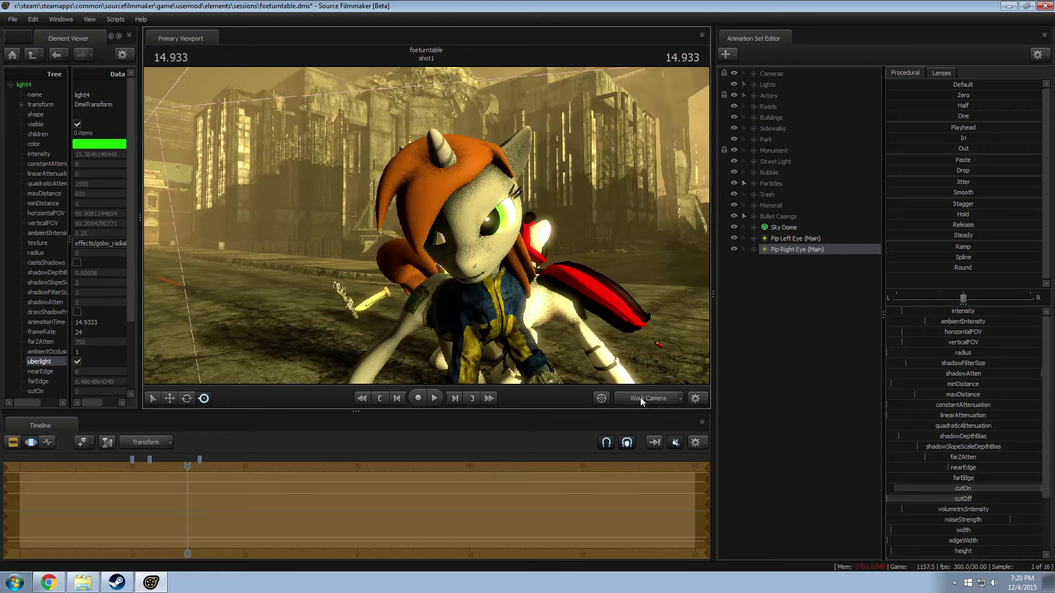
left_click_drag(426, 225, 310, 221)
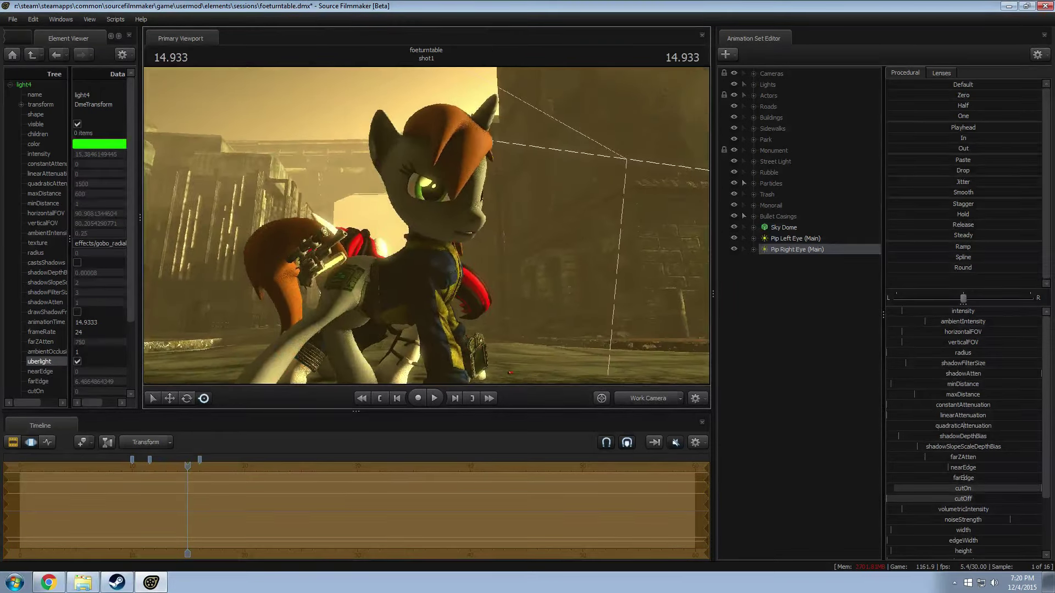
right_click(952, 309)
left_click(979, 320)
left_click(509, 284)
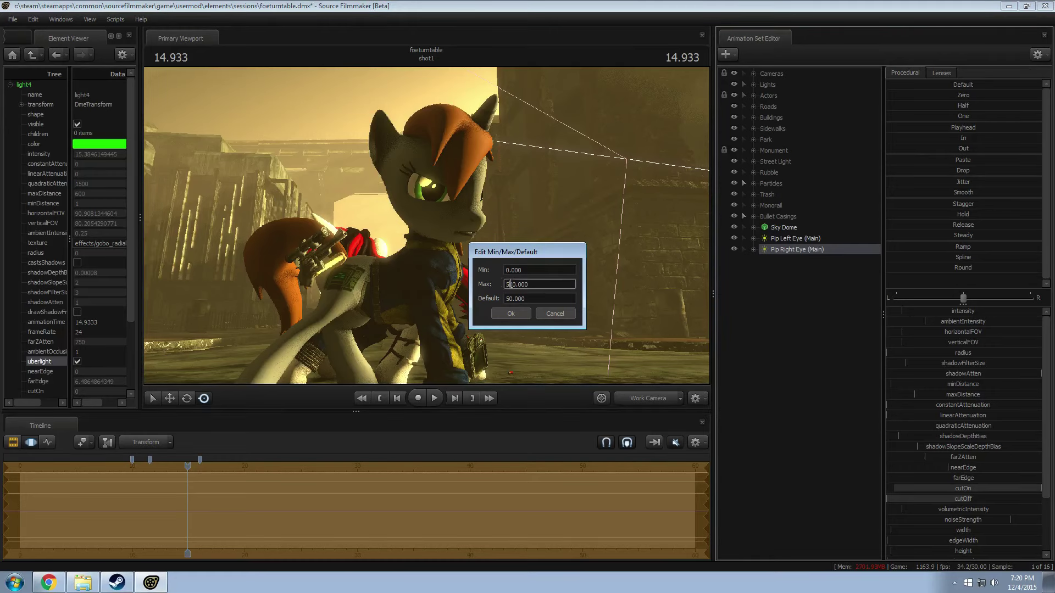
left_click(520, 317)
left_click_drag(962, 314, 893, 312)
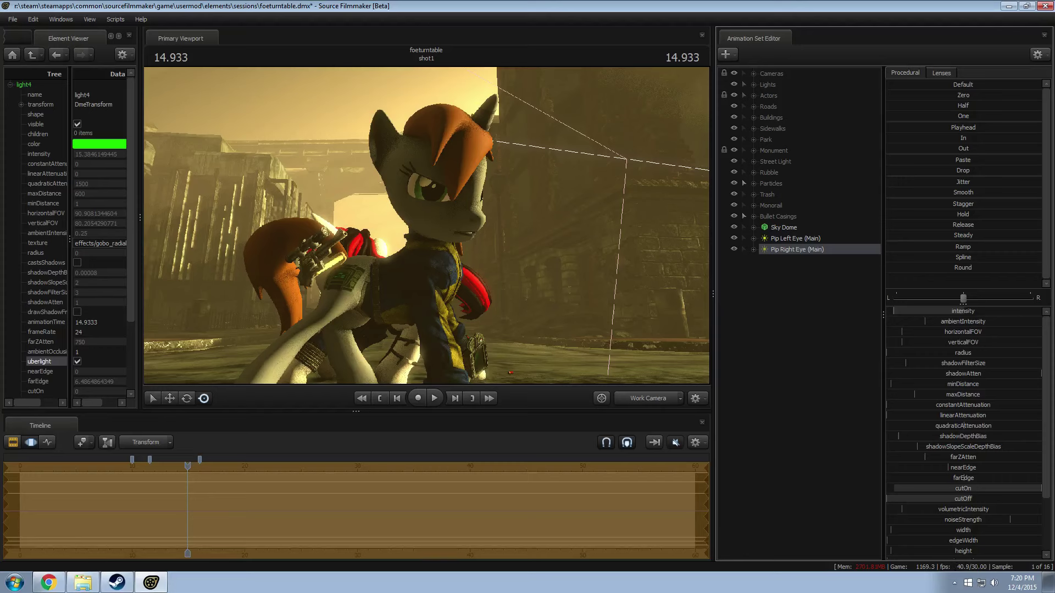
Step: Duplicate Pip Right Eye (Main) and rename the copy Pip Right Eye (Corner)
right_click(790, 246)
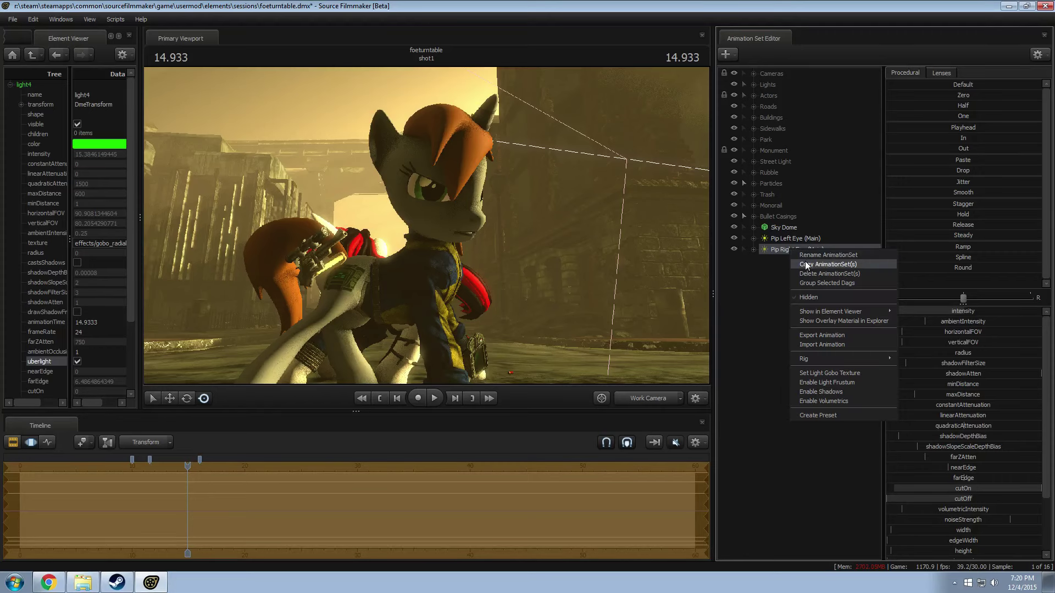
right_click(800, 278)
left_click(804, 327)
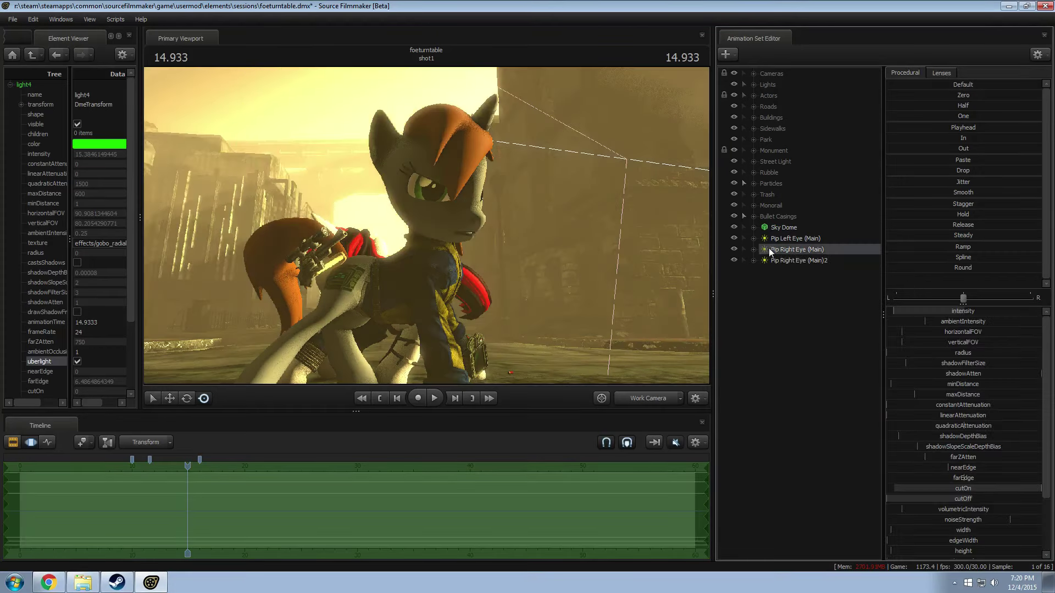
right_click(768, 246)
right_click(765, 259)
left_click(804, 266)
left_click(546, 283)
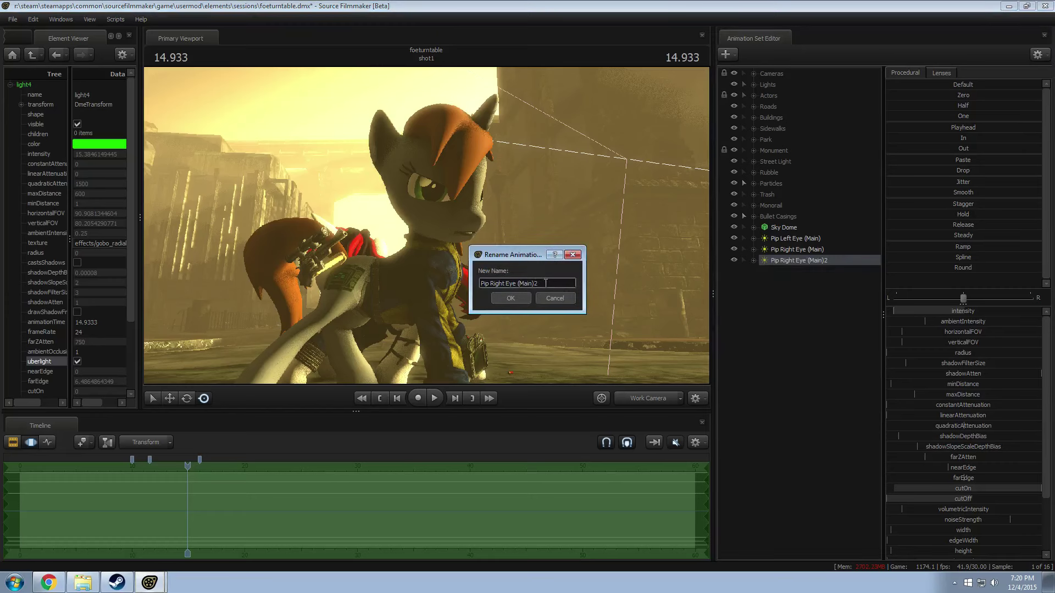
double_click(502, 284)
left_click(504, 284)
type("Corner)")
key("Return")
Step: Narrow and re-aim Pip Right Eye (Corner) through the light, raise its intensity, and check it from camera1 and the work camera
left_click(649, 398)
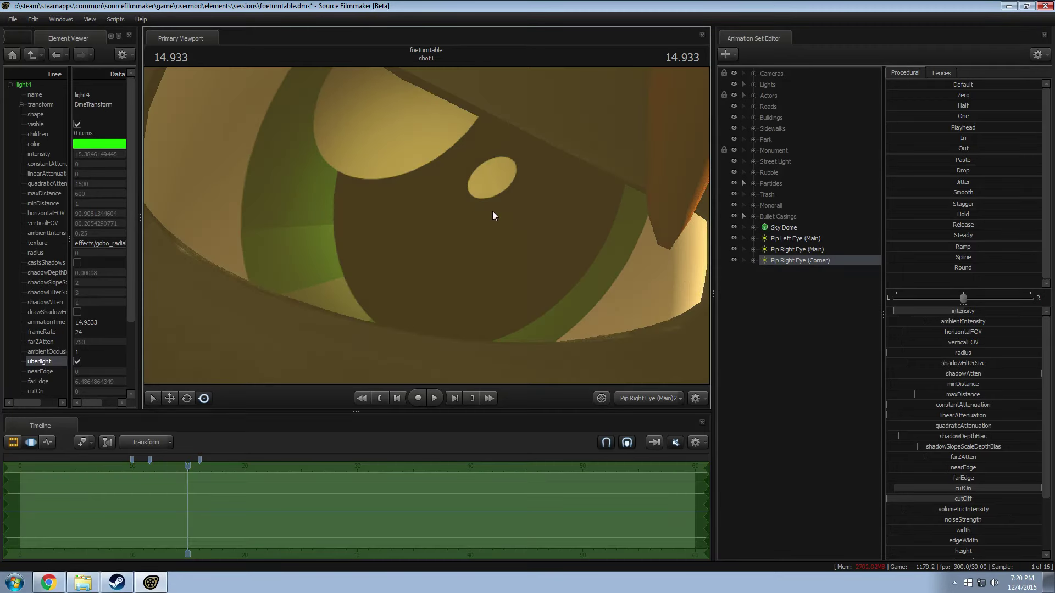
left_click_drag(915, 344, 846, 329)
left_click_drag(426, 226, 565, 283)
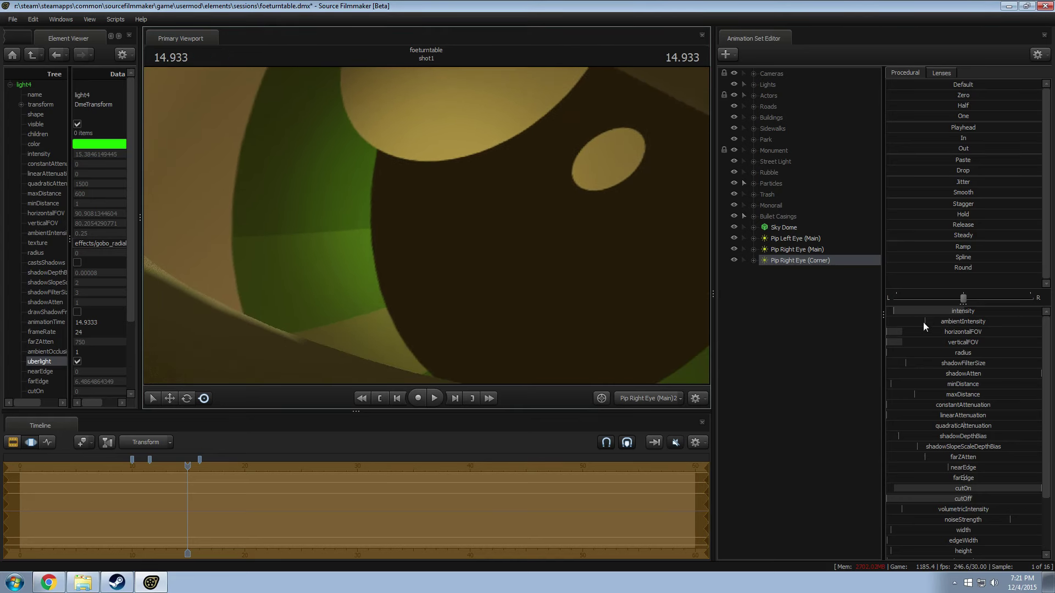
left_click_drag(937, 311, 960, 311)
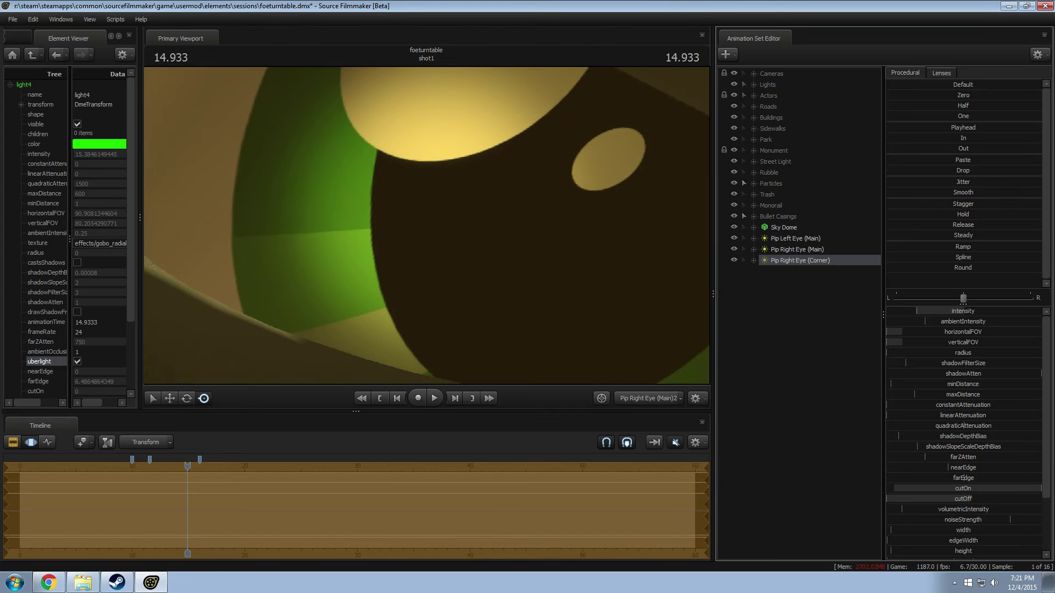
left_click(622, 401)
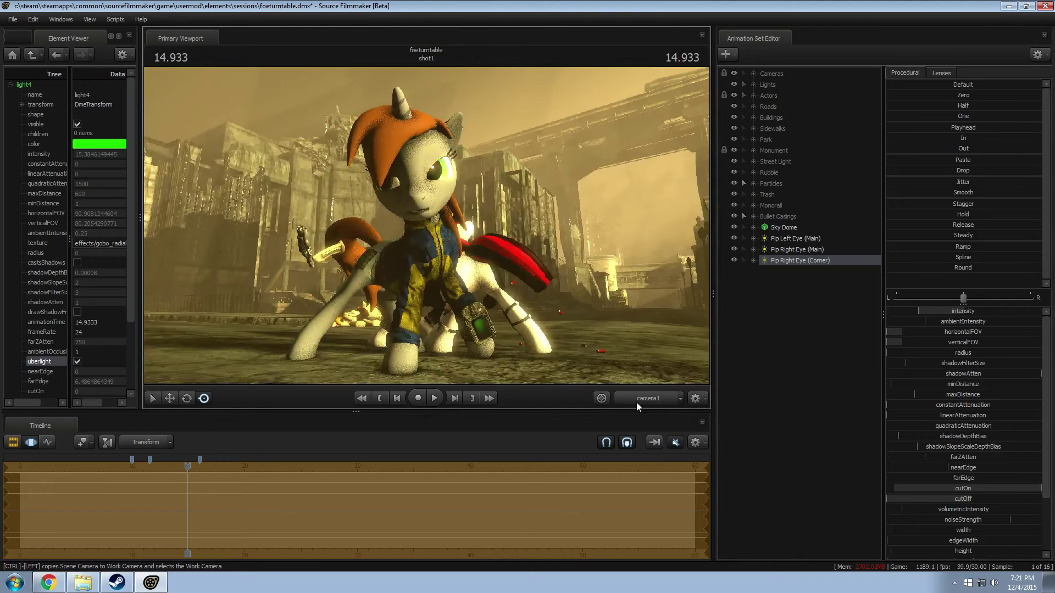
left_click(633, 400)
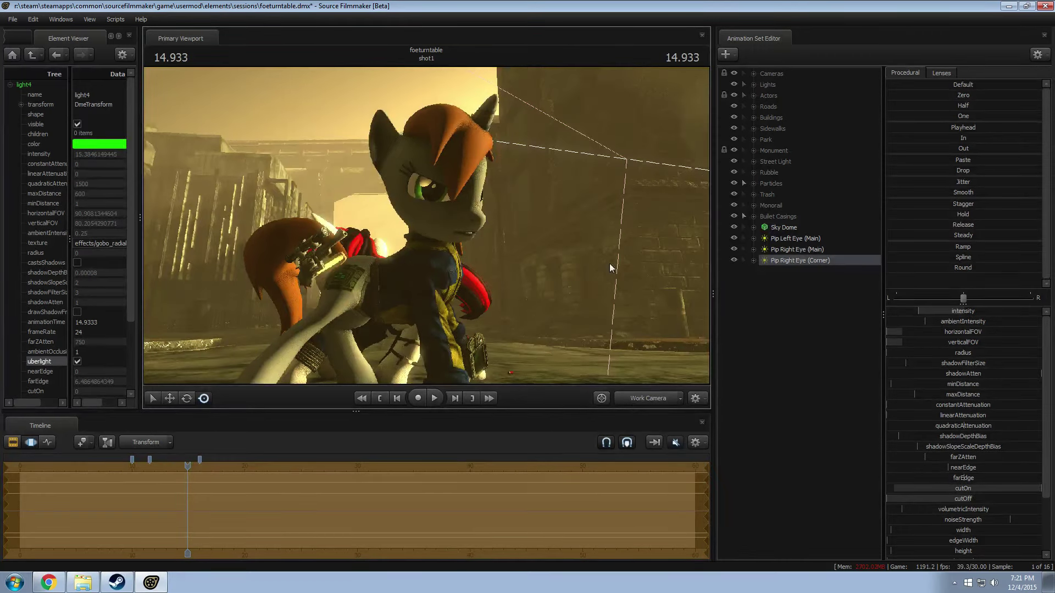
key("F2")
Step: Refine Pip Right Eye (Corner)'s aim toward the lower part of Little Pip's right eye while looking through the light
double_click(788, 260)
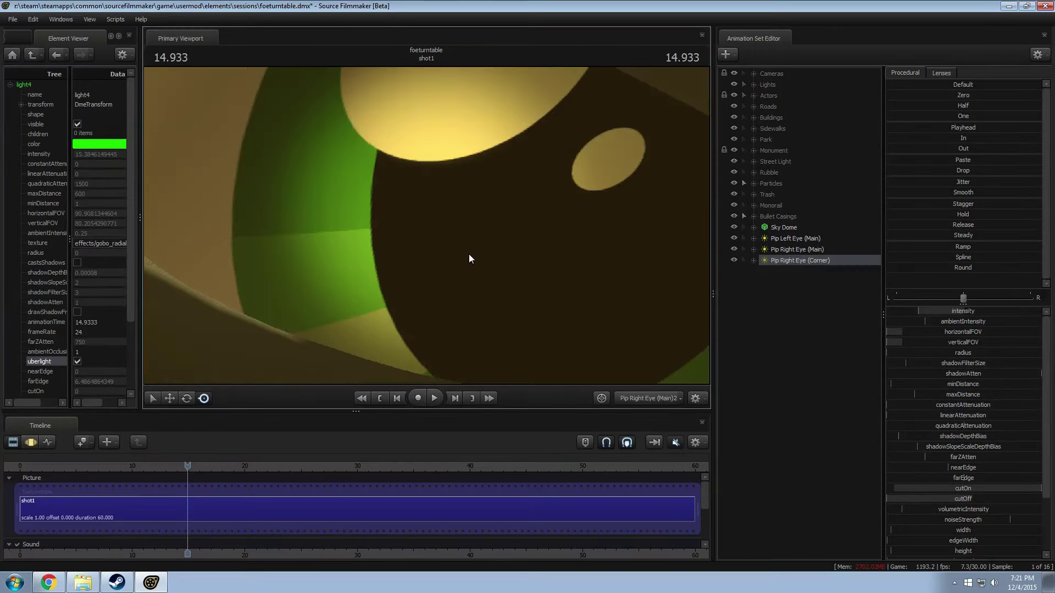
key("F3")
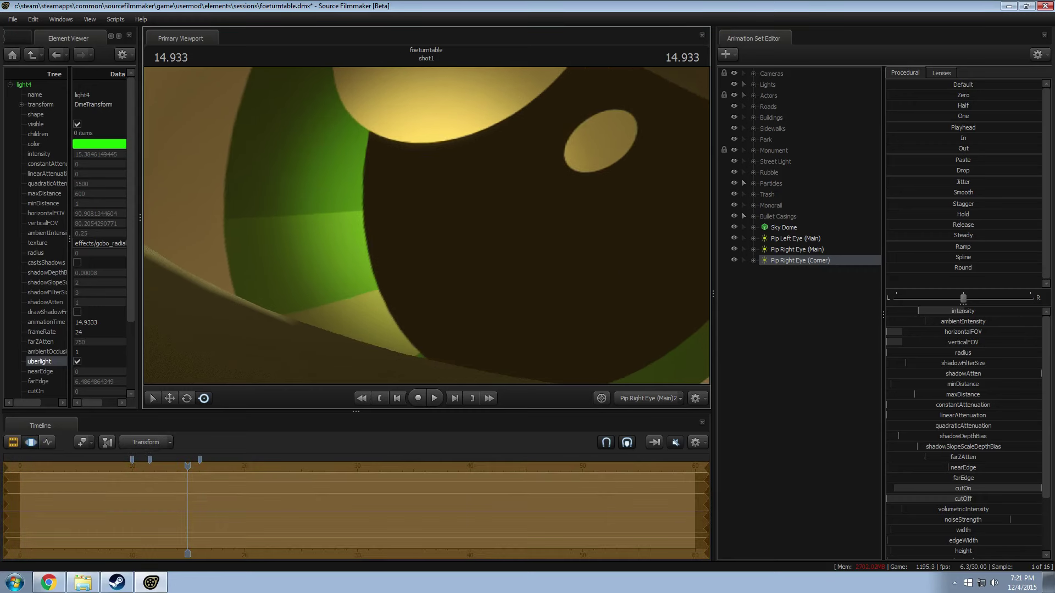
key("F4")
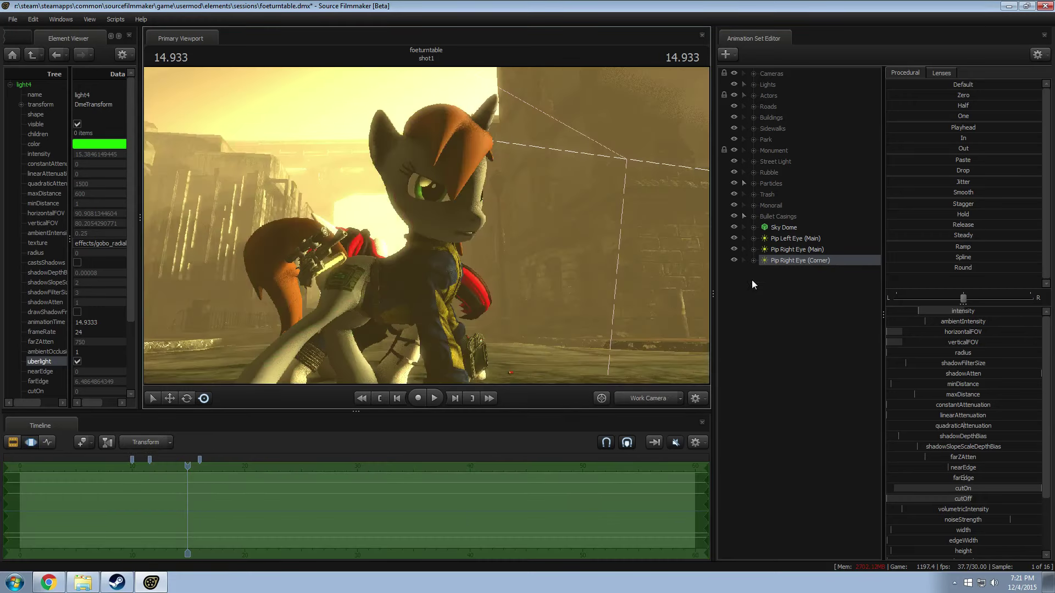
left_click(642, 394)
left_click(641, 394)
key("F4")
left_click_drag(479, 252, 429, 230)
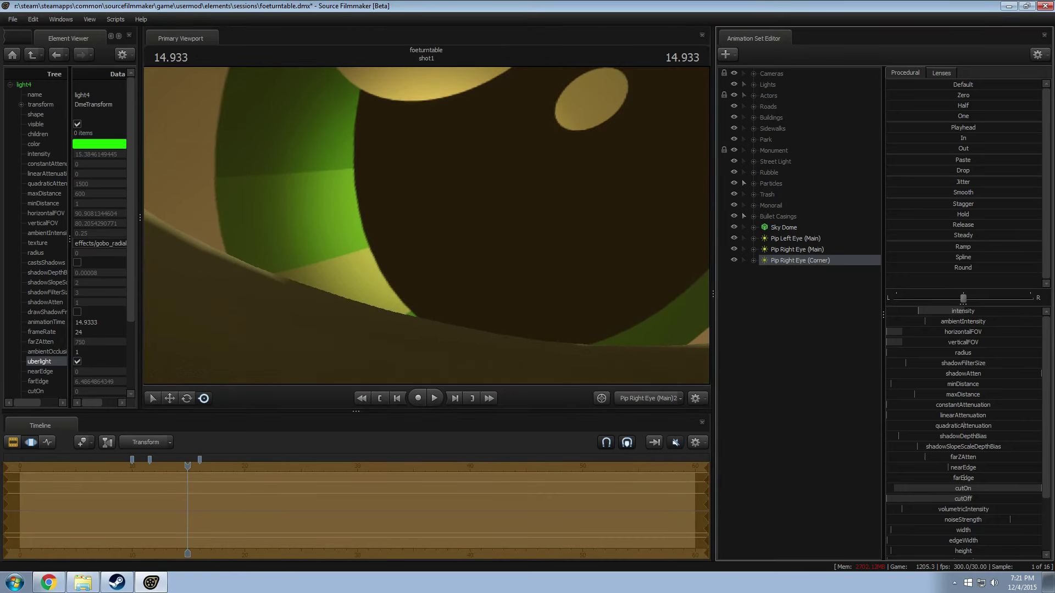
left_click_drag(696, 377, 697, 377)
Step: Check Pip Right Eye (Corner)'s effect from the work camera and in camera1 playback, and look through the light again
left_click(631, 395)
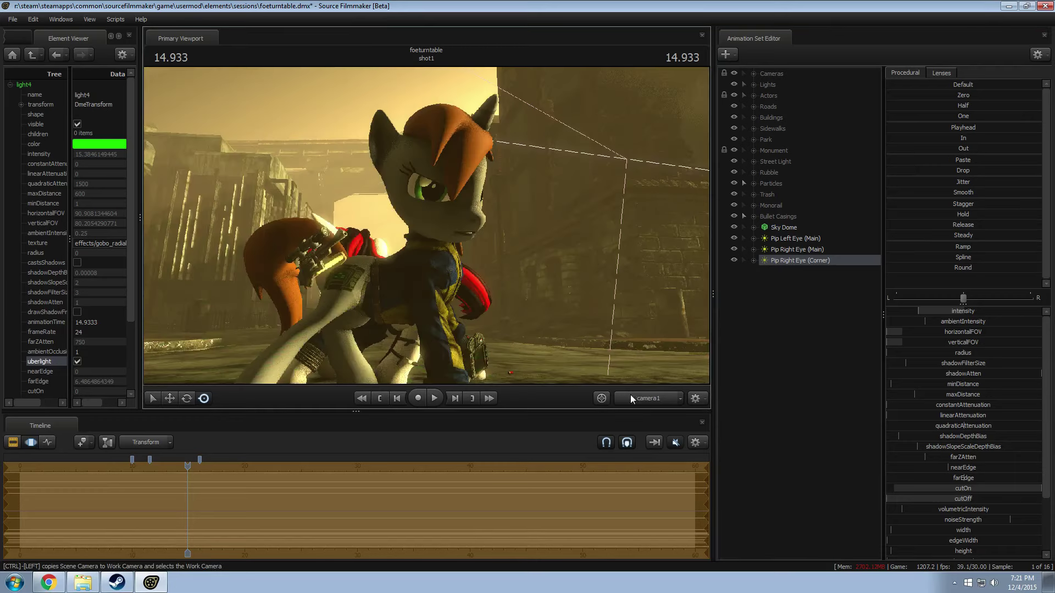
left_click(666, 388)
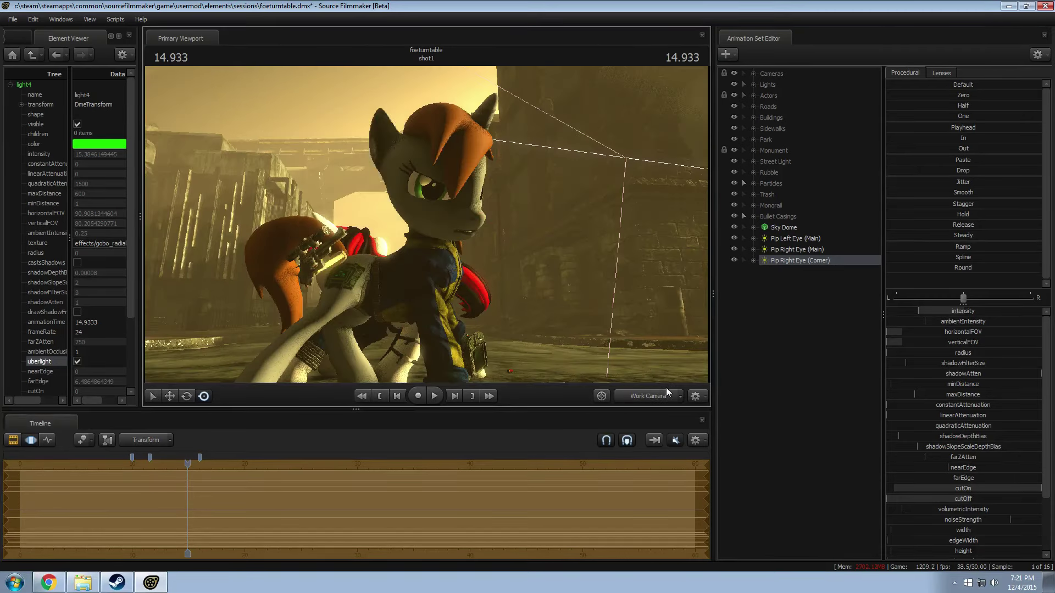
key("F2")
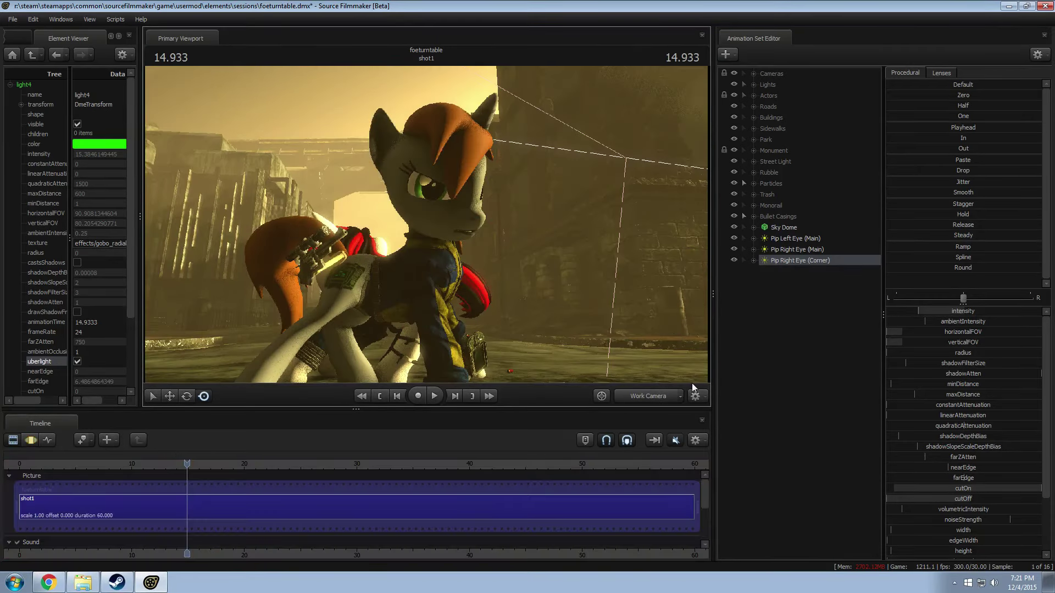
key("F3")
left_click(624, 396)
key("space")
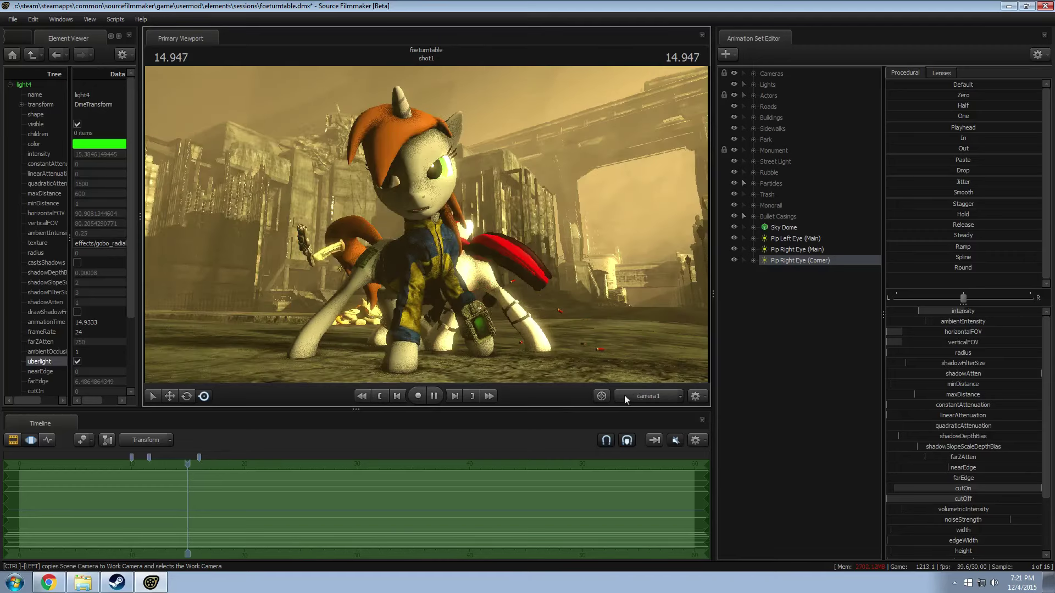
key("space")
key("F2")
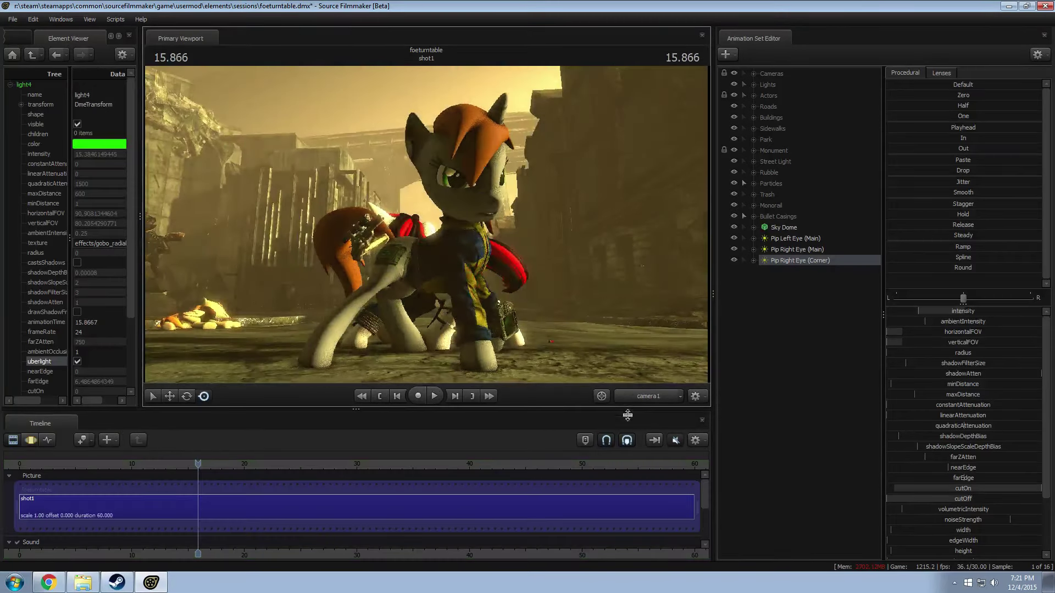
key("F3")
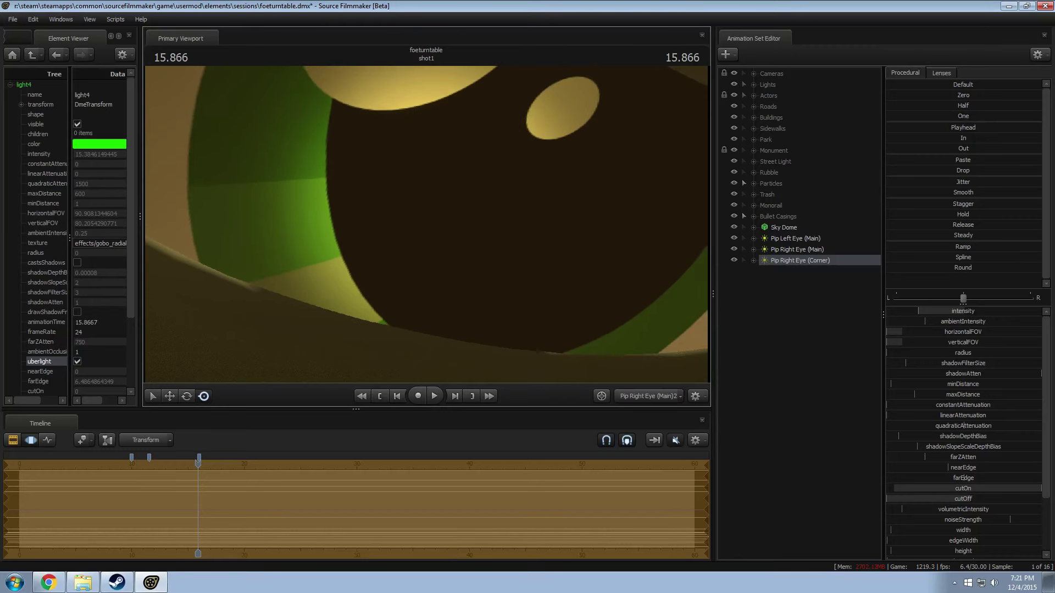
Step: Check the eye lighting from the work camera and camera1 in the Clip Editor, moving the playhead to 14.733
left_click(634, 397)
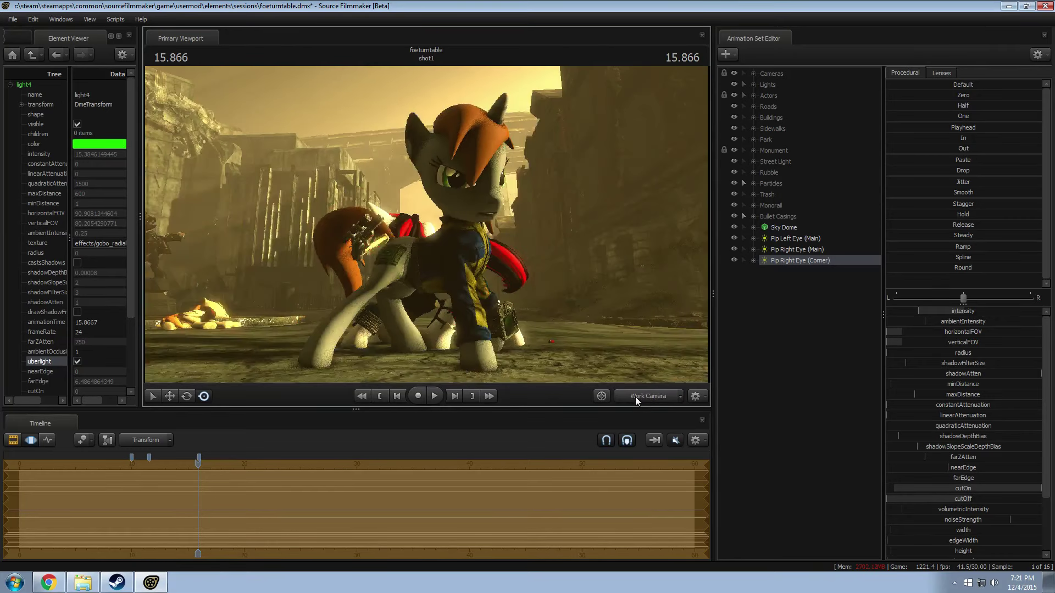
key("F2")
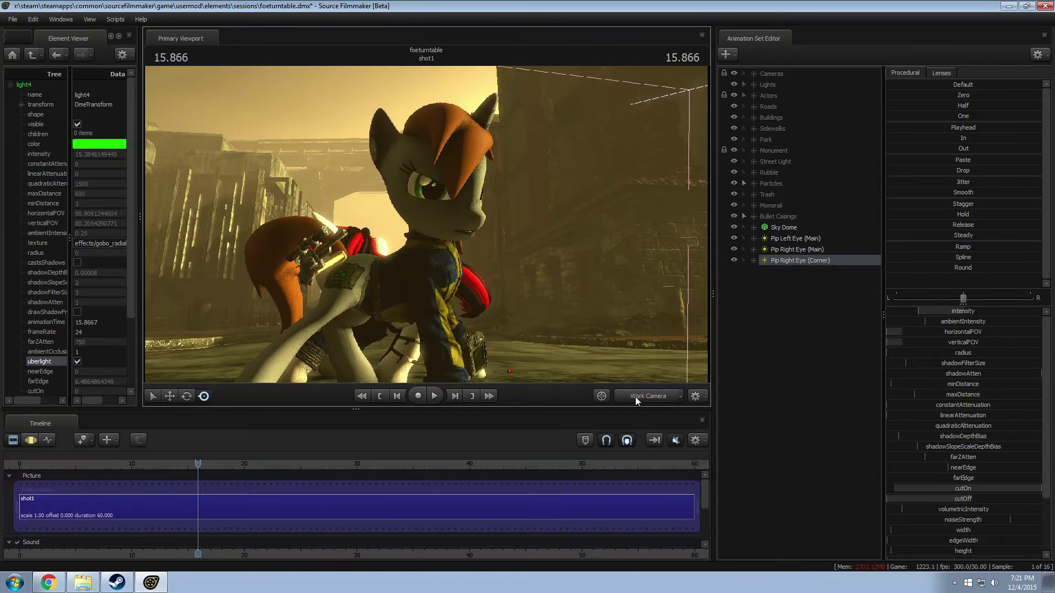
left_click(635, 397)
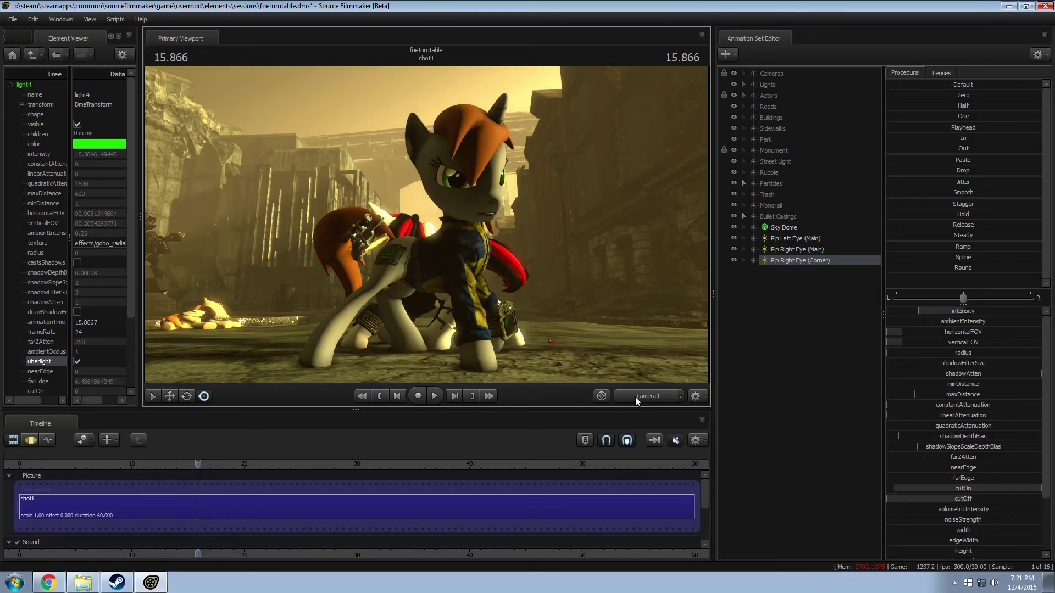
left_click(195, 499)
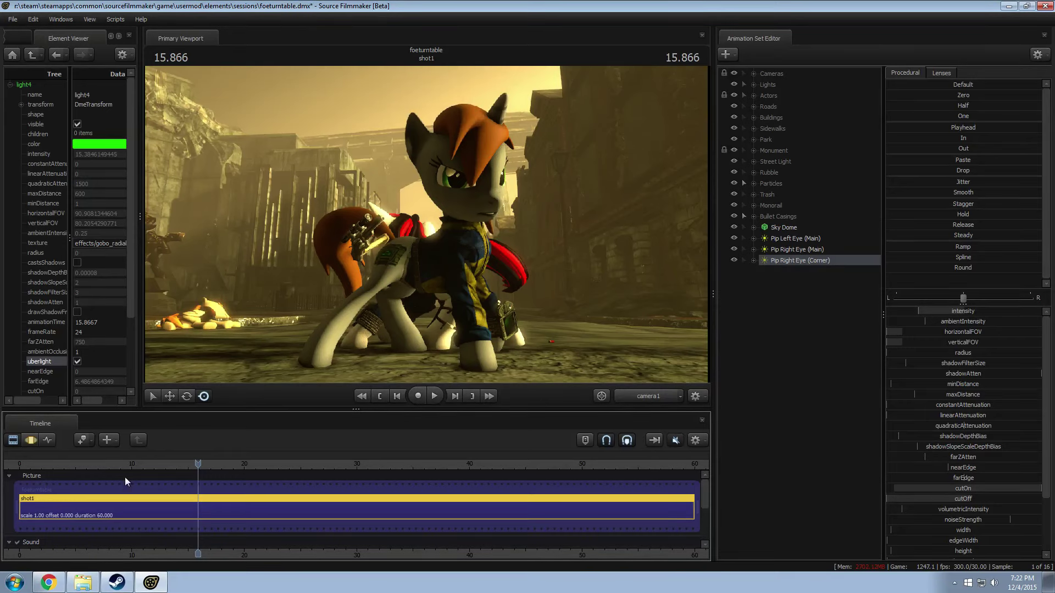
mouse_move(198, 462)
left_mouse_down()
mouse_move(176, 461)
mouse_move(185, 465)
left_mouse_up()
Step: Select Pip Left Eye (Main), Pip Right Eye (Main) and Pip Right Eye (Corner) together and expand the Lights group
left_click_drag(777, 239, 783, 258)
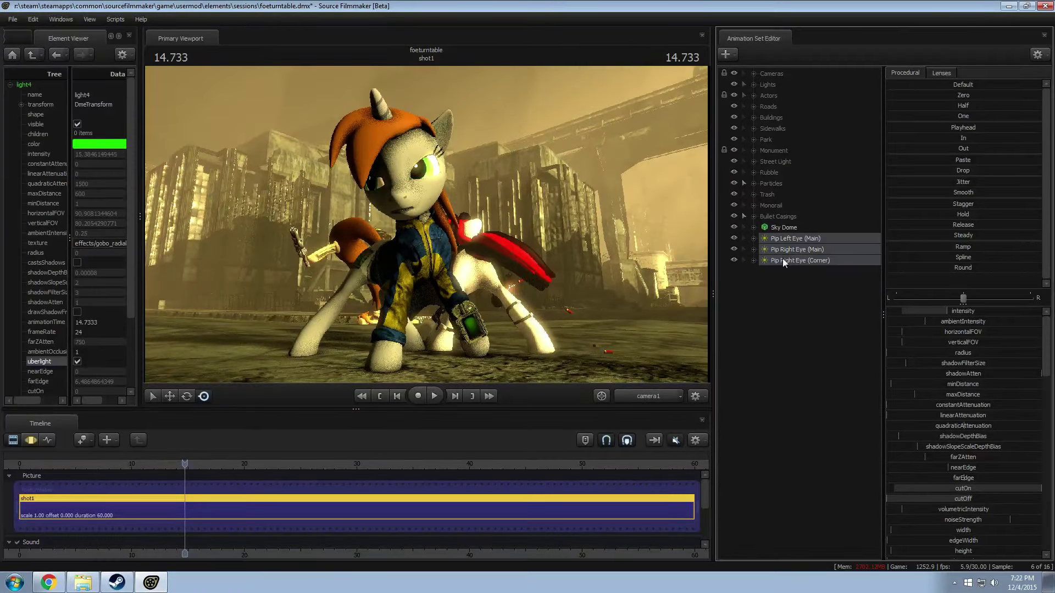
left_click(753, 95)
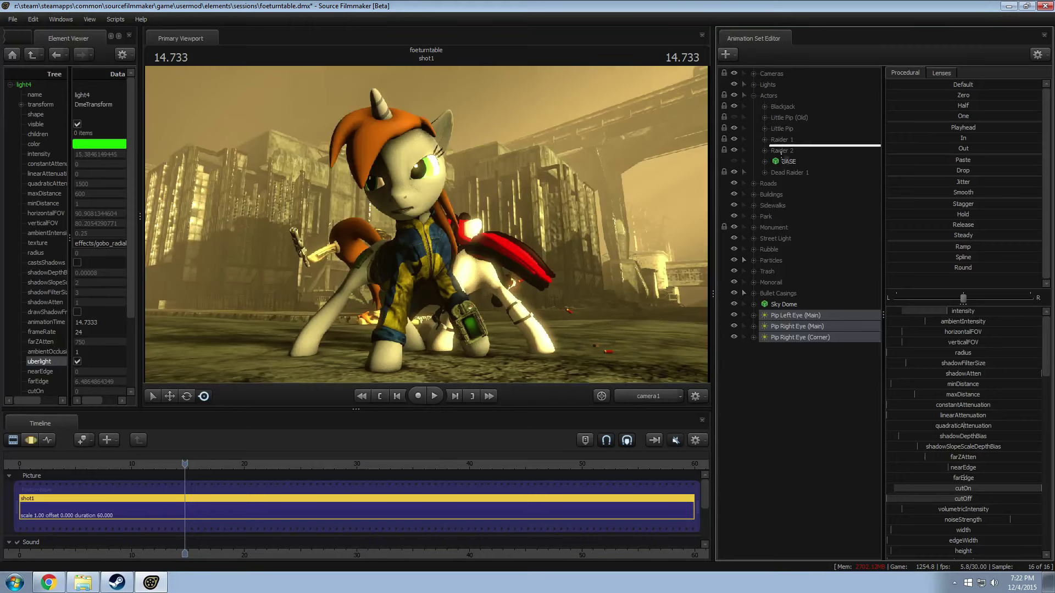
left_click(755, 95)
left_click(753, 84)
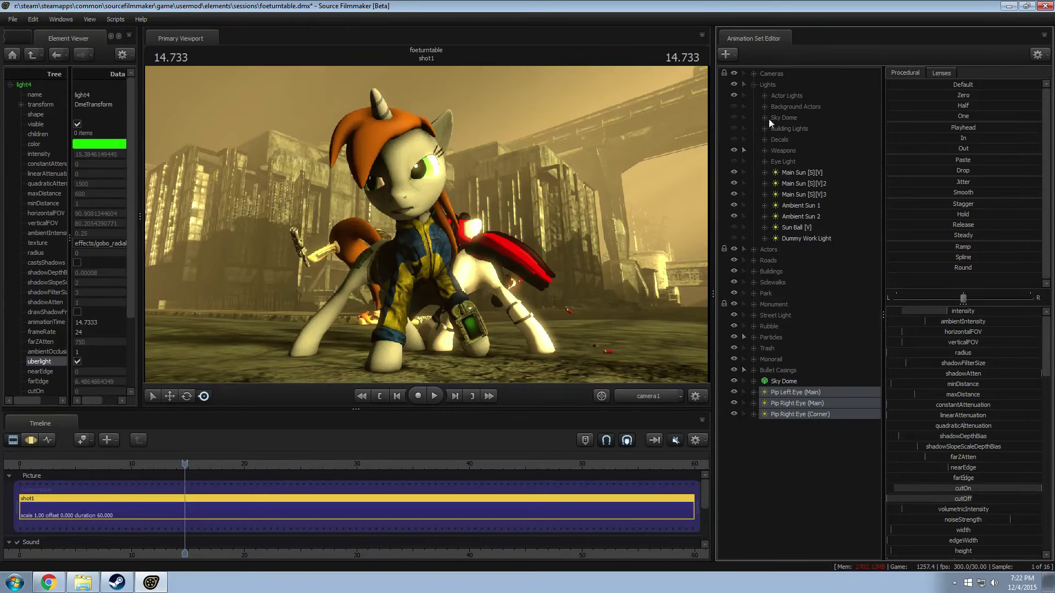
Step: Clear the selection of the Pip eye lights and compare the scene with the Eye Light group shown and hidden
double_click(807, 359)
left_click_drag(798, 169, 797, 163)
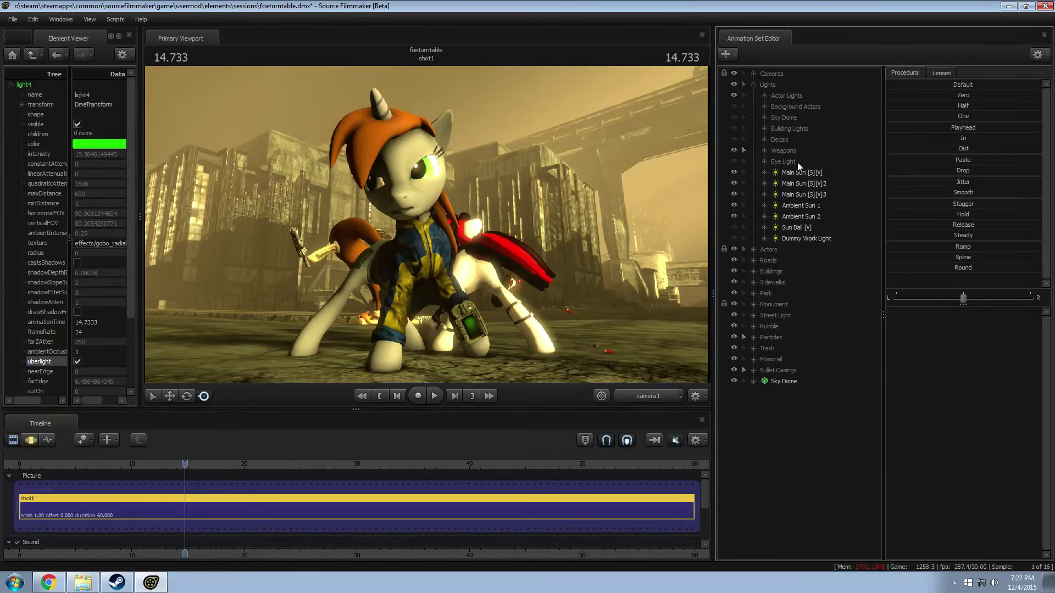
left_click(734, 161)
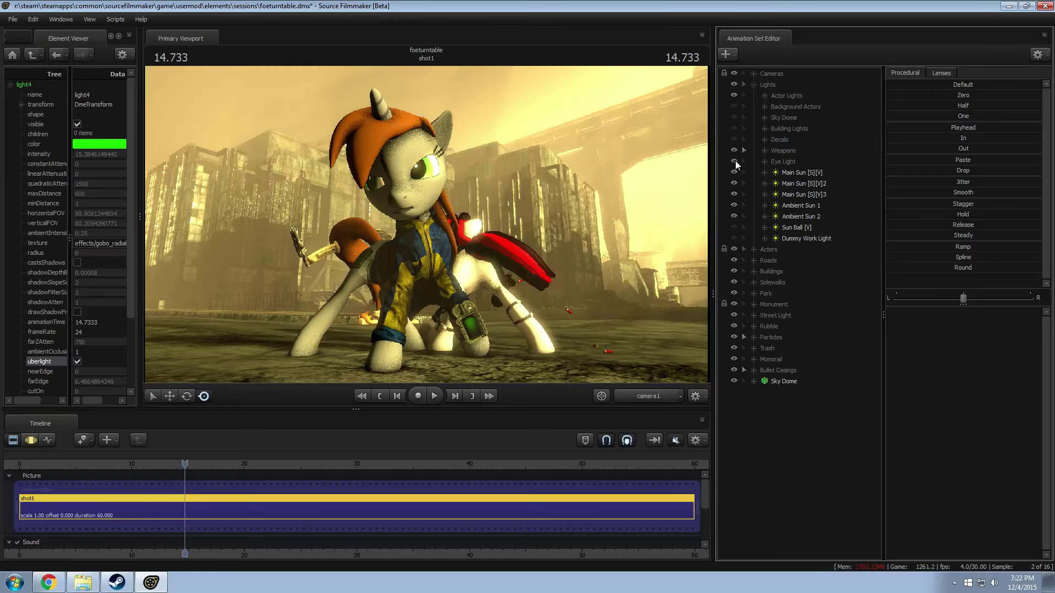
left_click(734, 161)
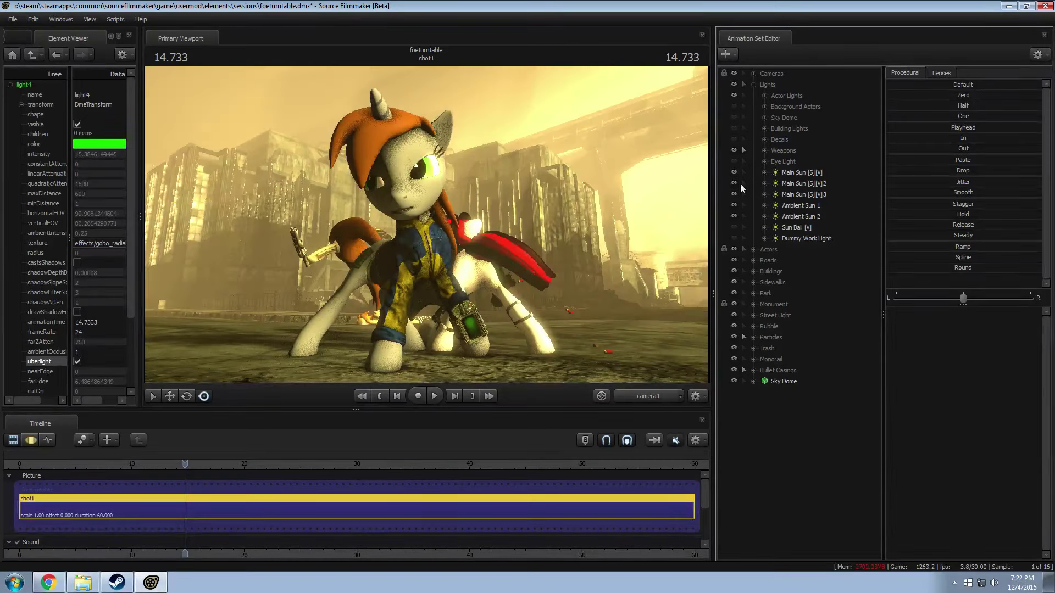
Step: Collapse the Lights group and select the Pistol model in the Little Pip group for editing in the Motion Editor
key("F3")
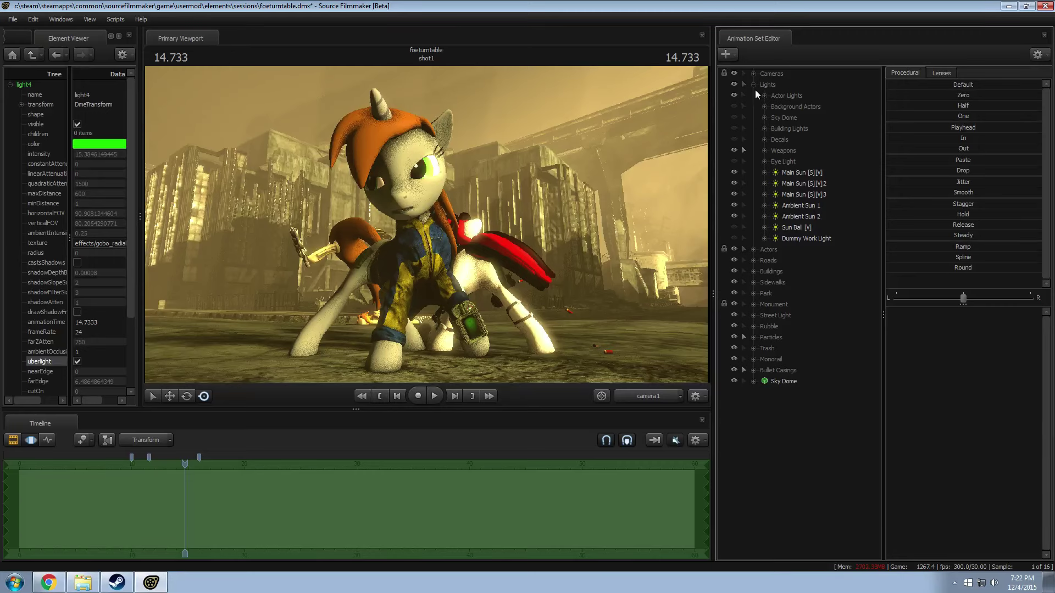
left_click(754, 84)
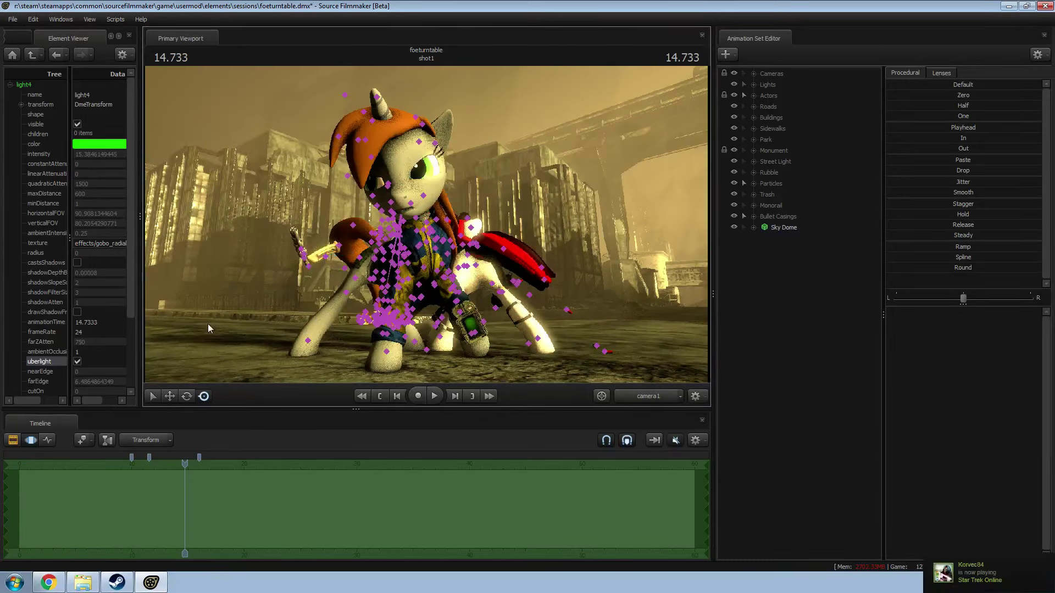
left_click(337, 245)
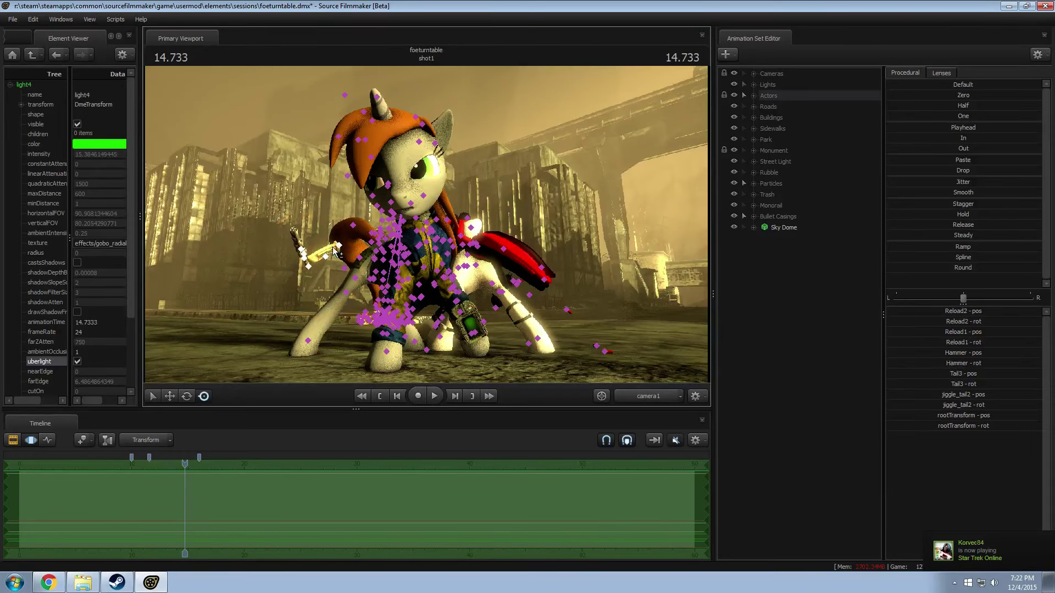
left_click(767, 130)
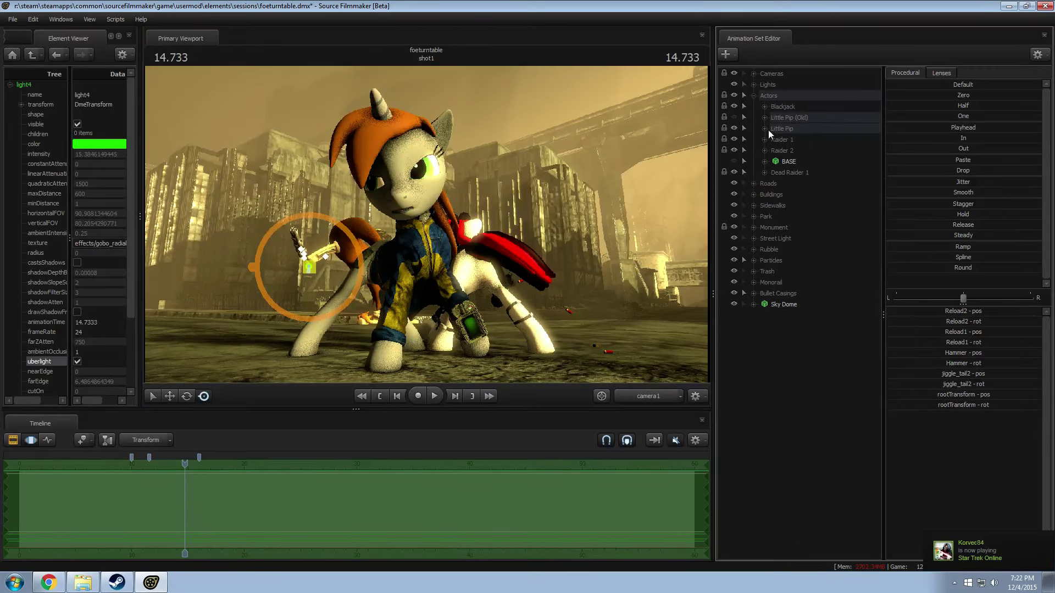
left_click(765, 129)
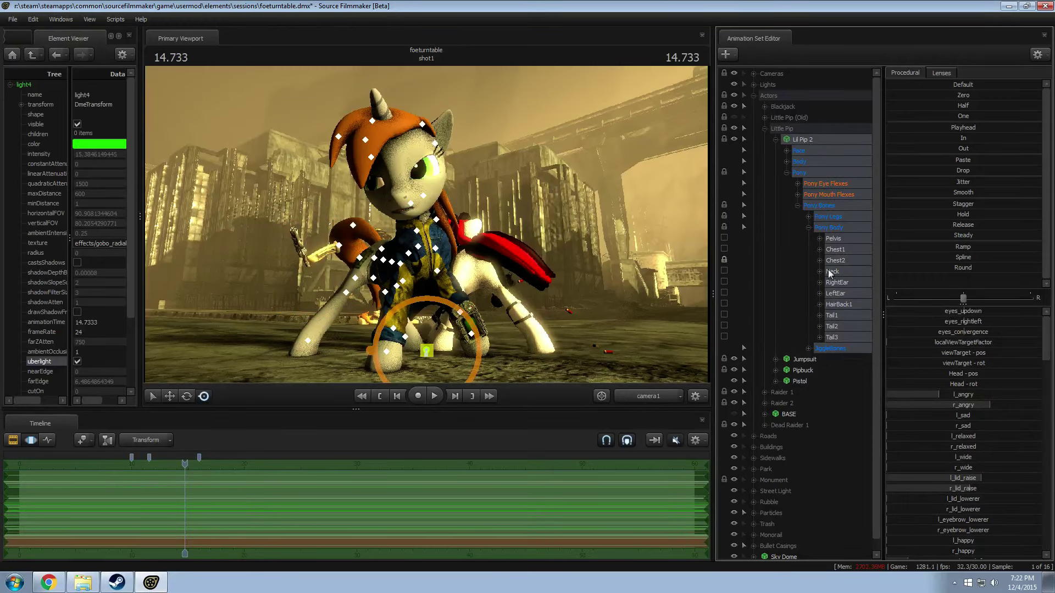
left_click(800, 380)
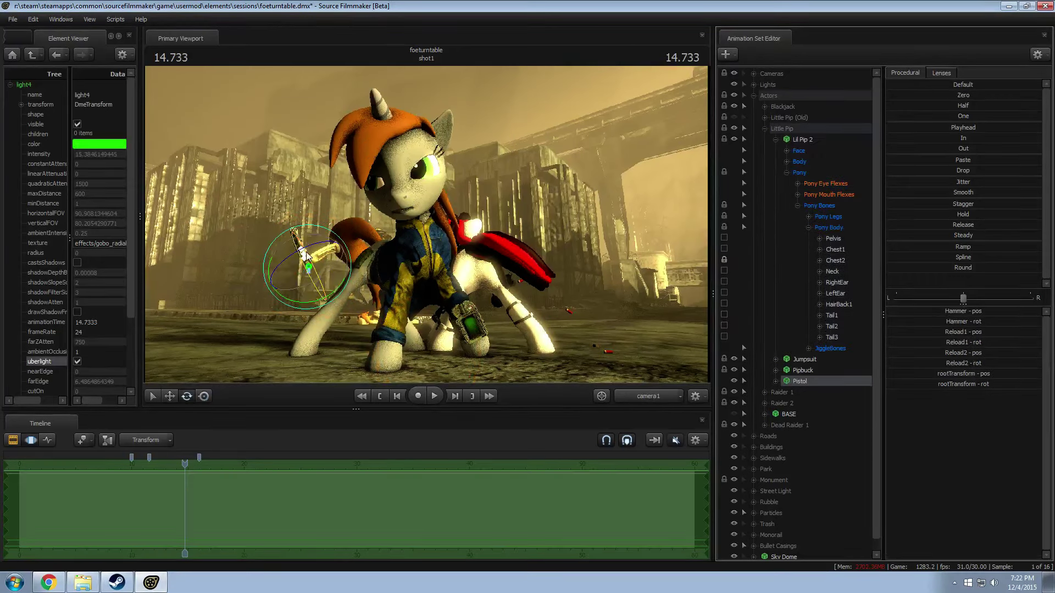
Step: Rotate the pistol beside Little Pip's tail, adjusting its angle again with the playhead at 15.466
left_click_drag(321, 271, 292, 274)
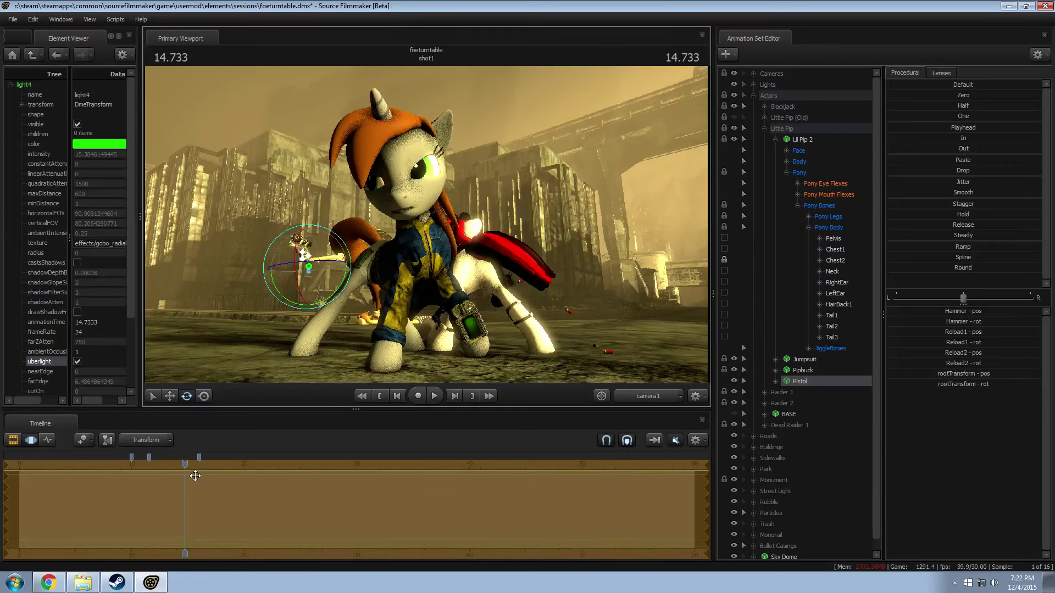
left_click_drag(185, 463, 193, 464)
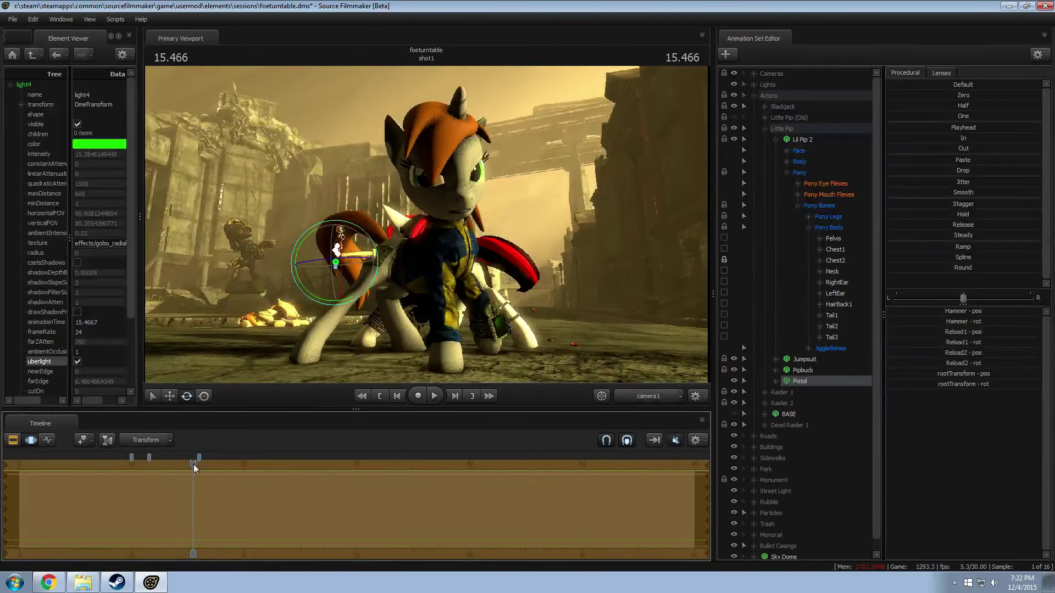
left_click_drag(313, 248, 337, 280)
key("space")
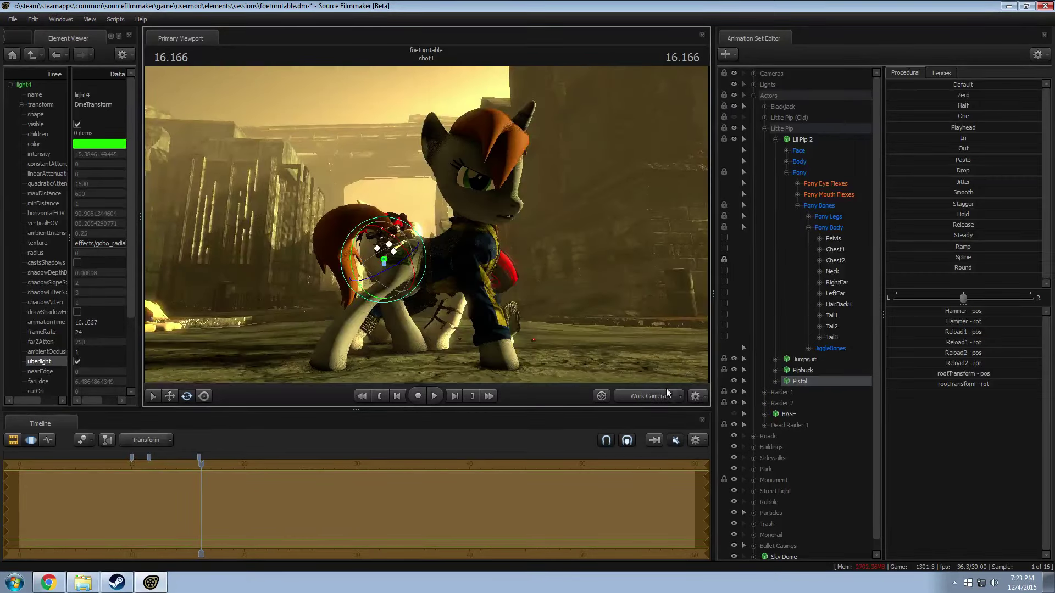
Step: Turn off scene lighting in the work camera viewport and collapse the Little Pip group
left_click_drag(426, 220, 531, 283)
key("F2")
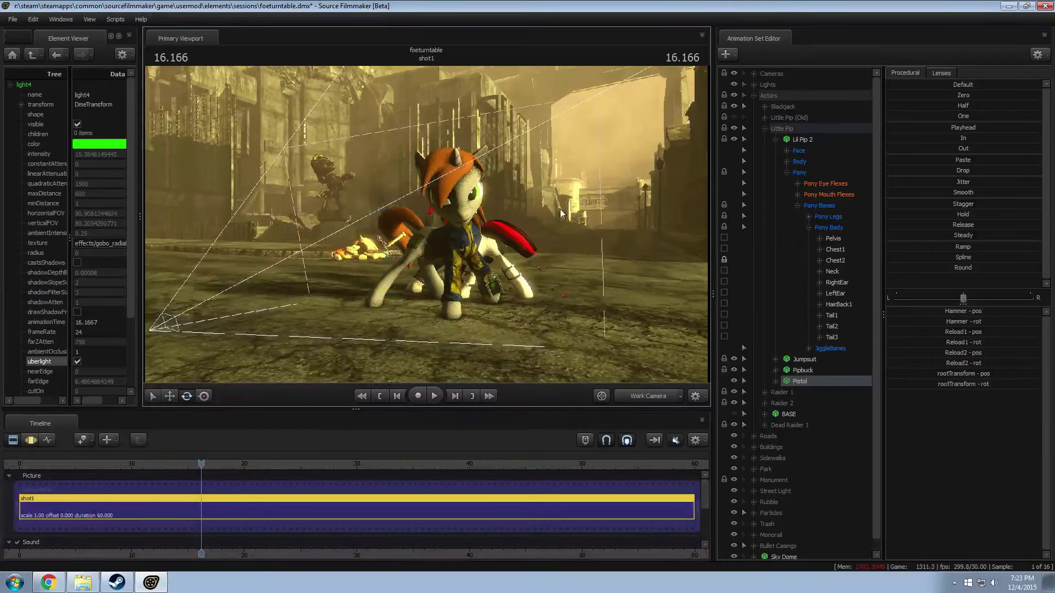
right_click(561, 210)
left_click(611, 240)
left_click(764, 129)
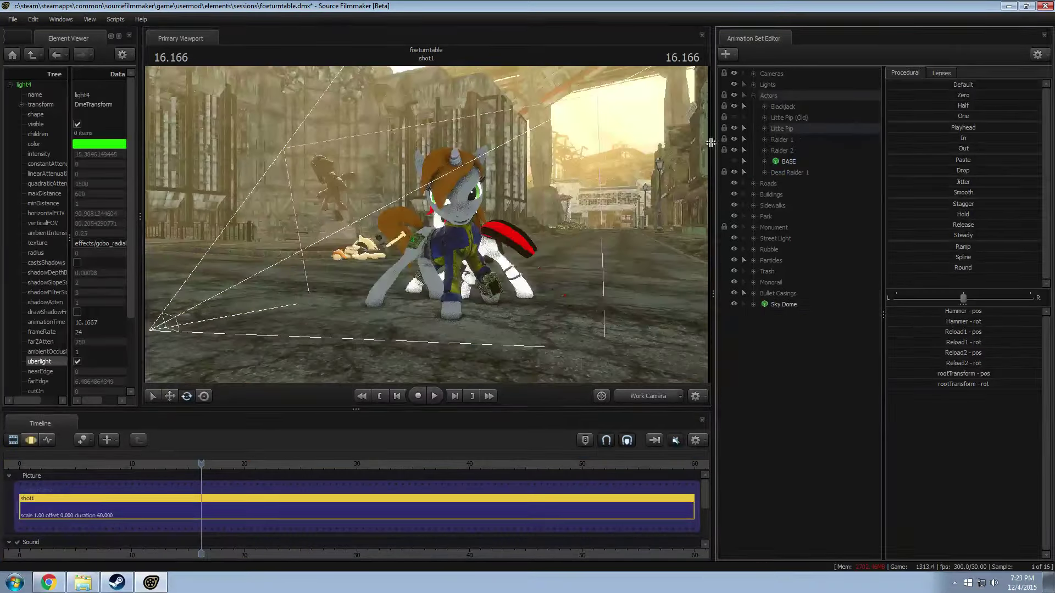
Step: Collapse the Actors group and save the session with the Motion Editor active
left_click_drag(440, 247, 428, 228)
left_click(428, 228)
left_click(753, 322)
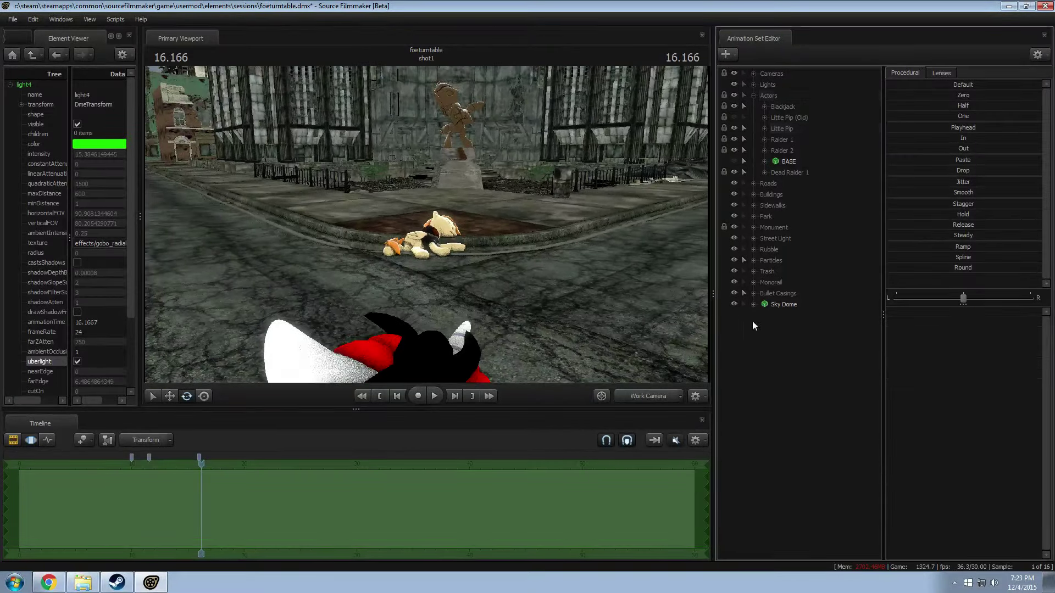
left_click(745, 95)
left_click_drag(682, 143, 451, 255)
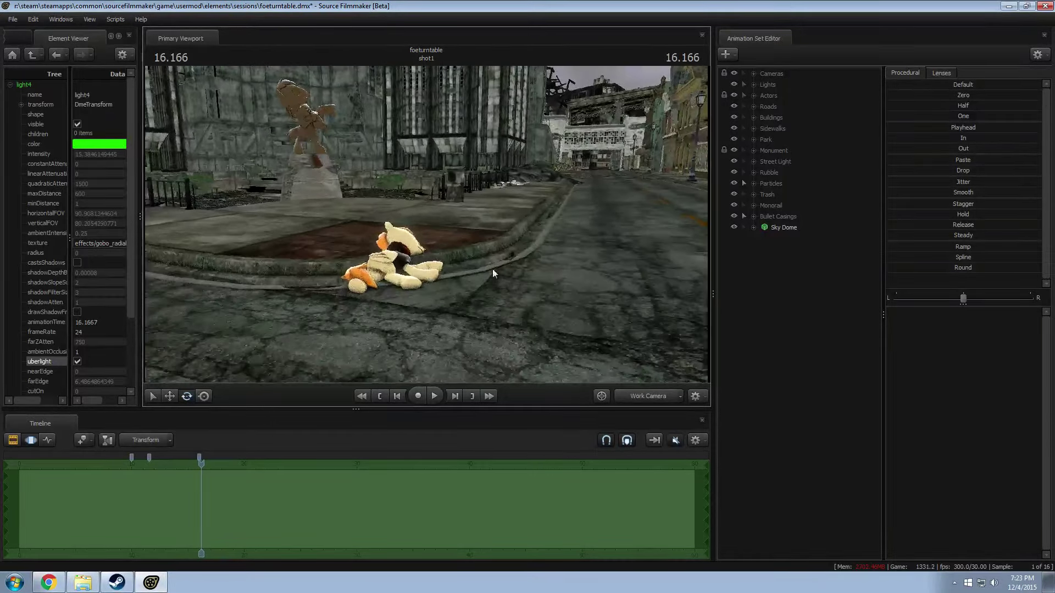
key("F2")
key("F3")
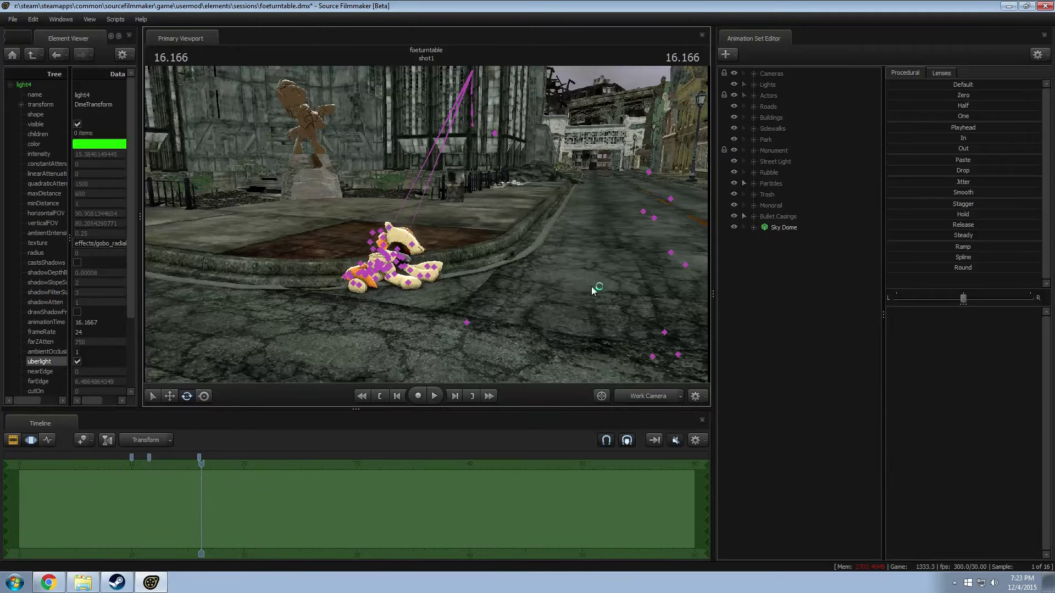
left_click_drag(499, 283, 544, 280)
left_click(741, 278)
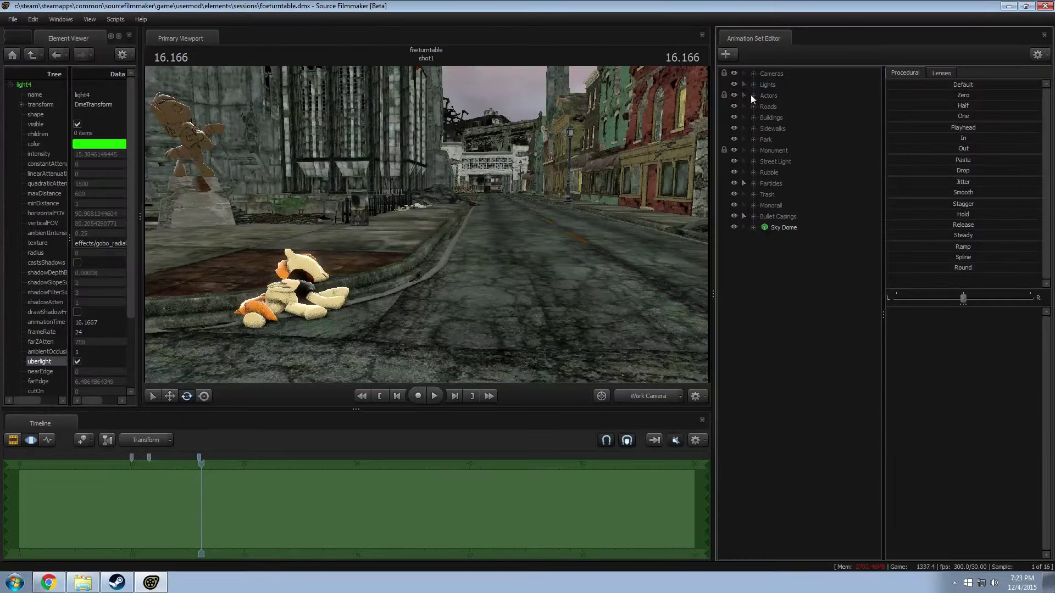
Step: Start an animation set for a new model and filter the model list by "vn_"
right_click(784, 322)
left_click(859, 322)
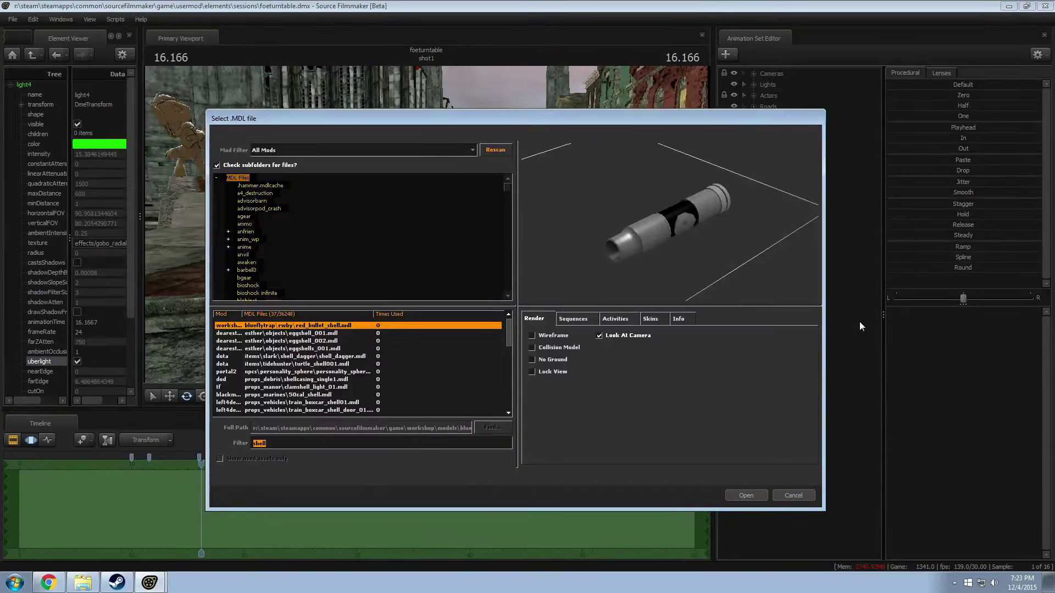
type("vn_")
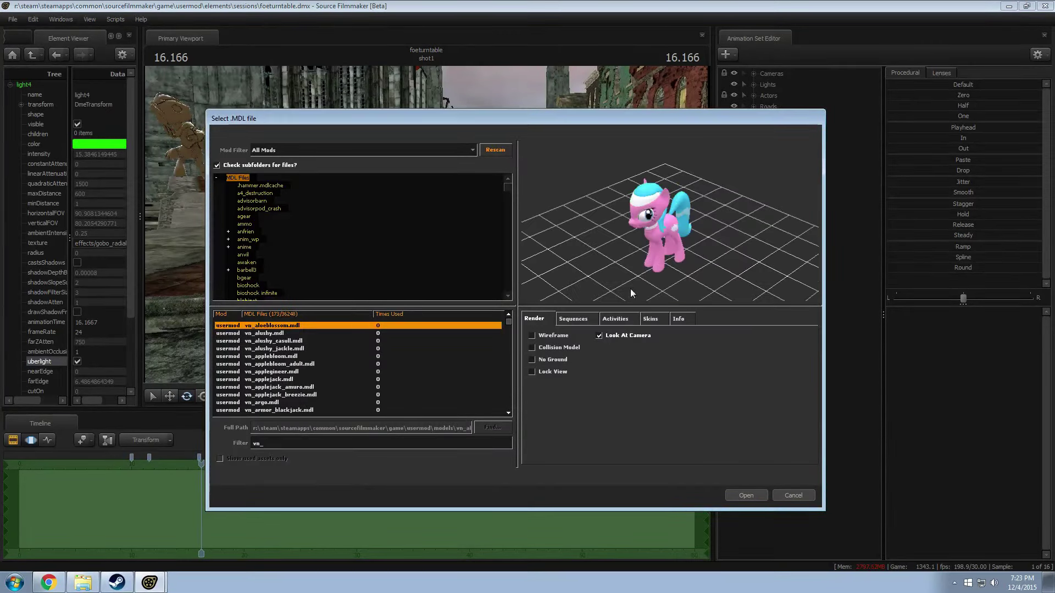
Step: Examine the previews of the vn_ models, from the Applejack entries through vn_celestia.mdl, for a suitable new character
left_click(347, 379)
key("Down")
key("Down")
key("Down")
key("Down")
key("Down")
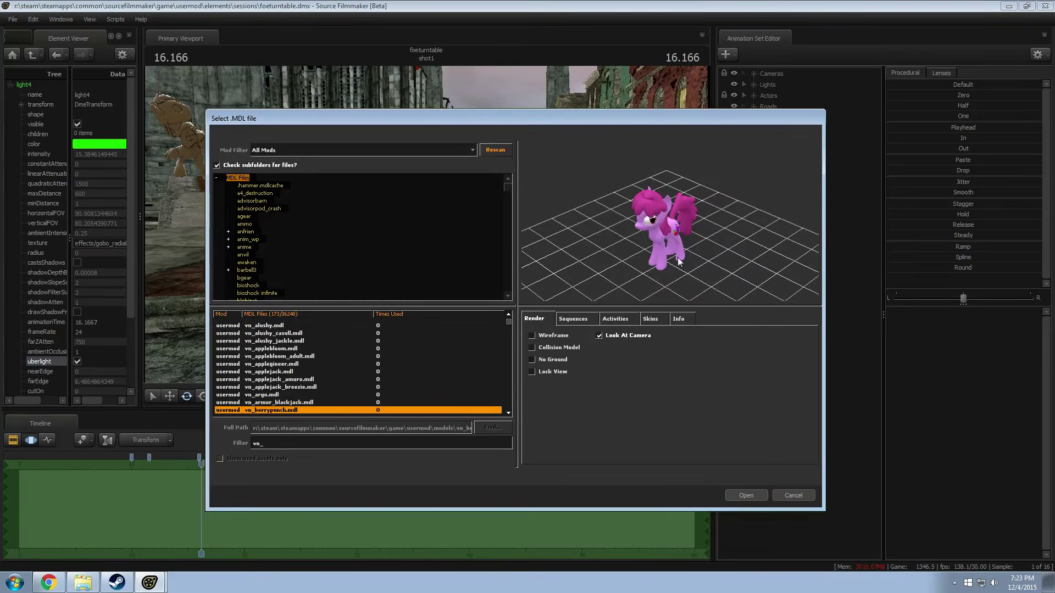
key("Down")
scroll(316, 396, "down", 3)
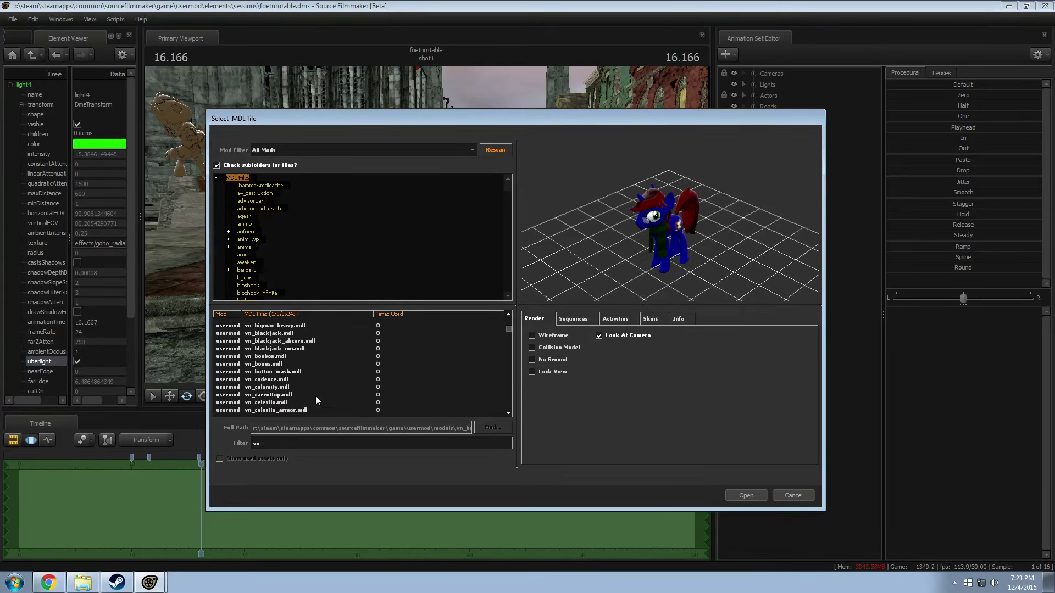
left_click(276, 363)
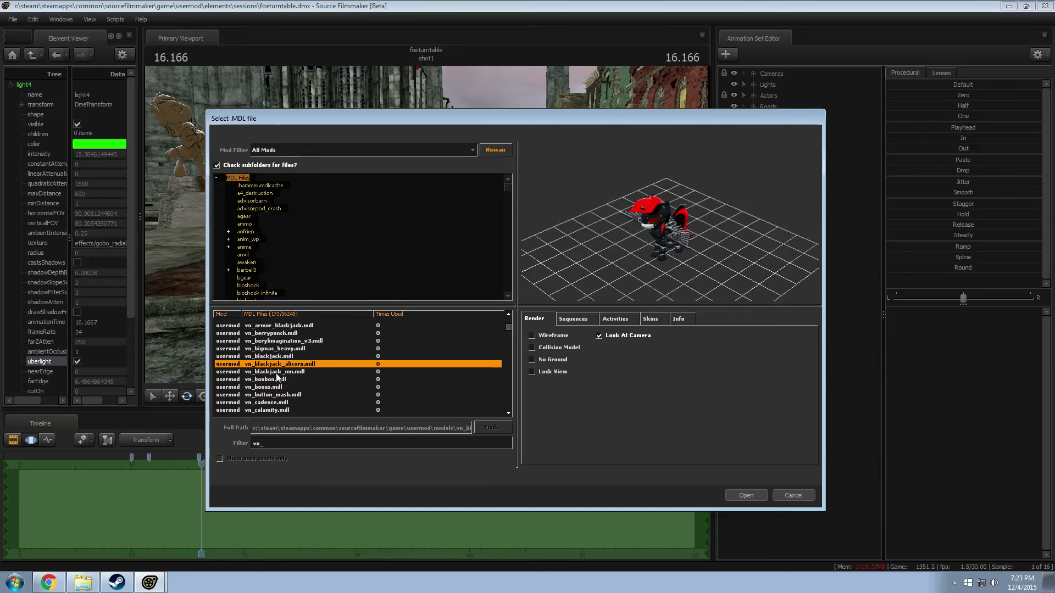
left_click(277, 387)
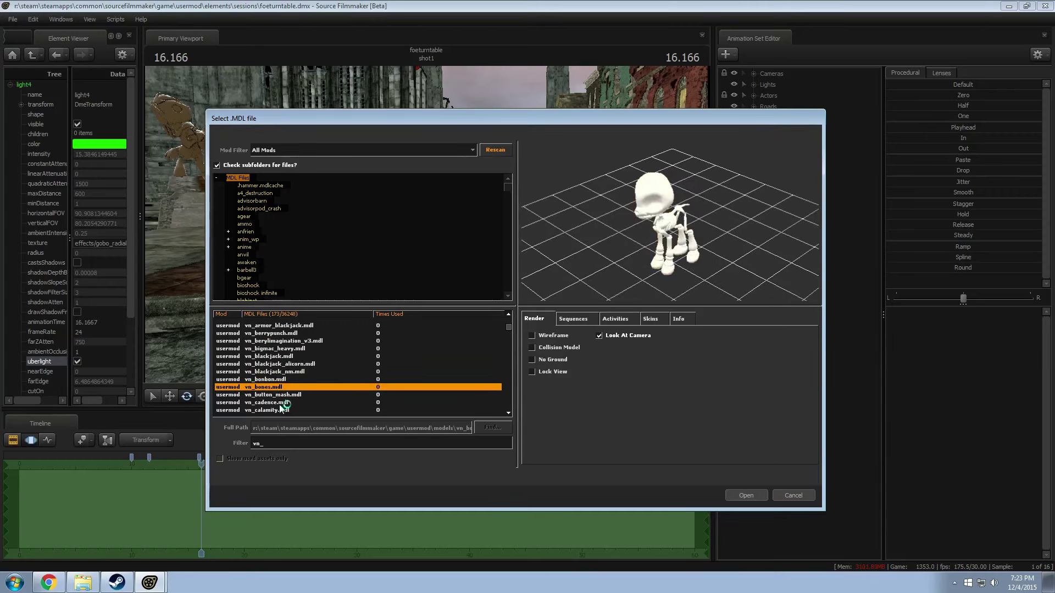
left_click(275, 402)
left_click(280, 380)
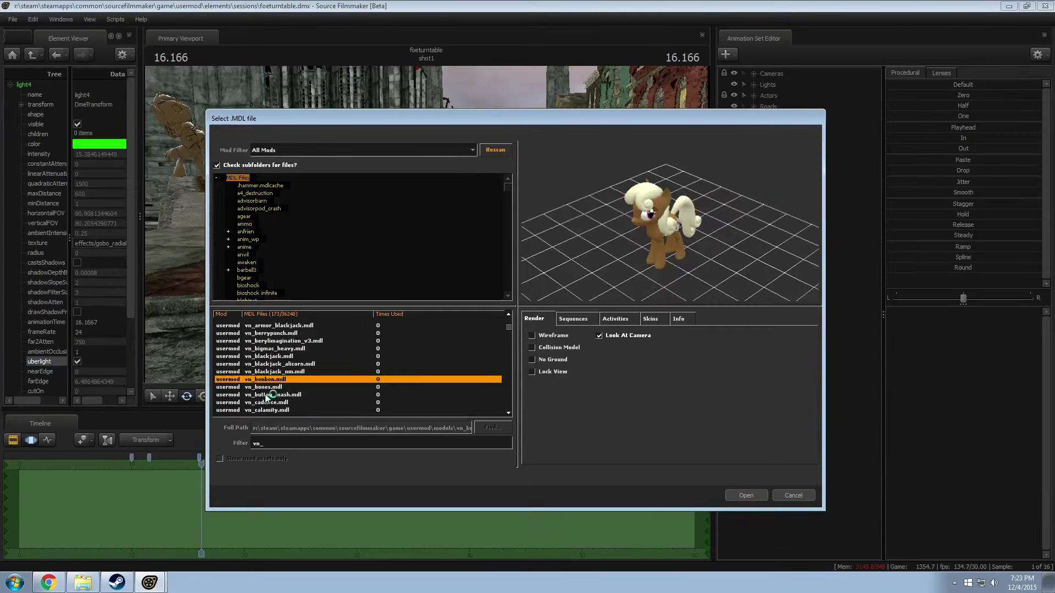
left_click(266, 395)
left_click(267, 403)
left_click(270, 395)
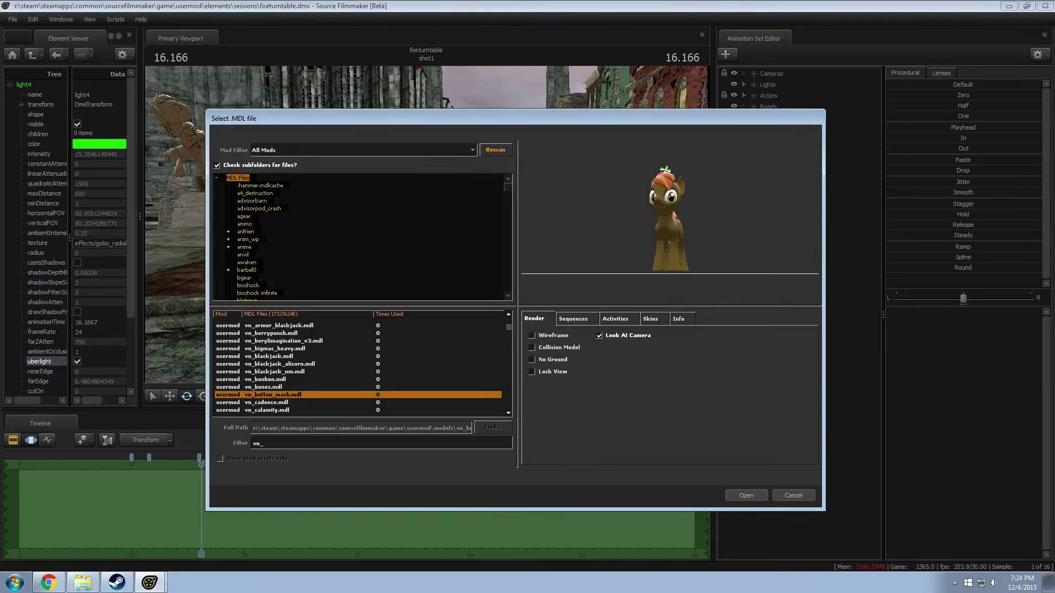
left_click(266, 410)
key("Down")
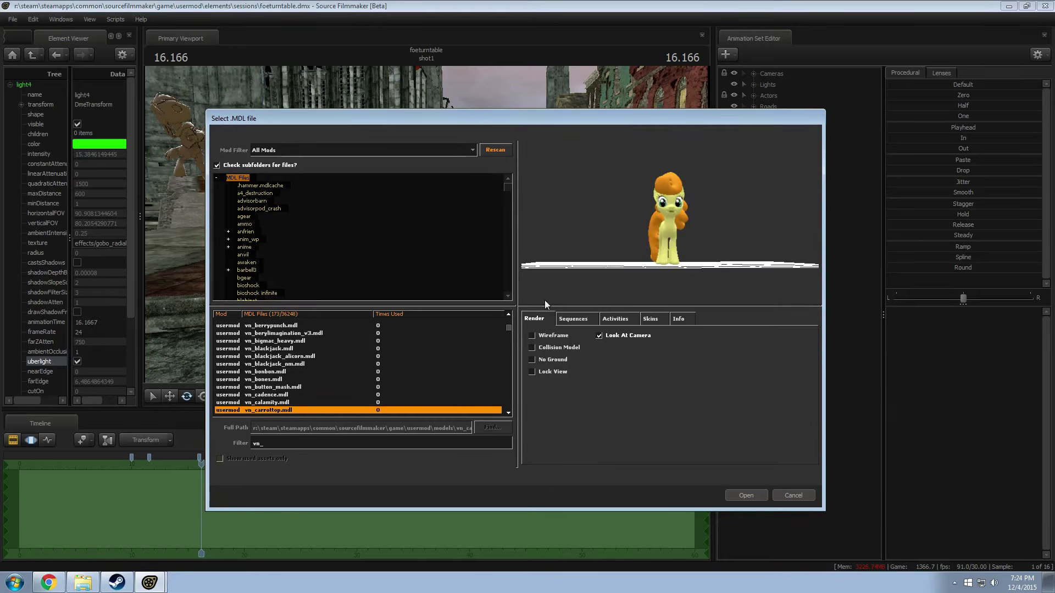
key("Down")
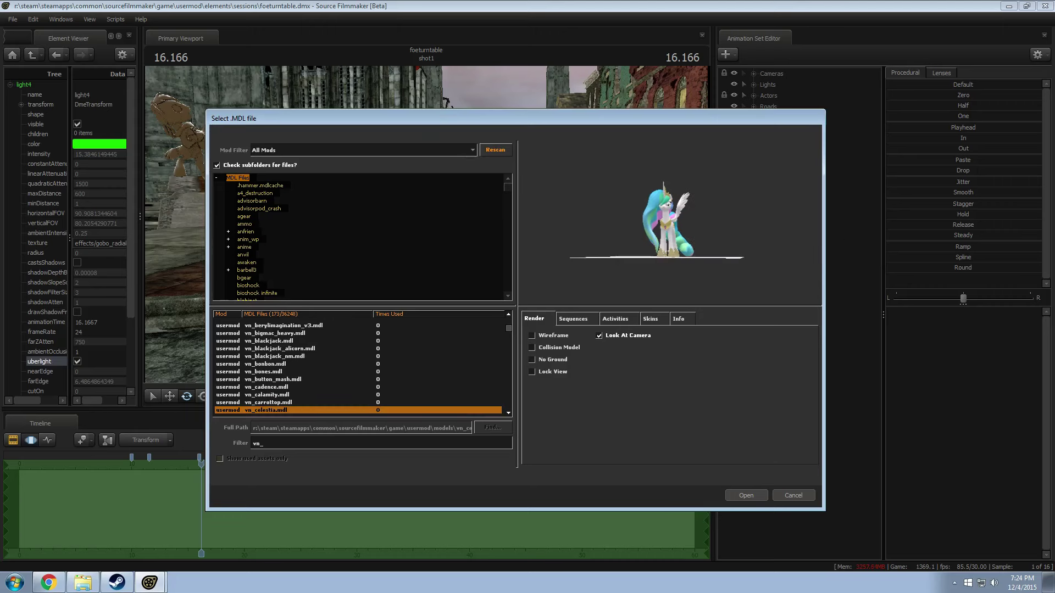
Step: Find vn_femaleghoul.mdl further down the list, inspect its preview and load it into the scene
scroll(279, 375, "down", 6)
left_click(280, 380)
left_click(279, 372)
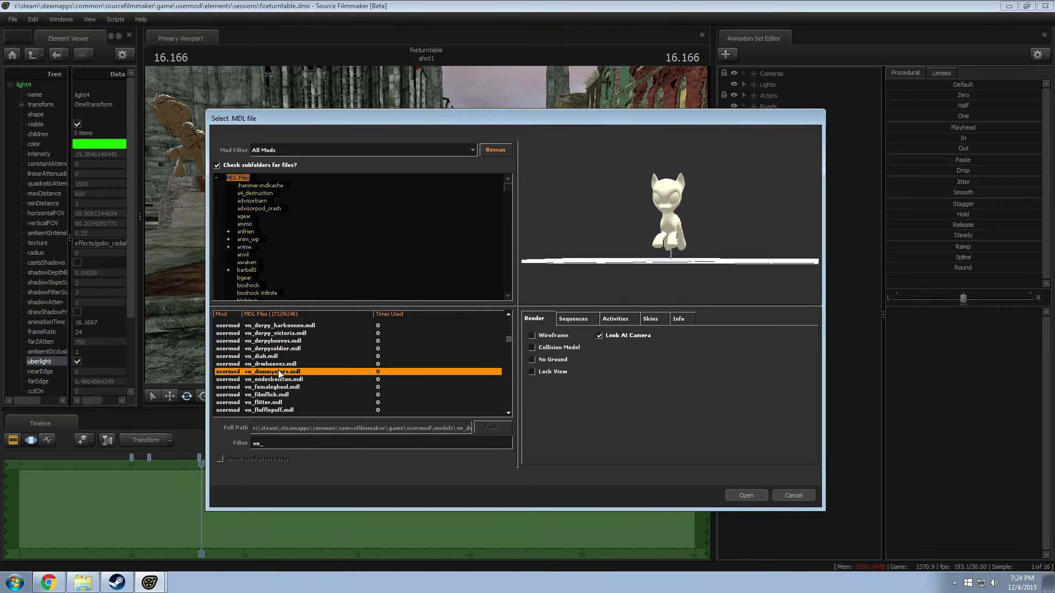
left_click(278, 379)
left_click(273, 390)
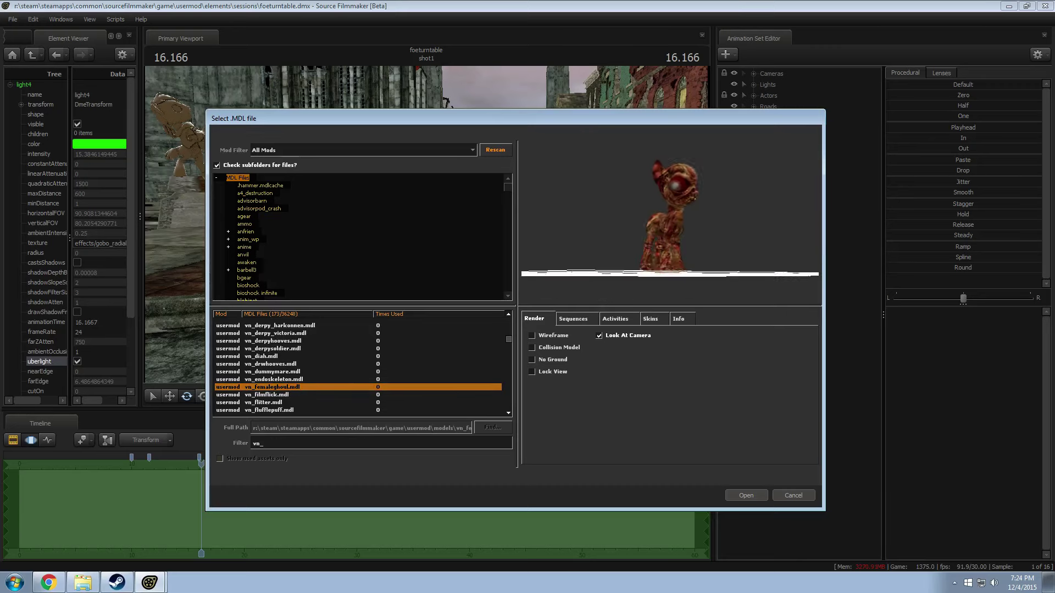
left_click_drag(678, 231, 670, 229)
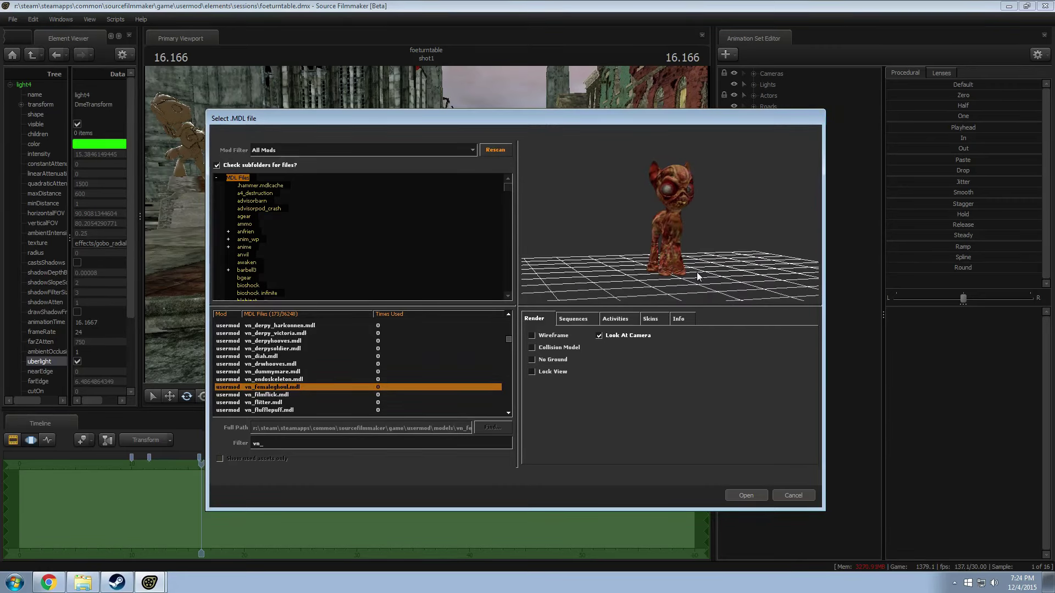
left_click(747, 496)
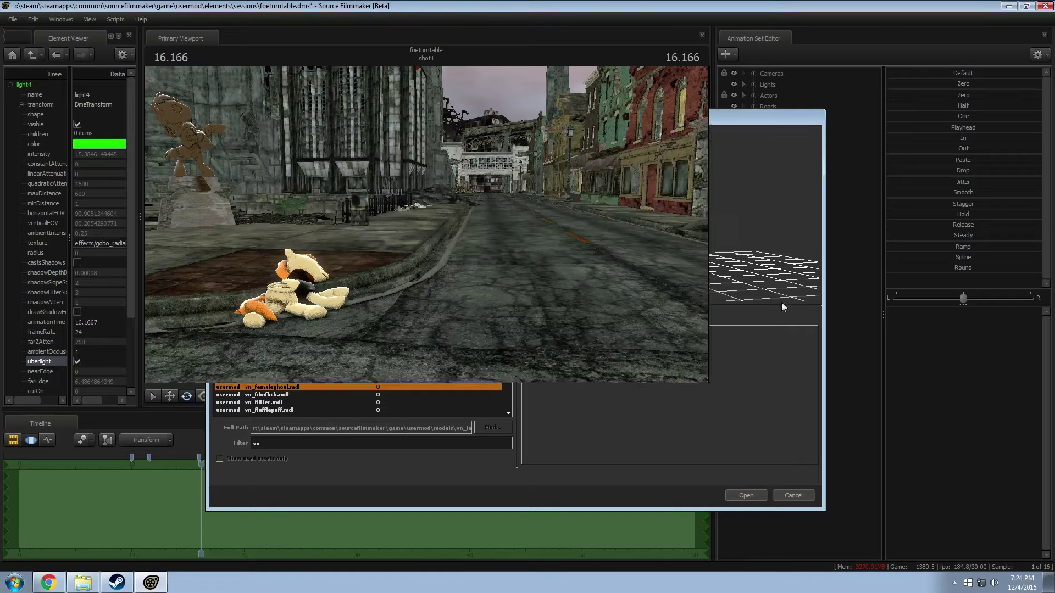
Step: Move the female ghoul out into the street away from the two ponies and check its placement through camera1 at 18.566
mouse_move(428, 228)
left_mouse_down()
mouse_move(418, 231)
mouse_move(428, 229)
left_mouse_up()
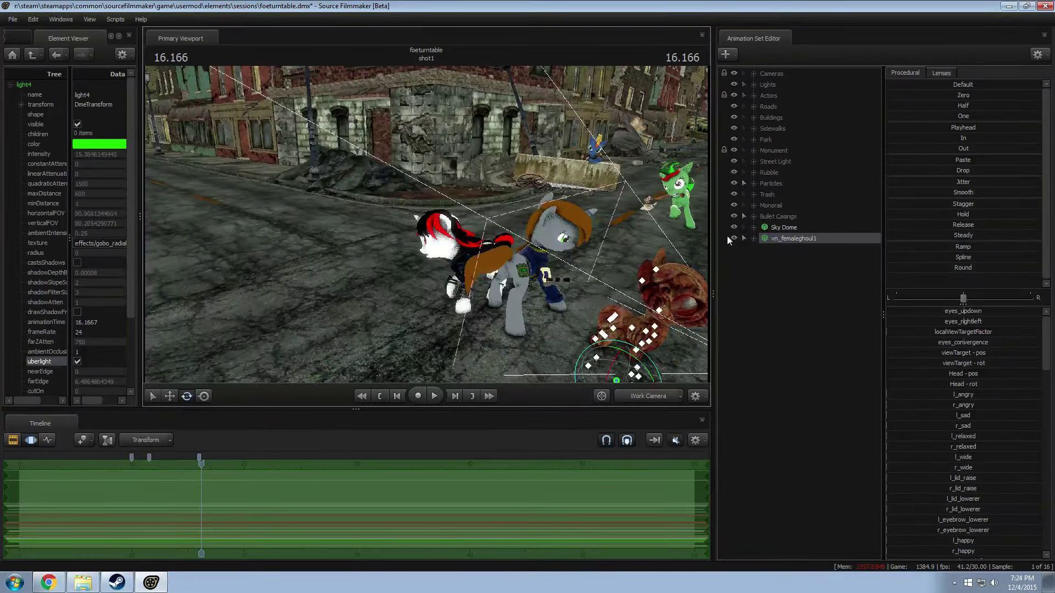
left_click_drag(661, 309, 548, 262)
left_click(648, 399)
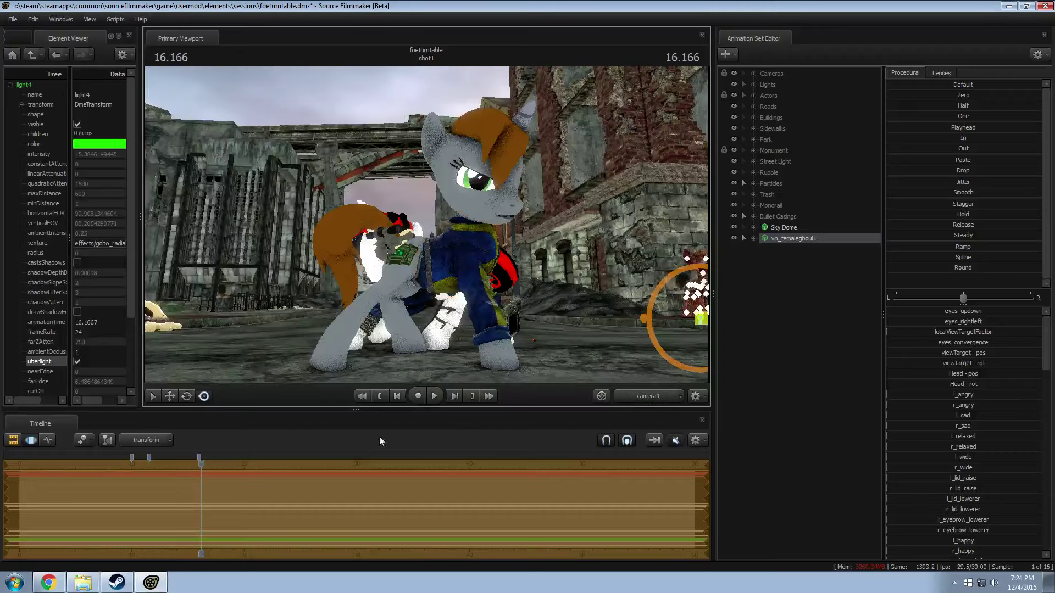
left_click_drag(200, 458, 229, 467)
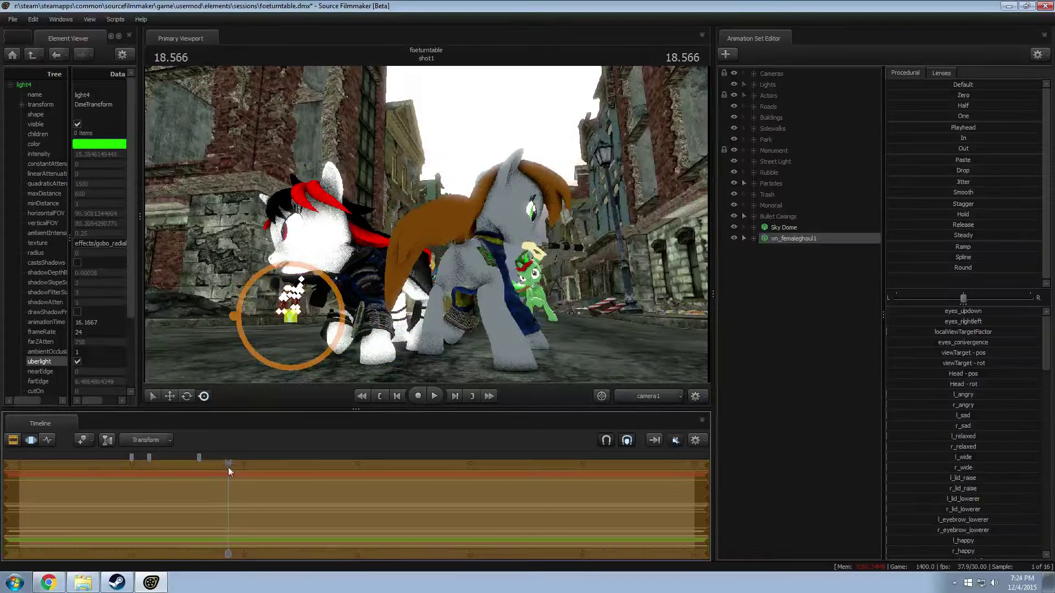
Step: Browse the vn_ models through a new model animation set, previewing vn_lyra.mdl and vn_maud_mikasa.mdl as further characters
left_click(665, 395)
right_click(789, 296)
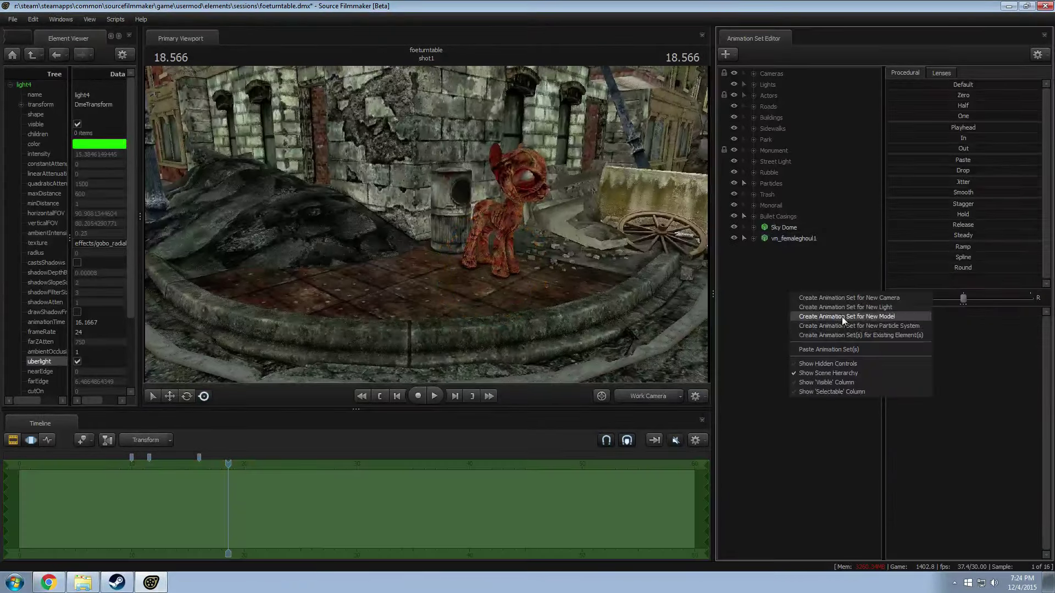
left_click(842, 317)
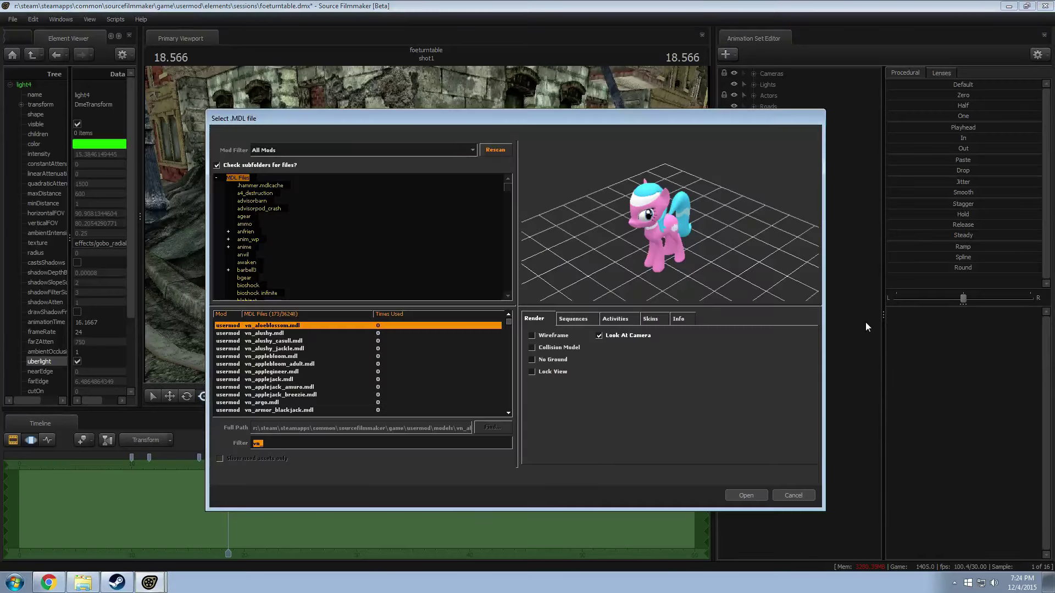
scroll(351, 367, "down", 15)
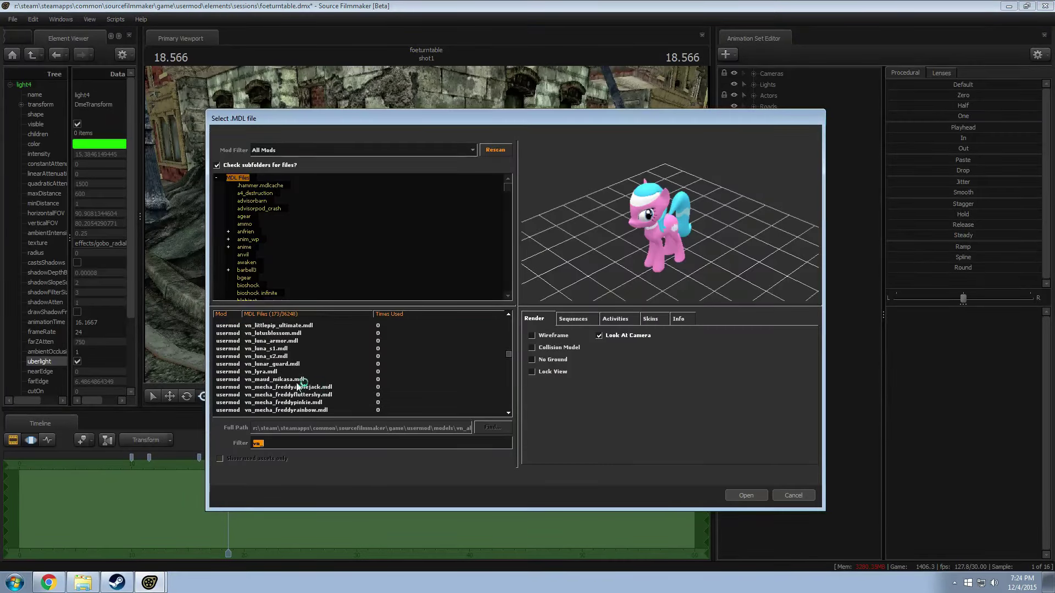
left_click(297, 387)
left_click(271, 372)
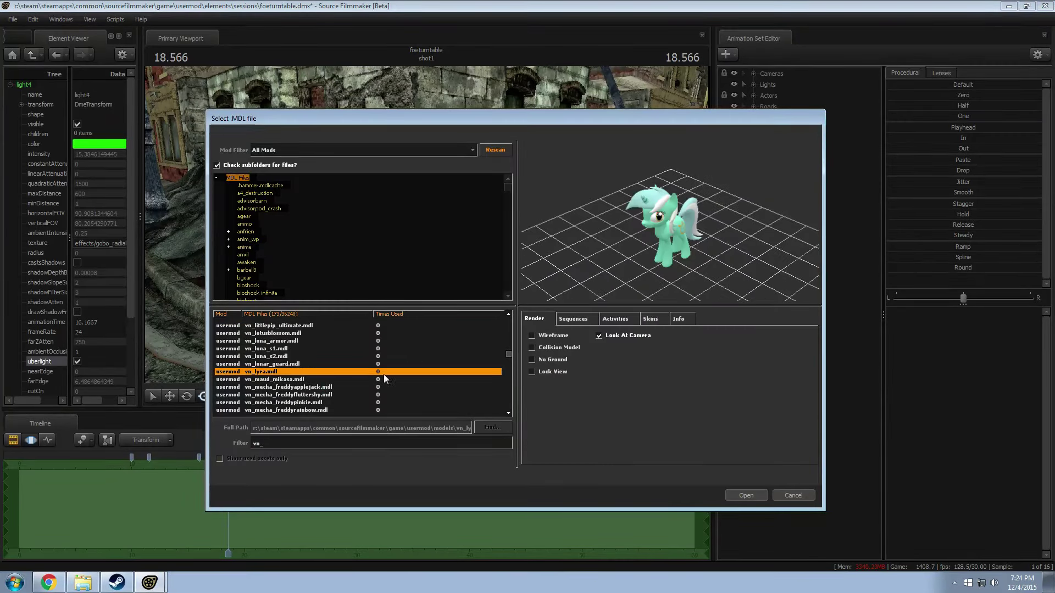
left_click(275, 379)
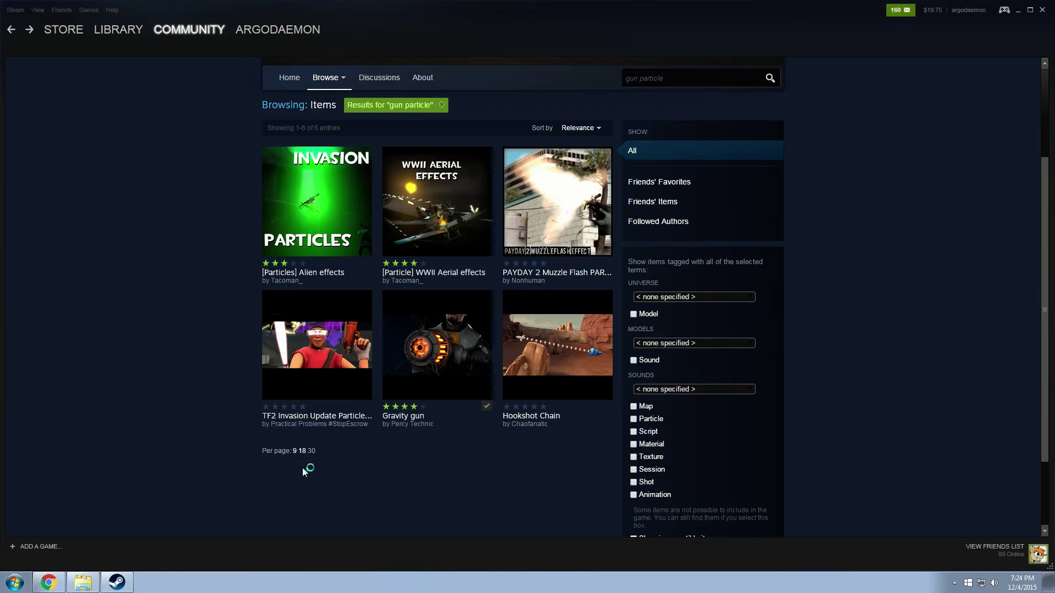
Step: Close the Steam window and restore the foeturntable session from its autosave, viewing Little Pip through the work camera
left_click(1042, 9)
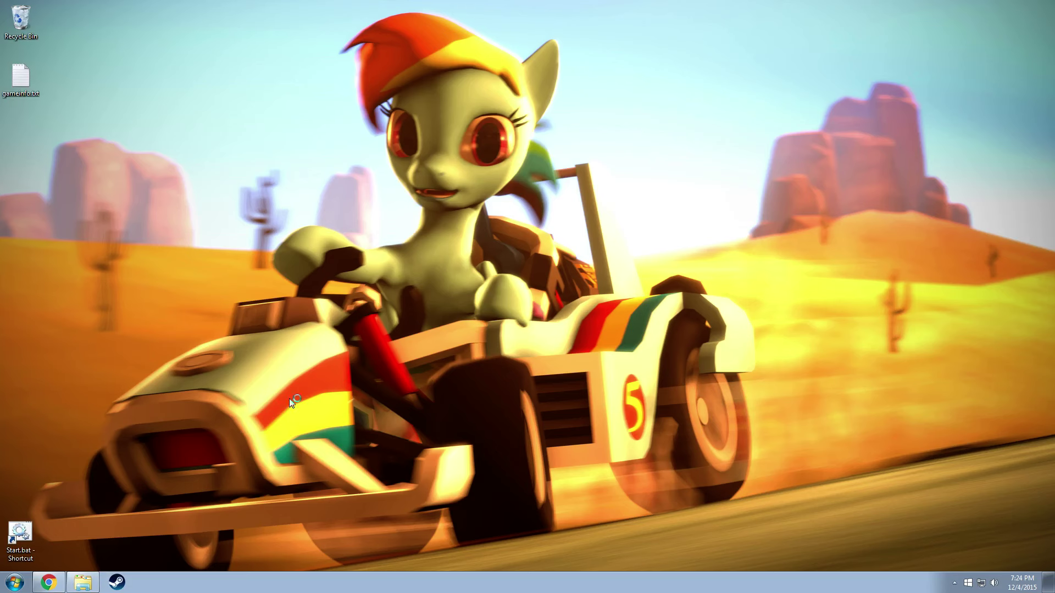
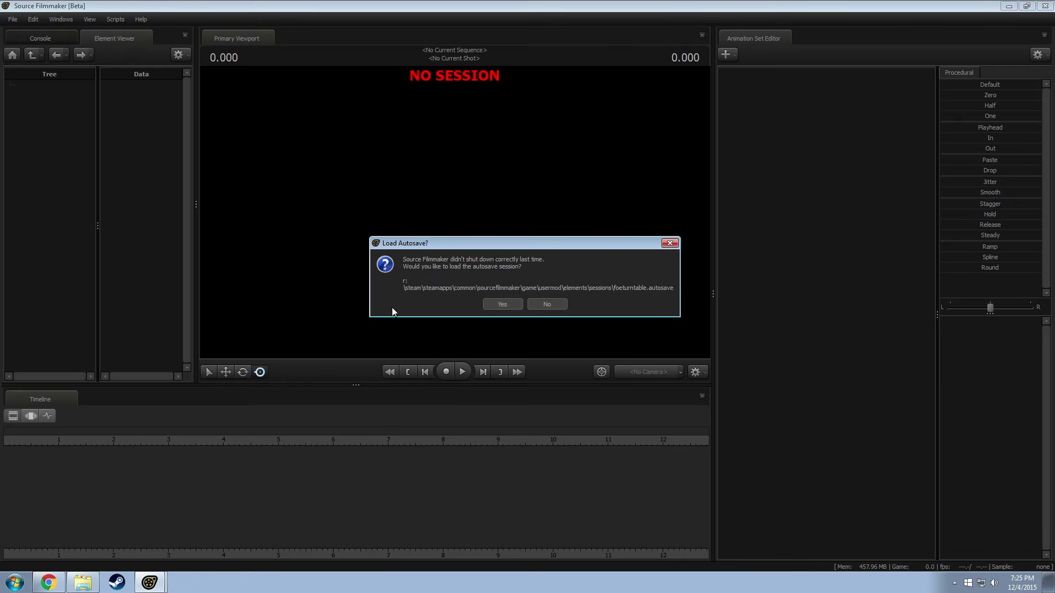
left_click(501, 305)
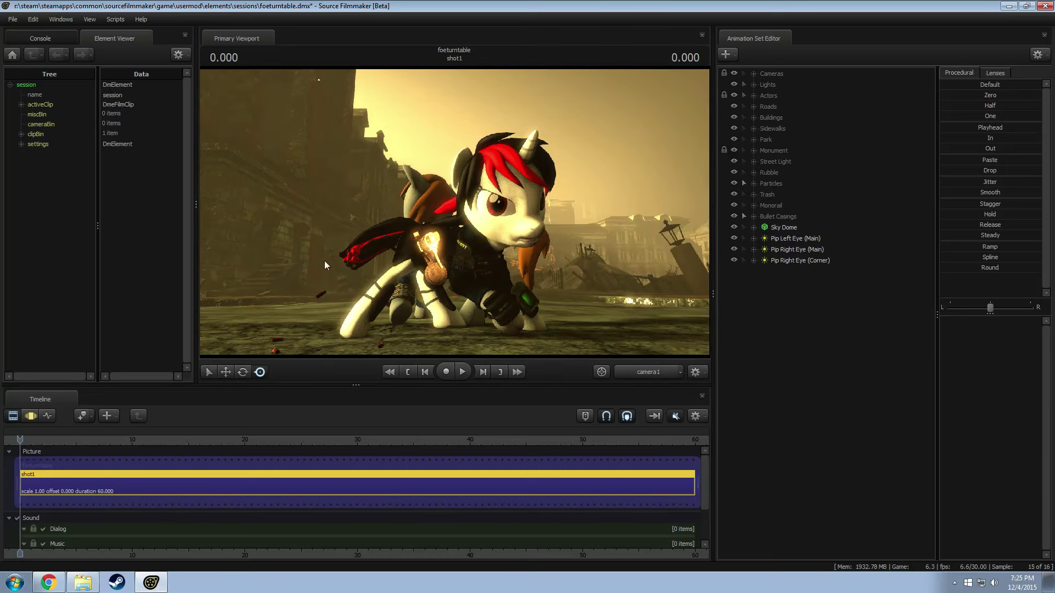
left_click(638, 375)
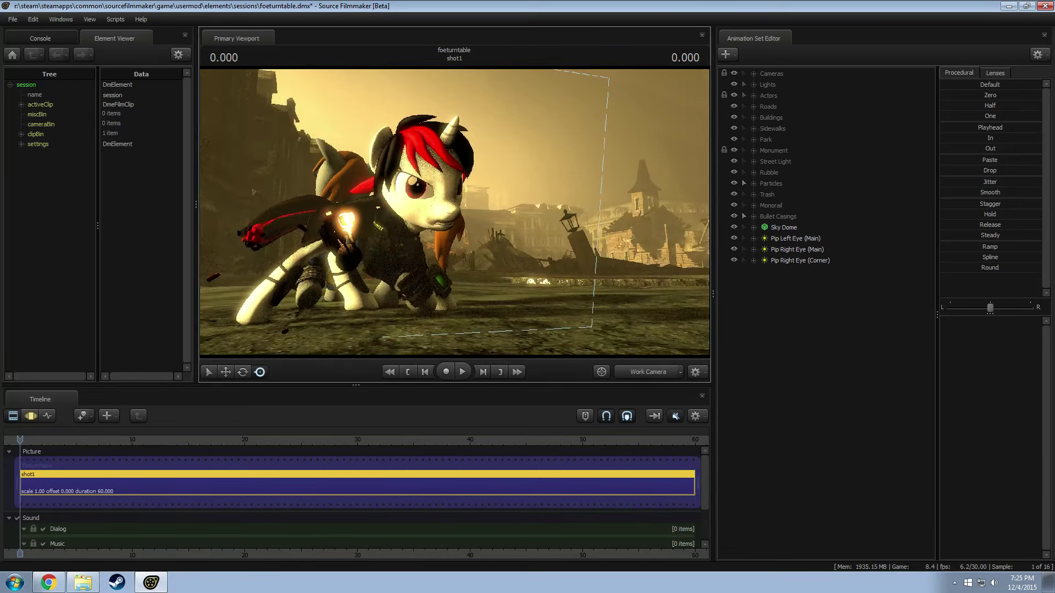
left_click_drag(440, 220, 464, 219)
right_click(464, 221)
left_click(510, 248)
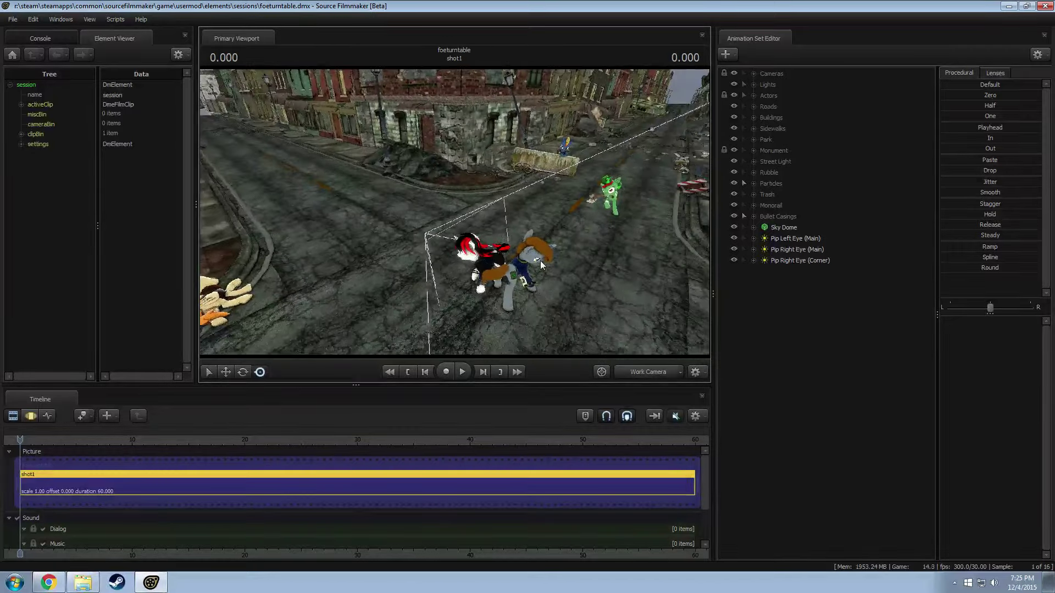
left_click_drag(539, 260, 529, 266)
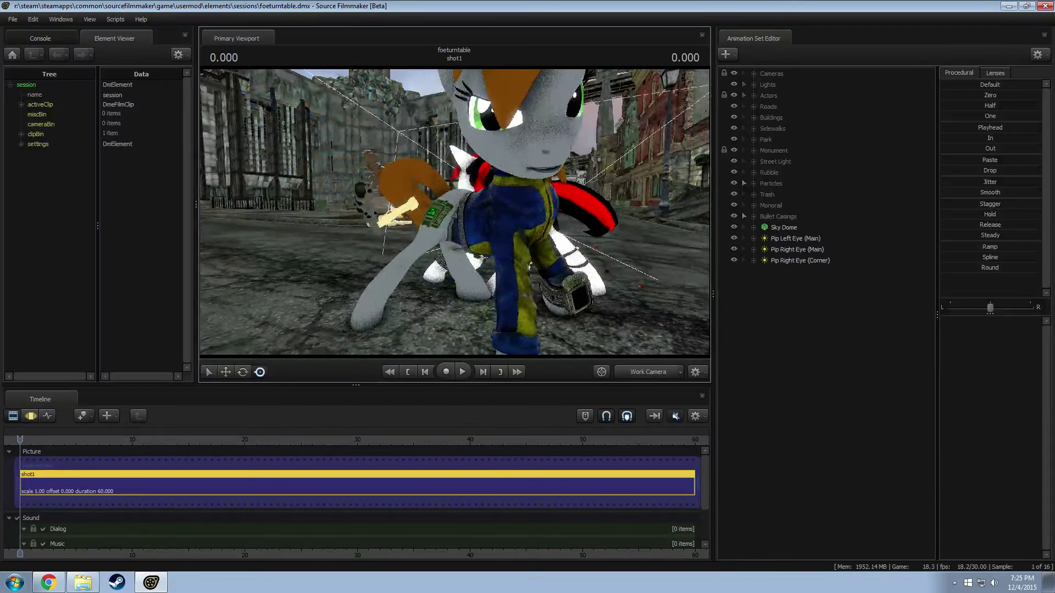
Step: Move the Pip Left Eye (Main), Pip Right Eye (Main) and Pip Right Eye (Corner) lights into the Eye Light group
left_click(755, 86)
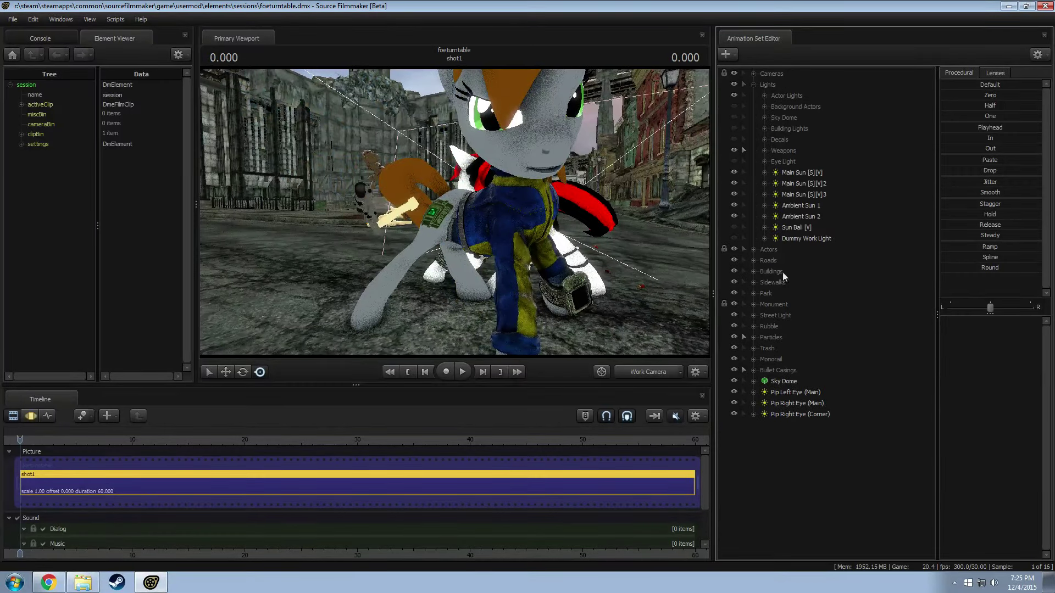
left_click_drag(791, 392, 806, 414)
left_click_drag(798, 235, 787, 162)
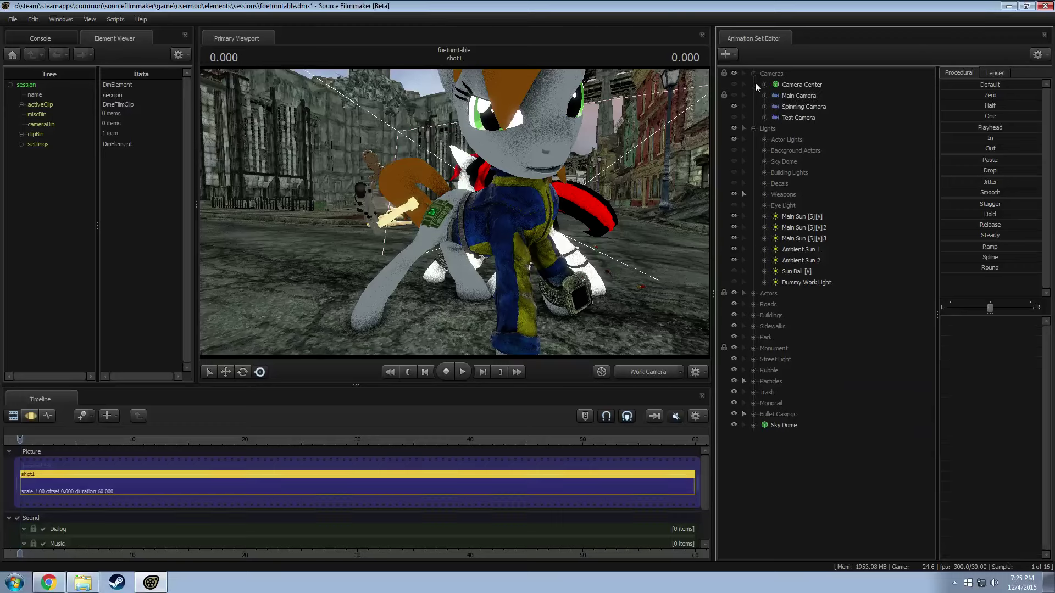
left_click(754, 84)
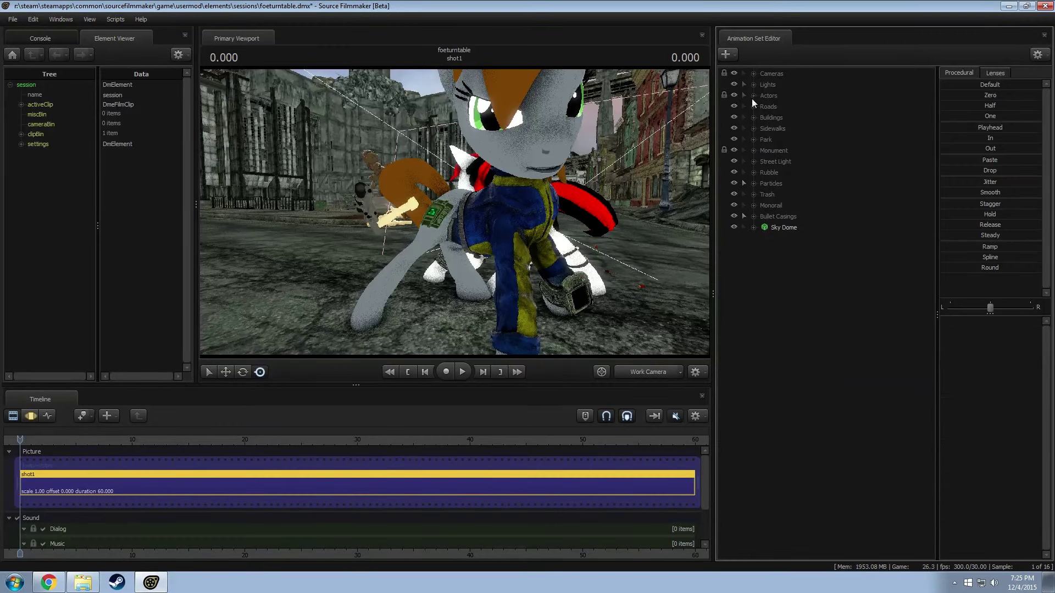
Step: Rotate Little Pip's Pistol in the Actors group to readjust its aim beside her flank
left_click(754, 95)
left_click(764, 128)
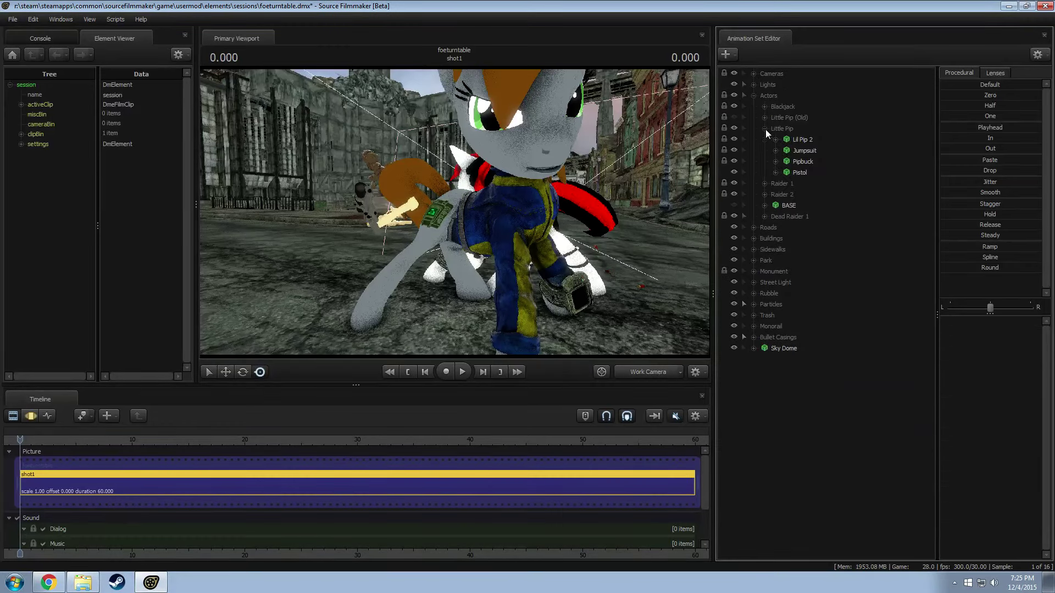
left_click(791, 173)
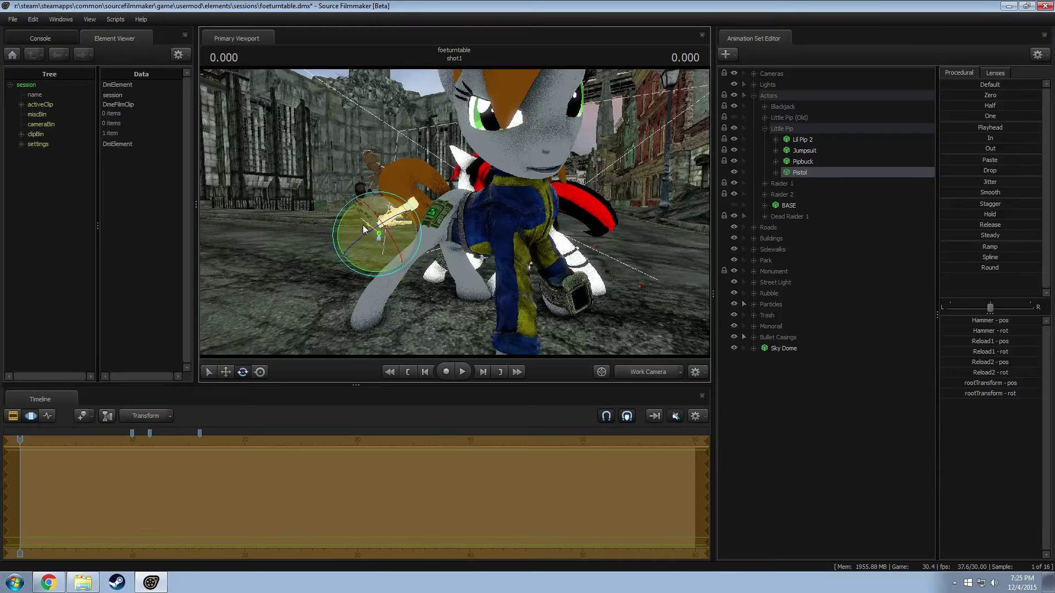
left_click_drag(362, 229, 376, 261)
left_click_drag(398, 213, 384, 235)
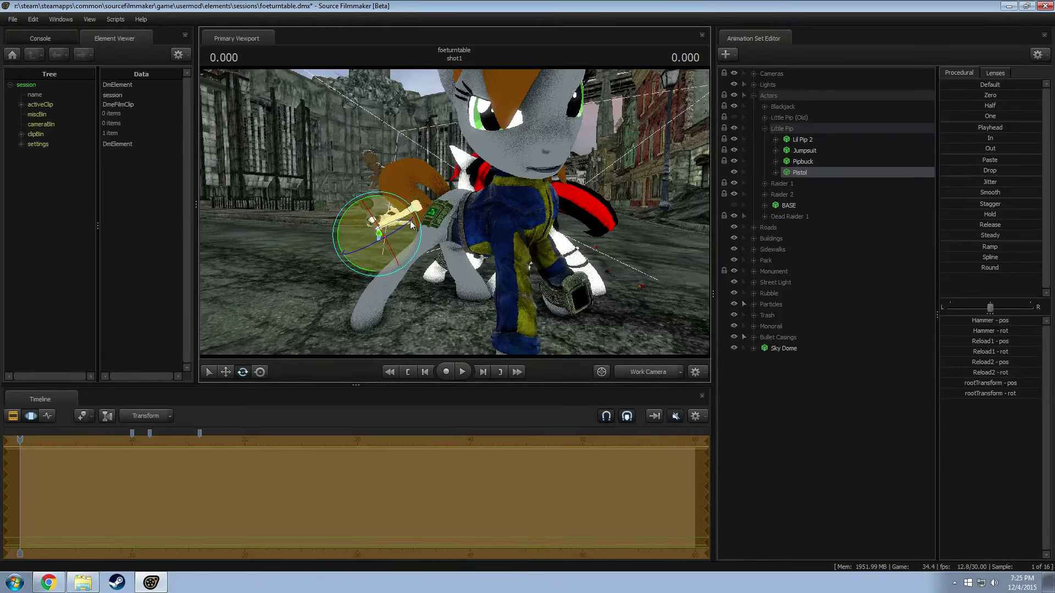
left_click(765, 128)
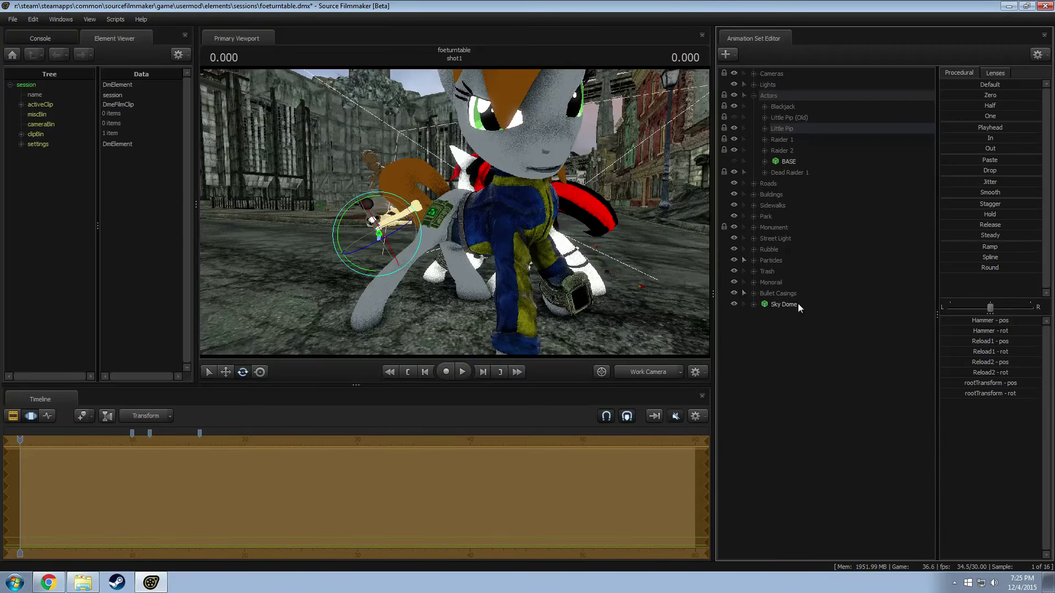
Step: Start an animation set for a new model and filter the model files by "vn_"
right_click(771, 355)
left_click(809, 373)
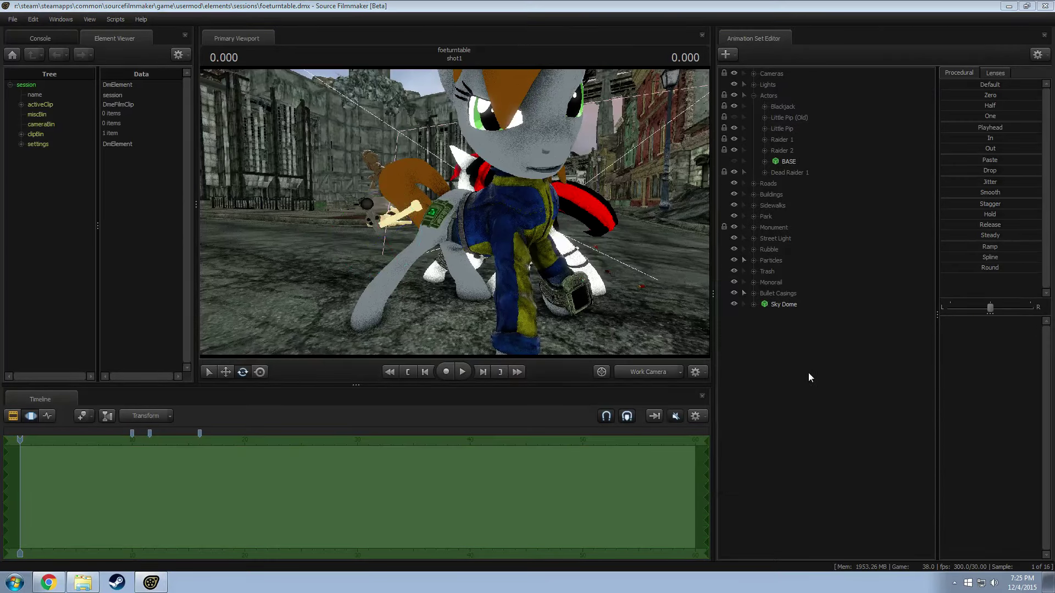
type("vn_")
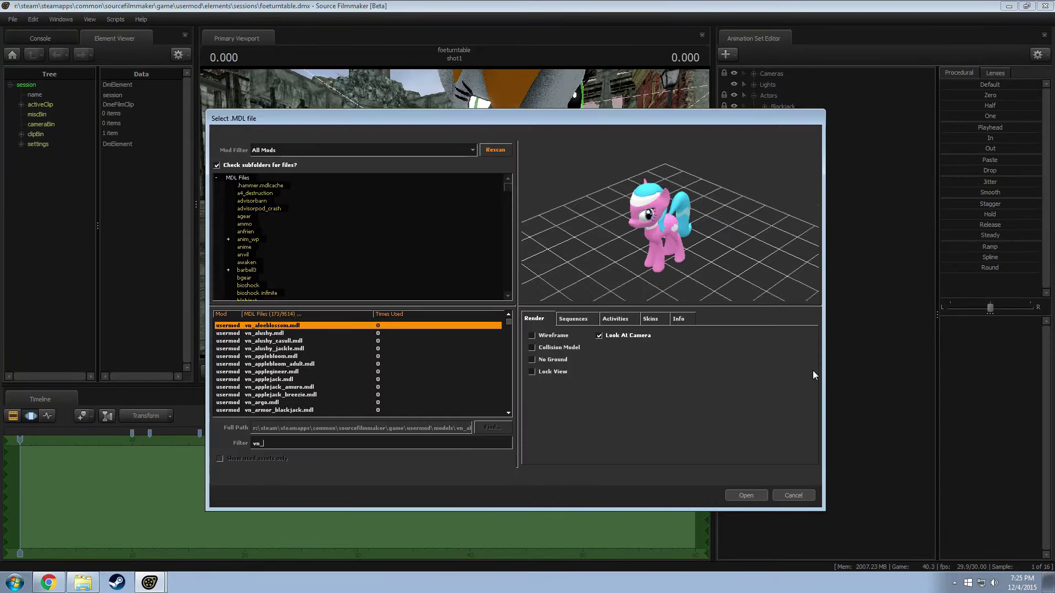
Step: Find vn_femaleghoul.mdl among the vn_ models and load it into the scene
scroll(363, 354, "down", 20)
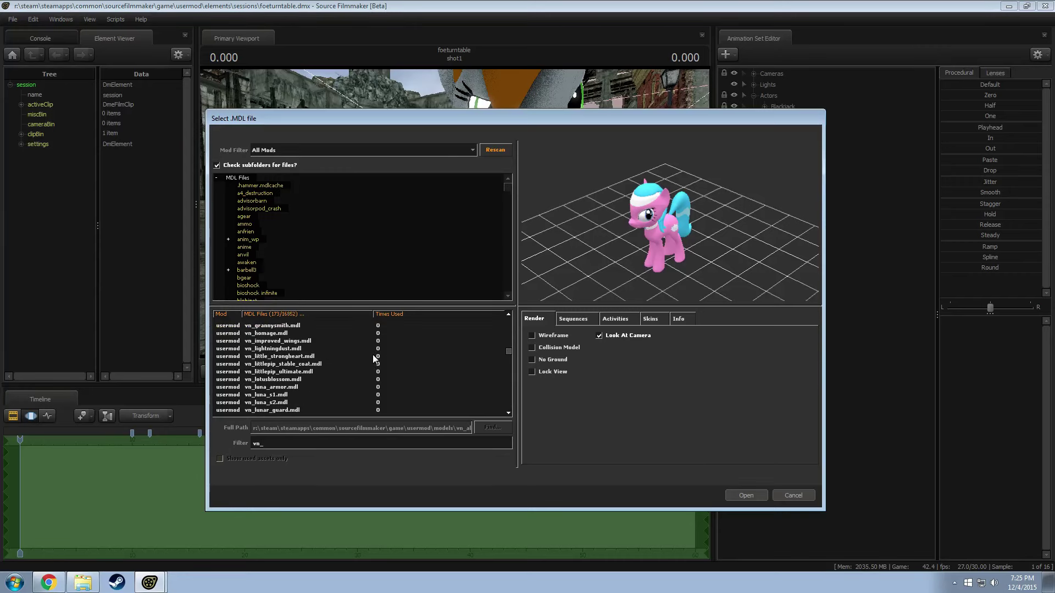
scroll(310, 372, "up", 3)
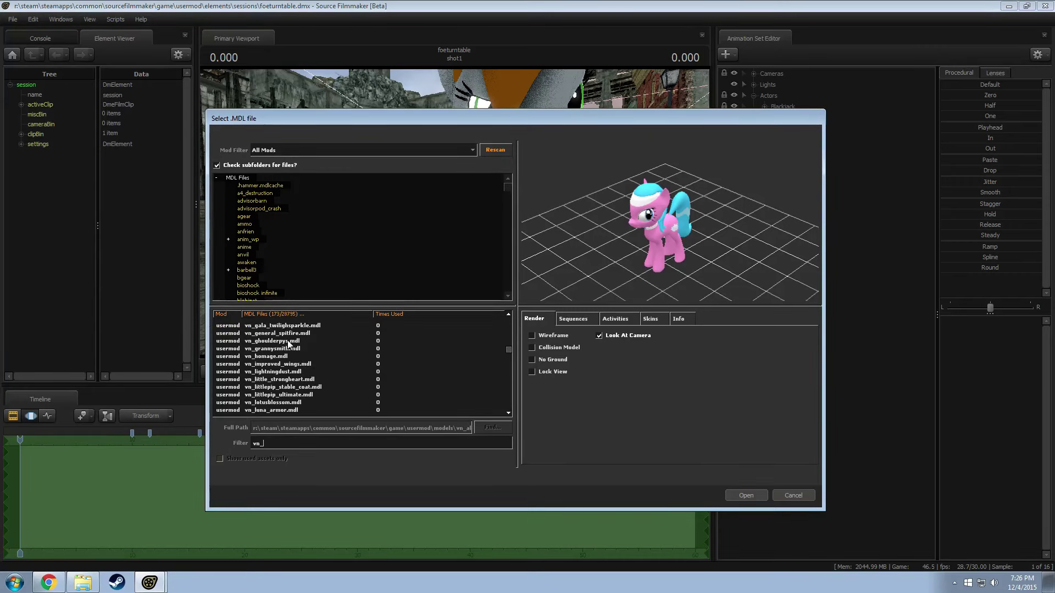
scroll(272, 352, "up", 1)
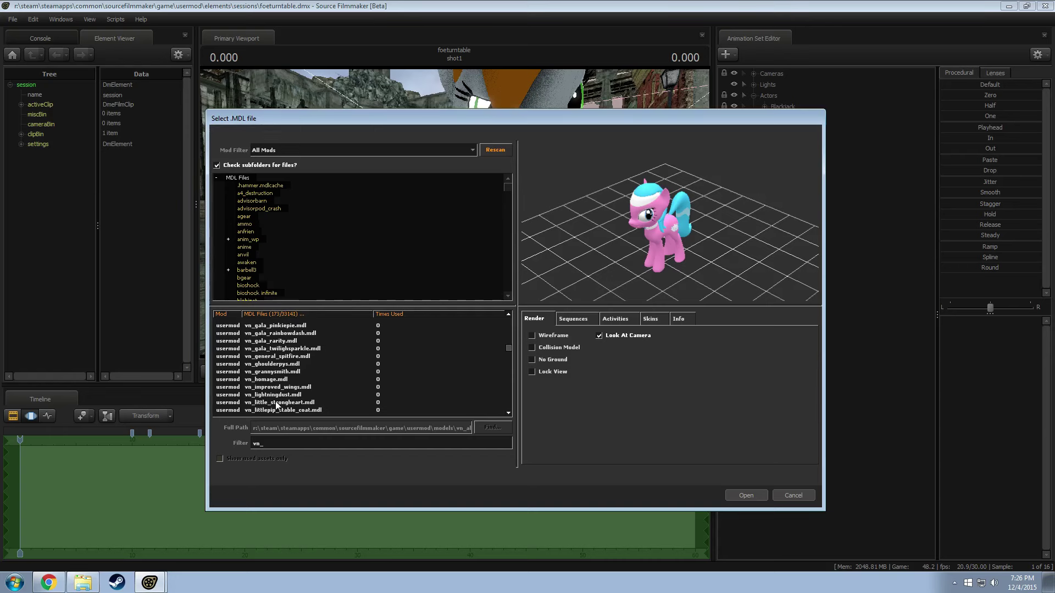
left_click(278, 366)
left_click(319, 356)
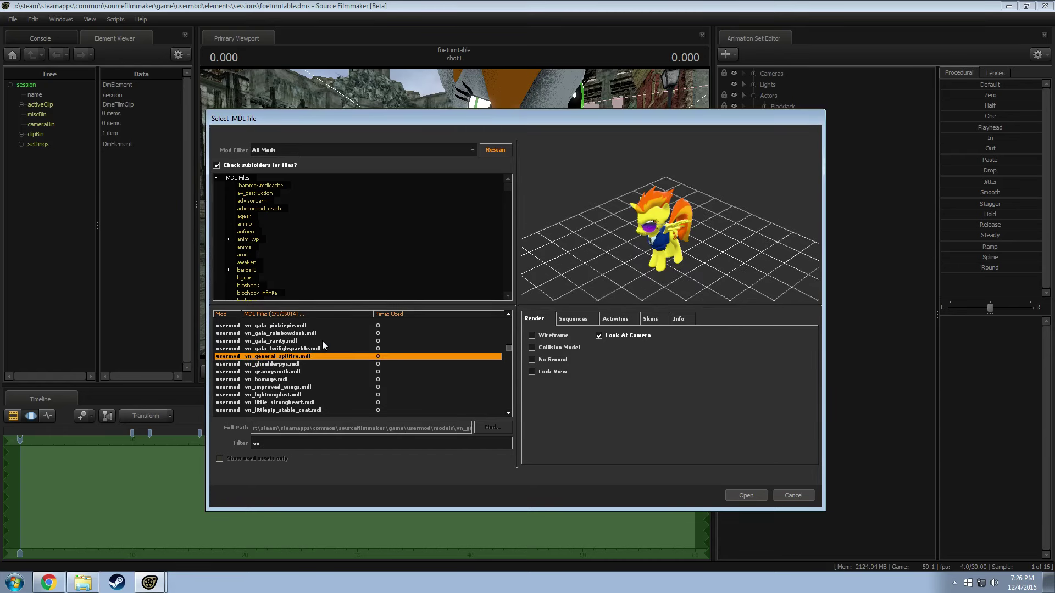
left_click(325, 349)
scroll(278, 355, "up", 2)
scroll(274, 362, "up", 2)
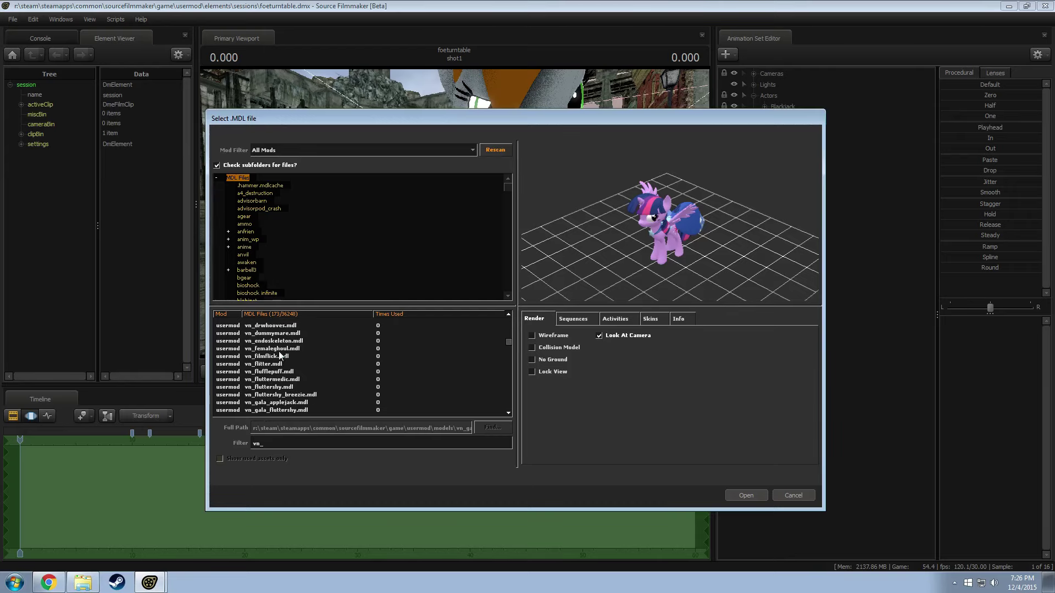
left_click(280, 350)
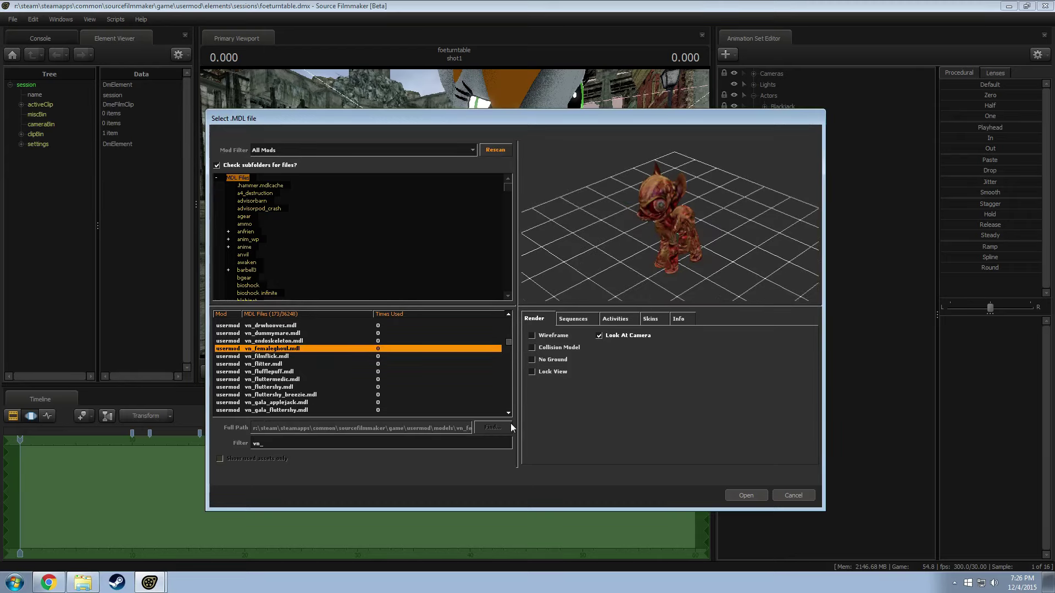
left_click(748, 494)
Step: Move the female ghoul across the street to the monument area and rename its animation set to "Ghoul 1"
left_click(791, 317)
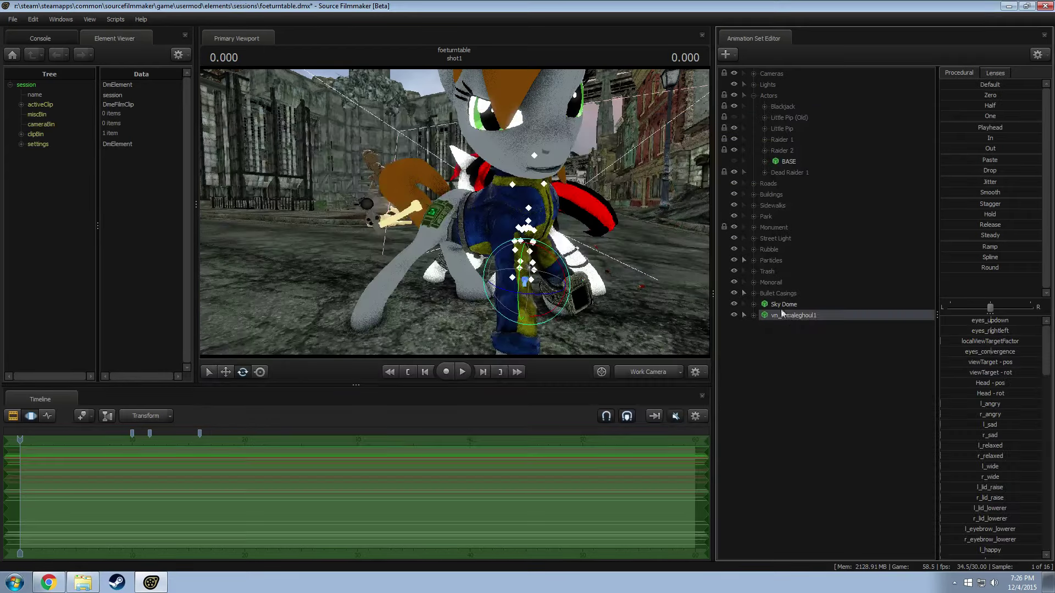
left_click_drag(460, 203, 461, 204)
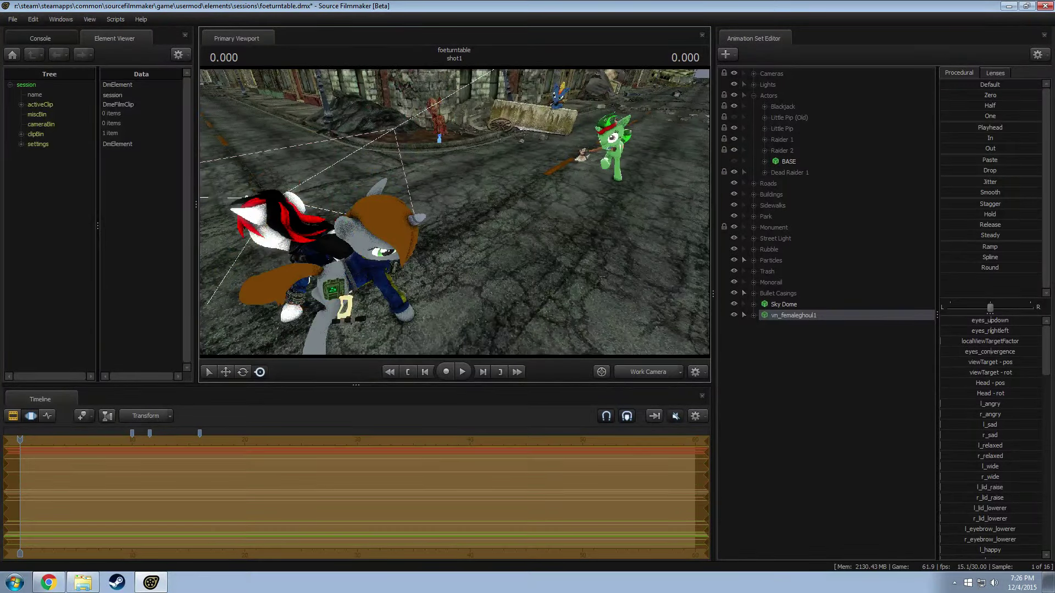
right_click(766, 362)
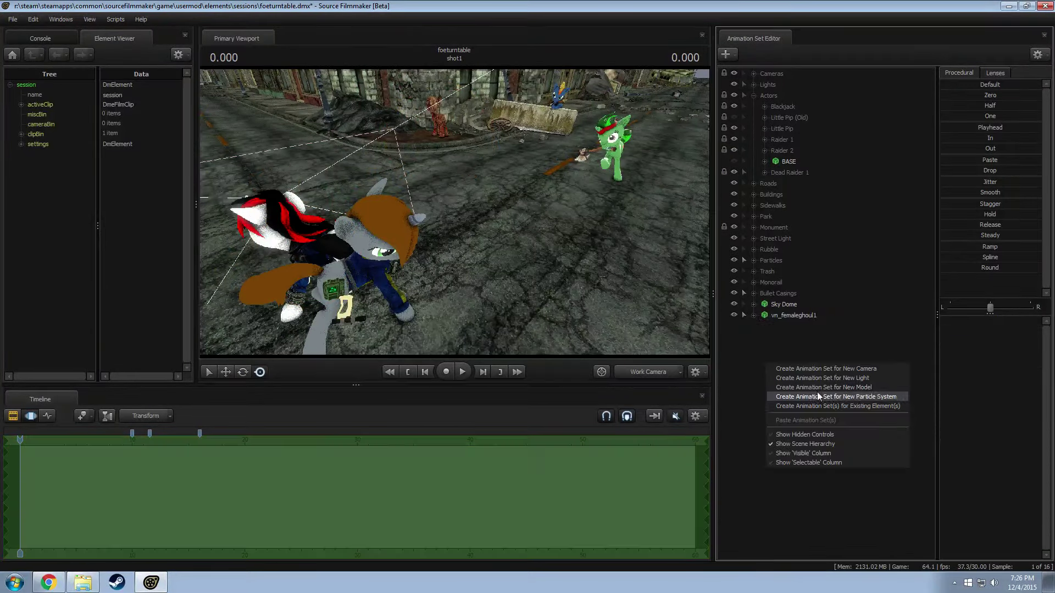
left_click(784, 322)
right_click(792, 316)
left_click(800, 323)
type("Gh")
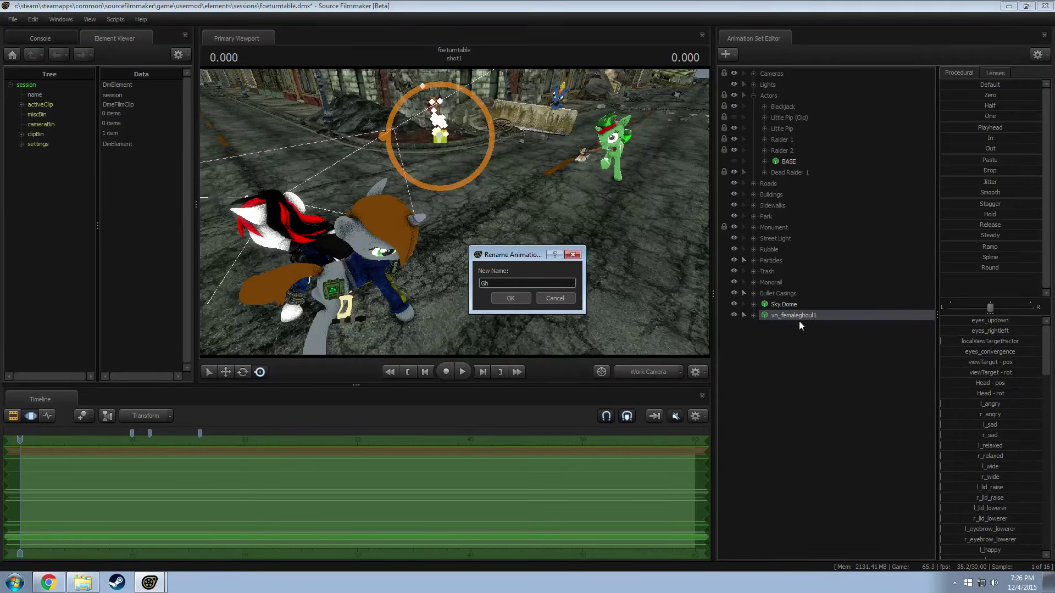
type("oul 1")
key("Return")
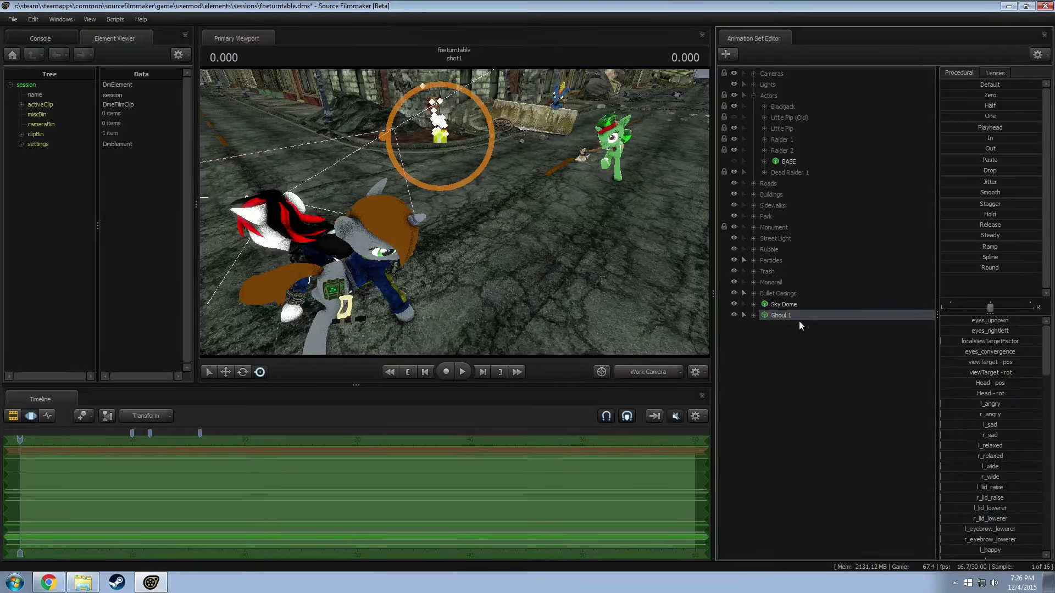
Step: Start an animation set for a new model and preview the vn_pipv, vn_pinkiepie_spy, vn_pyschorshy and vn_raiderfemale models
right_click(750, 337)
left_click(799, 363)
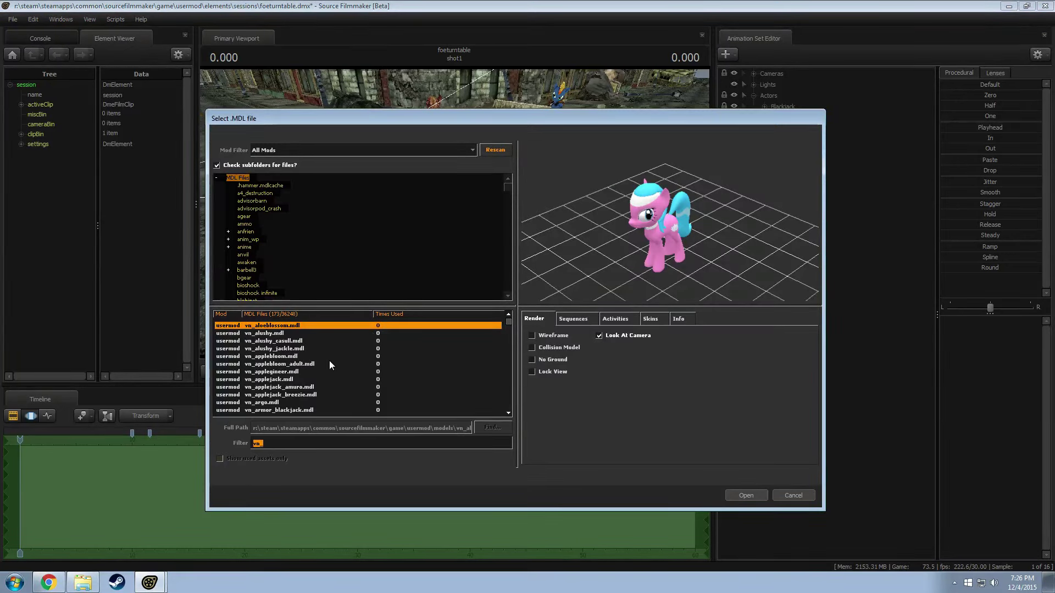
scroll(266, 389, "down", 5)
scroll(267, 386, "down", 20)
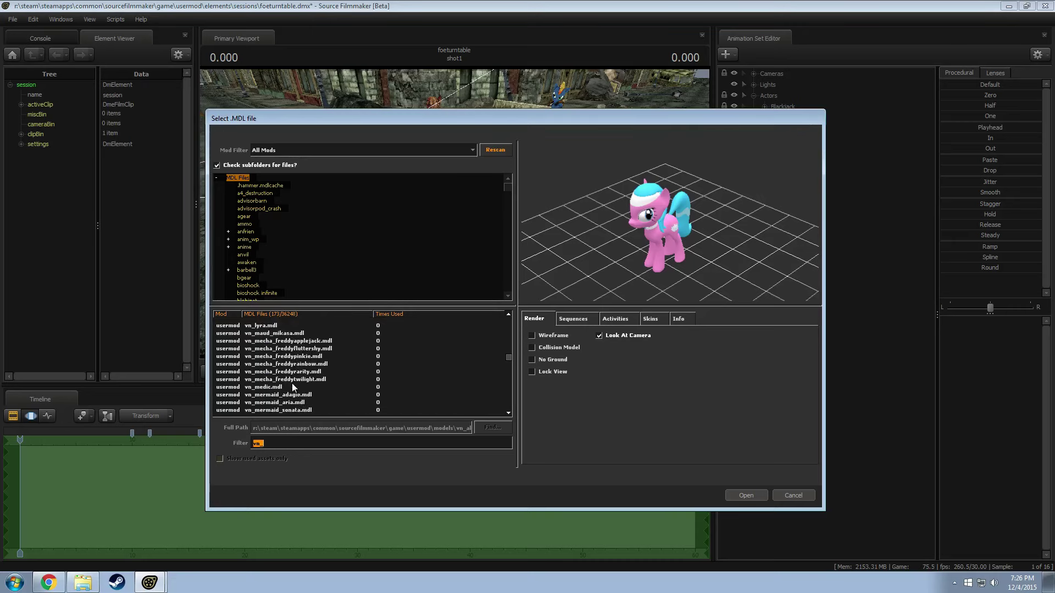
left_click(278, 395)
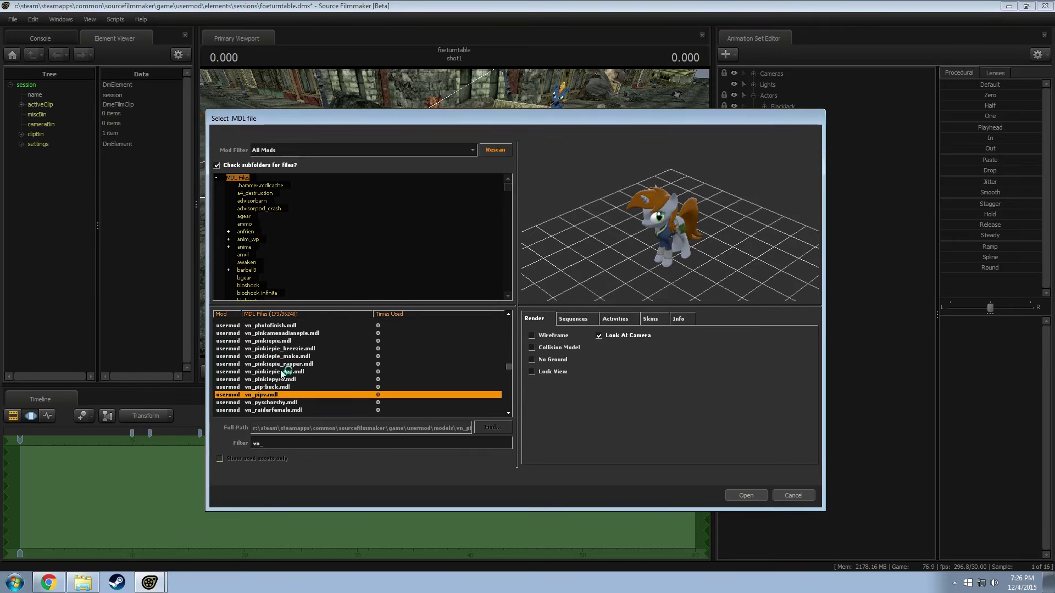
left_click(281, 372)
left_click_drag(671, 231, 588, 213)
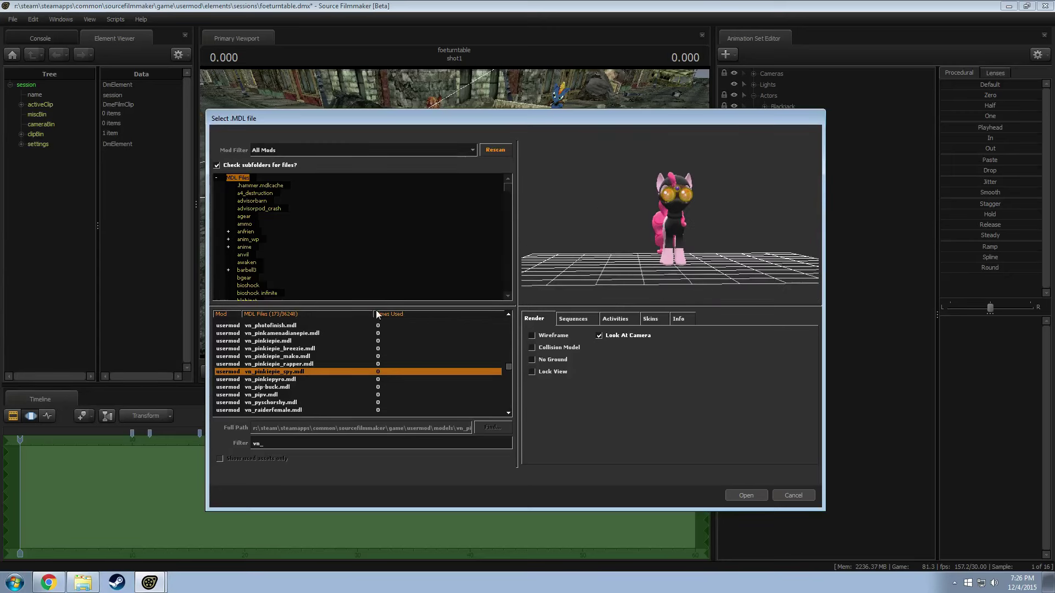
left_click(279, 404)
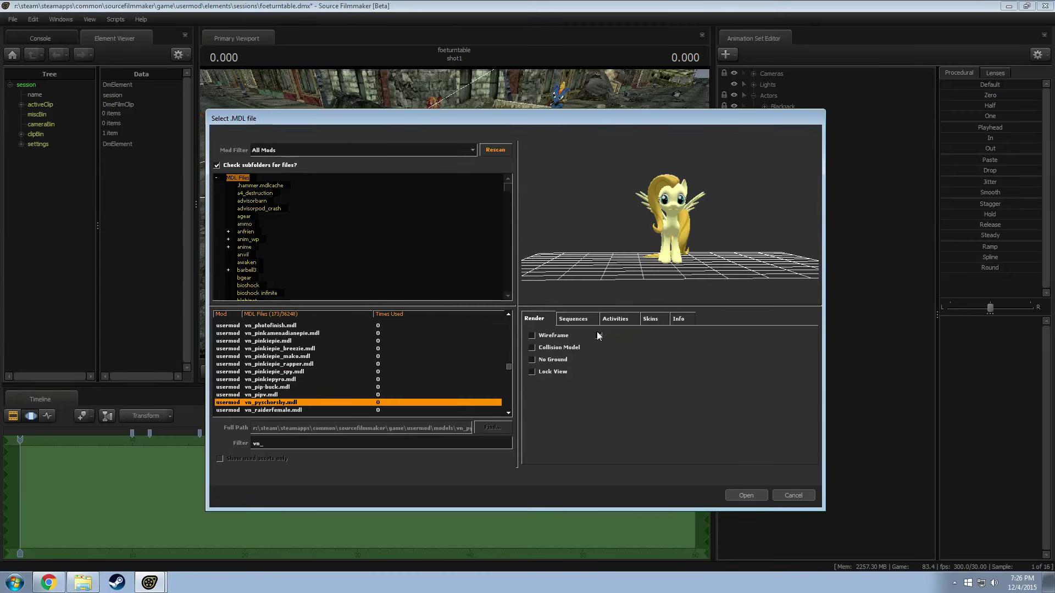
left_click(276, 411)
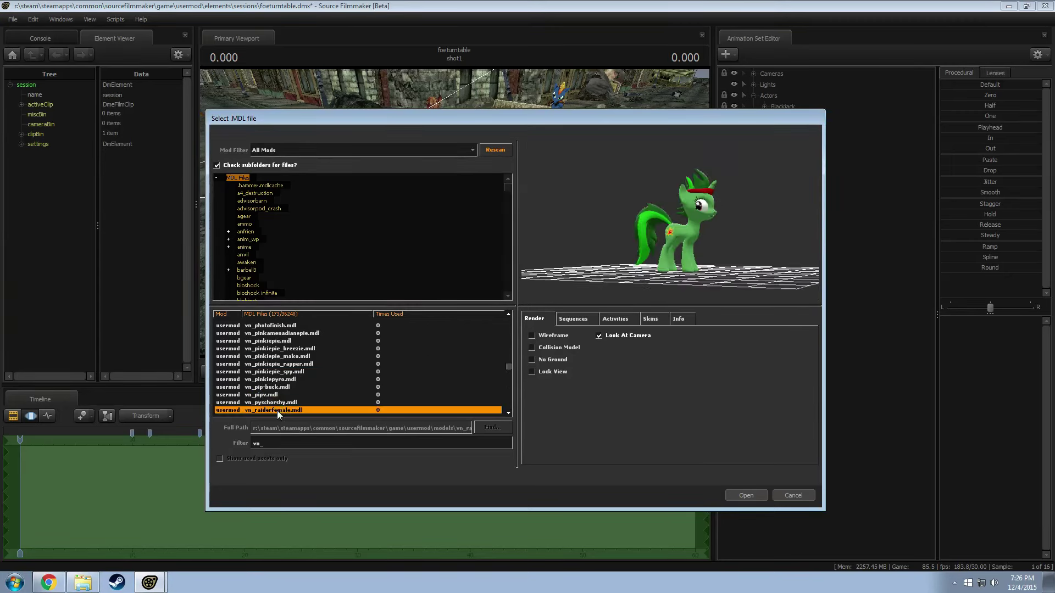
Step: Preview further vn_ models, including vn_raidermale, vn_rainbowdash, vn_rarity_breezie, vn_rampageph and vn_rick, as candidates for a background character
scroll(309, 389, "down", 2)
left_click(276, 373)
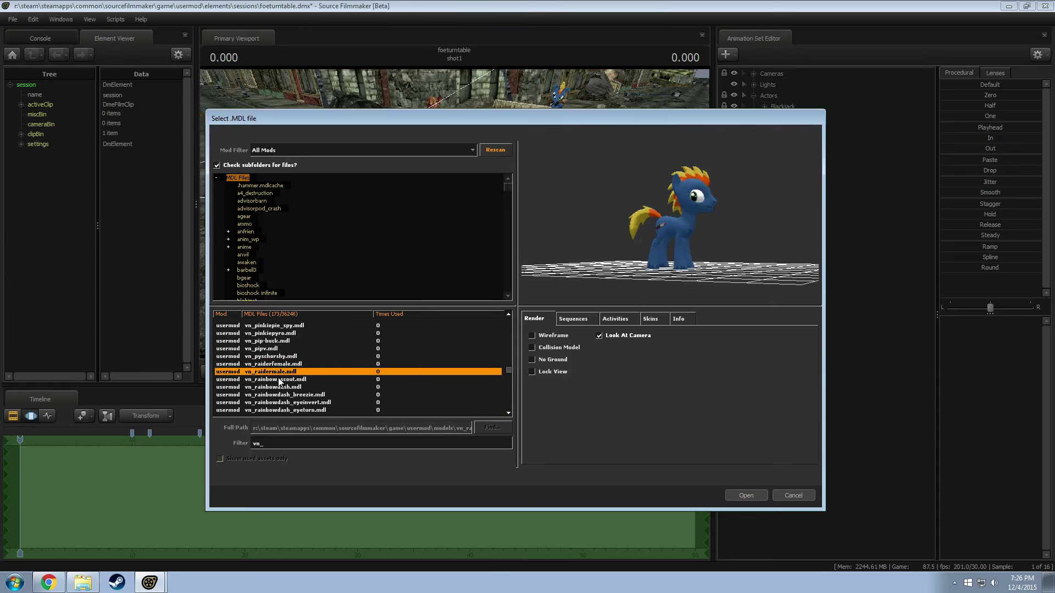
left_click(268, 387)
scroll(275, 393, "down", 3)
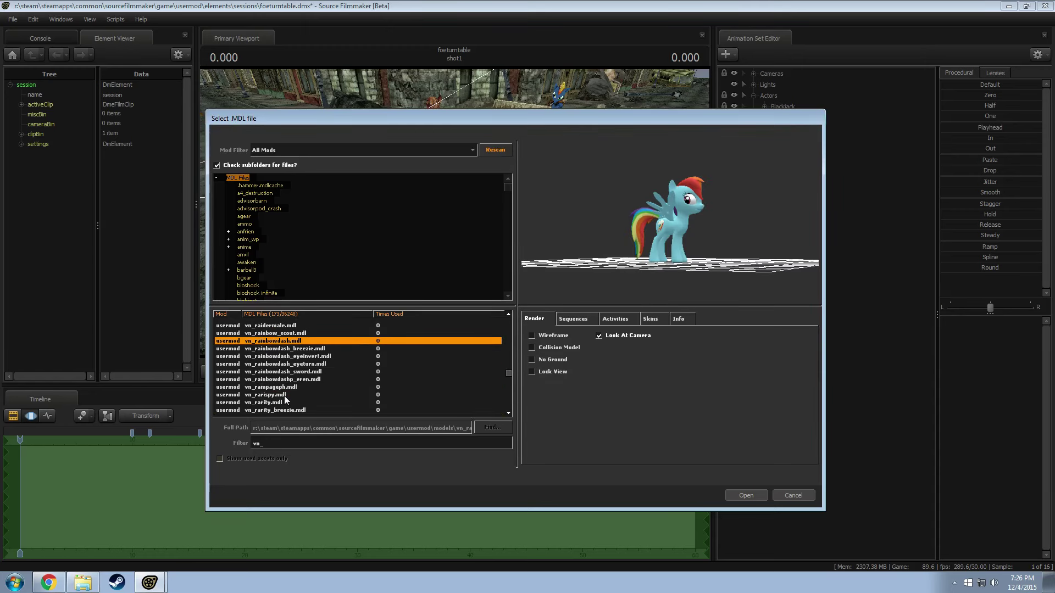
left_click(278, 387)
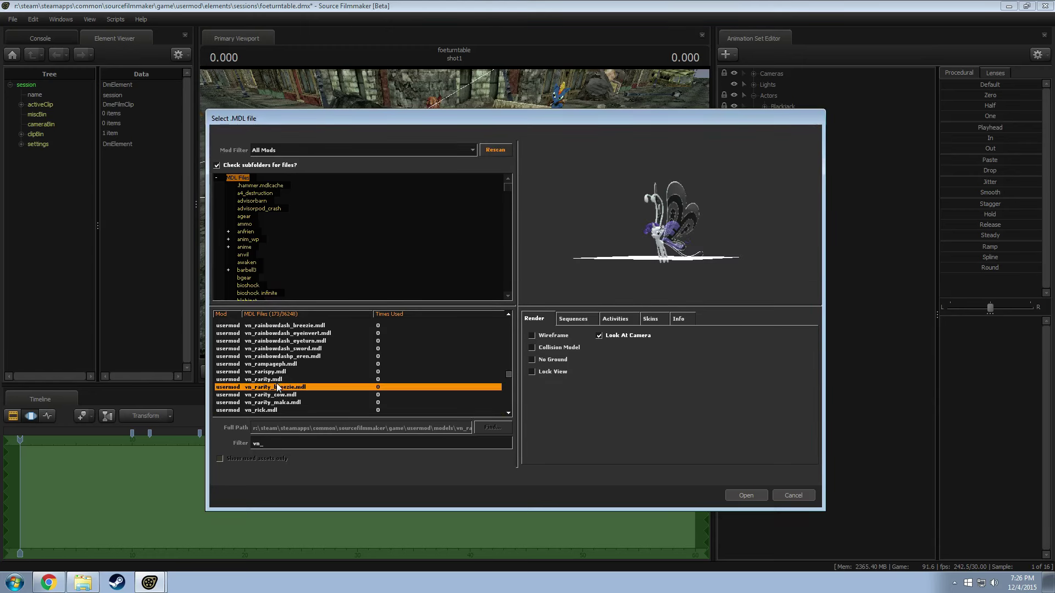
left_click(279, 365)
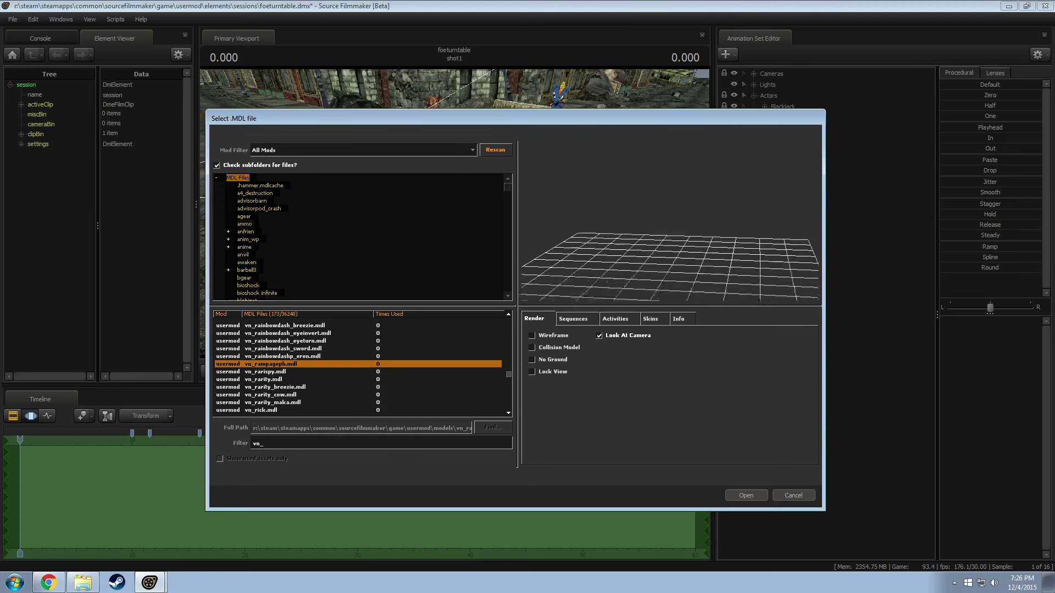
left_click(549, 336)
left_click(549, 336)
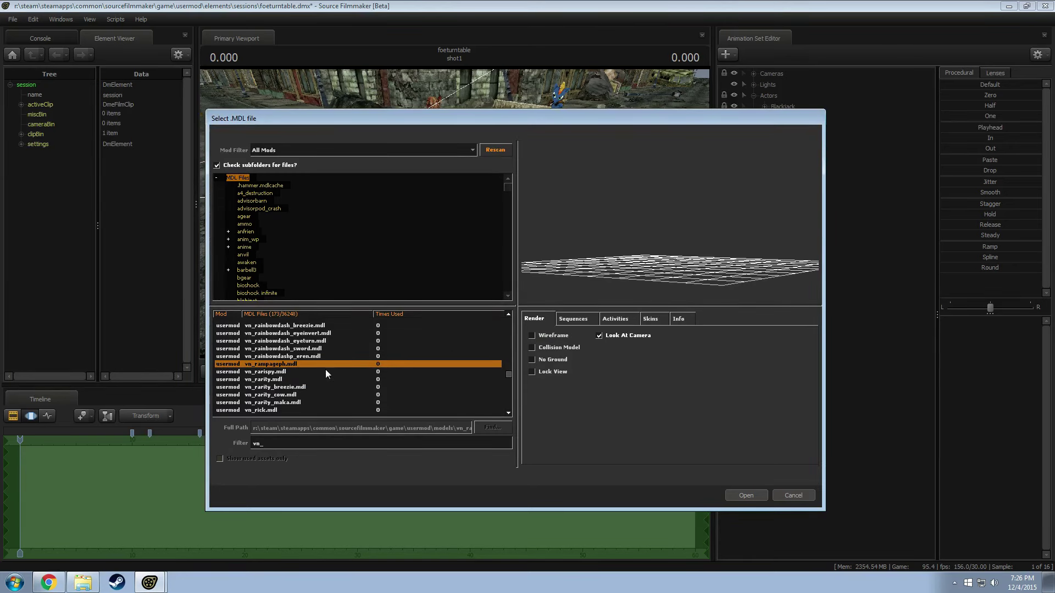
scroll(325, 369, "down", 1)
left_click(270, 387)
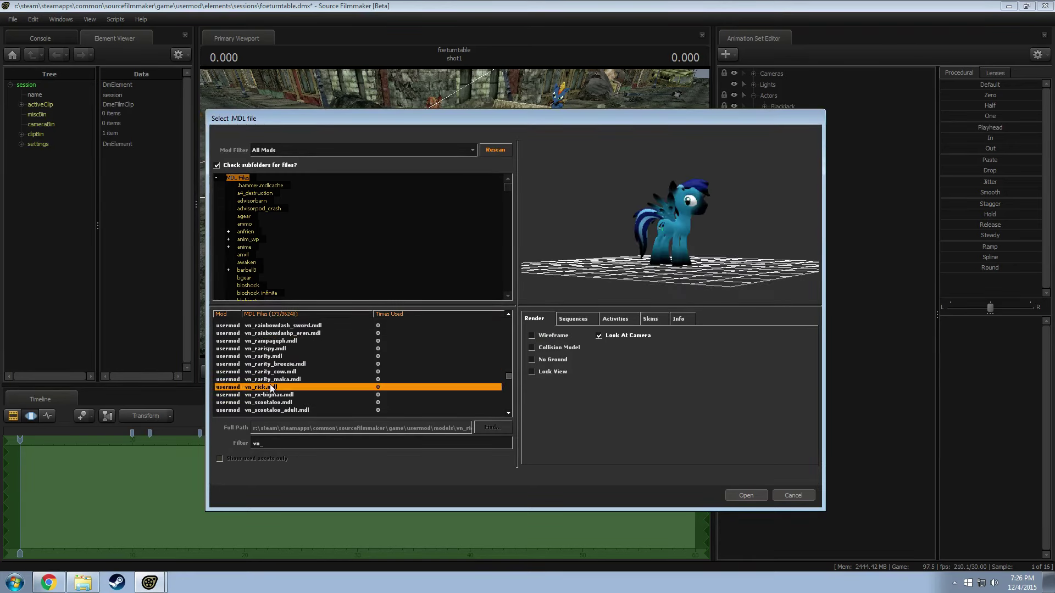
Step: Preview the vn_scotchtap, vn_spike_soul and vn_timberwolf models from the remaining vn_ files
scroll(272, 403, "down", 3)
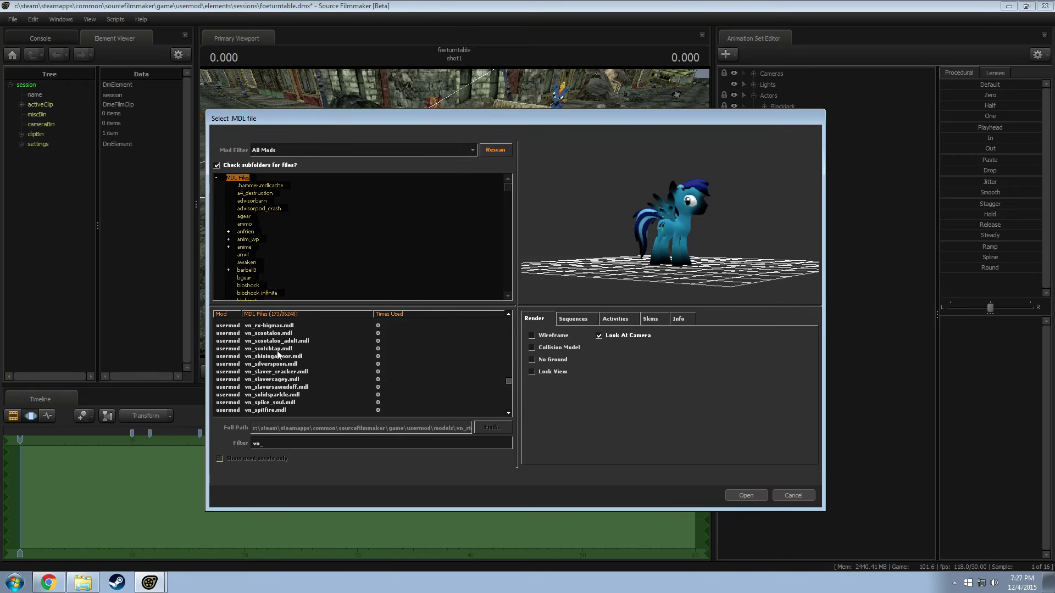
left_click(277, 349)
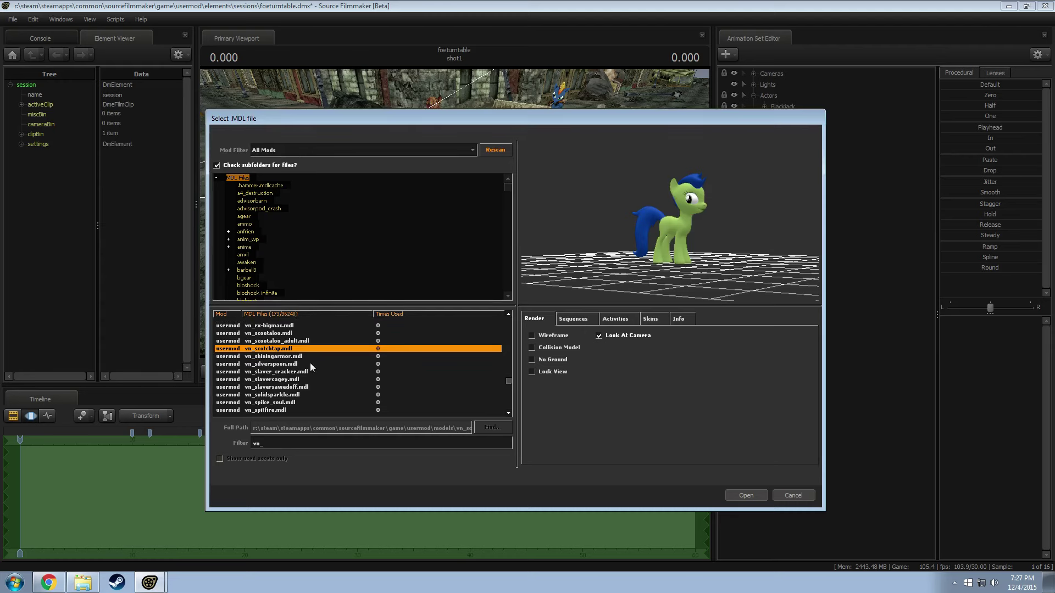
left_click_drag(640, 258, 589, 253)
scroll(248, 374, "down", 2)
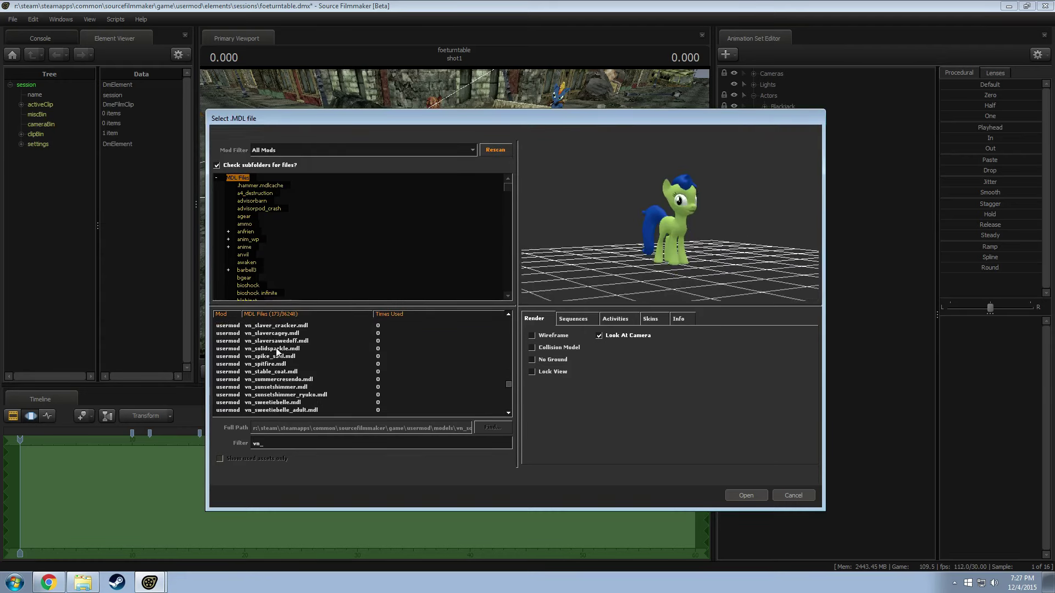
left_click(274, 357)
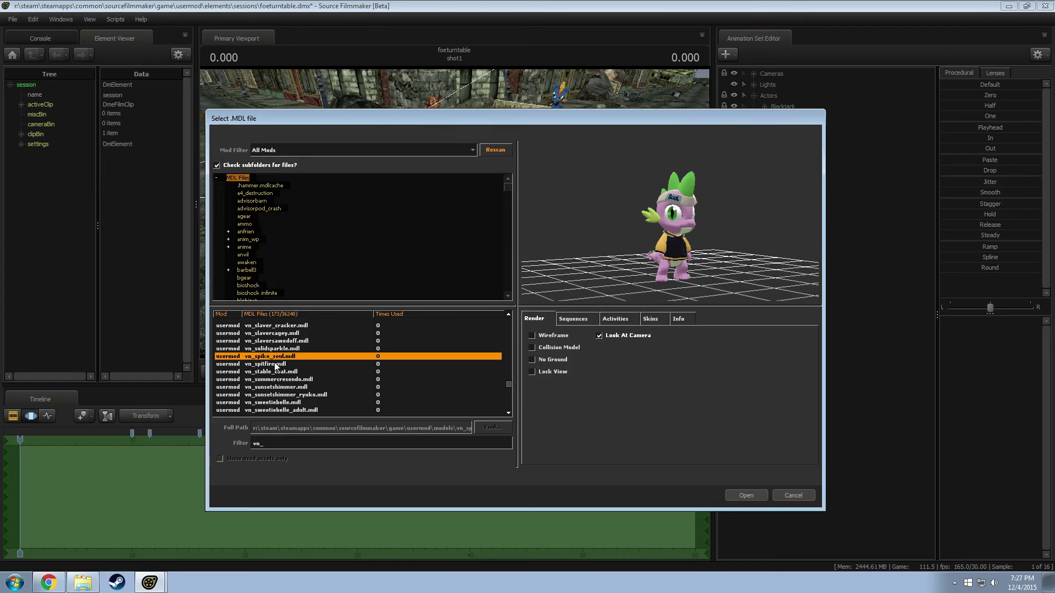
scroll(277, 363, "down", 1)
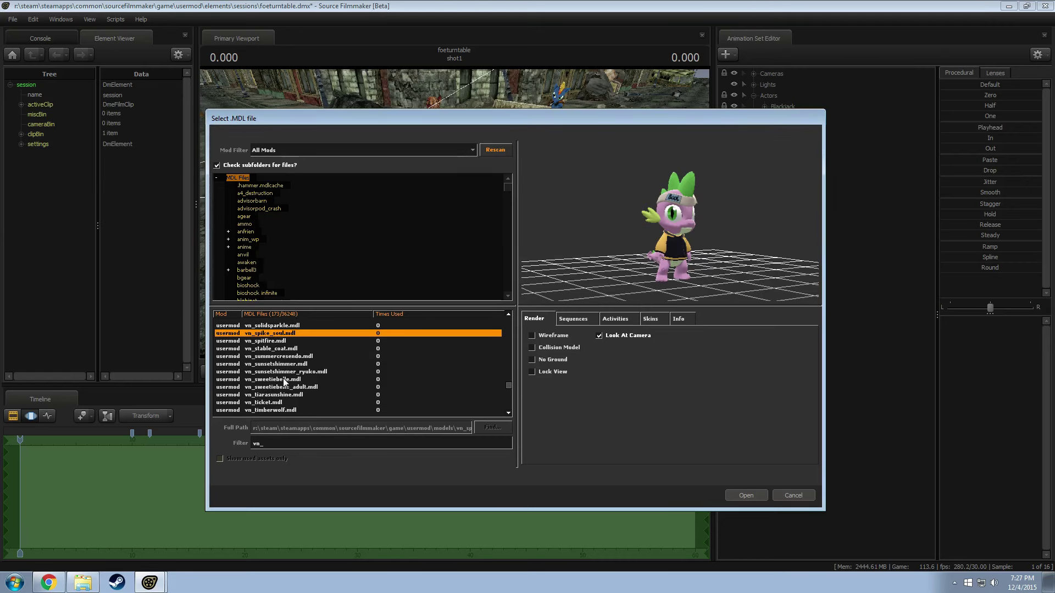
scroll(282, 385, "down", 1)
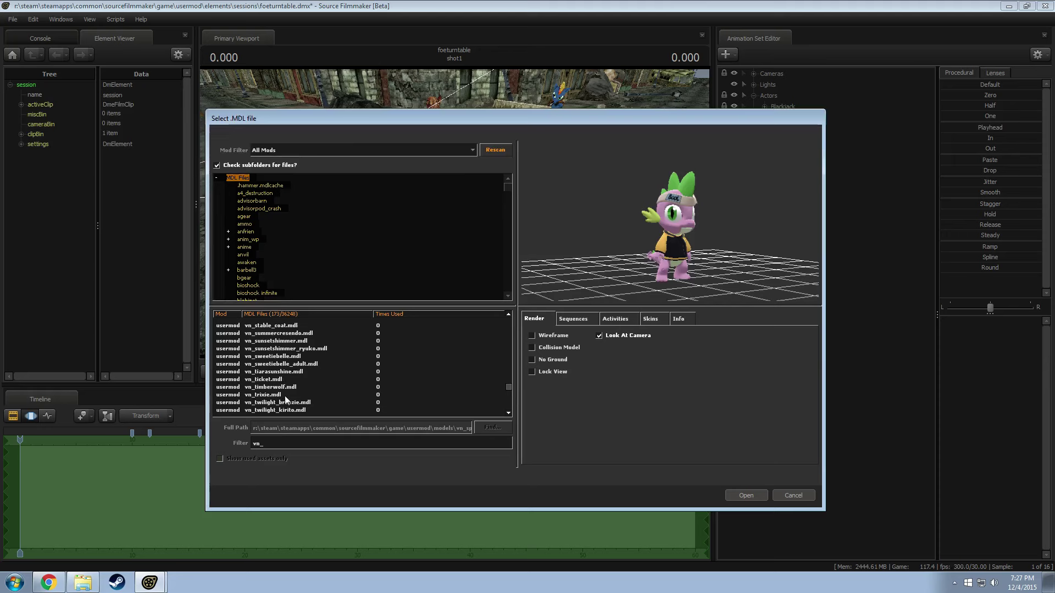
left_click(285, 387)
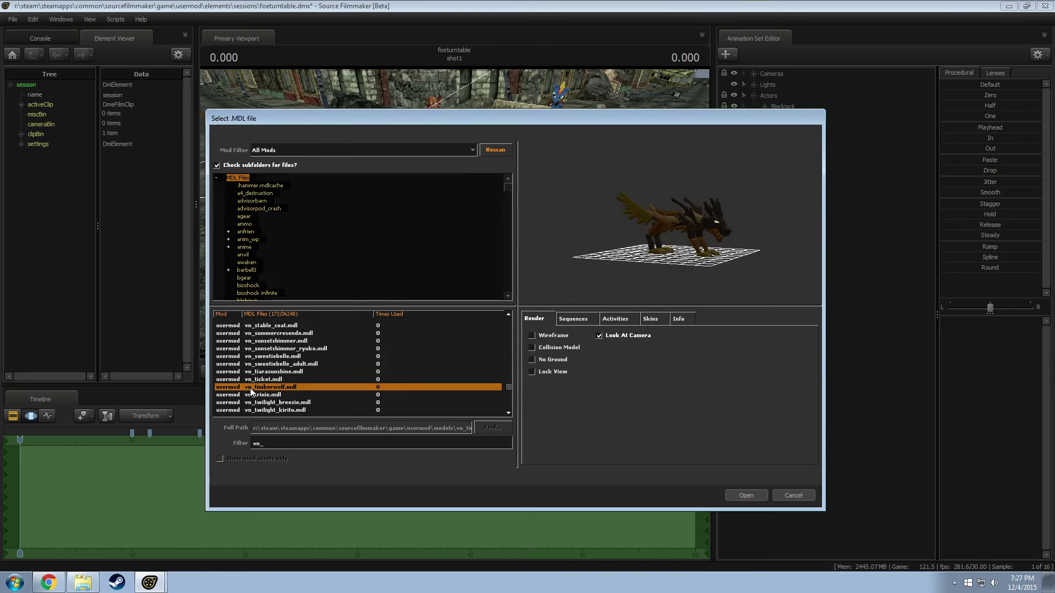
Step: Find vn_lucky_clover.mdl among the remaining vn_ models and load it into the scene
scroll(313, 388, "down", 2)
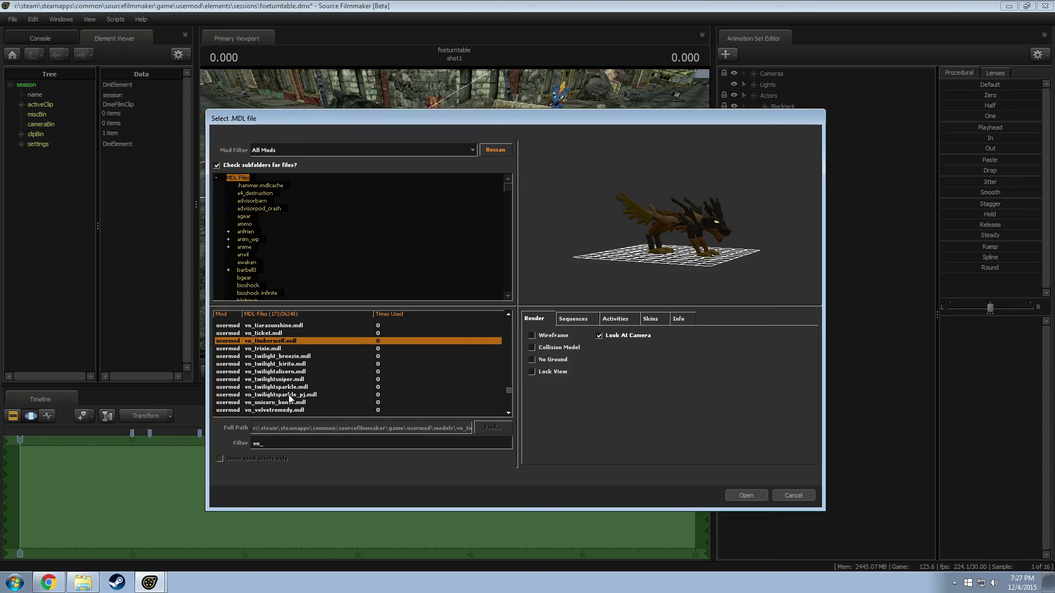
scroll(289, 396, "down", 1)
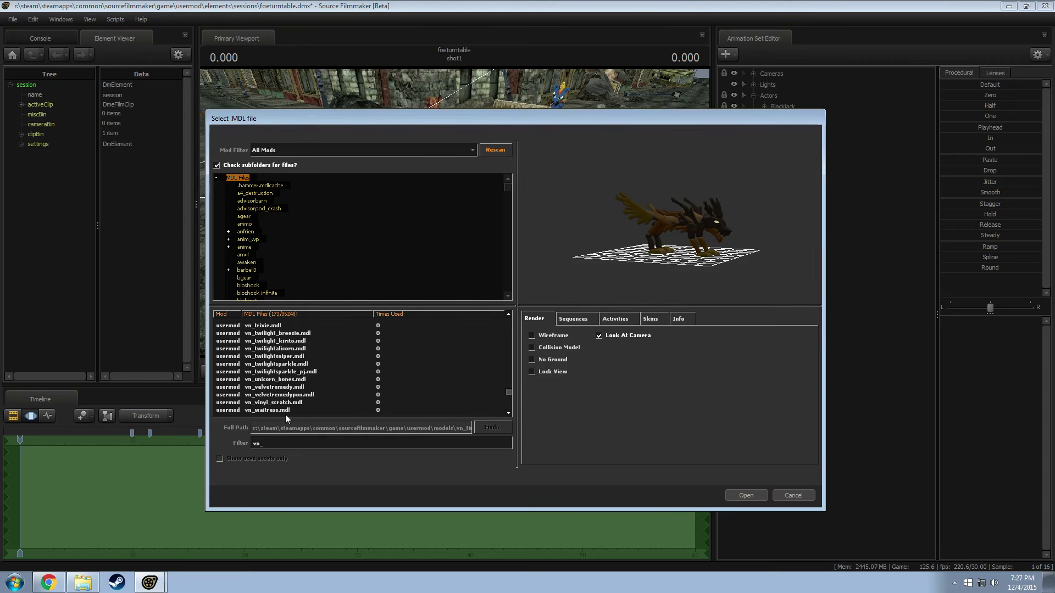
scroll(283, 404, "down", 5)
scroll(286, 392, "down", 1)
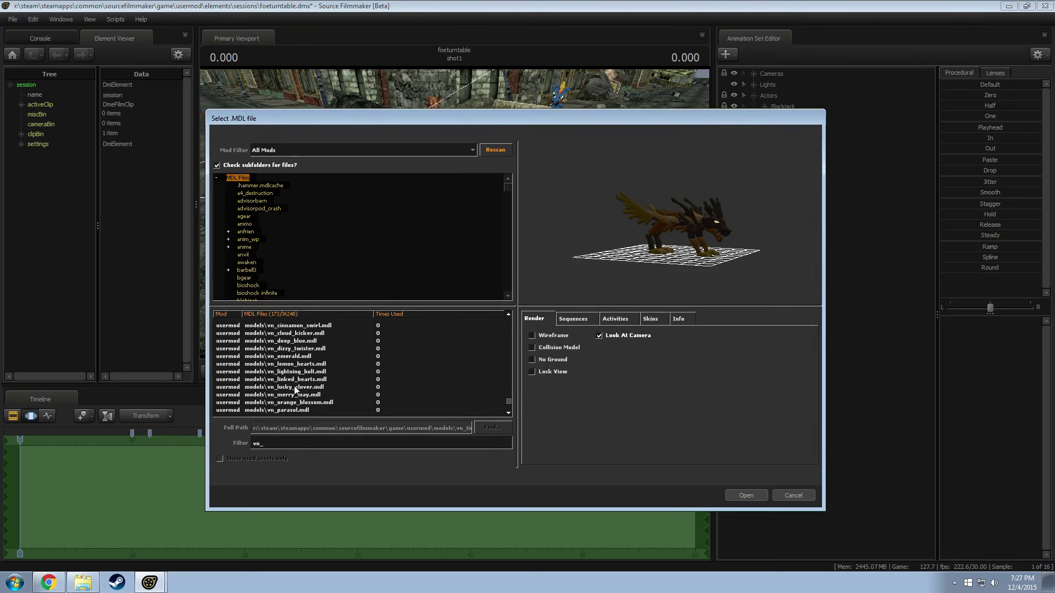
left_click(311, 388)
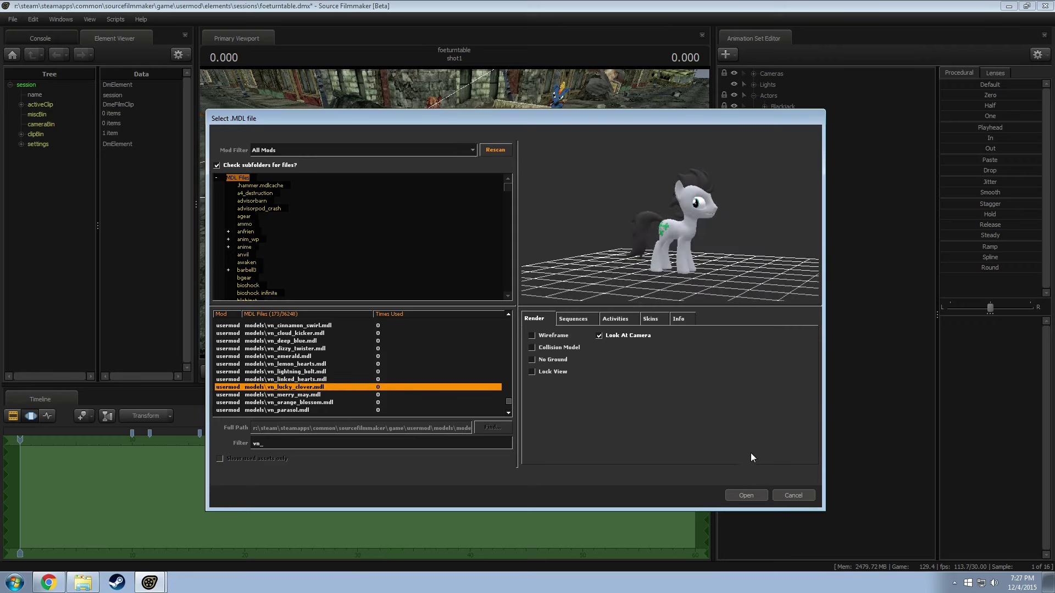
left_click(748, 495)
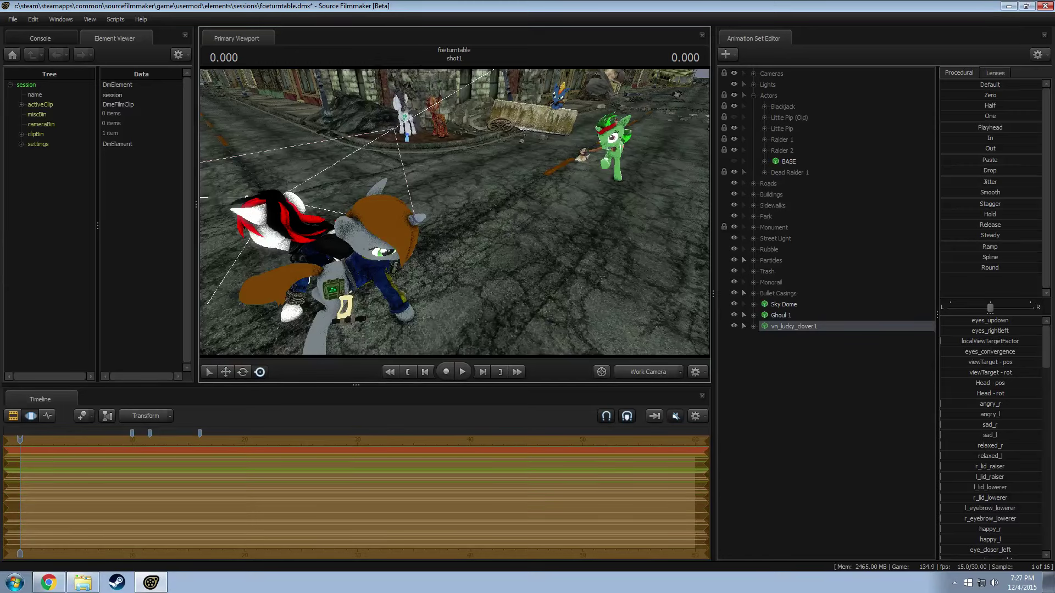
Step: Try to rotate the lucky clover pony so that it lies down beside the ghoul
key("f")
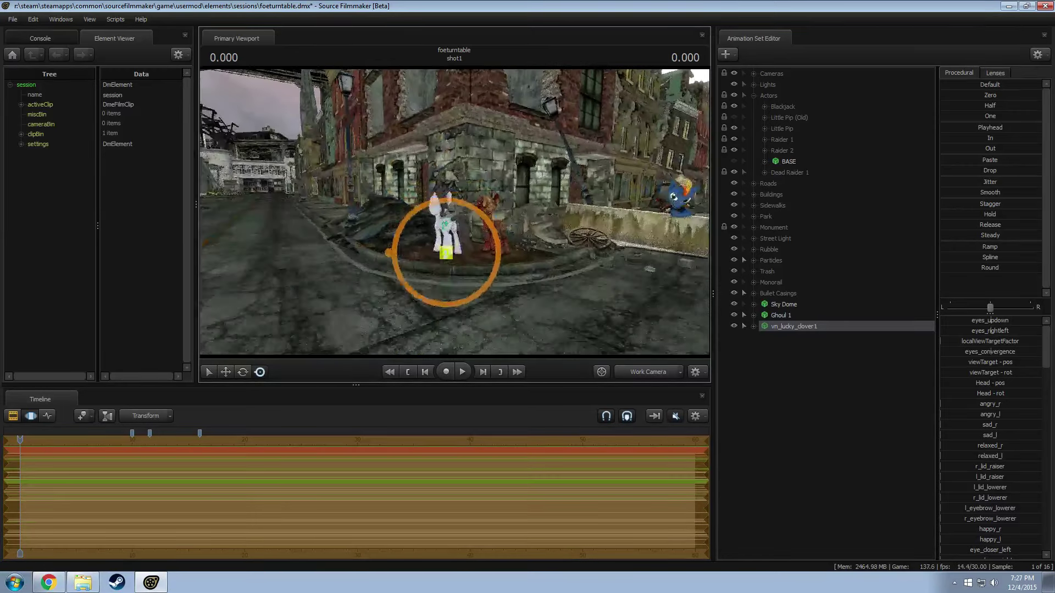
key("e")
left_click_drag(476, 304, 519, 241)
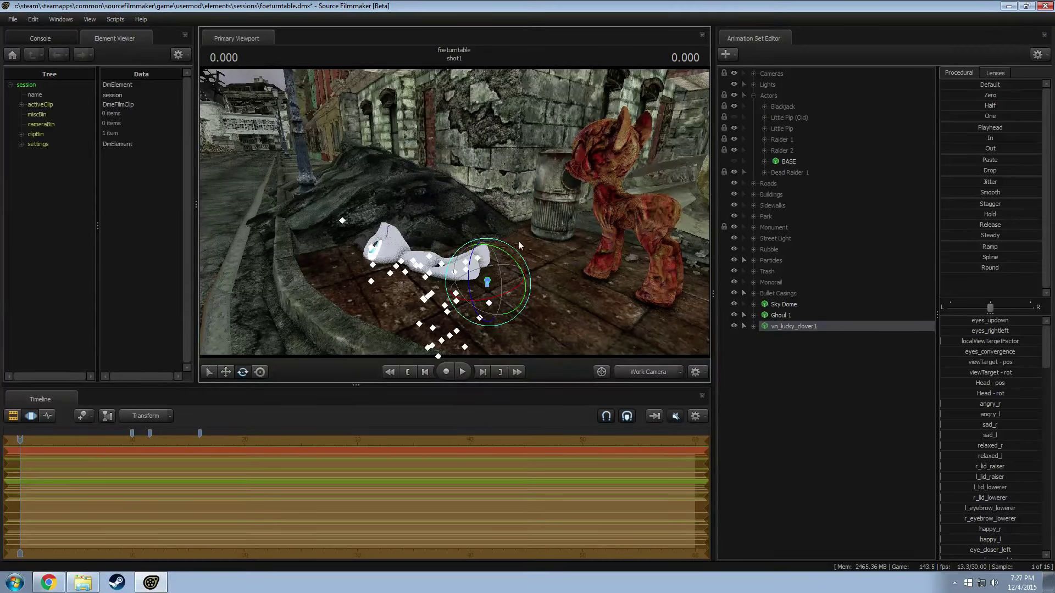
left_click(753, 326)
key("ctrl+z")
key("ctrl+z")
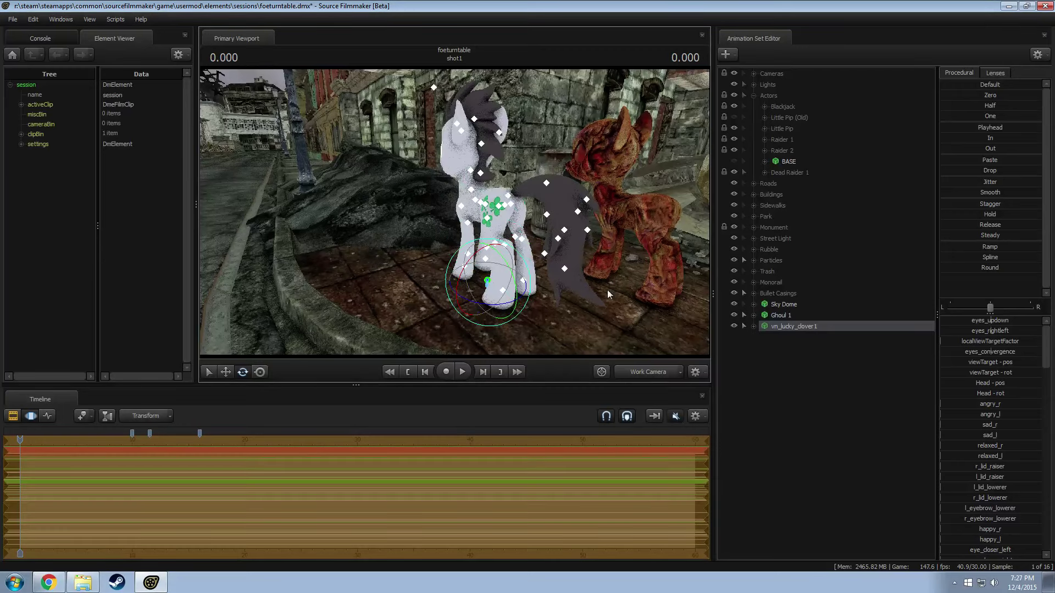
Step: Rotate the lucky clover pony into a tilted-back pose against the rubble mound beside the ghoul
left_click_drag(475, 306, 464, 222)
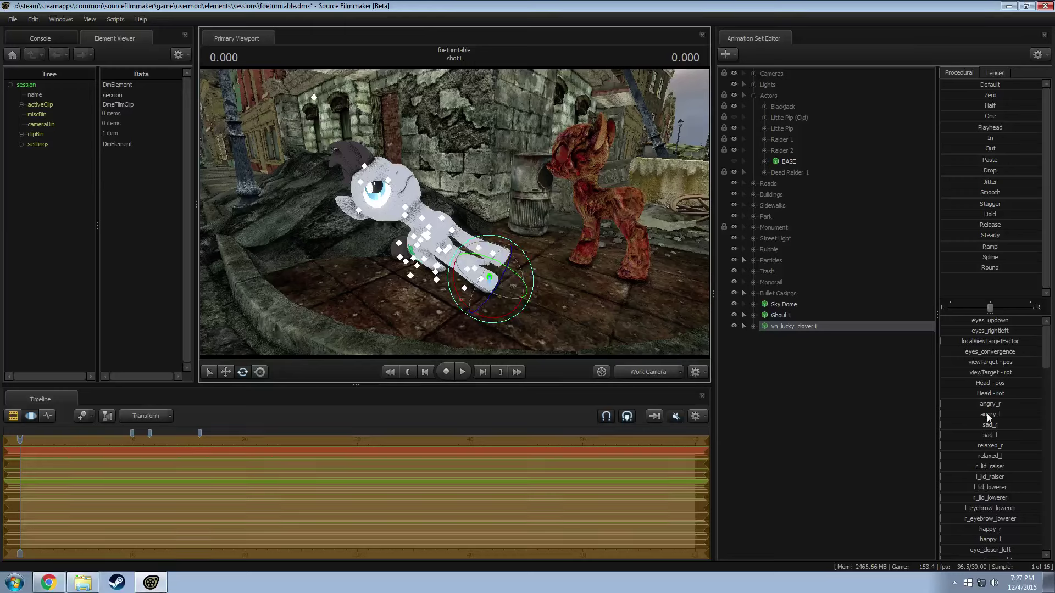
scroll(989, 417, "down", 3)
scroll(981, 529, "down", 1)
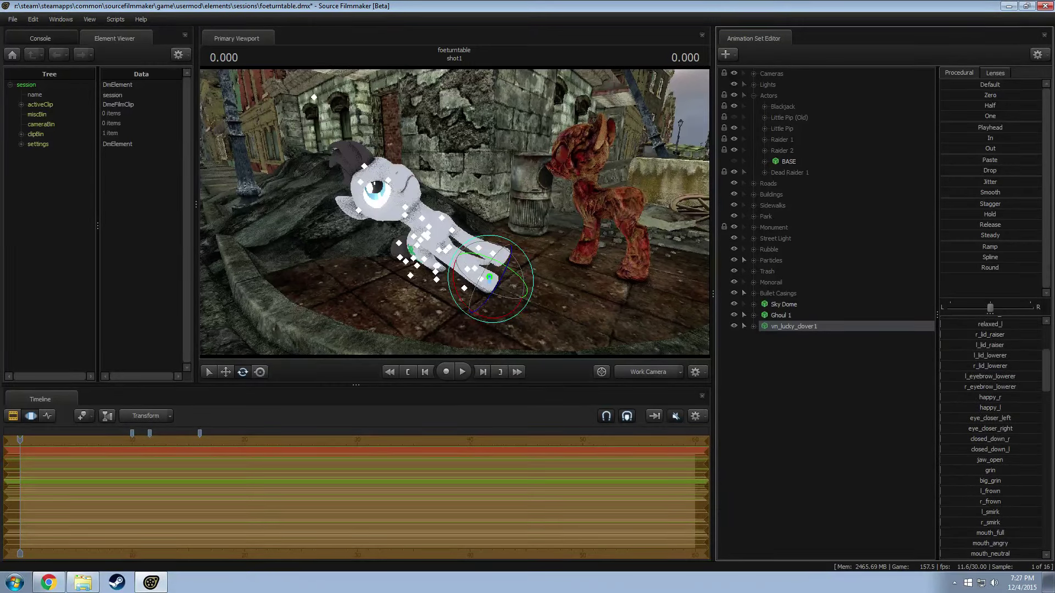
Step: Rename the lucky clover pony's animation set to "Raider (Downed) 1"
right_click(798, 329)
left_click(834, 334)
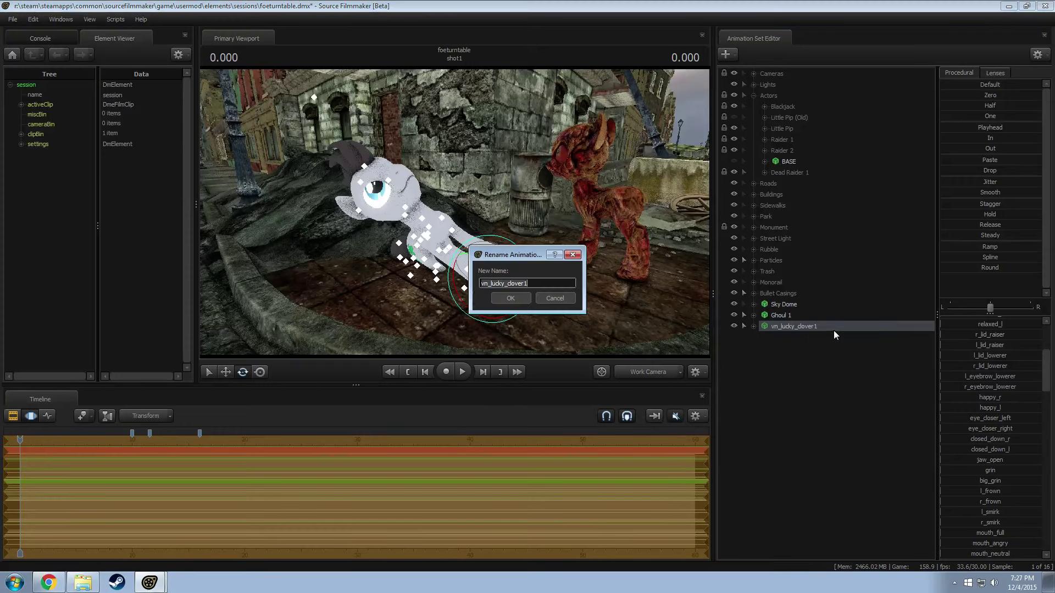
type("Do")
type("ider (Downed) 1")
key("Return")
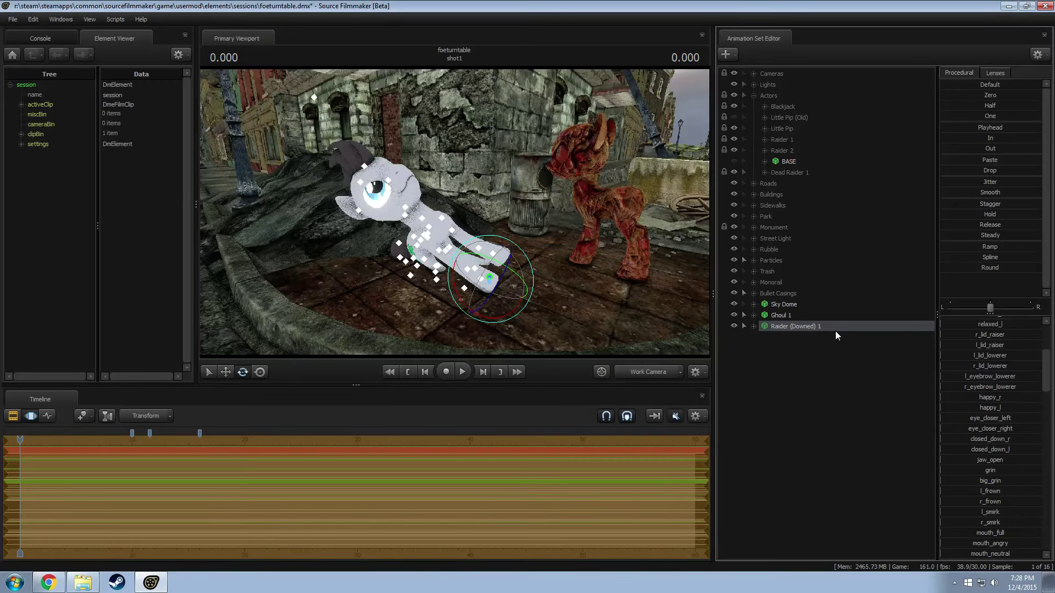
right_click(833, 332)
left_click(773, 354)
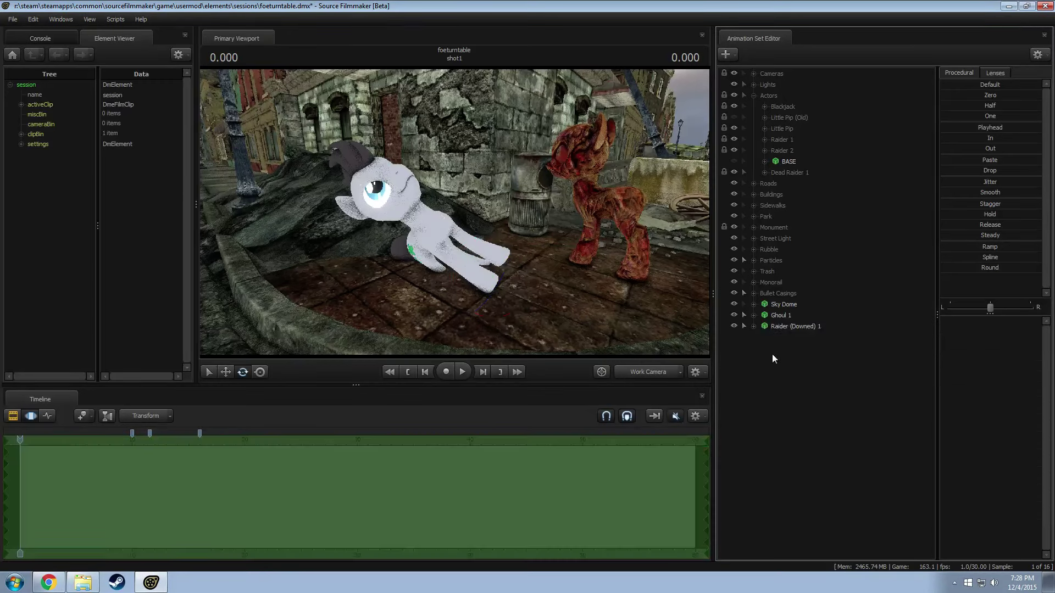
right_click(773, 354)
Step: Import the sitting_stationary.dmx animation onto the Head control and Pony Bones of Raider (Downed) 1
left_click(754, 326)
left_click(765, 348)
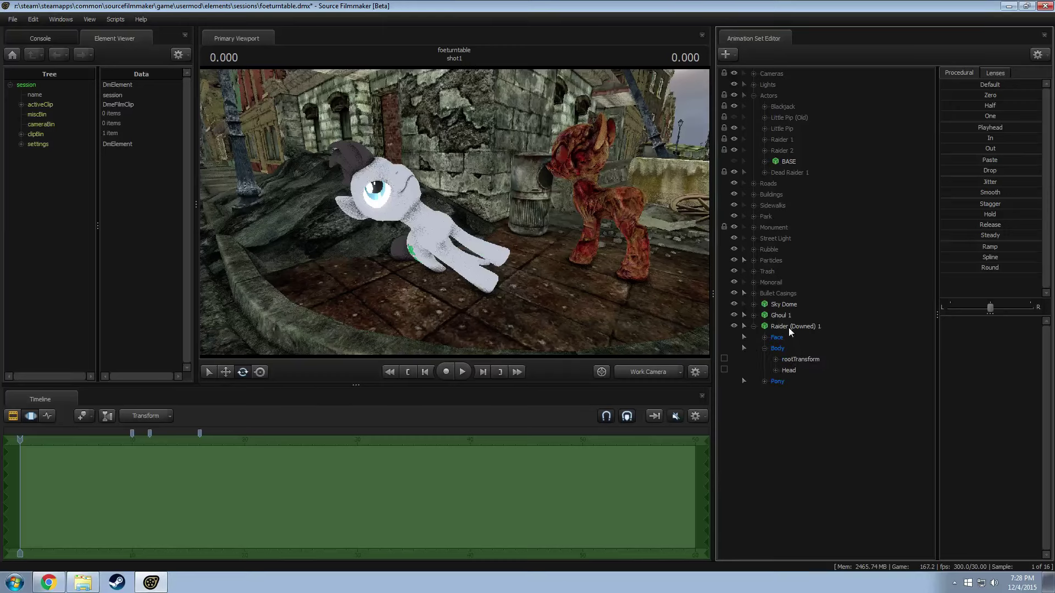
left_click(789, 327)
left_click(765, 381)
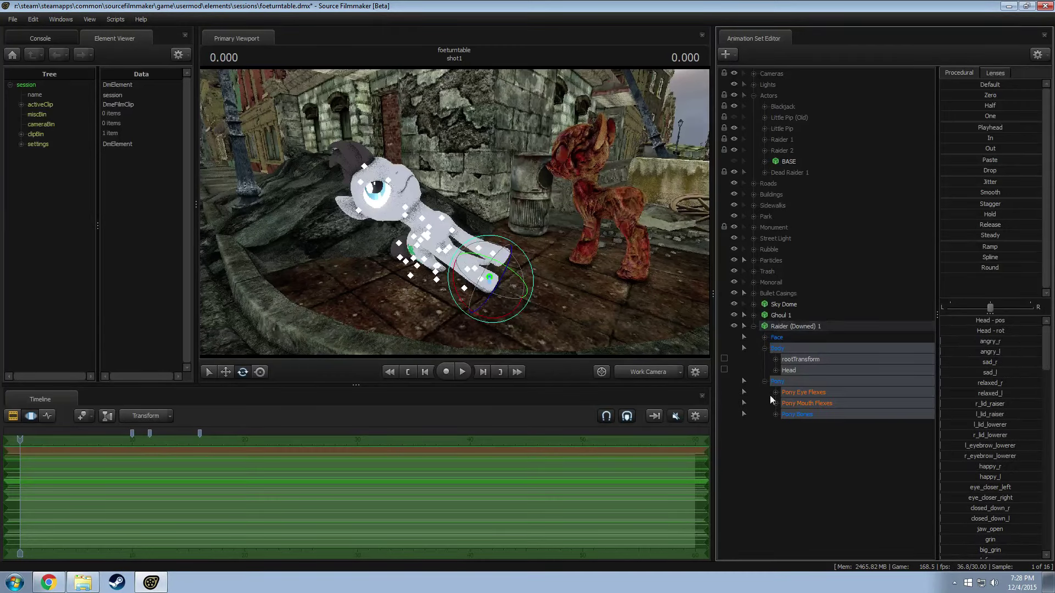
left_click(801, 395, "ctrl")
left_click(793, 359, "ctrl")
right_click(799, 374)
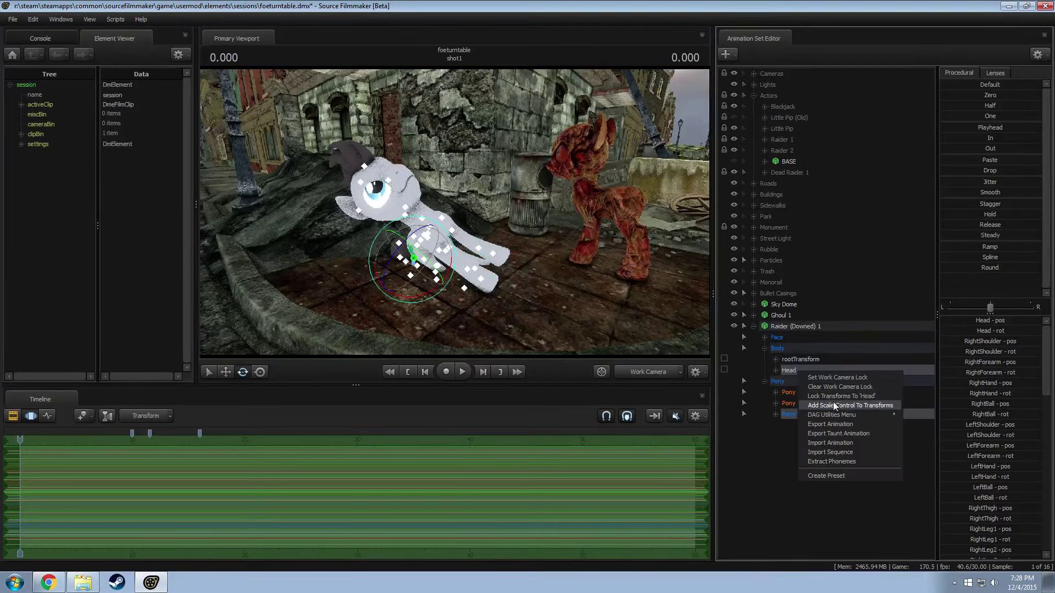
left_click(822, 443)
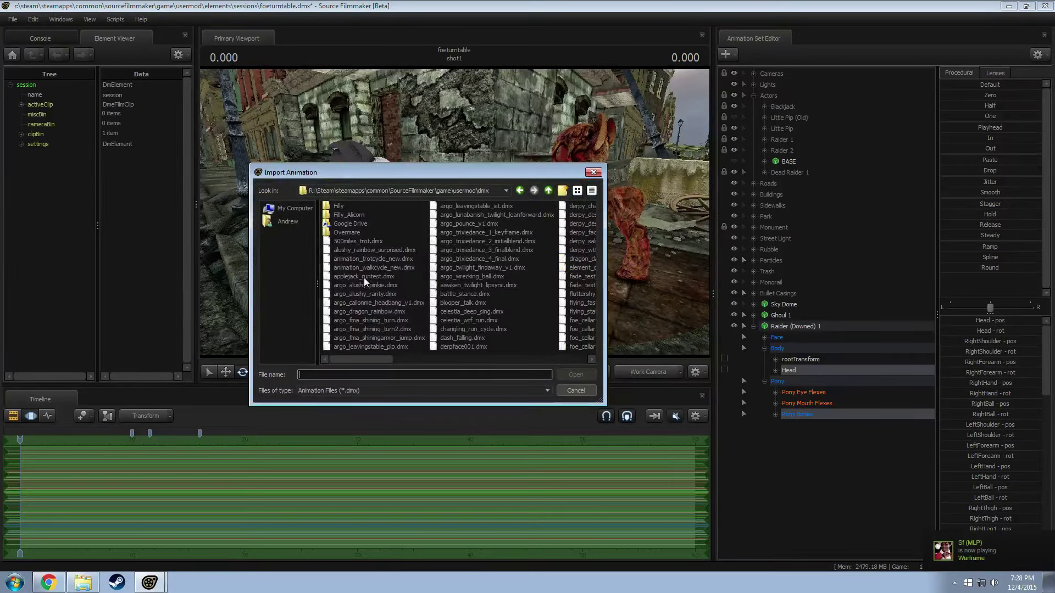
left_click_drag(380, 361, 496, 375)
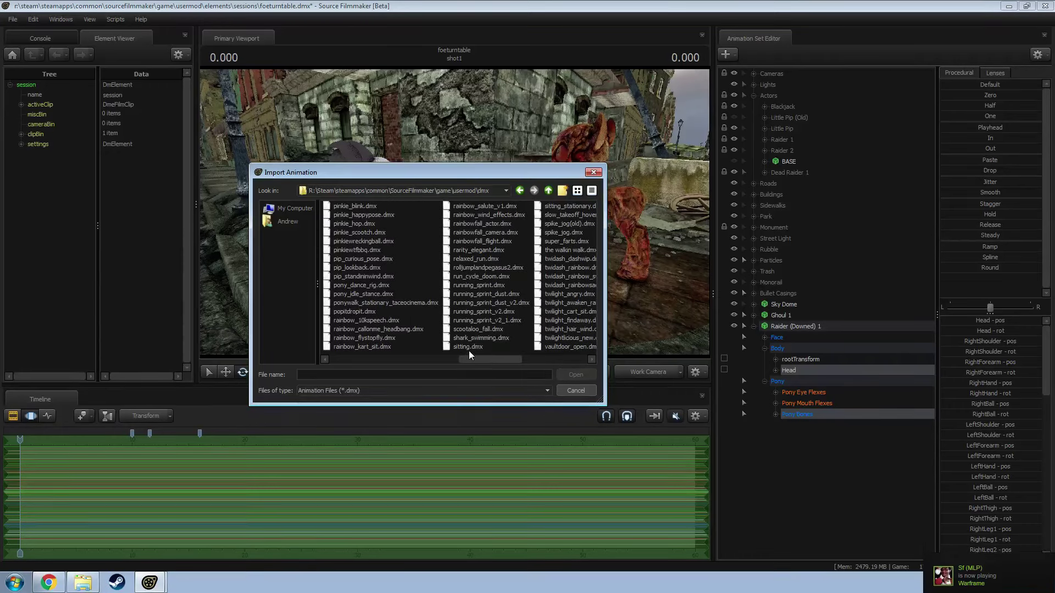
left_click(569, 208)
double_click(570, 211)
left_click(529, 338)
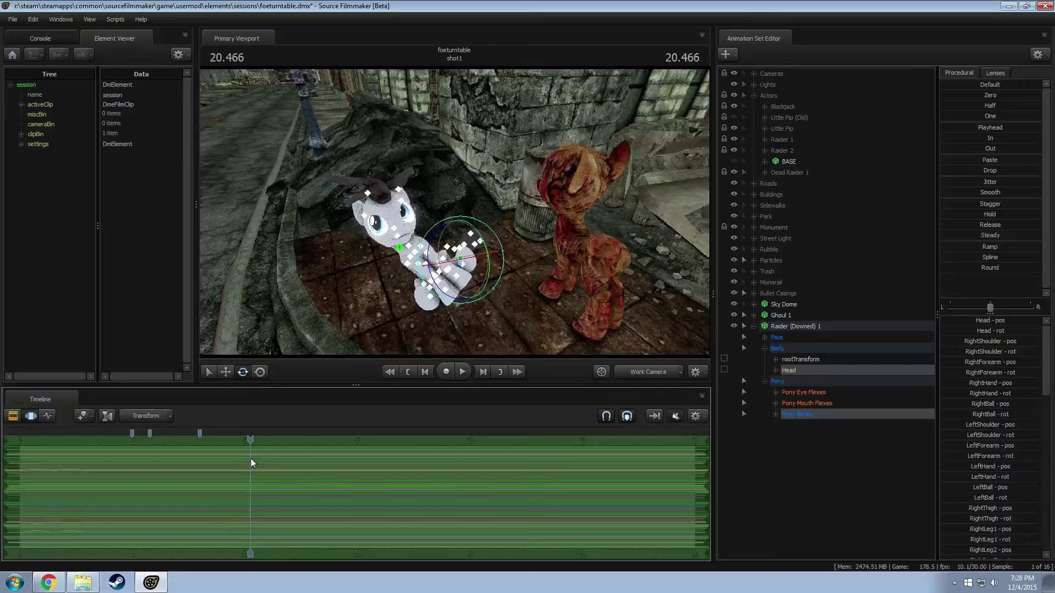
Step: Reset the downed raider's jiggle_hair1 and jiggle_hair3 bones so the mane sits naturally on the head
left_click_drag(246, 440, 118, 439)
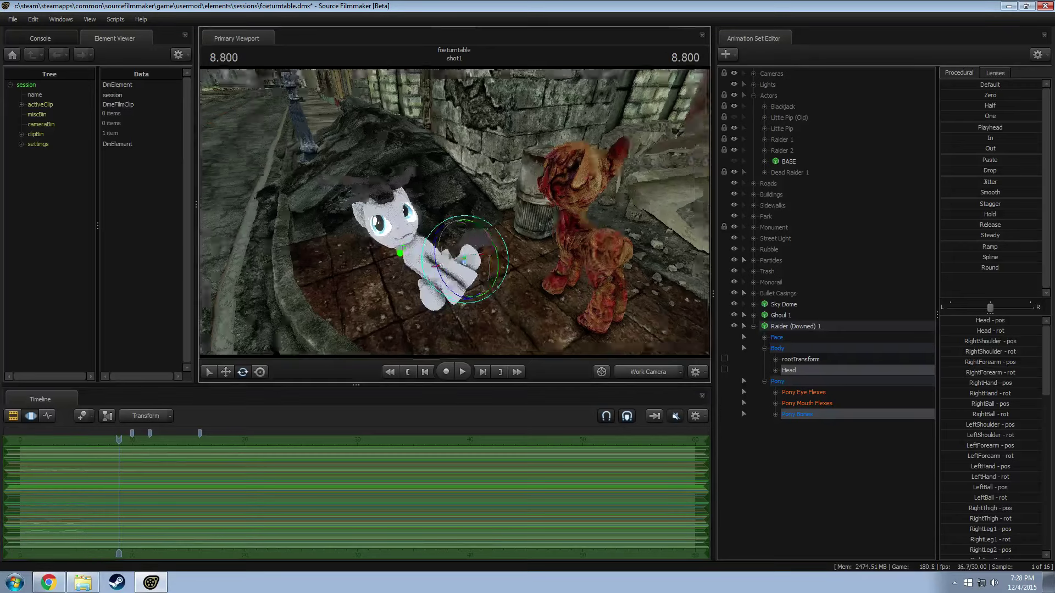
left_click_drag(446, 188, 447, 188)
left_click(444, 186)
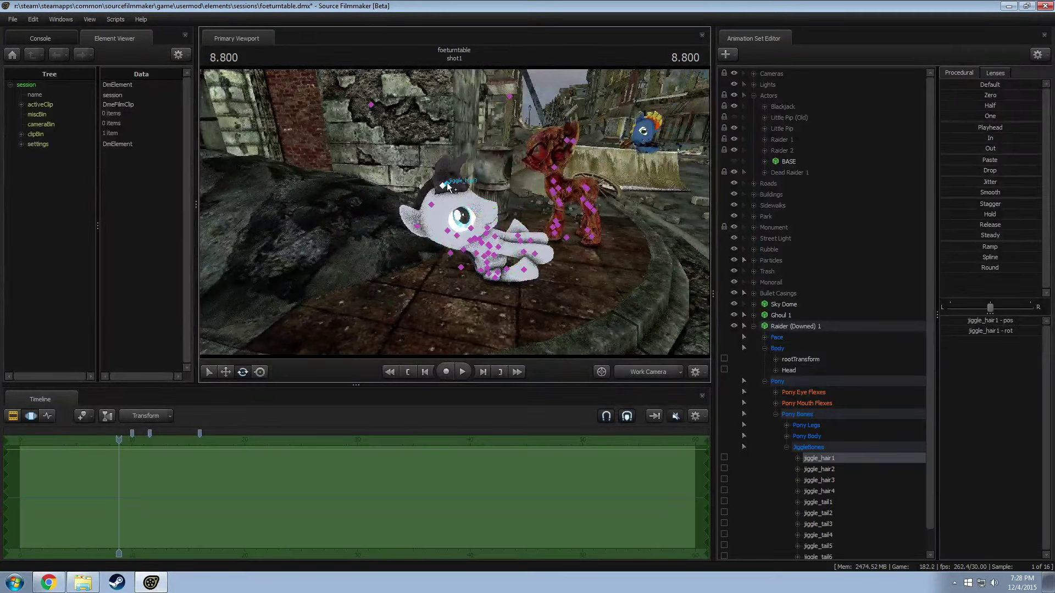
left_click(446, 186, "ctrl")
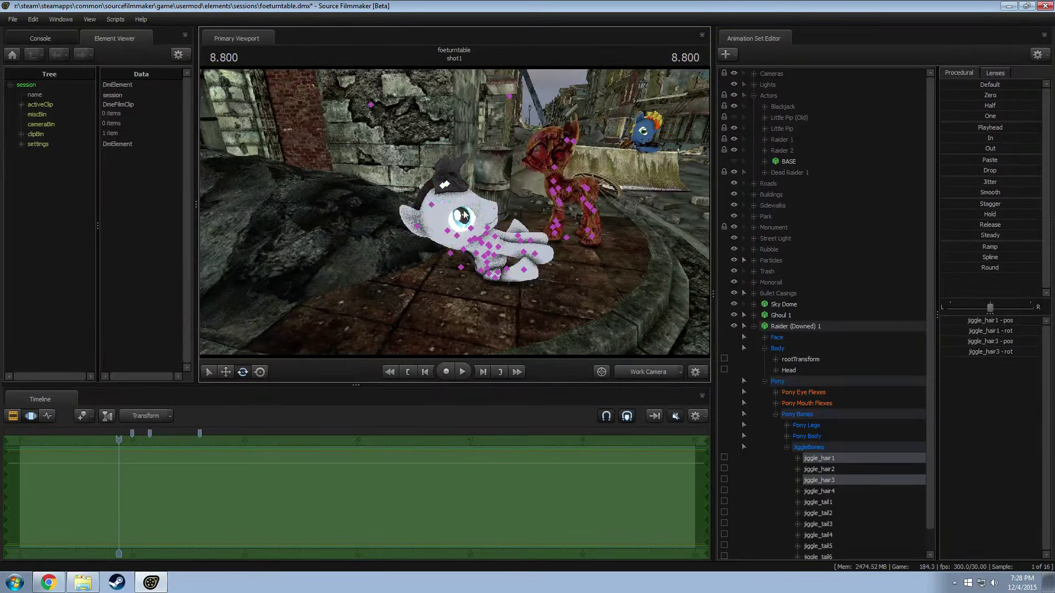
left_click(991, 86)
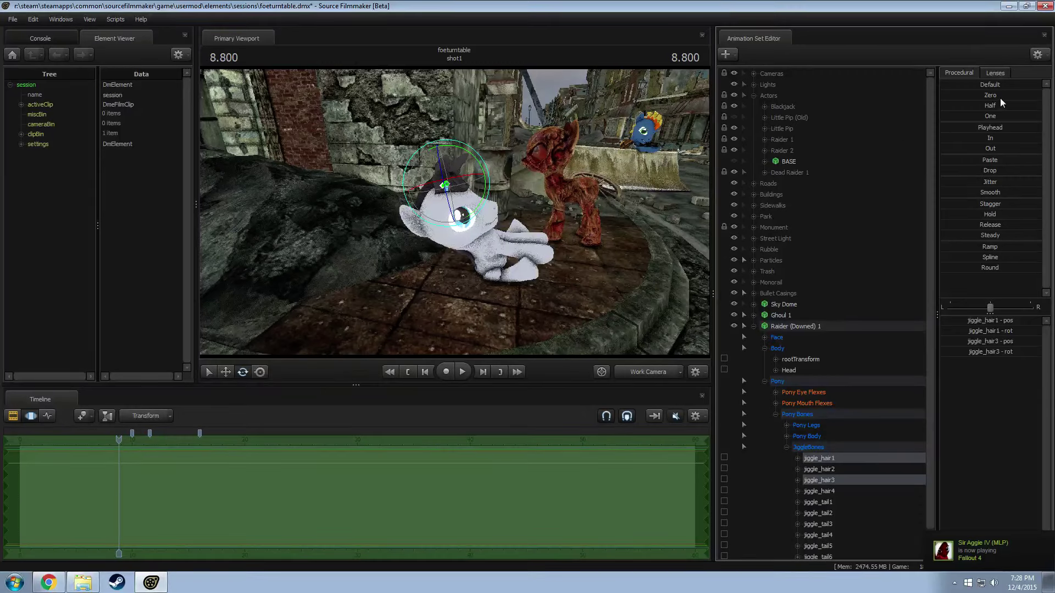
left_click_drag(990, 96, 728, 196)
Step: Reset the downed raider's RightEar and LeftEar bones together
left_click(787, 437)
left_click(815, 491)
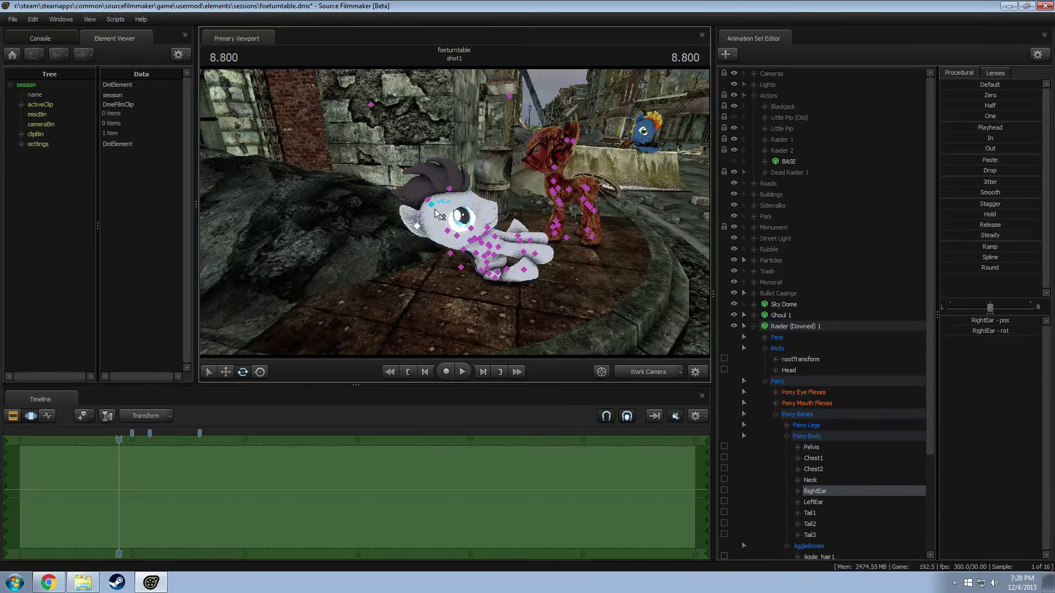
left_click(814, 502, "ctrl")
left_click_drag(966, 95, 704, 294)
left_click_drag(509, 300, 517, 299)
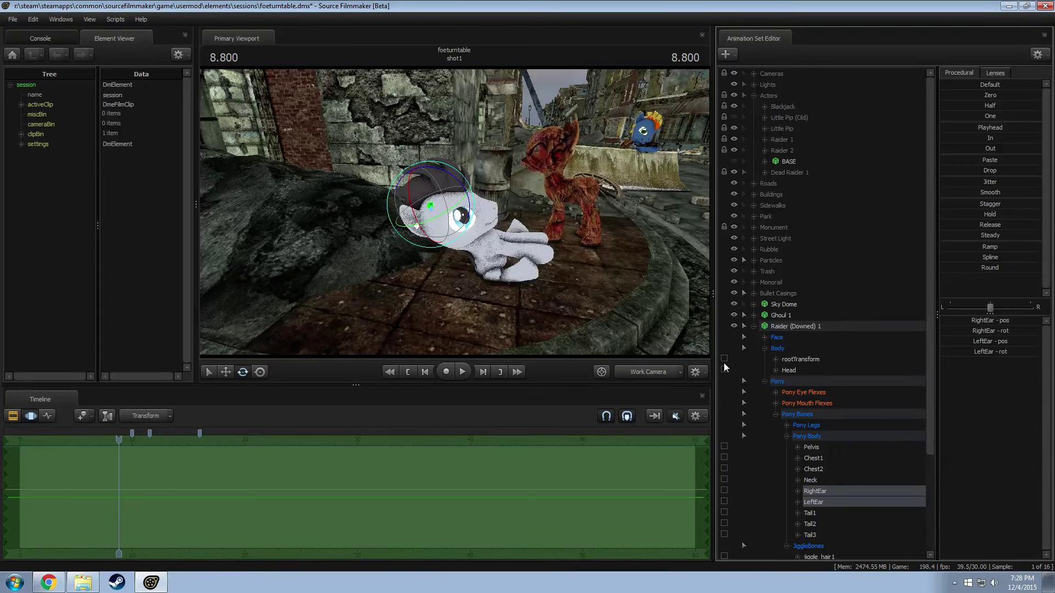
left_click_drag(621, 304, 492, 242)
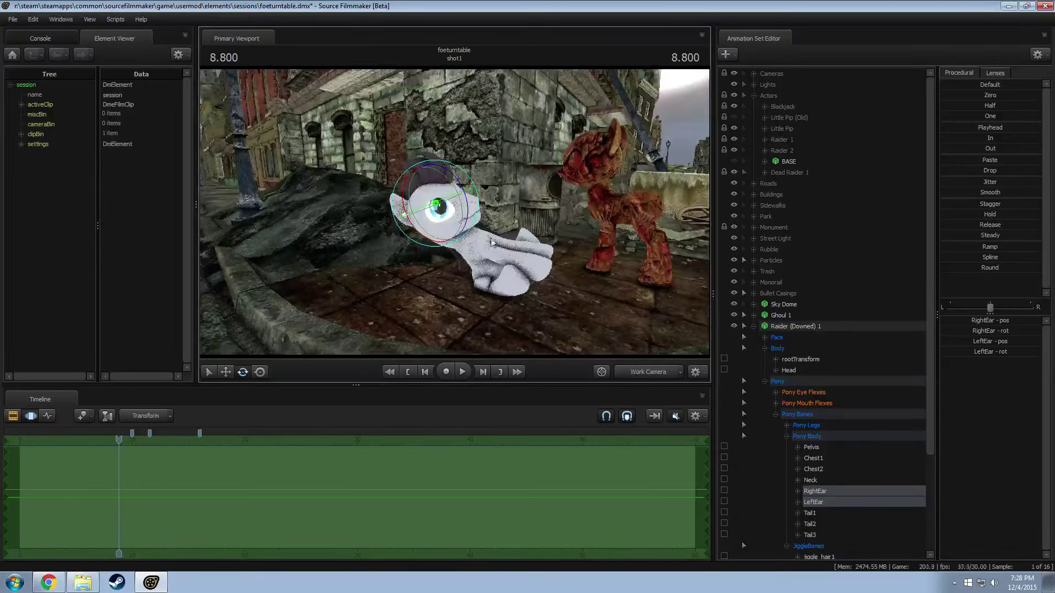
Step: Reset the rotation of the downed raider's rootTransform so it sits upright, and set the playhead to 2.000
left_click(800, 359)
left_click(776, 359)
left_click(983, 119)
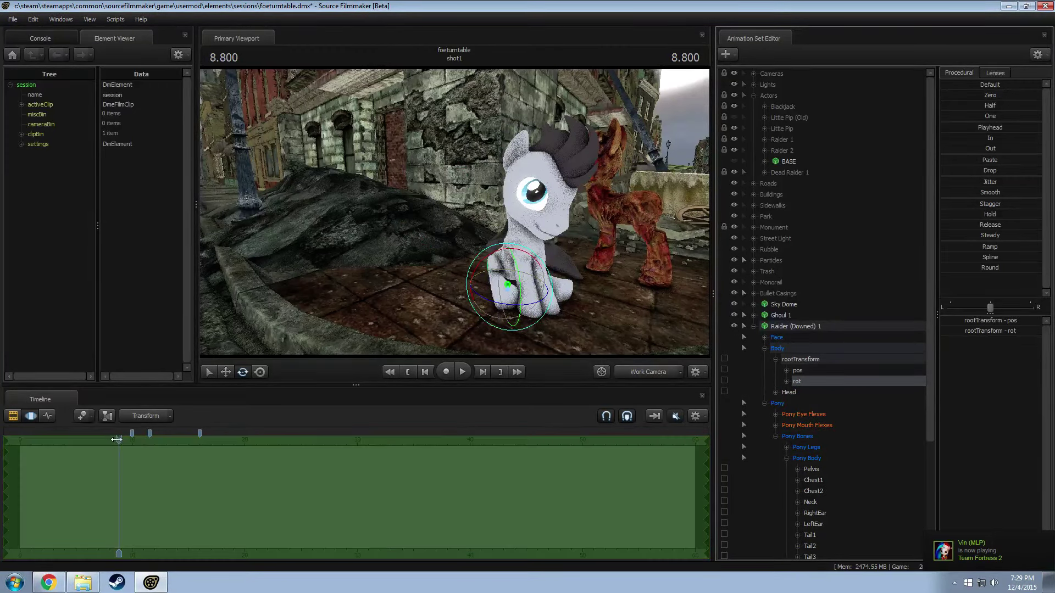
left_click_drag(116, 439, 42, 443)
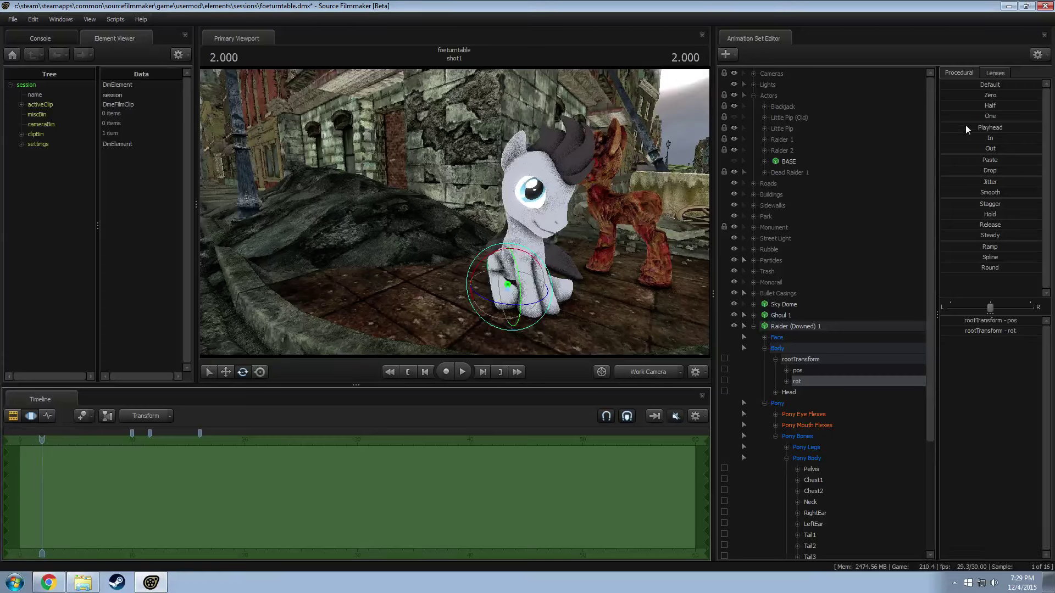
Step: Turn the whole downed raider about its vertical axis so its back faces the rubble mound
left_click(775, 328)
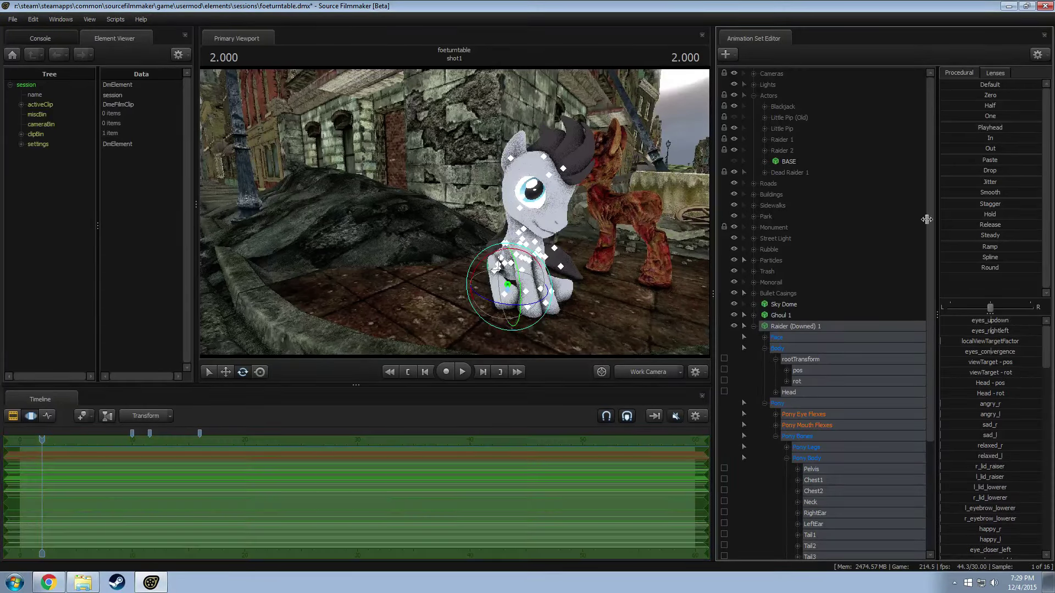
left_click_drag(551, 318, 527, 298)
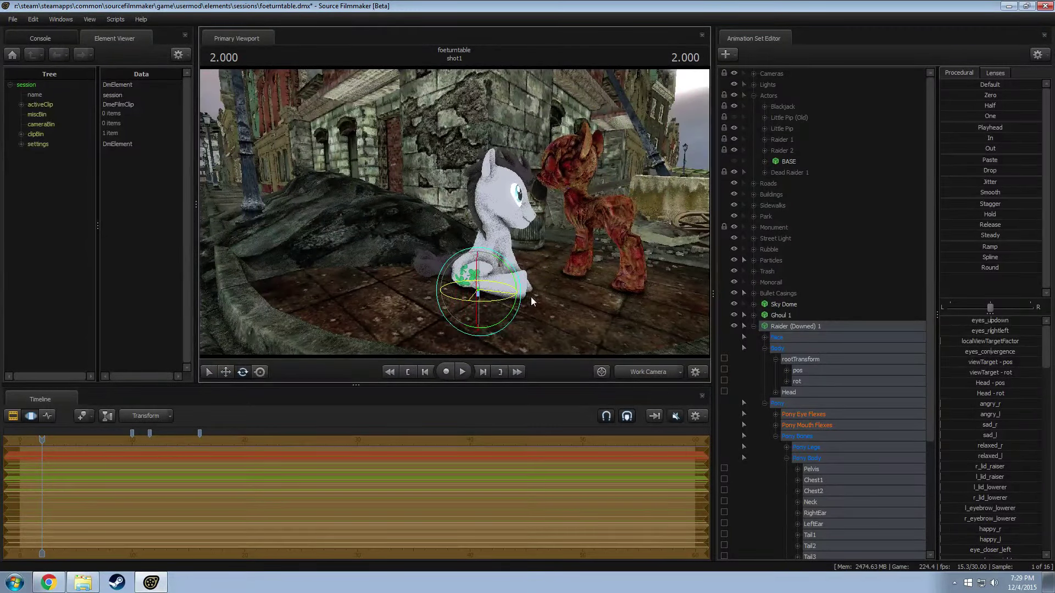
left_click(465, 272)
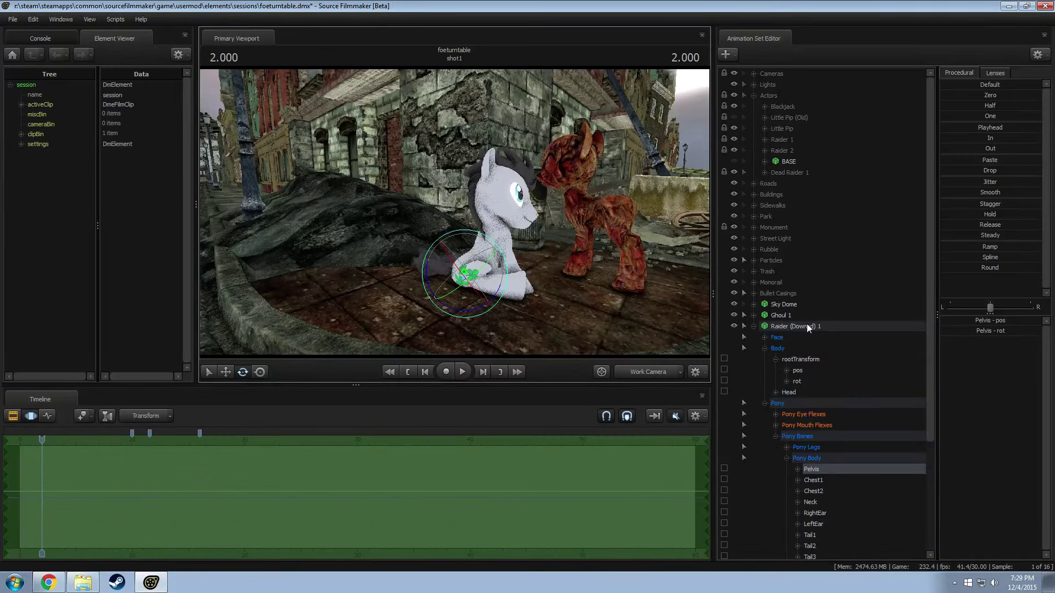
Step: Lock the RightThigh and LeftThigh bones so the back legs hold their position while the body is posed
left_click(787, 447)
scroll(785, 390, "down", 6)
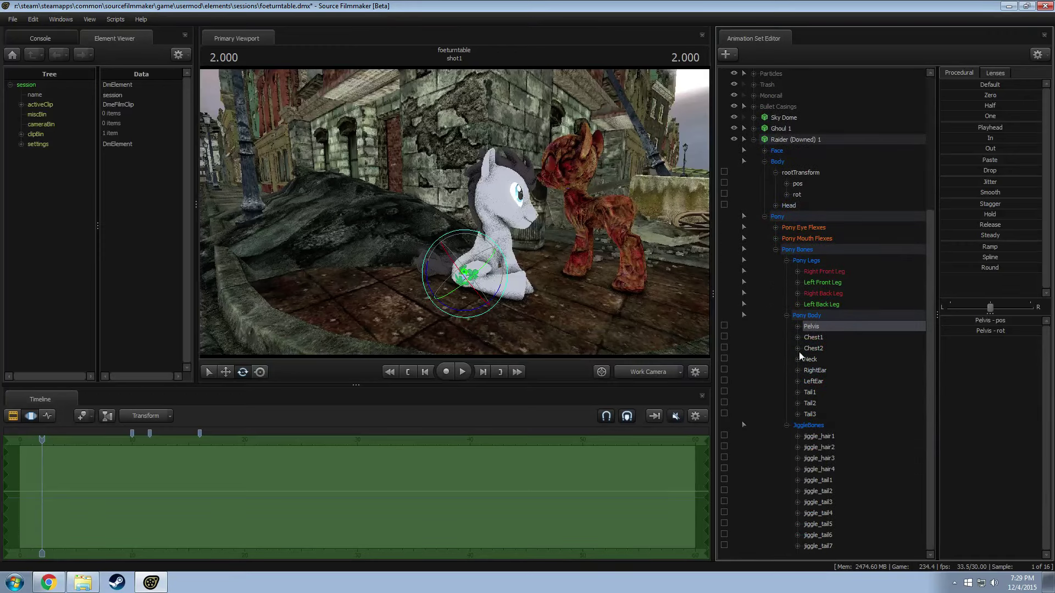
left_click(787, 426)
right_click(805, 263)
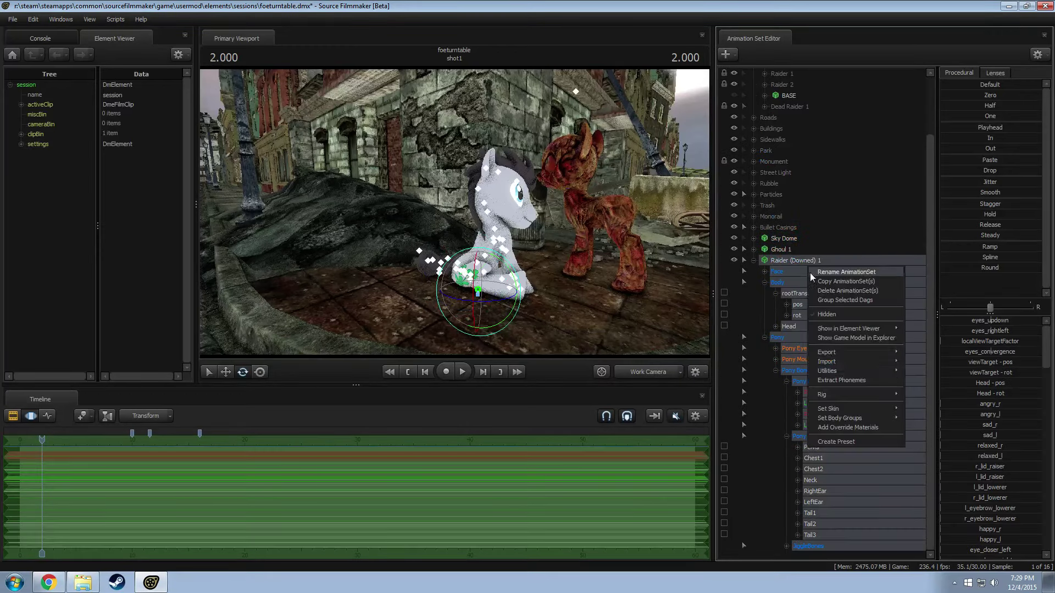
left_click(796, 437)
left_click(808, 381)
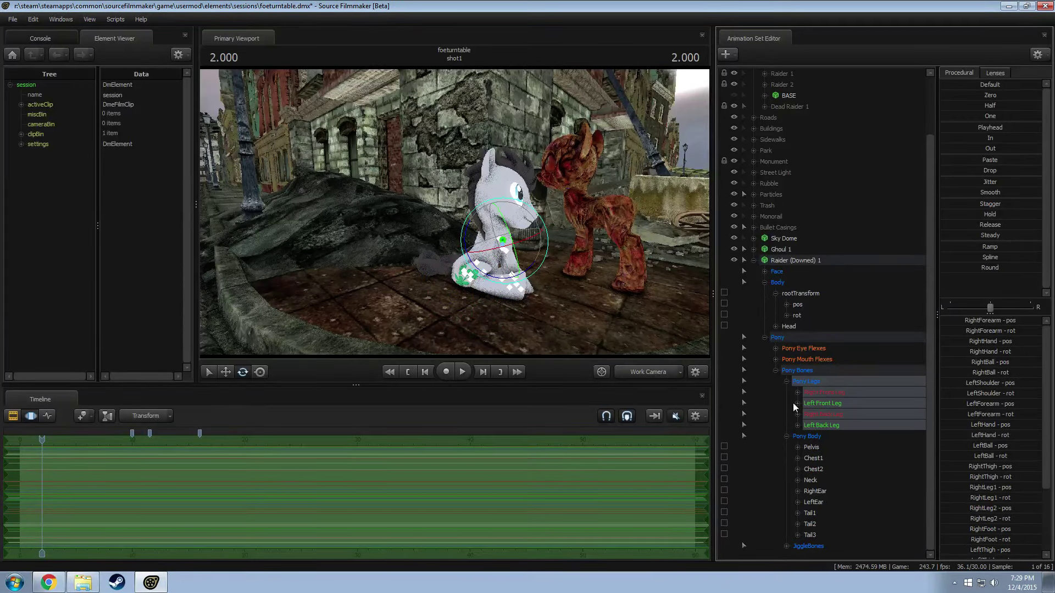
left_click(798, 403)
left_click(798, 393)
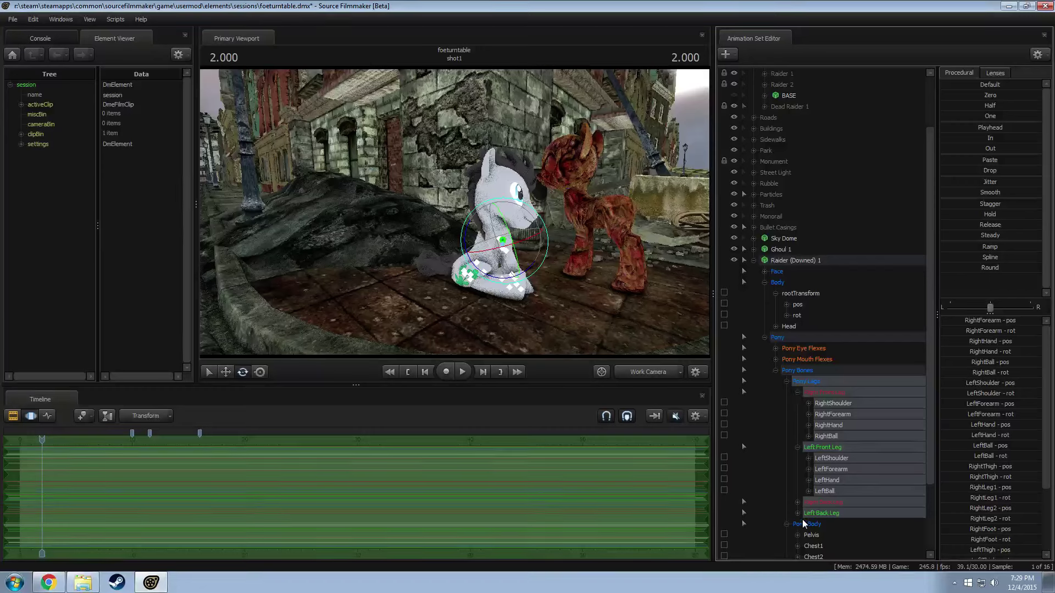
left_click(797, 392)
left_click(797, 404)
left_click(797, 414)
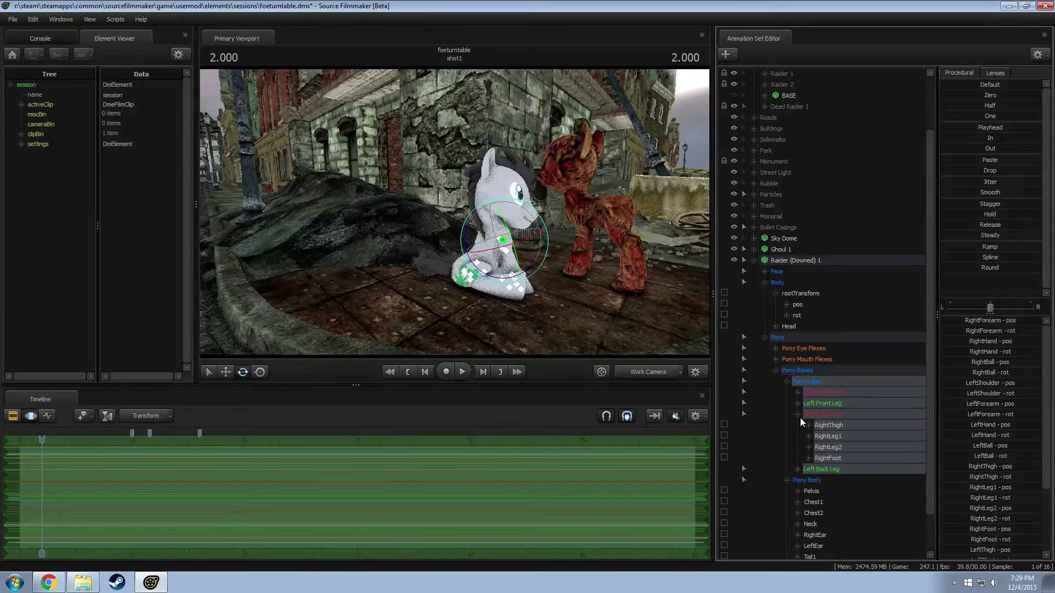
left_click(798, 469)
scroll(777, 460, "down", 3)
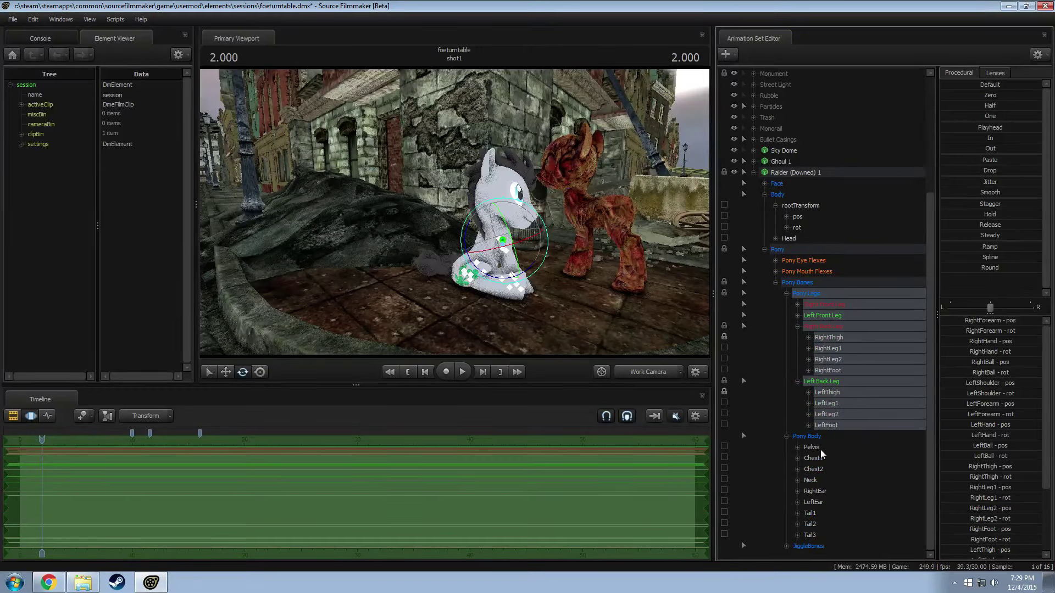
Step: Rotate the raider's Pelvis backward toward the rubble mound and bend Chest1 slightly forward
left_click(816, 447)
left_click_drag(427, 277, 464, 335)
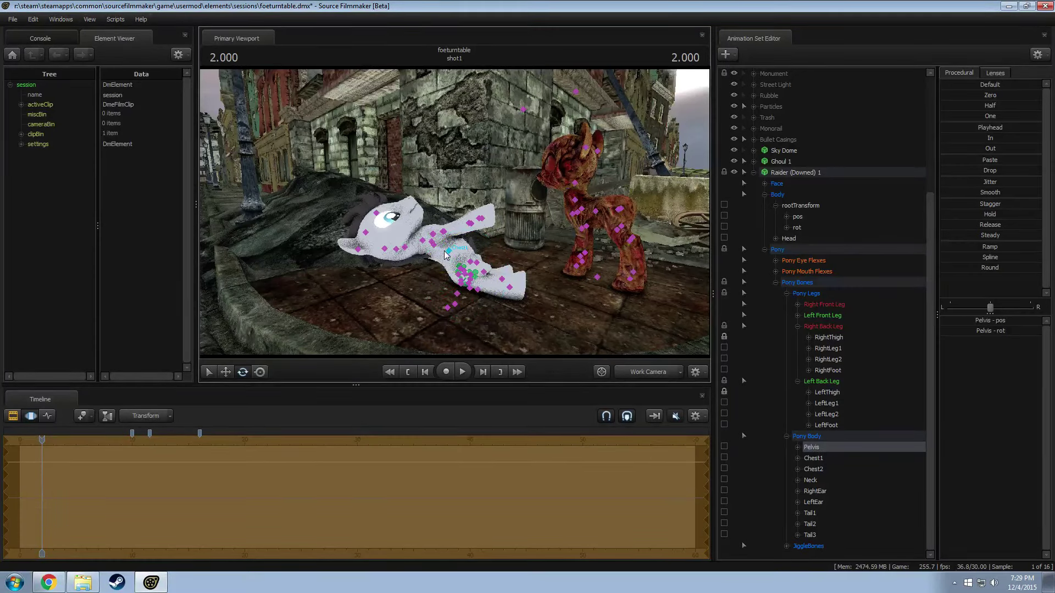
left_click(447, 251)
left_click_drag(431, 277, 409, 261)
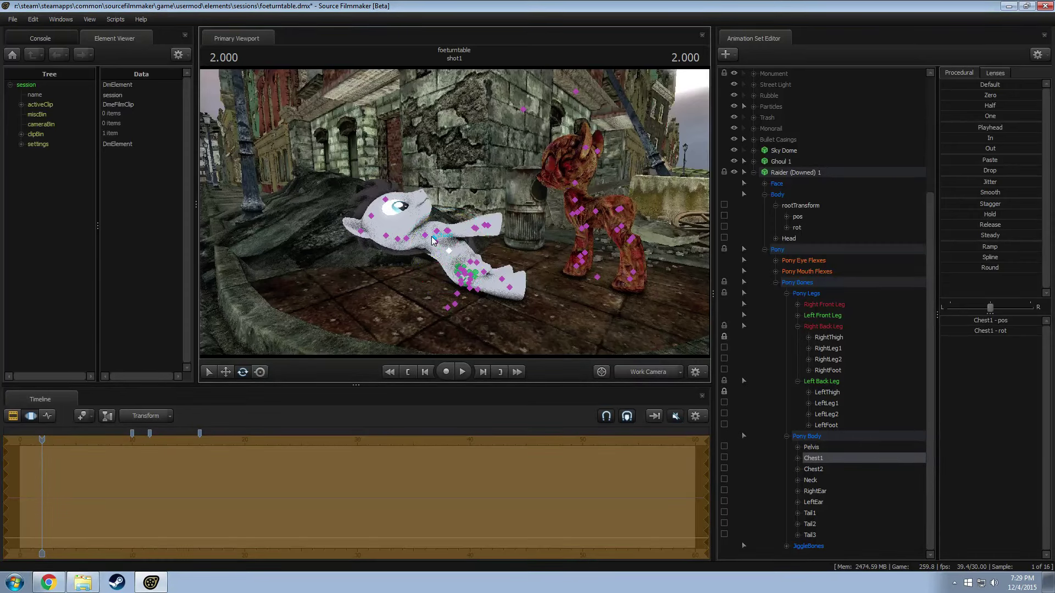
Step: Rotate the Chest1 and Chest2 bones to curl the raider's torso up into a slouched sitting pose
left_click(435, 240)
left_click_drag(467, 254, 444, 248)
left_click(448, 245)
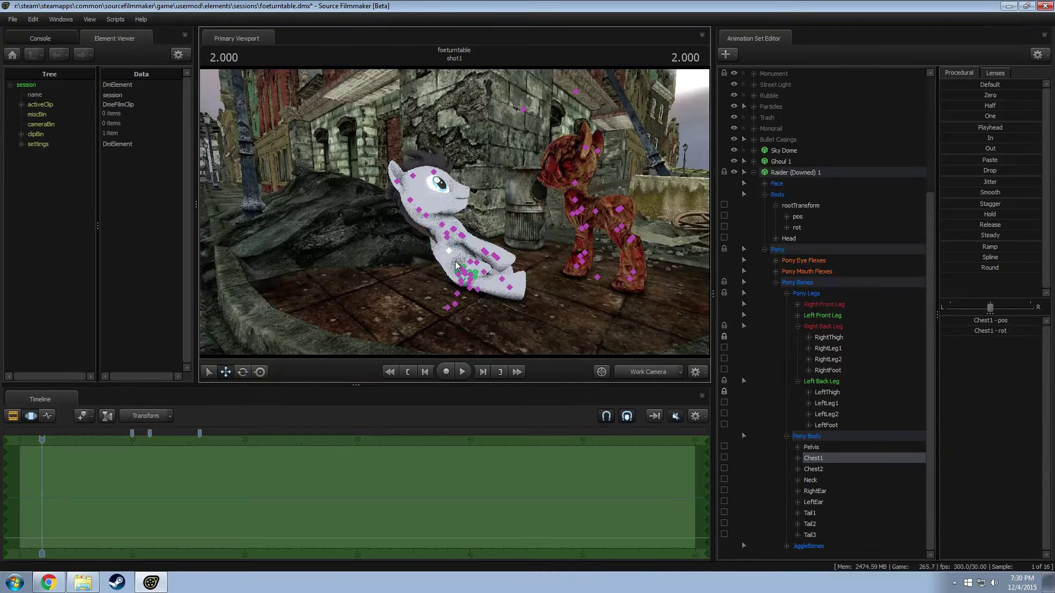
key("e")
left_click_drag(457, 274, 447, 251)
left_click(445, 247)
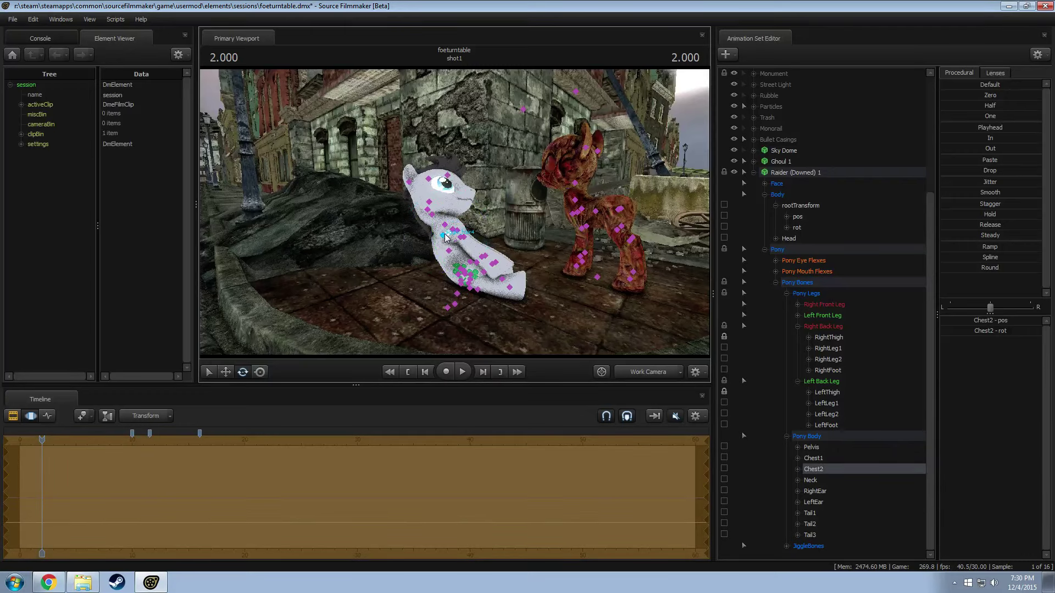
Step: Rotate the RightShoulder so the raider's right front leg hangs down beside the body and reaches the ground
left_click(444, 250)
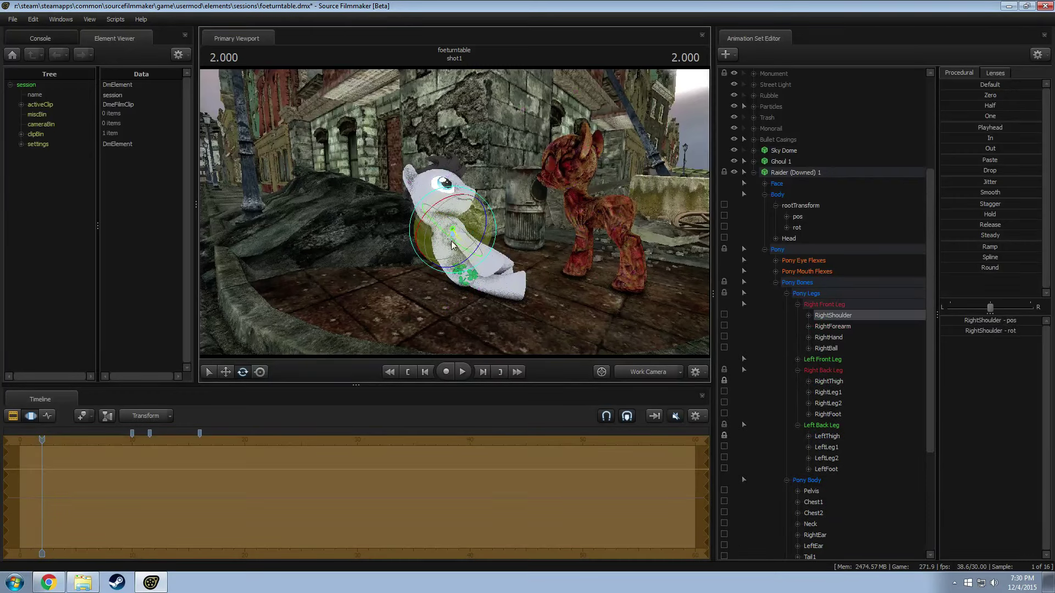
left_click_drag(452, 245, 414, 260)
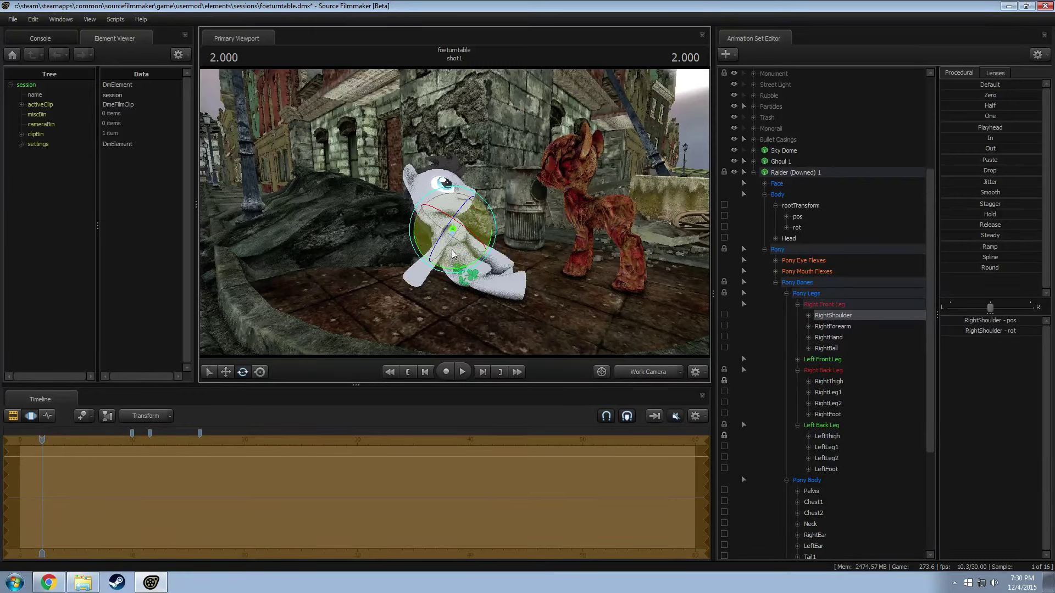
mouse_move(478, 235)
left_mouse_down()
mouse_move(491, 247)
mouse_move(437, 240)
left_mouse_up()
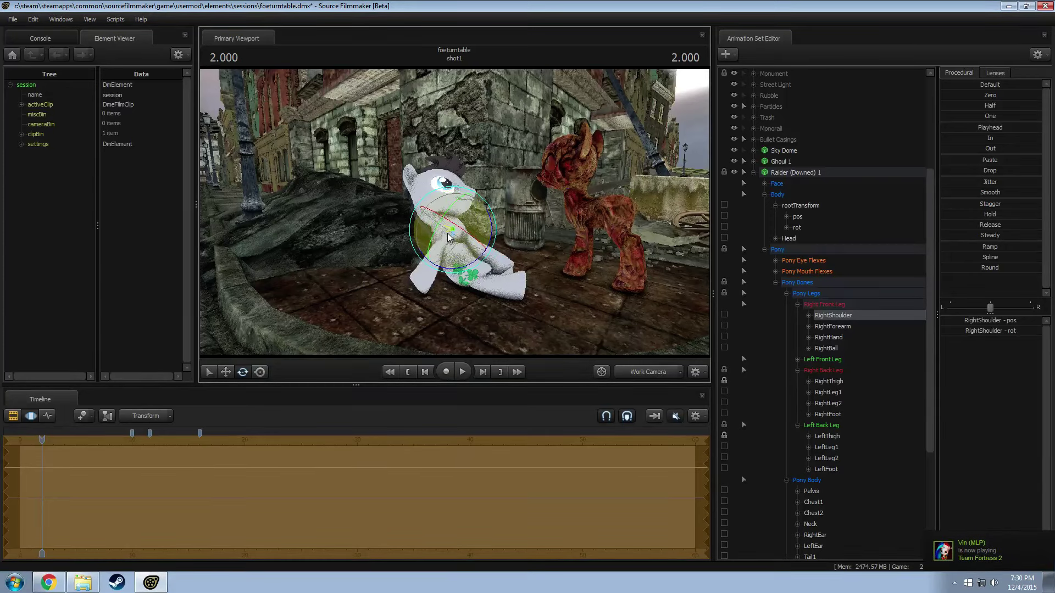
middle_click_drag(448, 238, 459, 228)
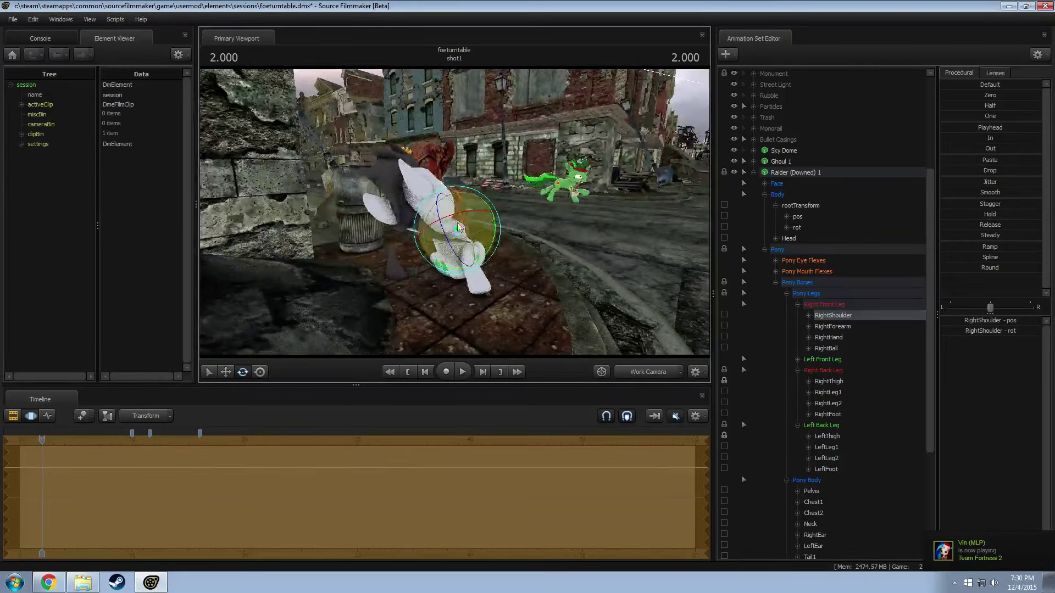
key("w")
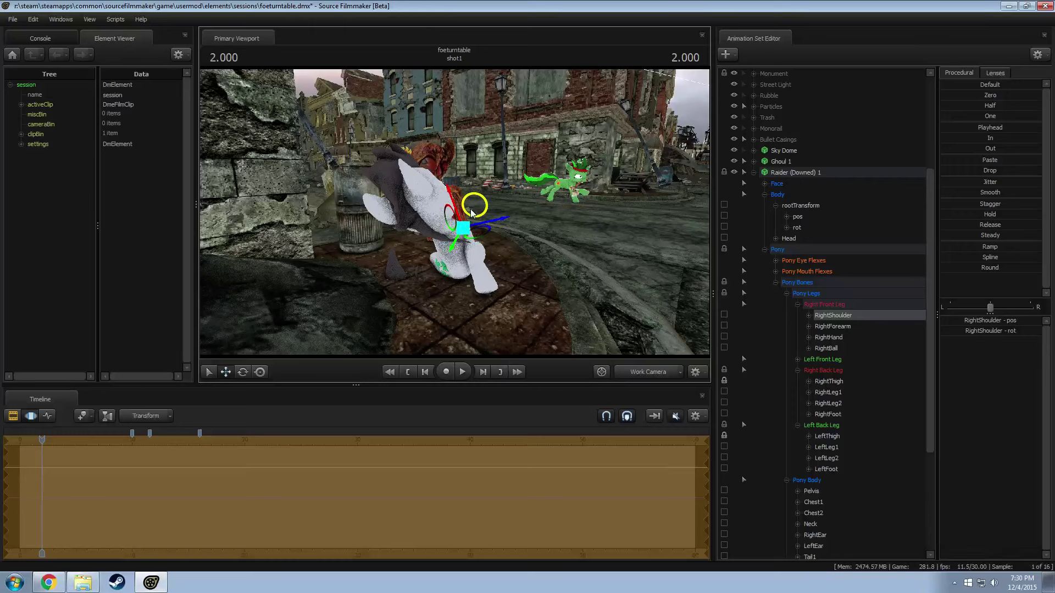
Step: Adjust the raider's head and neck so the head leans further forward
left_click(435, 227)
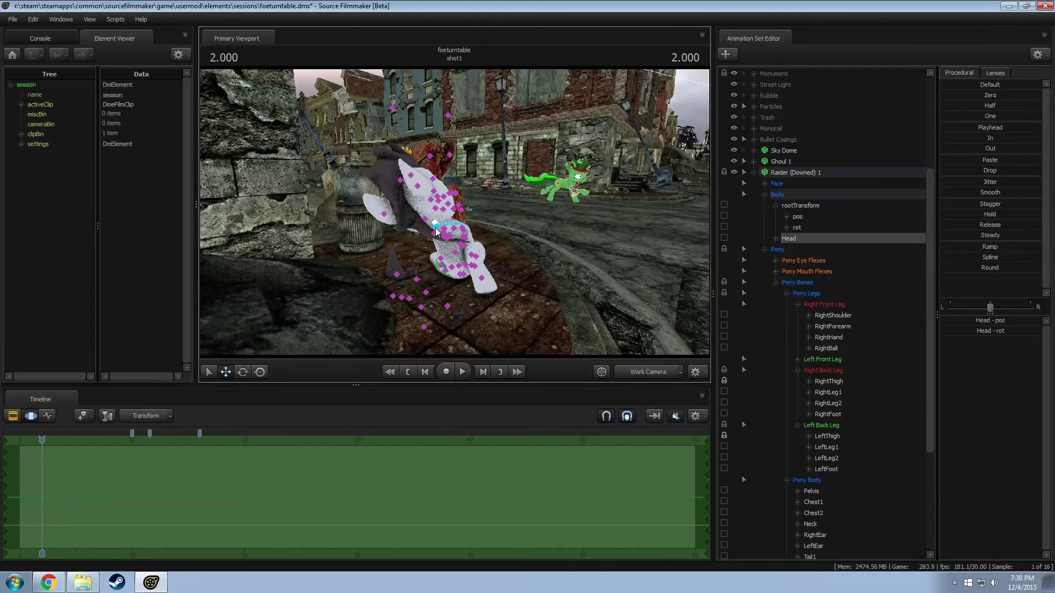
left_click(445, 234)
left_click_drag(462, 200, 436, 205)
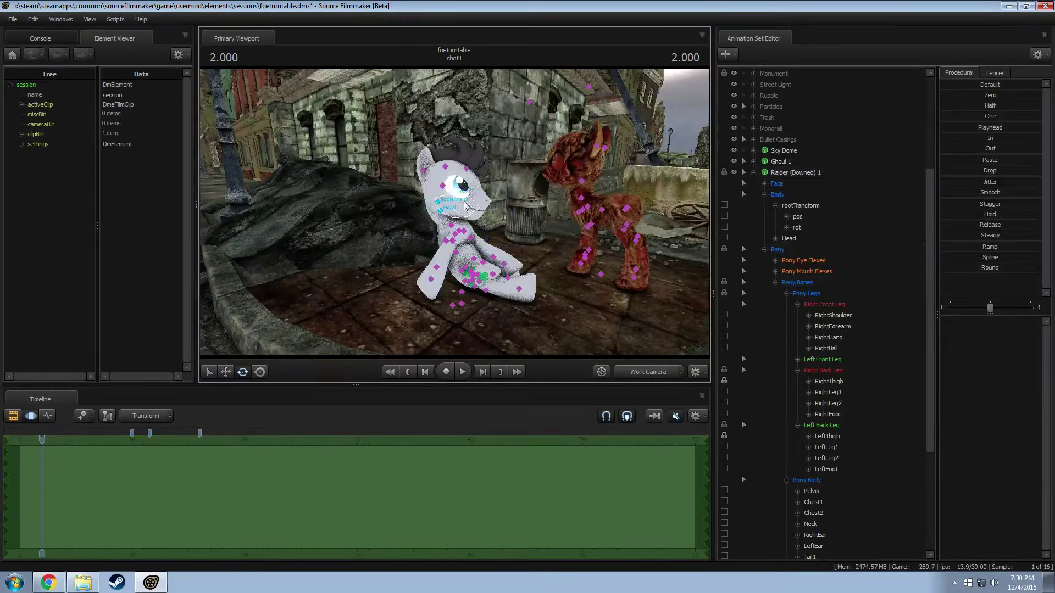
Step: Rotate the downed raider's Head bone slightly to lower its gaze
left_click(464, 205)
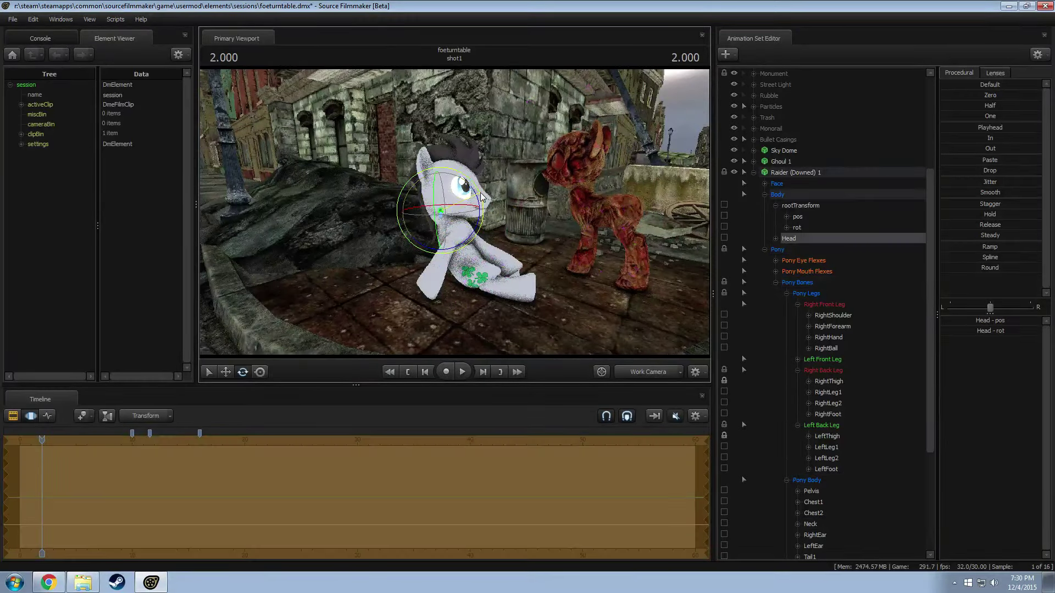
mouse_move(482, 197)
left_mouse_down()
mouse_move(482, 294)
mouse_move(435, 186)
mouse_move(470, 199)
left_mouse_up()
left_click(482, 294)
left_click(464, 165)
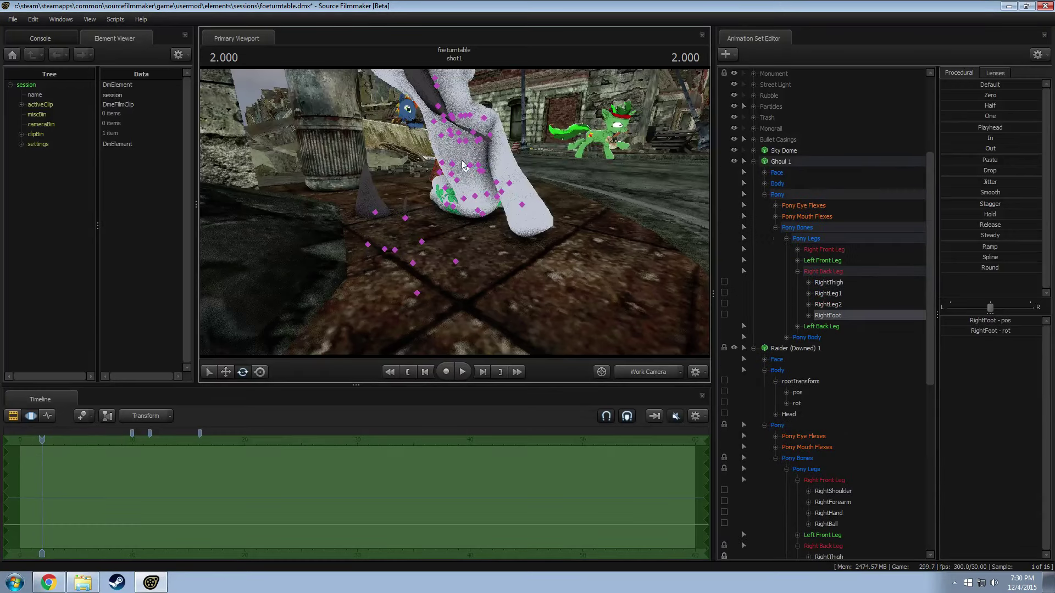
Step: Rotate the raider's RightShoulder so the right front leg stands closer beside the body as a support
left_click(460, 136)
left_click_drag(461, 135, 510, 121)
left_click(476, 137)
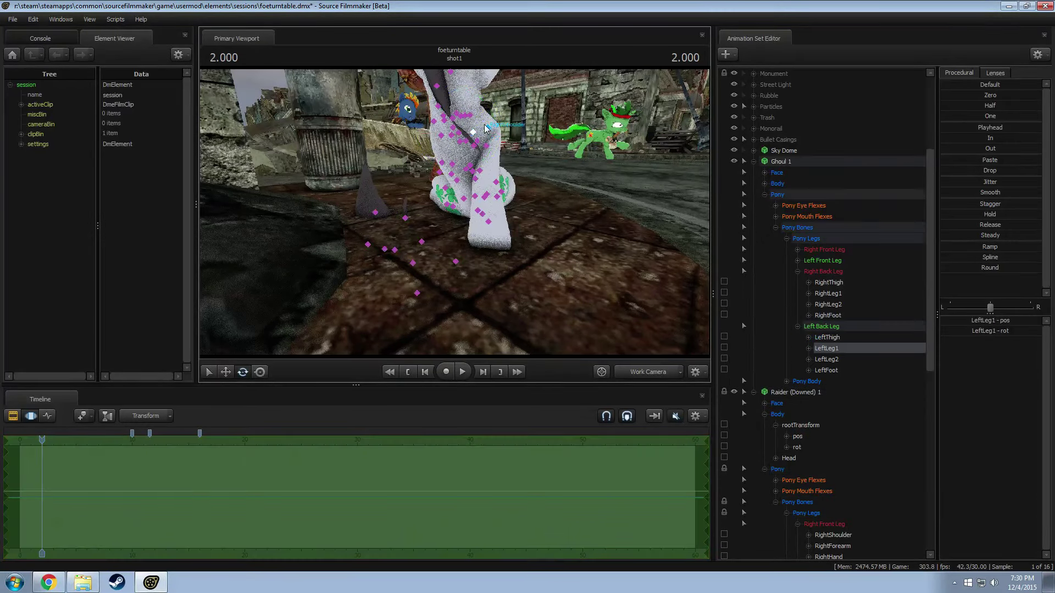
left_click(485, 129)
left_click_drag(486, 132, 494, 173)
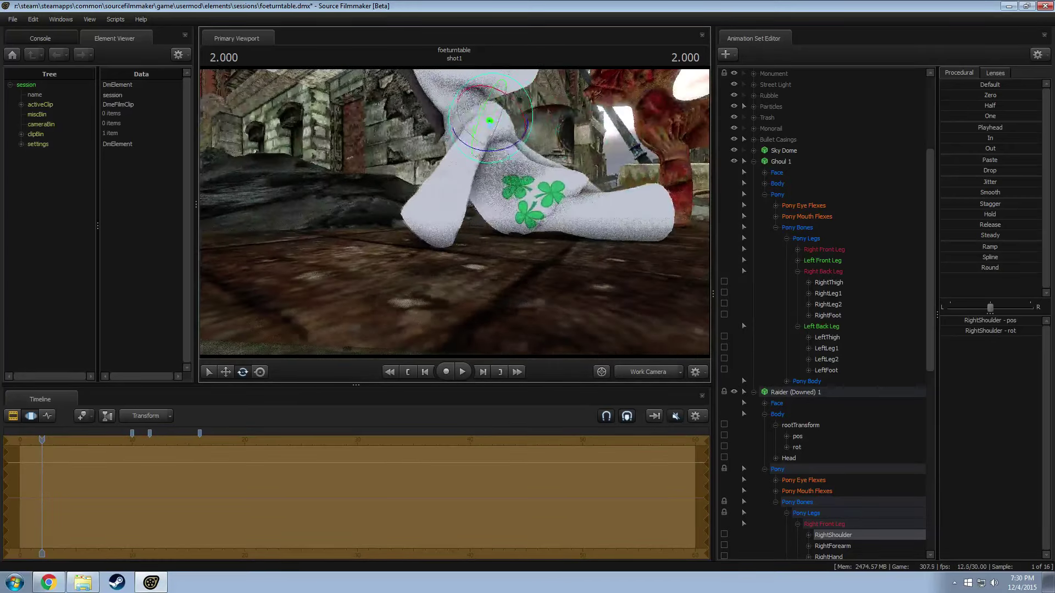
Step: Rotate the raider's RightHand and RightBall bones to bend the right front hoof against the pavement
left_click(436, 226)
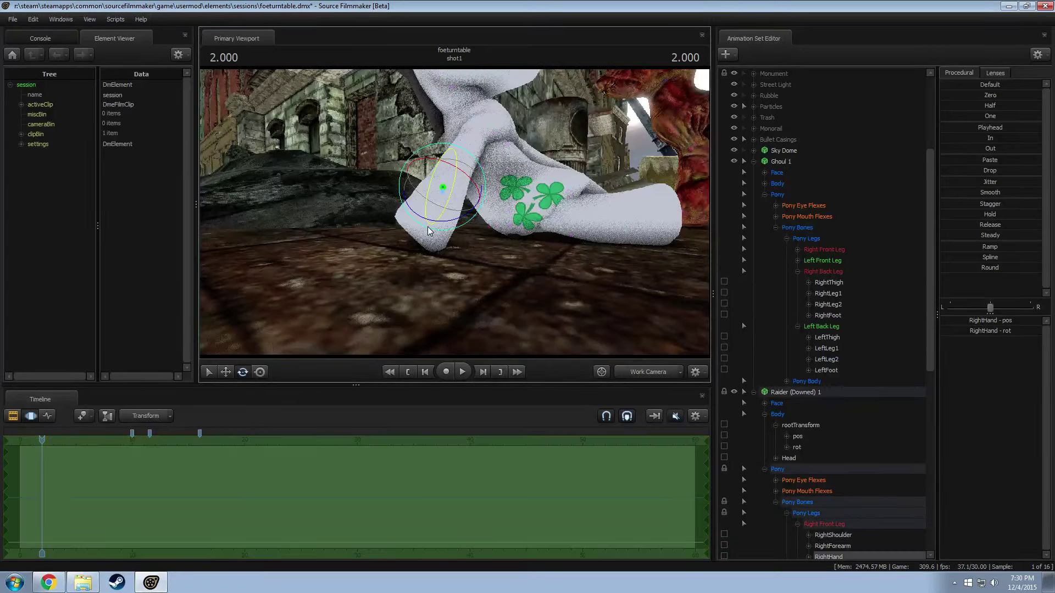
left_click_drag(430, 230, 430, 226)
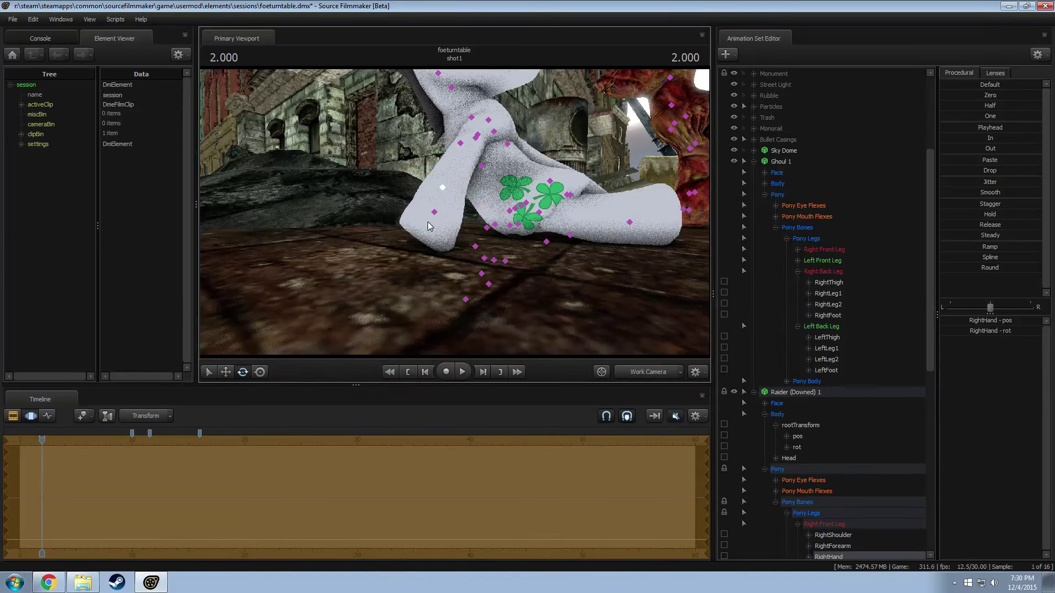
left_click(434, 212)
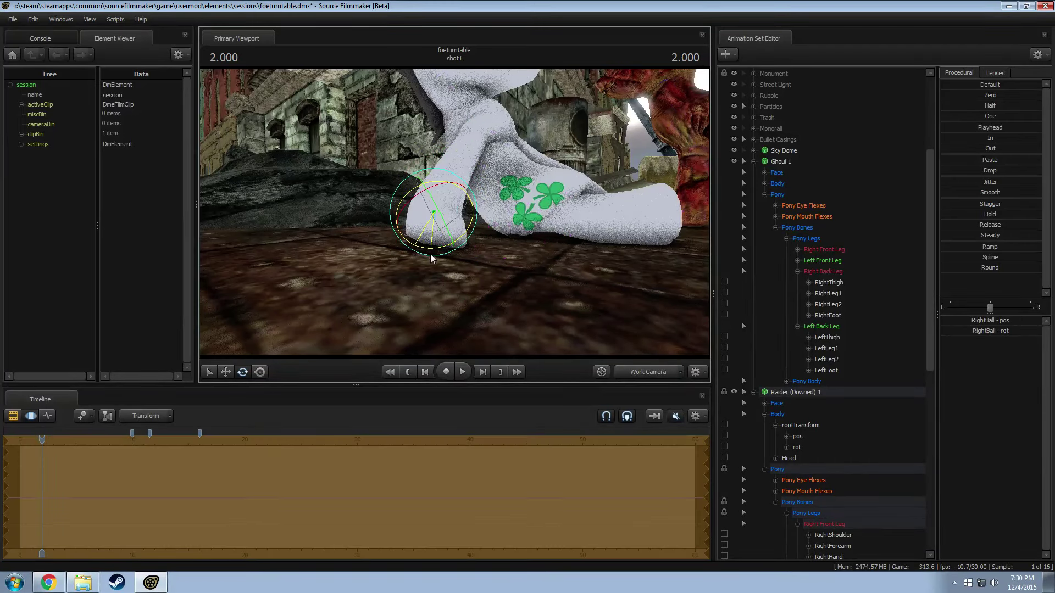
left_click_drag(432, 258, 410, 318)
left_click(476, 120)
left_click(430, 221)
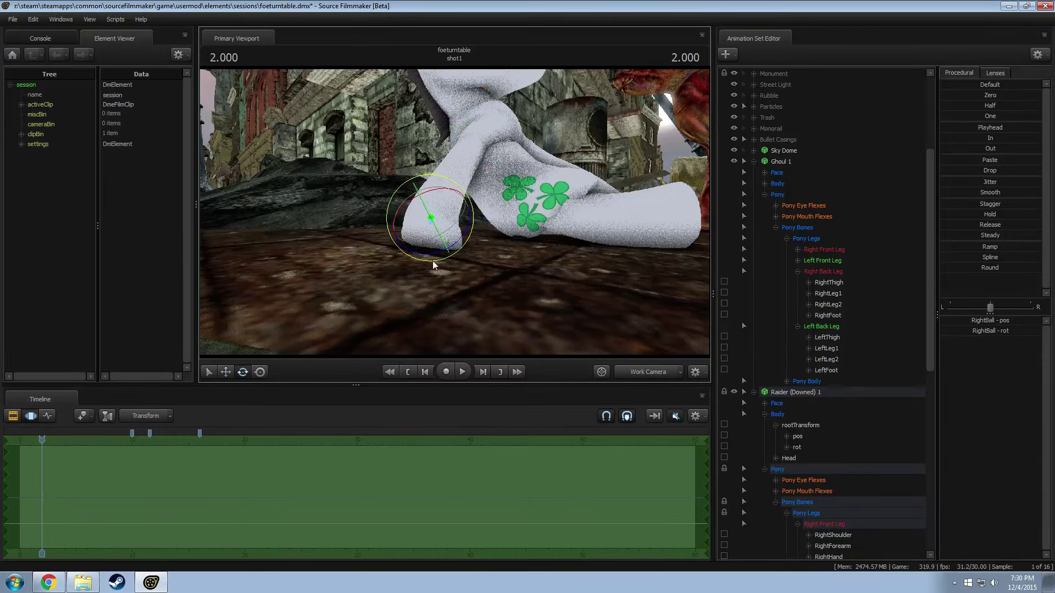
left_click_drag(434, 266, 444, 263)
mouse_move(454, 197)
left_mouse_down()
mouse_move(440, 199)
mouse_move(454, 197)
left_mouse_up()
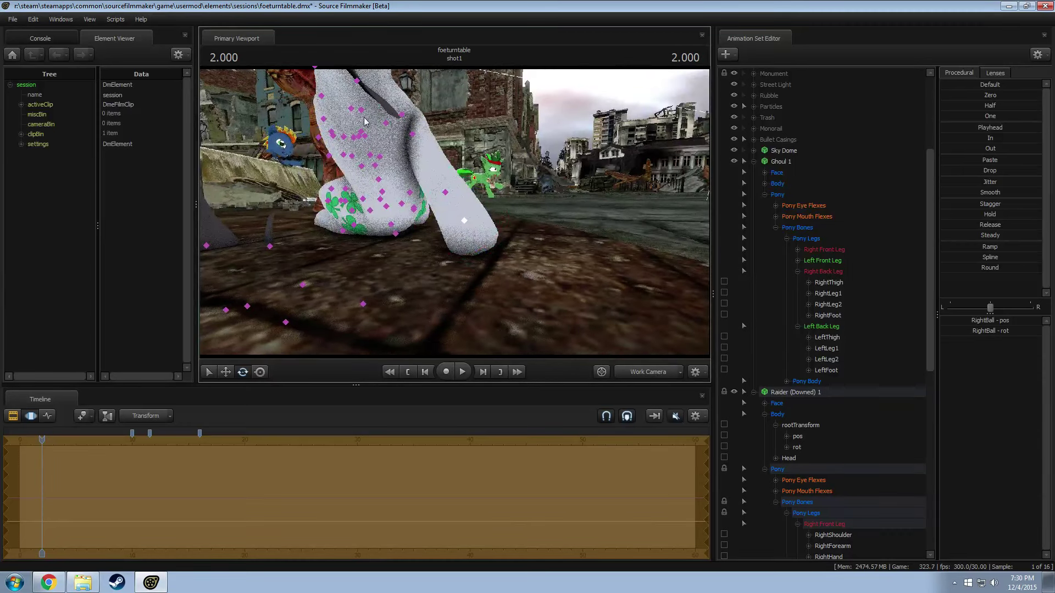
Step: Refine the raider's right front leg so it curves down from the shoulder with the hoof flat on the ground
left_click(379, 157)
left_click_drag(377, 114, 427, 185)
left_click(495, 134)
left_click(440, 190)
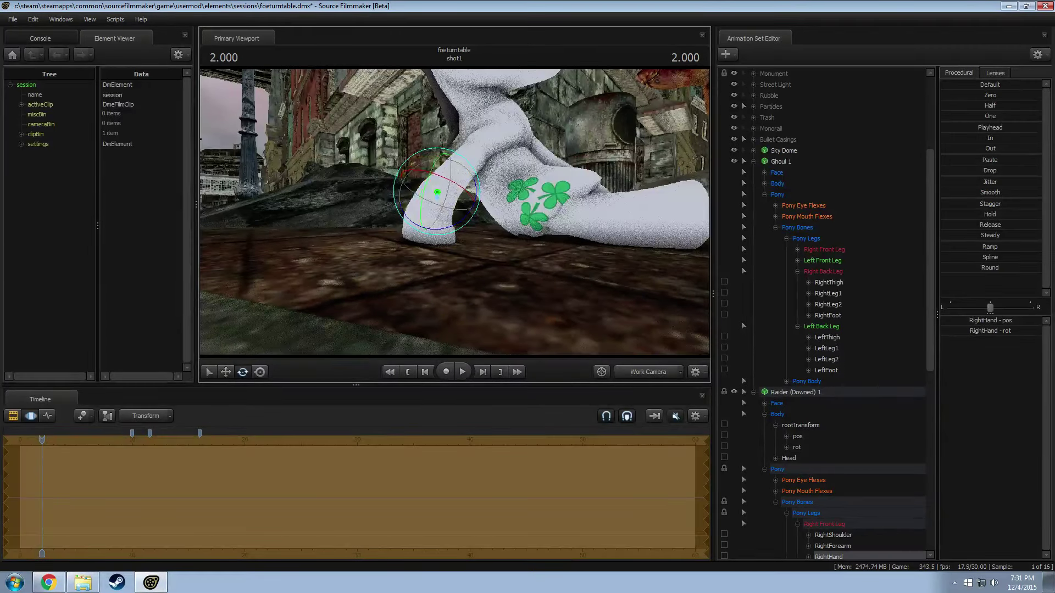
Step: Raise the raider's left front leg forward toward the ghoul and readjust the head
left_click_drag(496, 165, 459, 208)
left_click(497, 164)
left_click(468, 154)
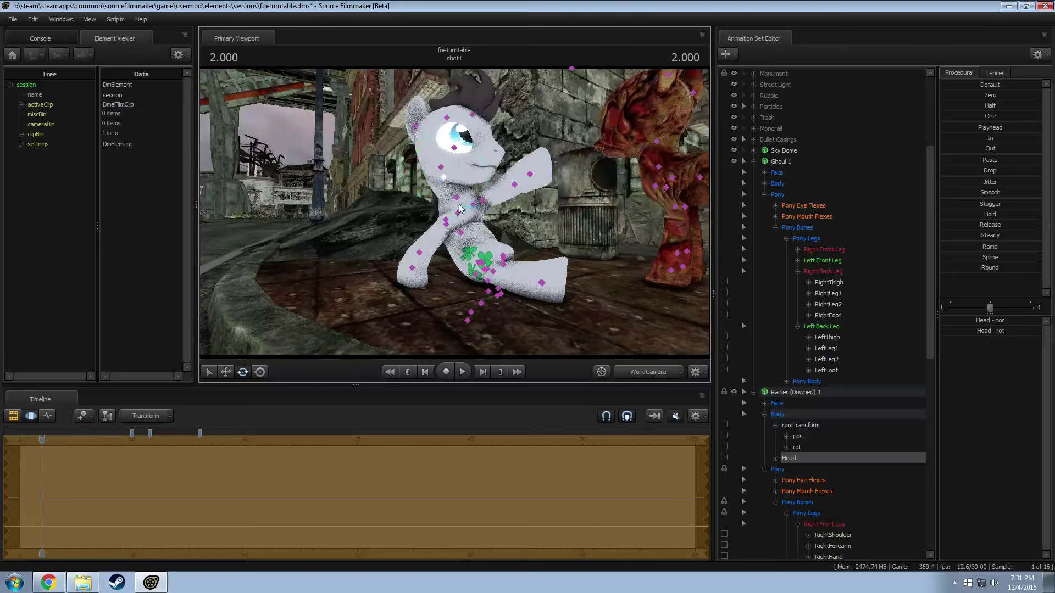
Step: Unlock the raider's RightThigh and reset RightLeg1, RightLeg2 and RightFoot to their default pose
left_click(488, 275)
key("f")
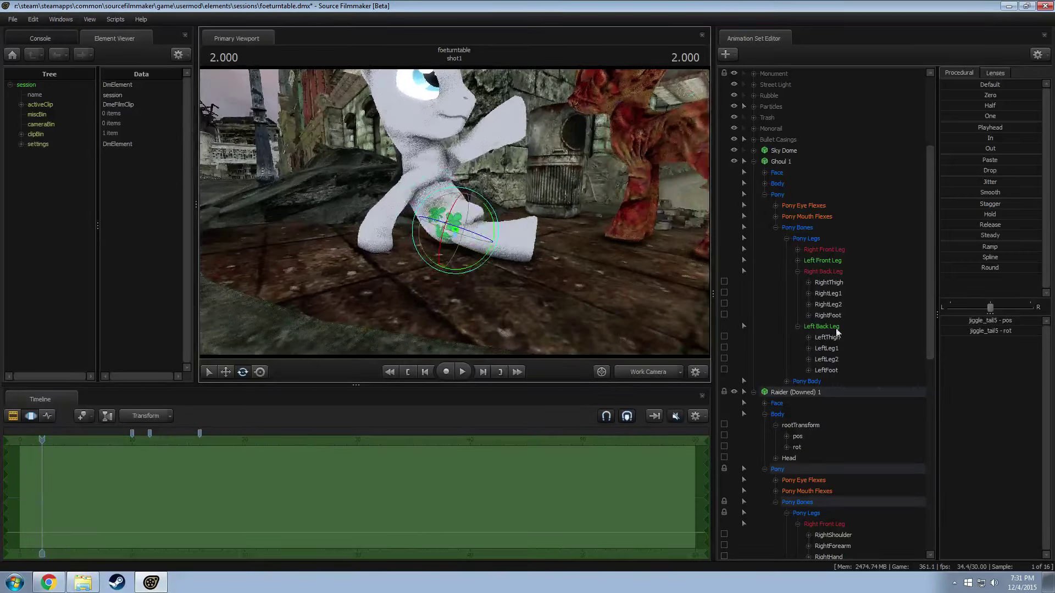
left_click(831, 328)
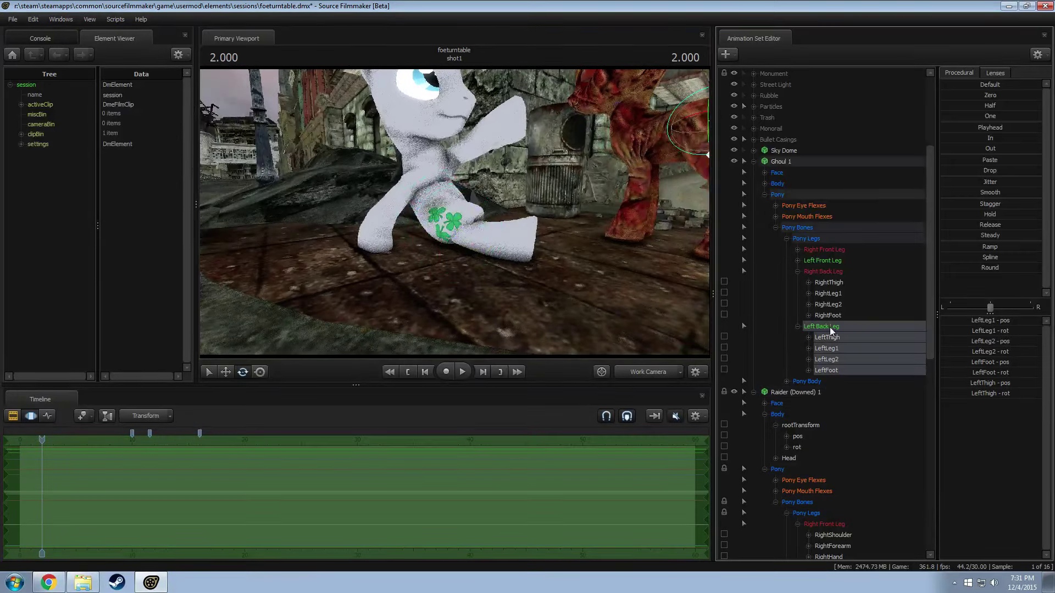
left_click(832, 272)
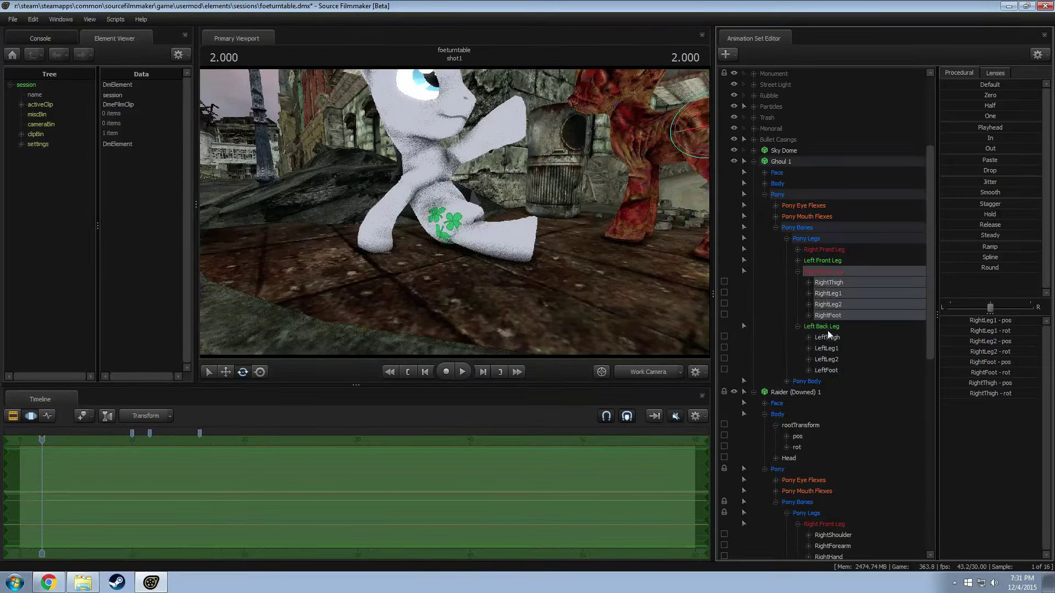
left_click(829, 328)
left_click(754, 161)
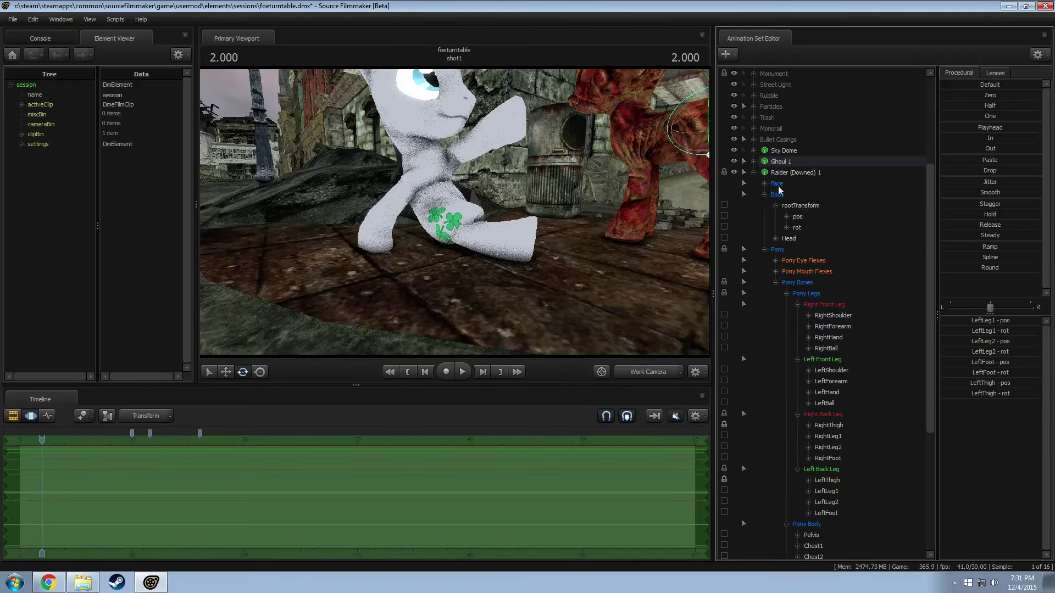
scroll(839, 356, "down", 1)
left_click(821, 384)
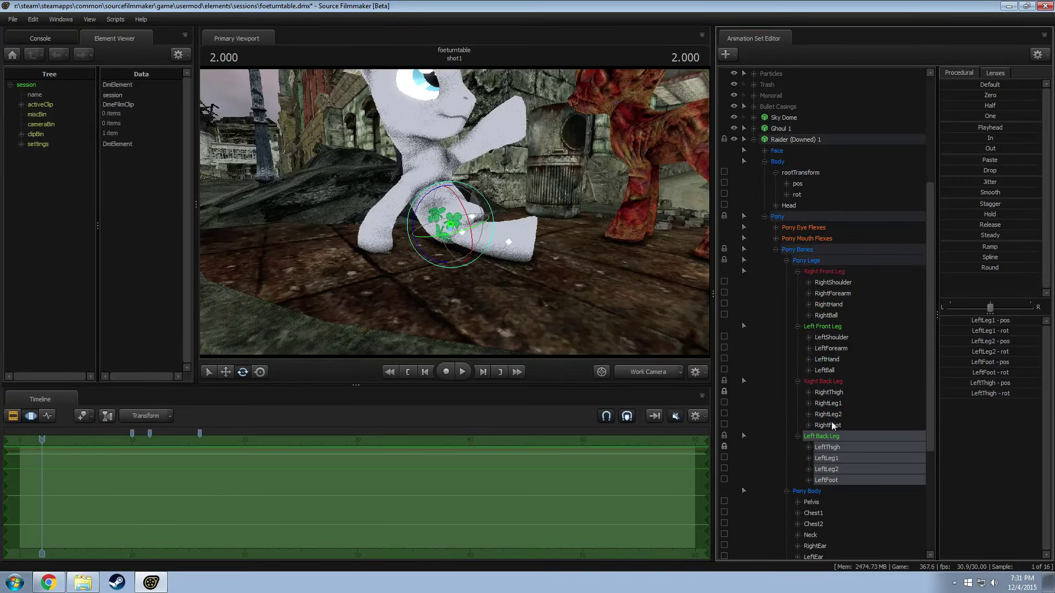
left_click(725, 392)
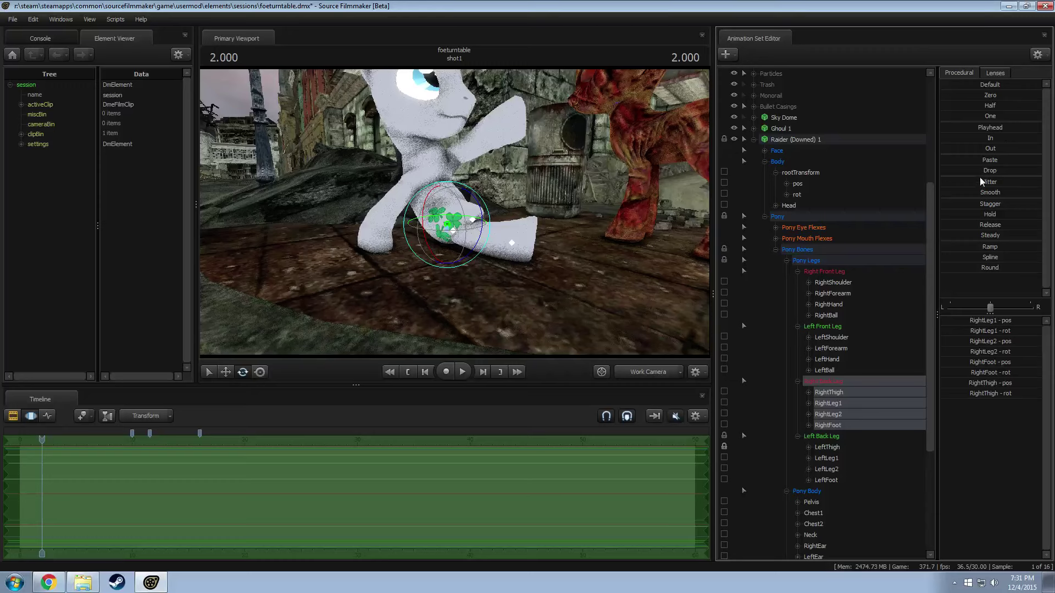
left_click(838, 392, "ctrl")
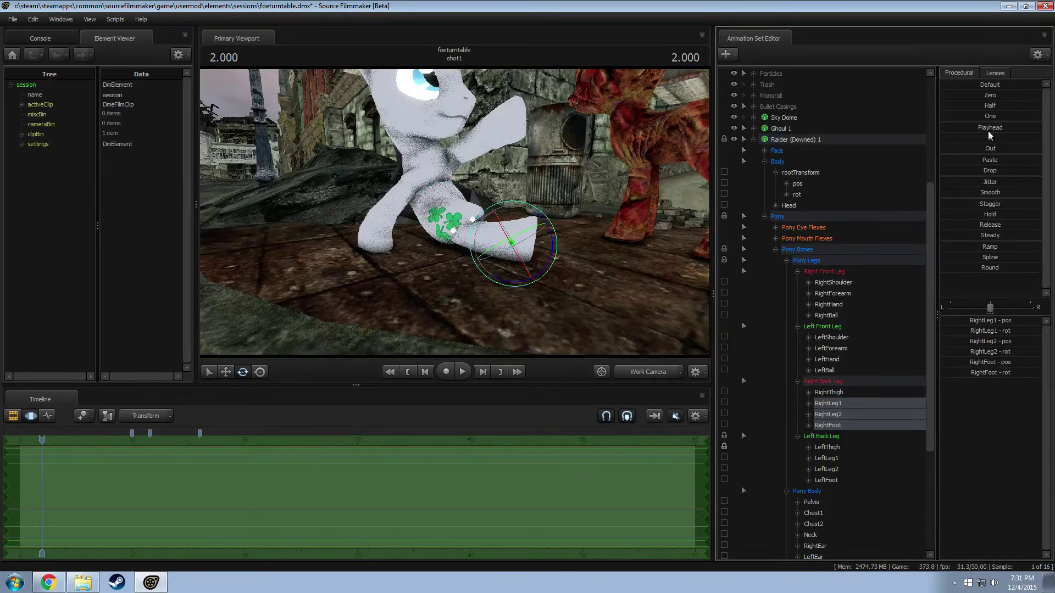
left_click_drag(978, 88, 1041, 88)
Step: Adjust the raider's RightLeg2 and lower right back leg so it extends forward along the ground
left_click(492, 218)
left_click_drag(511, 243, 525, 238)
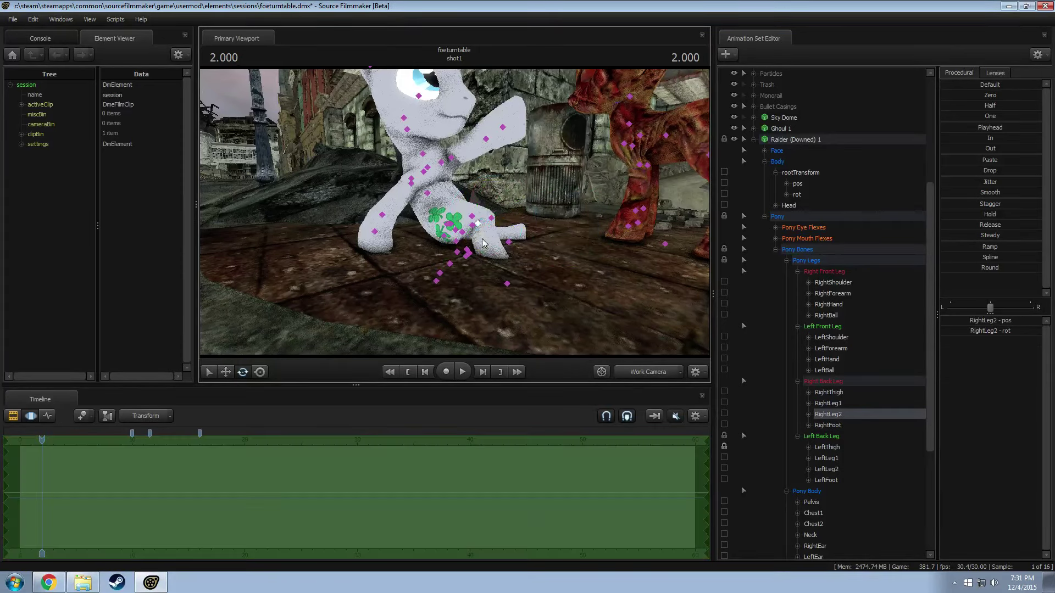
left_click(476, 225)
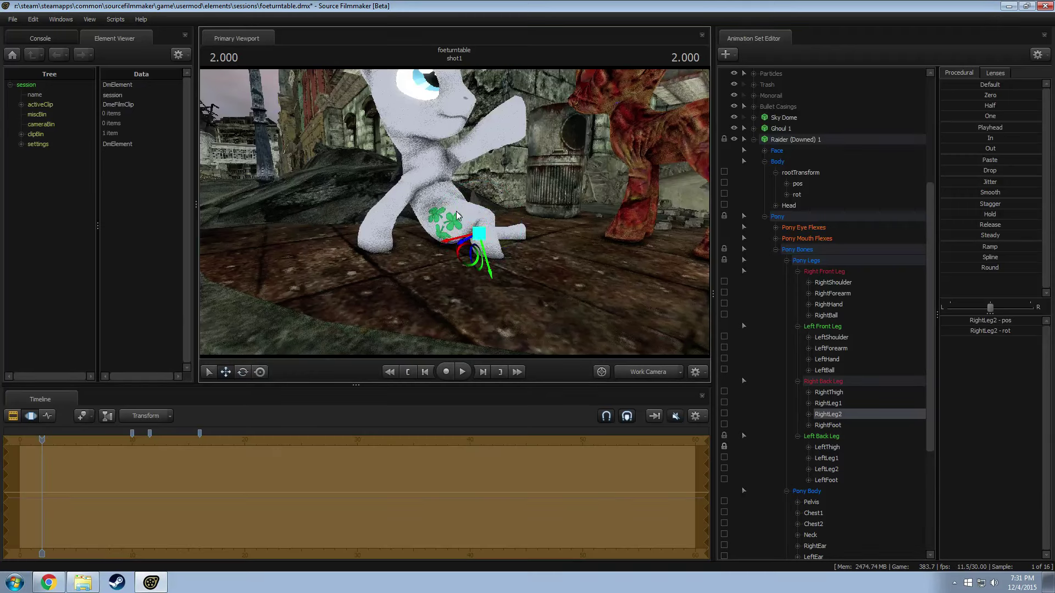
key("e")
left_click_drag(522, 241, 495, 230)
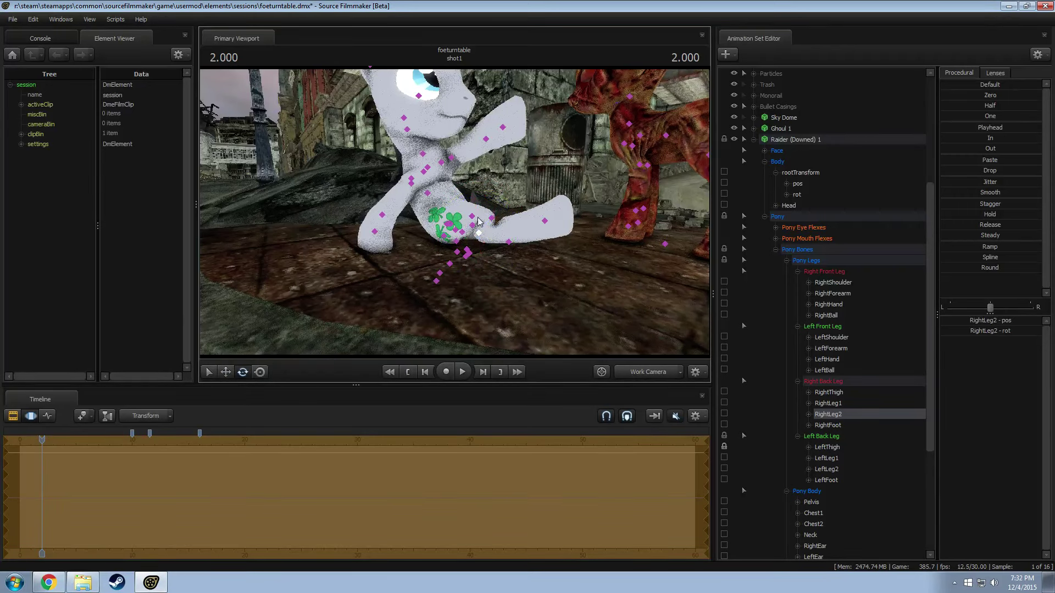
Step: Rotate the raider's RightThigh to lower the right back leg toward the pavement
left_click(451, 230)
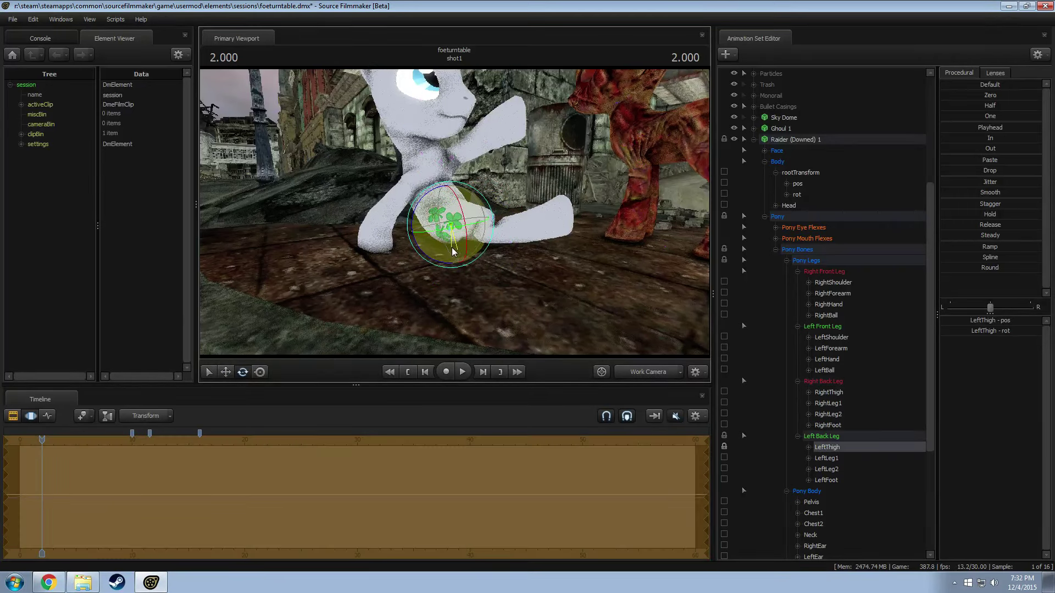
left_click(451, 232)
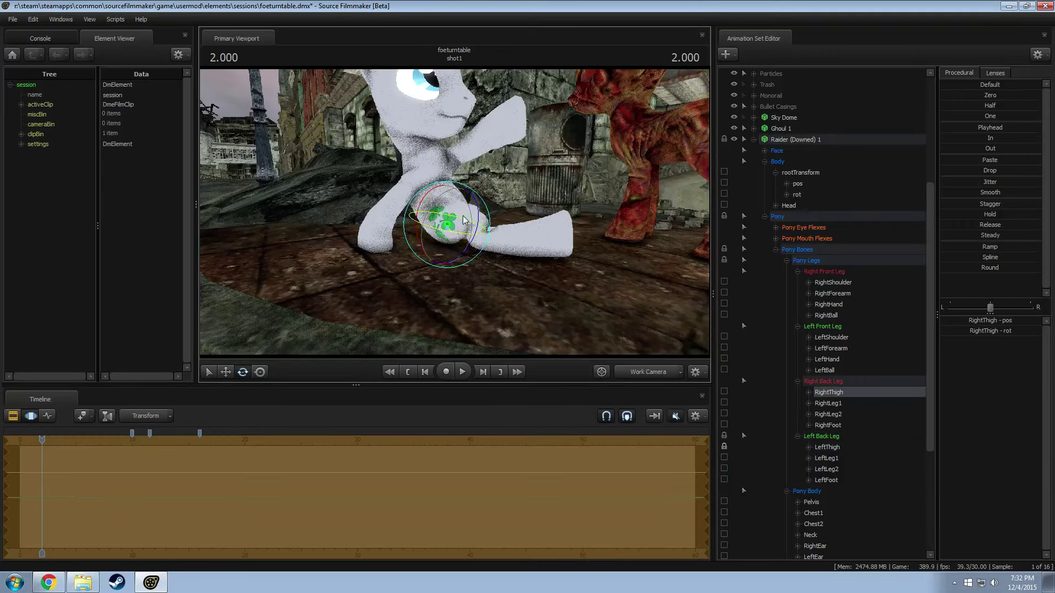
left_click_drag(463, 218, 499, 233)
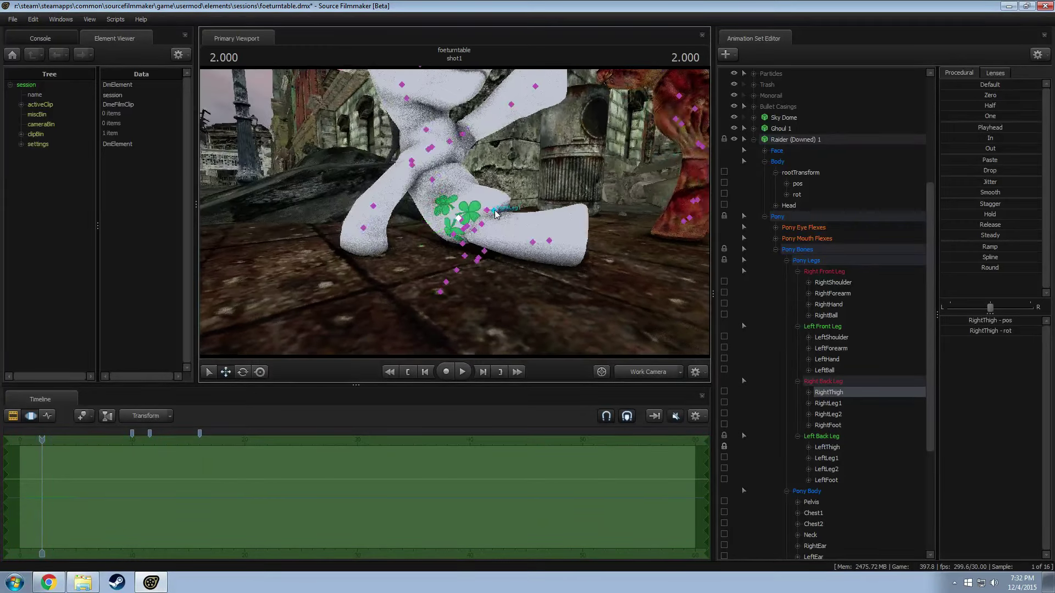
Step: Move the raider's RightLeg1 to reshape the knee and adjust the right back hoof on the ground
left_click(496, 214)
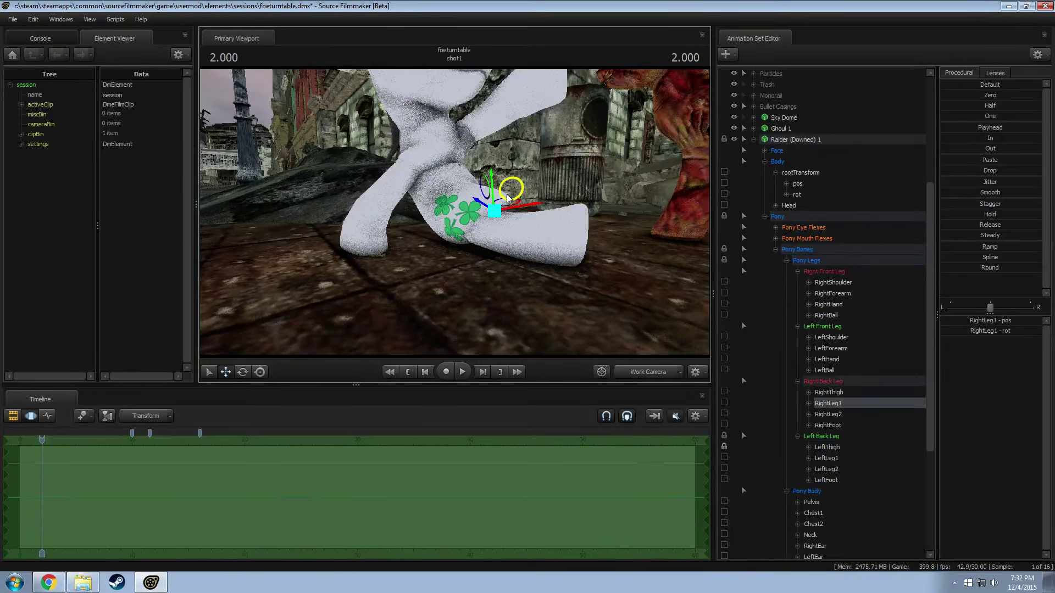
left_click_drag(504, 202, 516, 204)
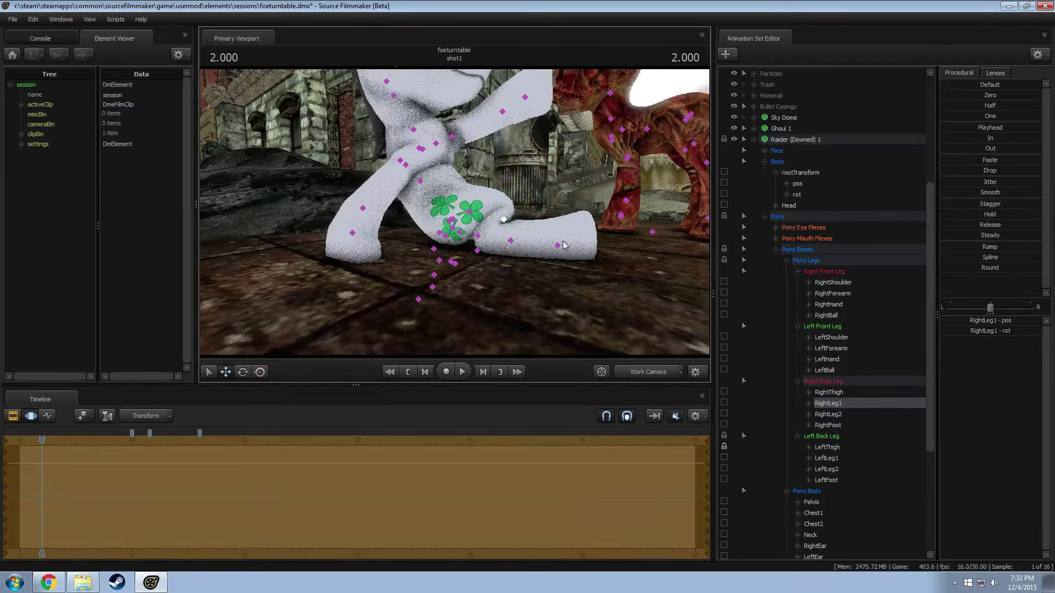
left_click(563, 250)
left_click_drag(564, 250, 476, 201)
left_click(465, 198)
Step: Rotate the raider's RightThigh to spread the right back leg outward and reposition RightLeg1 at the knee
left_click(480, 223)
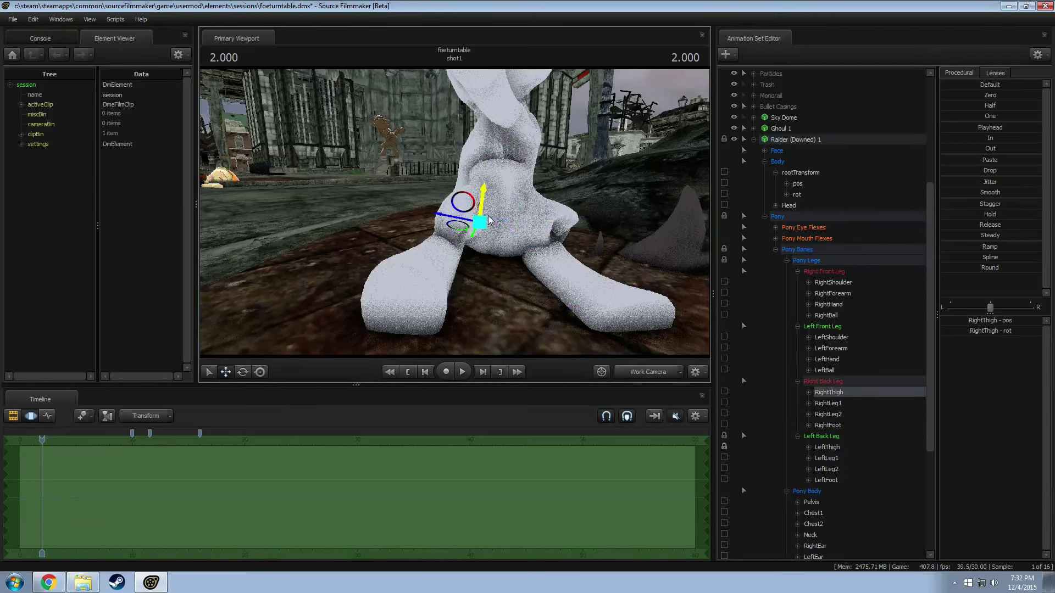
key("e")
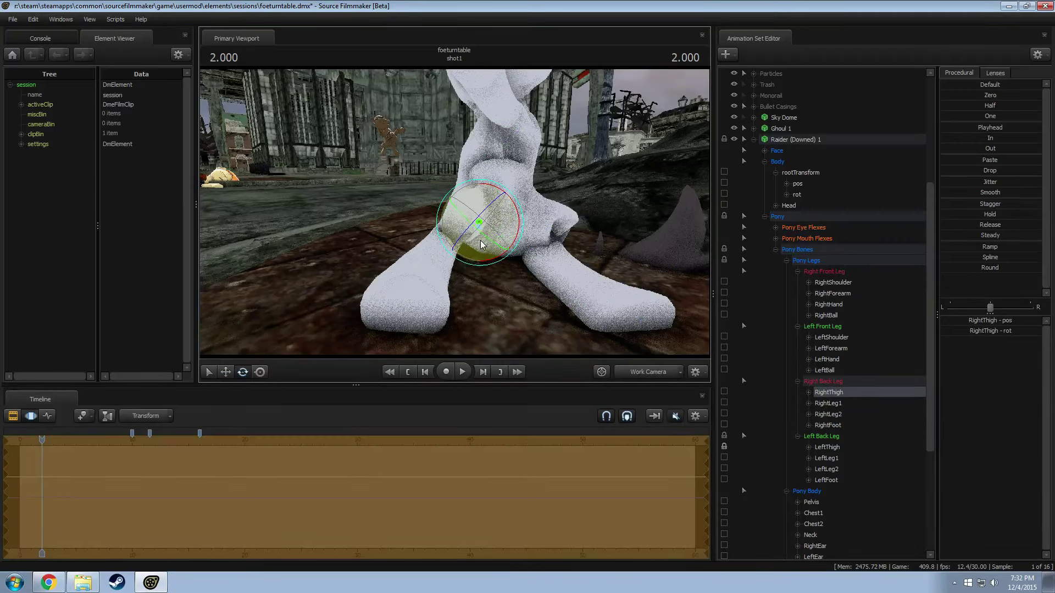
left_click_drag(485, 234, 454, 212)
left_click(451, 236)
key("w")
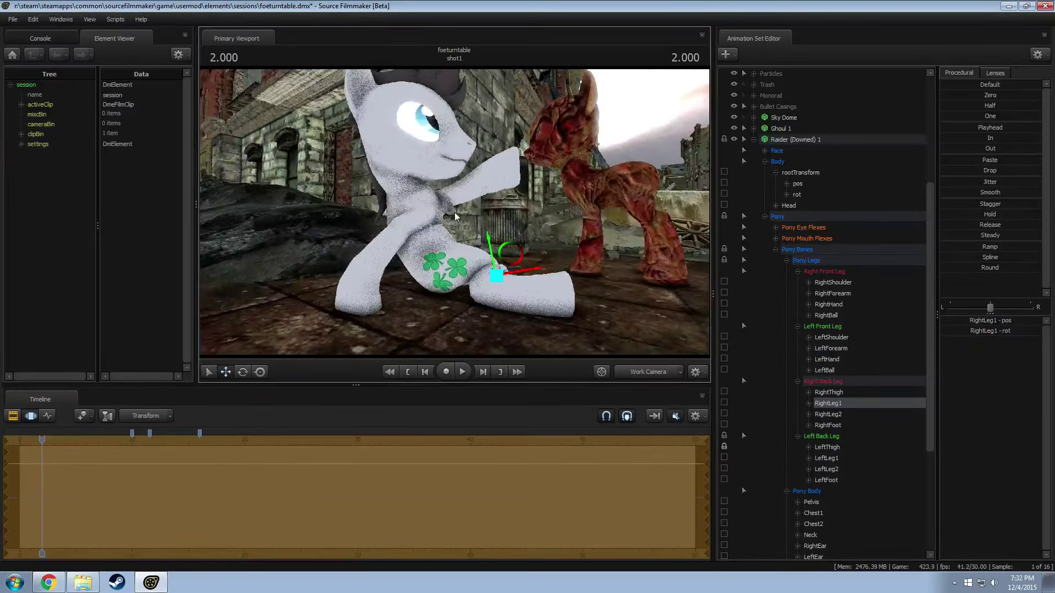
mouse_move(523, 200)
left_mouse_down()
mouse_move(506, 216)
mouse_move(528, 184)
left_mouse_up()
Step: Rotate the raider's LeftShoulder to adjust the raised left front leg reaching toward the ghoul
left_click(503, 216)
key("e")
left_click_drag(494, 247, 762, 234)
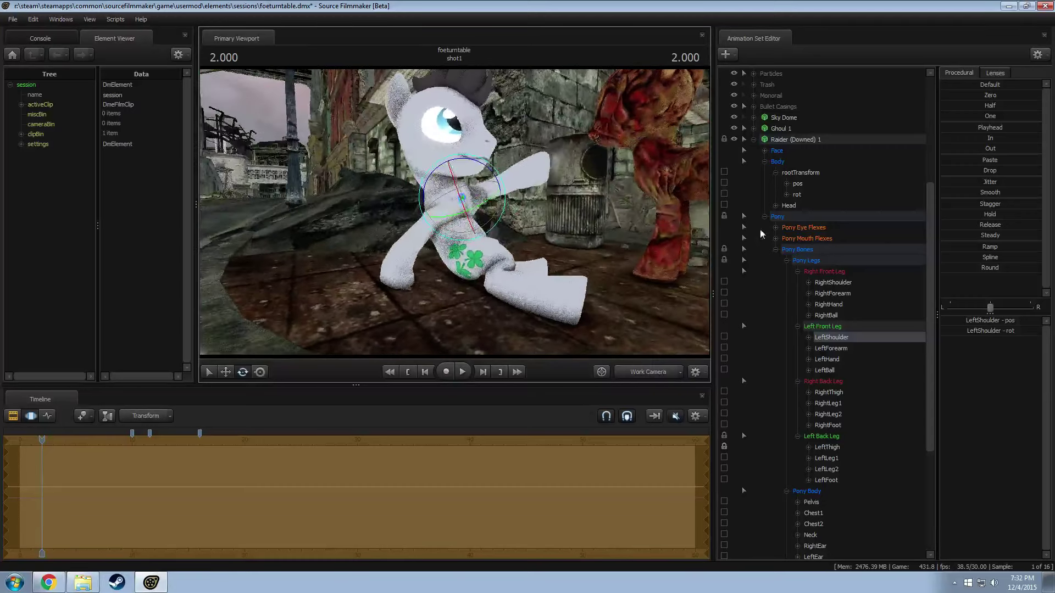
Step: Set the Raider (Downed) 1 model's skin to 2
left_click(812, 228)
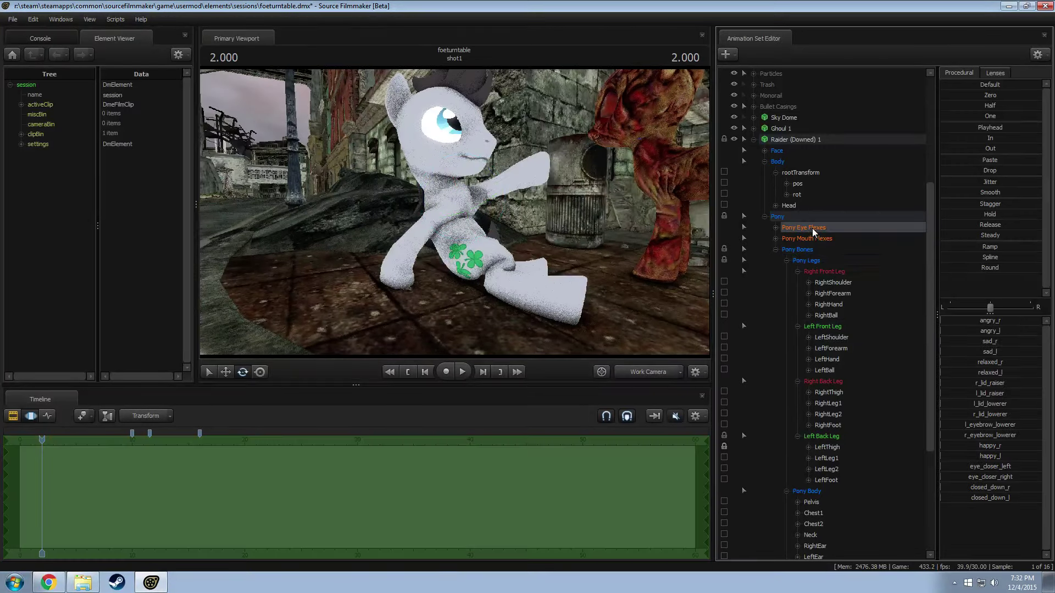
right_click(793, 140)
mouse_move(832, 299)
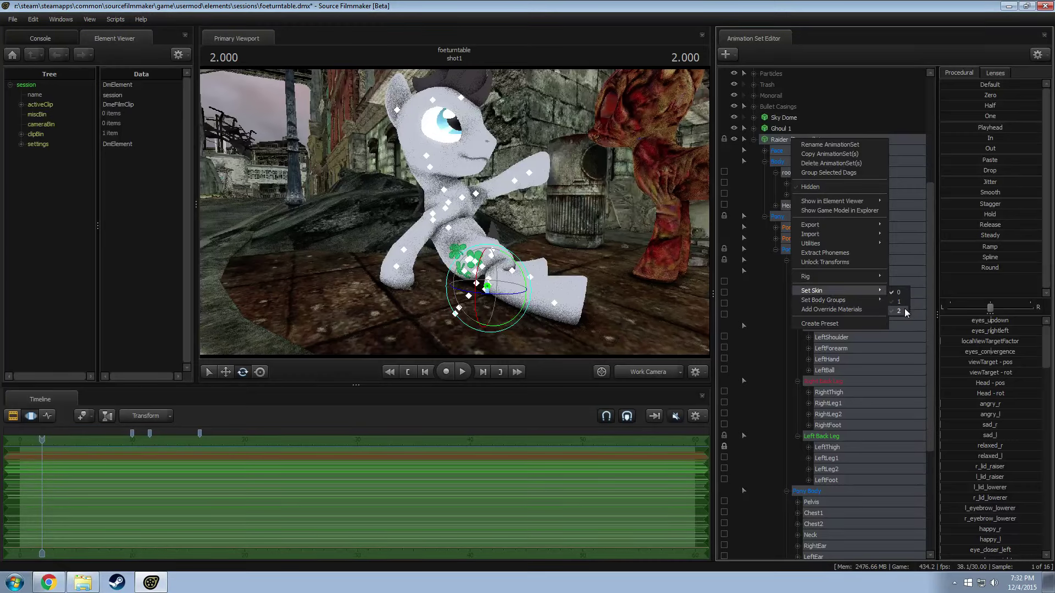
left_click(901, 311)
left_click_drag(583, 205, 588, 260)
Step: Give the raider a distressed mouth by raising mouth_angry most of the way and opening the jaw slightly
left_click(822, 239)
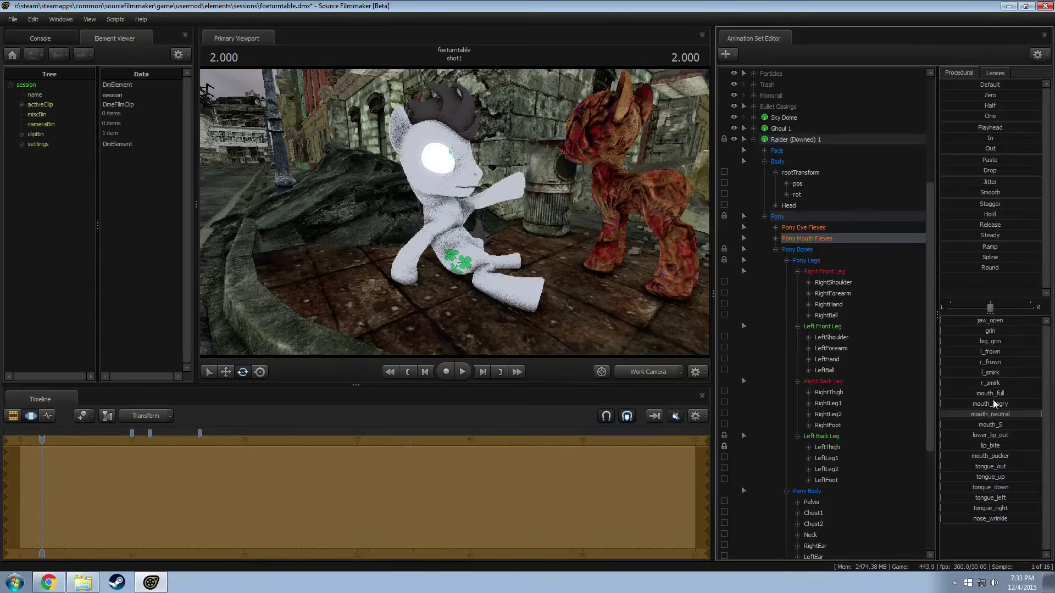
left_click_drag(993, 404, 1027, 403)
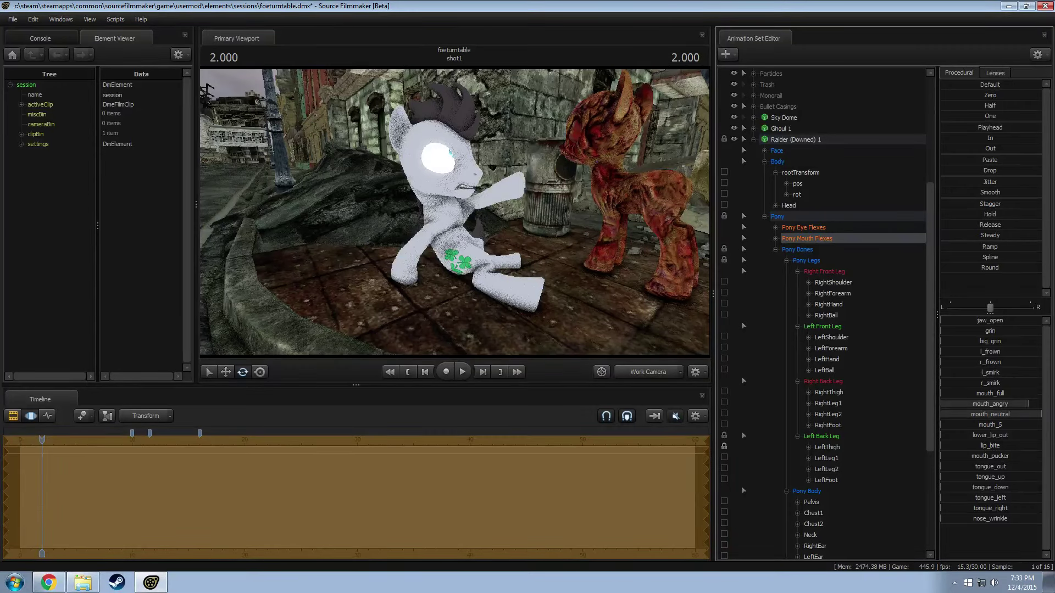
left_click_drag(984, 322, 1003, 323)
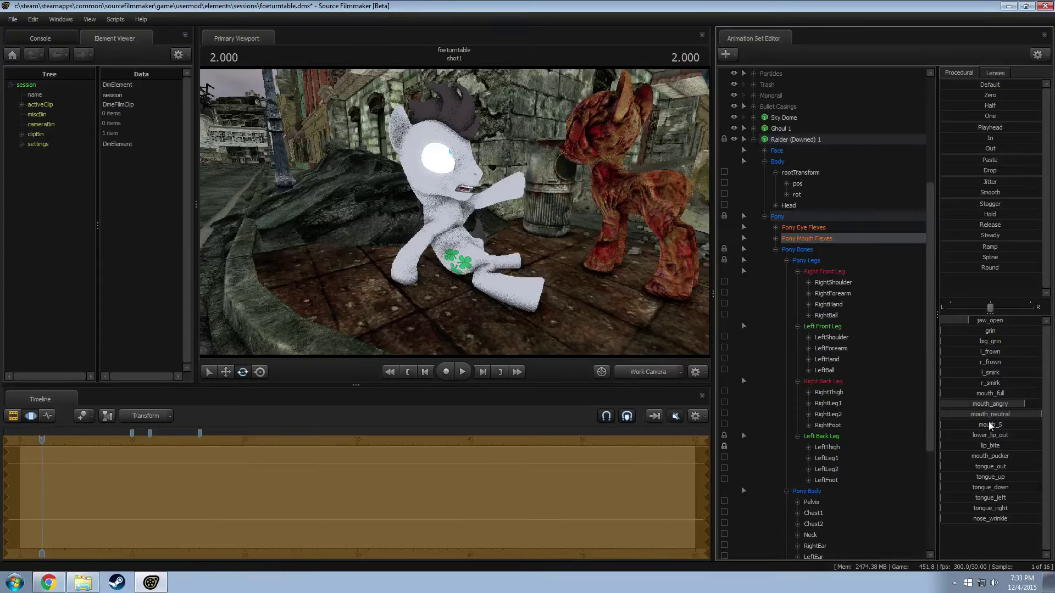
Step: Move the raider's eye view target near the ghoul's head so the raider's gaze is directed at the ghoul
left_click_drag(962, 456, 950, 456)
left_click_drag(632, 274, 577, 275)
mouse_move(481, 242)
left_mouse_down()
mouse_move(498, 245)
mouse_move(481, 242)
left_mouse_up()
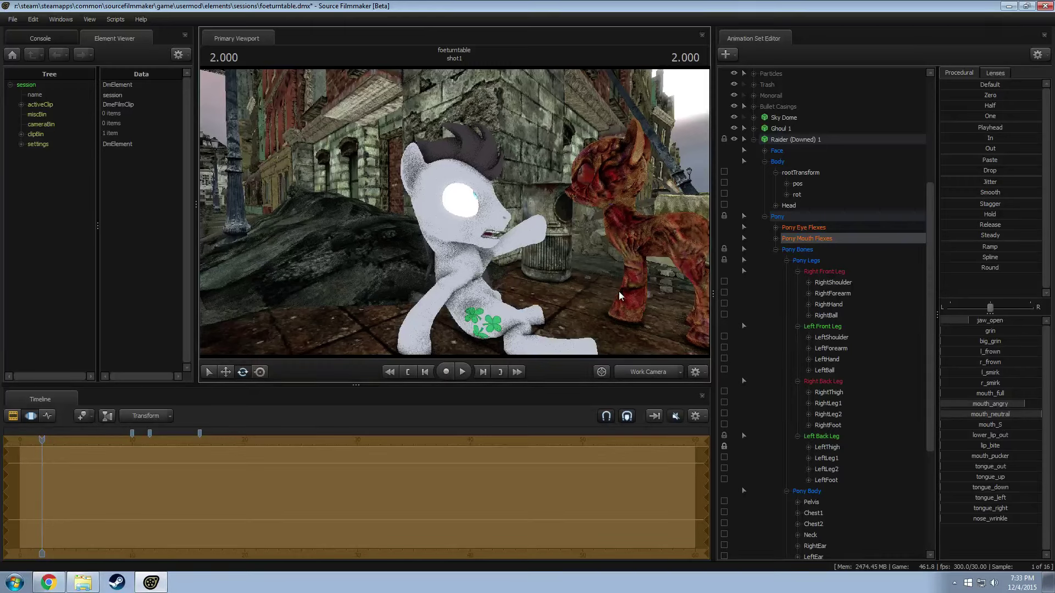
mouse_move(466, 241)
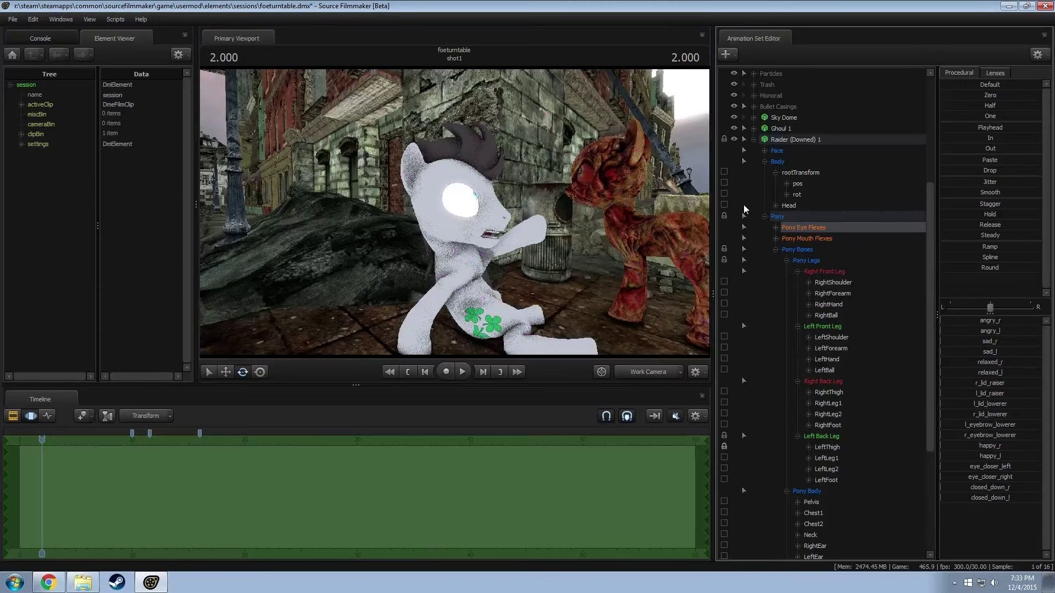
left_click(798, 150)
left_click_drag(494, 164, 531, 164)
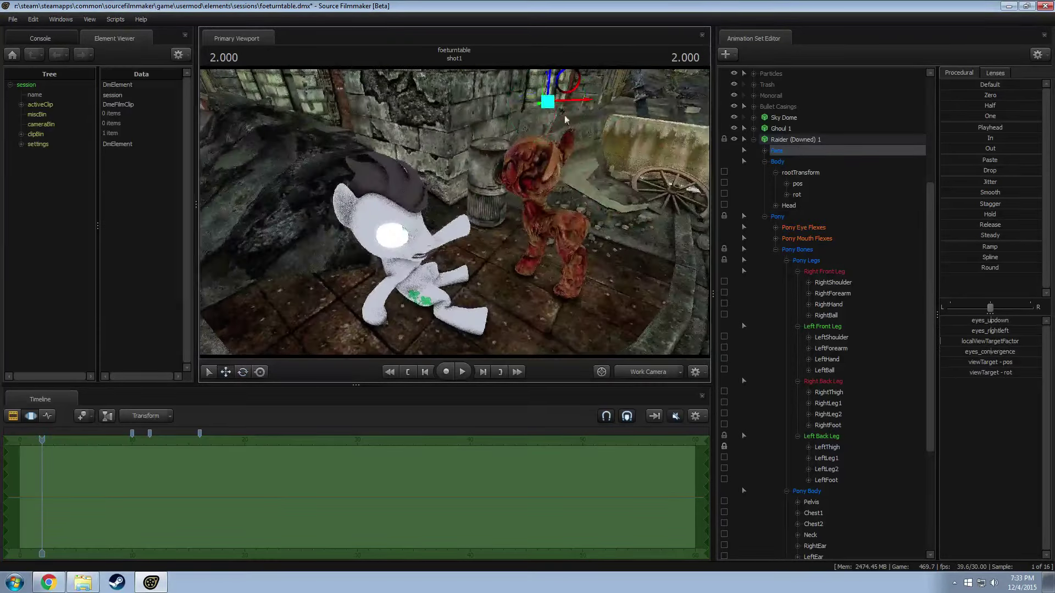
left_click_drag(565, 120, 470, 202)
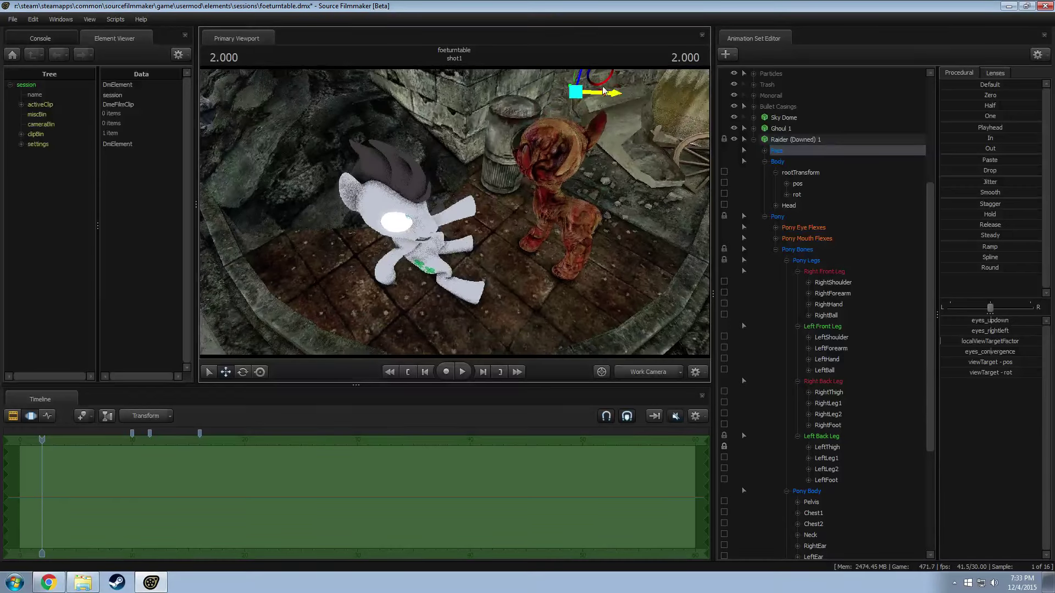
left_click_drag(597, 88, 472, 229)
left_click_drag(552, 194, 484, 196)
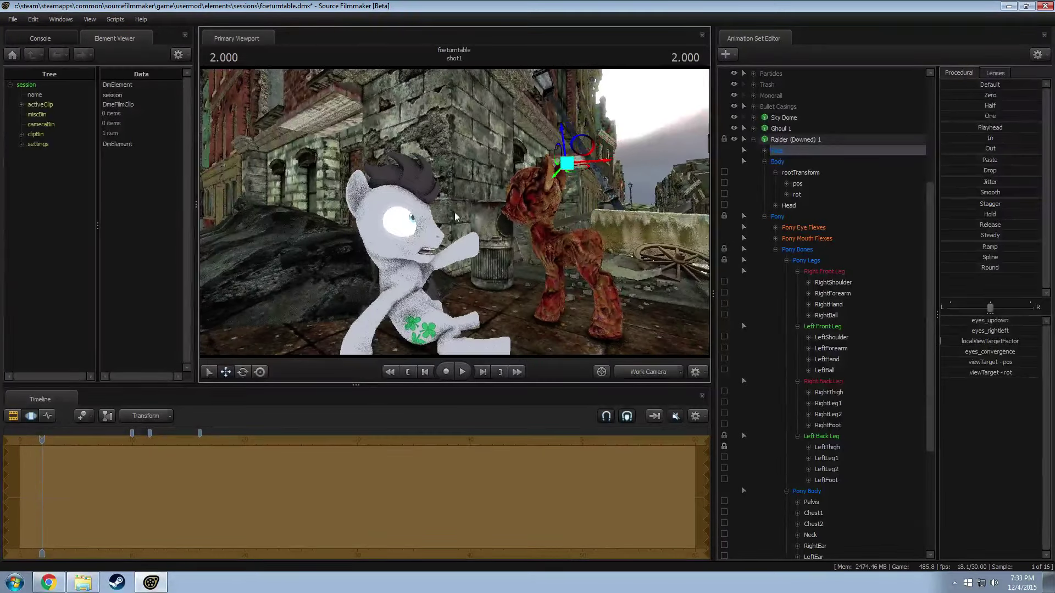
Step: Rotate the raider's RightEar and LeftEar so both ears fold back in fear
left_click(324, 209)
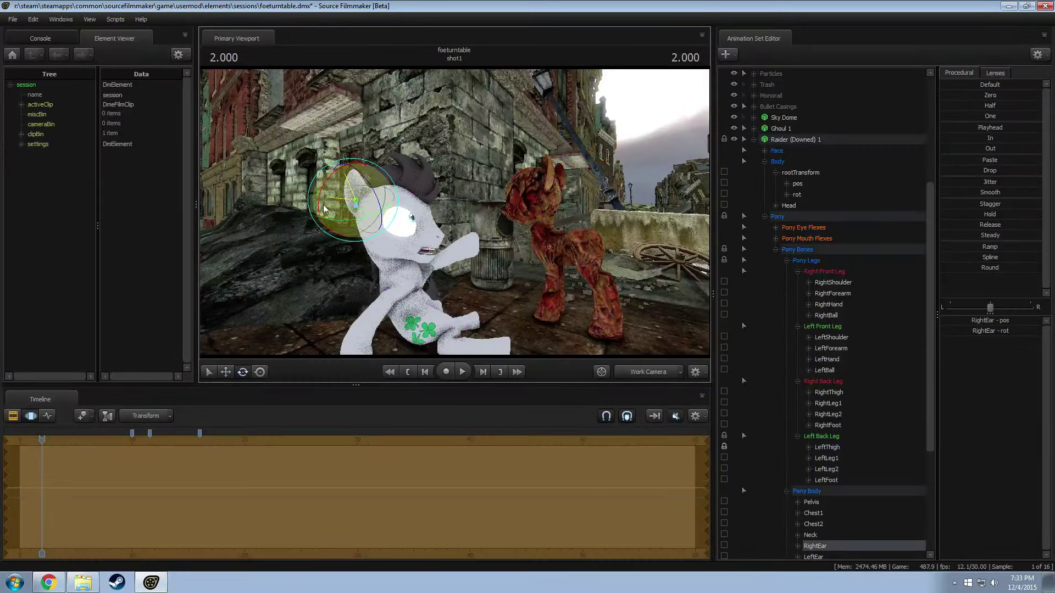
left_click_drag(324, 209, 438, 225)
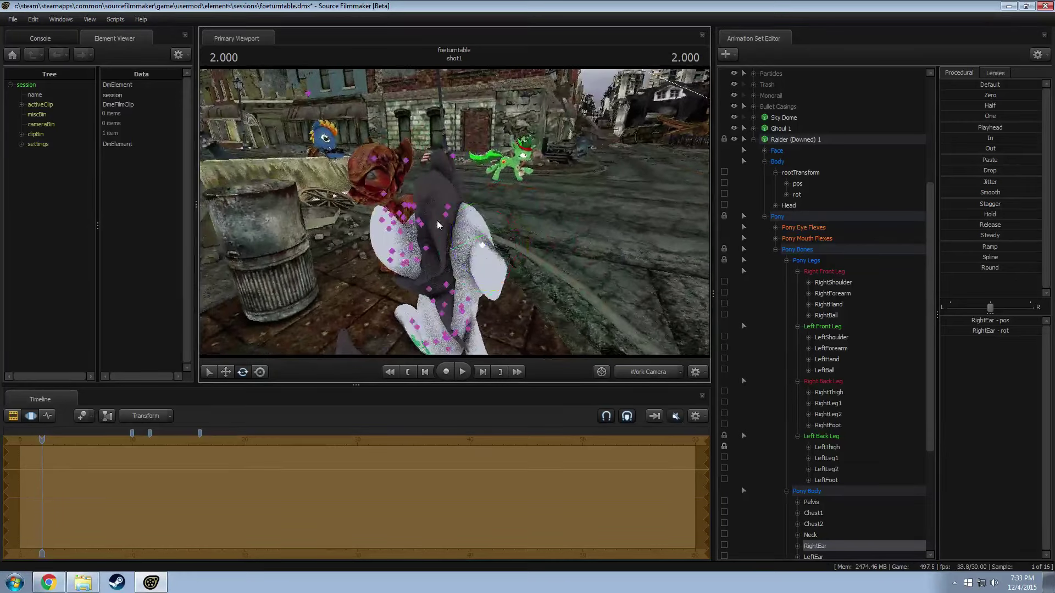
left_click(424, 252)
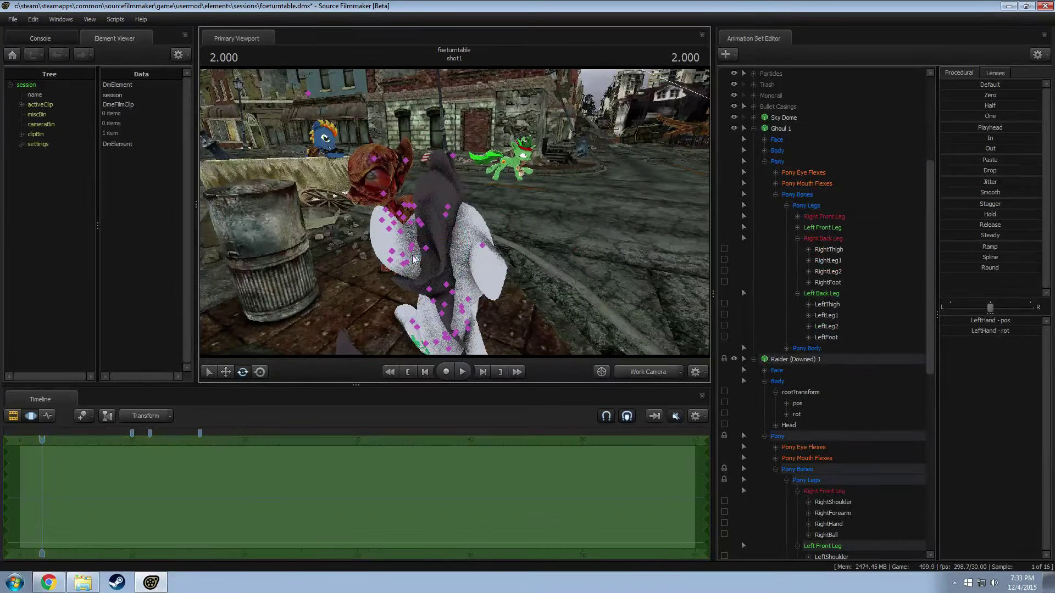
mouse_move(421, 228)
left_mouse_down()
mouse_move(495, 264)
mouse_move(514, 289)
mouse_move(496, 308)
mouse_move(496, 330)
mouse_move(519, 222)
mouse_move(502, 193)
mouse_move(531, 205)
mouse_move(517, 231)
mouse_move(462, 228)
left_mouse_up()
left_click(527, 275)
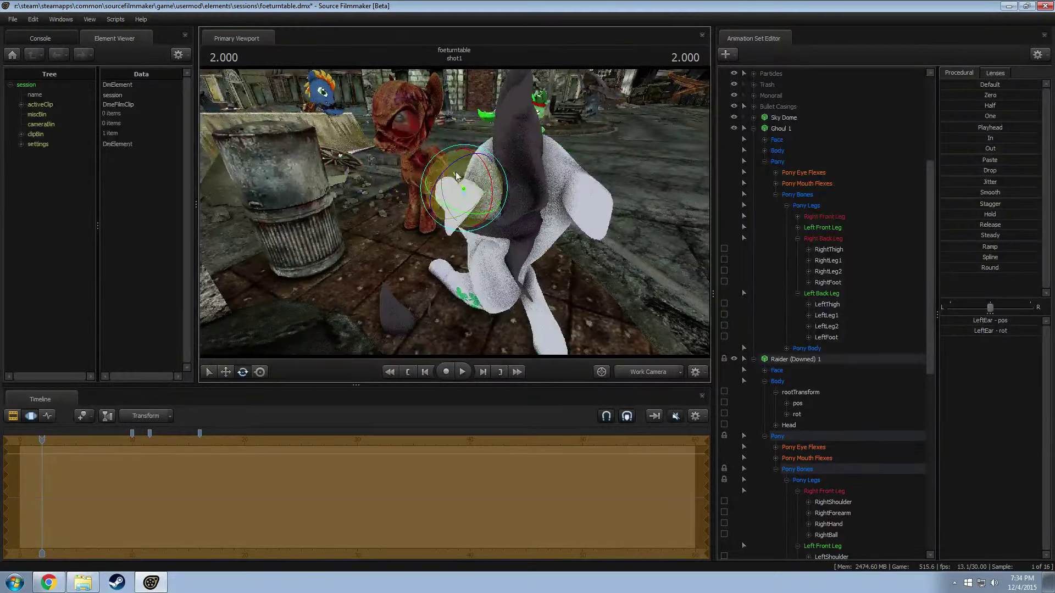
left_click_drag(456, 175, 458, 262)
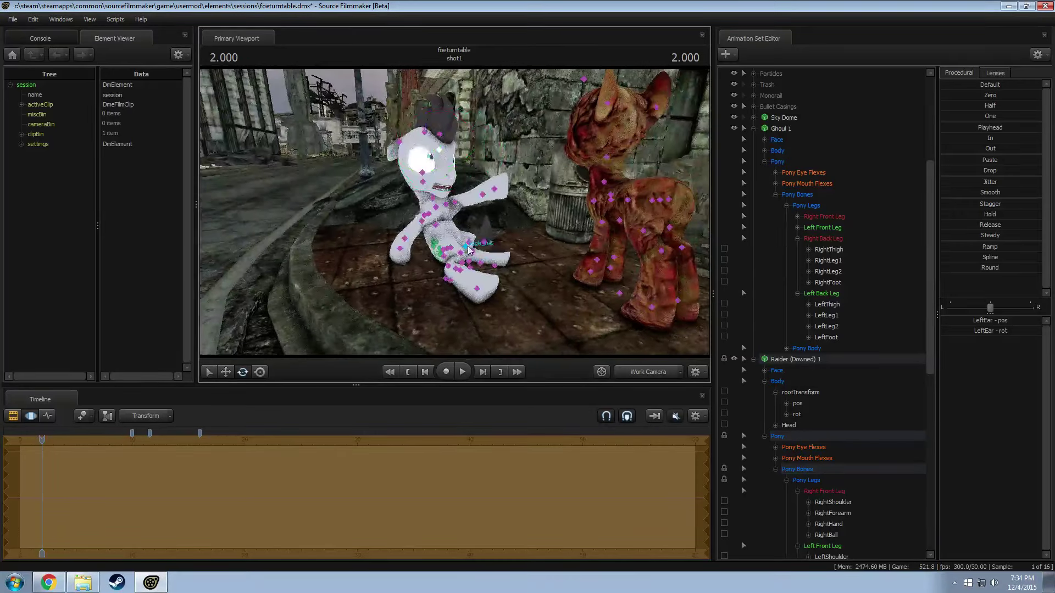
Step: Reset the raider's LeftLeg1, LeftLeg2 and LeftFoot bones to straighten the lower part of the left back leg
left_click(823, 294)
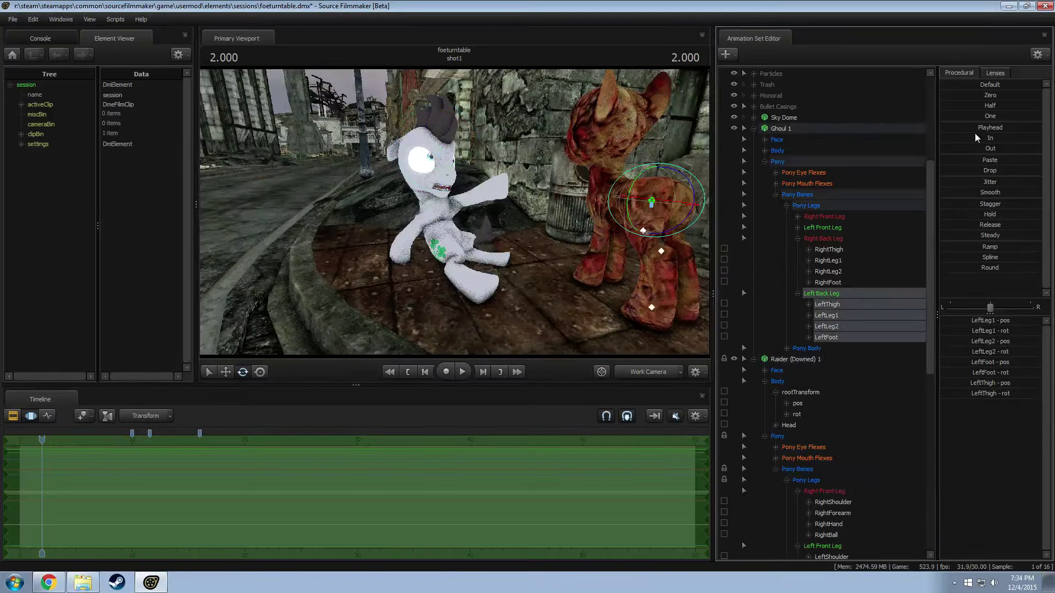
scroll(885, 230, "down", 8)
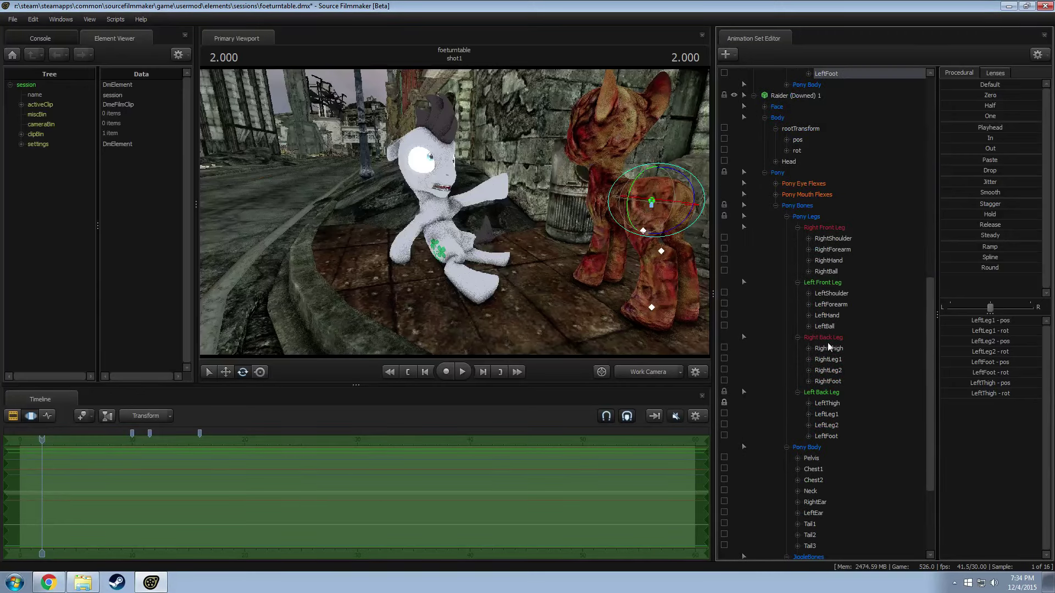
left_click(821, 392)
left_click_drag(980, 118, 895, 307)
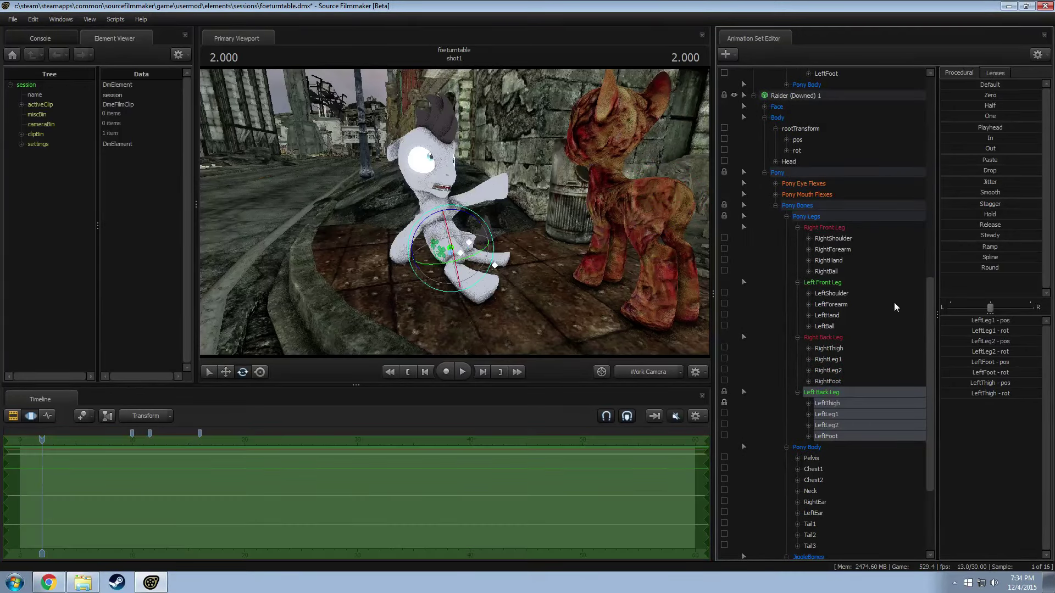
left_click(819, 404)
left_click_drag(825, 414, 839, 440)
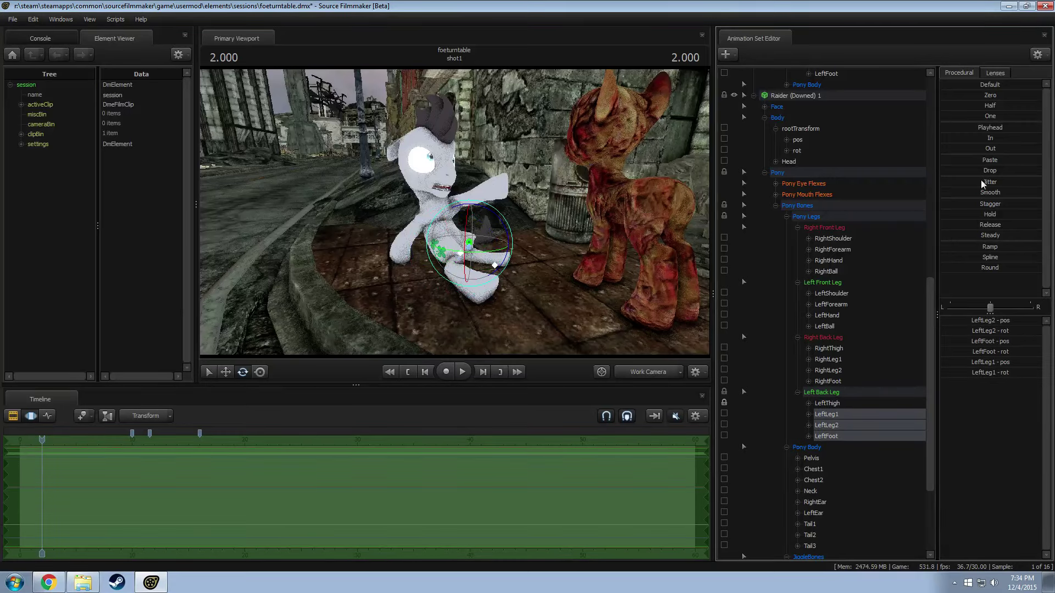
left_click_drag(992, 95, 1022, 94)
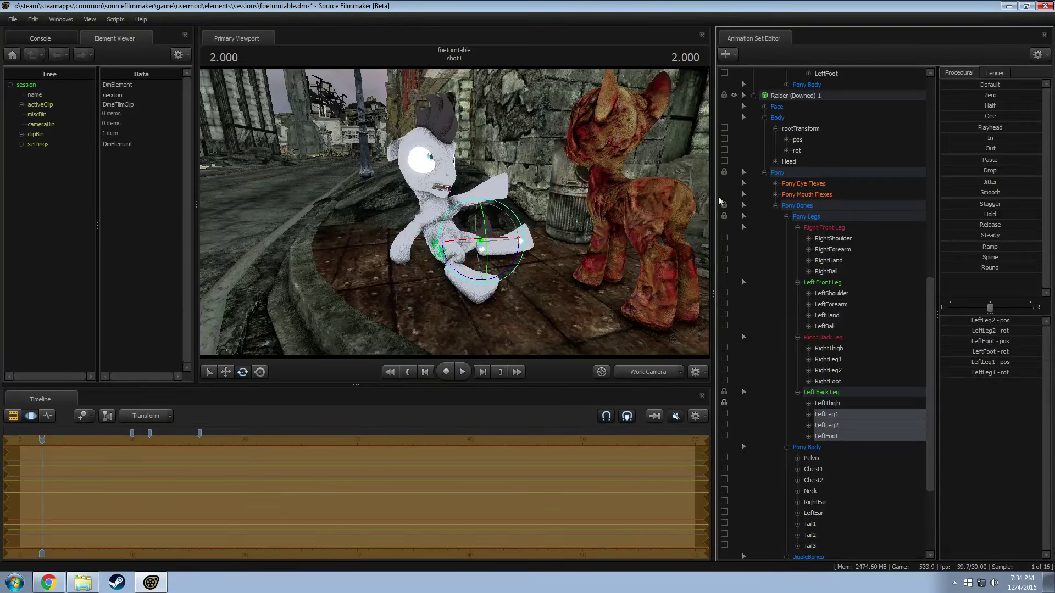
Step: Rotate the raider's LeftThigh to adjust how the left back leg lies in front of the body
right_click_drag(682, 208, 454, 198)
left_click(433, 207)
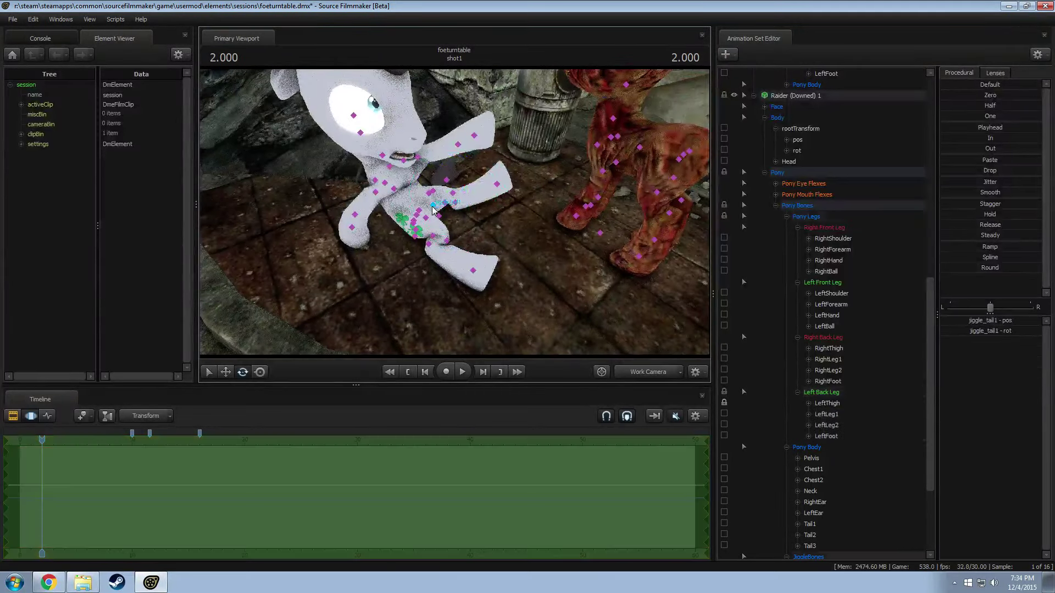
left_click(429, 194)
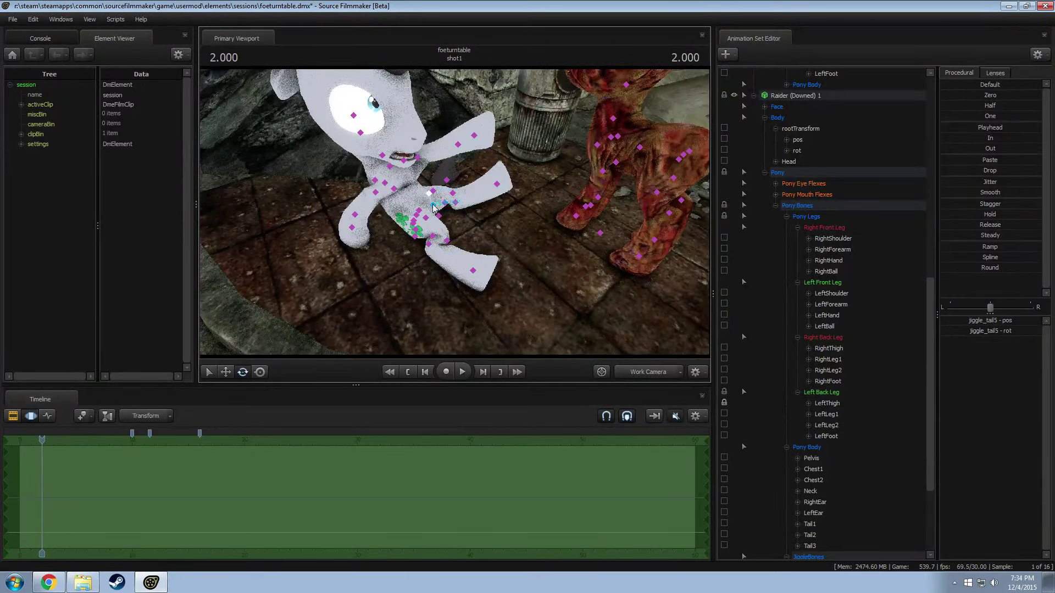
left_click(437, 207)
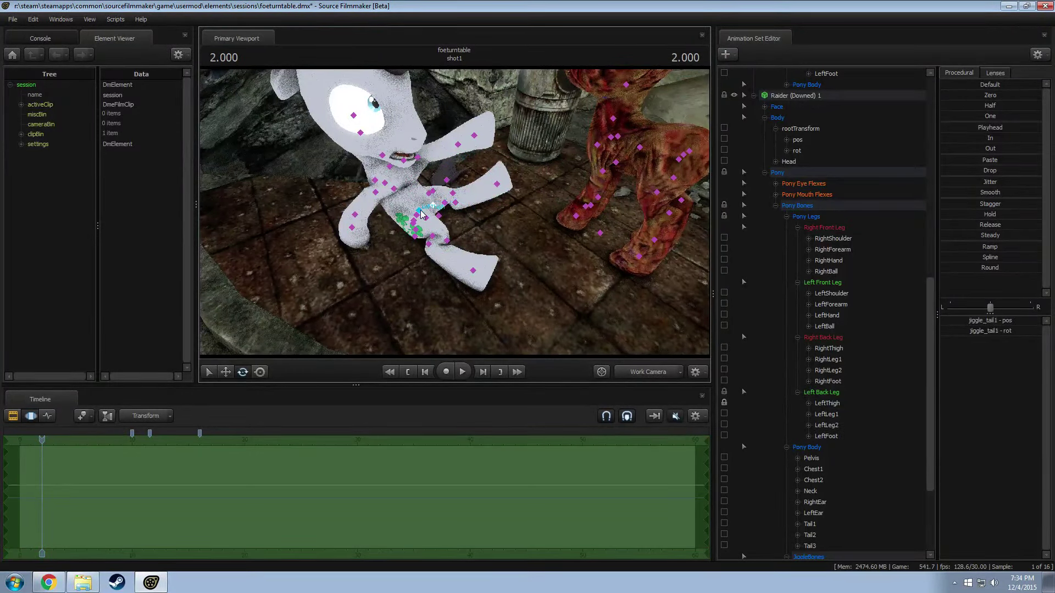
left_click(422, 214)
left_click_drag(421, 214, 432, 220)
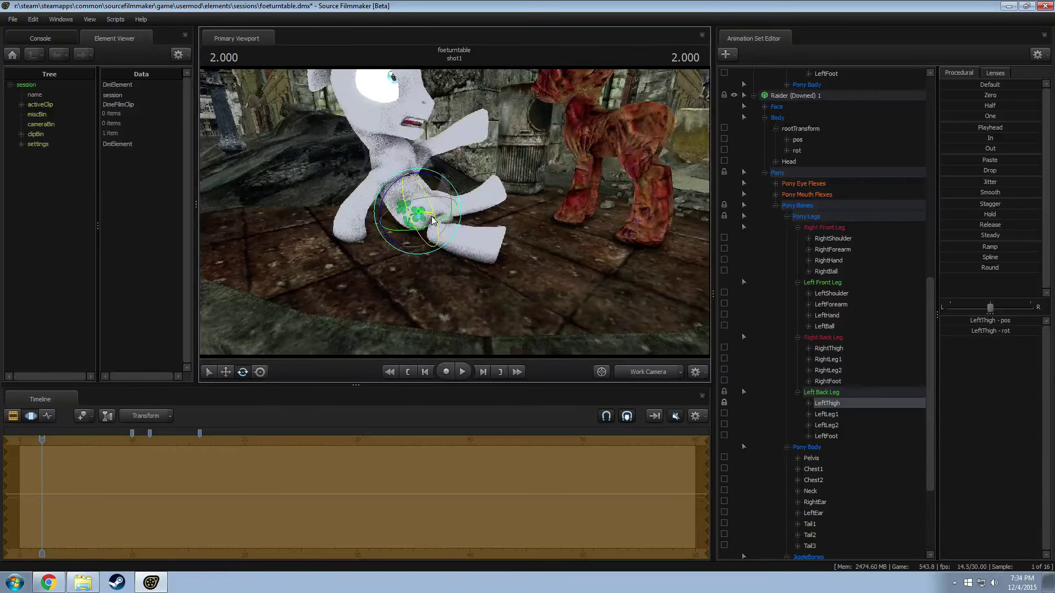
Step: Rotate the raider's LeftFoot at the end of the left back leg and select the RightFoot
left_click(495, 202)
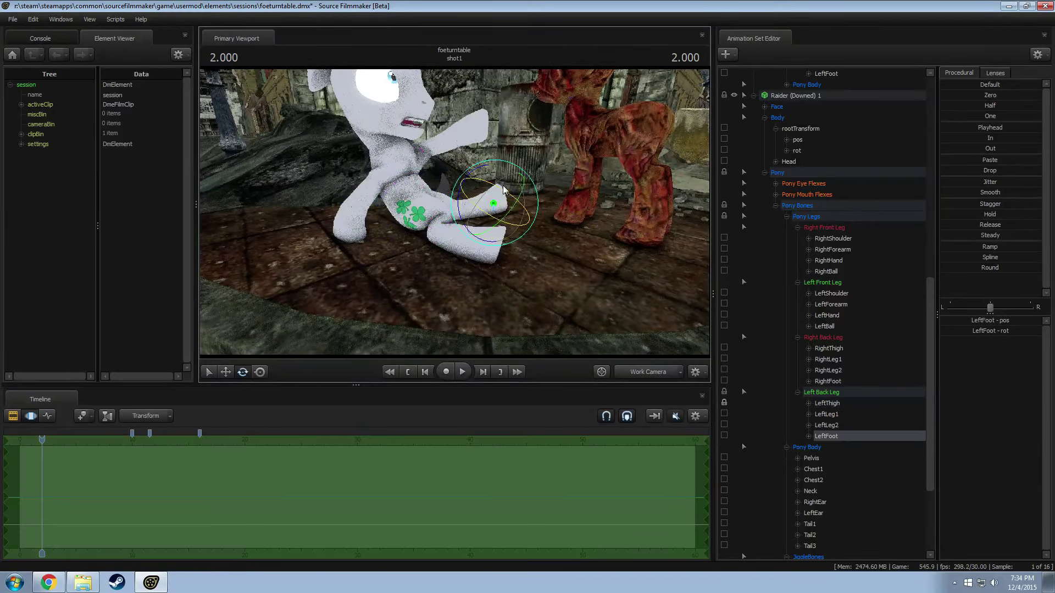
left_click_drag(505, 189, 455, 216)
left_click(495, 226)
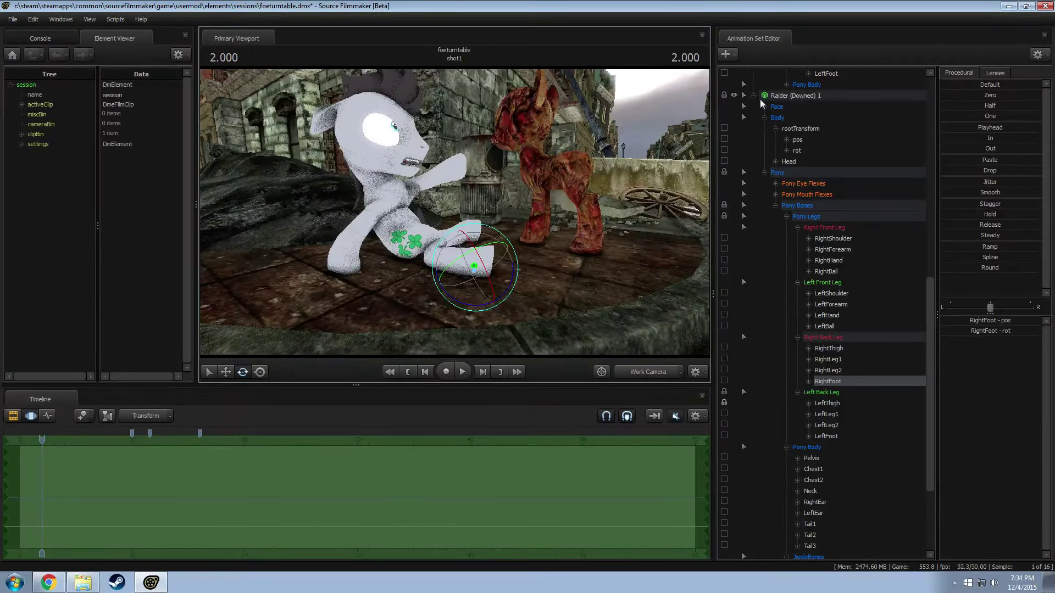
Step: Collapse the Actors group and expand the Body group of Ghoul 1 in the animation set list
scroll(762, 192, "up", 10)
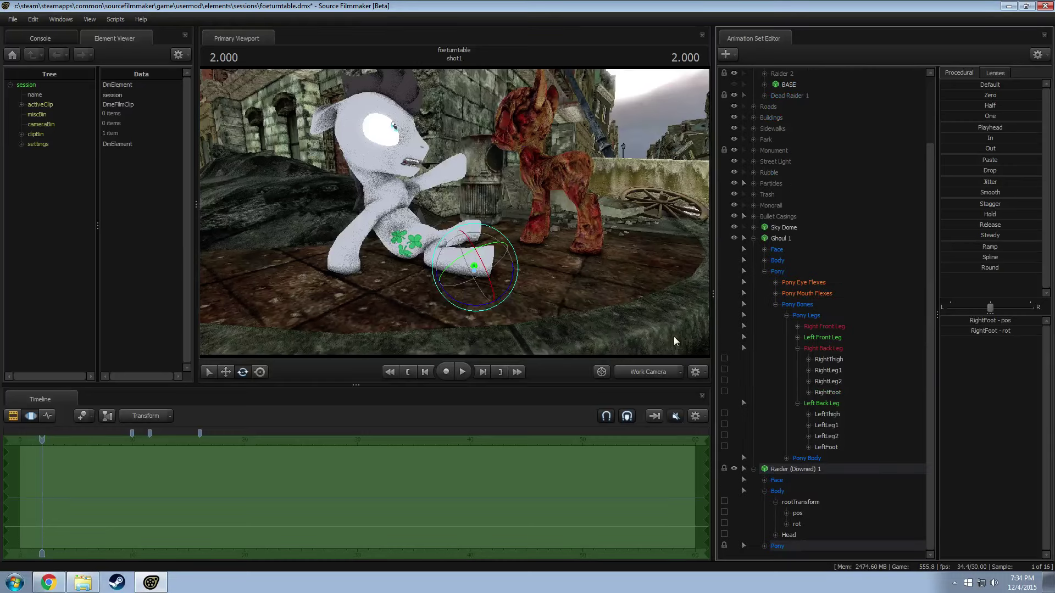
scroll(764, 103, "up", 5)
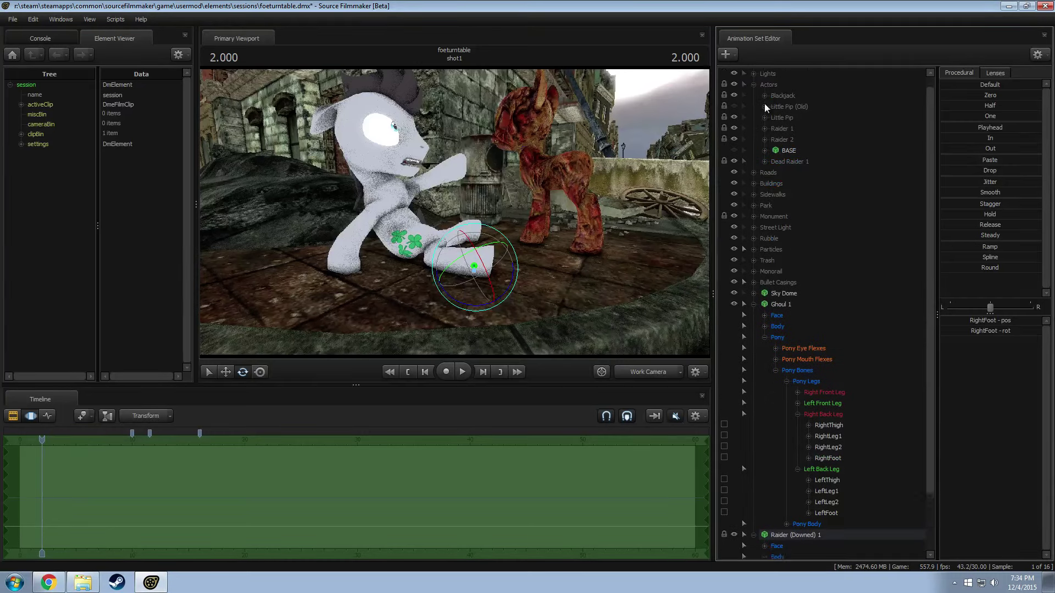
left_click(754, 95)
left_click(778, 257)
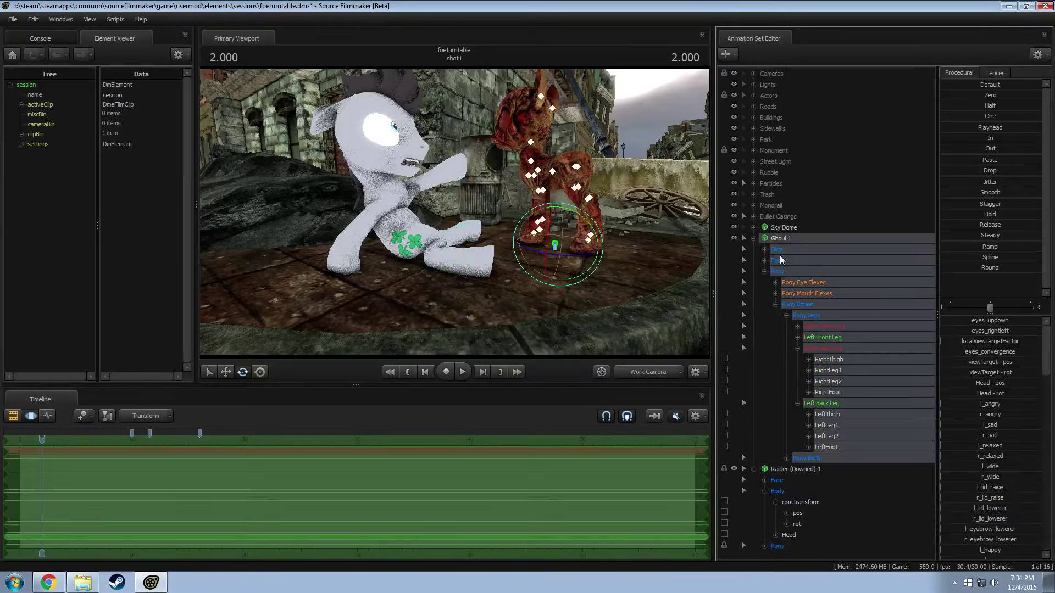
left_click(764, 260)
Step: Select Ghoul 1's Head together with its Pony Bones, leaving rootTransform out of the selection
left_click(799, 283)
right_click(799, 282)
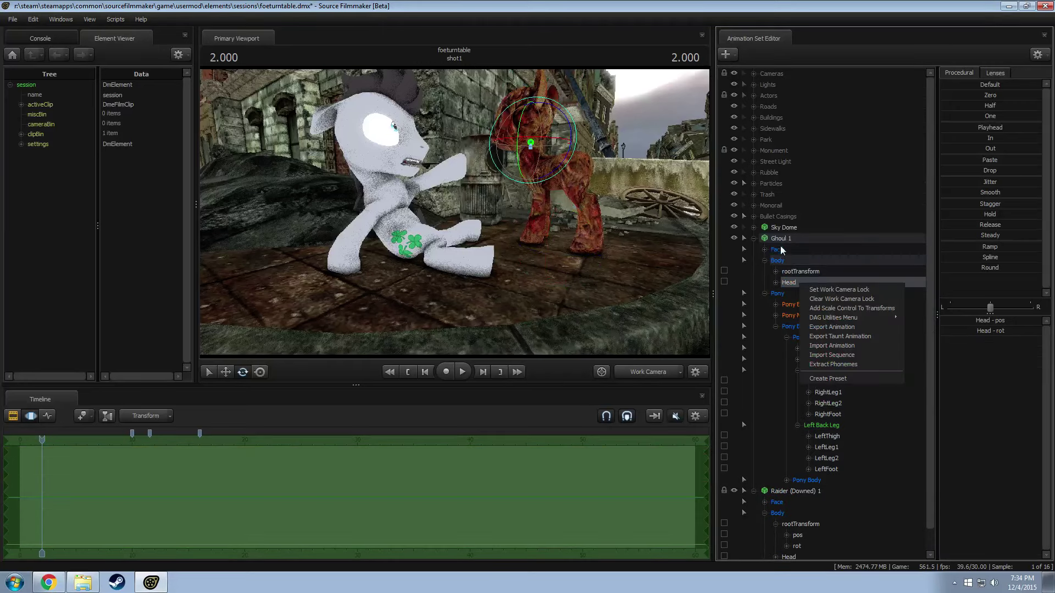
left_click(818, 288)
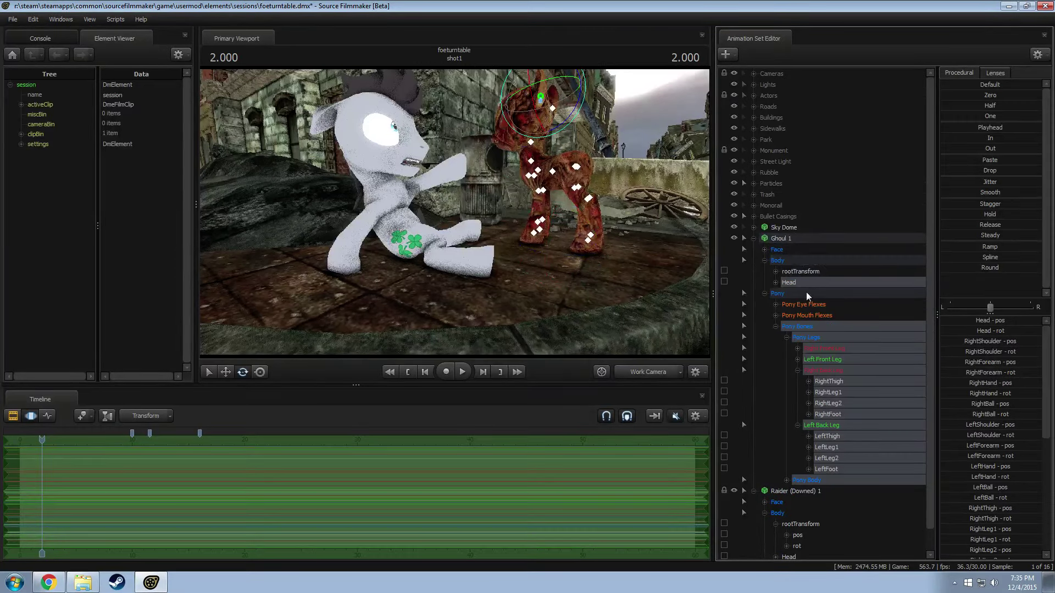
left_click(798, 270)
right_click(794, 268)
left_click(810, 273)
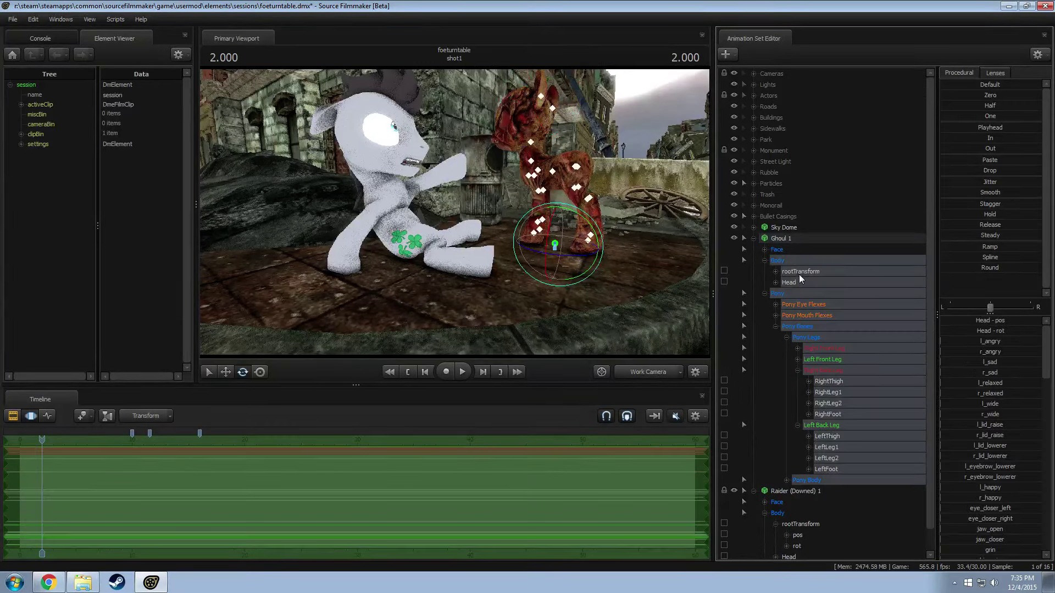
left_click(799, 281)
Step: Import the animation argo_fluttershy_fusroyay_v1.dmx from the Fus Ro Yay folder of Argodaemon Video DMX onto the ghoul's selected bones
right_click(814, 346)
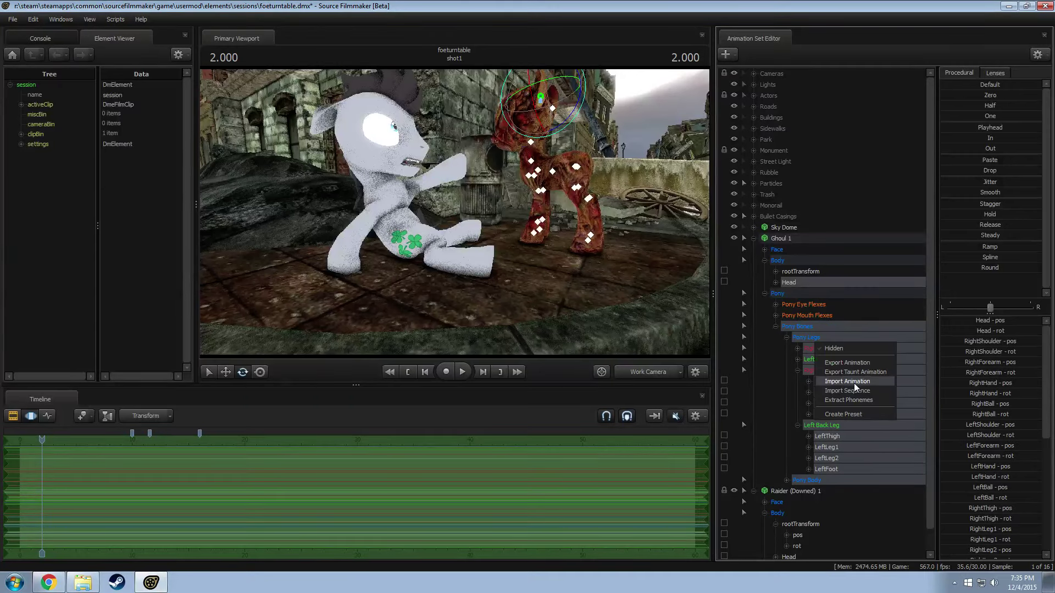
left_click(854, 382)
double_click(347, 224)
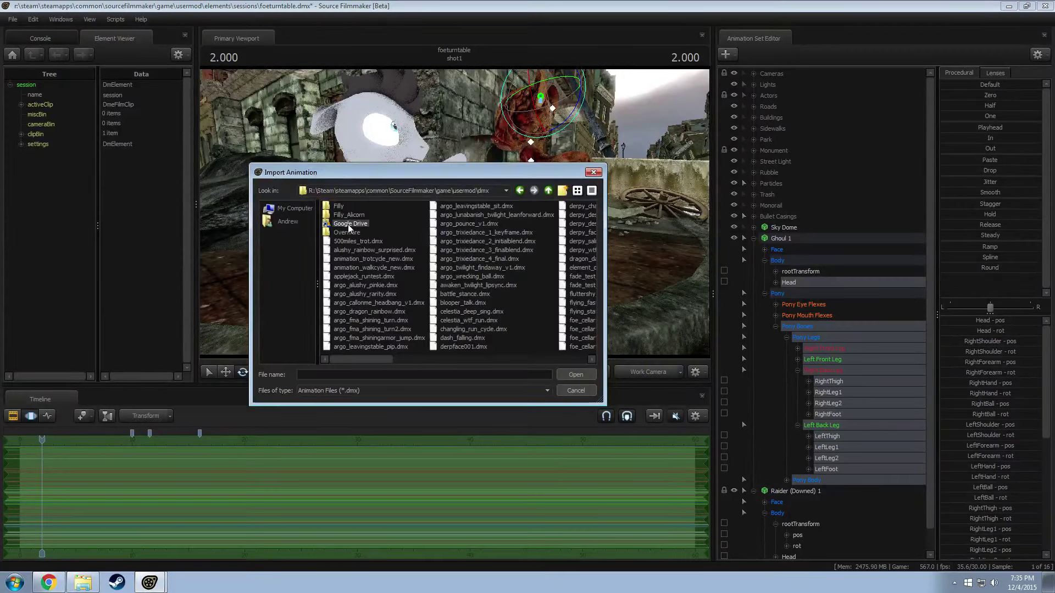
double_click(352, 206)
double_click(344, 223)
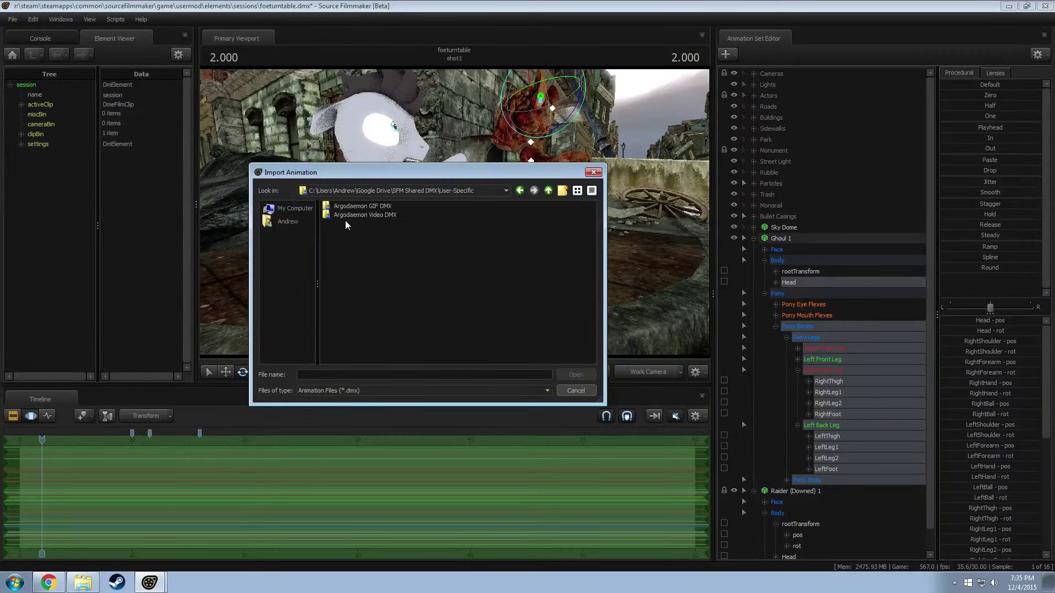
double_click(363, 215)
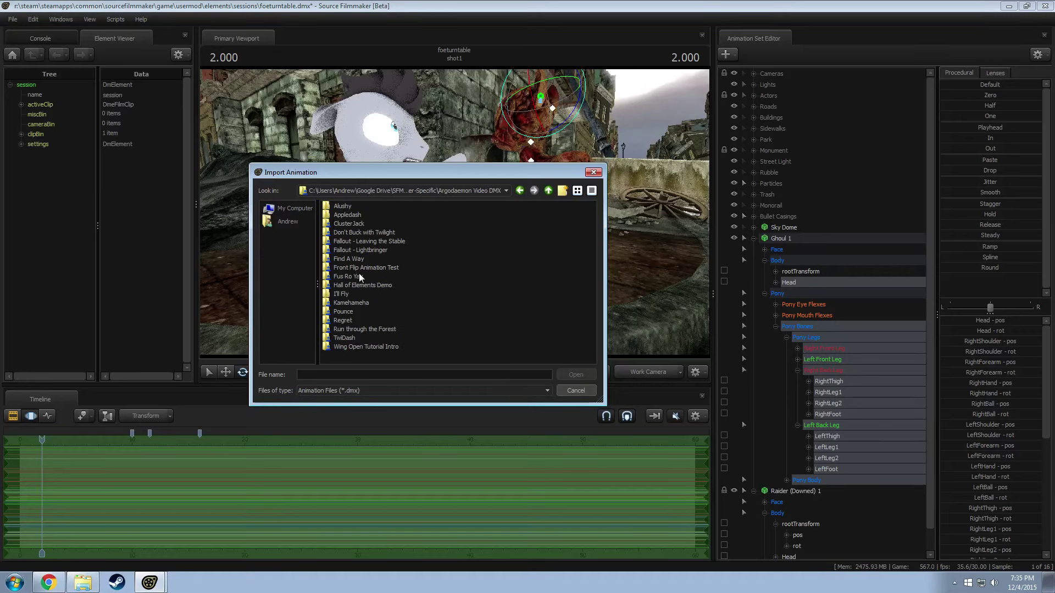
double_click(349, 278)
double_click(364, 222)
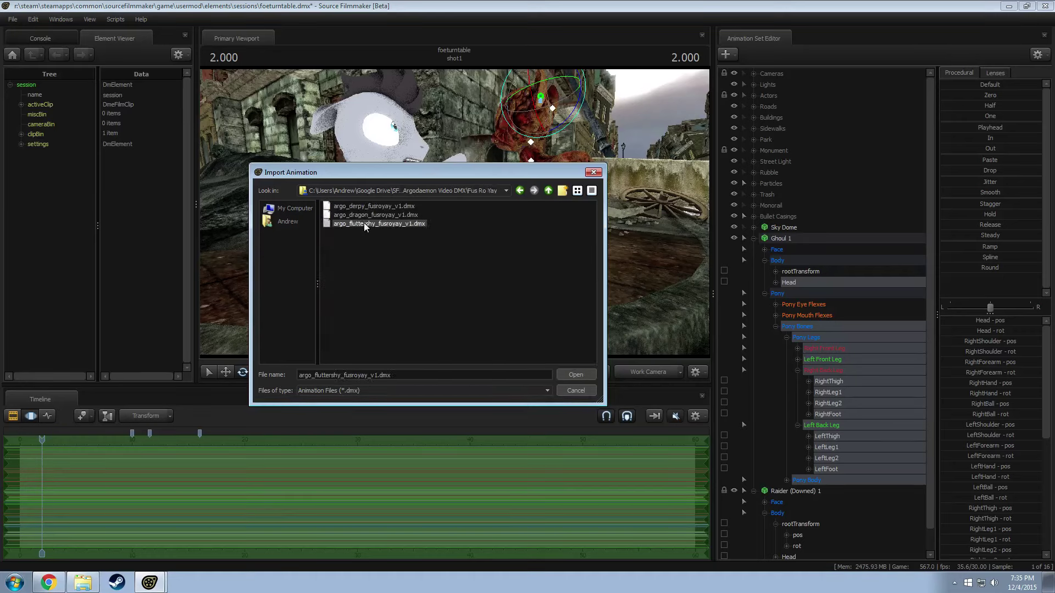
left_click(546, 341)
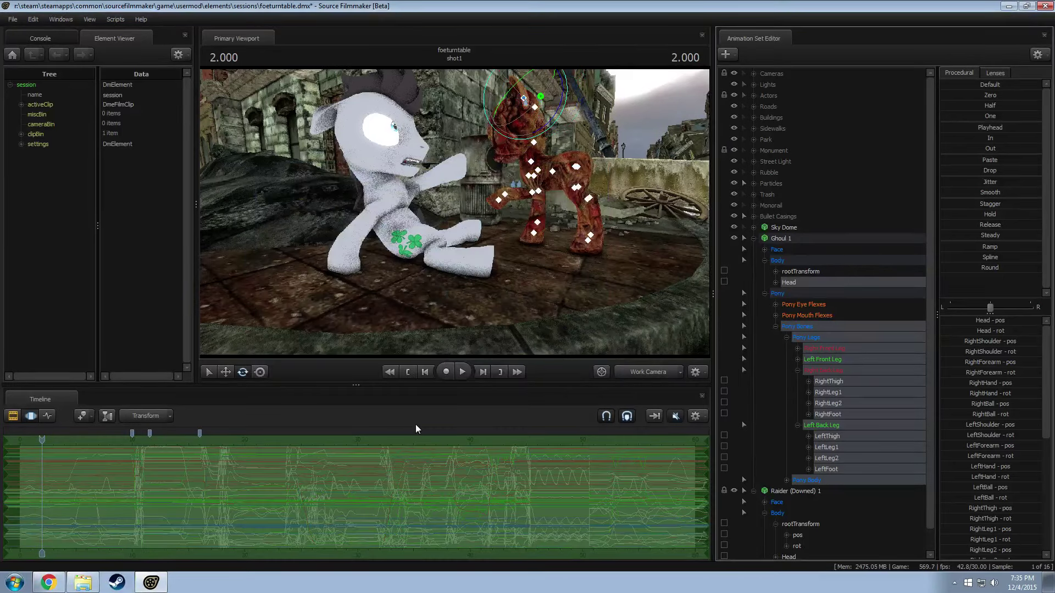
Step: Go to frame 39.100 with the ghoul rearing up and hold that playhead pose across the whole shot
left_click_drag(45, 442, 460, 539)
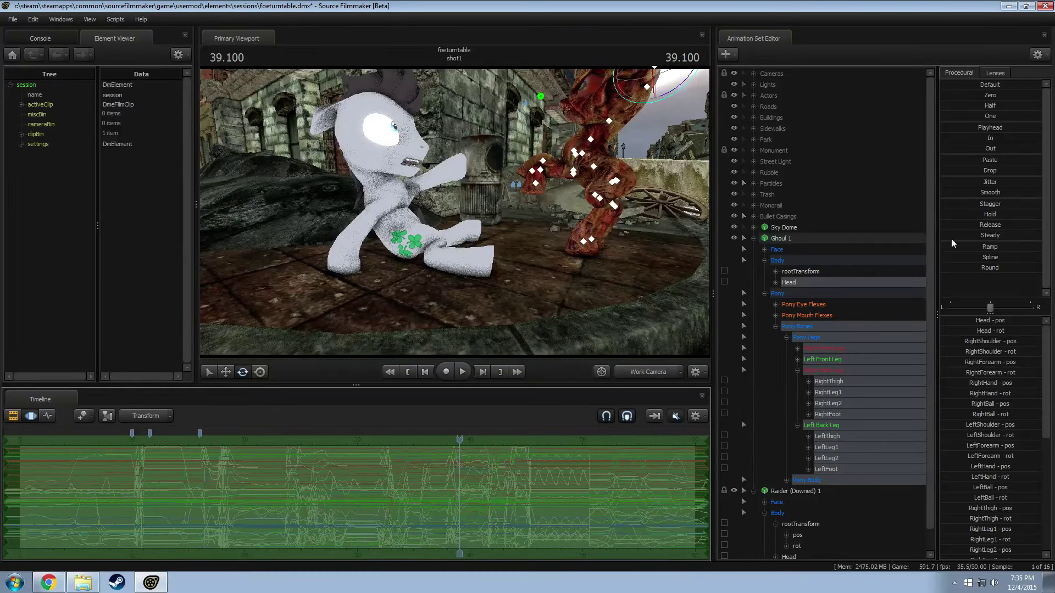
left_click(977, 137)
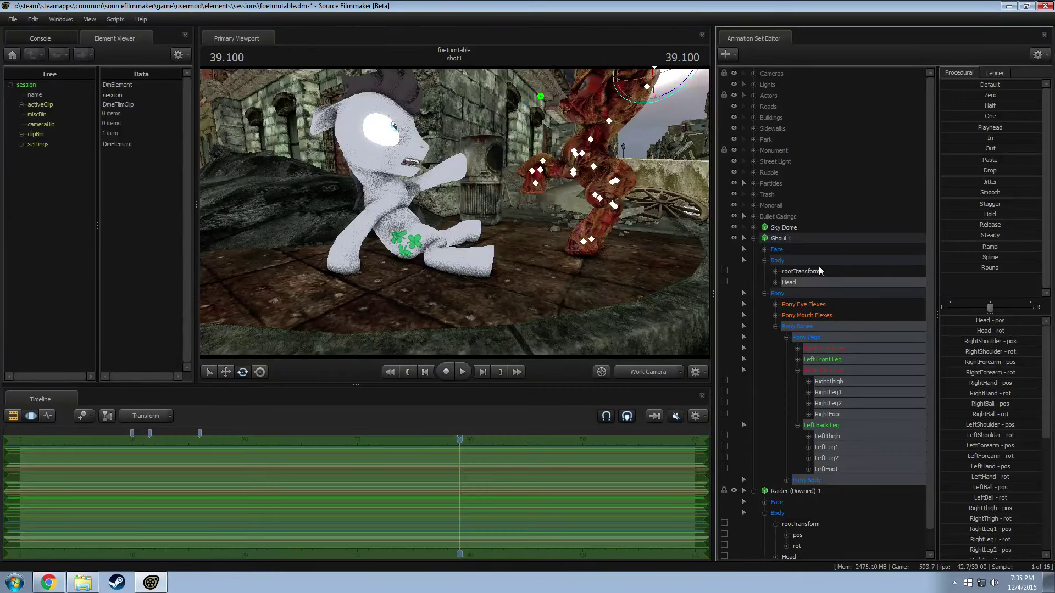
Step: Turn the whole Ghoul 1 model toward the downed raider and move it in close to the raider's legs
left_click_drag(417, 264, 402, 288)
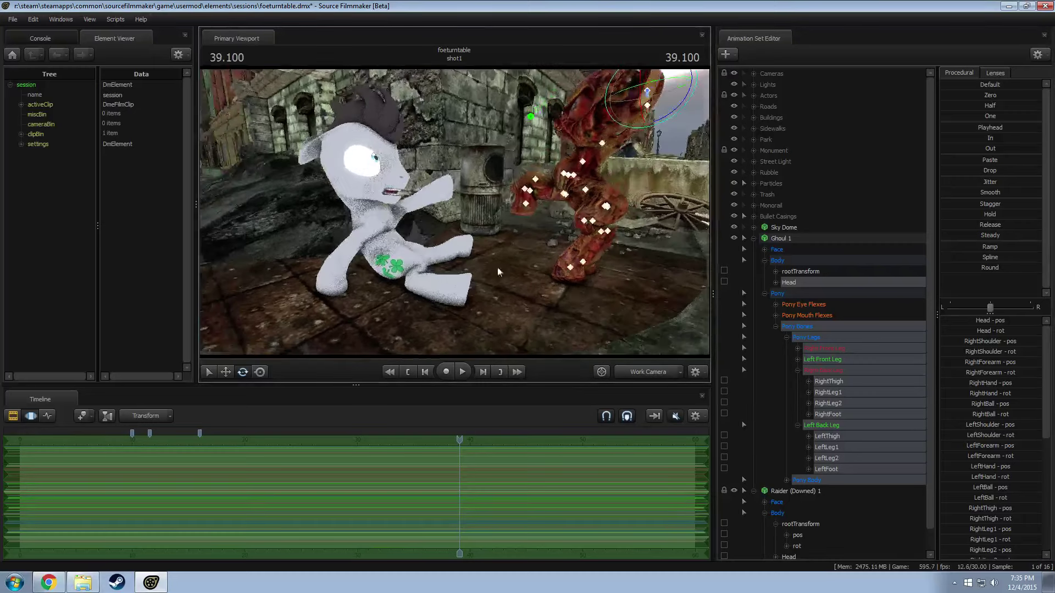
left_click(781, 238)
left_click_drag(439, 247, 467, 266)
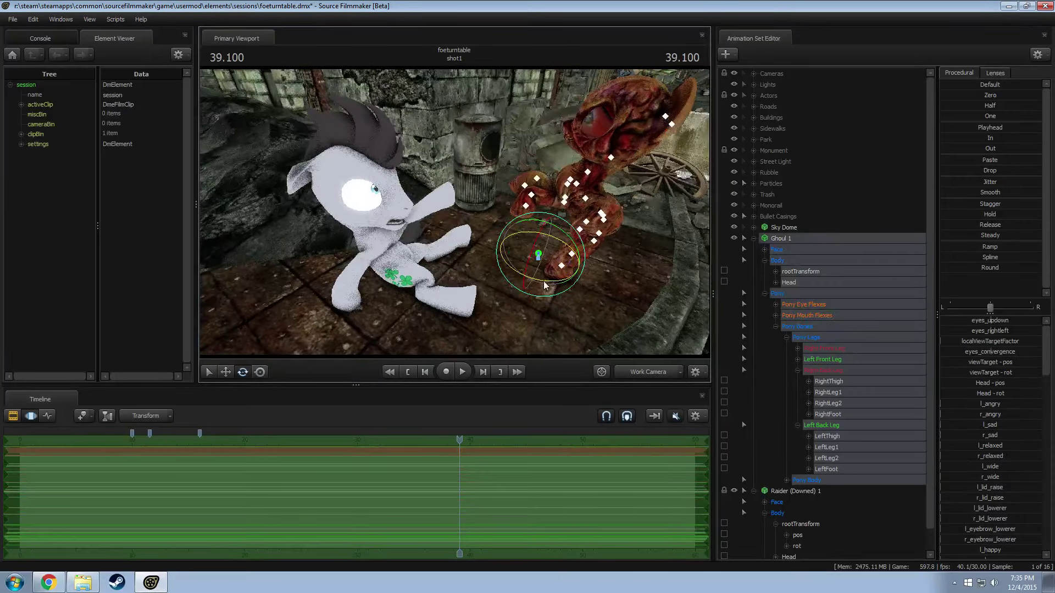
left_click_drag(544, 284, 566, 291)
left_click_drag(502, 304, 487, 259)
key("w")
left_click(472, 266)
key("e")
Step: Reposition the ghoul's Pelvis so its rearing body stands over the raider's outstretched legs
left_click(509, 235)
key("w")
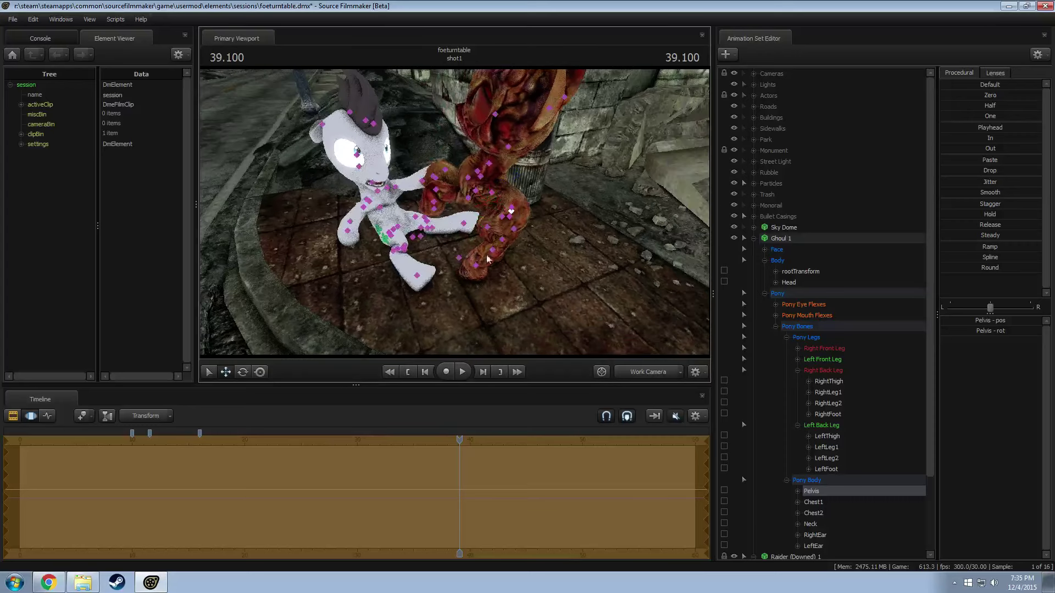
left_click(502, 220)
left_click_drag(501, 220, 401, 215)
Step: Lock the ghoul's LeftFoot and move it across the ground, stepping back away from the raider
left_click(446, 160)
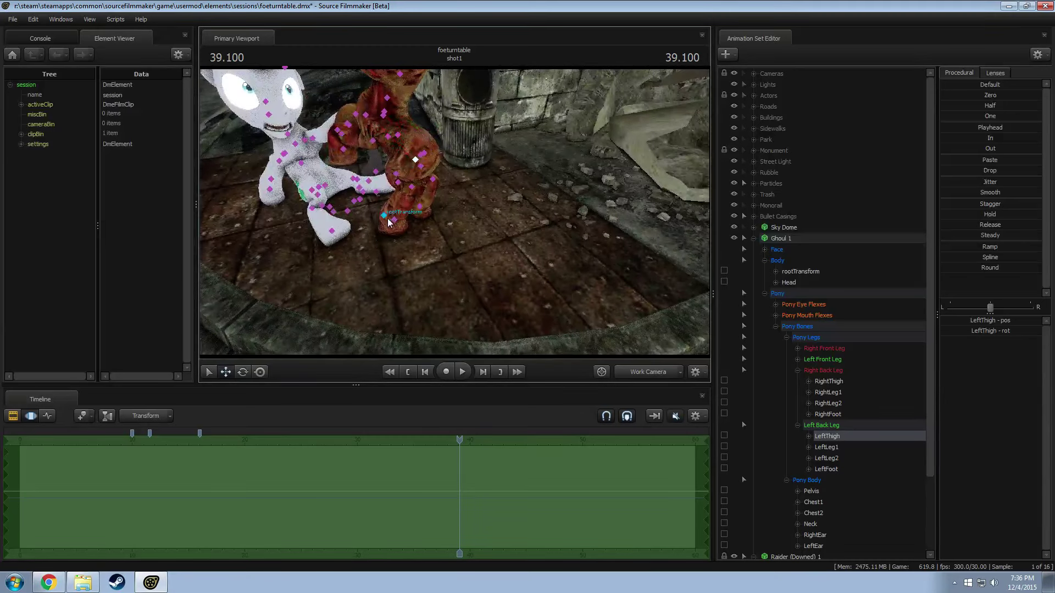
left_click(388, 222)
left_click(734, 468)
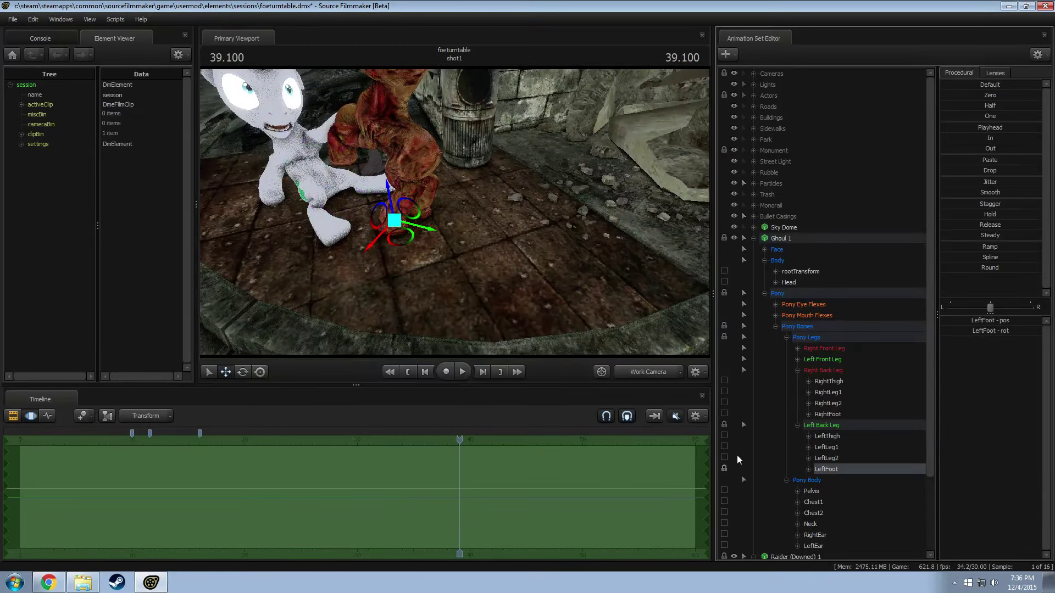
left_click_drag(407, 237, 423, 251)
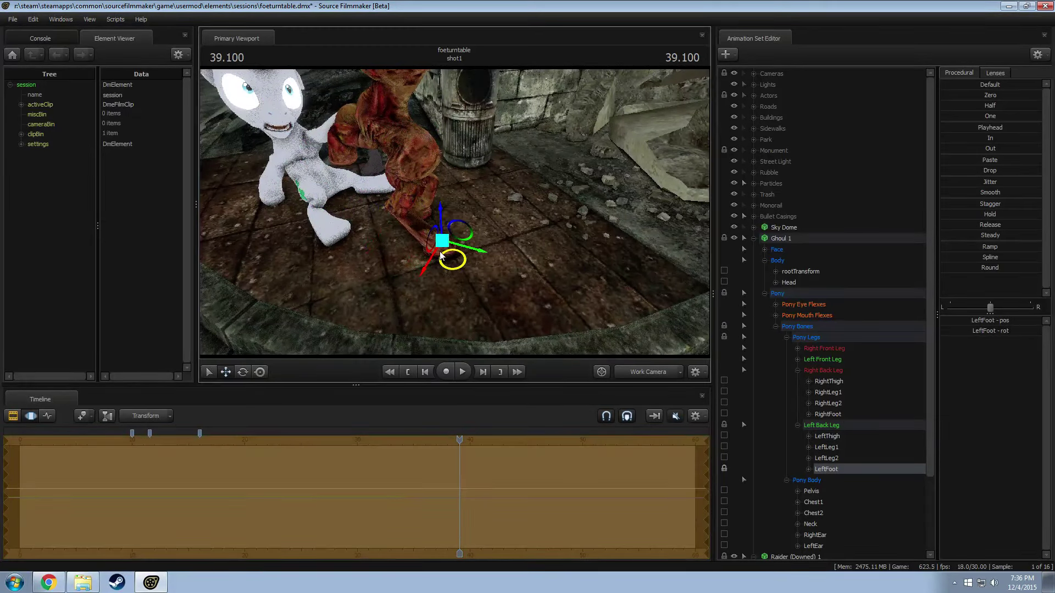
mouse_move(455, 268)
left_mouse_down()
mouse_move(464, 276)
mouse_move(455, 273)
left_mouse_up()
Step: Rotate the ghoul's LeftThigh, LeftLeg1 and LeftLeg2 so the left back leg bends naturally down to its foot
left_click(415, 164)
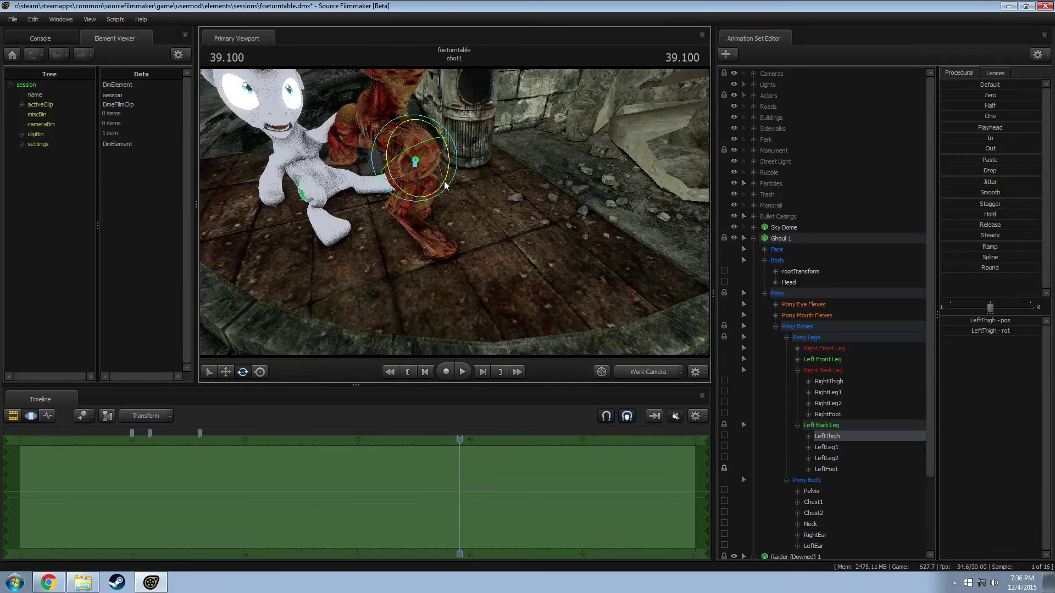
left_click_drag(417, 165, 434, 190)
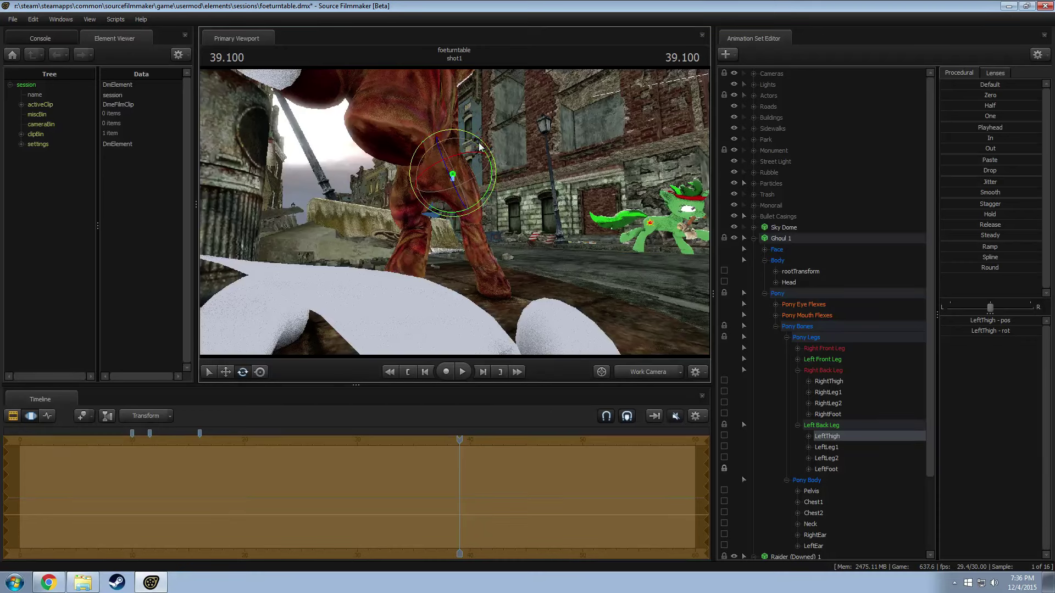
left_click_drag(481, 144, 476, 145)
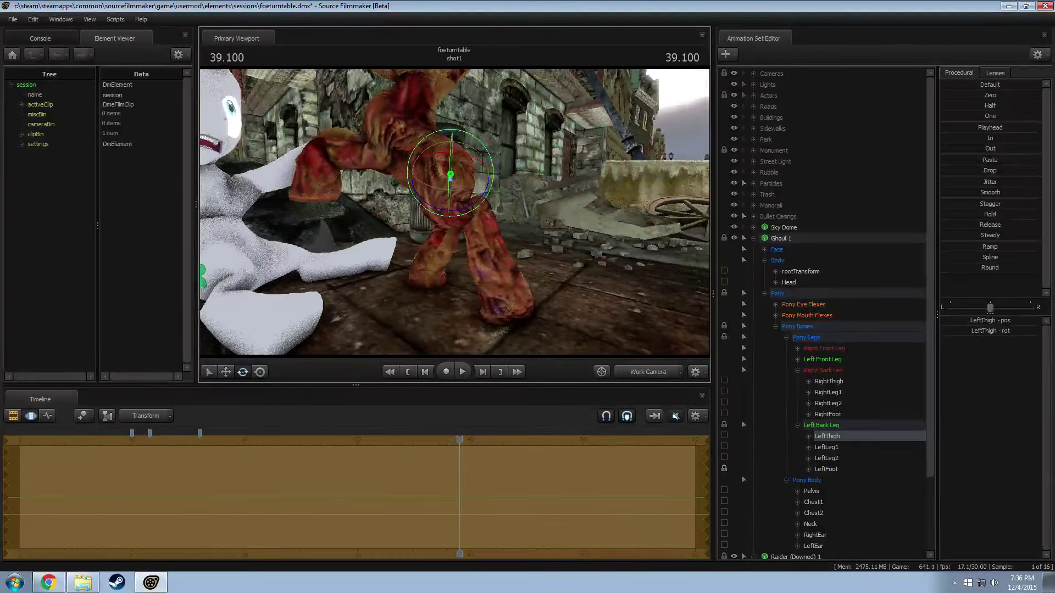
left_click(461, 220, "ctrl")
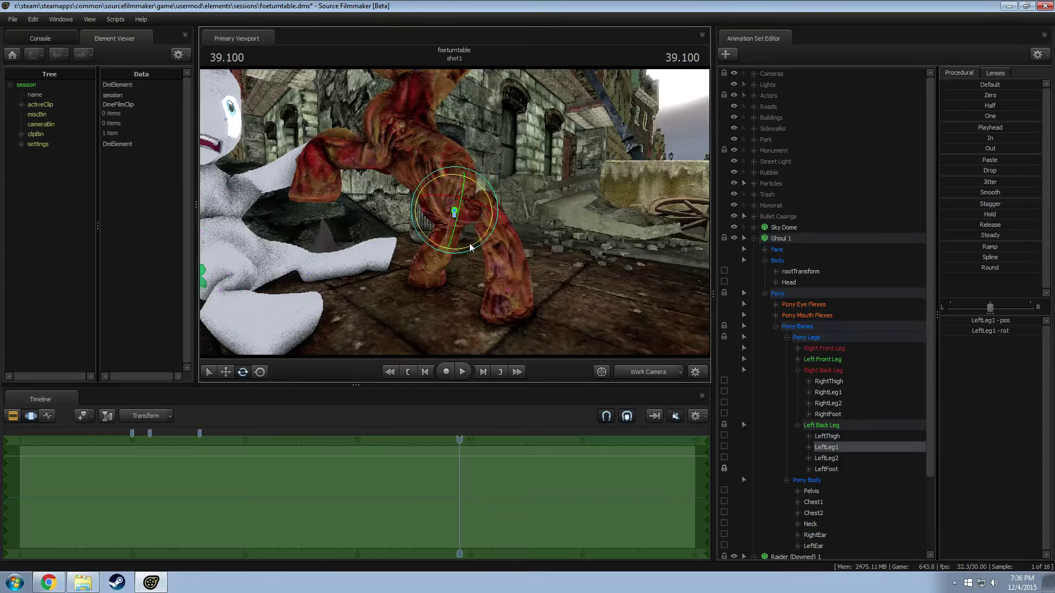
left_click(485, 213, "ctrl")
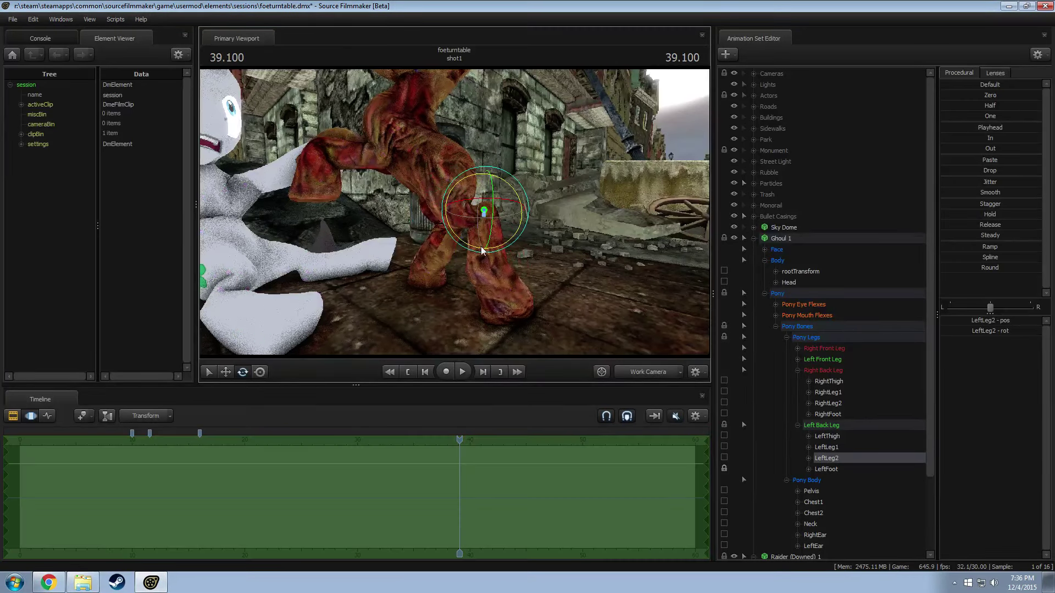
mouse_move(482, 251)
left_mouse_down()
mouse_move(505, 259)
mouse_move(493, 256)
left_mouse_up()
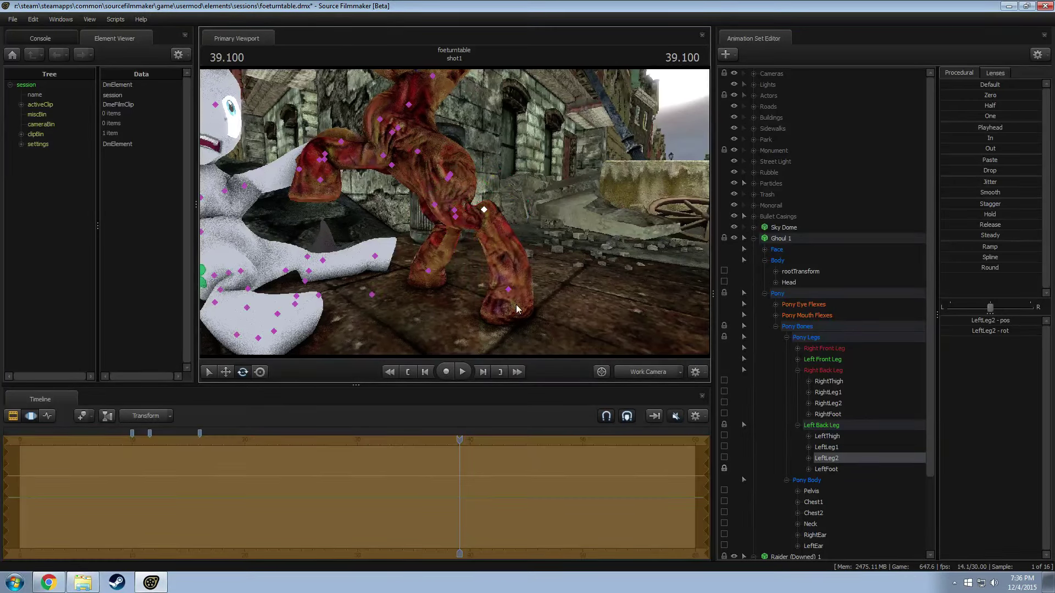
Step: Shift the ghoul's LeftFoot slightly farther back and rotate it to sit on the ground
left_click(509, 290, "ctrl")
left_click_drag(540, 299, 541, 303)
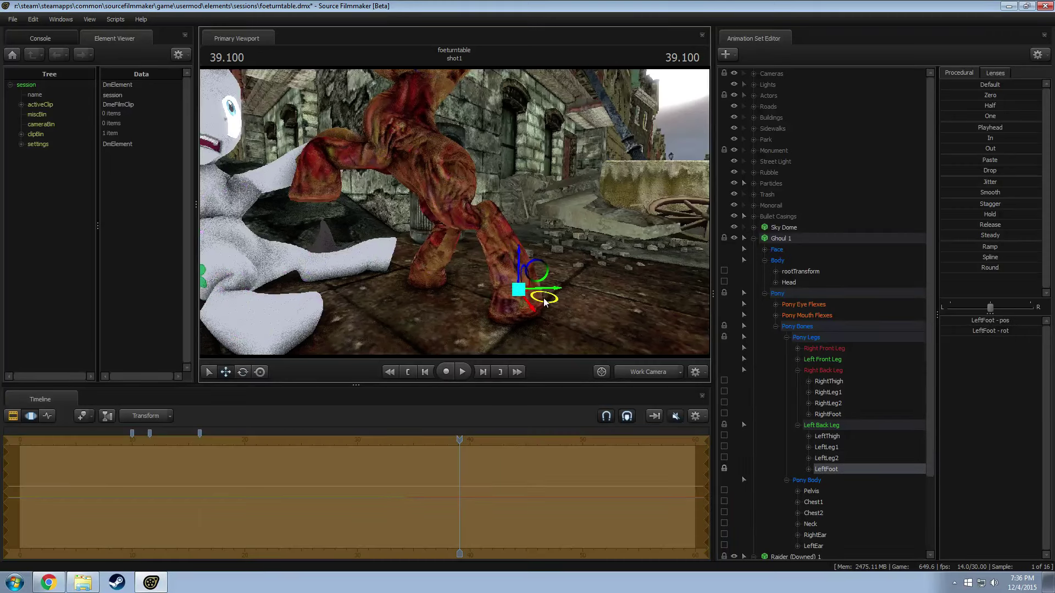
left_click_drag(482, 287, 489, 282)
key("e")
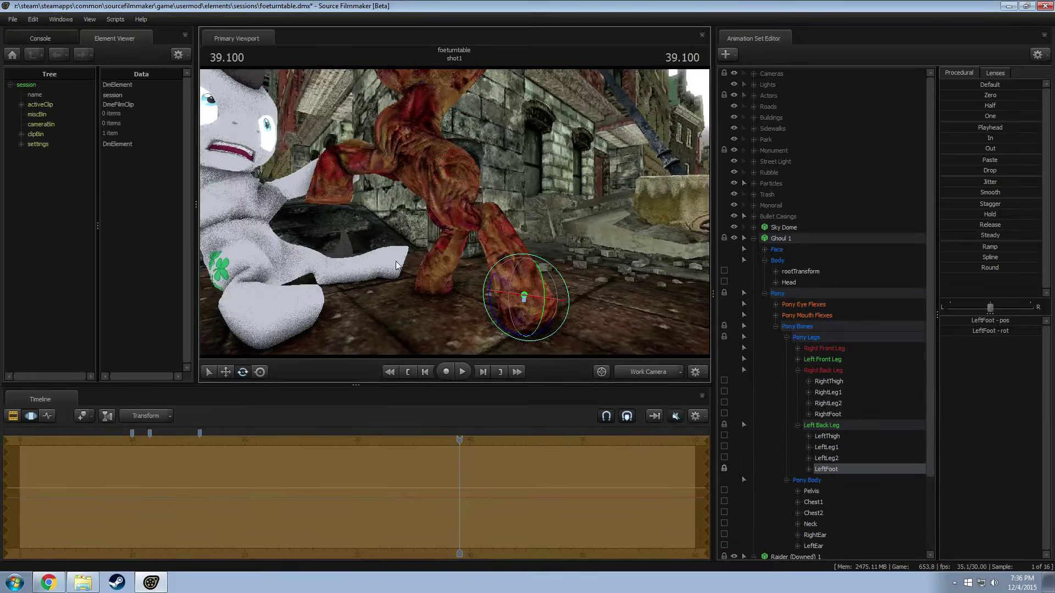
left_click_drag(395, 265, 362, 281)
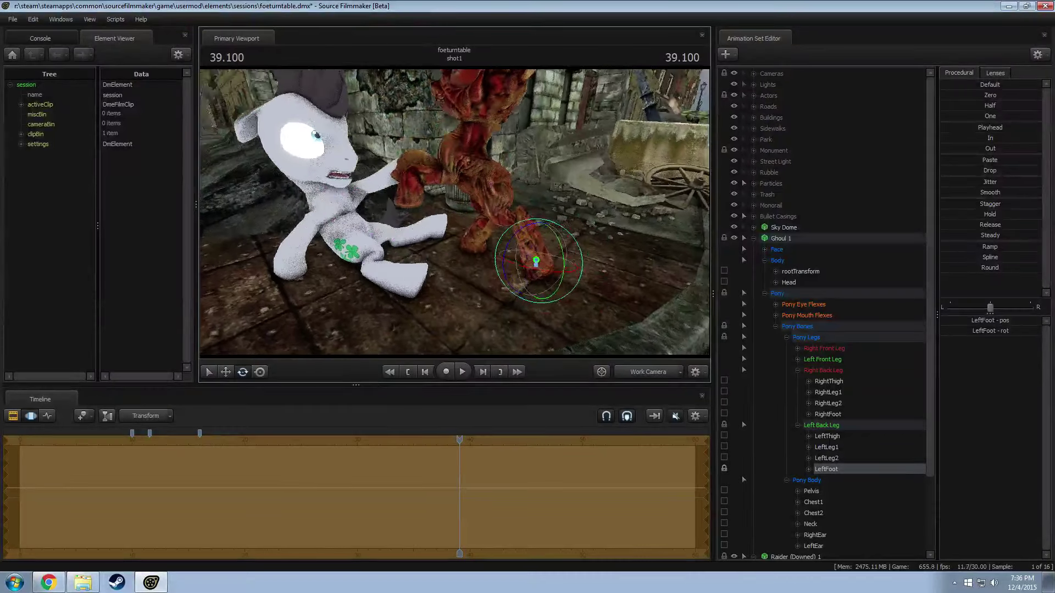
Step: Rotate the ghoul's Chest1 and upper body forward so it leans over the raider
left_click(480, 150, "ctrl")
left_click(473, 172, "ctrl")
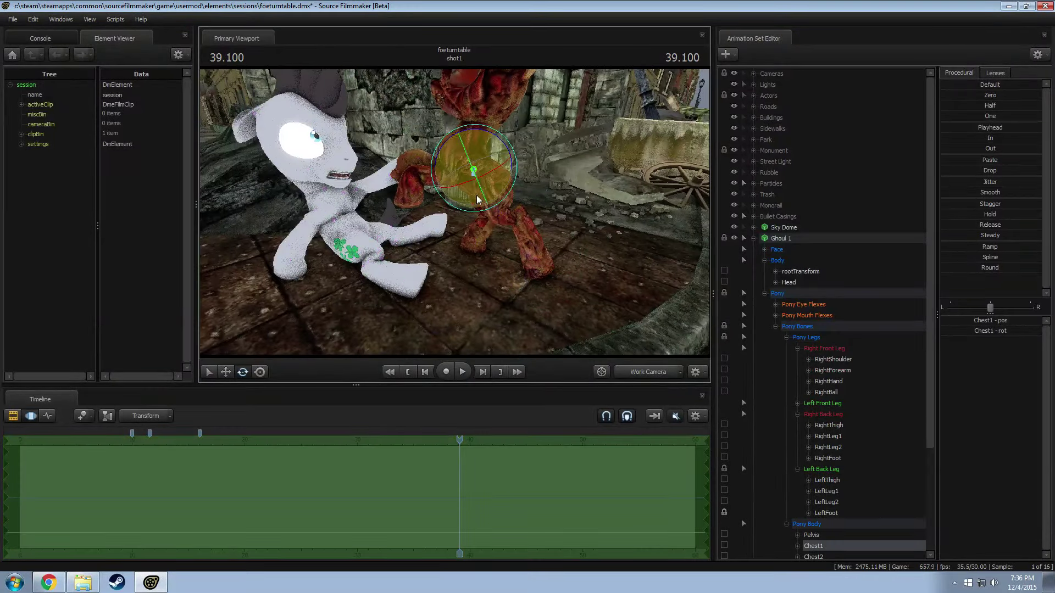
left_click_drag(478, 199, 476, 188)
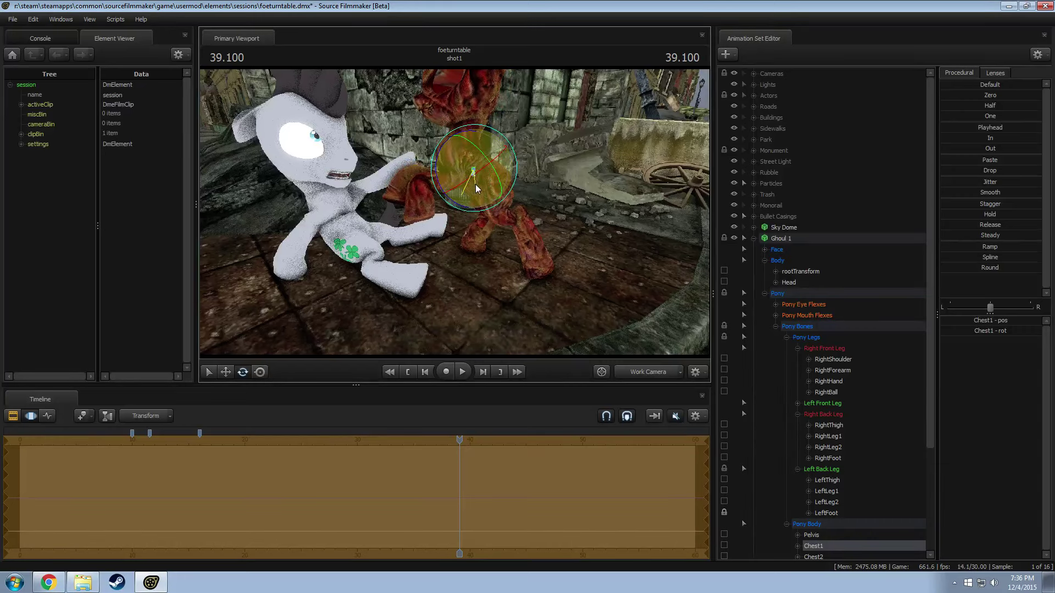
left_click_drag(468, 144, 431, 153)
left_click(458, 159, "ctrl")
left_click(457, 160)
Step: Adjust the ghoul's Neck position and rotate its Head to face the raider
left_click(452, 142)
left_click(457, 114)
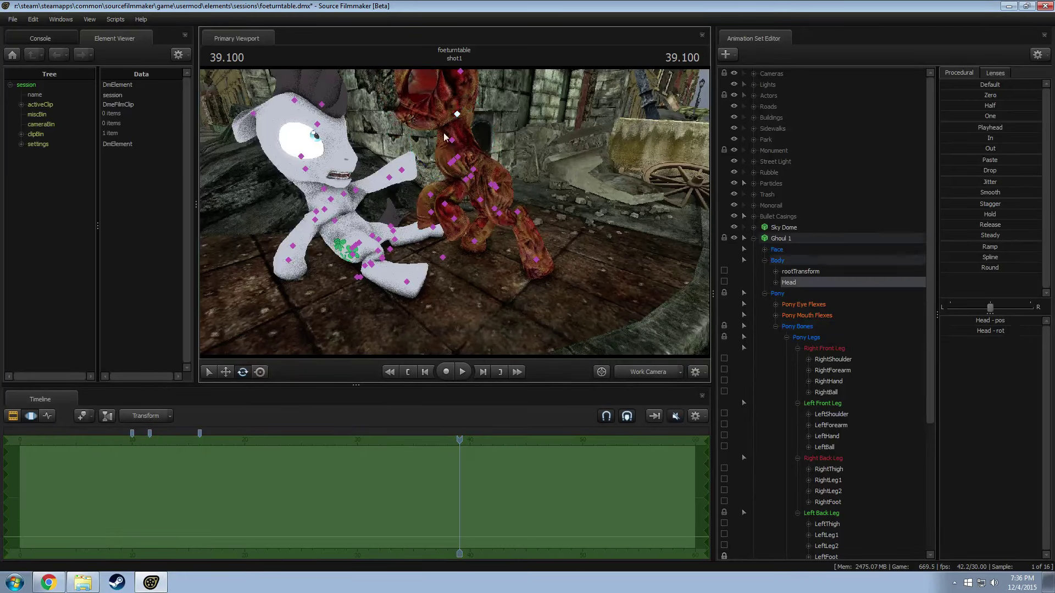
left_click(451, 141)
key("w")
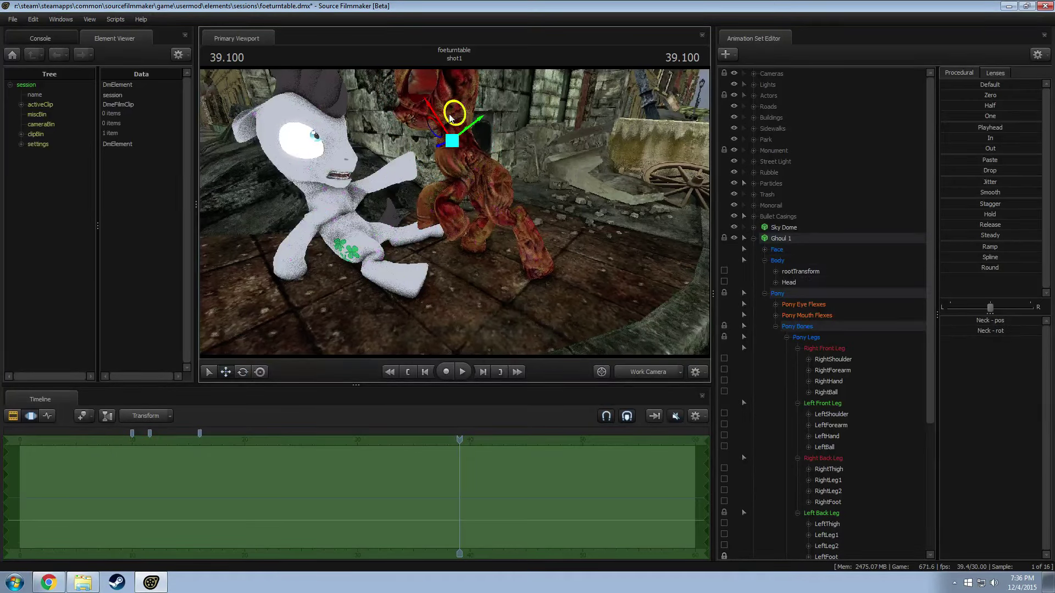
left_click_drag(449, 116, 472, 132)
key("e")
left_click(450, 118)
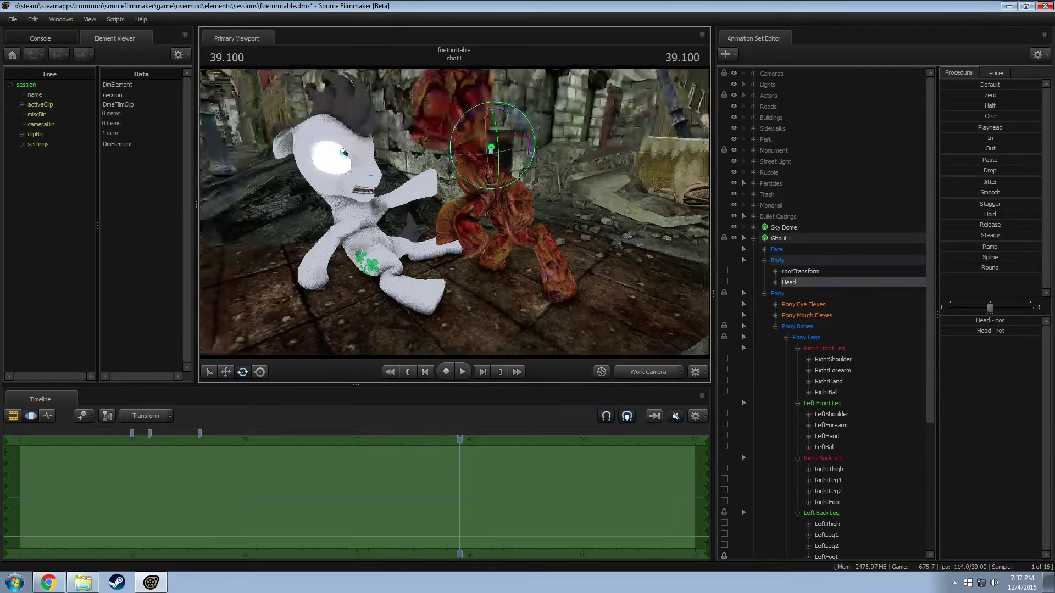
Step: Give the ghoul a snarling mouth with jaw_open, l_stretch, r_stretch and mouth_angry, and place its view target on the raider's face
left_click(819, 315)
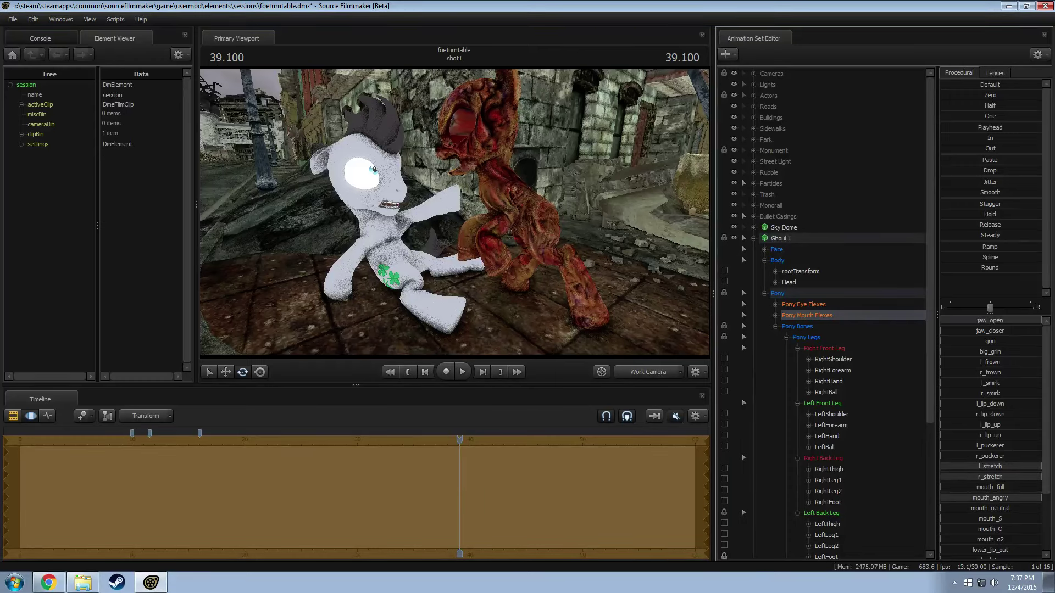
left_click_drag(477, 186, 477, 187)
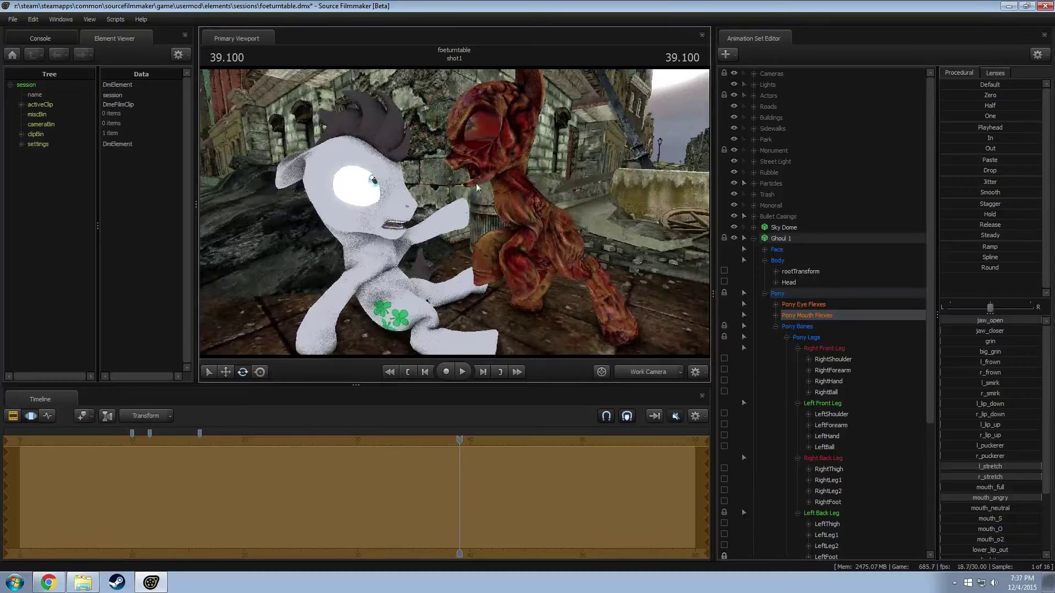
left_click(782, 239)
left_click(776, 249)
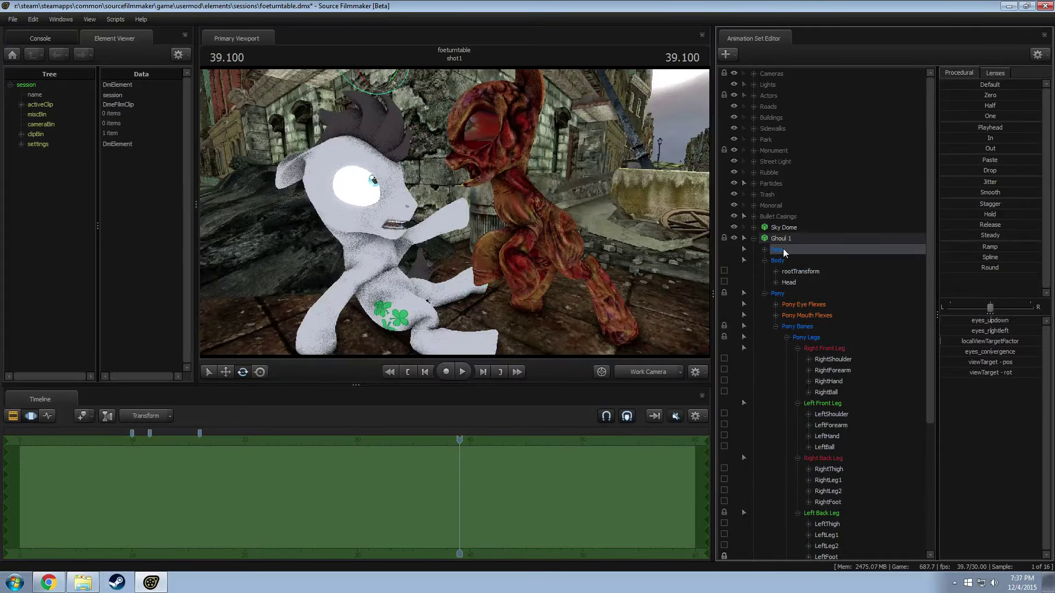
left_click_drag(477, 187, 486, 186)
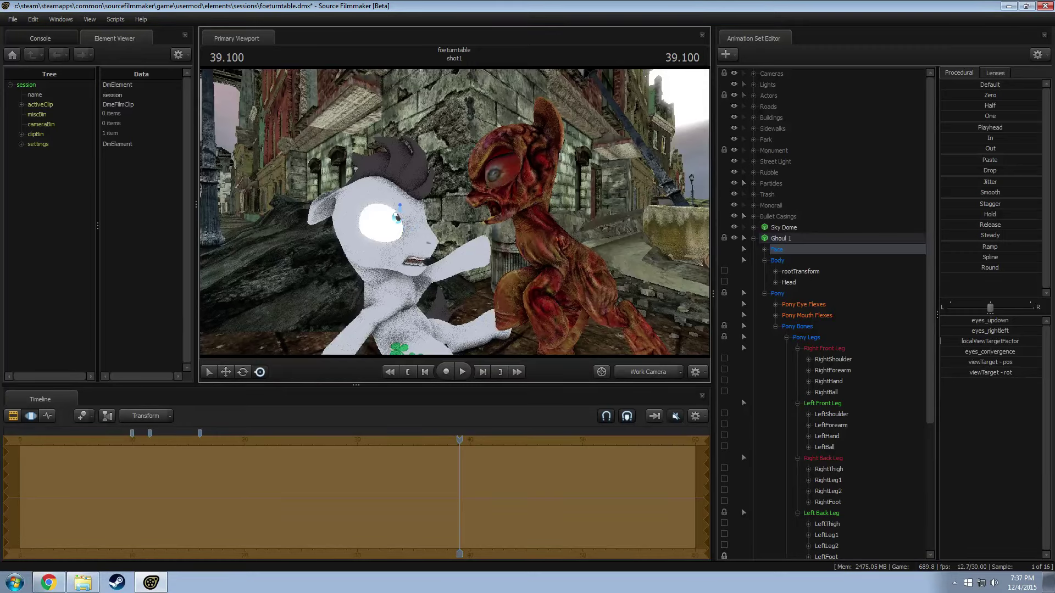
left_click_drag(397, 214, 531, 165)
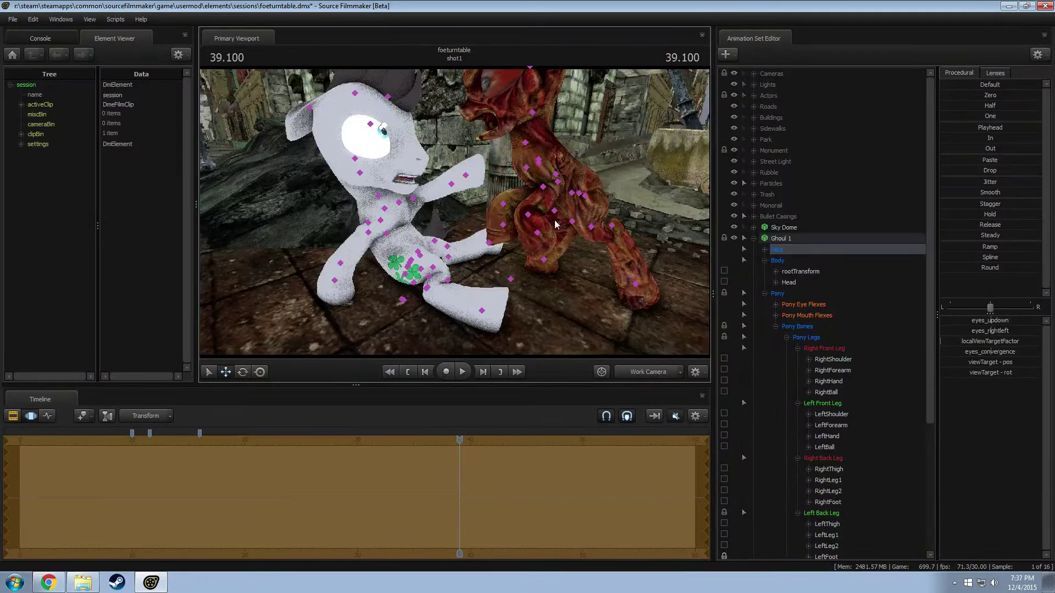
Step: Rotate the ghoul's RightShoulder, LeftShoulder and LeftHand so its front legs reach toward the raider
left_click(525, 167)
left_click_drag(509, 174, 487, 161)
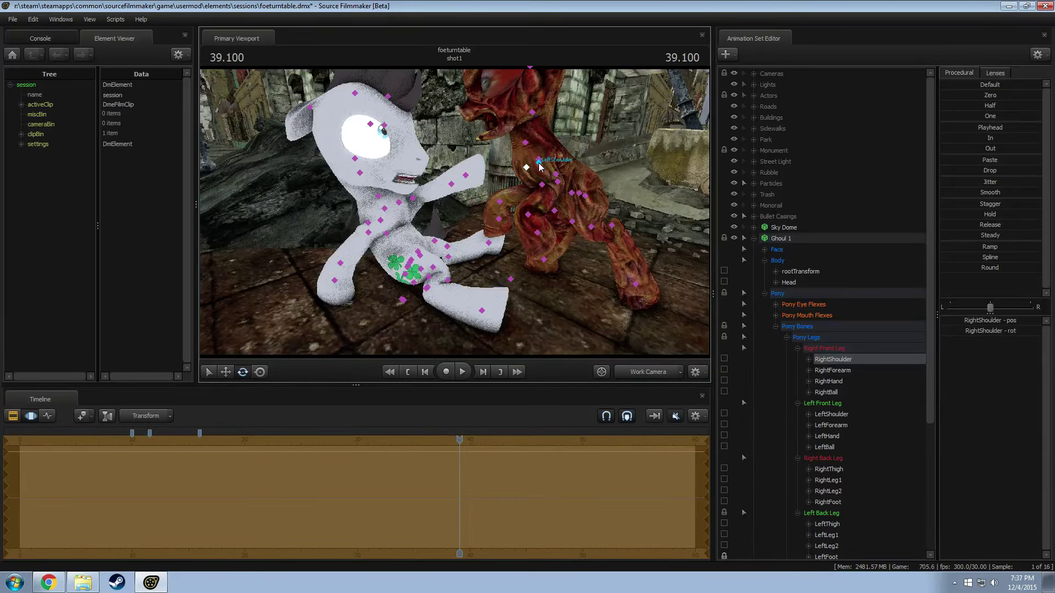
left_click(539, 165)
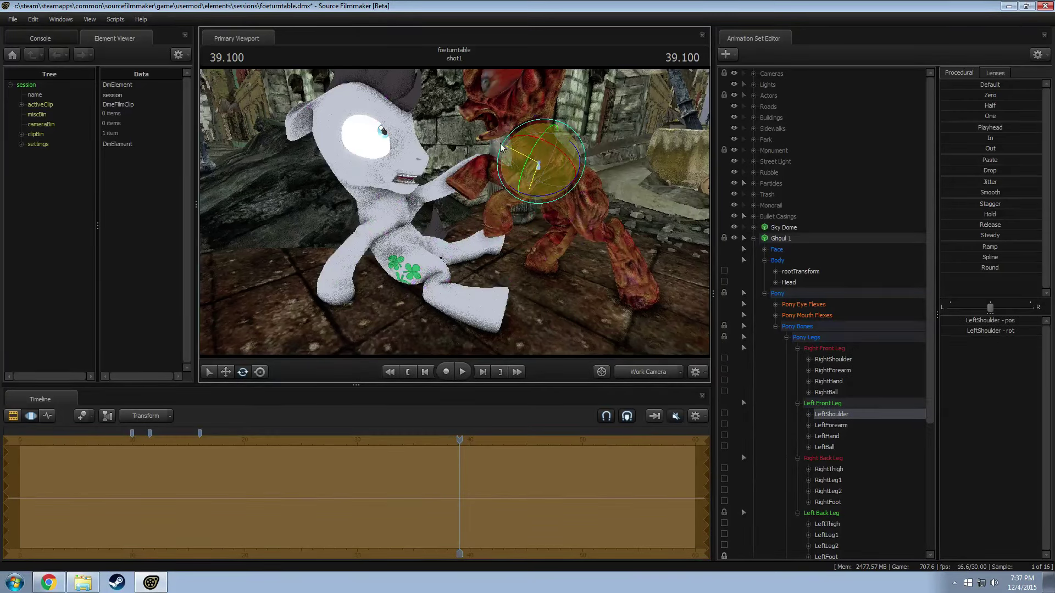
left_click_drag(500, 145, 520, 169)
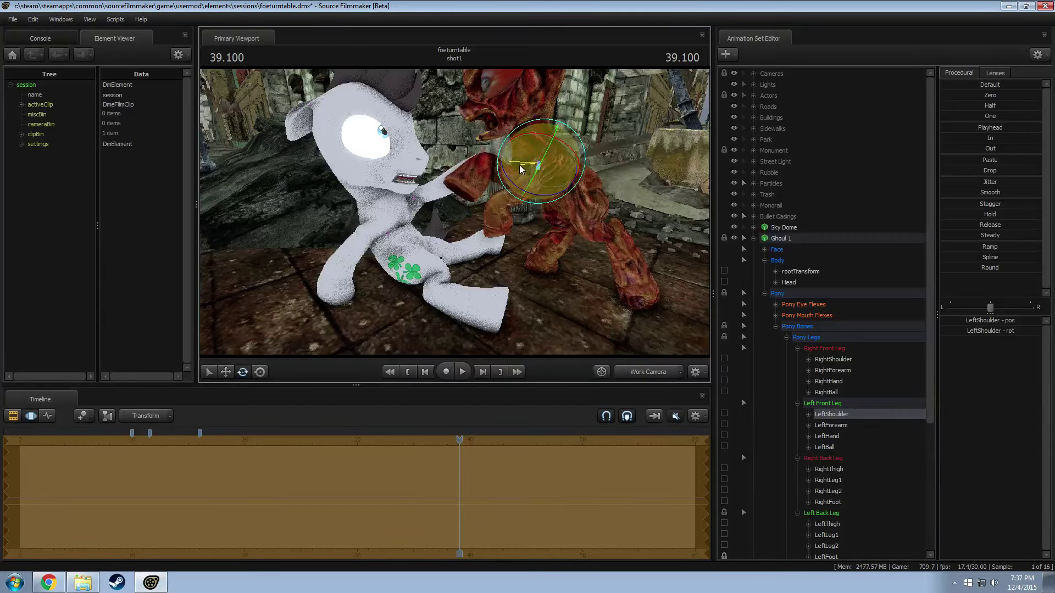
left_click(461, 186)
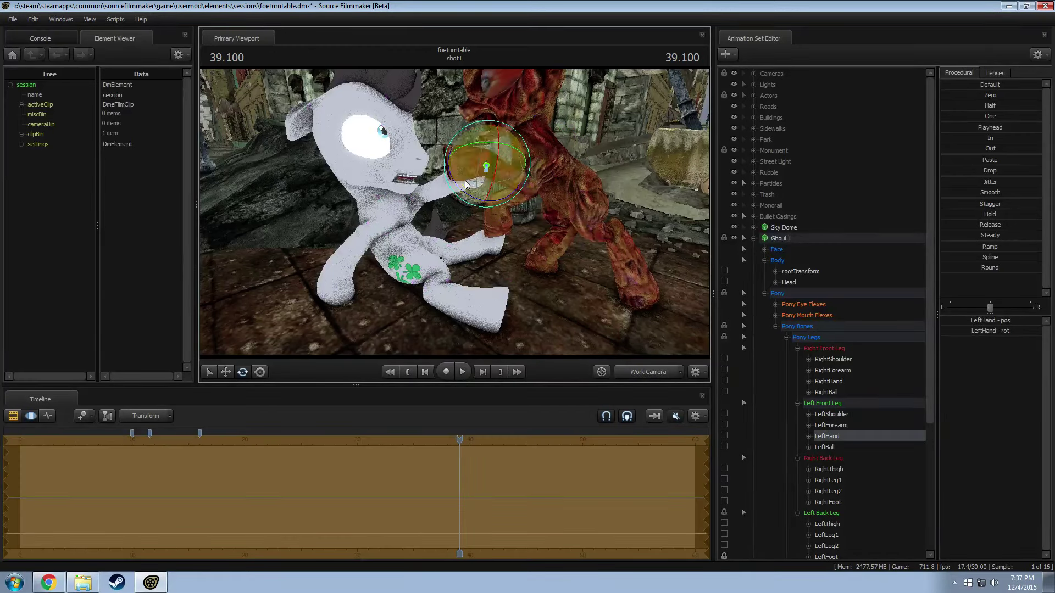
right_click_drag(466, 184, 478, 170)
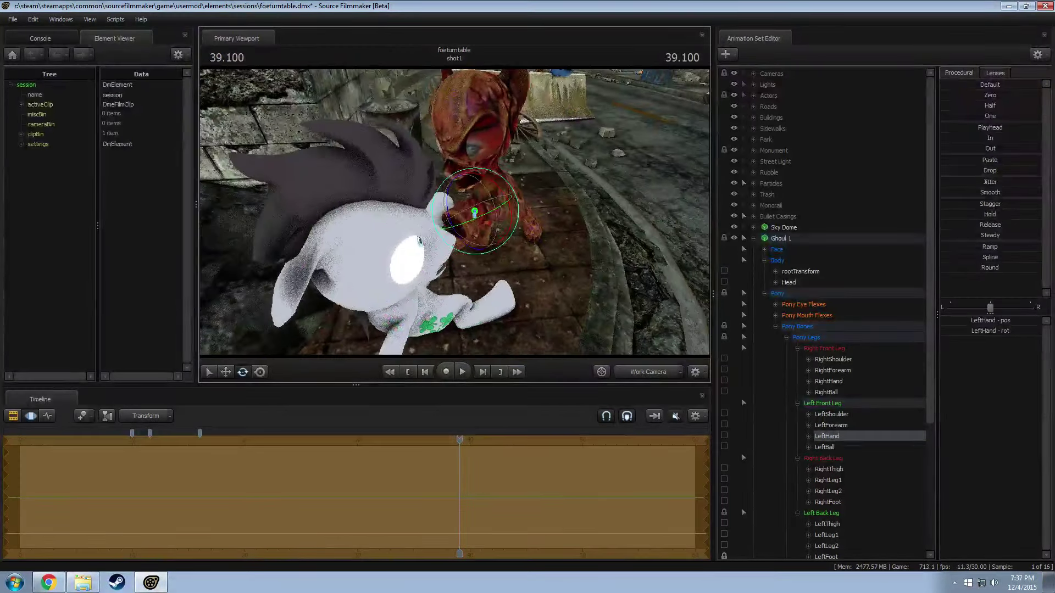
Step: Turn the ghoul's Head more toward the raider and rotate its RightForearm into the attacking pose
left_click(471, 156)
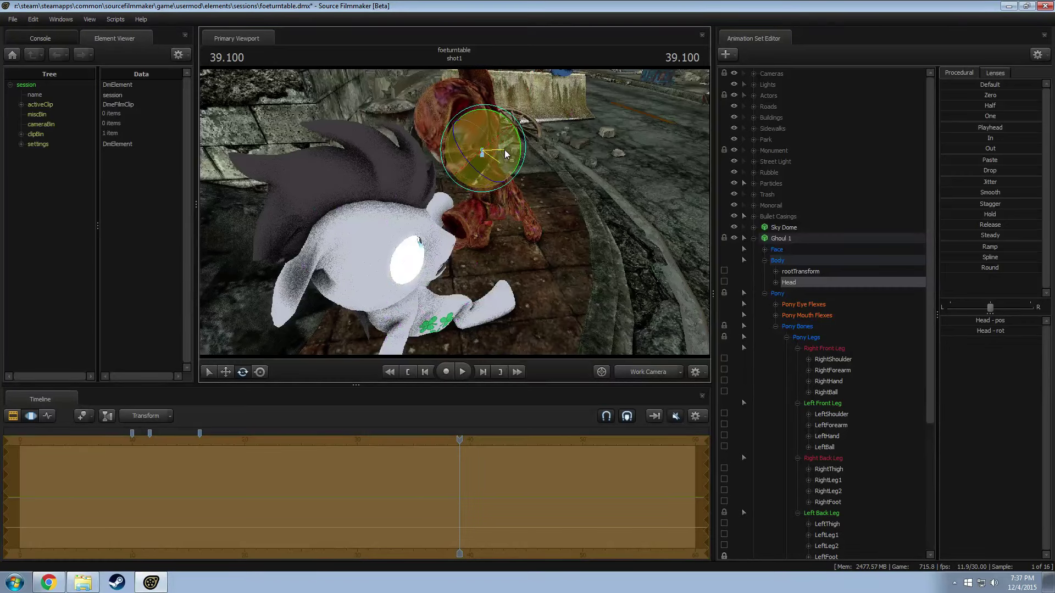
right_click_drag(506, 154, 478, 238)
left_click(494, 218)
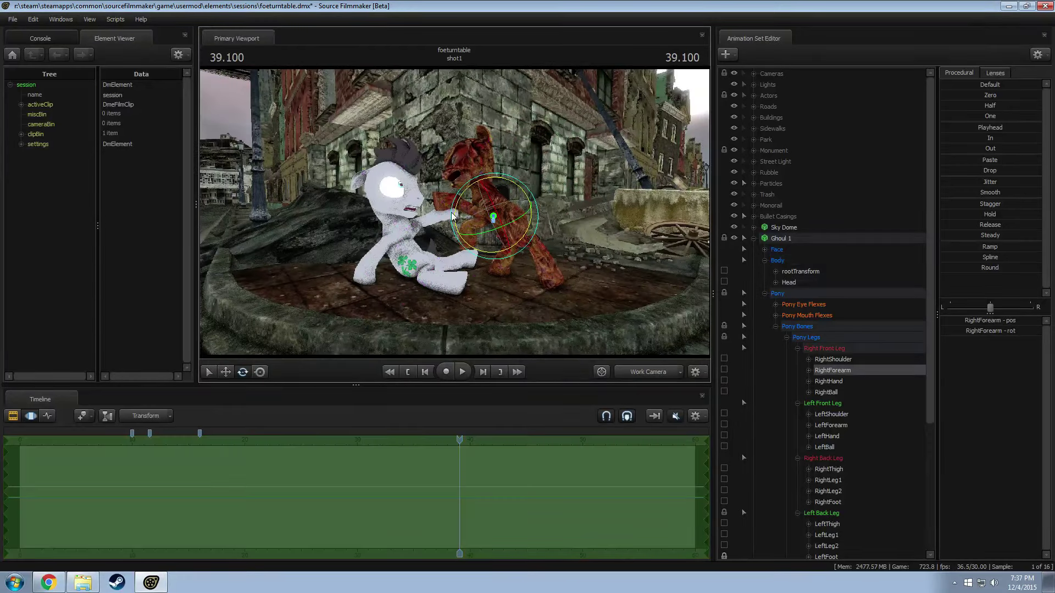
left_click_drag(452, 216, 455, 238)
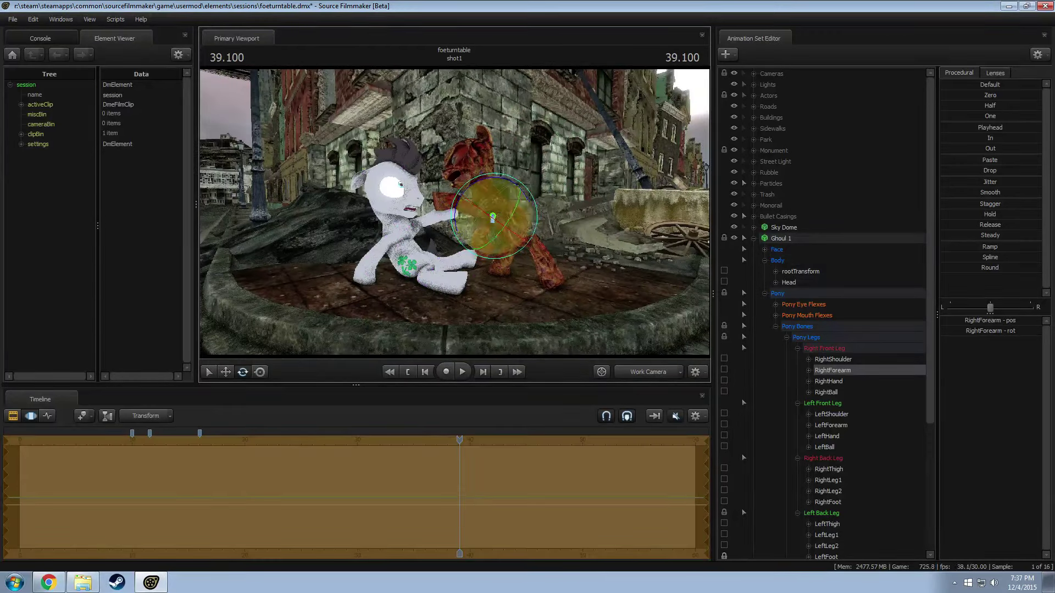
Step: Rotate the ghoul's LeftEar to suit its aggressive expression
right_click_drag(492, 217, 468, 183)
left_click(454, 154)
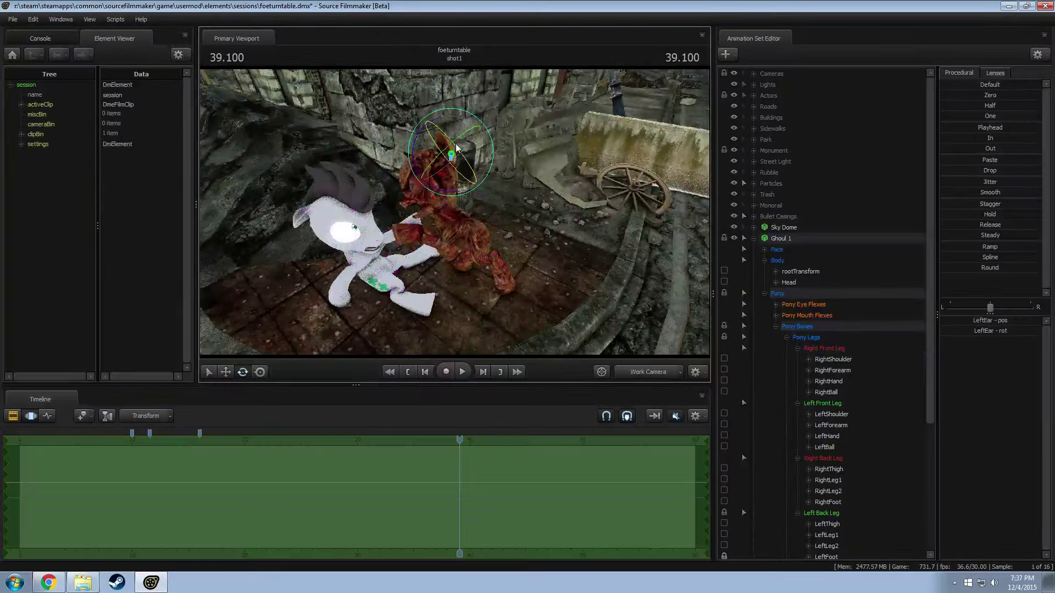
left_click_drag(454, 124, 479, 275)
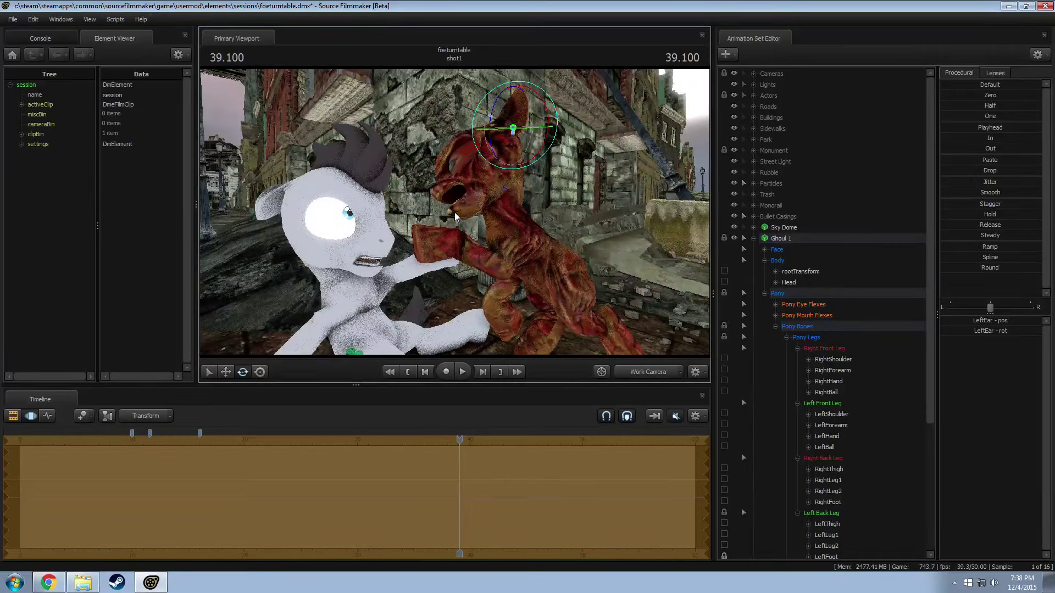
Step: Rotate the ghoul's LeftLeg2 bone to adjust the stance of its left back leg
left_click_drag(454, 213, 421, 261)
left_click(457, 264)
right_click_drag(421, 261, 455, 216)
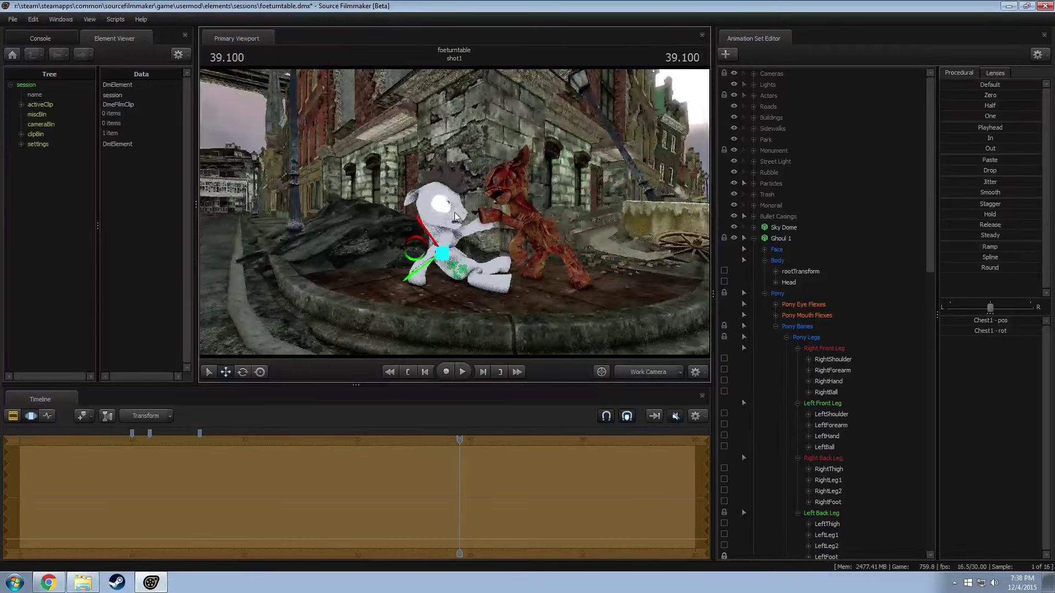
right_click_drag(585, 225, 576, 223)
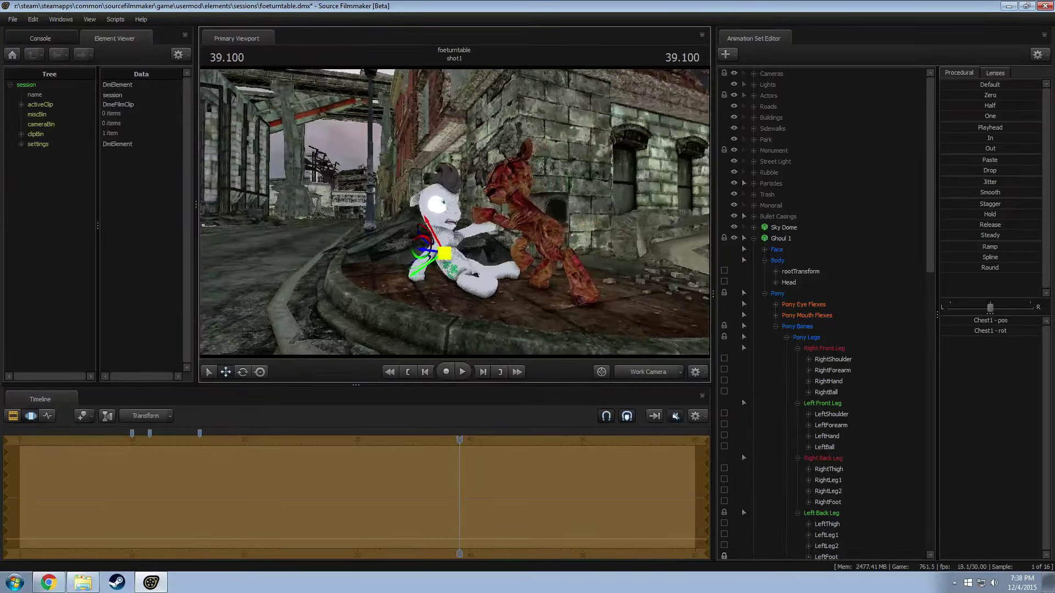
right_click_drag(512, 235, 455, 206)
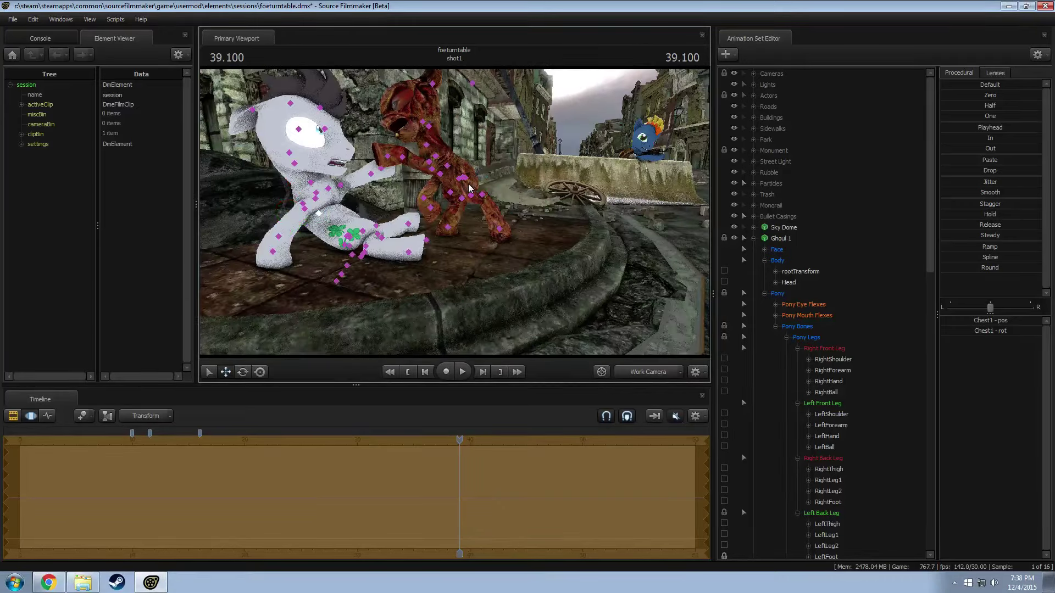
left_click(501, 227)
right_click_drag(500, 227, 456, 208)
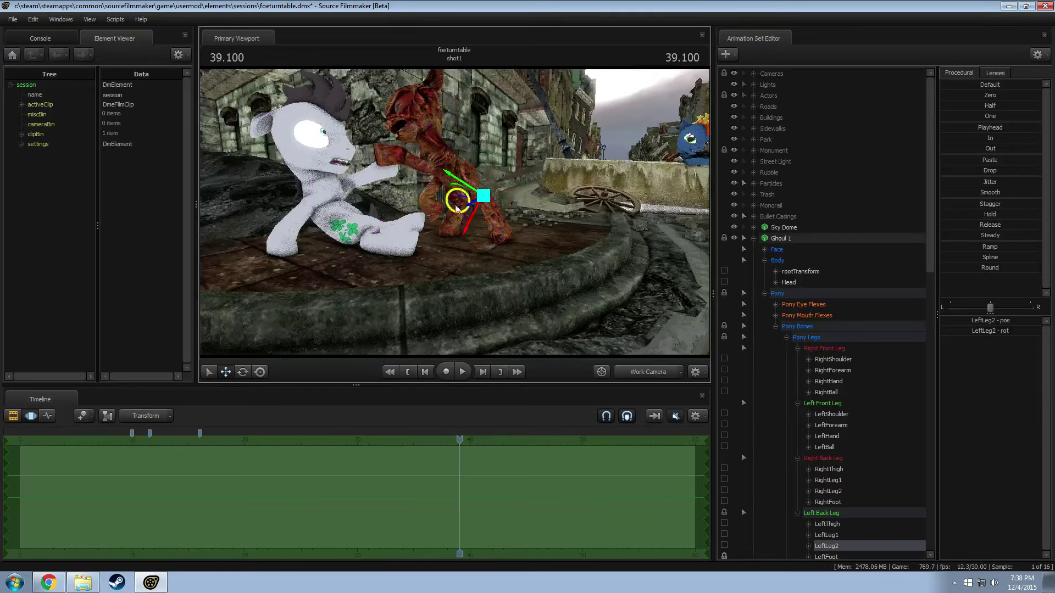
left_click_drag(484, 224, 638, 287)
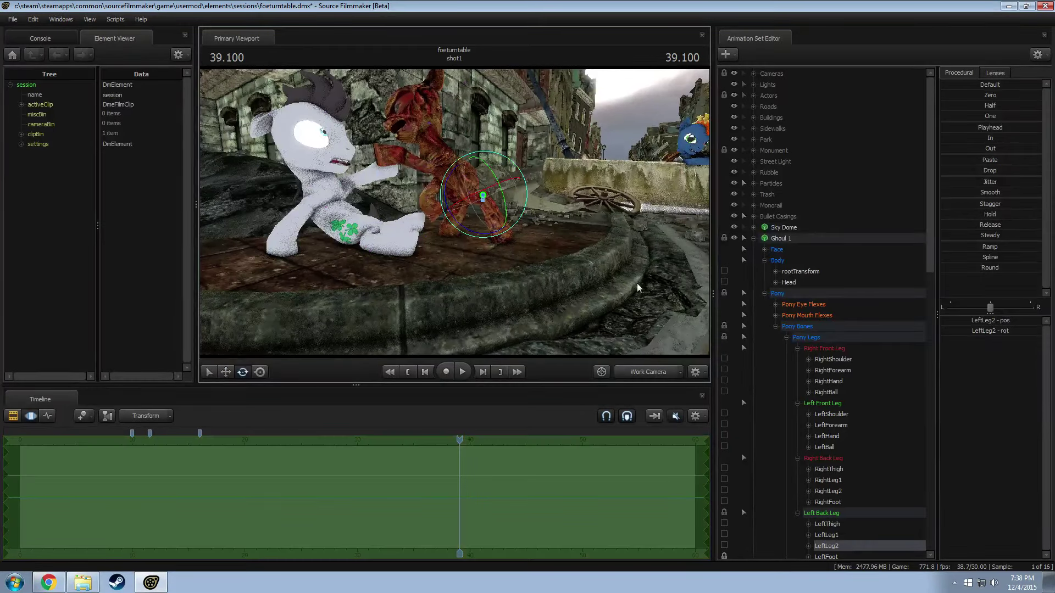
scroll(830, 508, "down", 3)
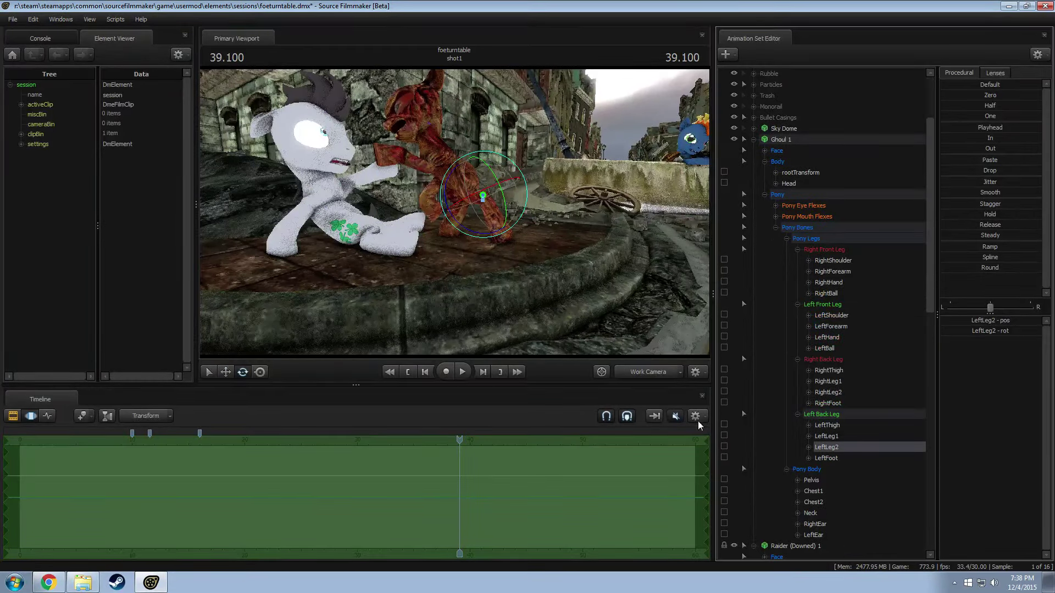
left_click_drag(466, 213, 475, 226)
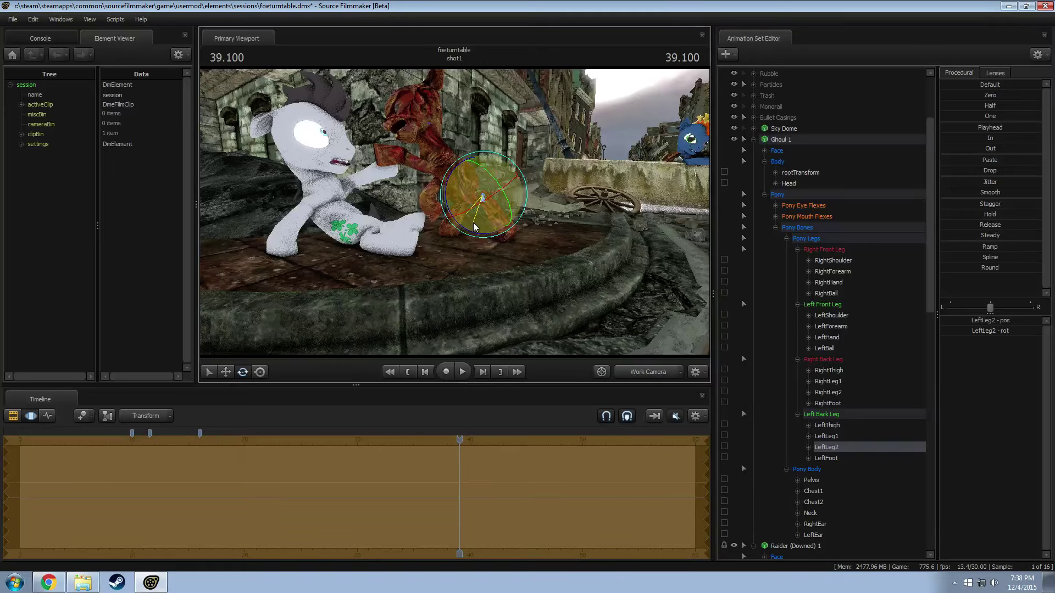
Step: Rotate the ghoul's RightThigh to adjust its right back leg in the attacking stance
left_click(462, 183)
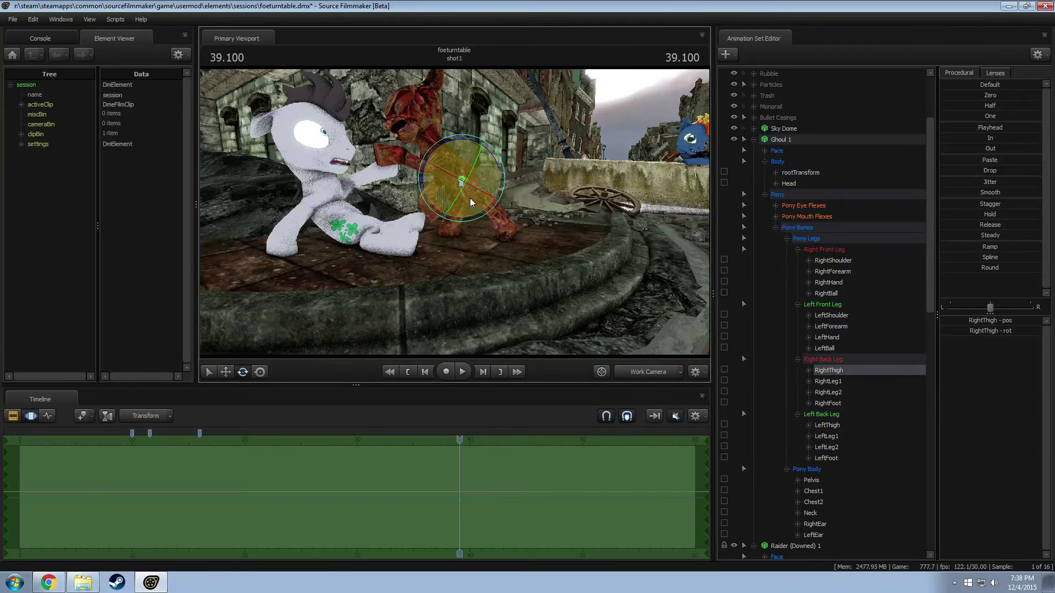
left_click(475, 202)
left_click_drag(475, 201, 455, 218)
left_click(467, 199)
left_click(486, 199)
left_click_drag(500, 216, 476, 220)
left_click(494, 180)
key("e")
left_click(472, 216, "ctrl")
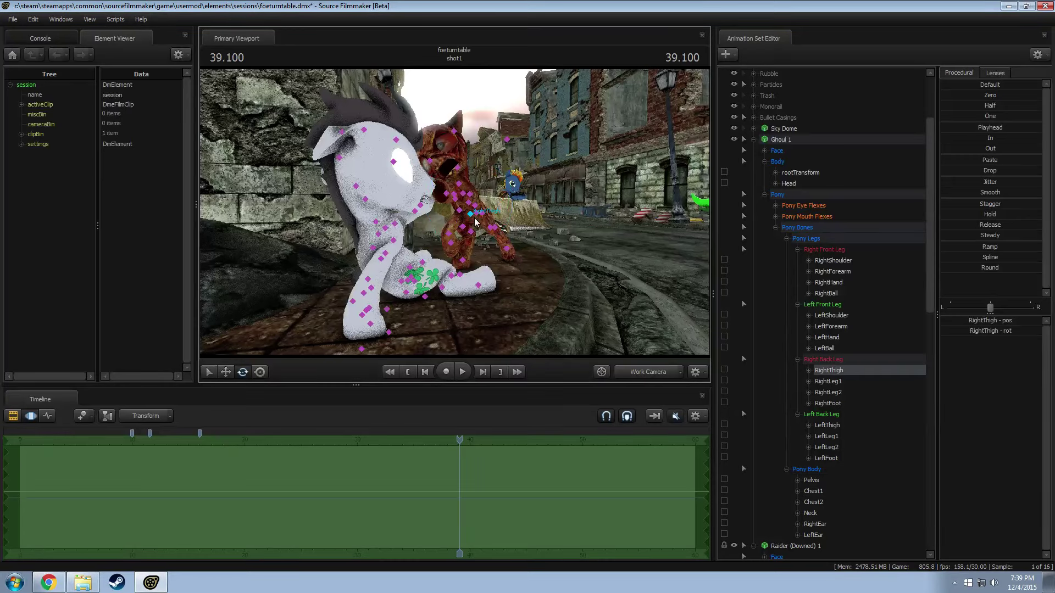
Step: Adjust the ghoul's right front leg by rotating its RightForearm and RightBall
left_click(473, 214, "ctrl")
mouse_move(477, 217)
left_mouse_down()
mouse_move(465, 242)
mouse_move(458, 236)
mouse_move(483, 231)
mouse_move(456, 203)
mouse_move(485, 204)
mouse_move(452, 195)
left_mouse_up()
key("e")
right_click(467, 239)
left_click(471, 242)
left_click(487, 200)
key("ctrl")
left_click(454, 211)
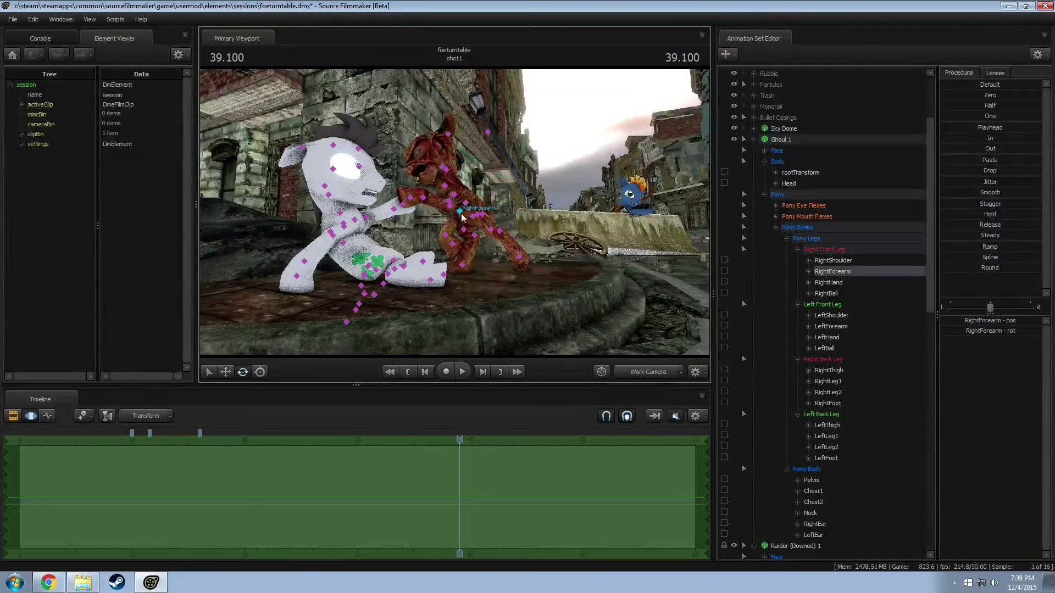
left_click(445, 243, "ctrl")
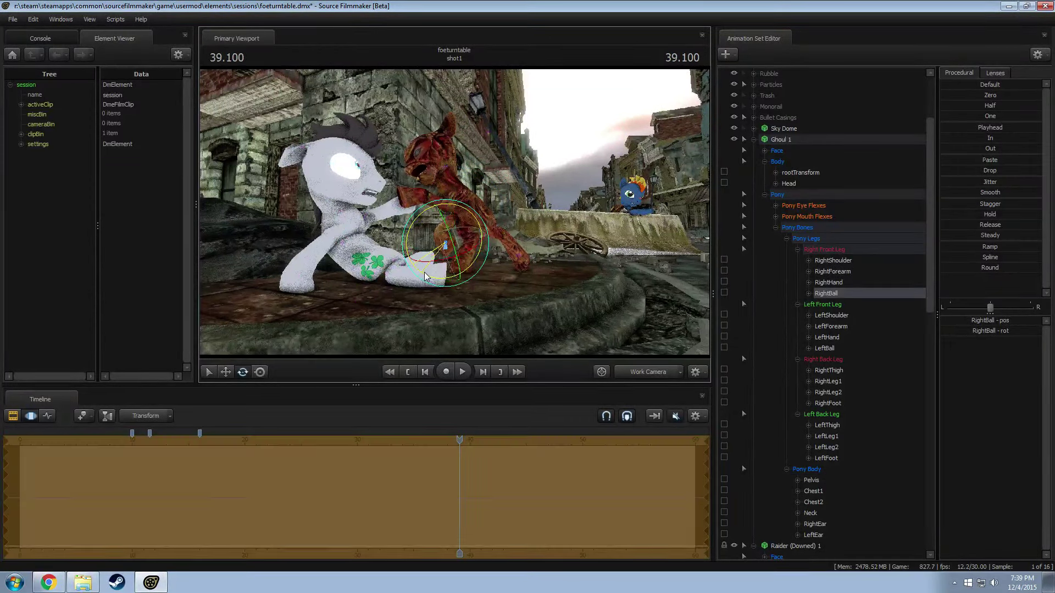
left_click_drag(413, 269, 414, 269)
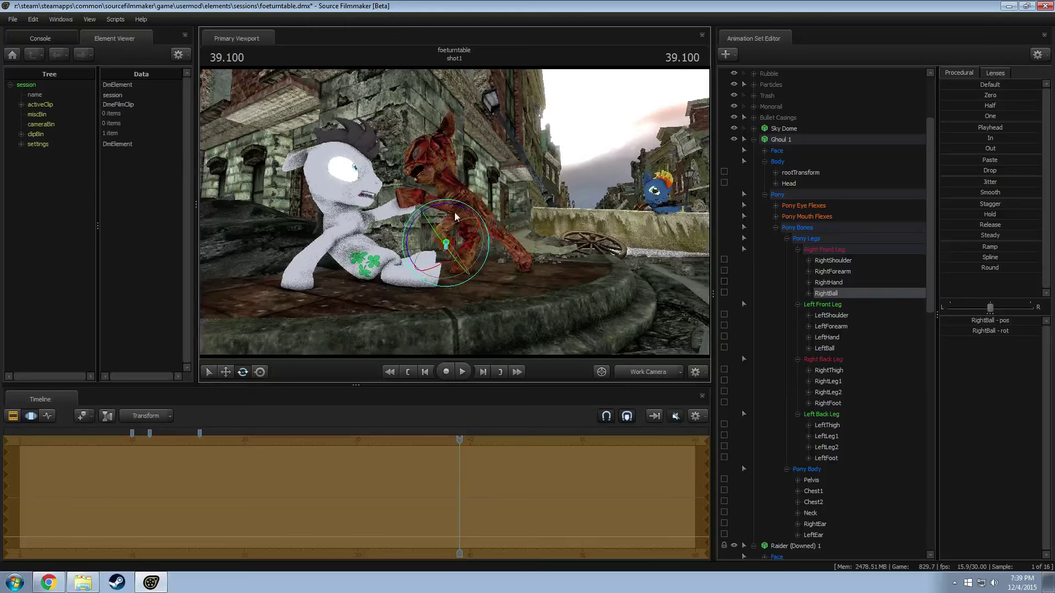
left_click(446, 186, "ctrl")
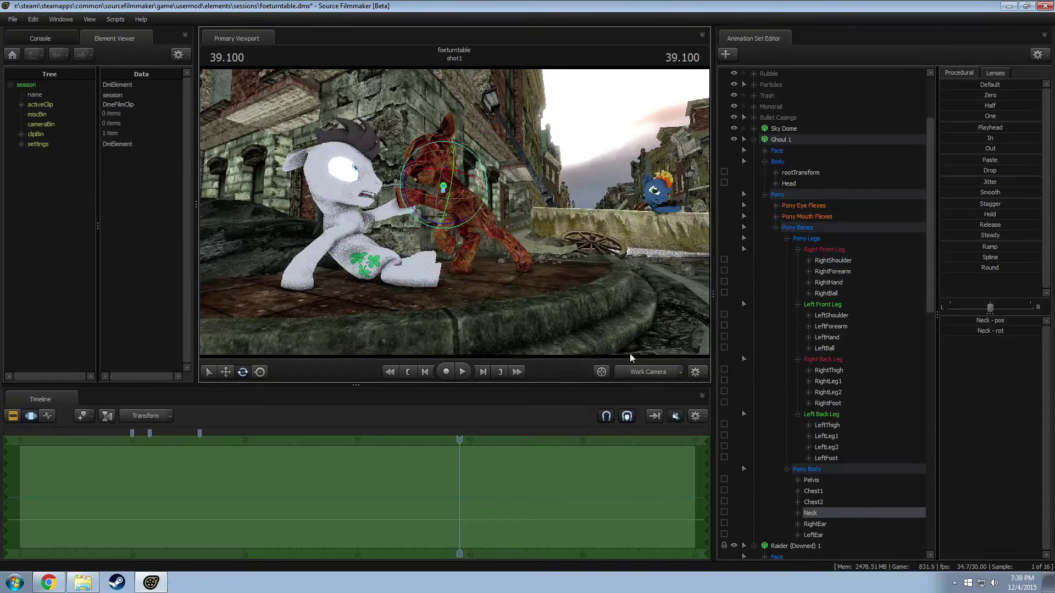
Step: Switch the viewport to camera1 and move the playhead to 18.733, where the ghoul and raider are in frame
left_click(648, 372)
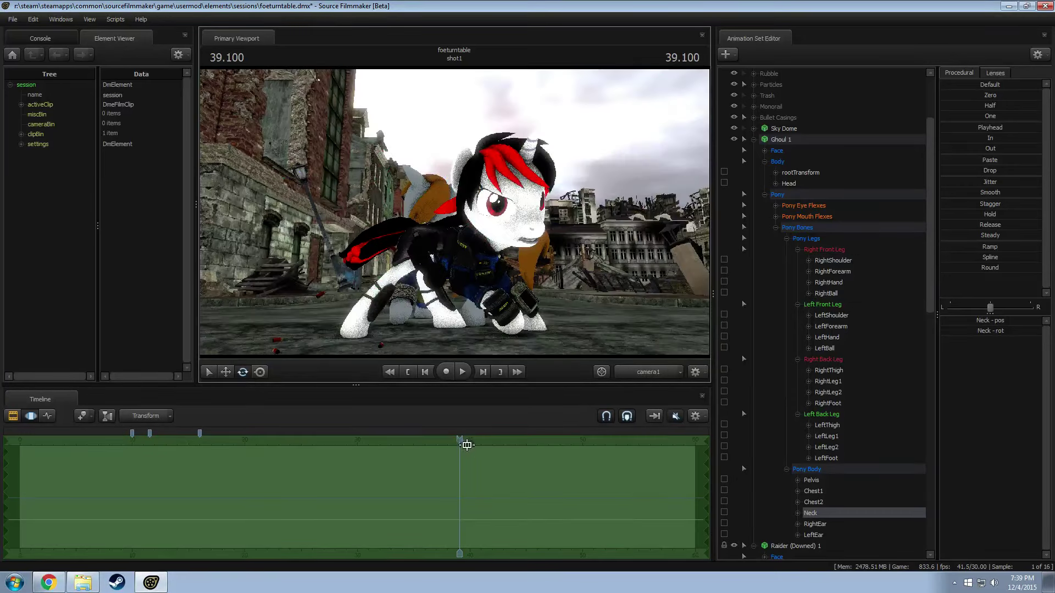
left_click_drag(459, 439, 231, 447)
key("F2")
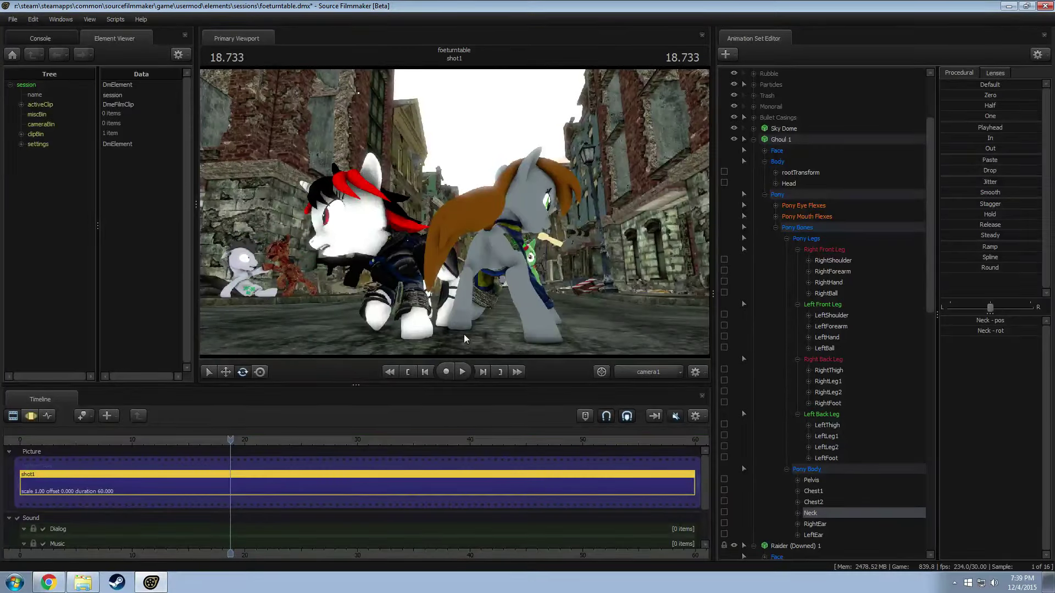
key("F3")
key("F2")
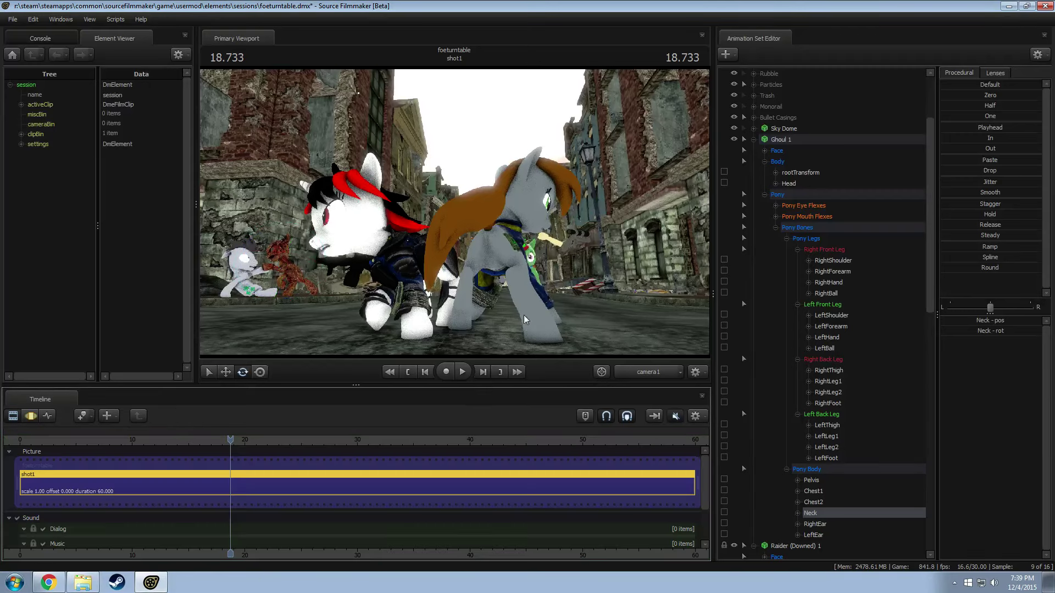
key("F3")
scroll(768, 104, "up", 3)
right_click(649, 118)
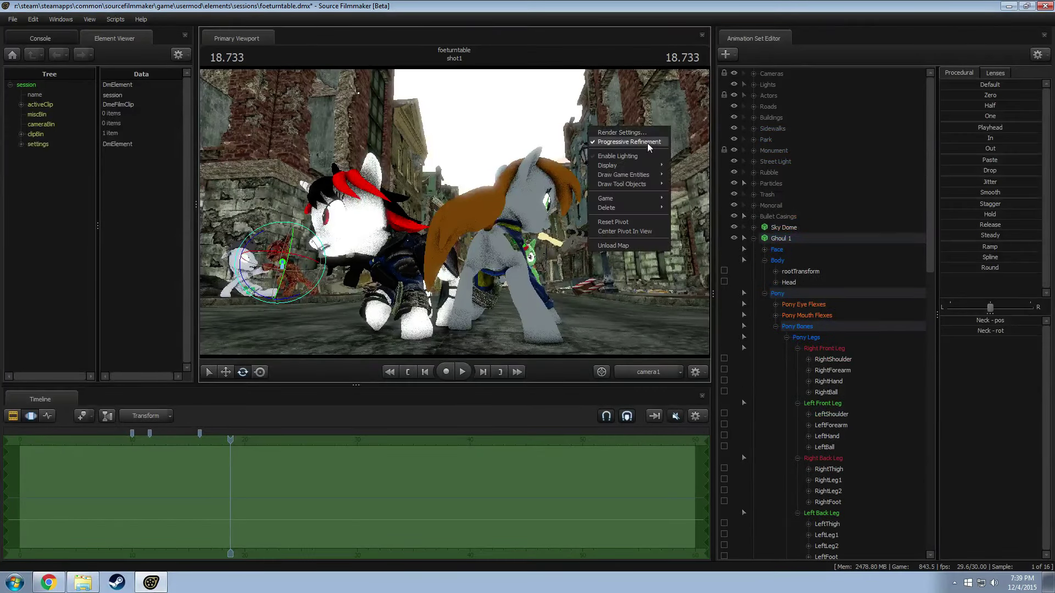
left_click(648, 141)
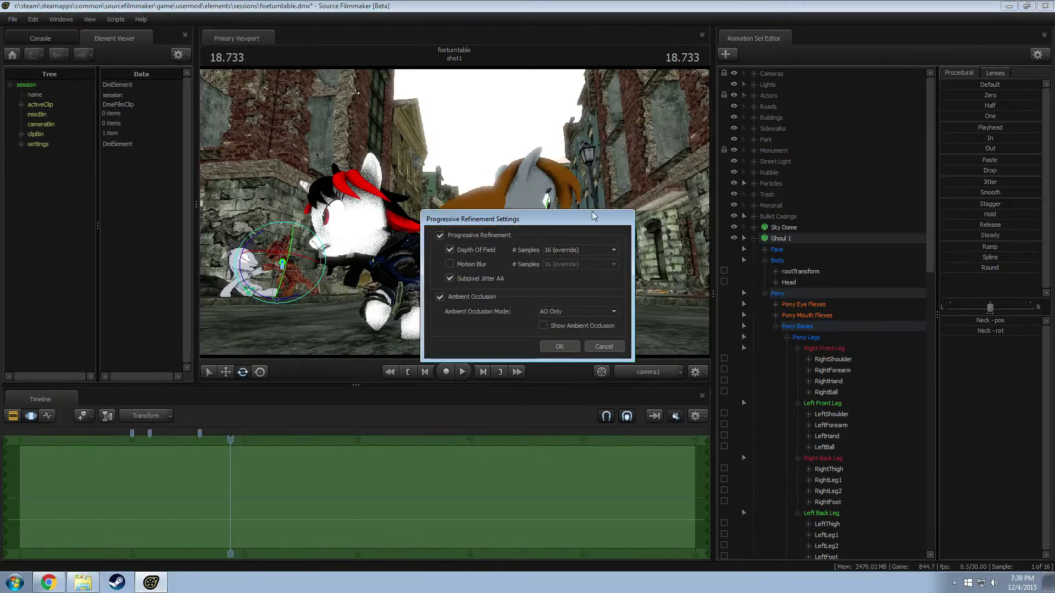
left_click(599, 347)
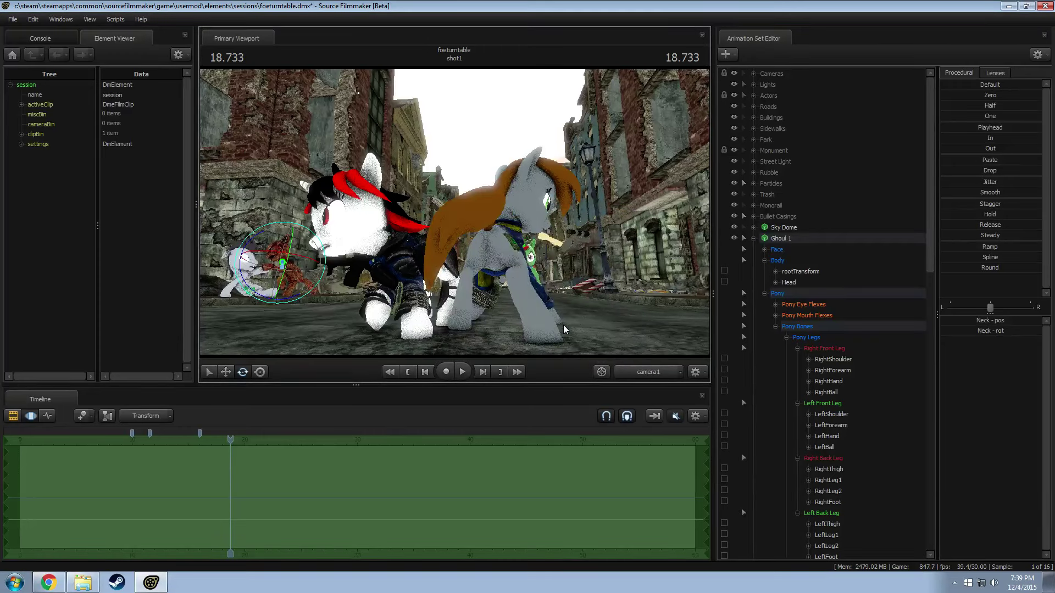
Step: Enable lighting in the primary viewport
key("F2")
right_click(435, 182)
left_click(470, 220)
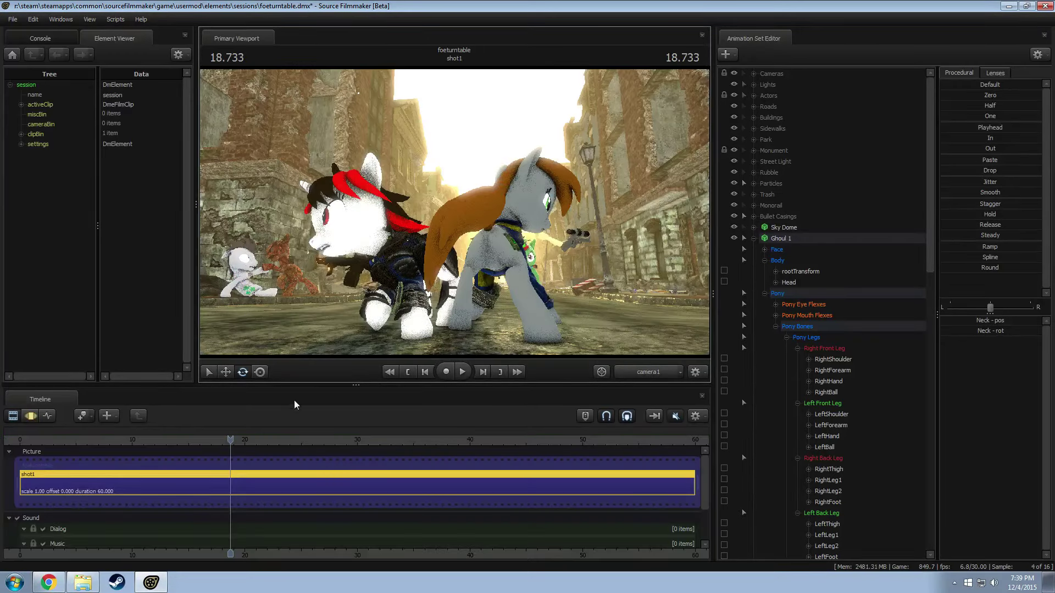
Step: Preview the lit shot by moving the playhead to 18.500 and playing it through to 21.466
left_click_drag(222, 439, 230, 440)
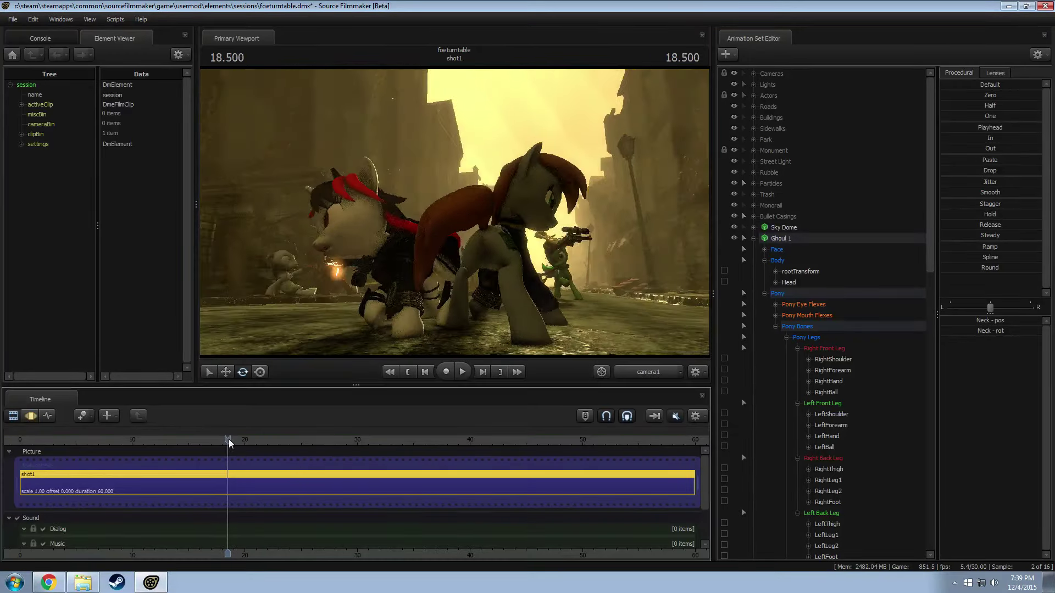
key("F3")
key("F2")
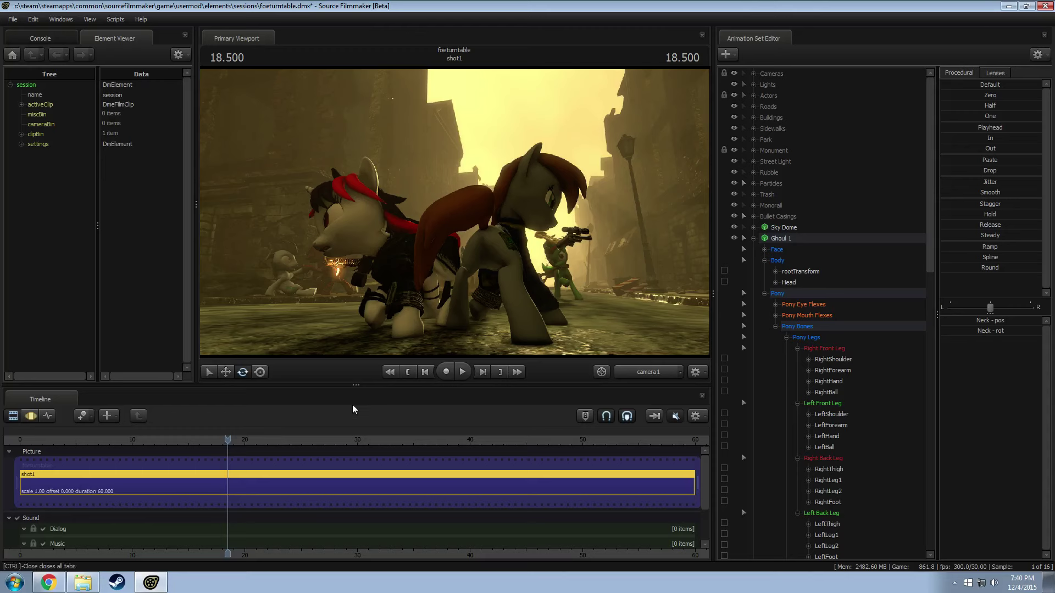
key("space")
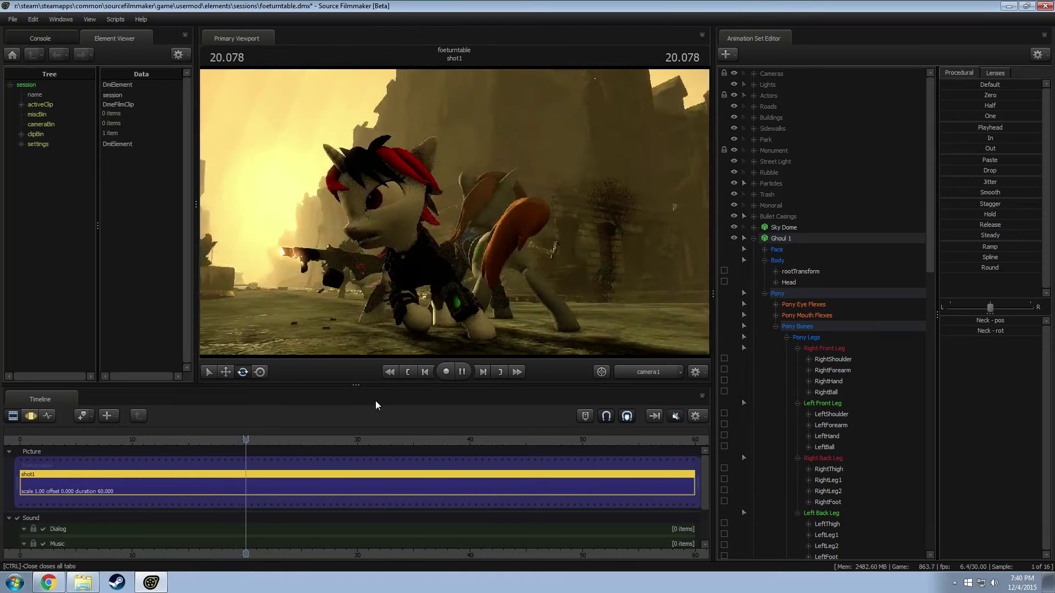
key("space")
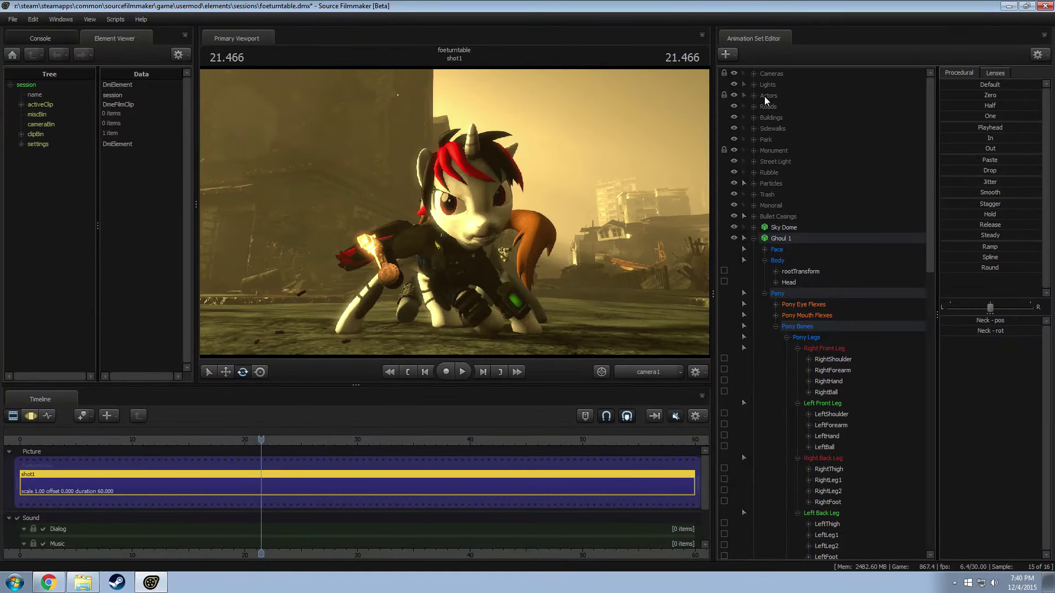
Step: Increase the aperture of Main Camera and move the playhead to 18.833 to check the depth of field
left_click(768, 75)
left_click(971, 341)
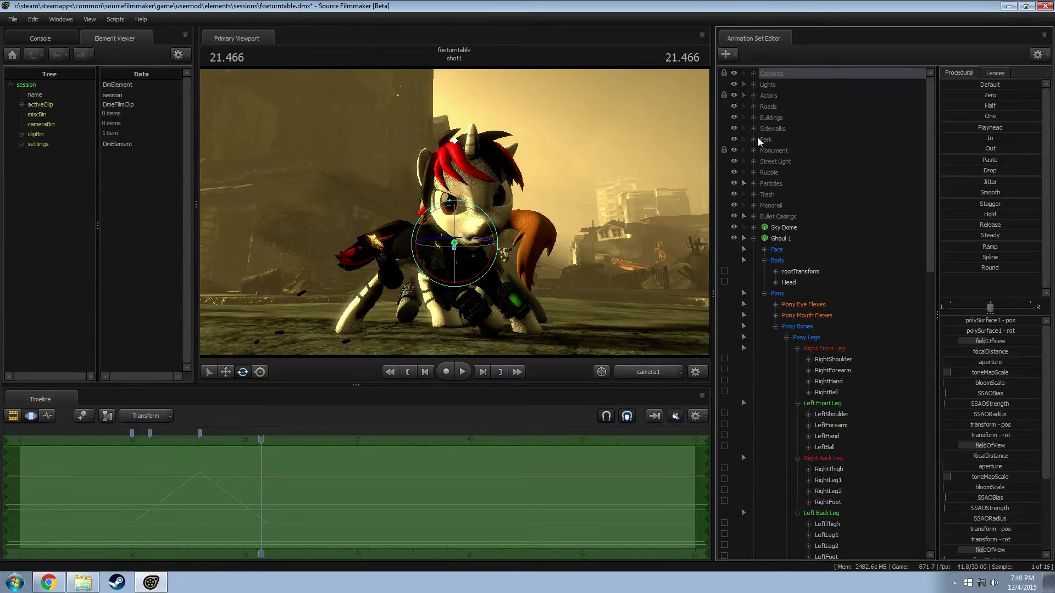
left_click(754, 74)
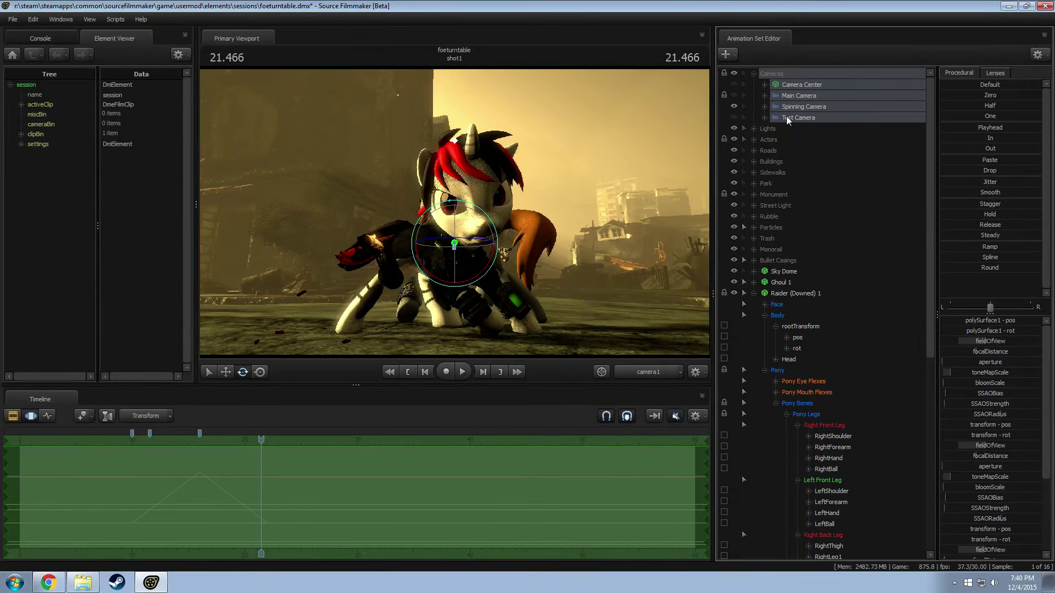
left_click(794, 97)
left_click(797, 119)
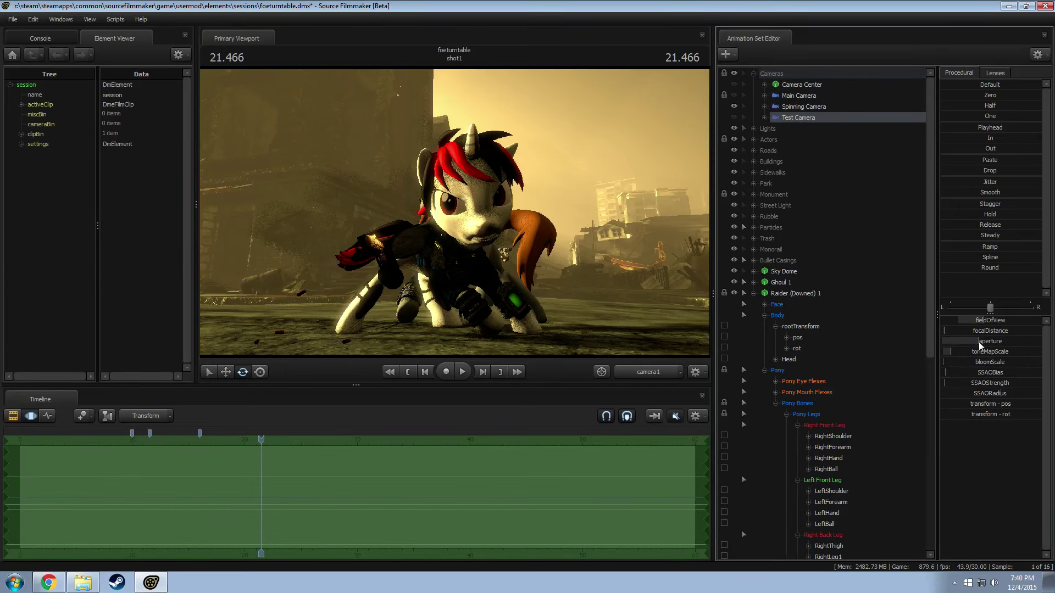
left_click(793, 95)
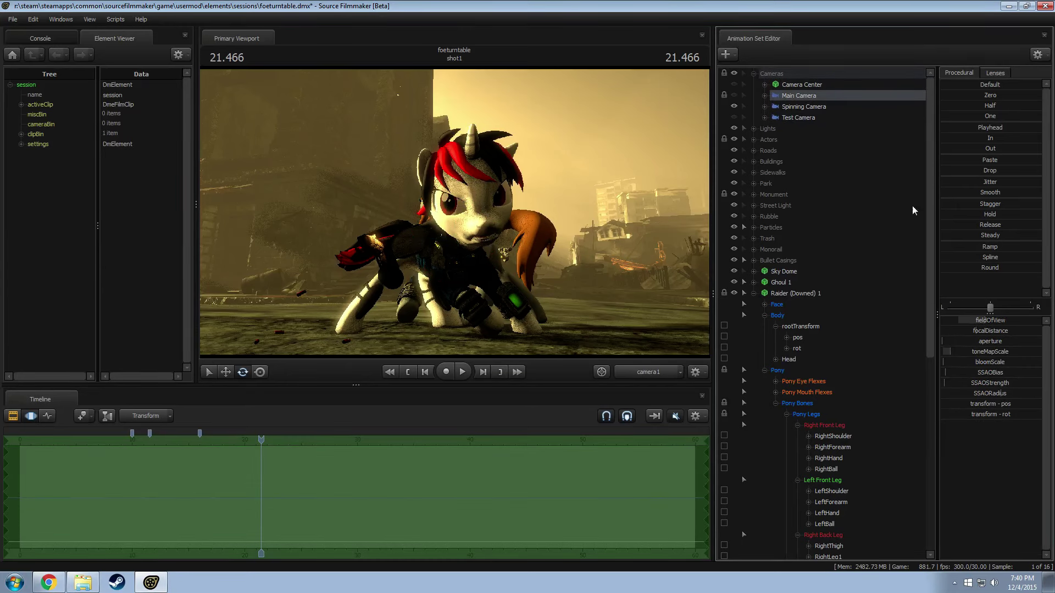
left_click_drag(974, 342, 1009, 343)
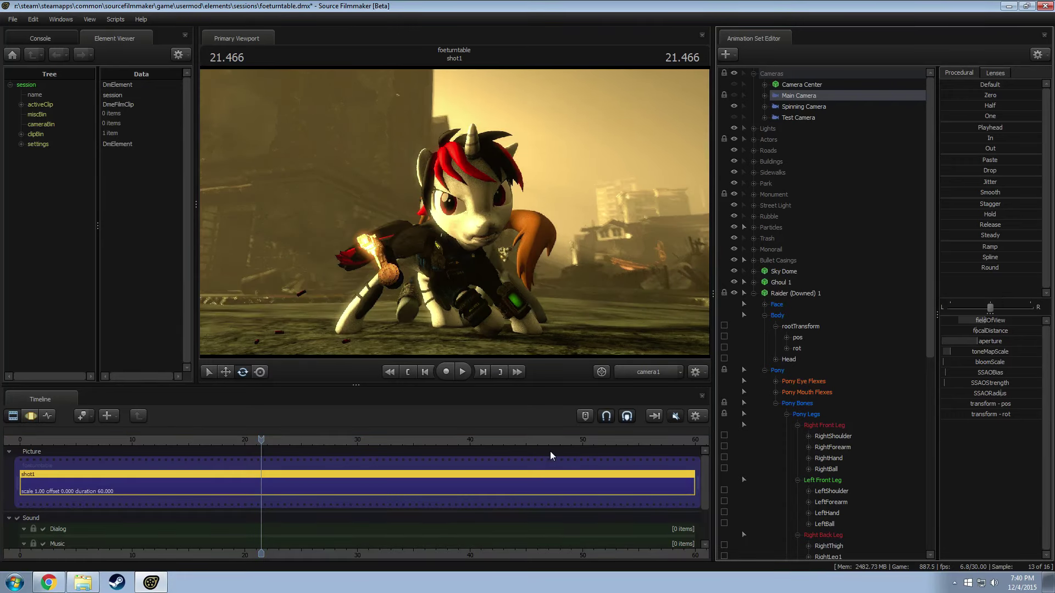
left_click_drag(204, 440, 232, 440)
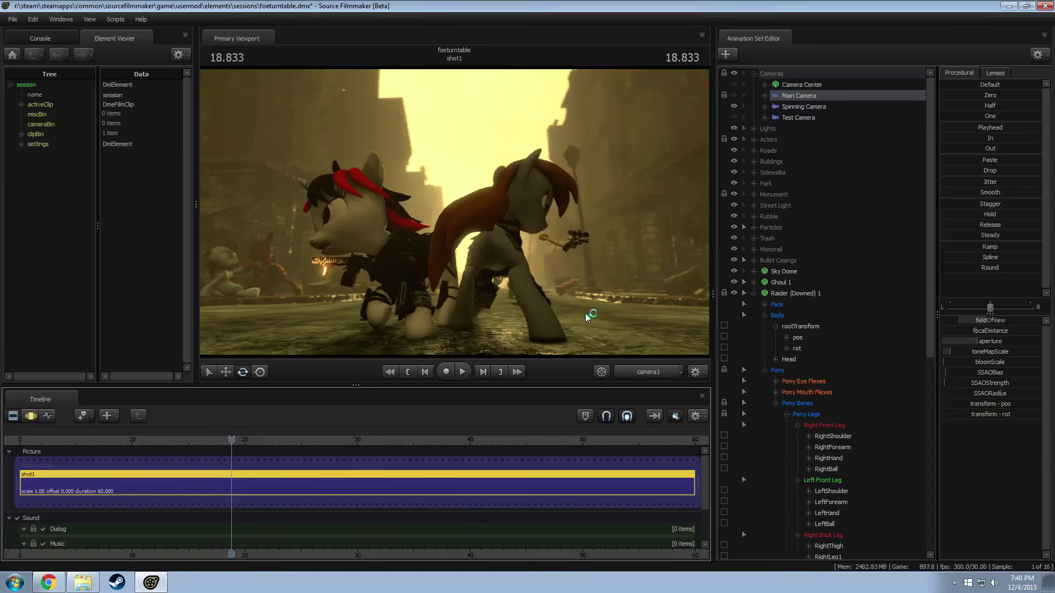
Step: Collapse the Raider (Downed) 1 controls and examine the scene's Lights group, including Actor Under Light and Actor Ambient
left_click(753, 73)
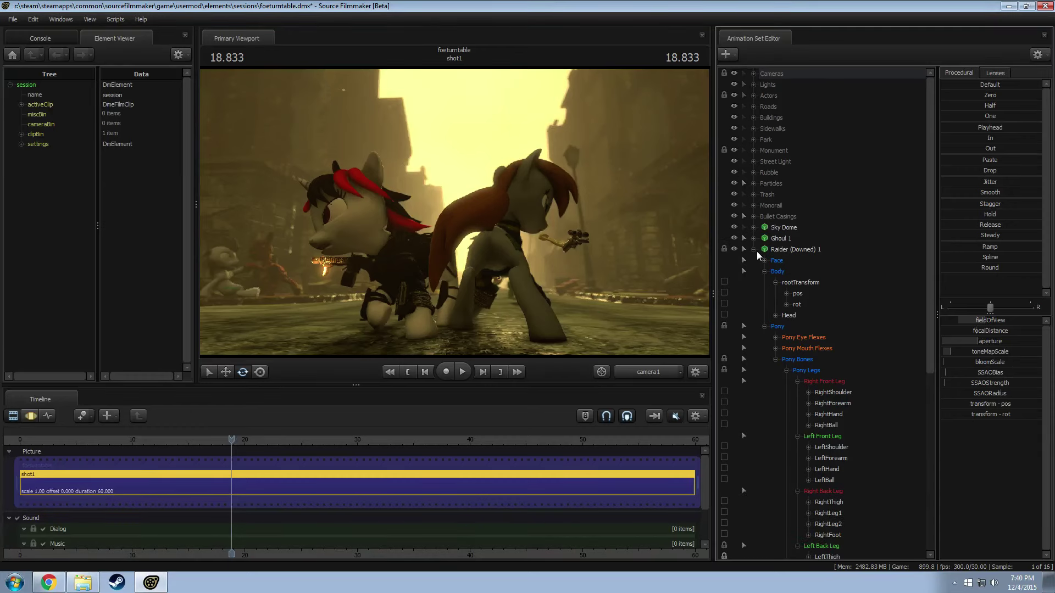
left_click(754, 250)
right_click(799, 297)
left_click(753, 84)
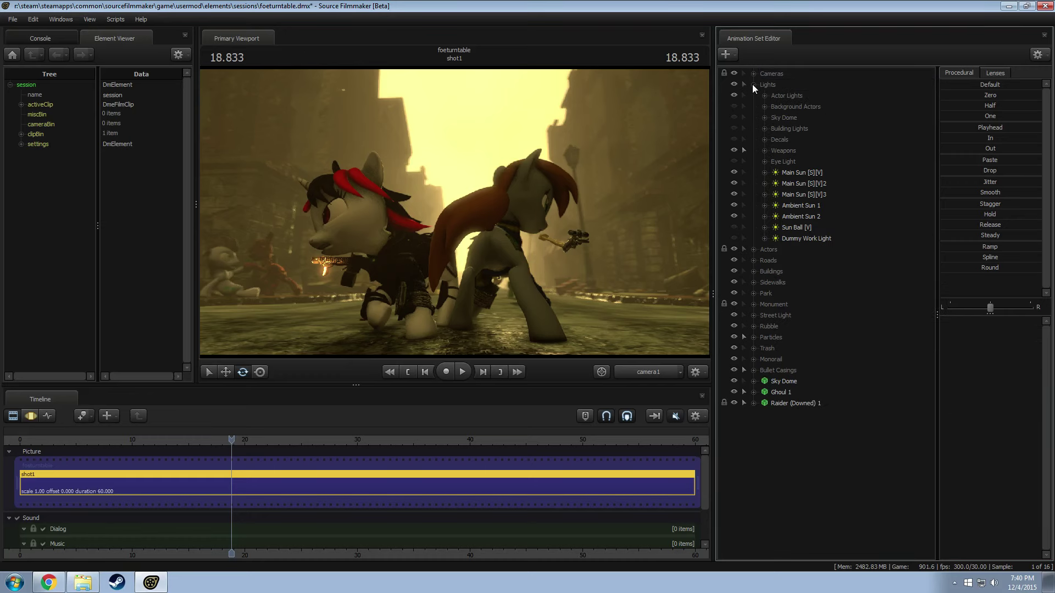
left_click(765, 95)
left_click(806, 108)
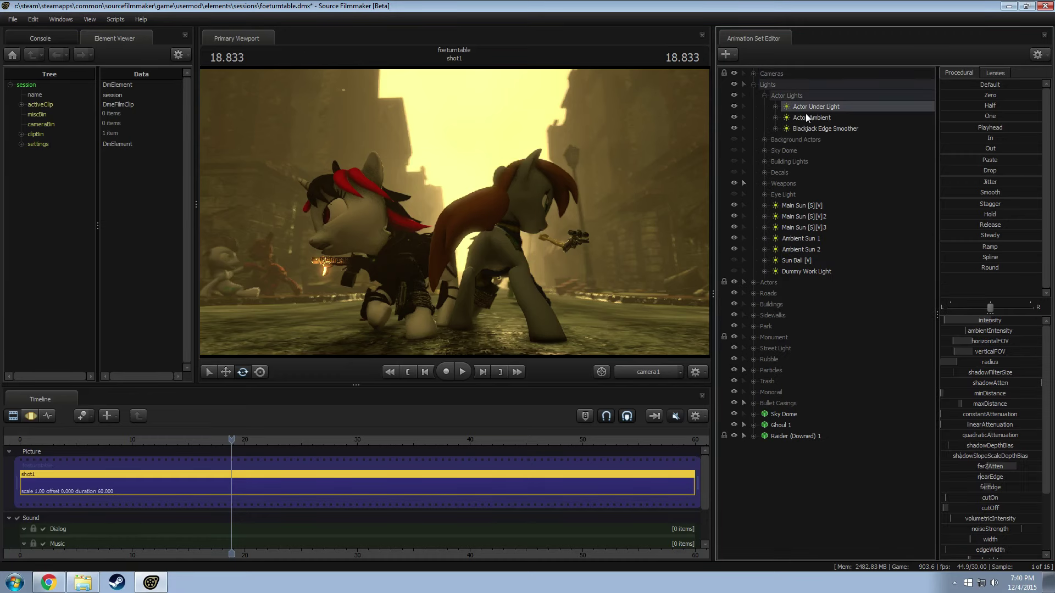
left_click(806, 117)
right_click(806, 117)
left_click(766, 93)
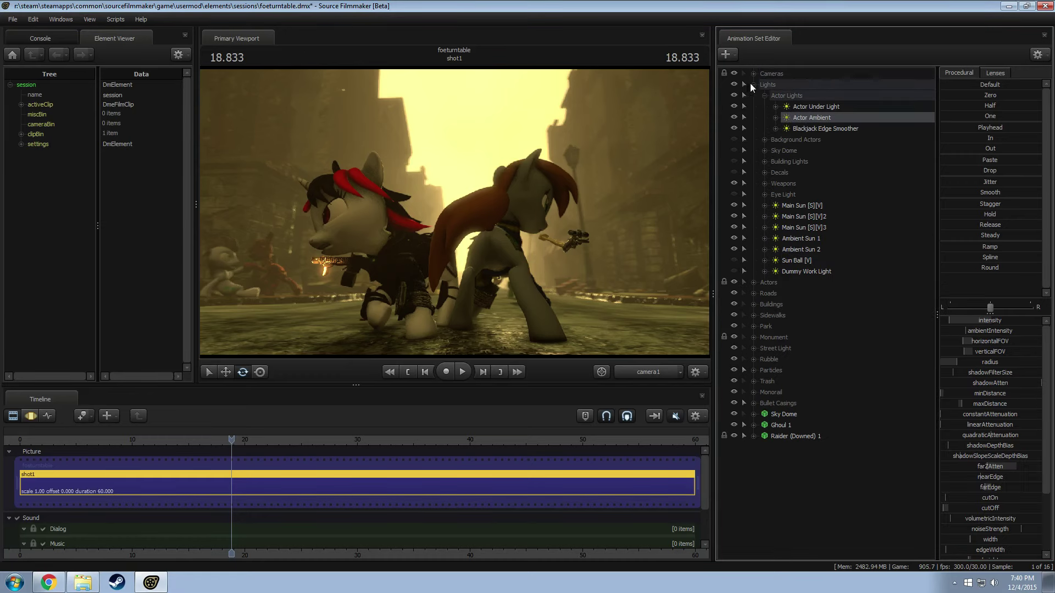
left_click(753, 84)
left_click(752, 85)
left_click(754, 74)
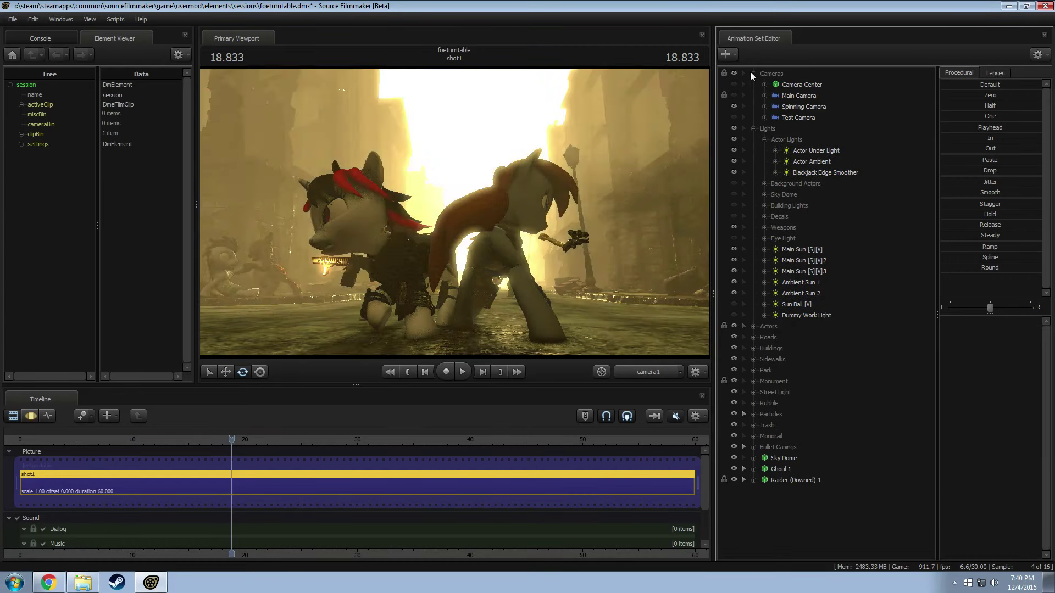
Step: Collapse the Cameras and Lights groups and paste the copied Actor Ambient light into the scene
left_click(754, 73)
left_click(753, 86)
right_click(785, 331)
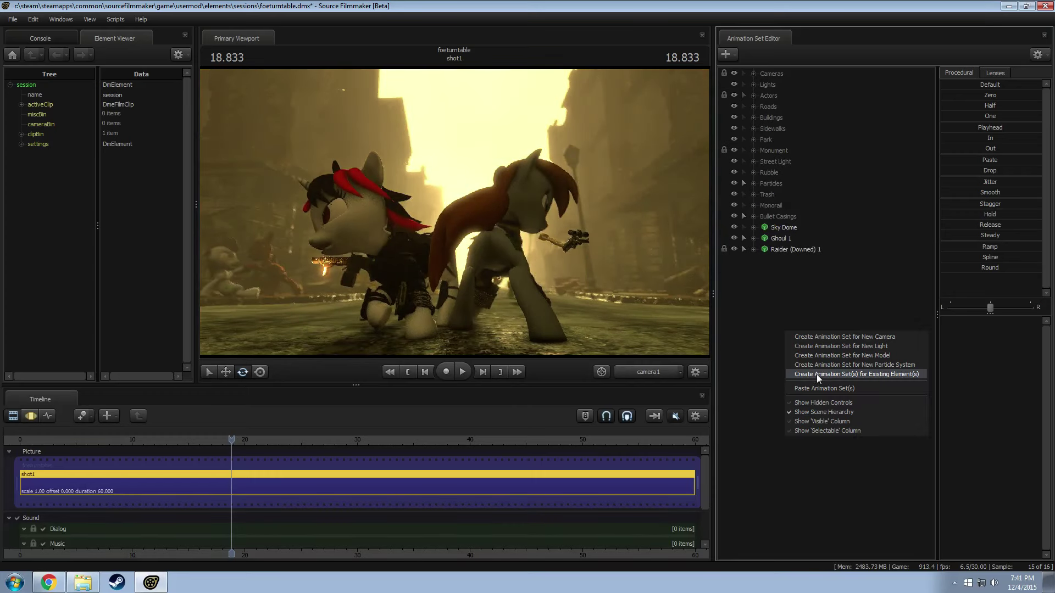
left_click(817, 374)
Step: Move Ghoul 1 and Raider (Downed) 1 together into the Actors group
left_click(786, 243)
left_click(786, 248, "ctrl")
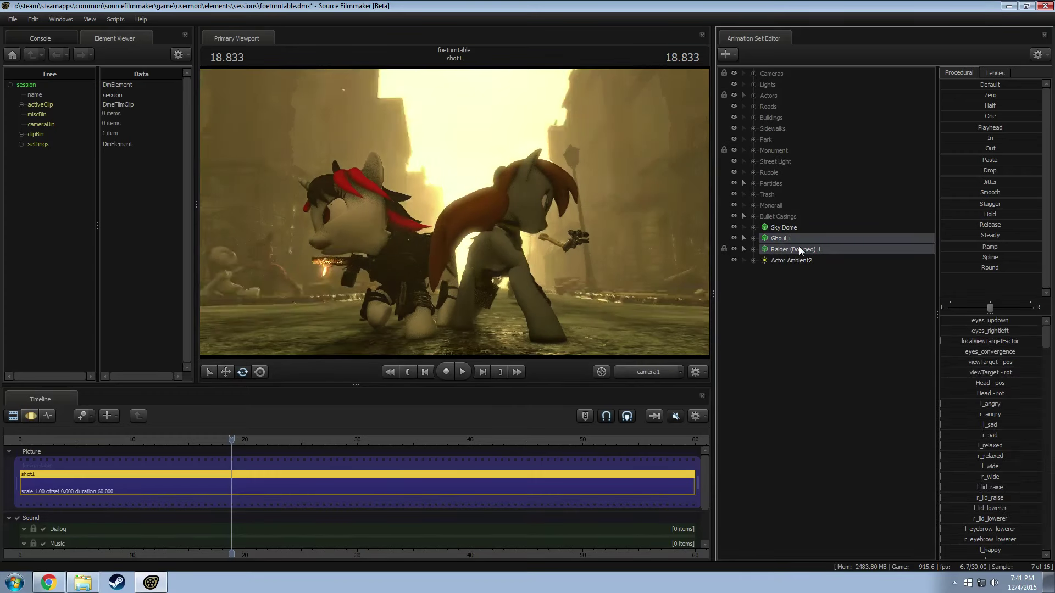
right_click(799, 246)
left_click_drag(787, 177, 770, 97)
Step: Aim the Actor Ambient2 light at the ghoul and raider from behind the barrel side and raise its intensity
left_click(790, 238)
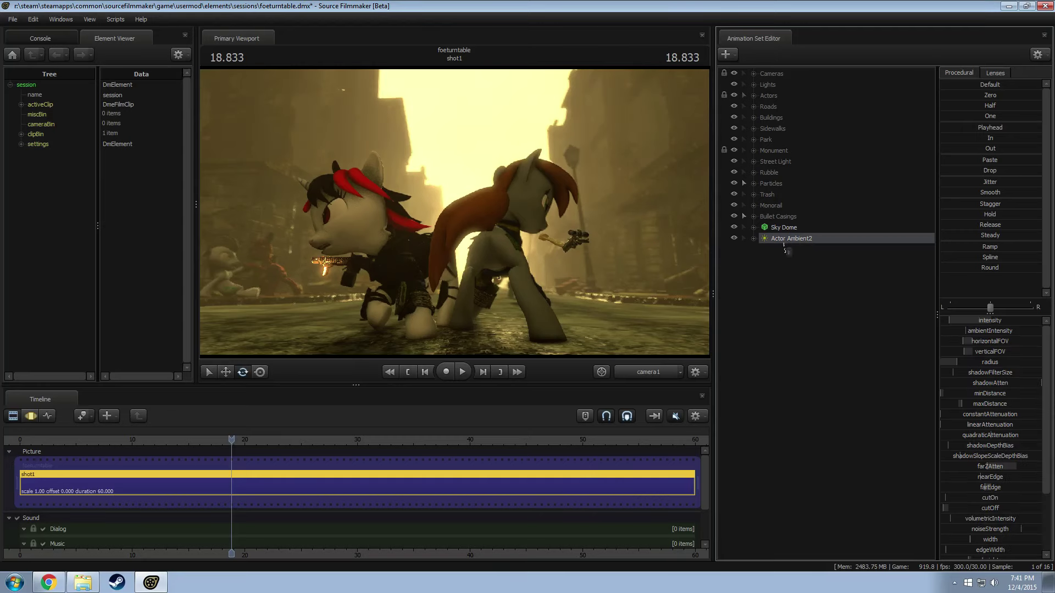
right_click_drag(622, 193, 464, 202)
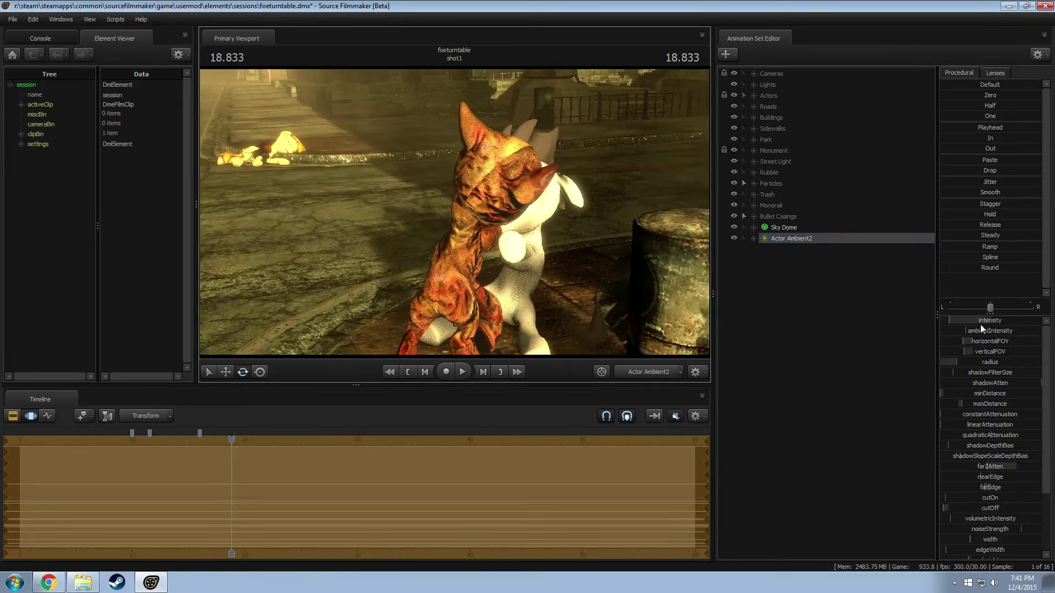
left_click_drag(967, 325, 990, 324)
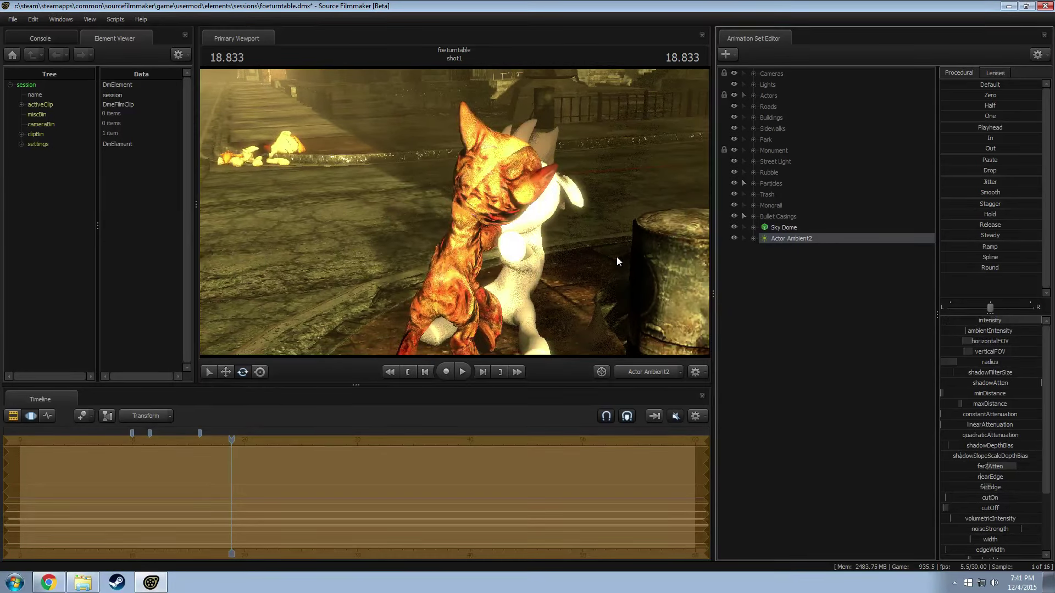
right_click_drag(618, 262, 628, 379)
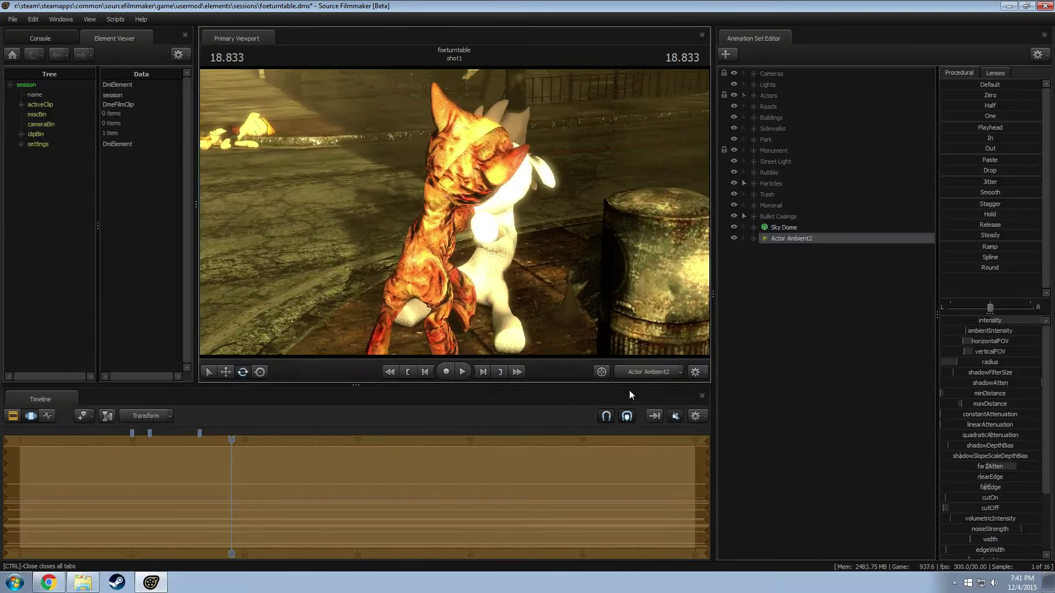
Step: Check the new light on the ghoul and raider through camera1, scrubbing the shot between 18.833 and 10.633
left_click(648, 374)
left_click(648, 373)
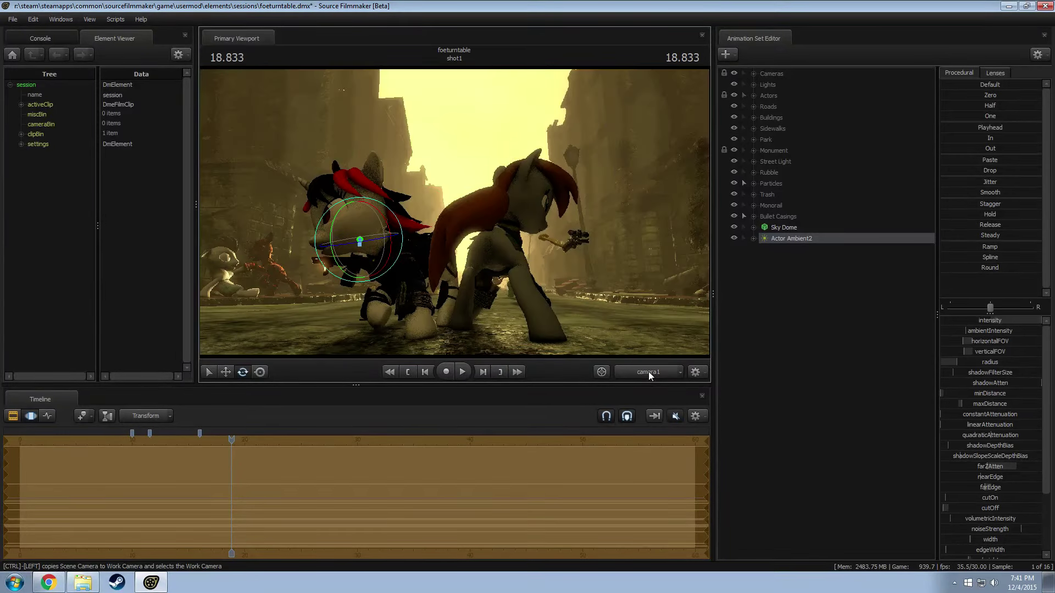
key("F3")
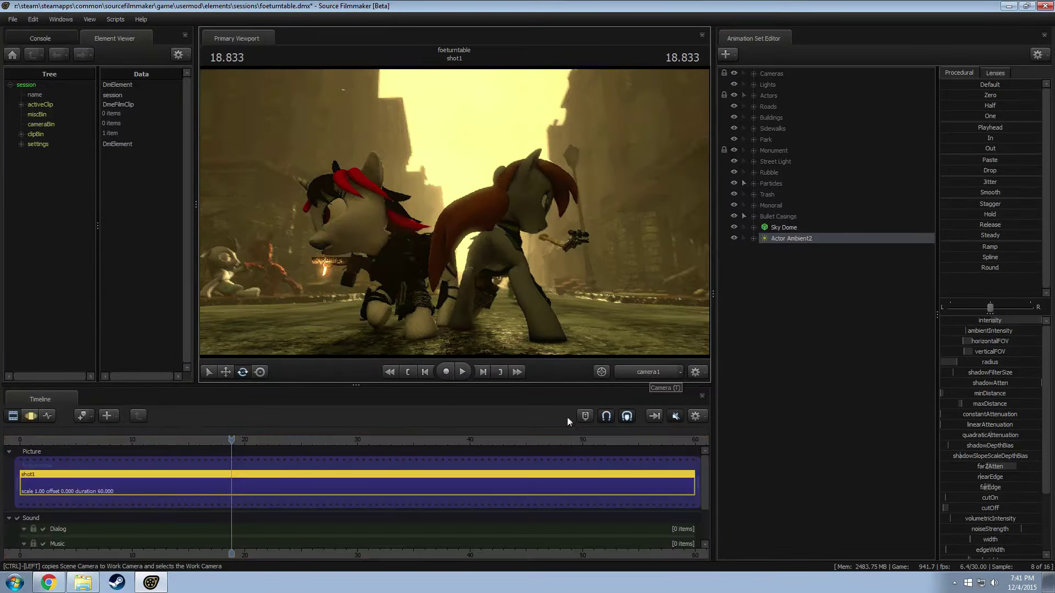
left_click_drag(231, 440, 206, 440)
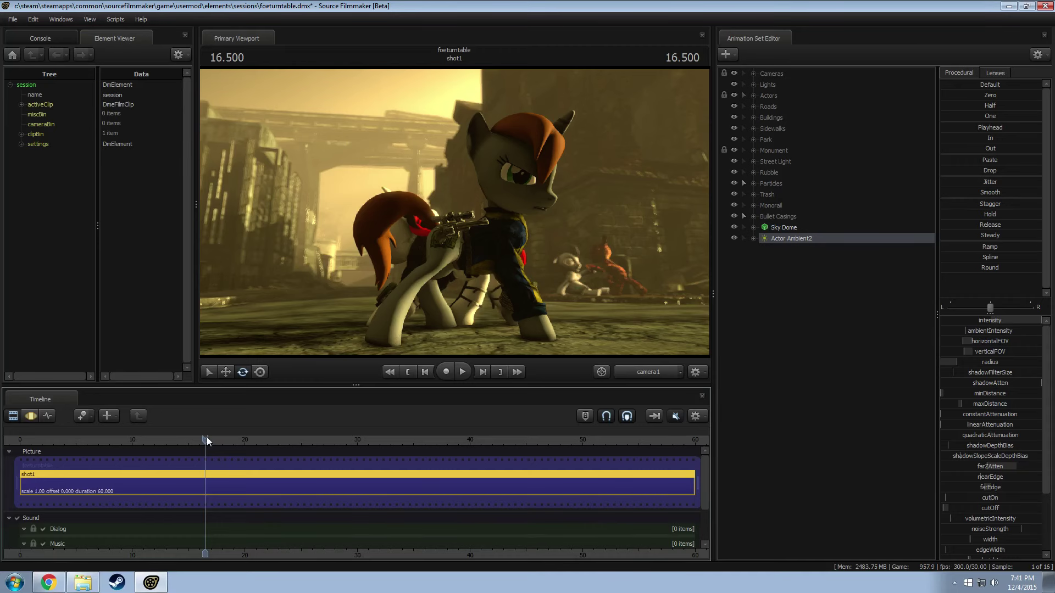
left_click_drag(206, 437, 230, 434)
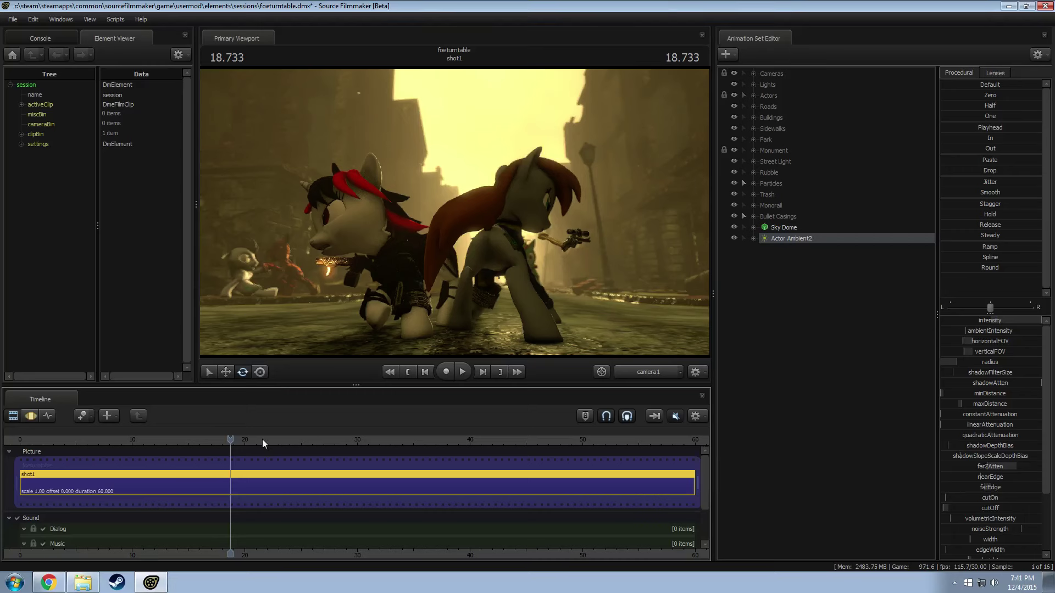
left_click_drag(220, 439, 191, 440)
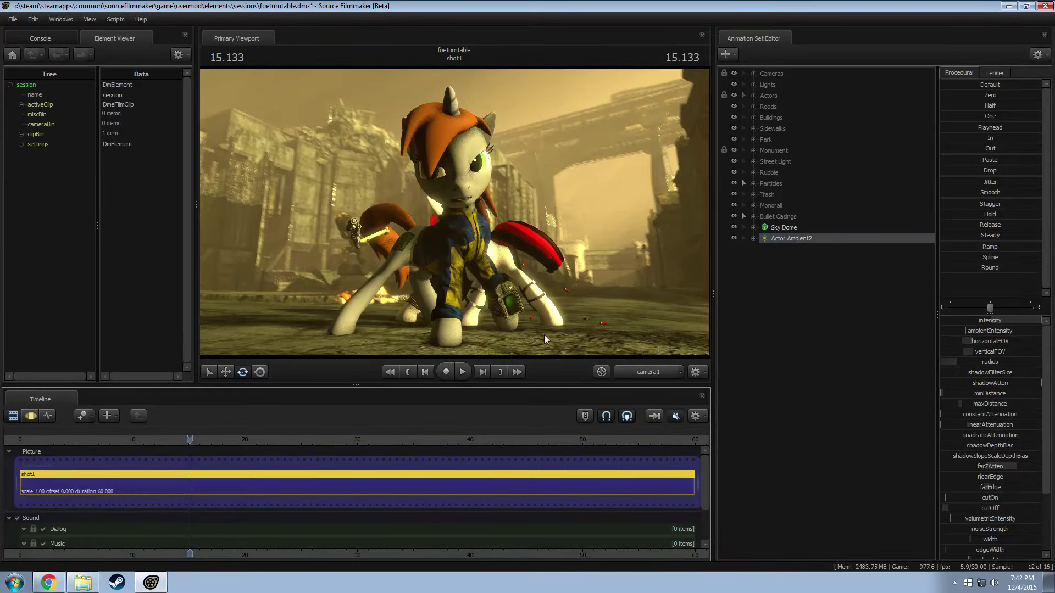
left_click_drag(186, 440, 139, 440)
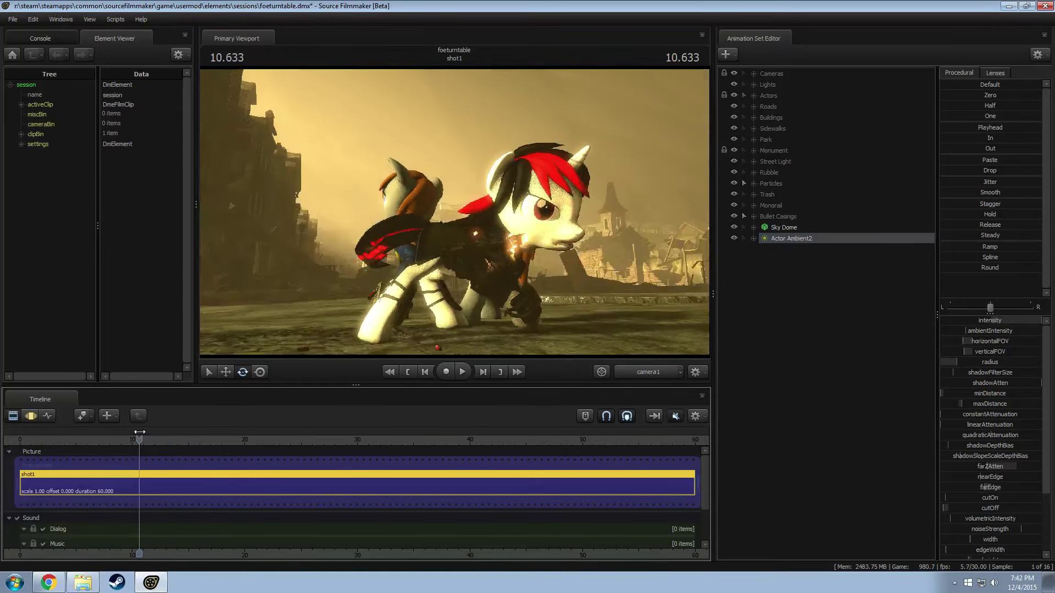
Step: Select Sky Dome, compare the shot with lighting disabled and enabled, and inspect the dome from above the city
left_click(787, 226)
right_click(507, 265)
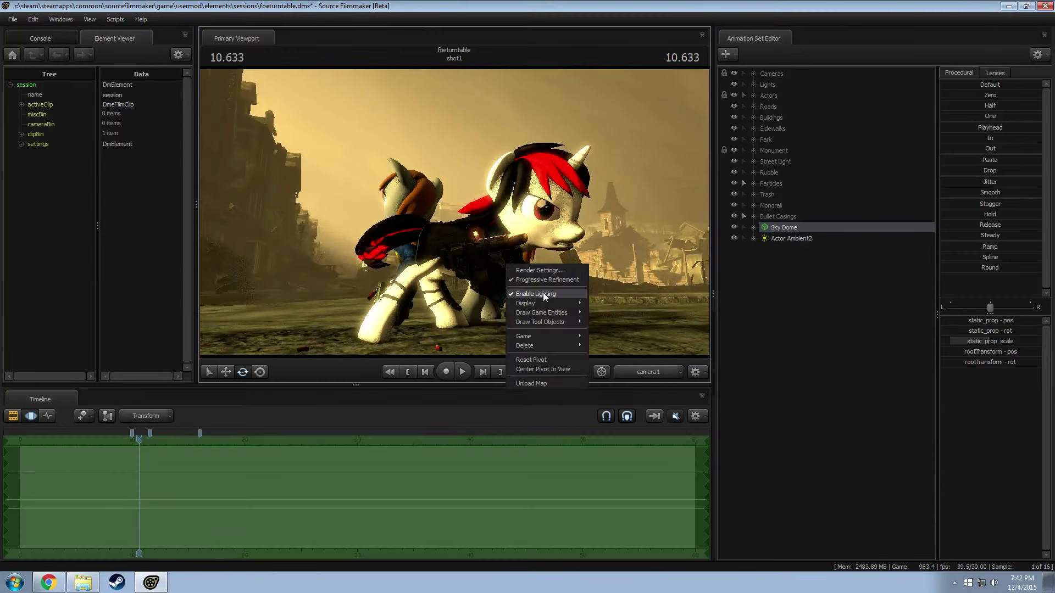
left_click(543, 294)
right_click(546, 233)
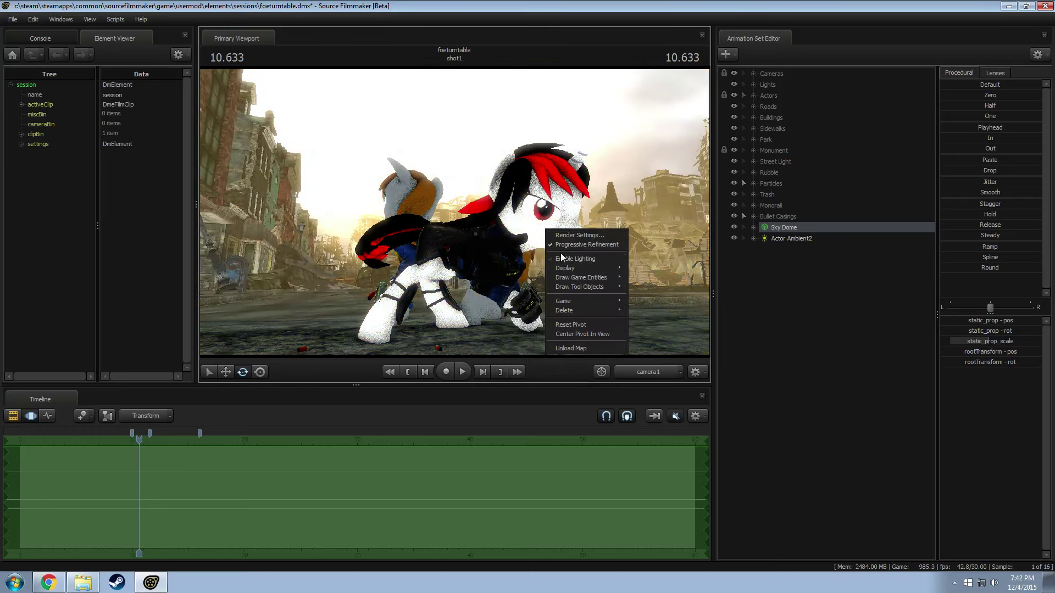
left_click(564, 260)
left_click_drag(455, 213, 713, 262)
left_click(984, 341)
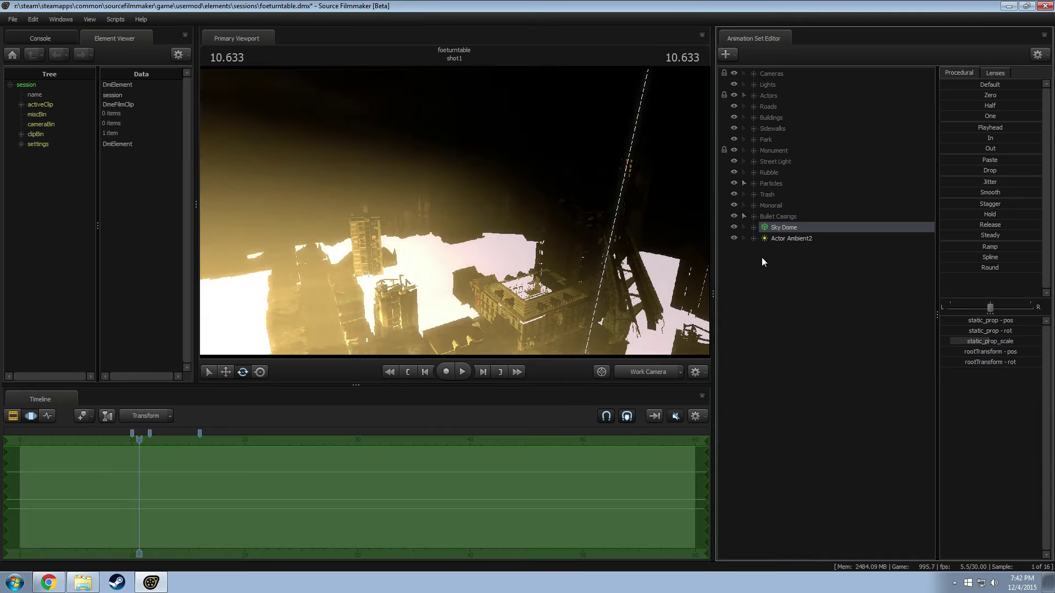
Step: Open Notepad++ and examine the VertexLitGeneric shader line in sky_002.vmt, returning to Source Filmmaker when done
left_click(15, 582)
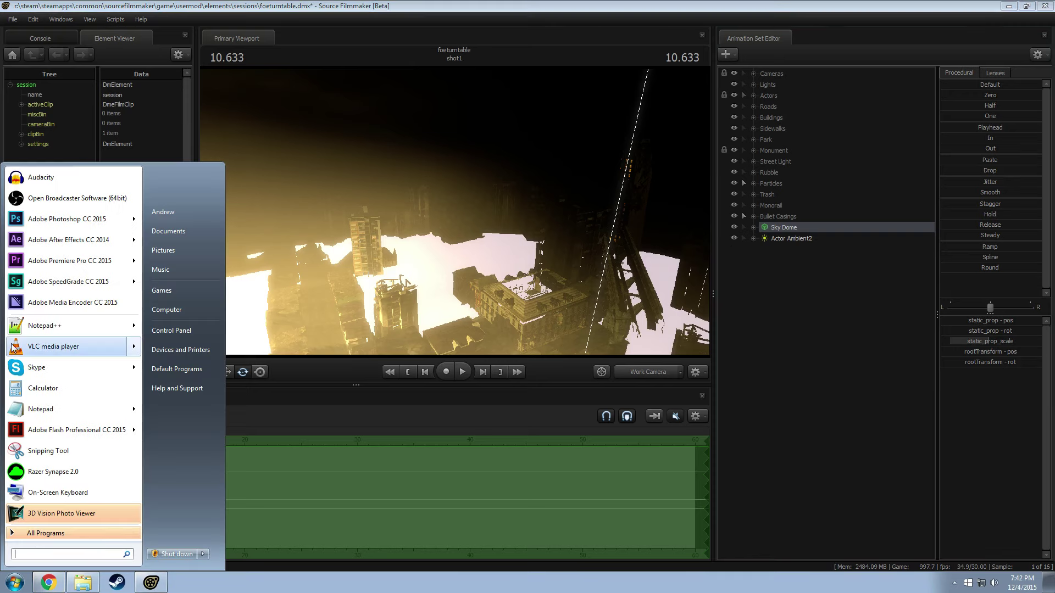
left_click(33, 324)
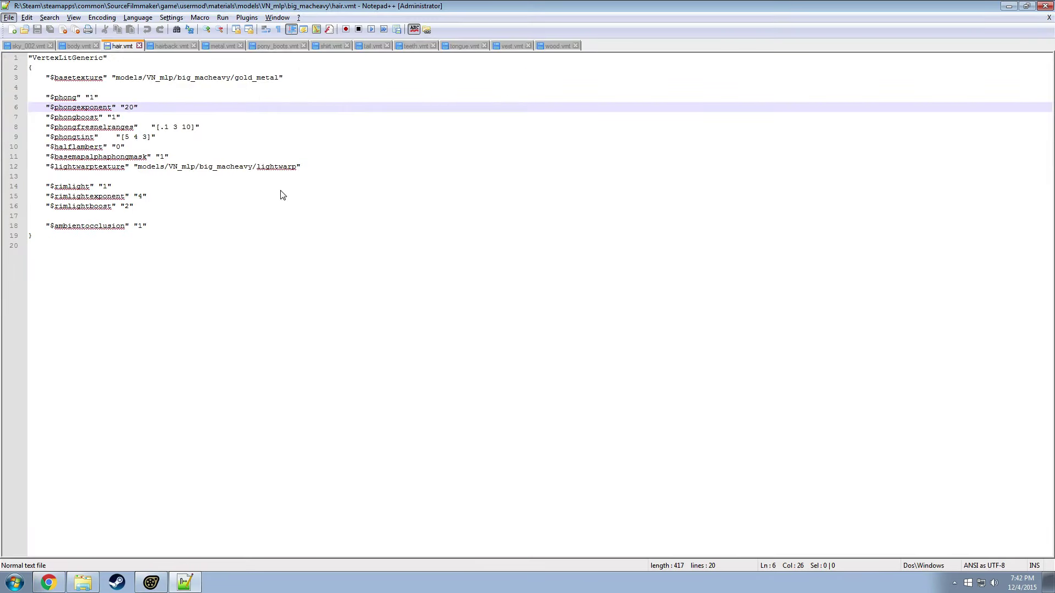
left_click(195, 128)
left_click(22, 46)
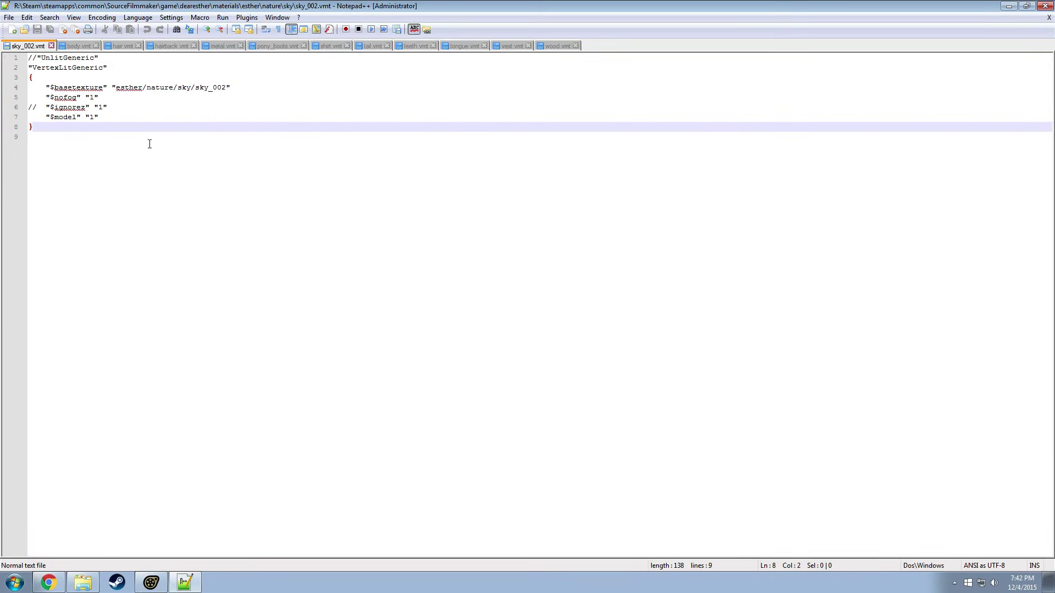
left_click(59, 68)
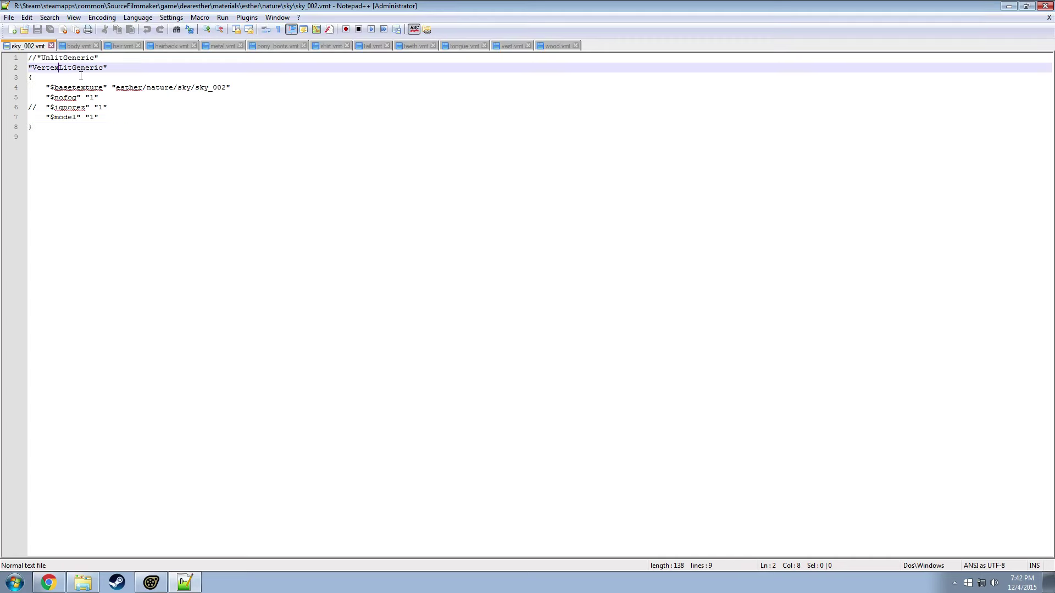
key("alt+Tab")
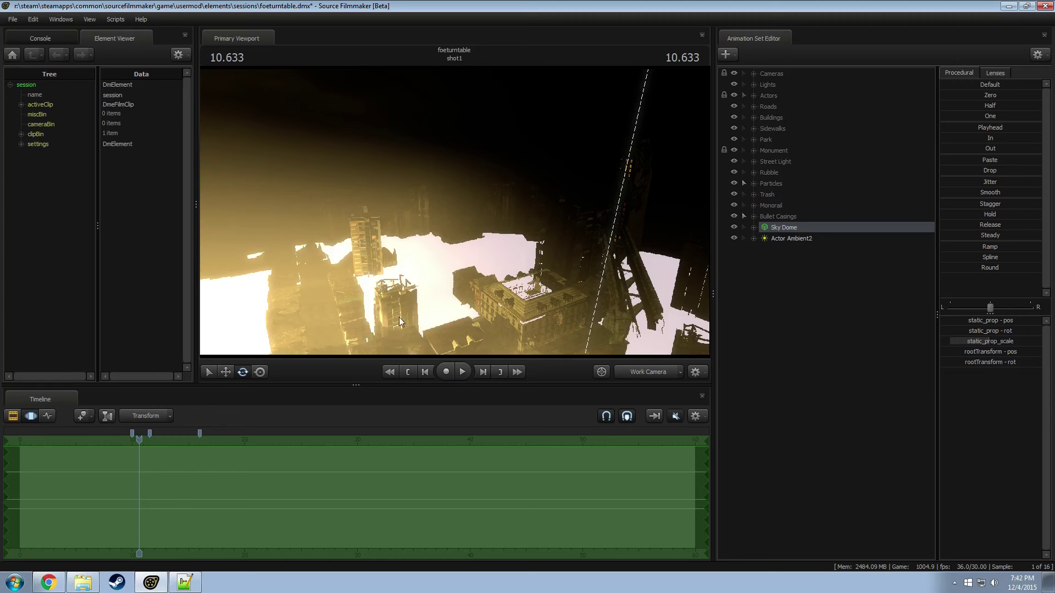
Step: Preview the sky through camera1 by playing the shot from 9.766 to 12.866
left_click(133, 440)
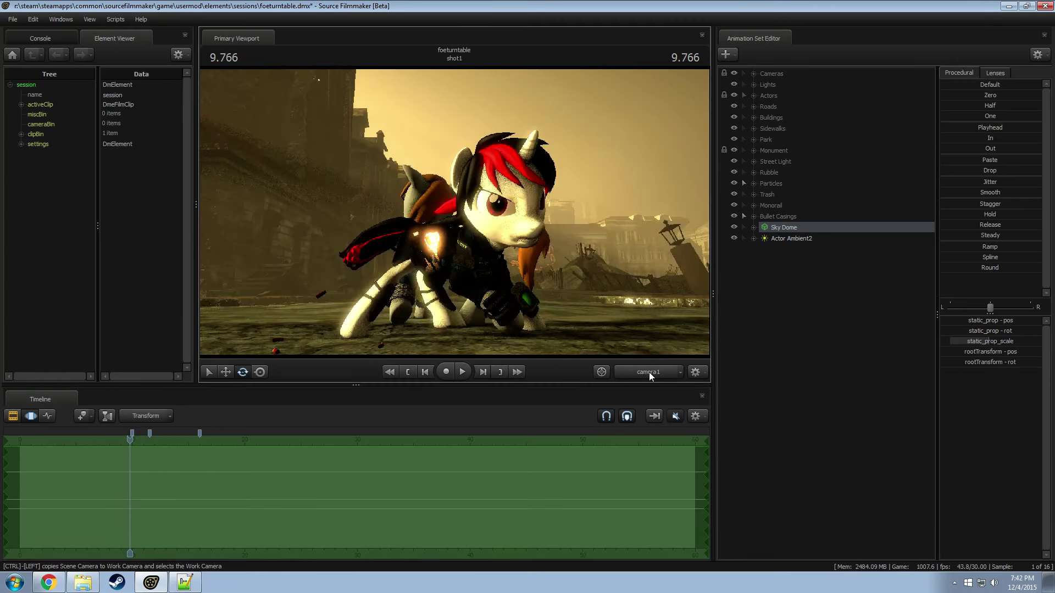
left_click(649, 372)
key("space")
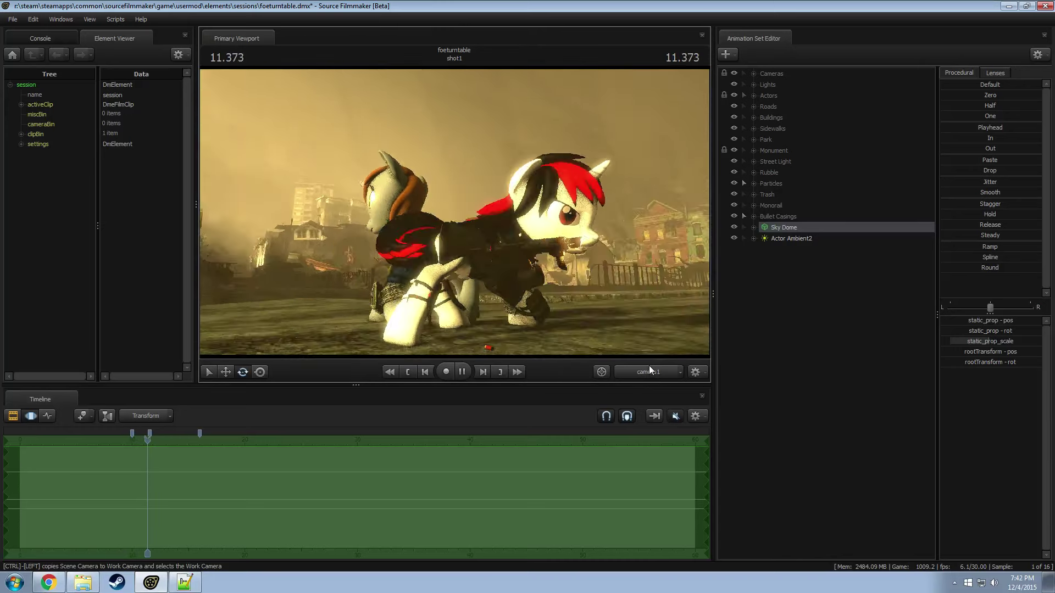
key("space")
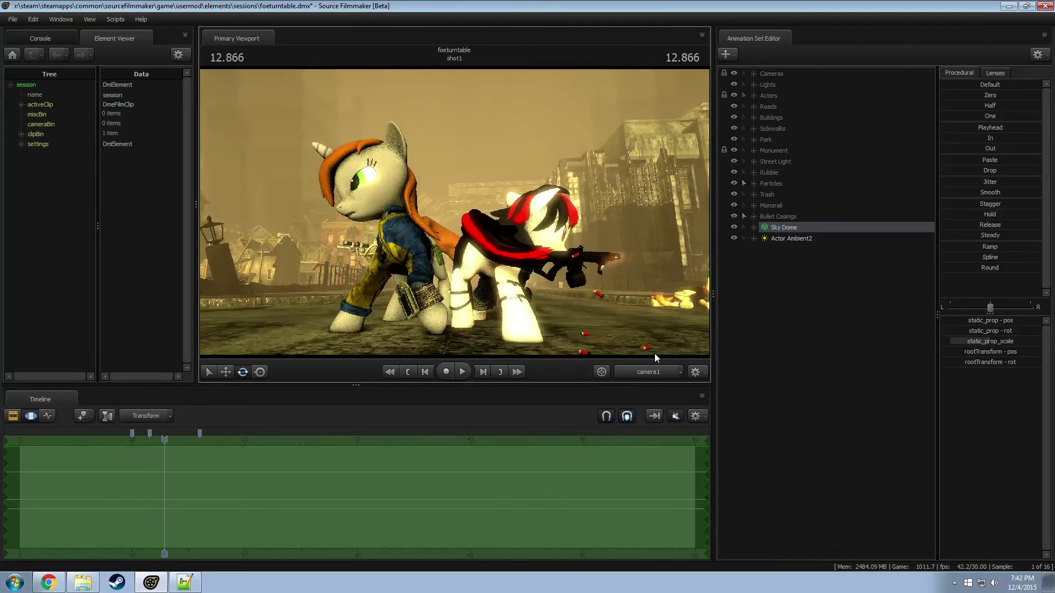
Step: Rename the Actor Ambient2 light as Ghoul/Raider Rim Light
key("F2")
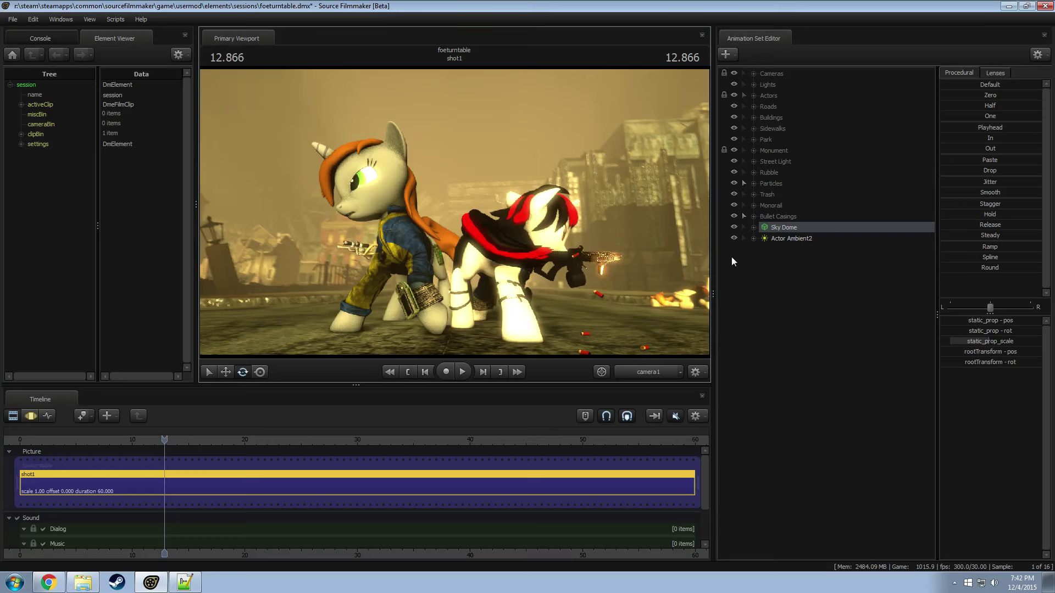
left_click(810, 239)
right_click(810, 238)
right_click(793, 239)
left_click(816, 244)
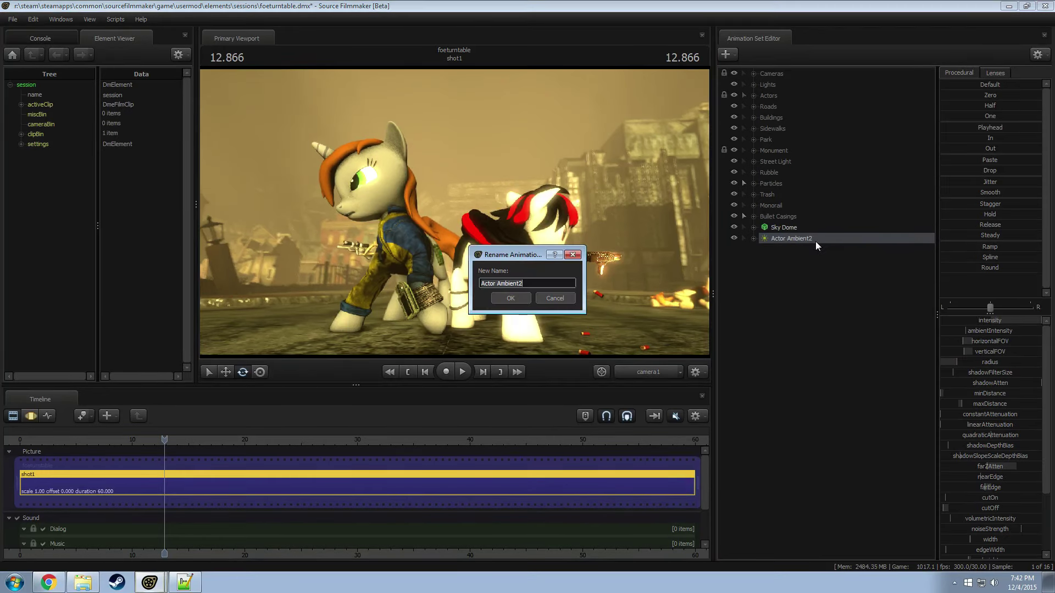
type("B")
type("houl/Raider Rim Light")
key("Return")
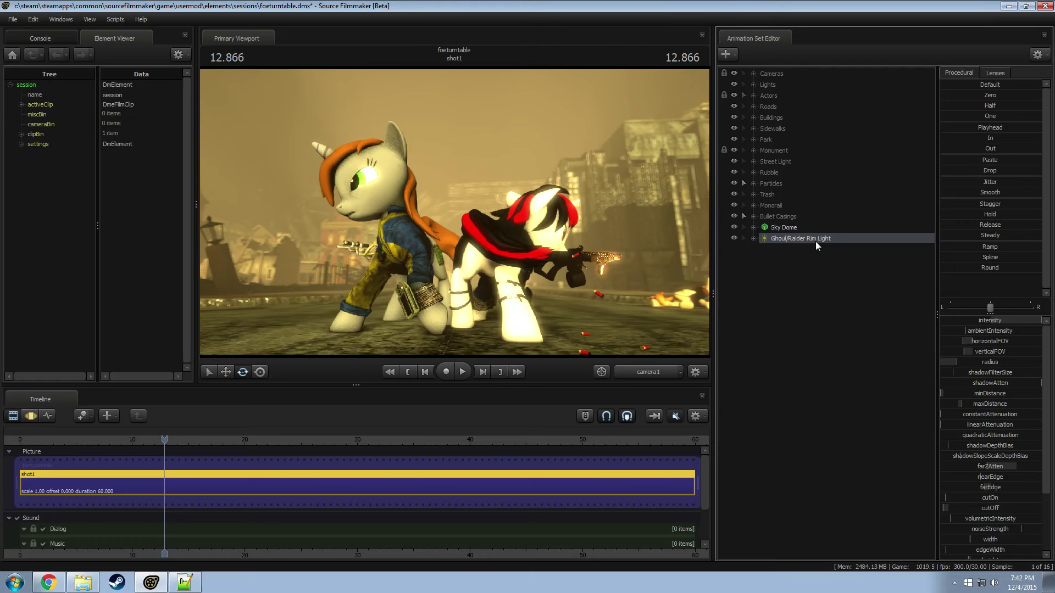
Step: Move Ghoul/Raider Rim Light into the Background Actors subgroup of Lights and collapse the Lights group
left_click(753, 85)
left_click_drag(789, 393, 793, 107)
left_click(752, 85)
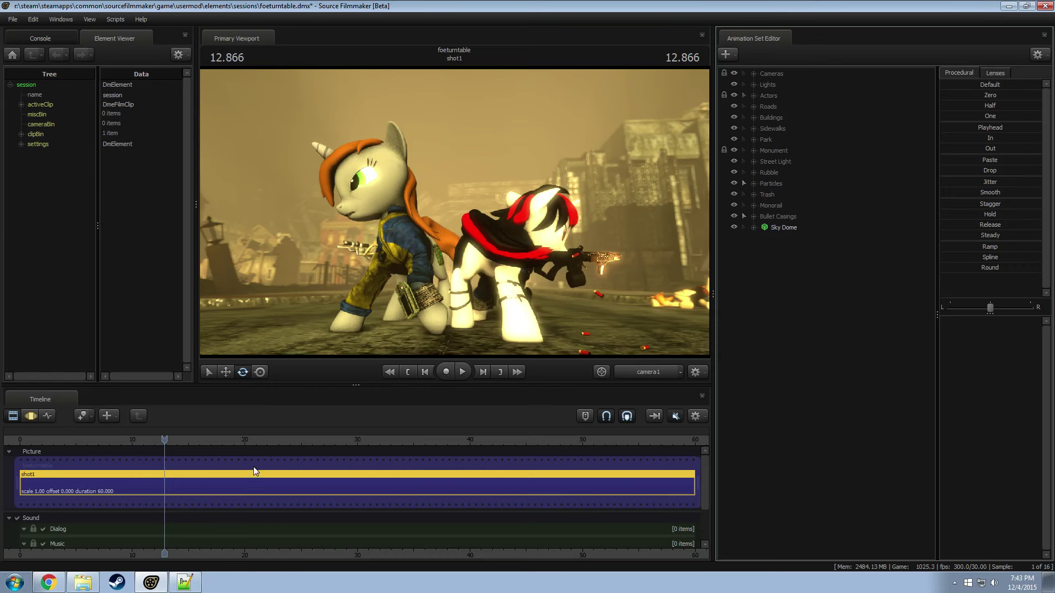
Step: Make the Sky Dome lights visible at 10.266 and play the shot through to 12.400 to check the sky
mouse_move(150, 443)
left_mouse_down()
mouse_move(83, 442)
mouse_move(181, 440)
mouse_move(122, 450)
mouse_move(133, 449)
left_mouse_up()
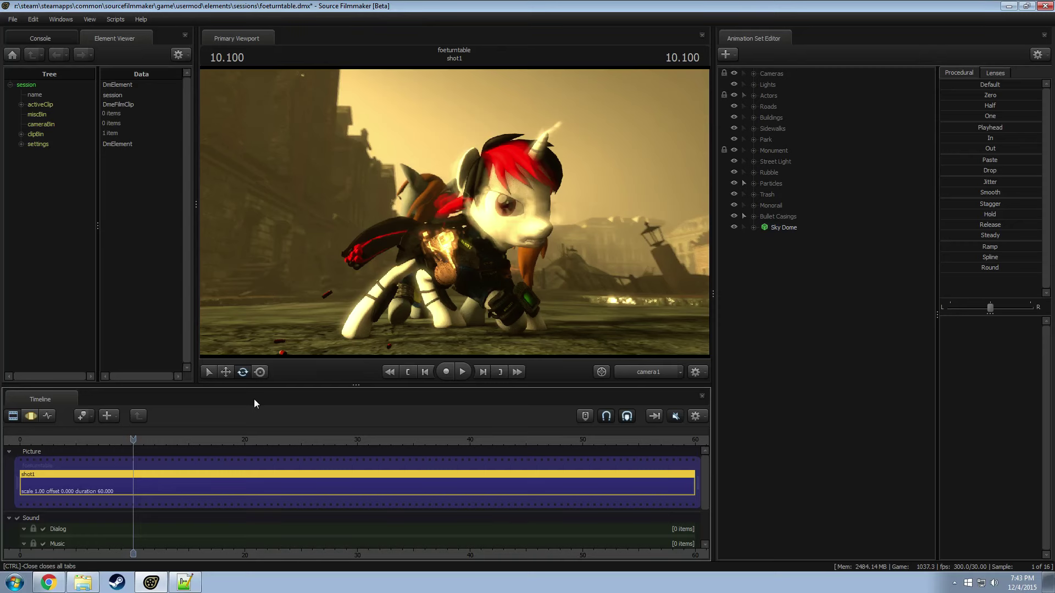
key("space")
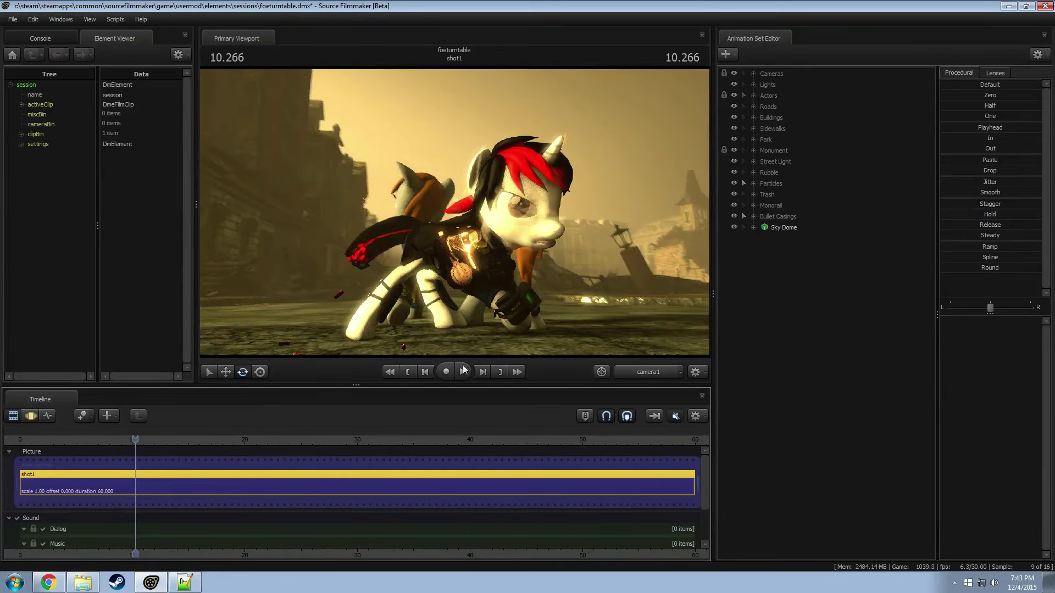
left_click(745, 84)
left_click(734, 117)
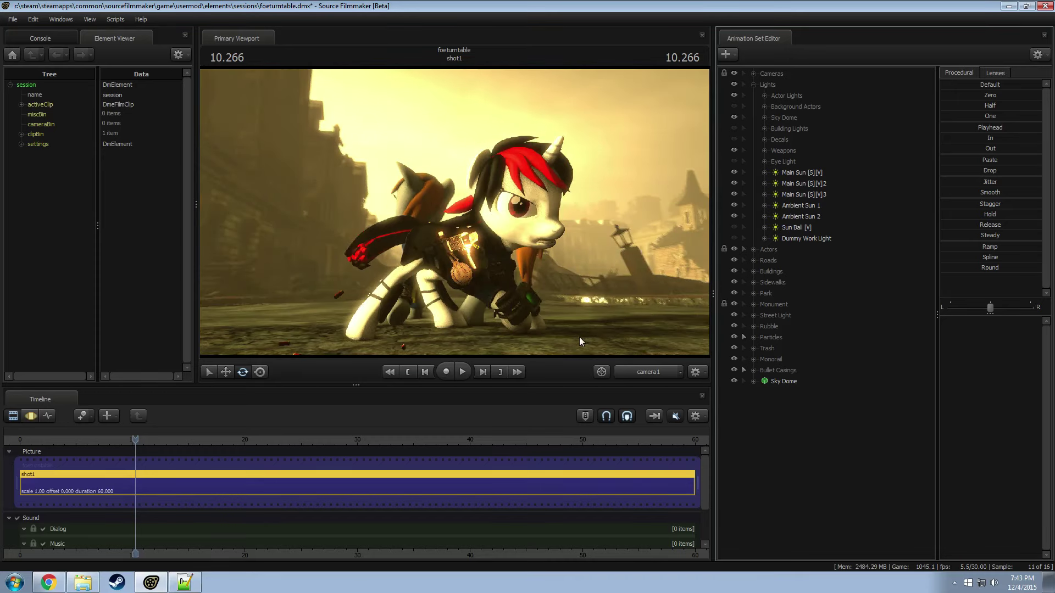
key("space")
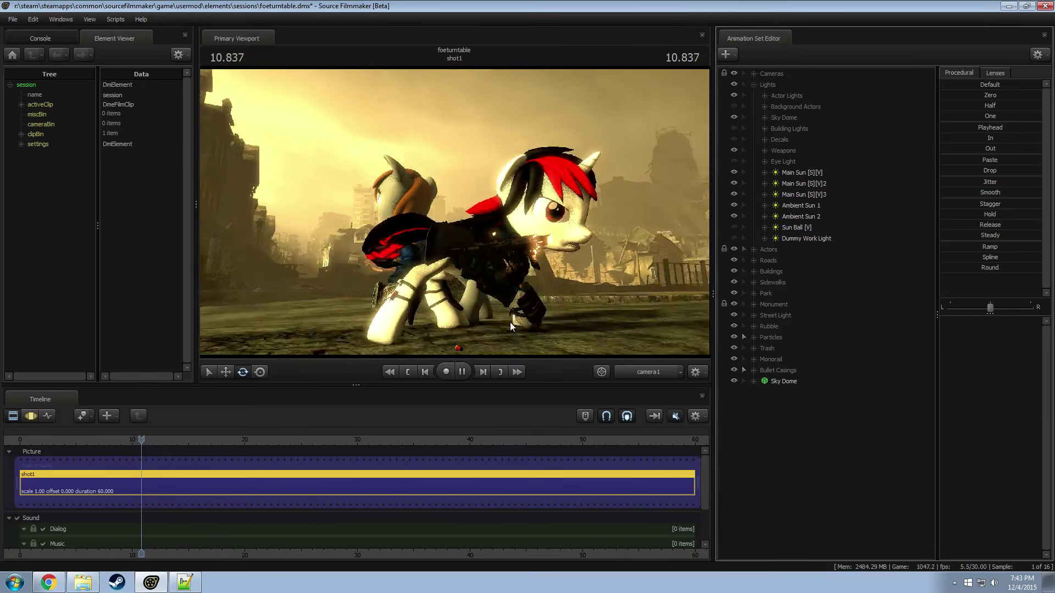
key("space")
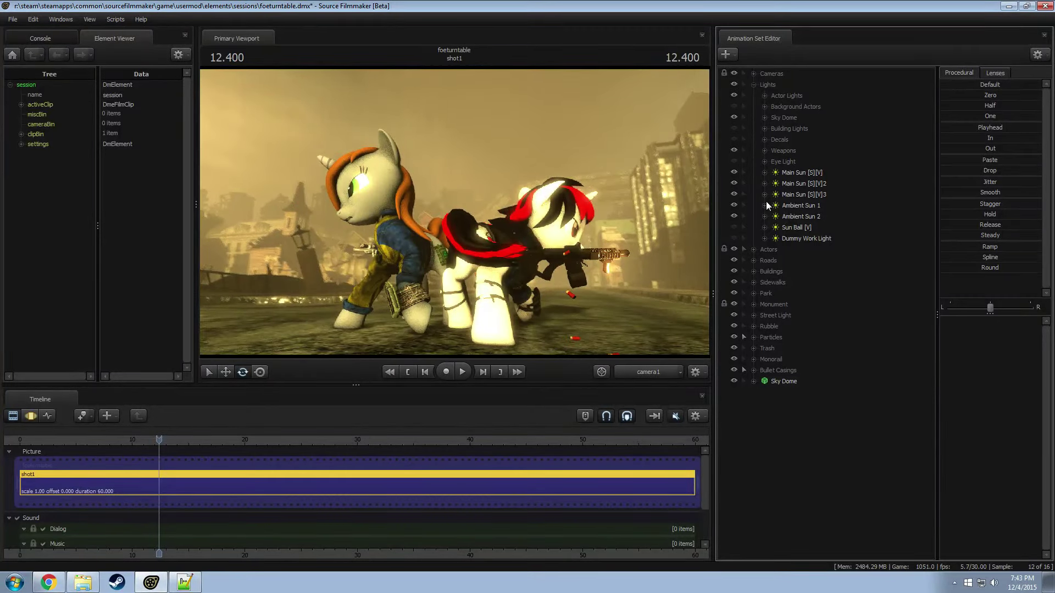
Step: Compare the shot with Dummy Work Light shown and hidden, and select the Sky Dome model
left_click(795, 238)
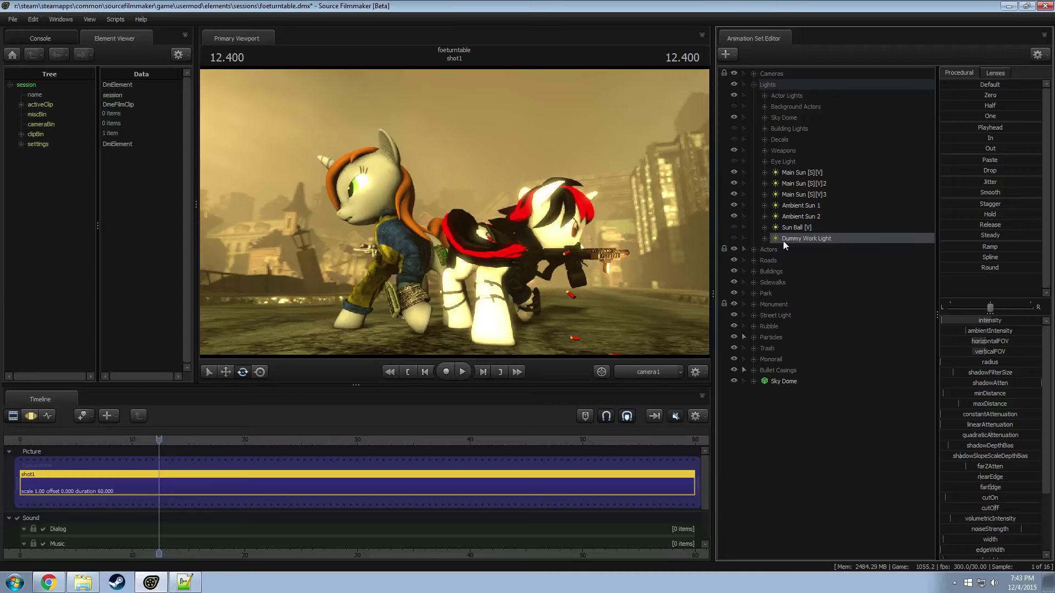
left_click(733, 239)
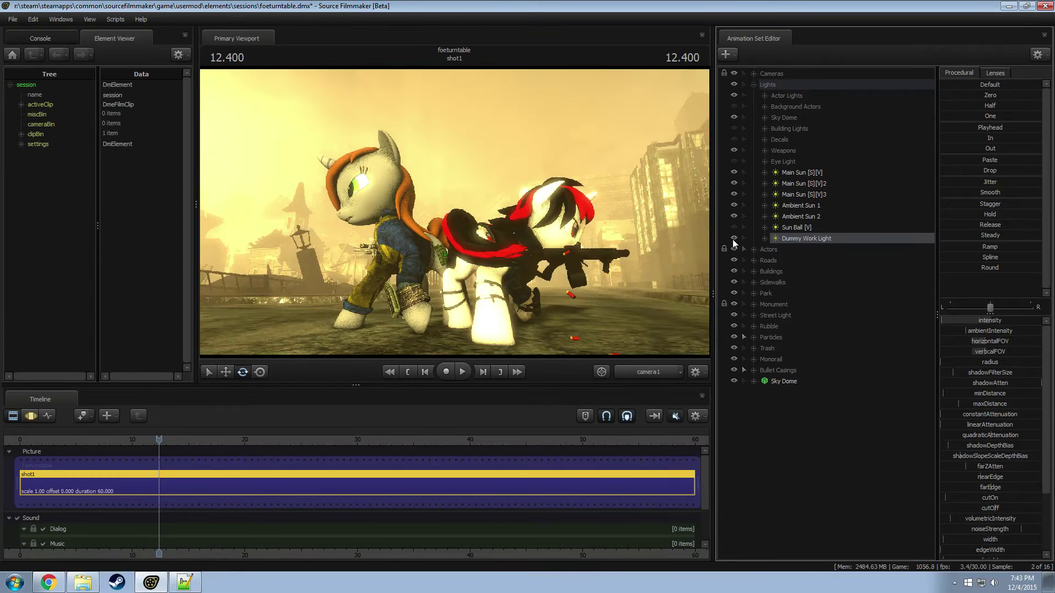
left_click(784, 381)
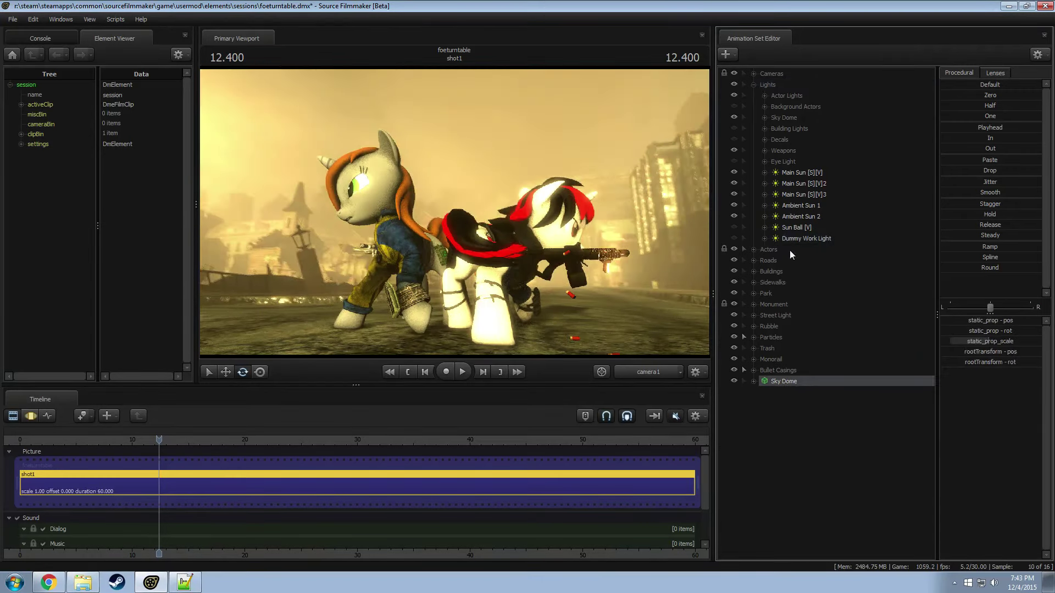
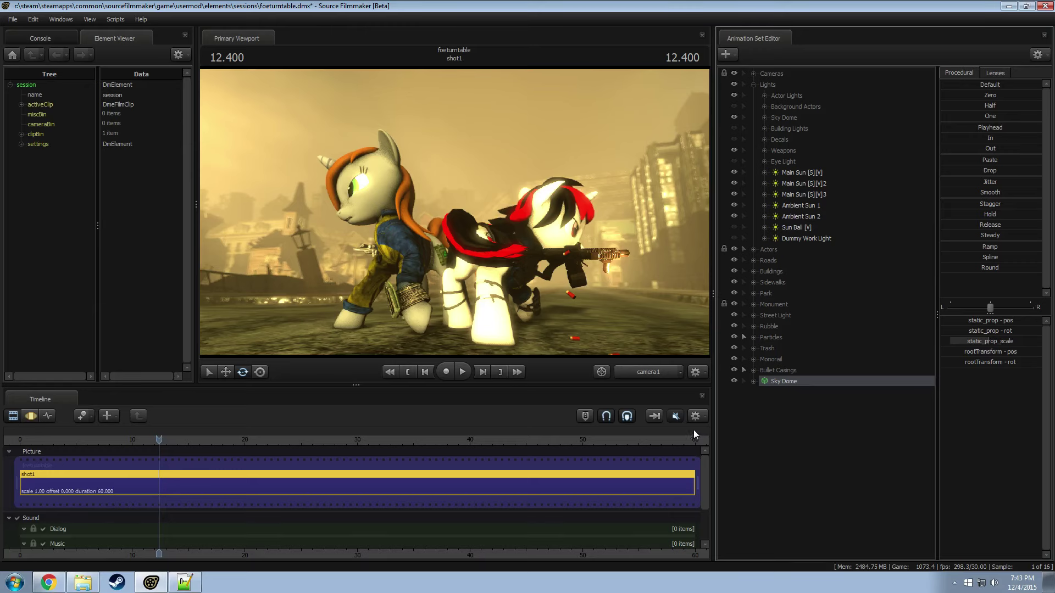
Step: Scrub the shot through 11.866, 19.000, 17.966 and 14.700 to check the lighting on both ponies
left_click(153, 439)
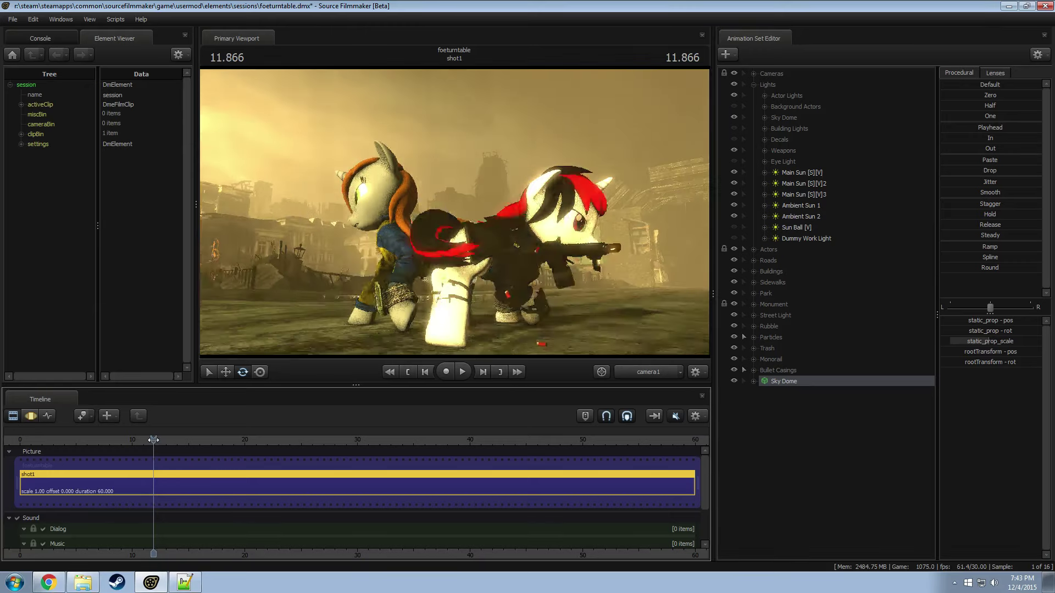
left_click_drag(154, 439, 233, 450)
key("F3")
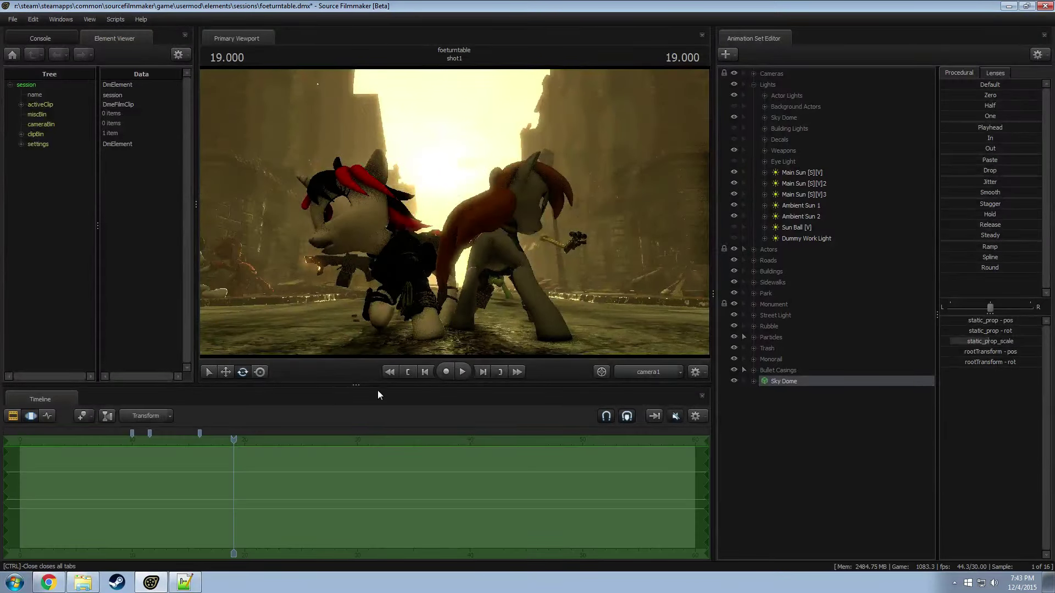
key("F2")
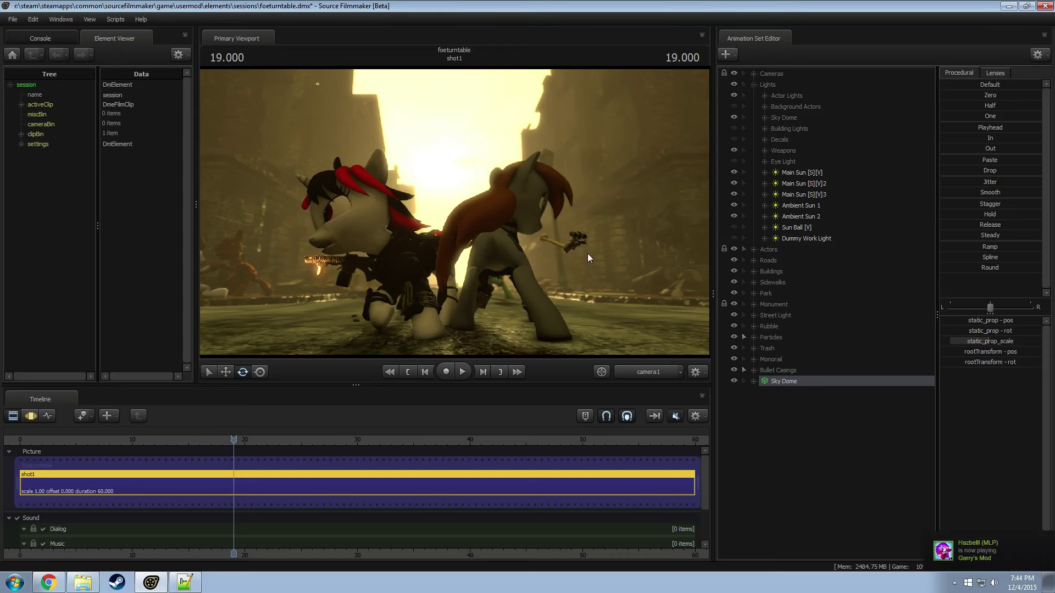
mouse_move(234, 439)
left_mouse_down()
mouse_move(198, 439)
mouse_move(222, 441)
left_mouse_up()
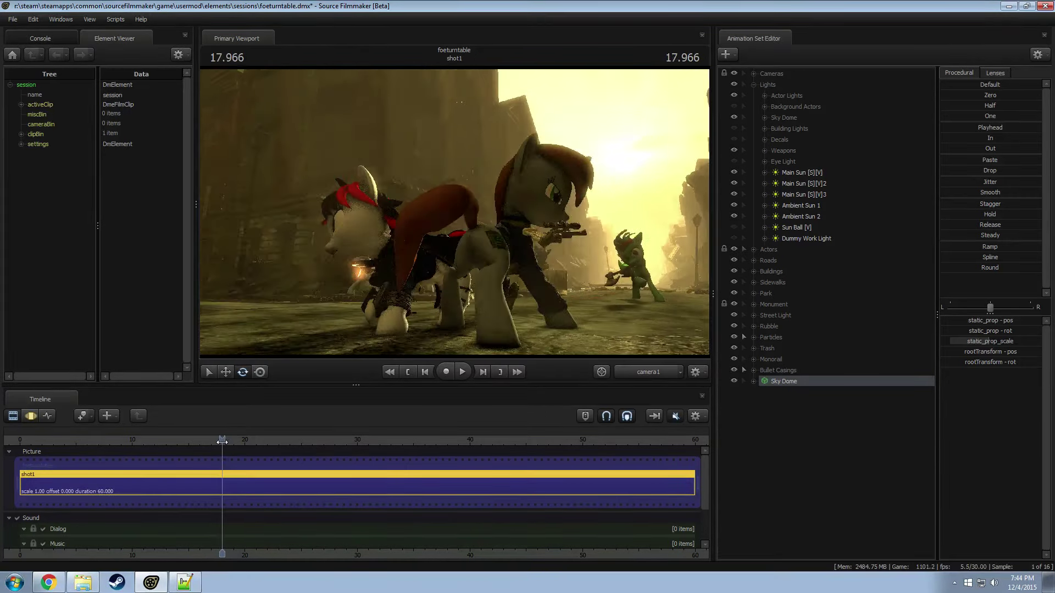
left_click(767, 426)
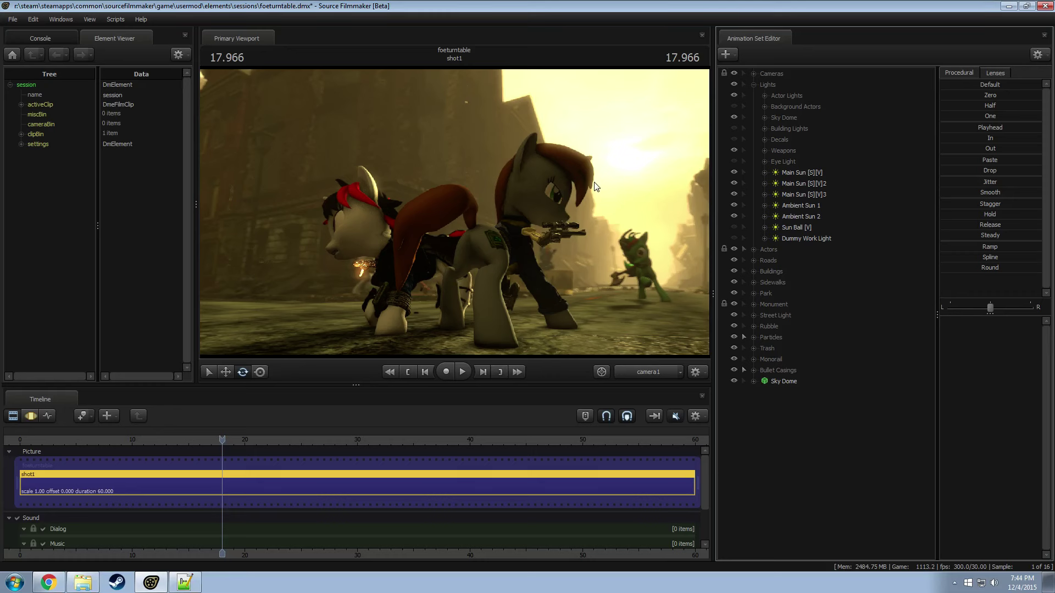
left_click_drag(222, 440, 185, 446)
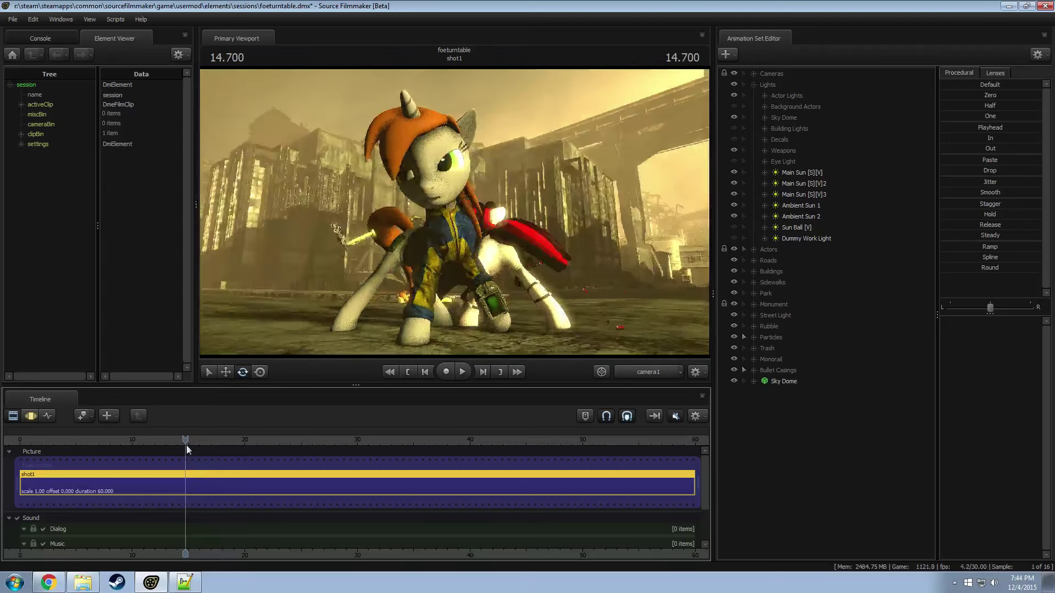
Step: Copy the Blackjack Edge Smoother light from Actor Lights and paste a duplicate at the top level of the animation sets
left_click(764, 97)
right_click(802, 125)
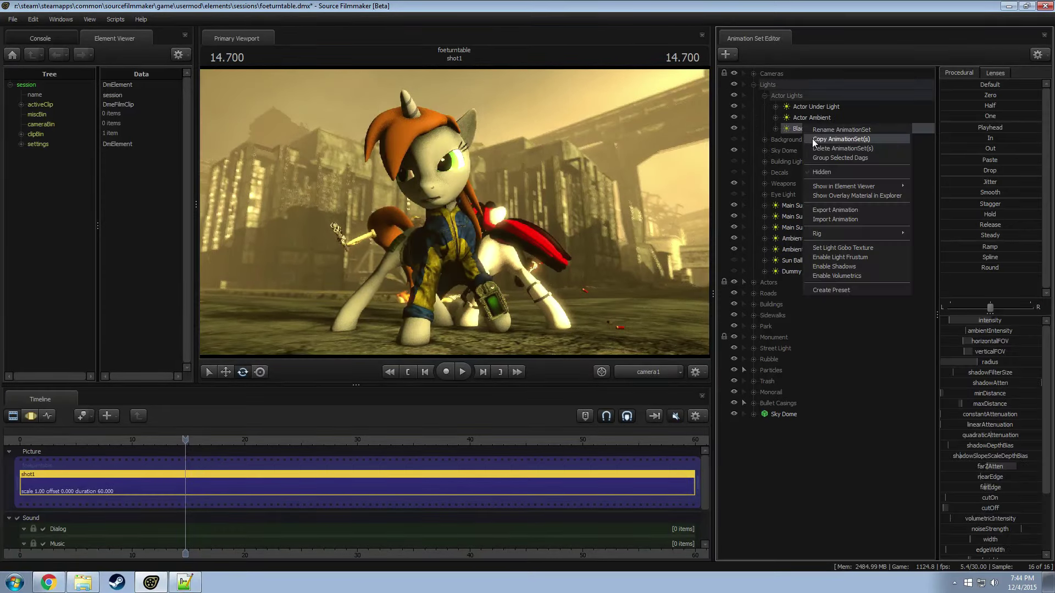
left_click(816, 140)
left_click(764, 97)
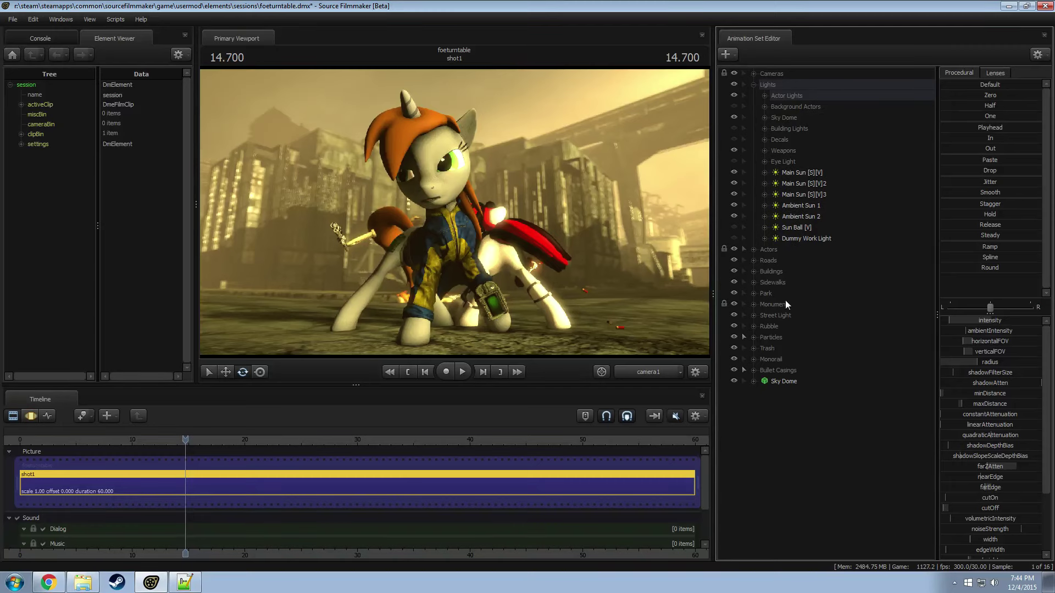
left_click(756, 85)
right_click(757, 338)
left_click(808, 394)
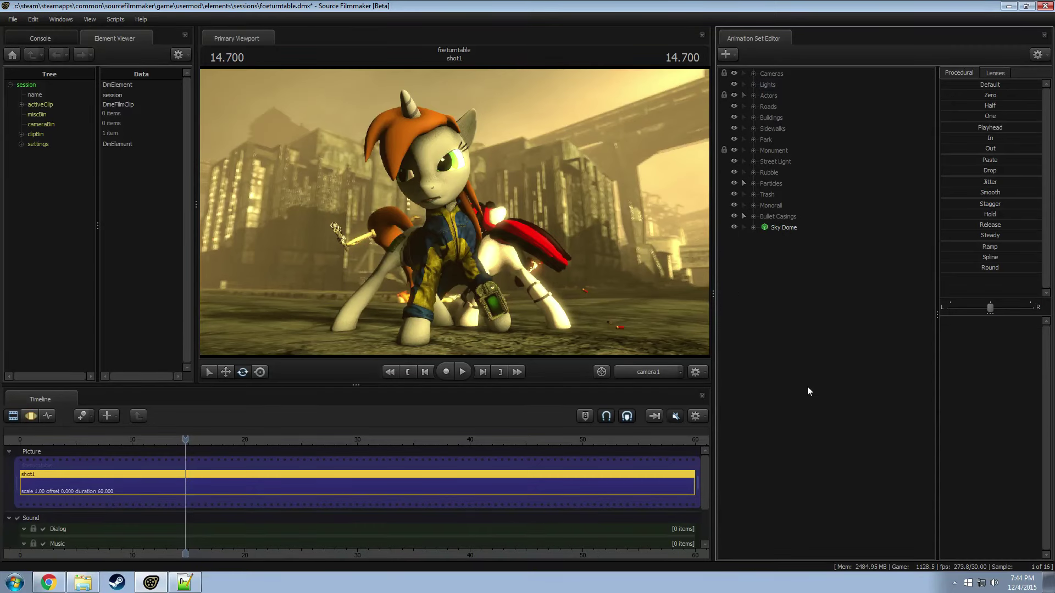
Step: Look through Blackjack Edge Smoother2 in the Motion Editor and aim it at the orange-maned pony's face
left_click(777, 241)
left_click(539, 209)
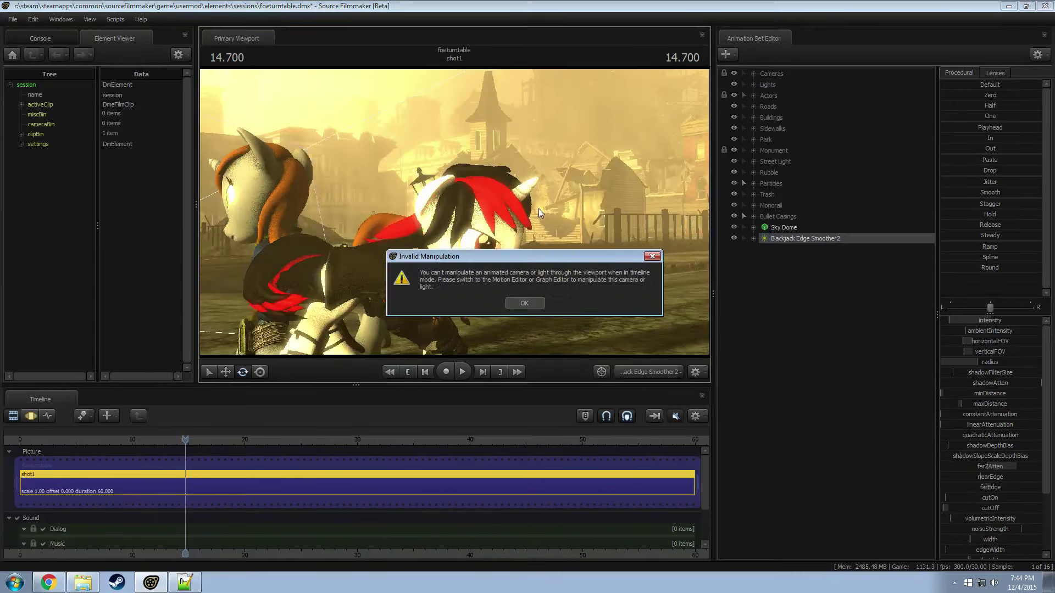
left_click(524, 303)
key("F3")
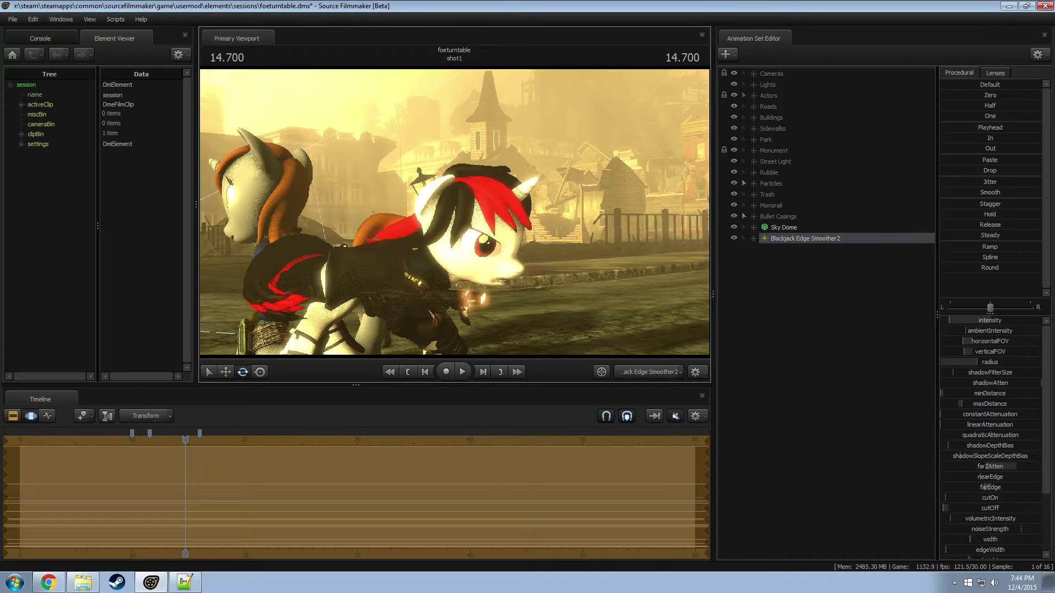
mouse_move(465, 253)
left_mouse_down()
mouse_move(495, 258)
mouse_move(354, 263)
mouse_move(465, 223)
left_mouse_up()
left_click(651, 372)
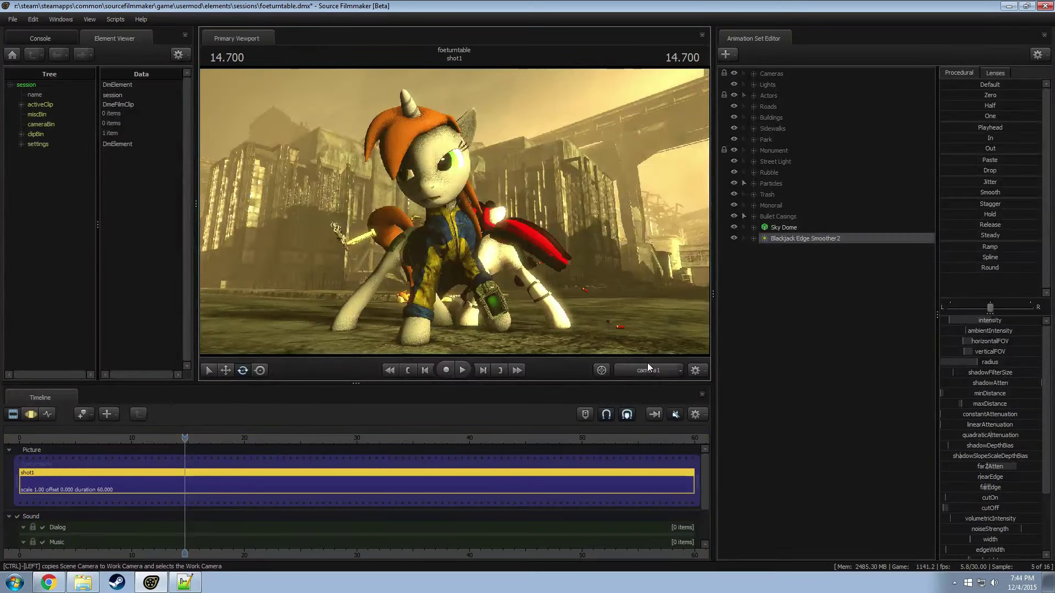
double_click(758, 236)
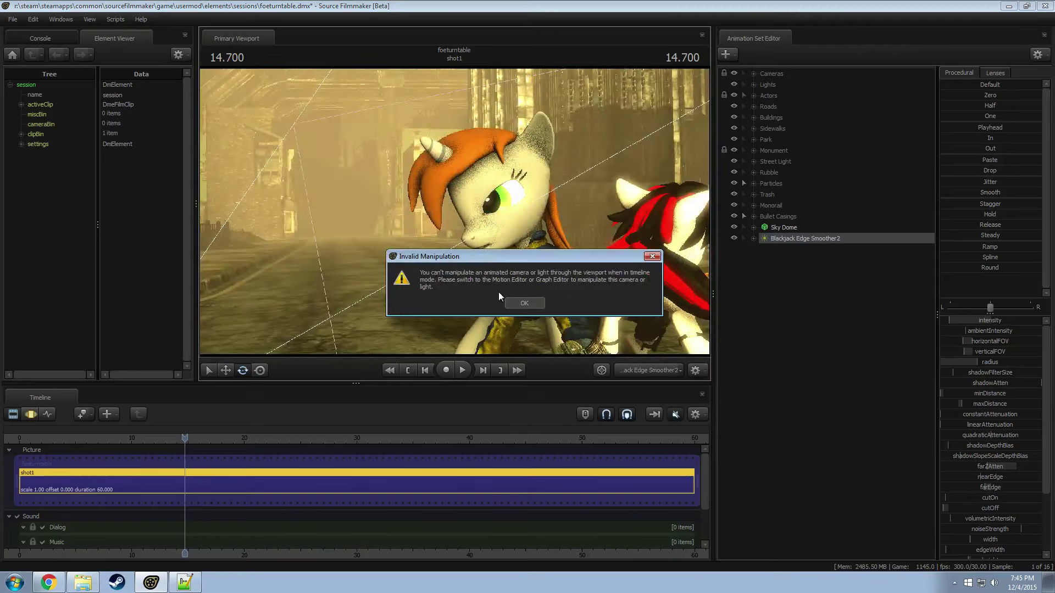
left_click(499, 291)
key("F3")
left_click_drag(618, 253, 694, 267)
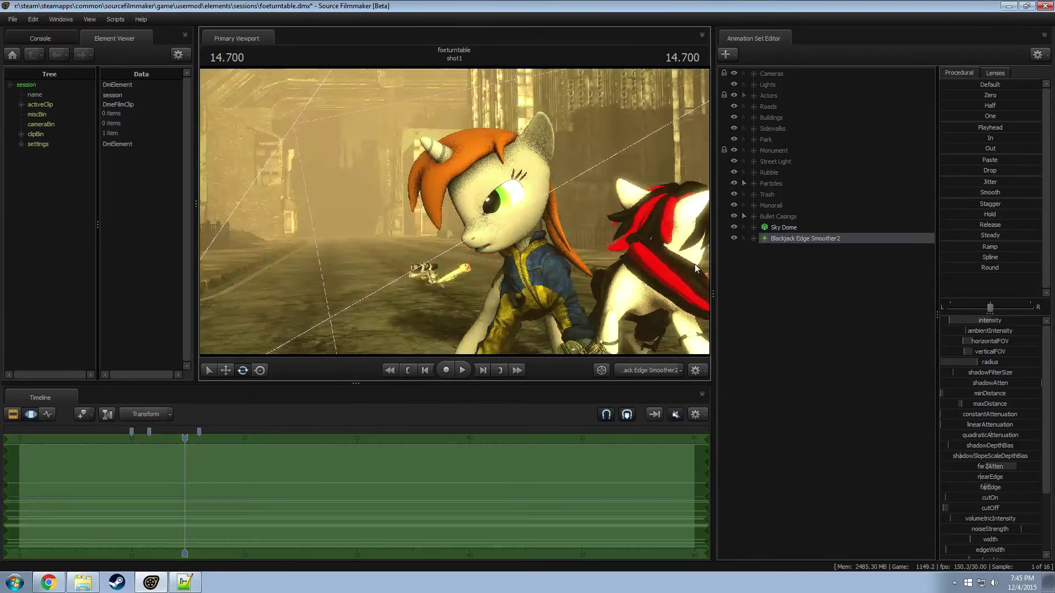
Step: Look through the original Blackjack Edge Smoother in Actor Lights to examine how it frames the black-maned pony
left_click(760, 86)
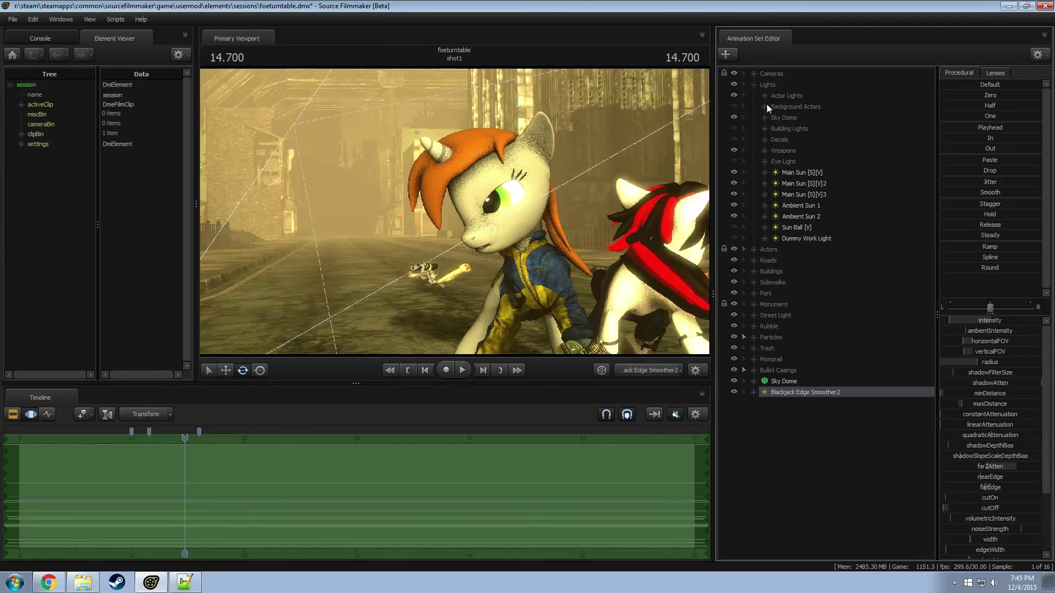
left_click(763, 96)
left_click(813, 129)
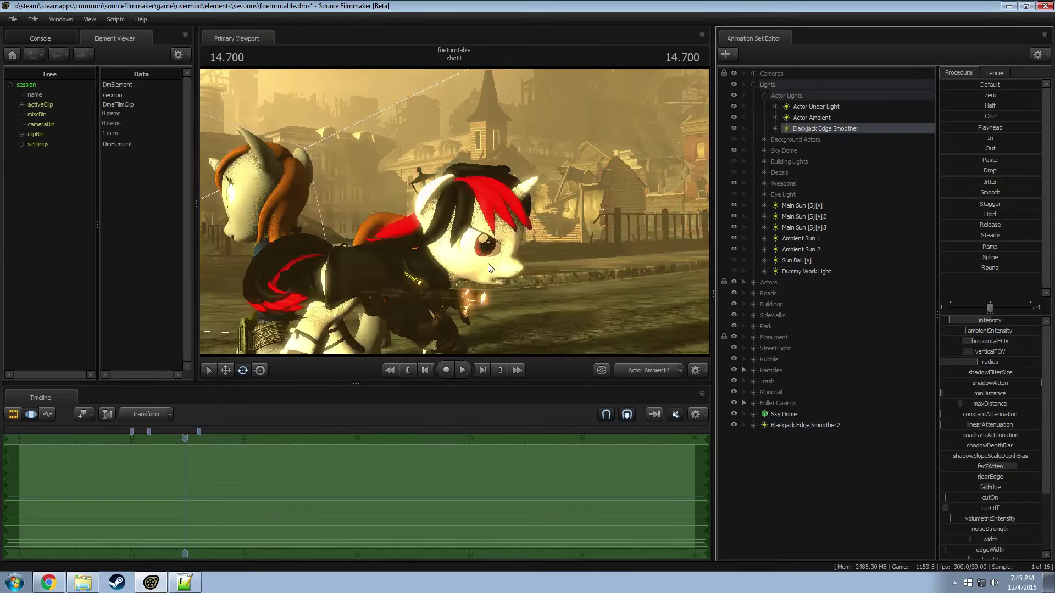
left_click(641, 372)
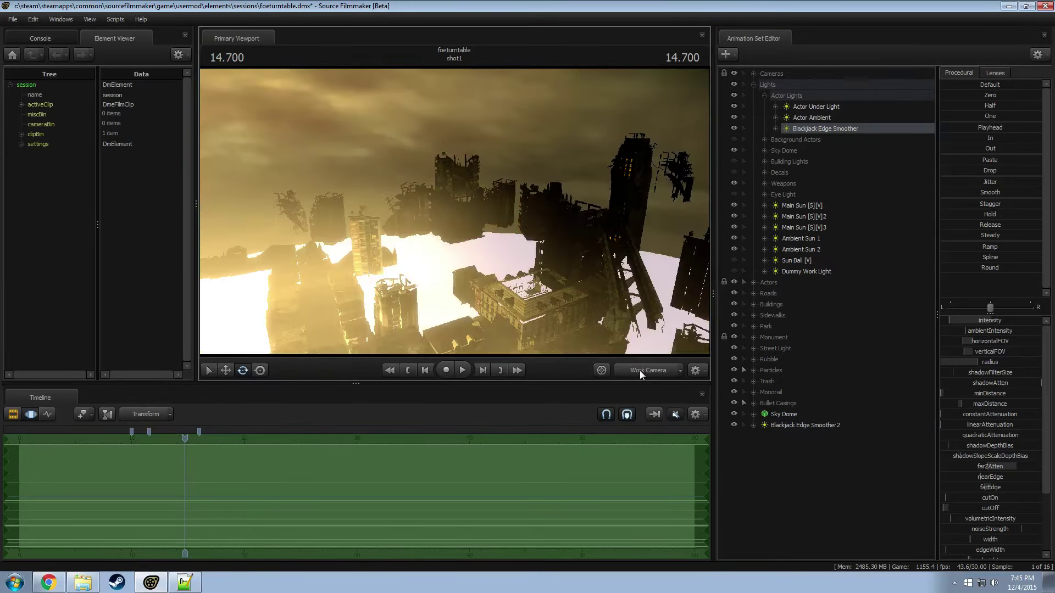
left_click(640, 371)
double_click(807, 128)
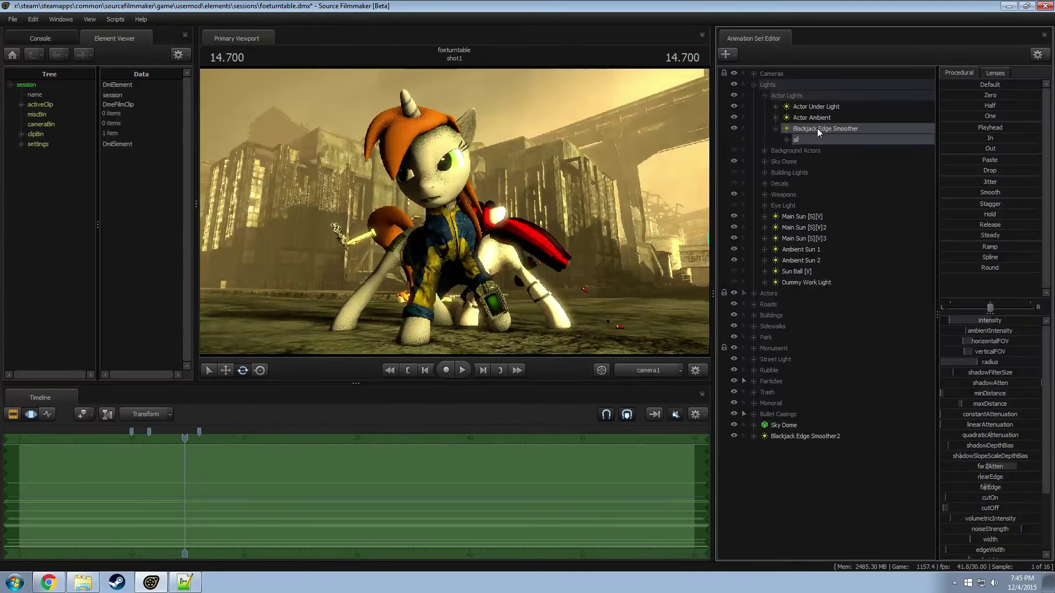
double_click(817, 128)
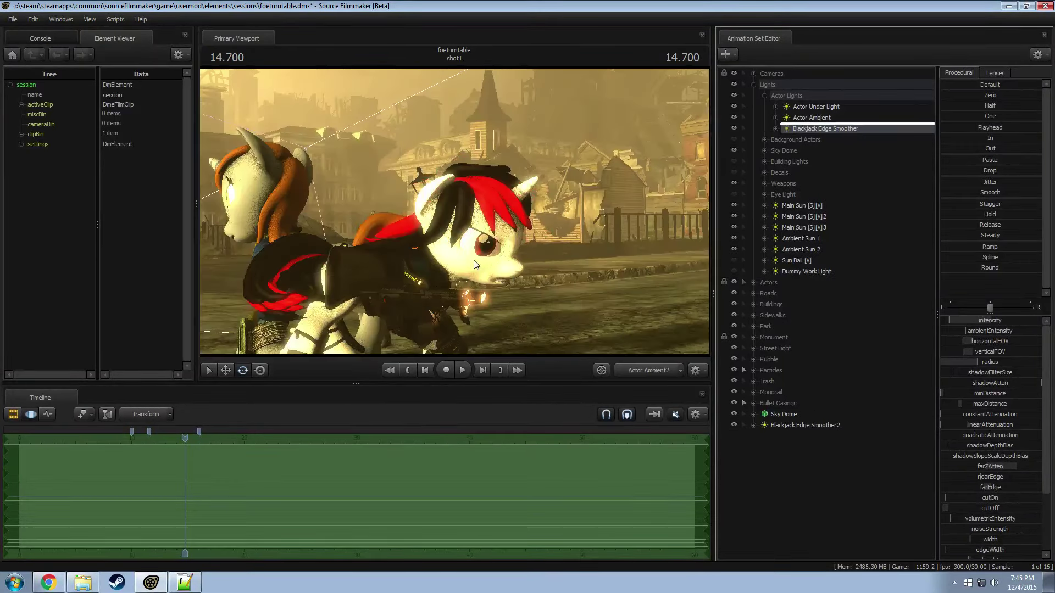
Step: Re-aim Blackjack Edge Smoother2 at the orange-maned pony from a more frontal angle and check the result through camera1
double_click(791, 424)
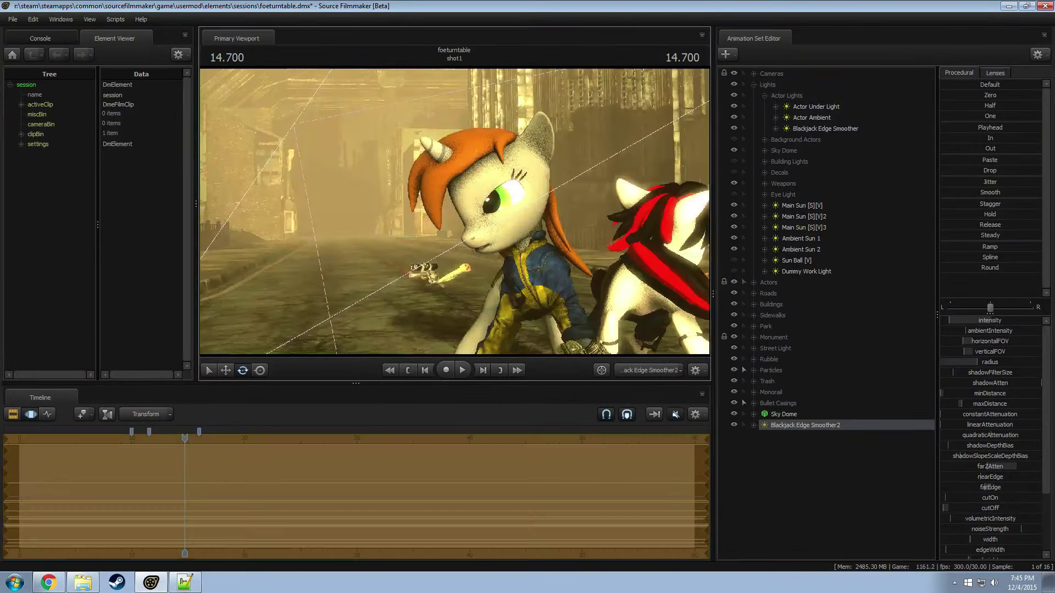
left_click_drag(454, 211, 705, 269)
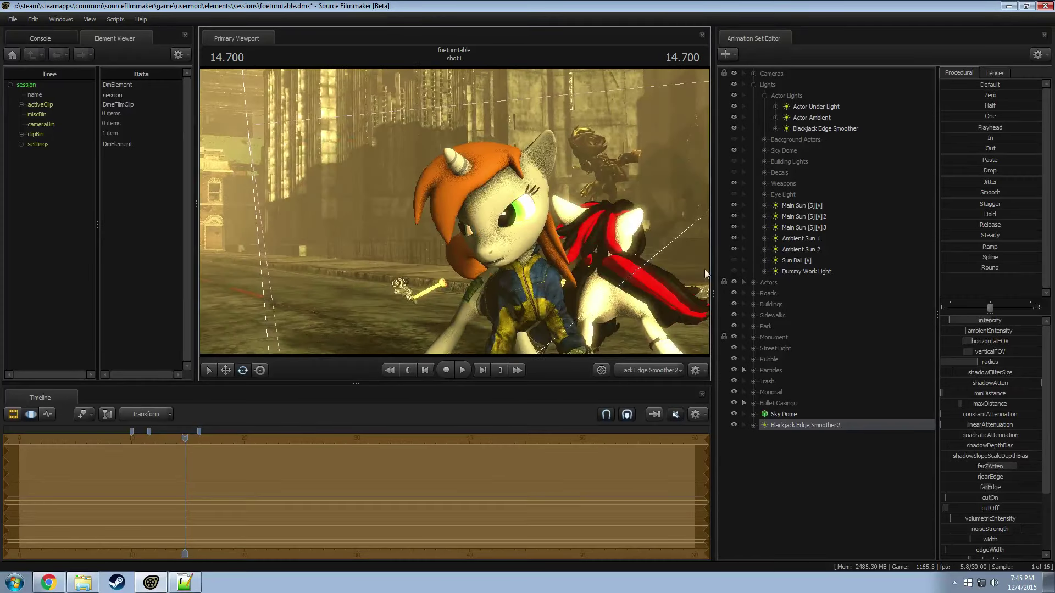
double_click(796, 128)
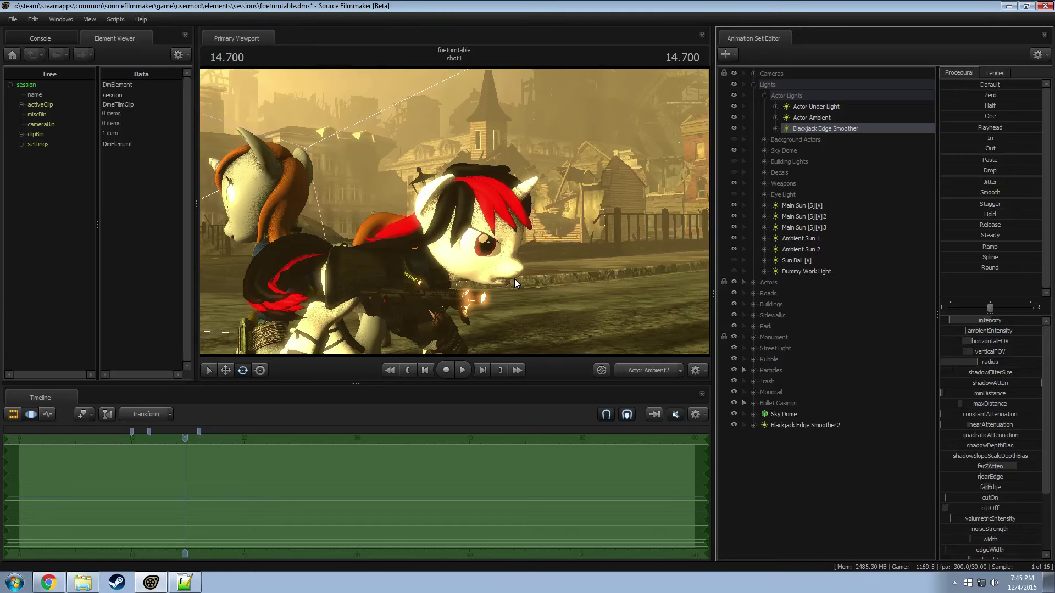
double_click(805, 425)
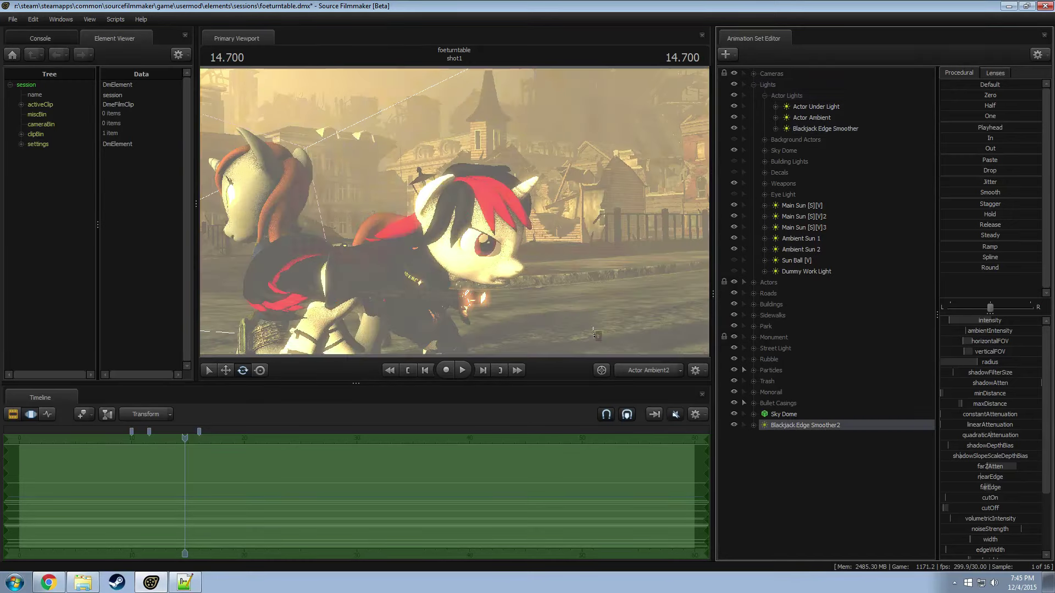
key("F2")
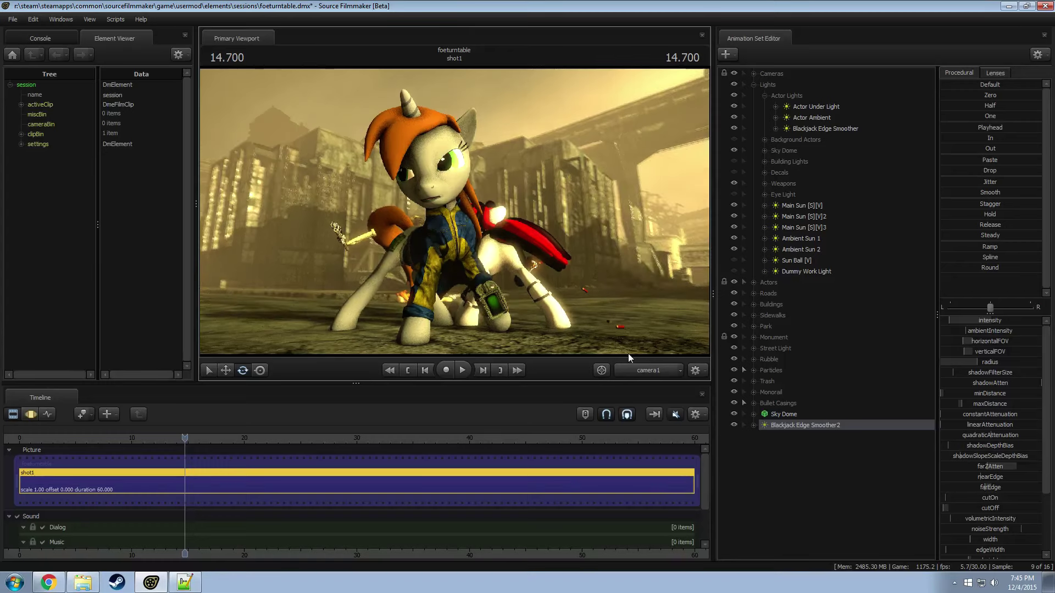
Step: Try lowering the intensity of Blackjack Edge Smoother2 to its minimum, then restore it
key("F4")
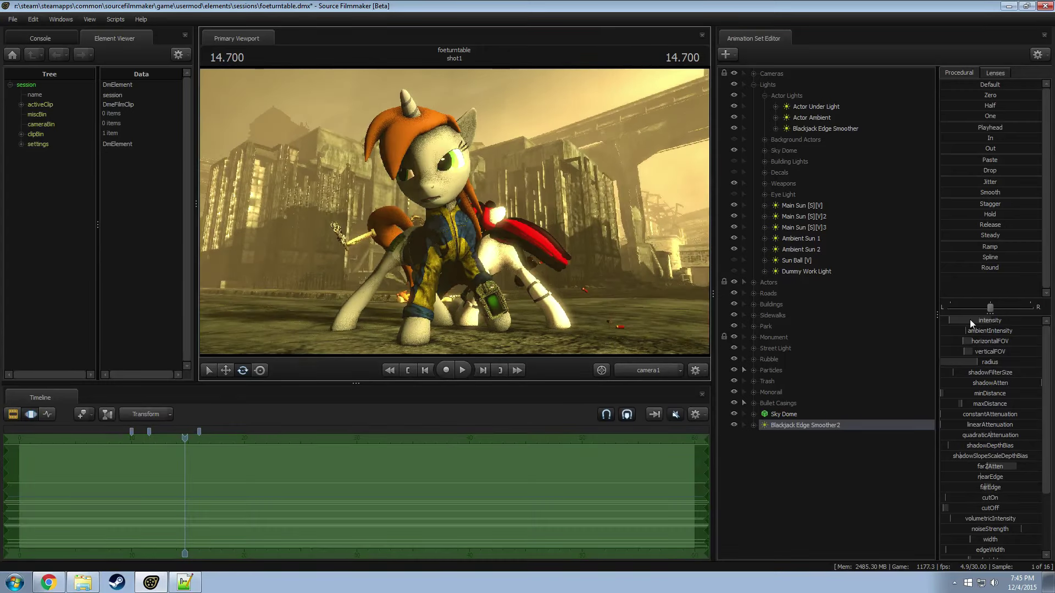
key("F3")
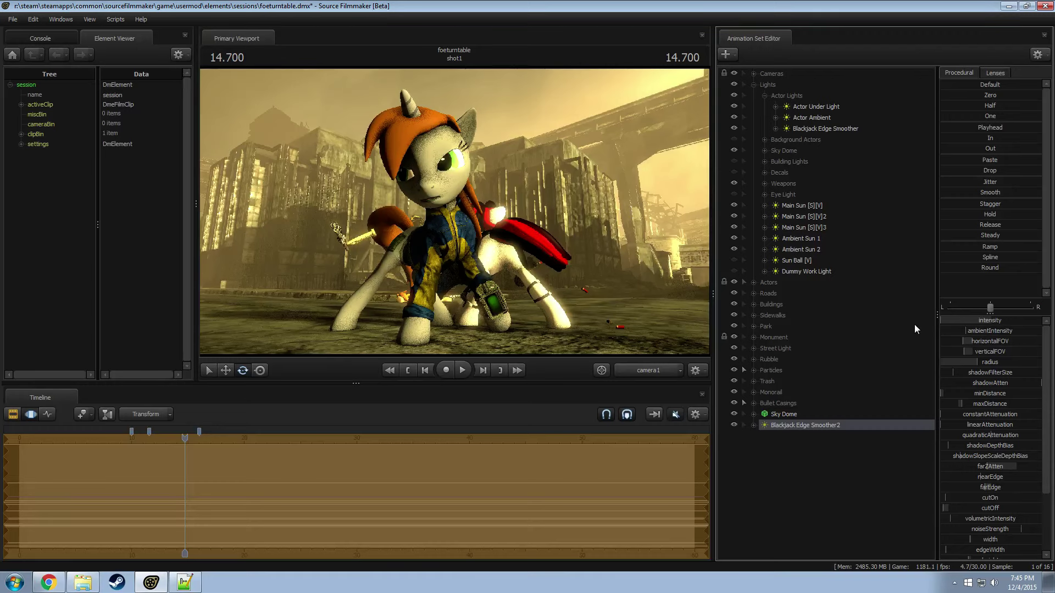
key("F4")
key("F2")
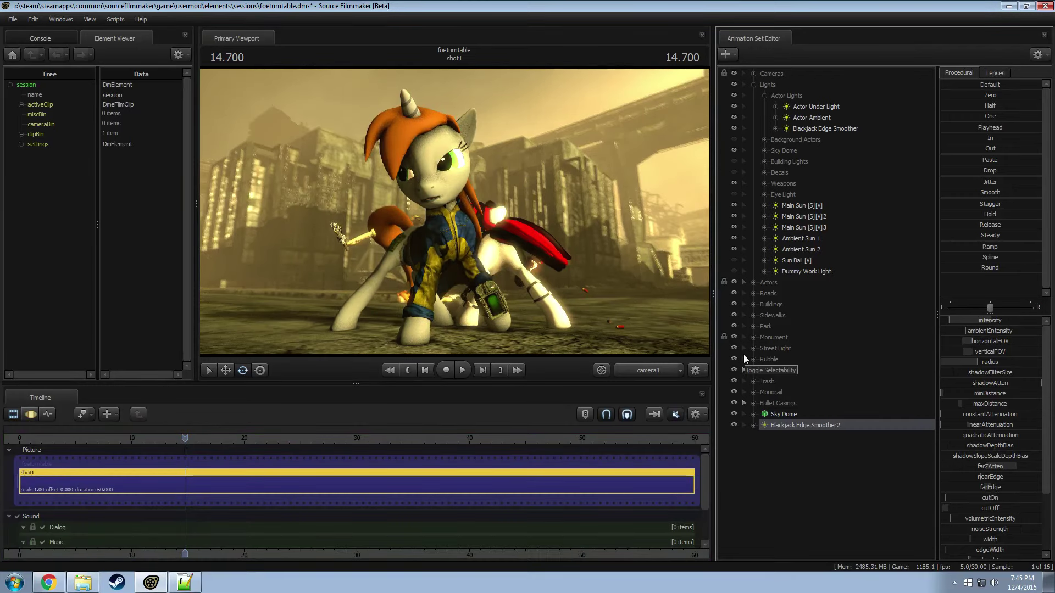
Step: Move the Work Camera close to the orange-maned pony's face and compare it with Blackjack Edge Smoother2 hidden and shown
left_click(642, 368)
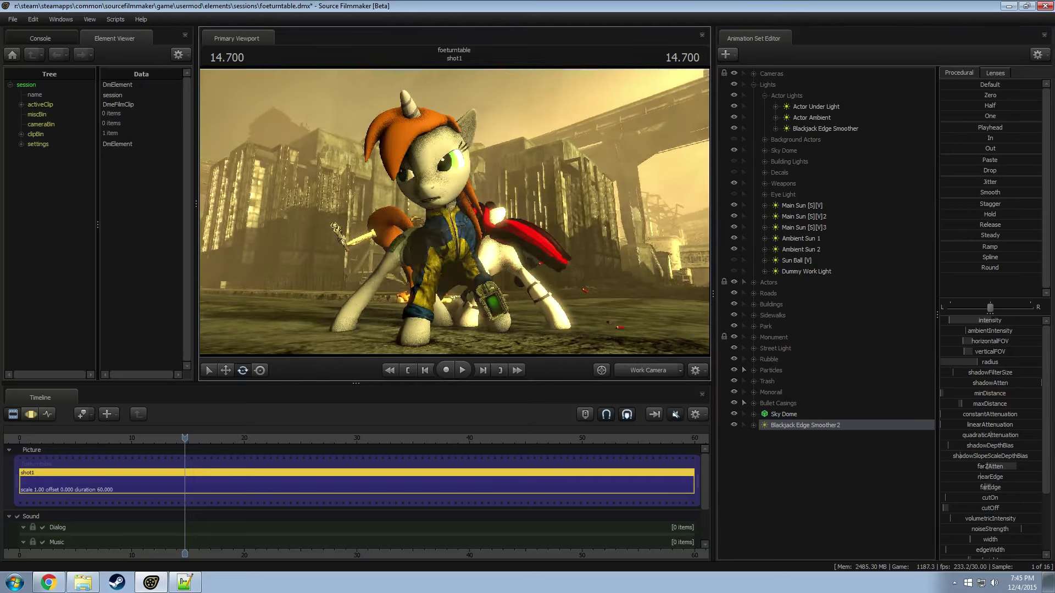
key("w")
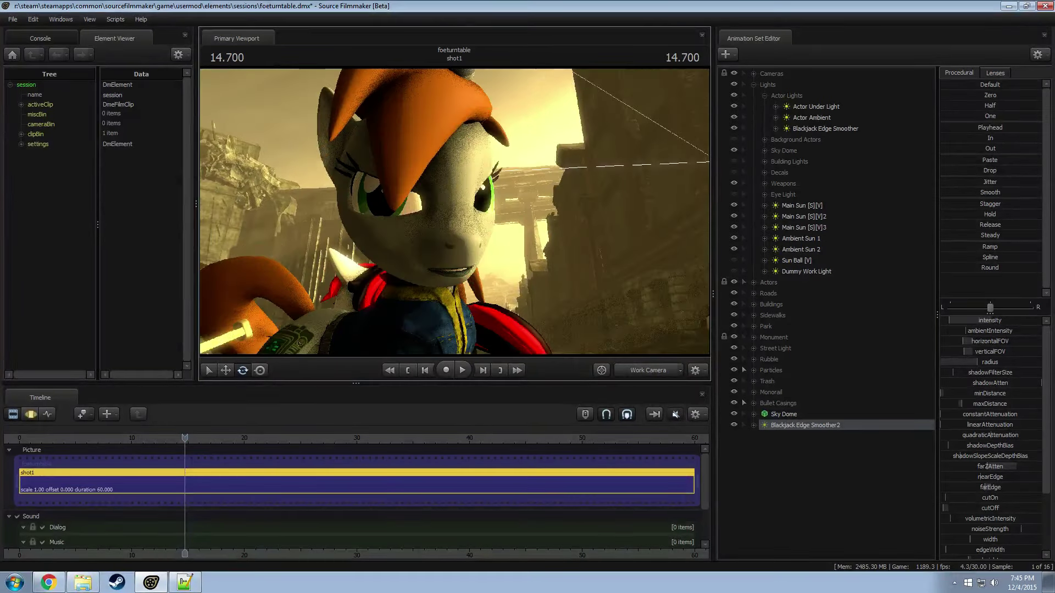
left_click(734, 425)
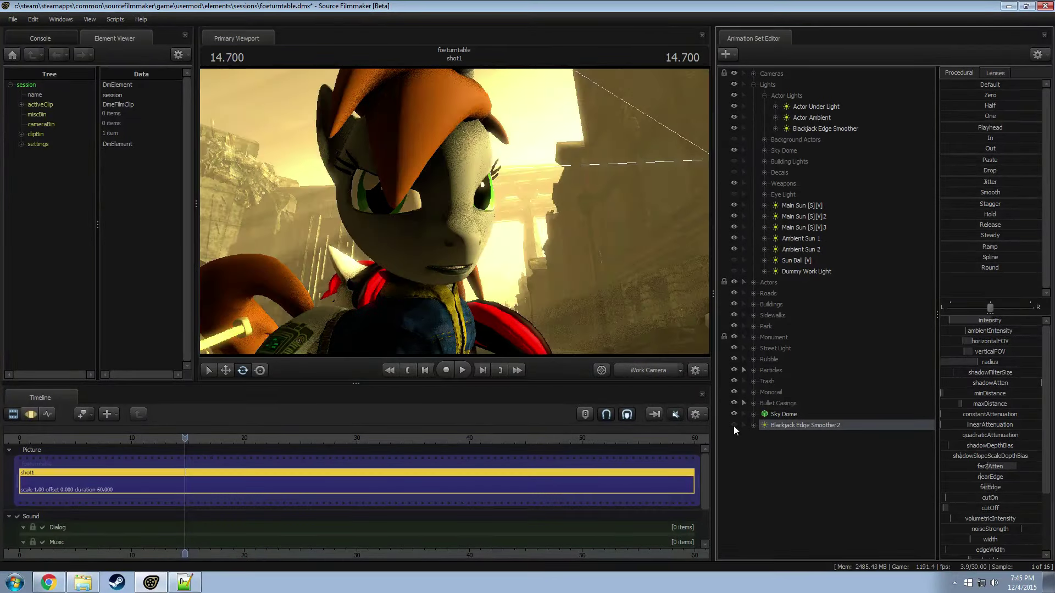
left_click(734, 425)
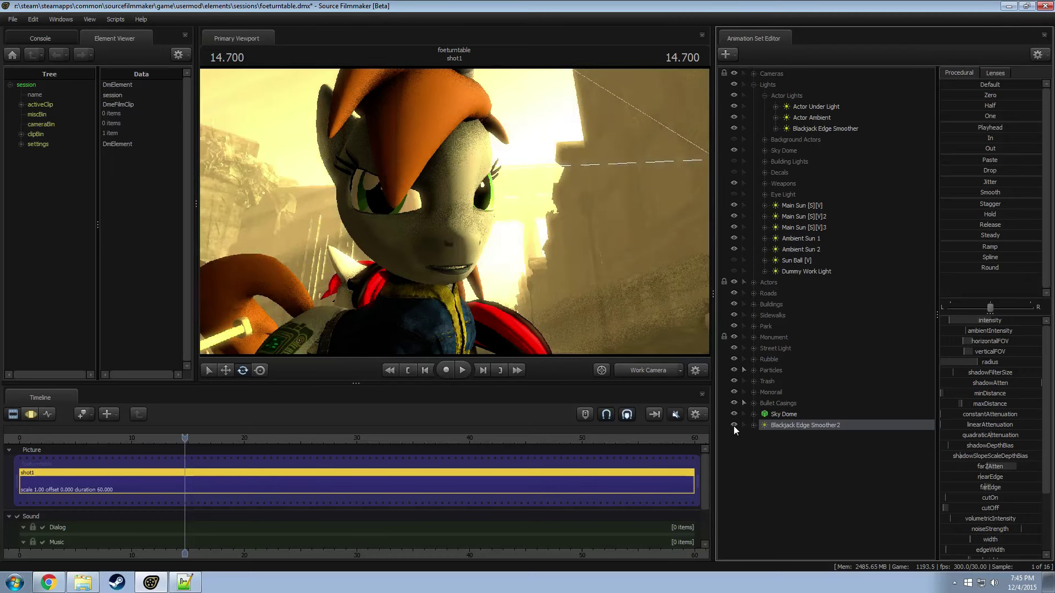
Step: Reposition Blackjack Edge Smoother2 around the orange-maned pony and check it through camera1 and the Work Camera
left_click_drag(797, 425, 434, 276)
key("F3")
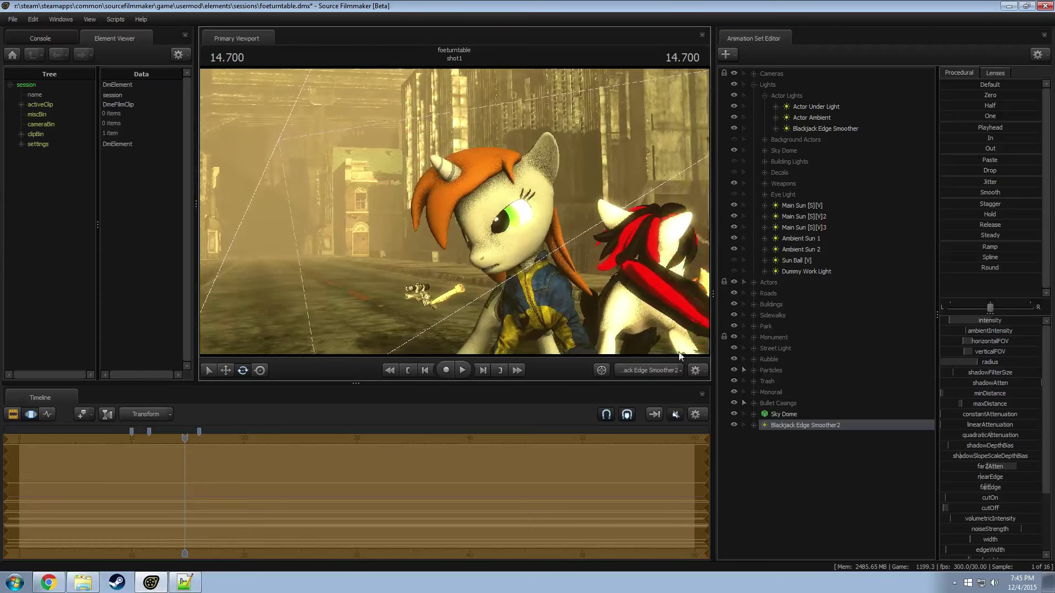
left_click(639, 369)
left_click(635, 381)
key("F2")
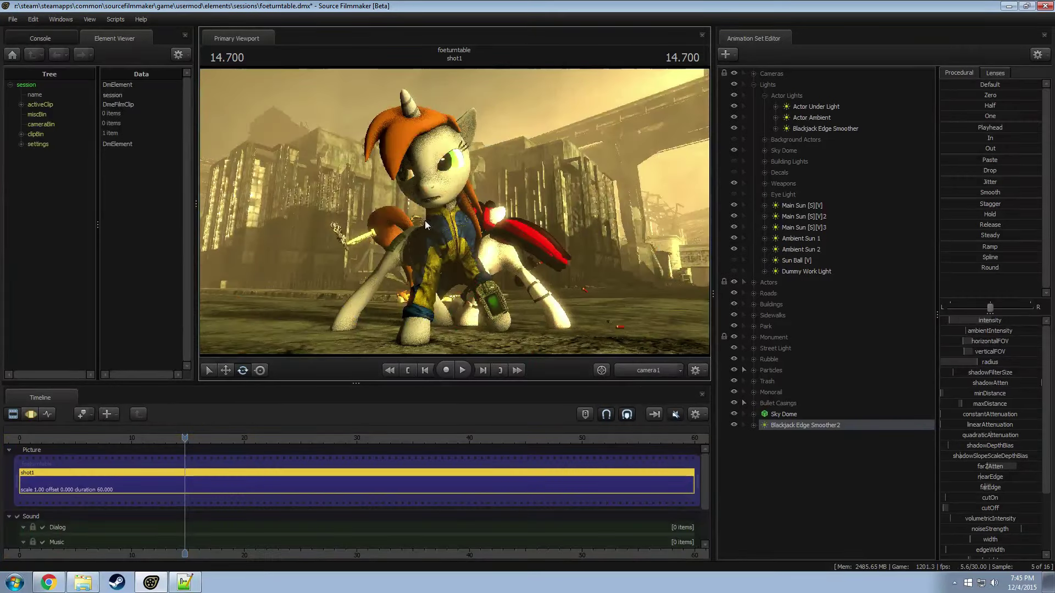
left_click(650, 373)
key("F3")
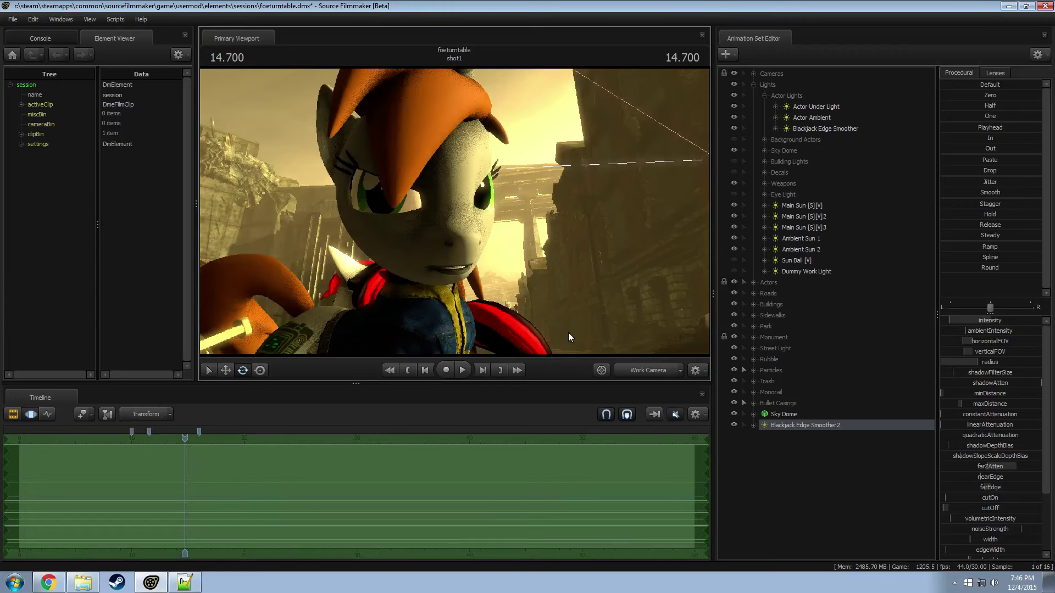
Step: Play the shot briefly through camera1 to check the edge lighting on the orange-maned pony
key("F2")
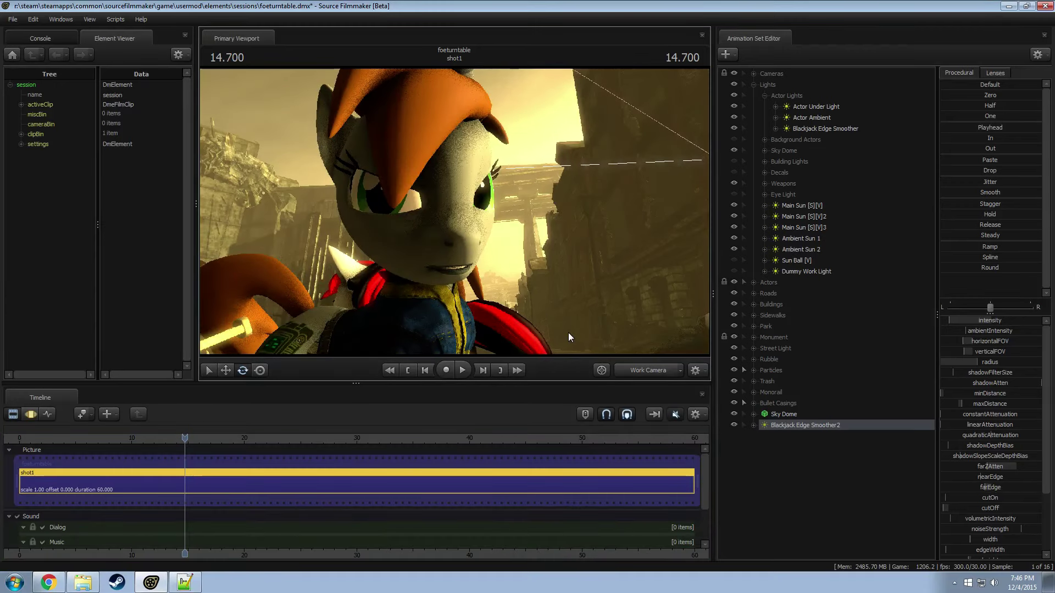
left_click(641, 371)
key("space")
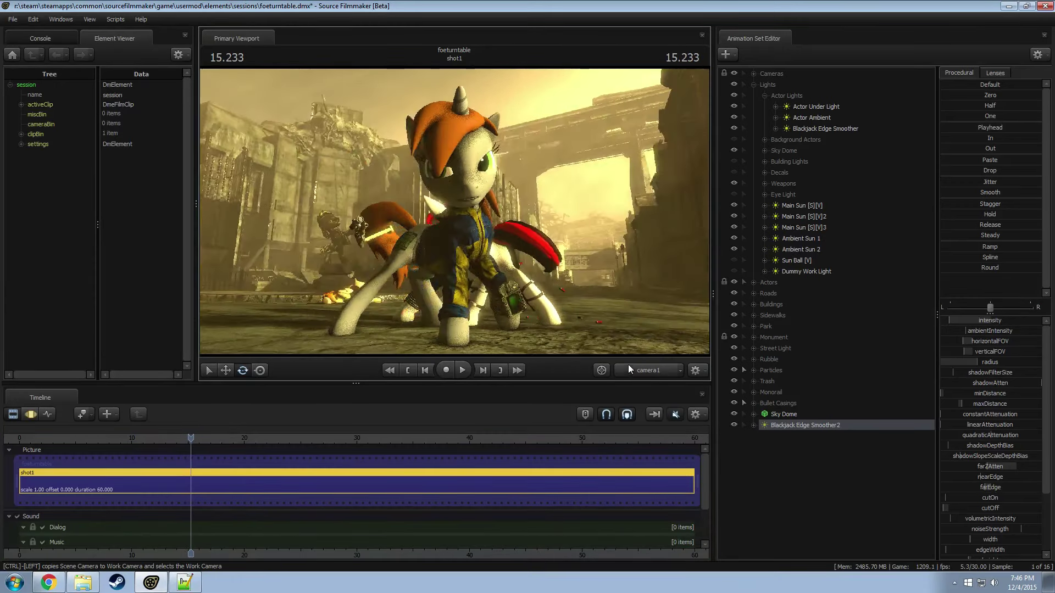
key("F3")
key("F2")
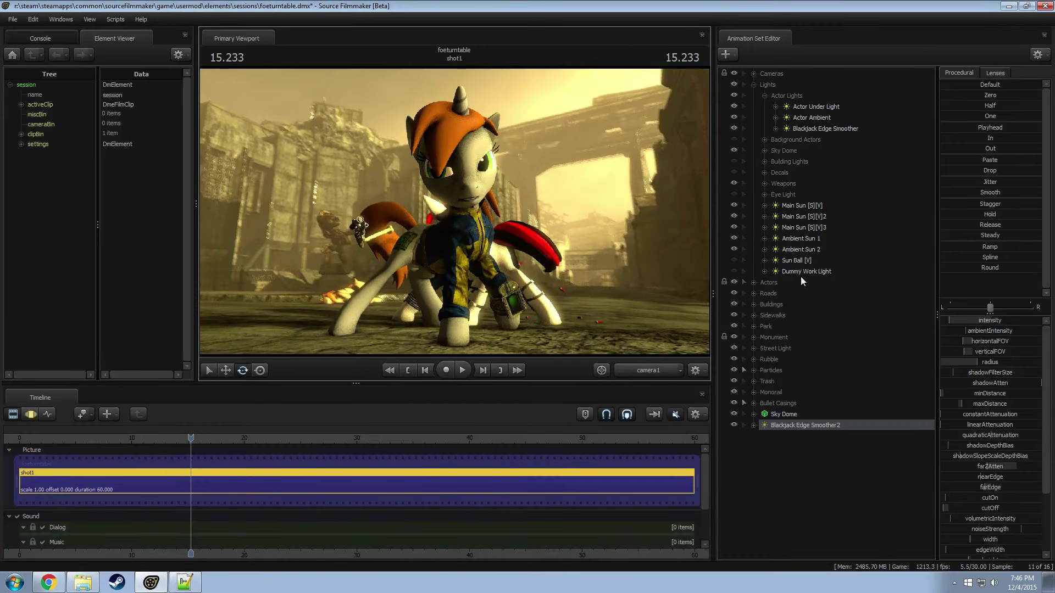
Step: Re-aim Blackjack Edge Smoother2 at the orange-maned pony from the light's own view and narrow its horizontal and vertical field of view
double_click(802, 424)
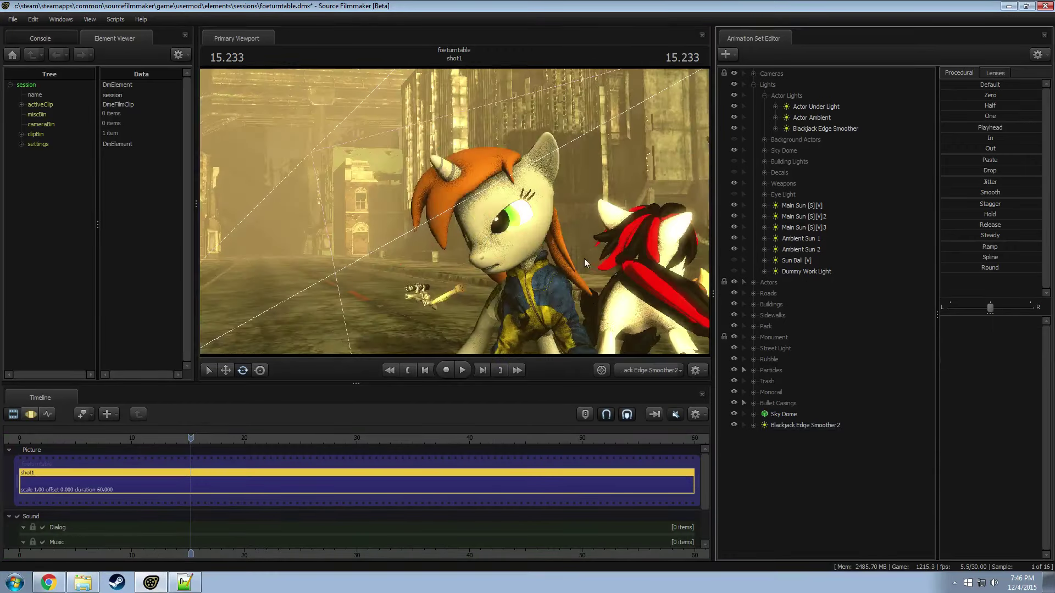
key("F3")
key("F2")
key("F3")
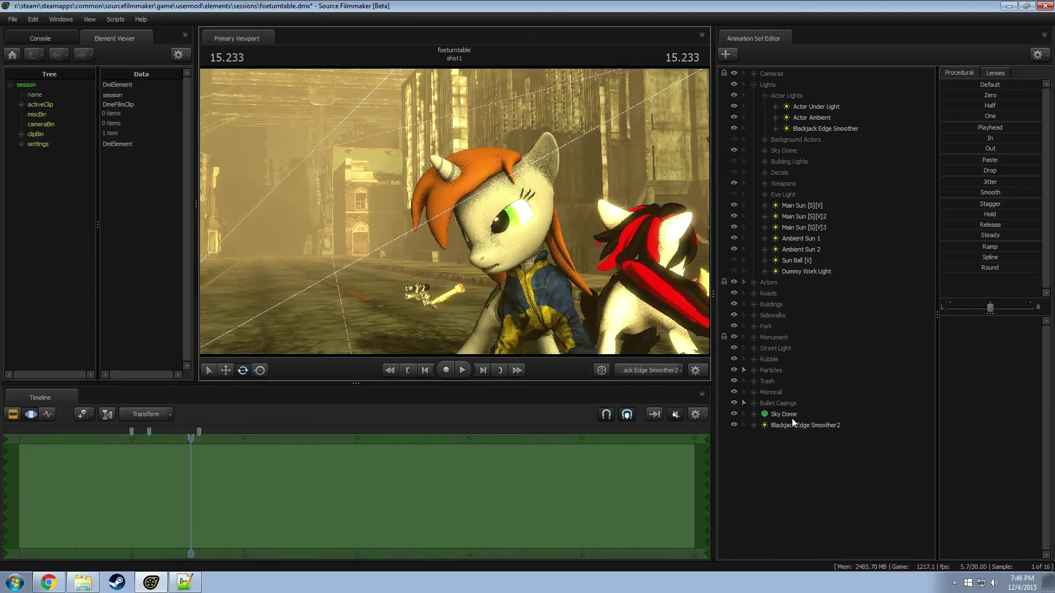
left_click(805, 425)
left_click_drag(455, 212, 478, 211)
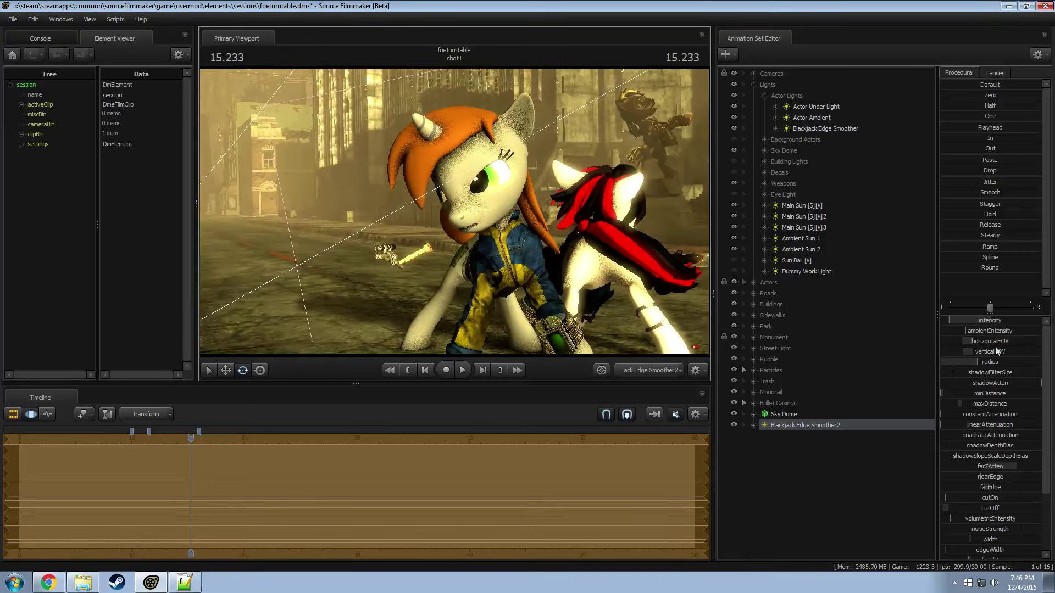
left_click_drag(978, 341, 959, 351)
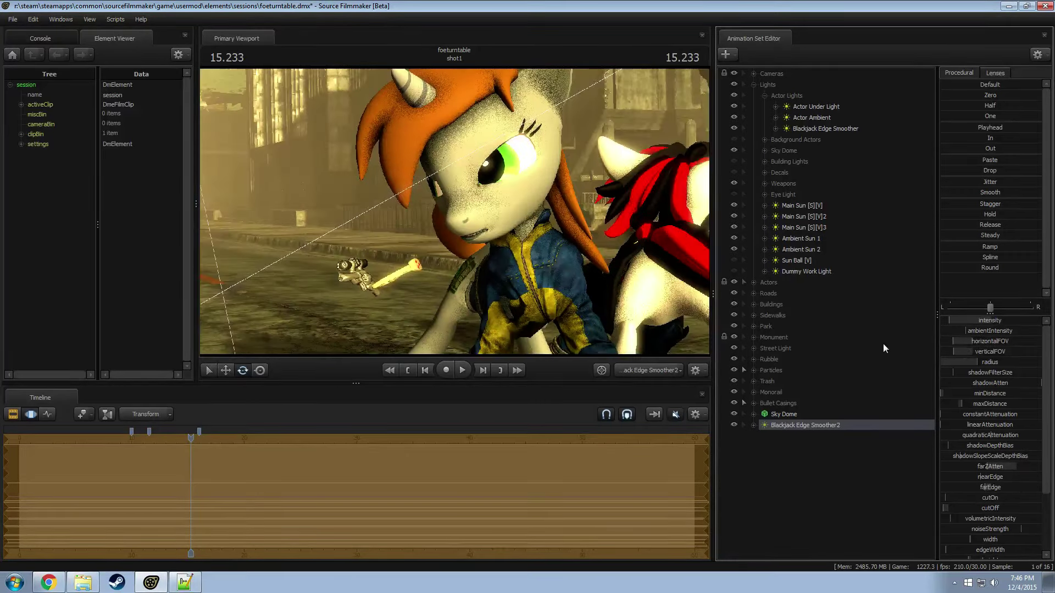
left_click_drag(577, 346, 581, 378)
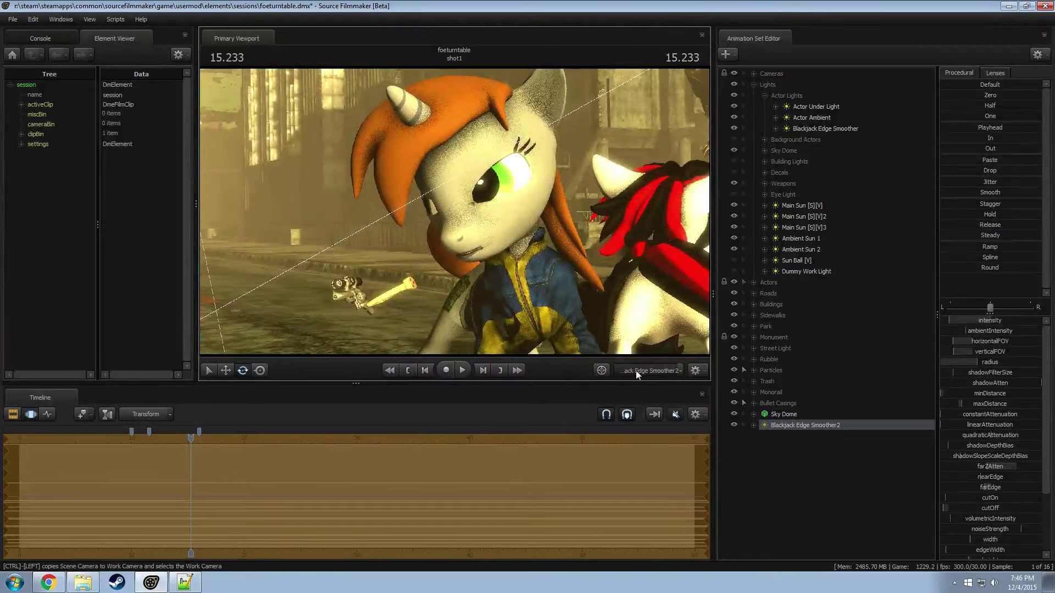
Step: Raise the intensity of Blackjack Edge Smoother2 while viewing through camera1, and check the shot up to 17.933
key("F2")
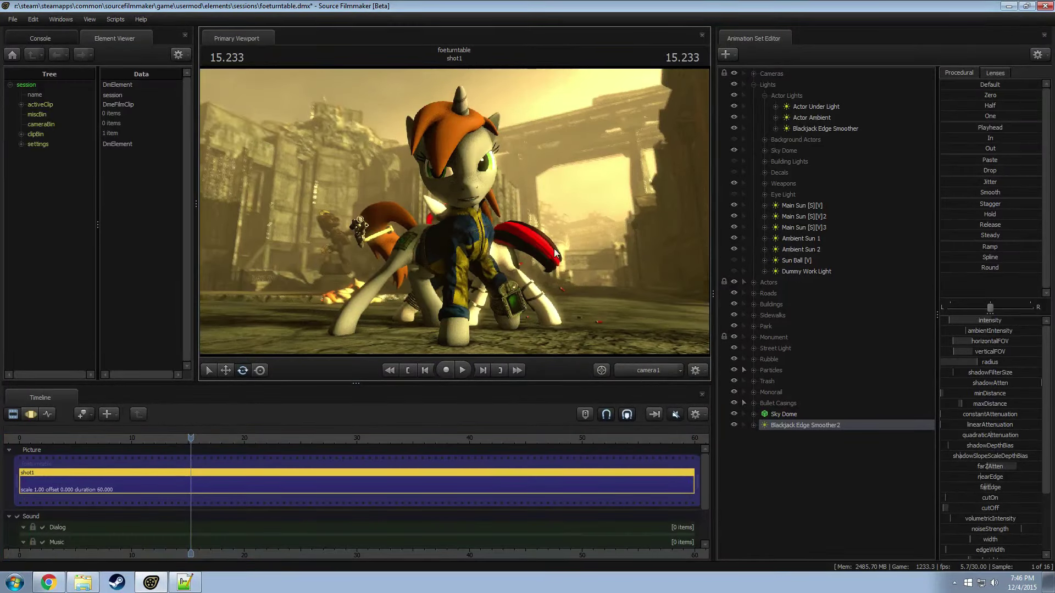
left_click_drag(987, 322, 994, 328)
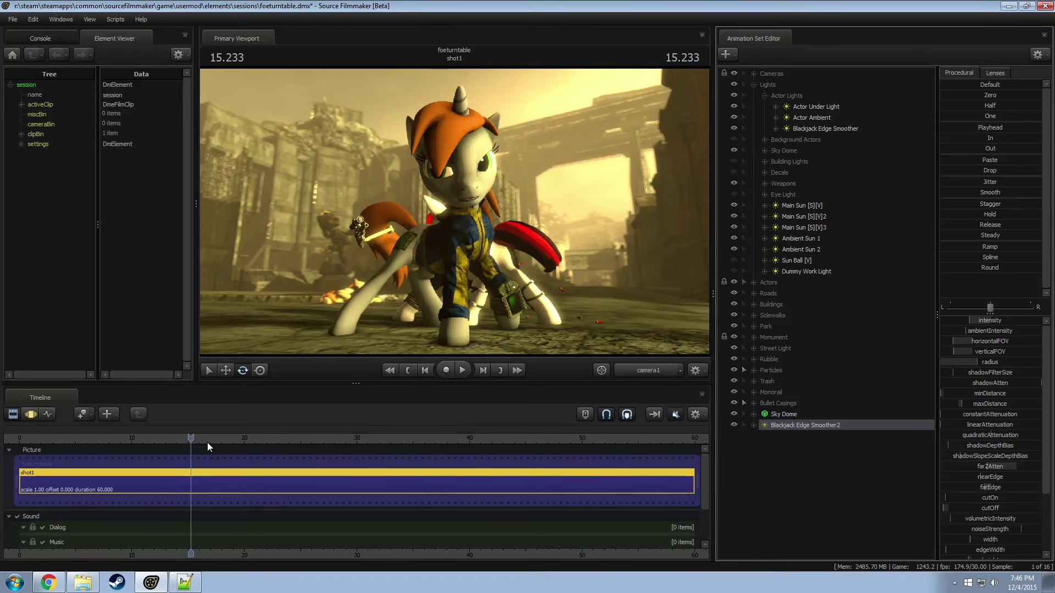
left_click_drag(212, 439, 221, 439)
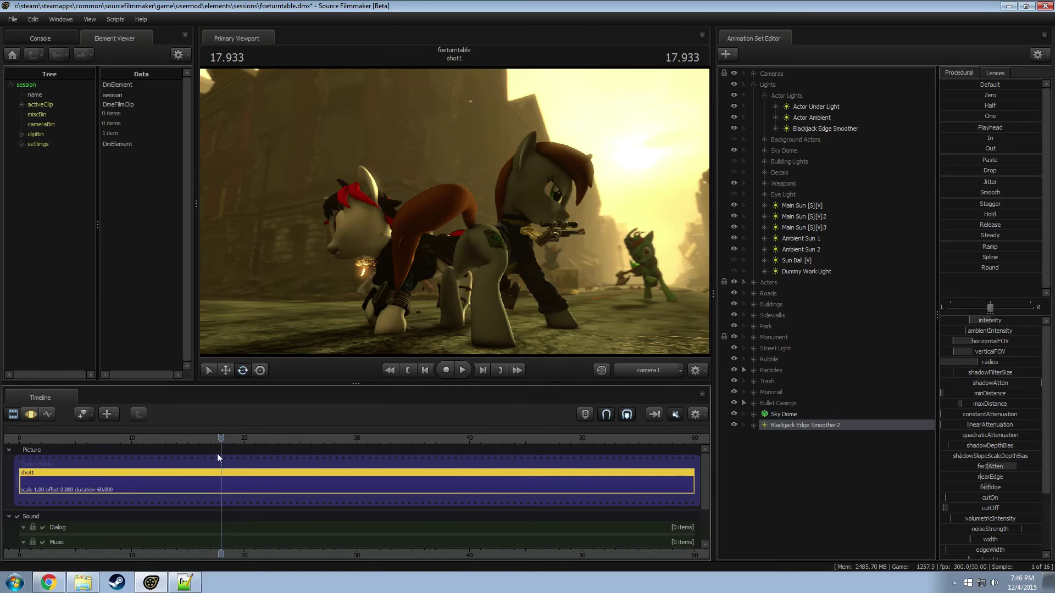
Step: Collapse the Lights group and rename Blackjack Edge Smoother2 as Pip Edge Smoother
left_click(754, 85)
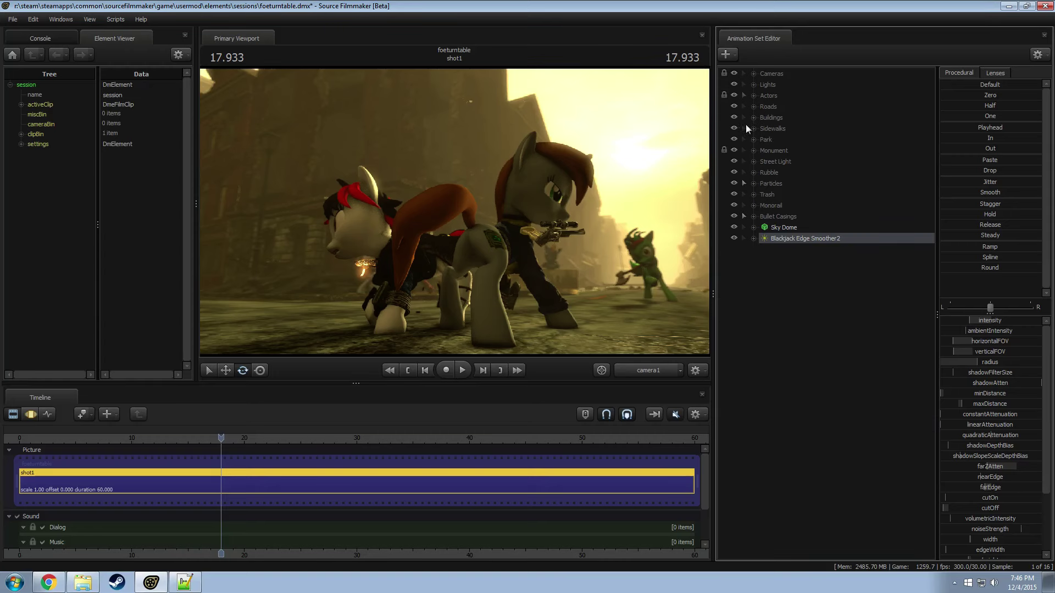
right_click(809, 242)
left_click(802, 248)
double_click(494, 283)
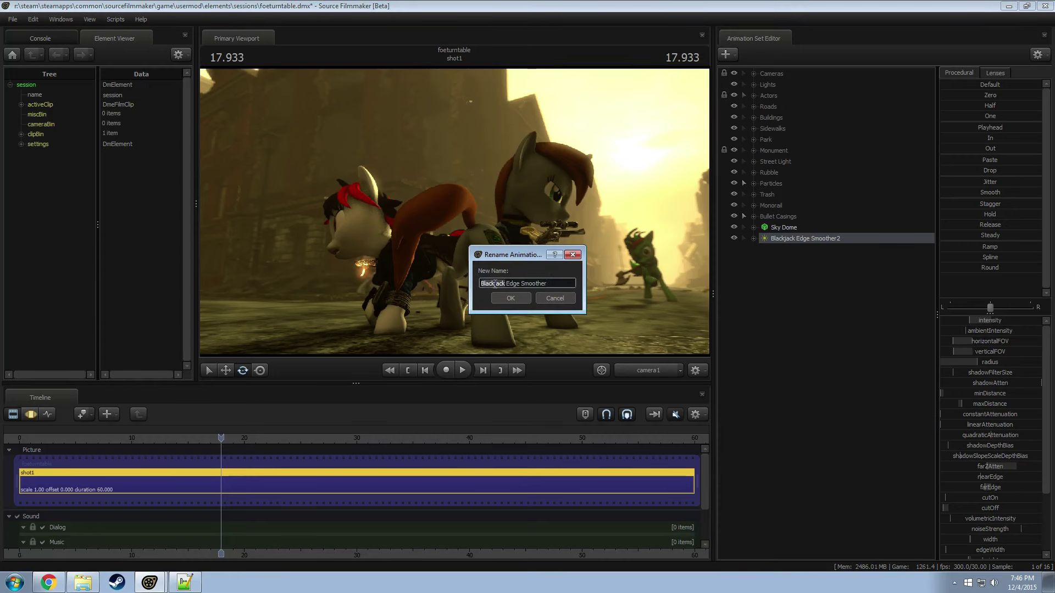
type("Pip")
key("Return")
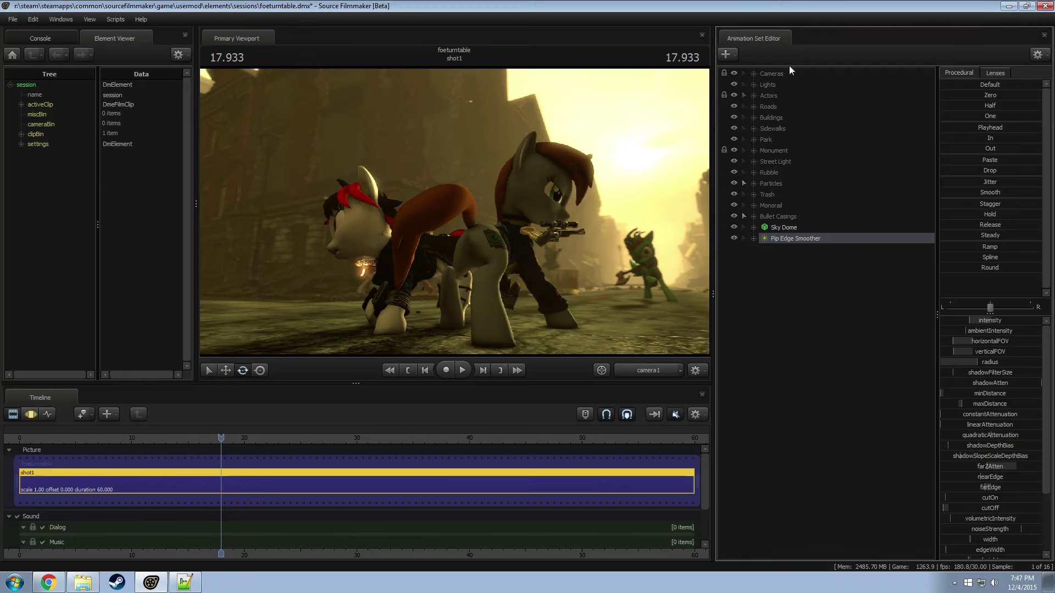
Step: Move the Pip Edge Smoother light into the Actor Lights group under Lights, leaving the Lights group collapsed
left_click(754, 85)
left_click_drag(794, 426, 769, 99)
left_click(754, 85)
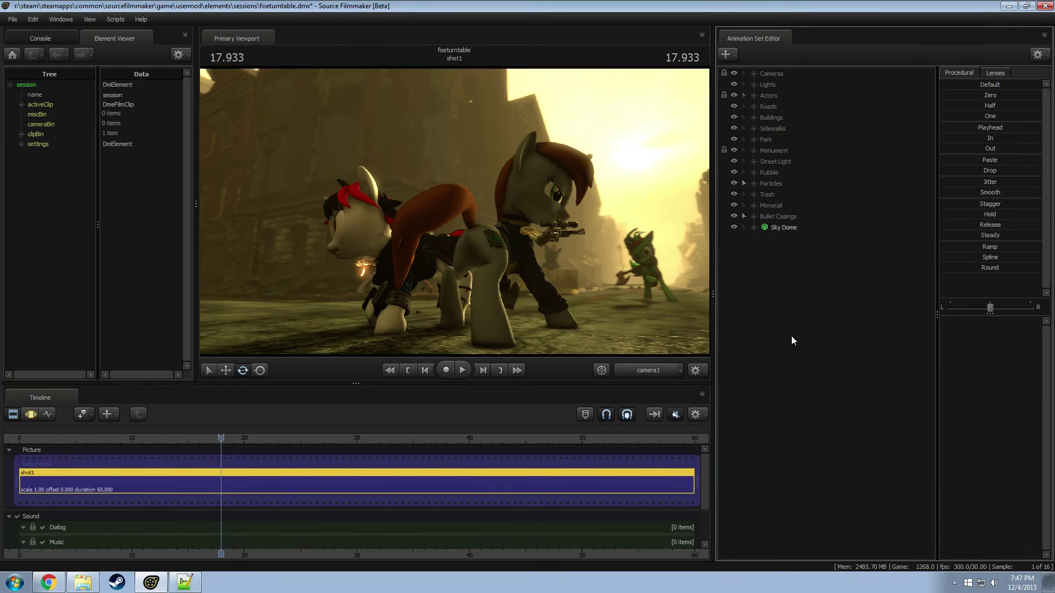
Step: Start creating an animation set for a new model and filter the model list by "light"
right_click(791, 336)
left_click(813, 278)
right_click(773, 278)
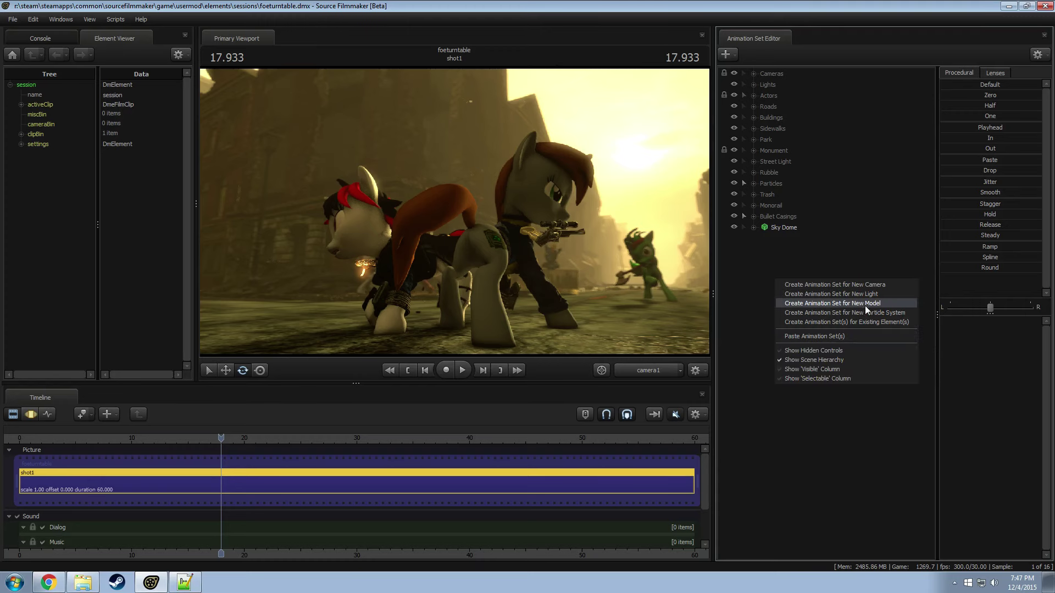
left_click(865, 304)
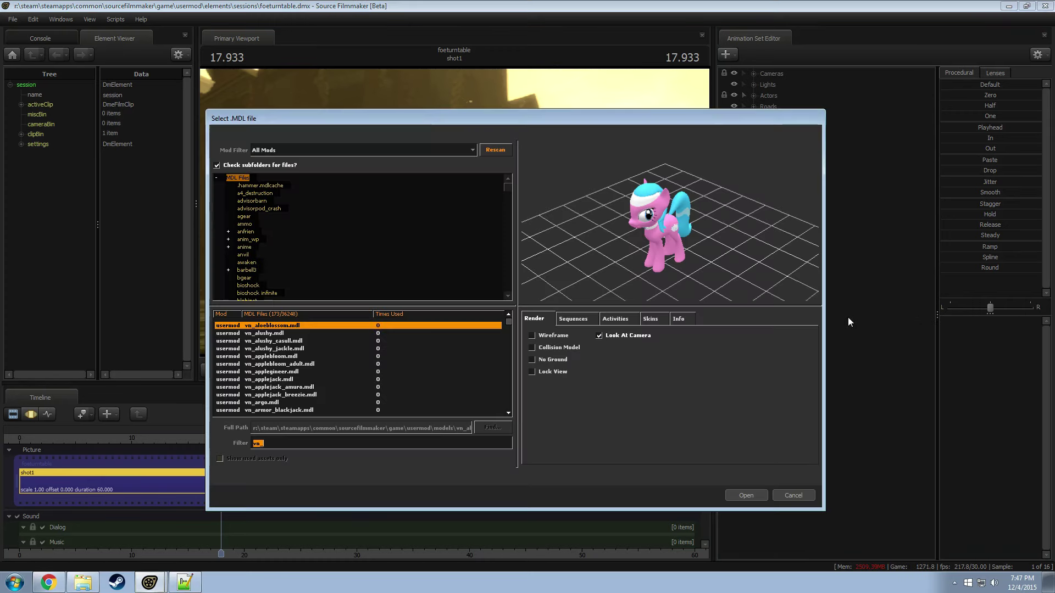
type("light")
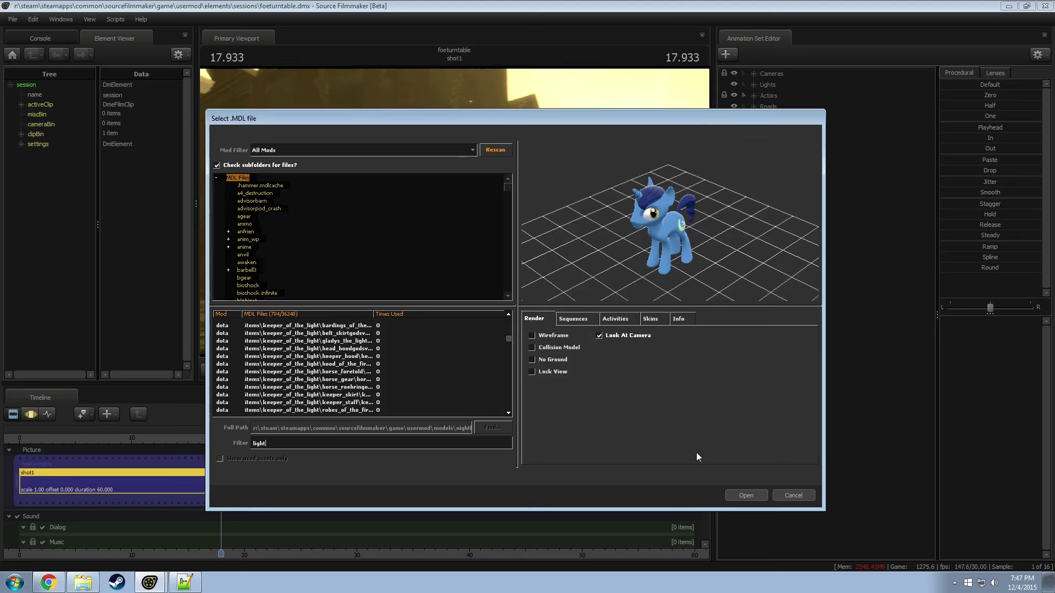
Step: Look through the filtered light models for a suitable light-ray effect
left_click(308, 379)
scroll(308, 358, "up", 3)
scroll(308, 358, "up", 10)
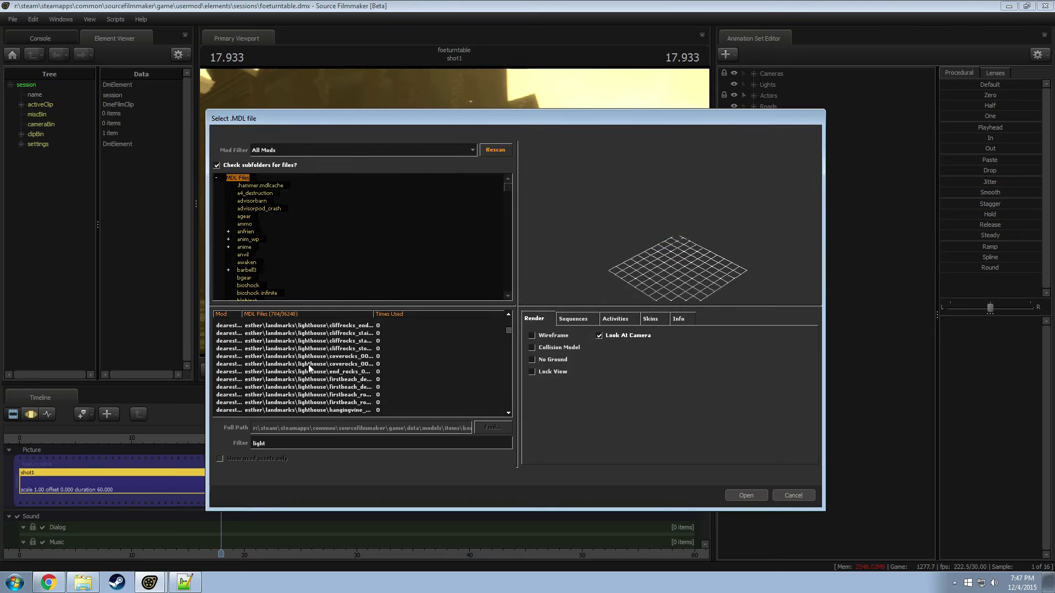
scroll(310, 377, "down", 10)
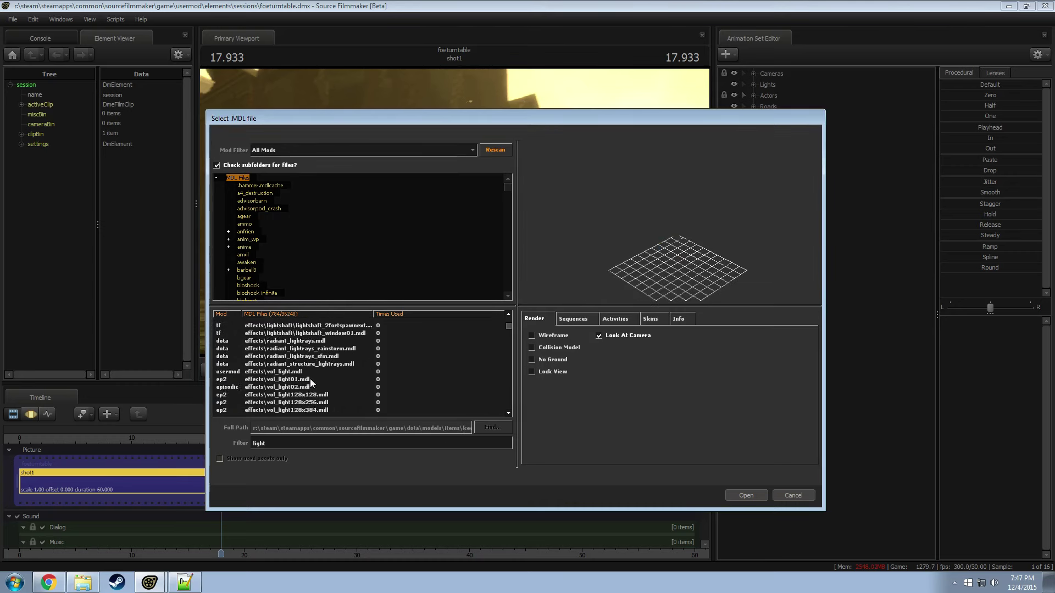
scroll(312, 391, "up", 5)
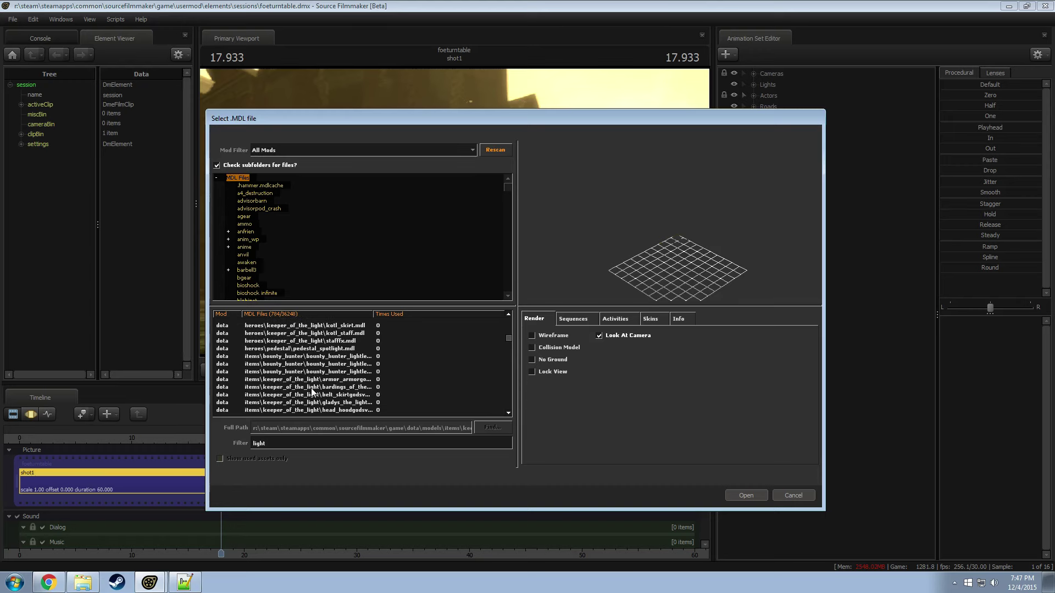
scroll(311, 391, "down", 5)
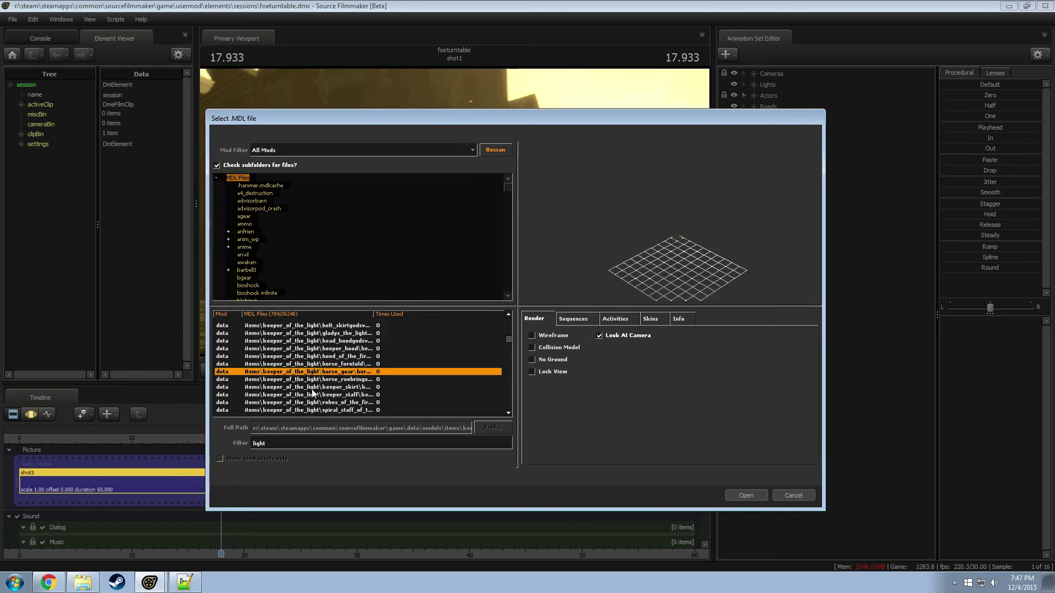
scroll(311, 389, "down", 5)
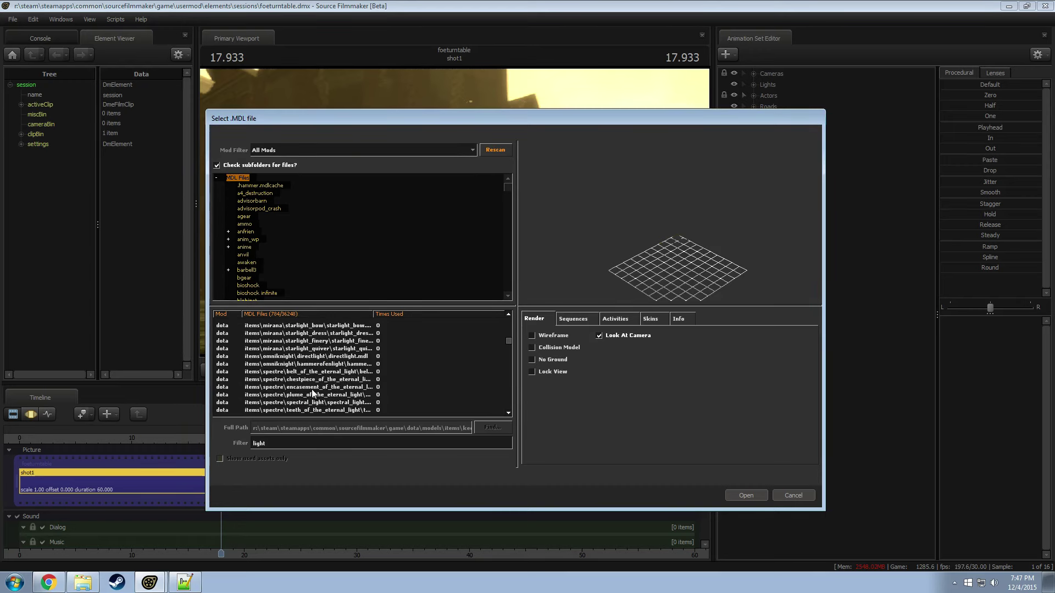
scroll(316, 392, "down", 2)
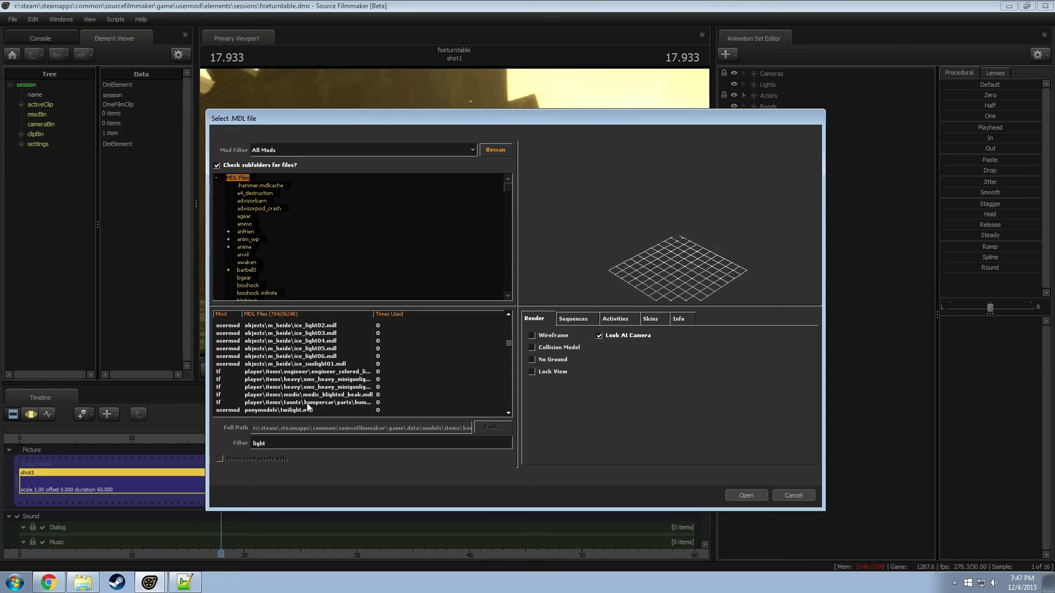
Step: Filter the models by "radiant light", preview the light-ray variants and add effects\radiant_lightrays_rainstorm.mdl to the scene
type("sfm")
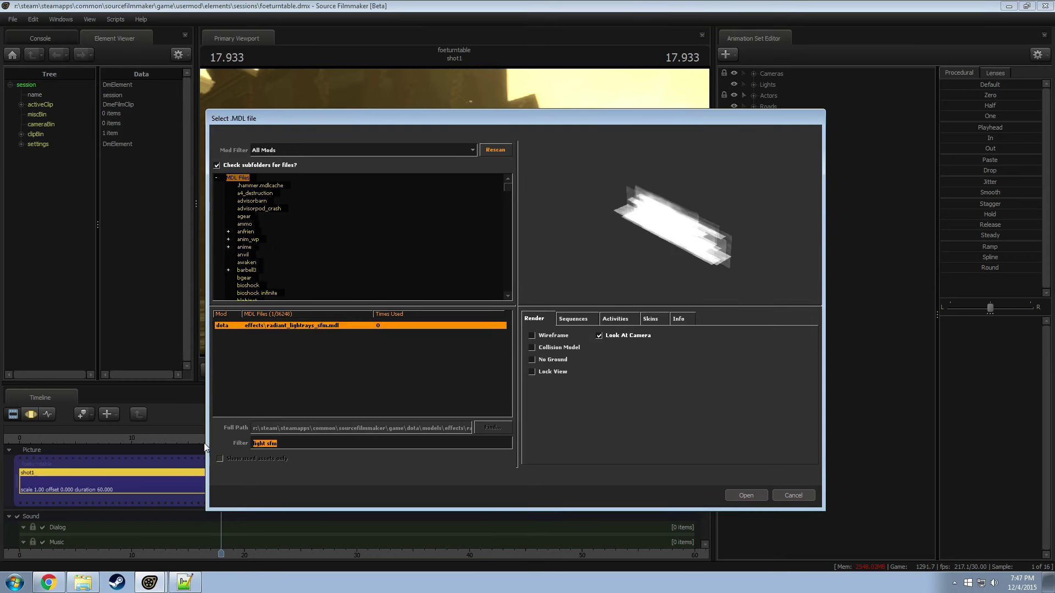
type("radiant lig")
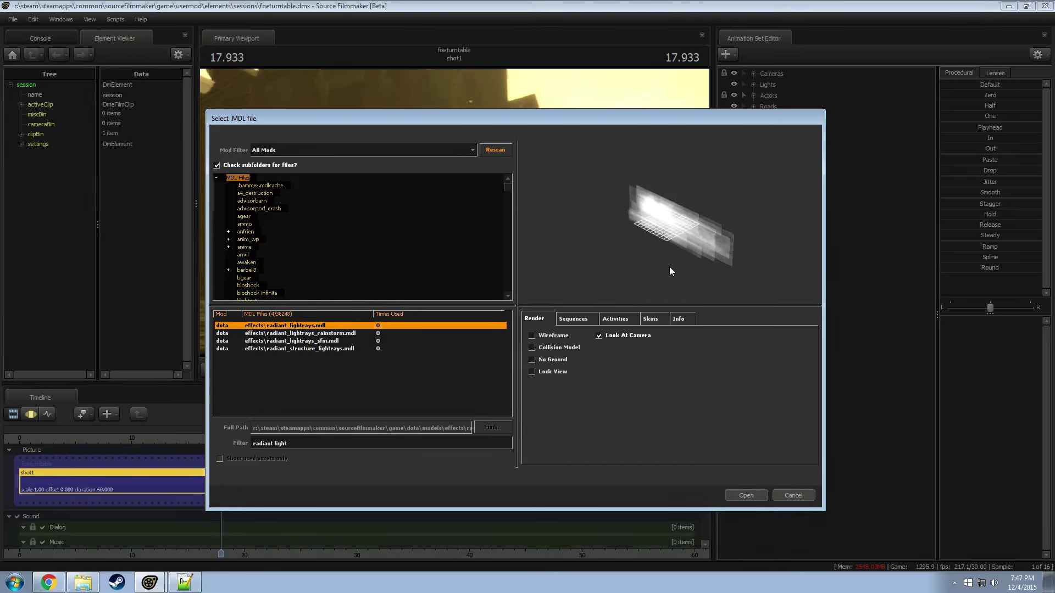
key("Down")
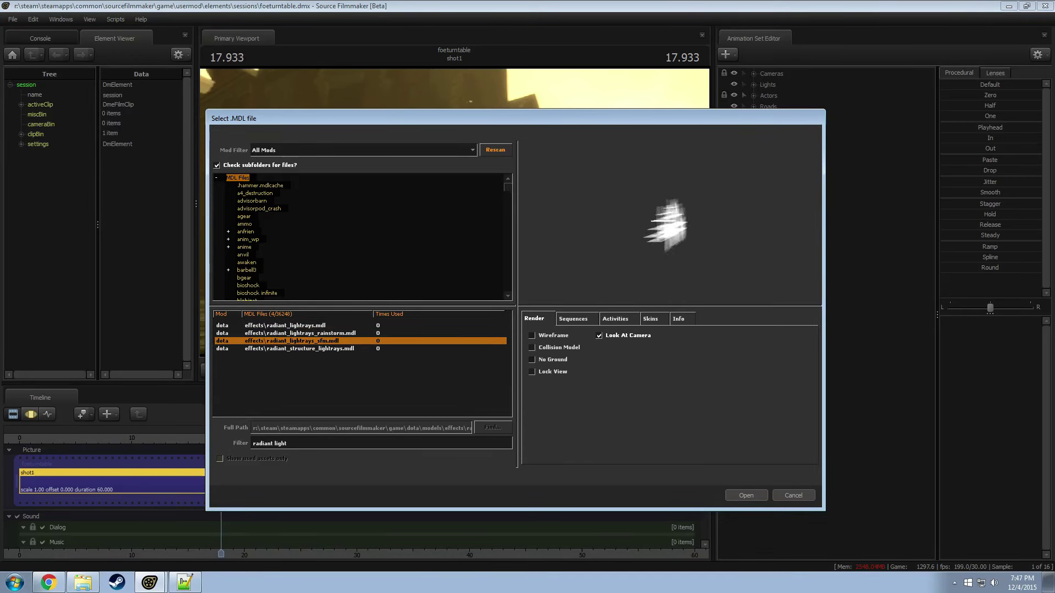
key("Up")
key("Up")
key("Up")
key("Down")
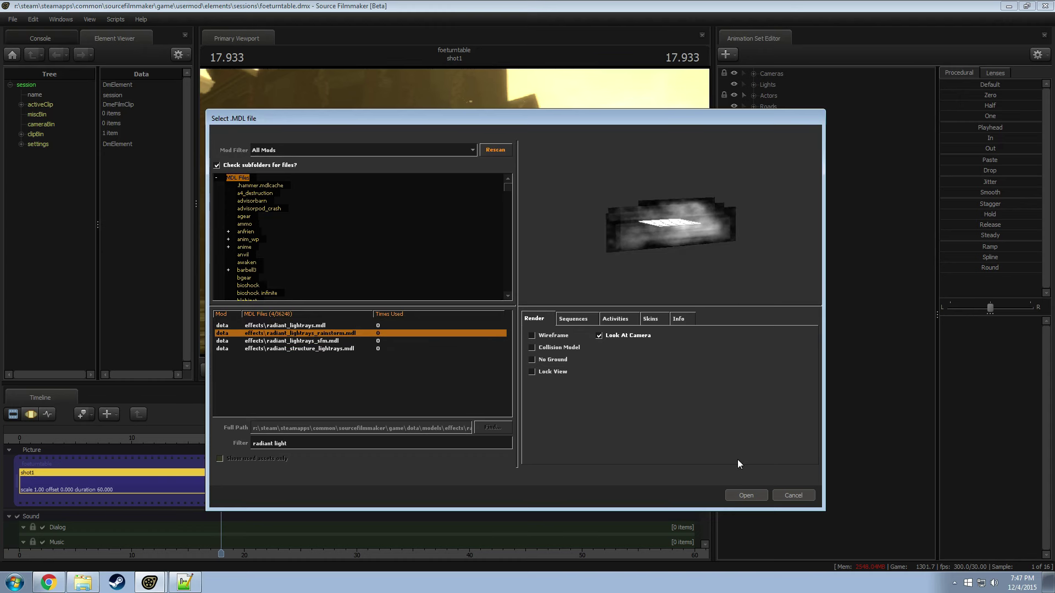
key("Up")
key("Down")
key("Return")
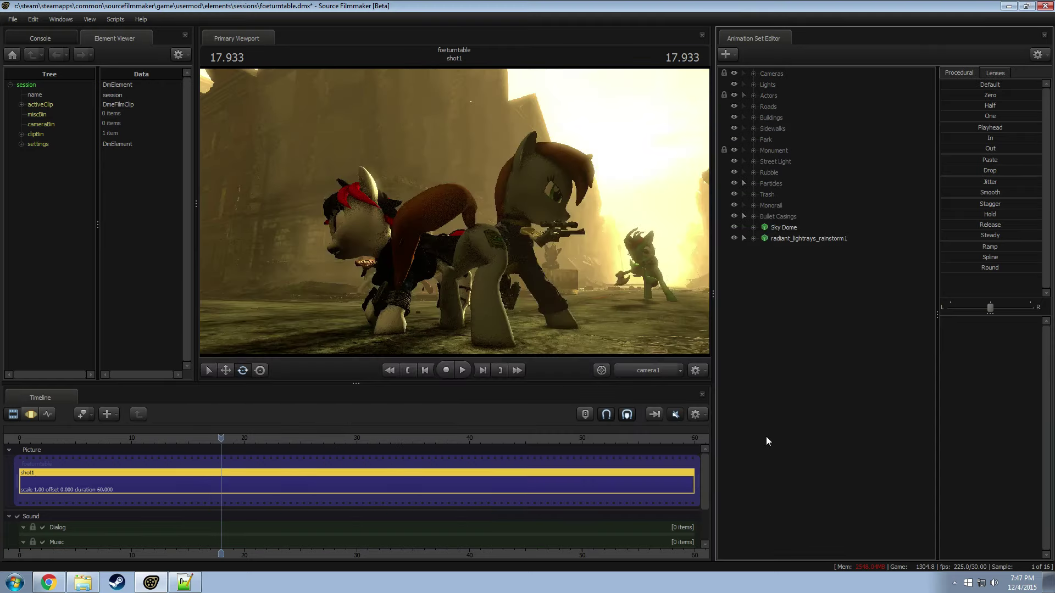
Step: From the Work Camera, move and rotate radiant_lightrays_rainstorm1 so it sits above the street between the main pair and the green pony
left_click(651, 370)
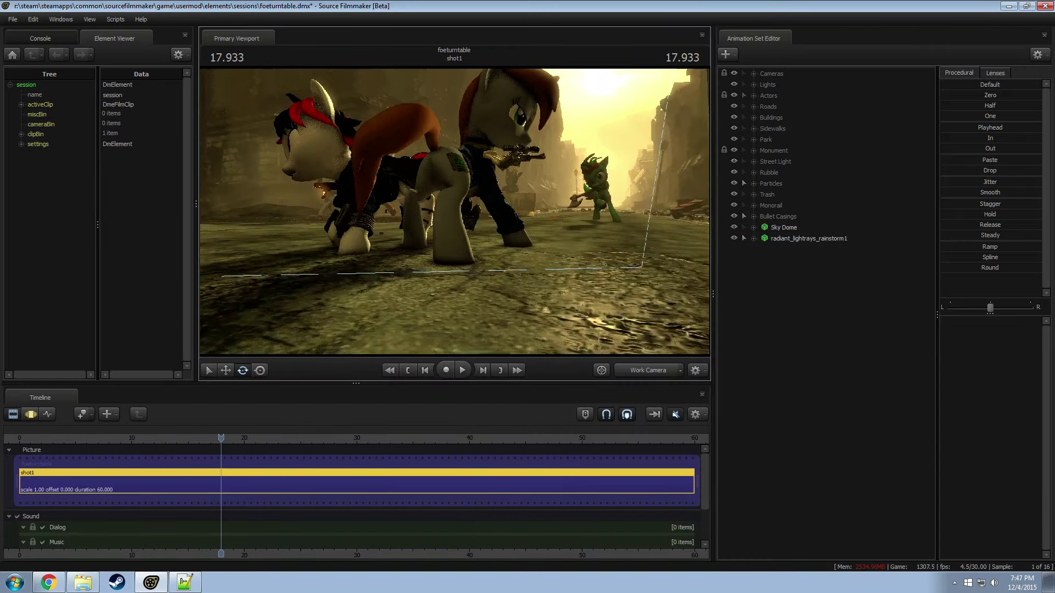
left_click_drag(463, 209, 463, 208)
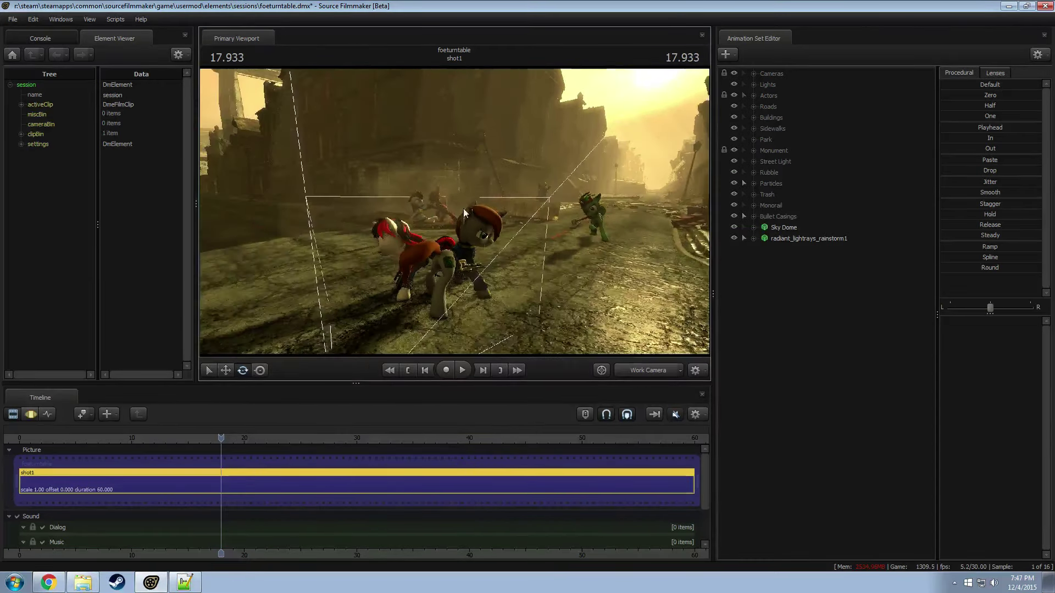
left_click(812, 241)
left_click_drag(545, 212, 545, 213)
left_click_drag(481, 242, 518, 325)
key("w")
left_click_drag(380, 281, 467, 241)
key("e")
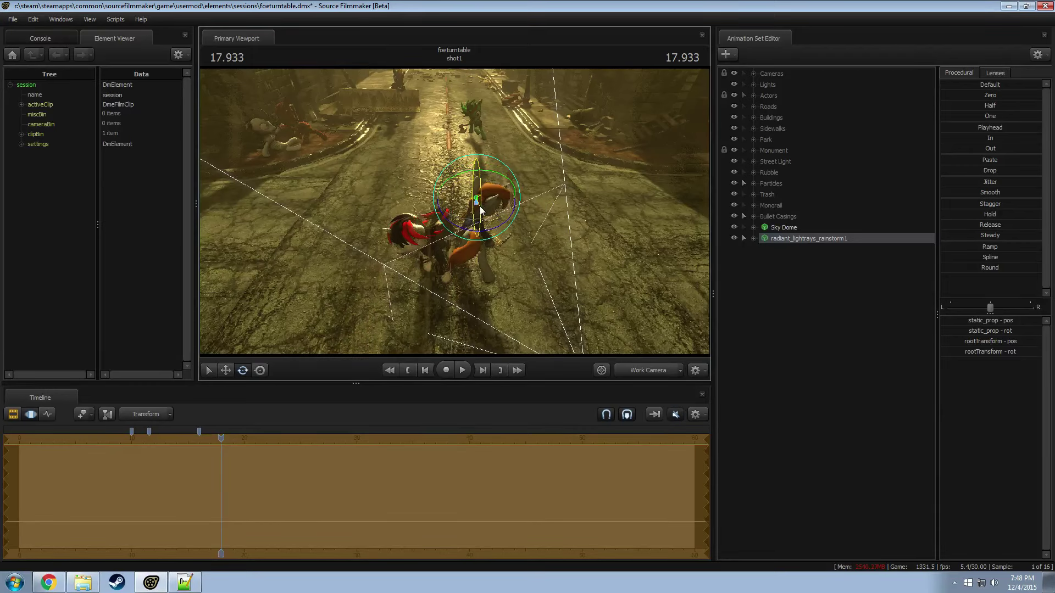
left_click_drag(479, 209, 566, 118)
key("w")
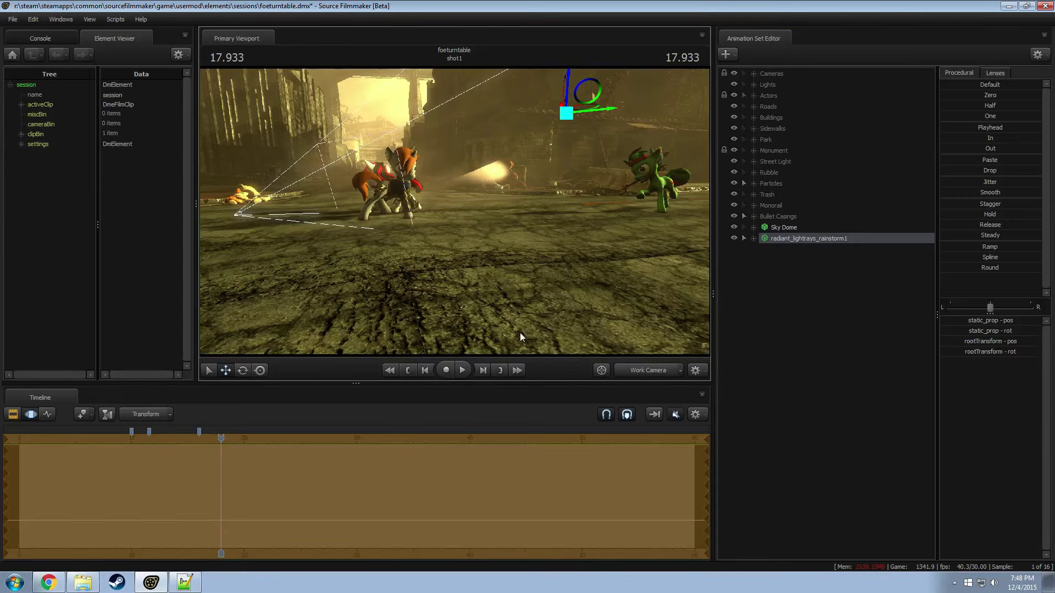
Step: Play back the shot through camera1 to check the light rays, first in the Motion Editor and again in the Clip Editor
left_click(639, 371)
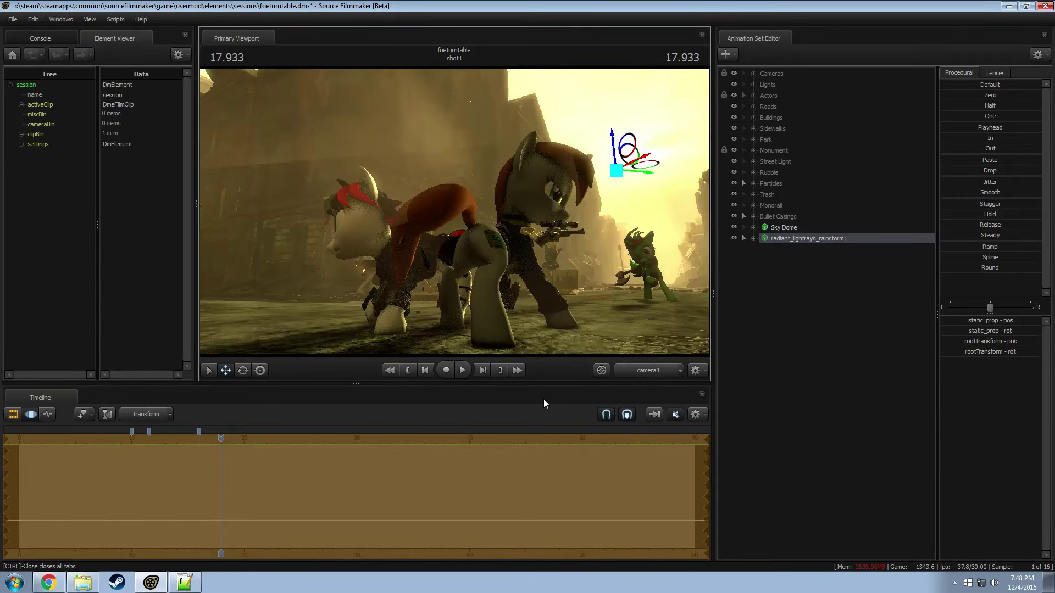
left_click_drag(223, 440, 161, 454)
key("space")
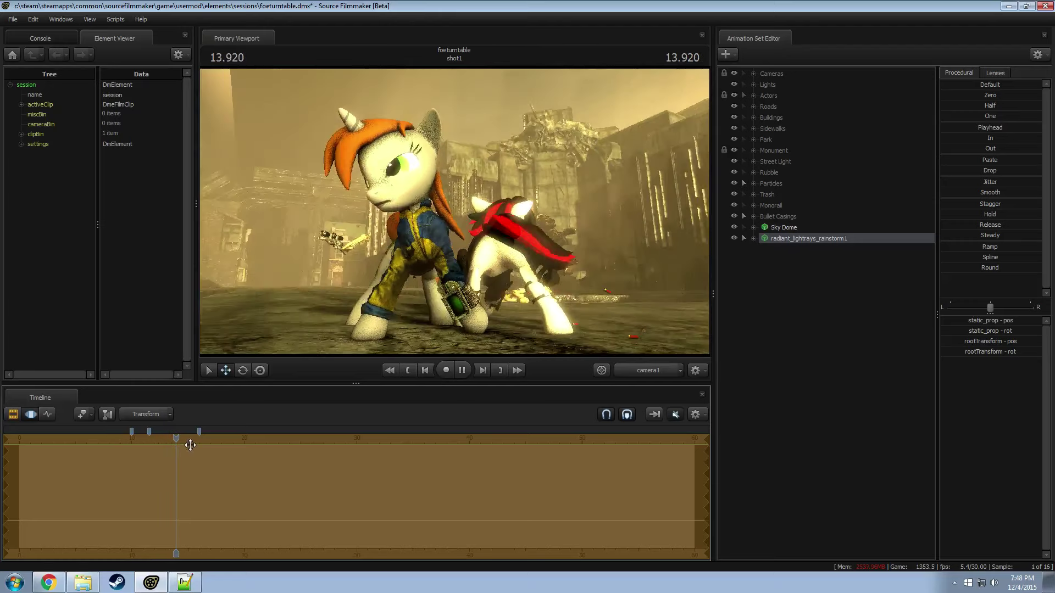
key("space")
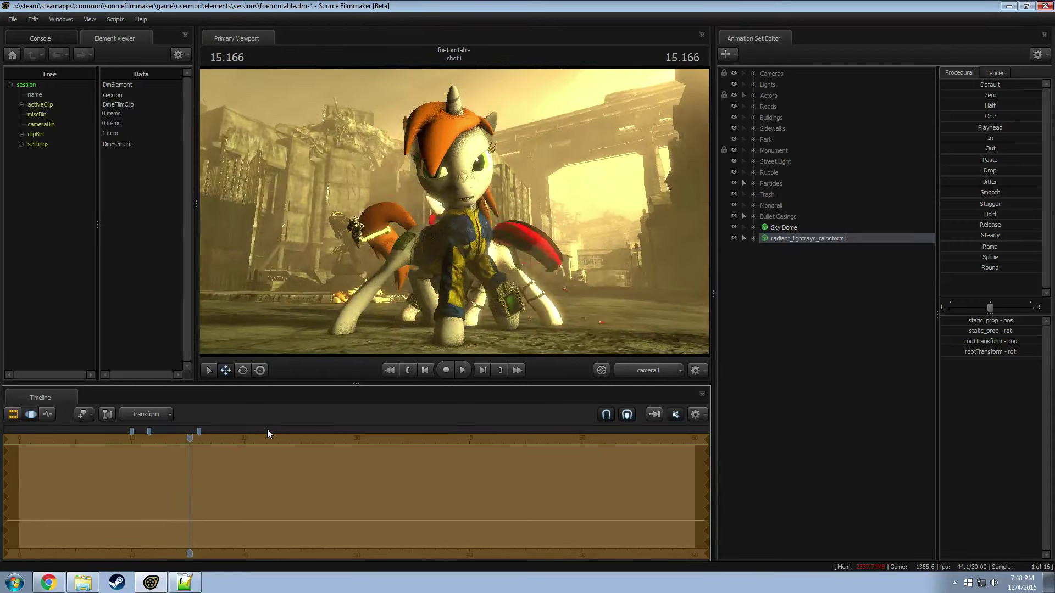
key("F2")
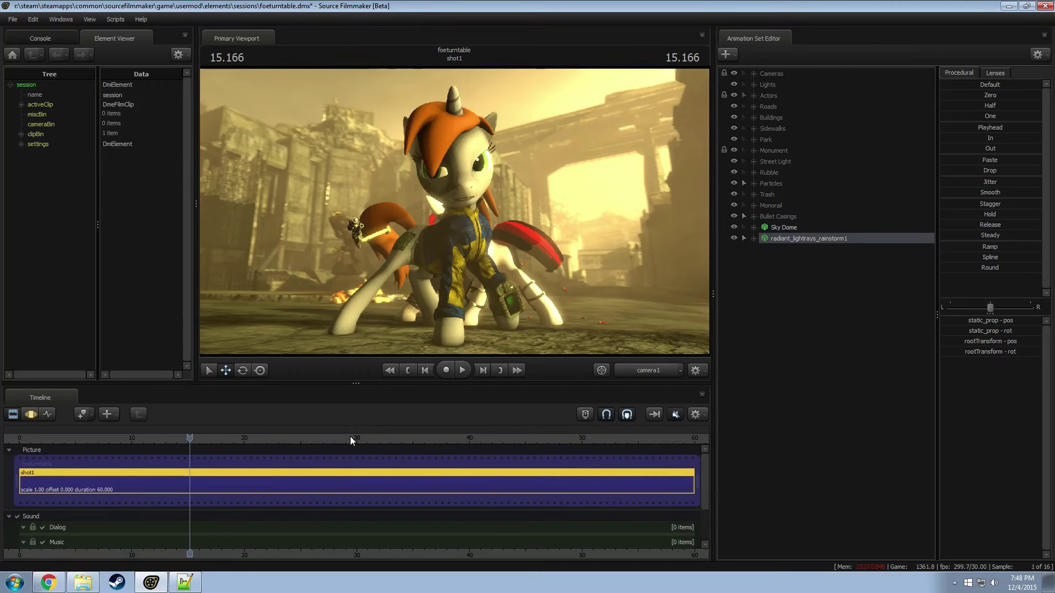
key("space")
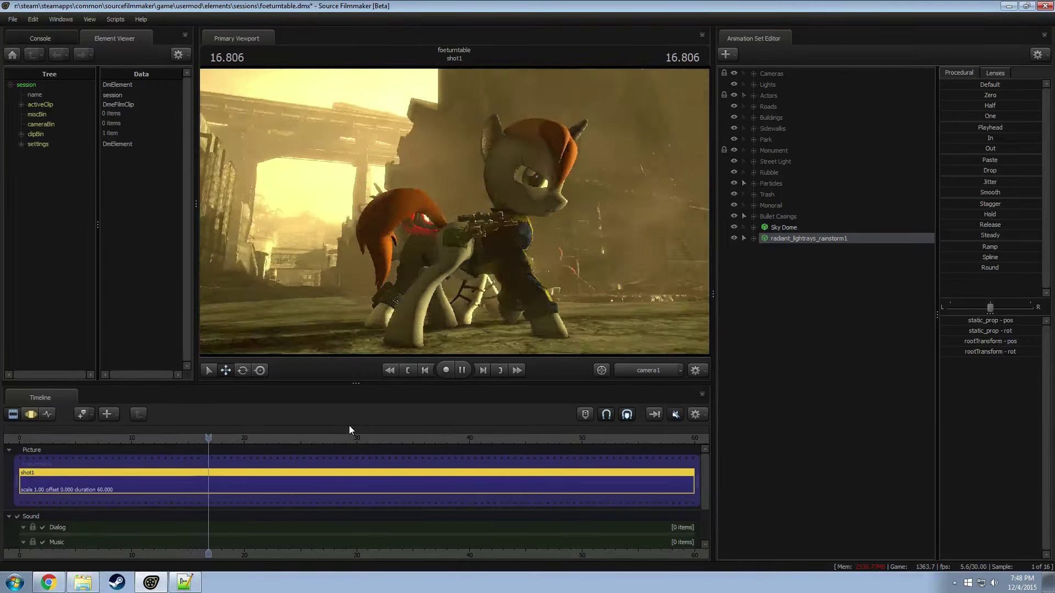
key("space")
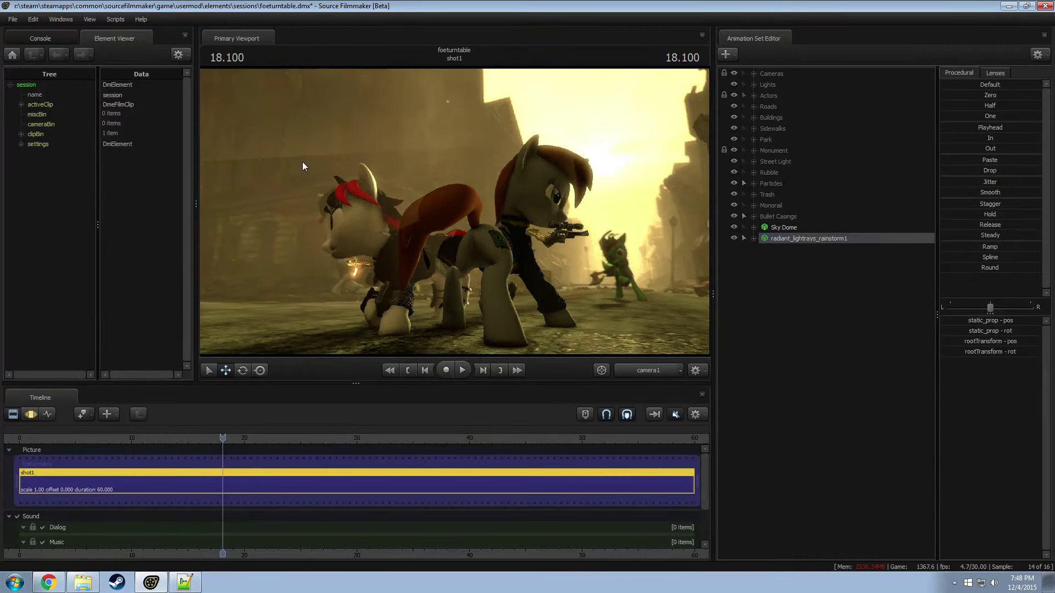
Step: Fine-tune the rotation and height of radiant_lightrays_rainstorm1 from the Work Camera in the Motion Editor
left_click(631, 373)
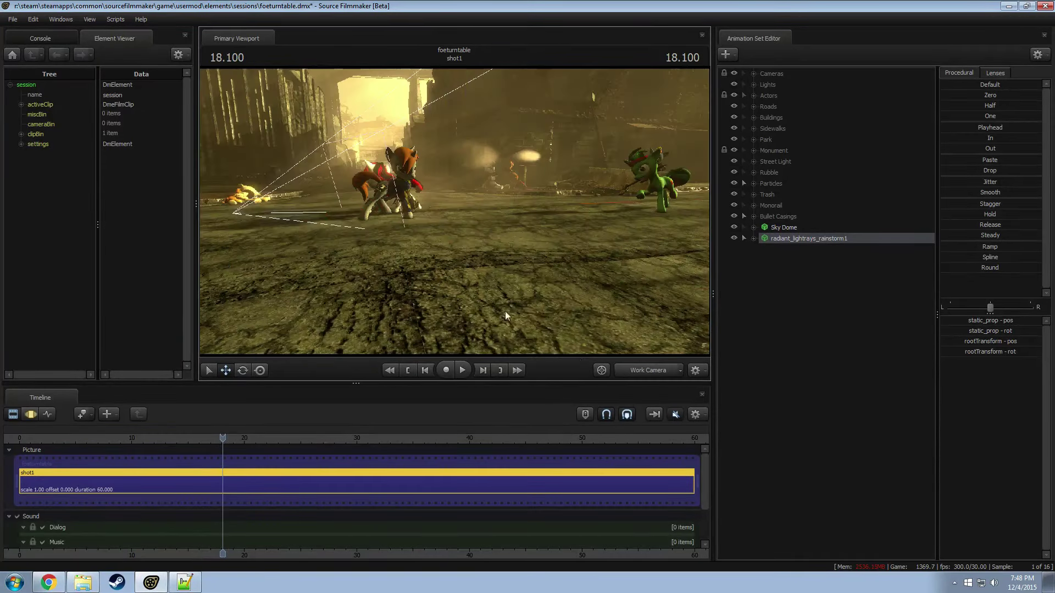
key("F2")
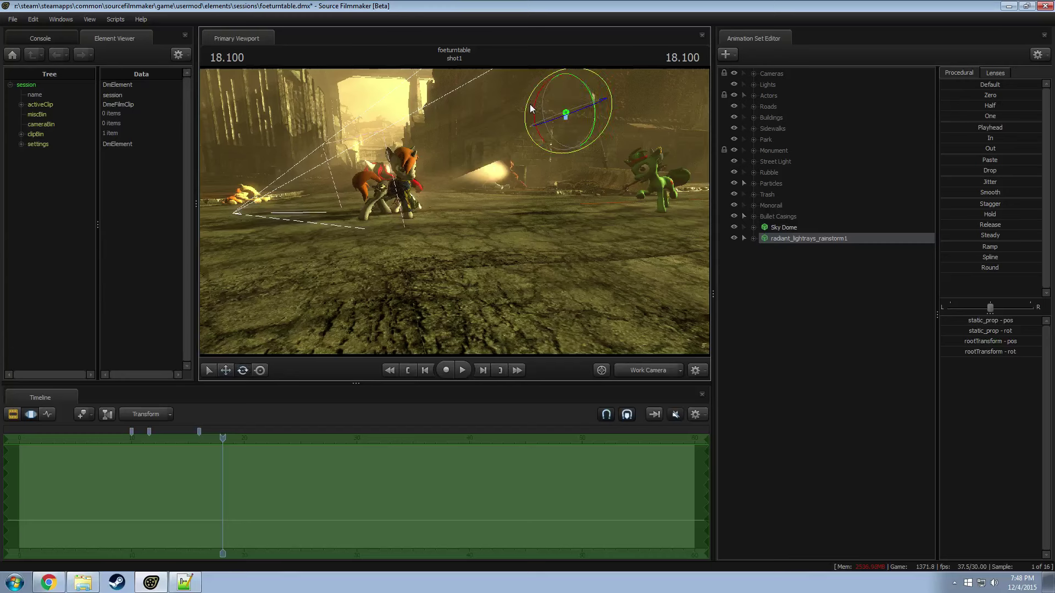
left_click_drag(530, 104, 529, 107)
key("w")
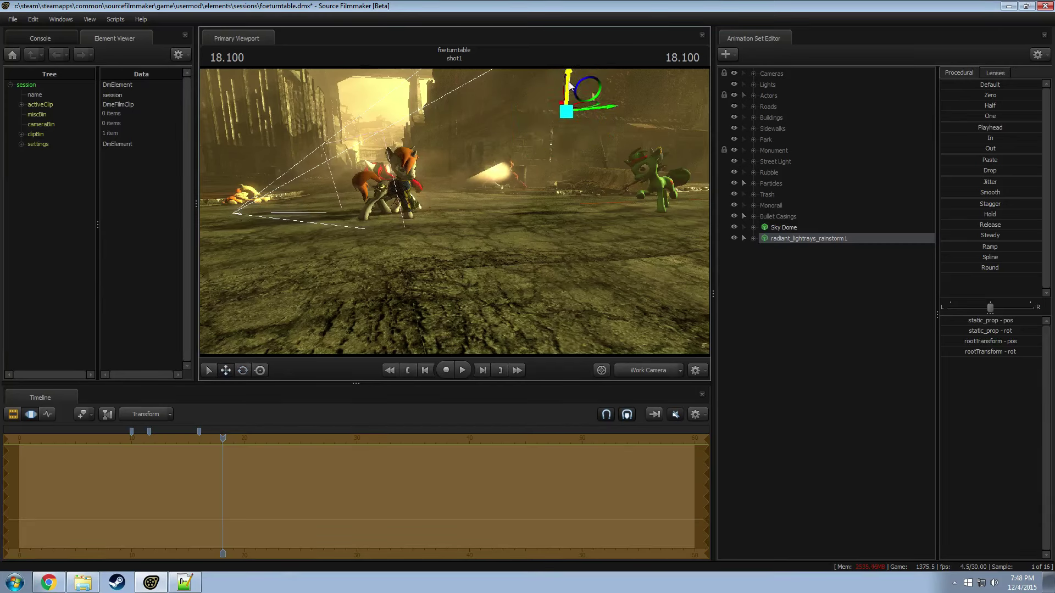
Step: Review the adjusted light rays through camera1 by playing the shot to 22.100, and return to the Clip Editor
key("F4")
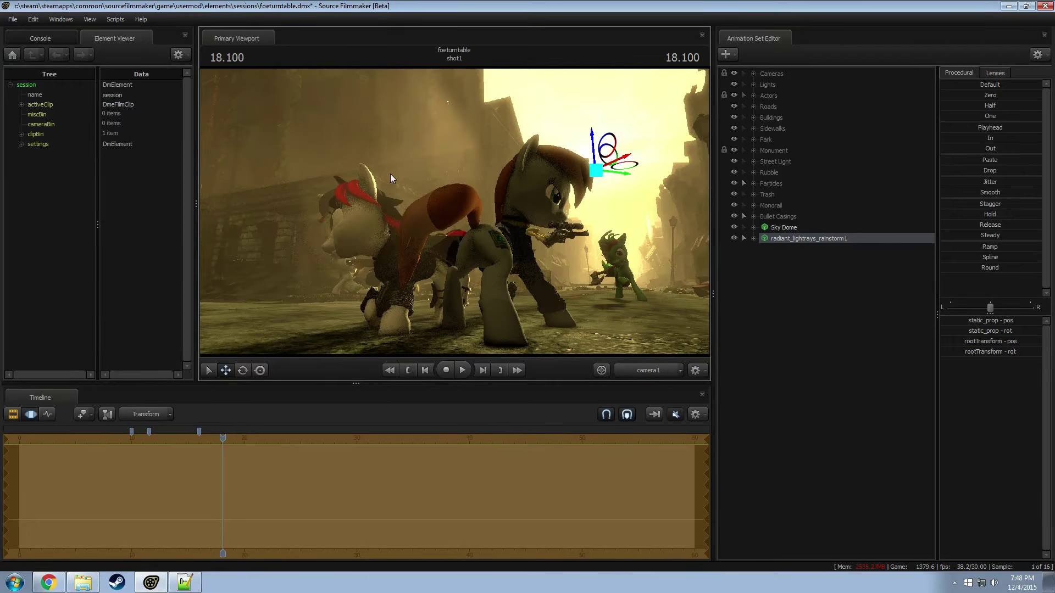
key("space")
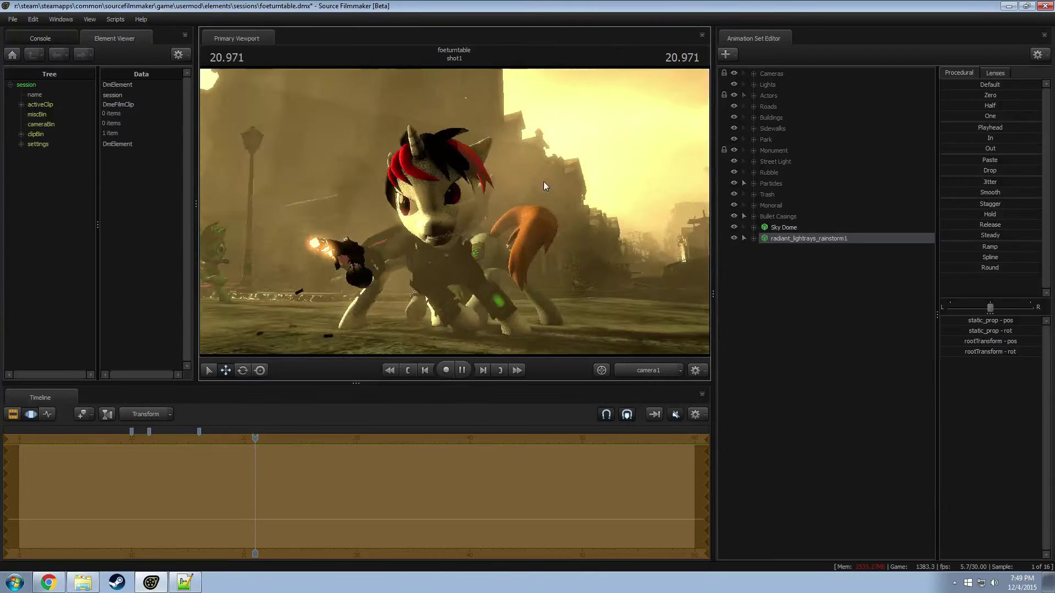
key("space")
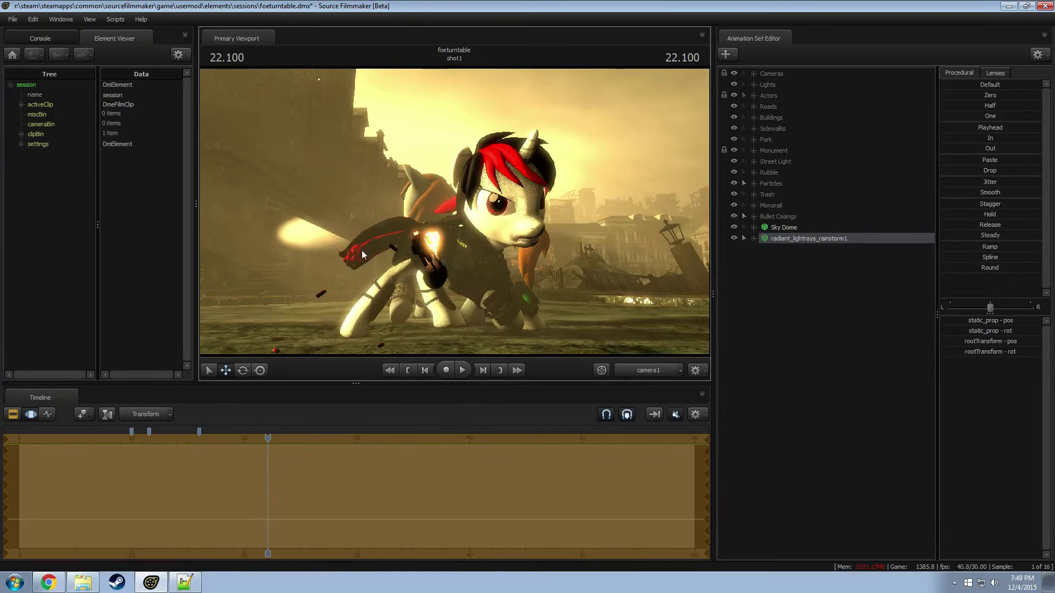
key("F3")
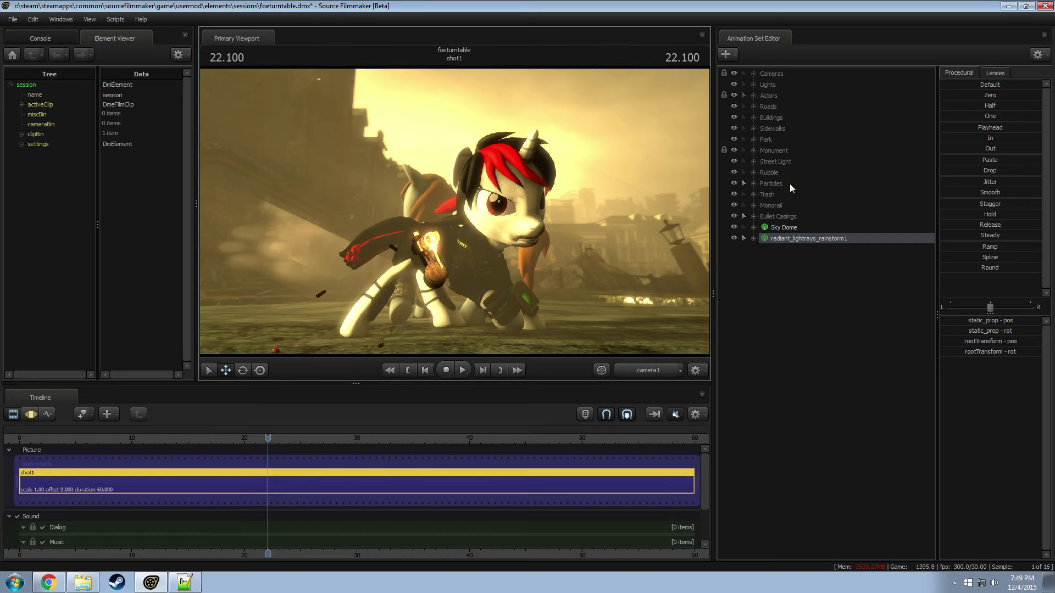
Step: Look through the Actor Lights group under Lights and inspect the Pip Edge Smoother light
left_click(753, 73)
left_click(753, 72)
left_click(754, 83)
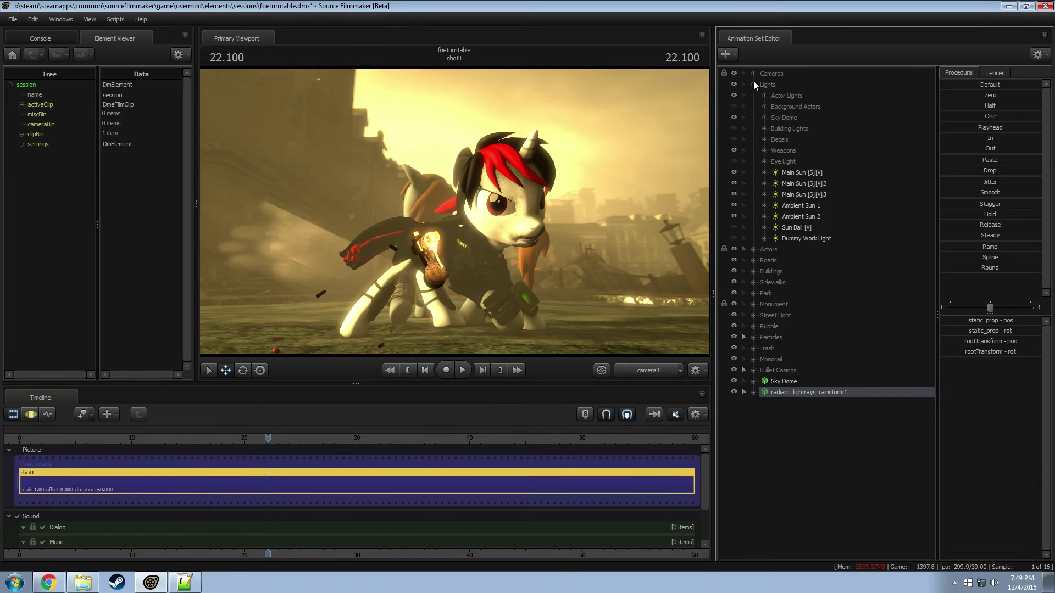
left_click(765, 96)
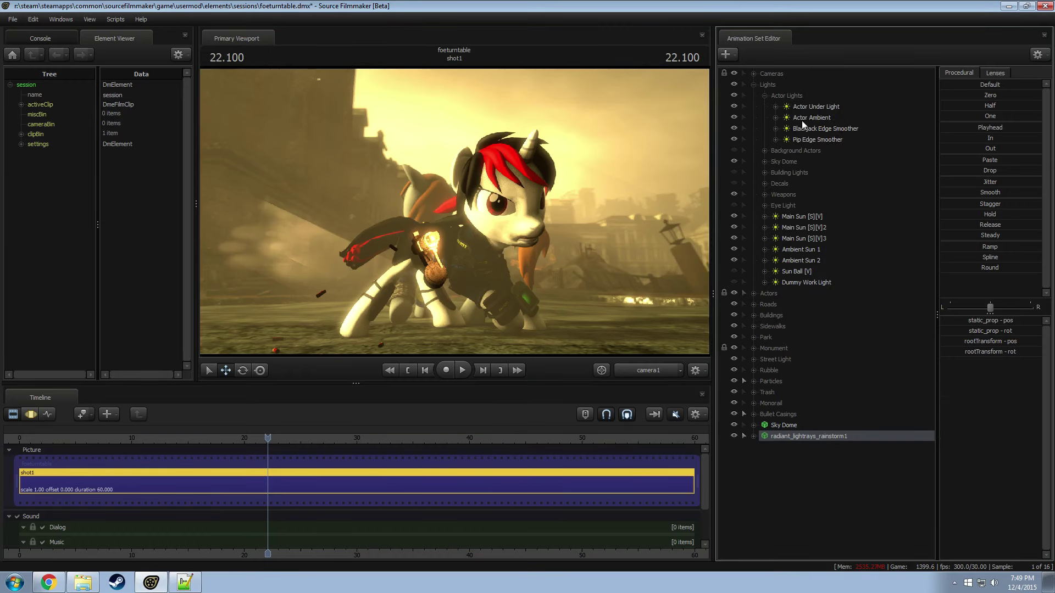
left_click(809, 140)
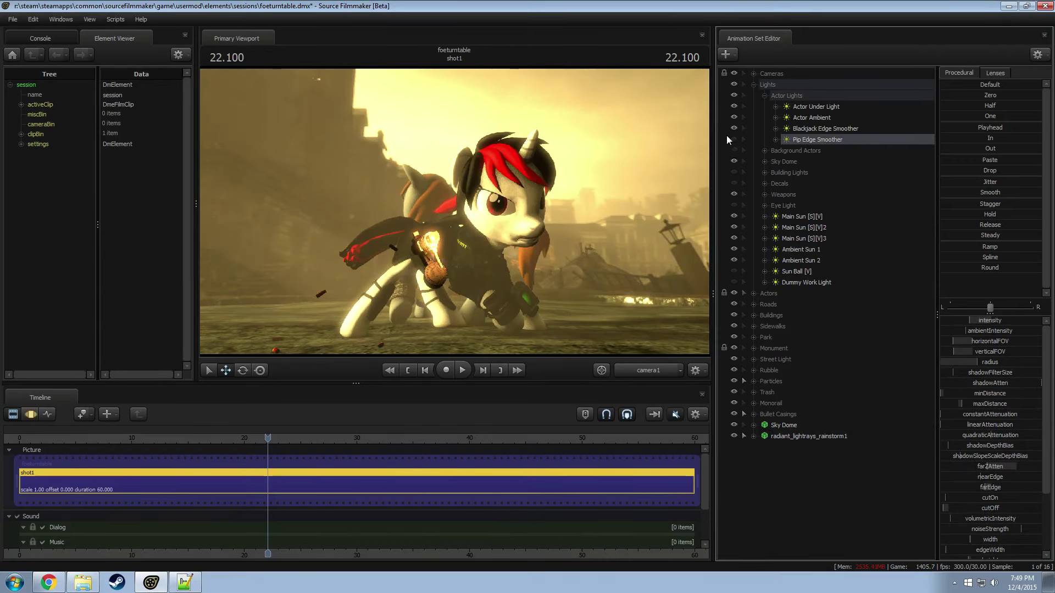
left_click(730, 136)
left_click(764, 95)
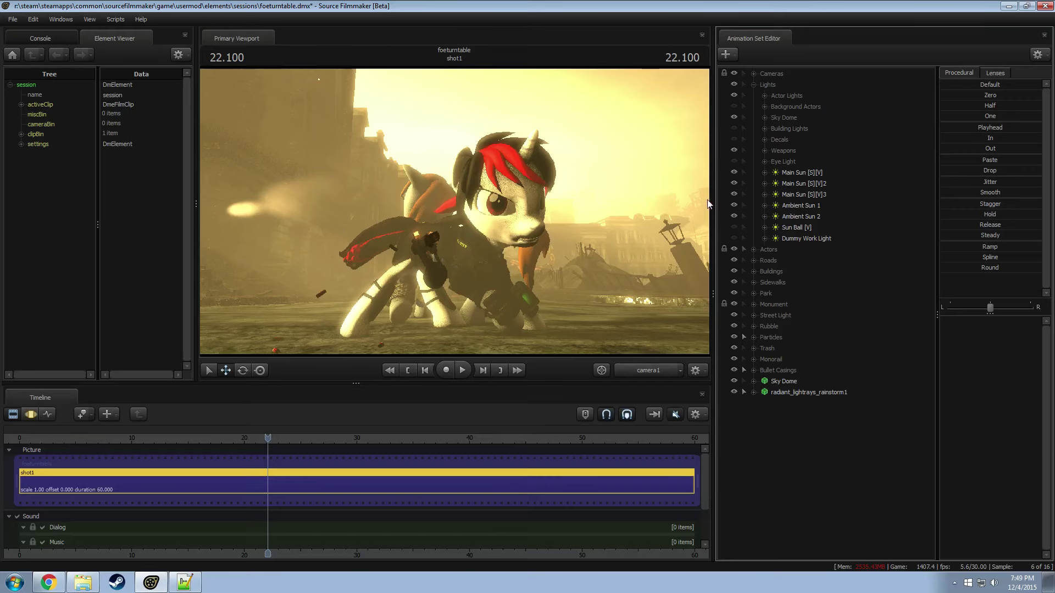
Step: At 9.533 in the shot, make the Eye Light group visible and toggle radiant_lightrays_rainstorm1 off and on to compare
key("space")
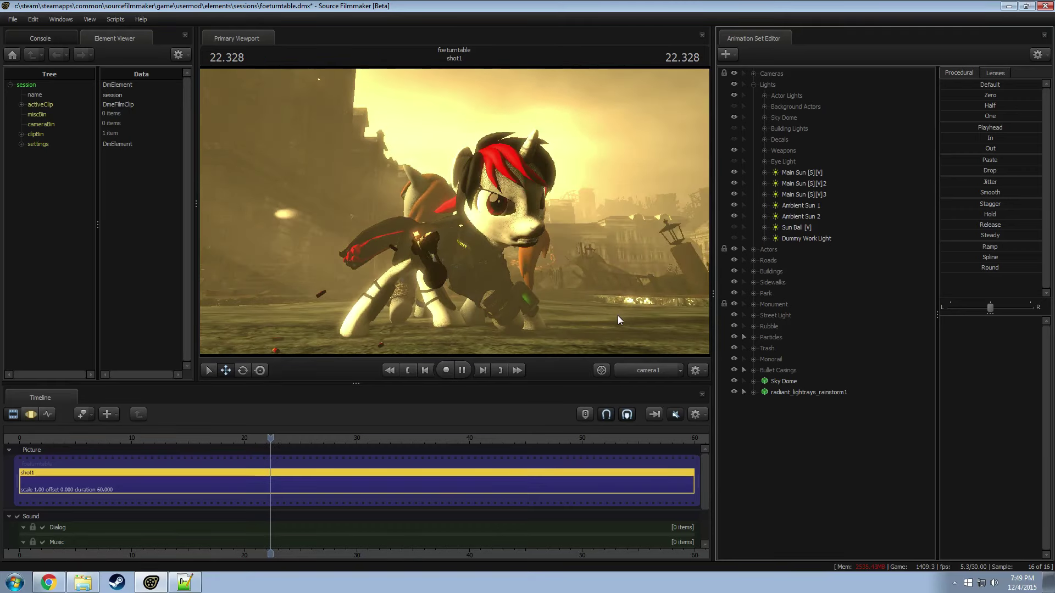
key("space")
left_click_drag(214, 442, 126, 449)
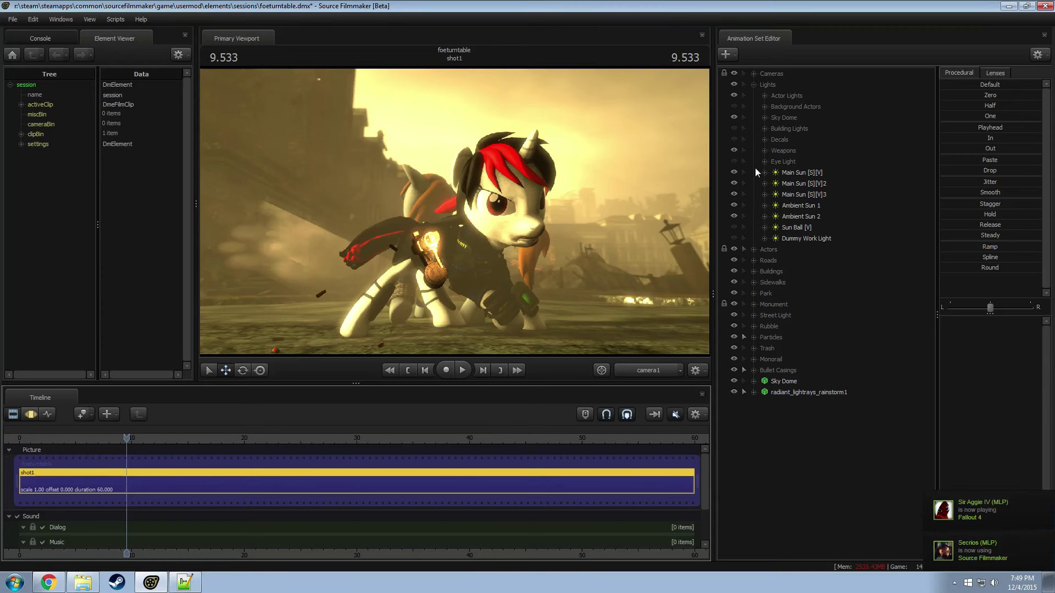
left_click(733, 161)
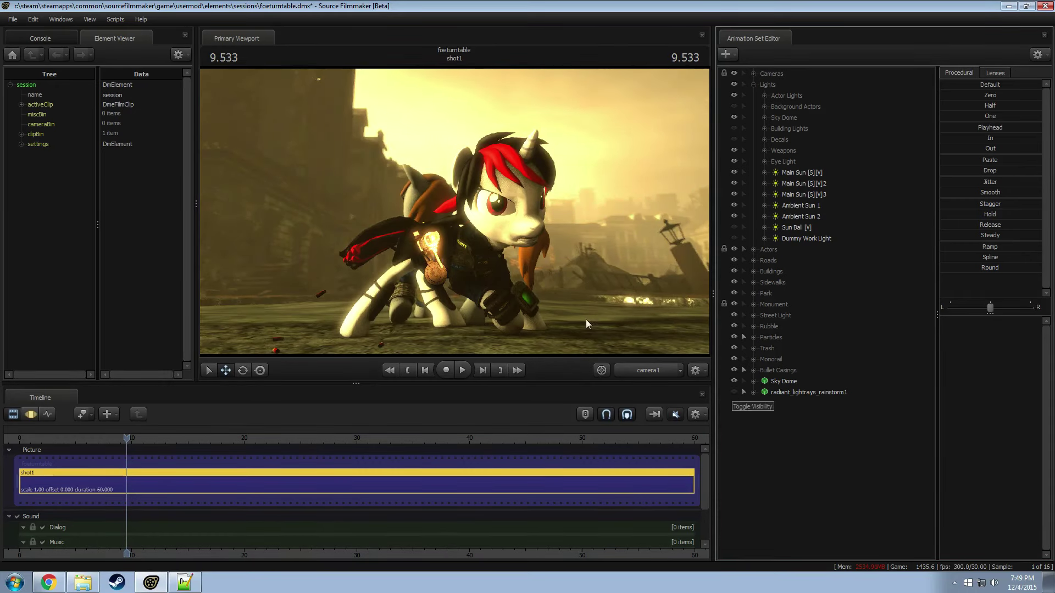
left_click(733, 391)
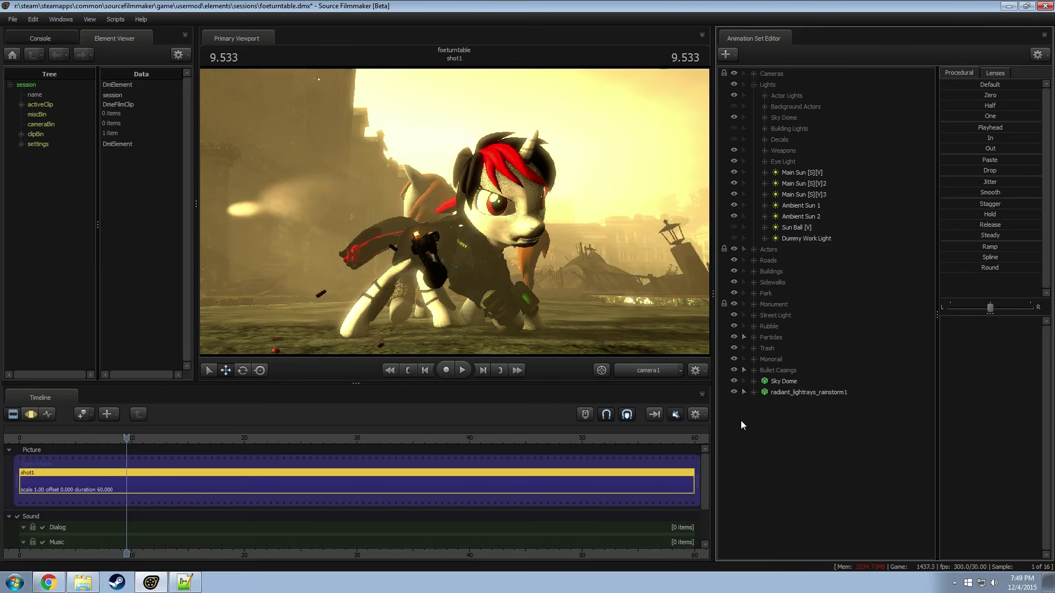
Step: In the Motion Editor with the Work Camera, add a scale control to the static_prop bone of radiant_lightrays_rainstorm1
key("F3")
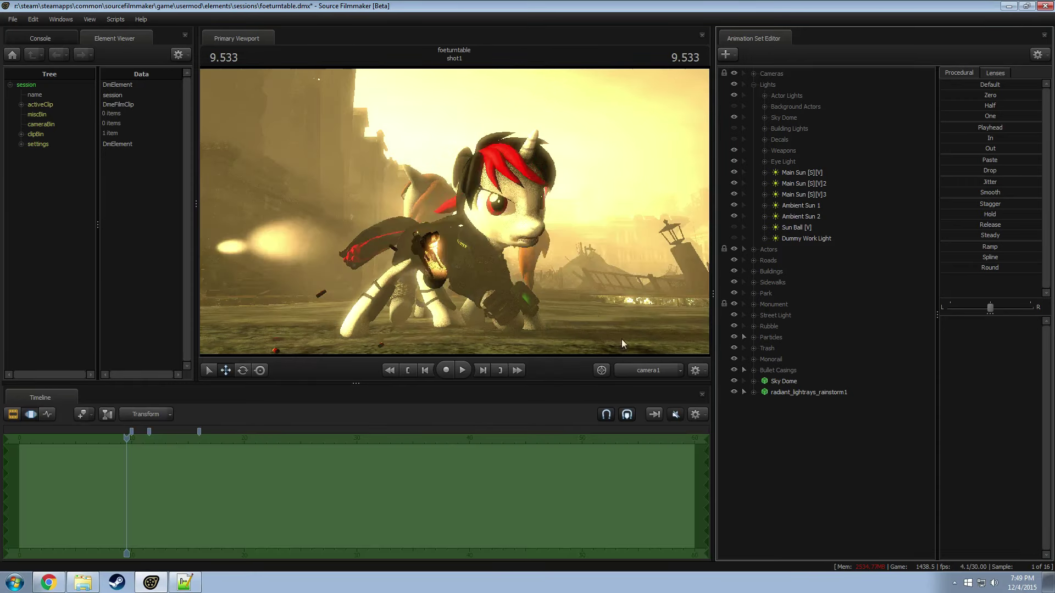
left_click(658, 368)
left_click(793, 393)
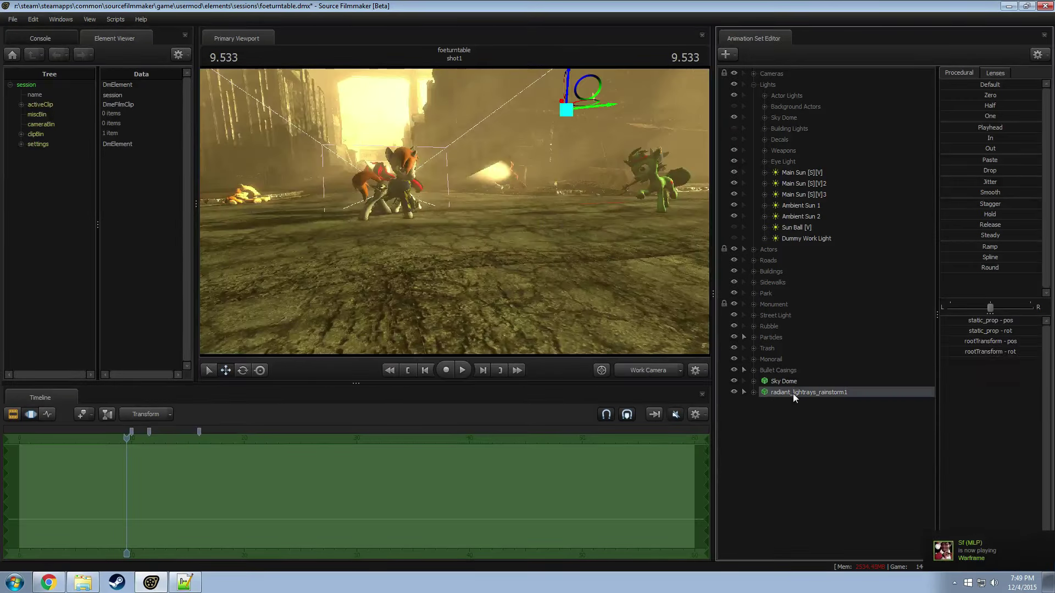
right_click(797, 393)
left_click(753, 392)
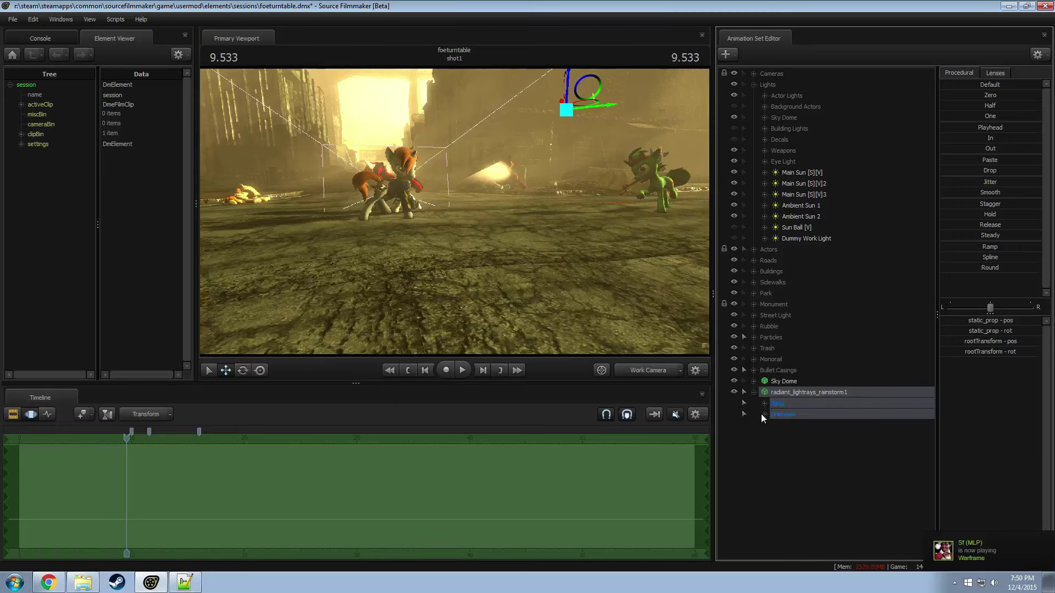
left_click(764, 414)
right_click(810, 427)
left_click(845, 452)
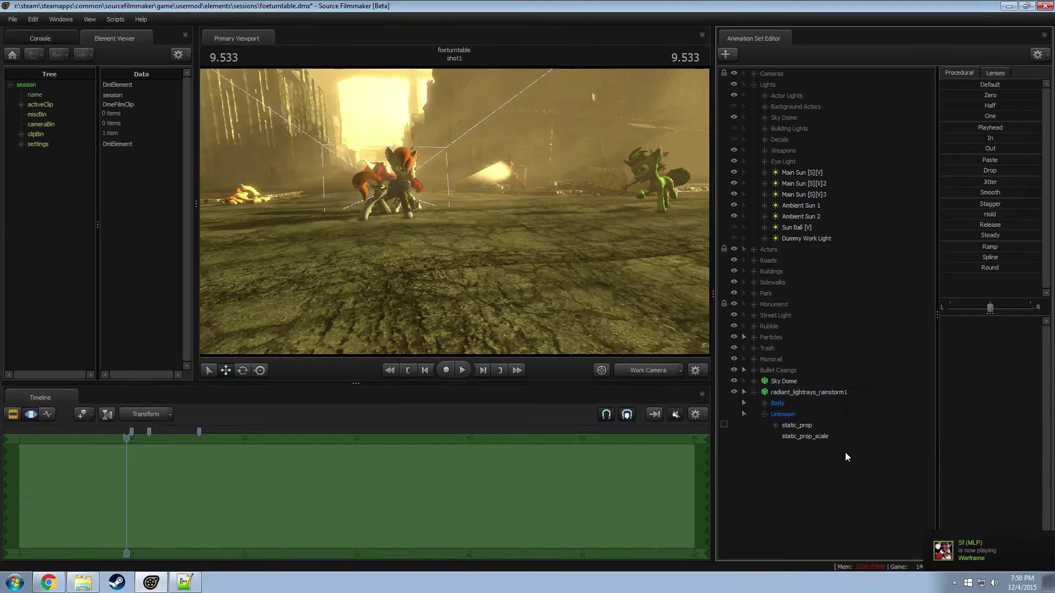
Step: Set static_prop_scale to 0.5 and reposition radiant_lightrays_rainstorm1 in the street scene from the Work Camera
left_click(793, 434)
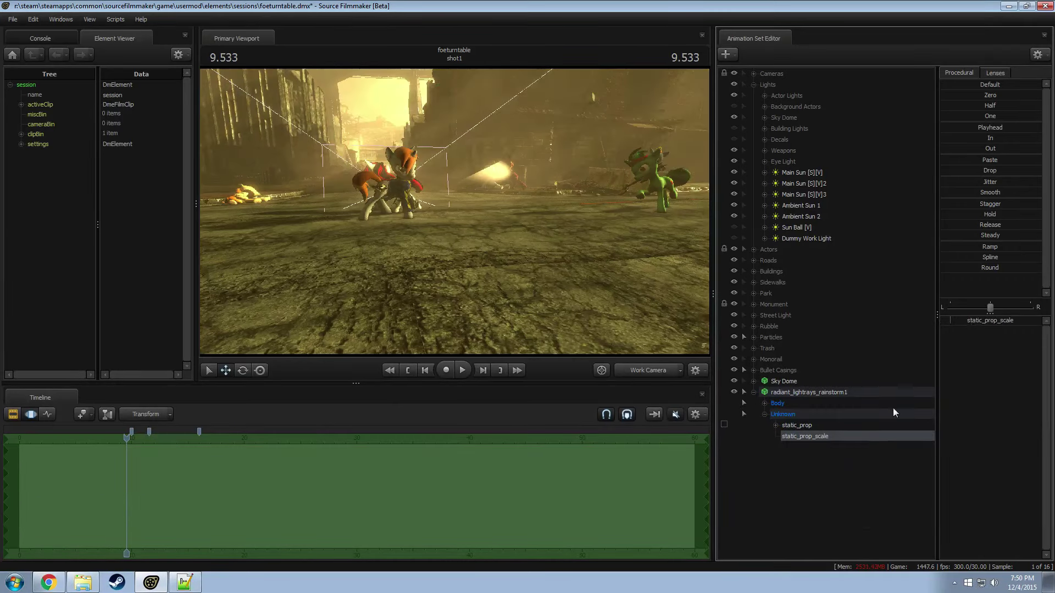
left_click_drag(618, 166, 454, 211)
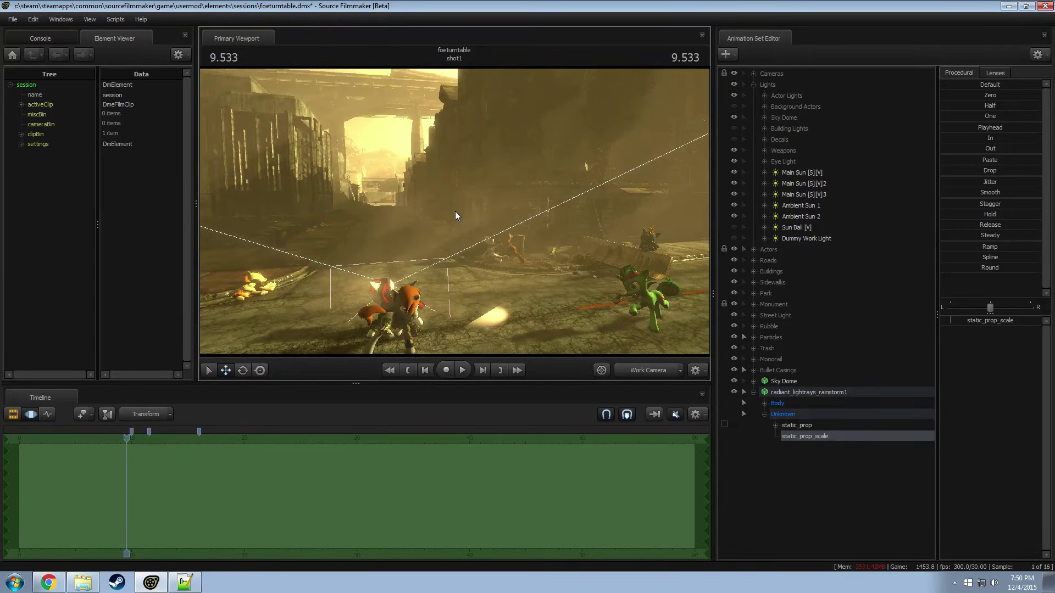
left_click(989, 320)
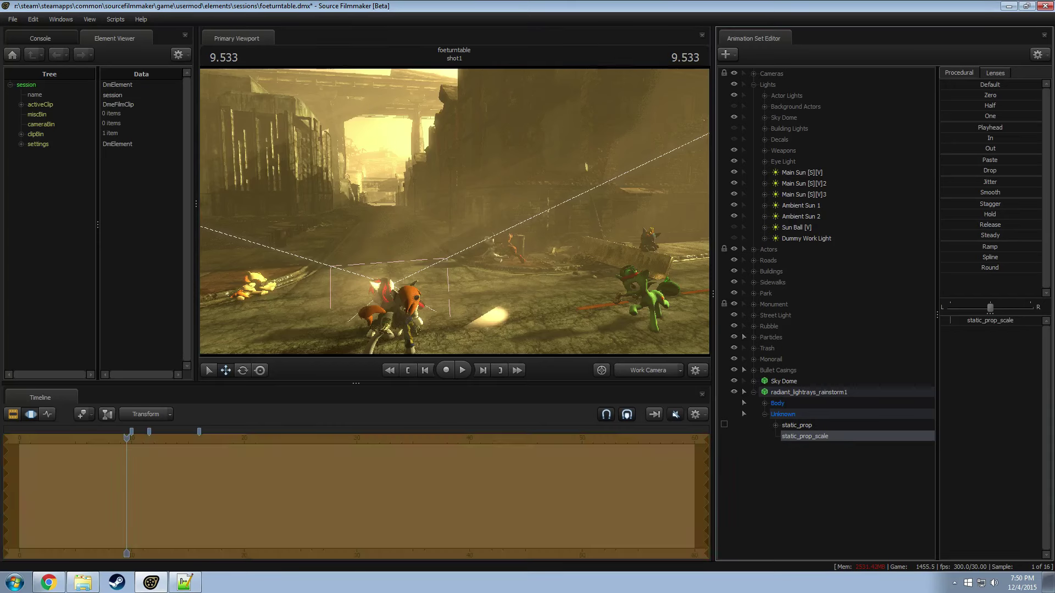
type("0.")
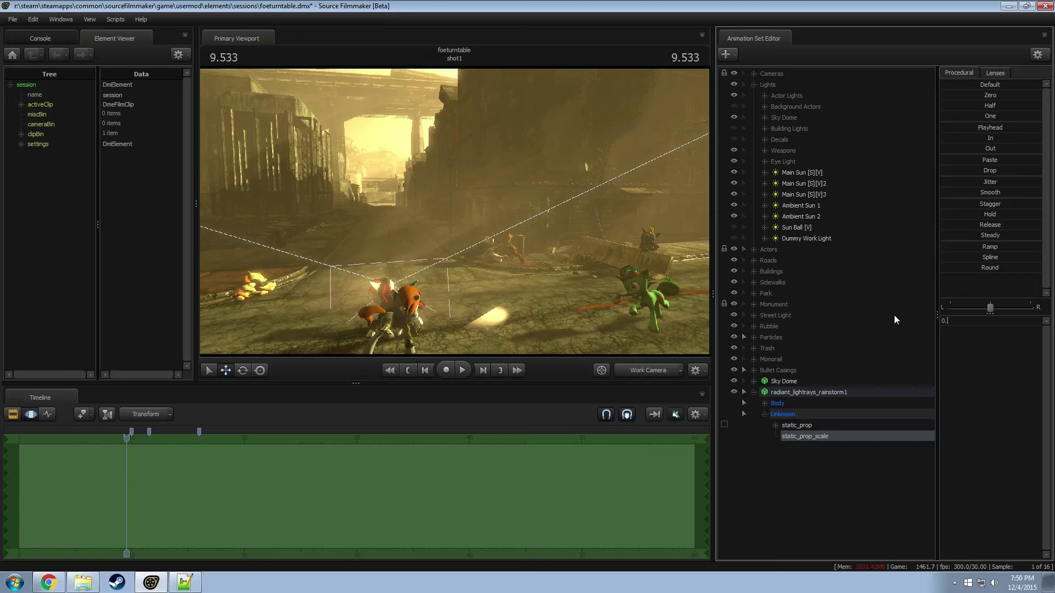
type("5")
key("Return")
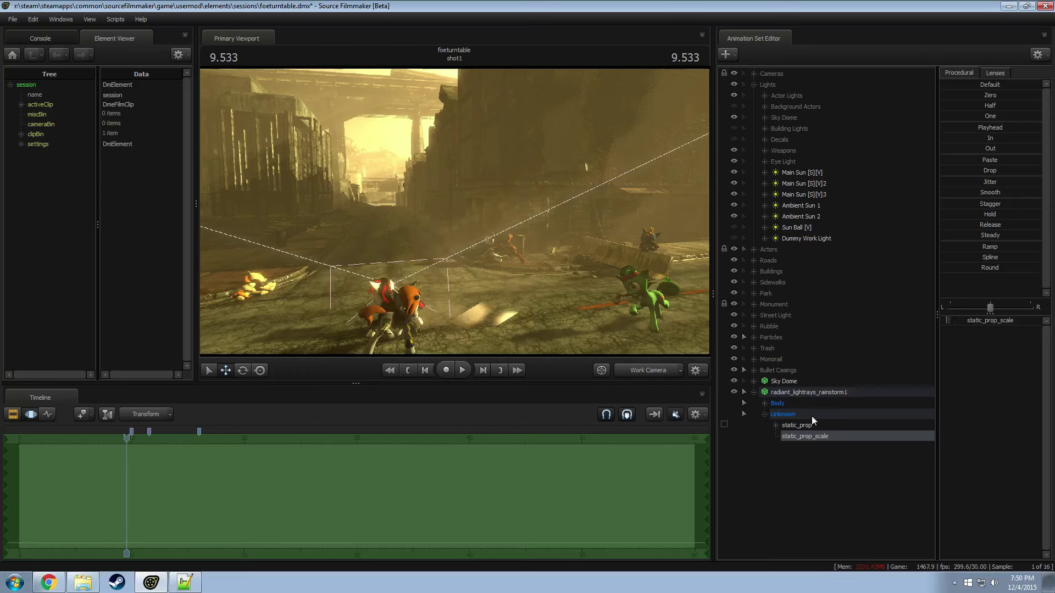
left_click(775, 392)
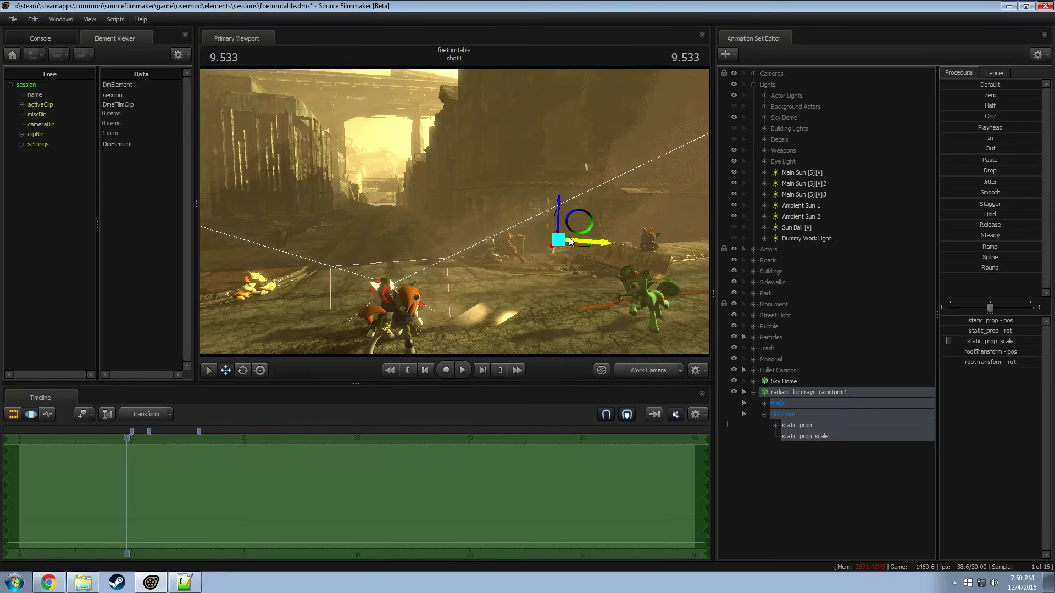
left_click_drag(578, 241, 451, 165)
Step: Play the shot through camera1 in the Clip Editor up to 16.933 to check the scaled light rays
left_click(646, 371)
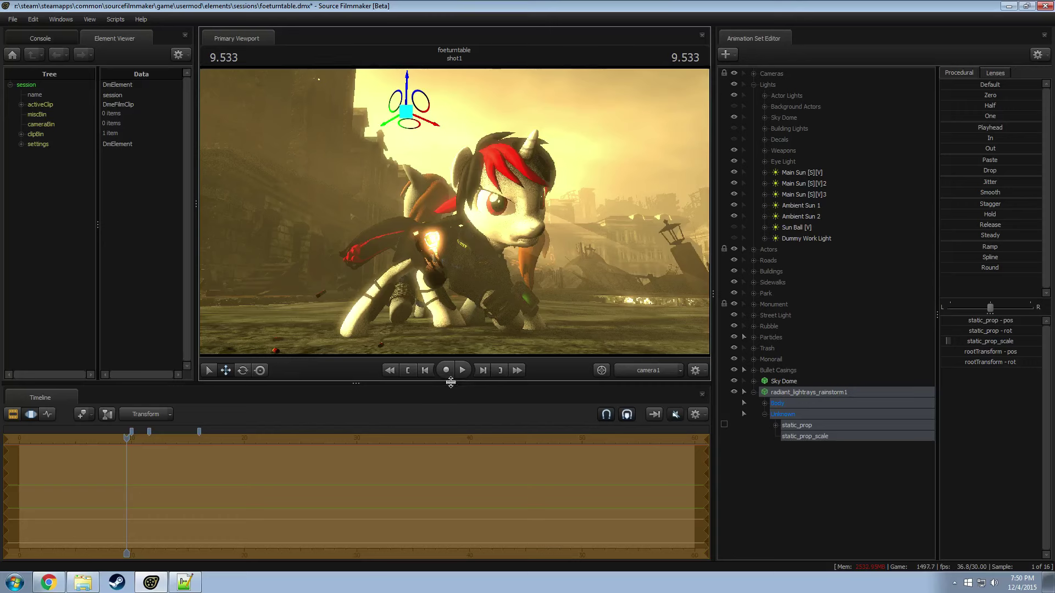
key("F2")
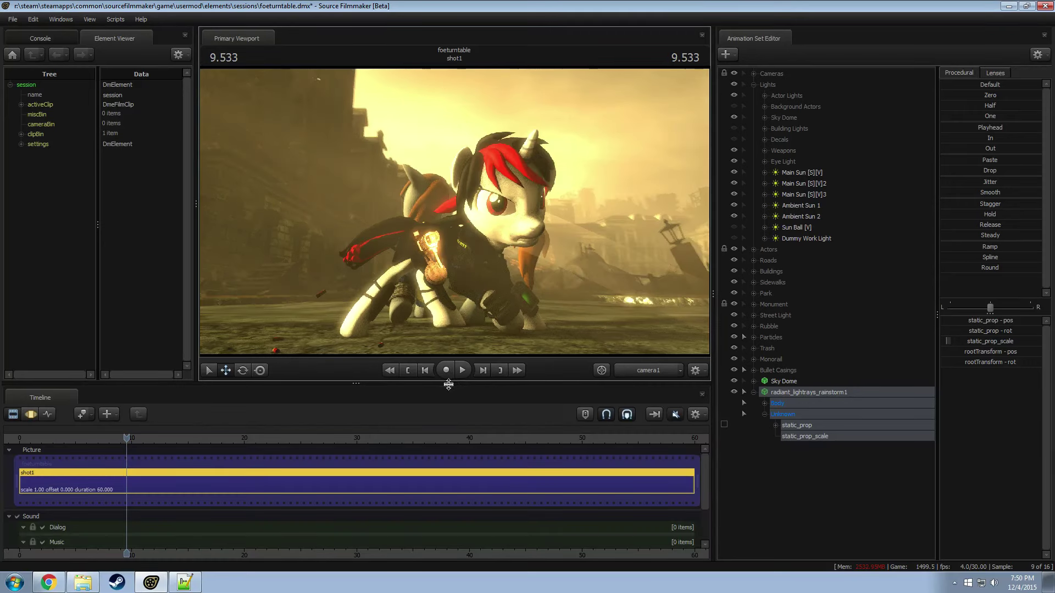
left_click_drag(127, 438, 161, 428)
key("space")
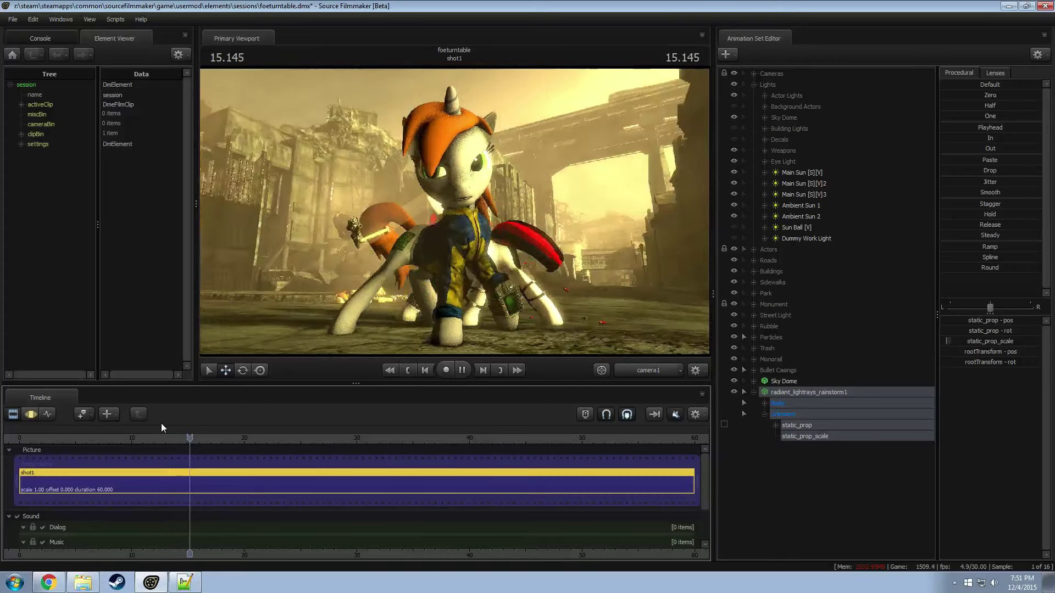
key("space")
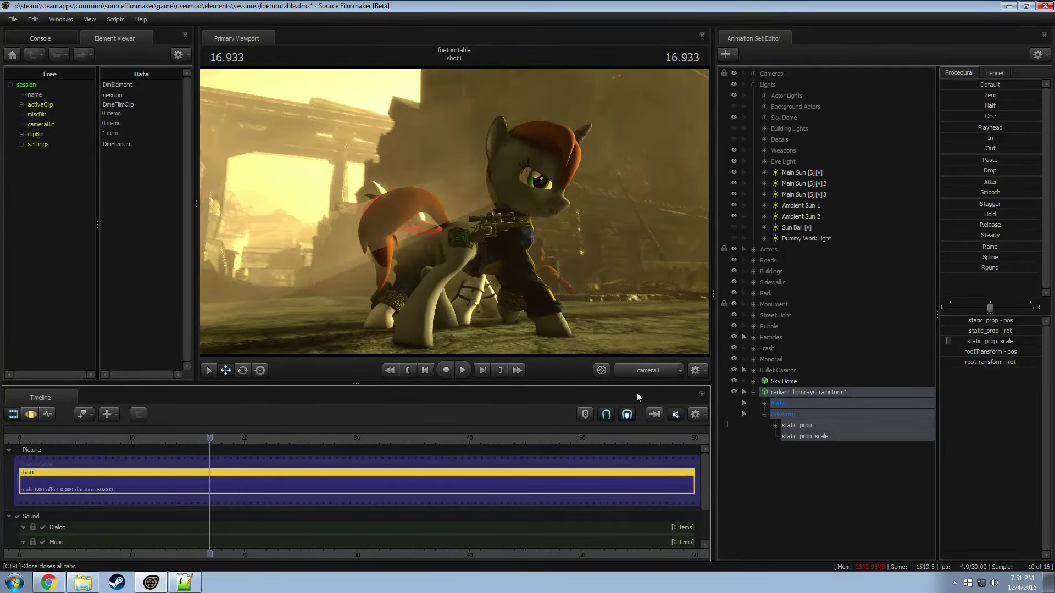
Step: Enlarge the light rays slightly with a new static_prop_scale value and check them by playing camera1 to 17.533
left_click(815, 436)
left_click(979, 320)
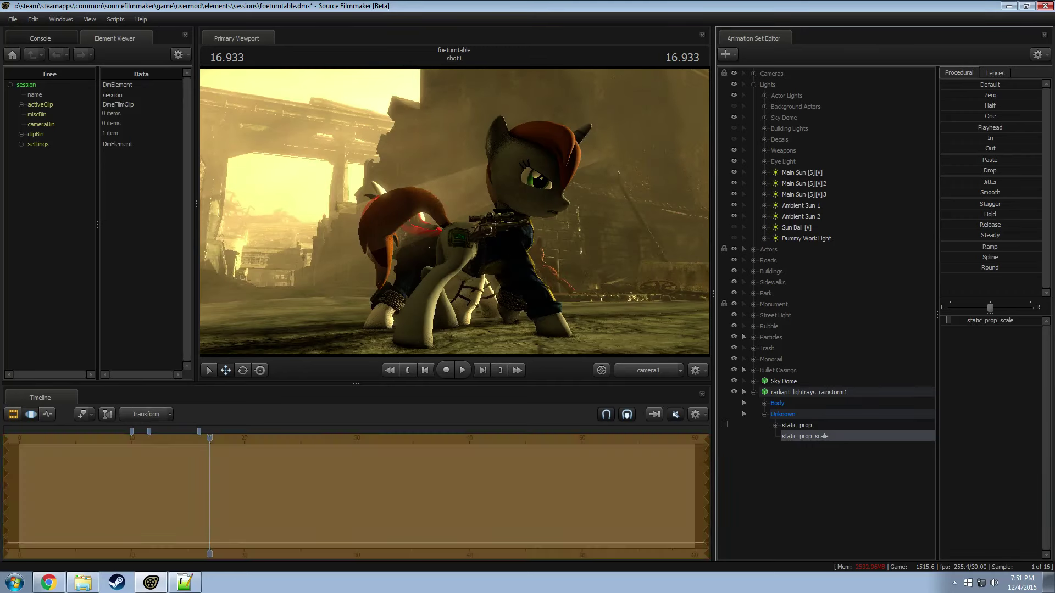
type("0.06")
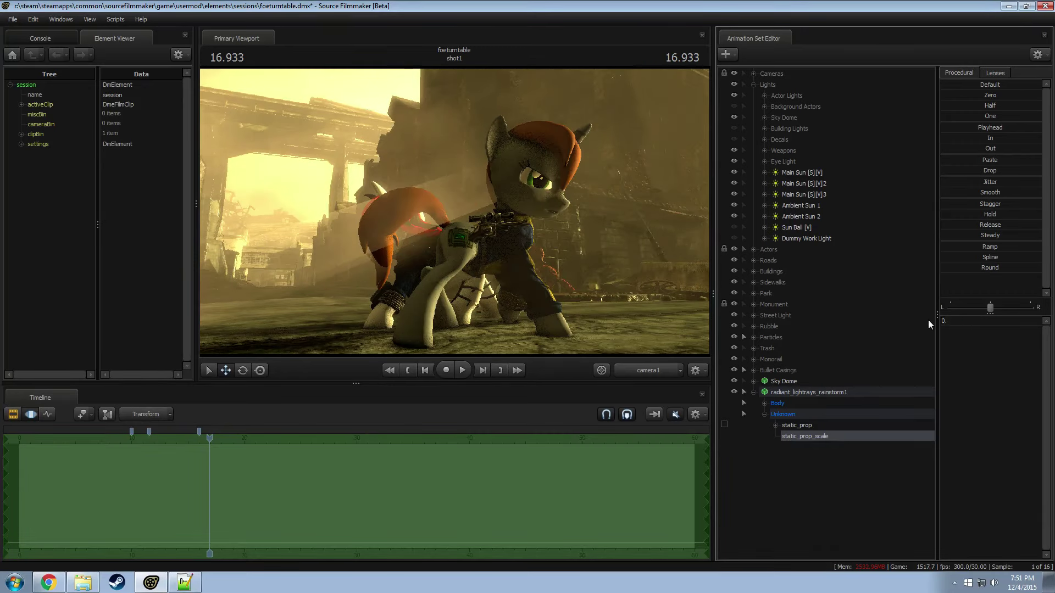
key("Return")
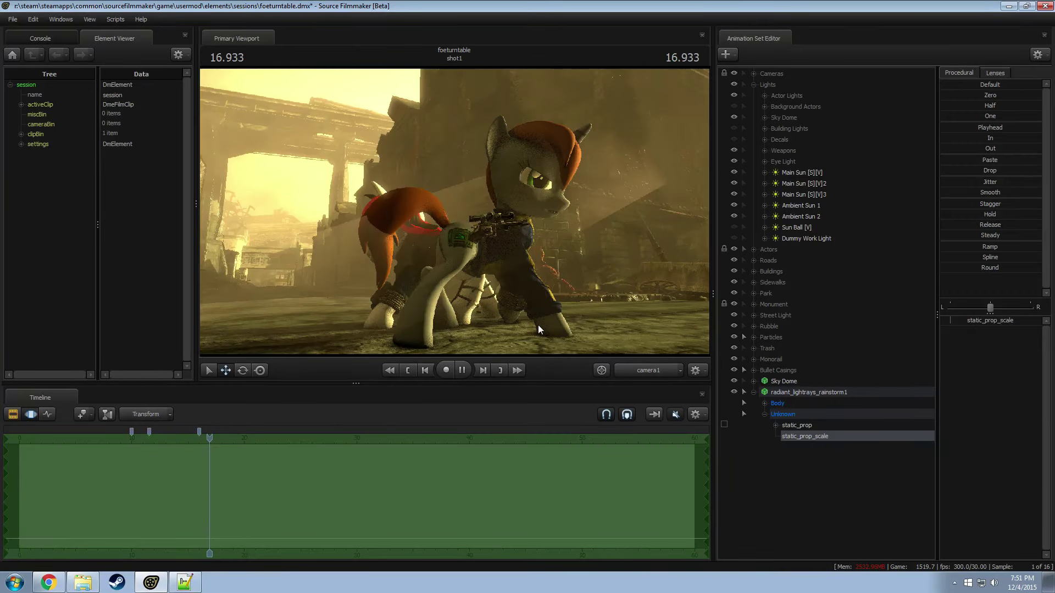
key("space")
key("F3")
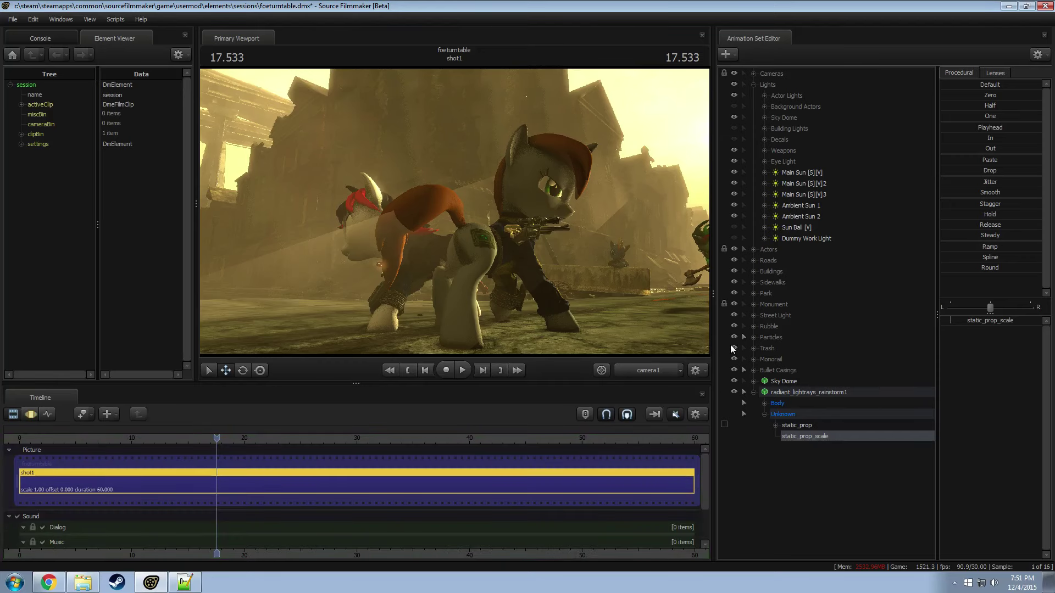
key("F4")
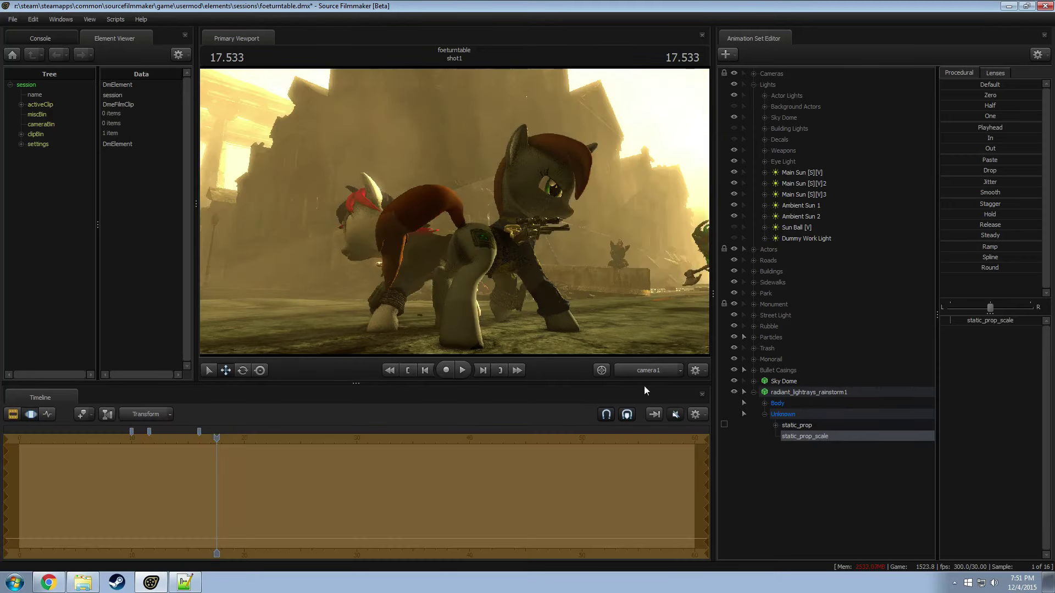
Step: From the Work Camera in the Motion Editor, move and raise radiant_lightrays_rainstorm1 to realign the rays around the main pair
key("F3")
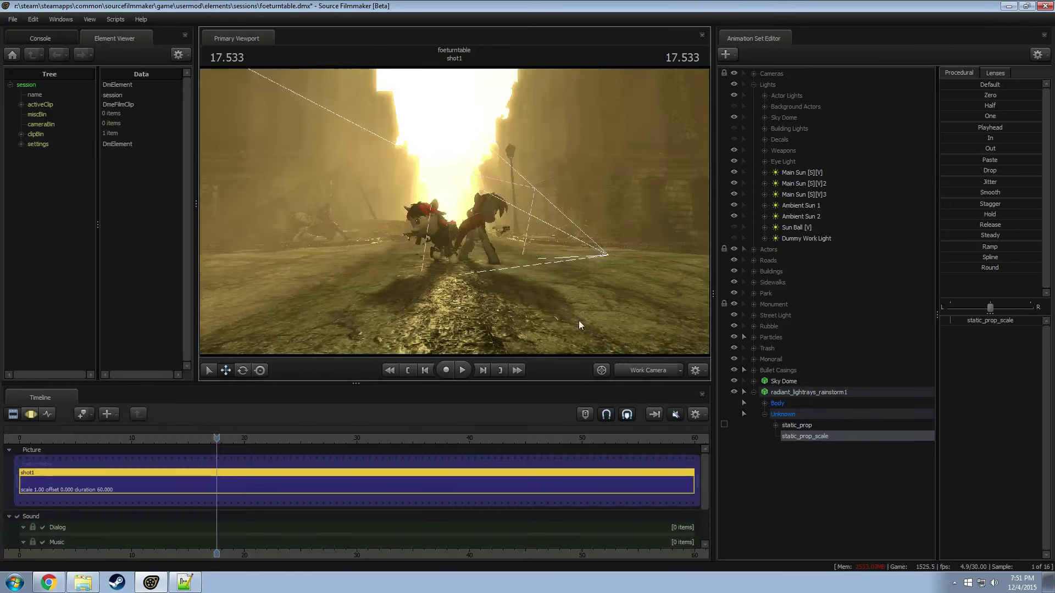
left_click_drag(579, 324, 769, 338)
key("F5")
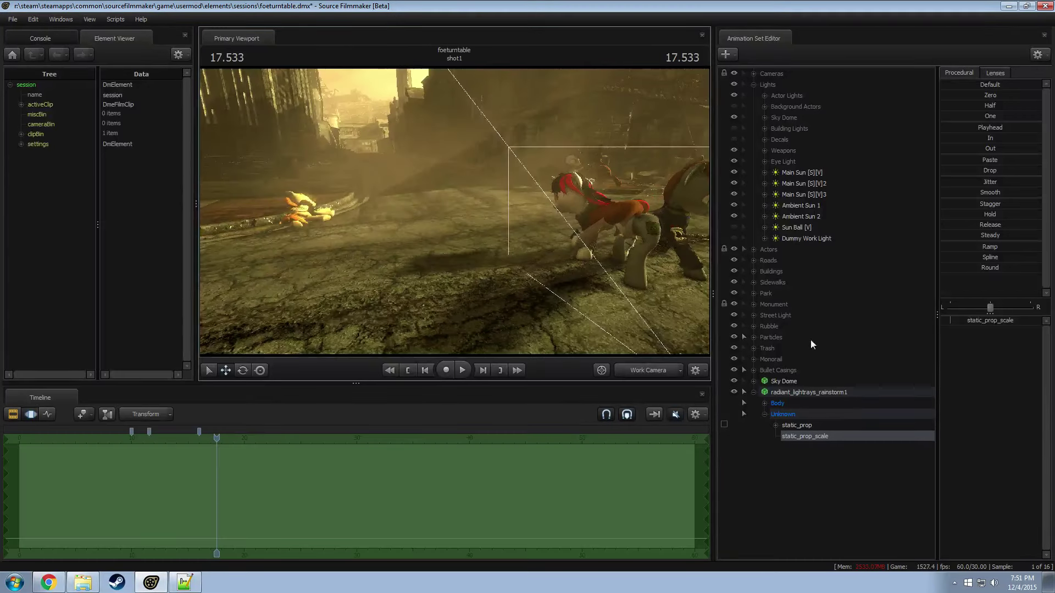
left_click(820, 402)
left_click_drag(550, 231, 500, 235)
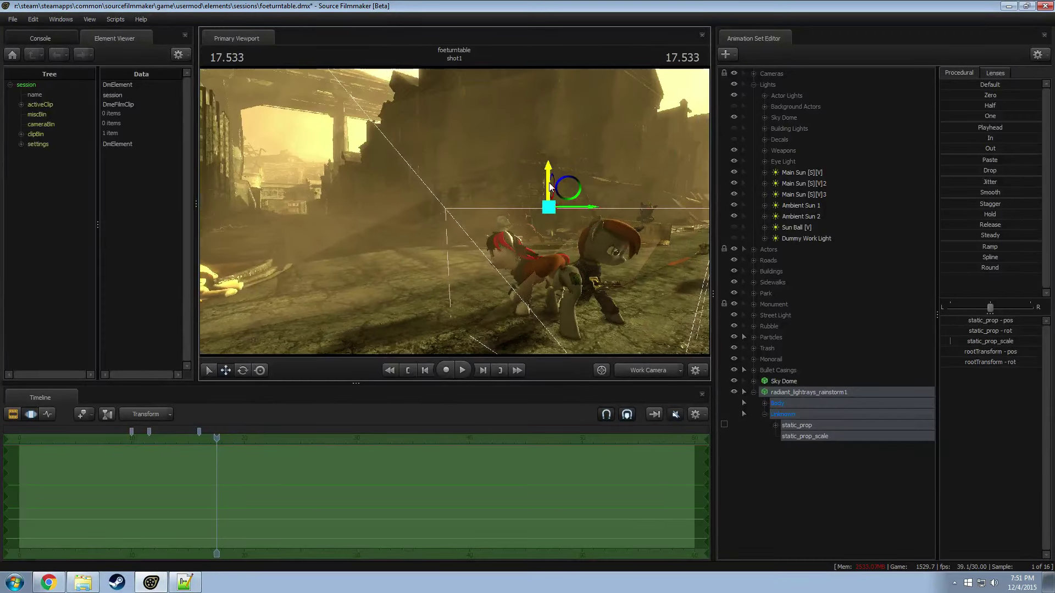
key("F4")
left_click_drag(549, 182, 455, 214)
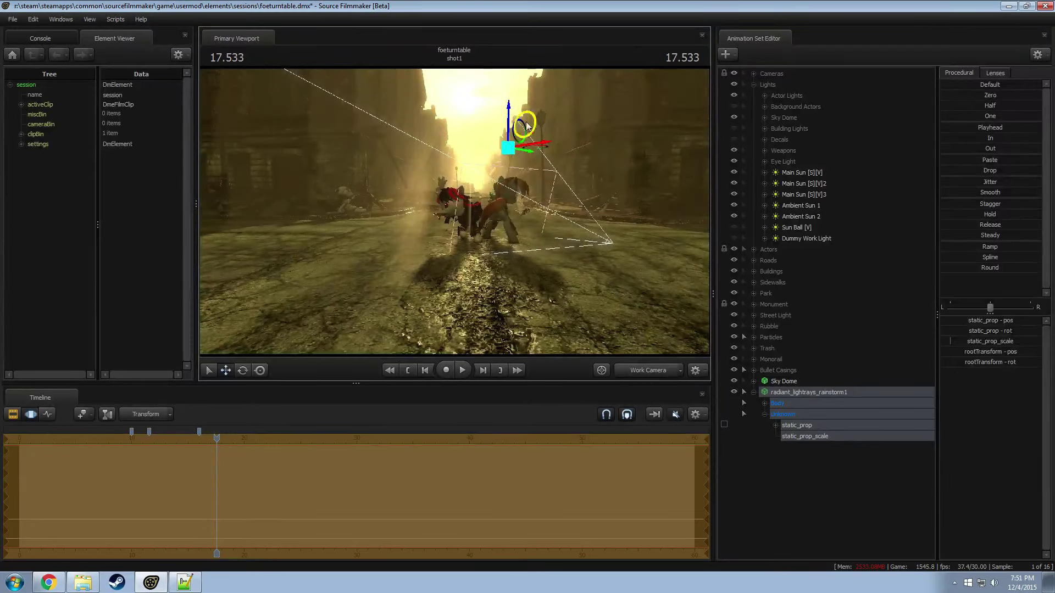
left_click_drag(510, 140, 511, 91)
left_click_drag(456, 209, 321, 147)
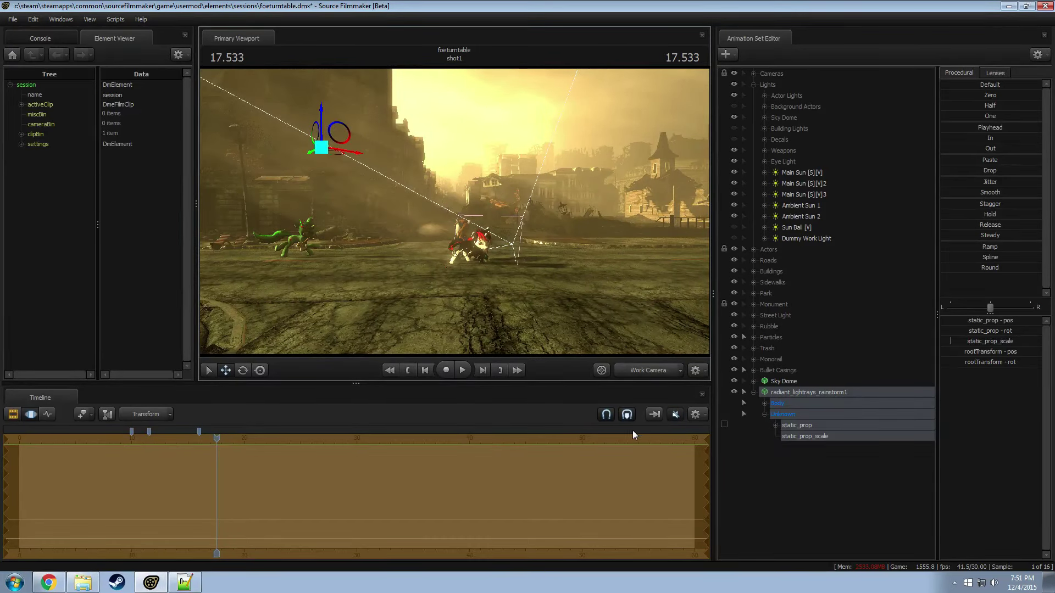
Step: Play the shot through camera1 from 17.533 and step frame by frame to 21.733 to examine the rays
left_click(635, 374)
key("space")
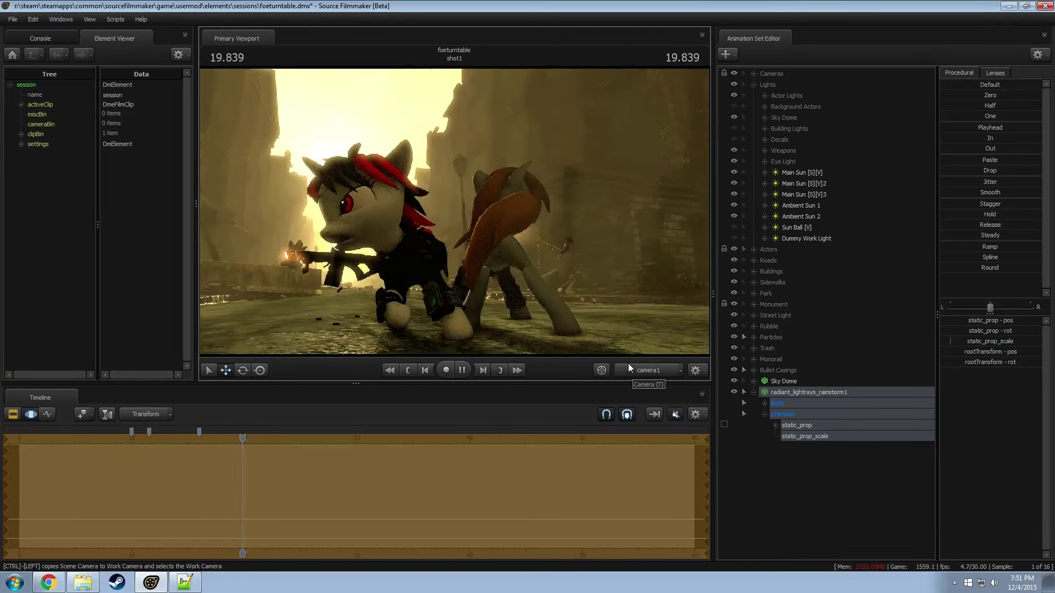
key("space")
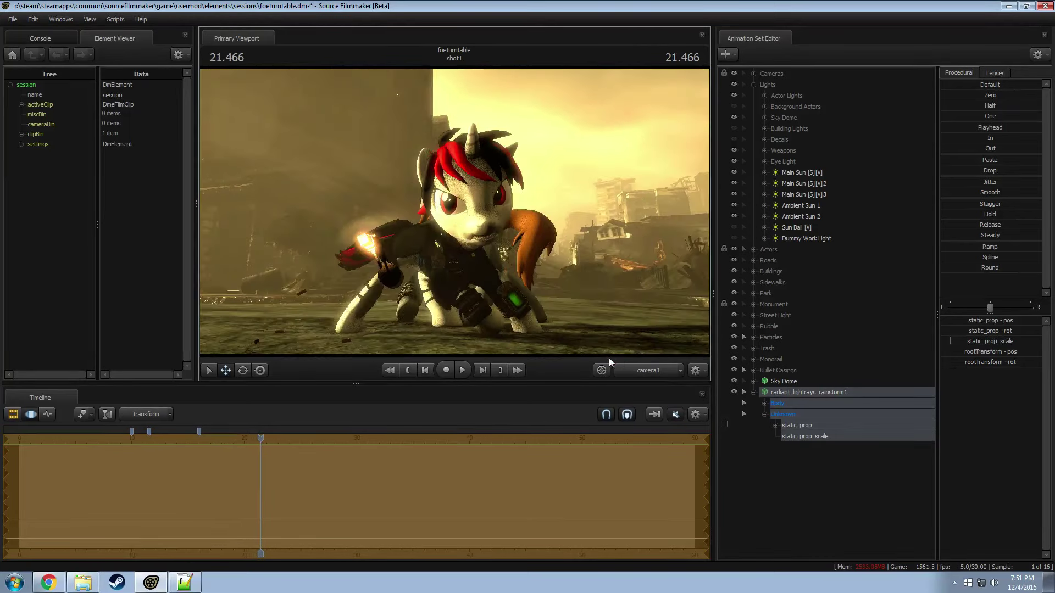
key("Right")
key("Right")
key("Right")
key("Right")
key("Right")
key("Right")
key("Right")
key("Right")
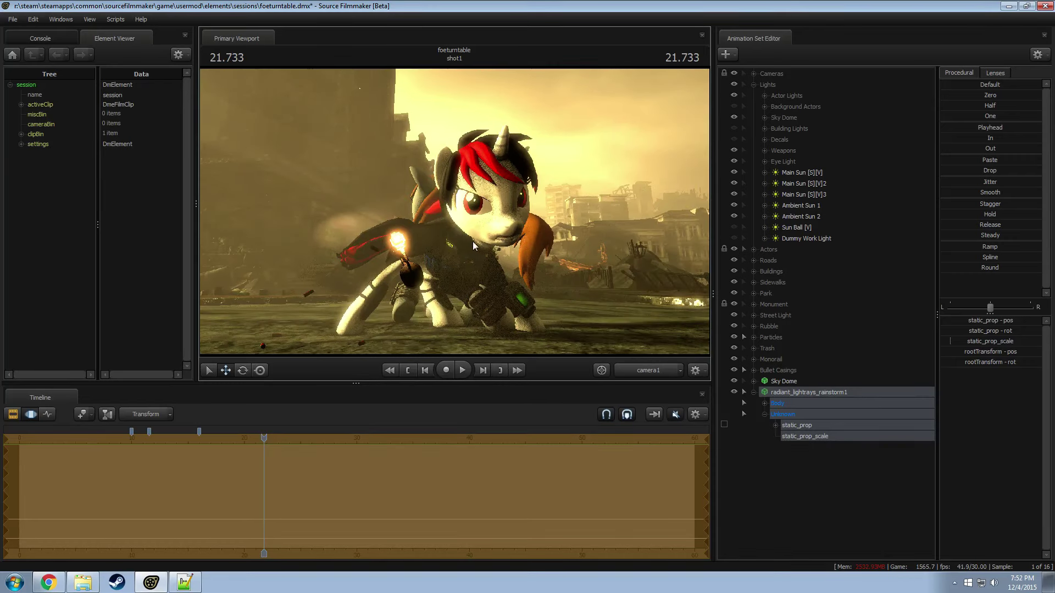
Step: Play the shot through camera1 in the Clip Editor from 10.600 to 16.500, pausing at intervals to examine the realigned light rays
key("F3")
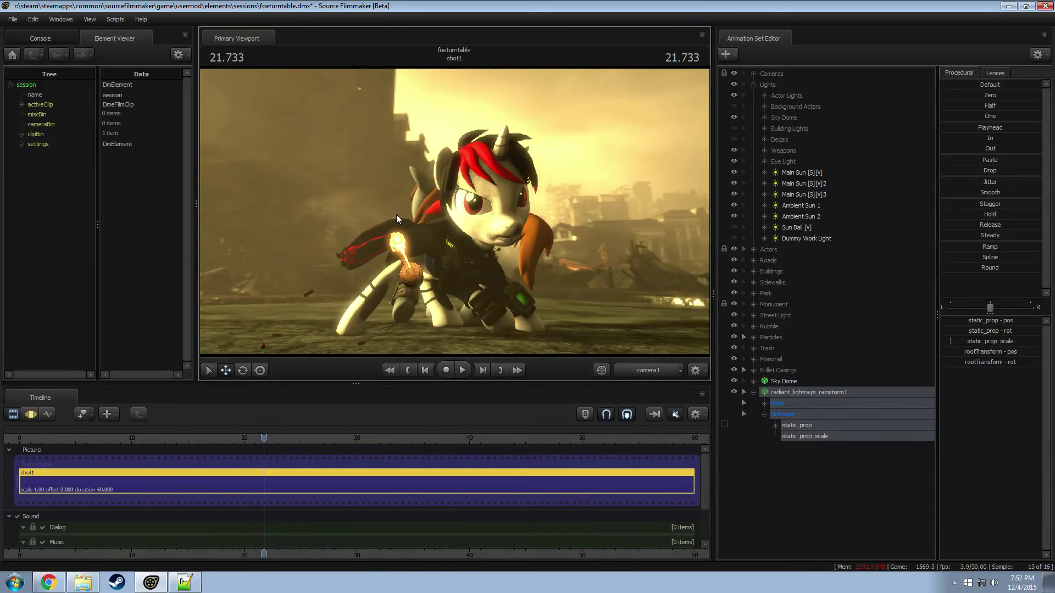
key("space")
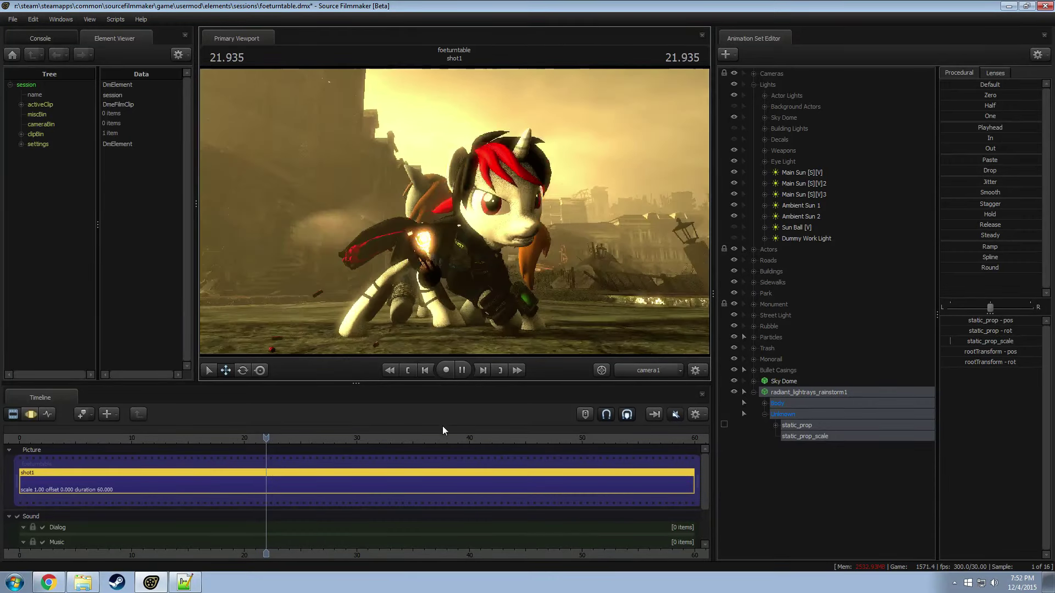
key("space")
left_click(137, 439)
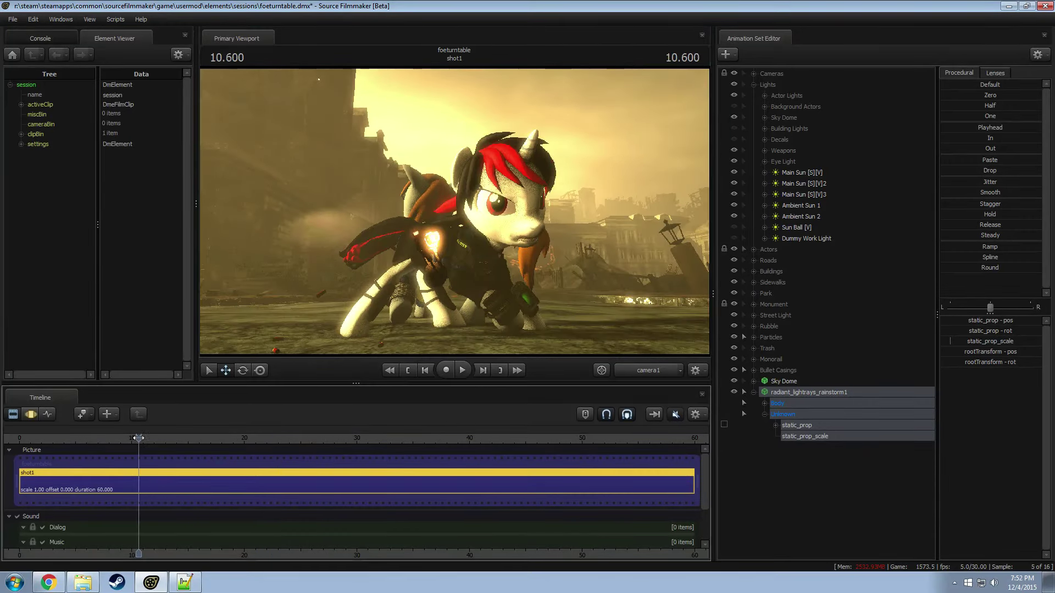
key("space")
key("space")
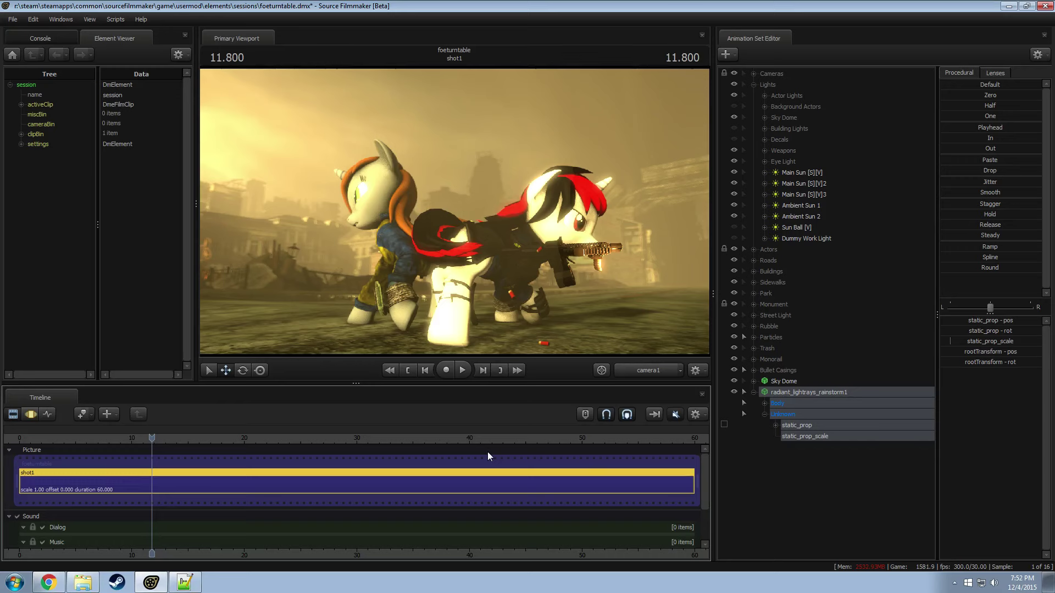
key("space")
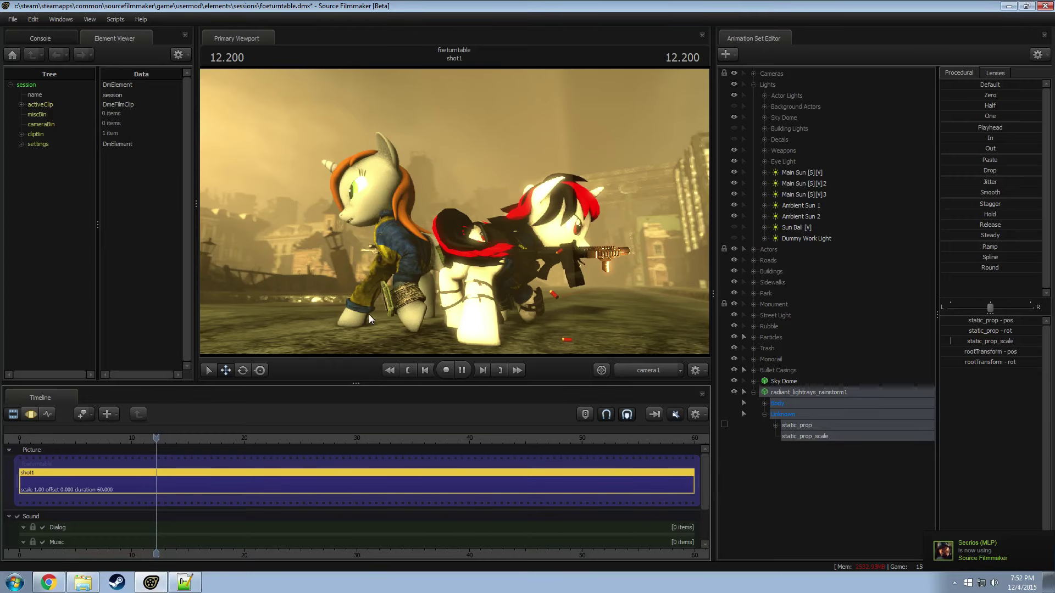
key("space")
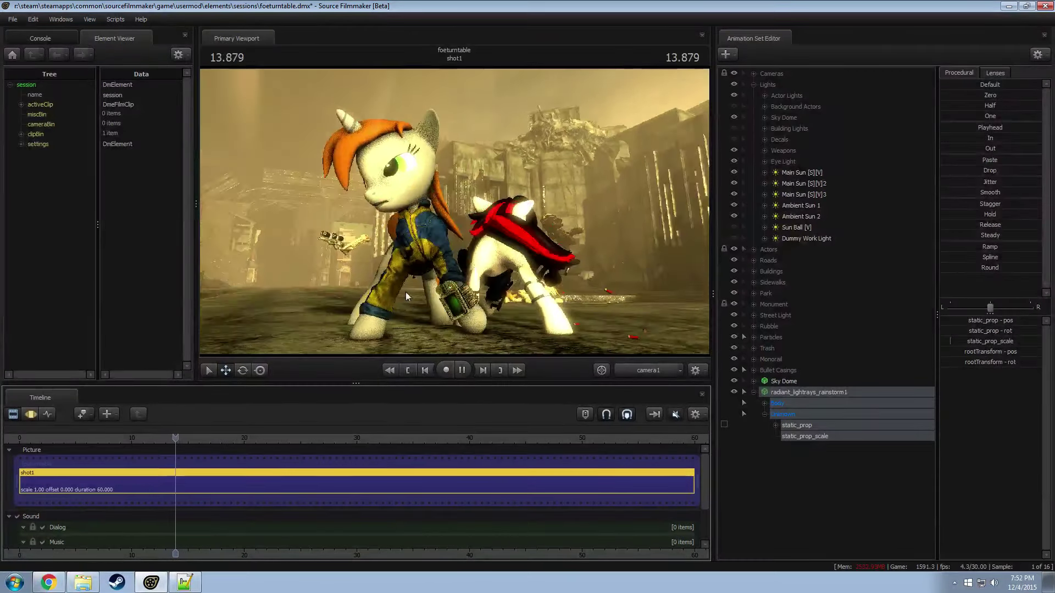
key("space")
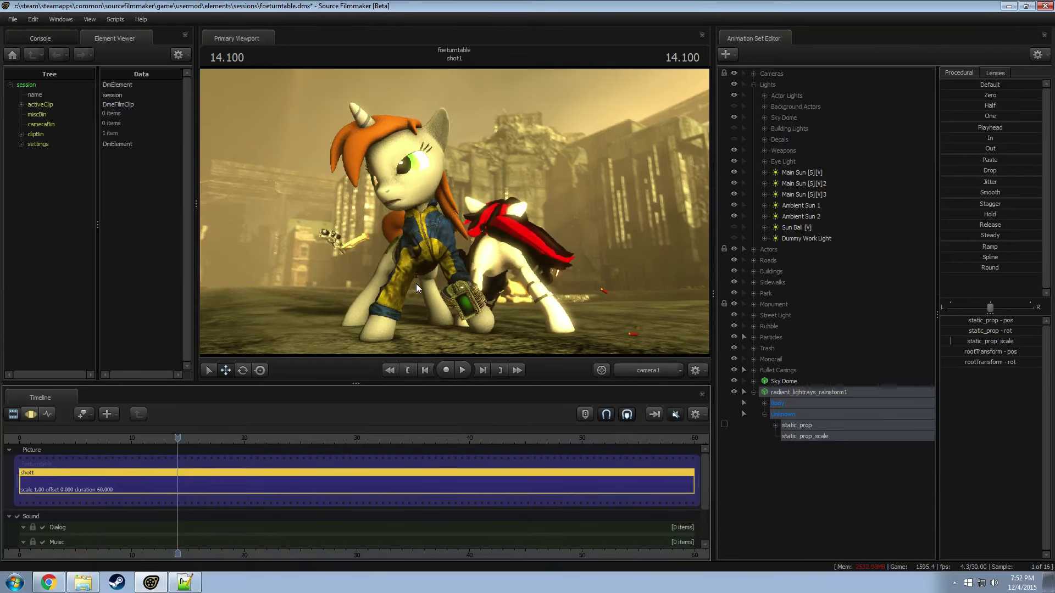
key("space")
key("space")
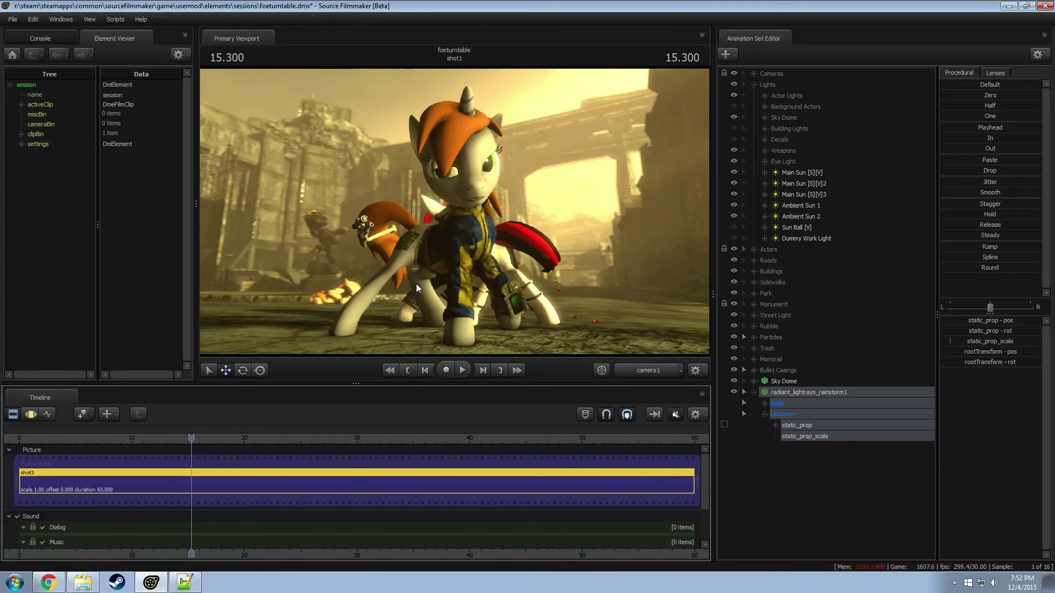
key("space")
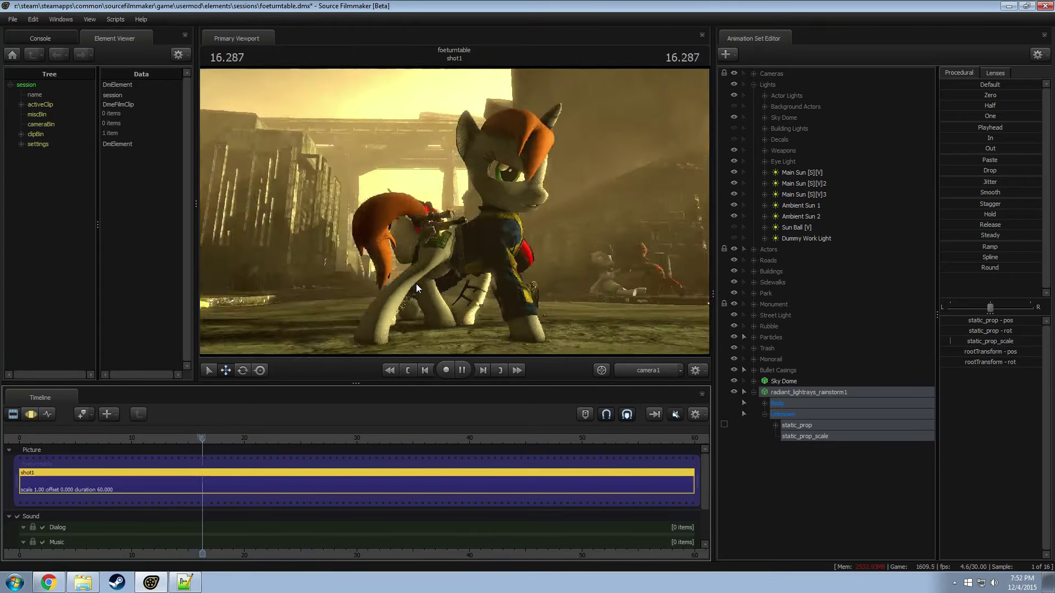
key("space")
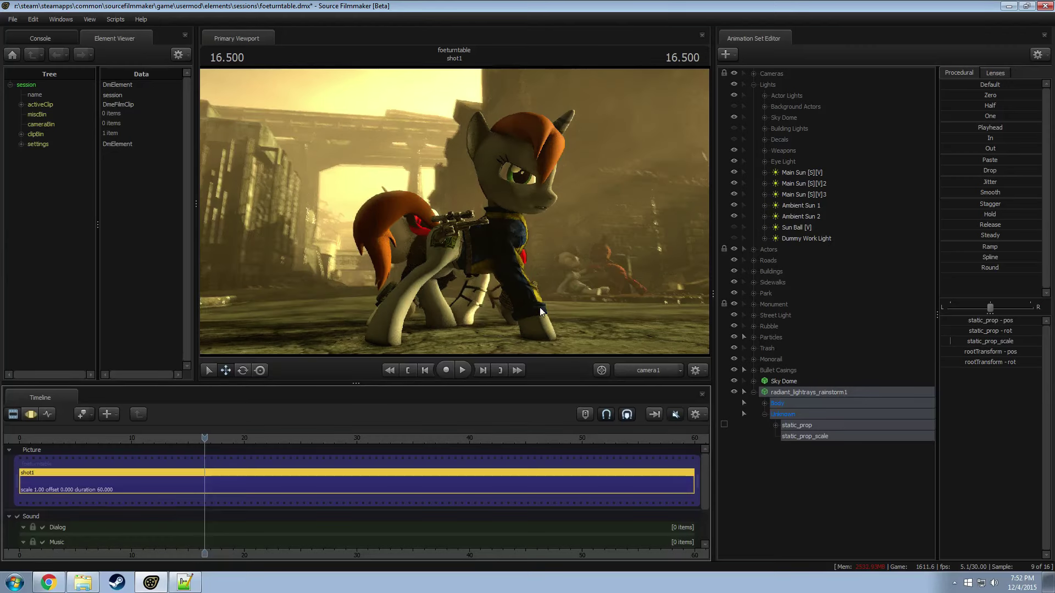
Step: From the Work Camera in the Motion Editor, raise the cutOn value of the Pip Edge Smoother light in the Actor Lights group
key("F4")
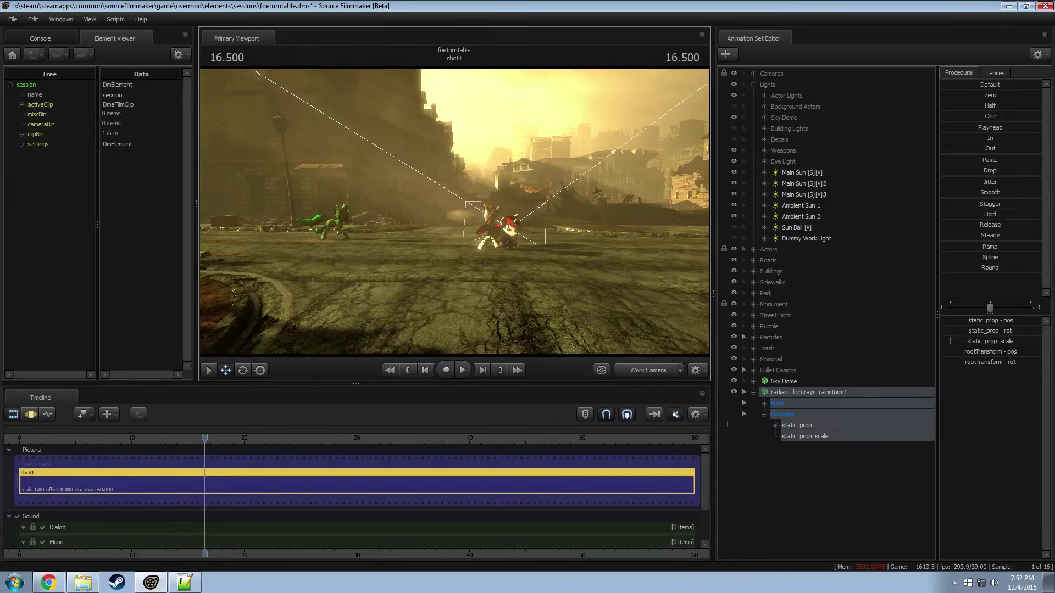
mouse_move(454, 212)
left_mouse_down()
mouse_move(454, 231)
mouse_move(455, 215)
left_mouse_up()
key("ctrl+2")
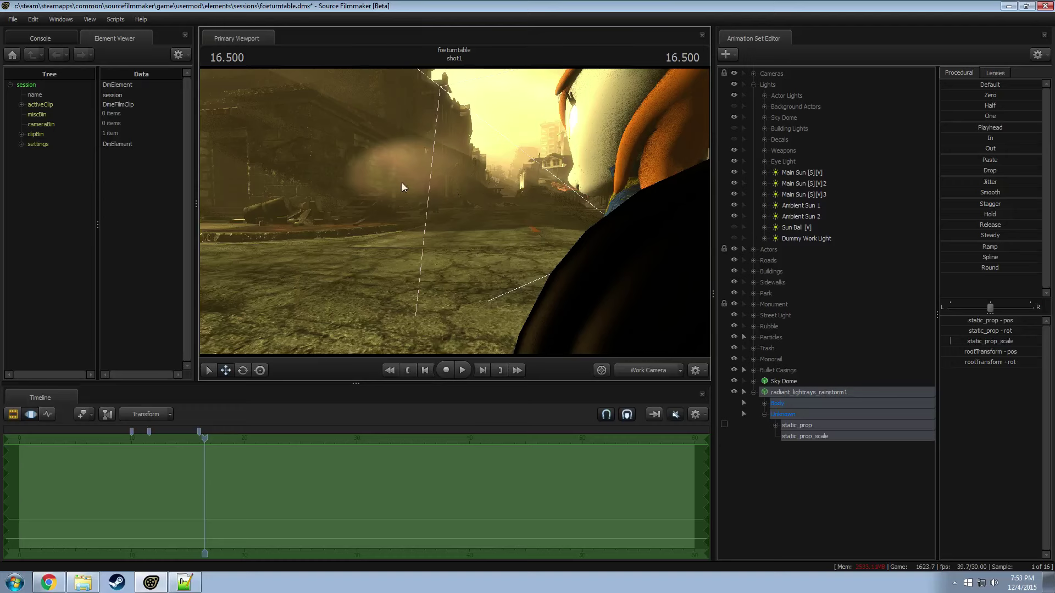
left_click(765, 96)
left_click(804, 141)
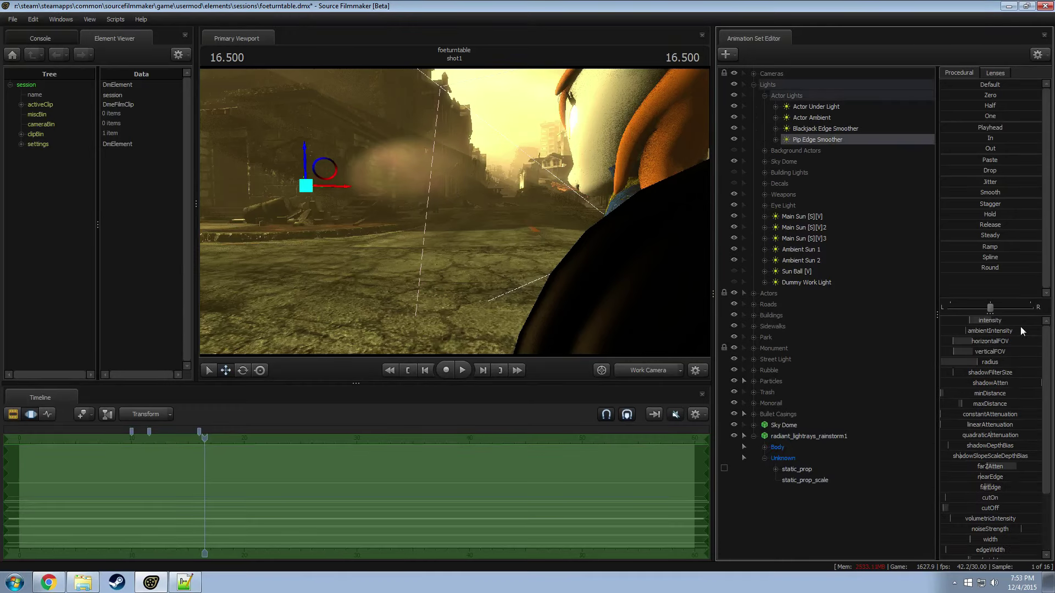
left_click_drag(987, 500, 1044, 500)
left_click_drag(627, 290, 500, 306)
left_click(789, 142)
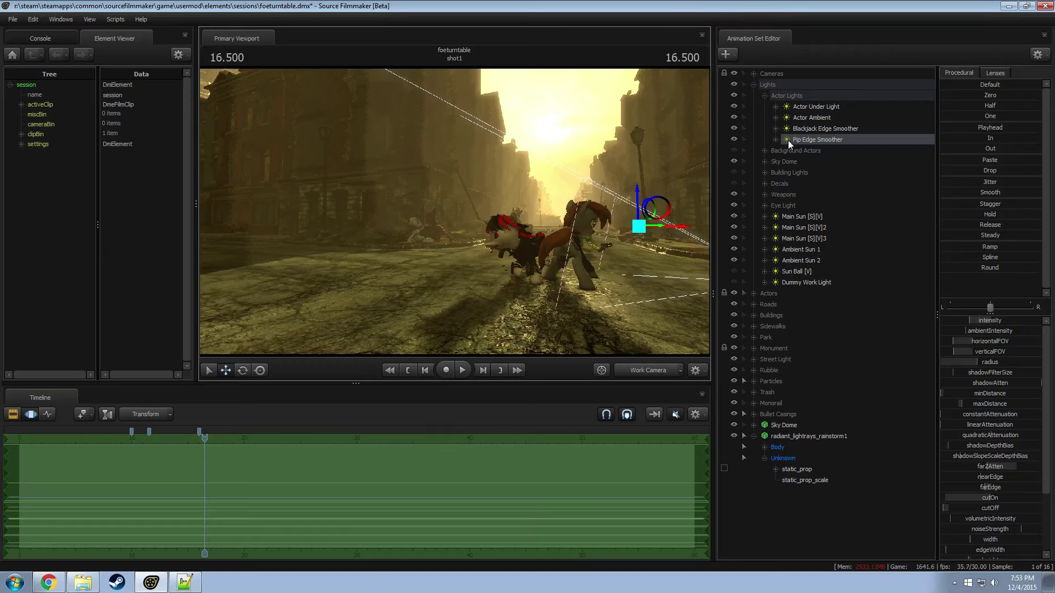
left_click(765, 96)
Step: Rename the radiant_lightrays_rainstorm1 animation set as "Light Rays - Actors"
left_click(798, 391)
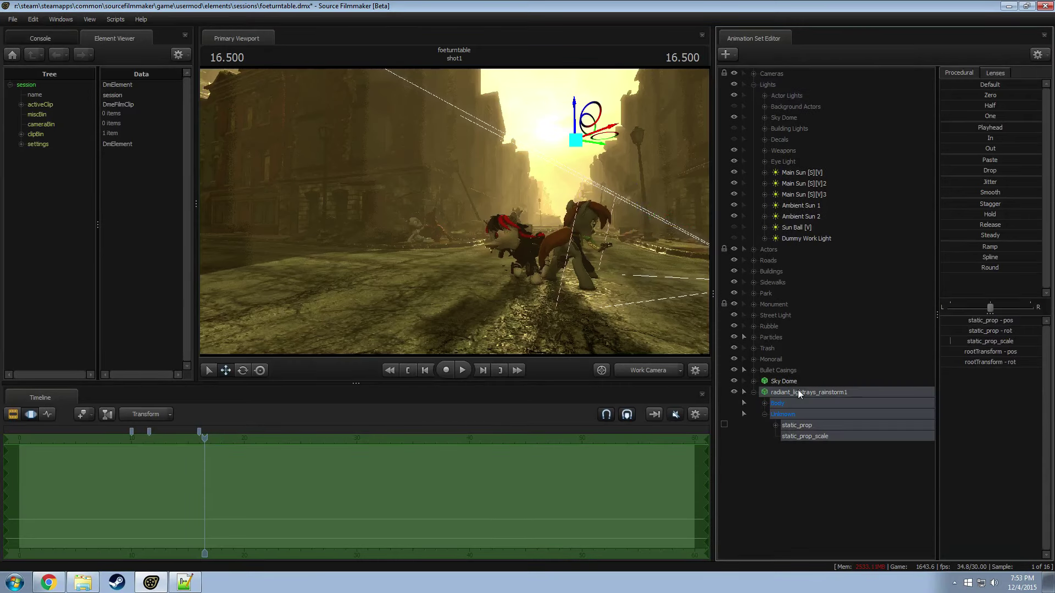
left_click(754, 393)
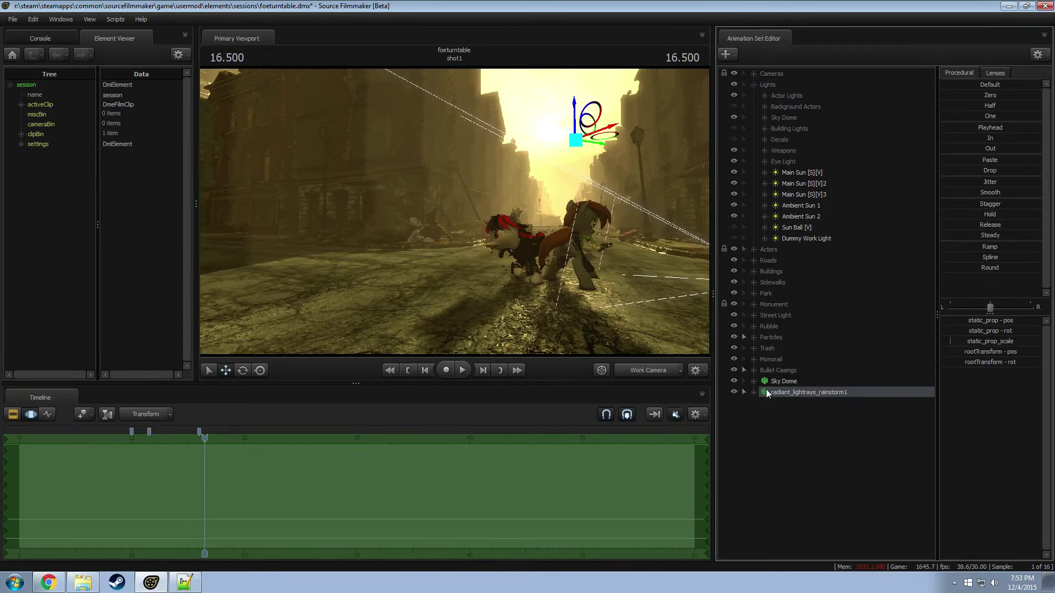
right_click(813, 391)
left_click(814, 396)
type("Light Rays - Actor")
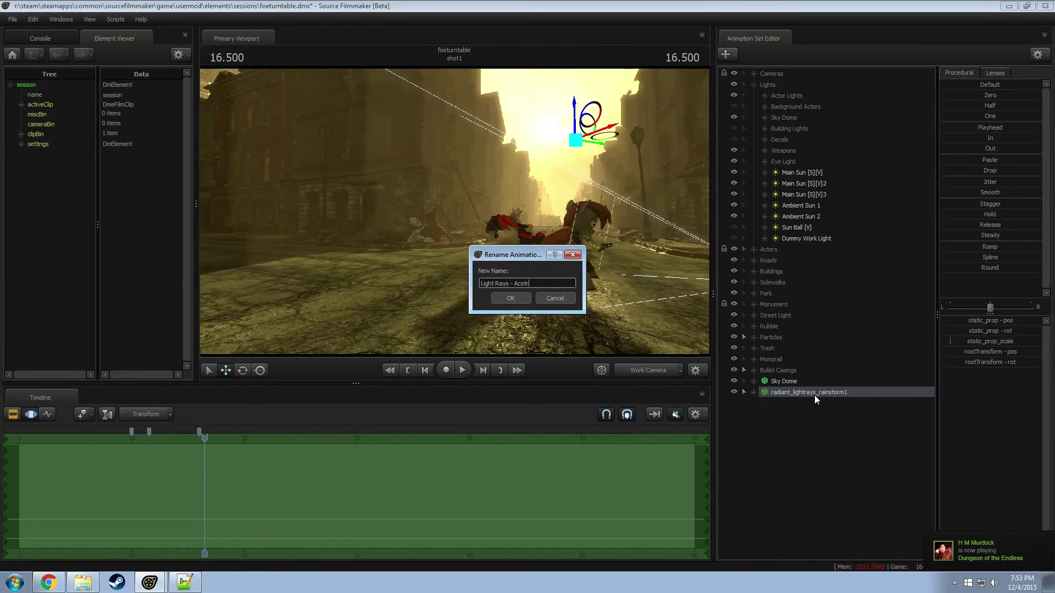
key("Return")
Step: Group the Light Rays - Actors animation set and name the group "Light Rays"
right_click(814, 394)
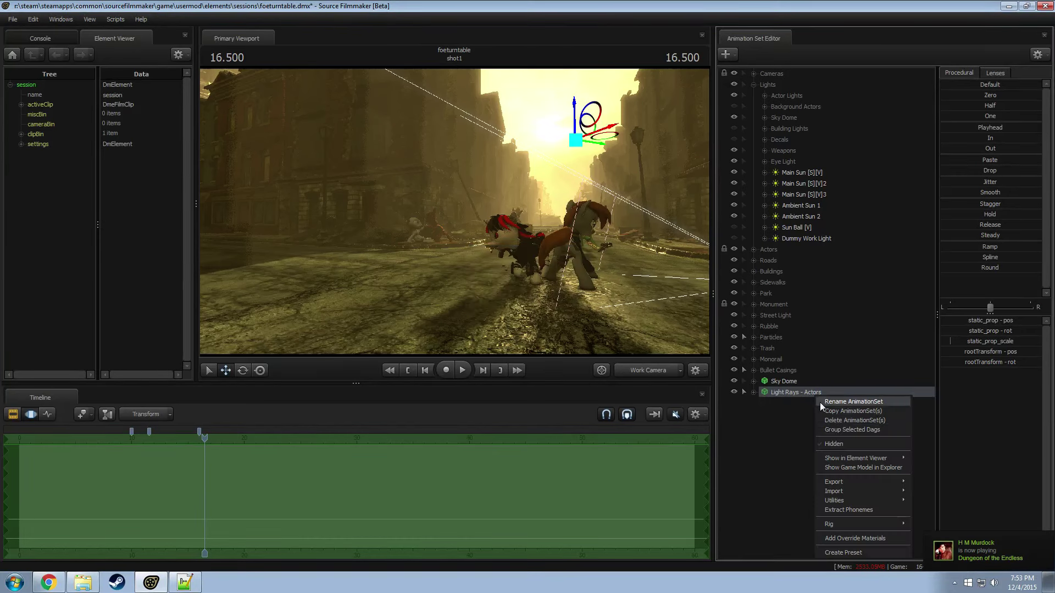
left_click(828, 426)
double_click(787, 394)
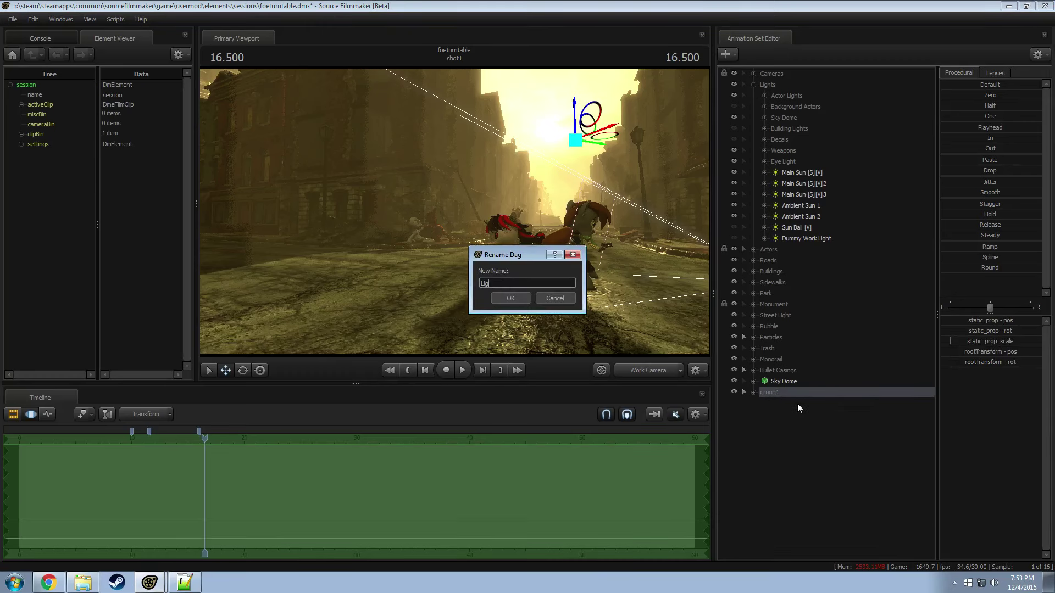
type("Light Rays")
key("Return")
left_click(754, 393)
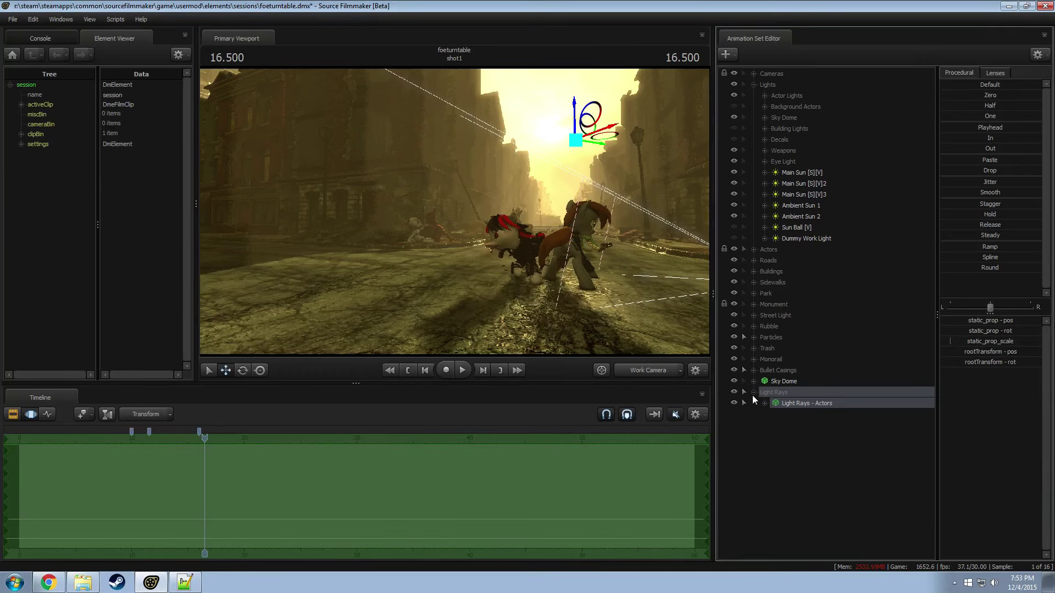
Step: Duplicate the Light Rays - Actors animation set by copying and pasting it in the scene hierarchy
right_click(790, 408)
right_click(788, 435)
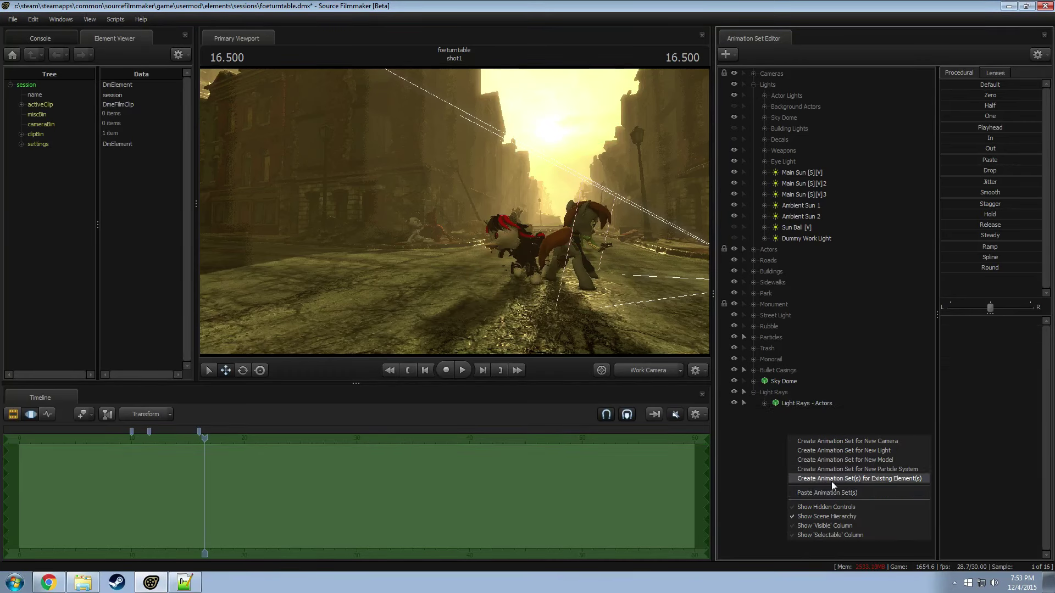
key("Escape")
left_click(792, 403)
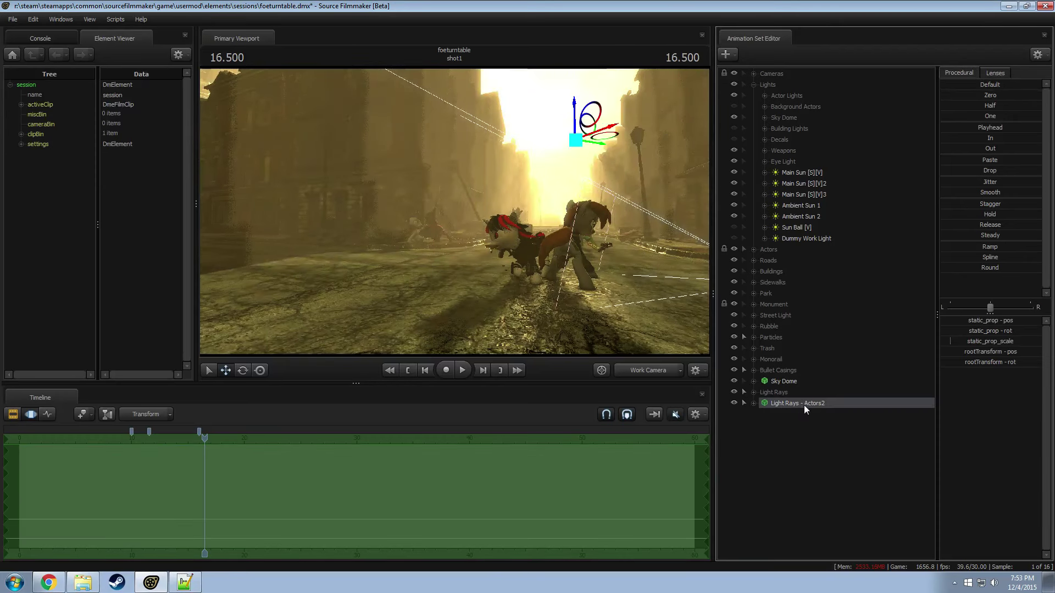
Step: Rename the pasted light rays copy as "Light Rays - Main Street Left"
right_click(804, 404)
left_click(807, 405)
left_click(806, 403)
right_click(807, 404)
left_click(821, 410)
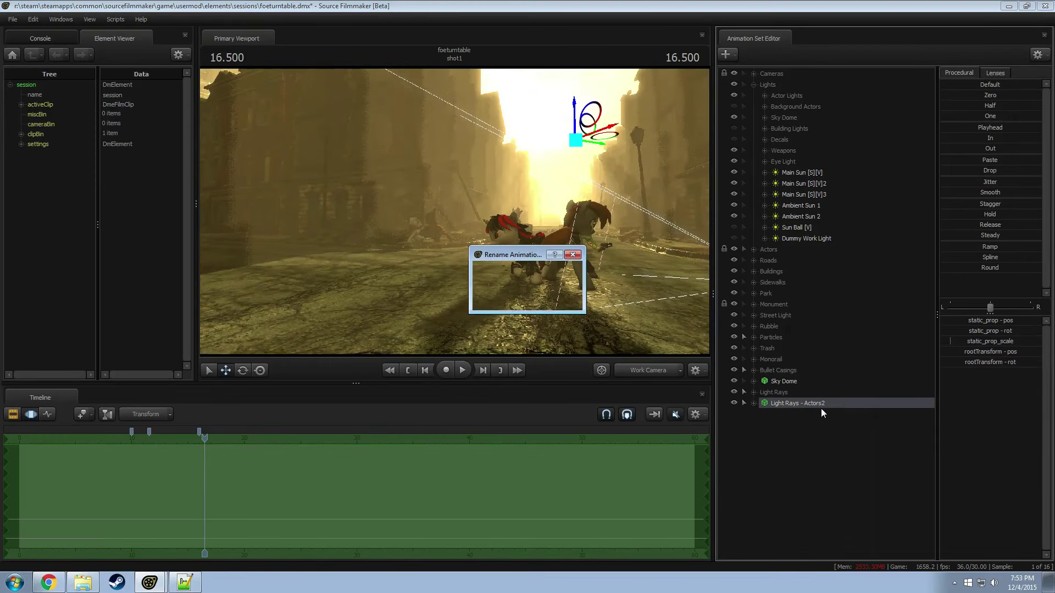
left_click(548, 285)
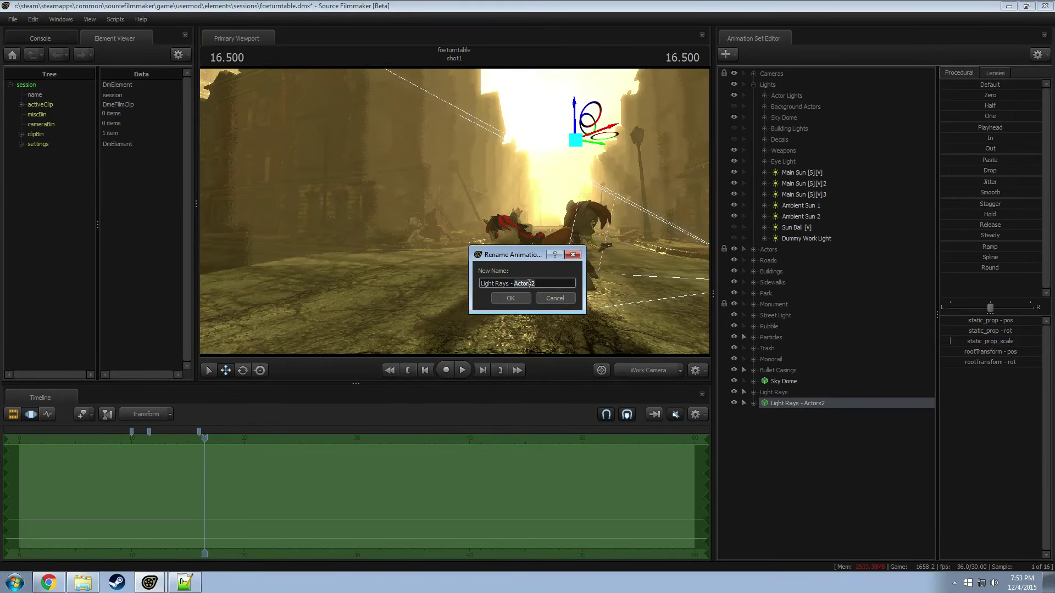
type("S")
key("BackSpace")
type("Main Stre")
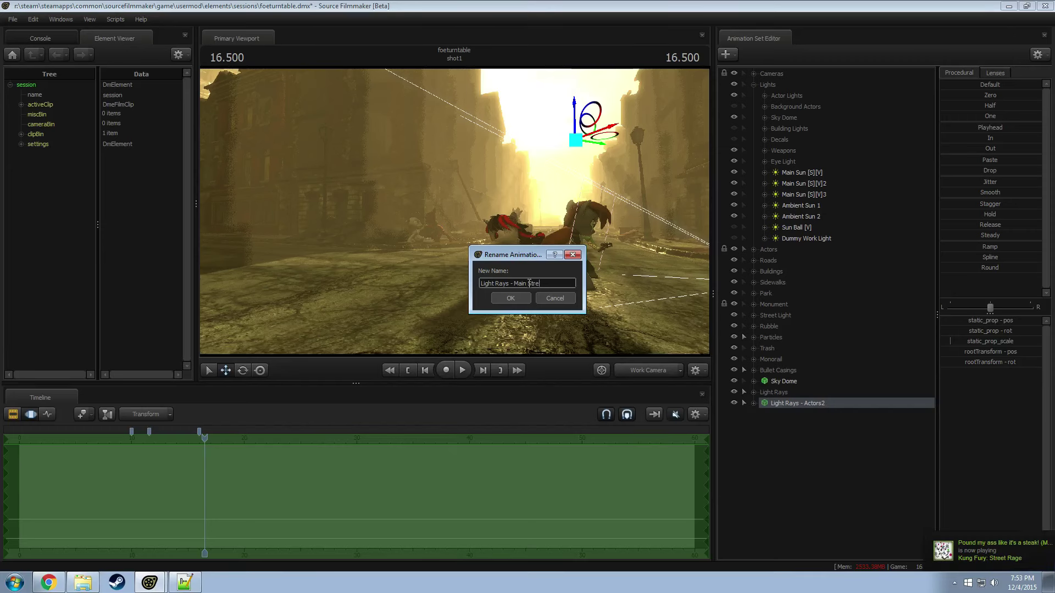
type("et Left")
key("Return")
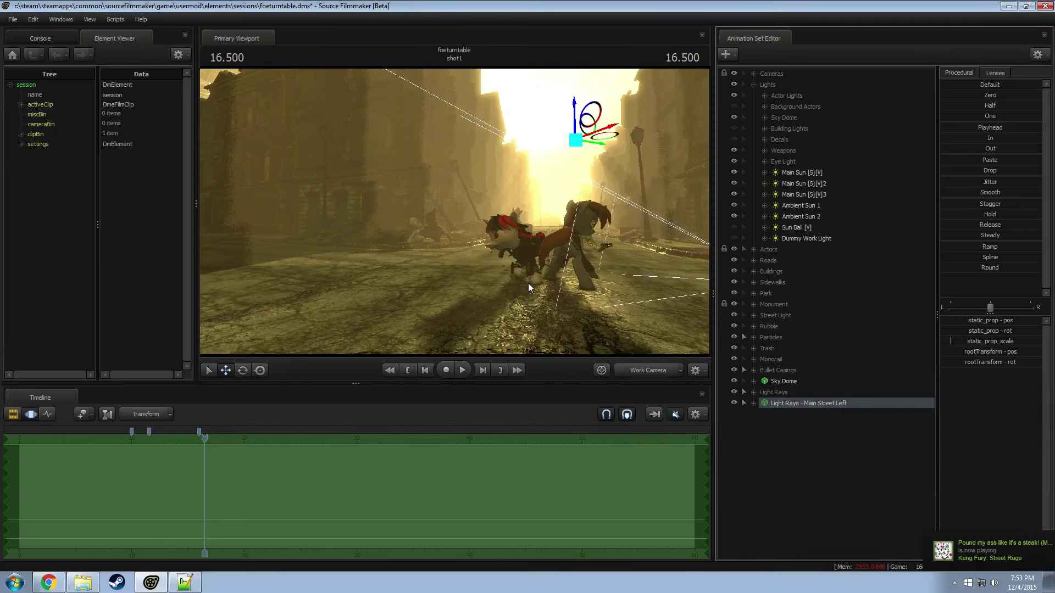
Step: Move Light Rays - Main Street Left over the main street and enlarge it by raising its static_prop_scale
left_click_drag(471, 231, 481, 209)
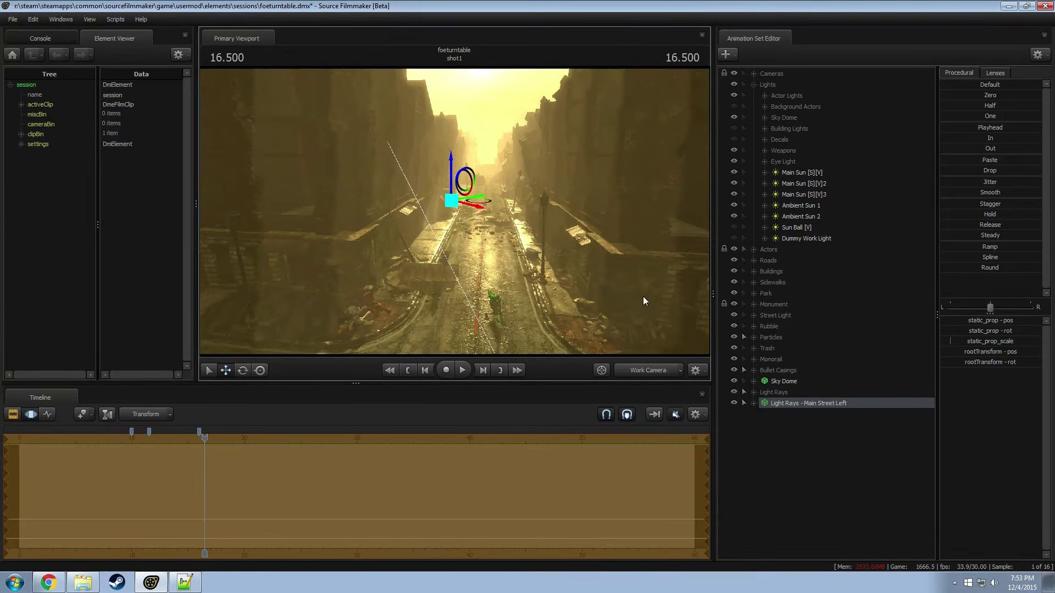
left_click(753, 404)
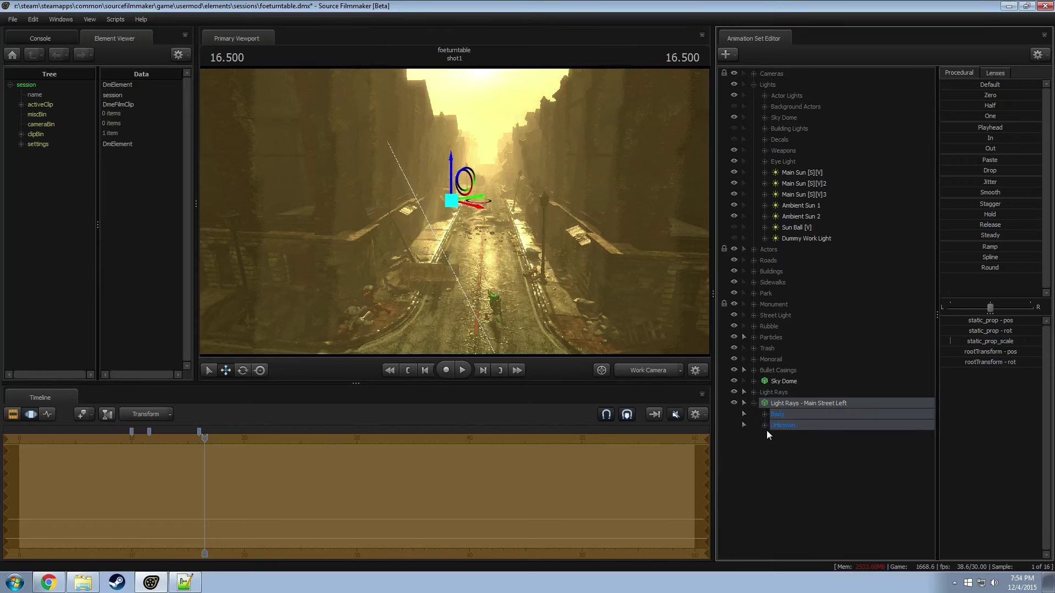
left_click(765, 426)
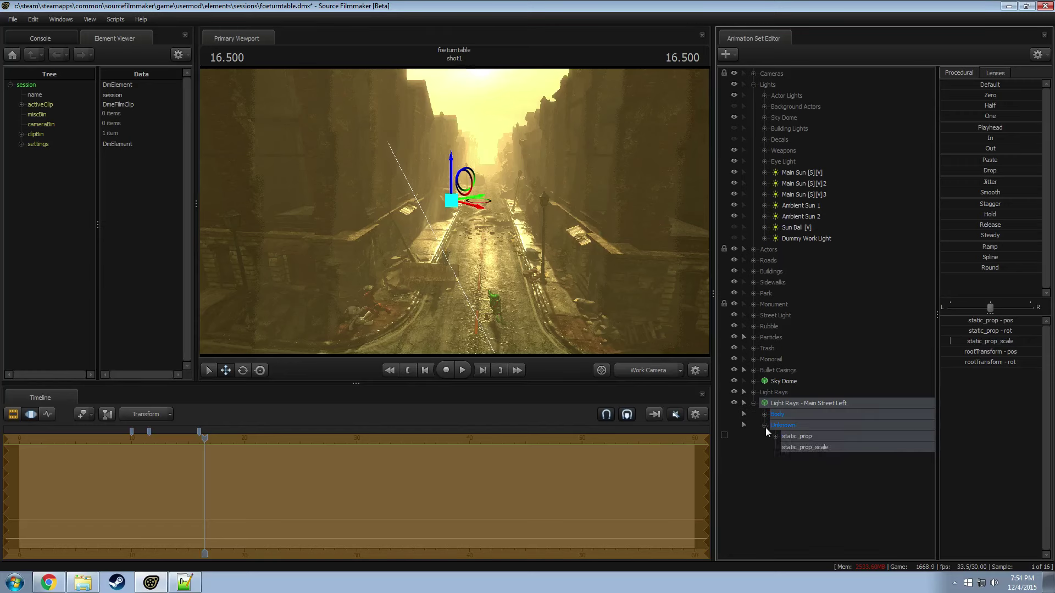
left_click(799, 446)
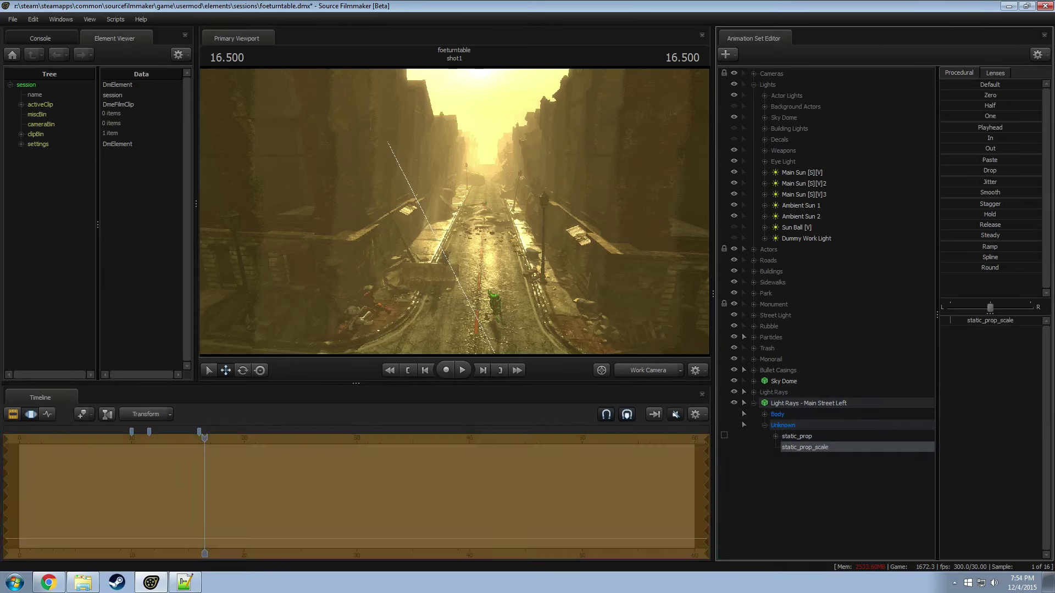
left_click_drag(951, 320, 981, 330)
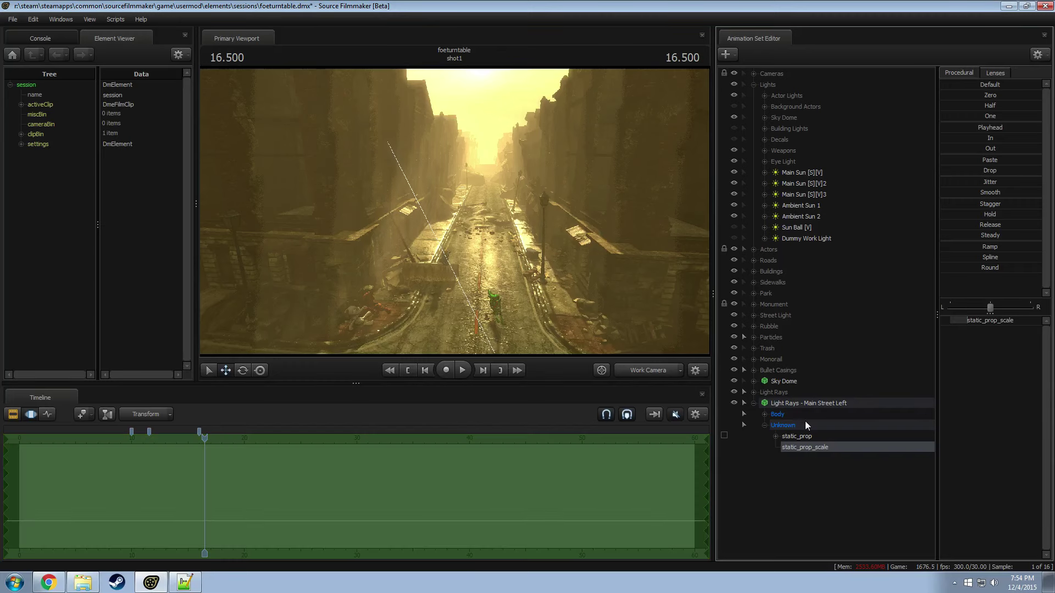
Step: Reposition the enlarged Light Rays - Main Street Left farther down the street and check it by playing the shot through camera1 to 18.933
left_click(786, 403)
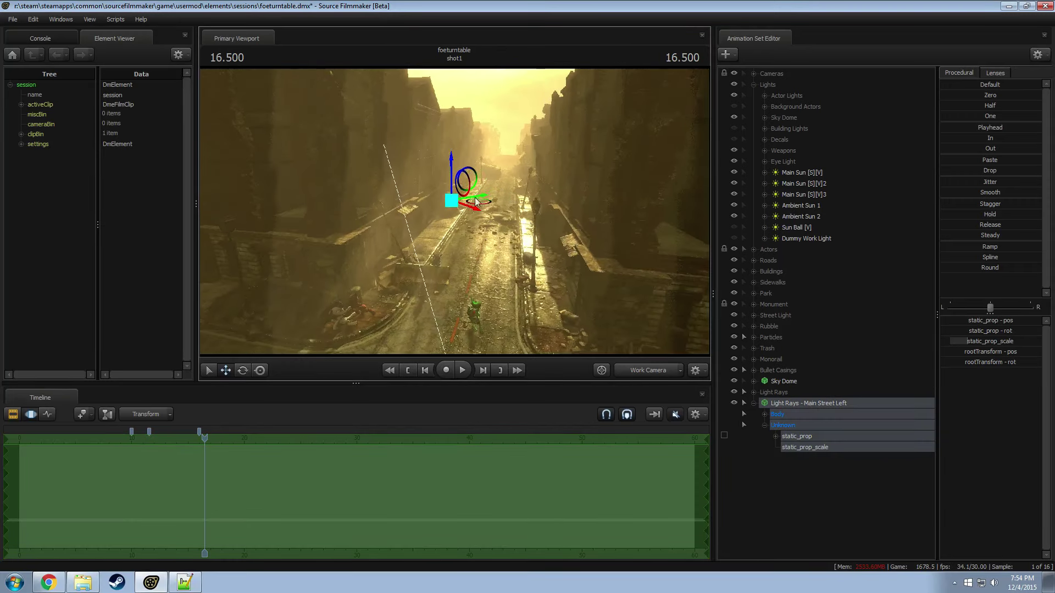
left_click_drag(481, 206, 517, 164)
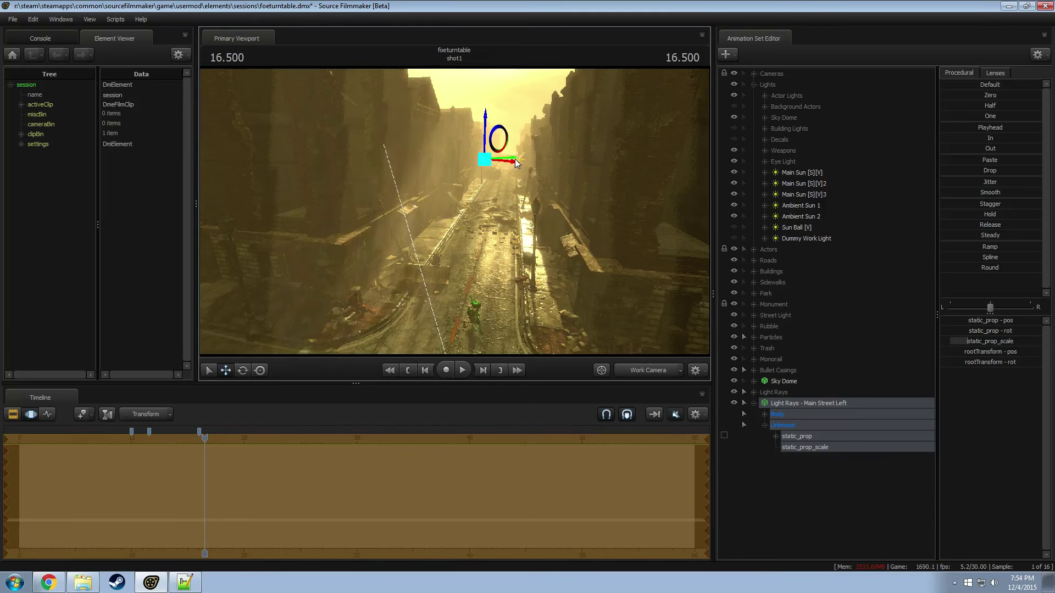
left_click(633, 370)
key("space")
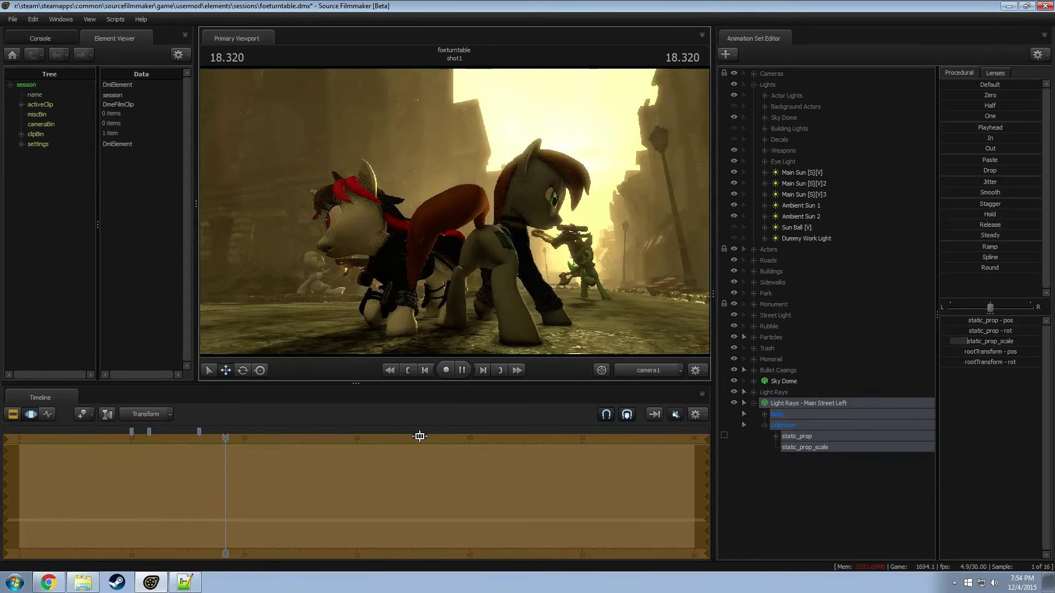
key("space")
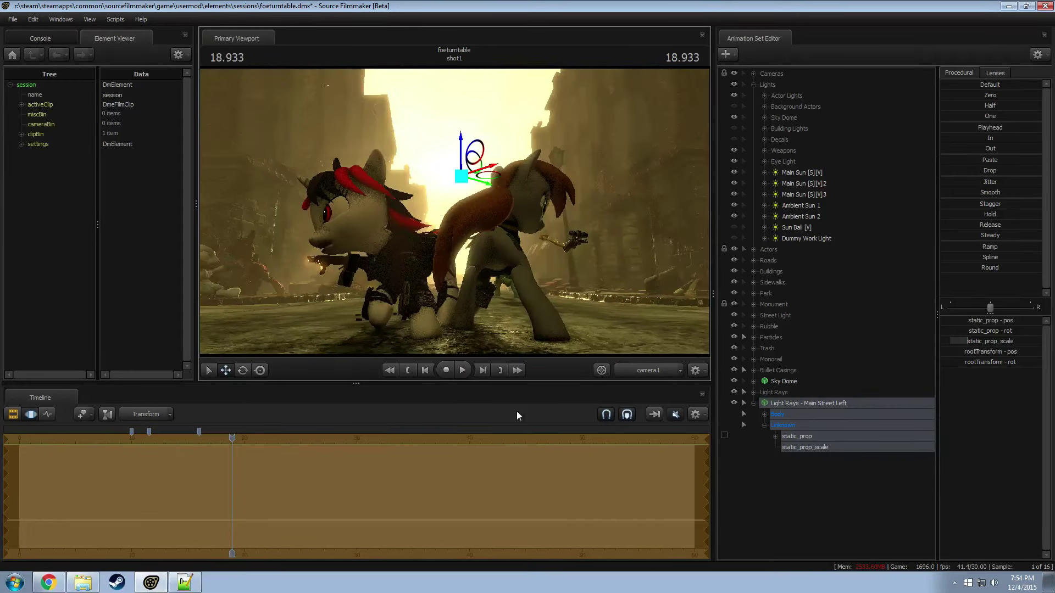
Step: Rotate and shift Light Rays - Main Street Left in the work camera view so its beams slant down across the street
left_click(648, 371)
left_click_drag(456, 211, 456, 212)
key("e")
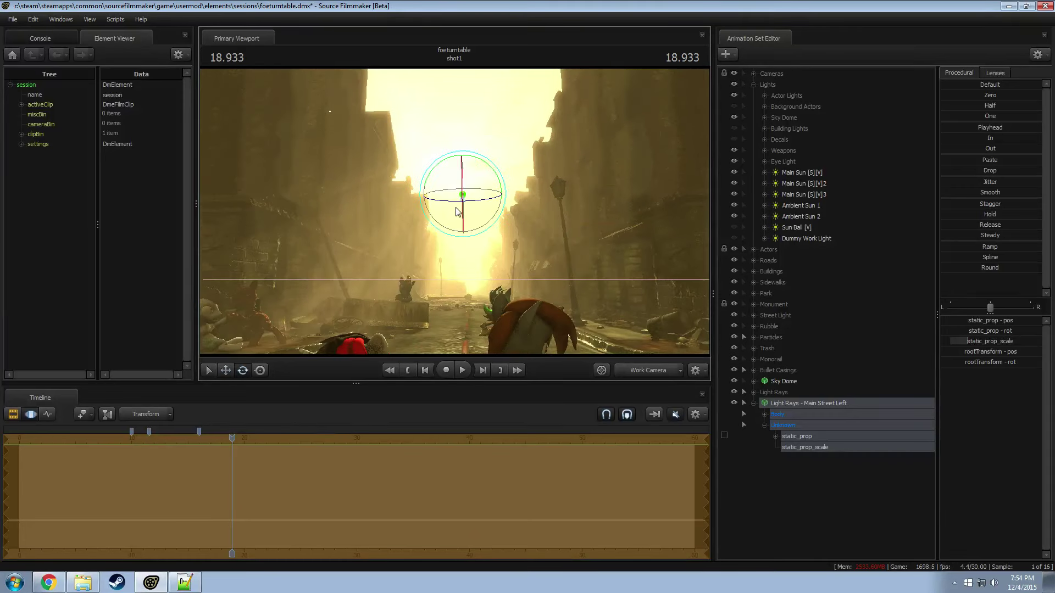
left_click_drag(486, 176, 471, 158)
key("w")
key("e")
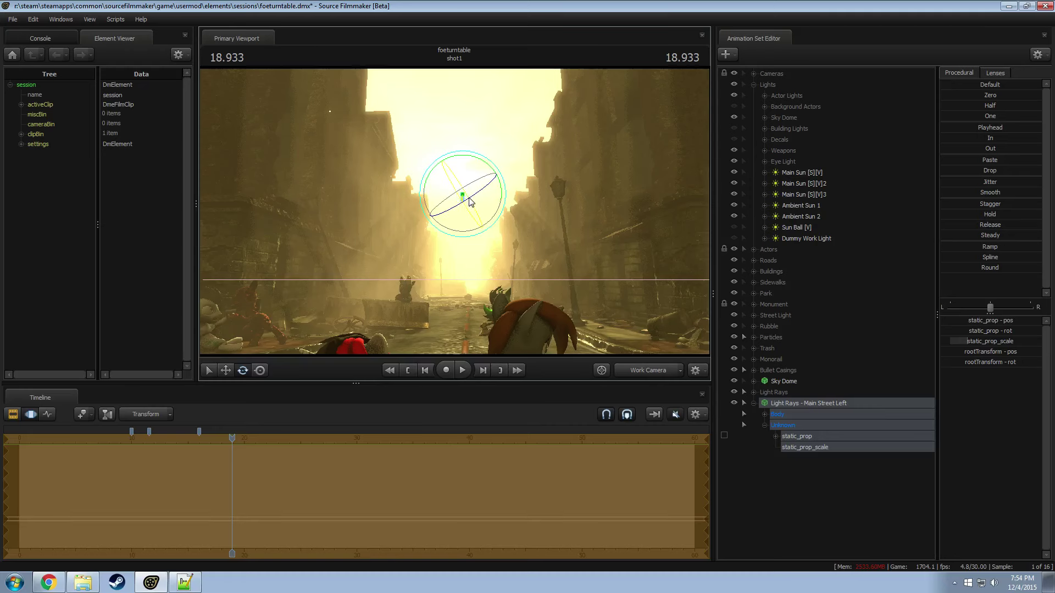
left_click_drag(454, 215, 456, 212)
key("w")
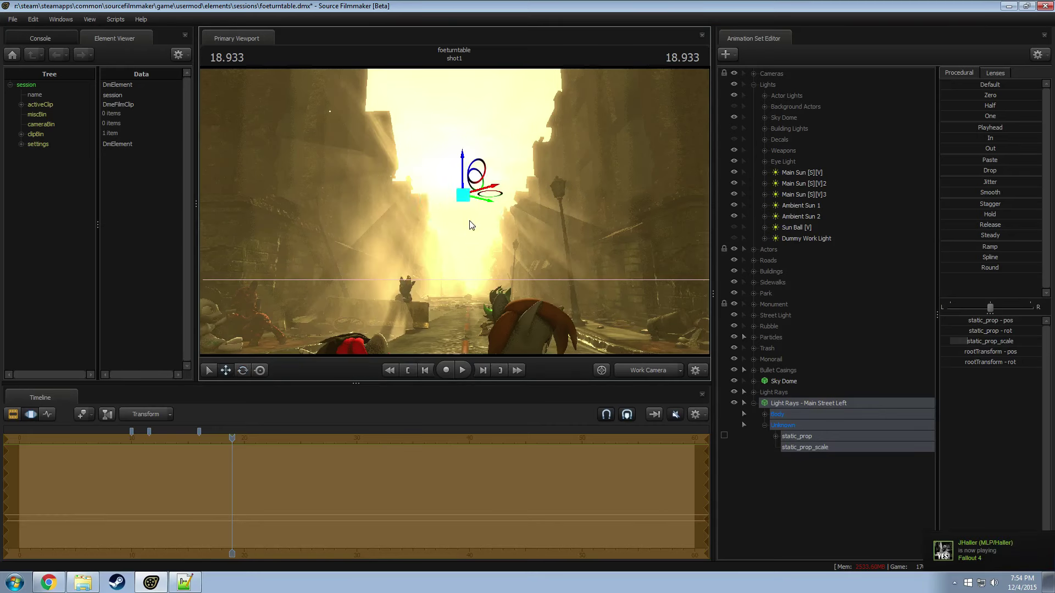
left_click_drag(486, 199, 488, 202)
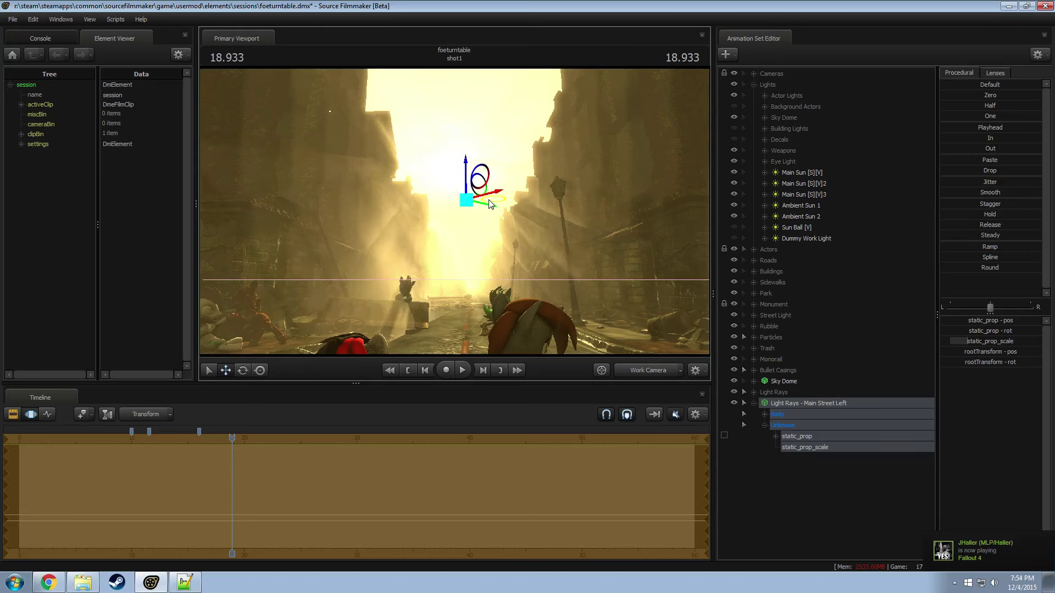
key("F2")
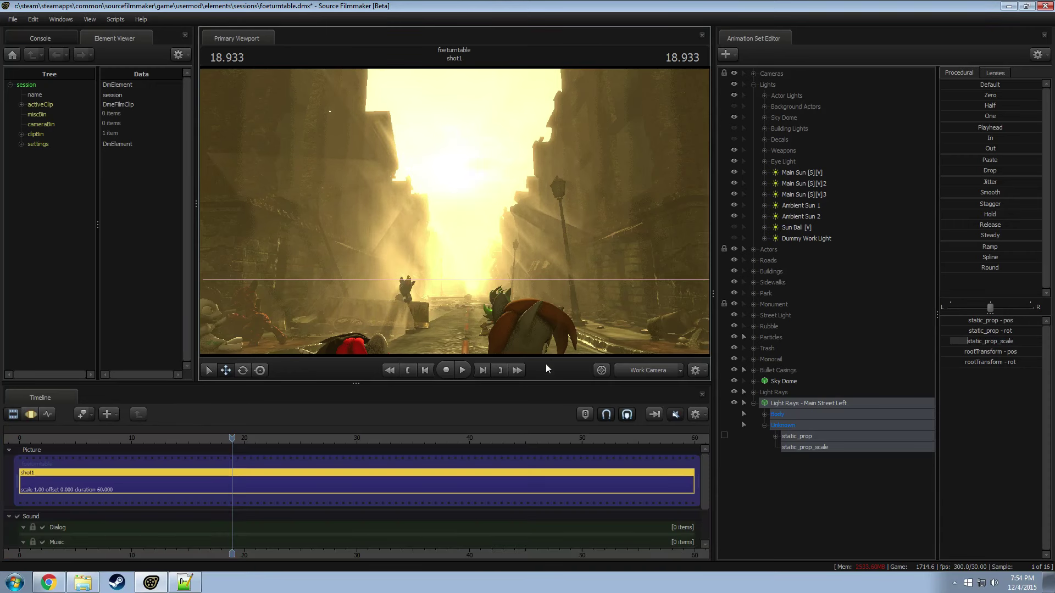
Step: Move Light Rays - Main Street Left sideways and higher between the buildings, and rotate it to soften its beams
key("F3")
mouse_move(493, 201)
left_mouse_down()
mouse_move(484, 205)
mouse_move(481, 177)
mouse_move(479, 199)
left_mouse_up()
key("e")
key("F2")
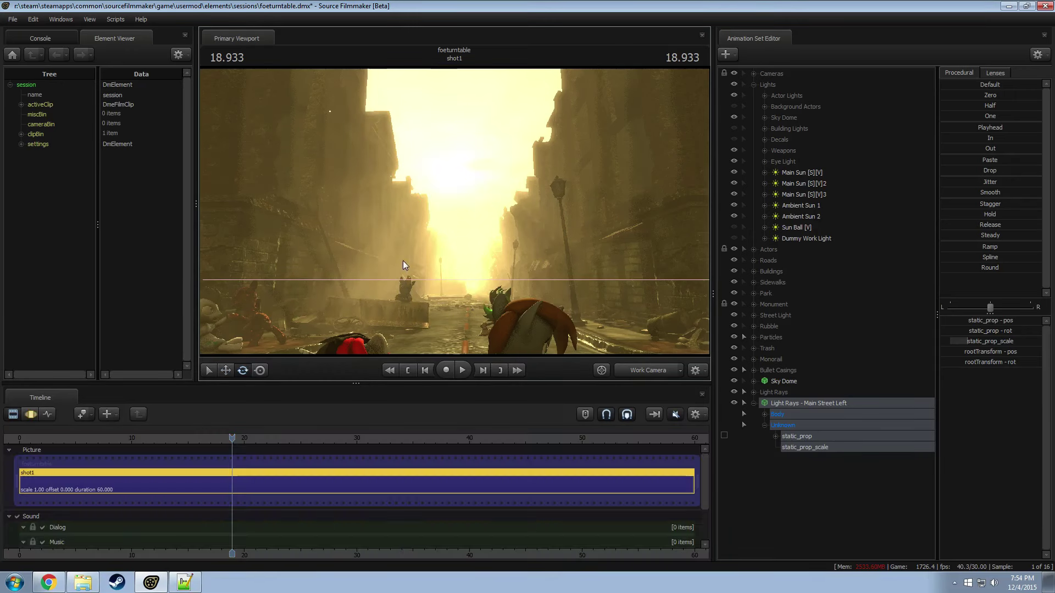
key("F3")
Step: Compare the street with Light Rays - Main Street Left hidden and shown, playing the shot on to 19.566
left_click(733, 403)
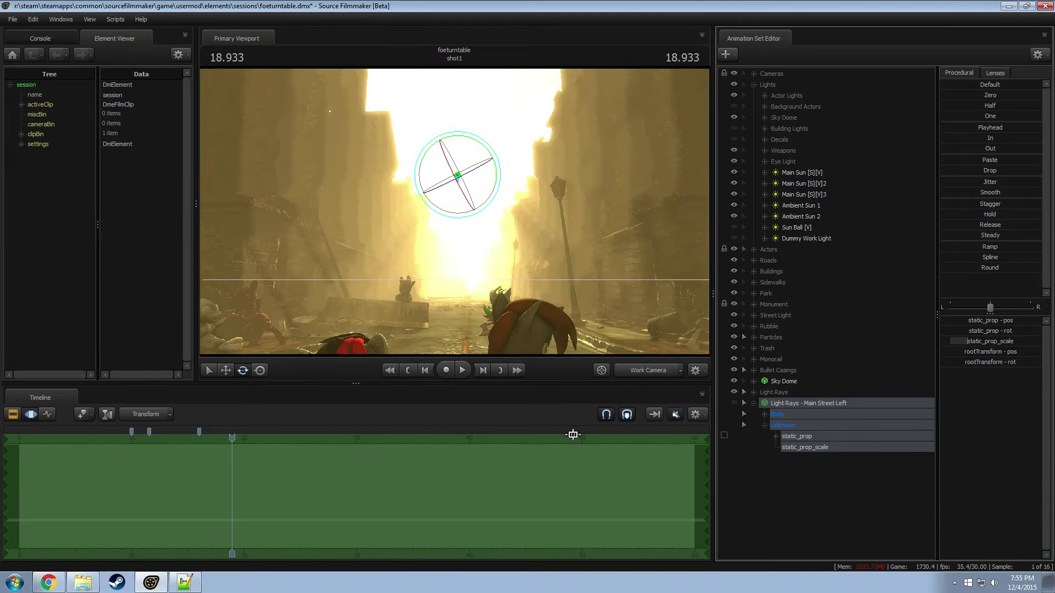
key("F2")
key("space")
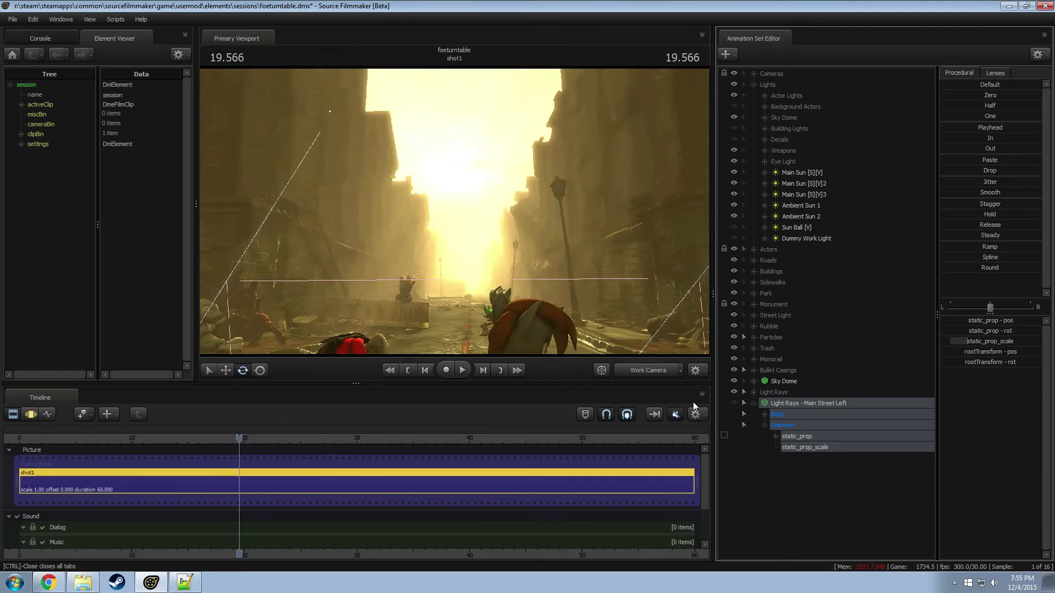
left_click(735, 404)
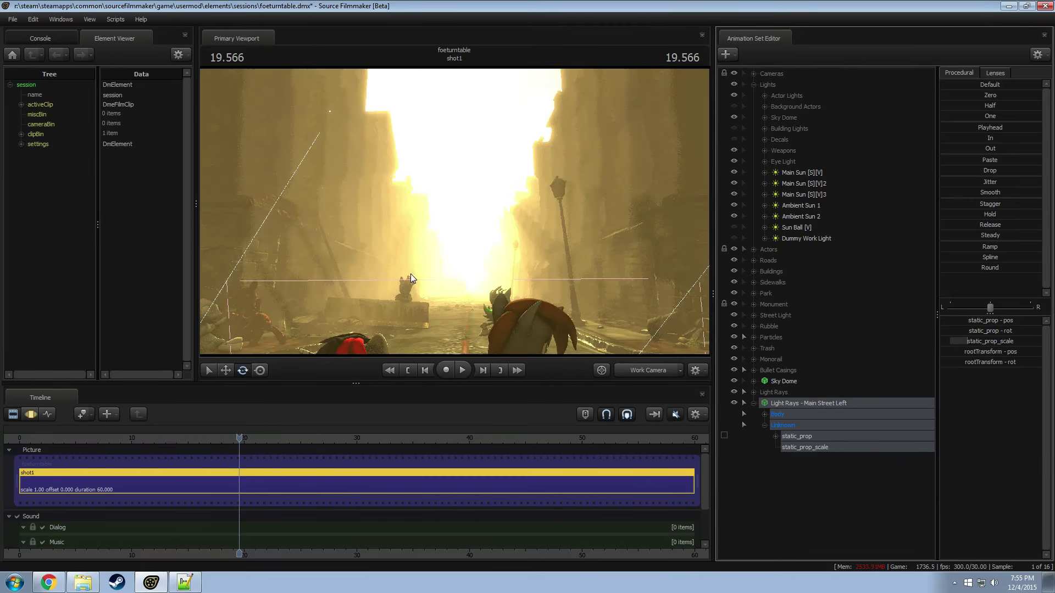
Step: Rotate Light Rays - Main Street Left further, and check it through camera1 with the playhead at 19.366
key("F3")
mouse_move(490, 160)
left_mouse_down()
mouse_move(500, 190)
mouse_move(472, 179)
left_mouse_up()
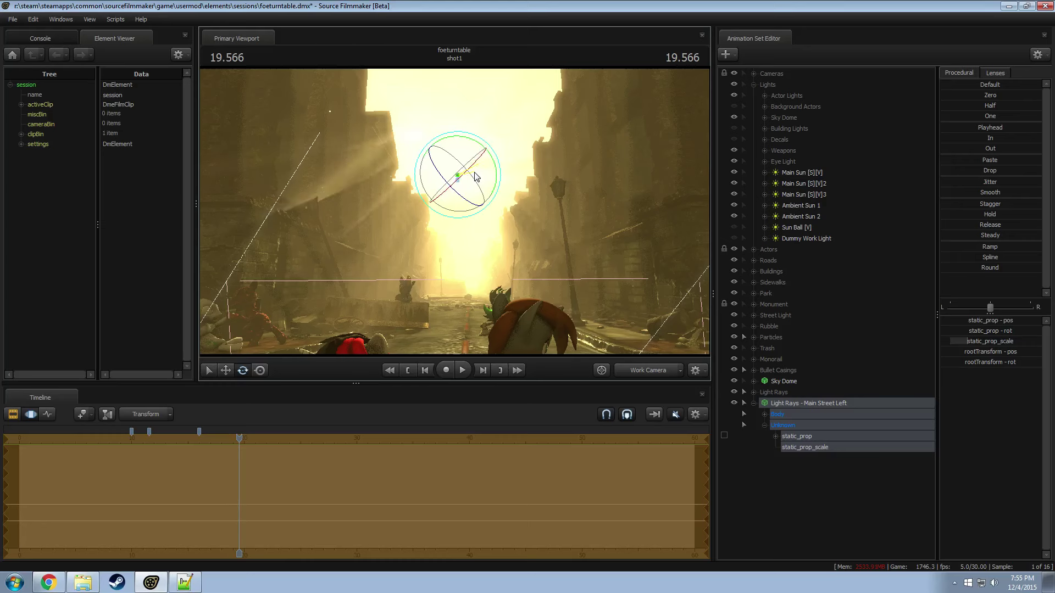
left_click_drag(480, 169, 495, 165)
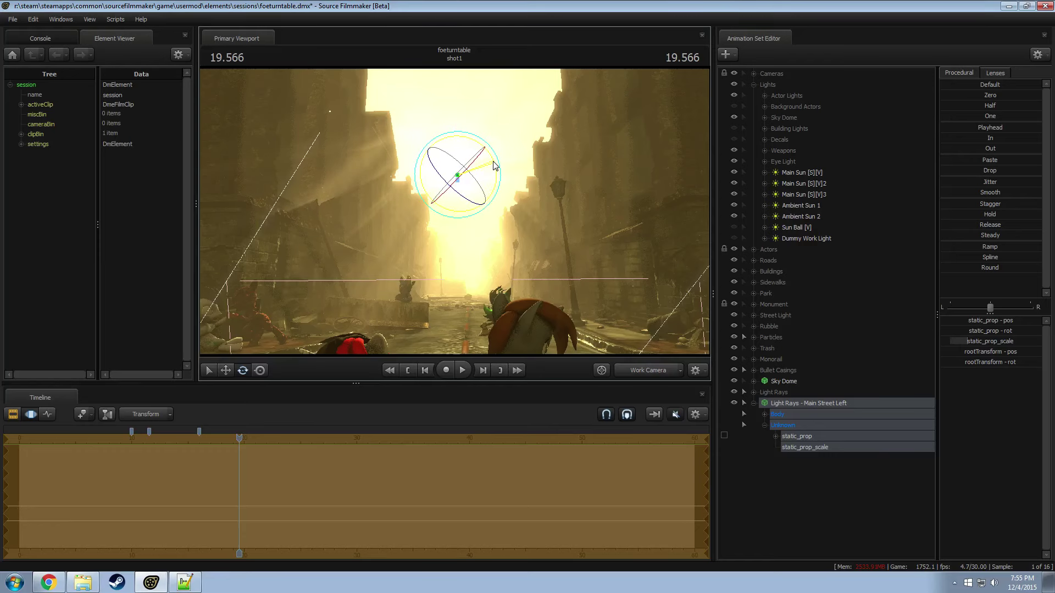
left_click(651, 370)
key("space")
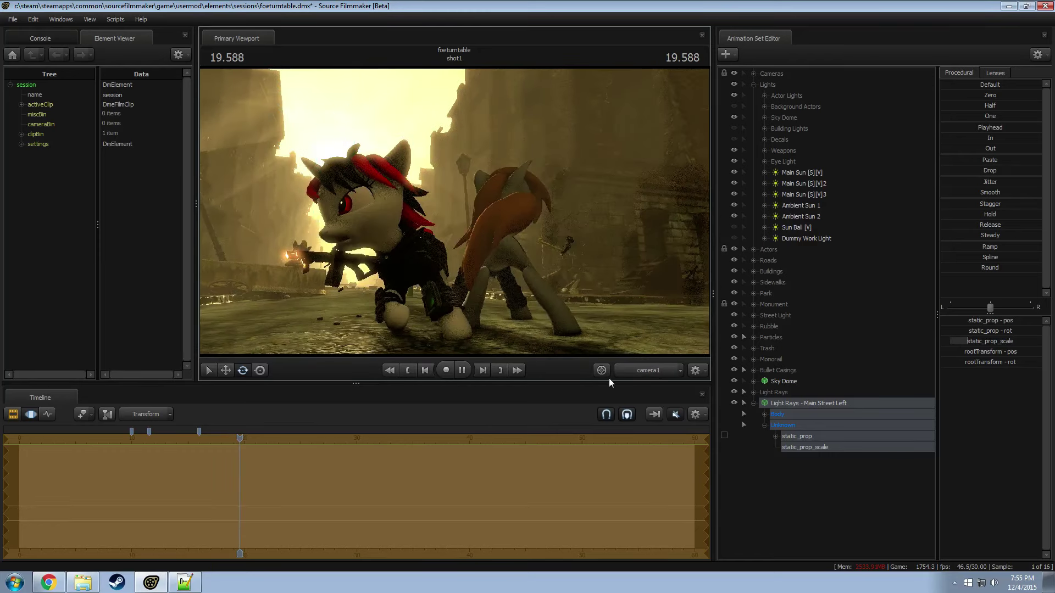
mouse_move(244, 438)
left_mouse_down()
mouse_move(224, 440)
mouse_move(237, 445)
left_mouse_up()
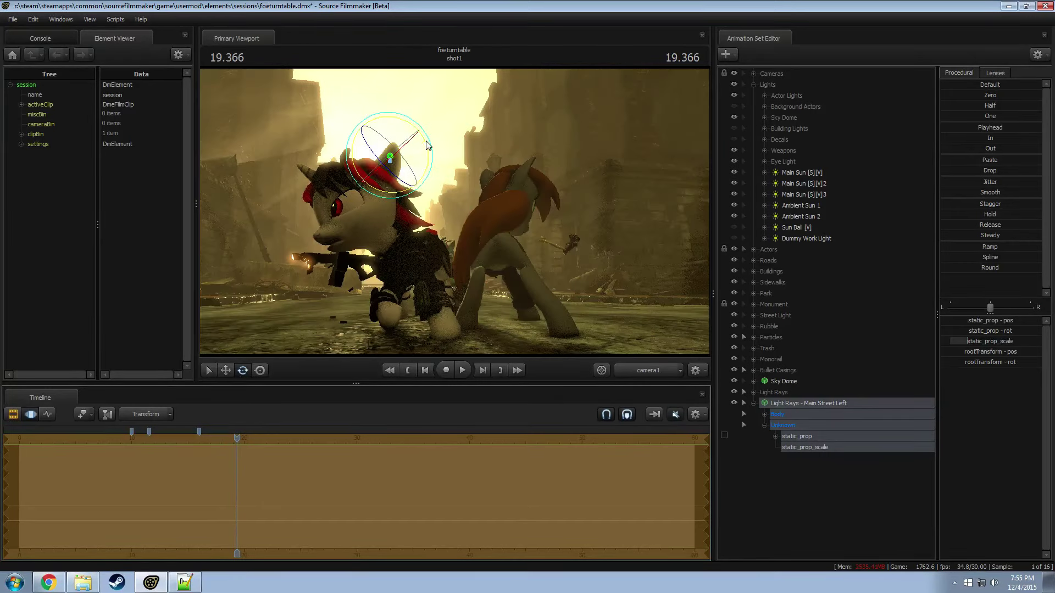
Step: Fine-tune the rotation and height of Light Rays - Main Street Left through camera1, and preview the shot, returning to 19.233
left_click_drag(428, 146, 392, 135)
key("w")
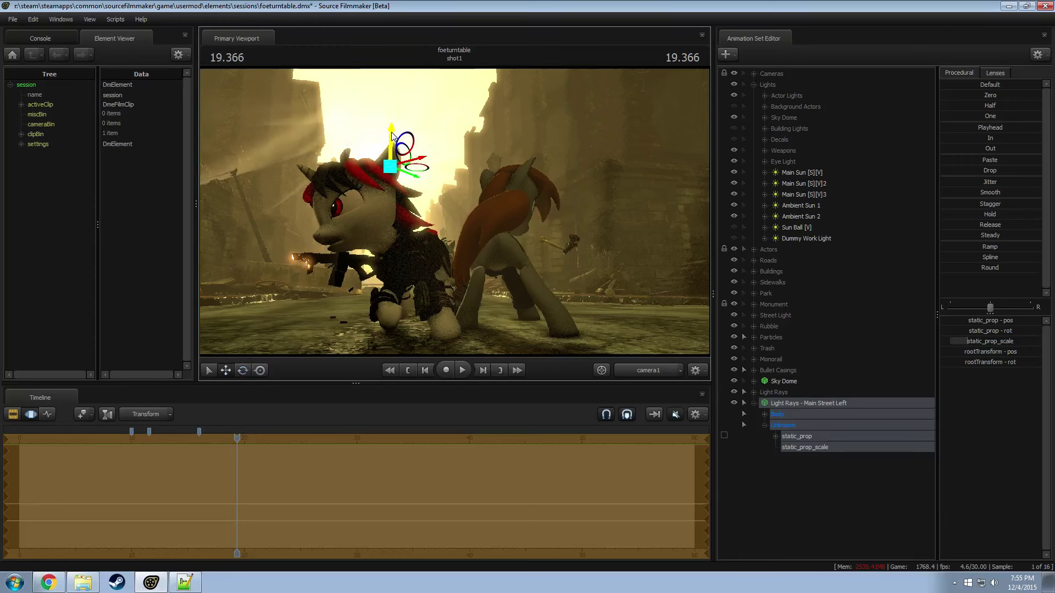
key("e")
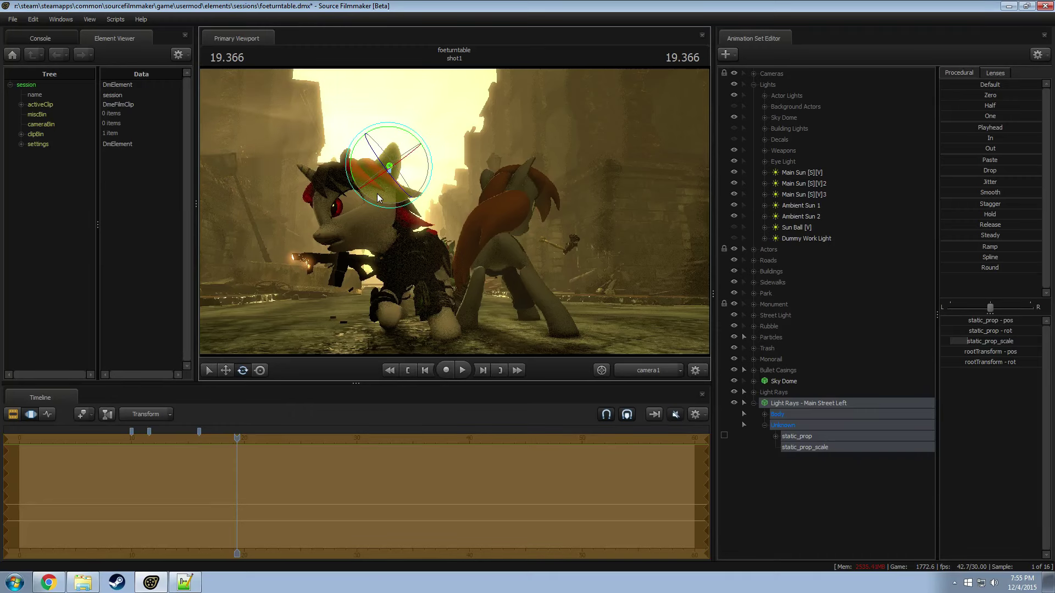
key("F2")
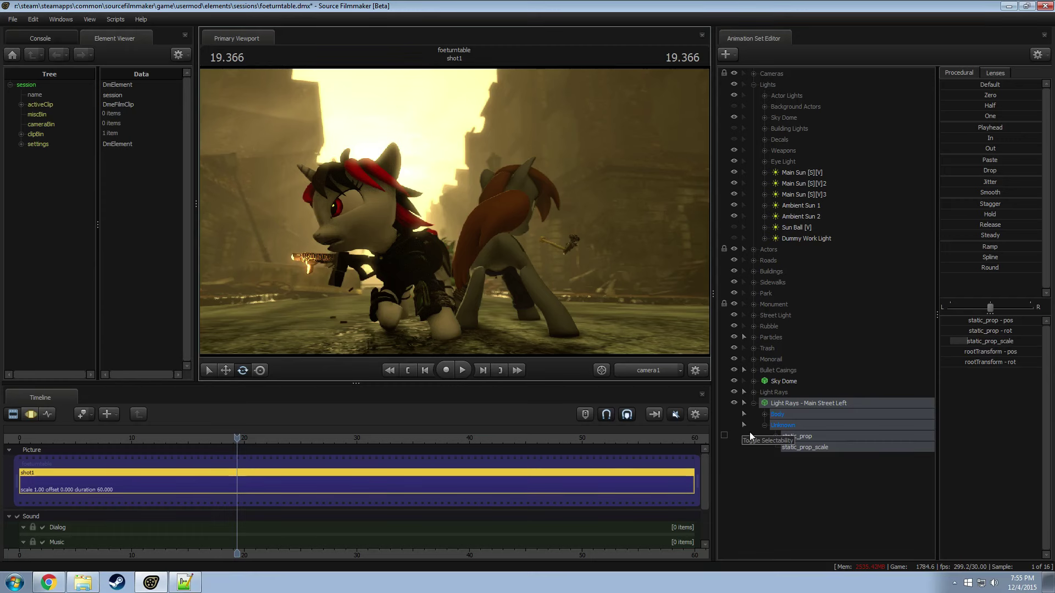
key("space")
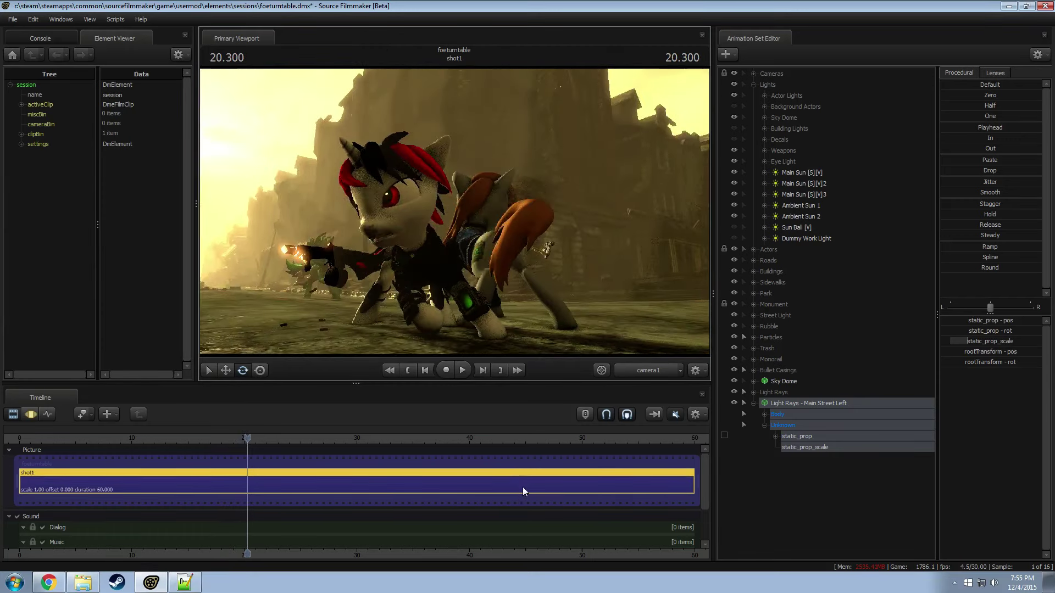
left_click_drag(236, 438, 235, 438)
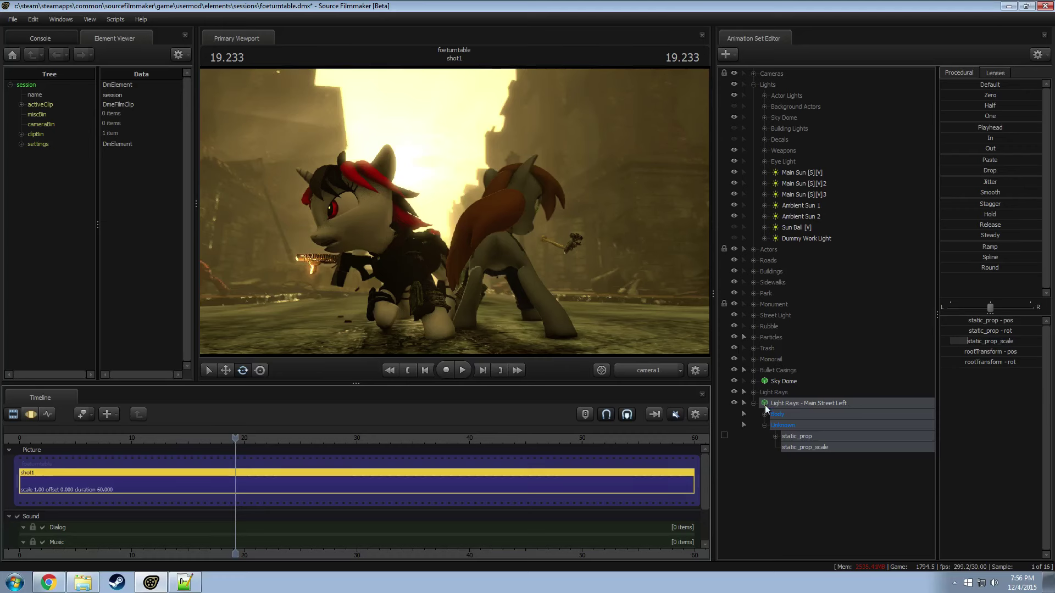
Step: Duplicate the Light Rays - Main Street Left animation set by copying and pasting it in the scene hierarchy
right_click(792, 403)
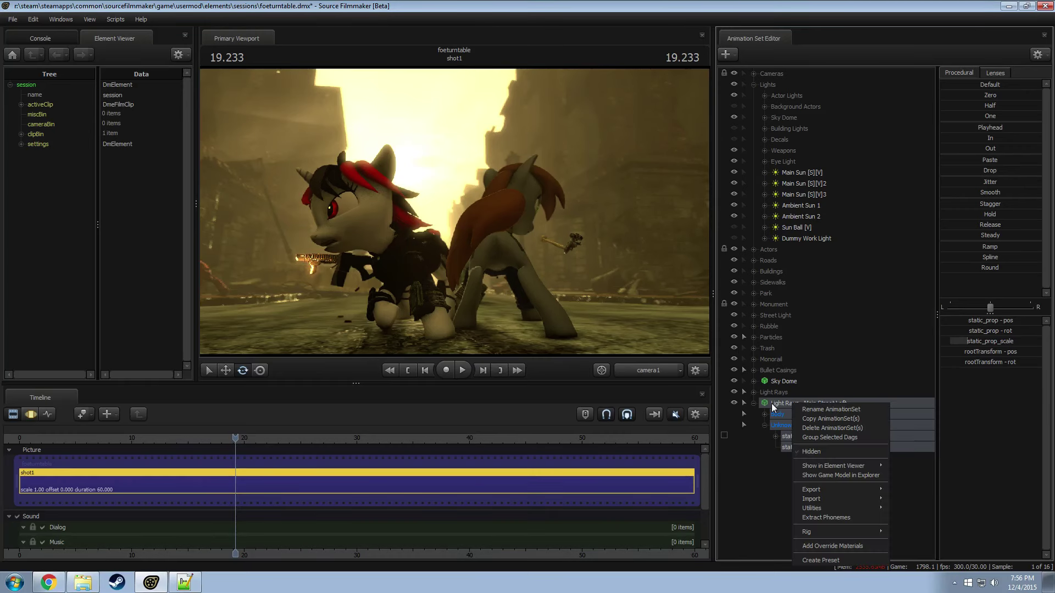
left_click(783, 405)
right_click(804, 416)
left_click(773, 497)
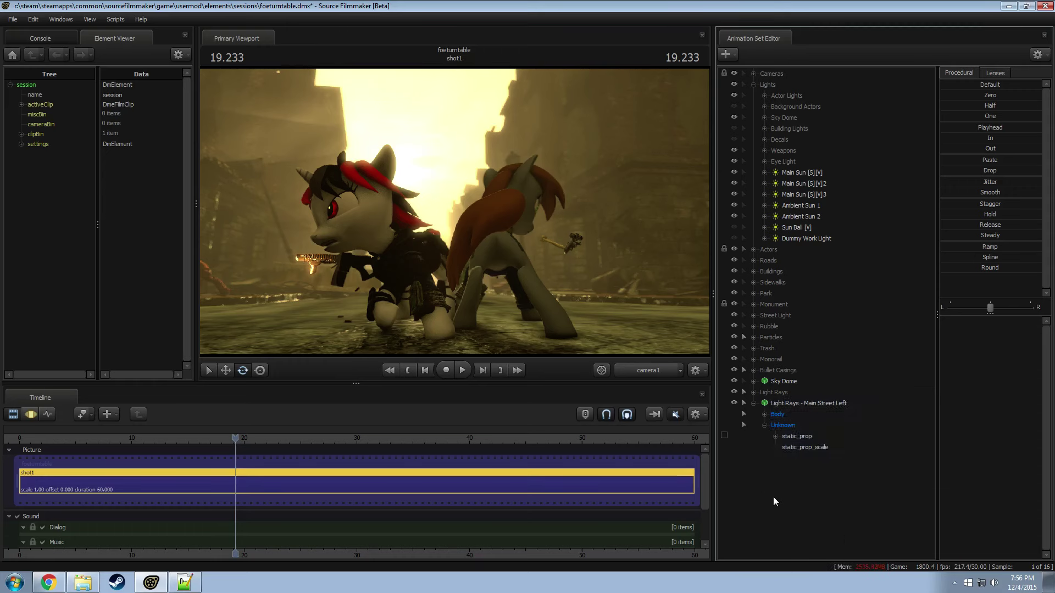
right_click(769, 492)
left_click(792, 443)
Step: Move the pasted light rays copy toward the other side of the street and rotate it to a different angle
left_click(784, 457)
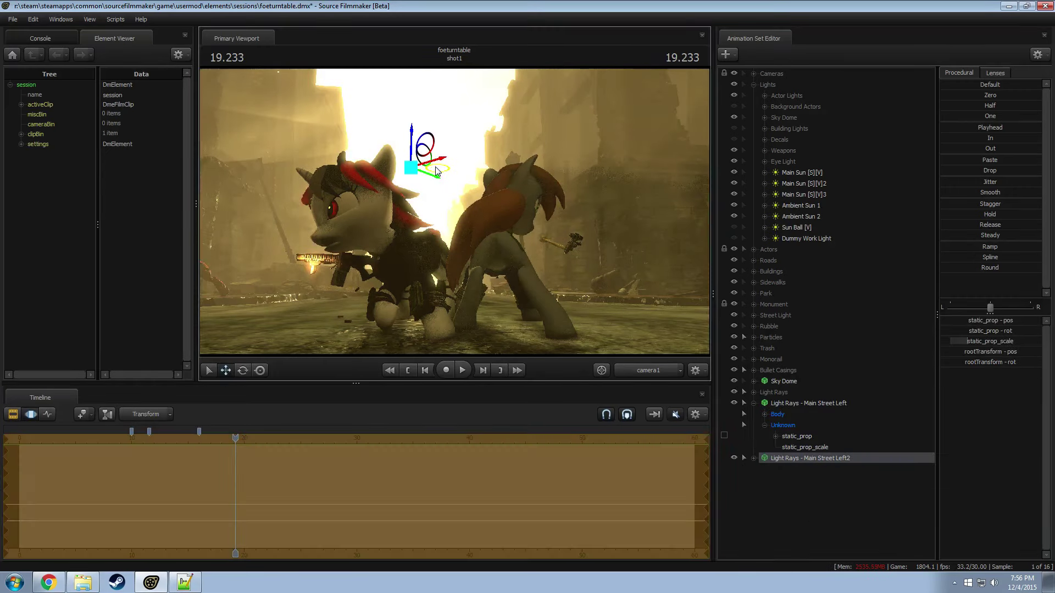
key("e")
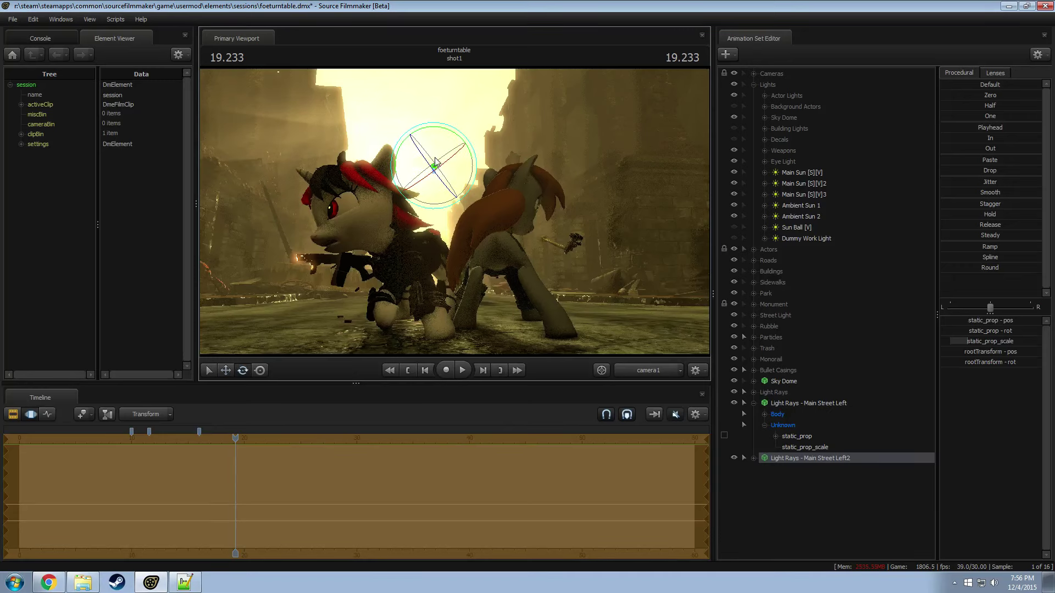
left_click_drag(447, 161, 469, 160)
key("w")
key("e")
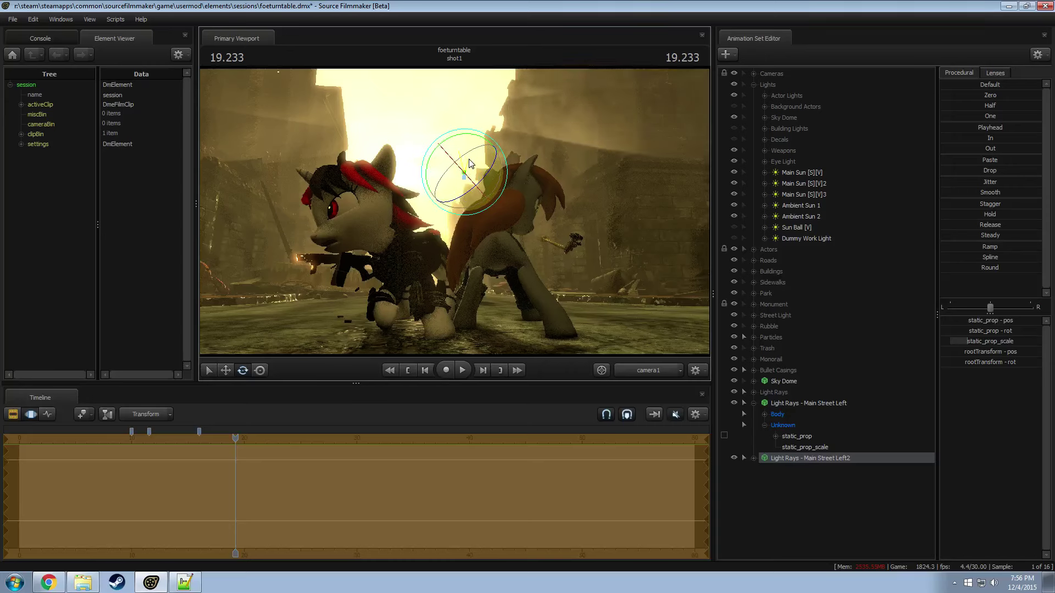
key("w")
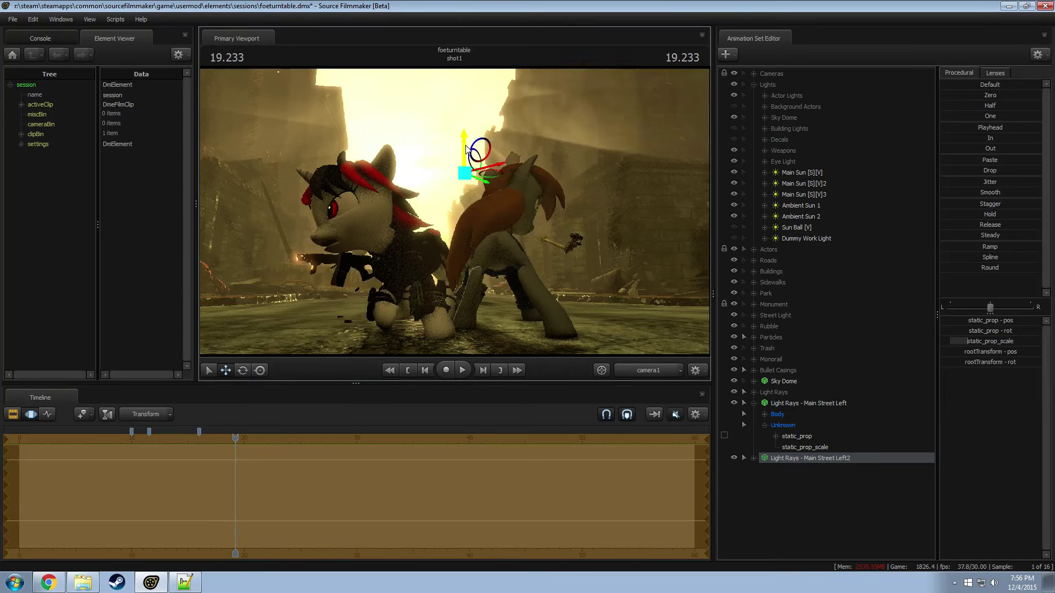
mouse_move(466, 148)
left_mouse_down()
mouse_move(466, 163)
mouse_move(466, 147)
mouse_move(477, 155)
left_mouse_up()
key("e")
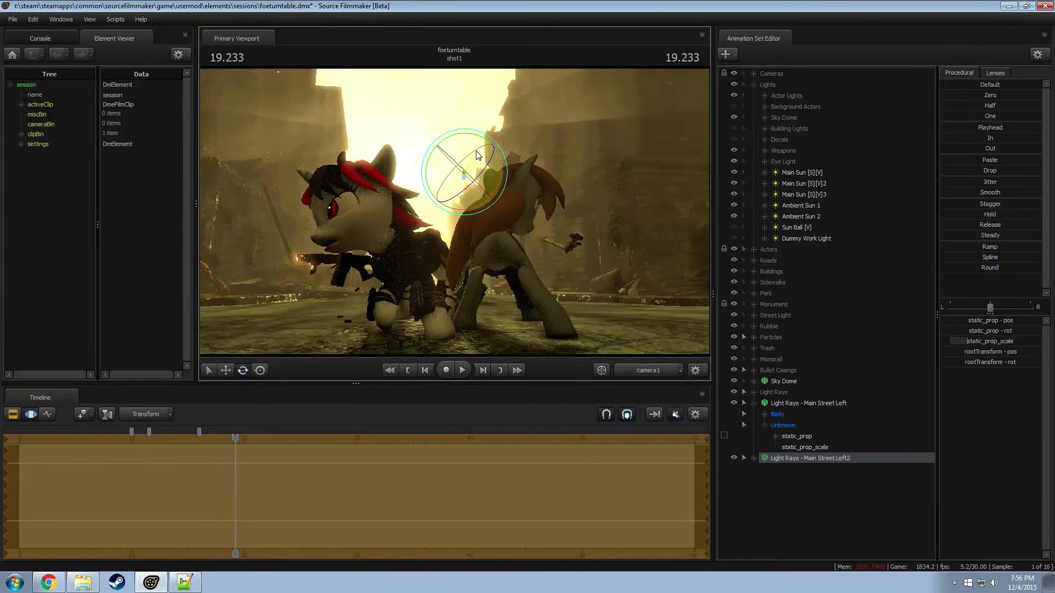
key("F2")
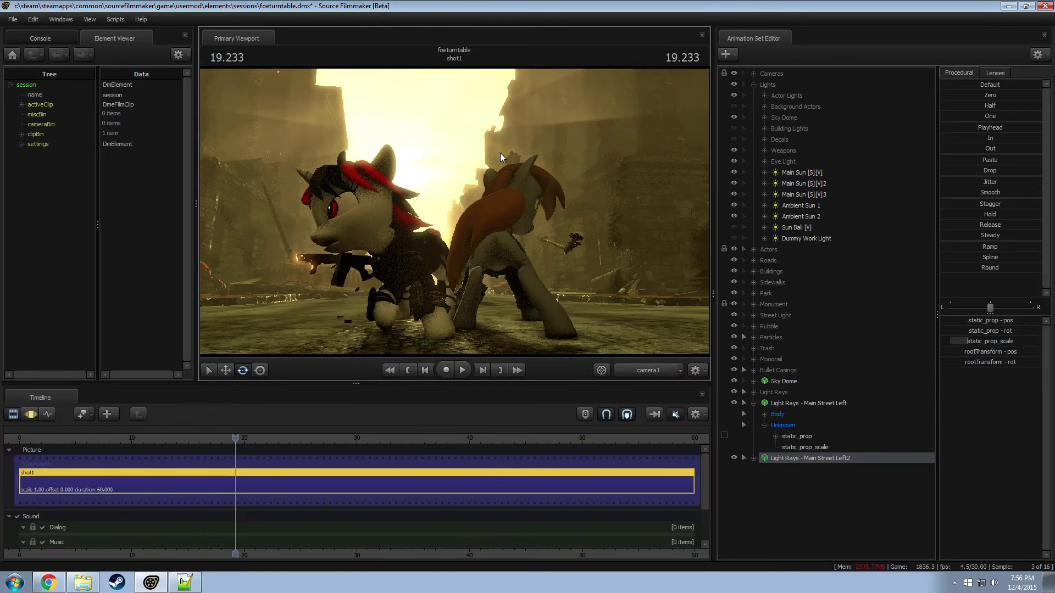
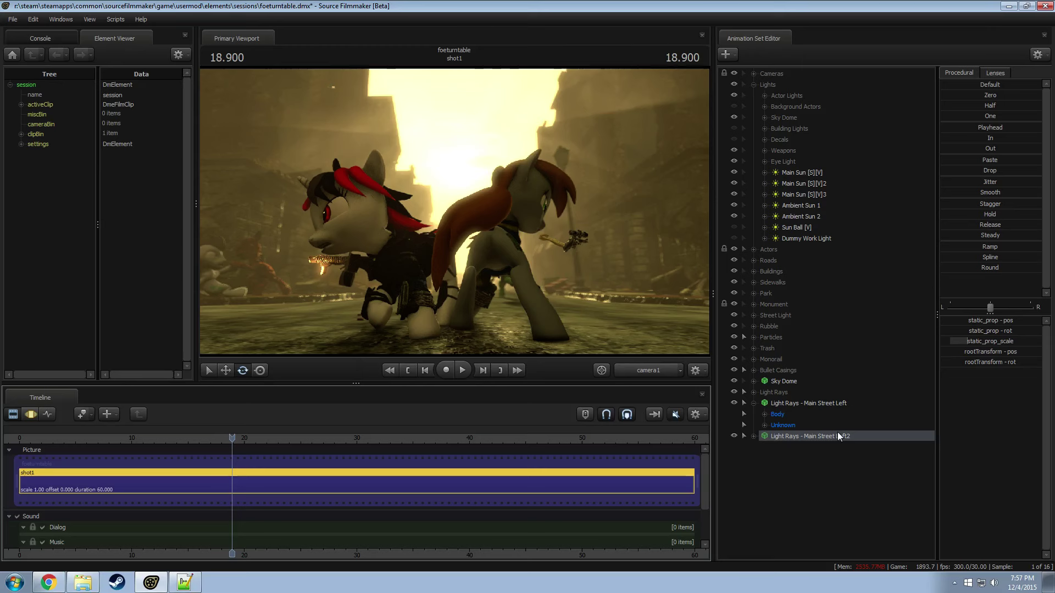
Step: Put both Main Street Left light-ray animation sets into the Light Rays group
left_click(753, 404)
left_click(812, 405, "ctrl")
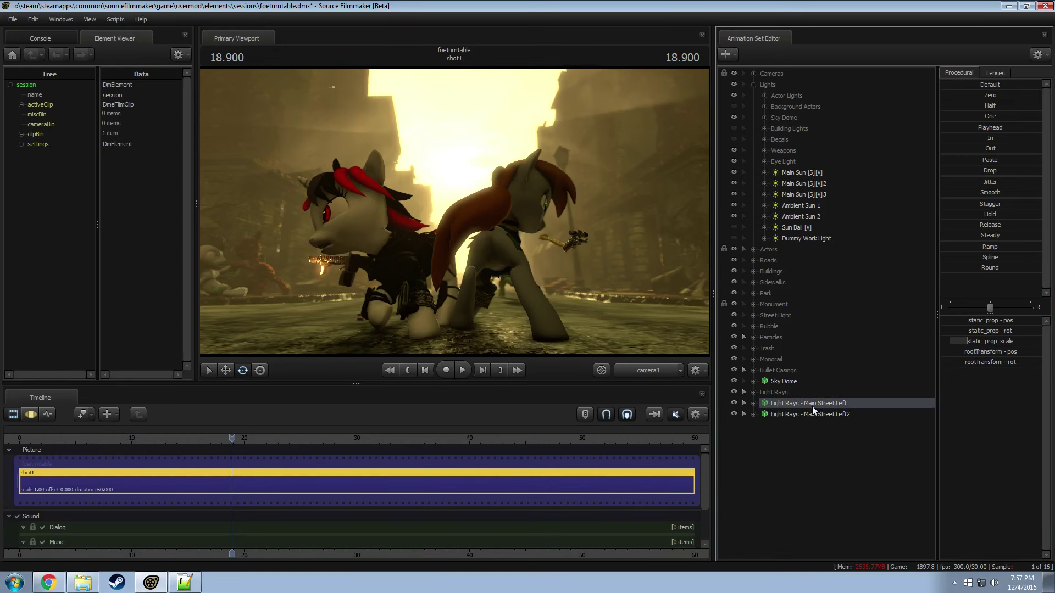
left_click_drag(812, 412, 797, 394)
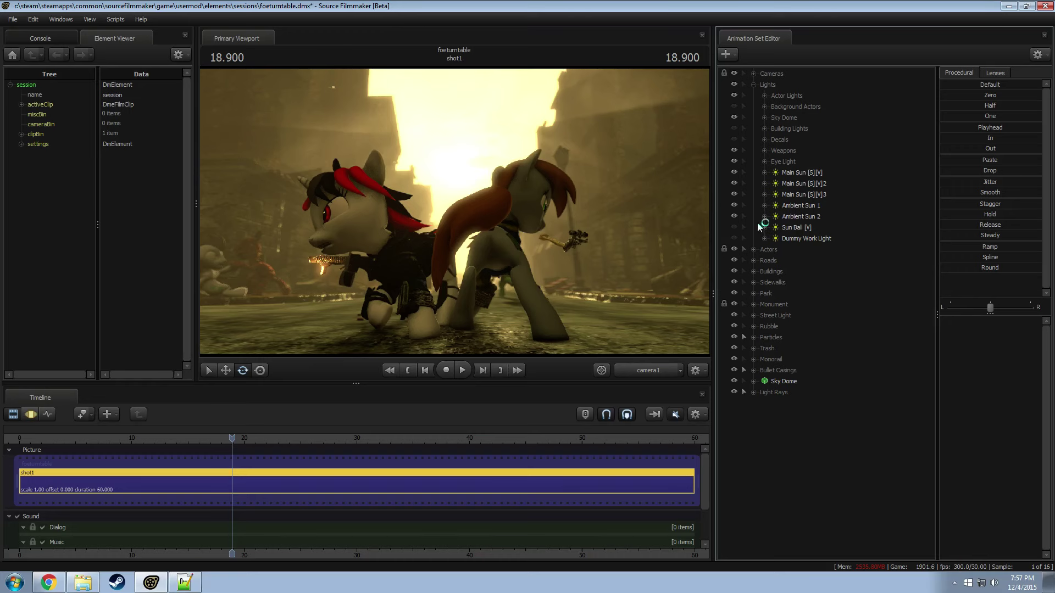
Step: Start an animation set for a new particle system and load lens_flare.pcf from the usermod particles folder as its definition file
right_click(797, 428)
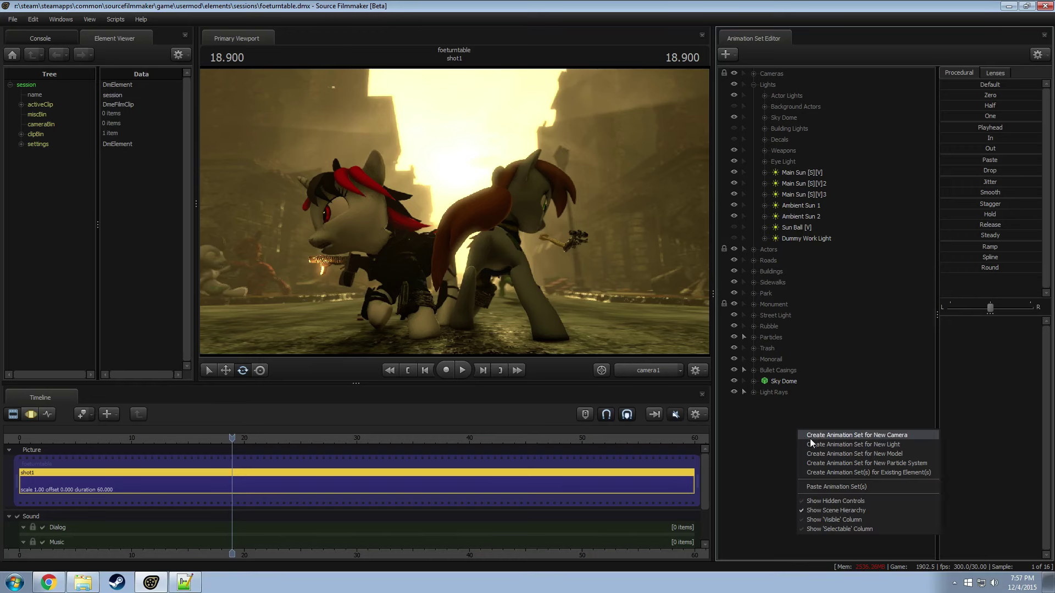
left_click(831, 460)
left_click(621, 247)
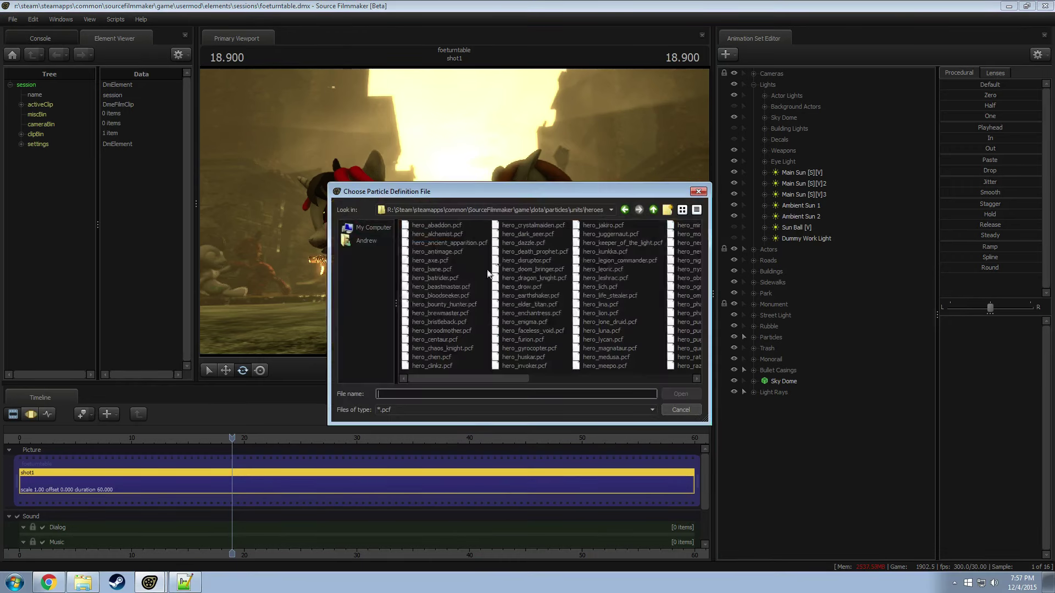
left_click(653, 209)
left_click(653, 209)
left_click(653, 210)
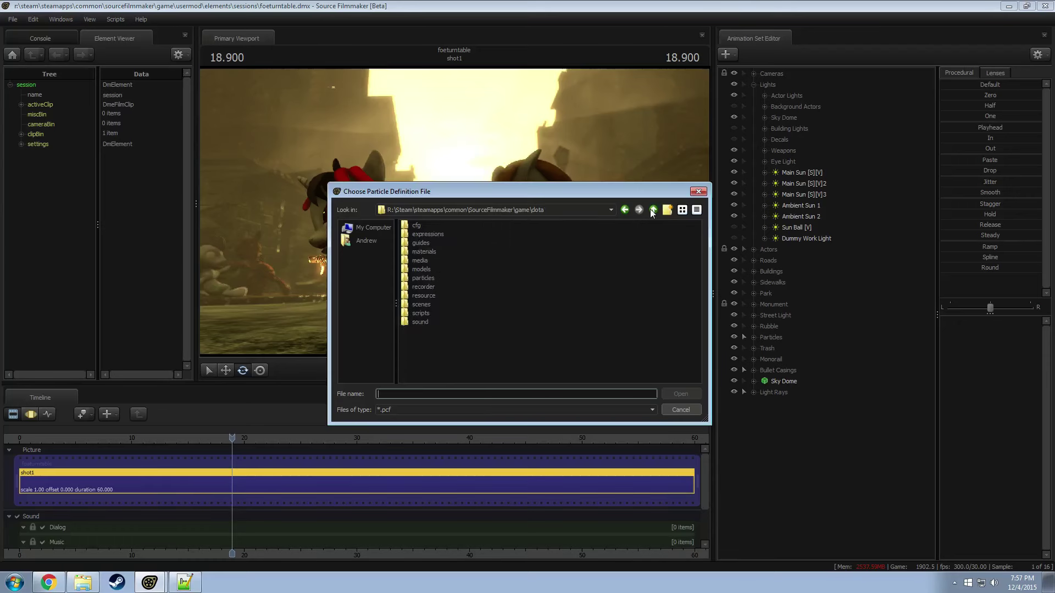
left_click(652, 209)
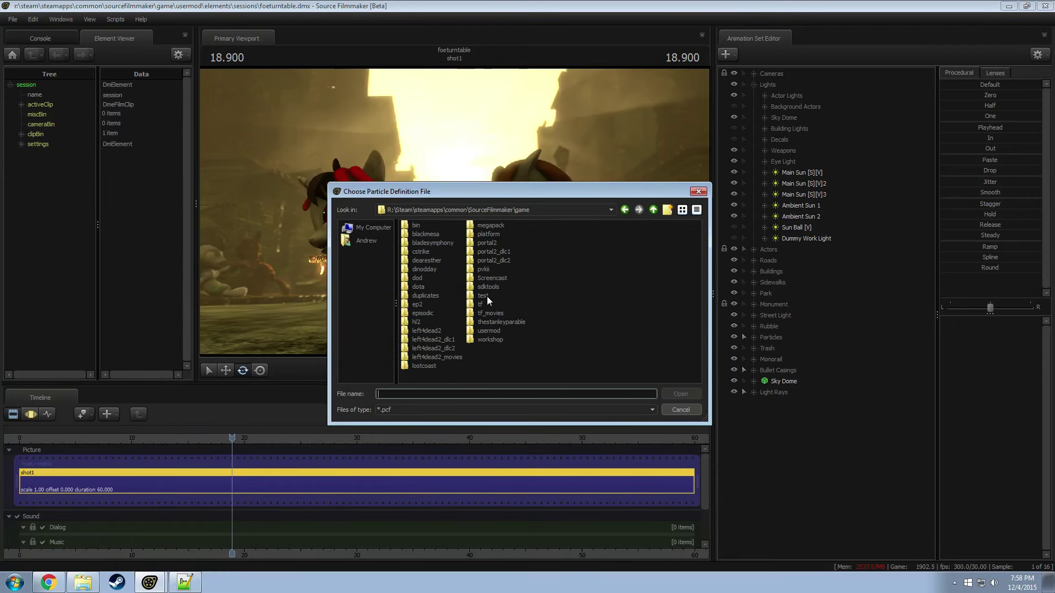
double_click(492, 331)
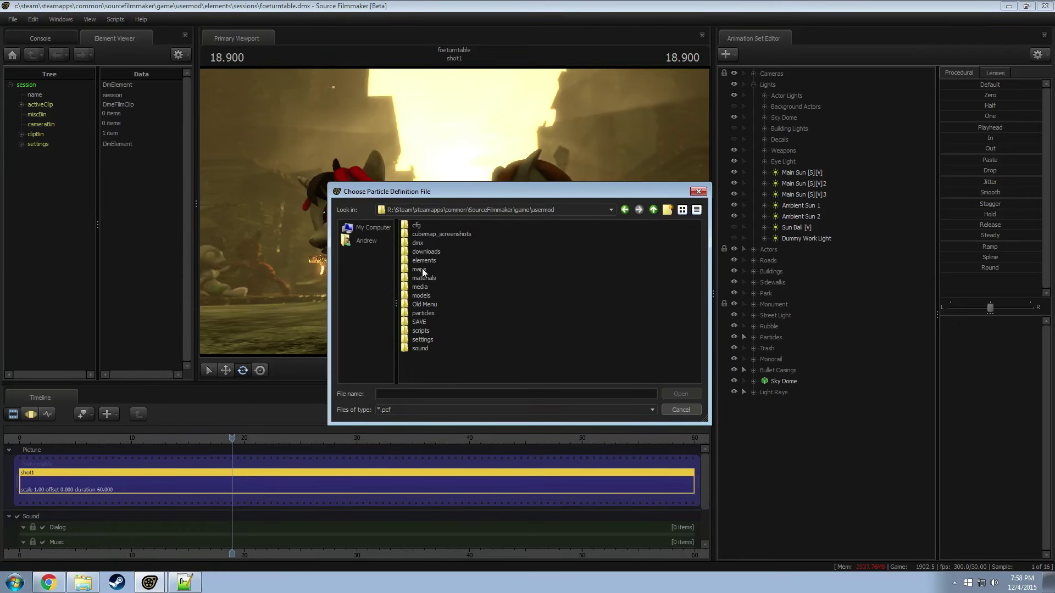
double_click(428, 313)
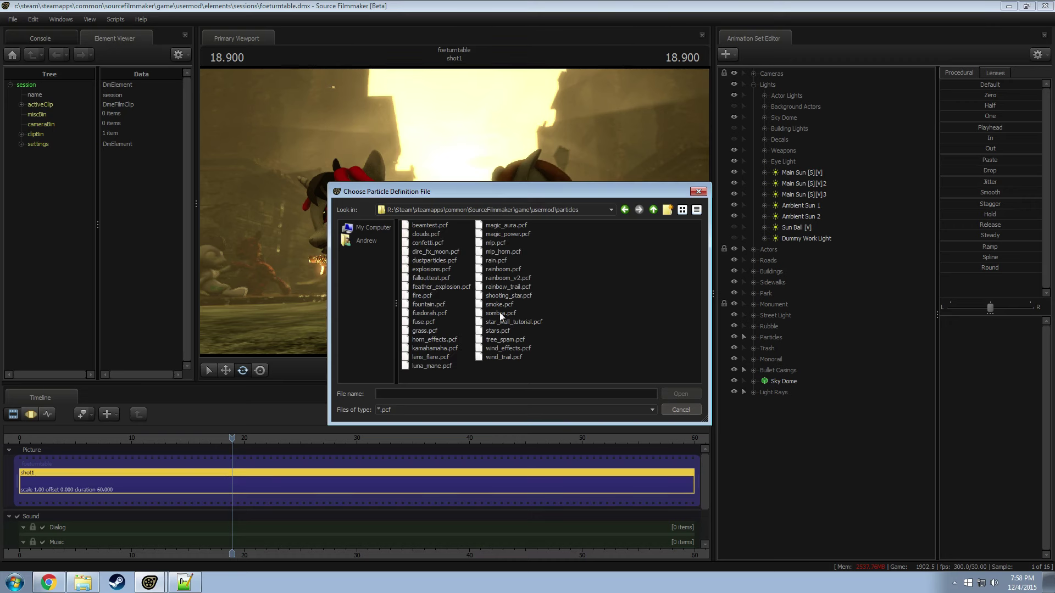
double_click(431, 356)
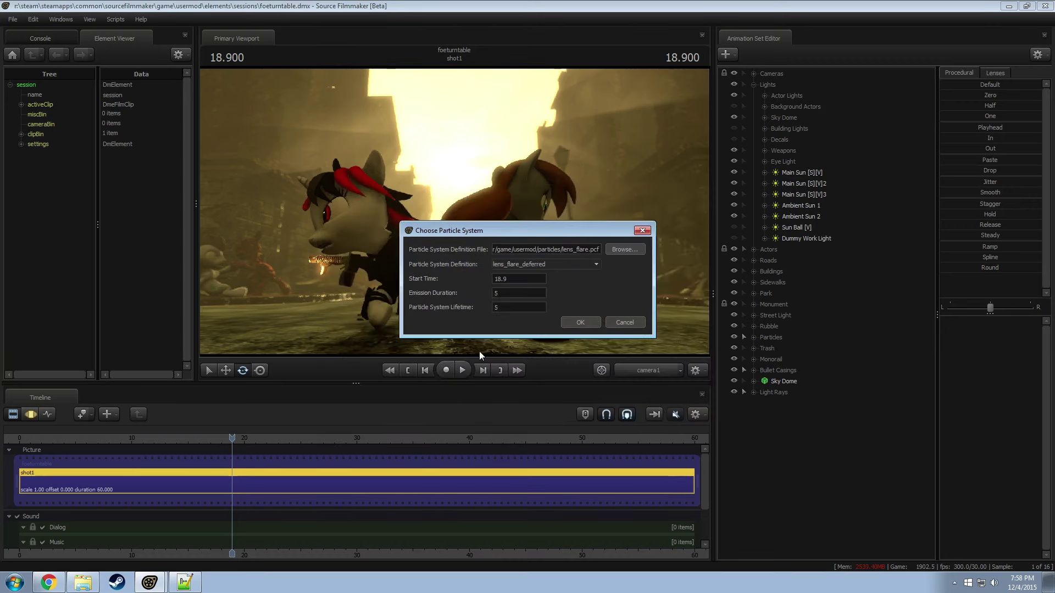
Step: Choose lens_flare as the particle system definition and create the particle system
left_click(549, 263)
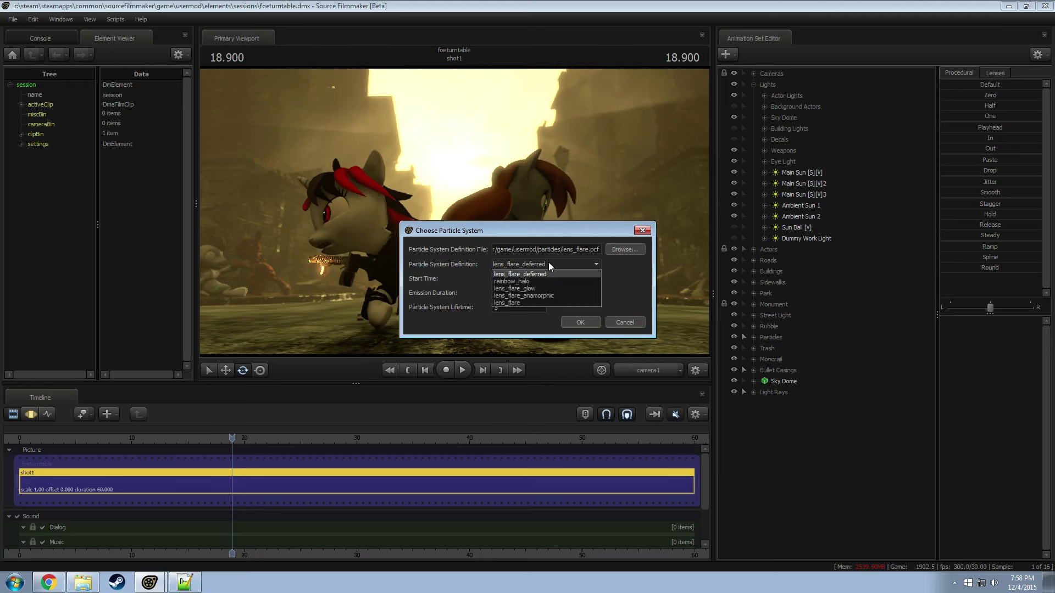
left_click(548, 262)
left_click(536, 264)
left_click(510, 308)
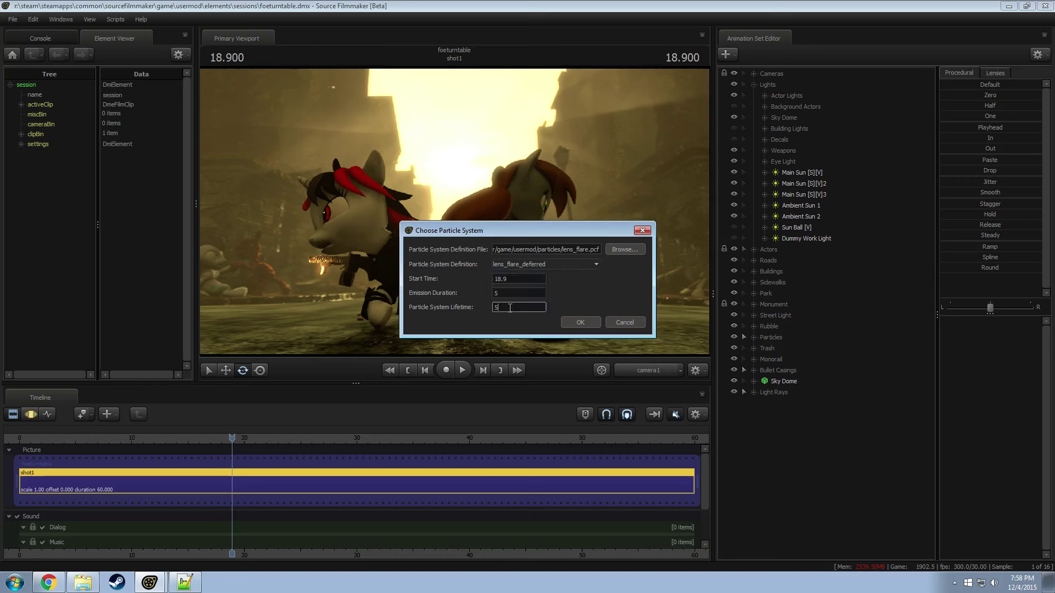
left_click(522, 266)
left_click(515, 301)
key("Tab")
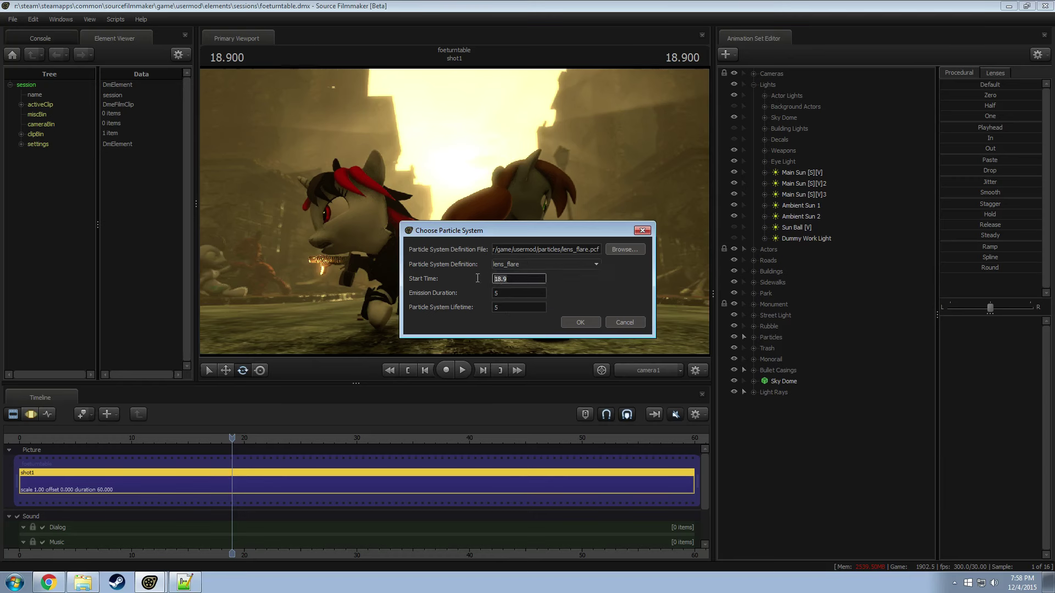
key("Tab")
key("Tab")
key("Tab")
key("Return")
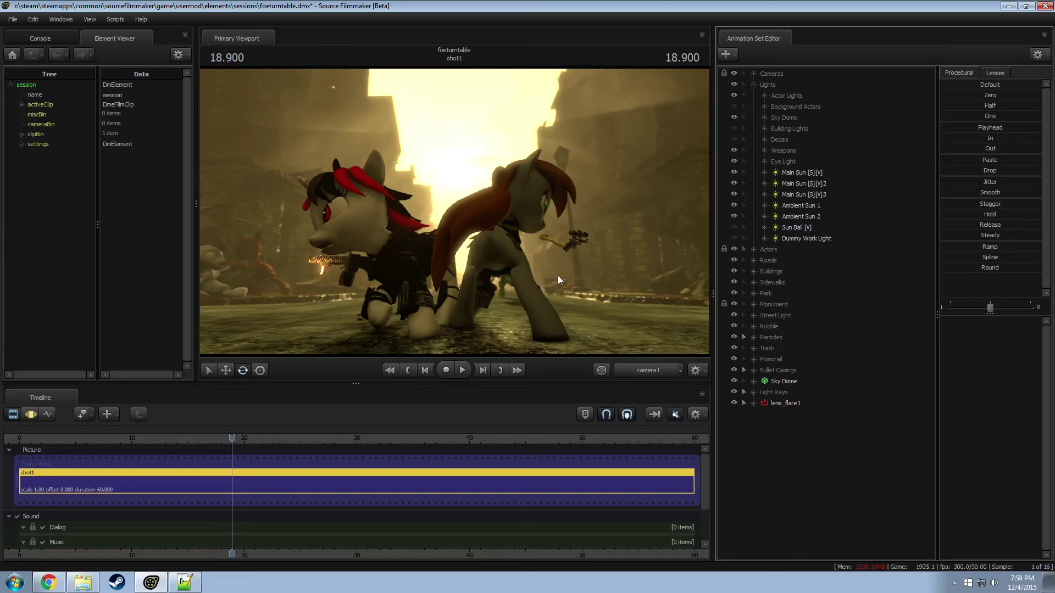
Step: Rename the new lens_flare1 animation set as Sun Lens Flare
left_click(780, 404)
right_click(789, 402)
left_click(817, 412)
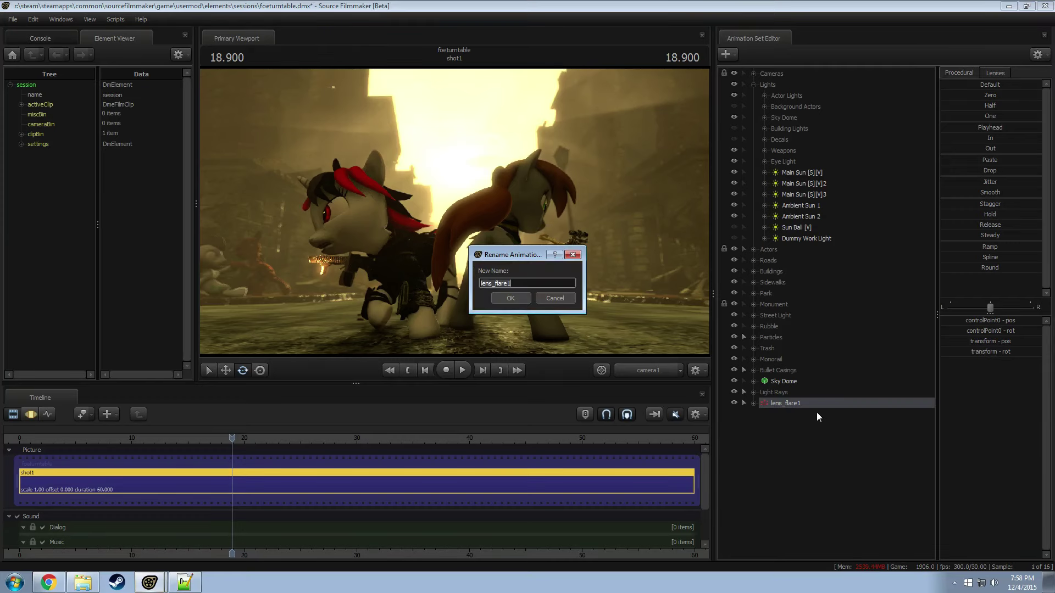
type("Sun Lens")
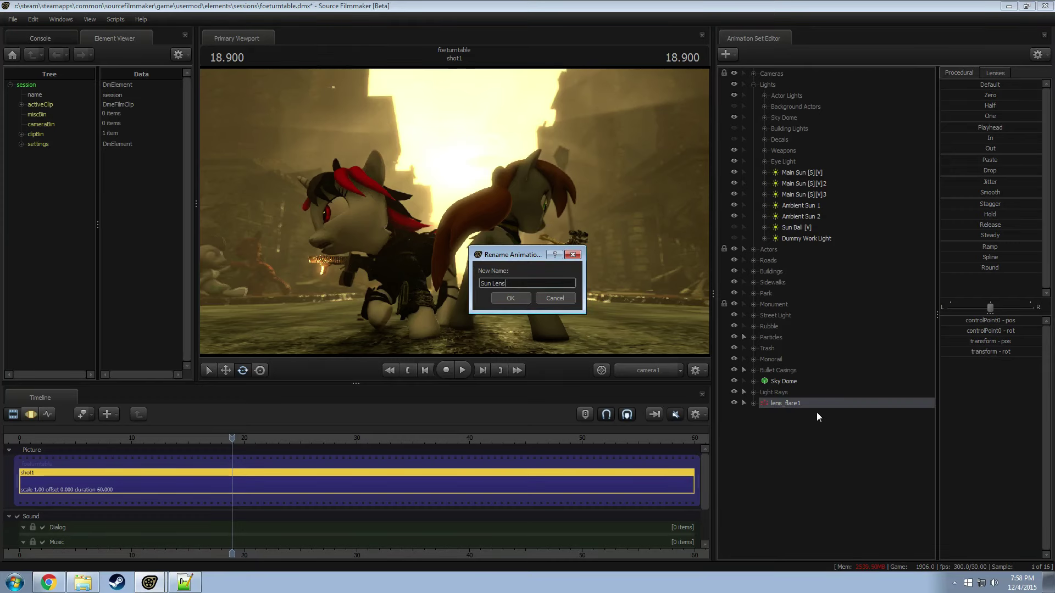
type(" Flare")
key("Return")
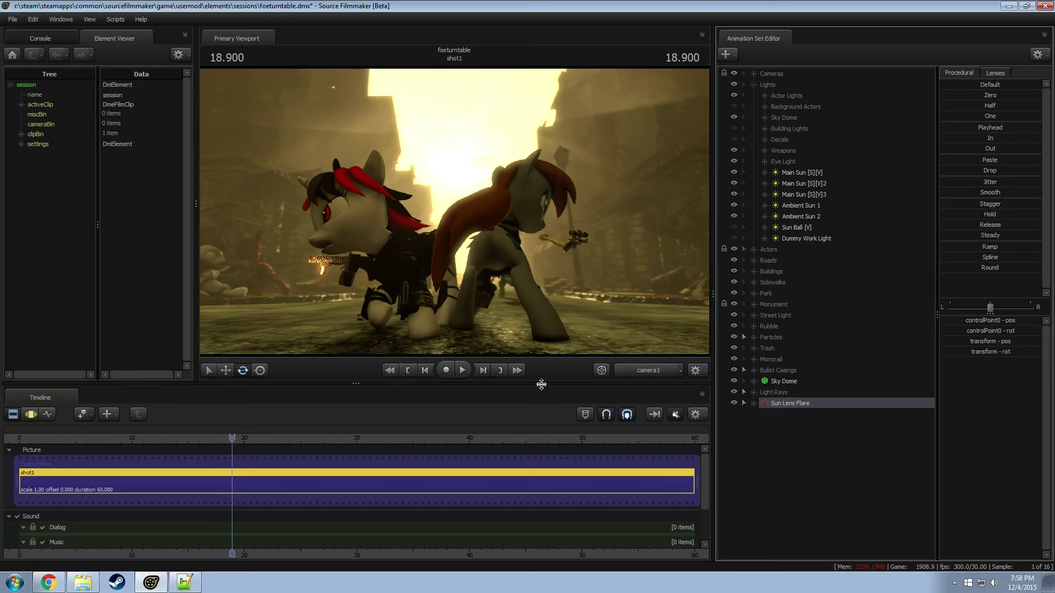
Step: Examine through the work camera where Sun Lens Flare sits in the street relative to the Main Sun [S][V] light
key("F3")
key("w")
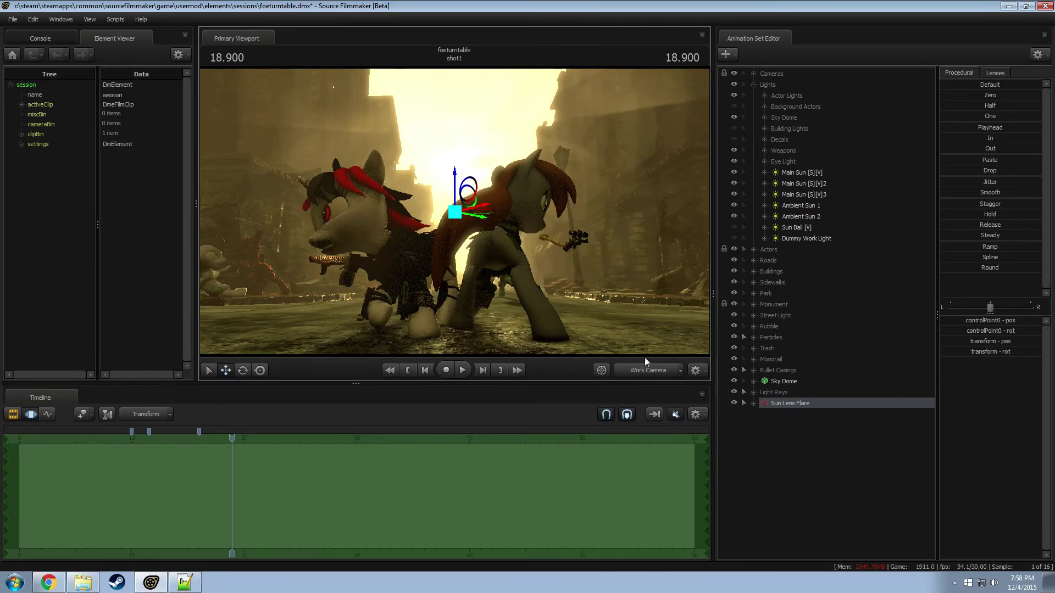
left_click_drag(459, 219, 766, 313)
left_click_drag(500, 256, 500, 256)
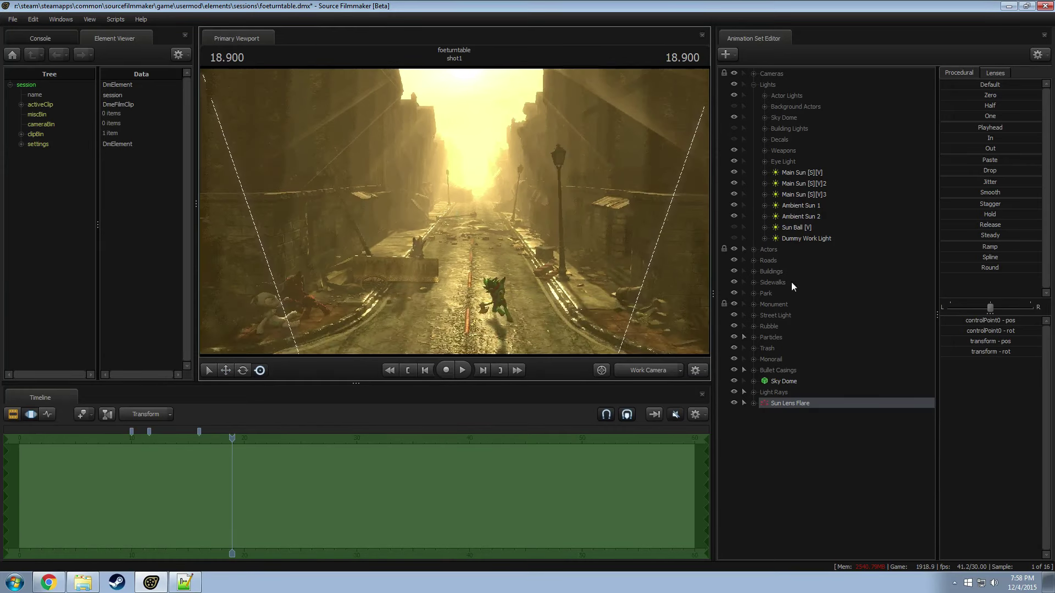
left_click(796, 172)
key("F2")
key("F3")
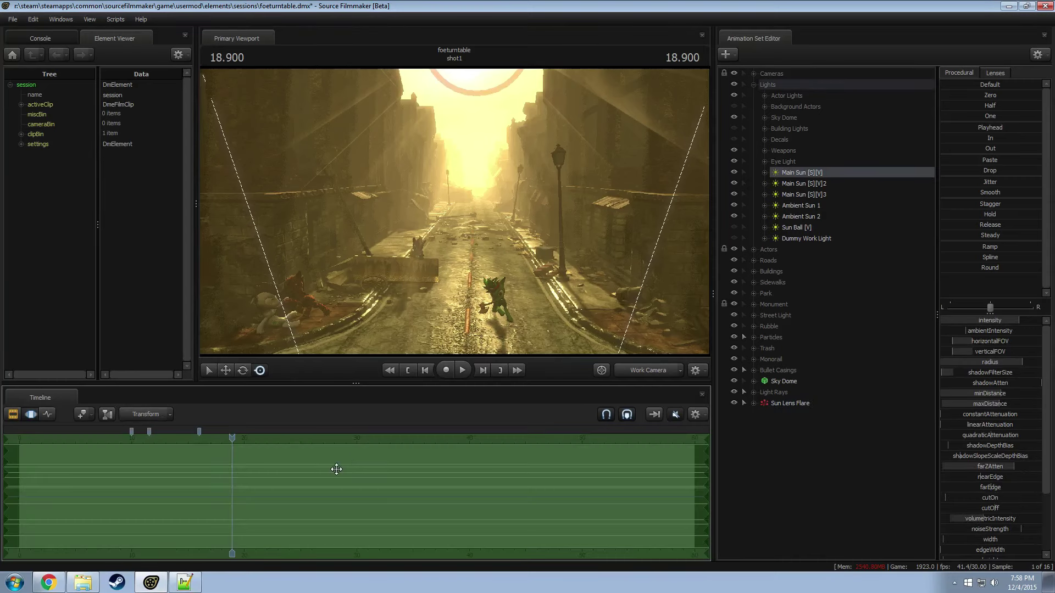
left_click(786, 403)
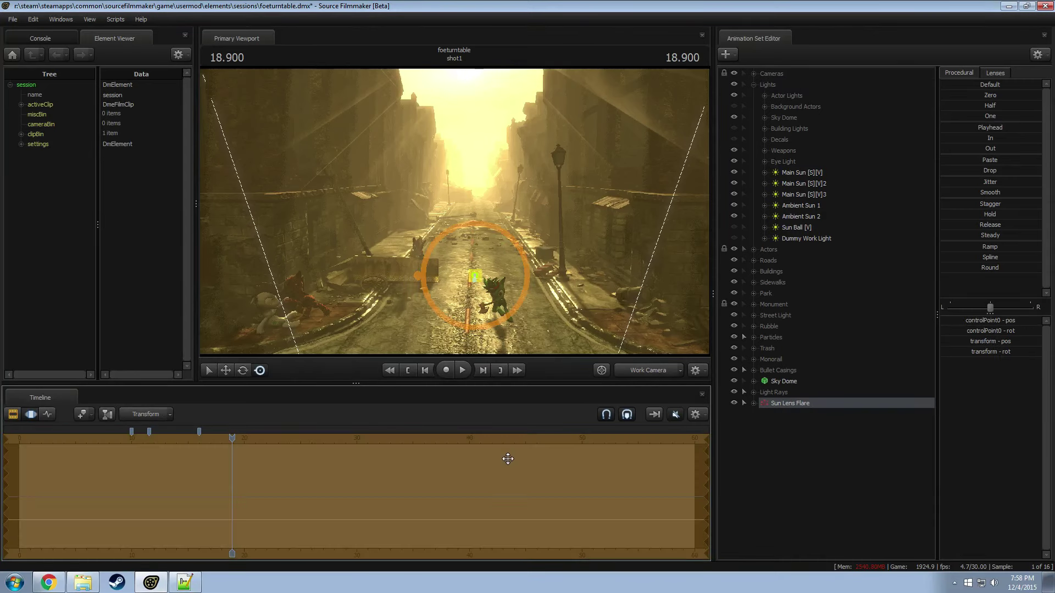
right_click_drag(581, 295, 582, 295)
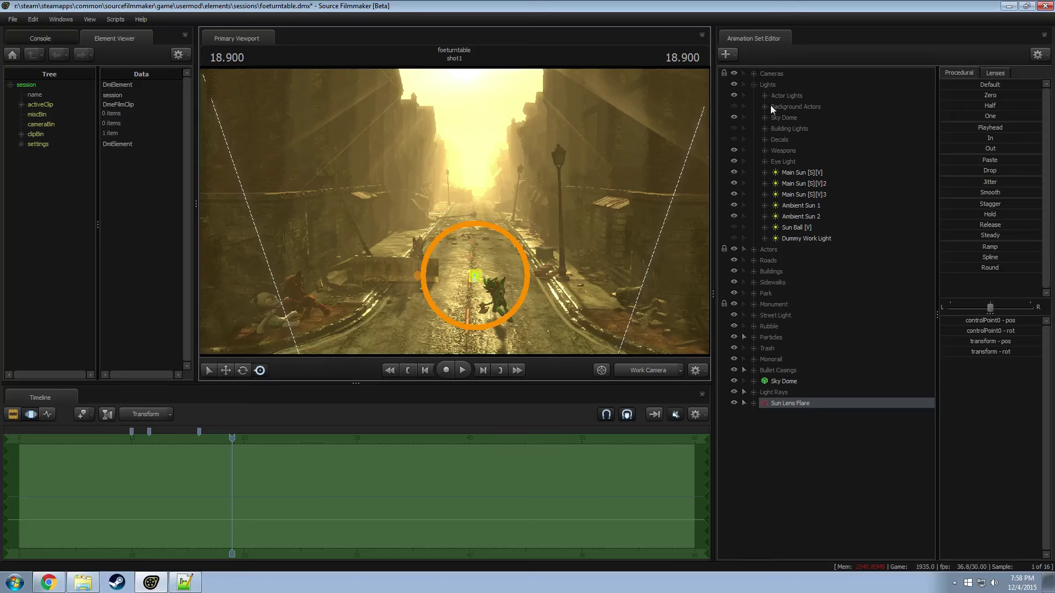
Step: Align Sun Lens Flare with Main Sun [S][V] by locking it to the light's transform, zeroing it and releasing the lock
left_click(765, 173)
left_click(775, 184)
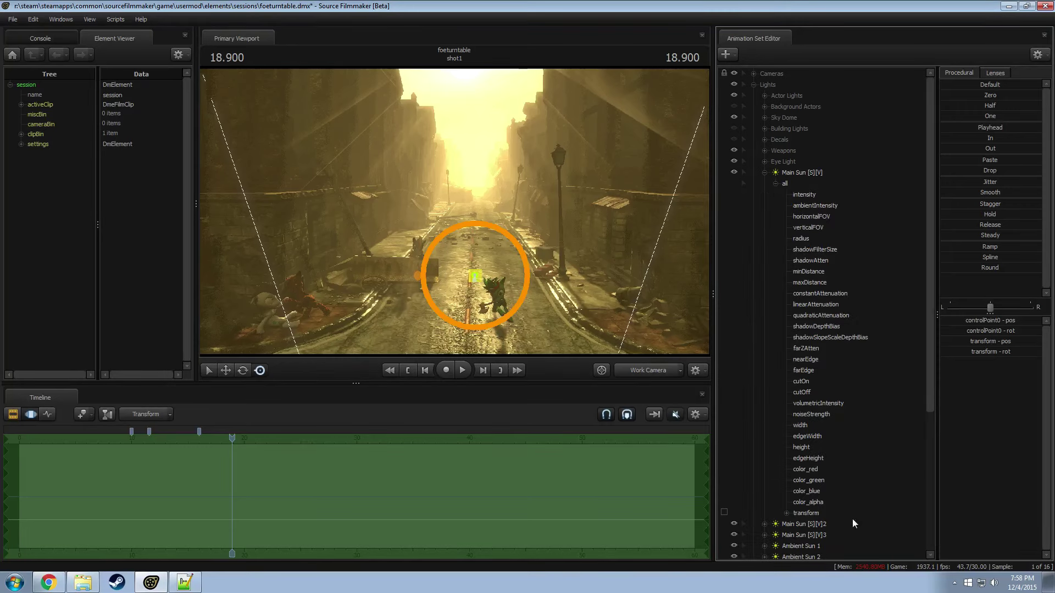
left_click(813, 512)
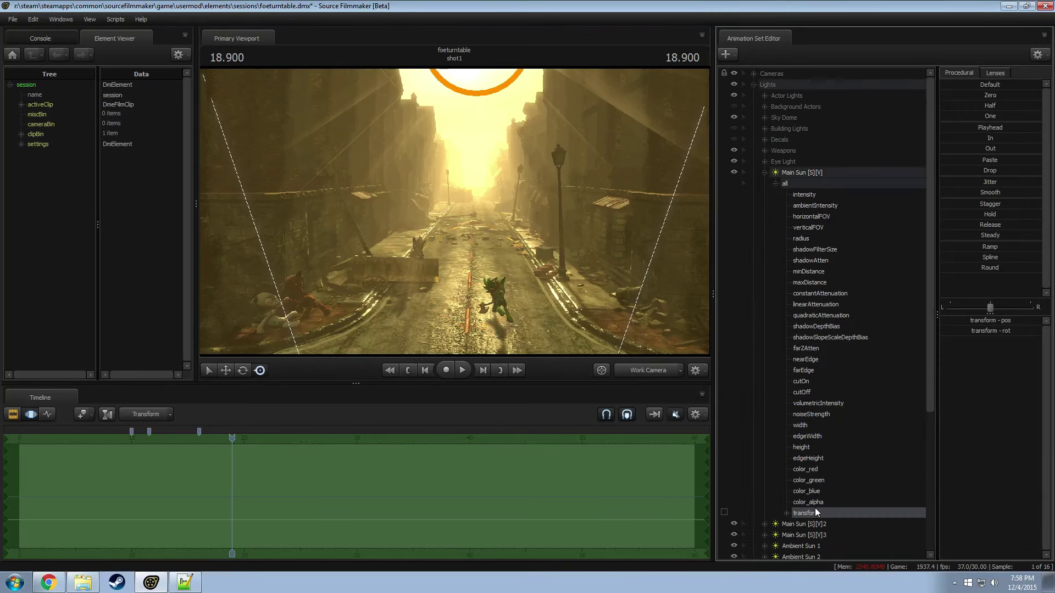
left_click(764, 172)
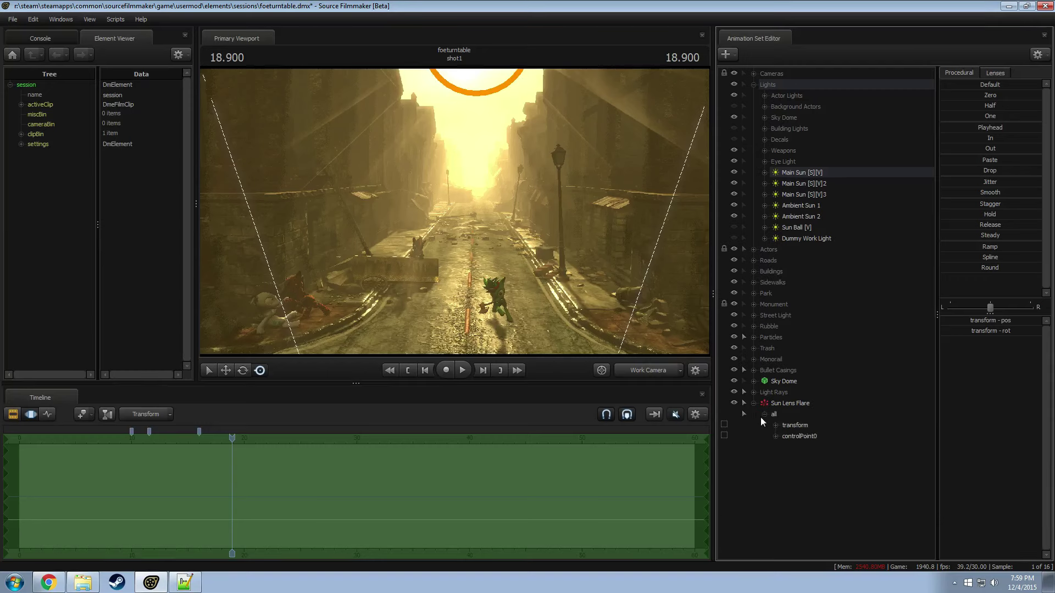
left_click(793, 425)
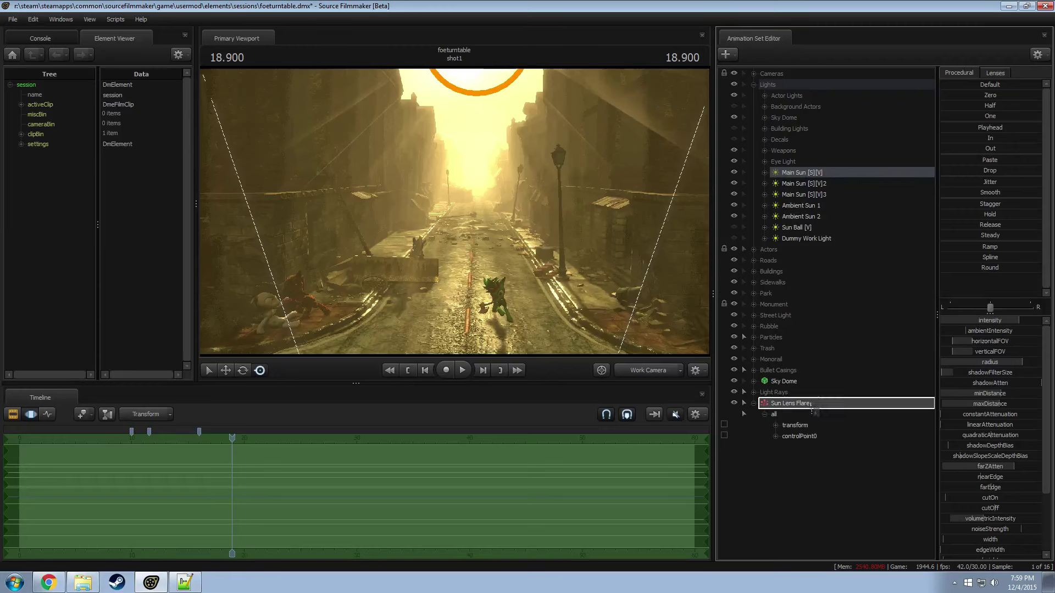
left_click(797, 405)
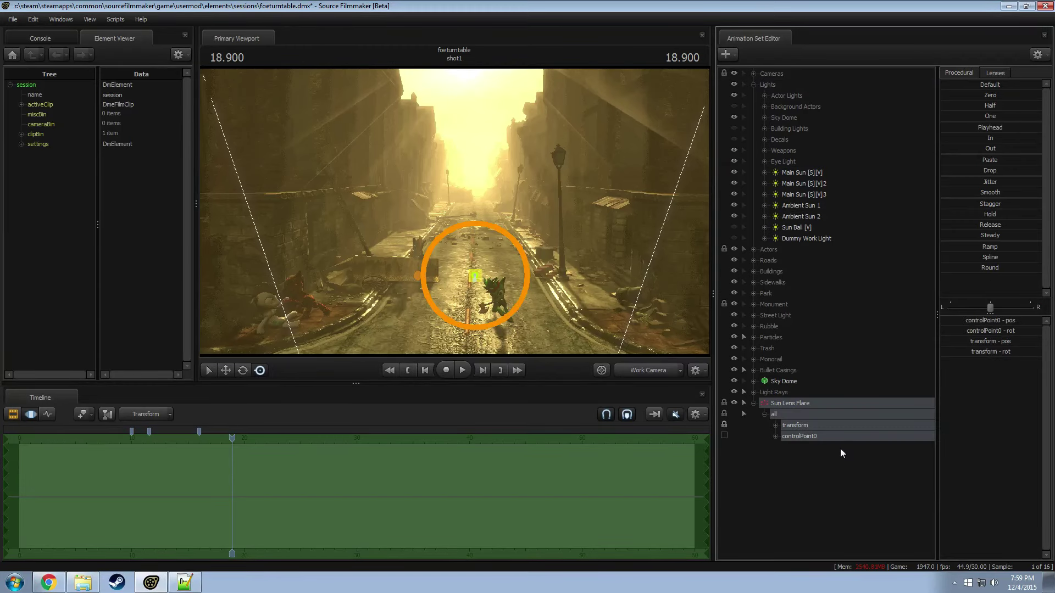
left_click(967, 96)
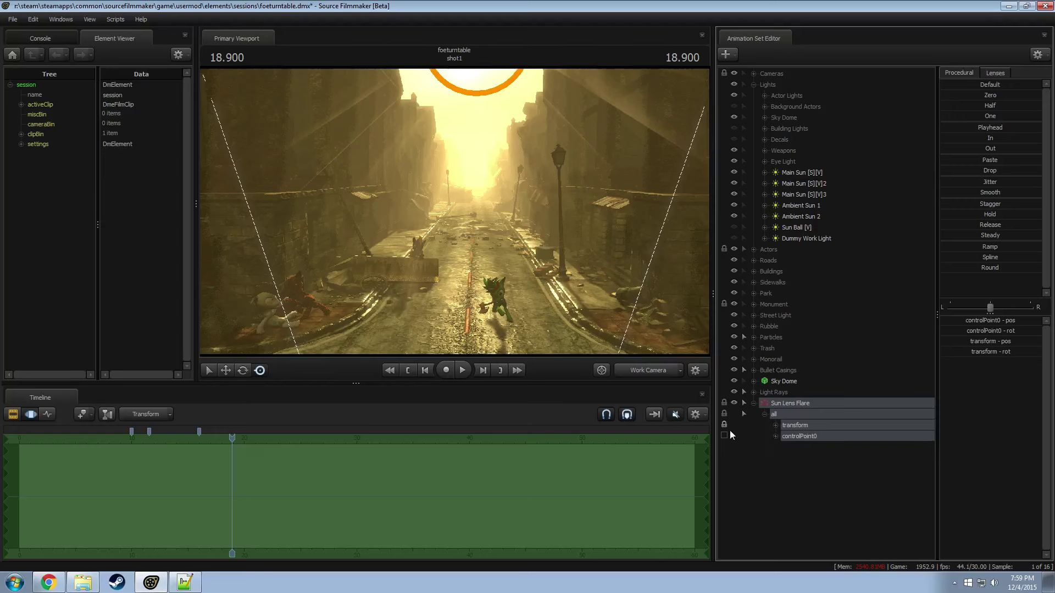
left_click(724, 425)
left_click(755, 403)
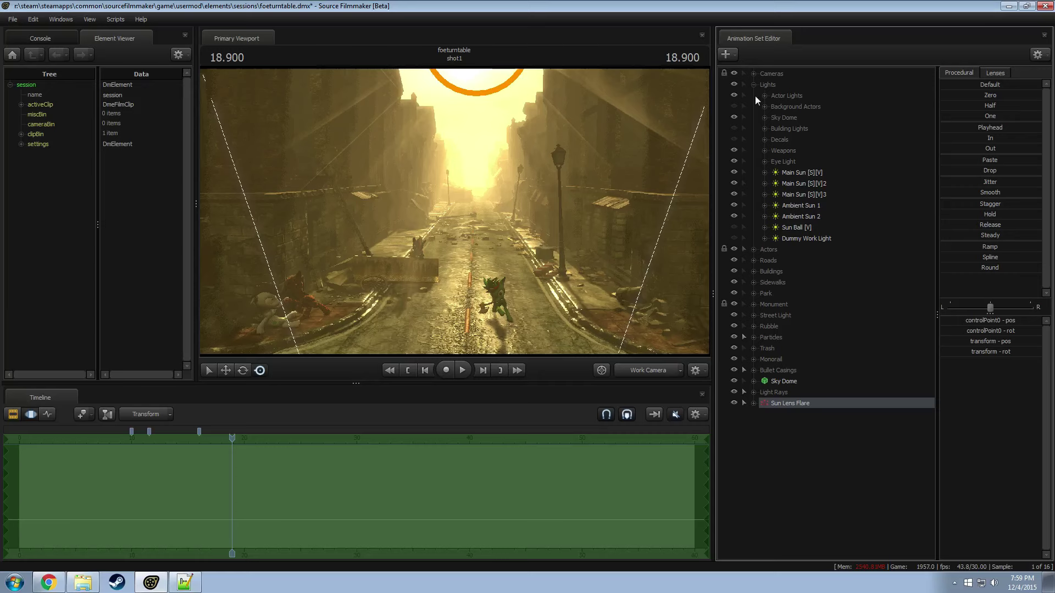
Step: Hide the Main Sun [S][V], Main Sun [S][V]2 and Main Sun [S][V]3 lights
left_click(733, 172)
left_click(734, 183)
left_click(734, 194)
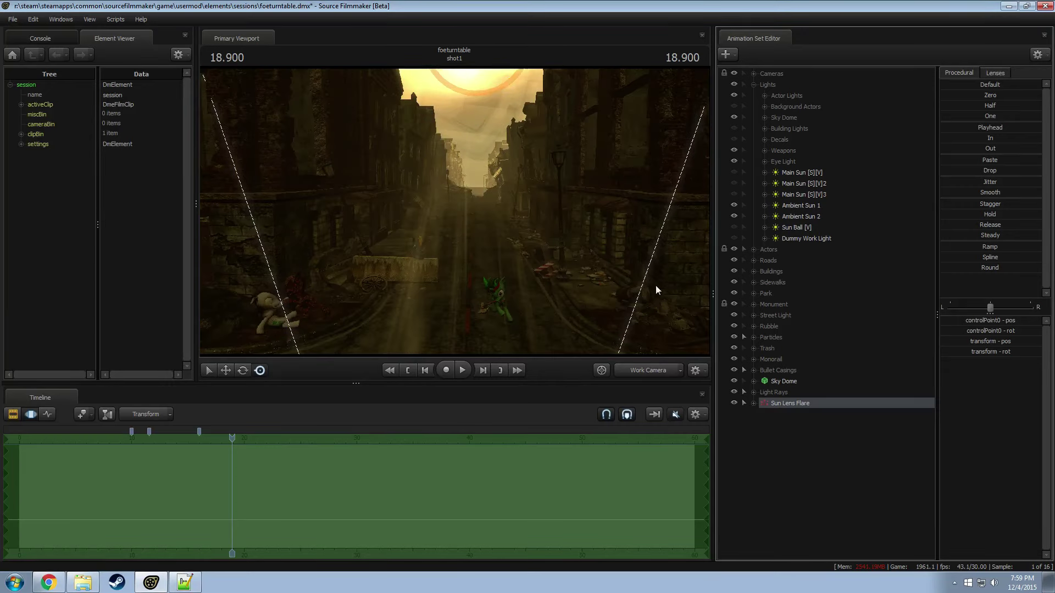
Step: Check the sun lens flare through camera1 by playing and scrubbing the shot, ending at 19.033
left_click(663, 371)
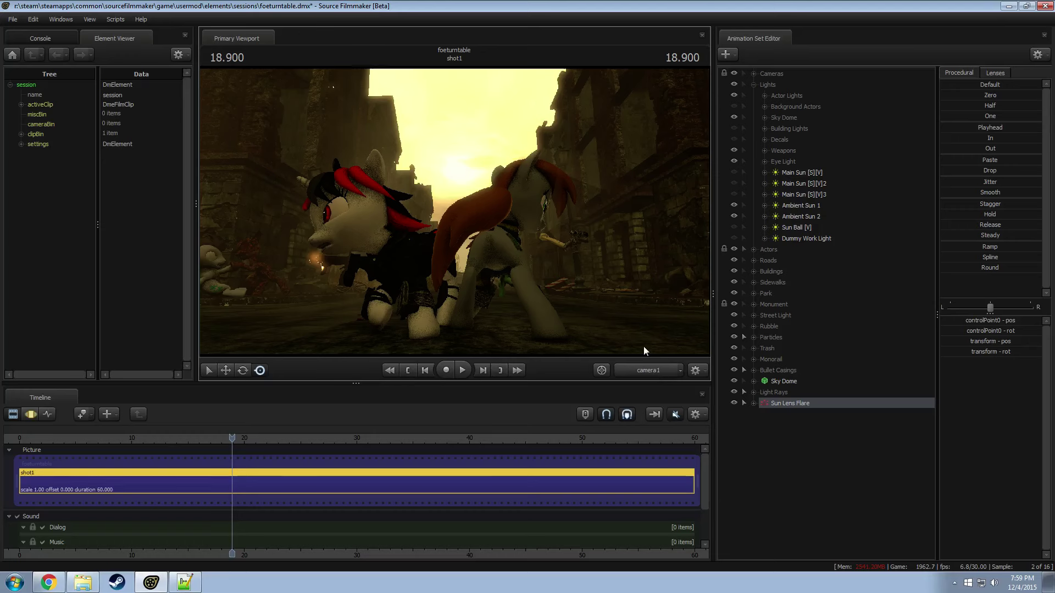
key("space")
key("space")
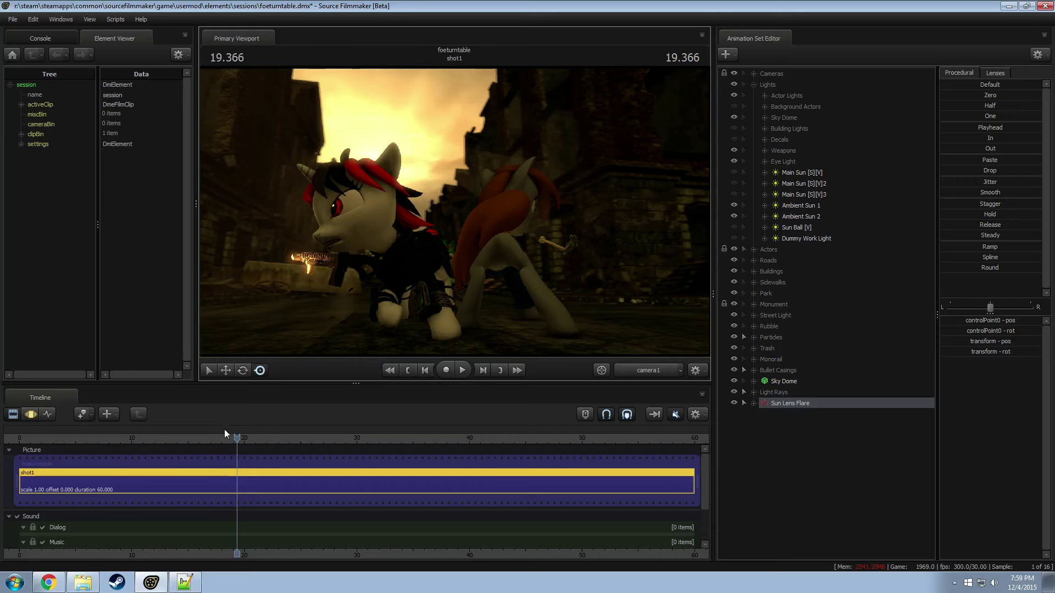
mouse_move(227, 439)
left_mouse_down()
mouse_move(203, 440)
mouse_move(241, 439)
left_mouse_up()
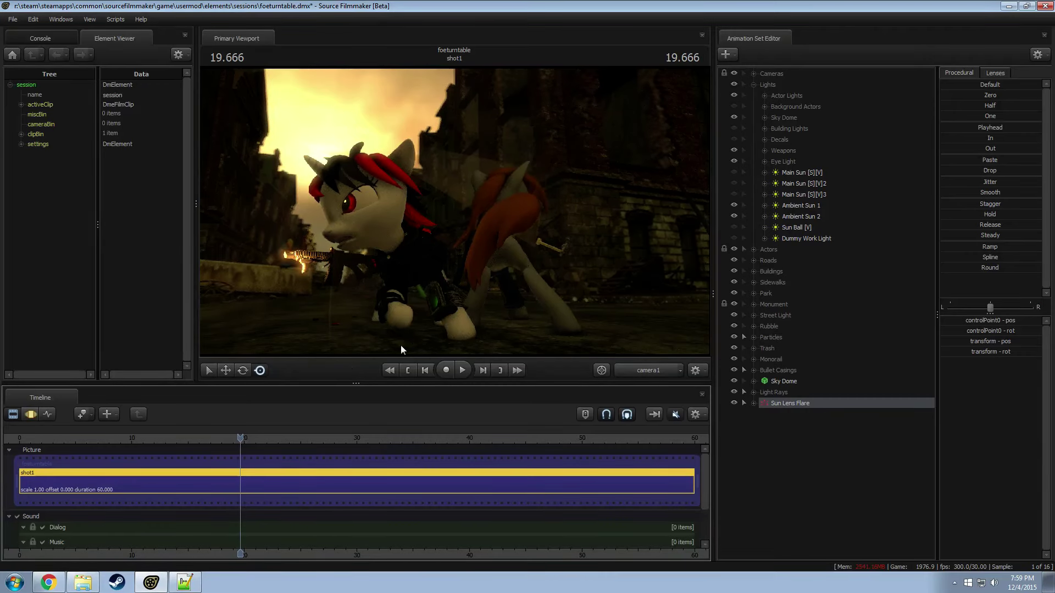
left_click_drag(240, 439, 233, 438)
key("F3")
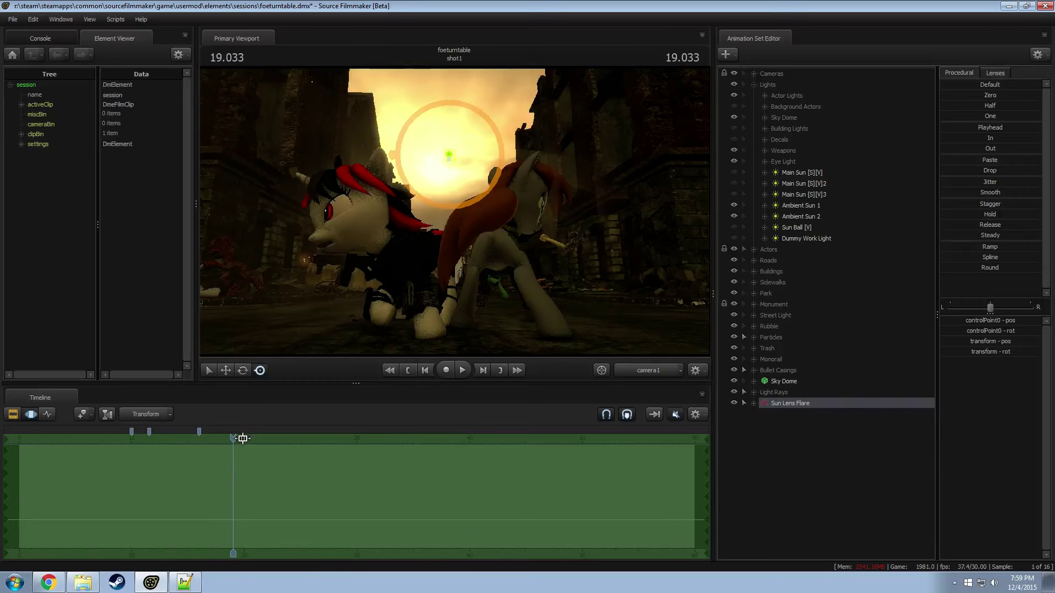
right_click(805, 404)
left_click(379, 403)
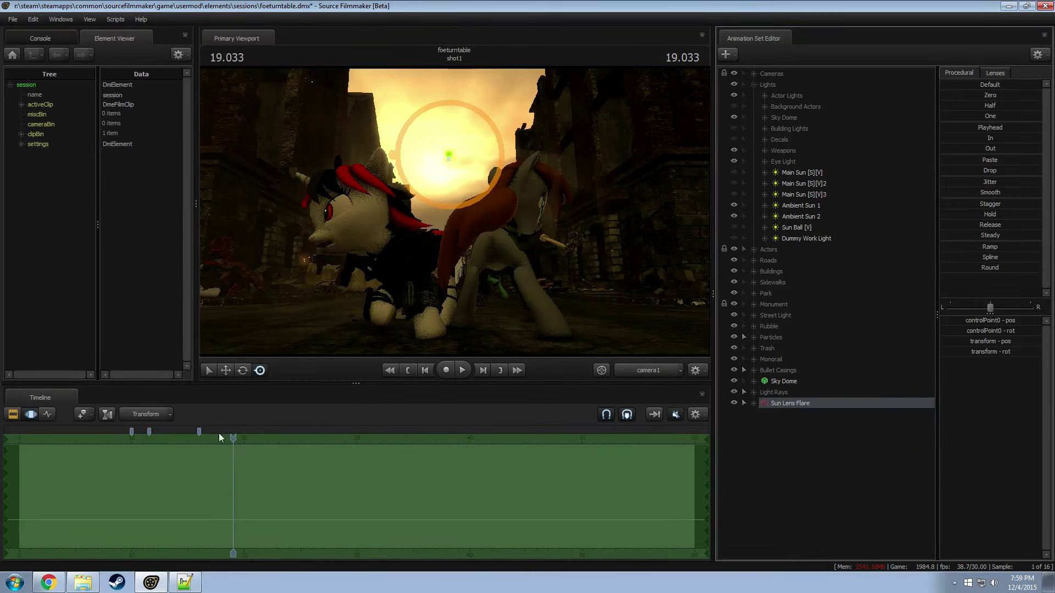
left_click_drag(219, 437, 234, 467)
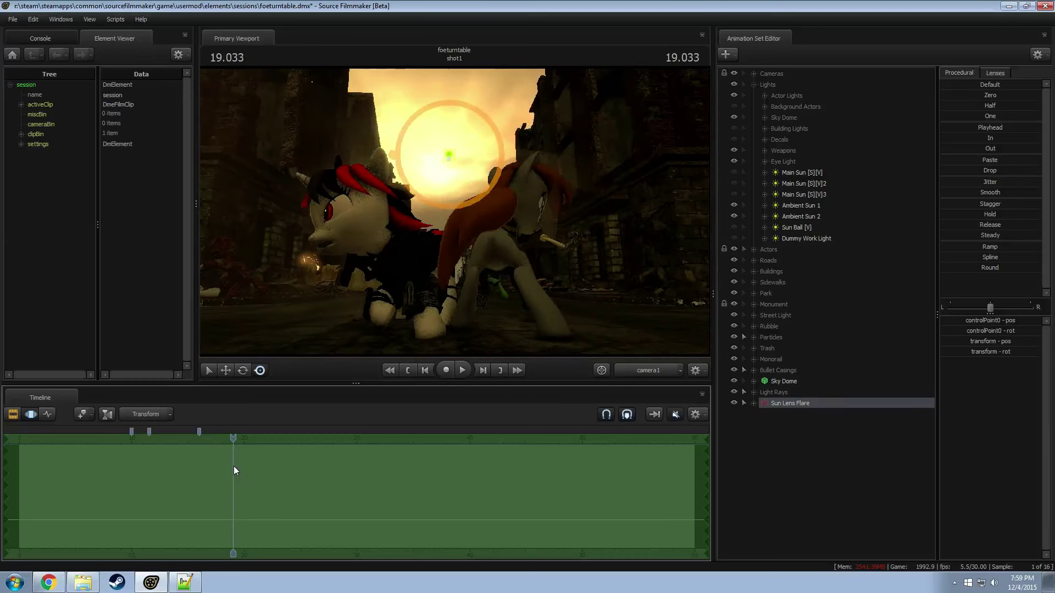
key("F2")
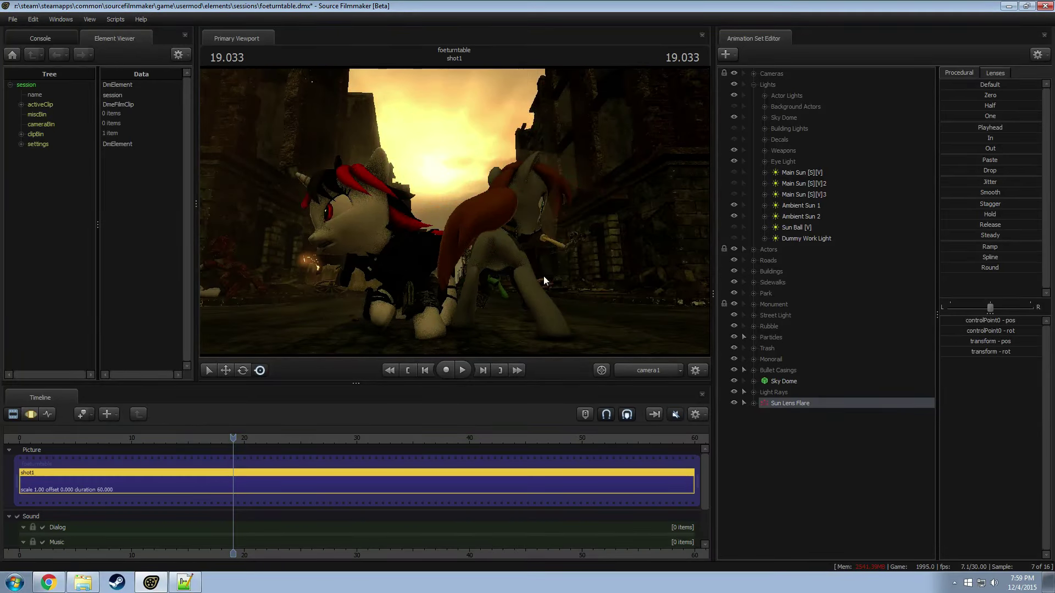
right_click(784, 403)
left_click(819, 537)
right_click(781, 405)
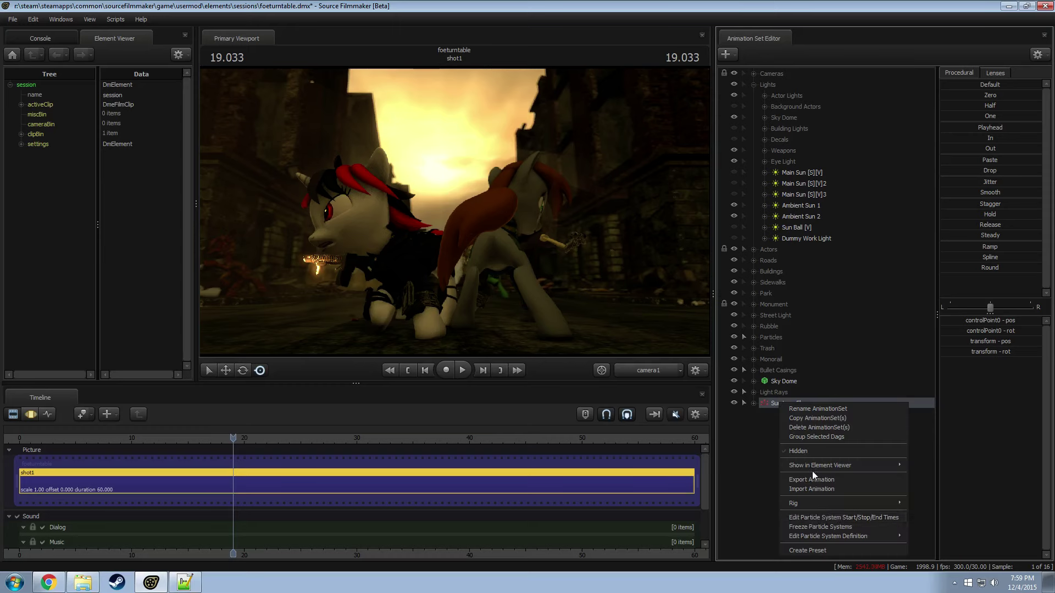
left_click(822, 516)
left_click(580, 315)
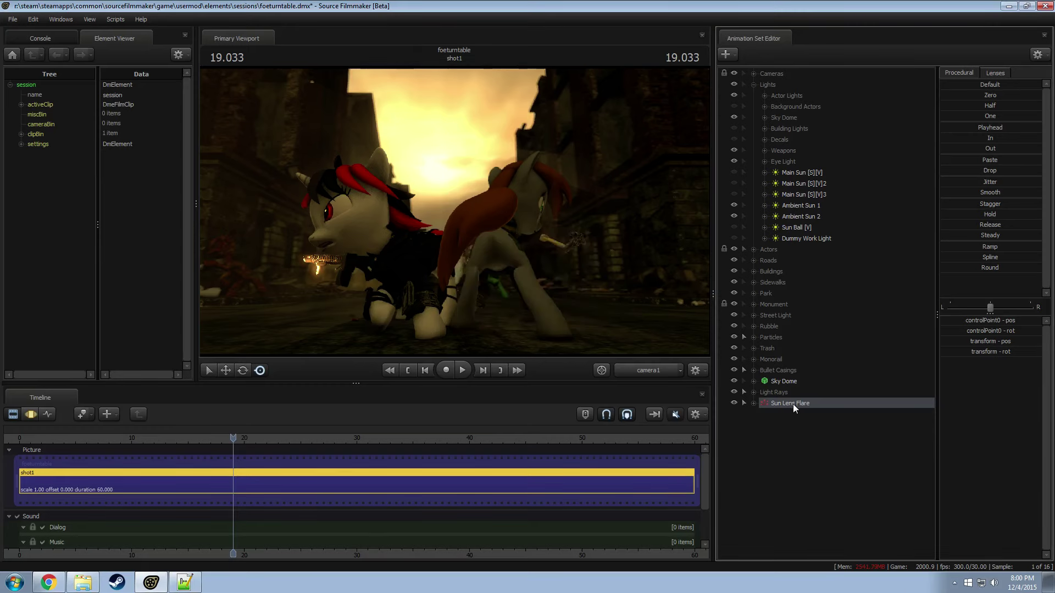
Step: Set radius_max and radius_min of the Radius Random initializer in Sun Lens Flare's particle definition to 3000 and accept the changes
right_click(793, 403)
mouse_move(829, 537)
left_click(944, 539)
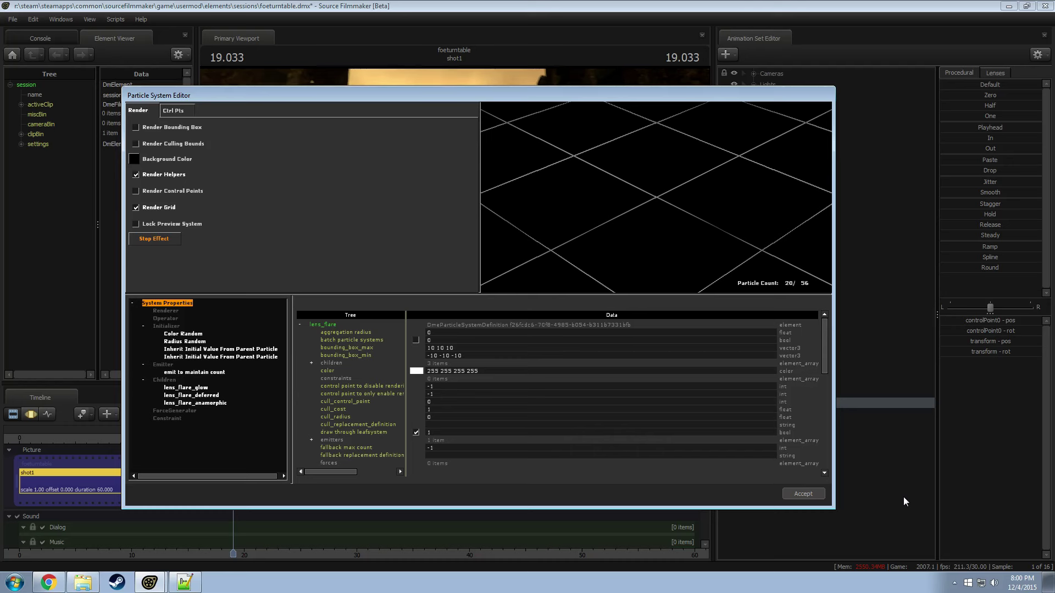
left_click(196, 341)
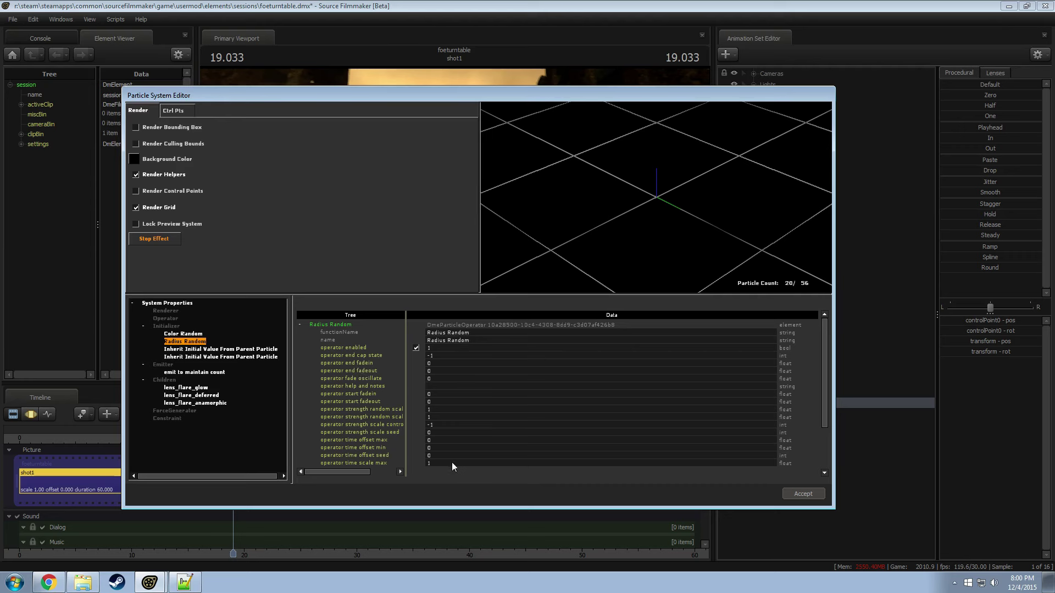
scroll(452, 463, "down", 3)
left_click(444, 440)
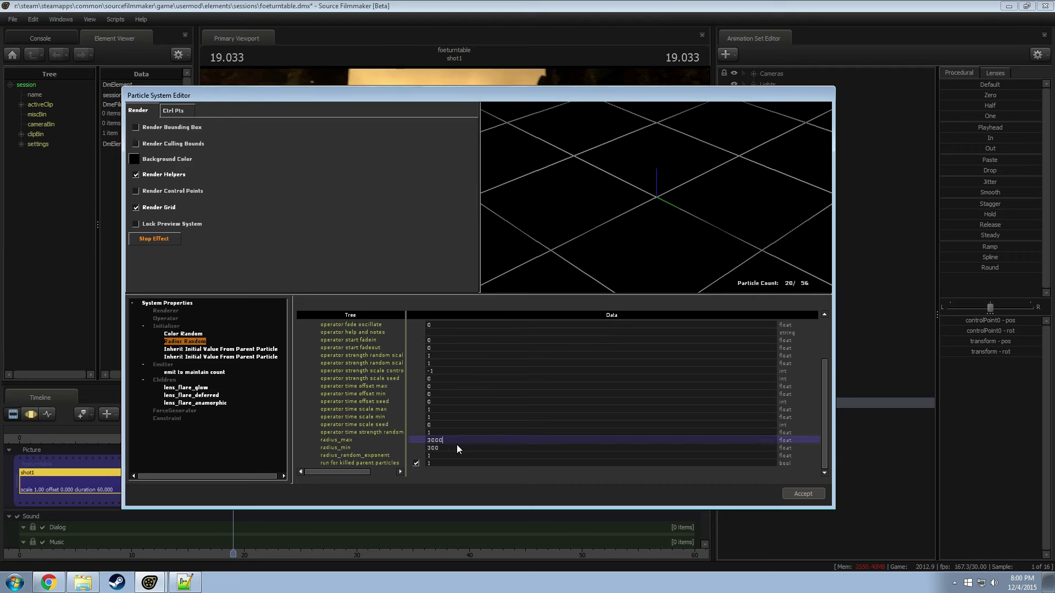
type("0")
left_click(461, 449)
type("0")
key("Return")
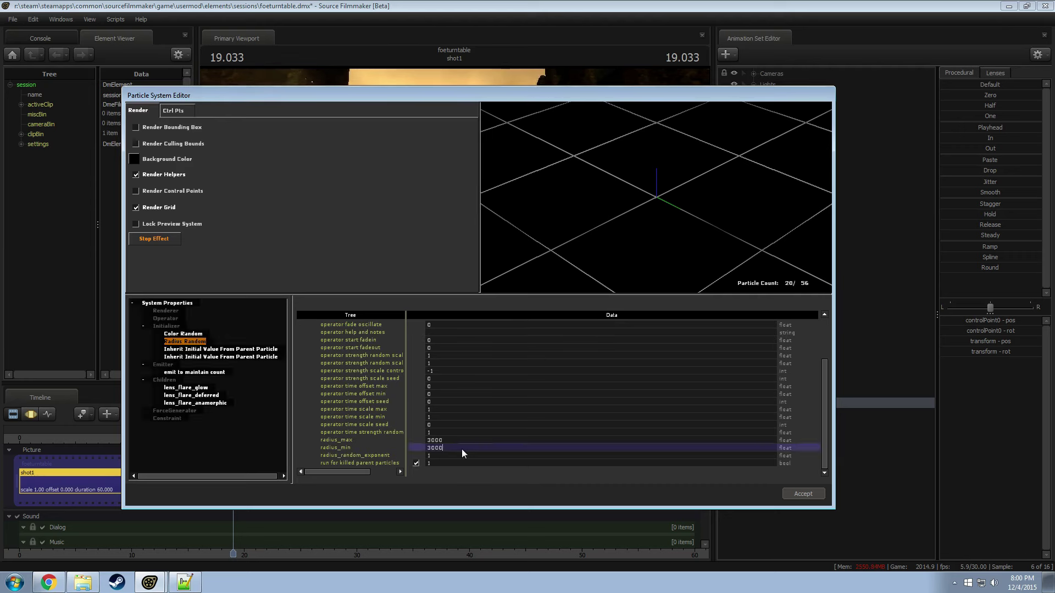
left_click(797, 494)
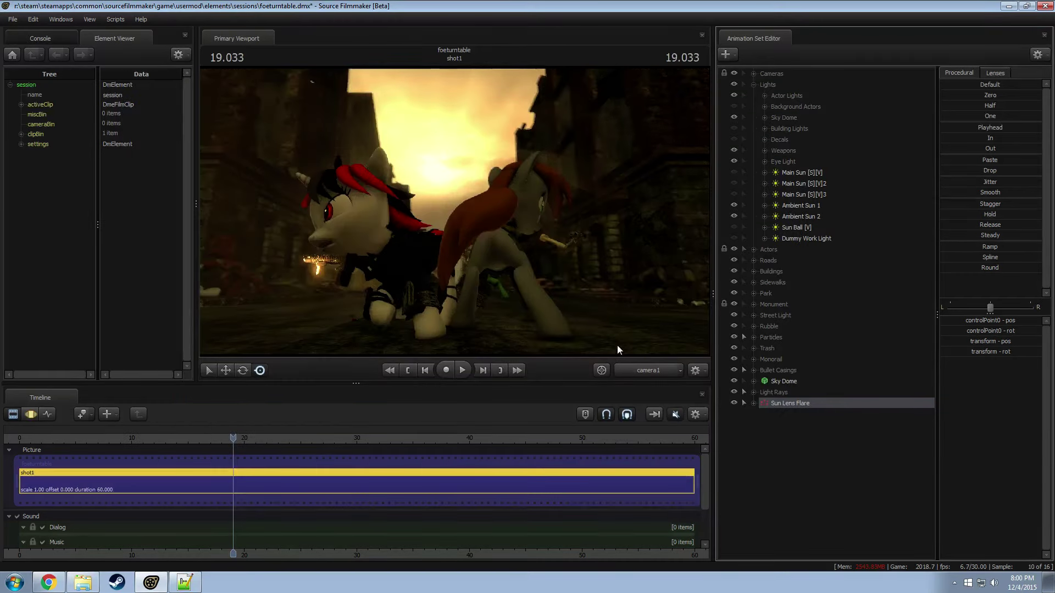
Step: Hide the whole Lights group and turn off Enable Lighting for the Work Camera view
left_click(733, 84)
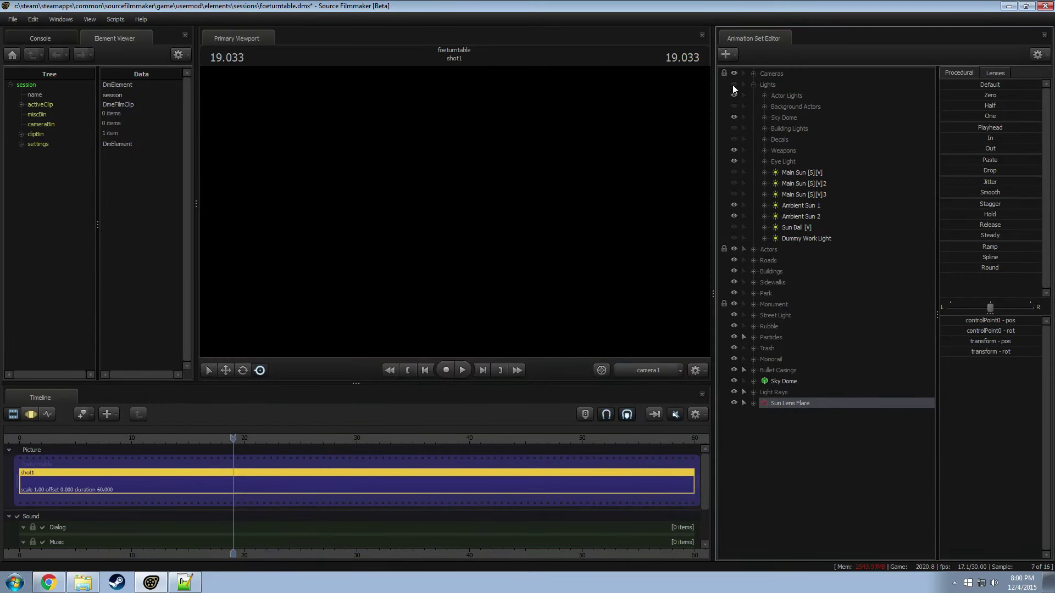
left_click(640, 370, "ctrl")
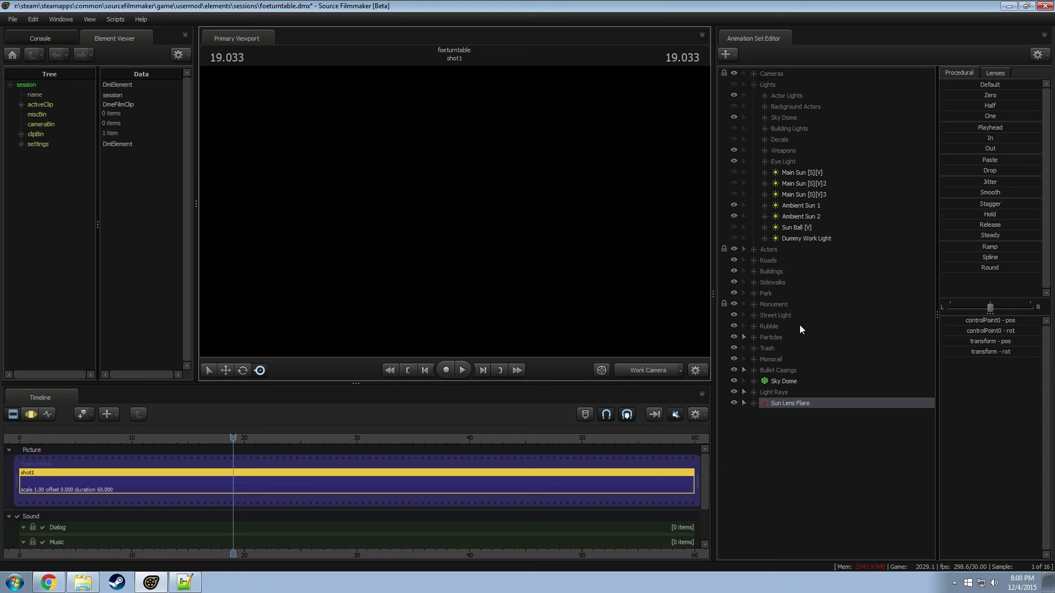
left_click(790, 404)
left_click(674, 371, "ctrl")
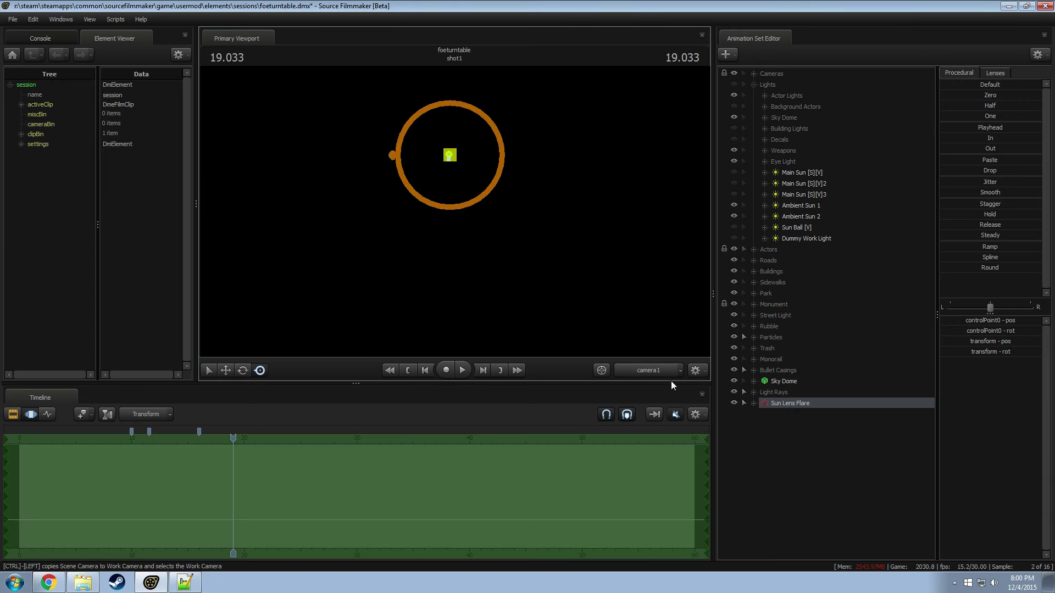
key("F3")
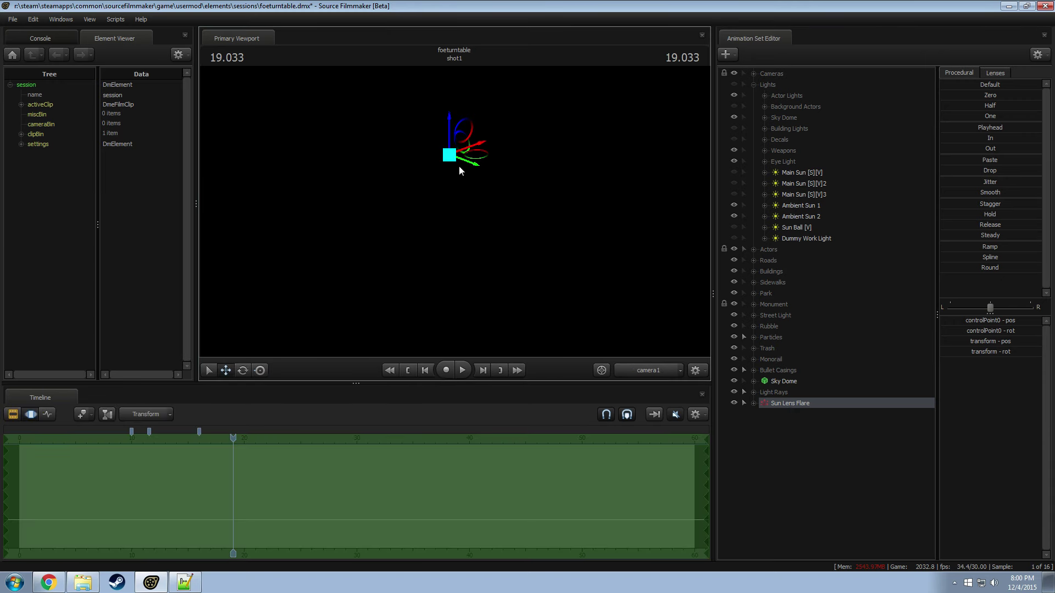
key("F2")
left_click(647, 370)
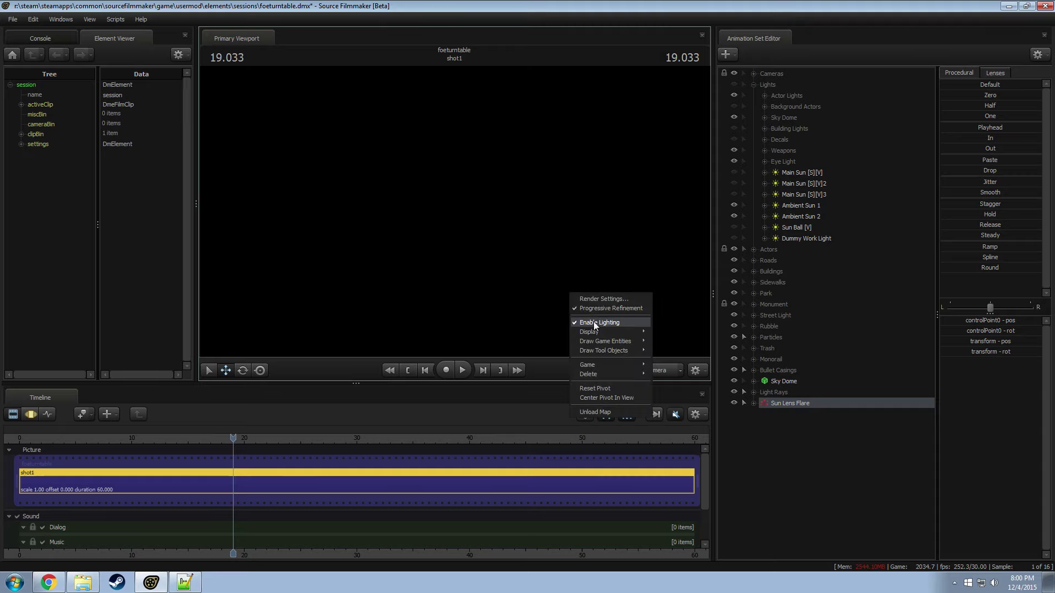
left_click(594, 321)
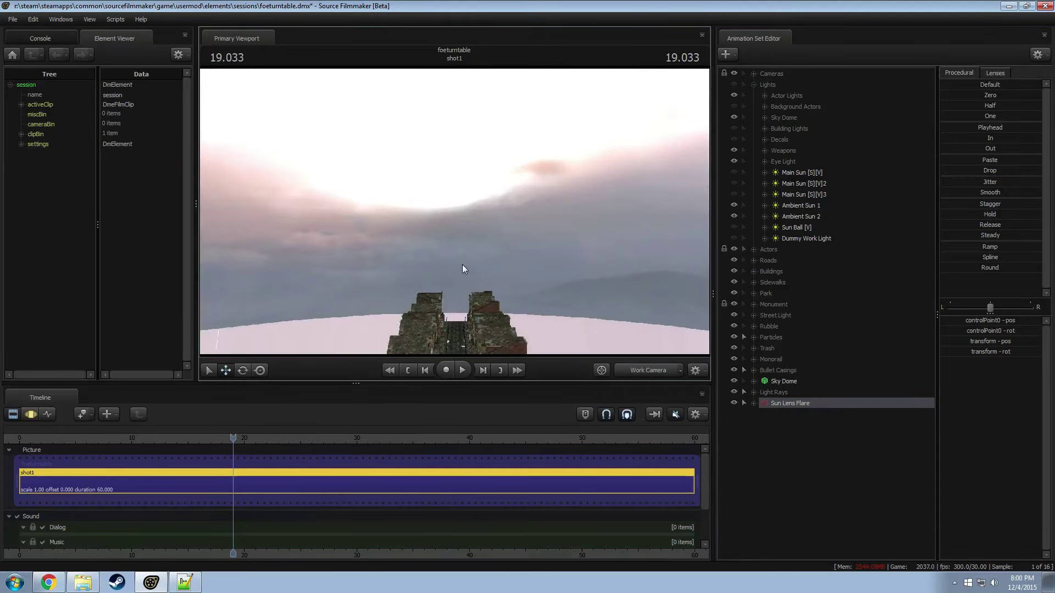
Step: Reposition Sun Lens Flare near the sky dome through the Work Camera and return to camera1
key("F3")
left_click_drag(456, 220, 567, 283)
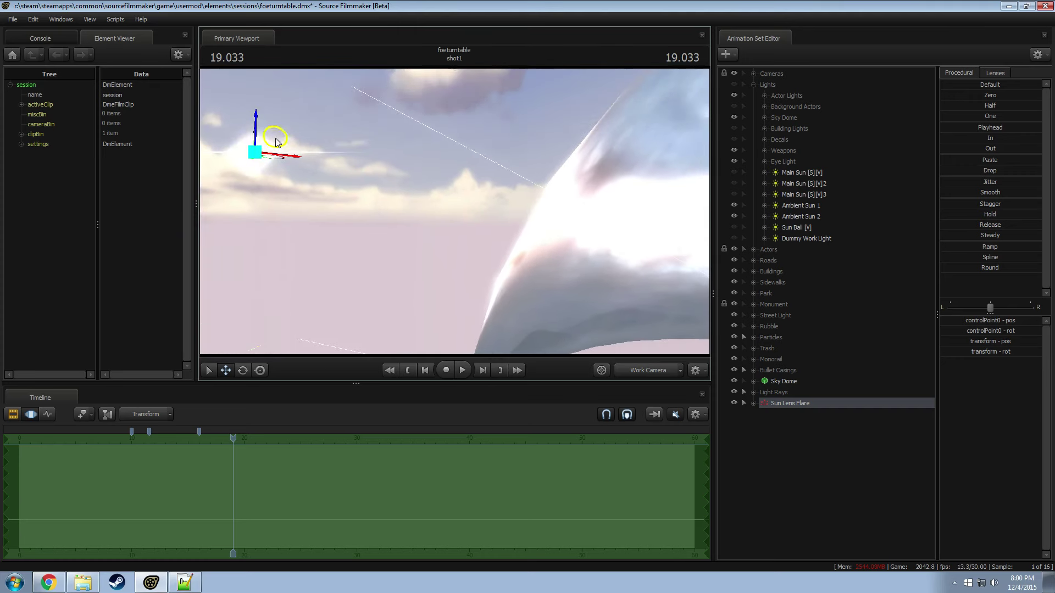
left_click_drag(276, 144, 545, 276)
left_click(677, 370)
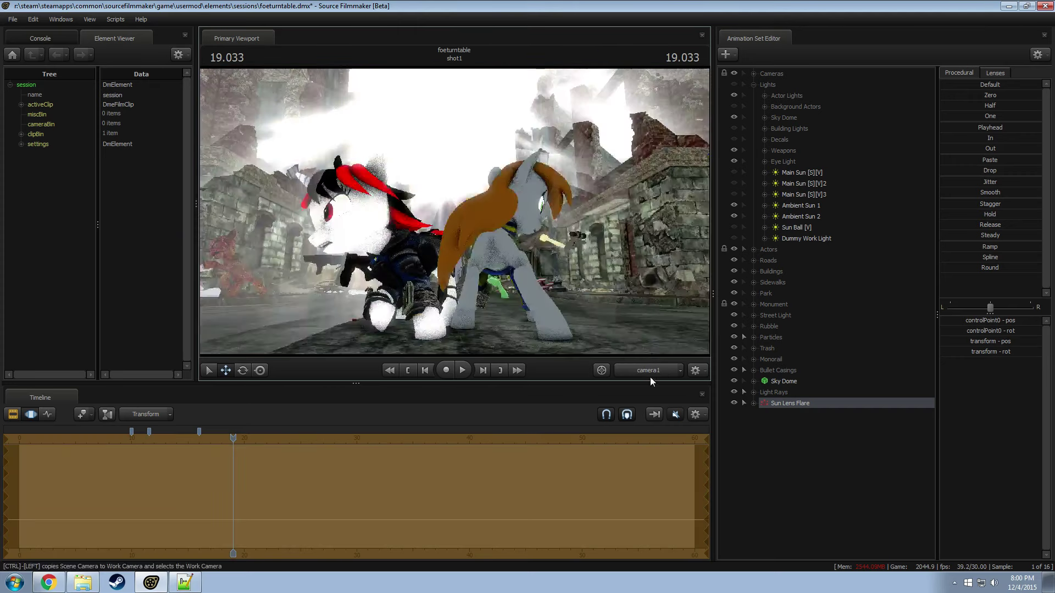
Step: Play and scrub the shot through camera1, ending at 19.000, and hide the Light Rays group
key("F2")
key("space")
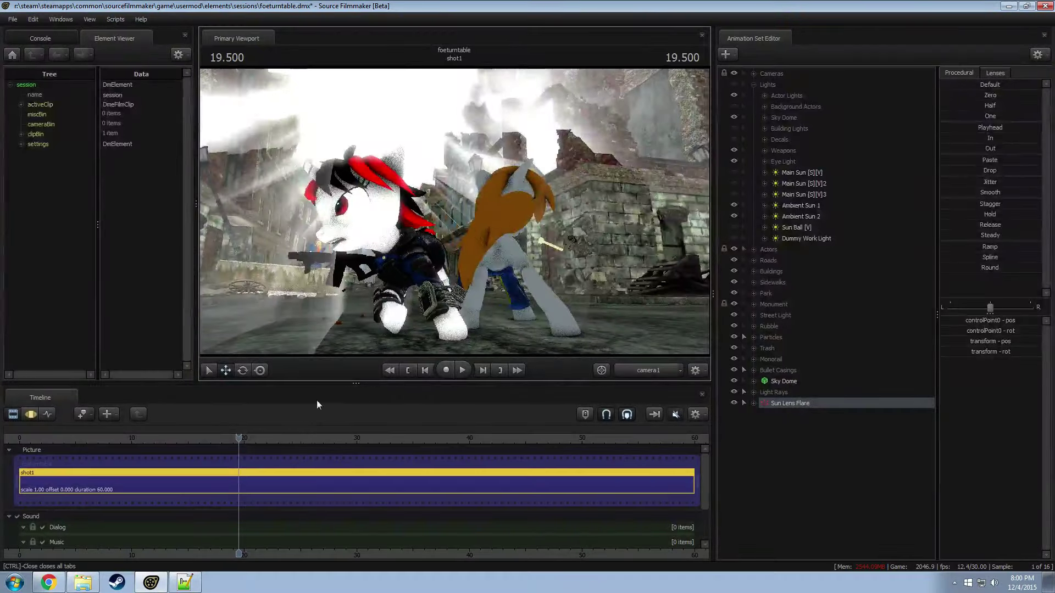
mouse_move(245, 432)
left_mouse_down()
mouse_move(198, 435)
mouse_move(233, 438)
left_mouse_up()
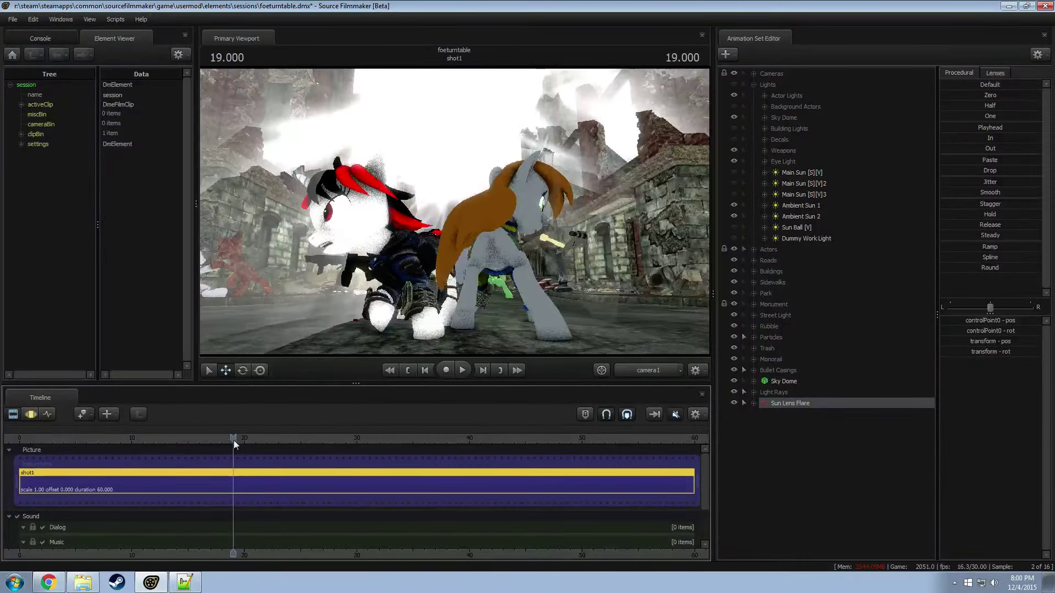
left_click(733, 393)
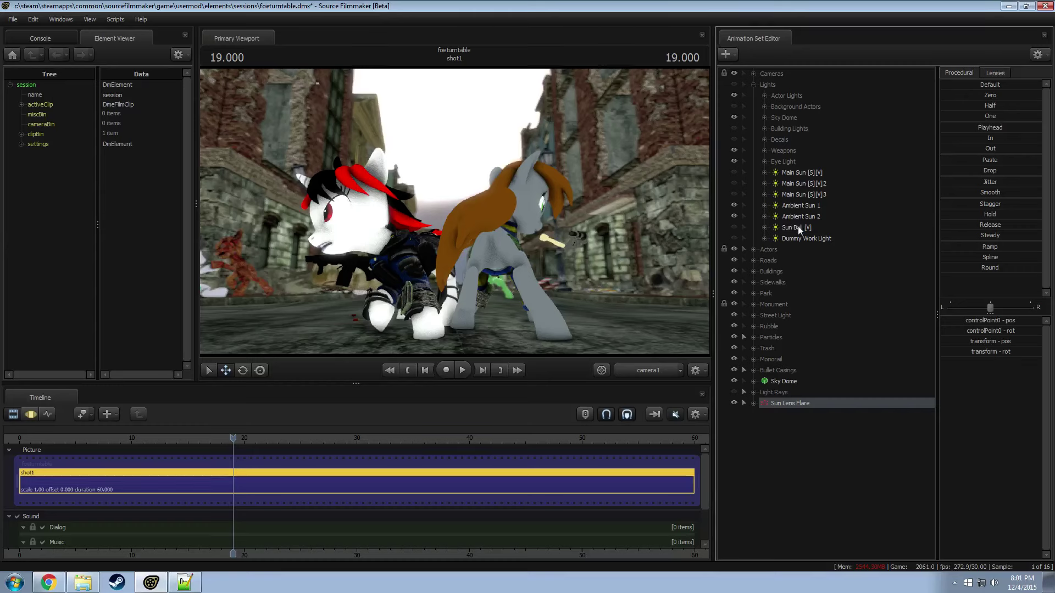
Step: Compare Sun Lens Flare's position with Main Sun [S][V] through camera1 and the Work Camera
left_click(794, 173)
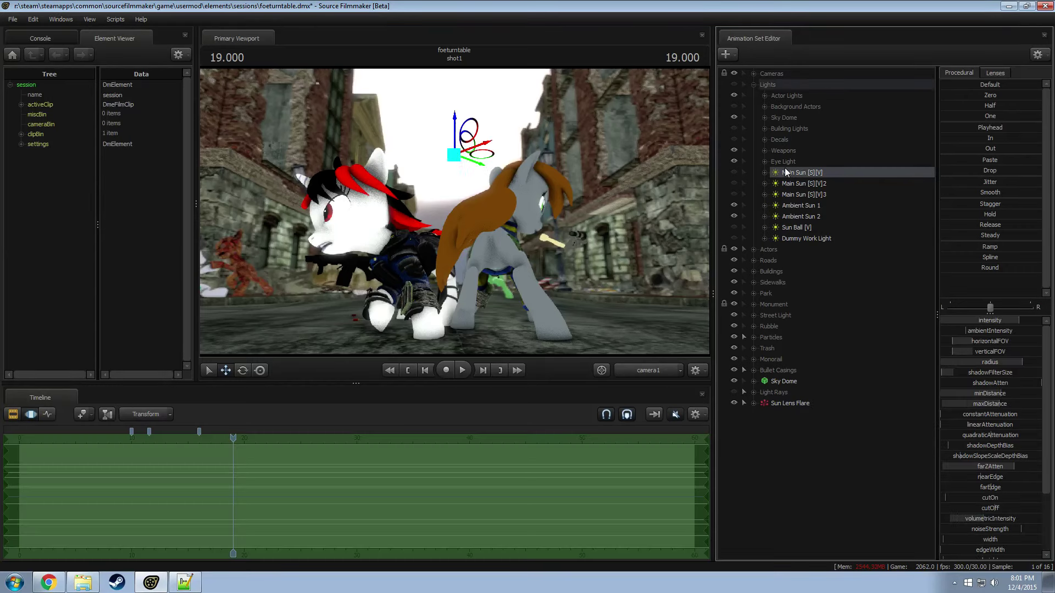
left_click(790, 404)
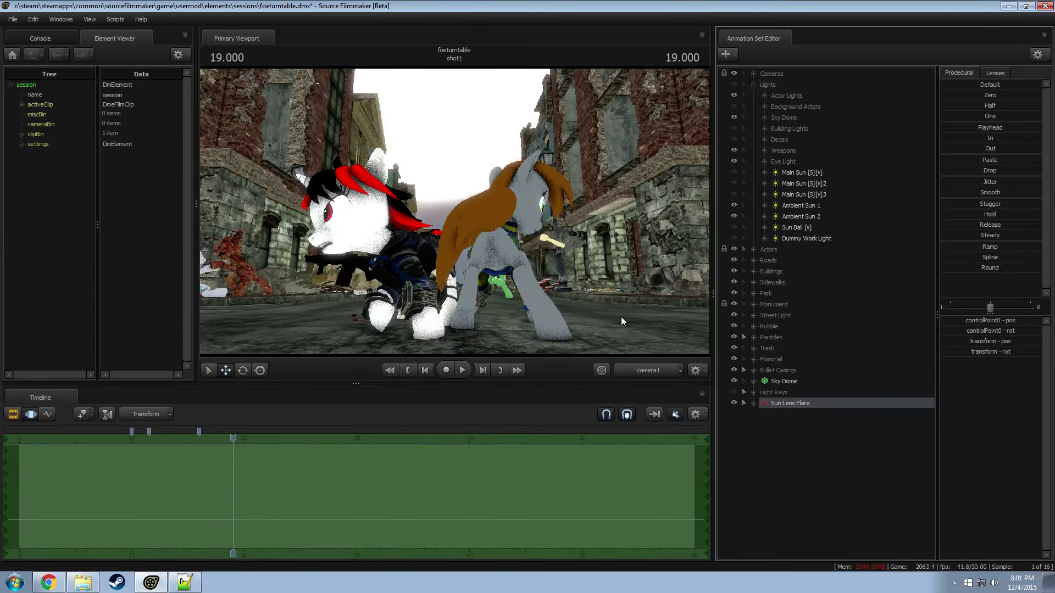
left_click(648, 370)
key("F3")
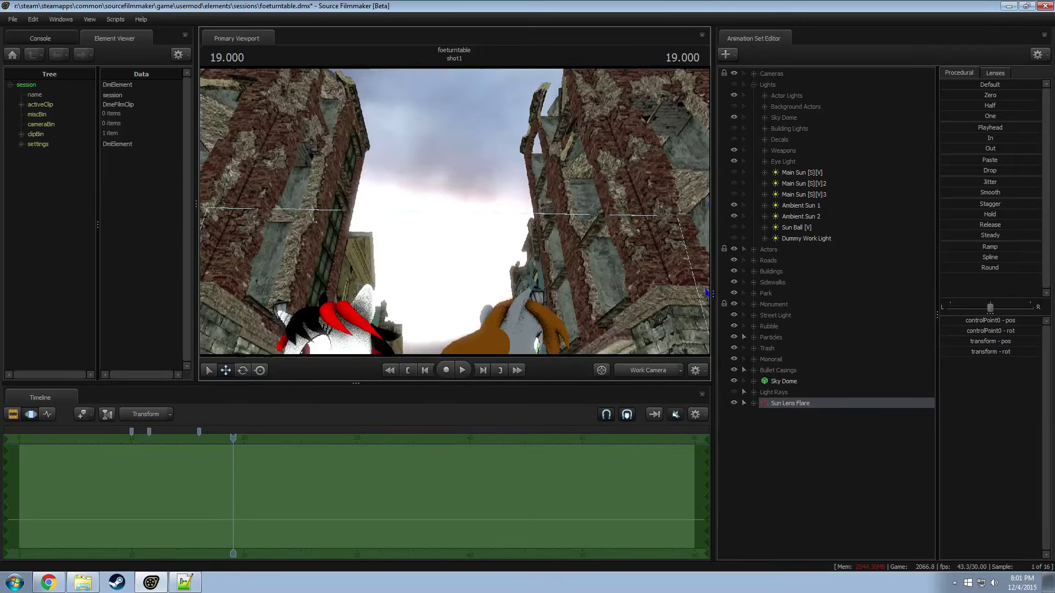
mouse_move(451, 220)
left_mouse_down()
mouse_move(464, 213)
mouse_move(463, 230)
left_mouse_up()
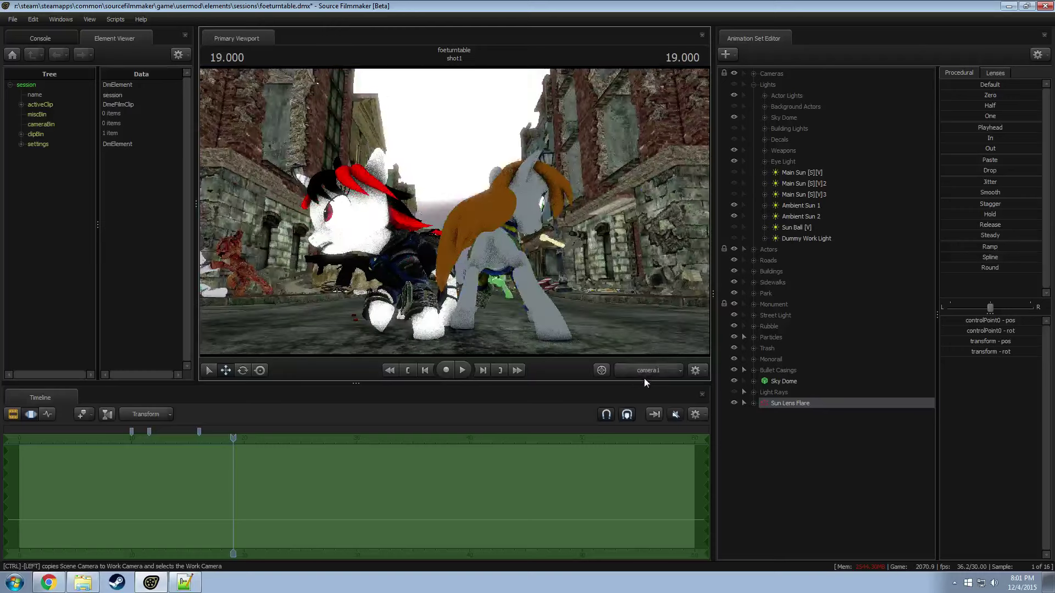
left_click_drag(605, 250, 598, 248)
left_click_drag(652, 213, 406, 146)
key("F1")
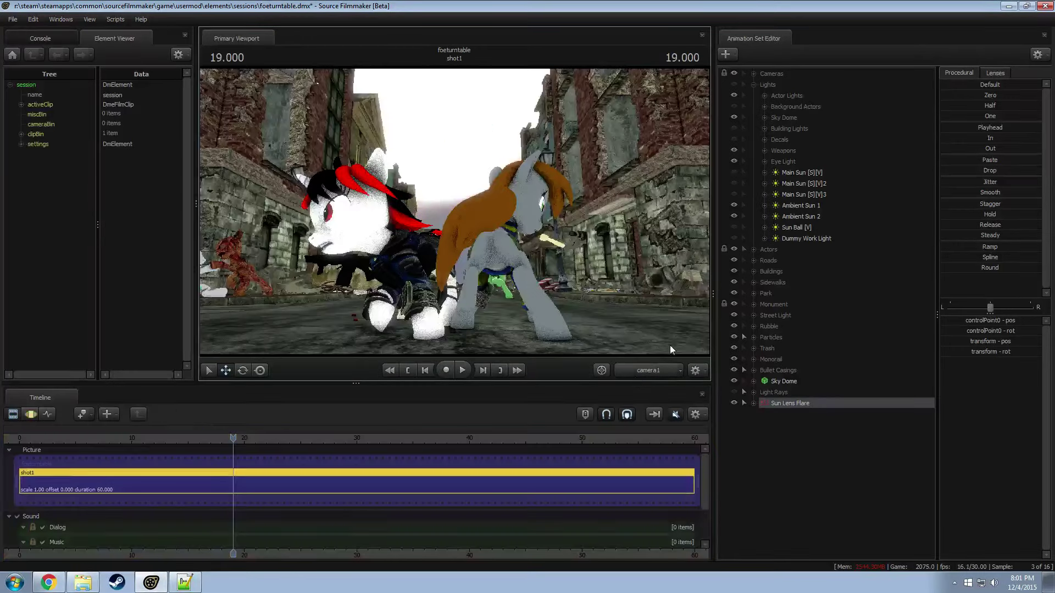
Step: Move Sun Lens Flare down in the camera1 view to line up with Main Sun [S][V]
key("F2")
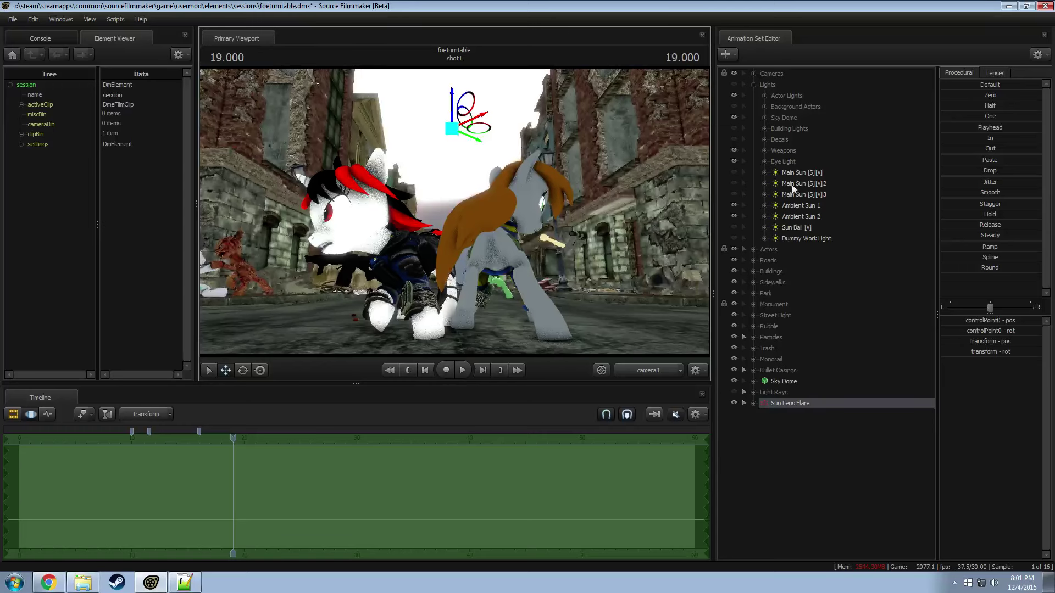
left_click(793, 172)
left_click(788, 402)
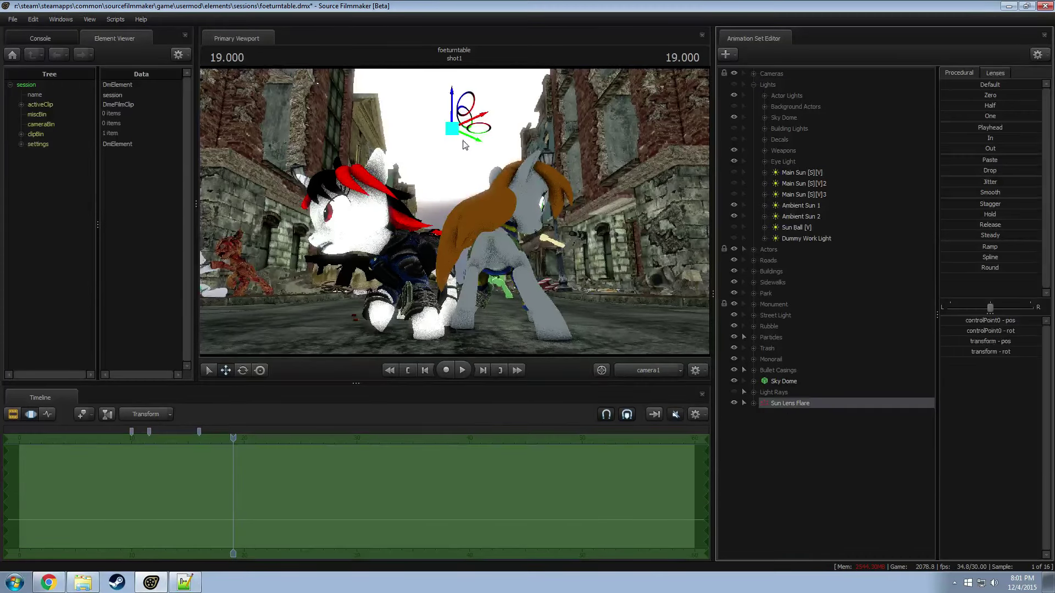
left_click_drag(455, 155, 451, 150)
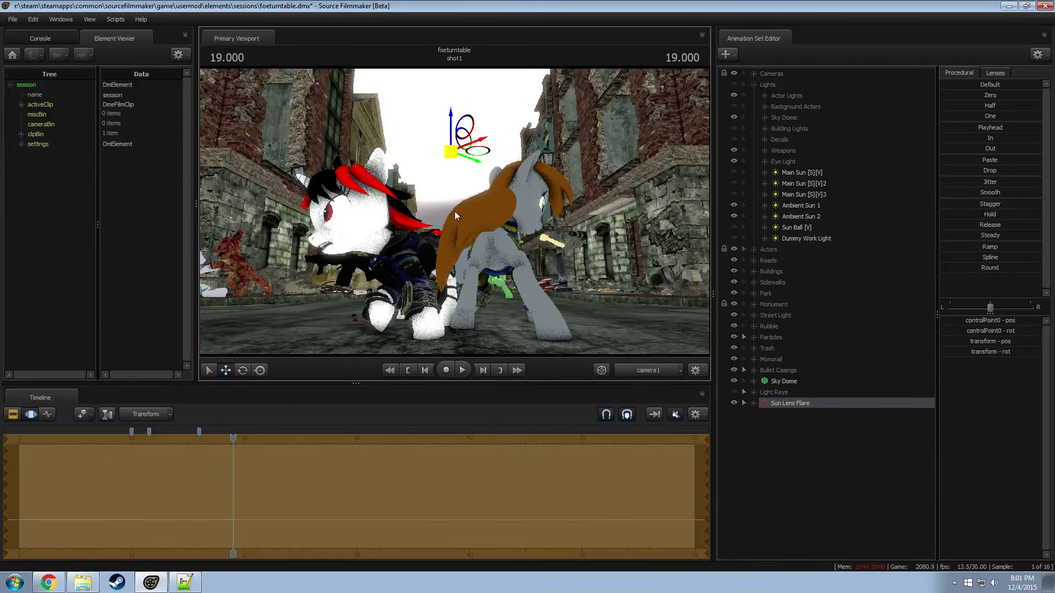
left_click(801, 174)
left_click(799, 404)
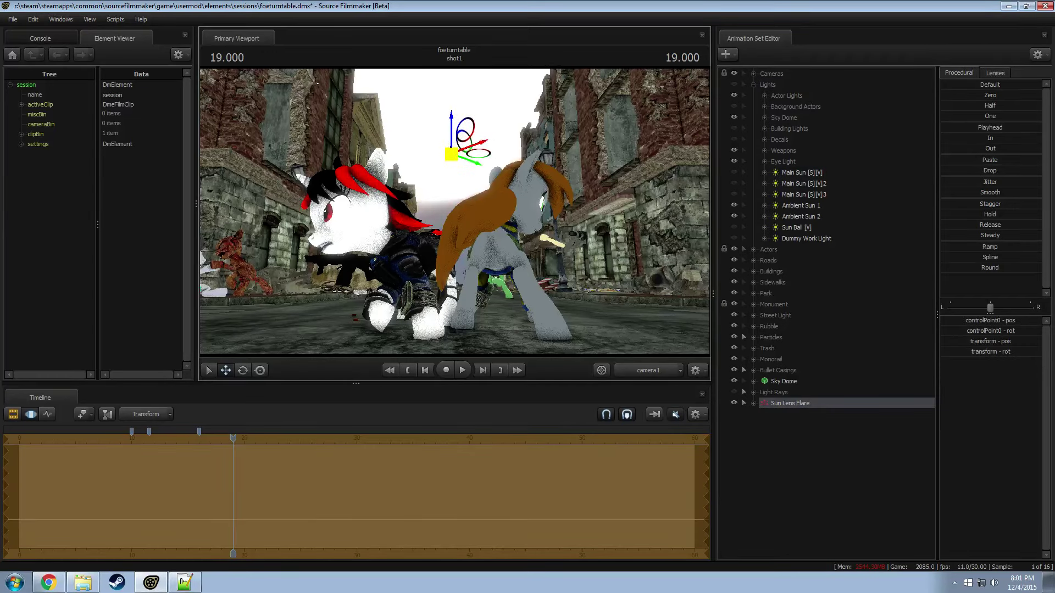
Step: Examine through the Work Camera where Sun Lens Flare sits relative to the sky dome
left_click(648, 370)
left_click(661, 380)
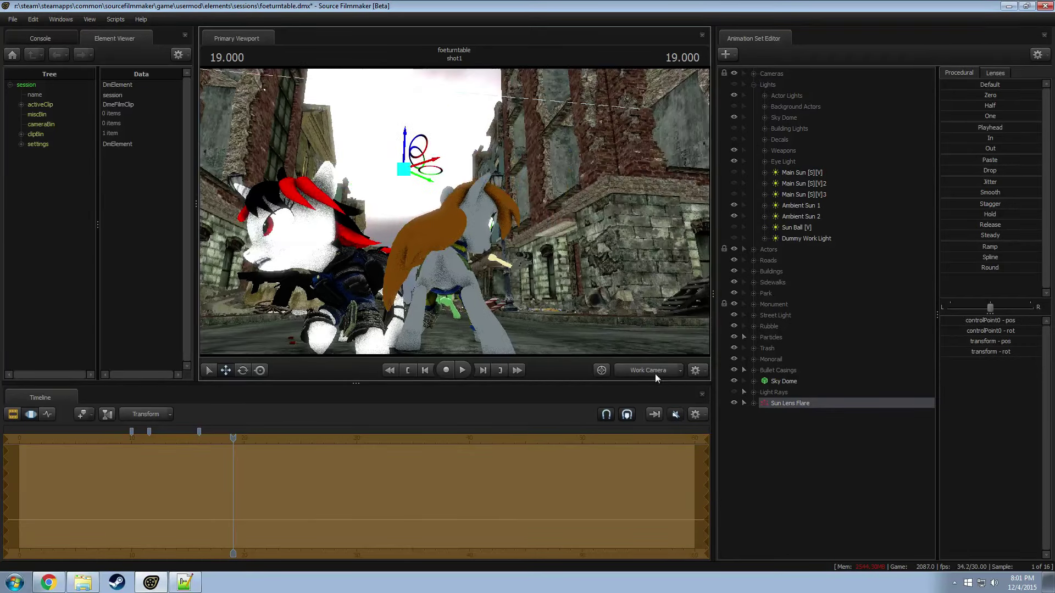
left_click_drag(440, 220, 454, 211)
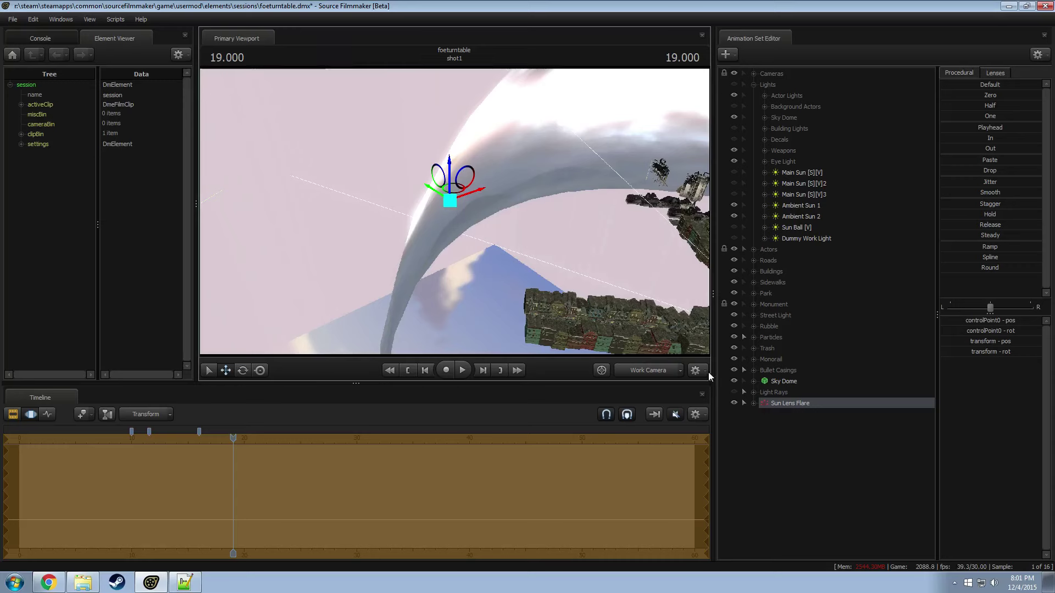
right_click_drag(454, 211, 454, 245)
Step: Check the lens flare through camera1 by playing and scrubbing the shot from 17.366, ending at 18.400
key("F2")
left_click_drag(196, 443, 215, 443)
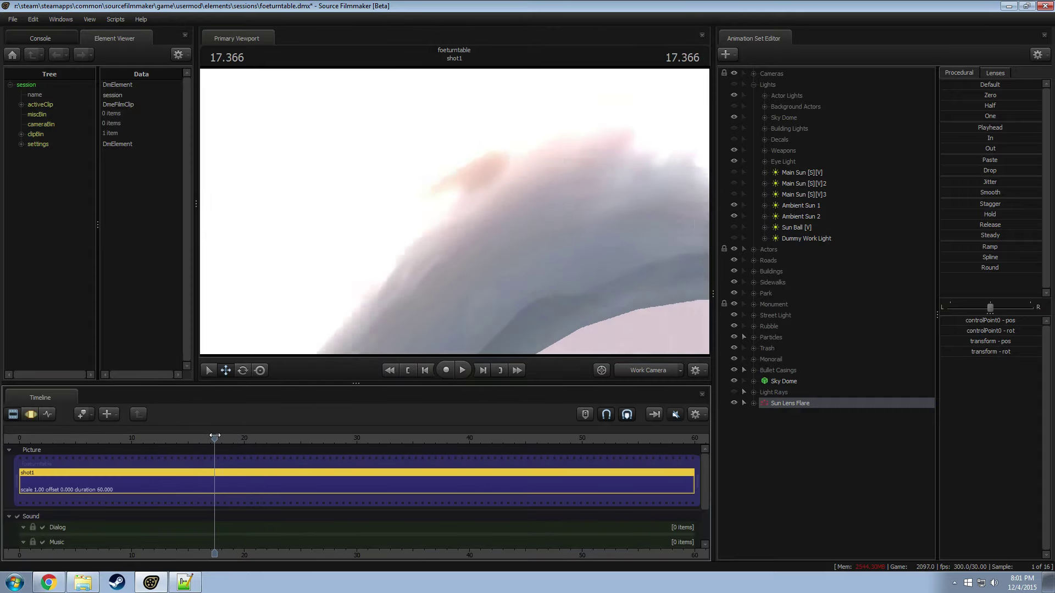
left_click(639, 371)
key("space")
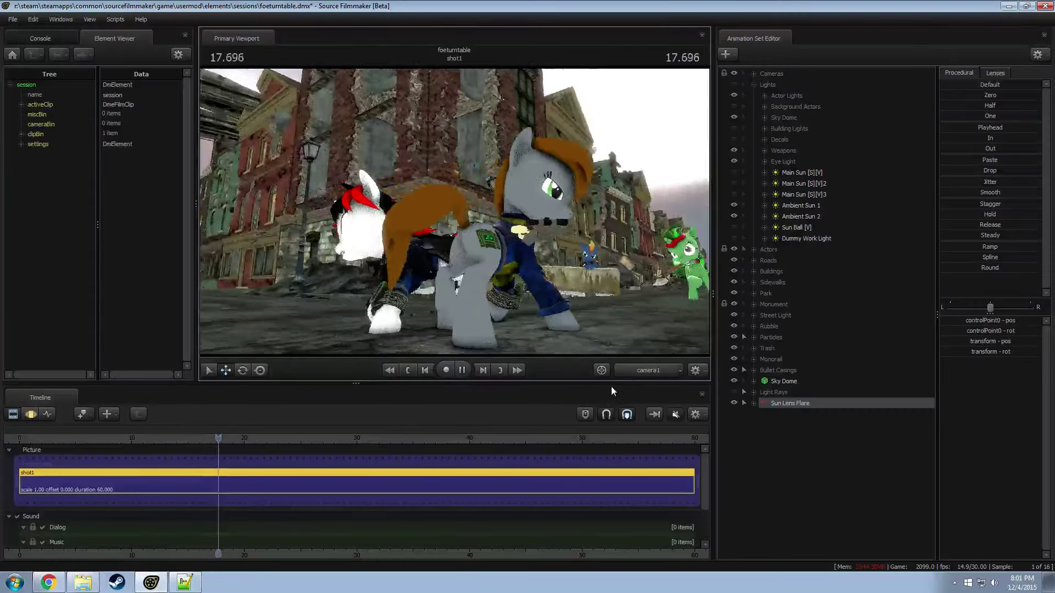
key("space")
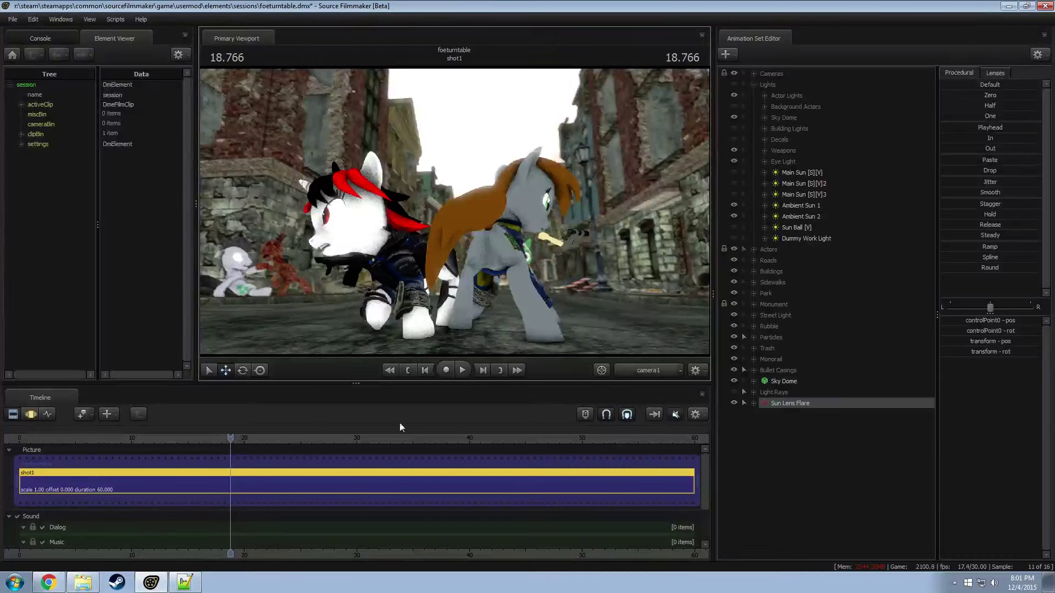
left_click_drag(224, 443, 227, 440)
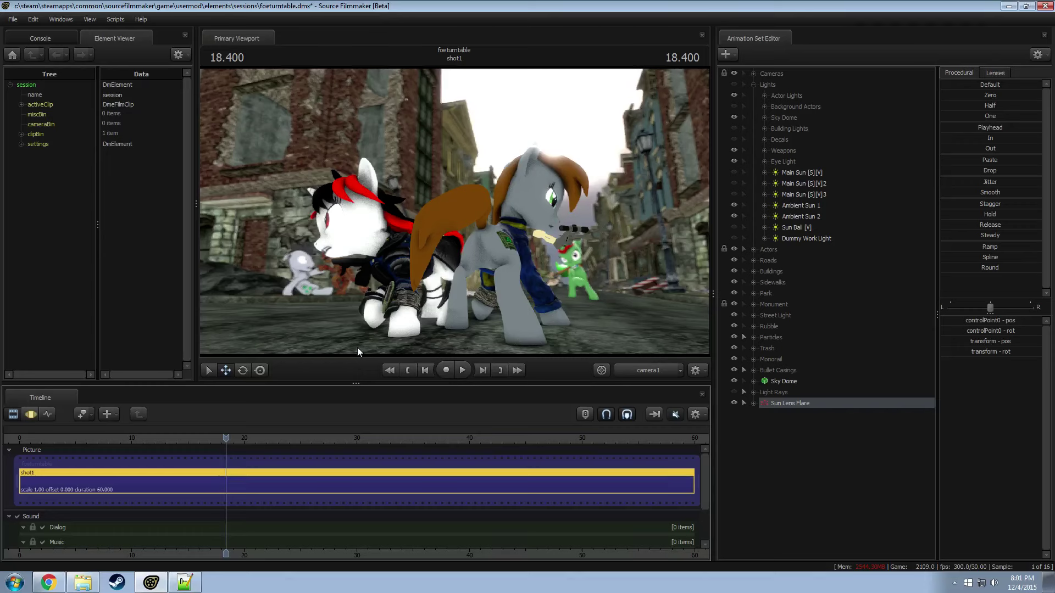
right_click(790, 401)
mouse_move(816, 533)
left_click(945, 534)
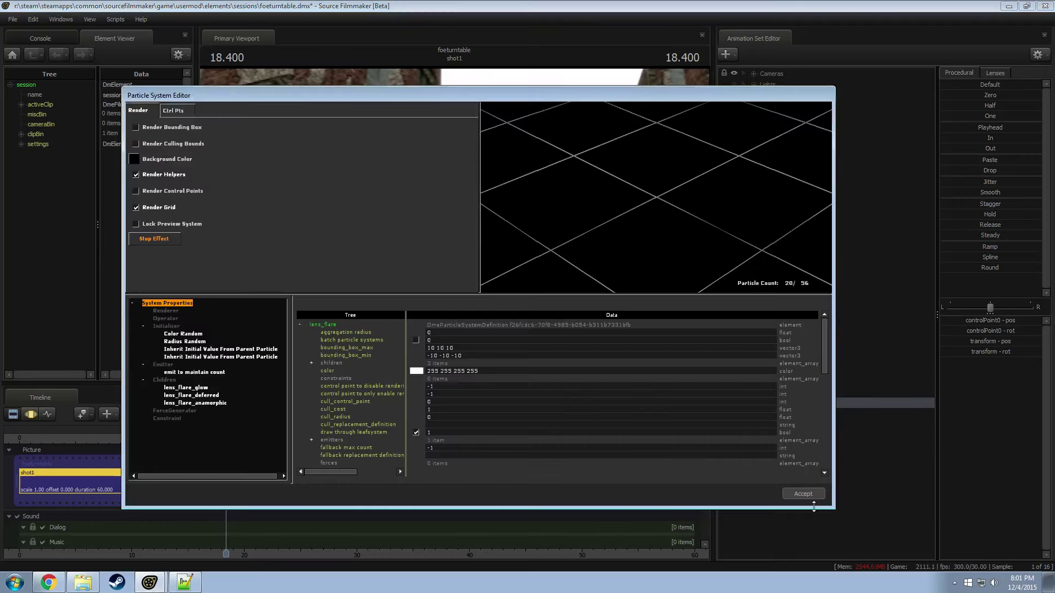
left_click(185, 342)
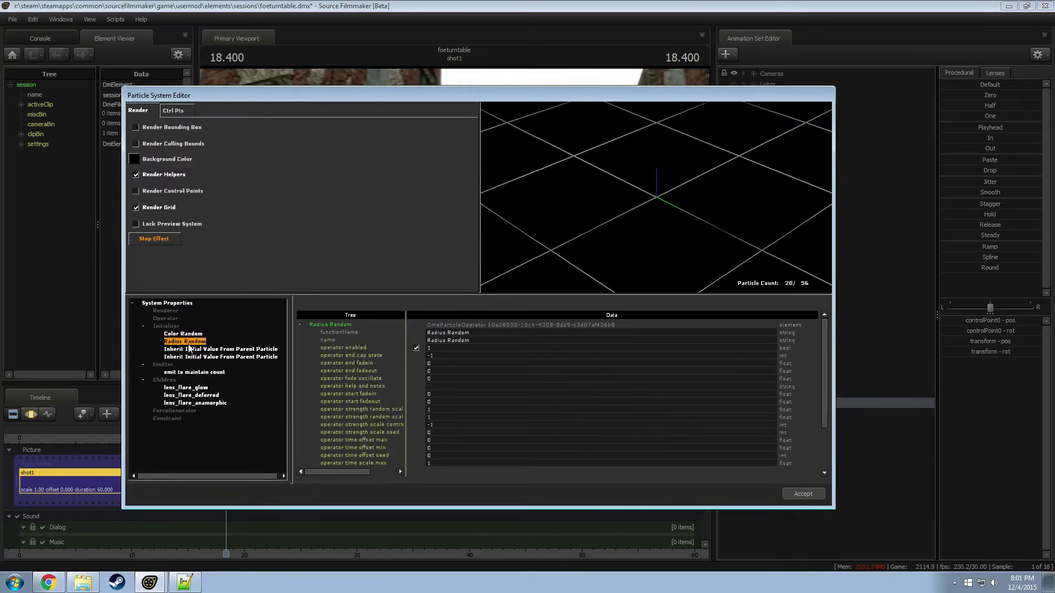
scroll(460, 422, "down", 3)
left_click(360, 439)
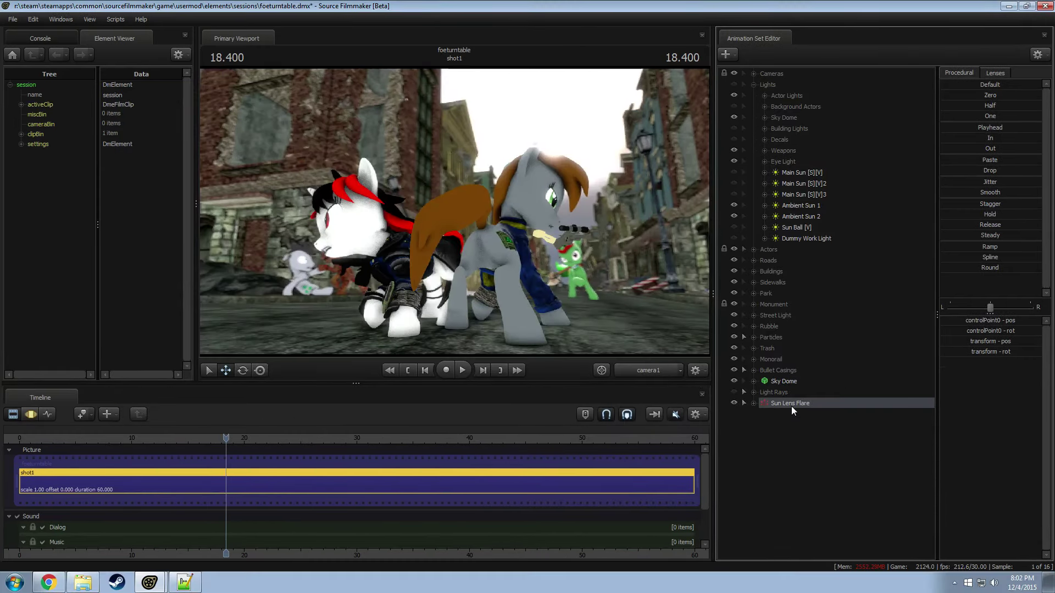
Step: Set radius_max and radius_min to 10000 in the Radius Random initializer of Sun Lens Flare's lens_flare particle definition
right_click(792, 391)
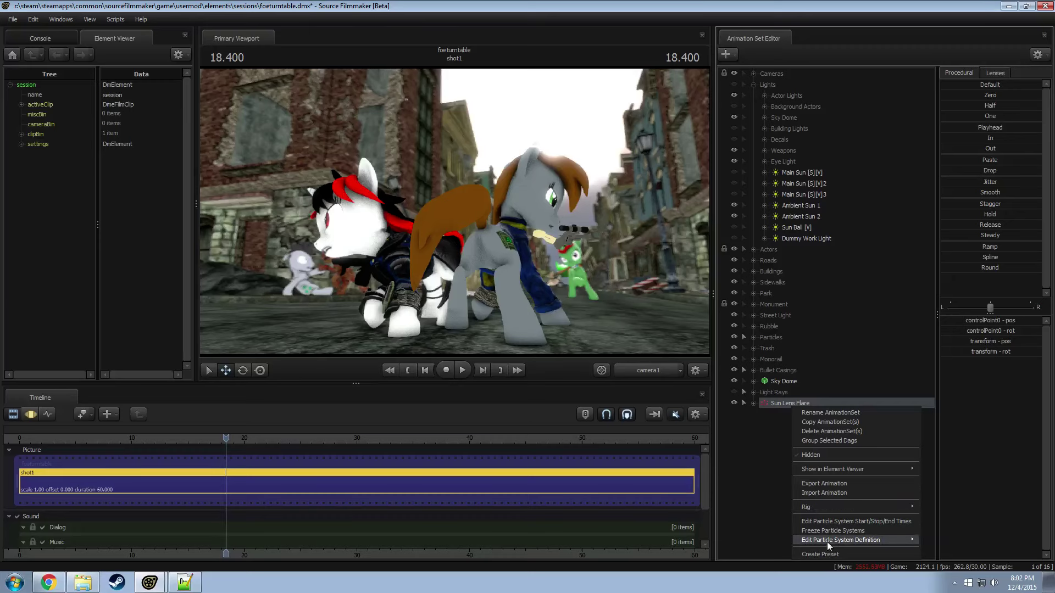
mouse_move(827, 541)
left_click(934, 542)
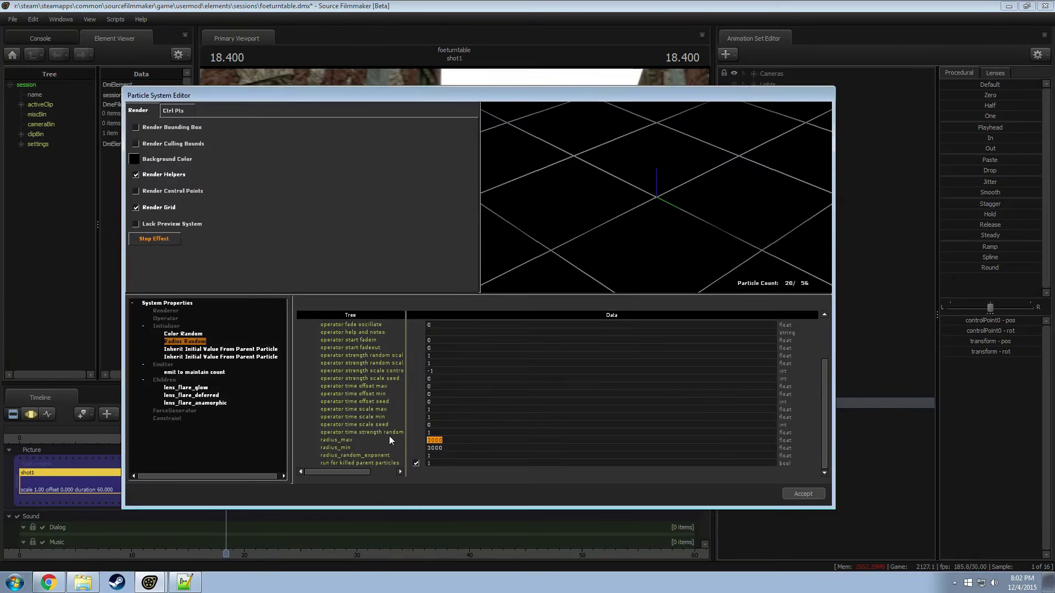
type("10000")
key("Return")
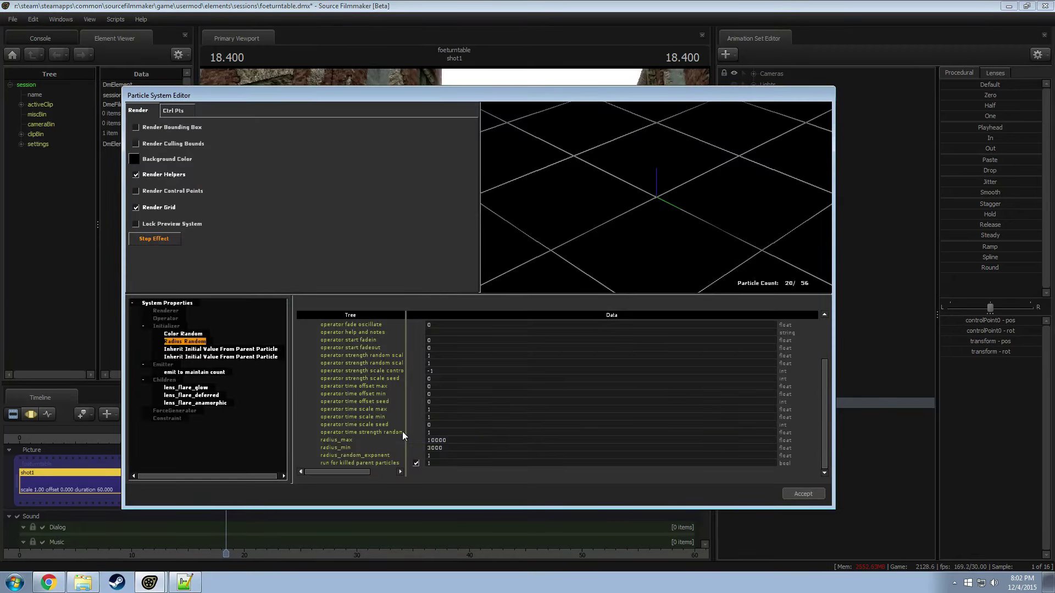
left_click(429, 448)
double_click(413, 445)
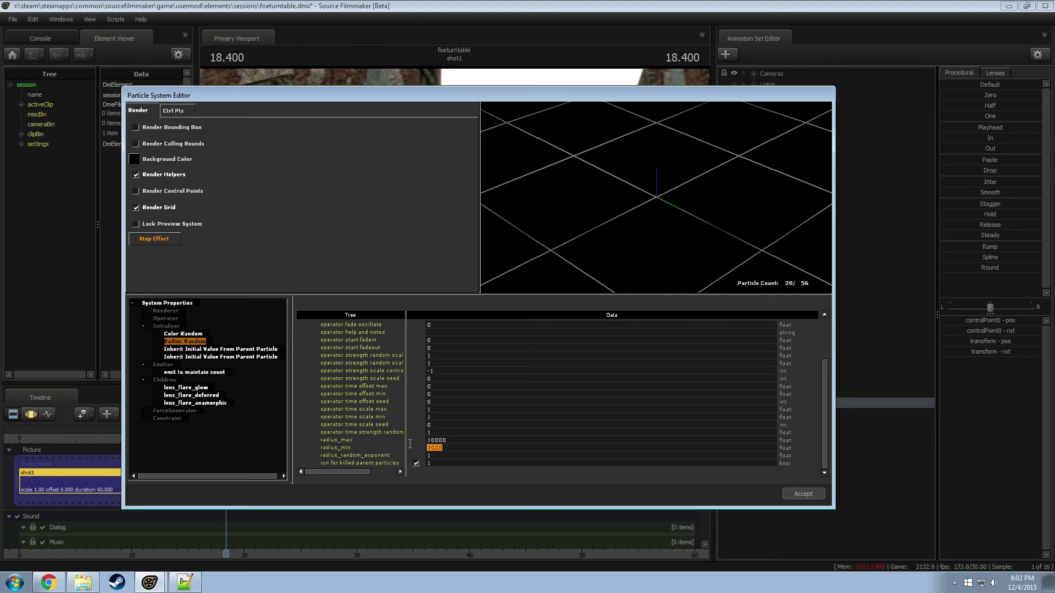
type("10000")
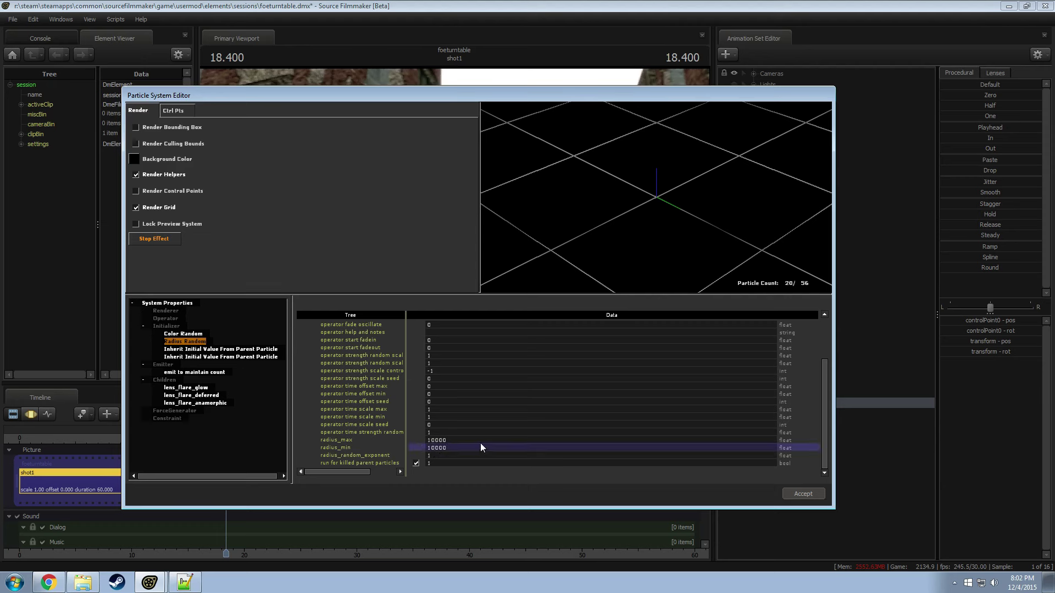
key("Return")
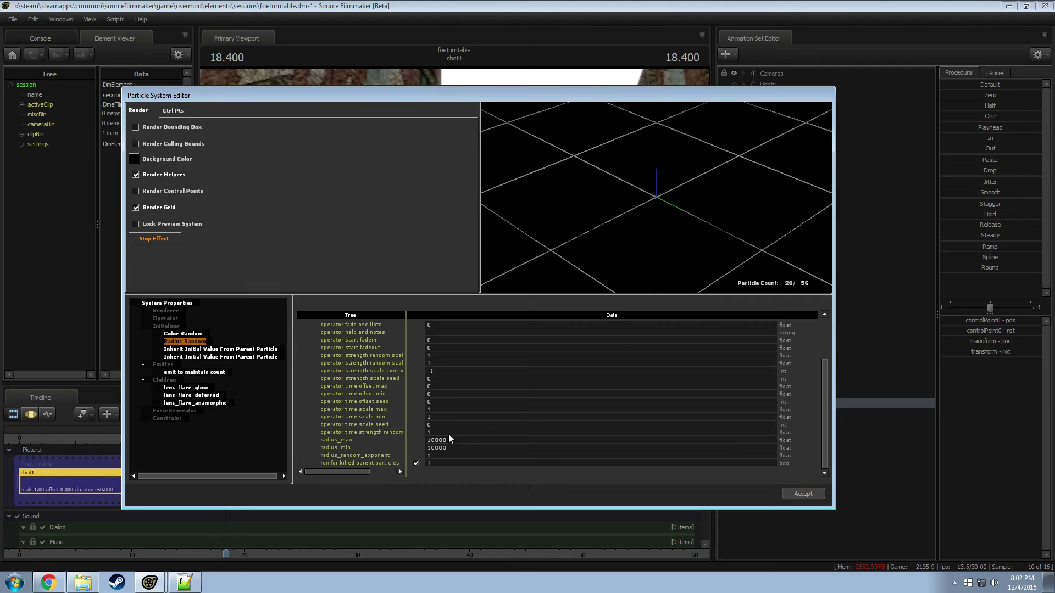
left_click(803, 494)
Step: Scrub the shot to 19.066, enable lighting in the camera1 view and unhide the Lights group
mouse_move(222, 443)
left_mouse_down()
mouse_move(213, 438)
mouse_move(231, 430)
left_mouse_up()
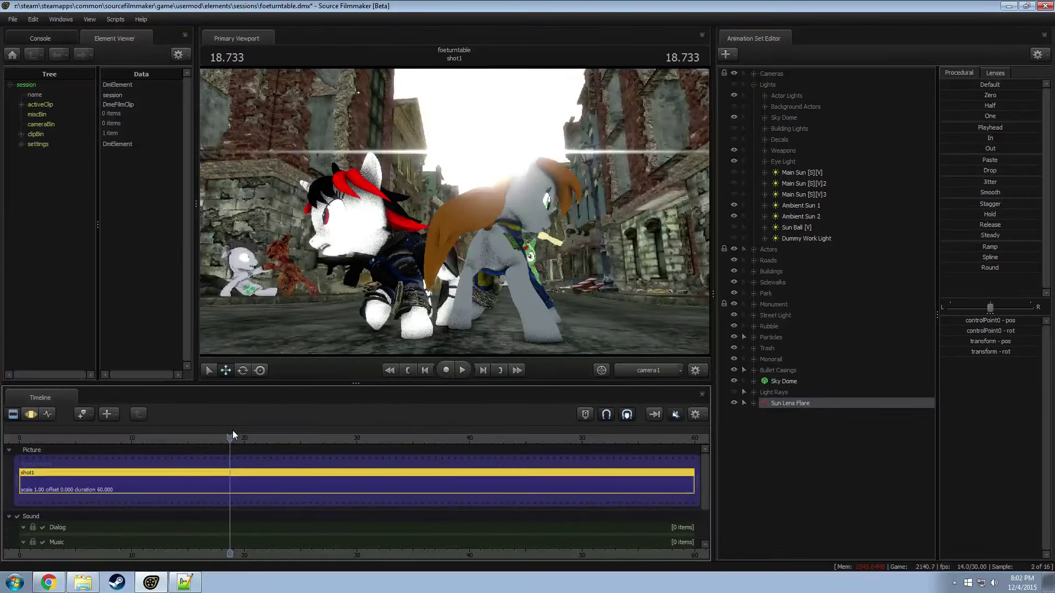
left_click(233, 431)
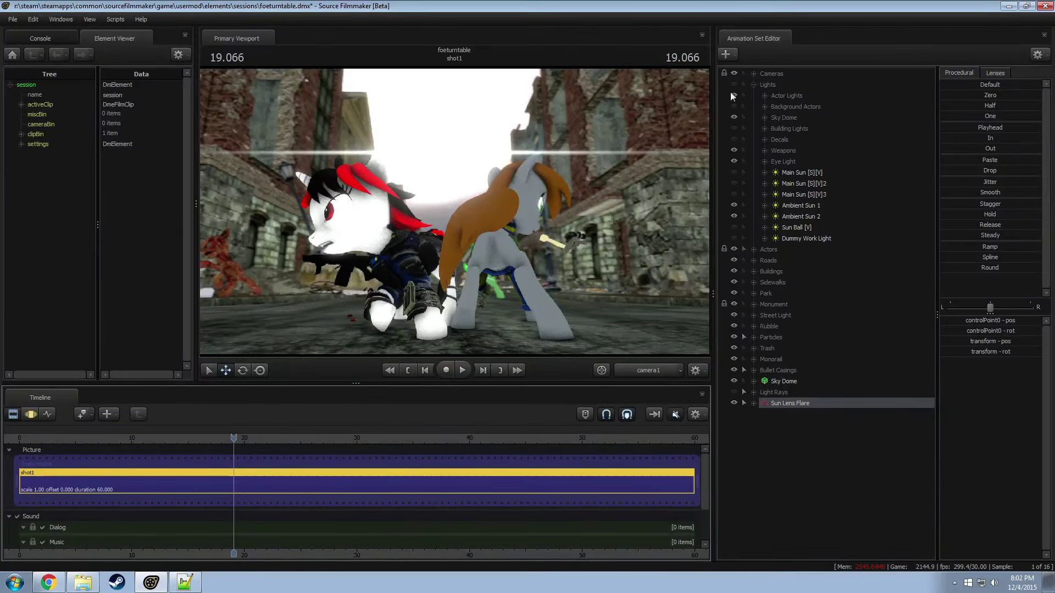
right_click(470, 185)
left_click(522, 212)
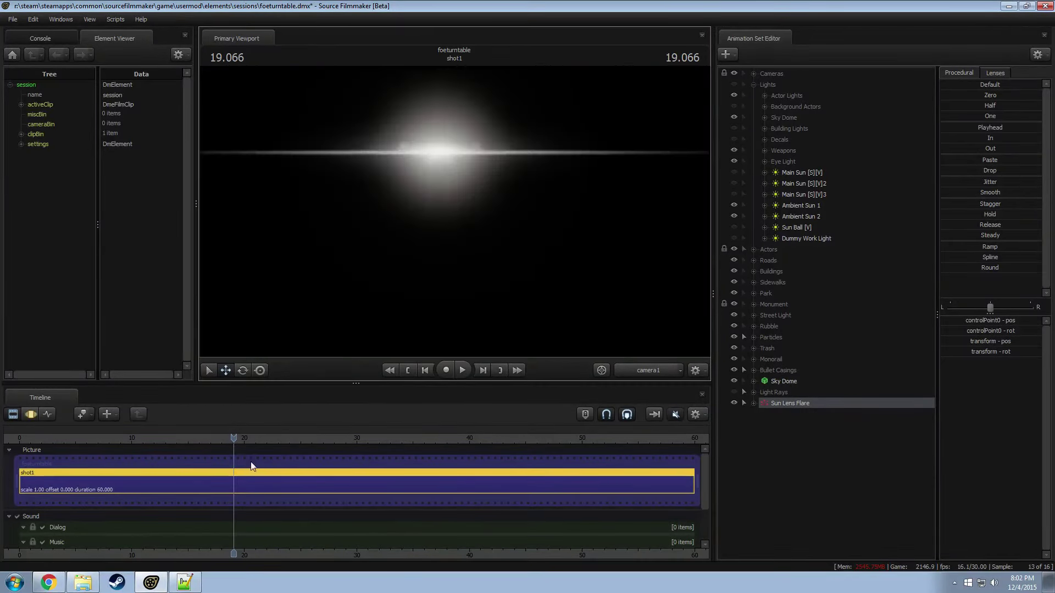
left_click(733, 84)
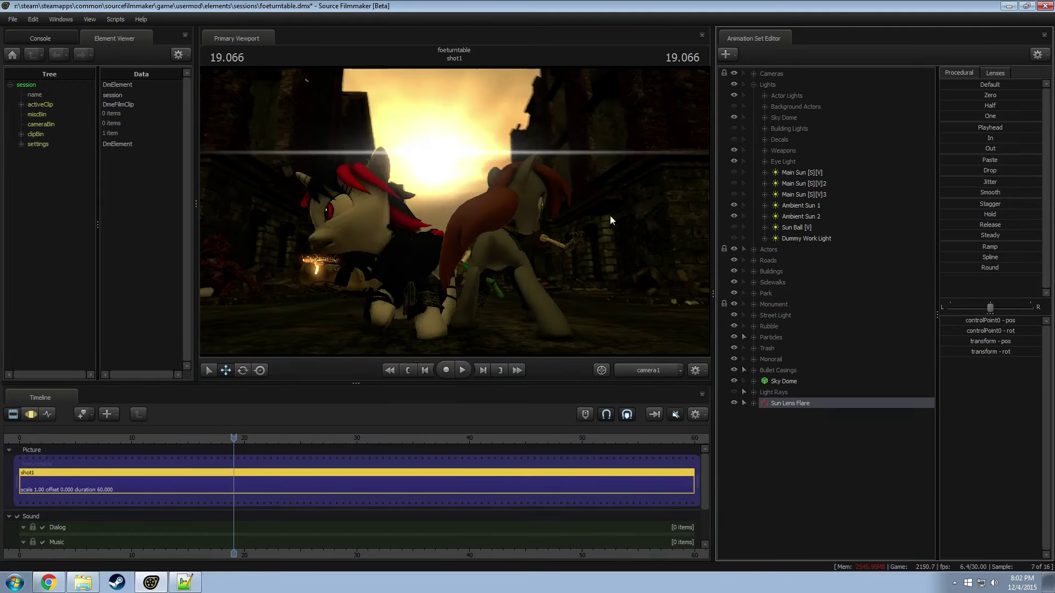
left_click(733, 117)
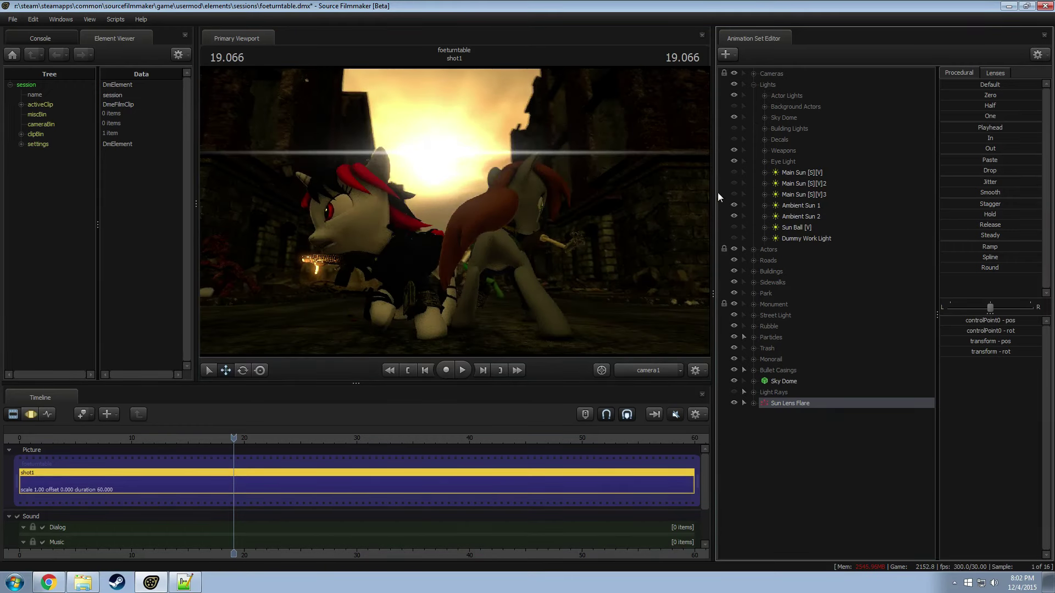
right_click(780, 400)
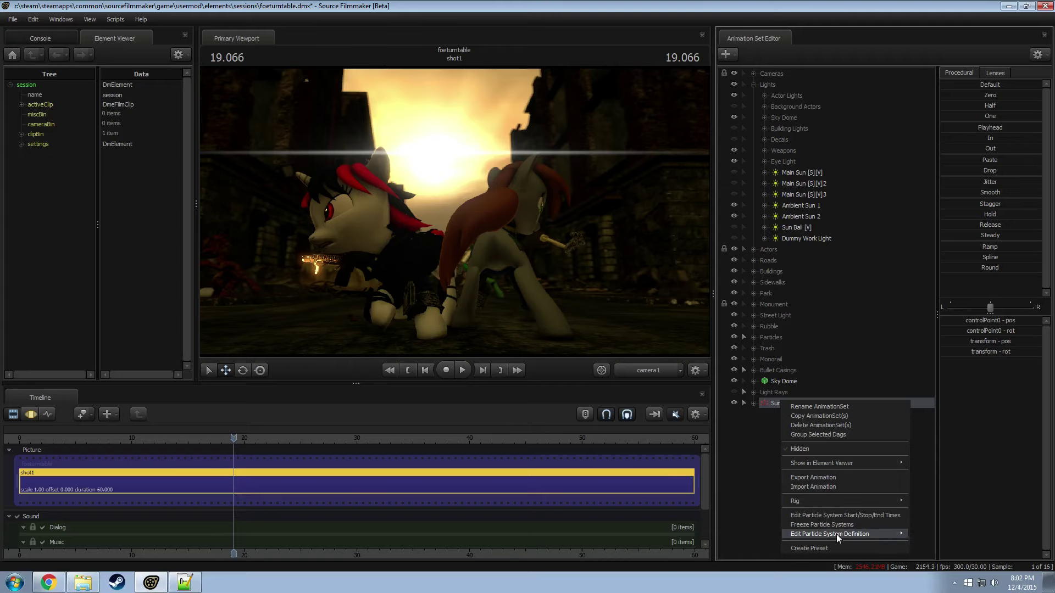
mouse_move(836, 534)
left_click(937, 536)
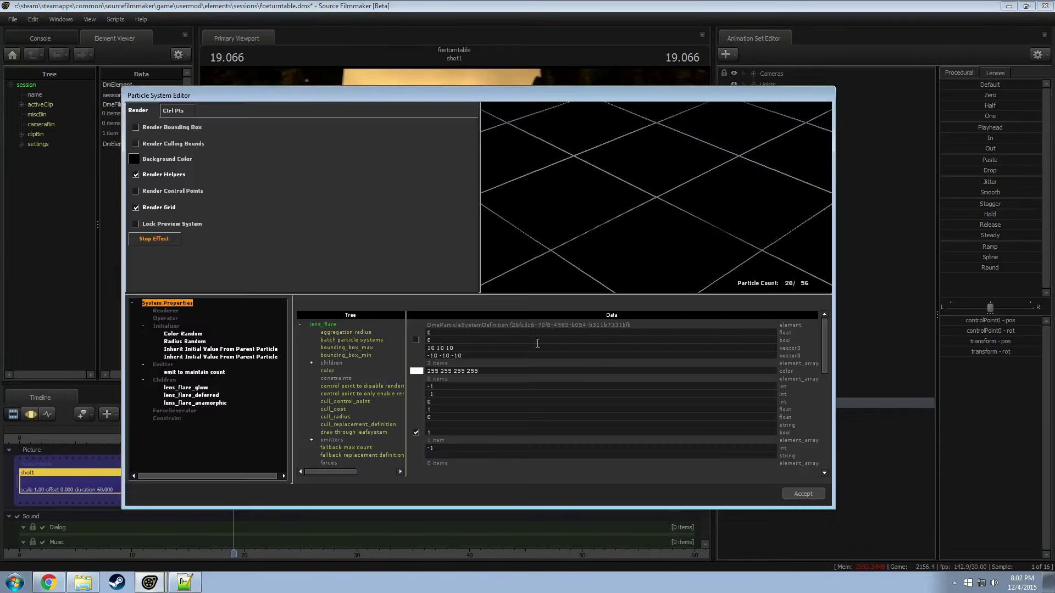
left_click_drag(509, 98, 462, 240)
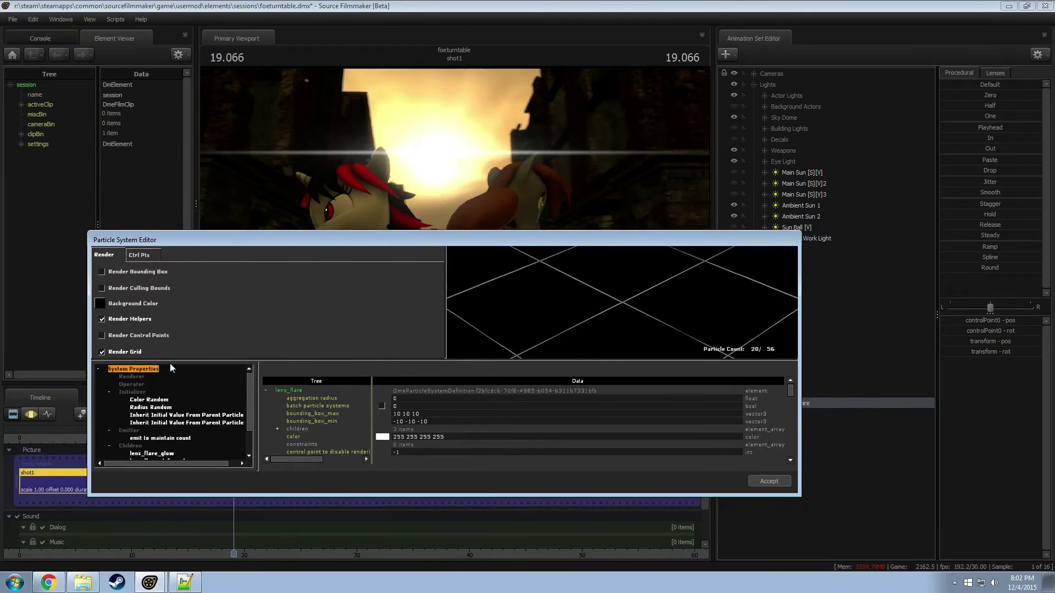
left_click(151, 400)
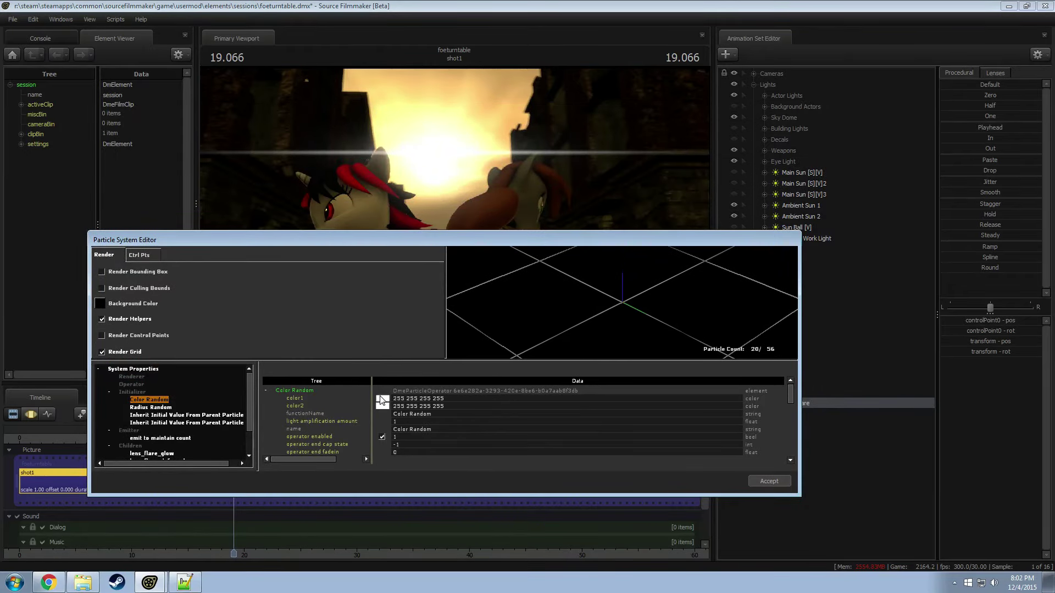
left_click(382, 398)
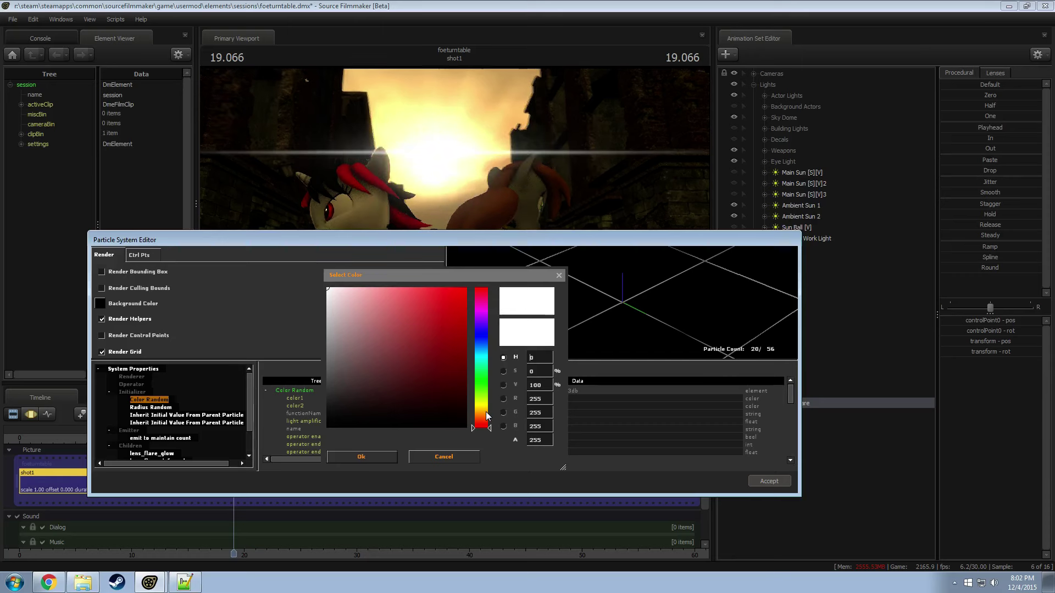
left_click_drag(485, 412, 485, 411)
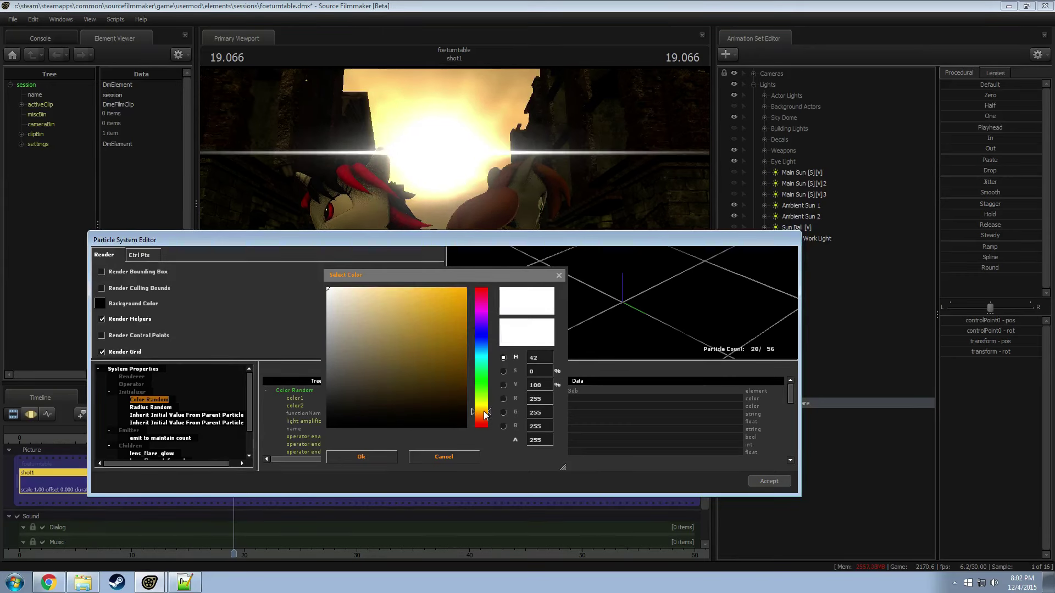
left_click(412, 292)
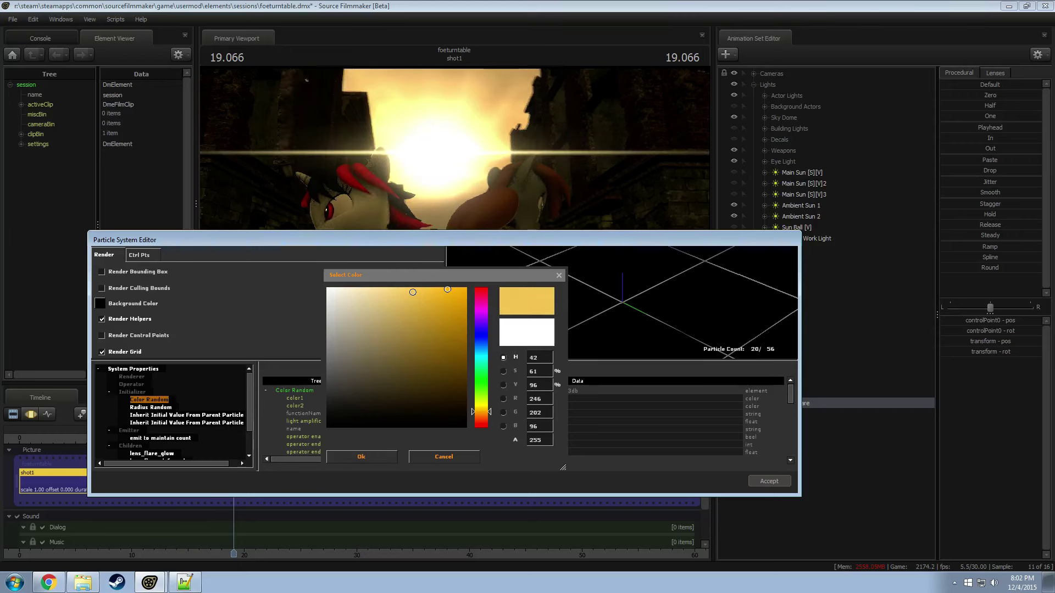
left_click(447, 290)
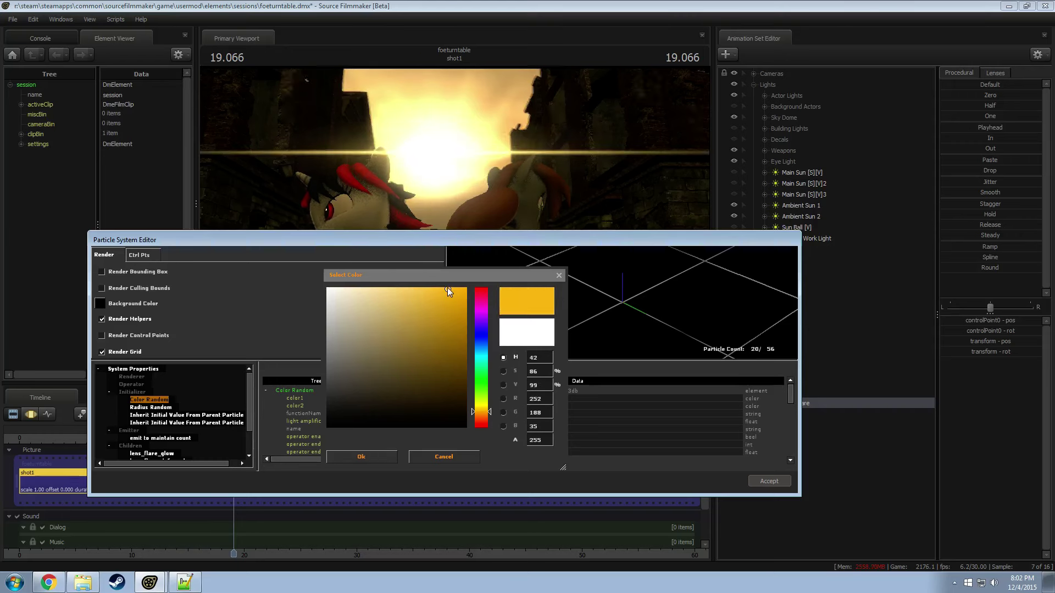
left_click(373, 455)
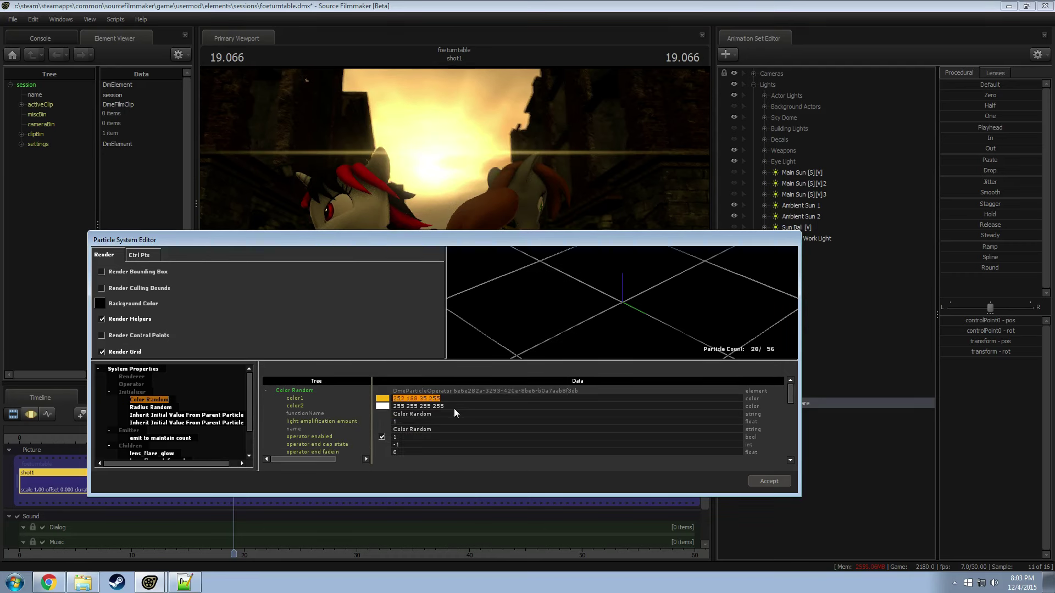
double_click(438, 406)
key("ctrl+a")
key("BackSpace")
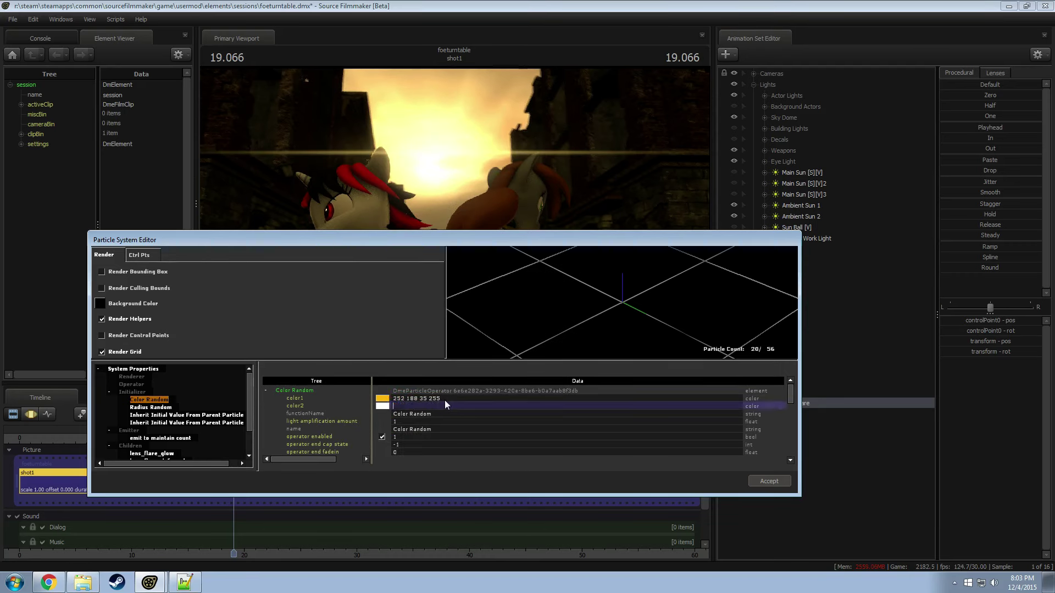
type("252 188 35 255")
left_click(467, 399)
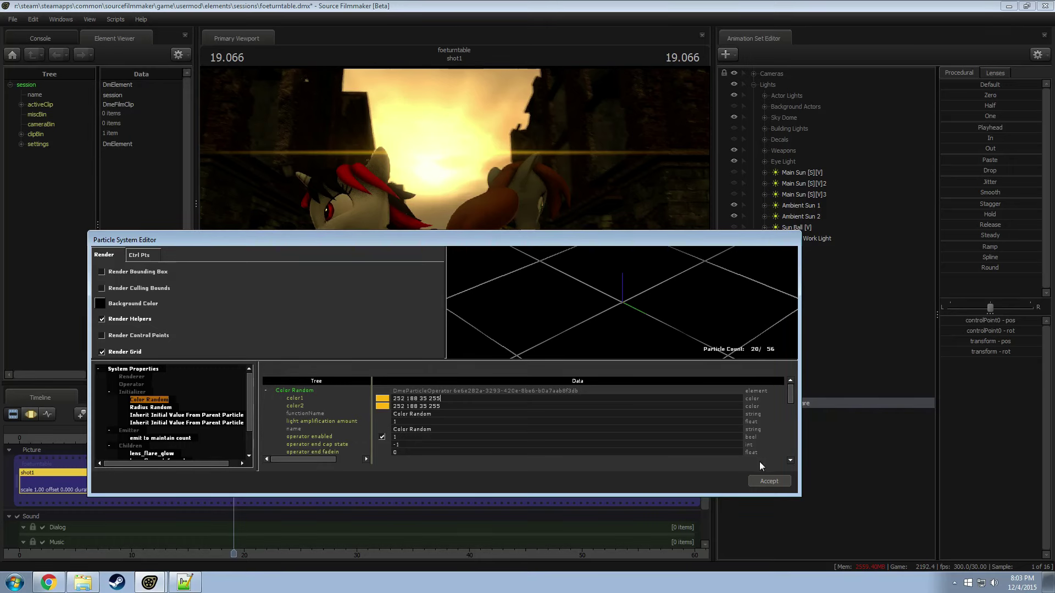
left_click(765, 482)
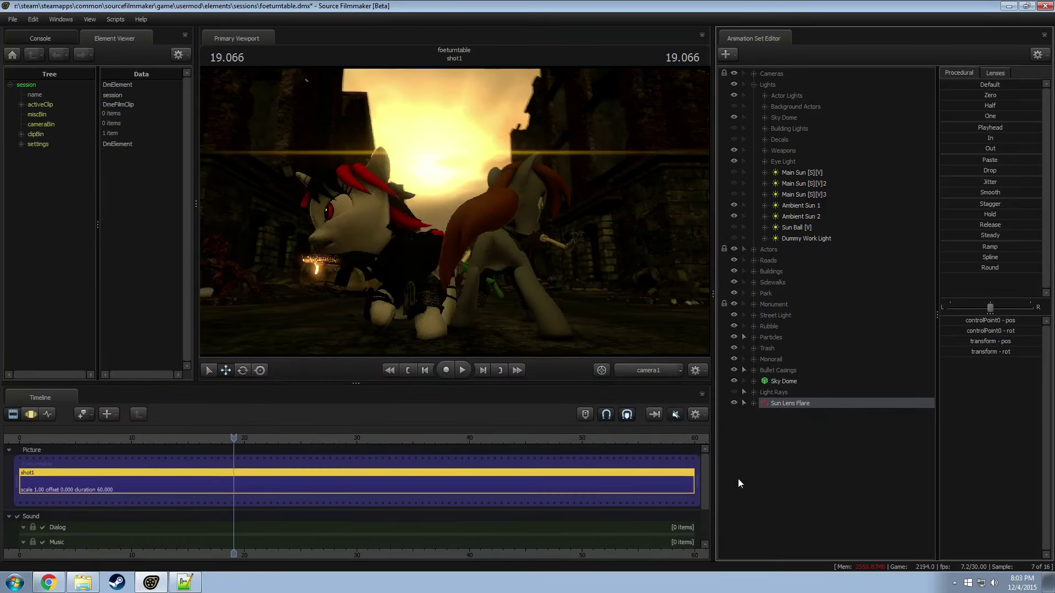
right_click(805, 403)
mouse_move(865, 536)
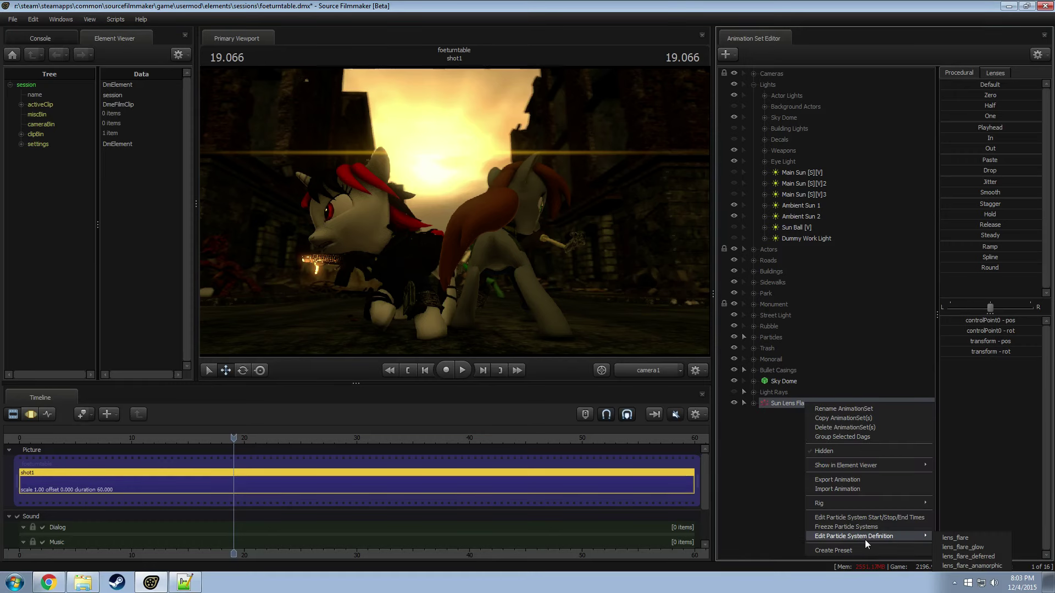
left_click(941, 539)
left_click(153, 400)
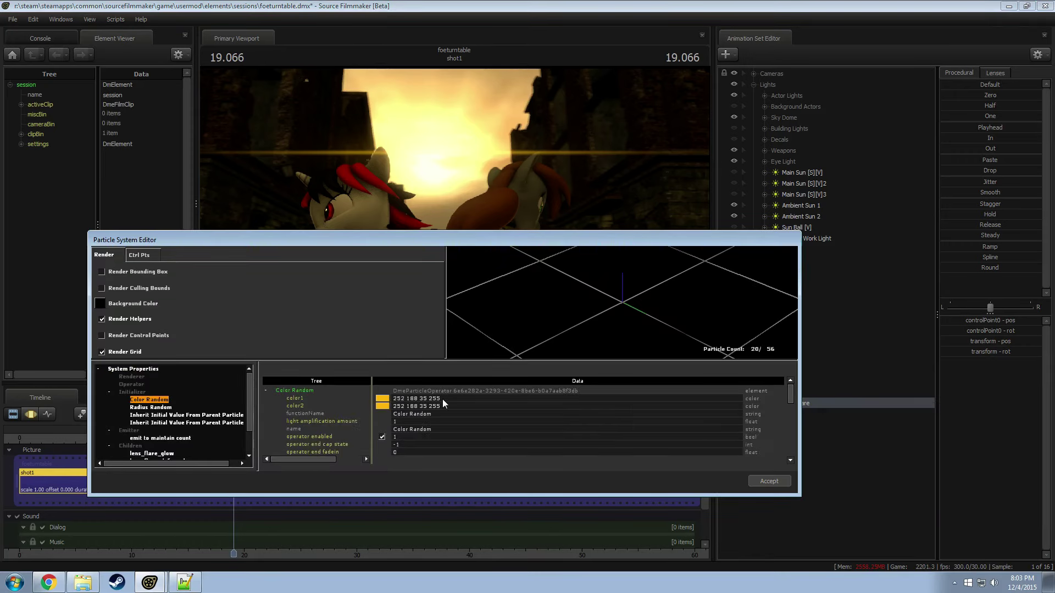
left_click(382, 398)
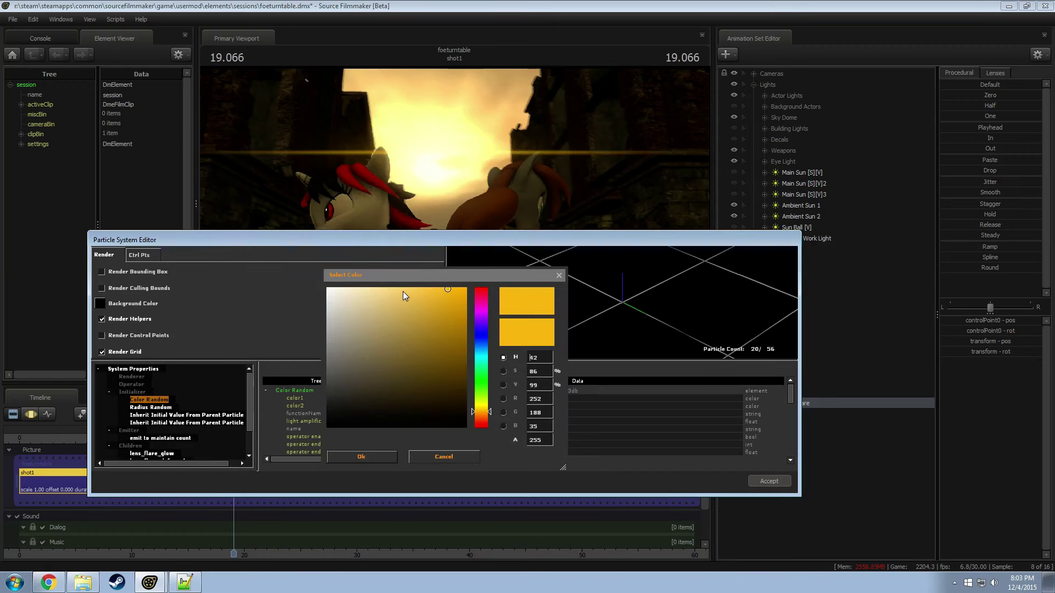
left_click(404, 290)
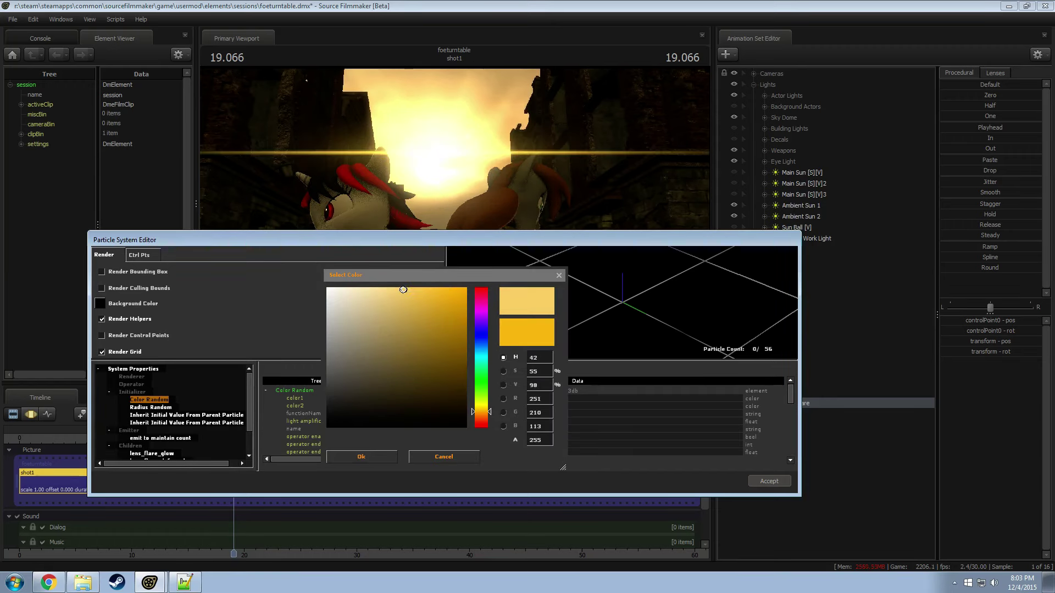
left_click(377, 457)
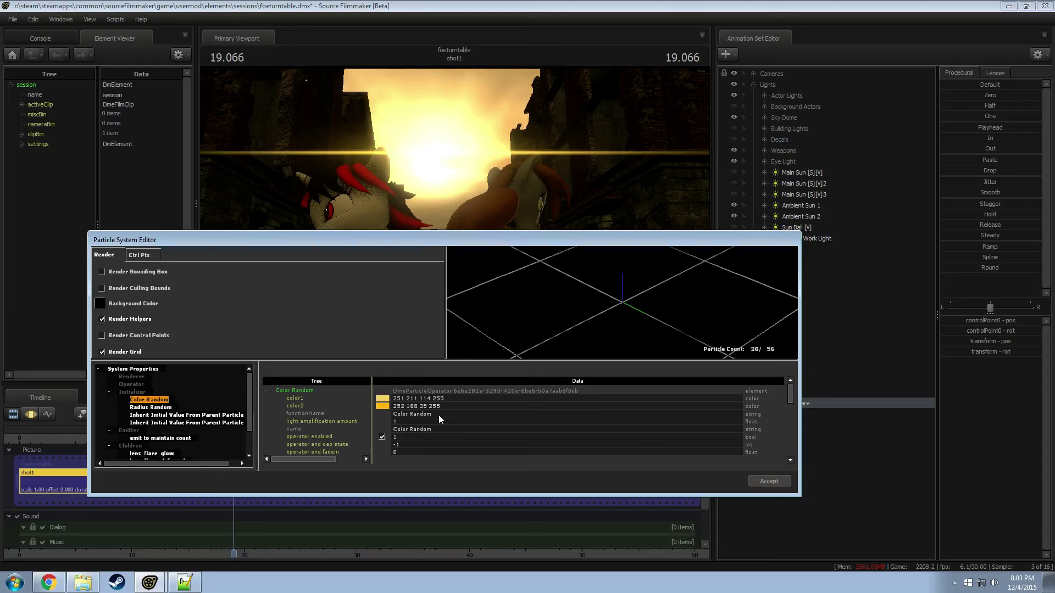
left_click(379, 406)
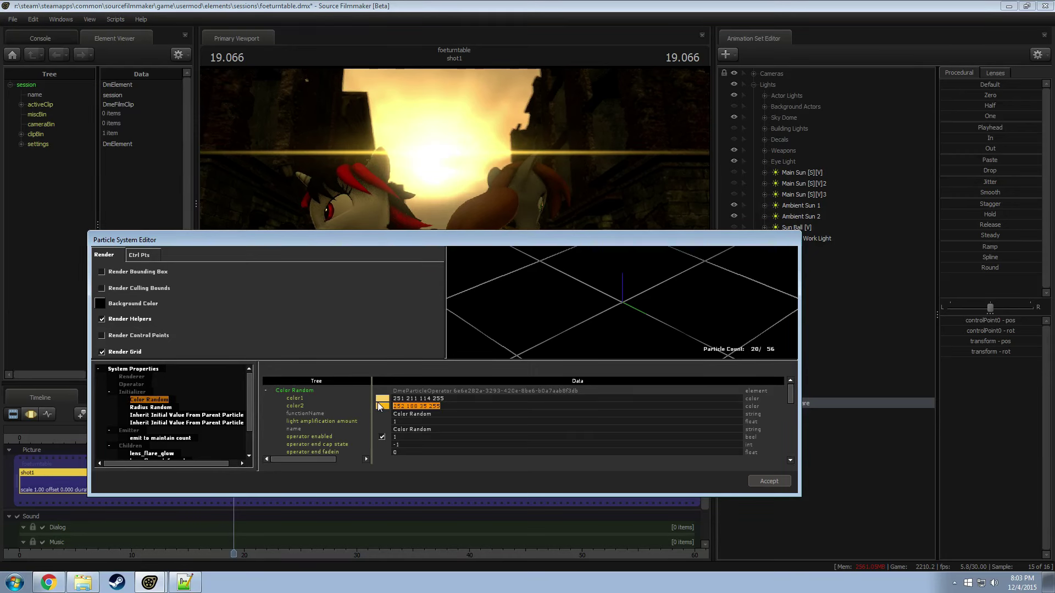
type("251 211 114")
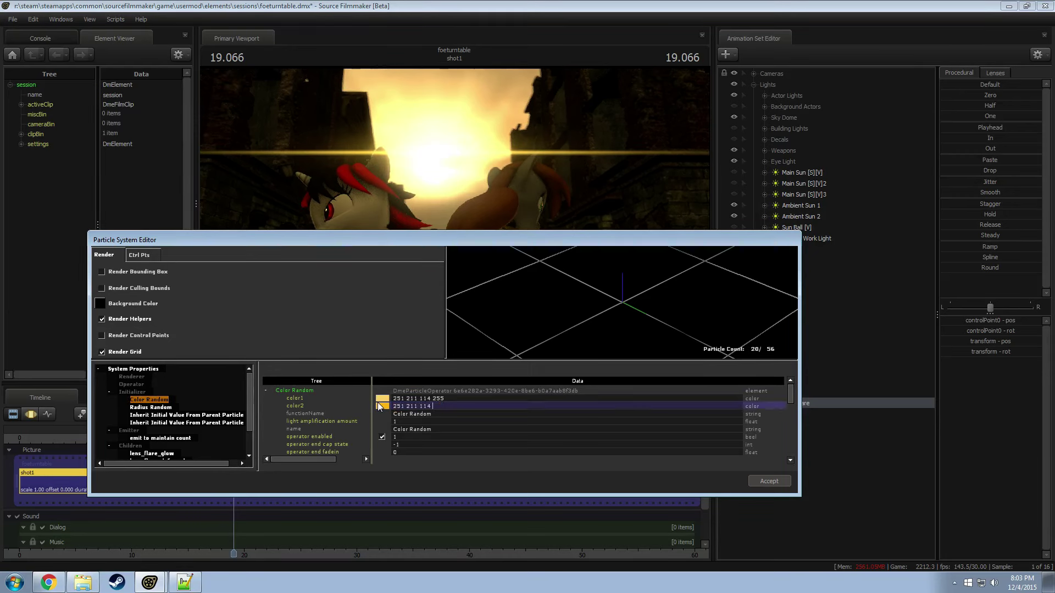
type("255")
key("Return")
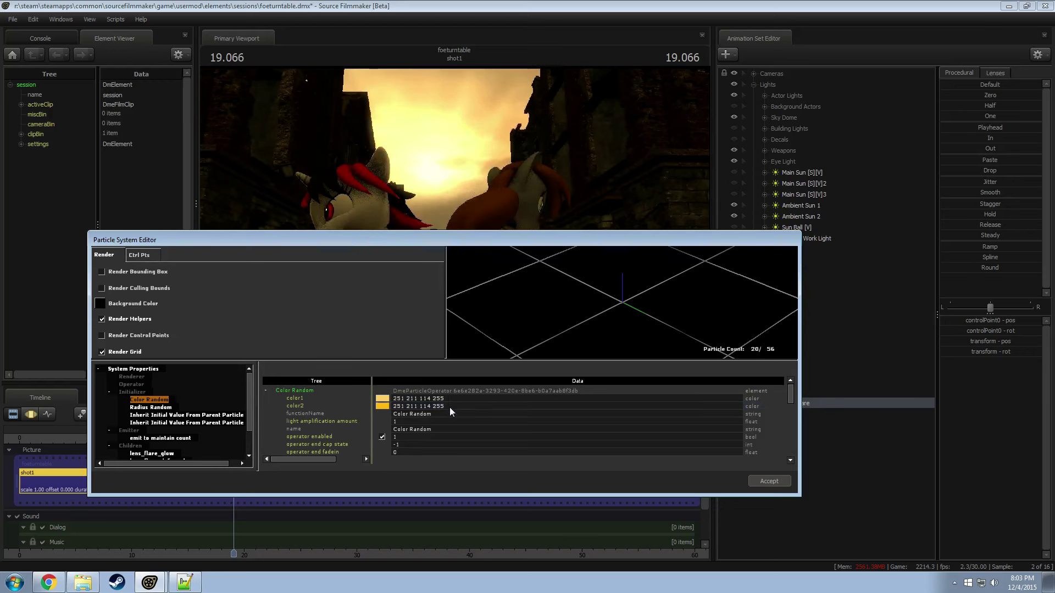
left_click(760, 480)
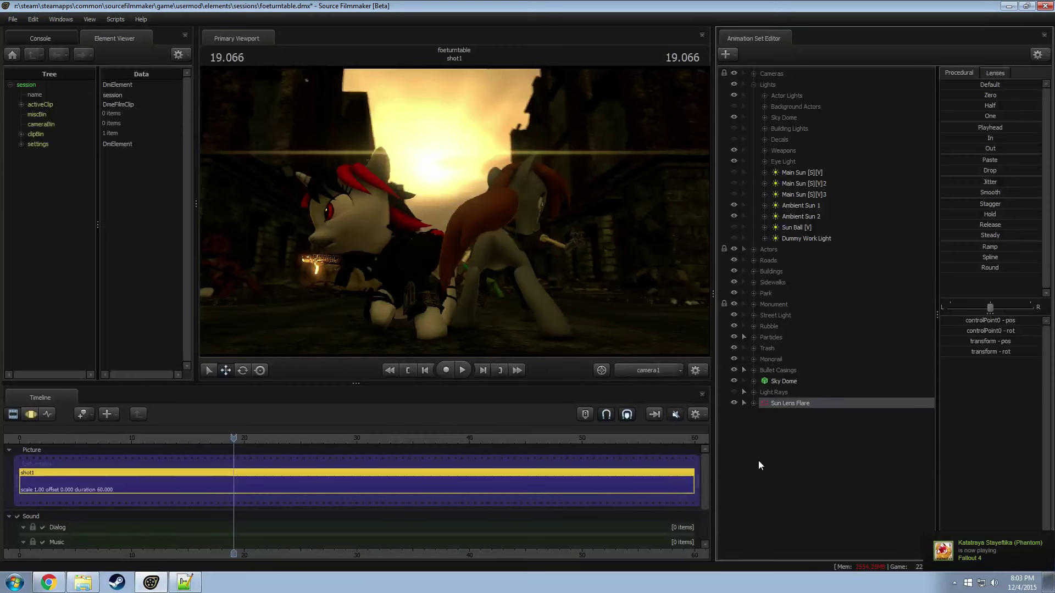
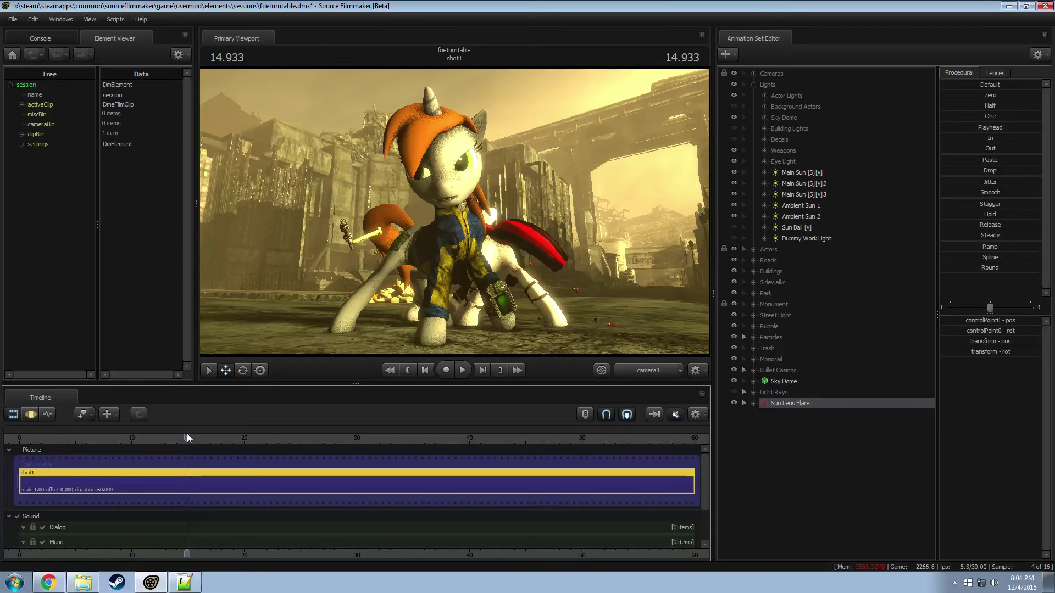
Step: Preview the lens flare by playing shot1 through camera1 from 14.933, finishing with the playhead at 19.966
key("space")
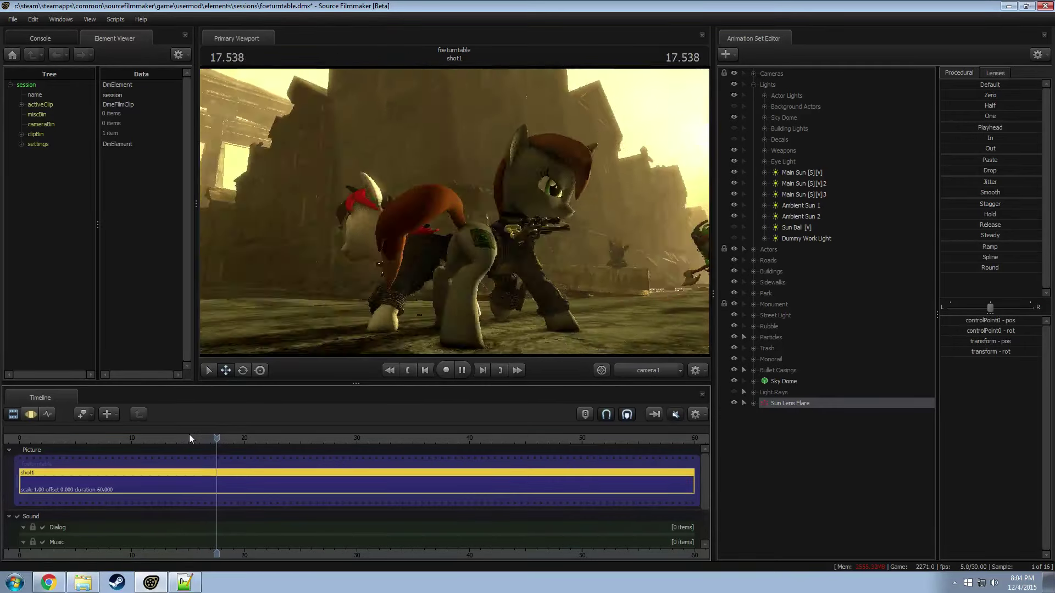
key("space")
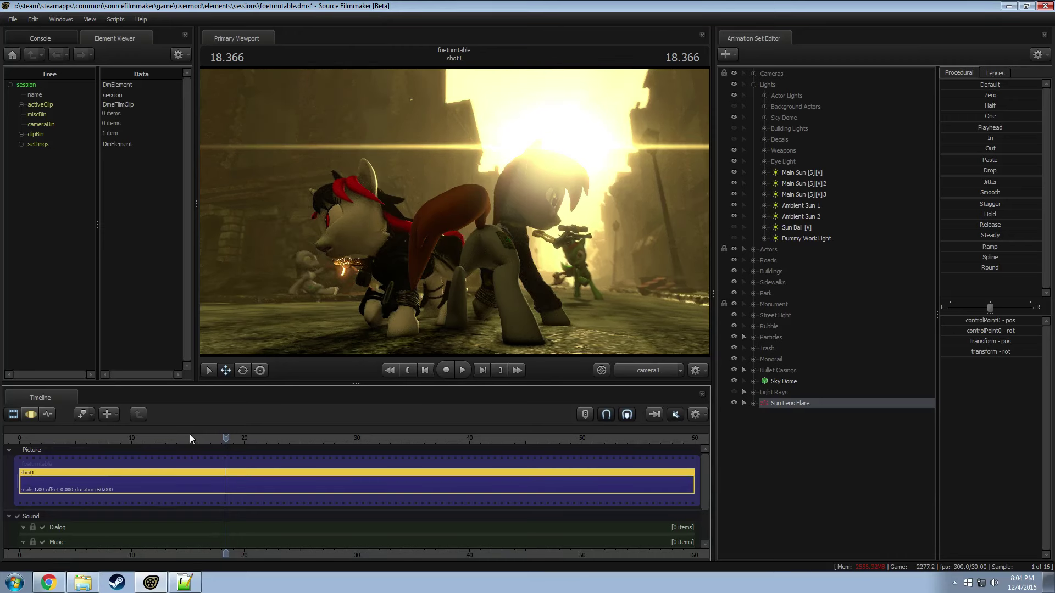
left_click_drag(225, 440, 245, 440)
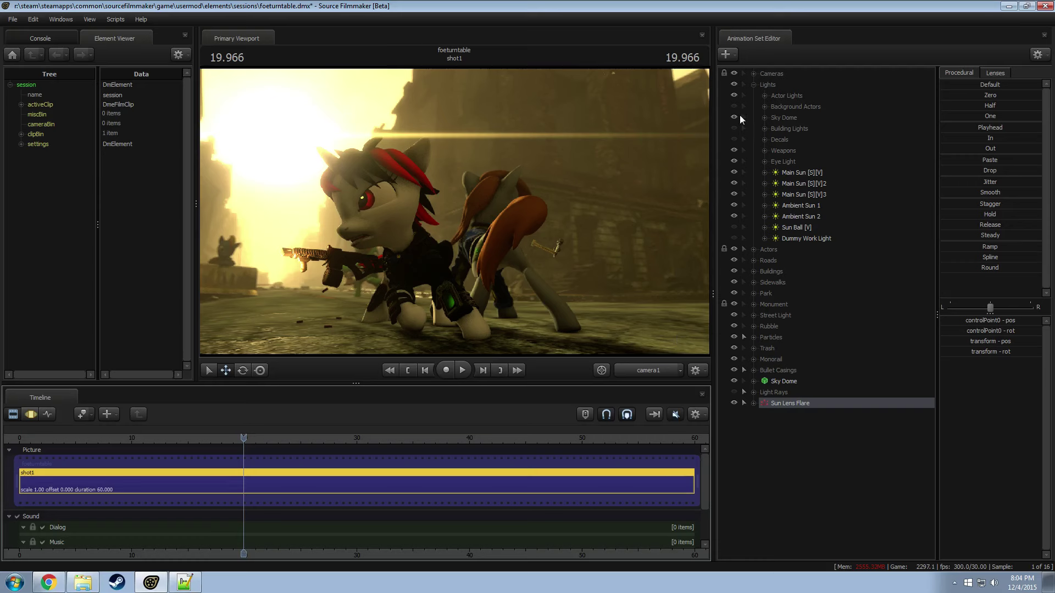
Step: Make the Background Actors light group visible and check its effect at the current frame
left_click(733, 106)
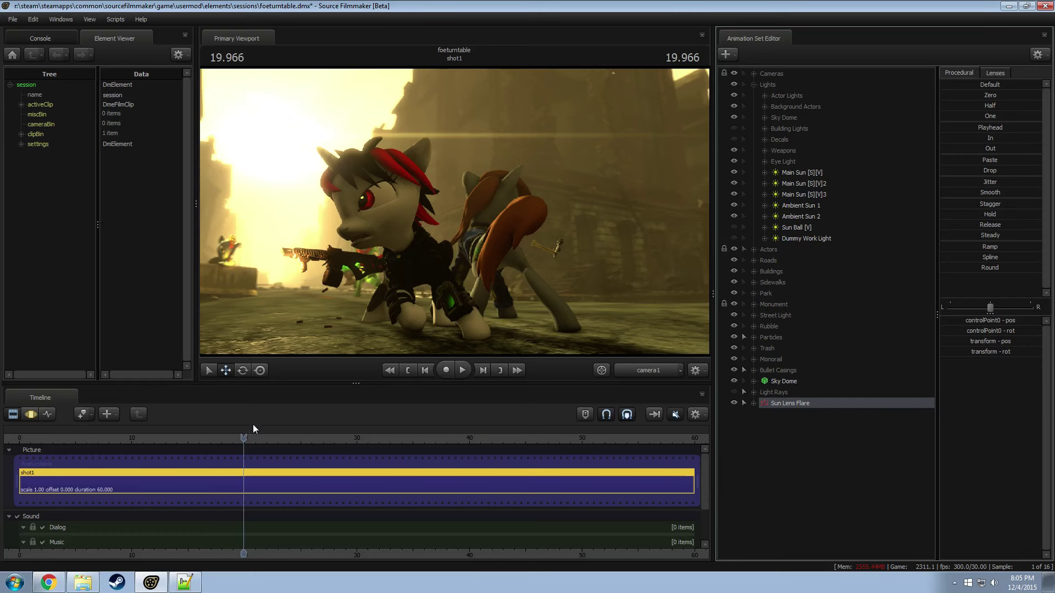
left_click(242, 438)
mouse_move(242, 439)
left_mouse_down()
mouse_move(256, 437)
mouse_move(243, 439)
left_mouse_up()
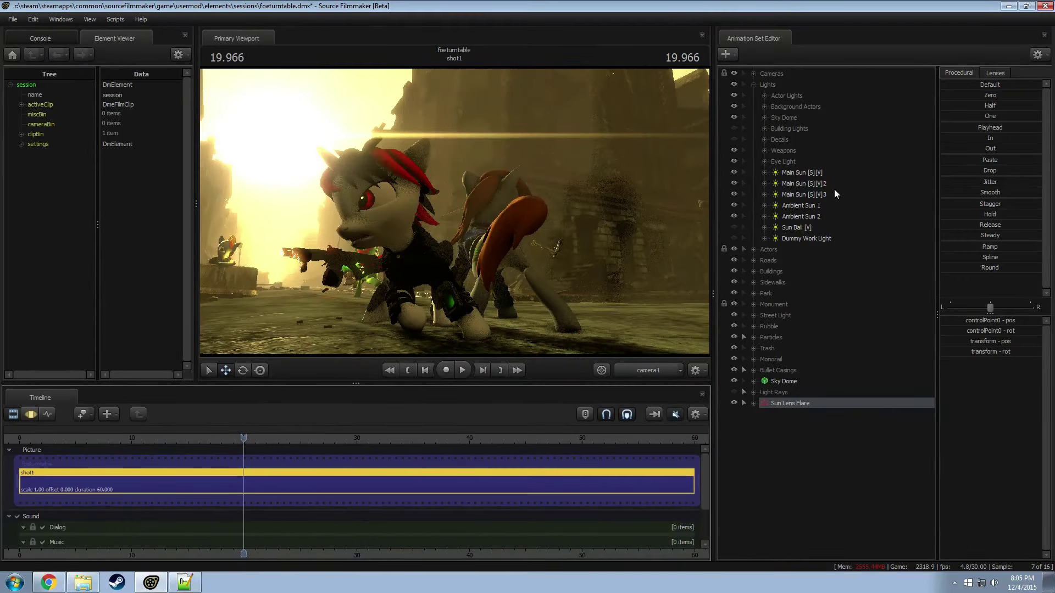
left_click(782, 124)
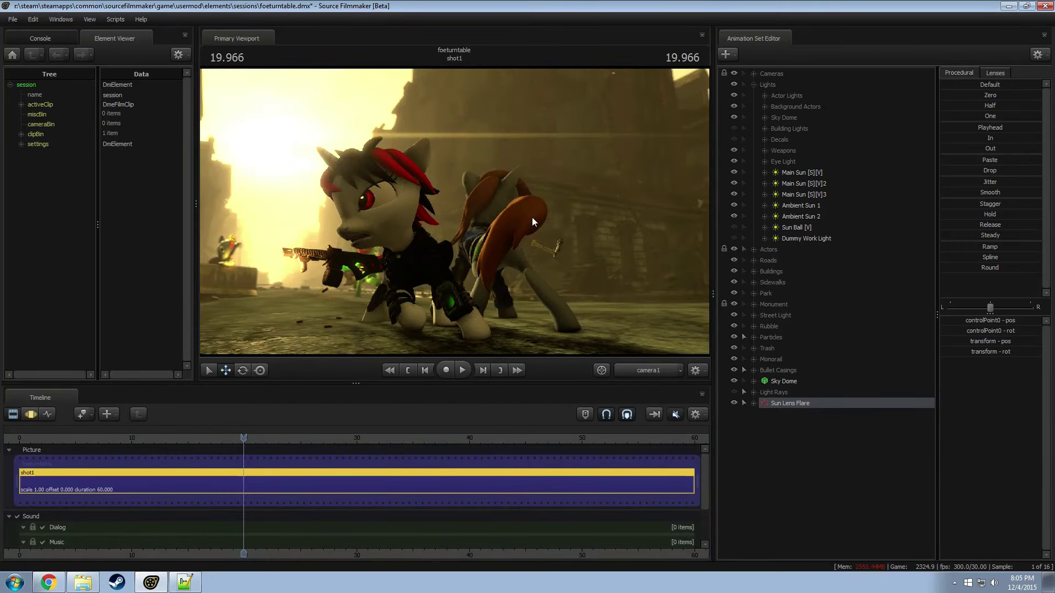
Step: Move Sun Lens Flare into the Particles group and hide that group
left_click_drag(803, 400, 796, 334)
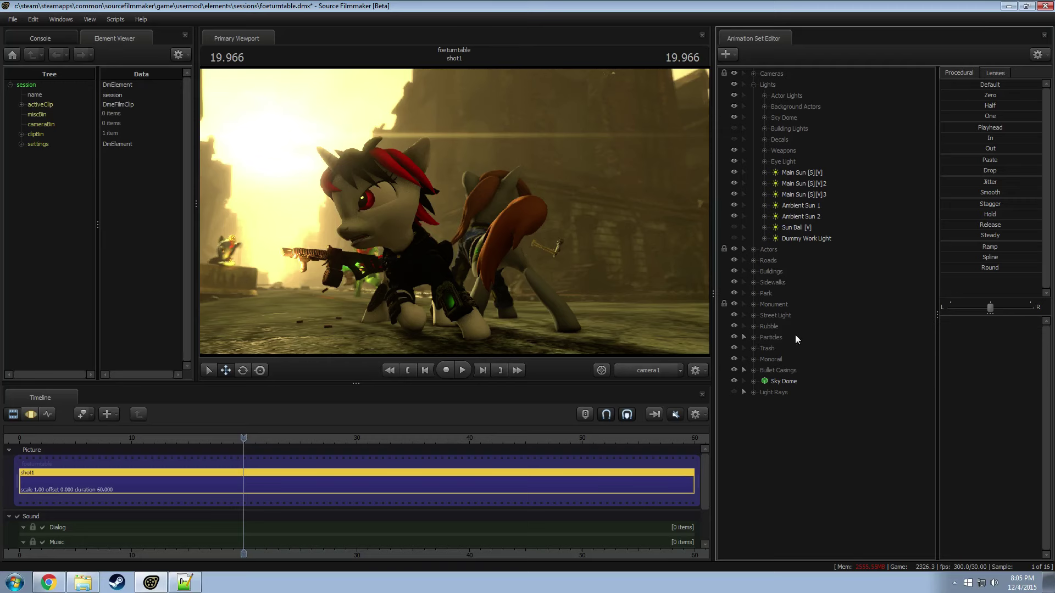
left_click(734, 338)
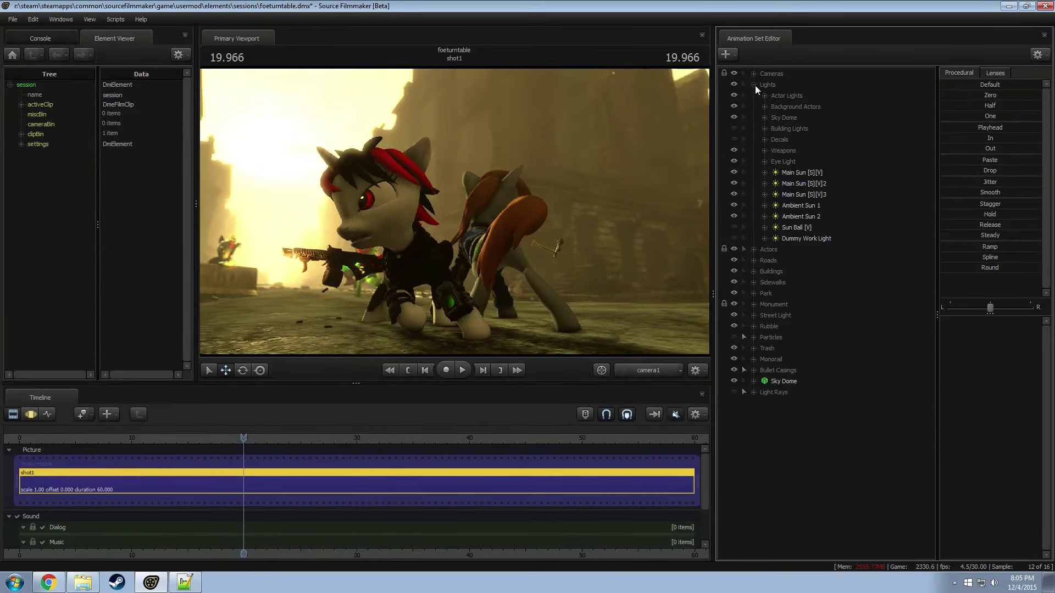
left_click(753, 85)
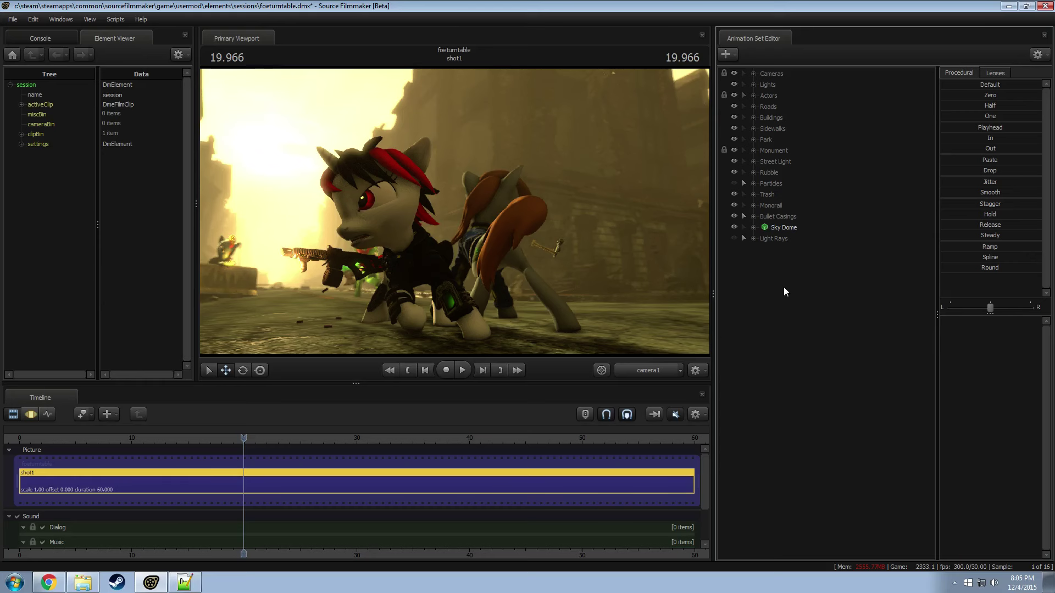
right_click(746, 297)
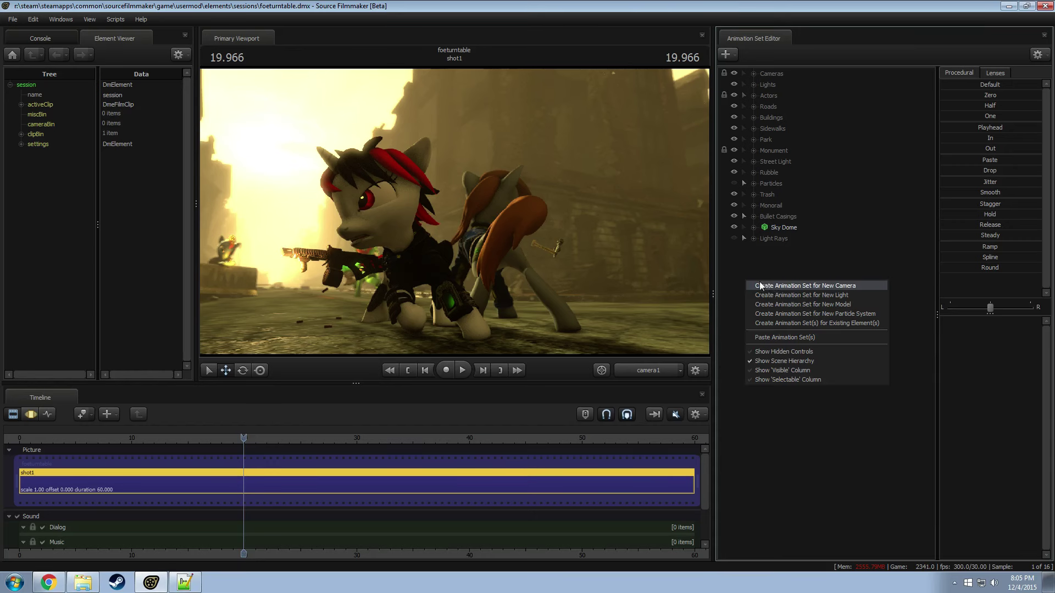
left_click(777, 276)
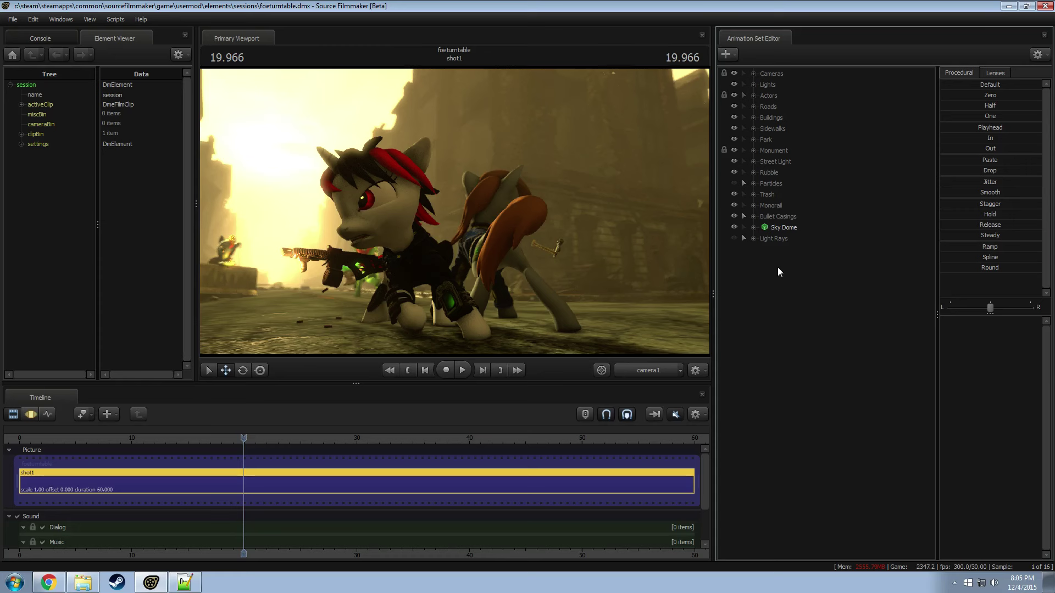
left_click(753, 85)
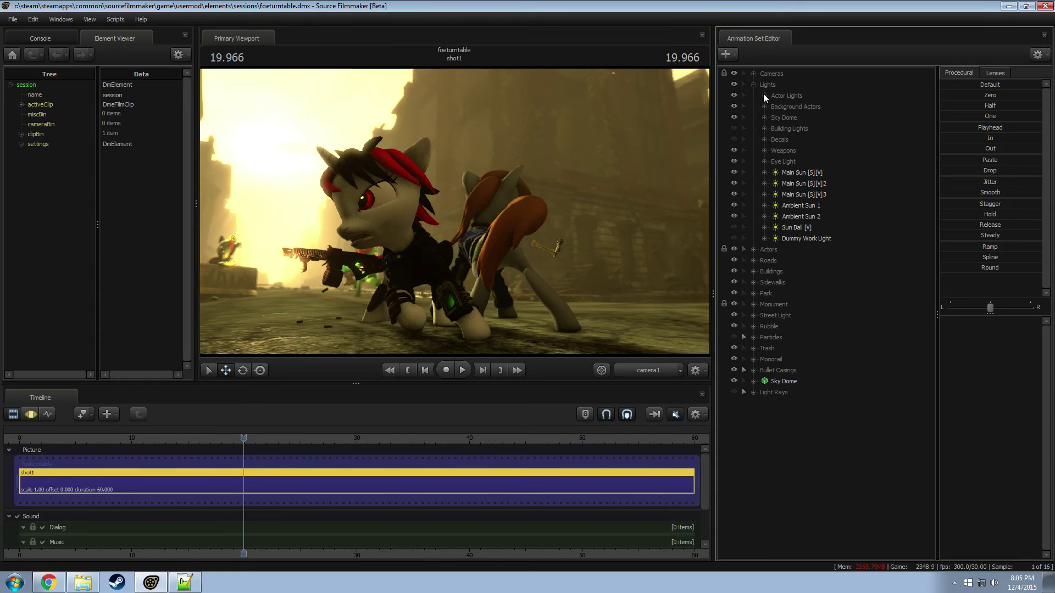
Step: Try to group Eye Light together with the Main Sun, Ambient Sun and Sun Ball lights
left_click(764, 96)
left_click_drag(803, 207, 796, 271)
right_click(804, 270)
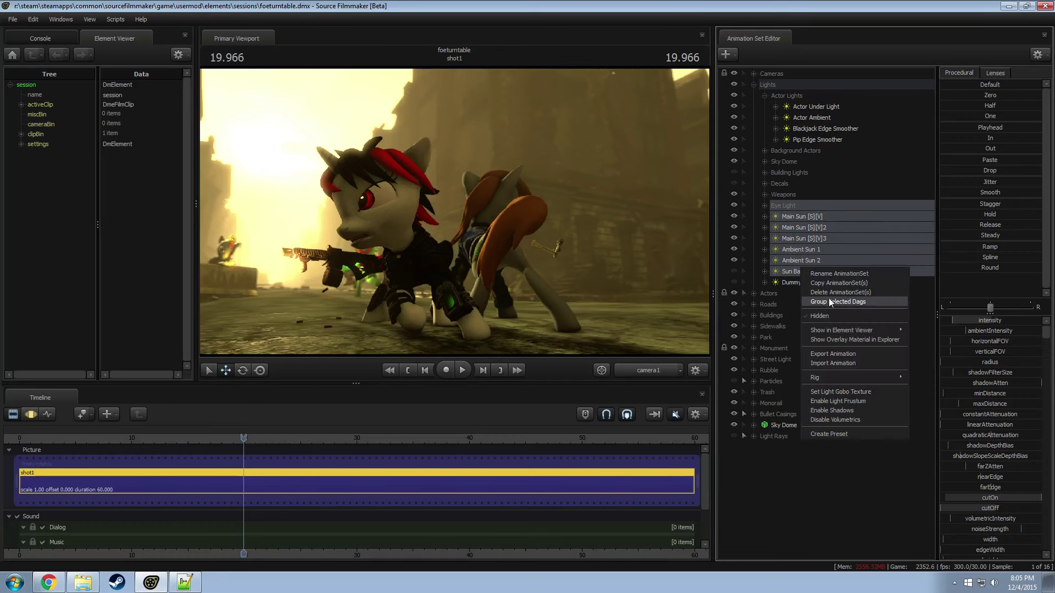
Step: Group the three Main Sun lights, both Ambient Sun lights and Sun Ball, and name the group Sun
left_click(797, 216)
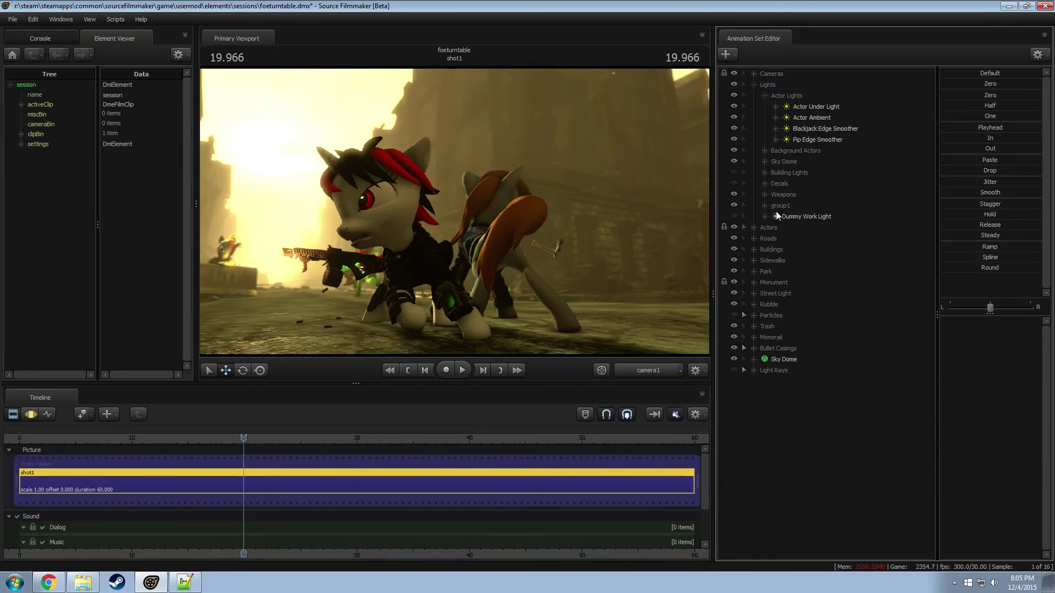
left_click(803, 268, "shift")
right_click(805, 260)
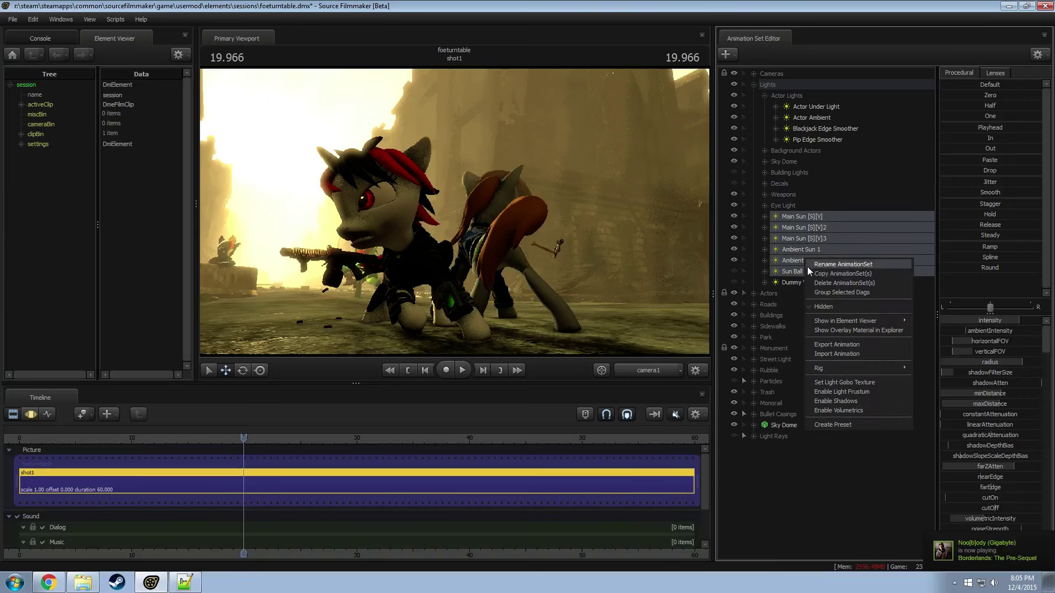
left_click(825, 291)
double_click(800, 217)
type("SA")
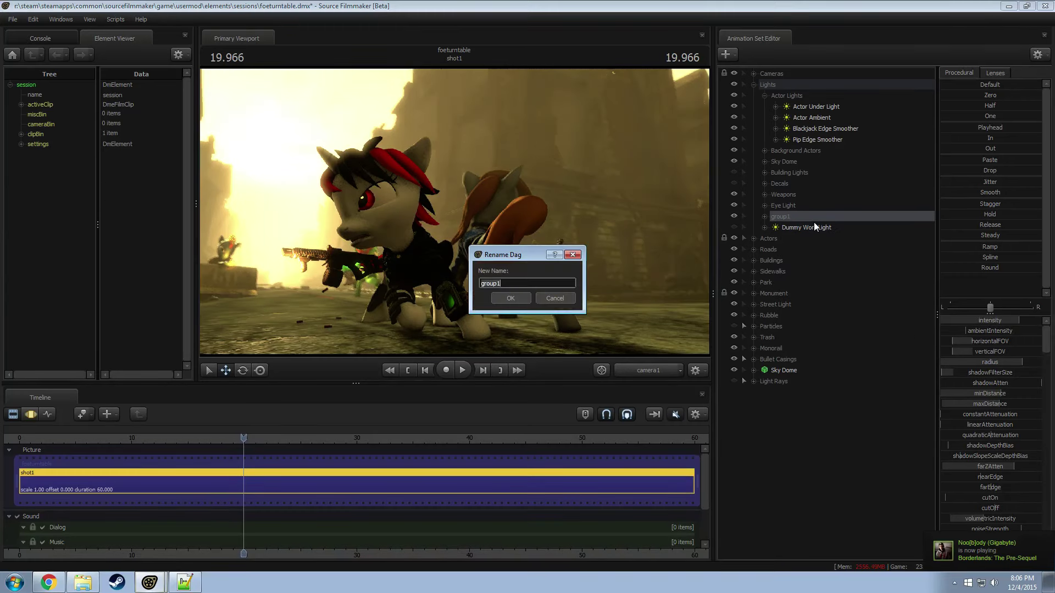
type("un")
key("Return")
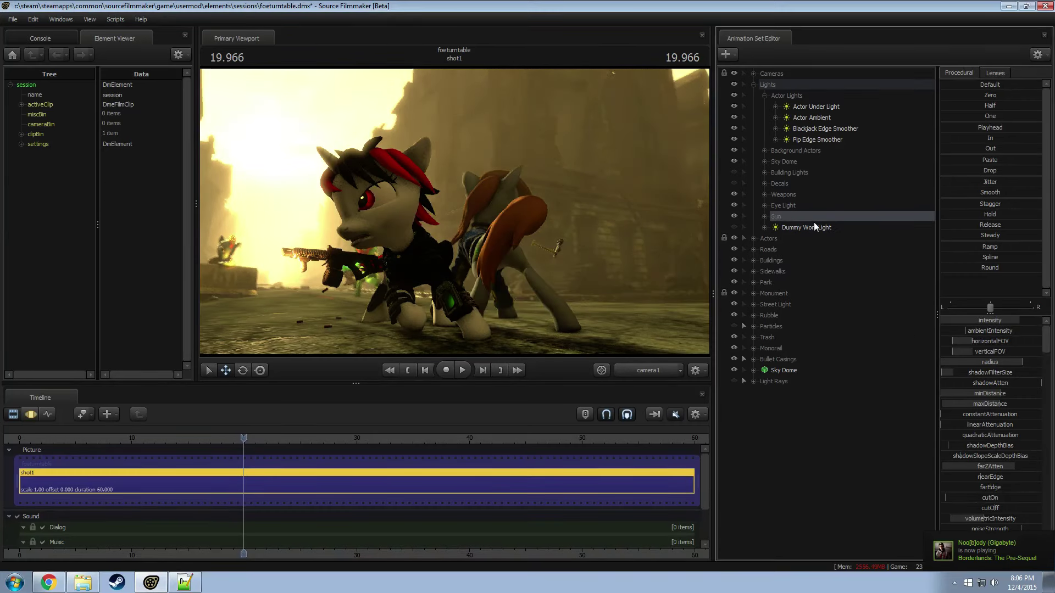
Step: Hide the Sun light group and show it again to compare the scene lighting
left_click(735, 215)
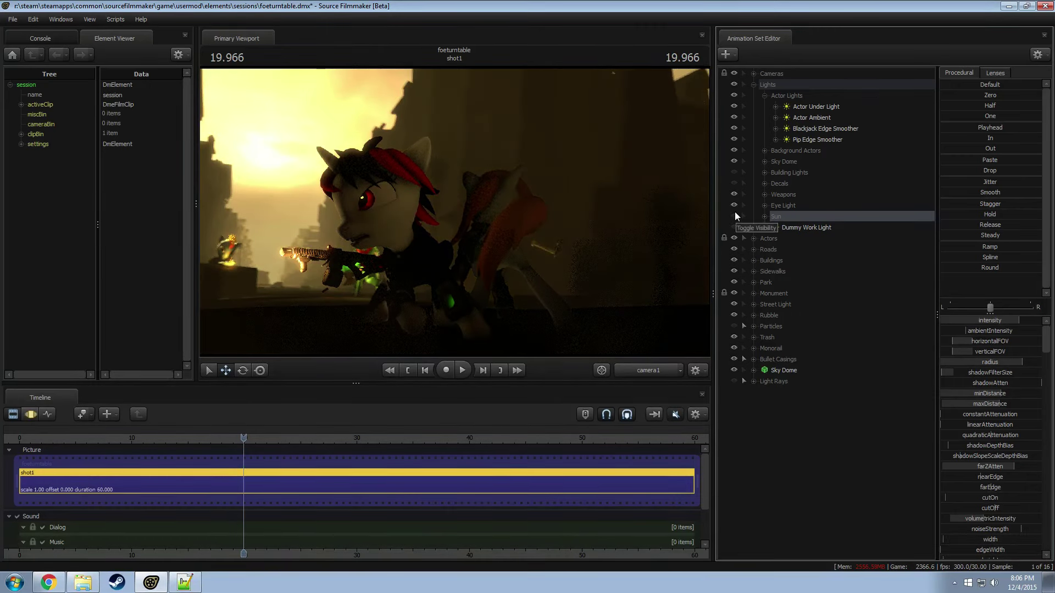
left_click(735, 214)
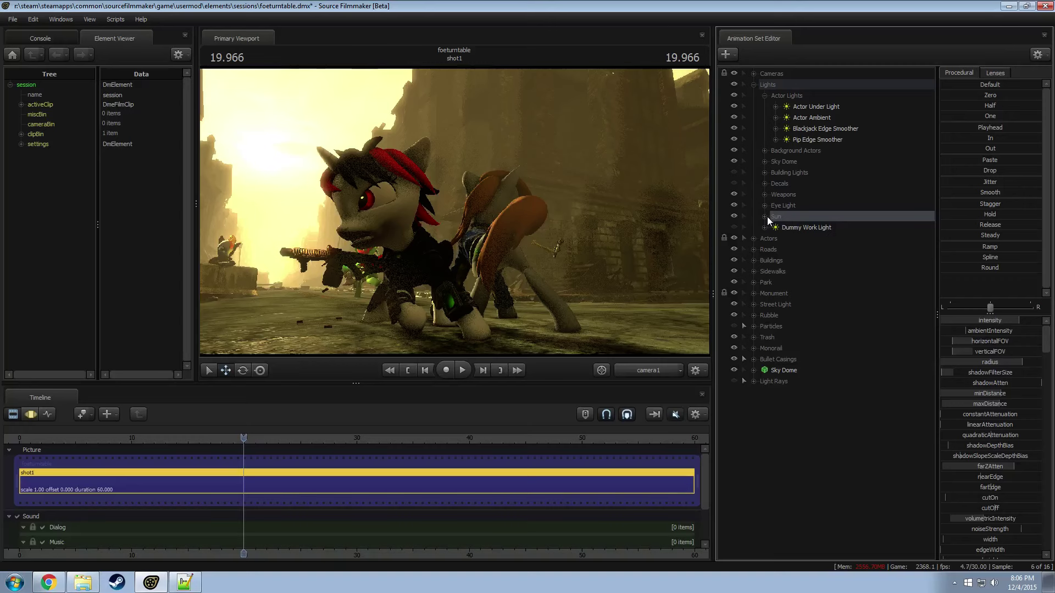
left_click(768, 216)
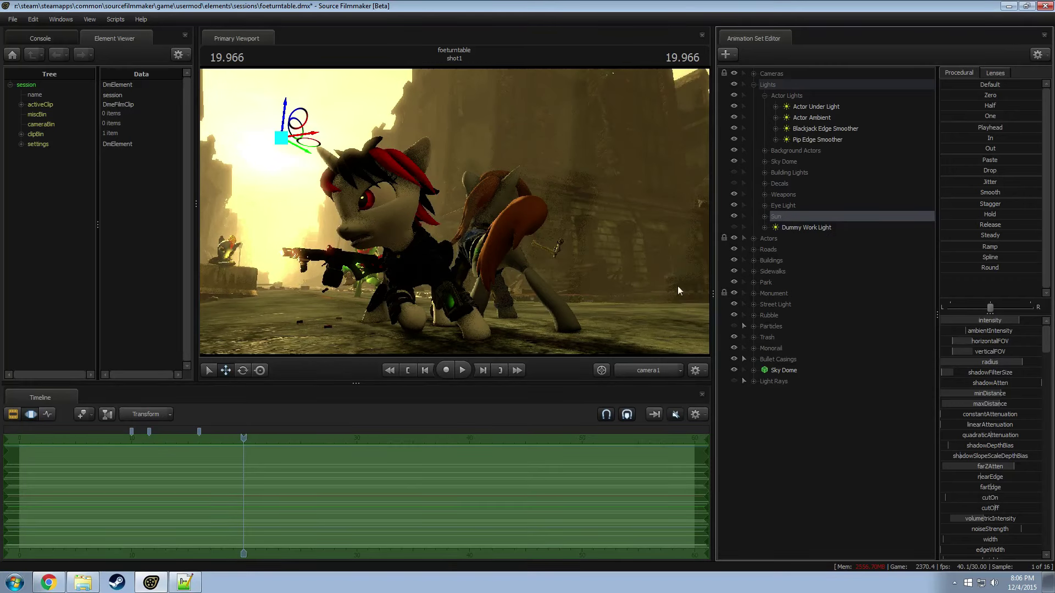
key("F2")
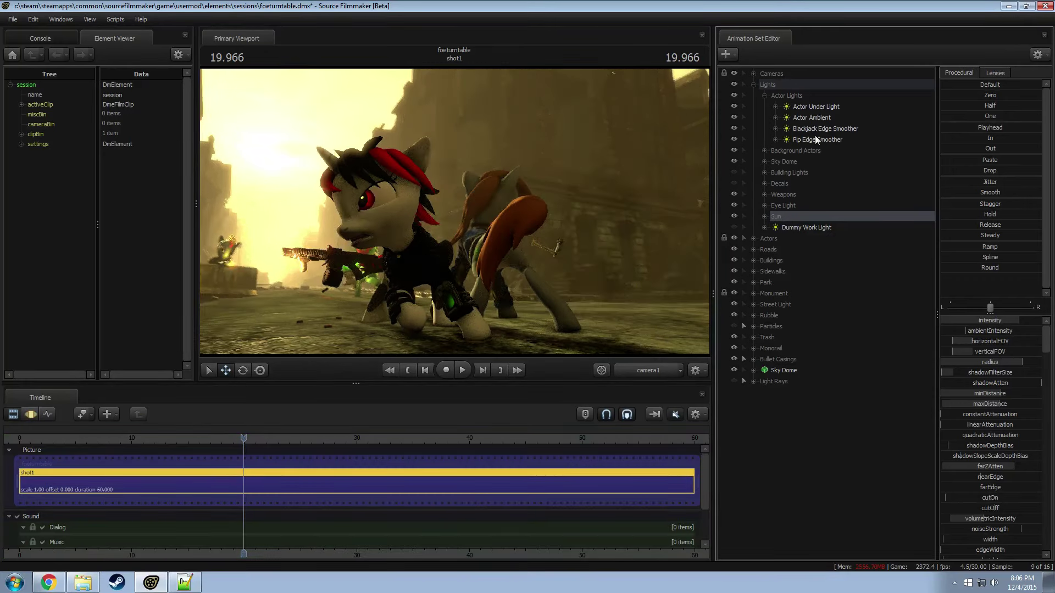
Step: Copy the Actor Ambient light and paste the duplicate as a new animation set
left_click(812, 115)
right_click(813, 115)
left_click(780, 117)
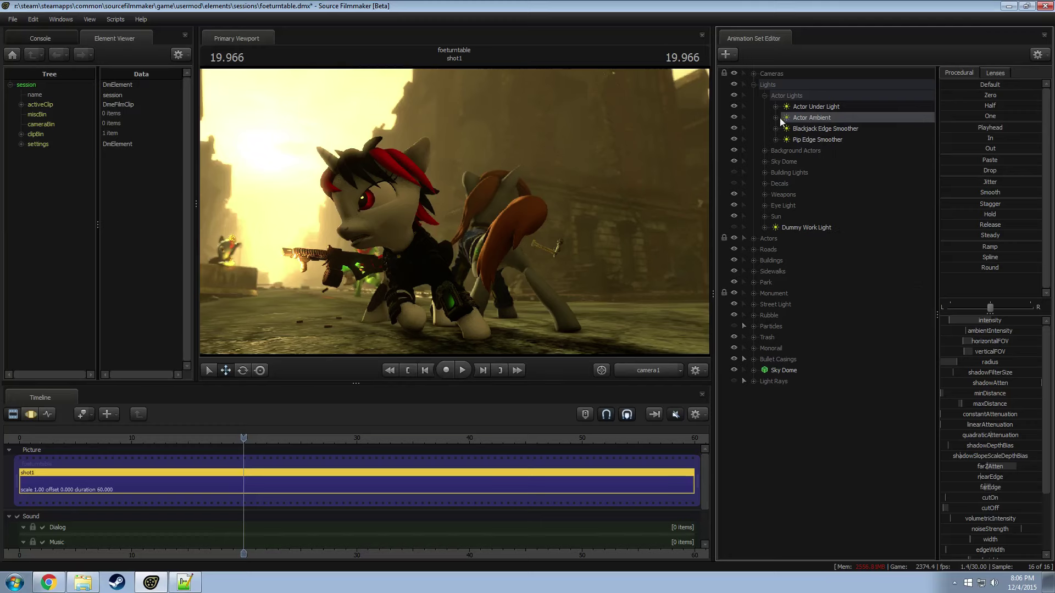
left_click(761, 95)
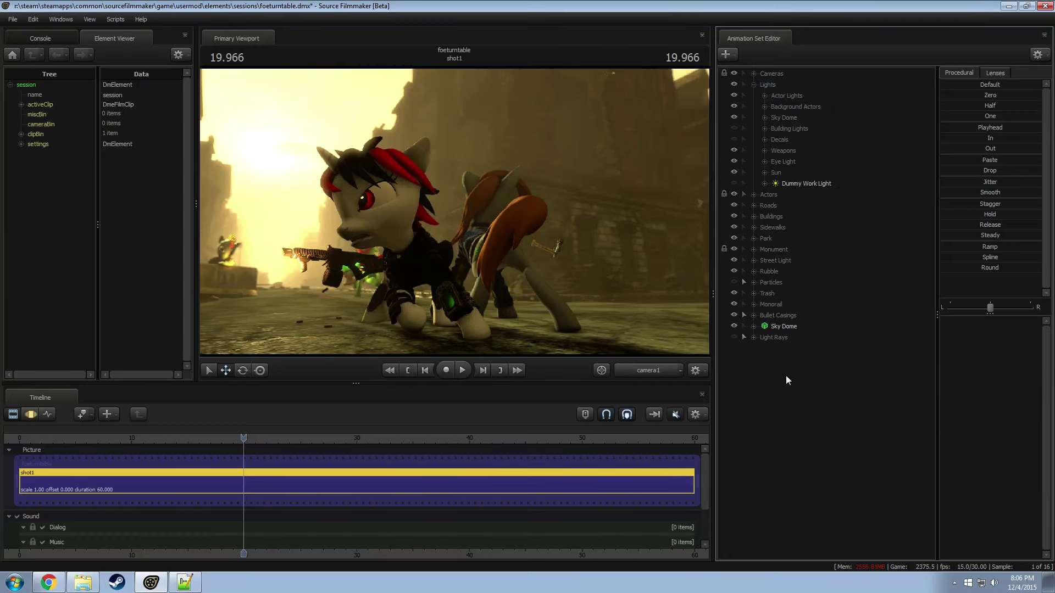
right_click(761, 396)
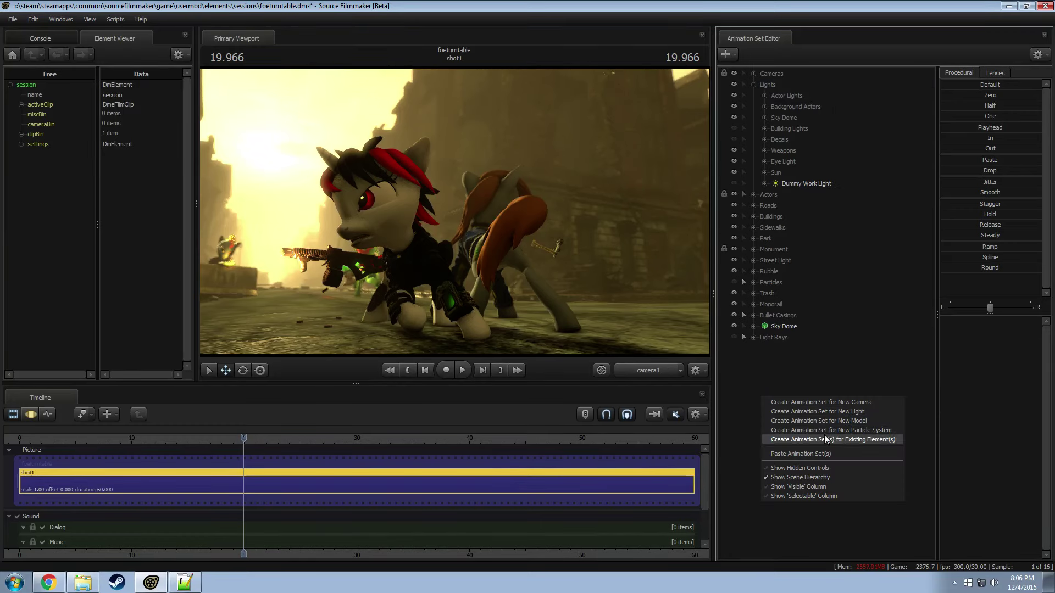
left_click(822, 453)
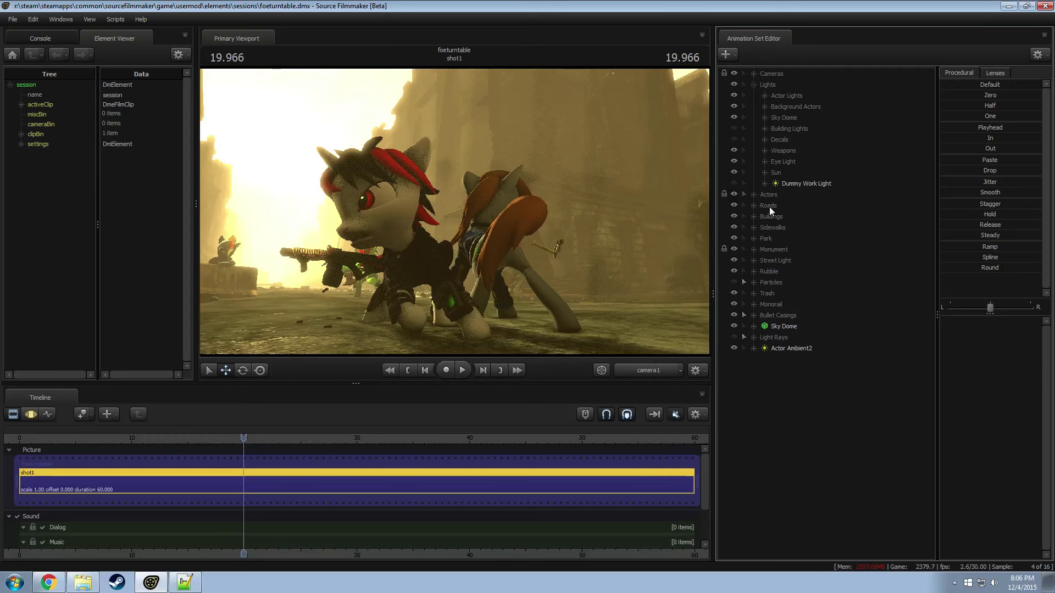
Step: Look through Actor Ambient2 and reposition it to face both ponies from the side, returning to the camera1 view
left_click(787, 350)
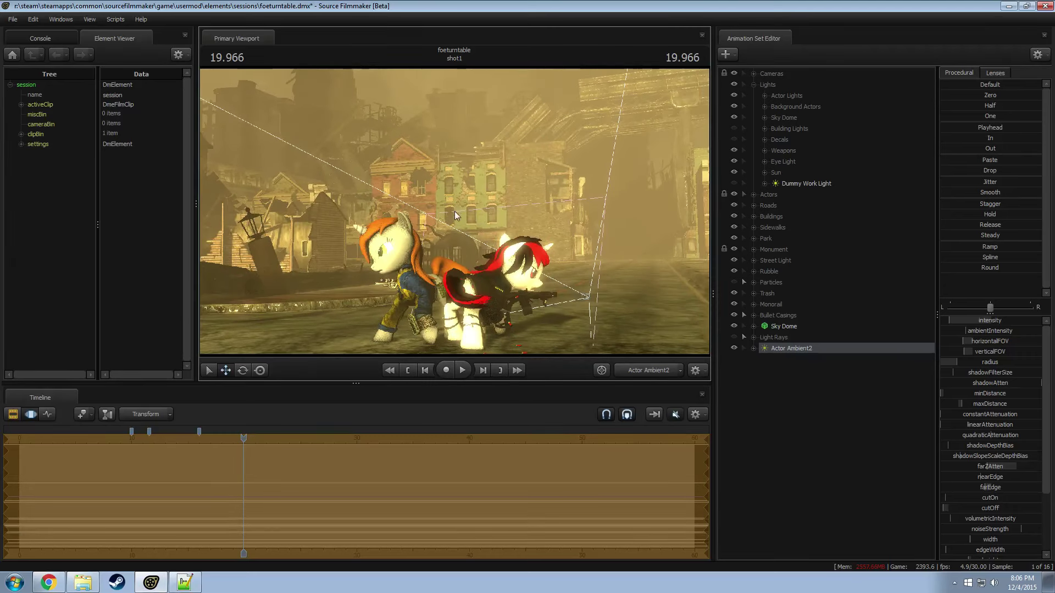
left_click(644, 370)
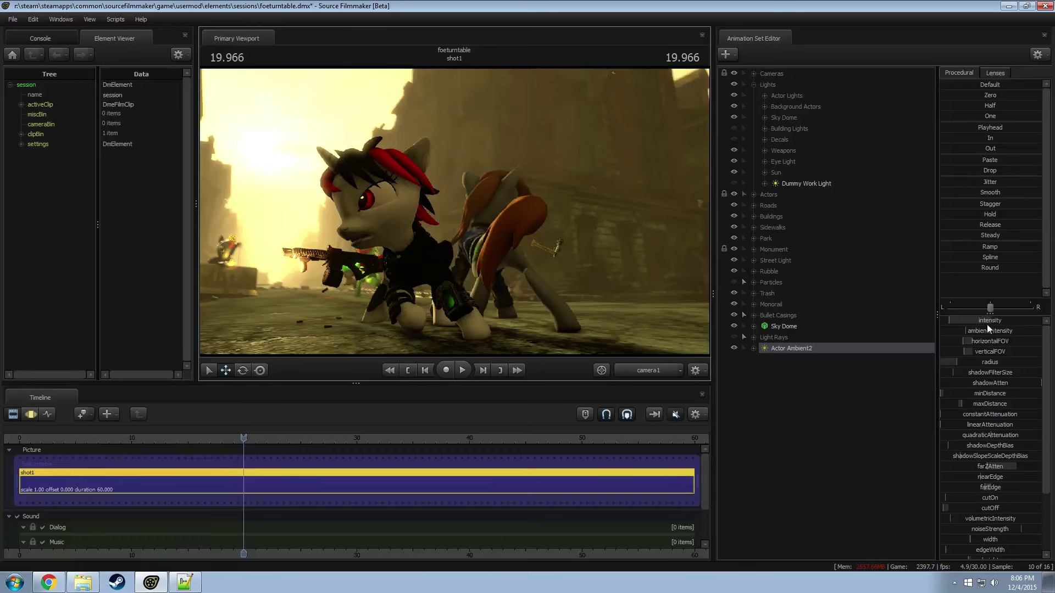
key("F3")
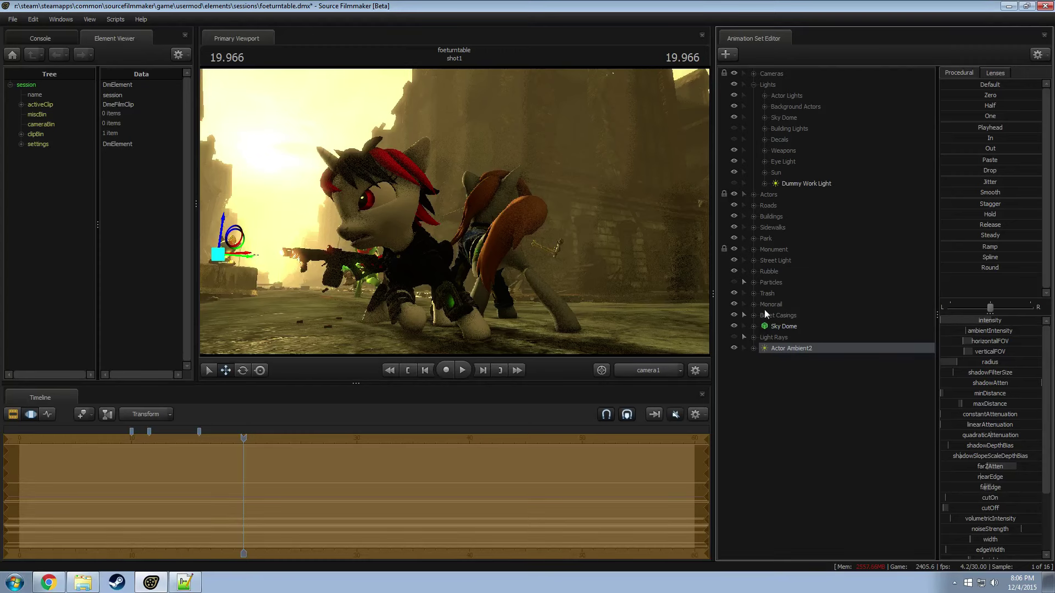
double_click(800, 351)
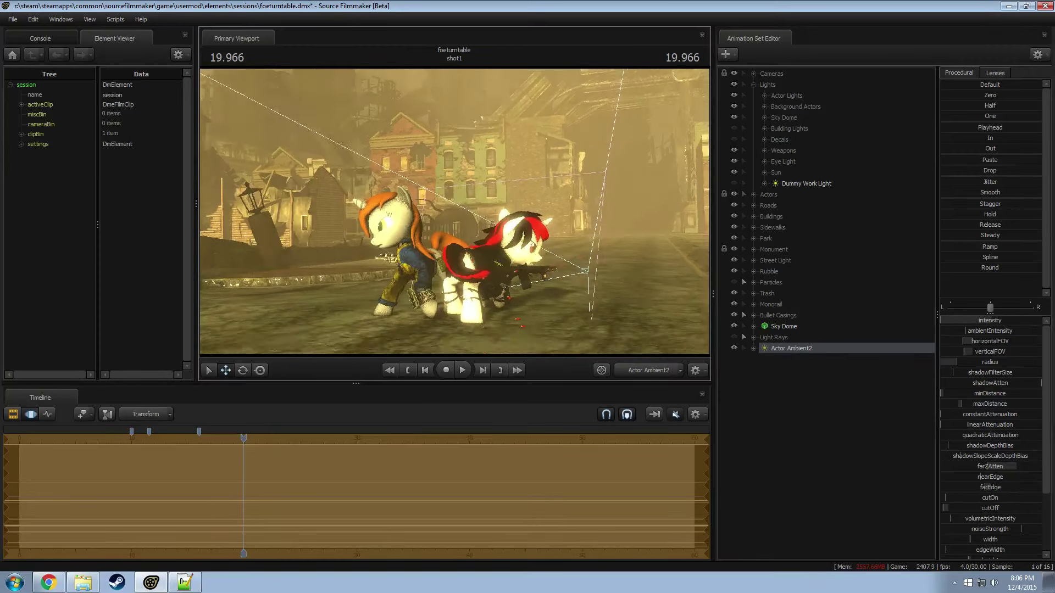
left_click_drag(454, 211, 365, 205)
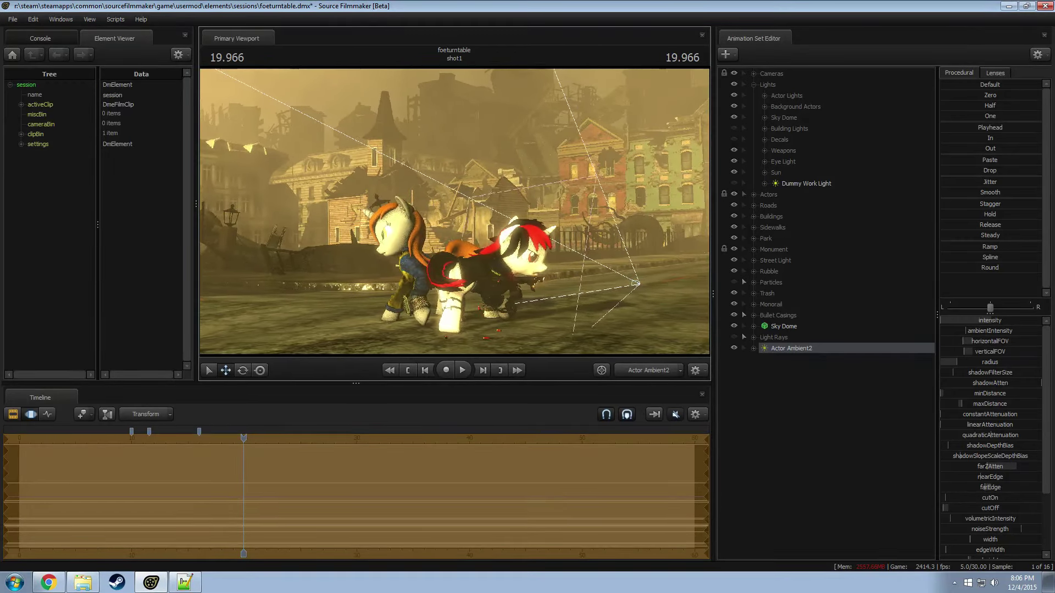
left_click(633, 371)
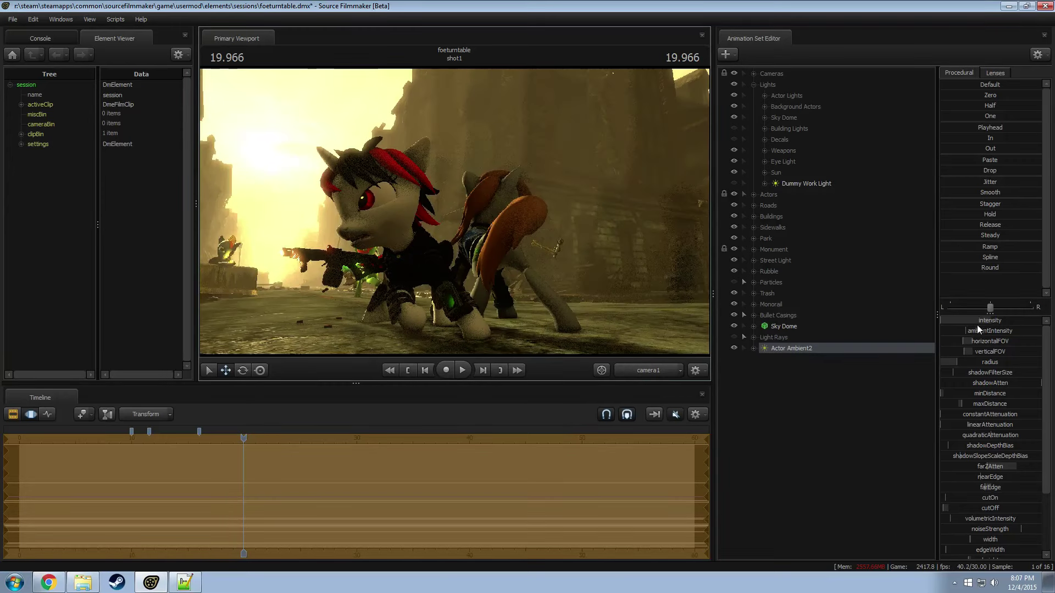
Step: Adjust Actor Ambient2's intensity and narrow its horizontal and vertical field of view around the two ponies
left_click_drag(977, 326, 1032, 326)
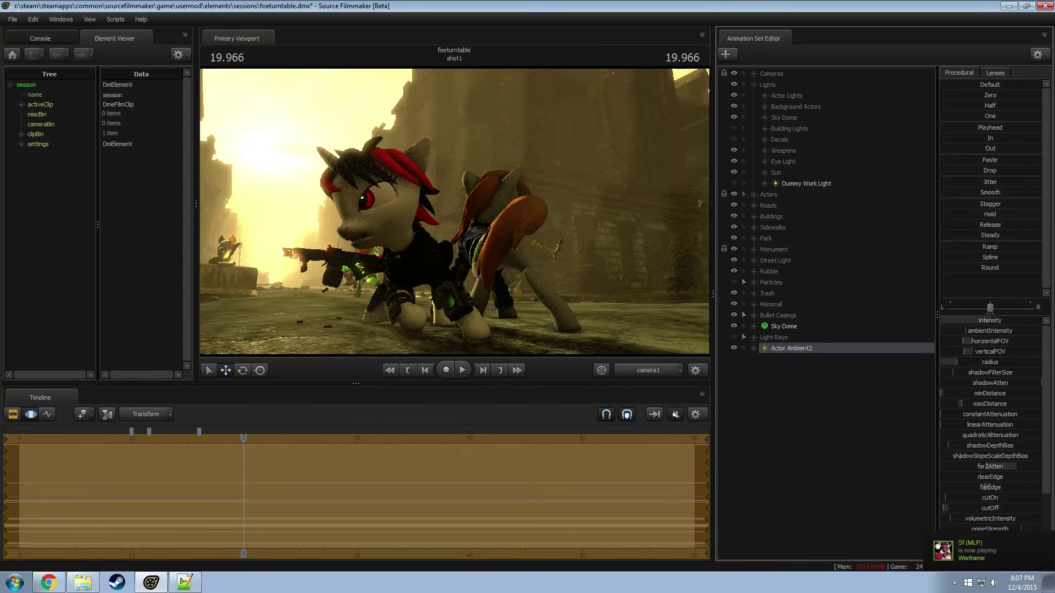
double_click(800, 349)
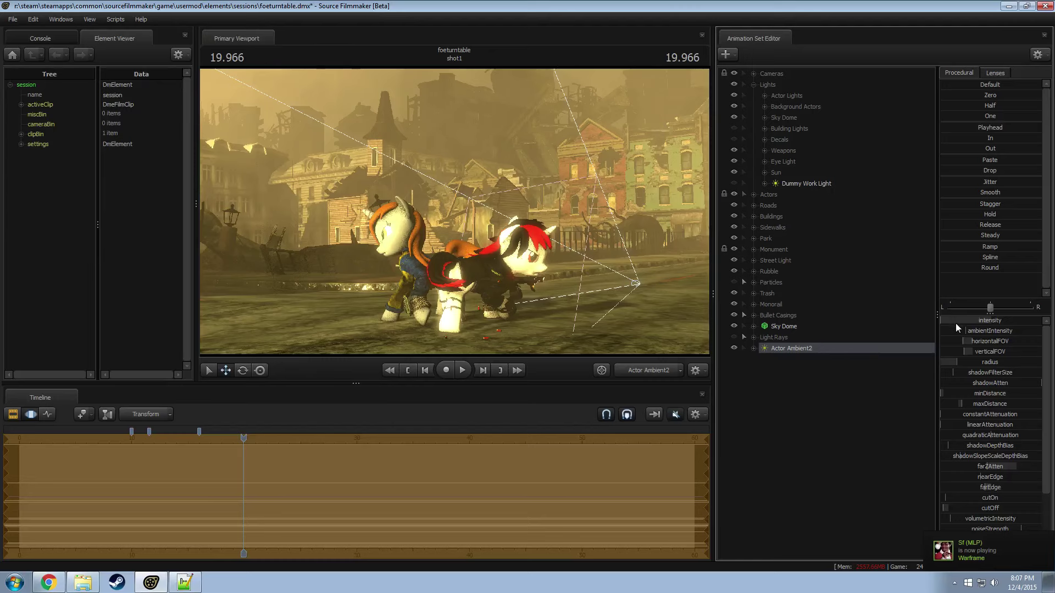
left_click_drag(983, 337, 958, 354)
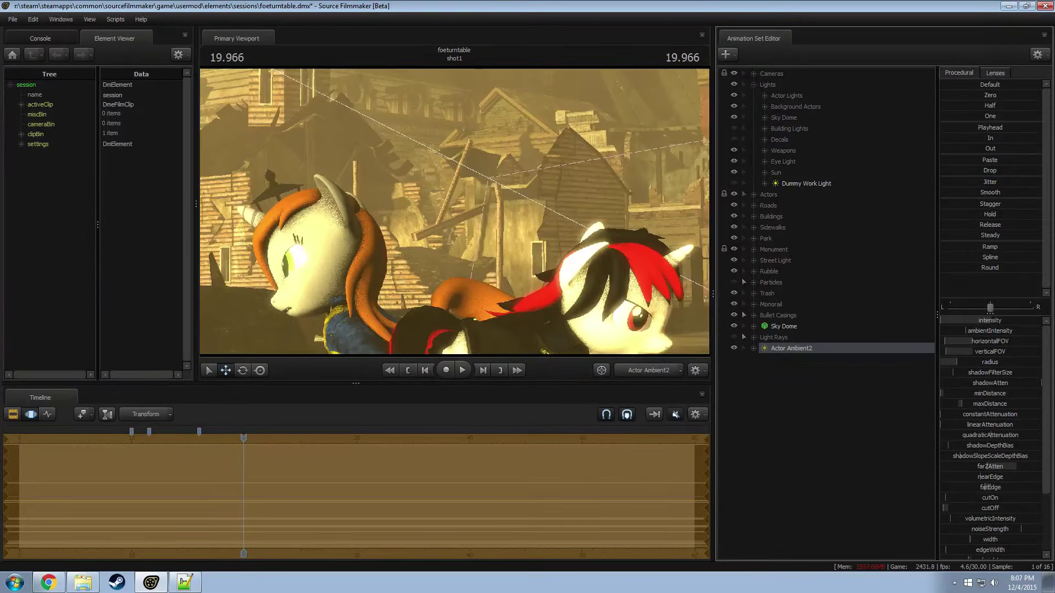
Step: Re-aim Actor Ambient2 at the two ponies, raise its intensity, and return to the camera1 view
mouse_move(454, 211)
left_mouse_down()
mouse_move(517, 213)
mouse_move(463, 218)
left_mouse_up()
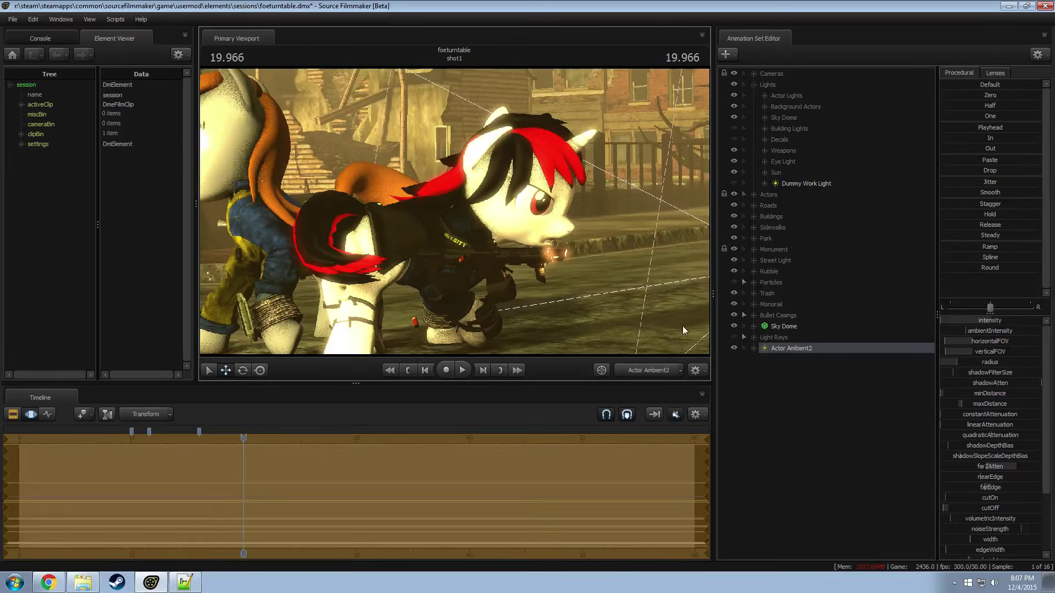
left_click_drag(952, 321, 1021, 320)
mouse_move(455, 212)
left_mouse_down()
mouse_move(428, 214)
mouse_move(458, 218)
left_mouse_up()
left_click(645, 371)
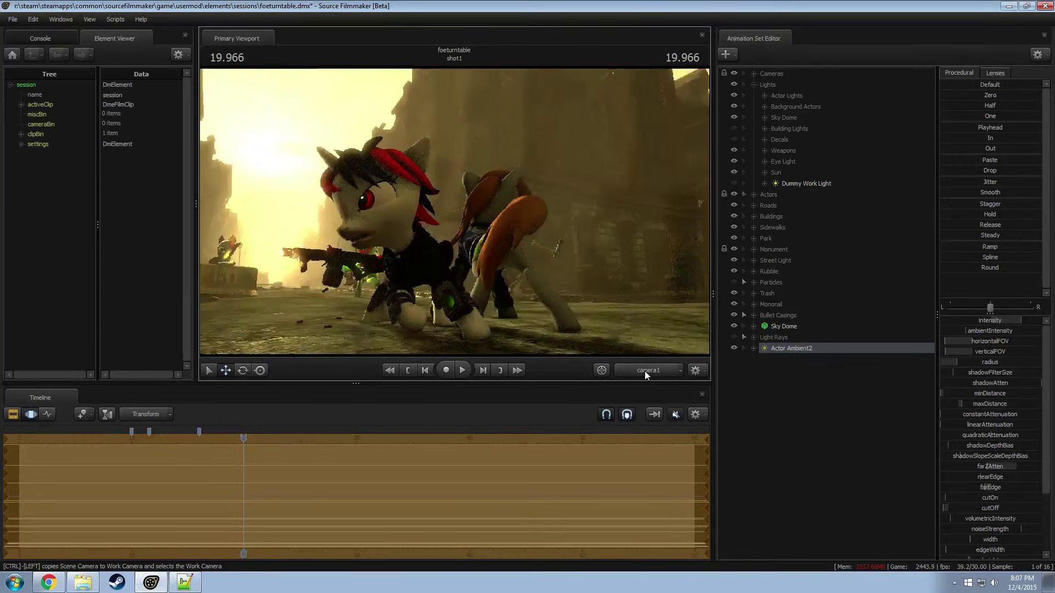
Step: Move the playhead to 19.733 and adjust Actor Ambient2's aim by looking through the light, returning to the camera1 view
key("F3")
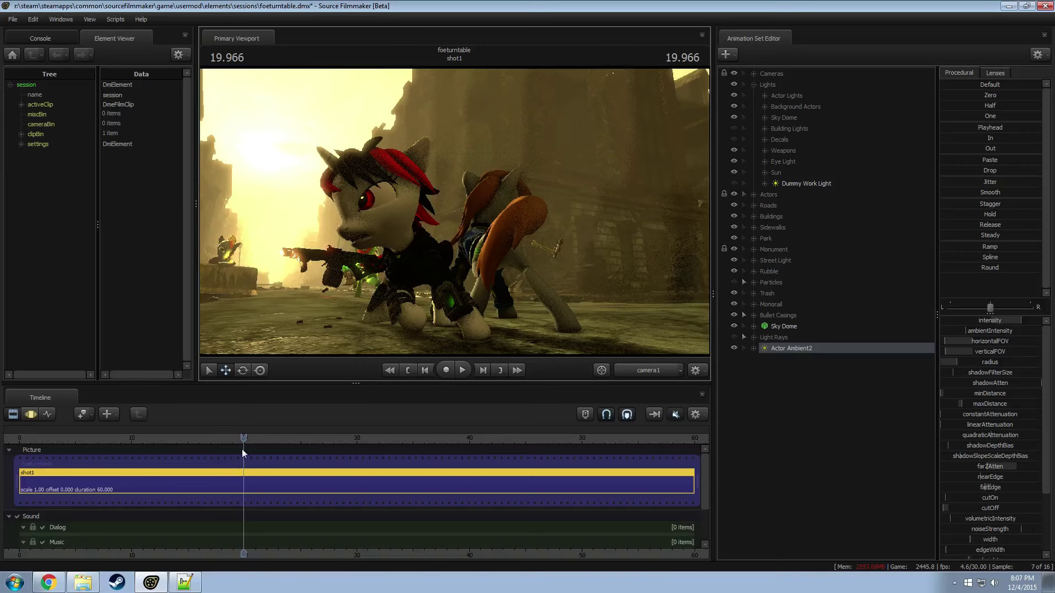
mouse_move(242, 450)
left_mouse_down()
mouse_move(256, 440)
mouse_move(242, 441)
left_mouse_up()
key("F4")
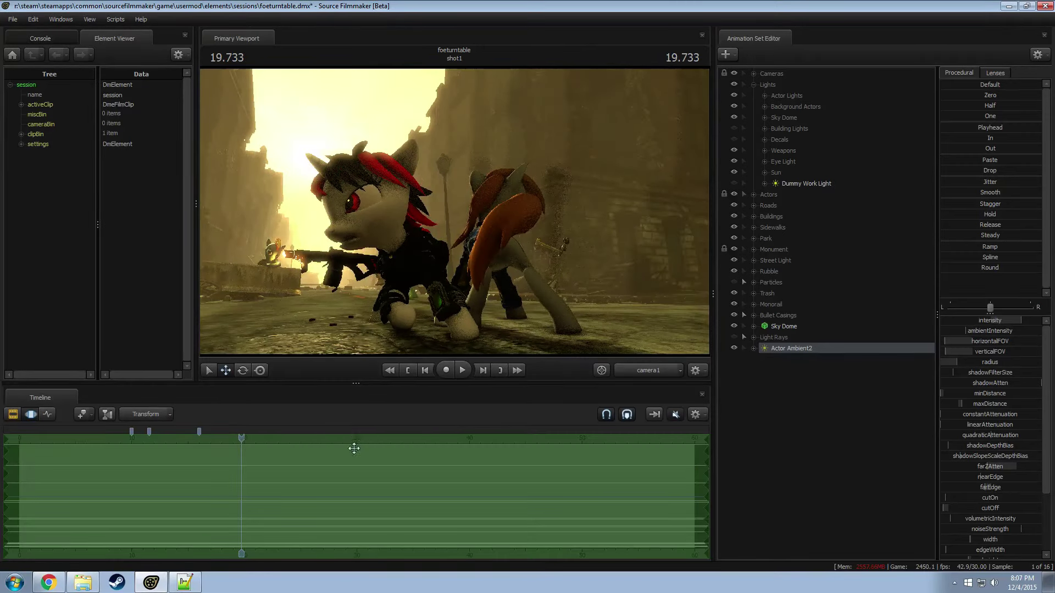
key("F3")
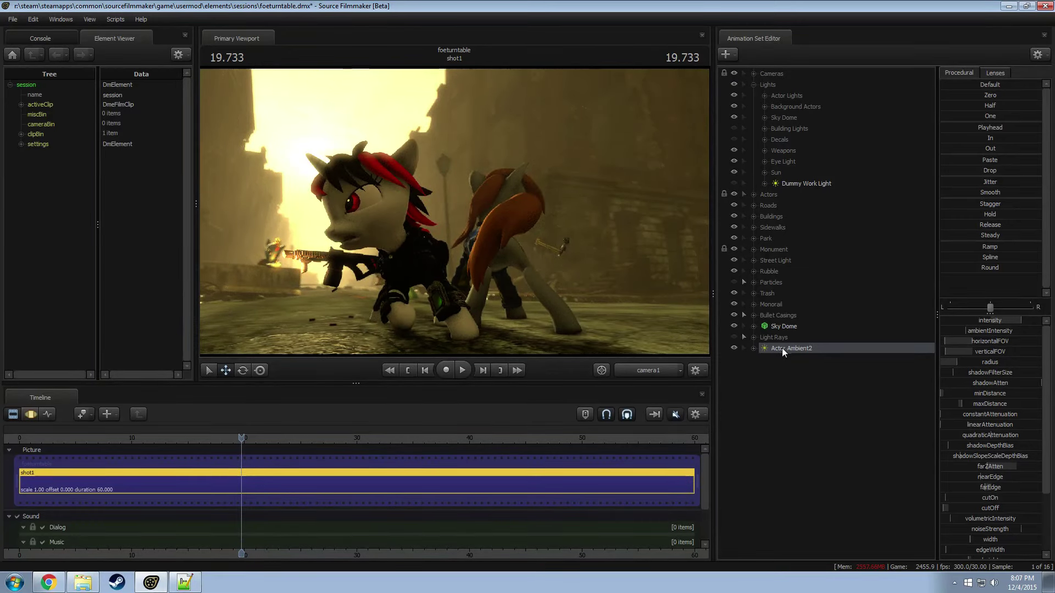
left_click_drag(782, 349, 506, 269)
key("F3")
left_click(635, 372)
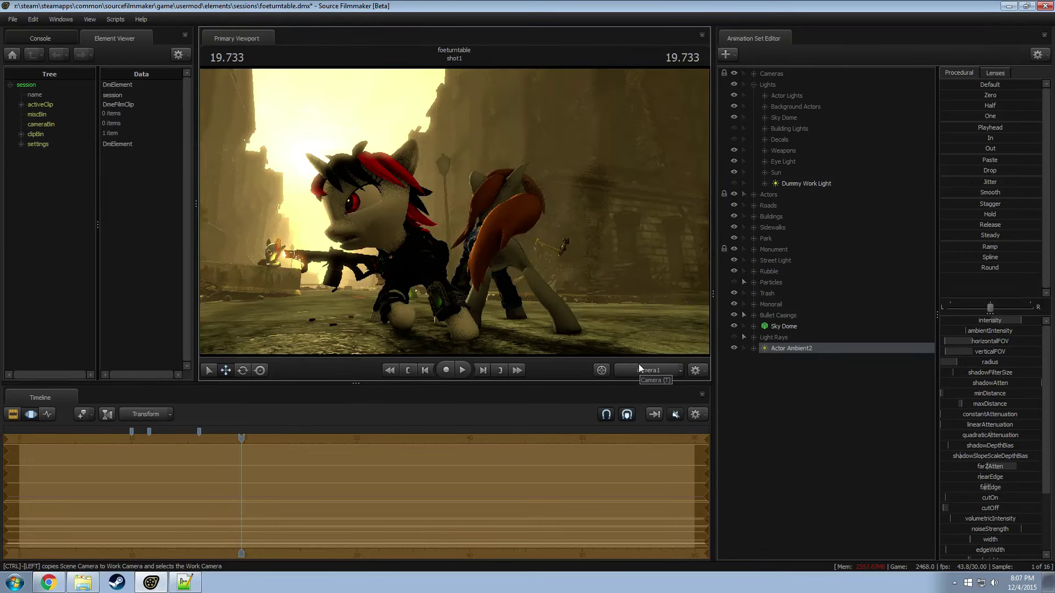
Step: Examine Actor Ambient2's effect on the ponies from camera1 at 19.733, switching between the motion and clip editors
key("F3")
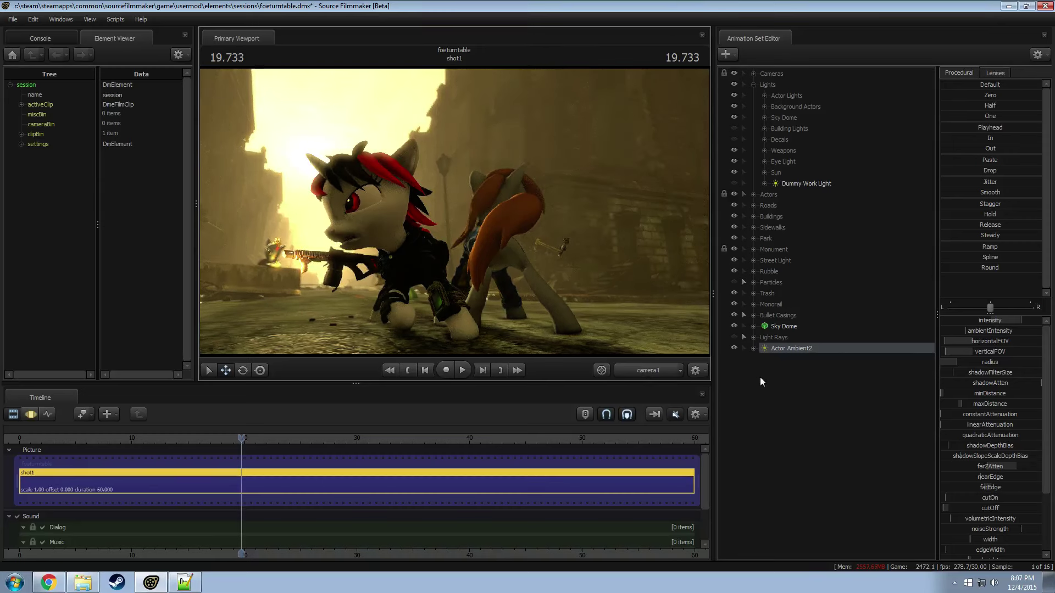
key("F3")
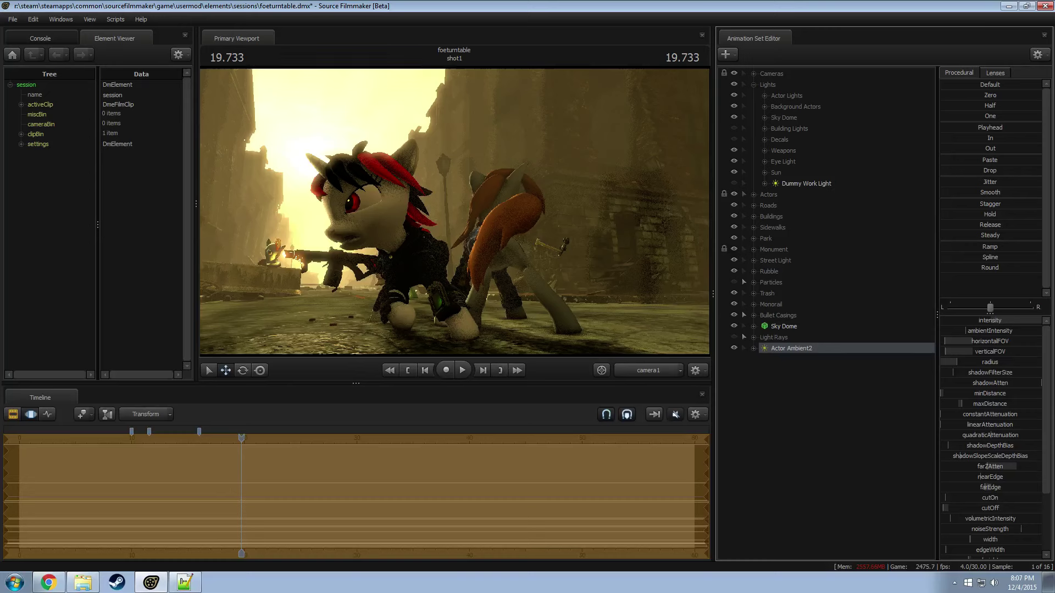
key("F2")
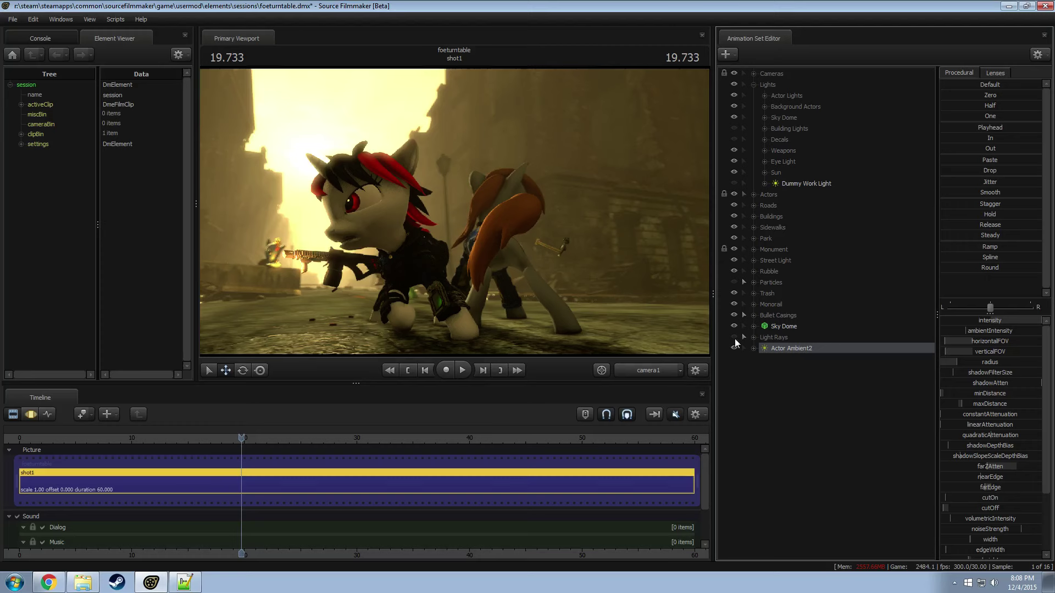
left_click(733, 282)
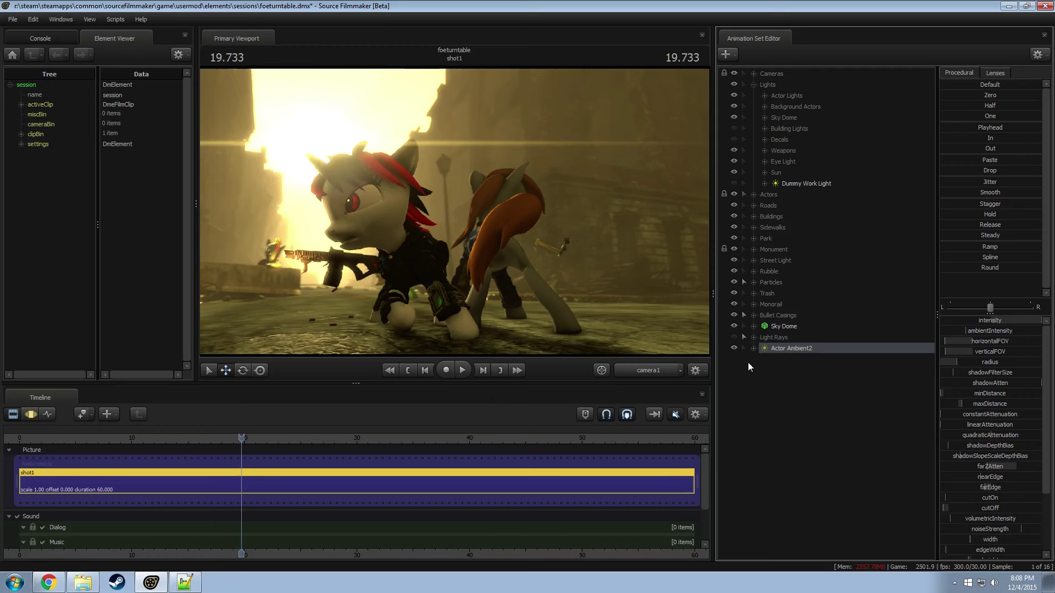
Step: Rename the Actor Ambient2 animation set as "Blackjack Rim (Fade Left)"
right_click(778, 347)
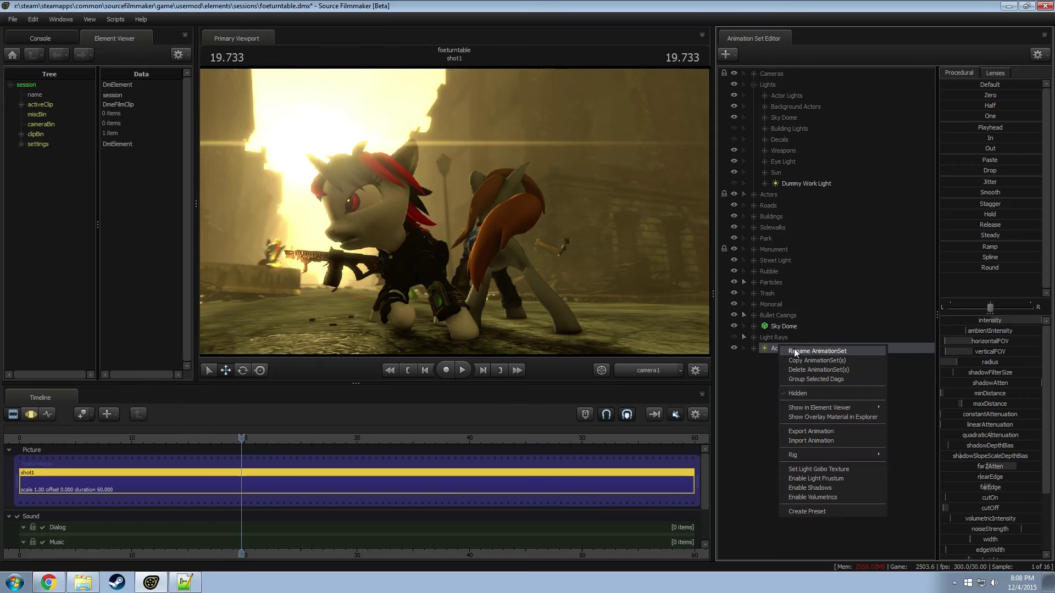
left_click(793, 350)
type("Black")
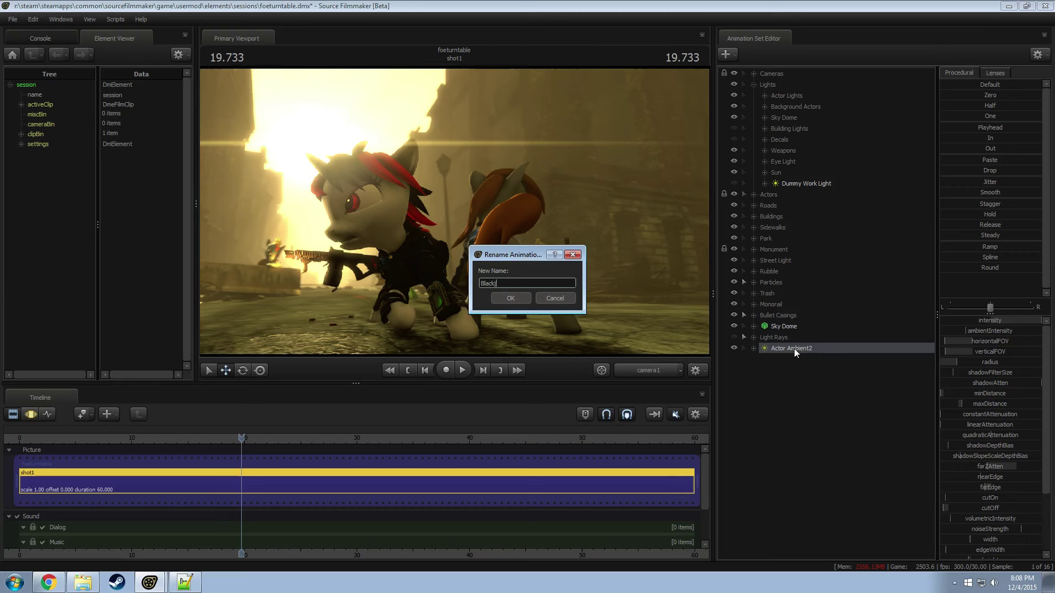
type("jack Rim (Fade Left)")
key("Return")
right_click(790, 347)
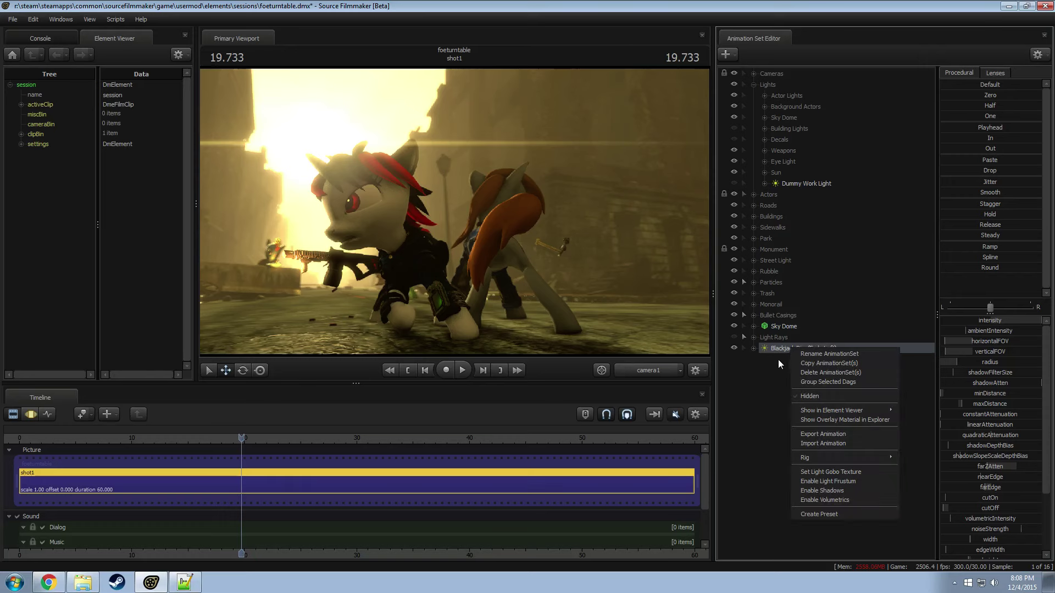
left_click(771, 351)
Step: Scrub through the turntable between about 12.9 and 20.2 seconds to examine how the rim light falls on the ponies
key("F3")
mouse_move(242, 438)
left_mouse_down()
mouse_move(262, 438)
mouse_move(247, 438)
left_mouse_up()
key("F2")
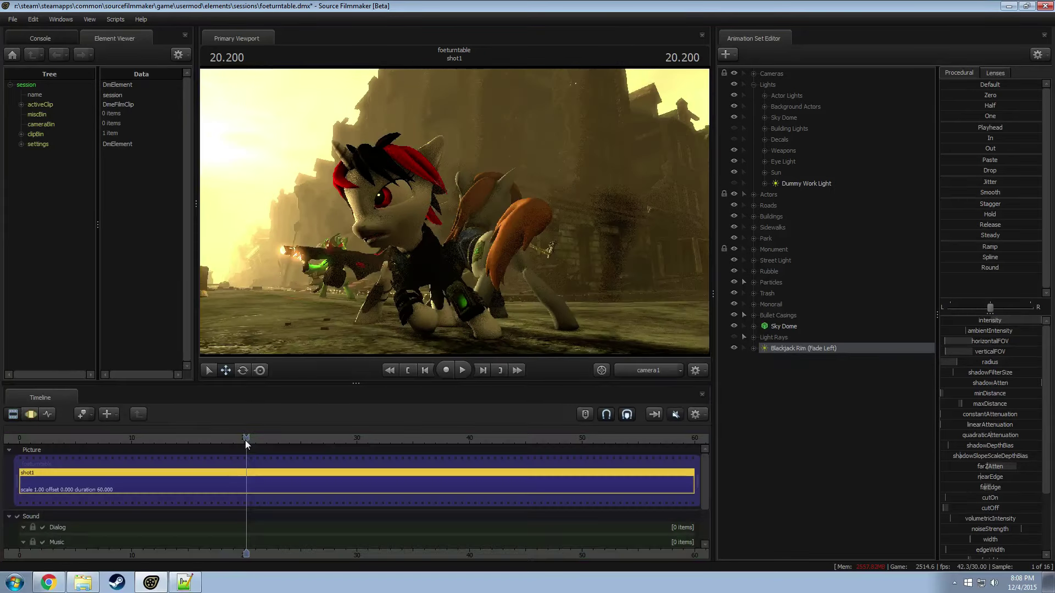
key("F3")
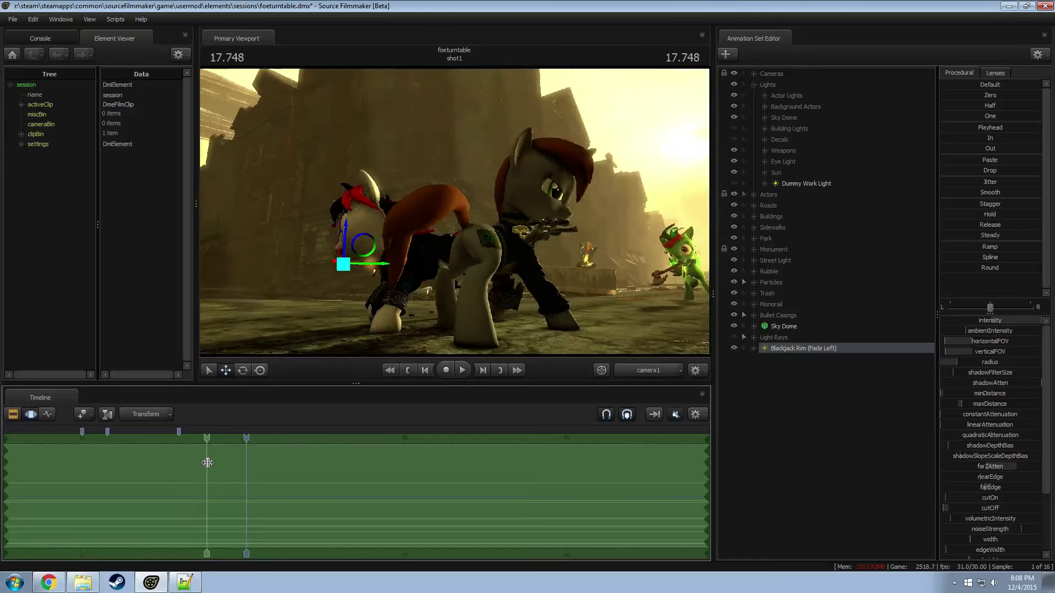
key("F4")
left_click(218, 462)
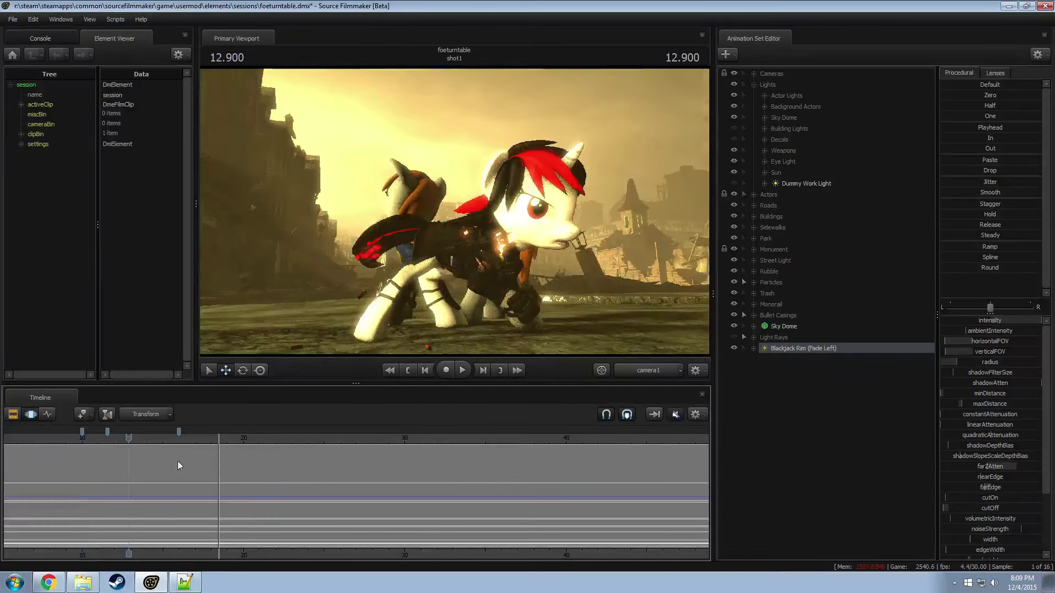
left_click(217, 464)
Step: Select the Cameras group and place the playhead at 22.033, where the camera's motion curve ends
left_click(771, 74)
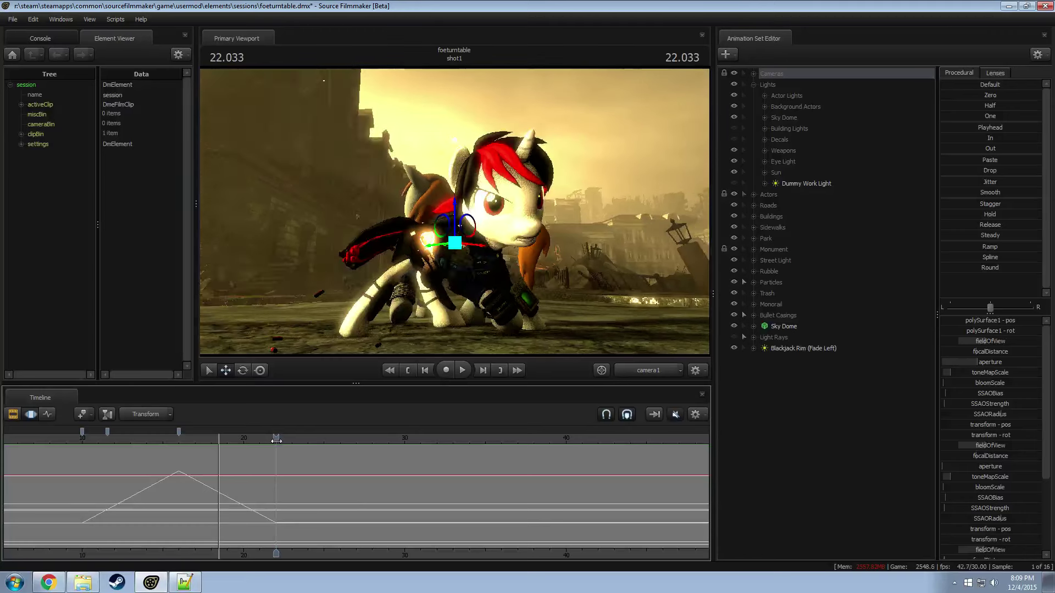
scroll(273, 484, "up", 2)
scroll(269, 510, "up", 6)
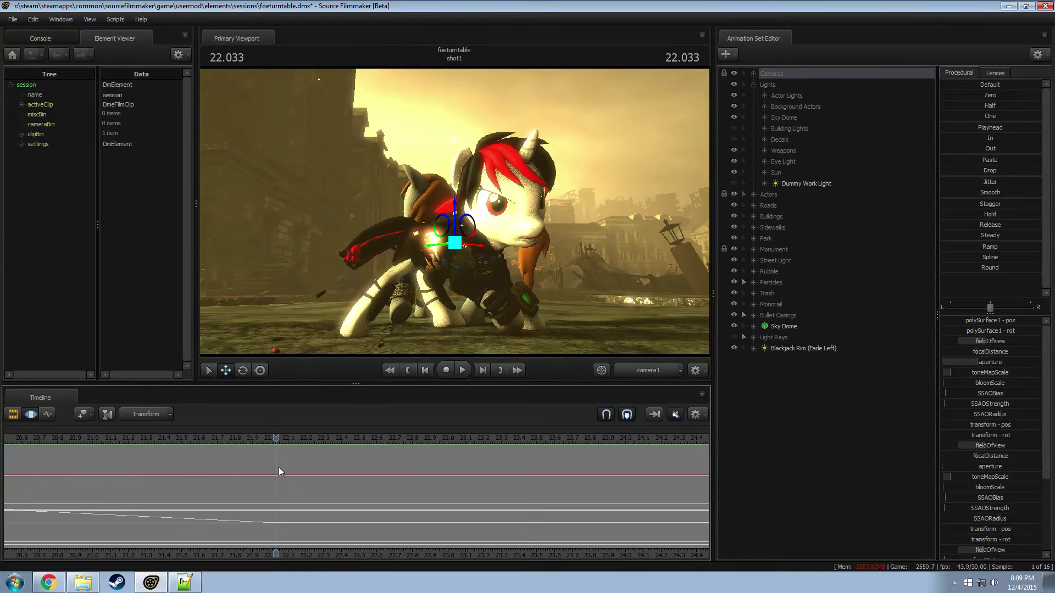
mouse_move(273, 437)
left_mouse_down()
mouse_move(264, 439)
mouse_move(276, 440)
left_mouse_up()
scroll(268, 473, "down", 8)
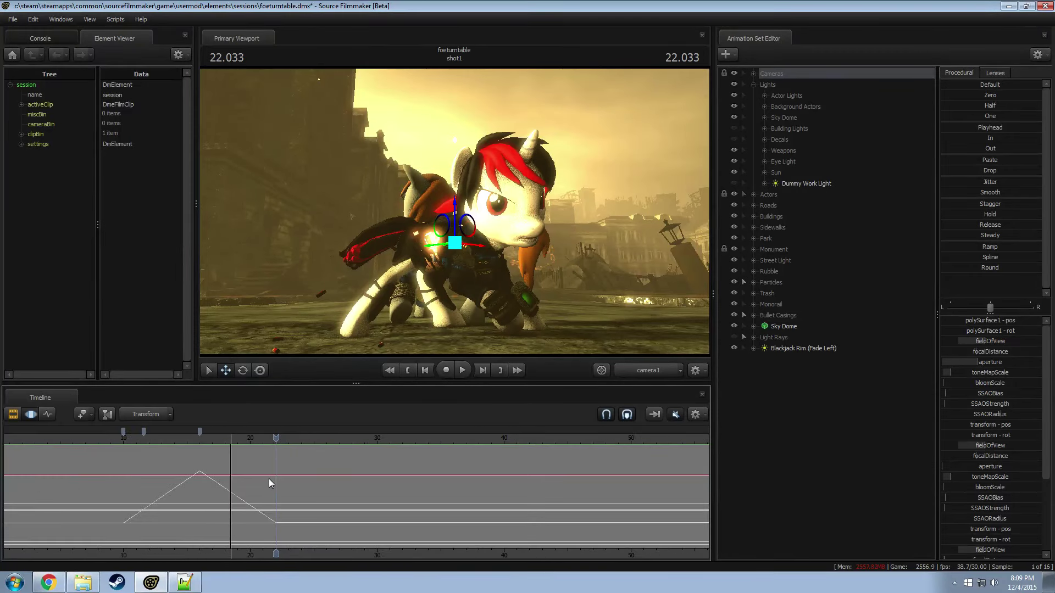
Step: Bookmark the timeline at 22.033 and delete the two bookmarks between it and the 10-second bookmark
left_click(143, 432)
left_click(199, 432)
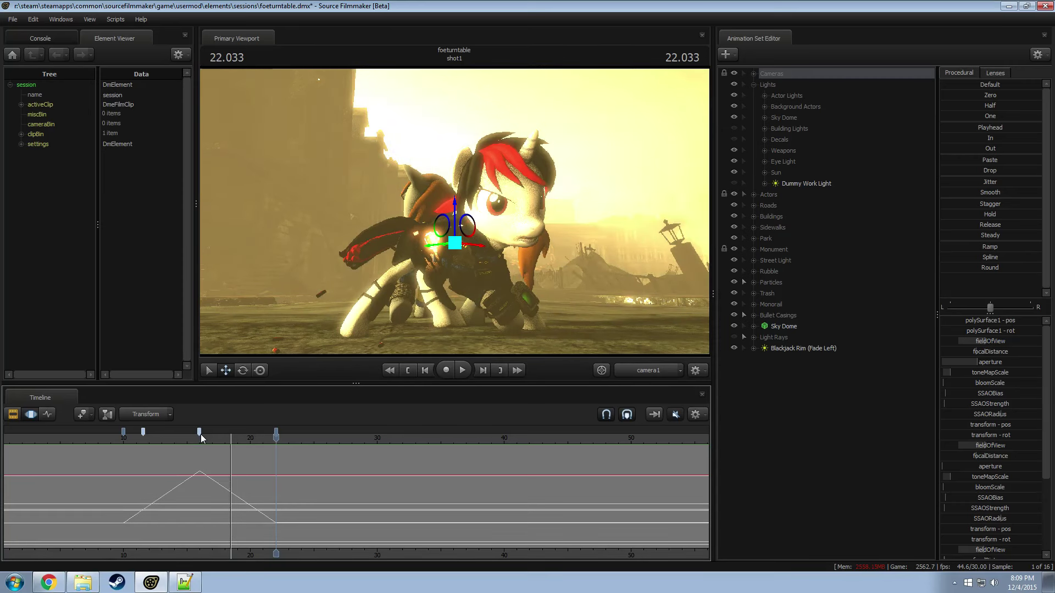
right_click(199, 431)
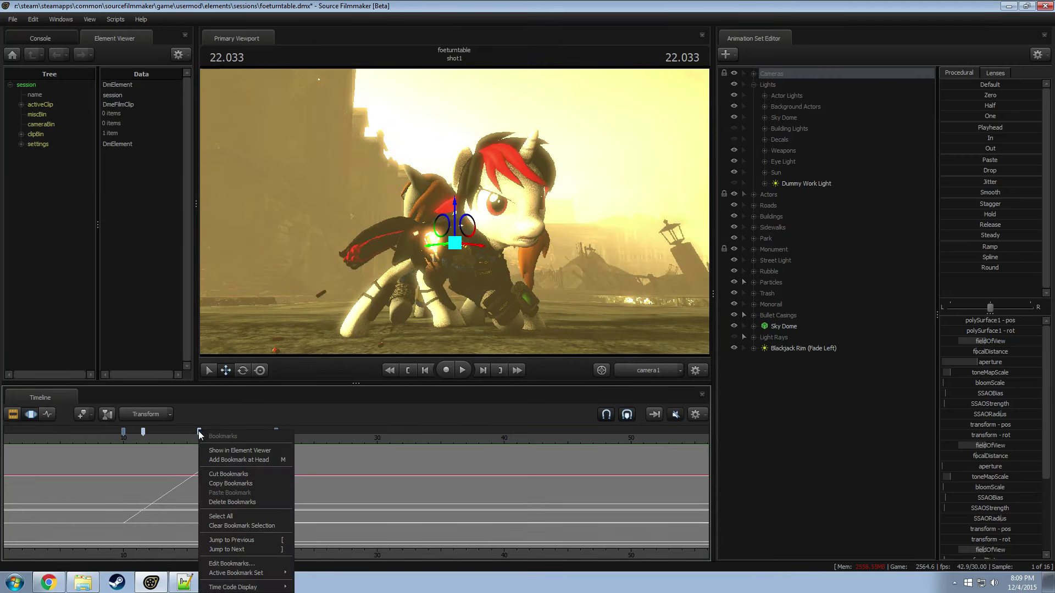
left_click(230, 502)
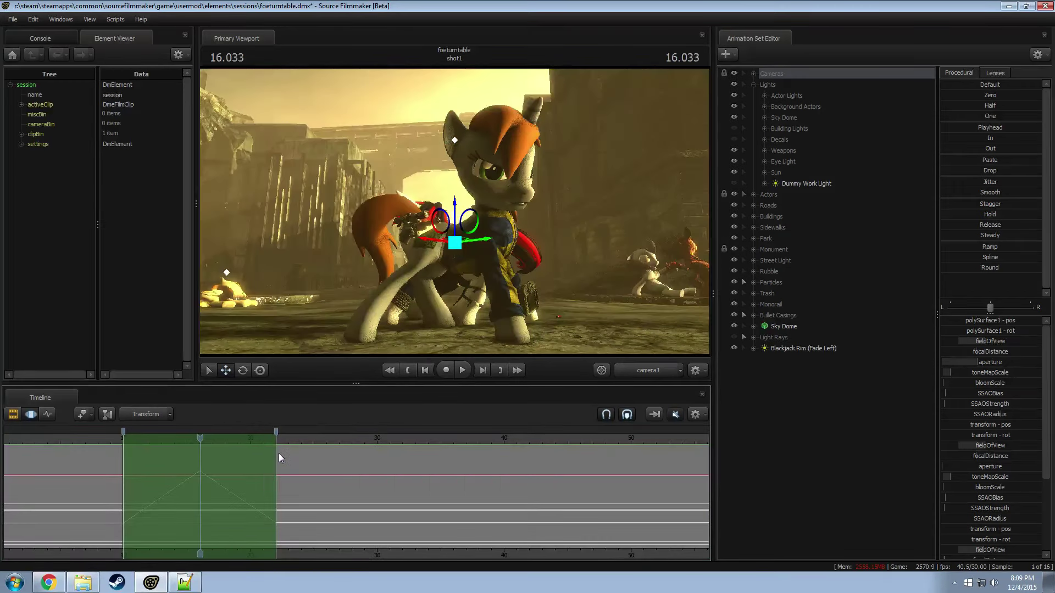
Step: Compare the camera view at the two bookmarks, 10.000 and 22.033, to check the start and end of the turntable rotation
left_click(120, 439)
left_click_drag(122, 440, 124, 439)
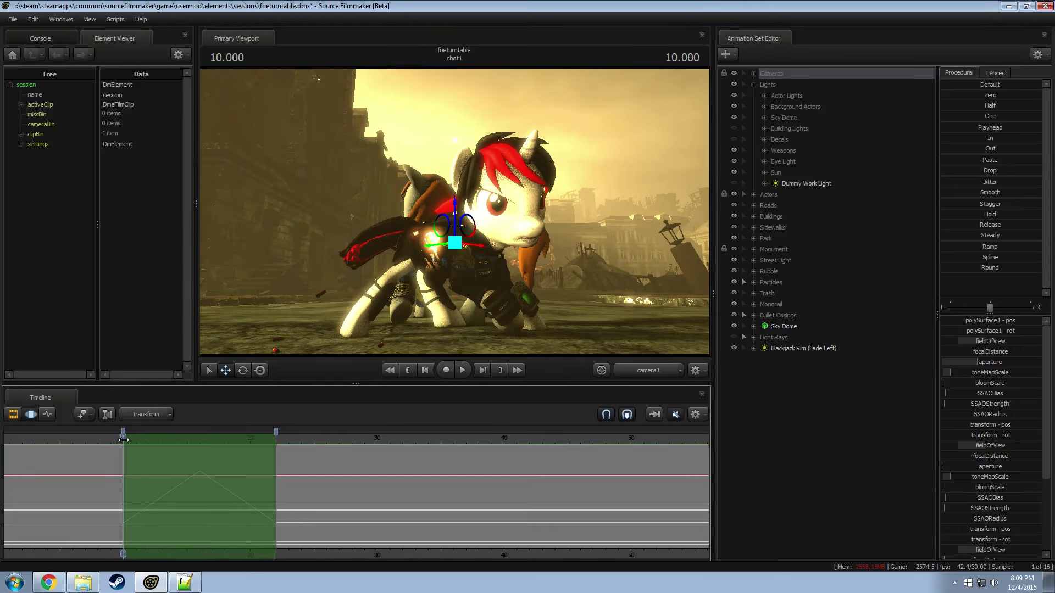
scroll(252, 455, "up", 2)
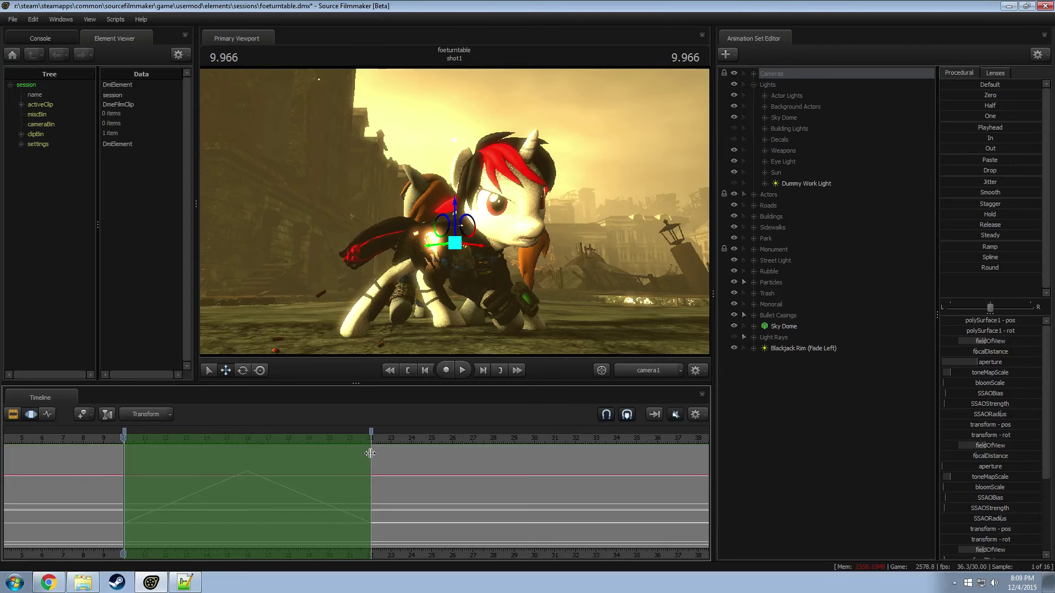
left_click_drag(415, 488, 402, 480)
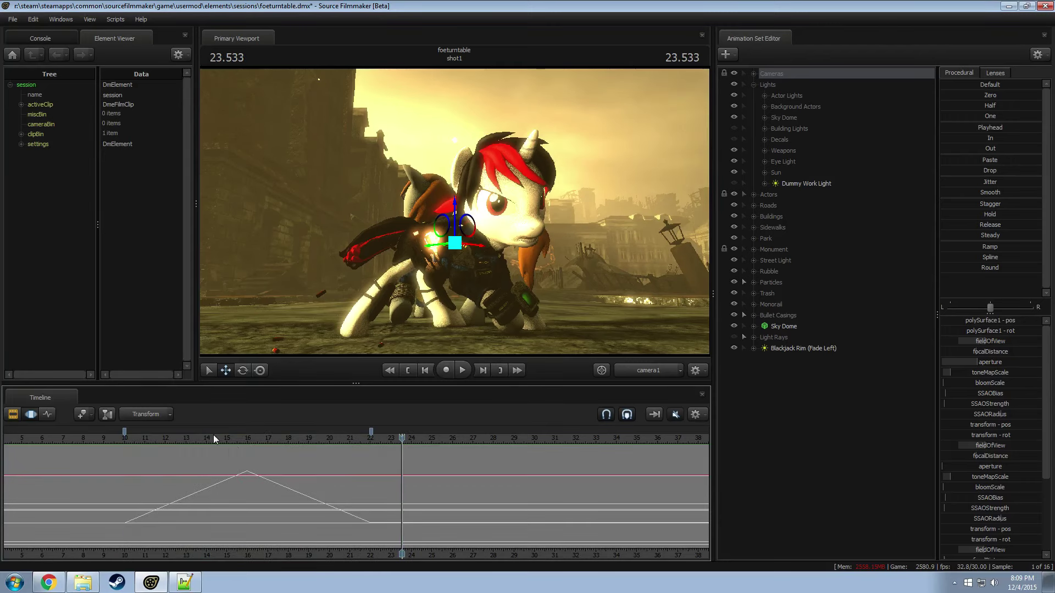
left_click_drag(126, 448, 125, 443)
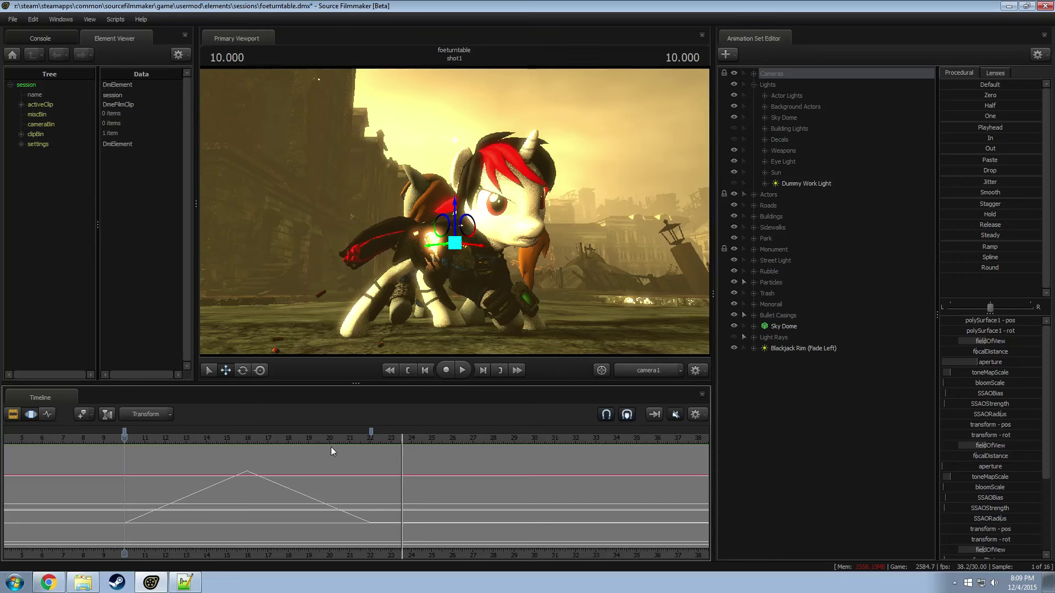
scroll(375, 444, "up", 3)
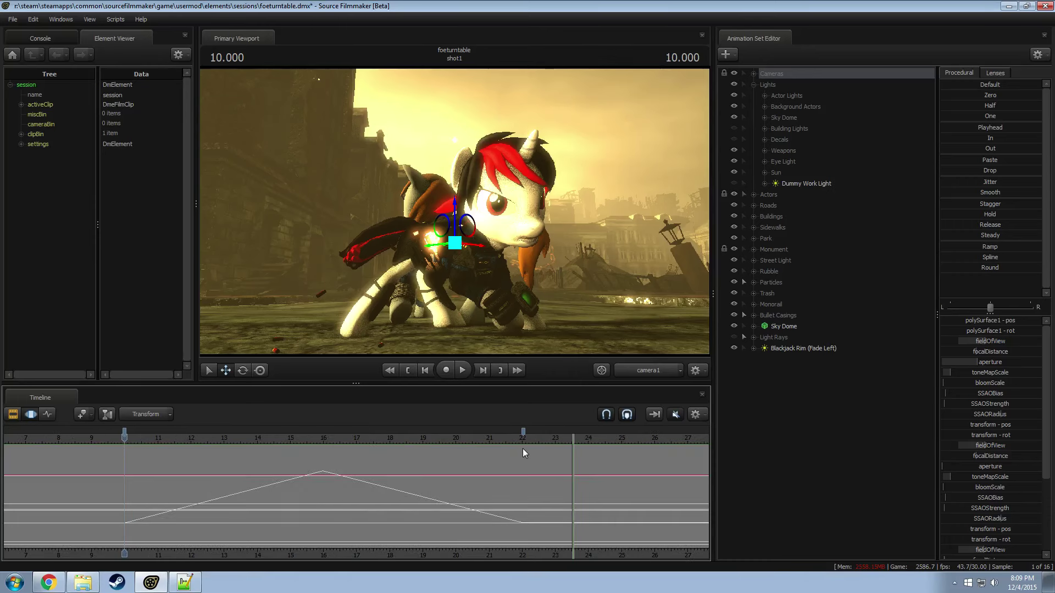
left_click_drag(522, 455, 523, 450)
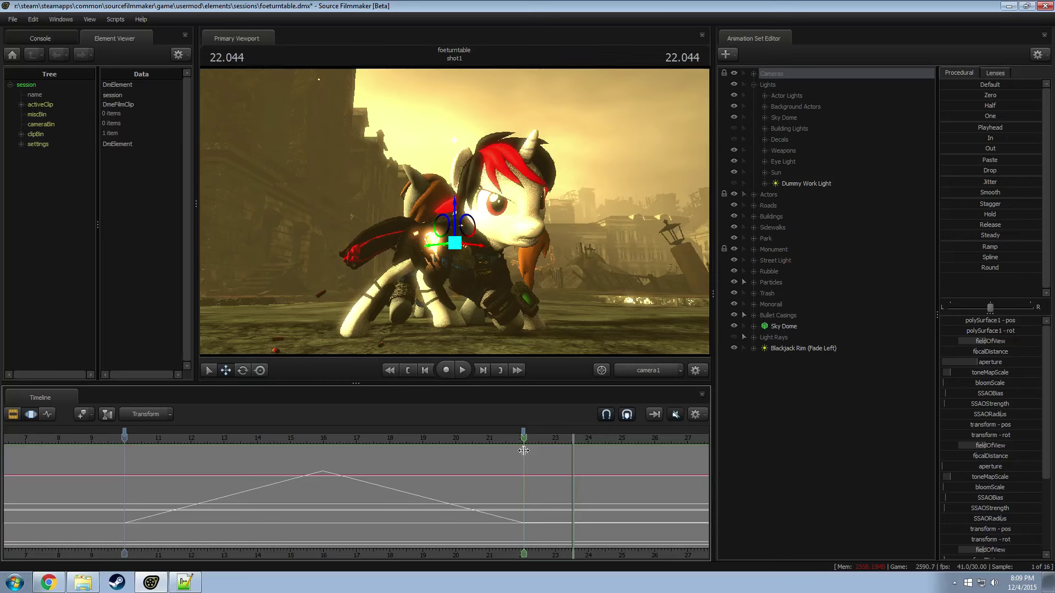
key("Home")
scroll(528, 456, "up", 2)
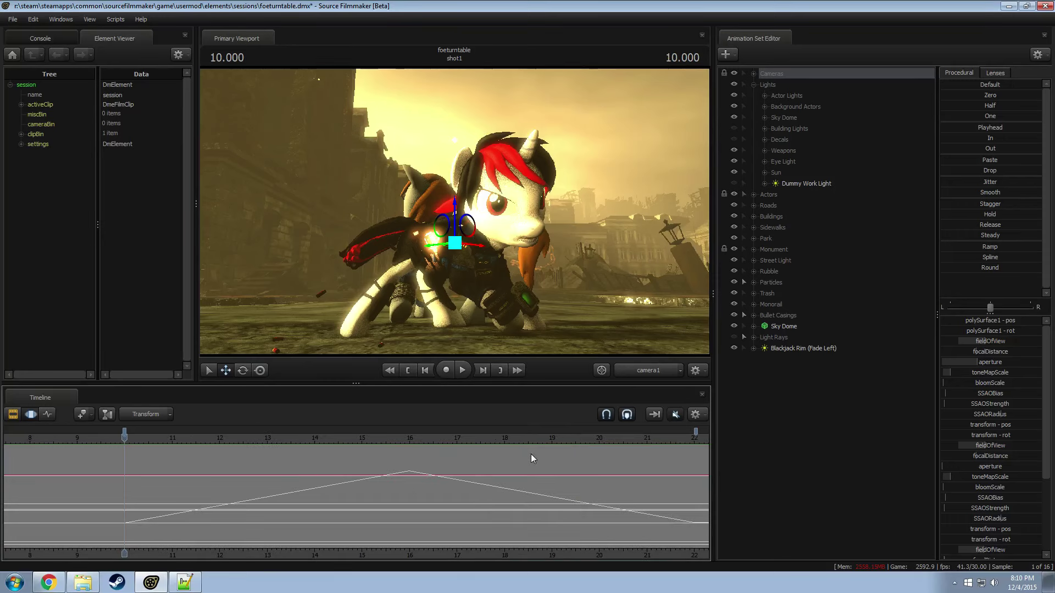
mouse_move(692, 454)
left_mouse_down()
mouse_move(696, 445)
mouse_move(687, 450)
left_mouse_up()
key("Home")
left_click(696, 444)
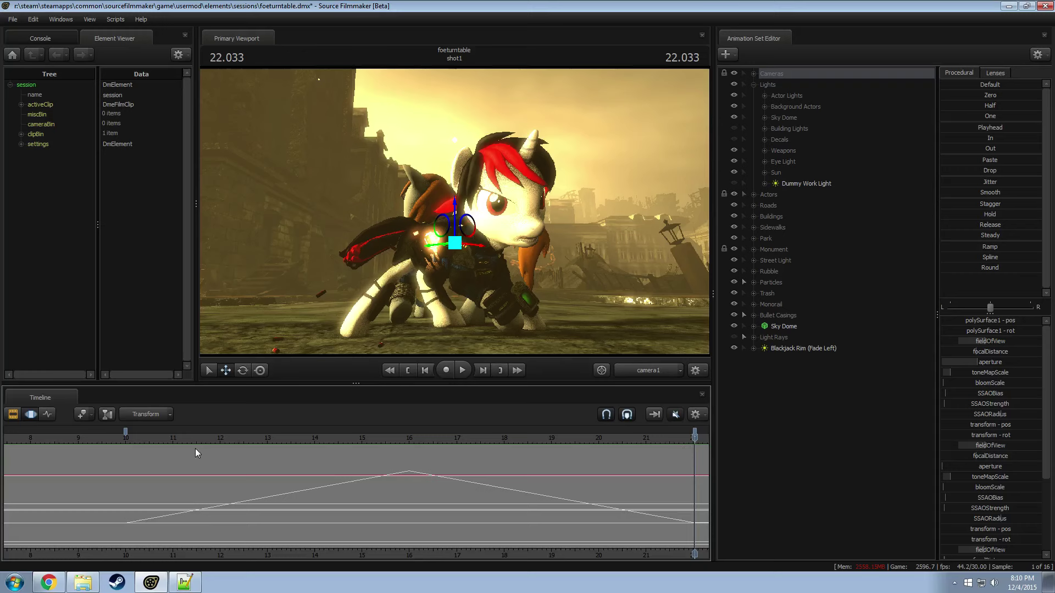
left_click_drag(167, 476, 125, 468)
left_click_drag(696, 458, 694, 453)
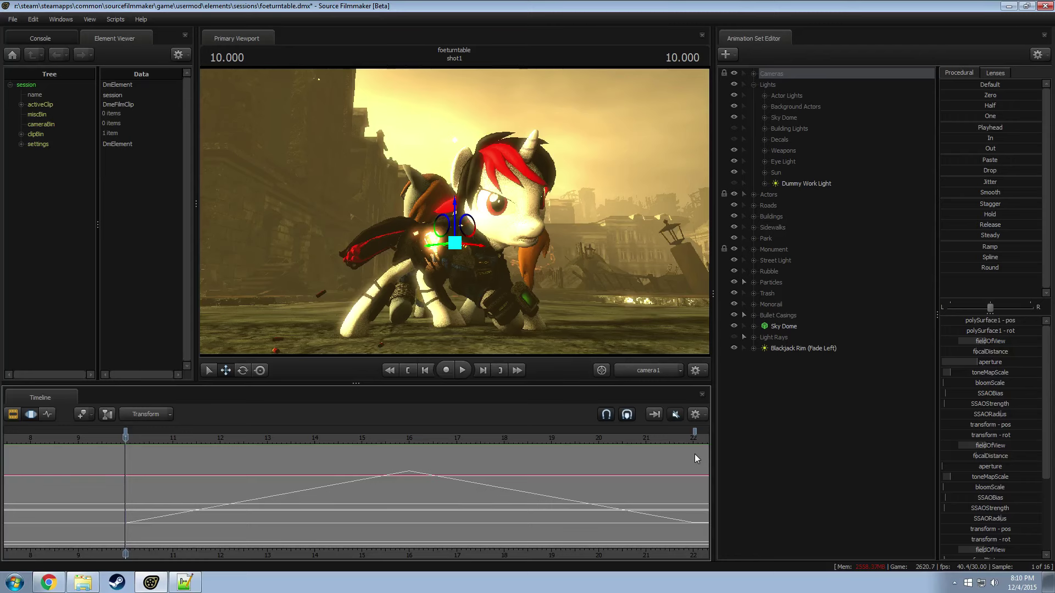
Step: Select Blackjack Rim (Fade Left) and mark a time selection from about 17.5 to 20.1 seconds, with falloffs reaching about 16 and 21.5
scroll(592, 493, "down", 3)
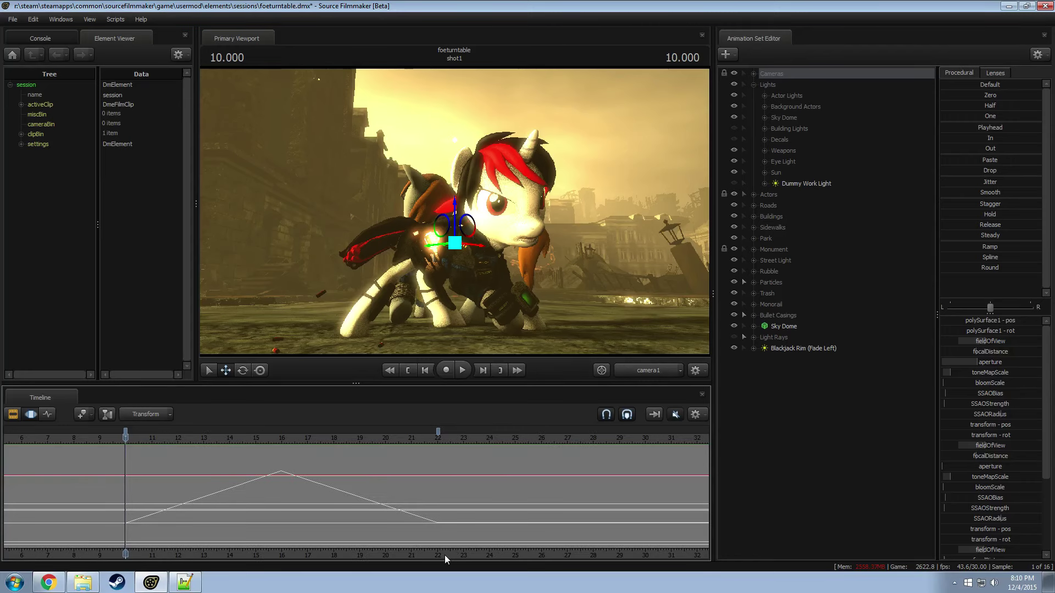
middle_click_drag(444, 555, 477, 559)
left_click_drag(336, 491, 352, 472)
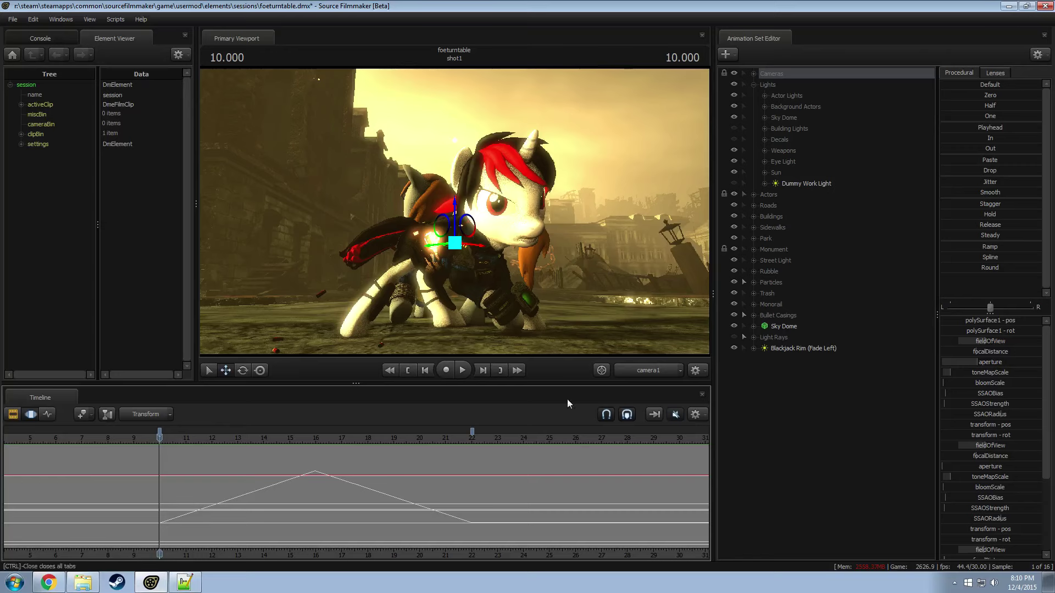
left_click(855, 348)
mouse_move(201, 487)
left_mouse_down()
mouse_move(385, 520)
mouse_move(355, 528)
left_mouse_up()
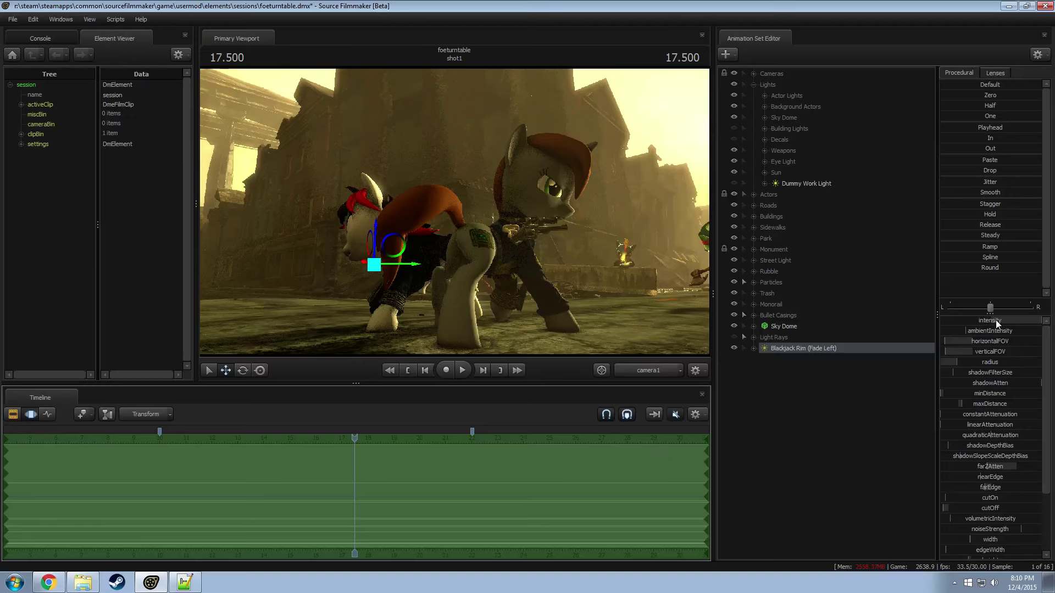
left_click(998, 323)
left_click_drag(200, 471, 424, 512)
left_click_drag(423, 513, 412, 514)
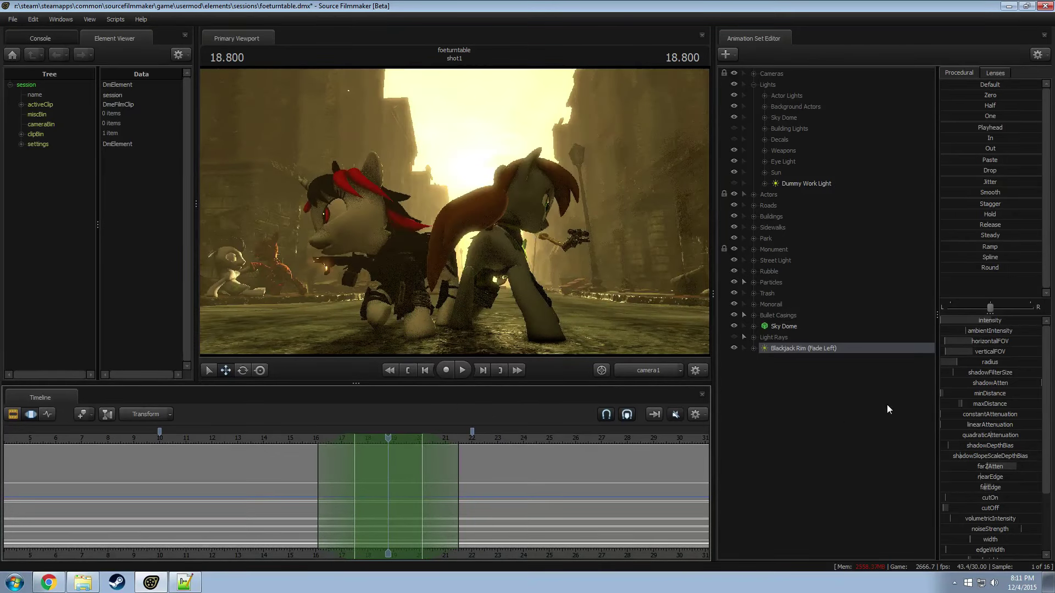
Step: Adjust the intensity of Blackjack Rim (Fade Left) within the marked time selection, apply it, and extend the selection to all time
left_click_drag(975, 321, 959, 320)
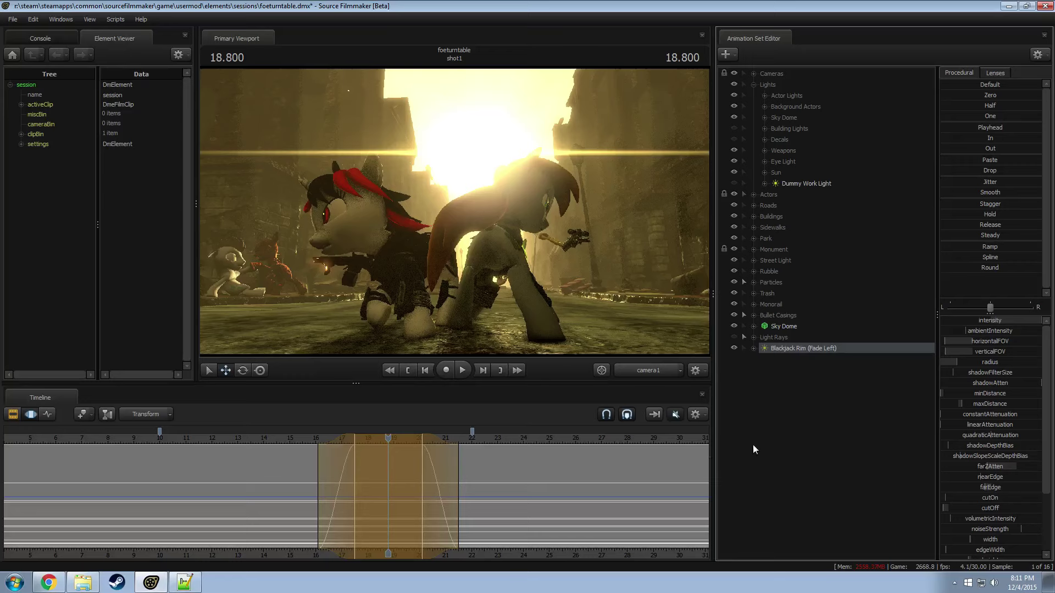
left_click(302, 491)
left_click_drag(328, 492, 465, 535)
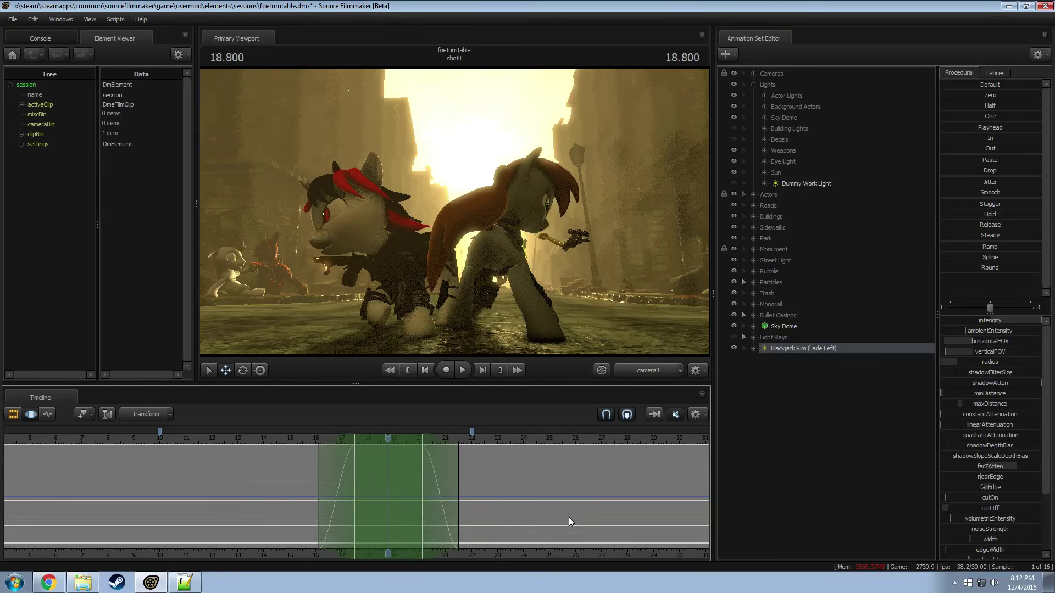
left_click(505, 500)
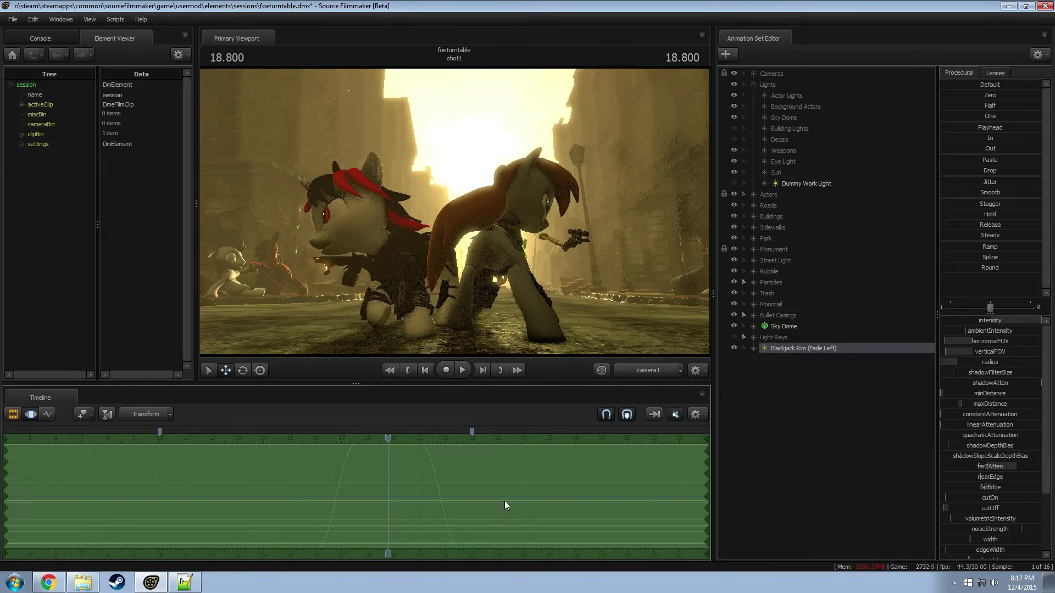
Step: Expand the Blackjack Rim (Fade Left) controls to inspect its transform control, and collapse the light again
left_click(811, 384)
left_click(807, 349)
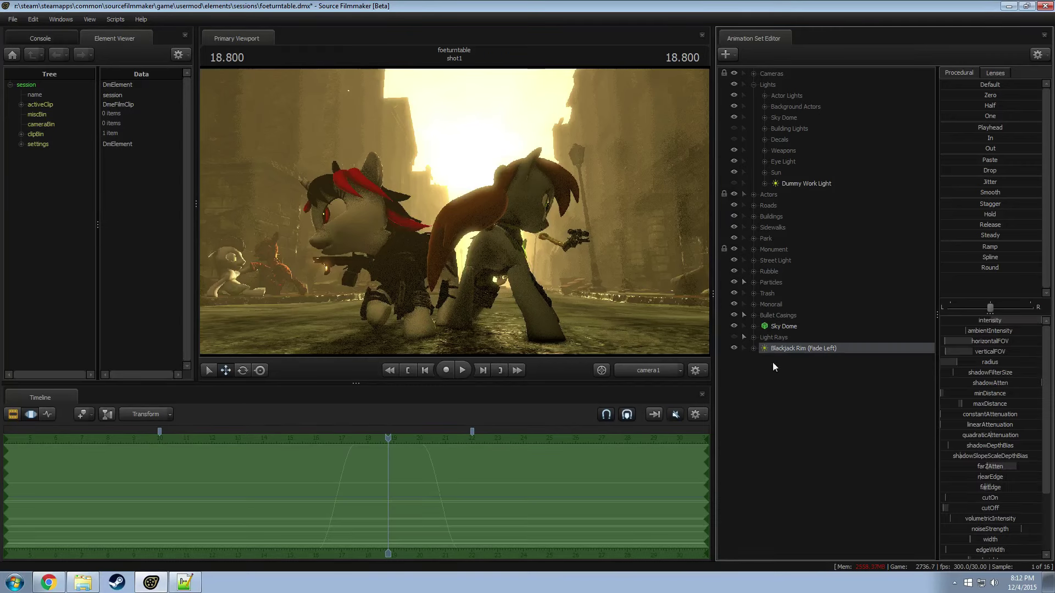
left_click(753, 349)
scroll(832, 388, "down", 5)
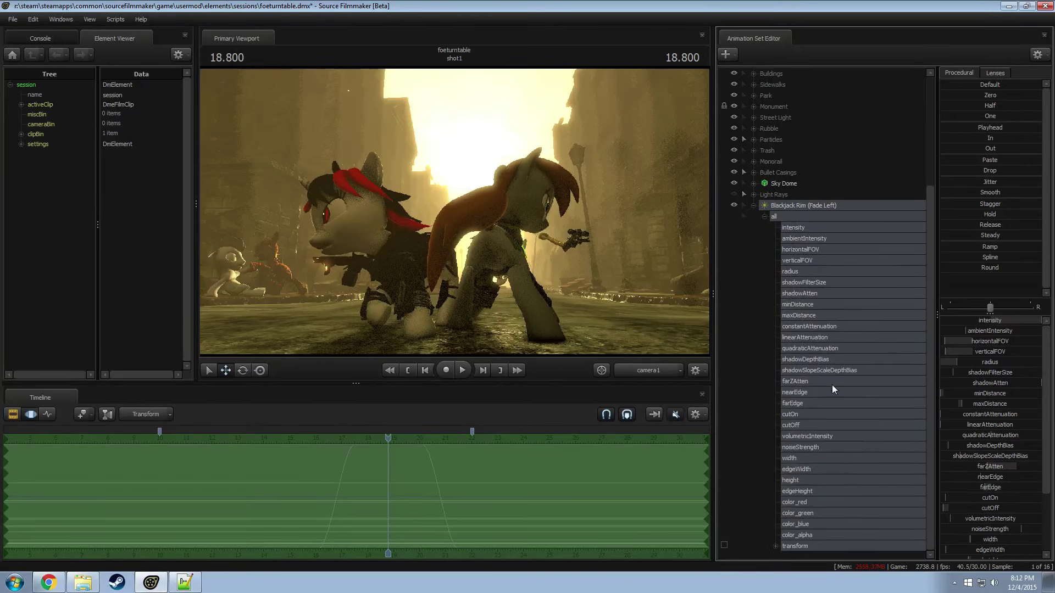
left_click(795, 545)
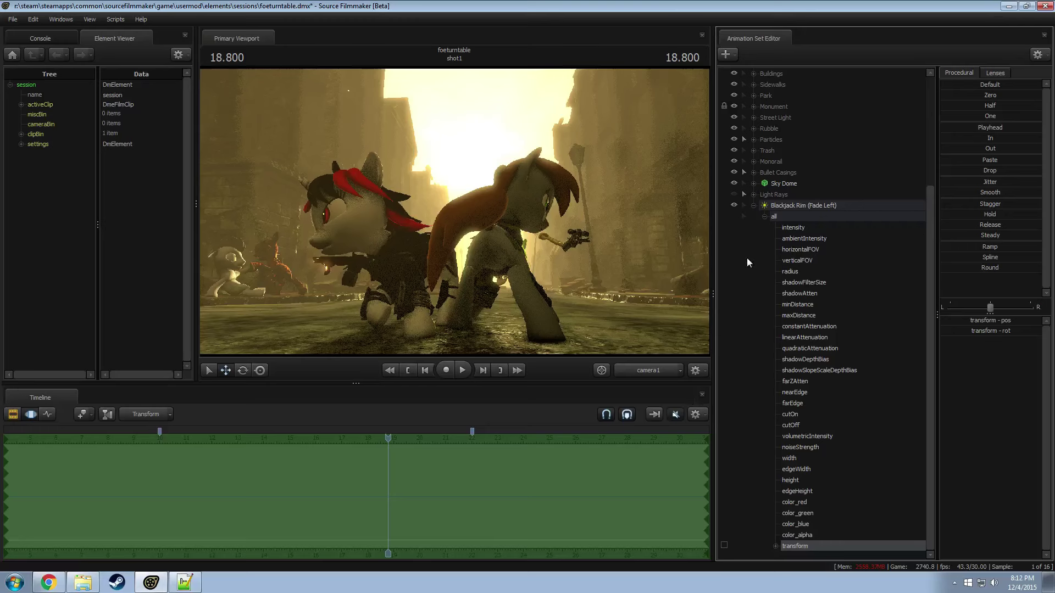
scroll(750, 275, "up", 4)
left_click(753, 353)
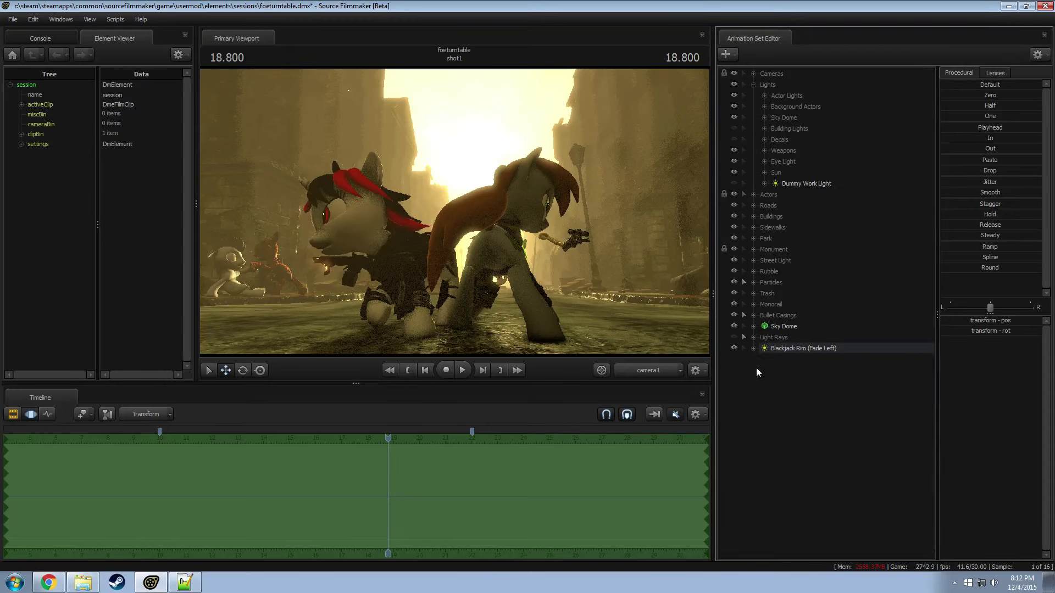
Step: Create an animation set for a new model, filtering for helper and choosing editor\axis_helper_thick.mdl
right_click(782, 388)
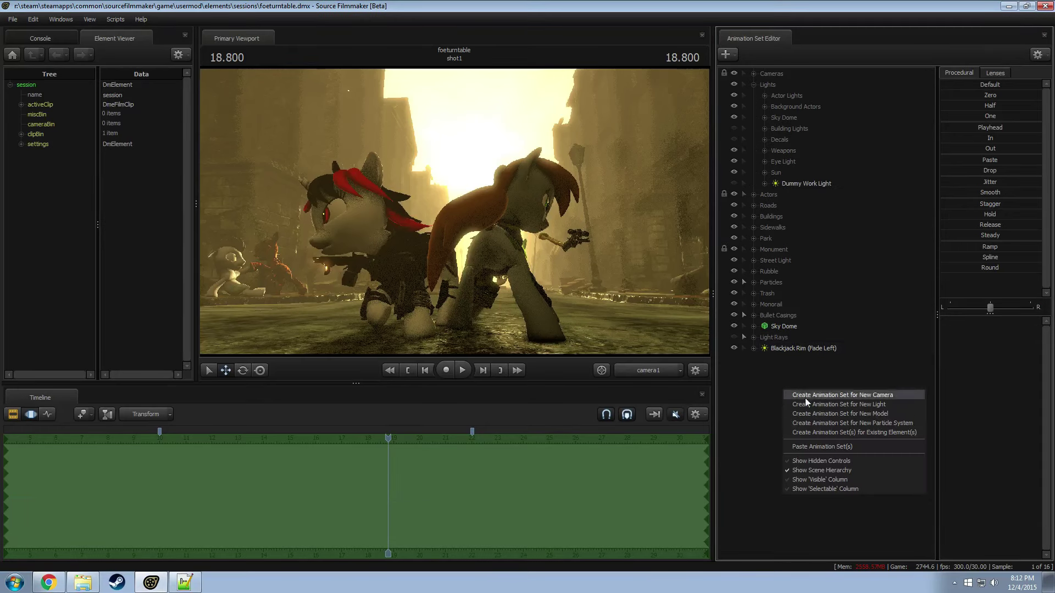
left_click(813, 413)
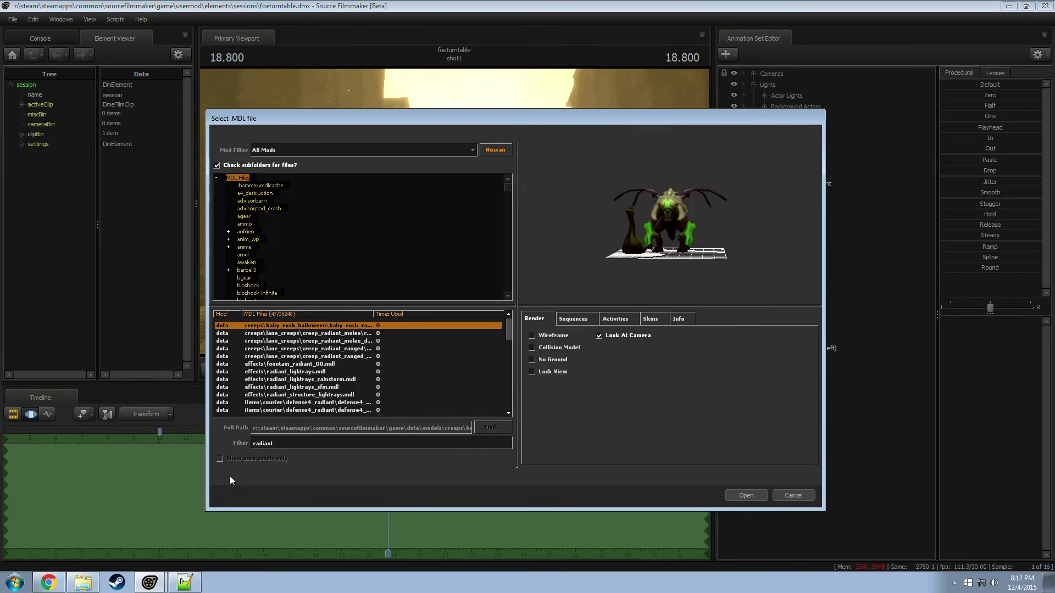
left_click(207, 433)
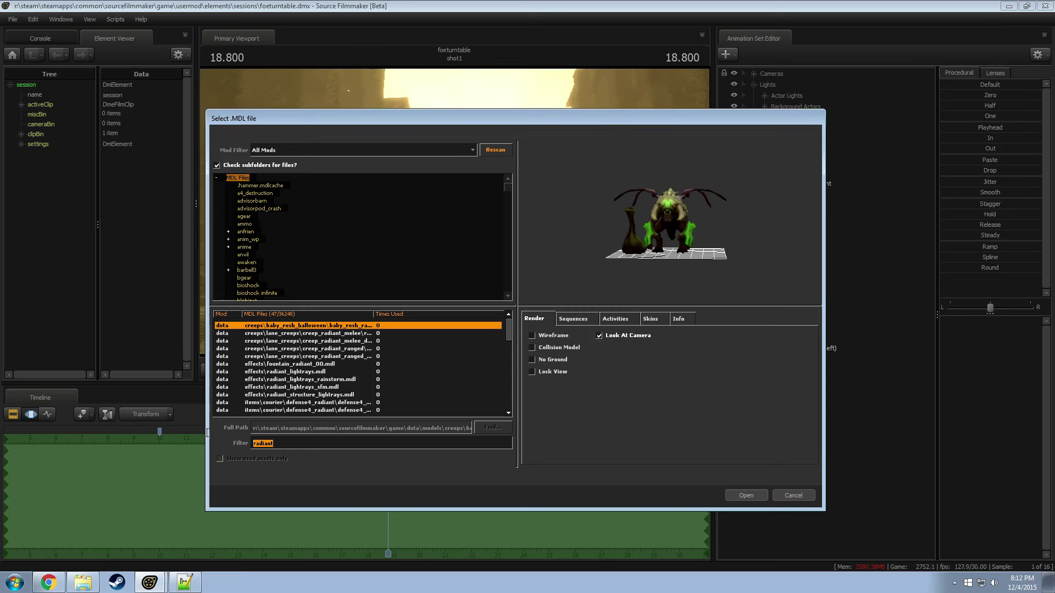
type("helper")
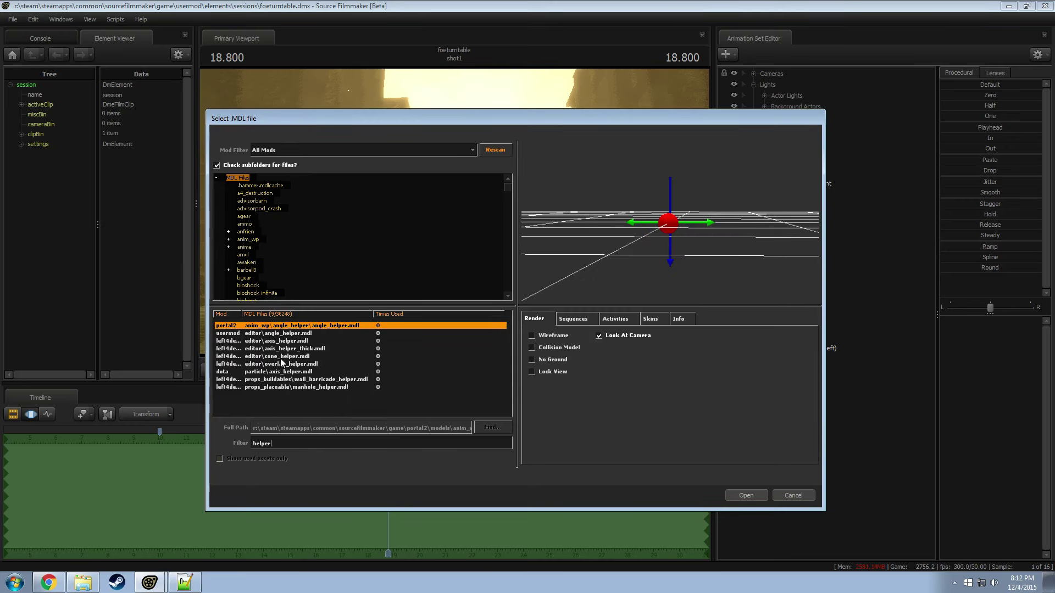
left_click(288, 334)
left_click(292, 341)
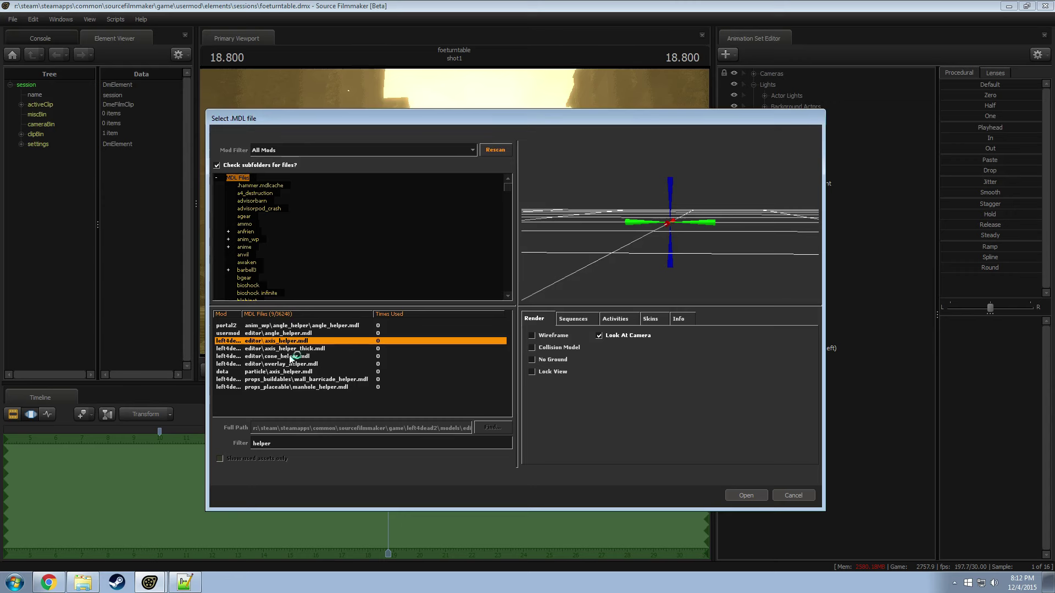
left_click(291, 349)
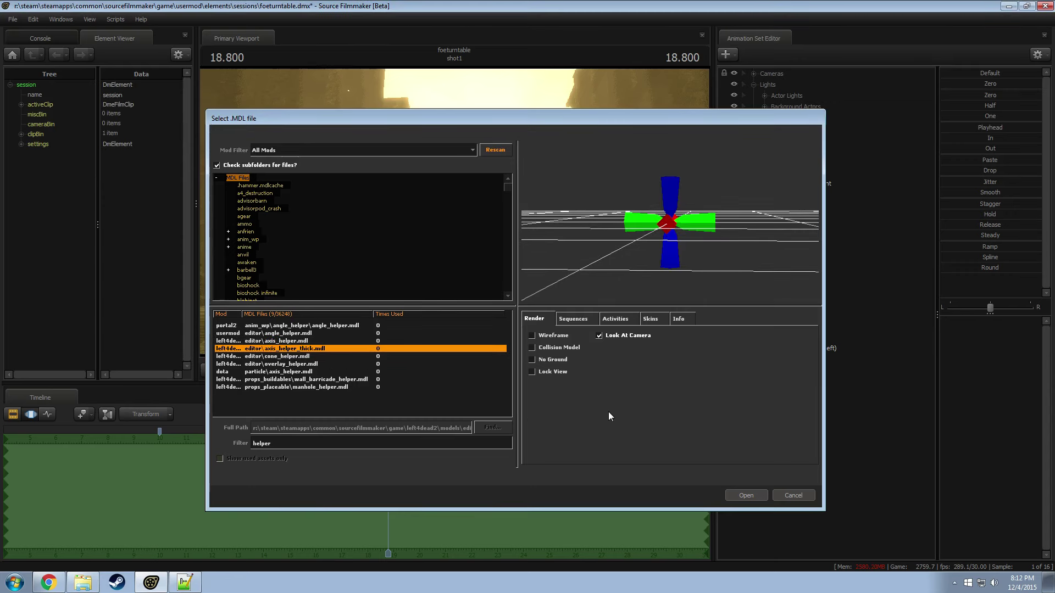
left_click(746, 495)
Step: Copy the axis_helper_thick1 animation set and paste it as a second axis helper
left_click(800, 358)
right_click(799, 357)
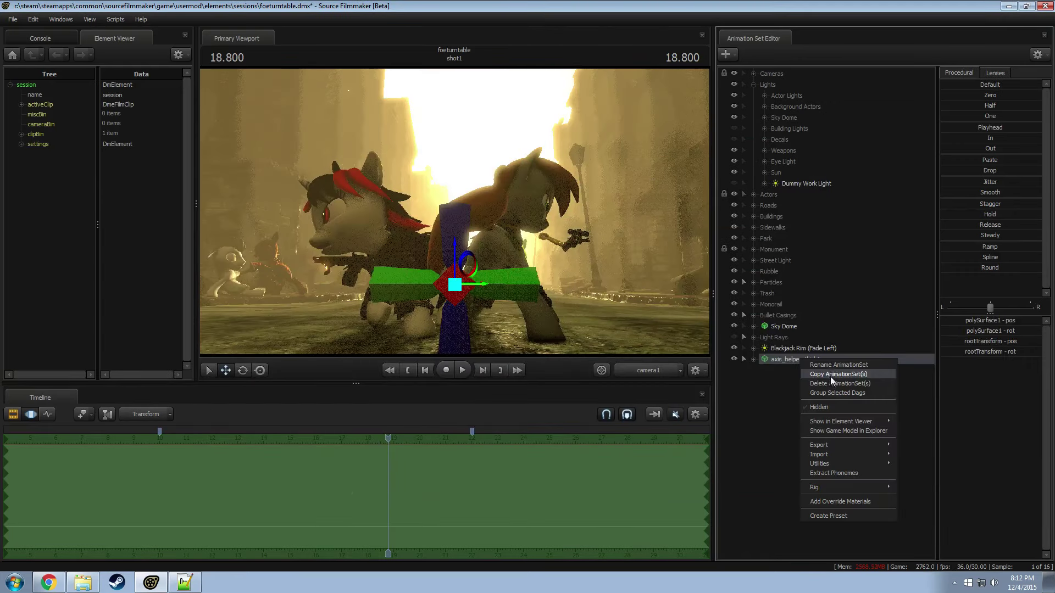
left_click(805, 377)
key("ctrl+z")
left_click(790, 358)
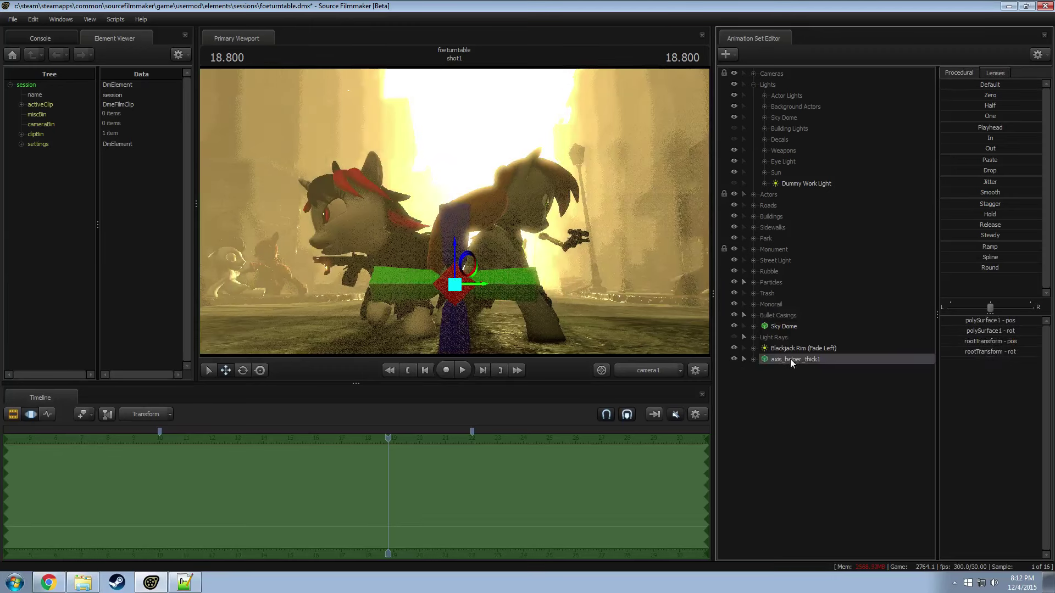
right_click(790, 359)
left_click(813, 420)
right_click(813, 420)
left_click(822, 447)
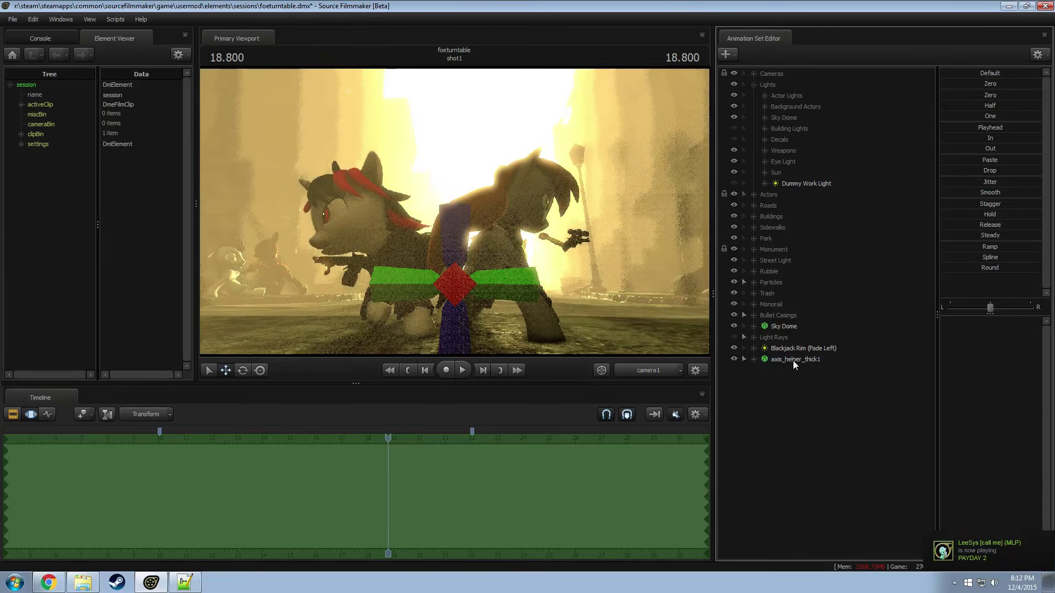
Step: Select axis_helper_thick1, view the scene through the Work Camera, and disable lighting in the viewport
left_click(793, 360)
left_click(648, 370)
left_click(665, 404)
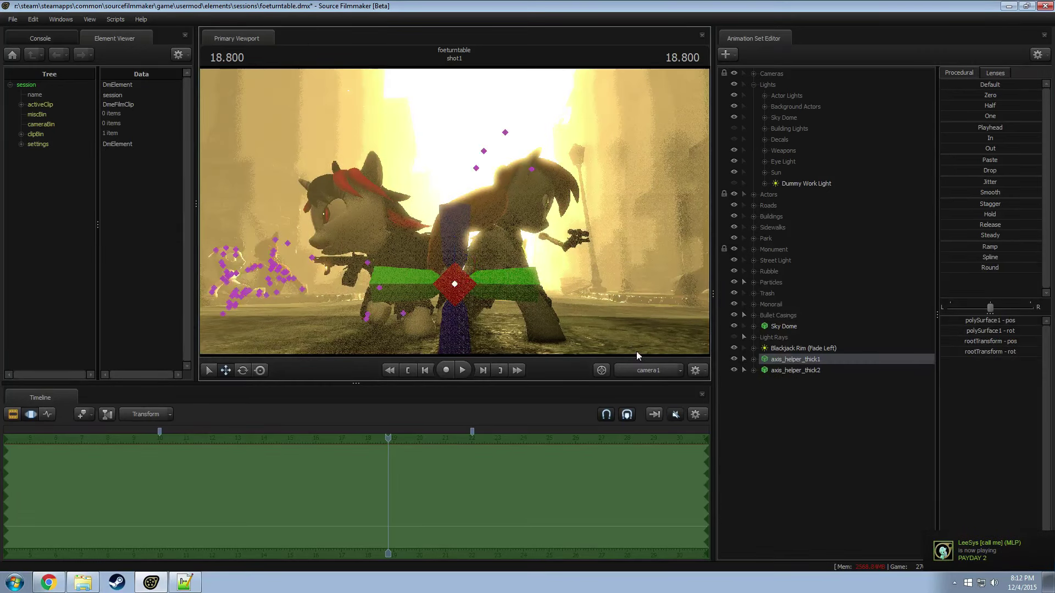
left_click_drag(455, 220, 455, 270)
right_click(418, 197)
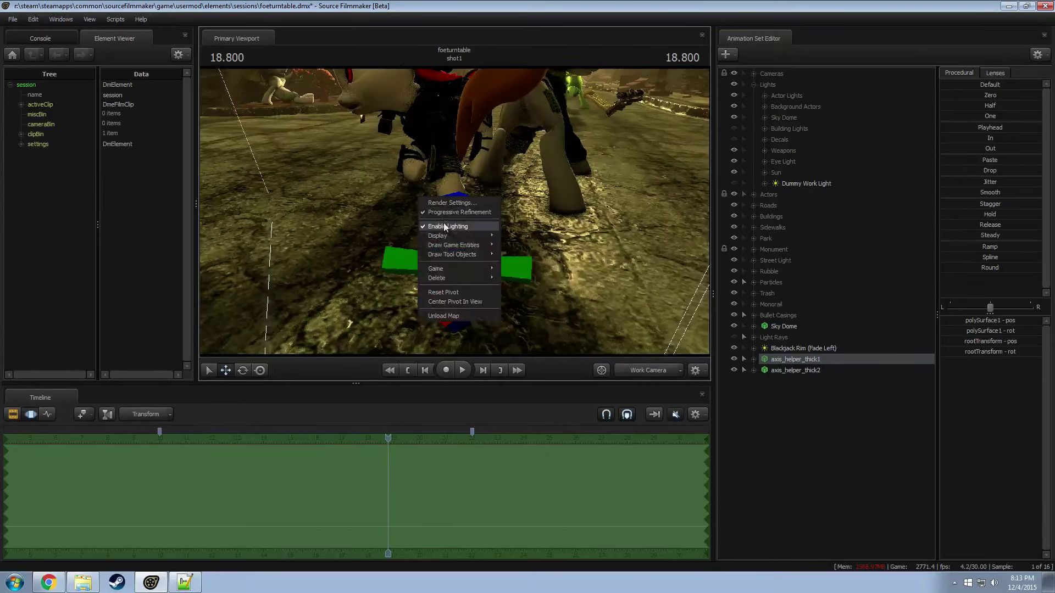
left_click(448, 226)
Step: Move axis_helper_thick1 away from the second helper, rotate it, and shift it further toward the ponies
left_click_drag(459, 248, 359, 274)
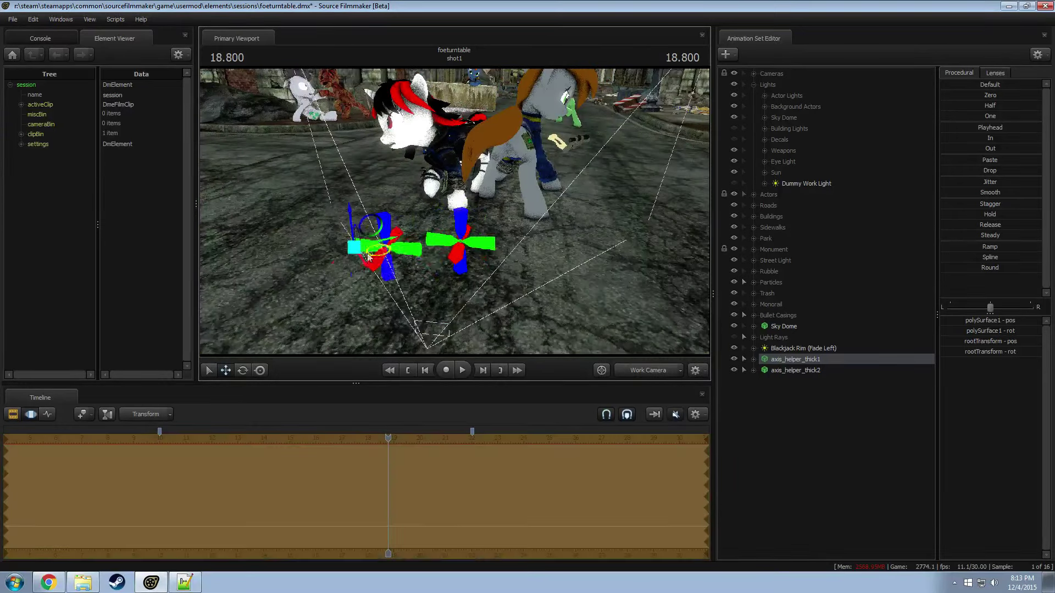
key("e")
key("w")
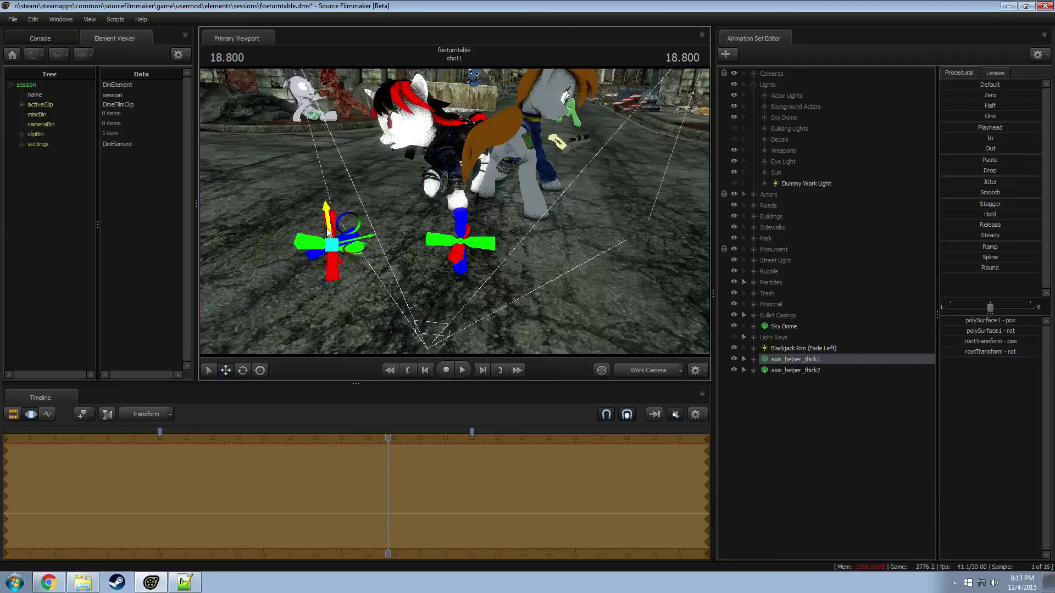
left_click_drag(335, 211, 342, 169)
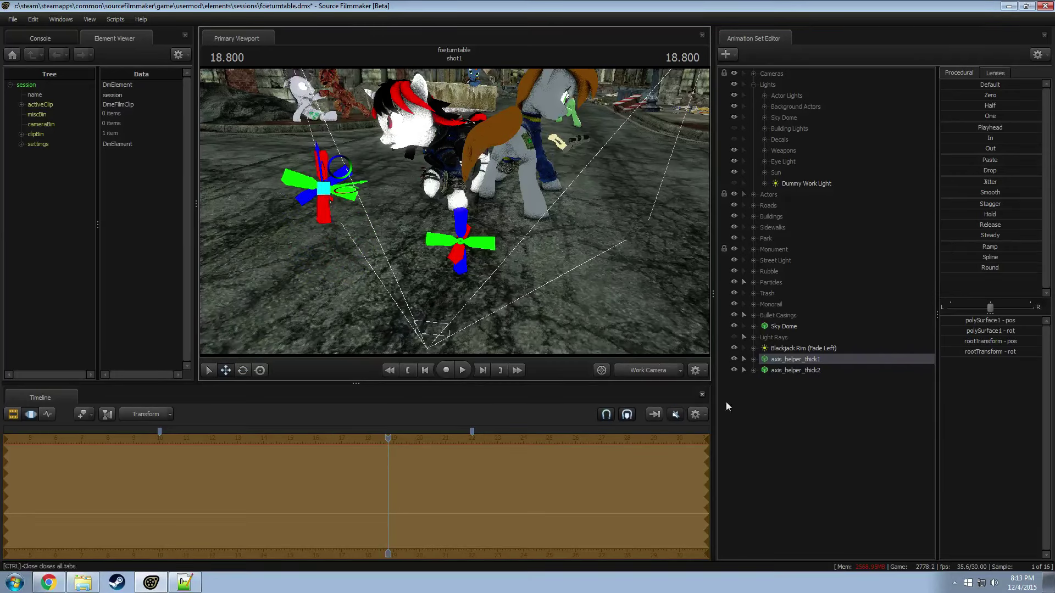
Step: Expand the Body group of axis_helper_thick1, select its rootTransform, and examine the position values
left_click(753, 360)
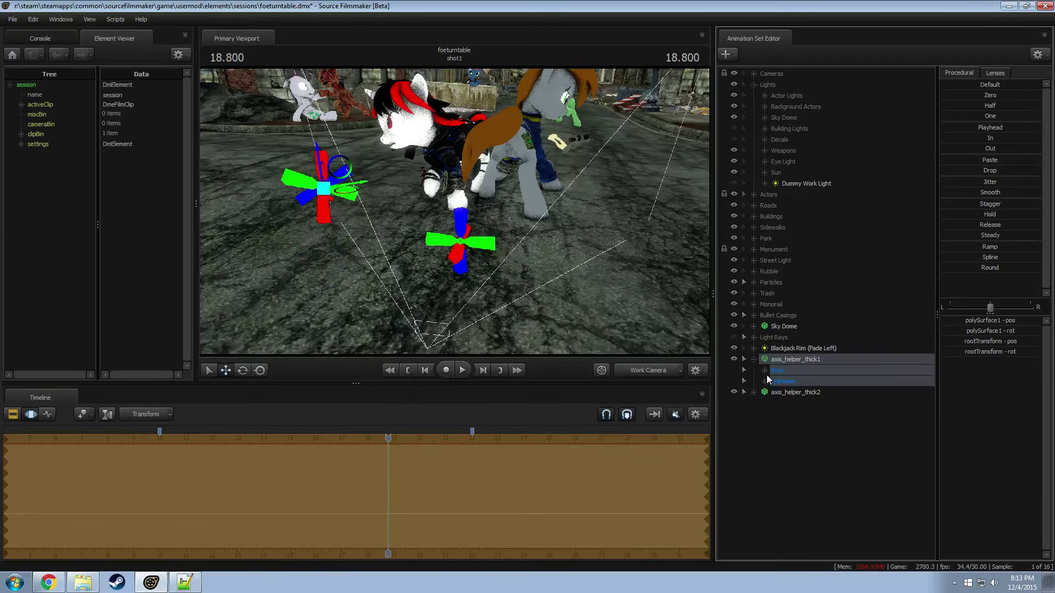
left_click(764, 381)
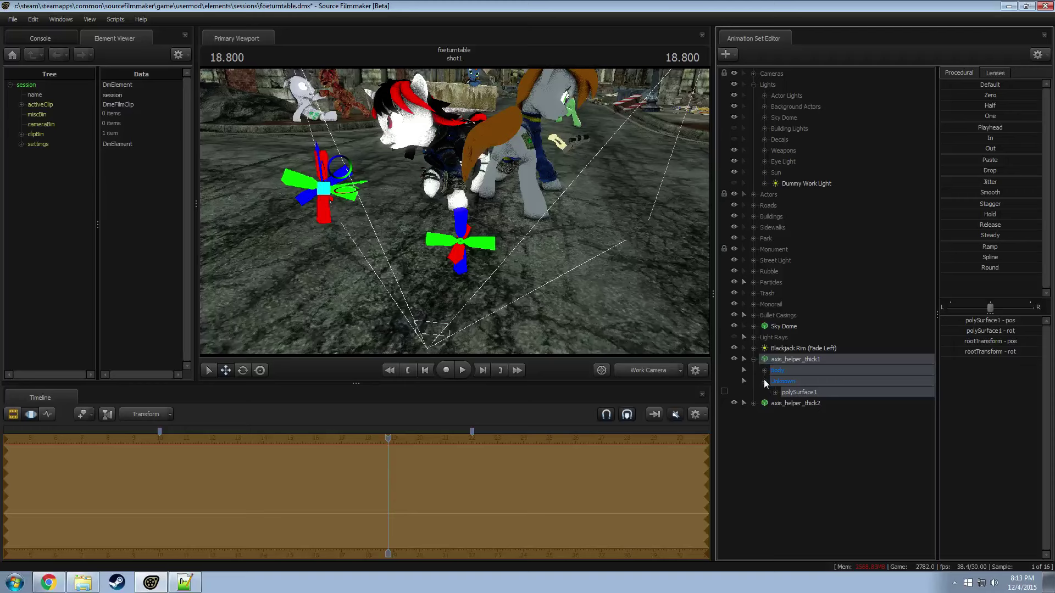
left_click(765, 381)
left_click(764, 371)
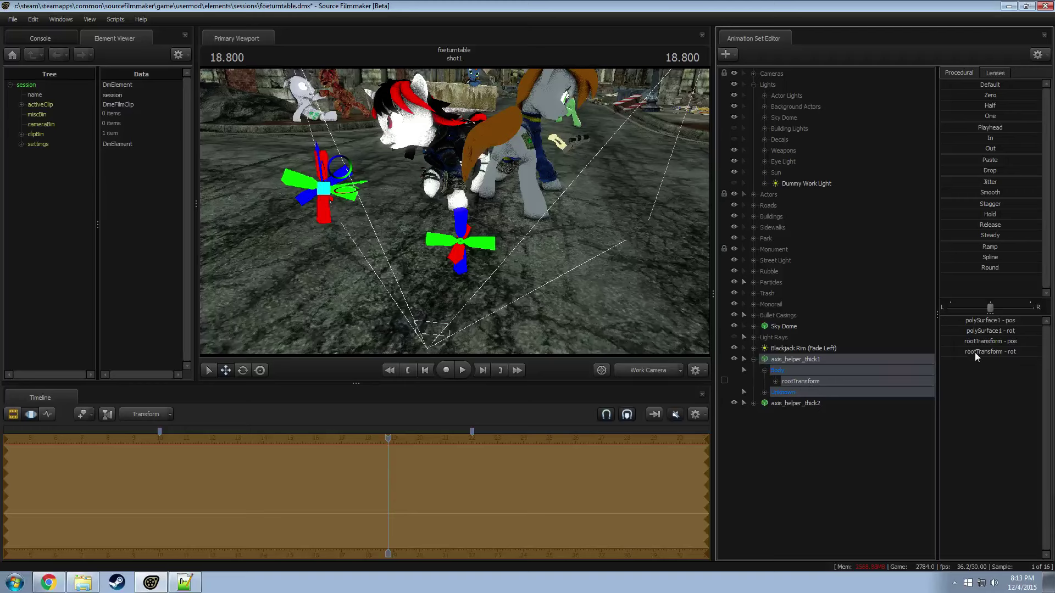
left_click(866, 380)
mouse_move(997, 330)
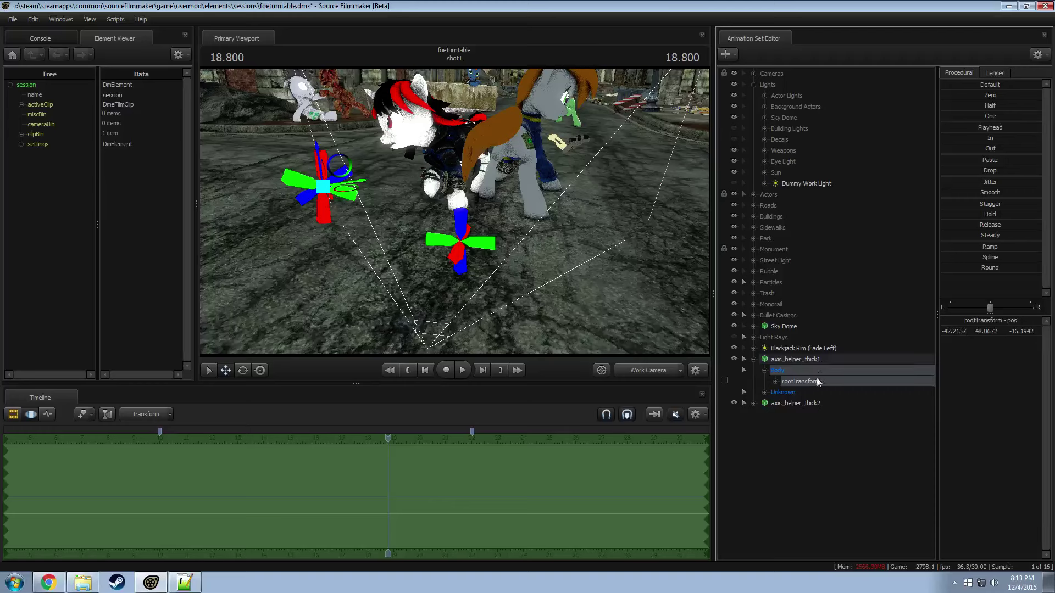
Step: Expand the Body group of axis_helper_thick2 and lock axis_helper_thick1's rootTransform to that helper's rootTransform
left_click(753, 404)
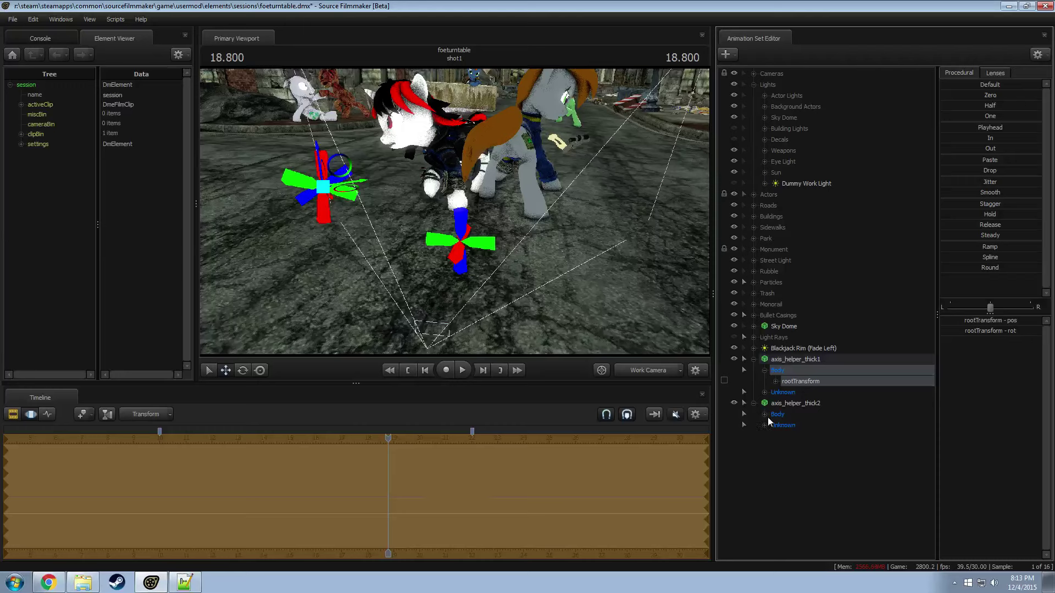
left_click(767, 417)
left_click(803, 381)
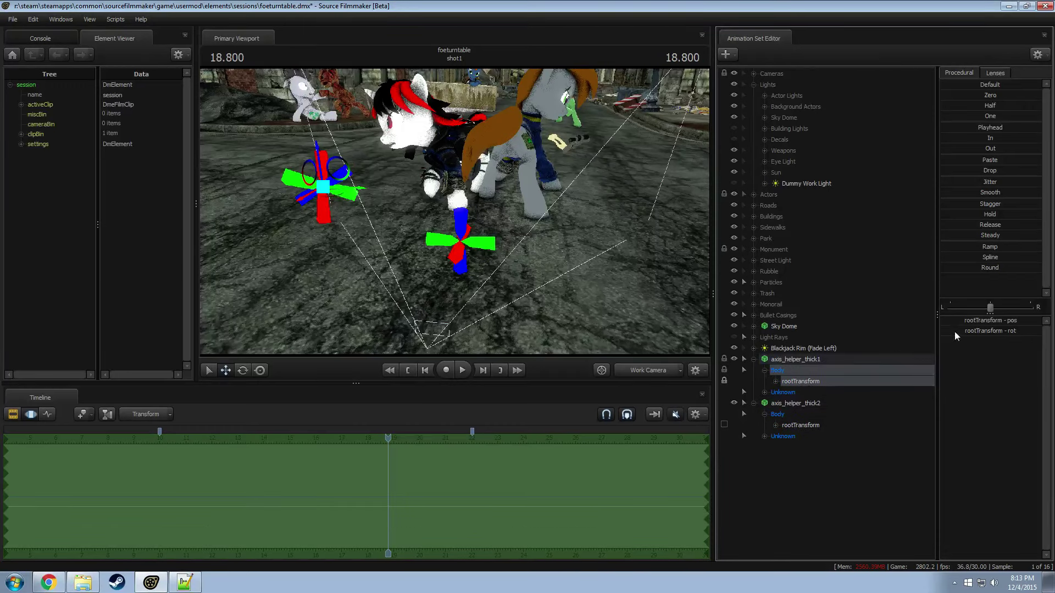
Step: Zero the locked rootTransform of axis_helper_thick1 so it snaps onto axis_helper_thick2
left_click(977, 332)
left_click(956, 100)
left_click_drag(956, 95, 1042, 94)
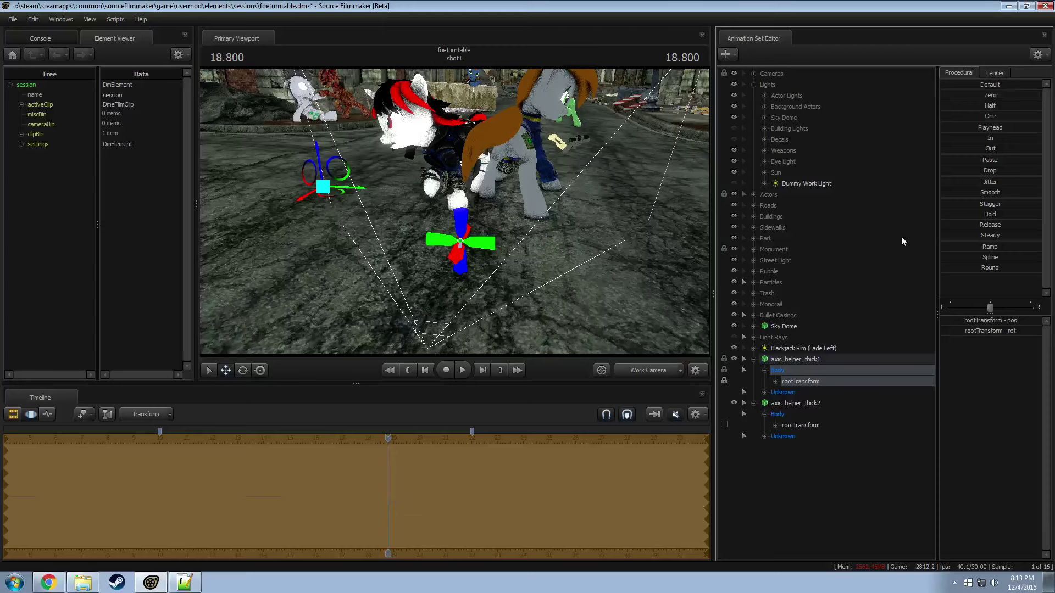
Step: Rotate axis_helper_thick2 and move it beside the black-and-red-maned pony, testing that the locked helper follows
left_click(797, 414)
key("e")
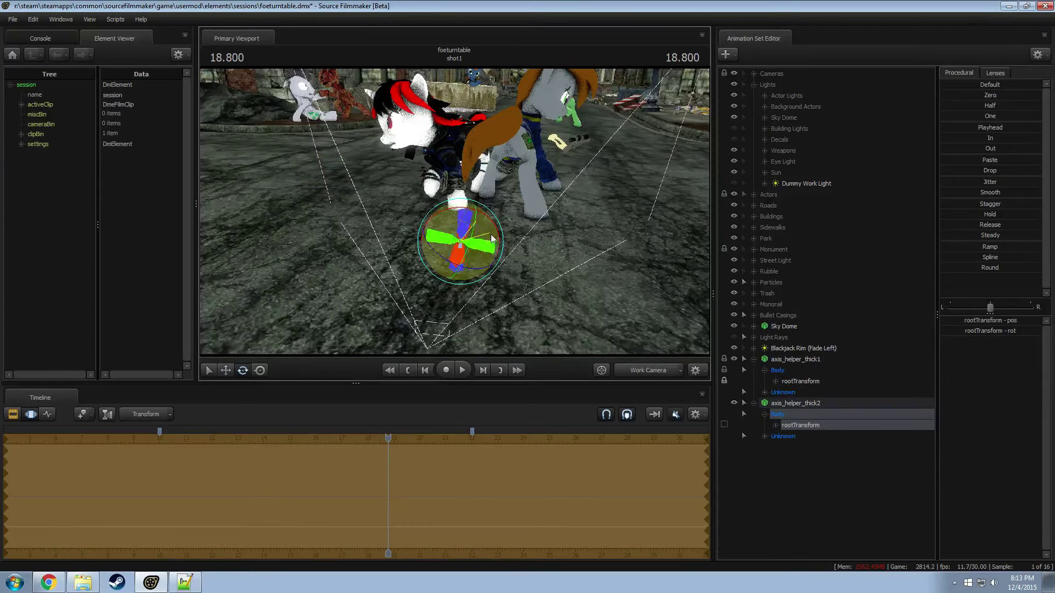
key("w")
left_click_drag(460, 252, 334, 194)
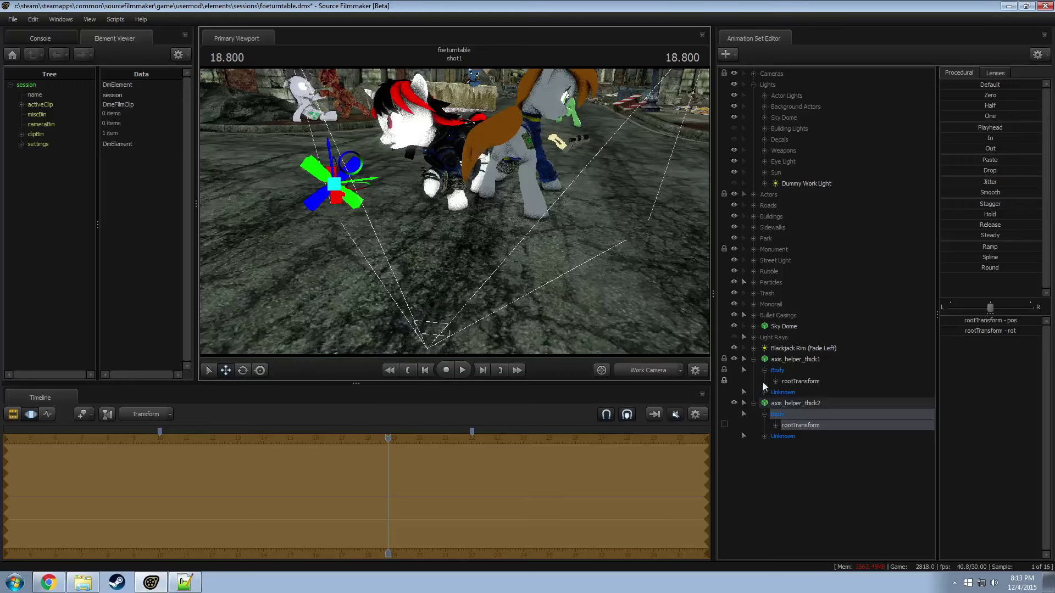
Step: Hide axis_helper_thick2 and examine the rootTransform rotation values of the locked axis_helper_thick1
left_click(734, 402)
left_click(783, 359)
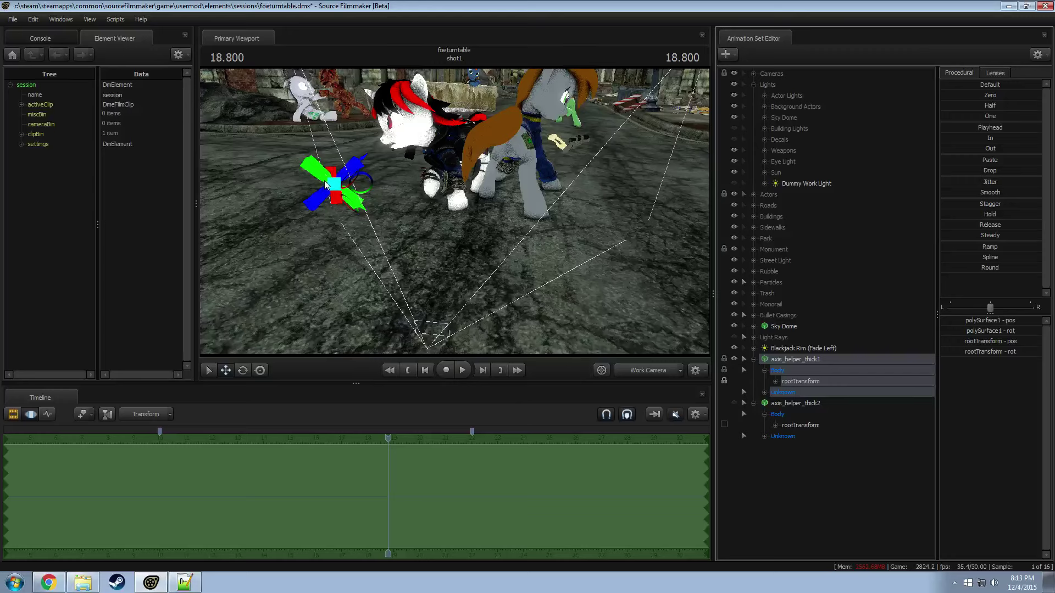
key("e")
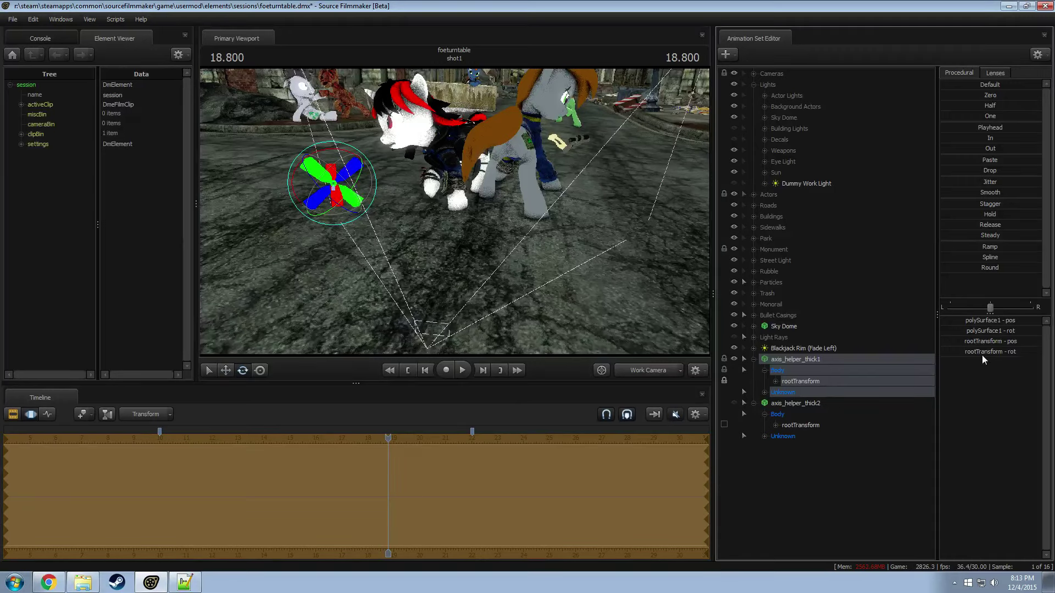
mouse_move(983, 355)
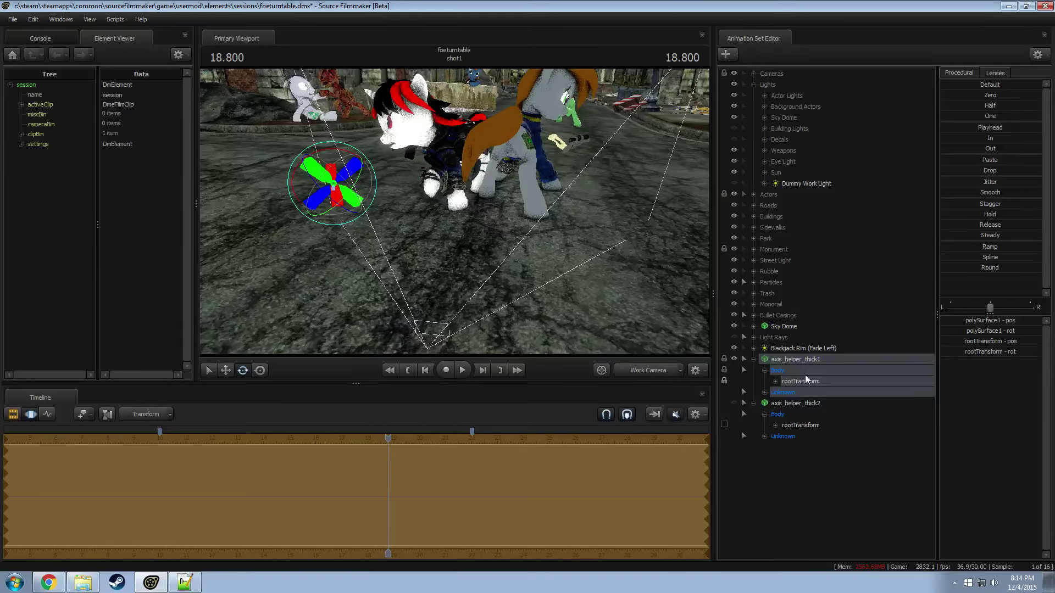
left_click(831, 434)
left_click(805, 360)
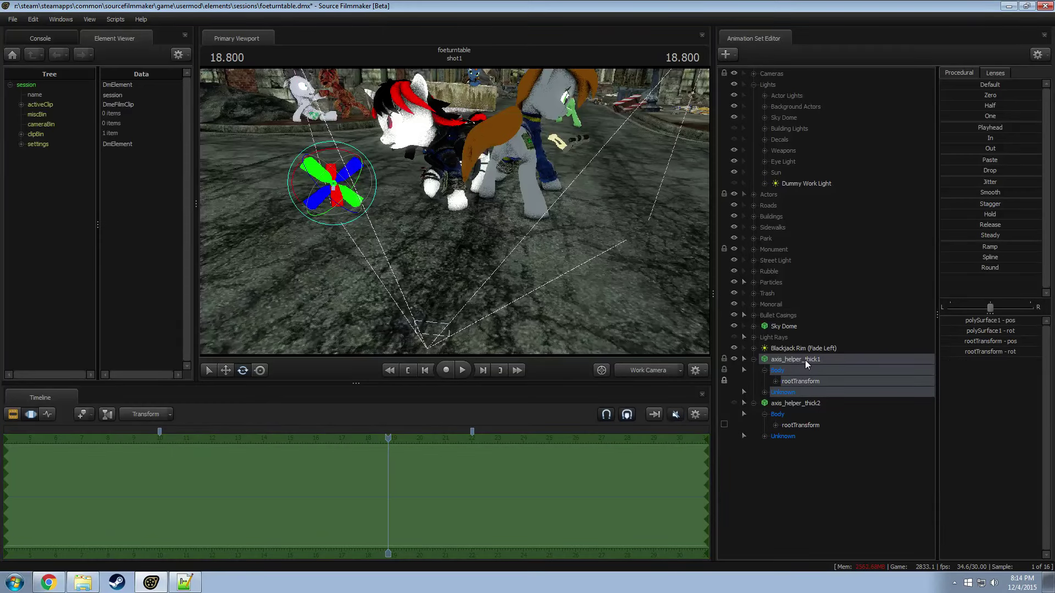
left_click(985, 346)
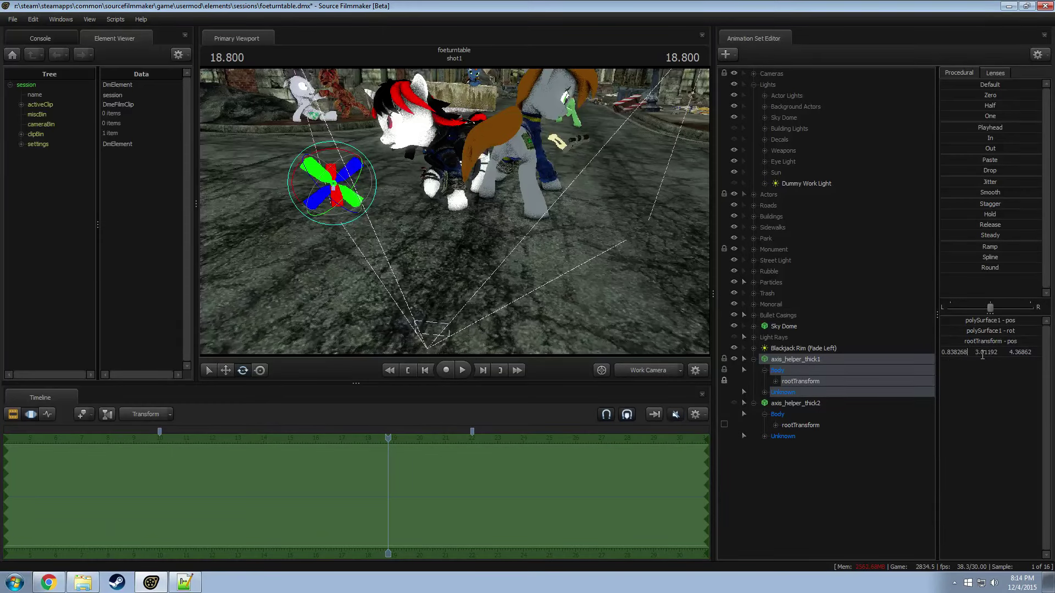
Step: Set the rootTransform rotation of axis_helper_thick1 to 0 and apply the Zero preset to that transform
left_click(802, 383)
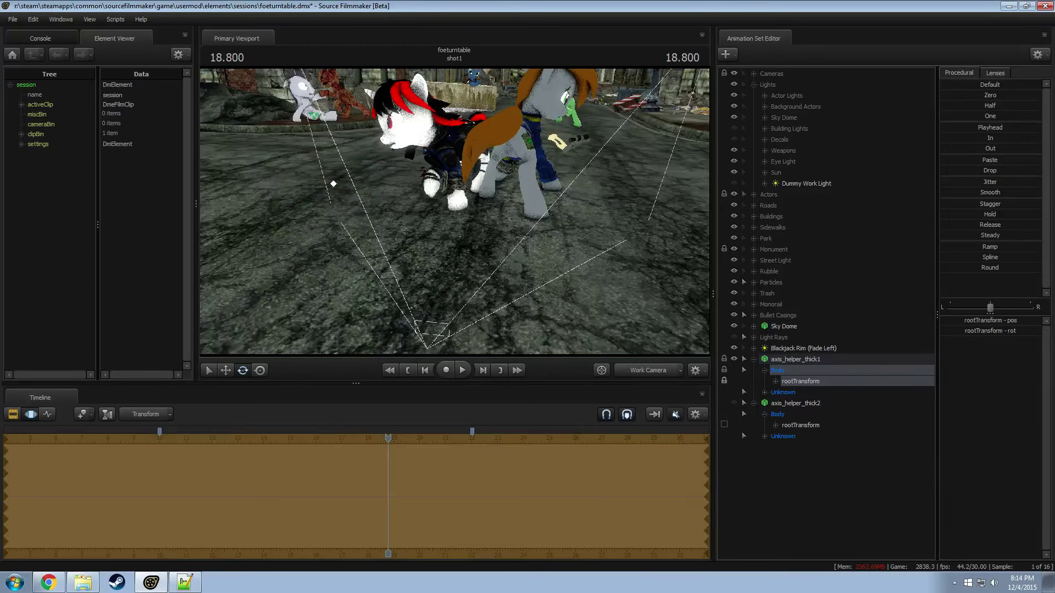
left_click(995, 331)
type("0")
key("Return")
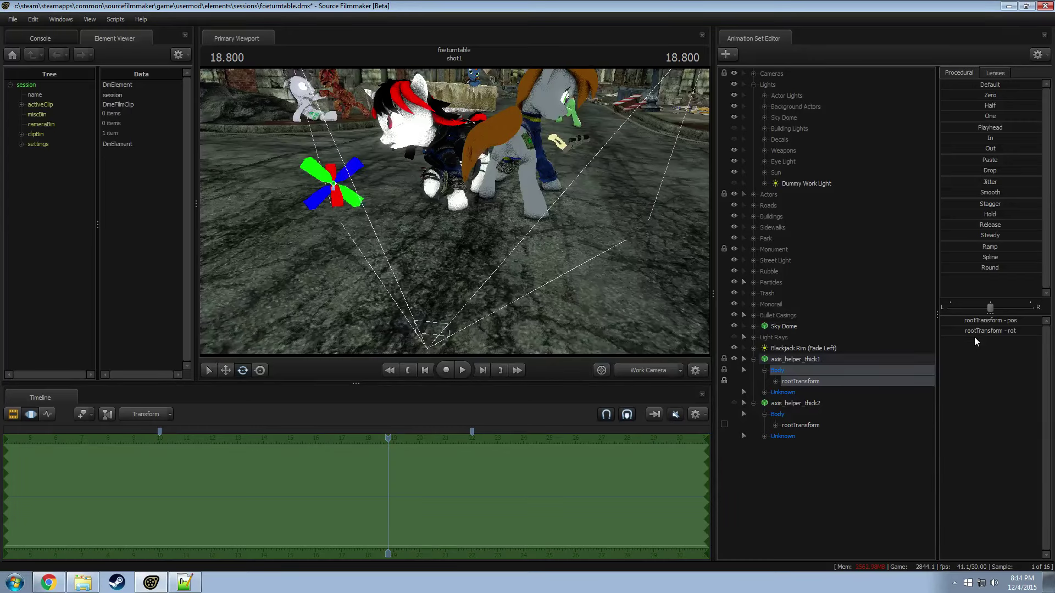
left_click(1004, 362)
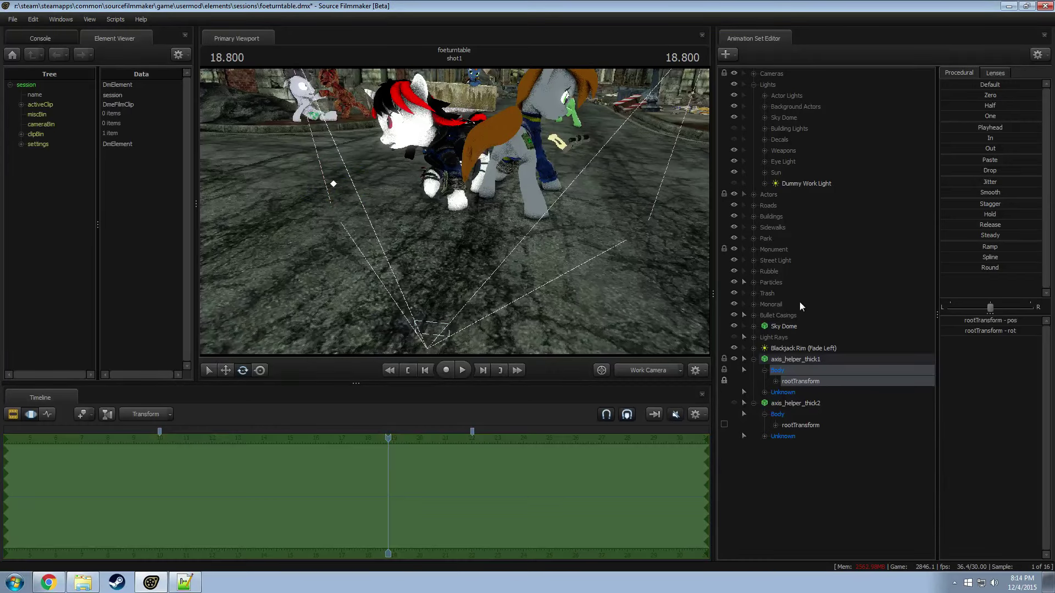
left_click(826, 369)
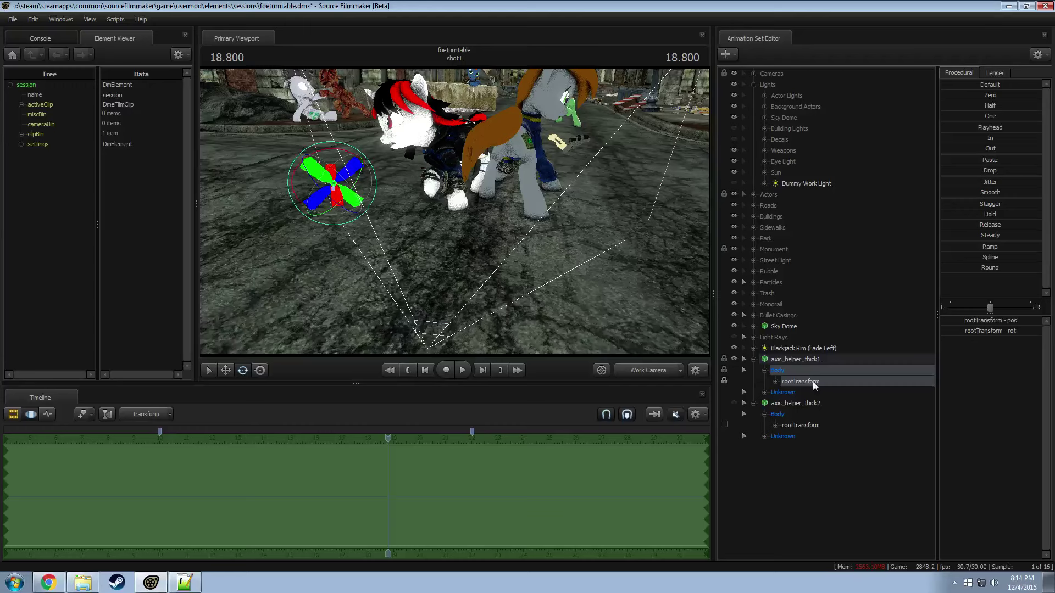
left_click(982, 97)
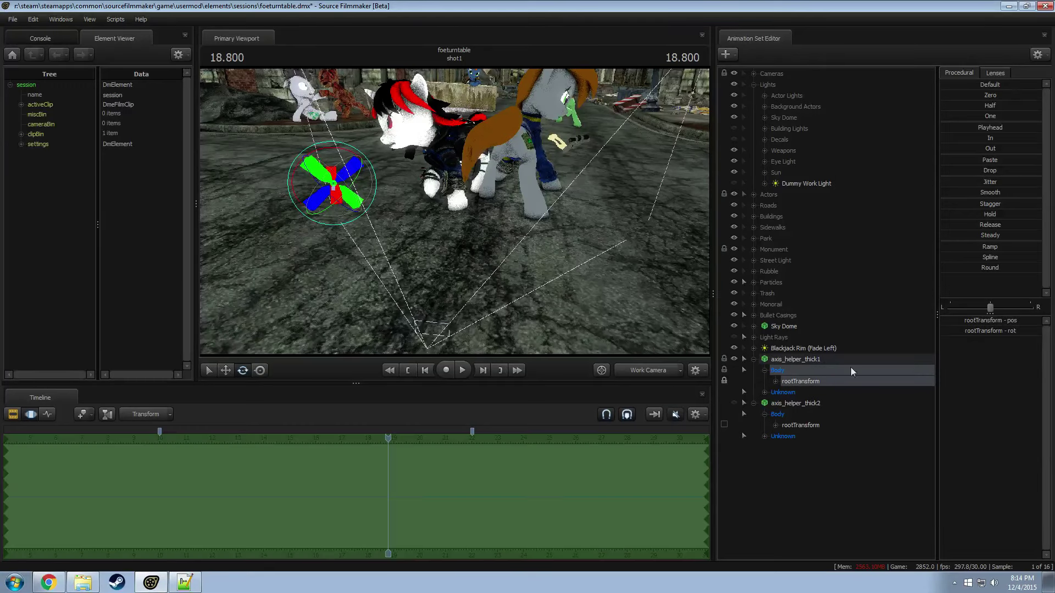
Step: Delete both axis helper models, axis_helper_thick1 and axis_helper_thick2, from the session
mouse_move(981, 333)
left_click_drag(394, 249, 398, 184)
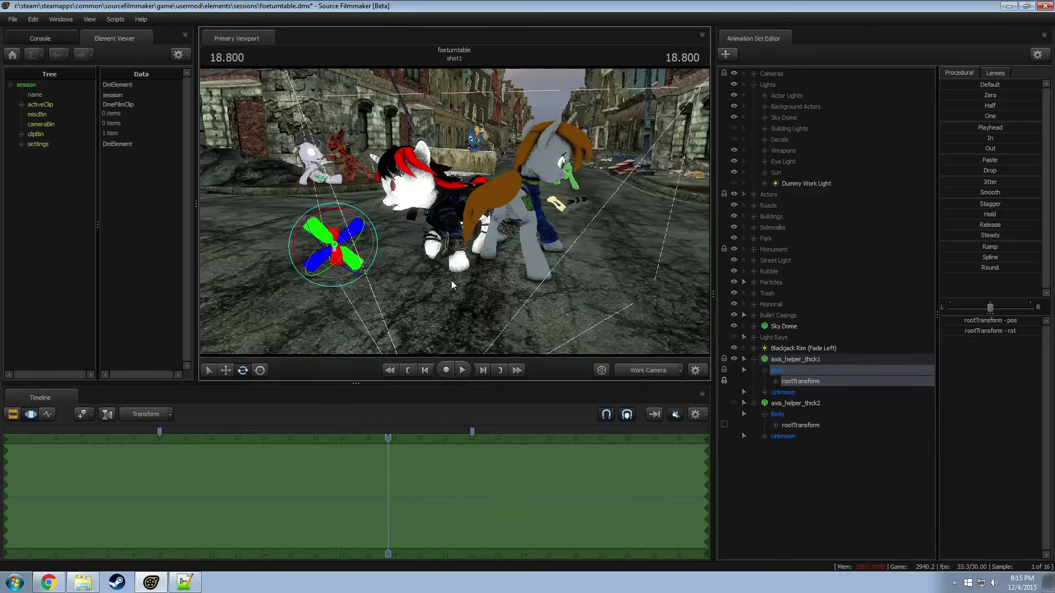
left_click_drag(448, 291, 455, 215)
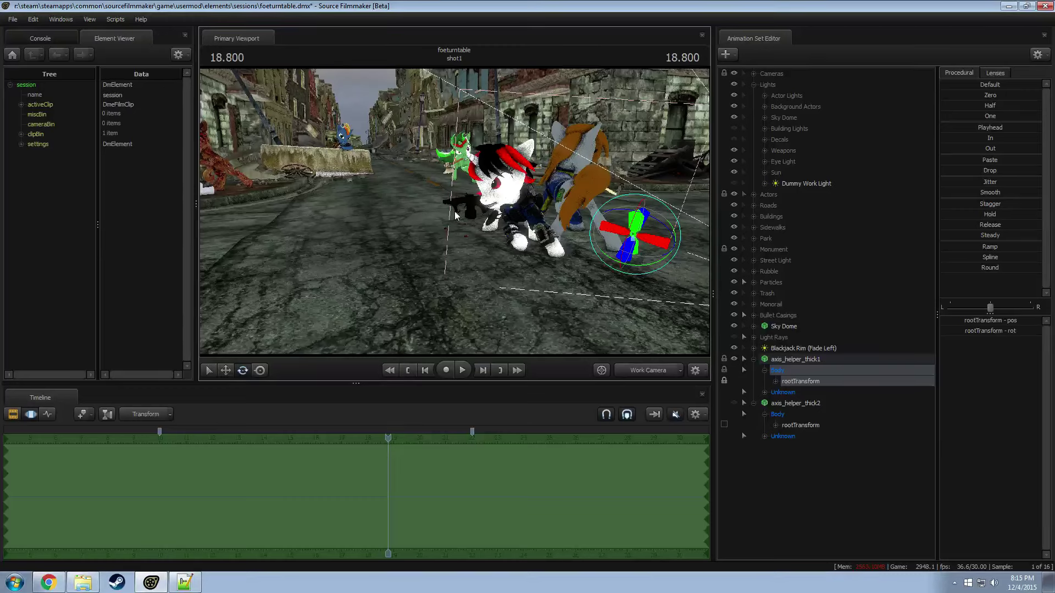
left_click(797, 403, "ctrl")
right_click(796, 403)
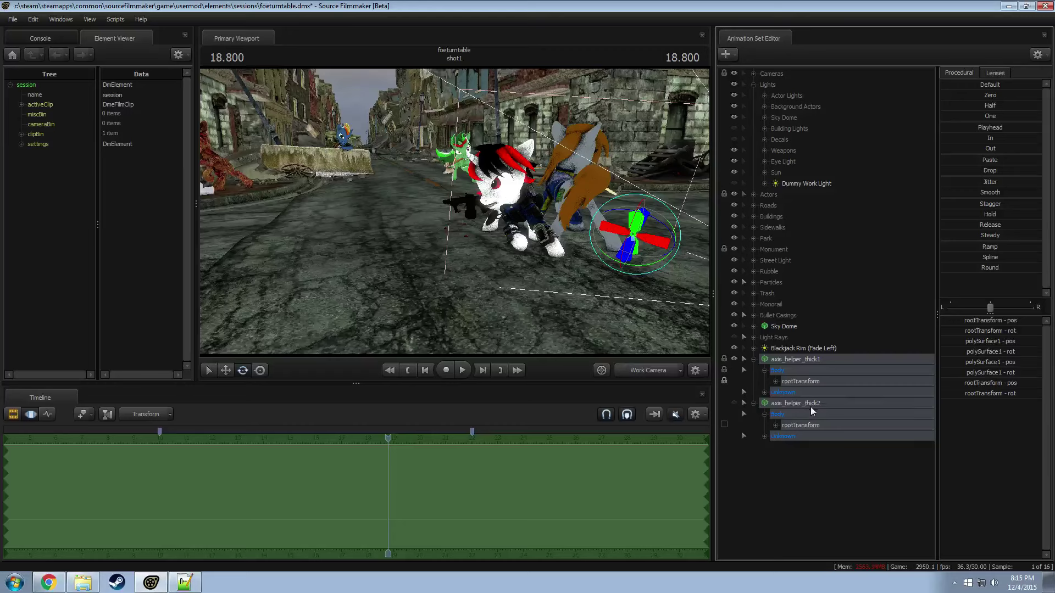
left_click(821, 430)
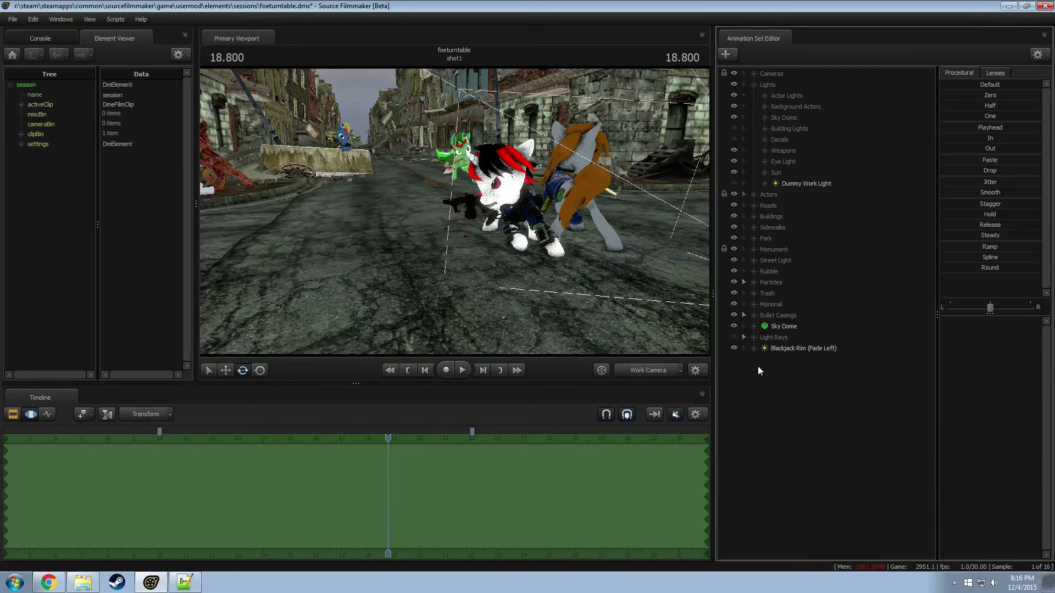
Step: Enable lighting in the viewport and view the scene through camera1 at 19.533 seconds
left_click(734, 348)
left_click_drag(512, 272, 489, 253)
right_click(453, 212)
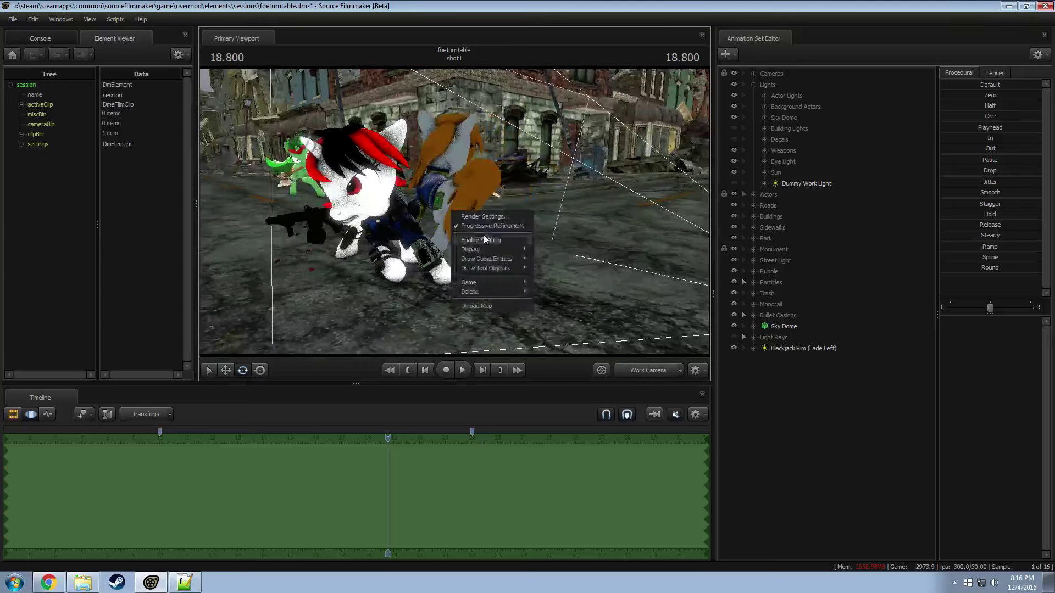
key("Escape")
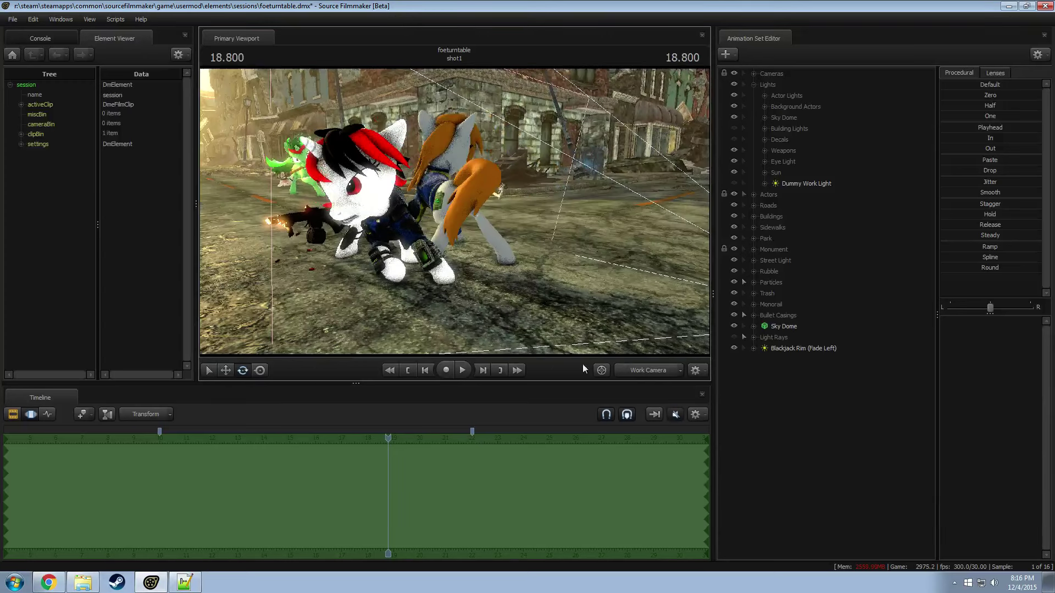
left_click(642, 371)
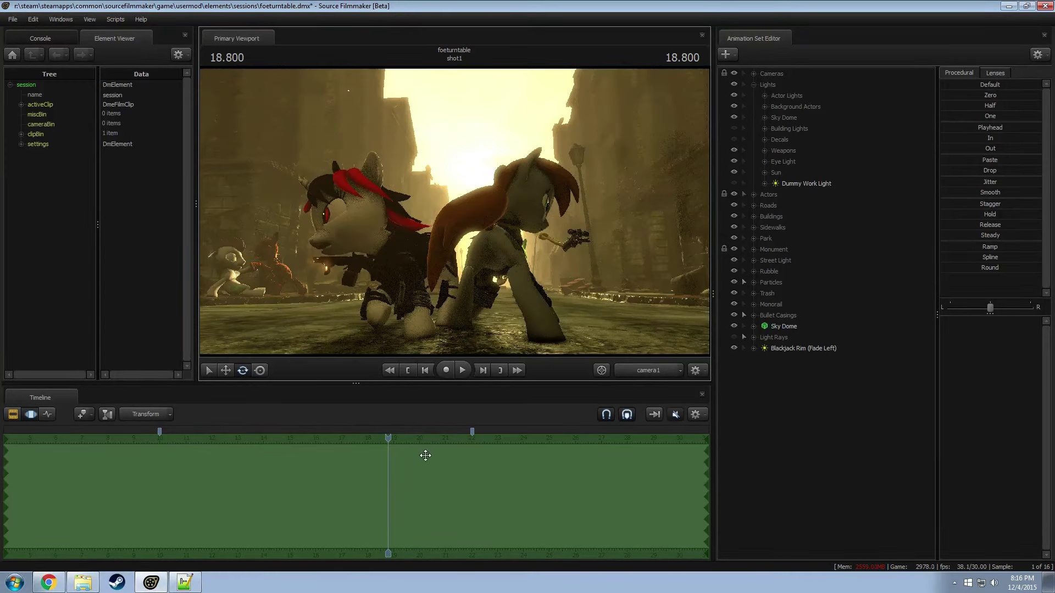
left_click_drag(390, 437, 408, 440)
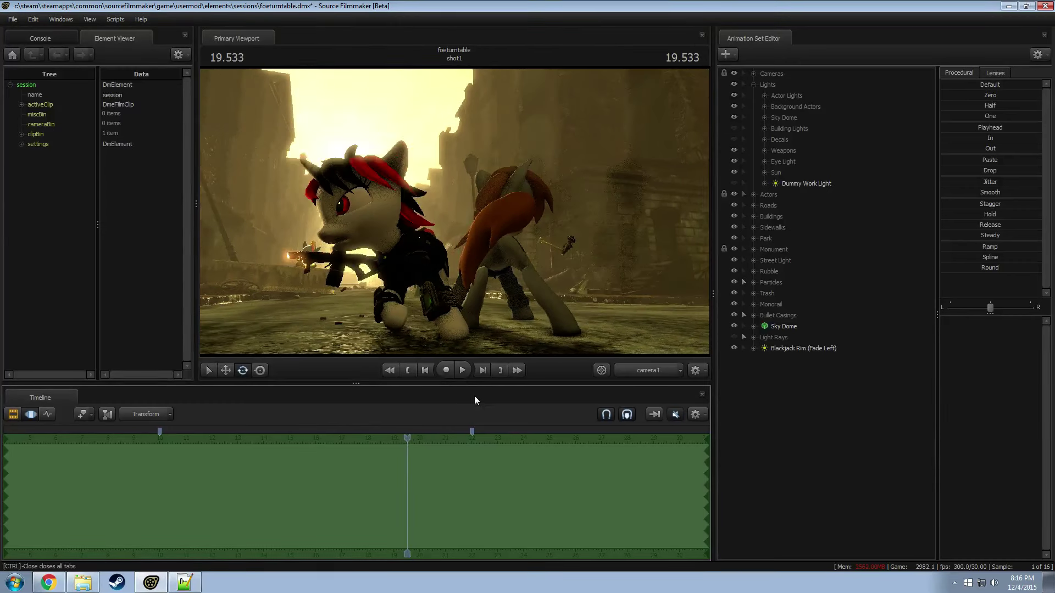
Step: Duplicate the Blackjack Rim (Fade Left) light by copying and pasting its animation set
left_click(800, 346)
right_click(800, 347)
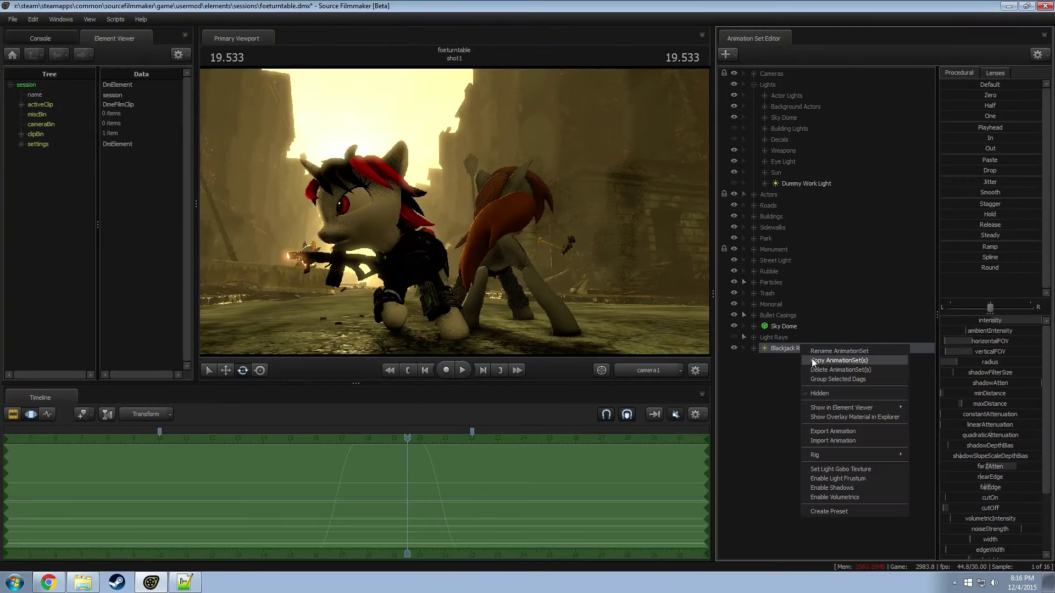
left_click(813, 361)
right_click(787, 351)
left_click(816, 427)
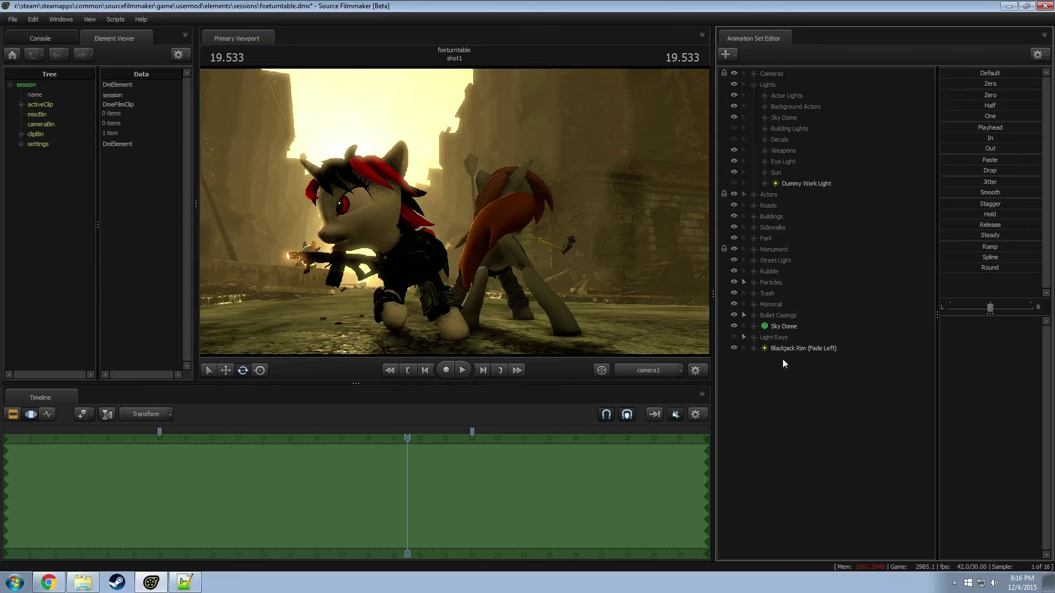
Step: Rename the duplicated rim light's animation set to Pip Rim (Fade Left)
left_click(787, 361)
right_click(787, 361)
left_click(812, 367)
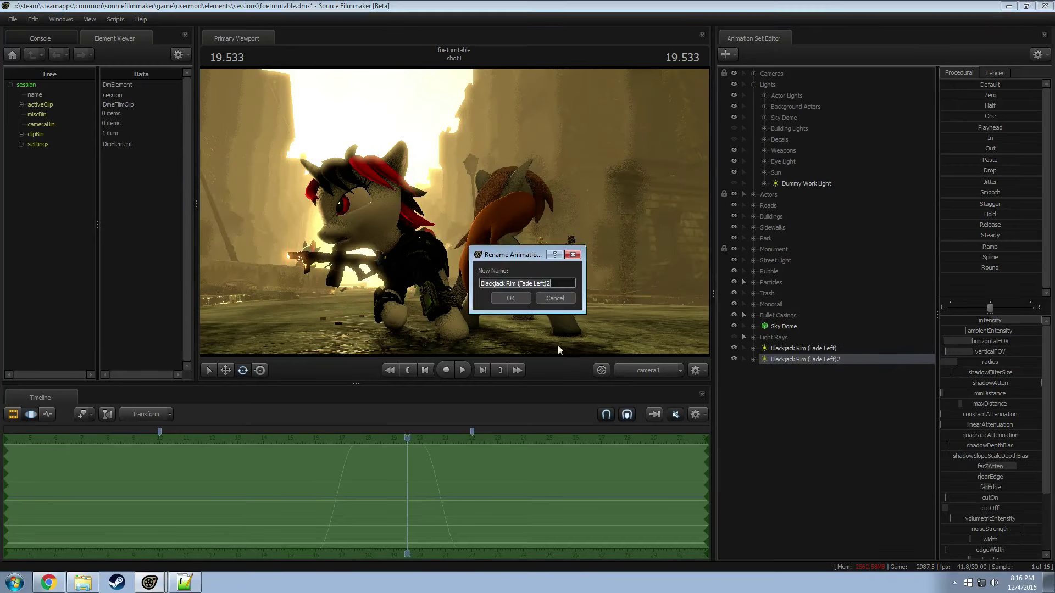
left_click(548, 282)
key("BackSpace")
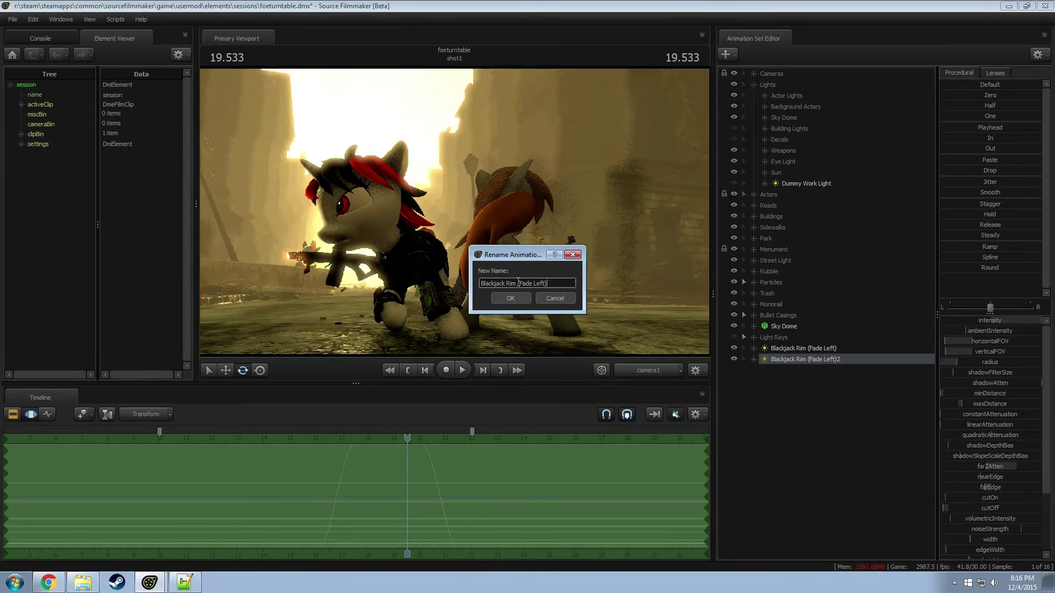
left_click_drag(503, 283, 388, 268)
type("P{i")
key("Delete")
key("BackSpace")
key("BackSpace")
type("ip")
key("Return")
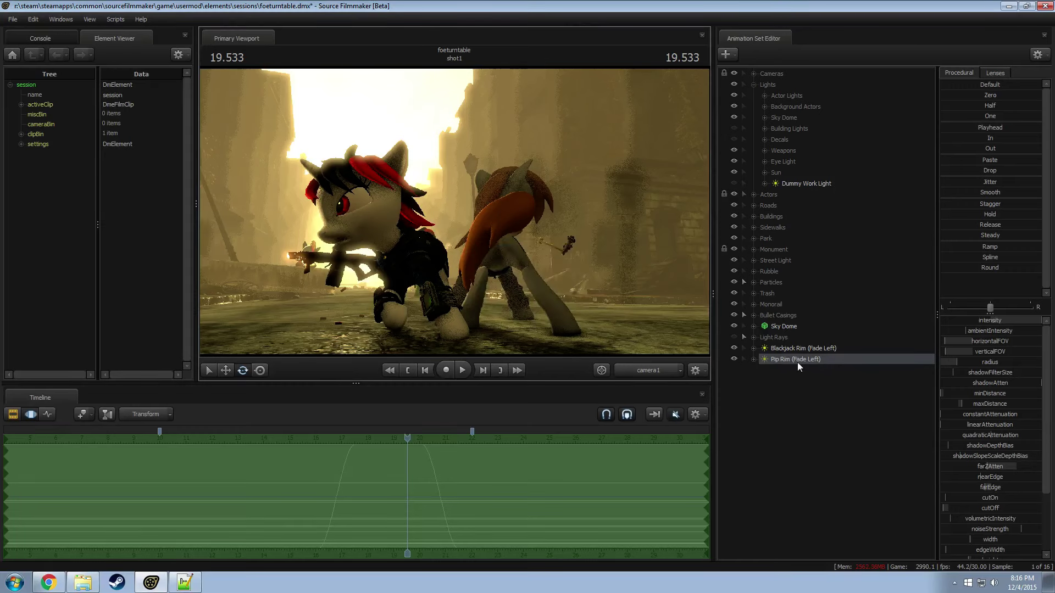
Step: Move the Pip Rim (Fade Left) light from its own view so it faces Pip from the front, and return to camera1
double_click(797, 360)
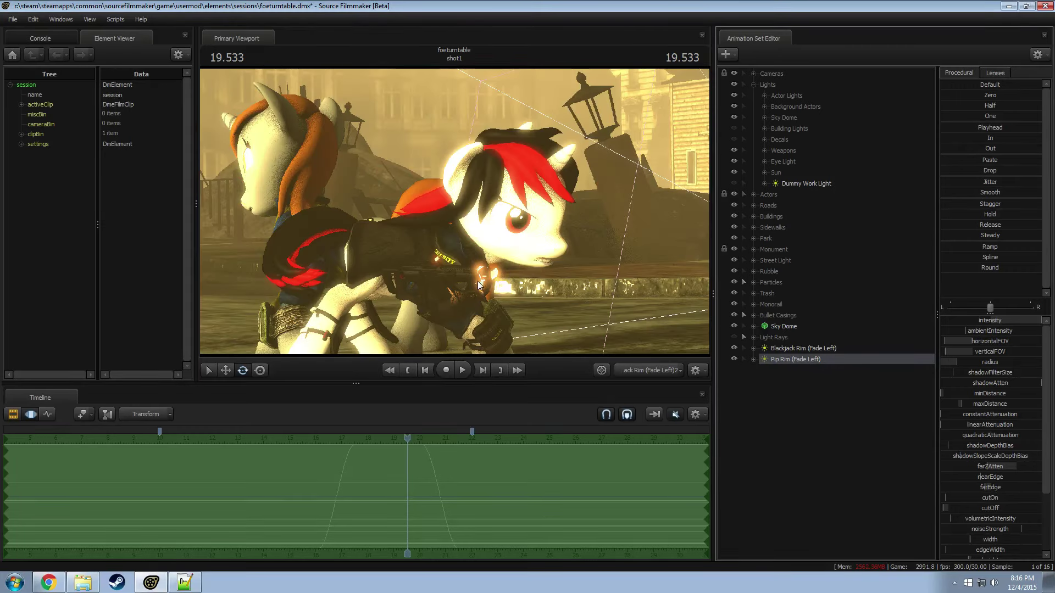
key("F2")
key("F3")
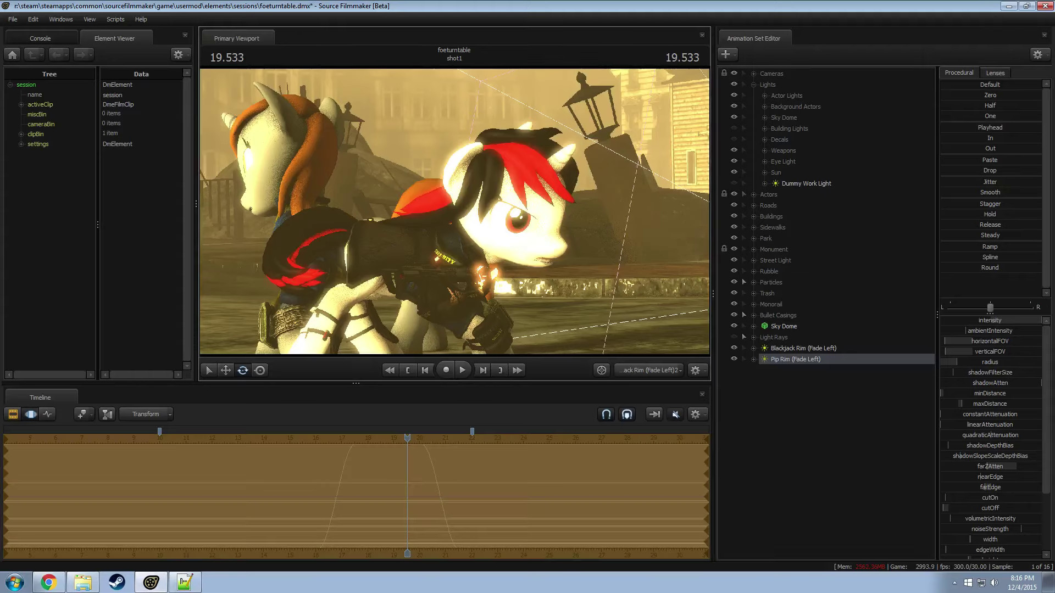
left_click_drag(460, 266, 365, 272)
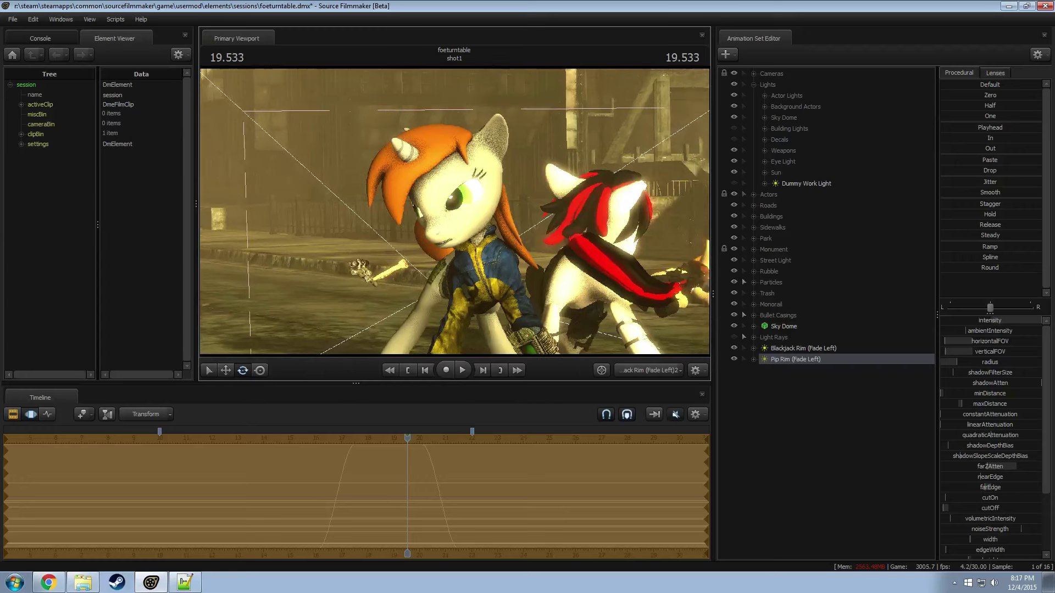
left_click(641, 373)
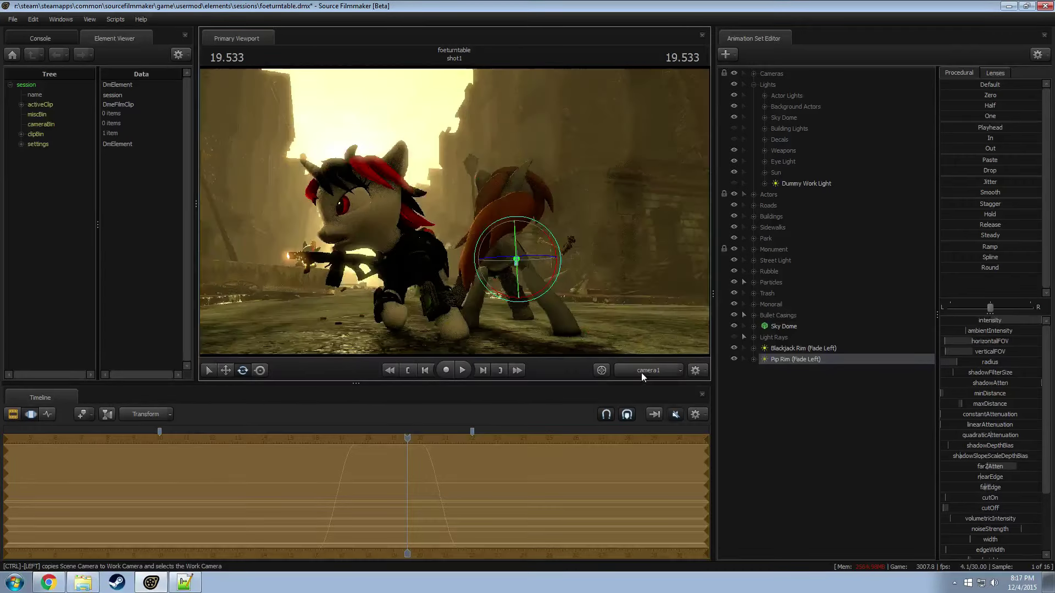
Step: Compare the shot at 18.033 s with the Pip rim light hidden, and fine-tune the light's aim from its own view
left_click_drag(407, 442, 368, 443)
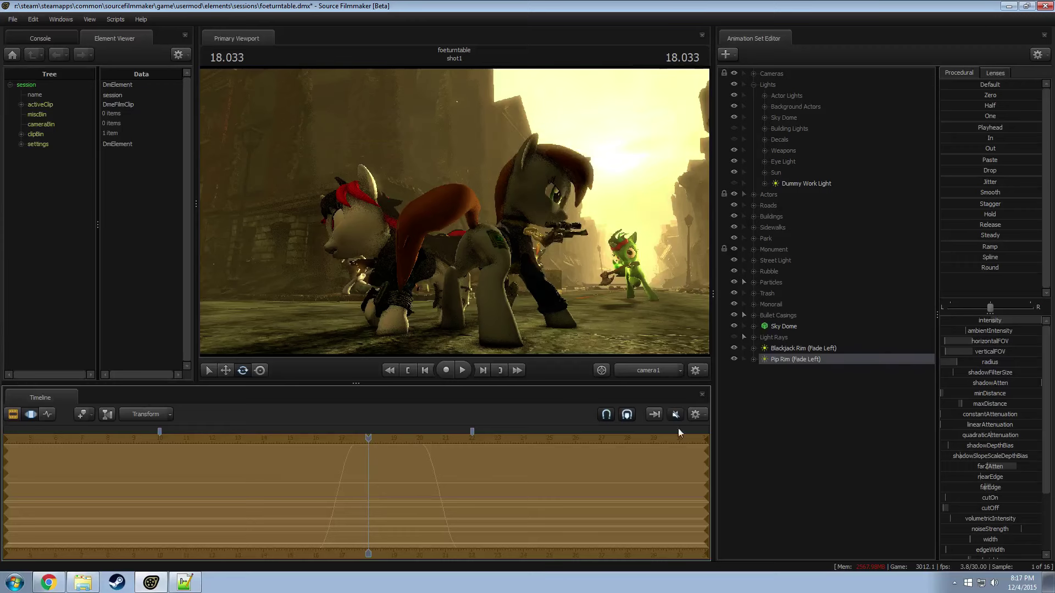
left_click(734, 358)
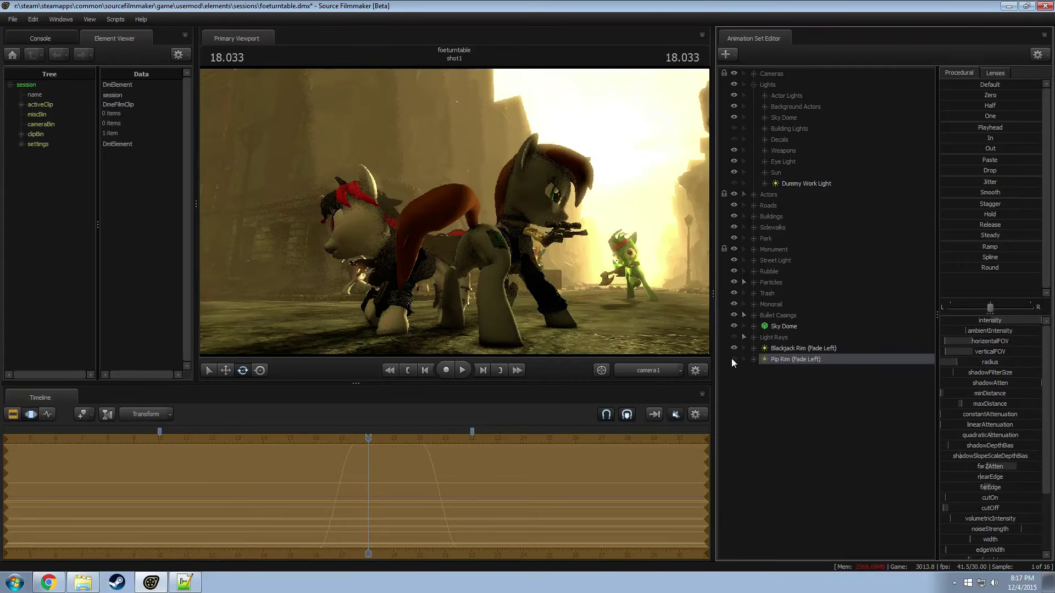
double_click(782, 359)
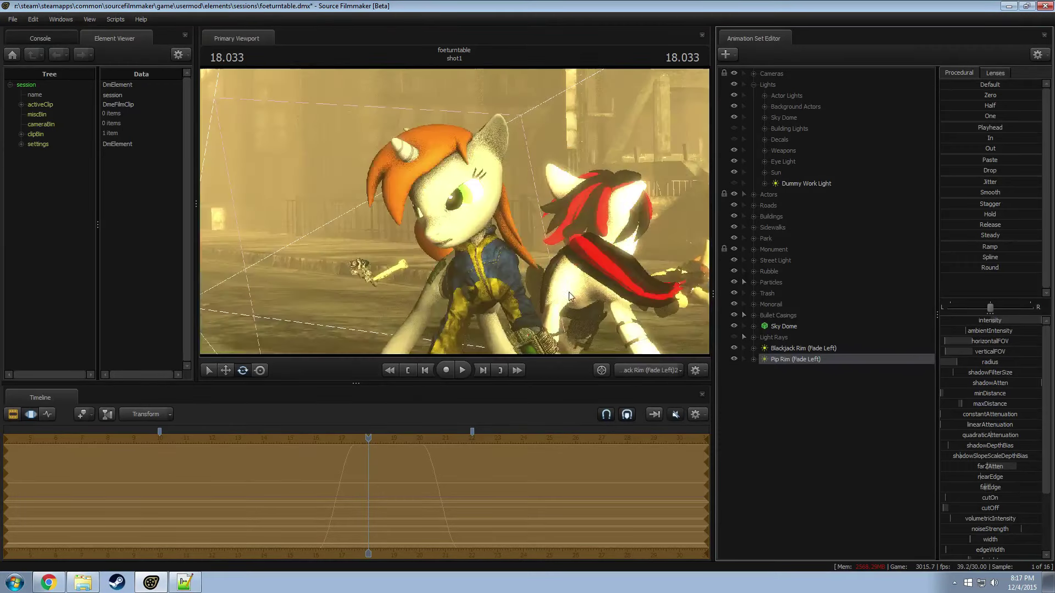
right_click_drag(454, 212, 596, 344)
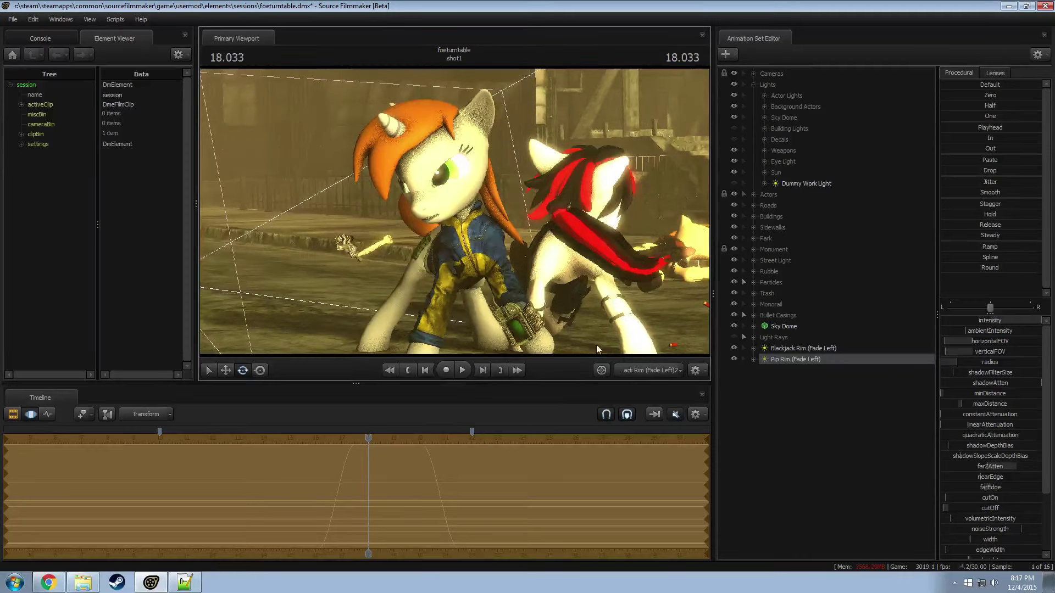
left_click(643, 372)
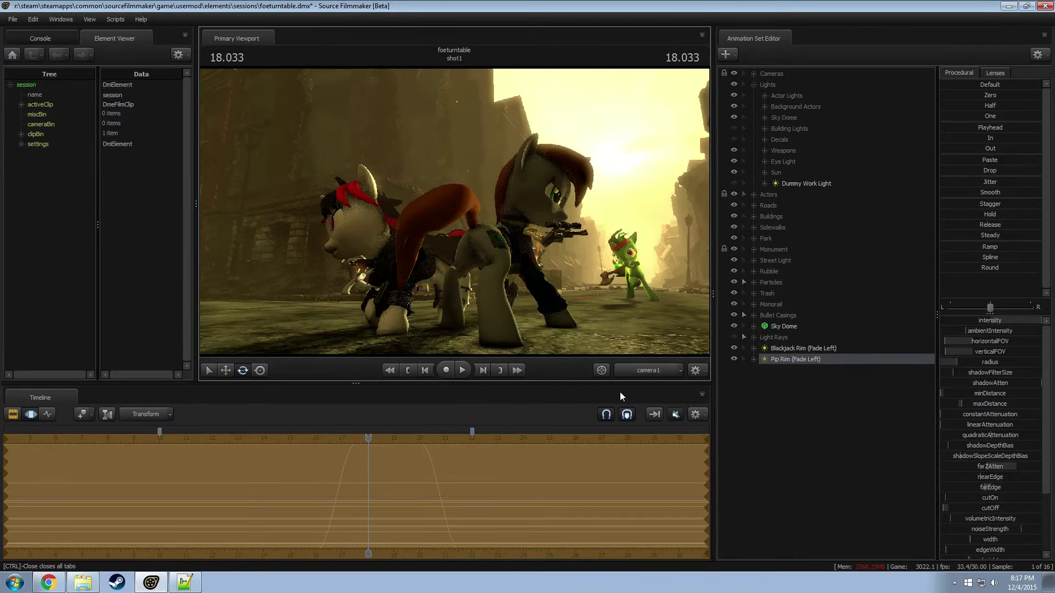
Step: Edit the maximum of the Pip rim light's intensity range
key("F3")
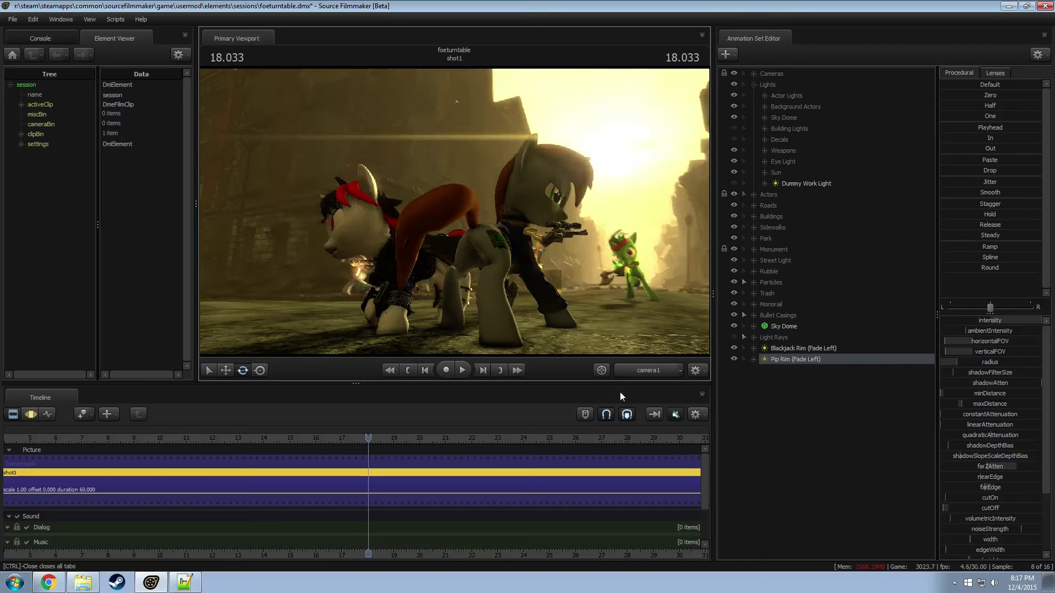
key("F3")
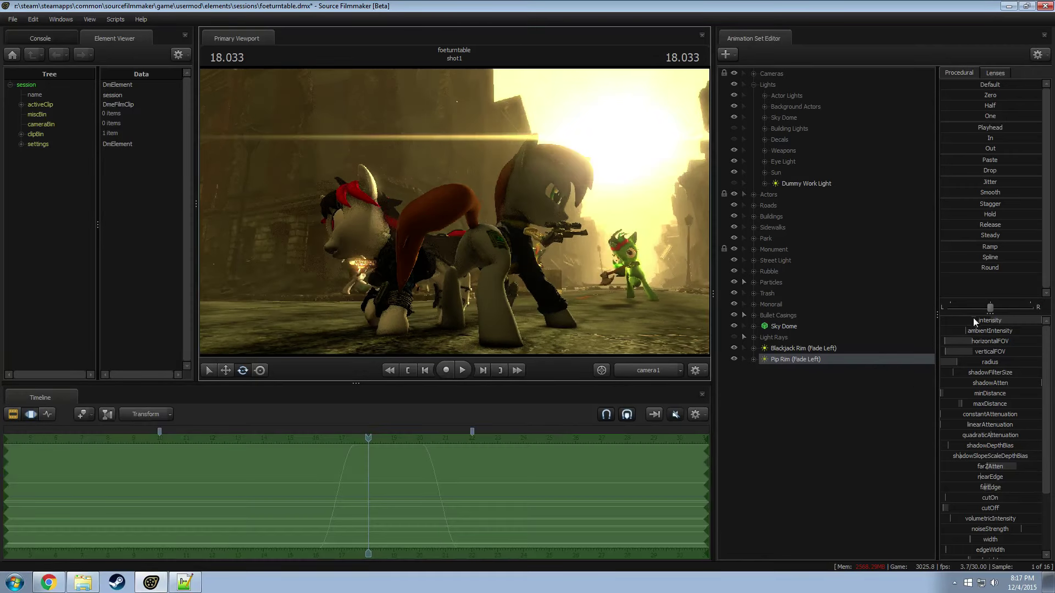
right_click(984, 324)
left_click(986, 335)
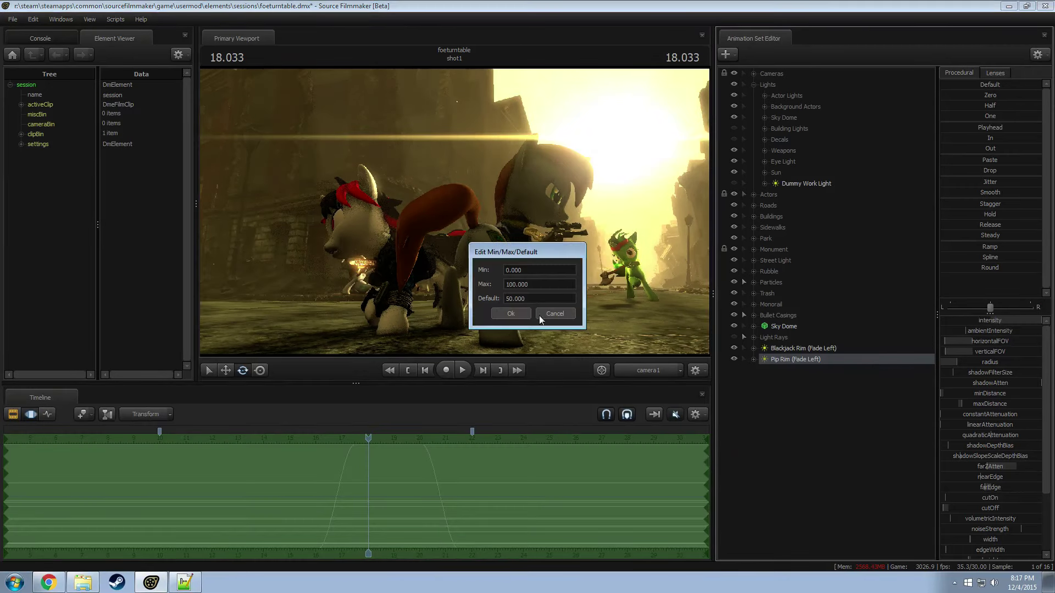
left_click_drag(515, 283, 477, 282)
key("Return")
Step: Try raising the Pip rim light's intensity at 17.833 s within a time selection from about 17.5 to 20.2 s
left_click_drag(354, 505, 427, 506)
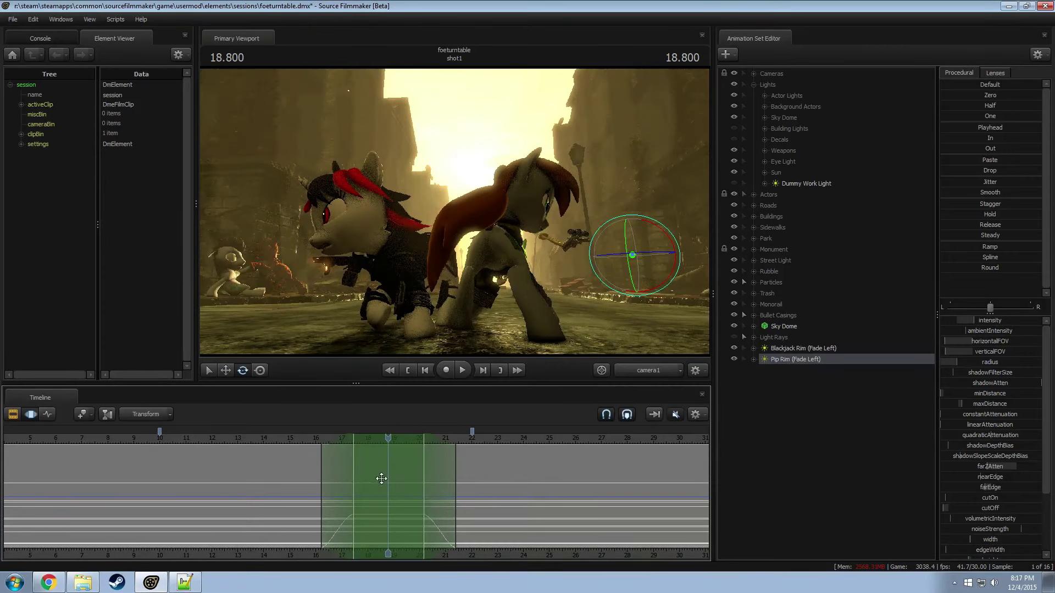
left_click_drag(388, 438, 355, 453)
left_click(364, 455)
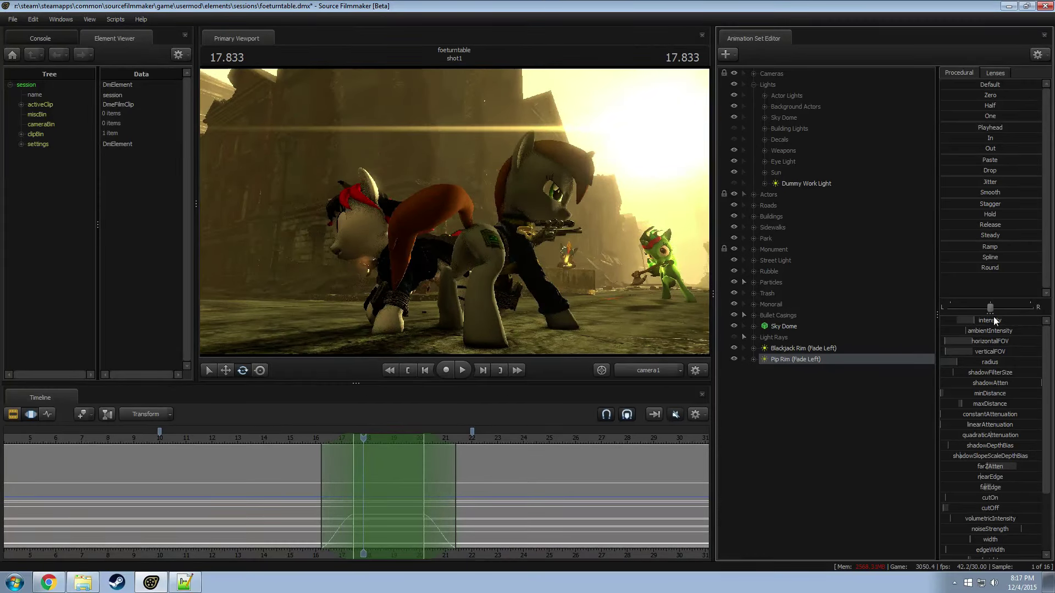
left_click_drag(995, 321, 1027, 321)
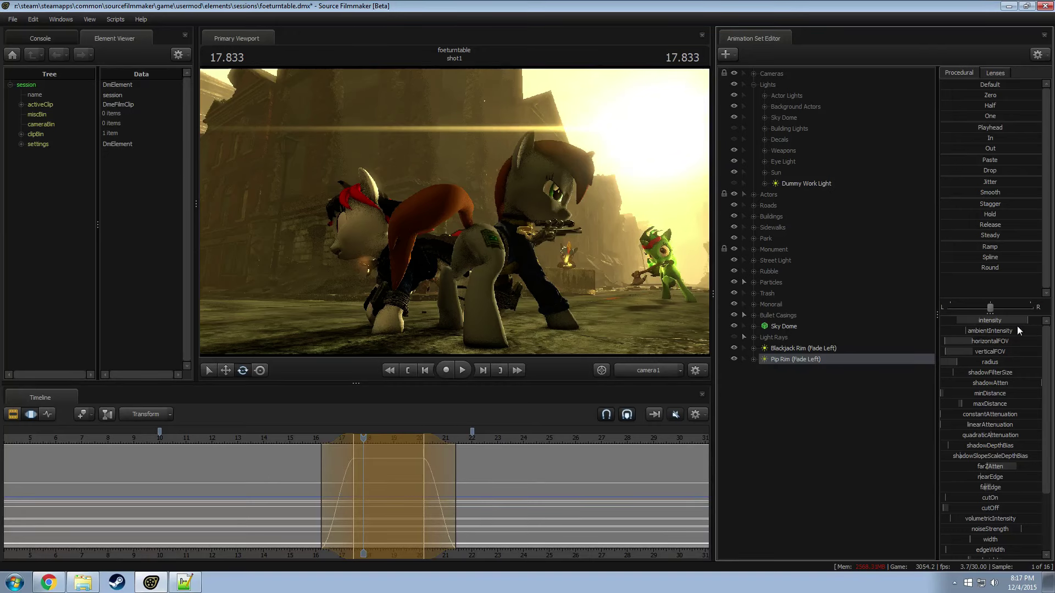
key("ctrl+z")
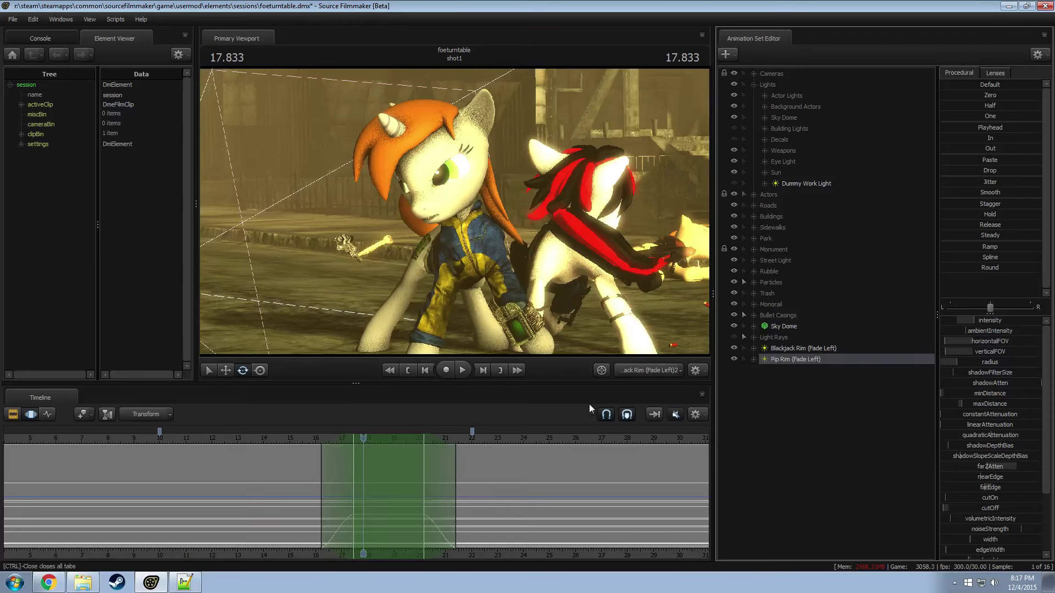
Step: Clear the time selection, reposition the Pip rim light from its own view, and return to camera1
left_click(472, 493)
mouse_move(507, 266)
left_mouse_down()
mouse_move(528, 260)
mouse_move(513, 249)
left_mouse_up()
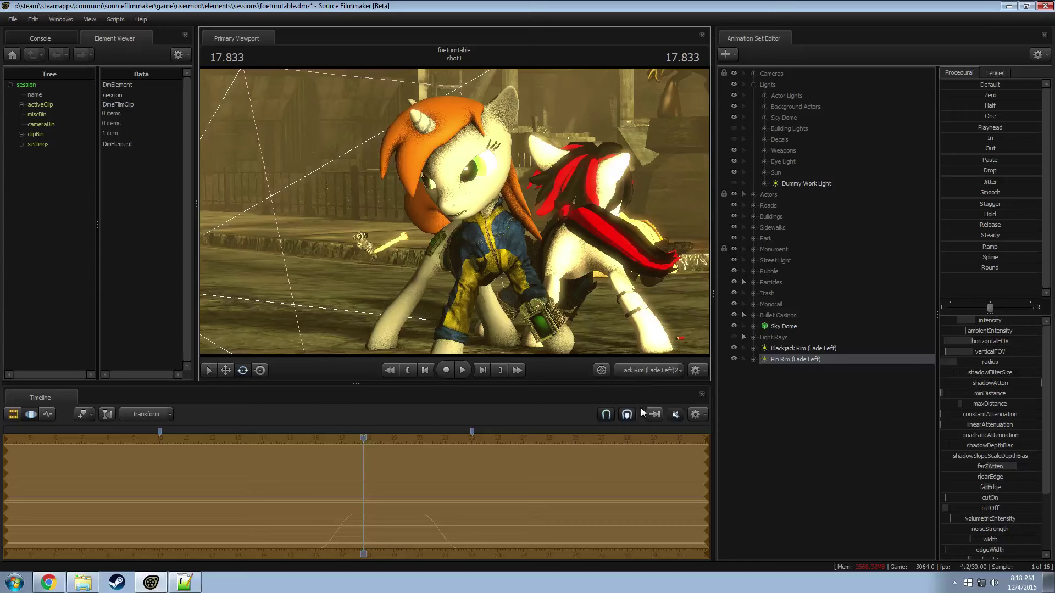
left_click(649, 370)
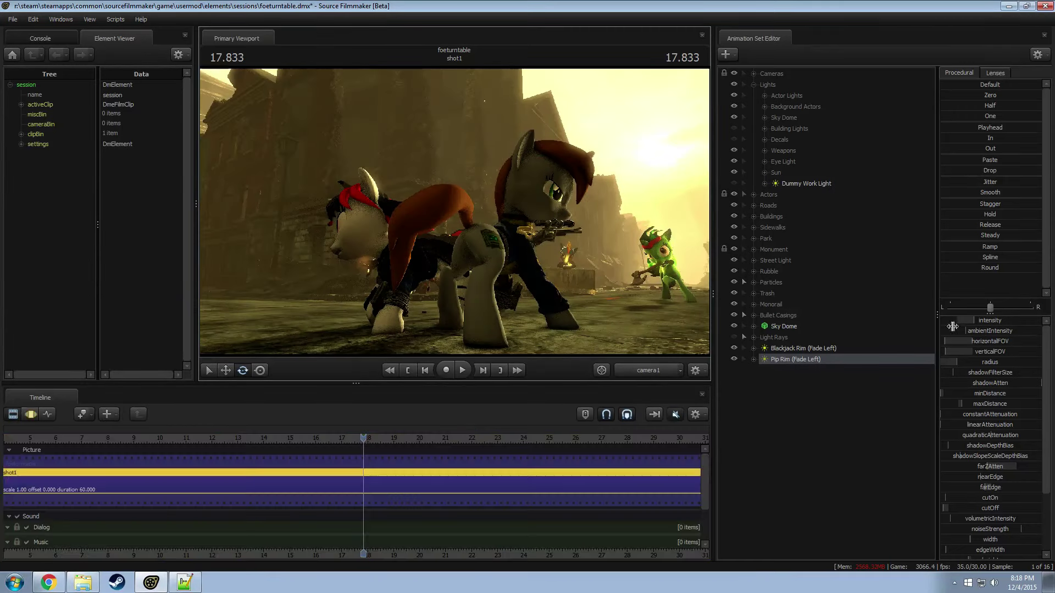
Step: Raise the Pip rim light's intensity within a time selection held from about 17.5 to 20.2 s, keeping the fades on both sides
left_click_drag(976, 320, 1022, 321)
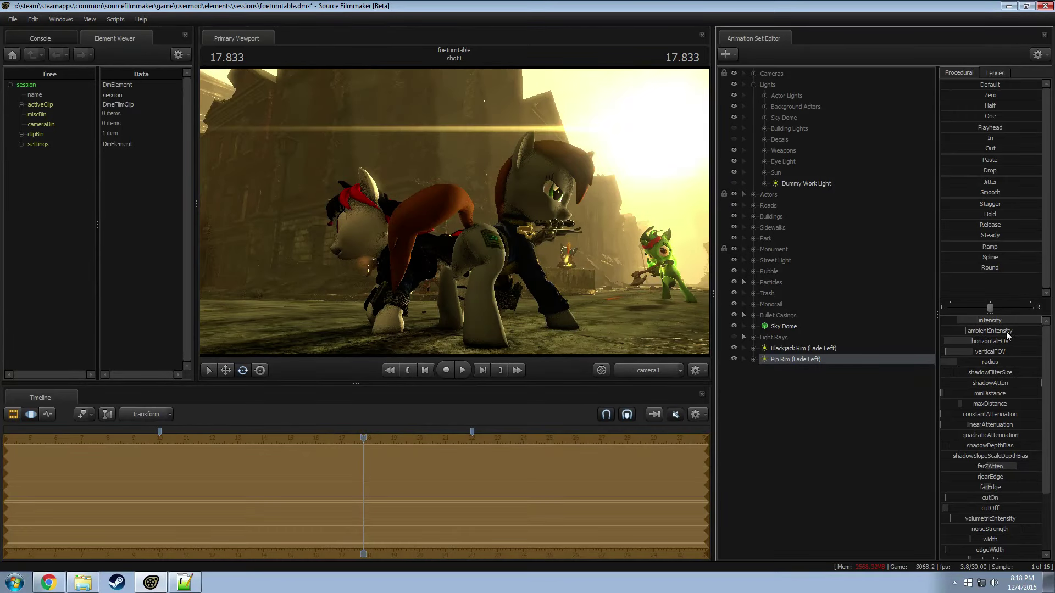
key("ctrl+z")
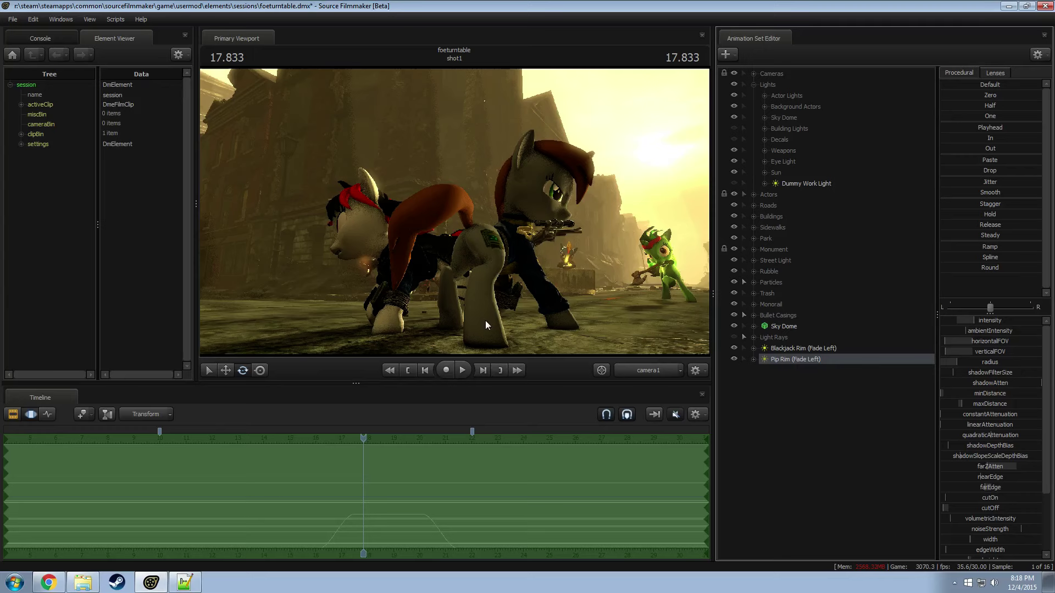
left_click_drag(353, 494, 425, 493)
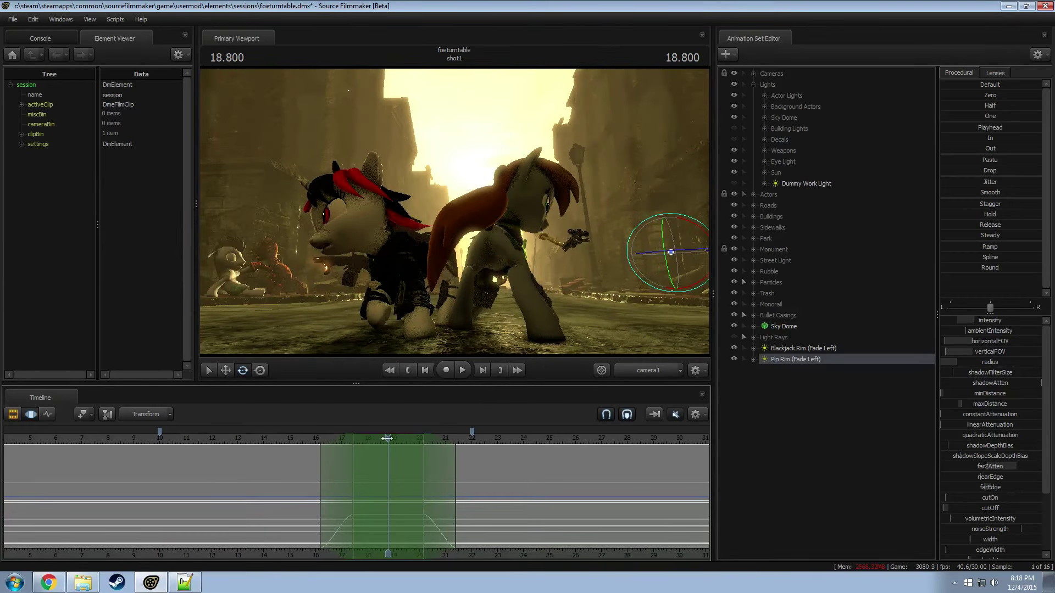
left_click_drag(387, 438, 359, 438)
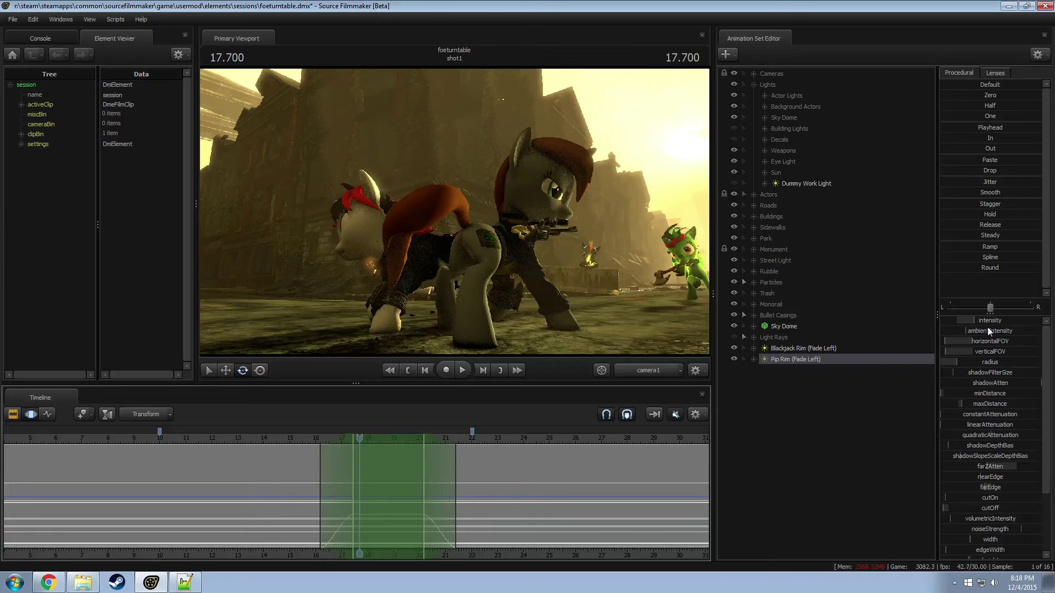
left_click_drag(989, 323, 1006, 323)
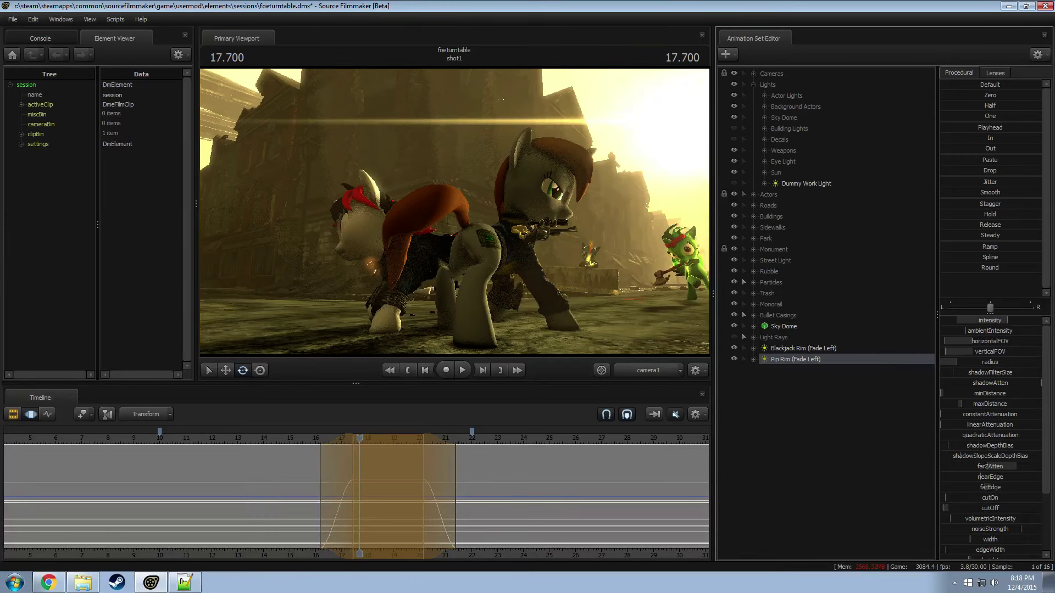
Step: Examine Pip's rim lighting through the fade-in and in the rendered shot at 18.666 s
key("space")
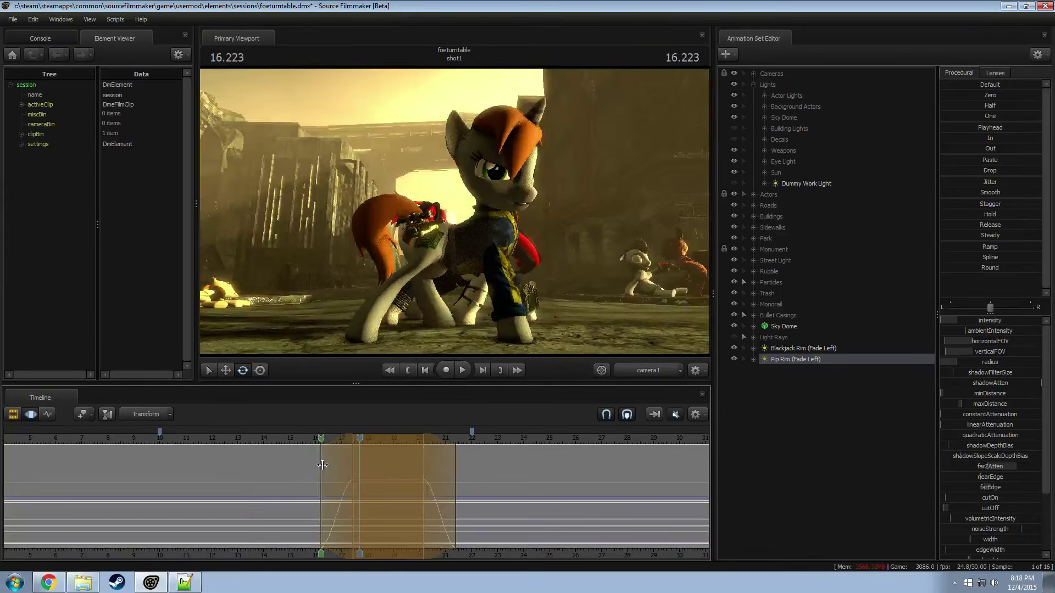
left_click_drag(331, 466, 377, 474)
key("F3")
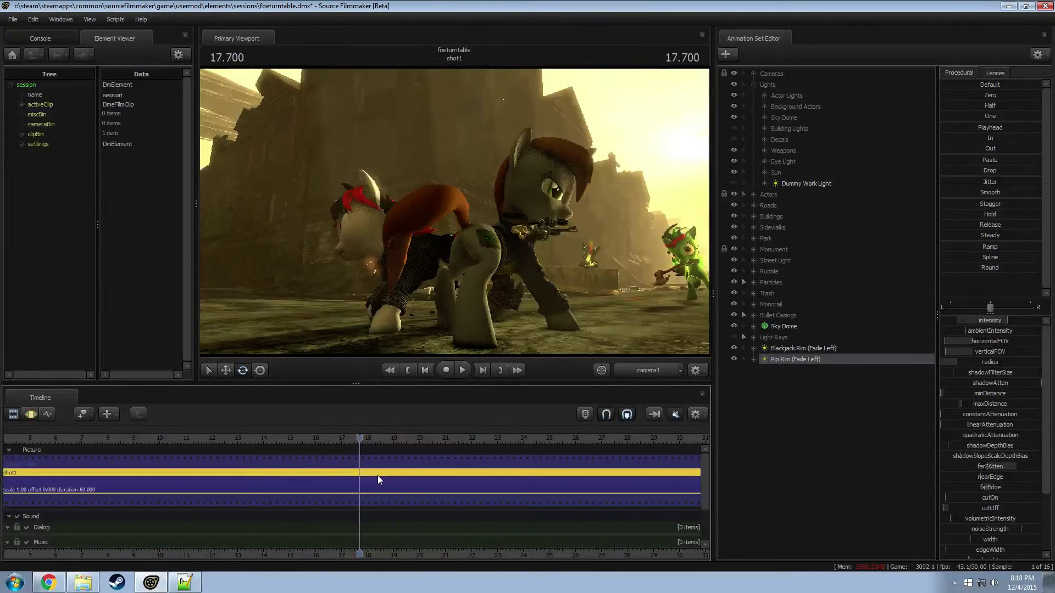
left_click(388, 438)
left_click_drag(388, 438, 385, 439)
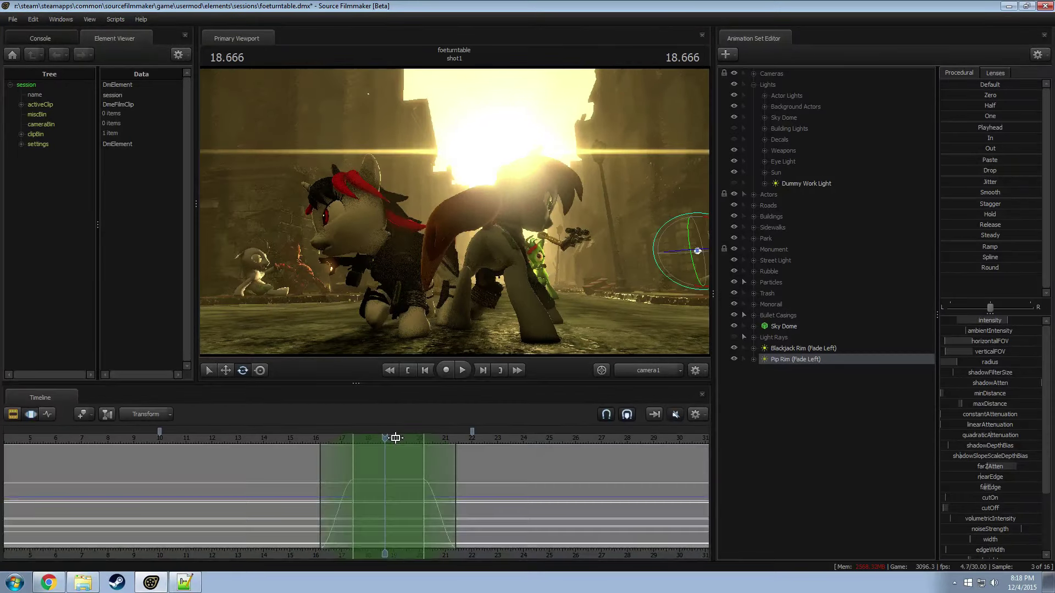
key("F3")
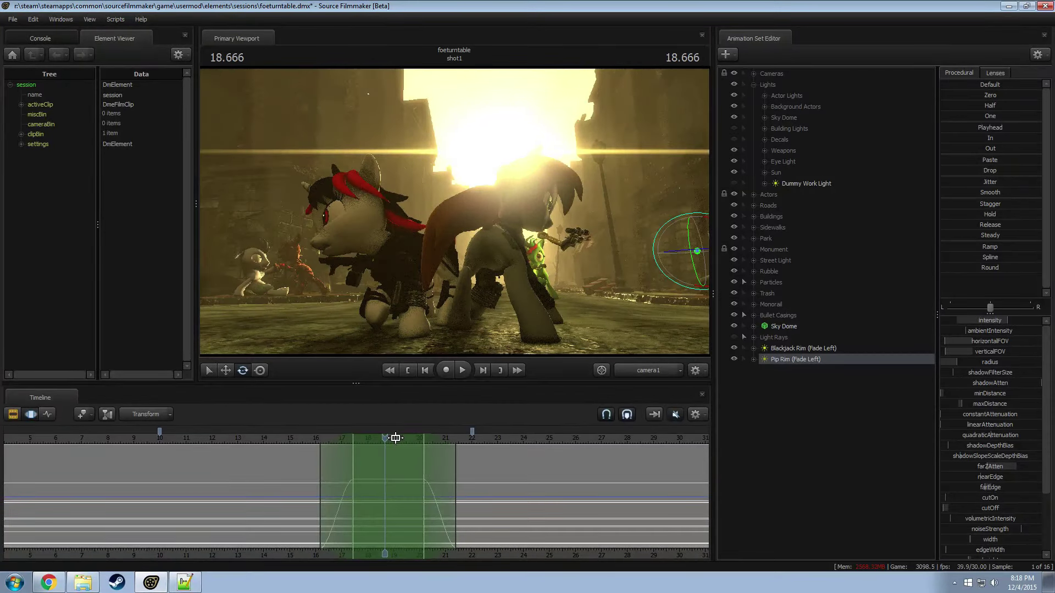
key("F3")
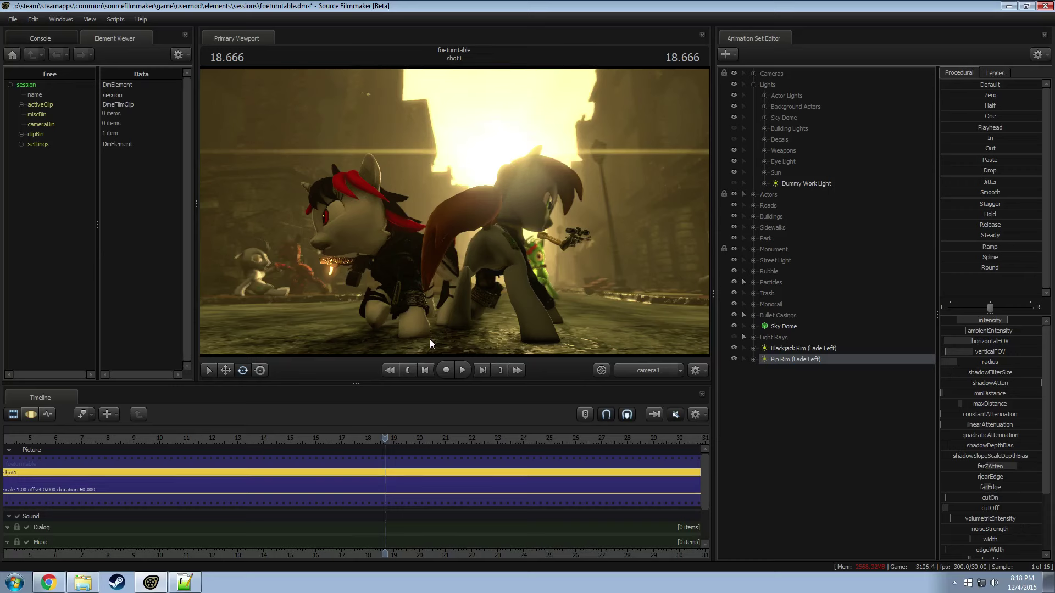
Step: Duplicate the Blackjack Rim (Fade Left) animation set
key("F4")
left_click(803, 350)
right_click(804, 353)
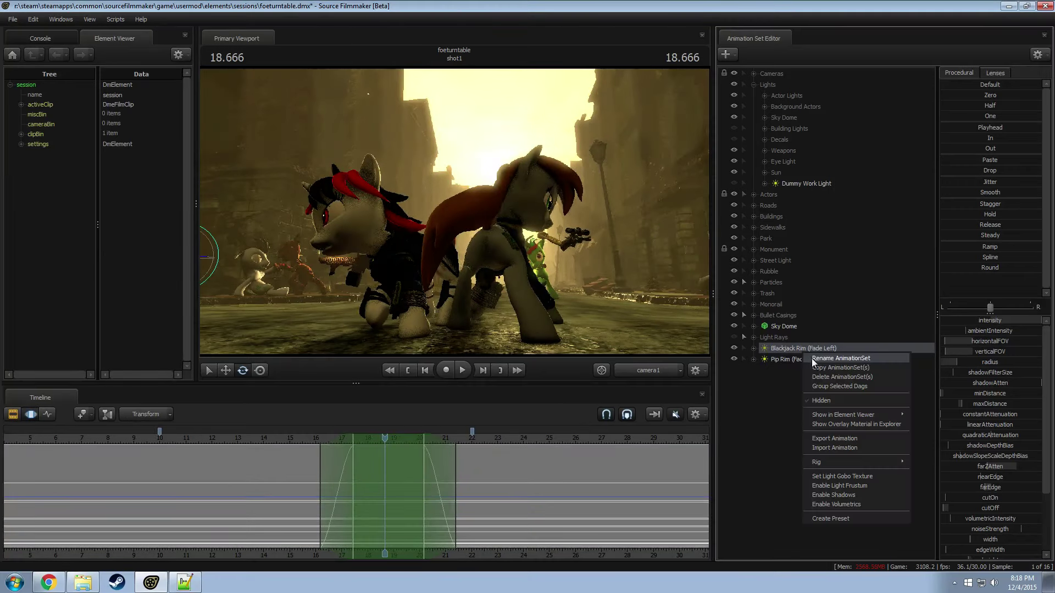
key("Escape")
right_click(770, 385)
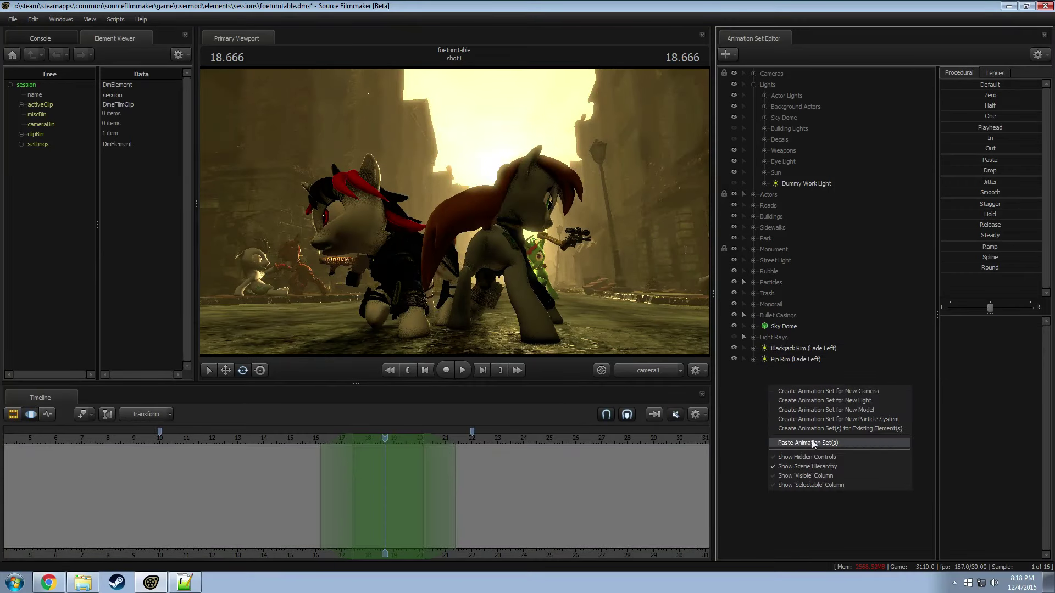
left_click(814, 444)
Step: Rename the duplicated light as Blackjack Rim (Fade Right)
right_click(786, 371)
left_click(812, 377)
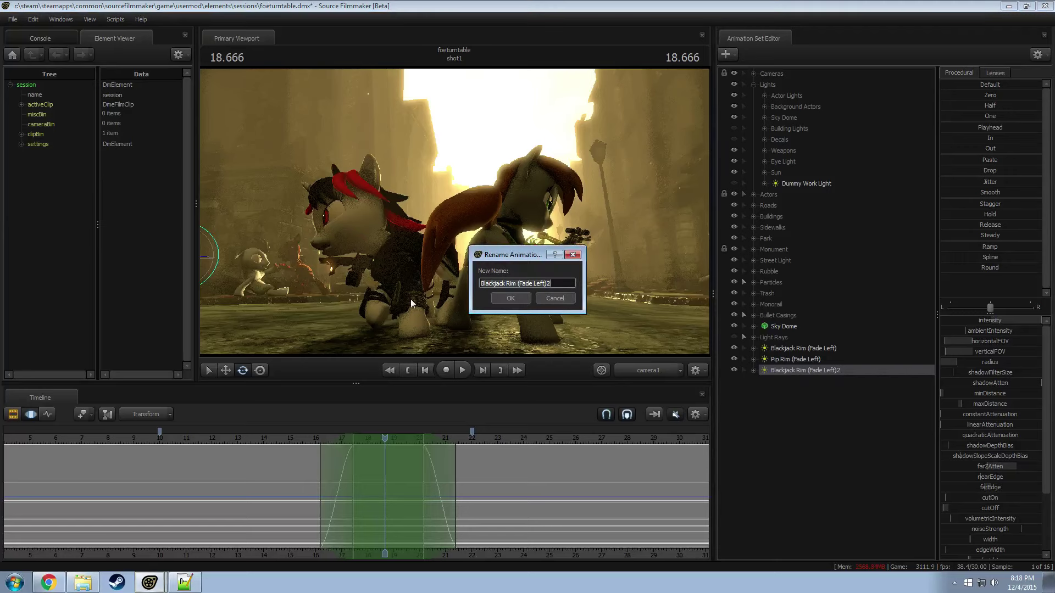
key("BackSpace")
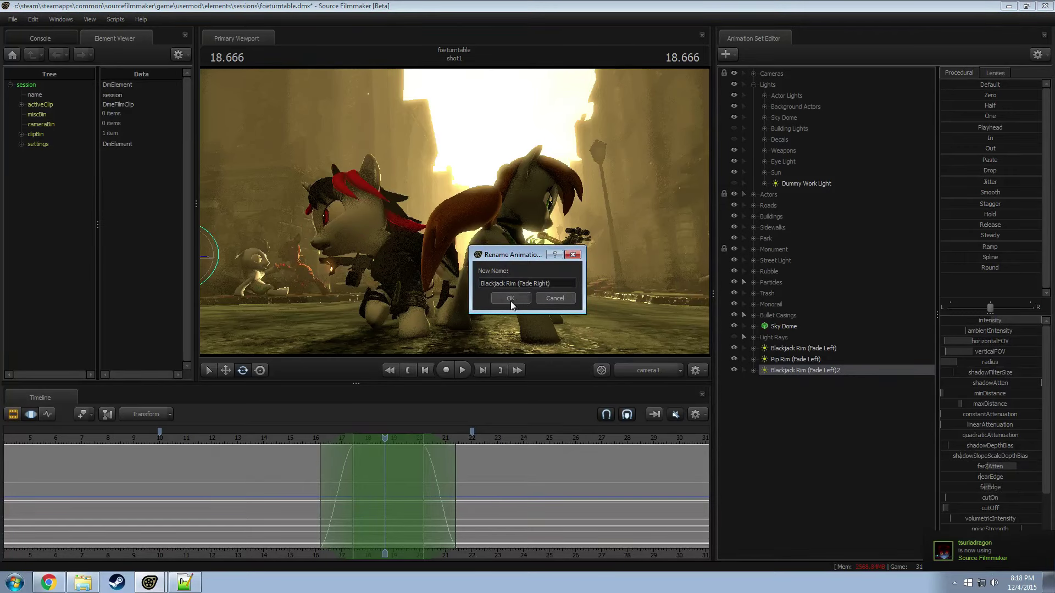
left_click(511, 298)
Step: Clear the time selection, aim the Blackjack Rim (Fade Right) light at Blackjack from behind, and check it through camera1
left_click(553, 492)
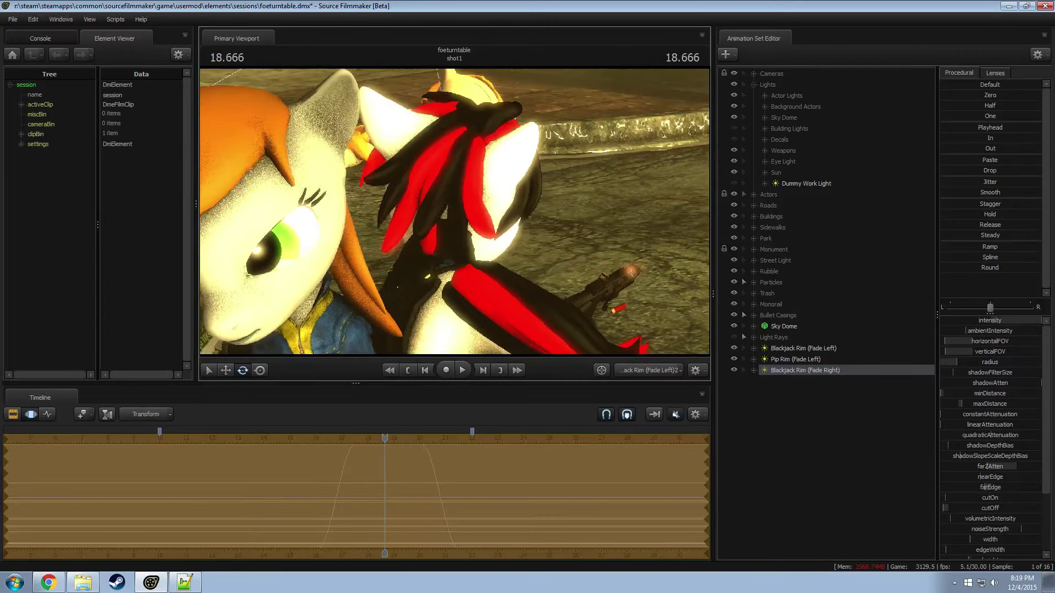
key("F2")
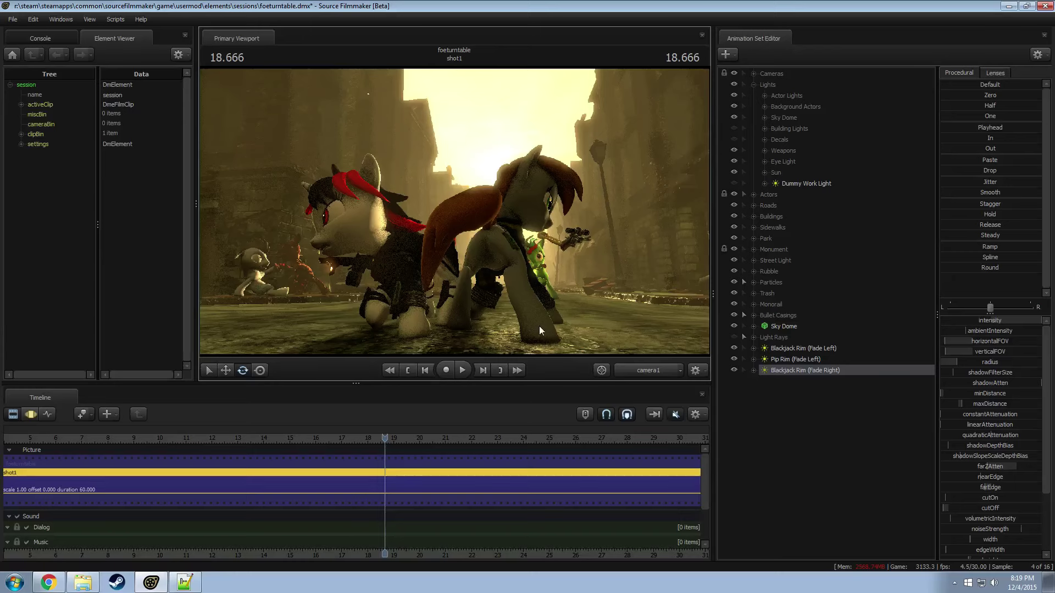
left_click(789, 361)
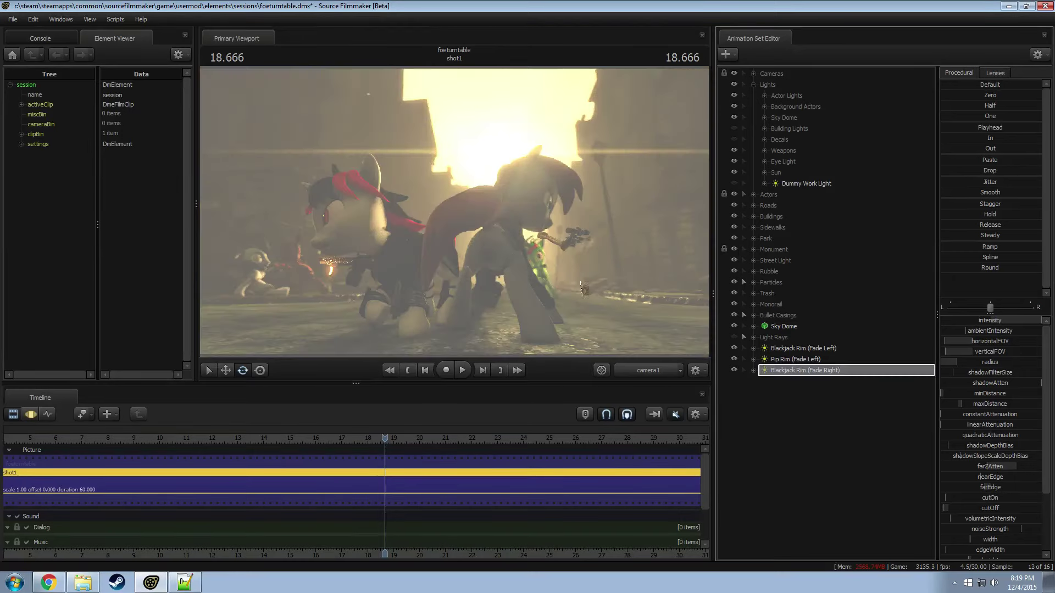
Step: Re-aim the Blackjack Rim (Fade Right) light at Blackjack from its own view in the Motion Editor and return to camera1
left_click_drag(474, 239, 444, 230)
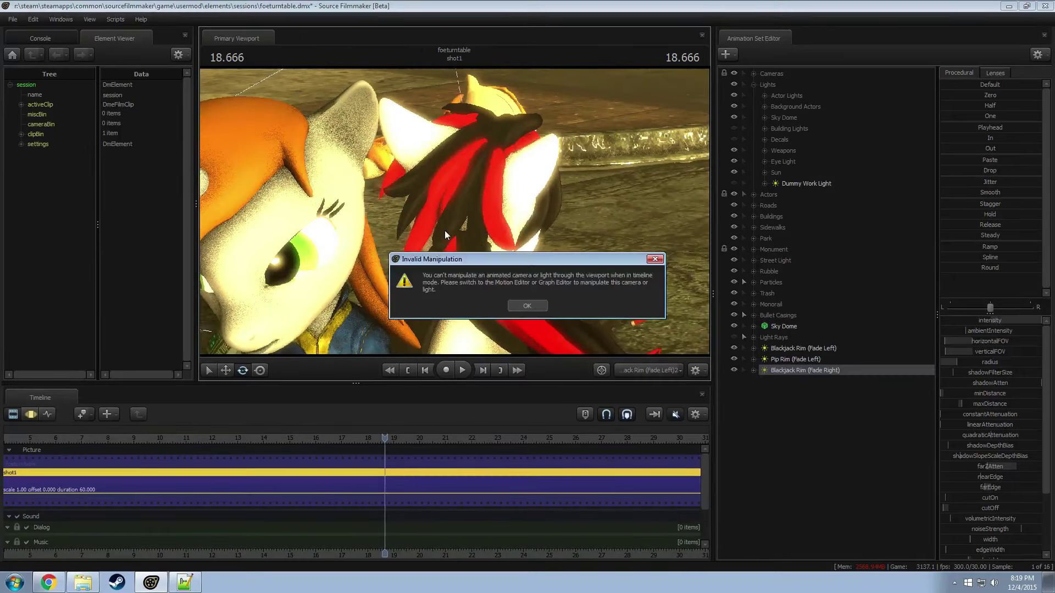
left_click(511, 306)
key("F3")
left_click_drag(554, 291, 515, 263)
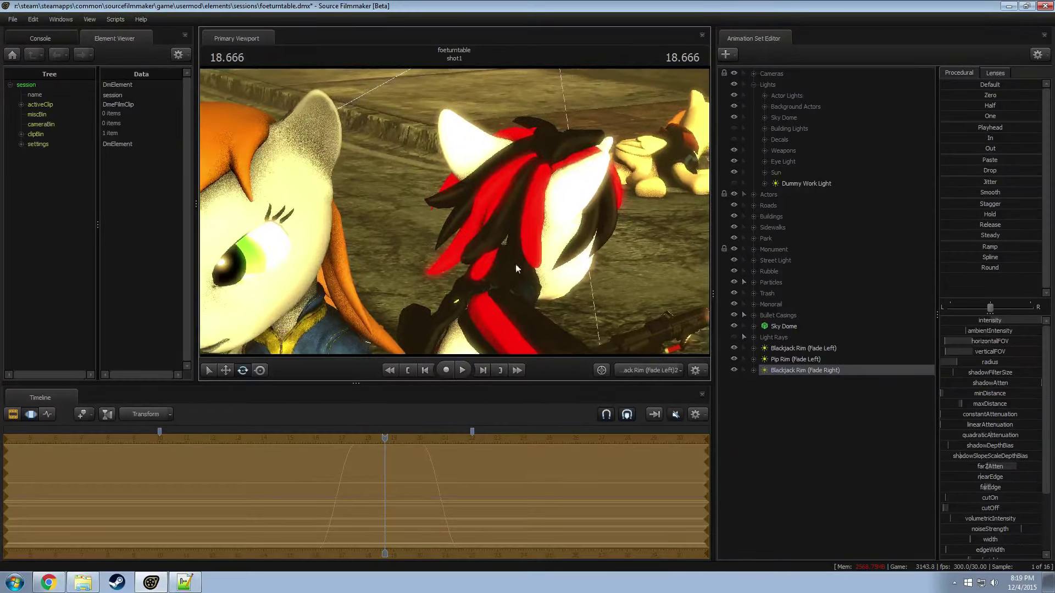
left_click(624, 370)
key("F2")
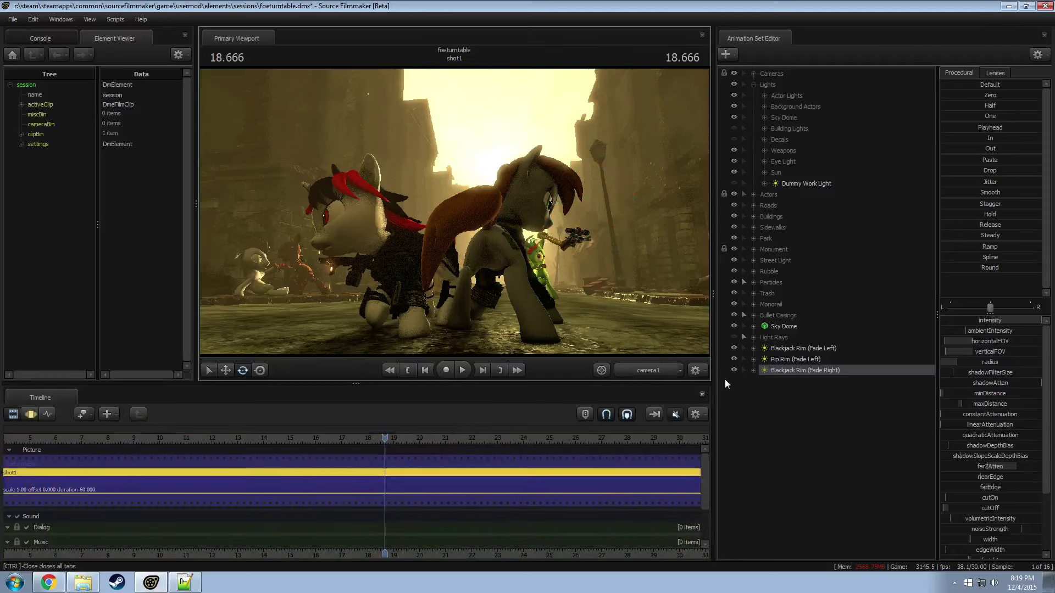
Step: Examine Blackjack's rim lighting along the shot between about 15 and 24 s, ending at 18.200 s
left_click_drag(385, 437, 301, 438)
key("space")
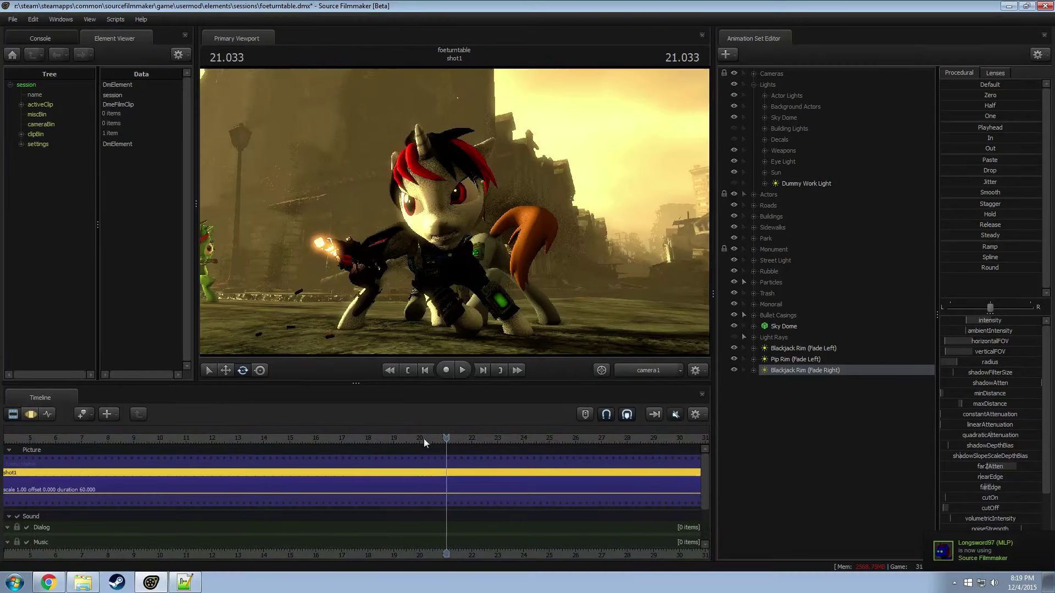
left_click_drag(423, 438, 357, 441)
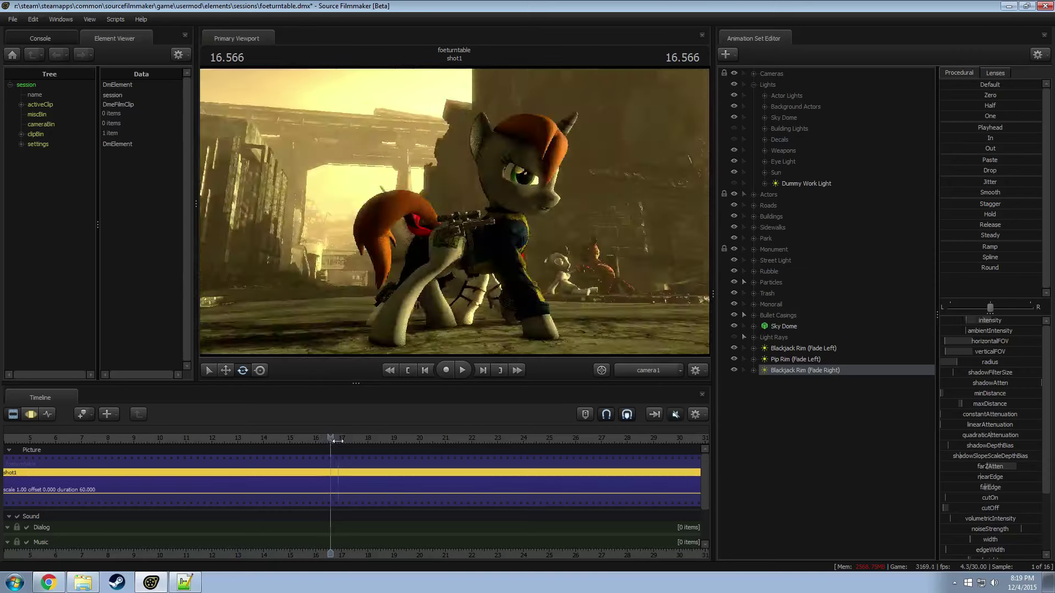
left_click_drag(350, 444, 511, 479)
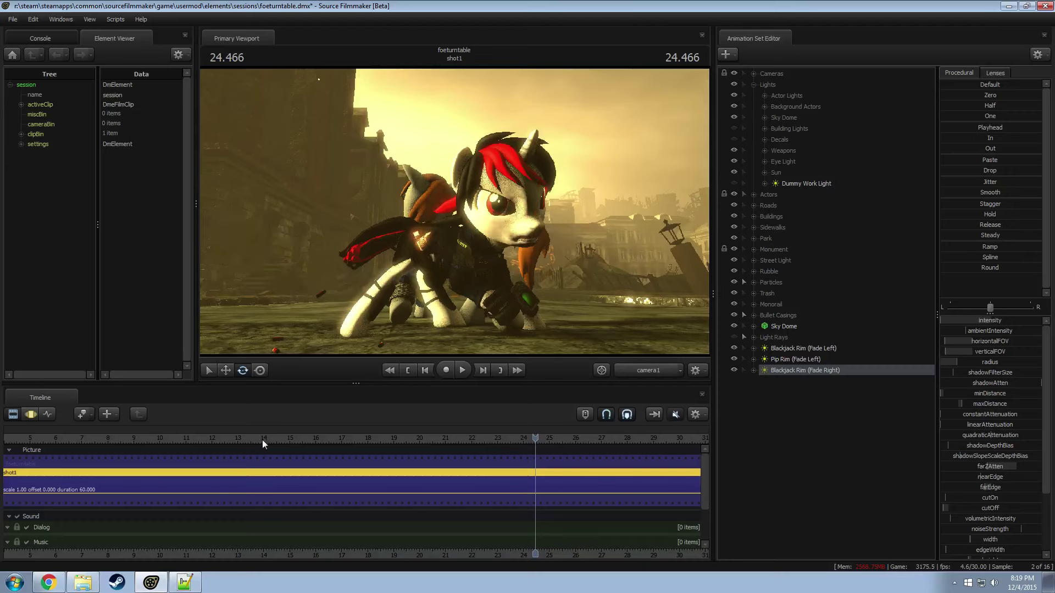
left_click_drag(262, 439, 373, 476)
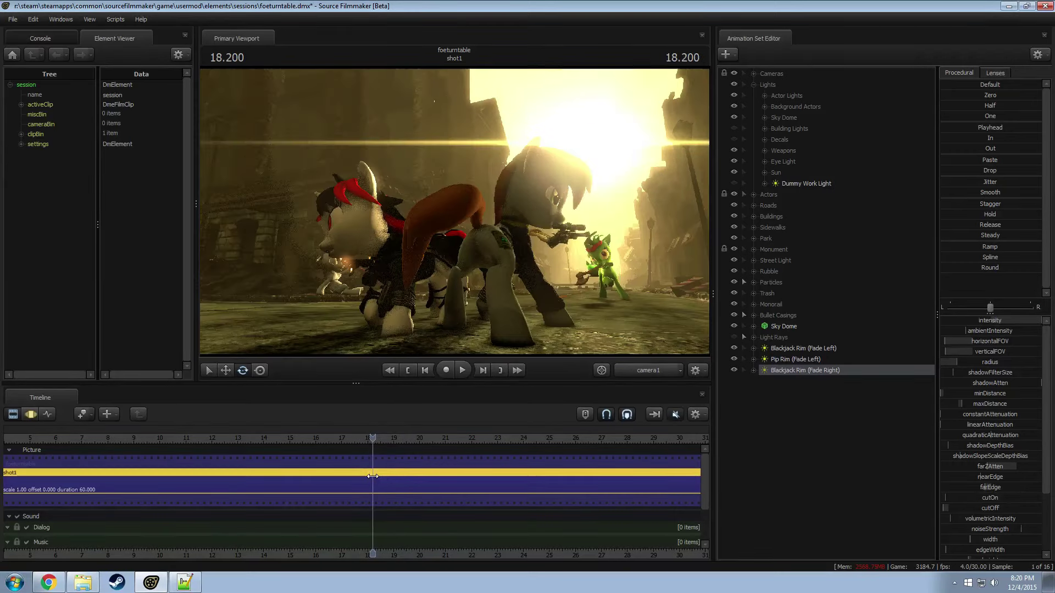
Step: Readjust the Blackjack Rim (Fade Right) light's aim at 18.200 s and check it through camera1
left_click(814, 371)
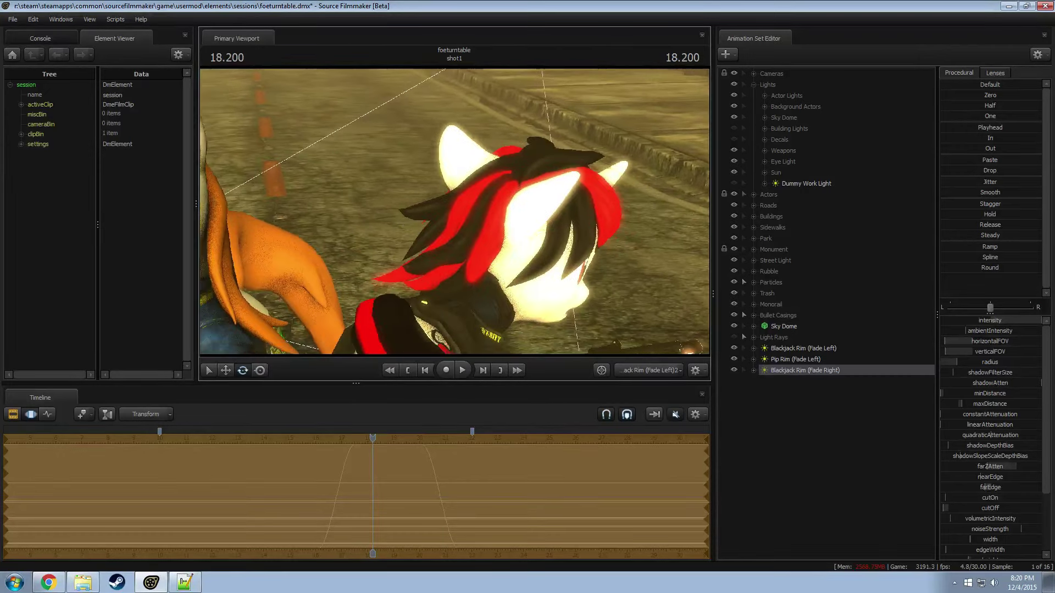
left_click_drag(454, 211, 454, 211)
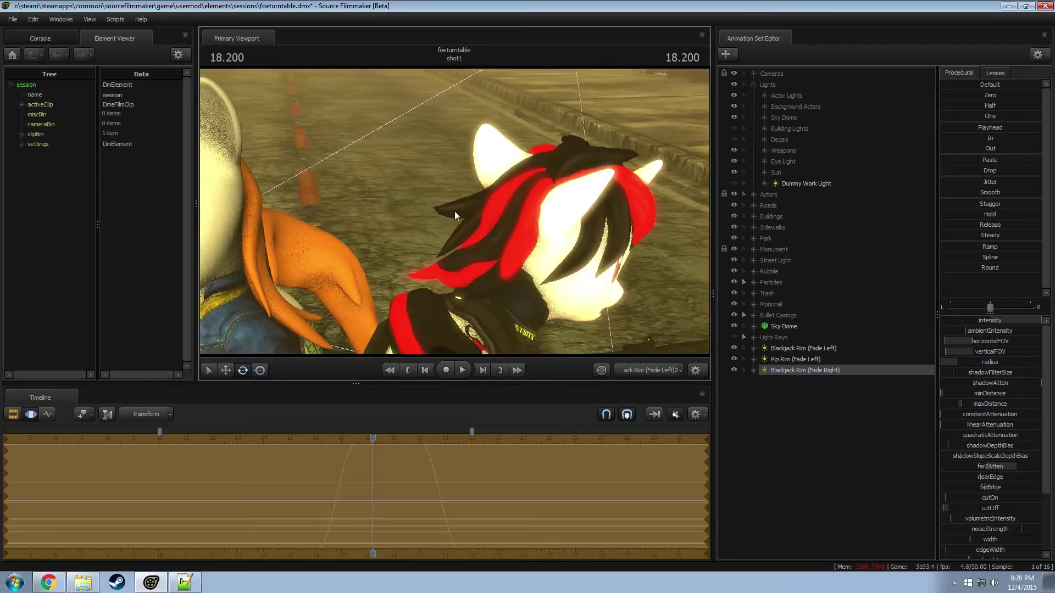
key("F2")
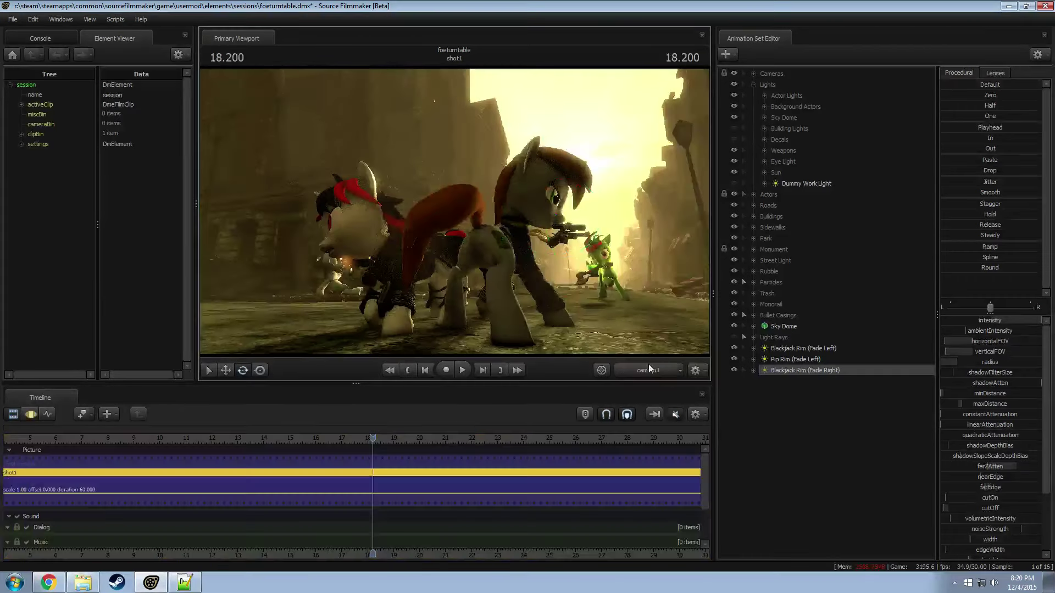
Step: Raise the maximum of the Blackjack Rim (Fade Right) light's intensity range
key("F3")
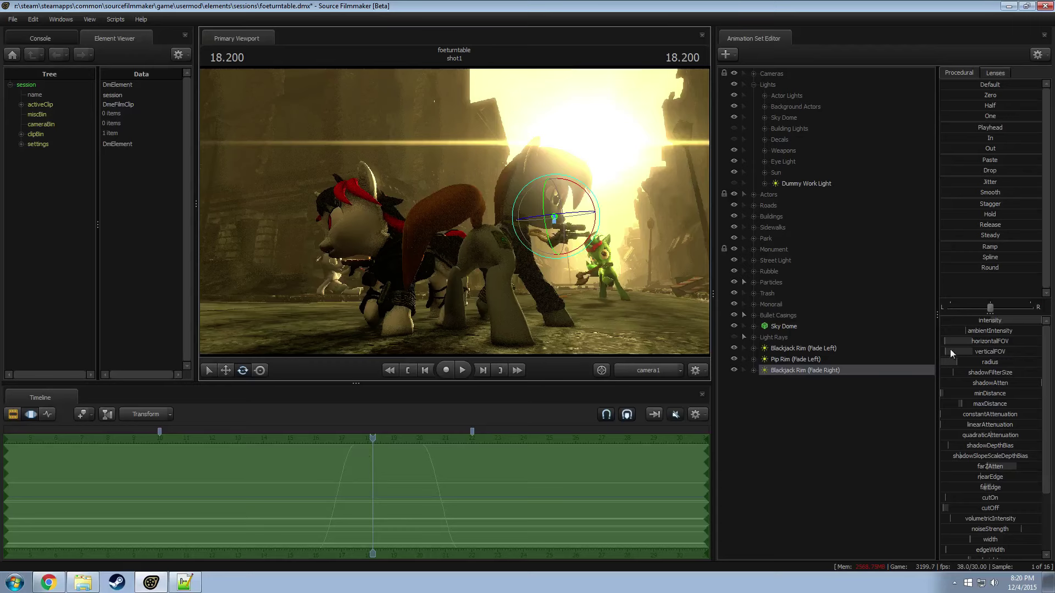
right_click(977, 326)
left_click(1008, 341)
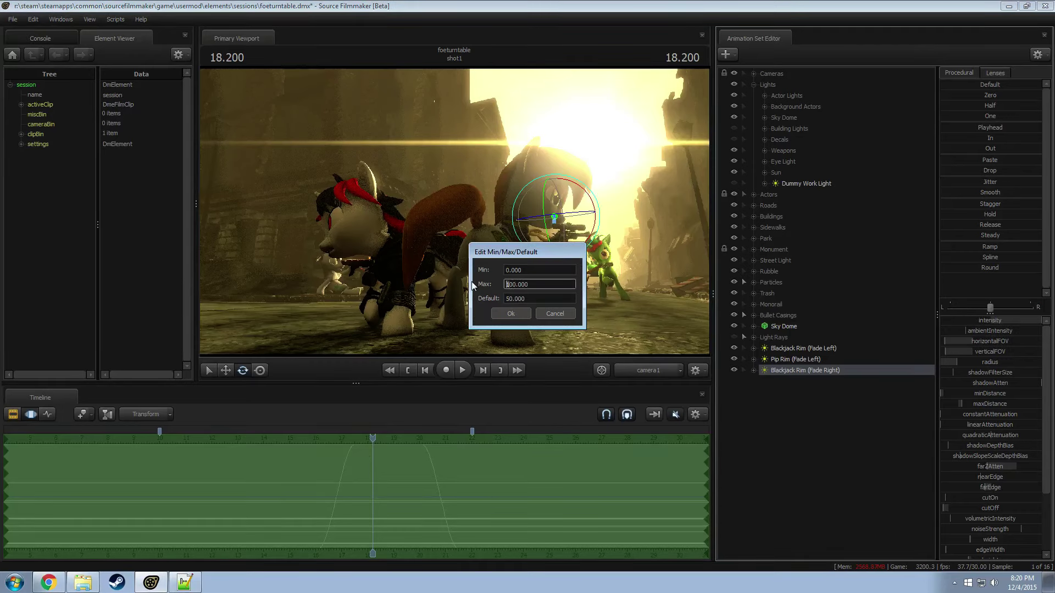
key("Return")
Step: Select the fade from about 17.5 to 20.2 s with falloff on both sides and raise the light's intensity there
left_click(354, 501)
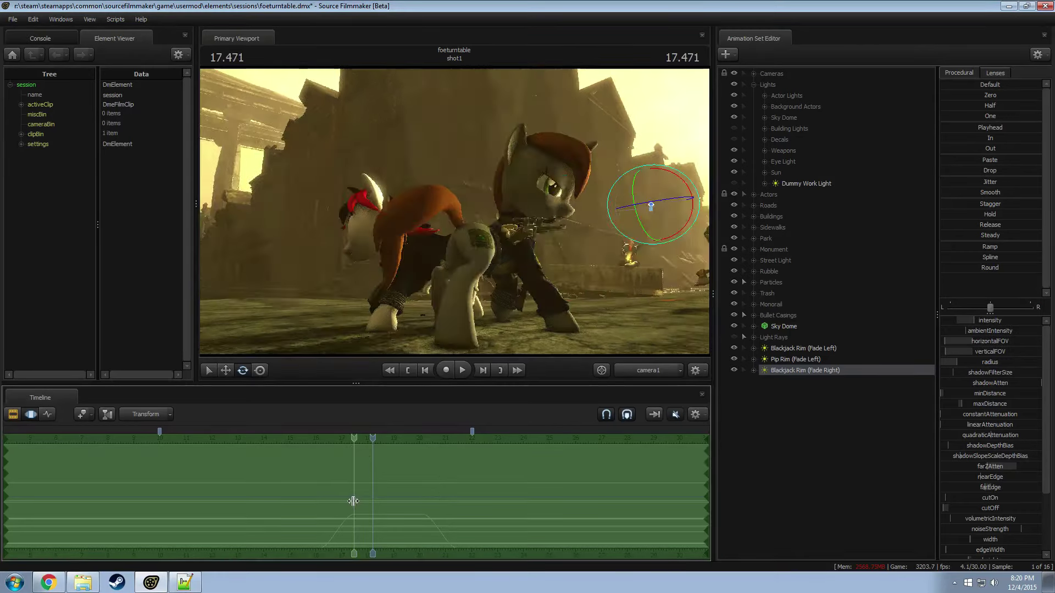
left_click_drag(353, 501, 426, 501)
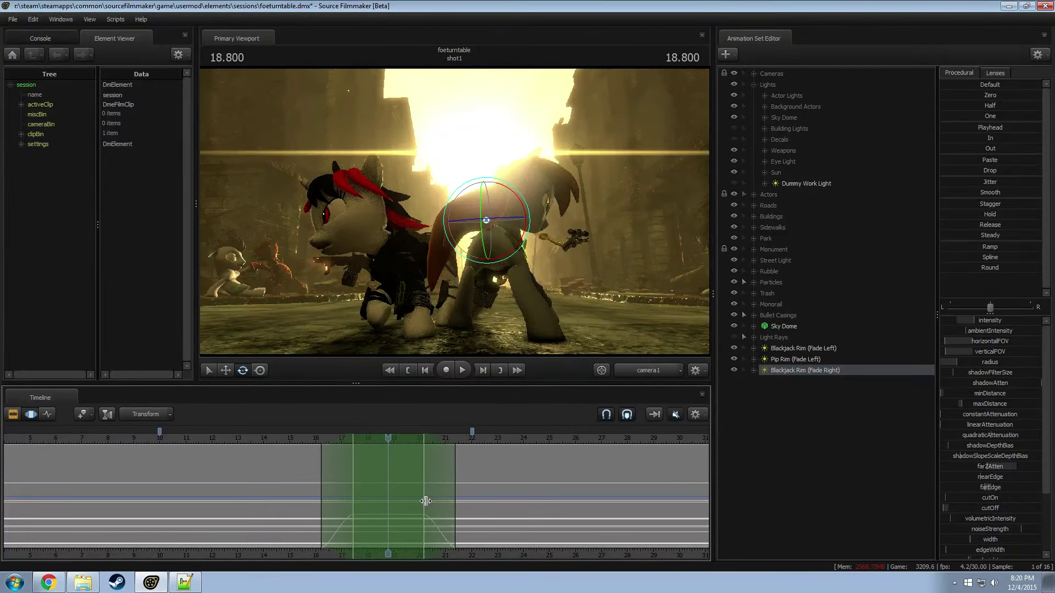
left_click_drag(978, 322, 989, 321)
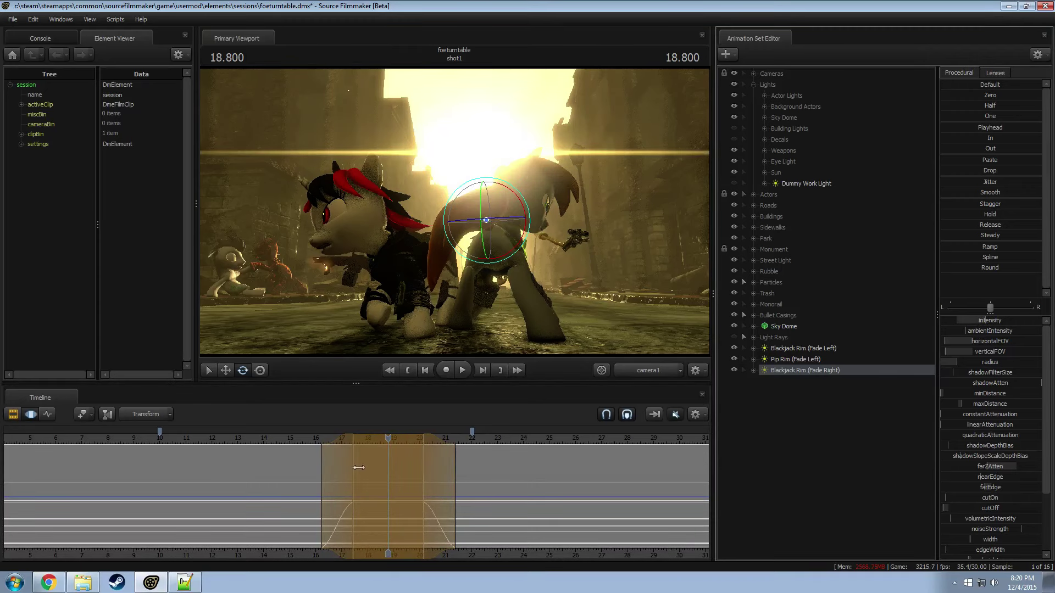
key("F2")
key("F3")
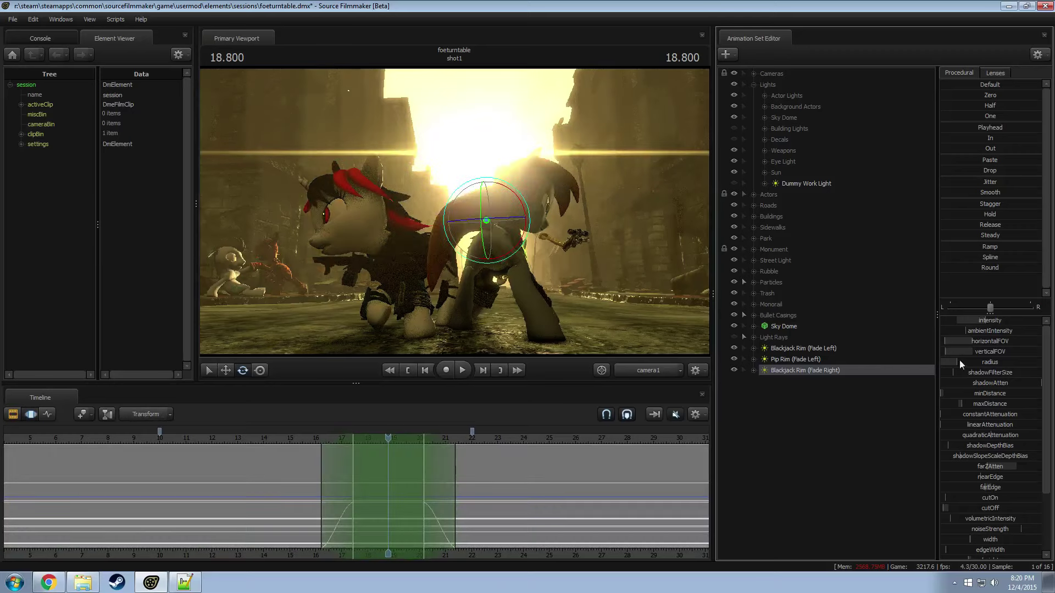
Step: Clear the time selection and adjust the Blackjack Rim (Fade Right) light's radius over the whole shot
double_click(602, 486)
mouse_move(974, 368)
left_mouse_down()
mouse_move(959, 365)
mouse_move(987, 363)
left_mouse_up()
key("F2")
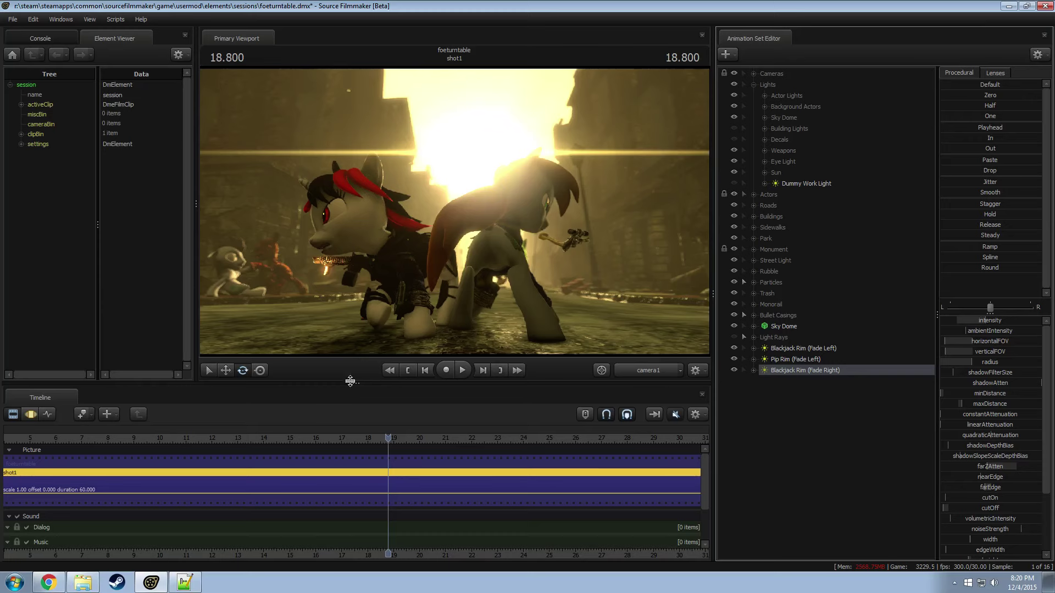
Step: Enable shadows on the Blackjack Rim (Fade Right) light and check the rendered frame at 18.133 s
left_click_drag(389, 440, 368, 452)
right_click(813, 373)
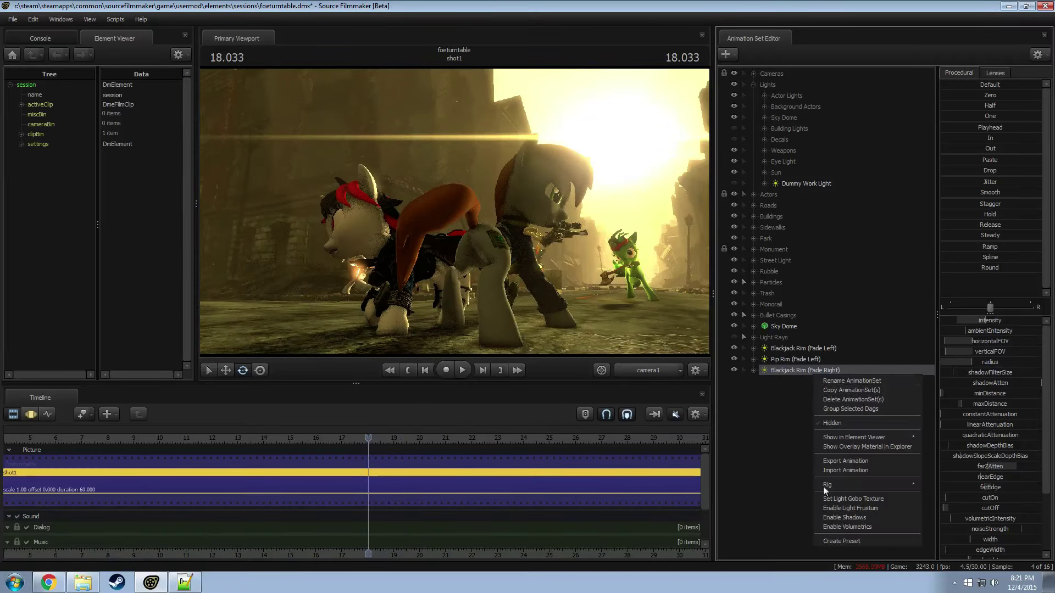
left_click(823, 486)
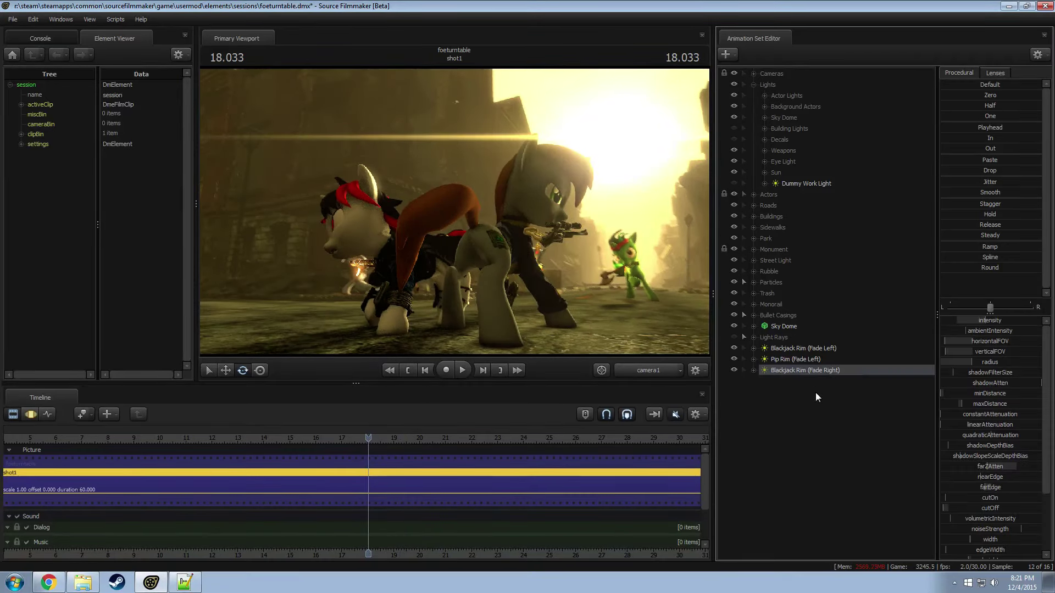
right_click(792, 374)
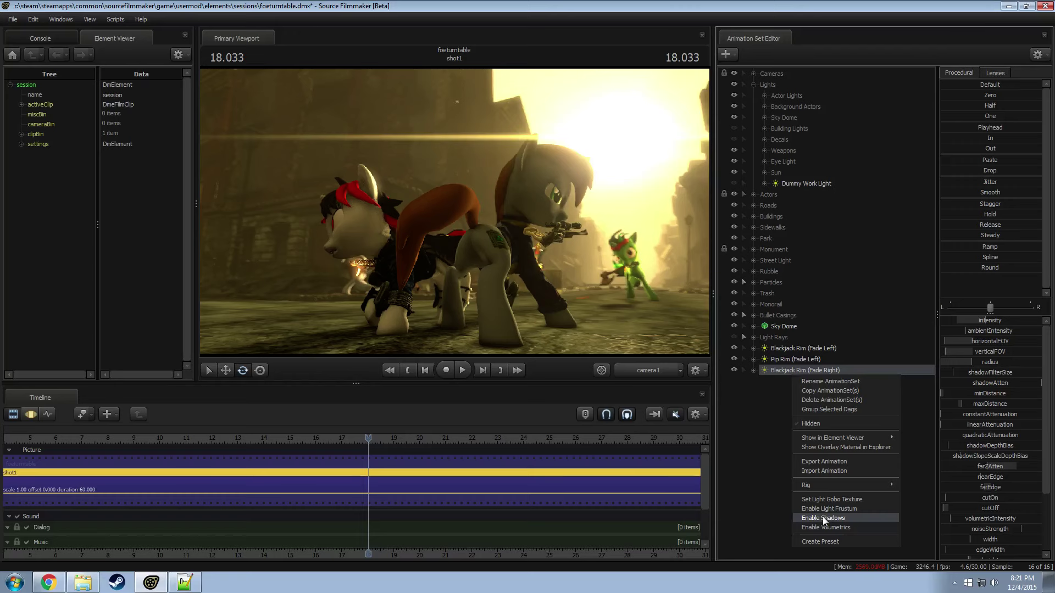
left_click(822, 516)
left_click(371, 438)
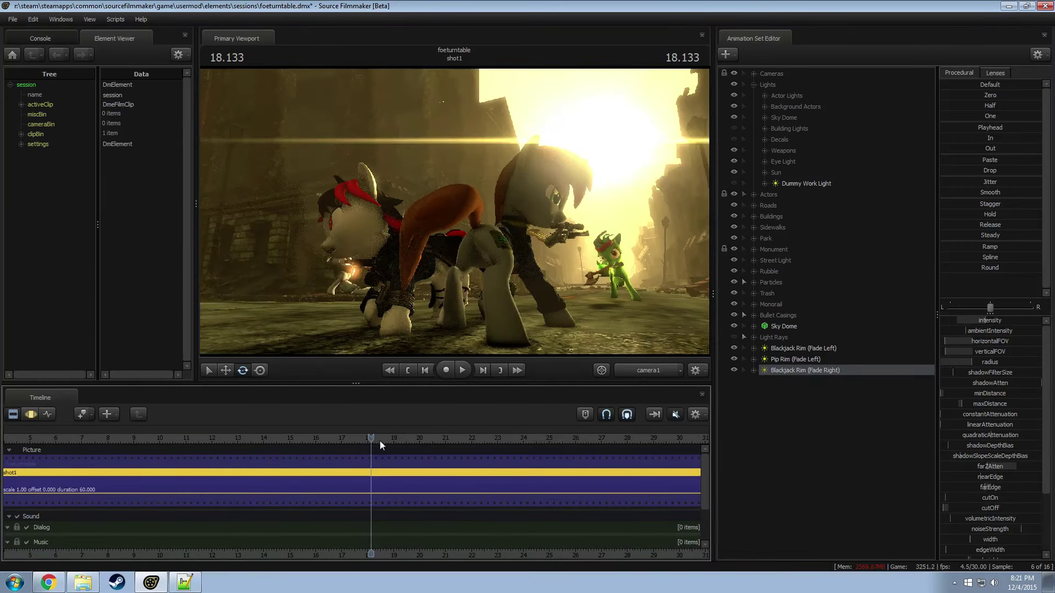
key("F3")
key("F2")
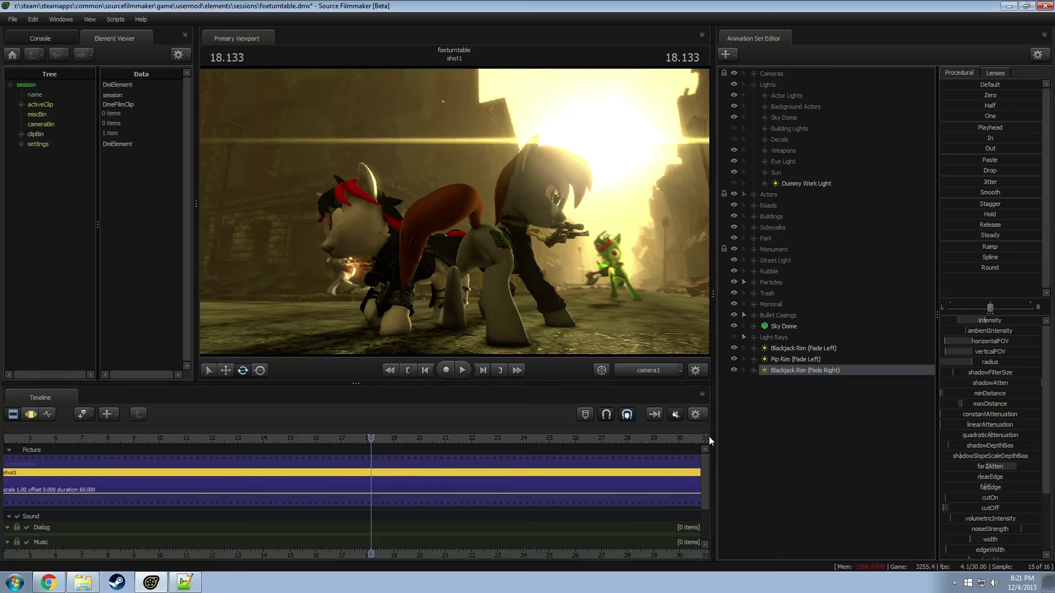
Step: Disable shadows on the Blackjack Rim (Fade Right) light and check the rim lighting at 18.100 s and 17.966 s
right_click(815, 369)
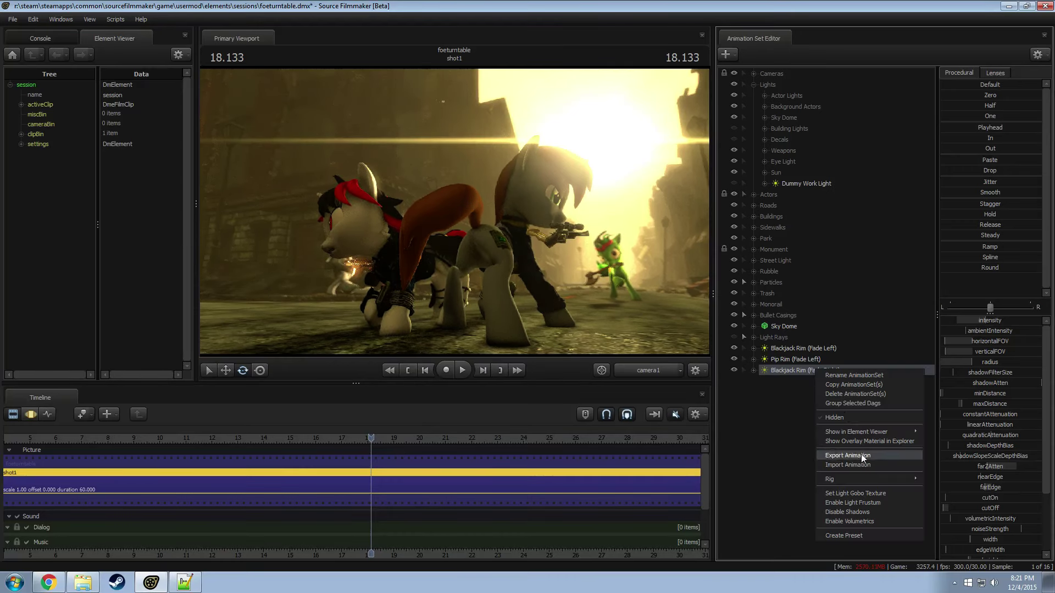
left_click(856, 512)
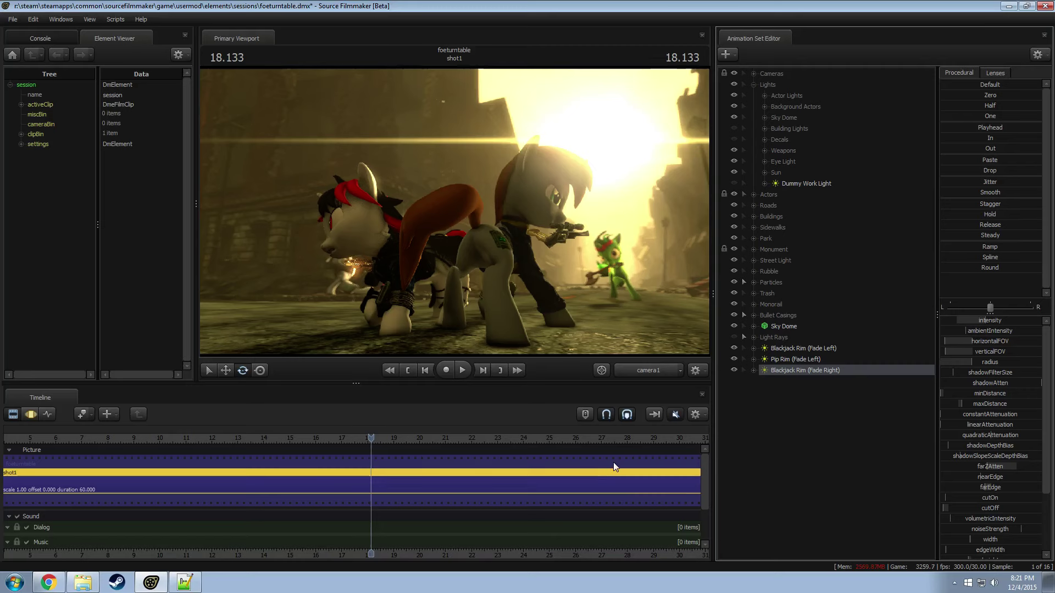
left_click(370, 438)
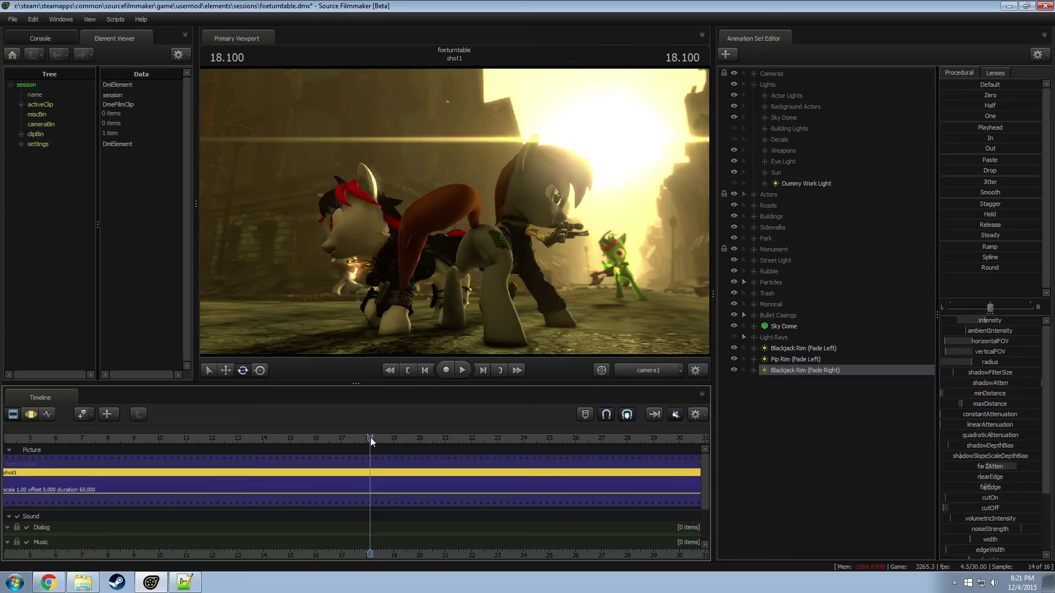
left_click(814, 373)
left_click(760, 427)
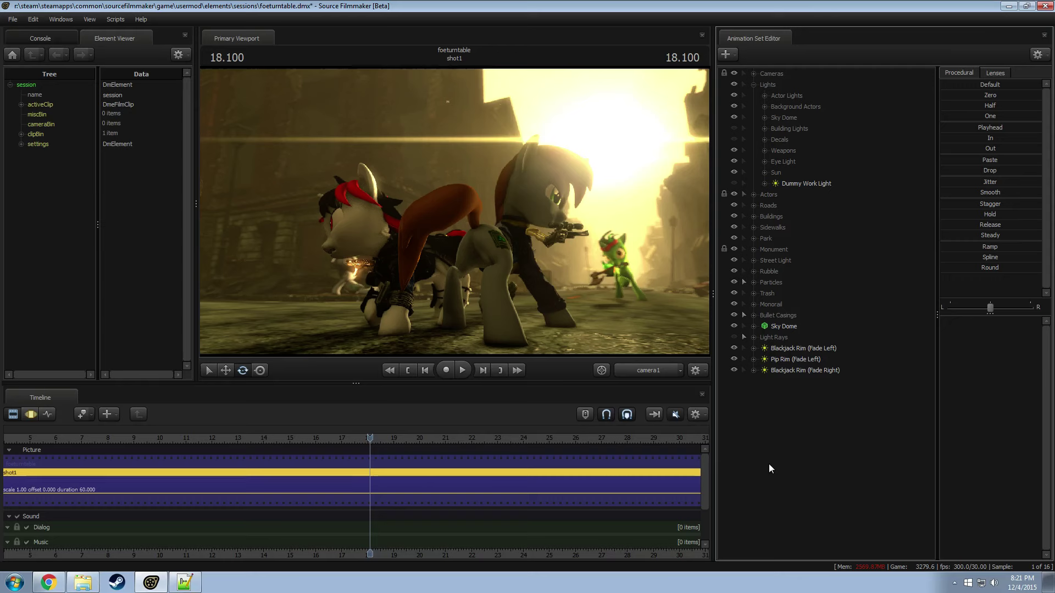
mouse_move(370, 438)
left_mouse_down()
mouse_move(354, 438)
mouse_move(389, 437)
mouse_move(366, 439)
left_mouse_up()
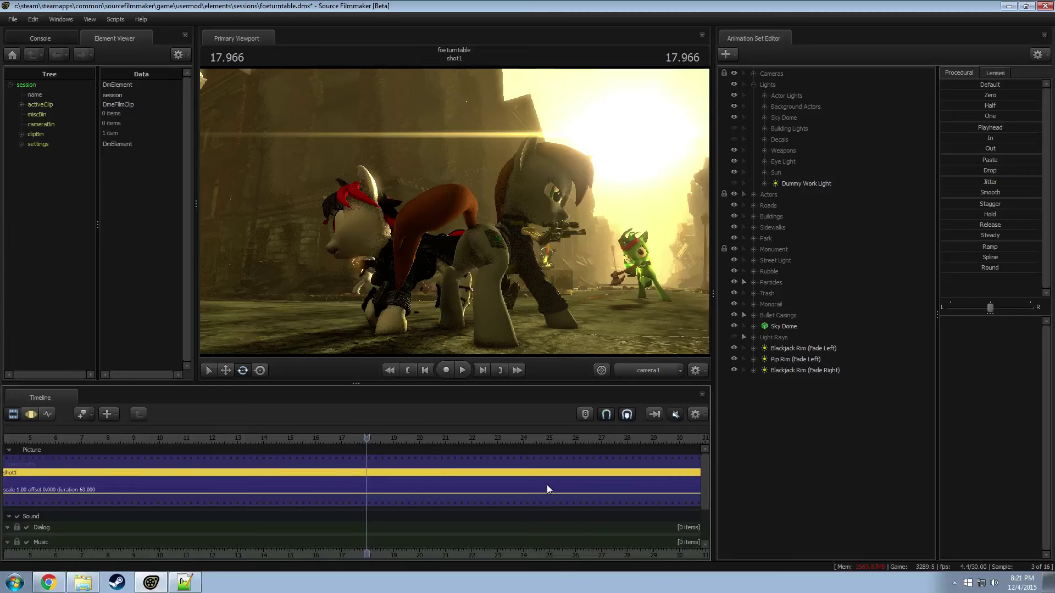
Step: Duplicate the Pip Rim (Fade Left) animation set
right_click(799, 373)
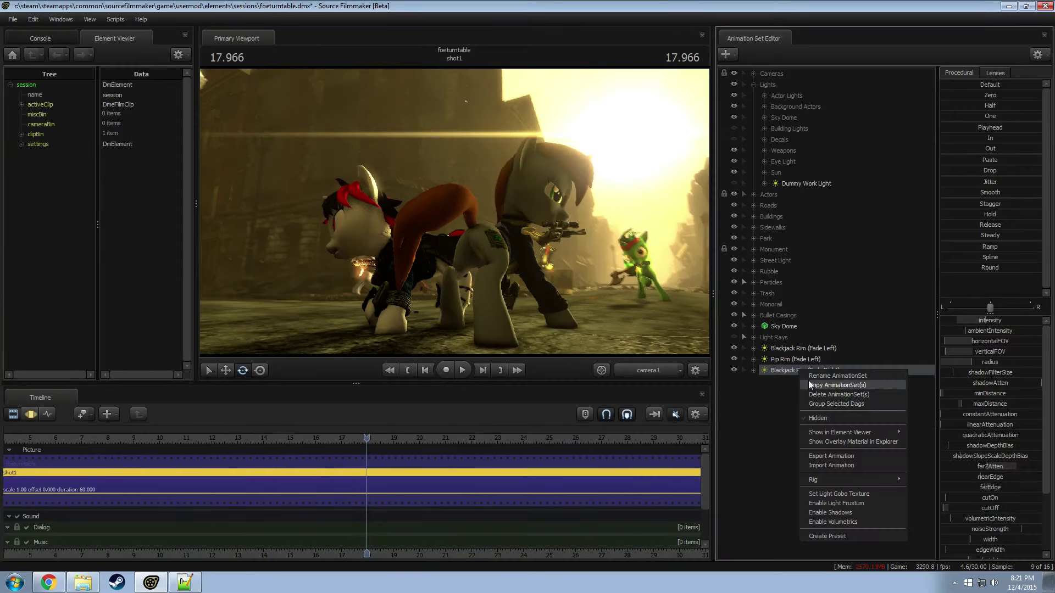
left_click(794, 360)
right_click(793, 360)
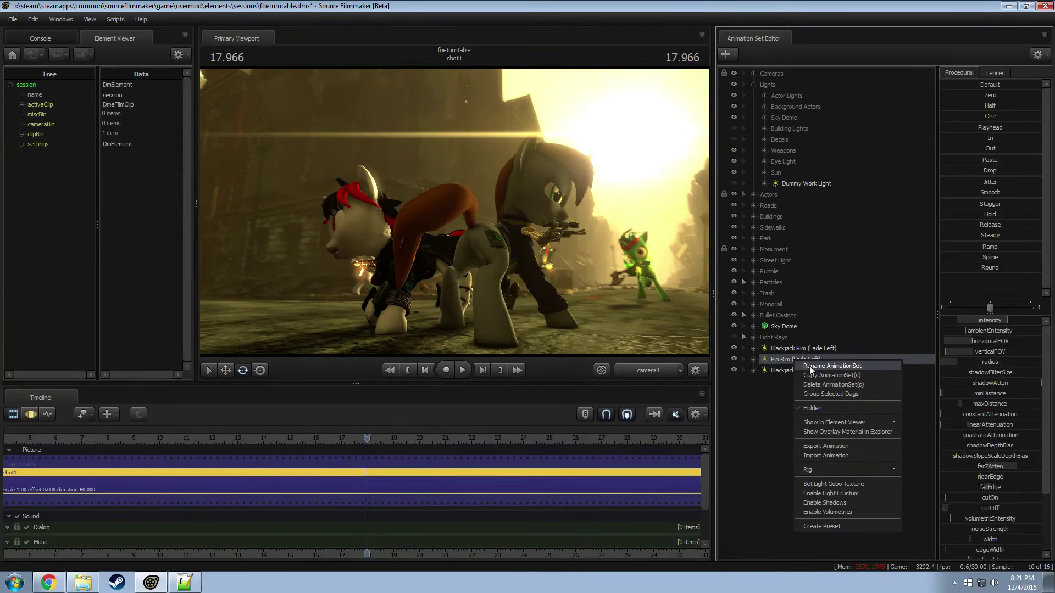
left_click(778, 403)
right_click(778, 402)
left_click(814, 456)
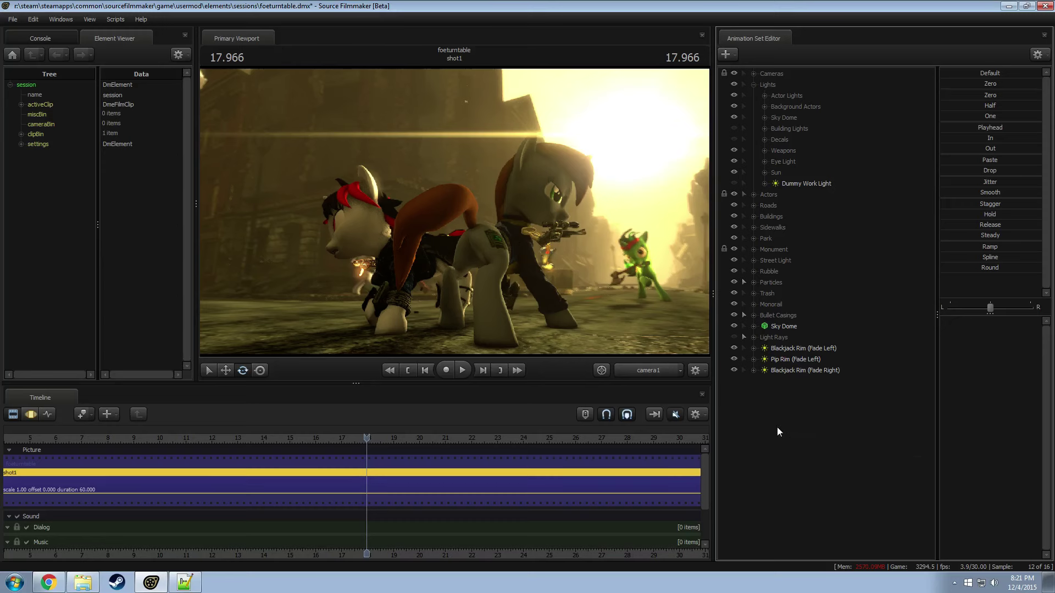
right_click(785, 385)
left_click(841, 388)
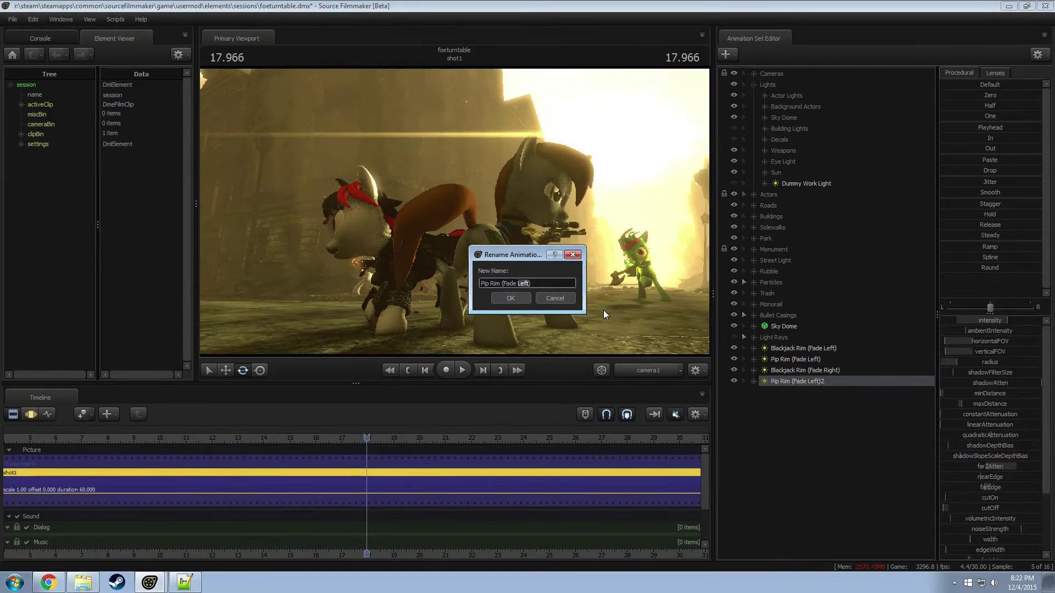
type("3")
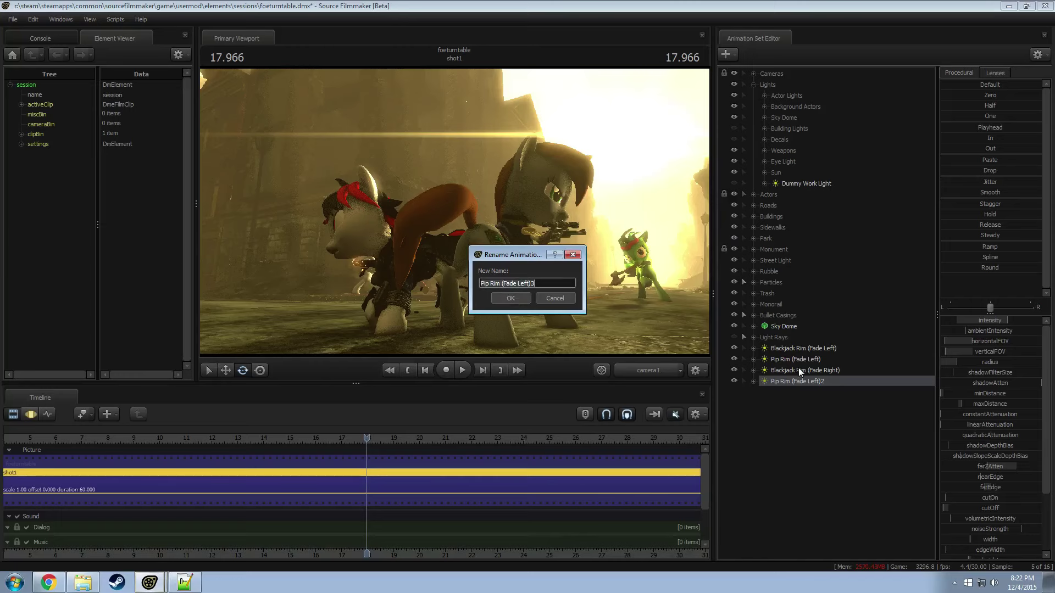
left_click(556, 298)
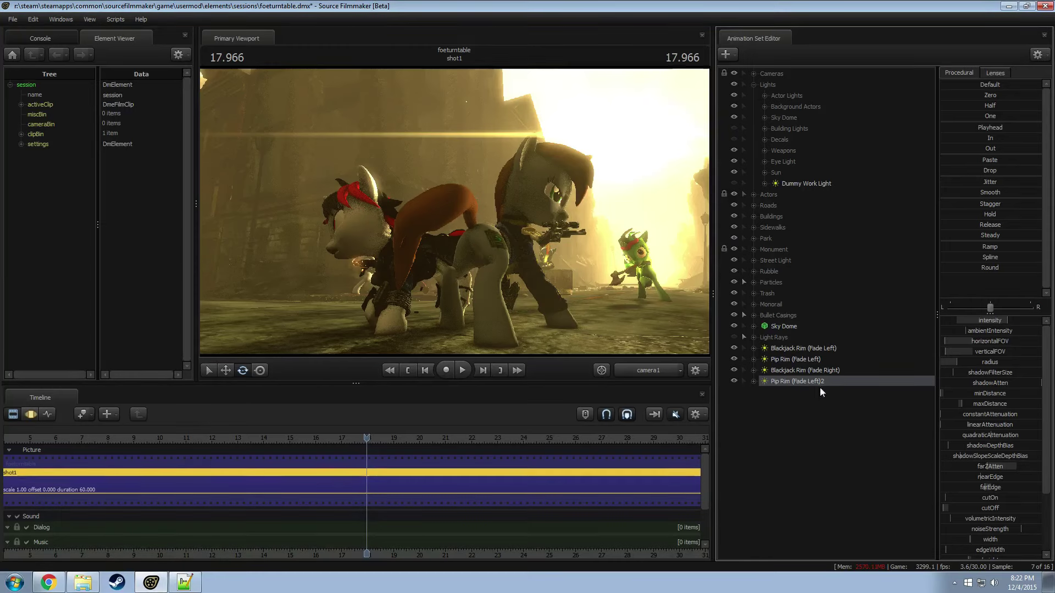
Step: Rename the original Pip Rim (Fade Left) light as Pip Rim (Fade Right) and its duplicate as Pip Rim (Fade Left)
right_click(807, 360)
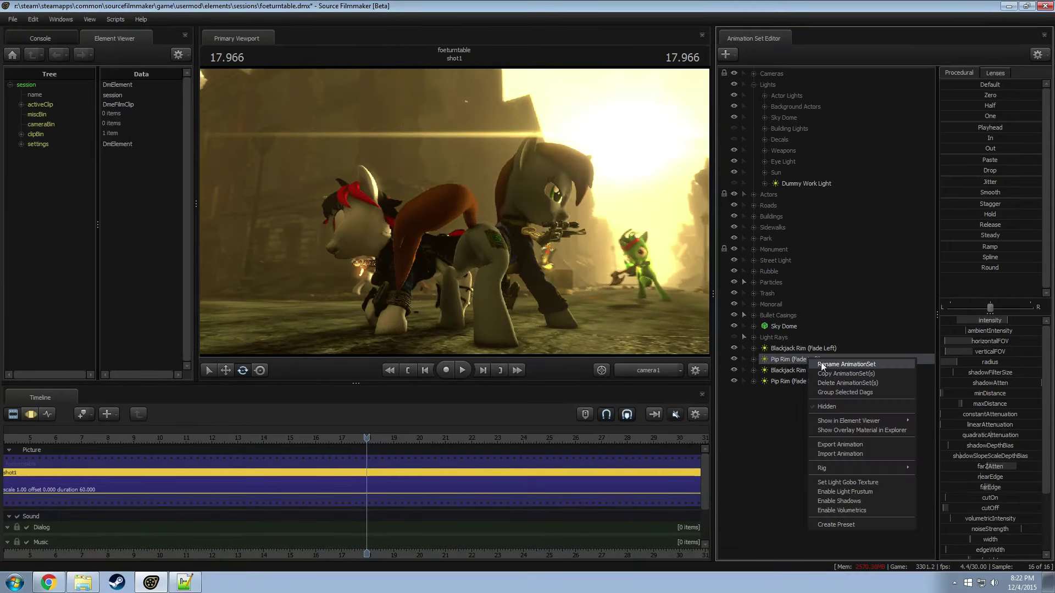
left_click(841, 363)
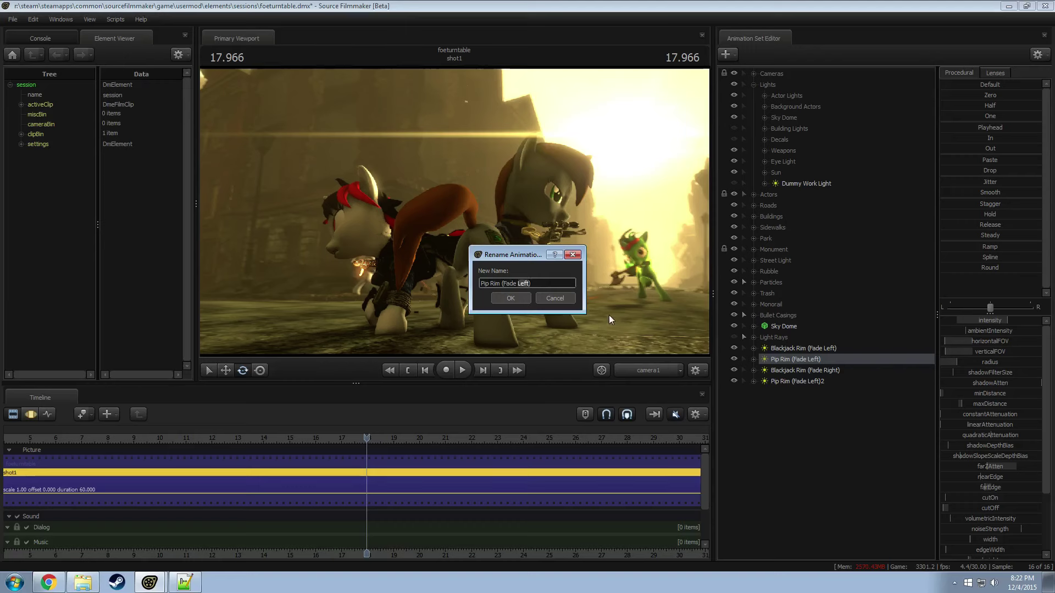
type("Right)")
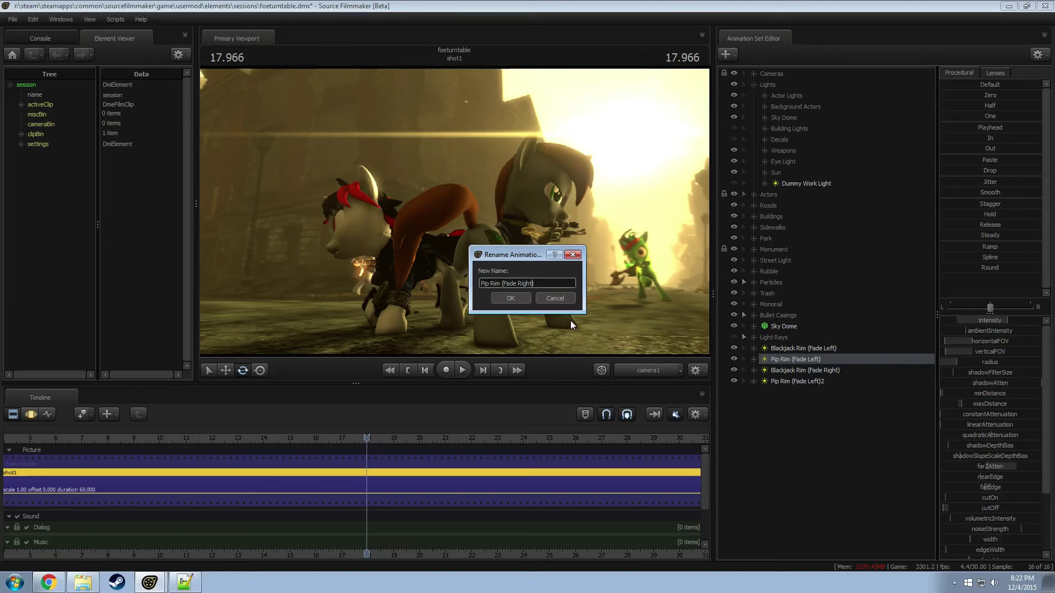
left_click(510, 298)
left_click(807, 381)
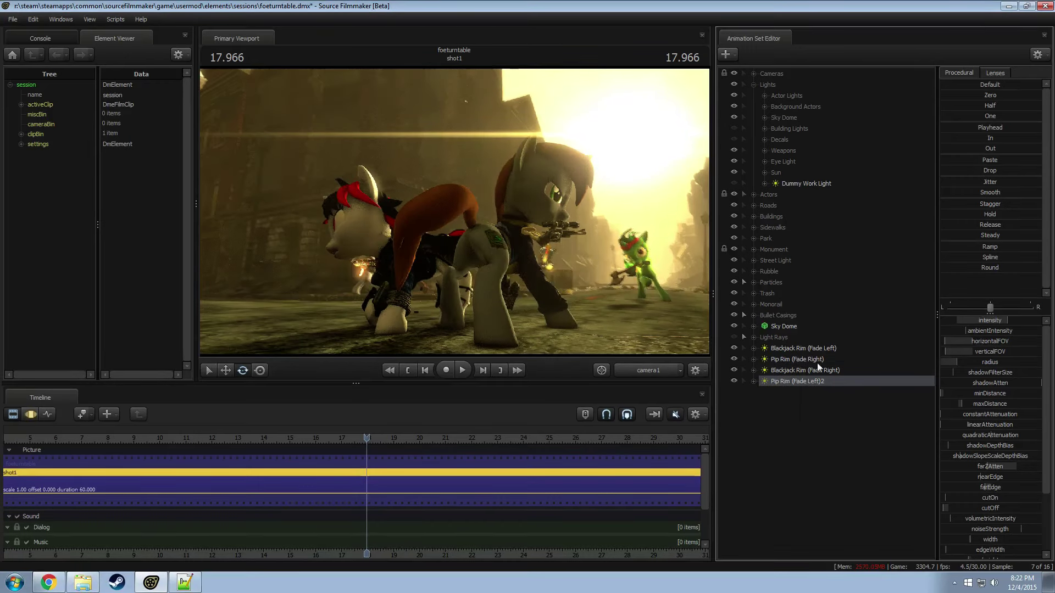
right_click(807, 381)
left_click(841, 386)
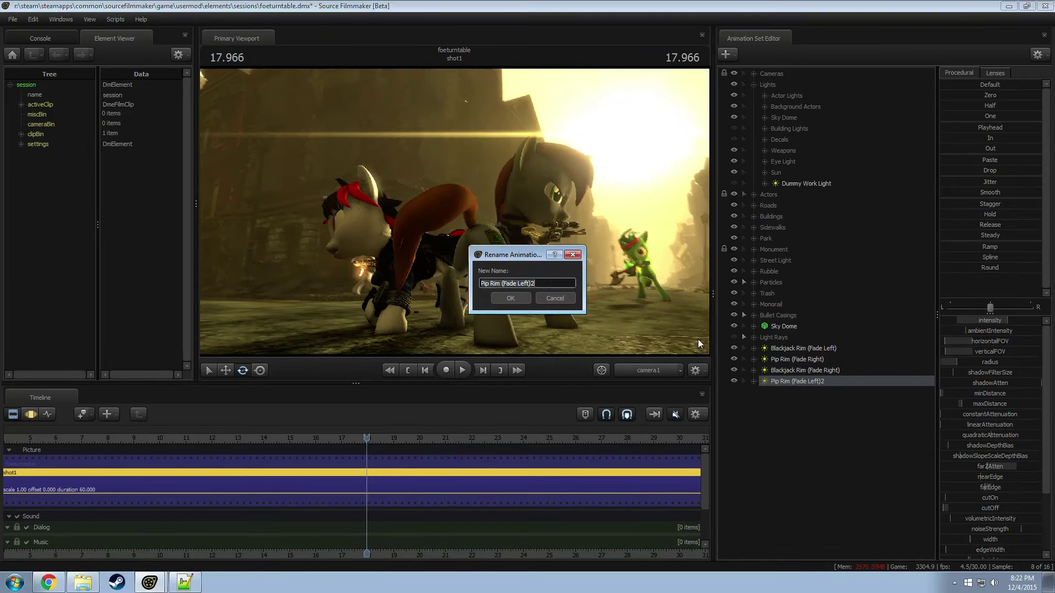
left_click(511, 298)
Step: Reposition and re-aim the Pip Rim (Fade Left) light over the whole shot, checking it through camera1
left_click_drag(796, 384, 464, 216)
key("F3")
key("F2")
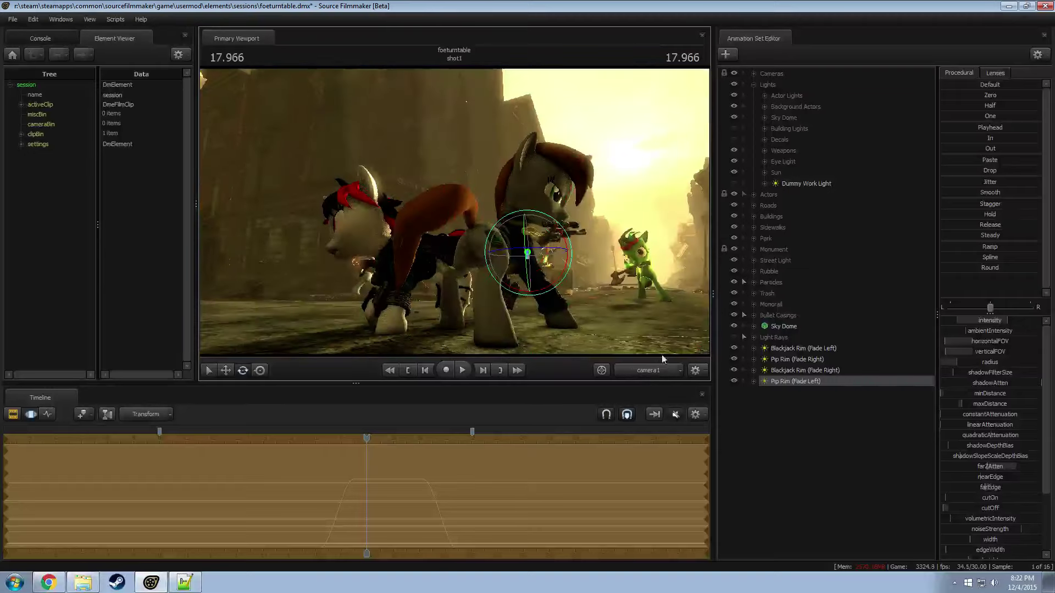
key("F3")
middle_click_drag(360, 490, 398, 505)
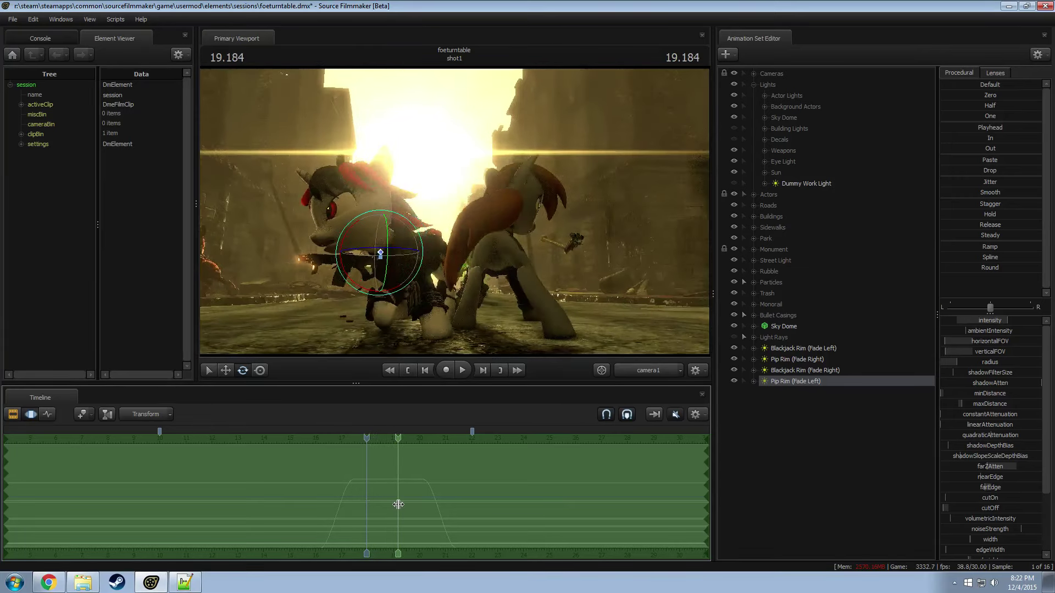
double_click(800, 380)
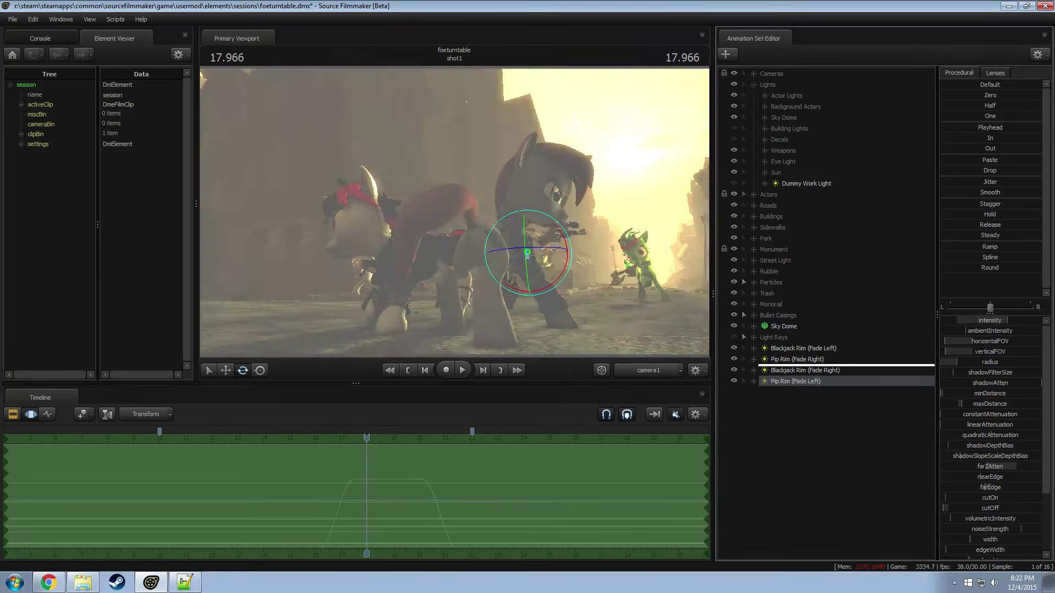
left_click_drag(454, 211, 524, 322)
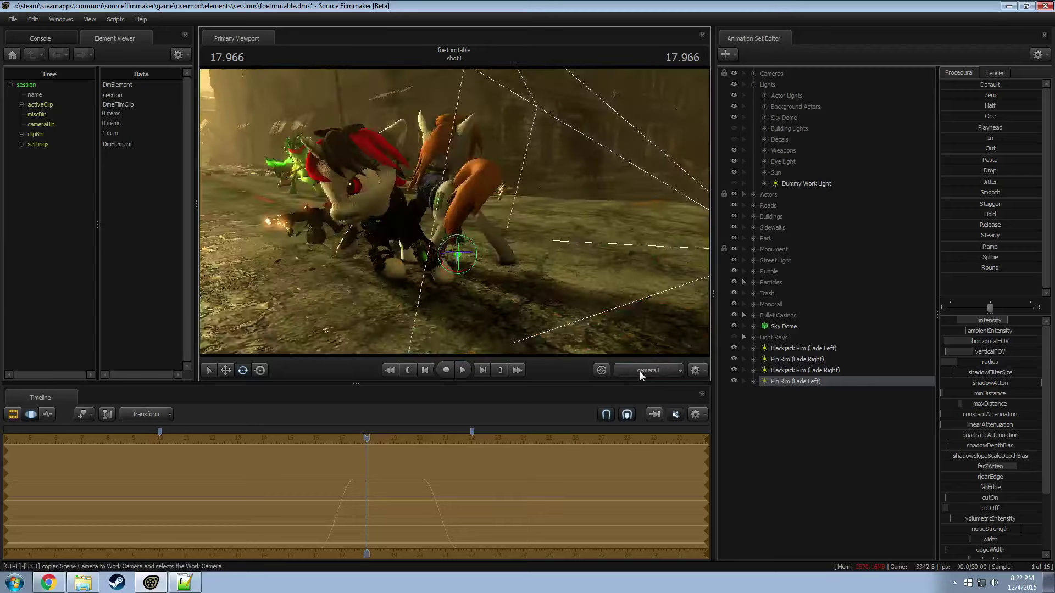
left_click(640, 371)
left_click_drag(365, 459, 476, 467)
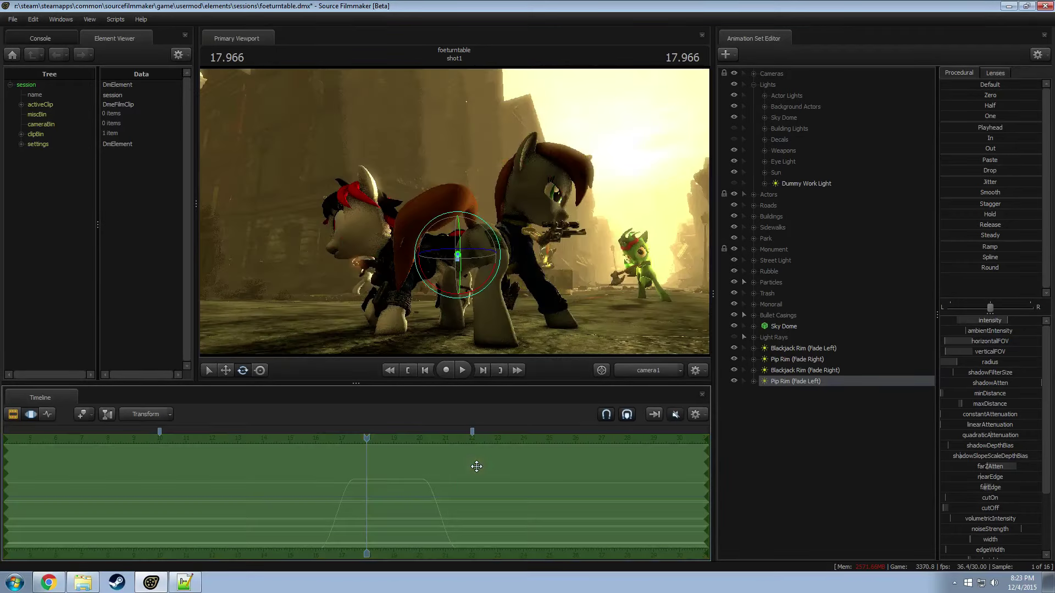
Step: Clear the time selection and review the rim lighting at 21.766 s, at 20.166 s and in playback up to 18.266 s
left_click_drag(425, 503, 465, 509)
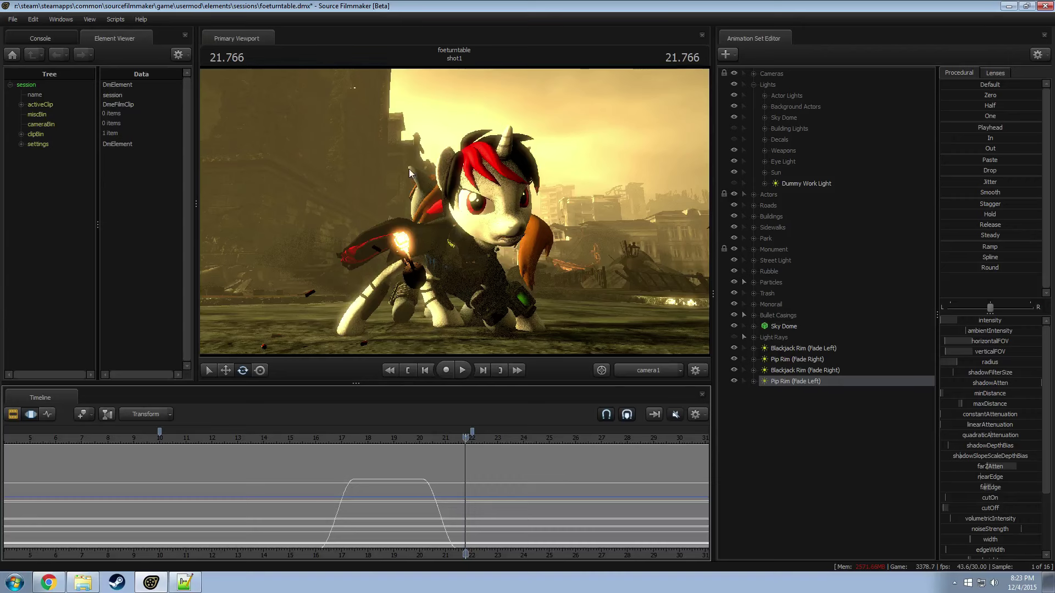
left_click(423, 436)
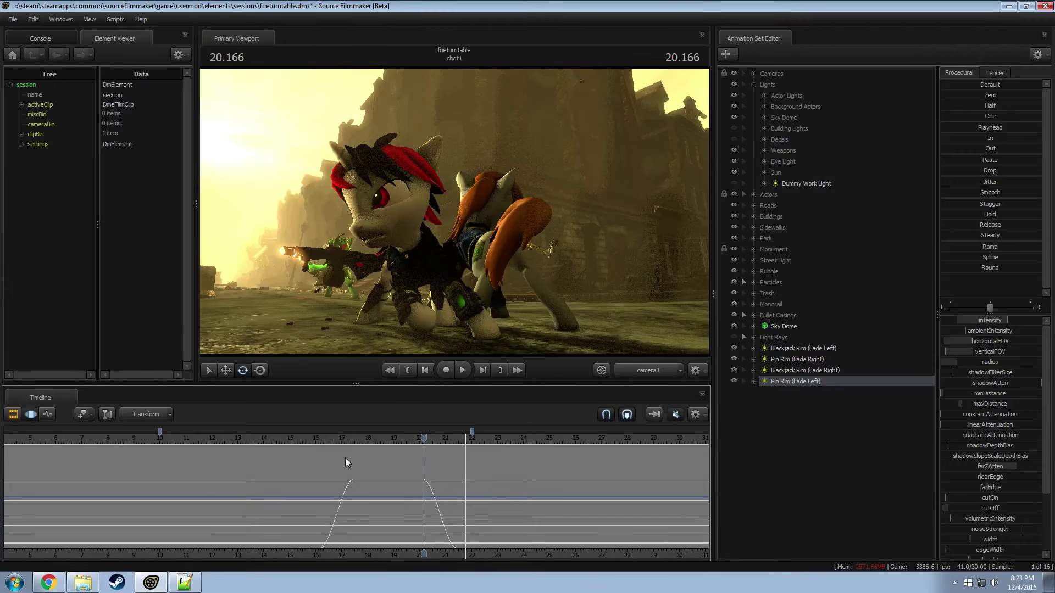
left_click_drag(342, 437, 328, 441)
key("space")
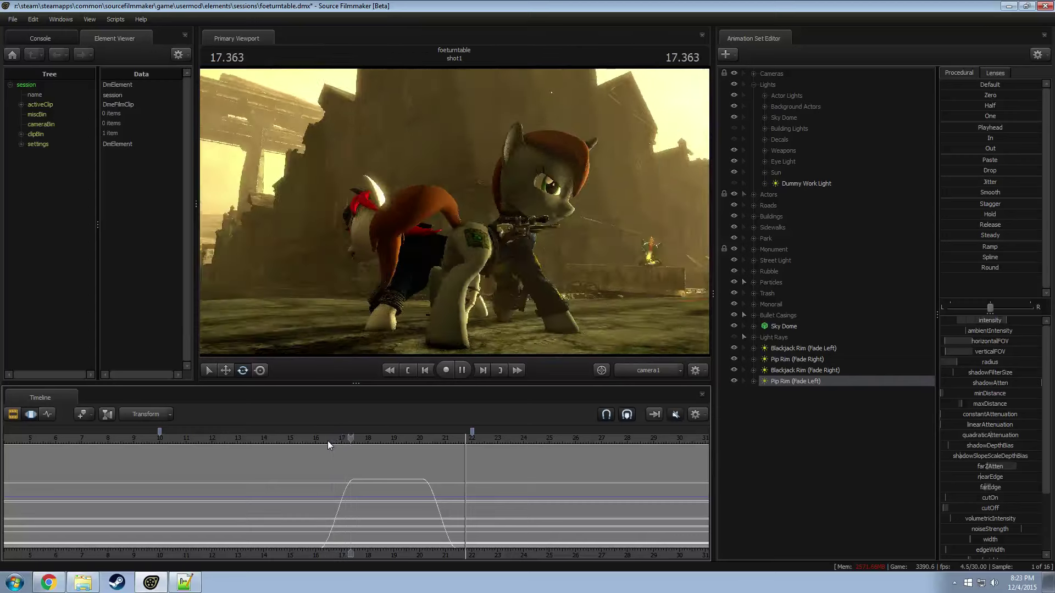
key("space")
Step: Switch to the file explorer and open Turntable Test.swf from the Turntable Test folder in Pony SFM's Flash folder
key("alt+Tab")
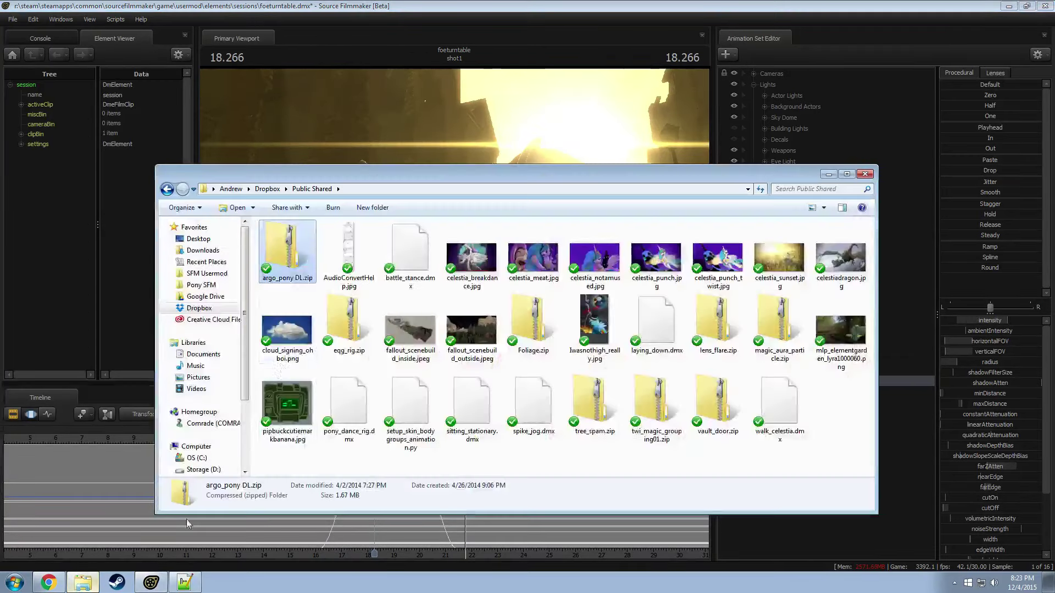
left_click(199, 286)
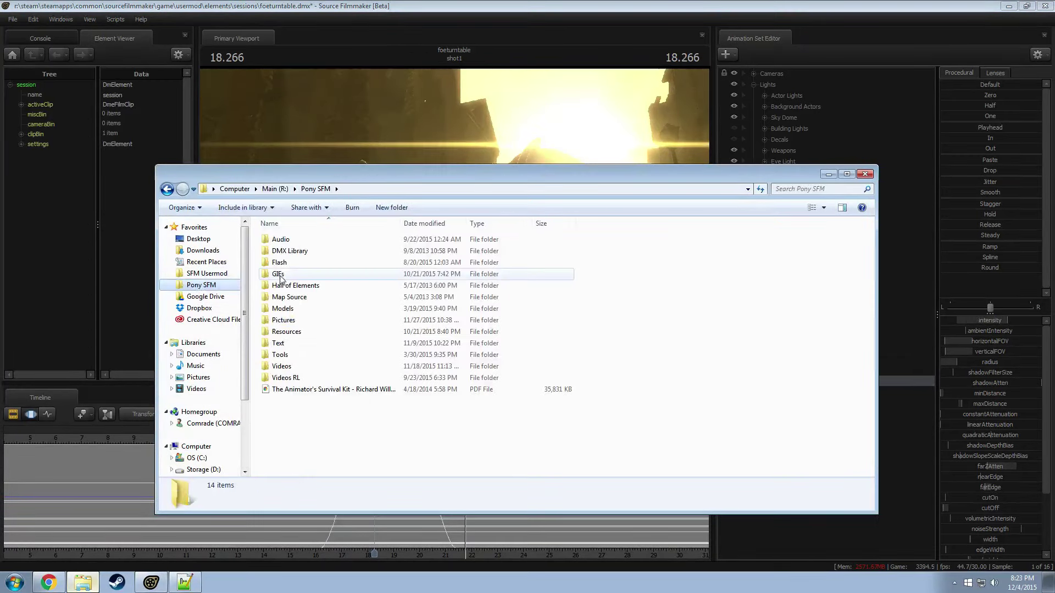
double_click(278, 262)
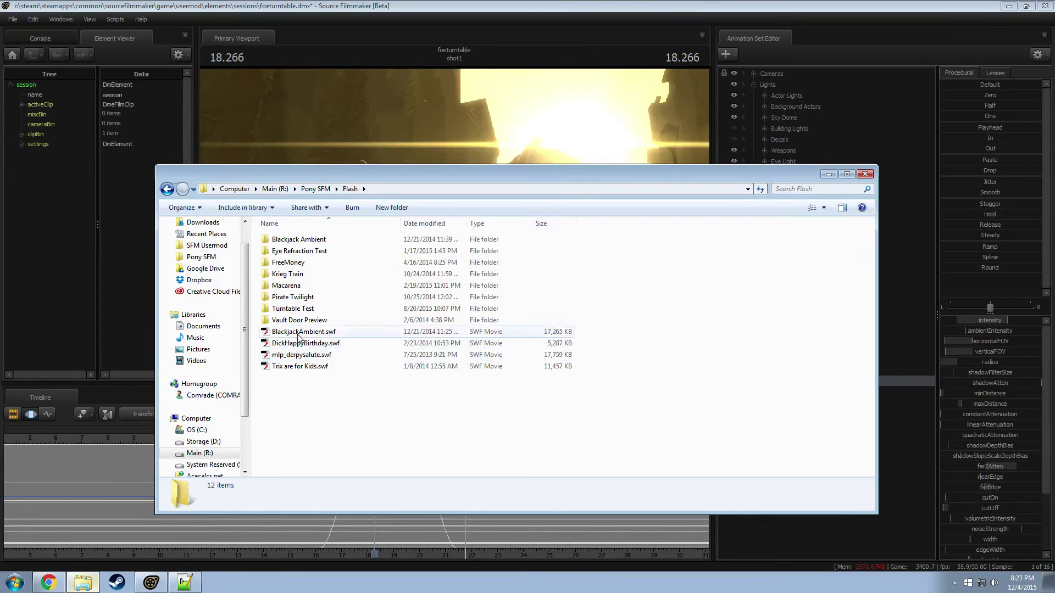
double_click(291, 310)
left_click(295, 264)
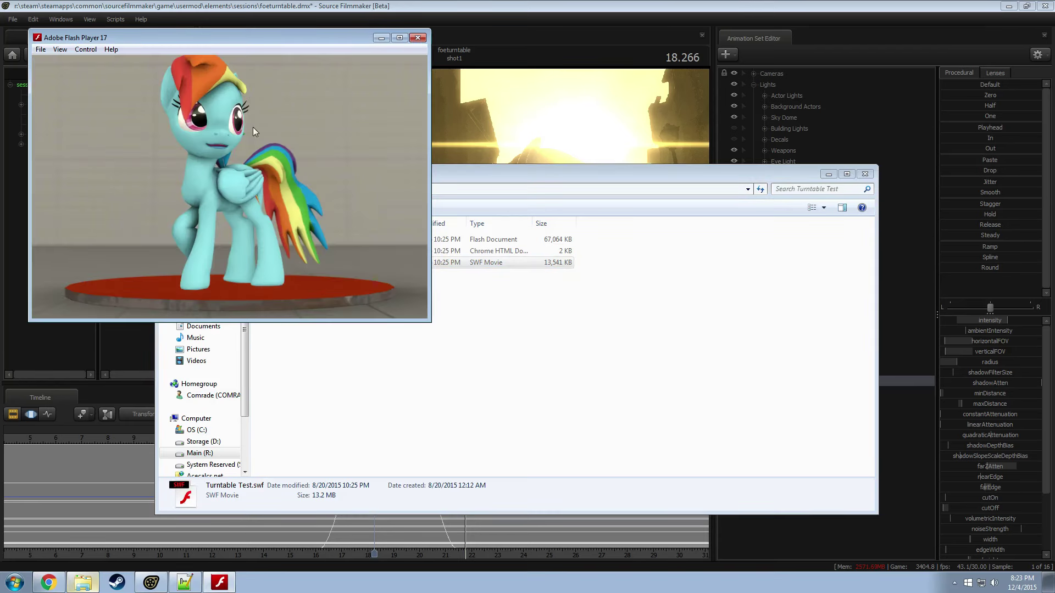
Step: Rotate the turntable character in Flash Player at windowed and maximized size to examine the interaction, and return to Source Filmmaker
left_click_drag(264, 41, 474, 114)
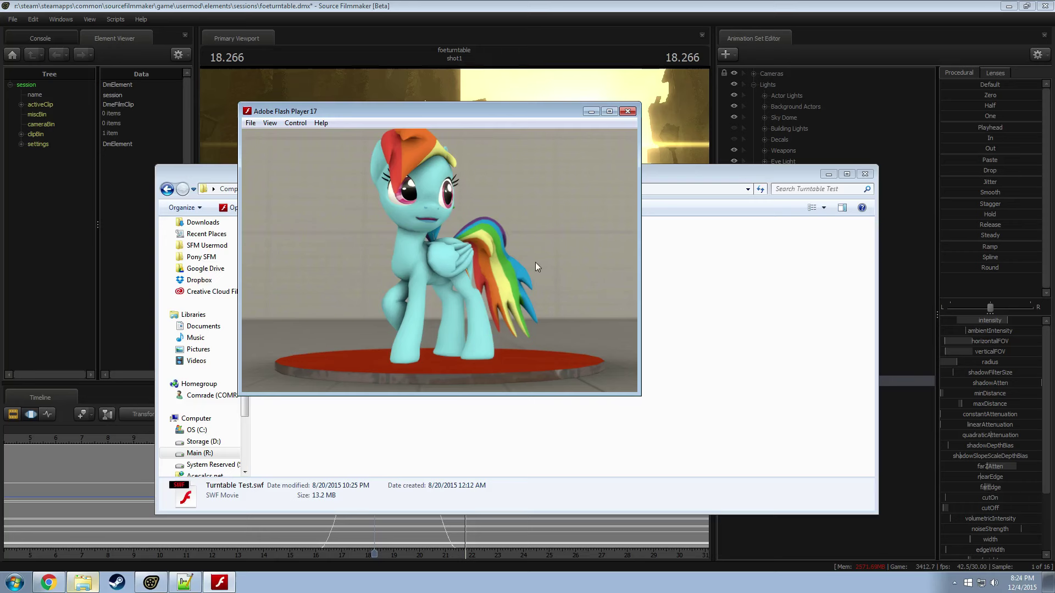
left_click_drag(536, 263, 481, 289)
left_click_drag(399, 275, 477, 268)
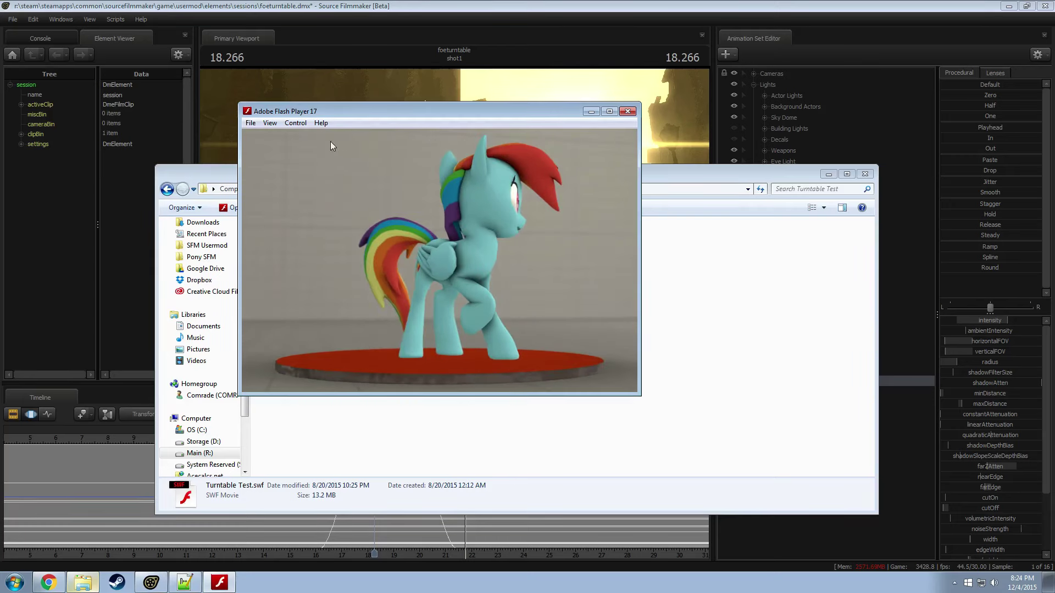
left_click_drag(331, 145, 410, 198)
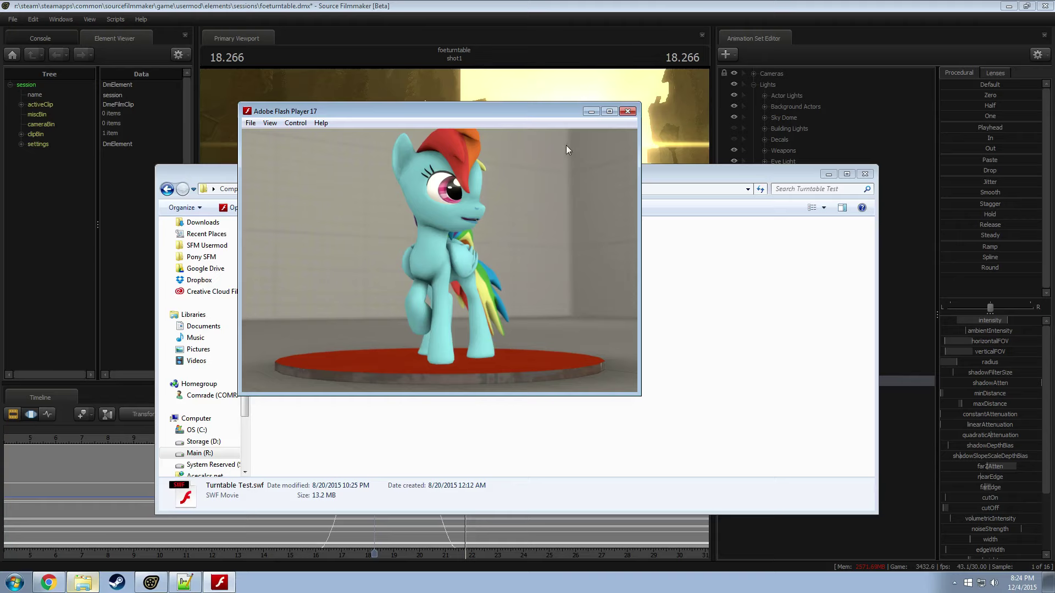
left_click(609, 111)
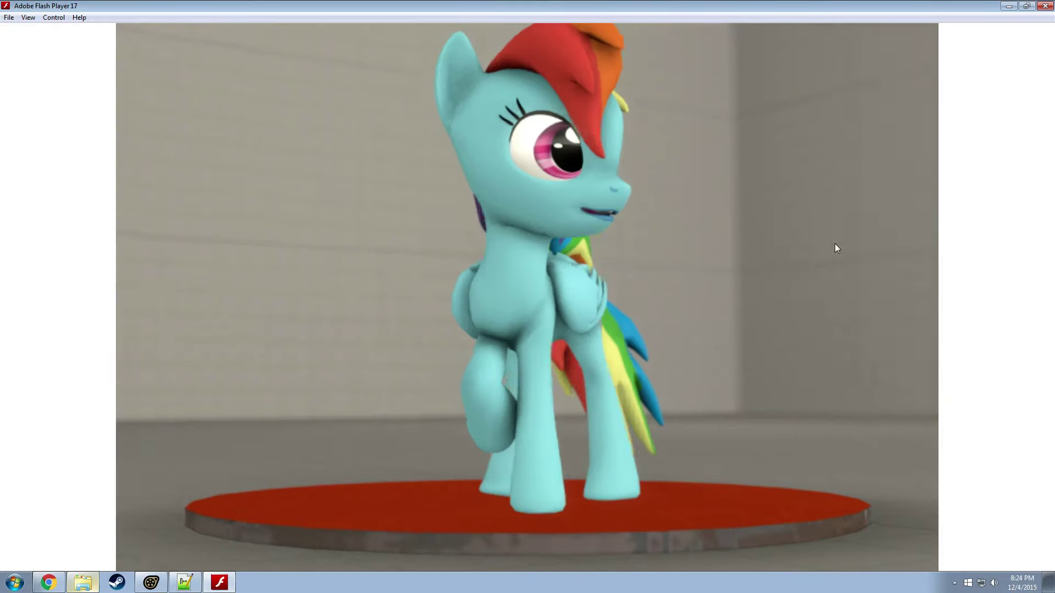
left_click_drag(835, 248, 635, 251)
left_click_drag(557, 243, 755, 210)
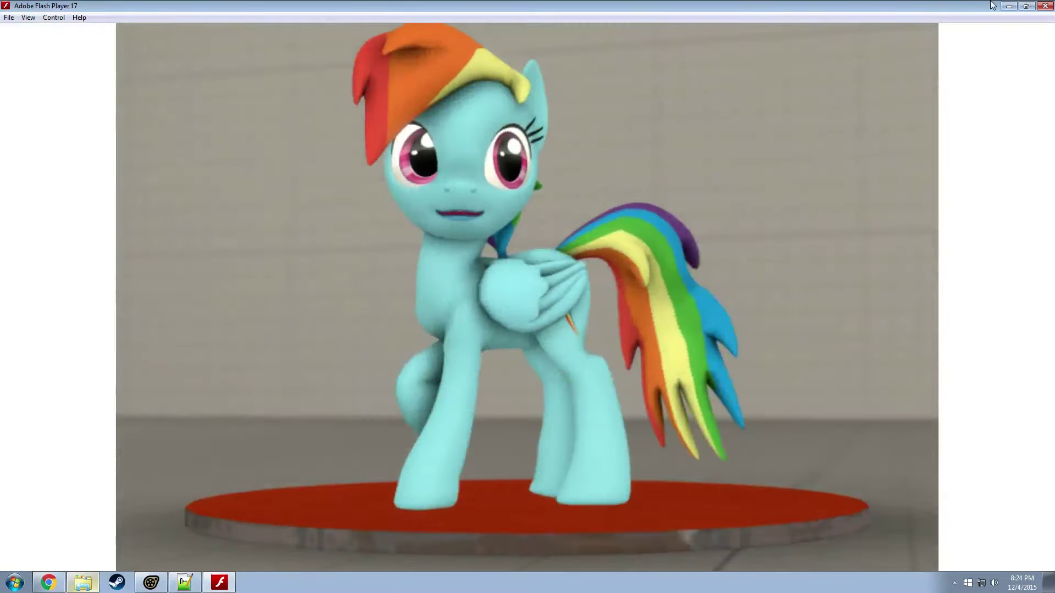
left_click(1026, 5)
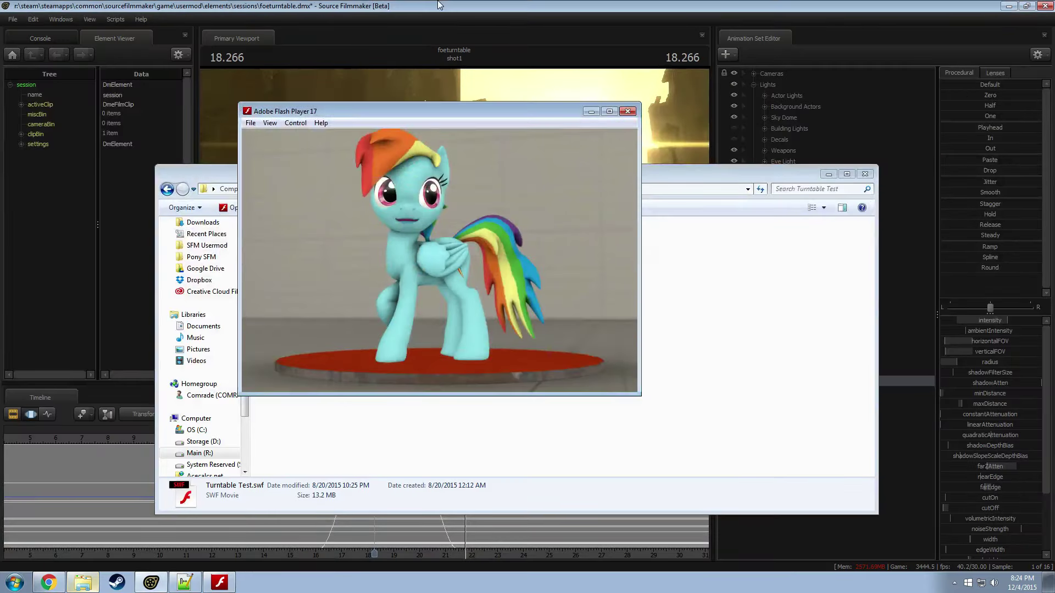
left_click(439, 6)
Step: Play back the shot from 10.666 s and examine the rim lights on Pip and Blackjack at 18.200 s
left_click(177, 435)
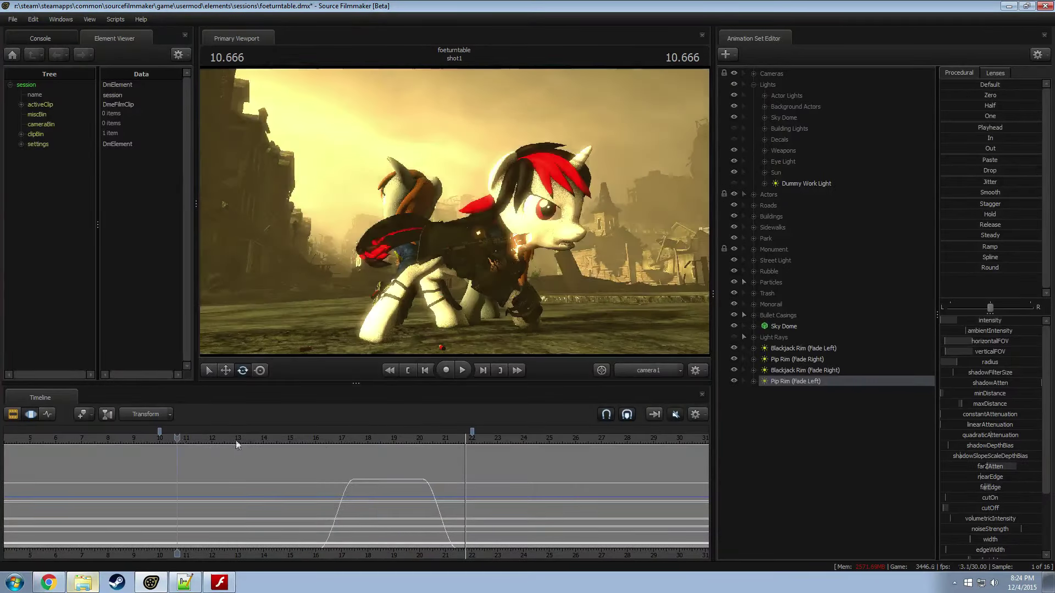
key("F3")
key("space")
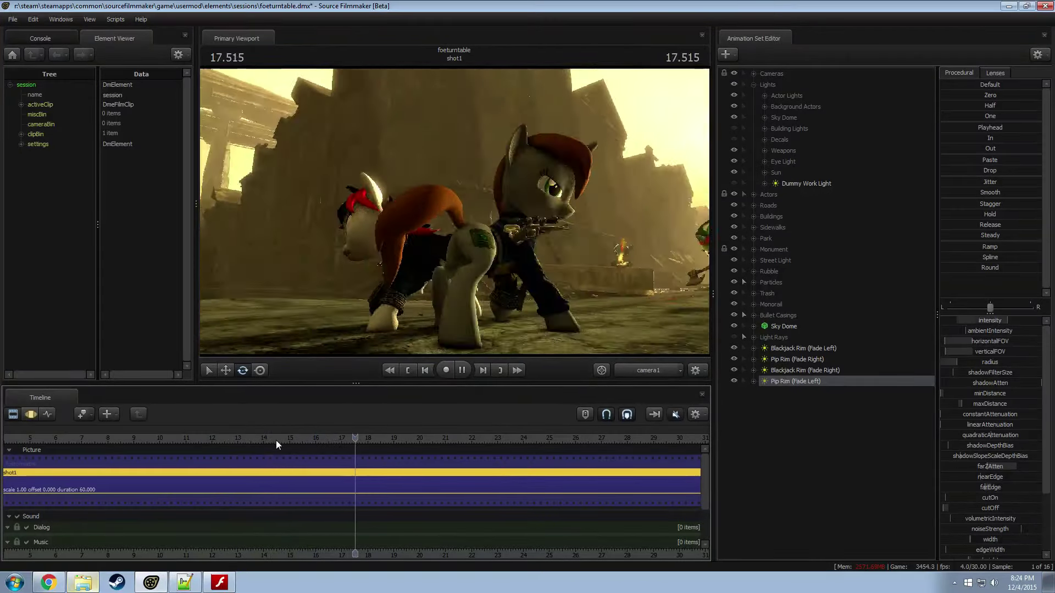
key("space")
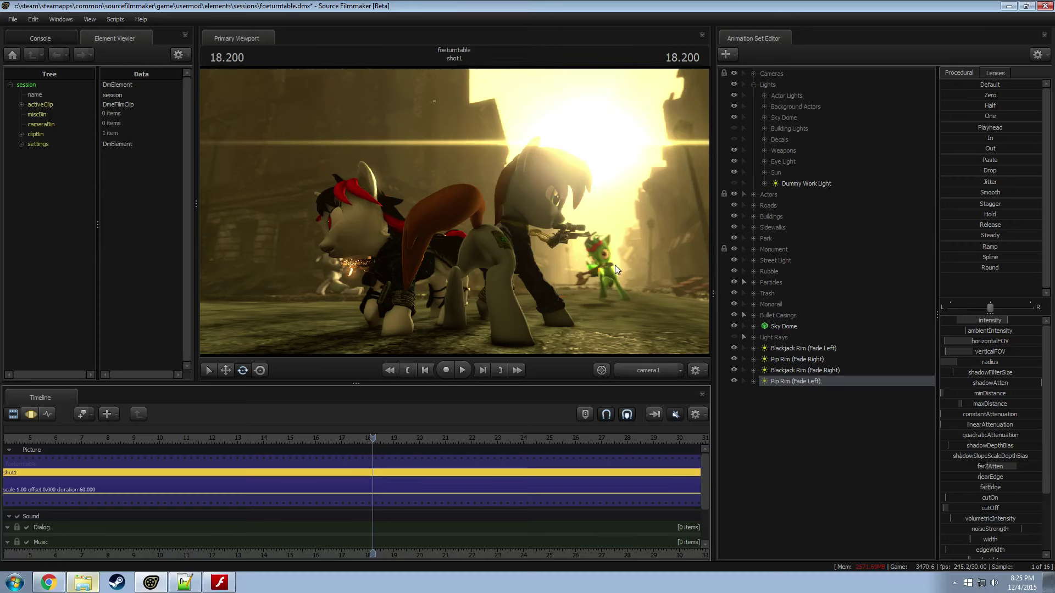
key("F3")
key("F2")
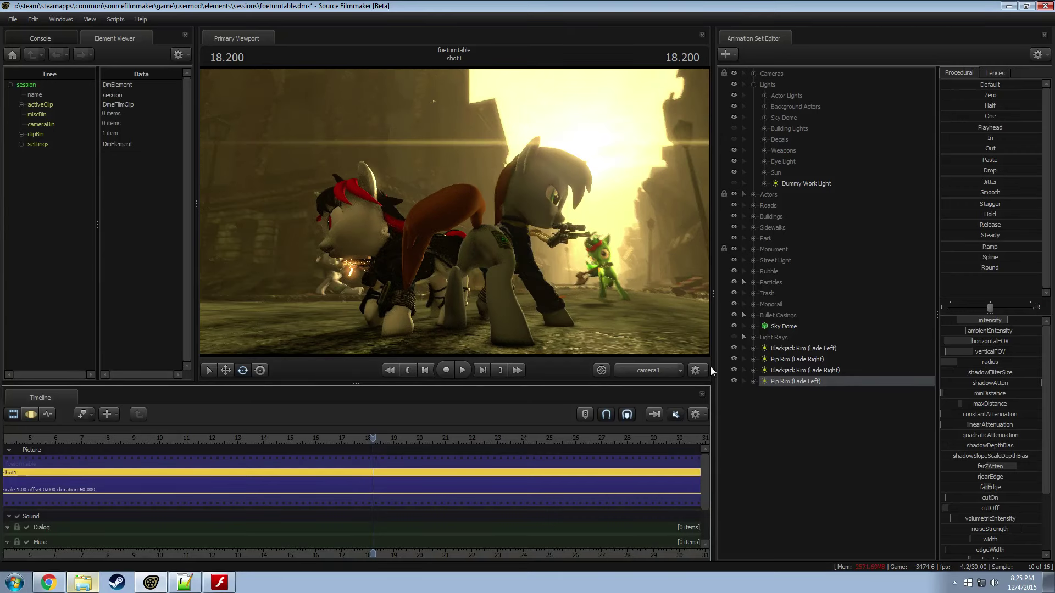
Step: Move the four Pip and Blackjack rim lights into the Lights group
left_click_drag(786, 381, 795, 347)
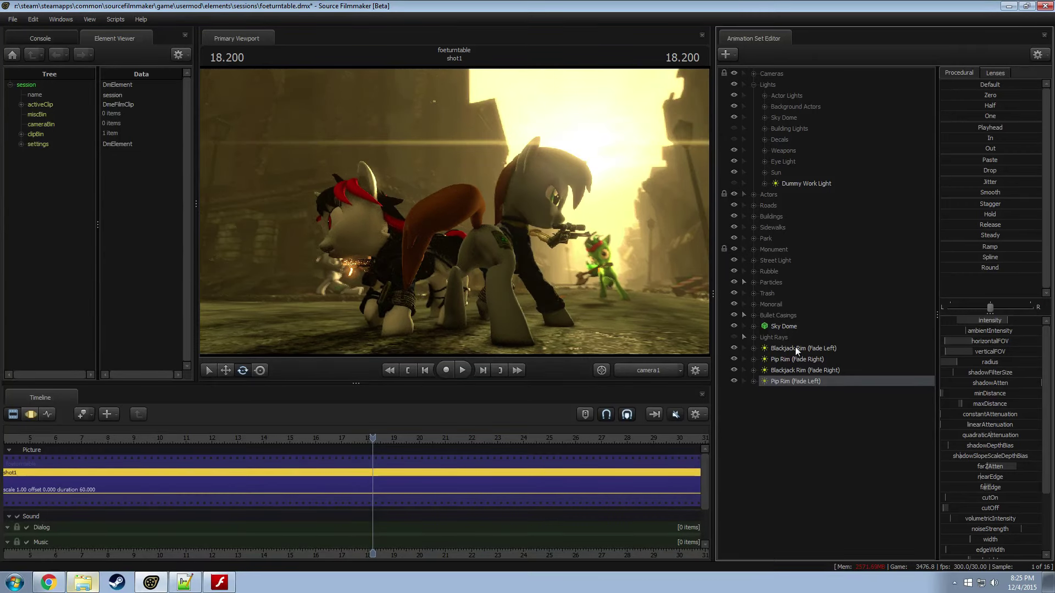
Step: Select the intensity controls of Raider Female Rim Light 2 and Raider Female Rim 2 Light 2 in the Background Actors group
left_click(765, 107)
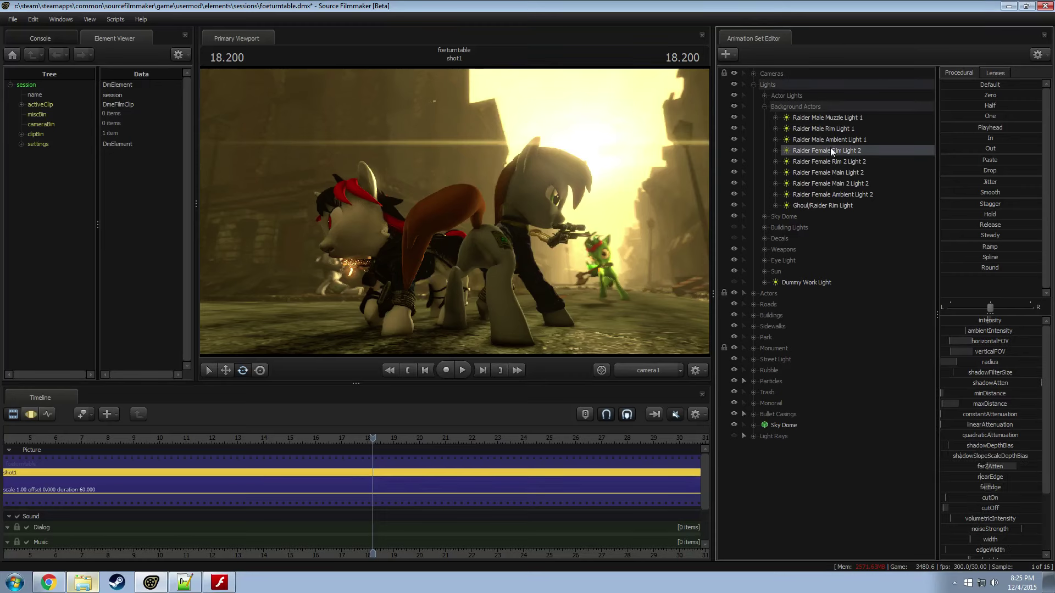
left_click(831, 151)
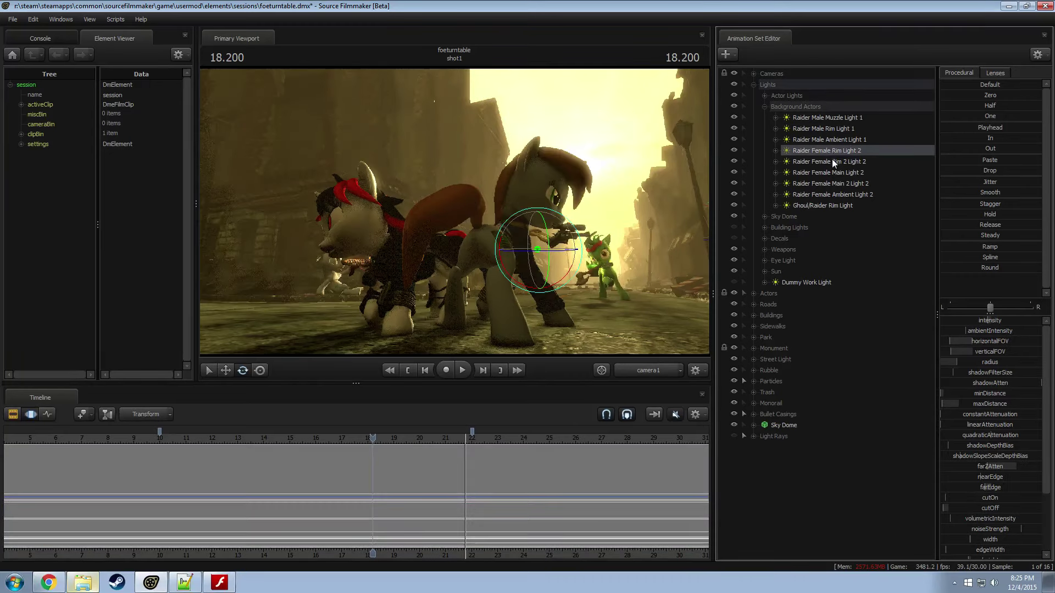
left_click(776, 151)
left_click(804, 173)
left_click(787, 163)
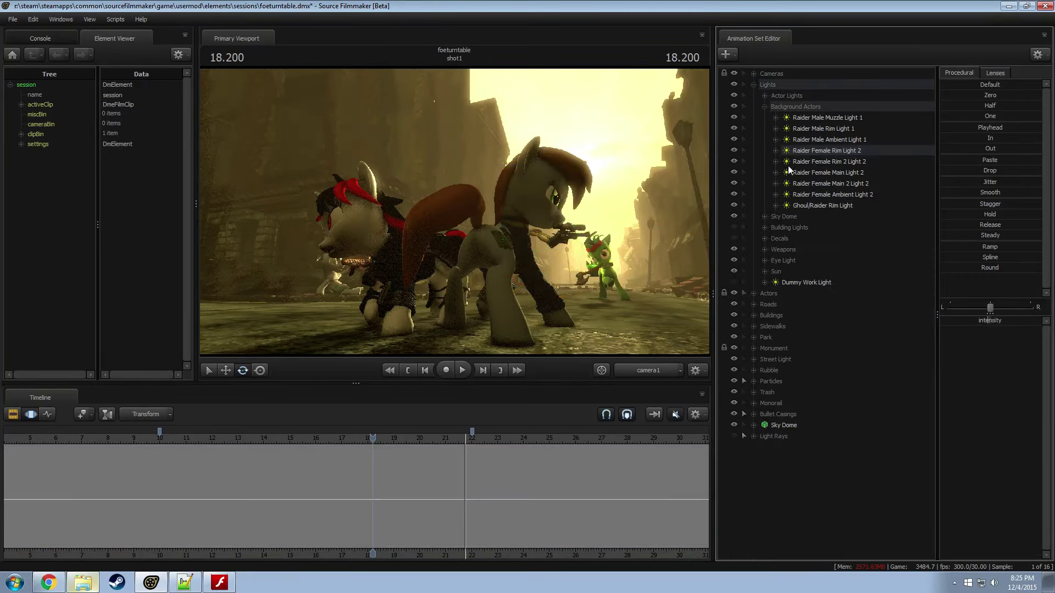
left_click(776, 161)
left_click(787, 173)
left_click(816, 184)
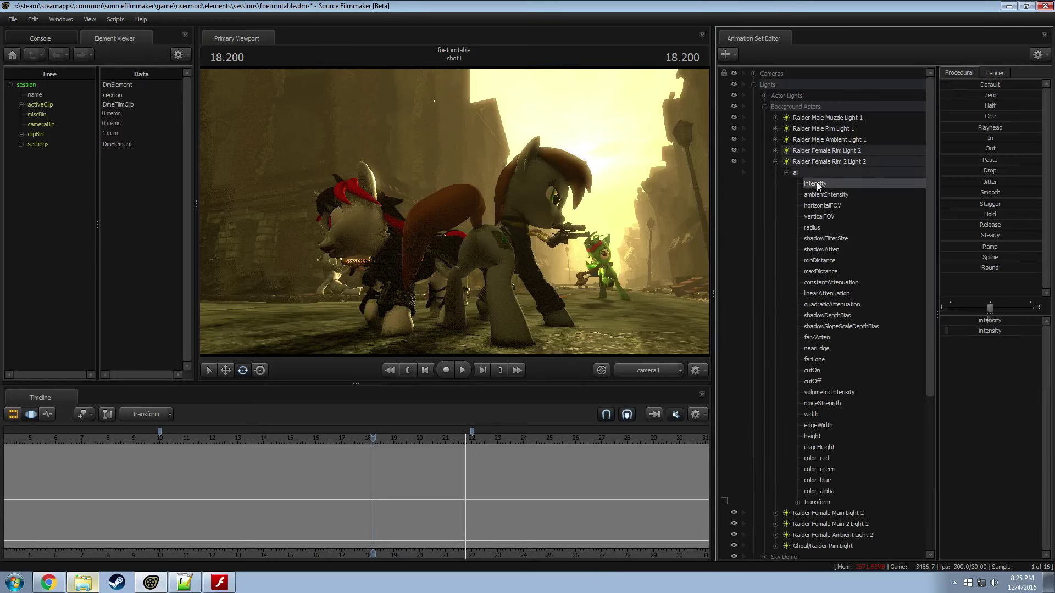
Step: Add the intensity controls of Raider Female Main Light 2 and Raider Female Main 2 Light 2 to the selection
left_click(774, 160)
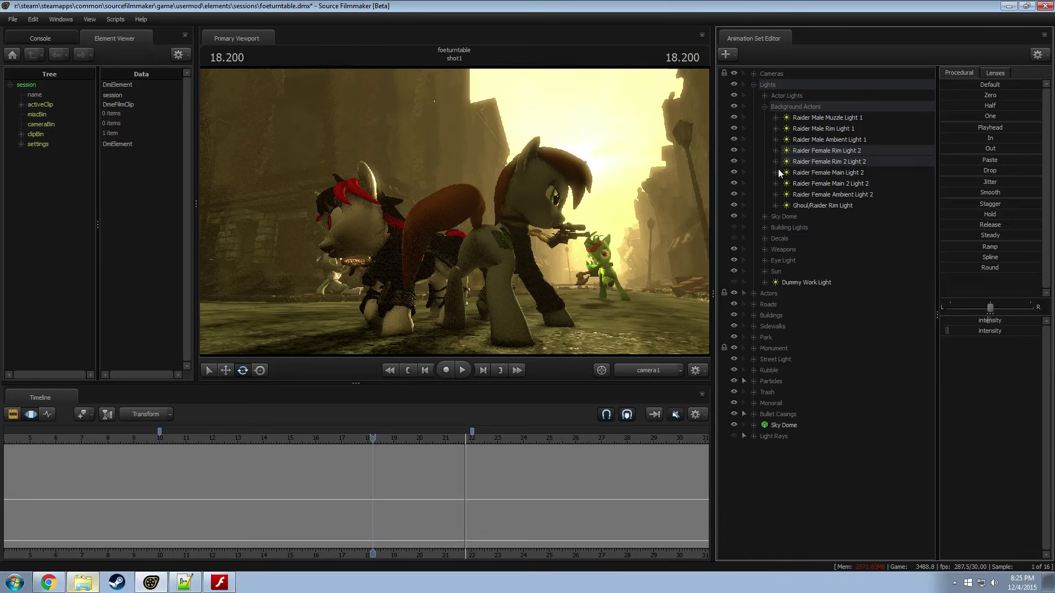
left_click(776, 173)
left_click(787, 183)
left_click(808, 195)
left_click(775, 173)
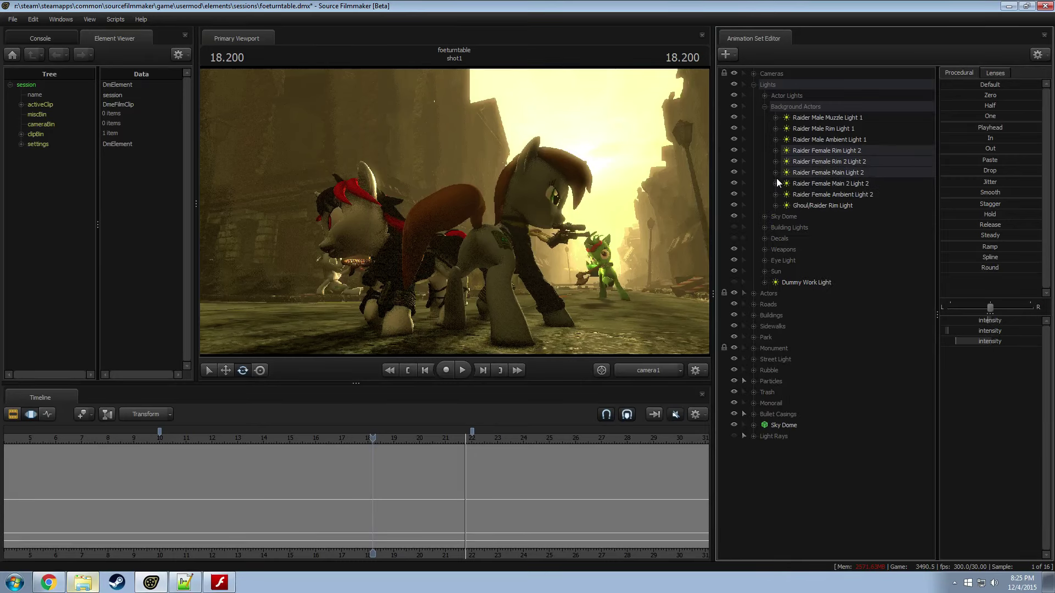
left_click(775, 183)
left_click(787, 195)
left_click(803, 204)
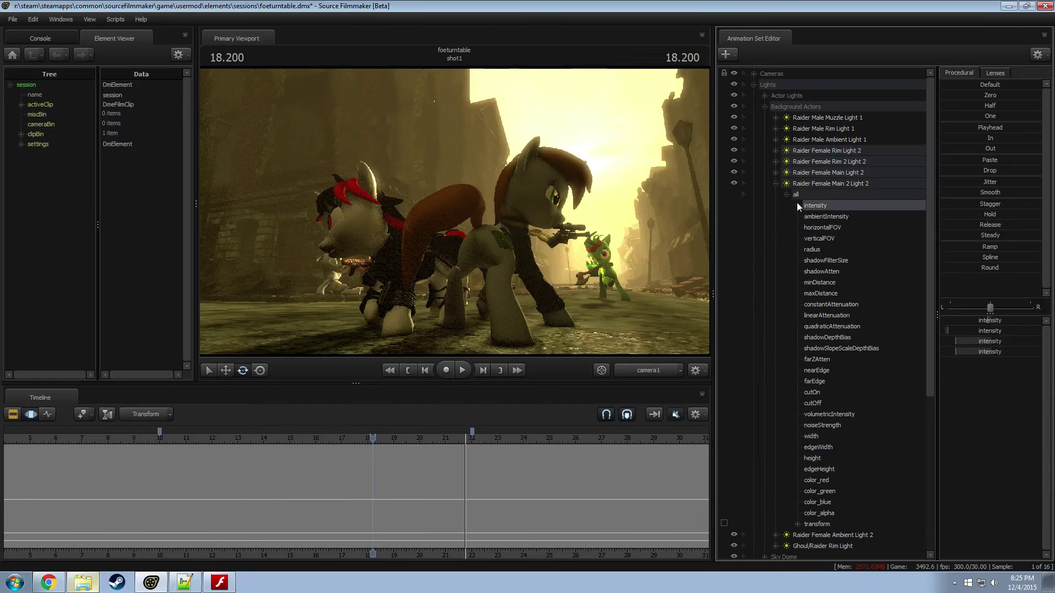
Step: Reduce the intensity of the four selected Raider Female rim and main lights partway toward zero across the whole timeline
left_click(773, 183)
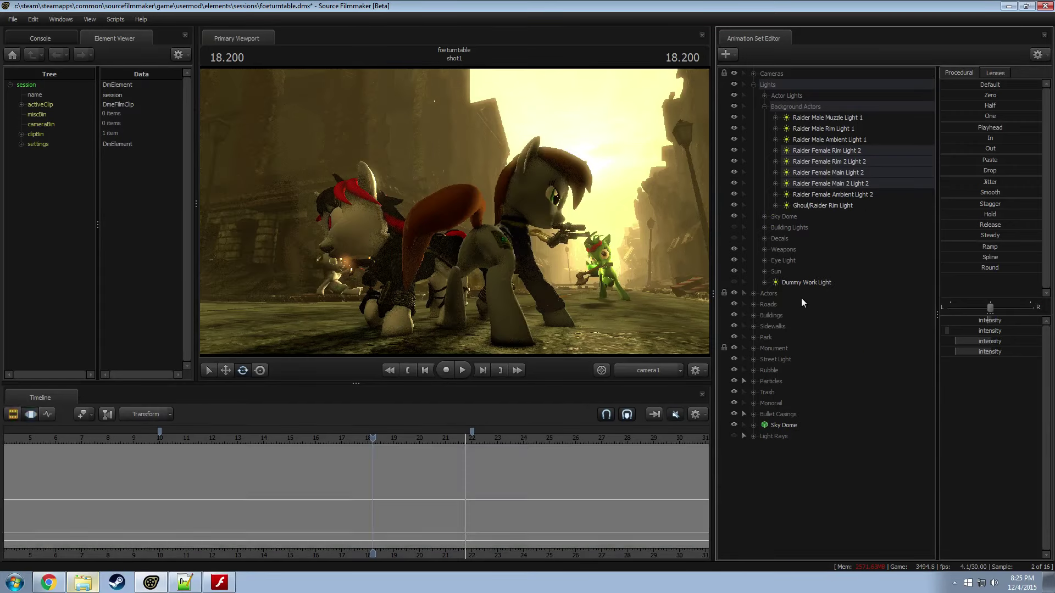
left_click(476, 483)
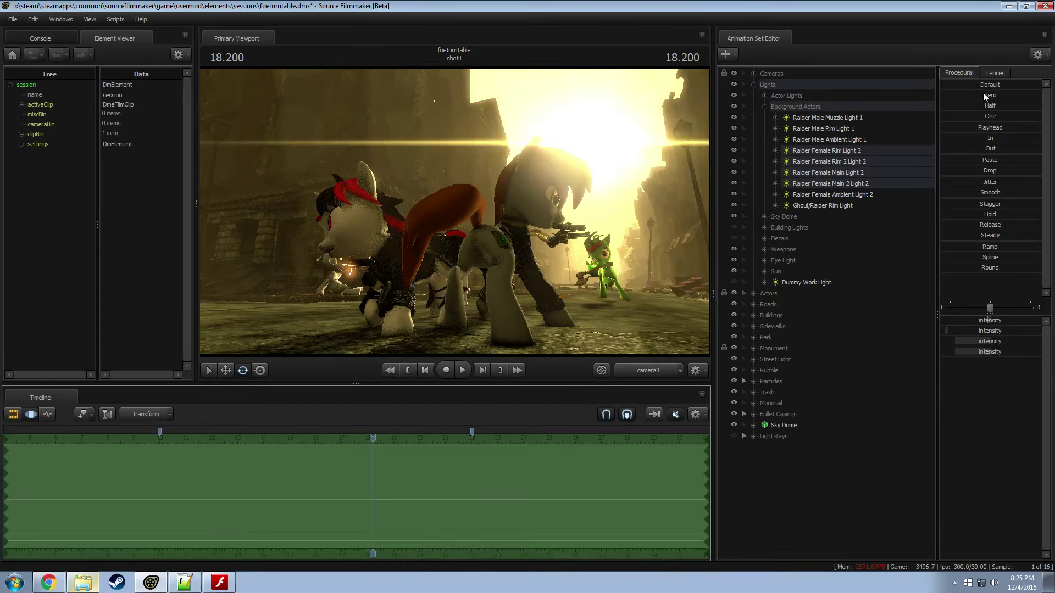
left_click_drag(986, 97, 966, 97)
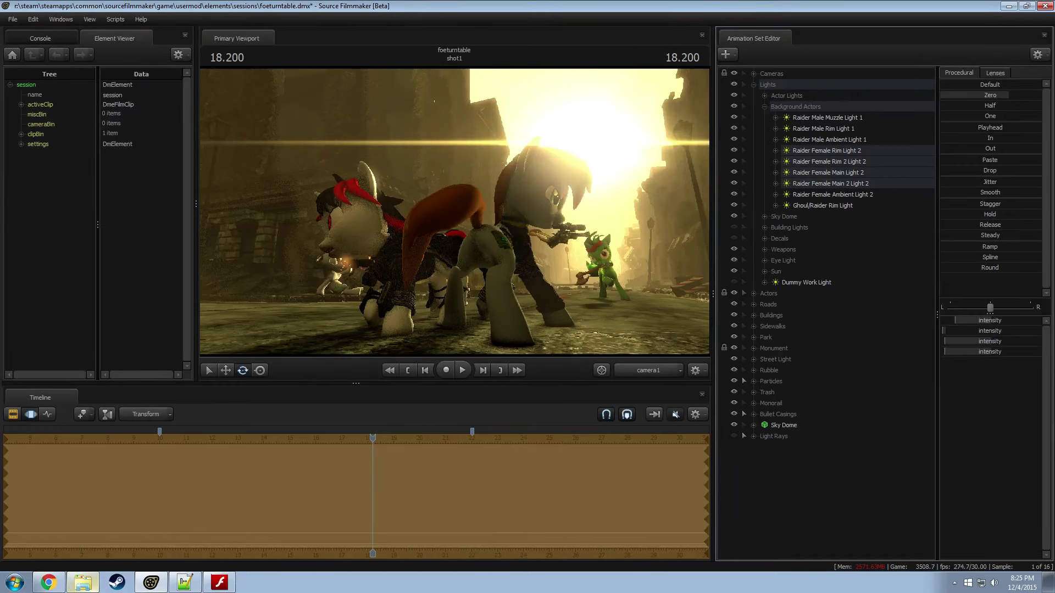
key("F3")
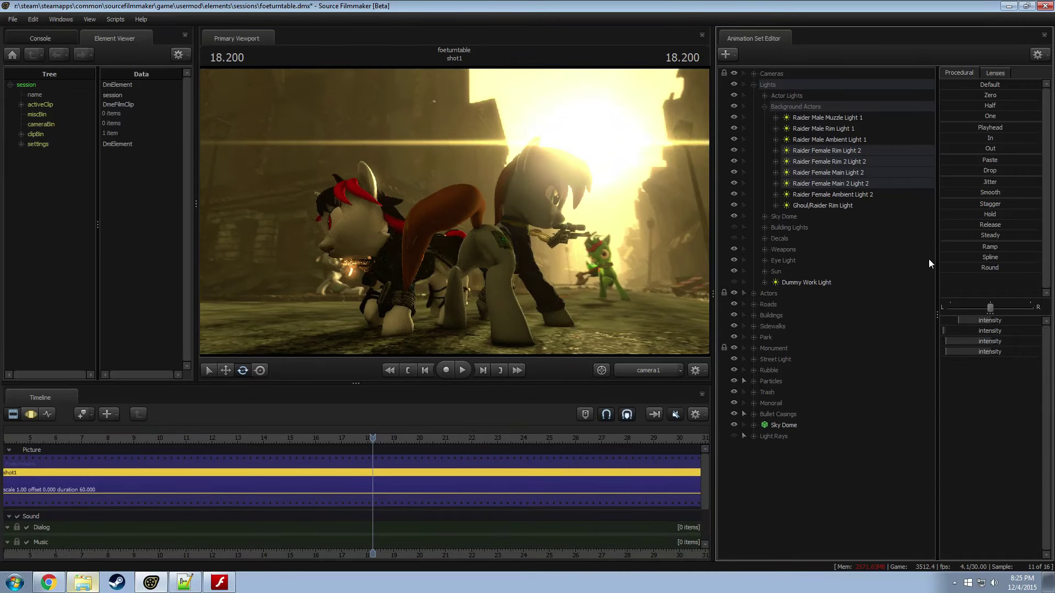
key("F3")
Step: Select Raider Female Ambient Light 2 to check it in the shot, and save the session
left_click(825, 195)
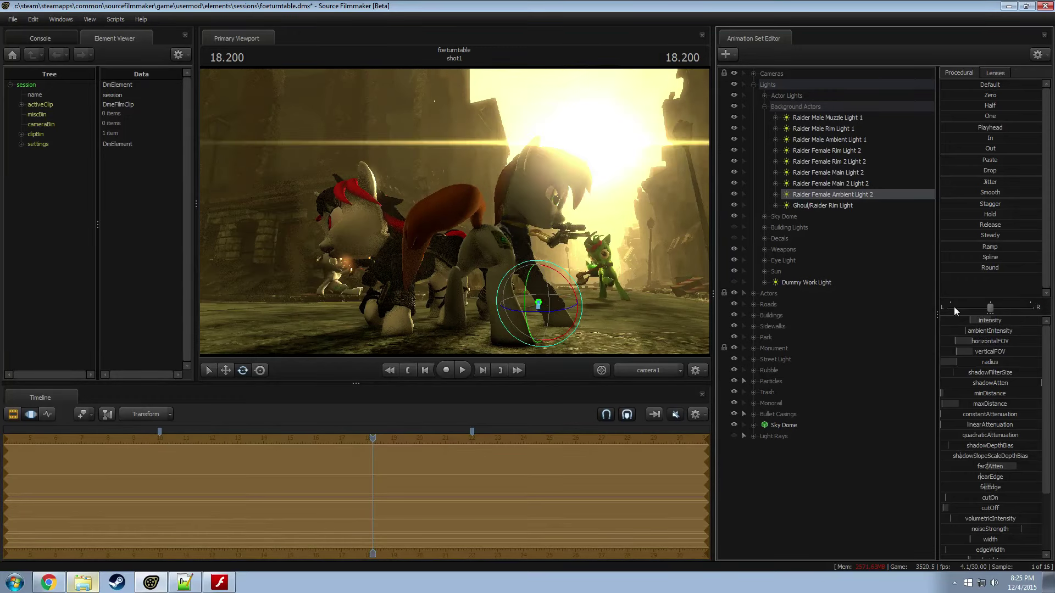
key("F2")
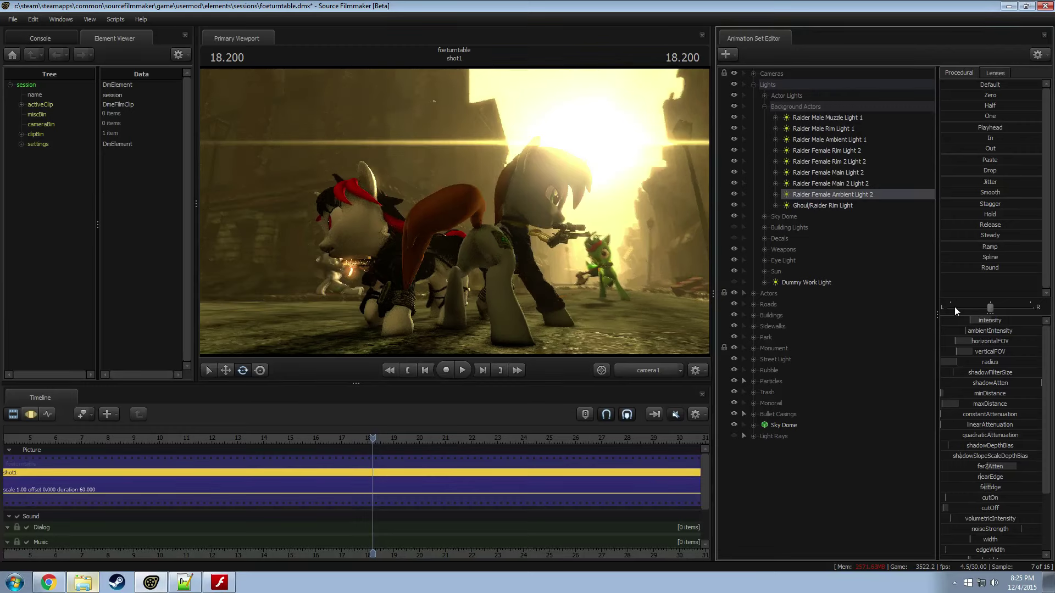
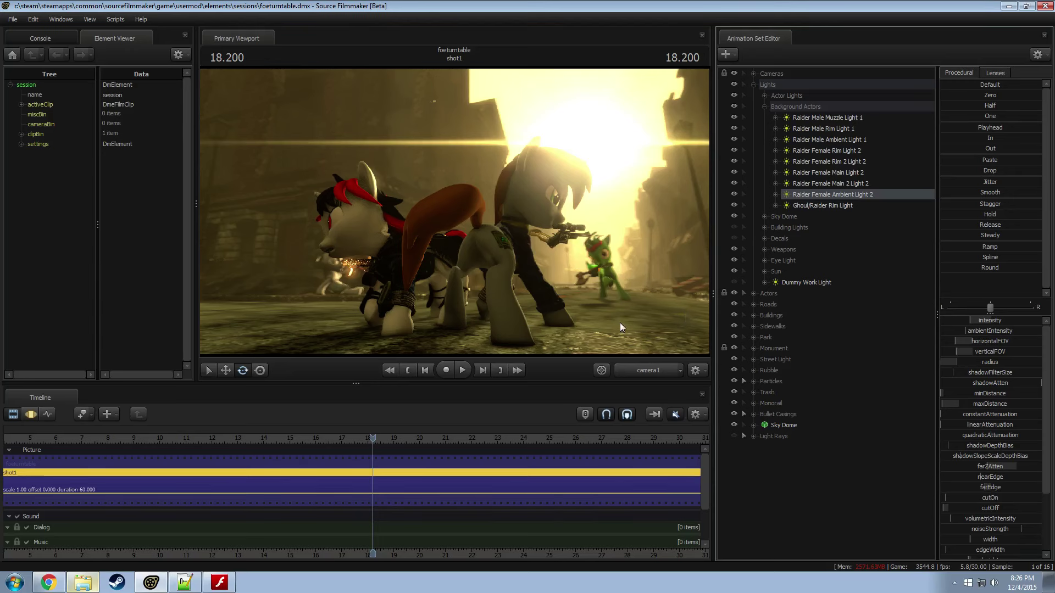
key("ctrl+s")
Step: Move the playhead to 9.933 s and close the Adobe Flash Player window
left_click(315, 438)
left_click_drag(316, 438, 157, 444)
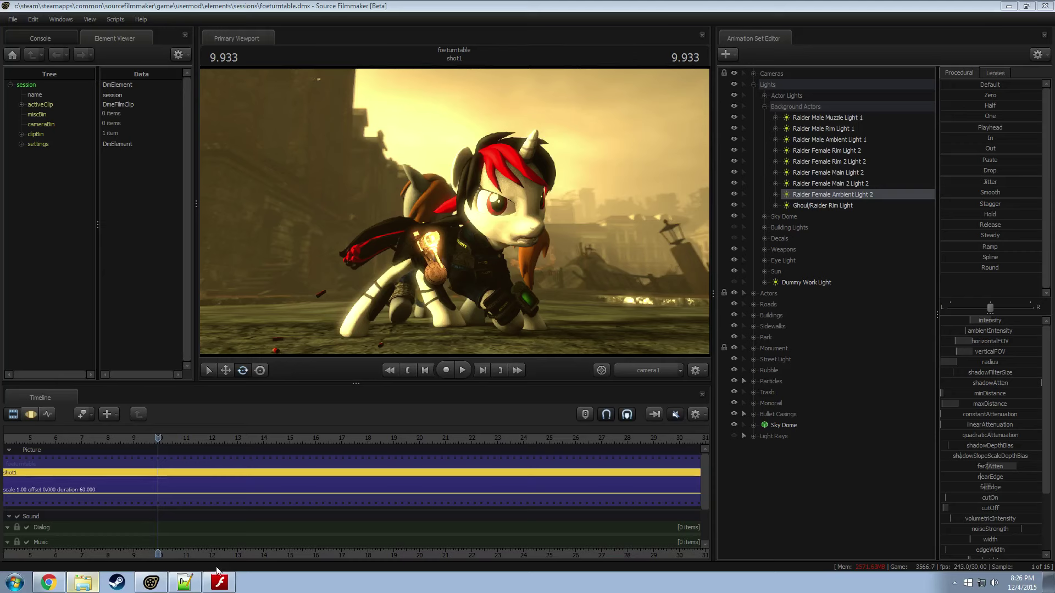
left_click(225, 584)
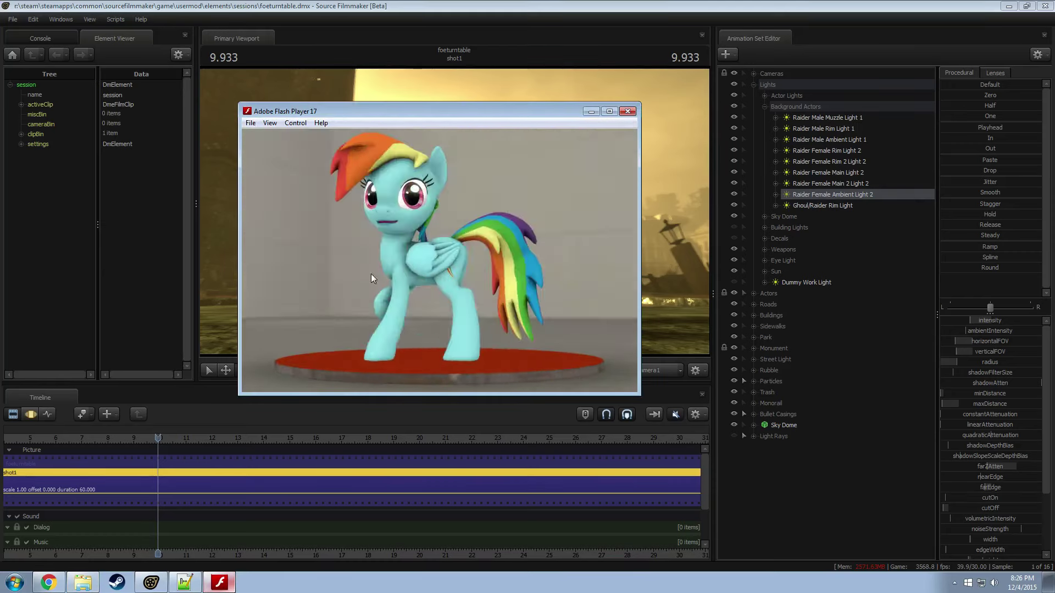
left_click(628, 111)
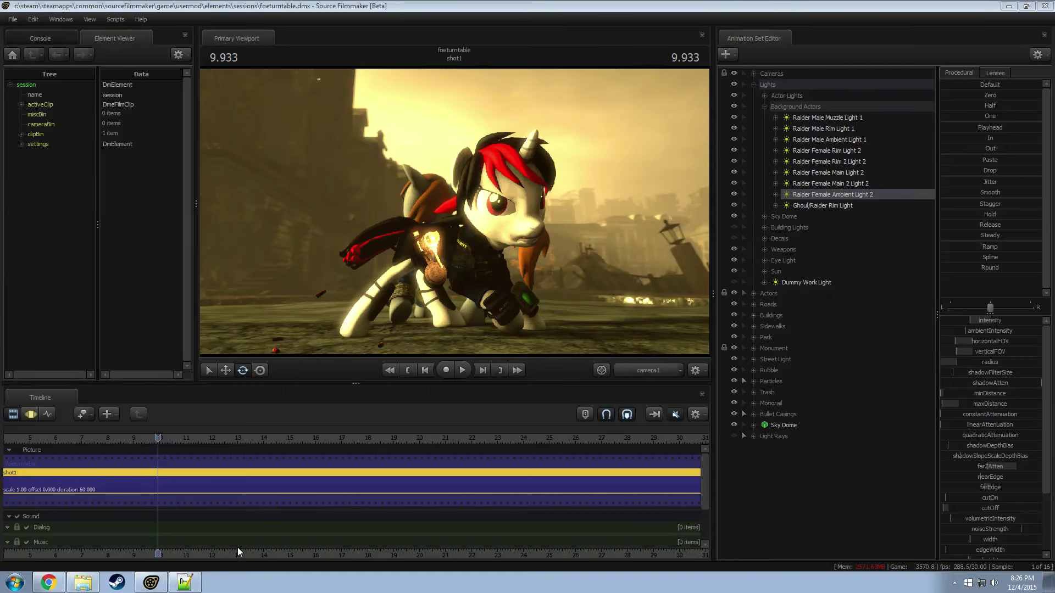
Step: Play back the shot from 14.833 s to 15.500 s and examine the raiders and street with the work camera
scroll(350, 516, "down", 4)
left_click_drag(187, 441, 267, 463)
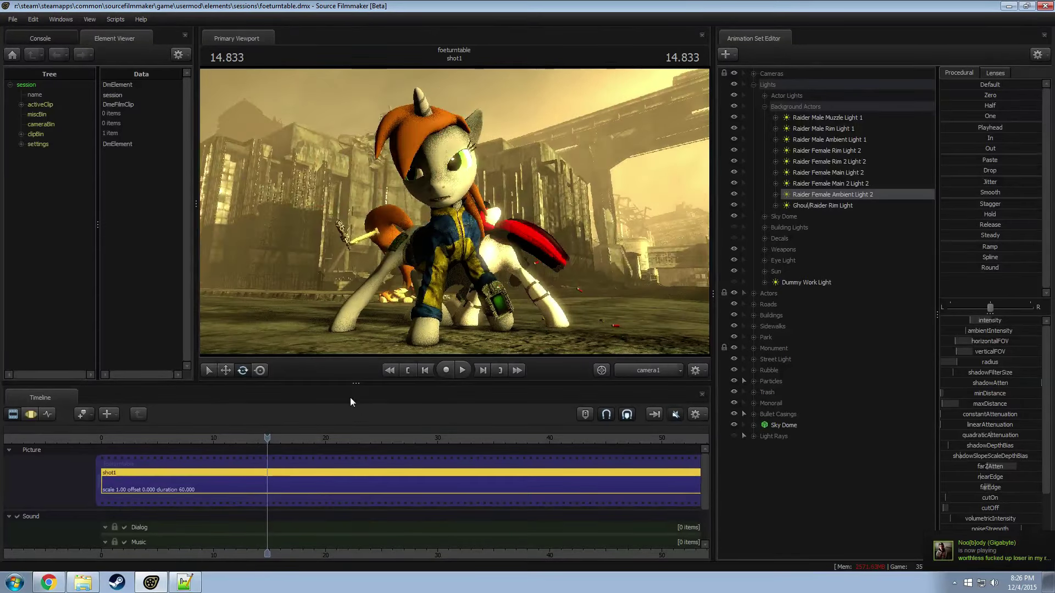
key("space")
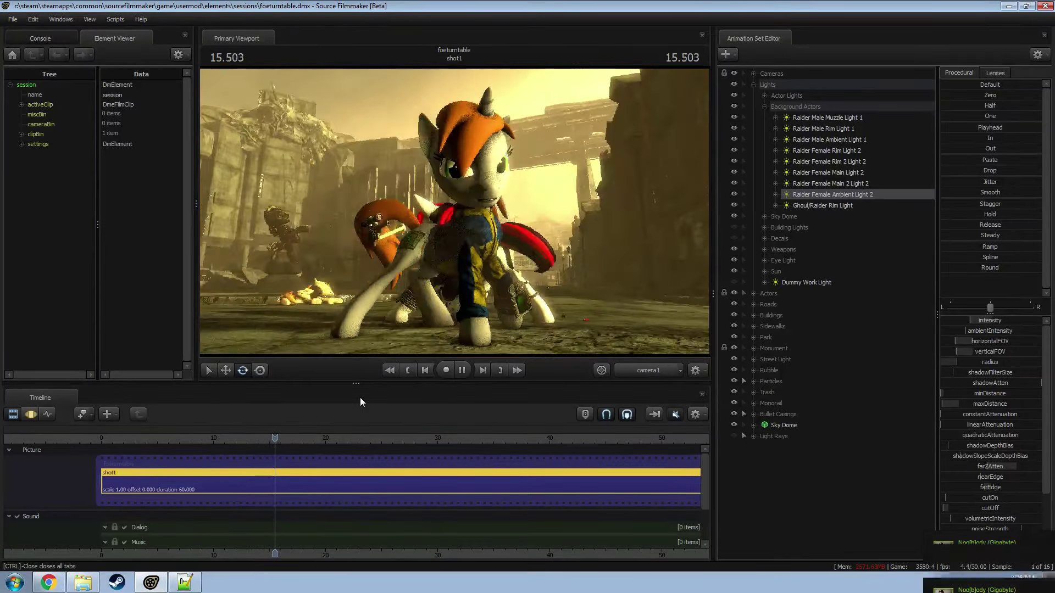
key("space")
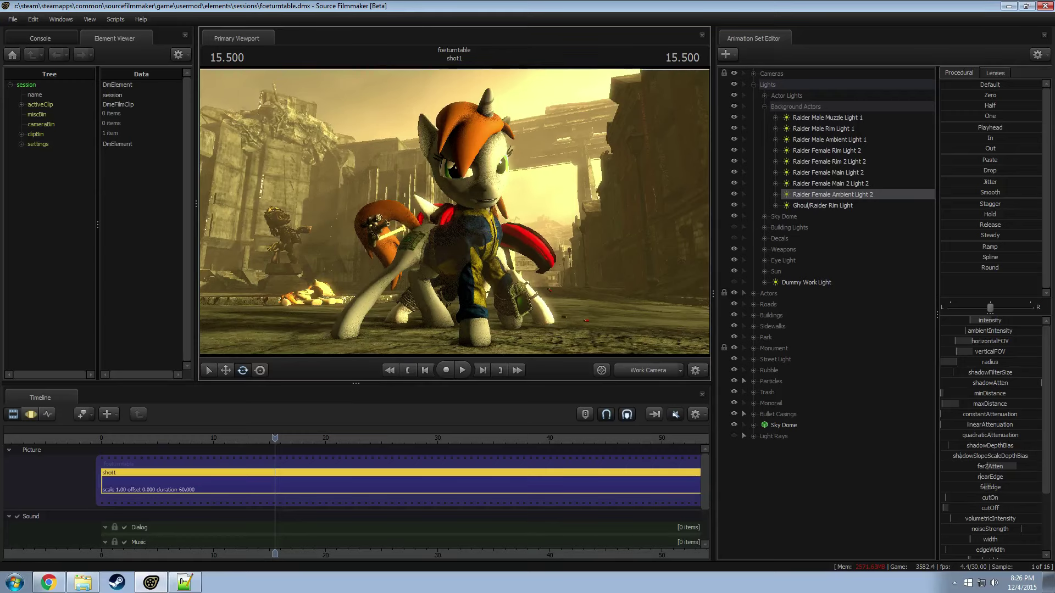
left_click_drag(451, 207, 454, 211)
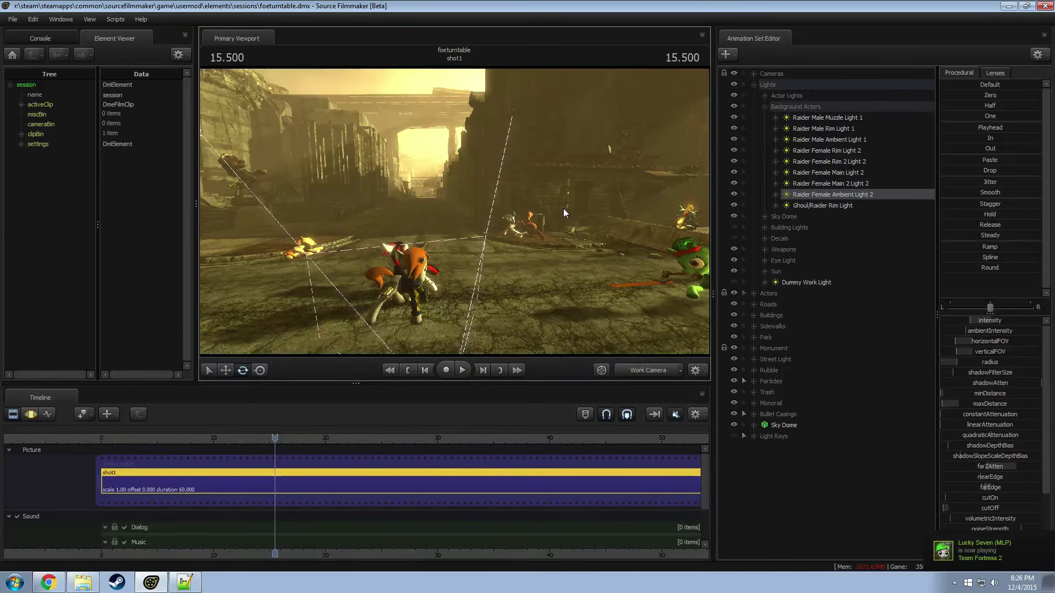
left_click_drag(563, 209, 470, 220)
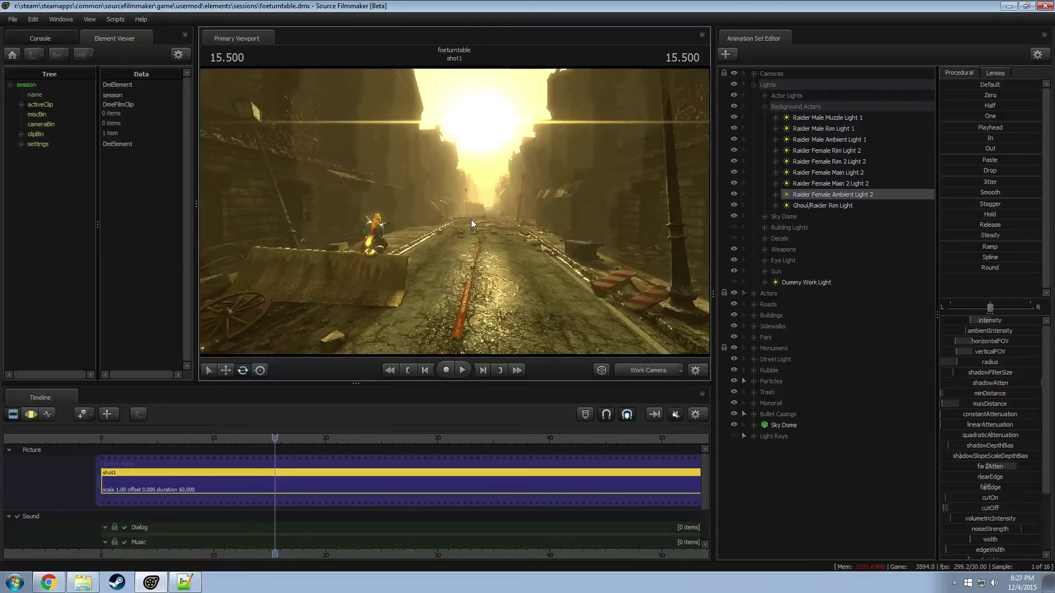
left_click_drag(563, 209, 484, 249)
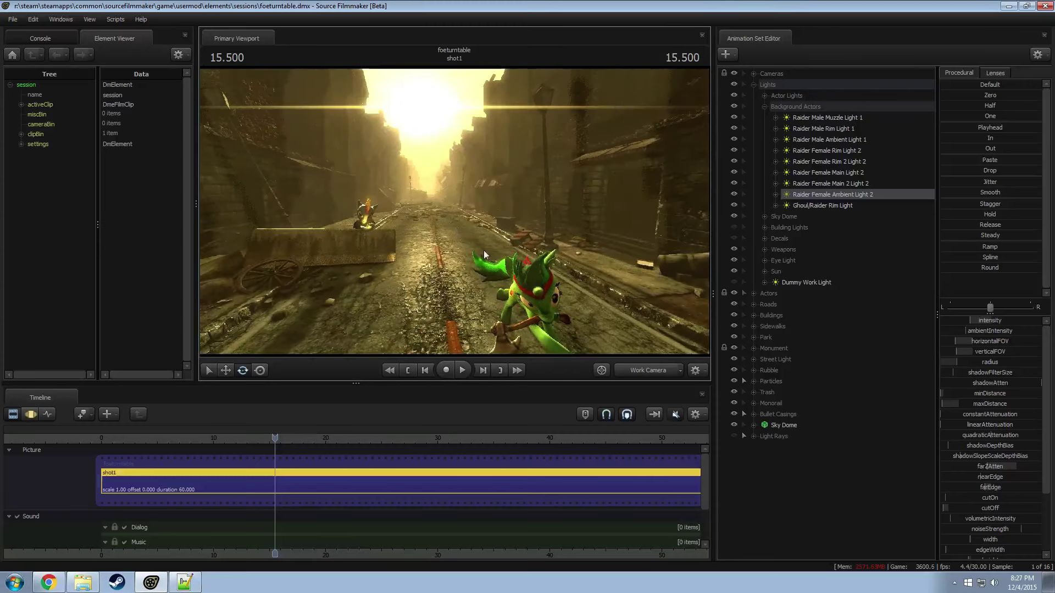
Step: Make the Light Rays group visible and return the viewport to camera1
key("F4")
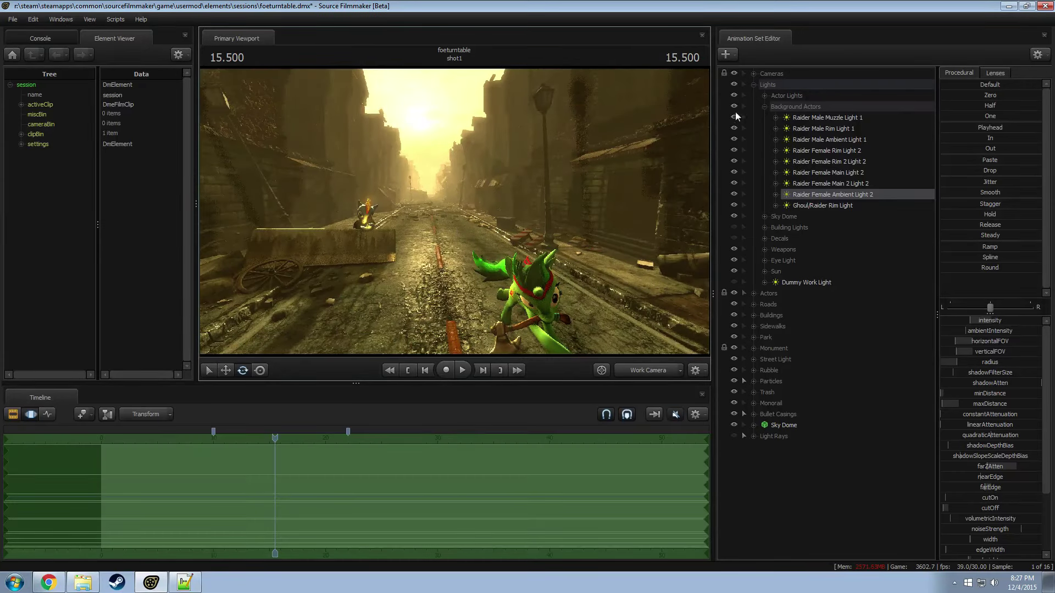
left_click(754, 86)
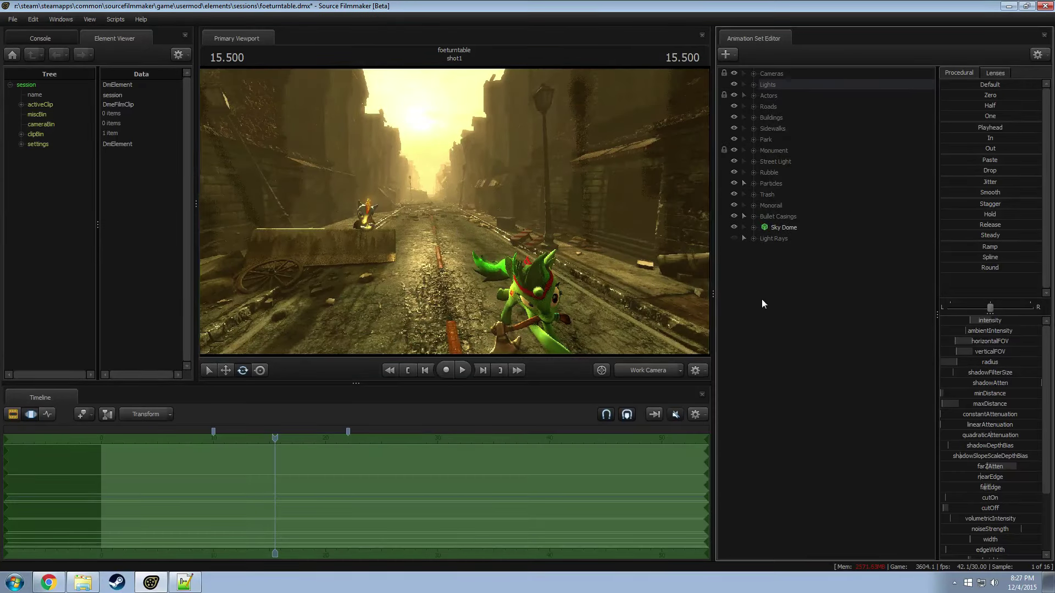
right_click(775, 273)
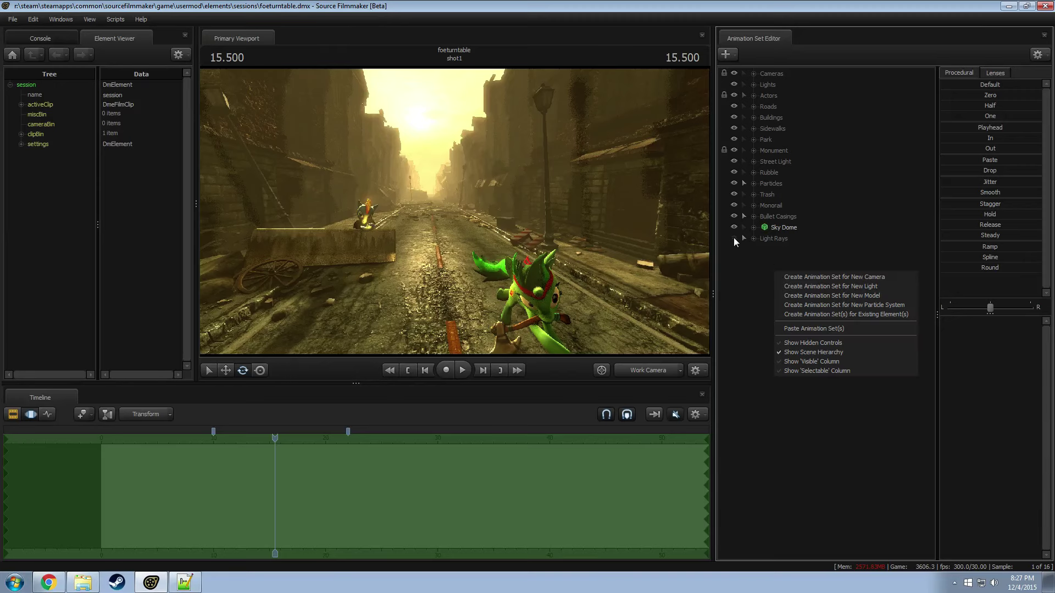
left_click(734, 238)
left_click(639, 372)
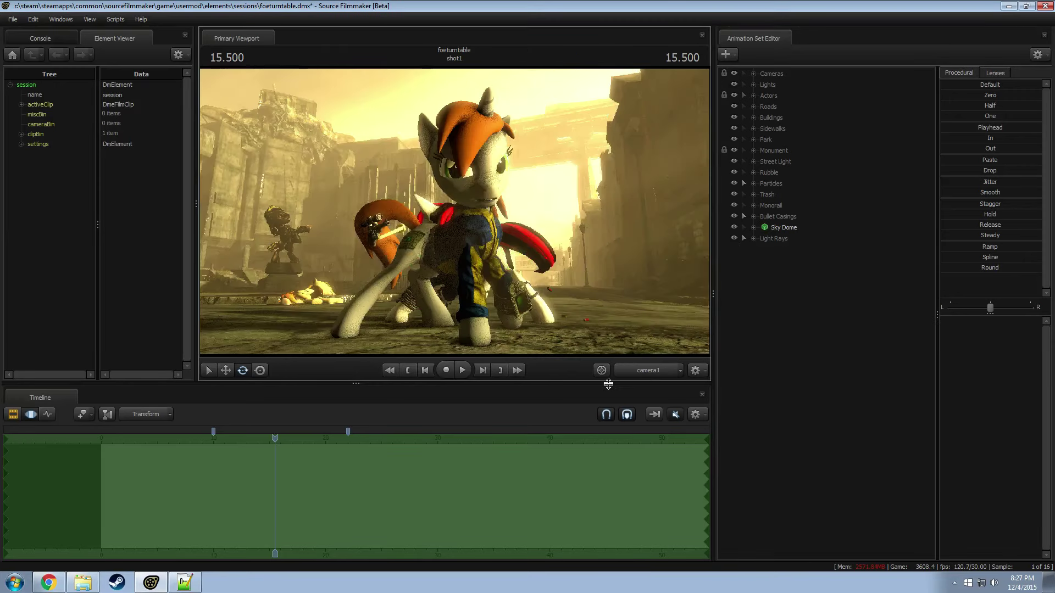
Step: Examine the shot at 17.233 s through camera1 and inspect the light beams around the actors with the work camera
mouse_move(277, 440)
left_mouse_down()
mouse_move(309, 446)
mouse_move(280, 443)
mouse_move(294, 442)
left_mouse_up()
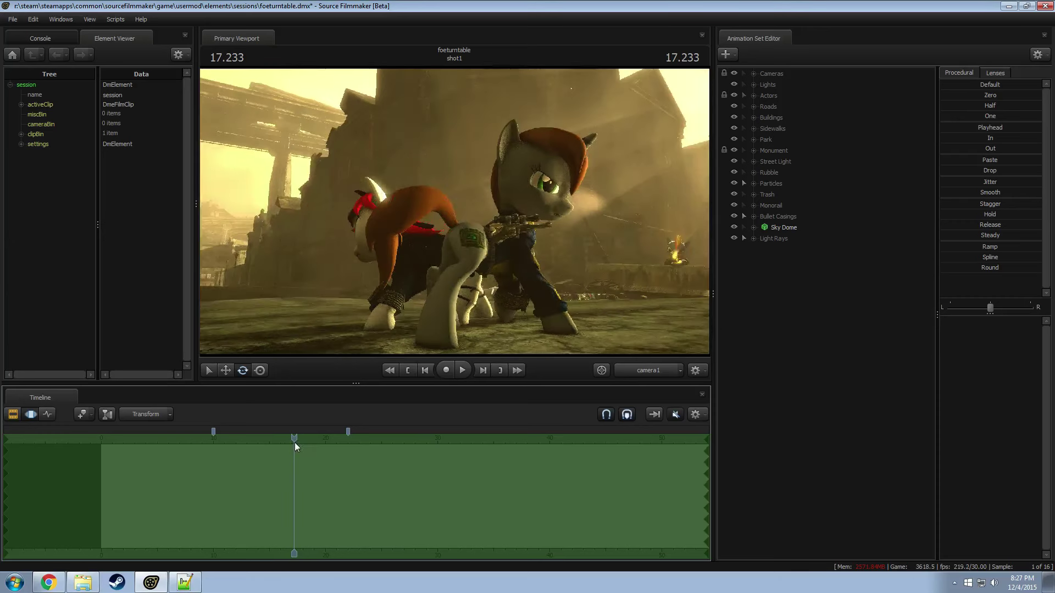
key("F3")
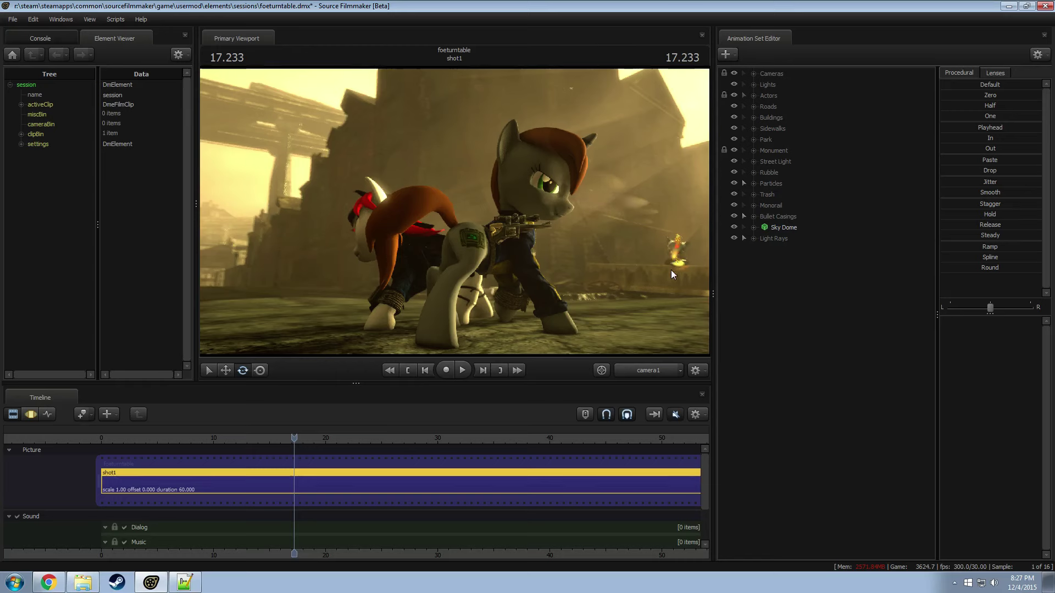
key("F3")
left_click(648, 371)
left_click_drag(631, 329, 630, 225)
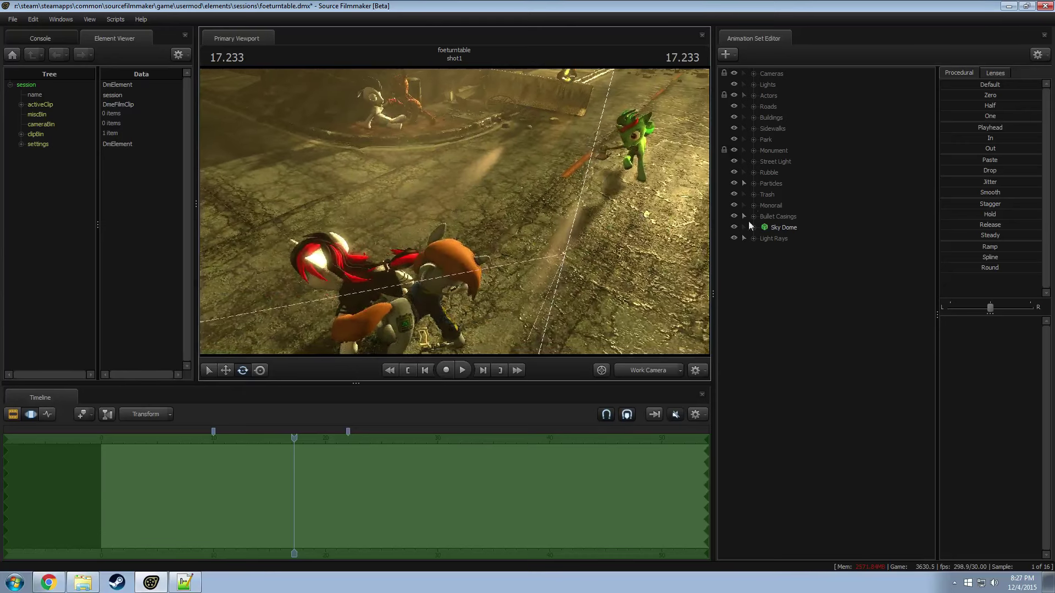
Step: Show the light element of Blackjack Rim (Fade Left) in the Element Viewer and view the scene from that light
left_click(754, 84)
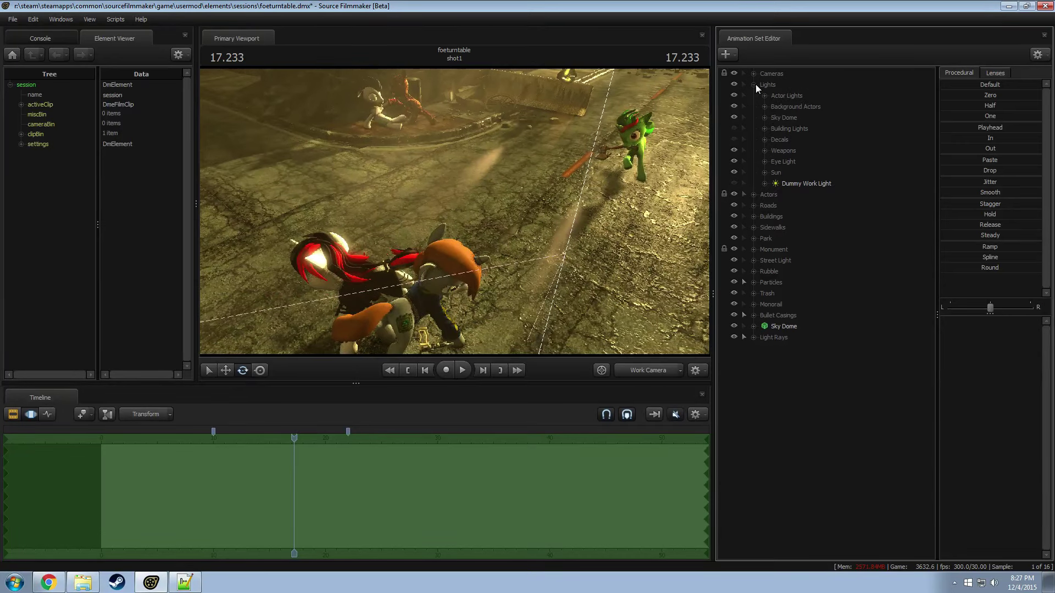
left_click(762, 95)
left_click(826, 183)
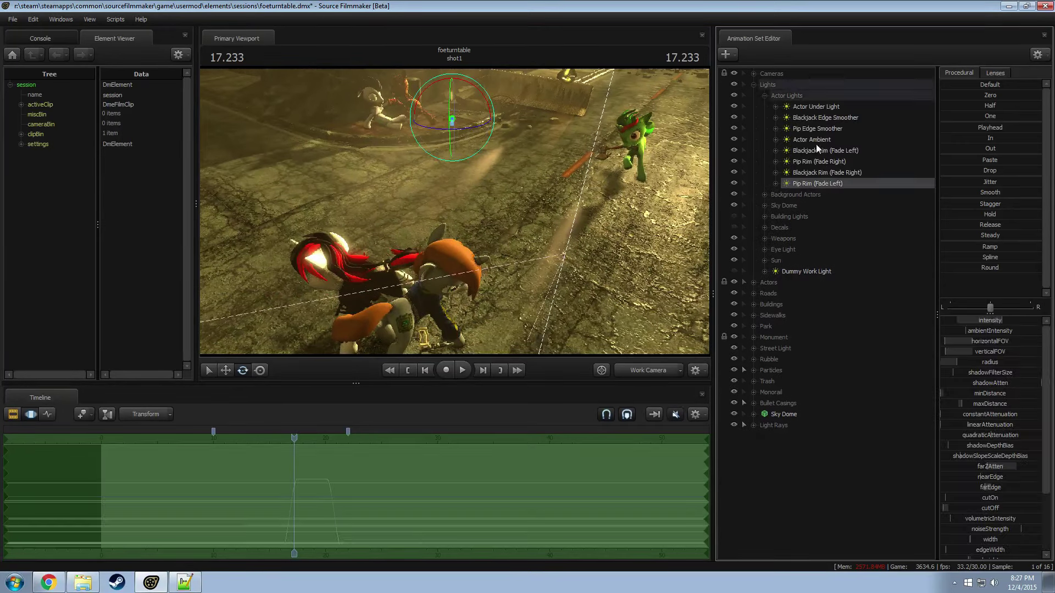
left_click(816, 150)
right_click(817, 150)
left_click(945, 210)
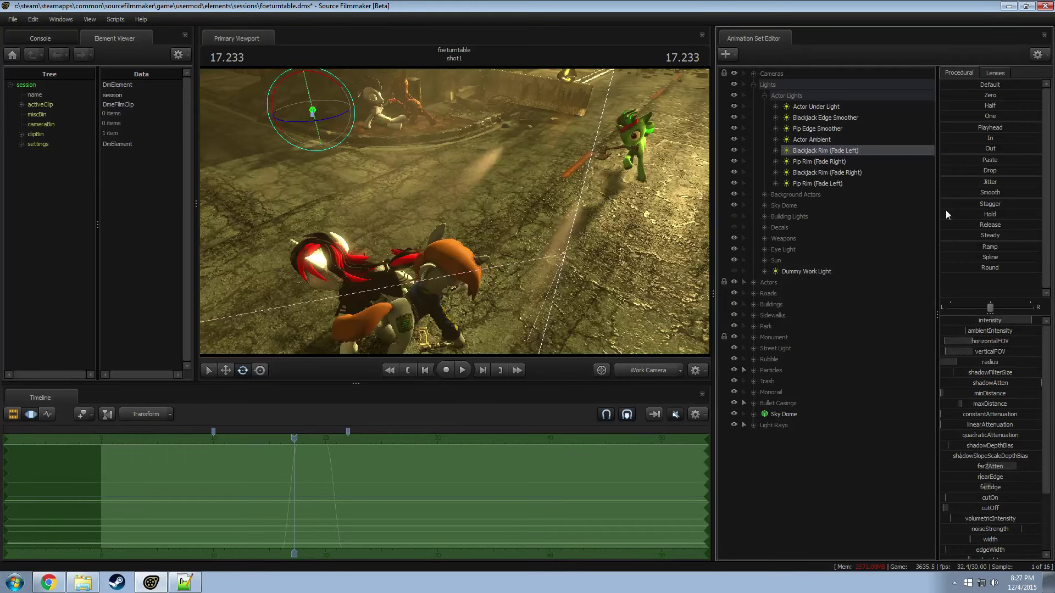
mouse_move(854, 216)
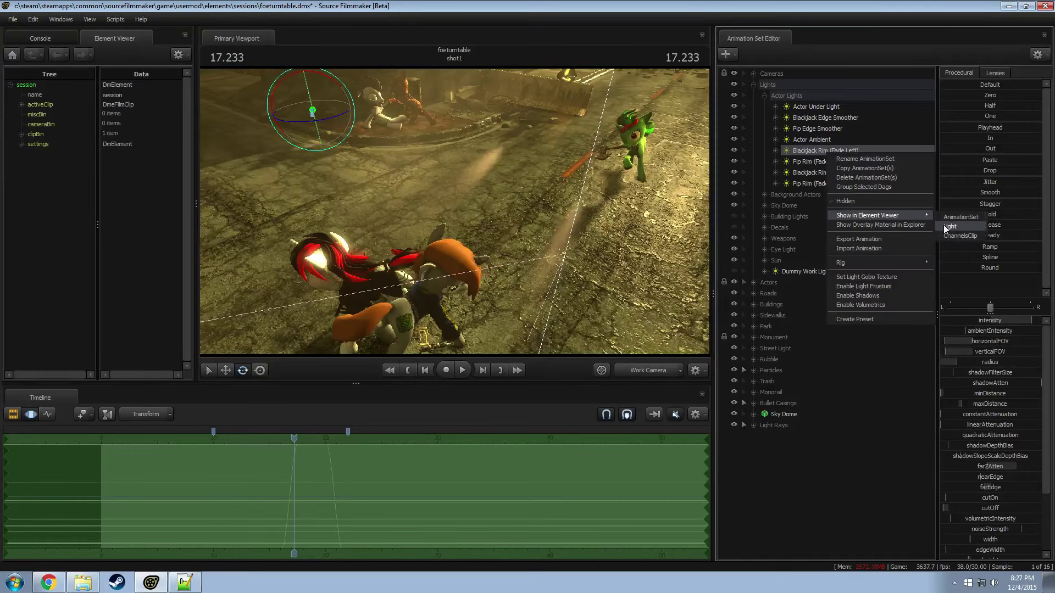
left_click(944, 225)
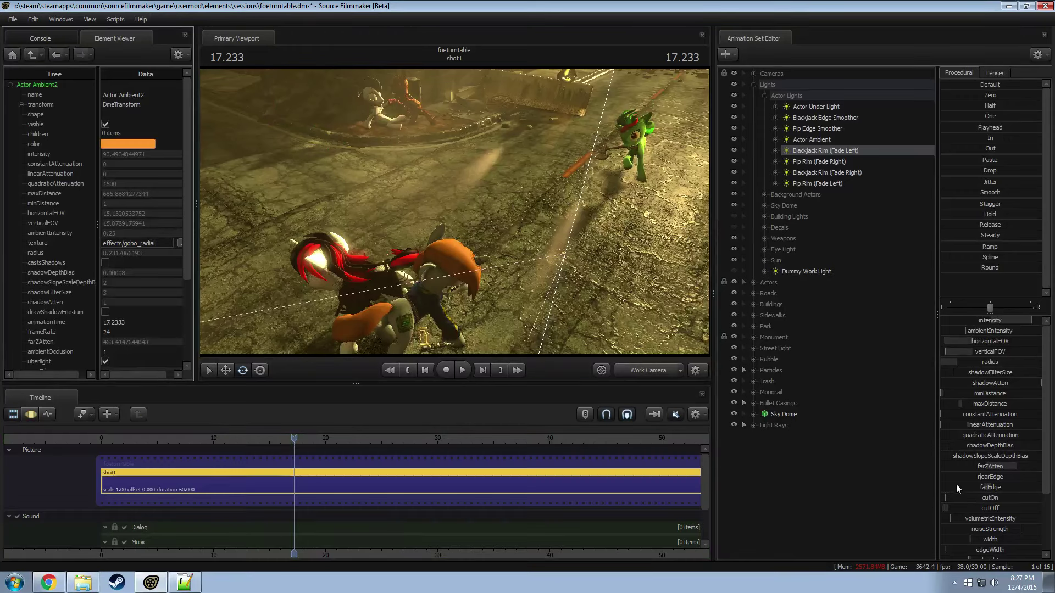
left_click_drag(980, 499, 943, 499)
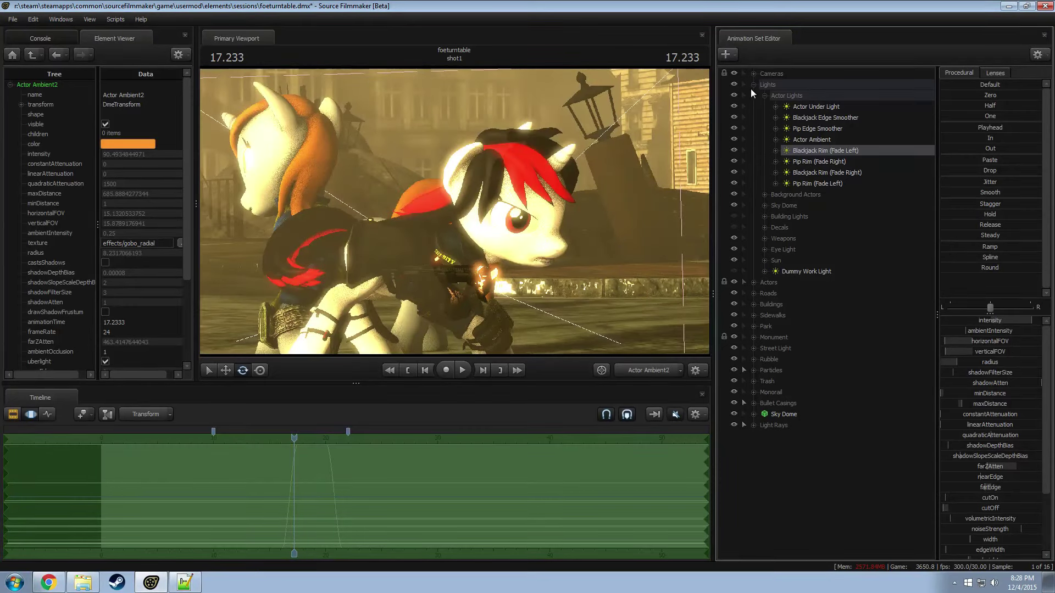
Step: Hide the Background Actors, Sky Dome, Sun, Eye Light and Weapons light groups to isolate the actor lights
left_click(734, 198)
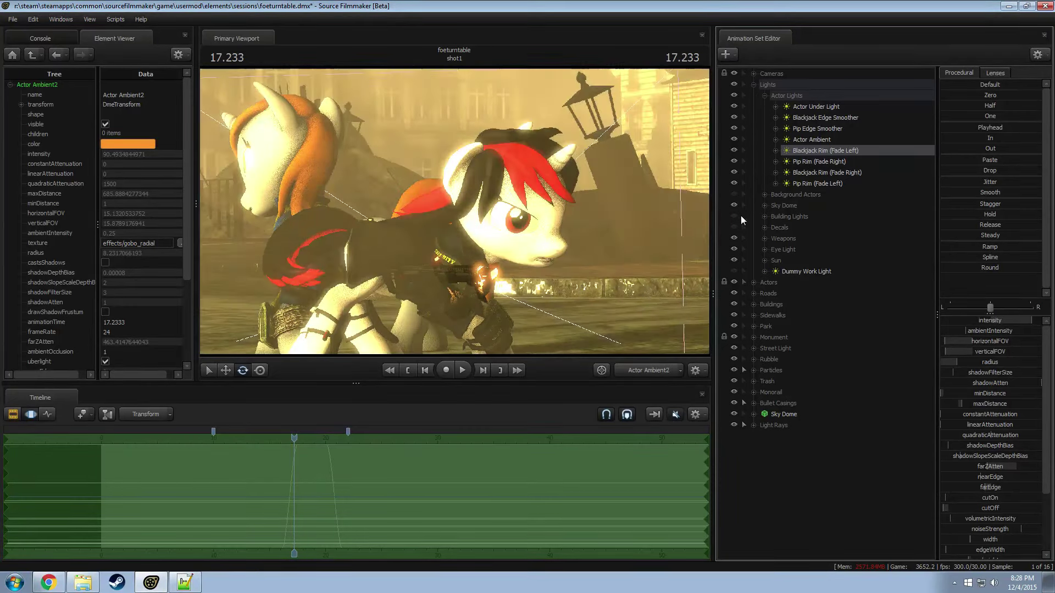
left_click(734, 260)
left_click(734, 249)
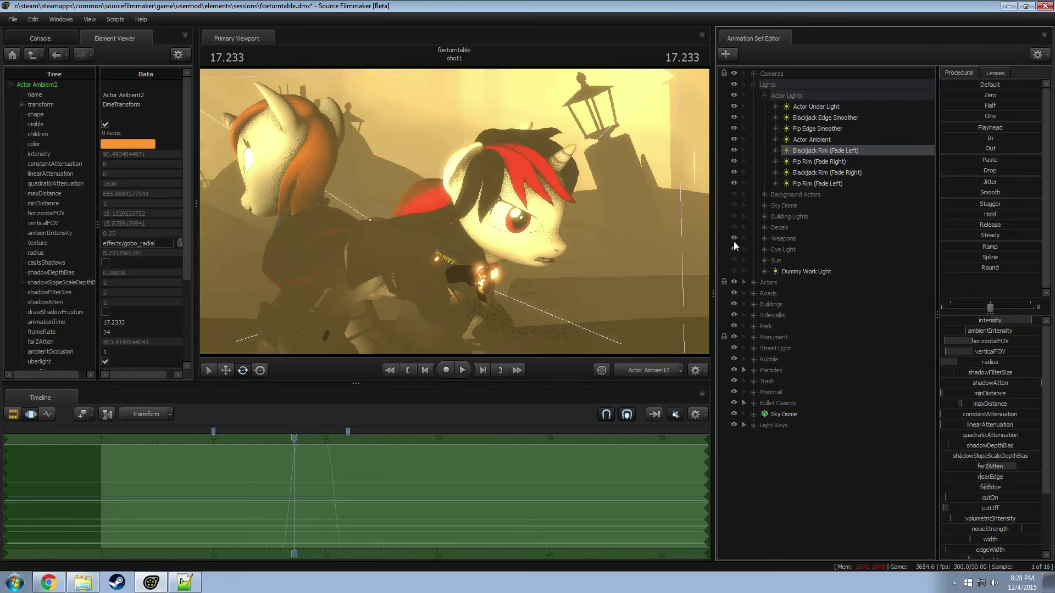
left_click(734, 241)
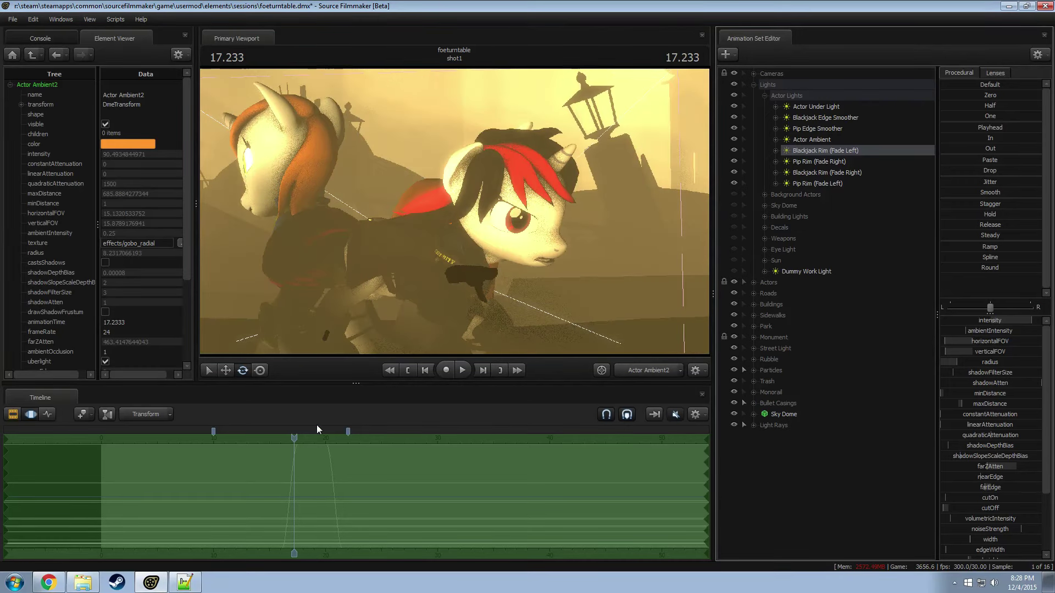
Step: Inspect the actor rim light beams at 18.133 s with the work camera and select Pip Rim (Fade Right)
left_click_drag(292, 439, 305, 438)
left_click(636, 371)
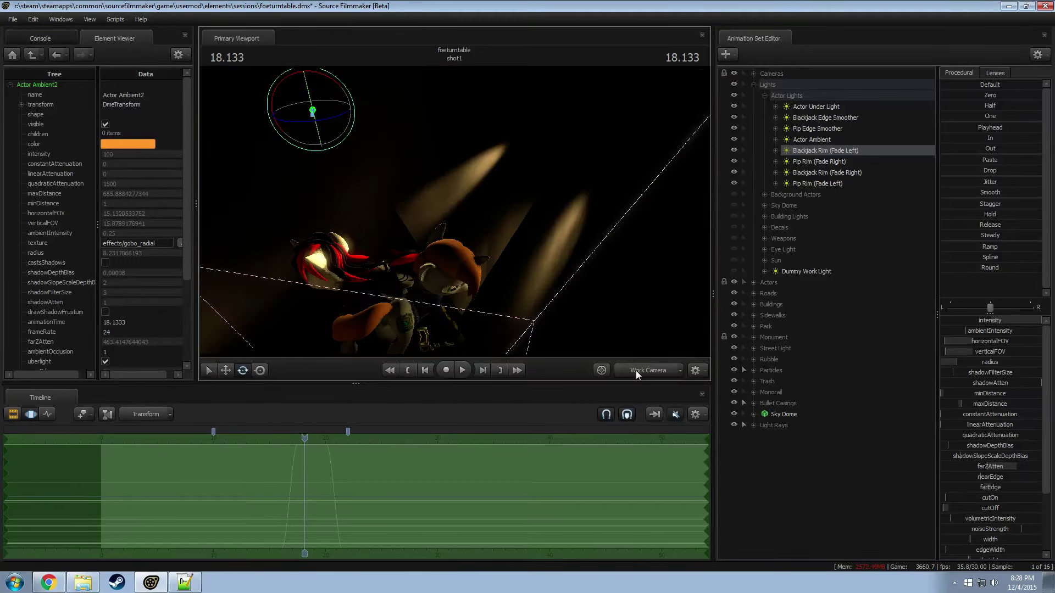
left_click_drag(605, 307, 706, 253)
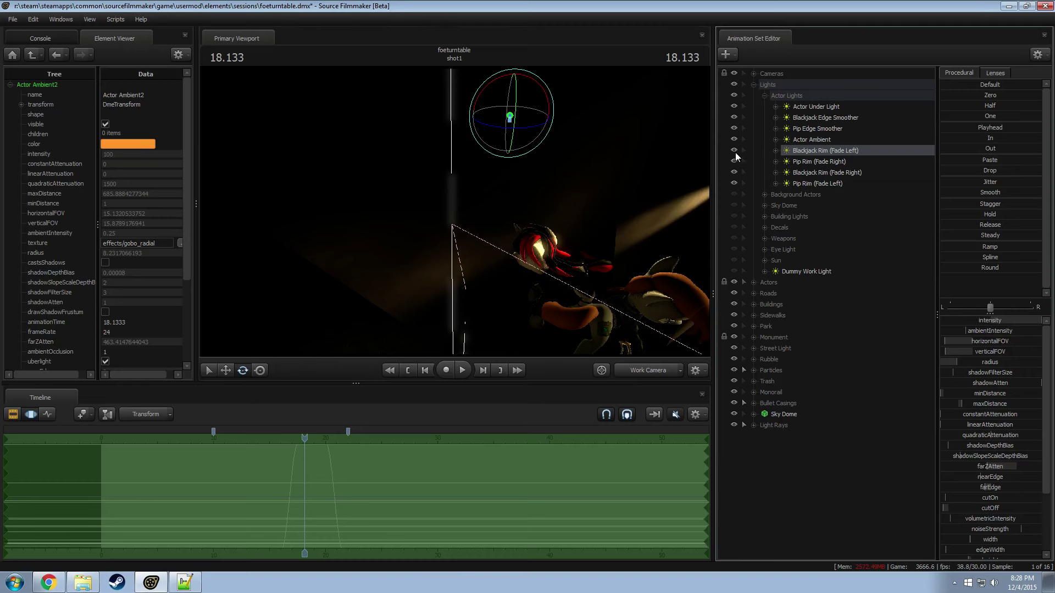
left_click(822, 163)
left_click_drag(687, 198, 457, 216)
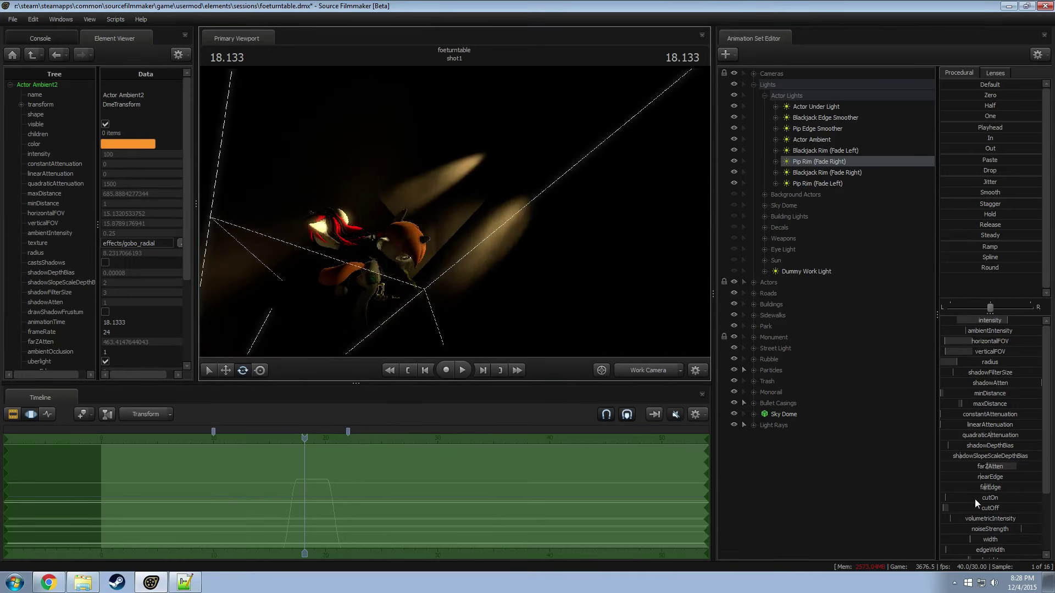
Step: Edit the cutOn slider's range for Pip Rim (Fade Right) and raise its cutOn until the light's stray beam disappears
left_click_drag(975, 499, 1033, 499)
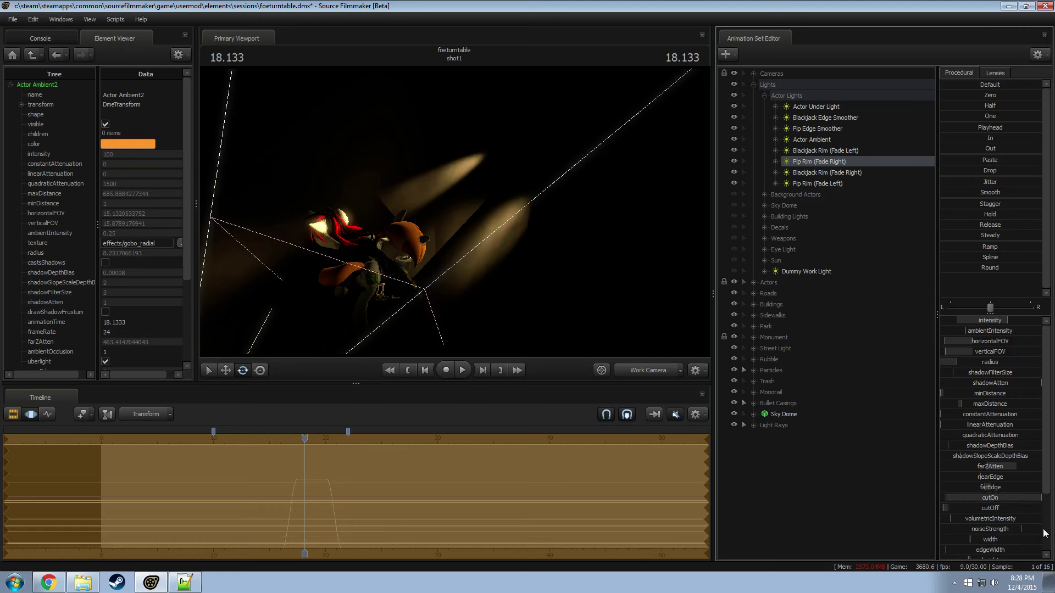
right_click(994, 499)
left_click(1005, 510)
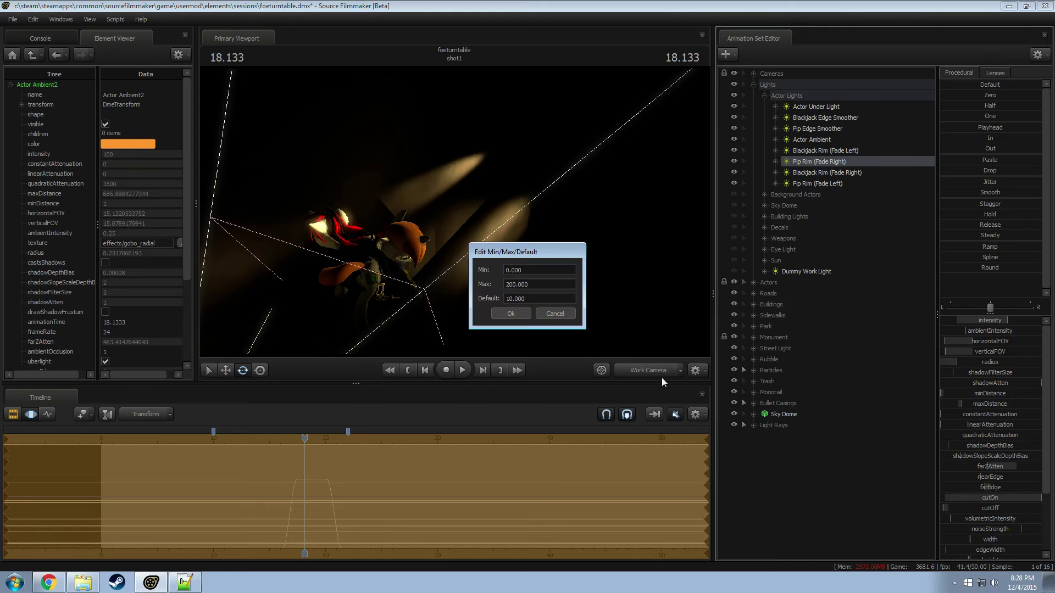
left_click(510, 282)
key("Return")
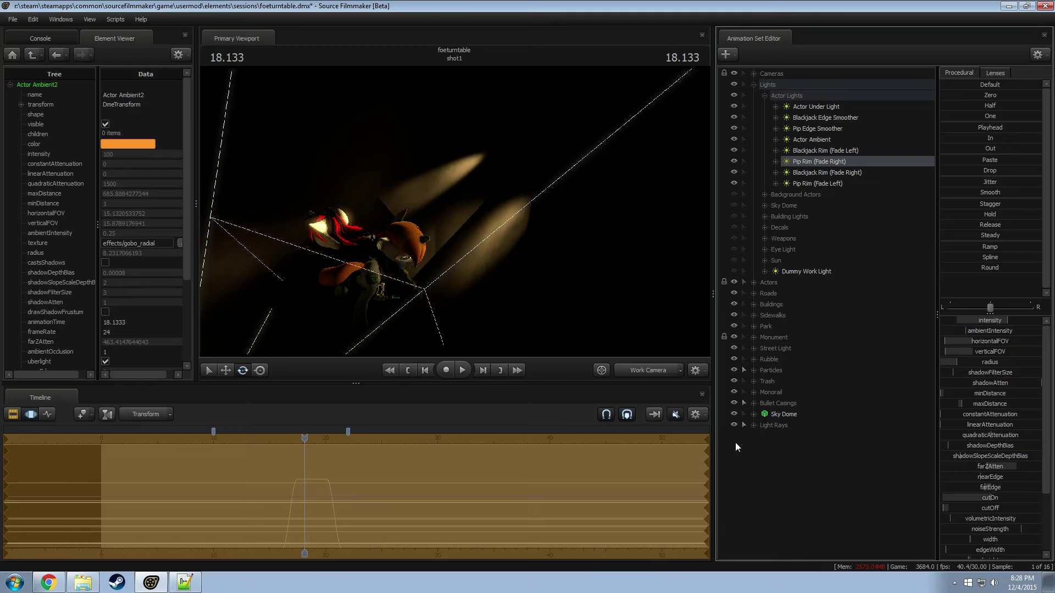
left_click_drag(1028, 497, 1006, 497)
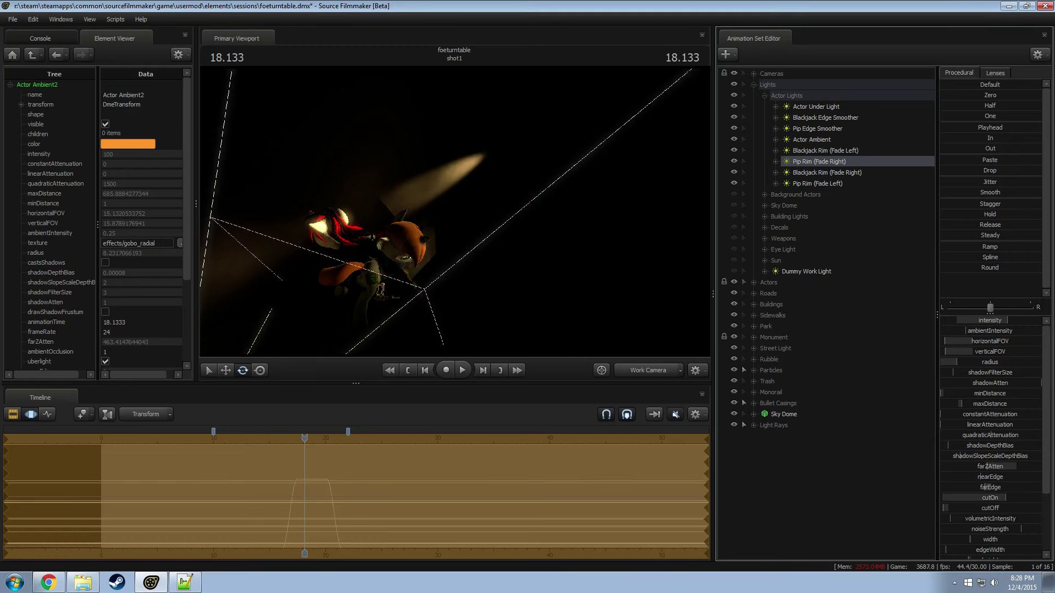
right_click_drag(455, 211, 525, 334)
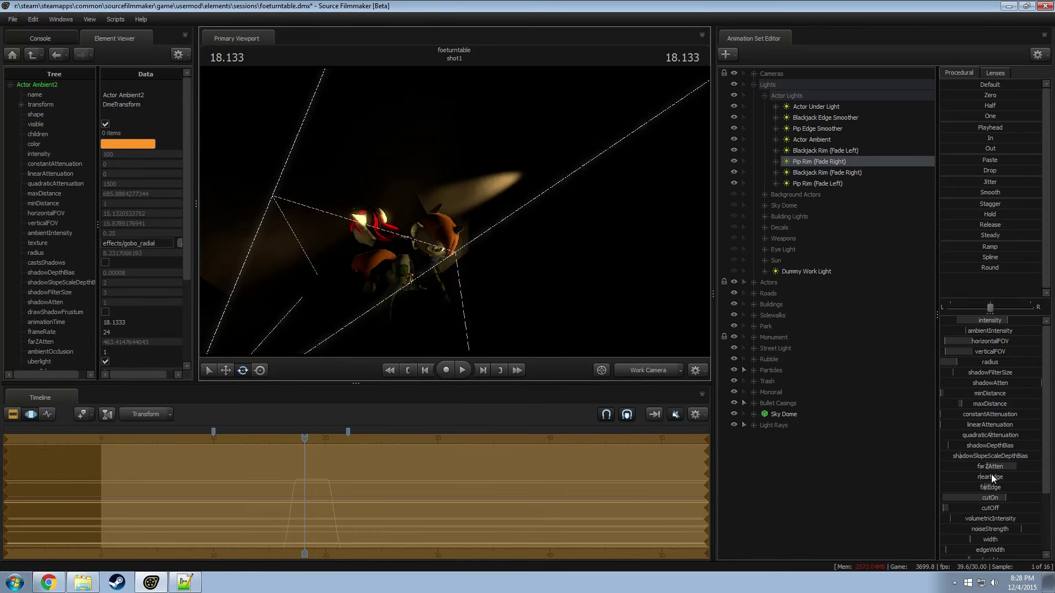
left_click_drag(984, 497, 992, 497)
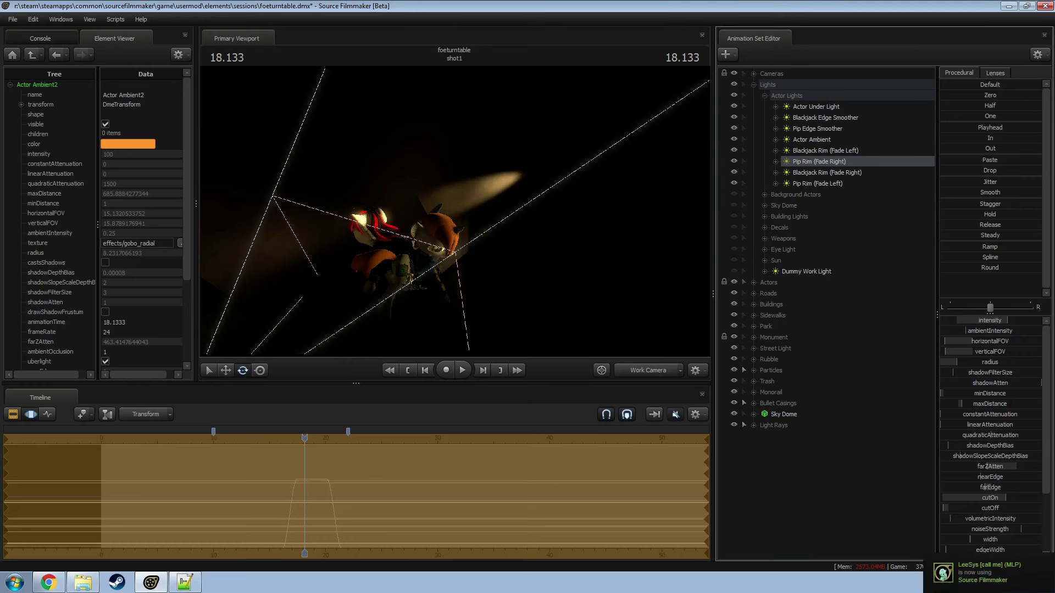
Step: Raise the cutOn of Blackjack Rim (Fade Right) until its stray beam beside the actors disappears, checking the remaining rim lights
left_click_drag(600, 287, 576, 291)
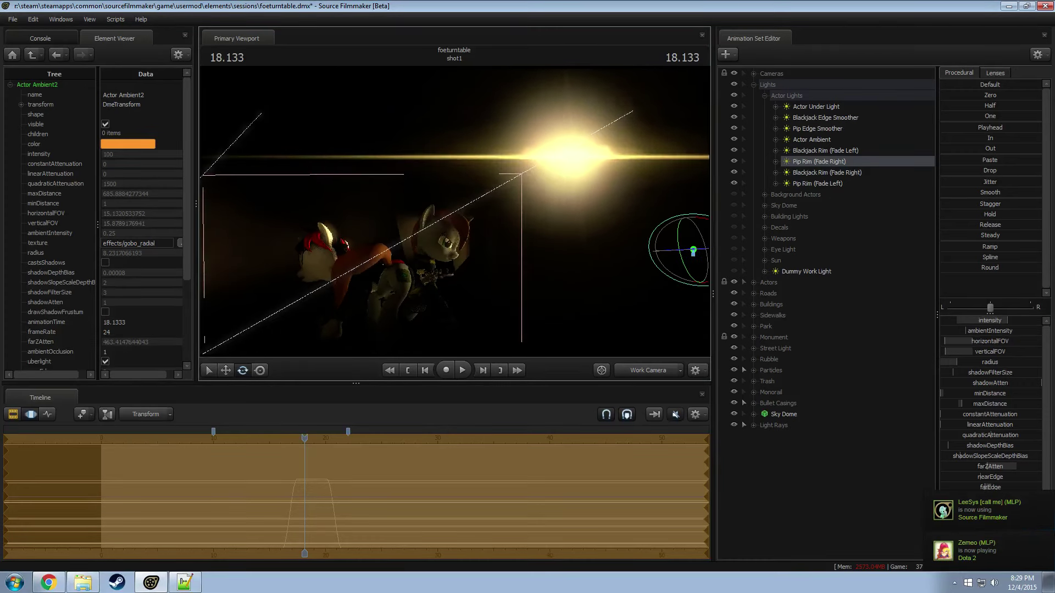
left_click_drag(569, 305, 635, 195)
left_click(814, 172)
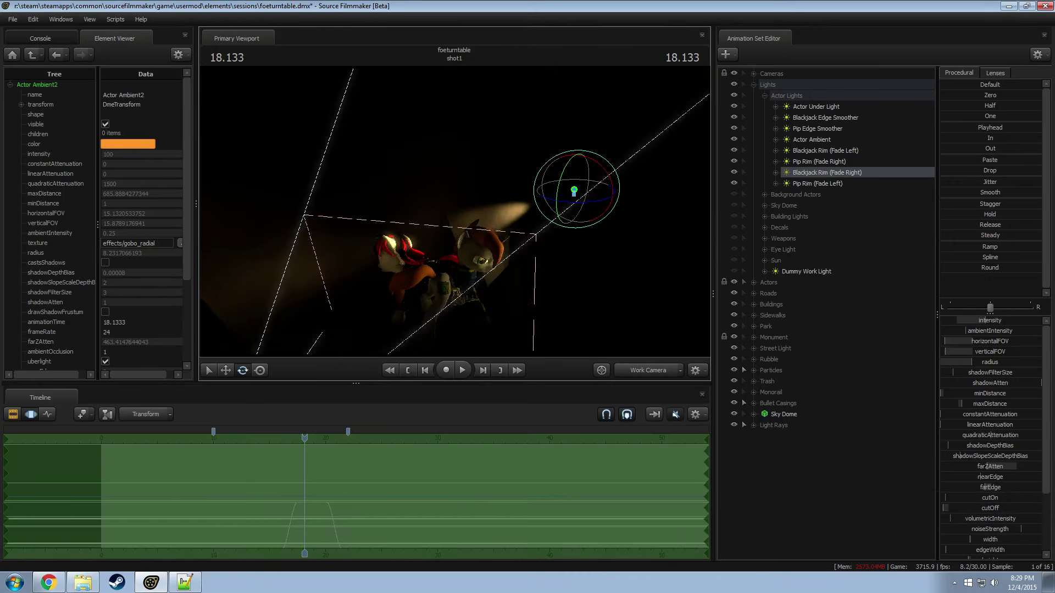
left_click(734, 172)
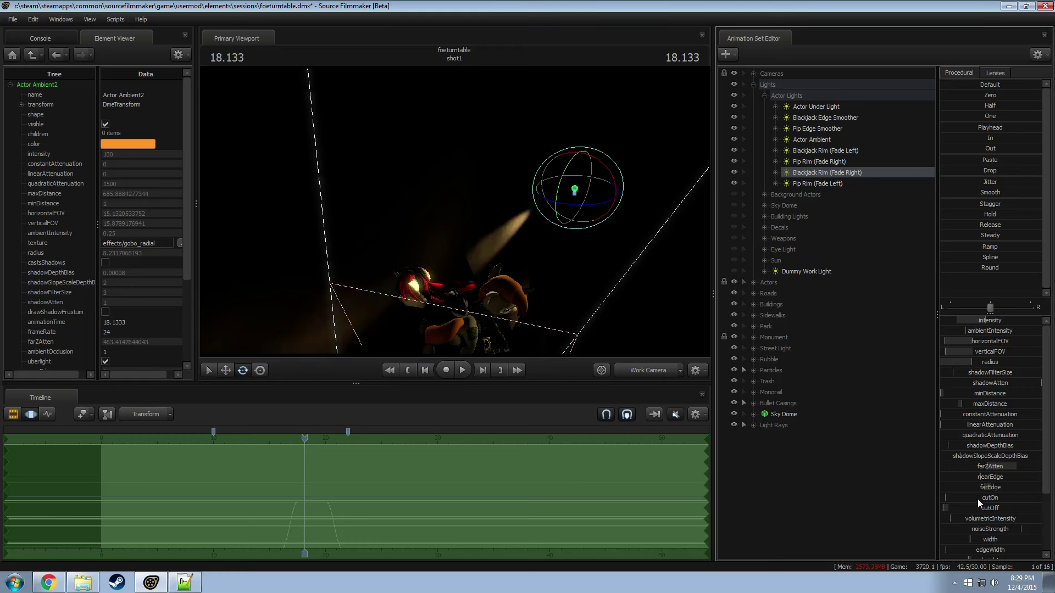
left_click_drag(977, 499, 1015, 499)
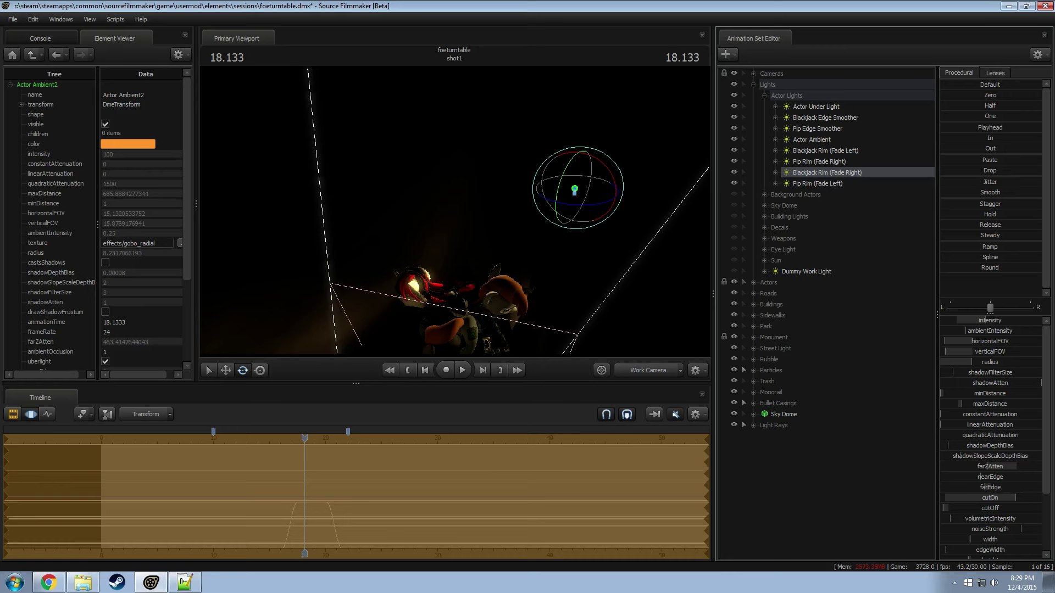
left_click_drag(692, 292, 766, 291)
left_click(733, 183)
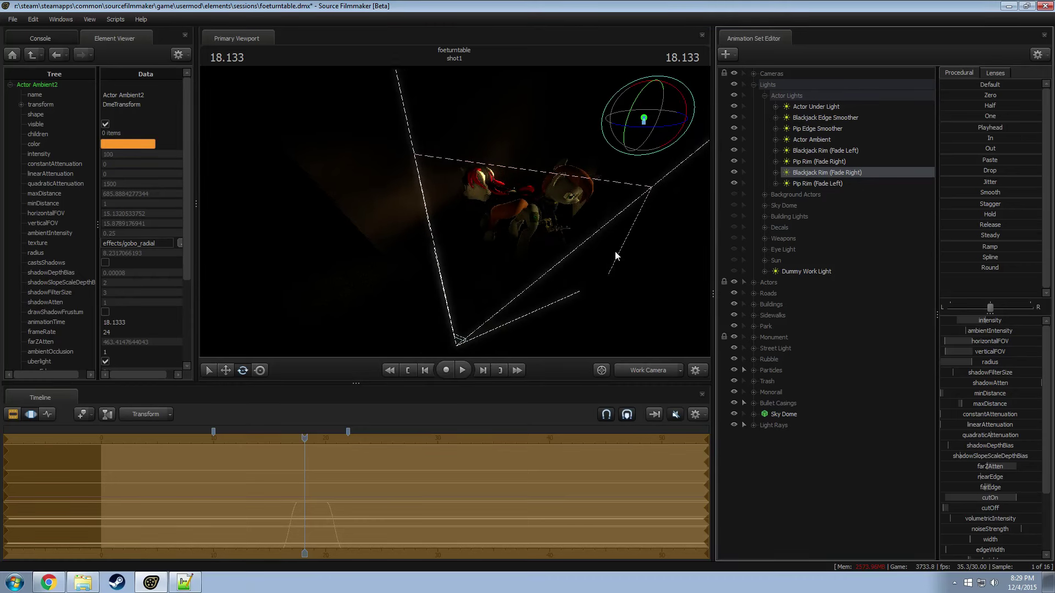
Step: Collapse the Actor Lights group and show the Sky Dome, Building Lights and Sun light groups
double_click(756, 94)
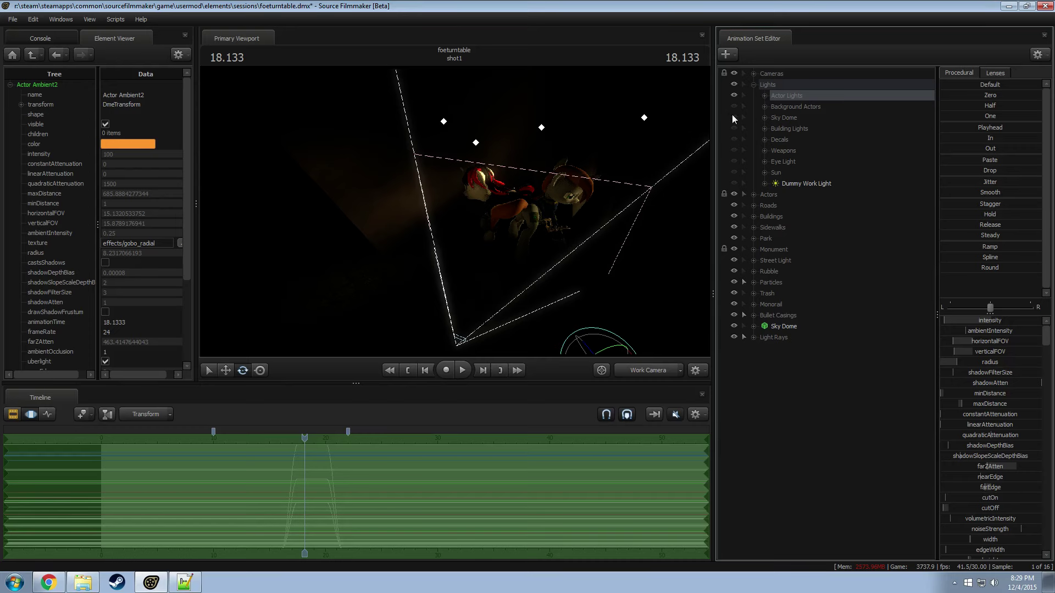
left_click(733, 117)
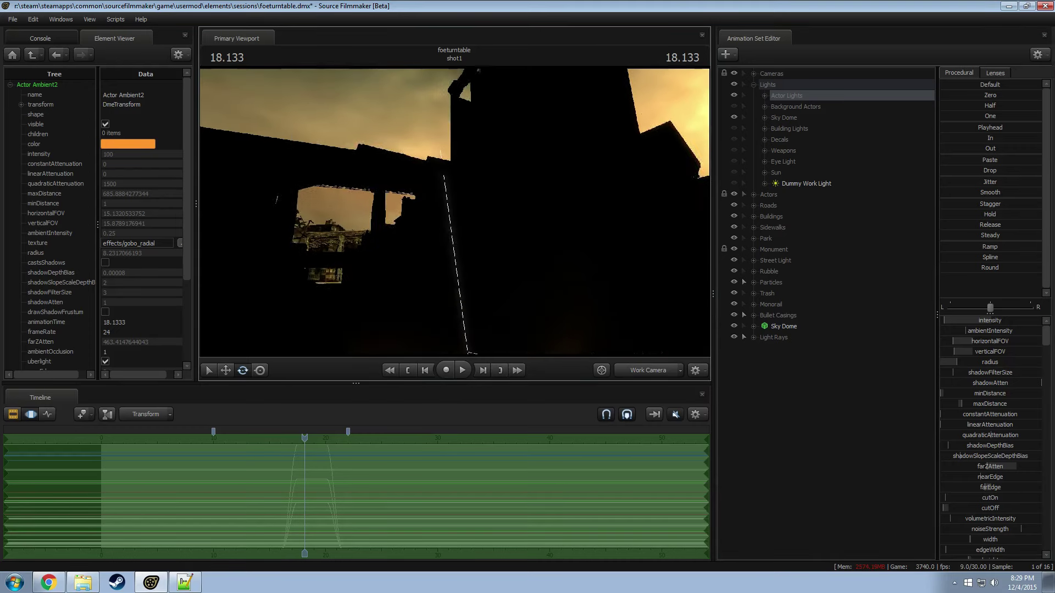
left_click_drag(455, 212, 483, 206)
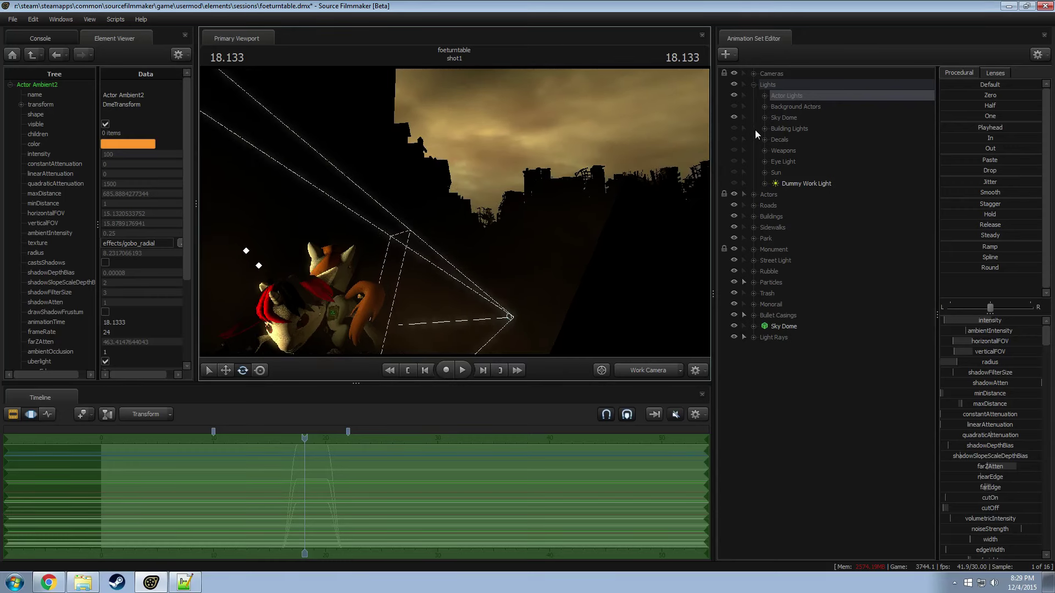
left_click(734, 127)
left_click_drag(629, 177, 471, 195)
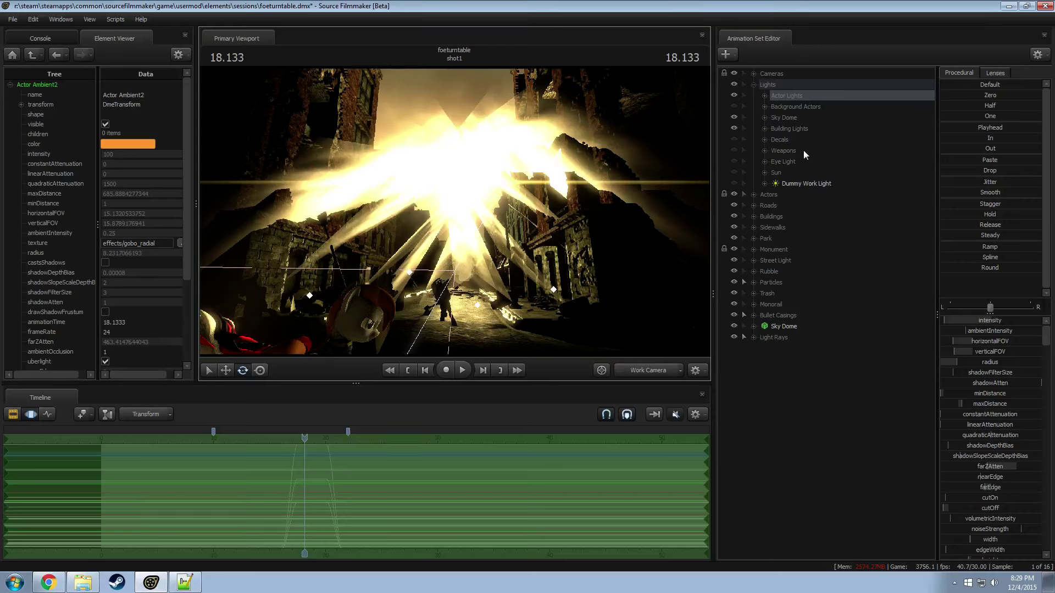
left_click(735, 172)
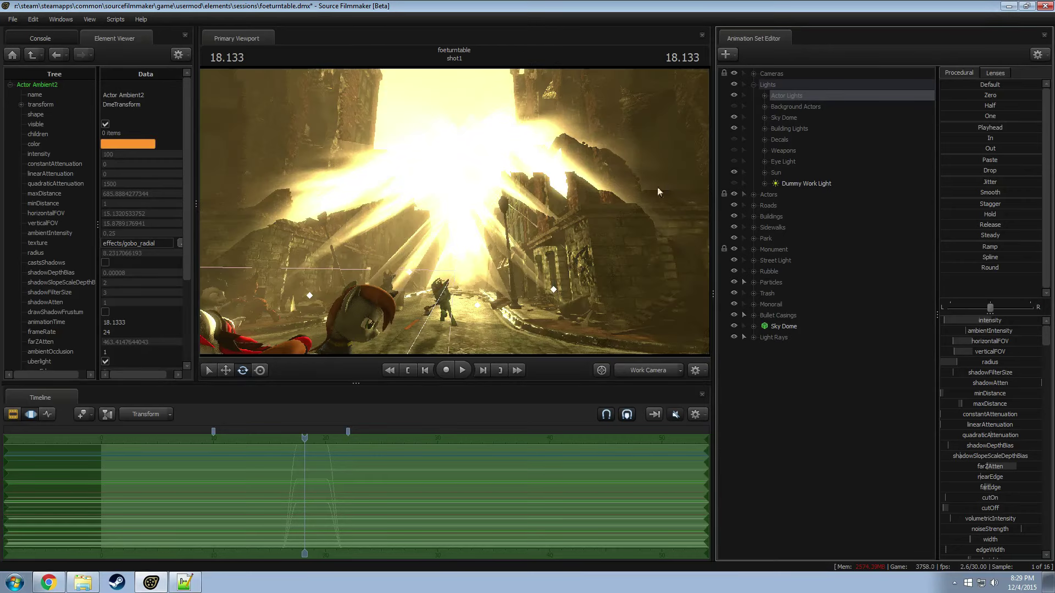
mouse_move(534, 333)
left_mouse_down()
mouse_move(511, 334)
mouse_move(534, 333)
left_mouse_up()
Step: Examine the lit shot through camera1 at 18.266 s and look through the Sky Dome lights
left_click(631, 367)
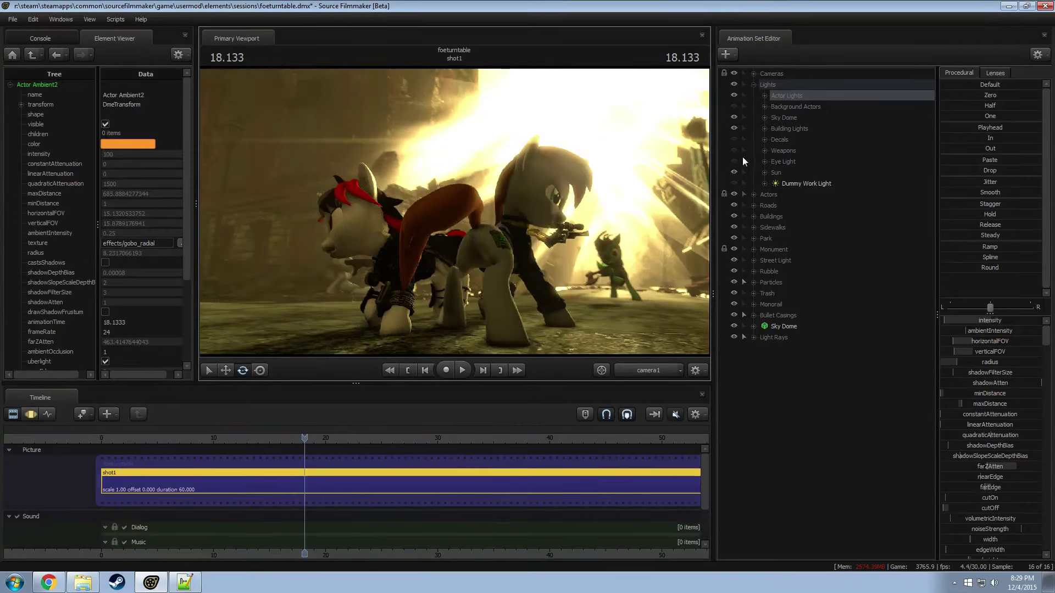
left_click(764, 172)
left_click(761, 173)
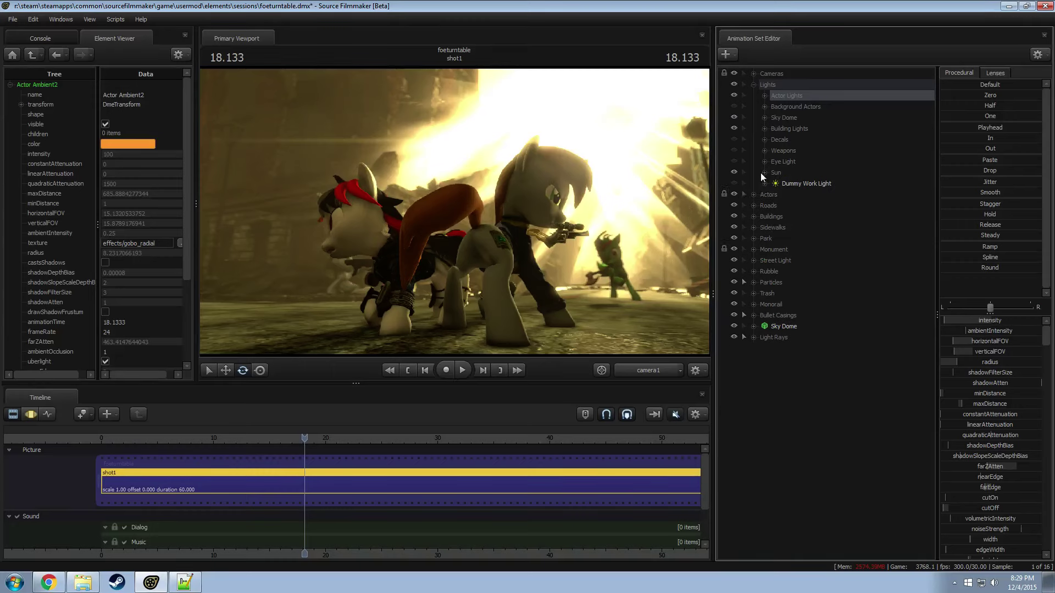
left_click(764, 118)
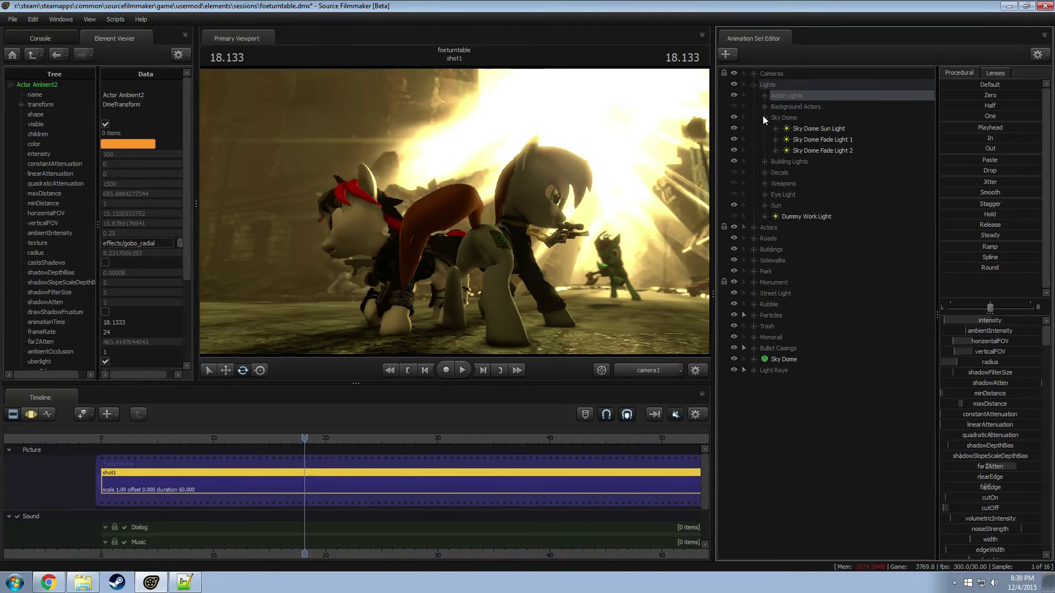
left_click(764, 117)
left_click_drag(225, 437, 306, 451)
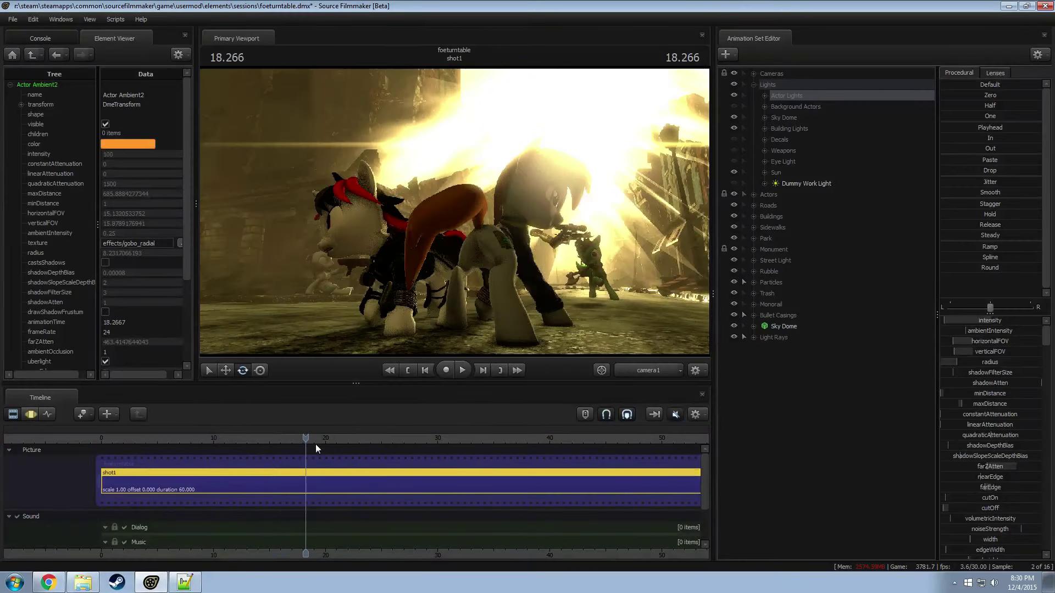
Step: Show the Background Actors, Decals, Weapons and Eye Light groups, and select Main Sun [S][V]3 in the Sun group
left_click(765, 172)
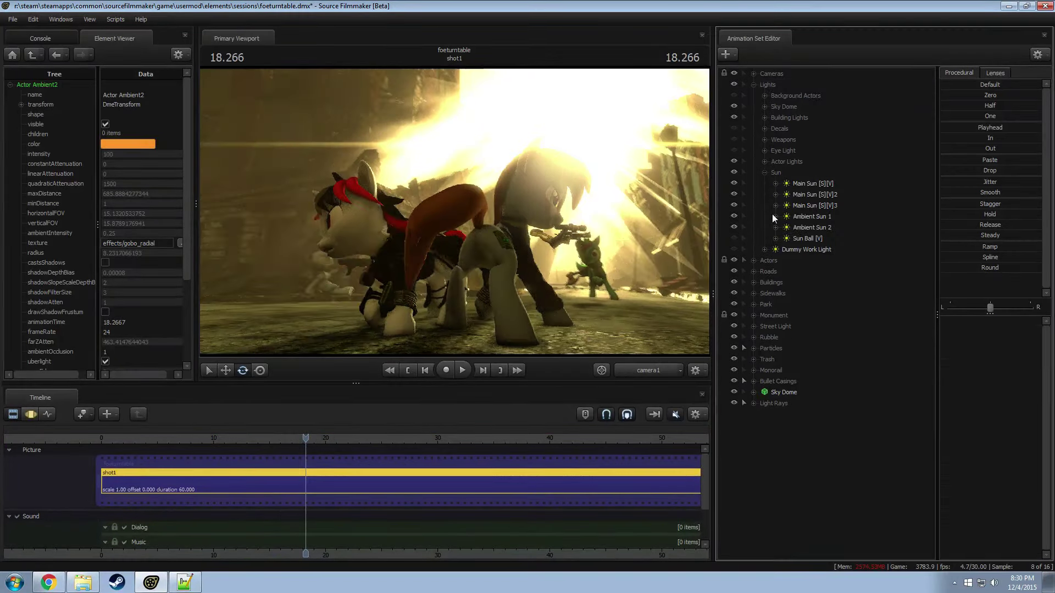
left_click(734, 238)
left_click(734, 95)
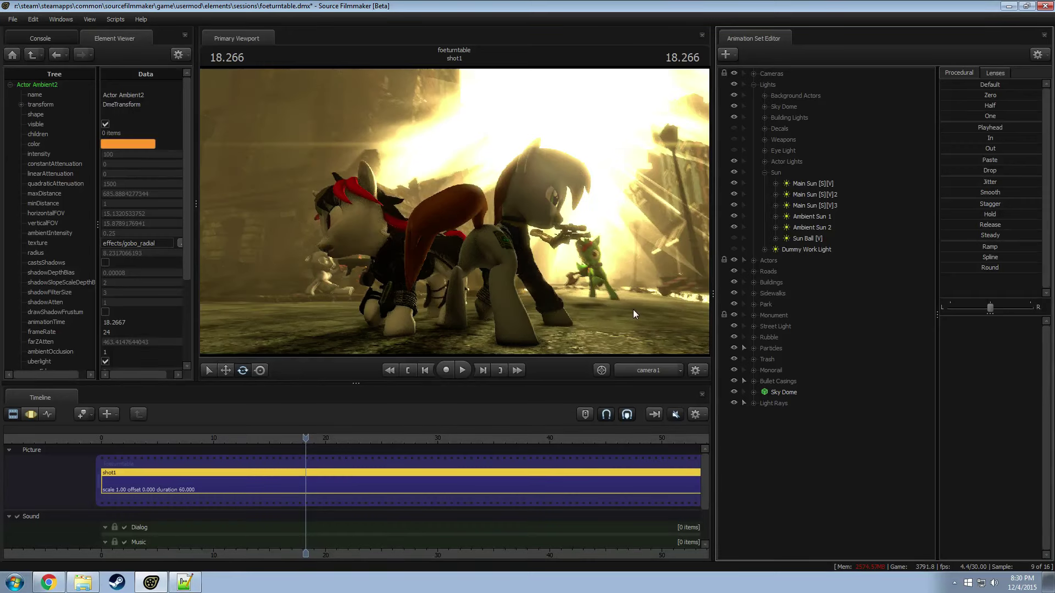
left_click(822, 205)
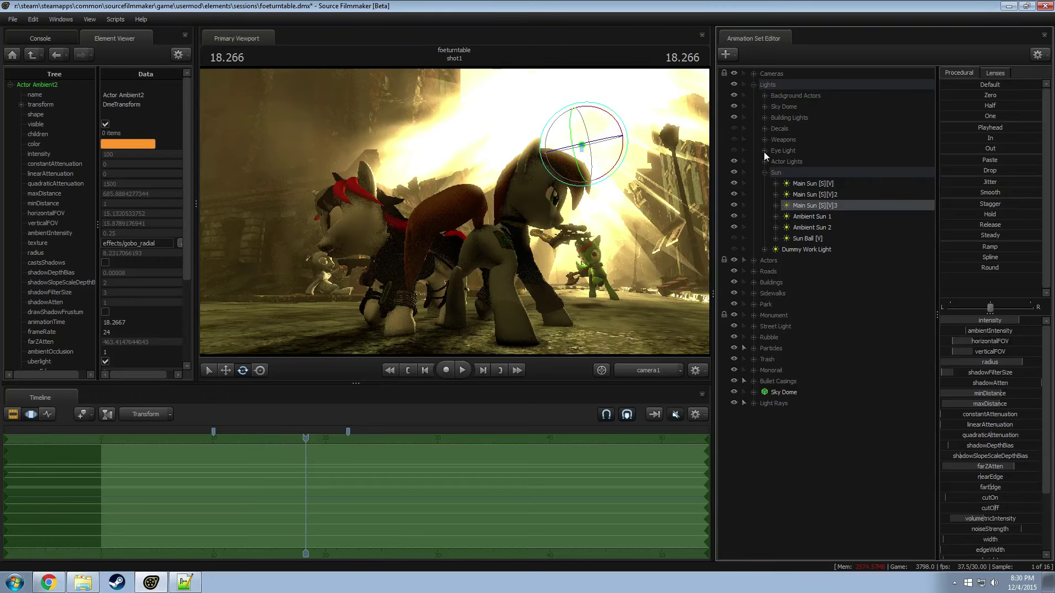
left_click(733, 138)
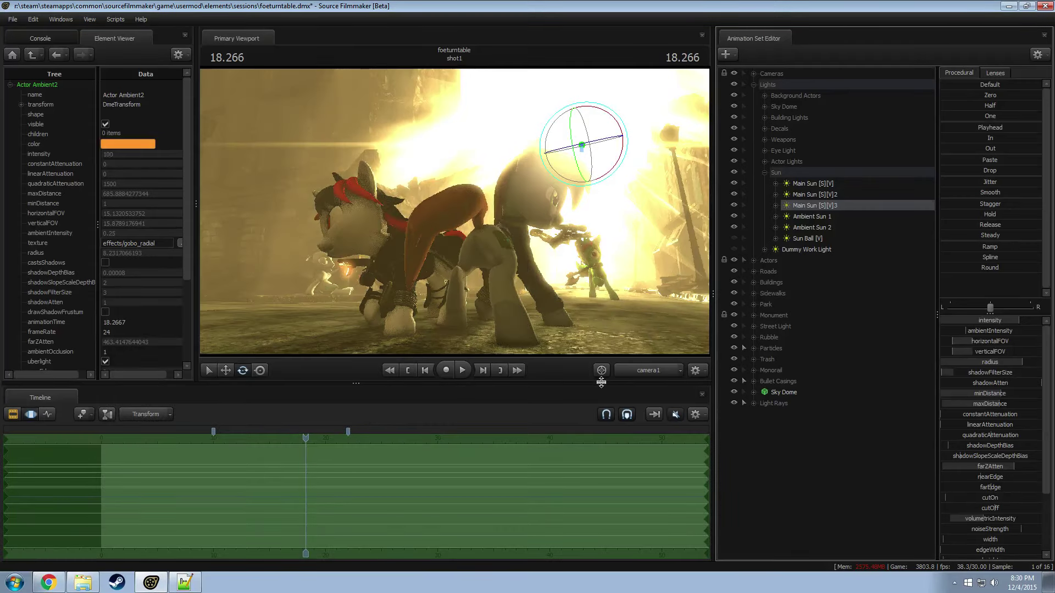
Step: Play the shot to 21.033 s to review the full lighting, and return to 18.666 s
key("space")
key("F2")
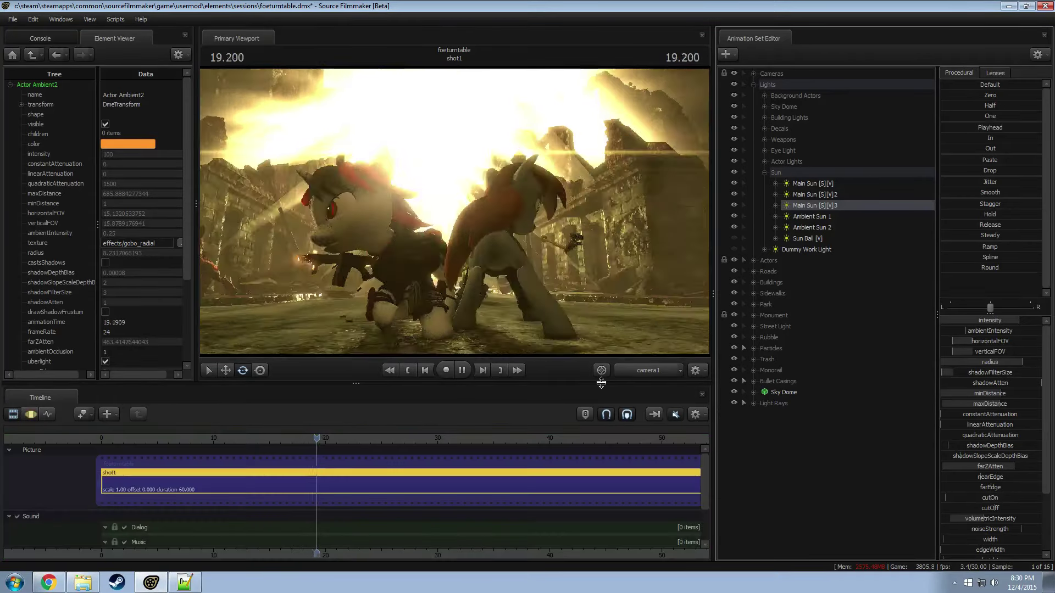
key("space")
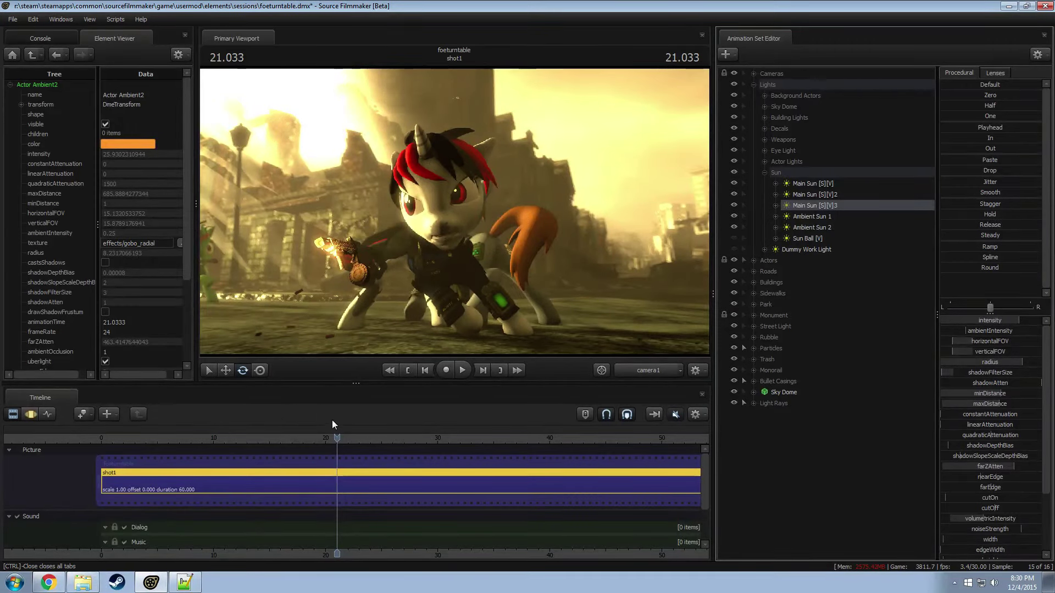
left_click_drag(283, 439, 311, 437)
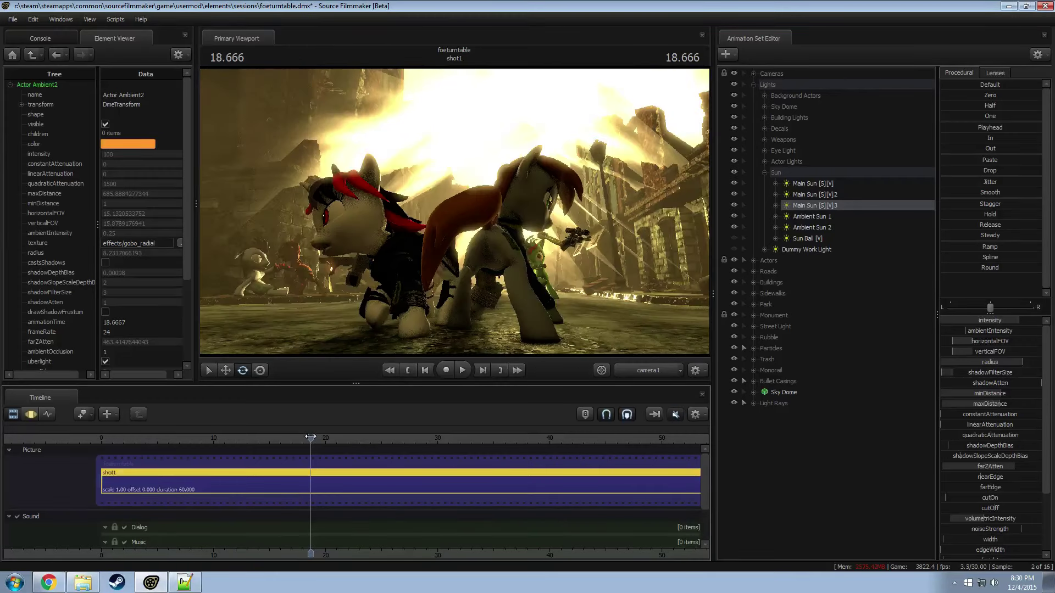
Step: Compare the shot with Light Rays - Main Street Left and Main Street Left2 hidden and shown
left_click(752, 404)
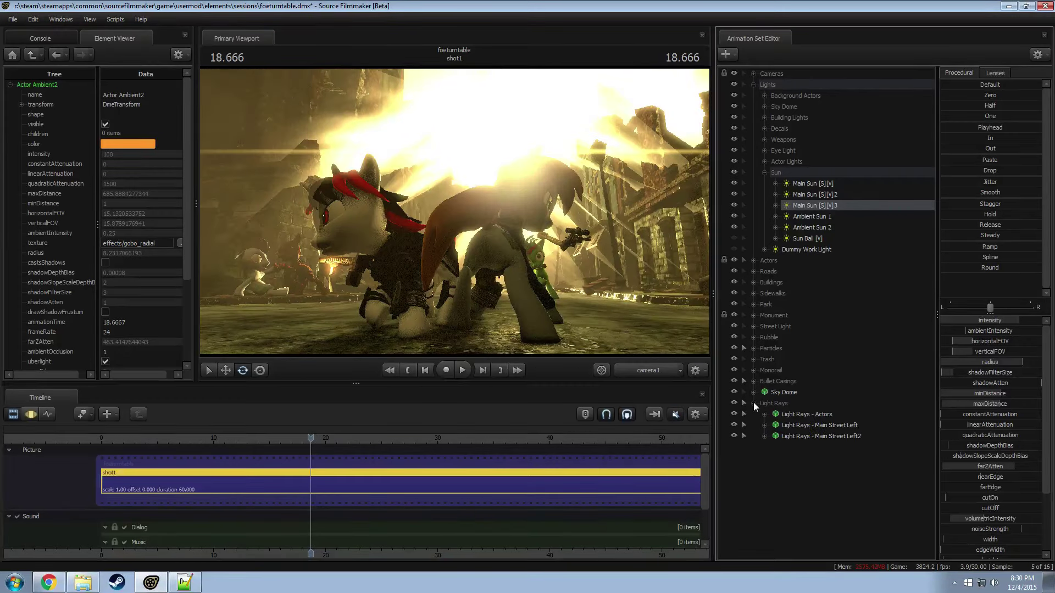
left_click(733, 435)
left_click(734, 425)
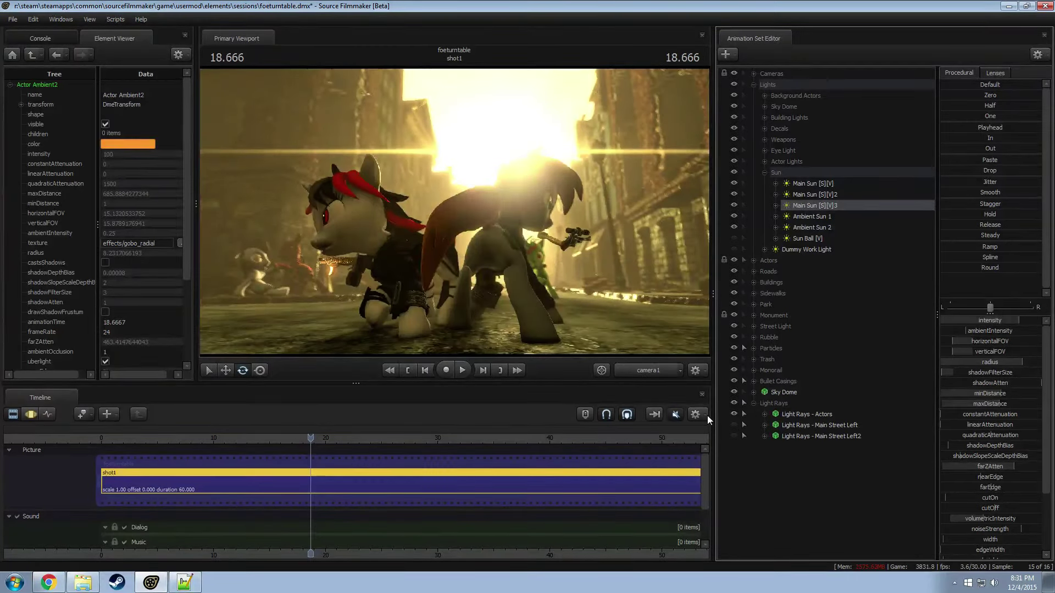
left_click(793, 427)
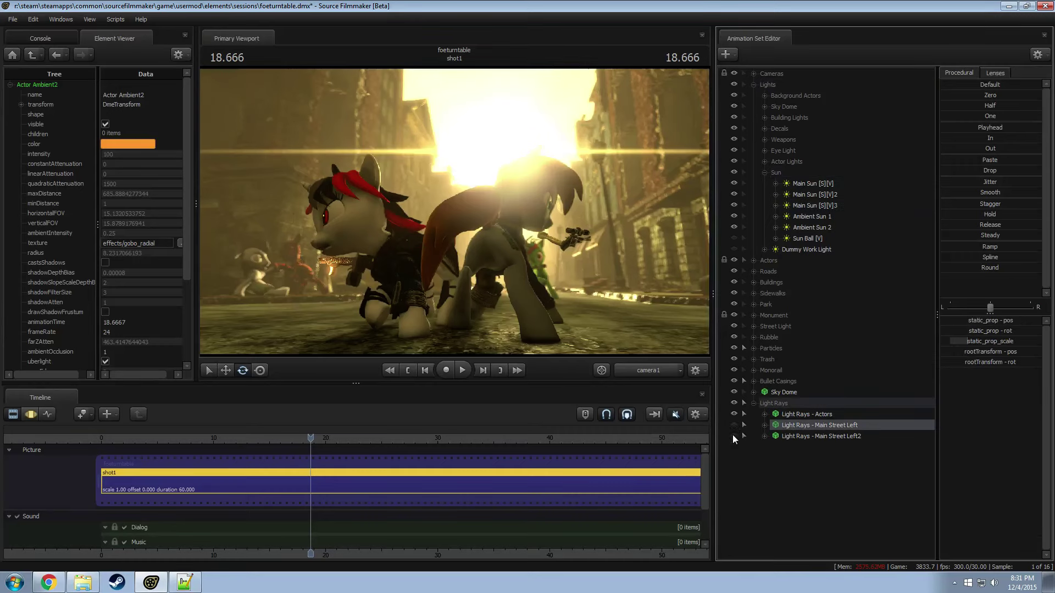
left_click(733, 435)
left_click(813, 438)
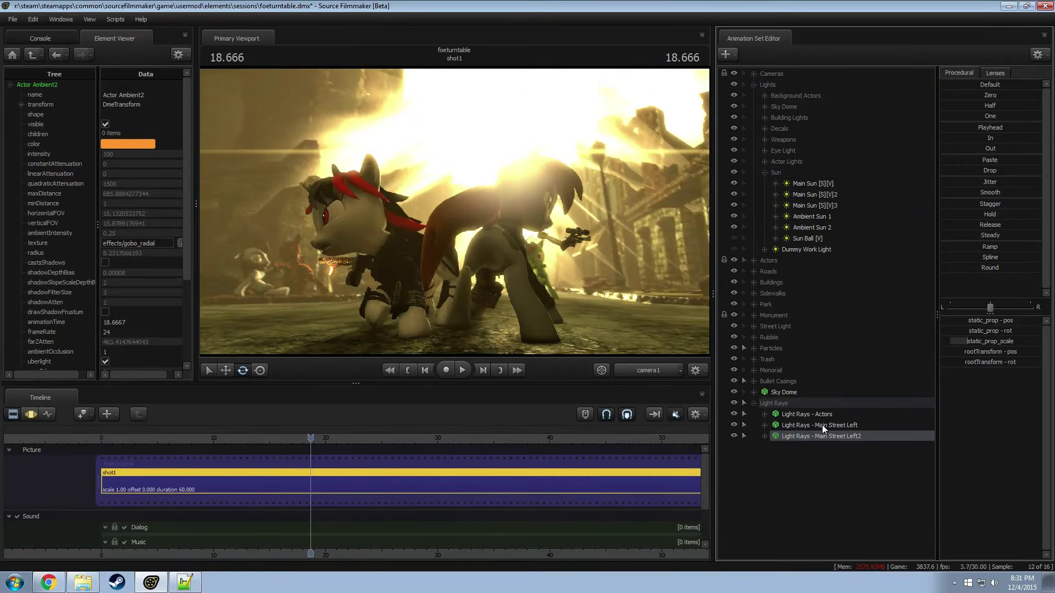
Step: Rename Light Rays - Main Street Left2 as "Light Rays - Main Street Right" and save the session
right_click(822, 425)
right_click(820, 434)
left_click(857, 437)
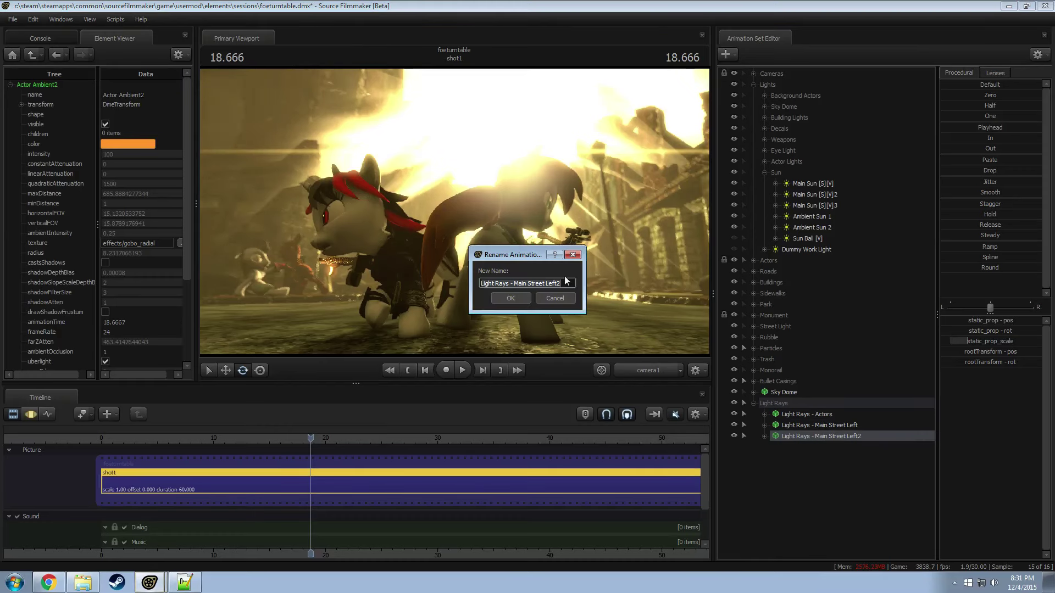
left_click(553, 283)
key("BackSpace")
type("Right")
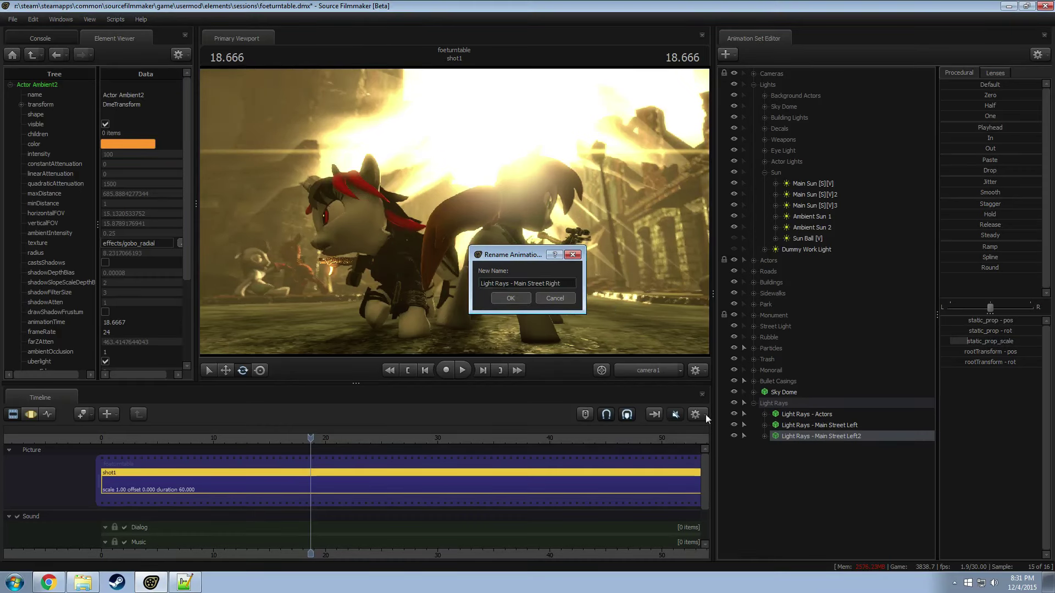
key("Return")
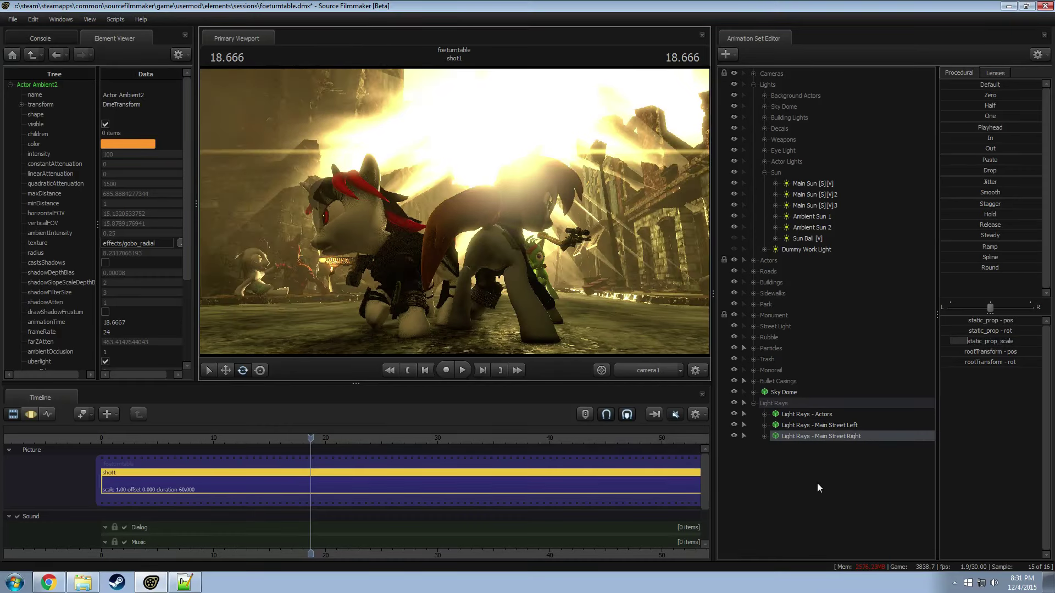
key("ctrl+s")
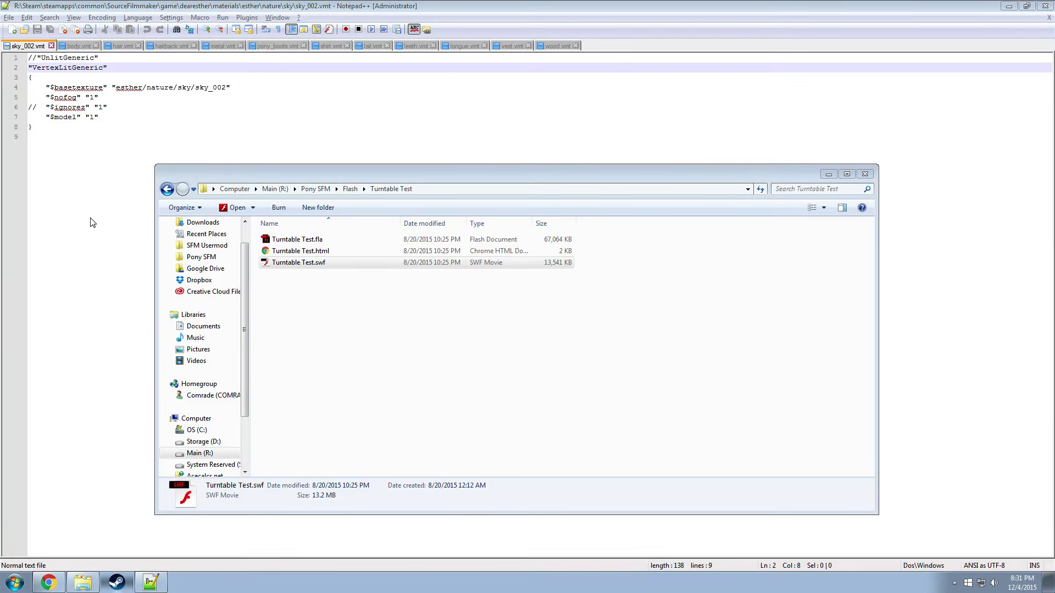
Step: Reopen the recent foeturntable session in Source Filmmaker and go to 18.400 s in the shot
left_click(270, 263)
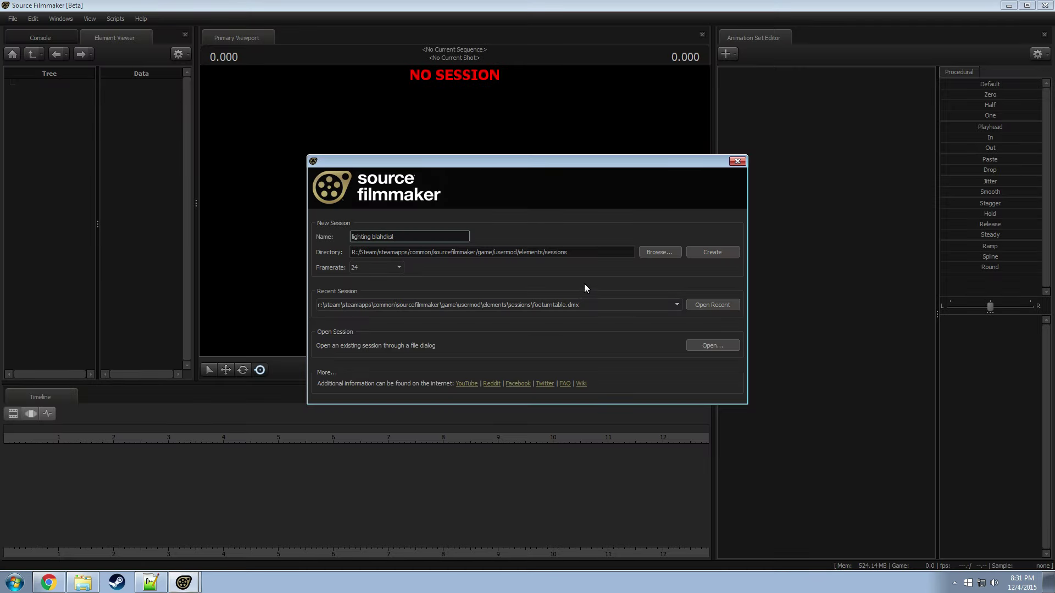
left_click(713, 305)
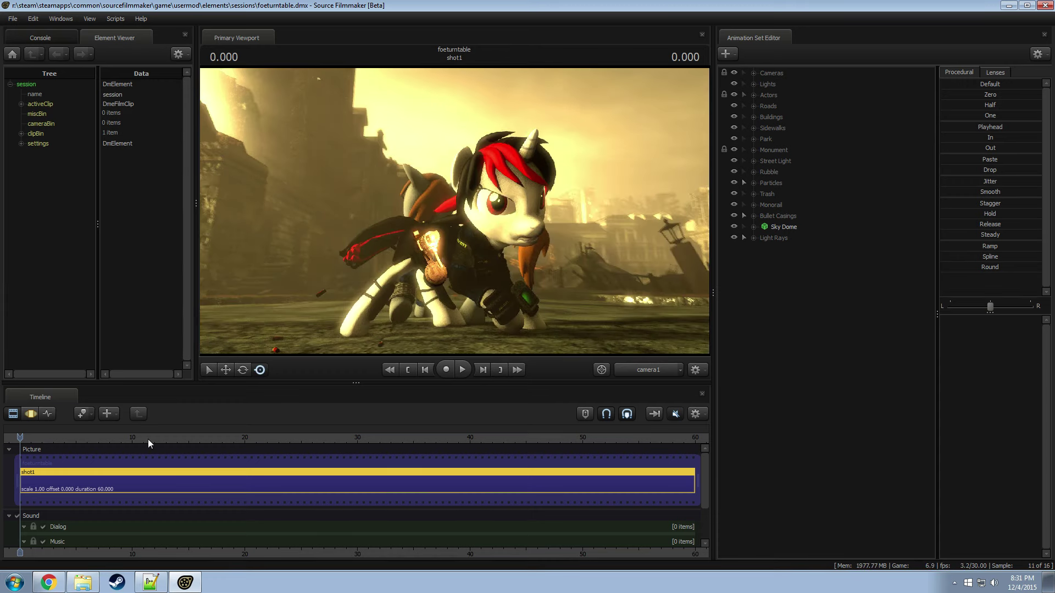
left_click_drag(149, 443, 227, 446)
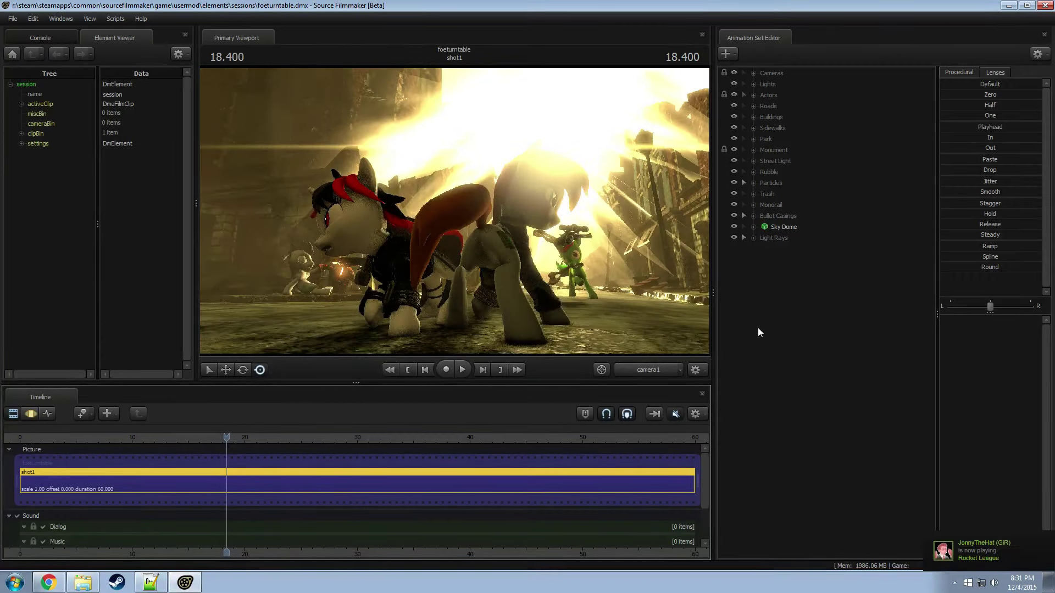
Step: Add override materials to Light Rays - Main Street Left and Light Rays - Main Street Right
left_click(755, 239)
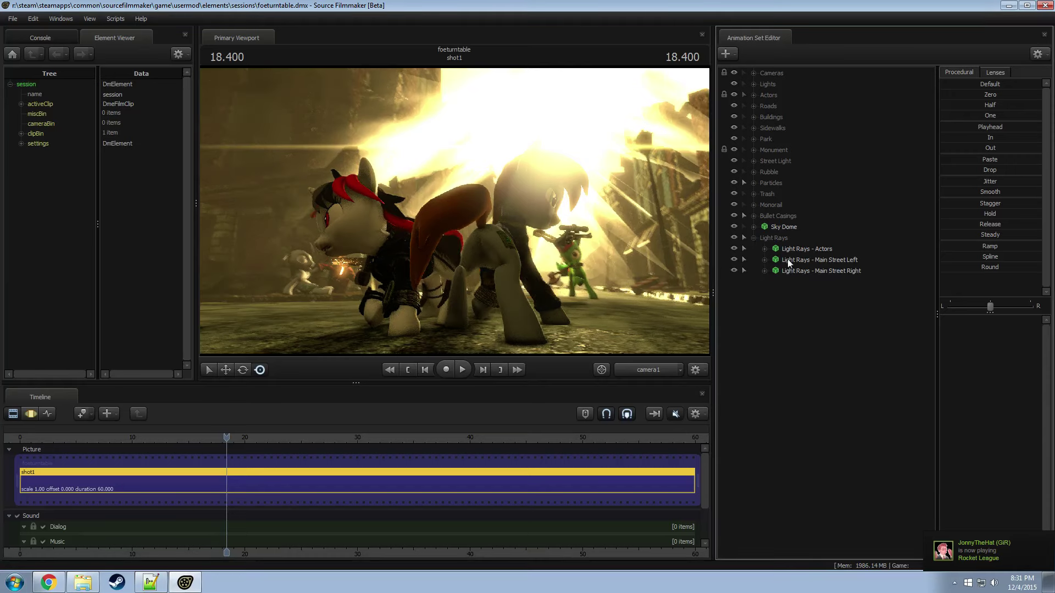
right_click(809, 262)
left_click(836, 406)
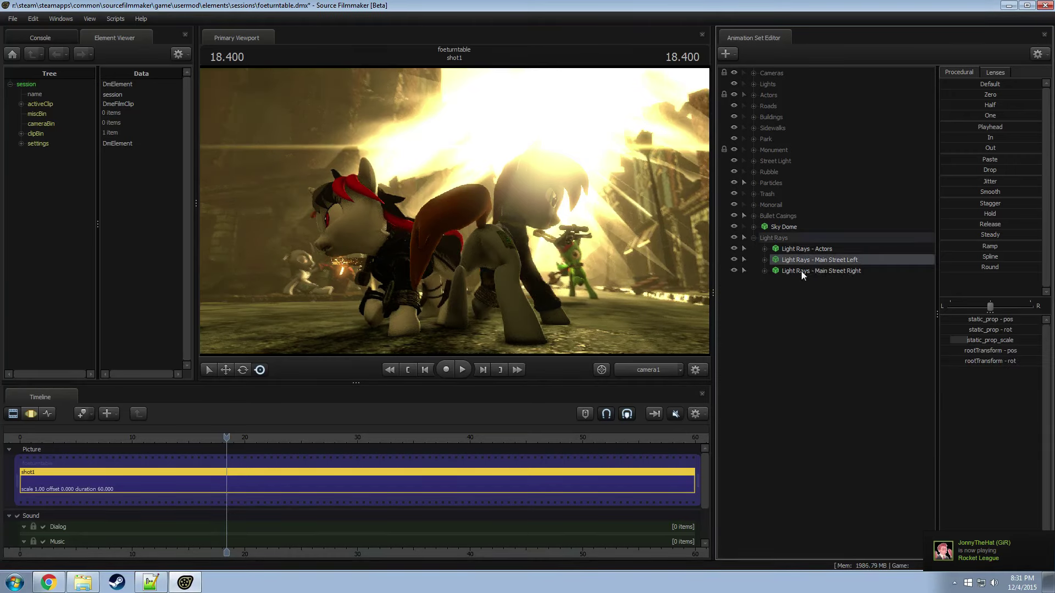
right_click(802, 271)
left_click(827, 414)
left_click(794, 260)
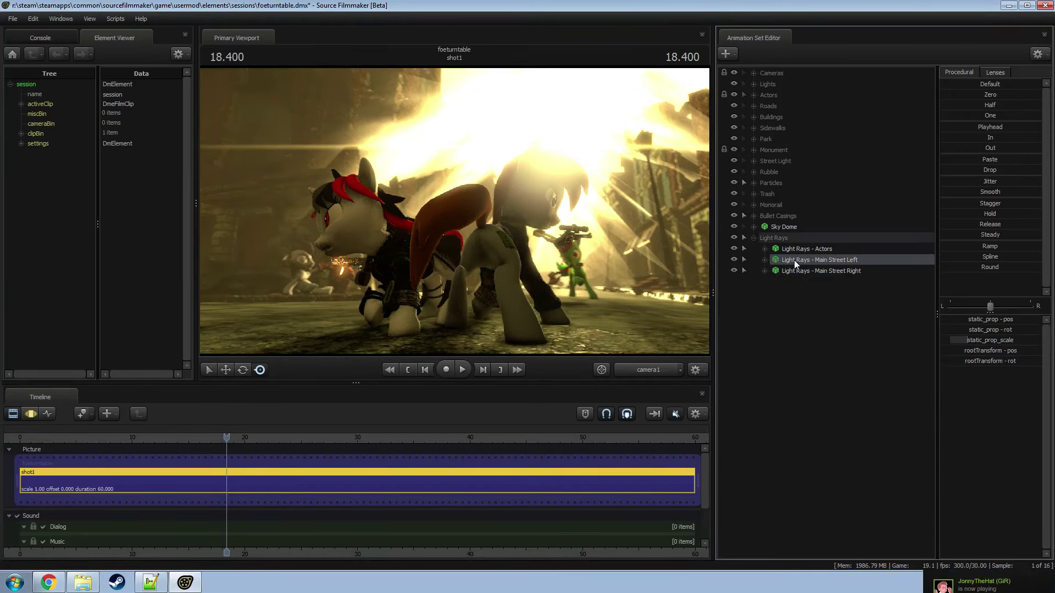
right_click(794, 259)
Step: Hide Light Rays - Actors and Light Rays - Main Street Right, and show the Main Street Left model in the Element Viewer
left_click(733, 249)
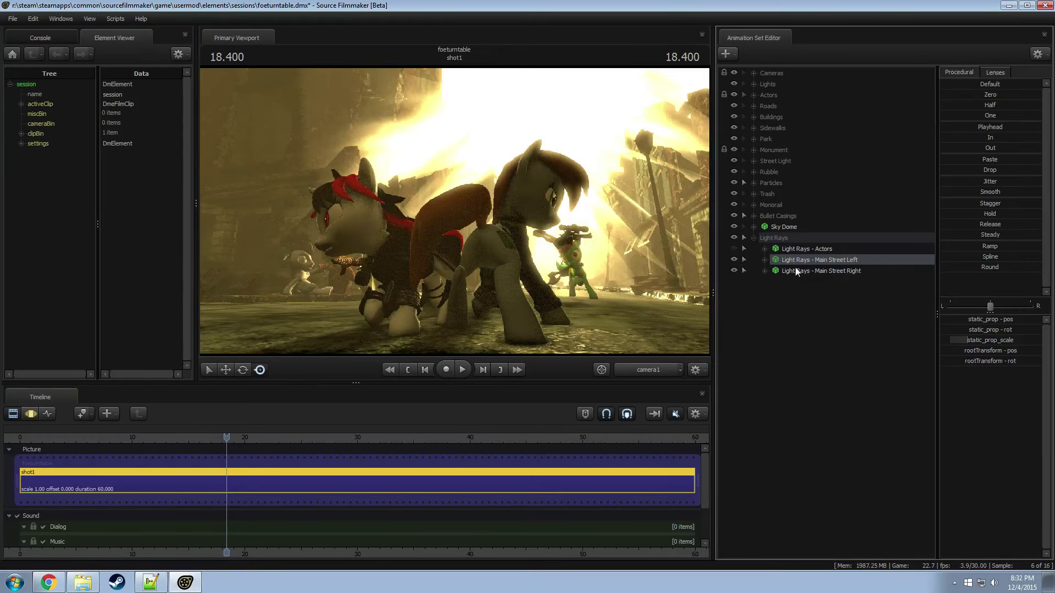
left_click(733, 269)
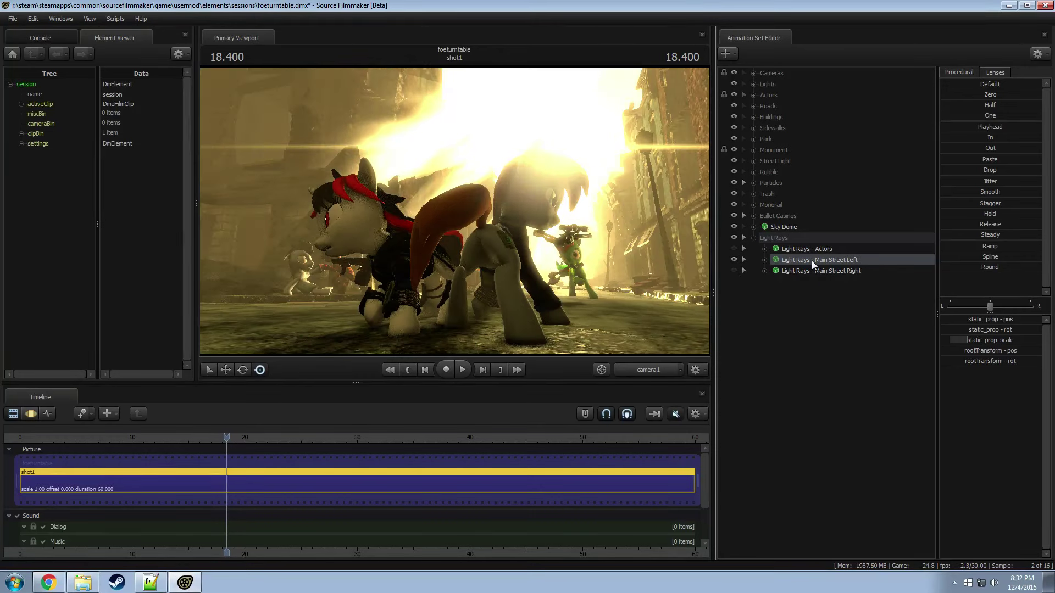
right_click(813, 261)
mouse_move(882, 319)
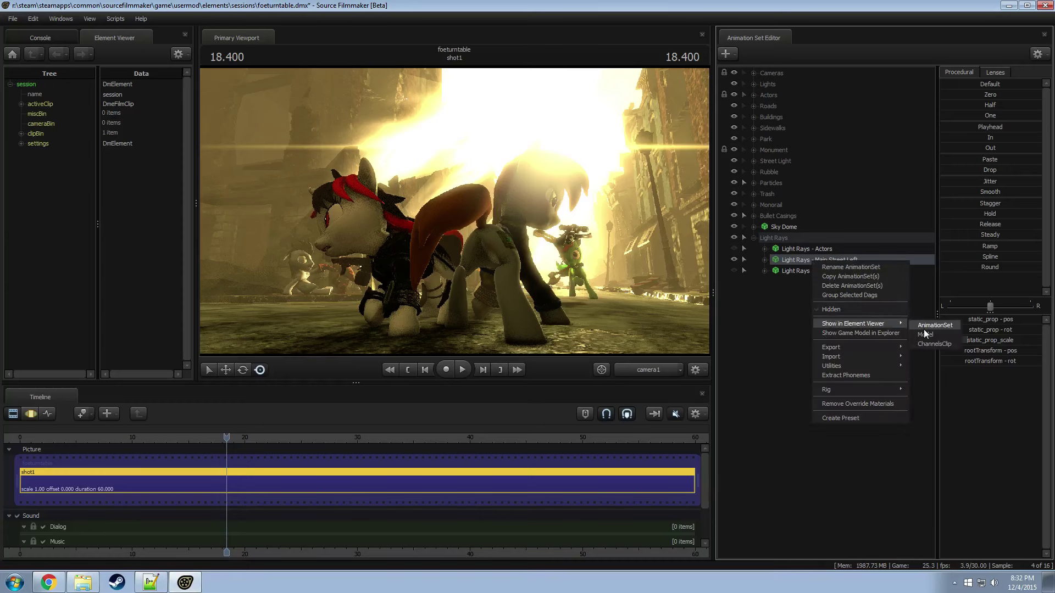
left_click(924, 334)
right_click(807, 262)
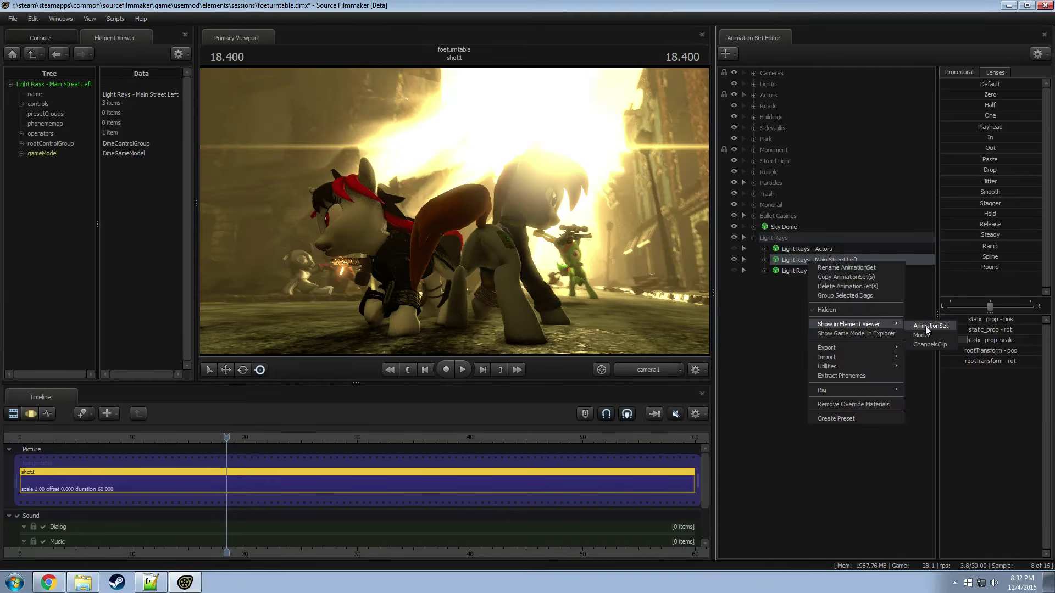
key("Return")
Step: Add a vector3 attribute named $color to the radiant_lightrays_rainstorm material of Light Rays - Main Street Left
left_click(21, 272)
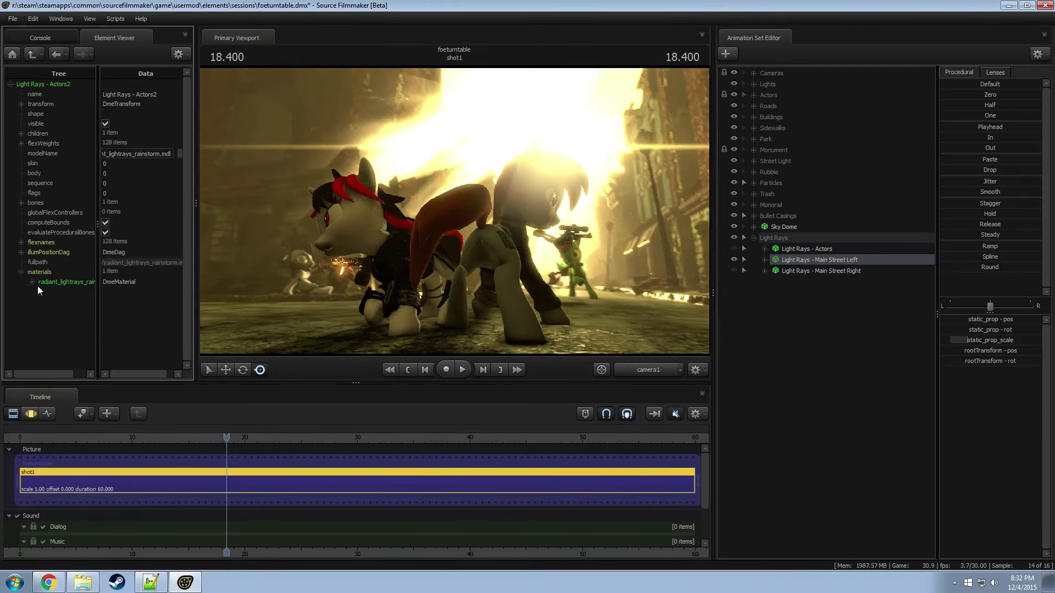
left_click(32, 282)
right_click(58, 285)
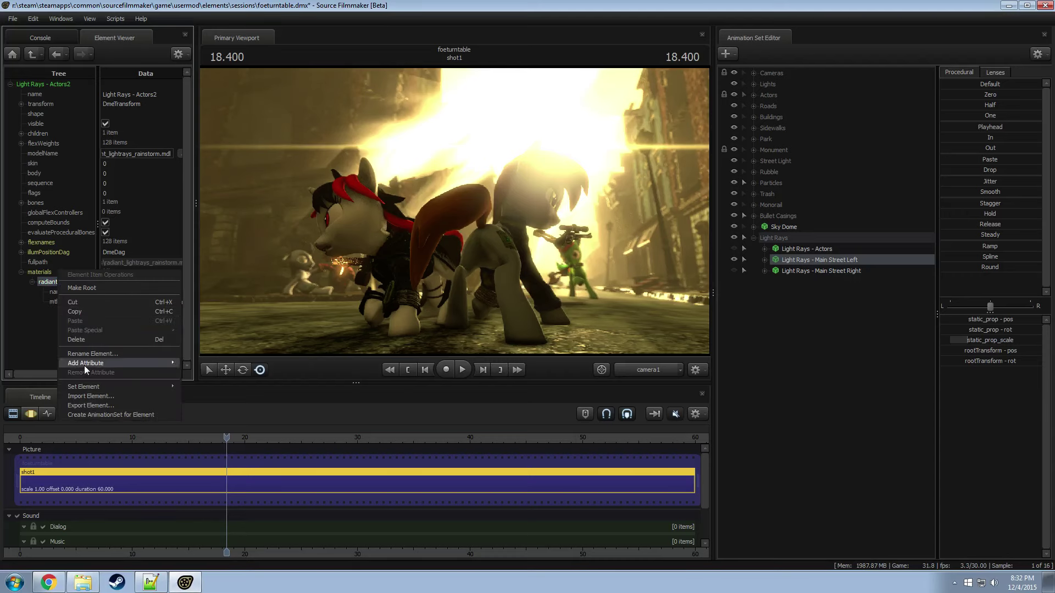
mouse_move(84, 365)
left_click(200, 419)
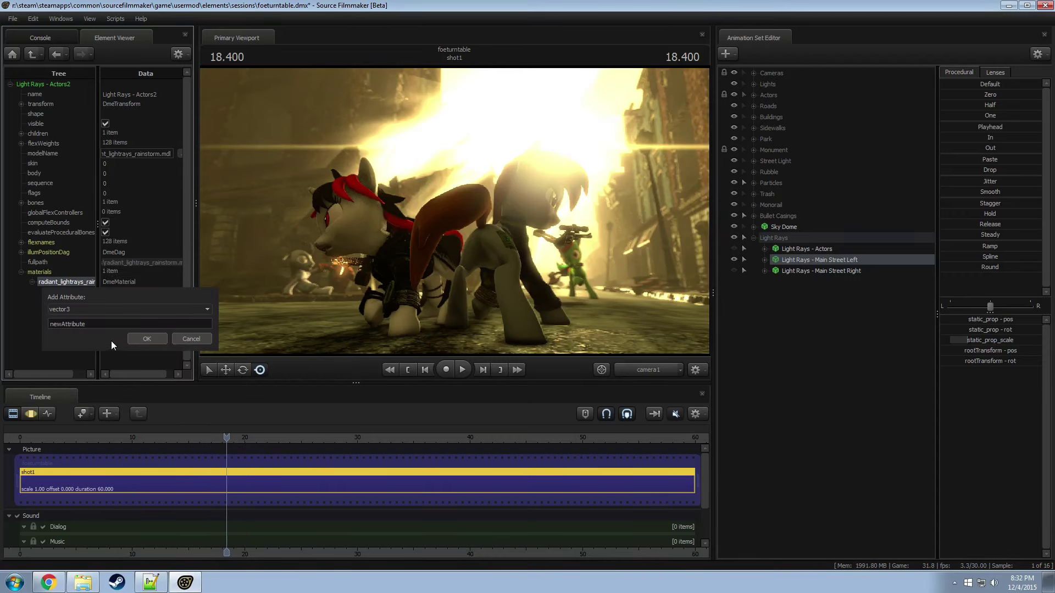
type("scol")
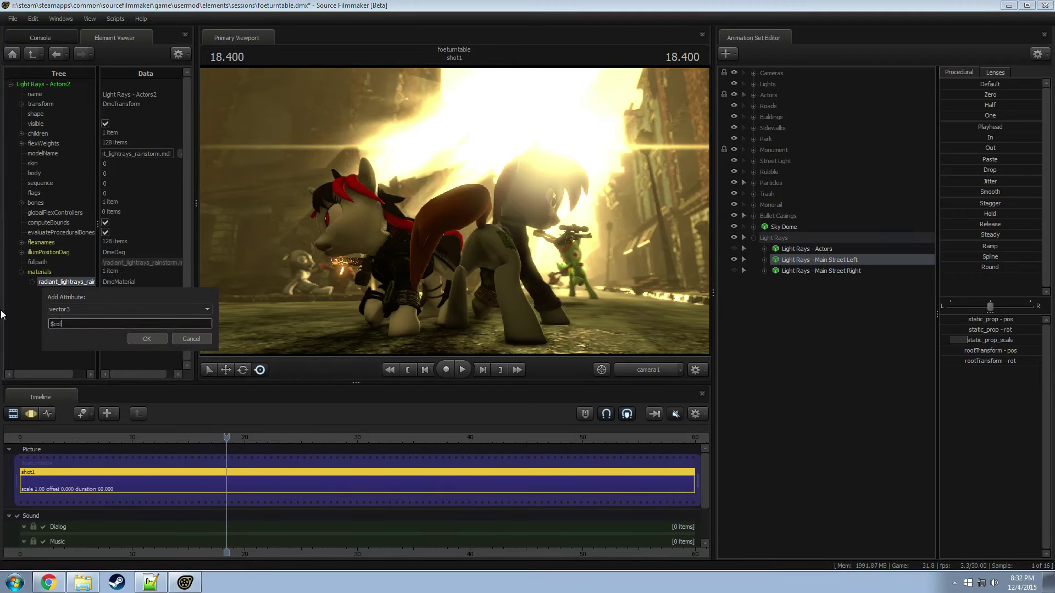
type("or")
key("Return")
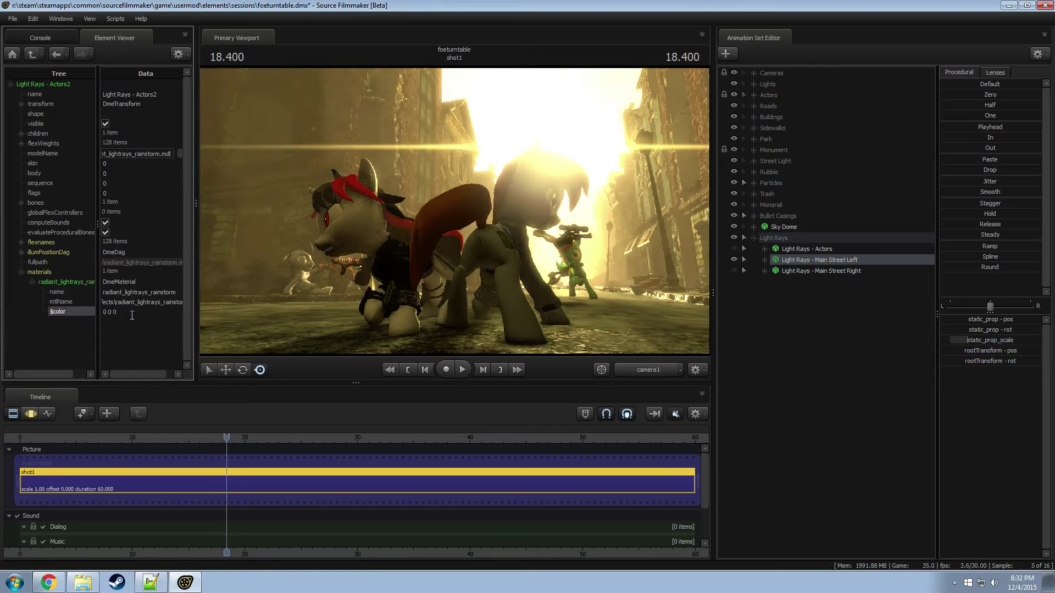
Step: Try $color values of 0.1 0.1 0.1 and 0.5 0.5 0.5 on the Main Street Left light rays material
double_click(132, 315)
type("0.1 0")
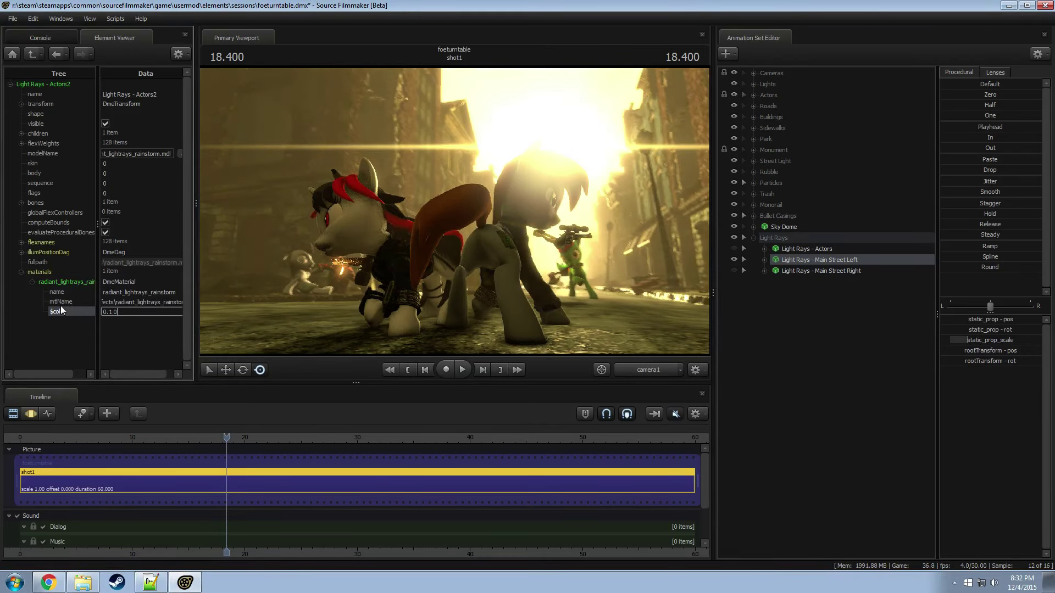
type(".1 0.1")
key("Return")
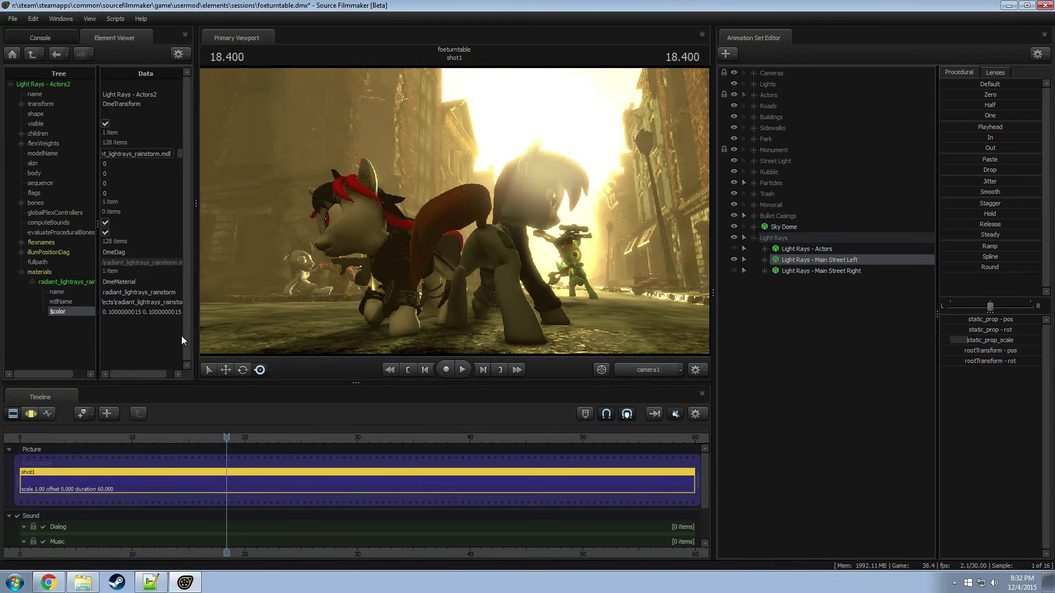
double_click(128, 302)
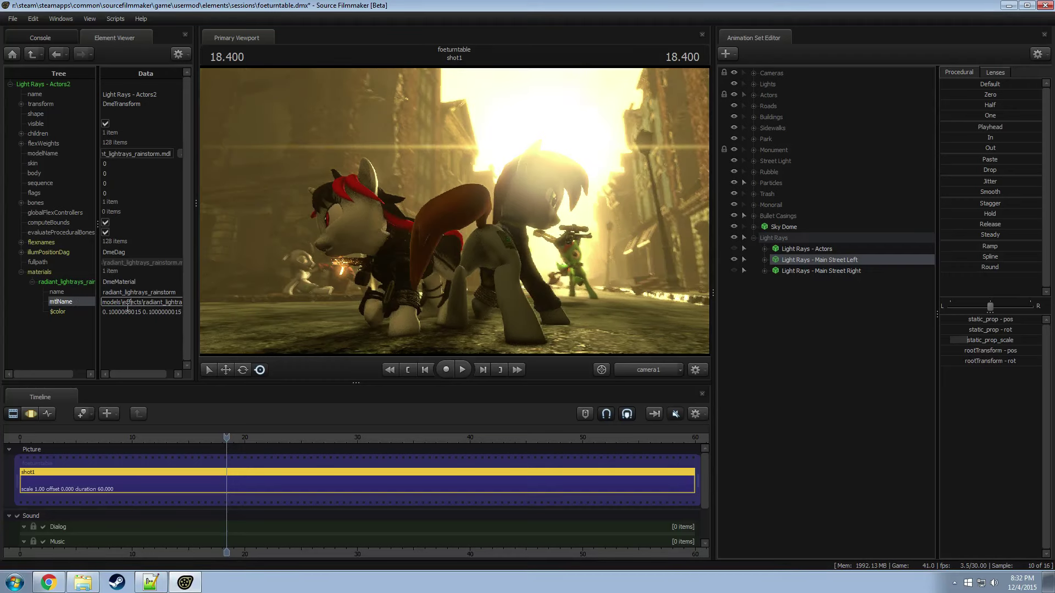
double_click(112, 312)
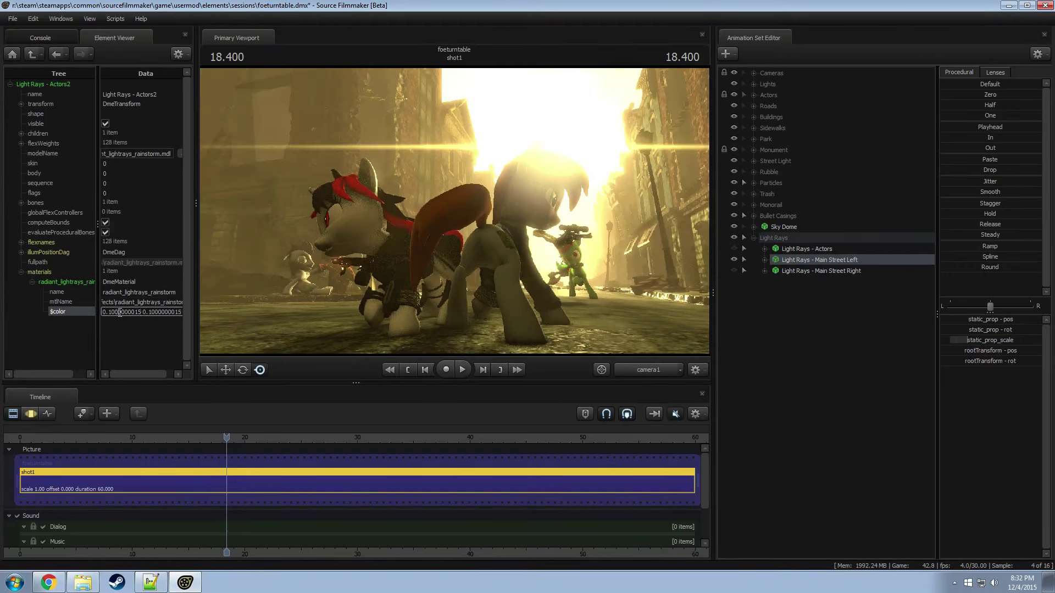
type("0.5 0.5 0.5")
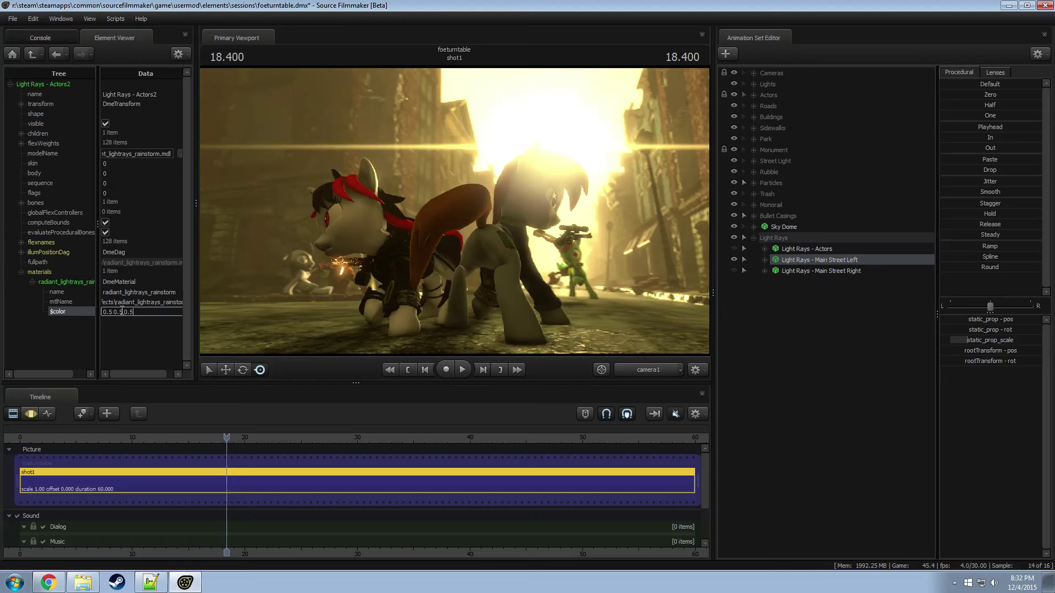
key("Return")
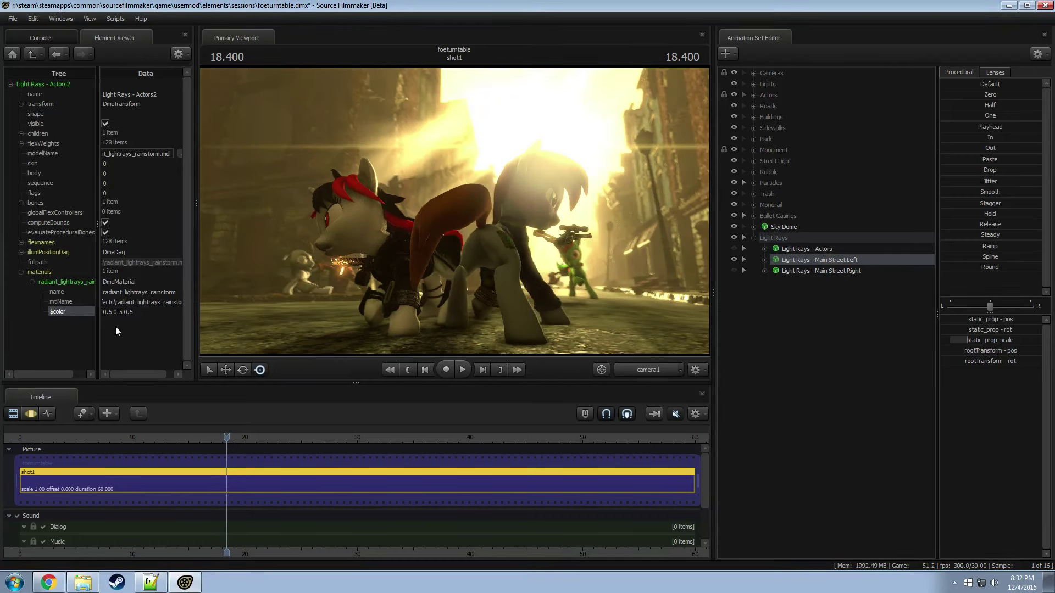
Step: Try $color values of 0.2 0.2 0.2 and 0.3 0.3 0.3 on the Main Street Left light rays material
double_click(125, 312)
type("0.2 0.2 0.2")
key("Return")
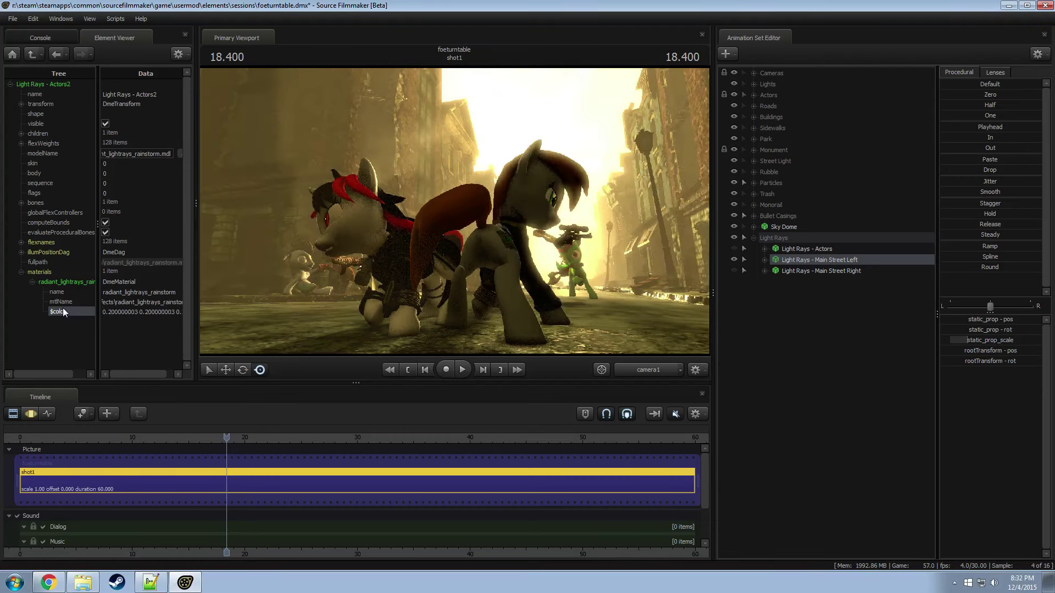
double_click(115, 312)
type("0.3")
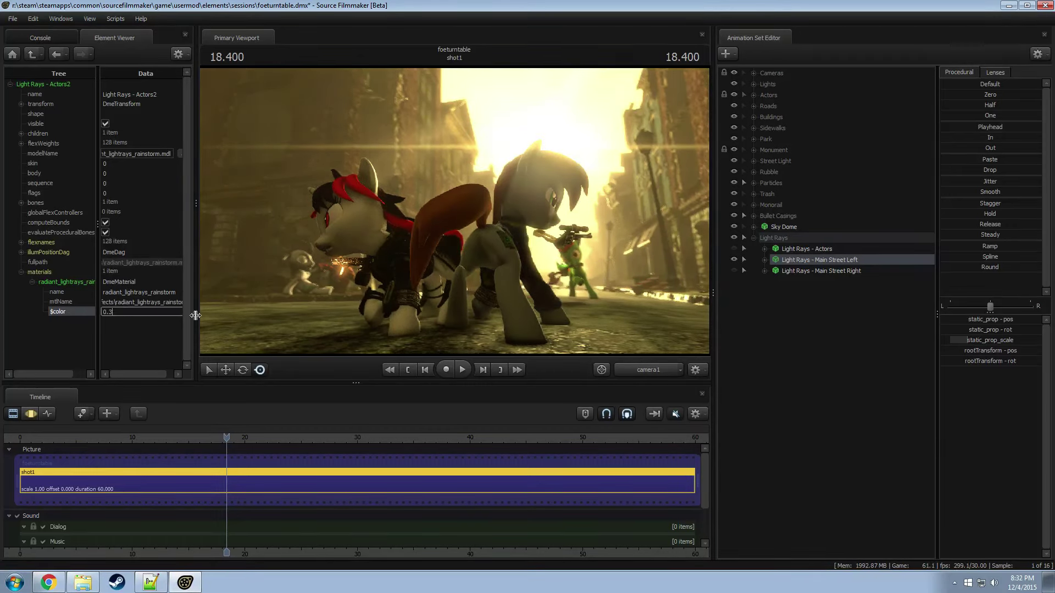
type(" 0.3 0.3")
key("Return")
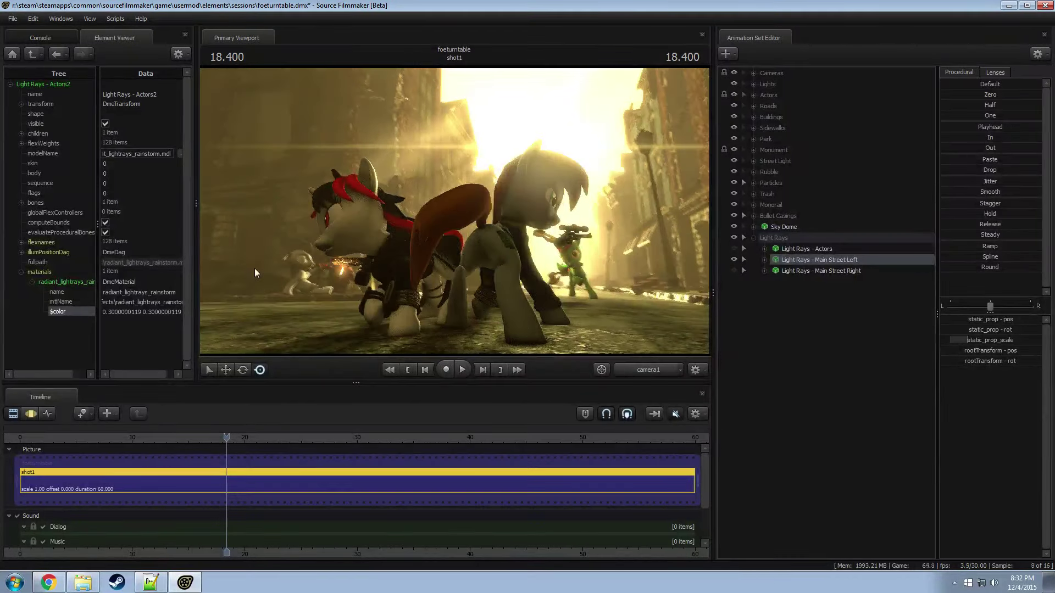
Step: Set the $color of the Main Street Left light rays material to 0.35 0.35 0.35
double_click(120, 313)
type("0.3")
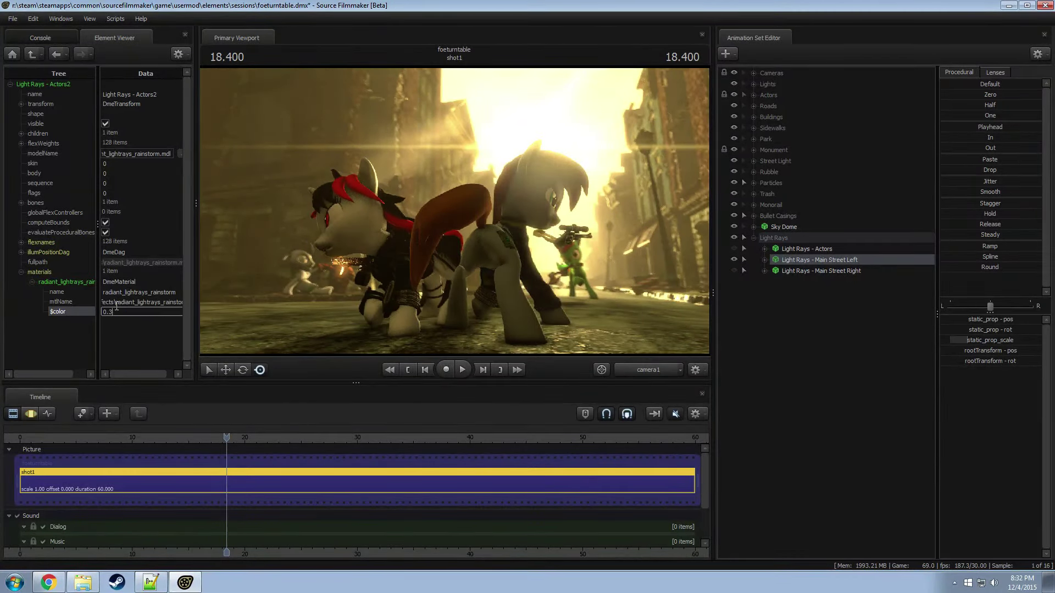
type("5 0.35 0.35")
key("Return")
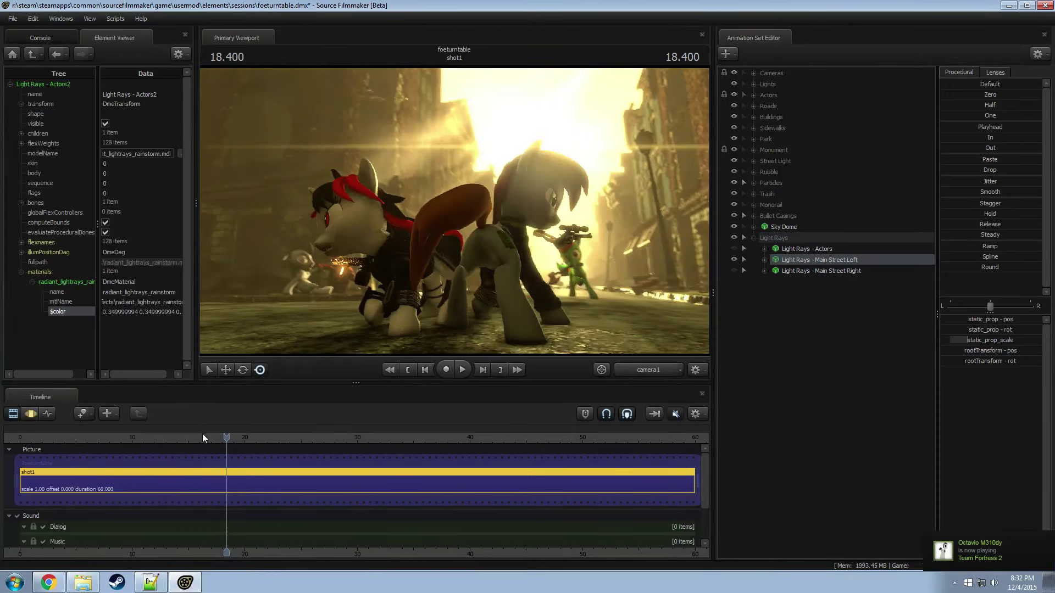
Step: Go to 17.633 s and compare the shot with the Light Rays group hidden and shown
left_click_drag(202, 437, 218, 437)
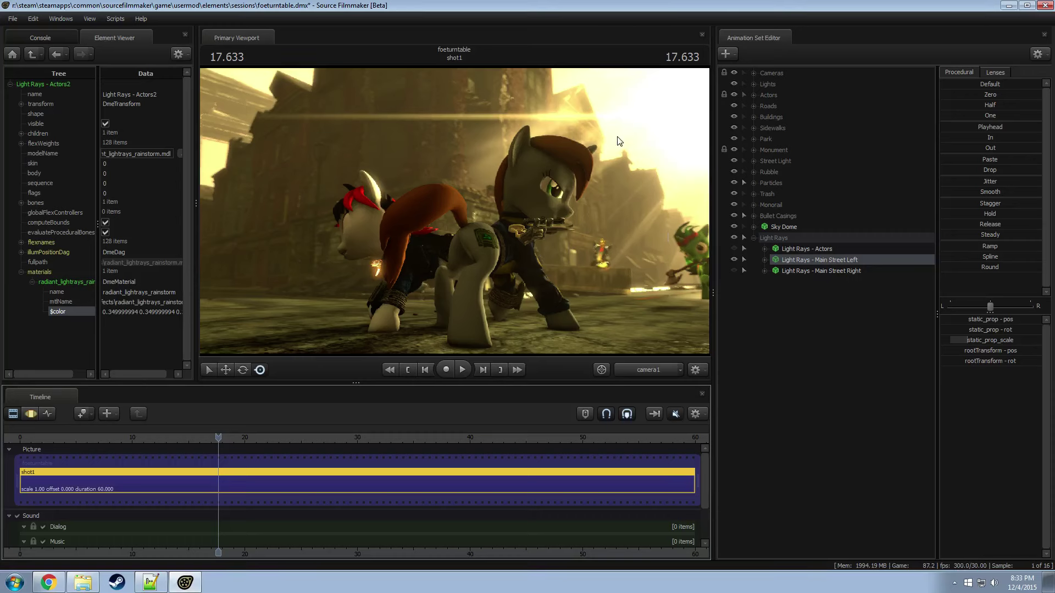
left_click(734, 238)
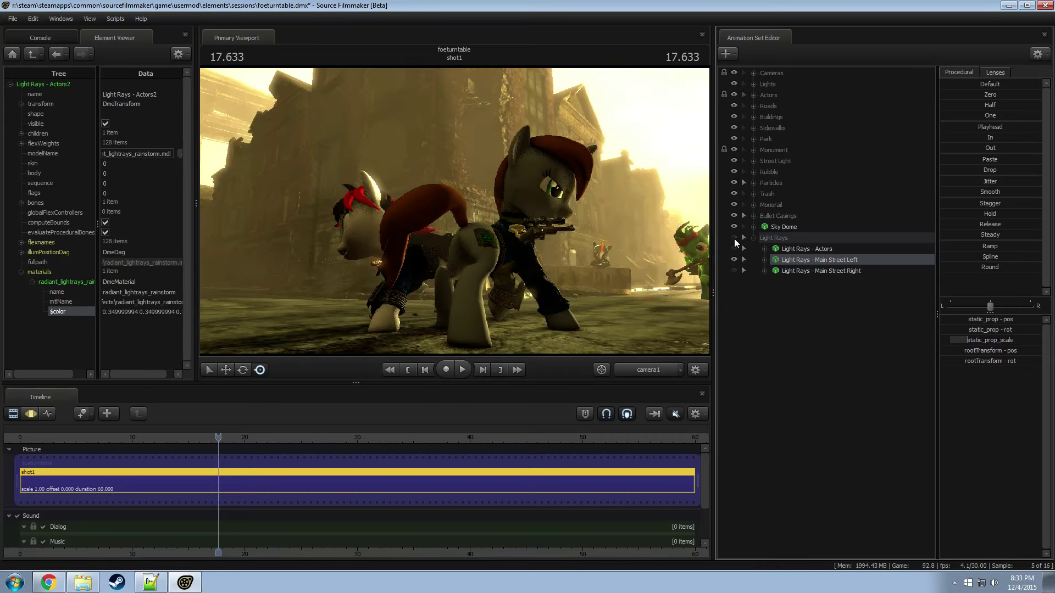
left_click(734, 238)
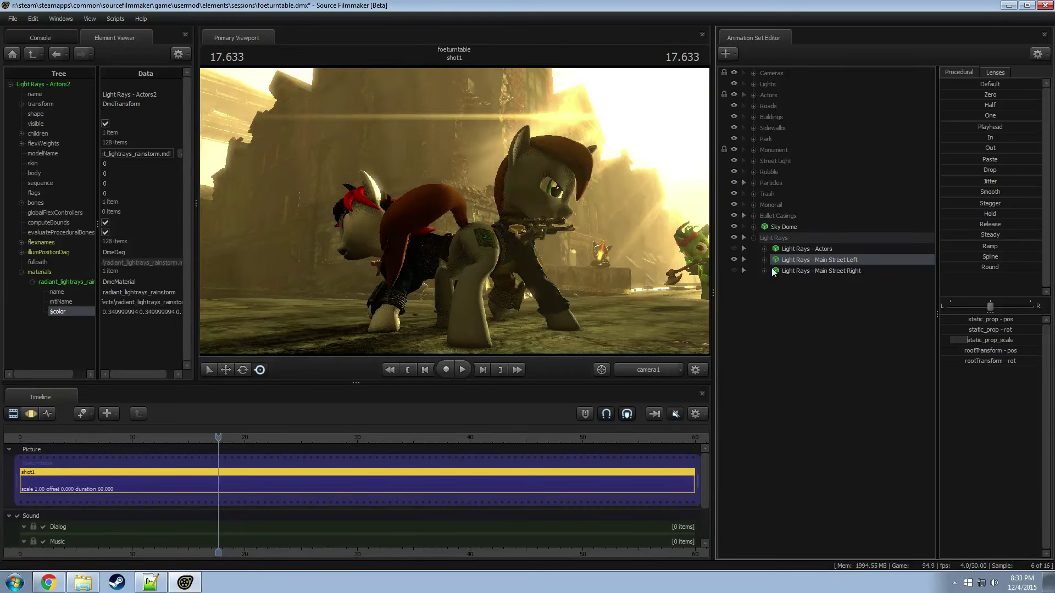
Step: Show the Light Rays - Main Street Right model in the Element Viewer and add a vector3 attribute named $color to its material
right_click(794, 270)
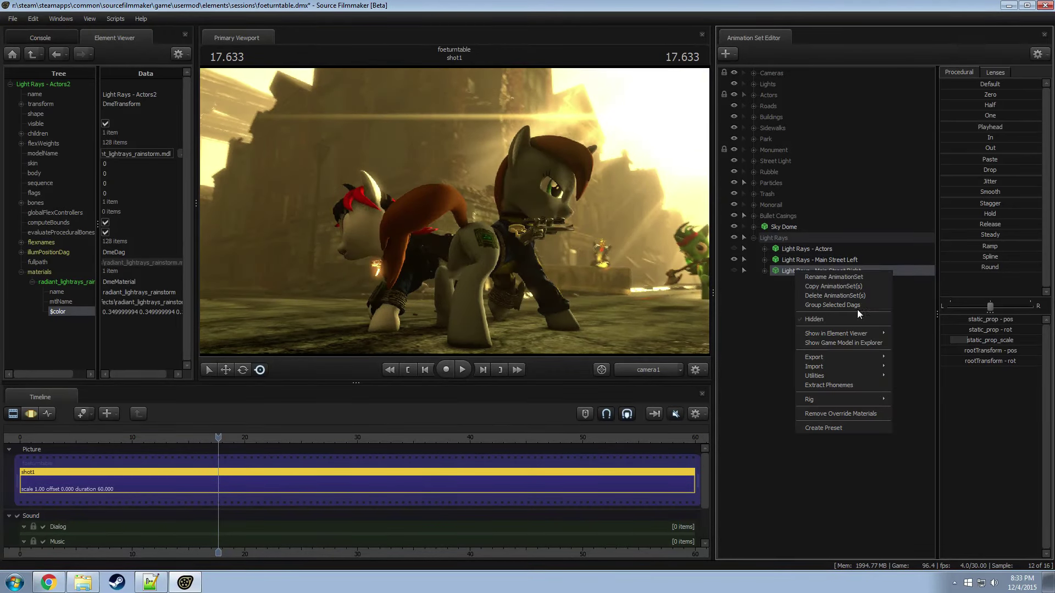
mouse_move(852, 332)
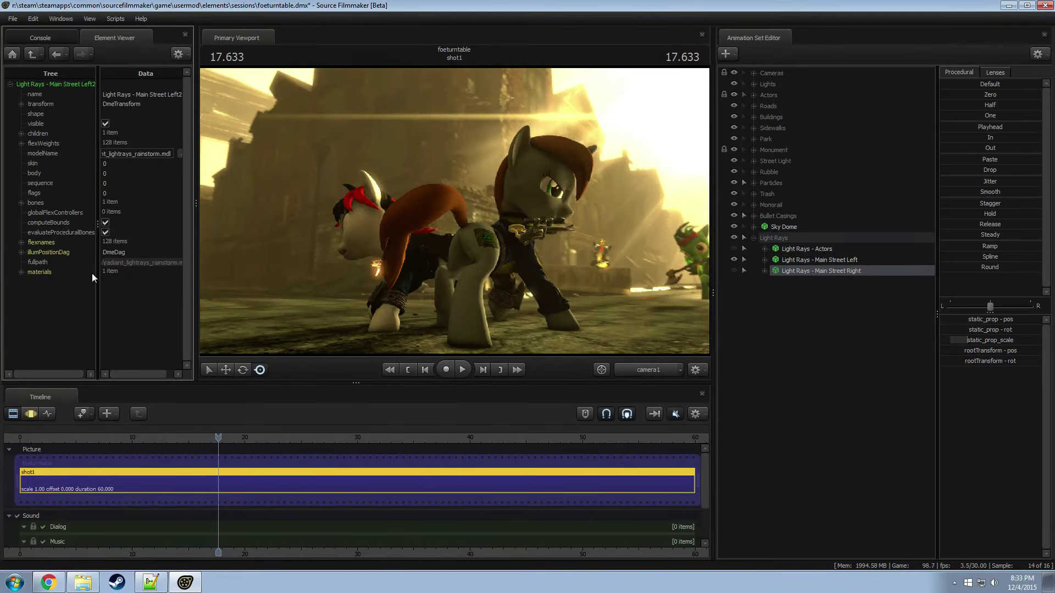
left_click(21, 272)
left_click(31, 282)
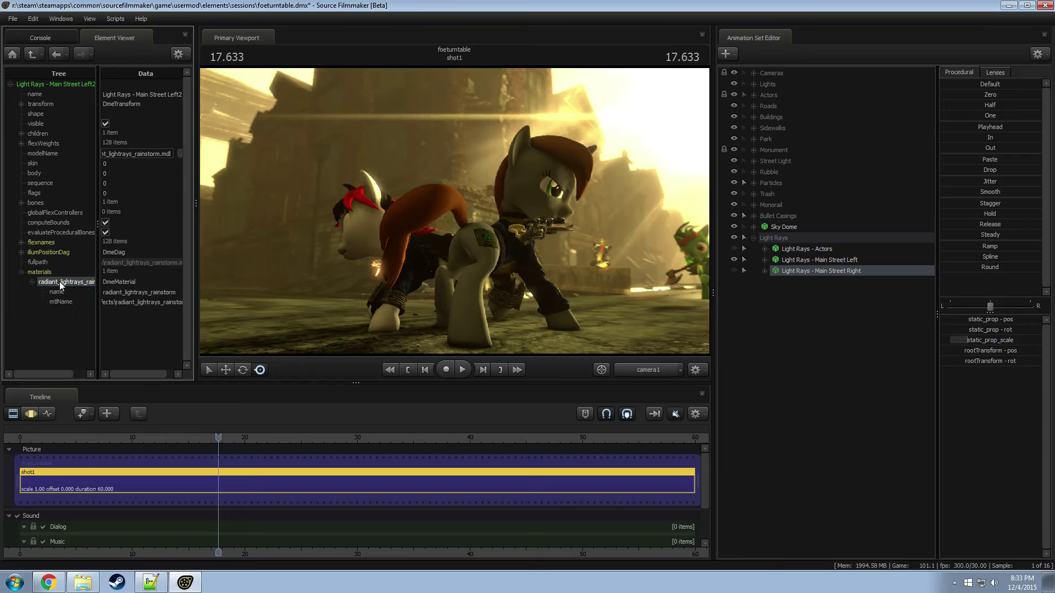
right_click(60, 281)
mouse_move(91, 357)
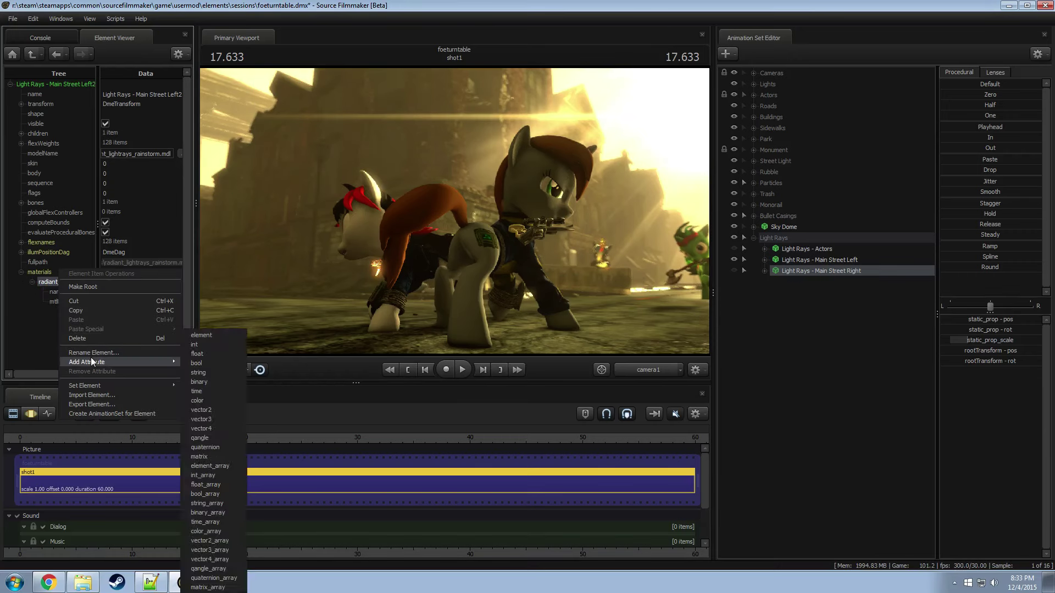
left_click(203, 424)
double_click(69, 324)
type("$c")
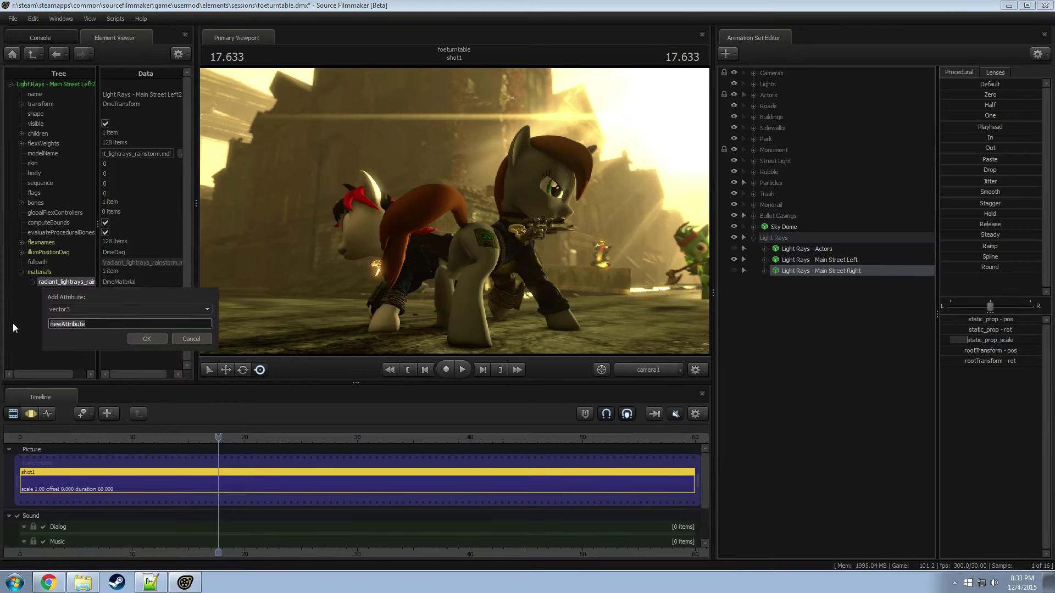
type("olor")
key("Return")
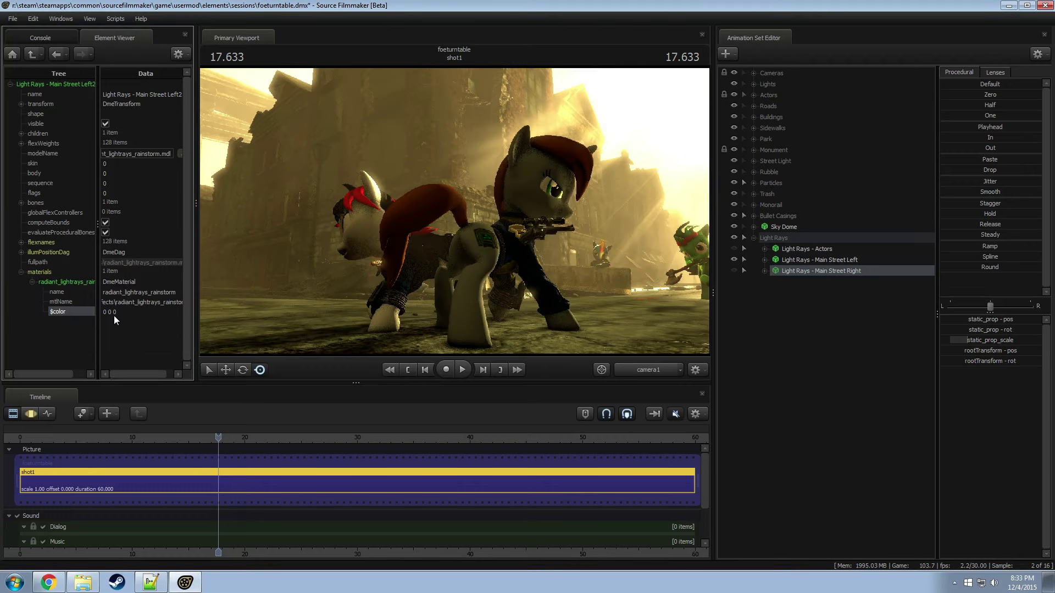
Step: Set the $color of the Main Street Right light rays material to 0.35 0.35 0.35
left_click(113, 312)
type("0.35")
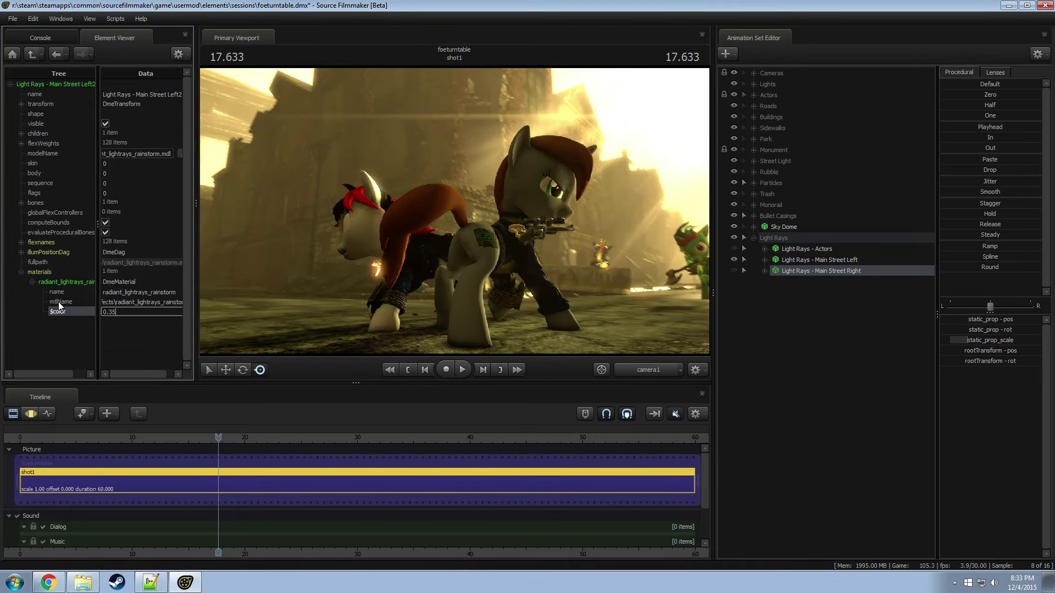
type(" 0.35 0.35 0.3")
key("Return")
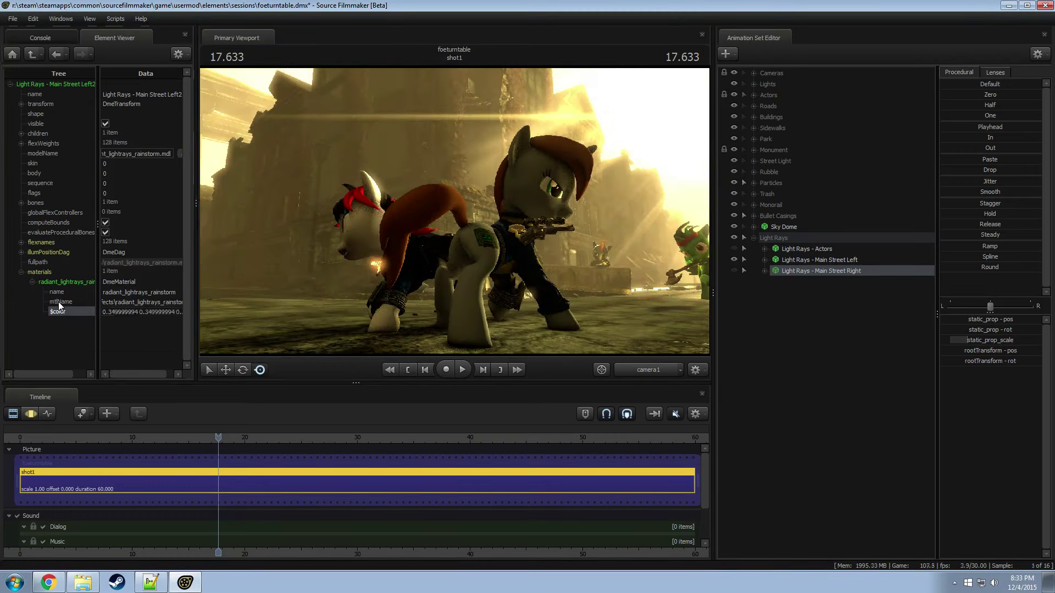
Step: Show the Light Rays - Main Street Right model and preview the shot between 16.466 s and 18.300 s
left_click(732, 270)
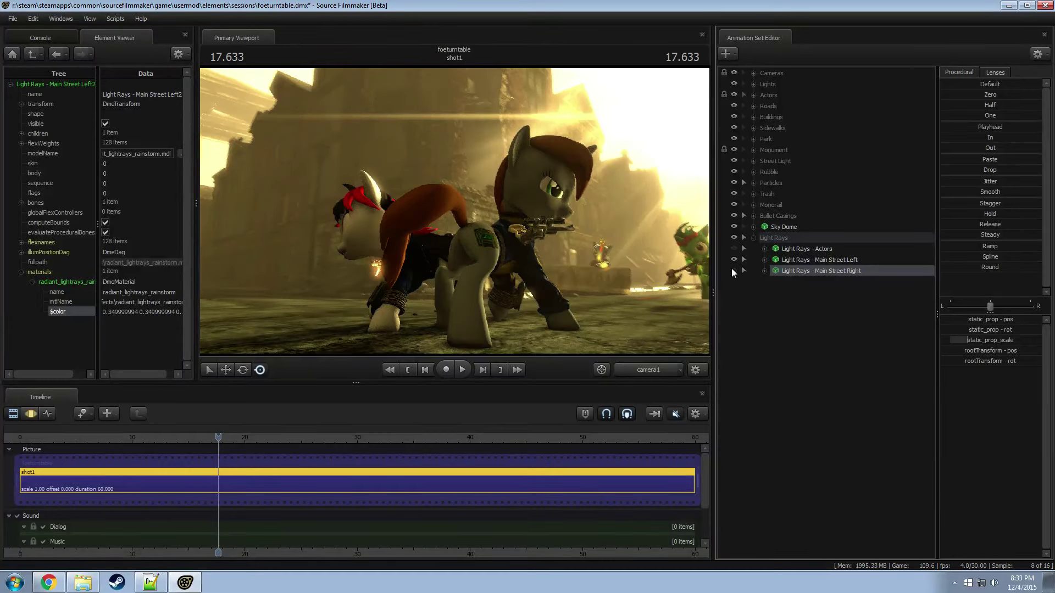
left_click(205, 438)
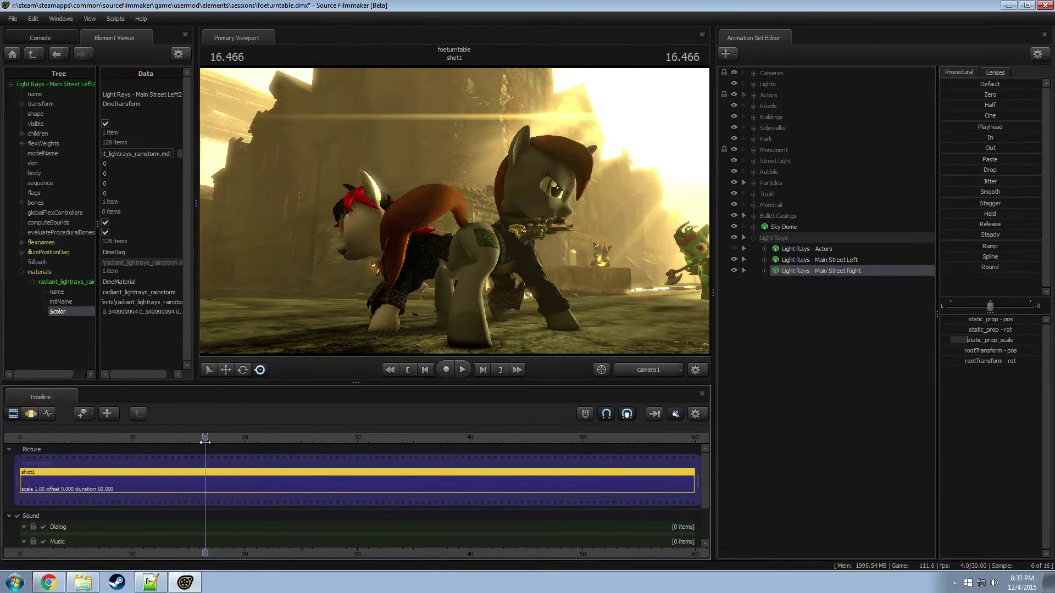
left_click_drag(205, 440, 226, 438)
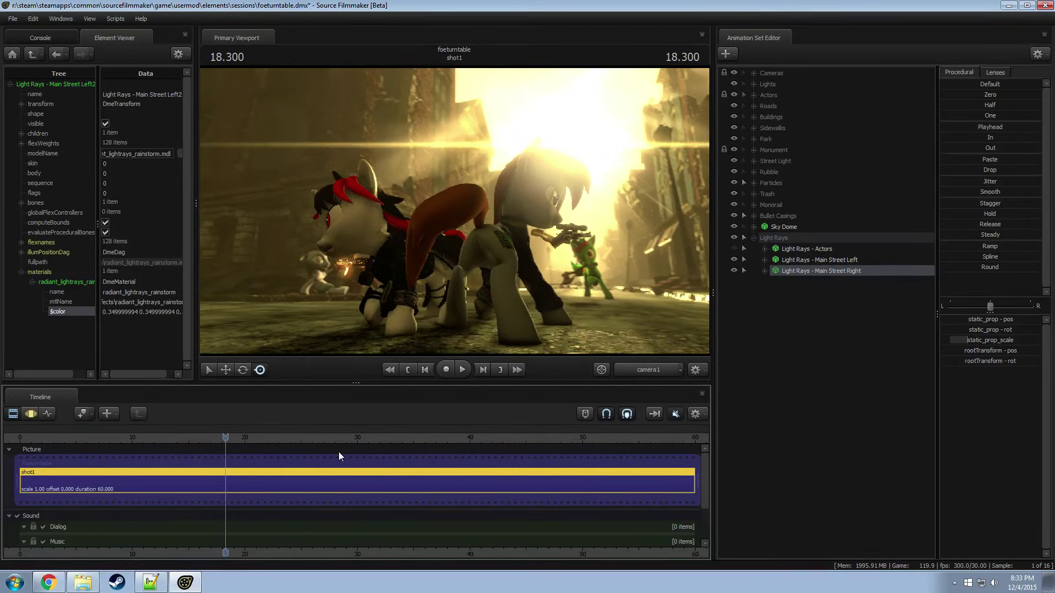
Step: Show only the Light Rays - Actors model and preview the shot up to 20.833 s, ending at 18.933 s
left_click(734, 270)
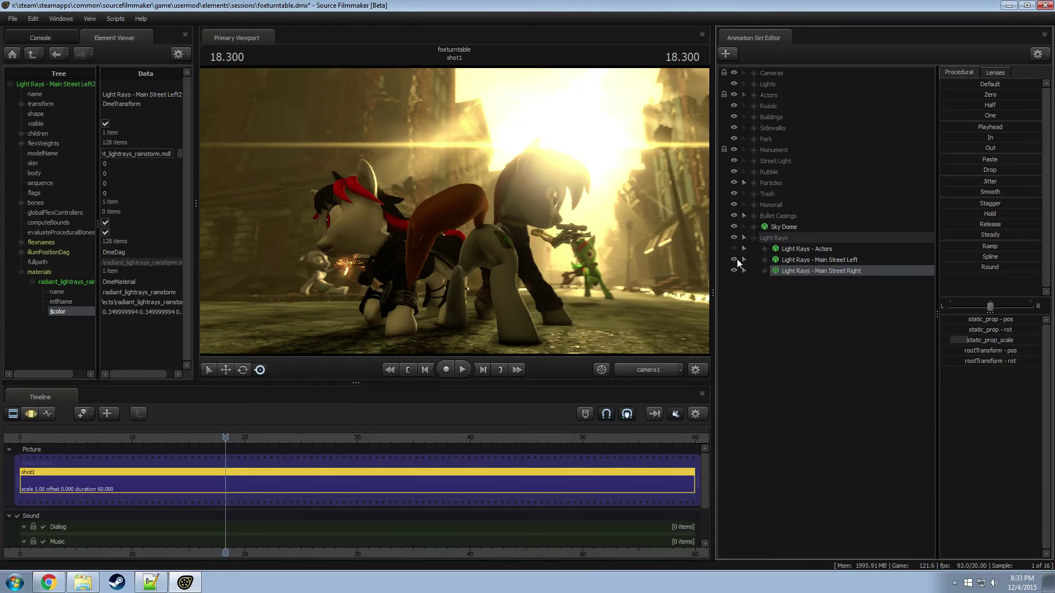
left_click(735, 249)
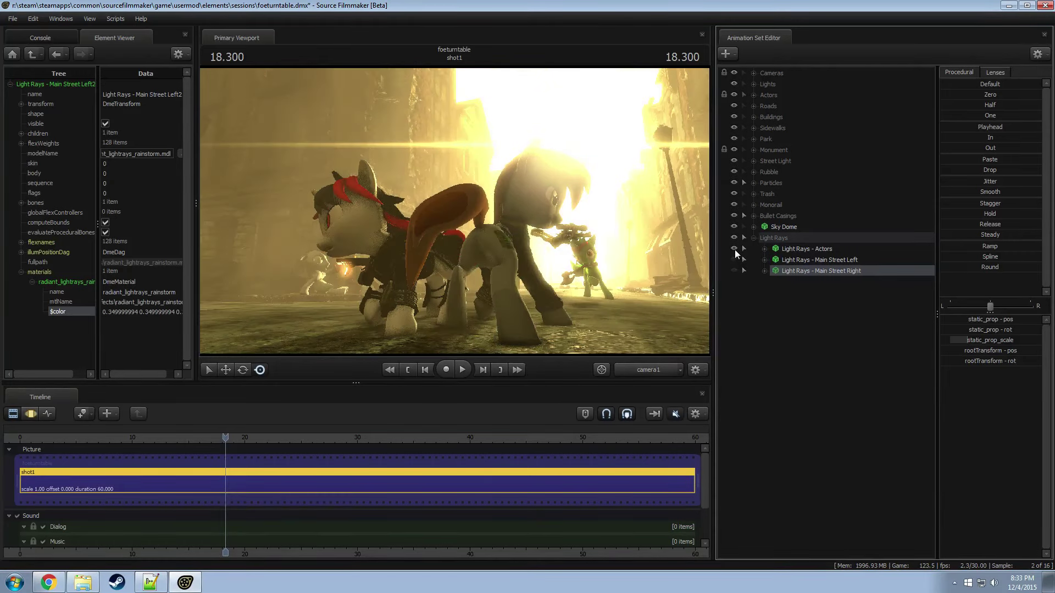
left_click_drag(207, 434, 255, 458)
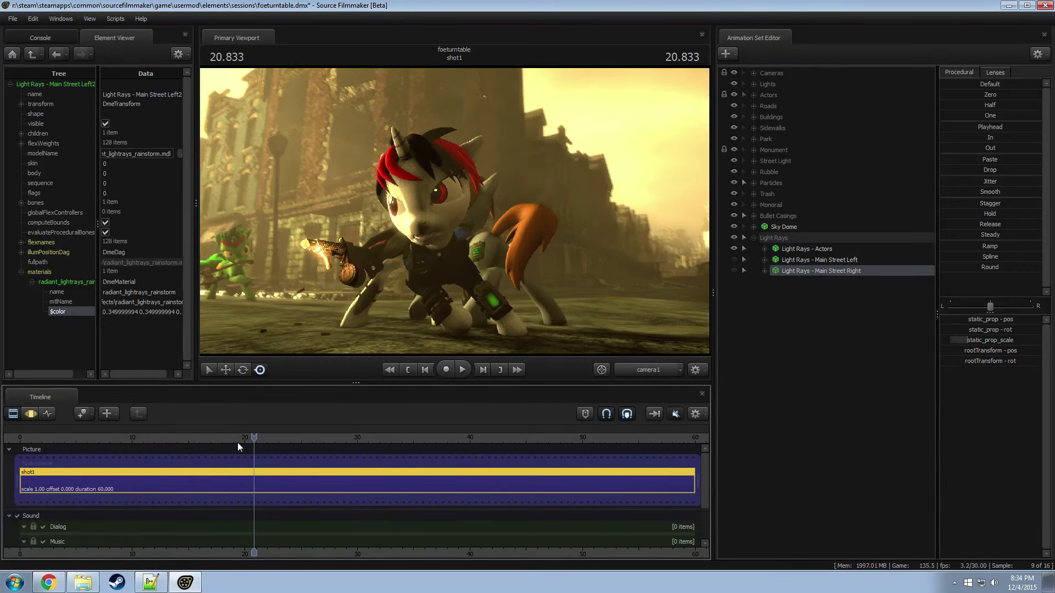
left_click_drag(240, 440, 241, 437)
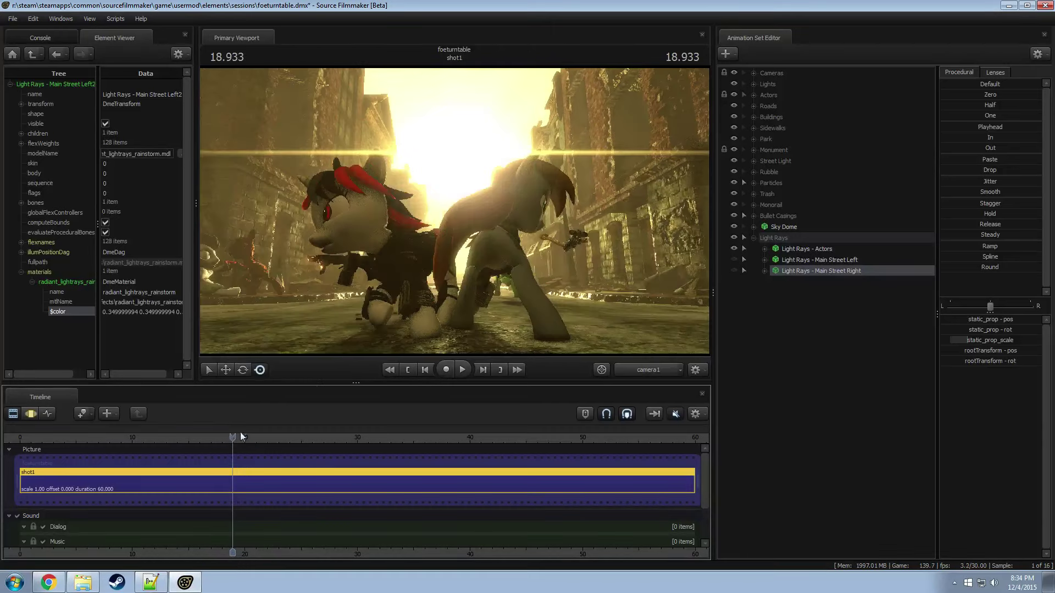
Step: Switch the viewport to the Work Camera with lighting enabled
right_click(574, 278)
left_click(598, 304)
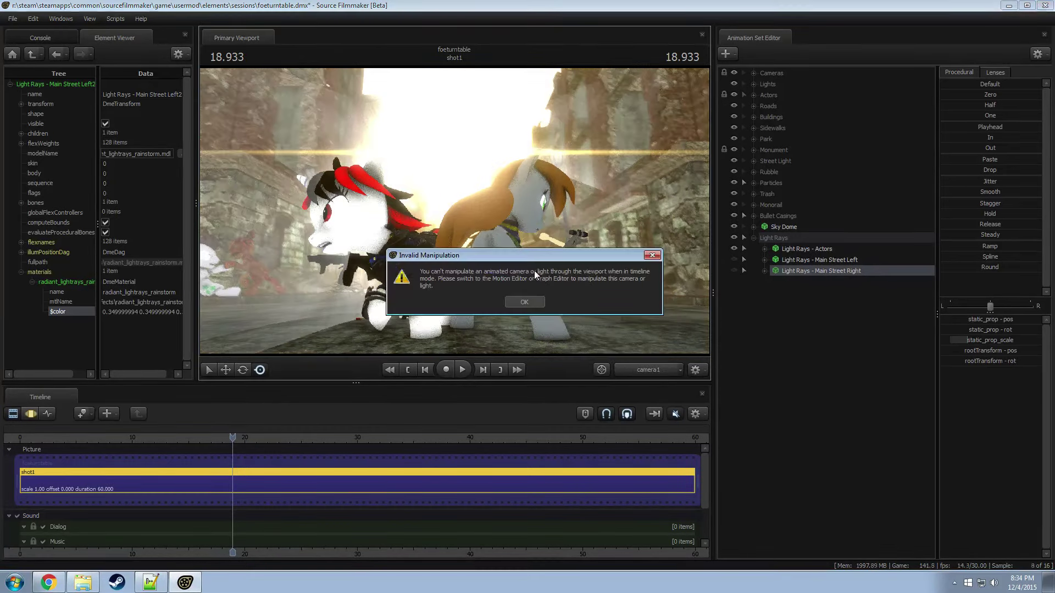
left_click(525, 301)
left_click(643, 369)
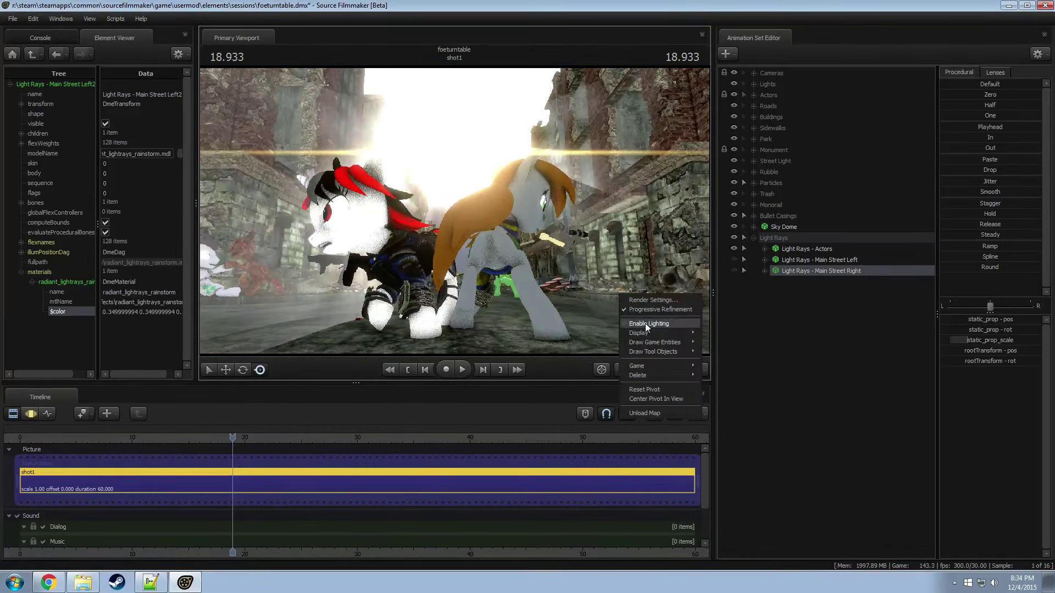
left_click(645, 323)
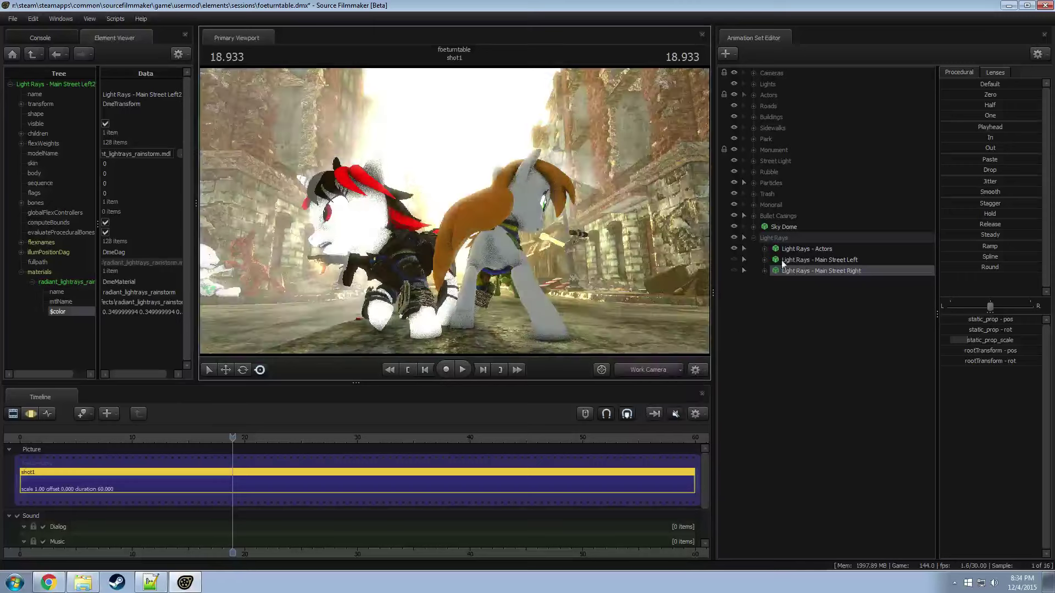
Step: Hide the whole Light Rays group and fly the Work Camera to look down the main street
left_click(734, 269)
left_click(751, 239)
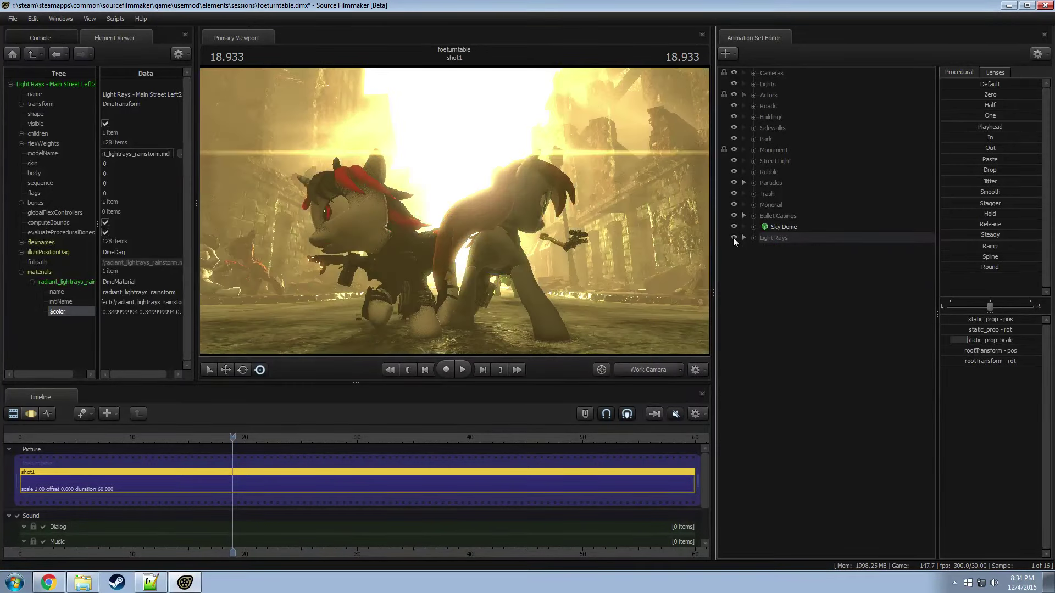
left_click(733, 237)
left_click_drag(530, 292, 454, 216)
key("w")
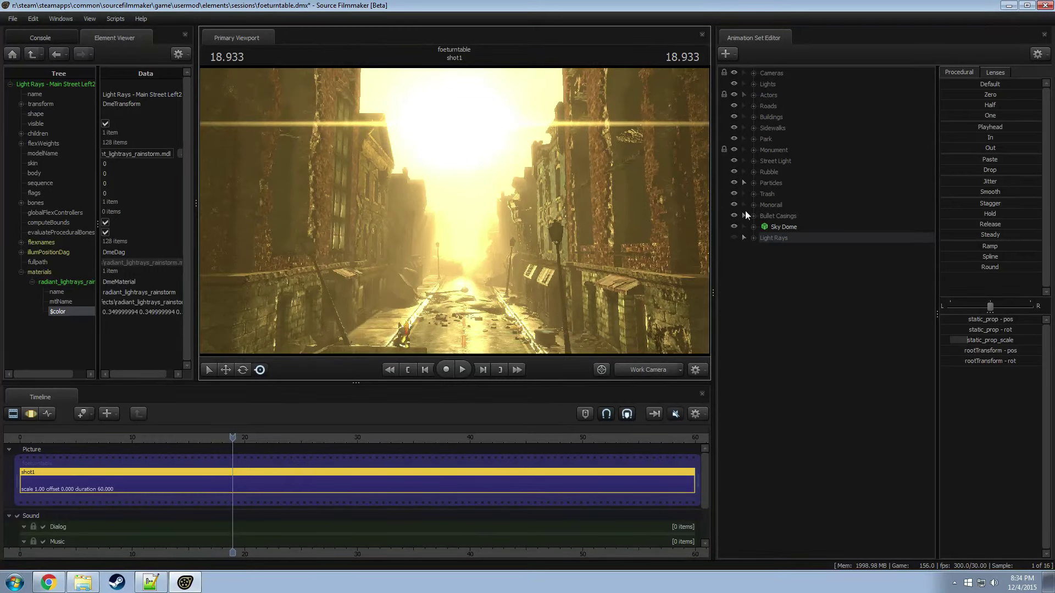
Step: Hide Main Sun [S][V] in the Sun lights group and check the street with Ambient Sun 1 hidden and shown
left_click(754, 84)
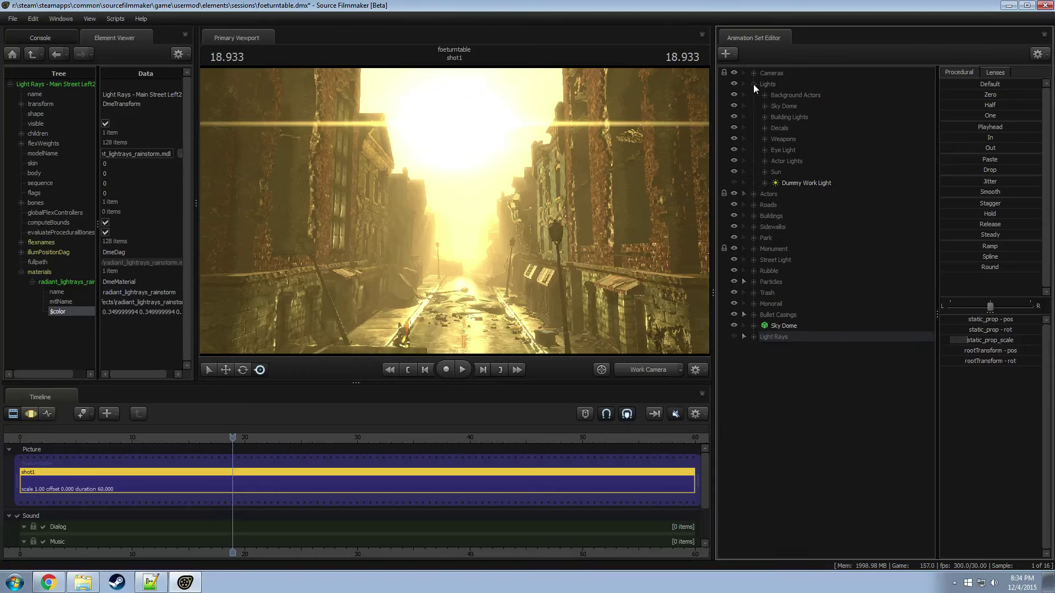
left_click(763, 172)
left_click(733, 183)
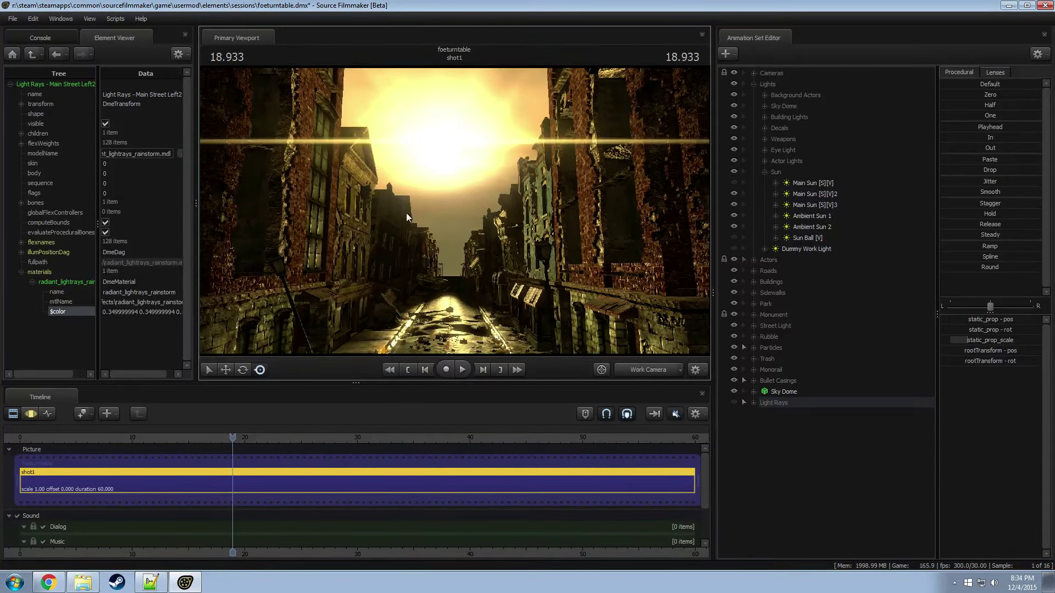
left_click(819, 217)
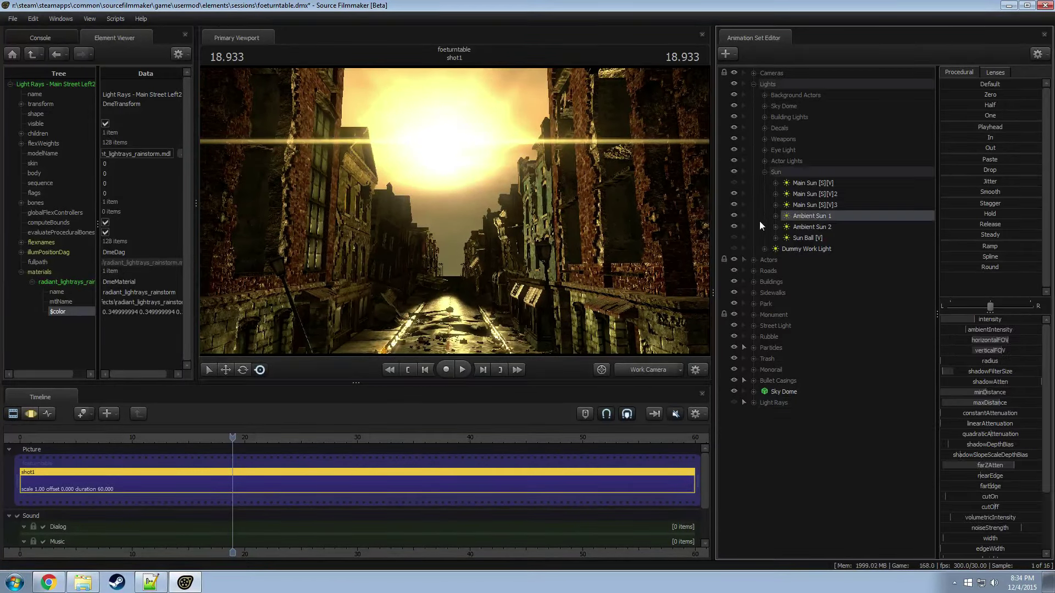
left_click(733, 216)
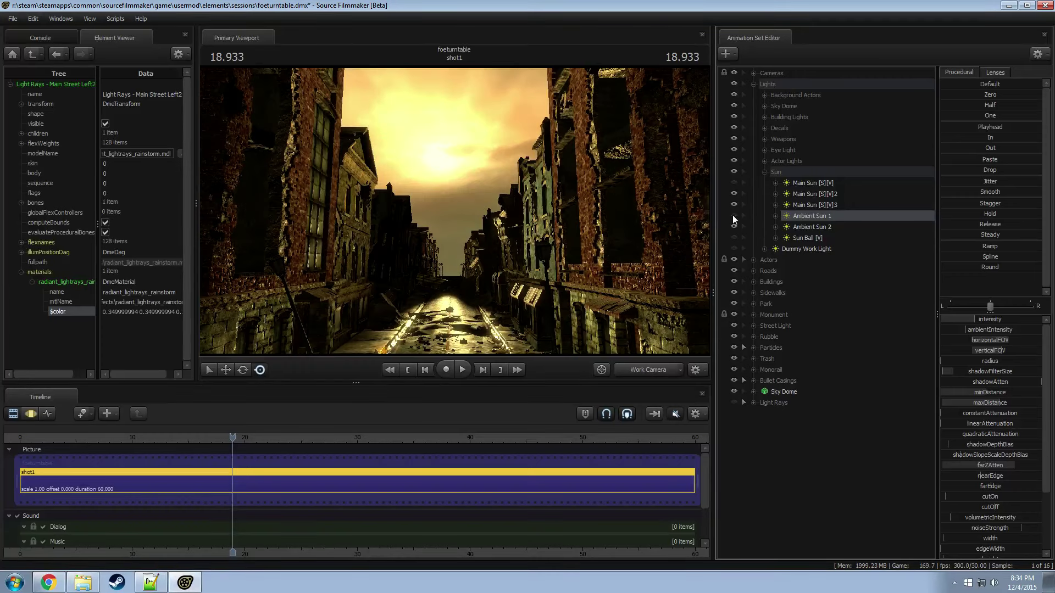
left_click(733, 215)
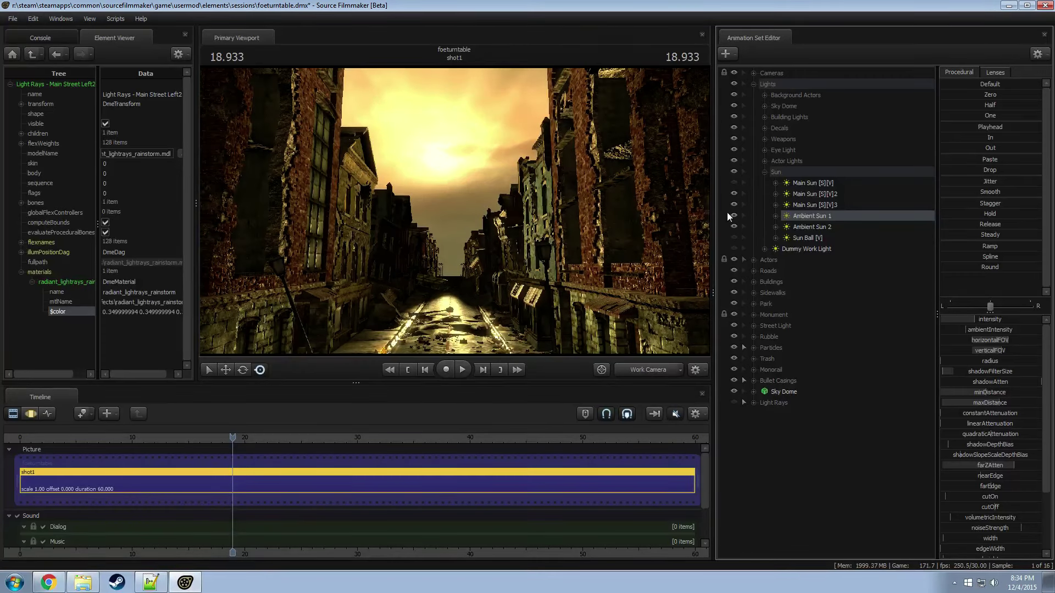
Step: Check the effect of the Sun Building Left light in the Building Lights group by hiding and showing it
left_click(764, 172)
left_click(764, 117)
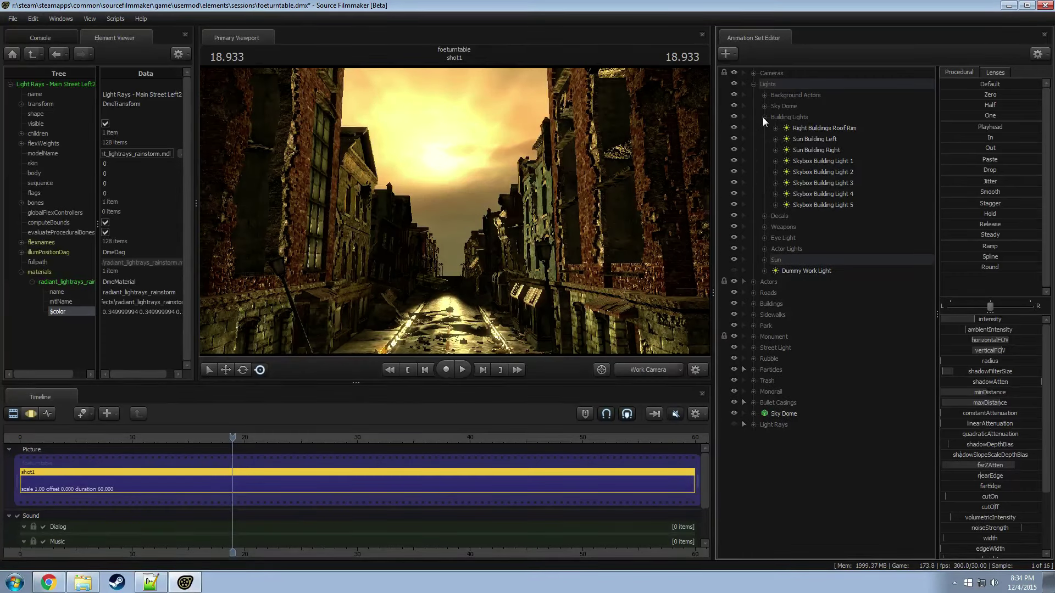
left_click(820, 139)
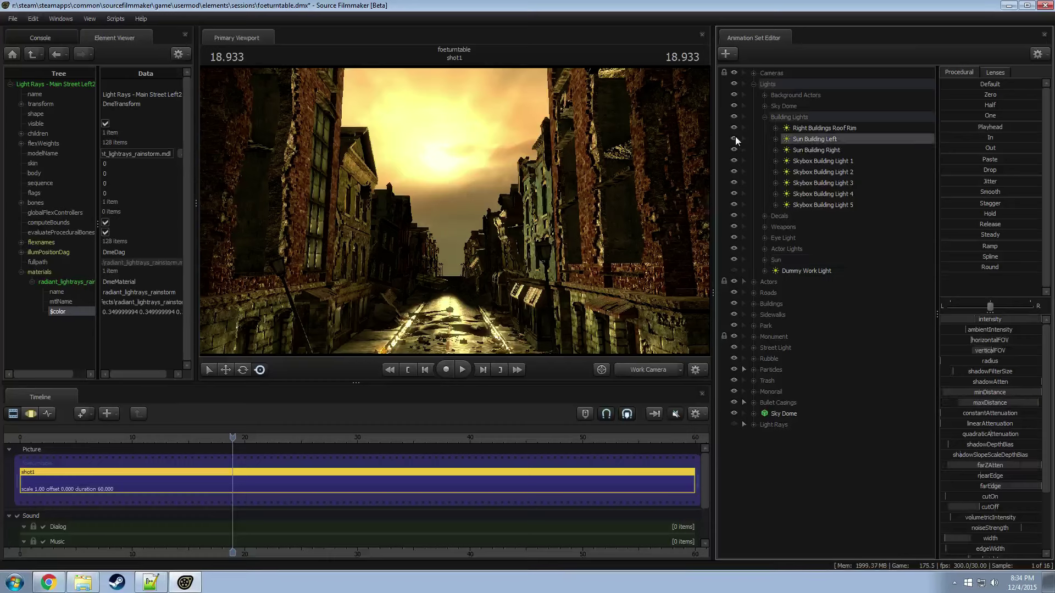
left_click(734, 138)
left_click(733, 138)
Step: Duplicate the Sun Building Left light and look through the copy in the viewport
right_click(818, 144)
left_click(834, 172)
right_click(798, 466)
left_click(830, 523)
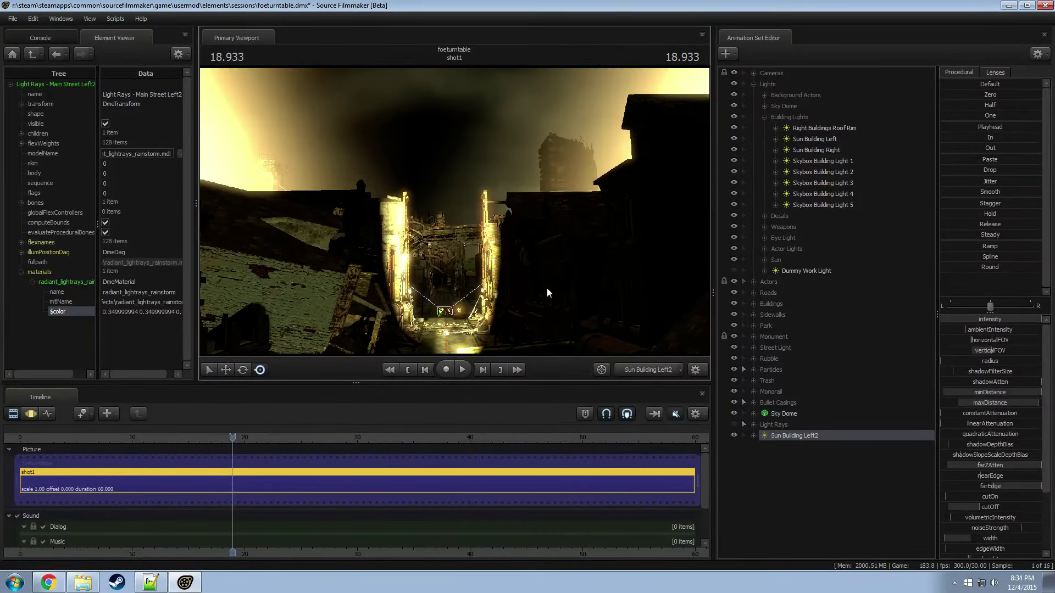
Step: Hide the Sun Building Left and Sun Building Right lights and reposition the duplicated light over the street in the Motion Editor
key("F3")
left_click_drag(454, 210, 454, 210)
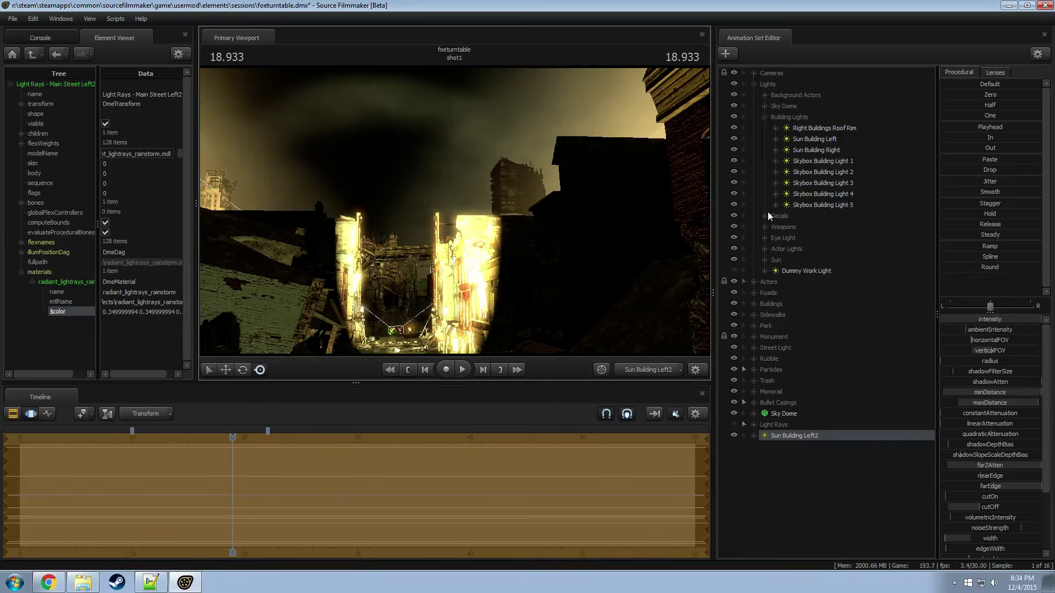
left_click(733, 140)
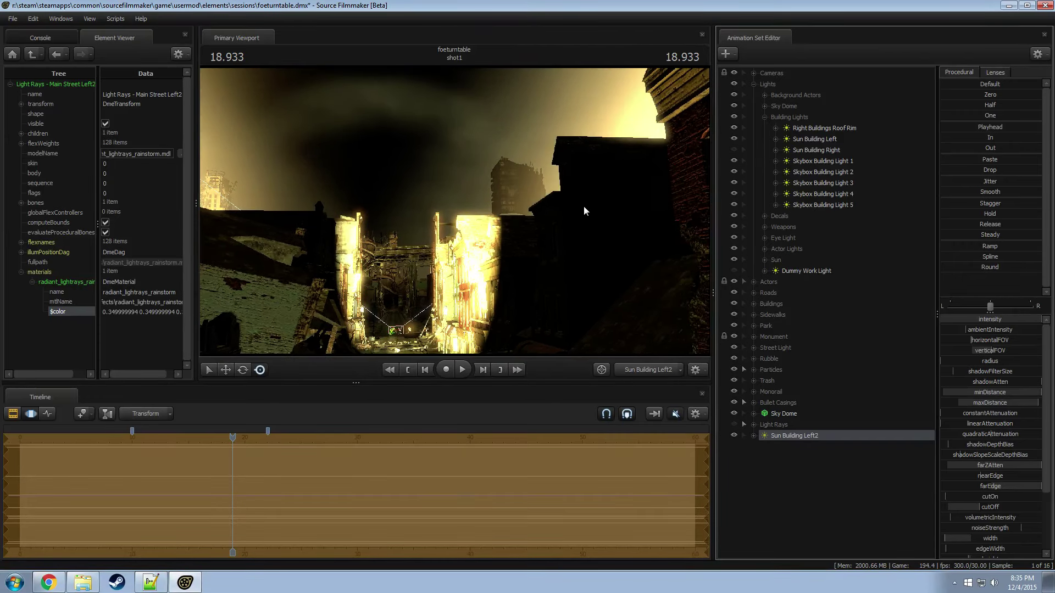
left_click_drag(618, 306, 701, 295)
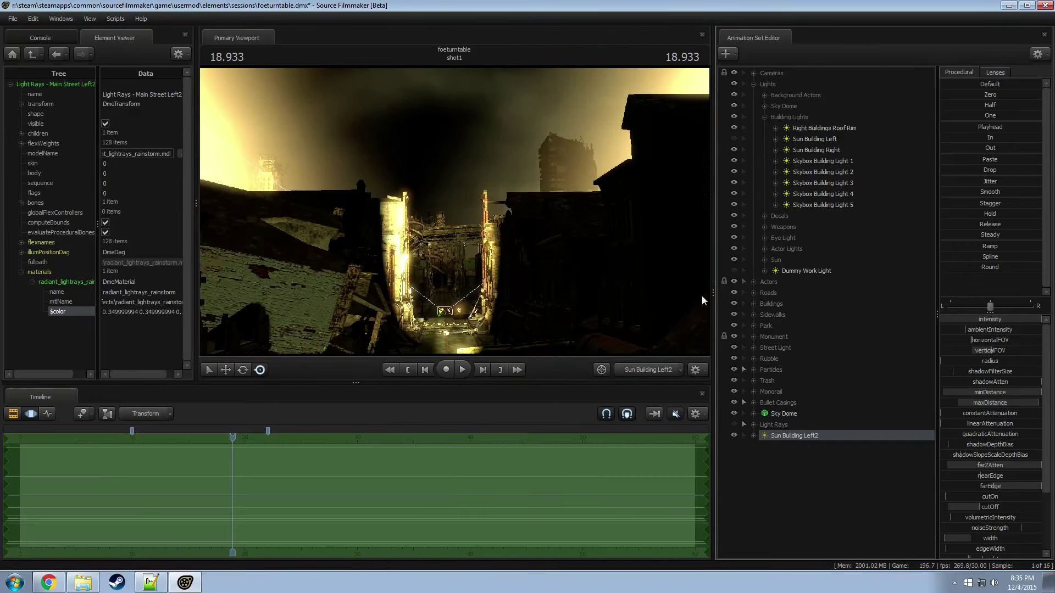
left_click(735, 150)
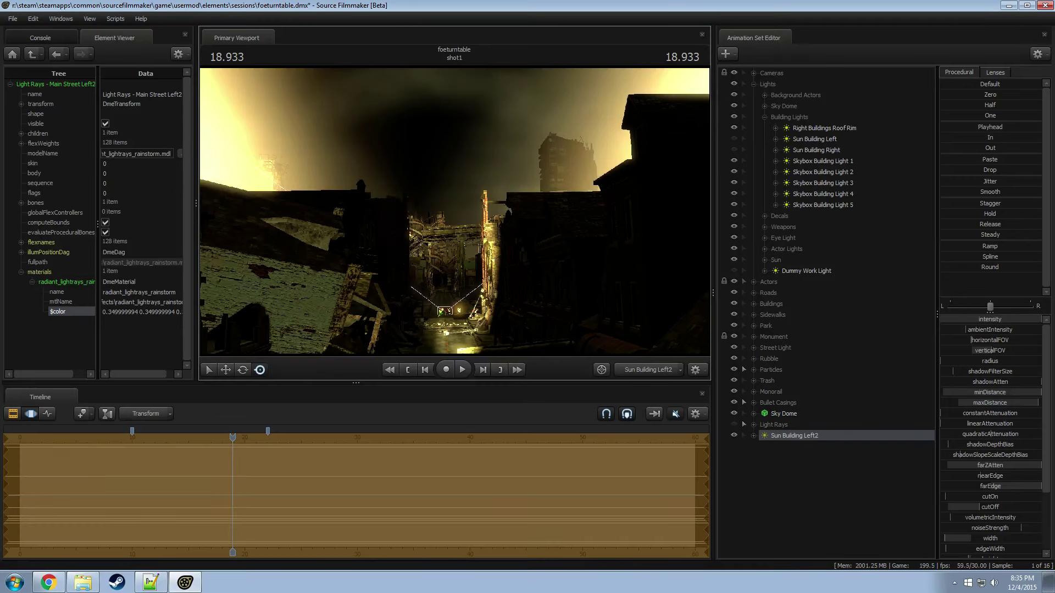
mouse_move(456, 220)
left_mouse_down()
mouse_move(502, 216)
mouse_move(473, 228)
mouse_move(464, 206)
left_mouse_up()
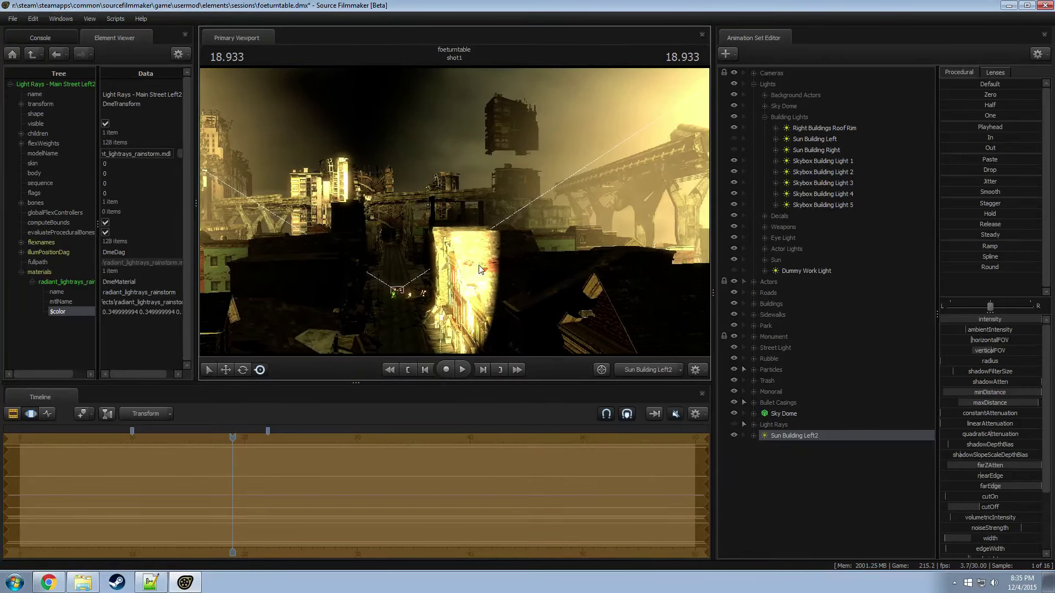
Step: Return to the Work Camera and compare the street with the original Sun Building Left light hidden and shown
left_click(655, 370)
left_click(654, 369)
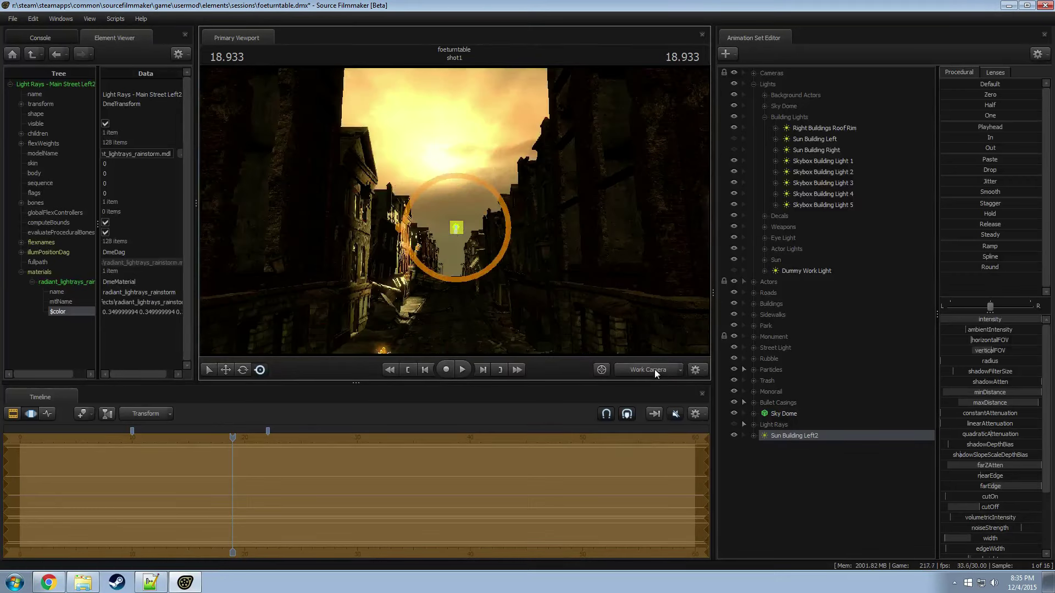
left_click(734, 139)
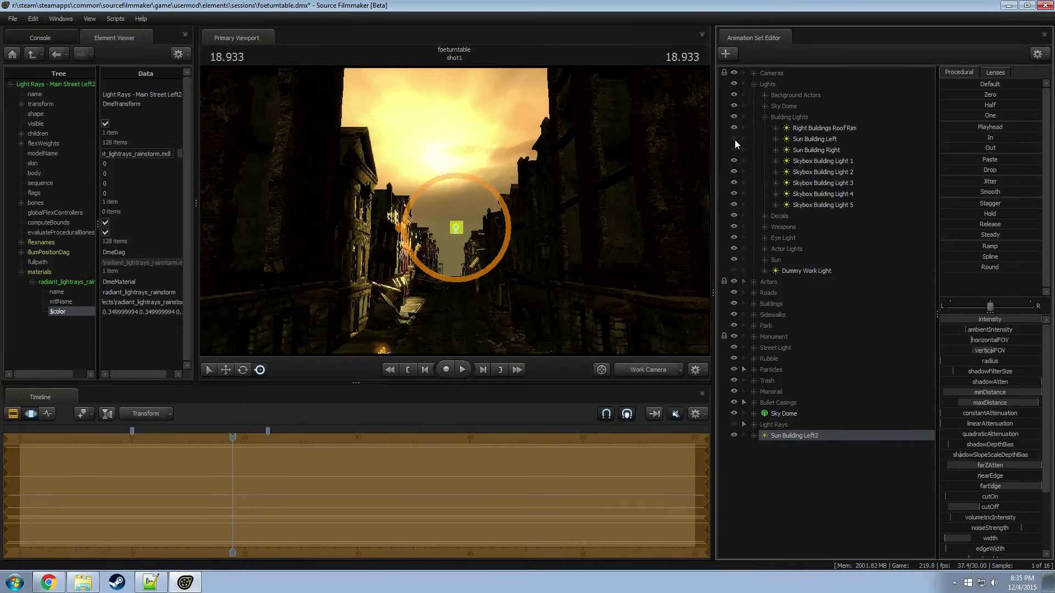
left_click(734, 139)
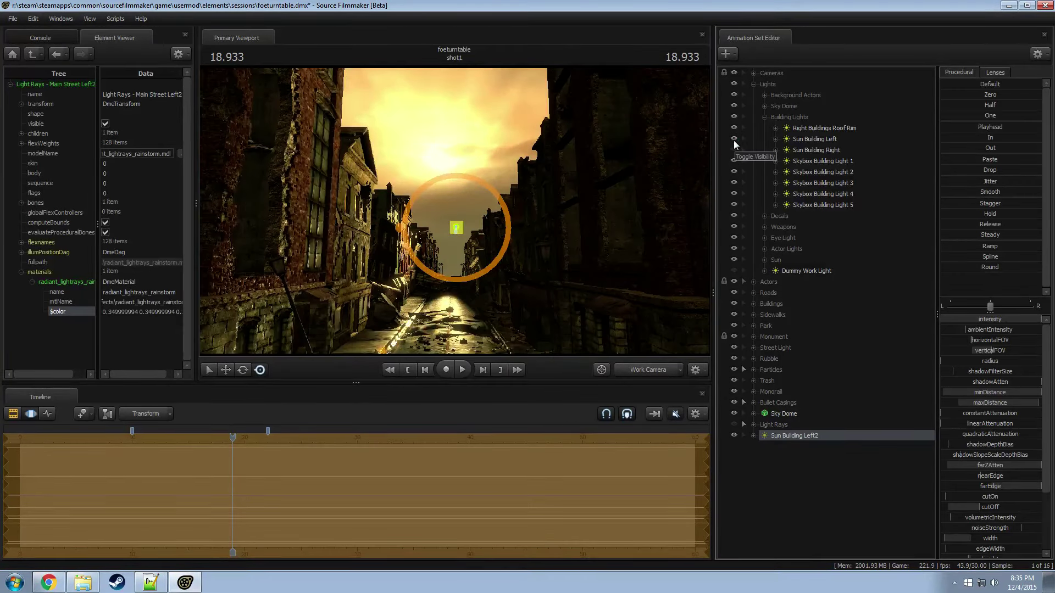
left_click(734, 139)
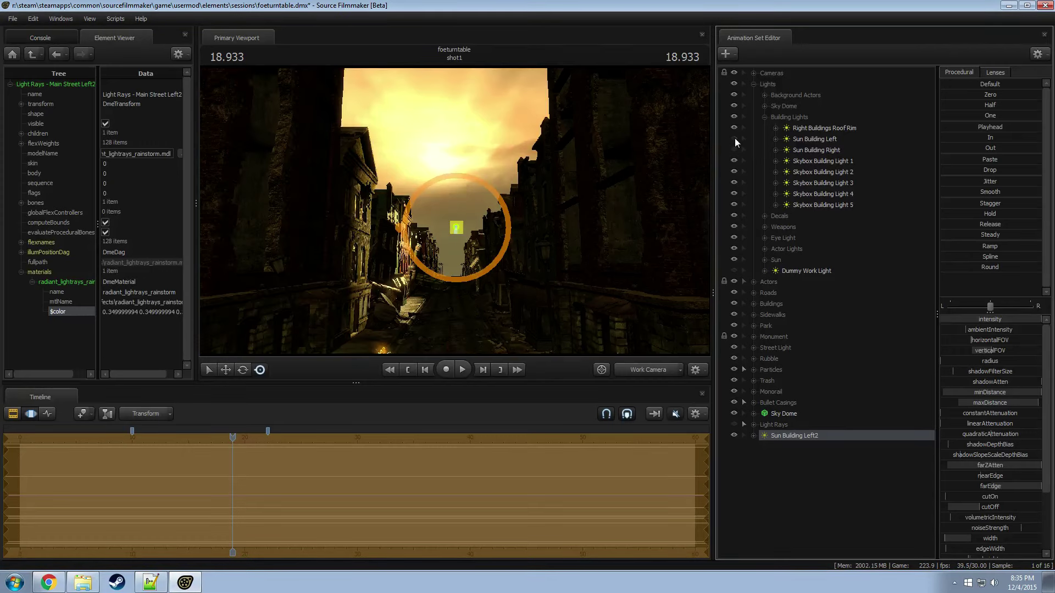
left_click(735, 139)
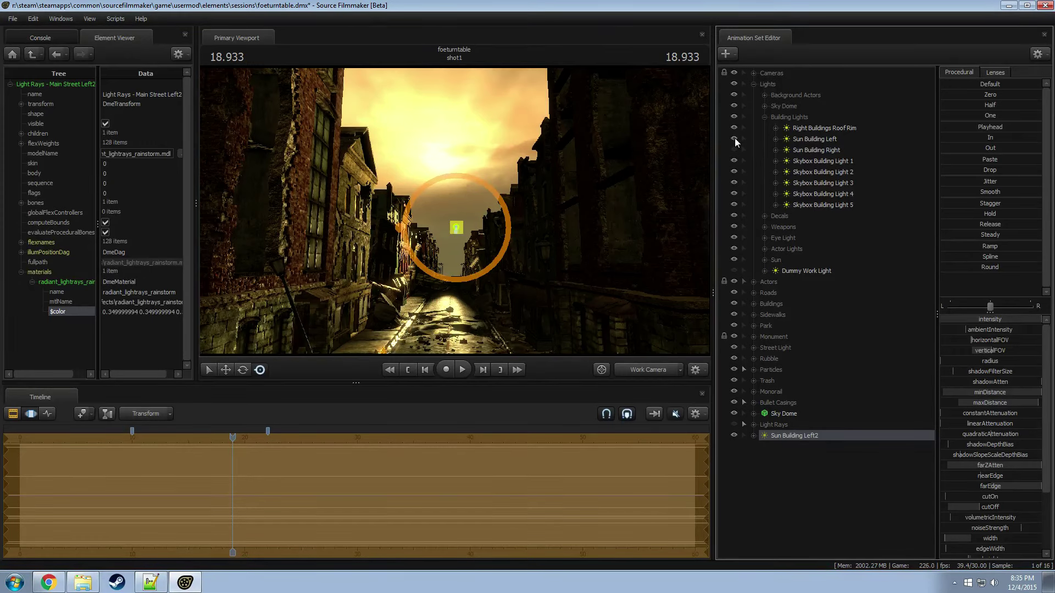
Step: Switch the viewport to camera1 and show the Main Sun [S][V] light again
left_click(630, 367)
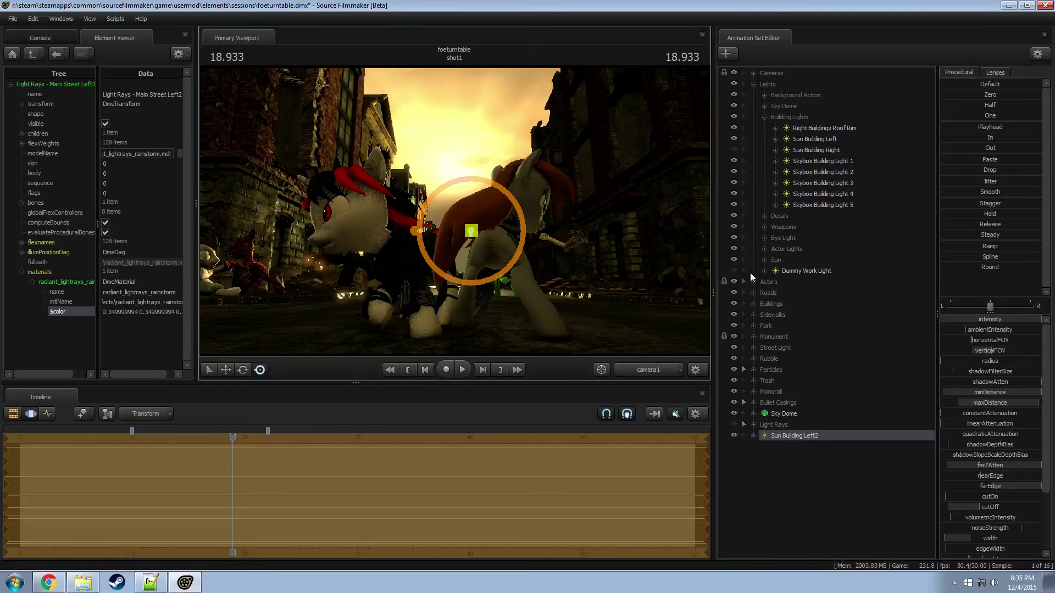
left_click(765, 260)
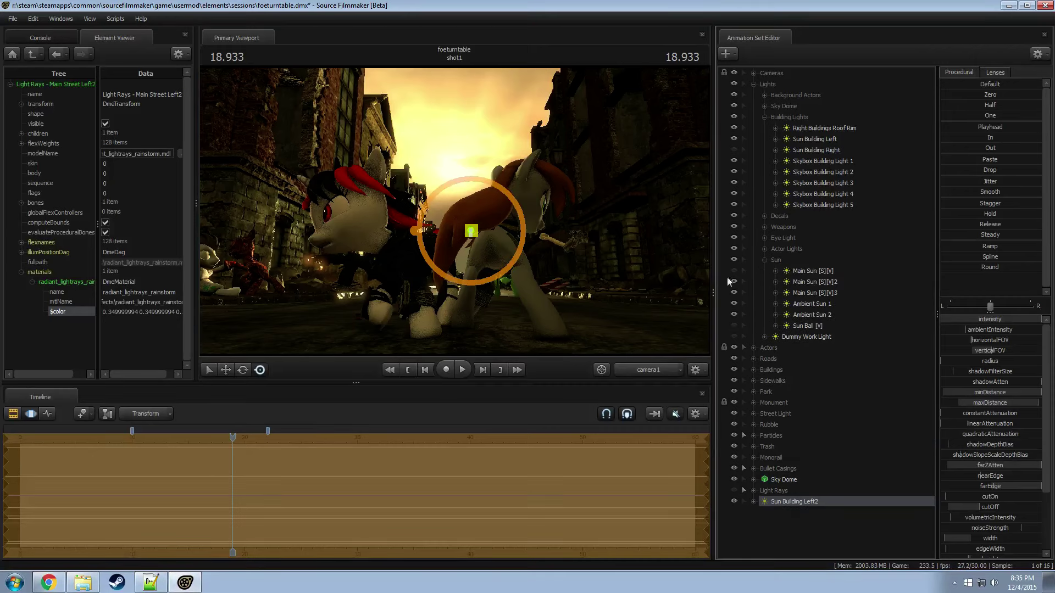
left_click(734, 271)
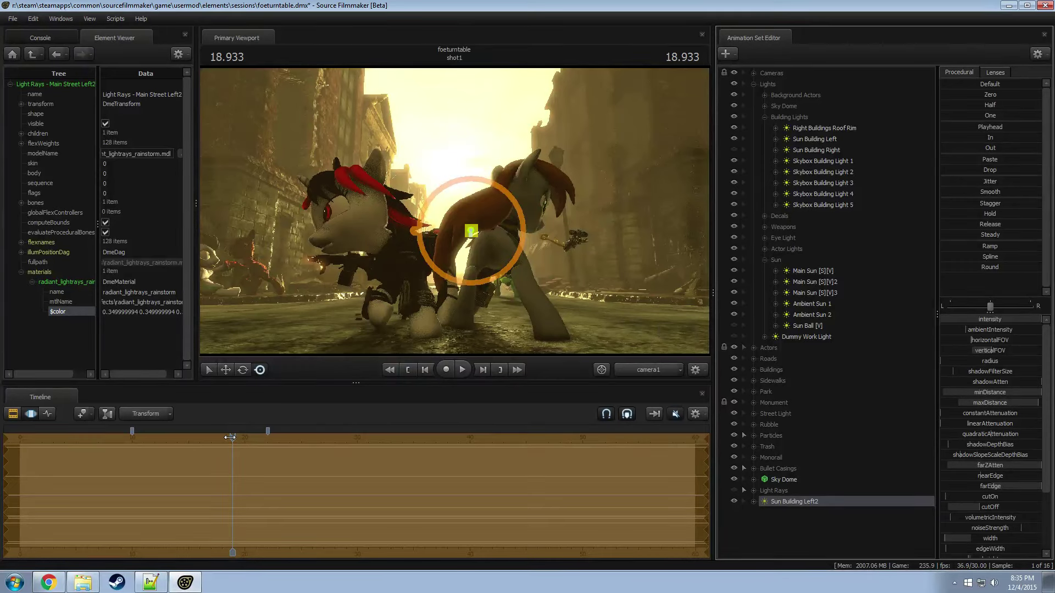
Step: Move the playhead to 18.833 and compare the camera1 shot in flat and fully lit viewport display
left_click_drag(229, 438, 232, 442)
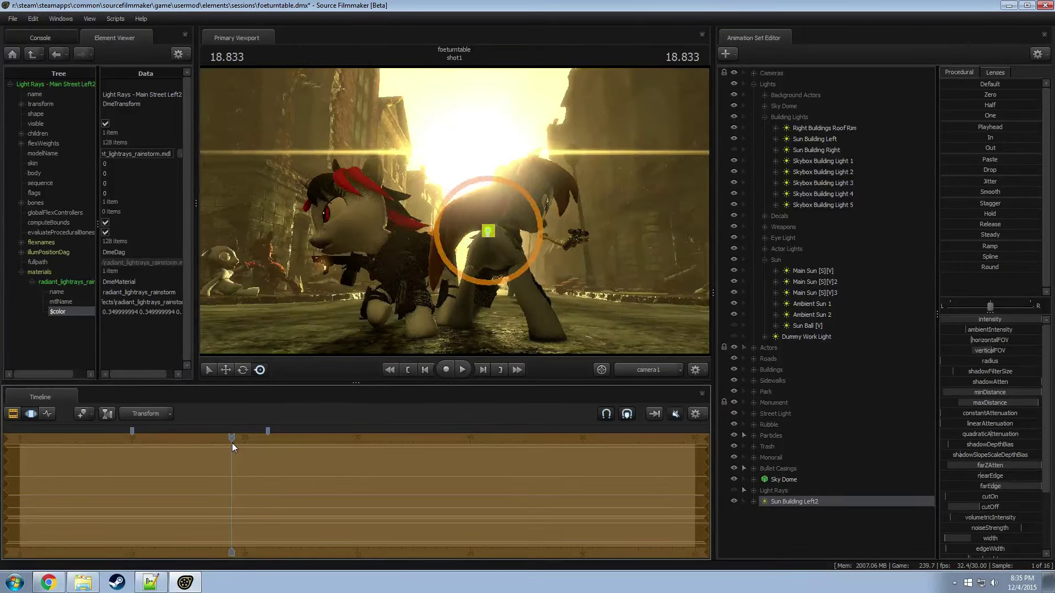
right_click(605, 271)
left_click(643, 298)
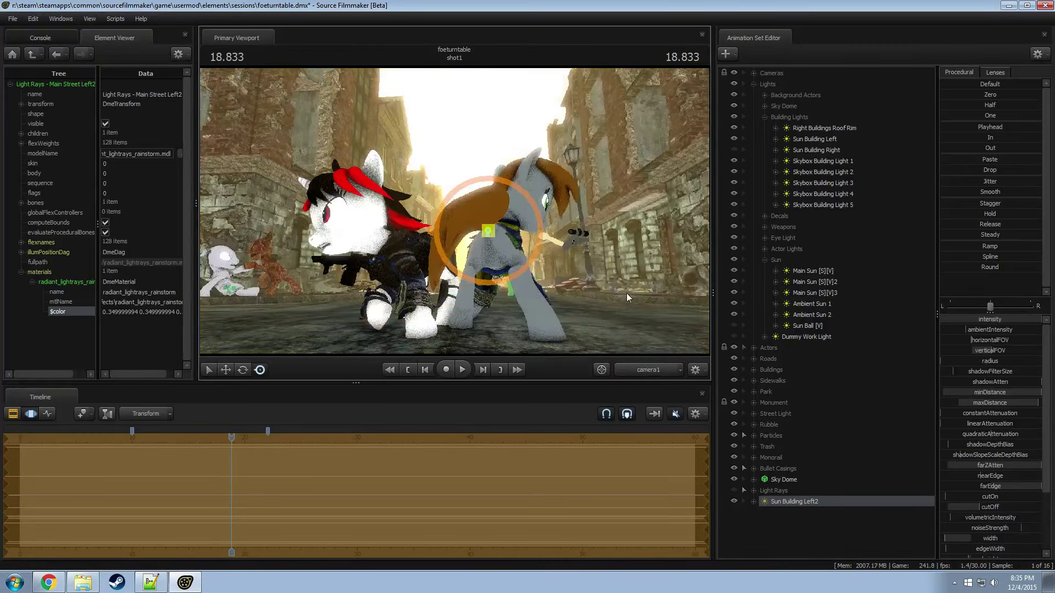
right_click(625, 283)
left_click(658, 398)
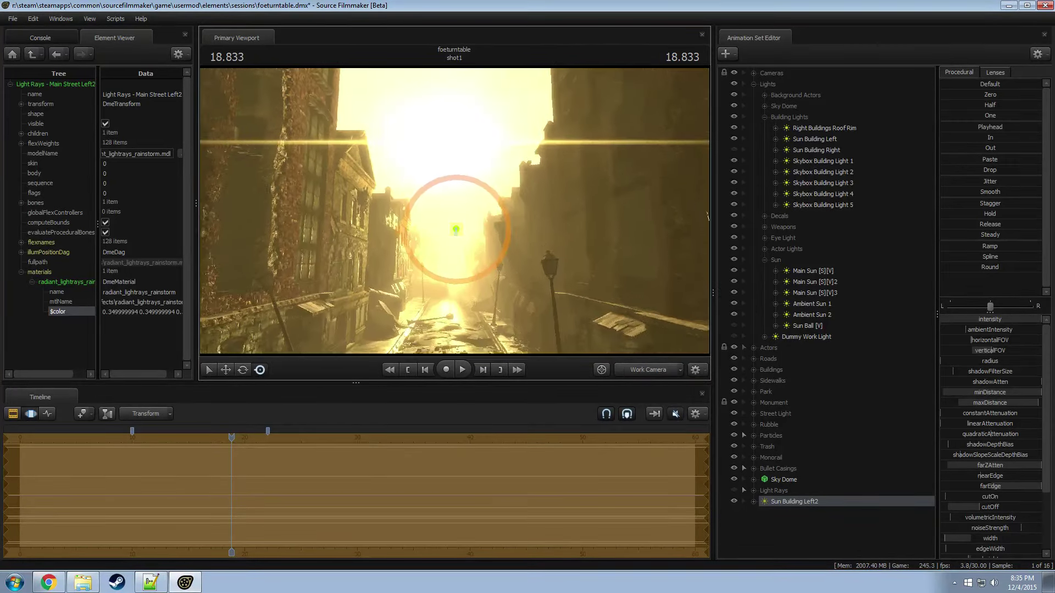
Step: Inspect the main street and rooftops through the Work Camera, checking them against the view from the Sun Building Left2 light
left_click_drag(456, 228, 441, 239)
key("F2")
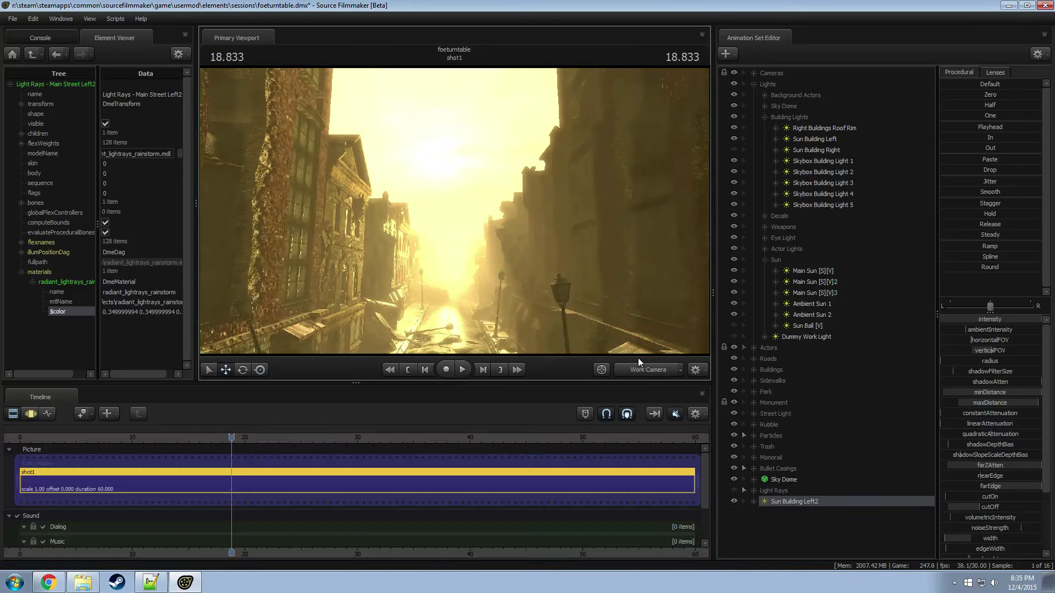
double_click(783, 500)
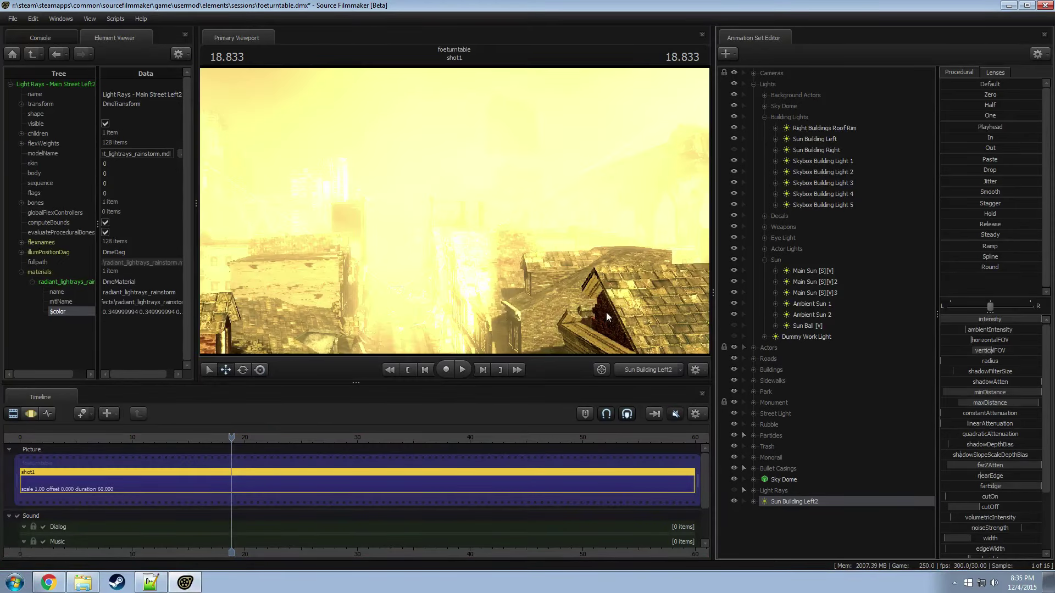
left_click(649, 370)
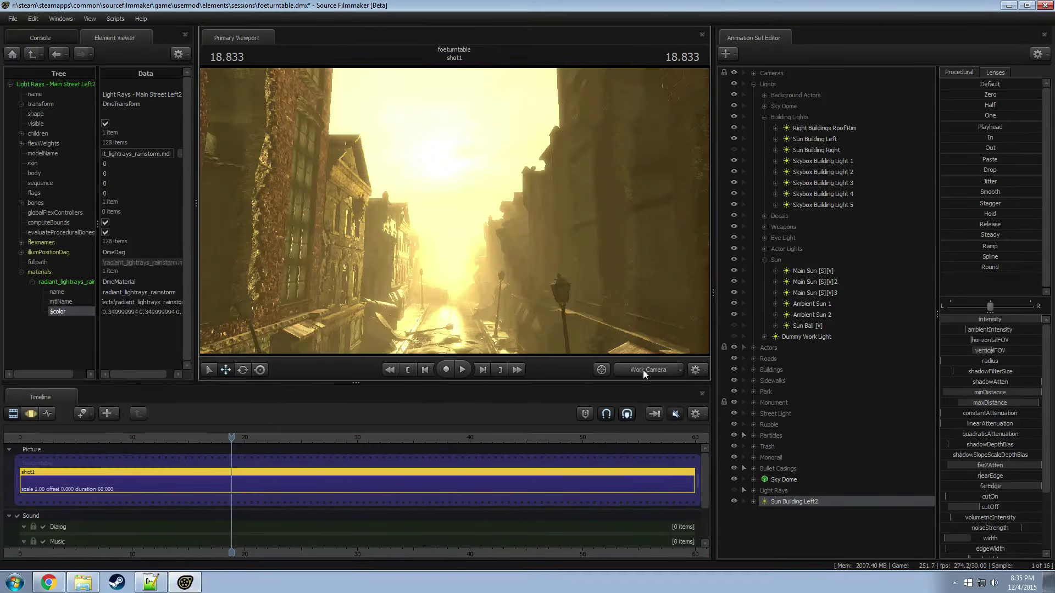
mouse_move(455, 211)
left_mouse_down()
mouse_move(495, 230)
mouse_move(418, 219)
mouse_move(406, 231)
mouse_move(418, 263)
mouse_move(396, 259)
mouse_move(454, 209)
left_mouse_up()
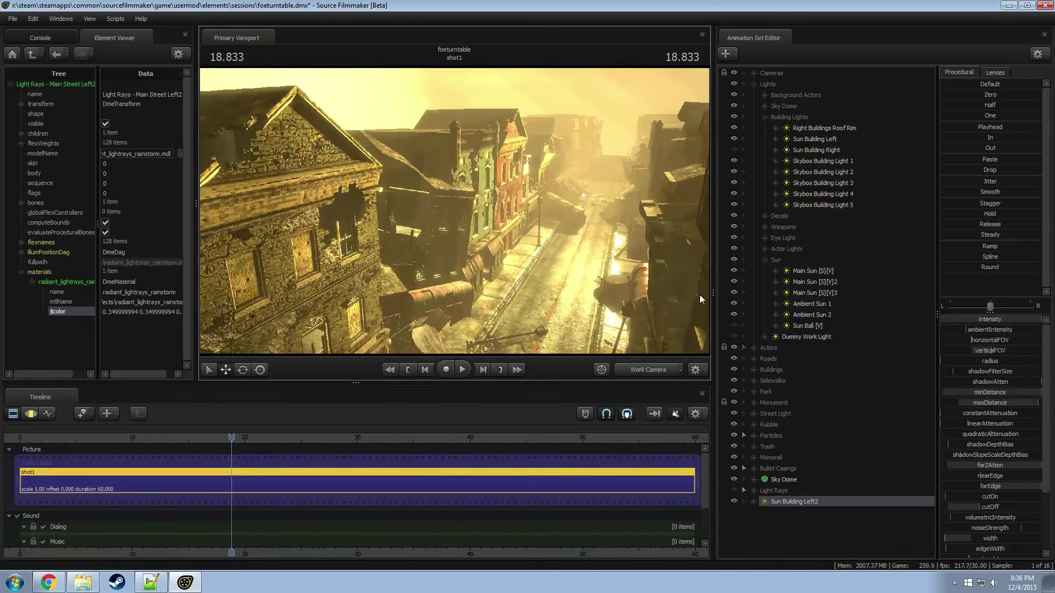
Step: Move Sun Building Left2 into the Building Lights group and show Sun Building Right in place of the left sun lights
right_click(799, 503)
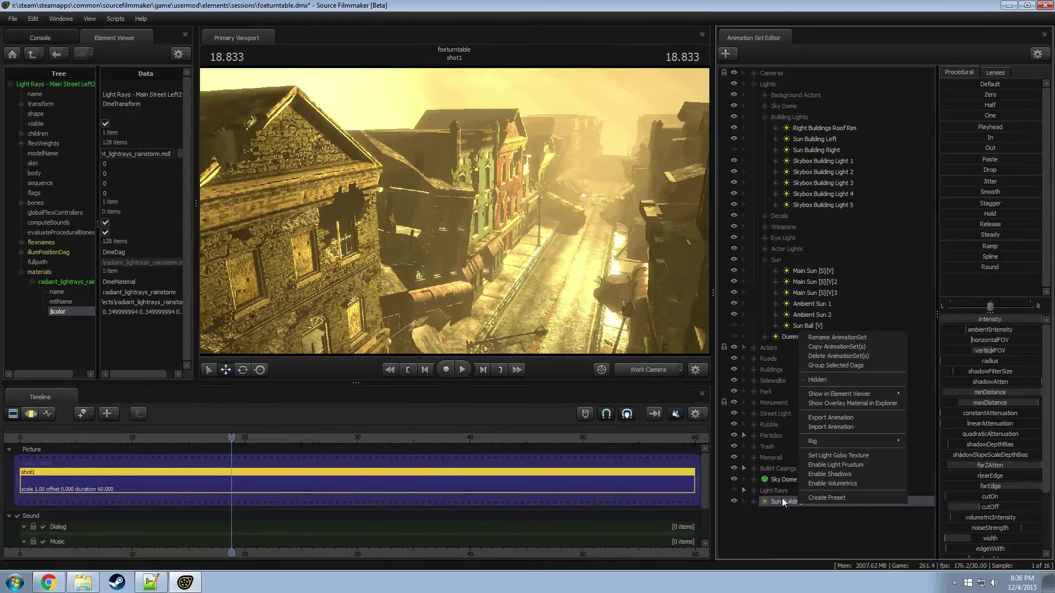
left_click_drag(783, 498, 835, 157)
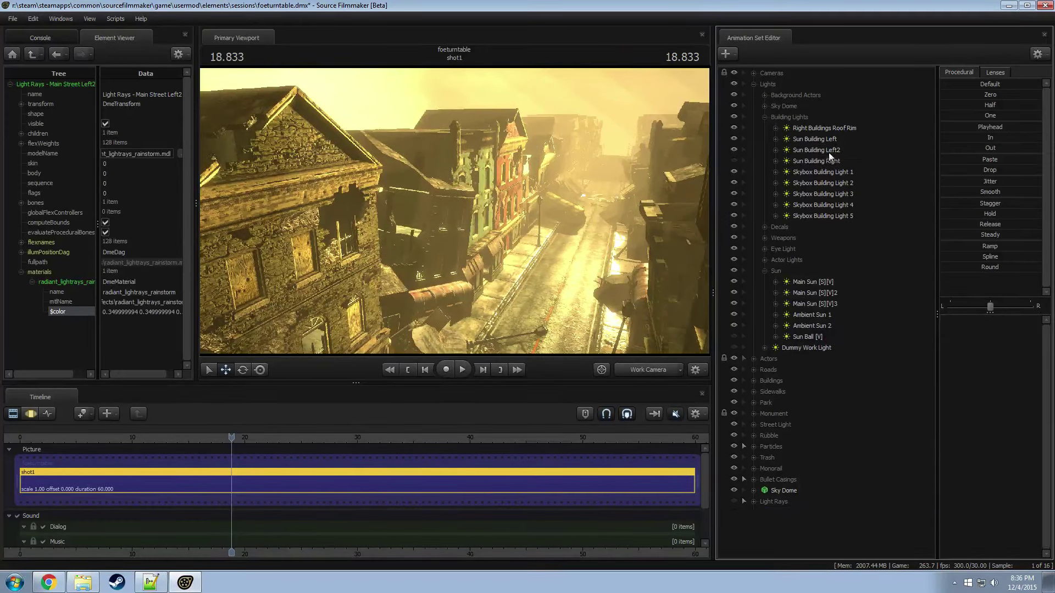
left_click(734, 160)
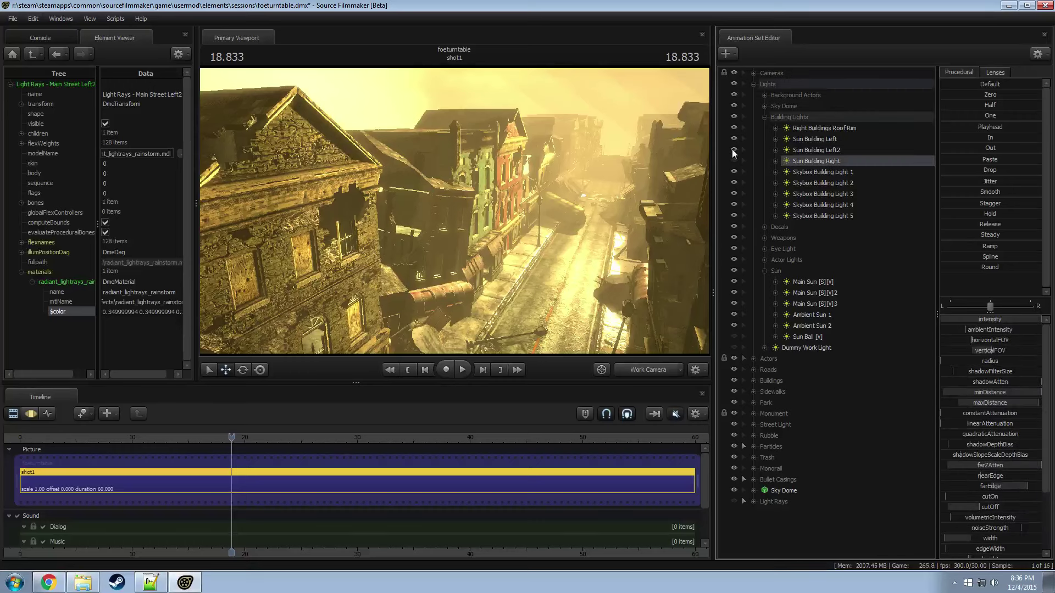
left_click(733, 149)
Step: Duplicate the Sun Building Right light and look through the copy in the viewport
right_click(809, 162)
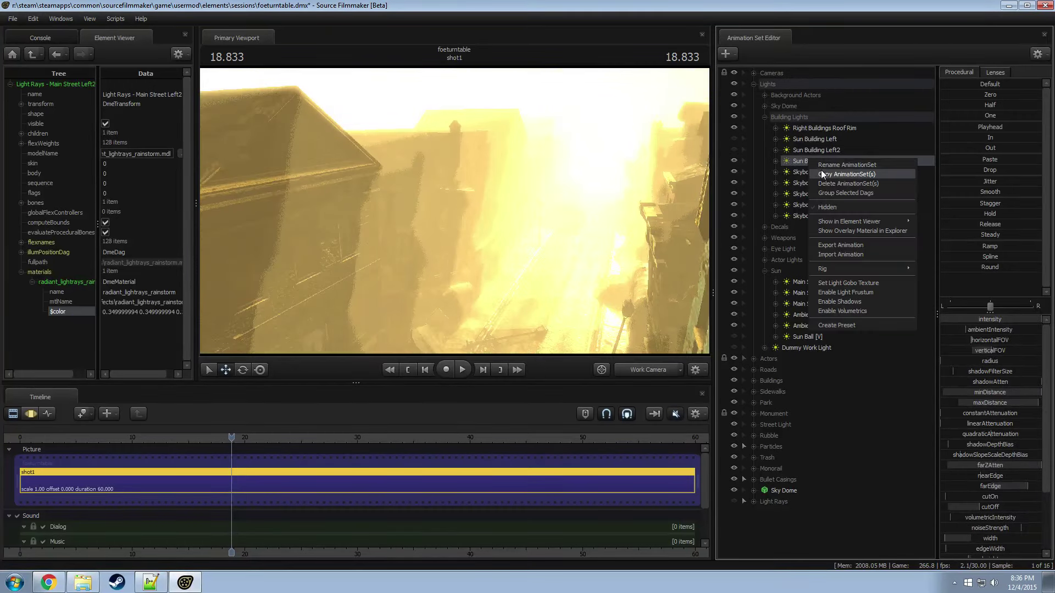
left_click(771, 275)
left_click(765, 271)
right_click(769, 467)
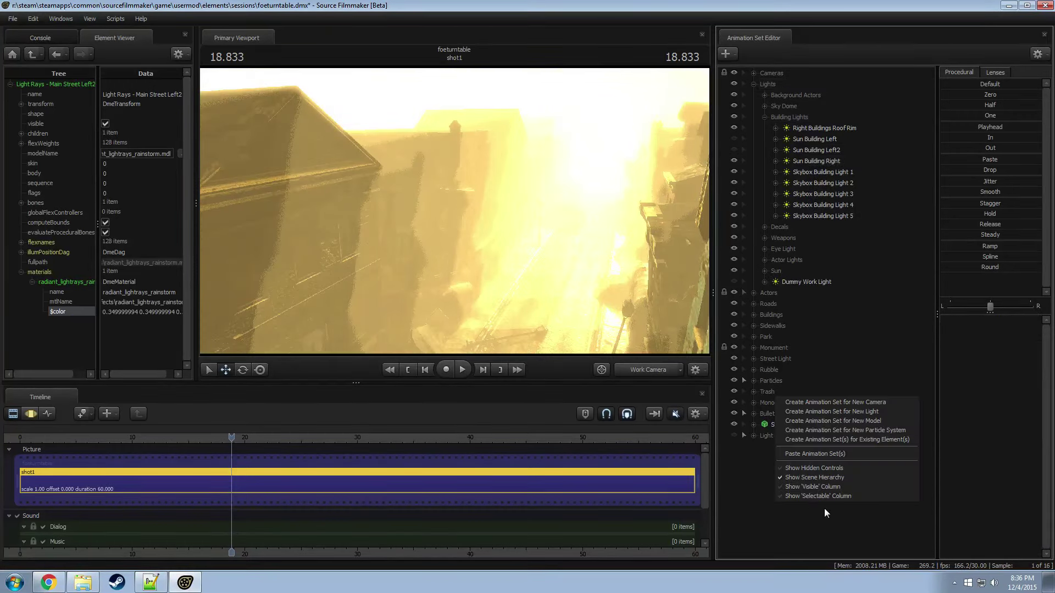
left_click(815, 454)
right_click(779, 446)
left_click(777, 445)
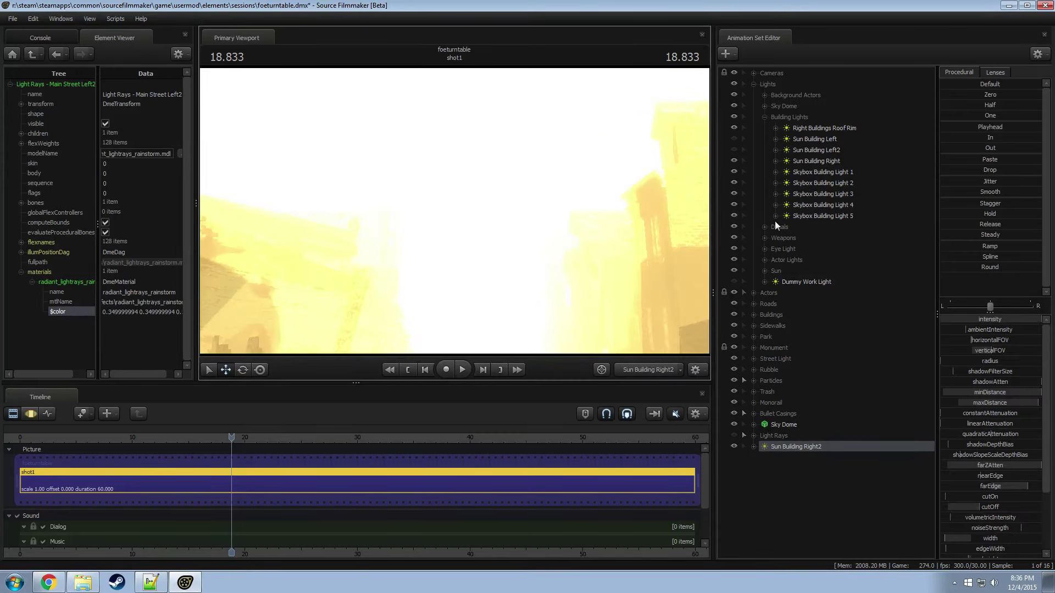
Step: Reposition Sun Building Right2 over the street in the Motion Editor and check it from camera1 with Main Sun [S][V] and Actors hidden
key("F3")
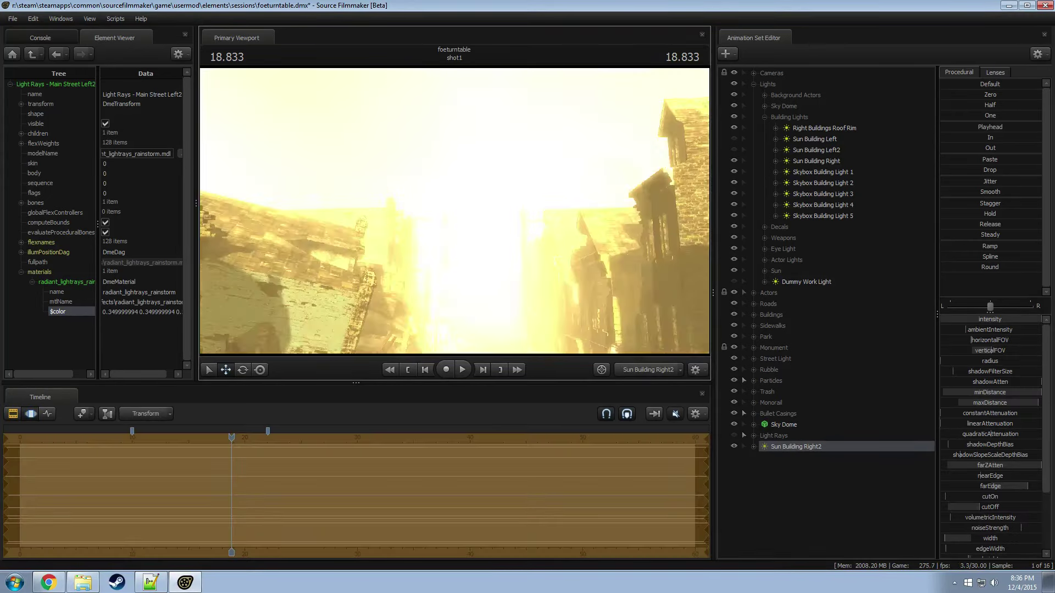
left_click(764, 272)
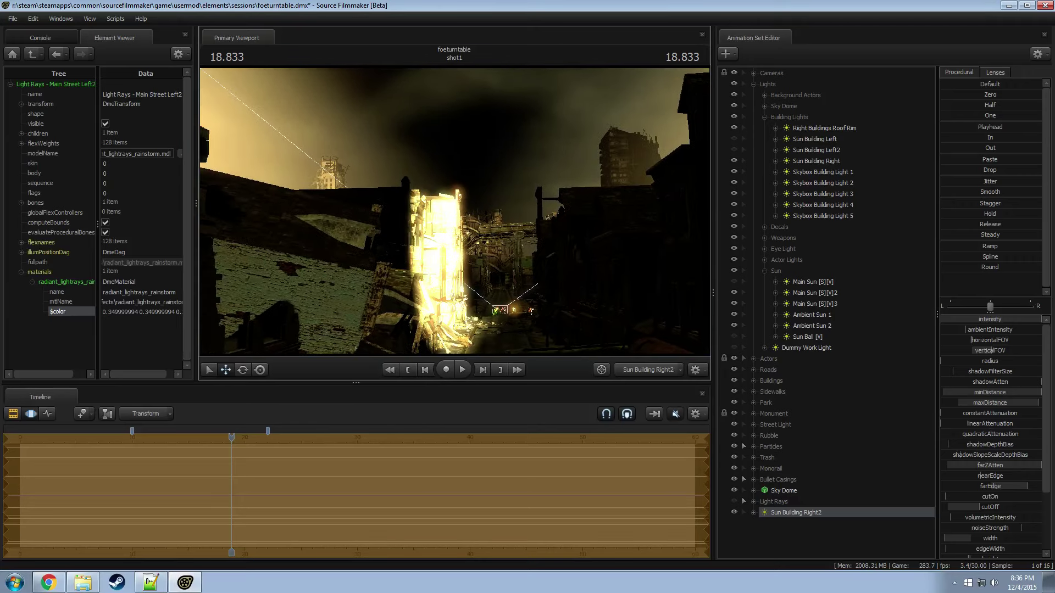
key("w")
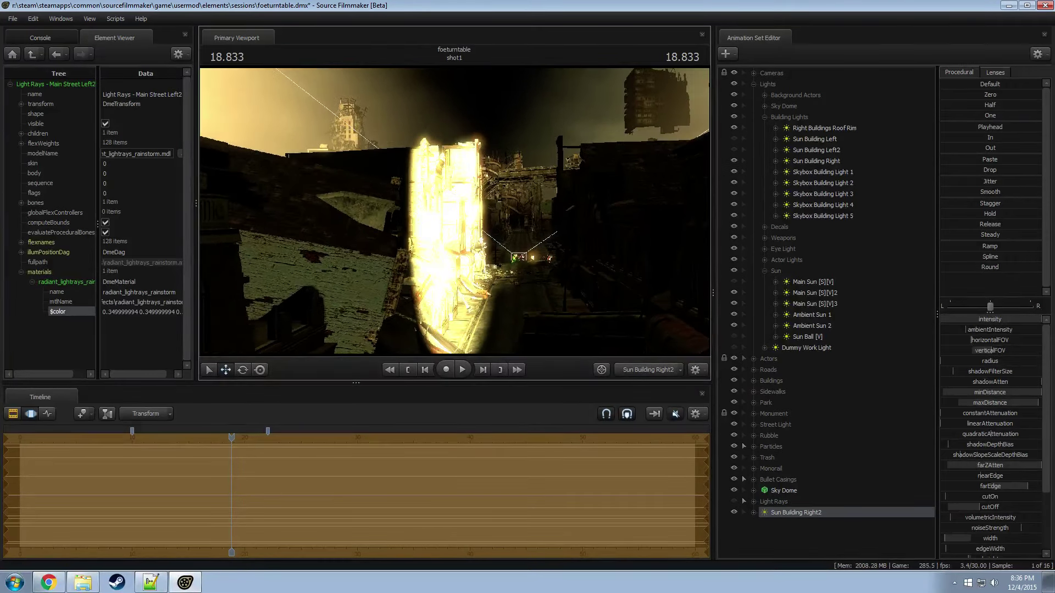
key("w")
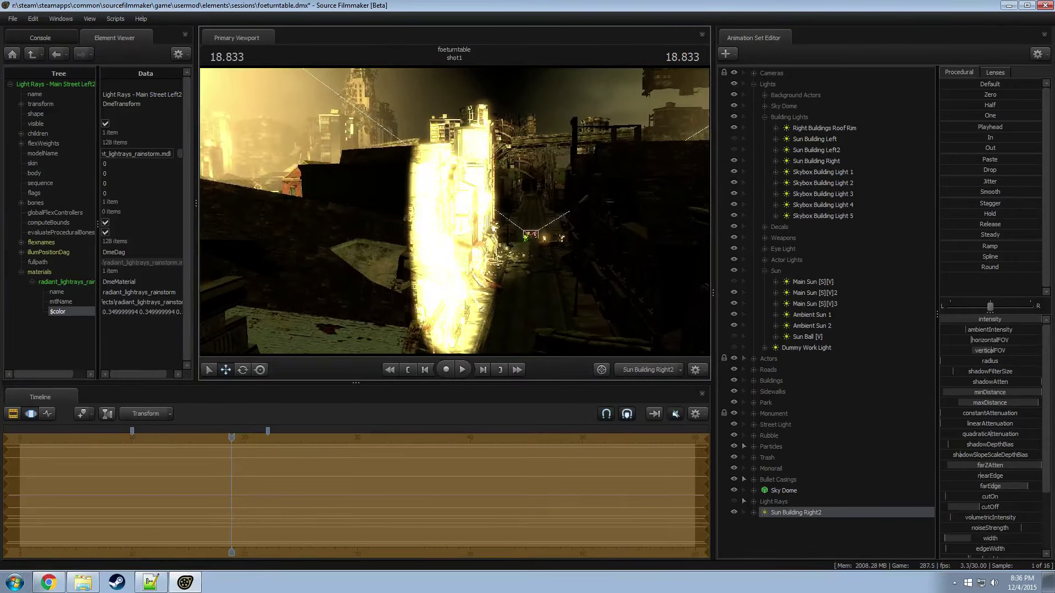
key("w")
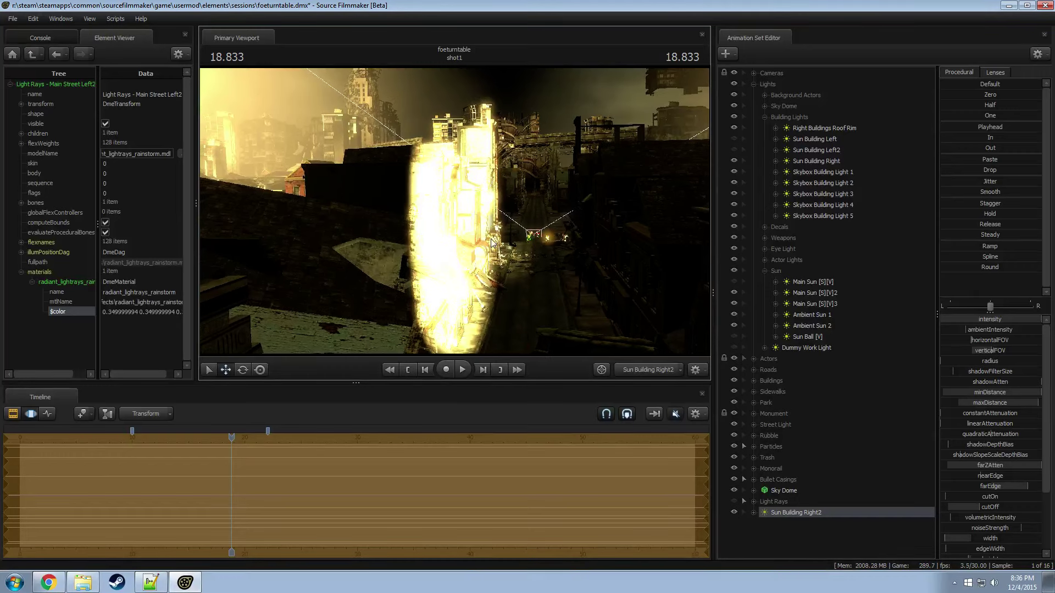
left_click(649, 373)
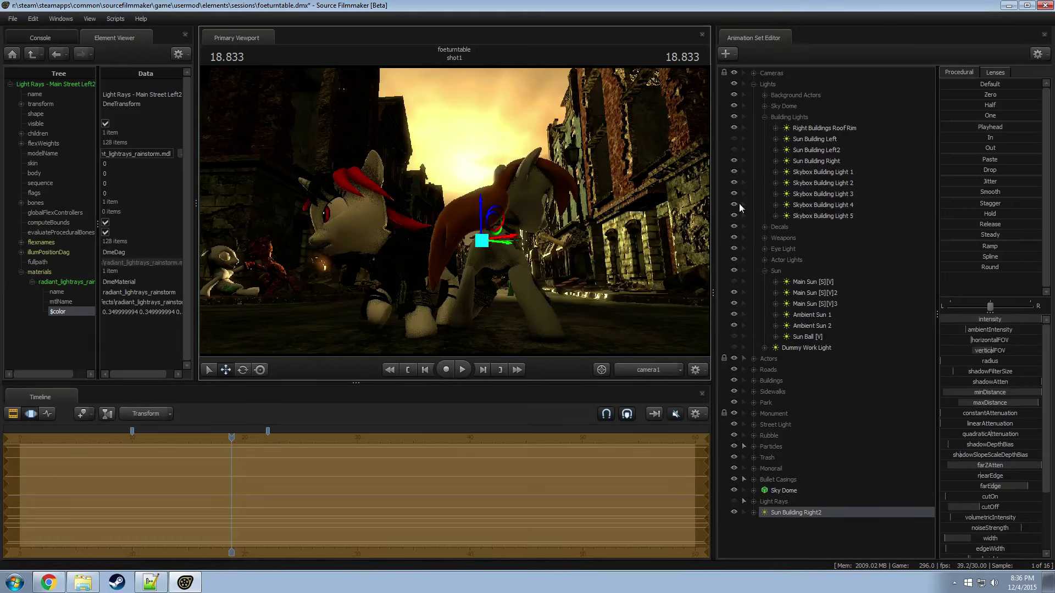
left_click(735, 357)
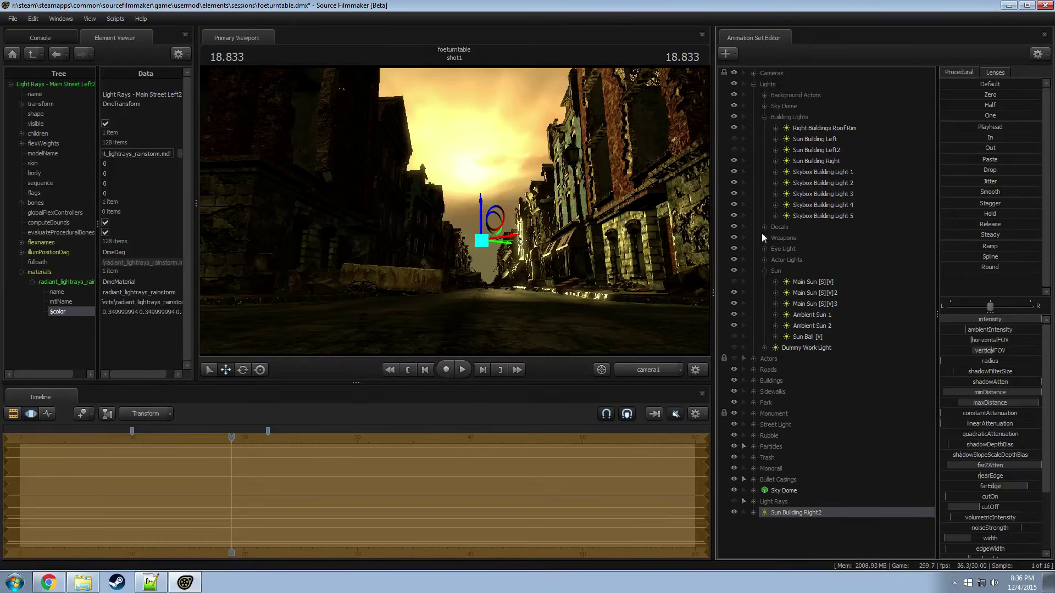
Step: Move Sun Building Right2 into the Building Lights group and show the left building sun lights again
left_click_drag(806, 499, 823, 168)
left_click(734, 139)
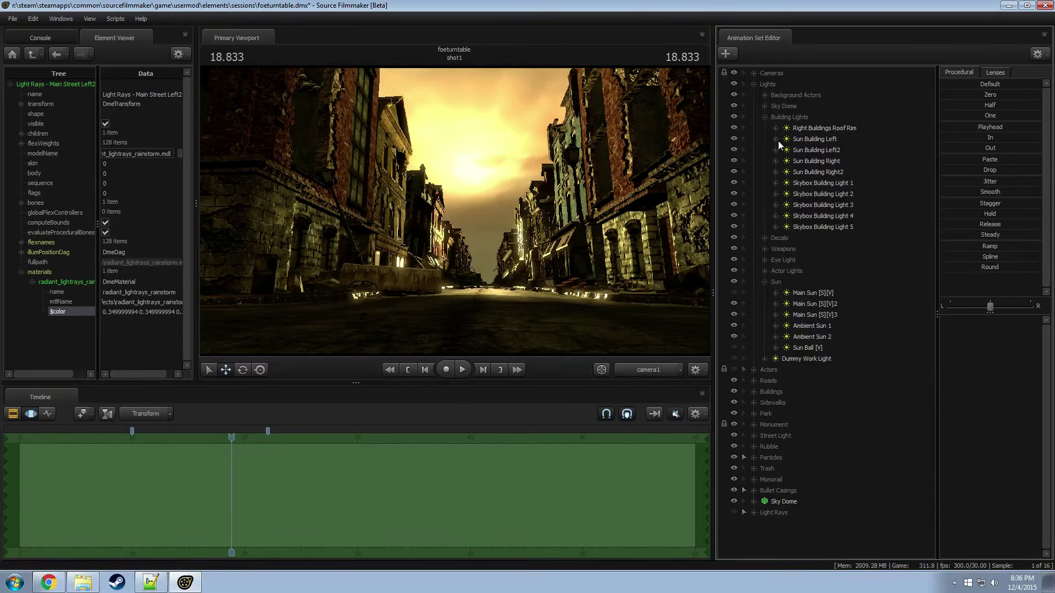
Step: Duplicate the Sun Building Left light again and look through the new copy in the viewport
left_click(830, 147)
right_click(835, 147)
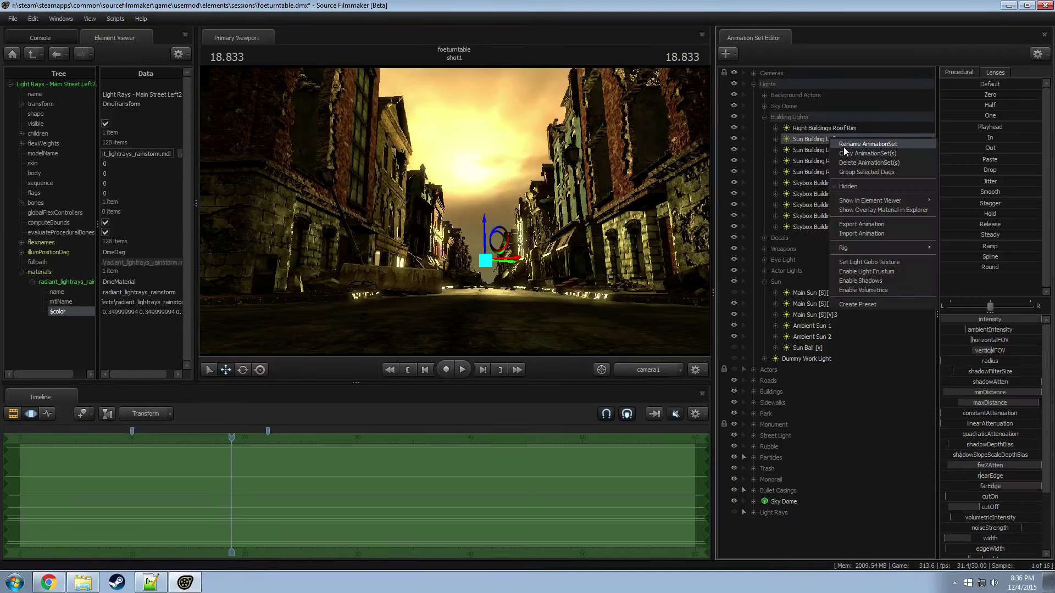
left_click(765, 117)
right_click(810, 453)
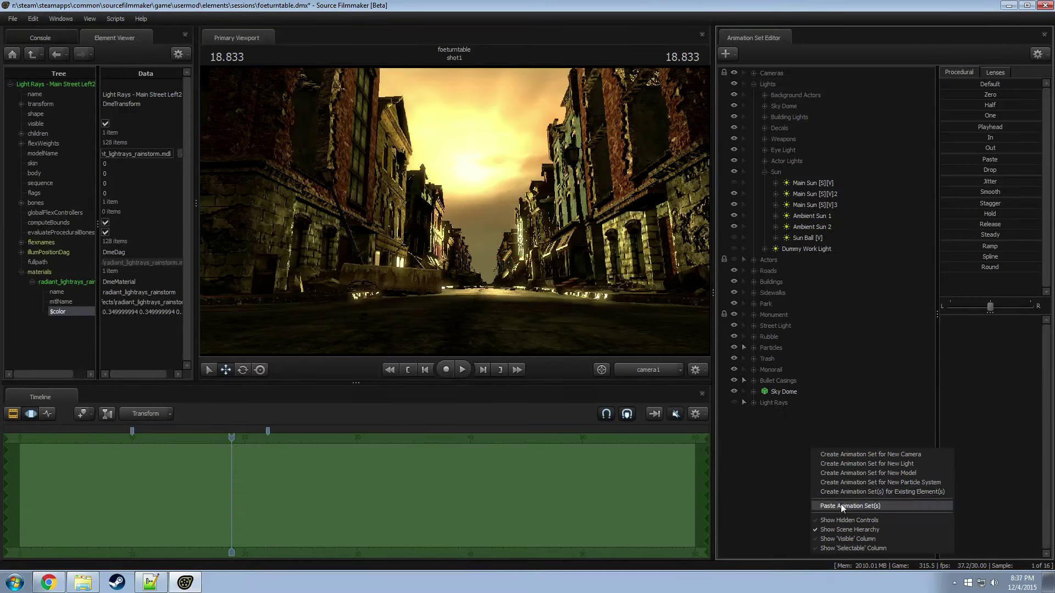
left_click(841, 503)
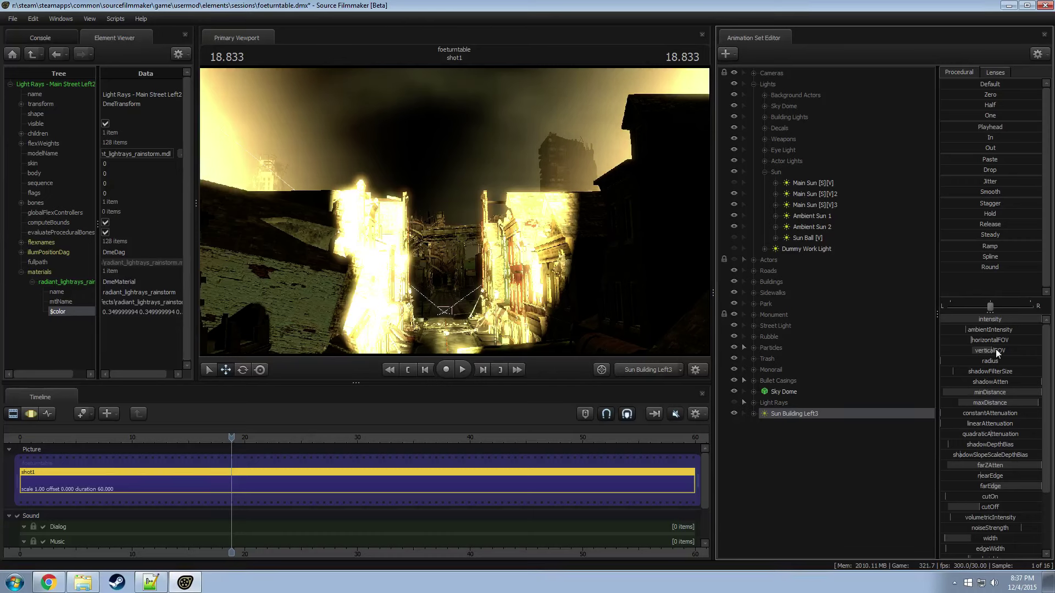
Step: Narrow the field of view of Sun Building Left3, aim it closely at the green building's facade and lower its intensity
left_click_drag(996, 348, 950, 340)
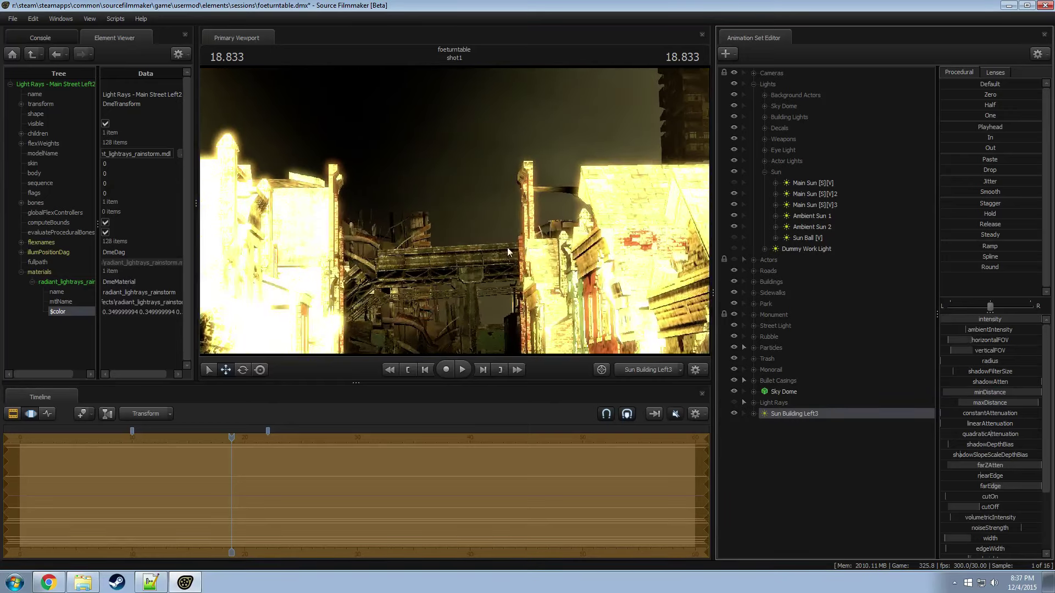
left_click_drag(508, 252, 907, 315)
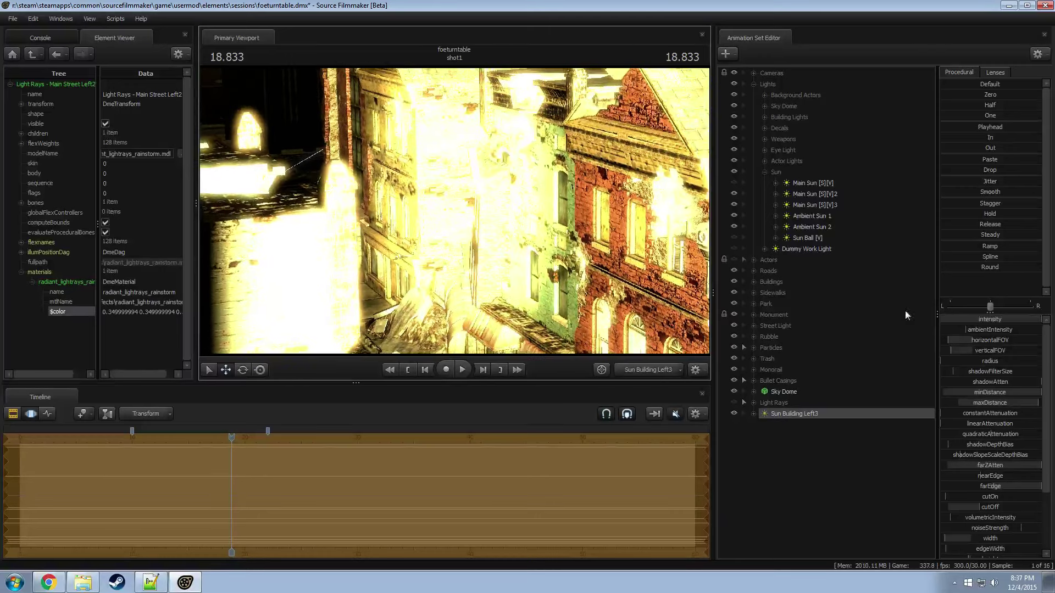
left_click_drag(1003, 320, 968, 321)
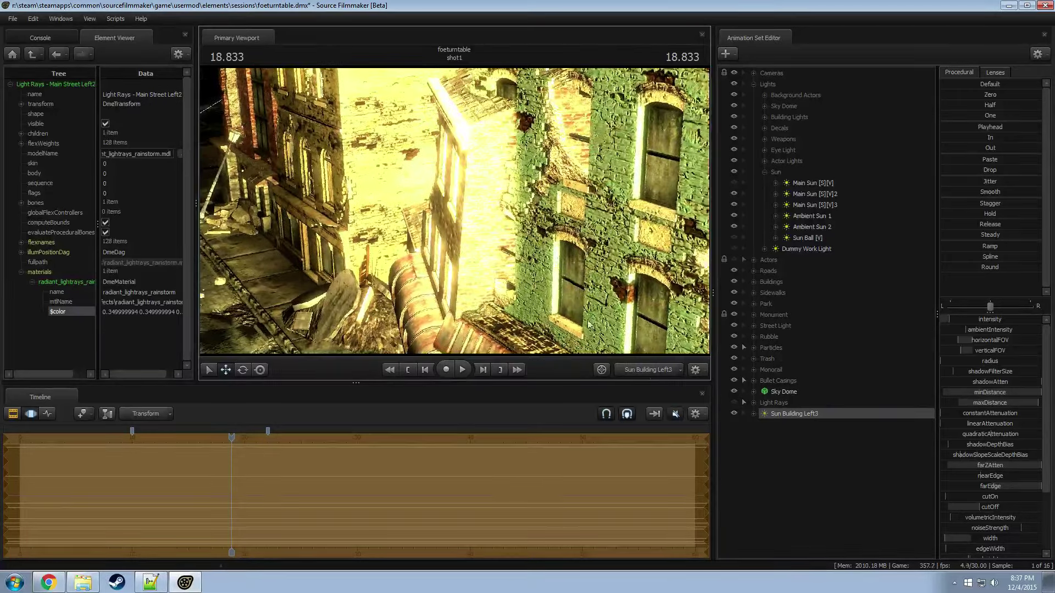
Step: Examine the effect of Sun Building Left3 on the street from the Work Camera and from camera1
left_click(643, 370)
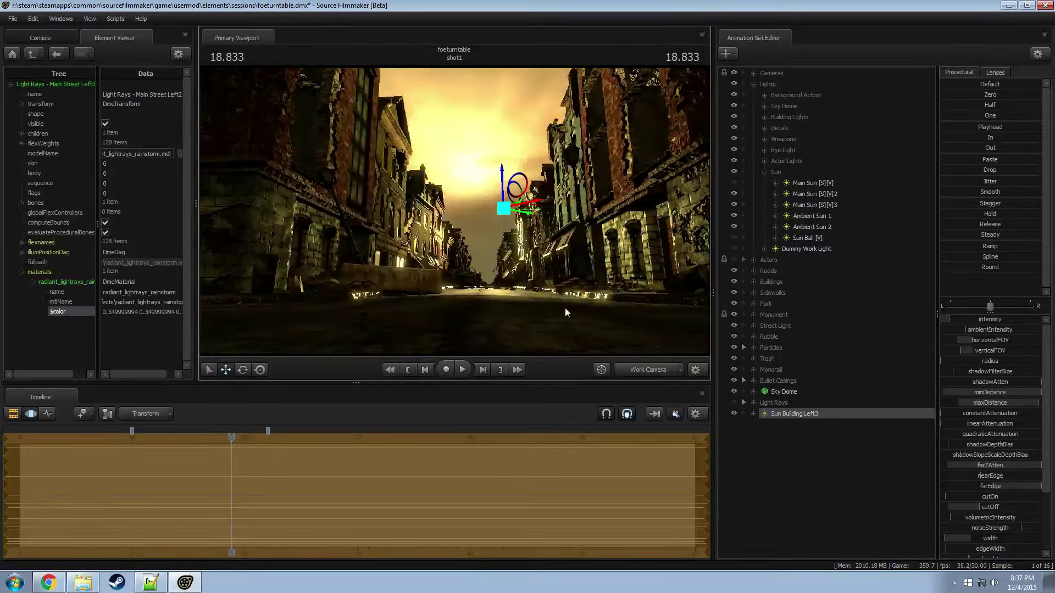
left_click_drag(565, 312, 454, 215)
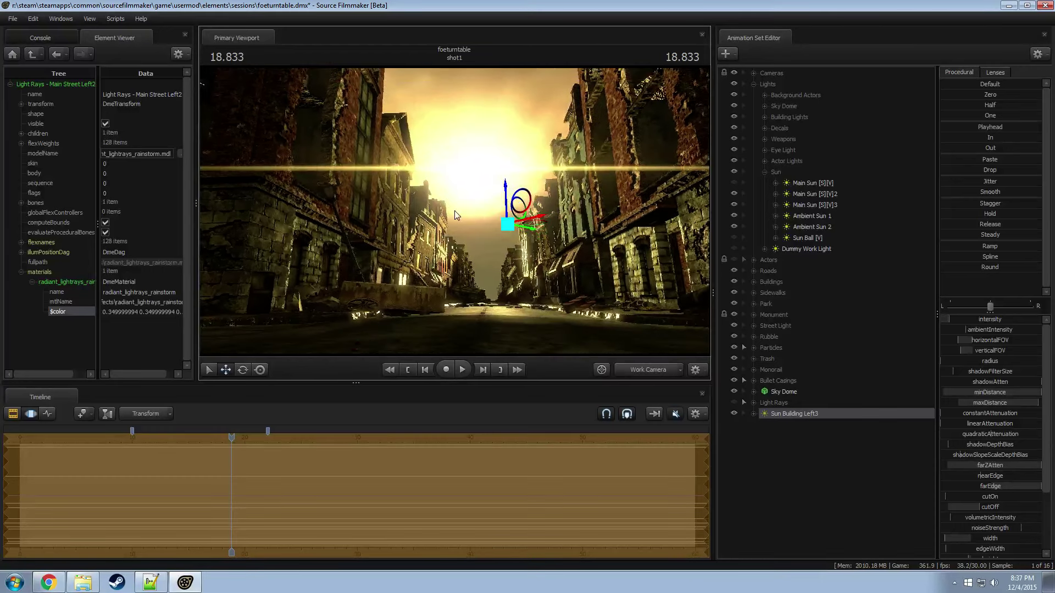
key("F2")
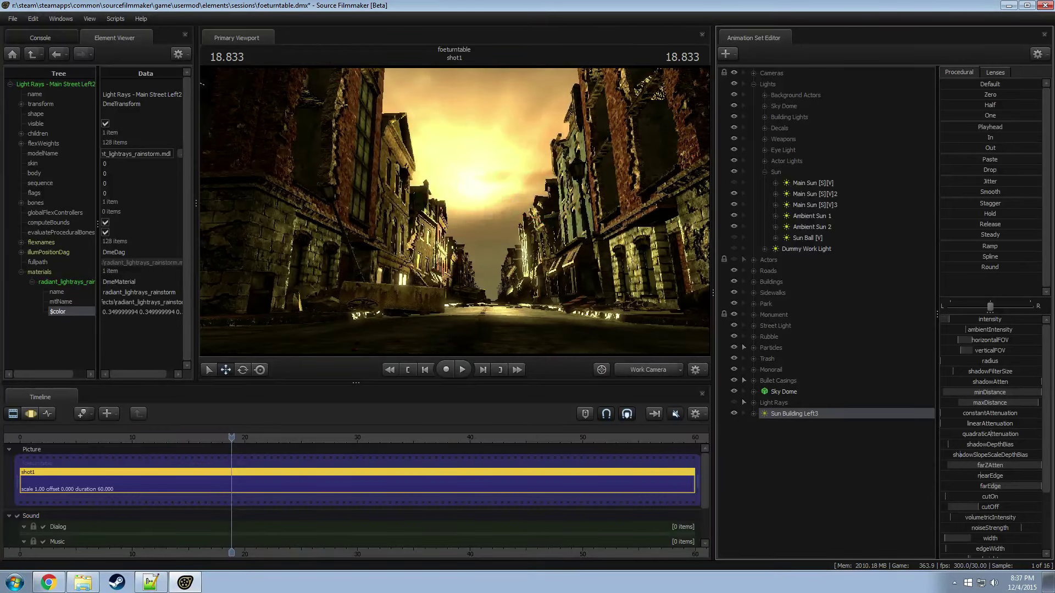
key("F3")
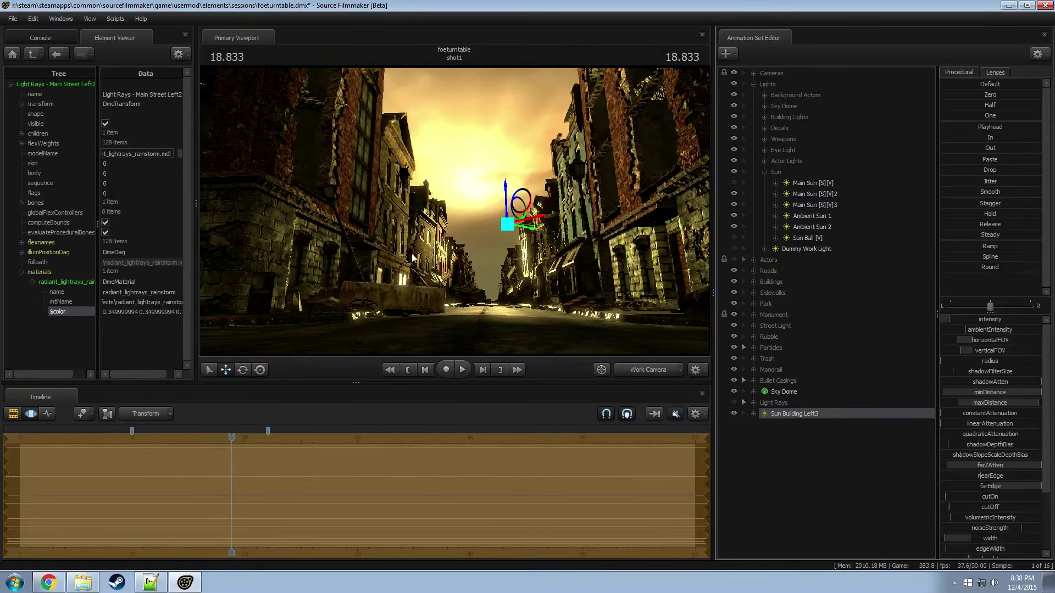
key("F2")
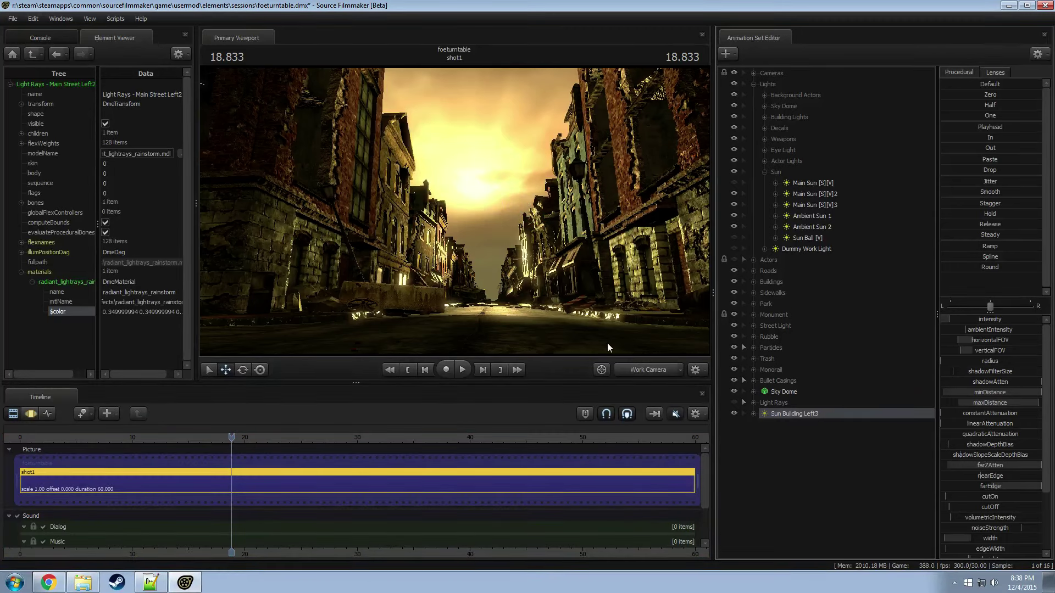
left_click(632, 372)
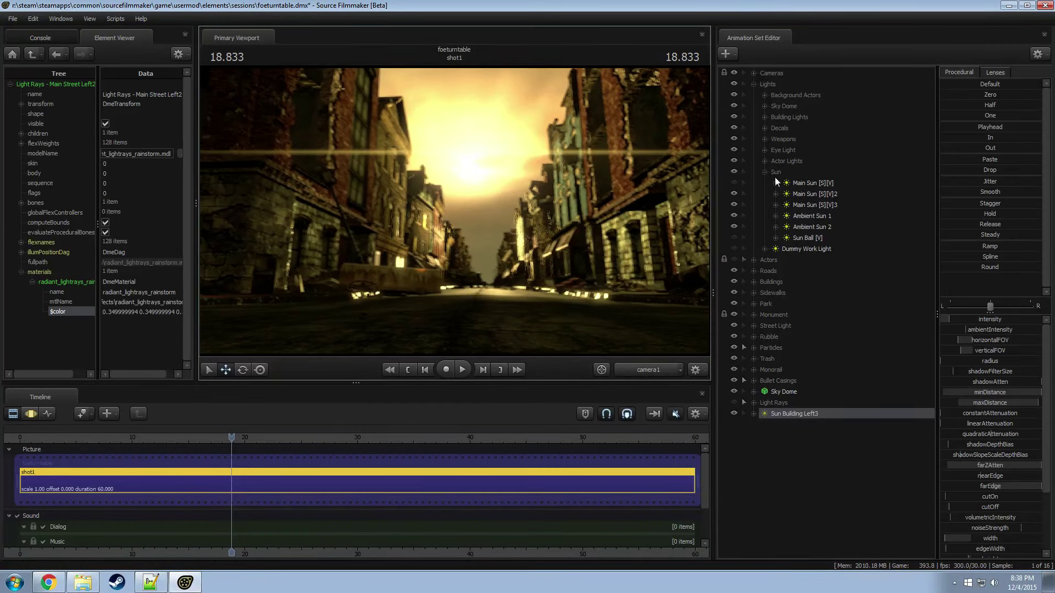
Step: Move Sun Building Left3 into the Building Lights group beside the other left sun lights and collapse the group
left_click_drag(789, 403, 785, 118)
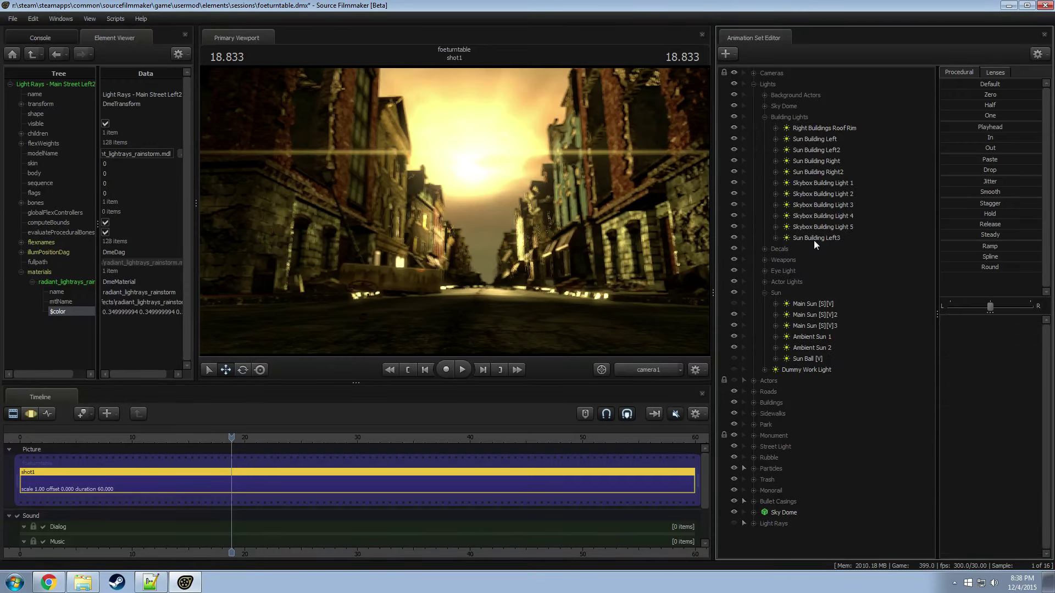
left_click_drag(817, 239, 813, 153)
left_click(765, 117)
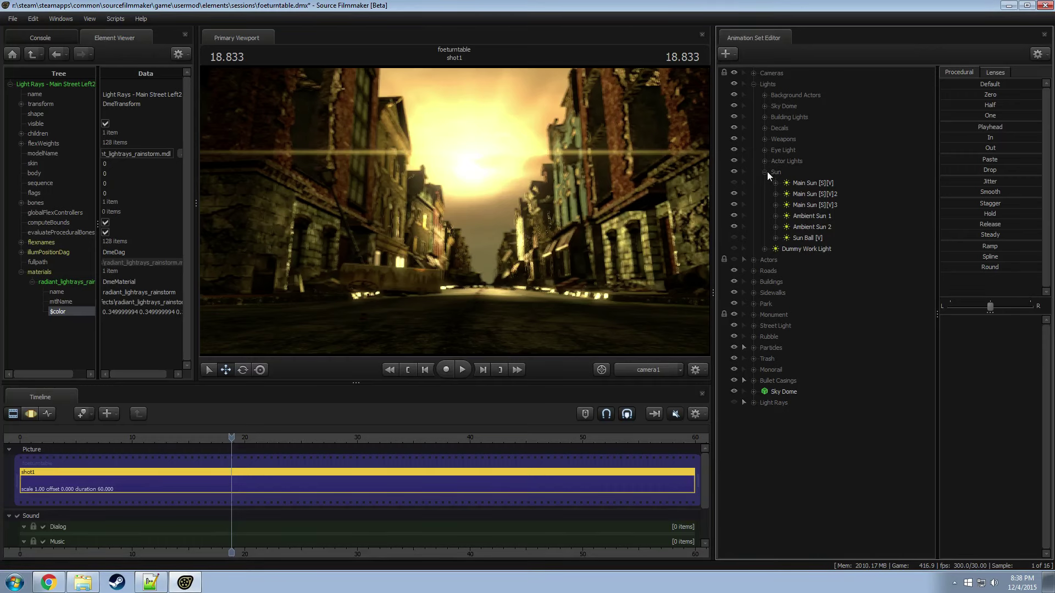
Step: Make the hidden Main Sun [S][V] light visible in the Sun group, then collapse the Sun and Lights groups
left_click(734, 183)
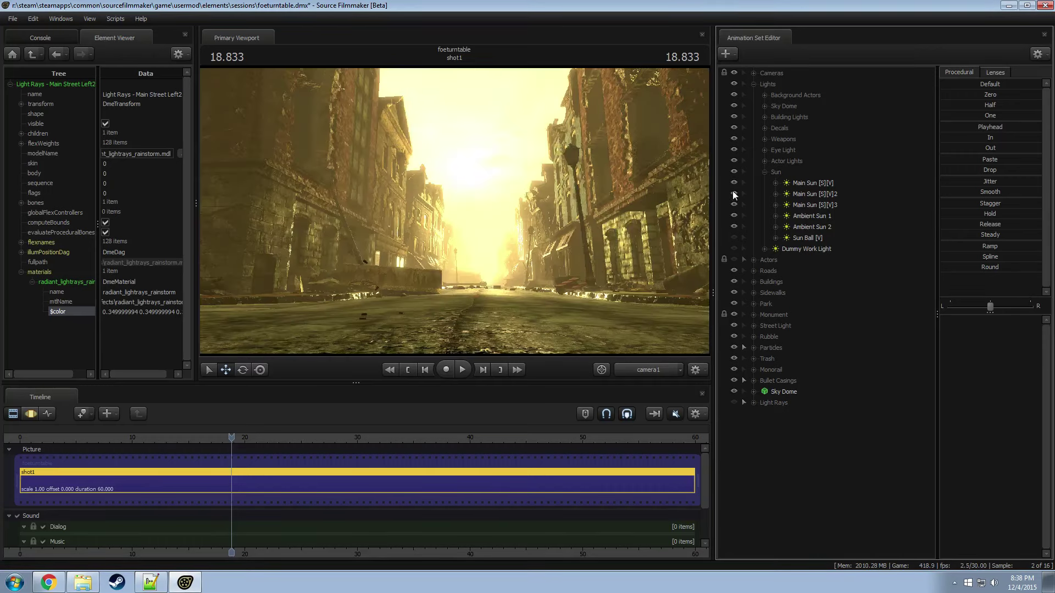
left_click(734, 193)
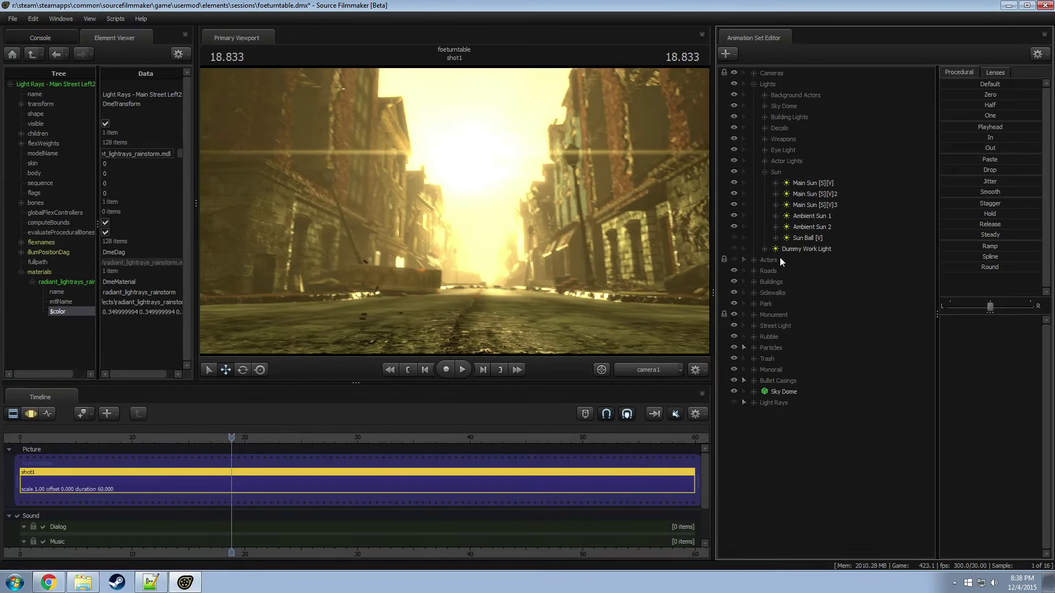
left_click(765, 172)
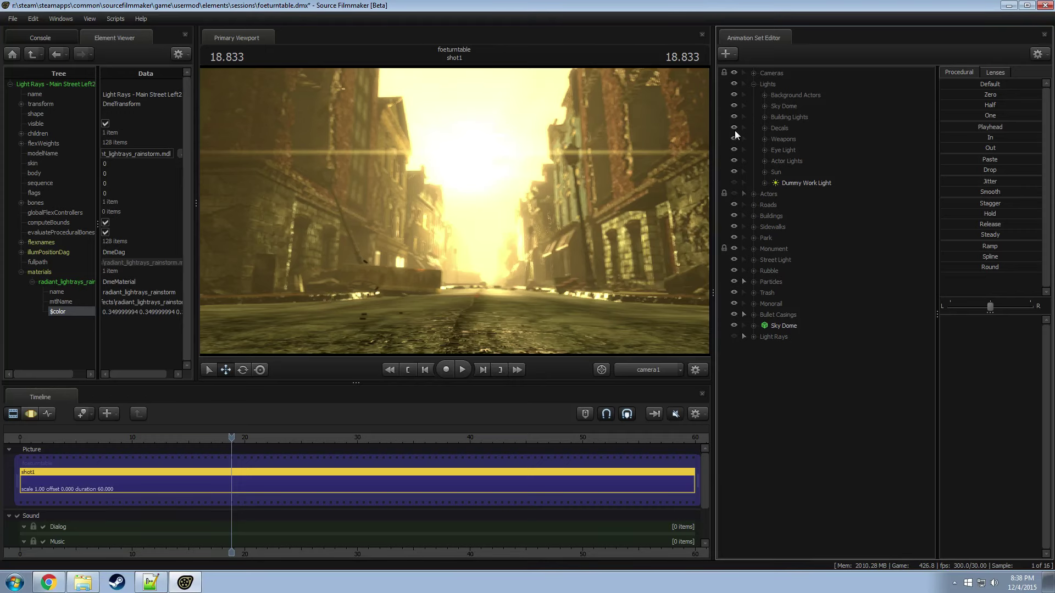
left_click(755, 84)
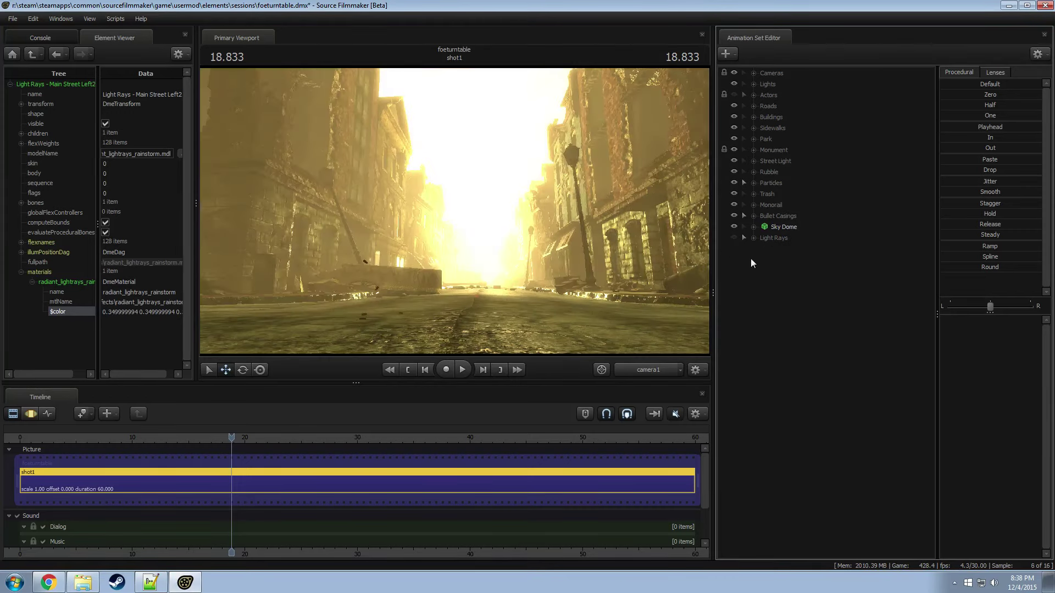
Step: Show the Actors and Light Rays groups and check the shot around 18 to 19 seconds, ending at 18.000
left_click(734, 94)
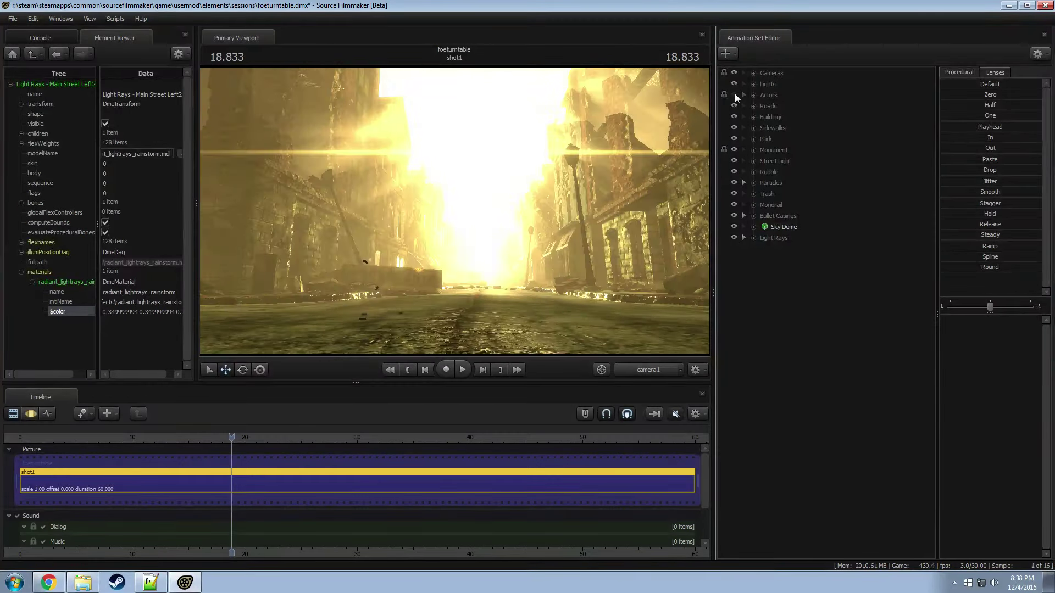
left_click(734, 238)
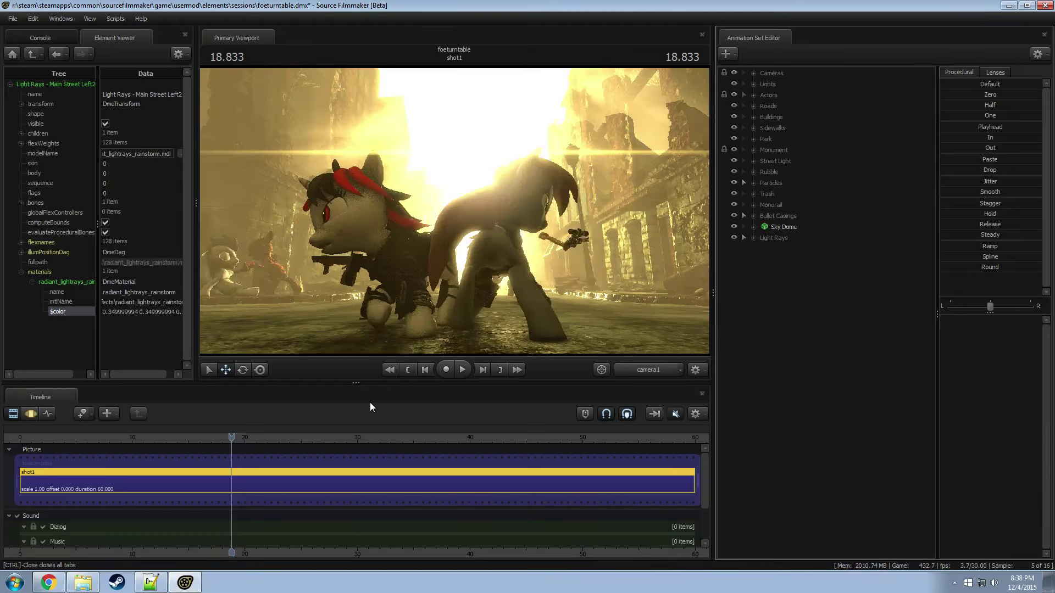
left_click(204, 437)
left_click_drag(206, 437, 234, 441)
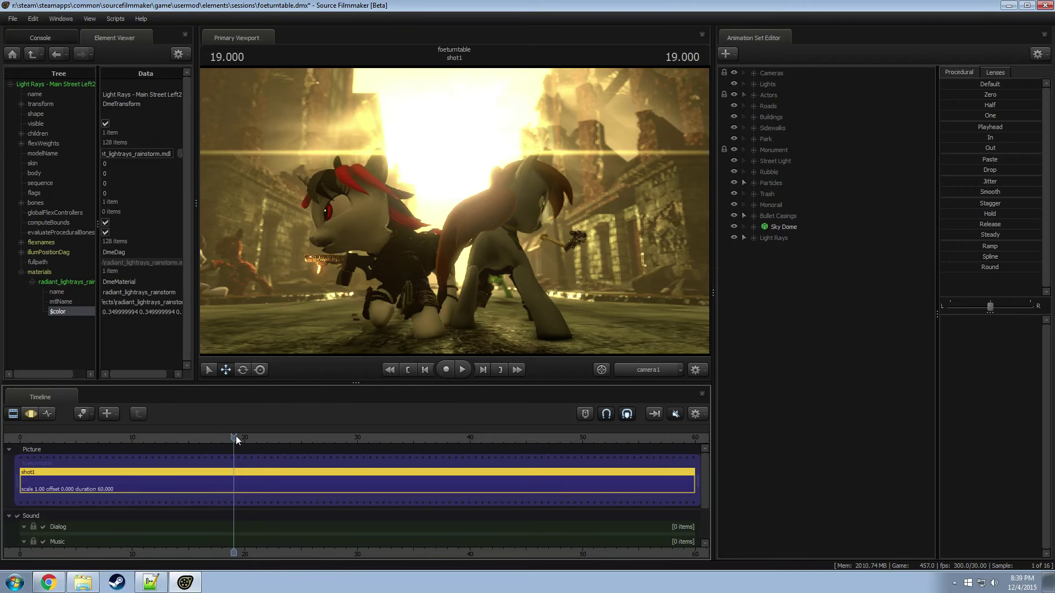
left_click_drag(236, 436, 222, 439)
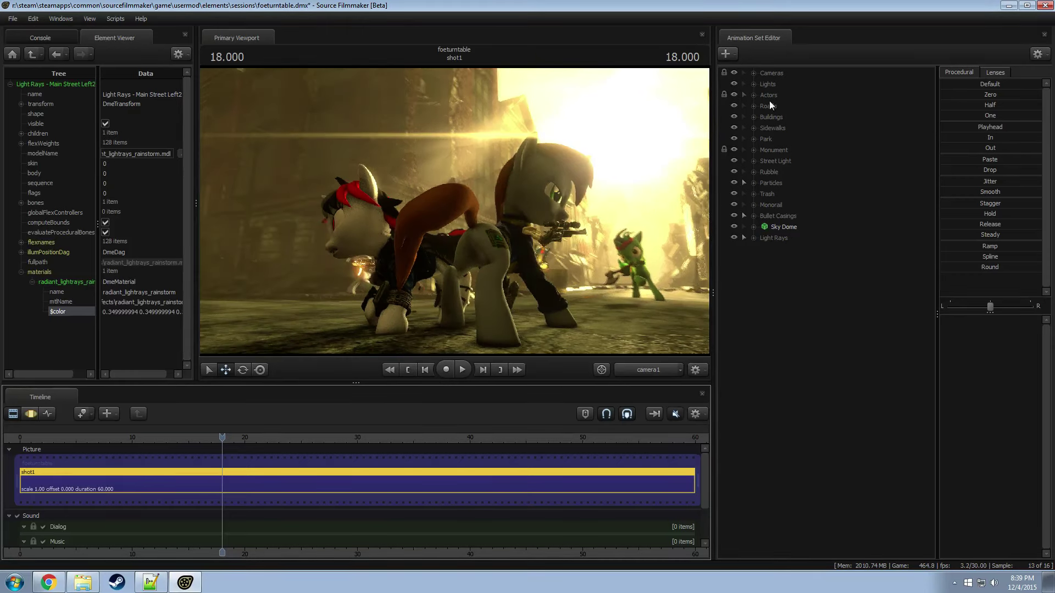
Step: Move the Actor Lights group directly below Background Actors in the Lights group and expand it
left_click(753, 84)
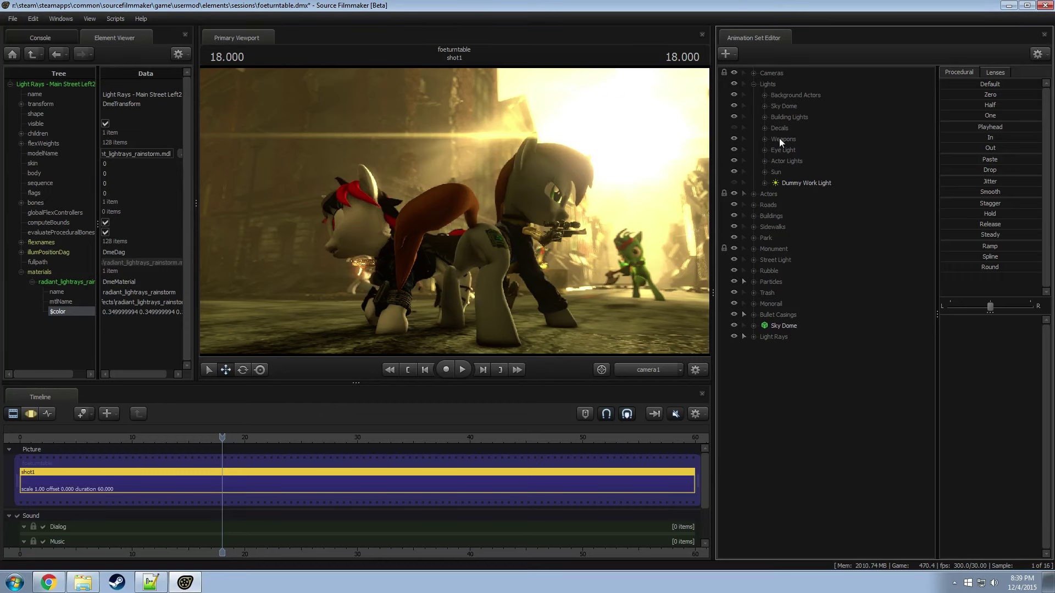
left_click(764, 95)
left_click(764, 95)
left_click_drag(766, 157, 768, 107)
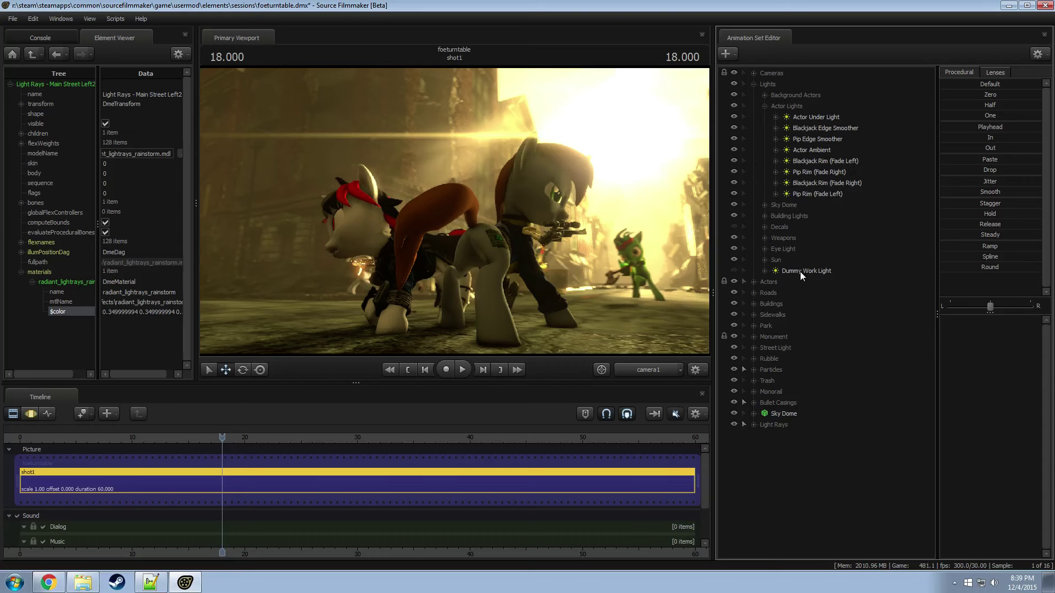
Step: Duplicate the Blackjack Rim (Fade Left) light and look through the new copy in the viewport
left_click(817, 162)
right_click(818, 162)
key("Escape")
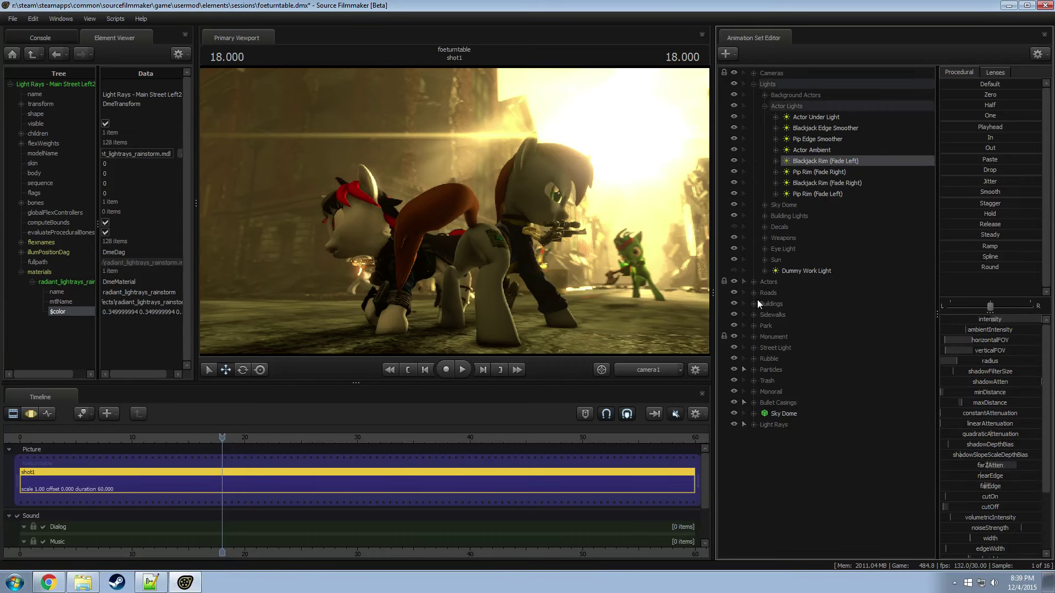
left_click(815, 159)
right_click(775, 470)
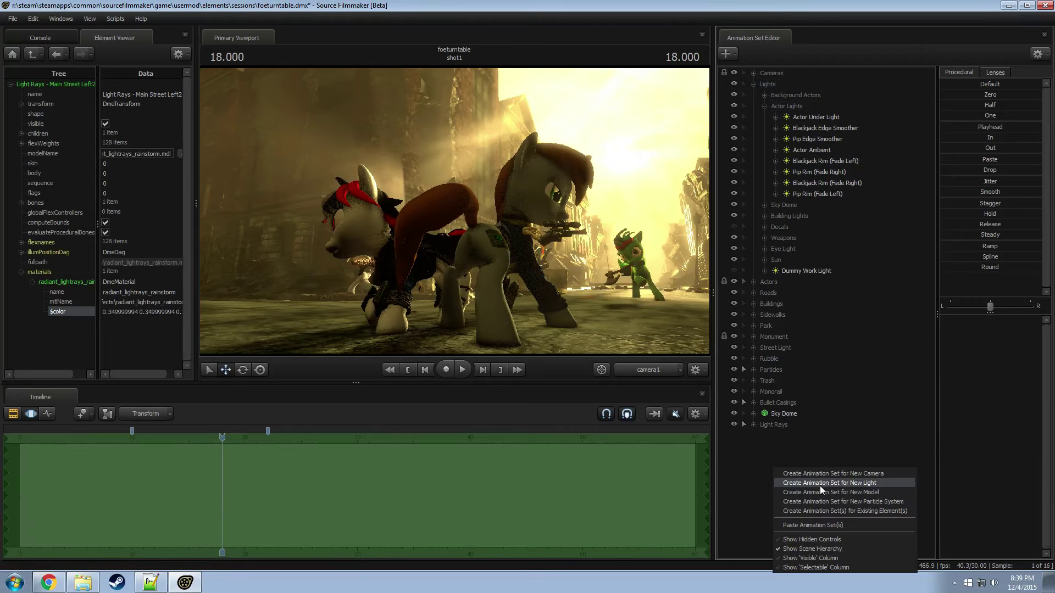
left_click(816, 525)
left_click(783, 435)
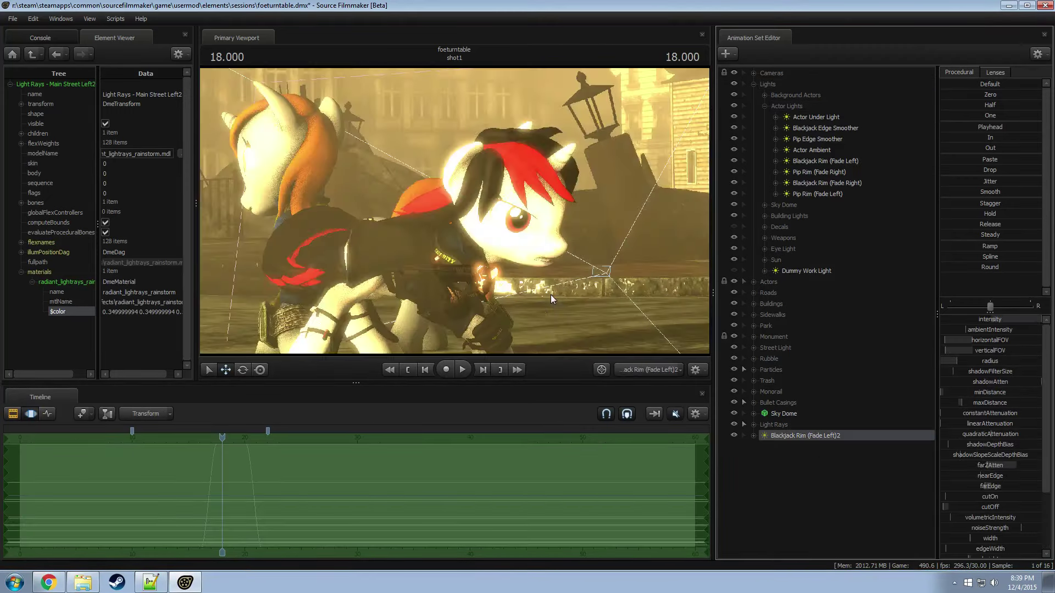
Step: Aim Blackjack Rim (Fade Left)2 down at the two main actors and hide the Main Sun [S][V] light
left_click_drag(551, 295, 454, 209)
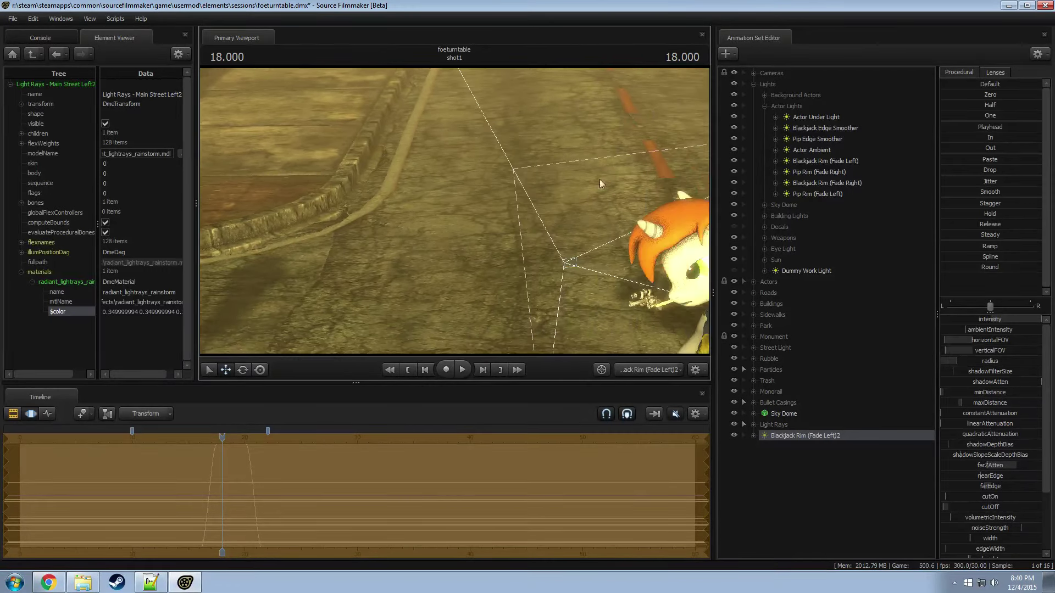
left_click(736, 258)
left_click_drag(561, 217, 623, 203)
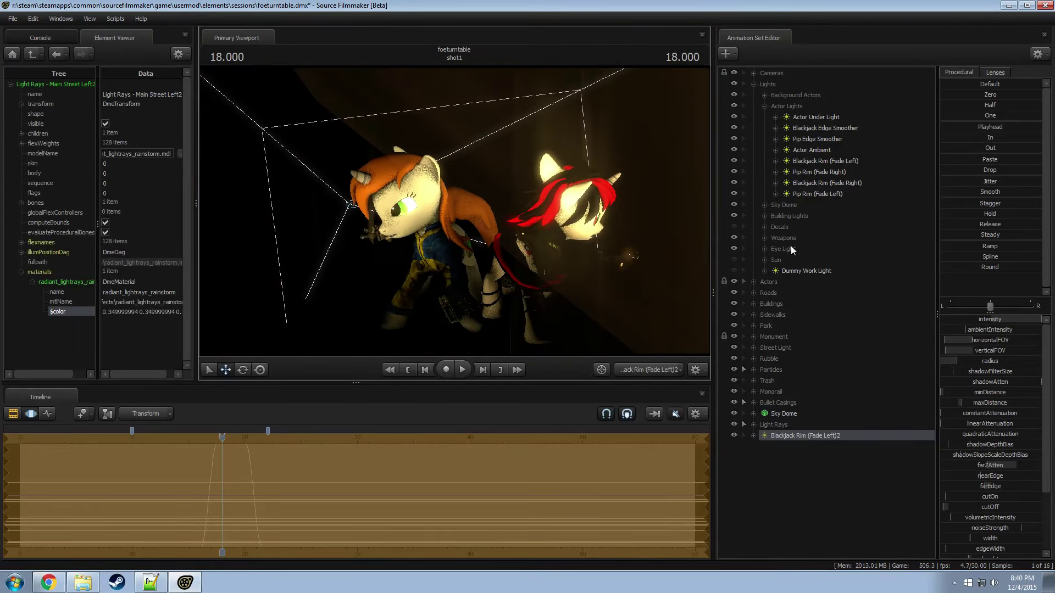
left_click(735, 270)
left_click(764, 260)
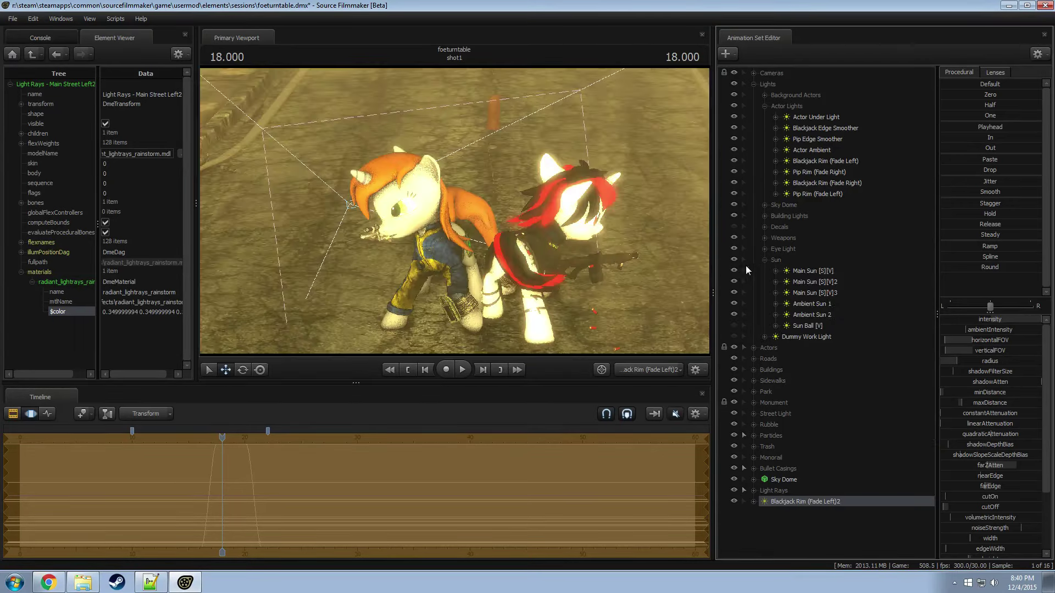
left_click(734, 270)
left_click(766, 261)
left_click(764, 260)
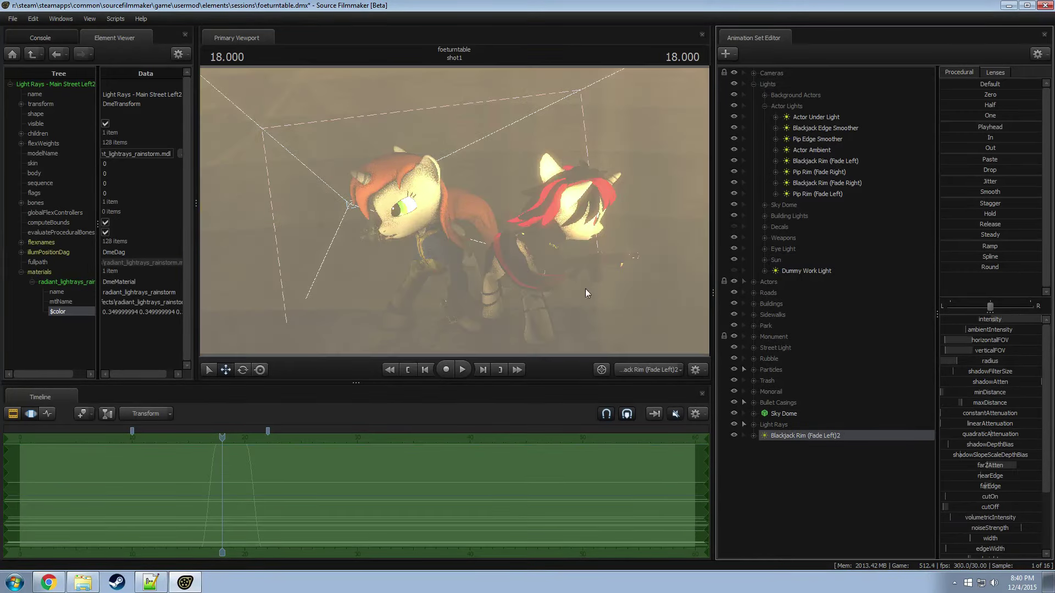
Step: Enable volumetric lighting on Blackjack Rim (Fade Left)2 and pull it back to cover the actors from farther away
left_click(786, 436)
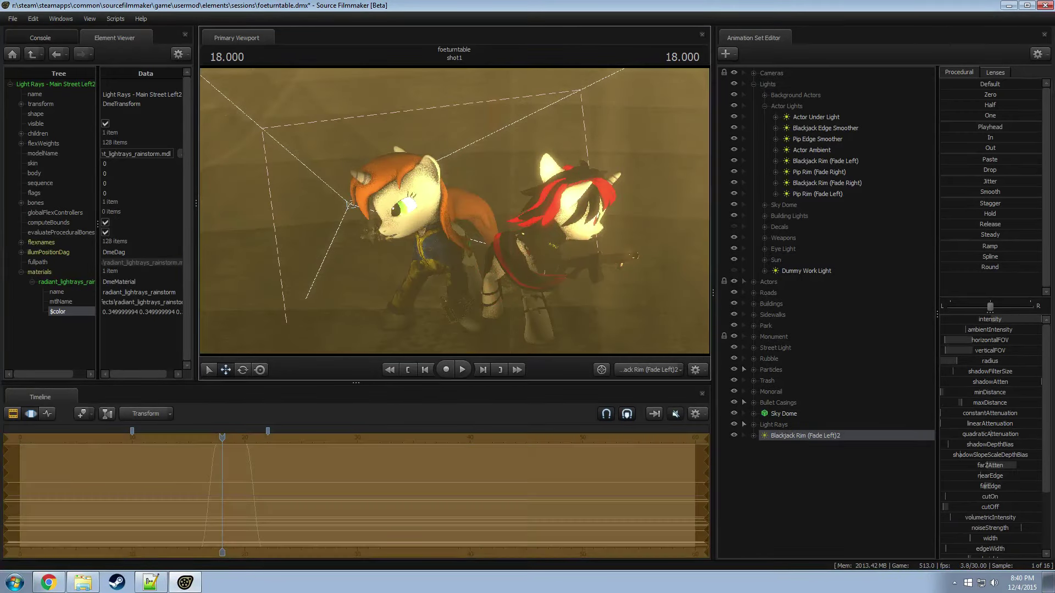
right_click(794, 438)
left_click(826, 417)
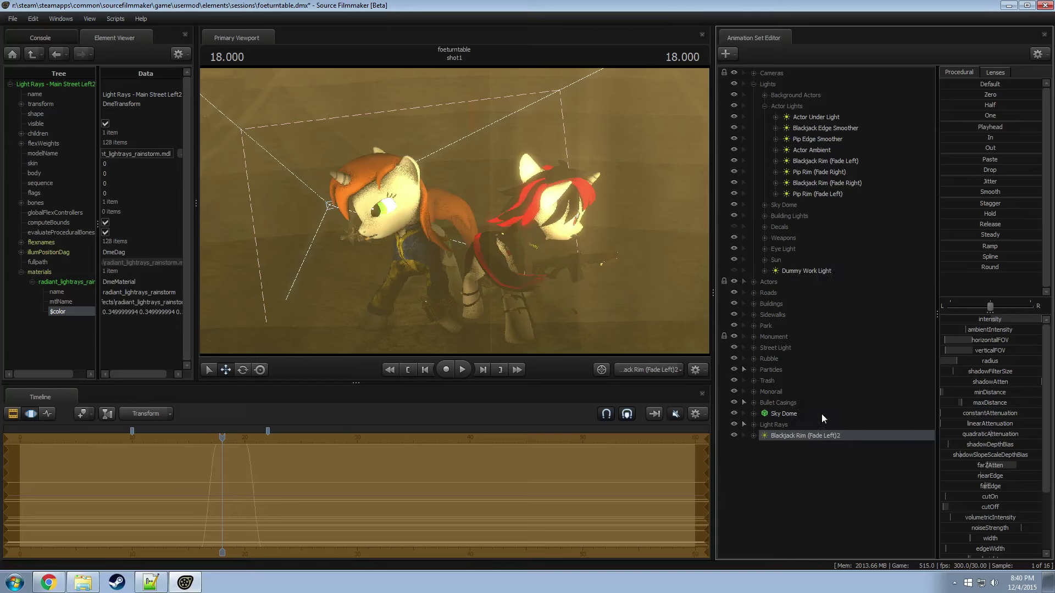
right_click(786, 434)
left_click(812, 405)
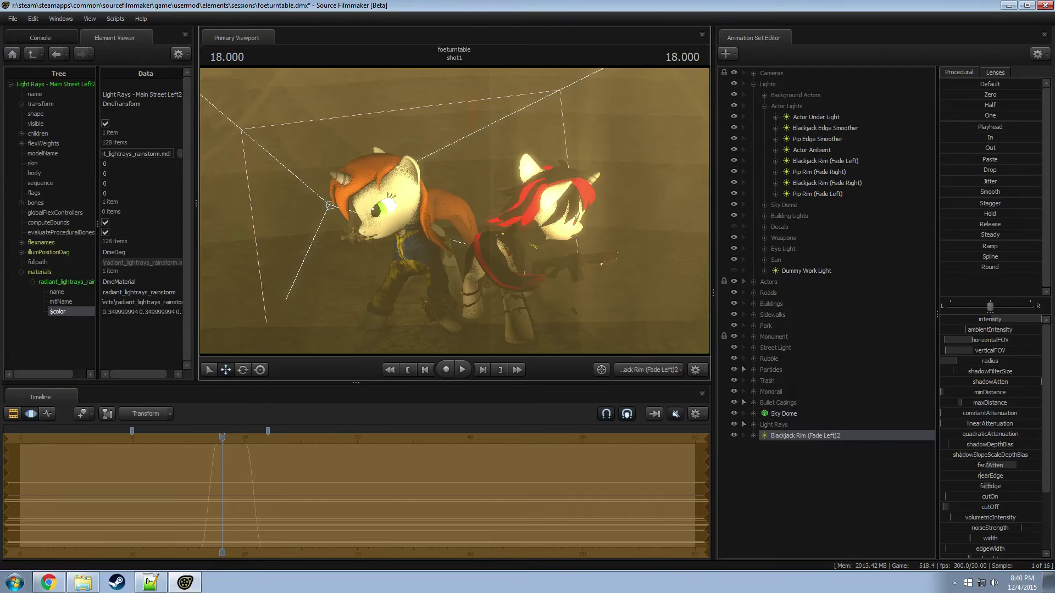
left_click_drag(455, 211, 475, 236)
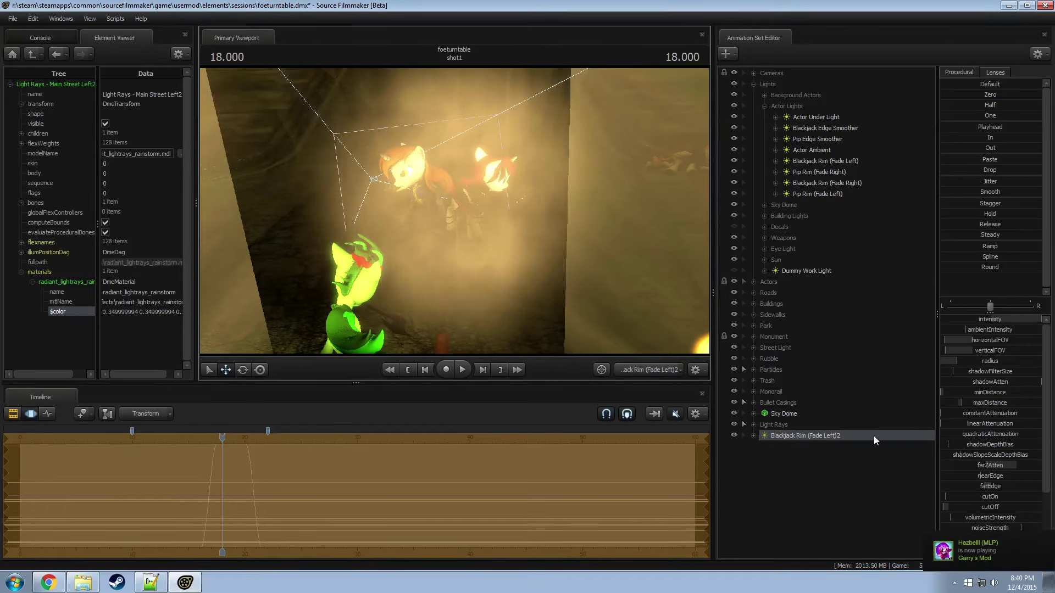
Step: Lower the intensity of Blackjack Rim (Fade Left)2 to near zero, raise its volumetricIntensity and adjust its aim
left_click_drag(1031, 324, 943, 319)
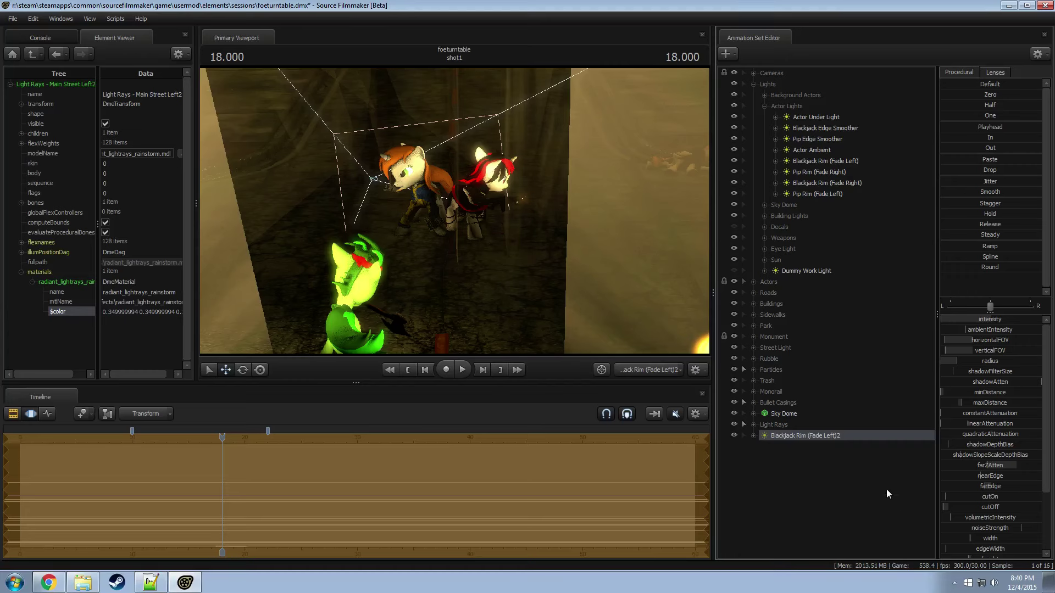
scroll(988, 509, "down", 3)
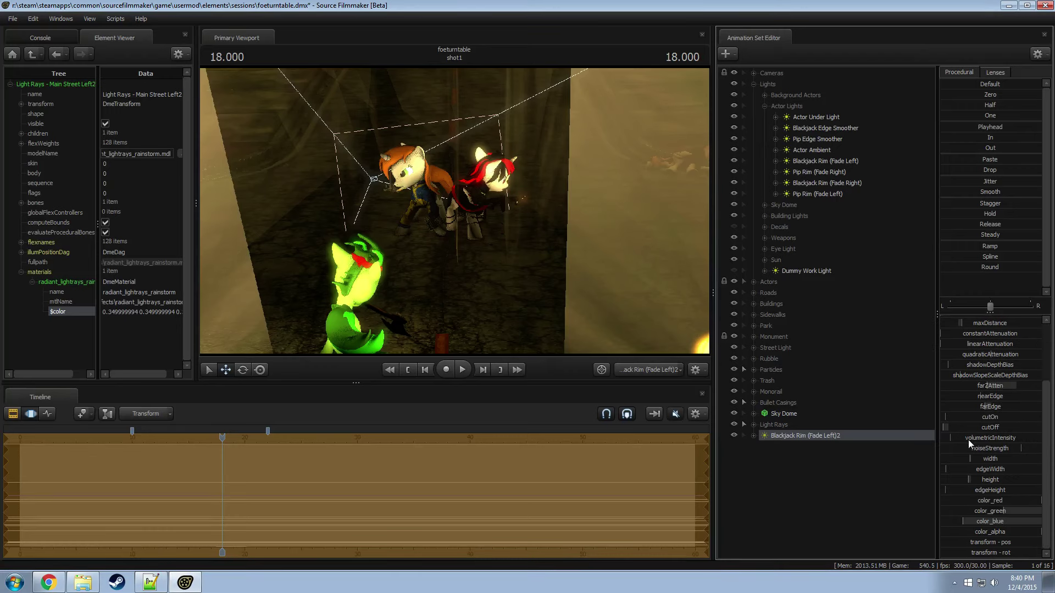
left_click_drag(957, 437, 1041, 438)
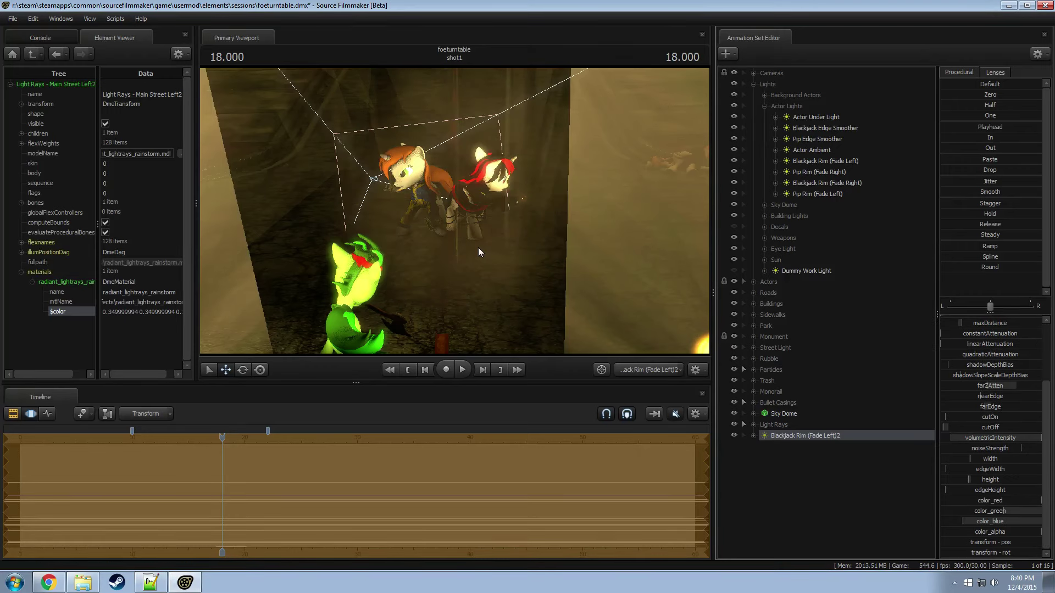
left_click_drag(558, 288, 714, 378)
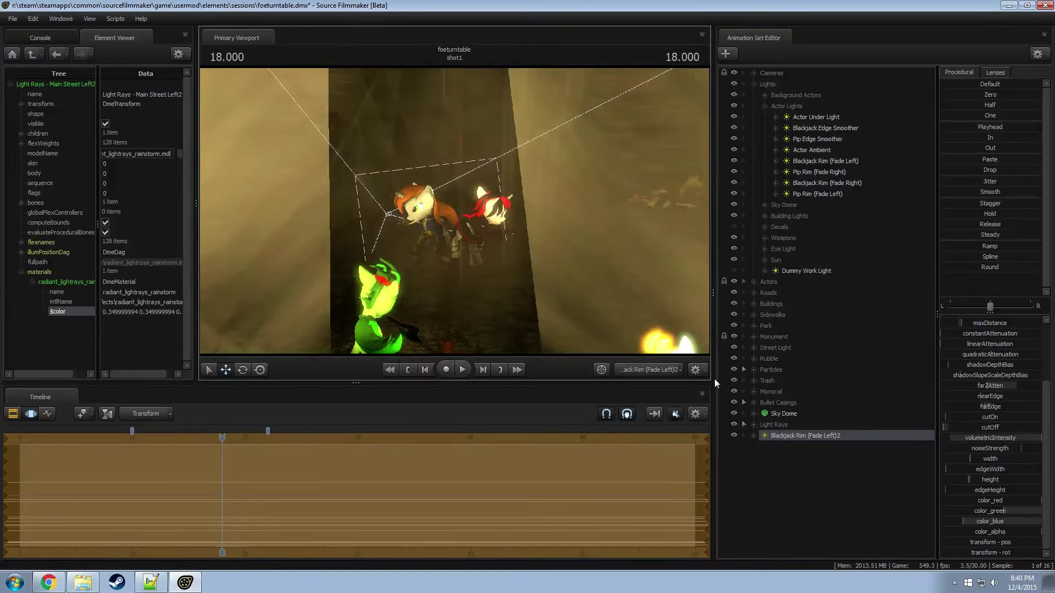
Step: Remap the light's volumetricIntensity range to a maximum of 100 and raise the value to the full
right_click(988, 437)
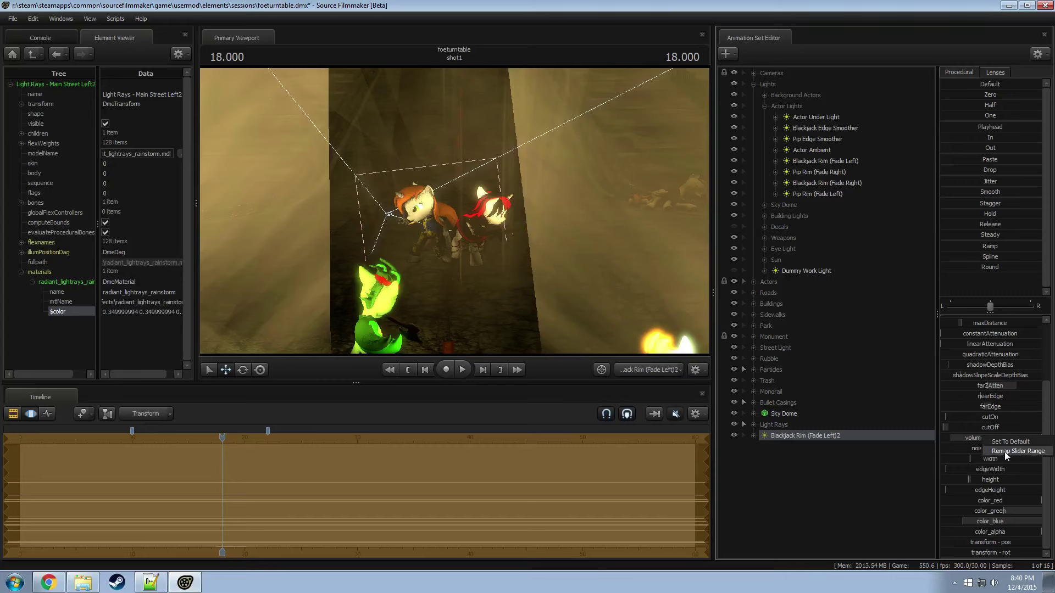
left_click(1004, 451)
left_click_drag(539, 284, 460, 270)
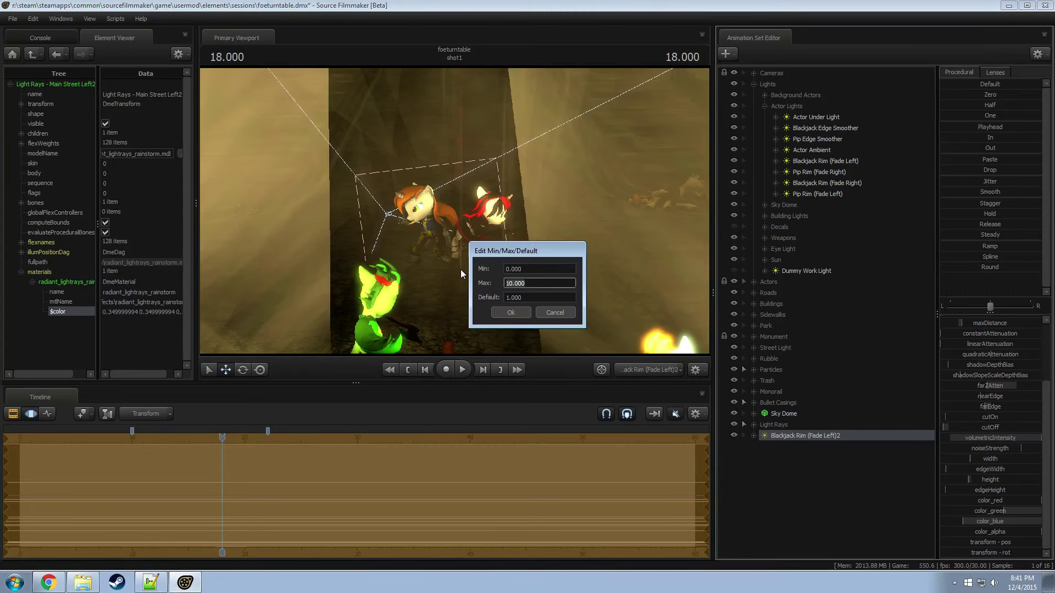
type("100")
key("Return")
left_click_drag(958, 438, 1039, 457)
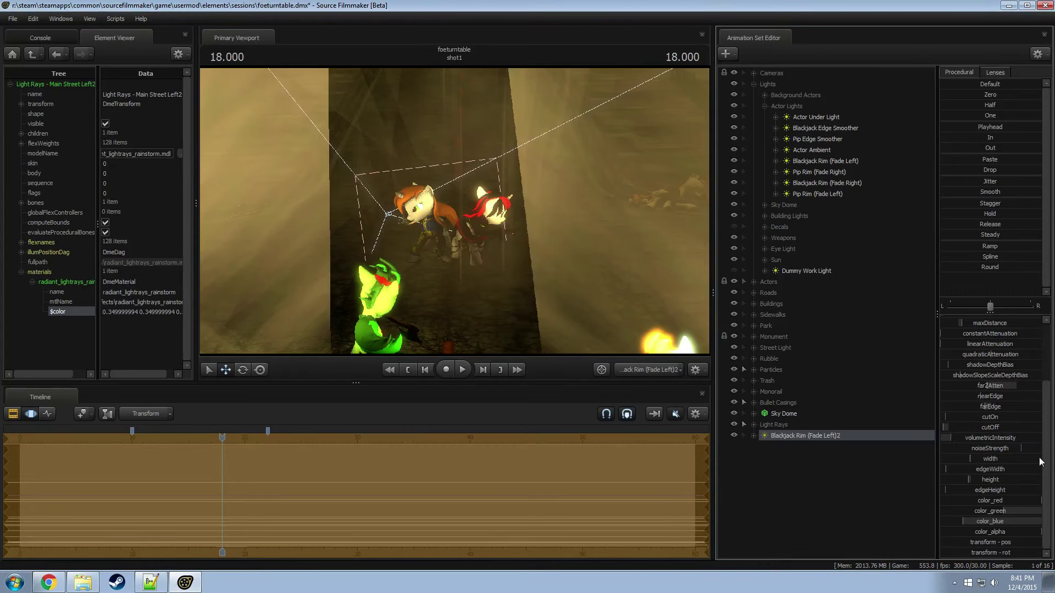
Step: Raise the maxDistance and cutOff of Blackjack Rim (Fade Left)2 while checking its beam from the Work Camera
left_click(631, 371)
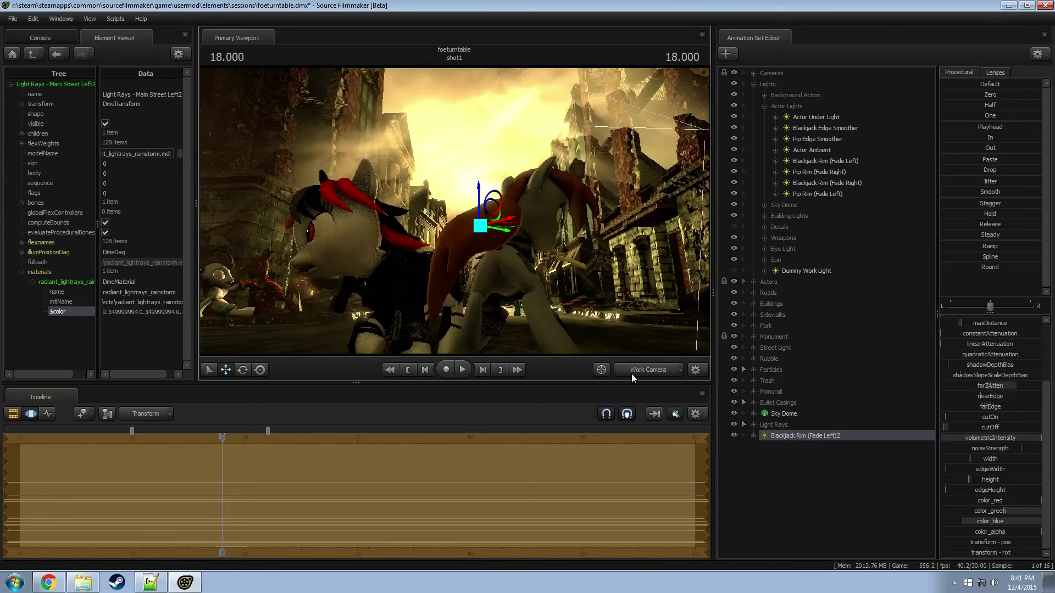
left_click(632, 373)
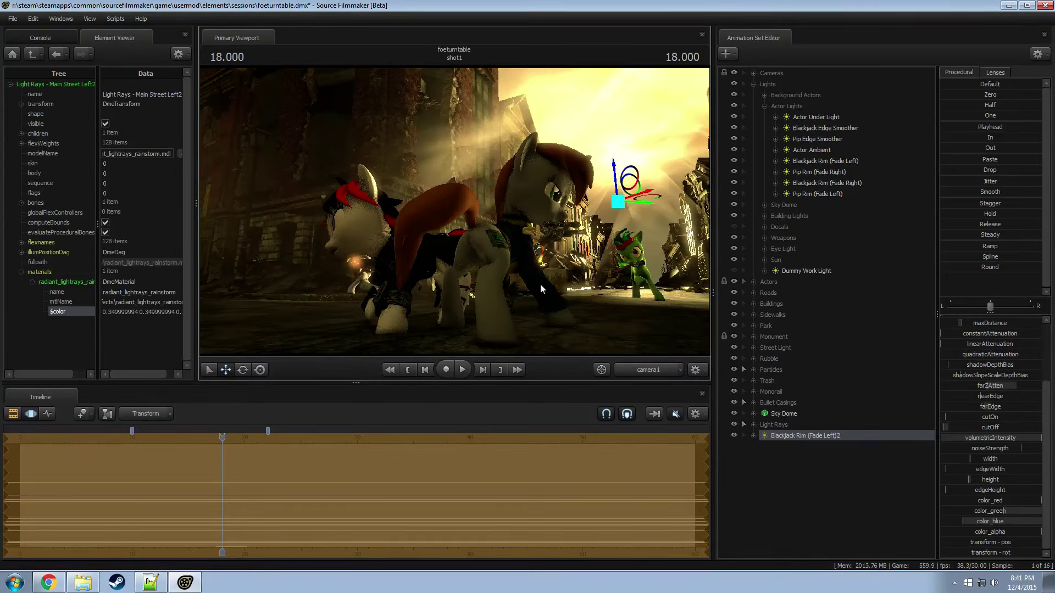
left_click(648, 370)
left_click_drag(454, 212, 486, 195)
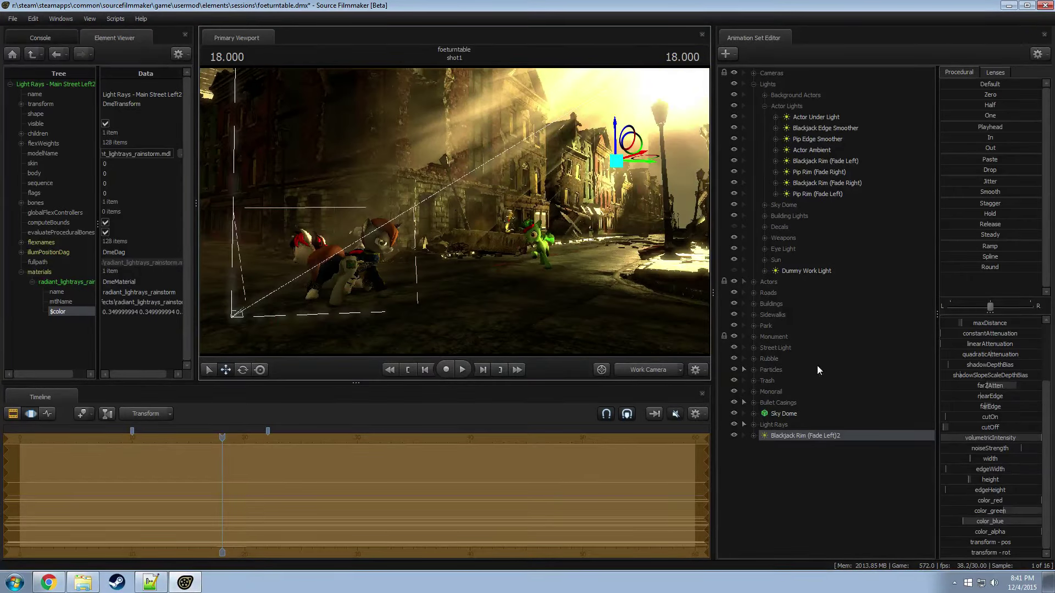
scroll(995, 384, "up", 3)
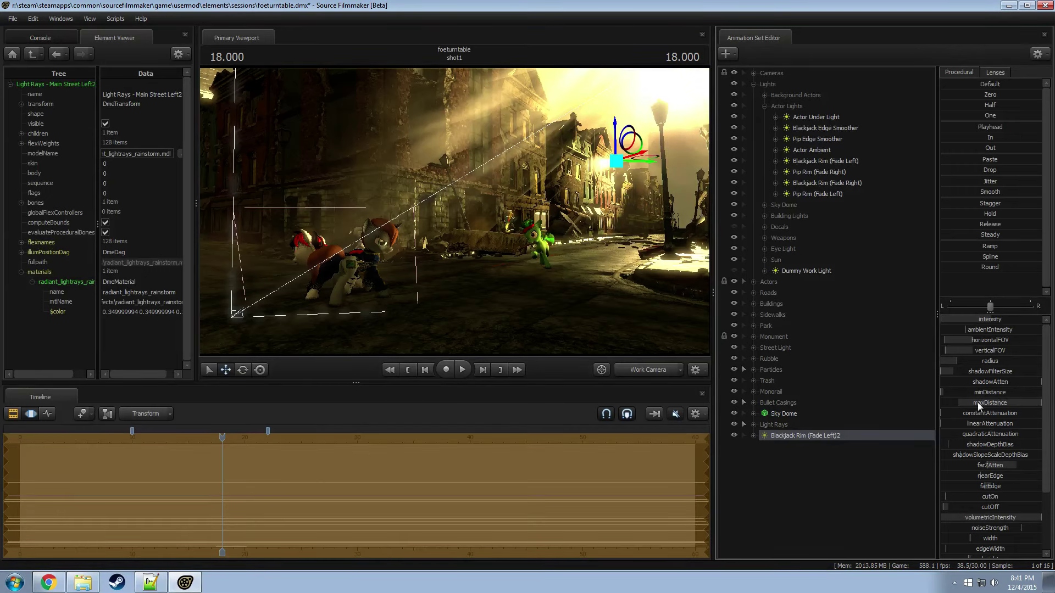
left_click_drag(979, 509, 1001, 492)
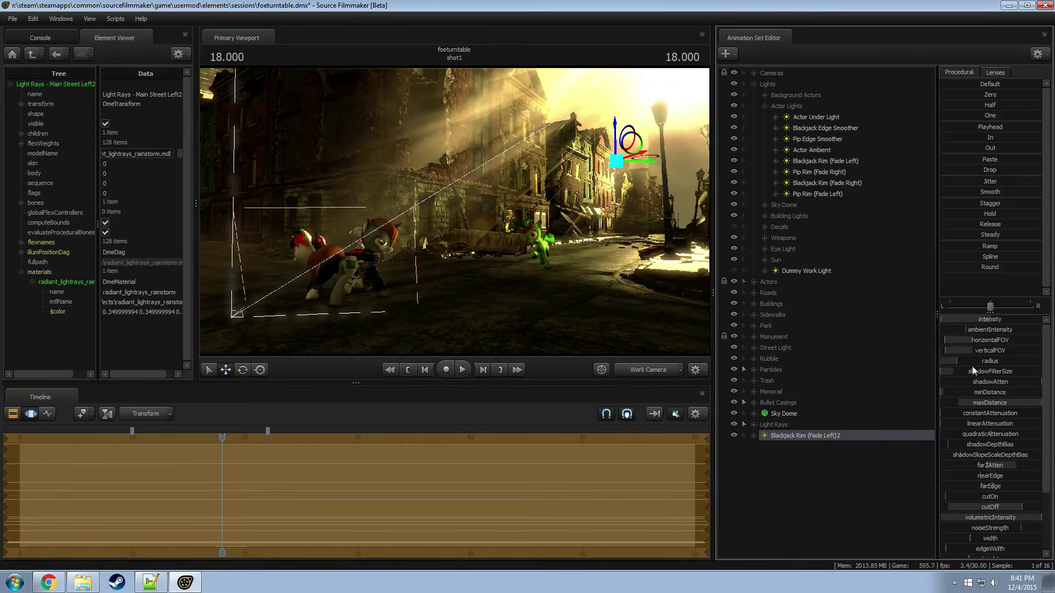
Step: Remap the volumetricIntensity range of Blackjack Rim (Fade Left)2 to a maximum of 10000 and raise both volumetricIntensity and cutOn to the full
right_click(1001, 518)
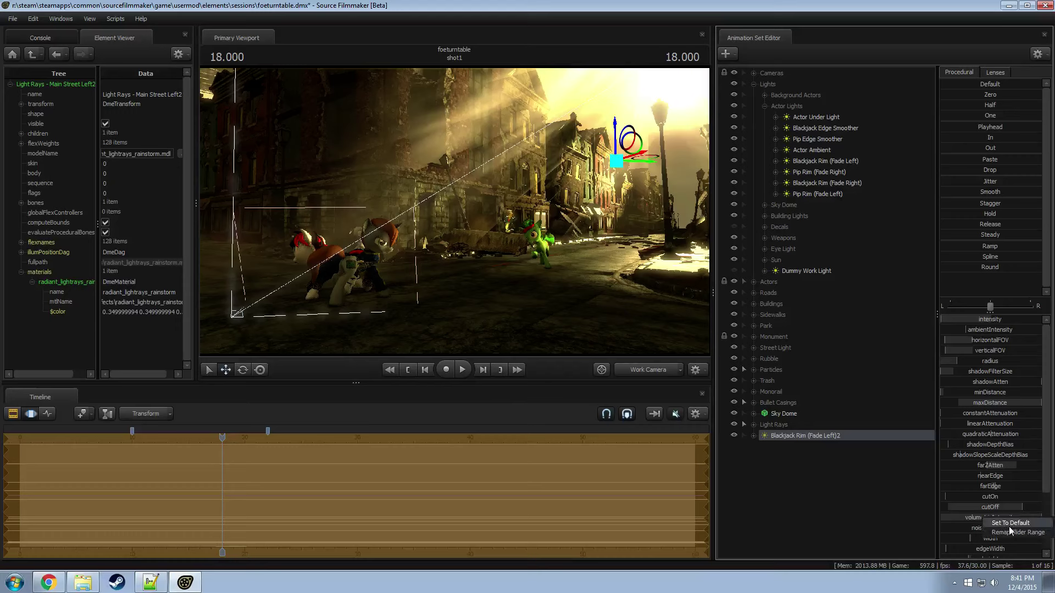
left_click(1006, 531)
left_click(511, 283)
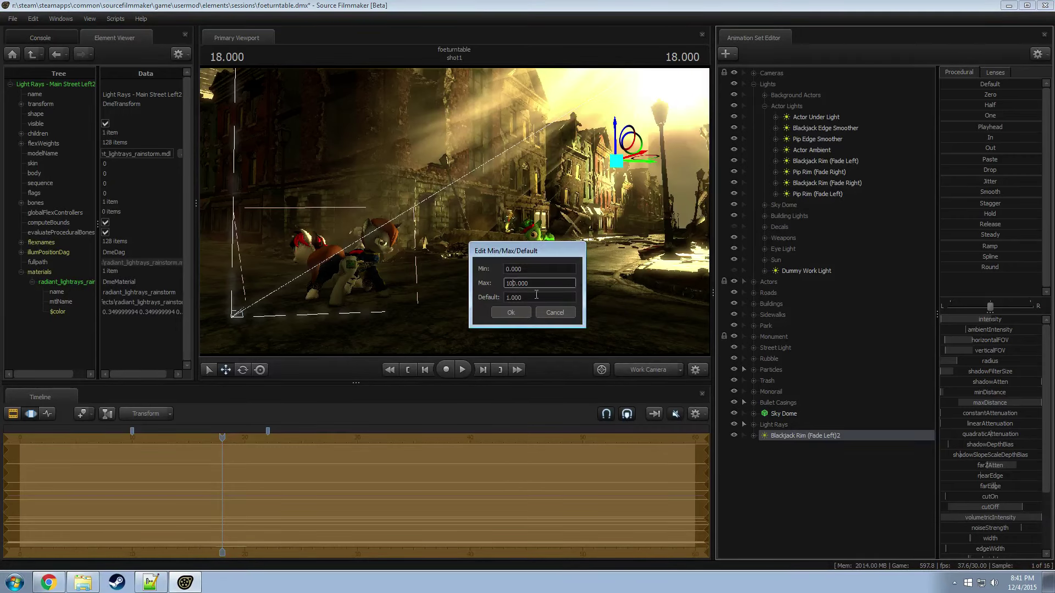
key("Return")
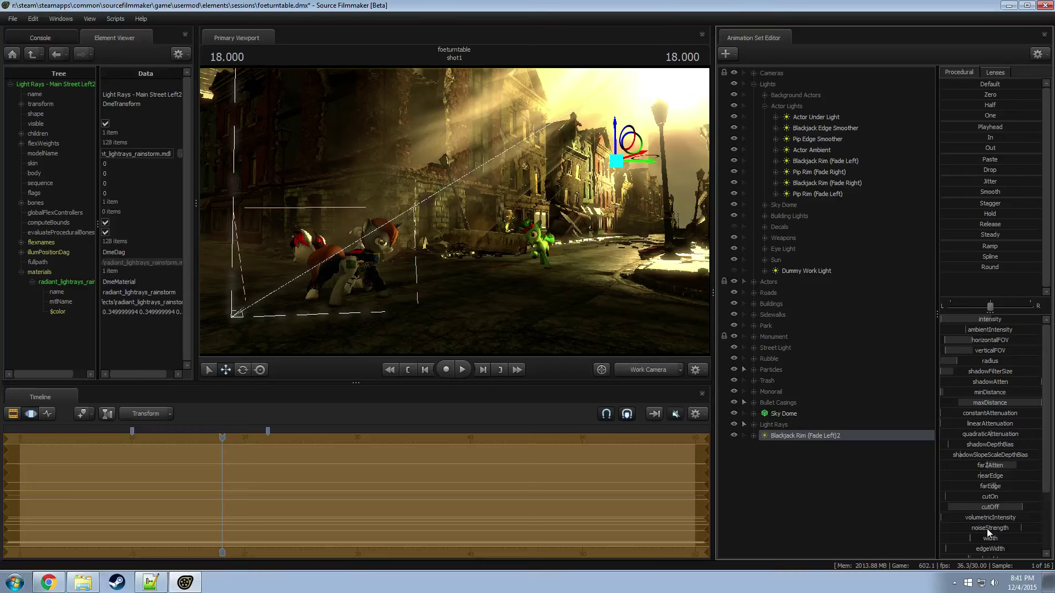
left_click_drag(989, 518, 1039, 497)
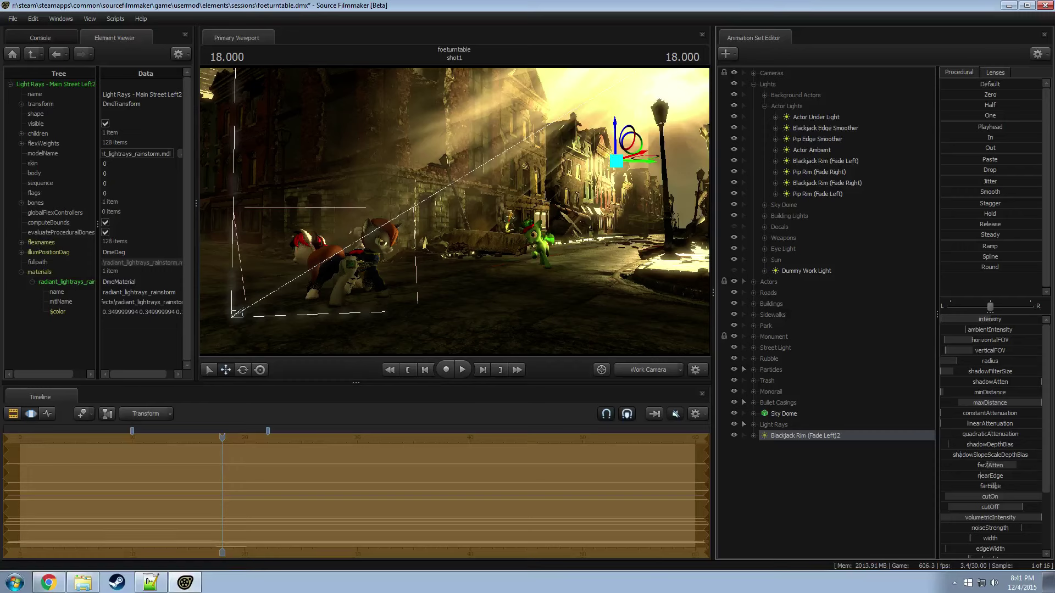
right_click(824, 438)
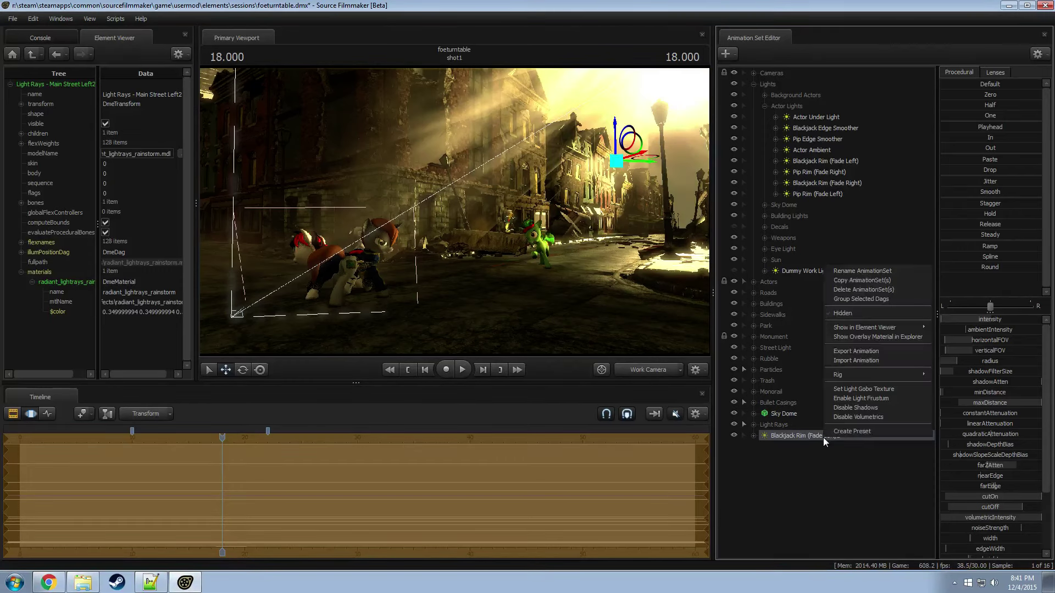
left_click(862, 388)
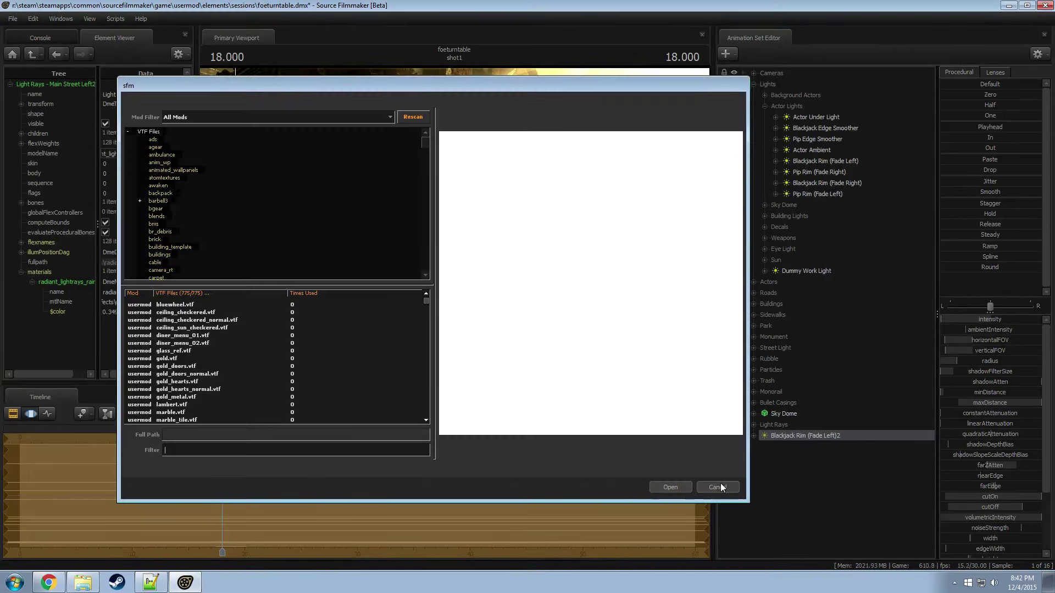
left_click(717, 488)
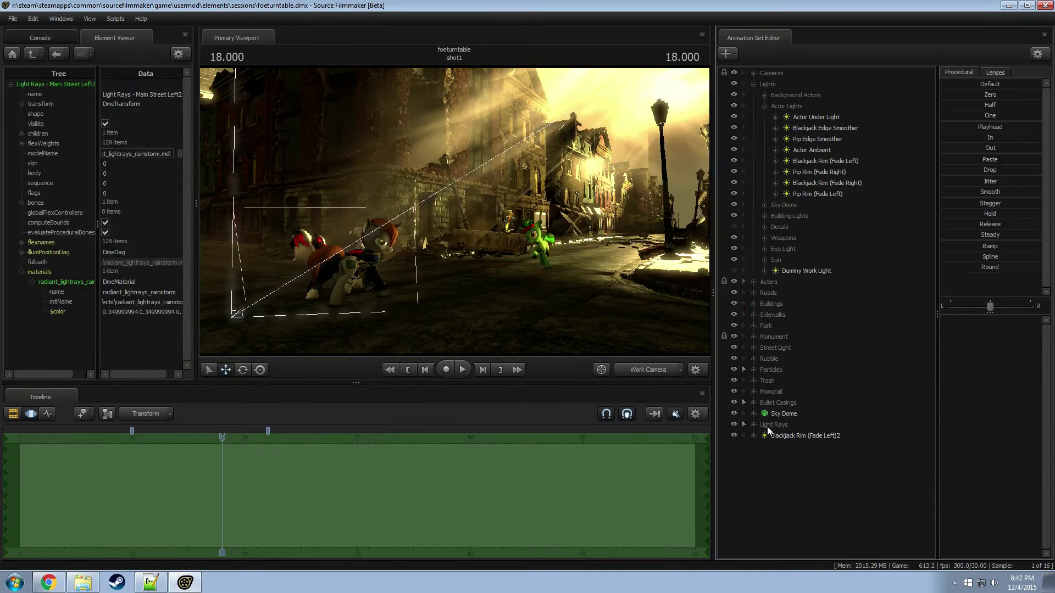
Step: Enable the light frustum display on Blackjack Rim (Fade Left)2 and view it from above the street
right_click(783, 436)
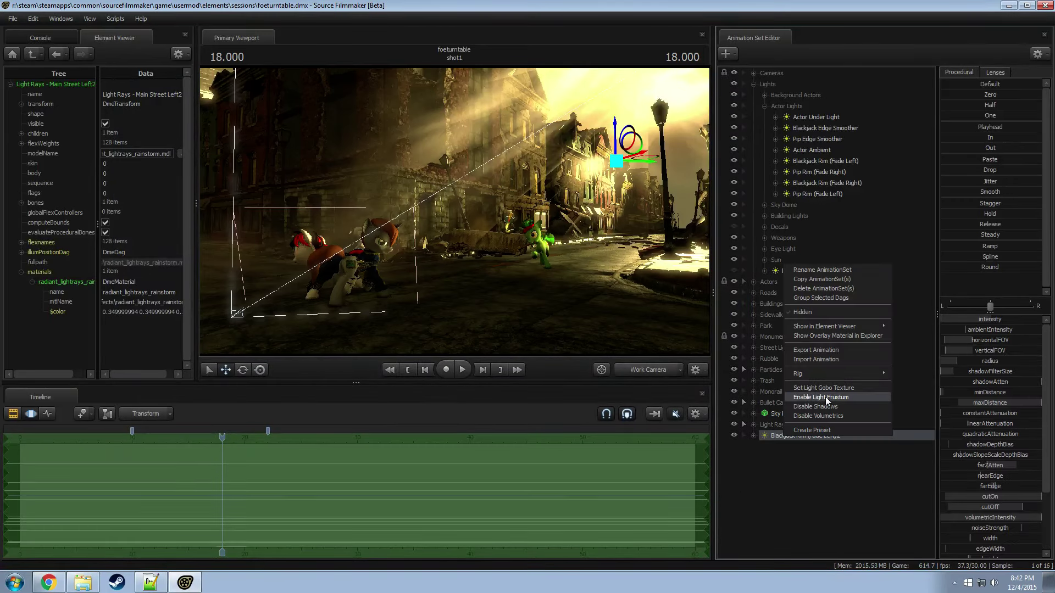
left_click(827, 397)
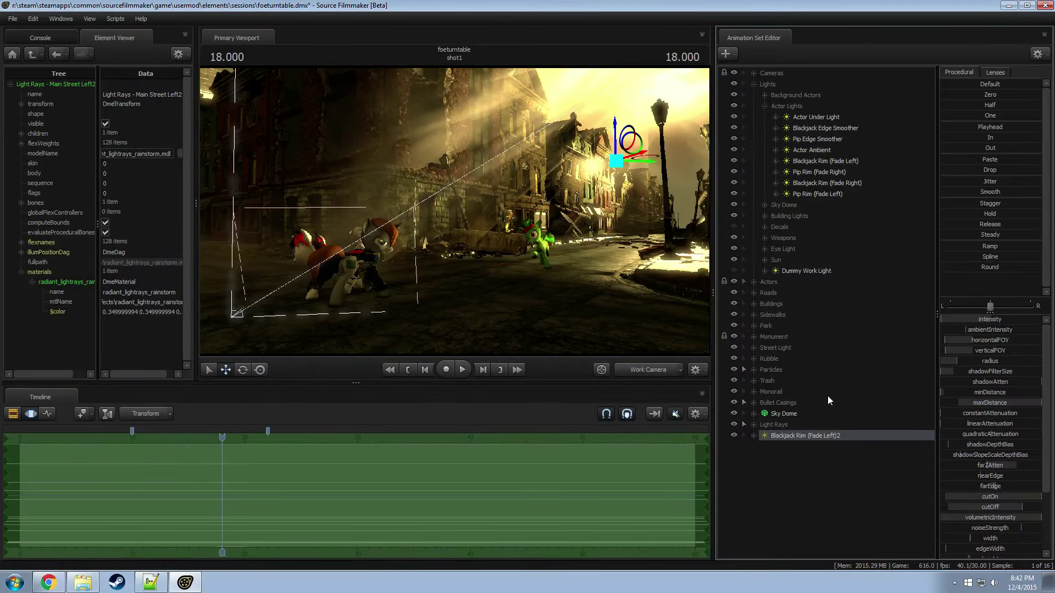
left_click(220, 437)
left_click_drag(377, 346, 470, 209)
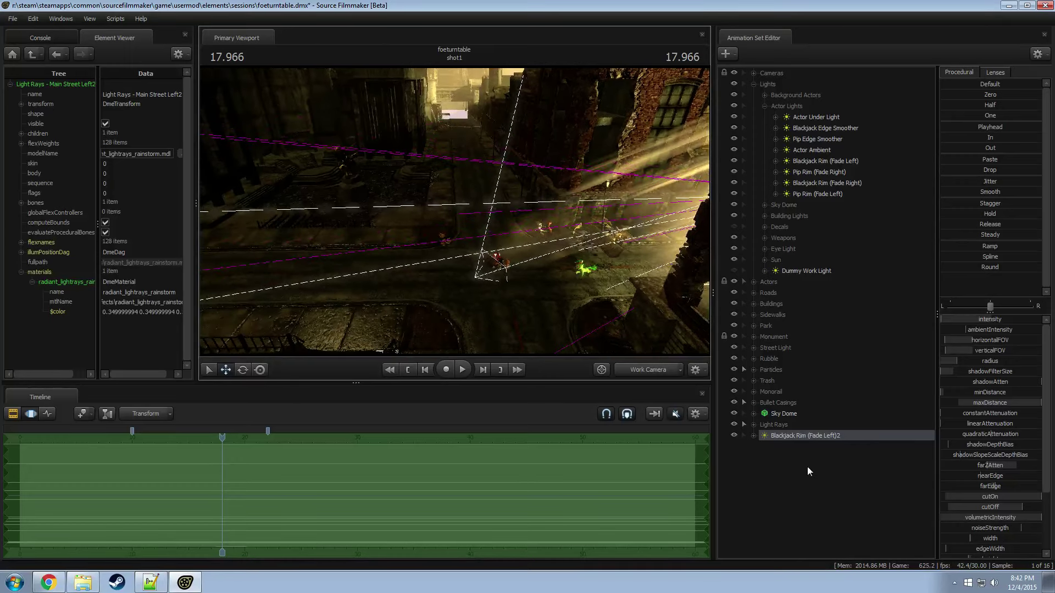
Step: Lower the cutOff and maxDistance of Blackjack Rim (Fade Left)2 to shorten its frustum over the street
left_click_drag(1000, 509, 935, 510)
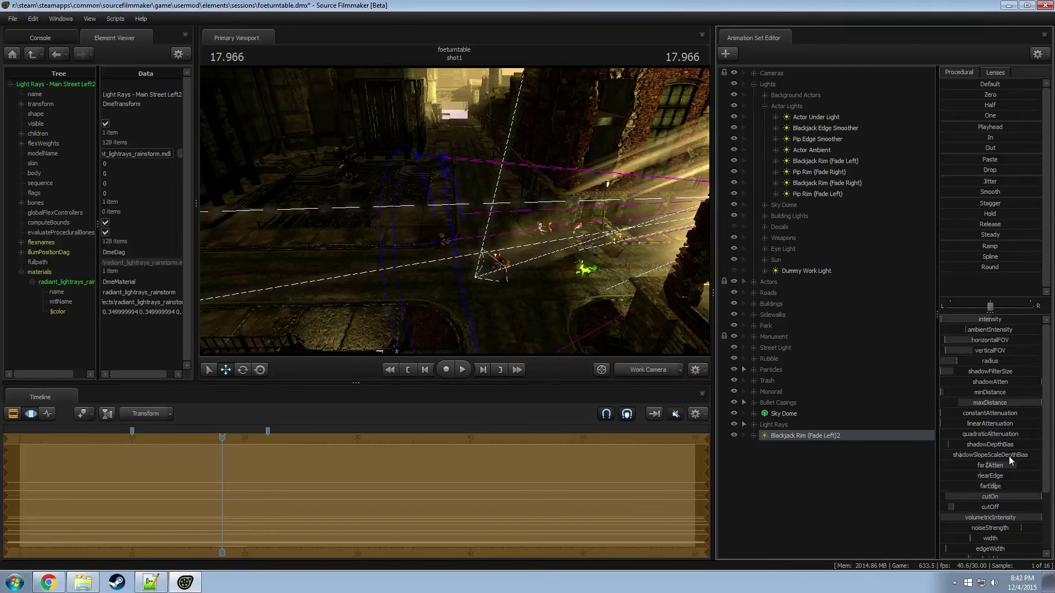
left_click_drag(1014, 405, 955, 405)
left_click_drag(495, 248, 495, 187)
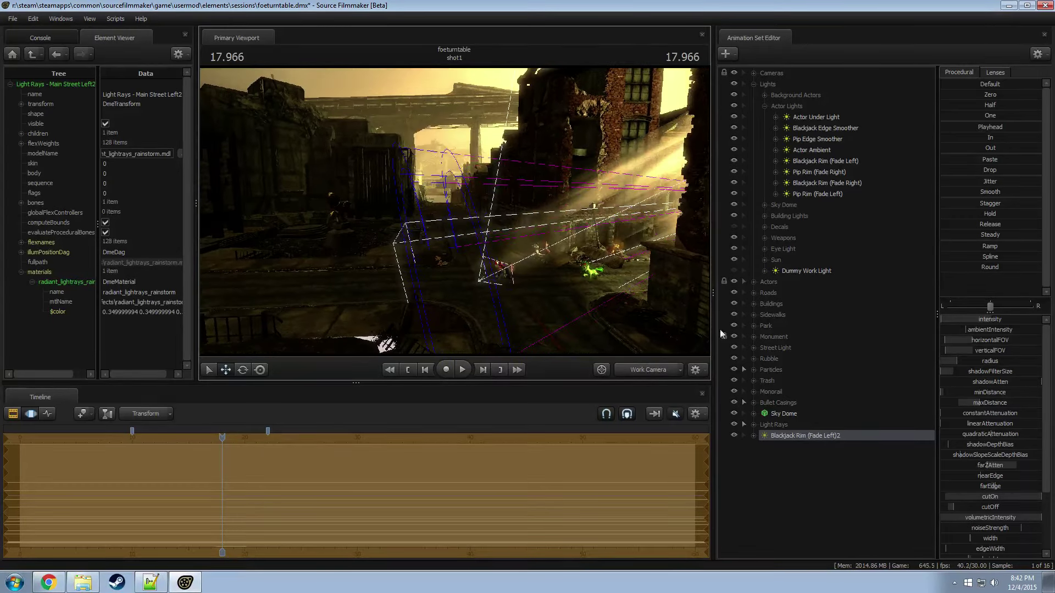
Step: Move Blackjack Rim (Fade Left)2 slightly and rotate it so its frustum points down the street over the actors
left_click_drag(439, 236, 454, 210)
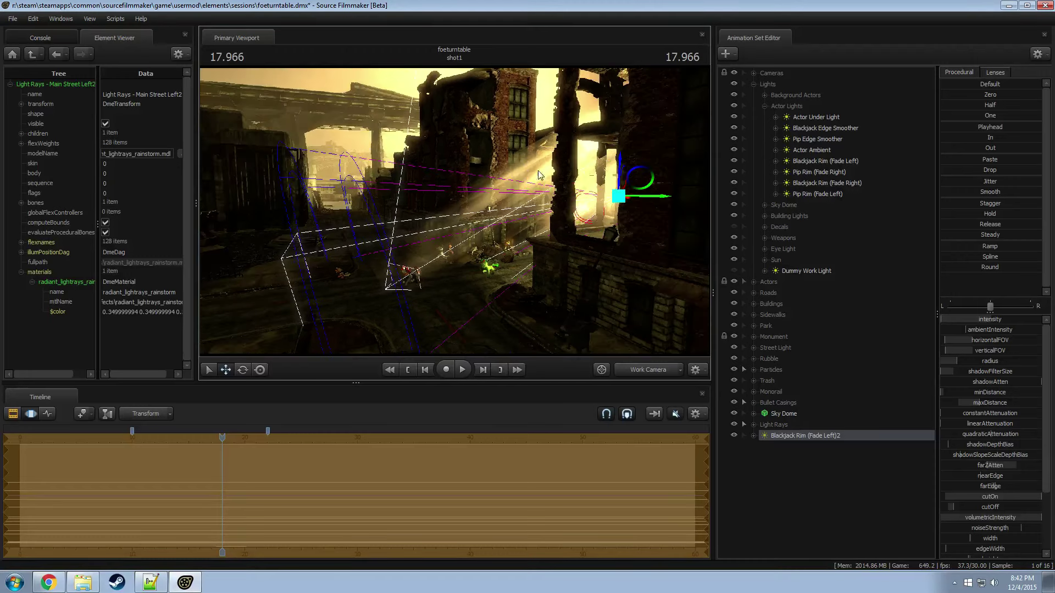
left_click_drag(620, 163, 599, 164)
key("e")
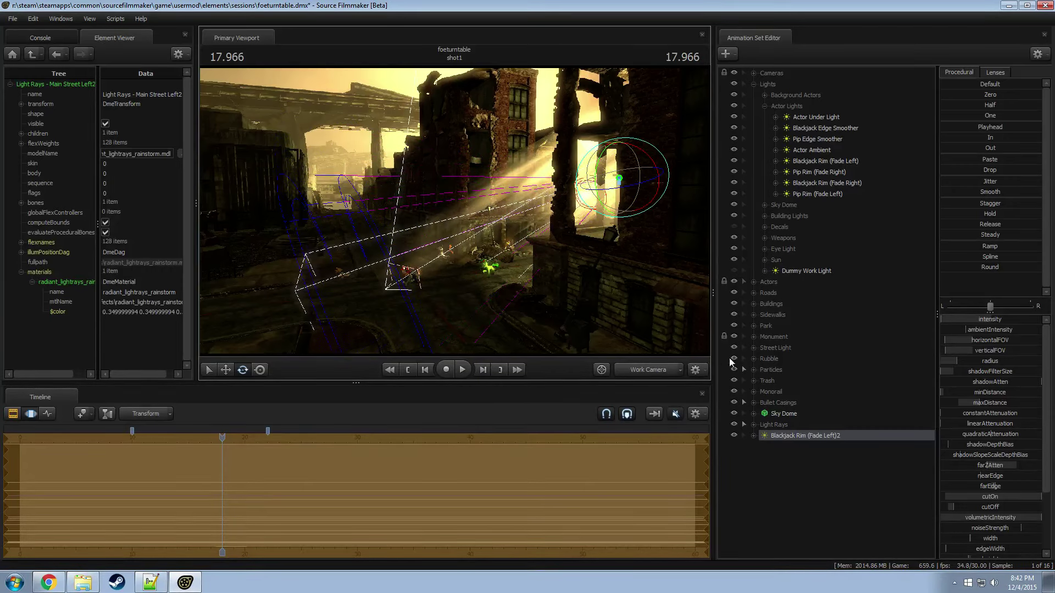
left_click_drag(550, 231, 455, 215)
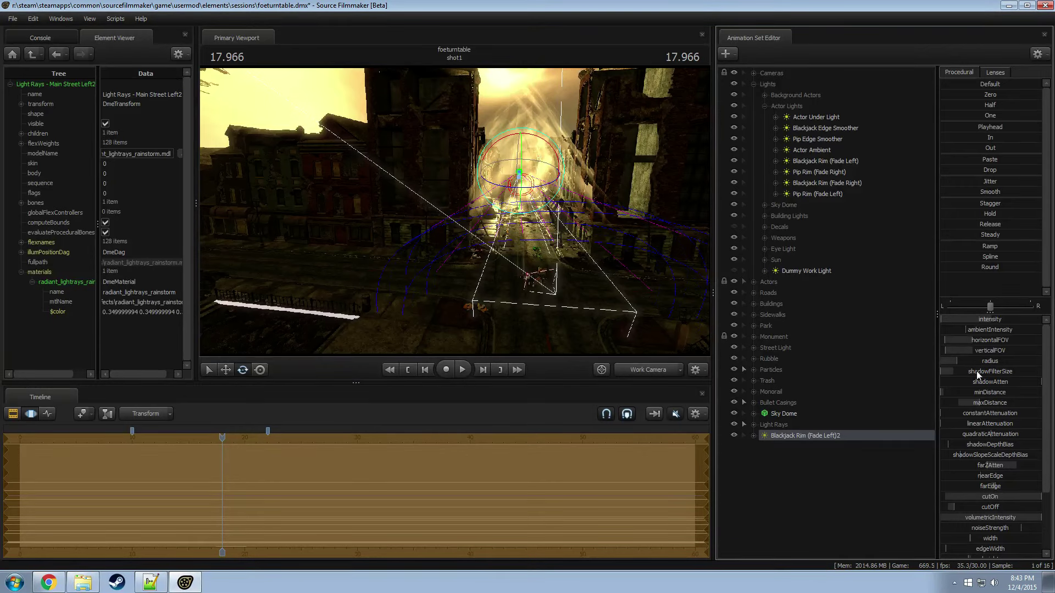
Step: Remap the light's minDistance range to a maximum of 1000 and raise the value to roughly three quarters
left_click_drag(979, 394, 1039, 394)
left_click_drag(658, 279, 754, 319)
right_click(988, 391)
left_click(1000, 405)
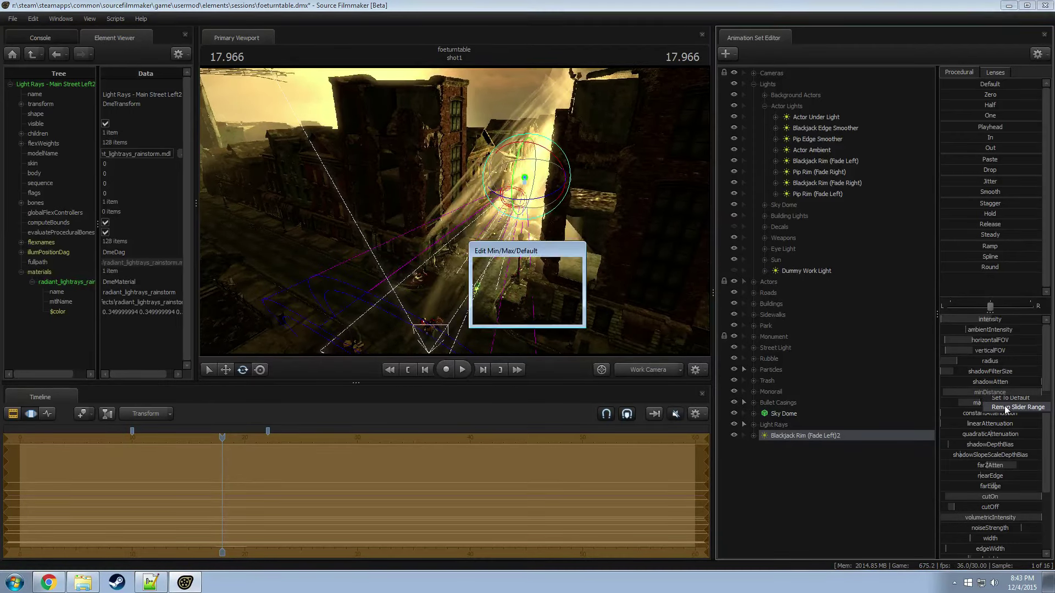
left_click(502, 283)
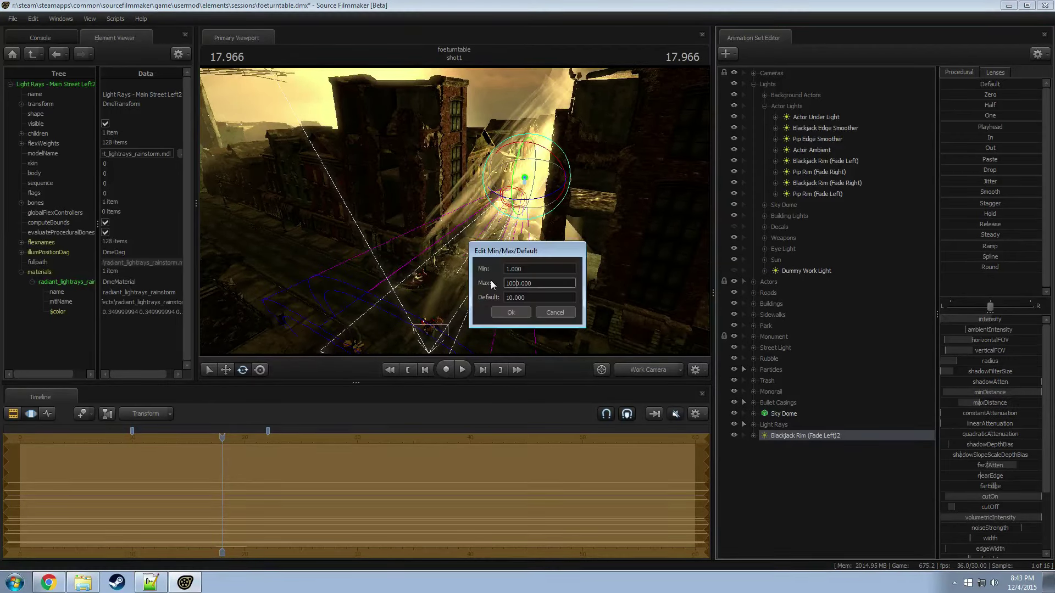
key("Return")
left_click_drag(970, 392, 1013, 392)
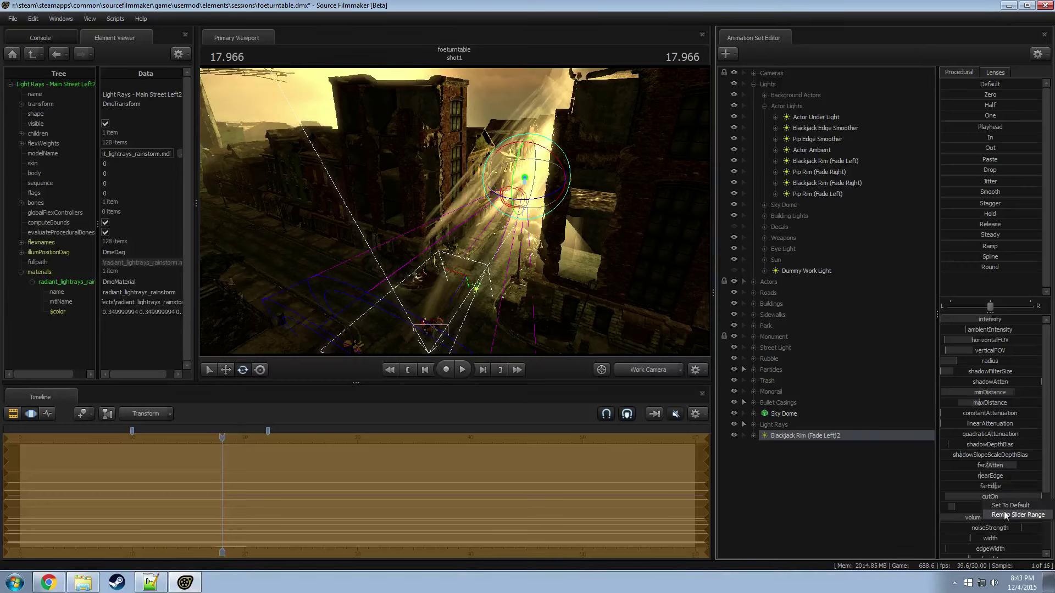
Step: Remap the light's cutOn range to a larger maximum and raise the value to bring the cut-on boundary near the actors
right_click(996, 501)
left_click(1006, 515)
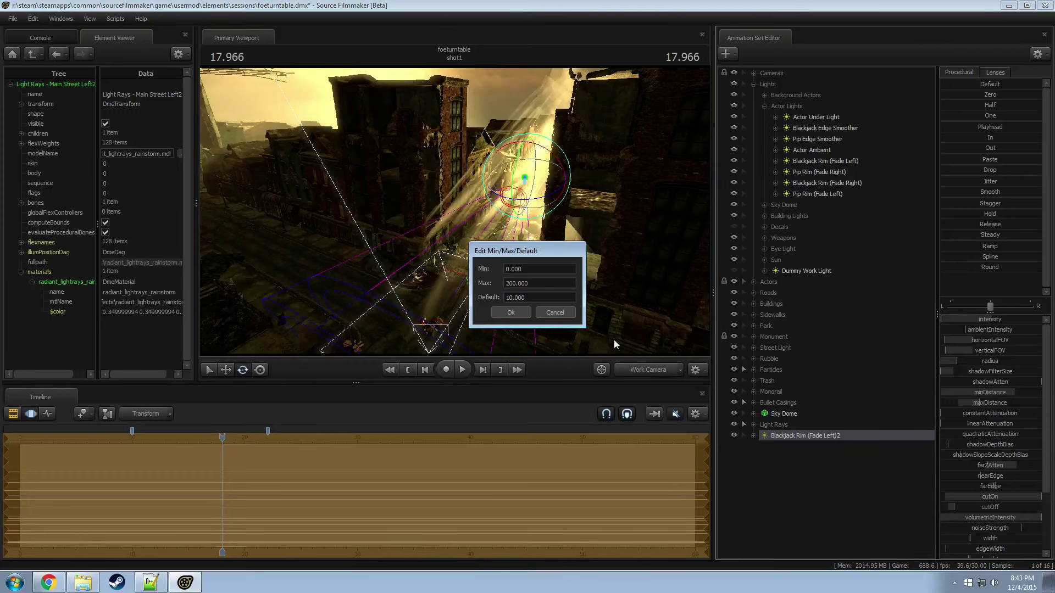
left_click(507, 281)
type("10")
key("Return")
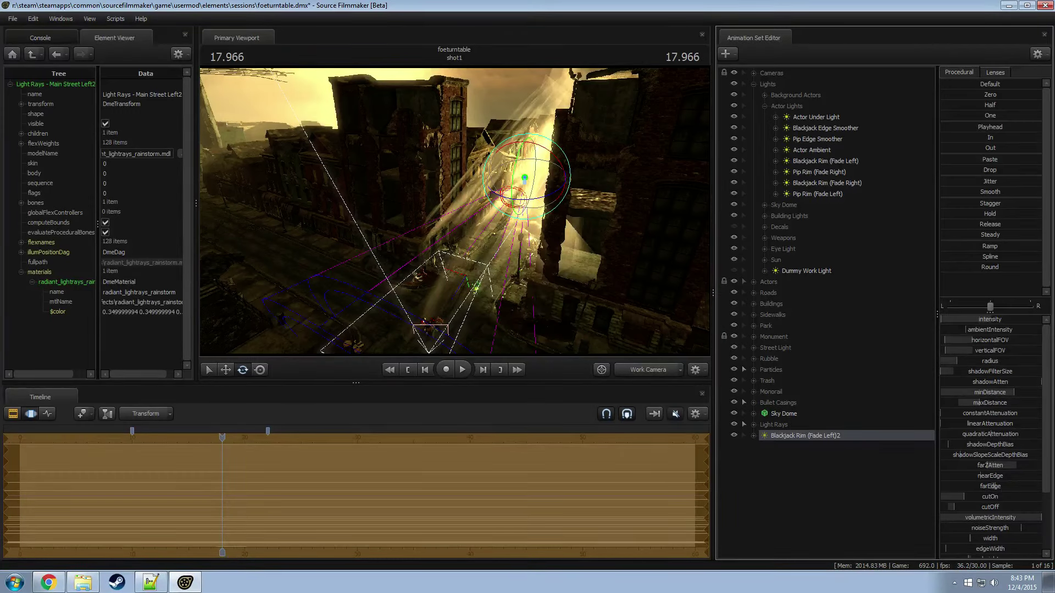
left_click_drag(967, 496, 962, 518)
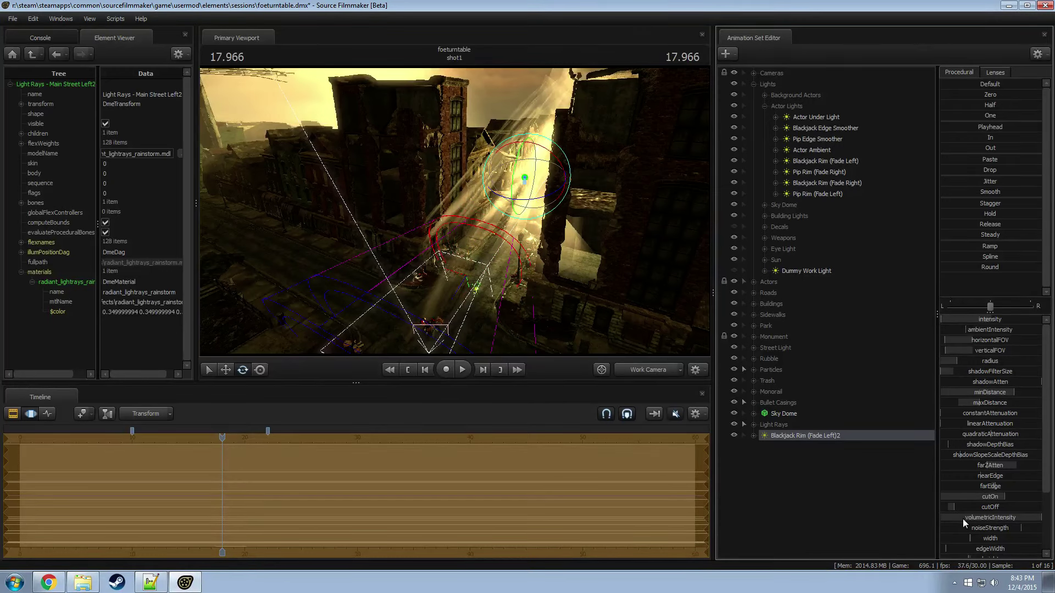
Step: Remap the light's volumetricIntensity range to a maximum of 1000000 and raise the value to the full
right_click(983, 519)
left_click(889, 490)
left_click(521, 284)
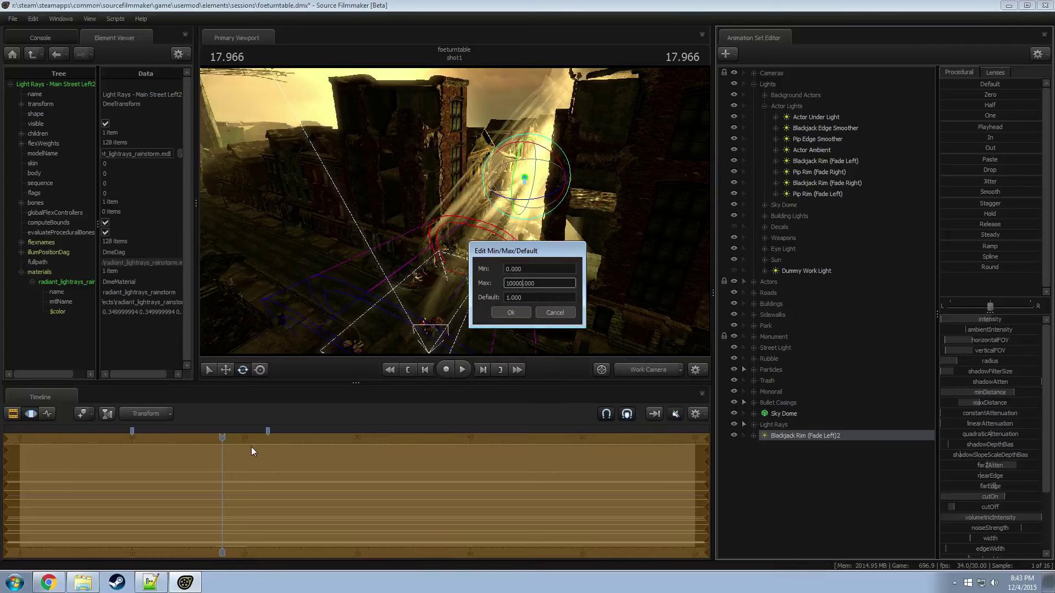
left_click(510, 312)
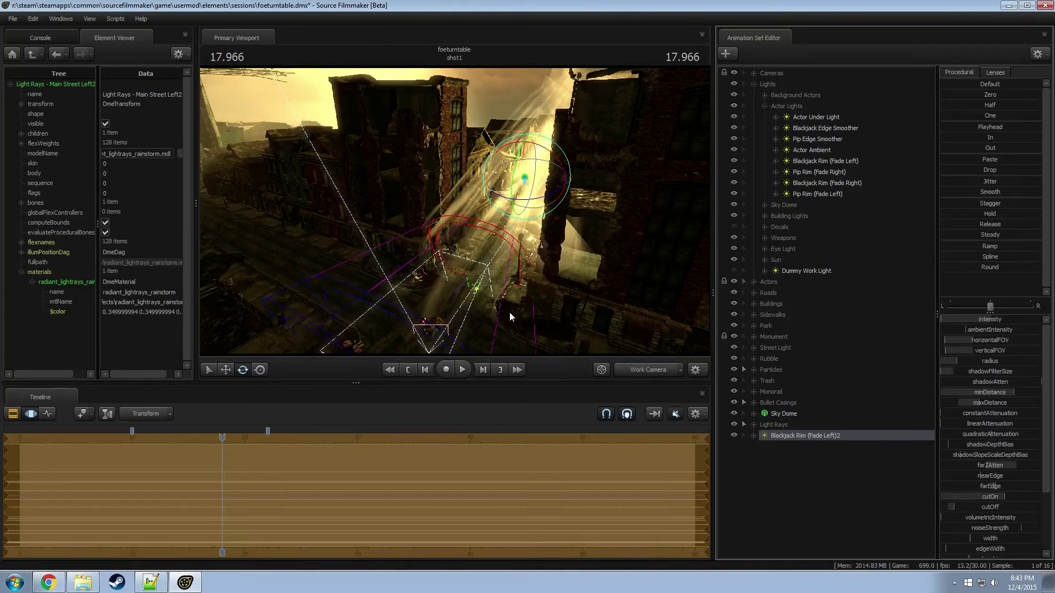
Step: Check the volumetric beam at 18.933 seconds from several angles, toggling the light's visibility and trying its intensity
left_click_drag(223, 438, 232, 438)
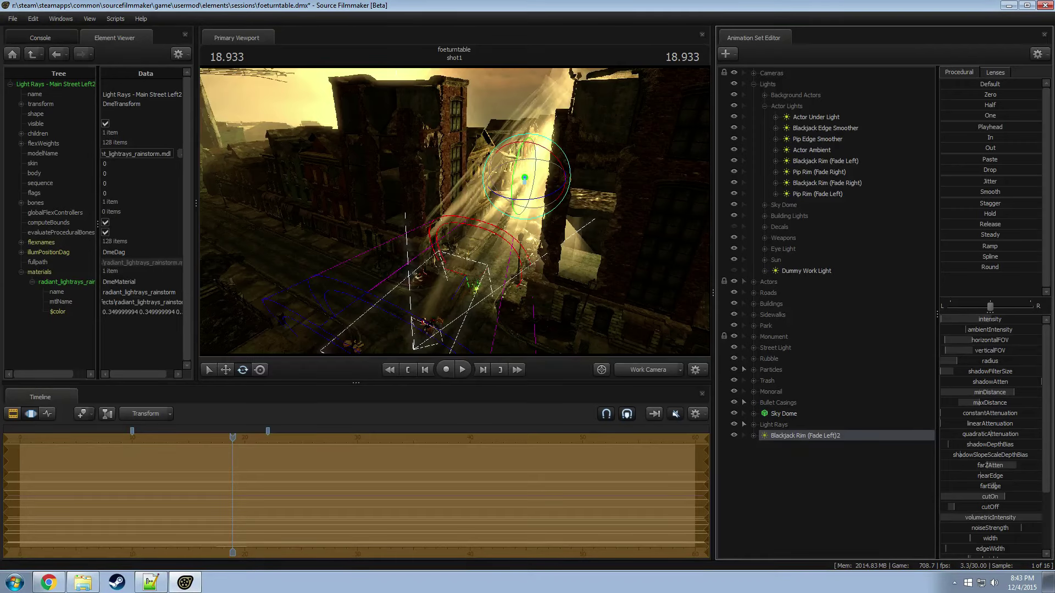
left_click_drag(632, 330, 454, 212)
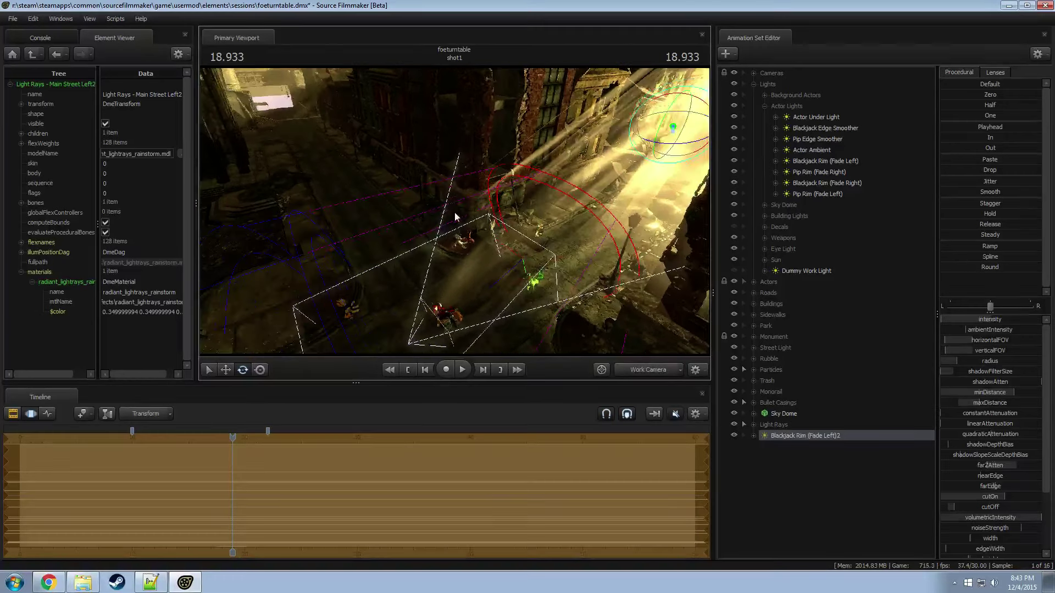
left_click(734, 435)
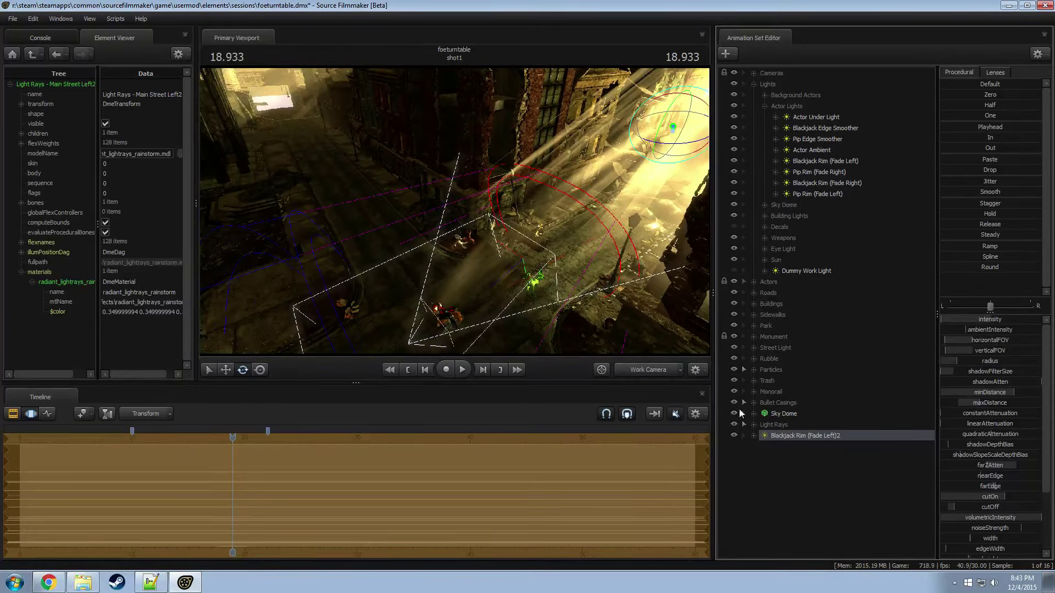
key("ctrl+z")
left_click_drag(454, 212, 426, 178)
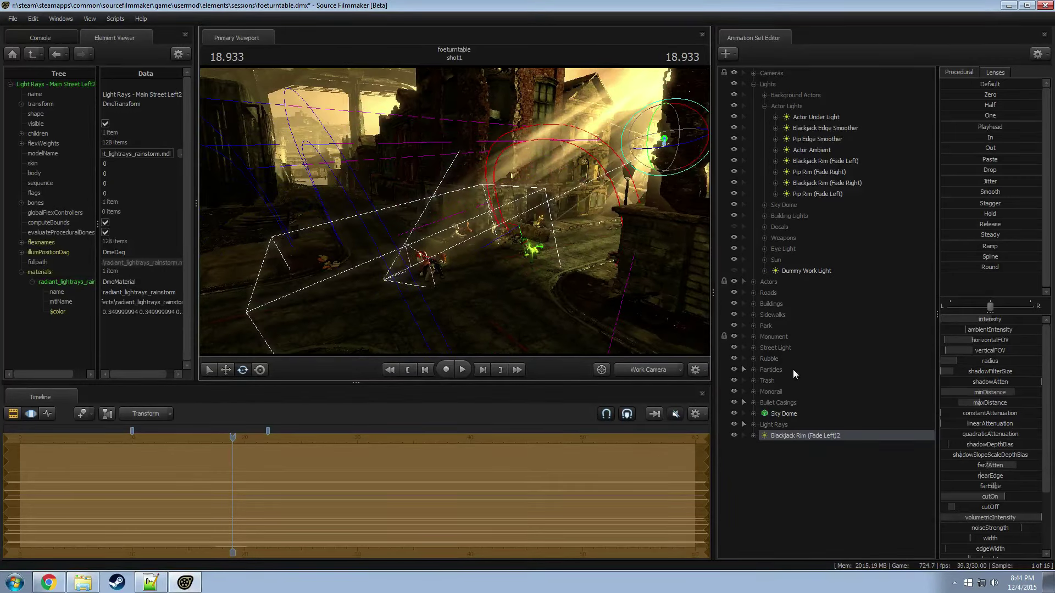
left_click(986, 481)
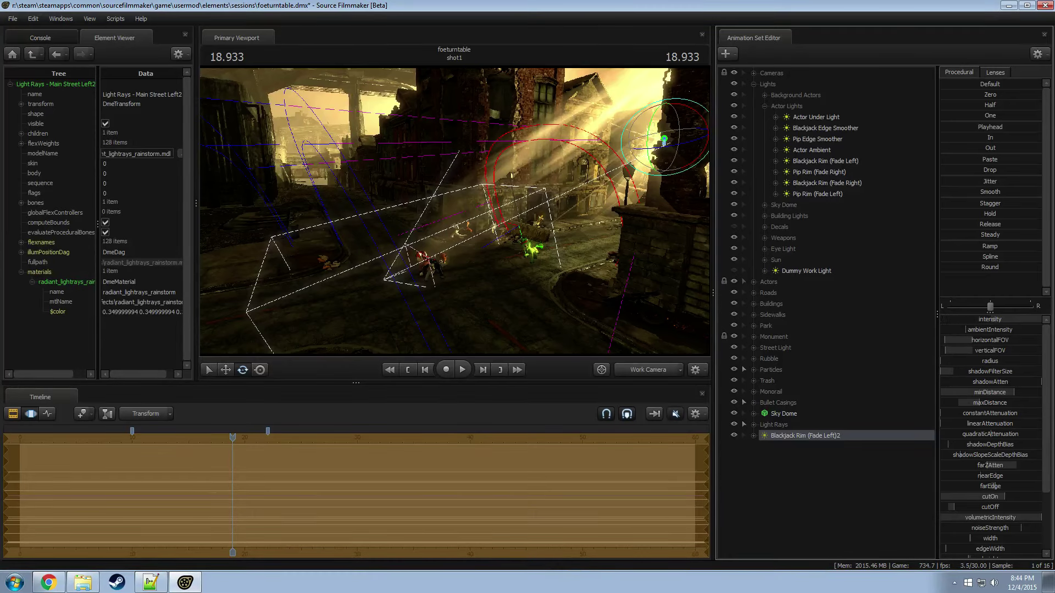
left_click_drag(1035, 319, 1027, 319)
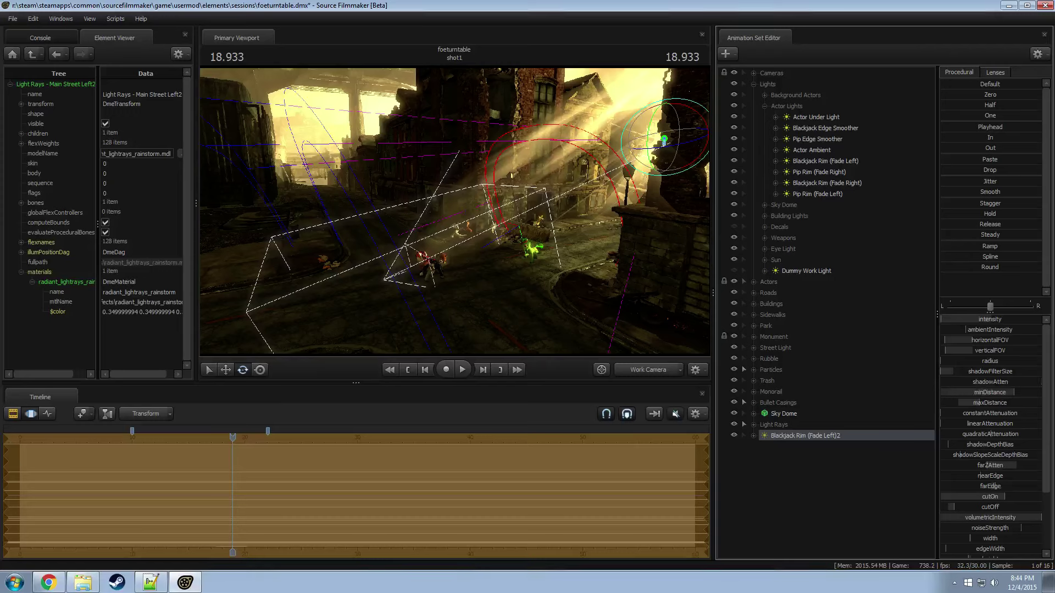
Step: Raise the light's farZAtten to the full, remap its range to a maximum of 2000 and raise the value further
scroll(972, 453, "down", 5)
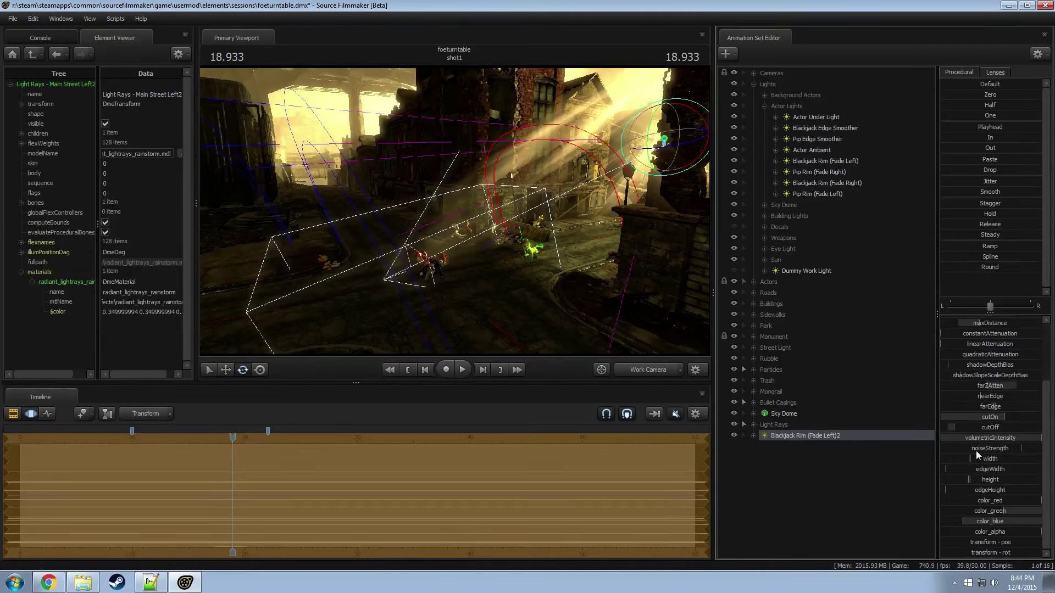
left_click_drag(994, 384, 1041, 385)
right_click(996, 385)
left_click(1011, 397)
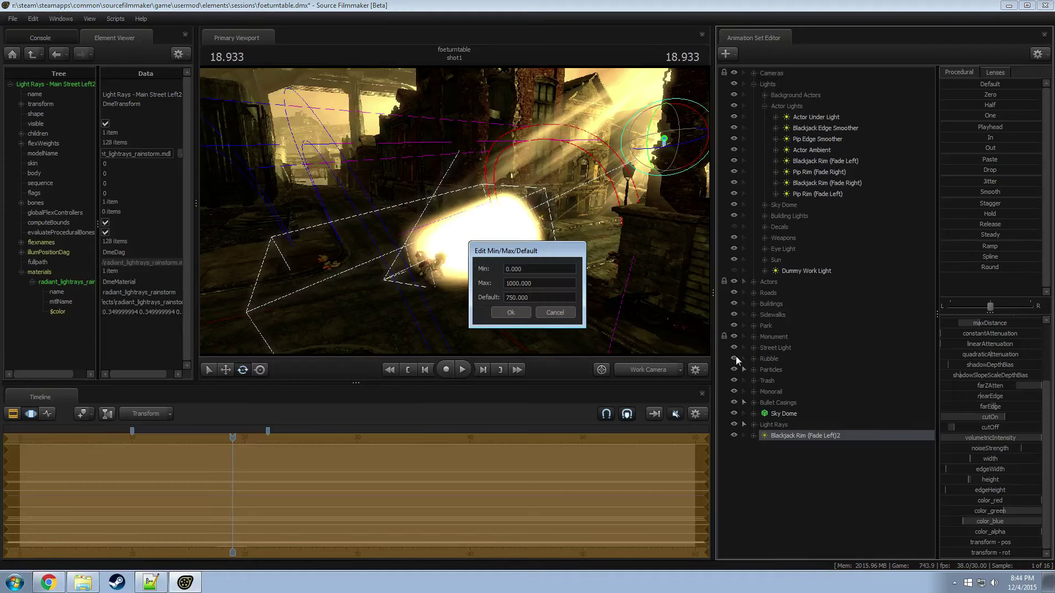
left_click(506, 283)
key("Return")
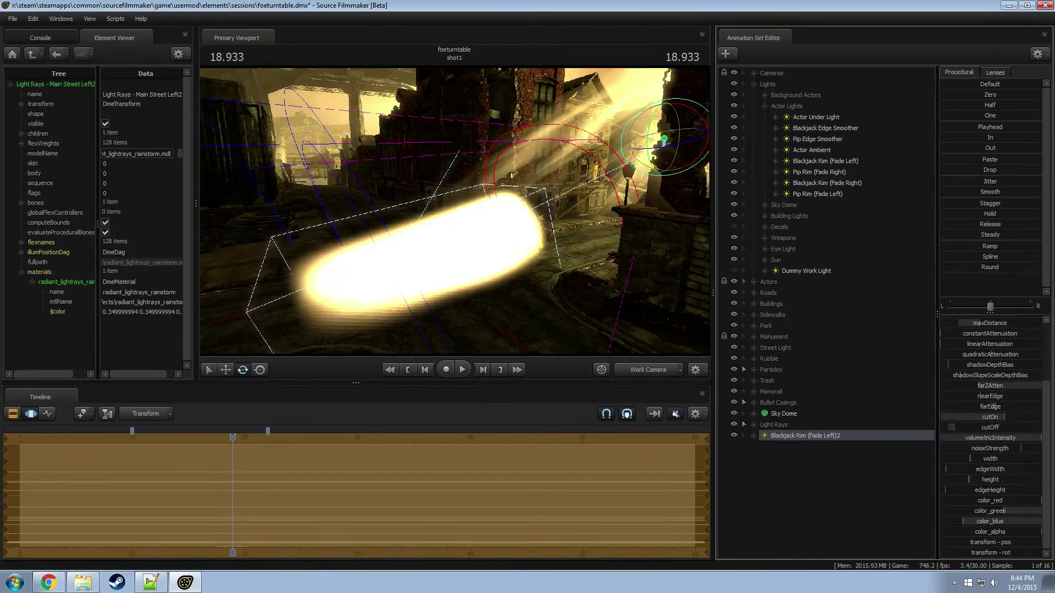
Step: Remap the farZAtten range to a maximum above 2000 and raise the value again
left_click(989, 399)
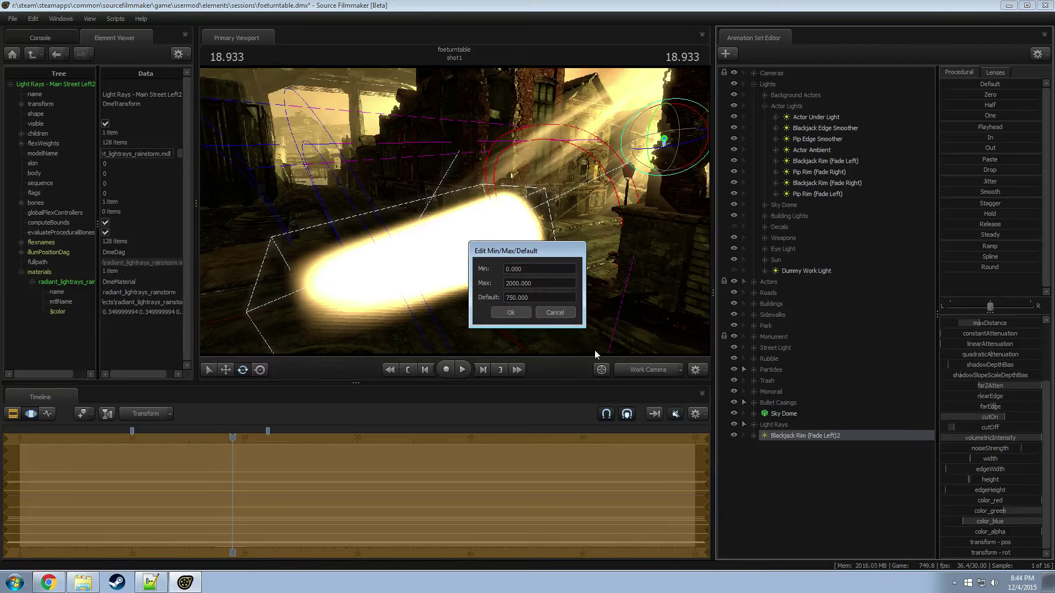
left_click(509, 283)
key("Return")
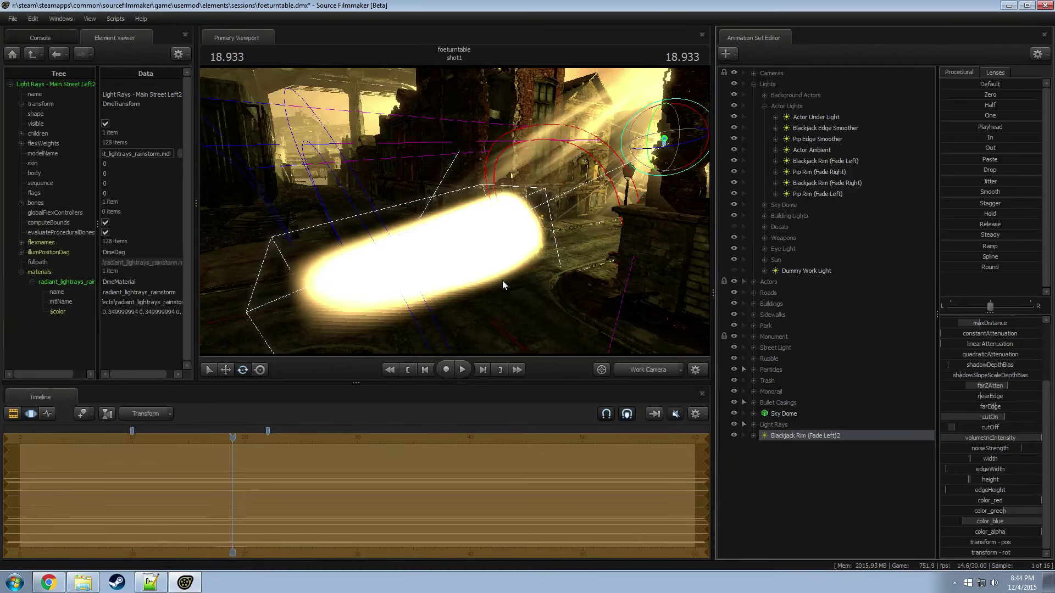
Step: Keep the light's volumetricIntensity range at a maximum of 1000000 and lower the value to just under half of it
right_click(1001, 437)
left_click(1005, 446)
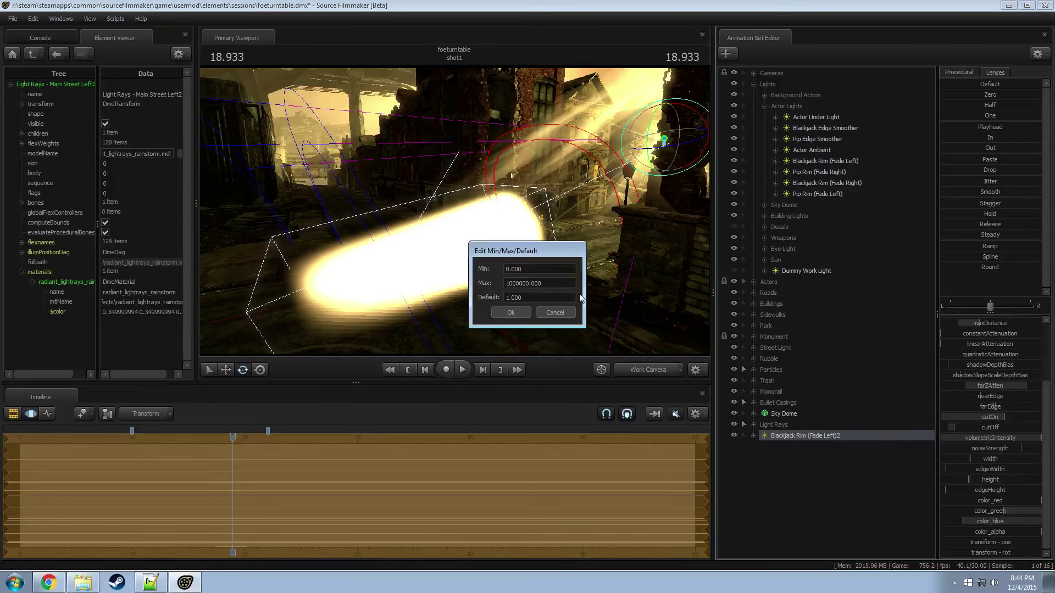
left_click(519, 312)
left_click_drag(1020, 439, 996, 438)
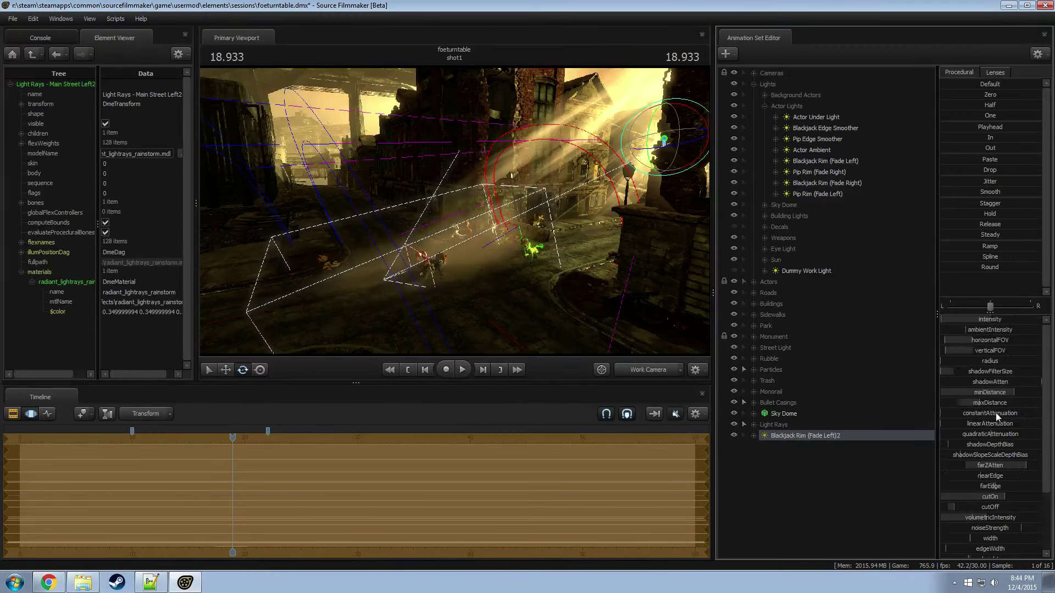
scroll(1001, 400, "up", 5)
left_click_drag(1004, 375, 861, 381)
Step: View the shot through camera1 and disable shadows on the Blackjack Rim (Fade Left)2 light
left_click(629, 367)
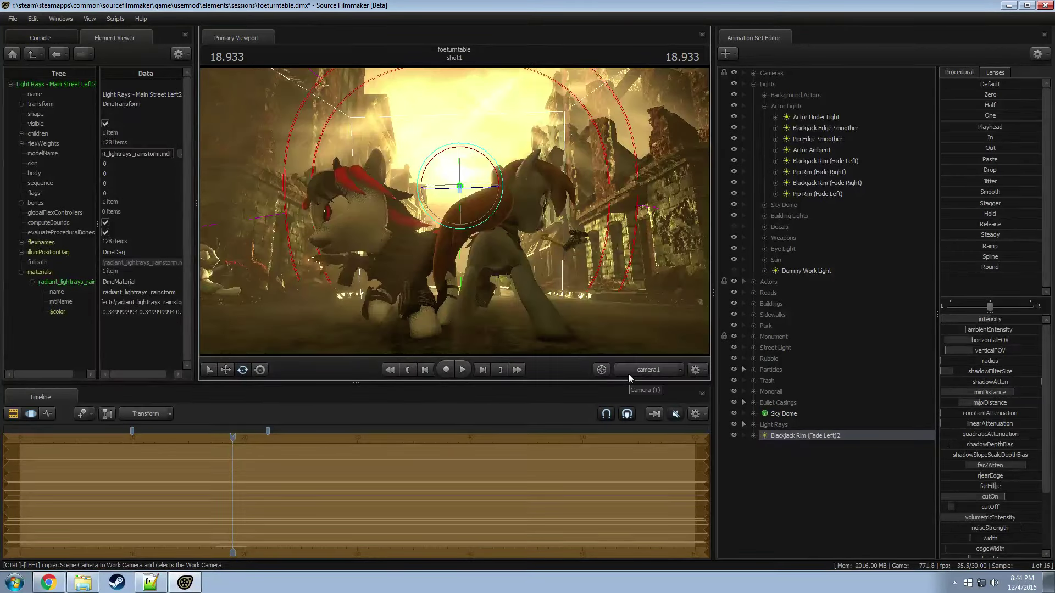
right_click(793, 438)
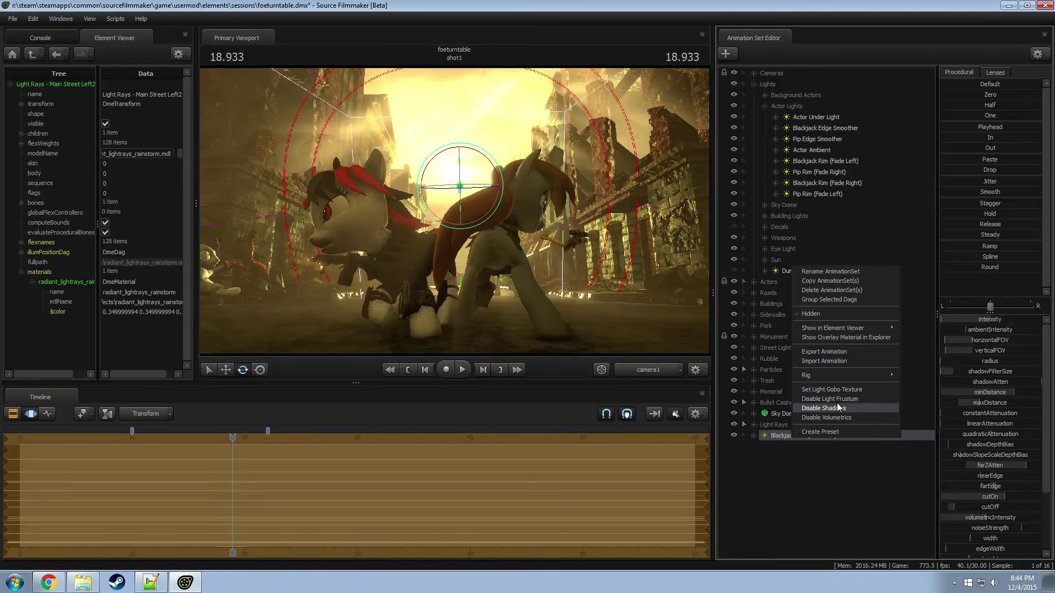
left_click(837, 405)
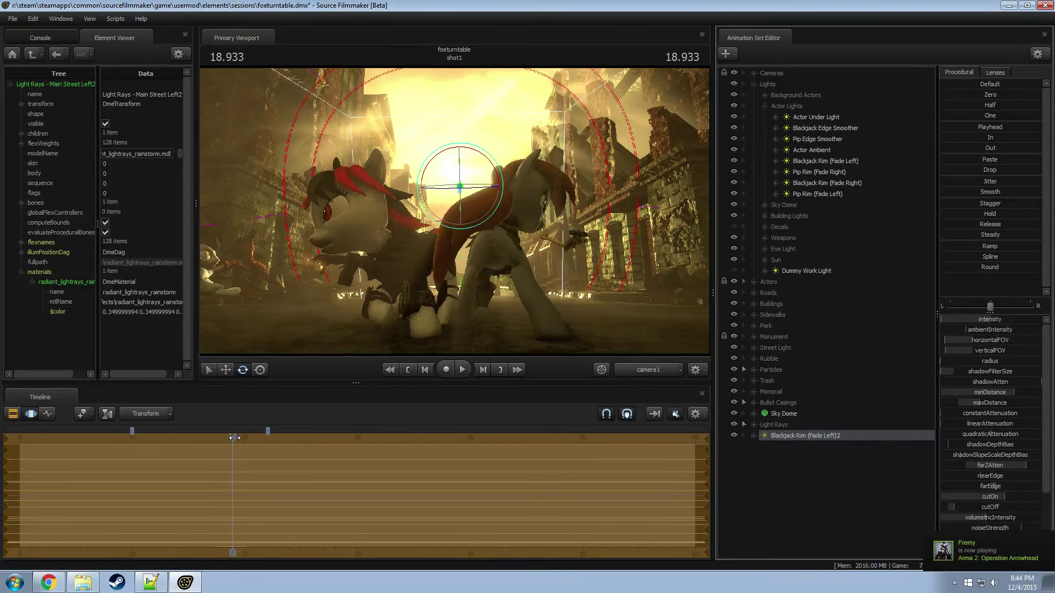
Step: Play the shot through camera1 from 17.366 to about 18.466 seconds to check the light beam
left_click_drag(233, 438, 215, 451)
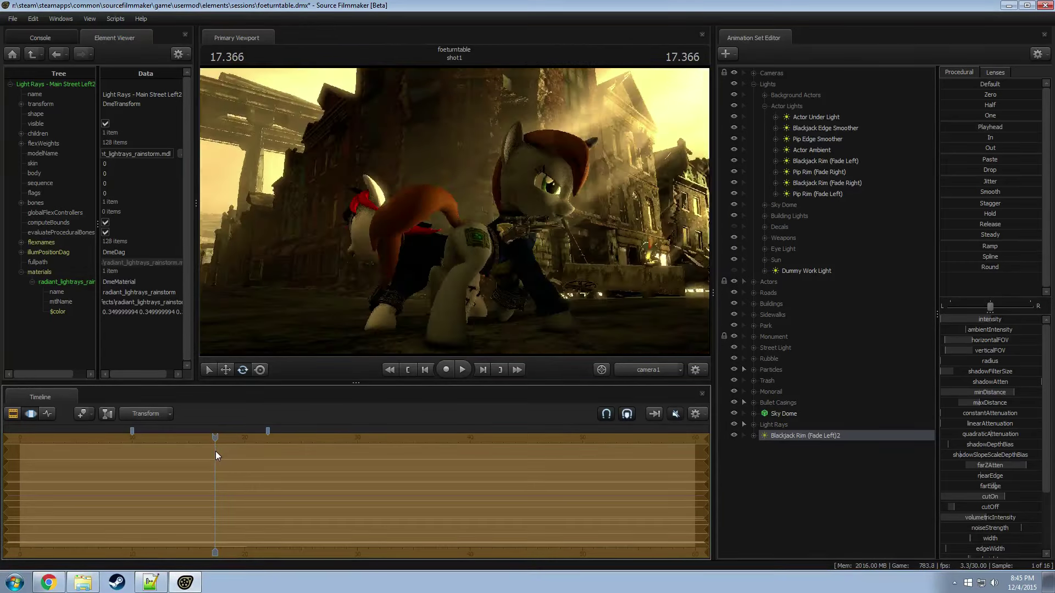
key("space")
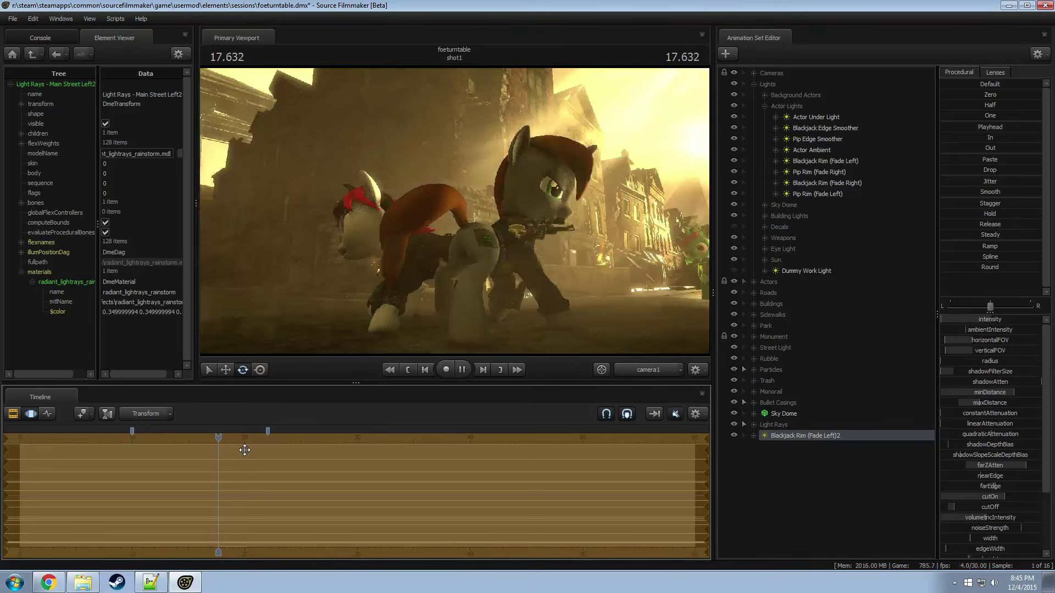
key("space")
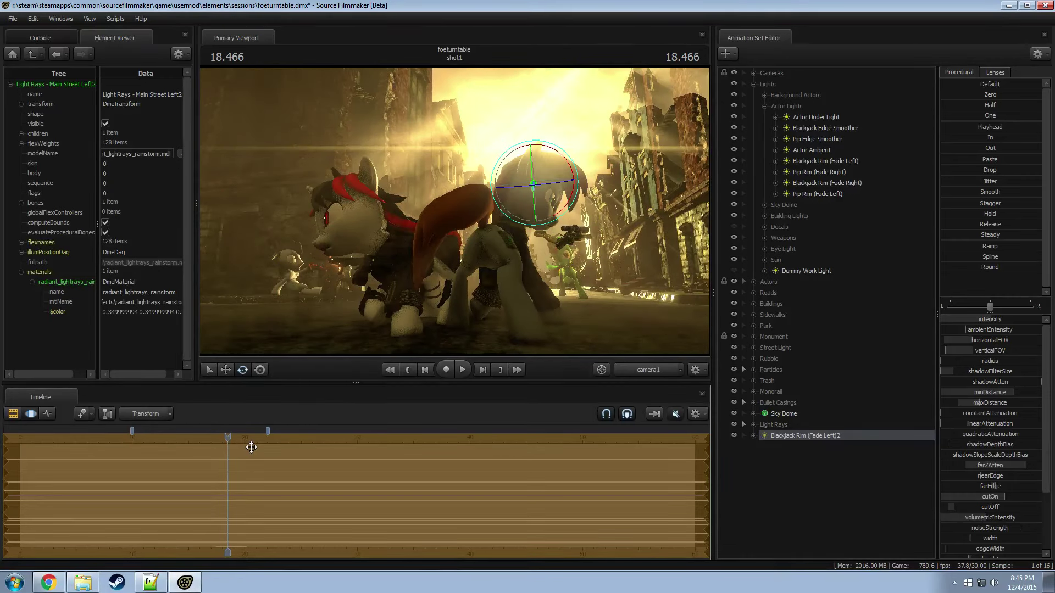
Step: Commit the pending light edits and lower the light's intensity across the whole shot
key("F3")
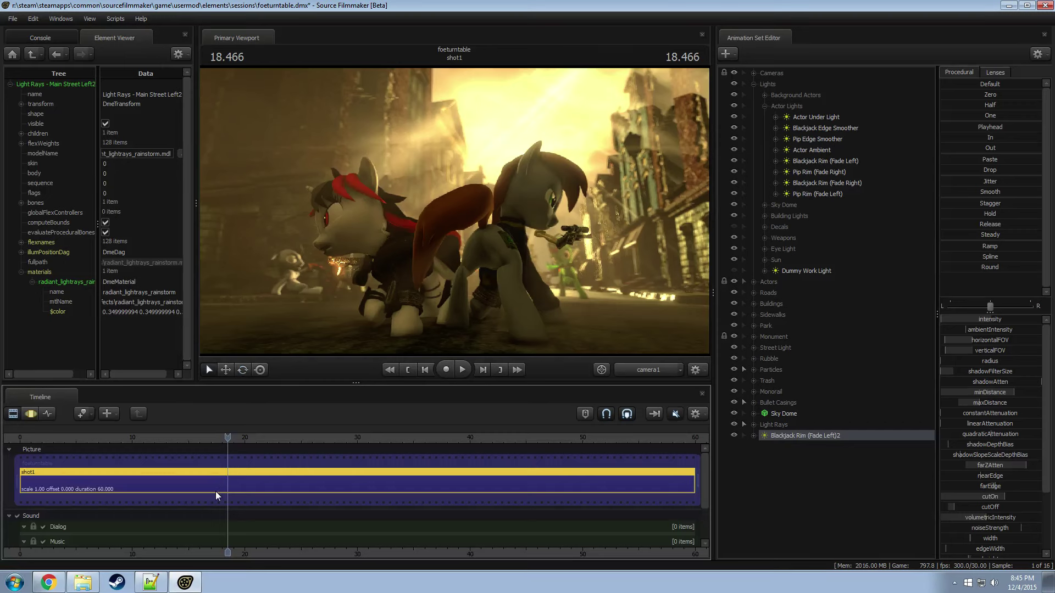
key("F4")
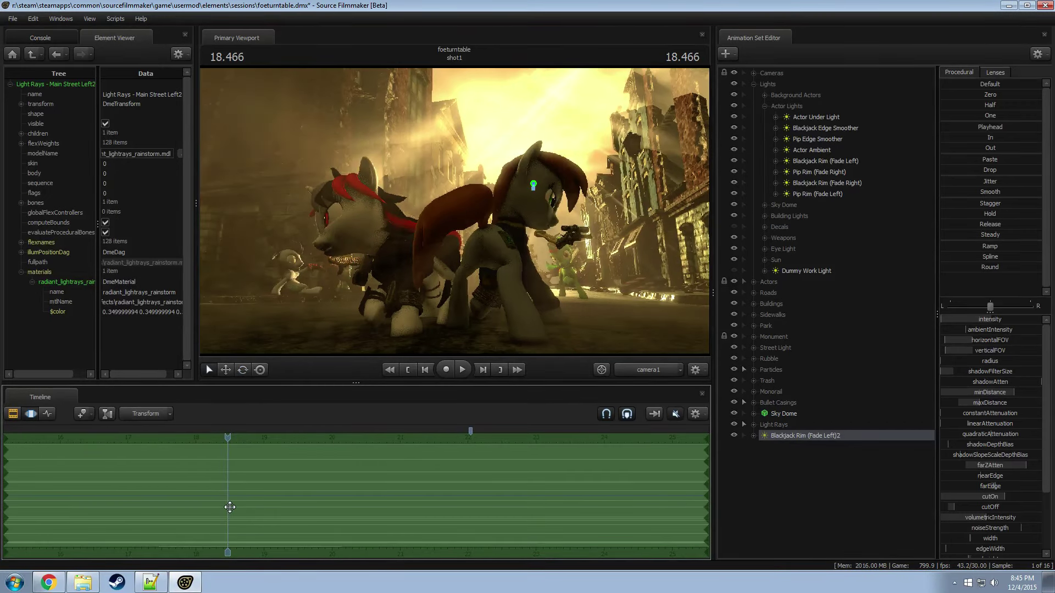
left_click(959, 323)
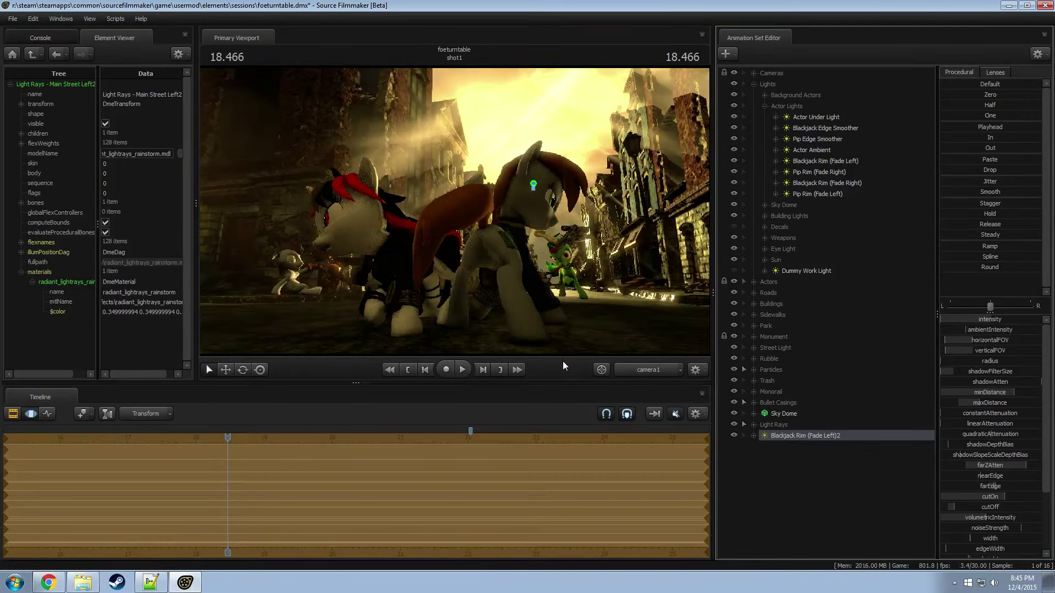
Step: Select the time range from about 17.8 to 20 seconds for animating the light
left_click(159, 498)
left_click_drag(171, 500, 344, 546)
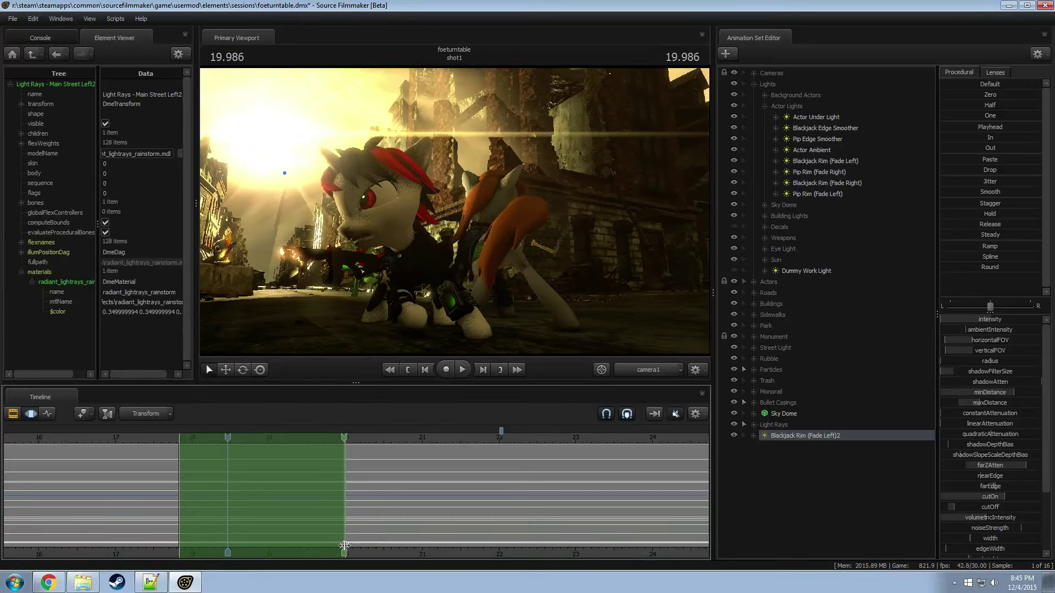
Step: Widen the time selection's falloffs so they reach from about 17.0 to about 20.8 seconds
left_click_drag(345, 506, 399, 501)
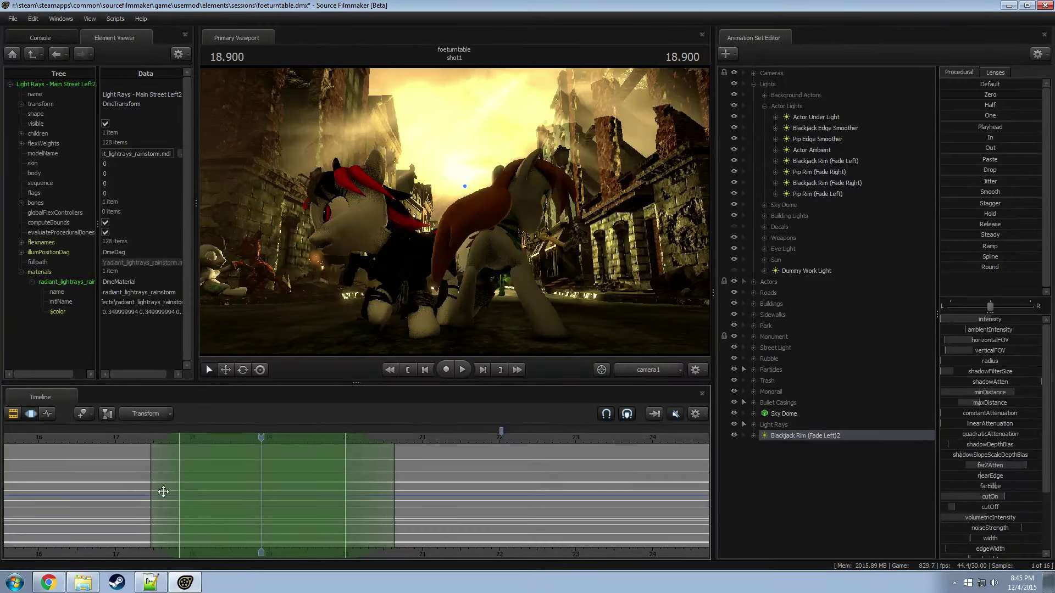
left_click_drag(151, 491, 135, 490)
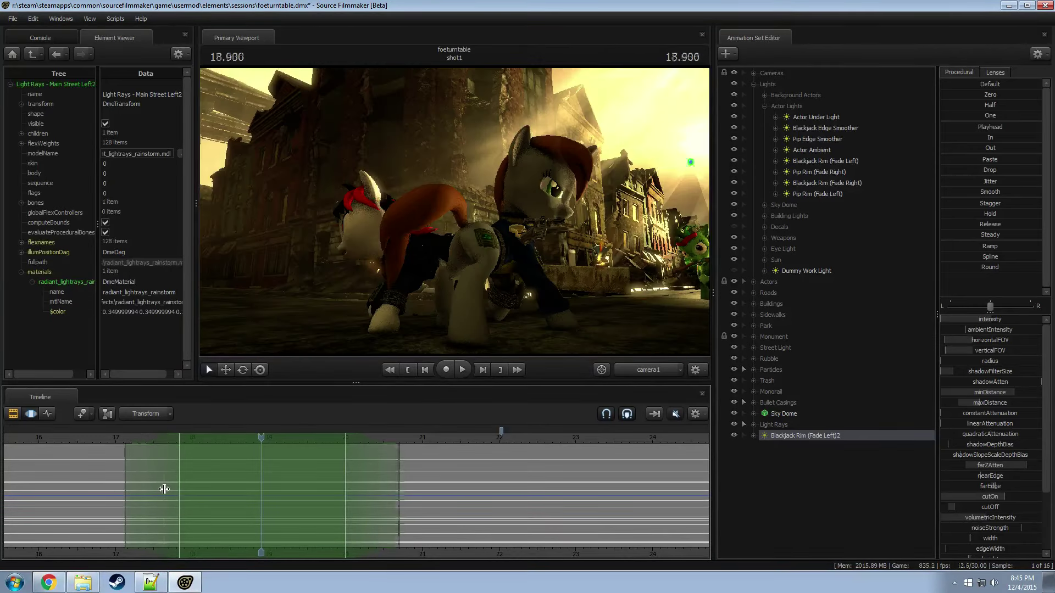
left_click_drag(186, 495, 182, 487)
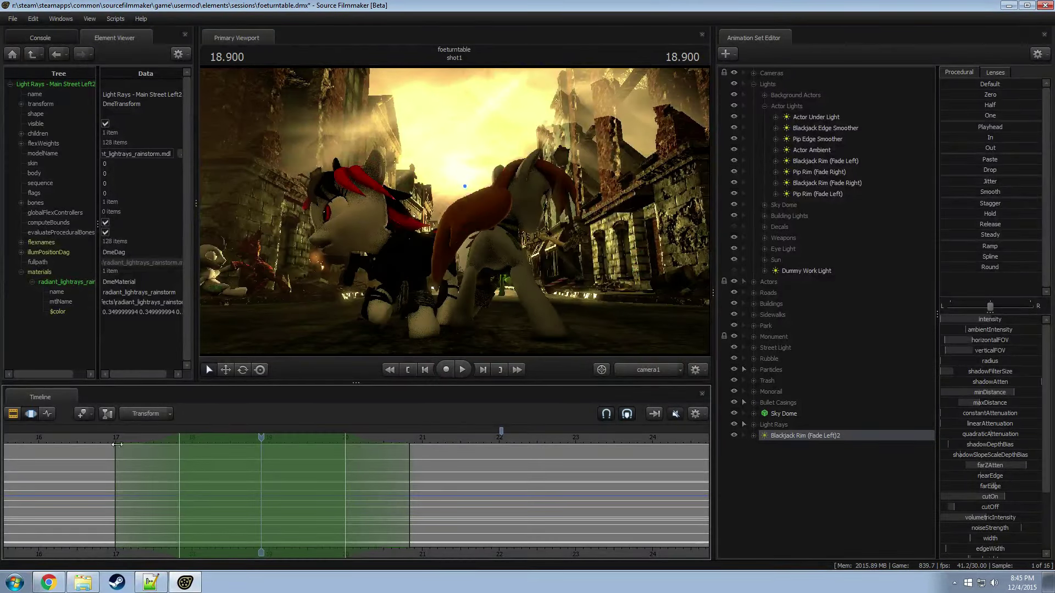
Step: Remap the intensity range of Blackjack Rim (Fade Left)2 and raise its intensity within the time selection
double_click(980, 323)
key("Return")
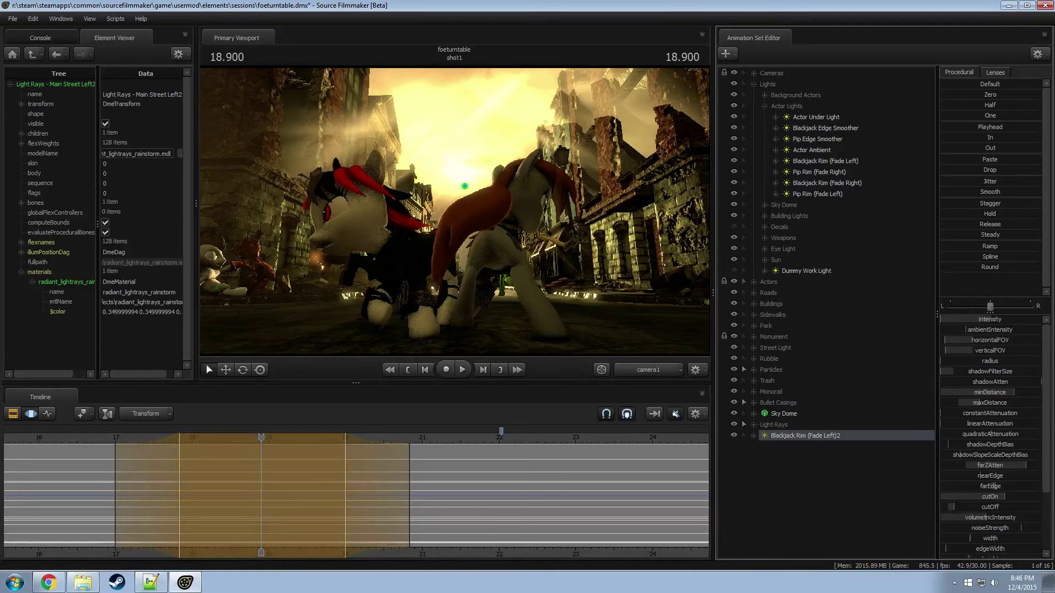
right_click(998, 322)
left_click(1006, 331)
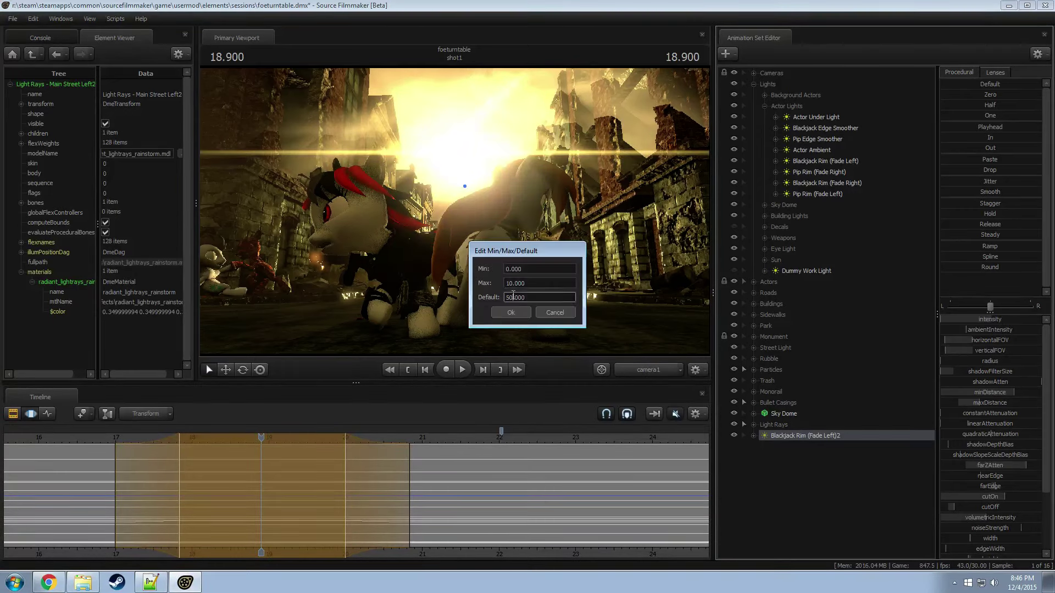
left_click(511, 313)
left_click_drag(955, 322, 955, 322)
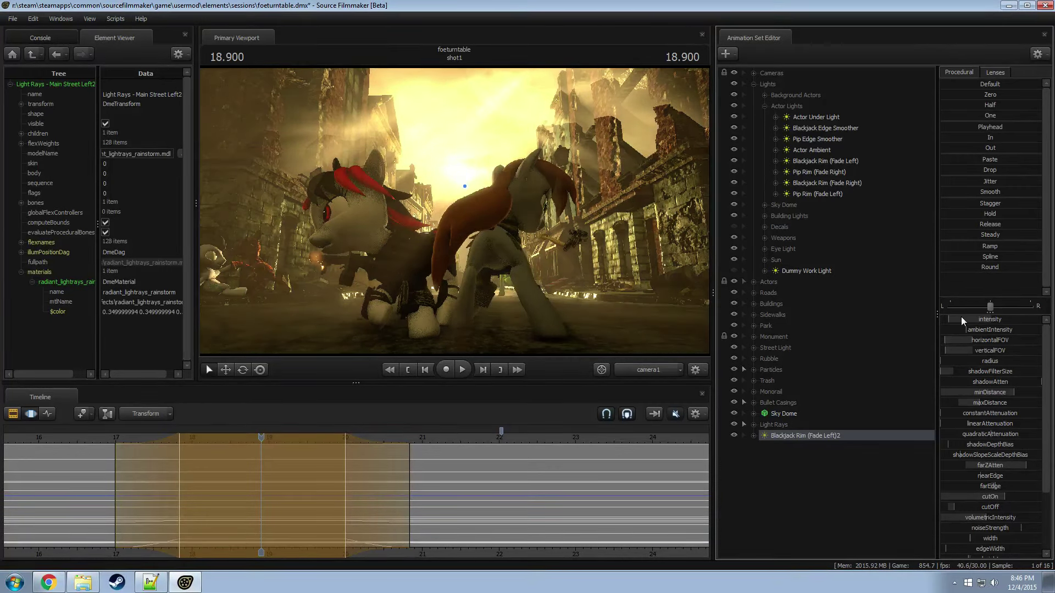
Step: Expand the Sun light group and toggle the visibility of Main Sun [S][V]
key("F3")
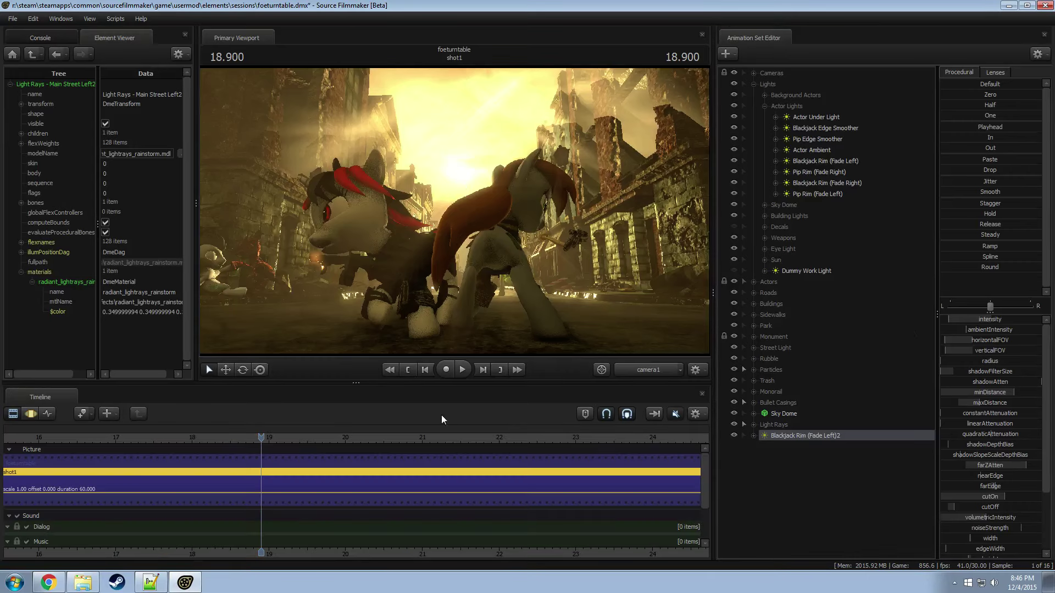
key("F3")
key("F2")
left_click(767, 261)
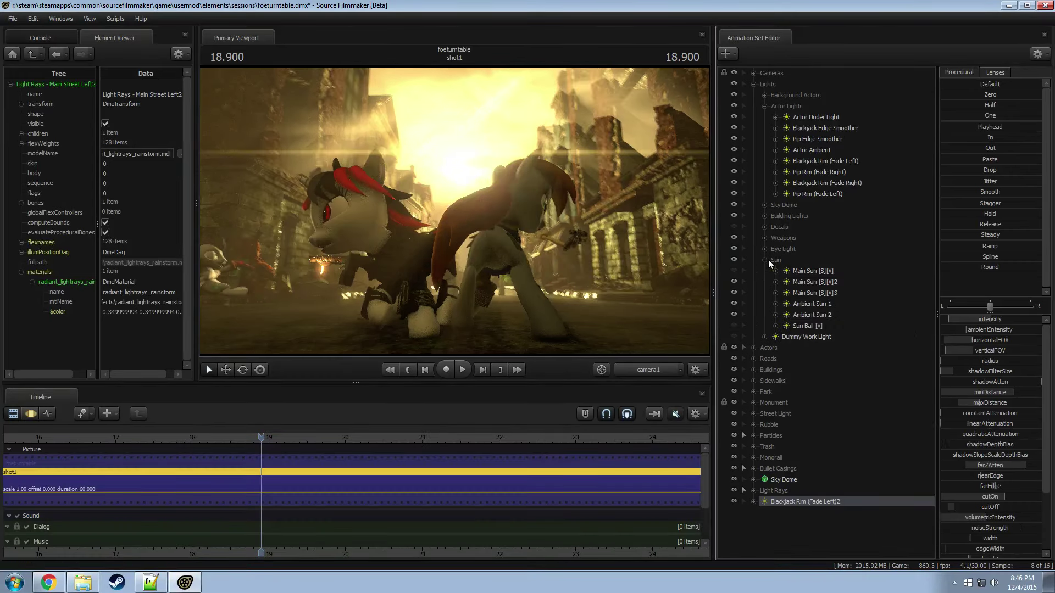
left_click(735, 271)
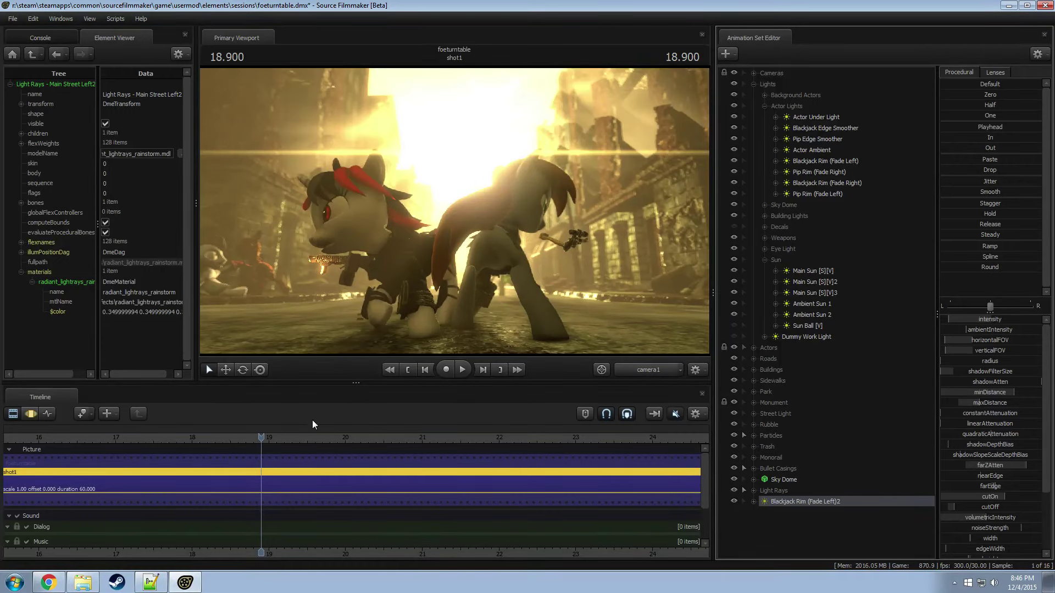
Step: Examine the rim light's fade-in on the characters at several frames between about 17.3 and 18.6 seconds
left_click(265, 441)
left_click_drag(264, 441, 142, 445)
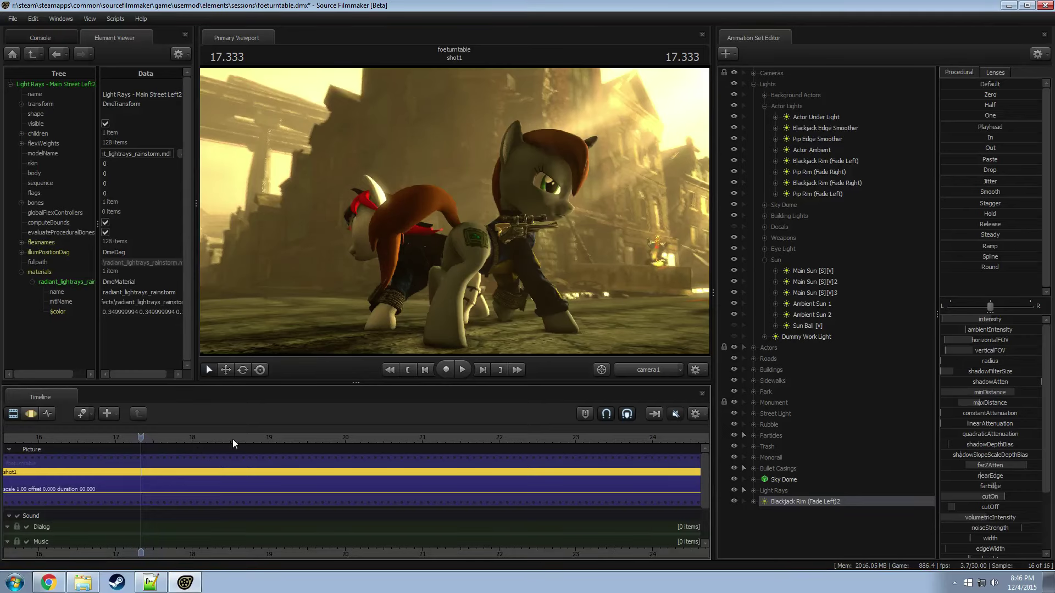
left_click(184, 443)
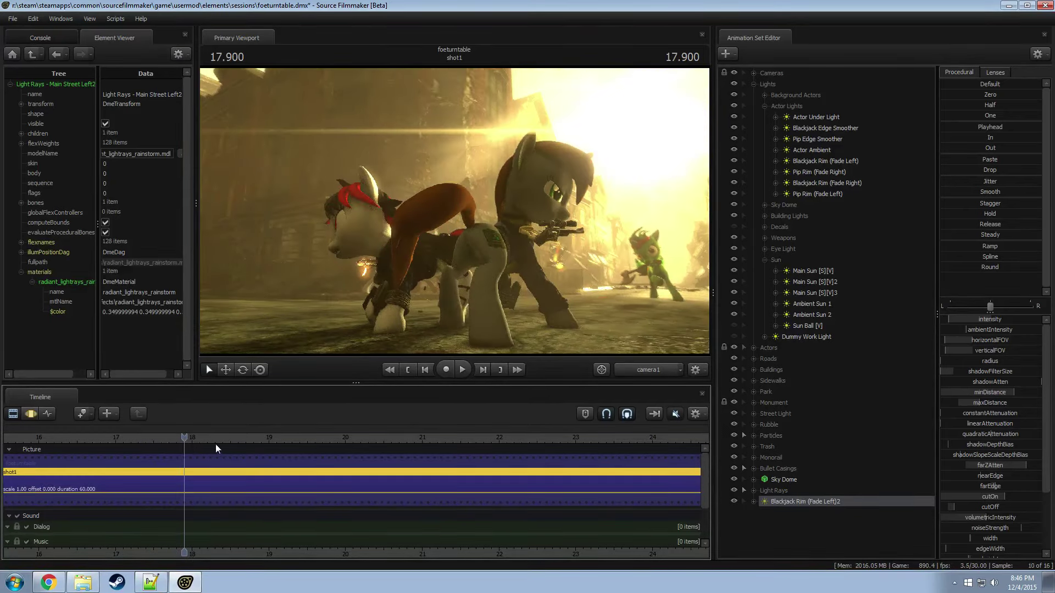
key("F2")
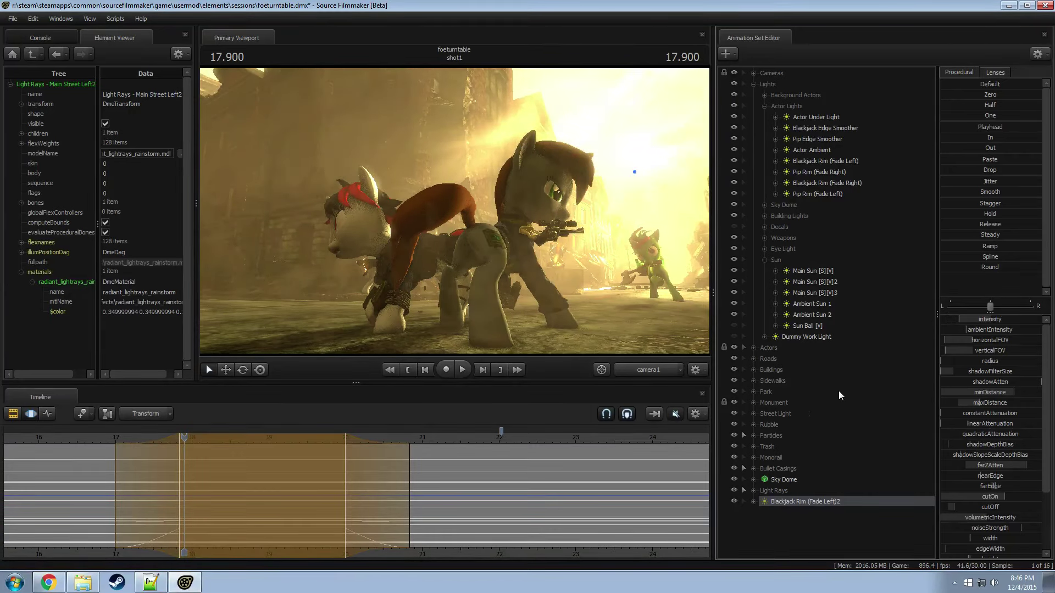
key("F1")
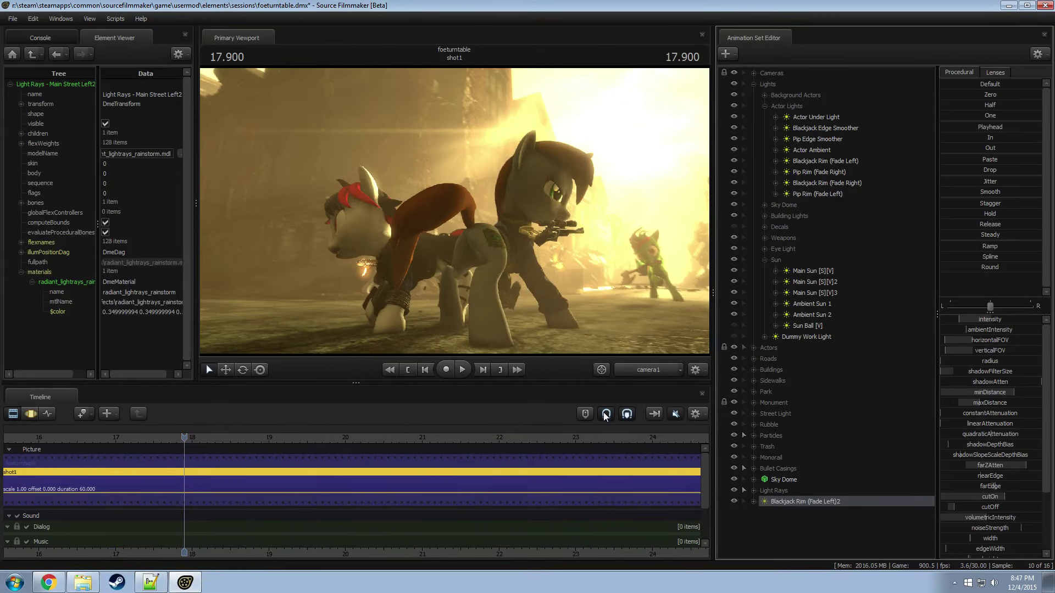
left_click_drag(184, 437, 135, 443)
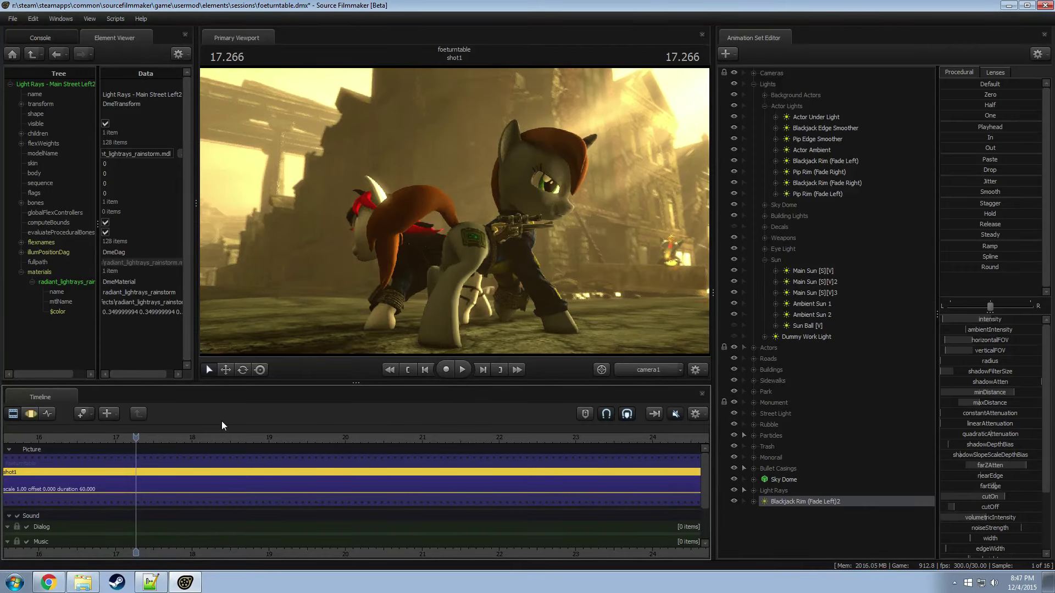
left_click(215, 440)
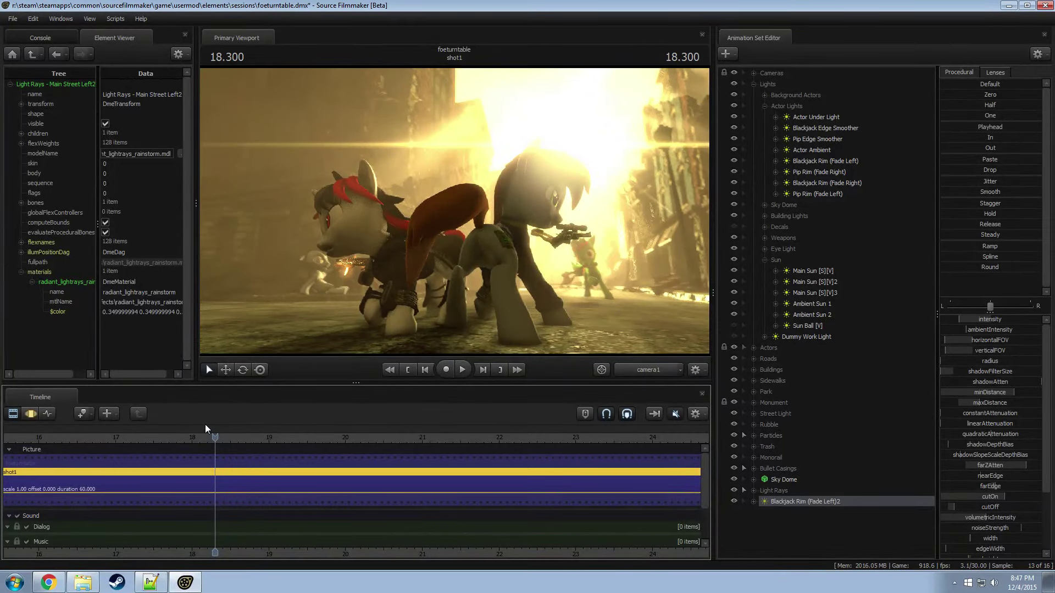
left_click(188, 438)
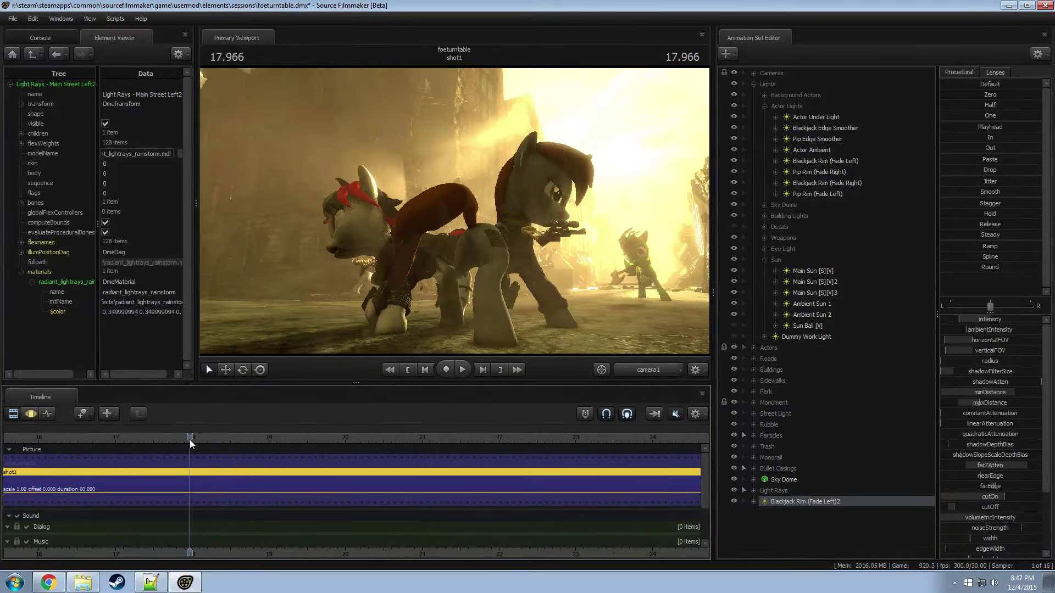
left_click_drag(188, 438, 166, 441)
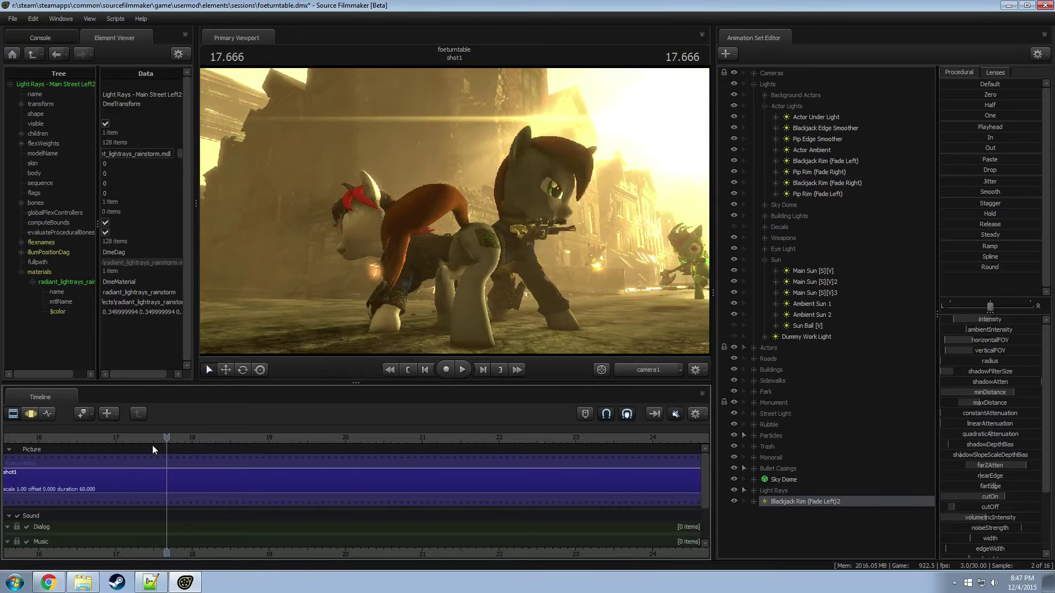
left_click(157, 444)
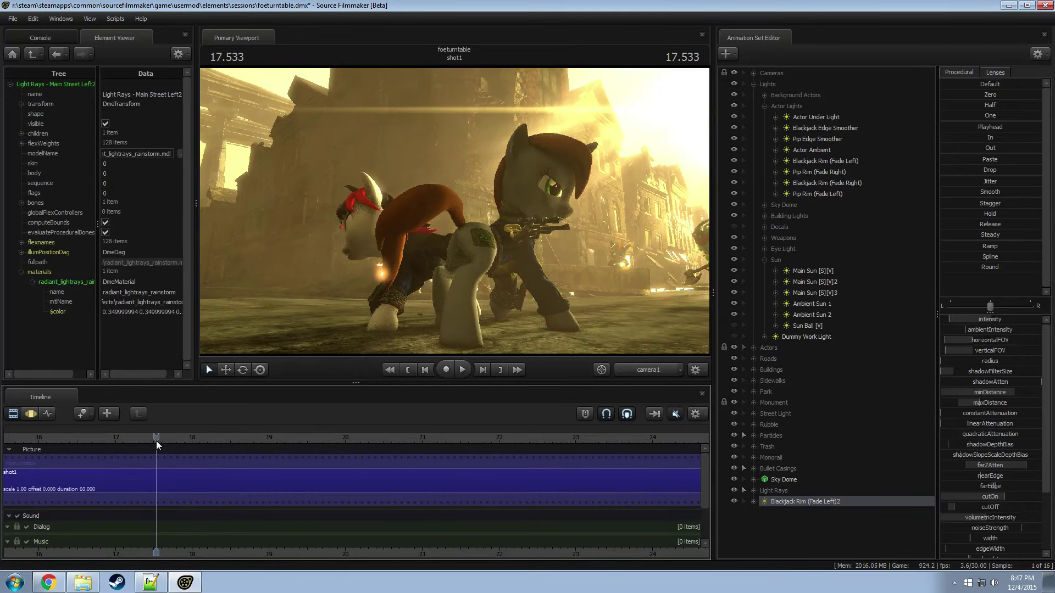
left_click(149, 444)
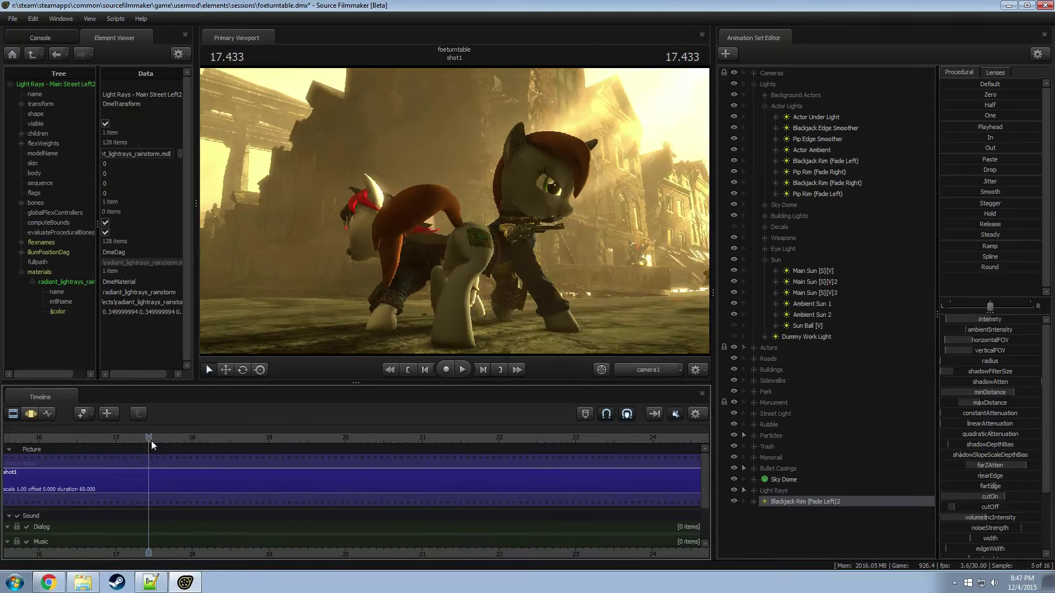
left_click(239, 444)
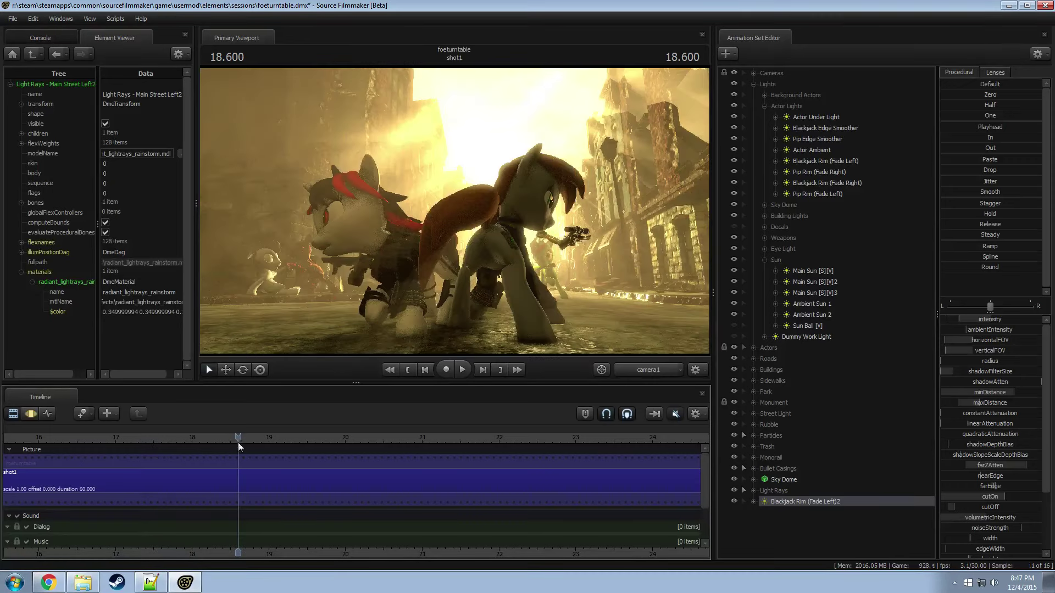
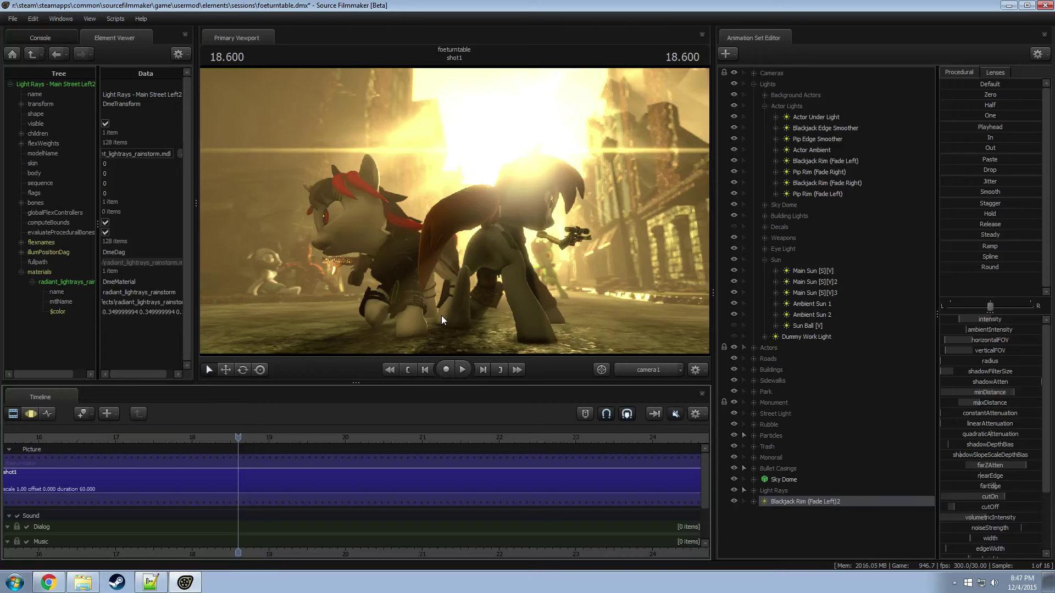
Step: Examine the rim light's fade-out on the characters at several frames from about 18.8 to 21.1 seconds
left_click(256, 437)
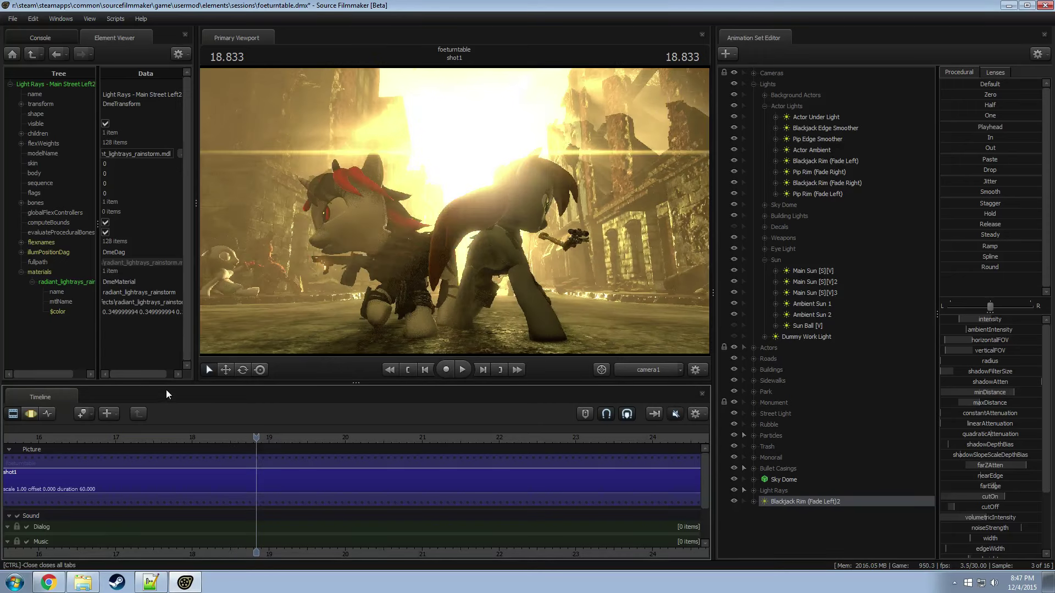
left_click(307, 437)
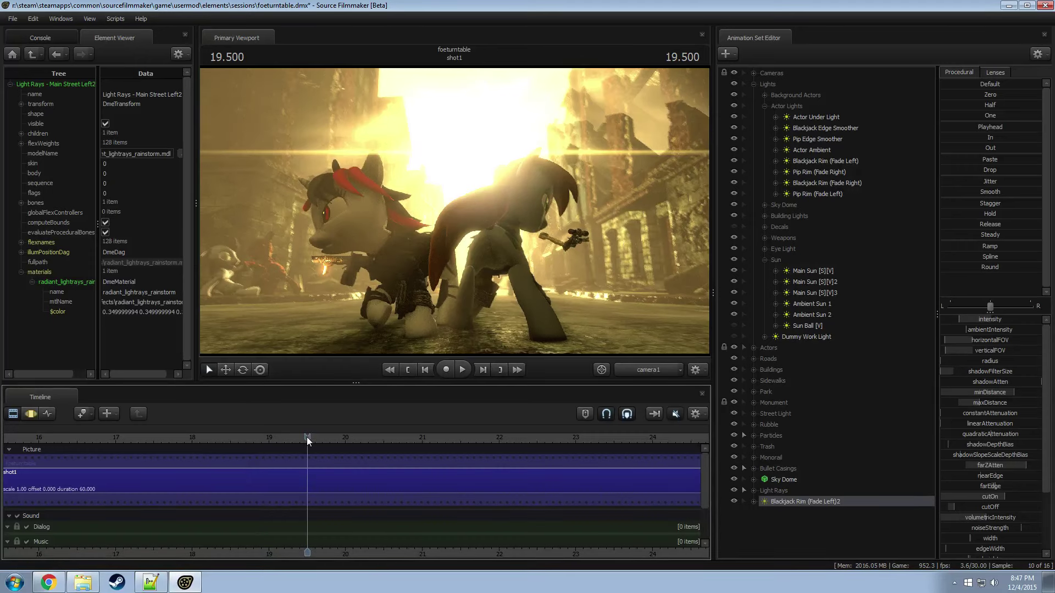
left_click(338, 440)
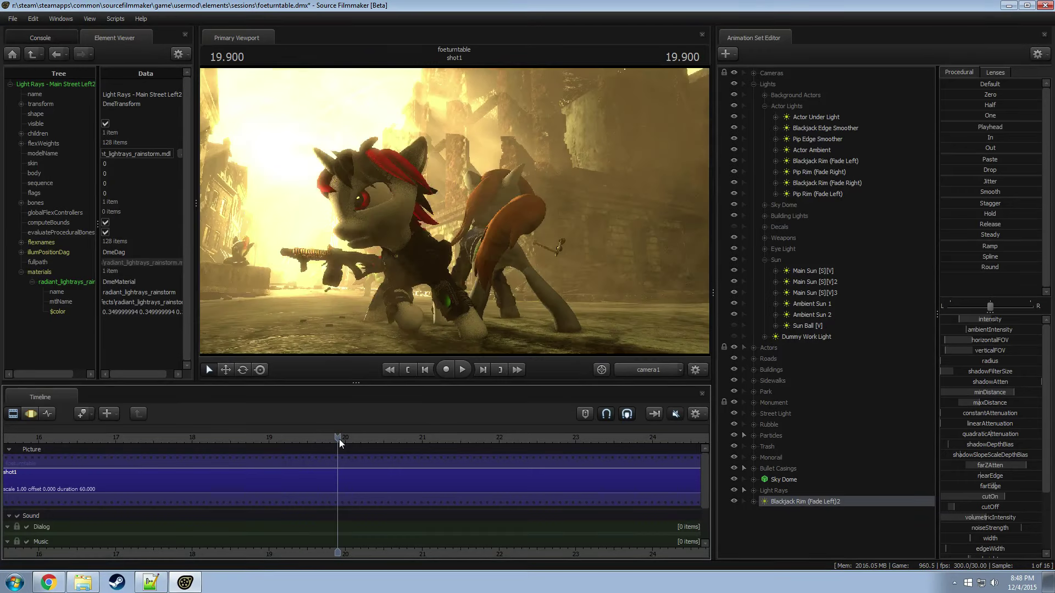
left_click(368, 440)
left_click(390, 439)
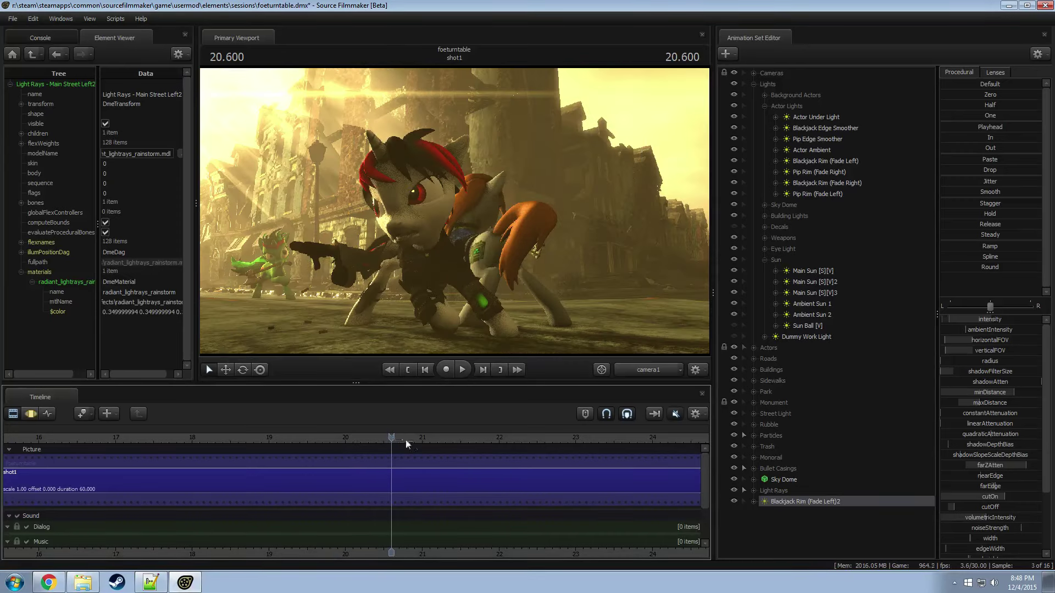
left_click(427, 441)
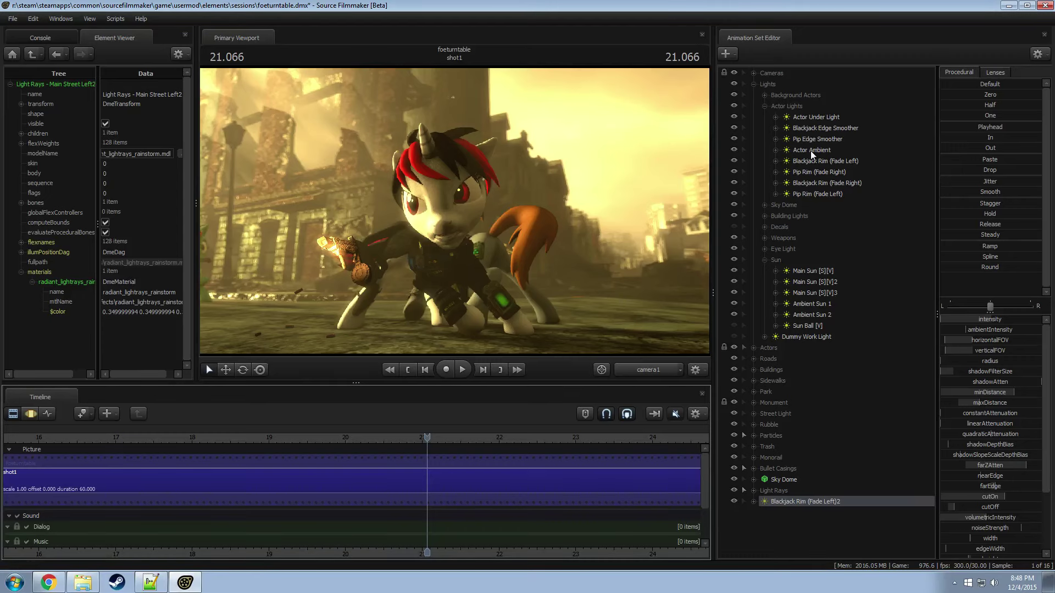
Step: Slightly raise the intensity of Actor Under Light across the whole shot and check the lighting at about 20.1 and 19.8 seconds
left_click(813, 117)
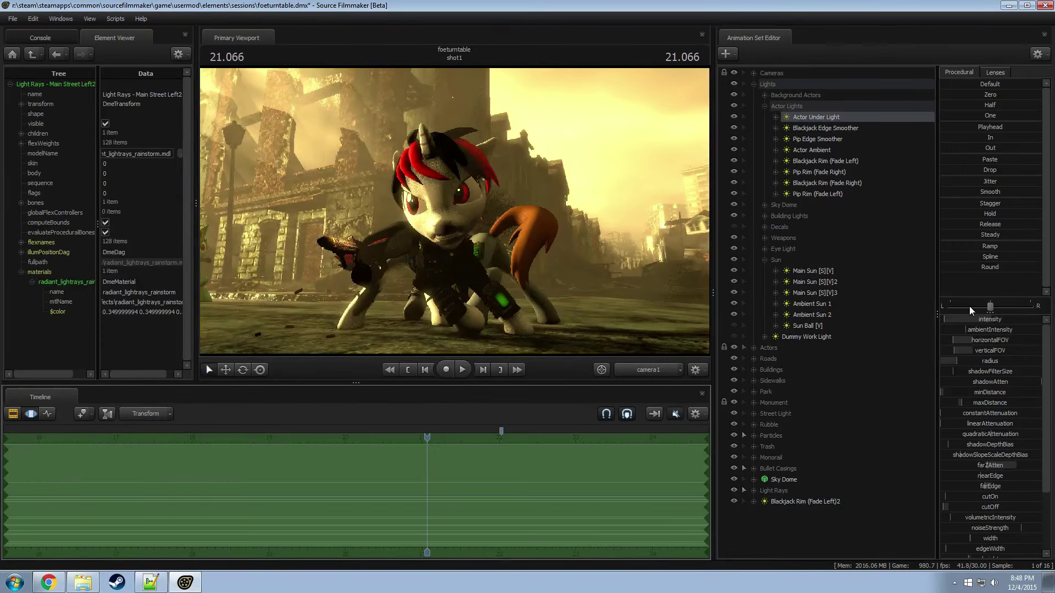
mouse_move(962, 320)
left_mouse_down()
mouse_move(974, 320)
mouse_move(948, 316)
left_mouse_up()
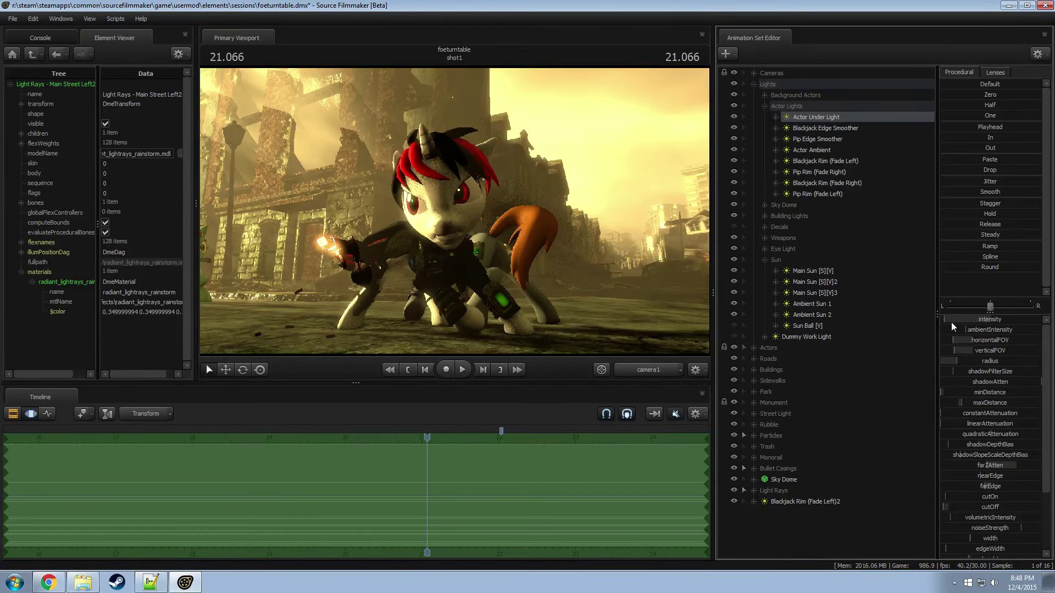
left_click_drag(949, 323, 952, 323)
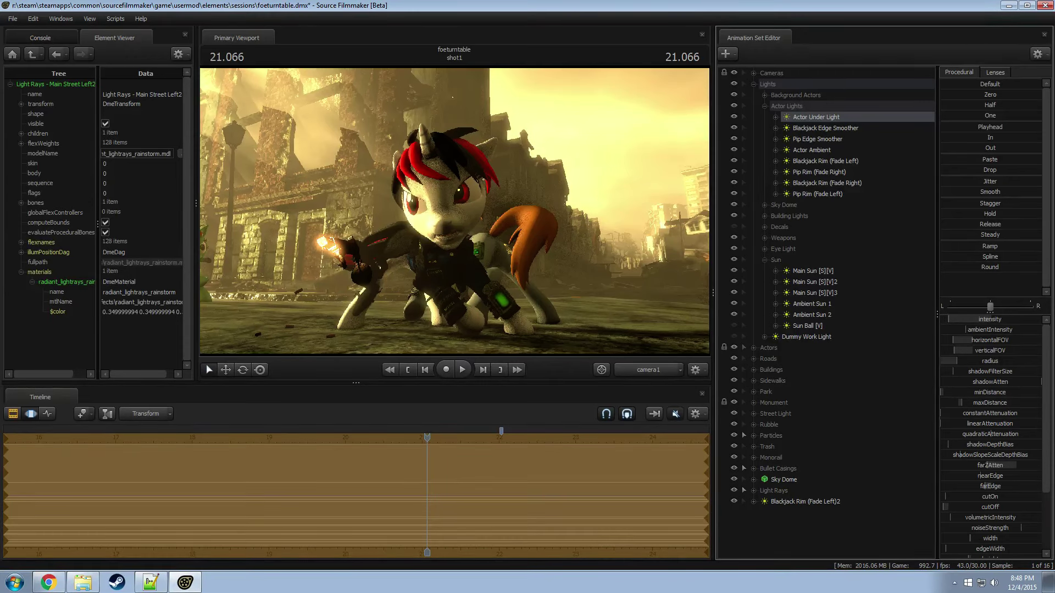
key("F2")
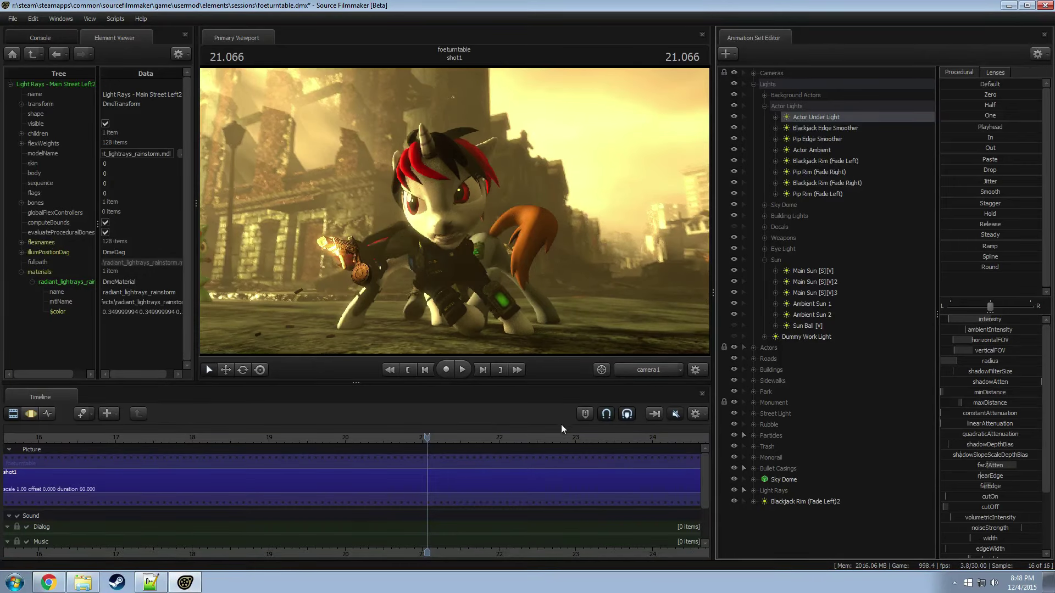
left_click_drag(427, 437, 353, 437)
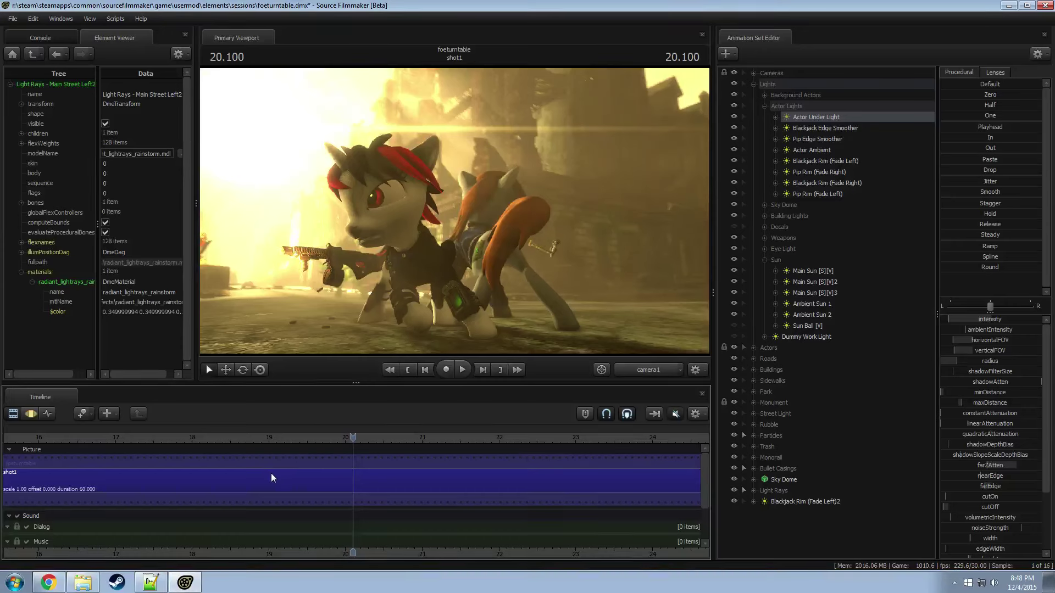
left_click(330, 440)
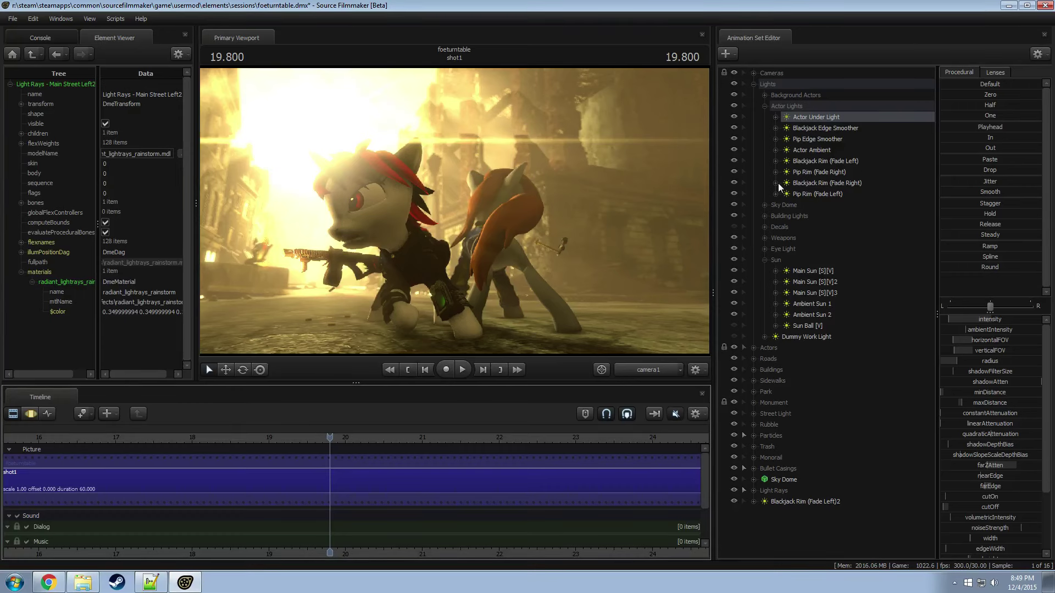
Step: Collapse the Actor Lights group and select Main Sun [S][V] in the Sun group for motion editing
left_click(766, 107)
left_click(765, 107)
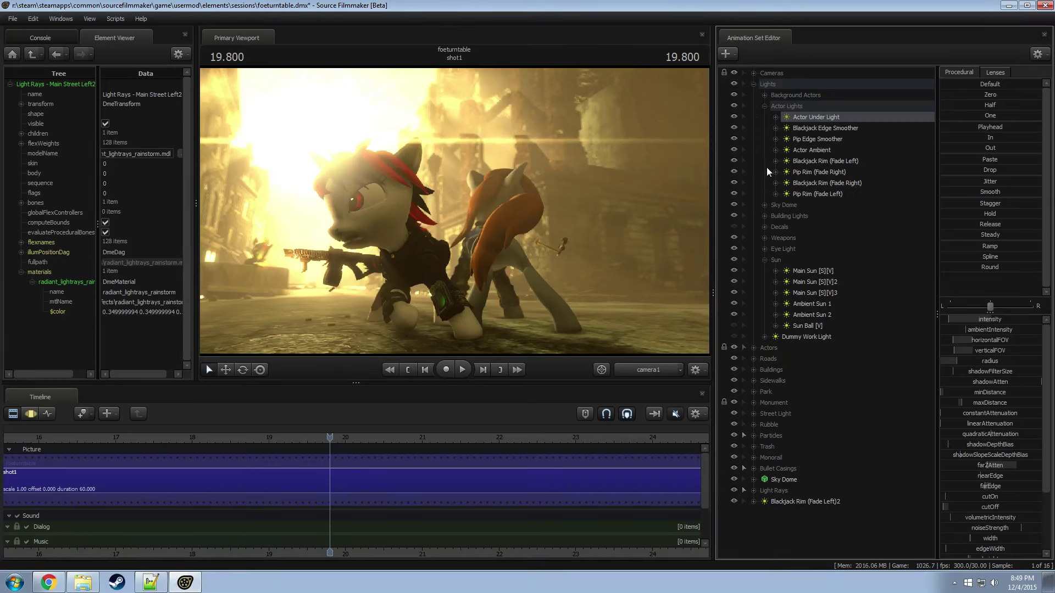
left_click(764, 107)
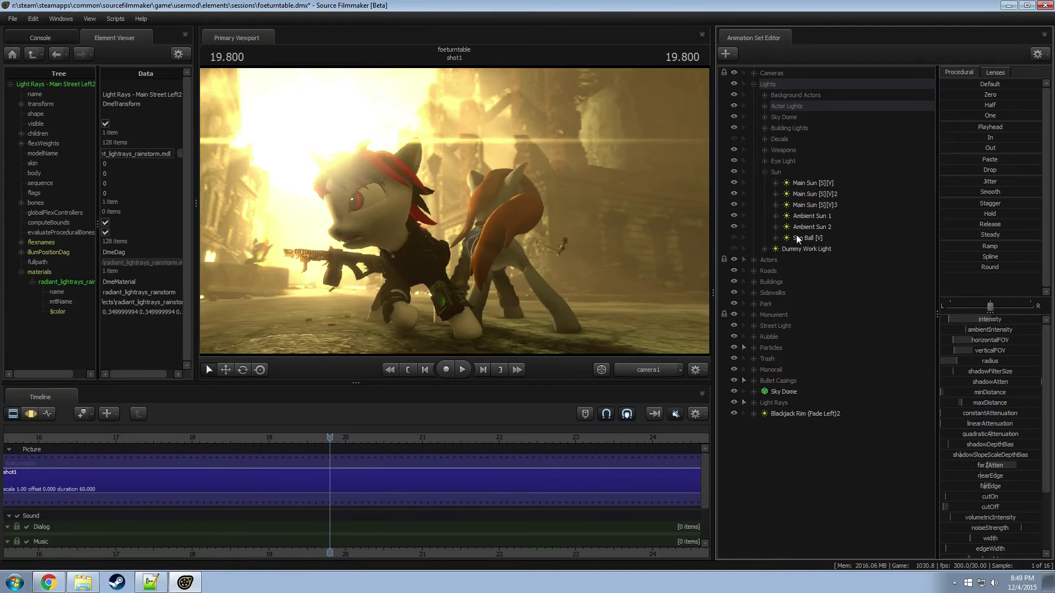
left_click(801, 187)
key("F3")
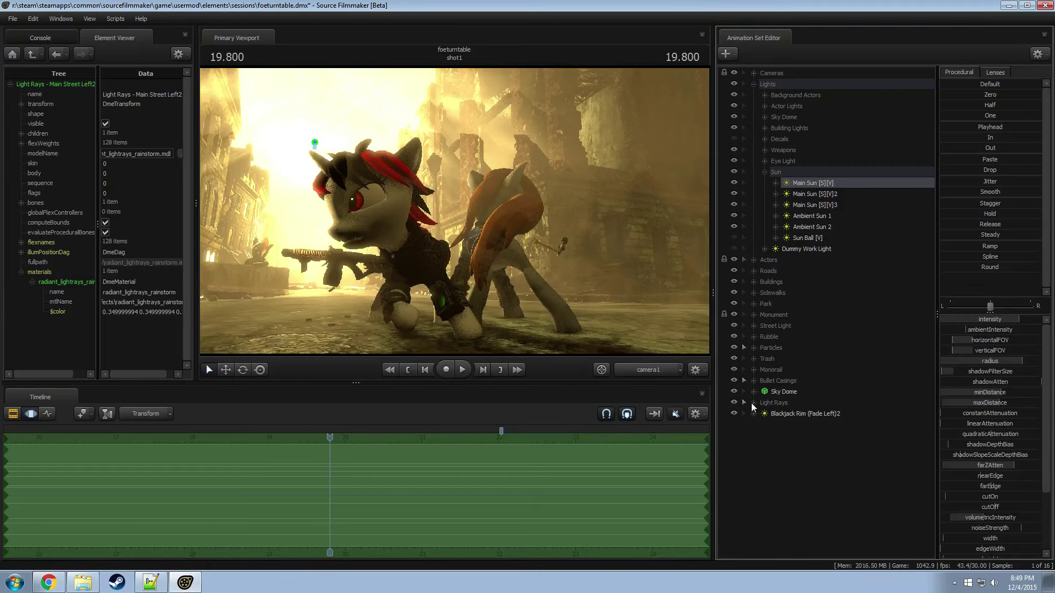
Step: Lower the volumetricIntensity of Main Sun [S][V] across the whole shot
left_click_drag(1009, 508, 1036, 509)
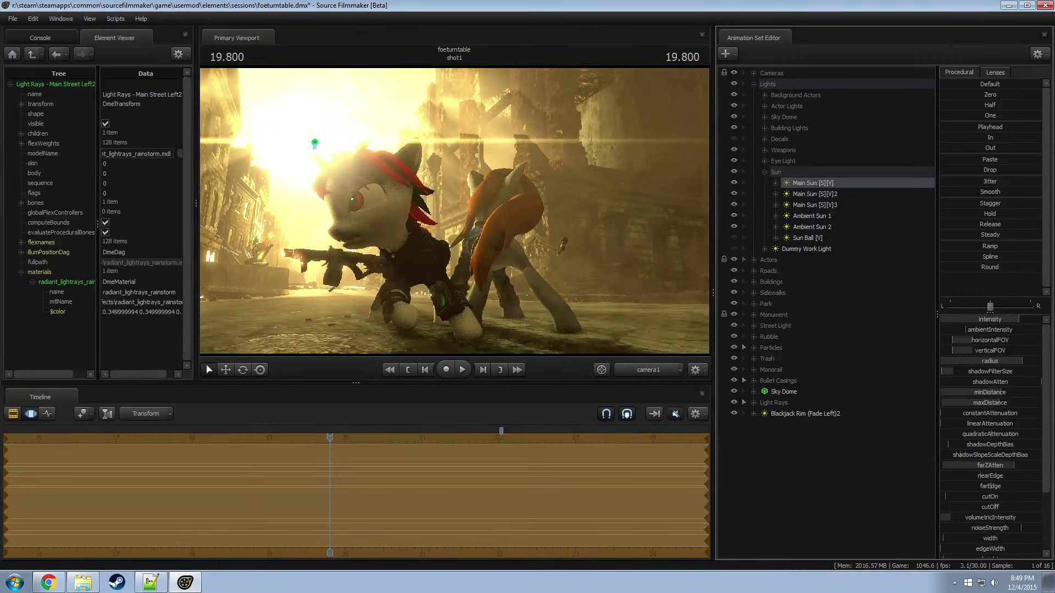
right_click(973, 517)
left_click(1001, 520)
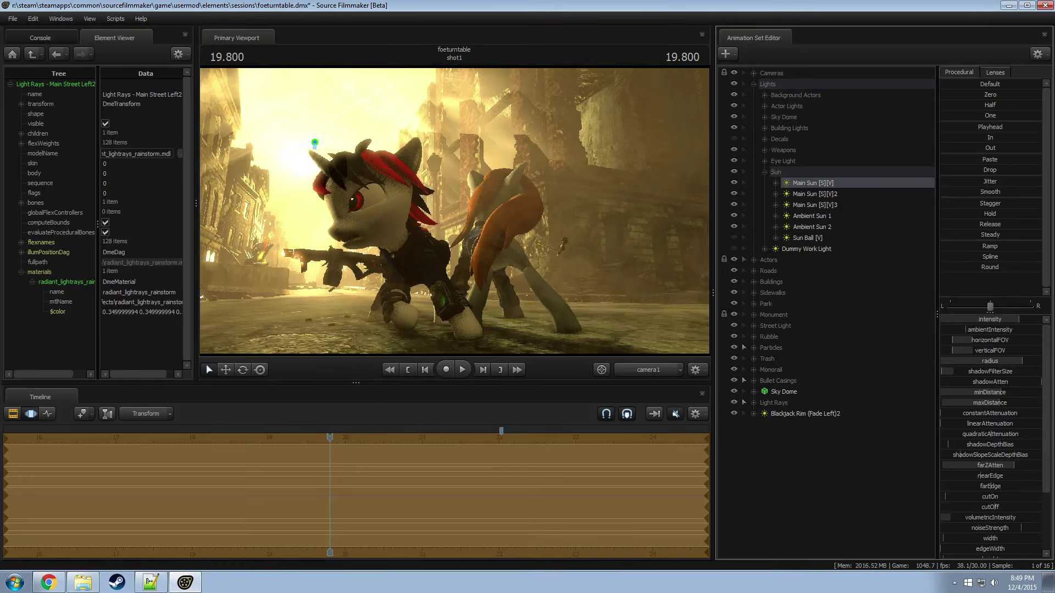
key("F2")
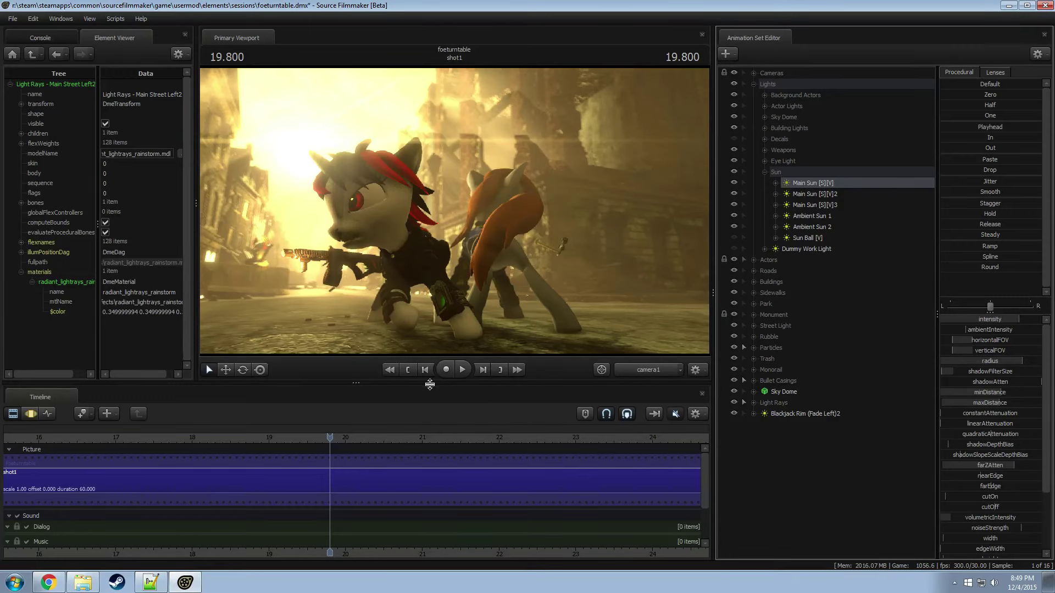
Step: Check the Main Sun [S][V] lighting on the characters at about 21.17 seconds
left_click(376, 439)
left_click(437, 440)
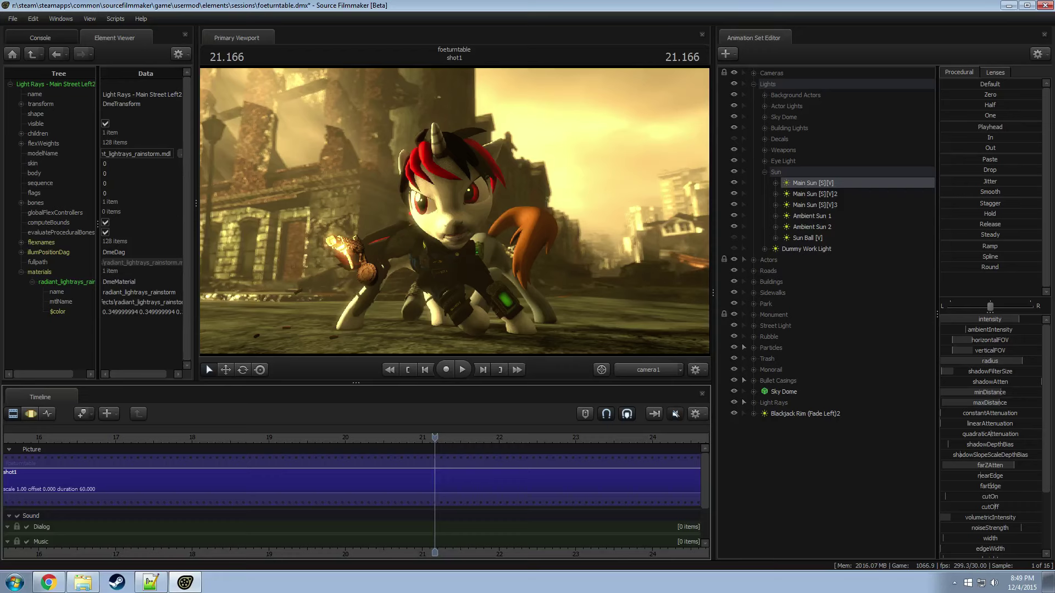
key("F3")
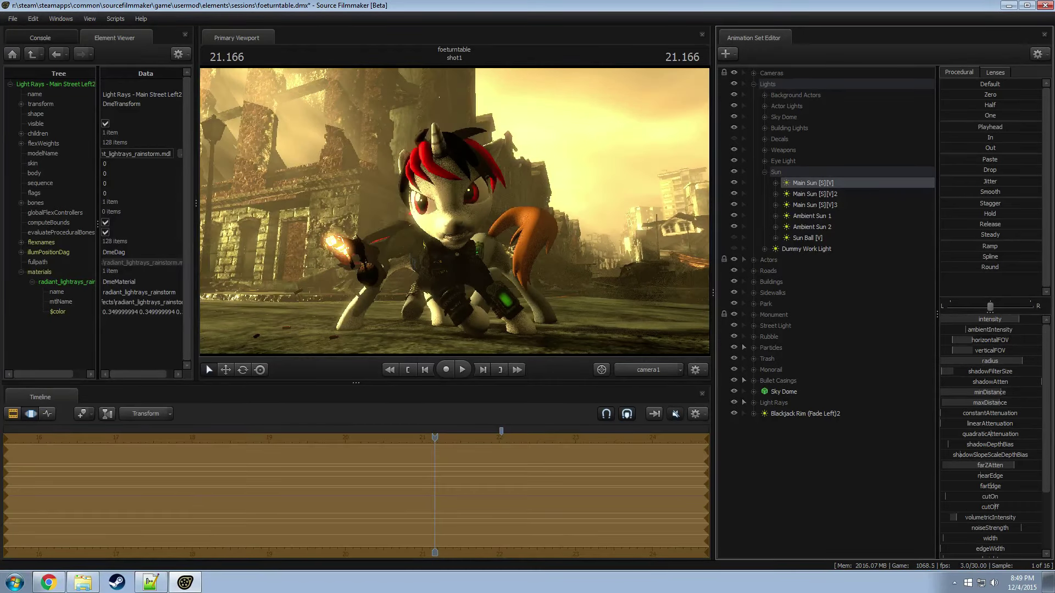
key("F2")
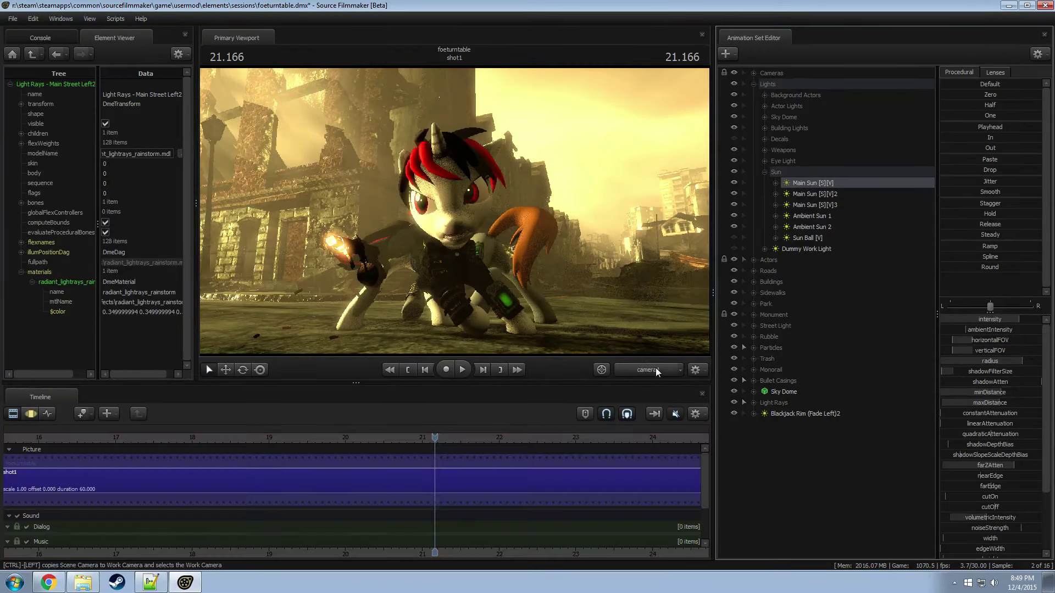
key("F3")
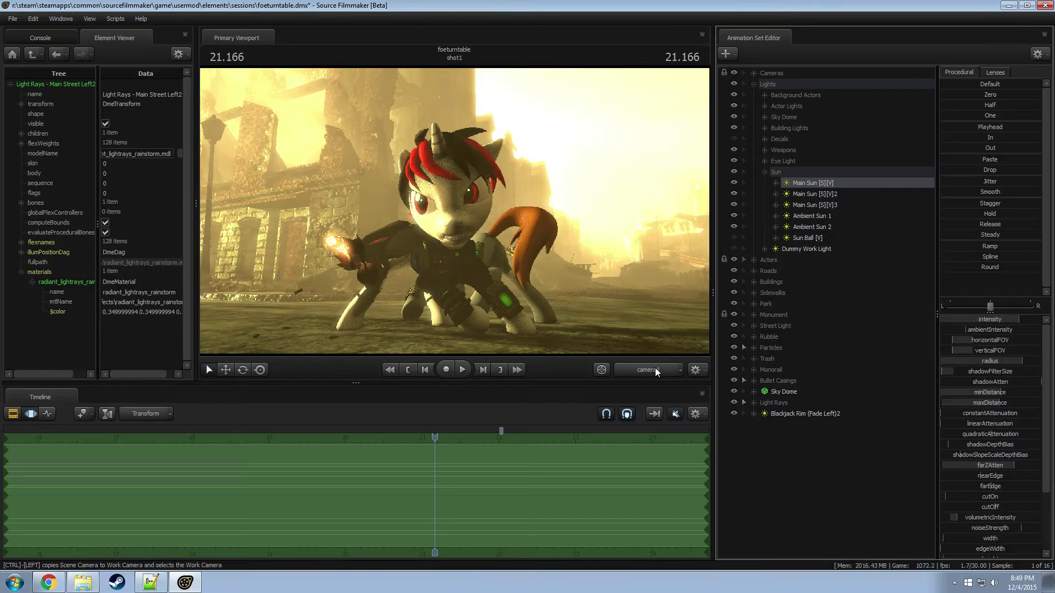
Step: Hide the Main Sun [S][V] light while viewing the scene through the Work Camera, and return the viewport to camera1
left_click(652, 370)
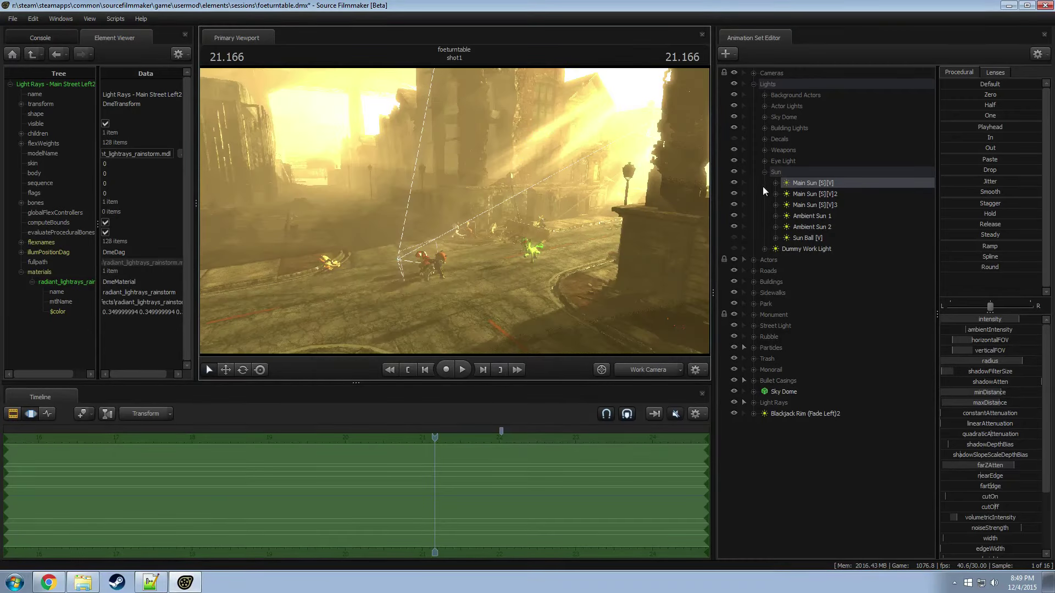
left_click(735, 218)
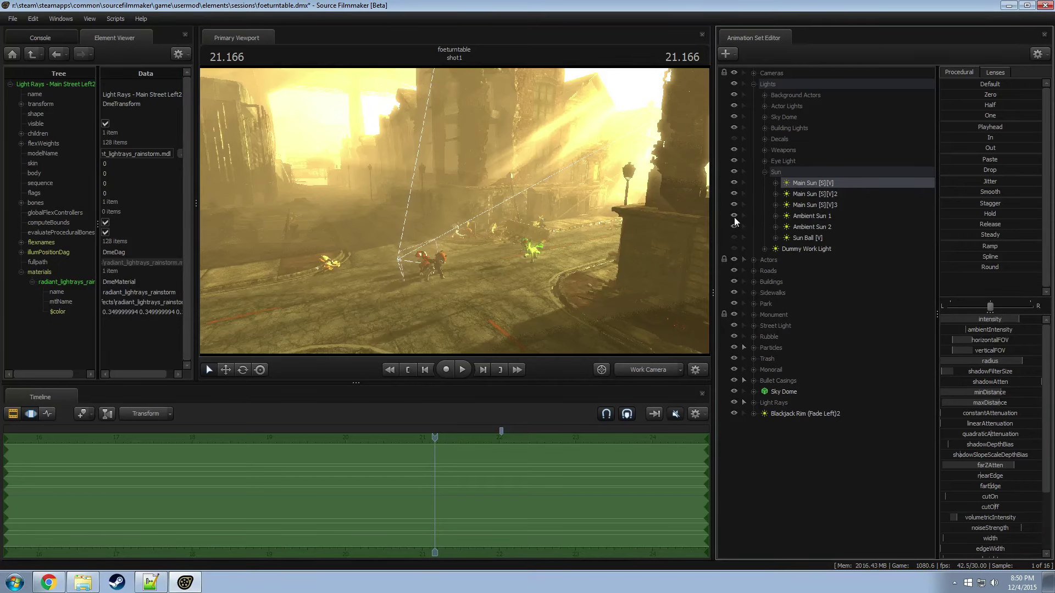
left_click(735, 204)
left_click(734, 182)
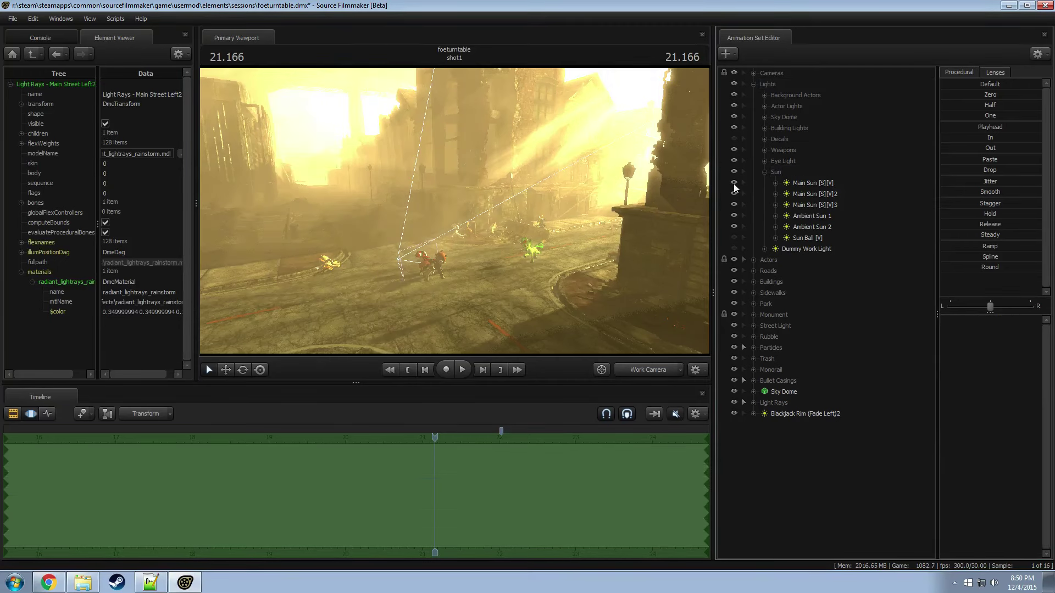
left_click(734, 182)
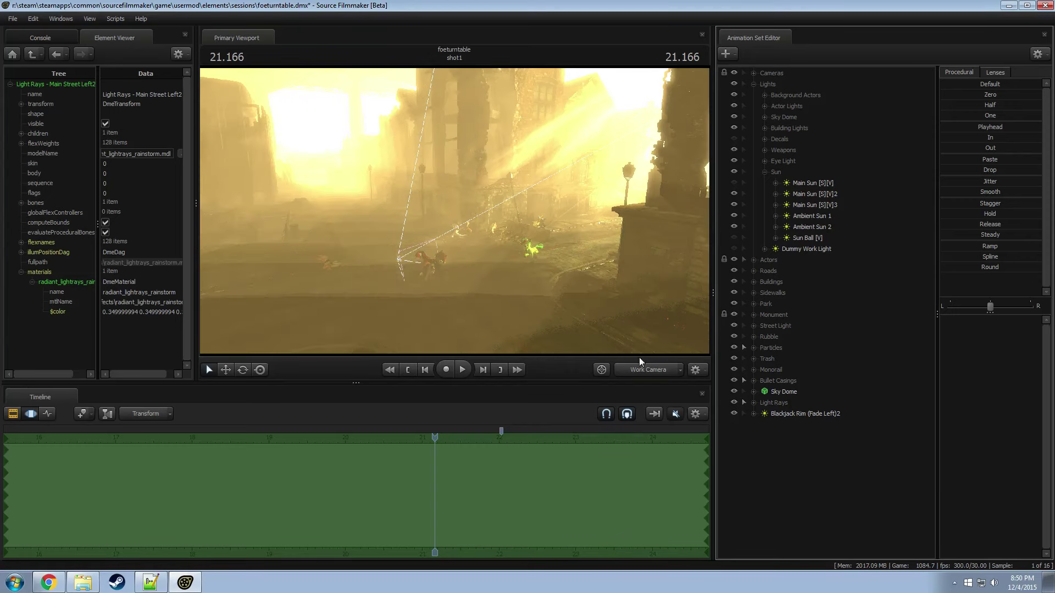
left_click(641, 370)
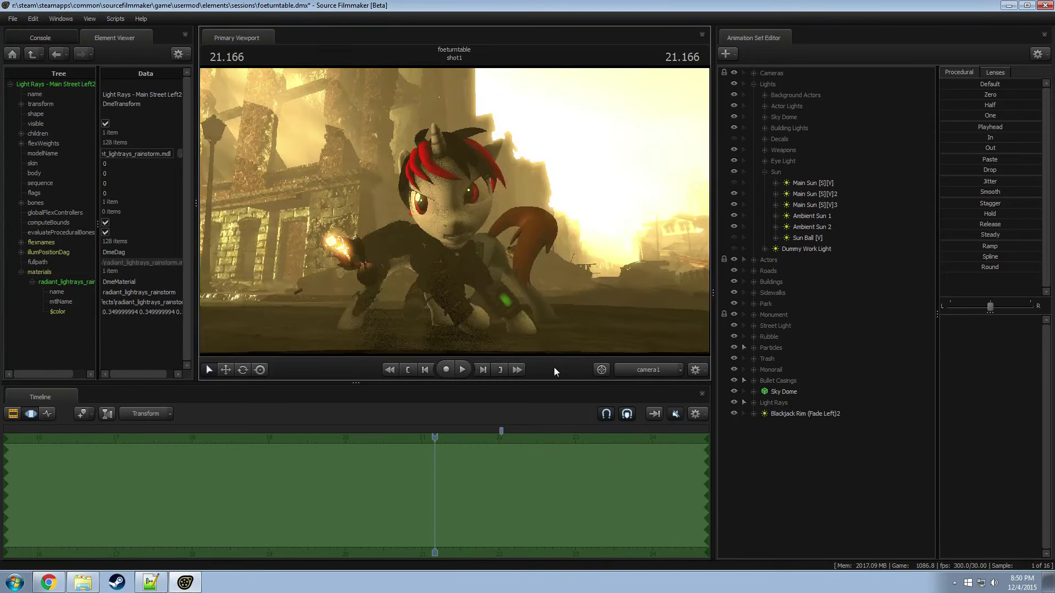
Step: Examine the shot without Main Sun [S][V] at about 16.8, 20.6 and 17.1 seconds
left_click_drag(434, 438, 104, 477)
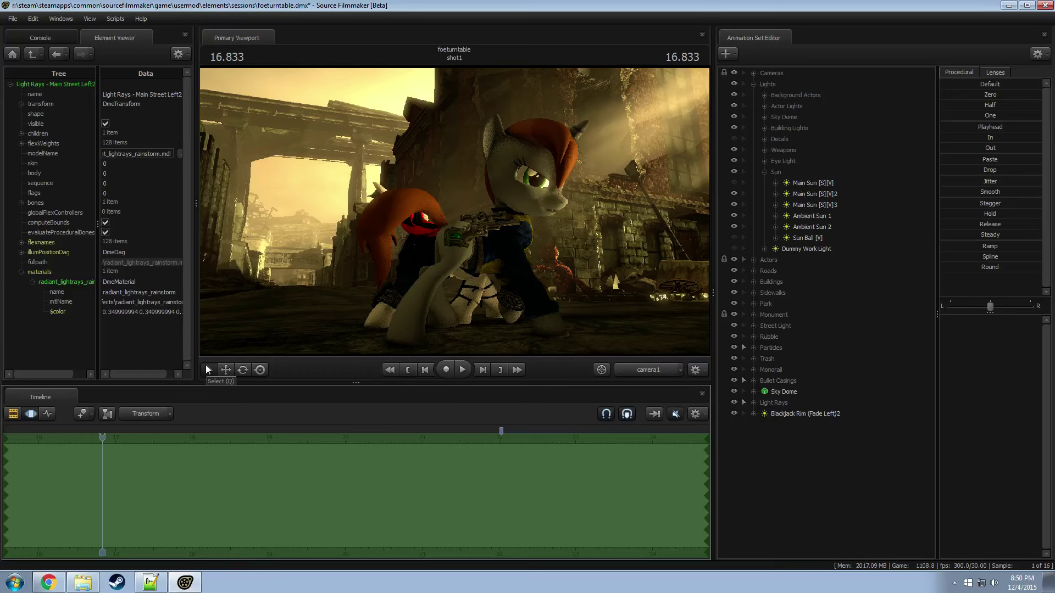
key("F2")
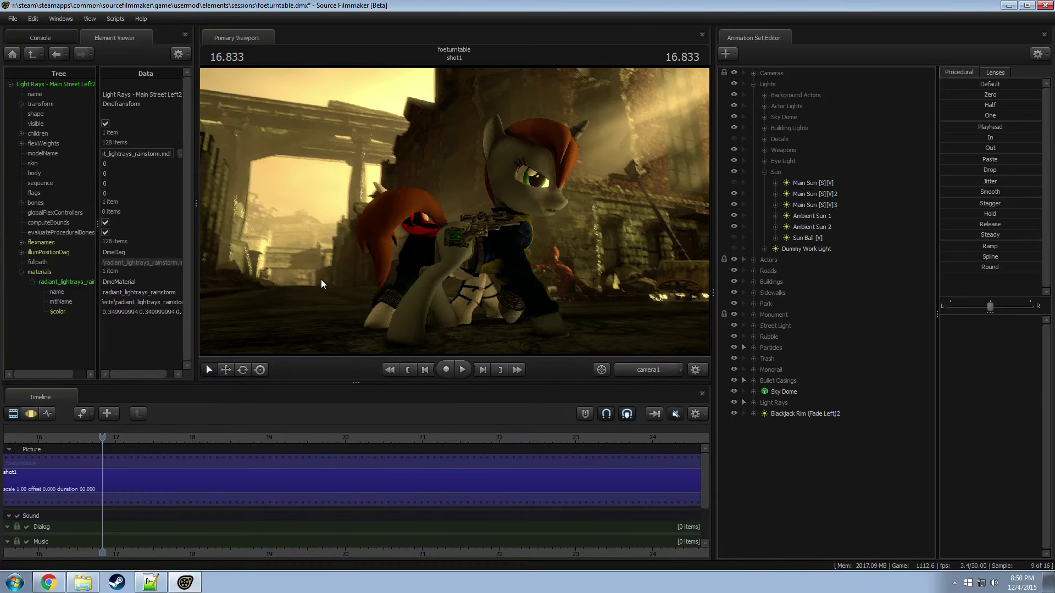
left_click(360, 439)
left_click_drag(348, 439, 394, 440)
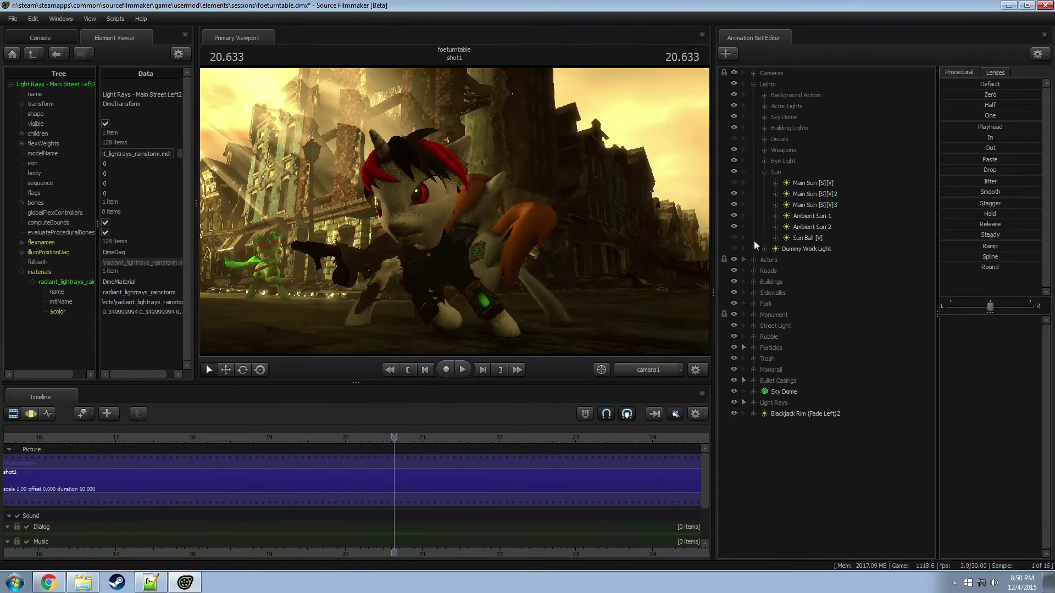
left_click_drag(245, 441, 123, 444)
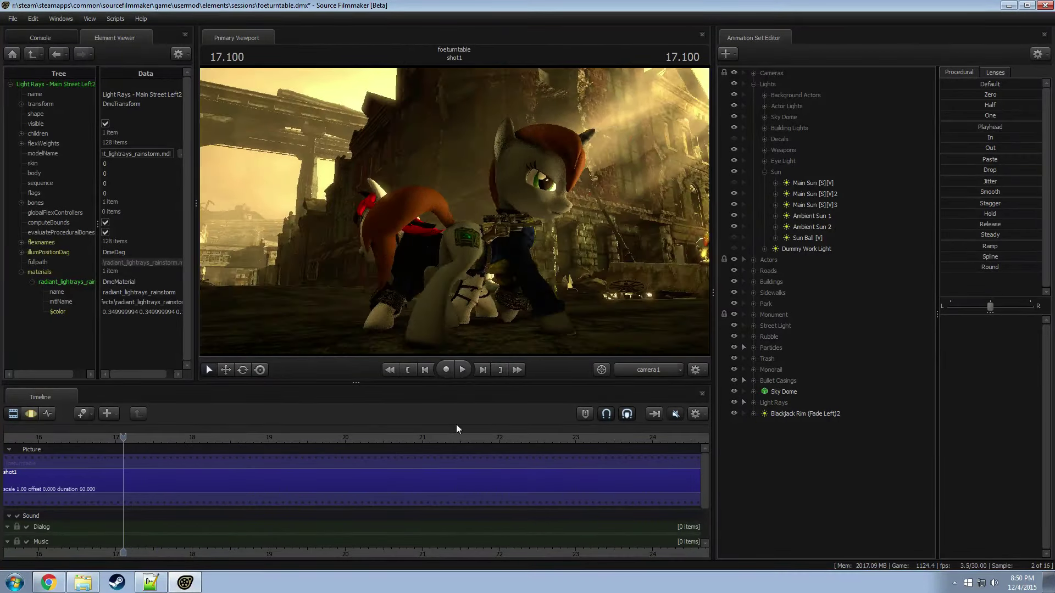
Step: Inspect Skybox Building Light 1 in the Building Lights group and return to the camera1 view at about 20.2 seconds
left_click(765, 173)
left_click(764, 128)
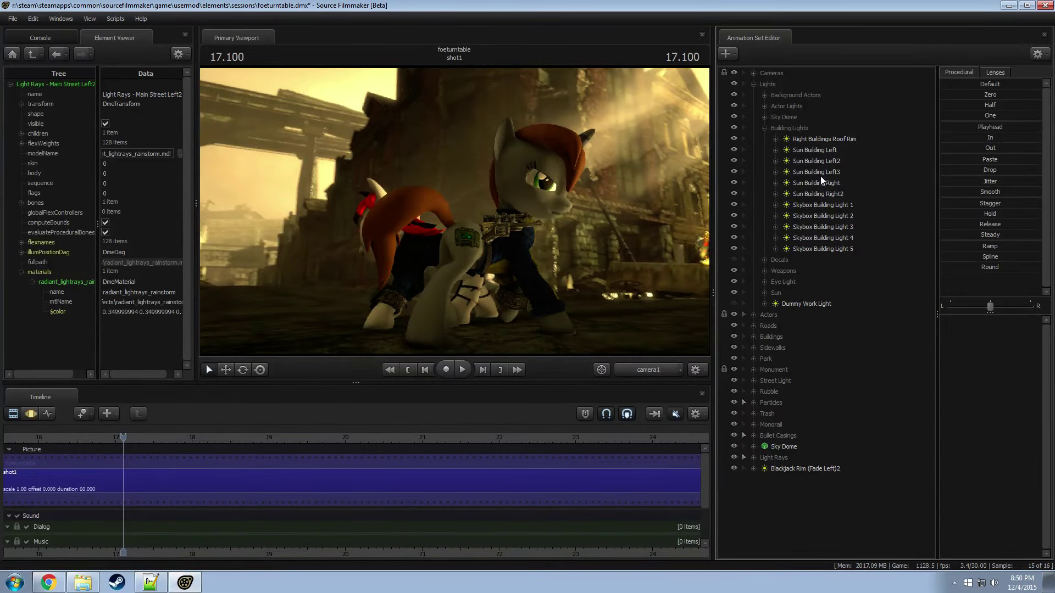
double_click(819, 207)
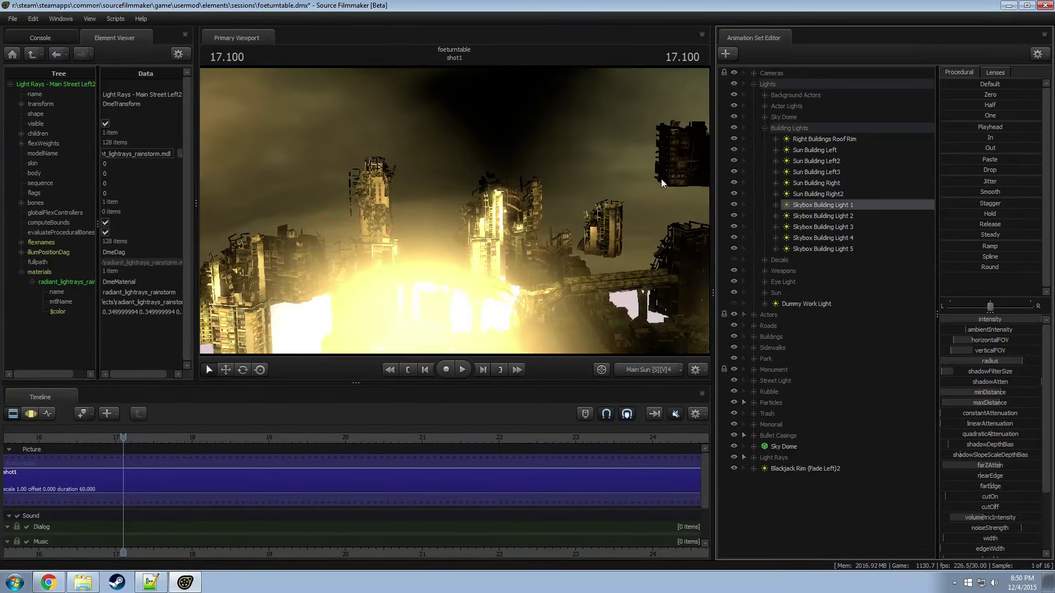
left_click(648, 369)
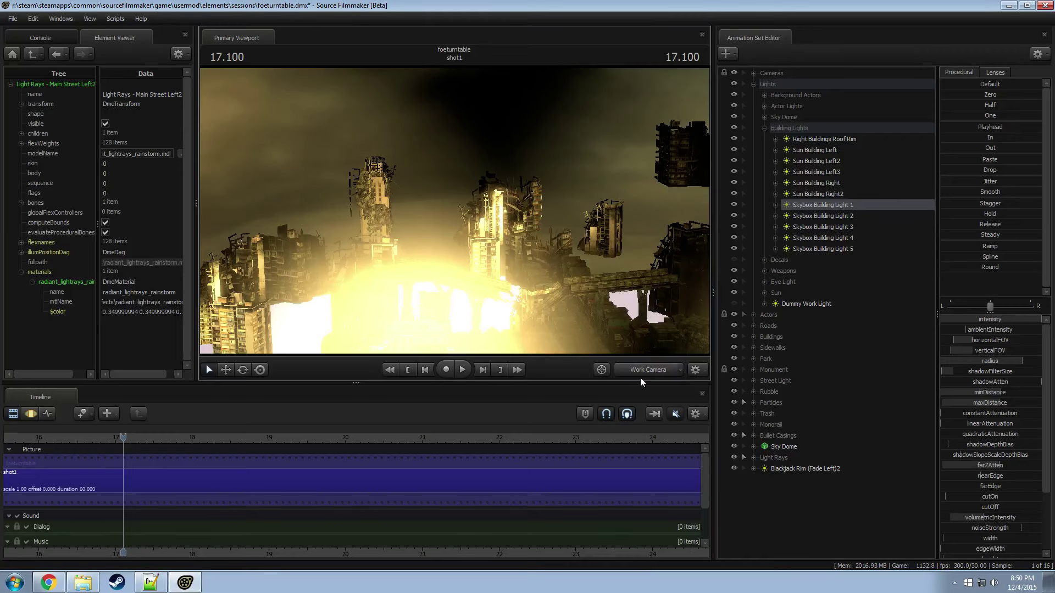
left_click(641, 379)
left_click(654, 370)
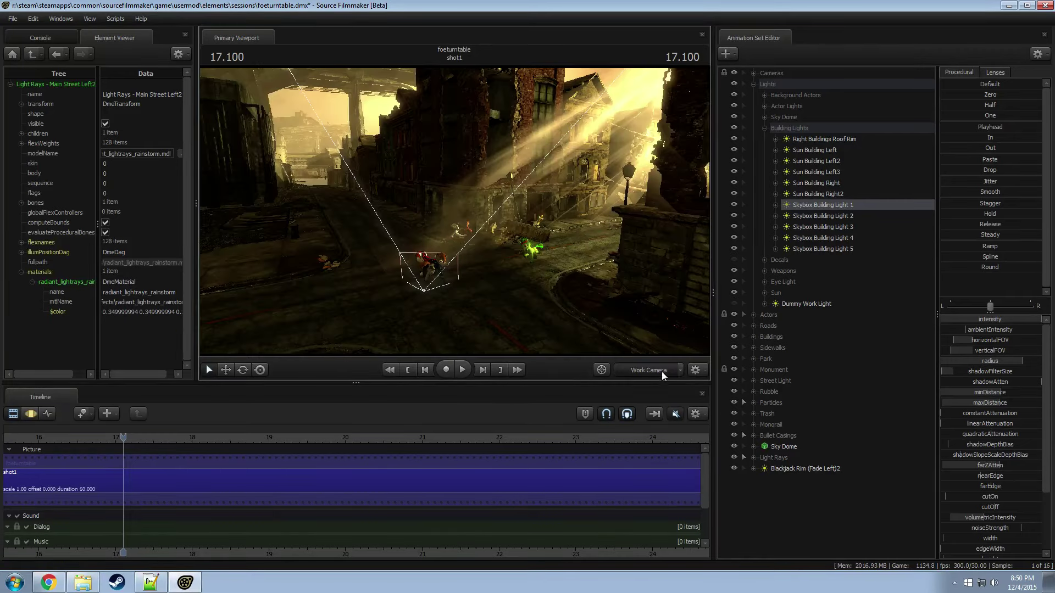
left_click(649, 379)
left_click(226, 440)
key("space")
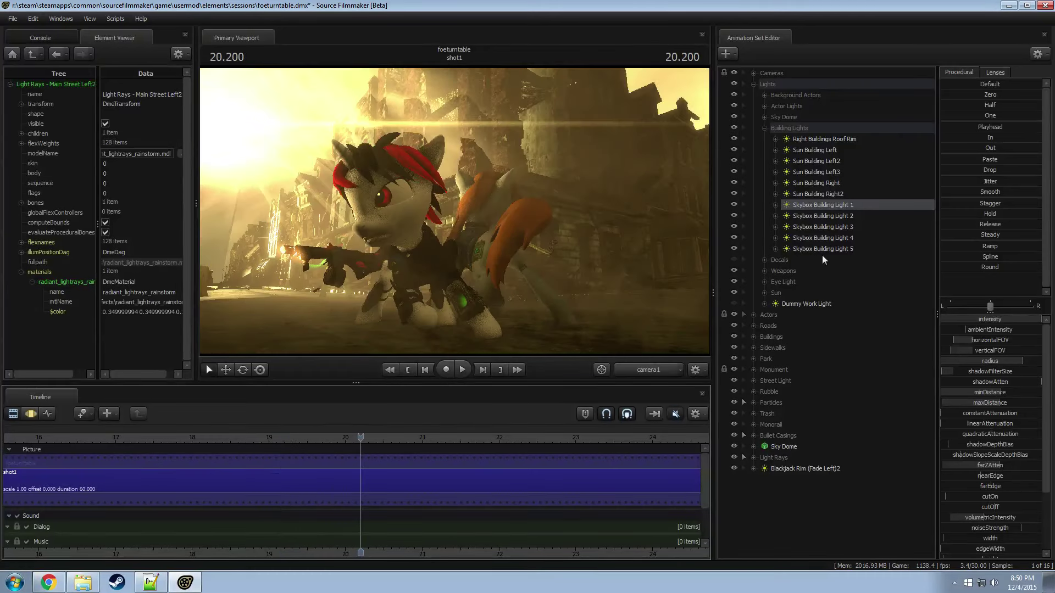
Step: Hide the Actor Lights group and move the Blackjack Rim (Fade Left)2 light into it, renamed as Actor Volumetric Extra (Fade)
left_click(735, 106)
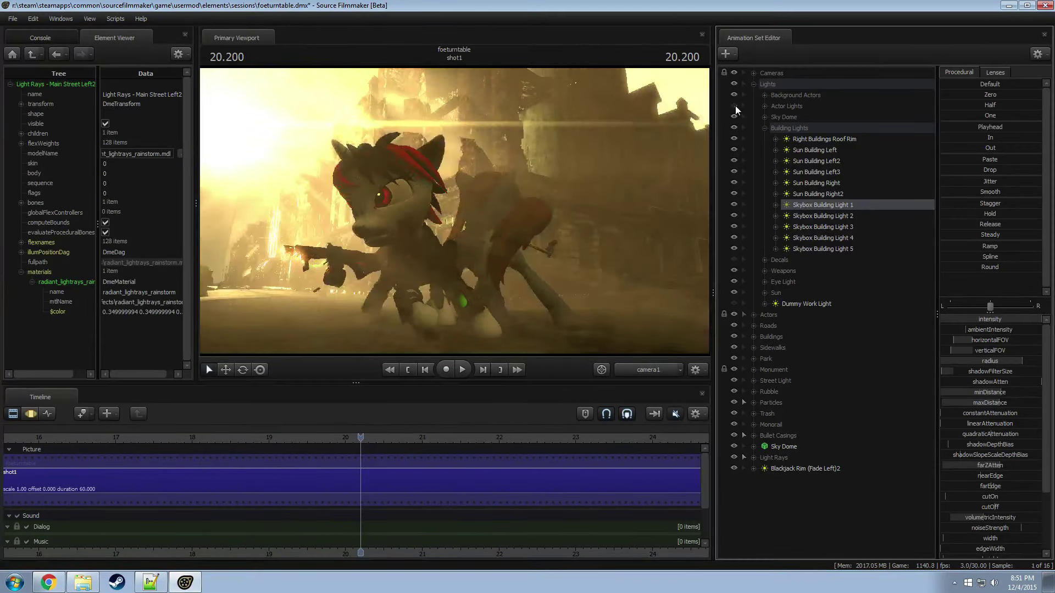
right_click(795, 468)
left_click(819, 302)
type("Acx")
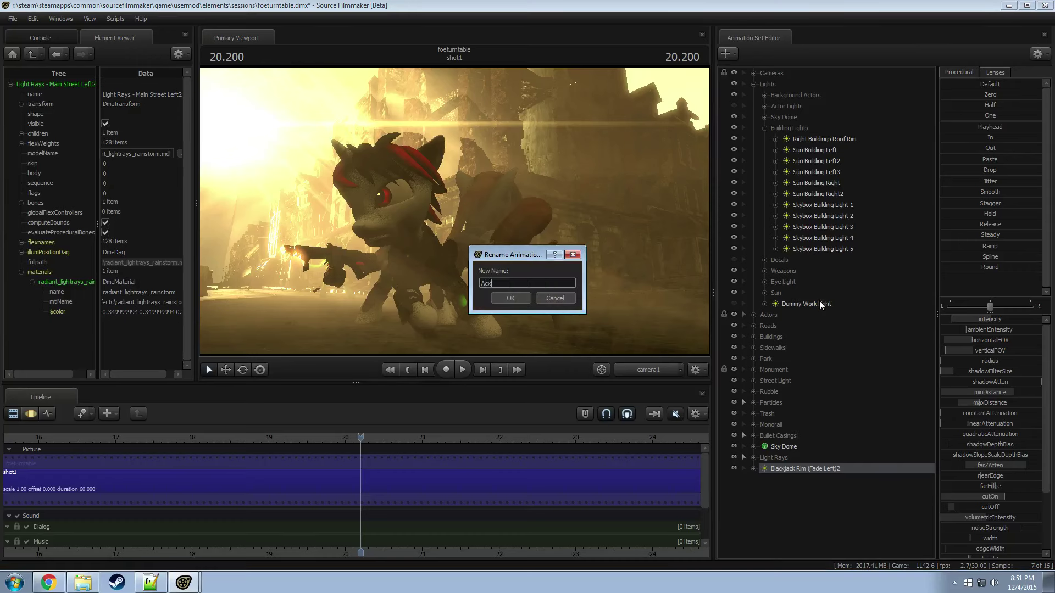
type("tor")
type(")")
key("Return")
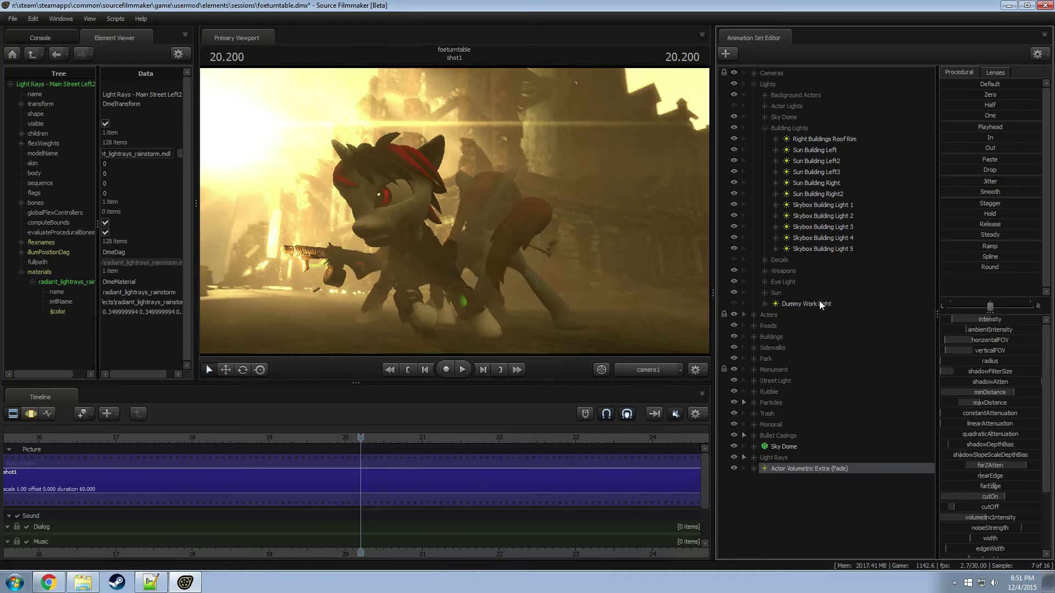
left_click_drag(808, 469, 759, 106)
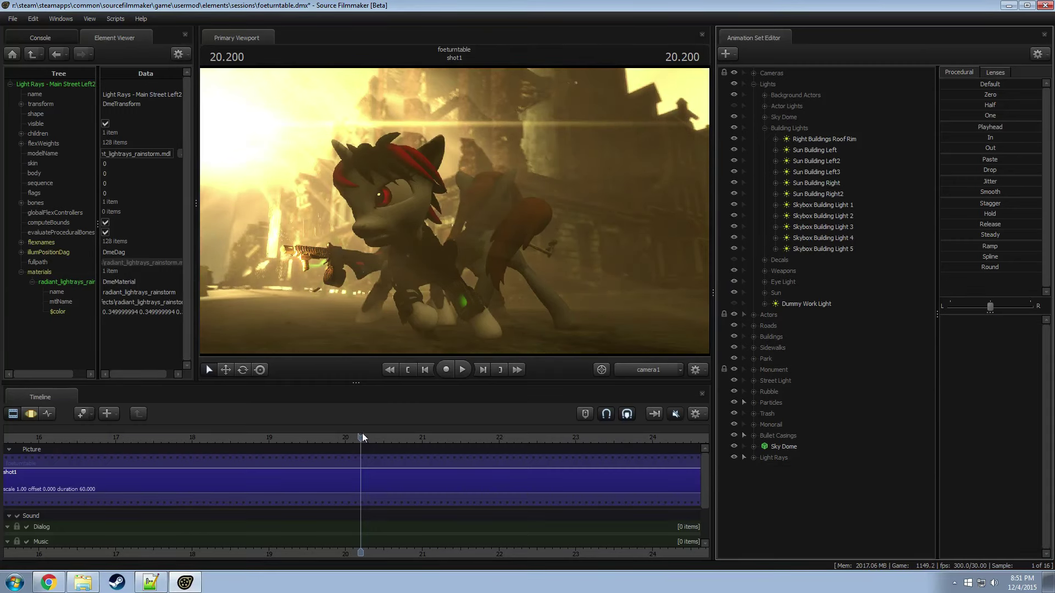
Step: Compare the shot at about 21.07 seconds with Main Sun [S][V]2 and Main Sun [S][V]3 shown and hidden
left_click_drag(362, 437, 427, 445)
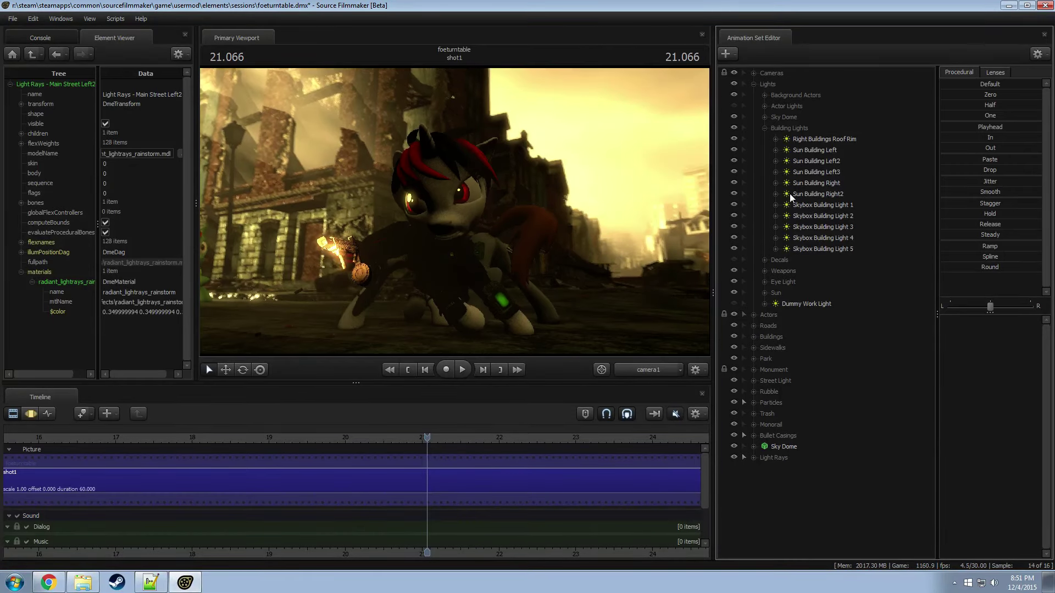
left_click(765, 295)
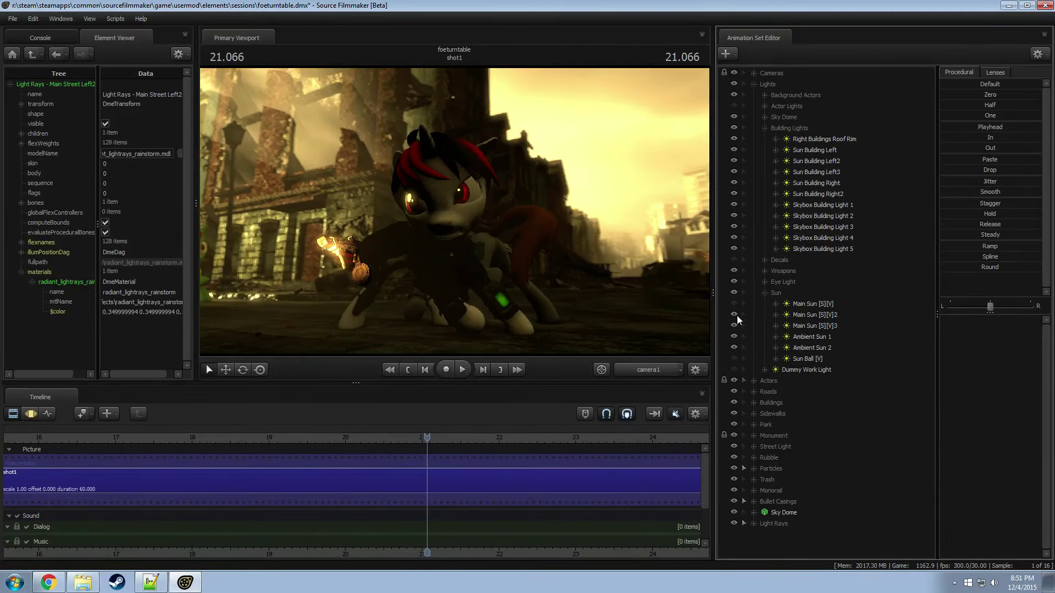
left_click(735, 315)
left_click(734, 327)
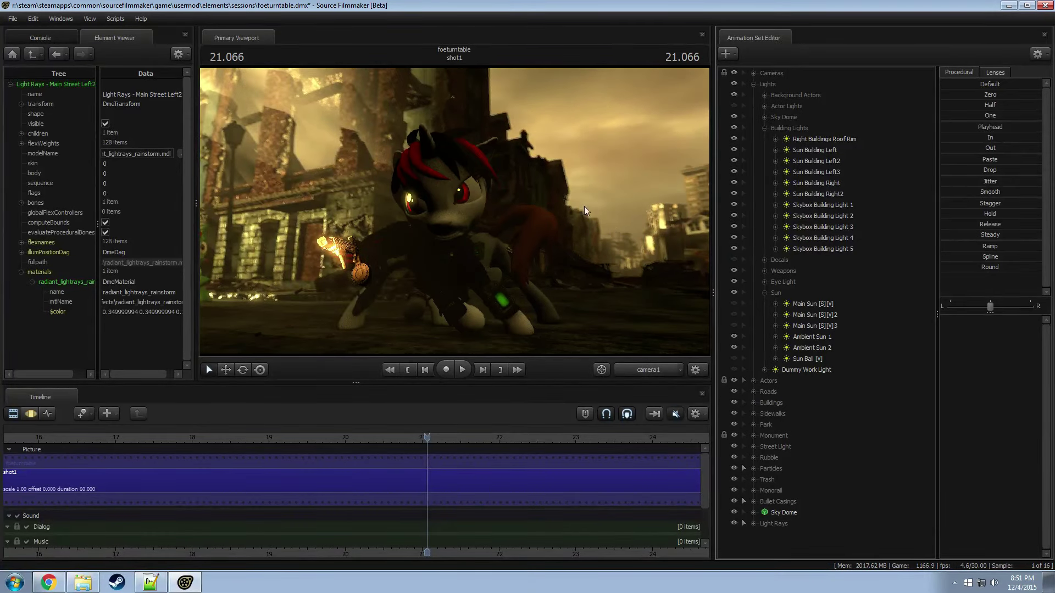
left_click(736, 330)
left_click(734, 316)
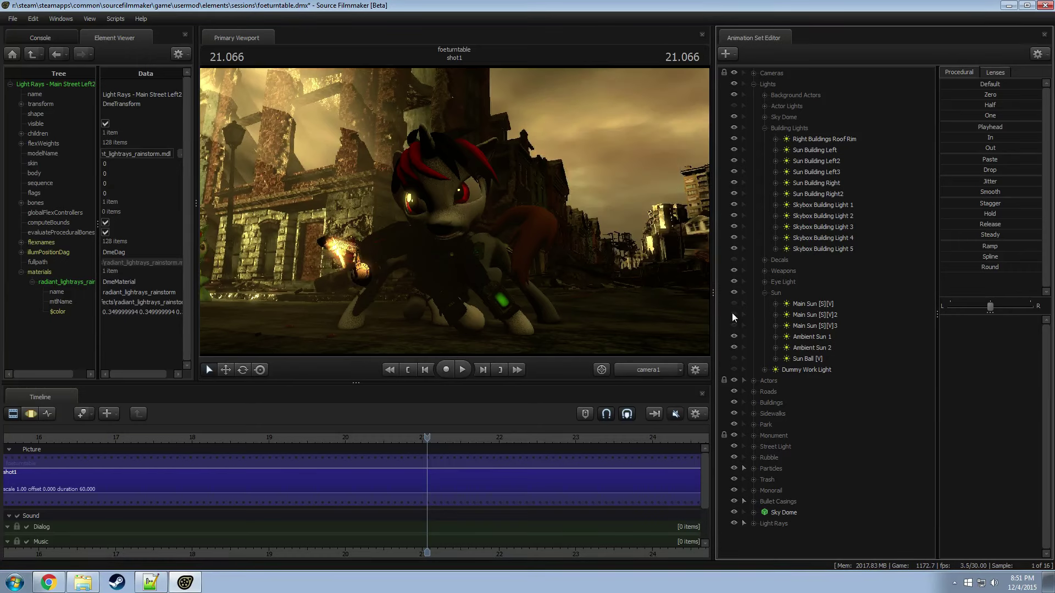
left_click(734, 316)
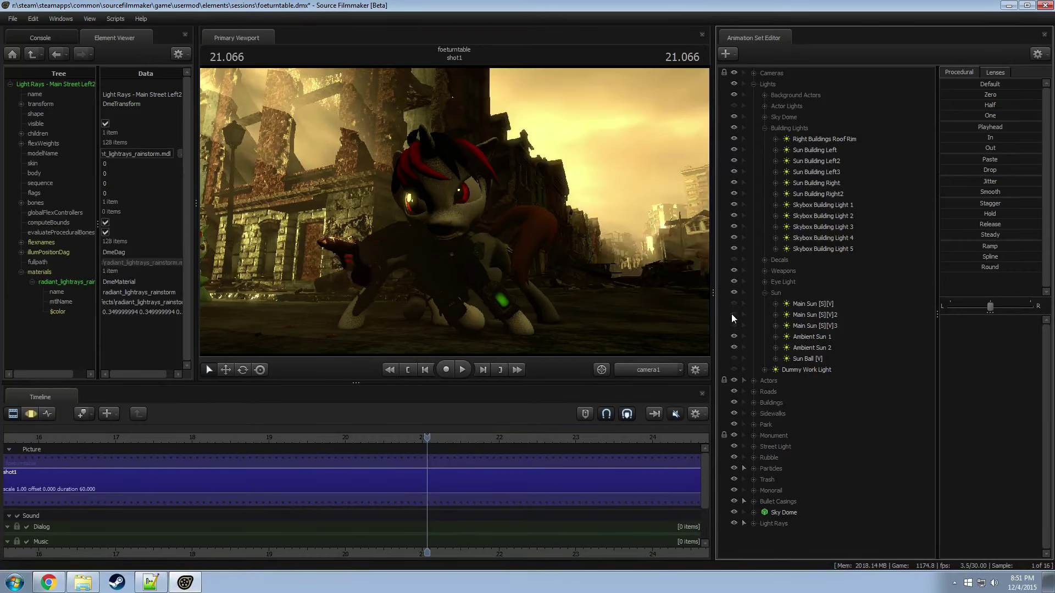
Step: Compare the background lighting at 17 seconds with Main Sun [S][V]2 and Main Sun [S][V]3 shown and hidden
left_click_drag(257, 438, 116, 435)
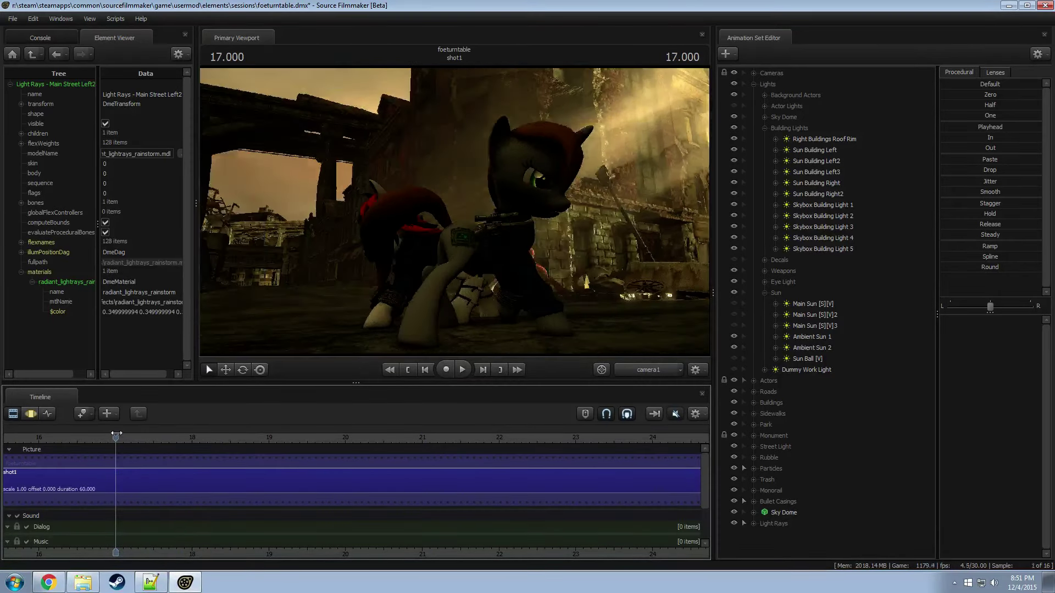
left_click(734, 326)
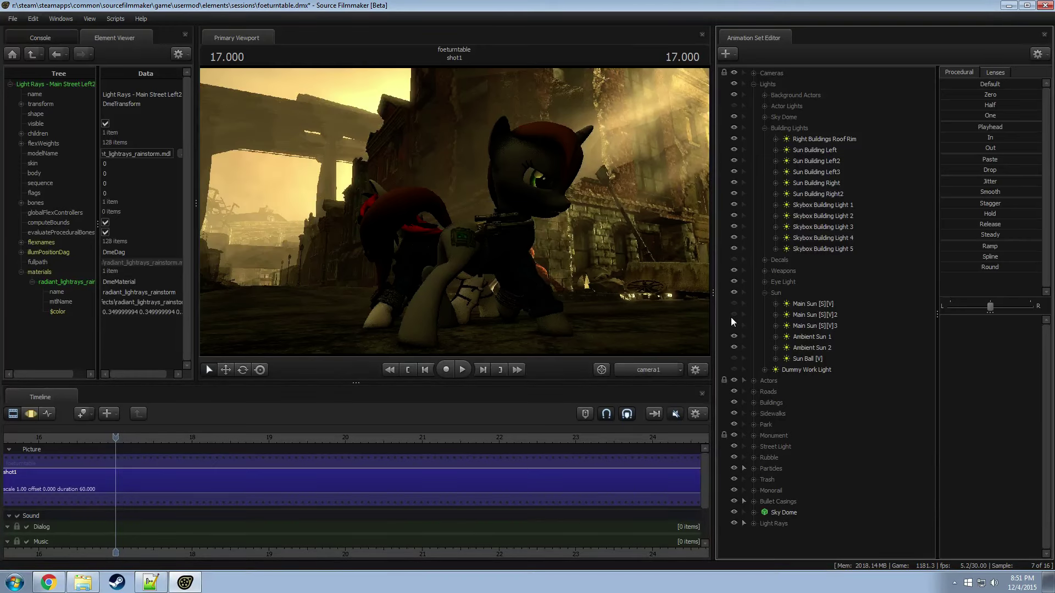
left_click(734, 328)
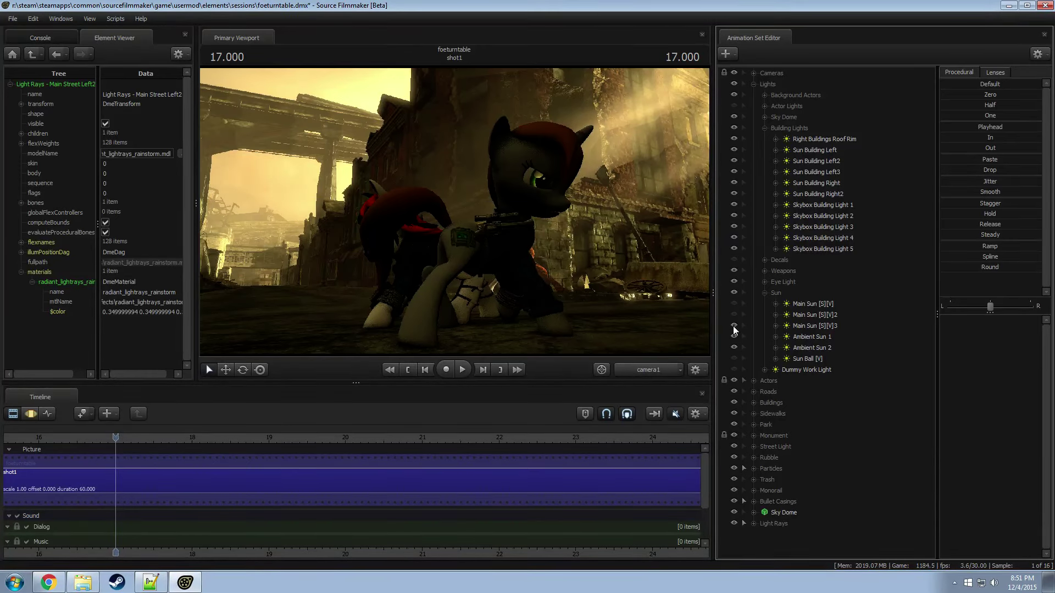
left_click(734, 328)
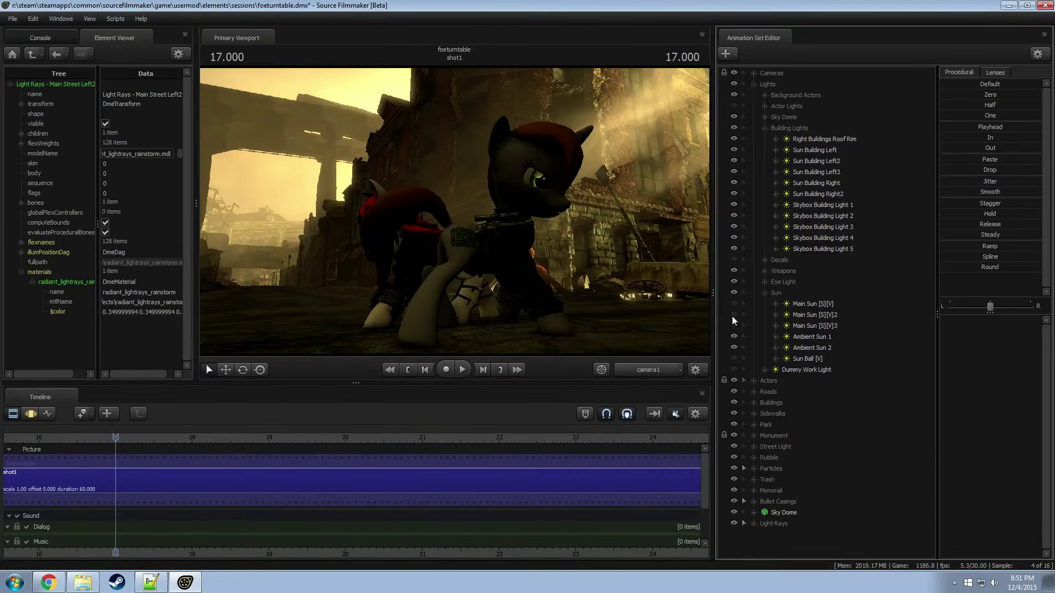
left_click(734, 316)
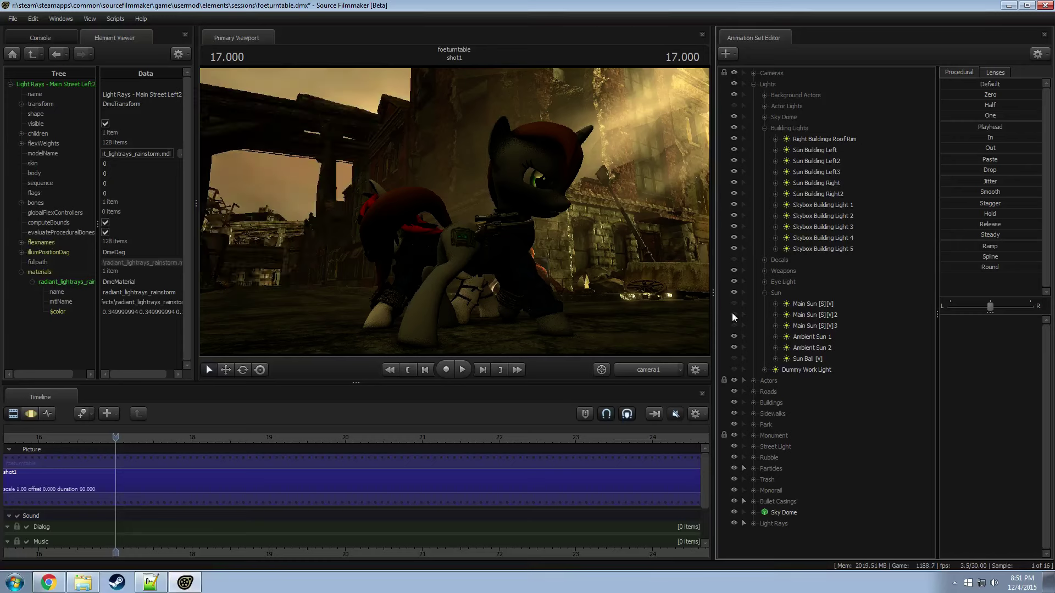
Step: Show Main Sun [S][V]3, inspect the scene from that light's viewpoint and return to the camera1 view
left_click(734, 328)
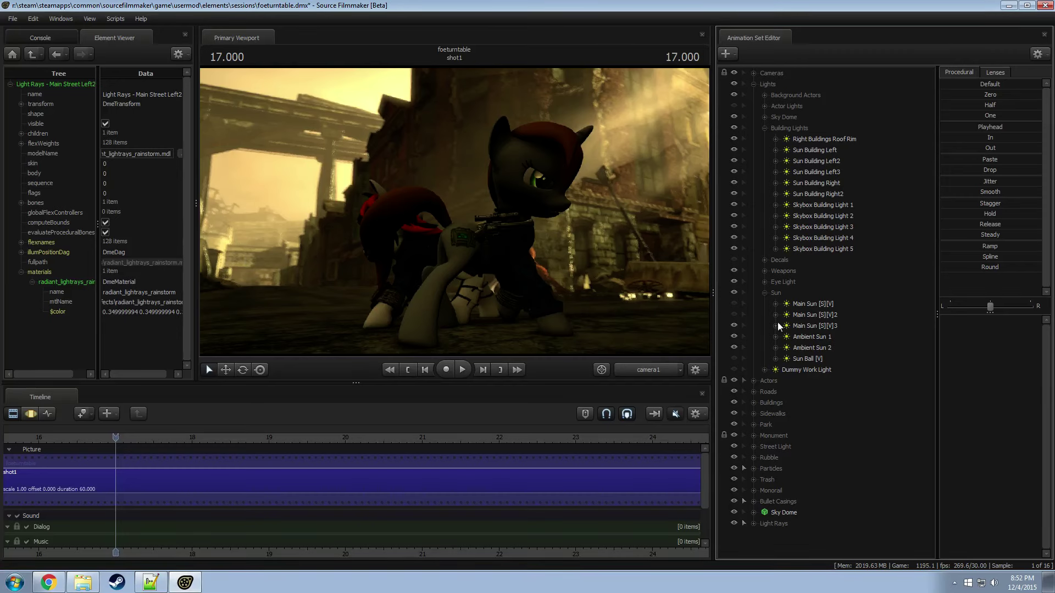
double_click(807, 327)
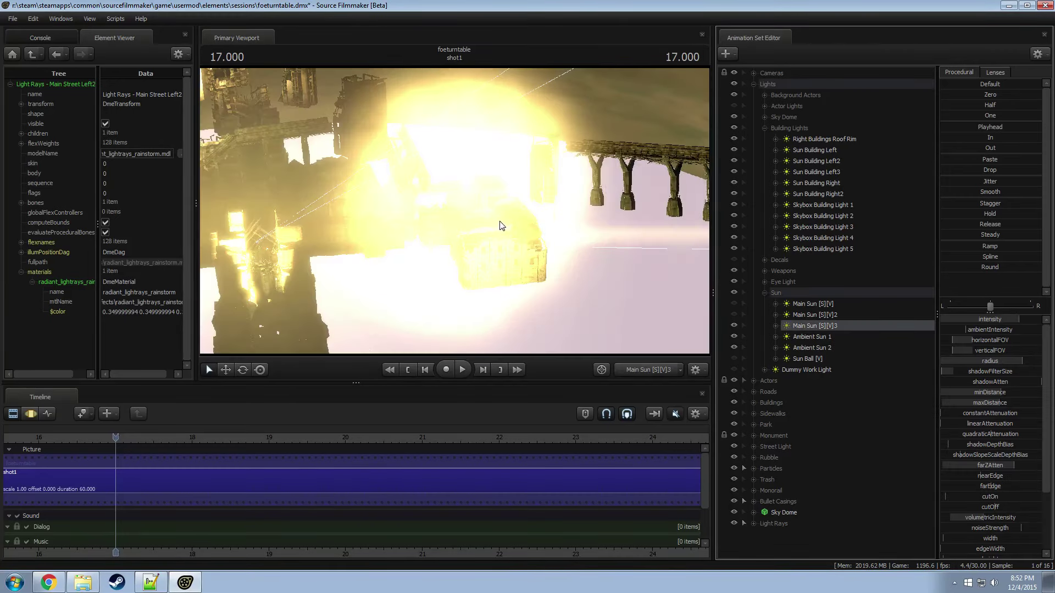
key("F3")
right_click_drag(501, 219, 478, 208)
left_click(638, 370)
left_click(637, 371)
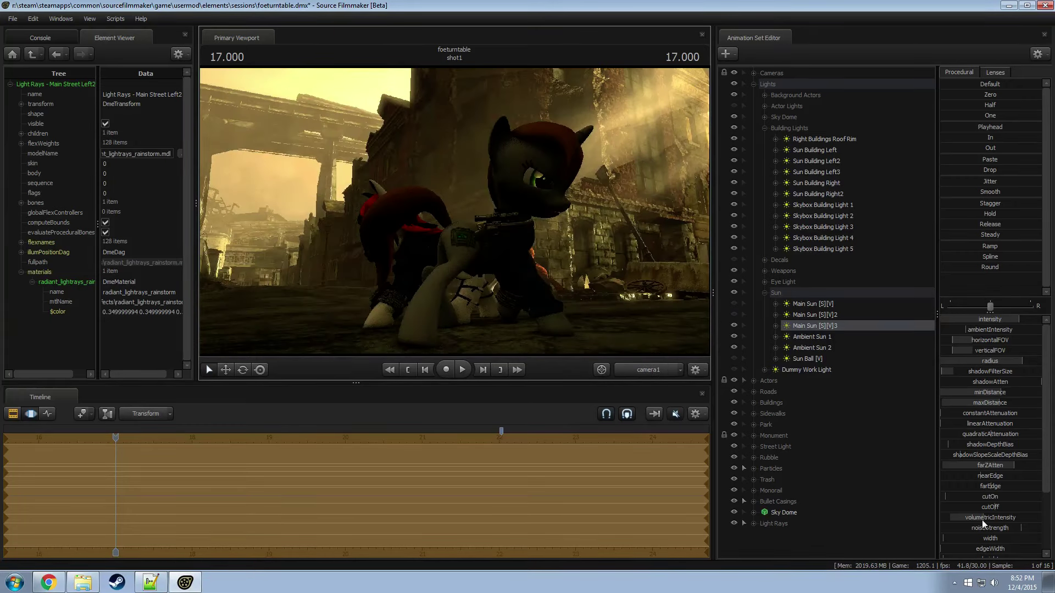
Step: Adjust the volumetricIntensity and shadowAtten of Main Sun [S][V]3 and check the result in the camera1 view
left_click_drag(983, 522, 1016, 518)
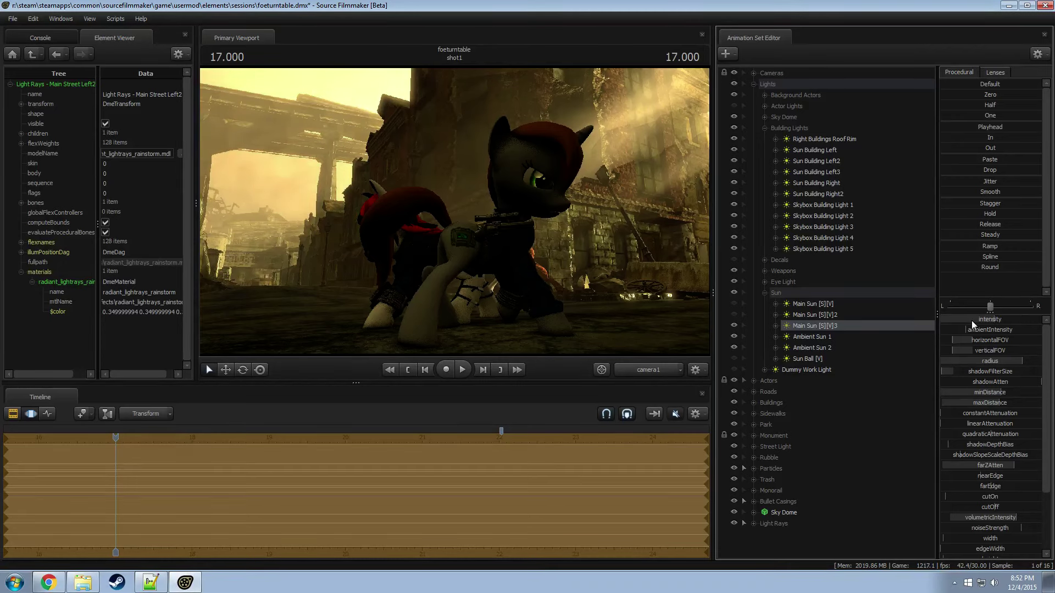
key("F2")
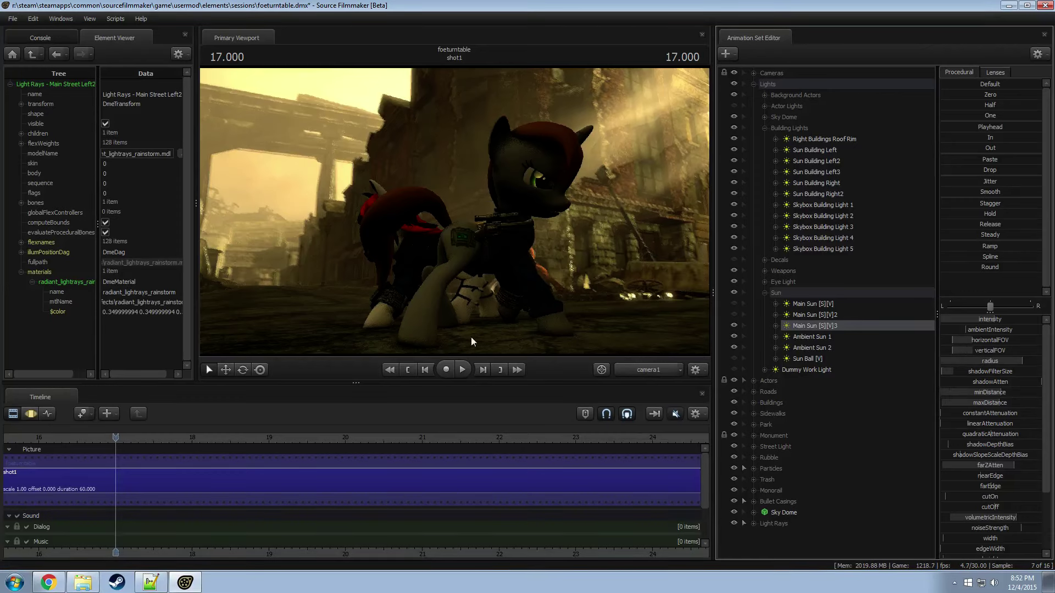
key("F3")
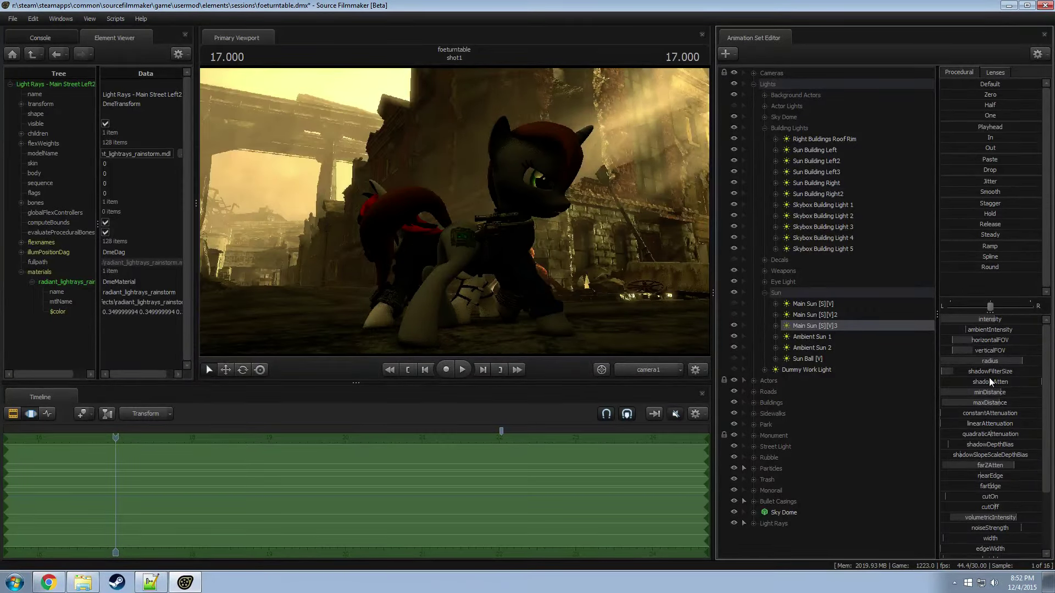
key("F4")
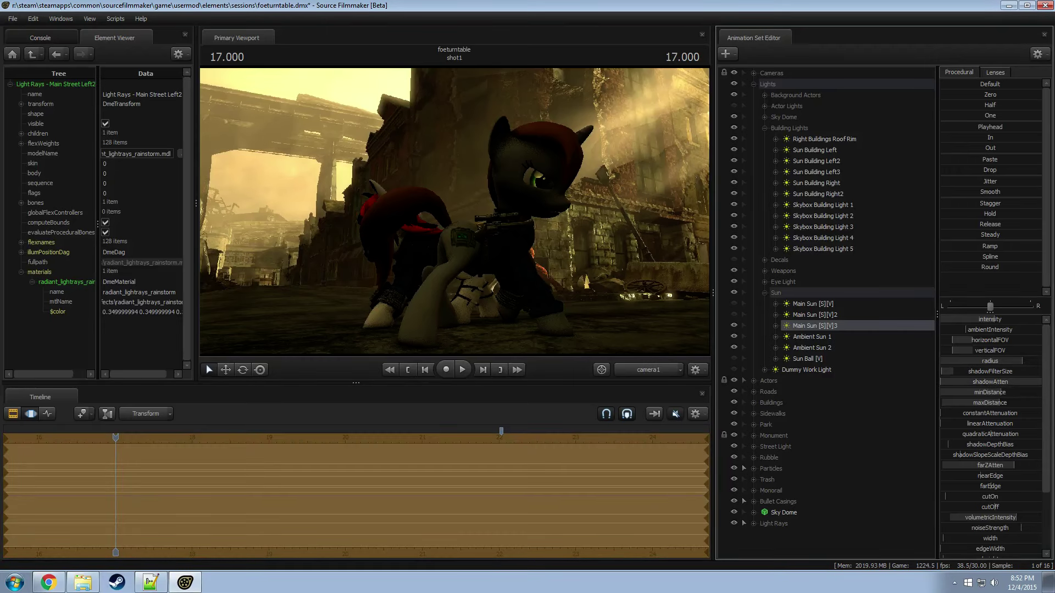
key("F2")
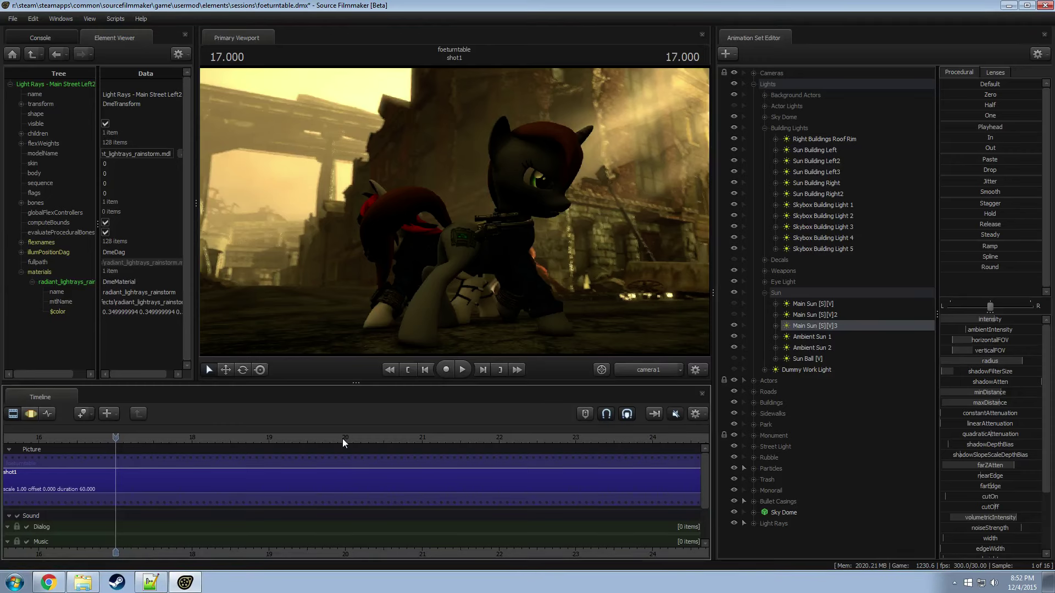
Step: Show Main Sun [S][V]2 and check the combined sun lighting at about 21.2 seconds and at 17 seconds
left_click_drag(354, 442, 440, 446)
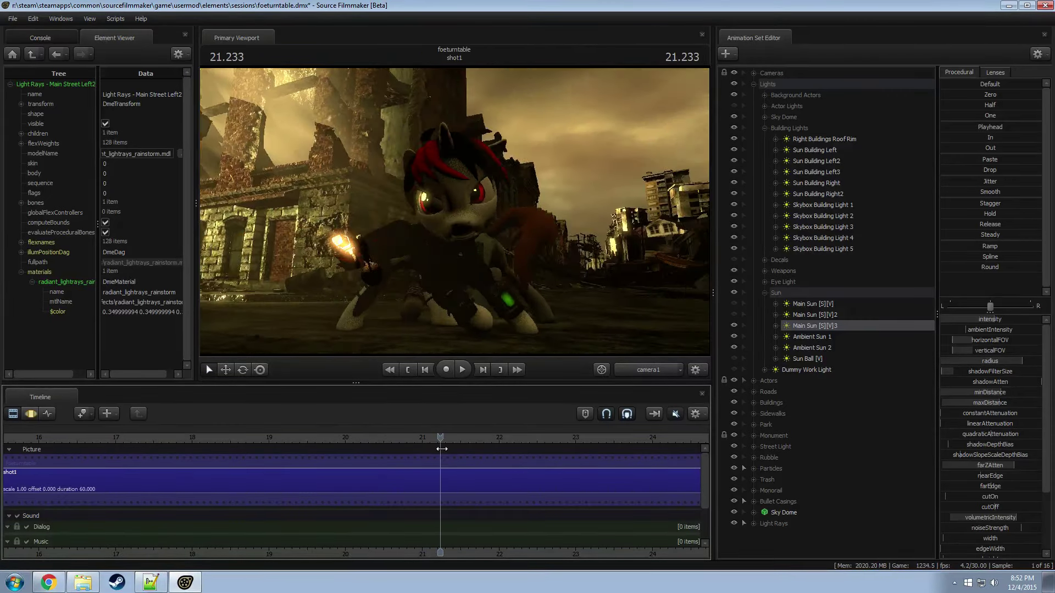
left_click(734, 314)
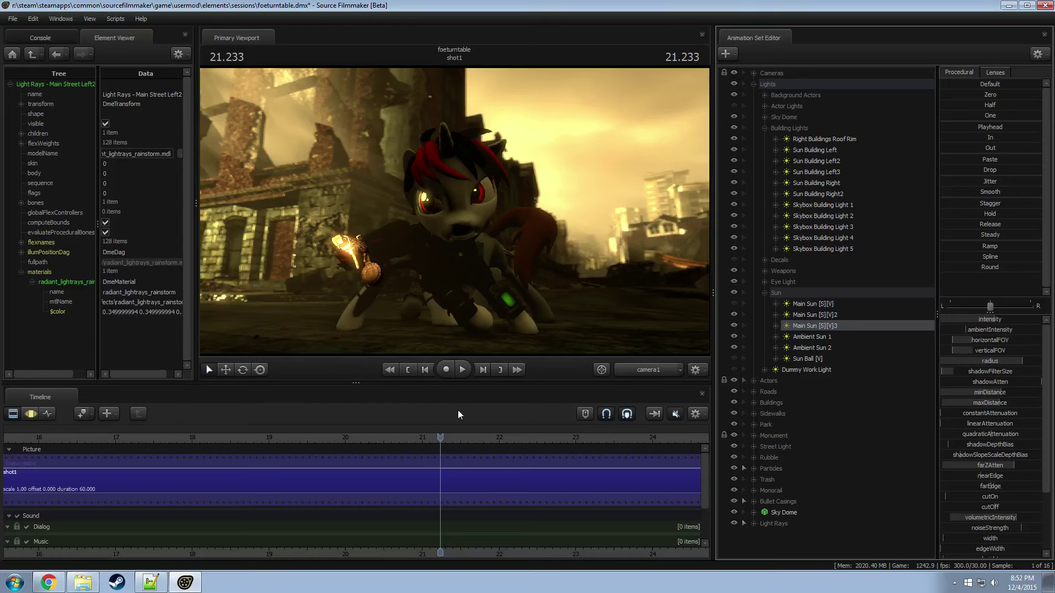
left_click_drag(184, 438, 115, 438)
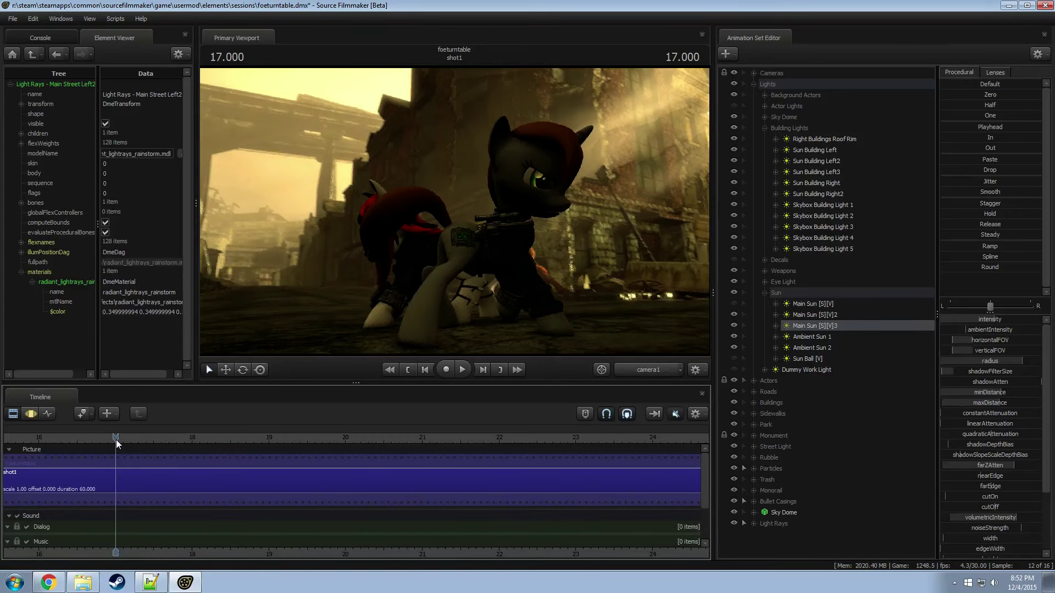
Step: Show the first Main Sun [S][V] light, collapse the Sun group and check the lighting from the Work Camera and camera1 around 17 seconds
left_click(649, 370)
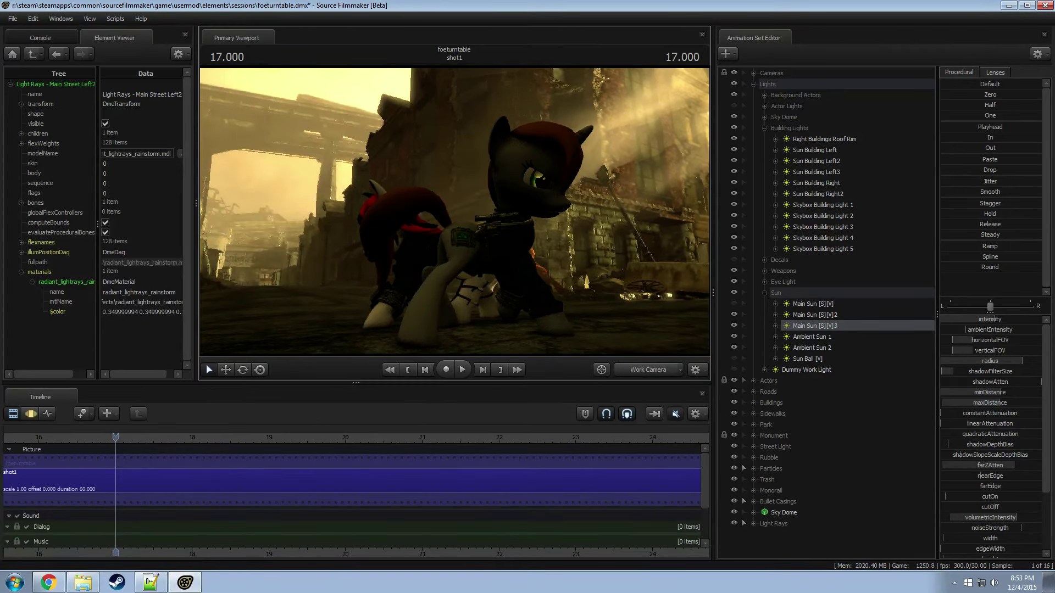
left_click(765, 294)
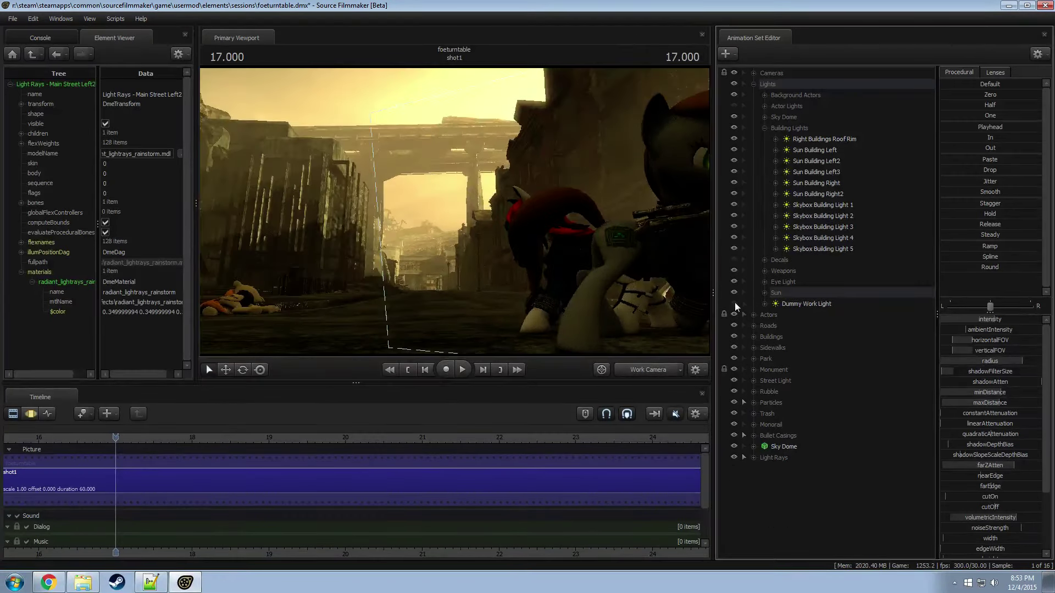
left_click(765, 293)
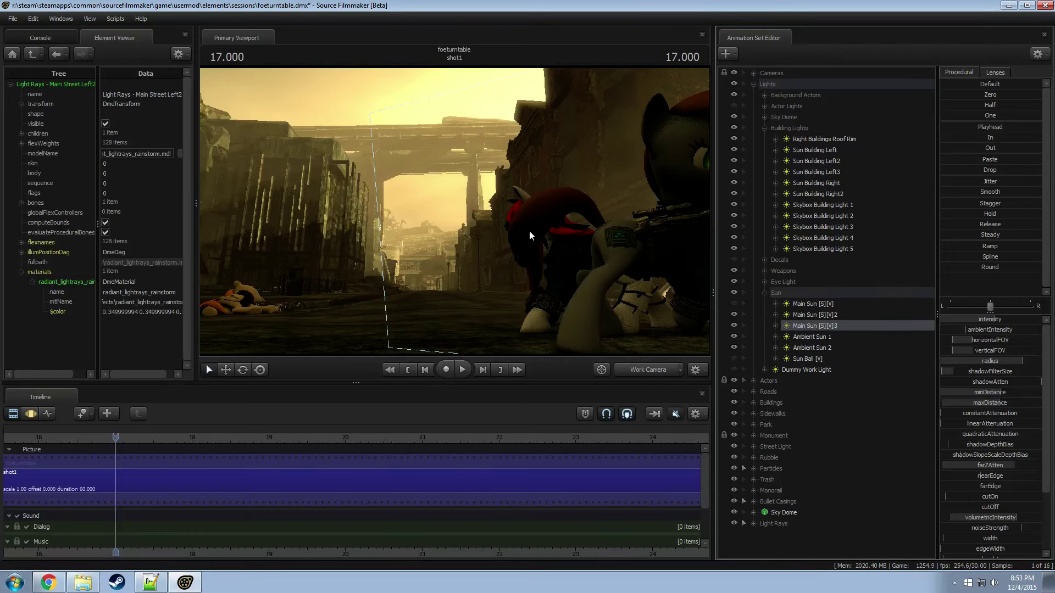
middle_click_drag(530, 235, 544, 242)
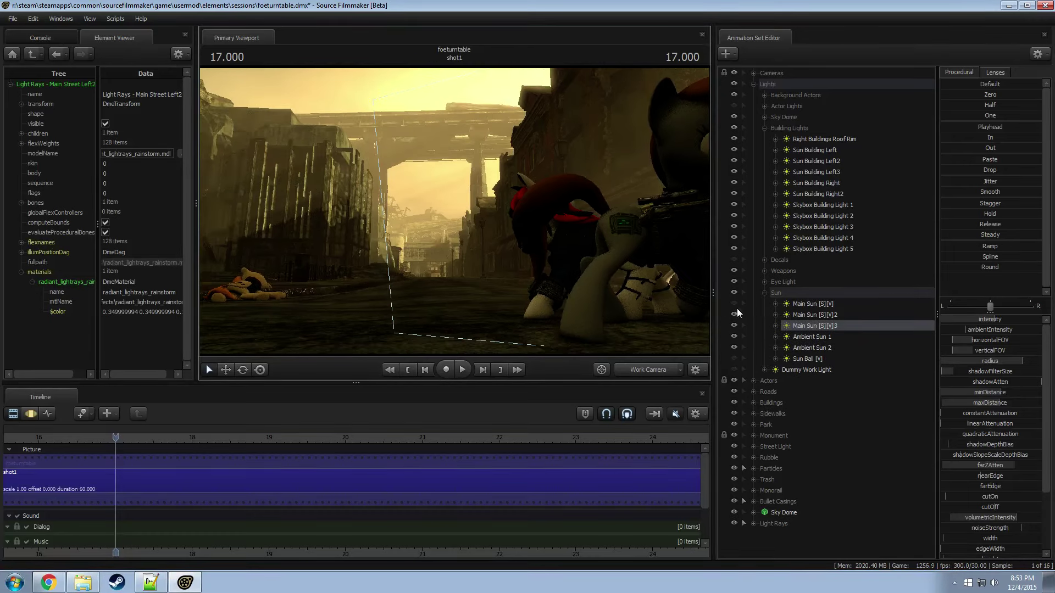
left_click(764, 294)
right_click(470, 246)
left_click(455, 215)
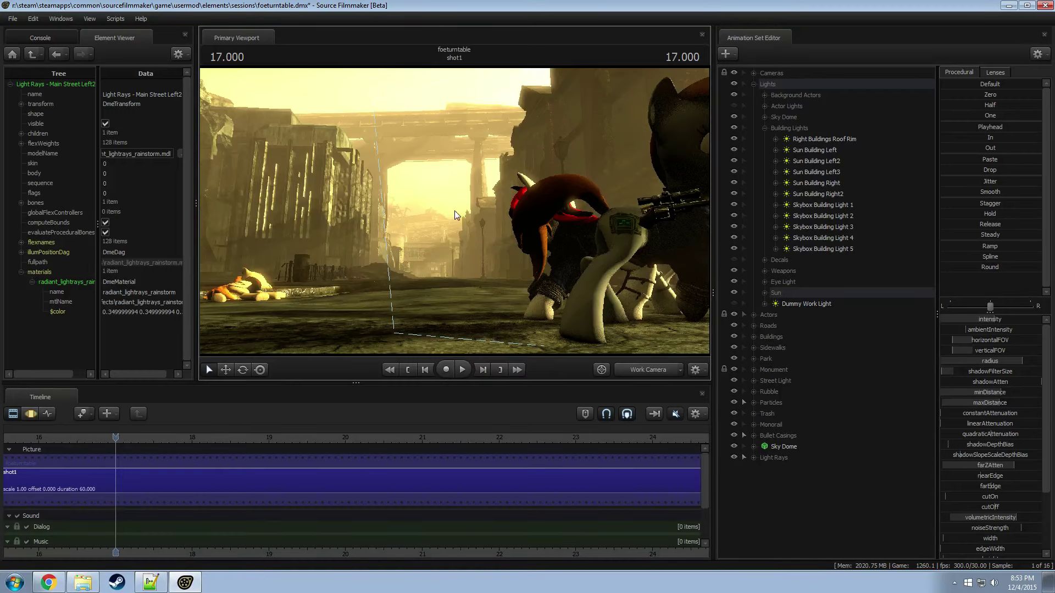
left_click(642, 371)
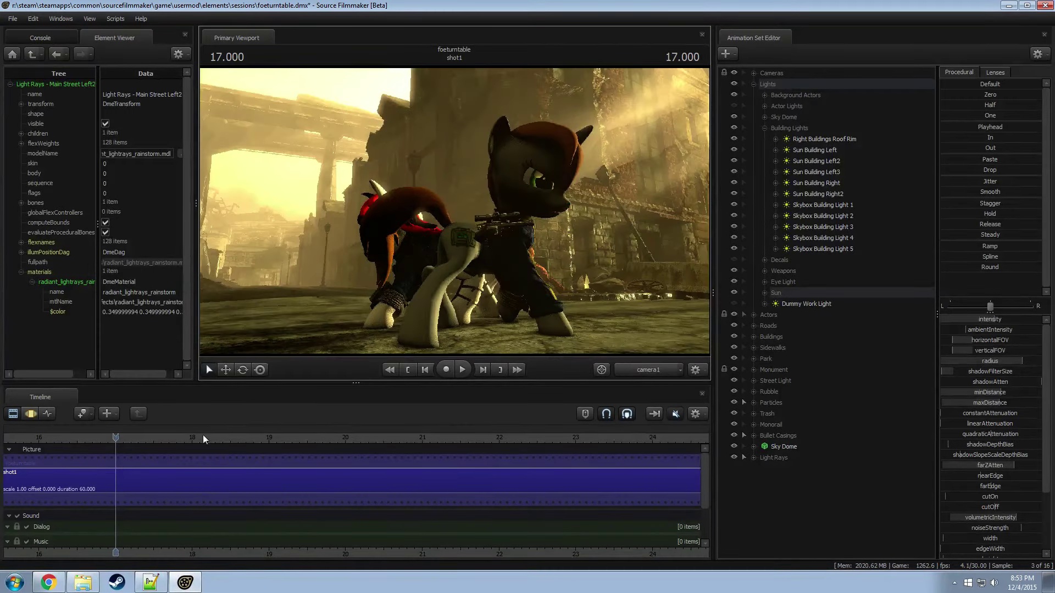
left_click(118, 438)
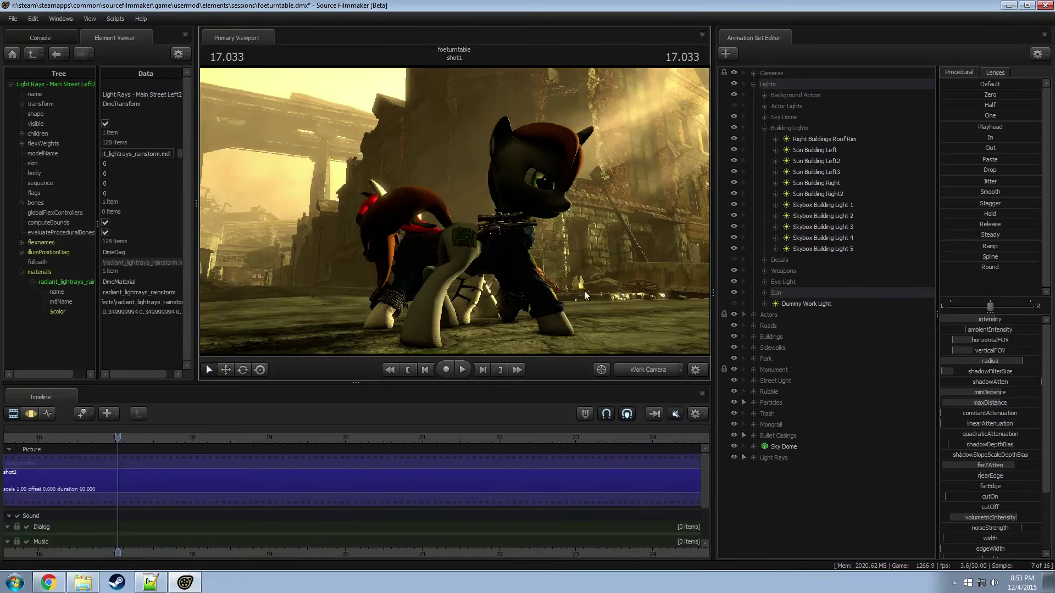
Step: Turn off the scene lighting display in the Work Camera view along the street and collapse the Building Lights group
right_click(460, 184)
left_click(498, 228)
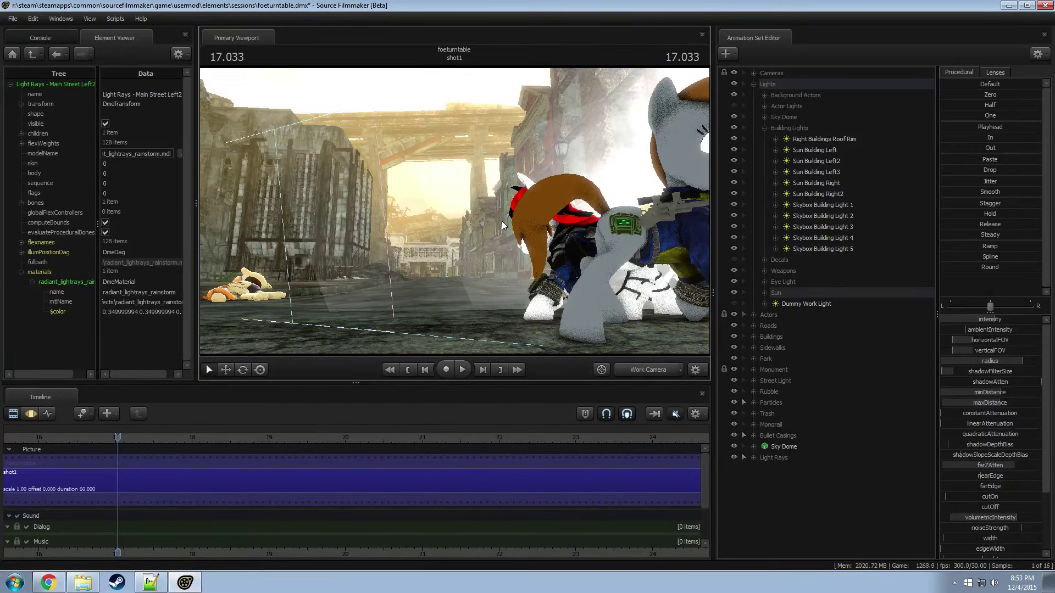
left_click_drag(497, 228, 679, 310)
key("w")
left_click(765, 128)
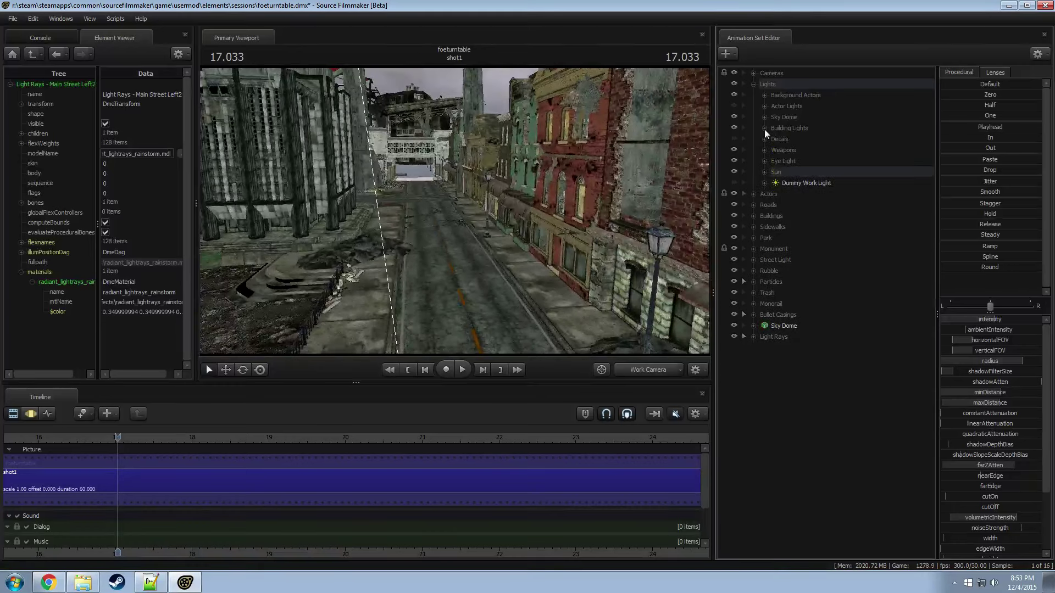
Step: Create an animation set for a new model, filtering the files by "fallout" and choosing the boat02a1 model
right_click(836, 411)
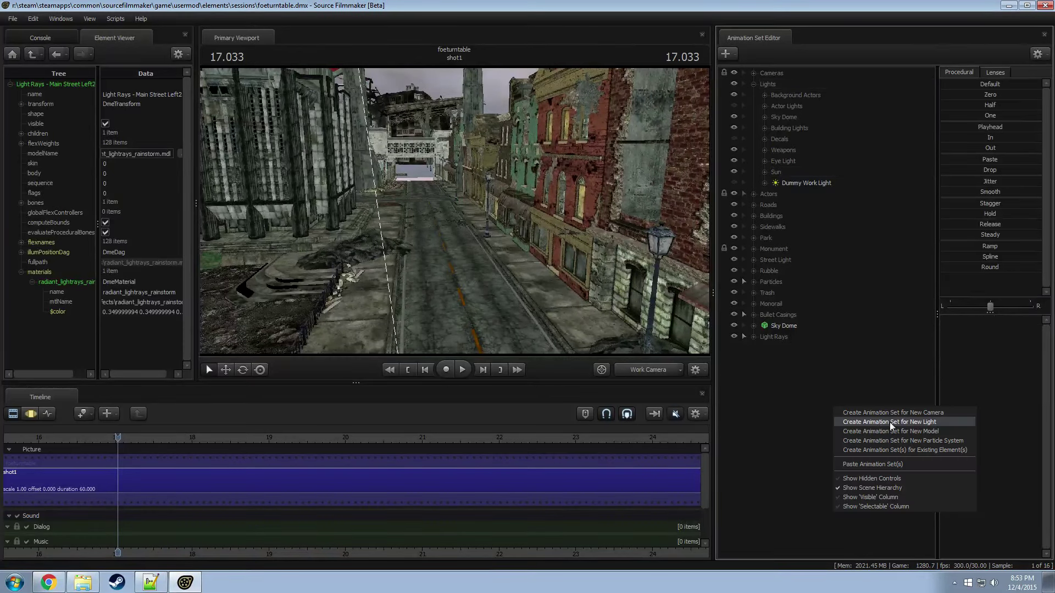
left_click(898, 430)
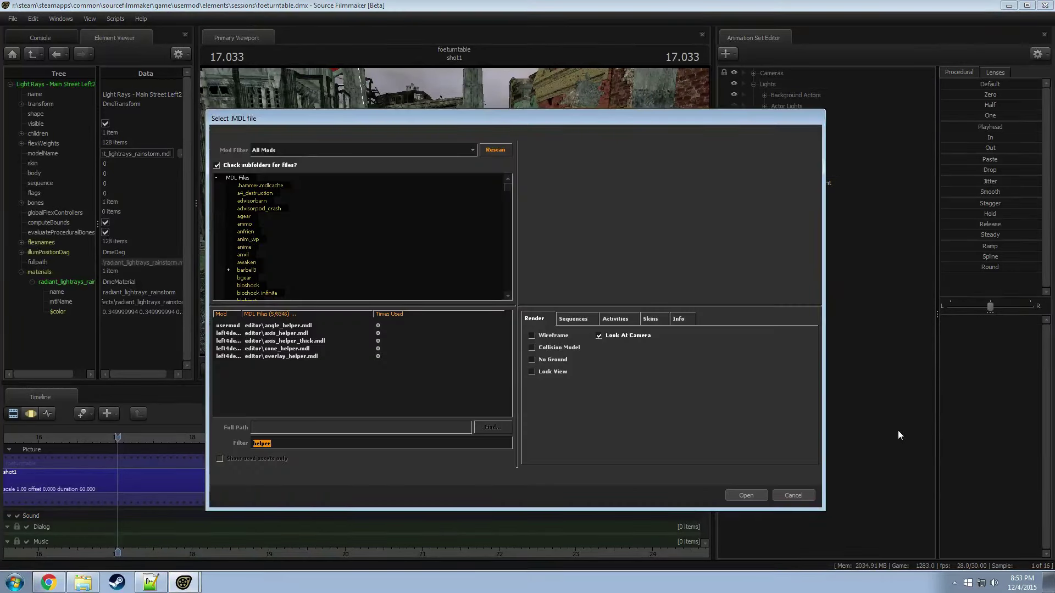
type("fall")
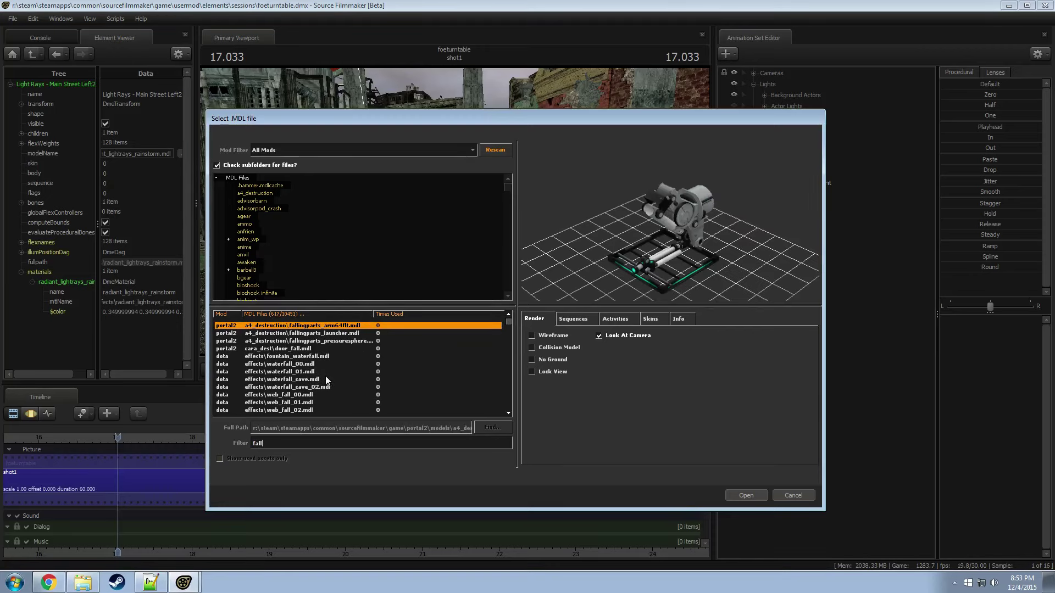
type("out")
left_click(310, 379)
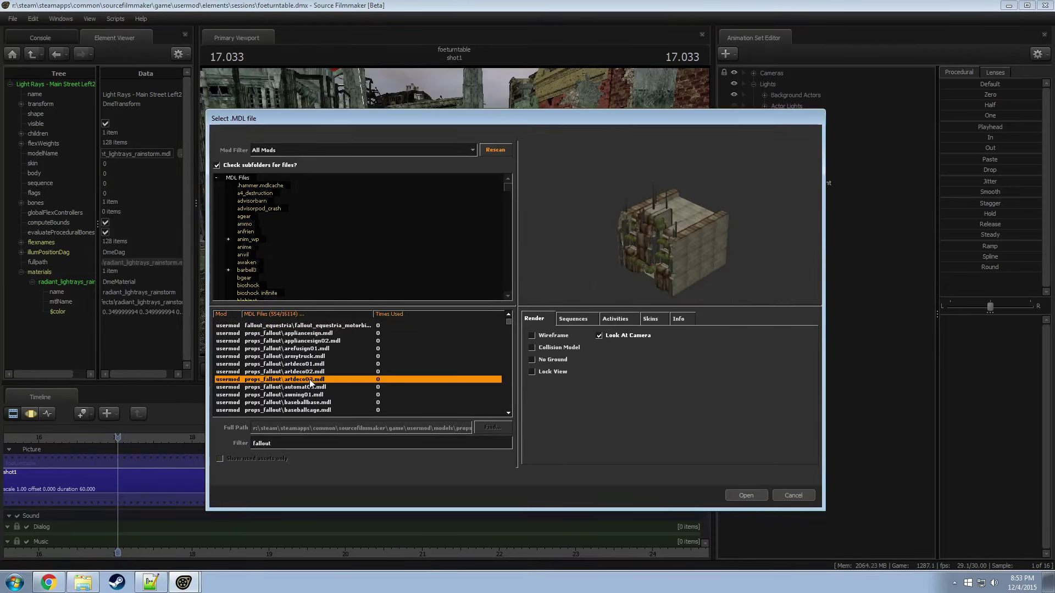
scroll(310, 382, "down", 3)
double_click(311, 384)
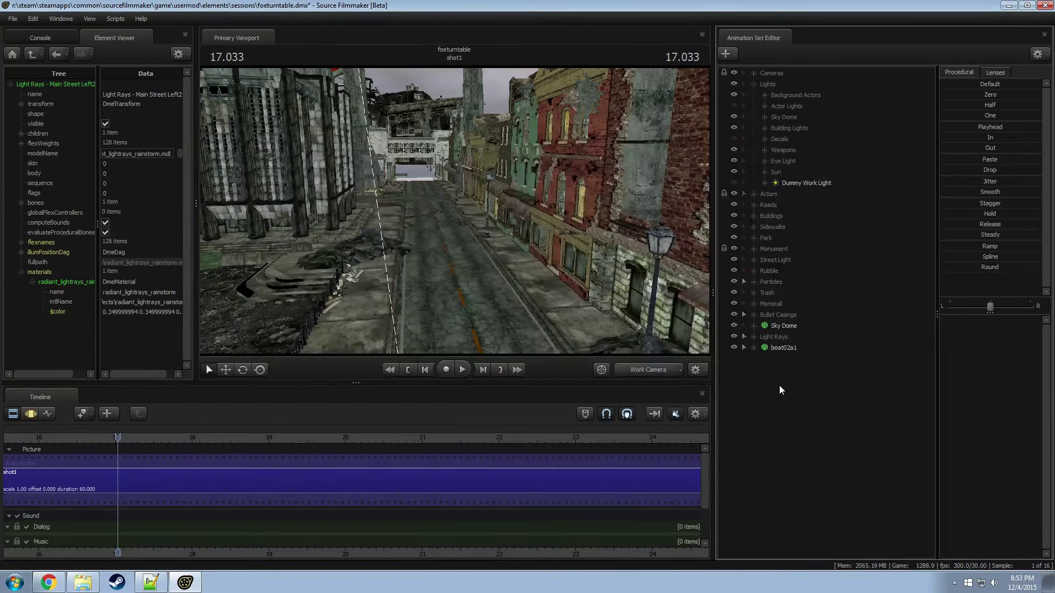
key("ctrl+z")
right_click(775, 377)
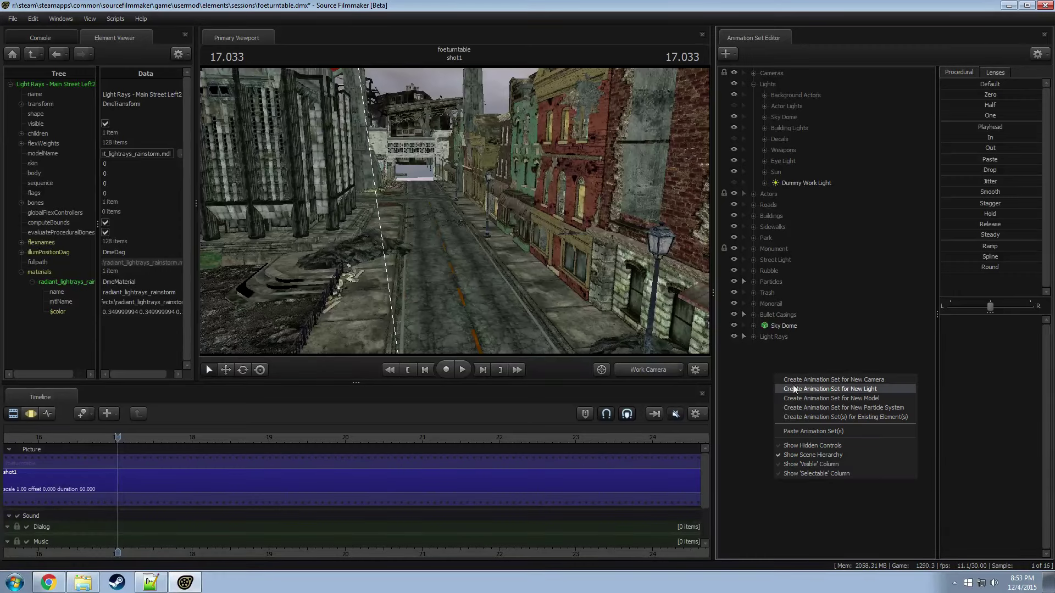
left_click(750, 360)
key("ctrl+y")
Step: Select the boat02a1 model for motion editing, place it on the distant street and focus the Work Camera on it
left_click(791, 348)
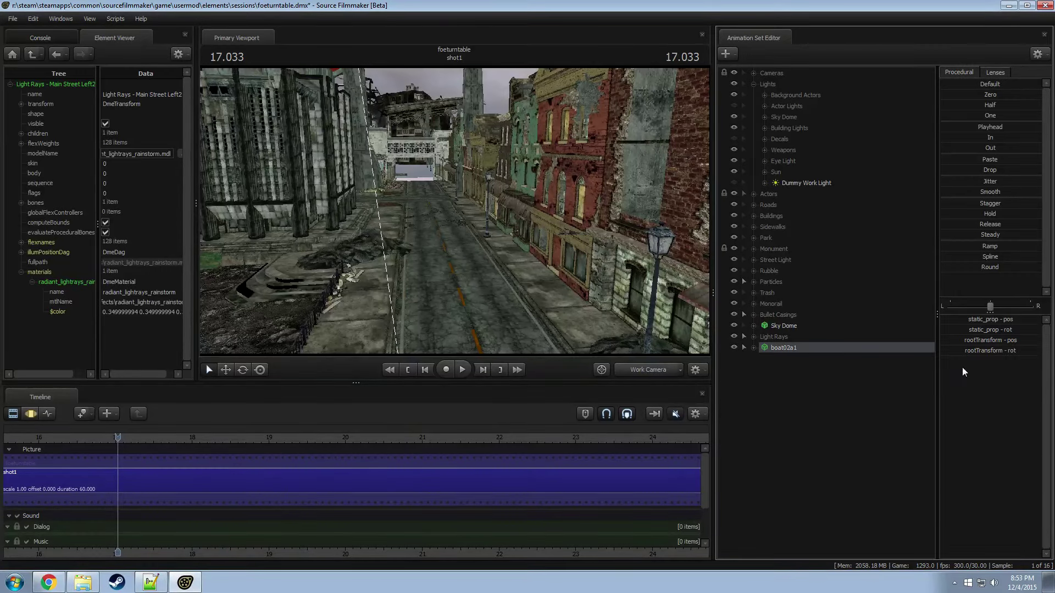
key("F3")
left_click_drag(530, 252, 530, 251)
key("e")
key("F2")
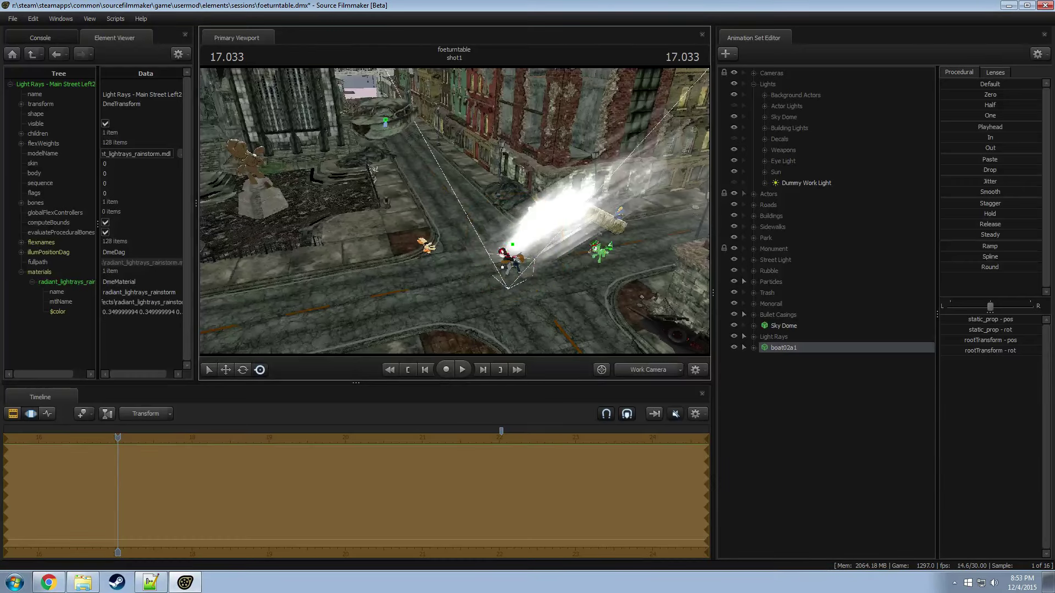
left_click(370, 116)
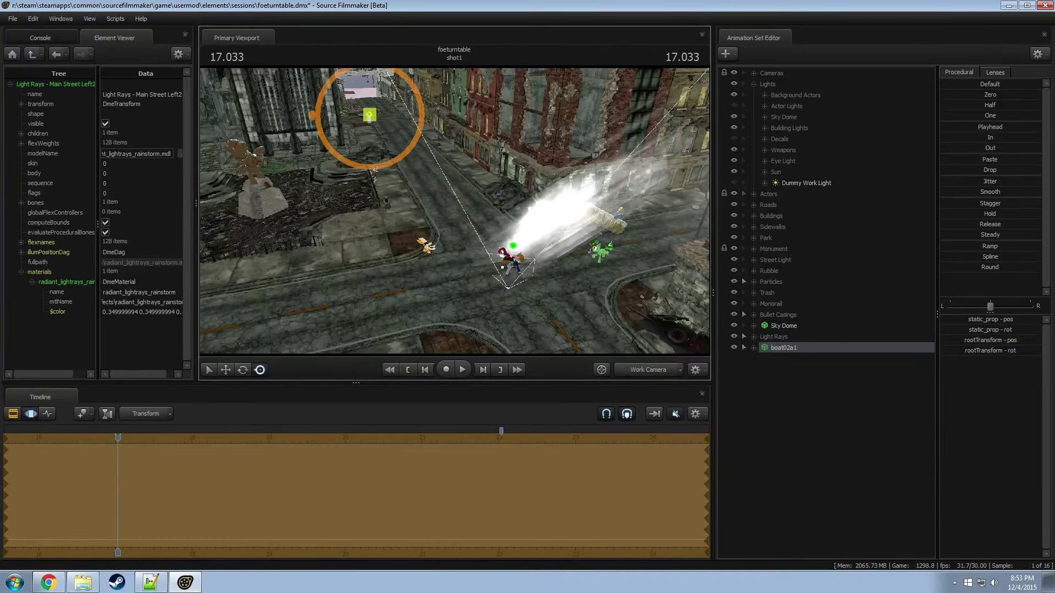
key("f")
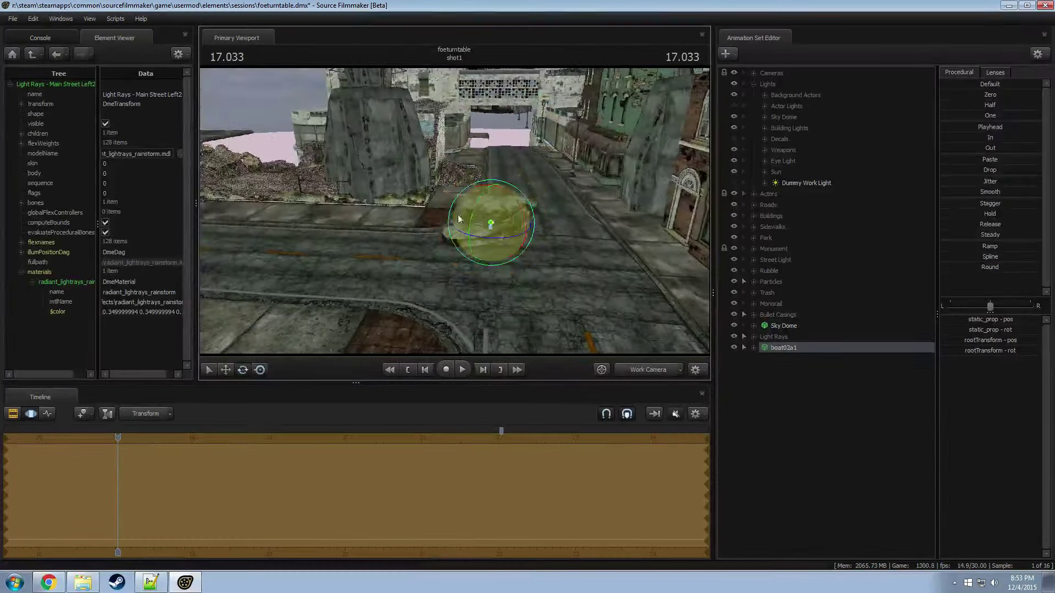
Step: Move boat02a1 off the road onto the sidewalk corner by the concrete pillar and raise it above the ground
key("w")
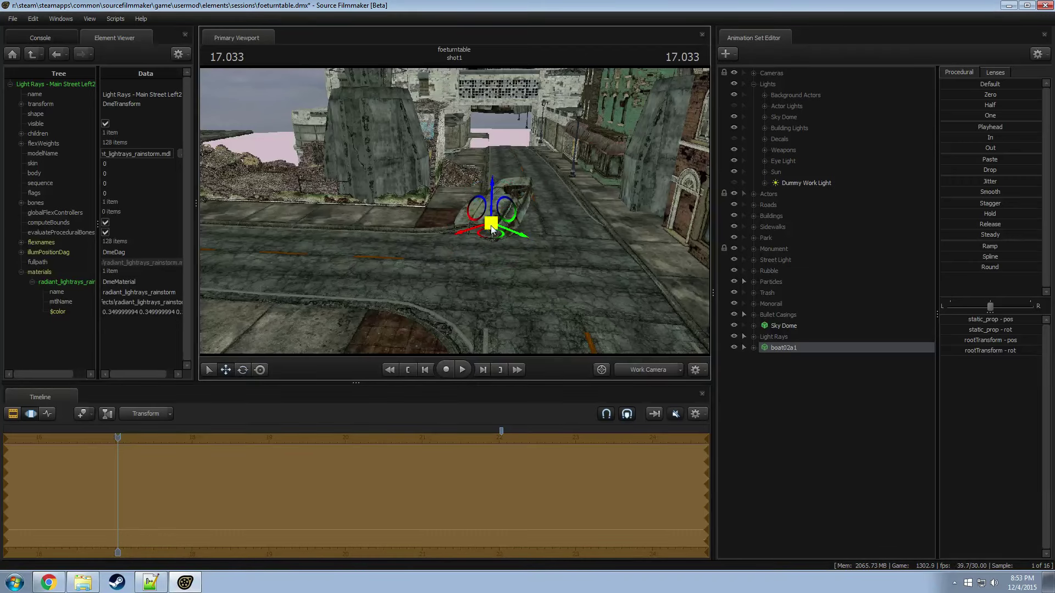
left_click_drag(492, 230, 416, 228)
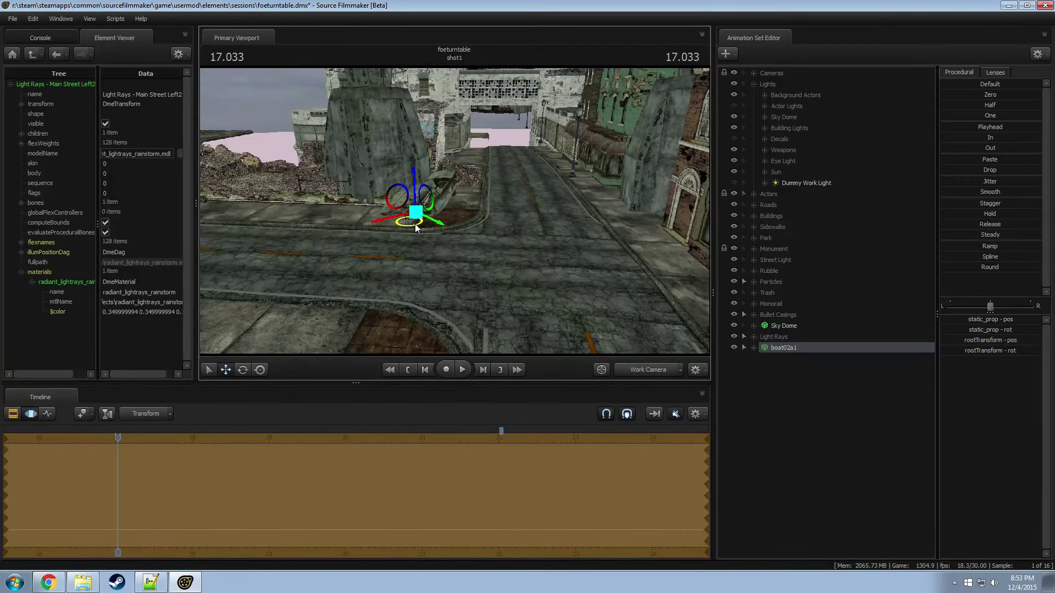
left_click_drag(415, 180, 416, 155)
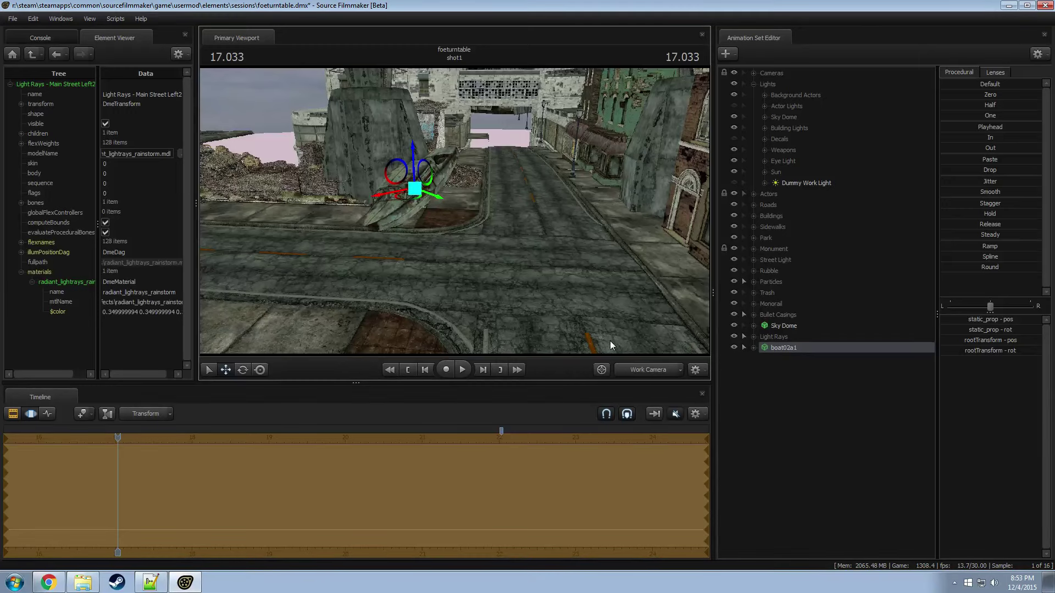
Step: Reposition boat02a1 beside the columned building next to the rubble crater, turn it, and check the placement through camera1
left_click(640, 371)
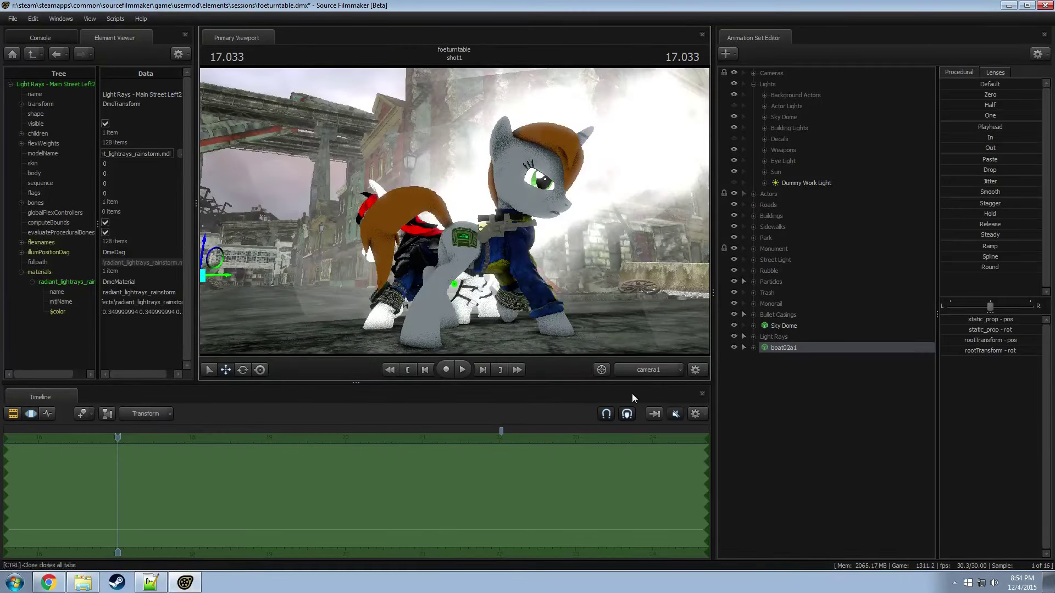
left_click(635, 370)
left_click_drag(456, 223, 448, 258)
key("e")
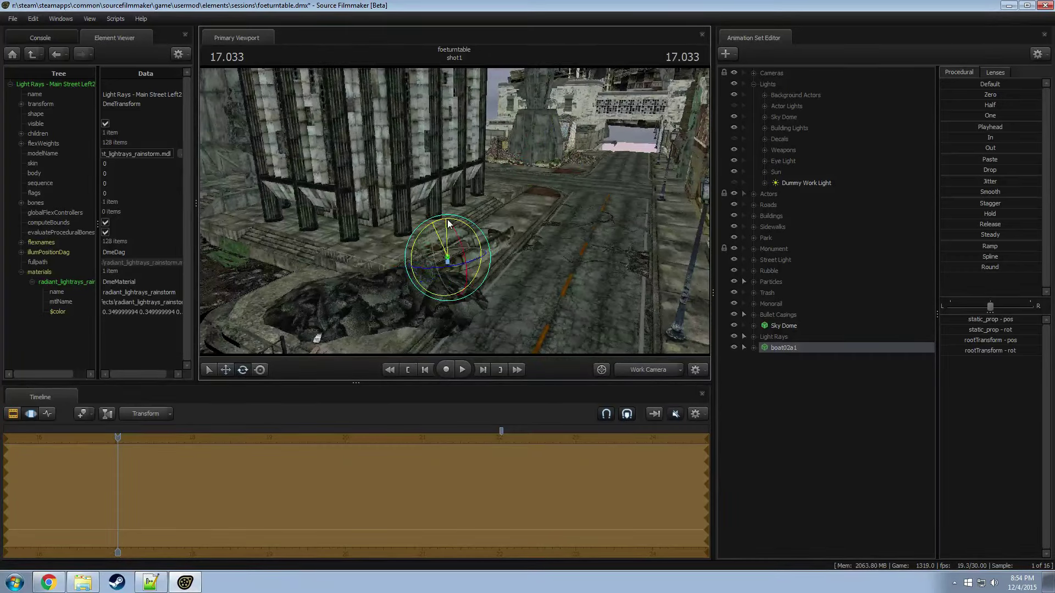
key("w")
mouse_move(429, 247)
left_mouse_down()
mouse_move(422, 233)
mouse_move(406, 233)
mouse_move(446, 246)
left_mouse_up()
left_click(637, 368)
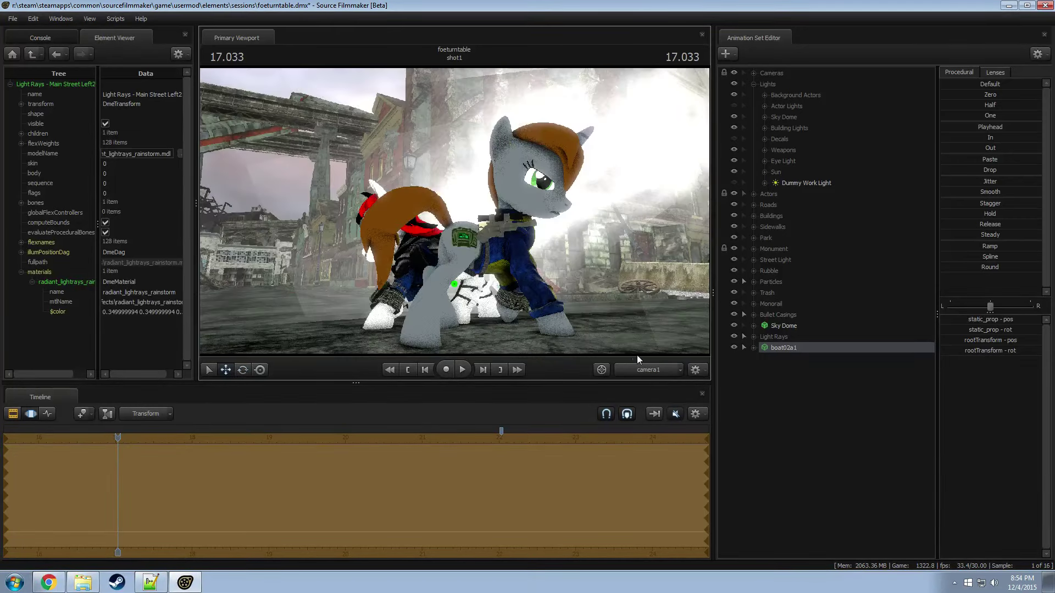
Step: Hide the Light Rays group and check the background through camera1 at 16.700 seconds without the selection gizmo
left_click_drag(117, 442, 101, 442)
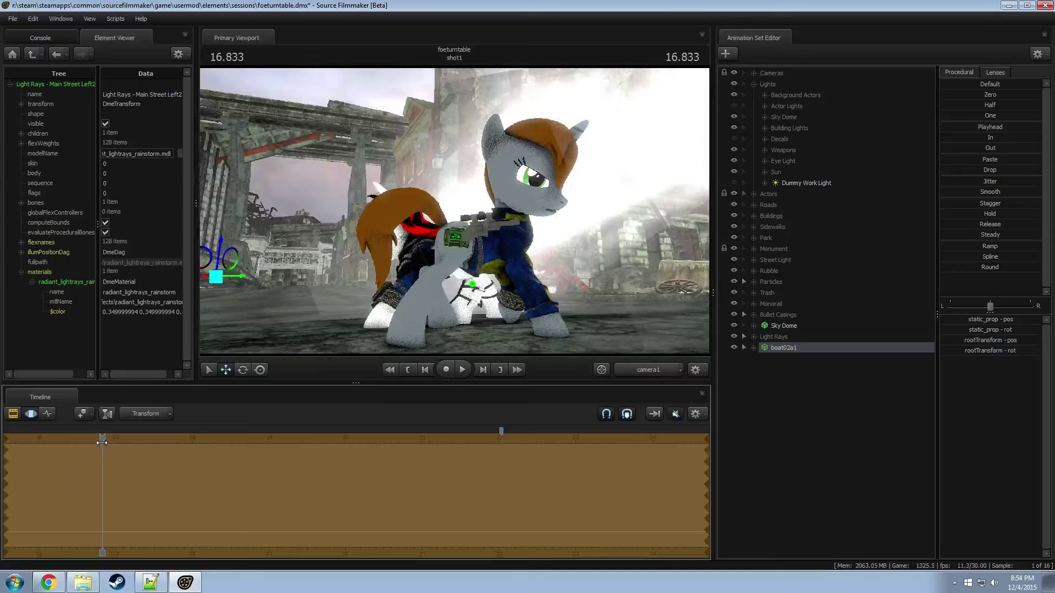
left_click(734, 337)
left_click_drag(103, 437, 93, 437)
key("F2")
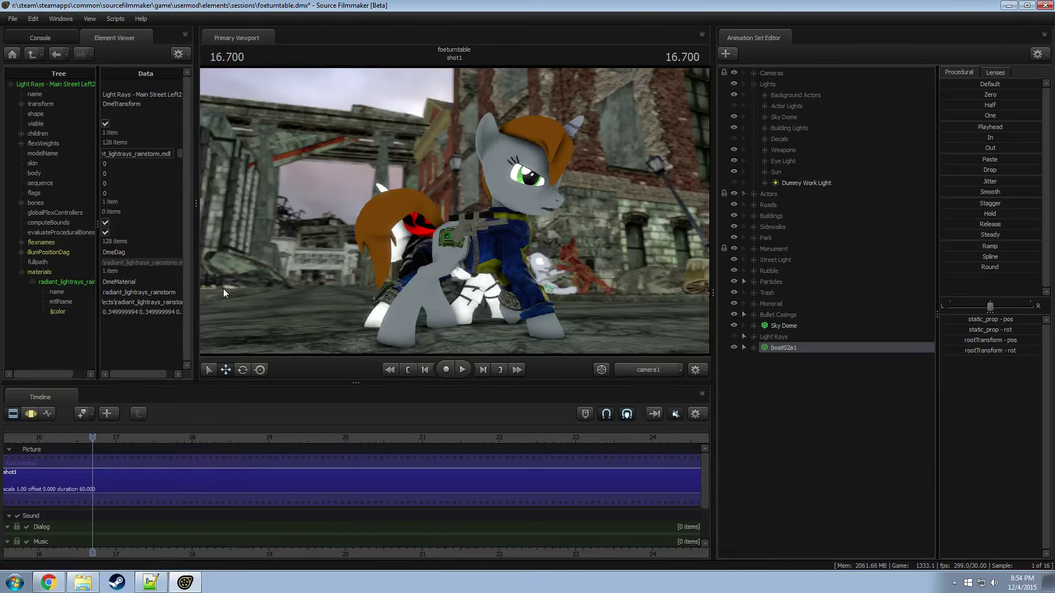
Step: Rotate boat02a1 in the Work Camera so it lies tilted on the rubble pile beside the columned building
left_click(638, 369)
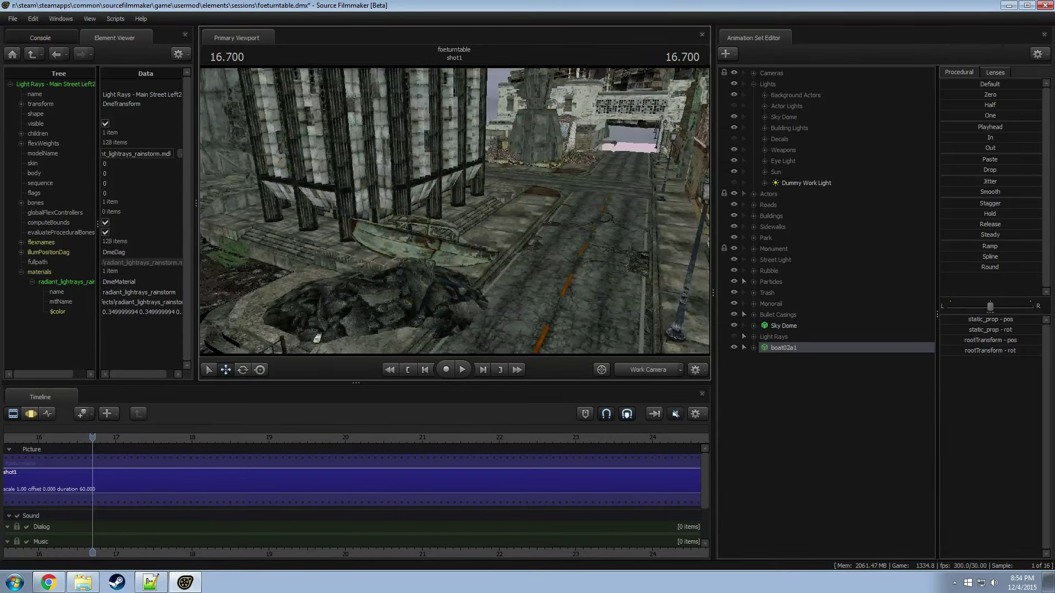
key("F3")
key("e")
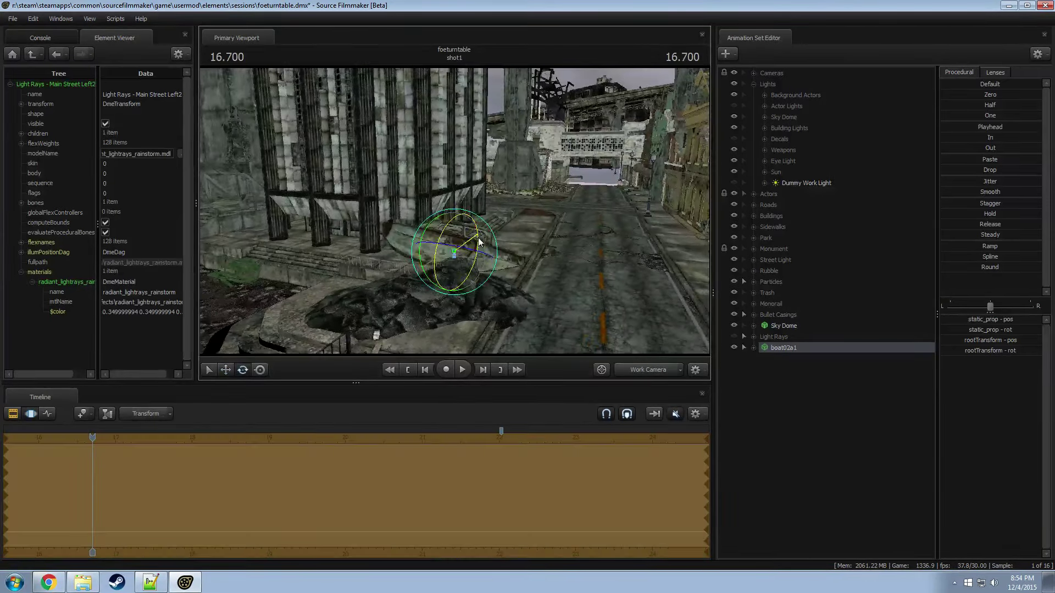
key("w")
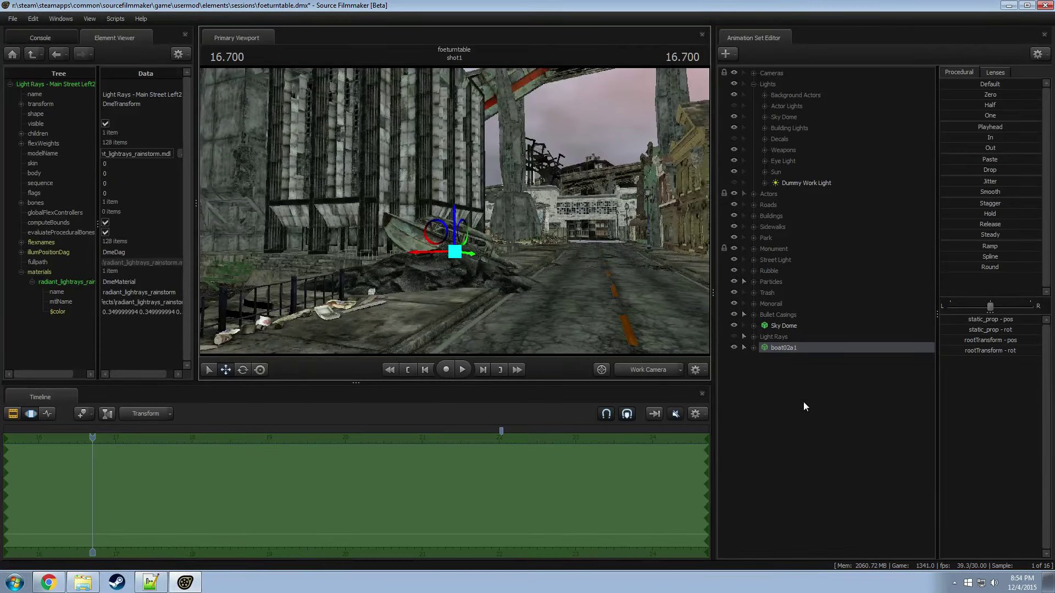
Step: Move boat02a1 into the Rubble group of the animation sets
right_click(796, 349)
left_click(777, 347)
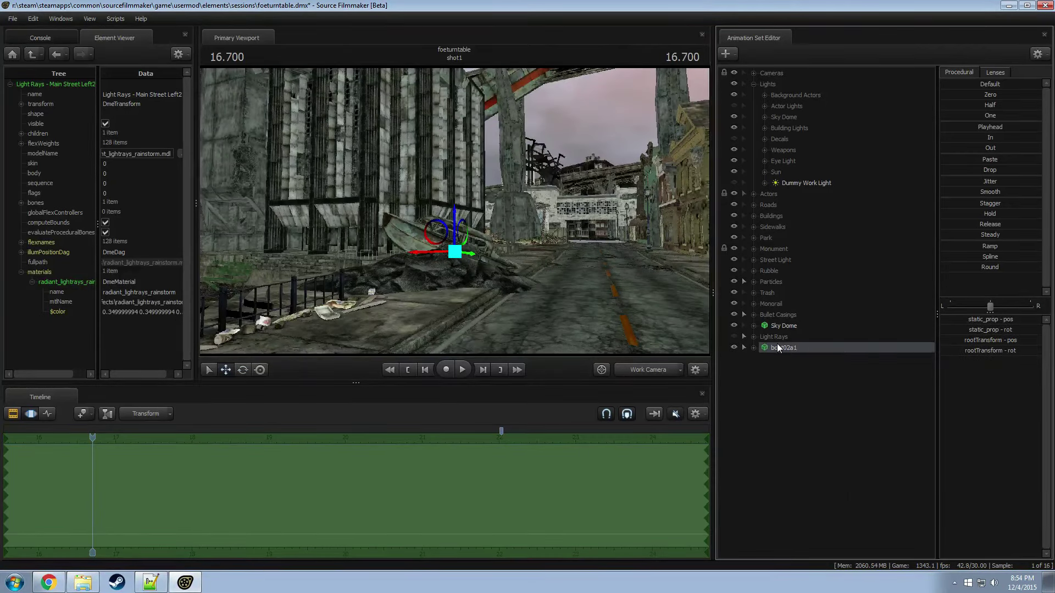
left_click_drag(780, 347, 772, 272)
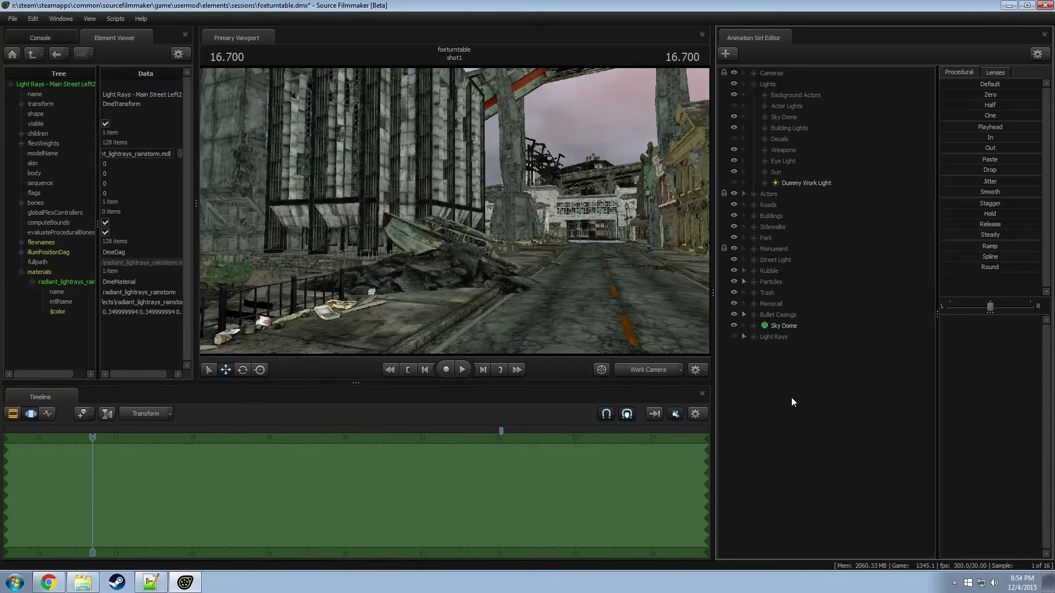
Step: Create an animation set for a new model, choosing the bus hulk roof from the props_fallout files
right_click(792, 397)
left_click(851, 423)
scroll(465, 333, "down", 10)
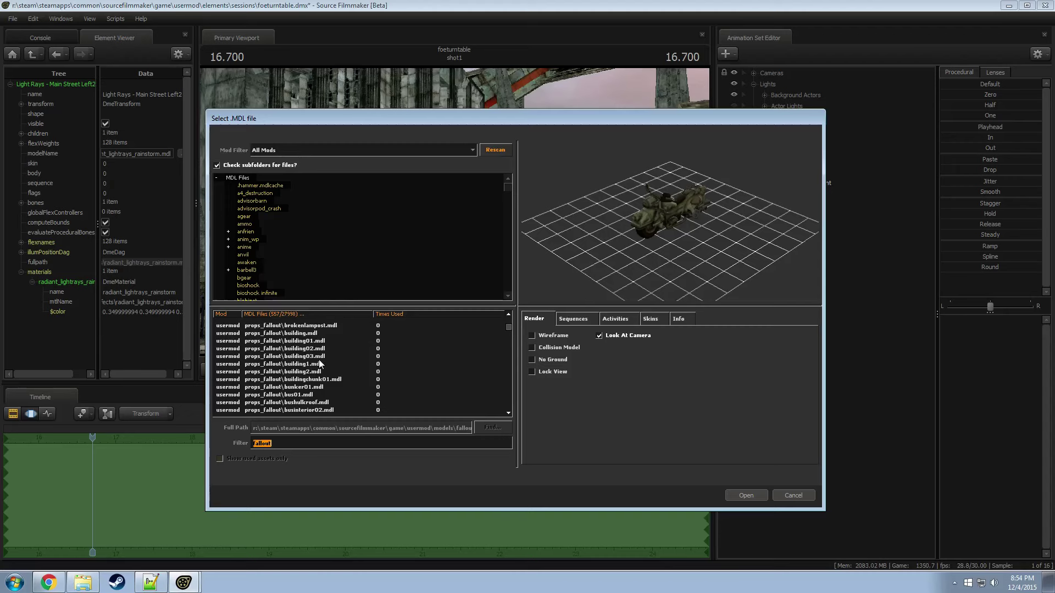
left_click(320, 348)
left_click(311, 395)
left_click(310, 402)
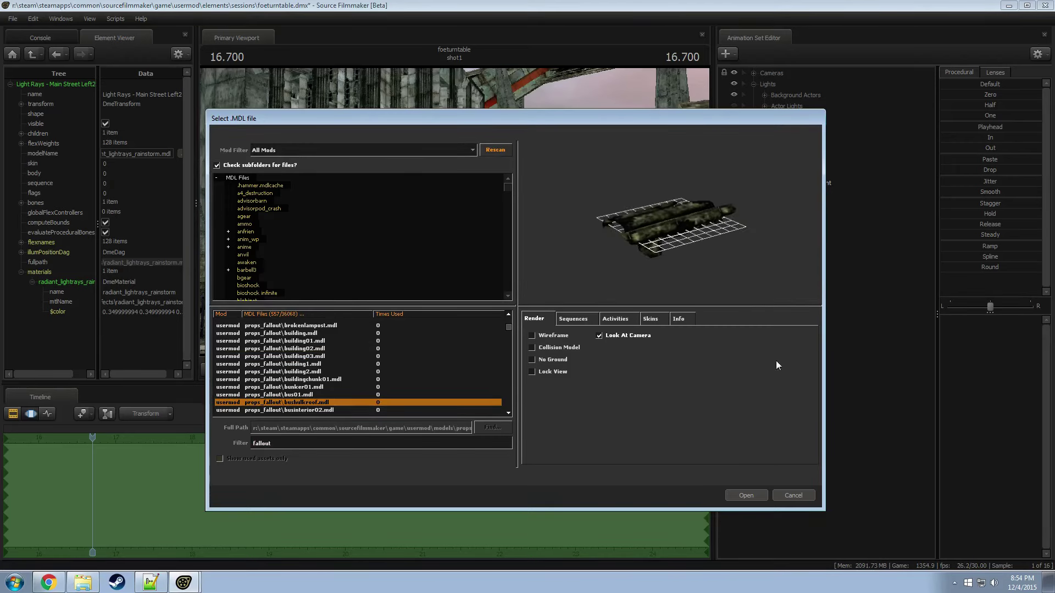
left_click(745, 497)
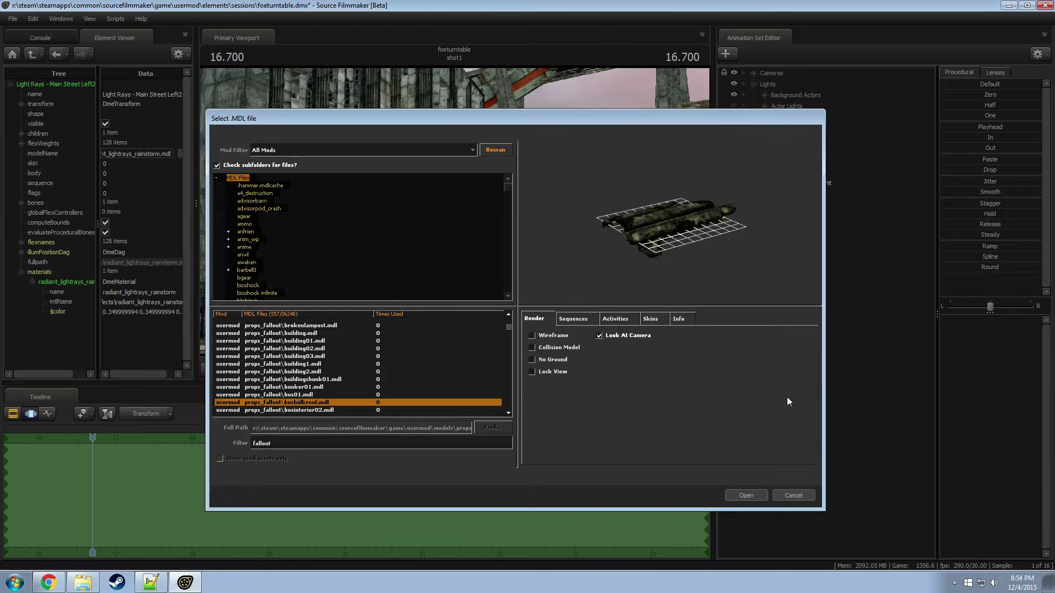
Step: Place bushulkroof2 on the sidewalk beside the red and green buildings and stand it upright, leaning against the storefronts
left_click(786, 347)
key("f")
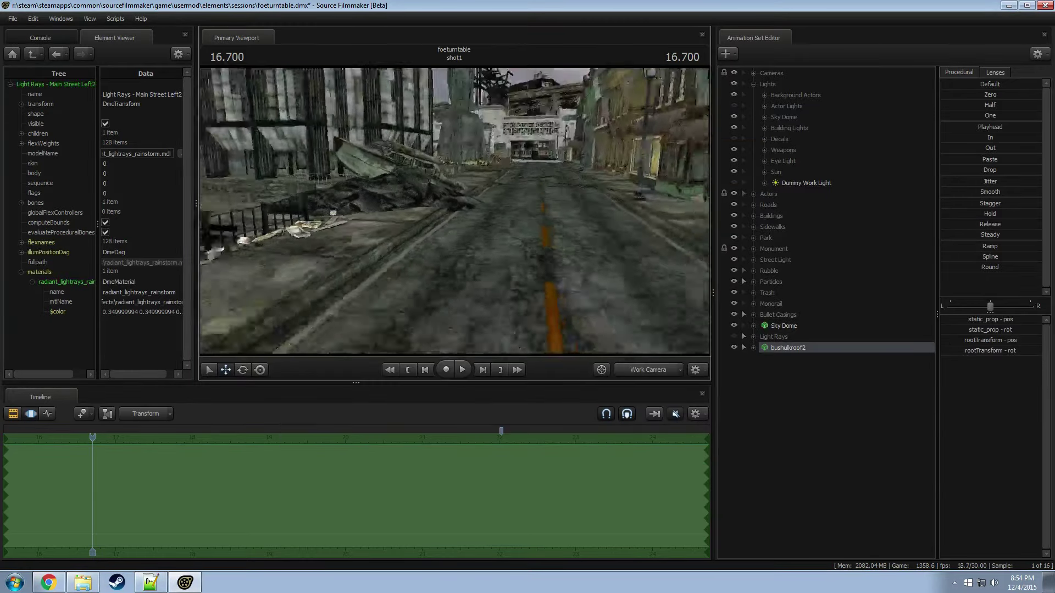
left_click_drag(451, 215, 451, 214)
left_click(451, 215)
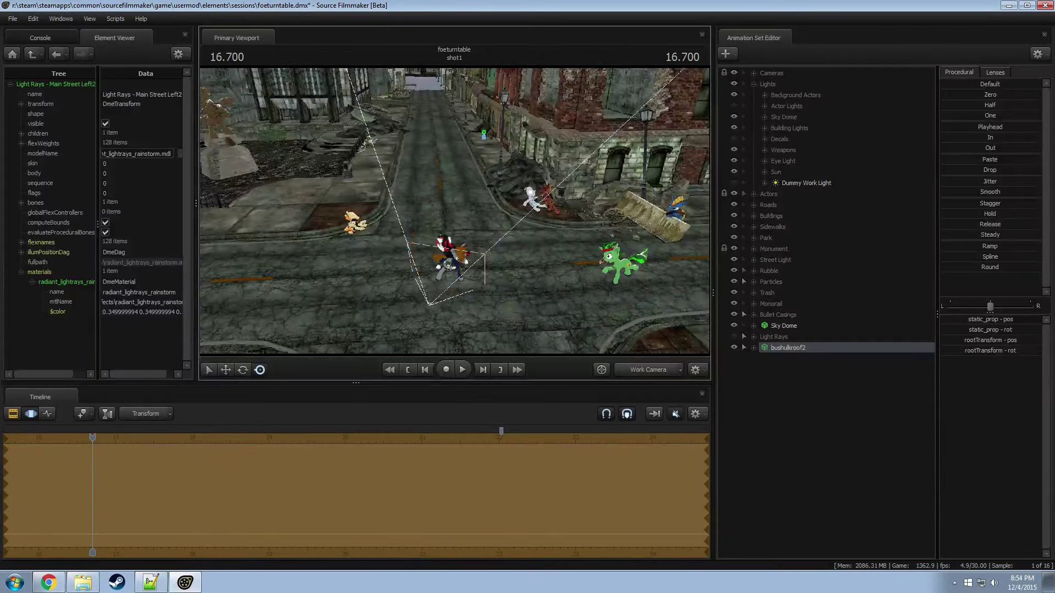
key("f")
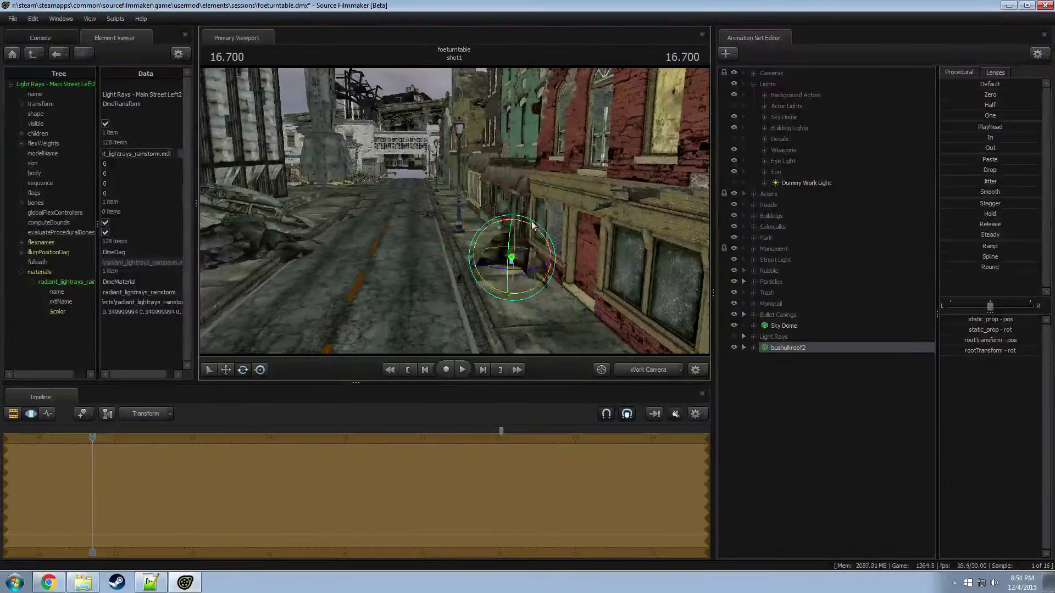
key("w")
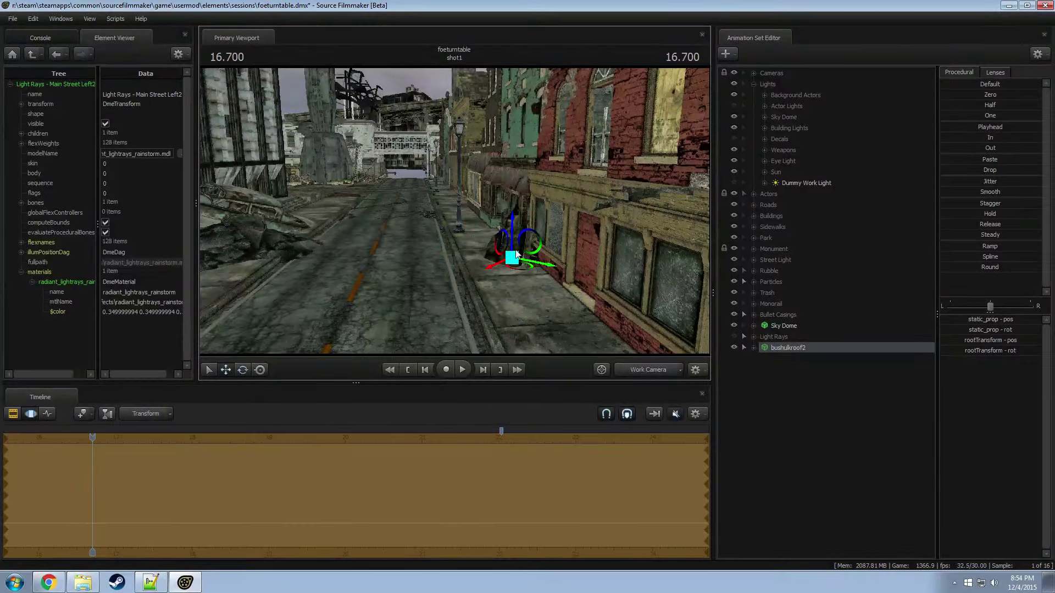
left_click_drag(519, 222, 509, 202)
left_click_drag(550, 248, 454, 210)
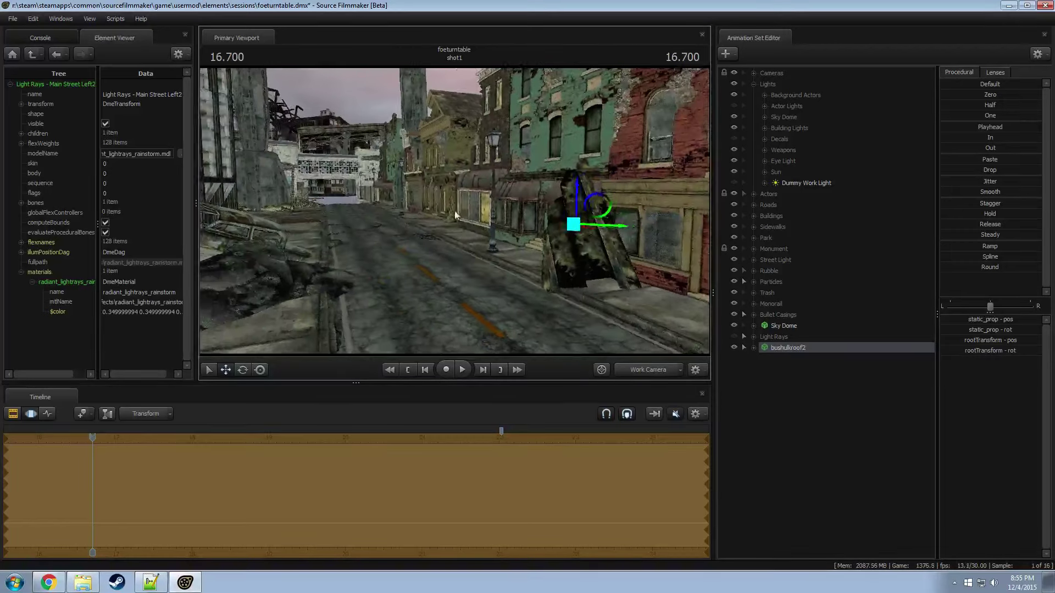
Step: Make the Street Light group selectable in the viewport and move bushulkroof2 into the Rubble group
left_click(753, 260)
left_click(783, 260)
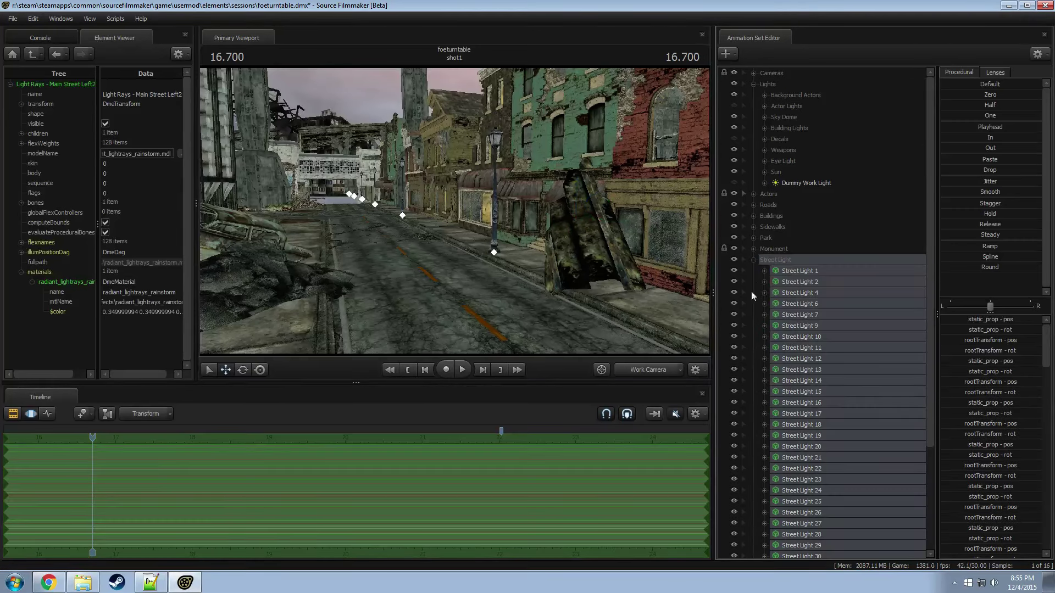
left_click(753, 259)
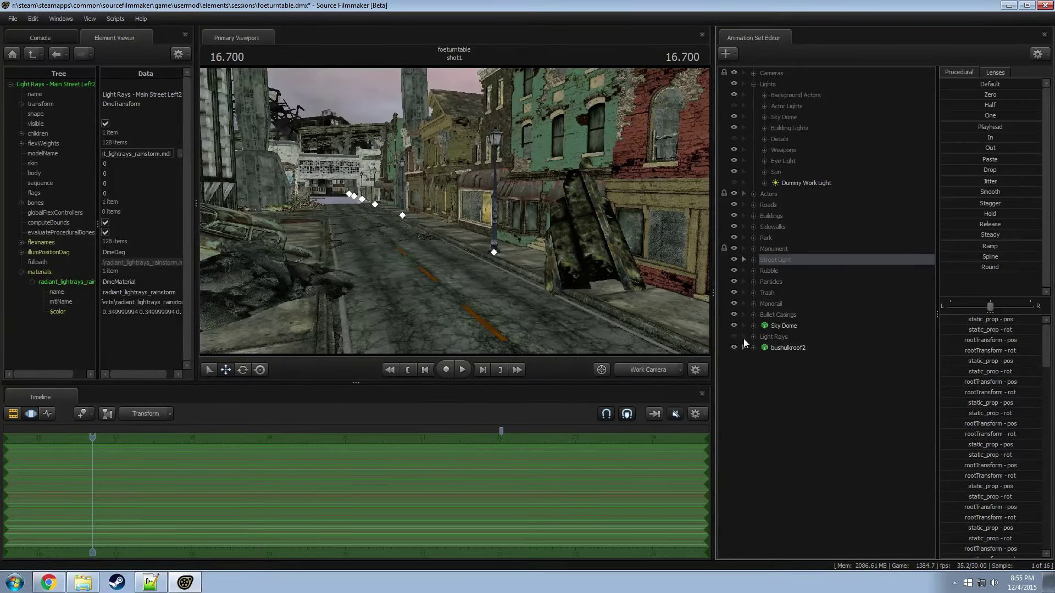
left_click_drag(785, 348, 780, 272)
Step: Select the street light on the sidewalk in front of the green building and rotate it
left_click(780, 250)
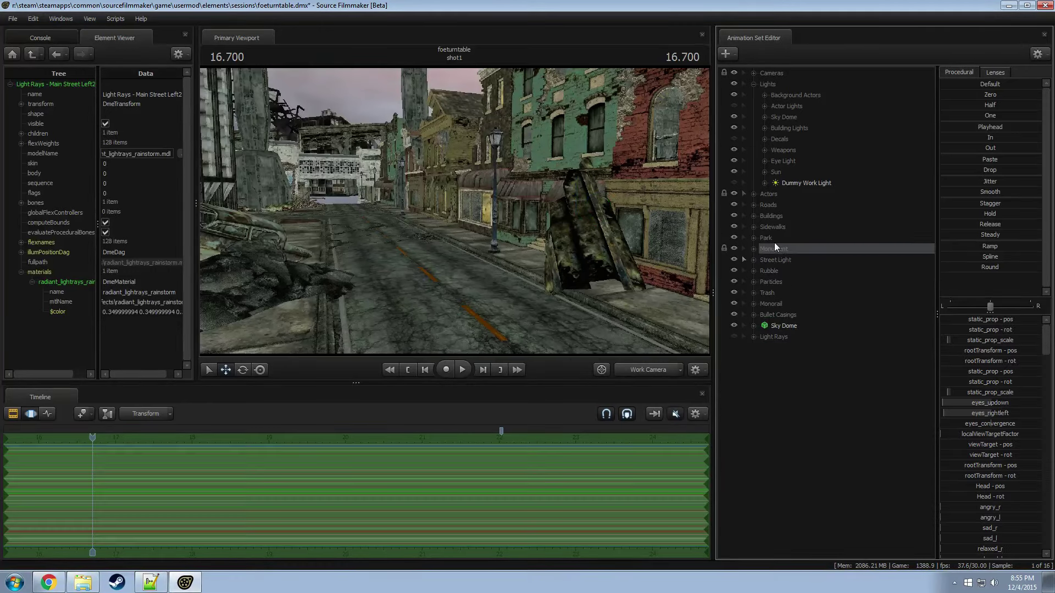
left_click(775, 259)
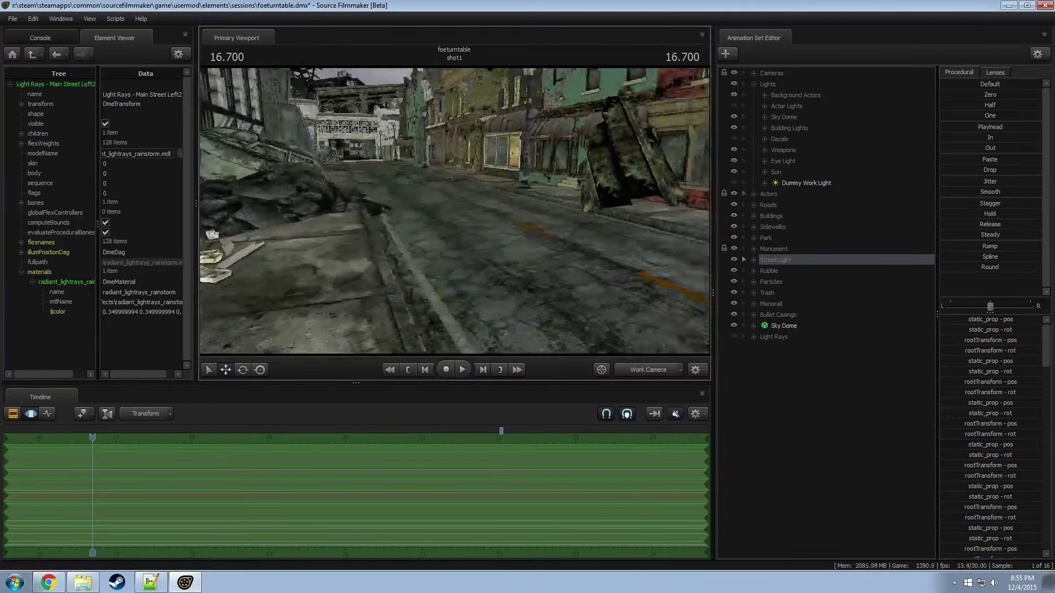
key("w")
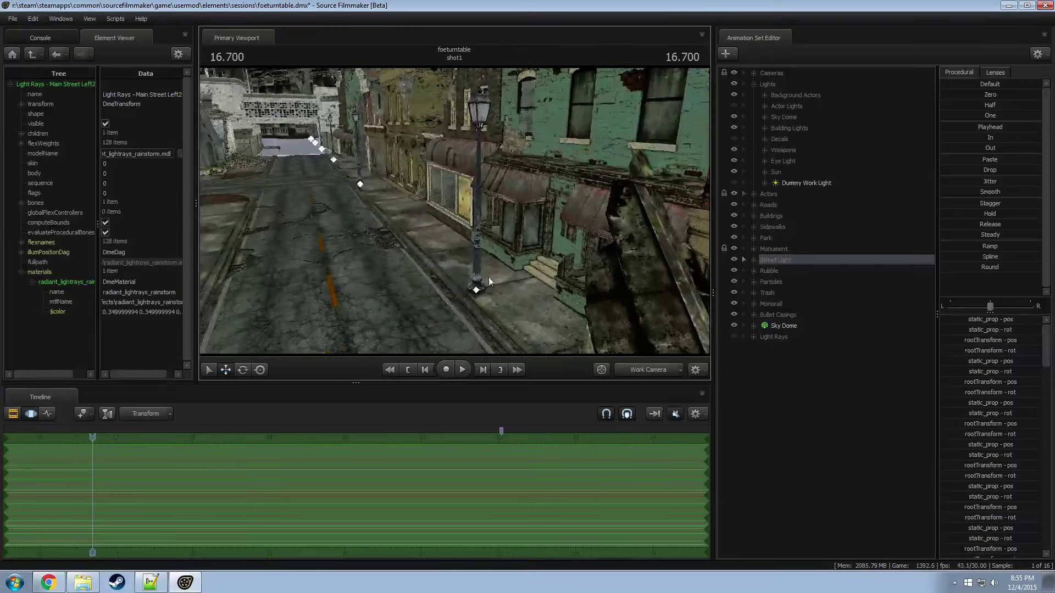
left_click(477, 284)
key("e")
left_click_drag(485, 300, 477, 227)
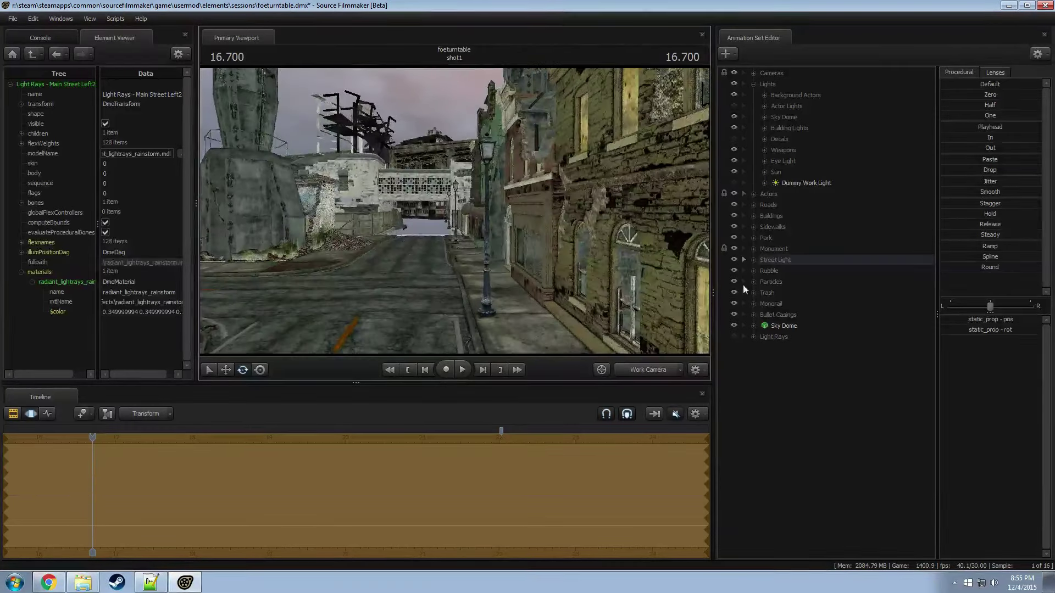
right_click(804, 401)
left_click(883, 417)
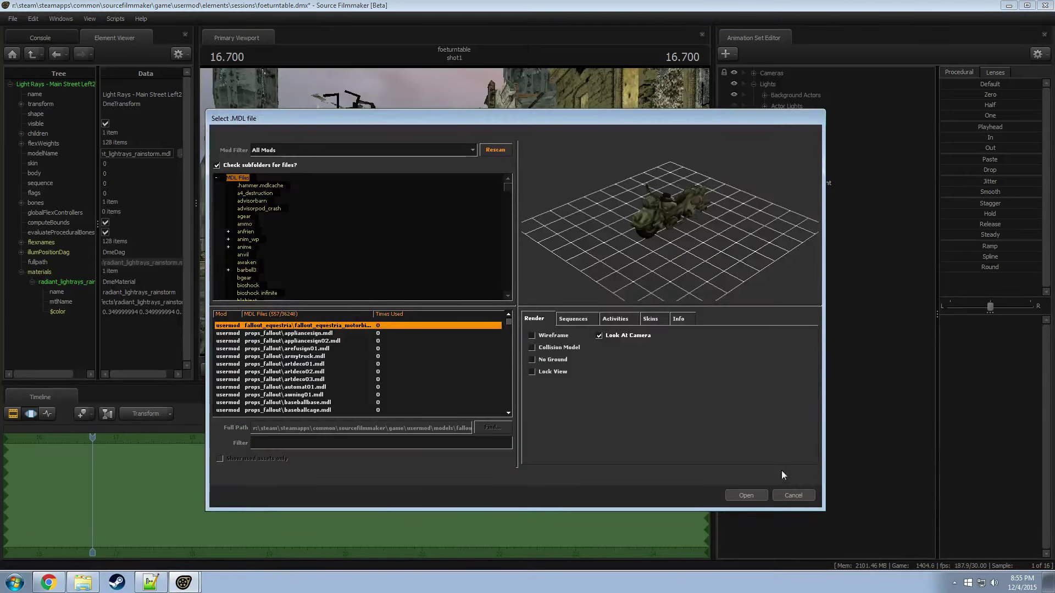
left_click(793, 495)
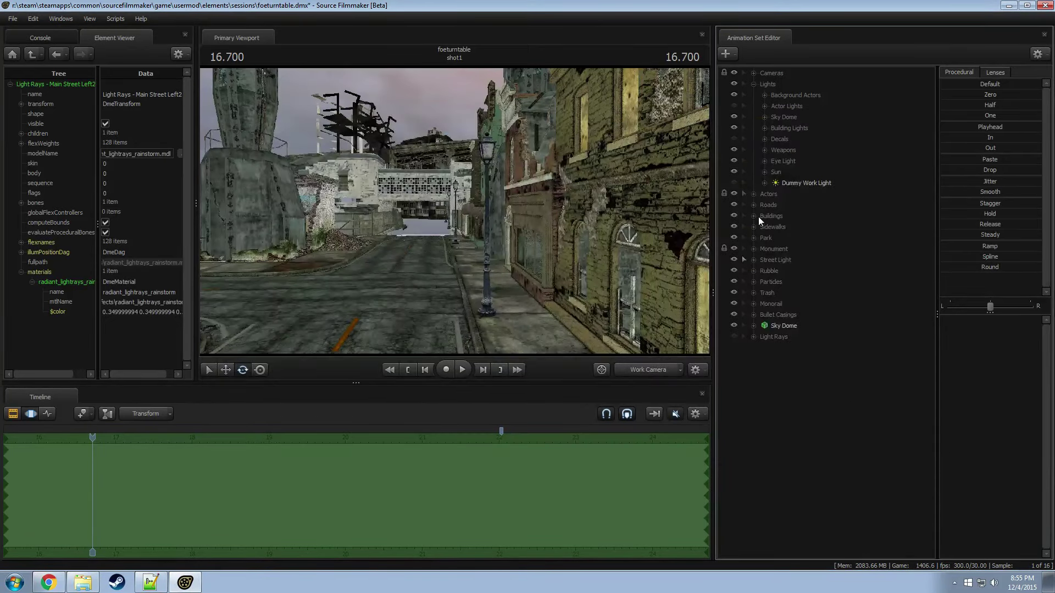
Step: Expand the Rubble group and examine Rubble 4 in front of the storefronts with the Work Camera
left_click(756, 270)
left_click(796, 294)
left_click(800, 313)
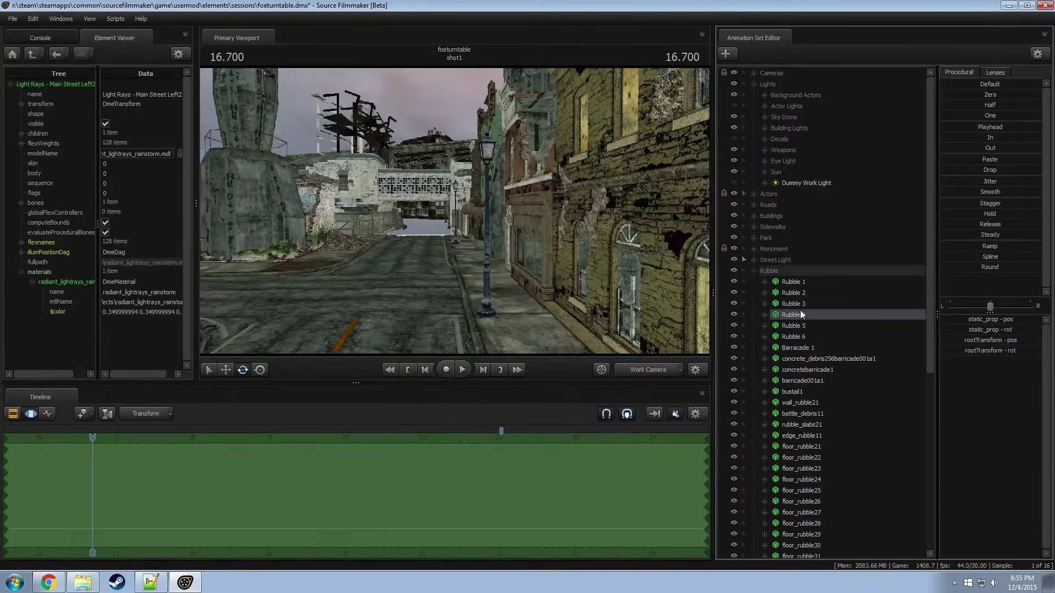
left_click(663, 371)
left_click(668, 361)
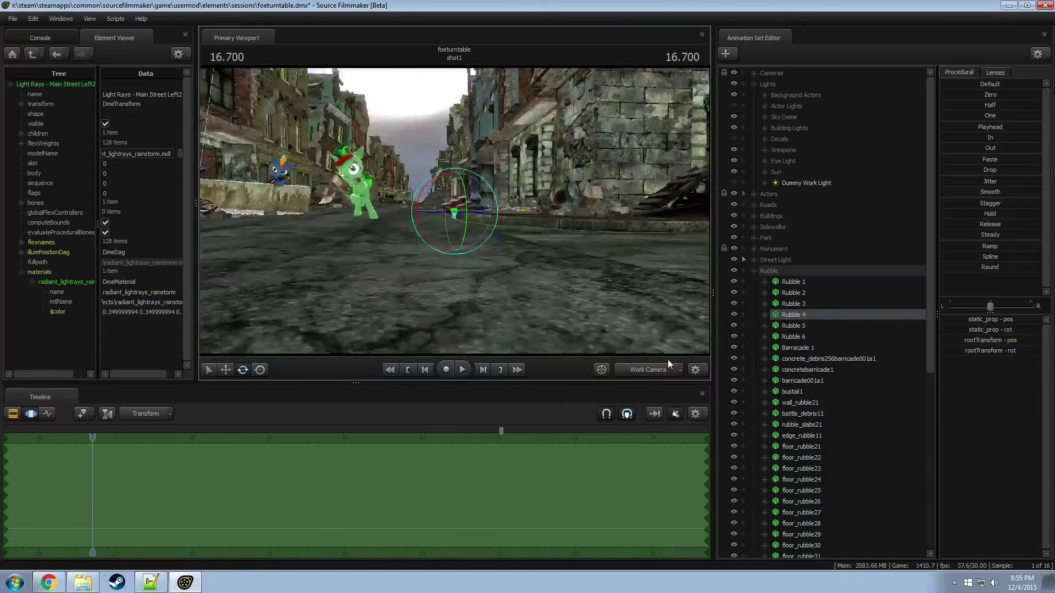
left_click_drag(593, 248, 603, 297)
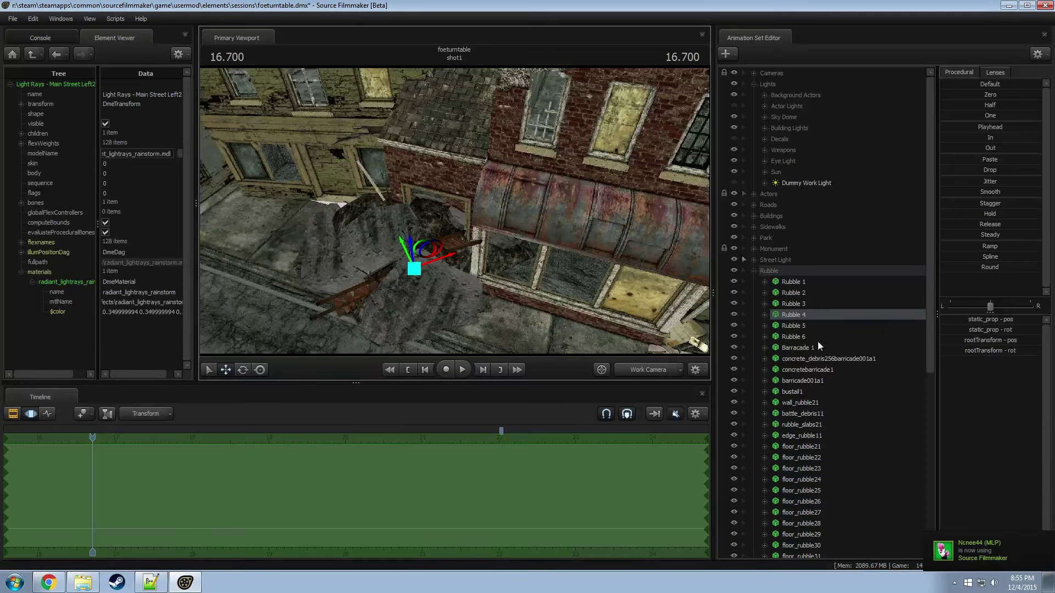
Step: Examine where Rubble 6, floor_rubble21, wall_rubble21 and concretebarricade1 sit along the street with the Work Camera
left_click(796, 337)
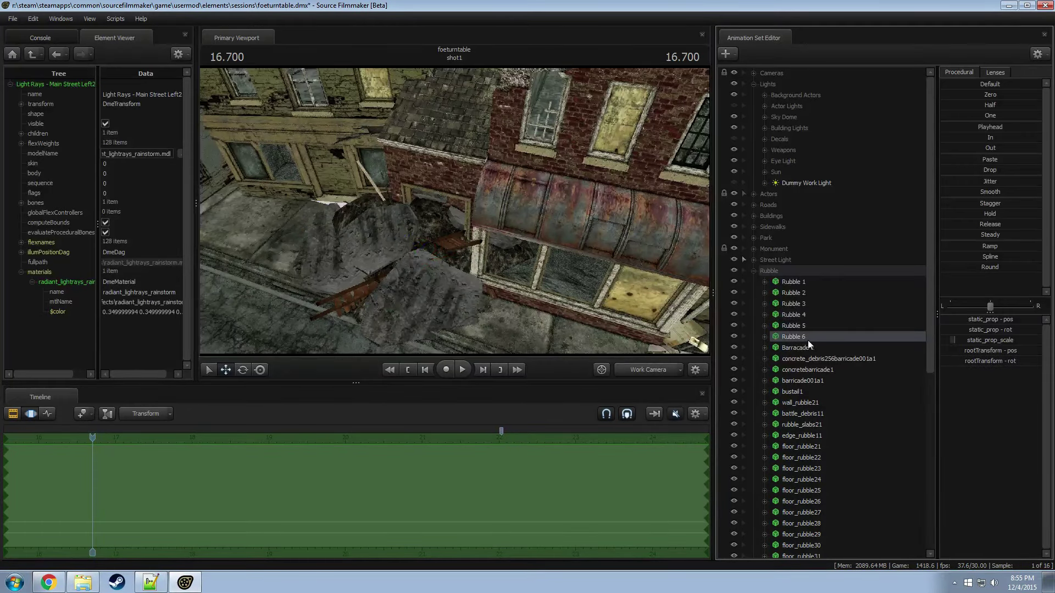
left_click(648, 371)
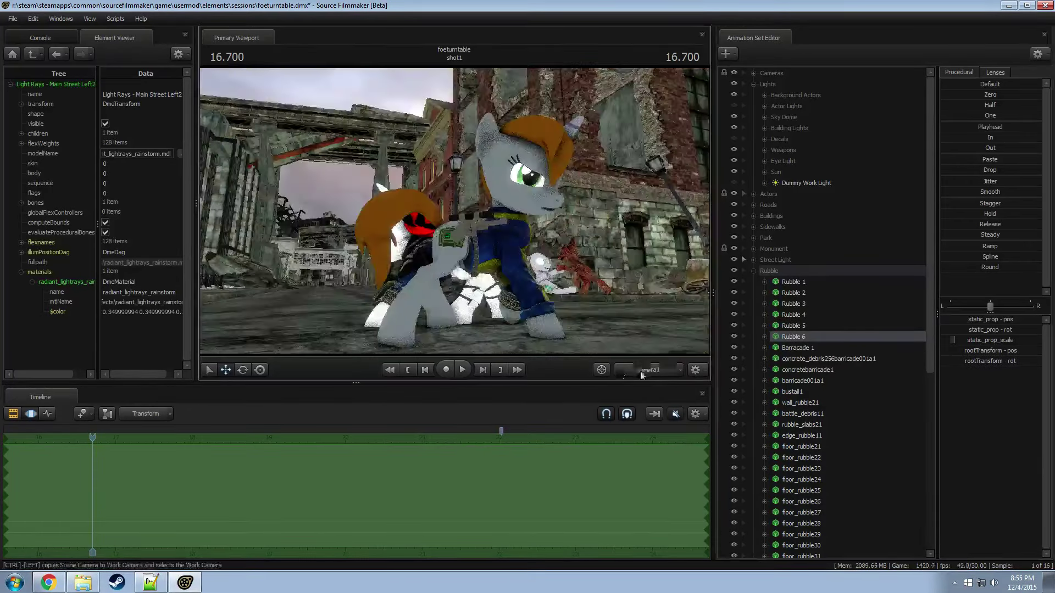
left_click(639, 368)
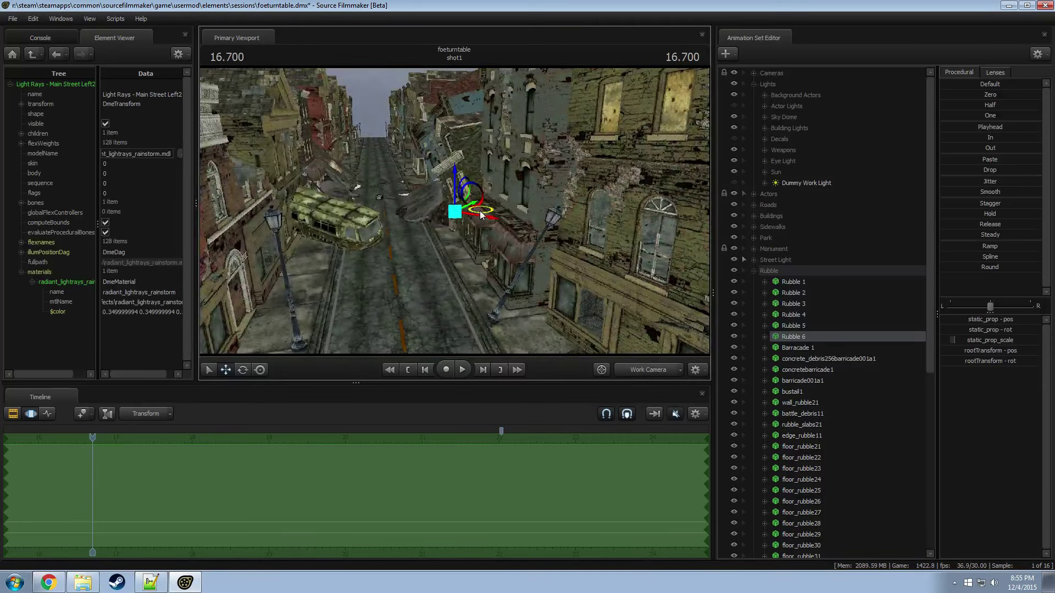
left_click(481, 214)
left_click(801, 449)
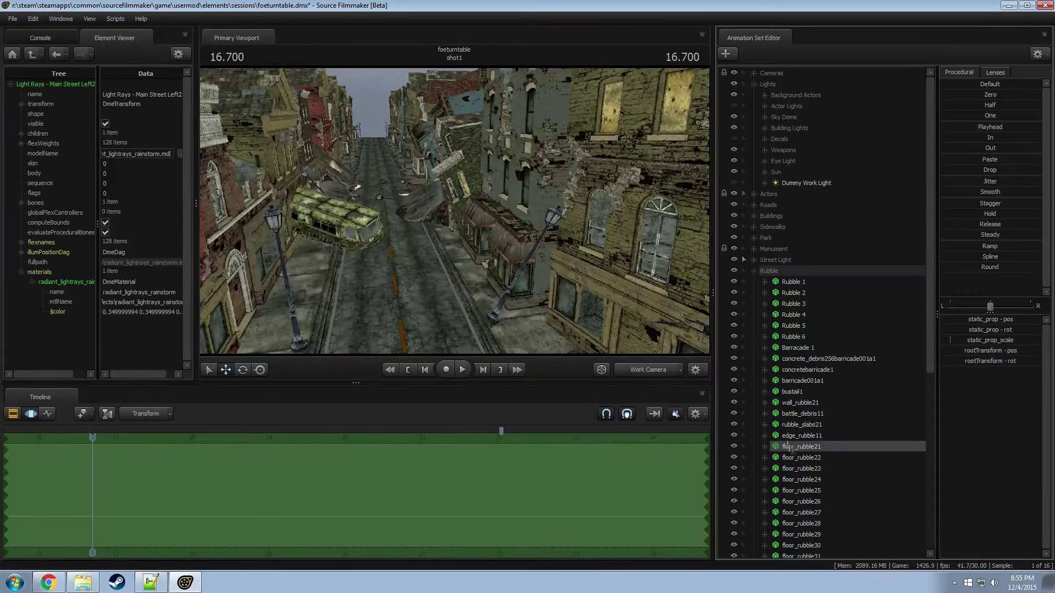
key("f")
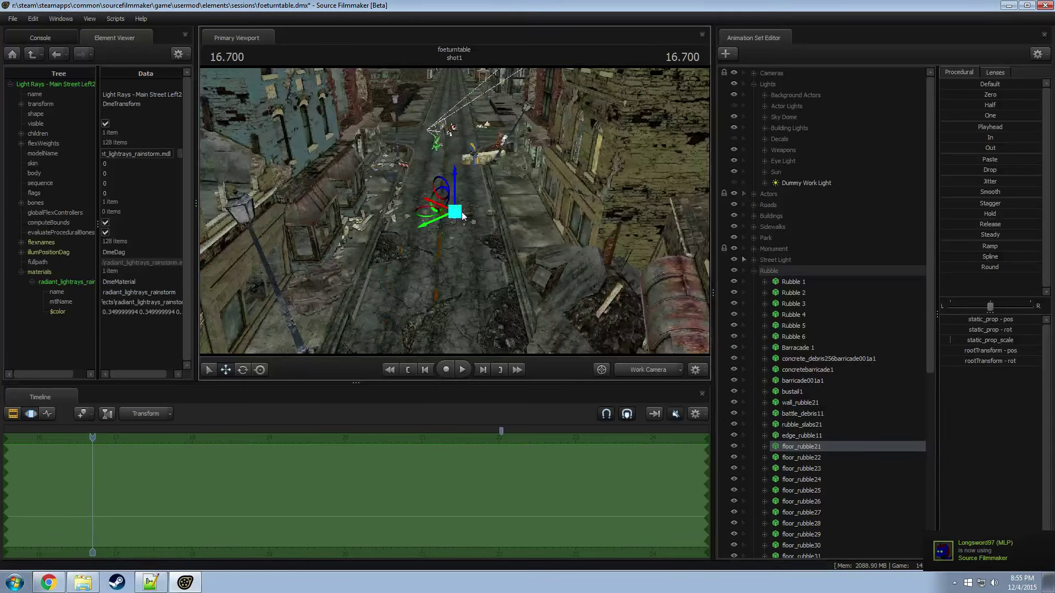
left_click(811, 405)
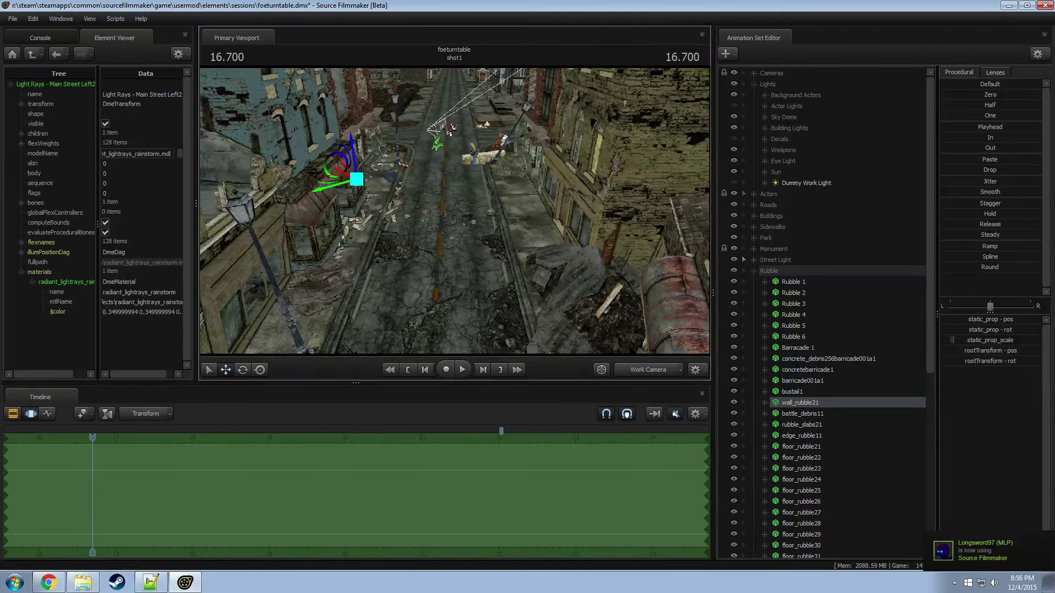
key("f")
left_click(806, 370)
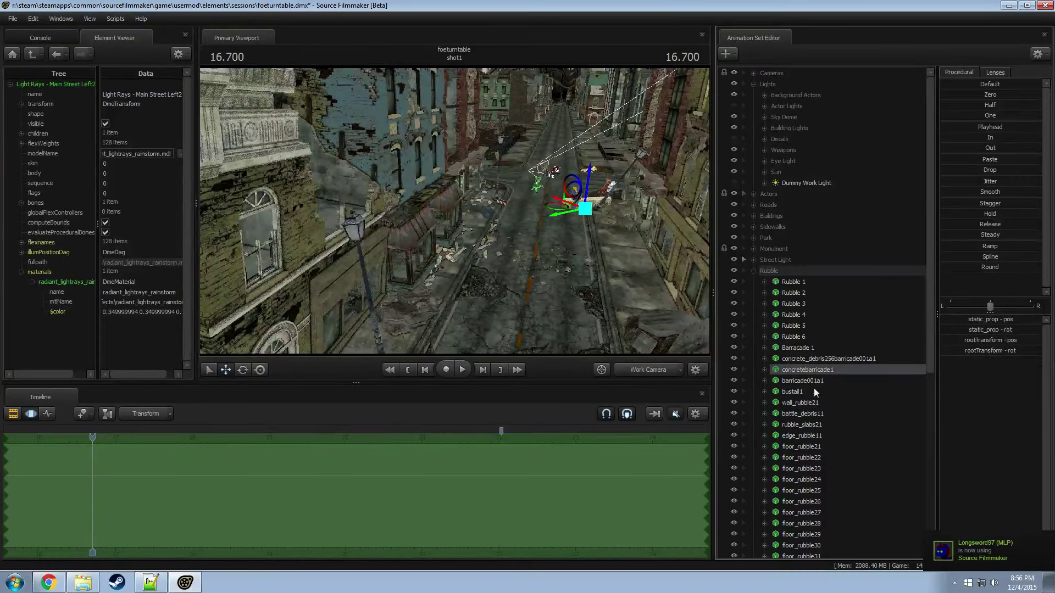
scroll(806, 390, "down", 9)
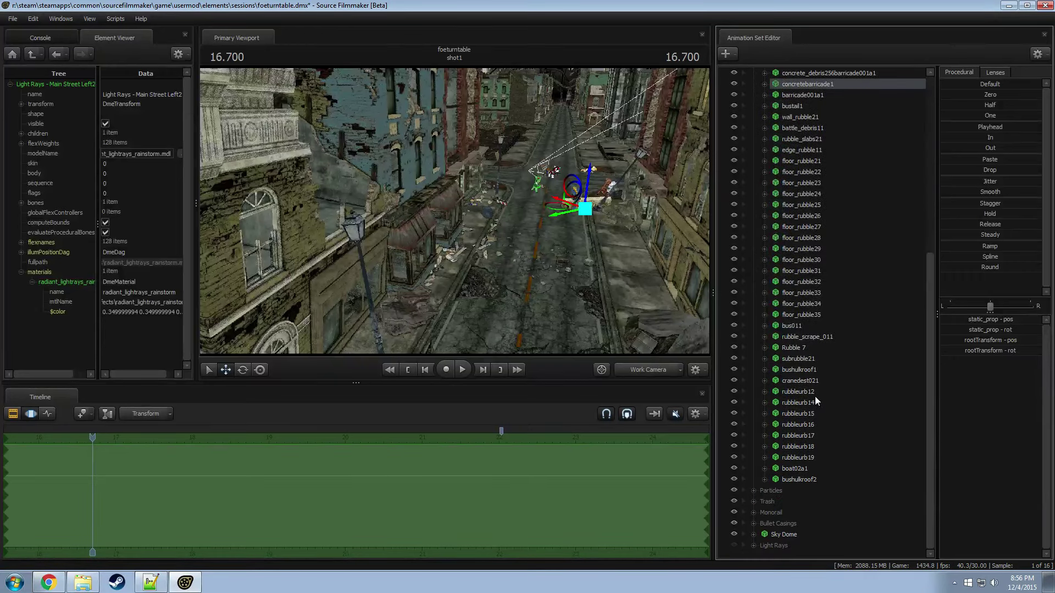
Step: Focus the view on rubbleurb12 by the blue building, try moving it upward, and undo the move
left_click(815, 394)
key("f")
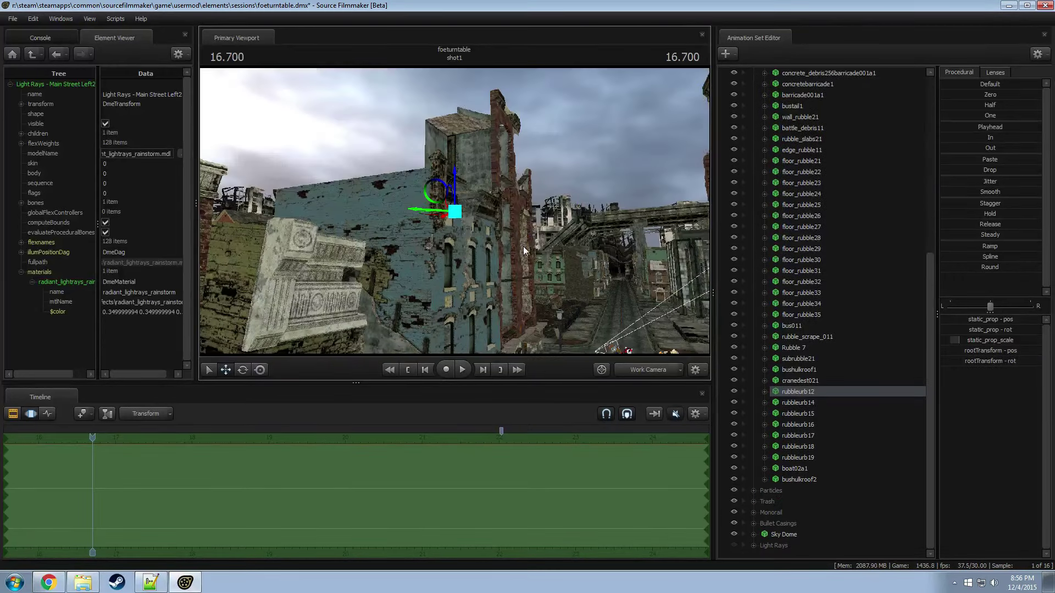
left_click_drag(436, 192, 569, 127)
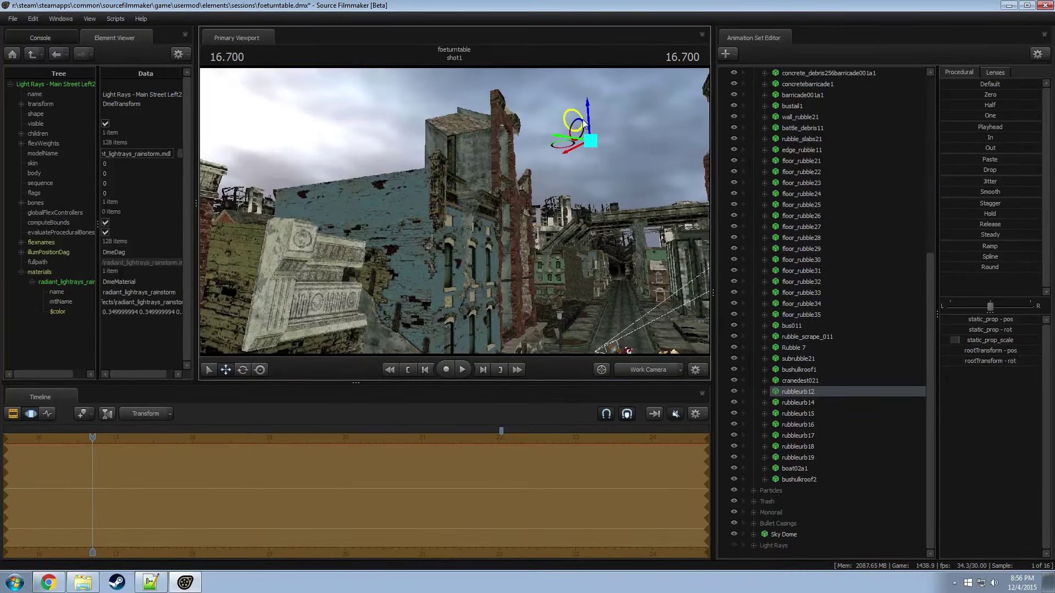
key("ctrl+z")
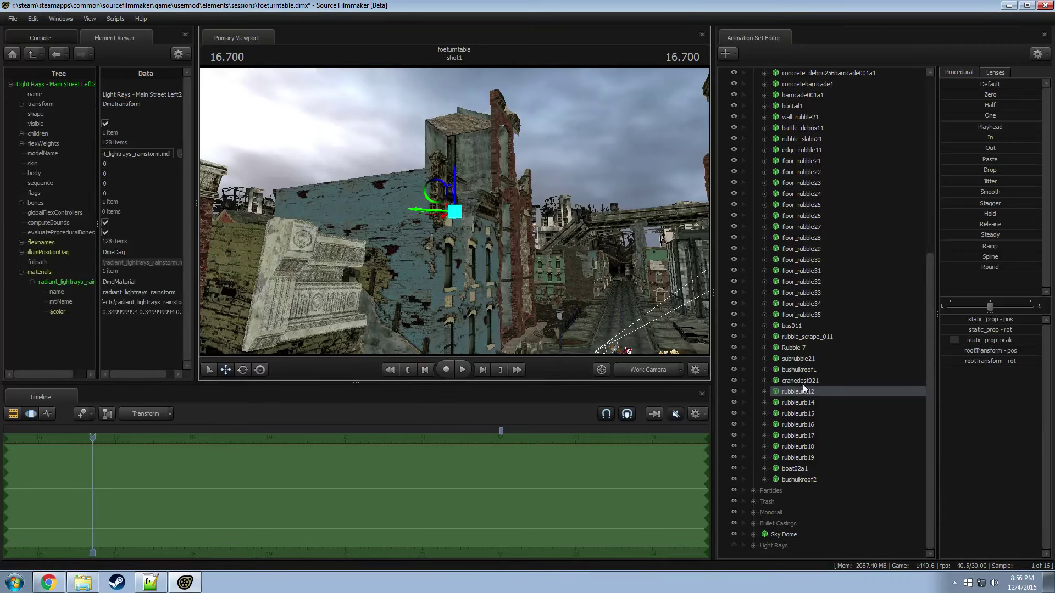
Step: Check the bushulkroof and remaining rubbleurb props in the Rubble group, and collapse the group
left_click(800, 371)
left_click(804, 404)
left_click(809, 437)
left_click(803, 477)
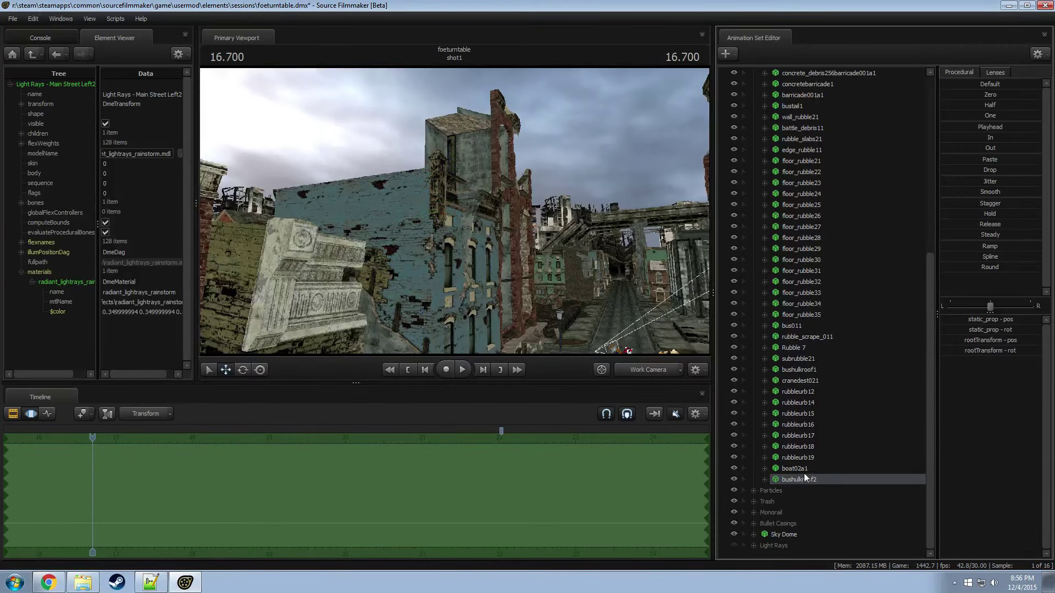
scroll(803, 464, "up", 8)
left_click(754, 249)
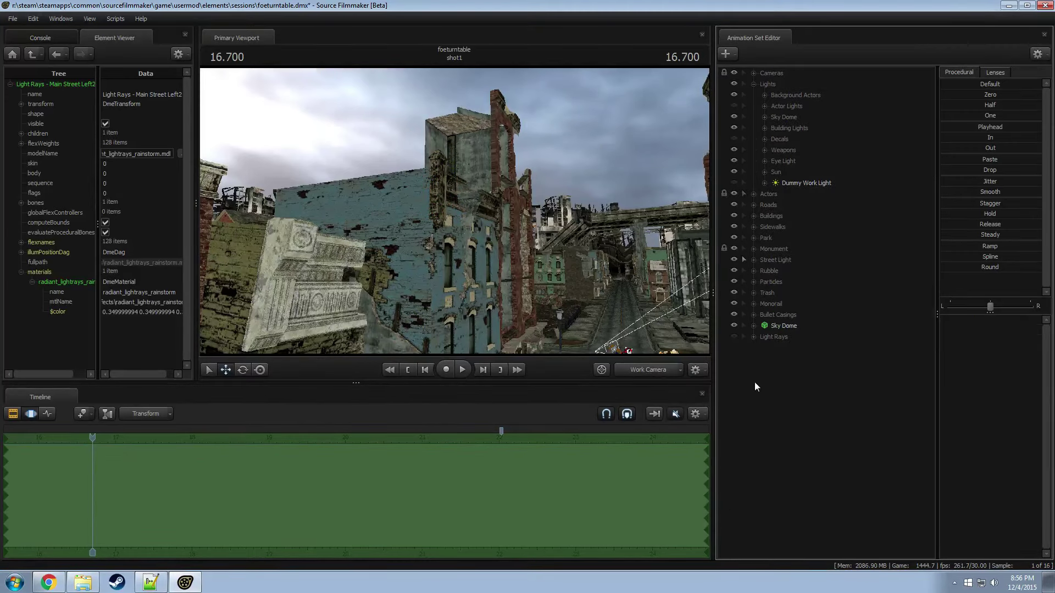
left_click(754, 271)
left_click(754, 271)
Step: Start creating an animation set for a new model and filter the model list by "fallout"
right_click(791, 386)
left_click(723, 361)
left_click_drag(687, 329, 643, 368)
mouse_move(454, 210)
left_mouse_down()
mouse_move(454, 187)
mouse_move(454, 210)
left_mouse_up()
right_click(823, 394)
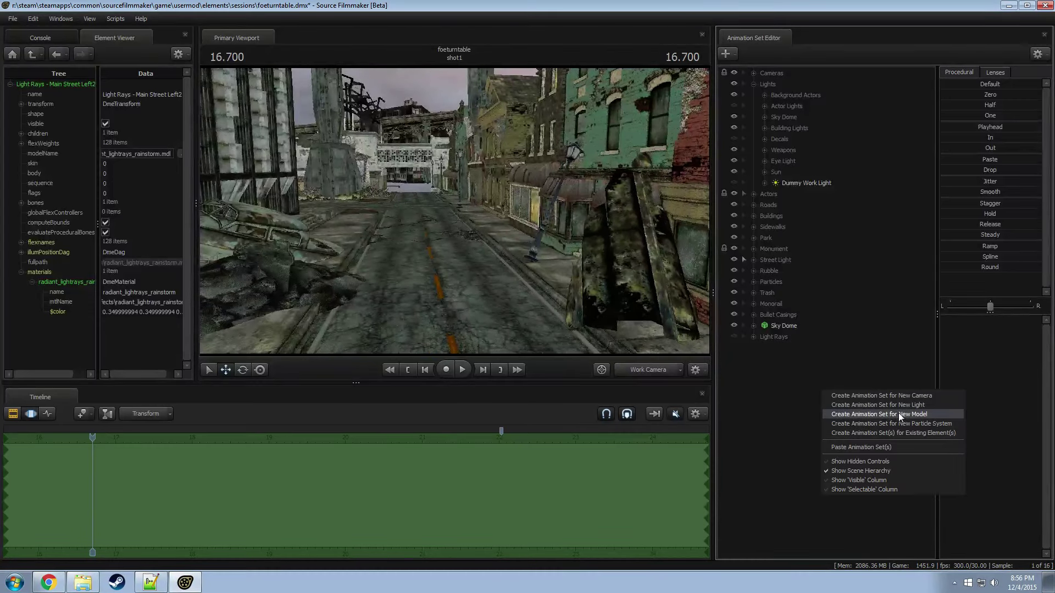
left_click(899, 413)
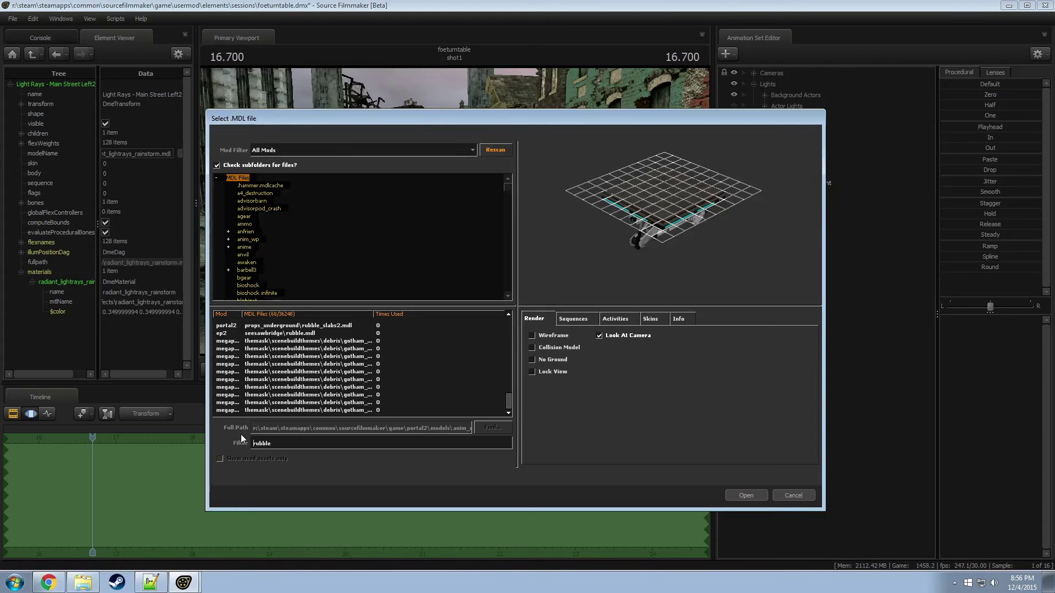
type("fallout")
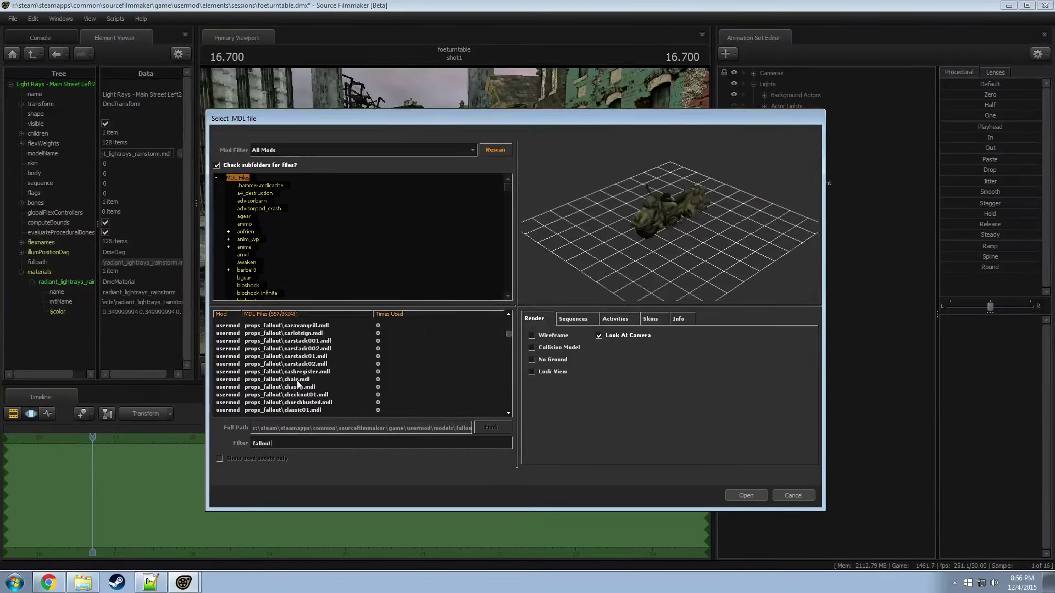
scroll(297, 384, "down", 15)
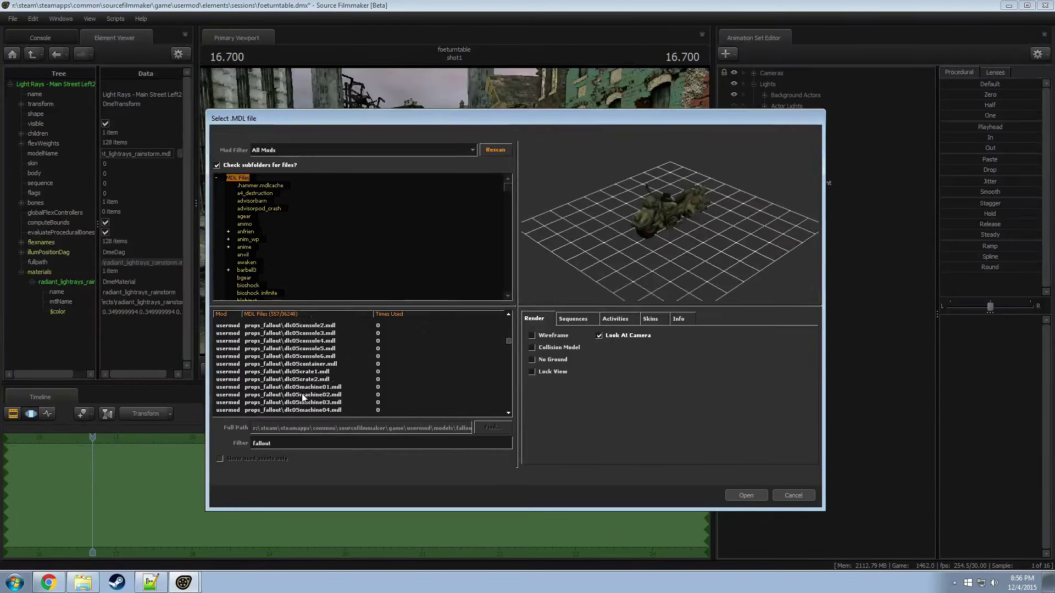
scroll(287, 376, "down", 8)
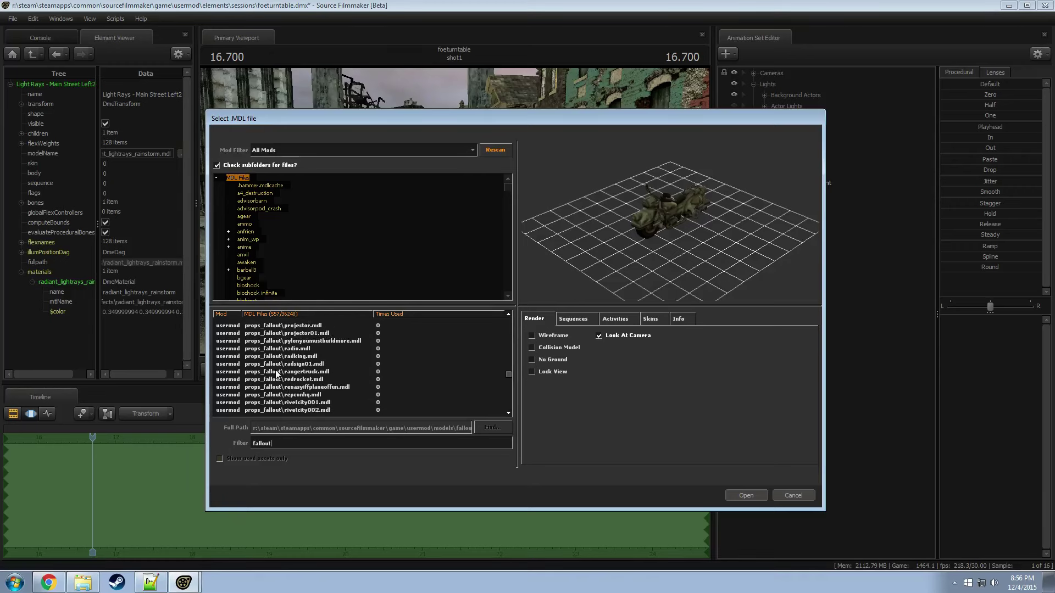
Step: Preview the Fallout rubble models and load props_fallout\rubbleurb01.mdl into the scene
left_click(302, 394)
key("Down")
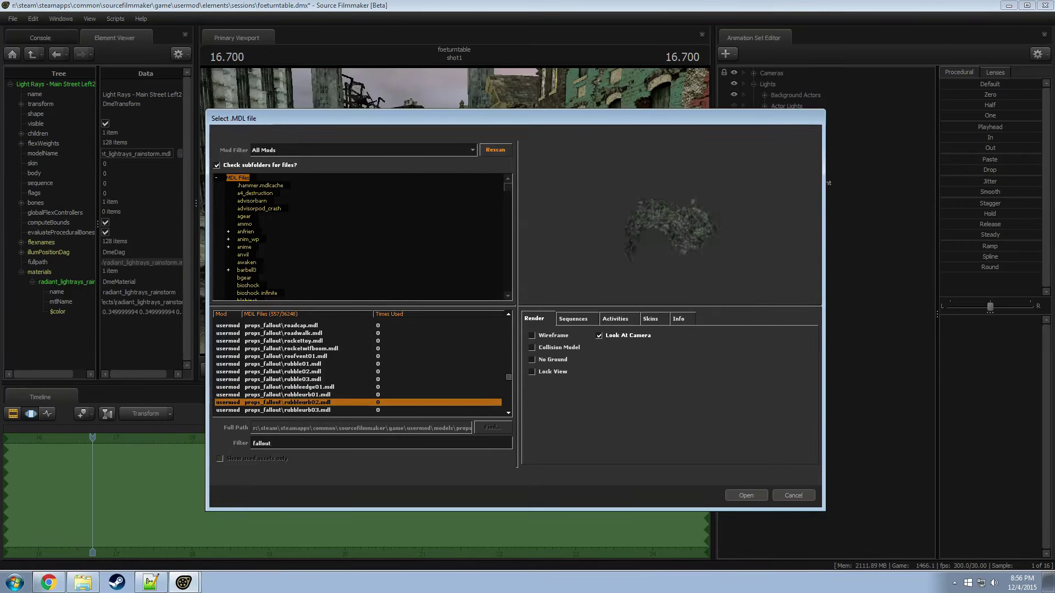
key("Down")
key("Up")
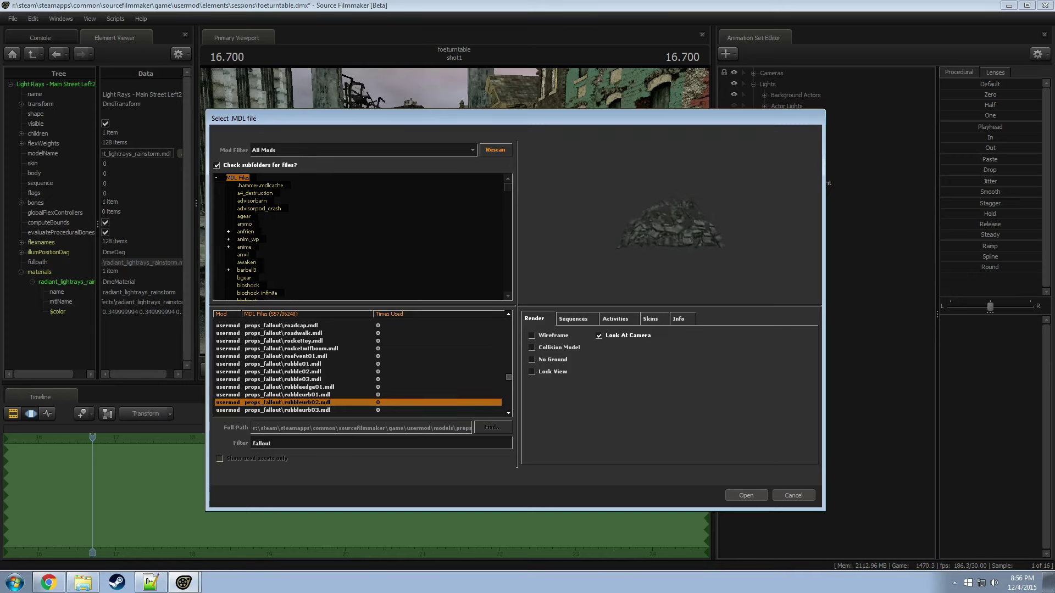
key("Down")
key("Down")
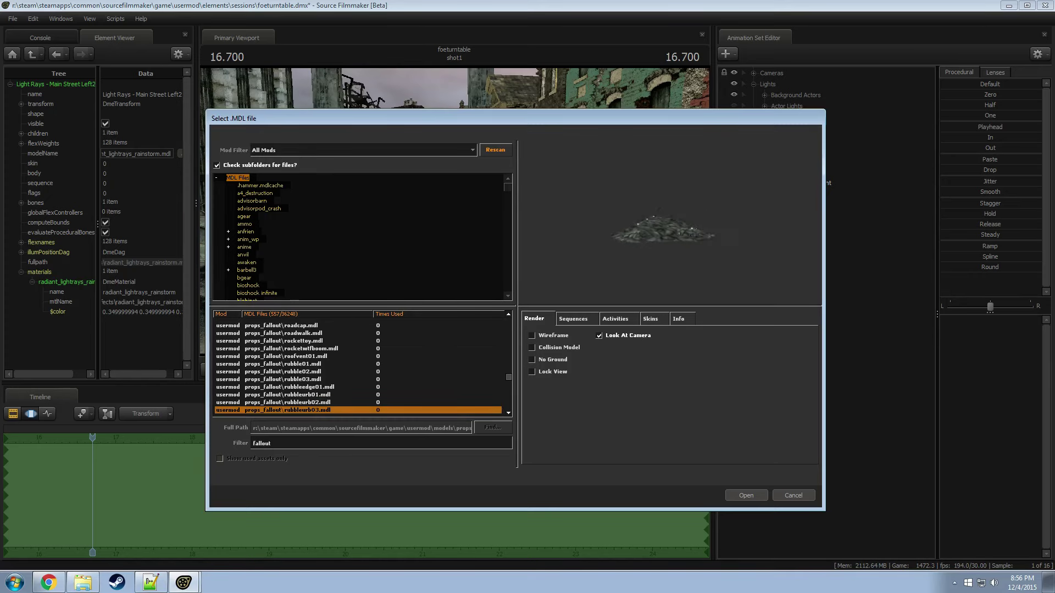
key("Up")
key("Up")
key("Up")
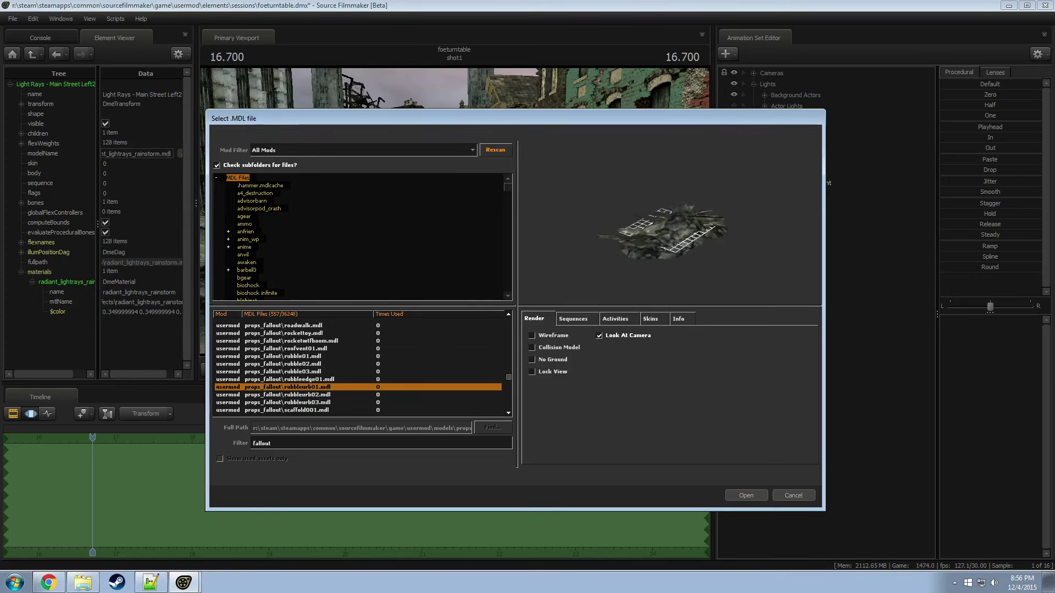
left_click(746, 495)
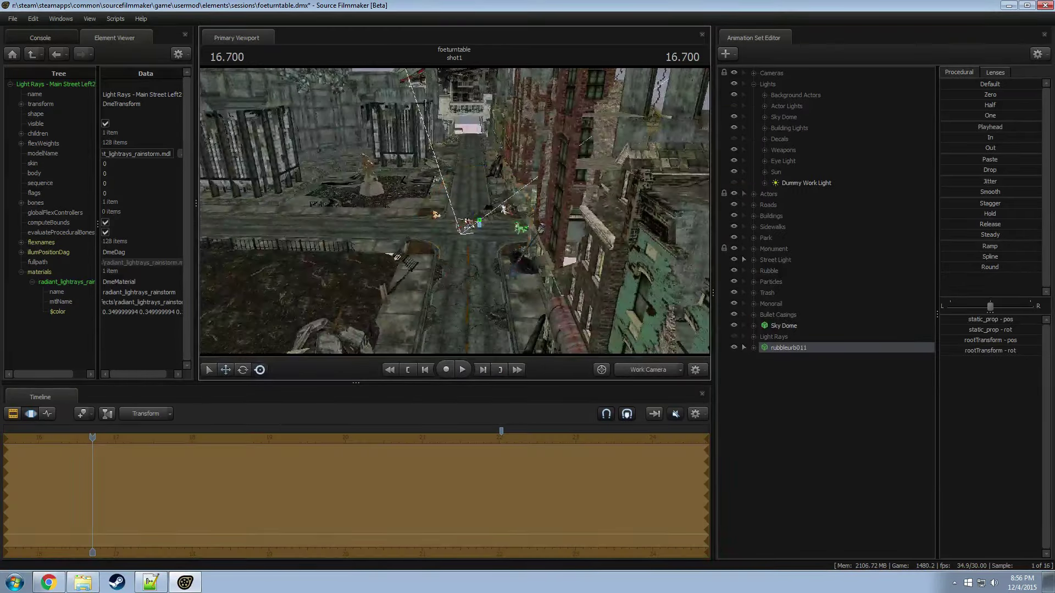
Step: Place rubbleurb011 on the road near the tilted street light and check the shot through camera1
key("f")
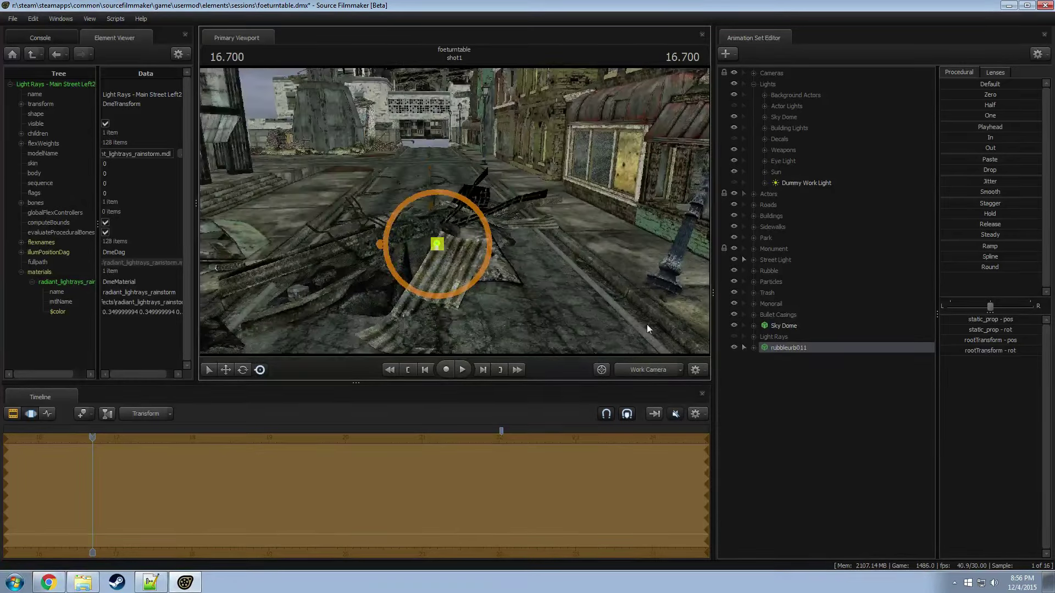
key("F2")
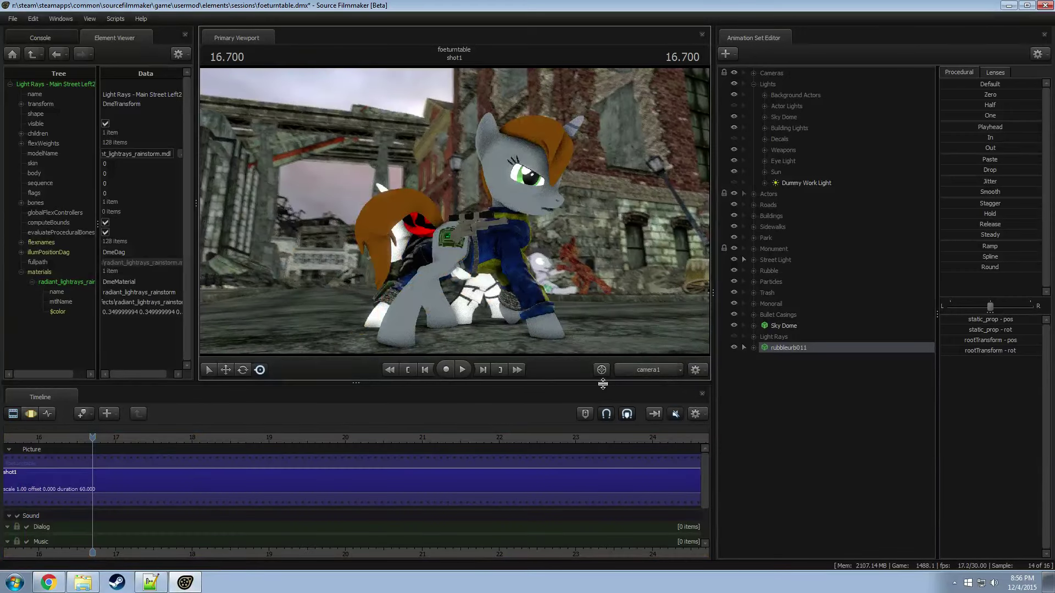
key("F3")
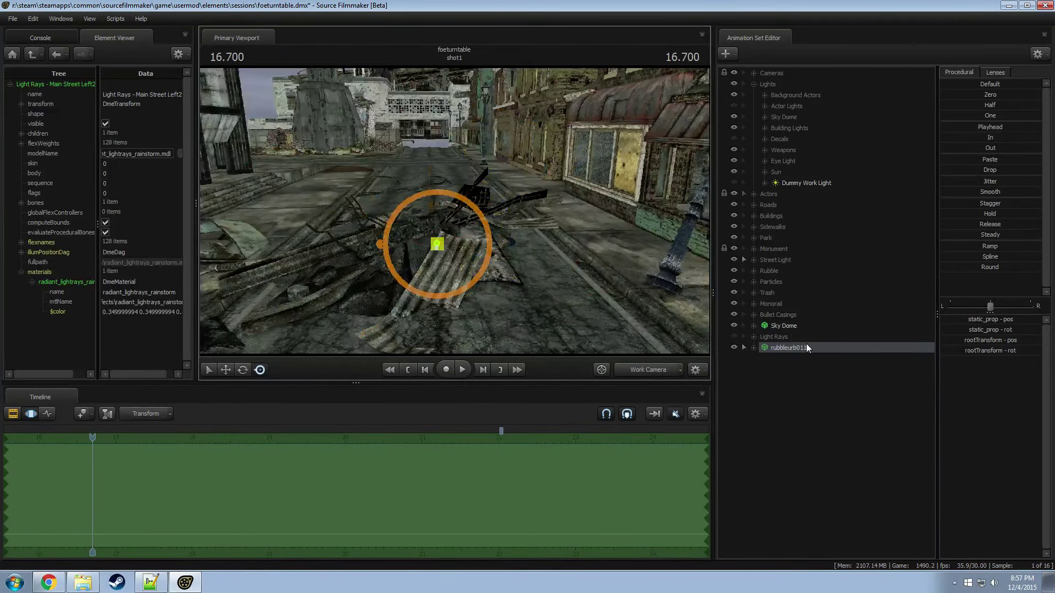
right_click(806, 347)
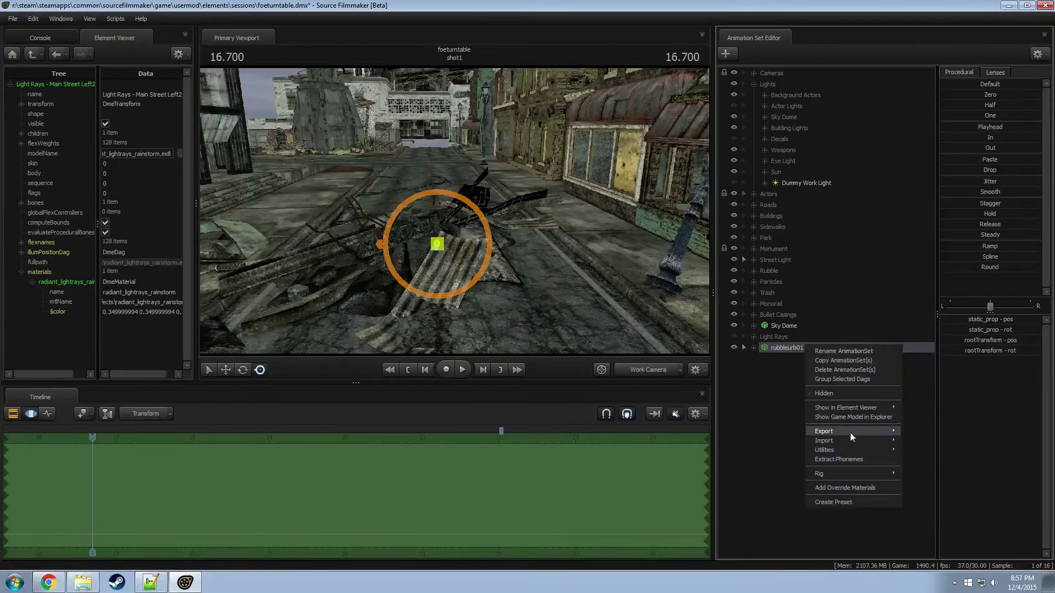
left_click(919, 419)
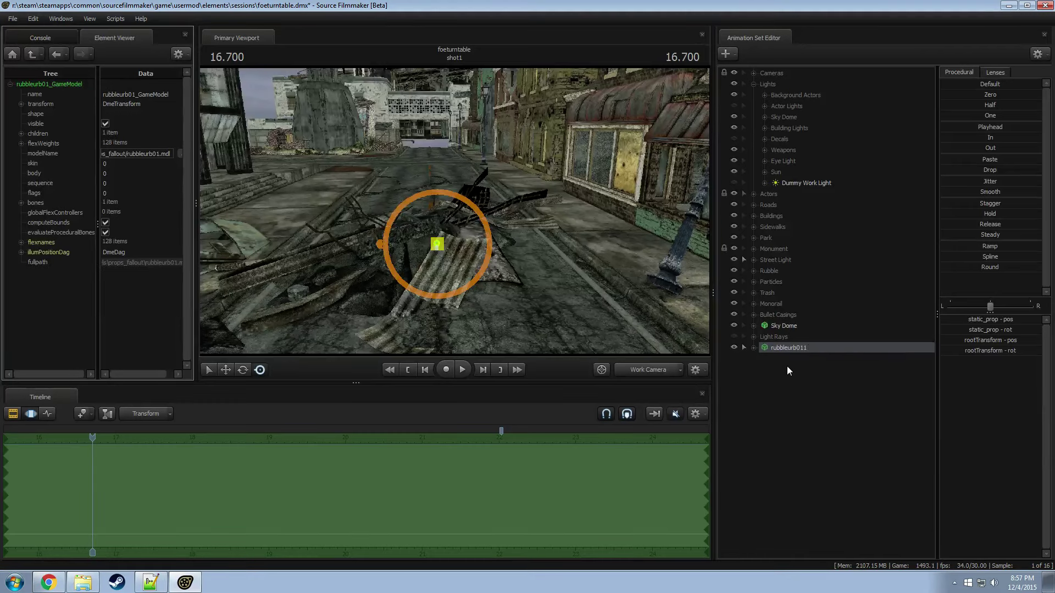
right_click(795, 351)
left_click(832, 490)
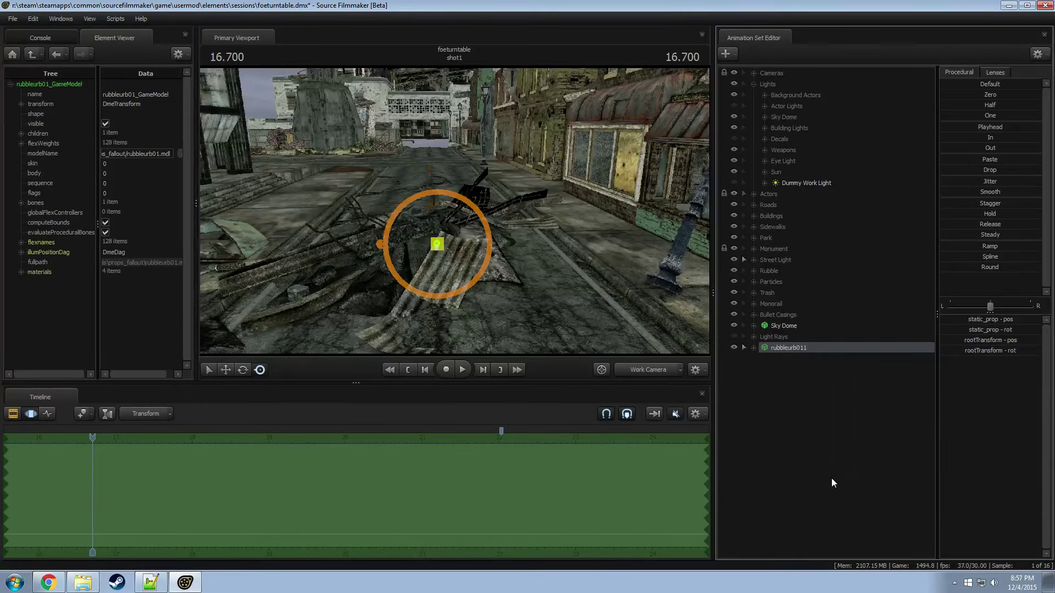
Step: Add a float attribute named $alpha to rubbleurb011's metalworkquad01 material and set it to 0.999
left_click(21, 272)
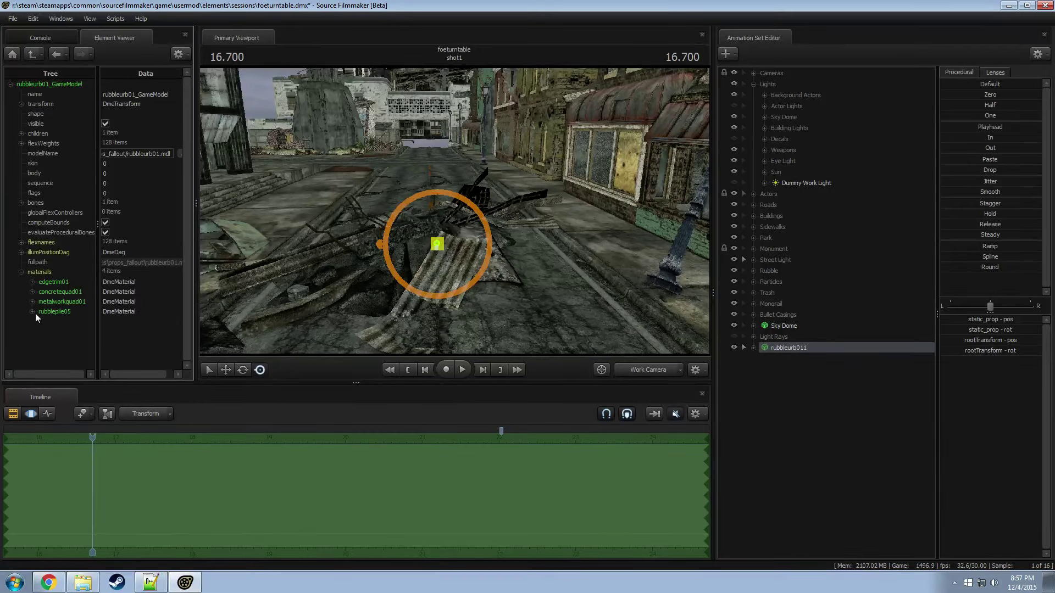
right_click(65, 302)
mouse_move(100, 383)
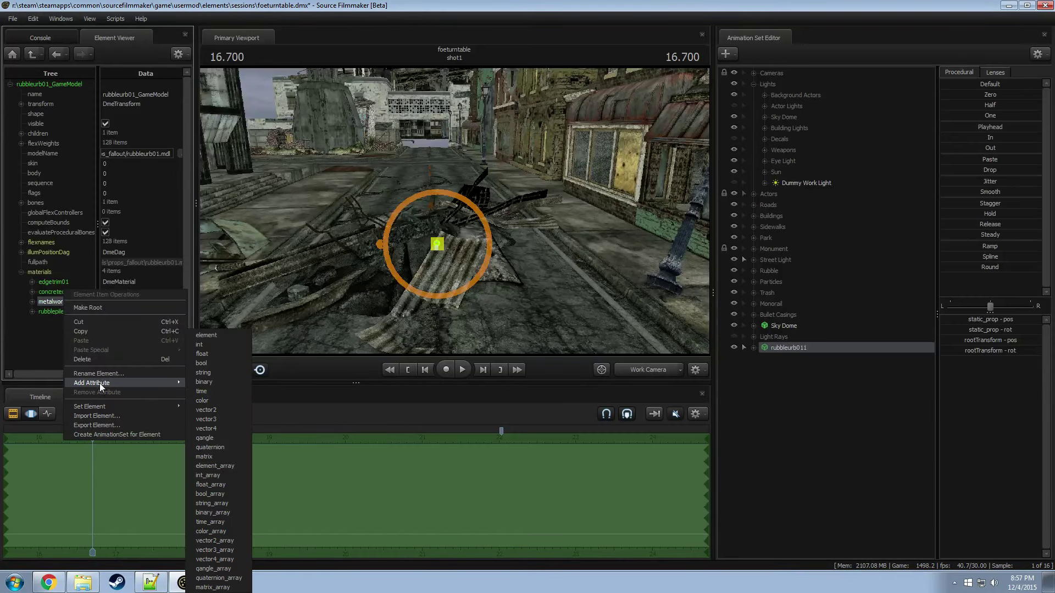
left_click(210, 354)
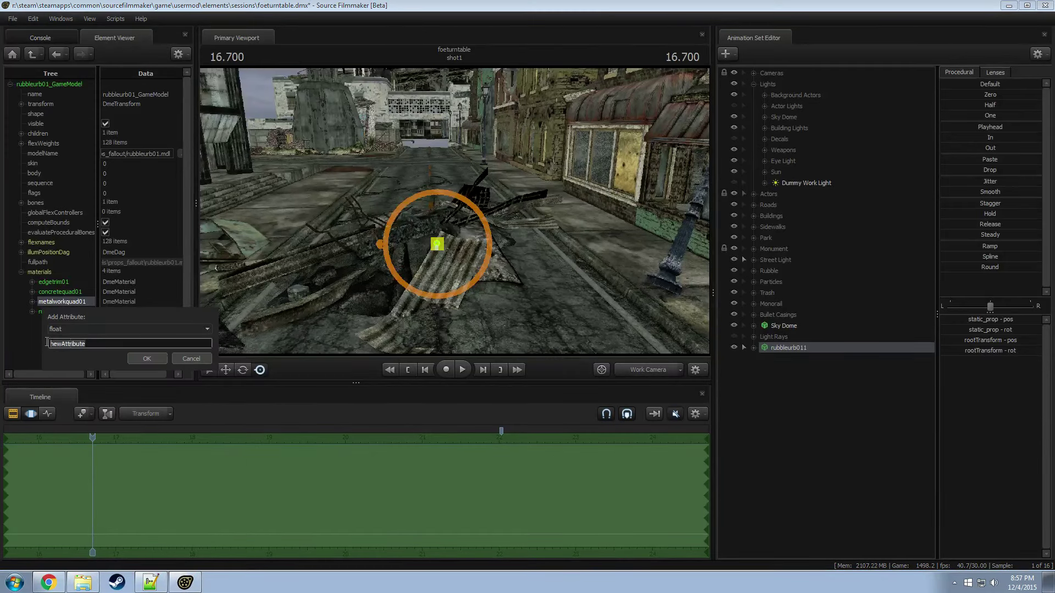
type("$alpha")
key("Return")
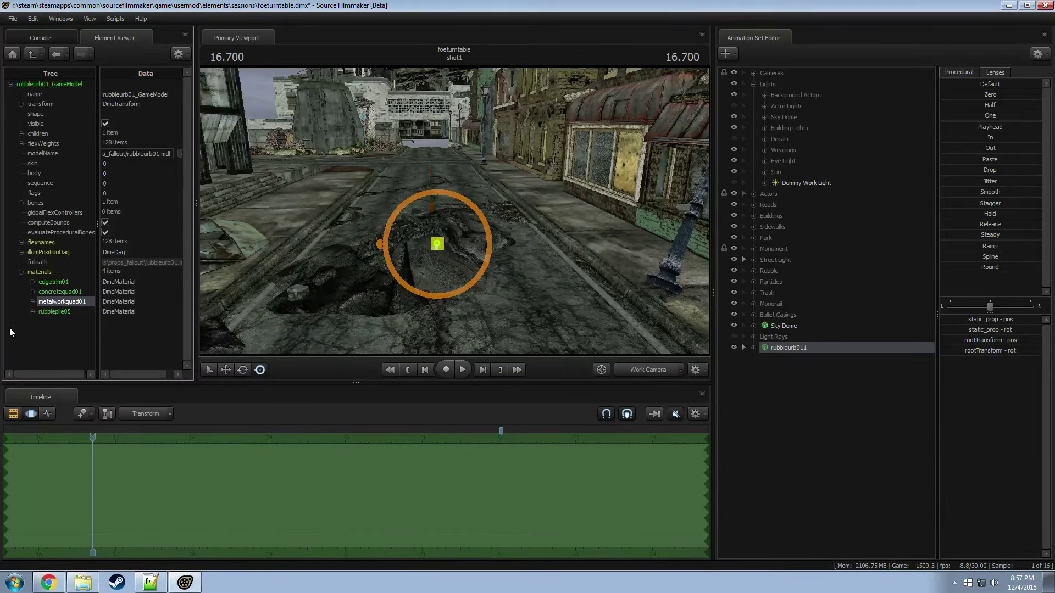
left_click(30, 301)
left_click(75, 331)
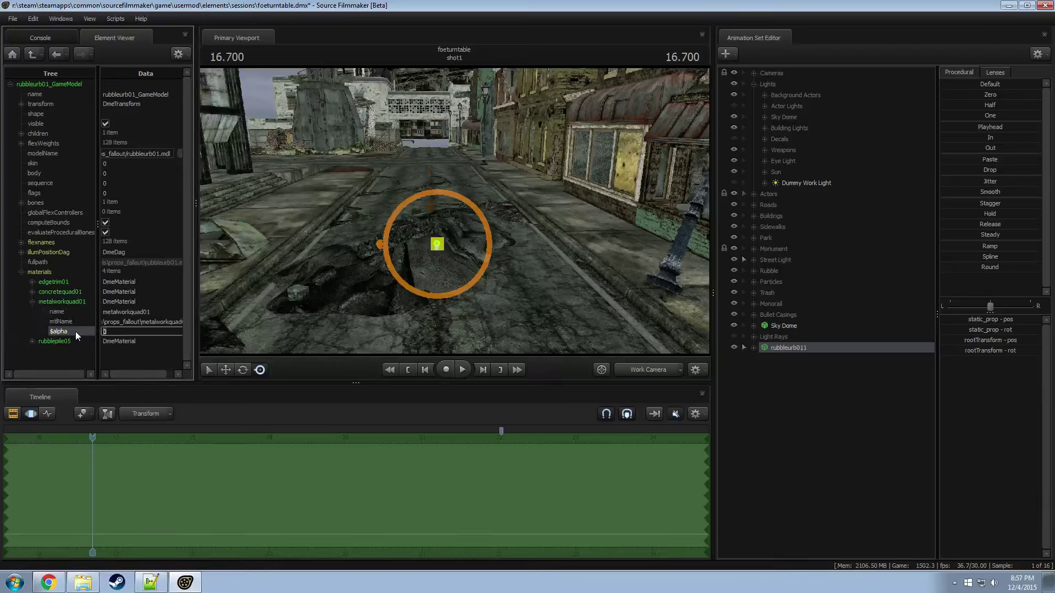
Step: Move rubbleurb011 farther down the road near the upright street light, adjusting its height and rotation
left_click(433, 259)
left_click_drag(438, 241, 384, 236)
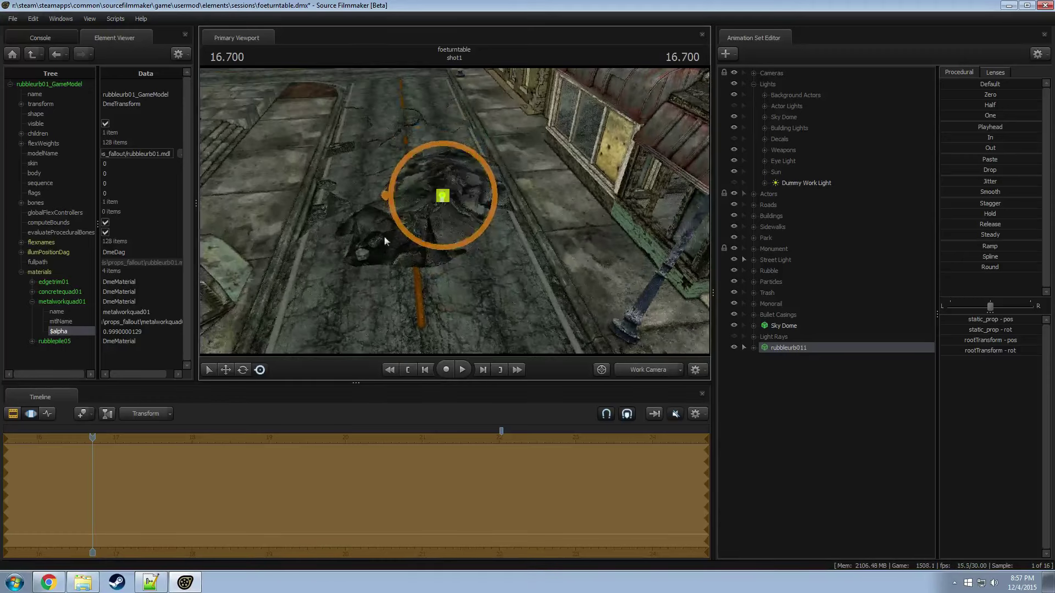
left_click_drag(391, 292, 501, 281)
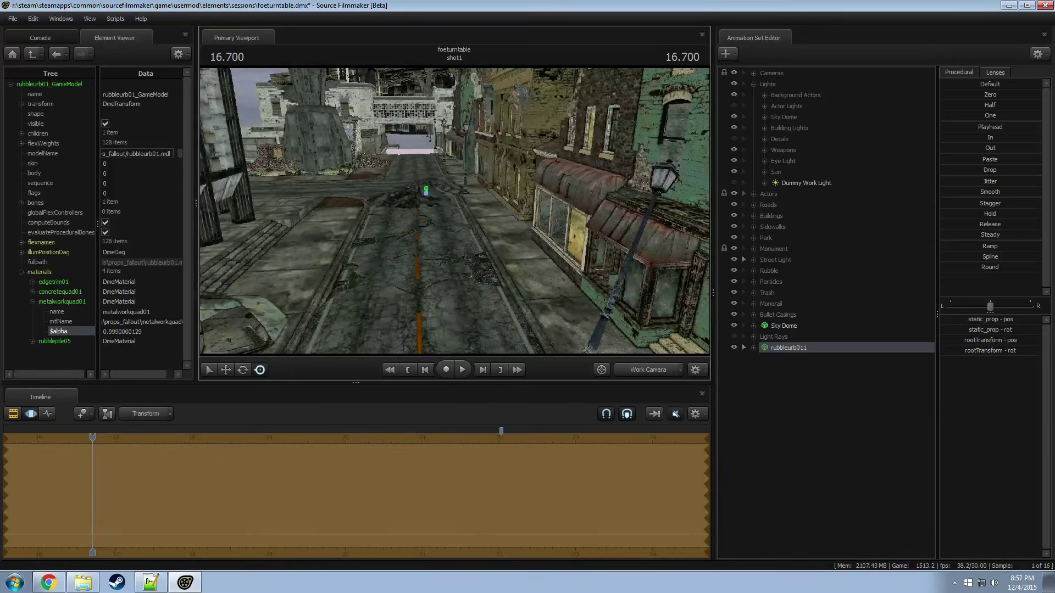
mouse_move(425, 193)
left_mouse_down()
mouse_move(423, 183)
mouse_move(431, 240)
mouse_move(433, 203)
left_mouse_up()
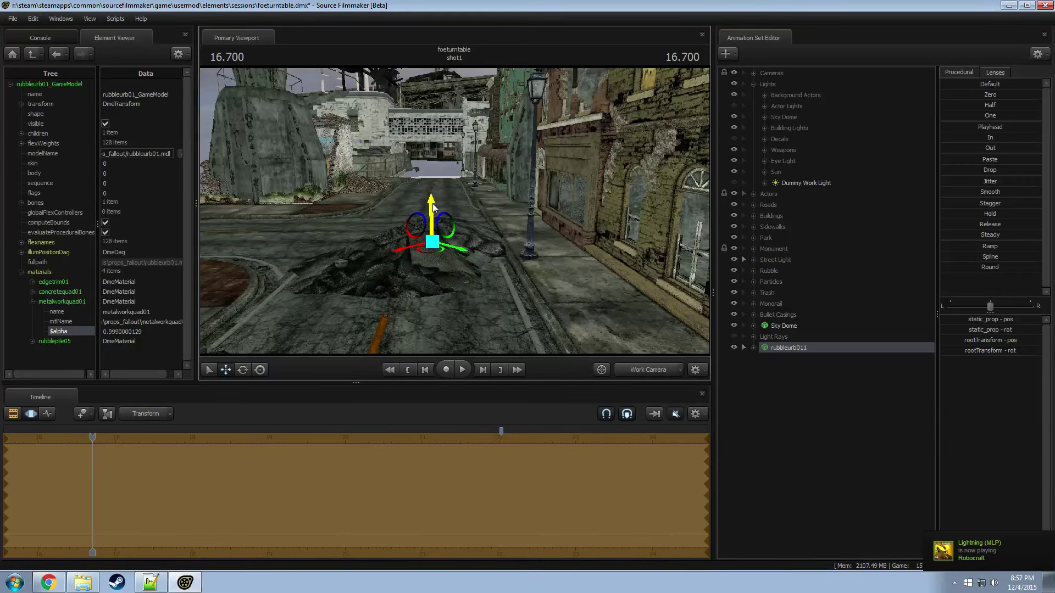
left_click_drag(495, 233, 472, 236)
key("e")
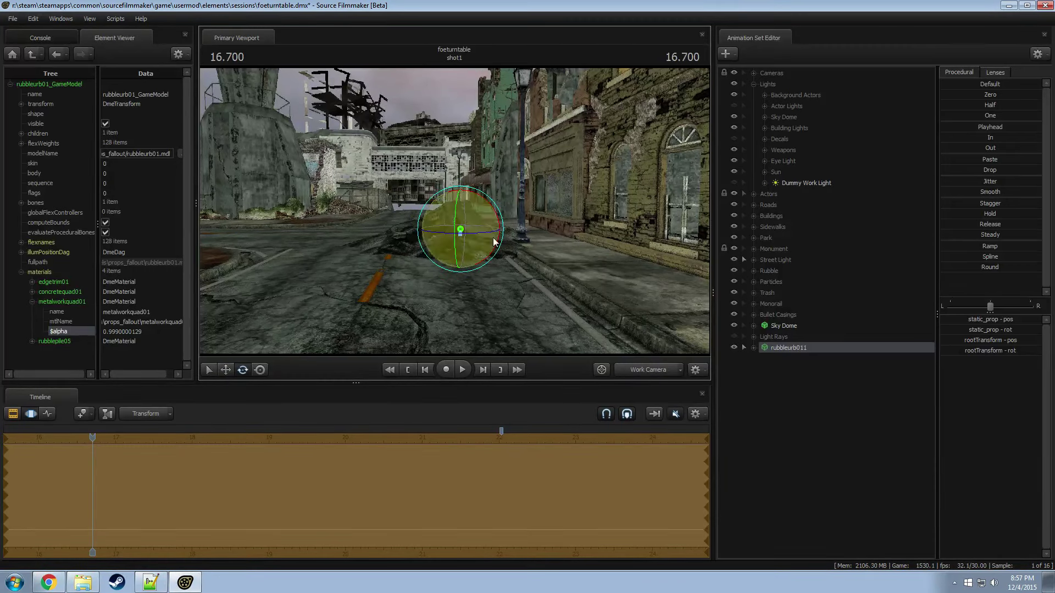
Step: Filter the models by rubble, preview several, and load props_destruction\rubble_192_96.mdl as a new animation set
right_click(812, 383)
left_click(843, 409)
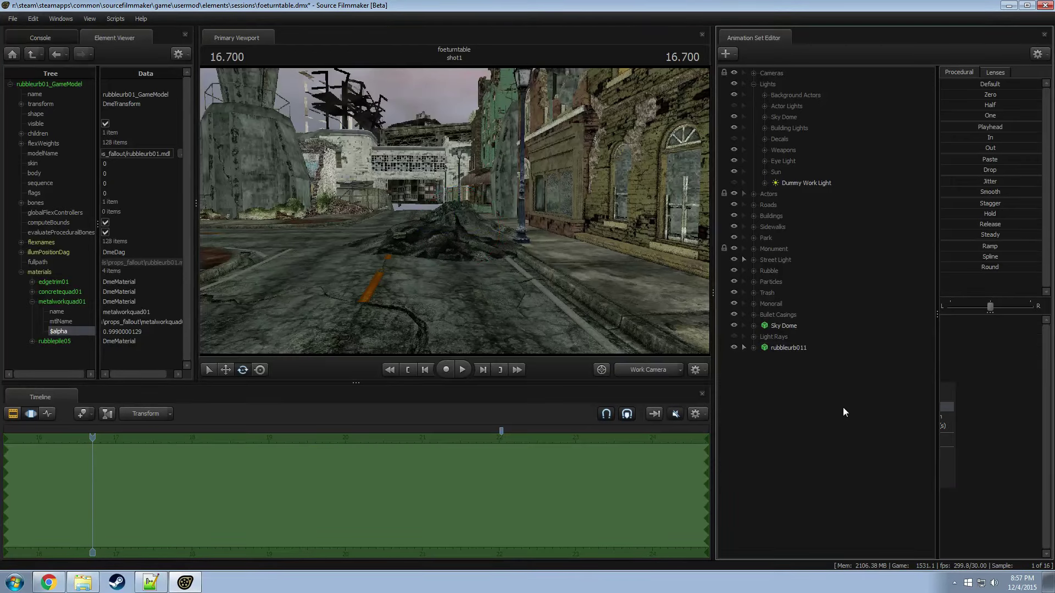
type("ubble")
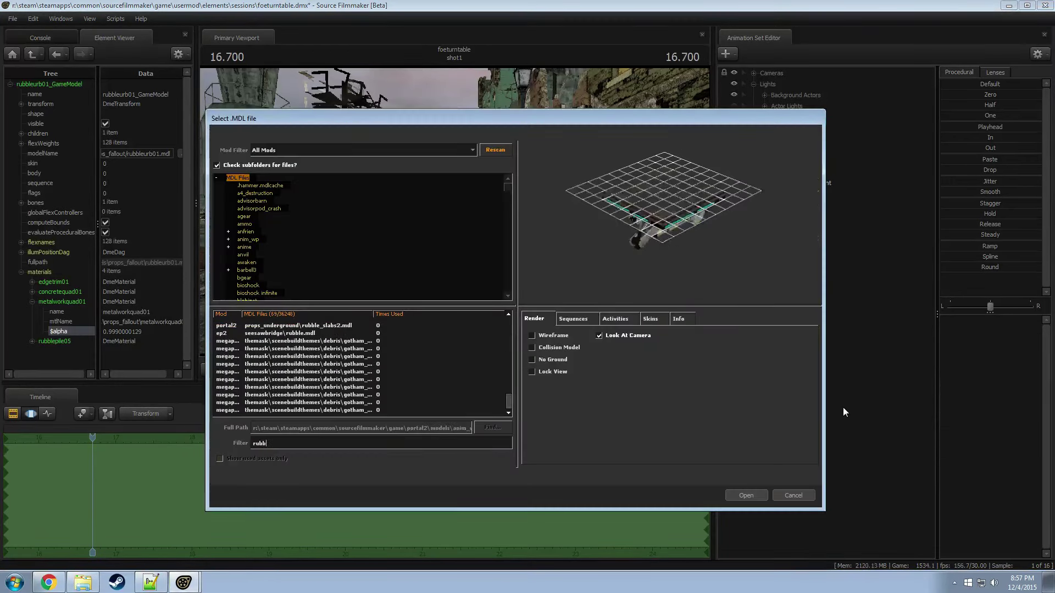
left_click(338, 341)
left_click(326, 363)
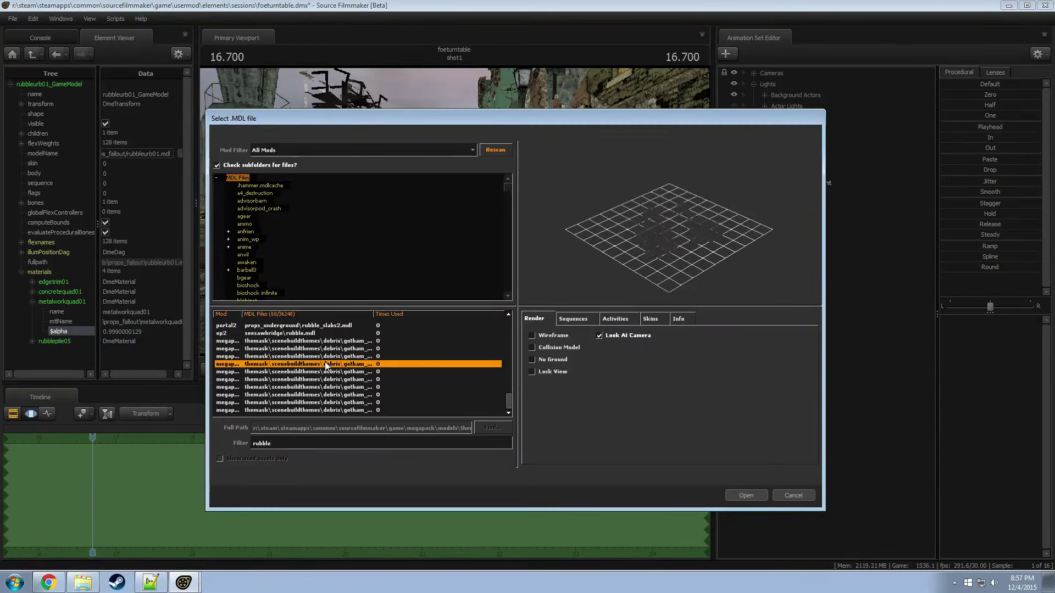
scroll(344, 402, "up", 5)
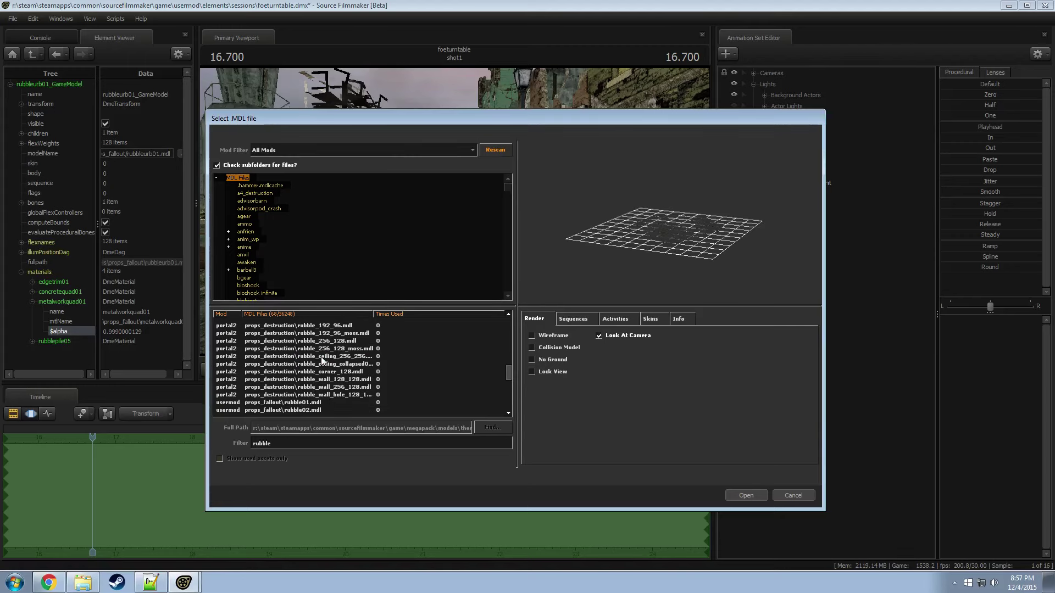
left_click(330, 358)
scroll(329, 358, "up", 1)
left_click(308, 356)
key("Up")
mouse_move(645, 269)
left_mouse_down()
mouse_move(647, 241)
mouse_move(659, 275)
mouse_move(651, 254)
left_mouse_up()
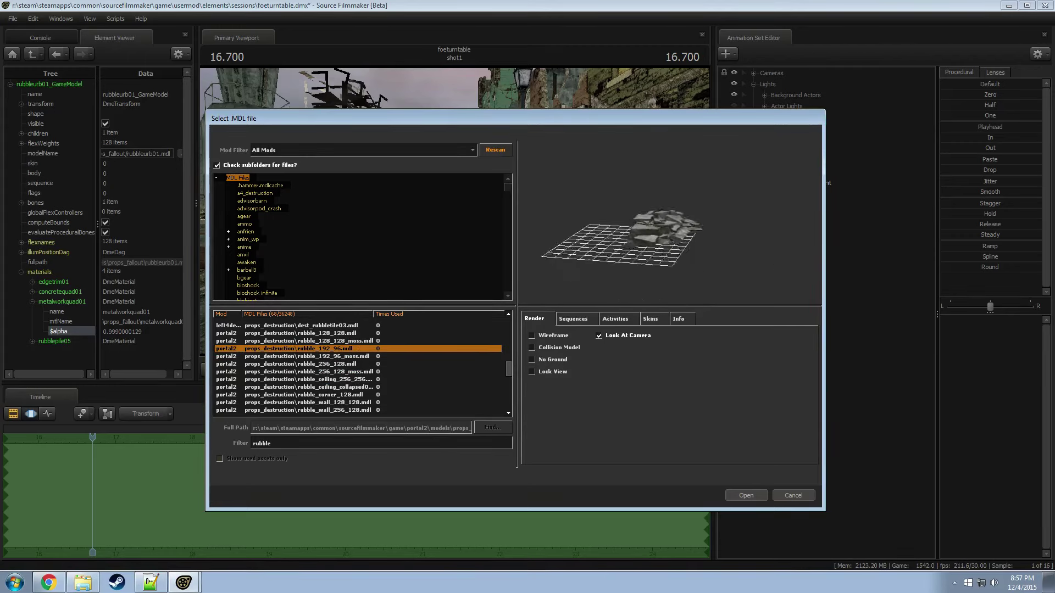
left_click(746, 496)
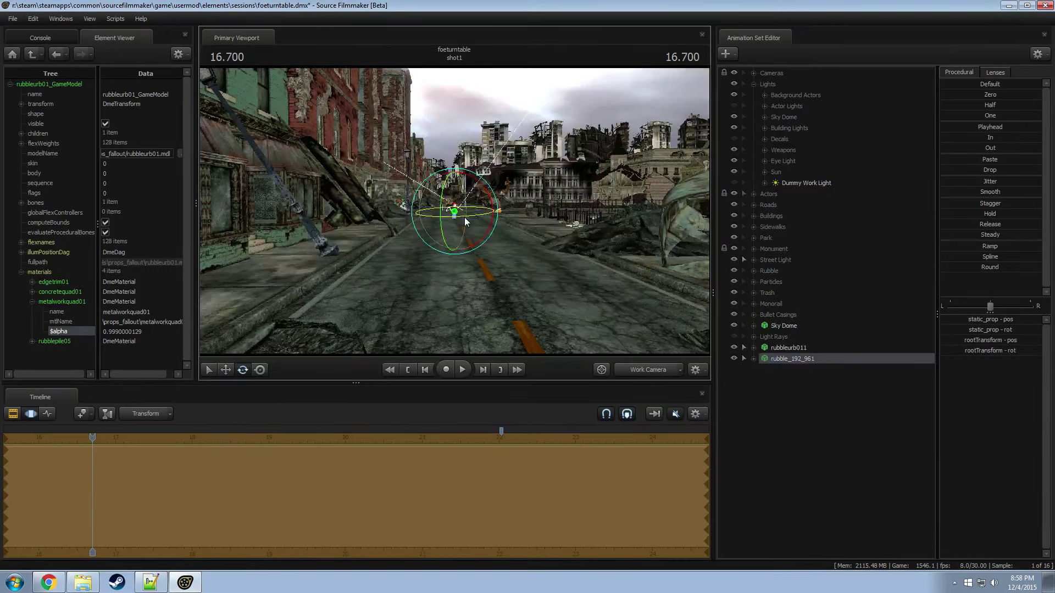
Step: Position and rotate rubble_192_961 on the sidewalk by the street light next to rubbleurb011
left_click_drag(464, 221, 454, 196)
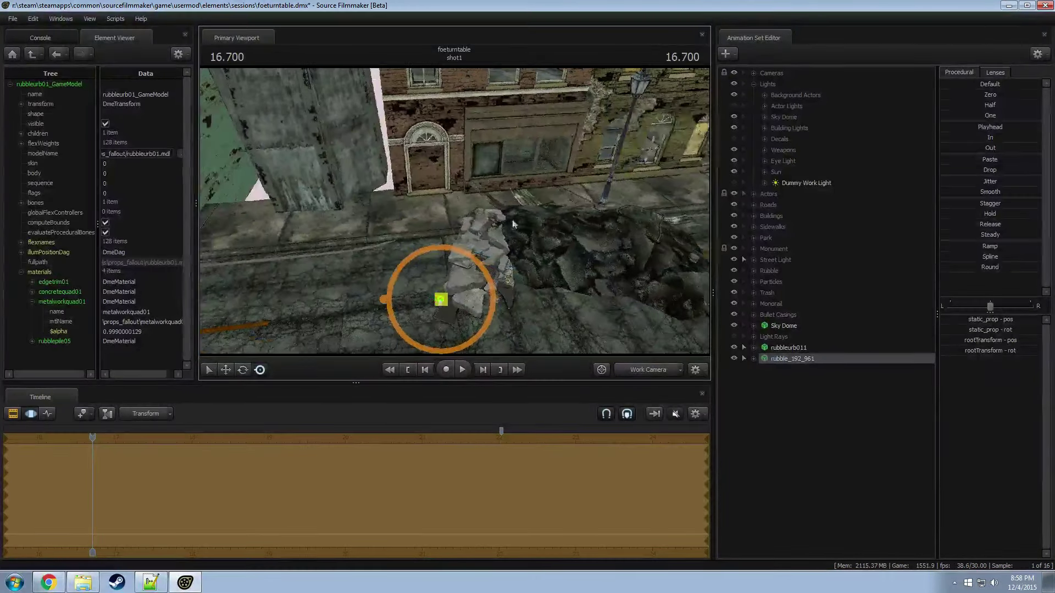
key("e")
left_click_drag(478, 286, 456, 335)
key("r")
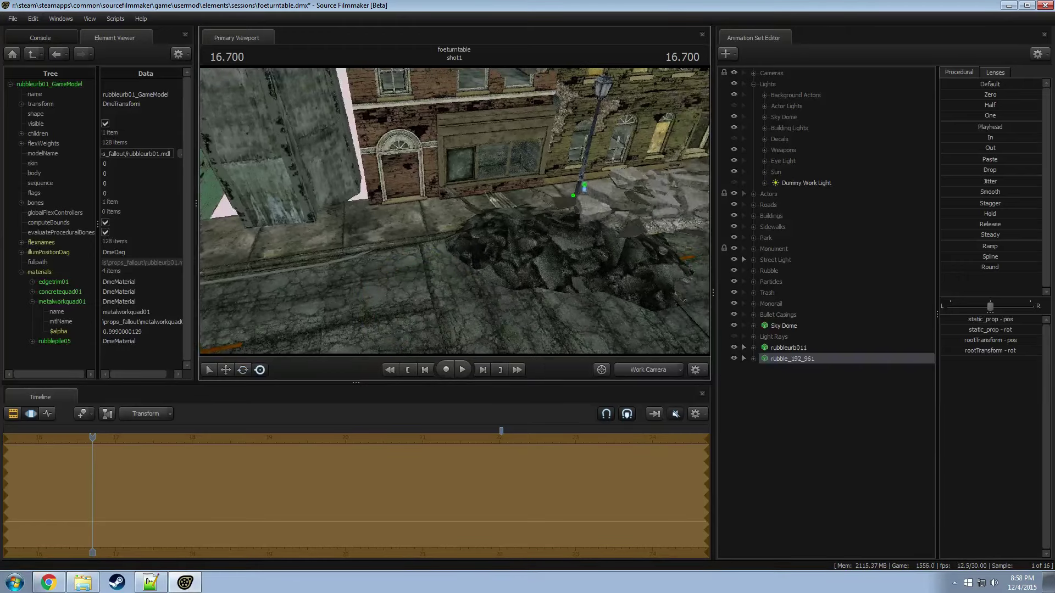
left_click_drag(454, 197, 397, 228)
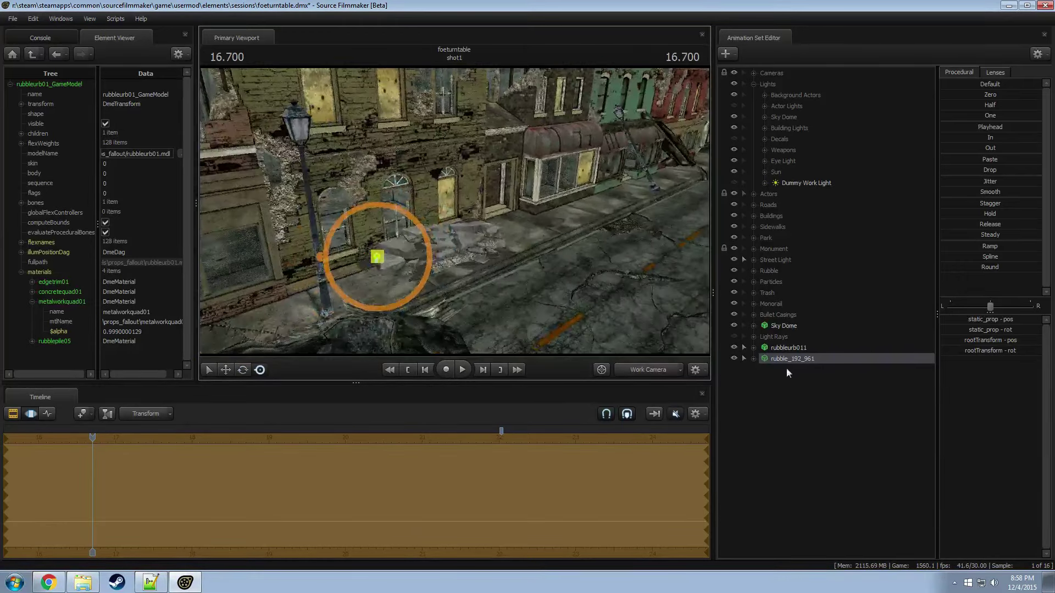
Step: Add a scale control to rubble_192_961's static_prop bone and scale the rubble up several times larger
left_click(752, 359)
left_click(780, 392)
right_click(807, 394)
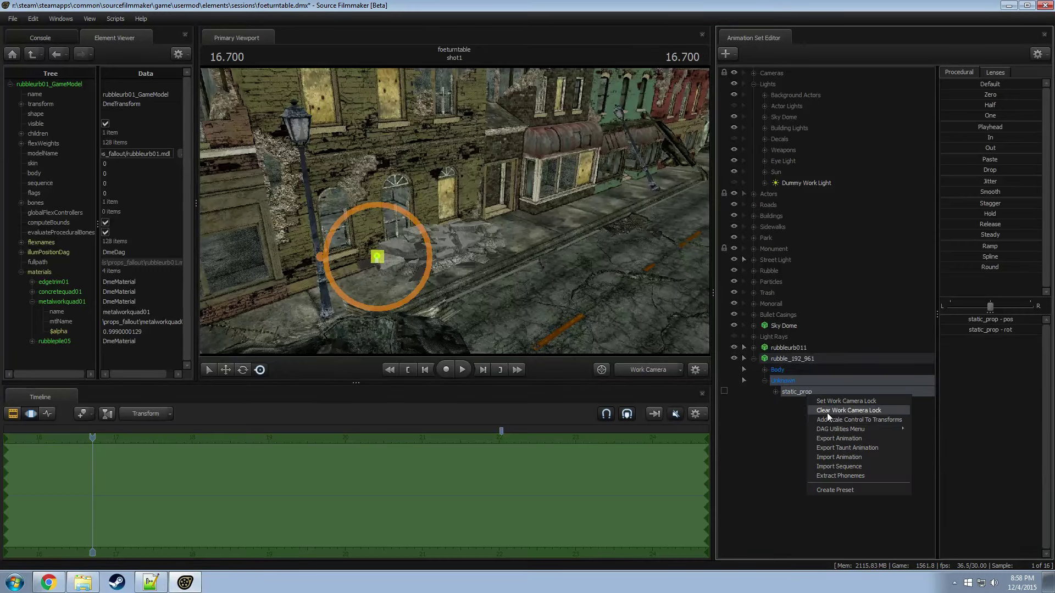
left_click(827, 413)
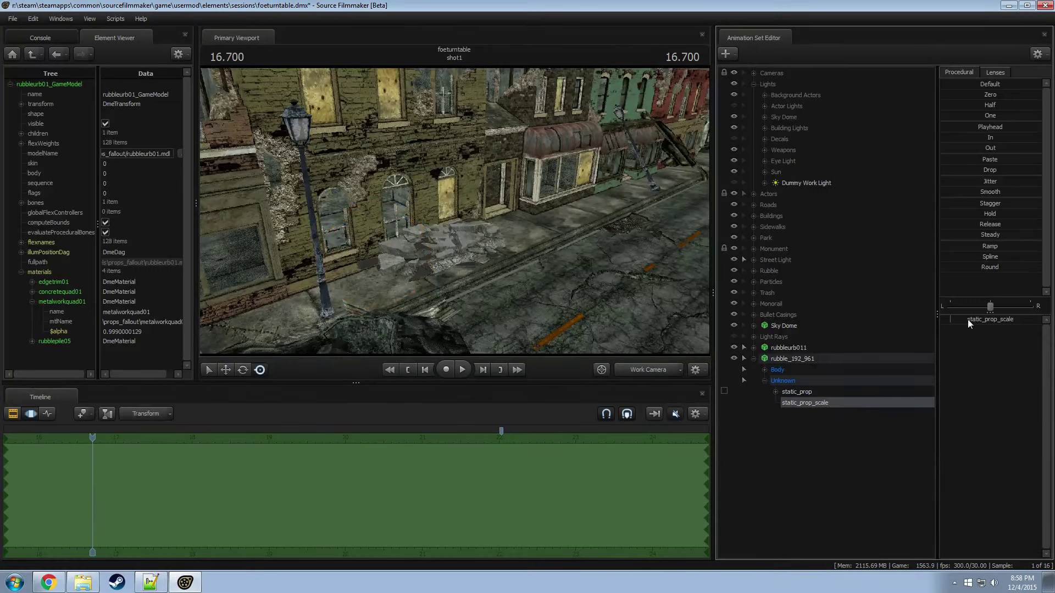
left_click_drag(968, 323, 992, 323)
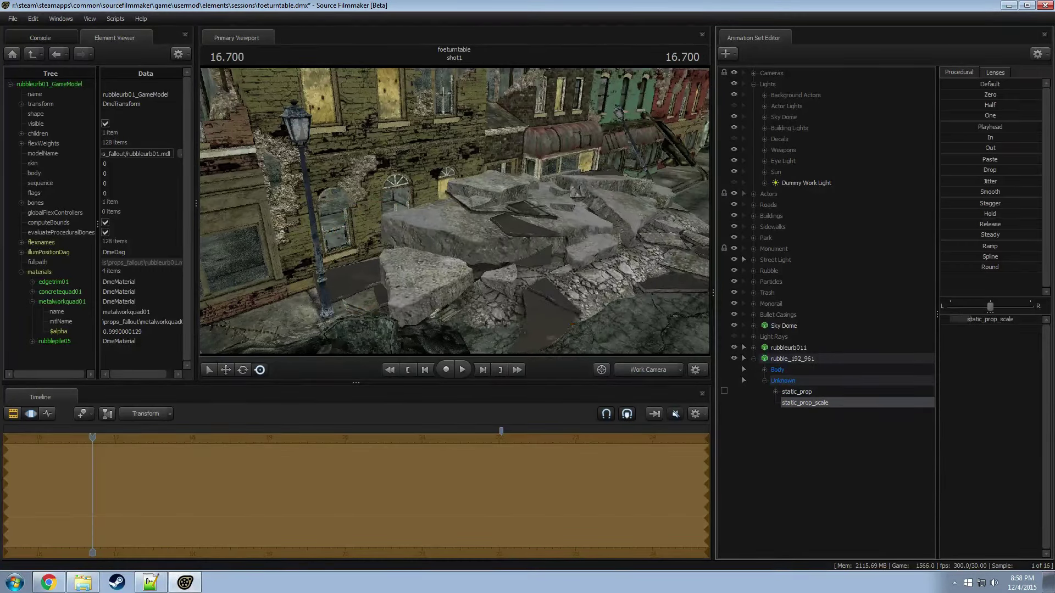
Step: Move the enlarged rubble_192_961 down into the street and along the building fronts beside rubbleurb011
left_click(780, 358)
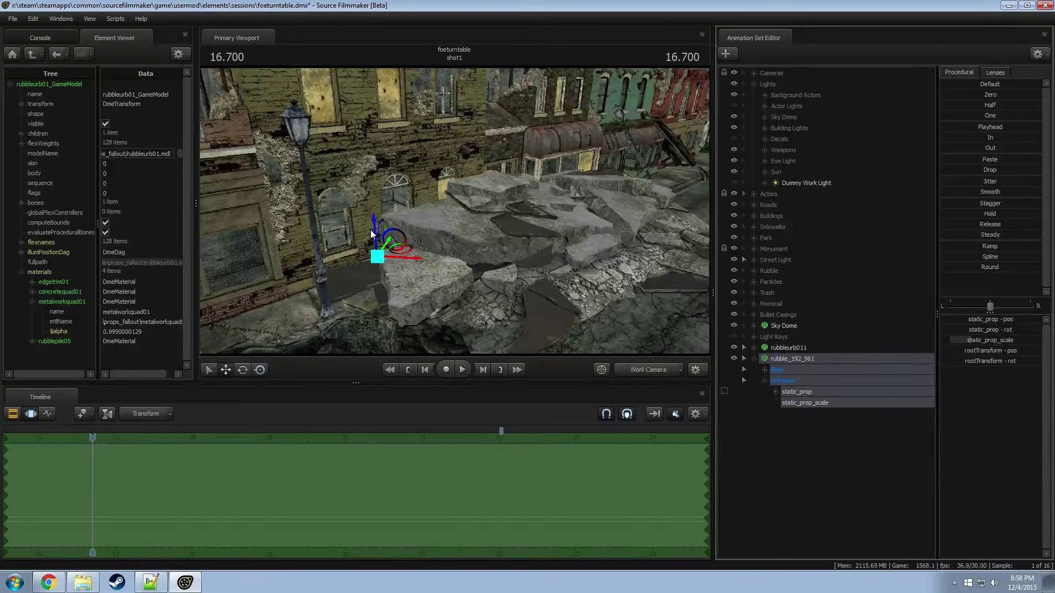
left_click_drag(375, 230, 394, 150)
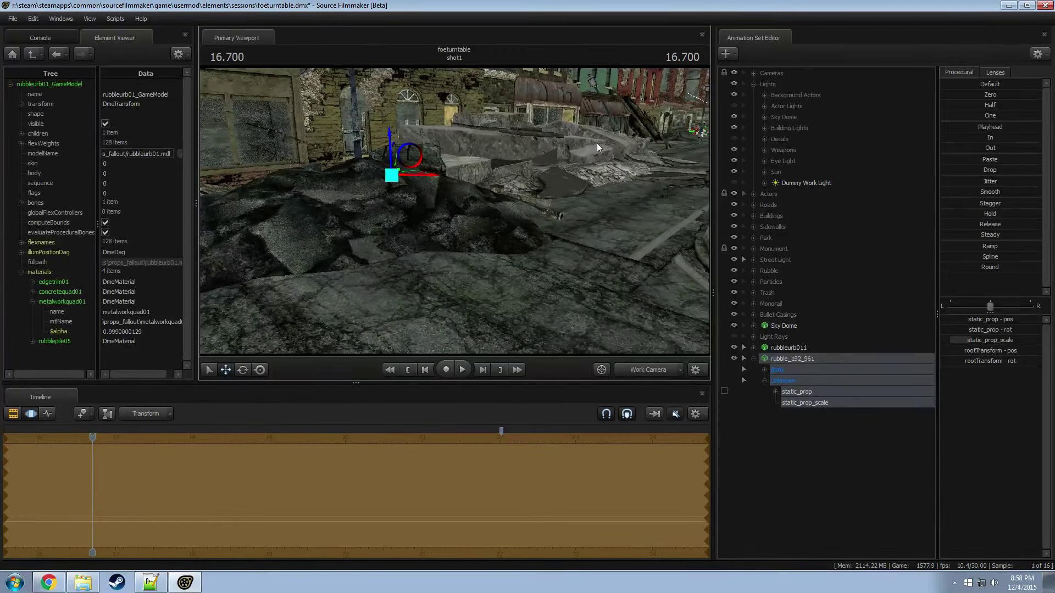
left_click_drag(598, 147, 397, 278)
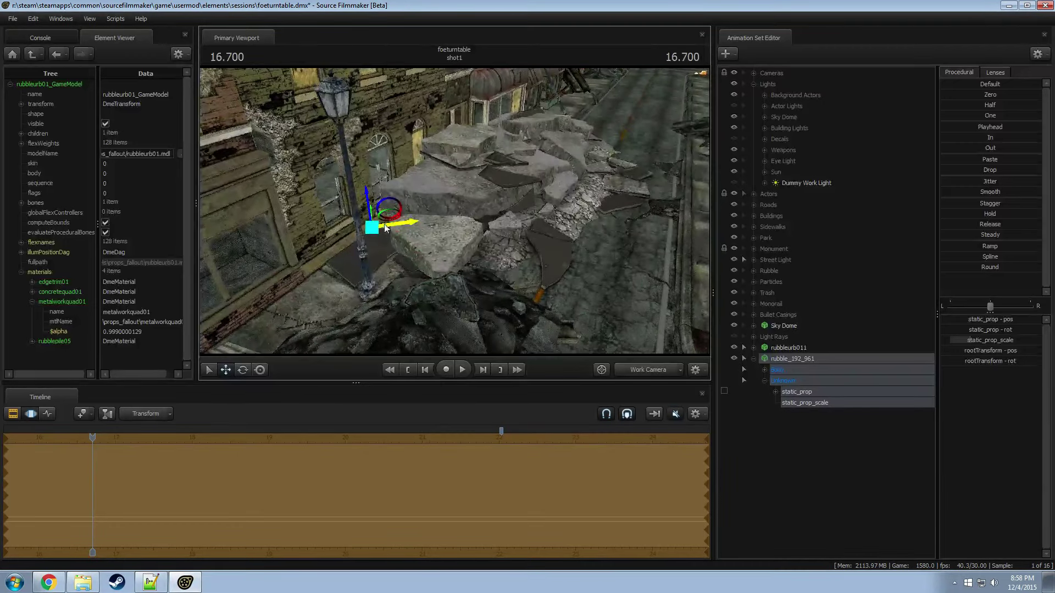
left_click_drag(385, 224, 347, 245)
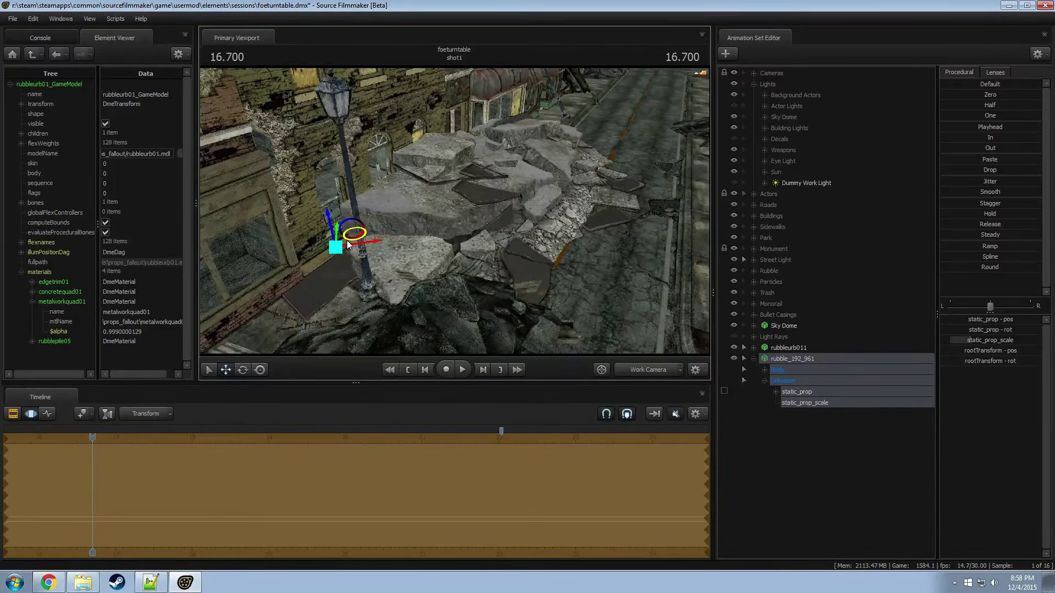
left_click_drag(451, 212, 477, 211)
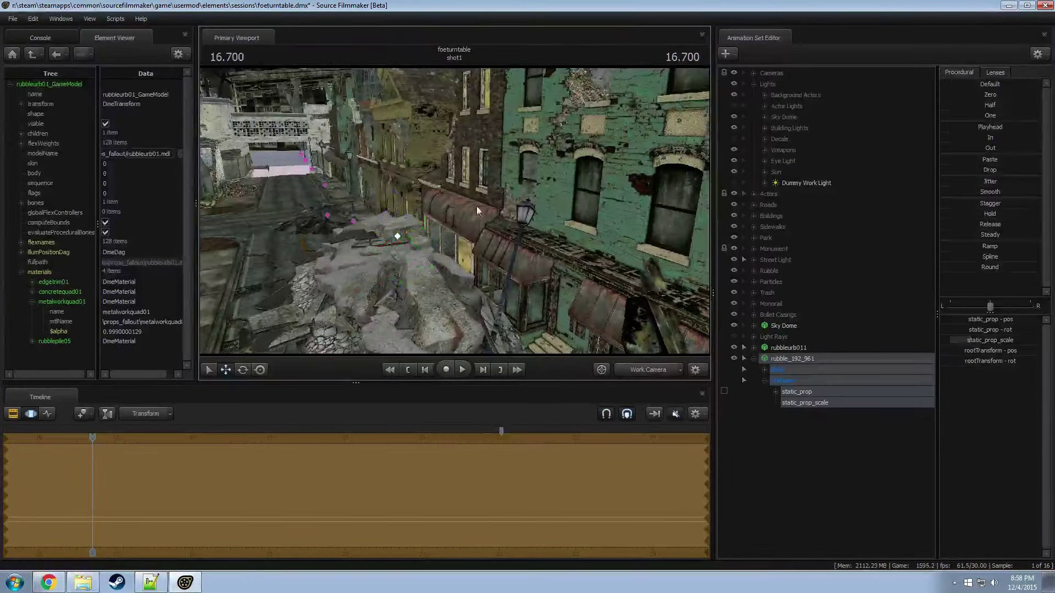
double_click(766, 361)
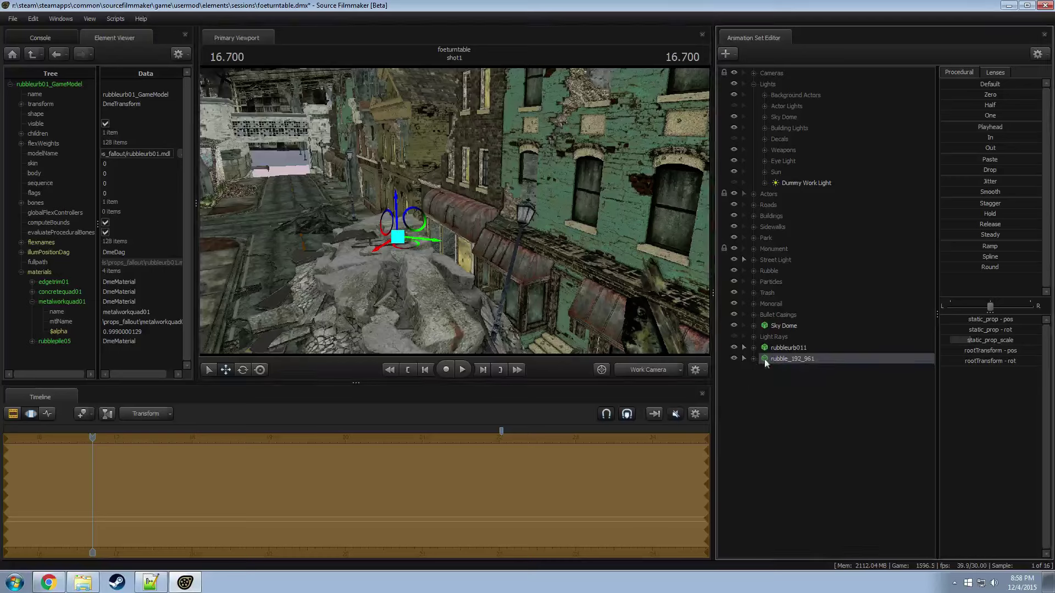
Step: Find the brick building behind the rubble in the Ground Buildings group and hide Building (Red Brick) 14
left_click(754, 217)
left_click(764, 238)
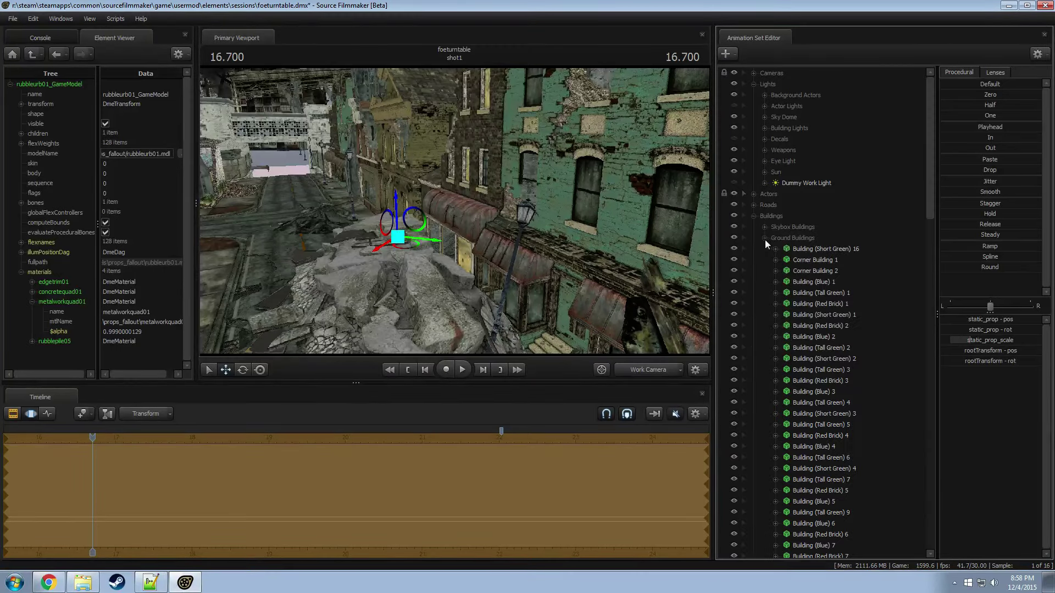
left_click(800, 238)
left_click_drag(423, 187, 455, 214)
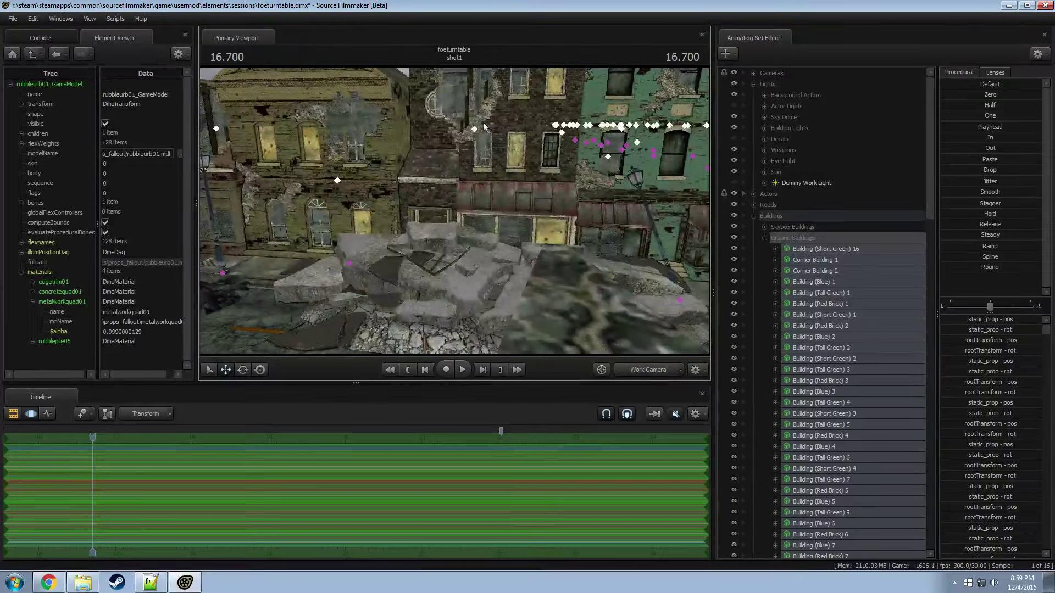
left_click_drag(484, 127, 493, 132)
left_click(802, 238)
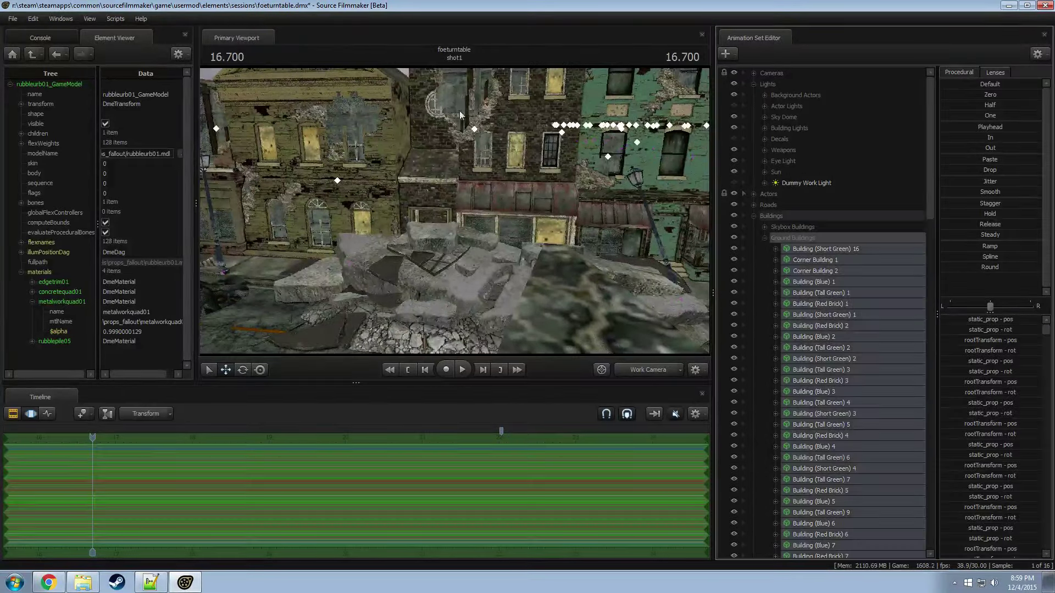
left_click(474, 130)
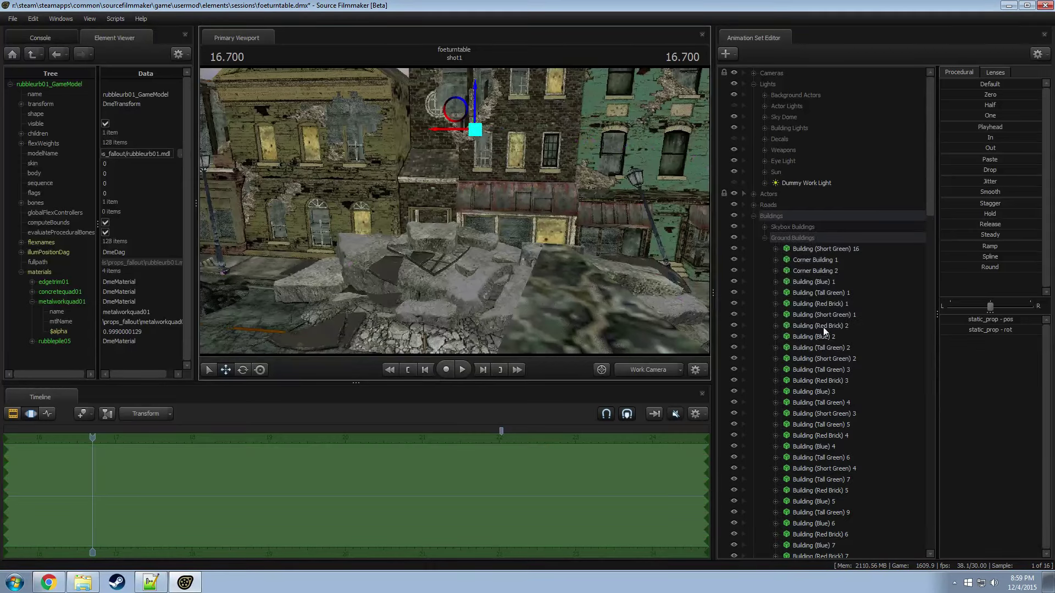
left_click(825, 262)
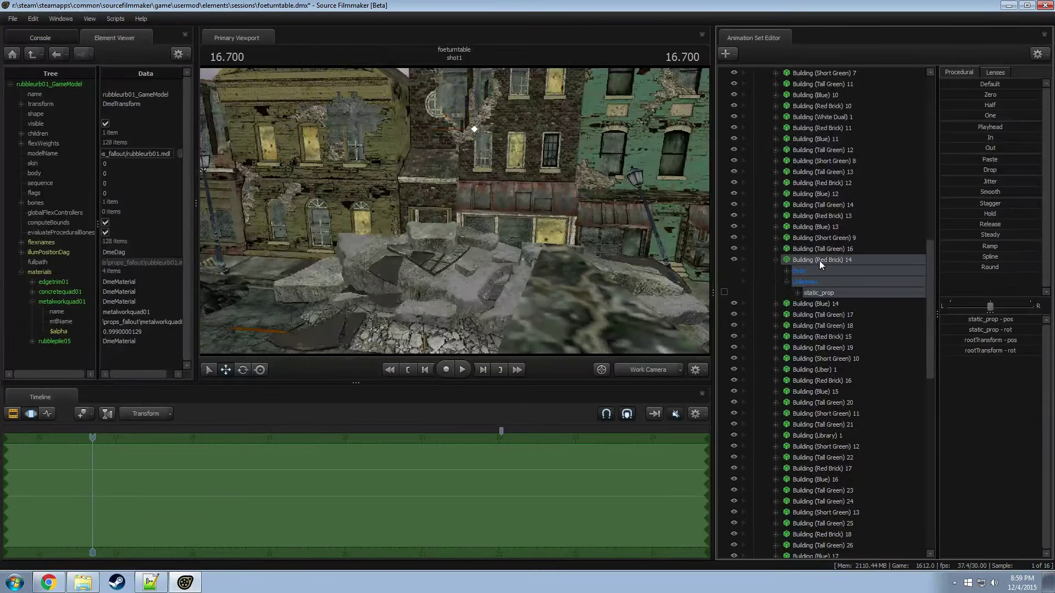
right_click_drag(637, 237, 583, 230)
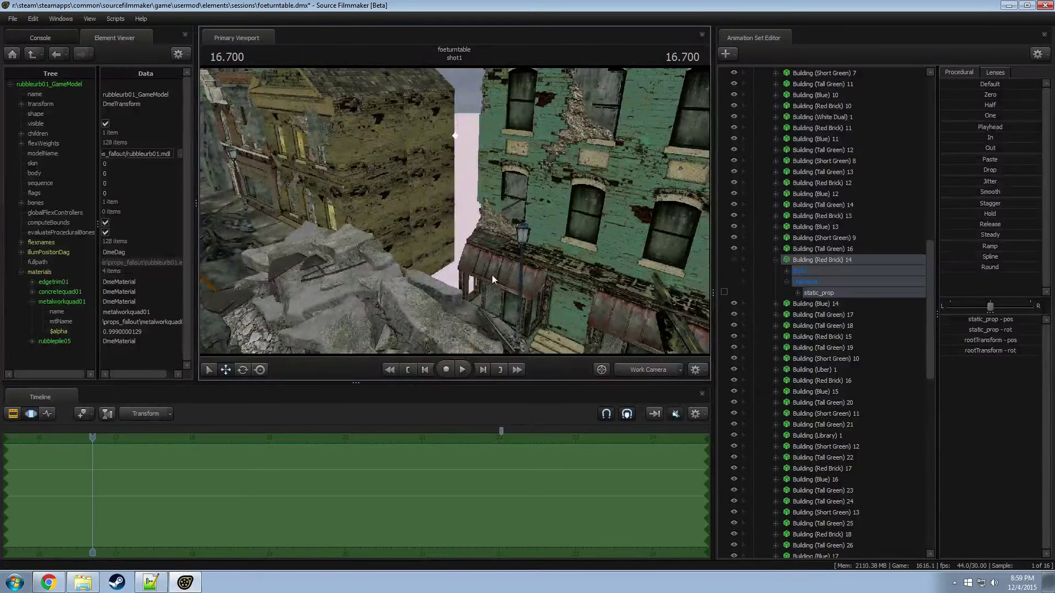
Step: Turn on the viewport lighting and check the shot through camera1 in the Clip Editor, moving the playhead to 17.000
right_click(492, 275)
left_click(512, 303)
key("F2")
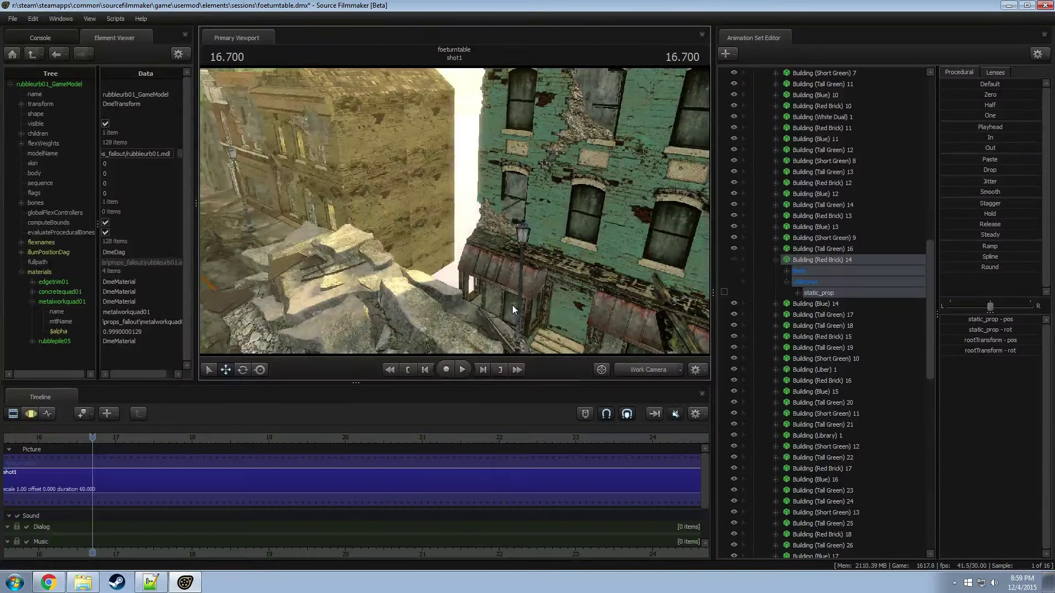
left_click(631, 372)
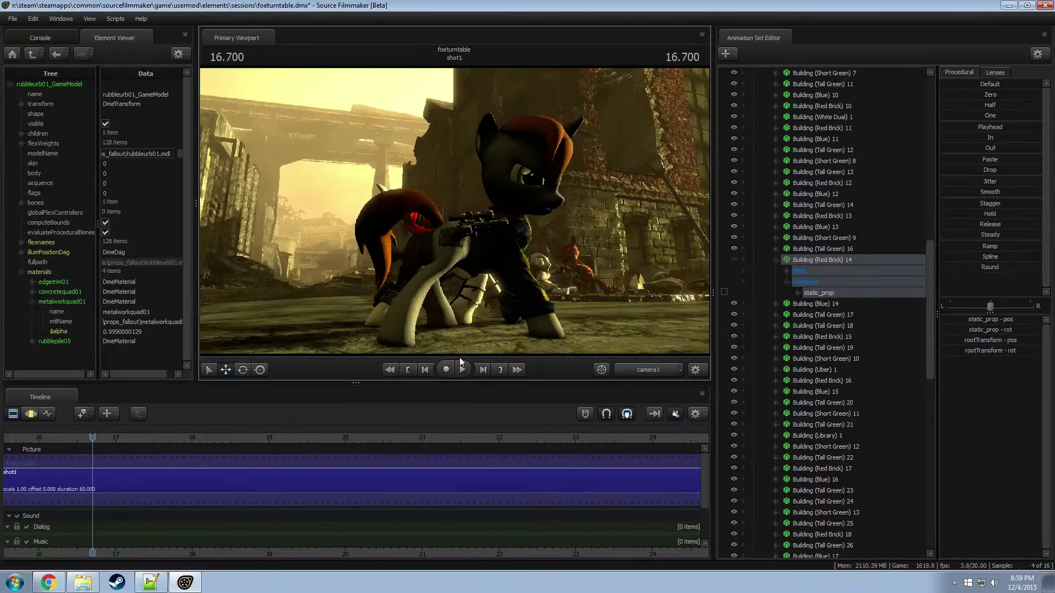
left_click_drag(91, 437, 116, 442)
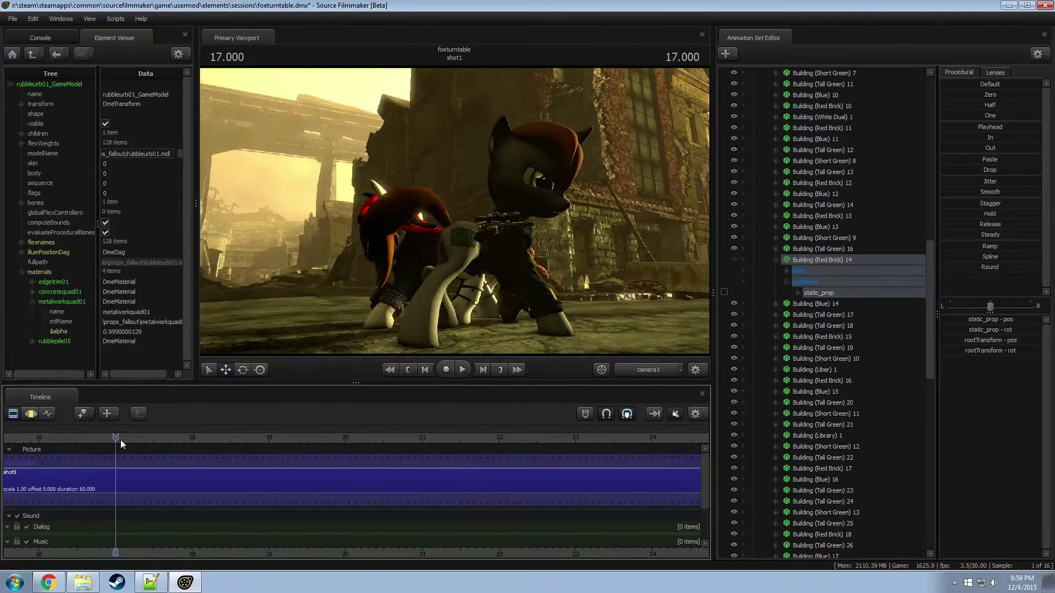
Step: Collapse the Buildings groups and move rubbleurb011 and rubble_192_961 into the Rubble group
scroll(773, 282, "up", 4)
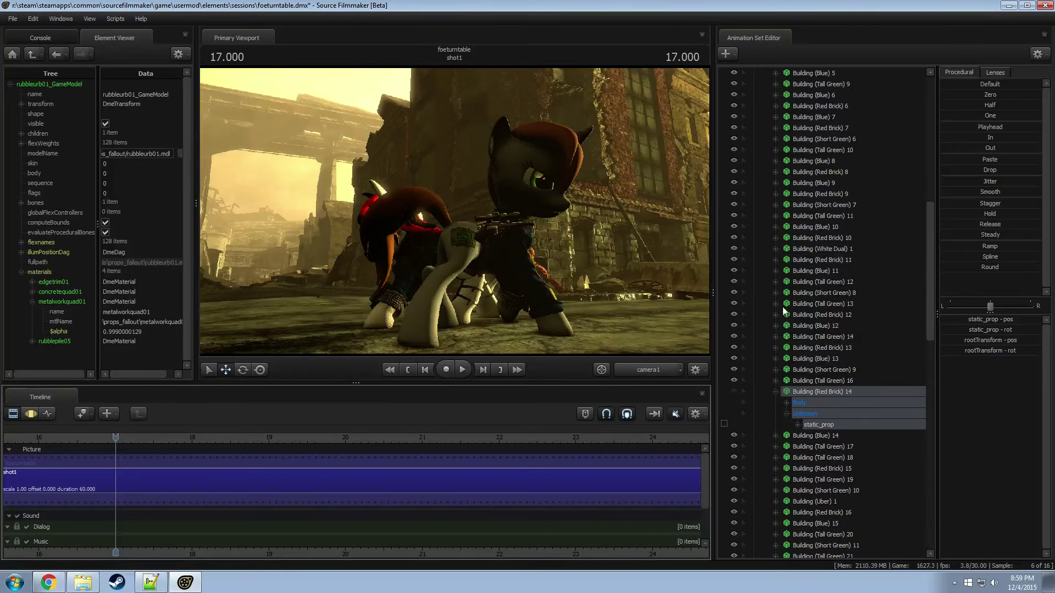
left_click(775, 392)
scroll(767, 187, "up", 12)
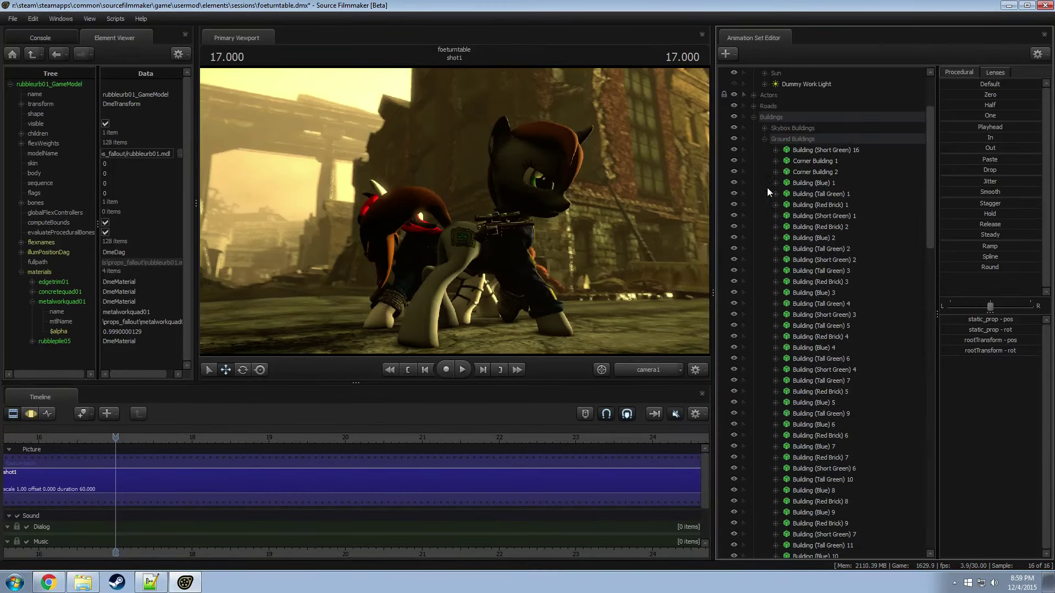
left_click(765, 204)
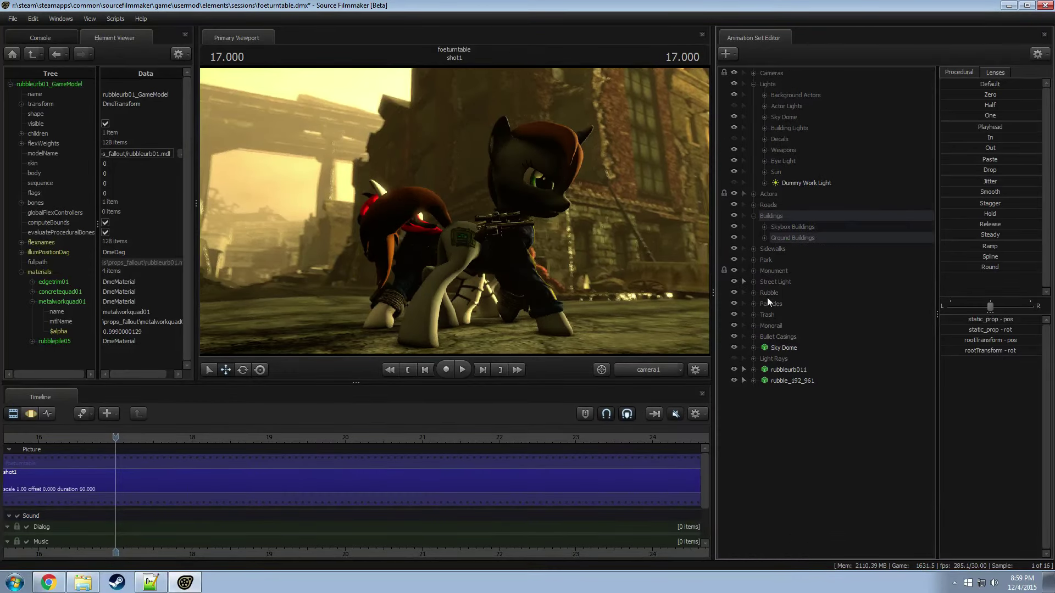
left_click(753, 216)
left_click(789, 347)
left_click(789, 359, "shift")
left_click_drag(789, 358, 773, 277)
Step: Open the model browser for a new animation set and examine the props_fallout building models, including building03, building1 and buildingchunk01
right_click(805, 398)
left_click(868, 426)
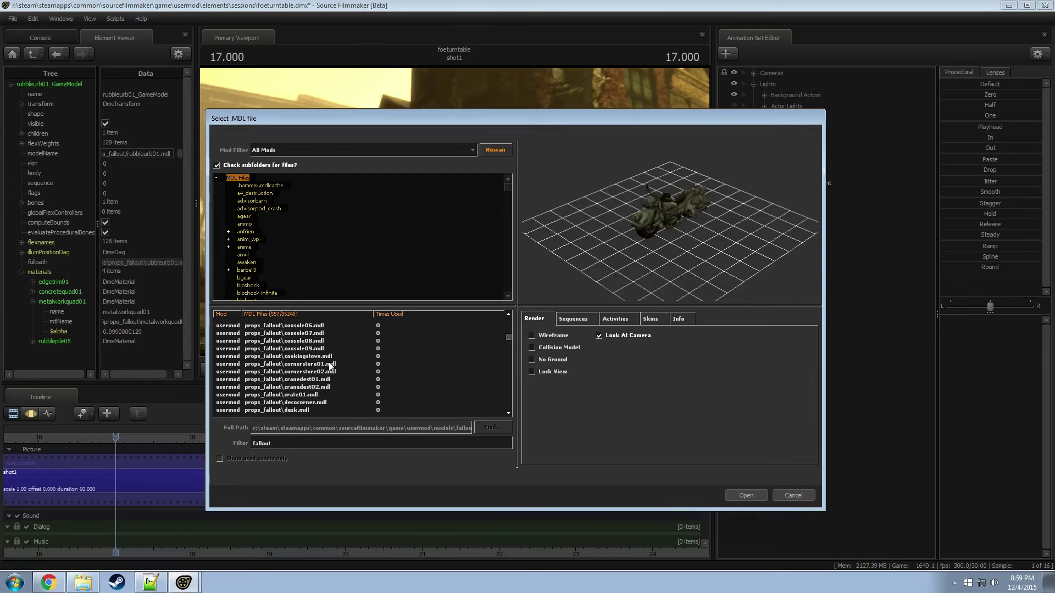
scroll(330, 365, "down", 1)
left_click(306, 387)
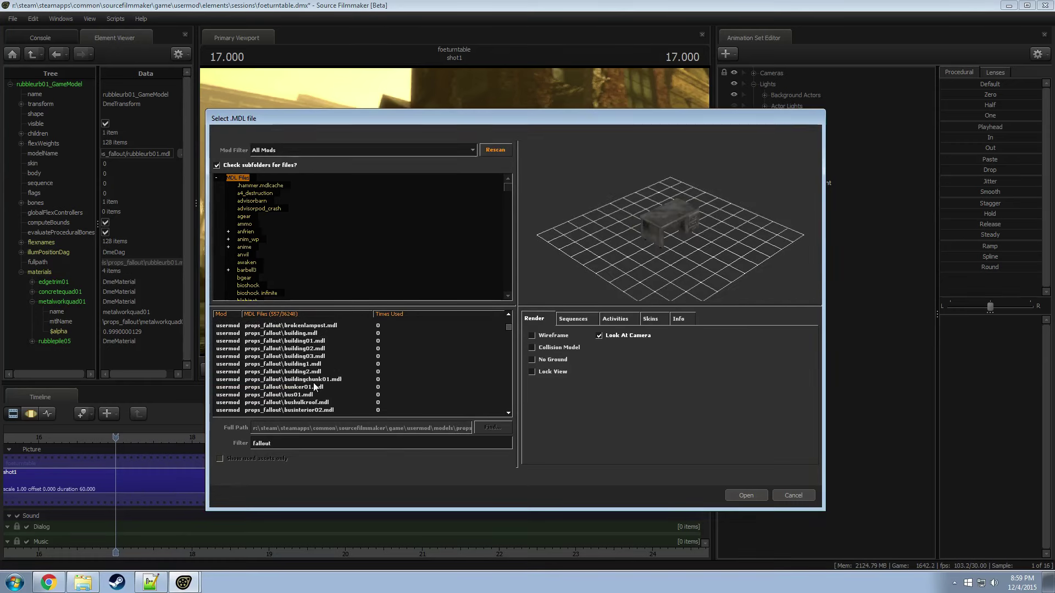
key("Down")
key("Down")
key("Down")
key("Down")
key("Up")
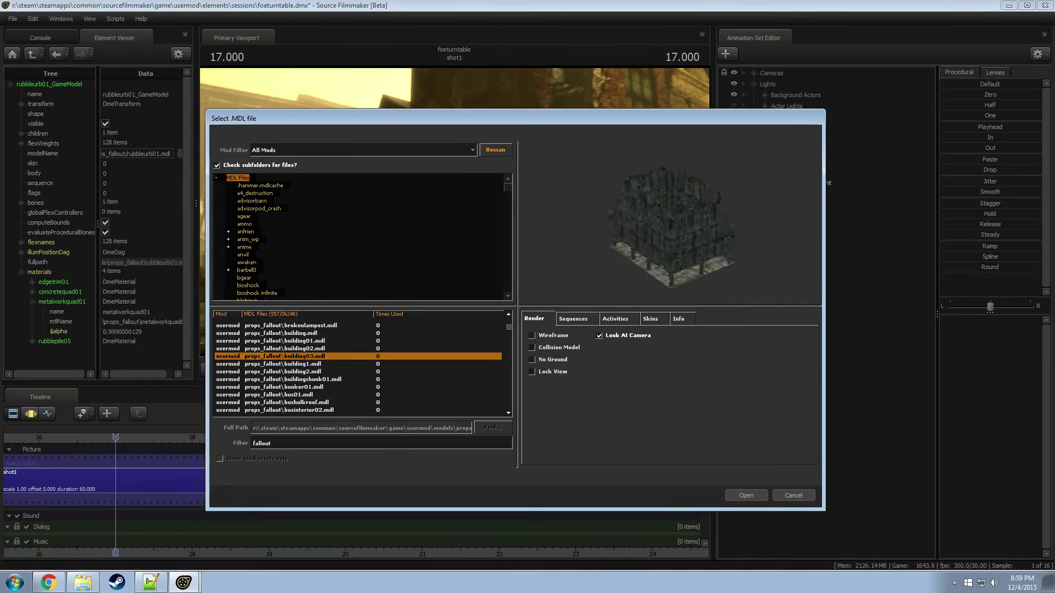
key("Down")
key("Down")
key("Down")
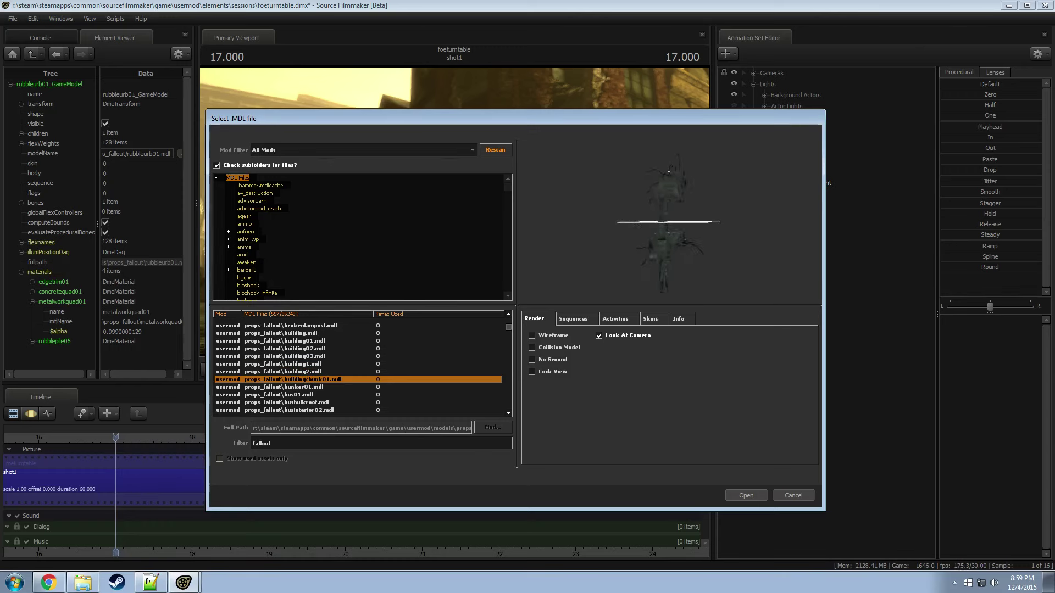
key("Down")
key("Up")
key("Up")
key("Up")
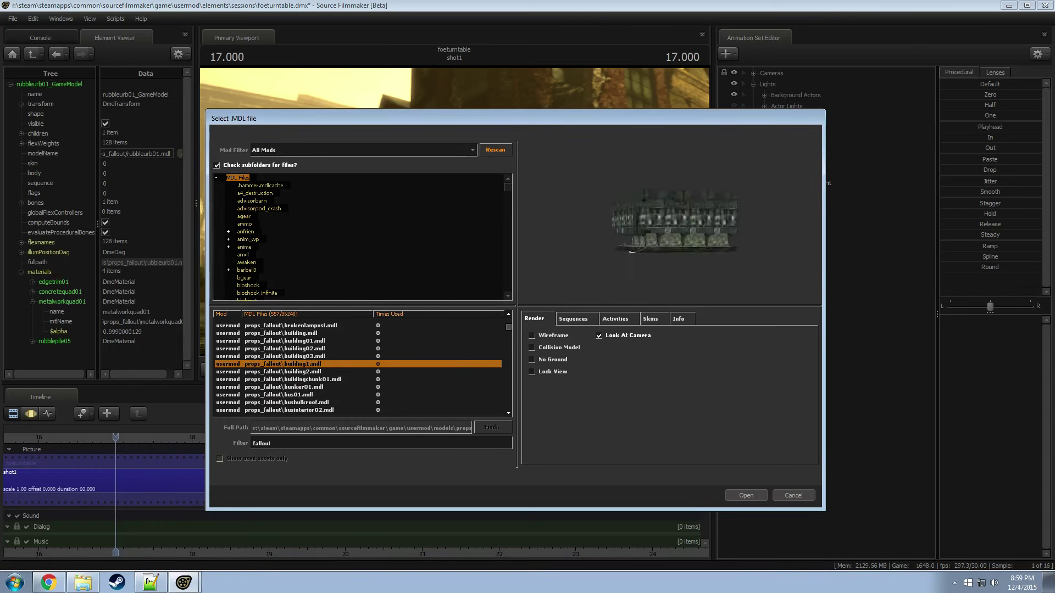
key("Up")
key("Up")
key("Up")
key("Up")
key("Up")
key("Up")
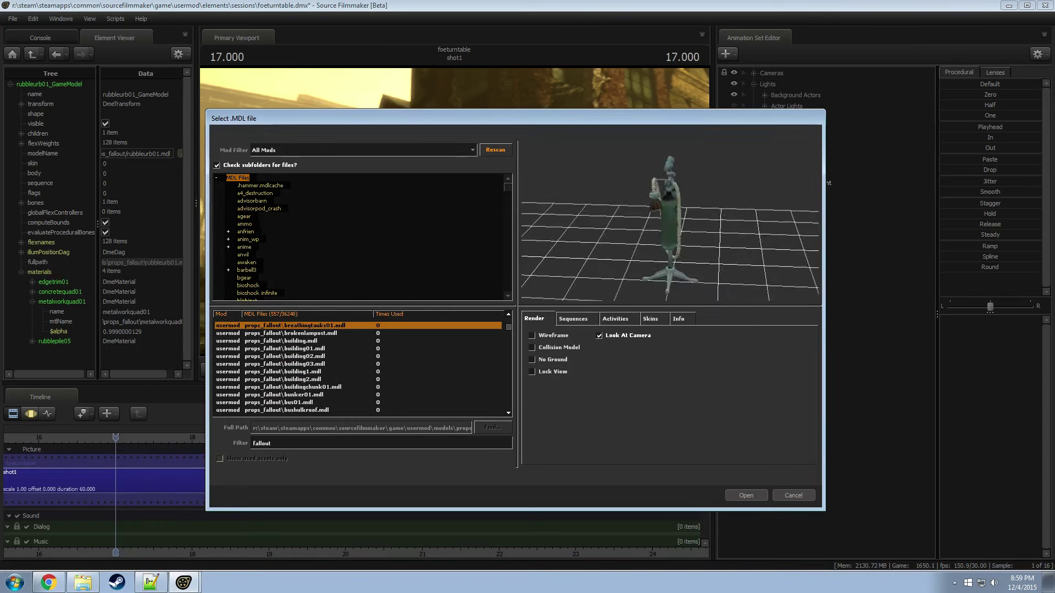
Step: Preview the props_fallout bus, camper and car models as far as car03yellow.mdl
key("Down")
key("Down")
key("Down")
key("Down")
key("Down")
key("Down")
key("Down")
key("Down")
key("Down")
key("Down")
key("Down")
key("Down")
key("Down")
key("Down")
key("Down")
key("Down")
key("Down")
key("Down")
key("Down")
key("Down")
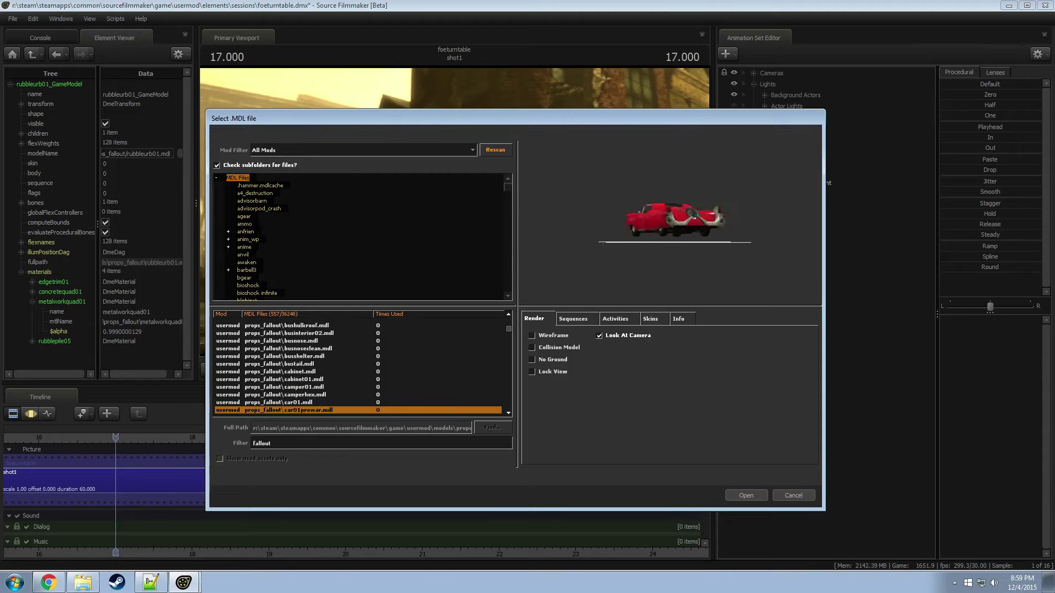
key("Down")
key("Down")
key("Down")
key("Down")
key("Down")
key("Down")
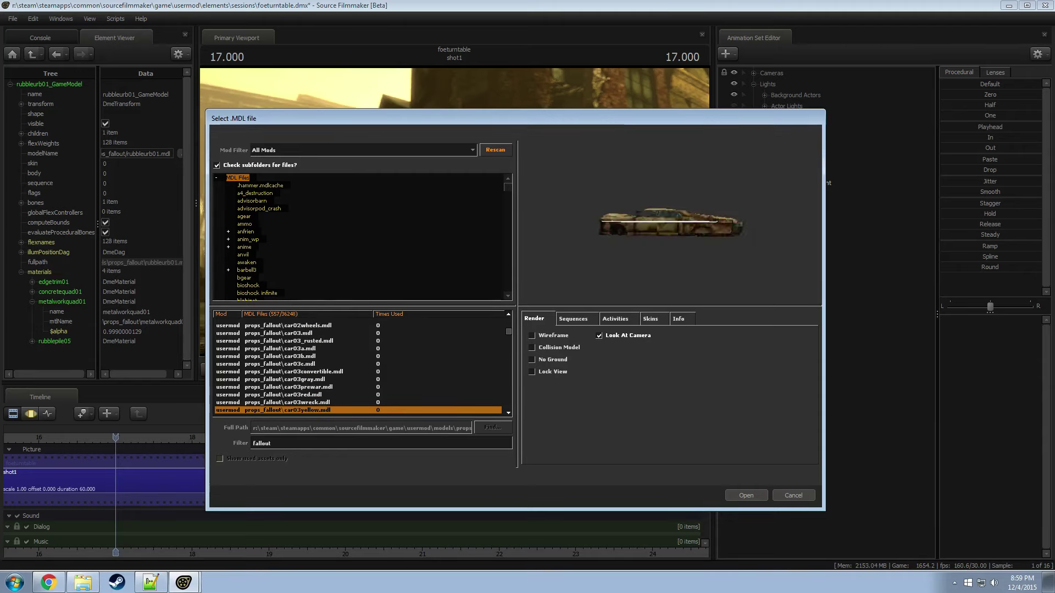
Step: Preview the props_fallout models after the cars, from the church and console props to dinner.mdl
key("Down")
key("Down")
key("Down")
key("Down")
key("Down")
key("Down")
key("Down")
key("Down")
key("Down")
key("Down")
key("Down")
key("Down")
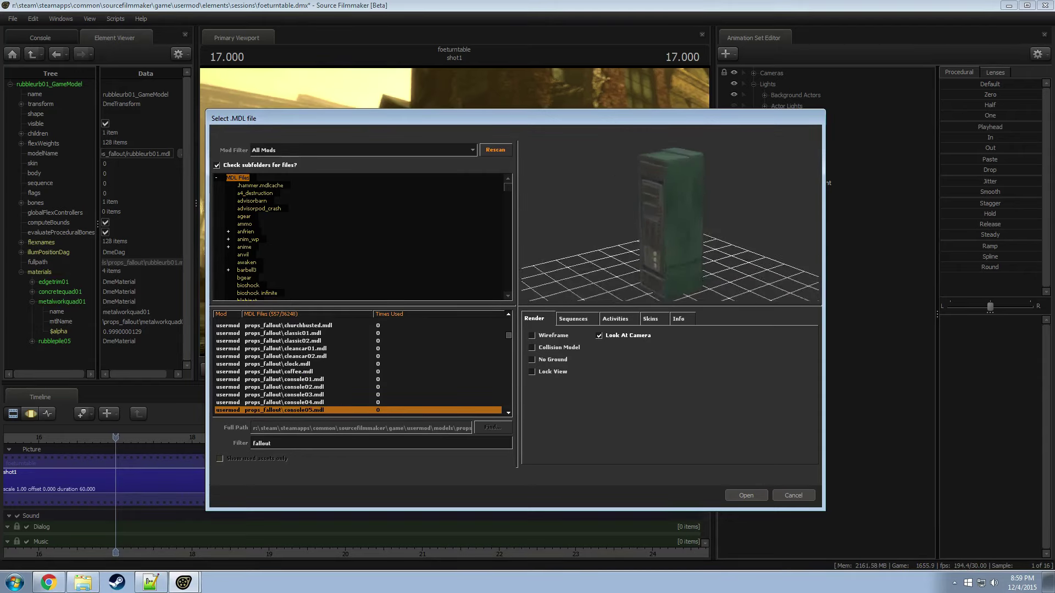
key("Down")
key("Down")
key("Down")
key("Down")
key("Down")
key("Down")
key("Down")
key("Down")
key("Down")
key("Down")
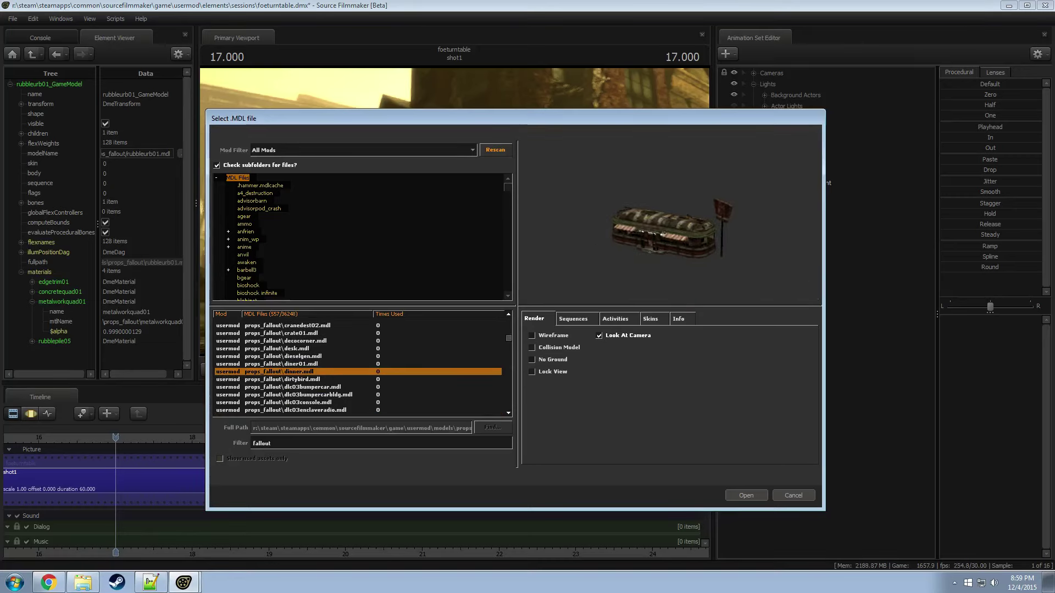
Step: Recheck the props_fallout models around crate01.mdl and preview the dlc03, dlc04 and dlc05 props as far as dlc05crate2.mdl
key("Up")
key("Up")
key("Up")
key("Up")
key("Up")
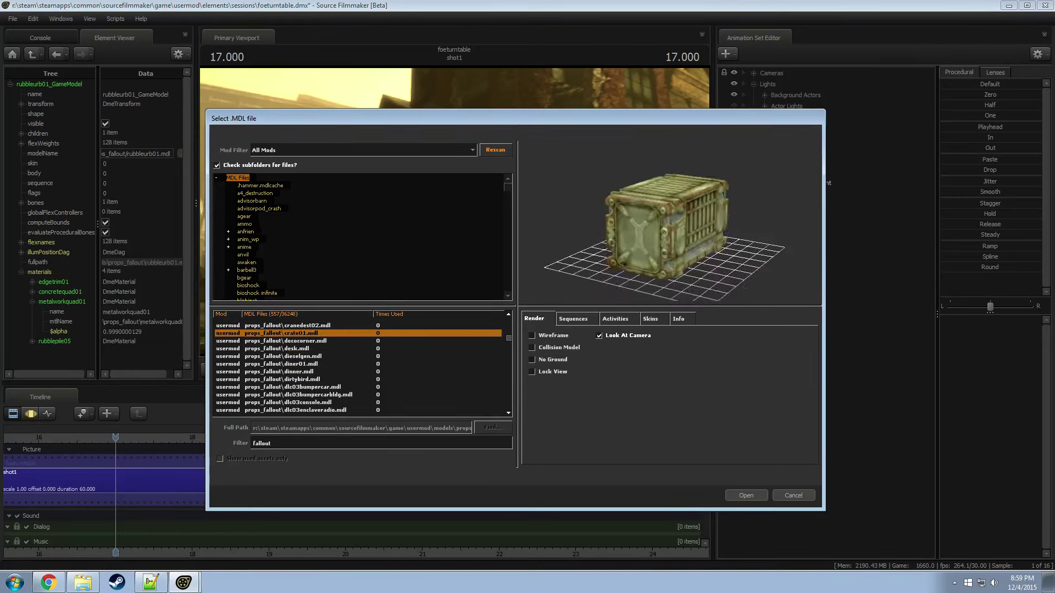
key("Down")
key("Down")
key("Down")
key("Down")
key("Down")
key("Down")
key("Down")
key("Down")
key("Down")
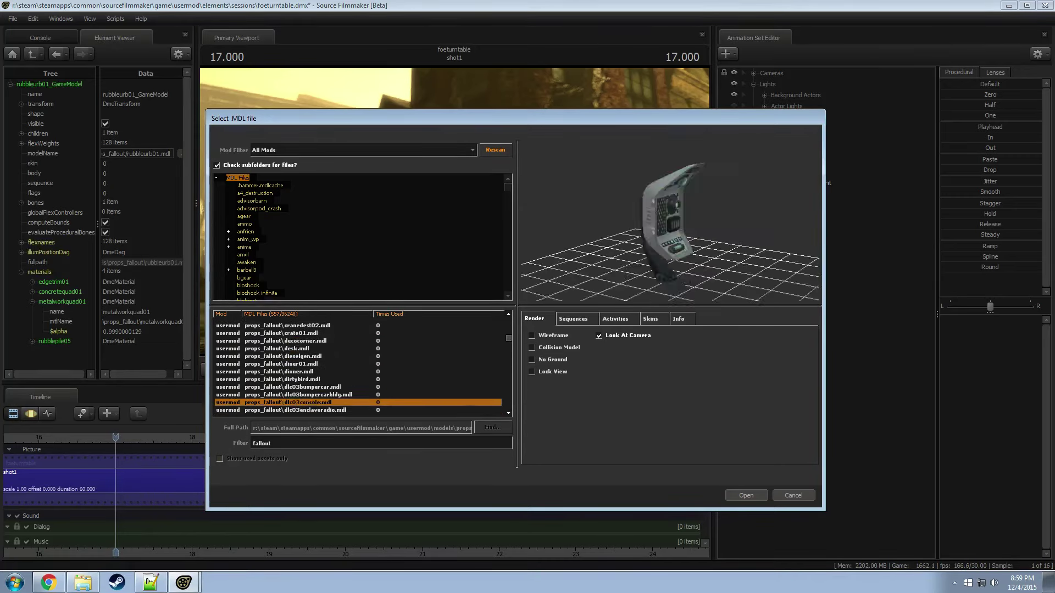
key("Down")
key("Down")
key("Down")
key("Down")
key("Down")
key("Down")
key("Down")
key("Down")
key("Down")
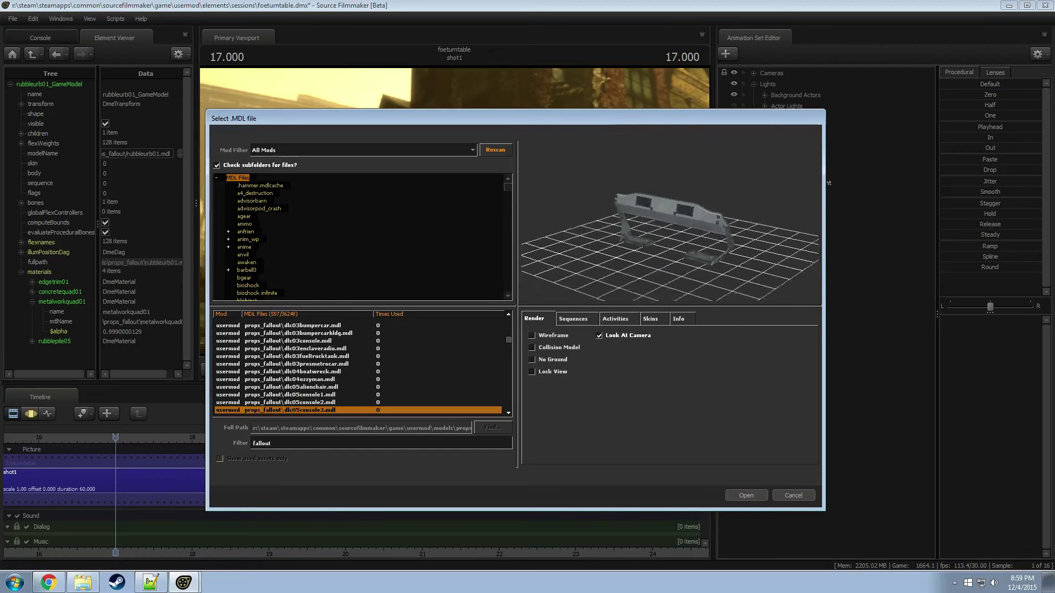
key("Down")
key("Down")
key("Down")
key("Down")
key("Down")
key("Down")
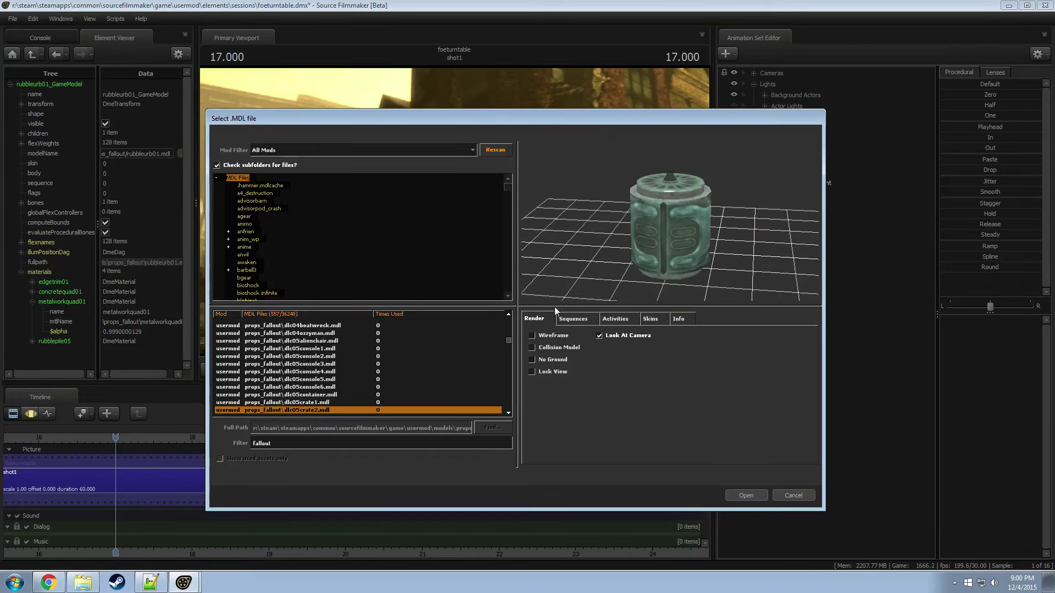
Step: Examine the props_fallout store building, street, suburb, terminal and trailer models as far as trainstation.mdl
scroll(352, 371, "down", 15)
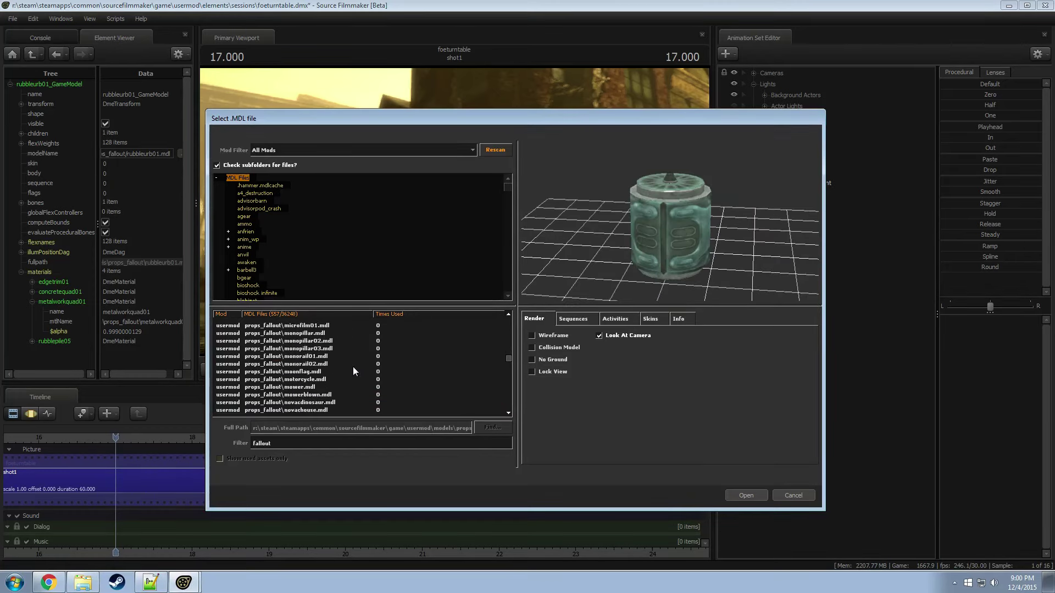
scroll(351, 374, "down", 10)
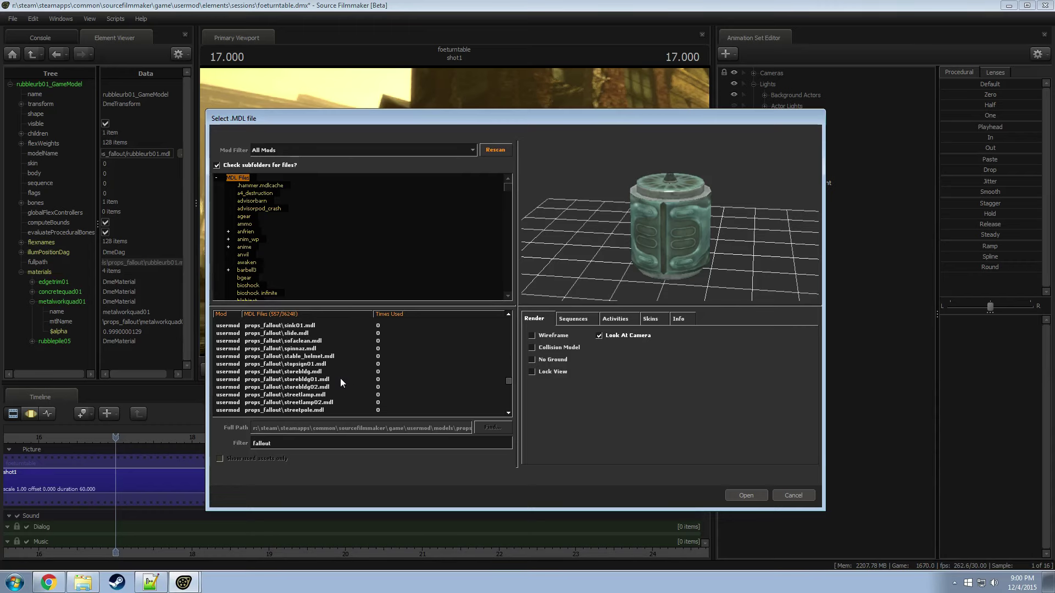
left_click_drag(304, 364, 303, 403)
key("Down")
key("Down")
key("Down")
key("Down")
key("Down")
key("Down")
key("Down")
key("Down")
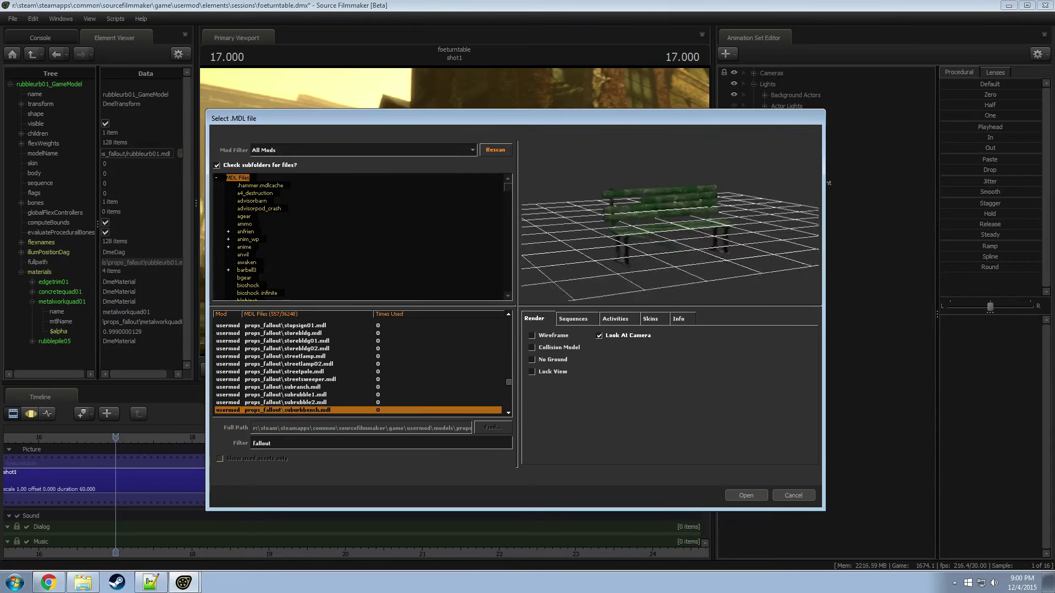
key("Down")
key("Down")
key("Down")
key("Down")
key("Down")
key("Down")
key("Down")
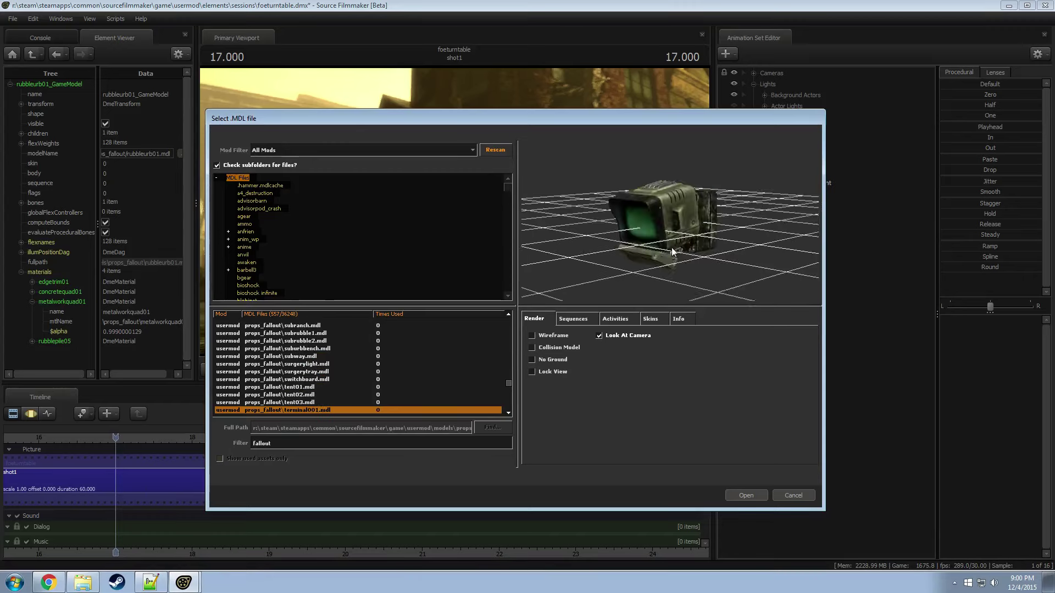
key("Down")
key("Down")
key("Down")
key("Down")
key("Down")
key("Down")
key("Down")
key("Down")
key("Down")
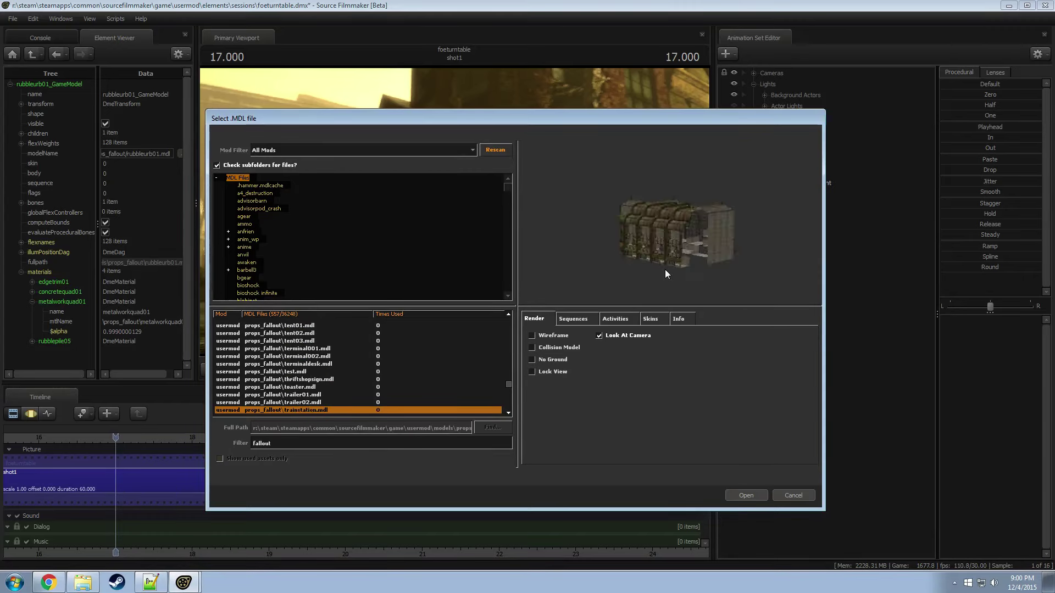
Step: Preview the props_fallout trash, trike and truck models as far as truckwheels03.mdl
key("Down")
key("Down")
key("Down")
key("Down")
key("Down")
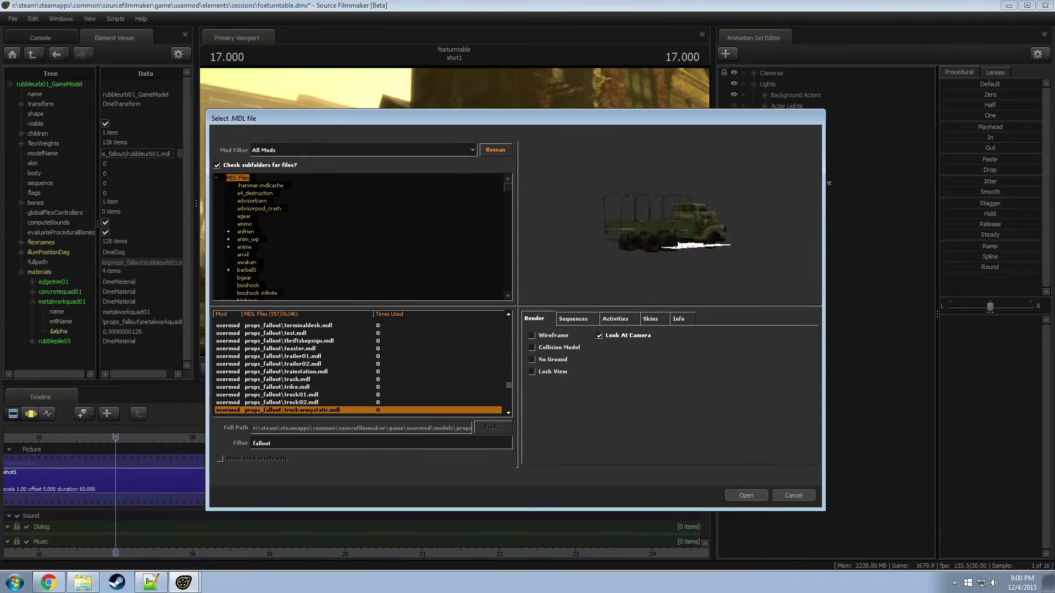
key("Down")
key("Down")
key("Down")
key("Down")
key("Down")
key("Down")
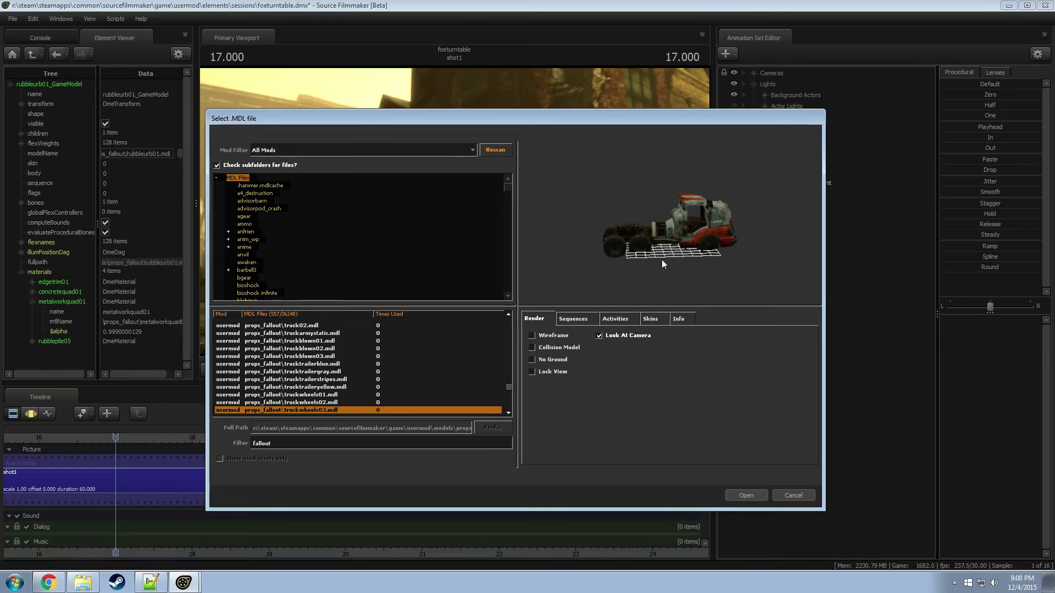
Step: Preview the props_fallout models in reverse order from the roof vent and road pieces back to radking.mdl
scroll(321, 360, "down", 5)
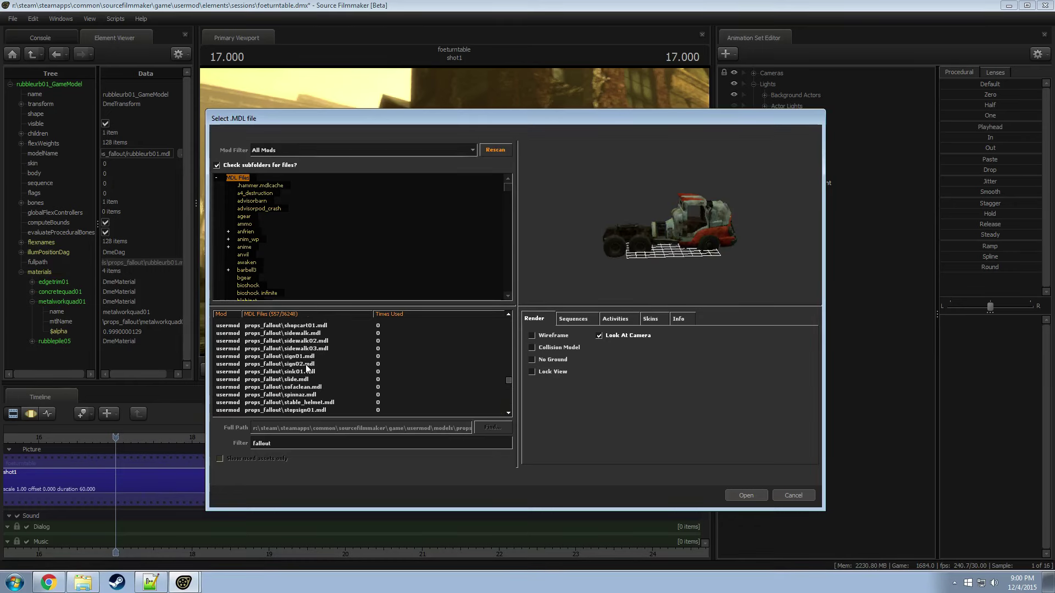
left_click(310, 392)
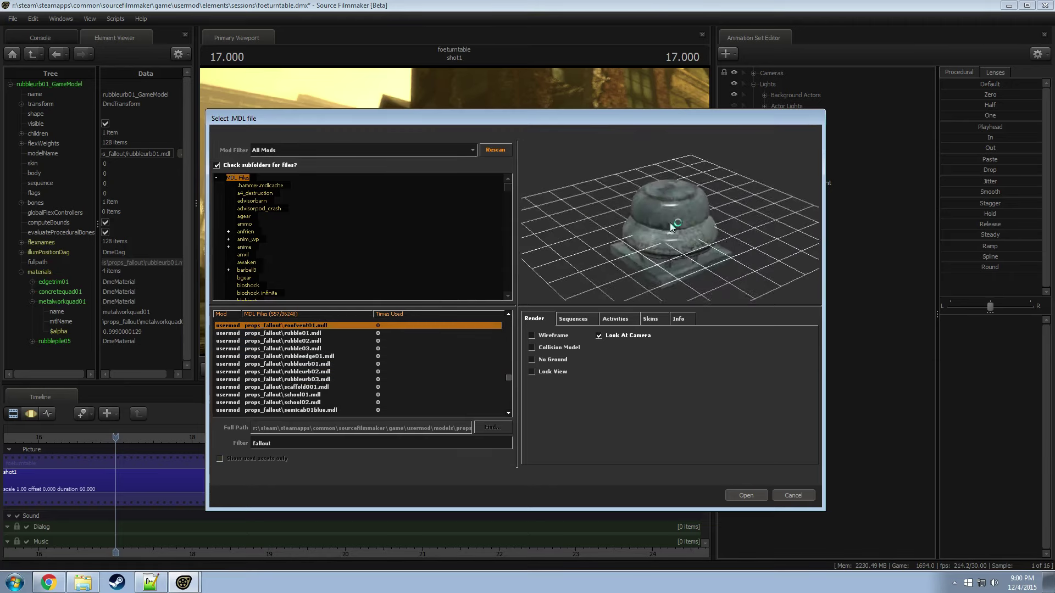
key("Up")
key("Up")
key("Up")
key("Up")
key("Up")
key("Up")
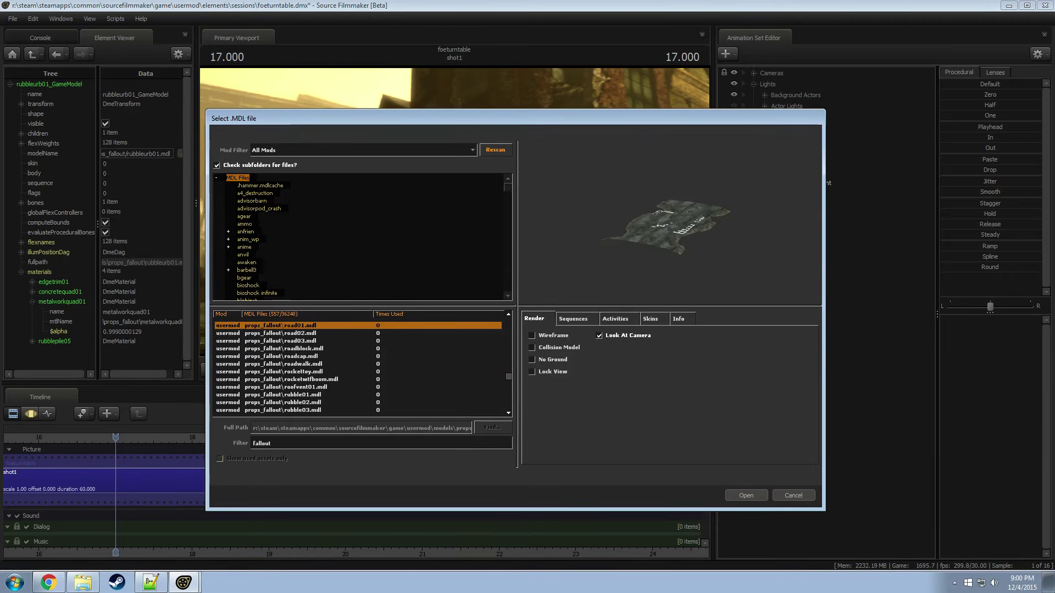
key("Up")
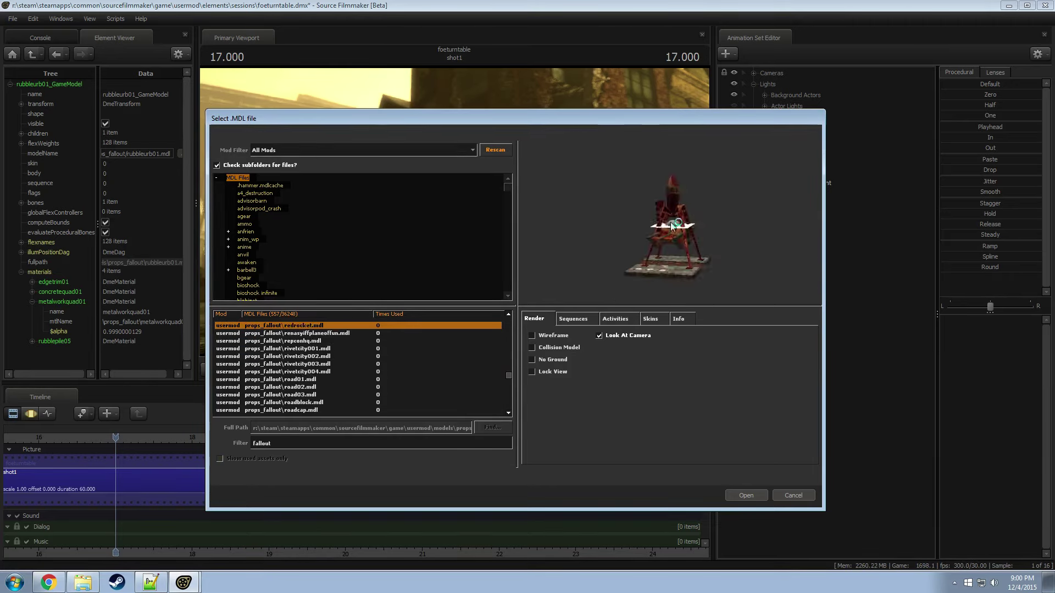
key("Up")
key("Up")
key("Up")
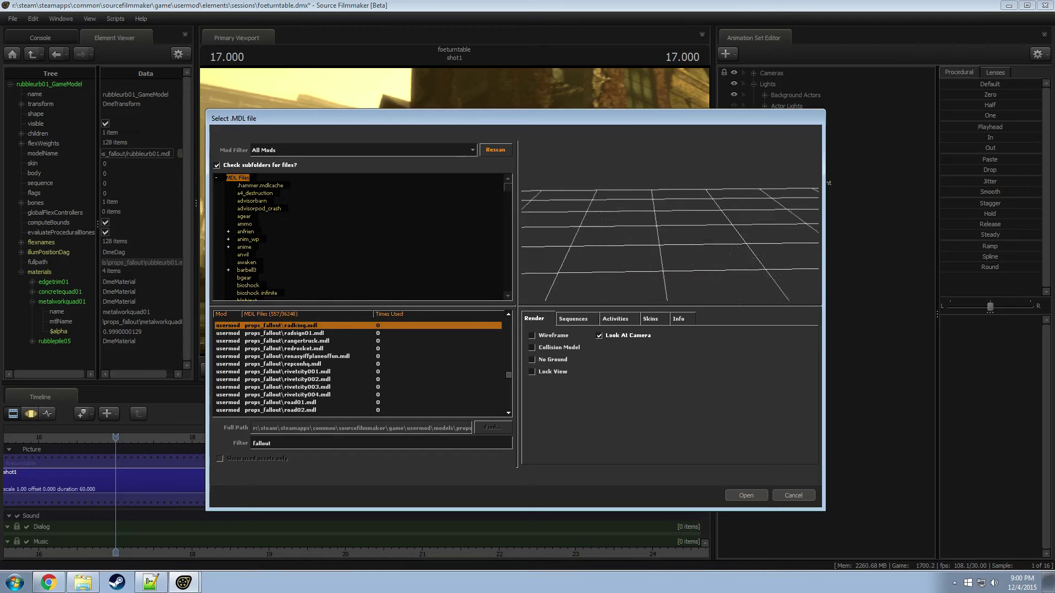
Step: Examine the props_fallout models before radking.mdl, going back through the pram, pole and pickup props to parkinglight01.mdl
key("Up")
key("Up")
key("Up")
key("Up")
key("Up")
key("Up")
key("Up")
key("Up")
key("Up")
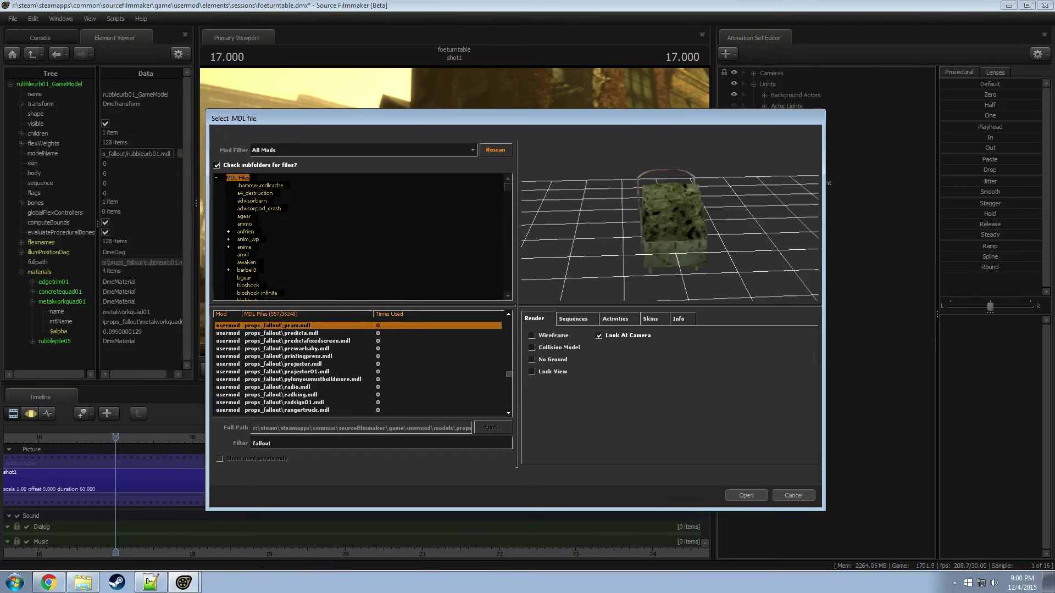
key("Up")
key("Up")
key("Up")
key("Up")
key("Up")
key("Up")
key("Up")
key("Up")
key("Up")
key("Up")
key("Up")
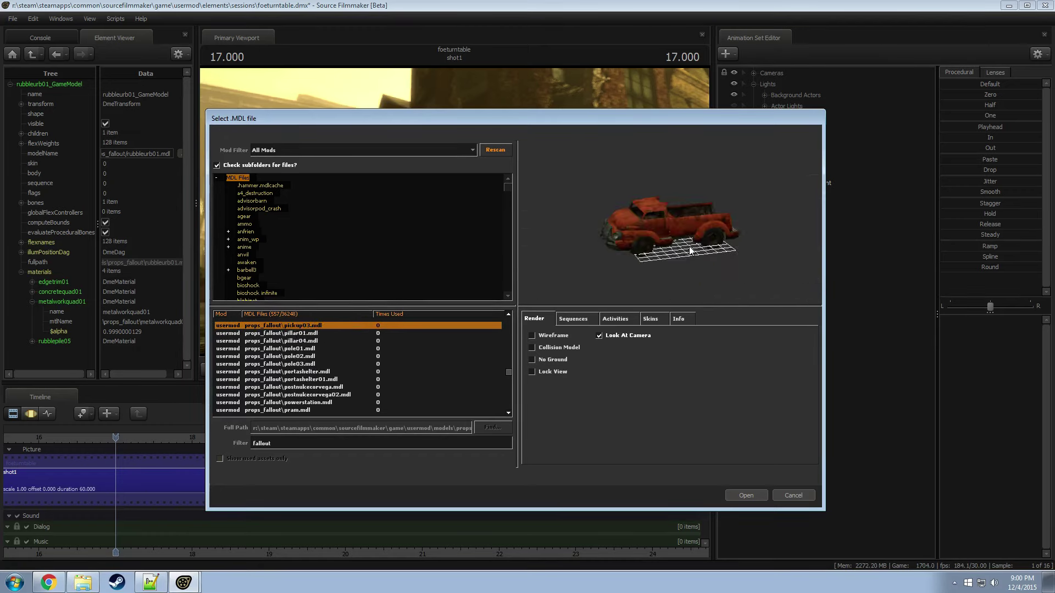
key("Up")
key("Up")
key("Up")
key("Up")
key("Up")
key("Up")
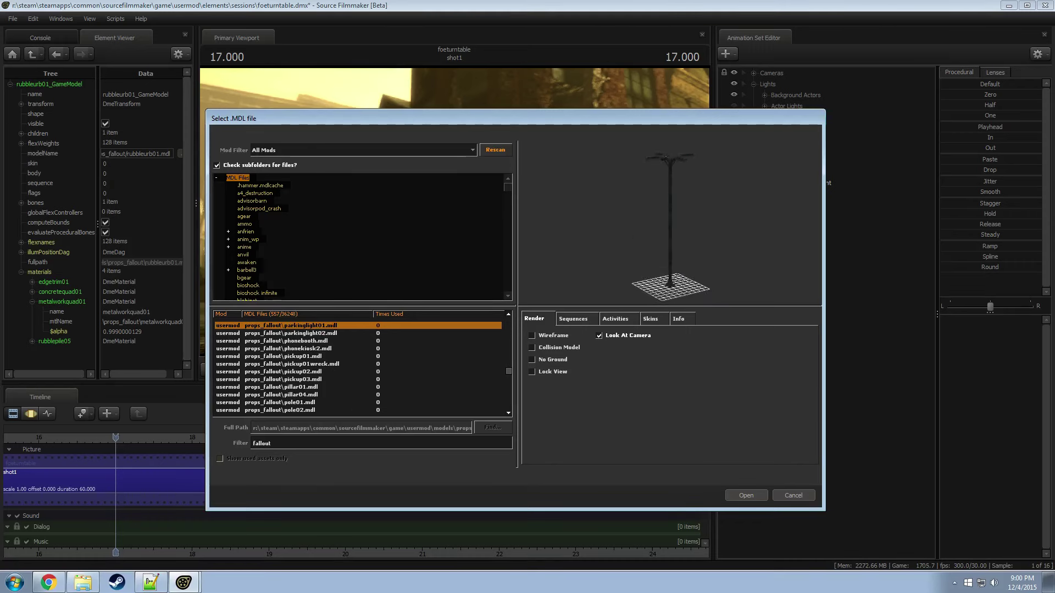
Step: Preview the preceding props_fallout store, rocket, neon sign and nvhouse models back to nvgolfkart02.mdl
key("Up")
key("Up")
key("Up")
key("Up")
key("Up")
key("Up")
key("Up")
key("Up")
key("Up")
key("Up")
key("Up")
key("Up")
key("Up")
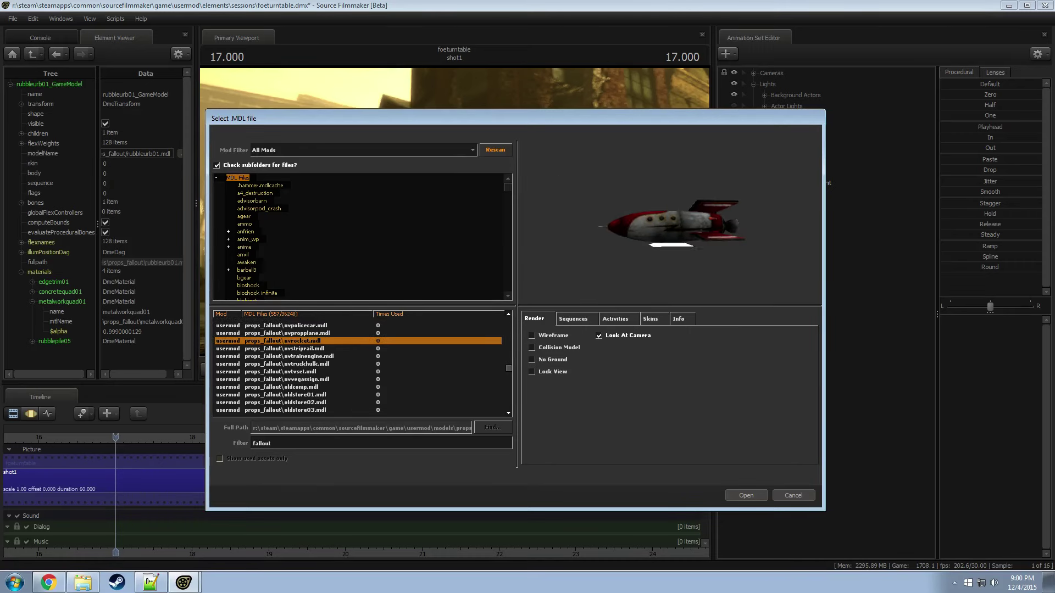
key("Up")
key("Up")
key("Up")
key("Up")
key("Up")
key("Up")
key("Up")
key("Up")
key("Up")
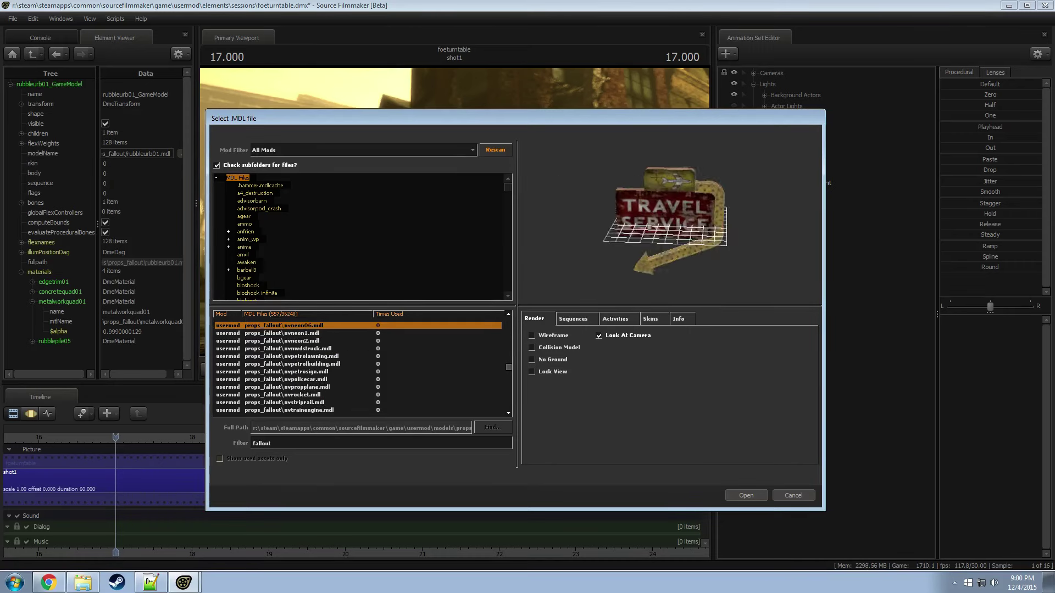
key("Up")
key("Up")
key("Up")
key("Up")
key("Up")
key("Up")
key("Up")
key("Up")
key("Up")
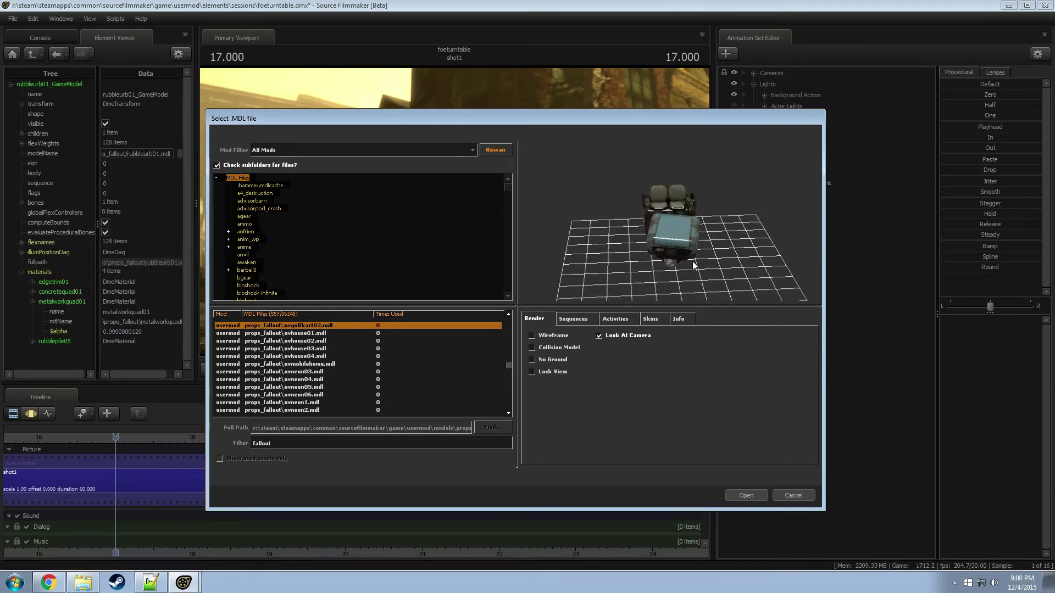
Step: Examine the props_fallout gas station, dragline, nvcar and Novac models back to motorcycle.mdl
key("Up")
key("Up")
key("Up")
key("Up")
key("Up")
key("Up")
key("Up")
key("Up")
key("Up")
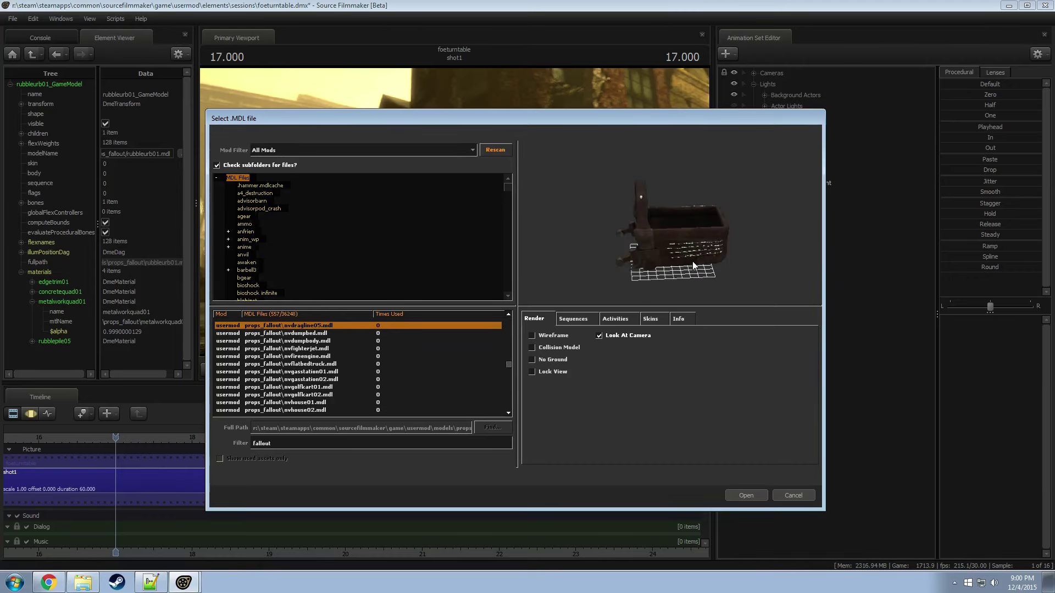
key("Up")
key("Up")
key("Up")
key("Up")
key("Up")
key("Up")
key("Up")
key("Up")
key("Up")
key("Up")
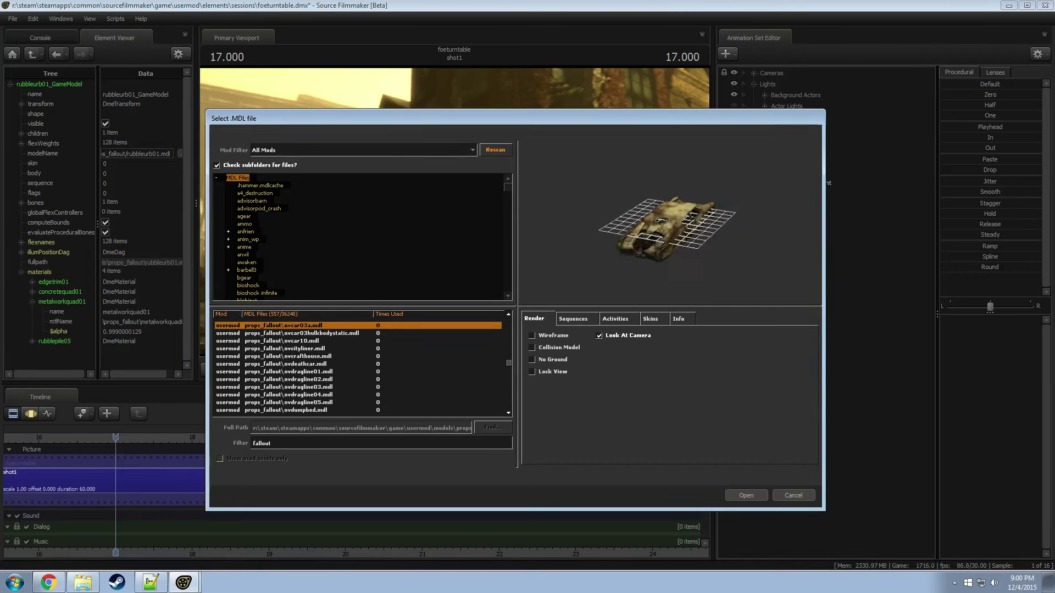
key("Up")
key("Up")
key("Up")
key("Up")
key("Up")
key("Up")
key("Up")
key("Up")
key("Up")
key("Up")
key("Up")
key("Up")
key("Up")
key("Up")
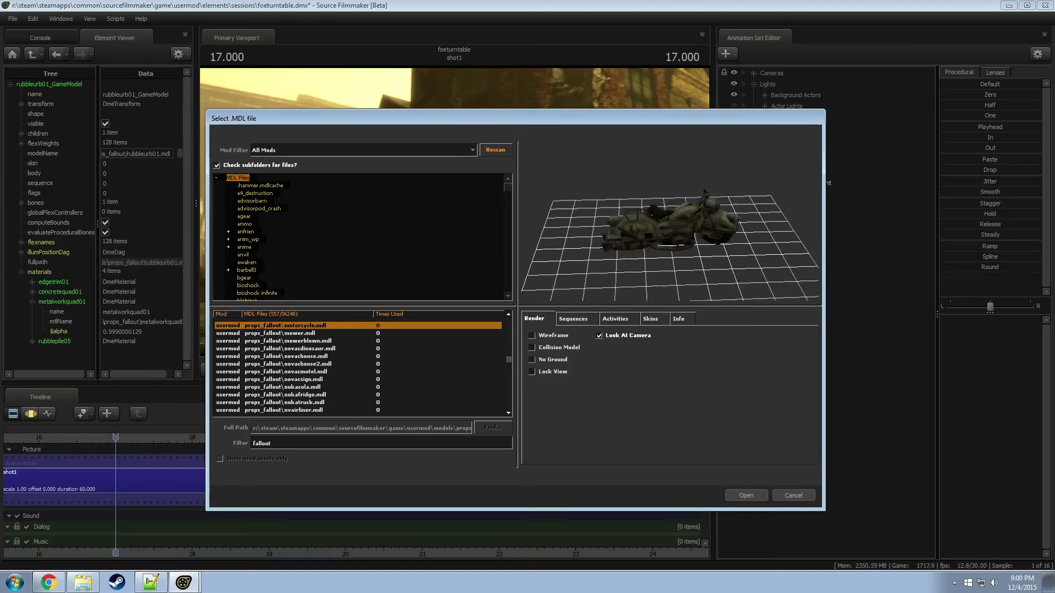
Step: Inspect novachouse.mdl and compare it with the neighbouring Novac models as a possible background building
key("Down")
key("Down")
key("Down")
key("Down")
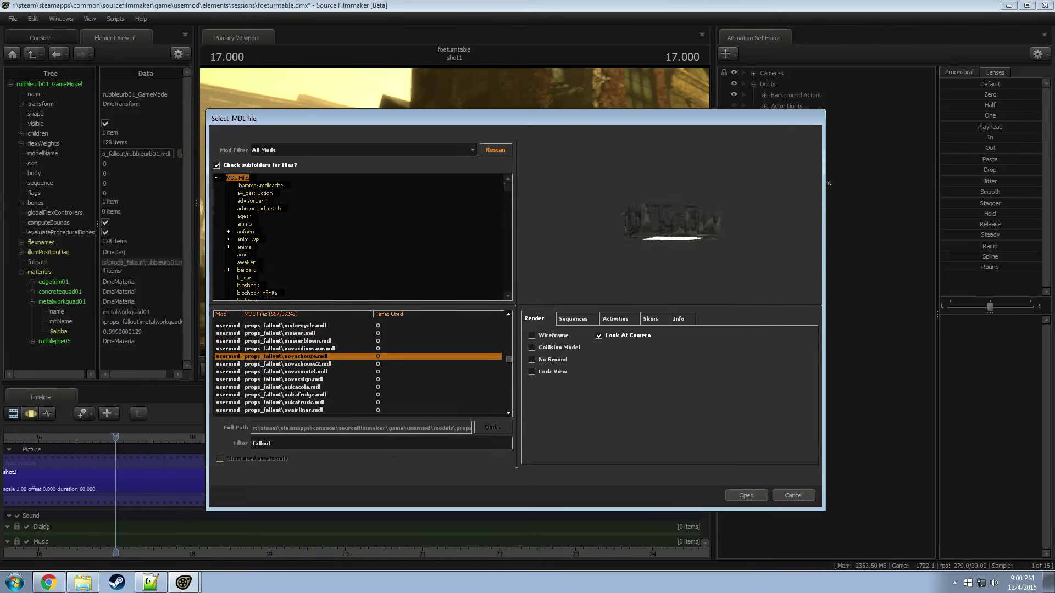
key("Down")
key("Up")
key("Up")
key("Up")
key("Down")
key("Down")
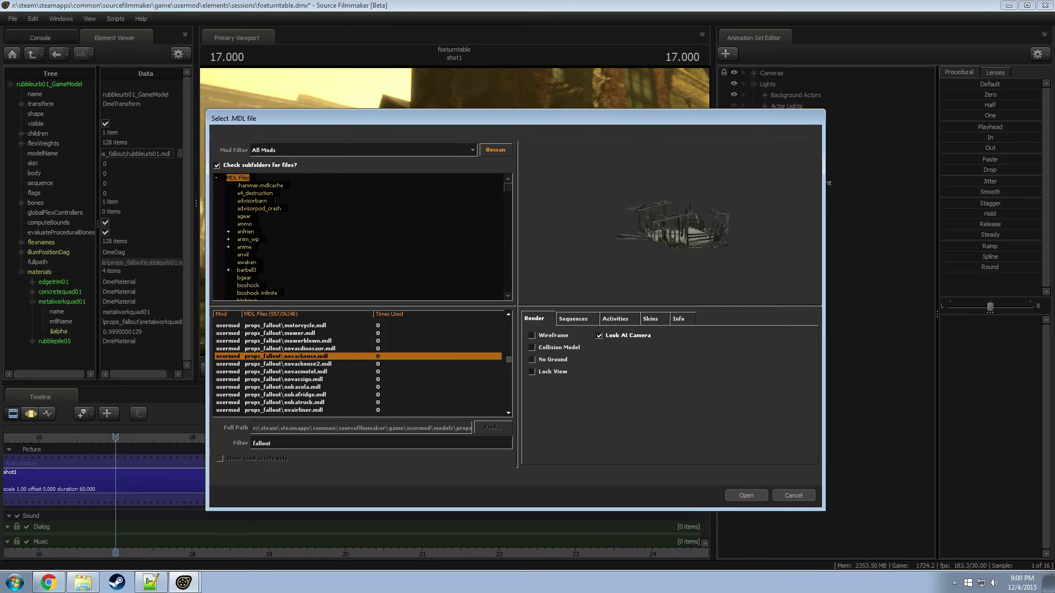
key("Up")
key("Down")
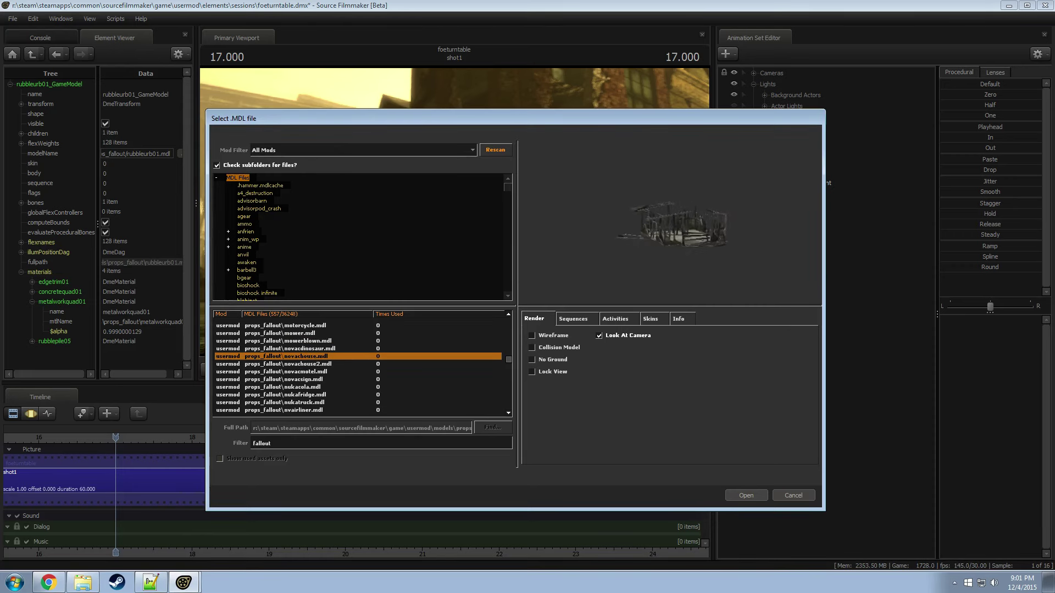
Step: Preview the props_fallout monorail, monopillar, metro and Megaton models back to megaton03.mdl
key("Up")
key("Up")
key("Up")
key("Up")
key("Up")
key("Up")
key("Up")
key("Up")
key("Up")
key("Up")
key("Up")
key("Up")
key("Up")
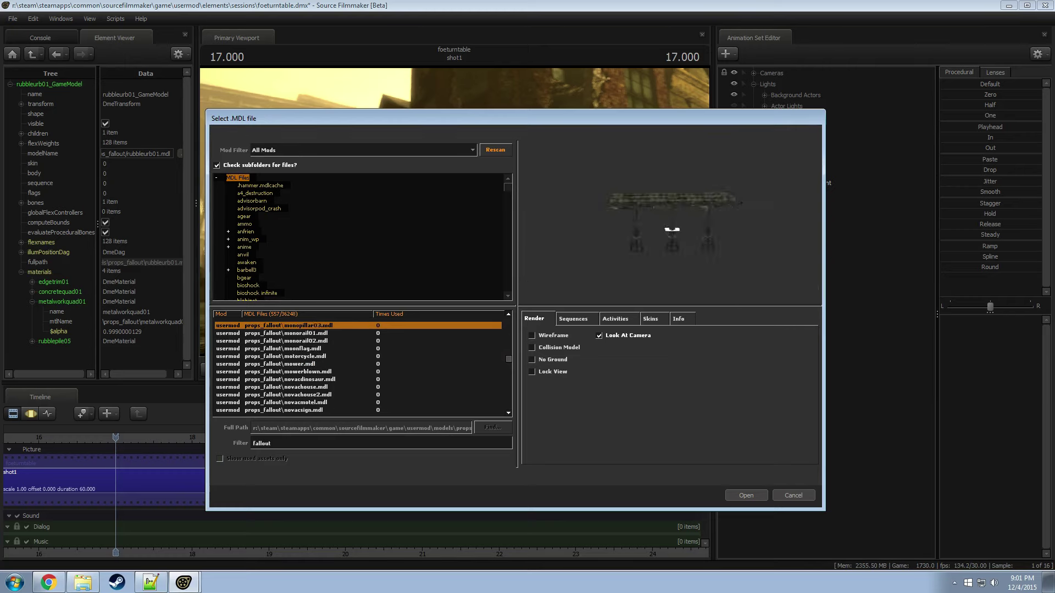
key("Down")
key("Down")
key("Down")
key("Up")
key("Up")
key("Up")
key("Up")
key("Up")
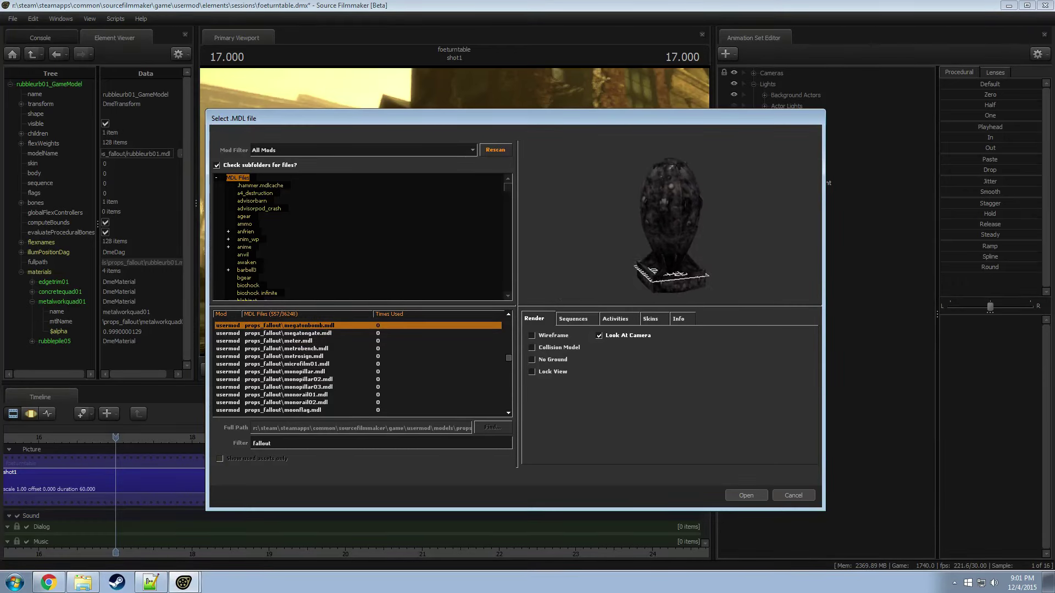
key("Up")
key("Down")
key("Down")
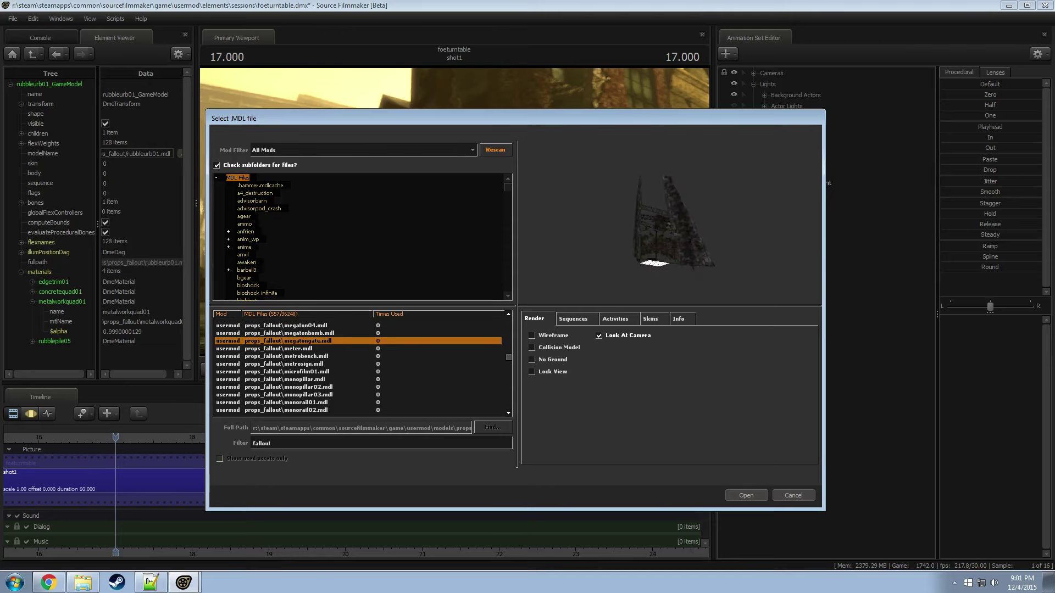
key("Up")
key("Up")
key("Up")
key("Up")
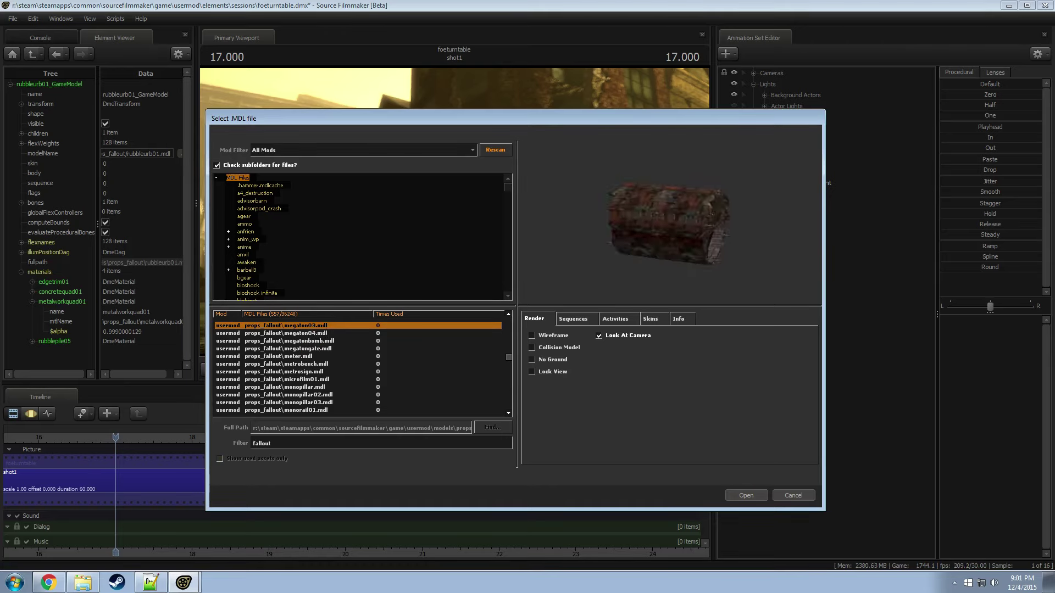
Step: Find the ruined house model props_fallout\houseruin1.mdl and add it to the shot as a new animation set
key("Up")
key("Up")
key("Up")
key("Up")
key("Up")
key("Up")
key("Up")
key("Up")
key("Up")
key("Up")
key("Up")
key("Up")
key("Up")
key("Up")
key("Up")
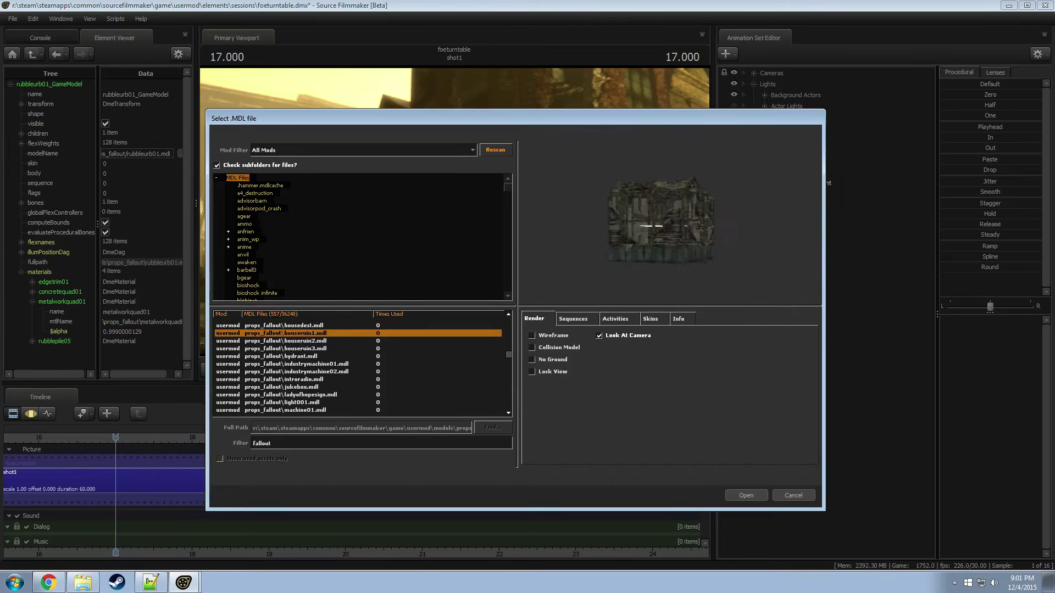
left_click(745, 495)
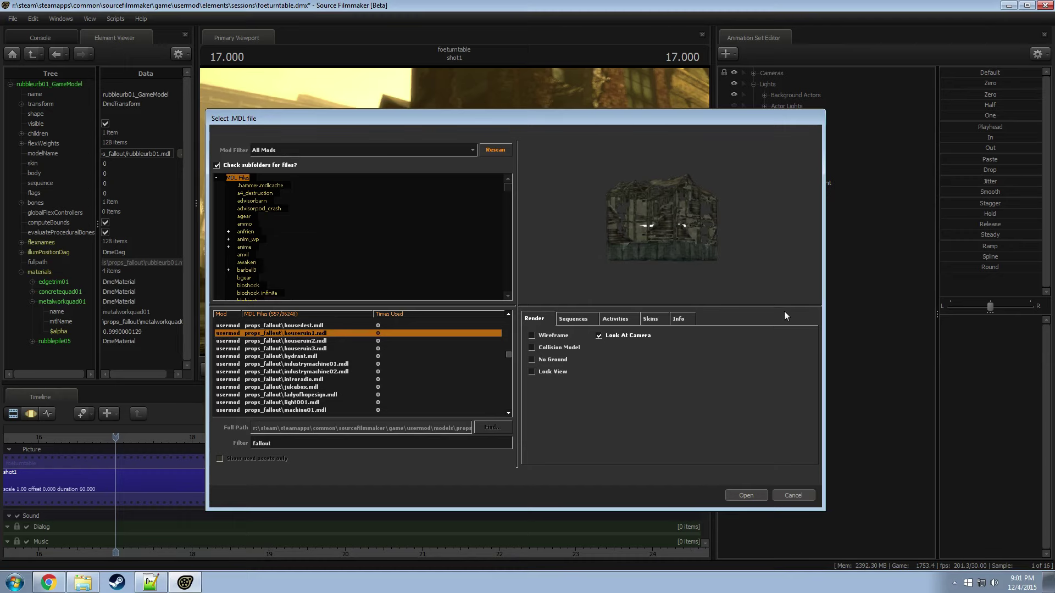
left_click(786, 349)
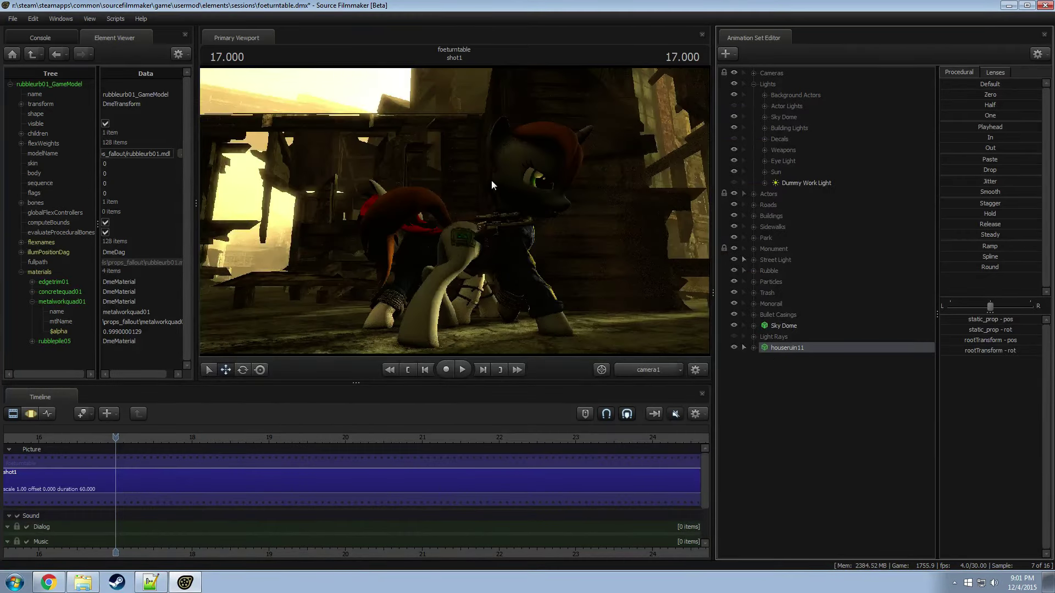
Step: Move houseruin11 out of the street centre into the gap behind the rubble beside the brick building and check it through camera1
left_click(648, 368)
left_click(638, 378)
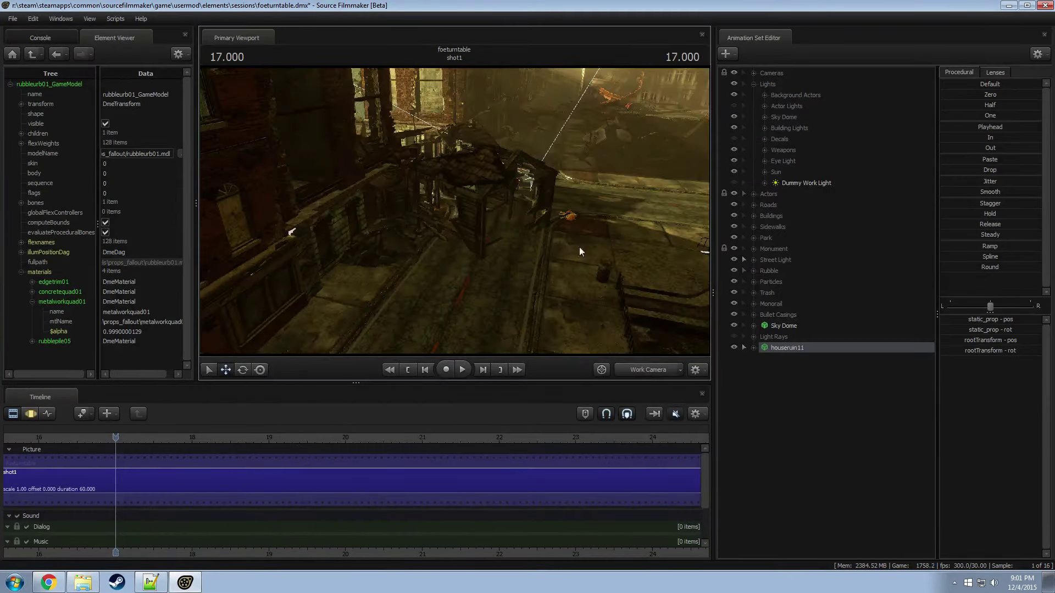
key("F3")
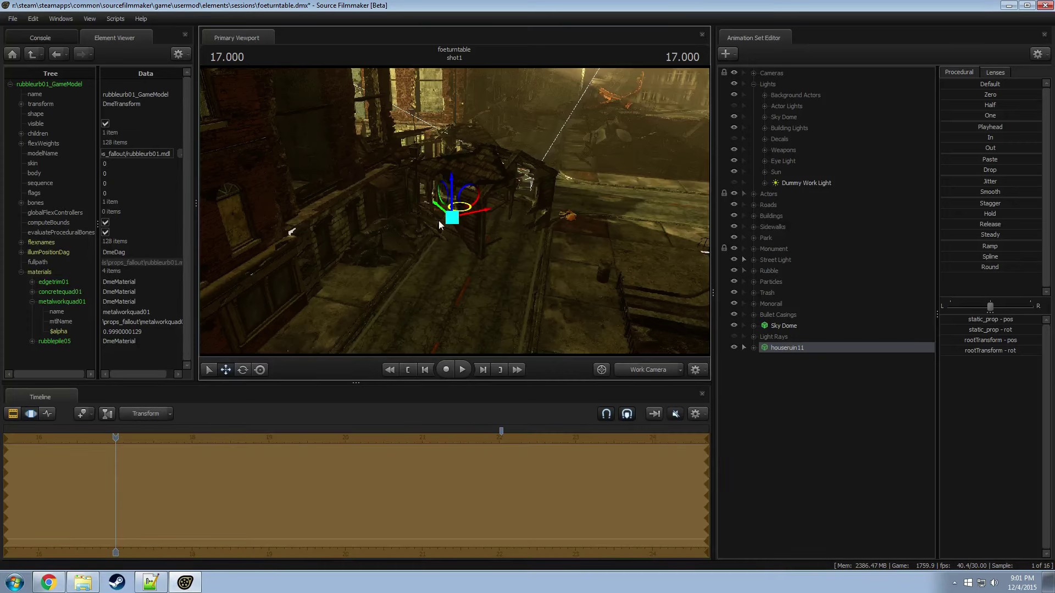
left_click_drag(452, 216, 353, 367)
left_click_drag(377, 166, 345, 218)
left_click_drag(450, 172, 454, 210)
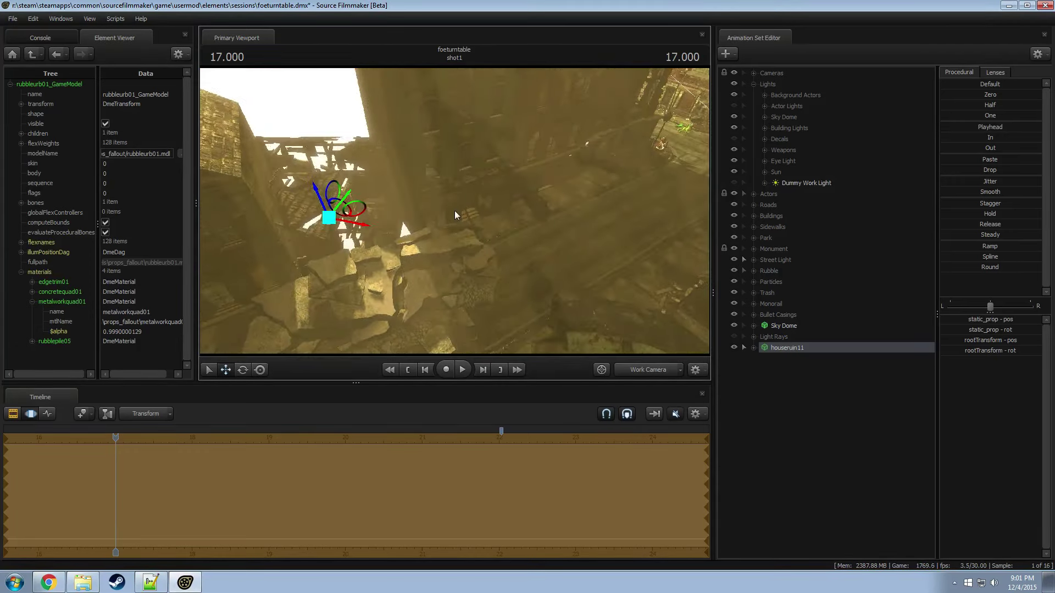
key("e")
left_click_drag(306, 245, 625, 358)
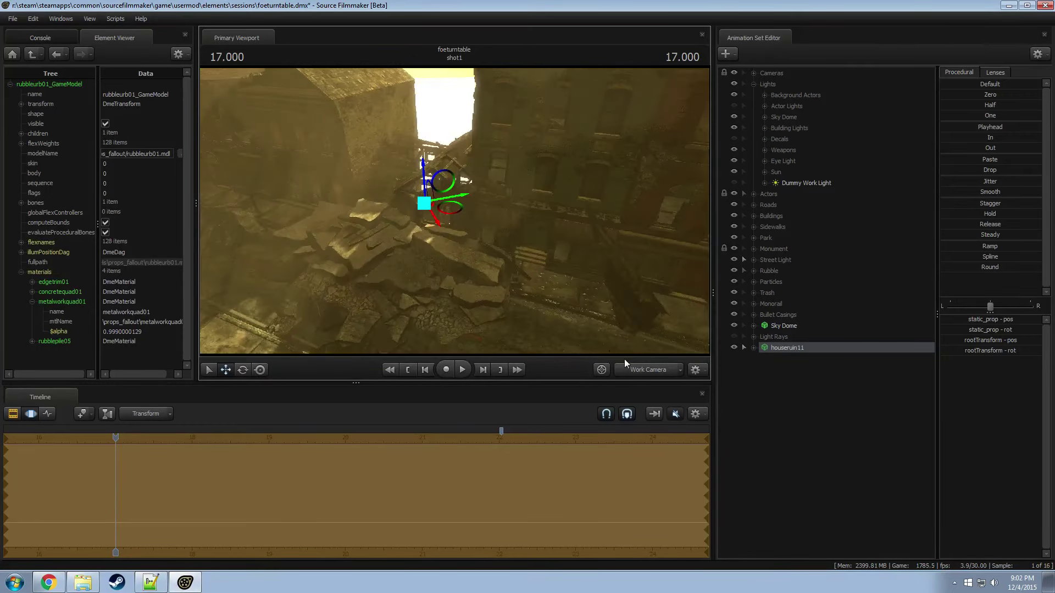
left_click(636, 367)
key("F2")
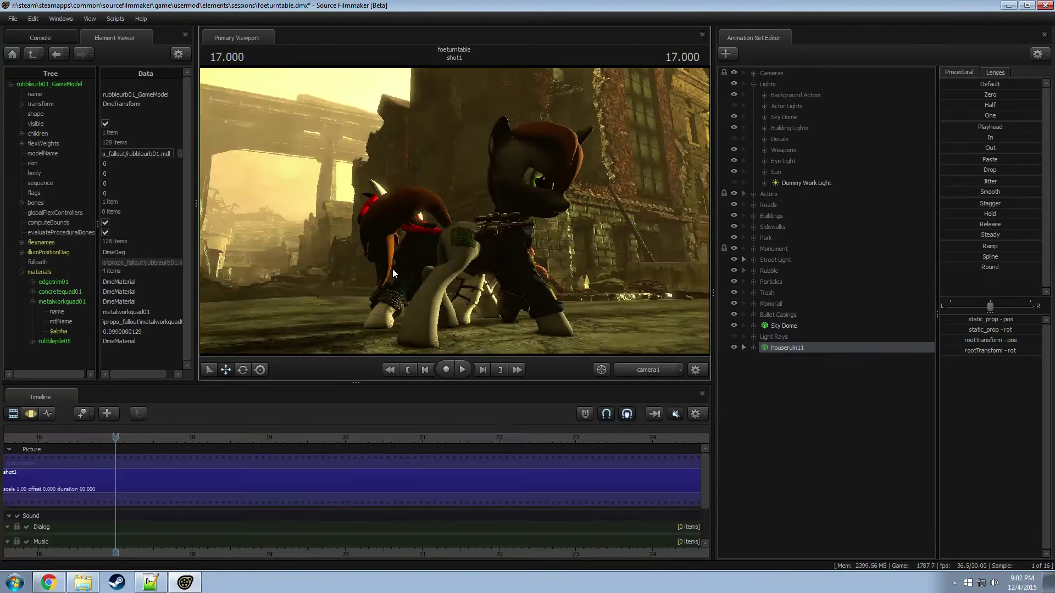
Step: Fine-tune the position of houseruin11 in the background behind the ponies as framed by camera1
key("F3")
key("F4")
left_click_drag(384, 272, 359, 256)
key("e")
key("w")
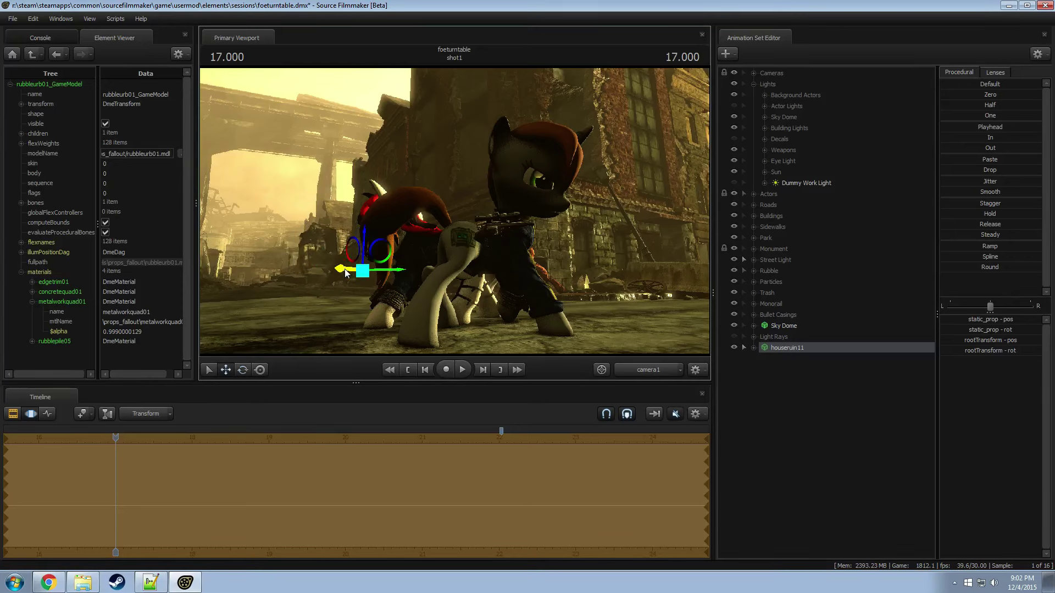
left_click_drag(344, 269, 396, 275)
key("ctrl+z")
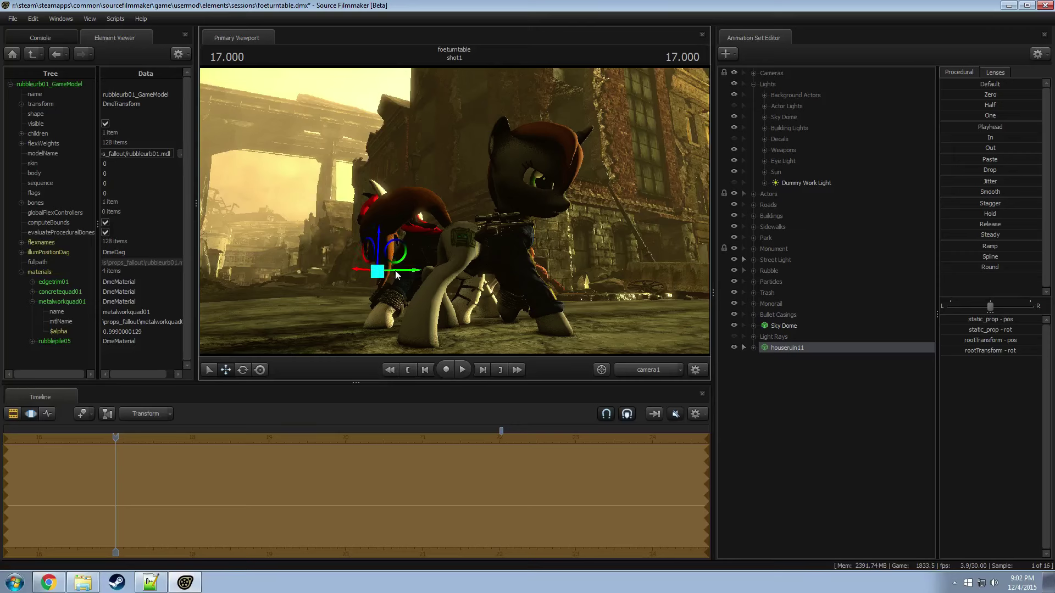
key("F2")
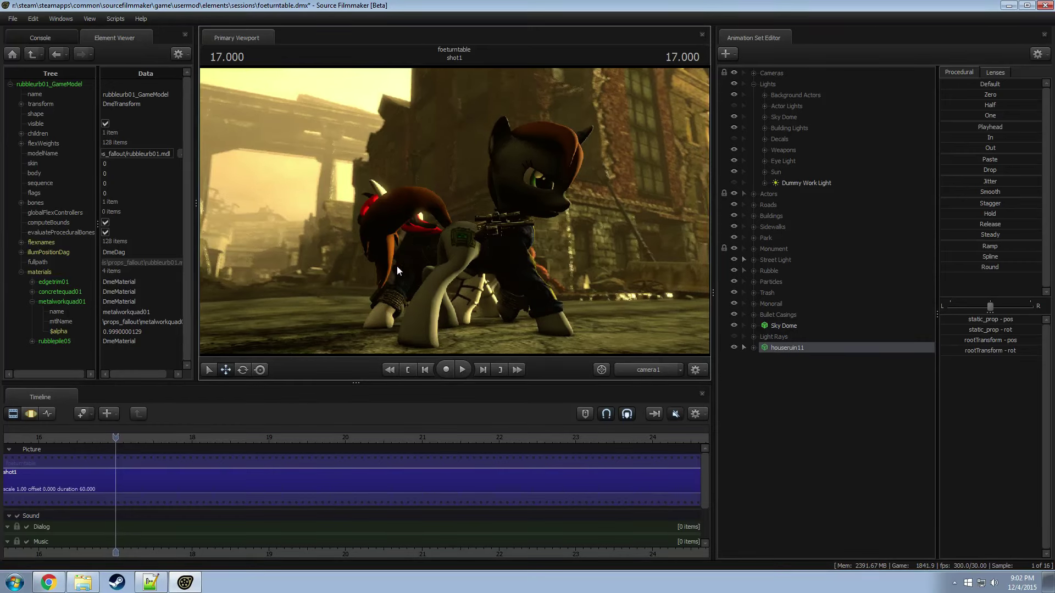
Step: Rotate and reposition houseruin11 from the work camera so it sits in the gap between the stone house and the brick building
key("F4")
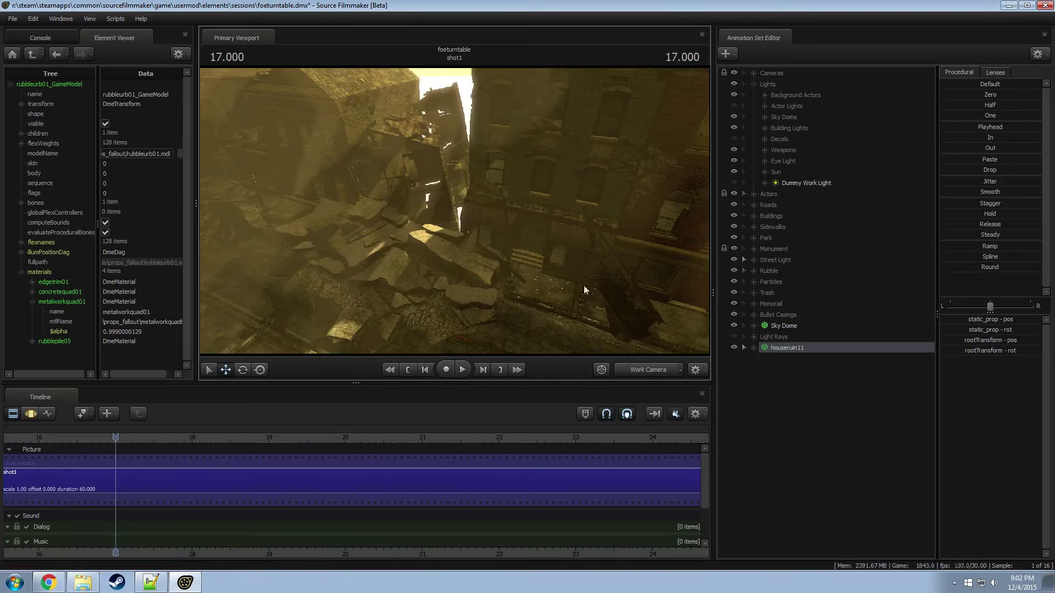
left_click_drag(573, 269, 454, 210)
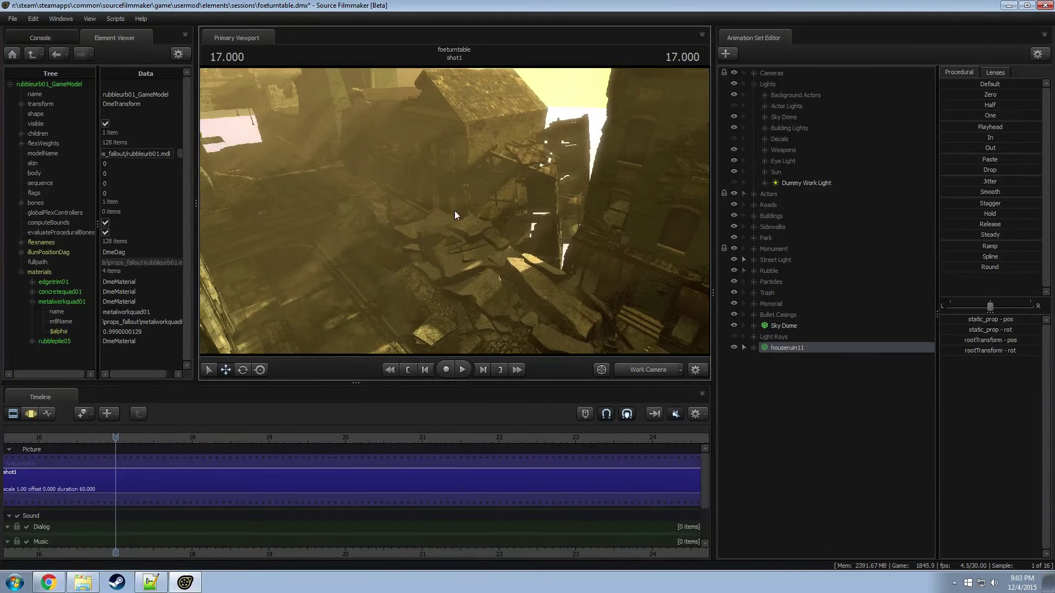
key("F3")
mouse_move(569, 235)
left_mouse_down()
mouse_move(525, 228)
mouse_move(569, 214)
left_mouse_up()
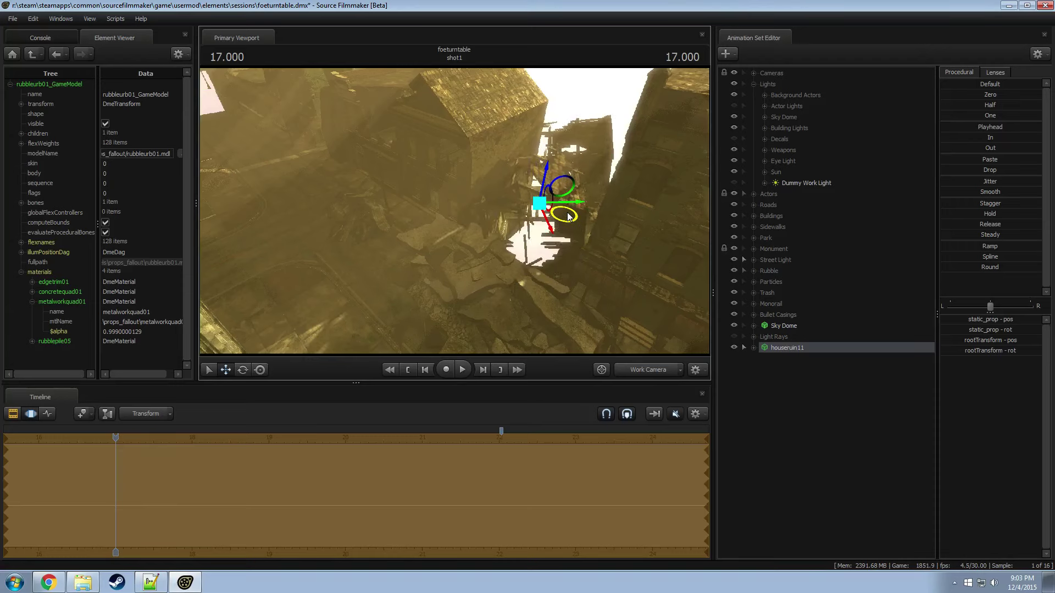
left_click_drag(569, 215, 454, 209)
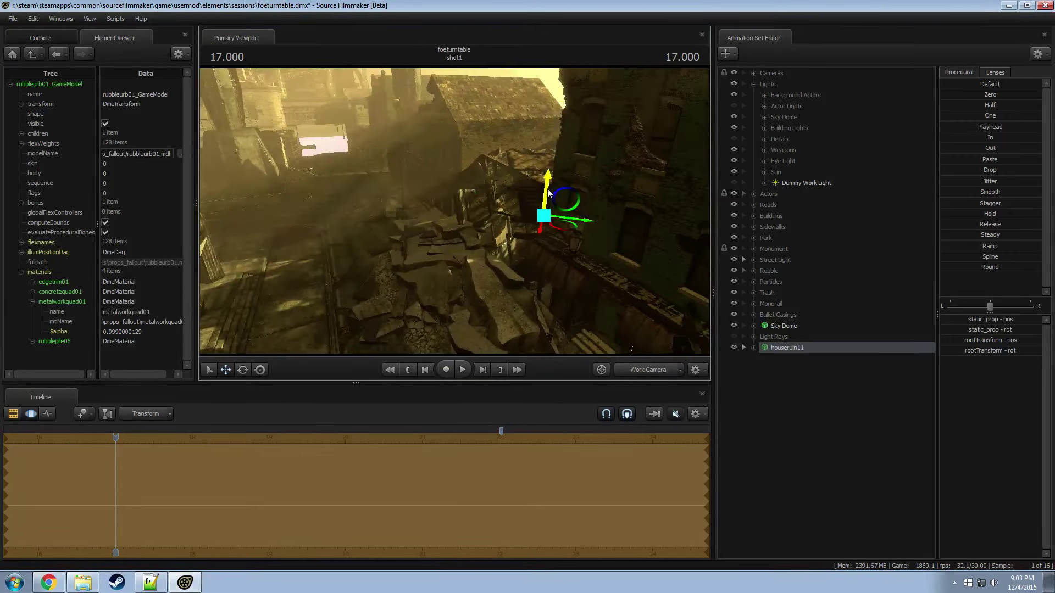
Step: Try shifting houseruin11 lower and closer to the brick building, and compare the result through camera1
left_click_drag(550, 189, 587, 242)
key("e")
key("w")
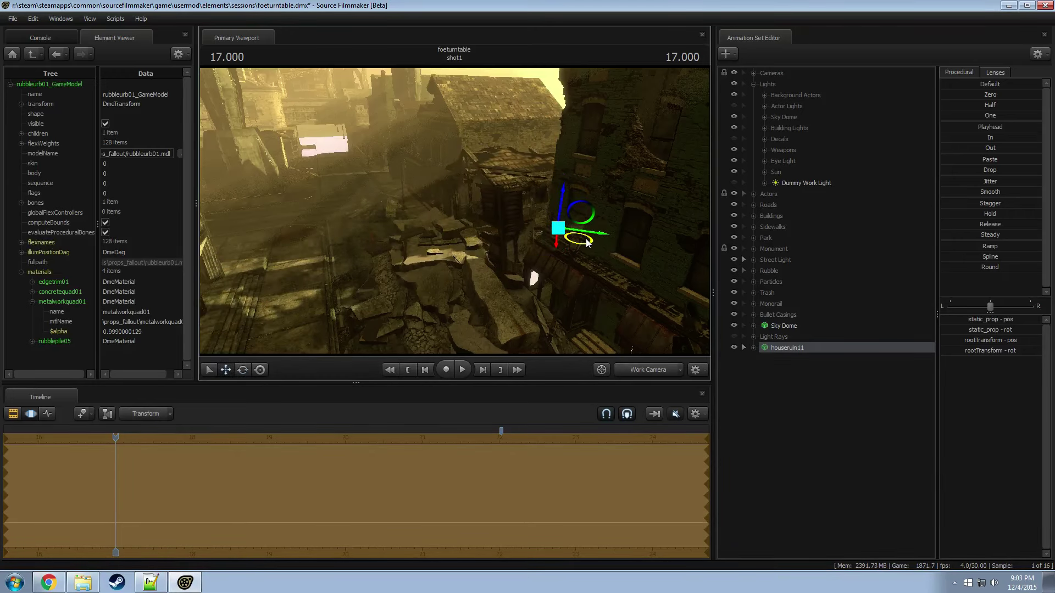
left_click(664, 370)
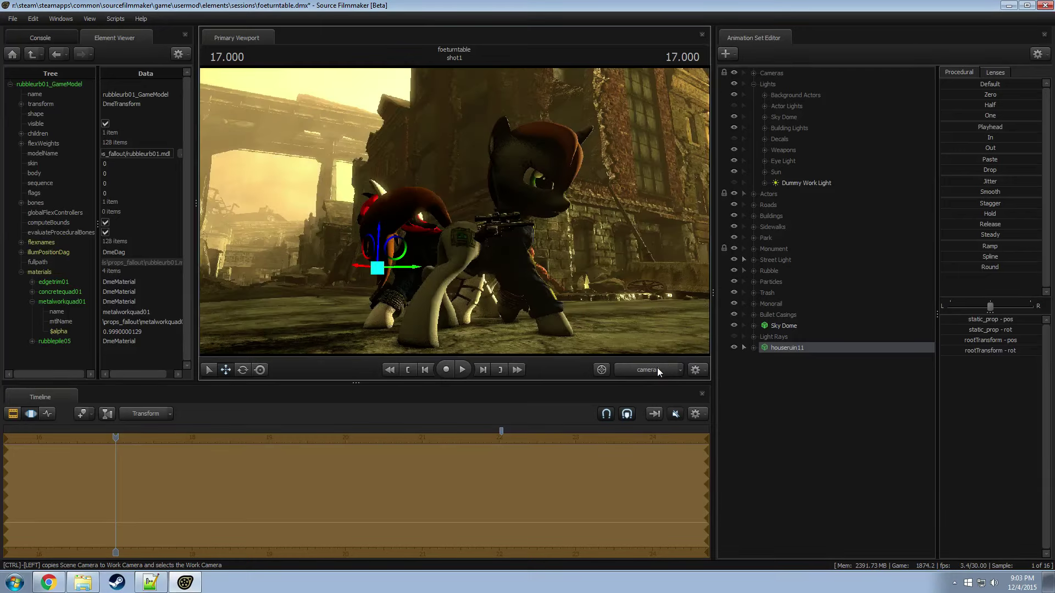
key("F2")
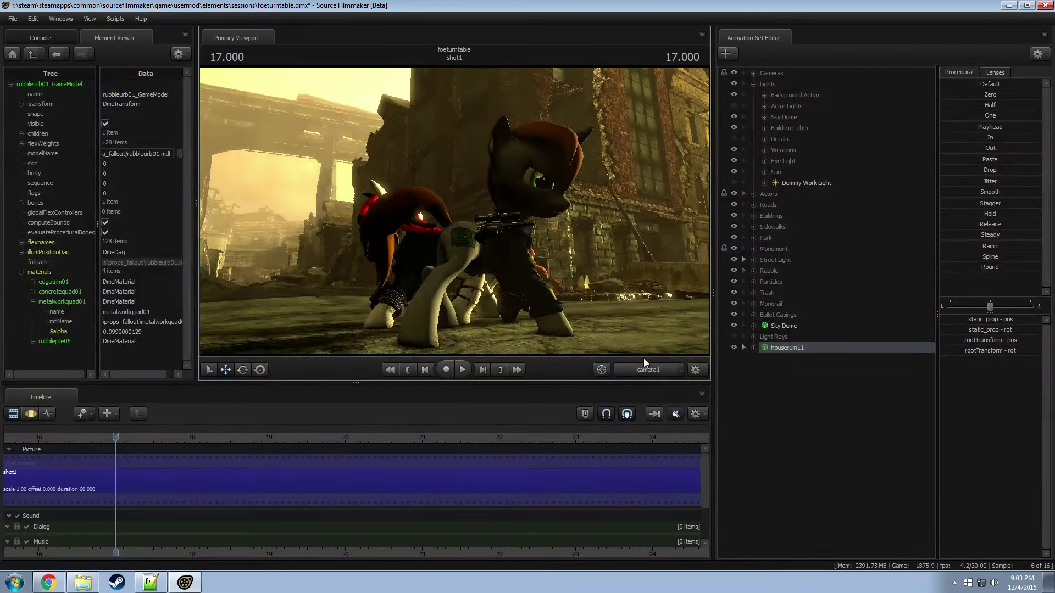
Step: Step back from the last houseruin11 move and compare its placement in the gap from the work camera
key("F3")
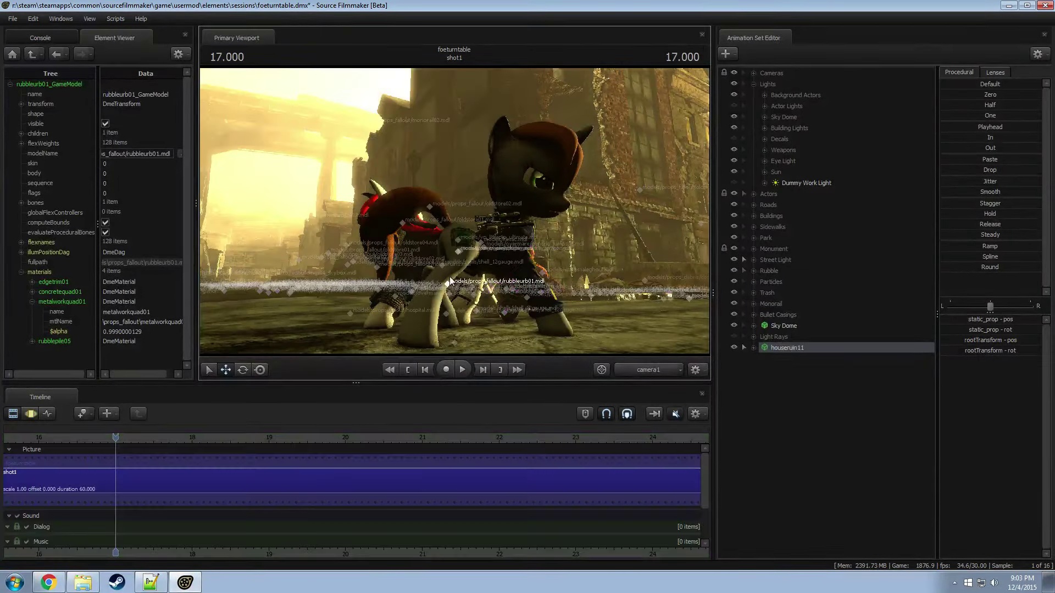
left_click(641, 370)
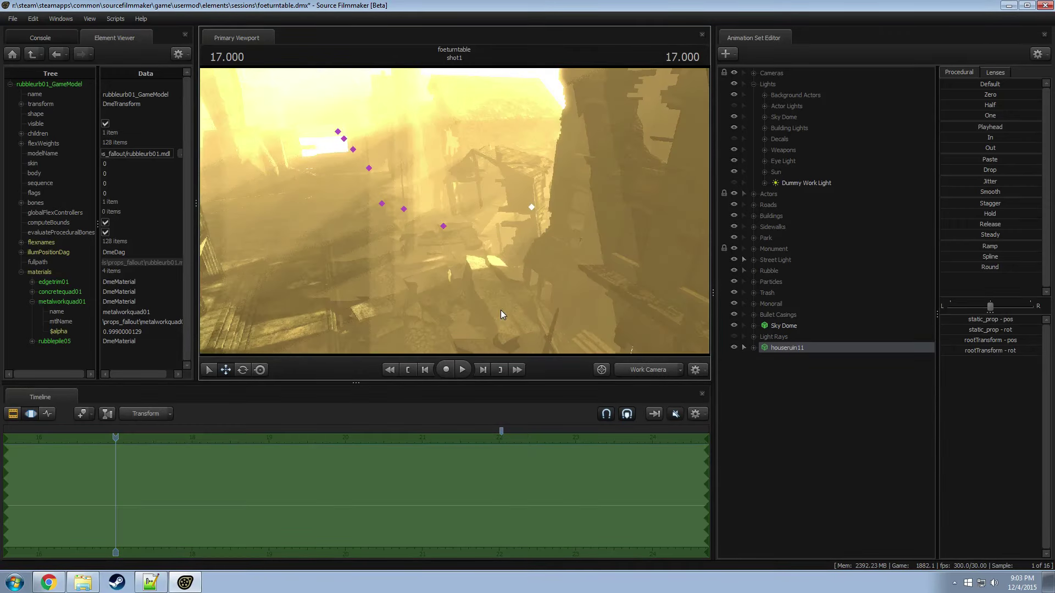
key("F2")
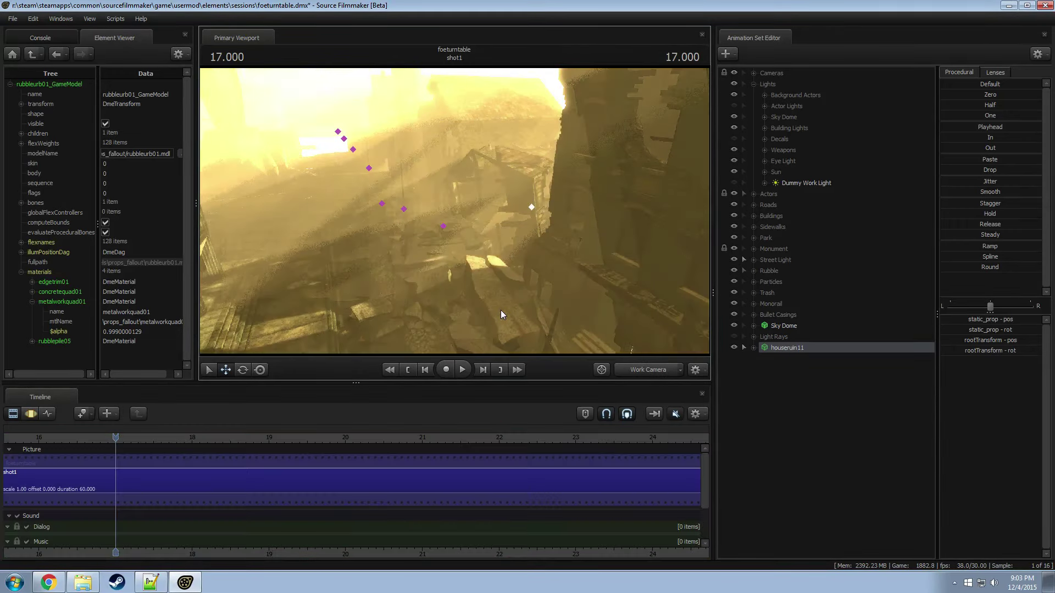
key("F2")
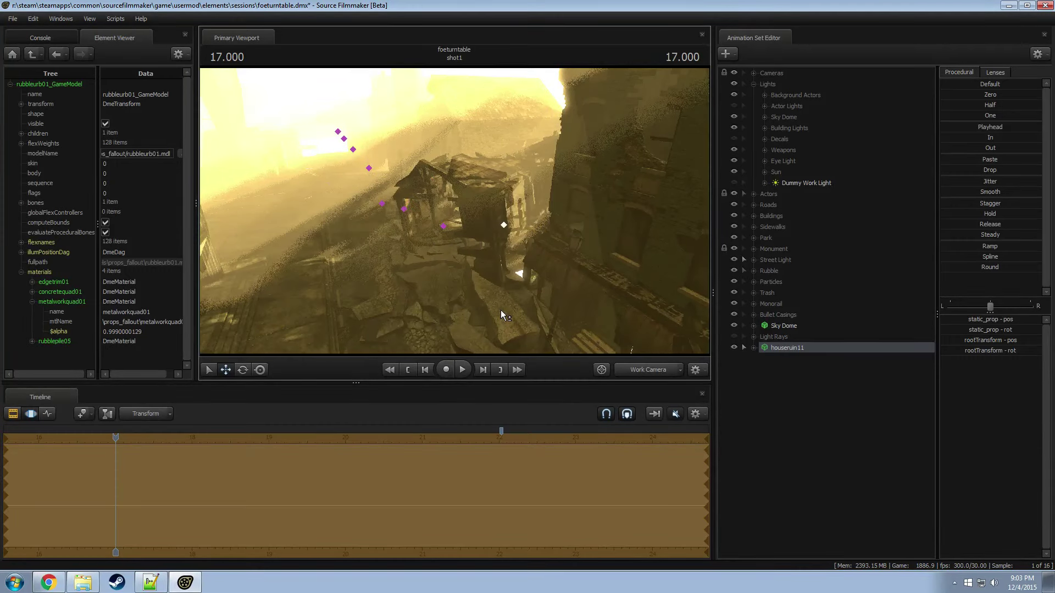
key("F2")
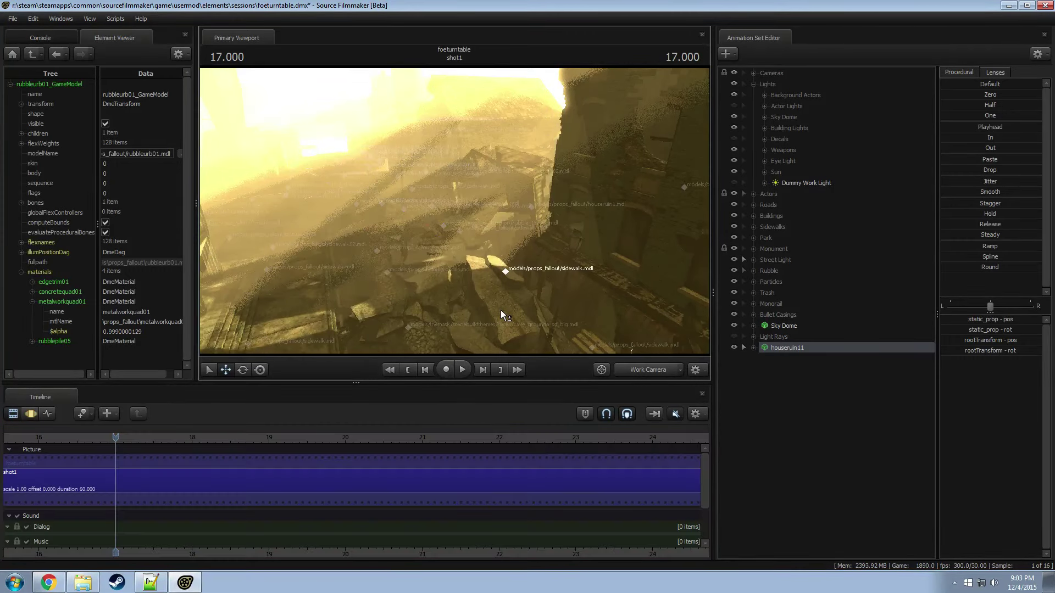
key("F3")
key("F3")
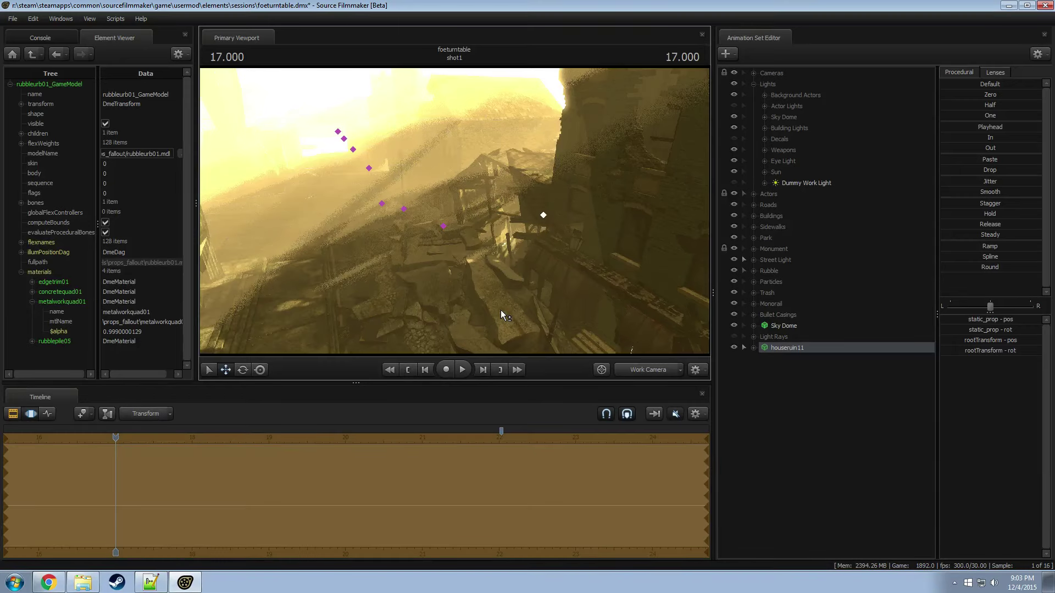
key("F2")
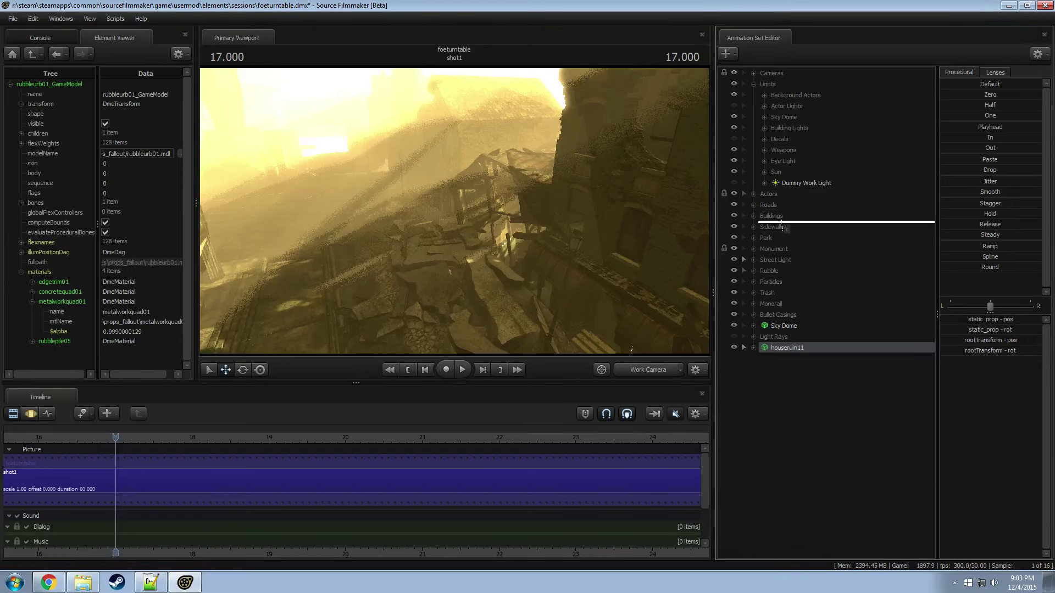
Step: Group houseruin11 under Ground Buildings inside the Buildings group and return to the camera1 view
left_click_drag(782, 216, 781, 216)
left_click(754, 216)
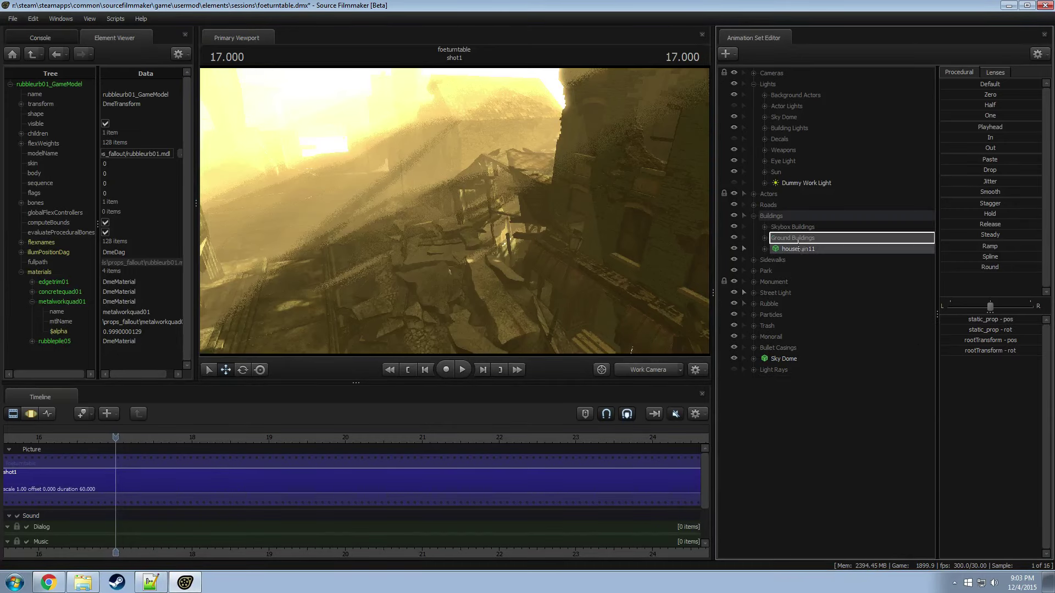
left_click(754, 216)
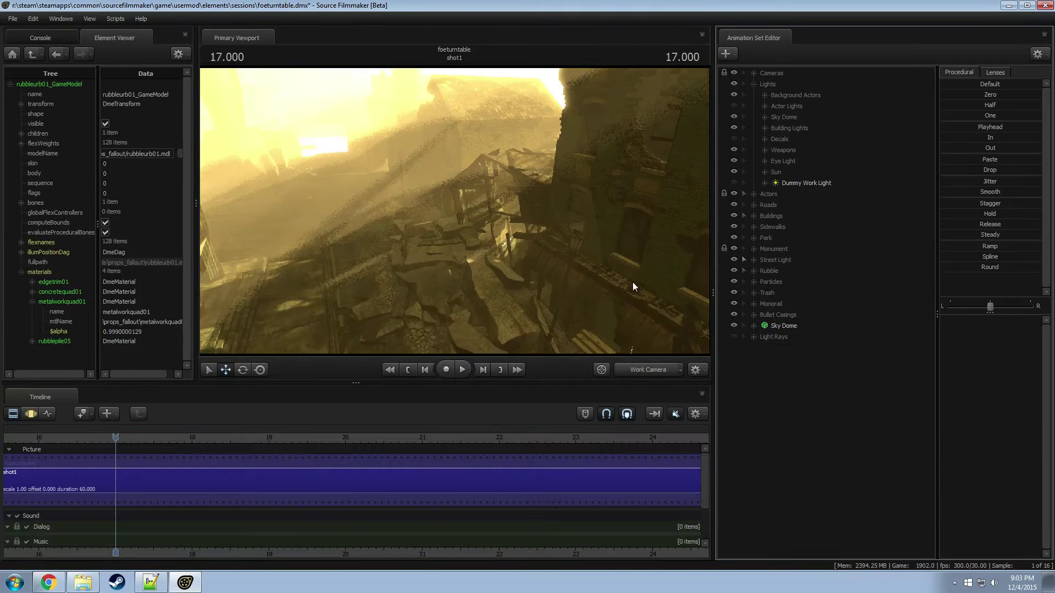
left_click(649, 369)
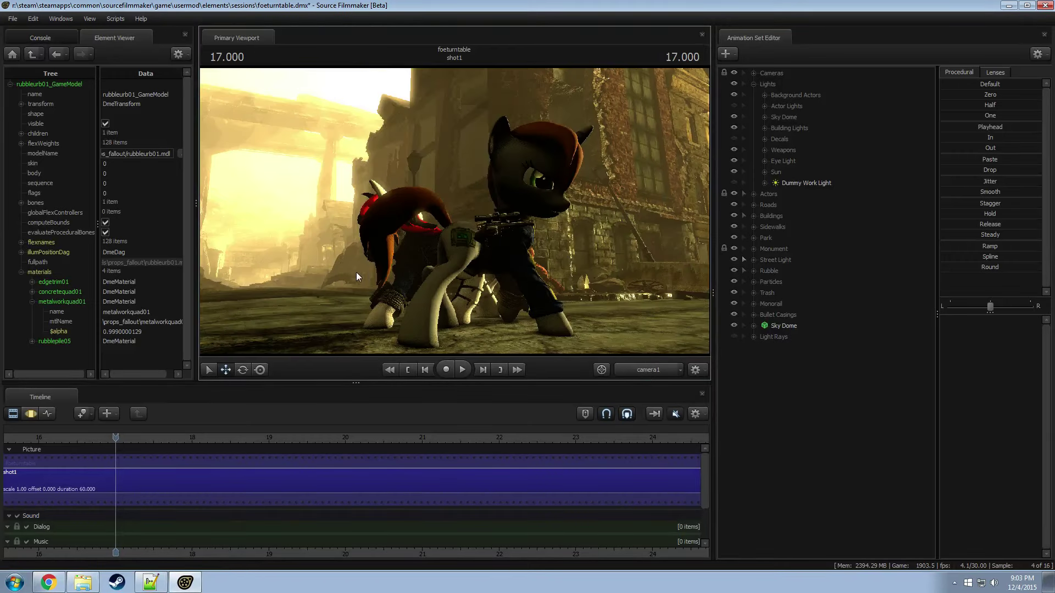
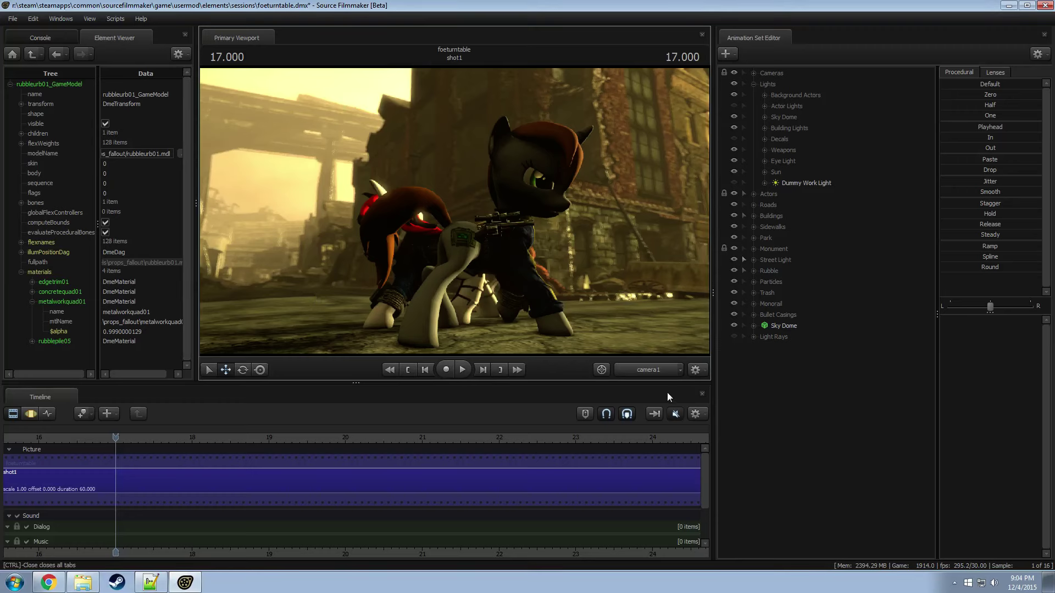
Step: Inspect the background around the monorail and check which distant building Skybox Building 23 in the Skybox Buildings group controls
left_click_drag(597, 312, 597, 313)
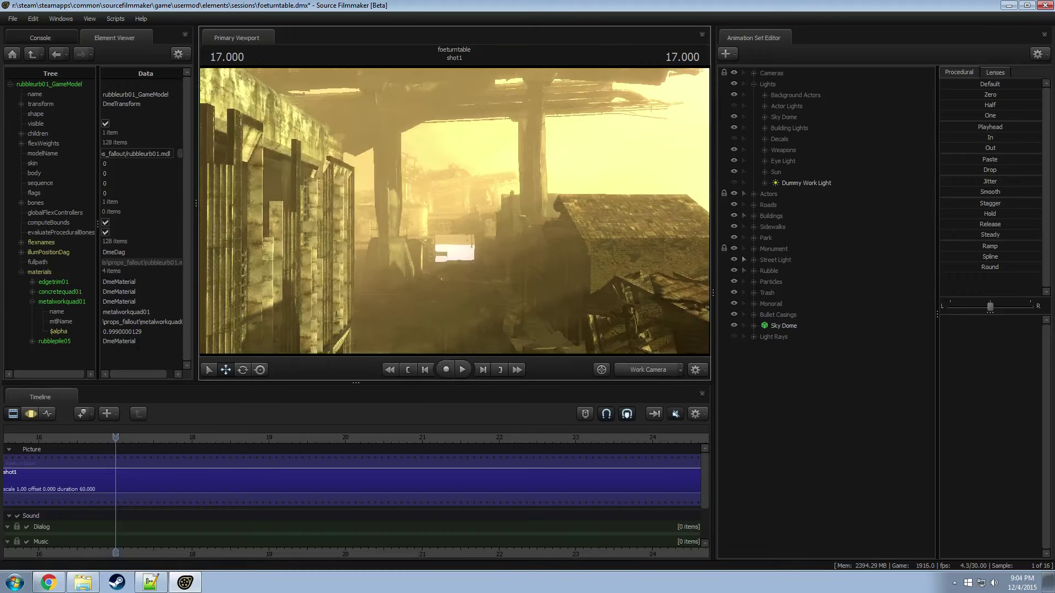
left_click_drag(462, 215, 462, 216)
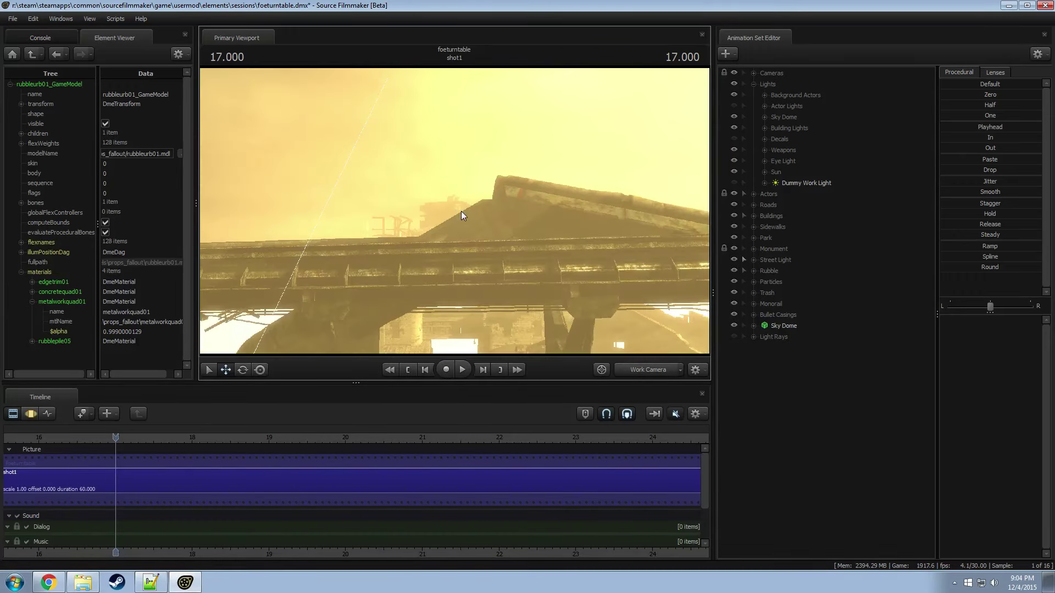
key("F3")
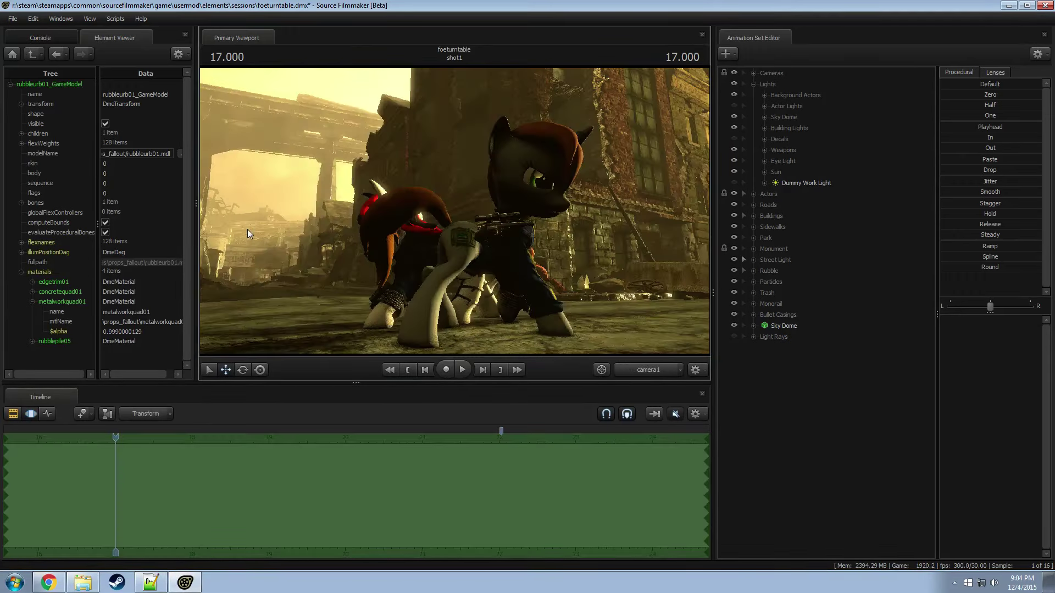
left_click(753, 216)
left_click(791, 227)
left_click(765, 227)
scroll(828, 395, "down", 1)
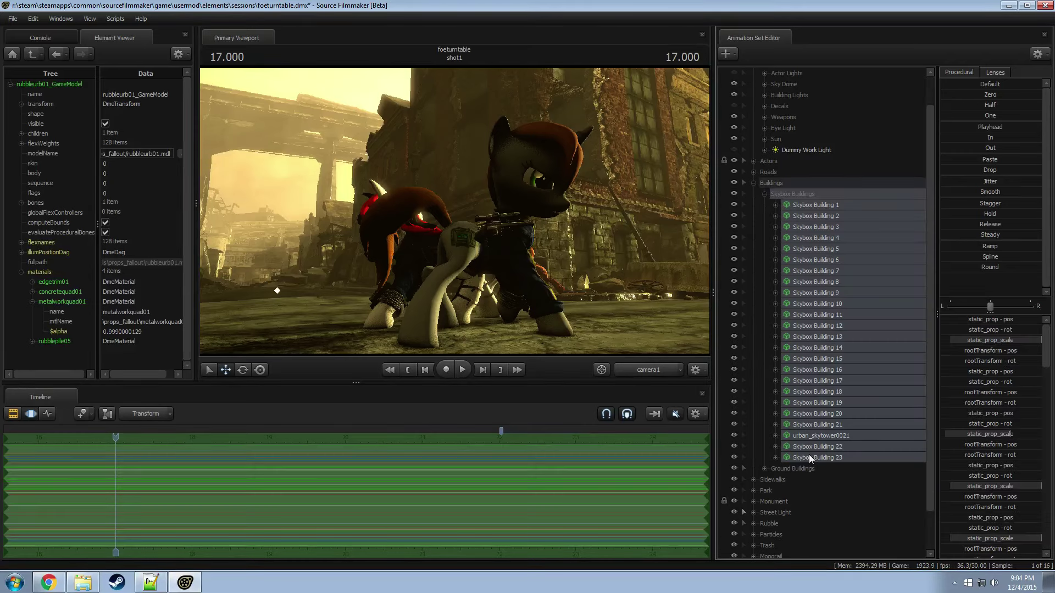
left_click(811, 456)
key("F2")
key("F3")
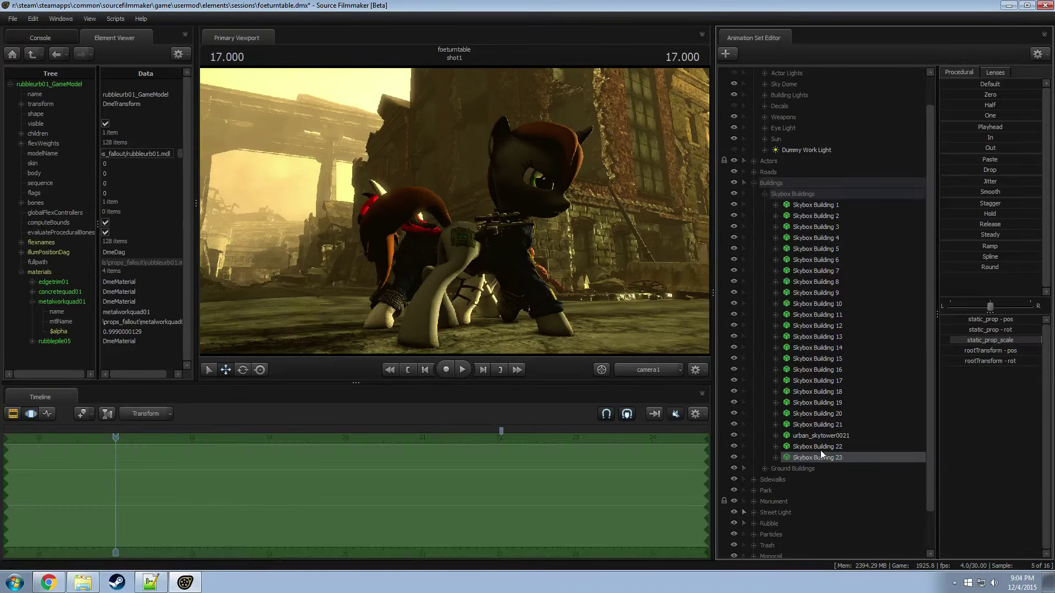
Step: Reposition Skybox Building 22 vertically and sideways in the distant background behind the ponies and check the camera1 view
left_click(819, 449)
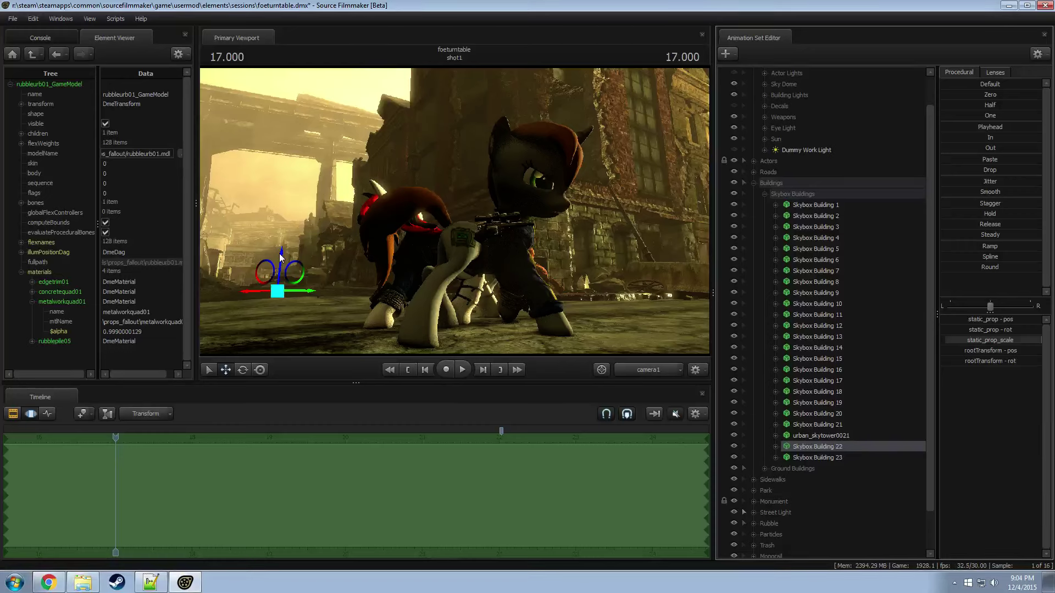
mouse_move(281, 251)
left_mouse_down()
mouse_move(292, 233)
mouse_move(272, 269)
left_mouse_up()
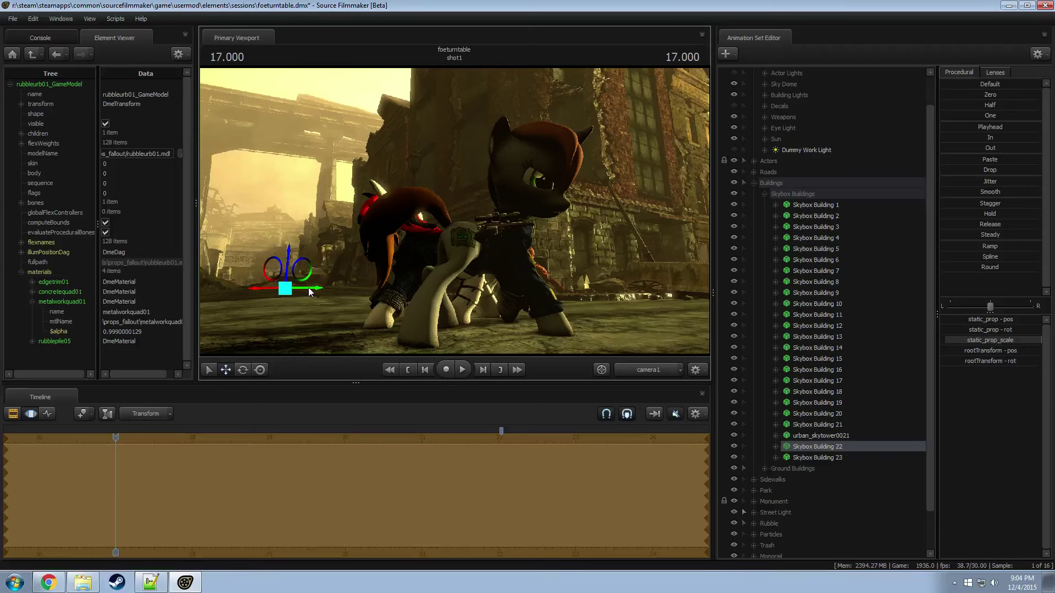
left_click_drag(316, 289, 252, 288)
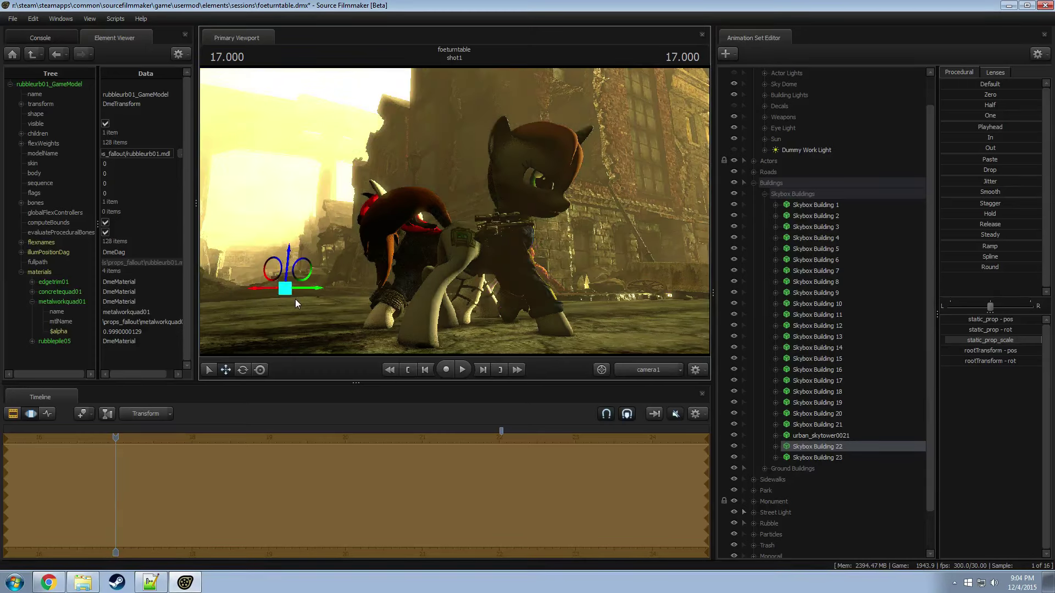
key("F2")
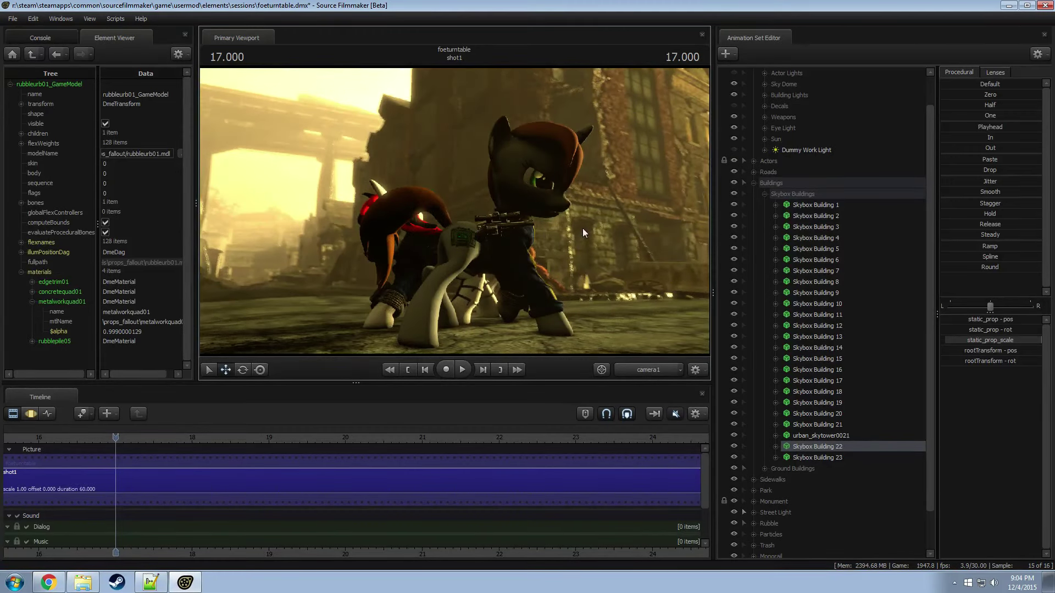
Step: Inspect the distant background from the work camera, collapse the Skybox Buildings, Buildings and Lights groups, and save the session
left_click(648, 372)
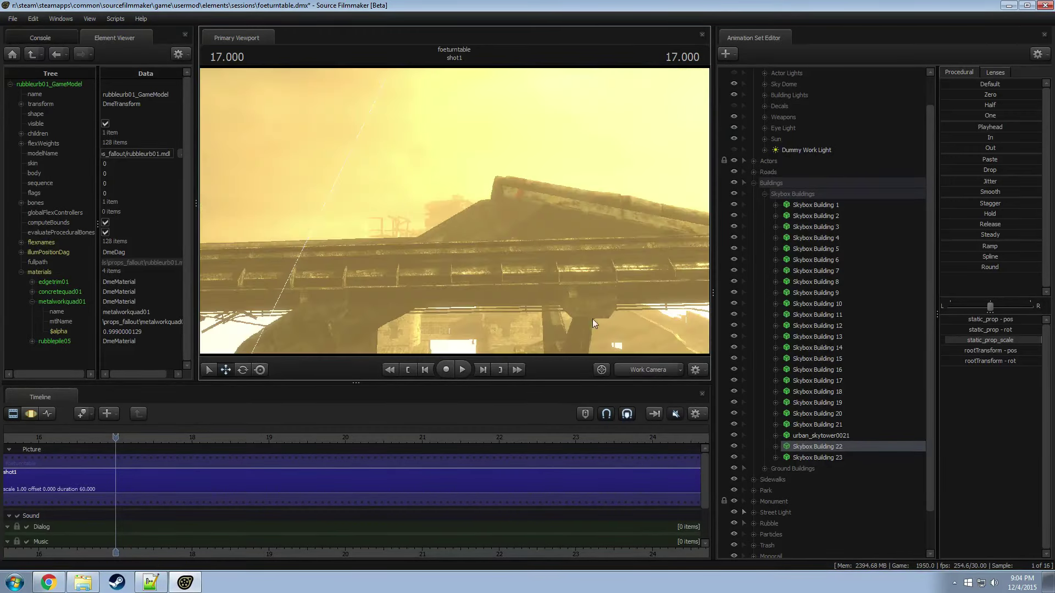
left_click_drag(455, 211, 655, 299)
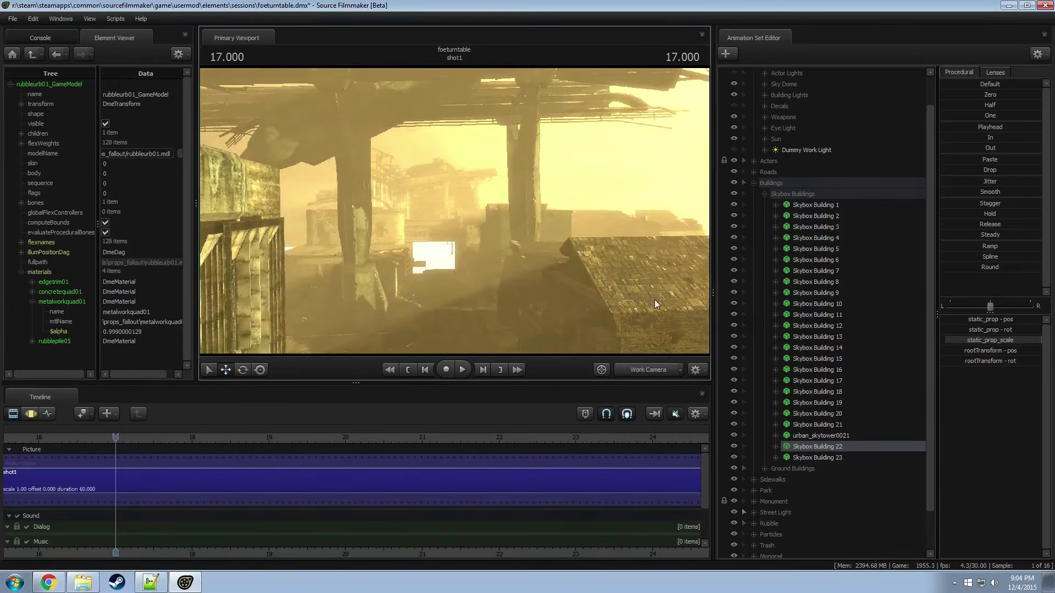
left_click(765, 194)
left_click(754, 216)
left_click(753, 84)
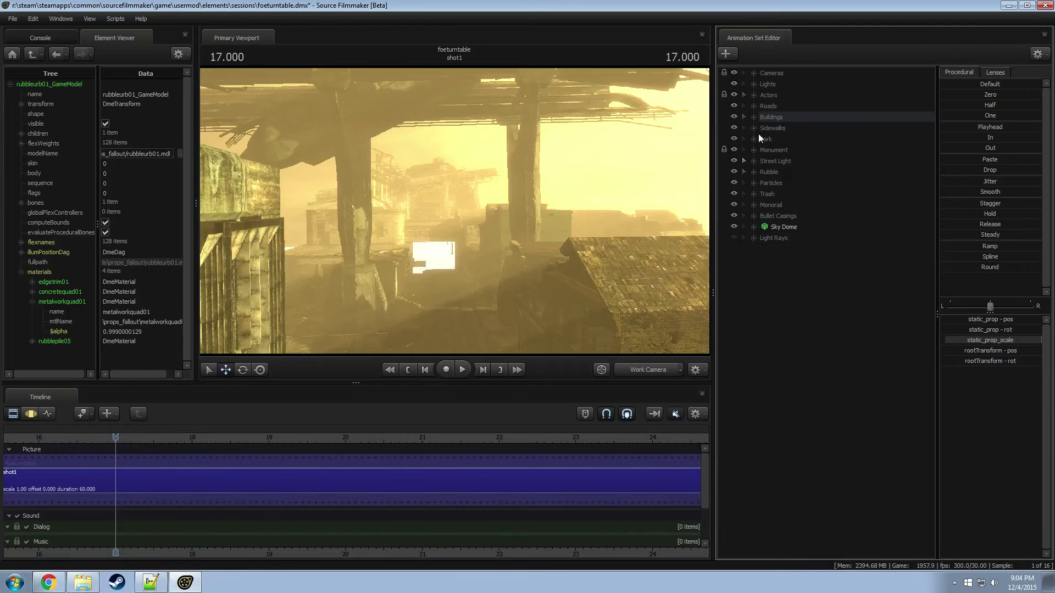
key("ctrl+s")
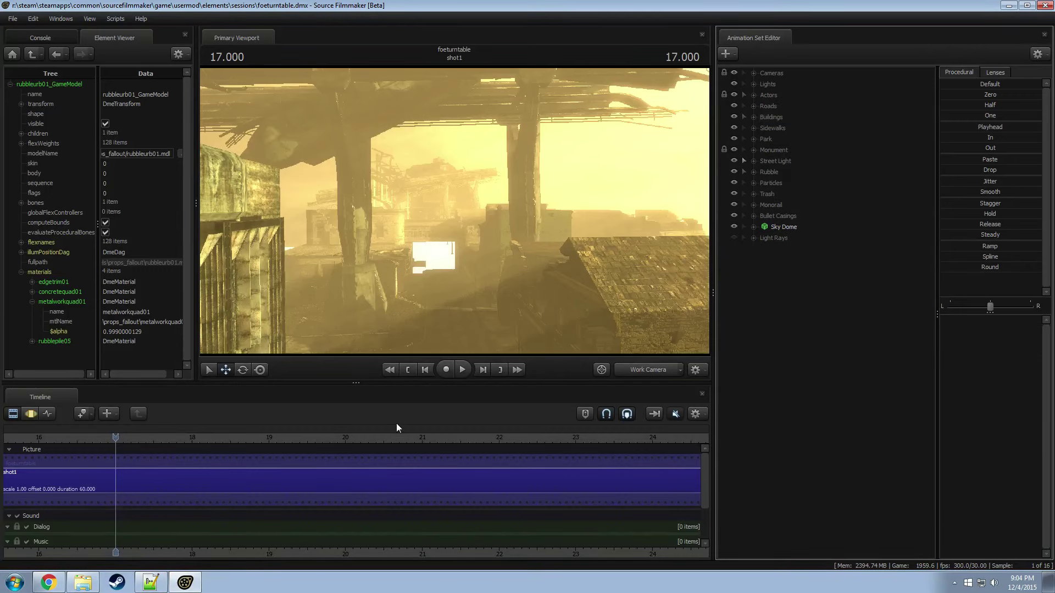
Step: Return to camera1 and scrub the shot back to about 12.5 seconds to check the background
left_click(648, 368)
left_click(315, 437)
left_click_drag(315, 435, 126, 450)
middle_click_drag(239, 552, 370, 466)
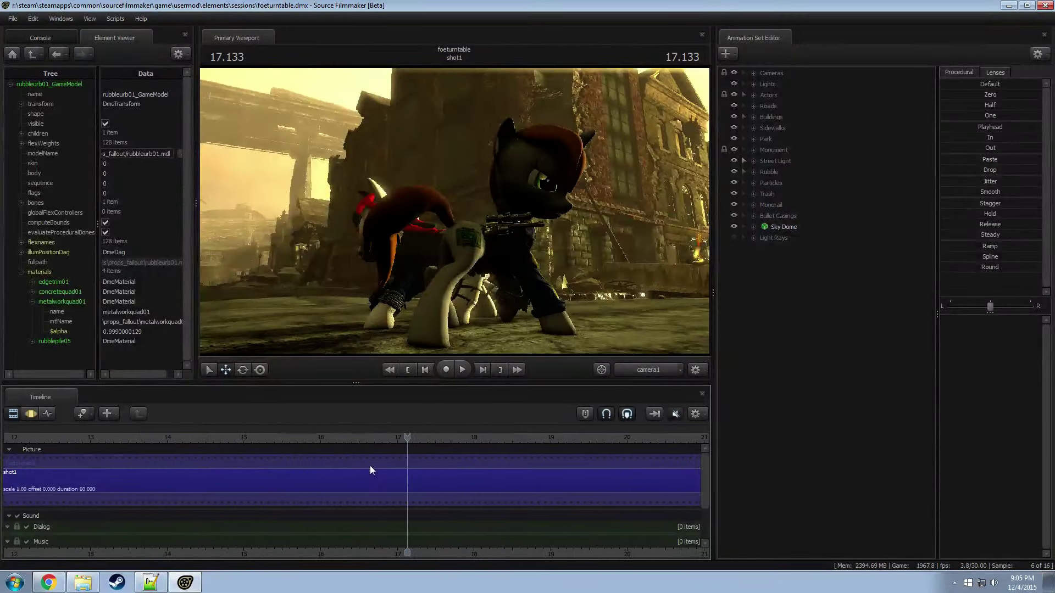
left_click_drag(352, 438, 206, 434)
middle_click_drag(288, 546, 431, 544)
left_click_drag(336, 436, 200, 438)
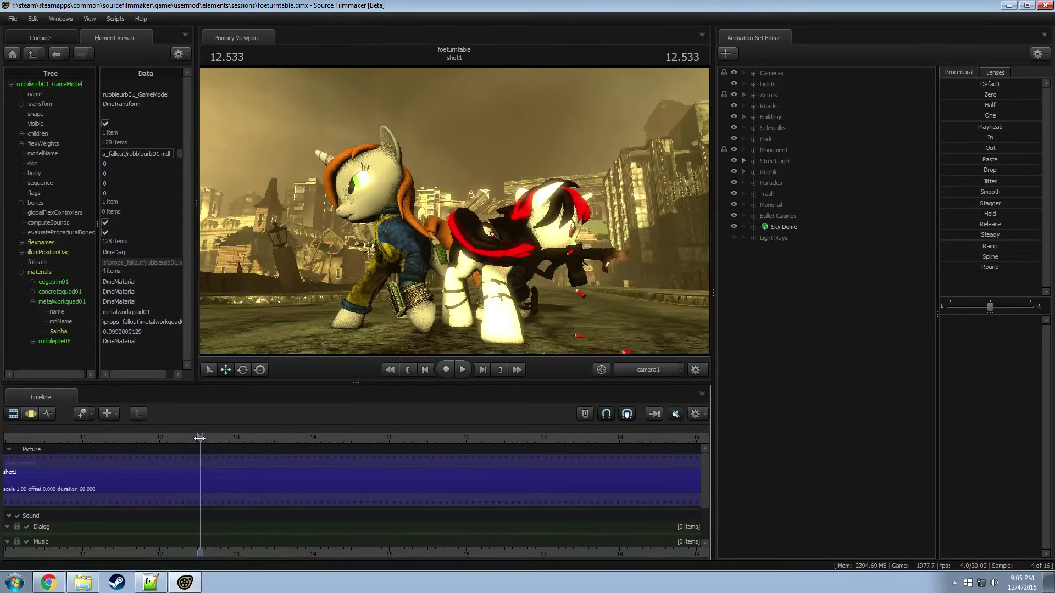
Step: Expand the Lights and Sun groups and compare the shot with Actor Lights shown and hidden
key("F3")
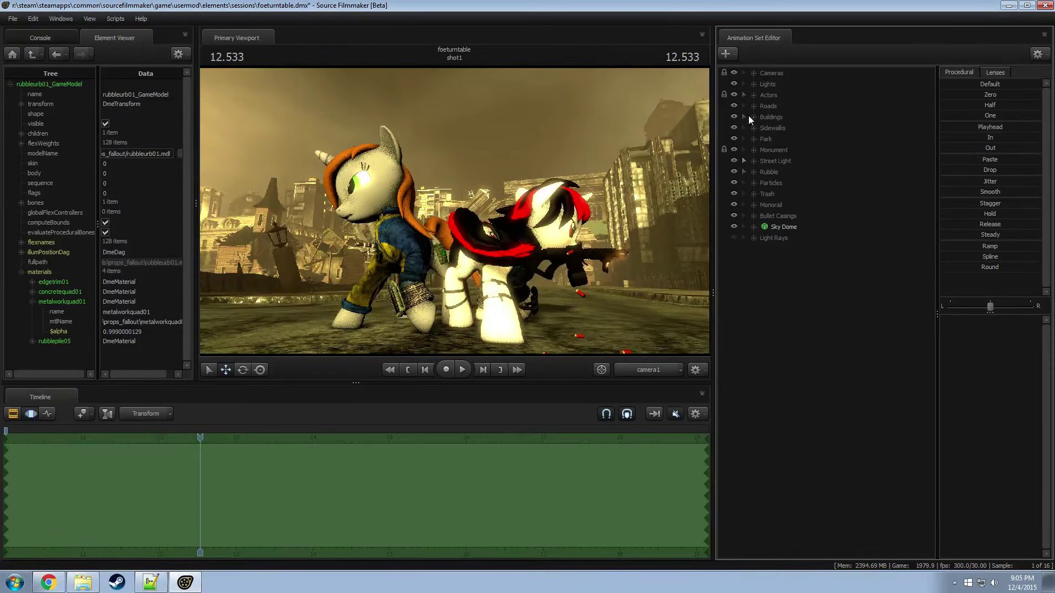
left_click(754, 86)
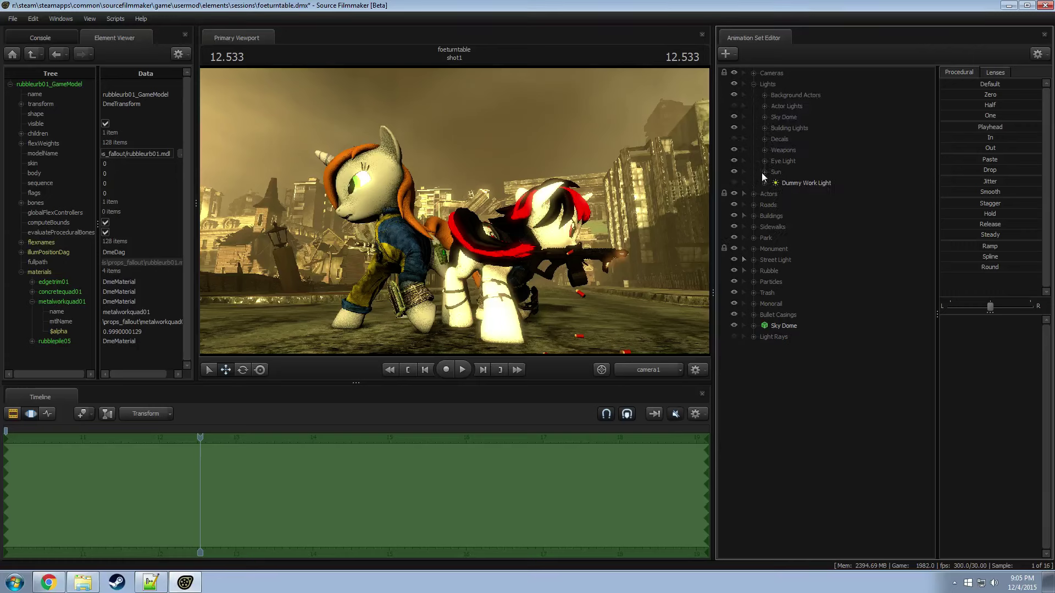
left_click(764, 172)
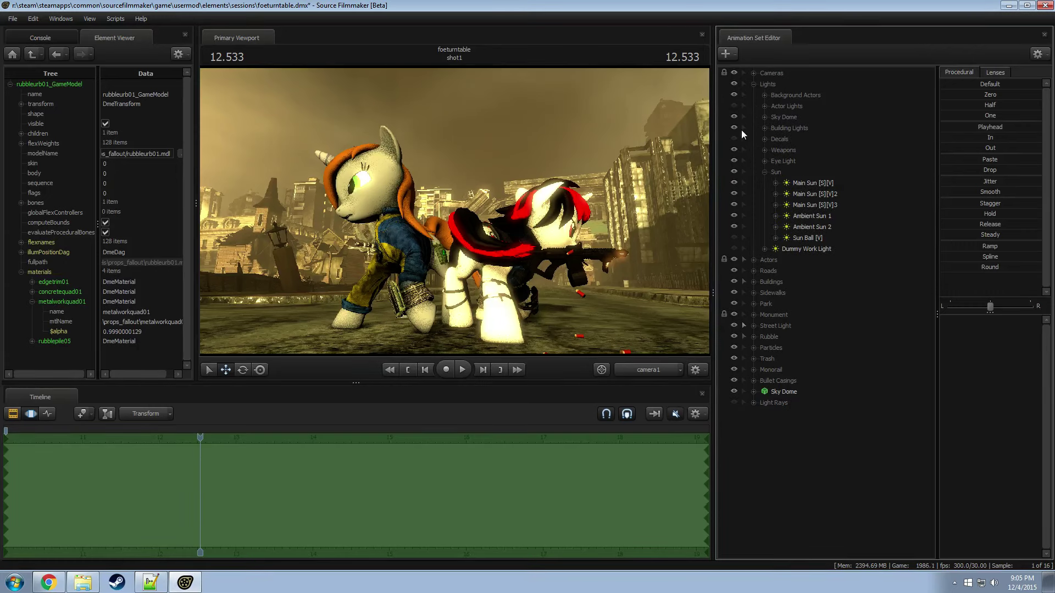
left_click(735, 105)
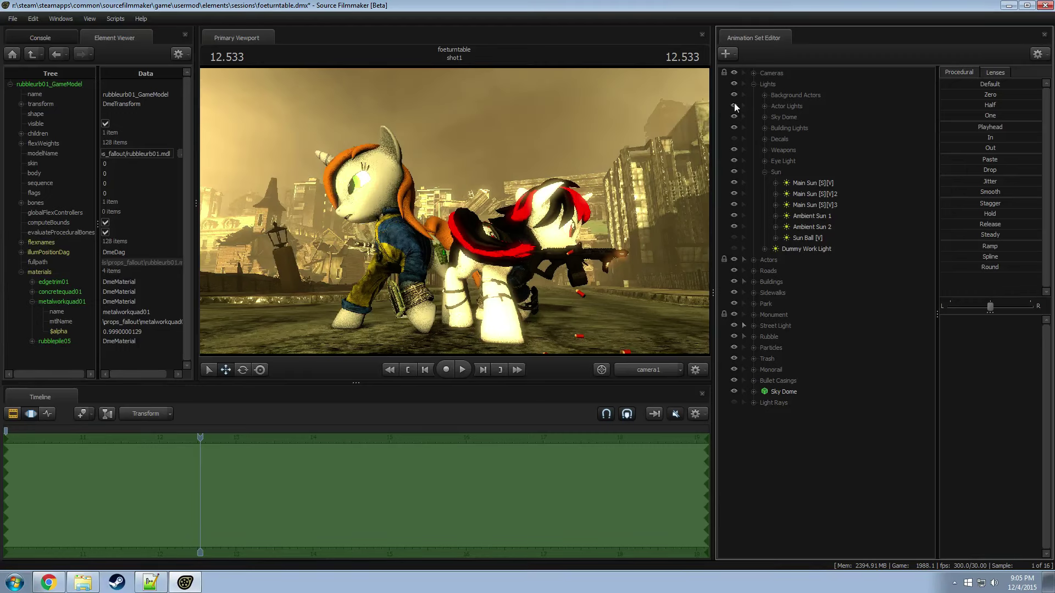
left_click(734, 104)
key("F2")
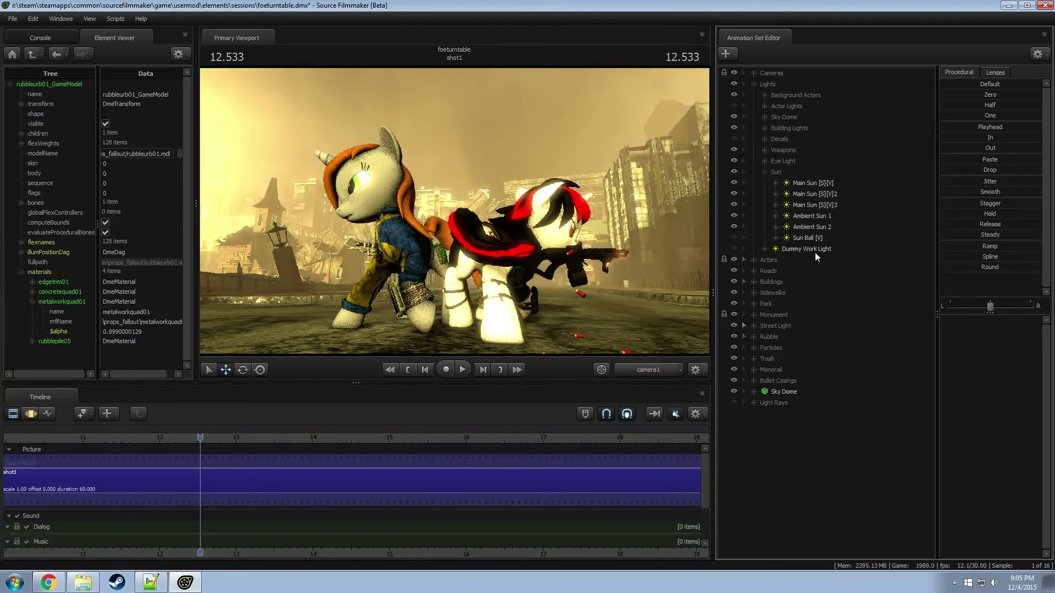
Step: Start creating an animation set for a new model and filter the model list by "cloud"
right_click(782, 439)
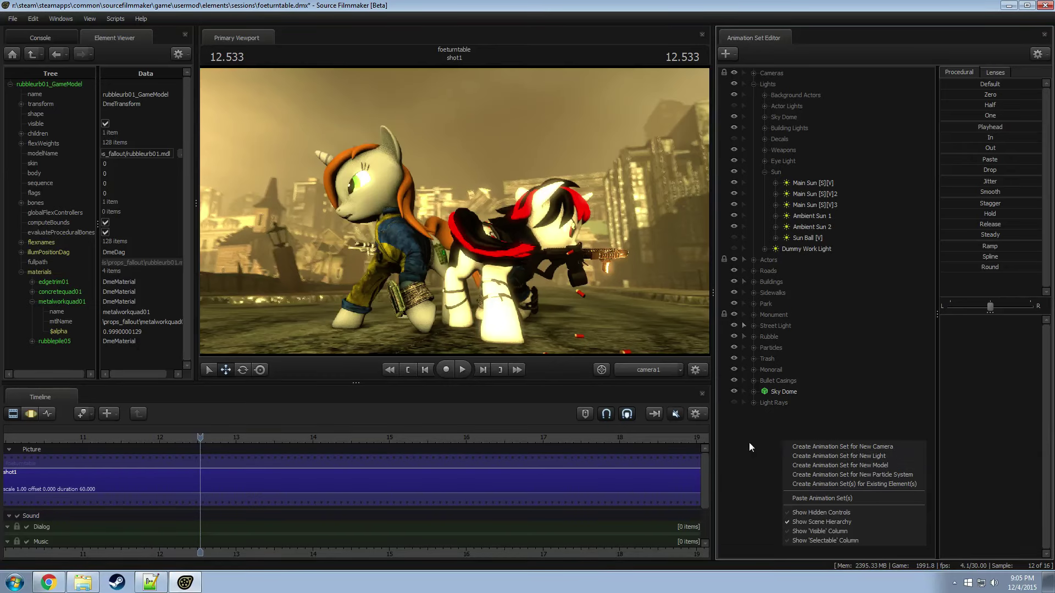
left_click(651, 482)
right_click(800, 445)
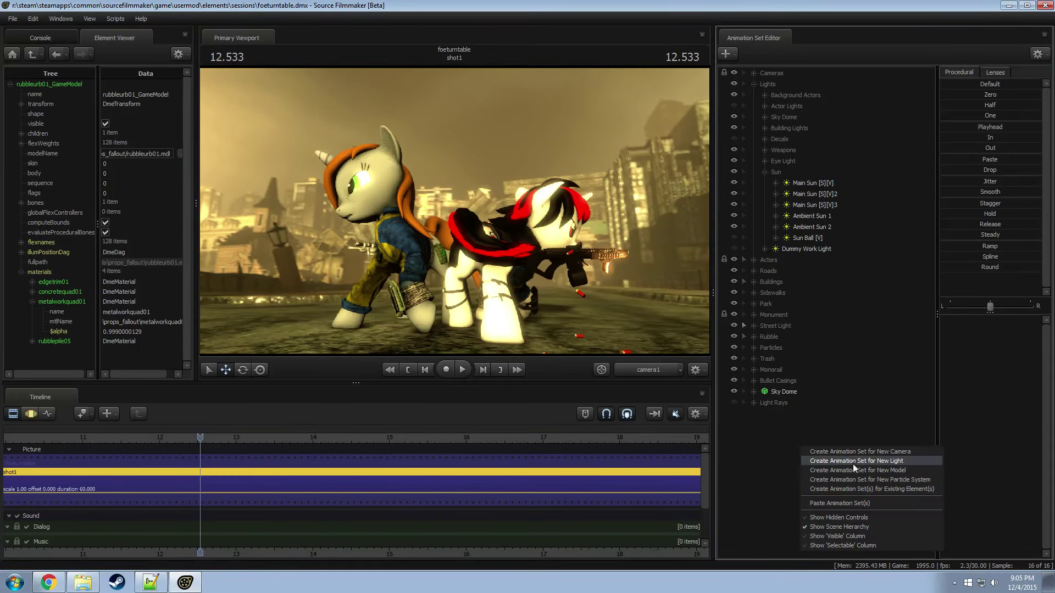
left_click(853, 469)
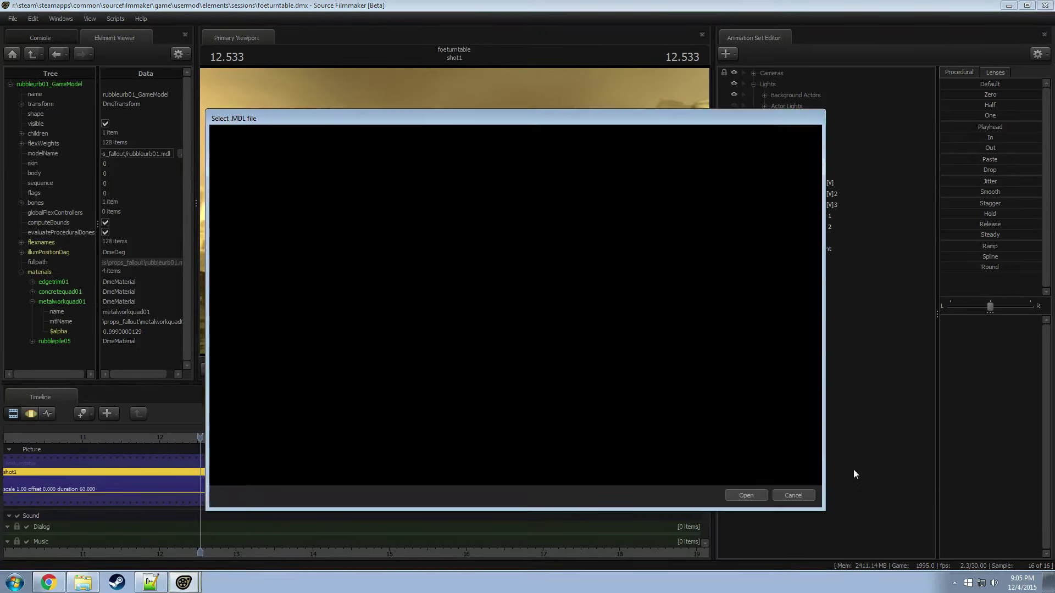
type("cloud")
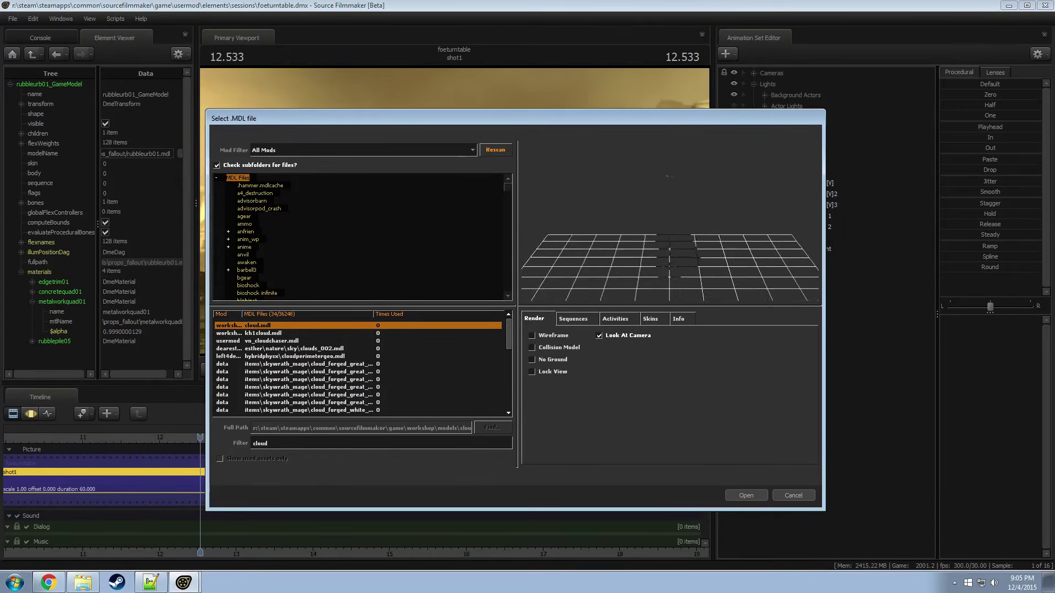
Step: Preview the first cloud results from cloud.mdl to cloudperimetergeo.mdl, toggling wireframe and adjusting the preview angle
left_click(532, 335)
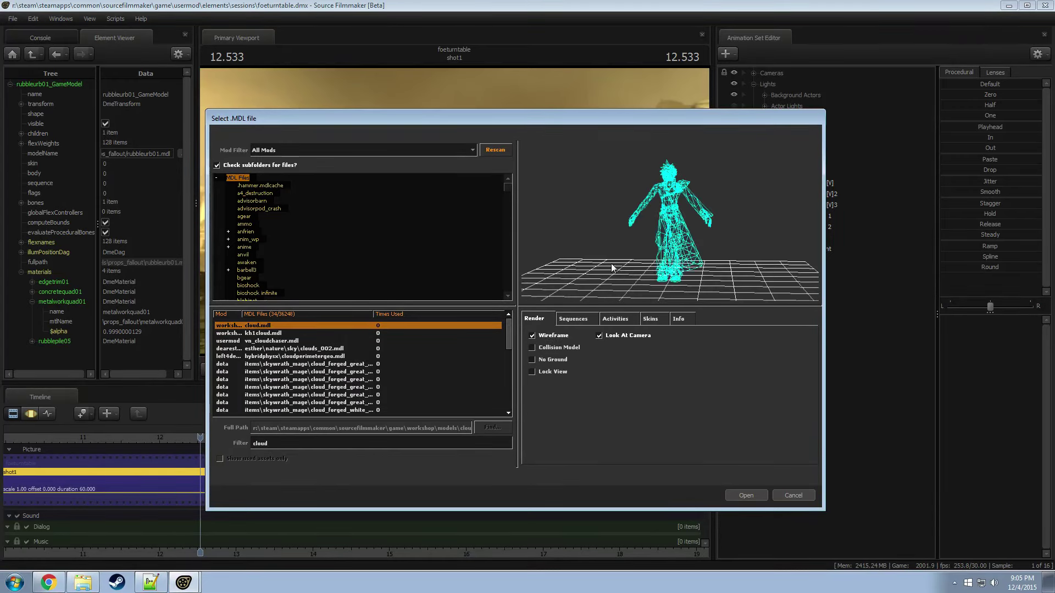
left_click(544, 336)
left_click_drag(660, 239, 671, 203)
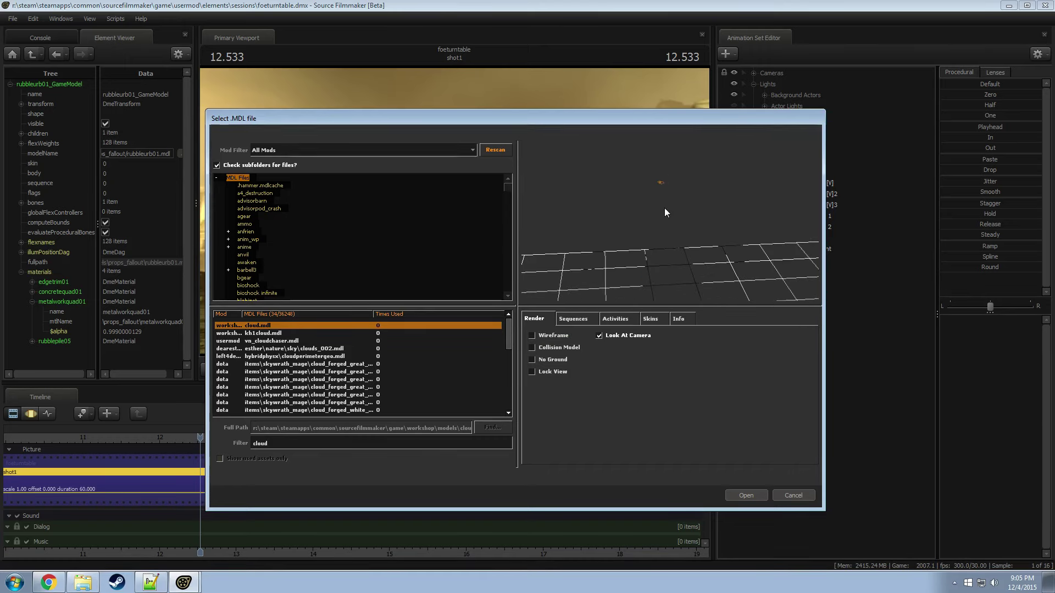
key("Down")
right_click_drag(671, 204, 668, 345)
key("Down")
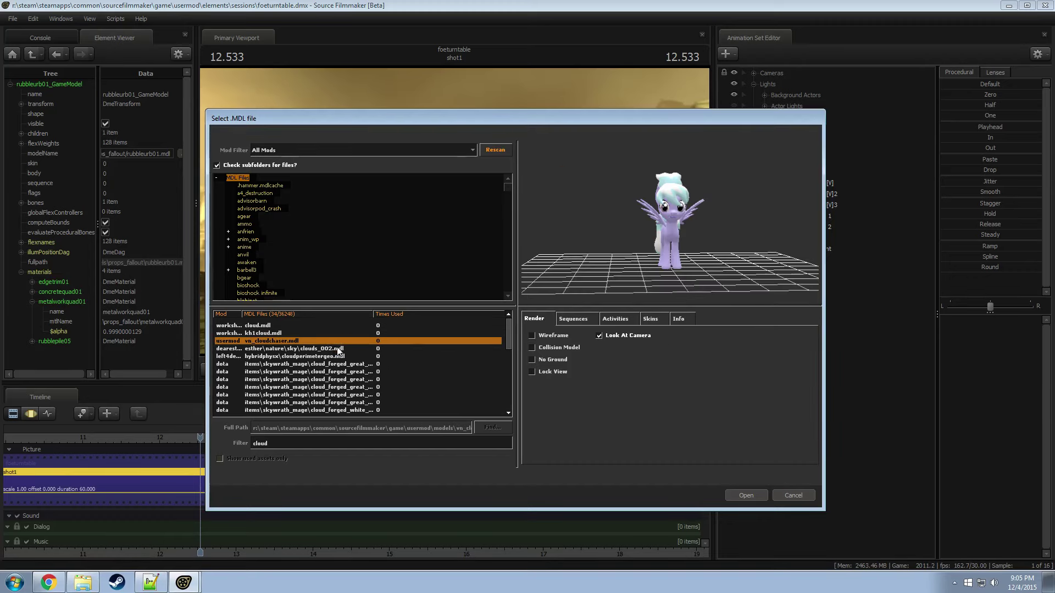
key("Down")
key("Down")
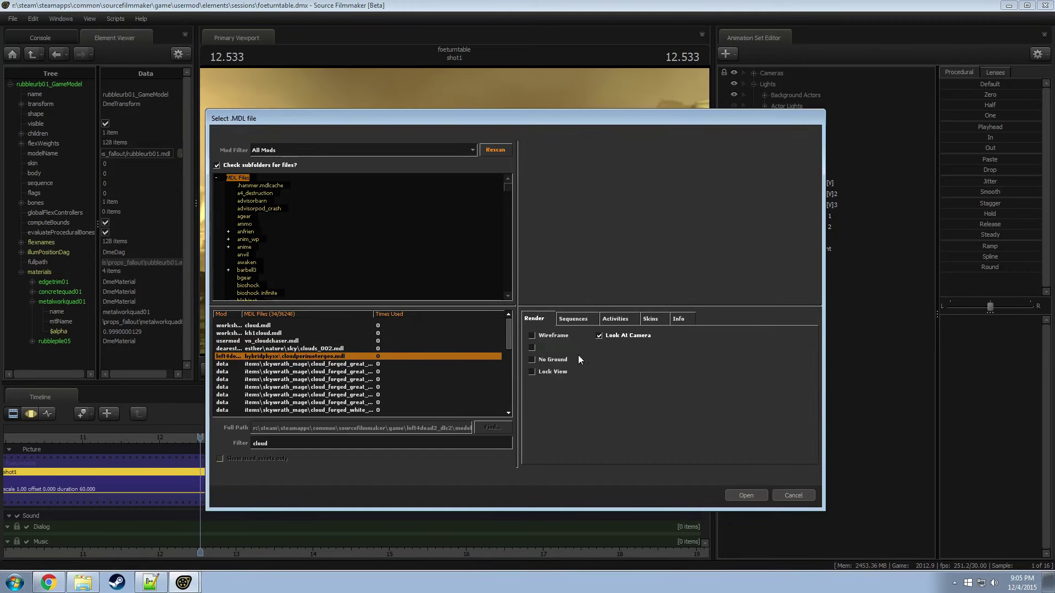
Step: Preview the skywrath_mage cloud_forged models and the mcmodelpack clouds.mdl in wireframe
left_click(547, 341)
key("Down")
key("Down")
key("Down")
key("Down")
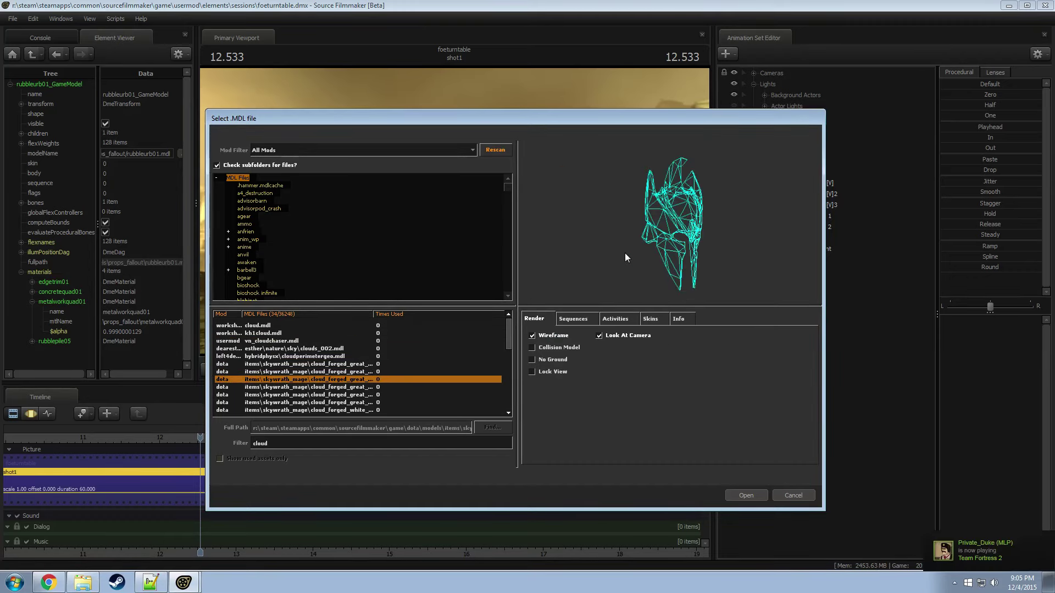
scroll(279, 365, "down", 3)
scroll(279, 365, "up", 3)
key("Down")
key("Down")
key("Down")
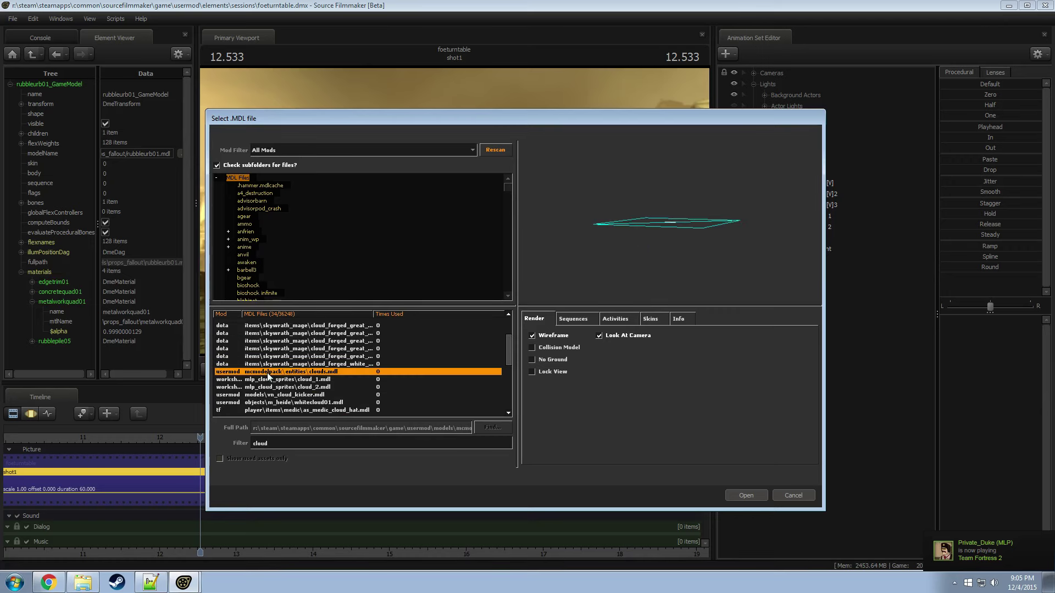
key("Up")
key("Down")
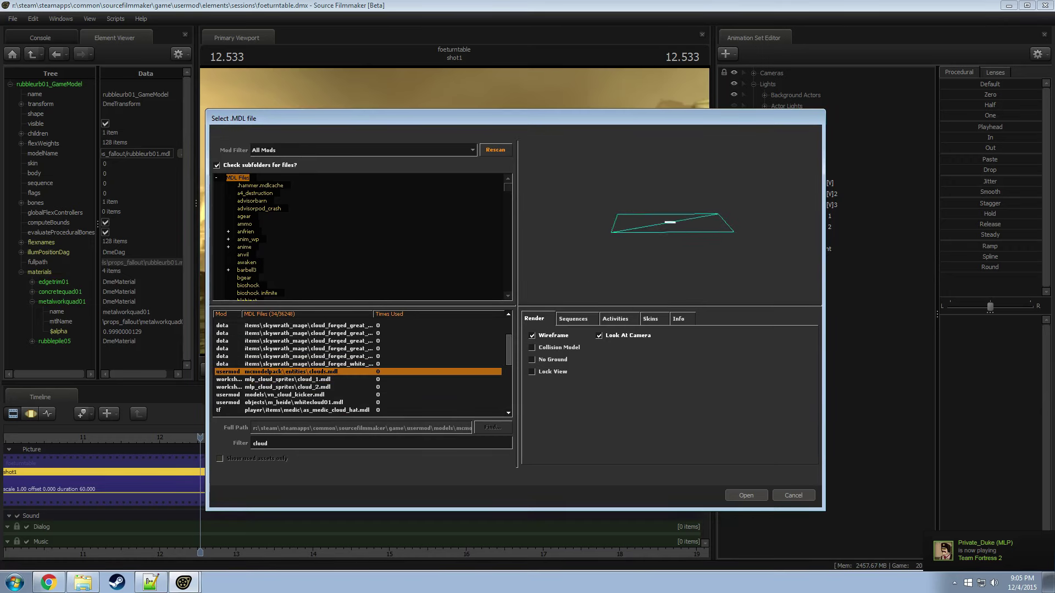
Step: Turn off wireframe and preview the models from mlp_cloud_sprites through the cstrike clouds to combine_citadelcloud002a
left_click(532, 335)
key("Down")
key("Down")
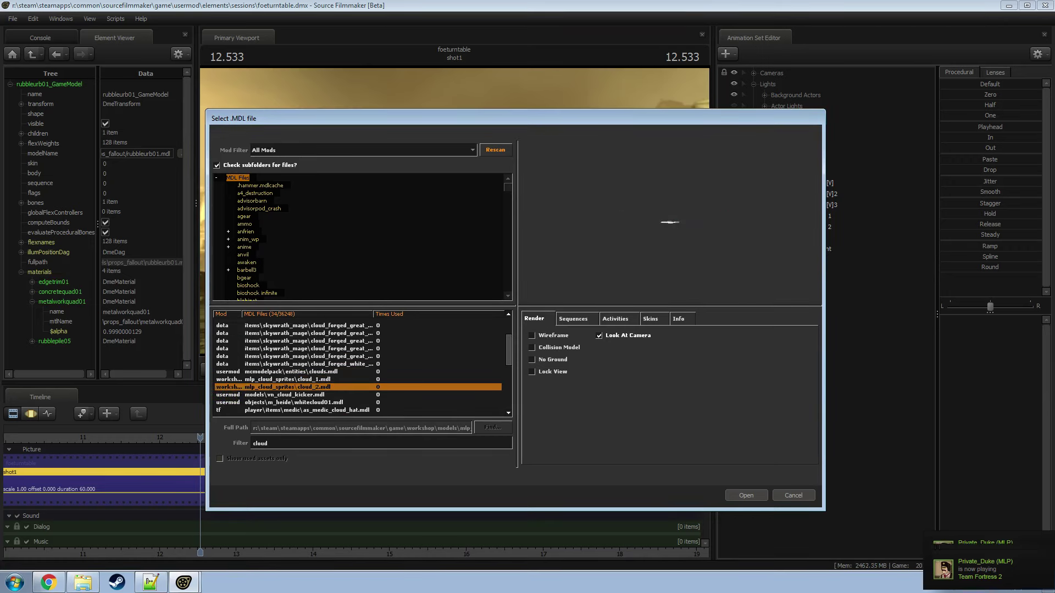
key("Down")
key("Down")
key("Down")
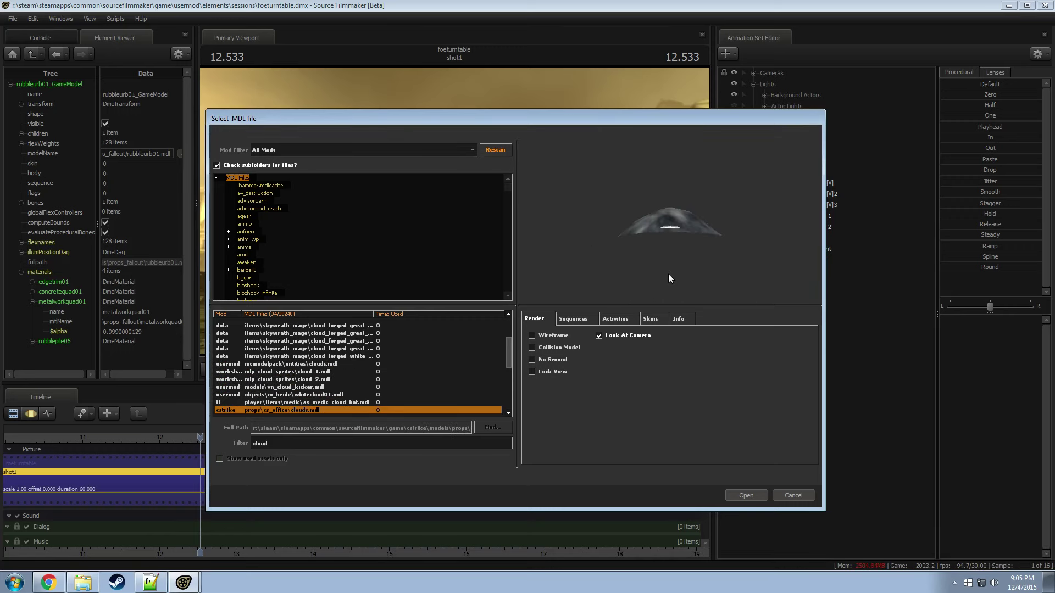
key("Down")
key("Down")
key("Down")
key("Down")
key("Down")
key("Down")
key("Down")
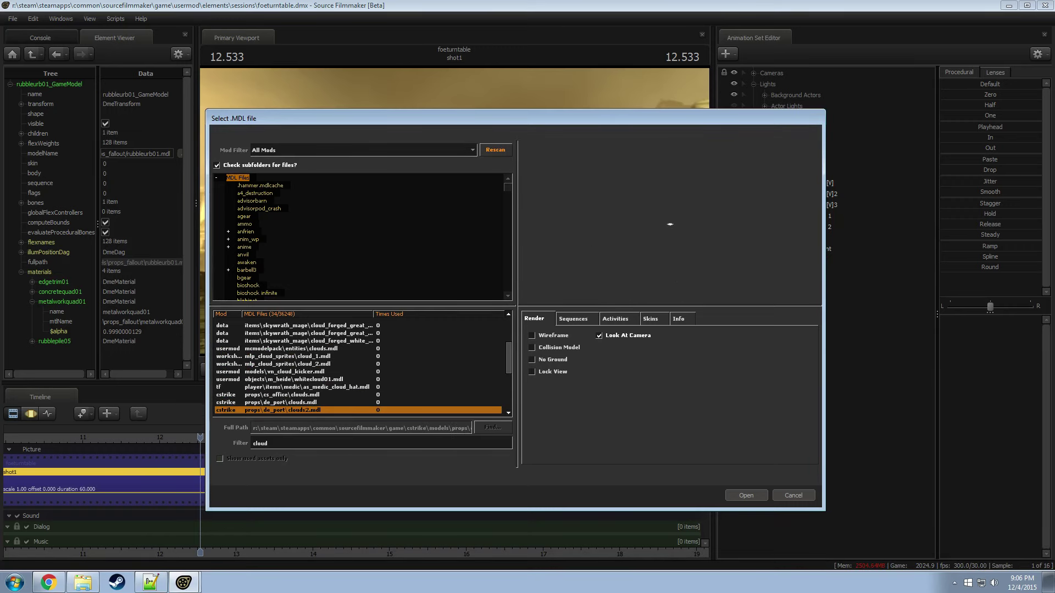
Step: Turn on wireframe and compare the cstrike cloud models from cs_office, de_port and de_tides
left_click(550, 338)
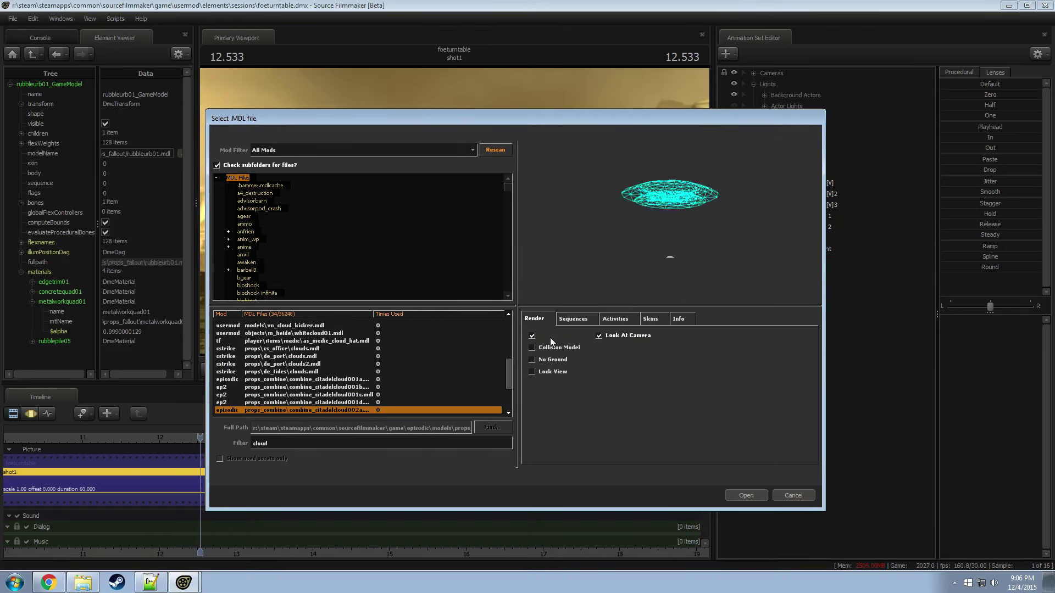
key("Up")
key("Up")
key("Up")
key("Up")
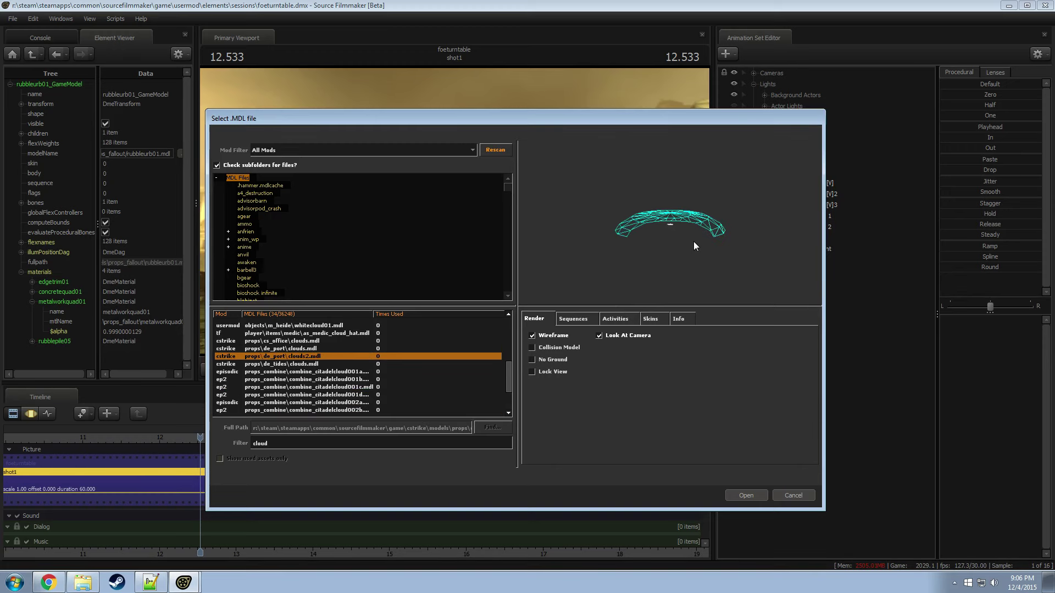
key("Down")
key("Down")
key("Up")
key("Up")
key("Up")
key("Up")
key("Up")
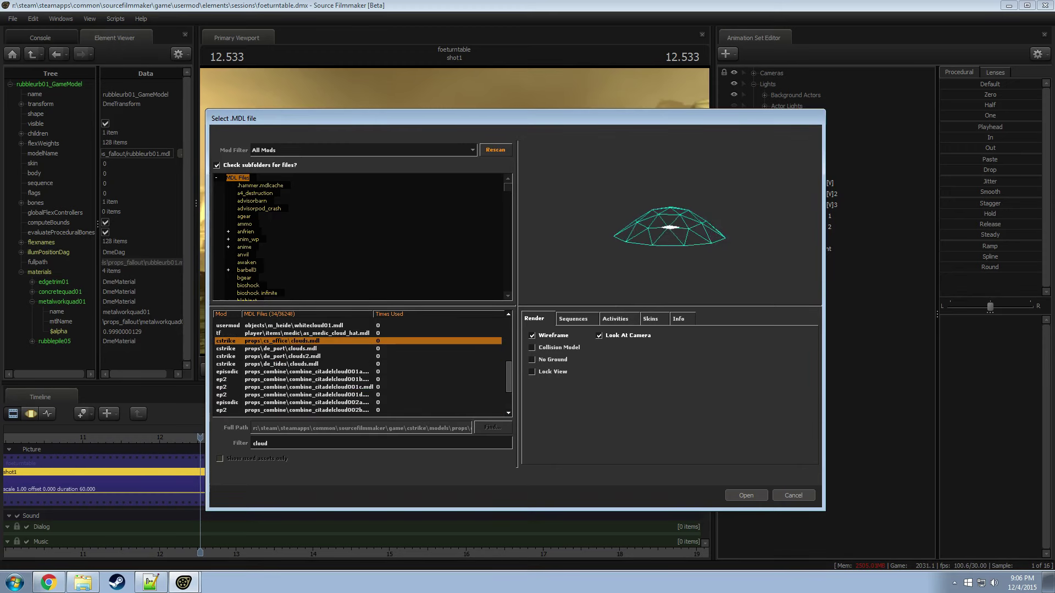
Step: Preview the combine_citadelcloud models and the remaining results down to the iceandsnow cloud model in wireframe
key("Down")
key("Down")
key("Down")
key("Down")
key("Down")
key("Down")
key("Down")
key("Down")
key("Down")
key("Down")
key("Down")
key("Down")
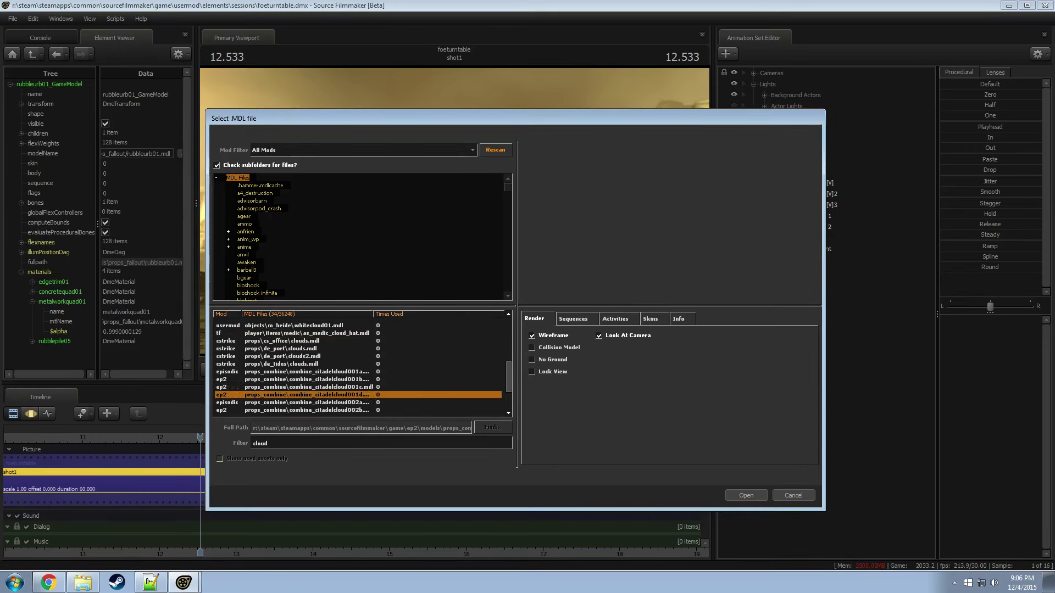
key("Down")
key("Down")
key("Down")
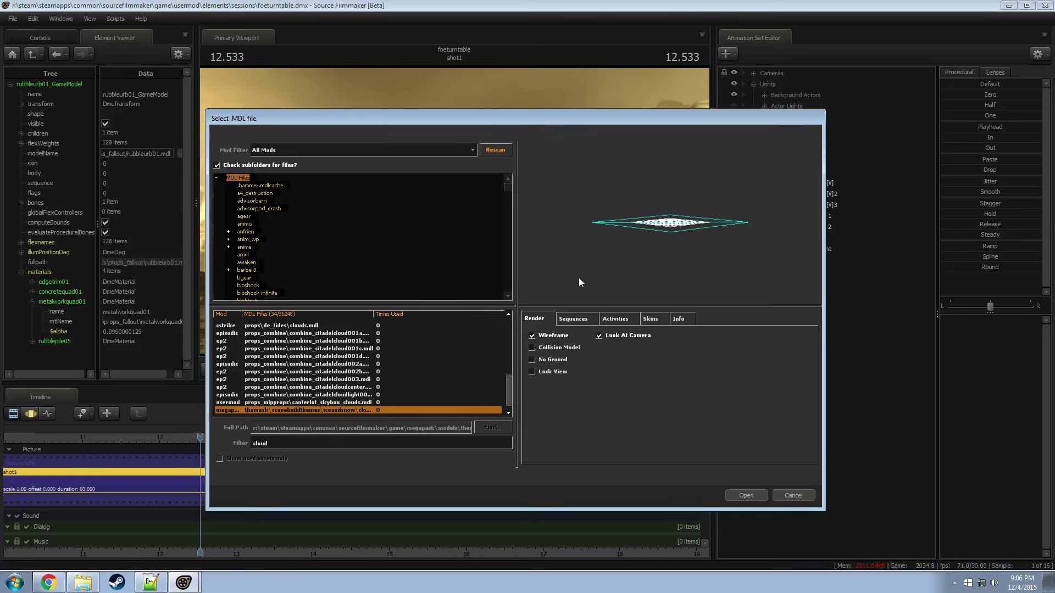
Step: Examine canterlot_skybox_clouds.mdl in the preview and compare it with the neighbouring cloud models
key("Up")
key("Up")
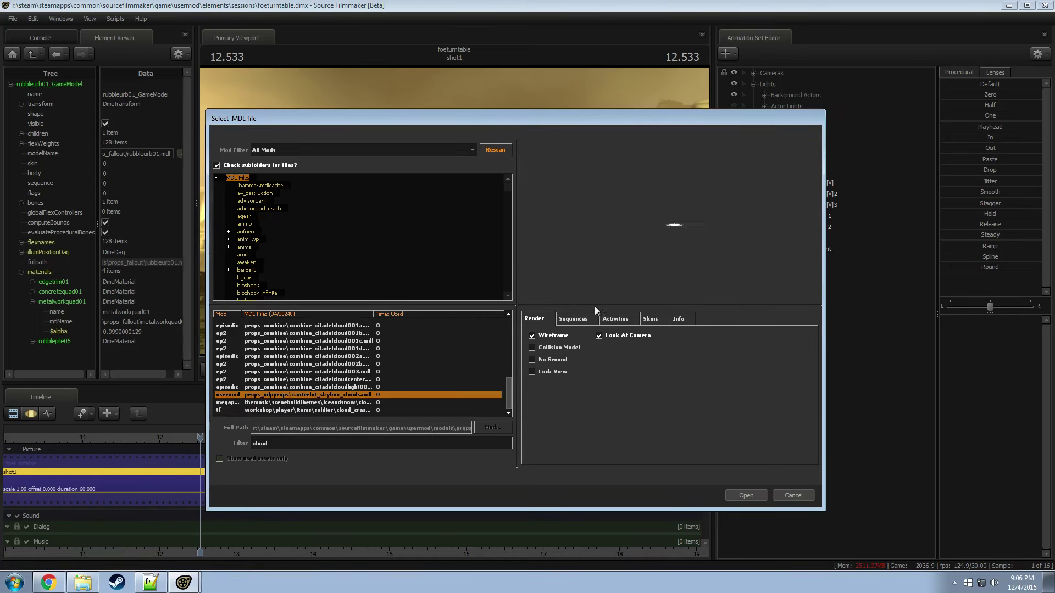
key("Down")
key("Up")
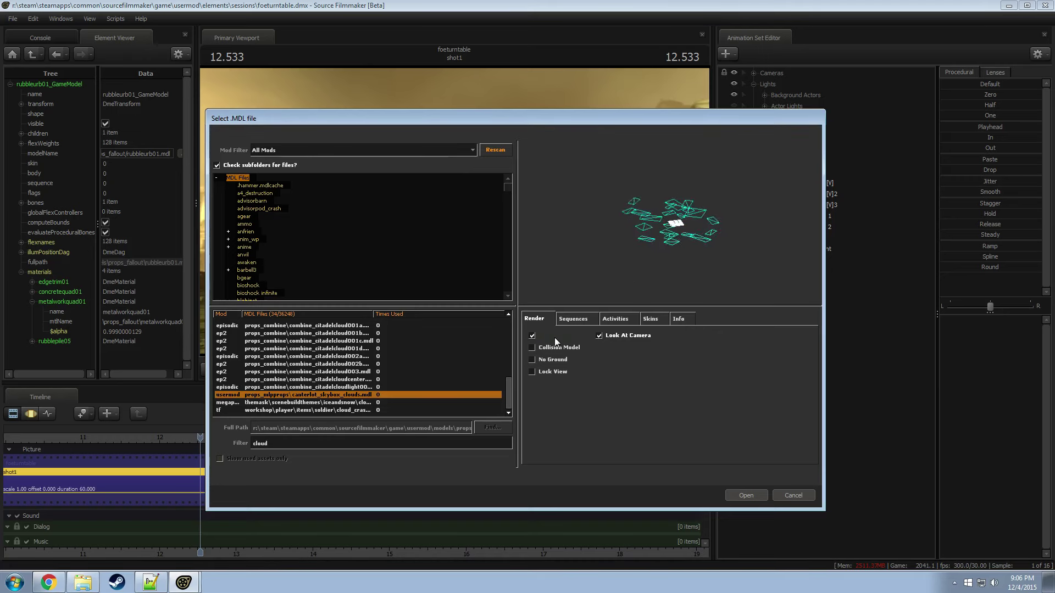
key("Up")
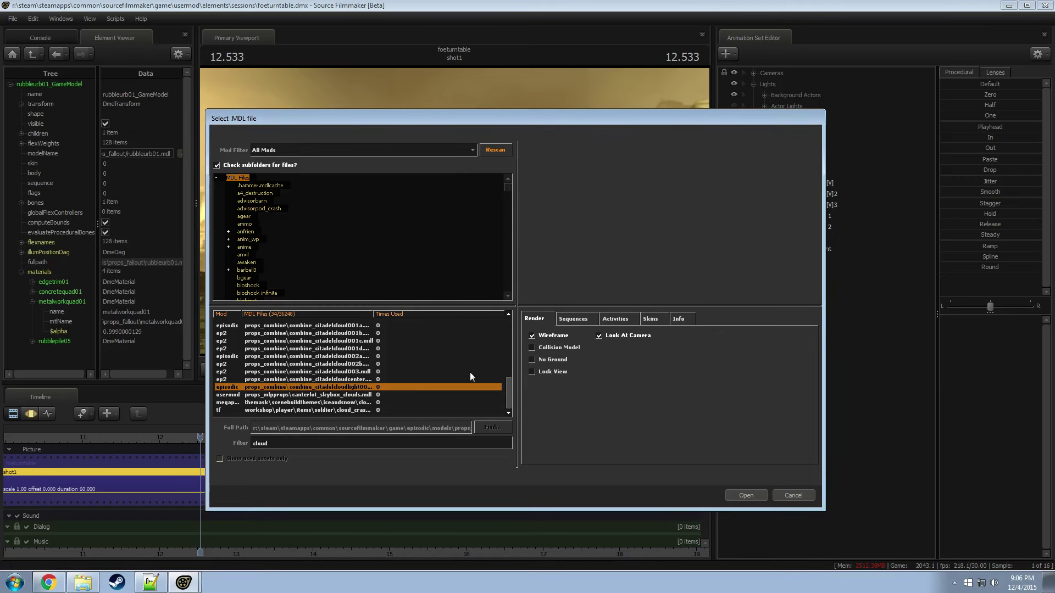
Step: Preview the cloud models from de_tides up to vn_cloud_kicker and whitecloud01.mdl in wireframe, and leave the model browser without choosing one
scroll(388, 383, "up", 3)
left_click(298, 387)
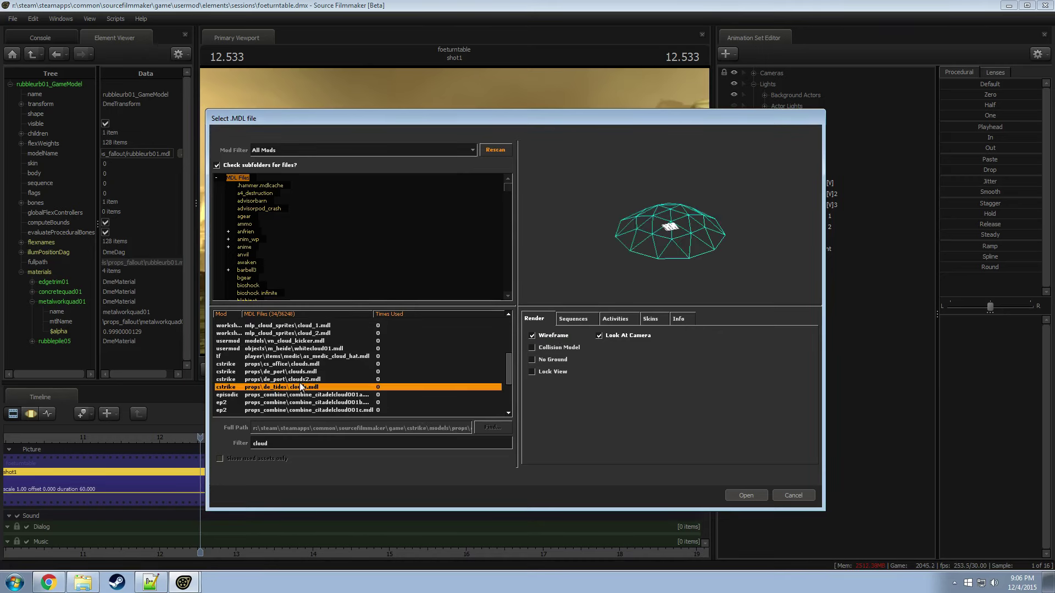
left_click(304, 379)
left_click(305, 372)
left_click(311, 364)
left_click(316, 356)
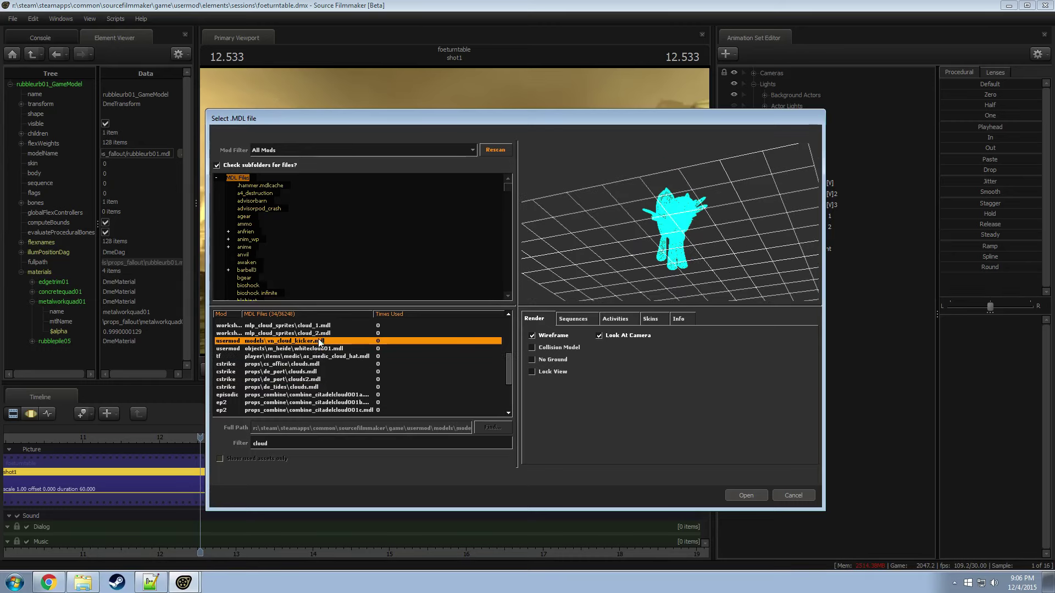
left_click(315, 350)
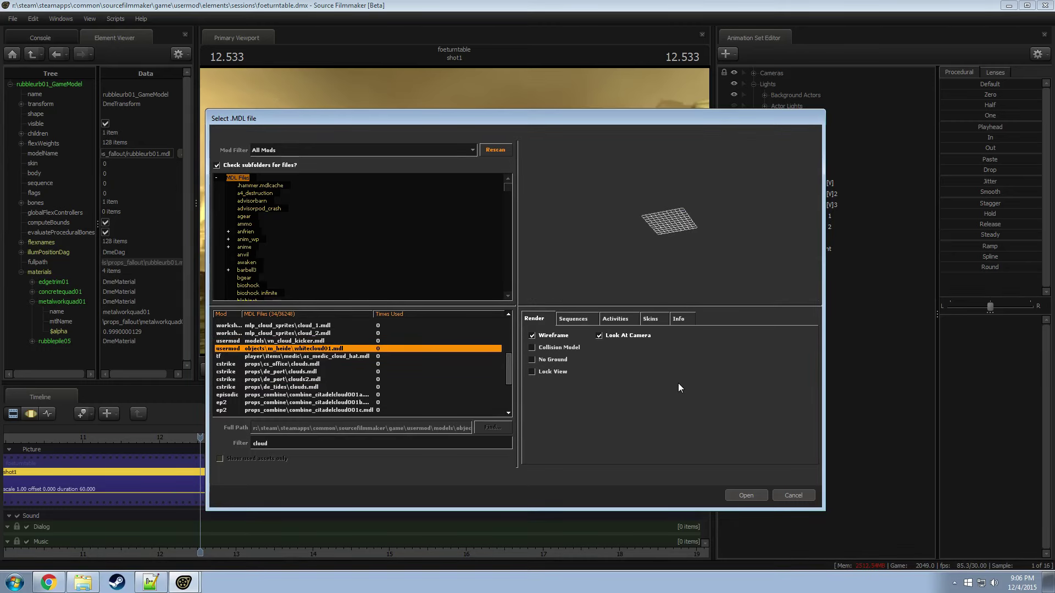
left_click(792, 495)
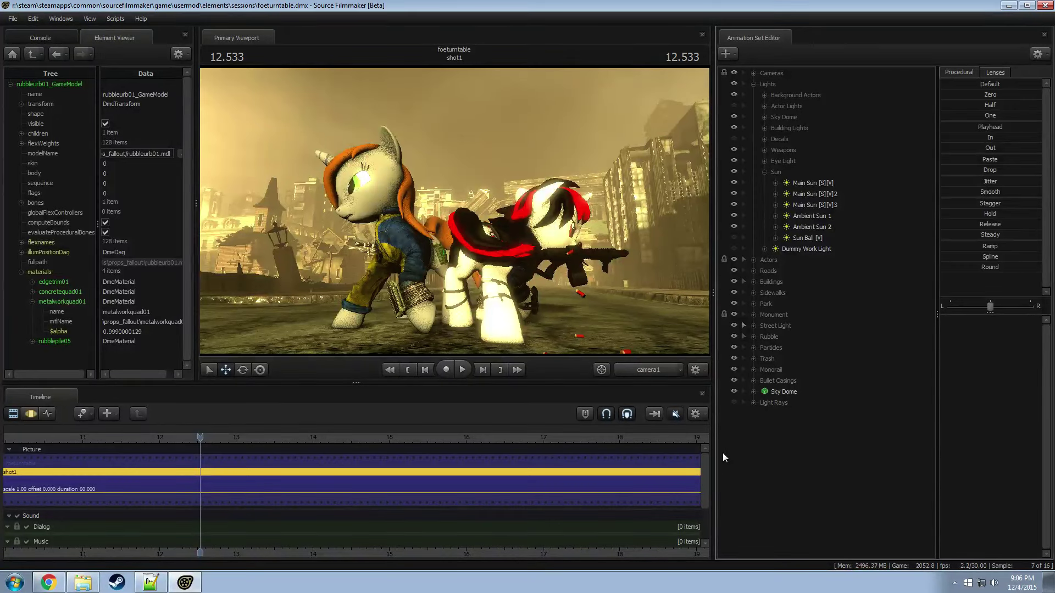
Step: Open the recent session alushy2_30_2.dmx and look up the model file used by Cloud 1 in its Clouds group
left_click(13, 18)
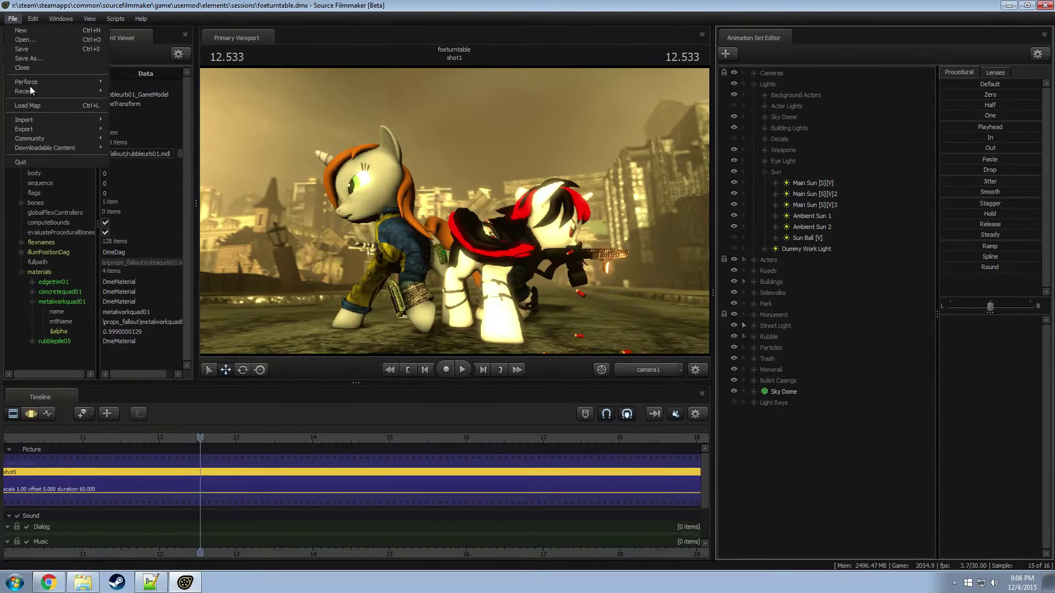
mouse_move(31, 91)
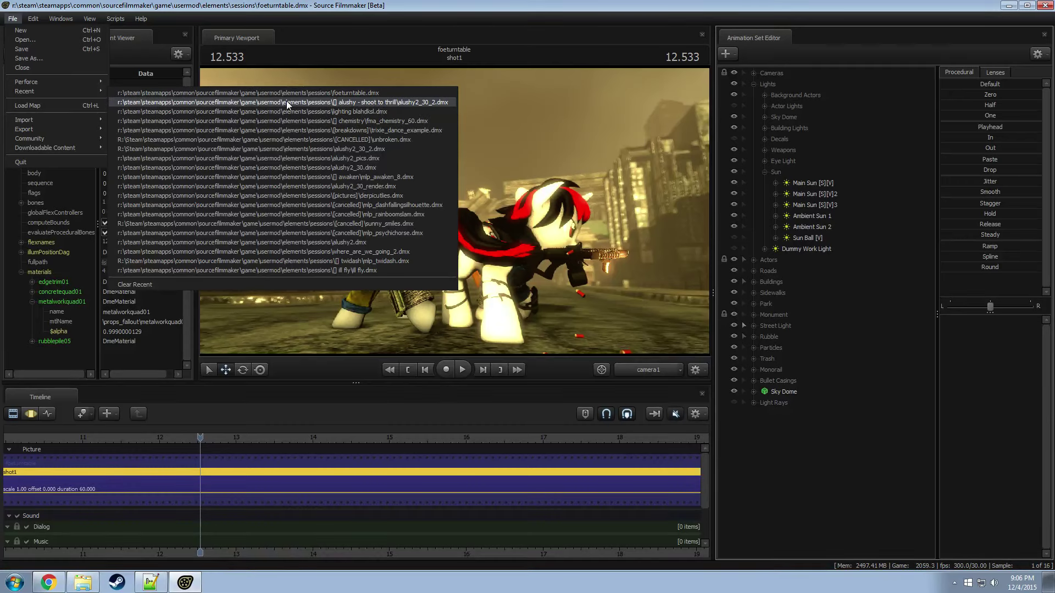
left_click(286, 102)
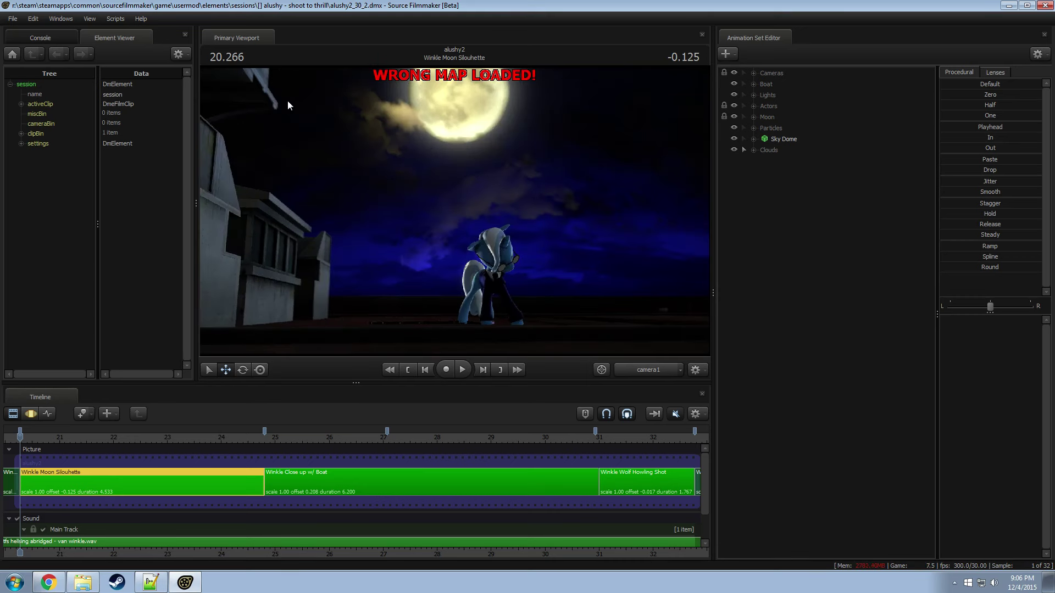
left_click(753, 148)
right_click(799, 160)
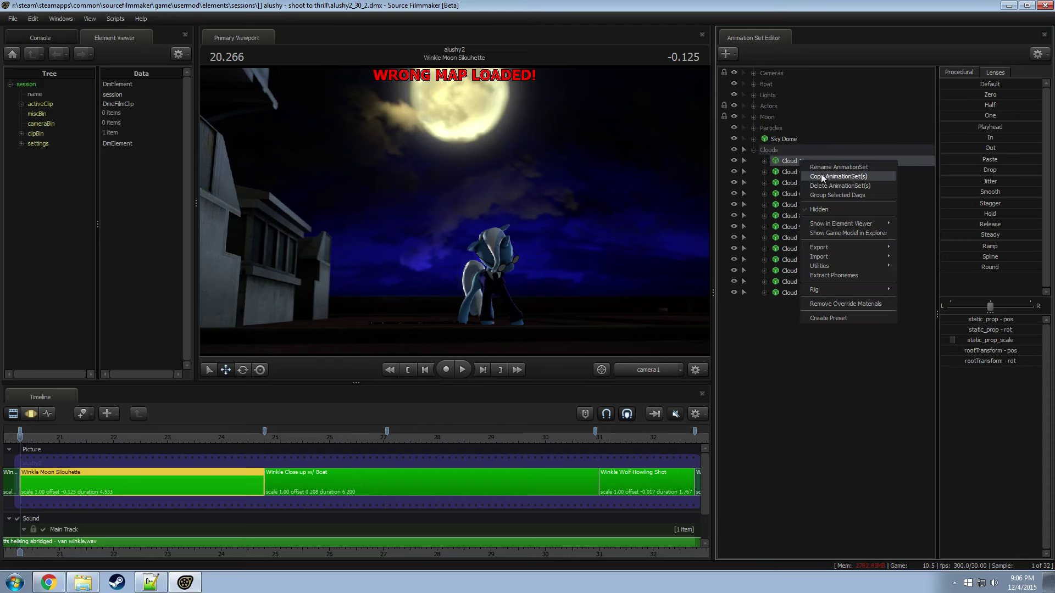
left_click(850, 233)
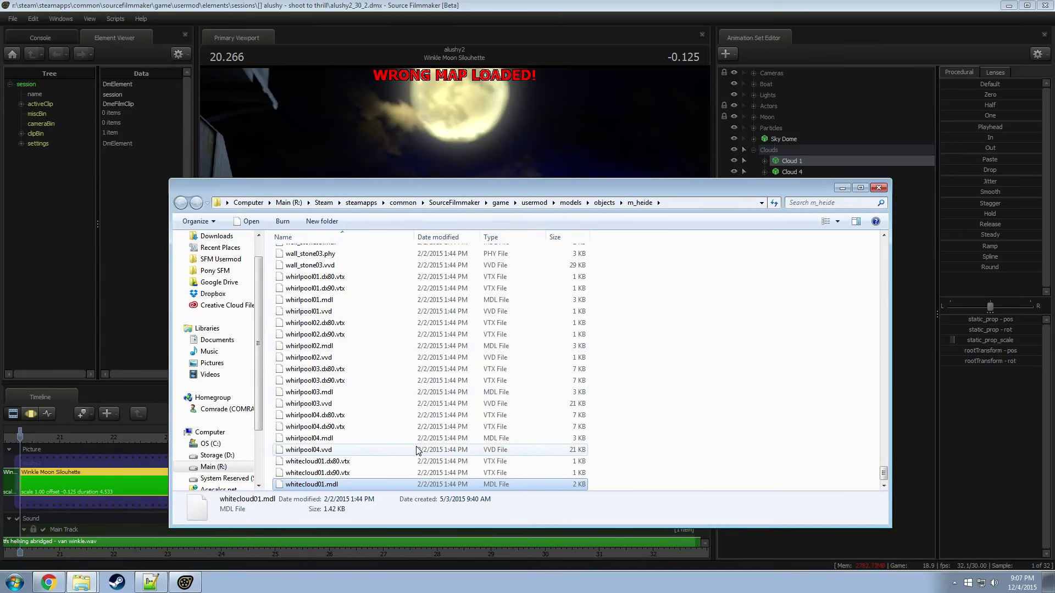
left_click(883, 189)
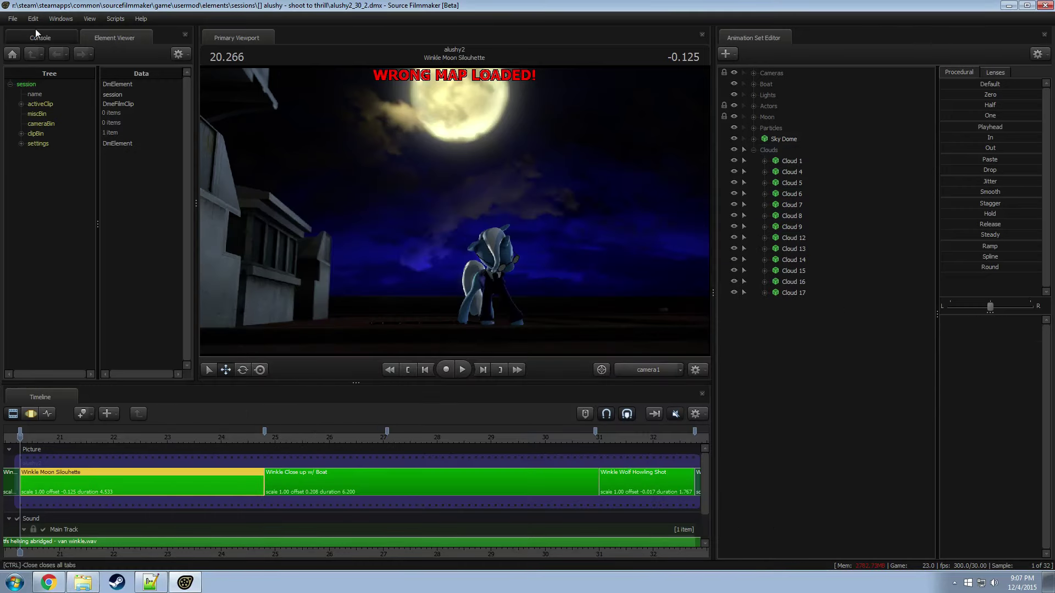
Step: Reopen the recent session foeturntable.dmx
left_click(13, 20)
mouse_move(32, 93)
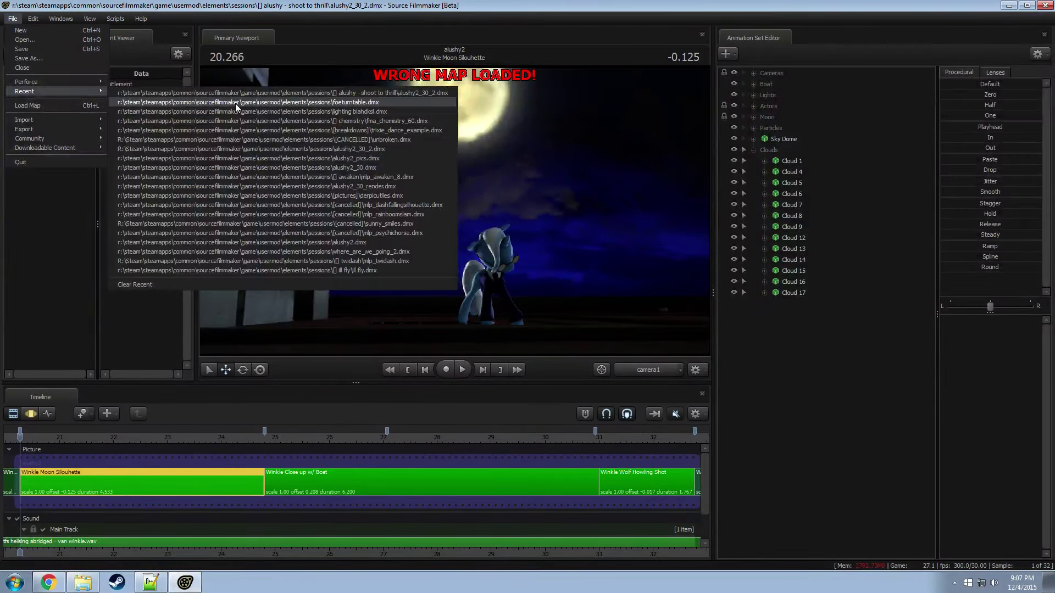
left_click(235, 103)
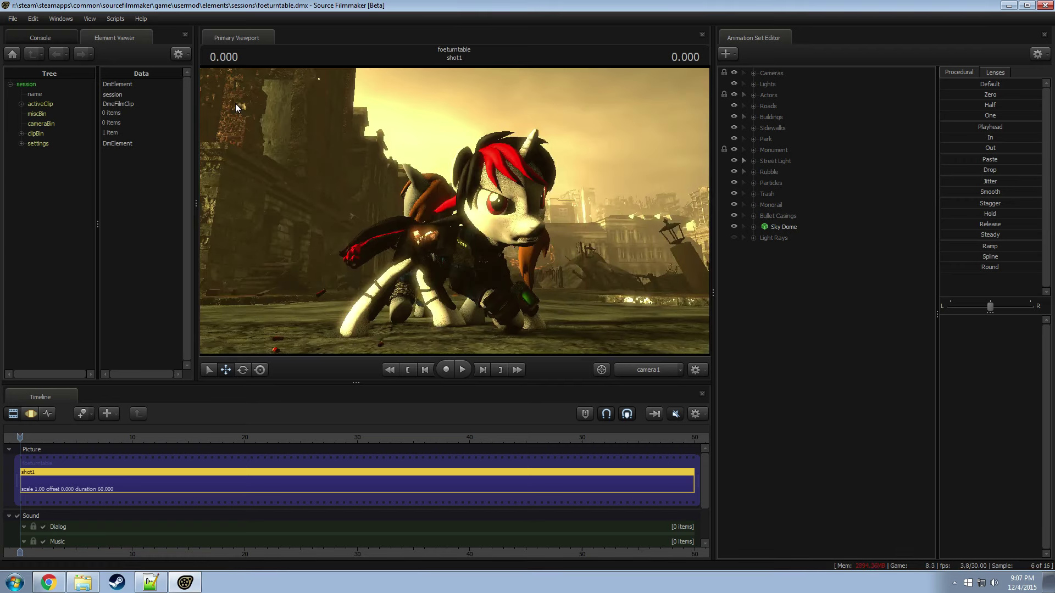
Step: Filter the models for whitecloud and create an animation set for objects\m_heide\whitecloud01.mdl
right_click(839, 311)
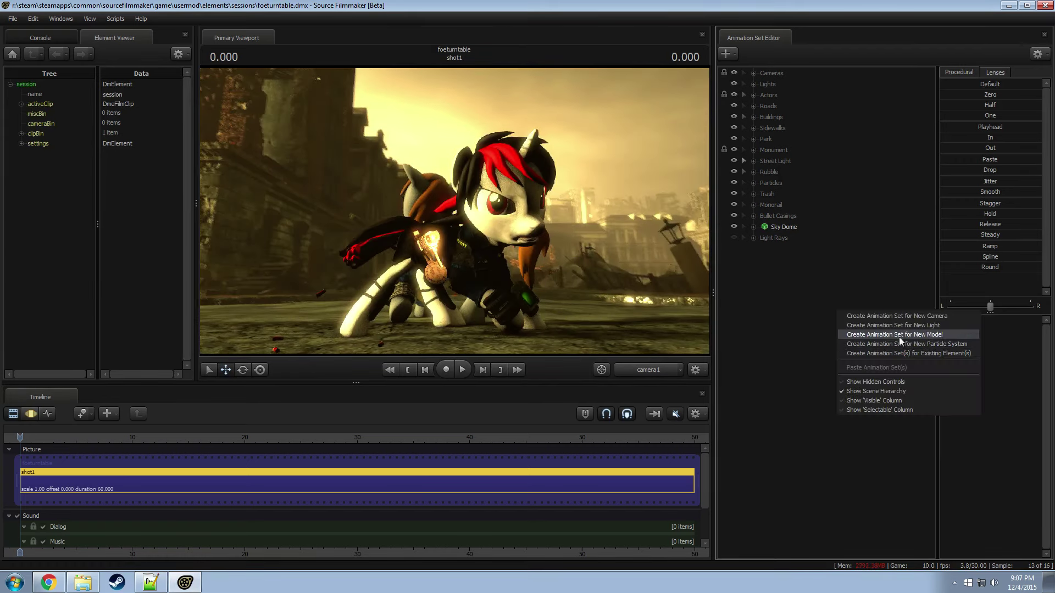
left_click(911, 335)
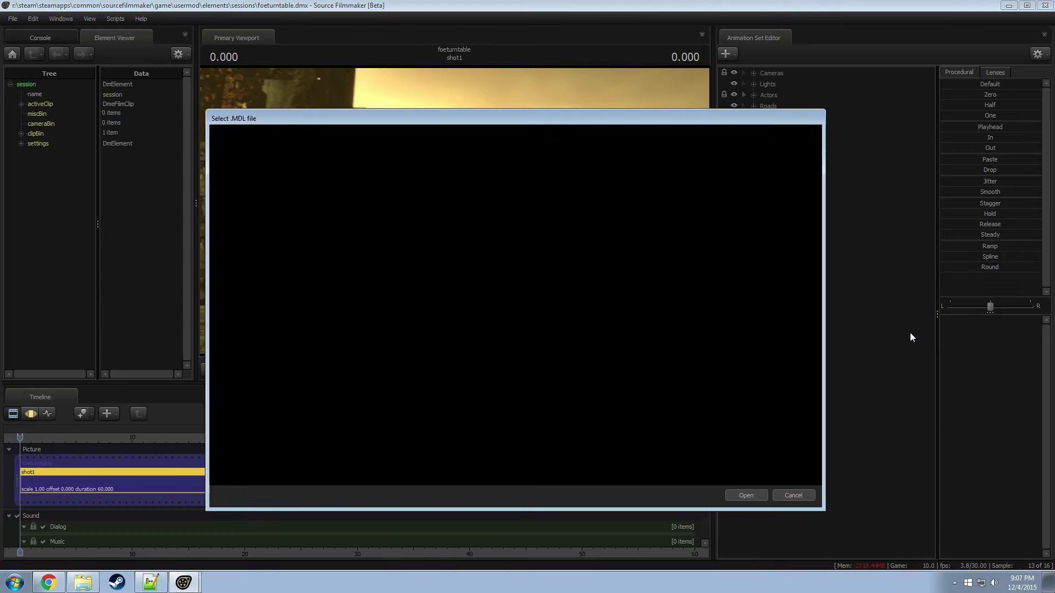
key("BackSpace")
type("cloud")
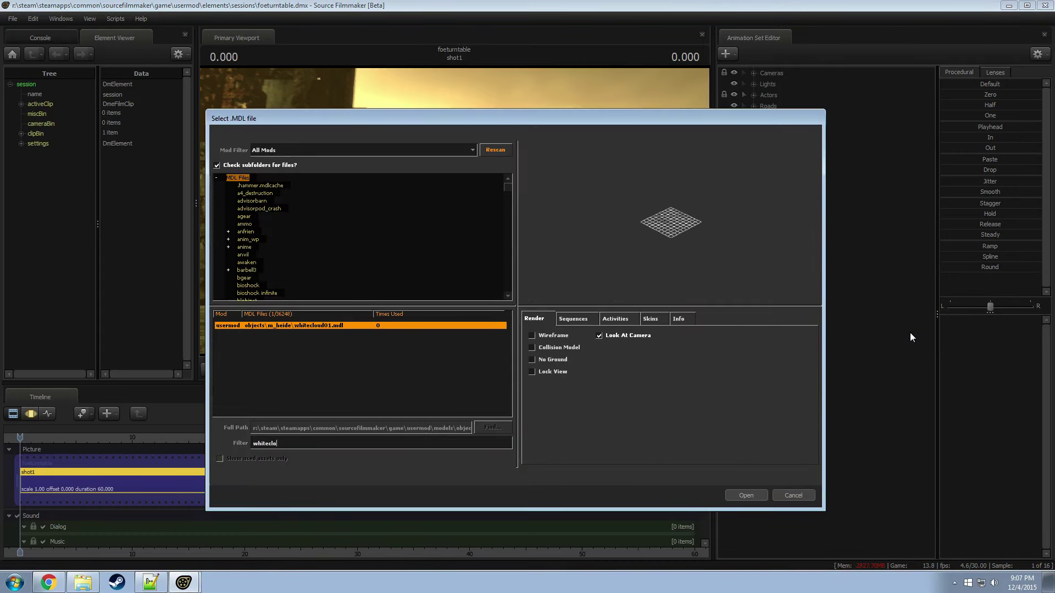
left_click(743, 498)
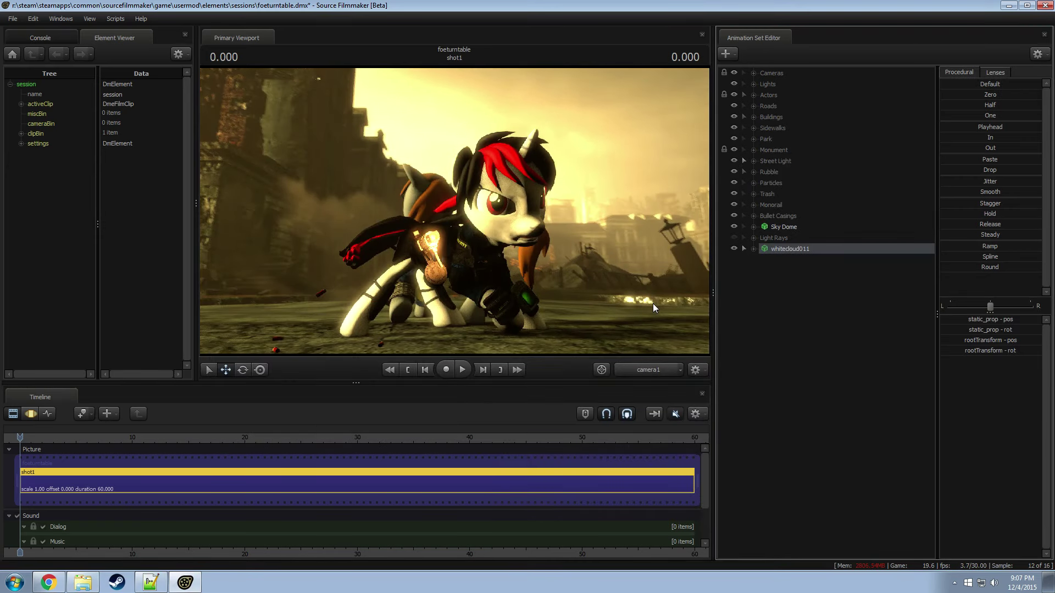
Step: Move the white cloud away from the characters in the work camera view and rotate it to face the scene
key("F3")
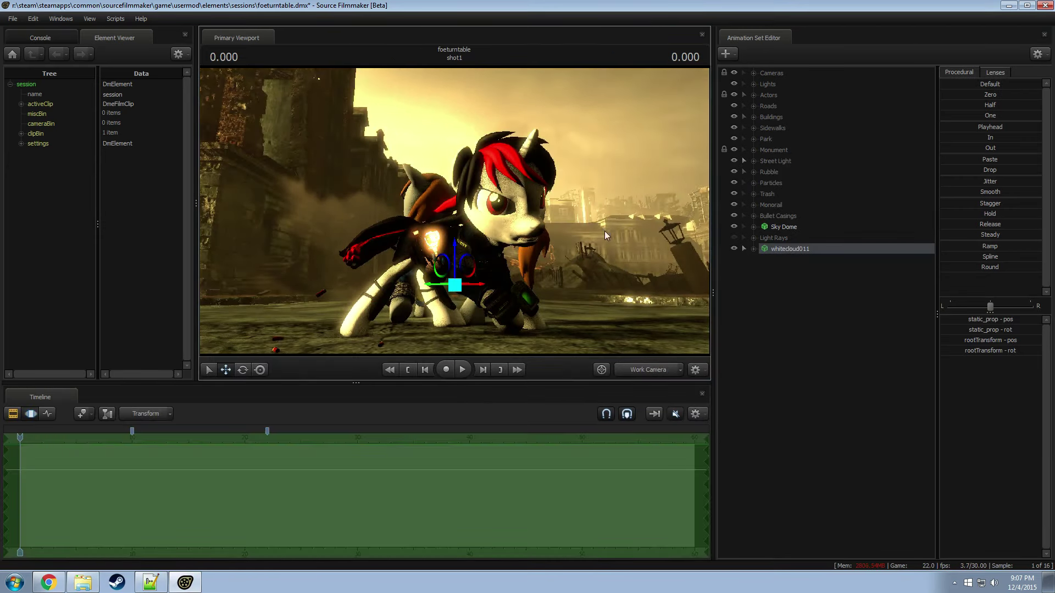
left_click_drag(318, 75, 459, 203)
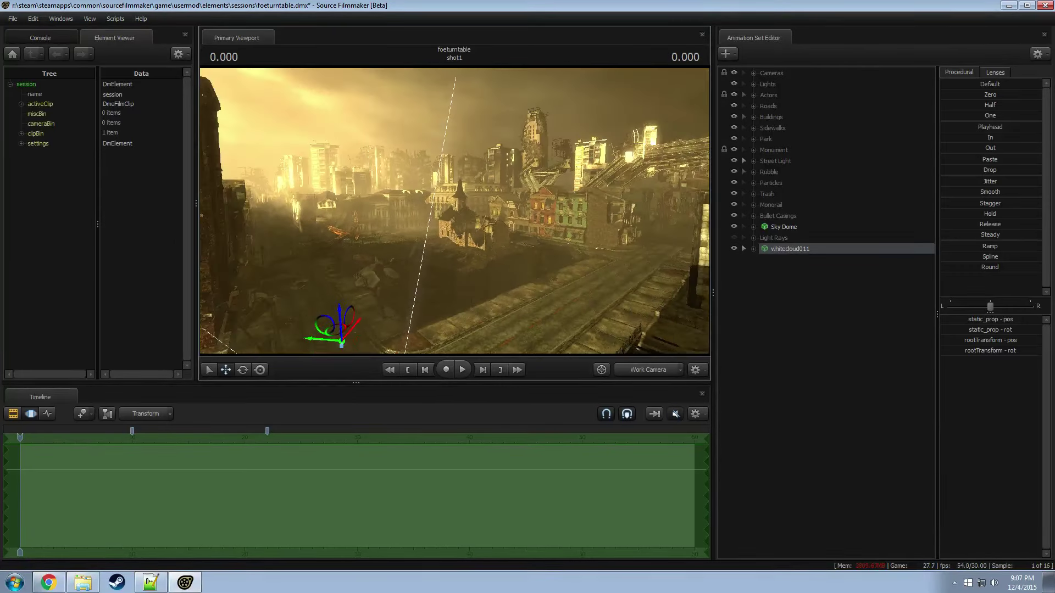
left_click_drag(341, 318, 541, 280)
key("e")
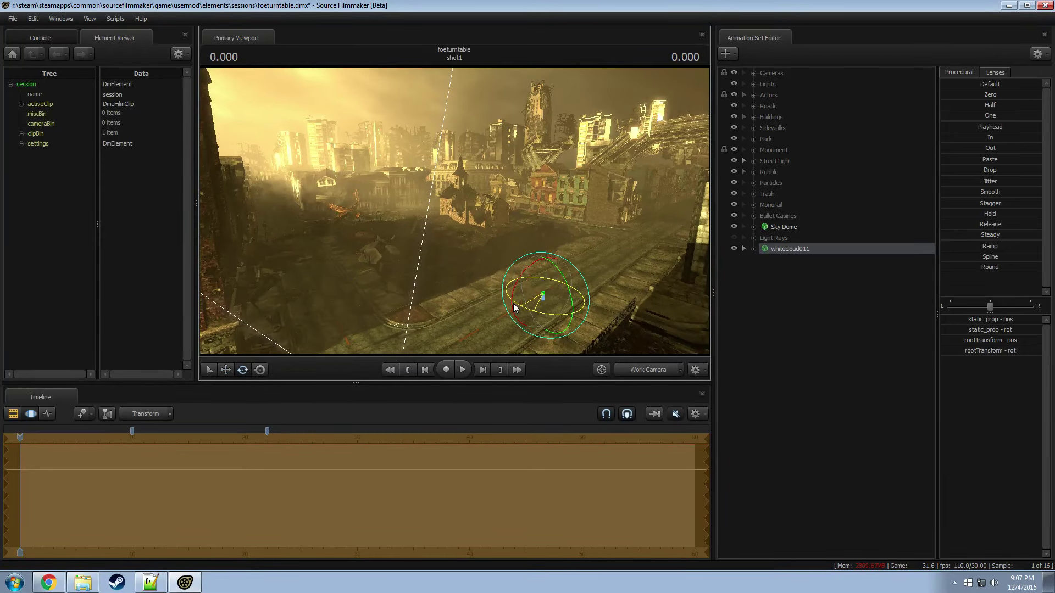
left_click_drag(527, 316, 555, 348)
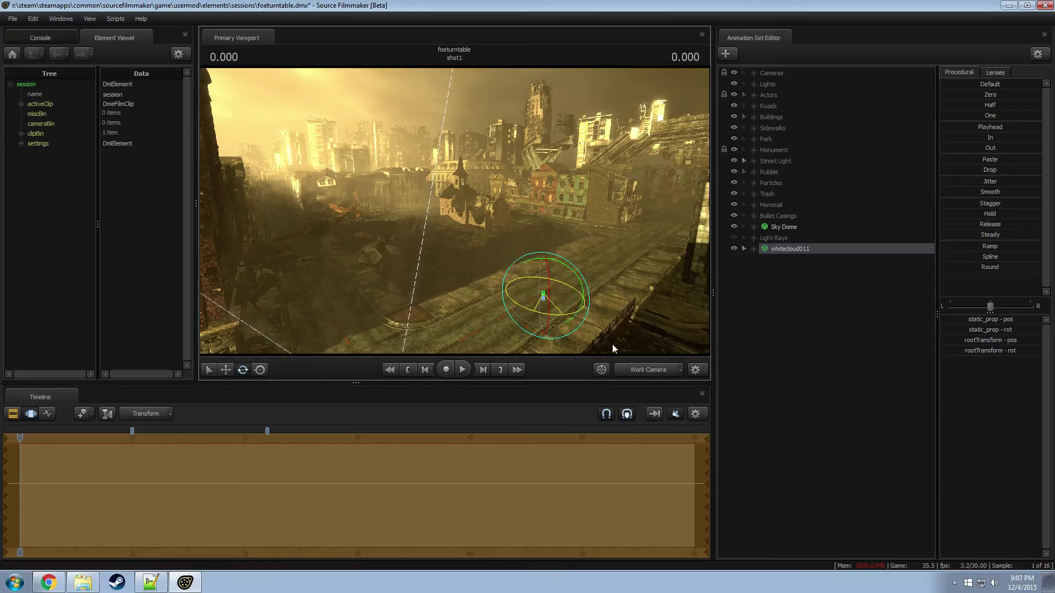
left_click_drag(639, 335, 651, 328)
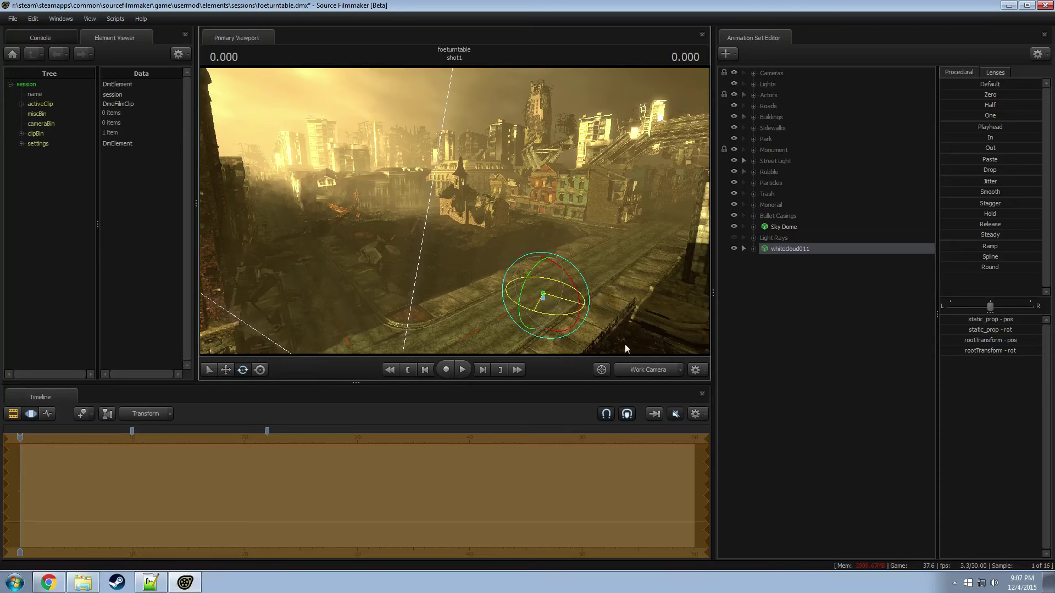
left_click_drag(480, 276, 555, 227)
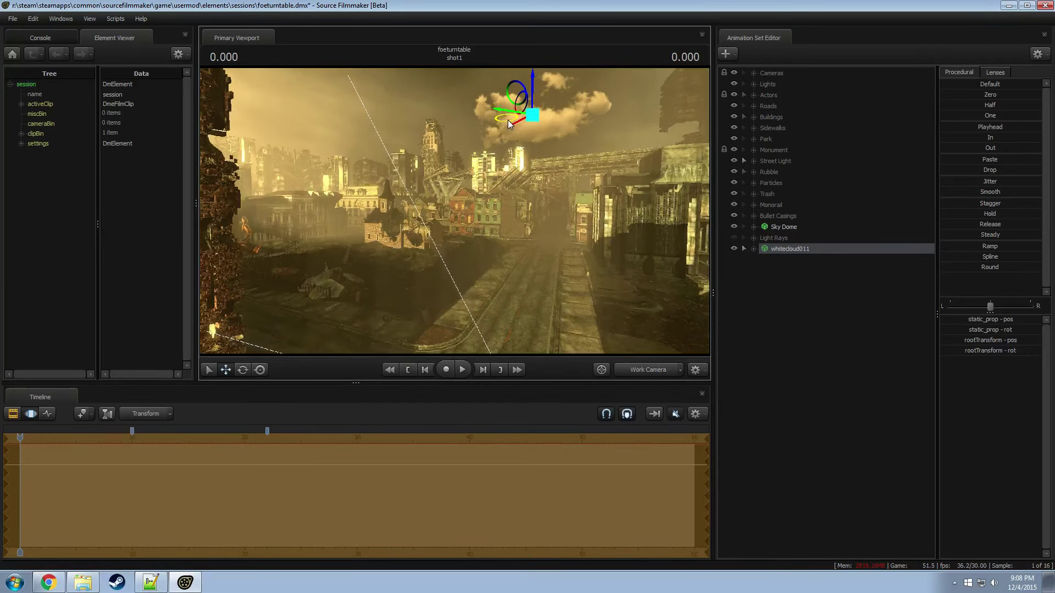
Step: Push the white cloud farther back behind the city and raise it into the sky among the distant skybox buildings
left_click_drag(508, 124, 644, 338)
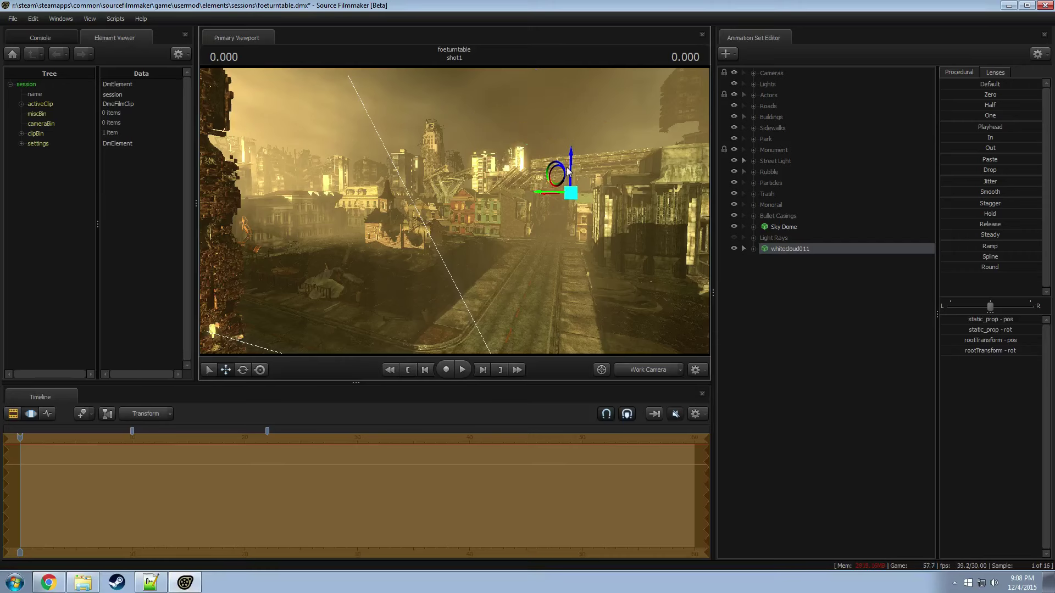
left_click_drag(572, 160, 581, 92)
key("F2")
key("F3")
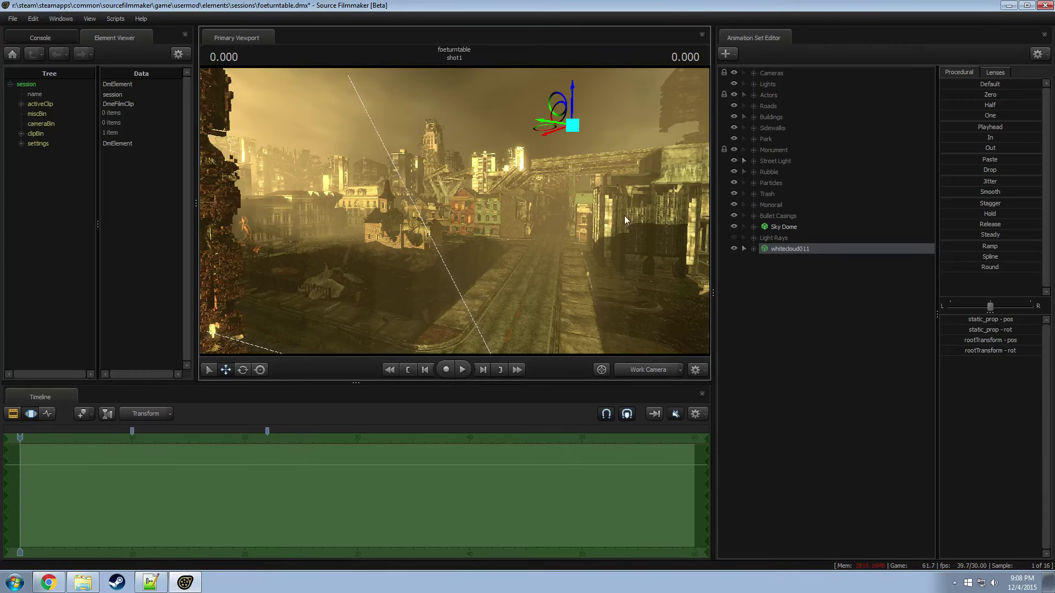
left_click_drag(471, 218, 568, 136)
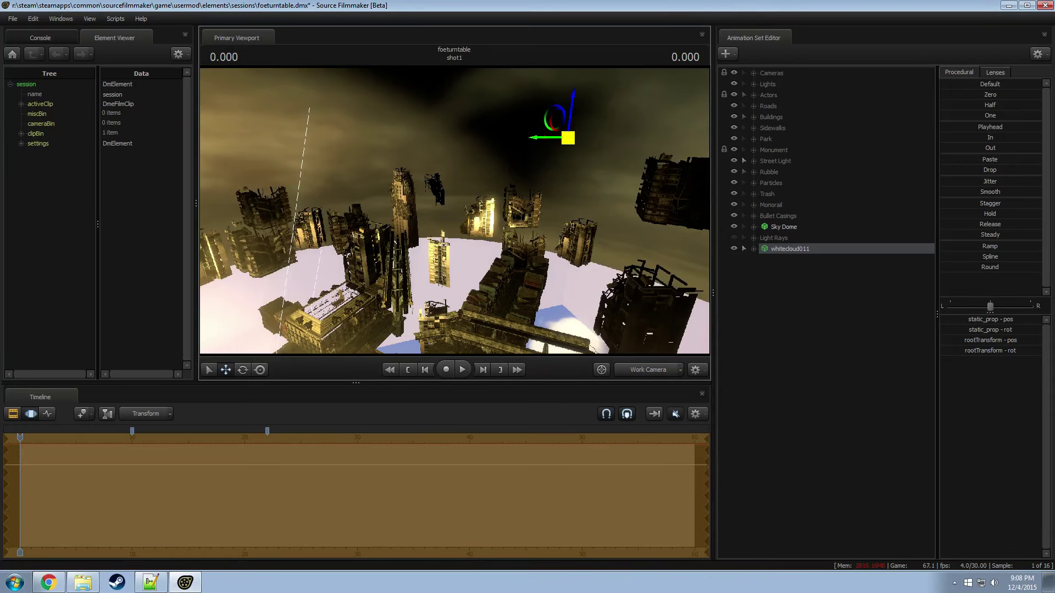
key("F2")
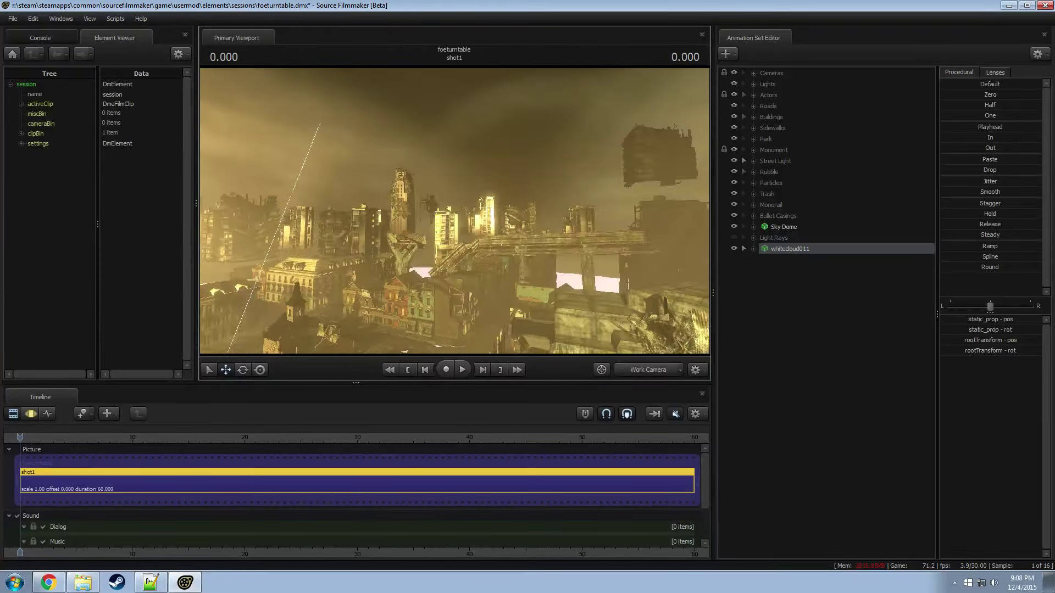
Step: Add a scale control to the white cloud's static_prop bone and enlarge the cloud with static_prop_scale
left_click(754, 249)
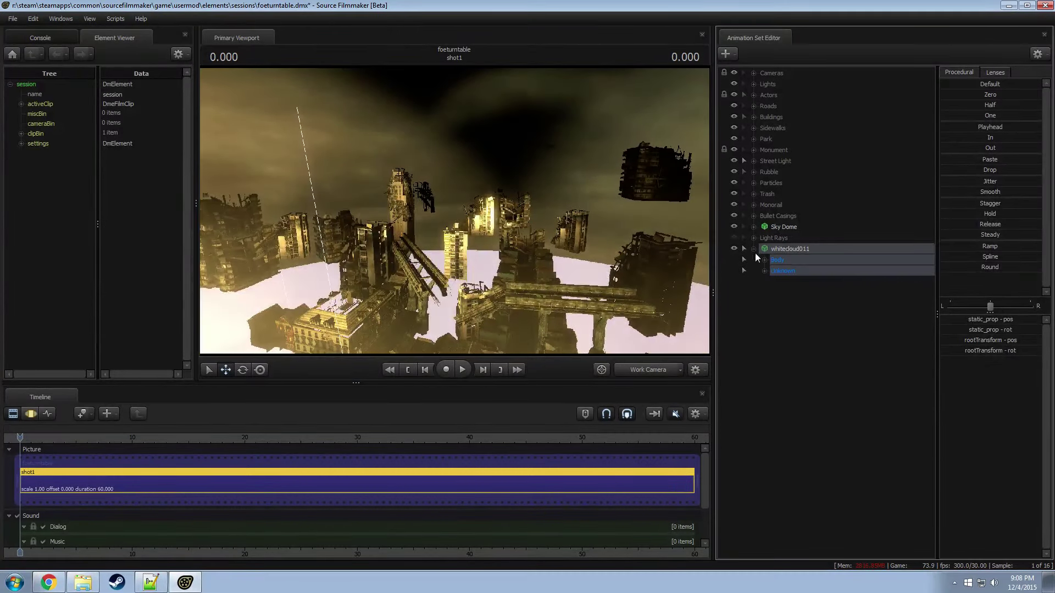
left_click(764, 271)
right_click(796, 282)
left_click(819, 305)
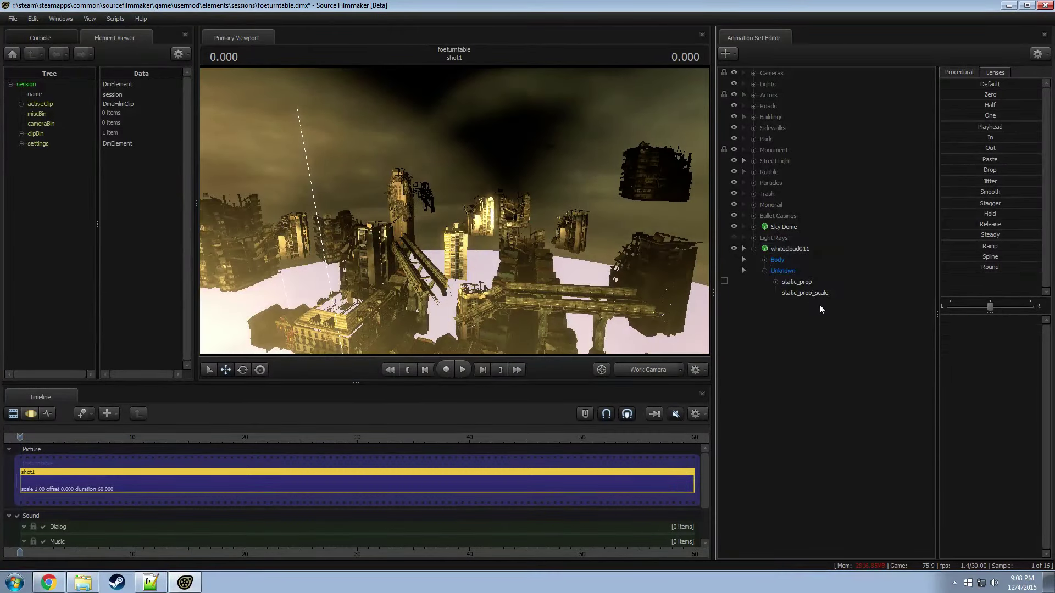
left_click(813, 294)
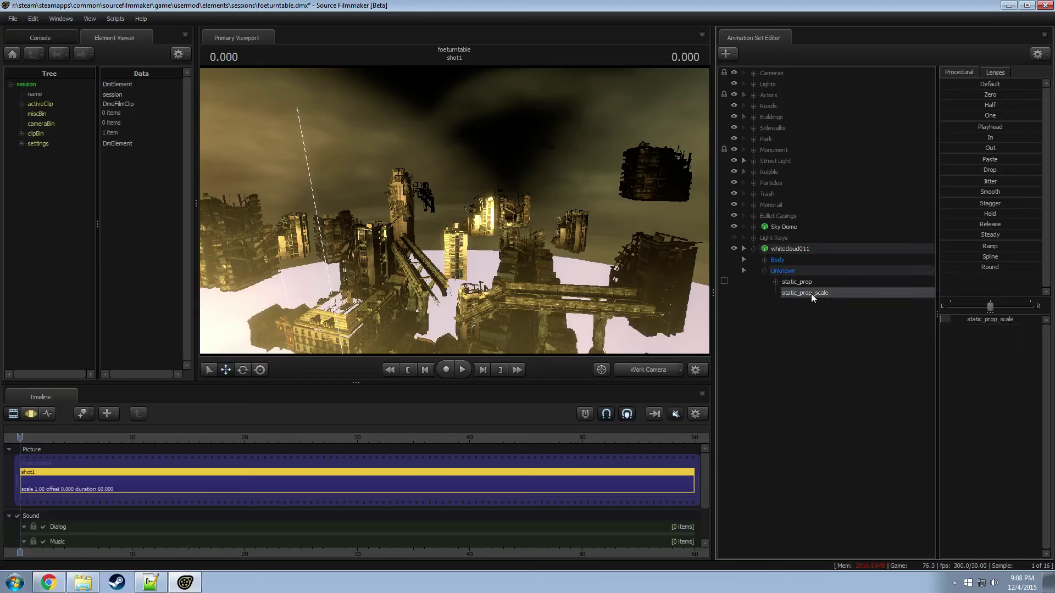
key("F3")
left_click(955, 321)
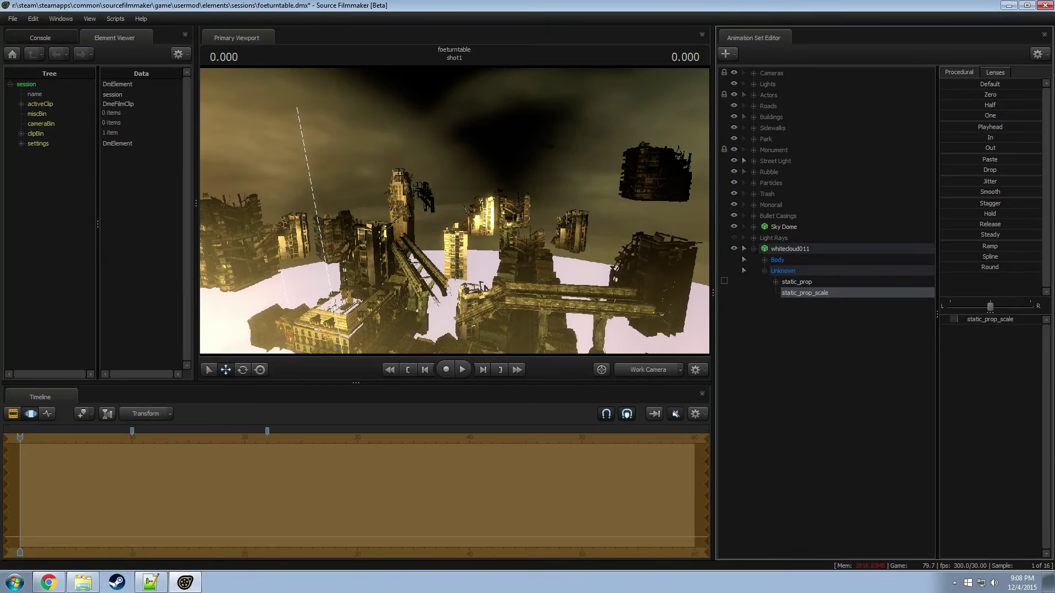
left_click_drag(956, 319, 997, 320)
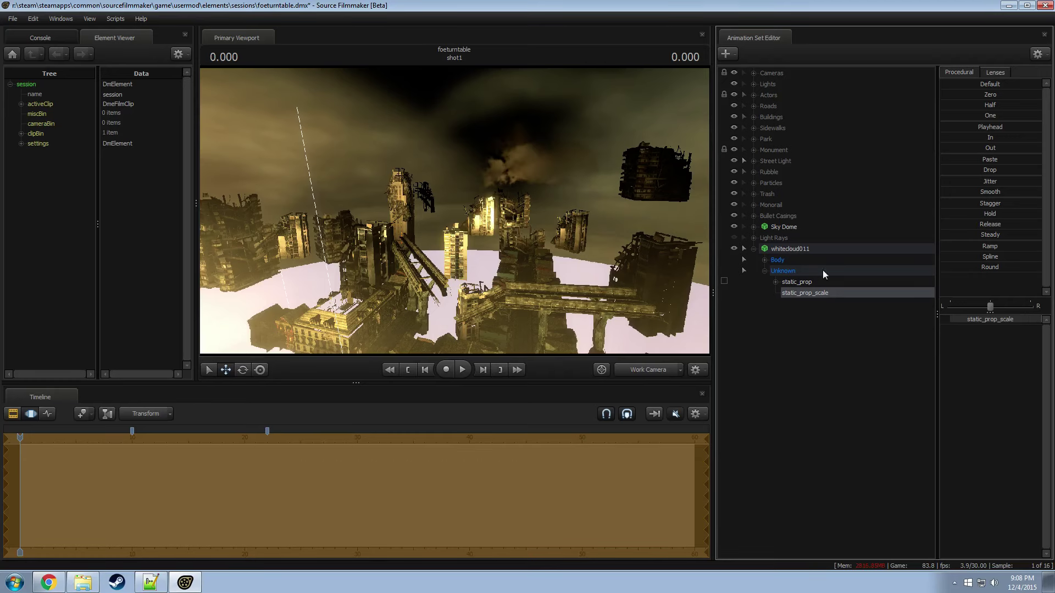
Step: View the shot through camera1 at 12.666 and adjust the white cloud's height in the sky behind the characters
left_click(790, 249)
left_click(624, 376)
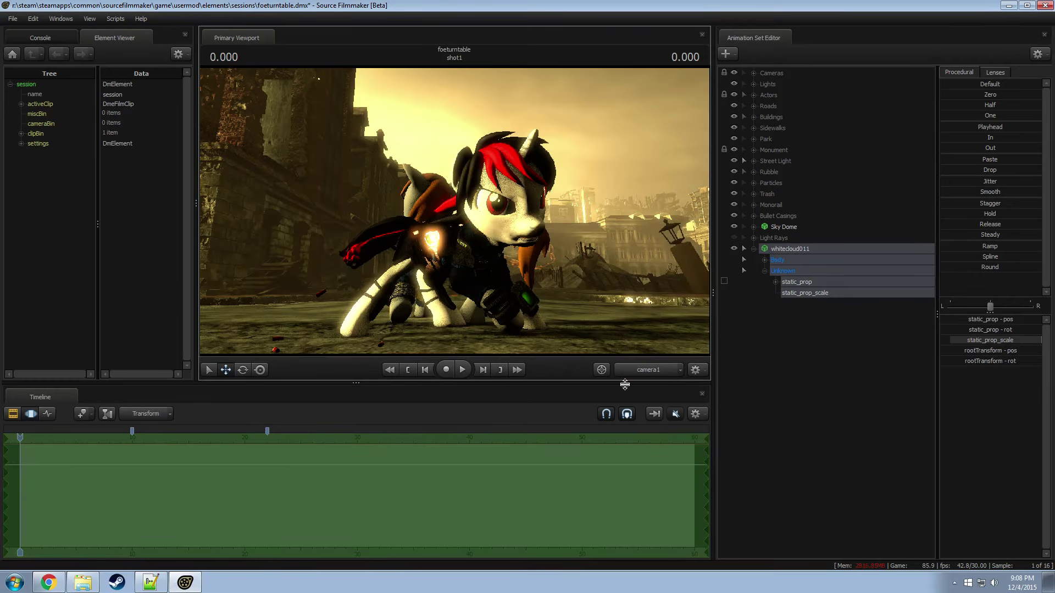
left_click_drag(20, 439, 162, 440)
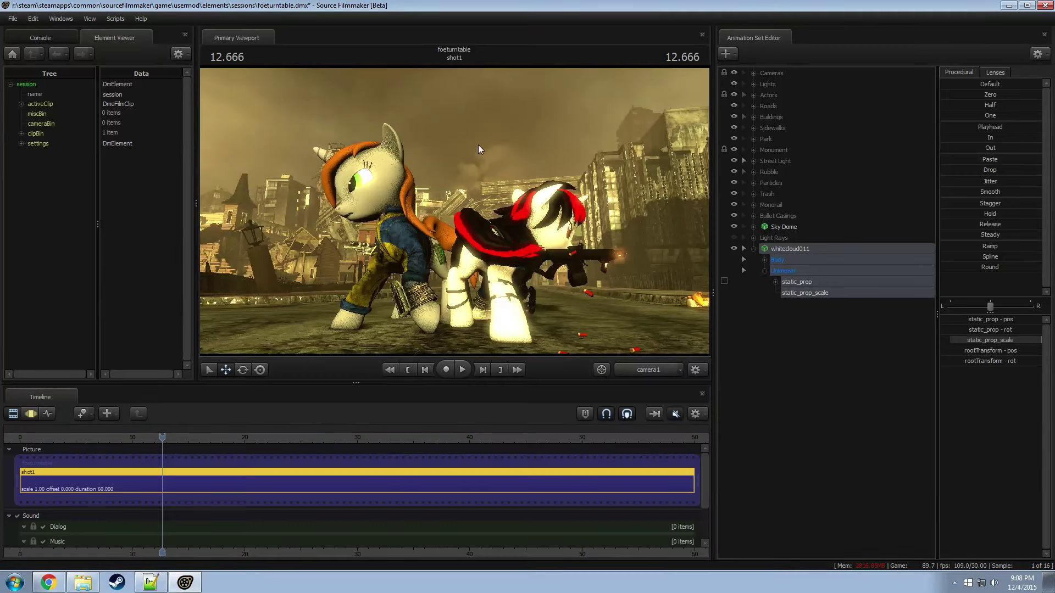
left_click_drag(532, 125, 532, 117)
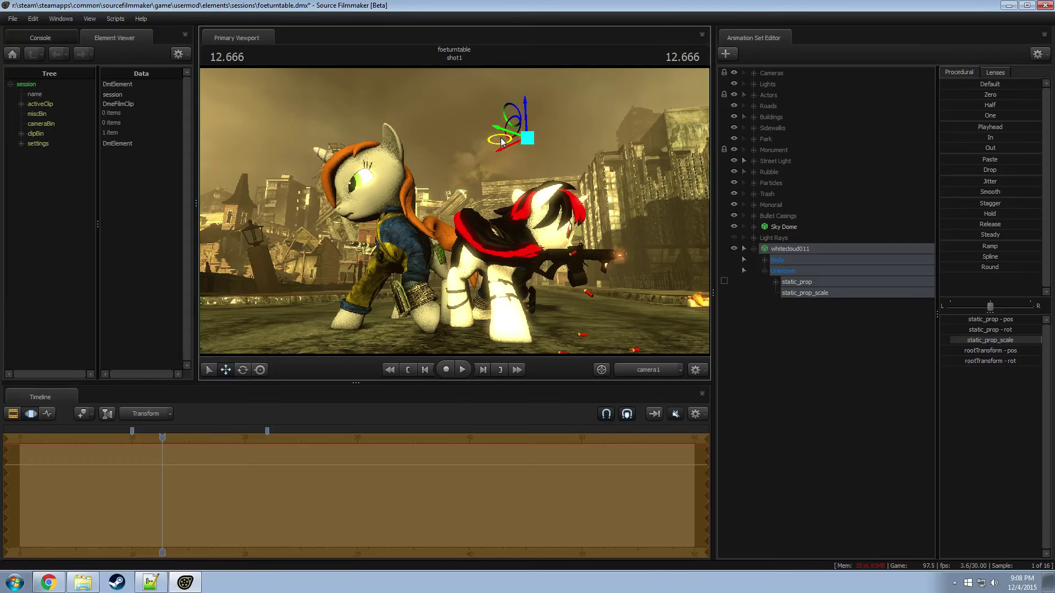
key("F1")
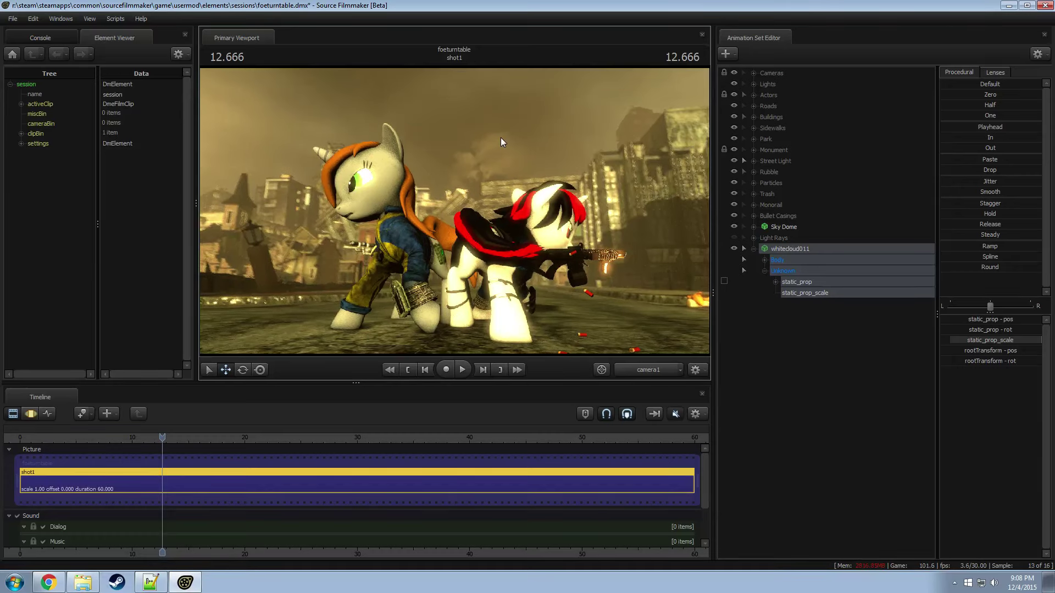
Step: Shift the white cloud sideways in the sky above the characters in the camera1 view
key("F2")
left_click_drag(500, 145, 448, 143)
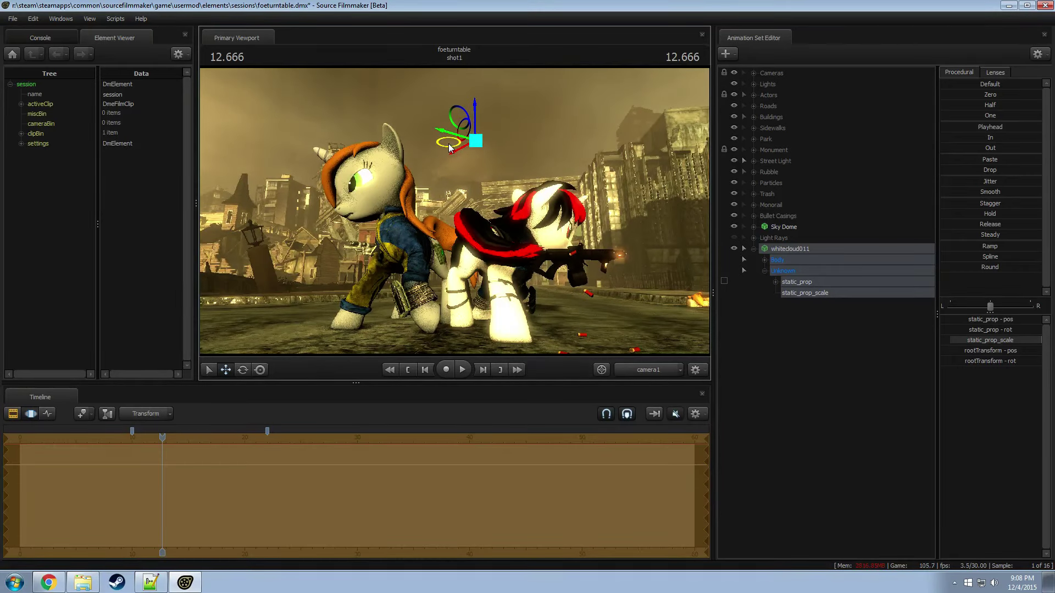
key("F1")
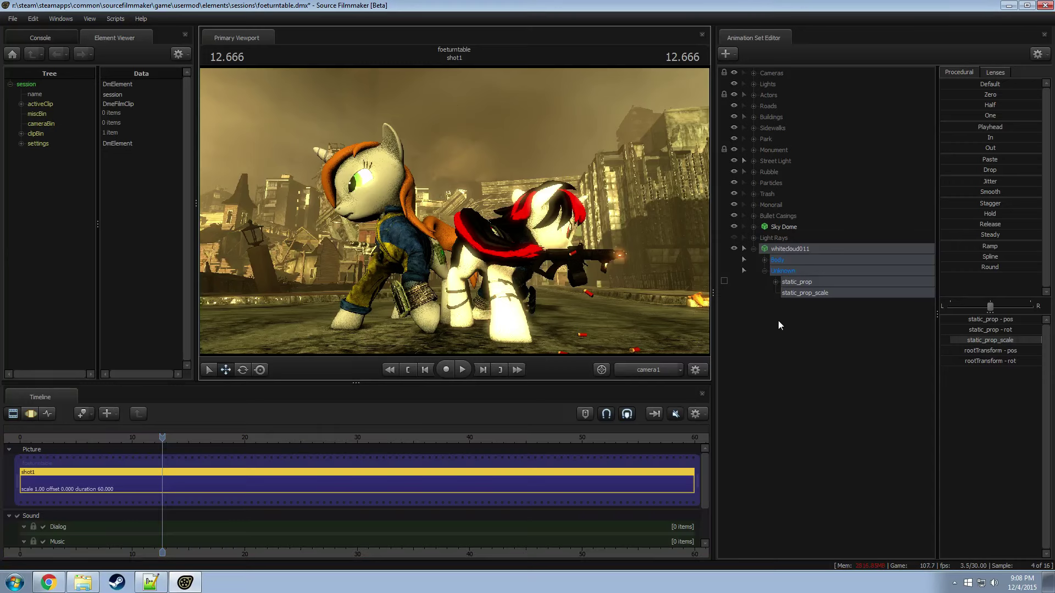
Step: Collapse the whitecloud011 animation set and rename it Cloud 01
right_click(799, 251)
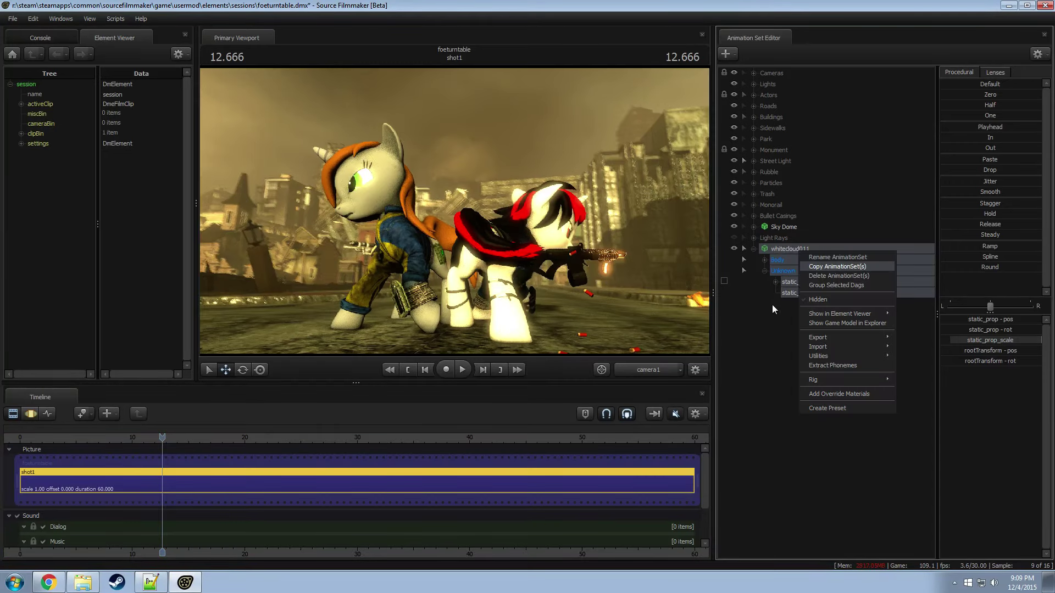
left_click(773, 305)
left_click(753, 249)
right_click(782, 249)
left_click(799, 252)
type("Cl")
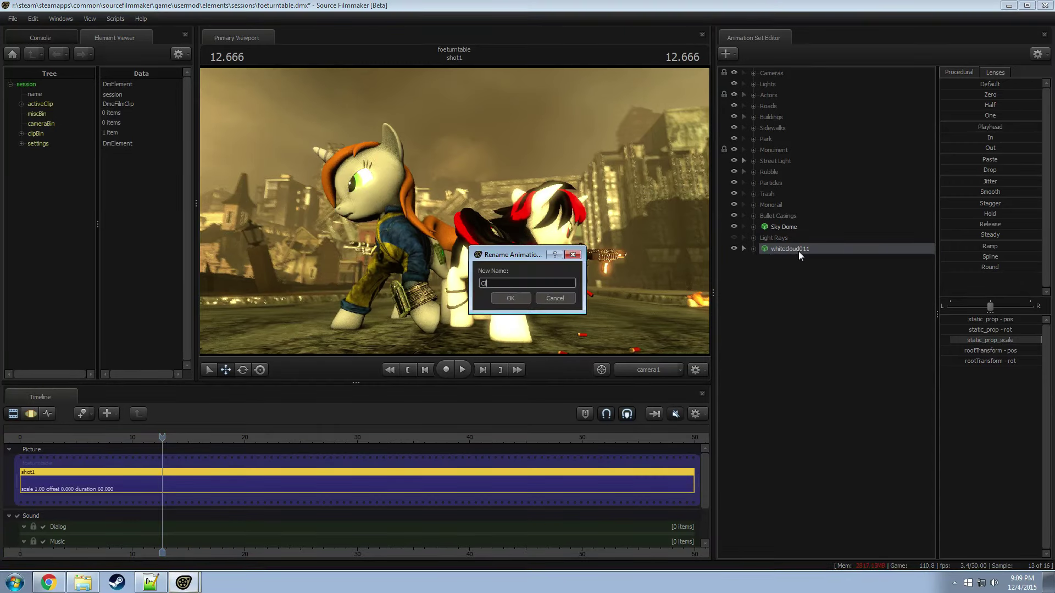
type("oud 01")
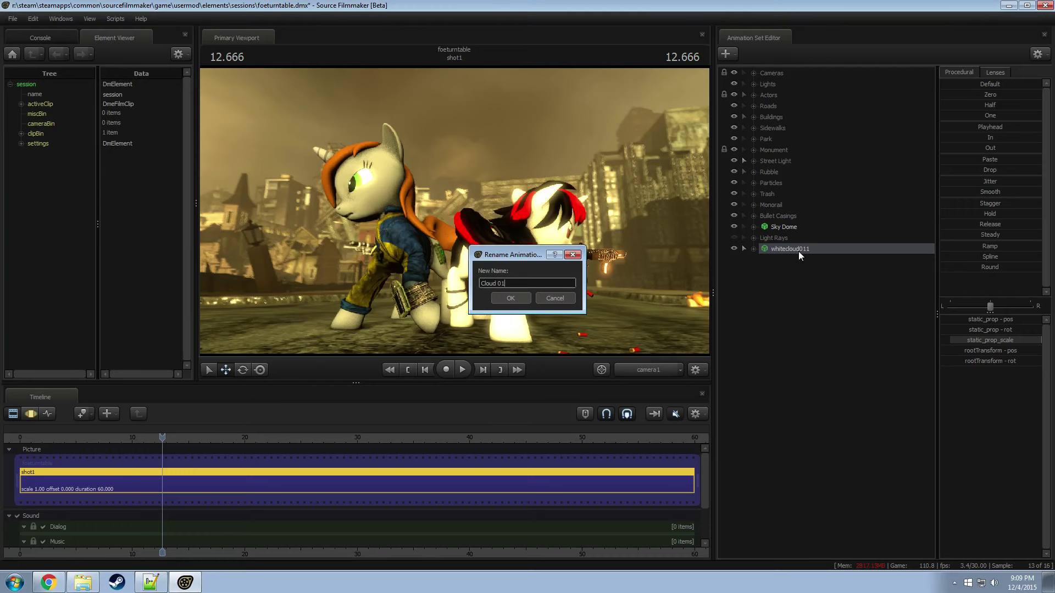
key("Return")
Step: Duplicate the Cloud 01 animation set by copying it and pasting the copy into the animation set list
right_click(799, 252)
left_click(812, 266)
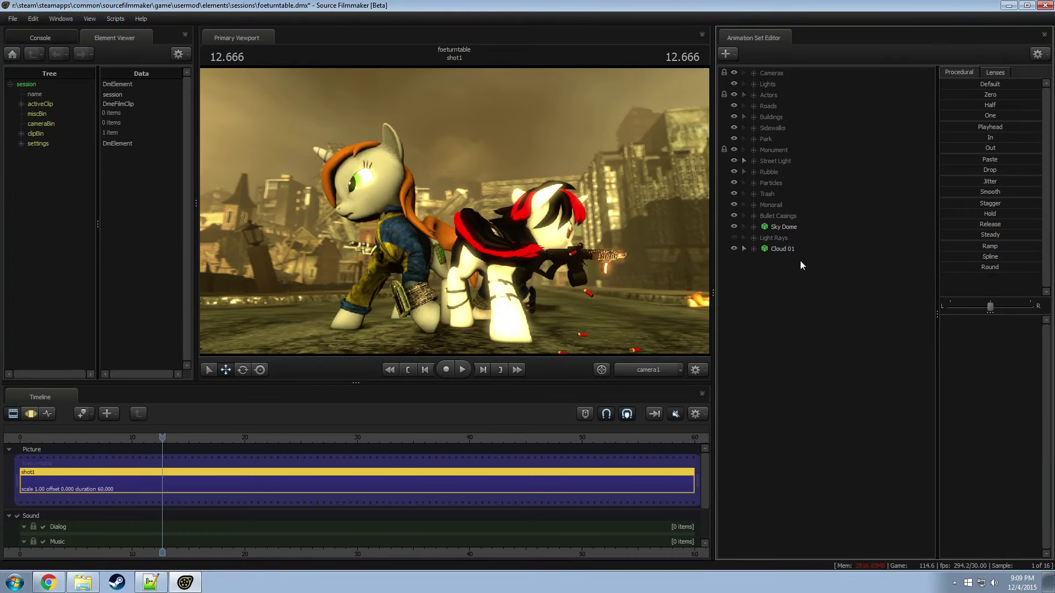
right_click(794, 254)
right_click(764, 275)
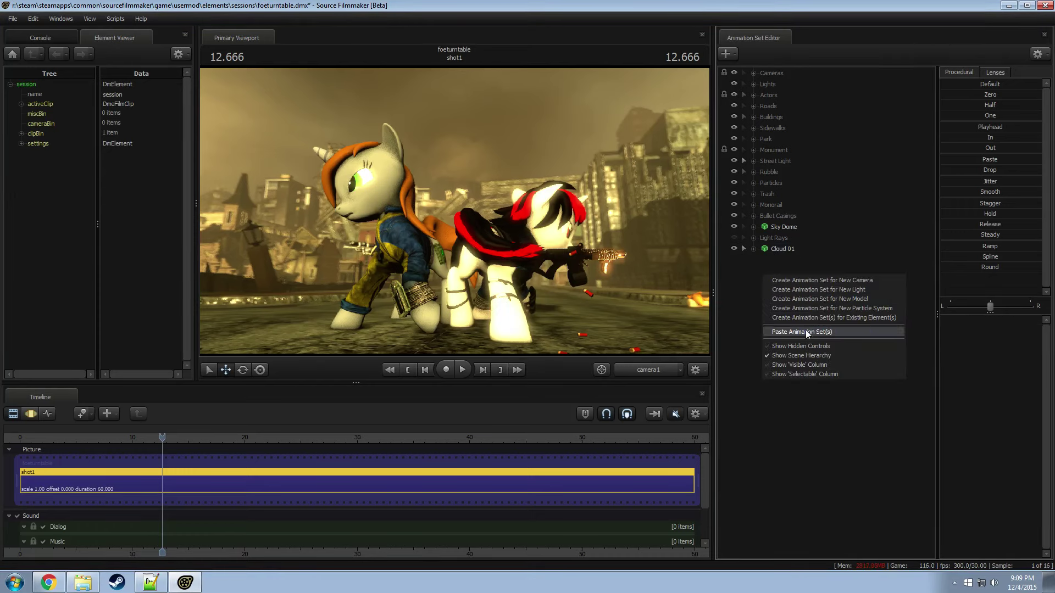
left_click(806, 332)
Step: Open the Cloud 01 animation set's name for editing
left_click(802, 251)
right_click(803, 255)
left_click(824, 308)
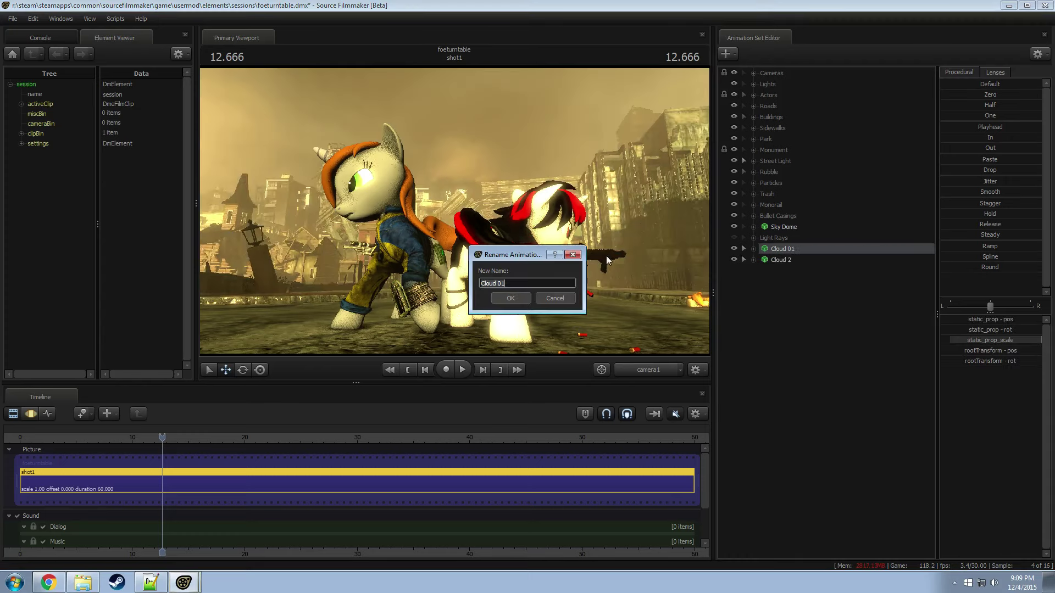
Step: Rename the Cloud 01 animation set to Cloud 1
key("End")
key("Left")
key("BackSpace")
key("Return")
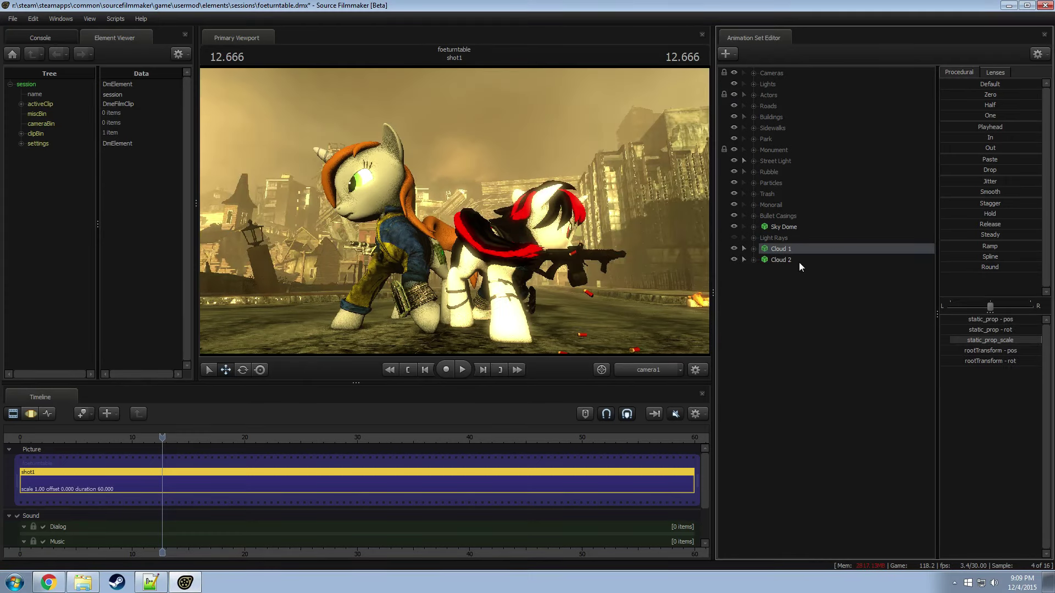
Step: Reposition Cloud 2 in the sky above and beyond the orange-maned pony's horn
left_click(796, 262)
key("F2")
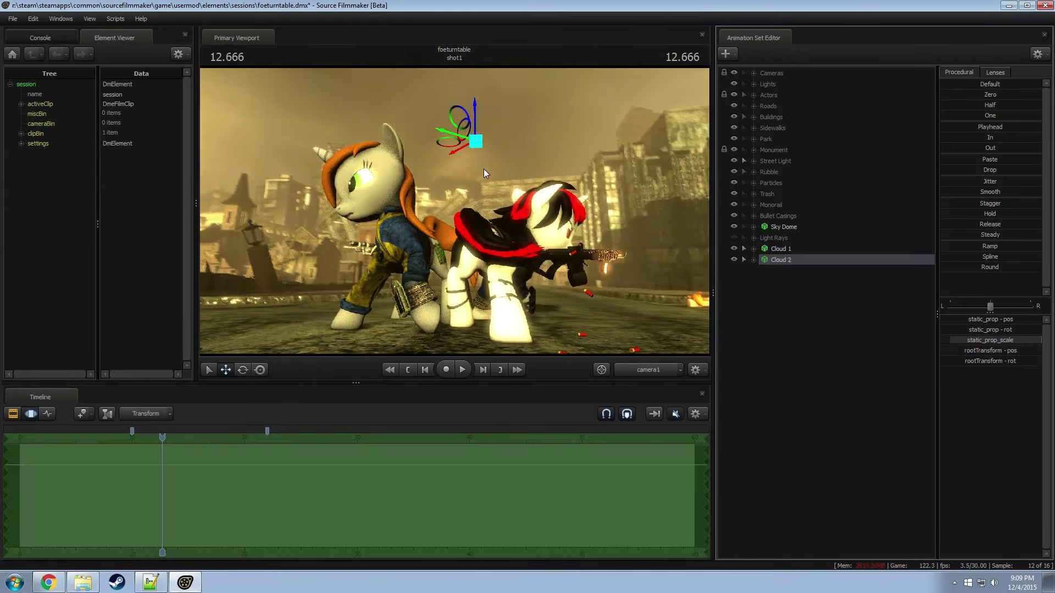
mouse_move(362, 129)
left_mouse_down()
mouse_move(324, 143)
mouse_move(332, 124)
mouse_move(366, 105)
mouse_move(356, 118)
left_mouse_up()
key("e")
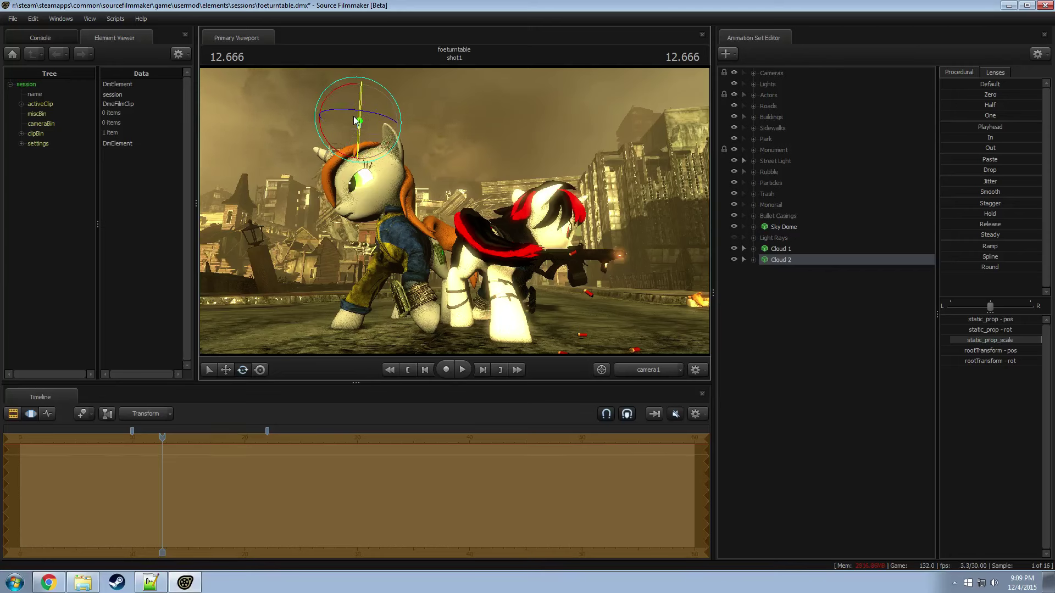
key("w")
left_click_drag(333, 123, 314, 121)
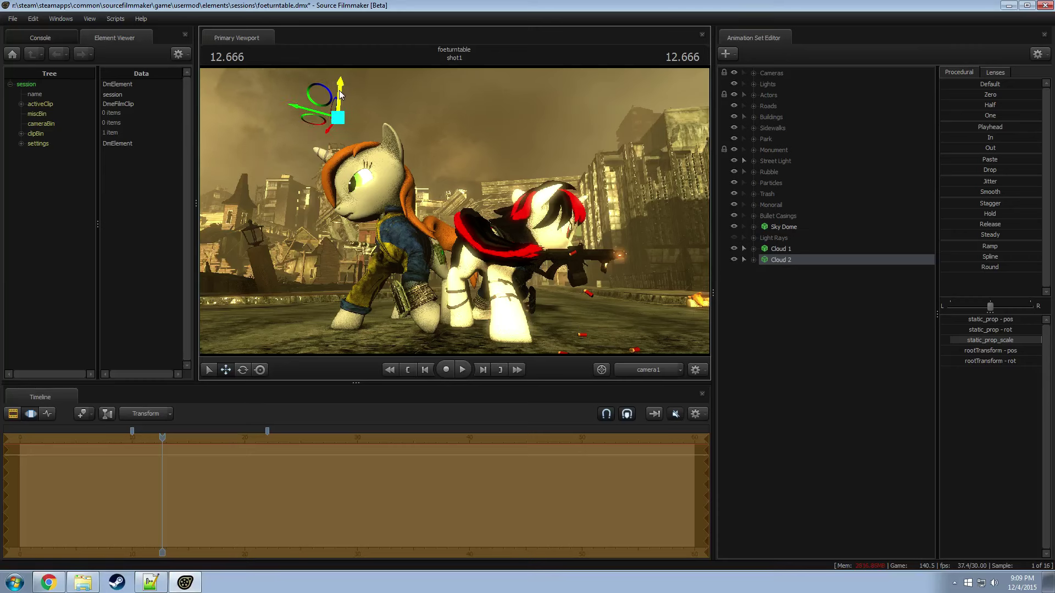
left_click_drag(341, 97, 310, 108)
key("e")
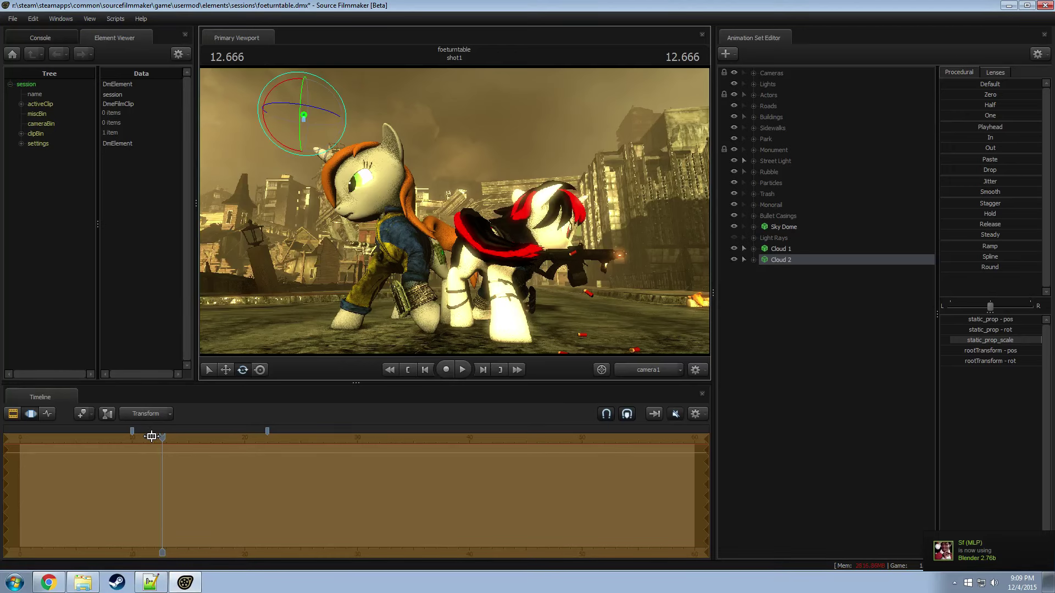
Step: With the playhead at 11.733, shift Cloud 2 slightly higher between the two ponies and adjust its rotation
left_click_drag(162, 437, 151, 436)
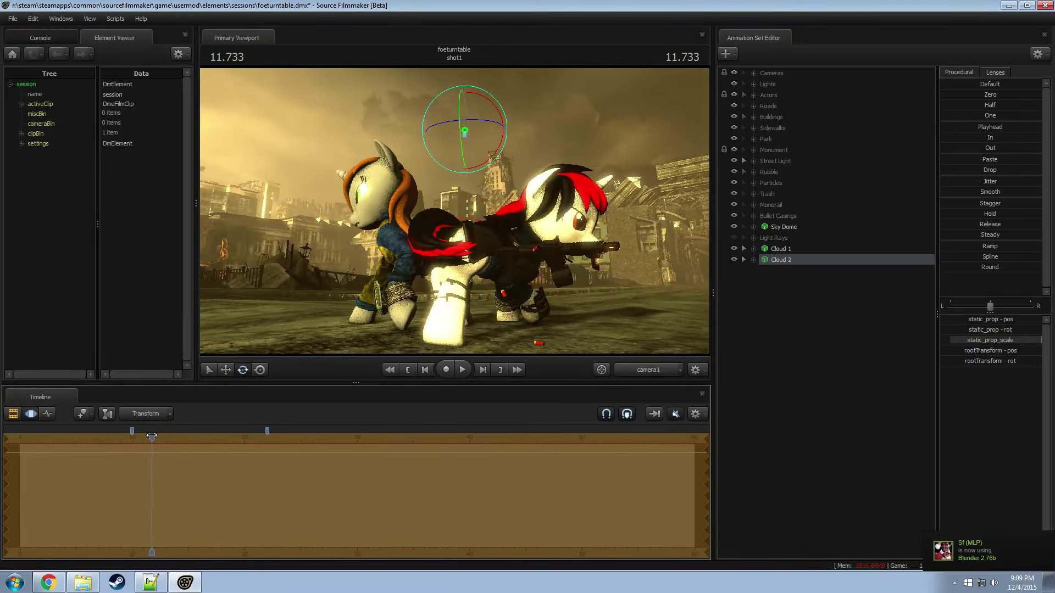
key("w")
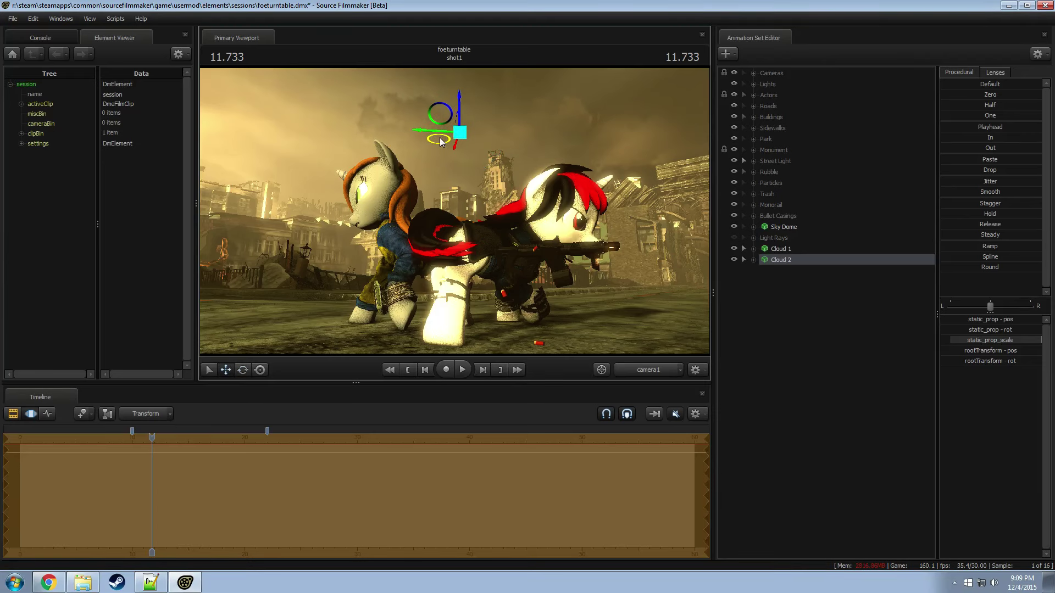
left_click_drag(446, 139, 439, 133)
key("e")
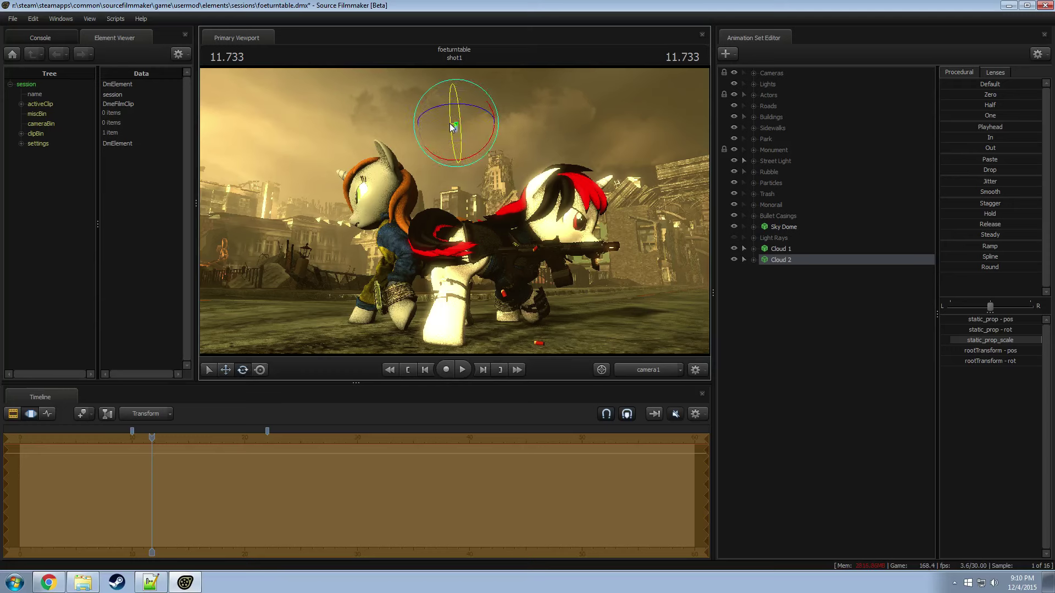
left_click_drag(450, 128, 451, 141)
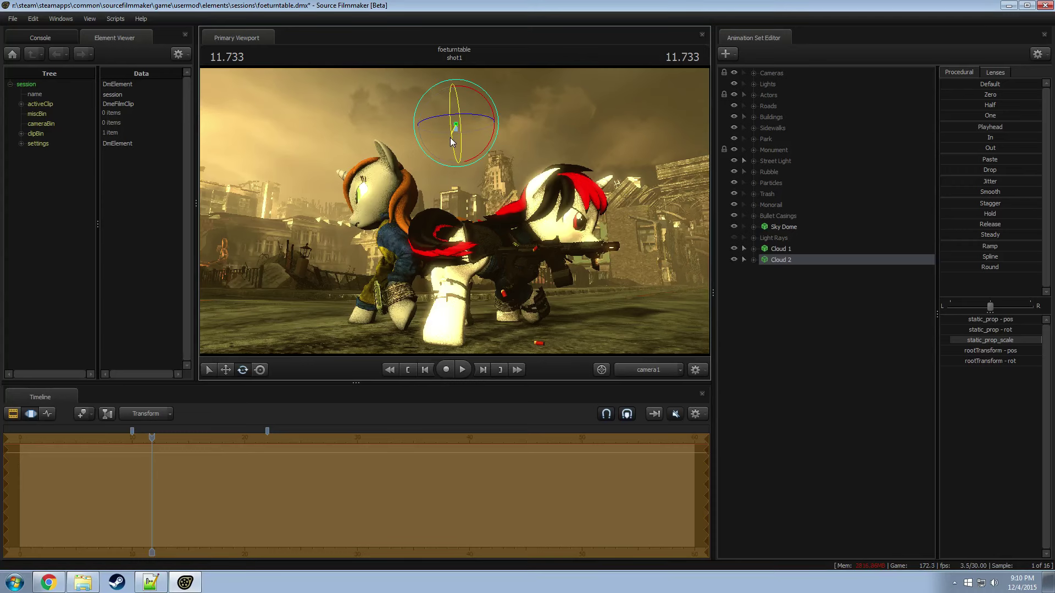
key("F3")
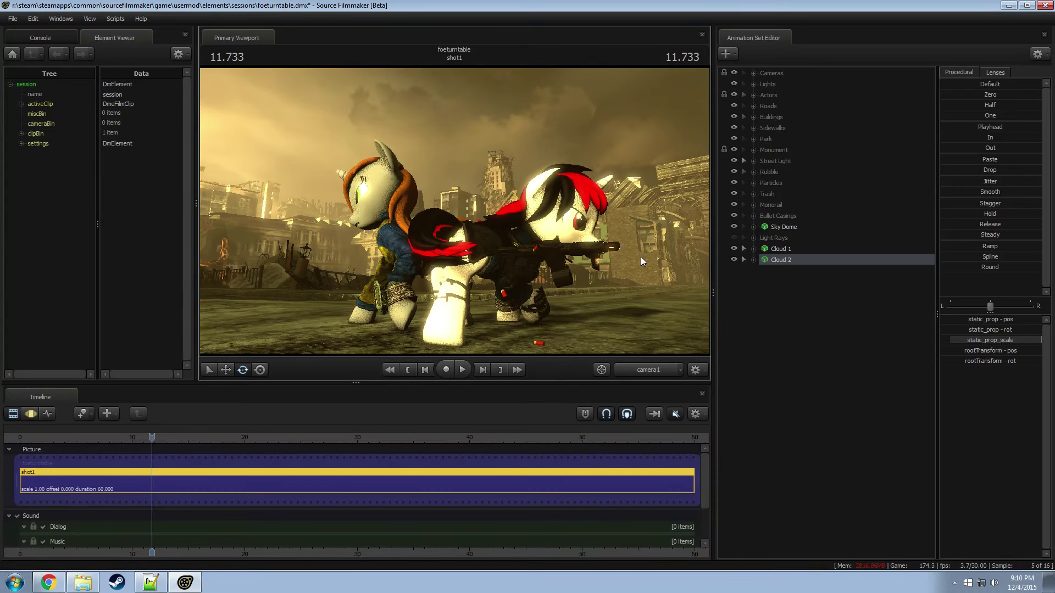
Step: Duplicate the Cloud 2 animation set in the scene hierarchy
right_click(787, 263)
right_click(782, 284)
left_click(816, 327)
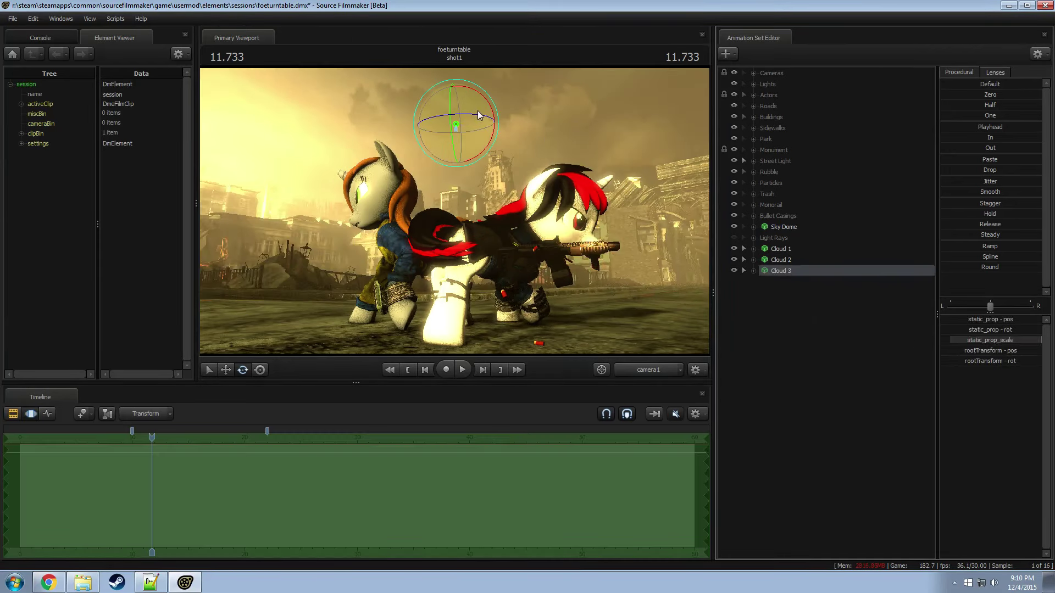
Step: Rotate Cloud 3 and lower it toward the ruined skyline between the ponies, fine-tuning it at 12.000
left_click_drag(477, 110, 423, 156)
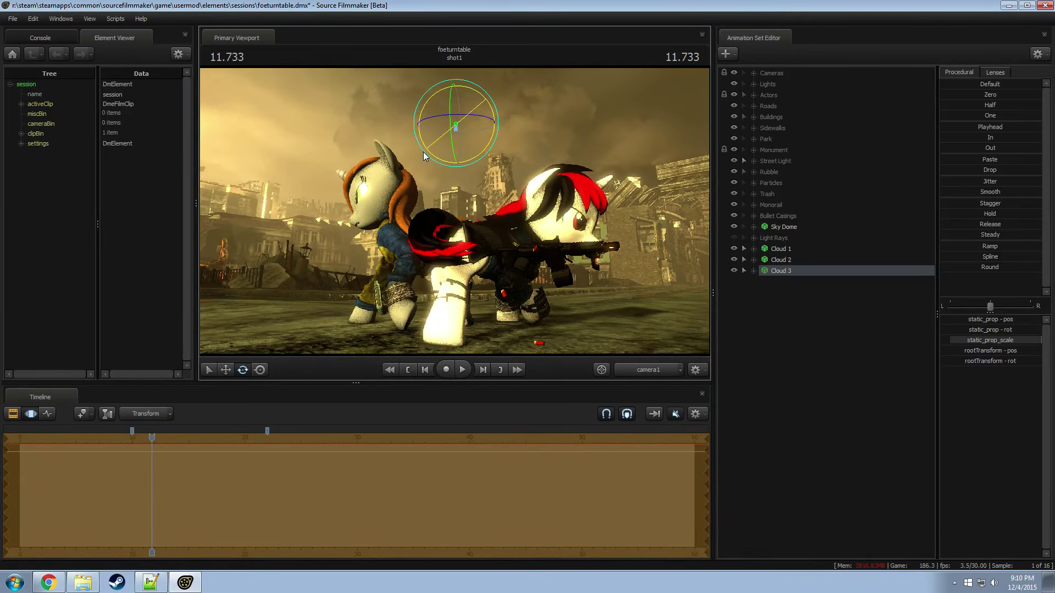
key("w")
left_click_drag(441, 113, 478, 180)
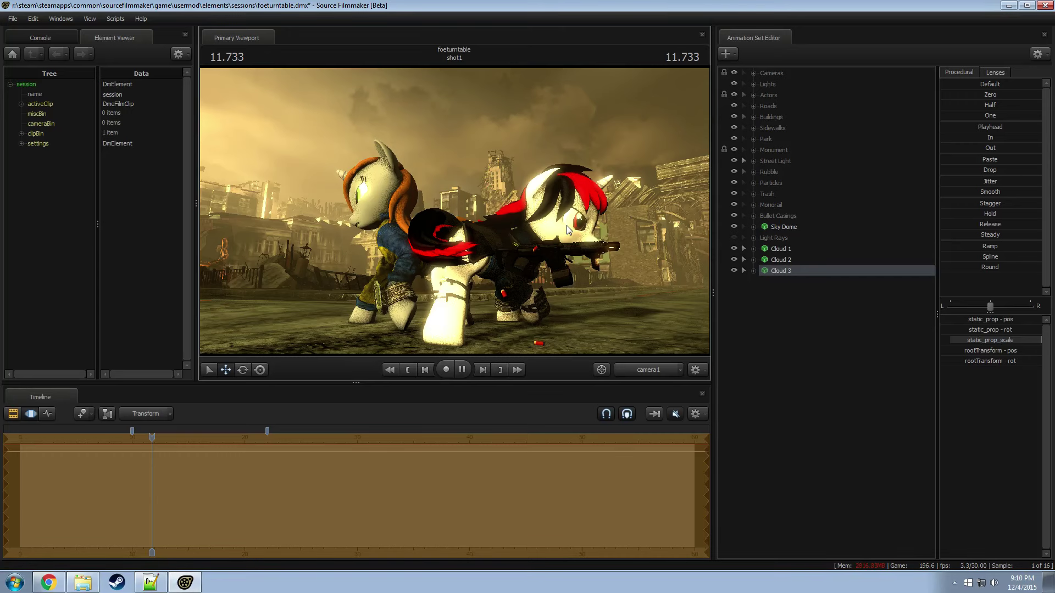
key("Up")
key("e")
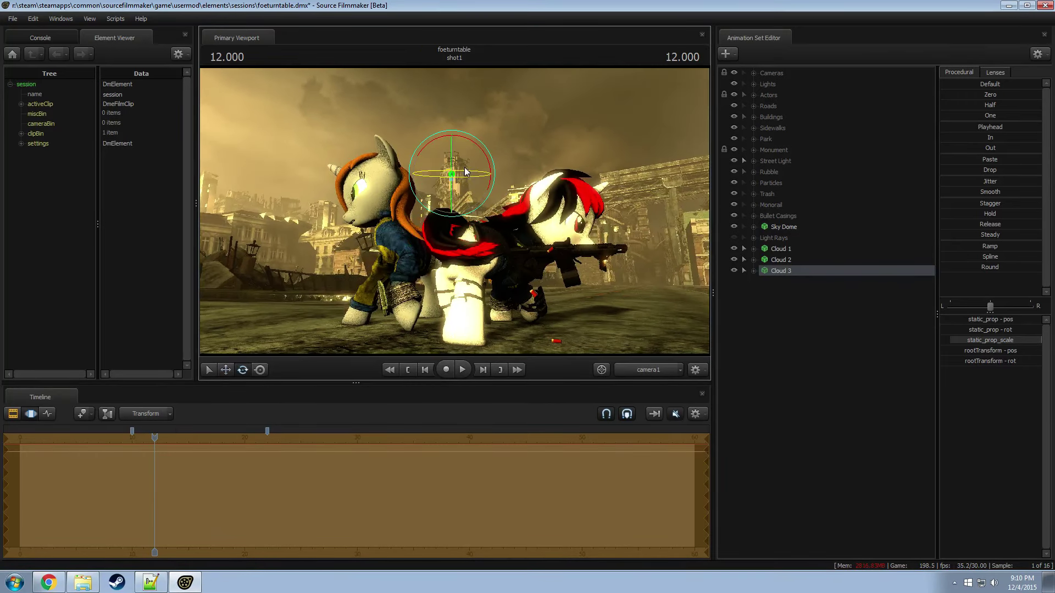
left_click_drag(466, 176, 469, 176)
key("w")
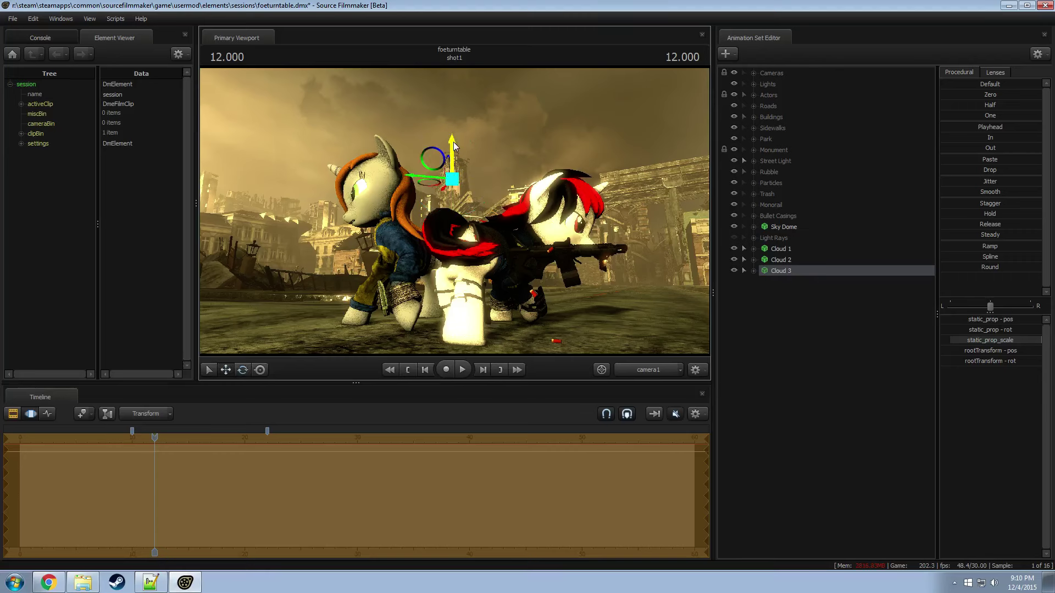
left_click_drag(453, 142, 454, 144)
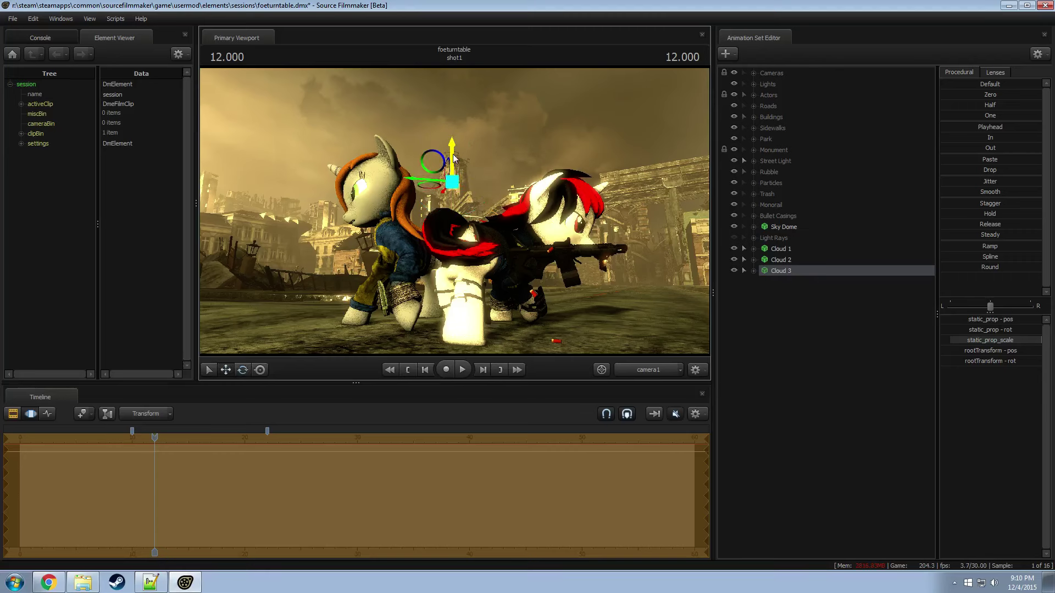
key("F2")
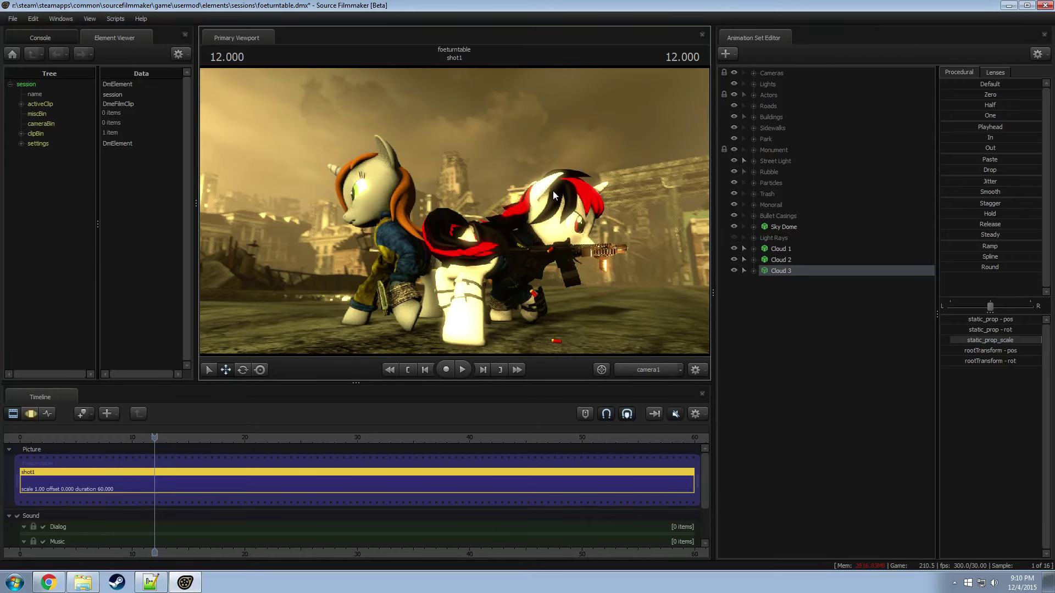
Step: Duplicate the Cloud 3 animation set and select the copy
right_click(799, 269)
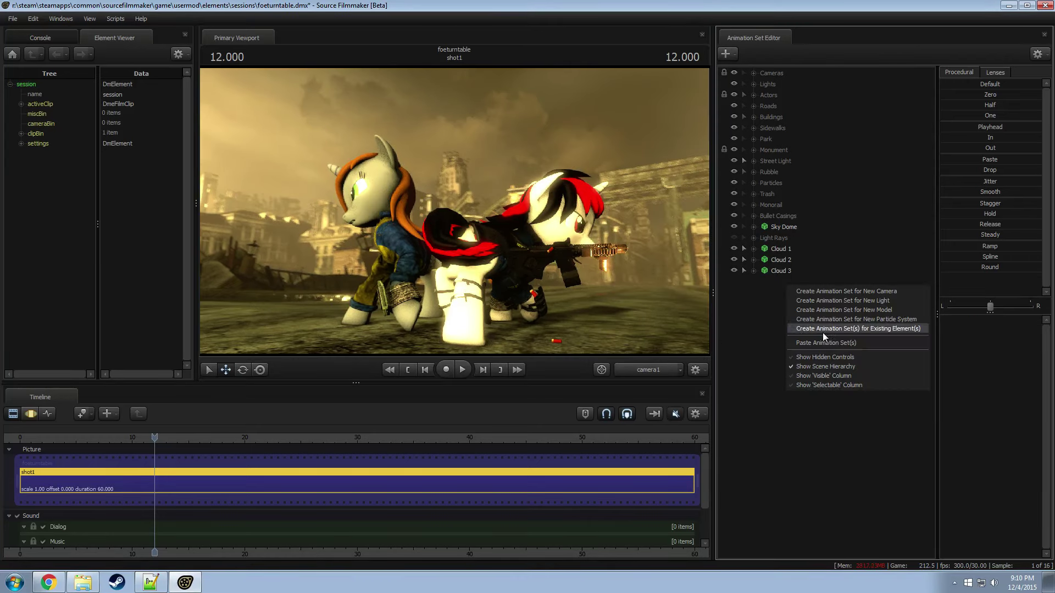
left_click(823, 337)
left_click(782, 282)
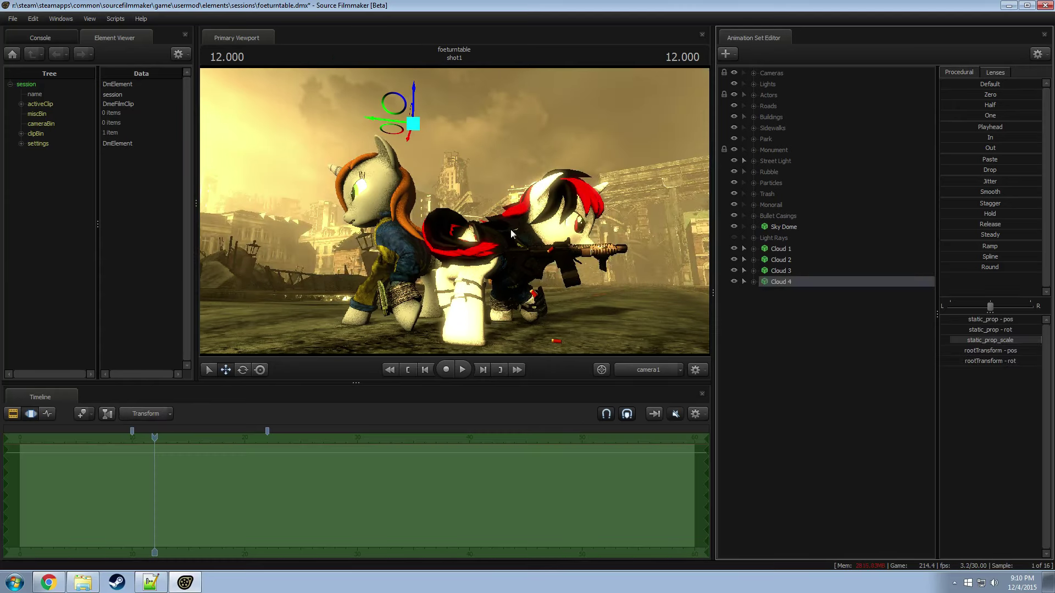
Step: Move Cloud 4 across the sky to above the orange-maned pony and tilt it, with the playhead at 11.000
left_click_drag(154, 438, 147, 438)
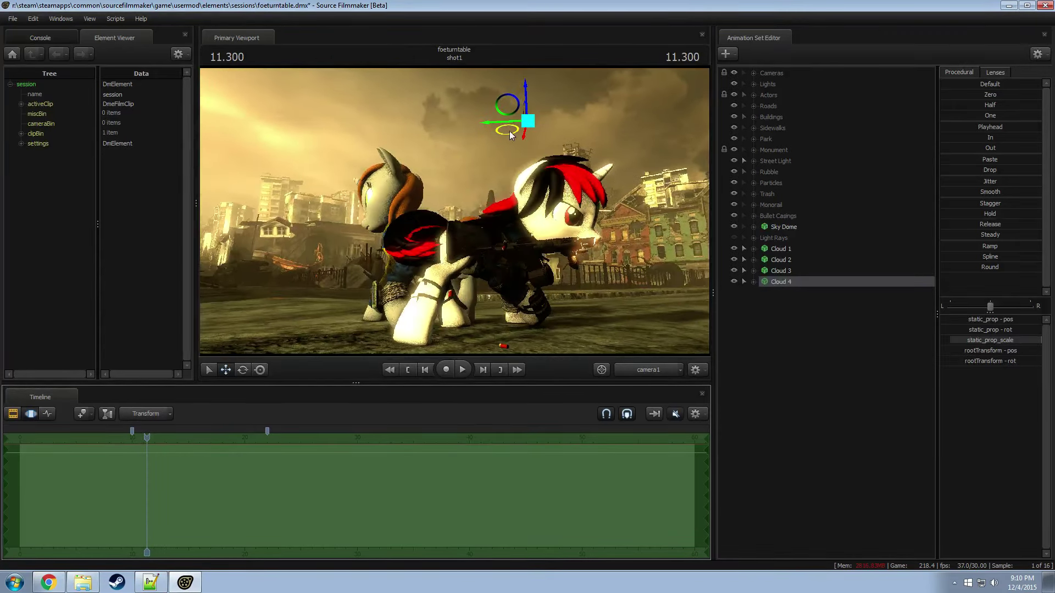
left_click_drag(509, 131, 322, 126)
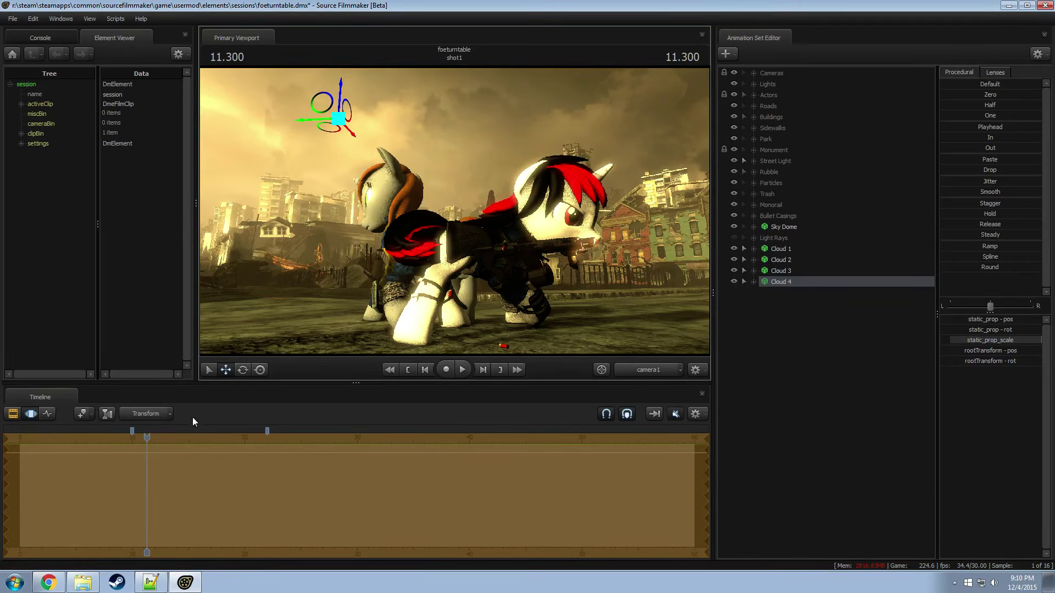
left_click_drag(145, 438, 144, 438)
key("e")
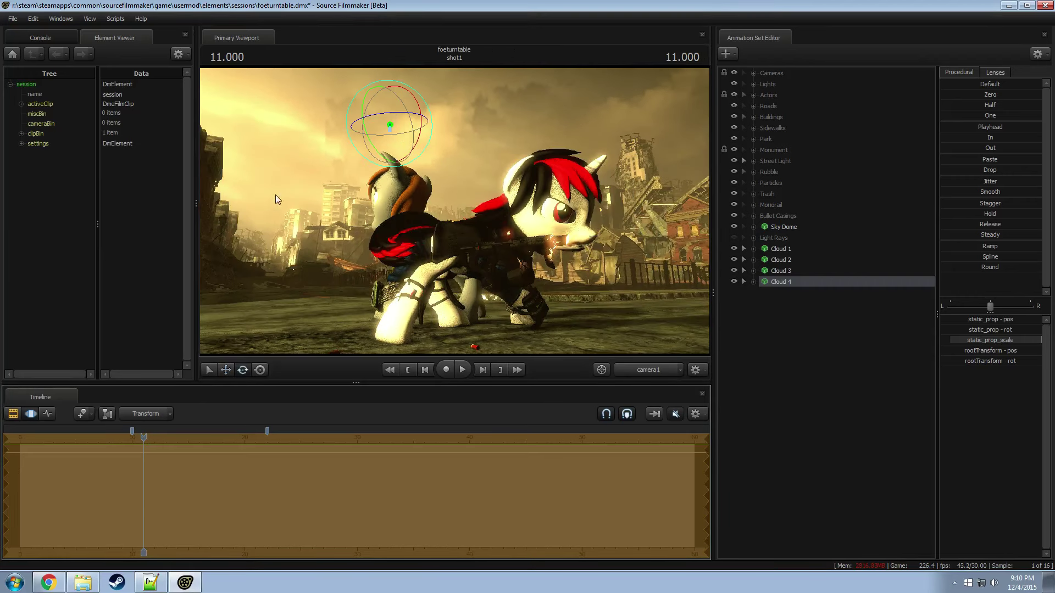
left_click_drag(396, 111, 415, 115)
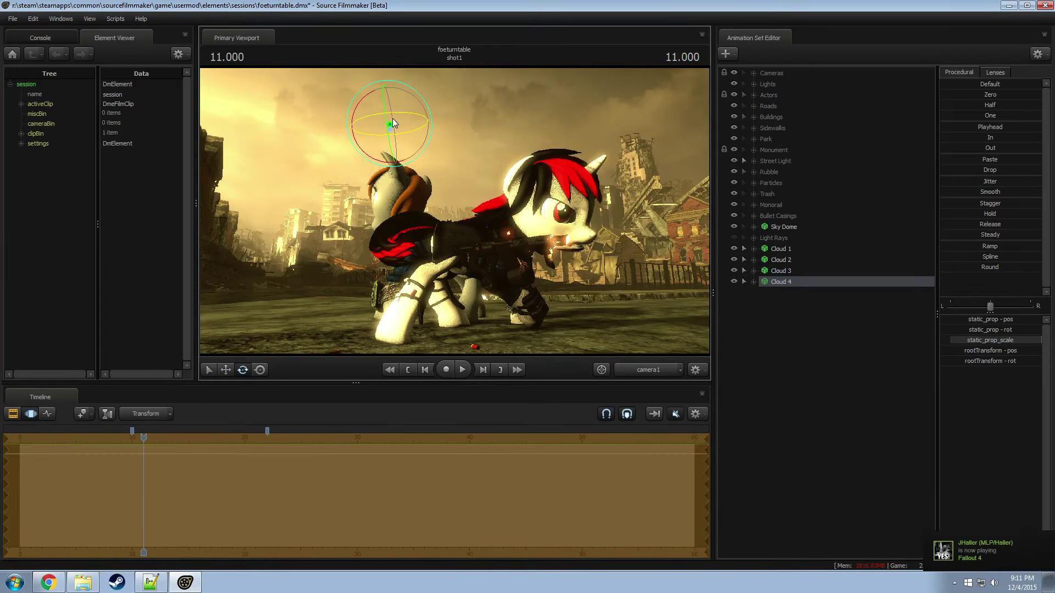
key("w")
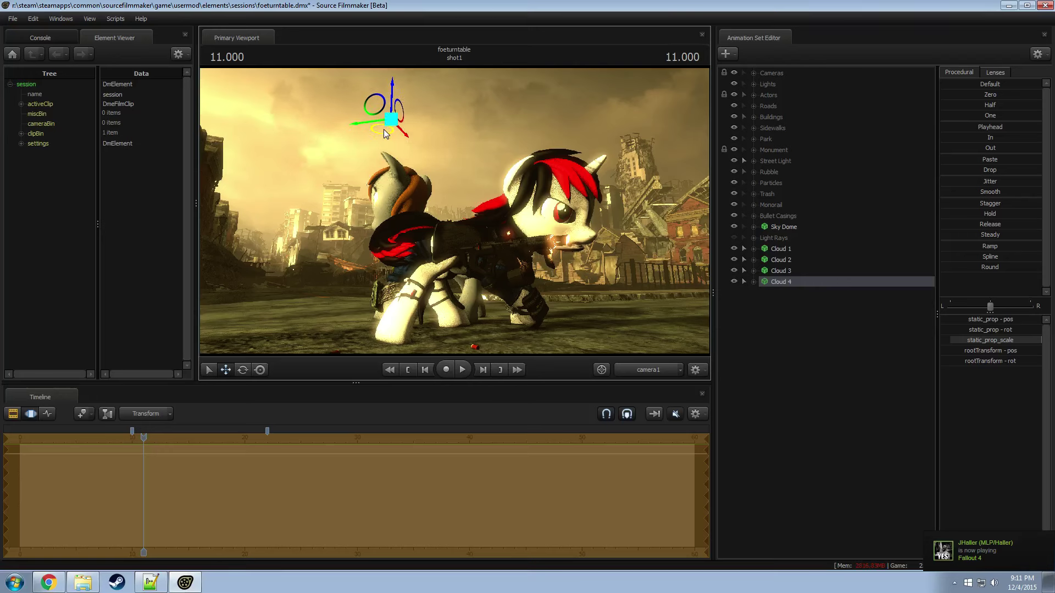
key("e")
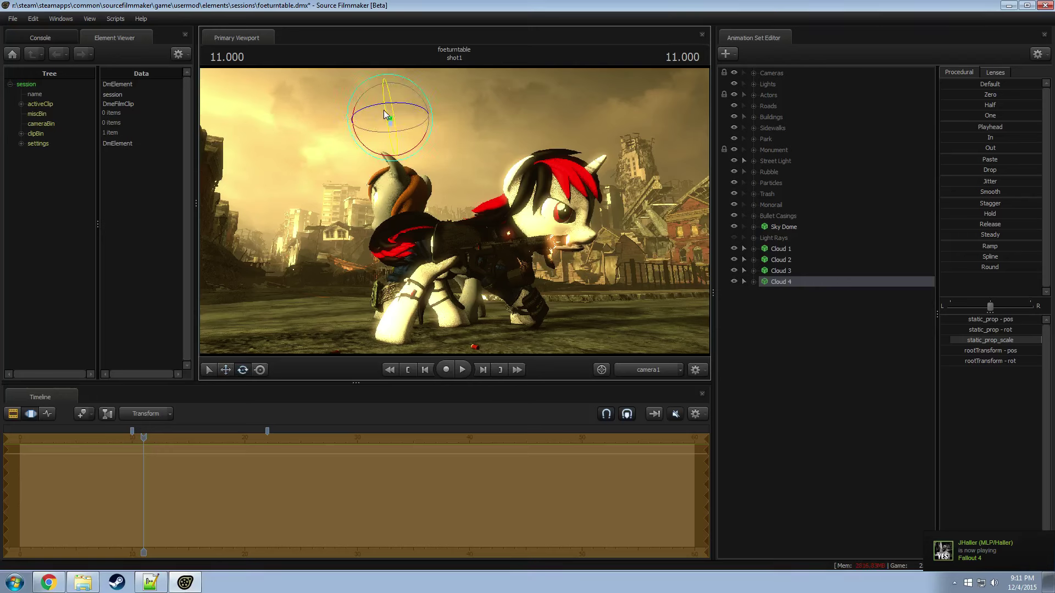
left_click_drag(418, 105, 430, 129)
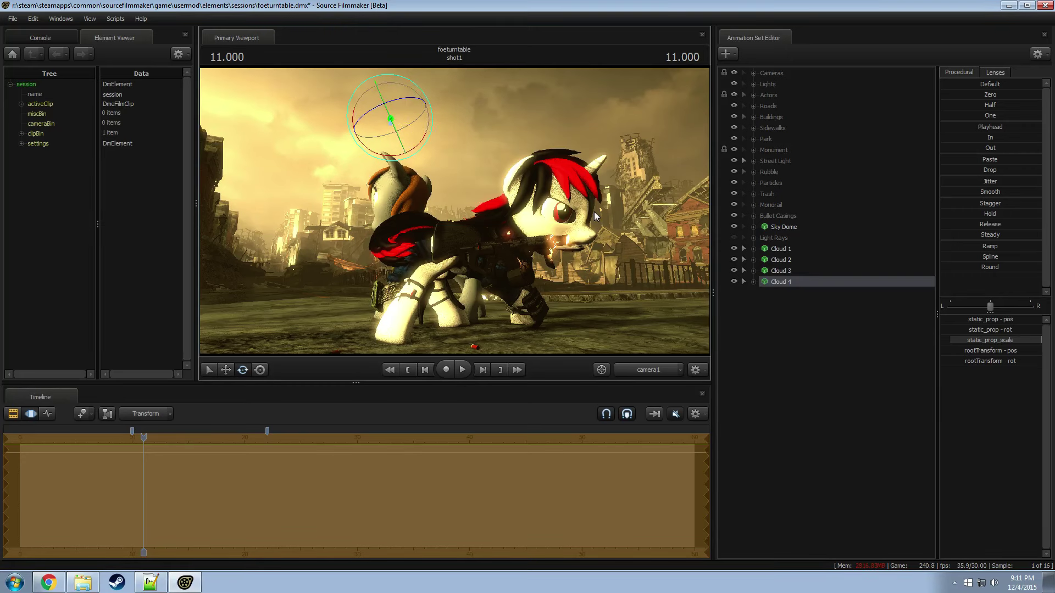
Step: Duplicate the Cloud 4 animation set and select the copy
right_click(800, 286)
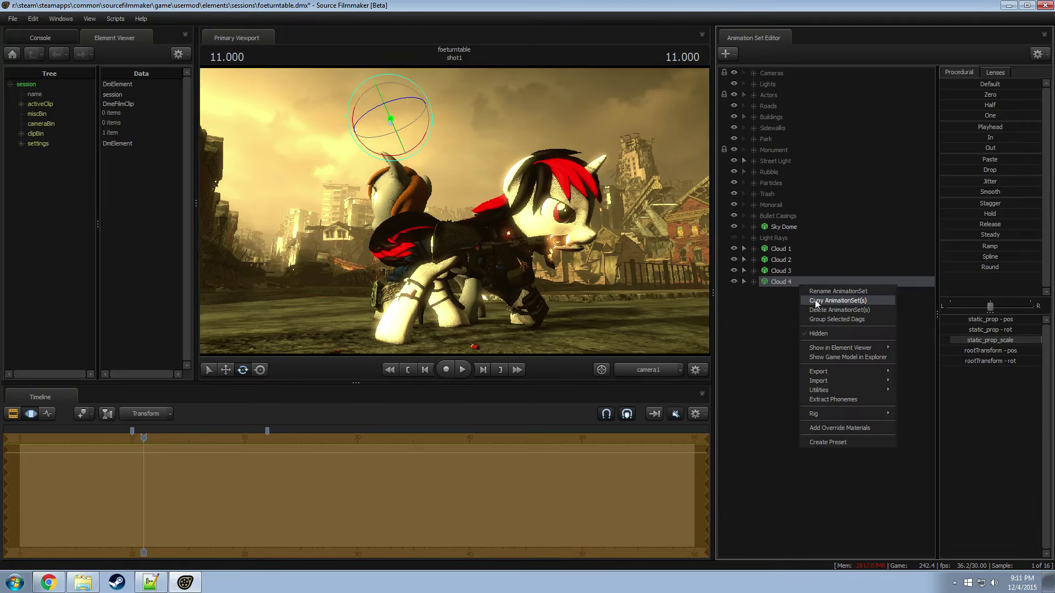
right_click(791, 328)
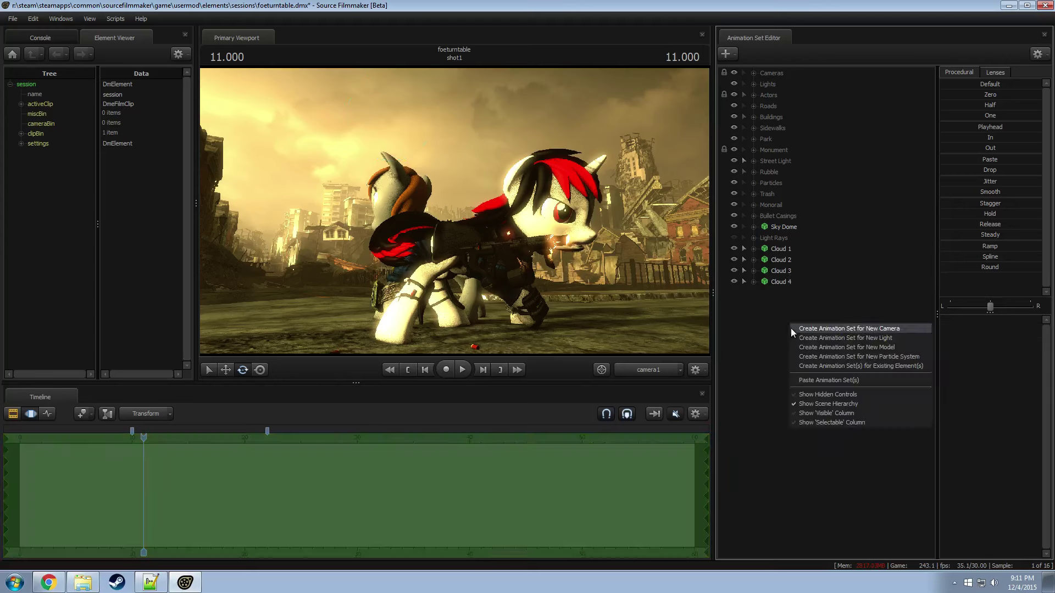
left_click(811, 380)
left_click(783, 294)
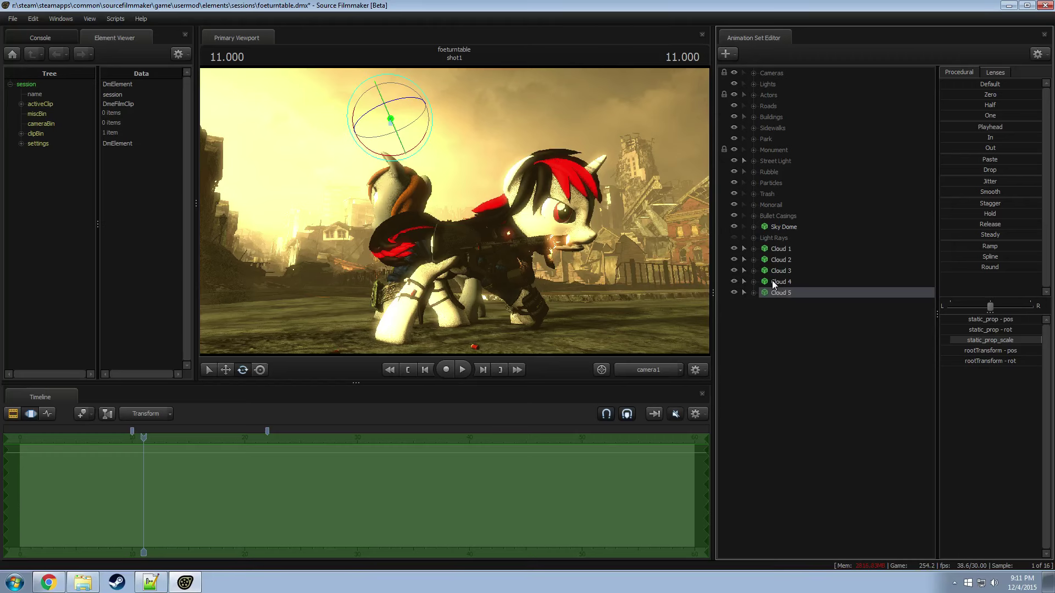
Step: Move Cloud 5 lower into the open sky behind the orange-maned pony, over the distant buildings
key("F2")
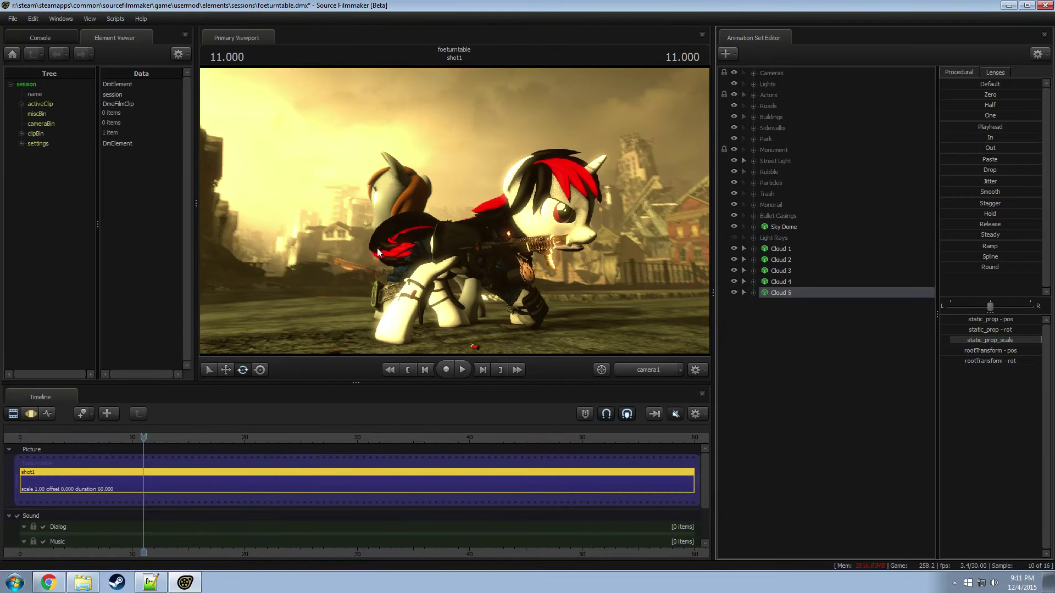
key("F3")
key("w")
left_click_drag(390, 119, 271, 185)
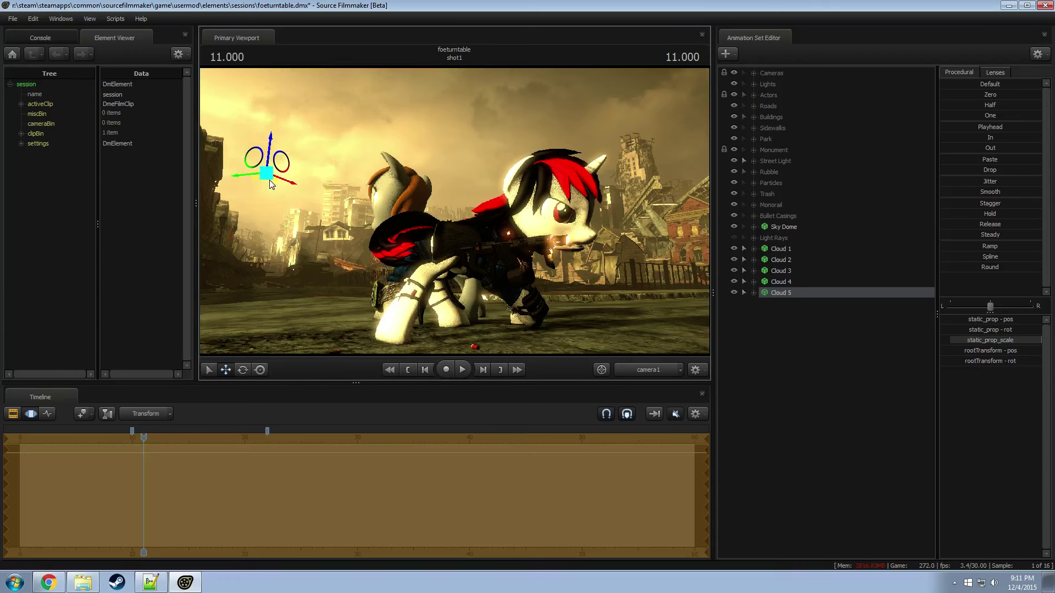
key("e")
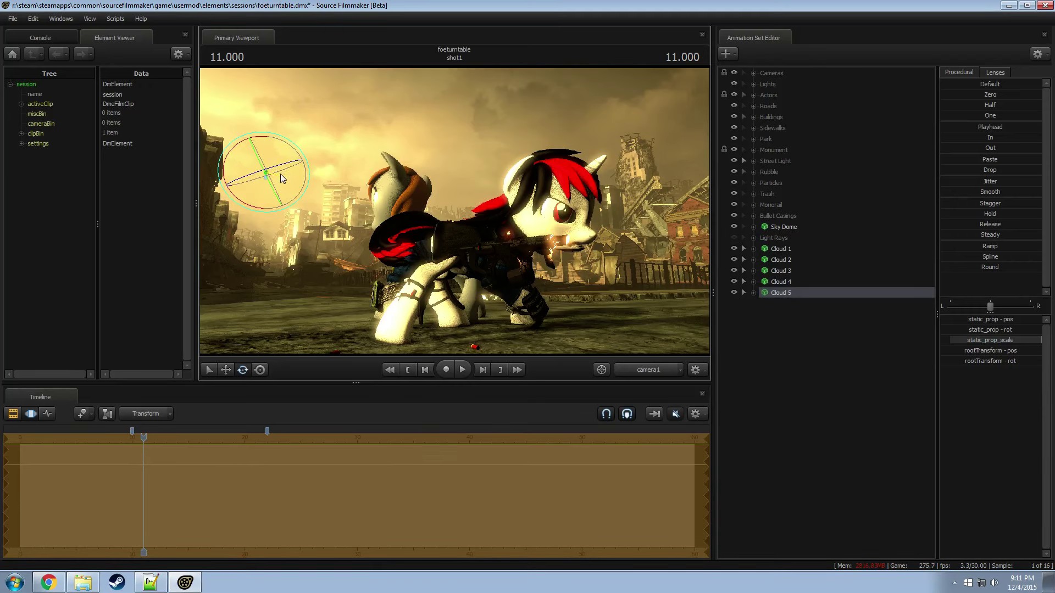
key("w")
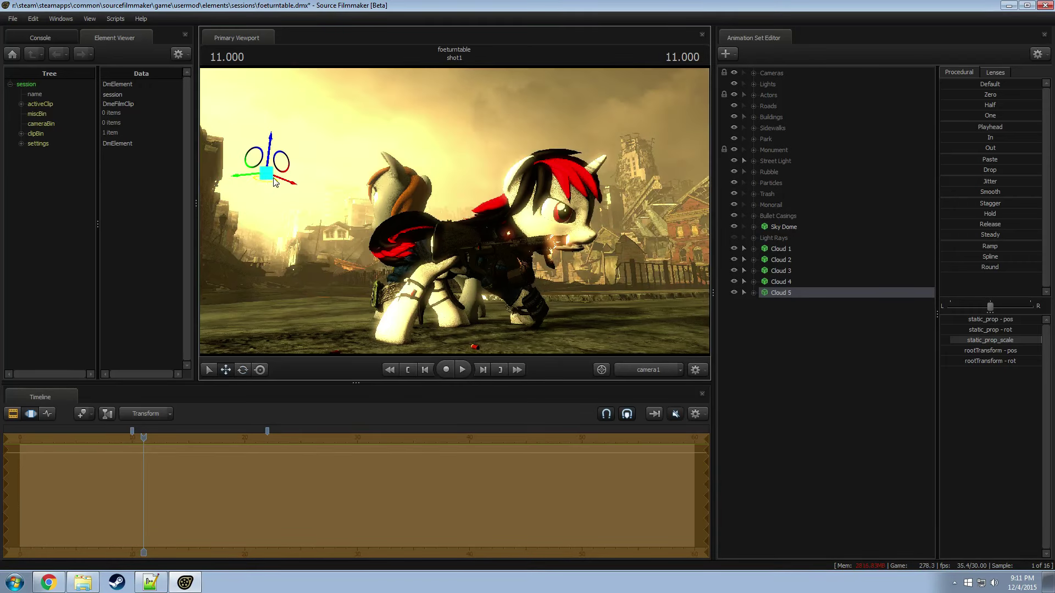
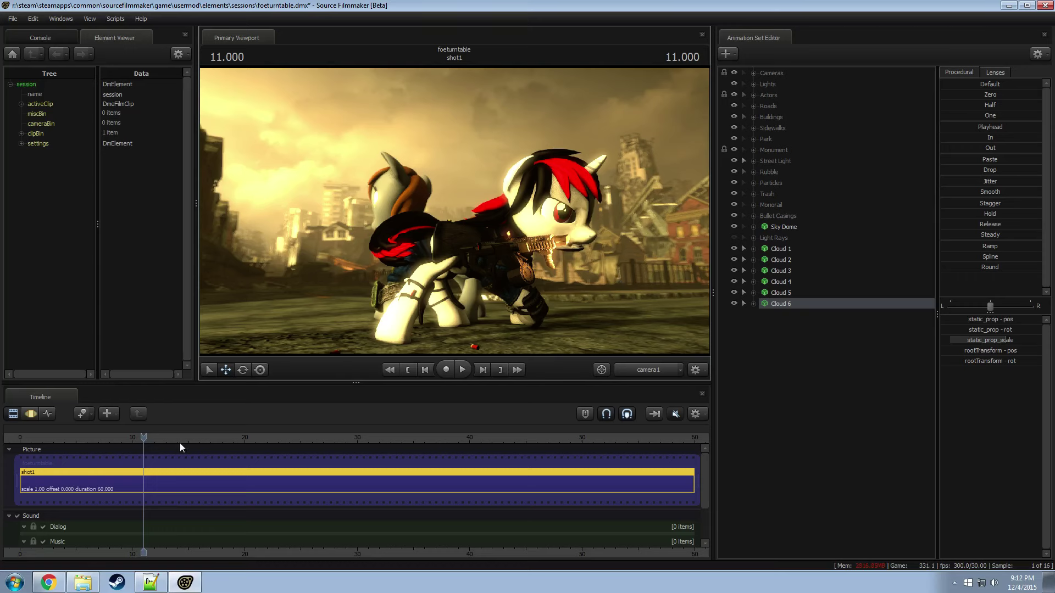
Step: Scrub the timeline to about 14.03 seconds to check the sky from another camera angle
left_click_drag(143, 440, 176, 436)
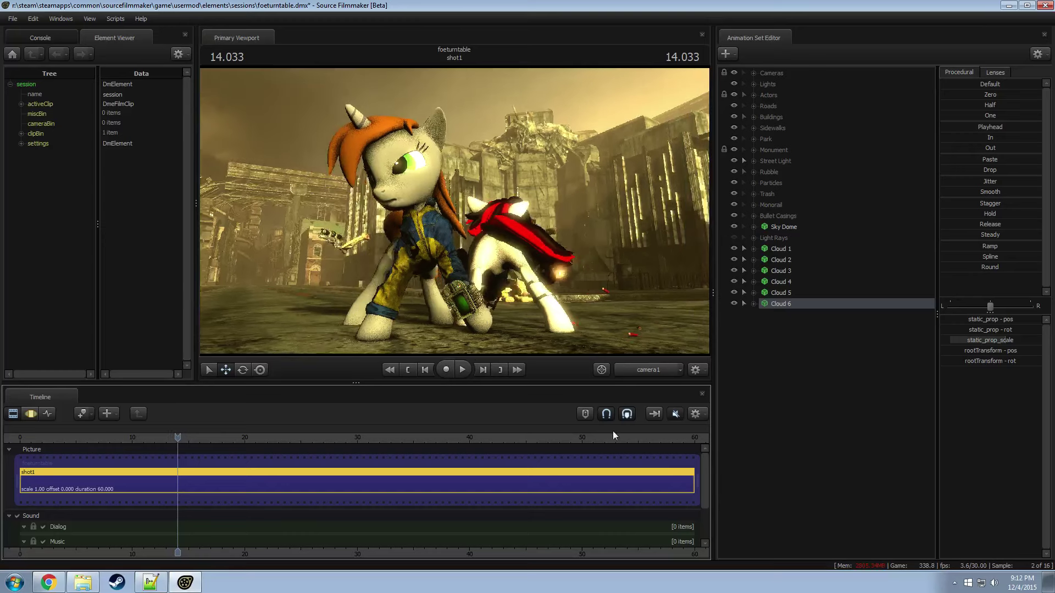
Step: Duplicate the Cloud 1 animation set and select the copy
right_click(779, 250)
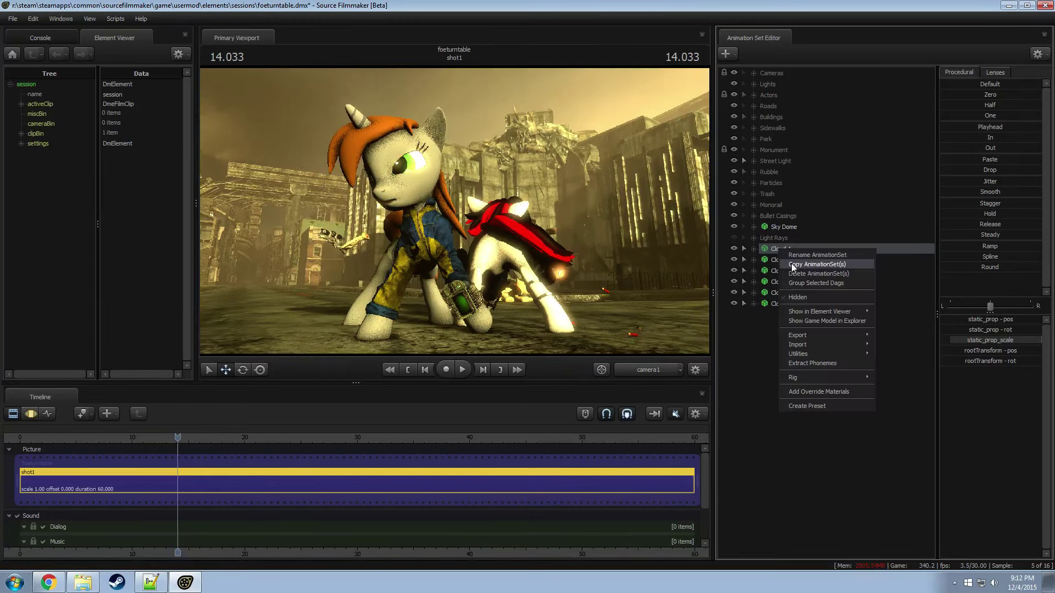
right_click(762, 364)
left_click(786, 407)
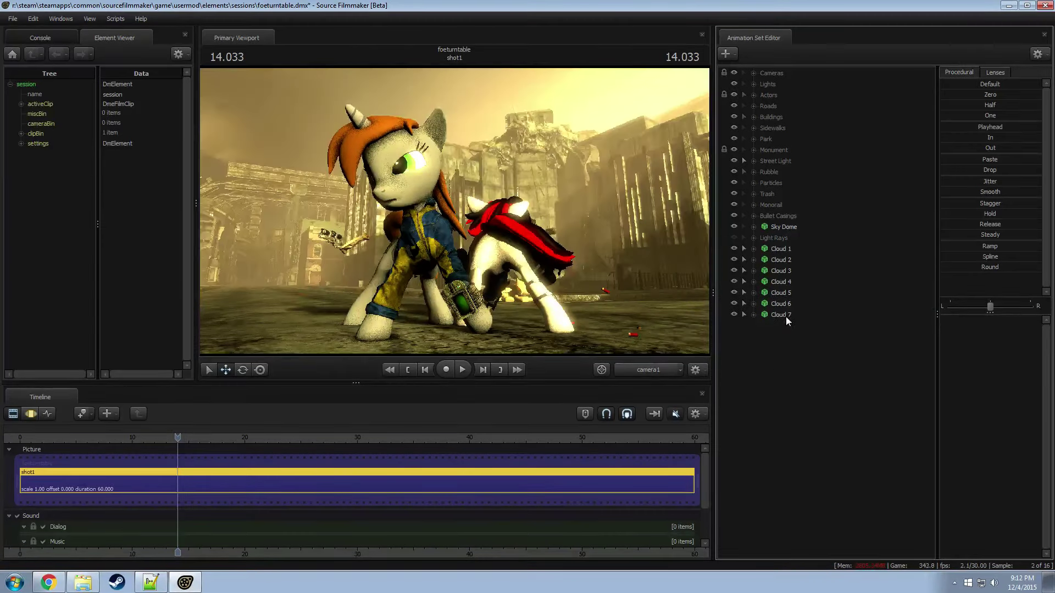
left_click(780, 315)
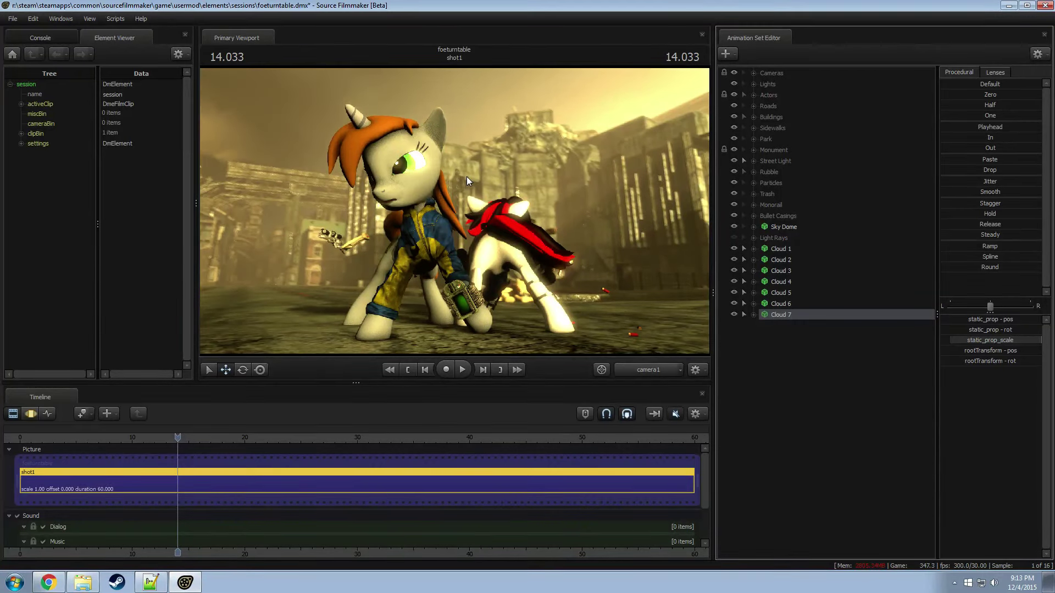
Step: Move Cloud 7 across the sky to above the orange-maned pony's head and hide the Actors group
key("F3")
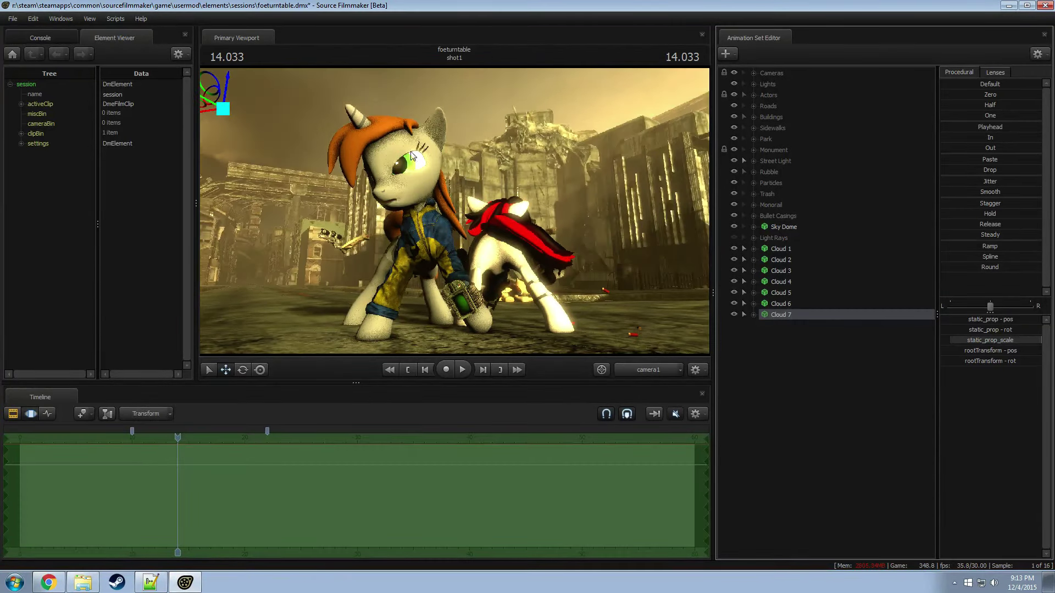
left_click_drag(224, 110, 409, 118)
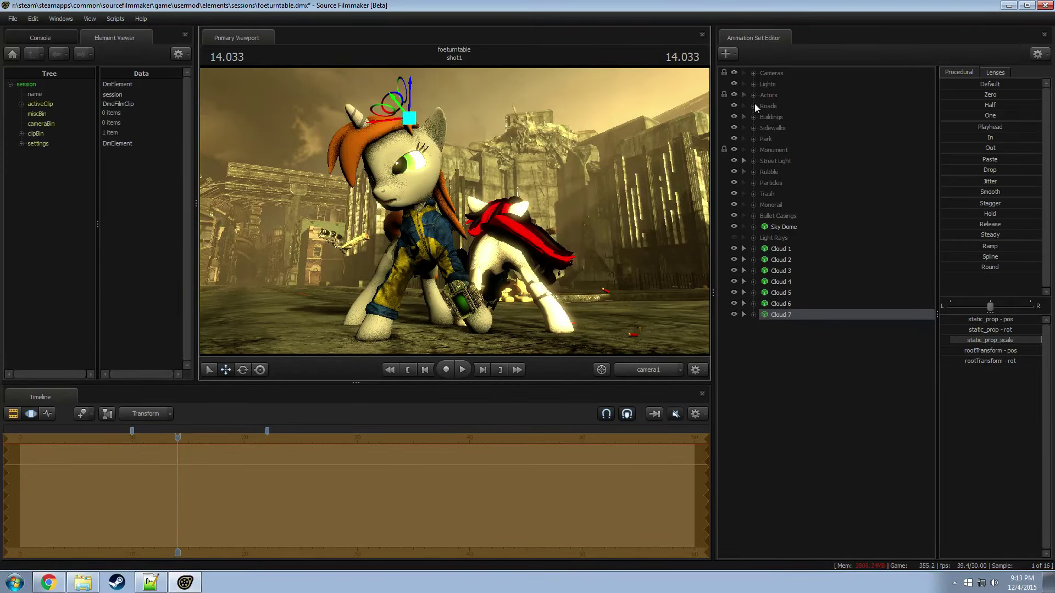
left_click(736, 95)
Step: Rotate Cloud 7 above the long ruined building to change how the cloud shape faces the camera
key("e")
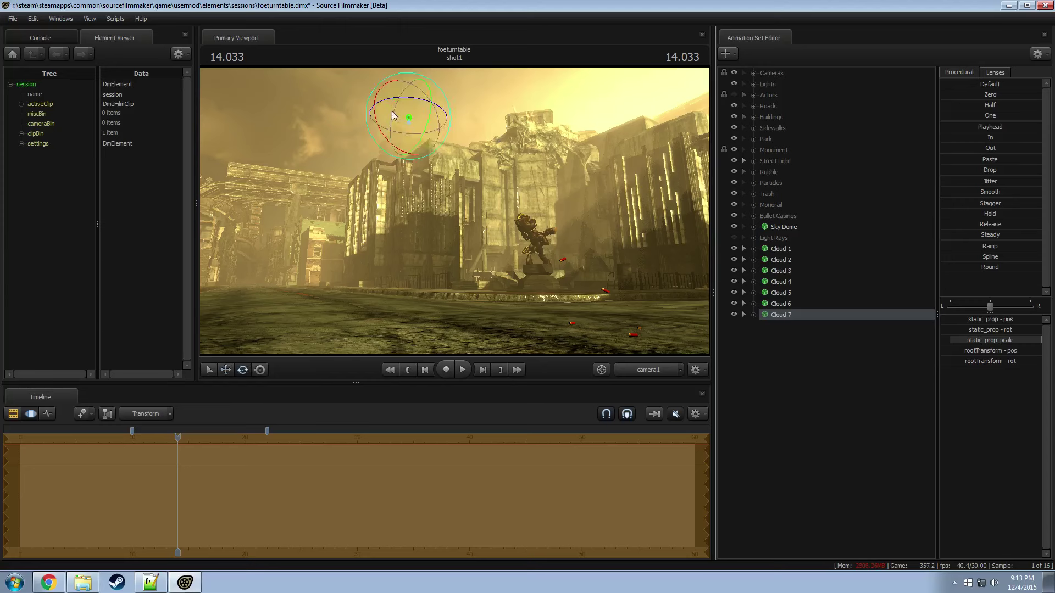
mouse_move(389, 110)
left_mouse_down()
mouse_move(351, 139)
mouse_move(363, 144)
mouse_move(384, 121)
left_mouse_up()
key("w")
key("e")
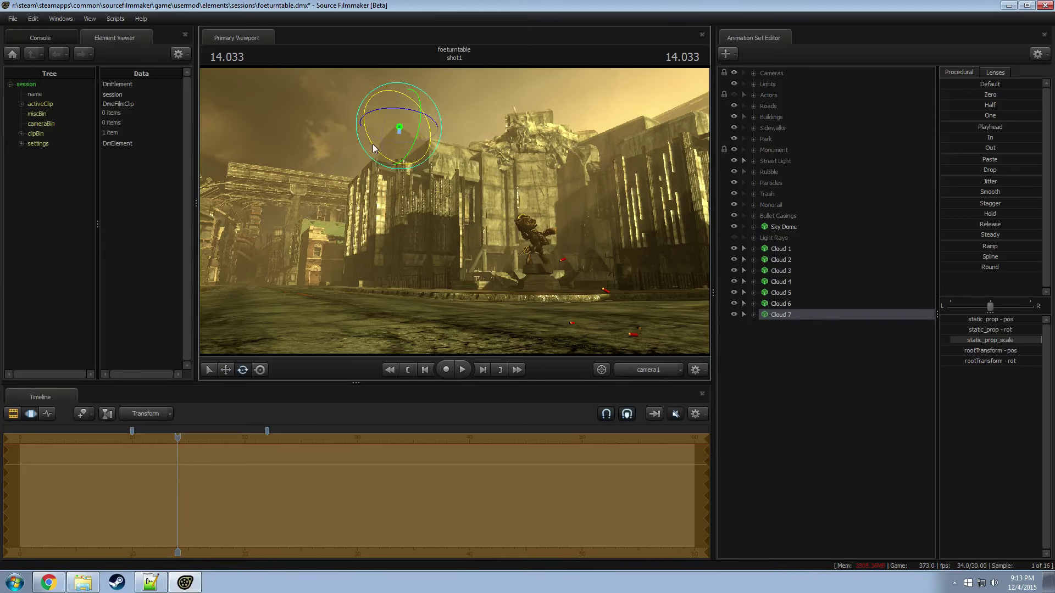
right_click(376, 131)
left_click(387, 140)
left_click_drag(359, 144, 459, 123)
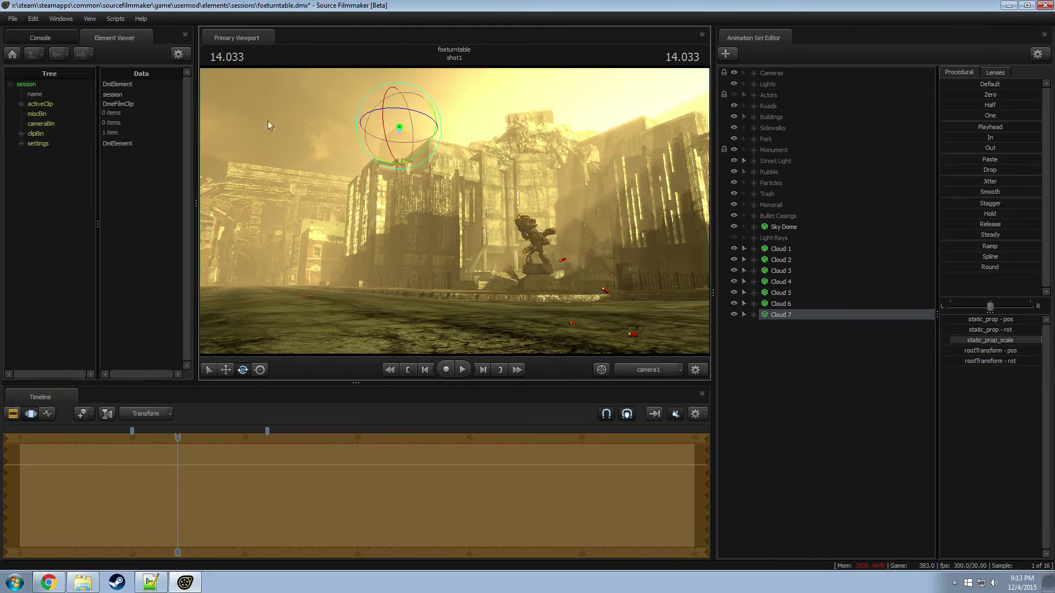
Step: Shift Cloud 7 away from the ruined building and lower it to the roofline at the building's near corner
key("F2")
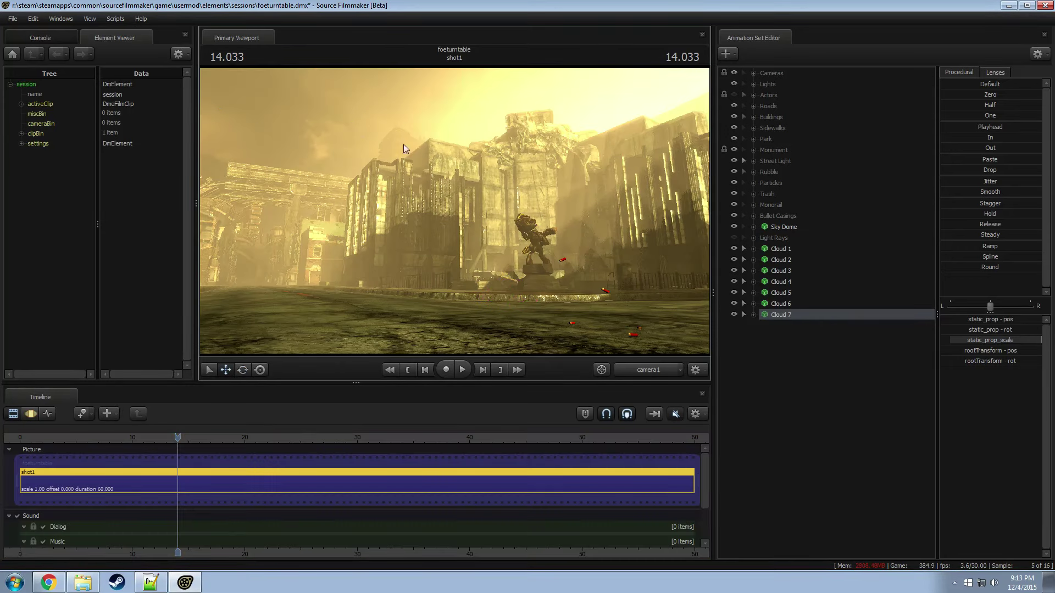
key("F3")
left_click_drag(367, 126, 320, 127)
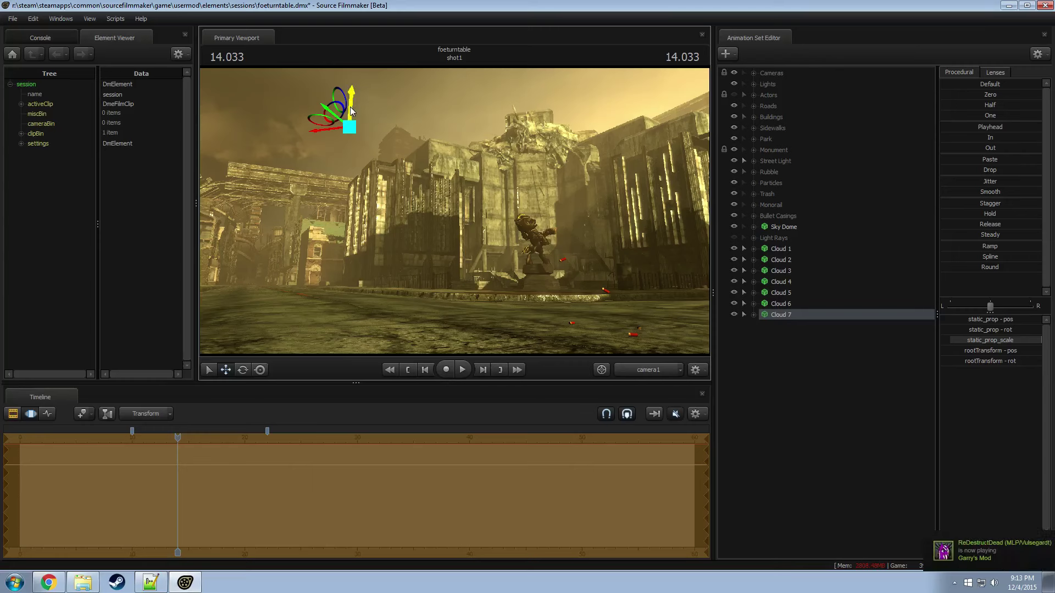
left_click_drag(351, 112, 328, 163)
key("e")
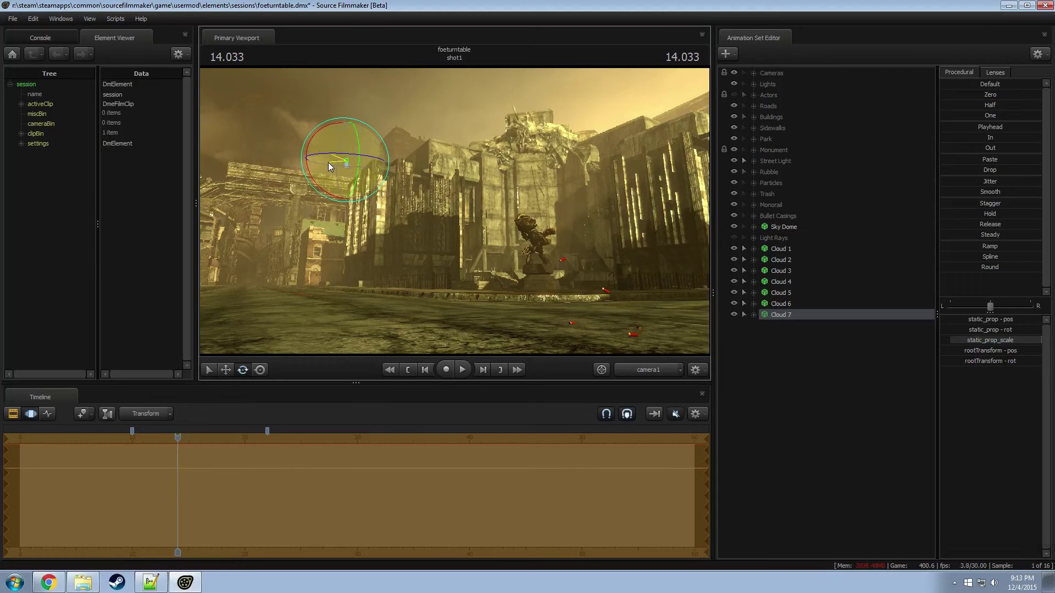
key("w")
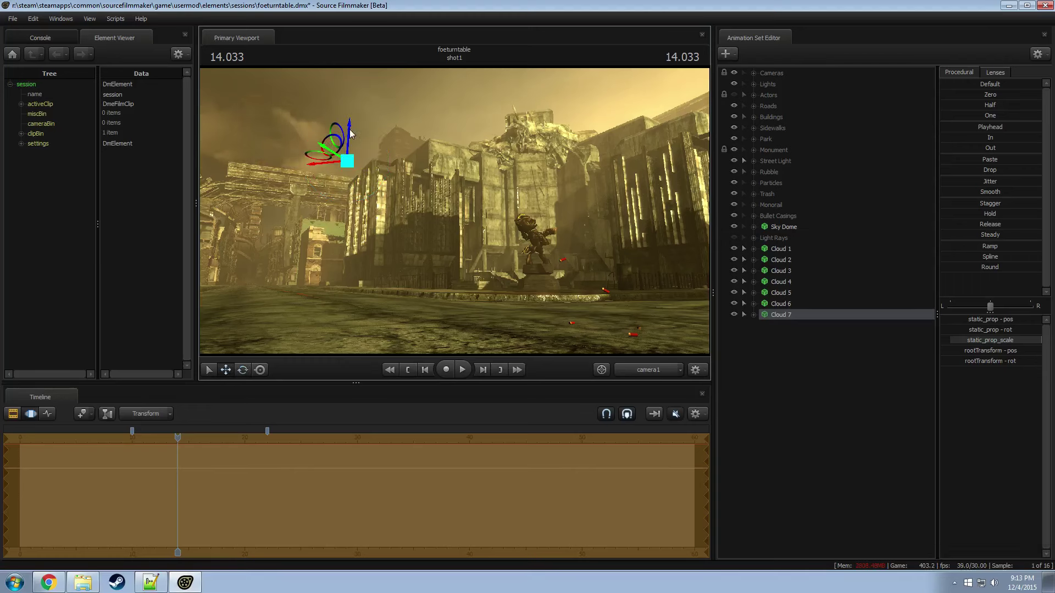
Step: Inspect the placement of Cloud 7 and Cloud 1 from the Work Camera and return to the camera1 view
left_click(649, 369)
mouse_move(455, 211)
left_mouse_down()
mouse_move(455, 181)
mouse_move(473, 209)
mouse_move(454, 201)
left_mouse_up()
left_click_drag(416, 237, 640, 296)
key("e")
key("ctrl+z")
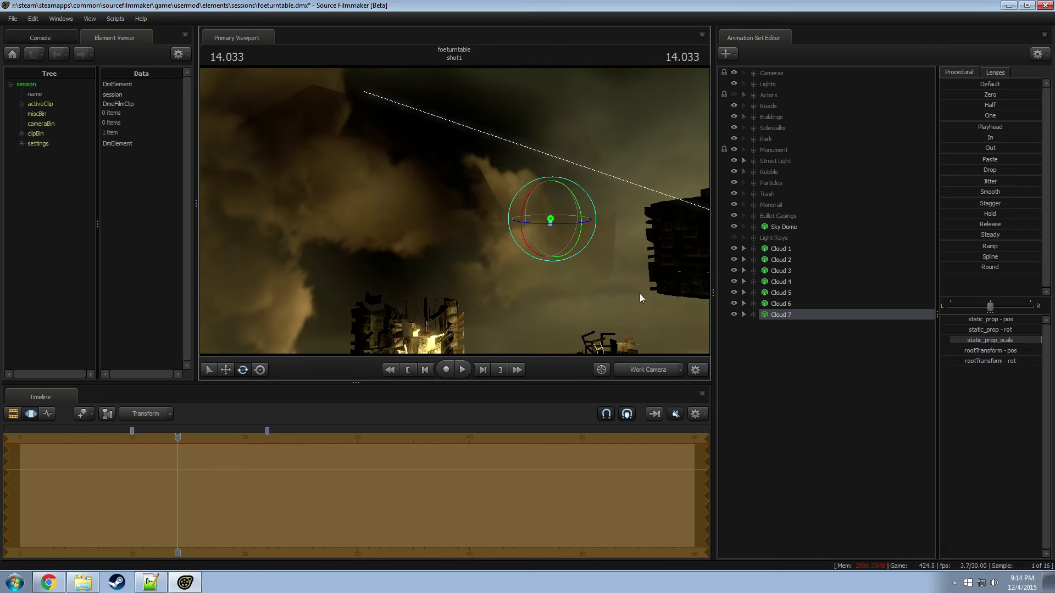
left_click(769, 251)
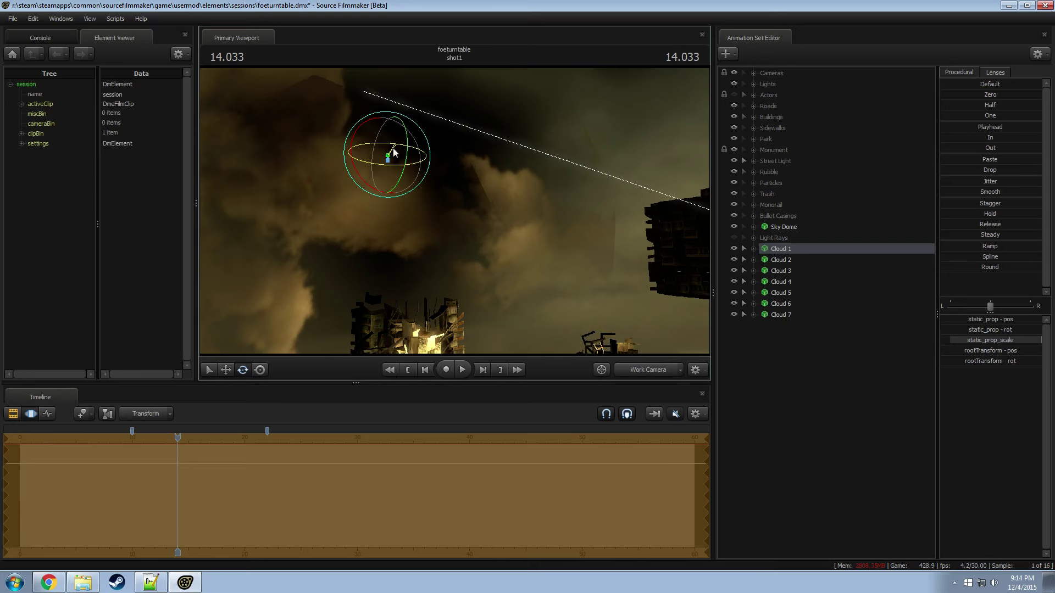
left_click(643, 369)
left_click(645, 361)
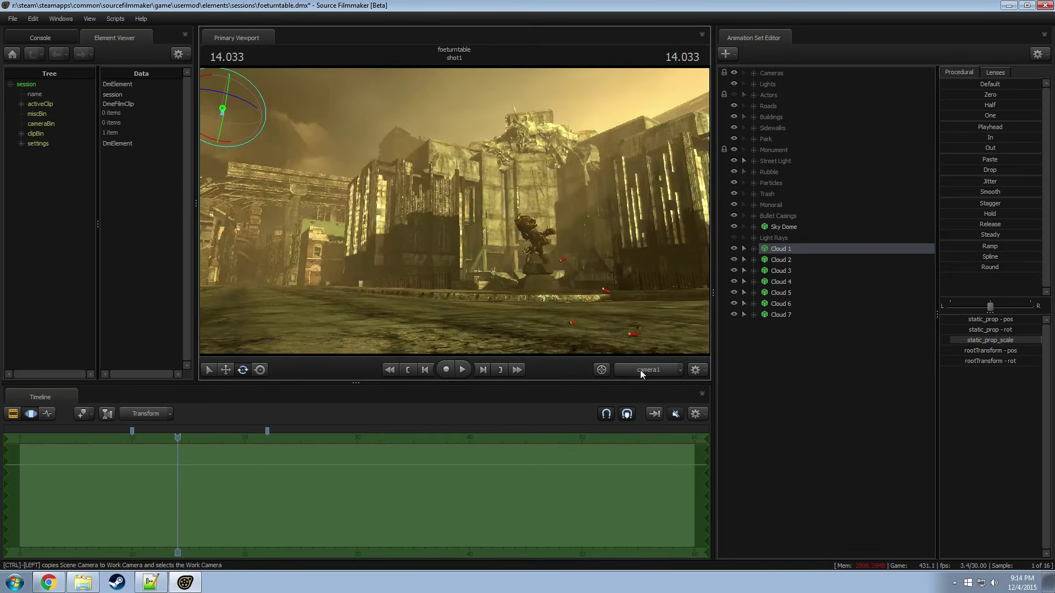
Step: Place the playhead at 13.400 and toggle the visibility of Cloud 7 to check what it adds to the sky
left_click(170, 438)
left_click(226, 370)
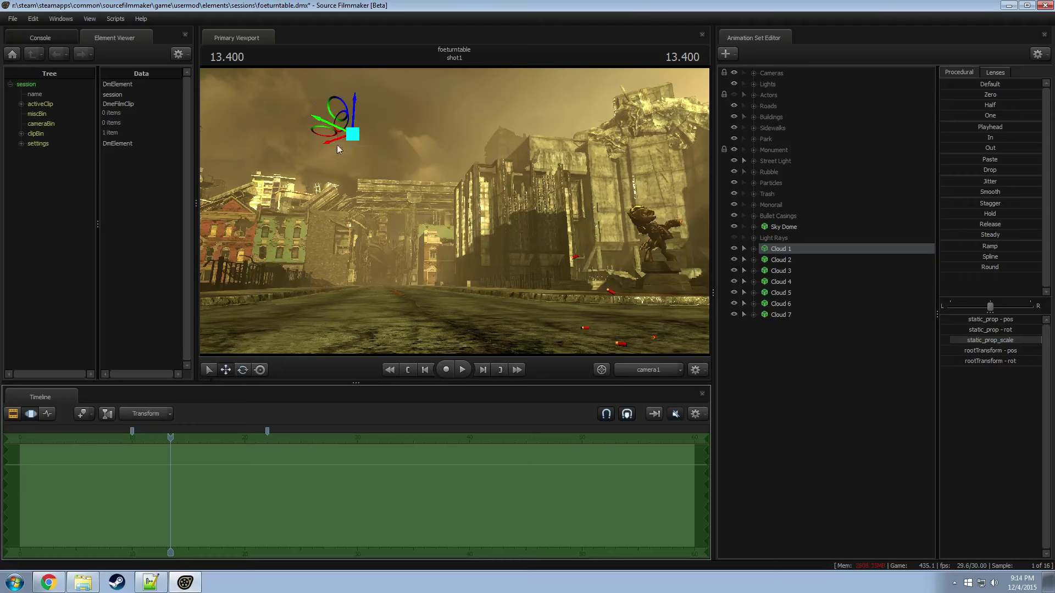
left_click(806, 259)
left_click(770, 317)
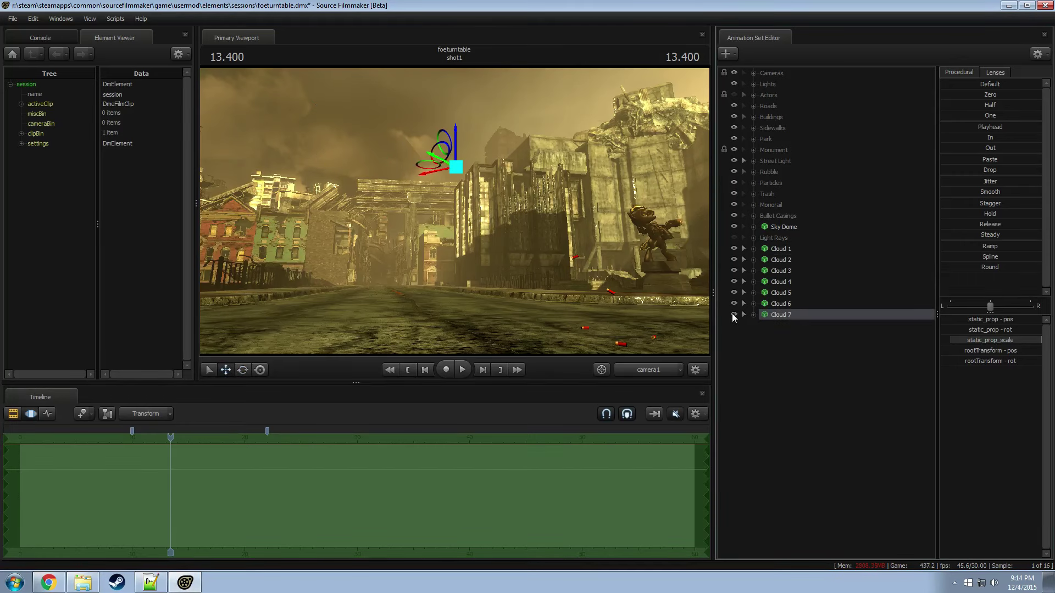
left_click(734, 314)
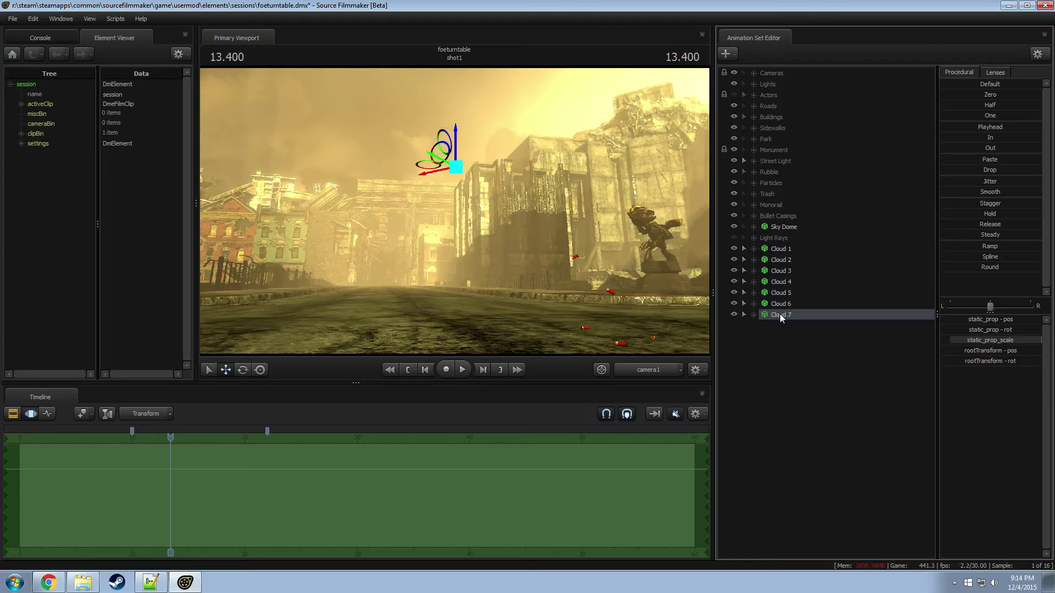
Step: Move Cloud 7 to above the ruined building beside the street, tilt it, and lower it slightly toward the rooftop
key("F2")
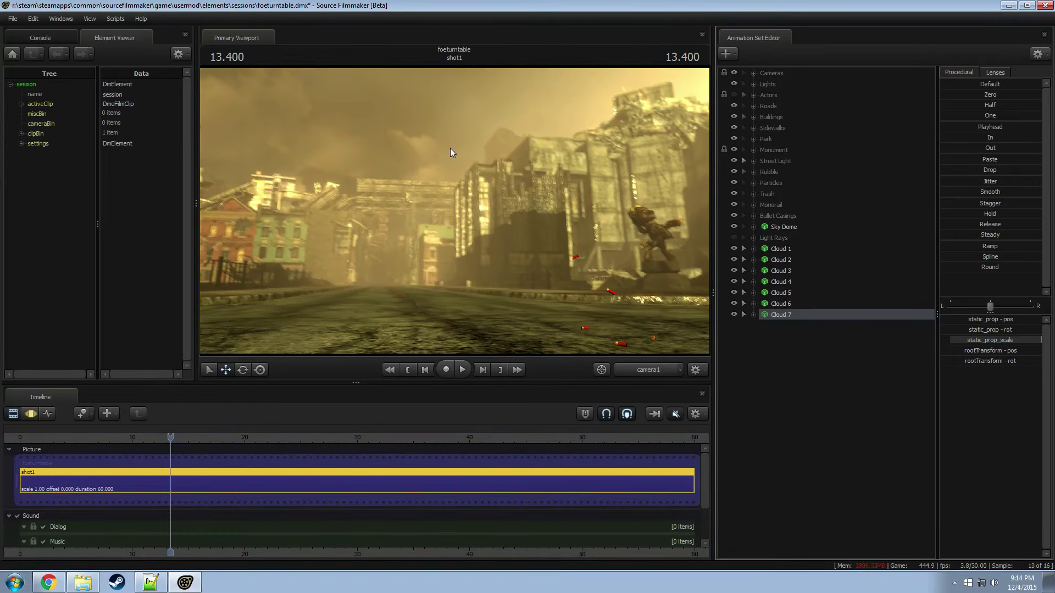
key("F3")
left_click_drag(450, 165, 466, 133)
key("e")
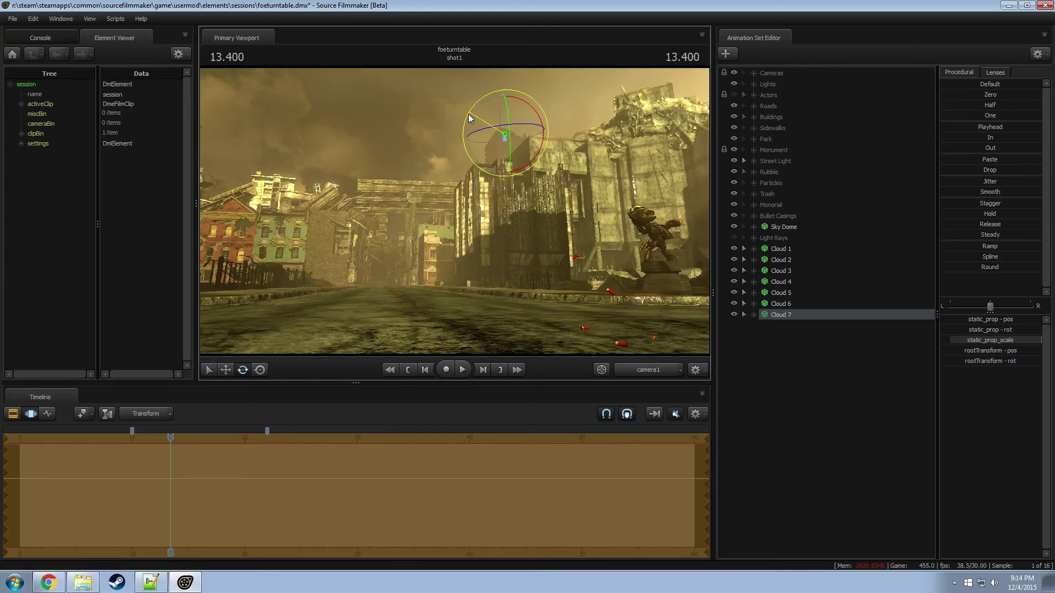
mouse_move(470, 117)
left_mouse_down()
mouse_move(463, 135)
mouse_move(480, 106)
left_mouse_up()
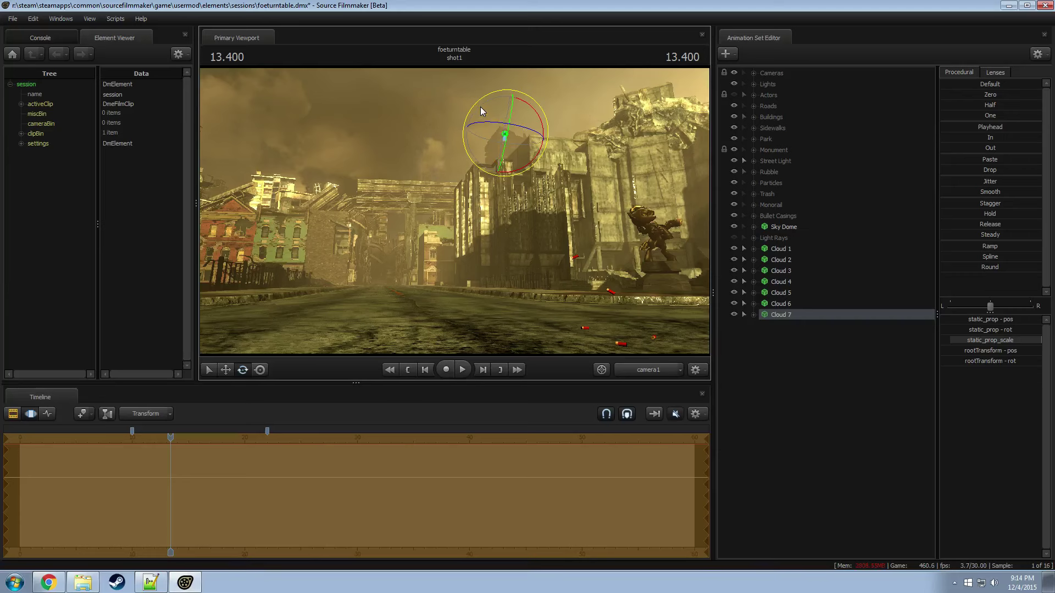
key("w")
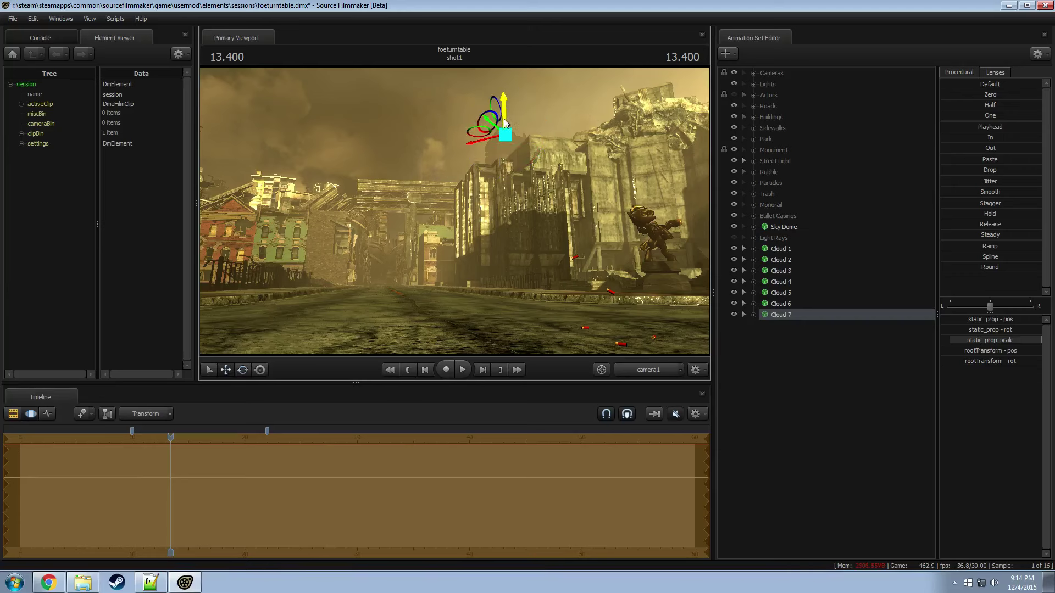
left_click_drag(504, 119, 492, 144)
key("e")
key("F3")
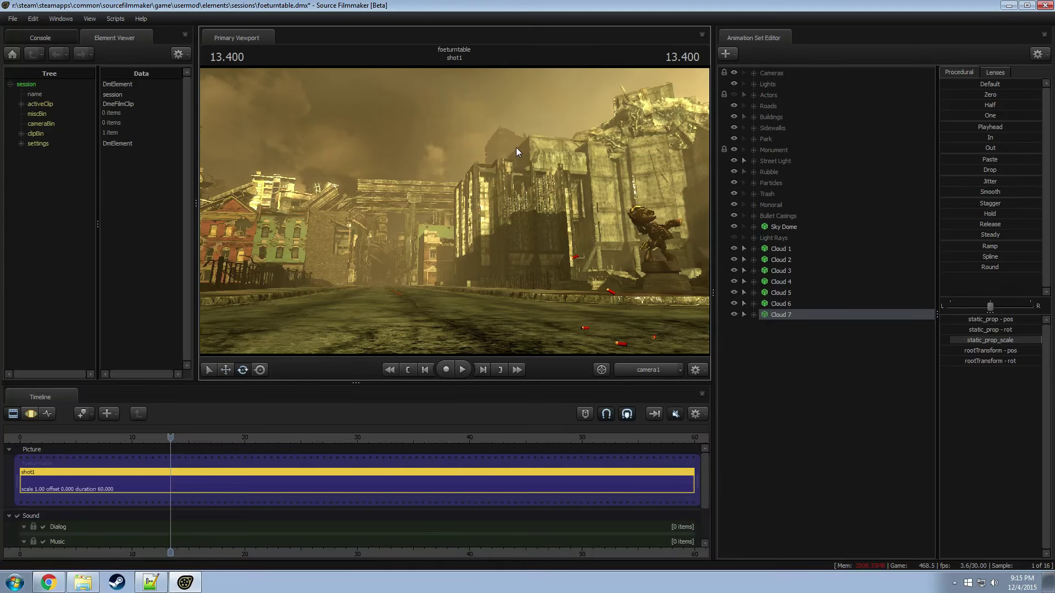
Step: Paste another copy of the Cloud 1 animation set and raise it higher in the sky above the street
right_click(812, 390)
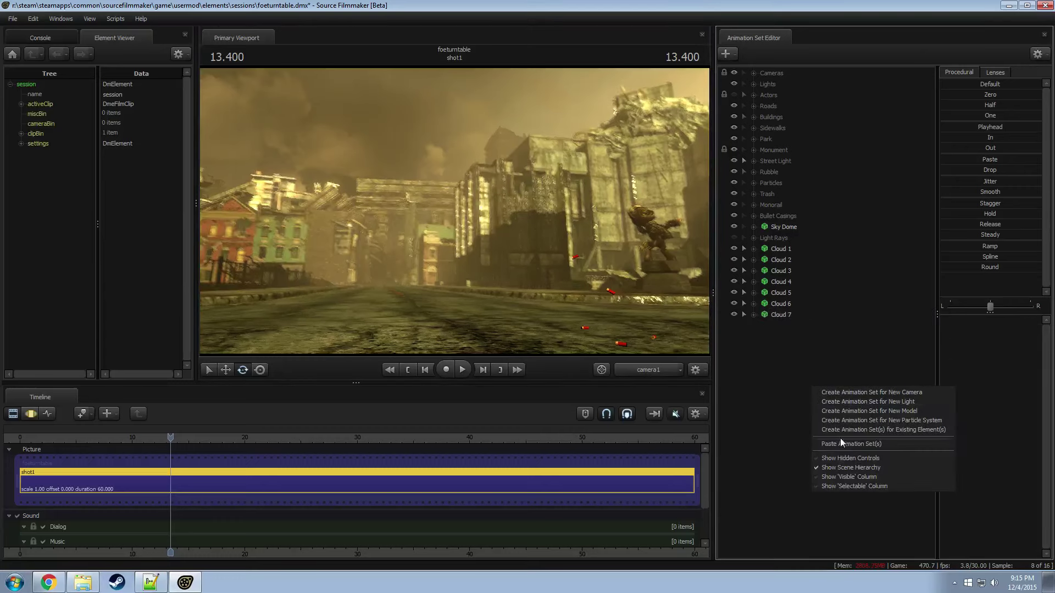
left_click(843, 443)
key("F3")
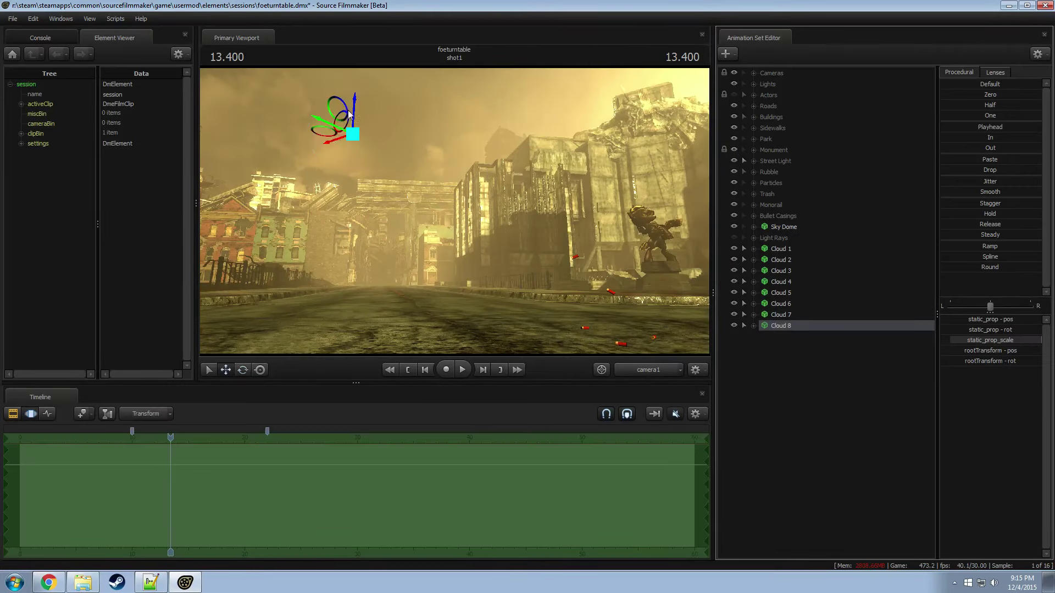
left_click_drag(352, 111, 336, 81)
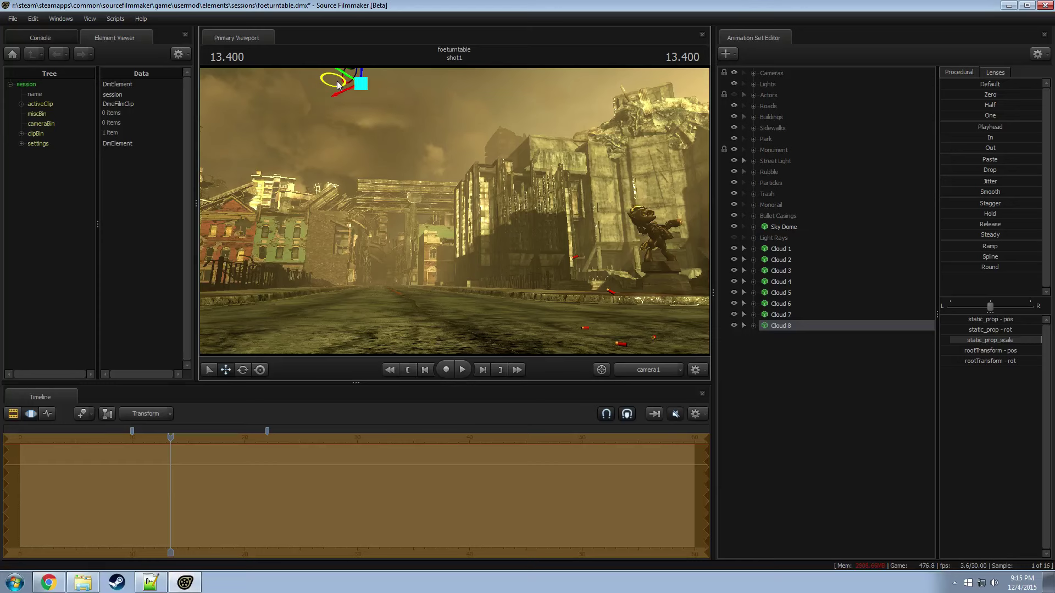
Step: Rotate Cloud 8 around several axes and raise it slightly to vary the cloud shape above the street
key("e")
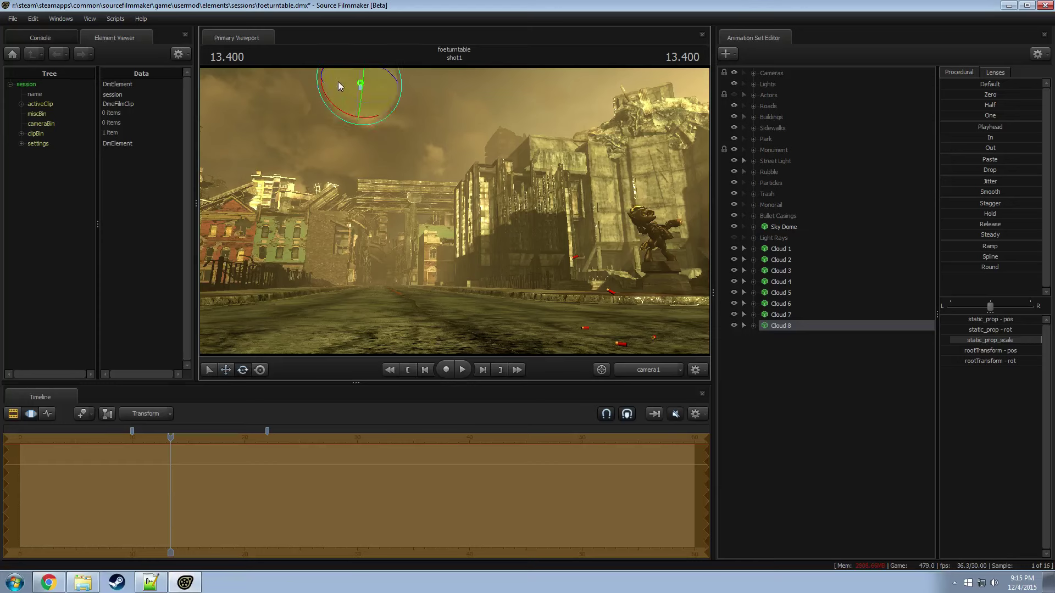
left_click_drag(391, 98, 406, 63)
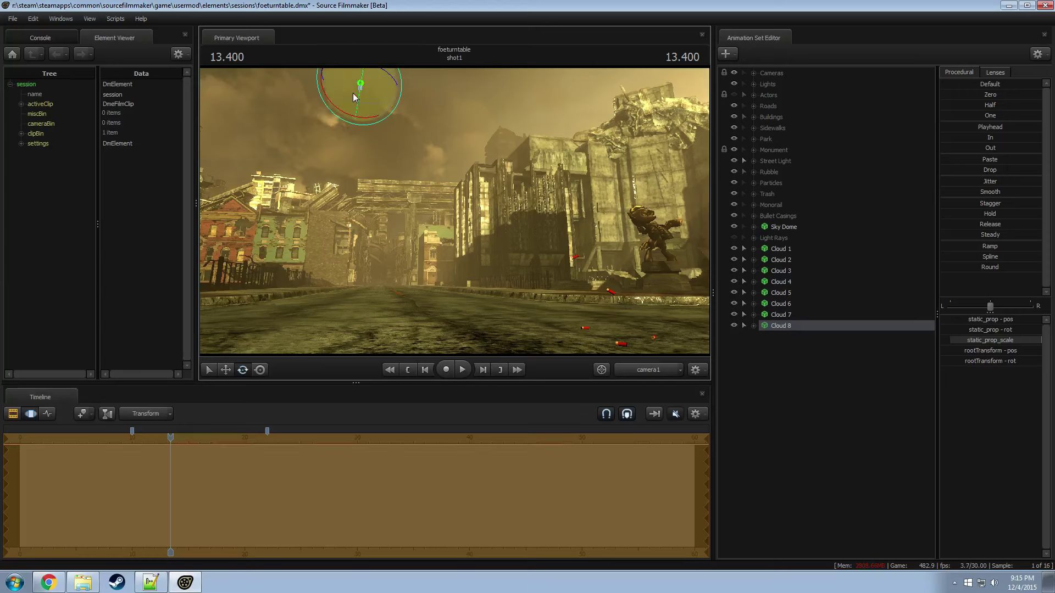
left_click_drag(363, 104, 362, 108)
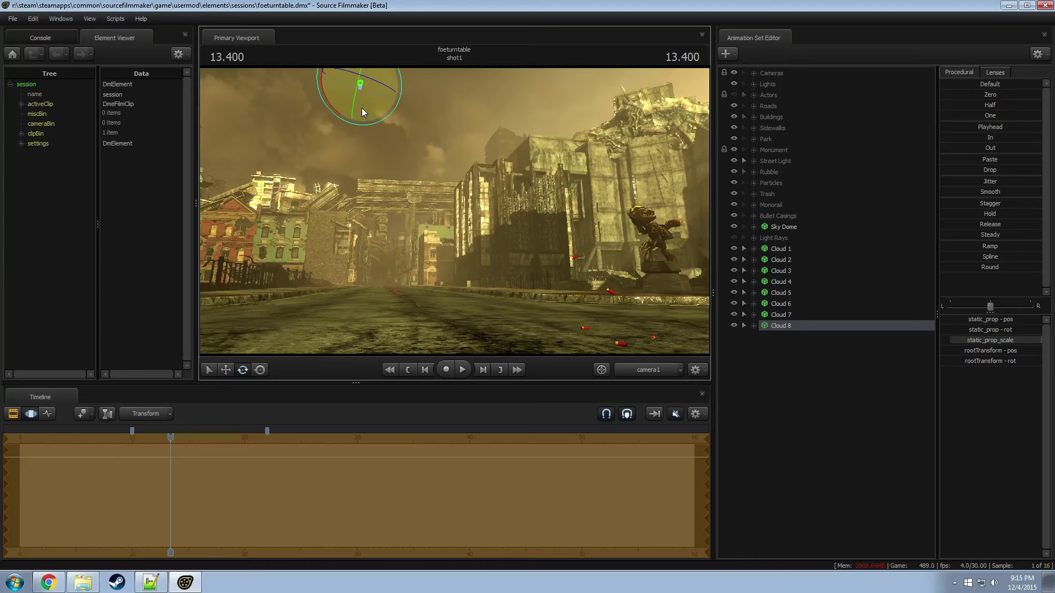
key("w")
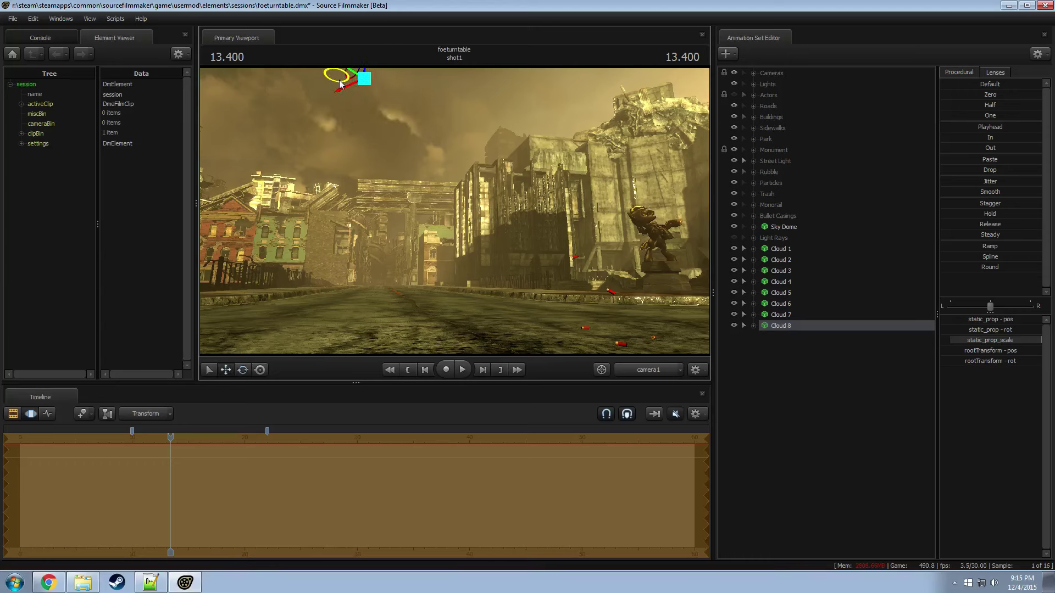
key("e")
mouse_move(342, 111)
left_mouse_down()
mouse_move(351, 117)
mouse_move(332, 107)
left_mouse_up()
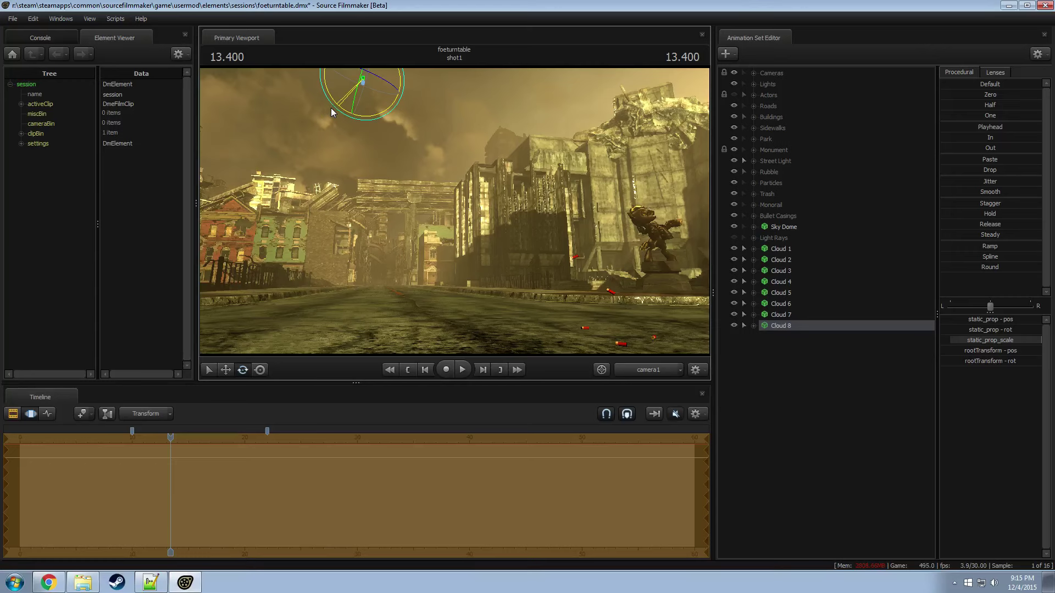
left_click_drag(307, 69, 315, 45)
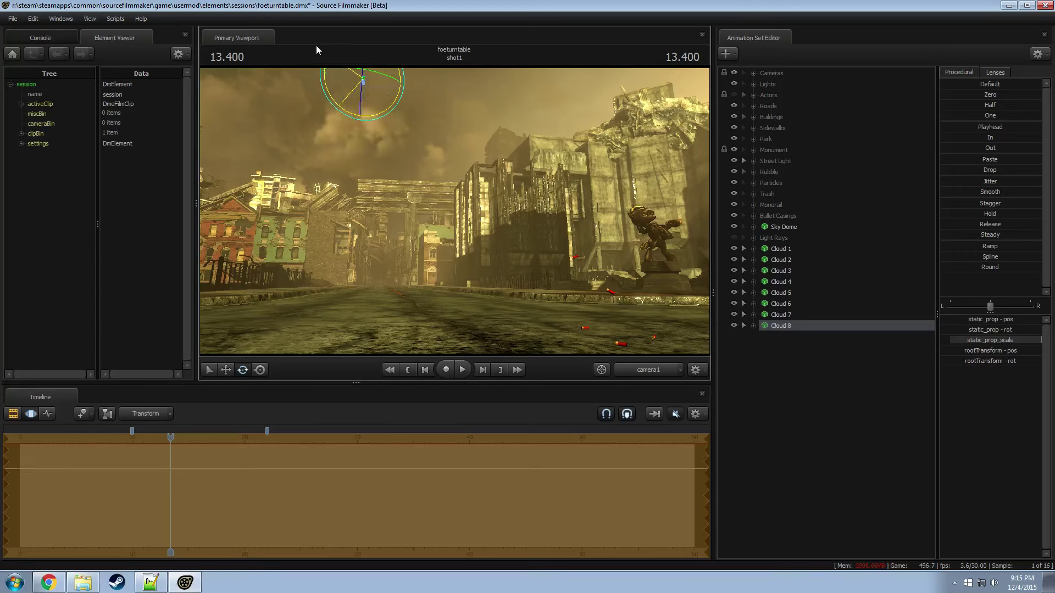
key("w")
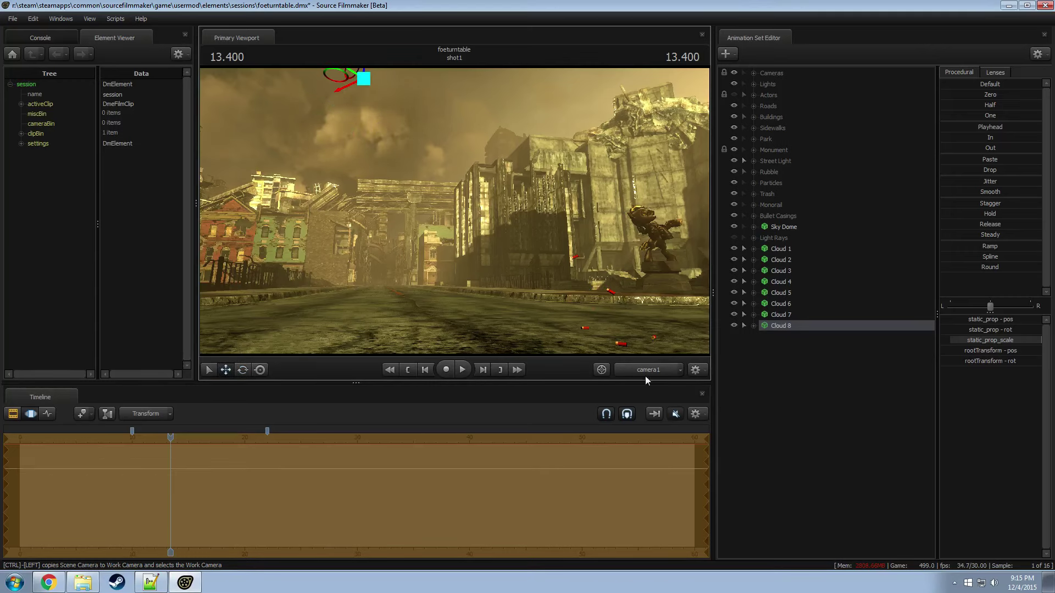
Step: Copy camera1 to the Work Camera, widen the view of the sky, and paste another copy of the Cloud 1 animation set
left_click(651, 372, "ctrl")
left_click_drag(426, 70, 397, 84)
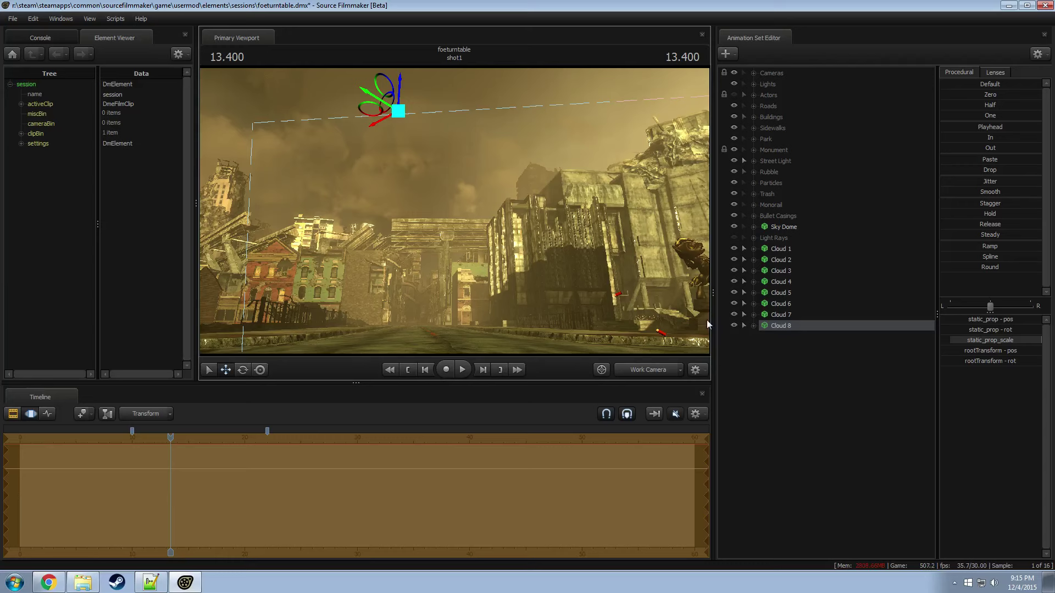
right_click(778, 344)
left_click(808, 411)
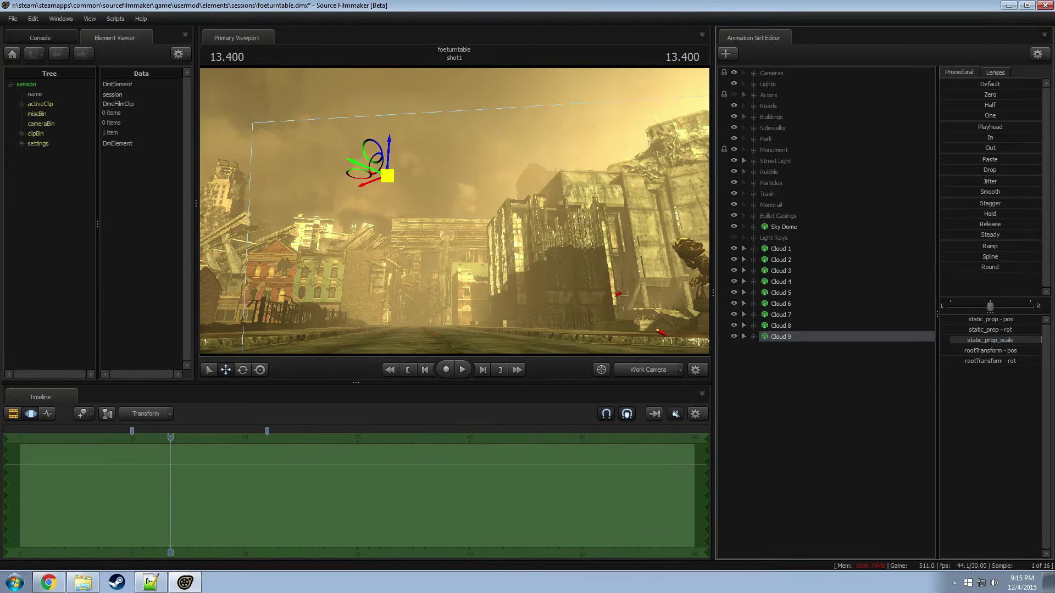
Step: Move Cloud 9 above the large ruined building beside the street and play the shot ahead to 14.500
left_click_drag(387, 176, 638, 98)
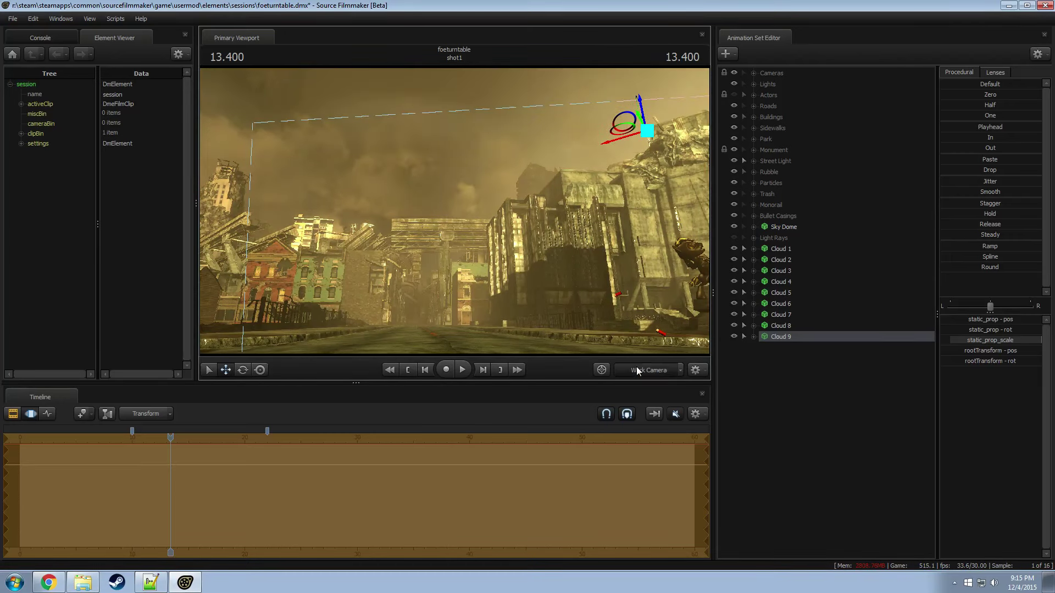
key("space")
key("space")
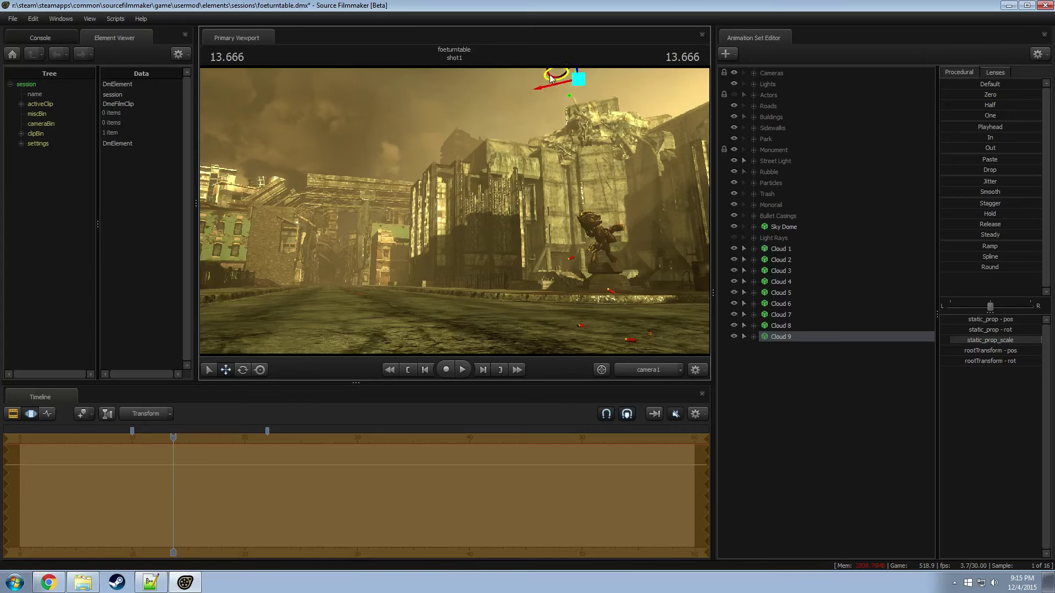
key("space")
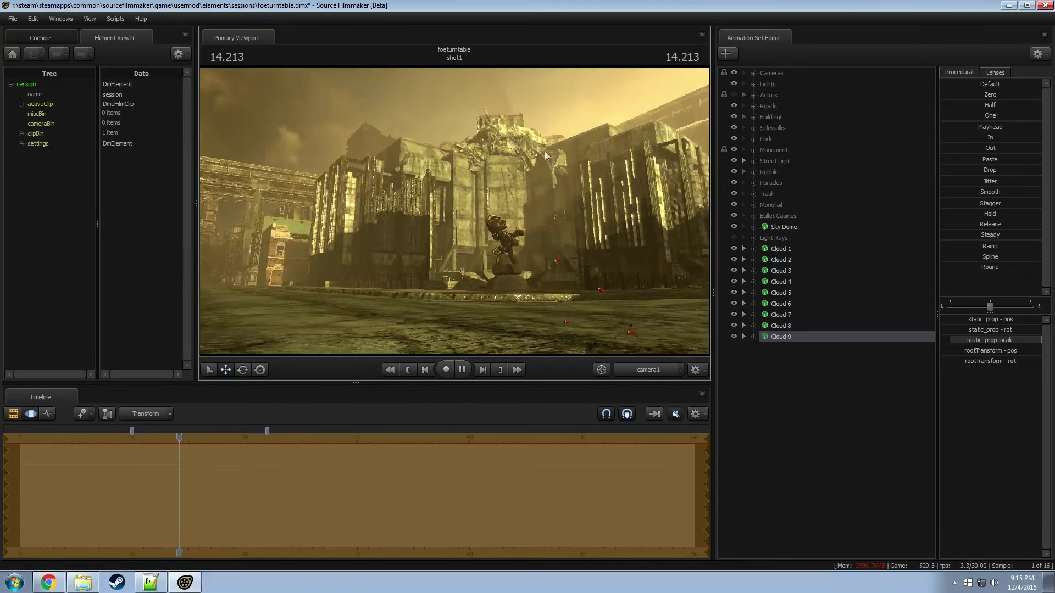
key("space")
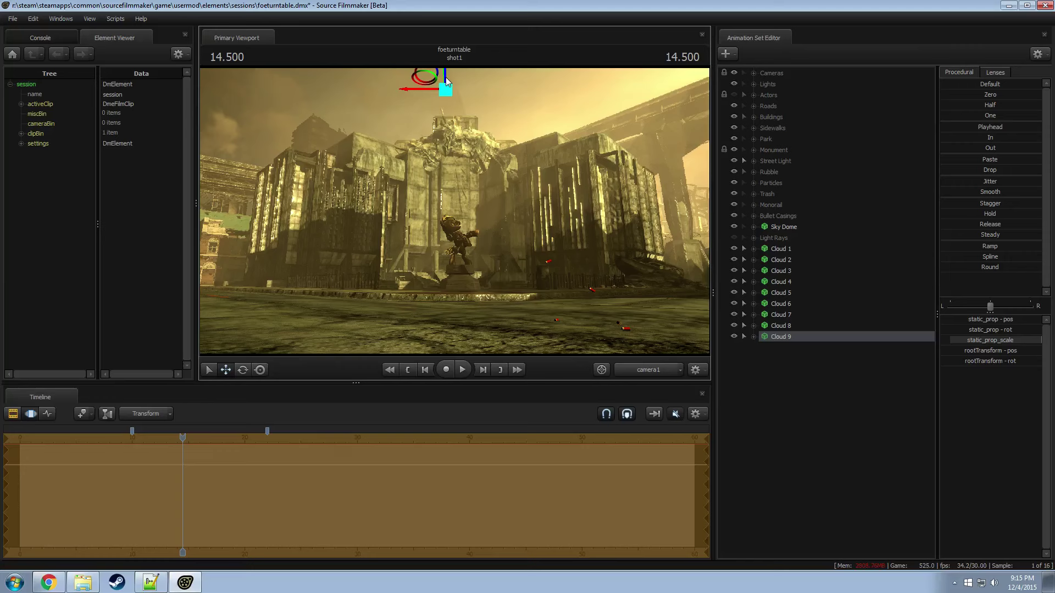
Step: Rotate Cloud 9 and reposition it in the sky above the ruined building behind the pony statue
left_click_drag(445, 76, 411, 118)
key("e")
key("w")
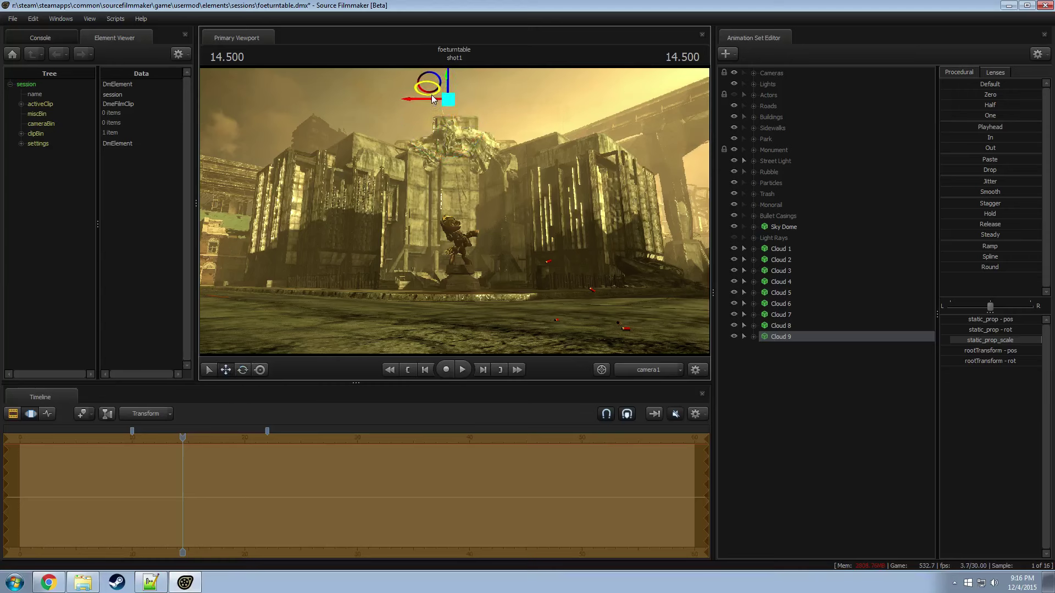
left_click_drag(441, 88, 446, 84)
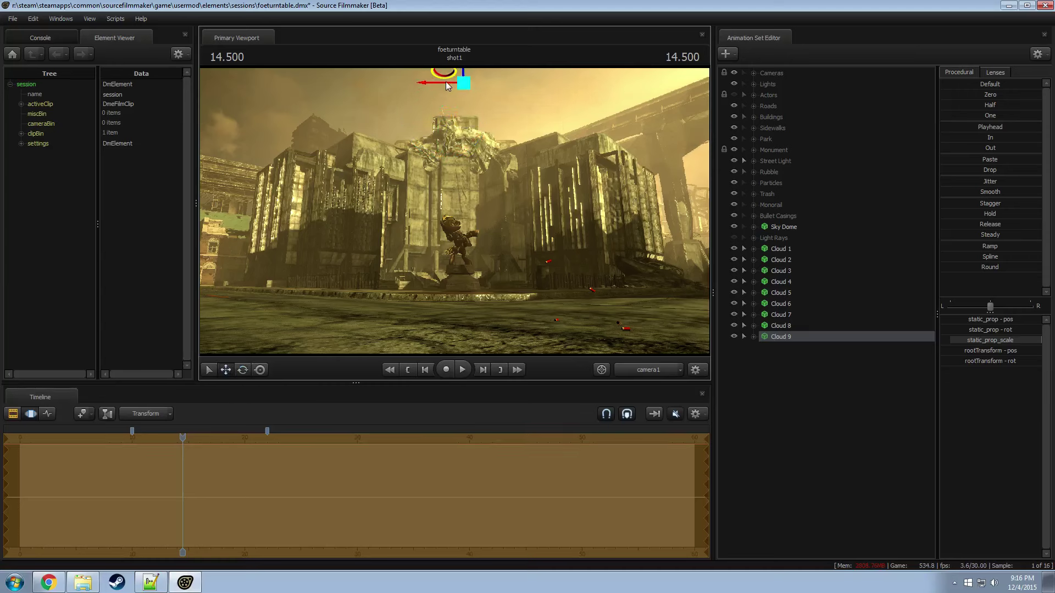
Step: Reduce Cloud 9's static_prop_scale to about half the slider range and fine-tune its position over the building's rooftop, checking the rendered view
left_click(1008, 341)
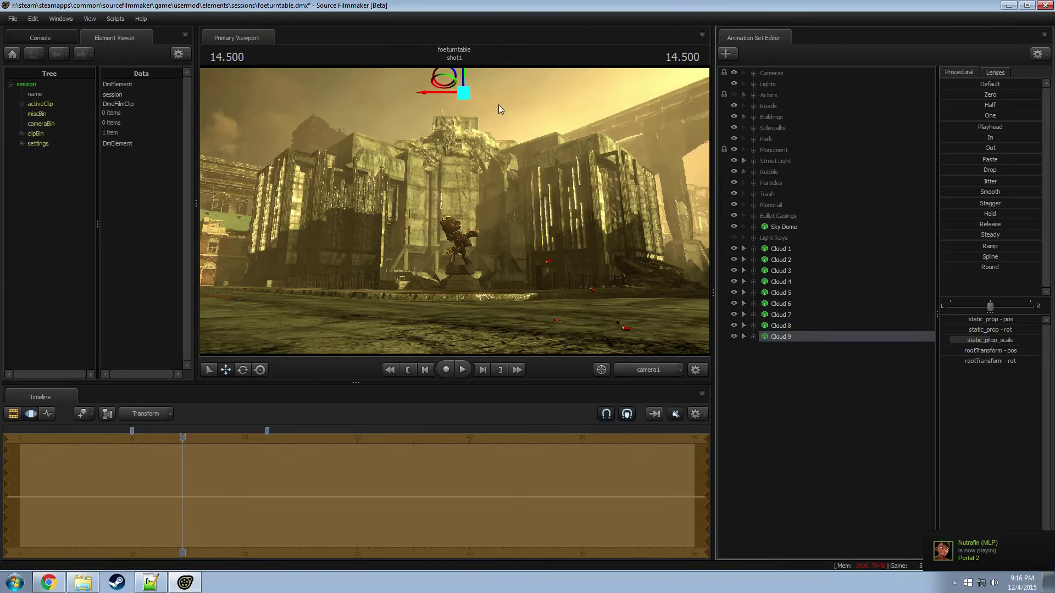
mouse_move(465, 95)
left_mouse_down()
mouse_move(472, 75)
mouse_move(475, 98)
left_mouse_up()
key("F3")
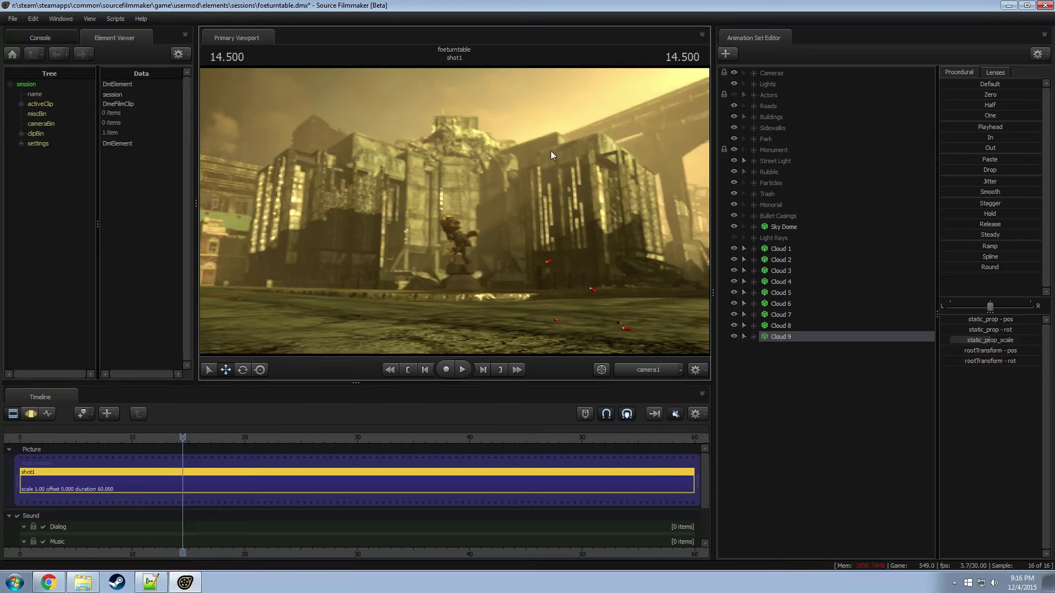
key("F2")
mouse_move(442, 104)
left_mouse_down()
mouse_move(443, 84)
mouse_move(438, 97)
left_mouse_up()
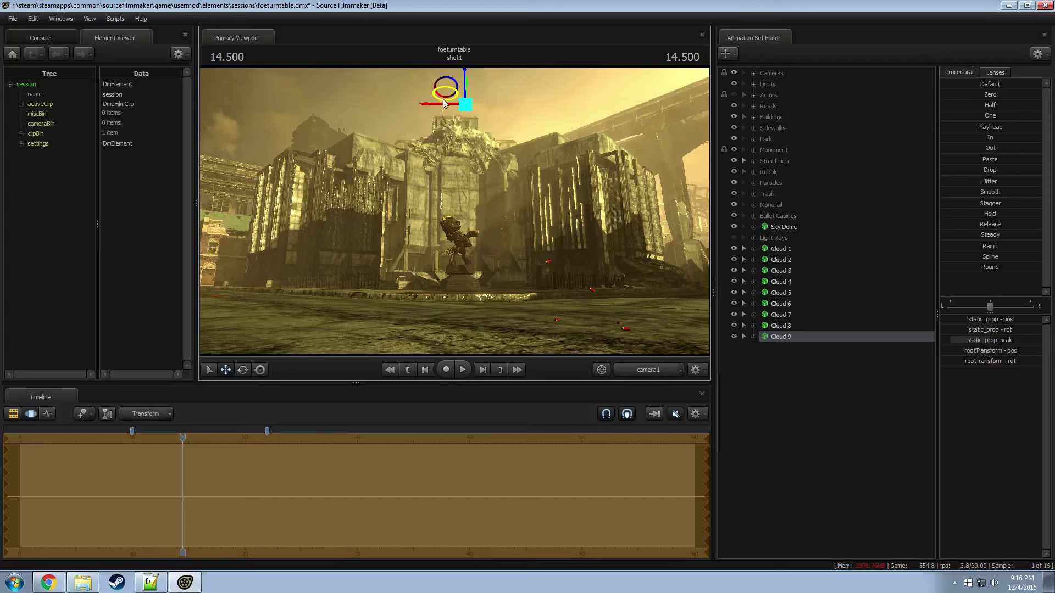
key("F3")
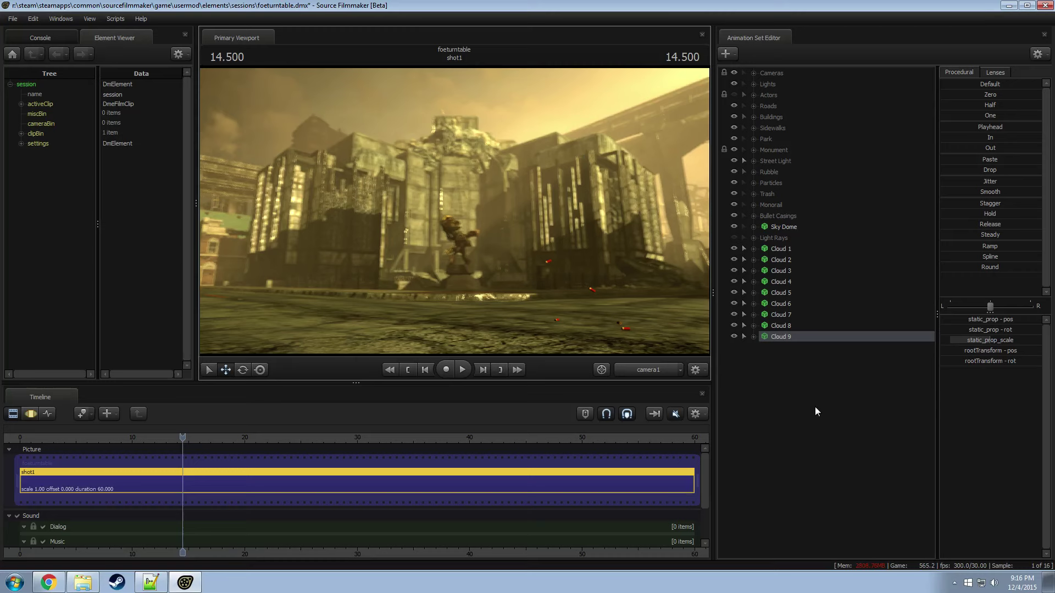
Step: Paste another copy of the Cloud 1 animation set and select the new cloud for motion editing
right_click(819, 383)
left_click(845, 438)
left_click(786, 347)
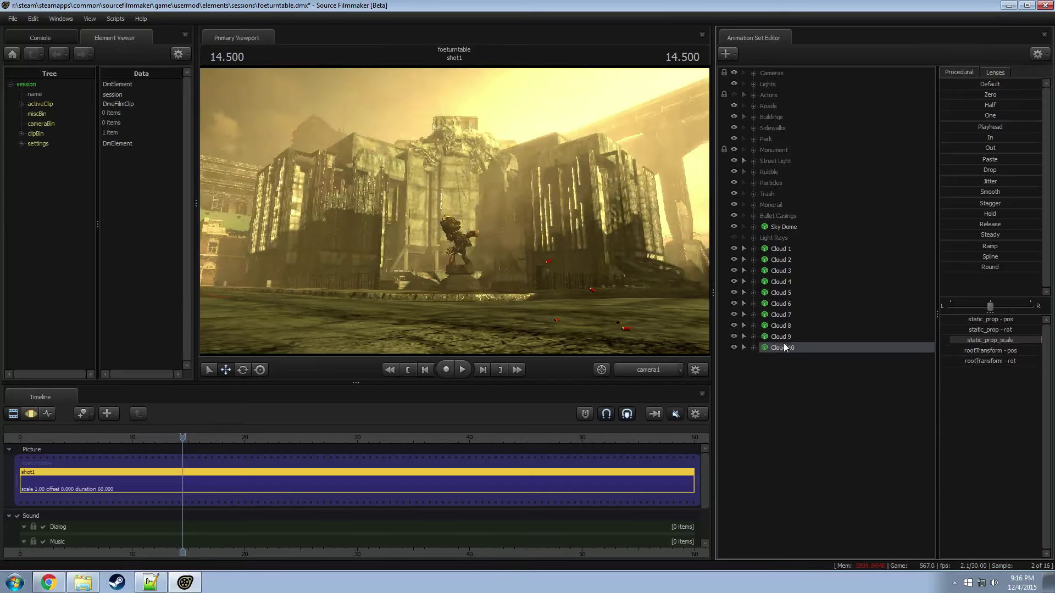
right_click(781, 348)
left_click(774, 346)
key("F3")
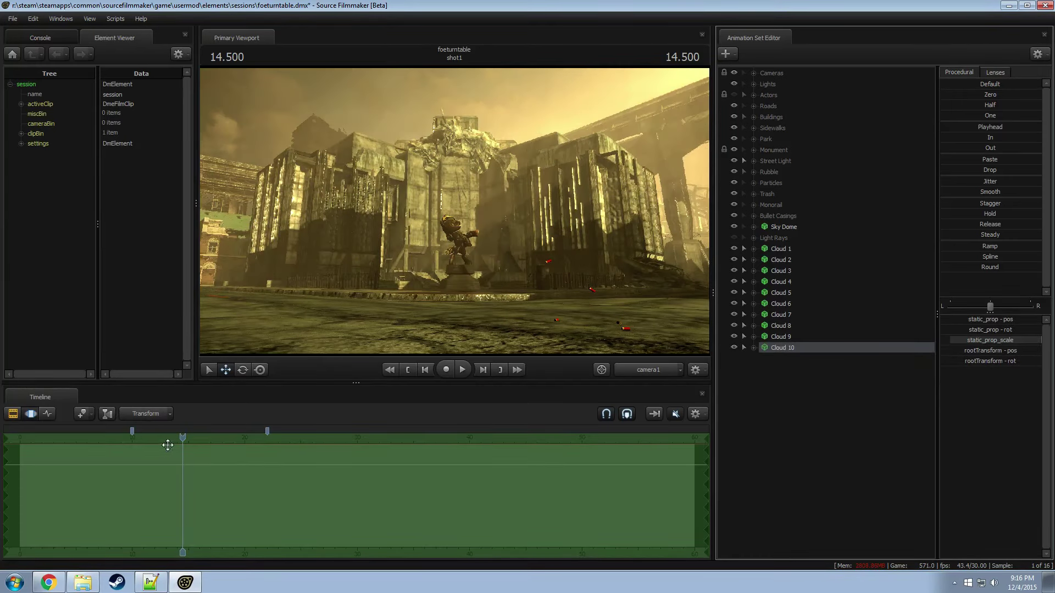
Step: Go back to 13.233, move Cloud 10 toward the ruined building, and play the shot ahead to 15.166
left_click(167, 445)
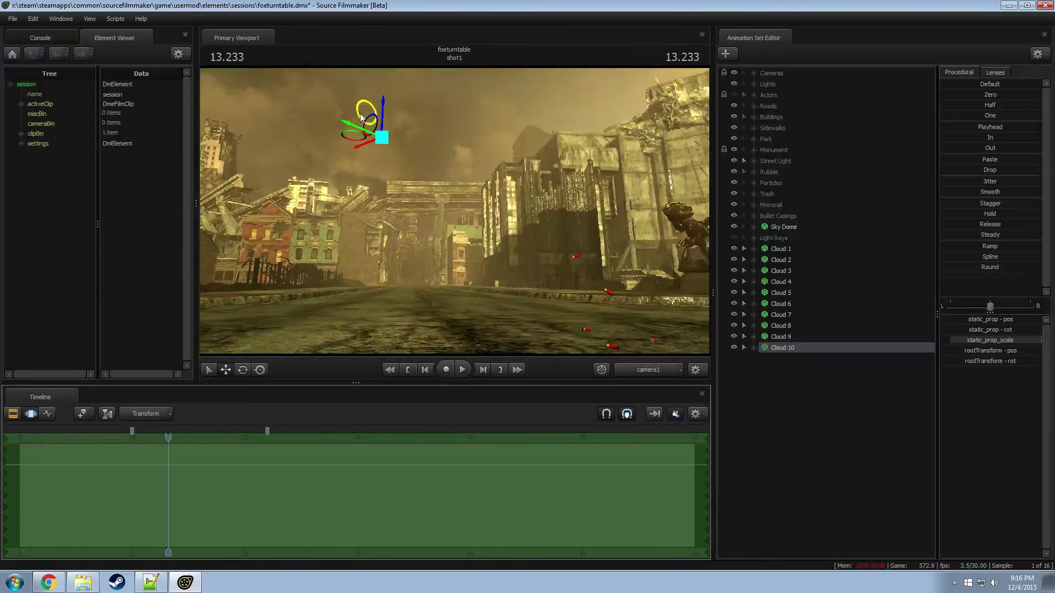
left_click_drag(384, 134, 571, 90)
left_click_drag(380, 202, 673, 129)
left_click(463, 369)
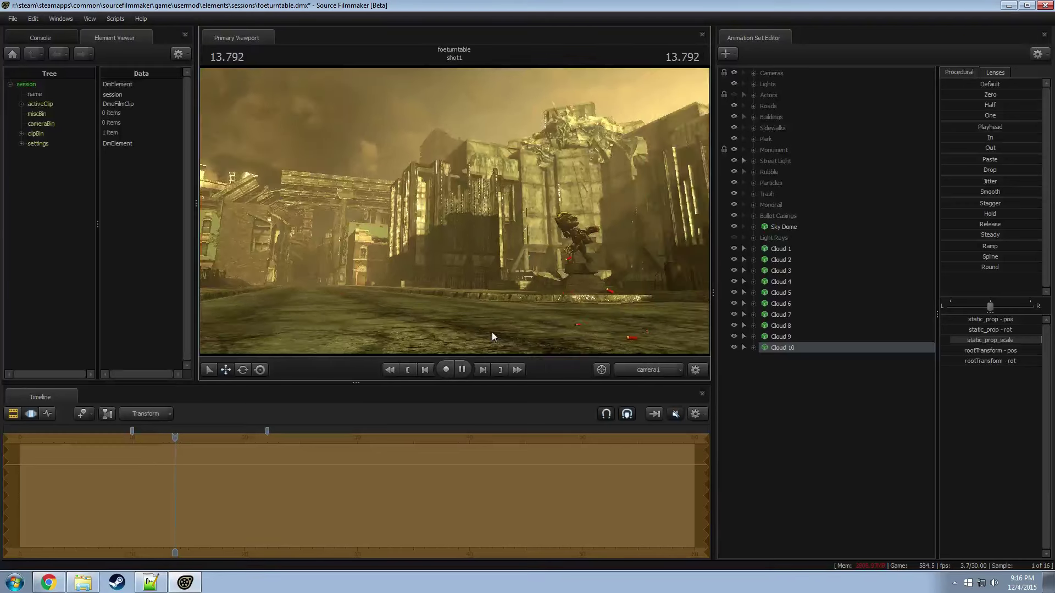
key("space")
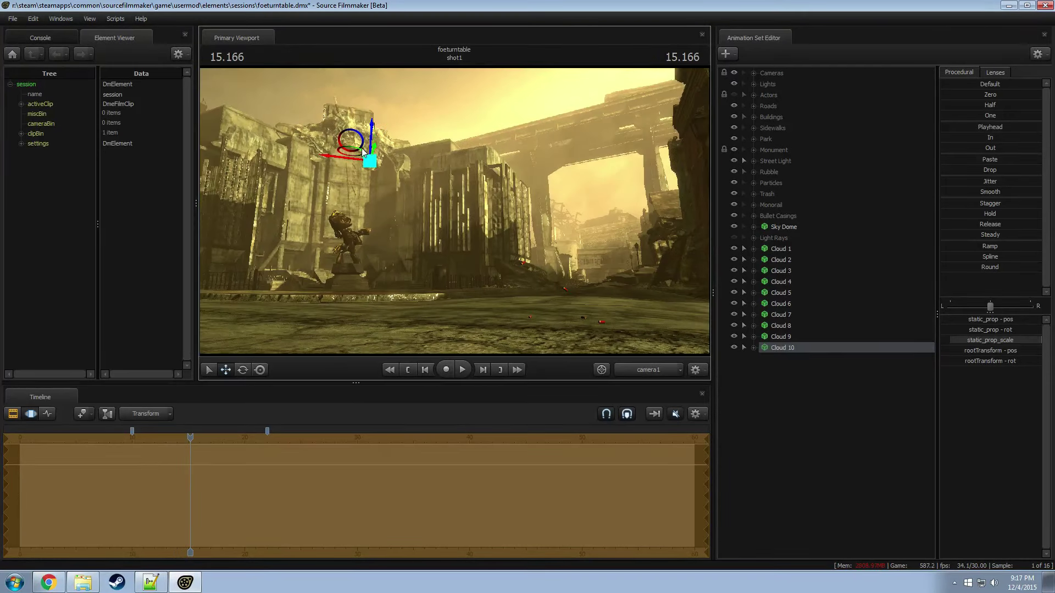
Step: Move Cloud 10 above the columned building near the overpass and rotate it to vary its shape
left_click_drag(362, 151, 453, 120)
key("e")
key("e")
key("w")
key("F2")
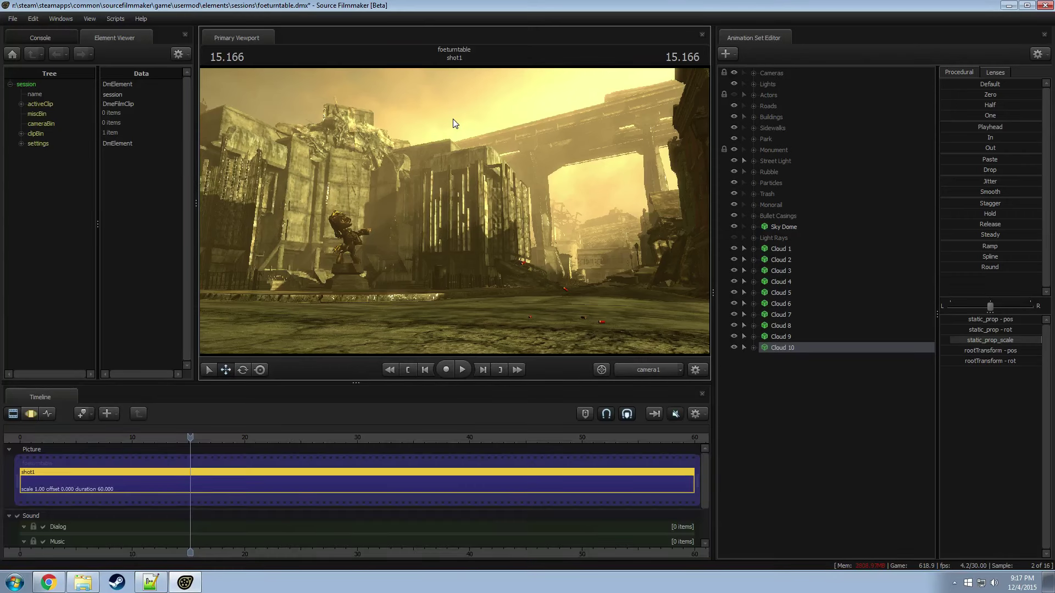
Step: Reduce Cloud 10's static_prop_scale to about half the slider range and check the rendered view
key("F4")
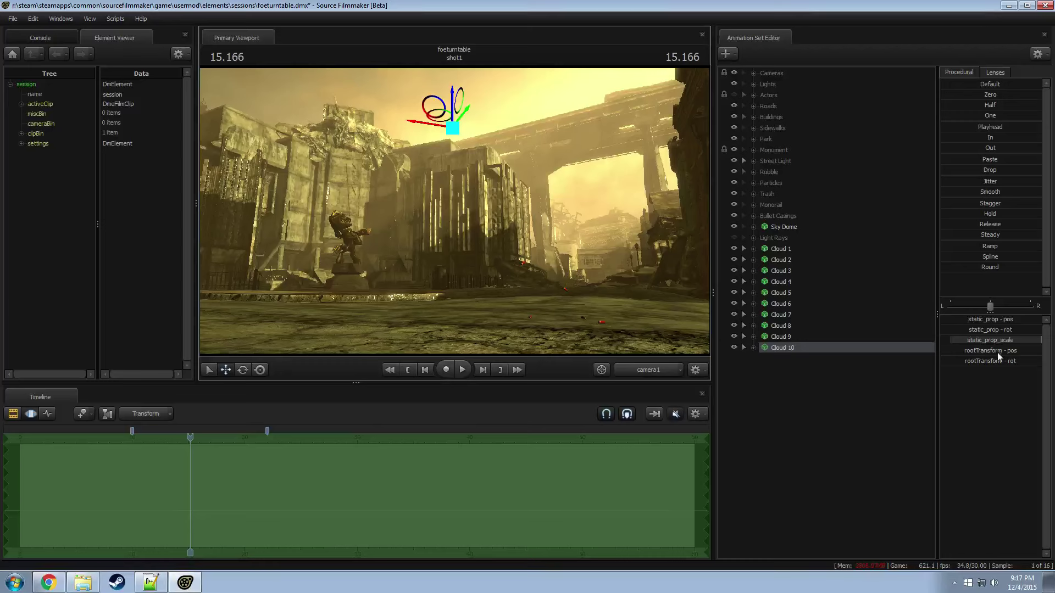
key("F3")
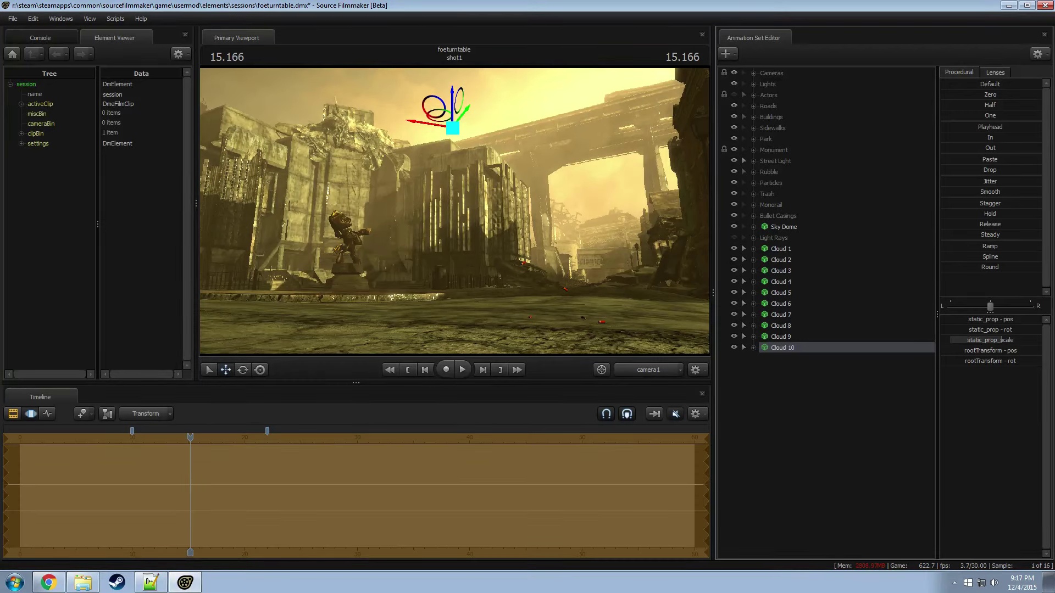
key("F2")
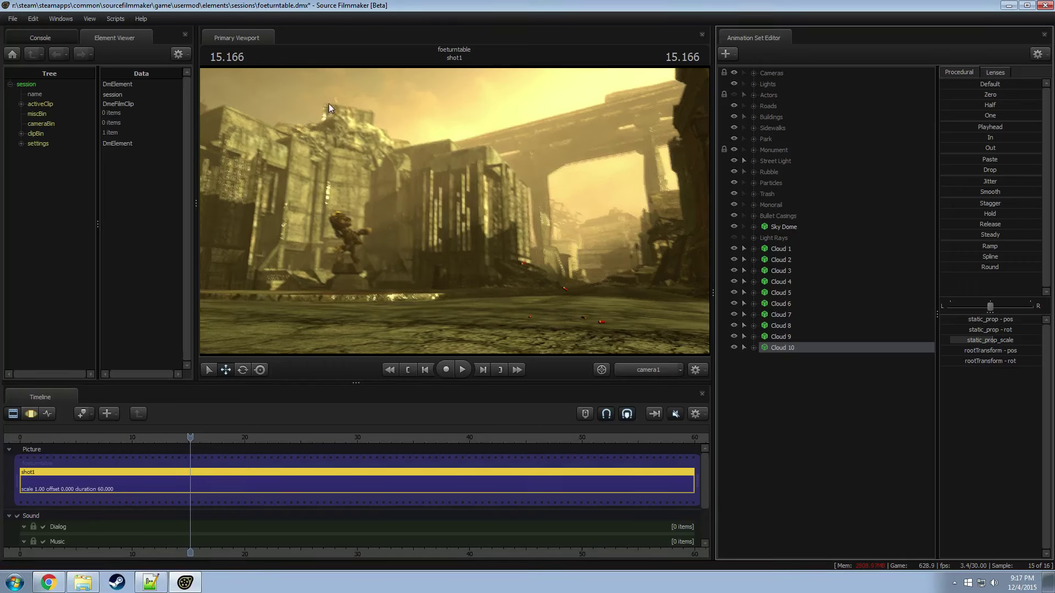
Step: Paste one more copy of the cloud animation set and play the shot ahead to 15.700
right_click(783, 347)
left_click(777, 372)
right_click(777, 373)
left_click(820, 429)
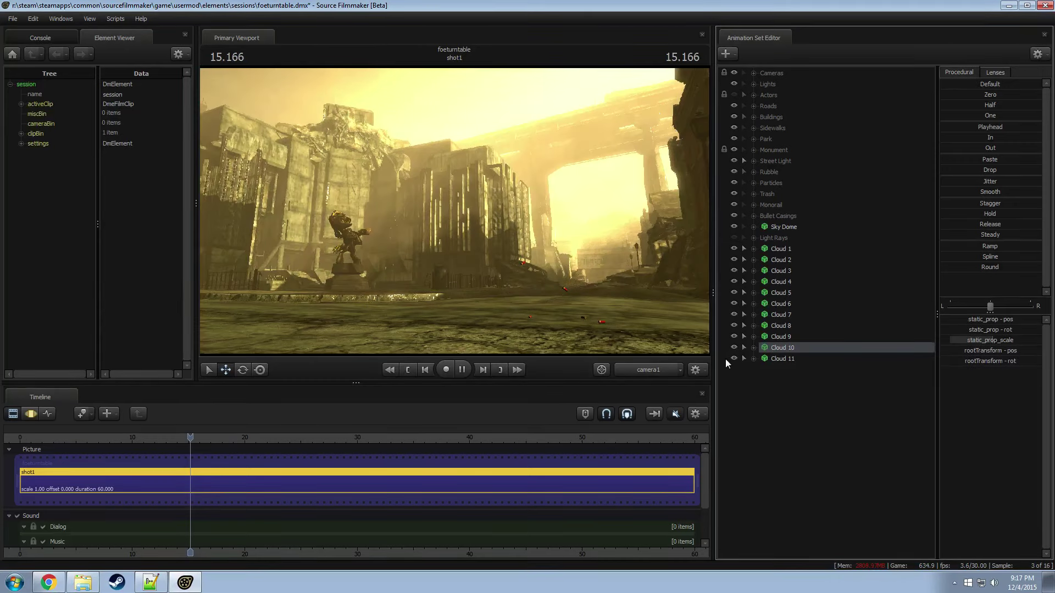
key("space")
key("F3")
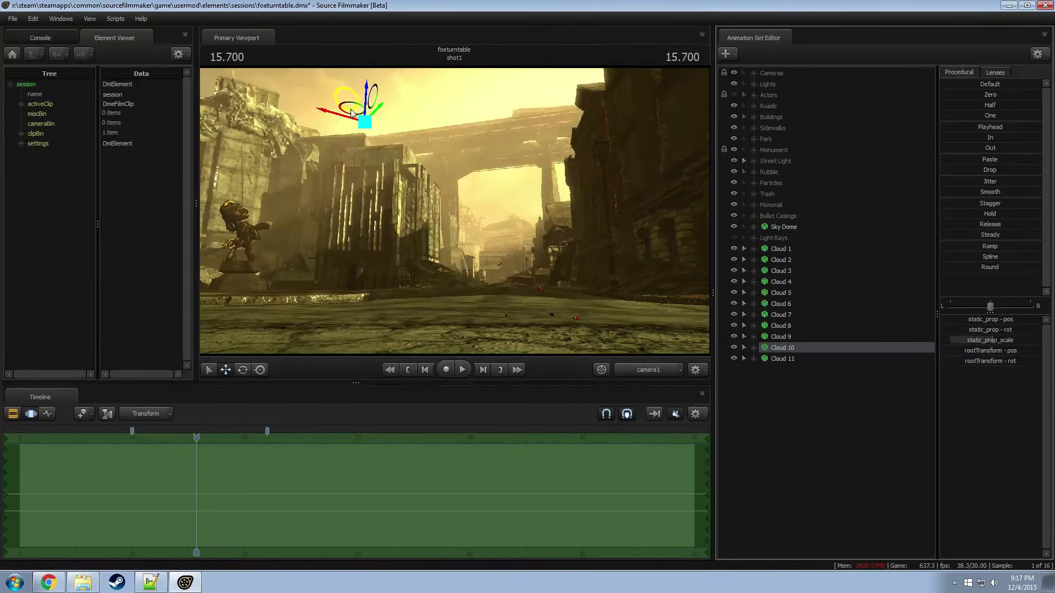
Step: Lower Cloud 10 into the overpass opening at the end of the street and rotate it
left_click_drag(352, 113, 494, 195)
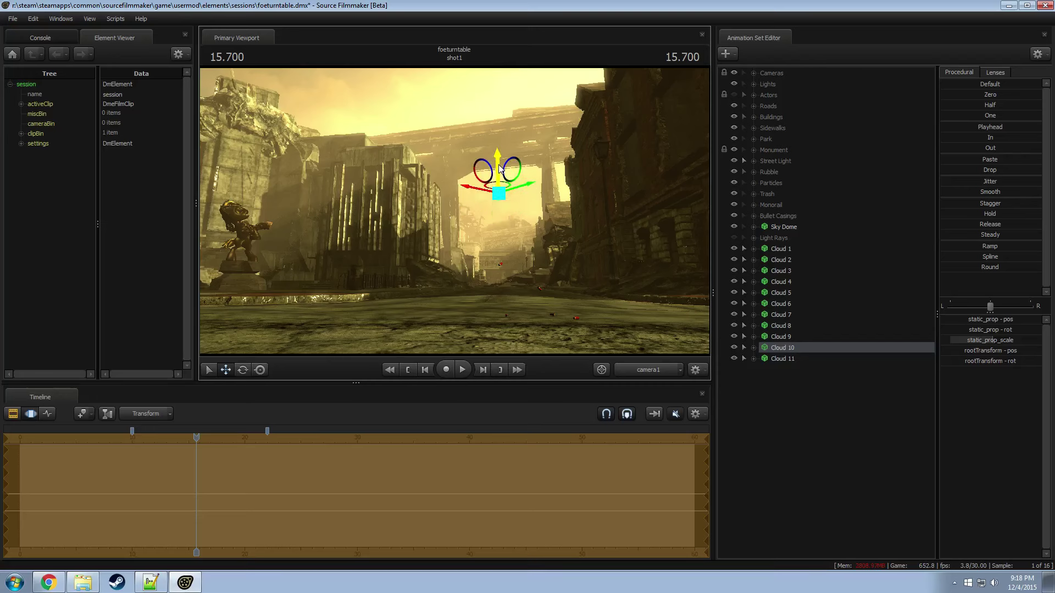
key("F2")
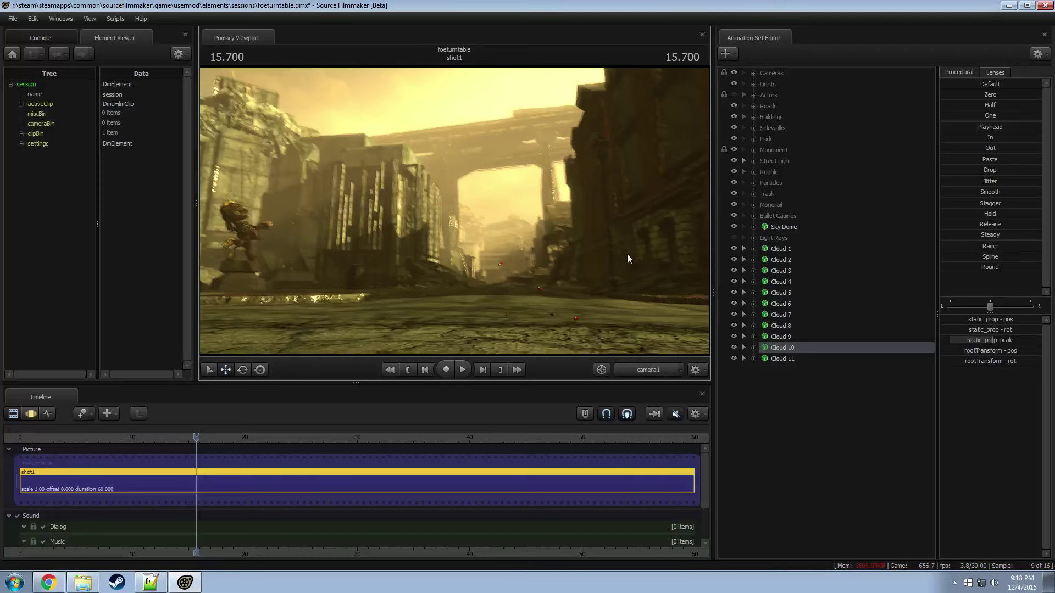
key("F3")
key("e")
left_click_drag(519, 203, 492, 204)
key("F2")
Step: Hide Sky Dome Fade Light 1 to compare the sky, advance the shot to 16.200, and show the light again
left_click(757, 88)
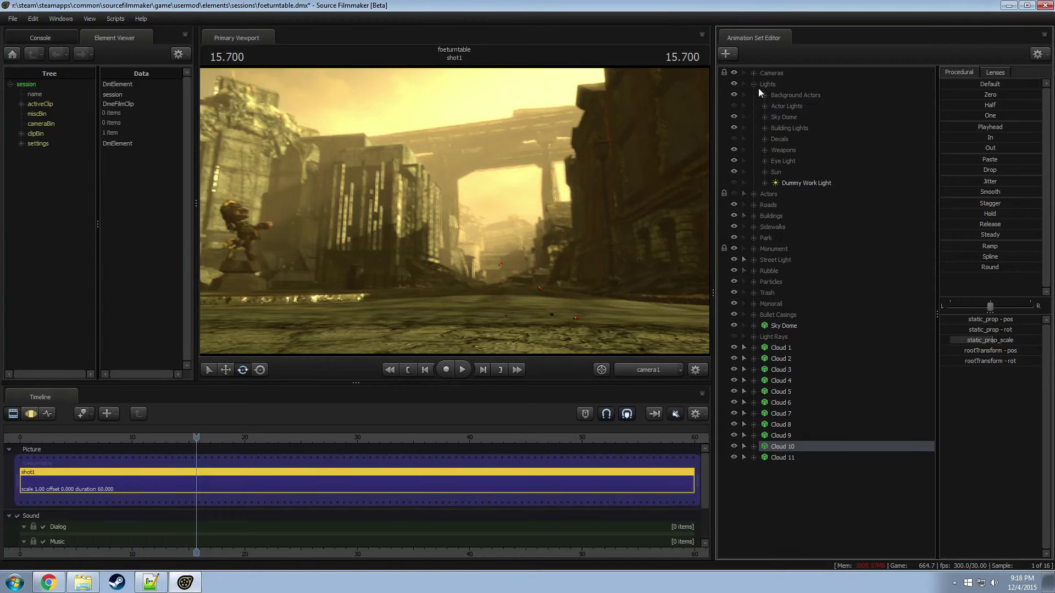
left_click(764, 117)
left_click(819, 140)
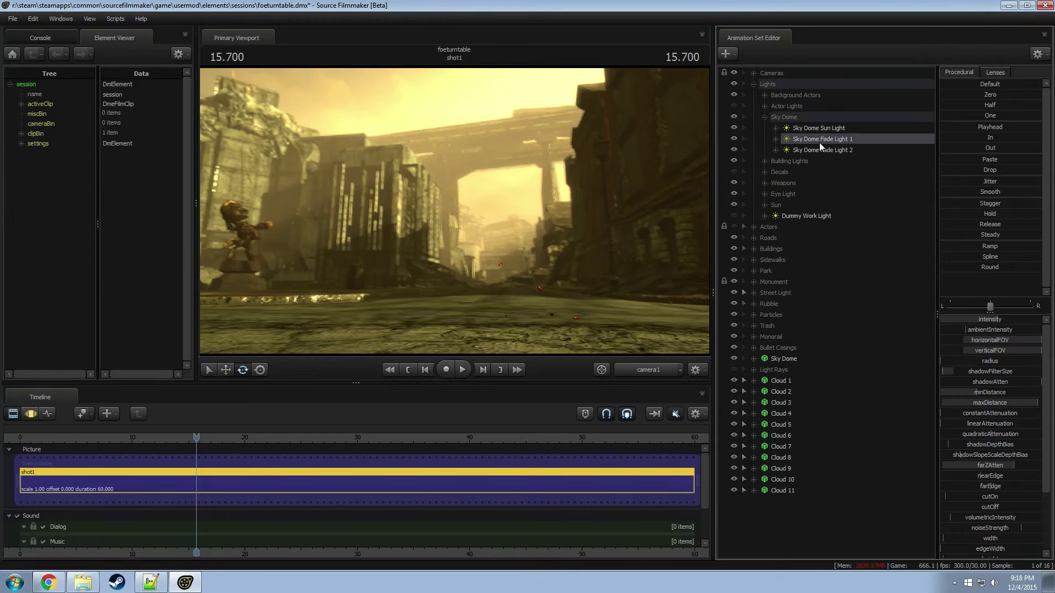
left_click(737, 137)
key("space")
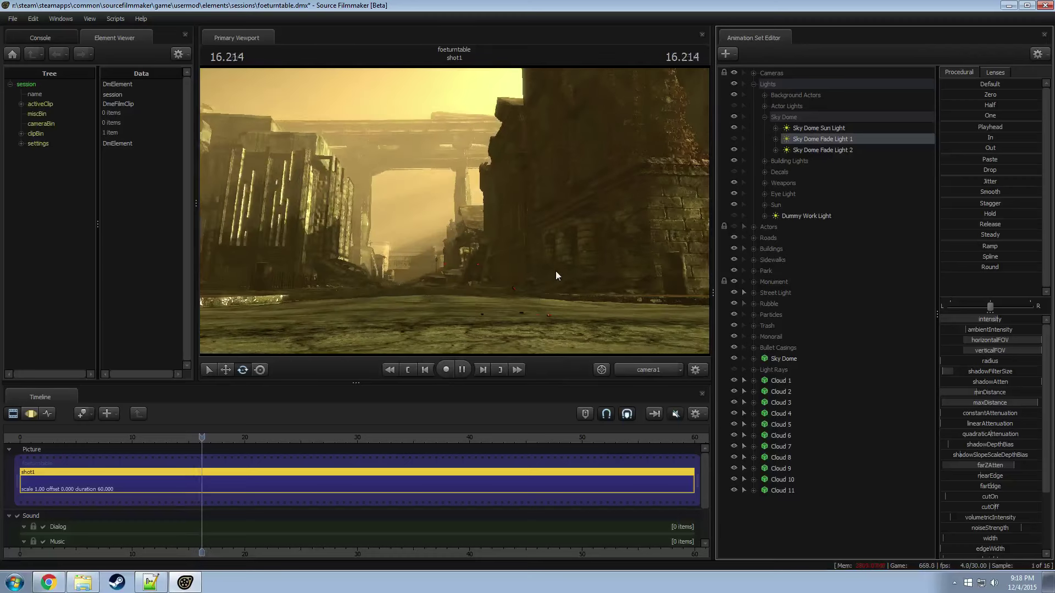
key("space")
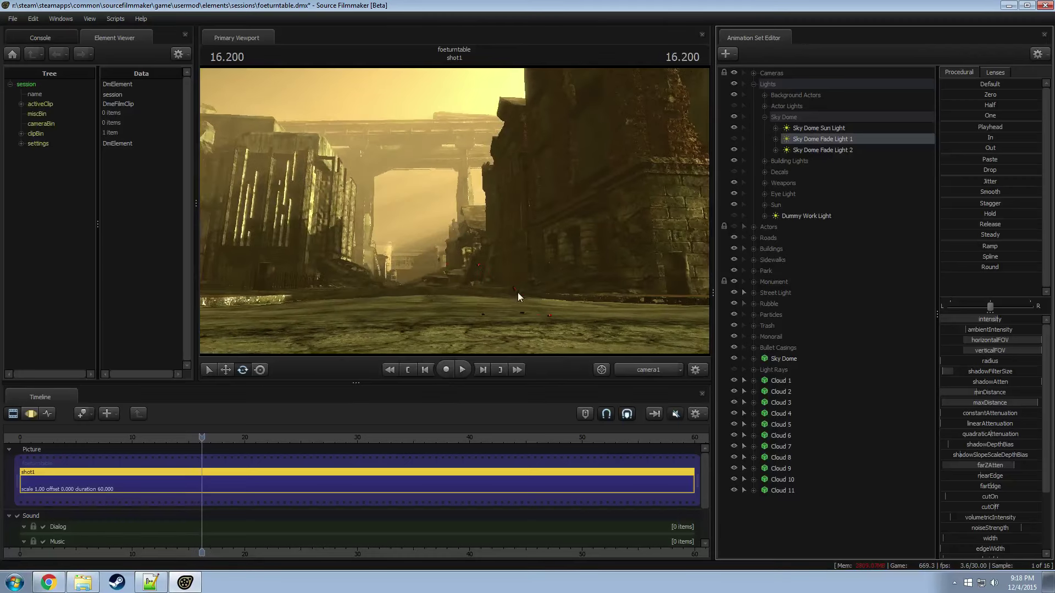
left_click(734, 138)
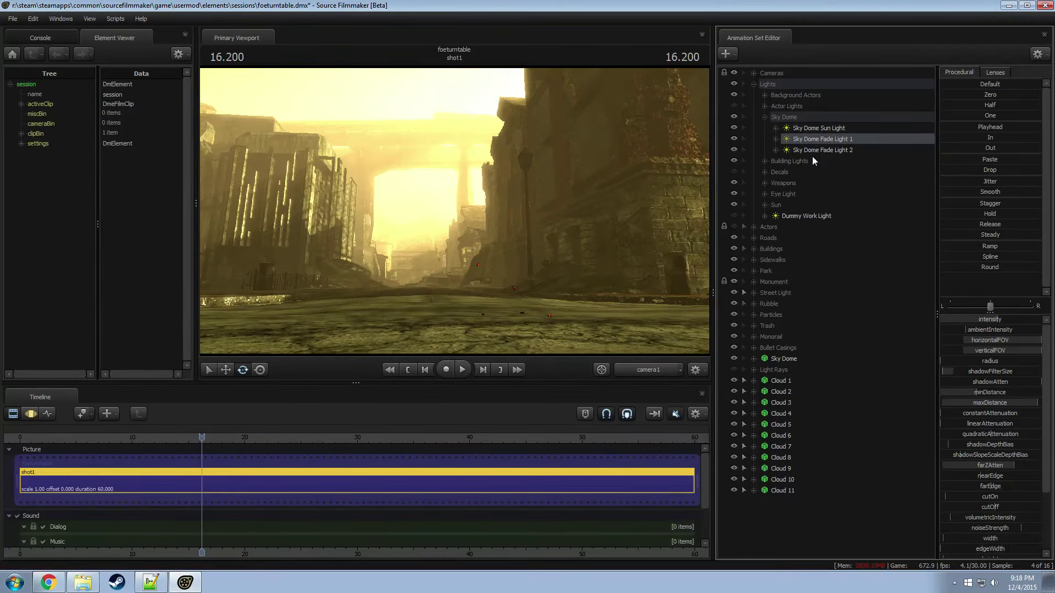
Step: Move Cloud 11 in front of the overpass at the end of the street and rotate it
key("F3")
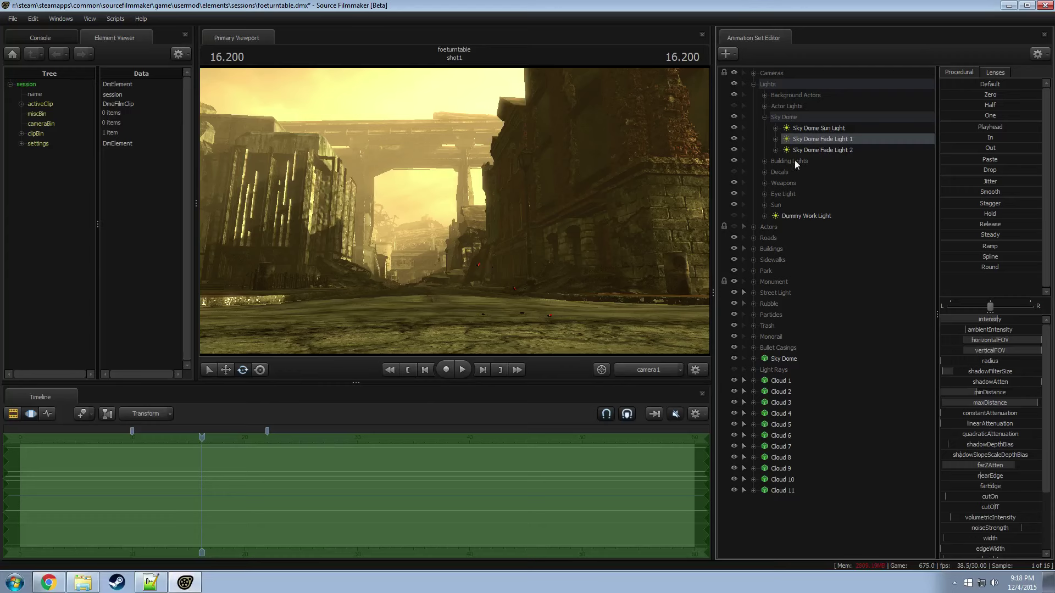
left_click(790, 489)
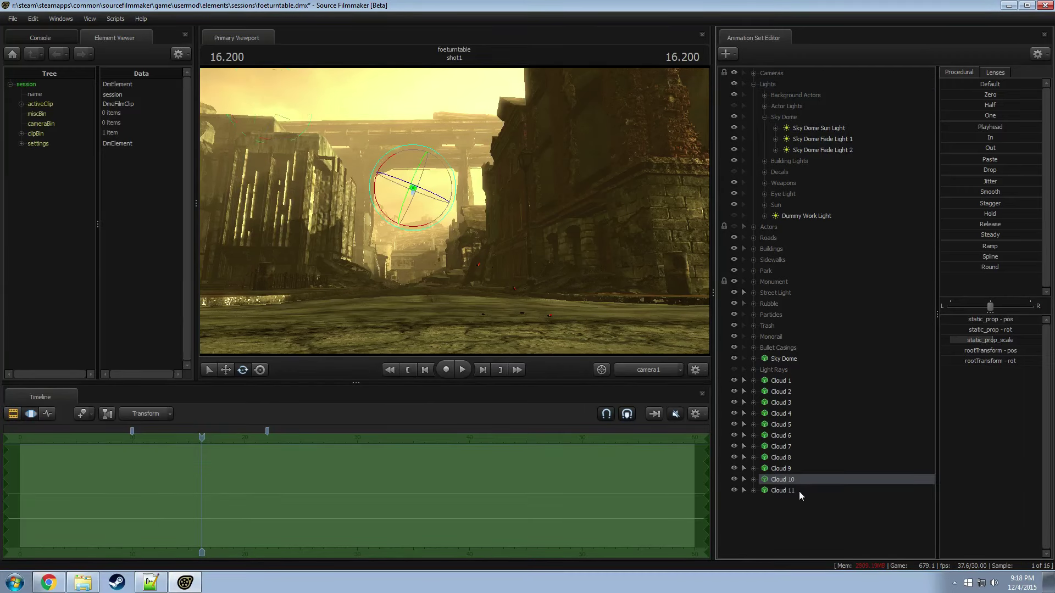
key("w")
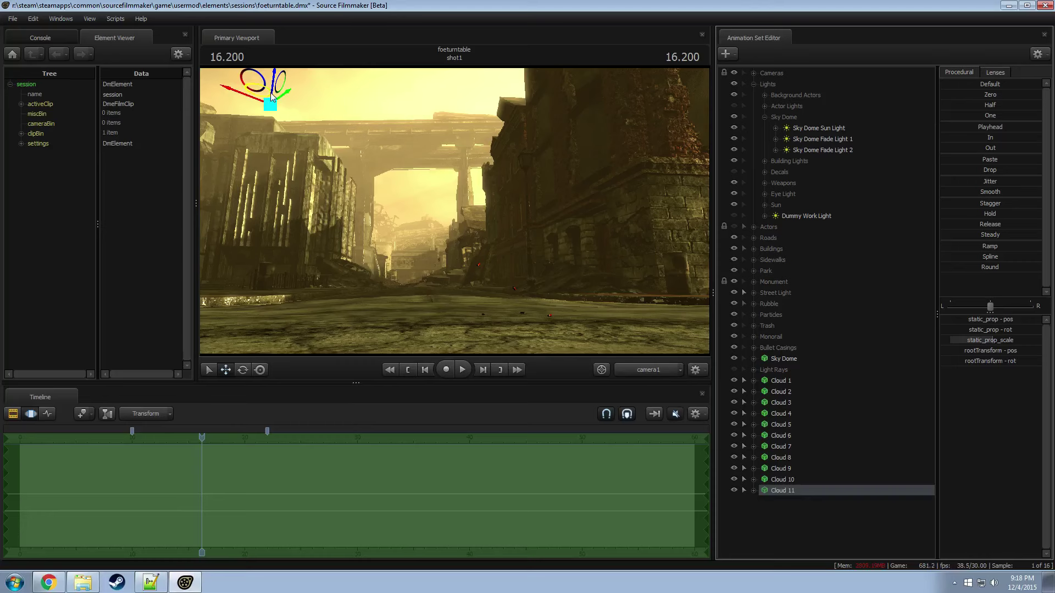
left_click_drag(271, 93, 416, 151)
key("e")
key("w")
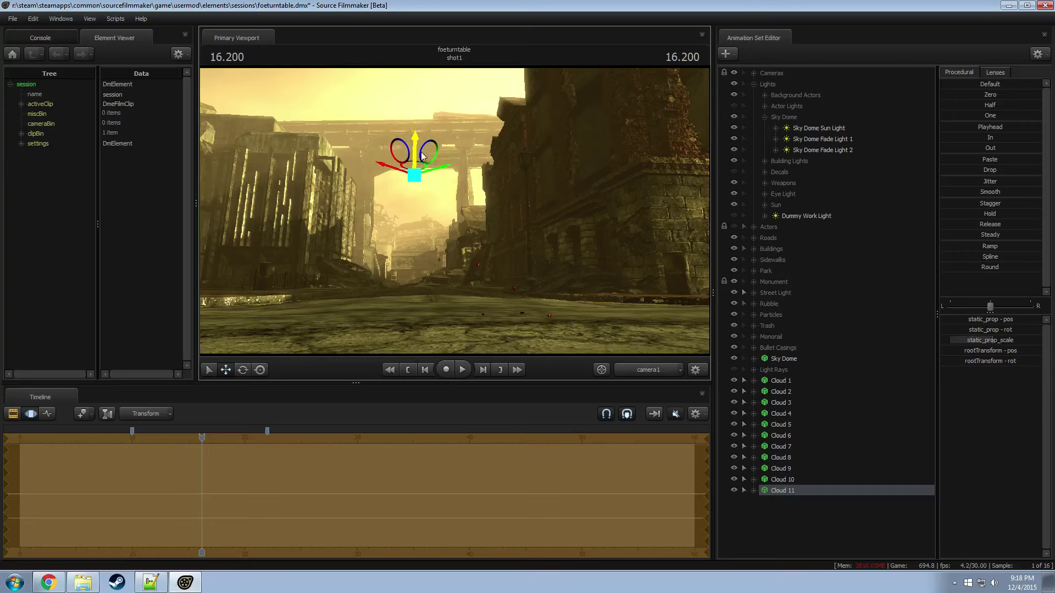
key("ctrl+1")
Step: Add override materials to Cloud 11 and show its model in the element viewer
right_click(799, 492)
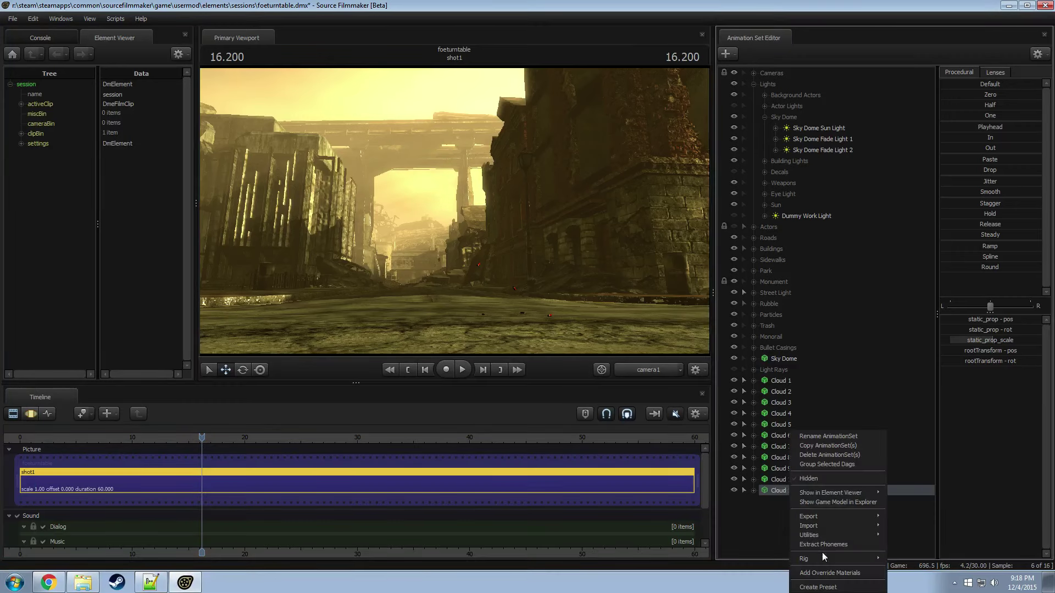
left_click(801, 573)
right_click(790, 490)
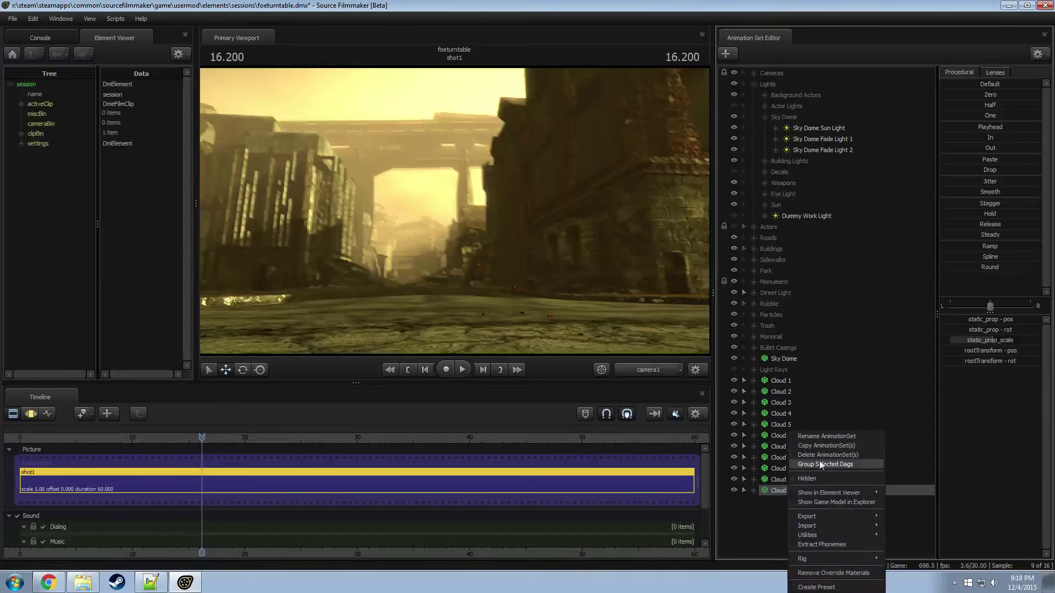
mouse_move(828, 493)
left_click(900, 505)
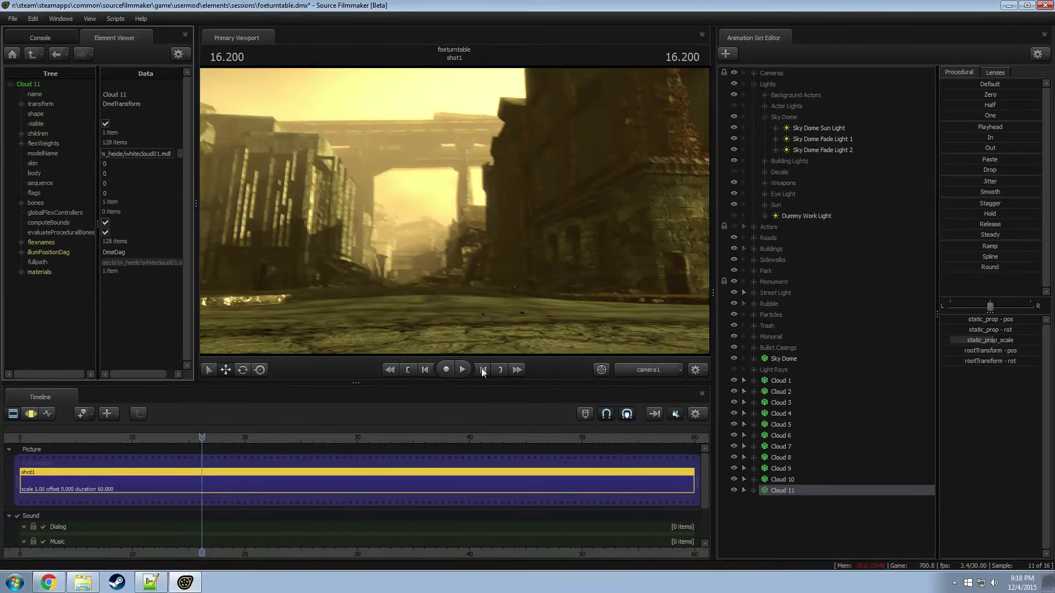
Step: Add a vector3 attribute named $color to the whitecloud01 material of Cloud 11
left_click(21, 272)
left_click(34, 283)
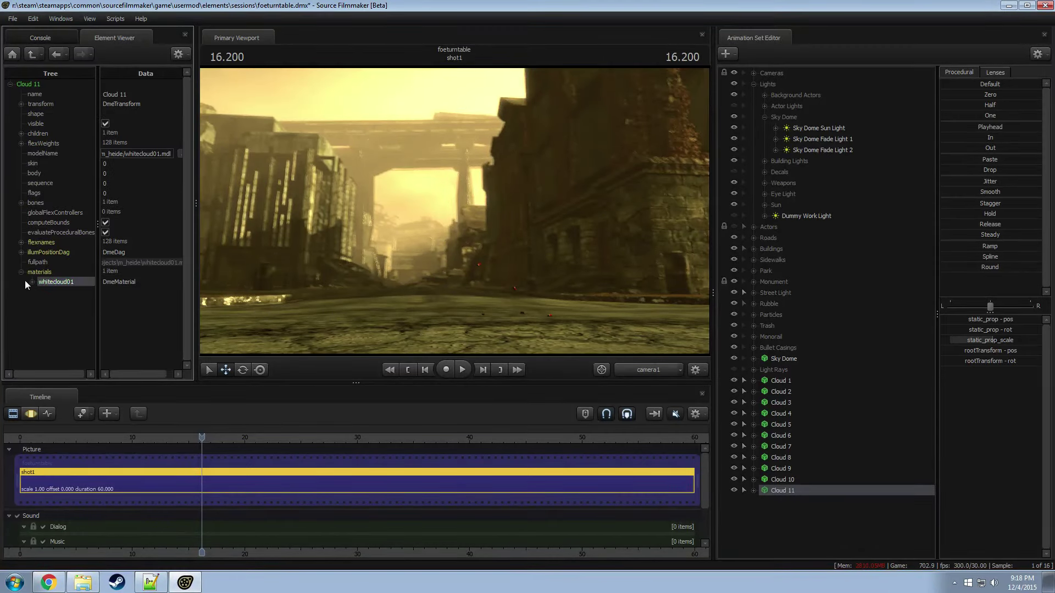
left_click(32, 282)
right_click(42, 284)
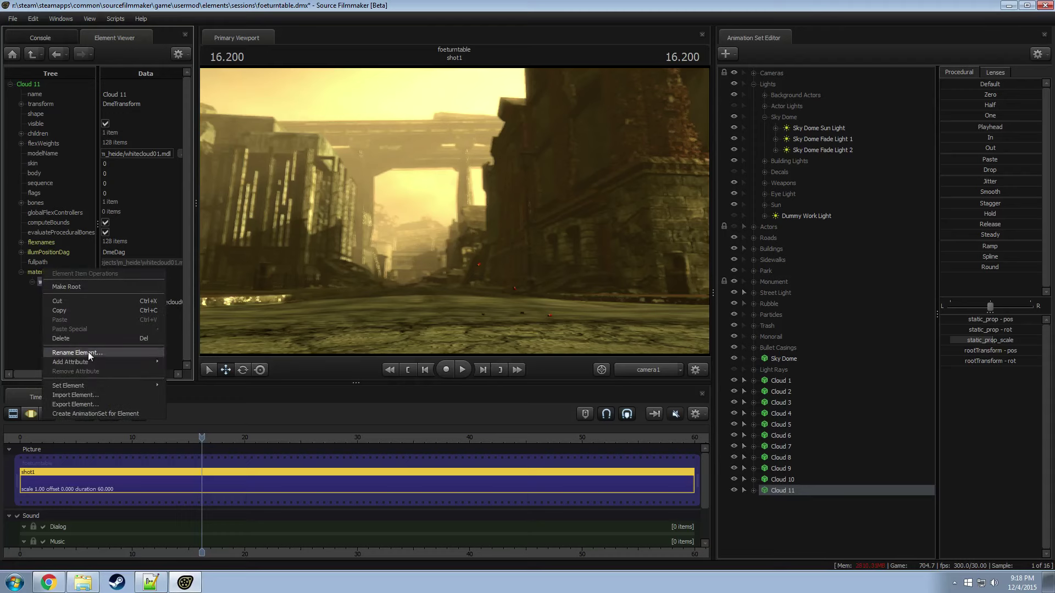
mouse_move(88, 364)
left_click(184, 420)
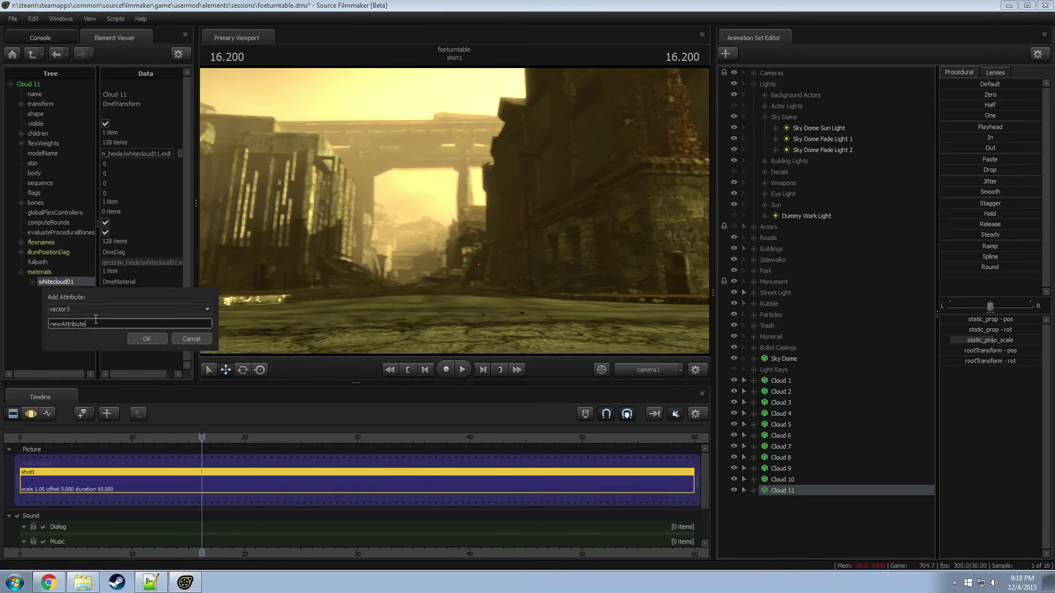
type("$color")
key("Return")
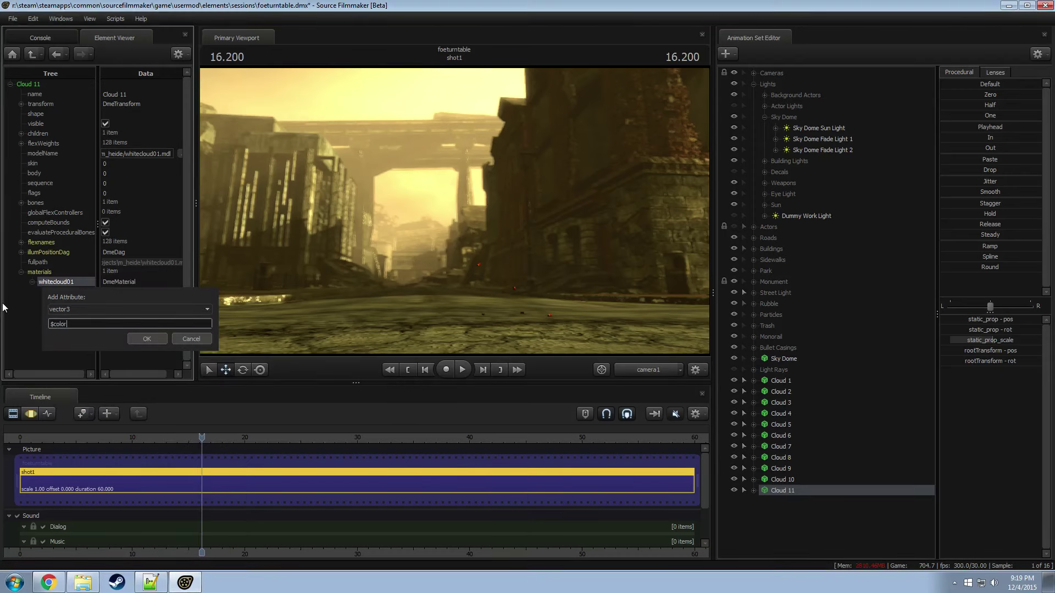
Step: Set the $color attribute of Cloud 11's whitecloud01 material to 5 5 5
double_click(105, 312)
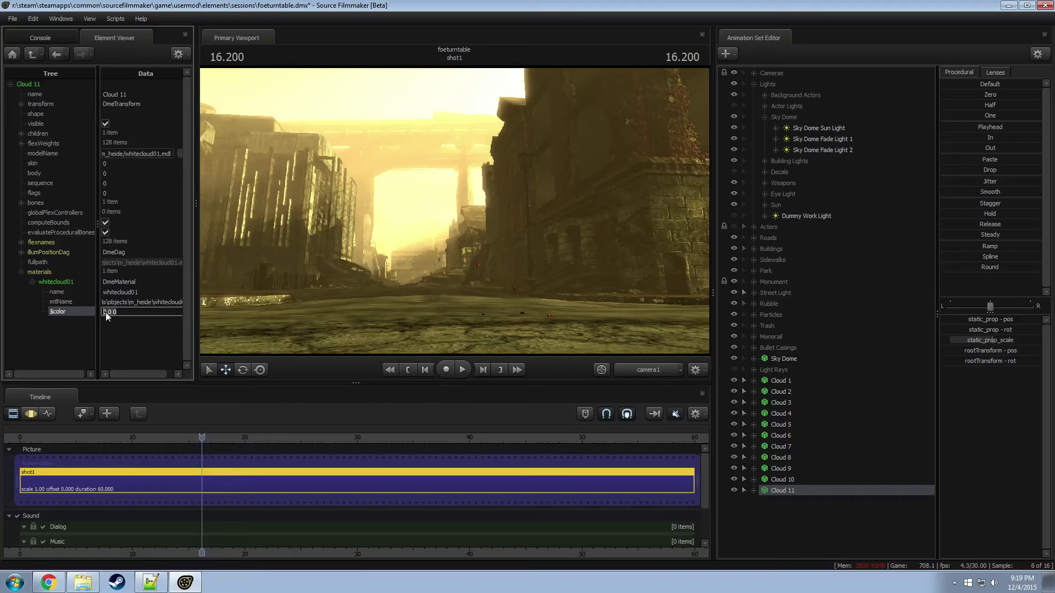
type("5 5 5")
key("Return")
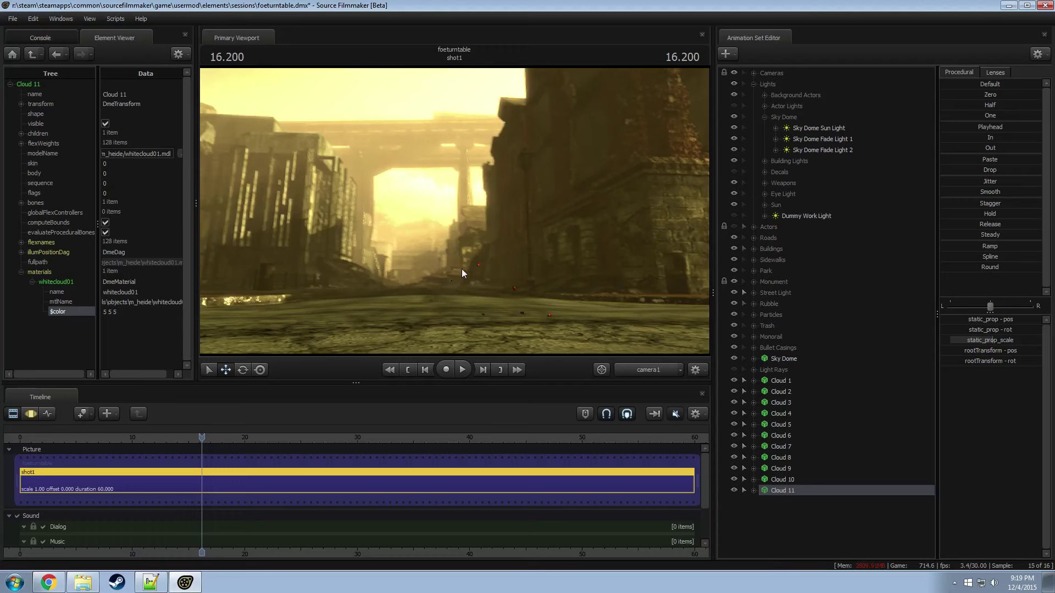
Step: Rotate Cloud 11 and move it to the upper part of the overpass opening at the end of the street
key("e")
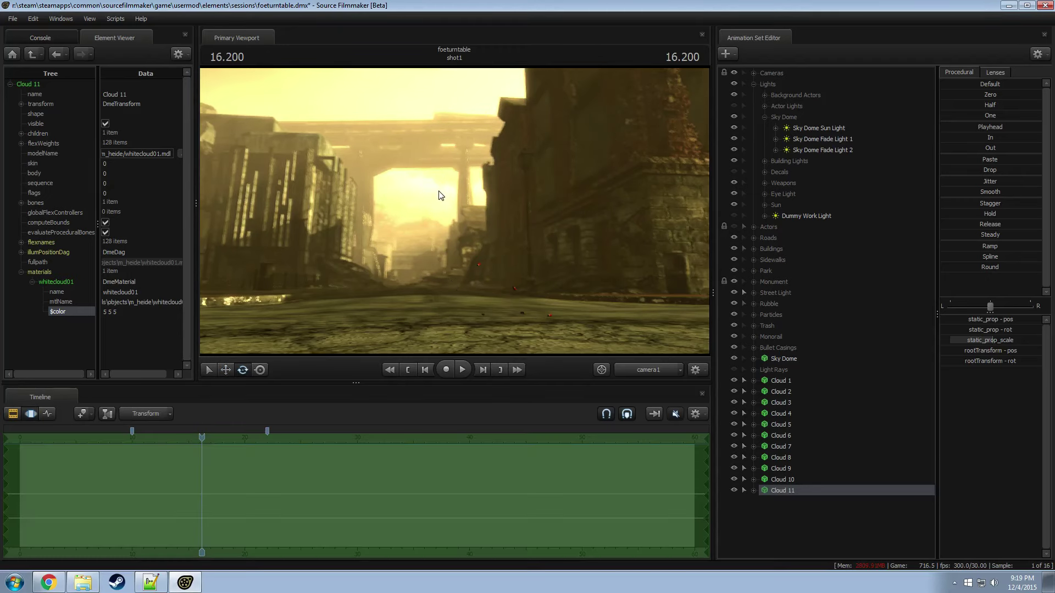
key("F3")
mouse_move(432, 180)
left_mouse_down()
mouse_move(411, 217)
mouse_move(438, 219)
mouse_move(394, 204)
mouse_move(438, 170)
mouse_move(452, 175)
left_mouse_up()
key("w")
left_click_drag(459, 175, 418, 163)
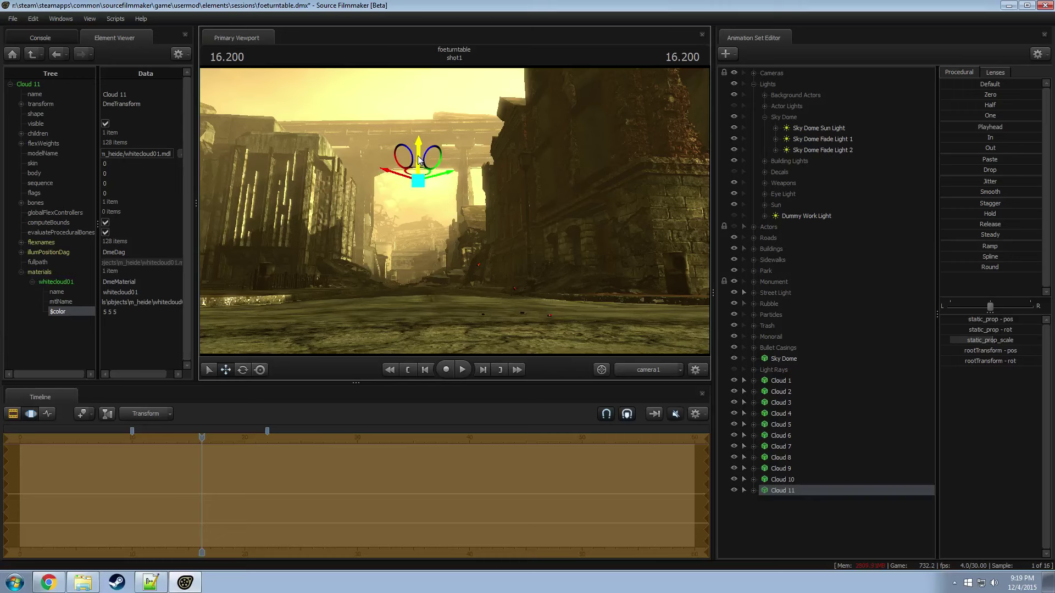
Step: Increase Cloud 11's static_prop_scale, then rotate and reposition it within the overpass opening
key("e")
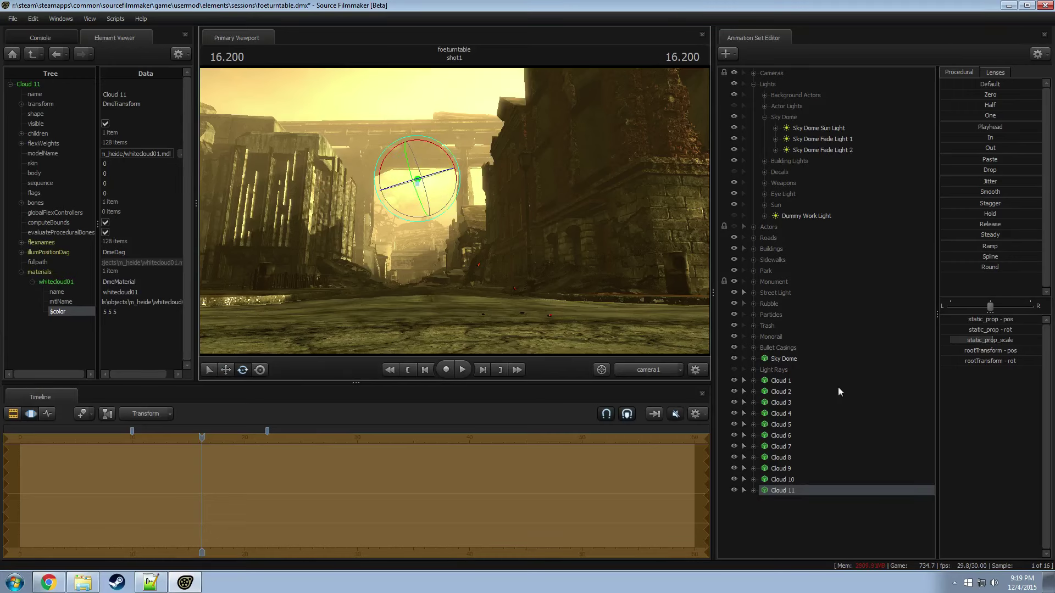
left_click_drag(987, 337, 1010, 337)
left_click_drag(405, 208, 422, 196)
key("w")
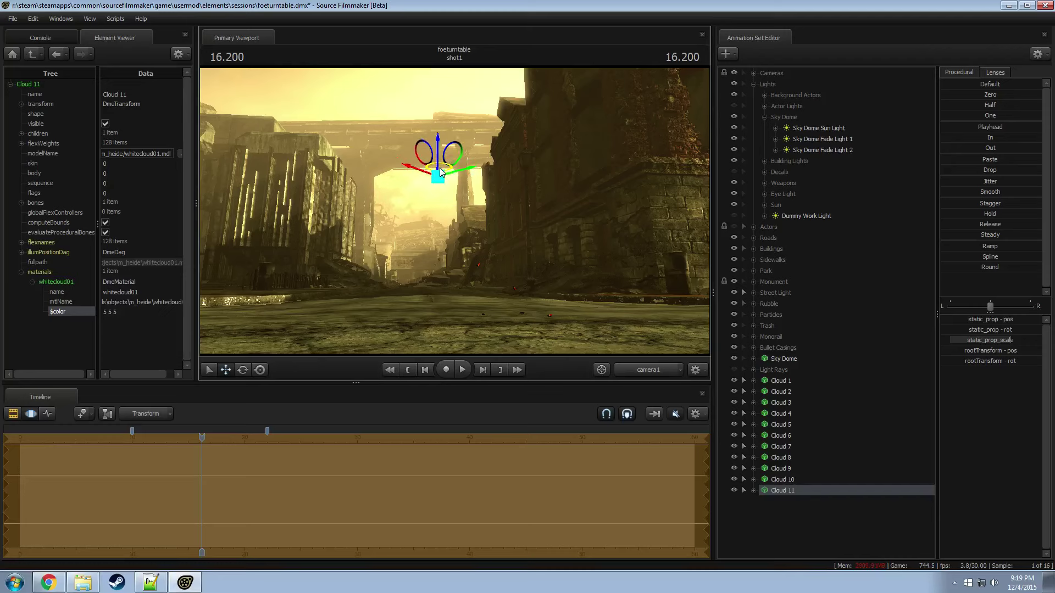
key("e")
left_click_drag(418, 209, 428, 164)
key("w")
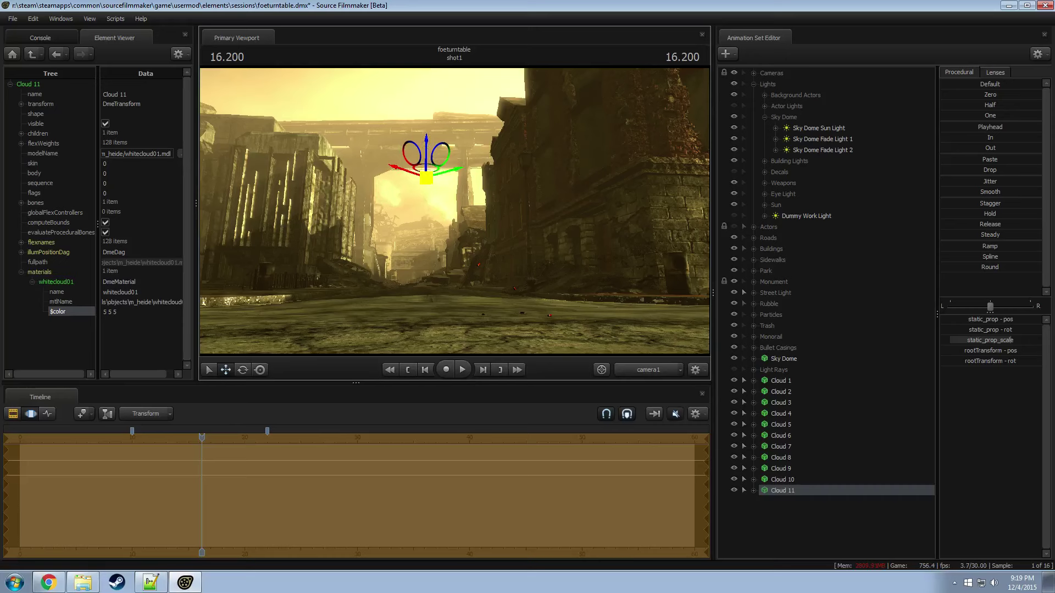
Step: Rotate Cloud 11 again, move it up to the overpass's right-hand pillar, and check the rendered shot
key("e")
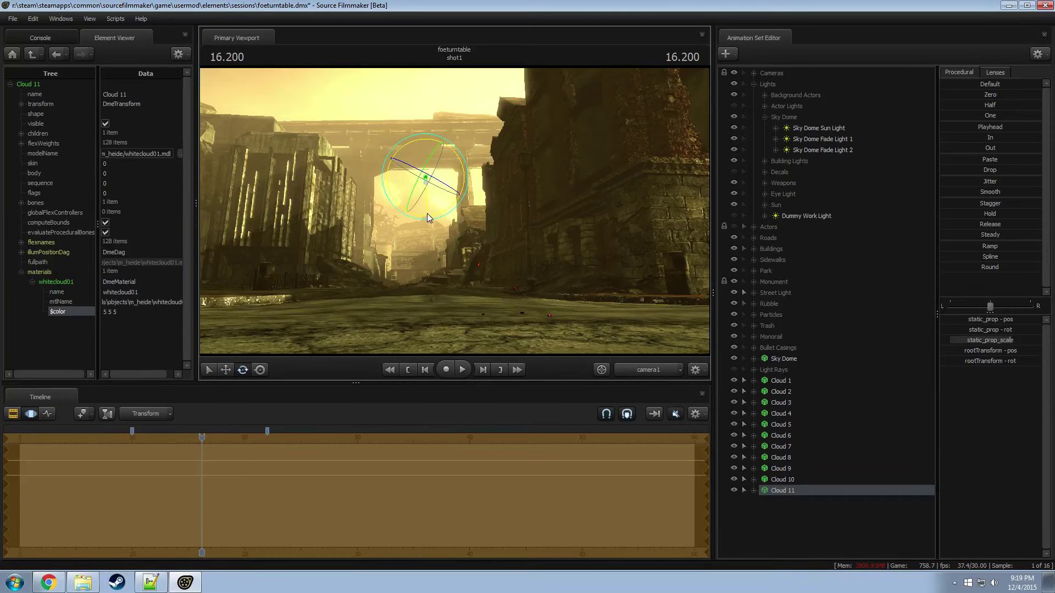
left_click_drag(373, 150, 384, 139)
key("w")
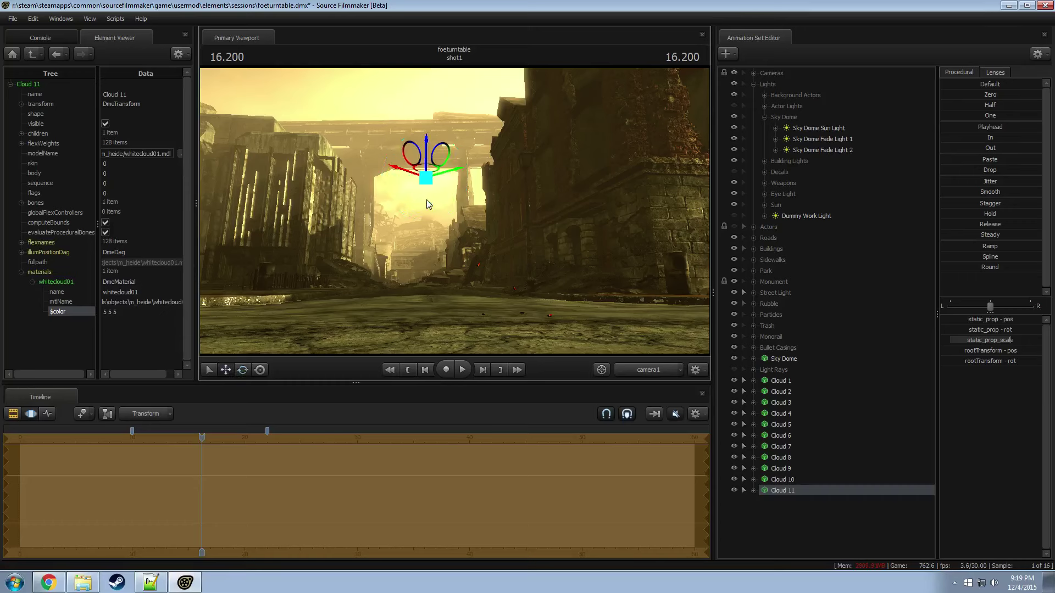
left_click_drag(427, 171, 465, 155)
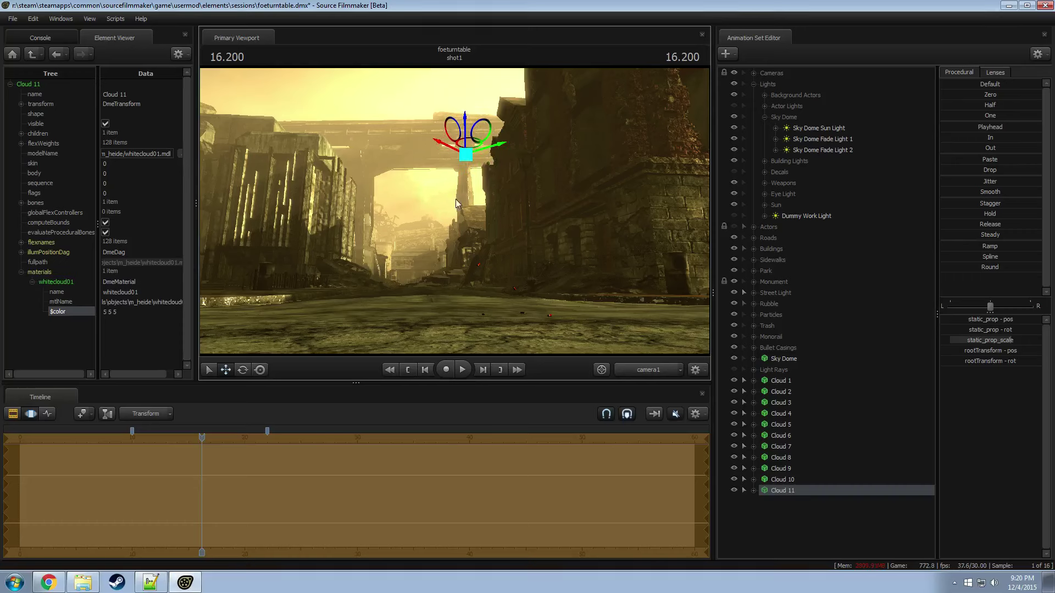
key("F2")
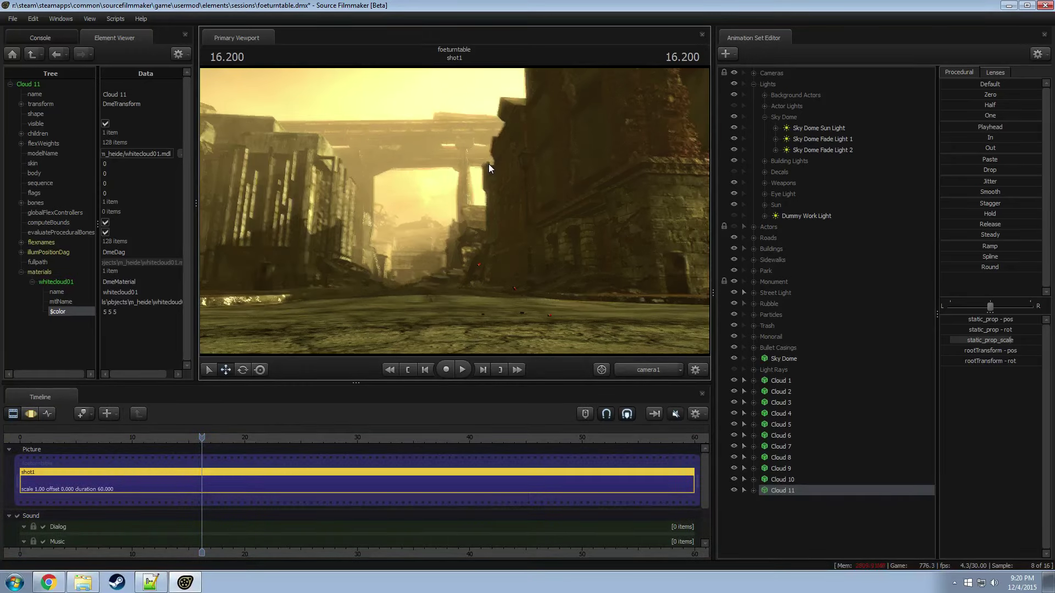
key("F3")
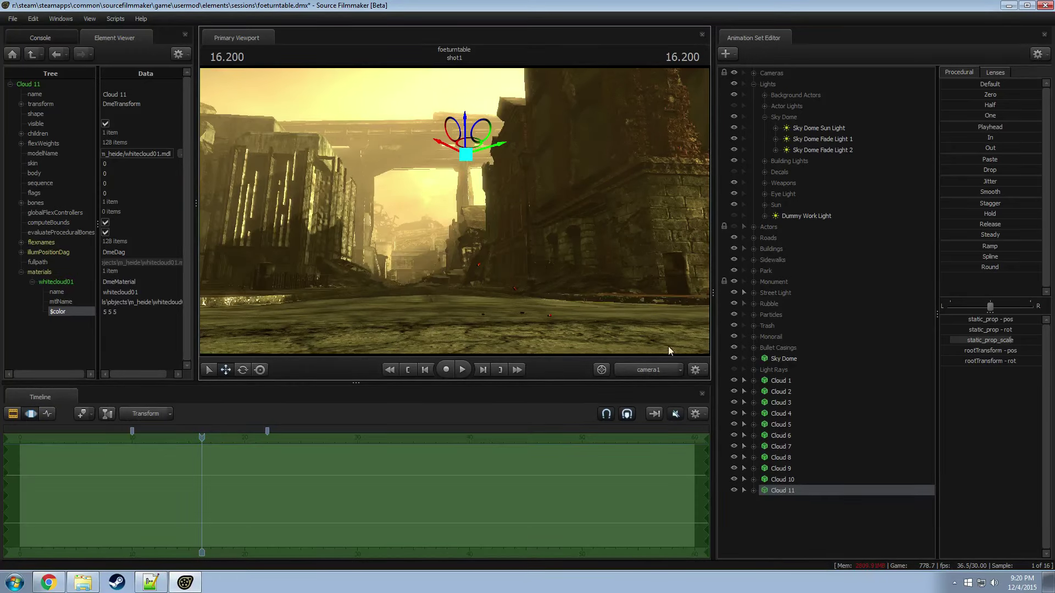
Step: Advance the shot to 16.366 and fine-tune Cloud 11's position and rotation beside the overpass pillar
mouse_move(202, 438)
left_mouse_down()
mouse_move(139, 439)
mouse_move(194, 440)
mouse_move(216, 454)
mouse_move(204, 454)
left_mouse_up()
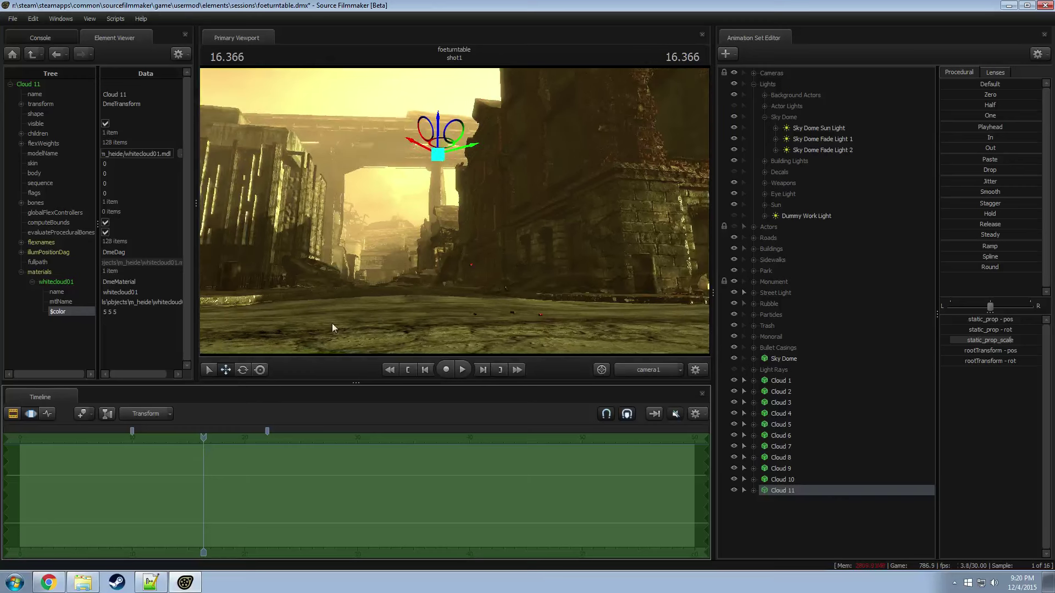
left_click(436, 144)
left_click_drag(437, 143, 444, 146)
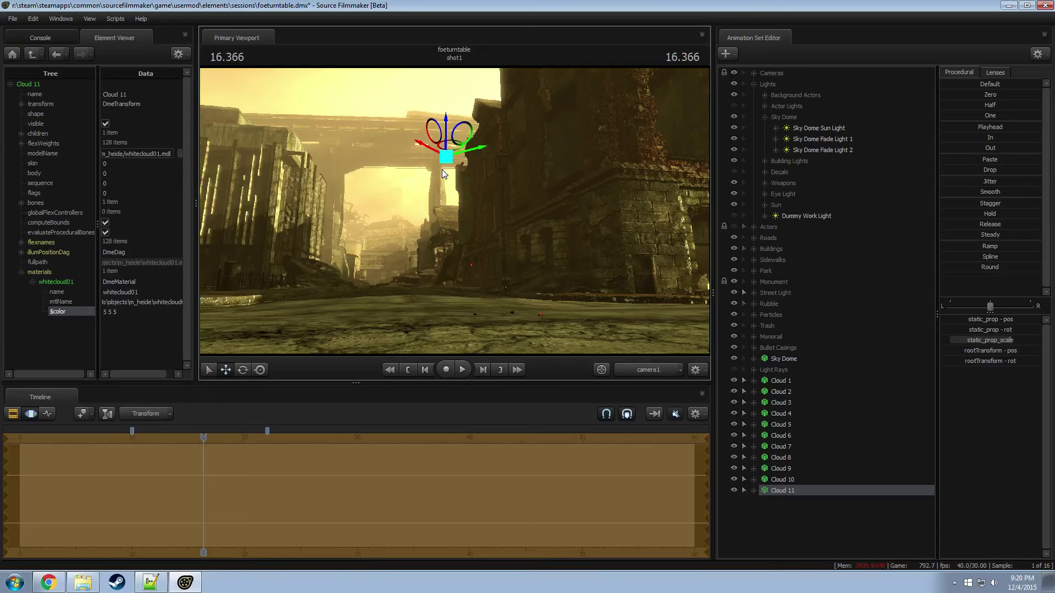
key("e")
left_click_drag(438, 197, 444, 161)
key("w")
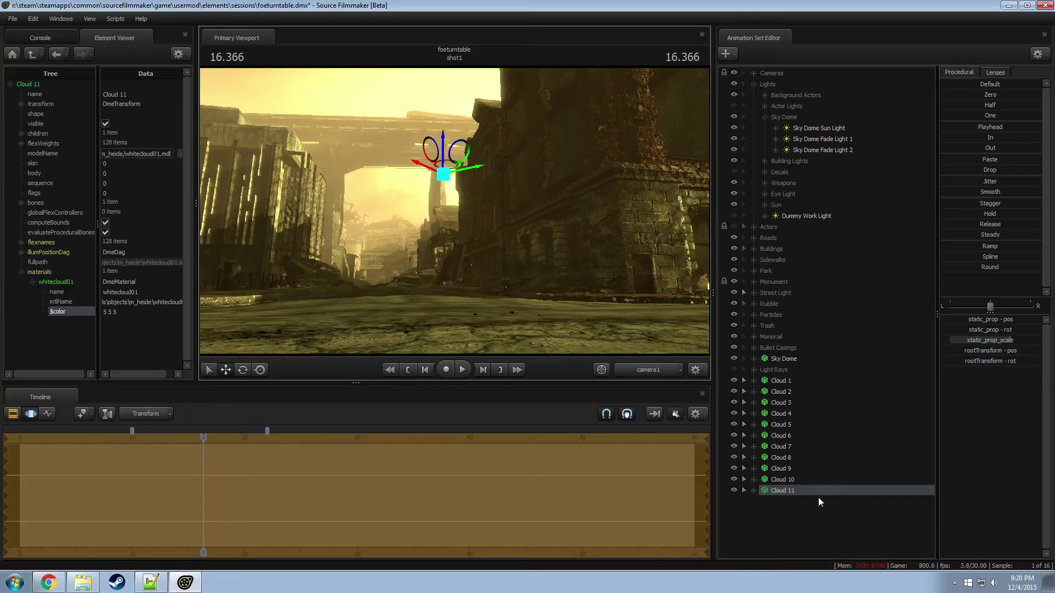
Step: Duplicate Cloud 11, move the copy down to the left side of the overpass opening, and check the rendered shot
right_click(792, 488)
left_click(801, 345)
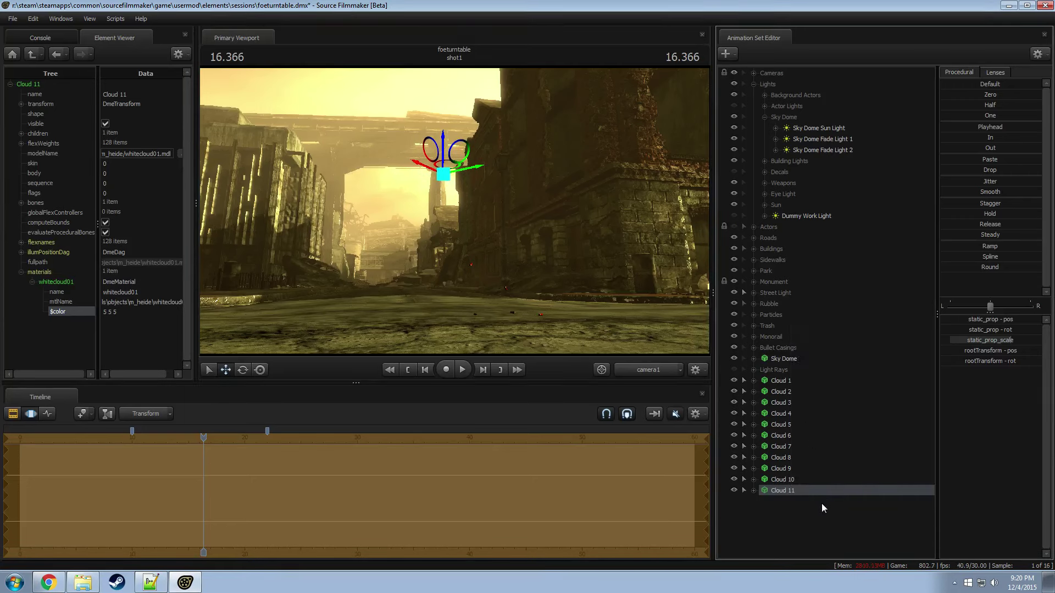
right_click(806, 517)
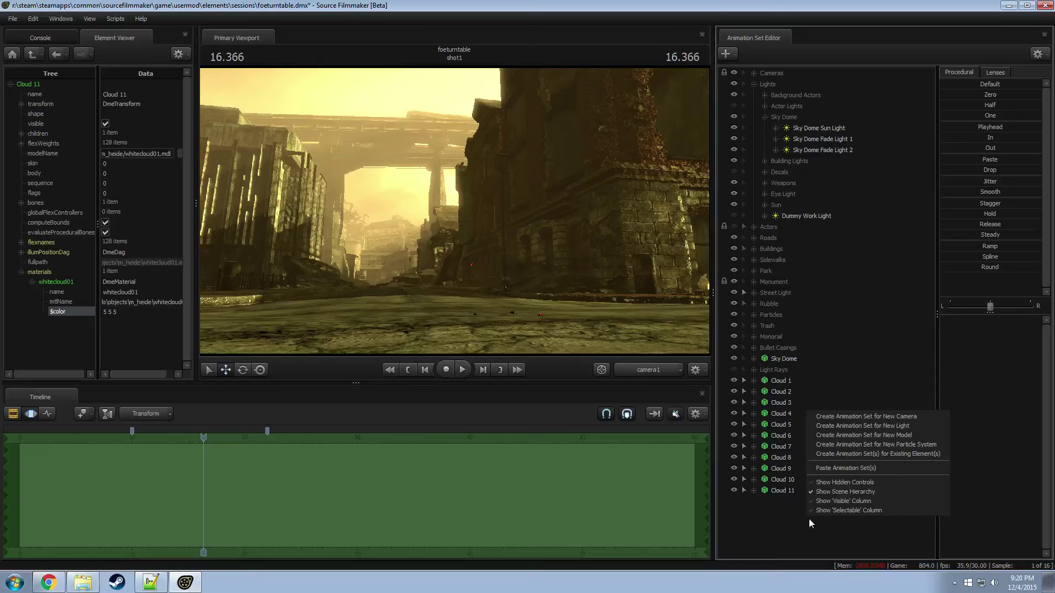
left_click(836, 468)
left_click_drag(444, 175, 348, 206)
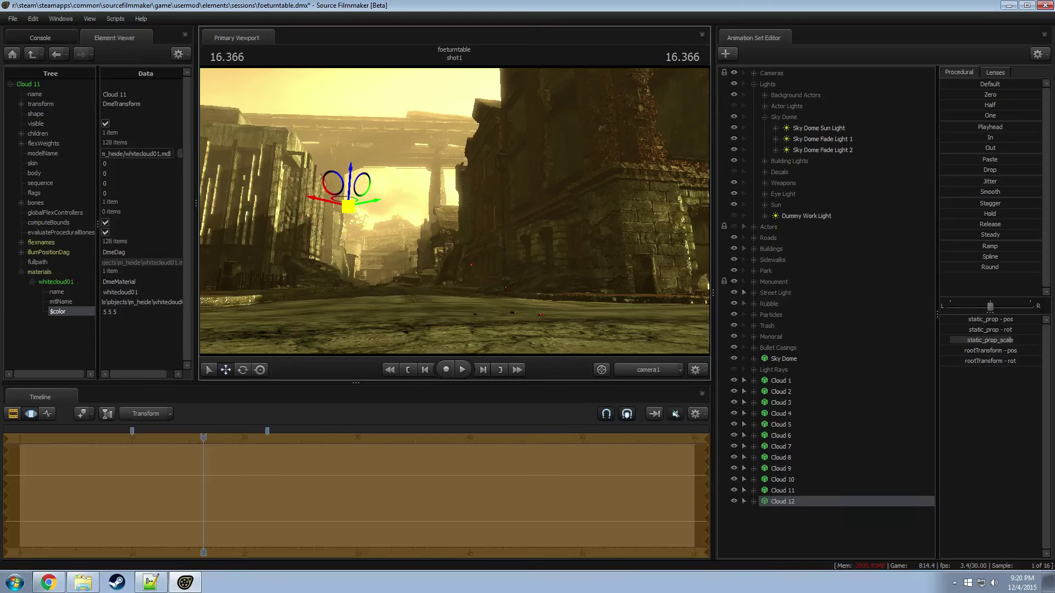
key("F2")
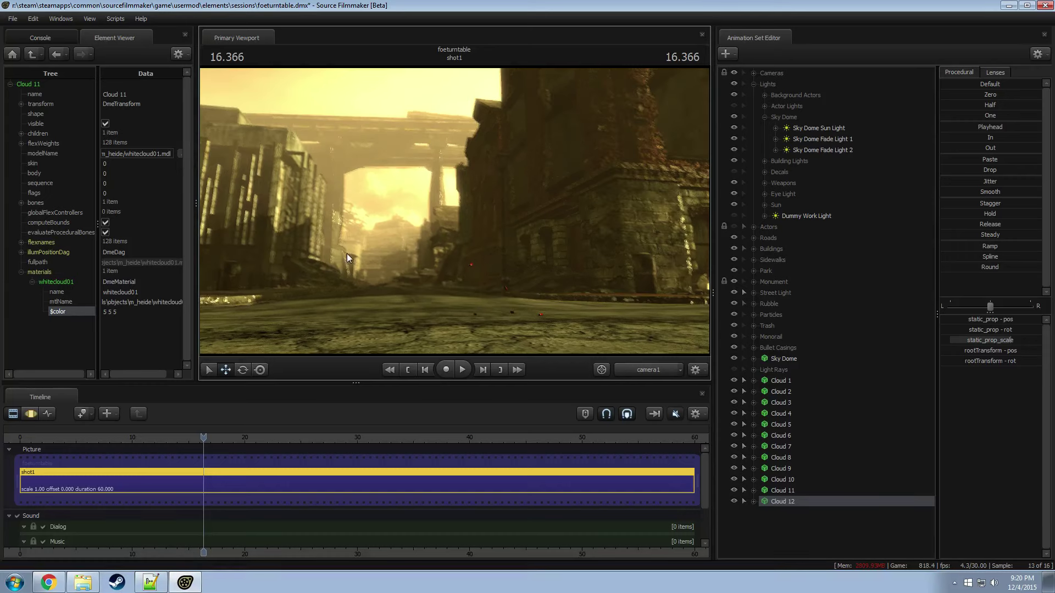
key("F3")
Step: Show Cloud 12's model in the element viewer and set its whitecloud01 material's $color to 3.5 3.5 3.5
left_click(789, 503)
right_click(790, 505)
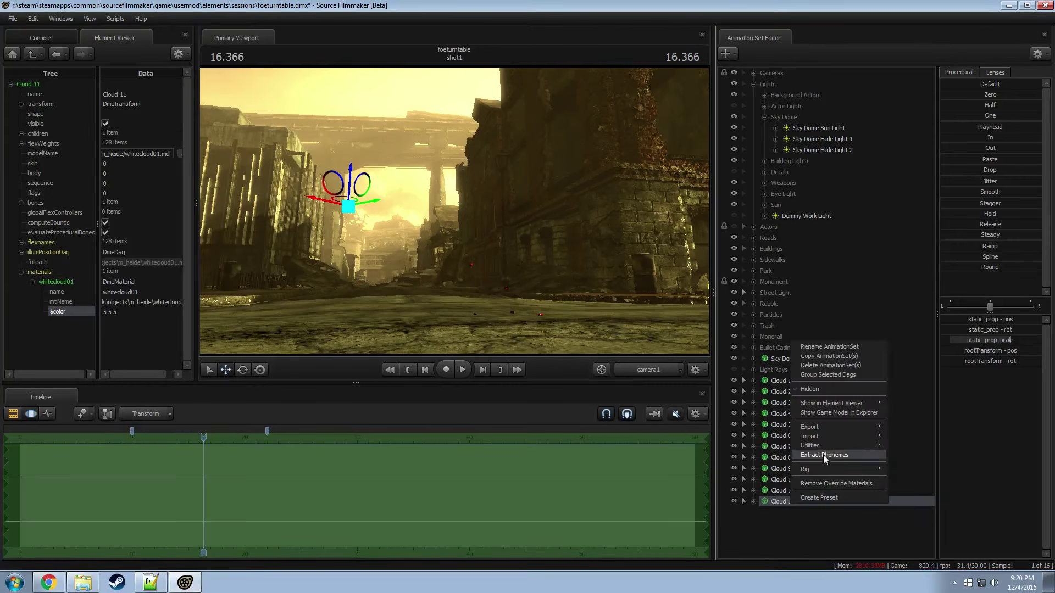
left_click(910, 413)
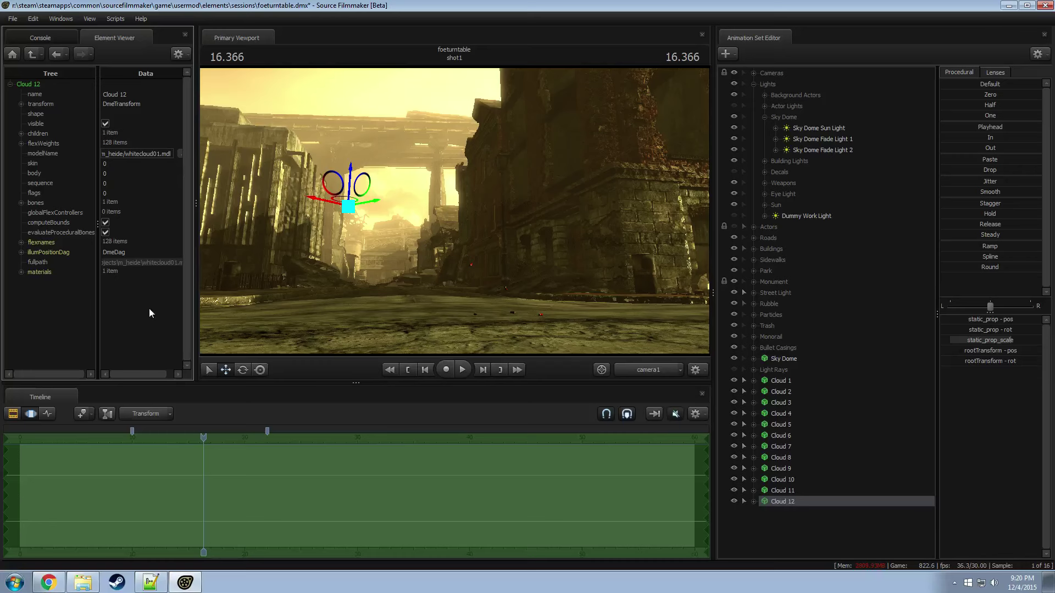
left_click(20, 272)
left_click(32, 282)
left_click(119, 312)
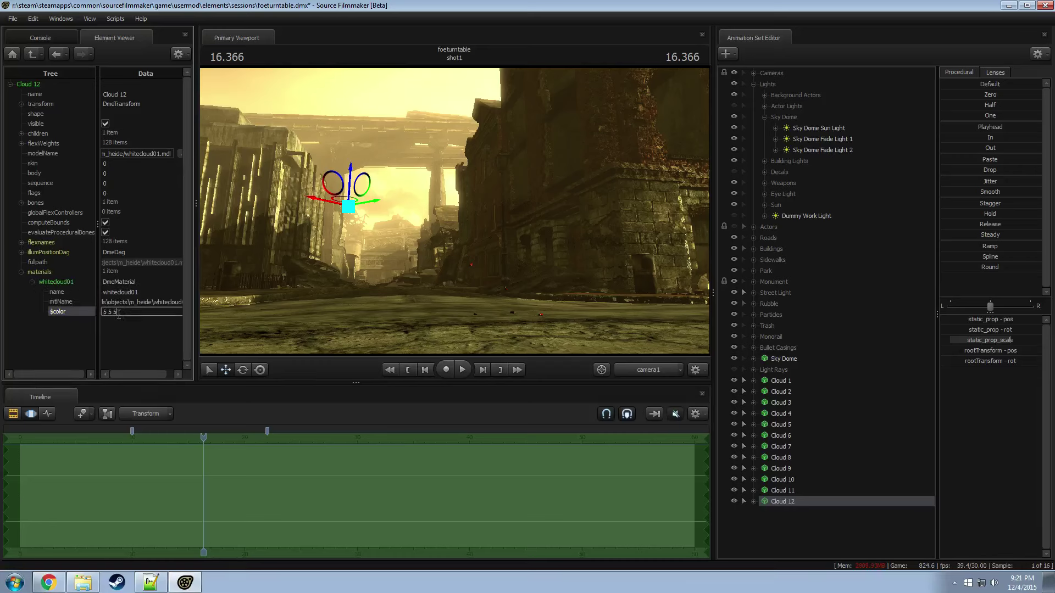
key("ctrl+a")
type("3.5 3.5 3.5")
key("Return")
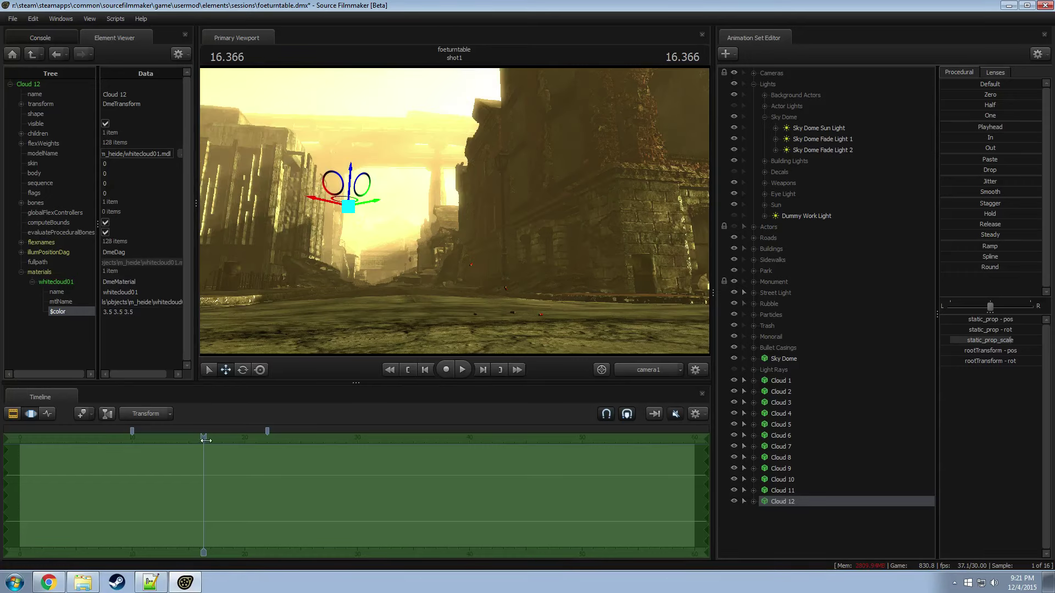
Step: Check the rendered sky with the shot time at 16.333 and duplicate Cloud 12
key("F2")
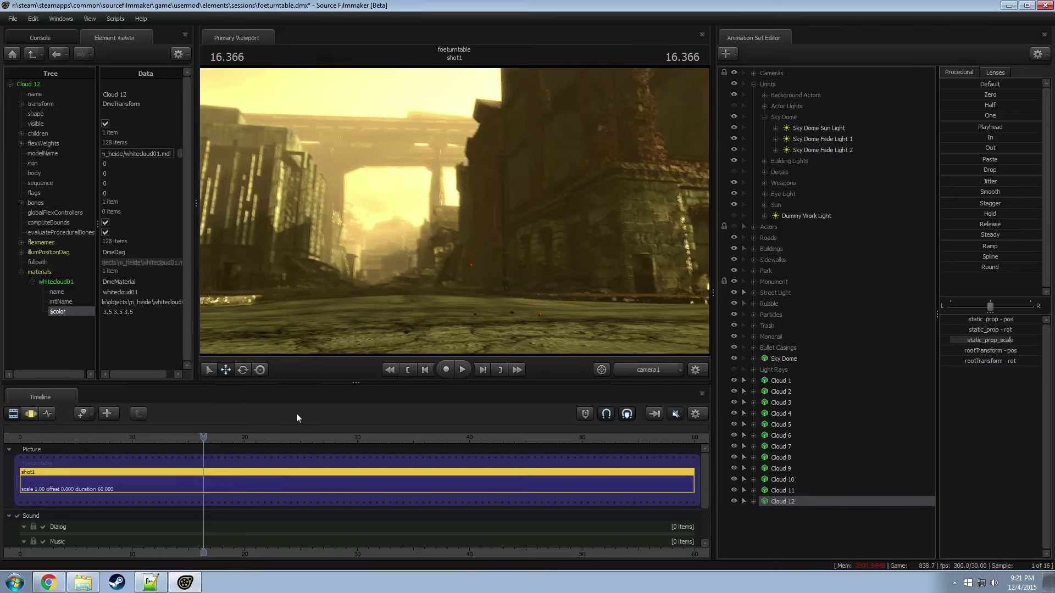
left_click_drag(207, 441, 204, 440)
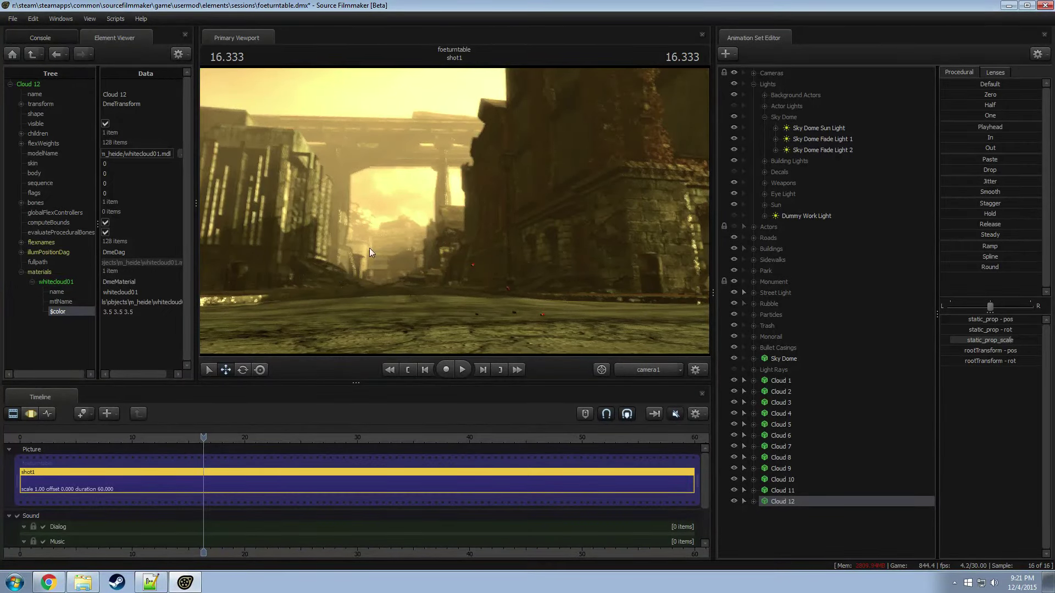
right_click(775, 500)
left_click(797, 354)
right_click(772, 525)
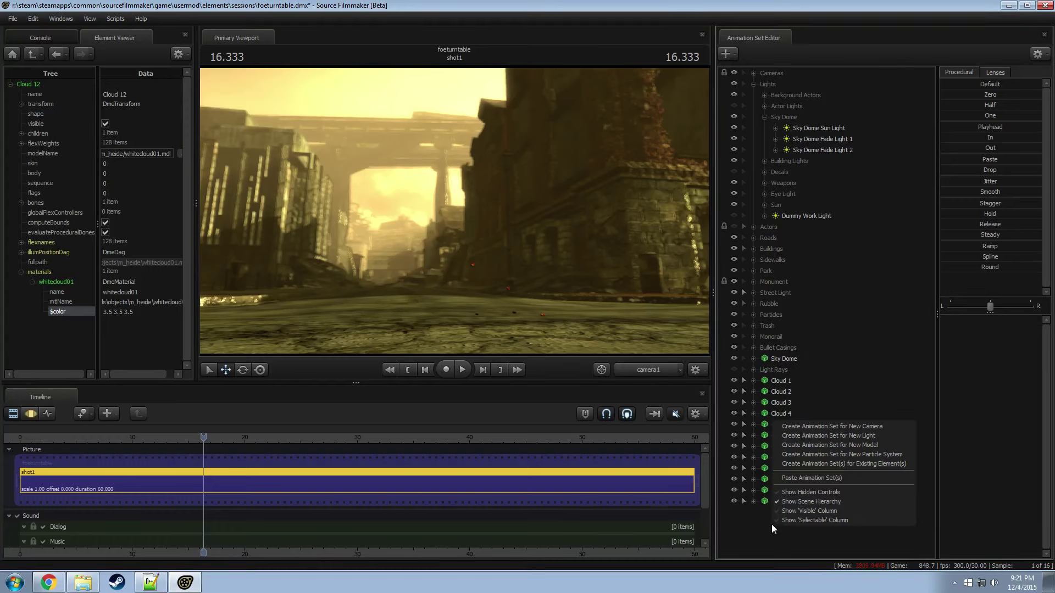
left_click(805, 477)
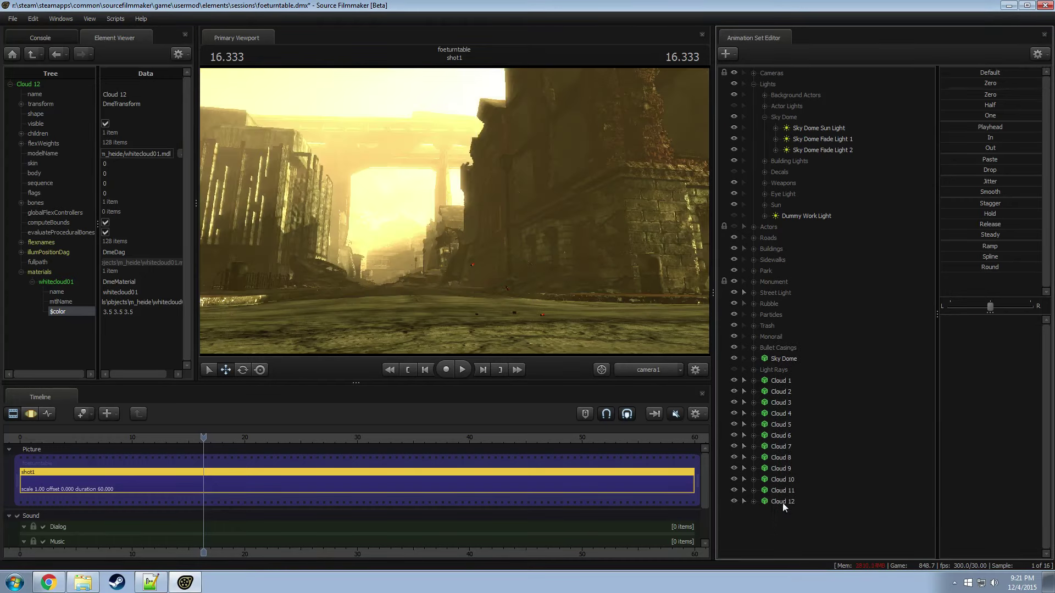
Step: Select Cloud 13 and show its model in the element viewer
left_click(783, 502)
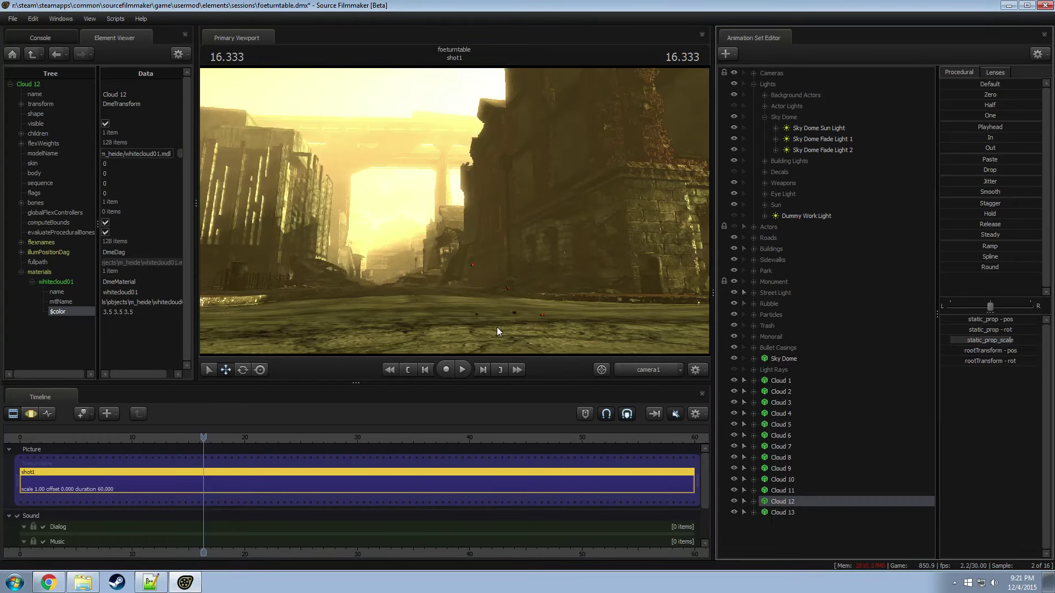
right_click(796, 513)
left_click(908, 493)
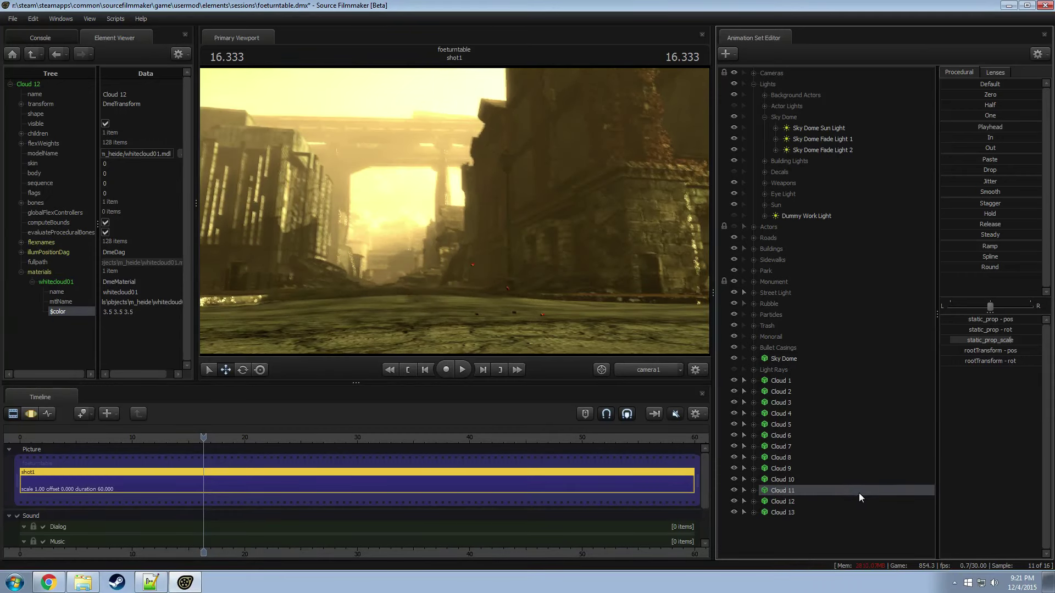
right_click(801, 514)
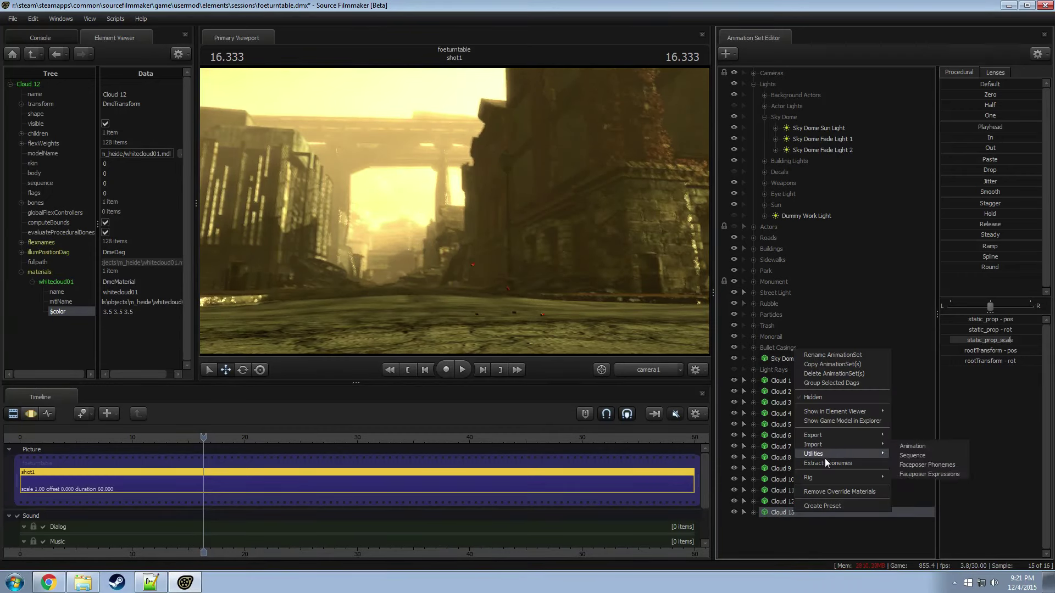
mouse_move(833, 412)
left_click(907, 422)
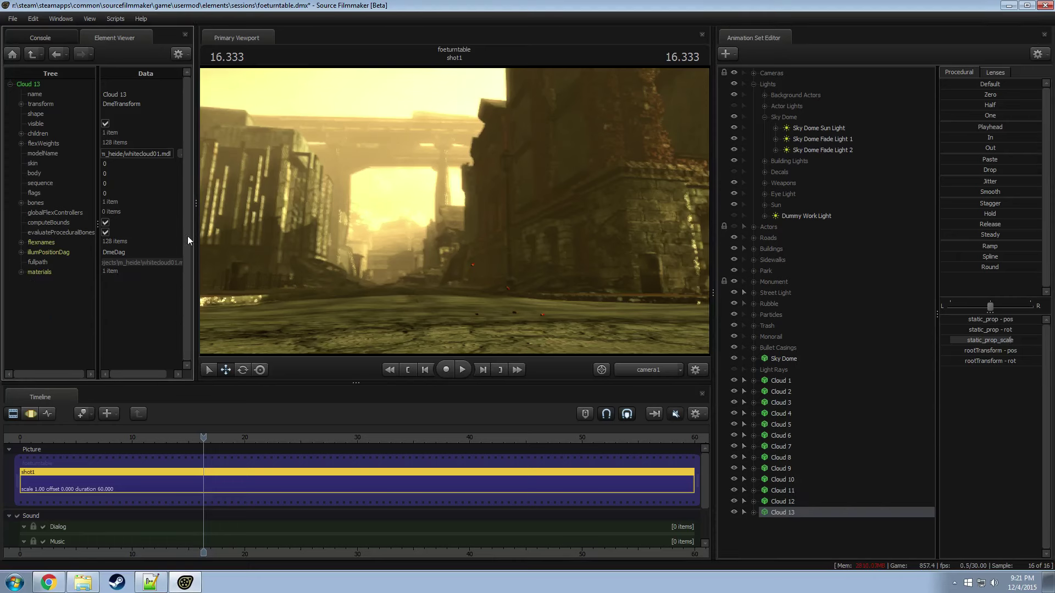
Step: Set the $color of Cloud 13's whitecloud01 material to 1.5 1.5 1.5
left_click(32, 282)
double_click(66, 311)
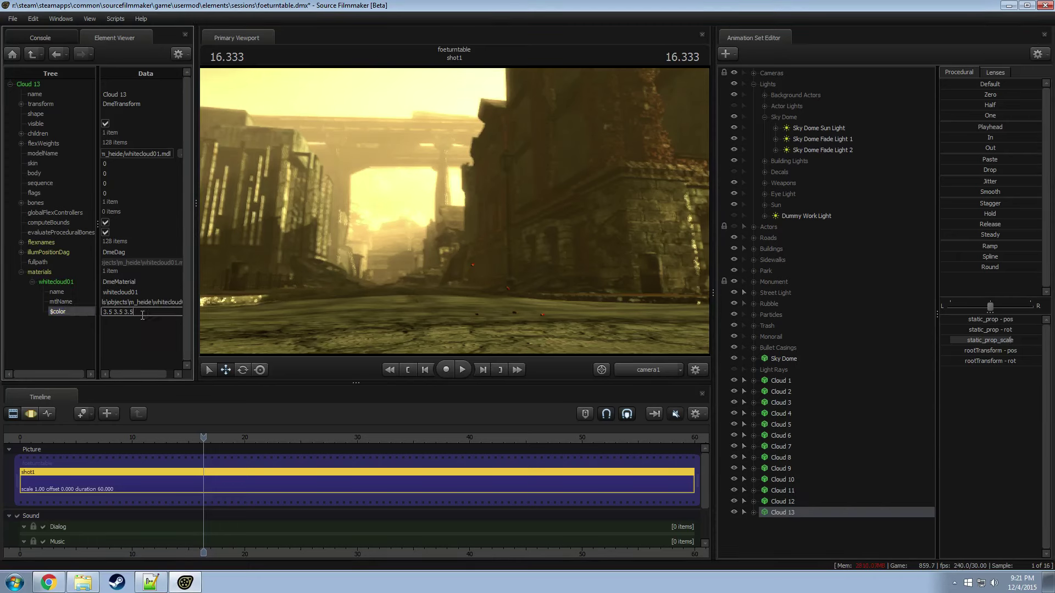
type("1.5 1.5 1.5")
key("Return")
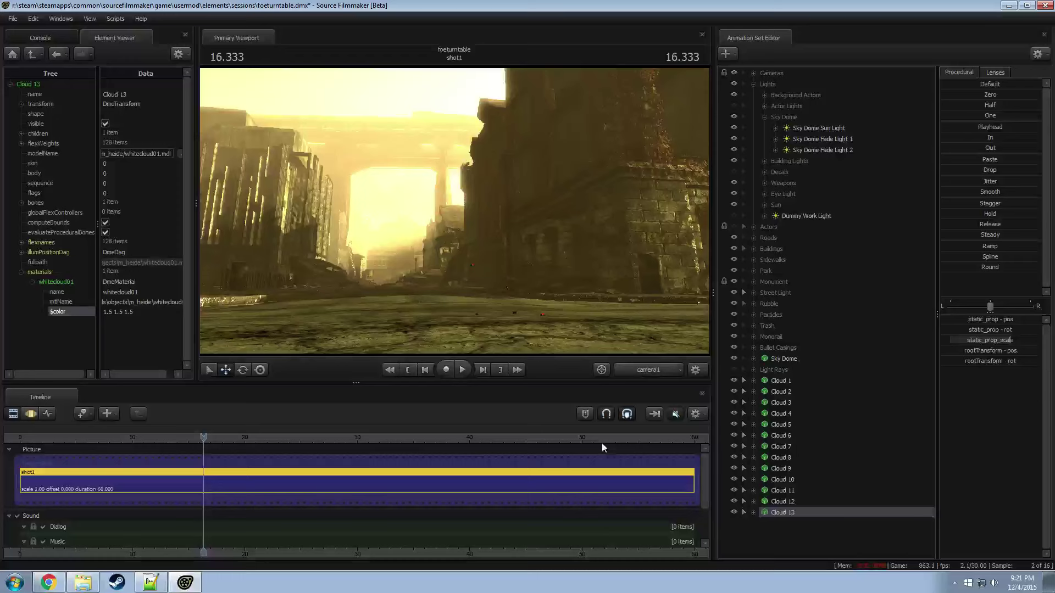
Step: Rotate Cloud 13 and move it toward the right side of the overpass opening
left_click(786, 514)
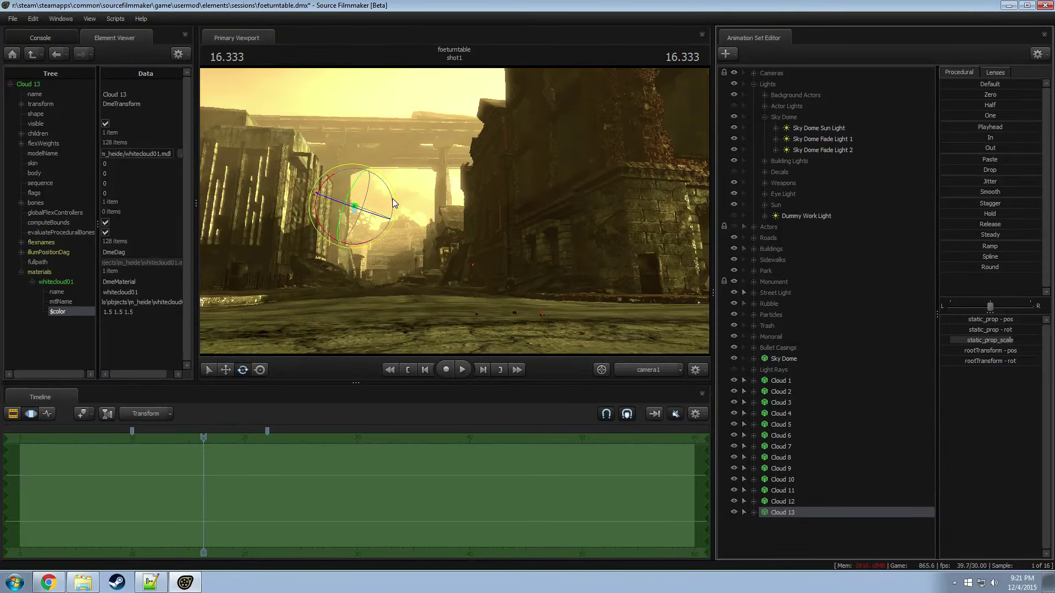
key("e")
mouse_move(391, 186)
left_mouse_down()
mouse_move(382, 179)
mouse_move(367, 196)
mouse_move(402, 196)
left_mouse_up()
key("w")
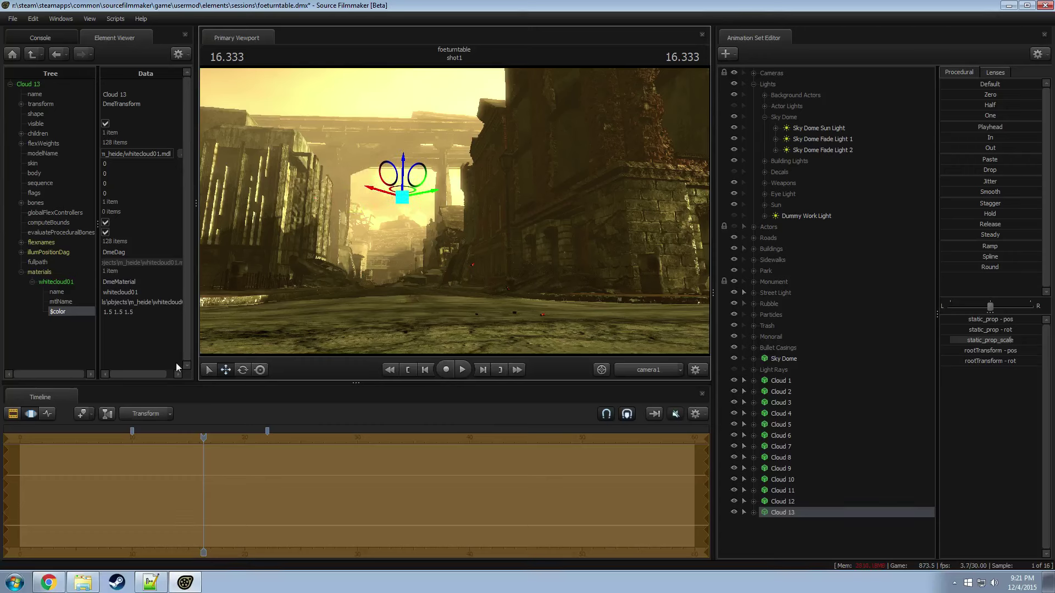
Step: Set Cloud 13's whitecloud01 $color to 2.2 2.2 2.2 and put the shot time at 16.366
type("2.")
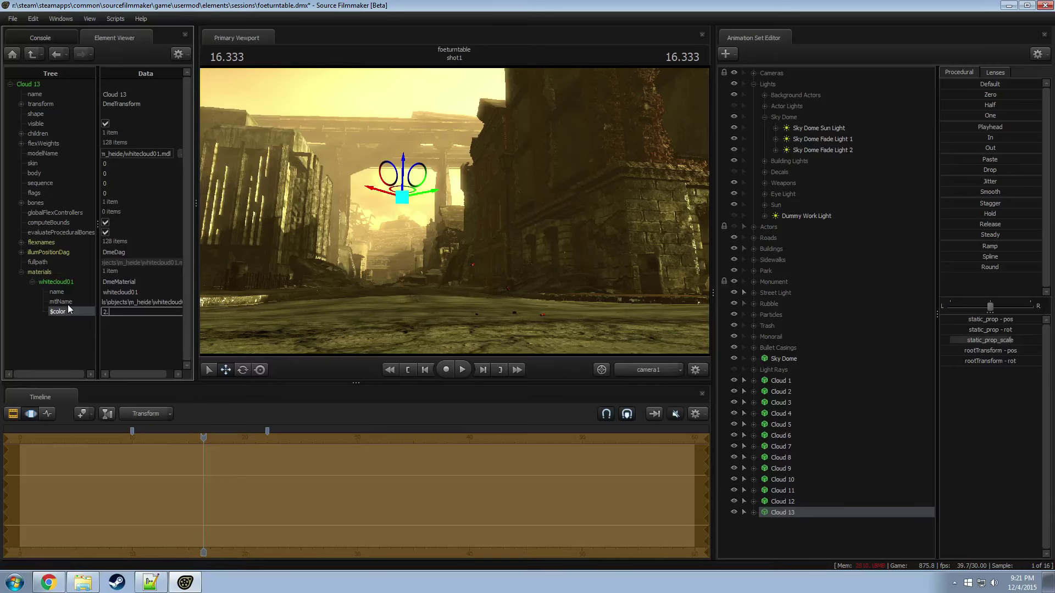
type("2 2.2 2.2")
key("Return")
left_click_drag(203, 438, 203, 439)
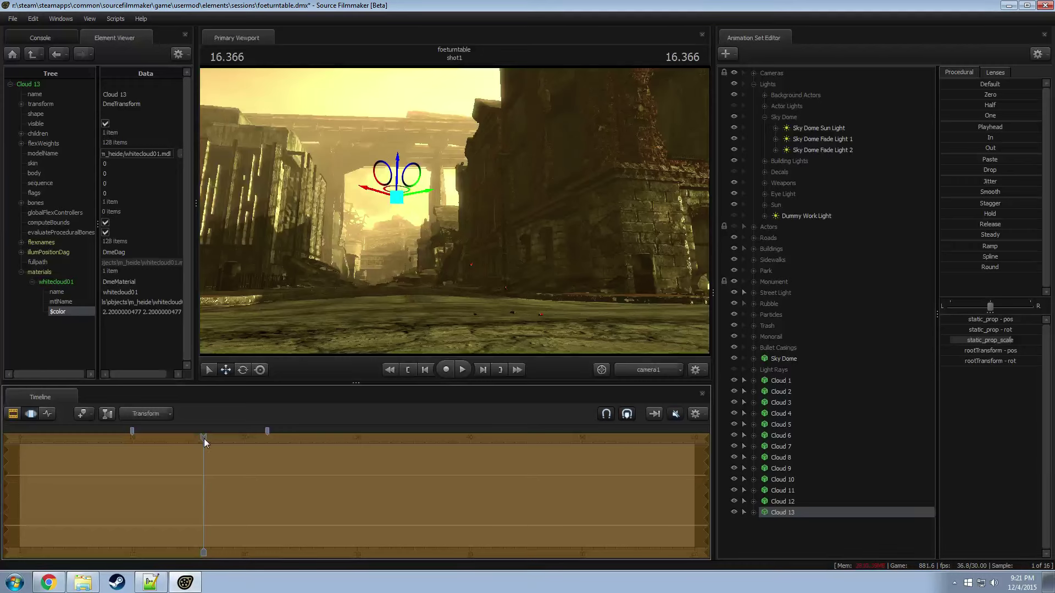
Step: Move Cloud 13 back to the left within the overpass opening and check the rendered sky
key("F2")
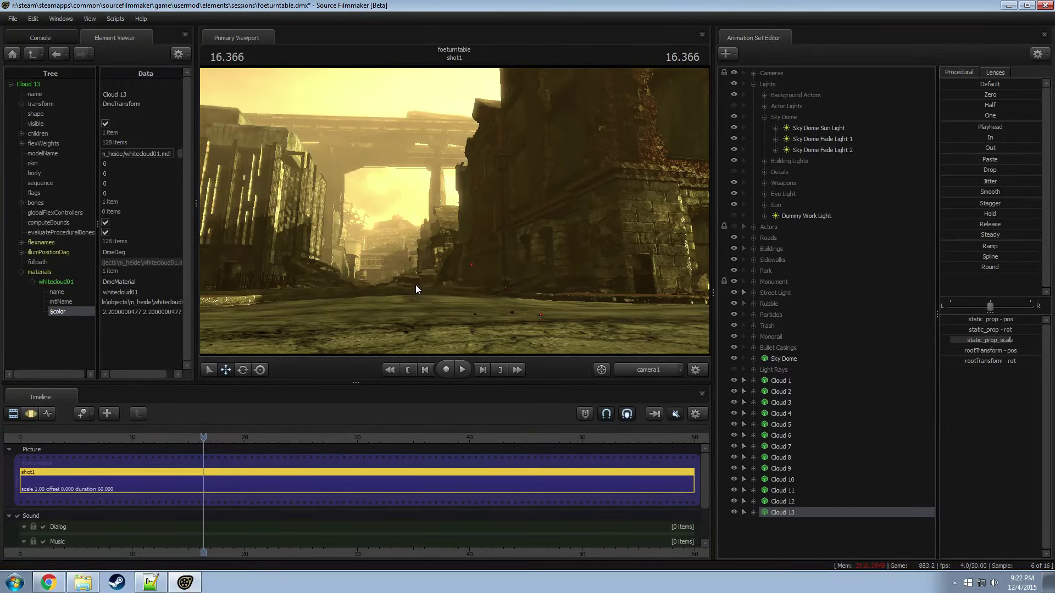
key("F3")
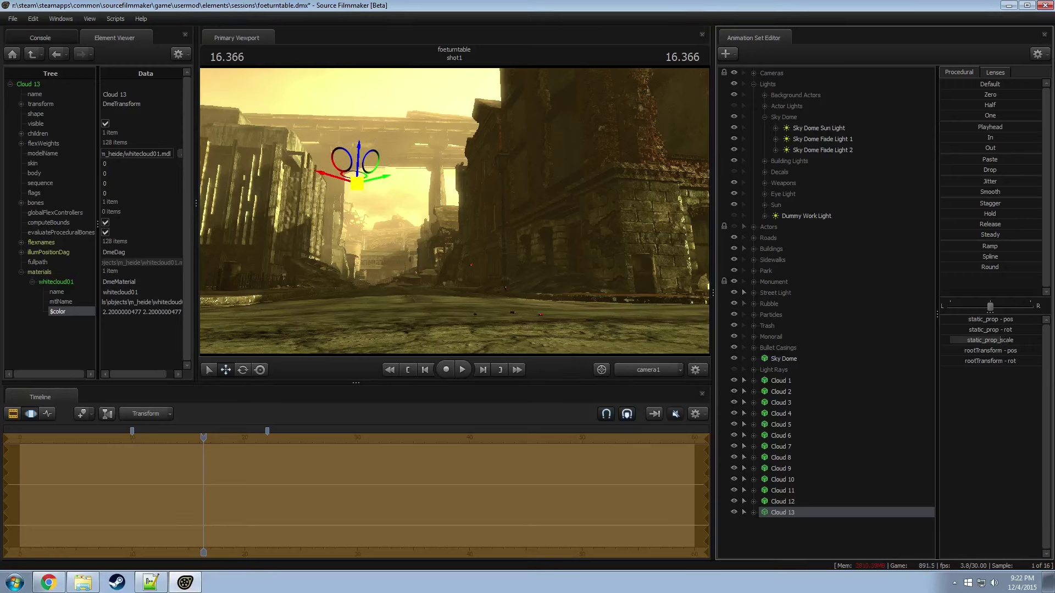
left_click_drag(360, 185, 367, 199)
key("F2")
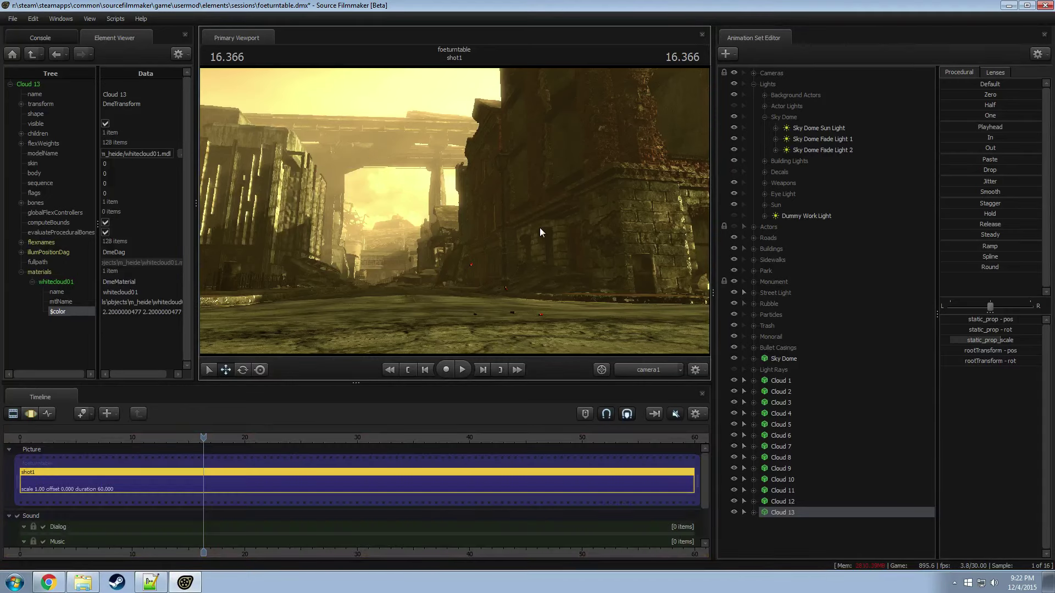
key("F3")
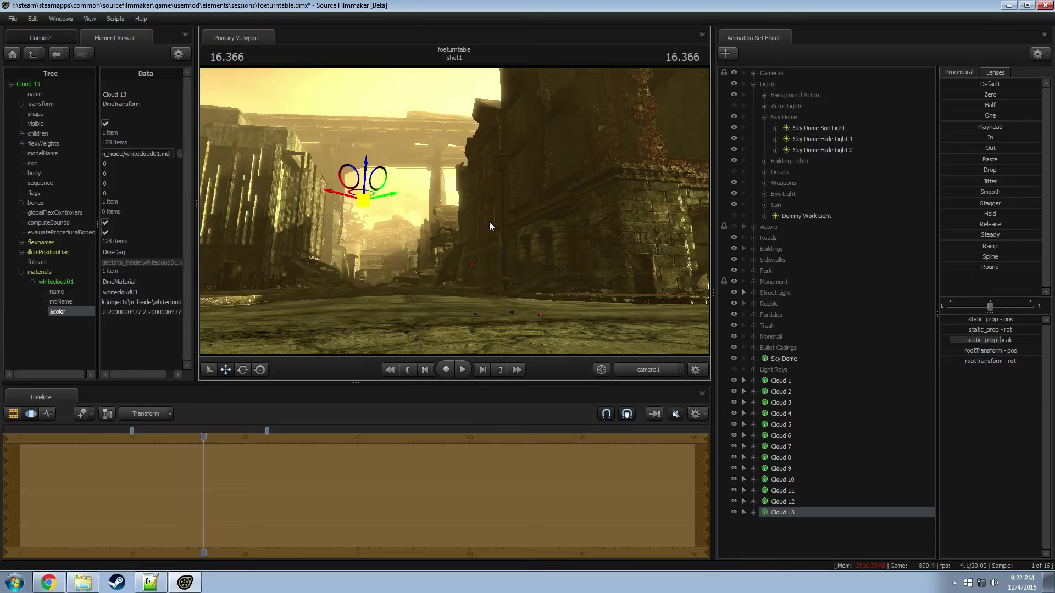
key("F2")
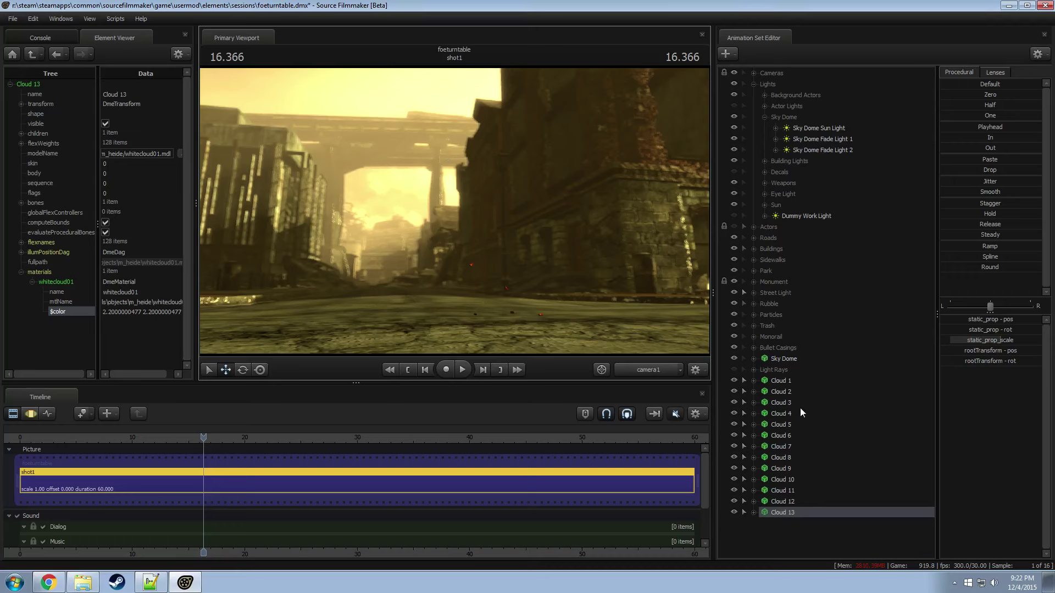
Step: Group Cloud 1 through Cloud 13 under the name Clouds and place the group just above Light Rays
left_click(786, 380)
left_click(787, 512, "shift")
right_click(785, 424)
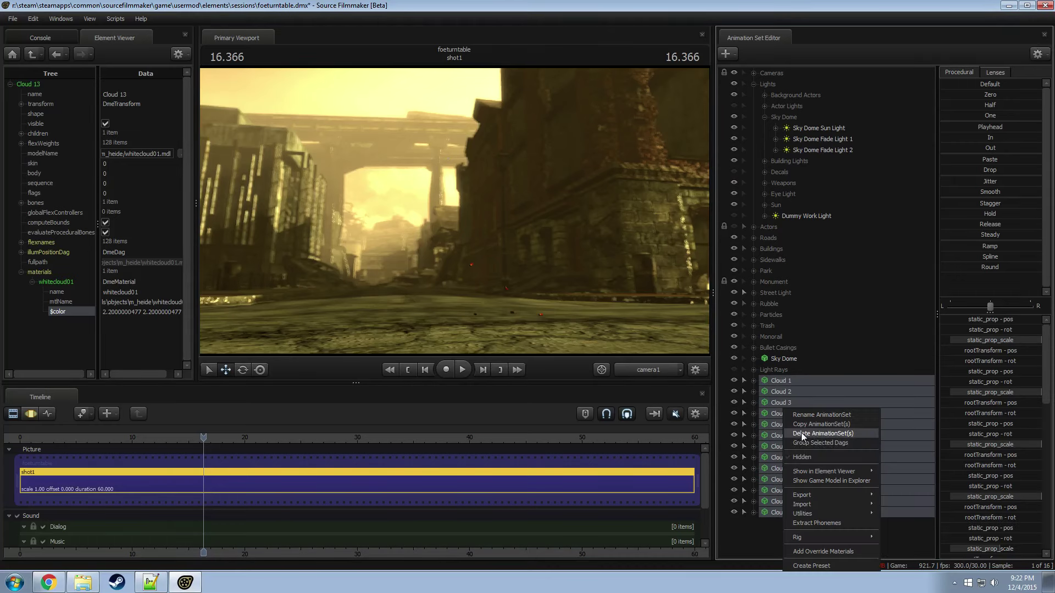
left_click(808, 443)
left_click(796, 389)
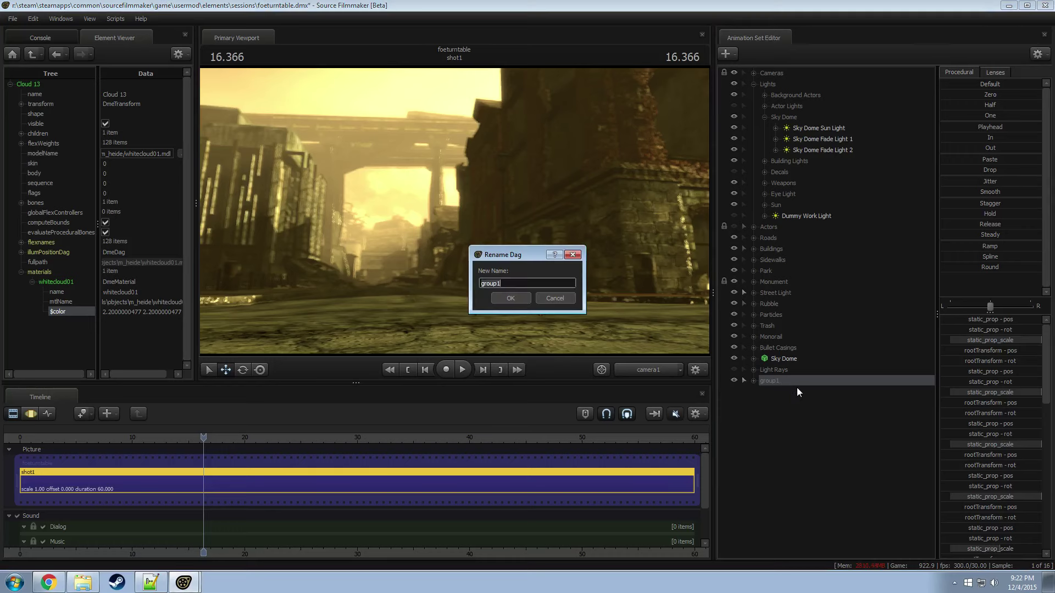
type("Clouds")
key("Return")
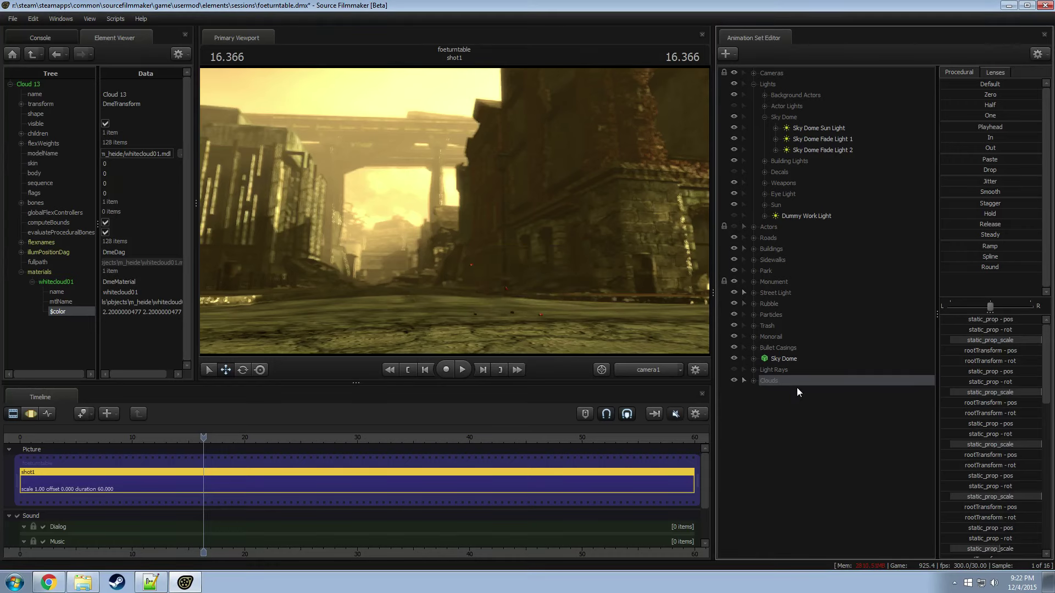
left_click_drag(784, 381, 776, 360)
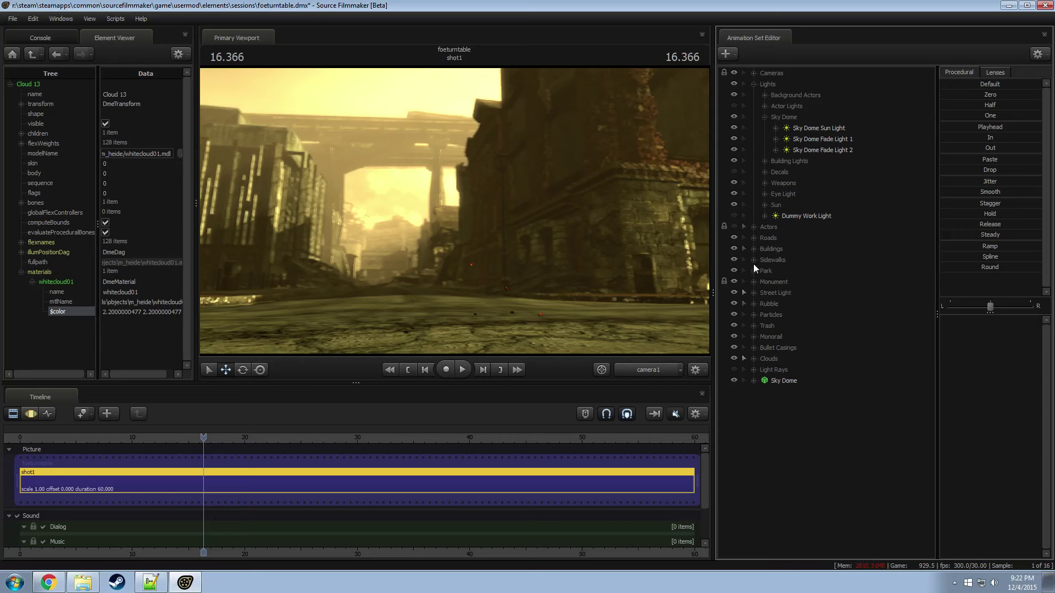
Step: Collapse the Sky Dome light group and make the Actor Lights and Light Rays groups visible
left_click(765, 117)
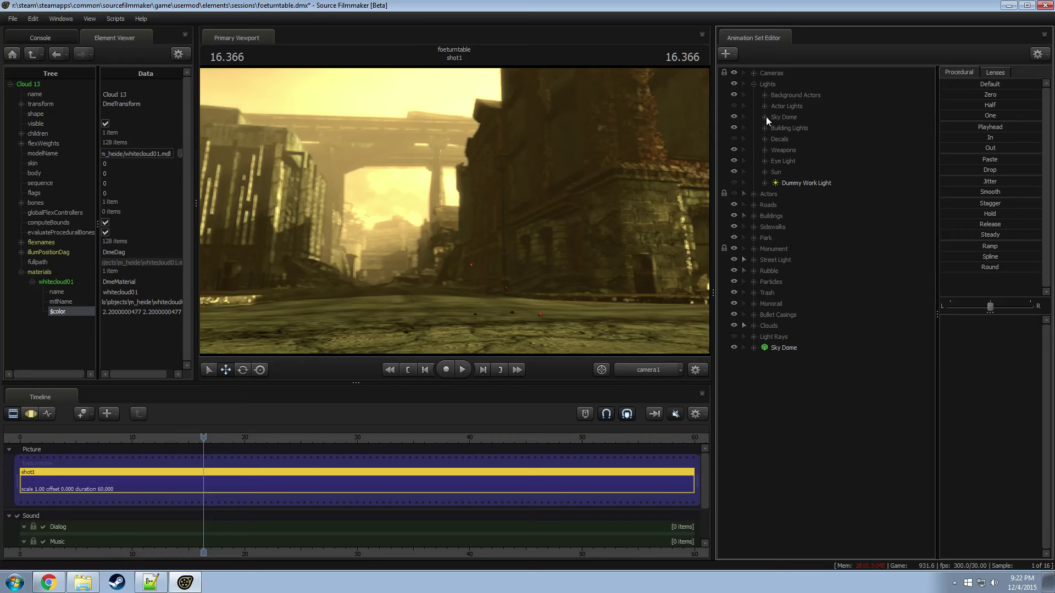
left_click(734, 105)
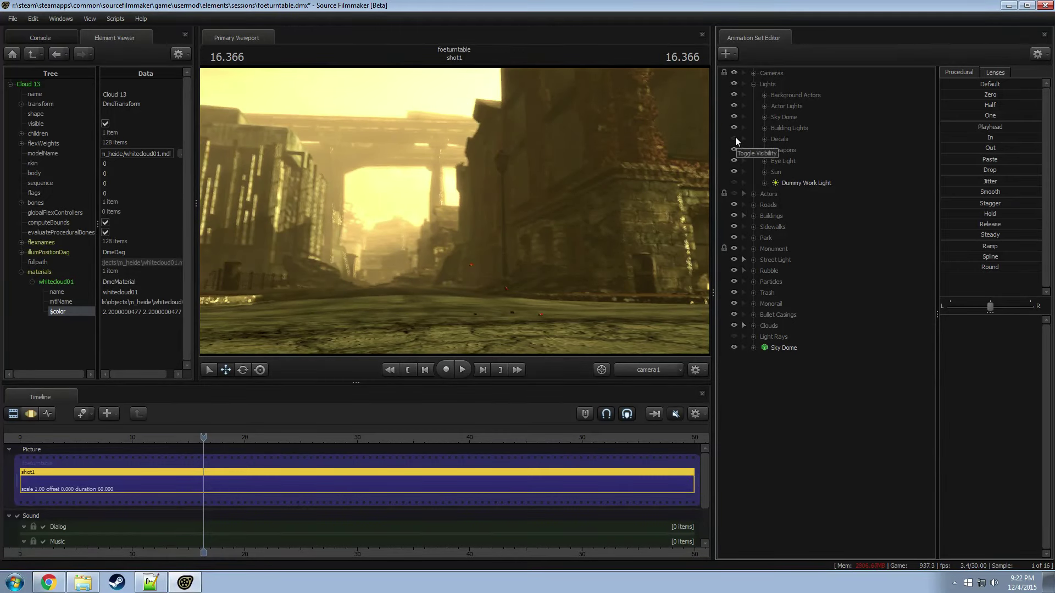
left_click(764, 139)
left_click(765, 139)
left_click(736, 336)
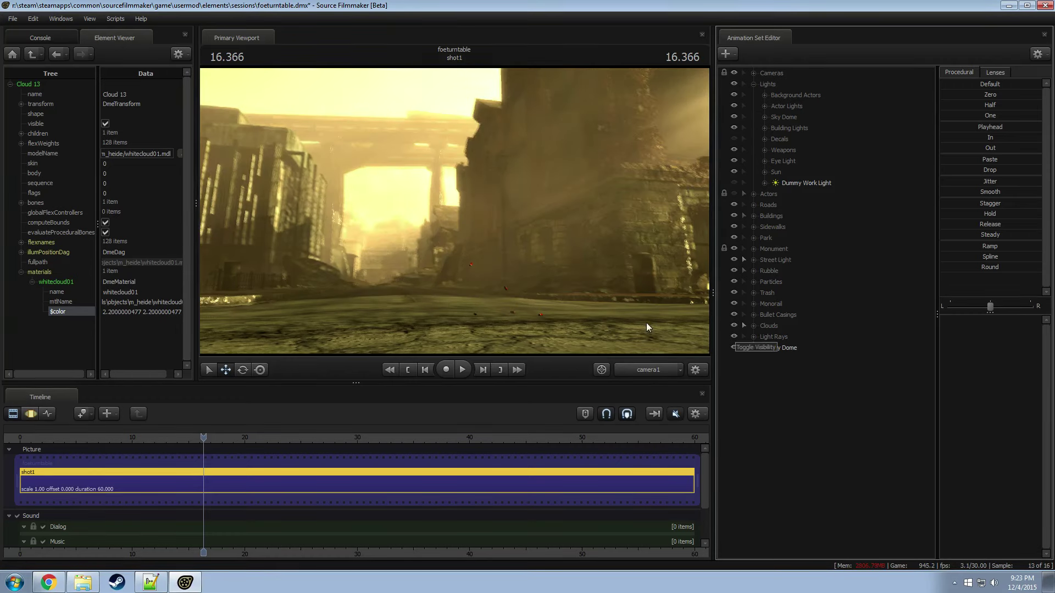
Step: Check the rendered shot at 15.700 and 16.233, and save the session
left_click_drag(196, 438, 196, 439)
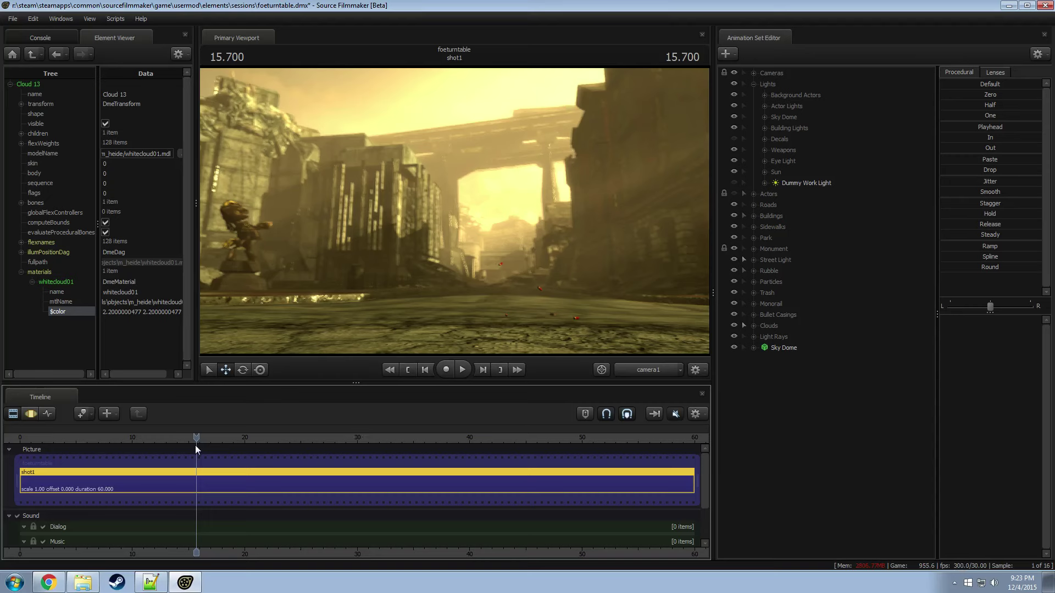
left_click_drag(196, 444, 202, 443)
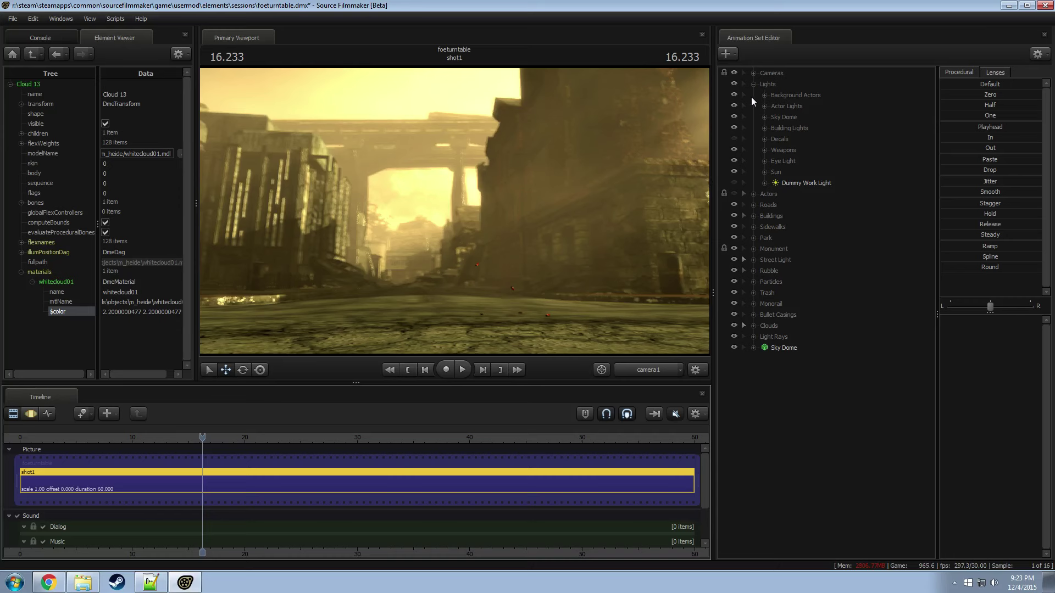
key("ctrl+s")
Step: Make the Actors group visible and play the shot from about 8.066 to review the full scene
left_click(734, 194)
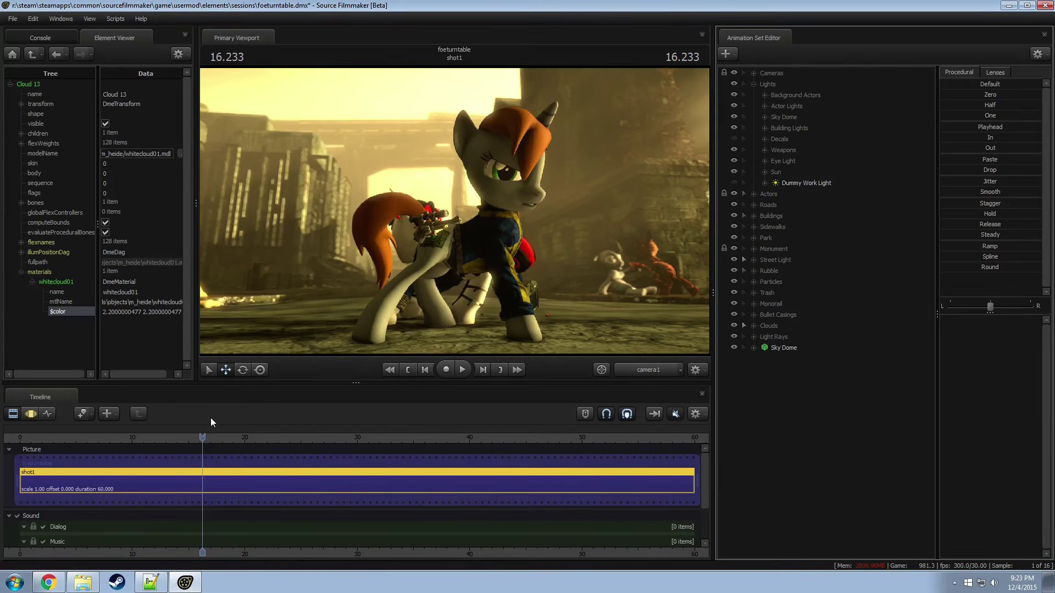
left_click_drag(191, 437, 111, 441)
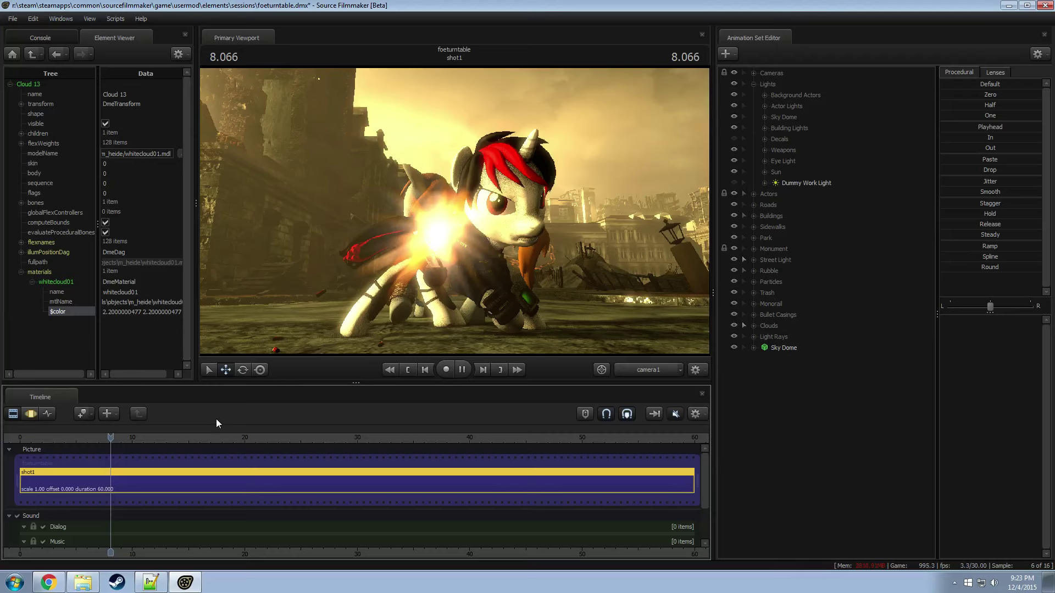
key("space")
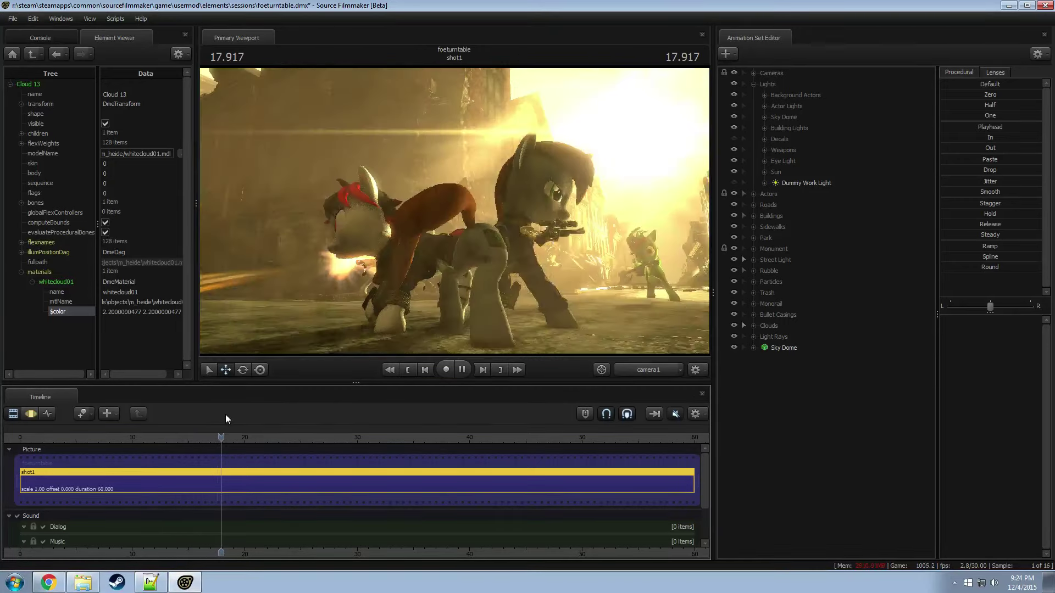
key("space")
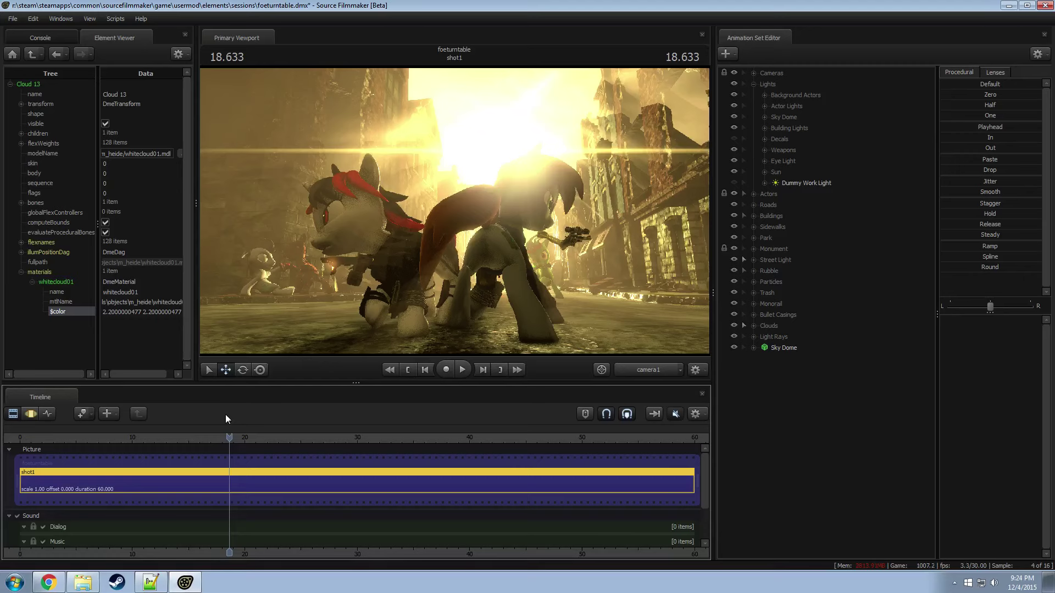
Step: Return the shot time to about 8 seconds and step forward frame by frame to examine the muzzle flash and distortion
left_click_drag(230, 438, 111, 438)
left_click(110, 438)
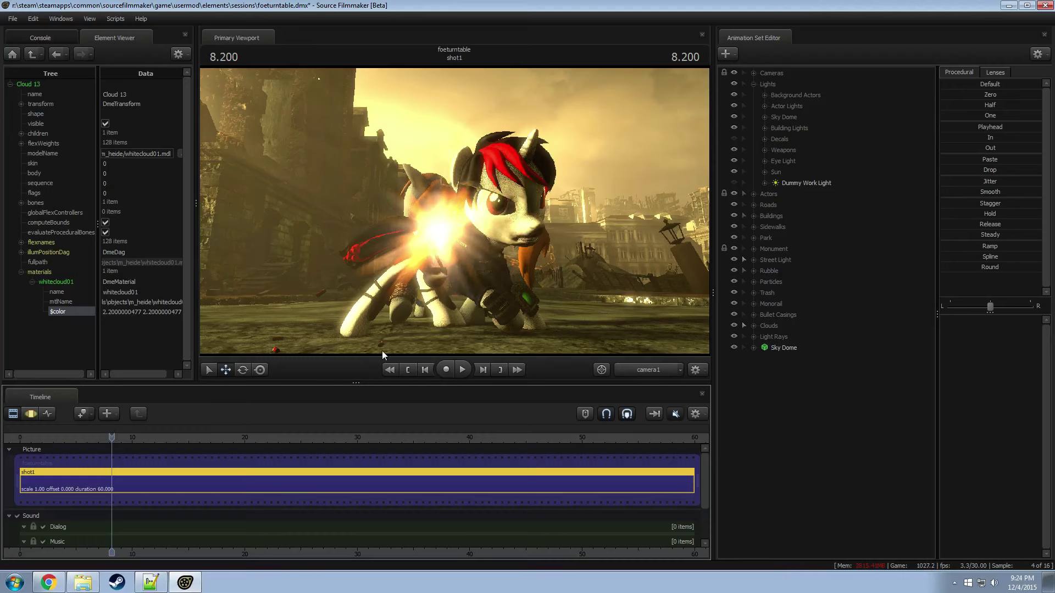
key("Right")
key("Right")
key("Right")
key("Right")
key("Right")
key("Right")
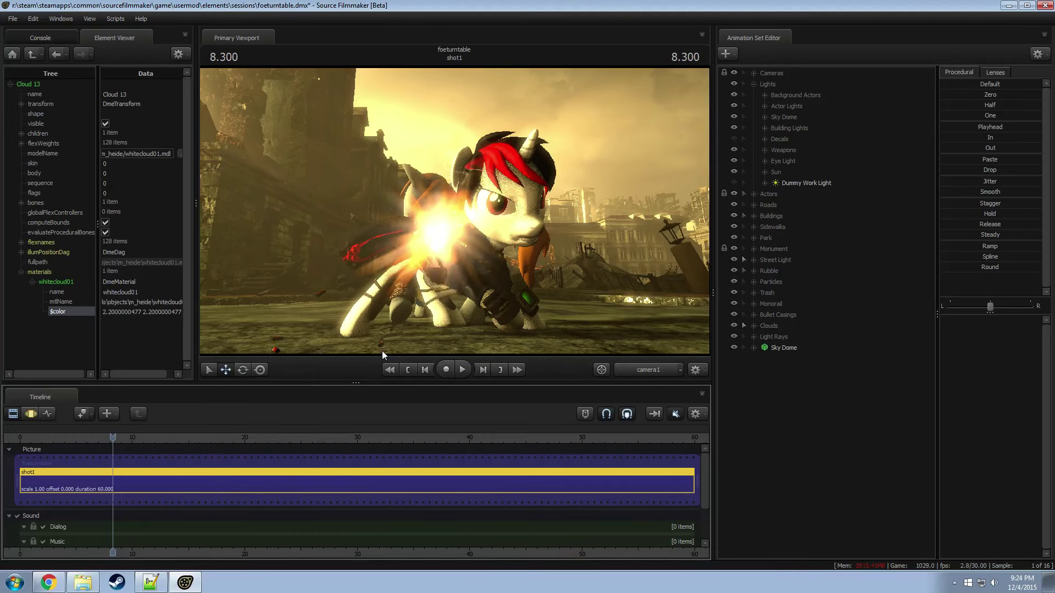
key("Right")
key("Right")
key("Right")
key("Right")
key("Right")
key("Right")
key("Right")
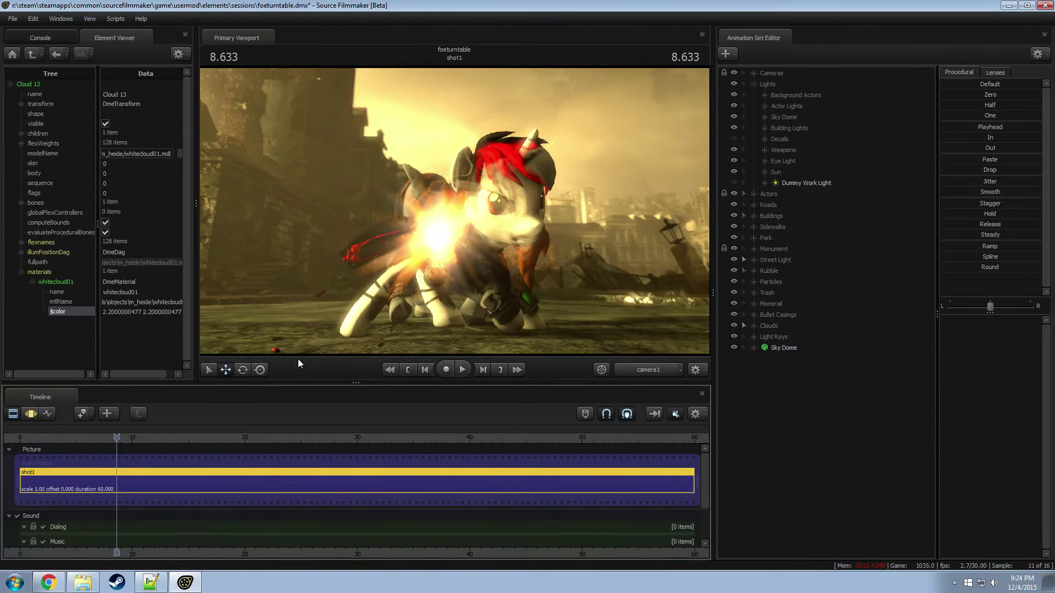
Step: Open the abaddon_borrowed_time_c particle system definition of Shotgut Distortion in the Particles group for editing
left_click(754, 282)
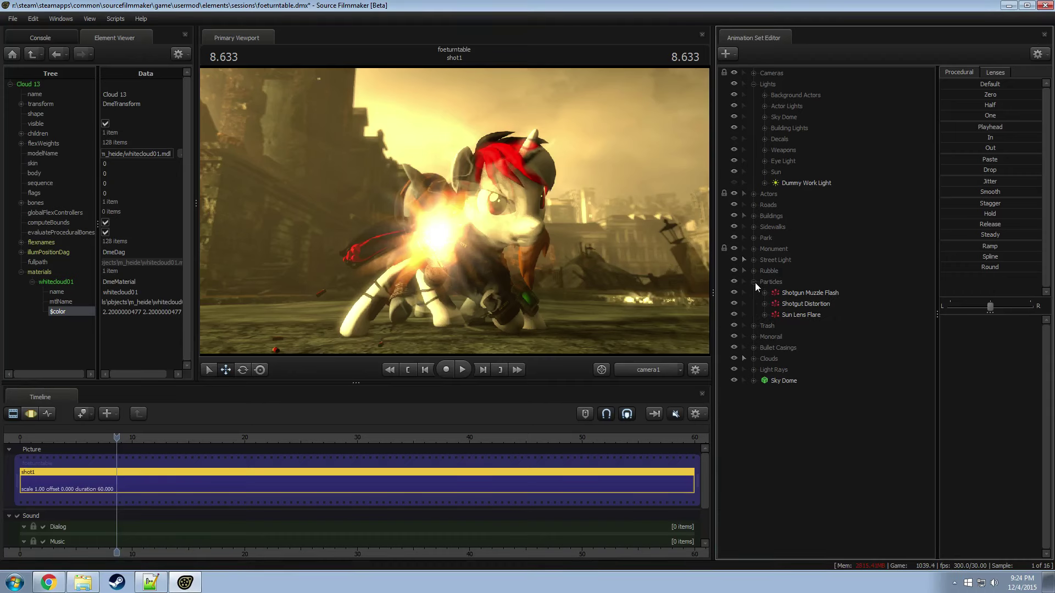
right_click(789, 301)
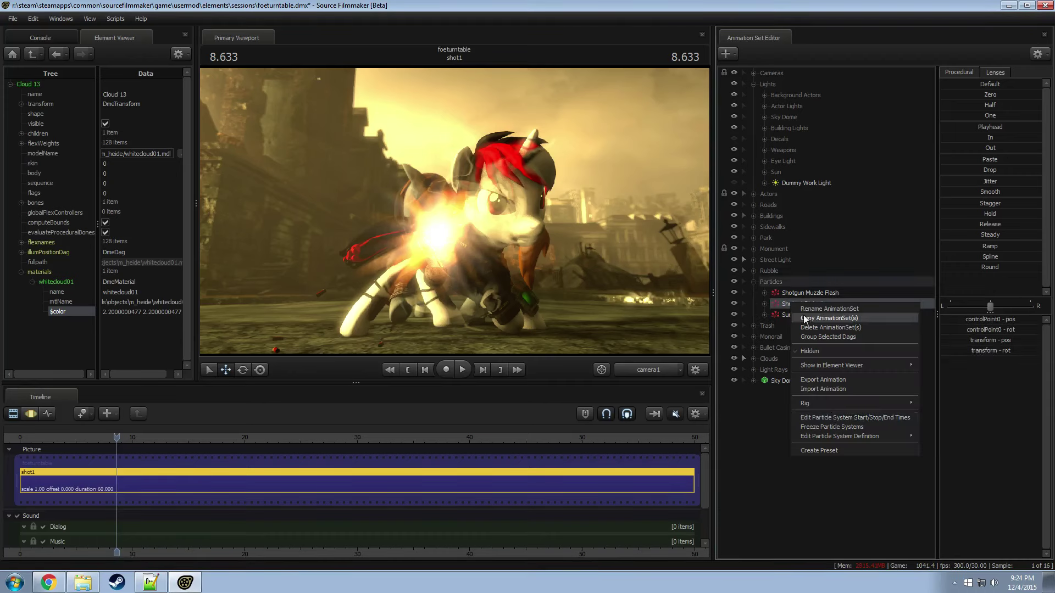
mouse_move(831, 436)
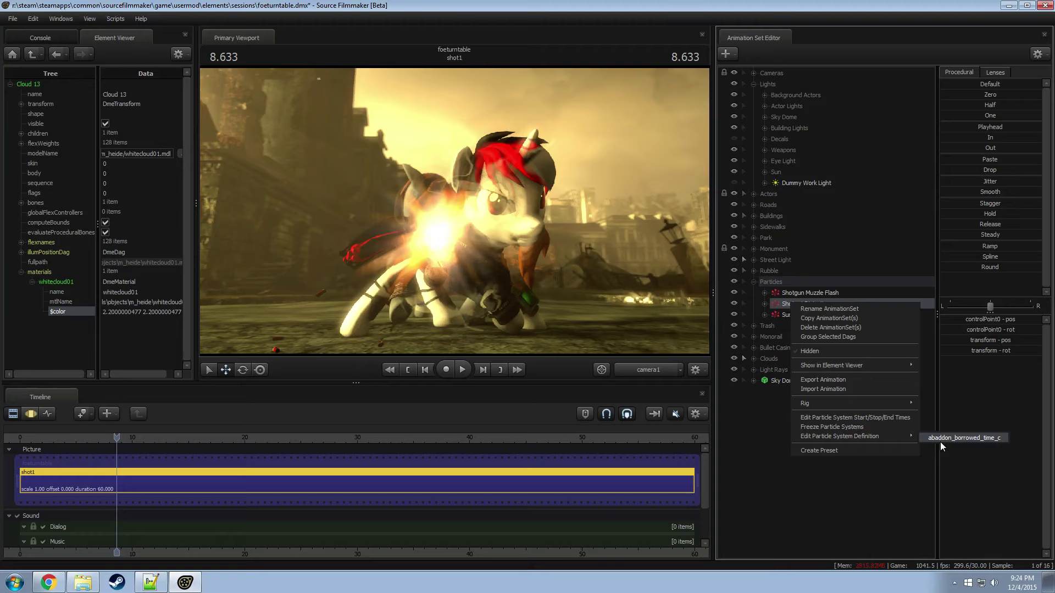
left_click(941, 442)
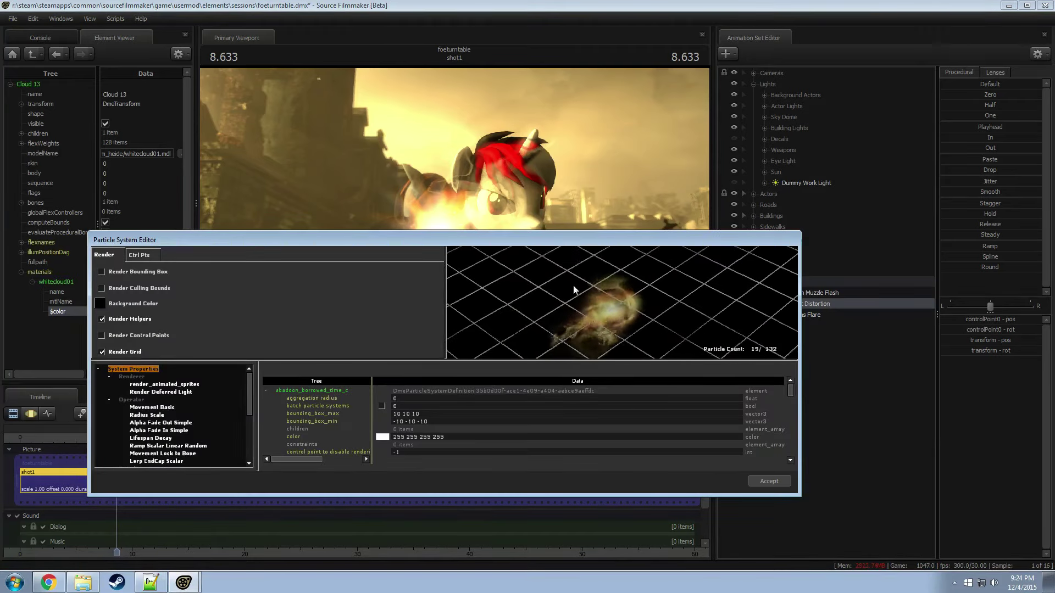
Step: Set the Lifetime Random initializer's lifetime_min to 0.3 and lifetime_max to 0.7
scroll(574, 289, "down", 5)
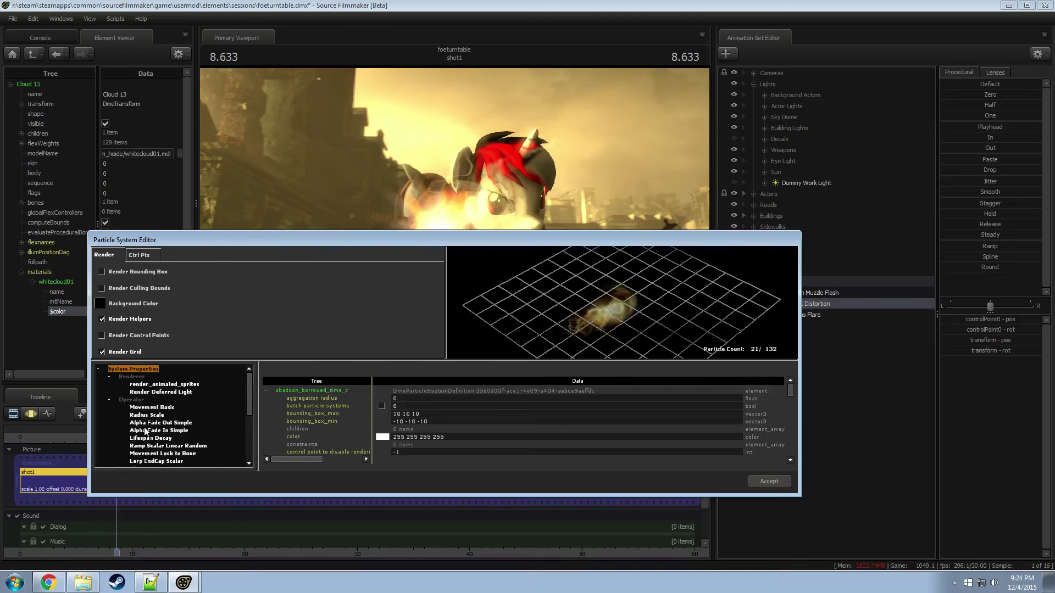
scroll(146, 431, "down", 3)
left_click(153, 438)
double_click(396, 413)
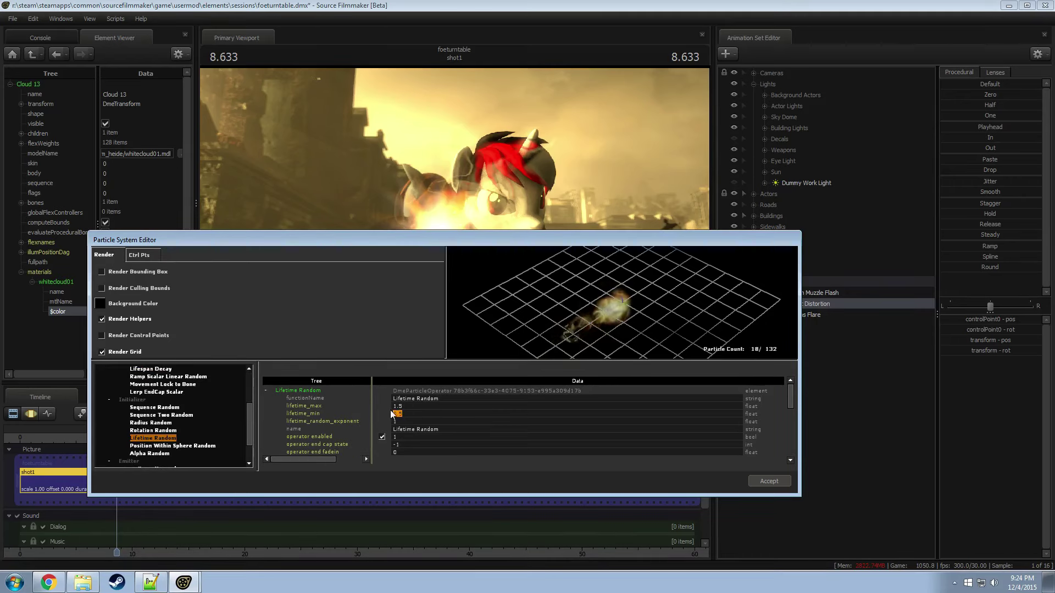
type("0.3")
key("Return")
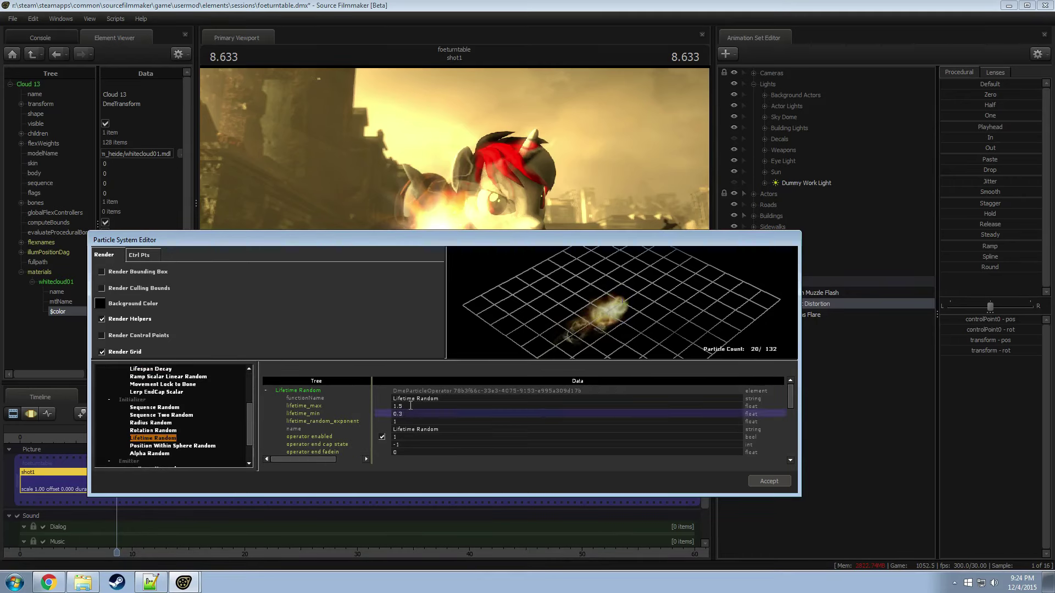
double_click(410, 405)
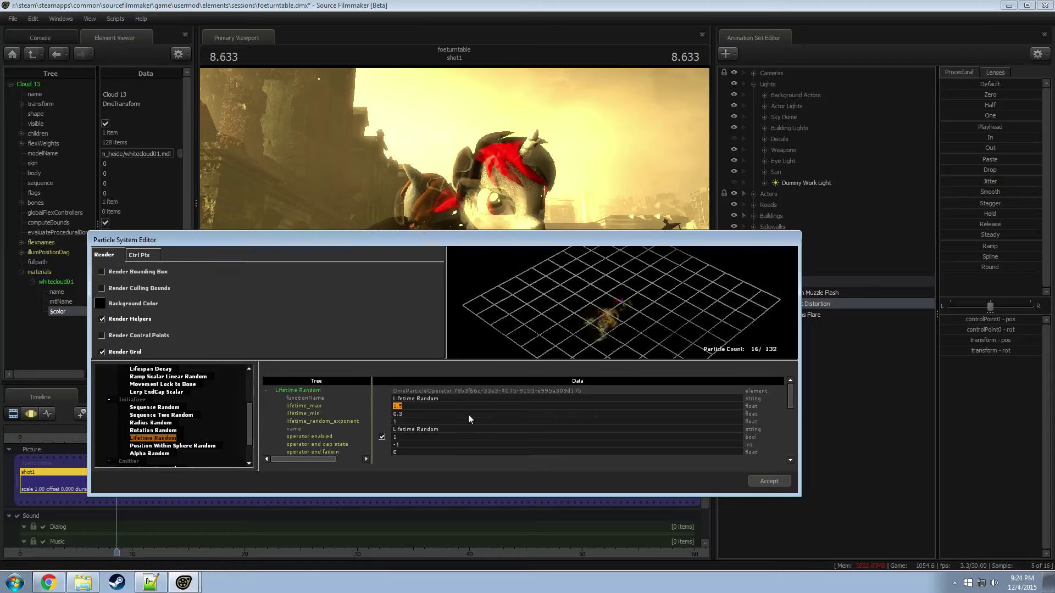
type("0.")
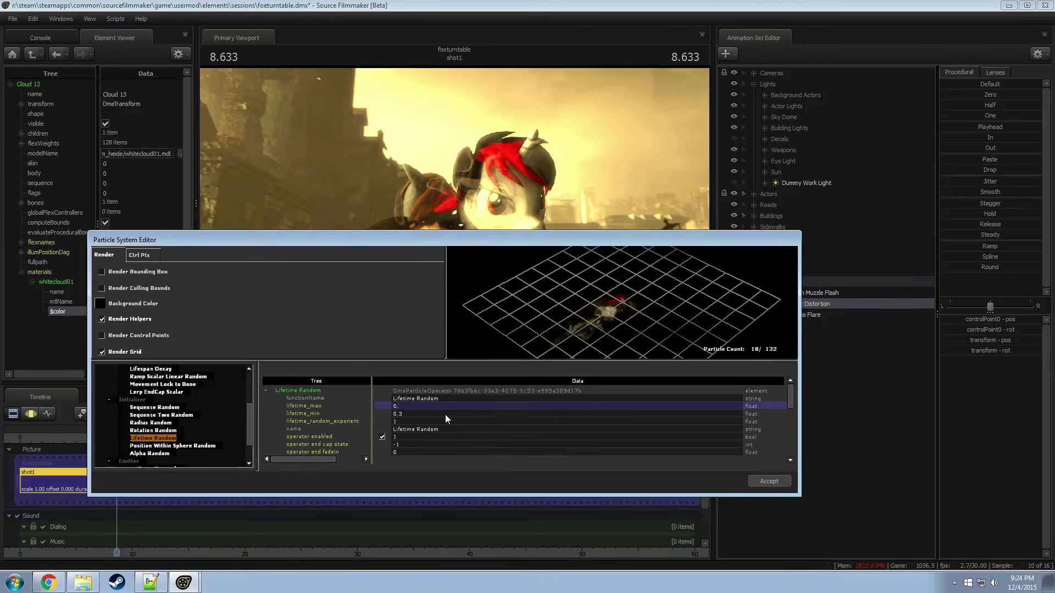
type("7")
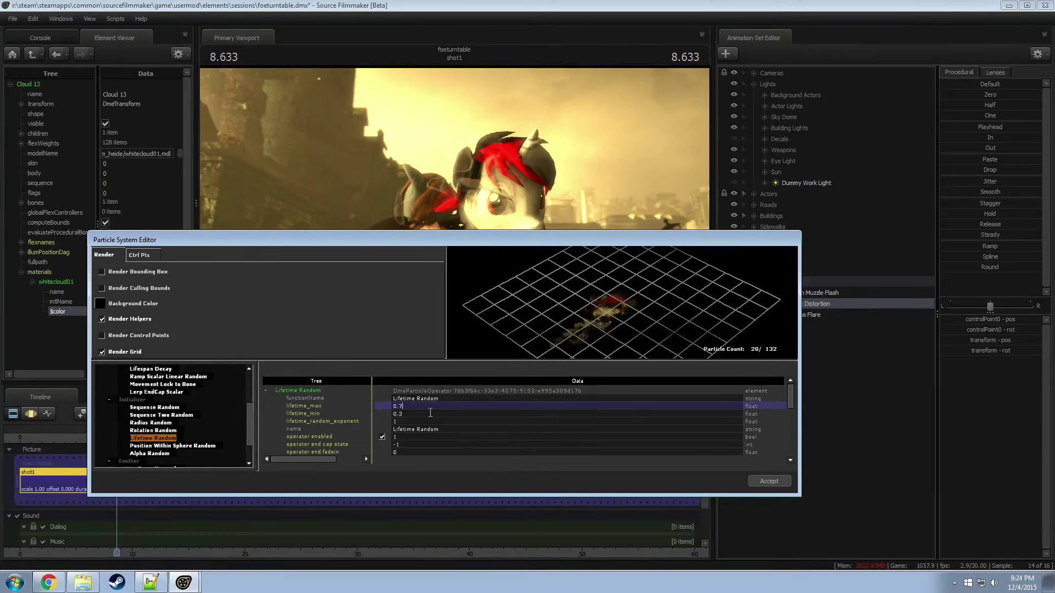
key("Return")
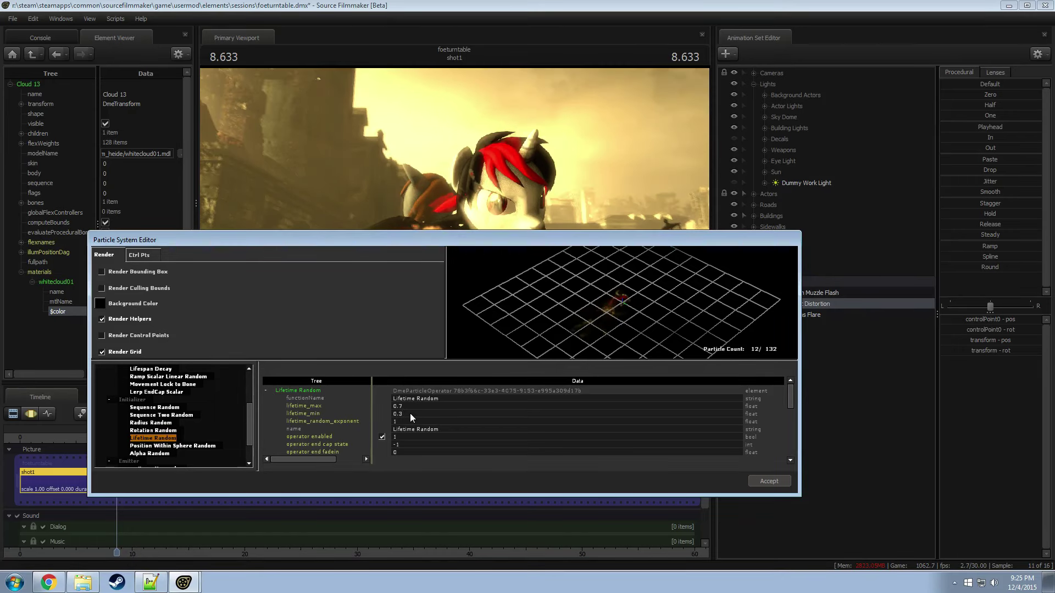
Step: Shorten the particle lifetime in Lifetime Random with lifetime_min 0.2 and lifetime_max 0.5
double_click(410, 413)
type("0.2")
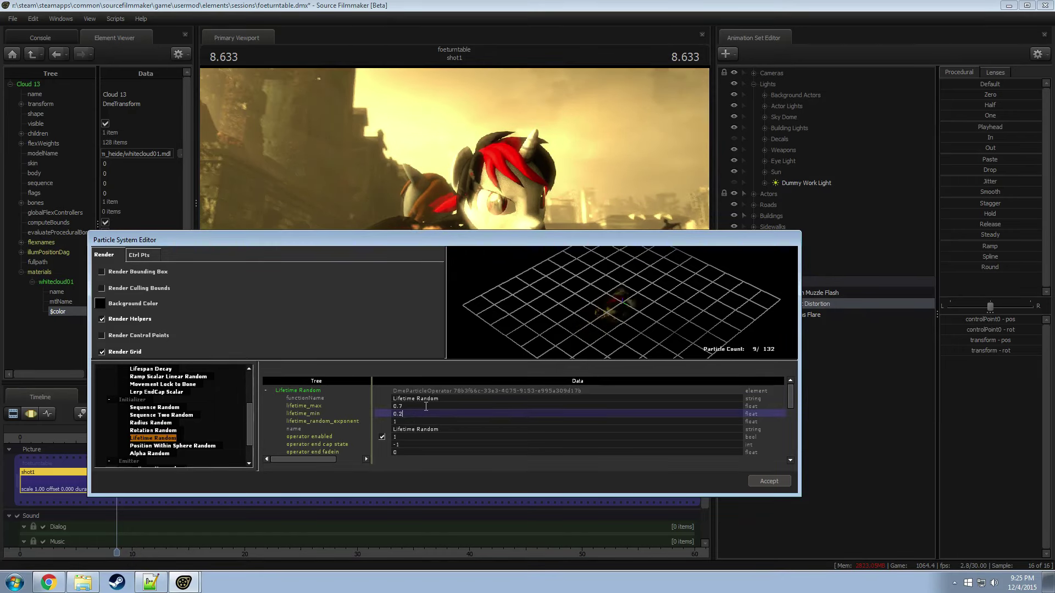
double_click(418, 407)
type("0.")
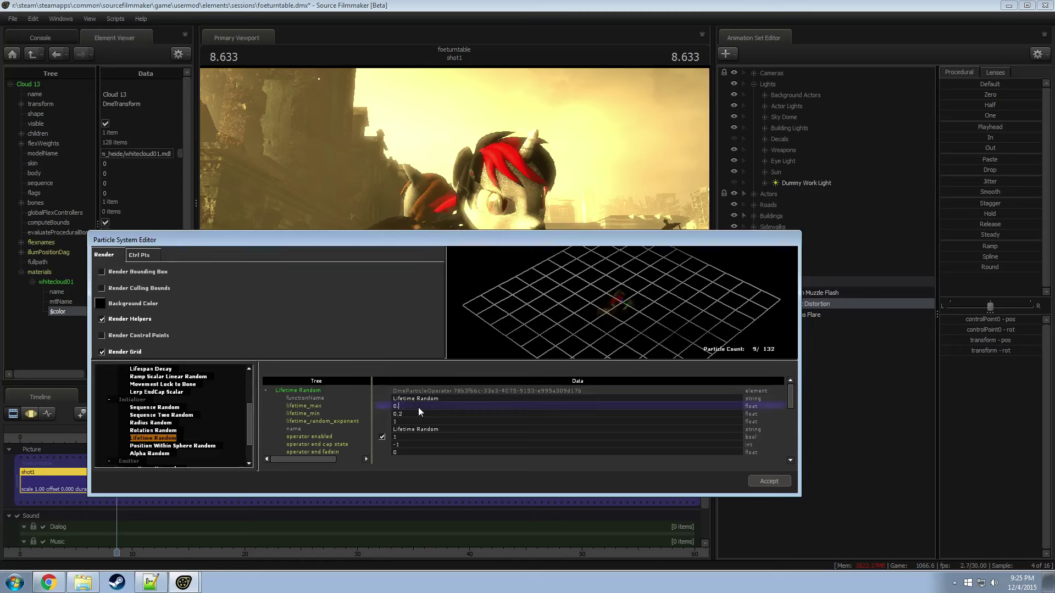
type("5")
key("Return")
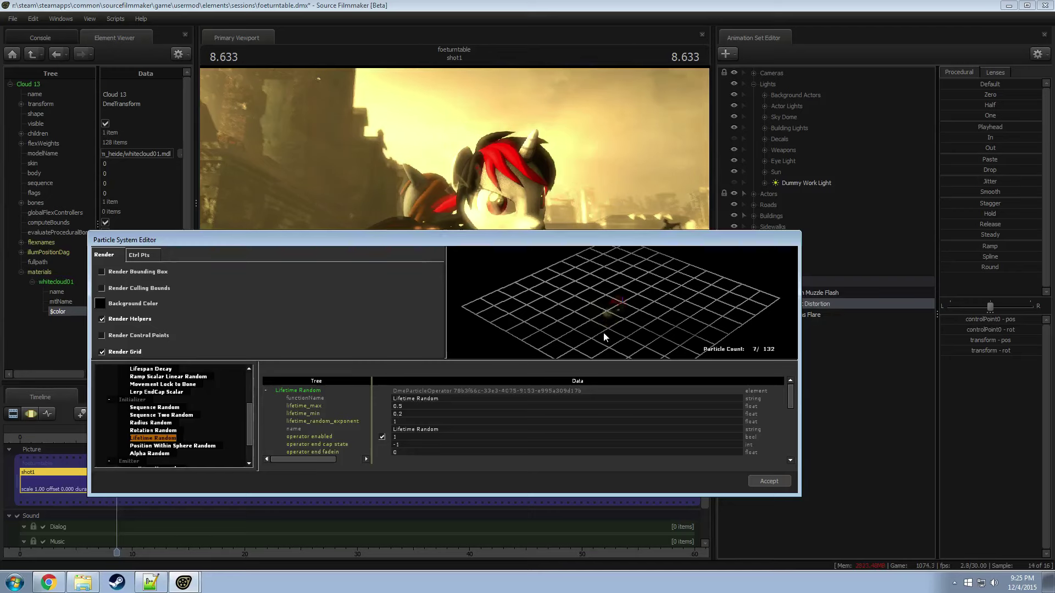
Step: In the Alpha Random initializer, set alpha_max to 40 and alpha_min to 150
left_click_drag(600, 314, 637, 311)
scroll(198, 424, "down", 2)
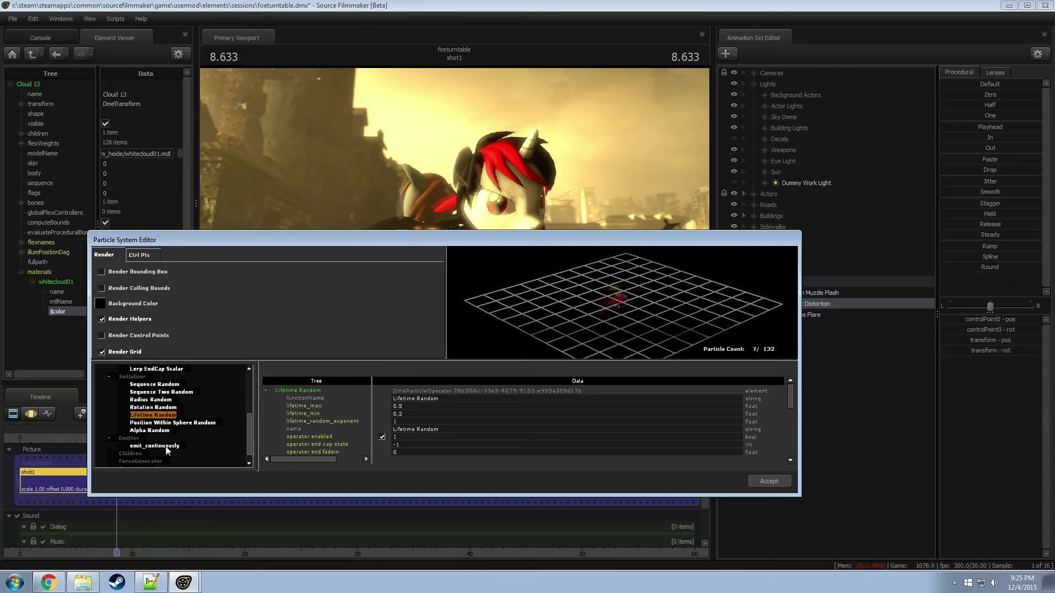
left_click(159, 423)
double_click(397, 399)
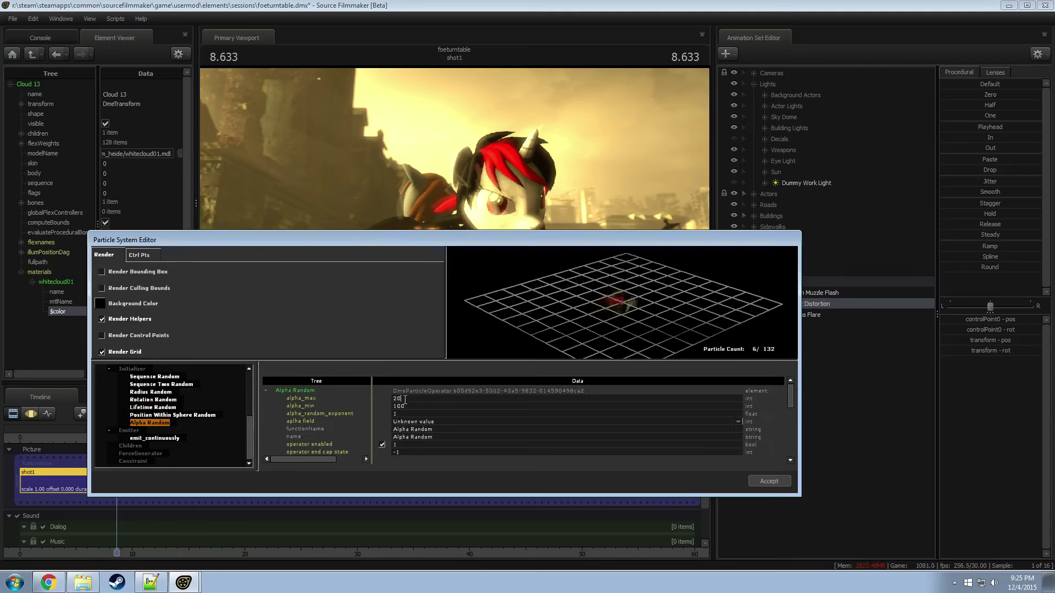
type("40")
key("Return")
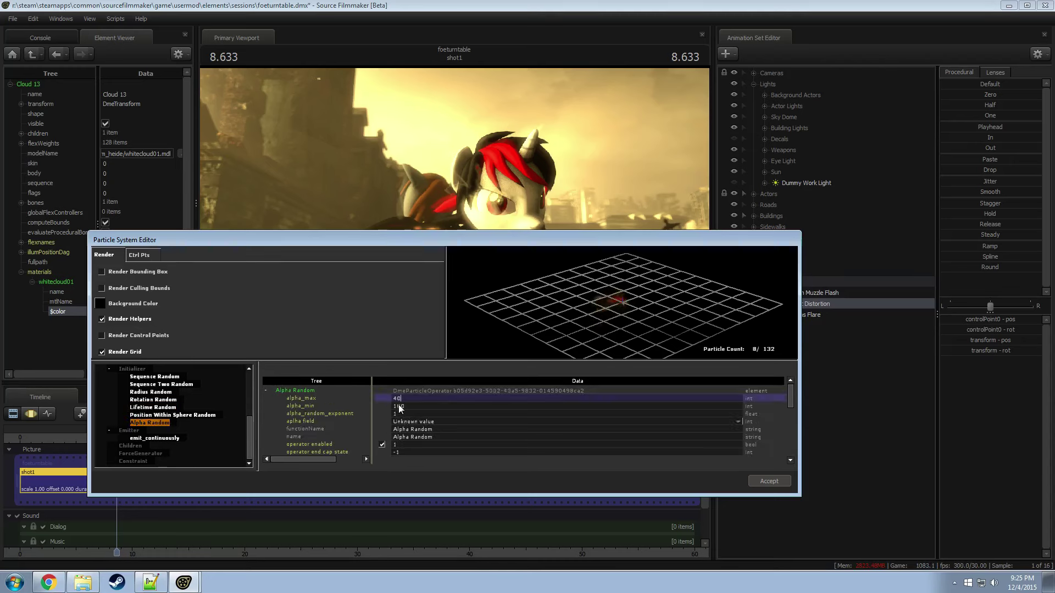
left_click_drag(396, 406, 401, 406)
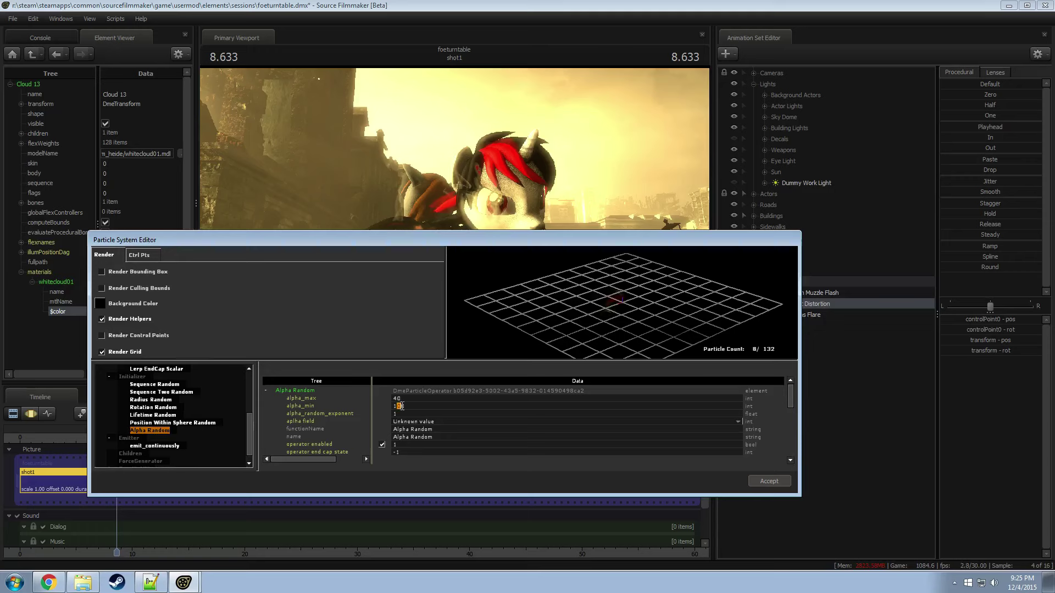
type("5")
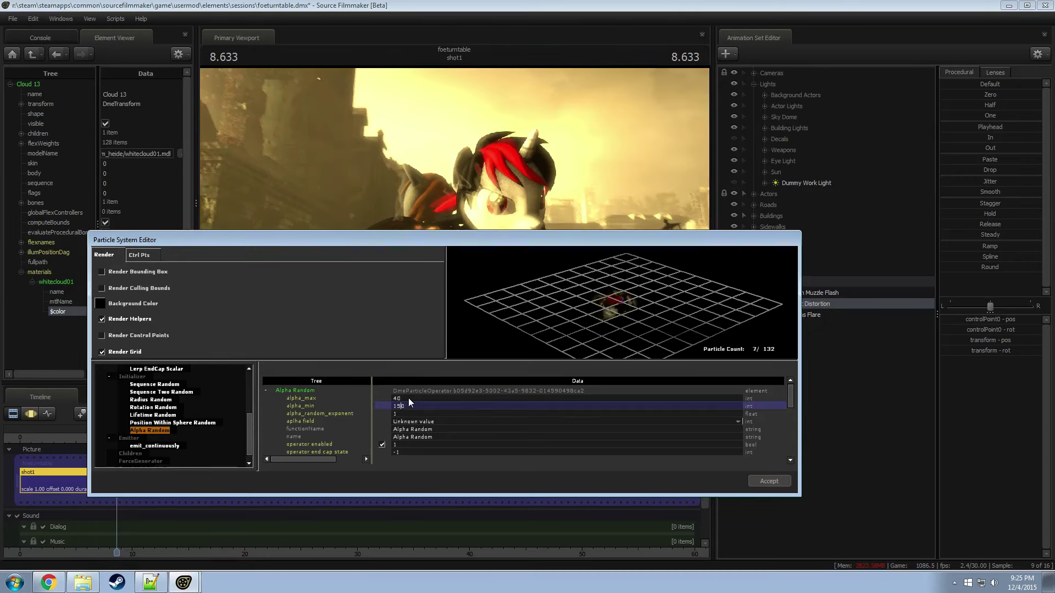
key("Return")
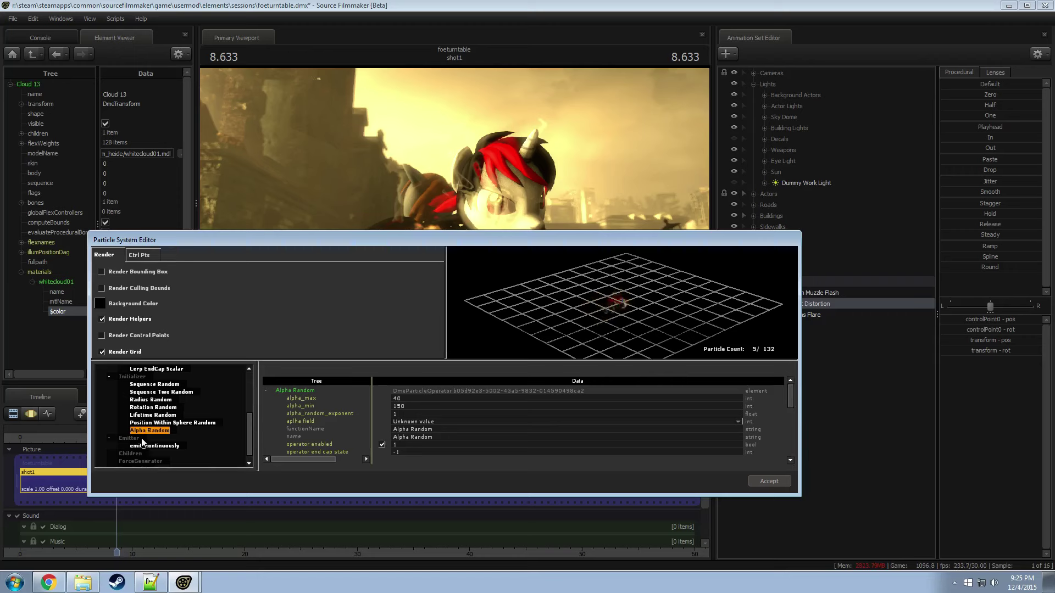
Step: In the Radius Random initializer, set radius_max to 1
scroll(147, 434, "up", 5)
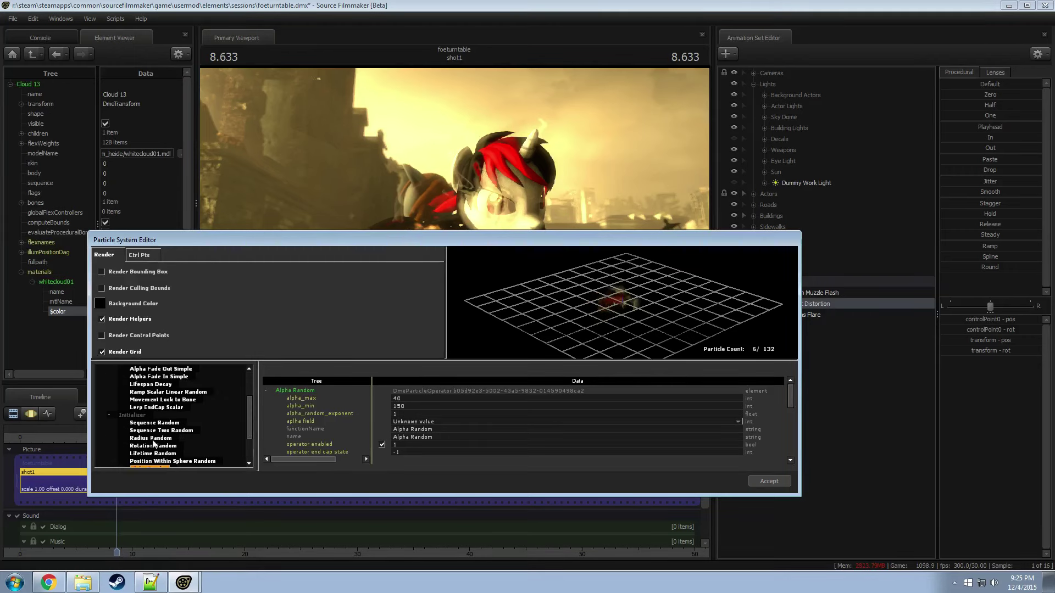
left_click(153, 439)
scroll(403, 413, "down", 5)
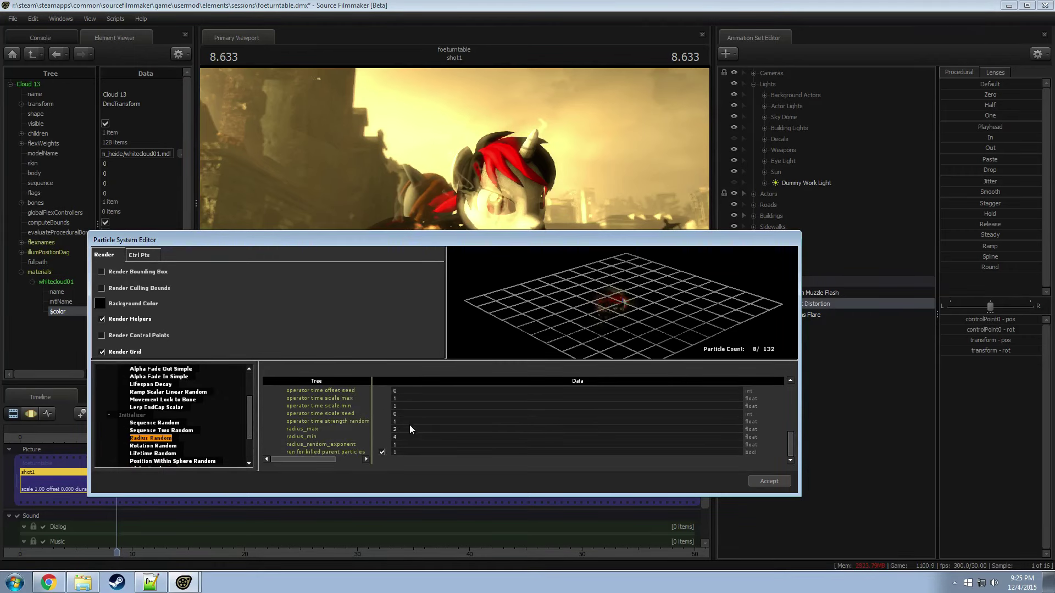
double_click(425, 432)
type("1")
key("Return")
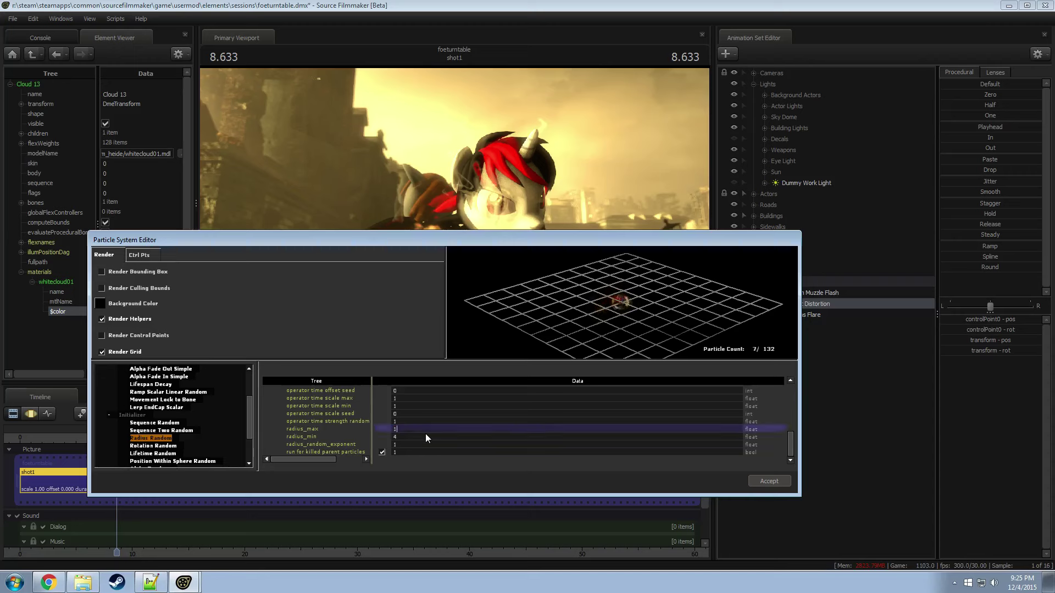
left_click(381, 452)
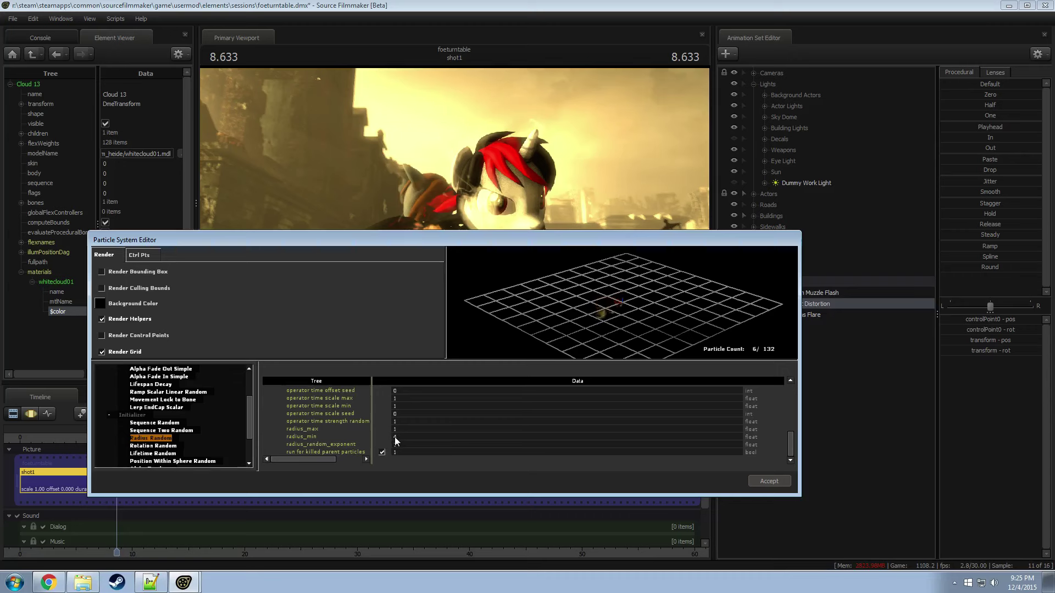
Step: Set the Radius Random initializer's radius_min to 3 and accept the particle system changes
double_click(395, 437)
type("4")
key("Return")
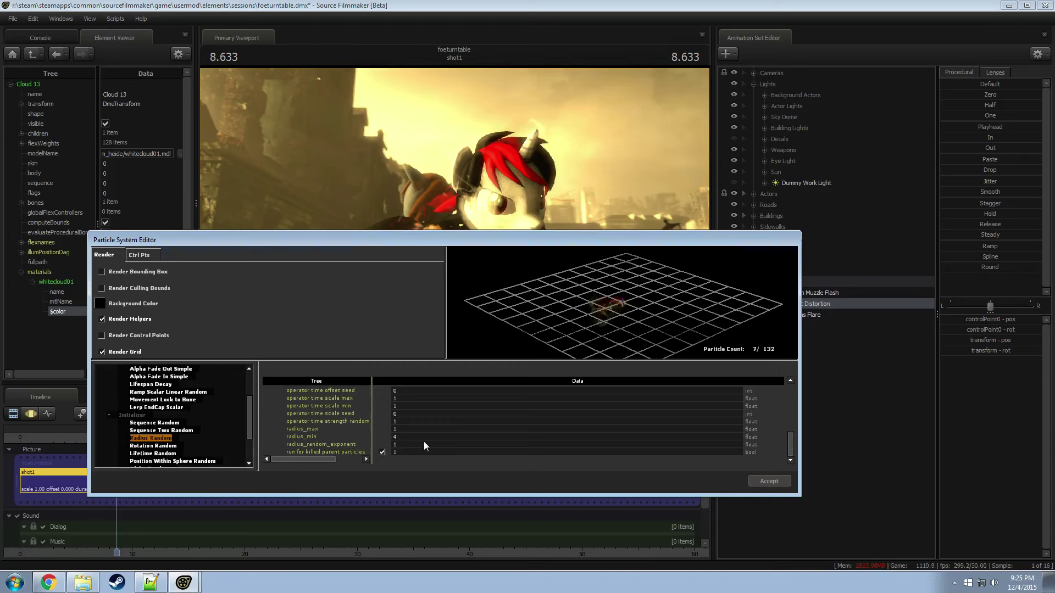
double_click(424, 440)
type("3")
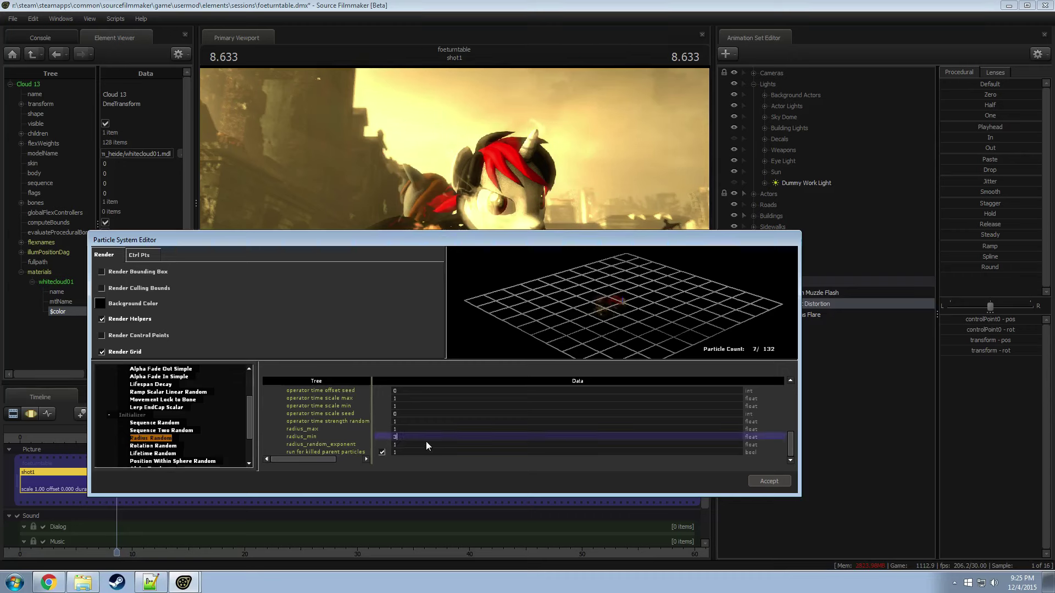
key("Return")
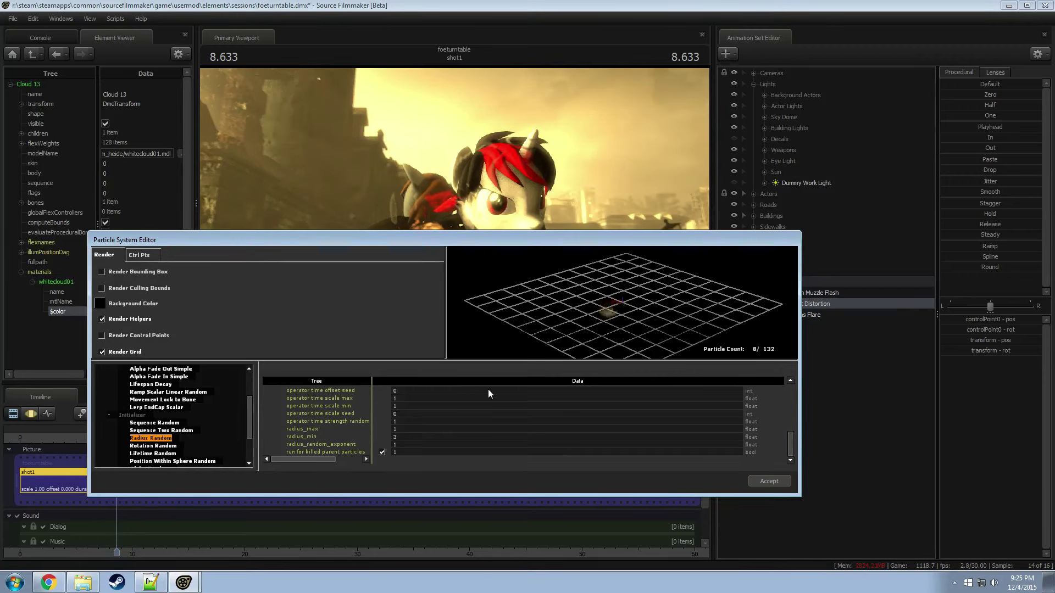
left_click(772, 480)
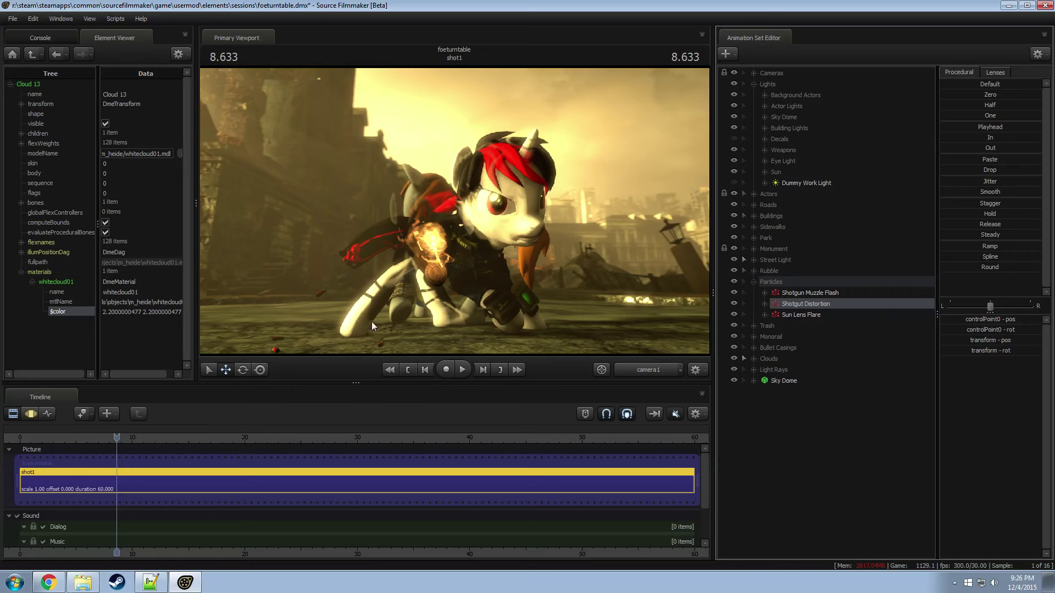
Step: Scrub the shot between about 7.9 and 11.2 seconds to review the retuned distortion at the shotgun muzzle
left_click(460, 264)
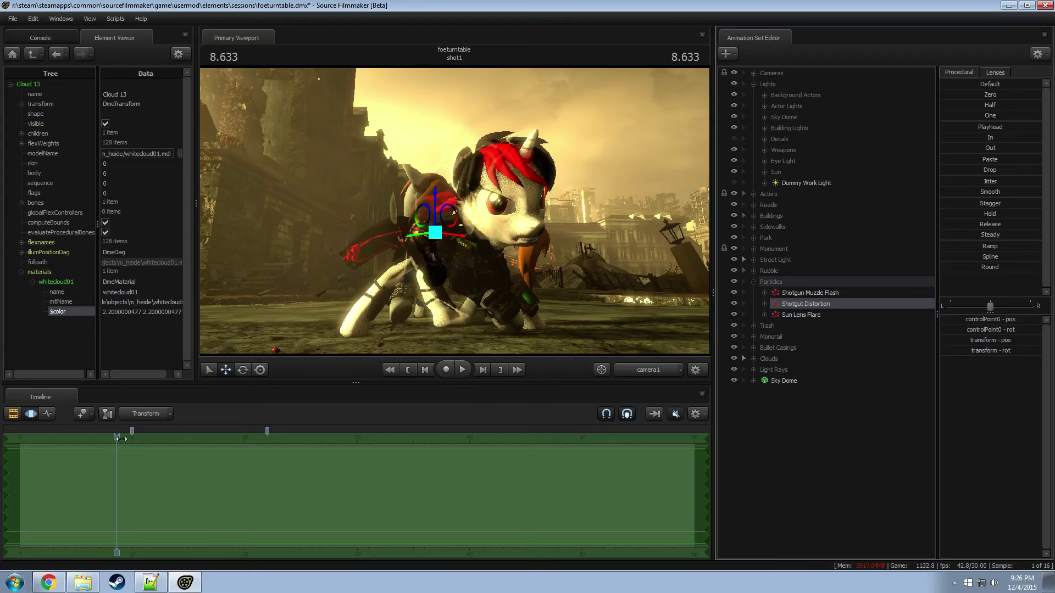
mouse_move(118, 438)
left_mouse_down()
mouse_move(146, 436)
mouse_move(120, 442)
mouse_move(135, 448)
left_mouse_up()
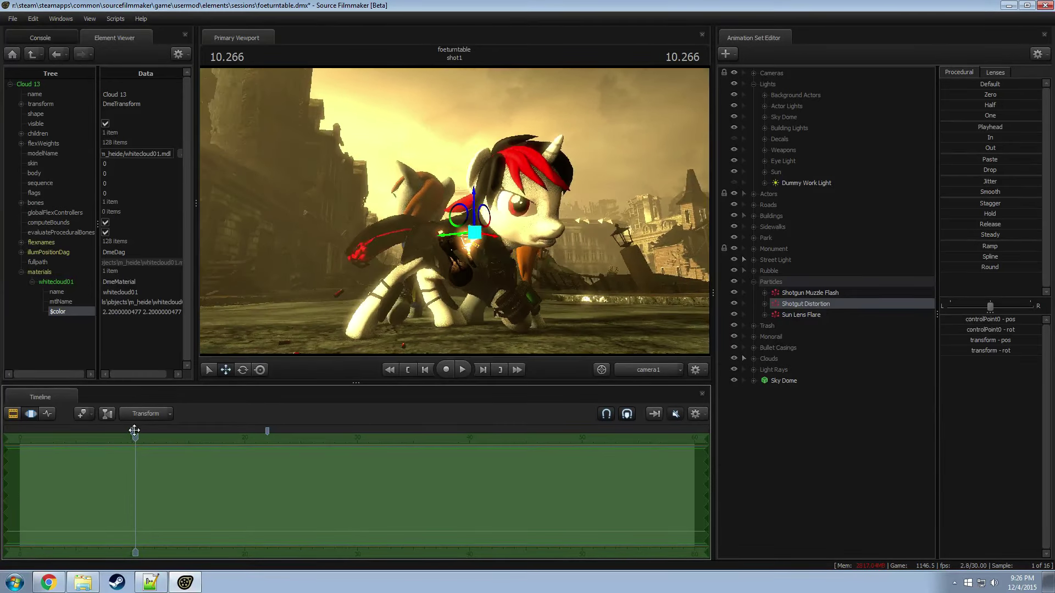
left_click(108, 454)
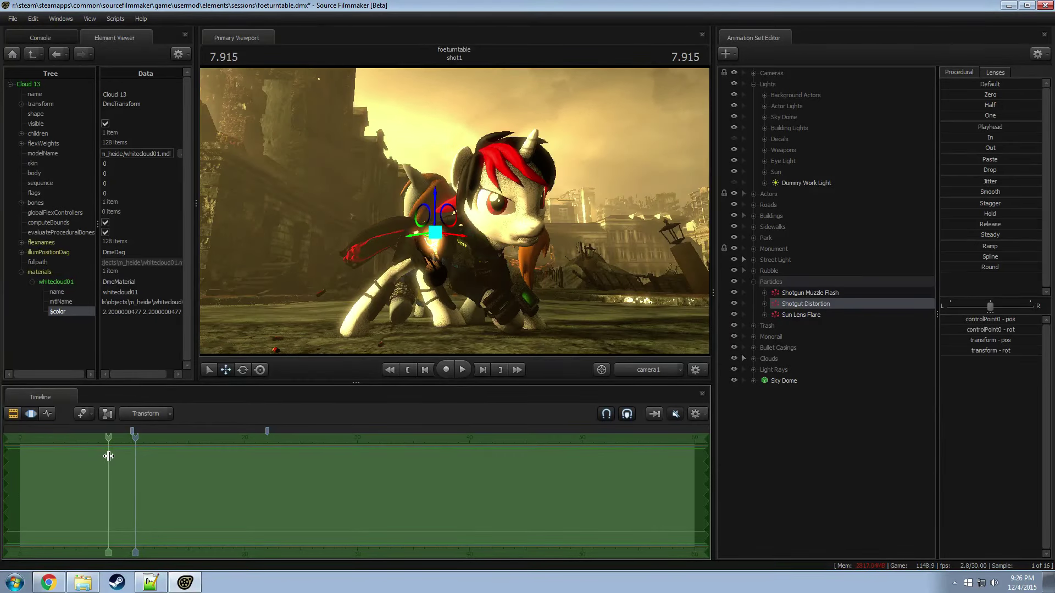
mouse_move(109, 456)
left_mouse_down()
mouse_move(137, 462)
mouse_move(98, 453)
mouse_move(110, 454)
left_mouse_up()
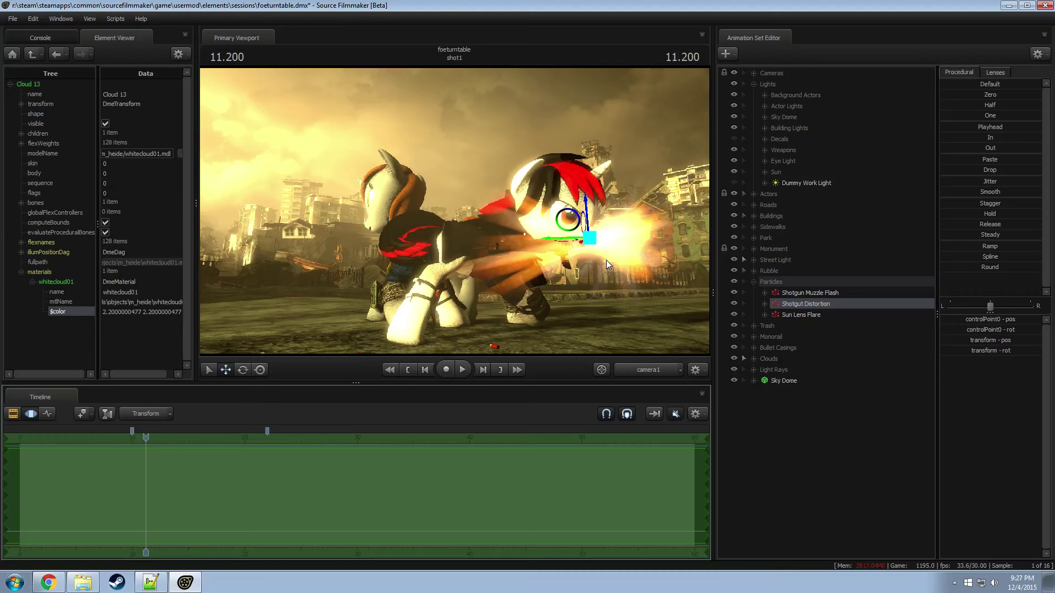
Step: Add Shotgun Muzzle Flash and Shotgun Casing 4 from the Bullet Casings group to the selection with the distortion
left_click(816, 294, "ctrl")
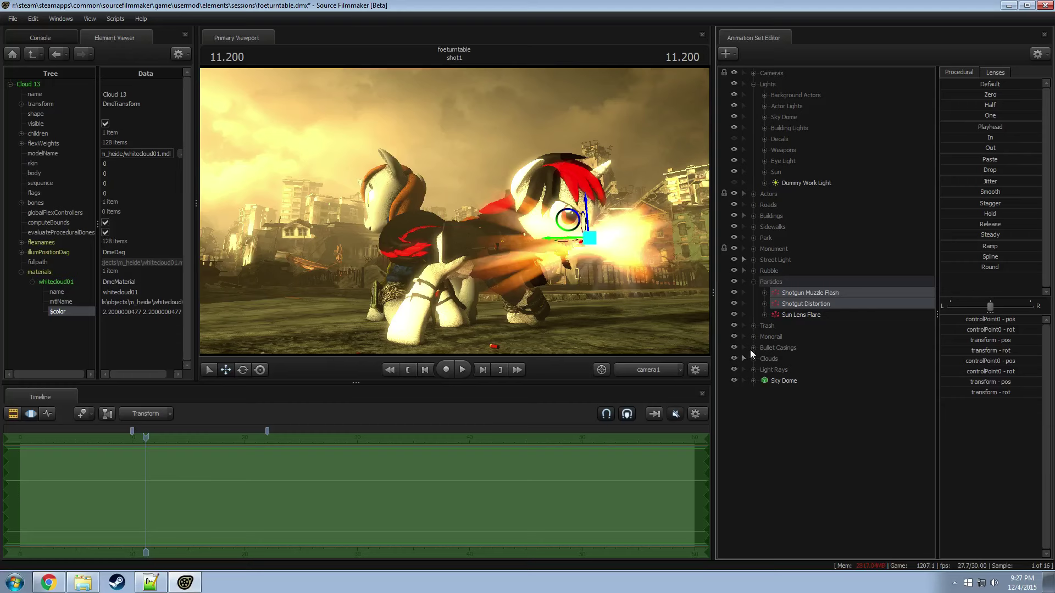
left_click(753, 349)
left_click(796, 403)
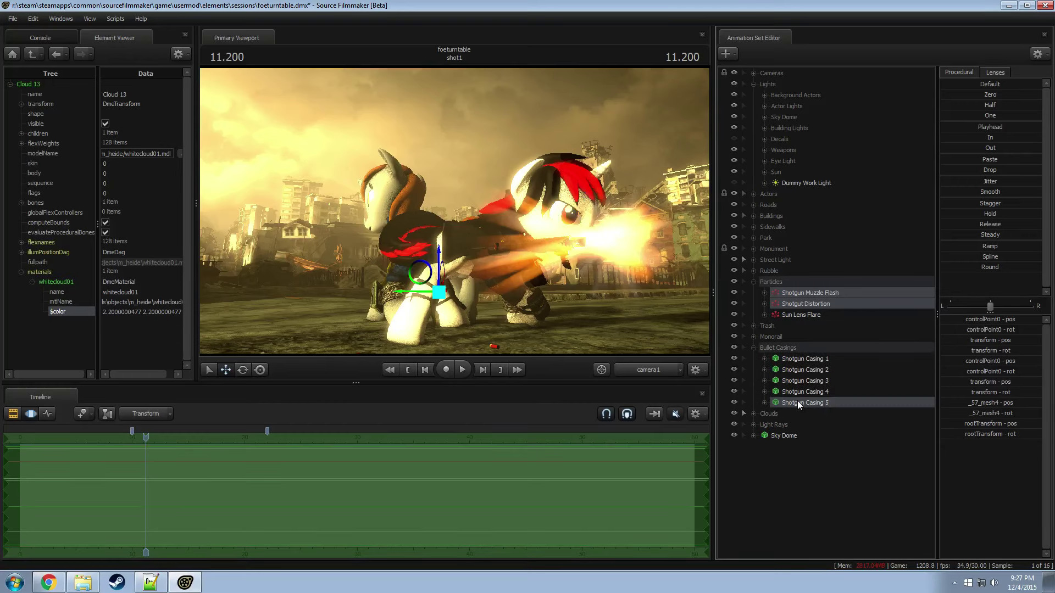
left_click(803, 400, "ctrl")
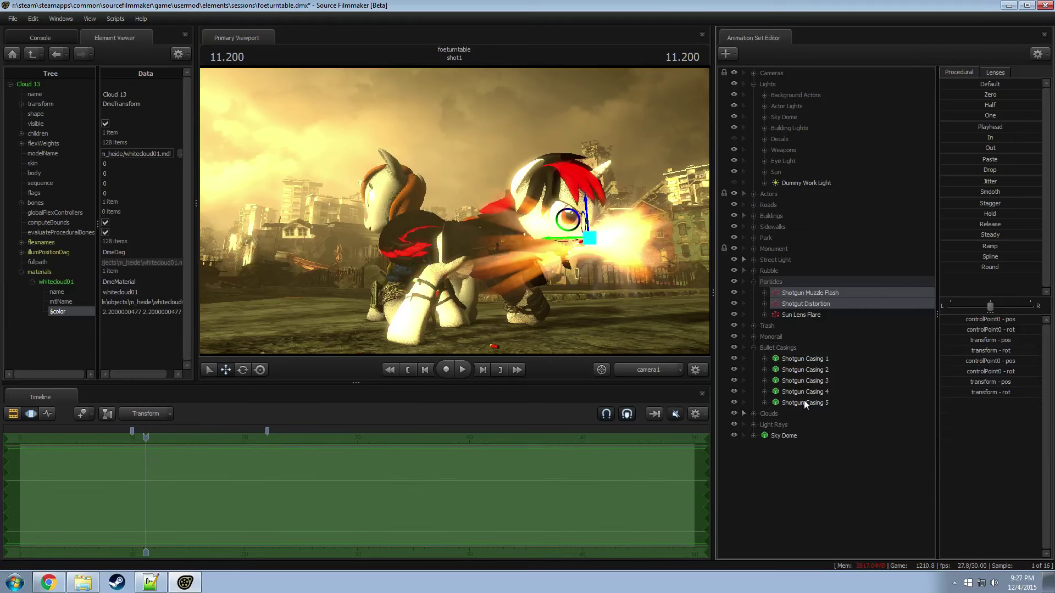
left_click(803, 398)
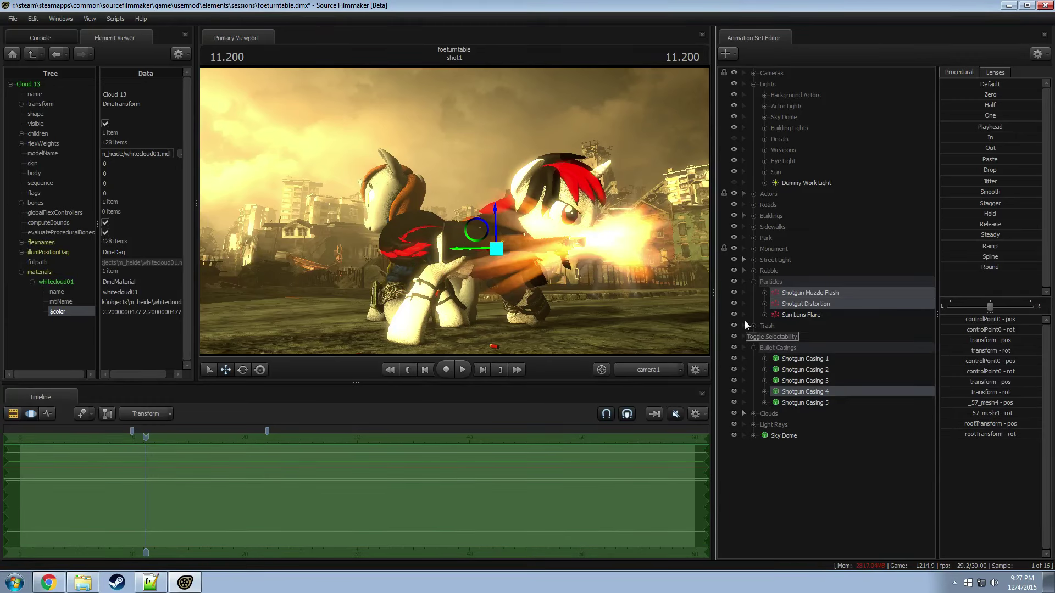
Step: Add Shotgun Muzzle Light from the Weapons lights and Blackjack's Shotgun model to the current selection
left_click(764, 150)
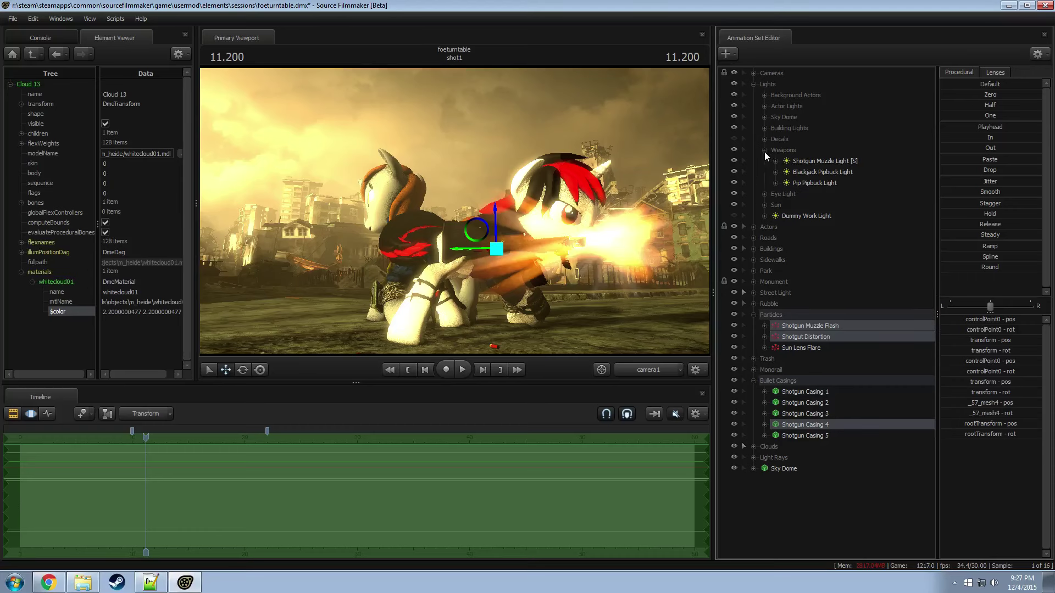
left_click(822, 161)
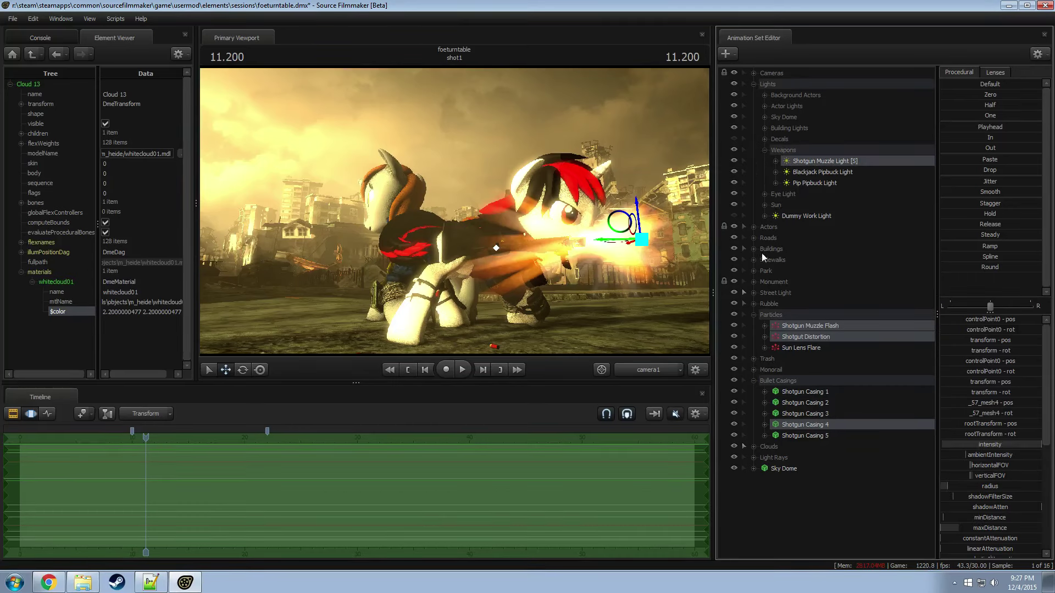
left_click(754, 226)
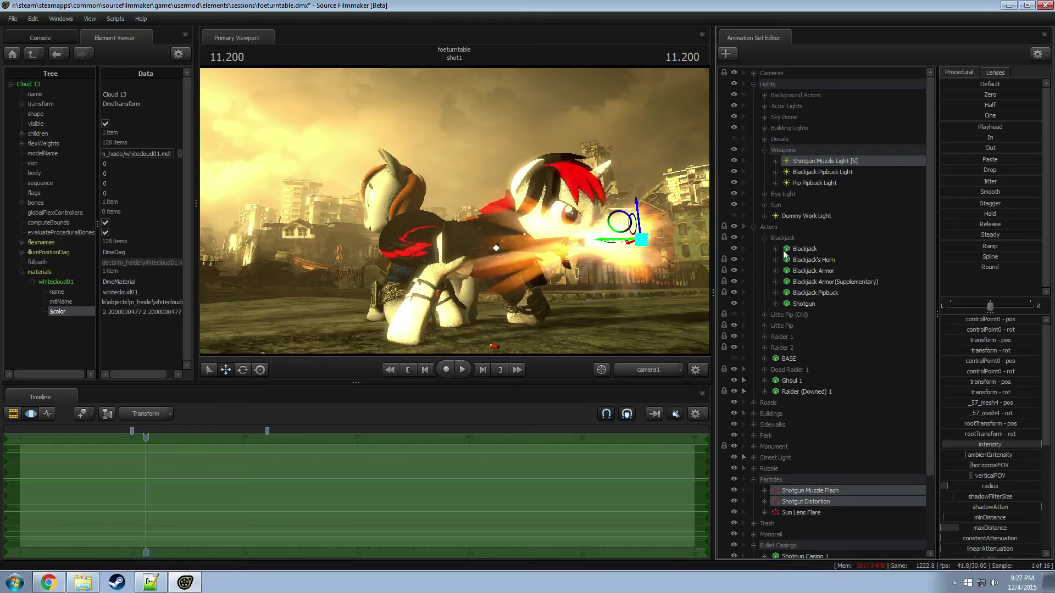
left_click(806, 303)
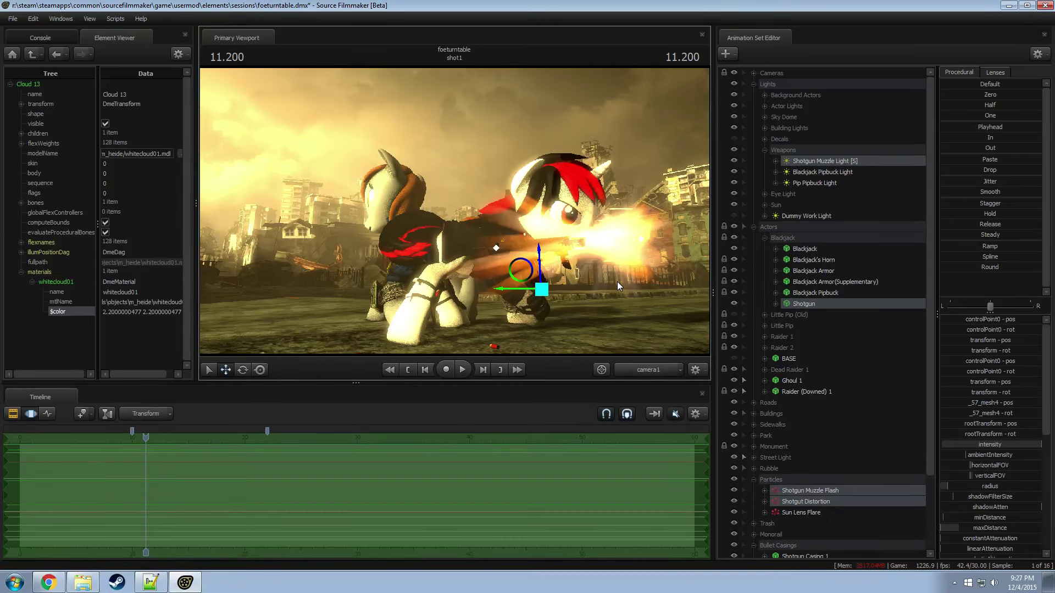
left_click(776, 304)
left_click(785, 314)
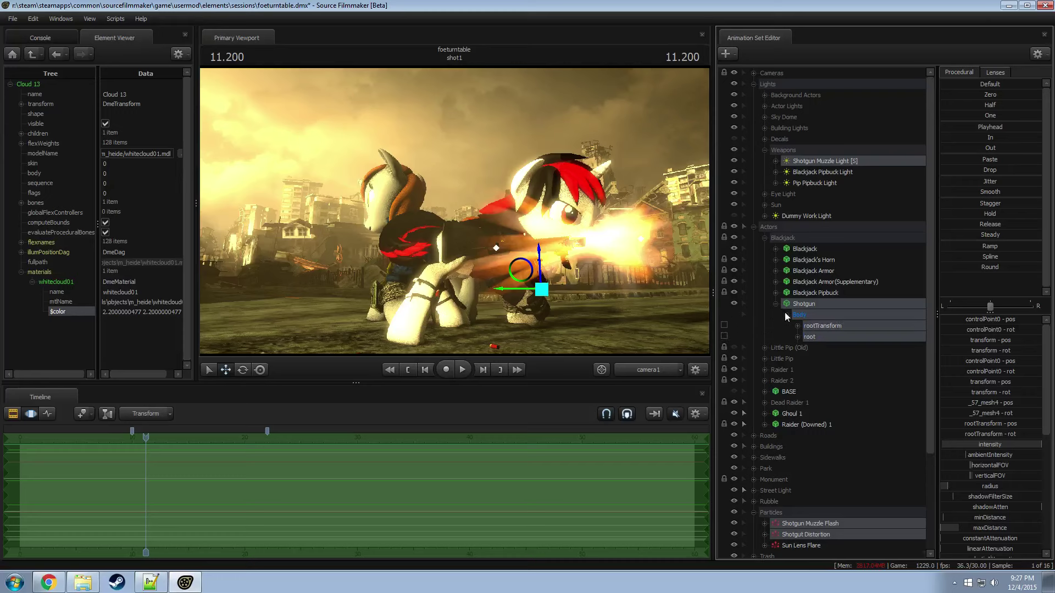
left_click(810, 337)
left_click(818, 327)
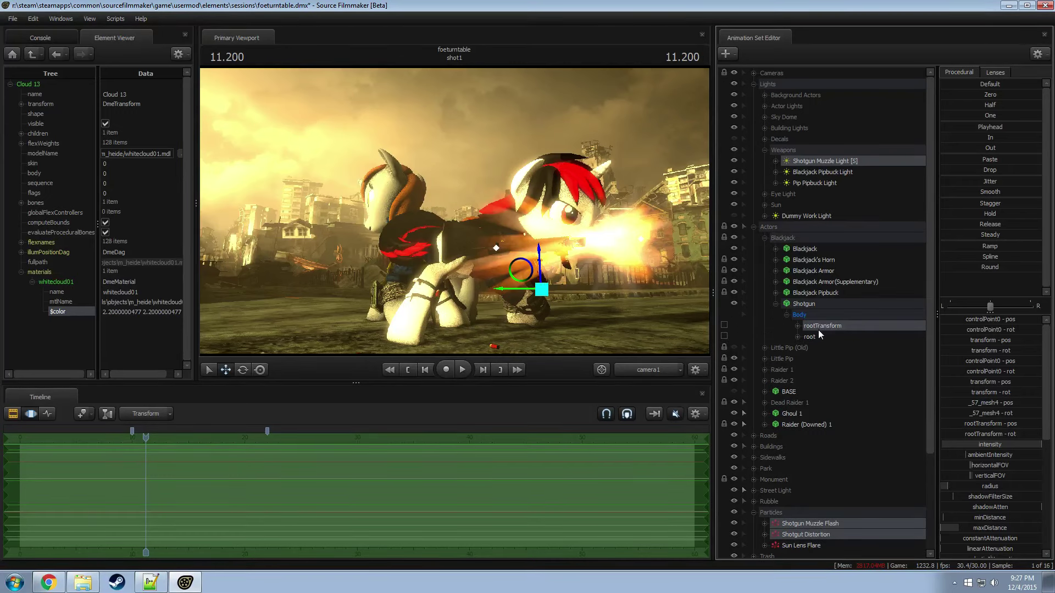
left_click(808, 325)
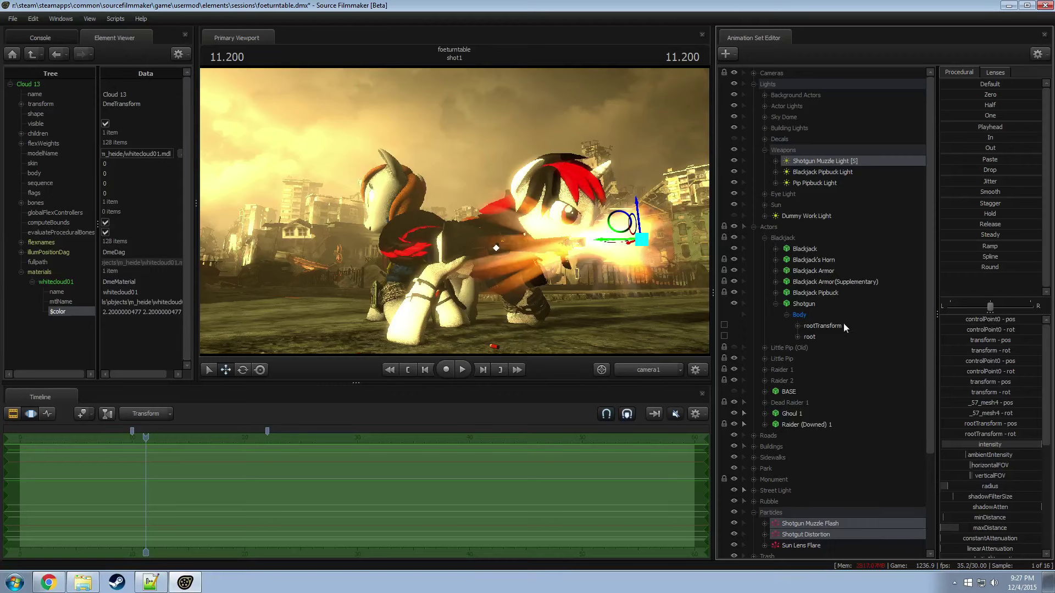
left_click(804, 303)
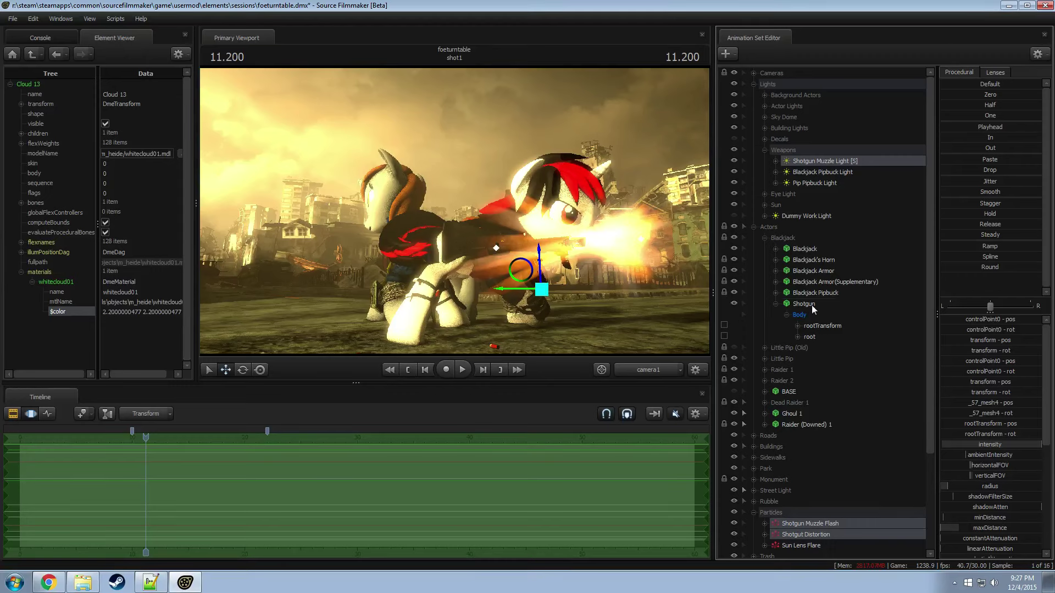
Step: Through the Work Camera, reposition the selected shotgun, muzzle light, muzzle flash, distortion and Shotgun Casing 4 together
left_click(659, 370)
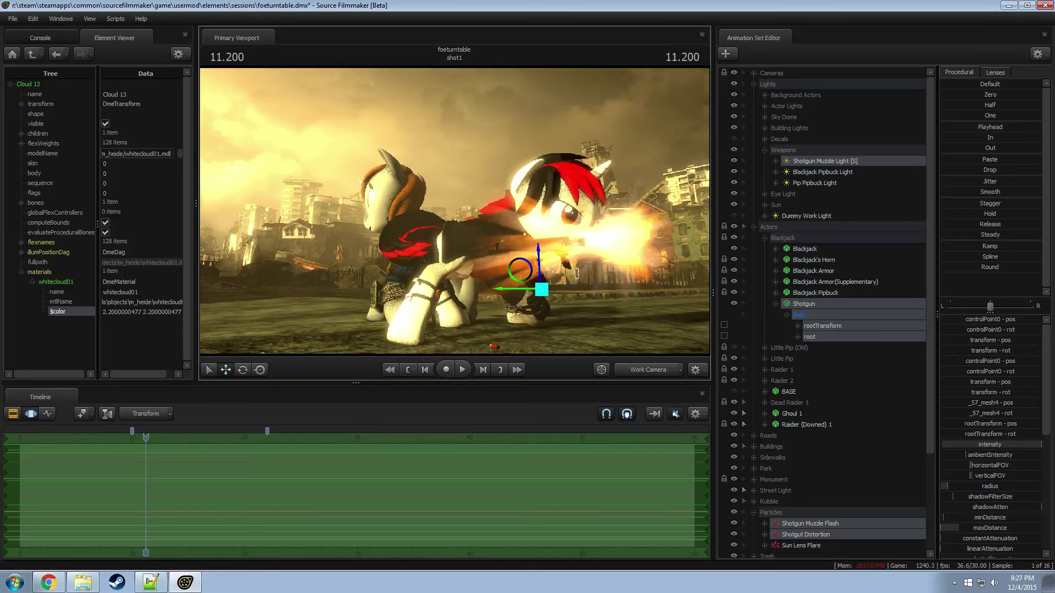
left_click_drag(619, 225, 502, 272)
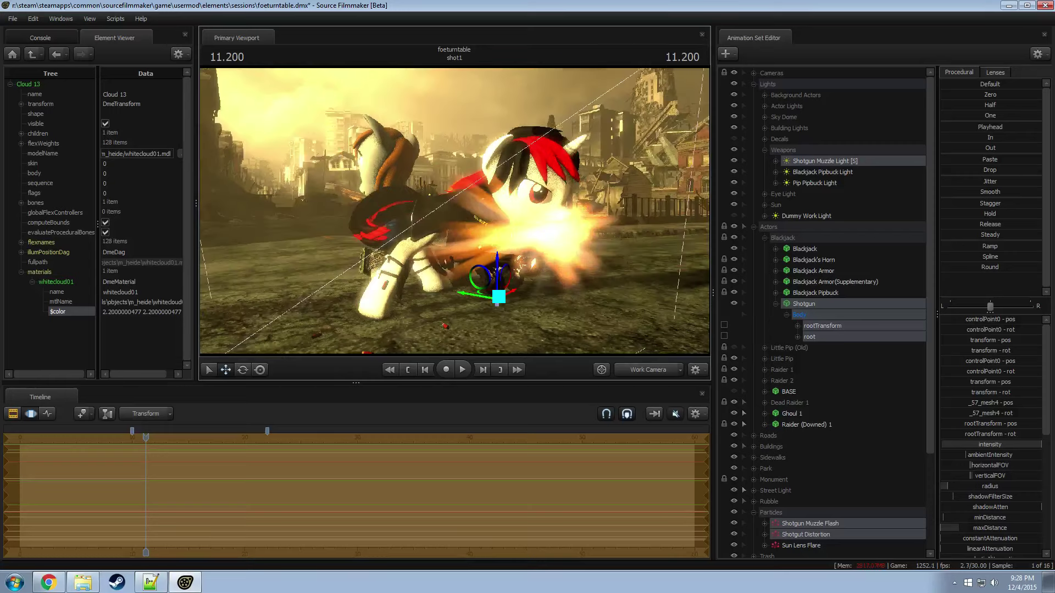
left_click_drag(528, 230, 688, 464)
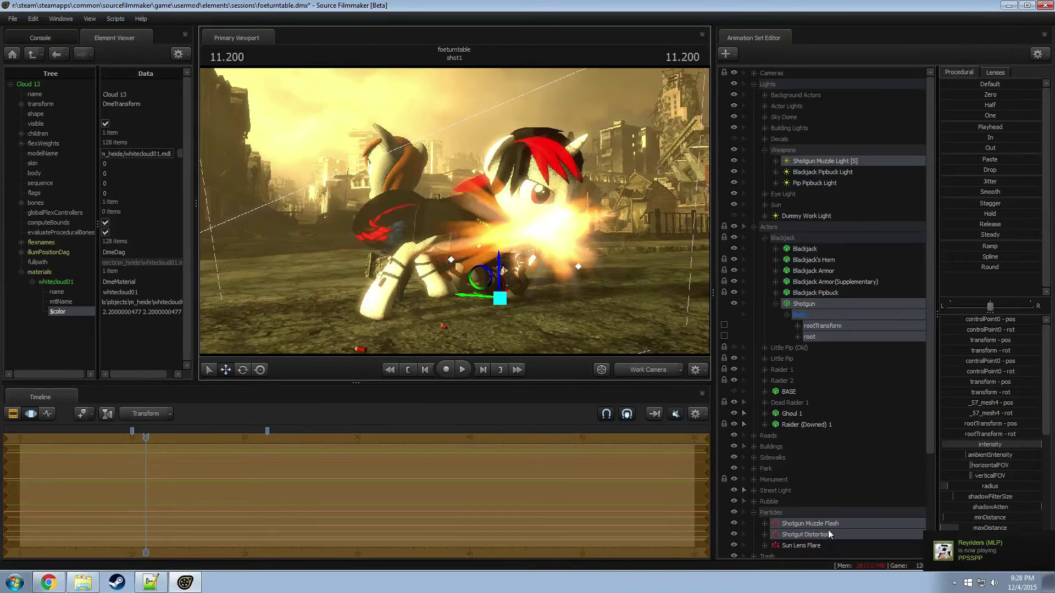
Step: Select Shotgun Casing 5 alone and move it slightly downward
scroll(819, 511, "down", 4)
left_click(802, 513)
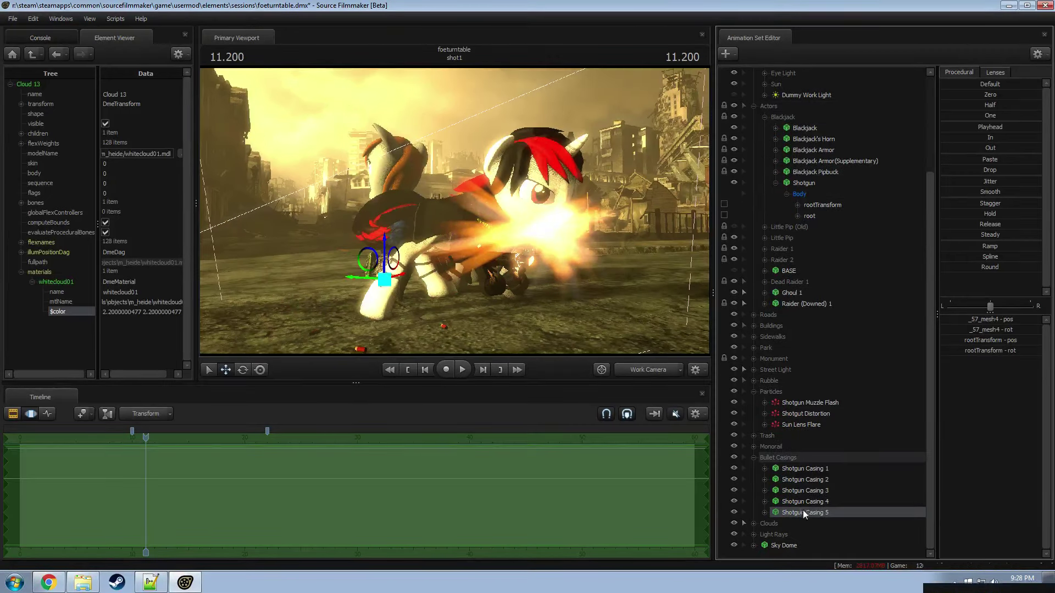
left_click_drag(384, 246, 386, 272)
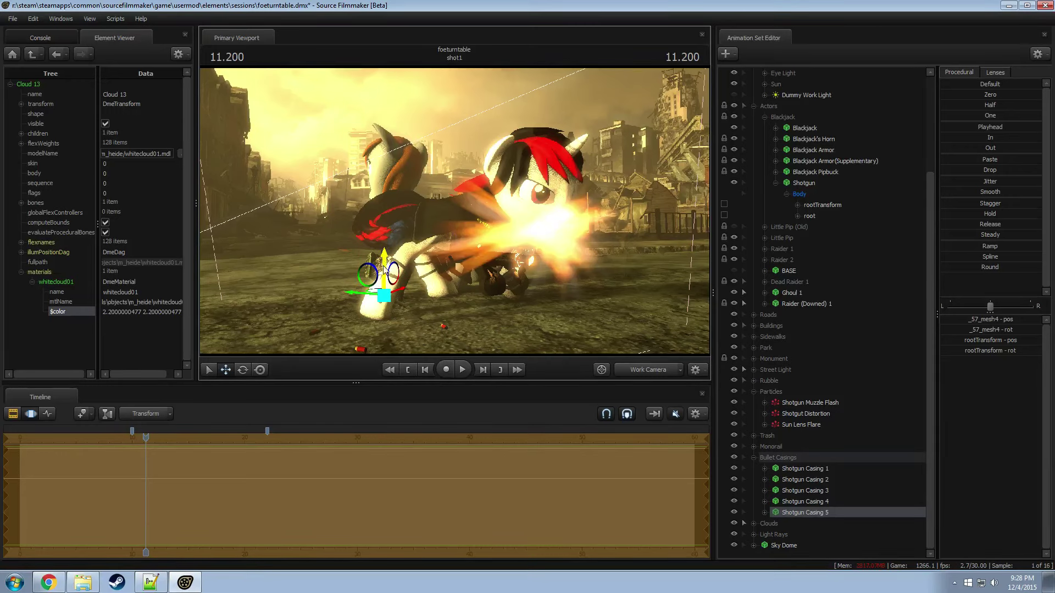
Step: Through camera1, step frame by frame from about 8.2 to 11.7 seconds to examine the muzzle flash, distortion and casings
left_click(652, 370)
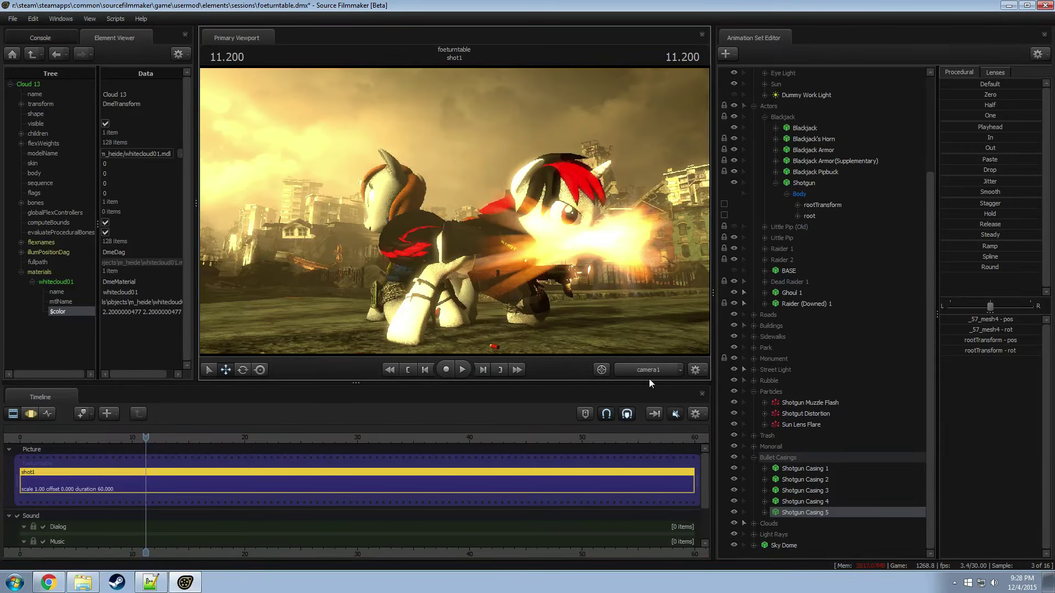
mouse_move(107, 436)
left_mouse_down()
mouse_move(117, 435)
mouse_move(102, 464)
mouse_move(117, 463)
left_mouse_up()
key("F3")
scroll(111, 461, "up", 4)
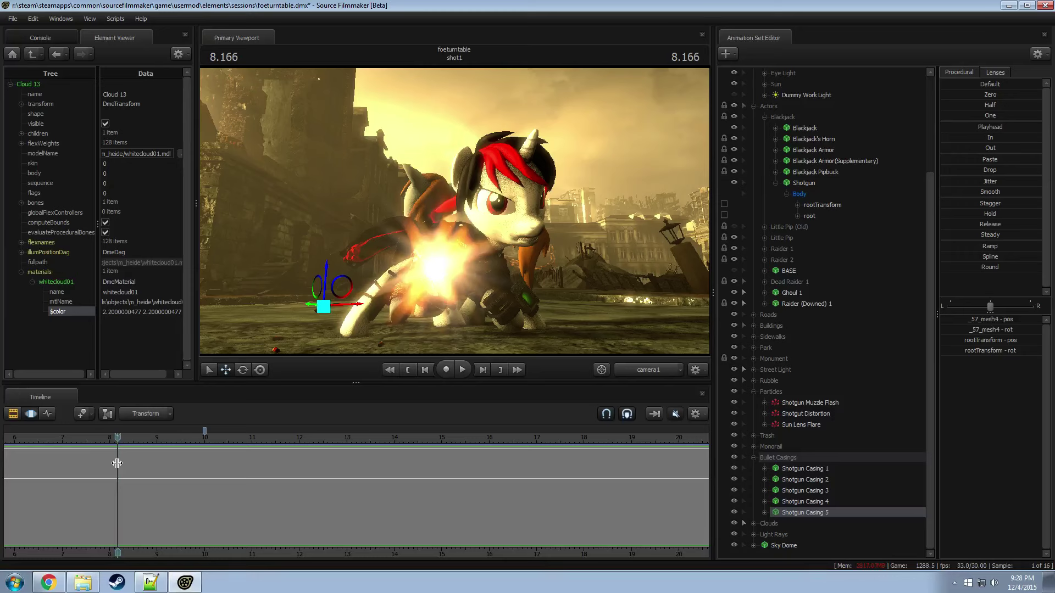
key("F3")
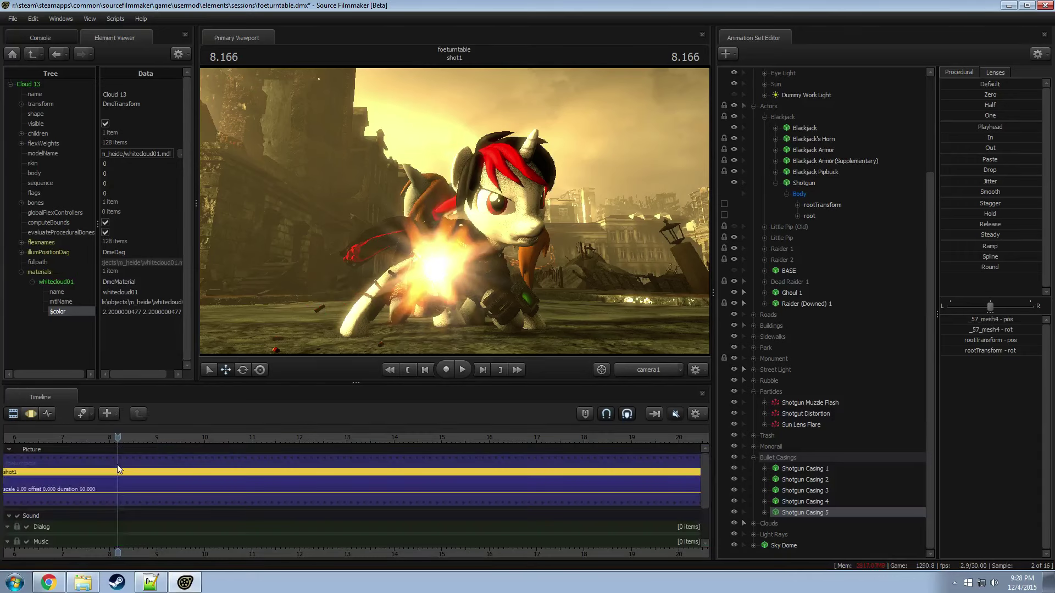
key("Right")
key("Right")
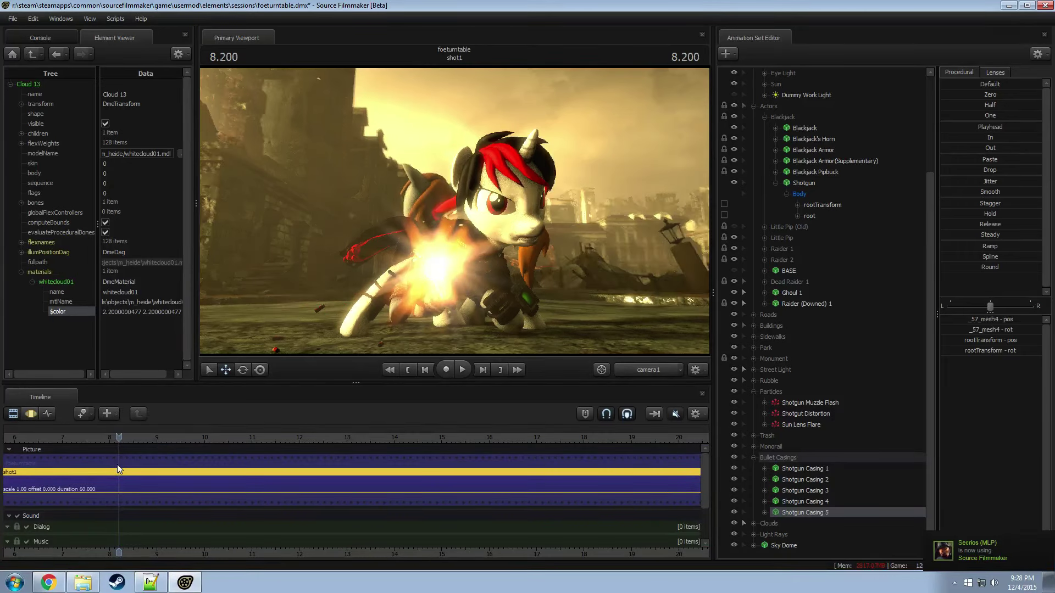
key("Right")
key("Right")
key("Right")
key("Right")
key("Right")
key("Right")
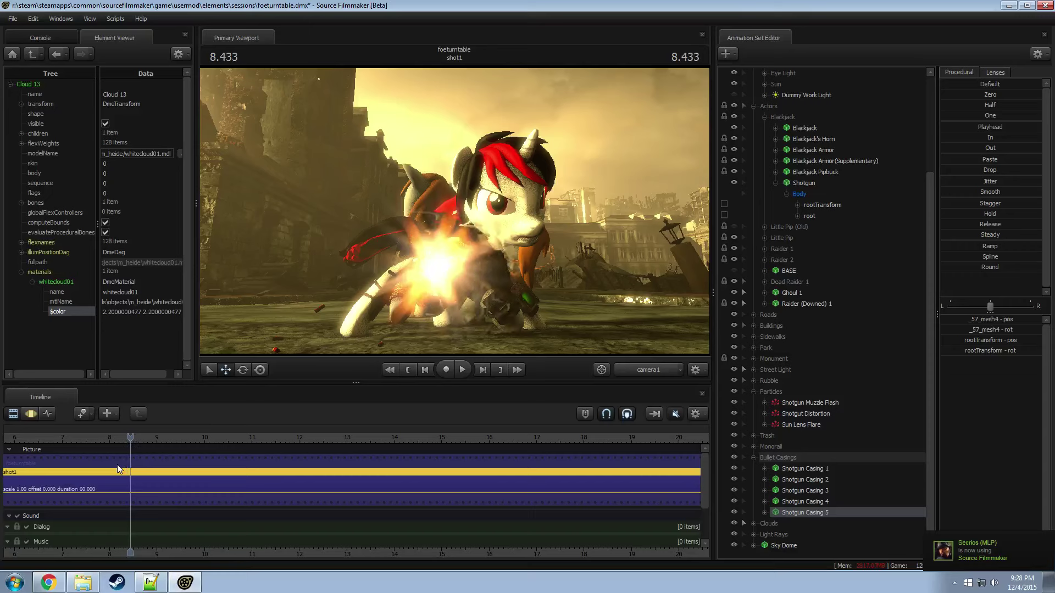
key("Right")
key("Right")
key("Right")
key("Right")
key("Right")
key("Right")
key("Right")
key("Right")
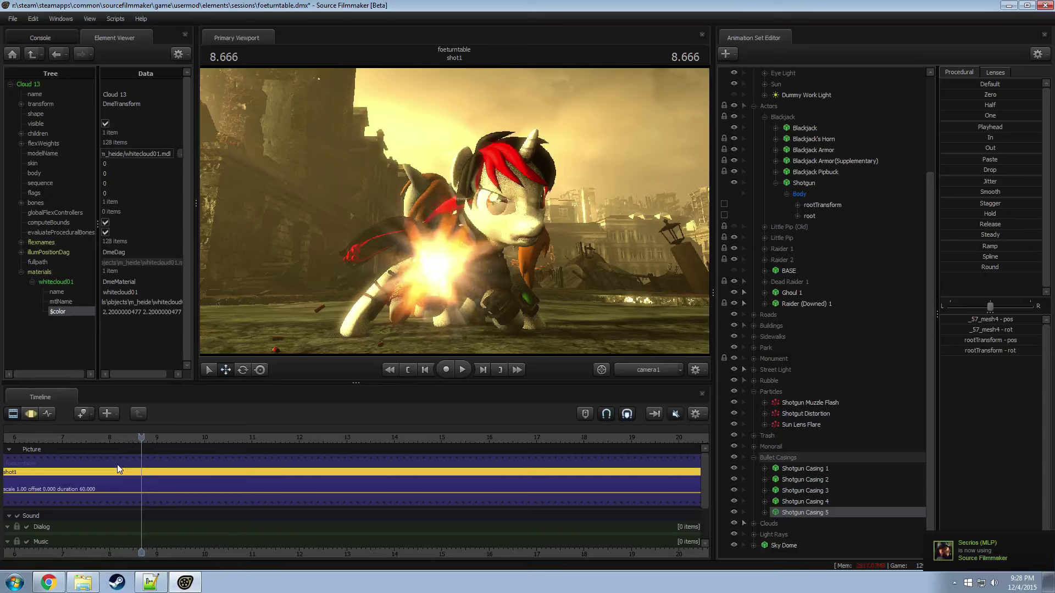
key("Right")
key("Right")
key("Right")
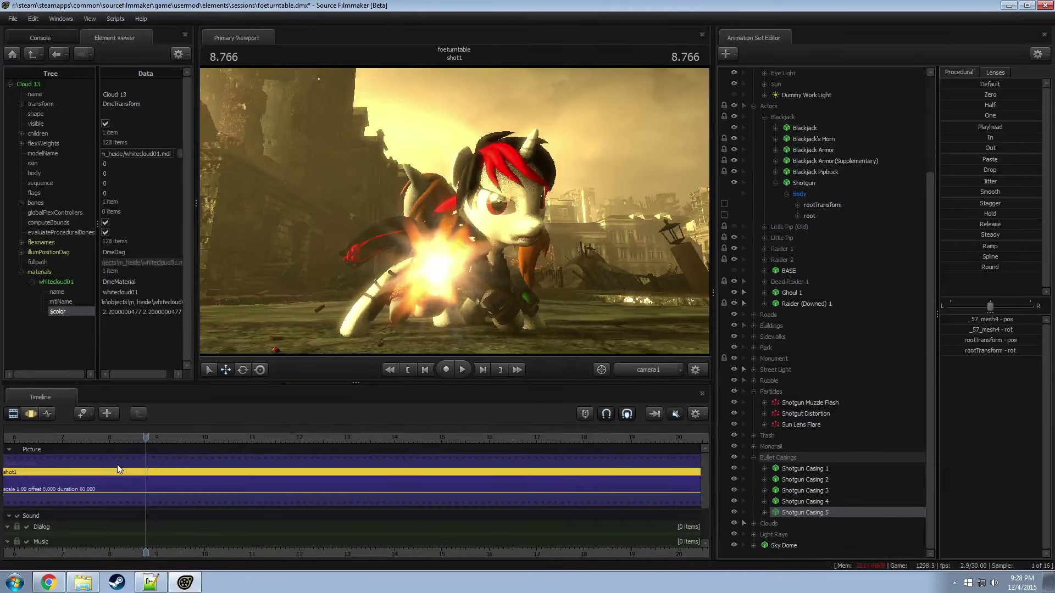
key("Right")
key("Right")
key("Right")
key("Right")
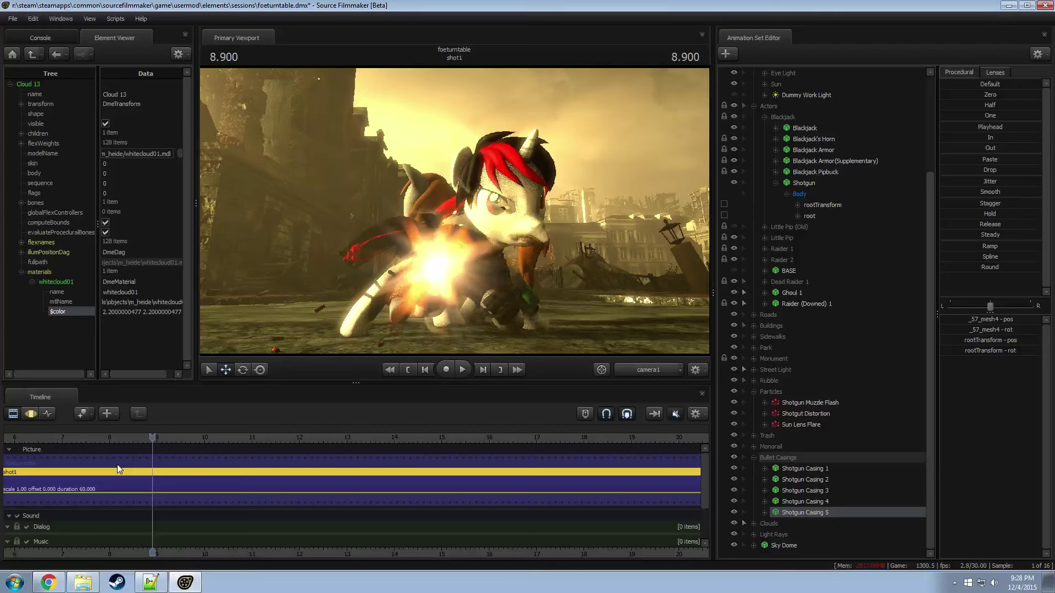
key("Right")
key("Right")
key("Right")
key("Right")
key("Right")
key("Right")
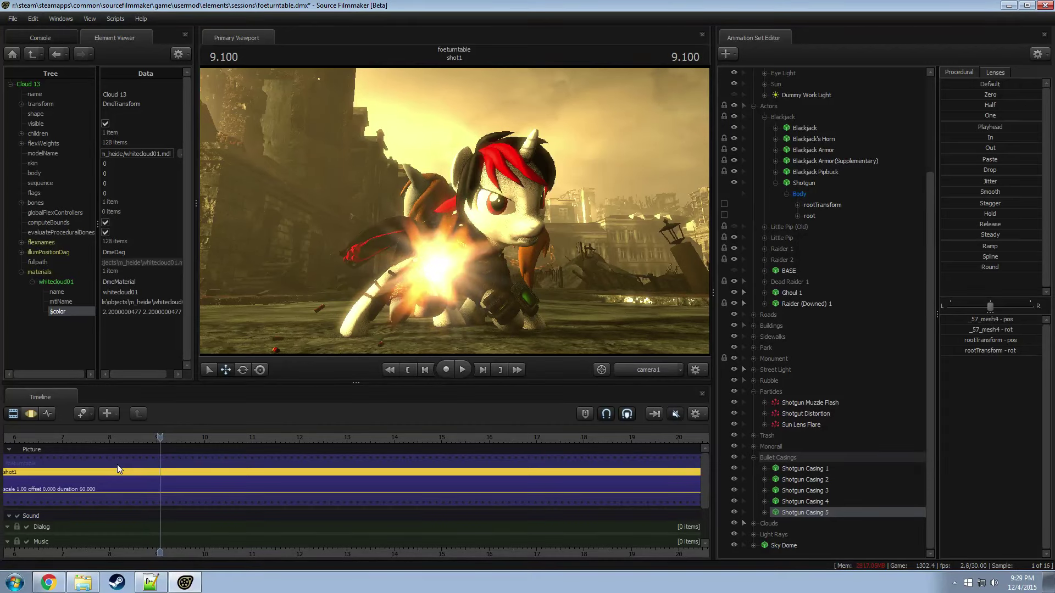
key("Right")
key("Right")
key("Right")
key("Right")
key("Right")
key("Right")
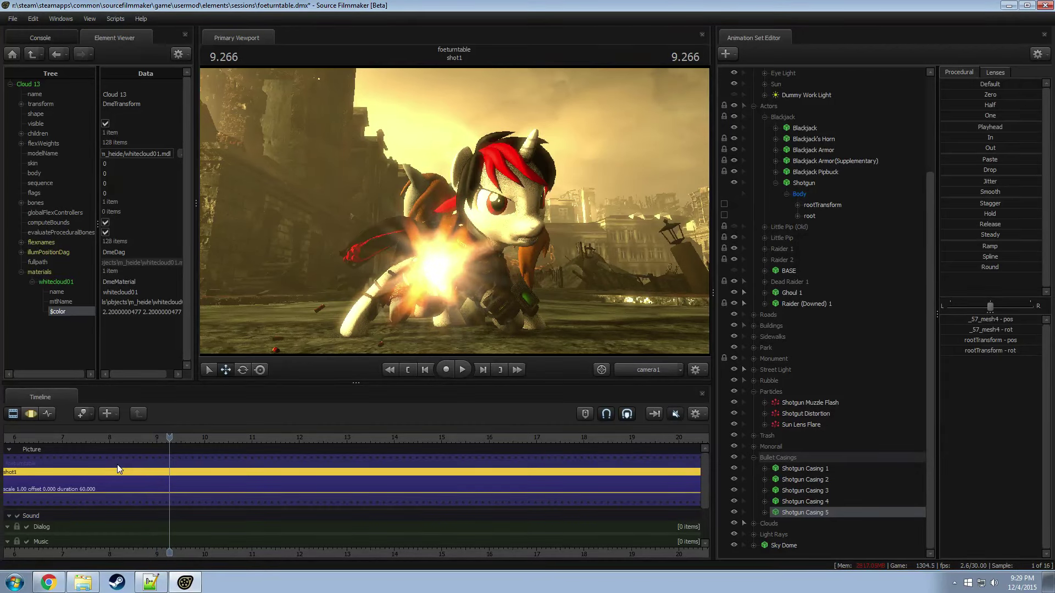
key("Right")
key("Right")
key("Right")
key("Right")
key("Right")
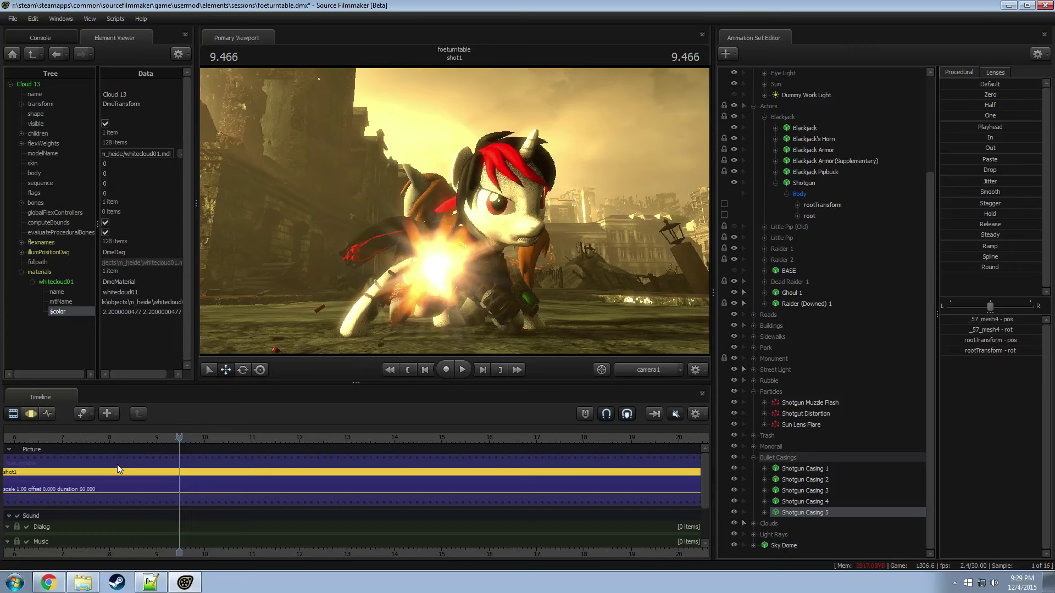
key("Right")
key("Right")
key("Right")
key("Right")
key("Right")
key("Right")
key("Right")
key("Right")
key("Right")
key("Right")
key("Right")
key("Right")
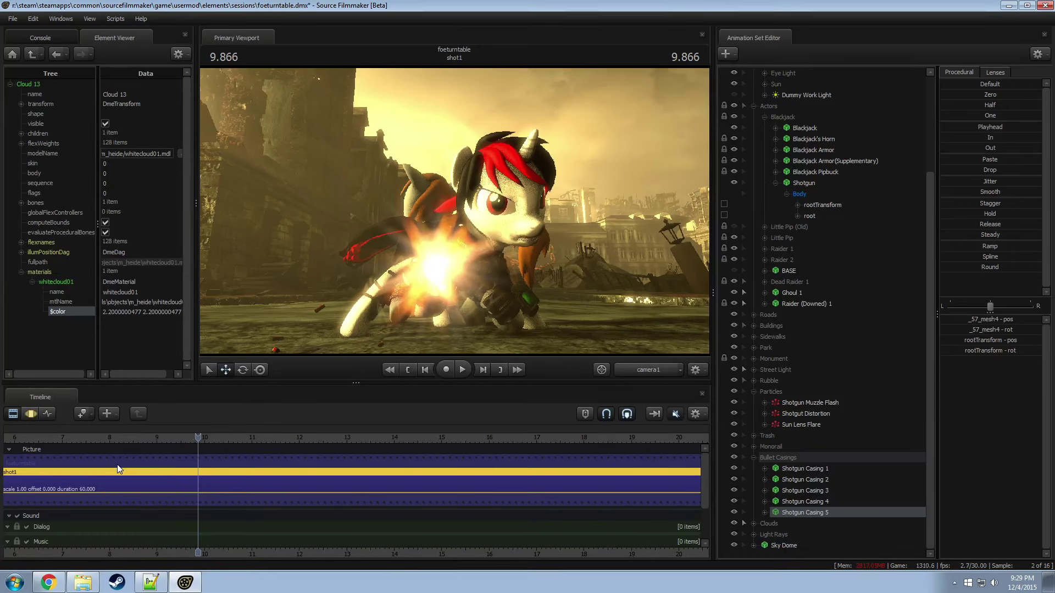
key("Right")
key("Right")
key("Right")
key("Right")
key("Right")
key("Right")
key("Right")
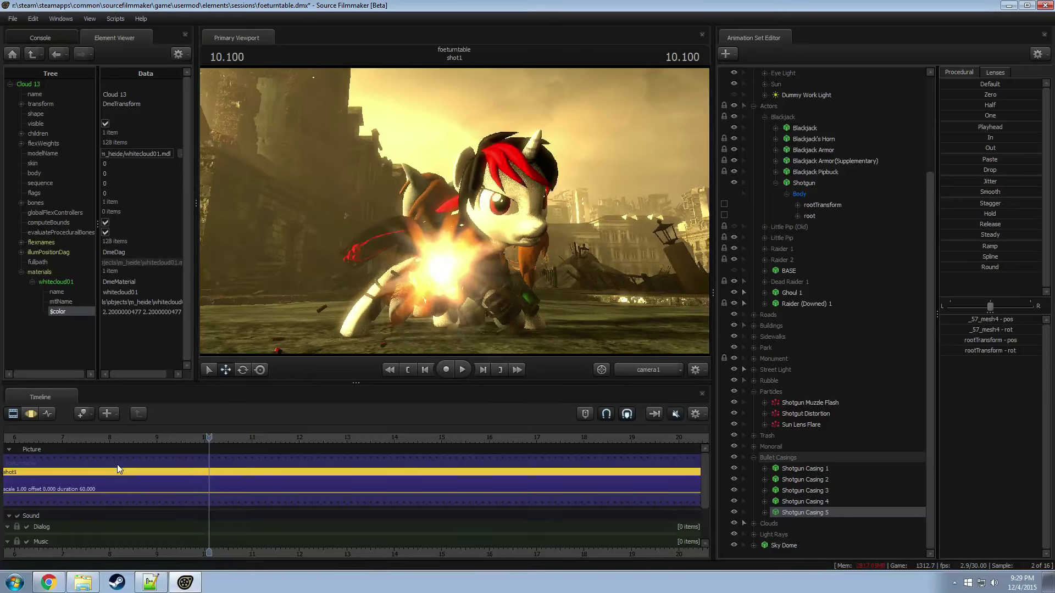
key("Right")
key("Right")
key("Right")
key("Right")
key("Right")
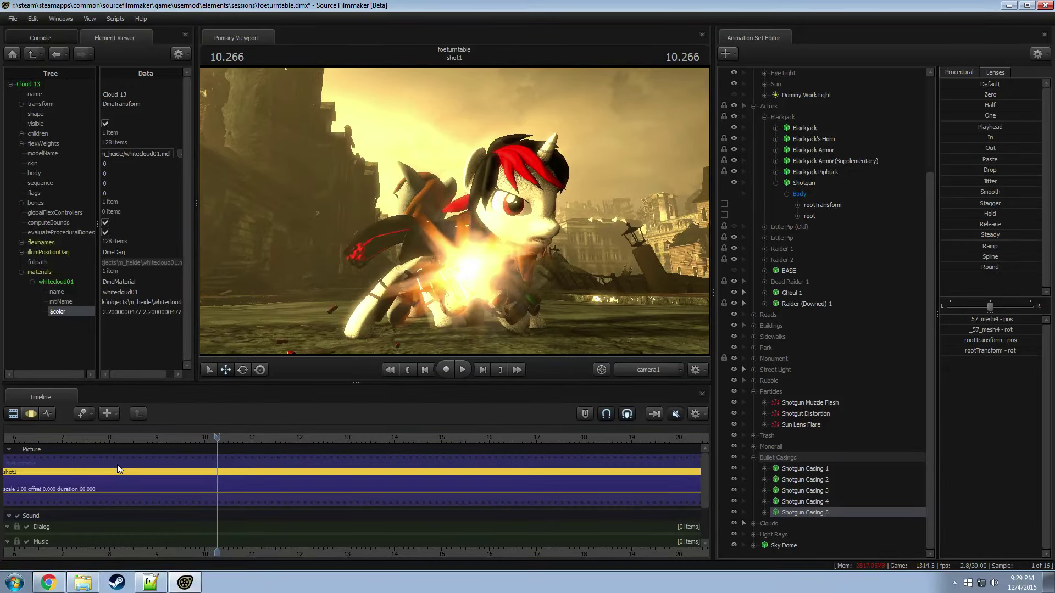
key("Right")
key("Right")
key("Right")
key("Right")
key("Right")
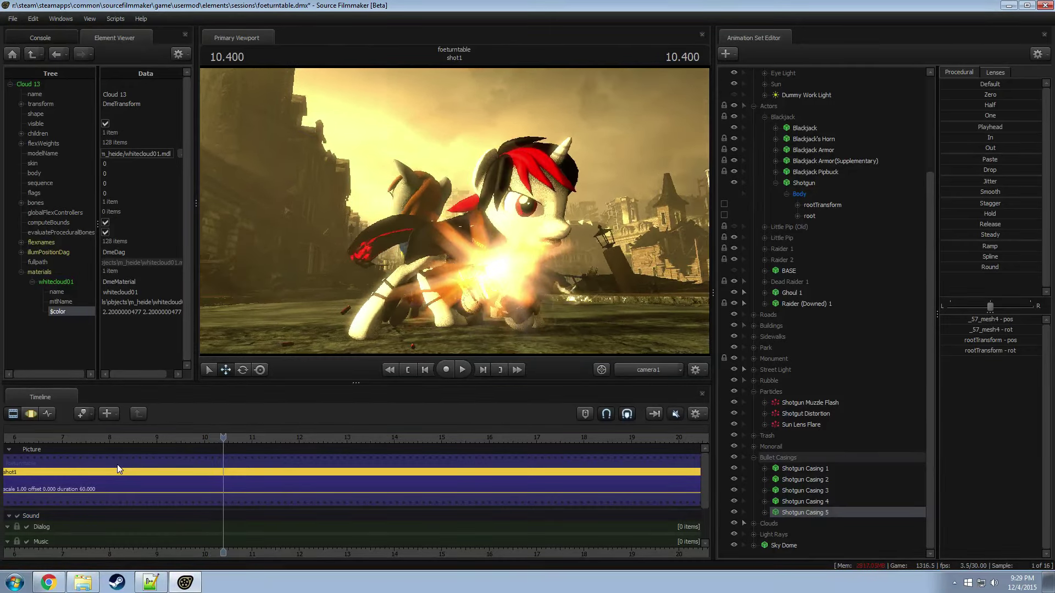
key("Right")
key("Right")
key("Right")
key("Right")
key("Right")
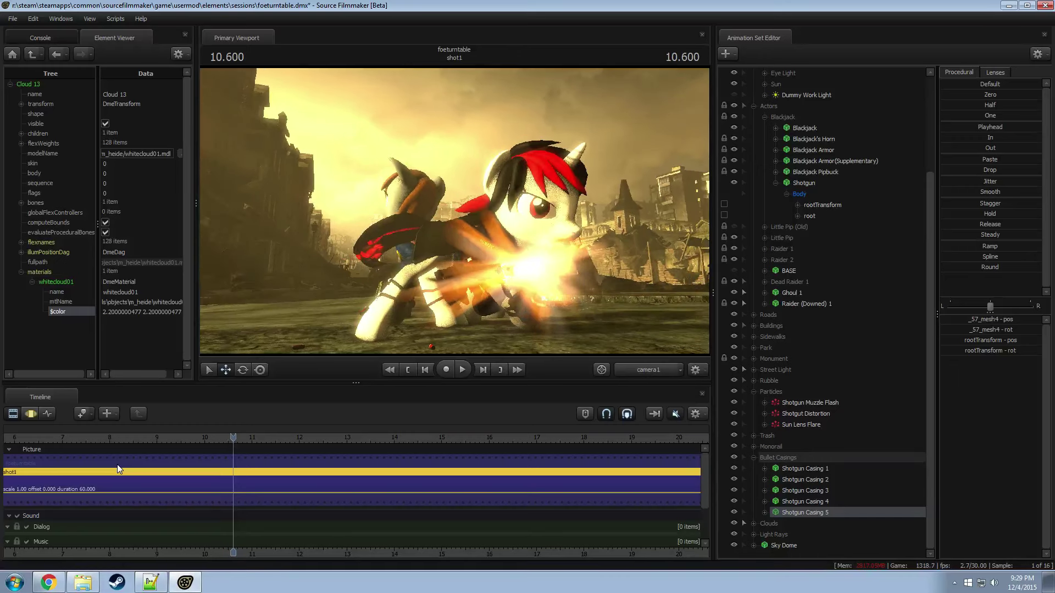
key("Right")
key("Right")
key("Right")
key("Right")
key("Right")
key("Right")
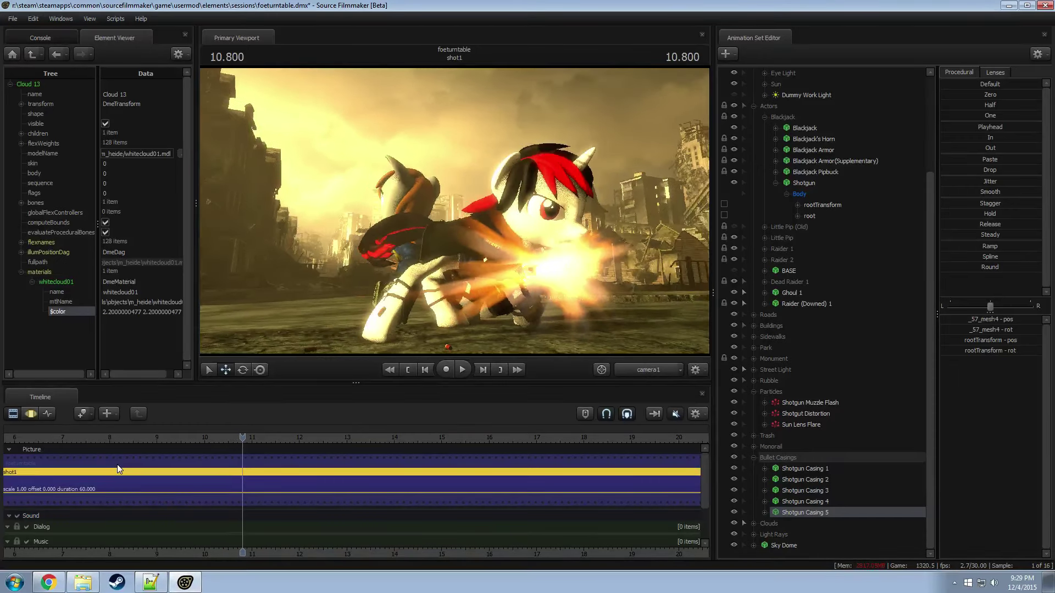
key("Right")
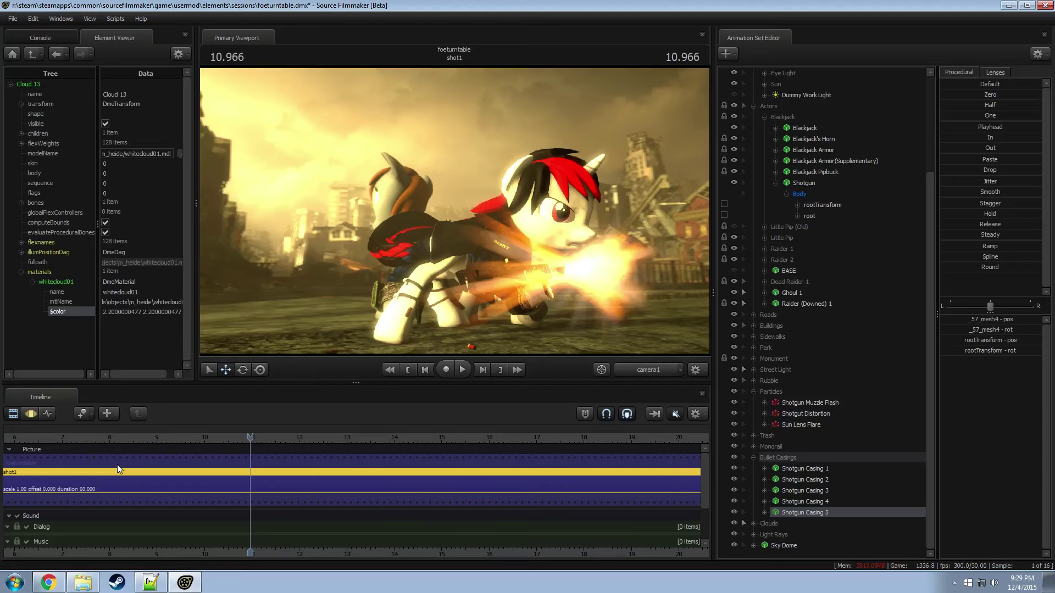
key("Right")
key("Right")
key("Right")
key("Right")
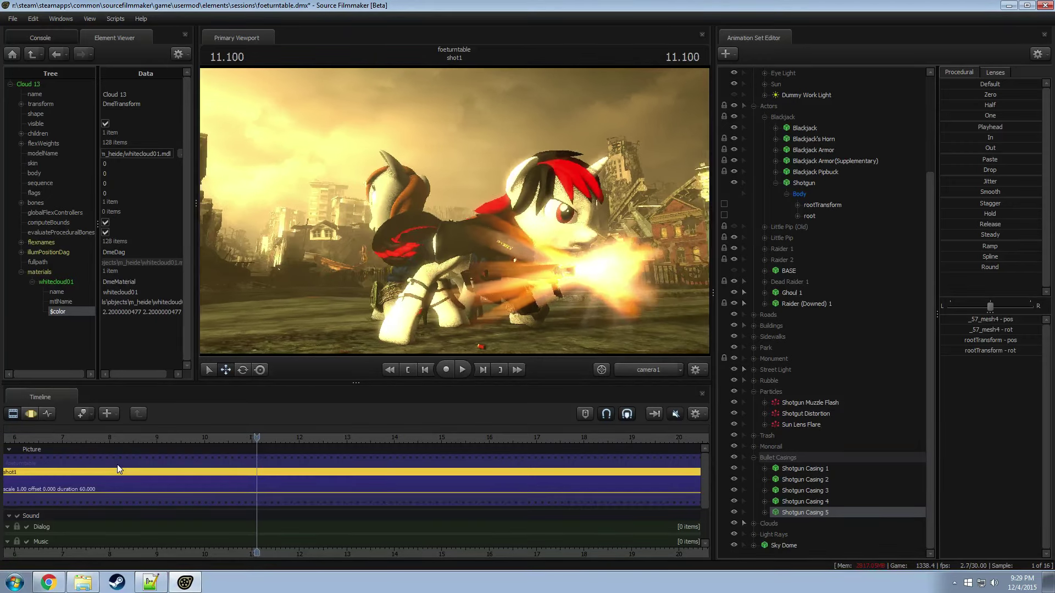
key("Right")
key("Right")
key("Right")
key("Right")
key("Right")
key("Right")
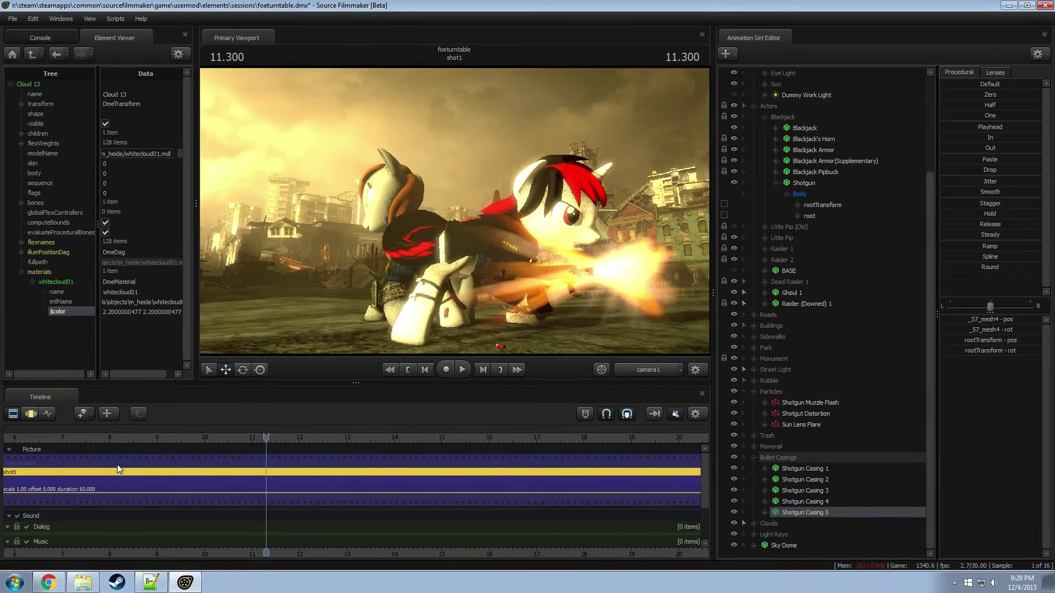
key("Right")
key("Right")
key("Right")
key("Right")
key("Right")
key("Right")
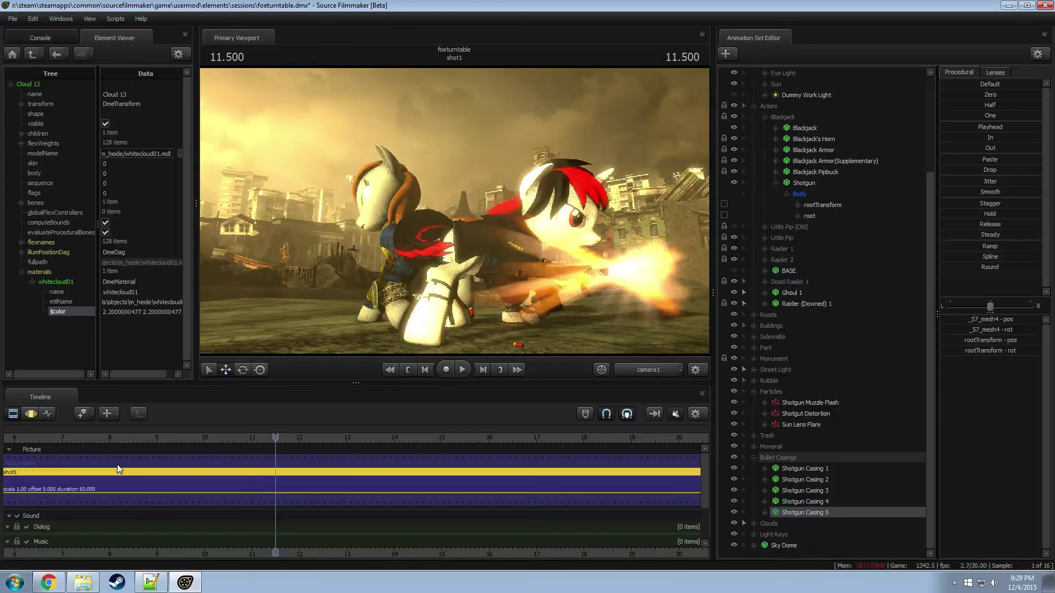
key("Right")
key("Right")
key("Right")
key("Right")
key("Right")
key("Right")
key("Right")
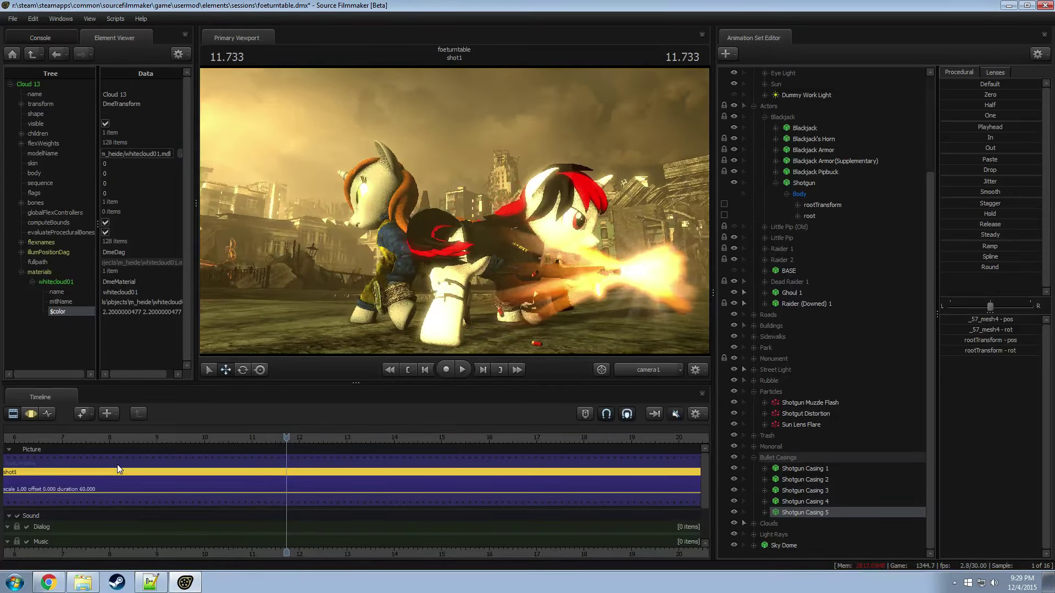
Step: Advance the shot frame by frame through camera1 to 11.866 seconds to examine the end of the shotgun blast
key("Right")
key("Right")
key("Right")
key("Right")
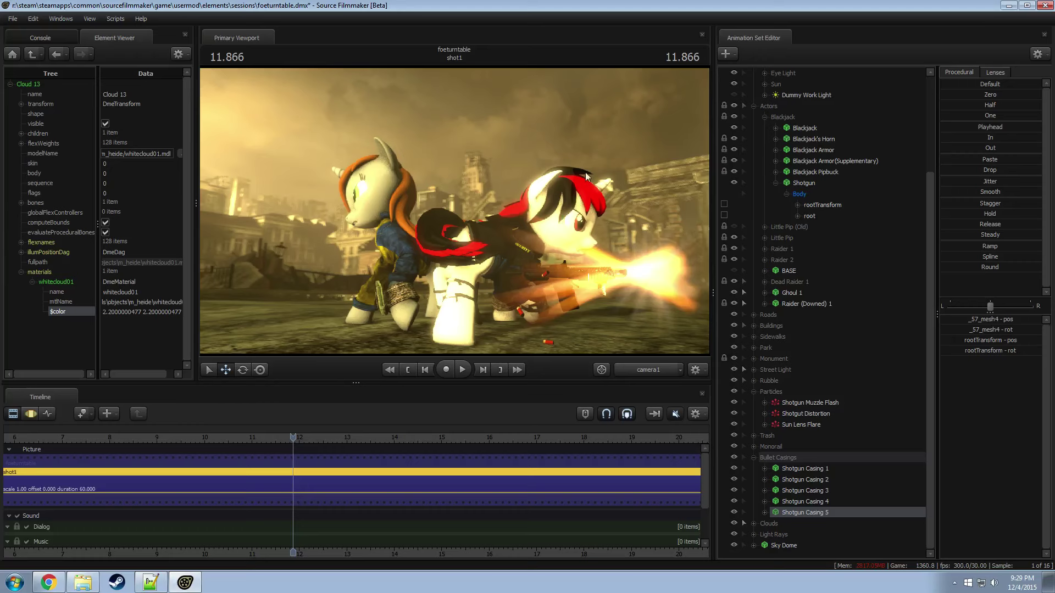
Step: Hide and show the Main Sun [S][V] light in the Sun group to examine its effect on the characters
left_click(508, 331)
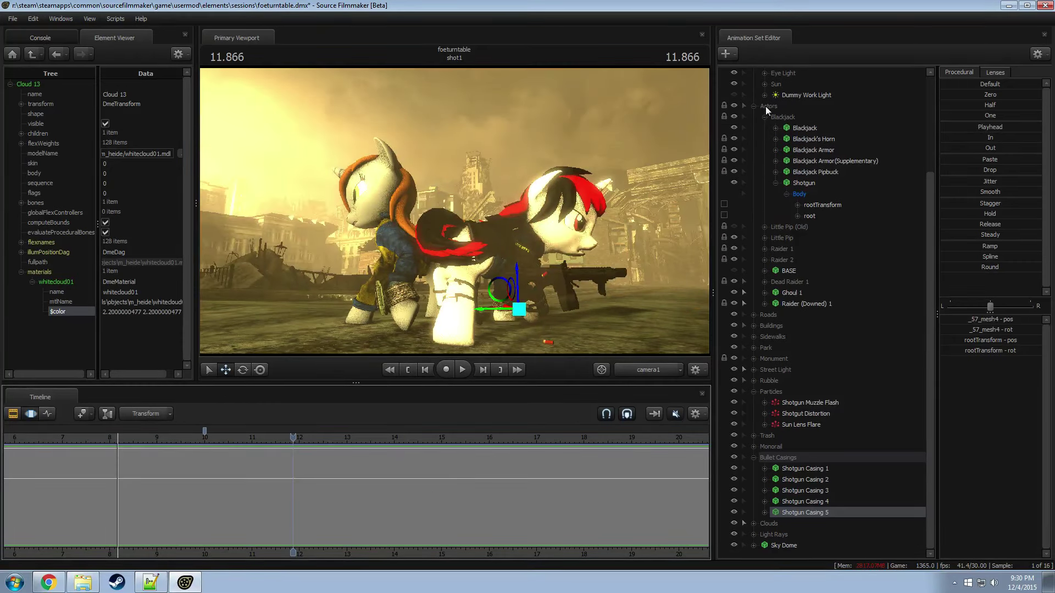
scroll(762, 154, "up", 3)
left_click(755, 194)
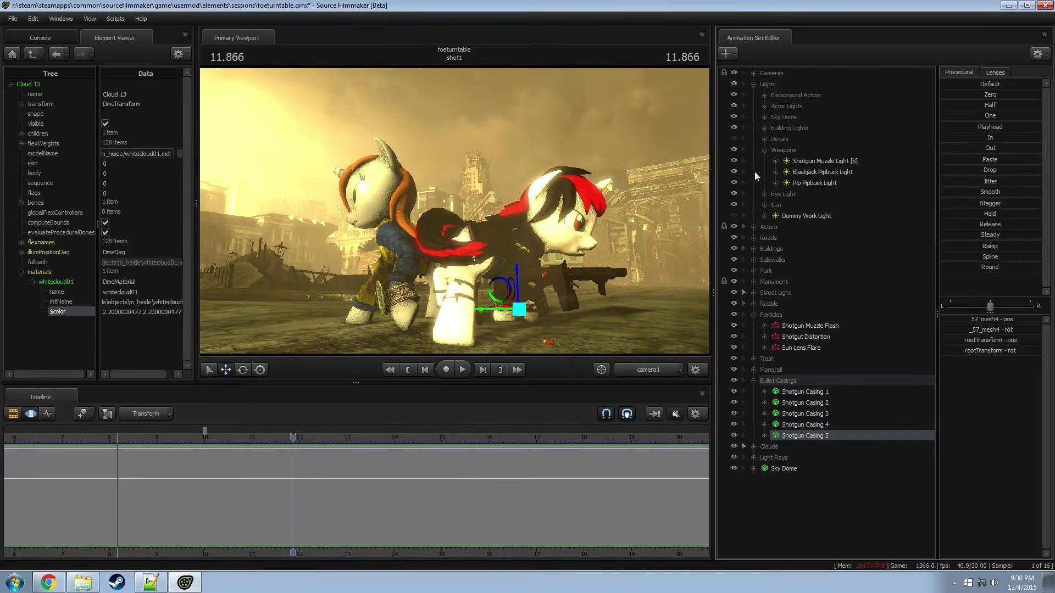
left_click(764, 205)
left_click(733, 216)
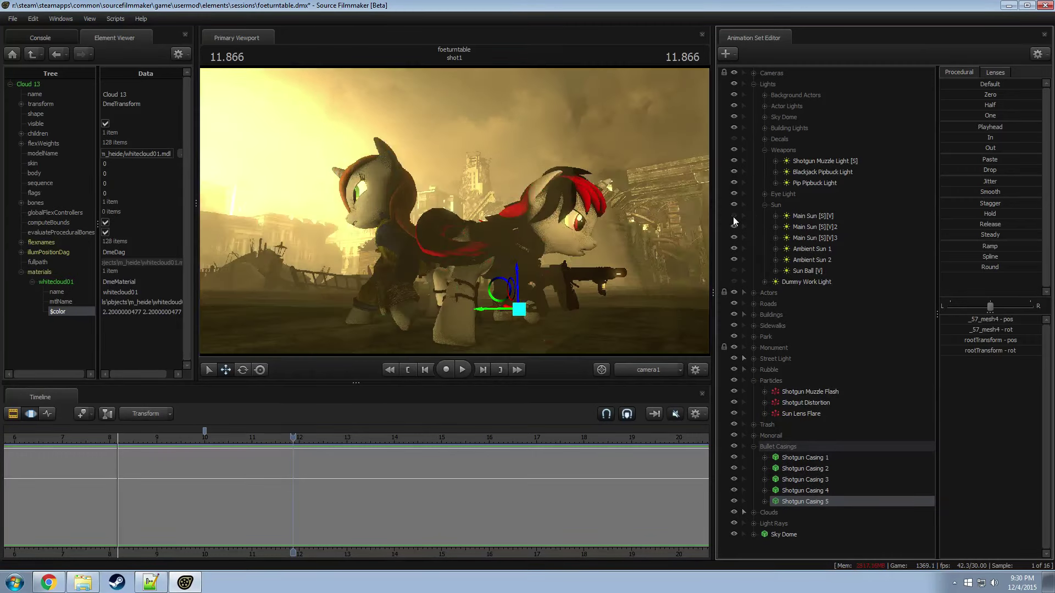
left_click(733, 216)
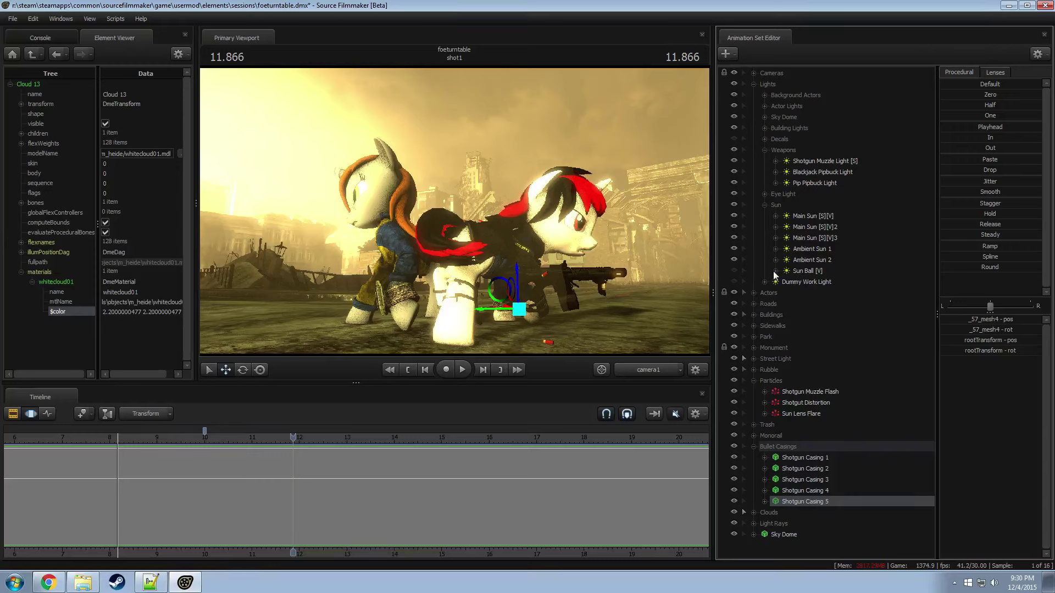
left_click(764, 205)
left_click(764, 150)
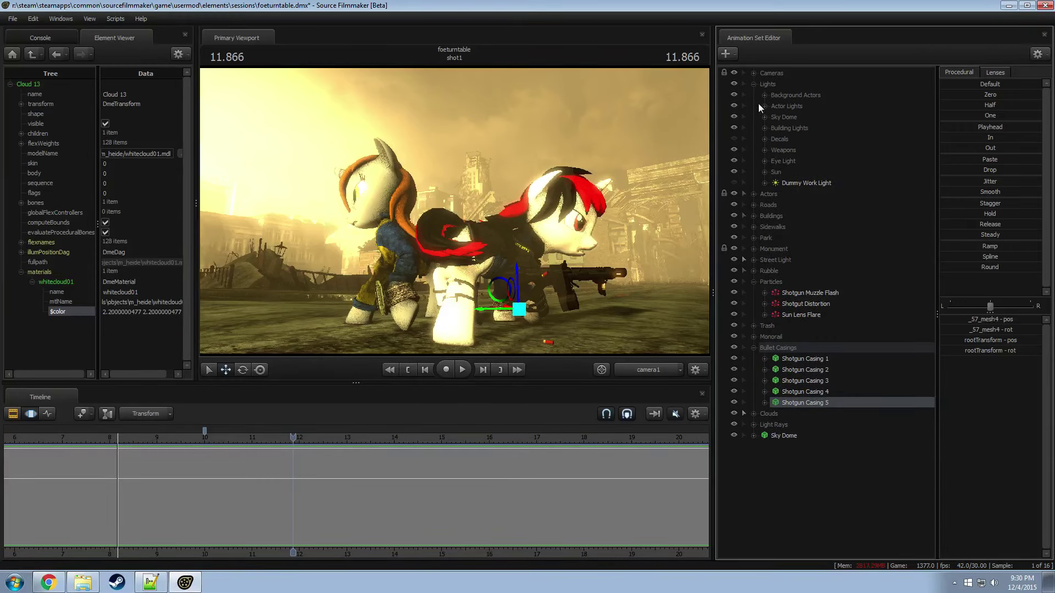
left_click(753, 84)
Step: Clear the casing selection, create an animation set for a new light, and select that light in the Lights group
key("F2")
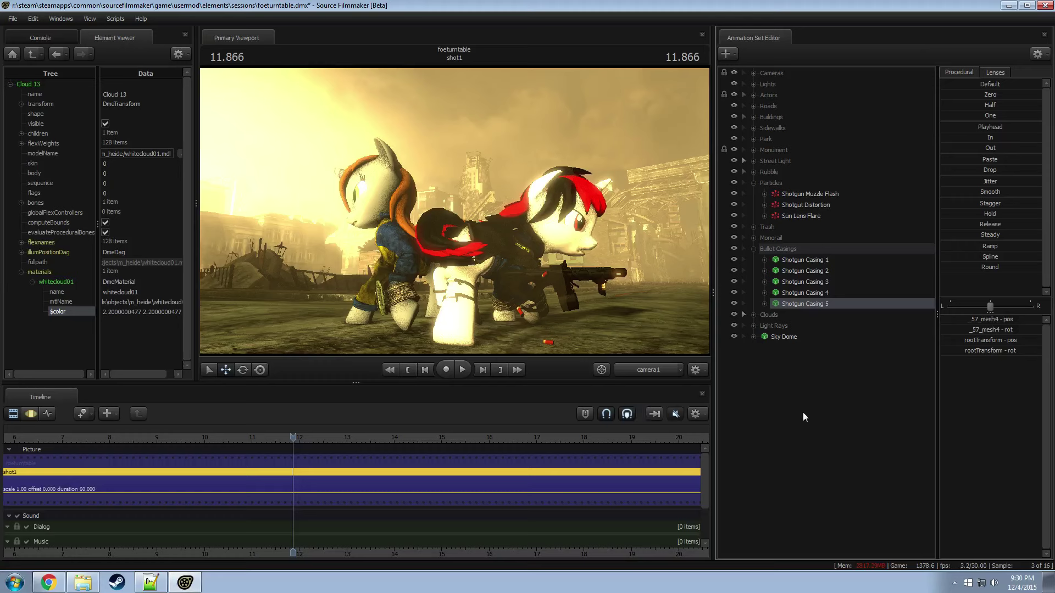
left_click(802, 352)
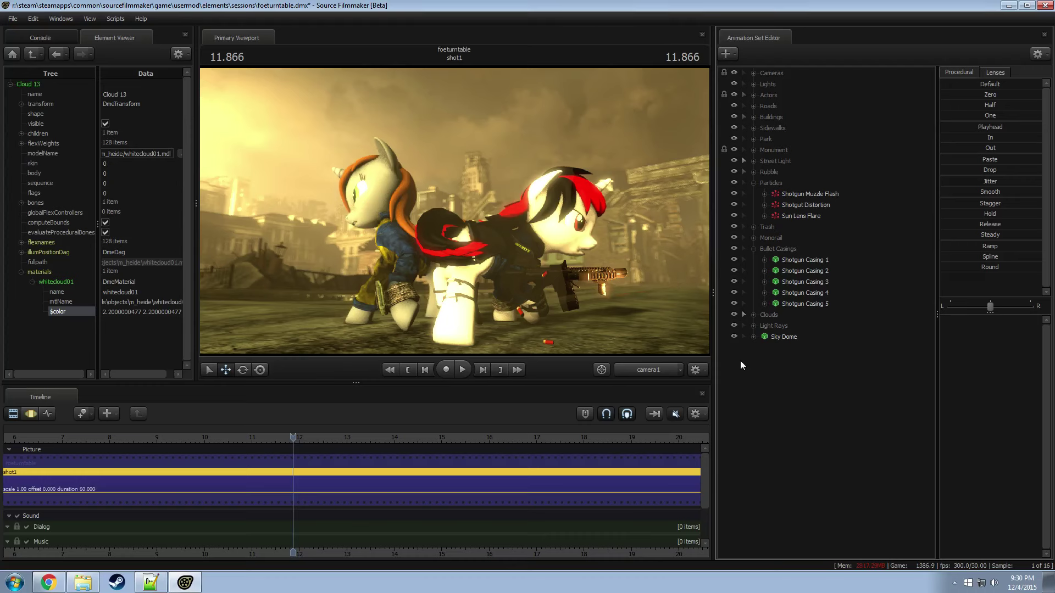
right_click(787, 384)
left_click(776, 373)
right_click(775, 375)
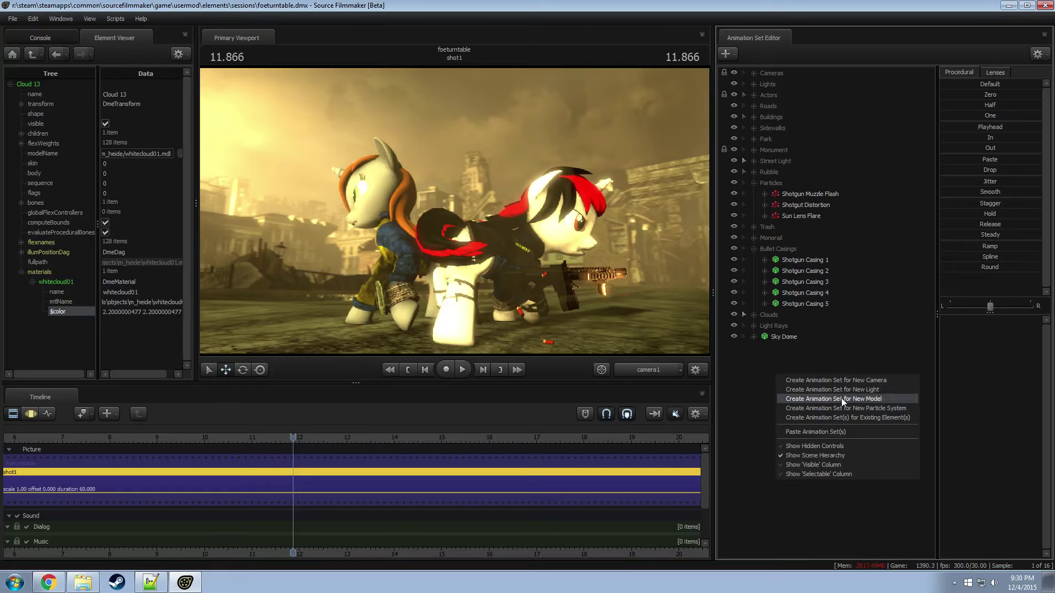
left_click(842, 391)
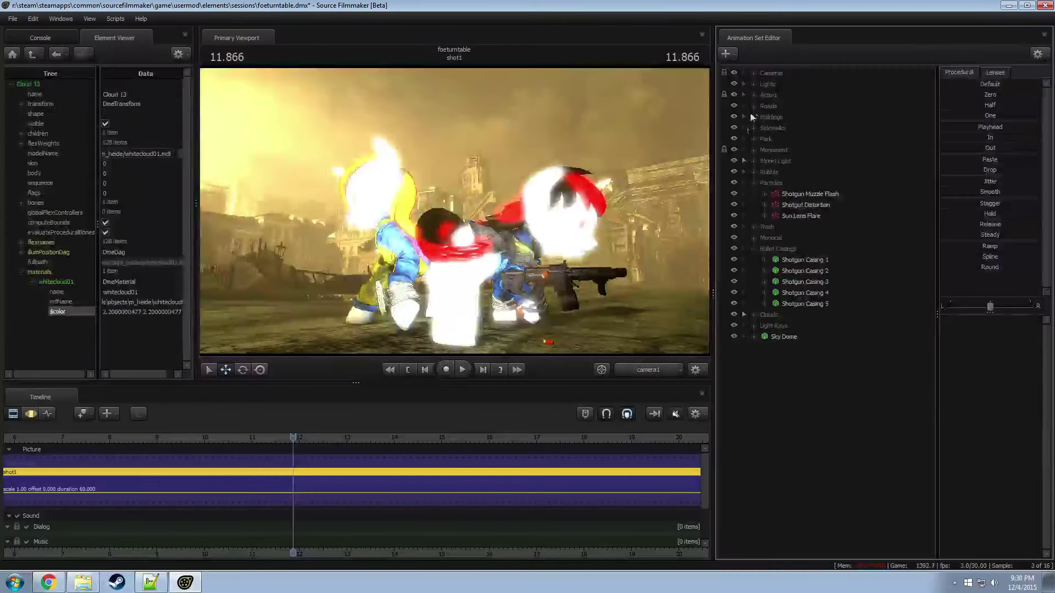
left_click(754, 86)
left_click(788, 195)
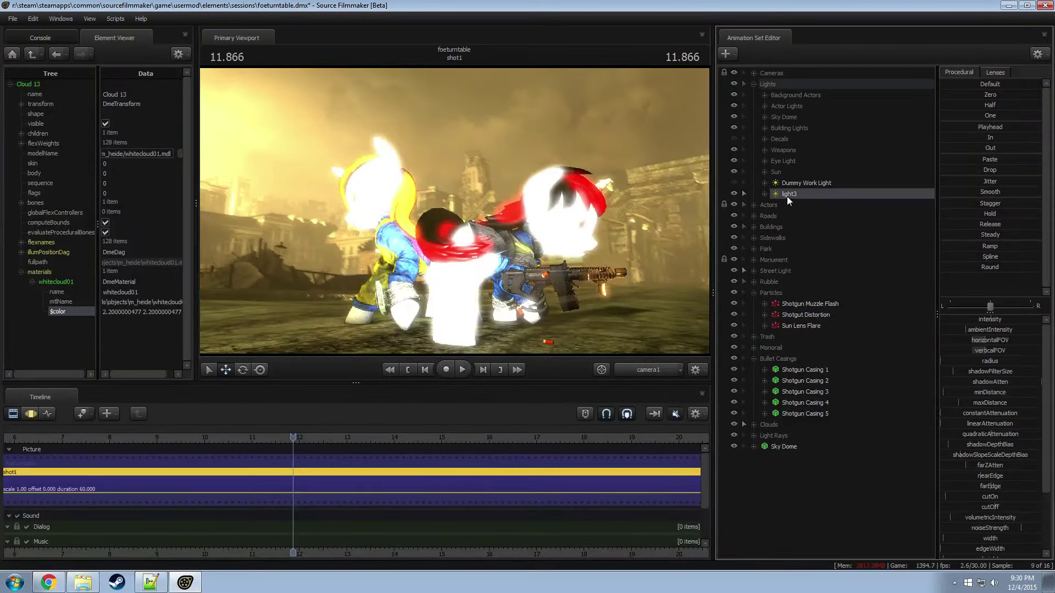
Step: Remap light3's intensity range to minimum -100, maximum 100 and default 50, and lower its intensity below zero
right_click(991, 334)
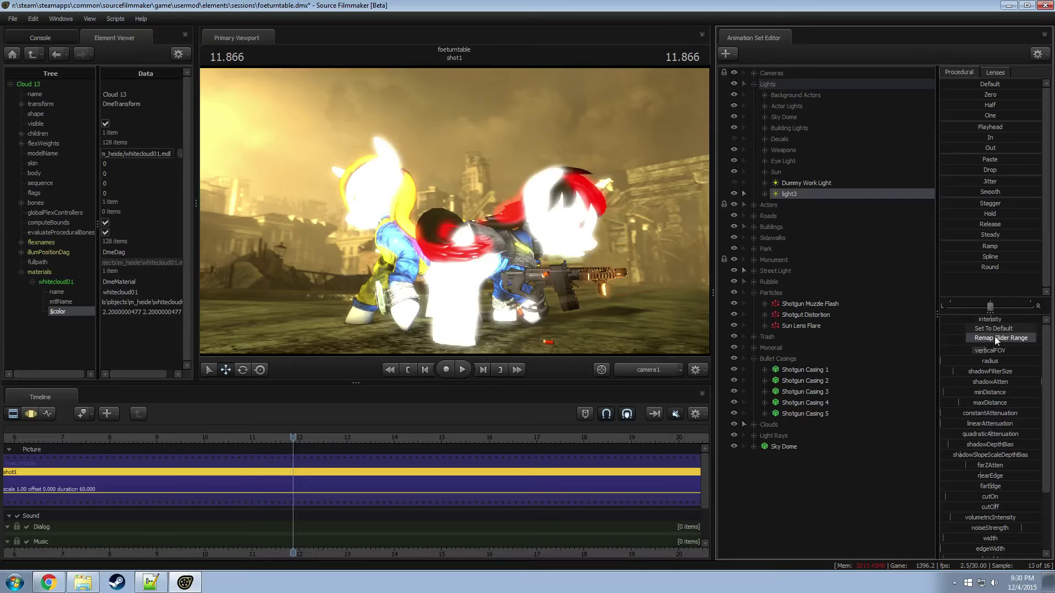
left_click(995, 337)
triple_click(513, 269)
type("-1000")
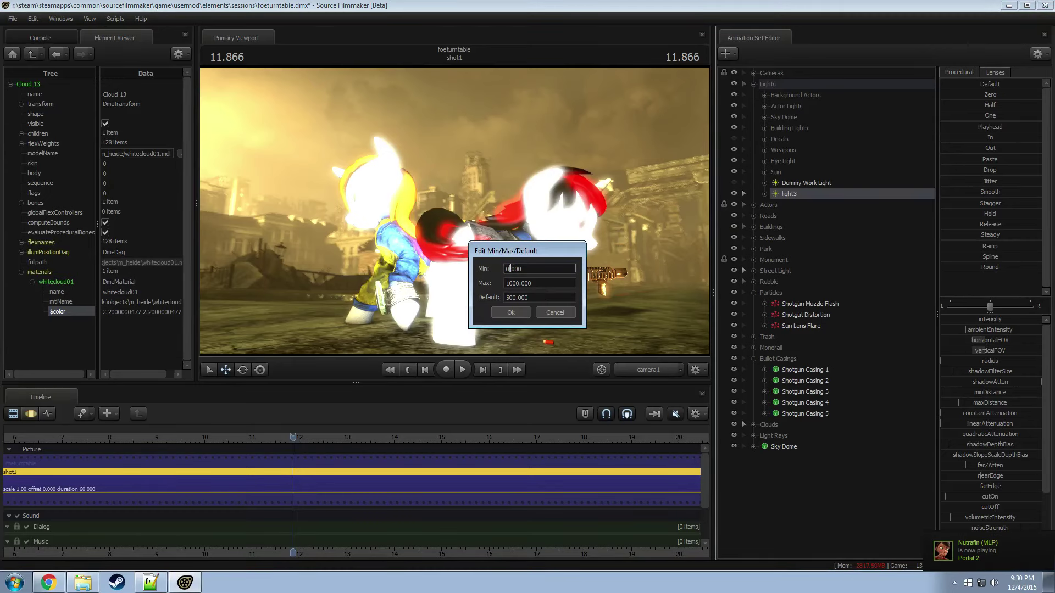
type(".000")
left_click(509, 283)
key("BackSpace")
left_click(511, 297)
key("BackSpace")
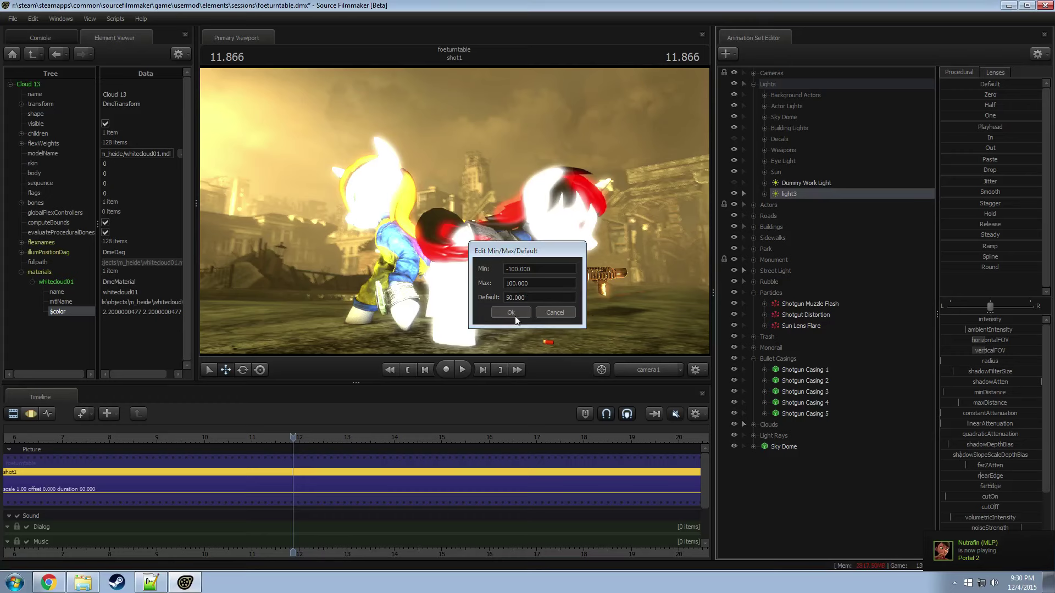
left_click(514, 315)
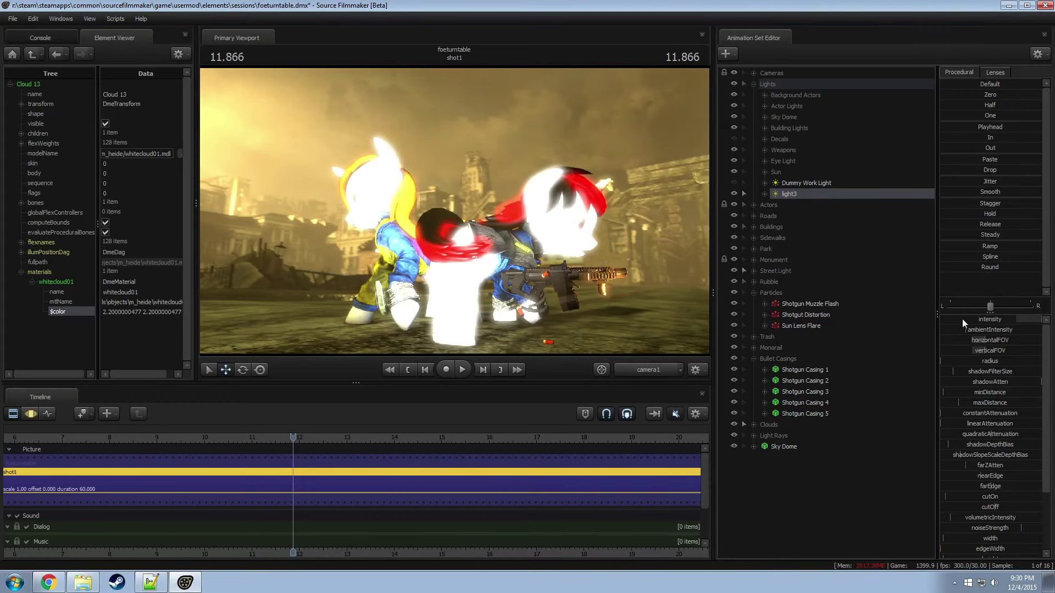
key("F3")
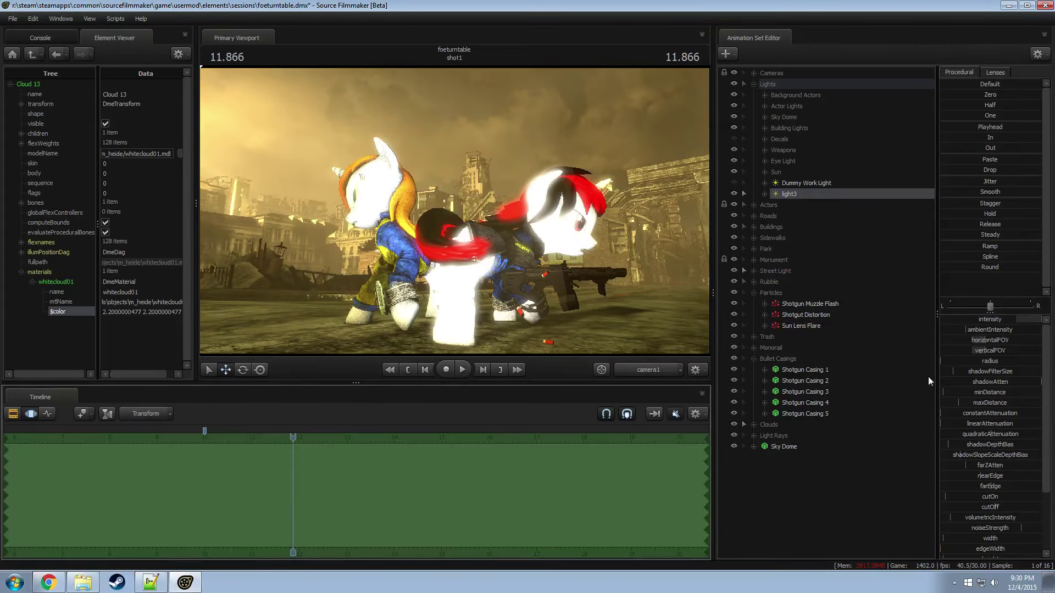
left_click(1001, 320)
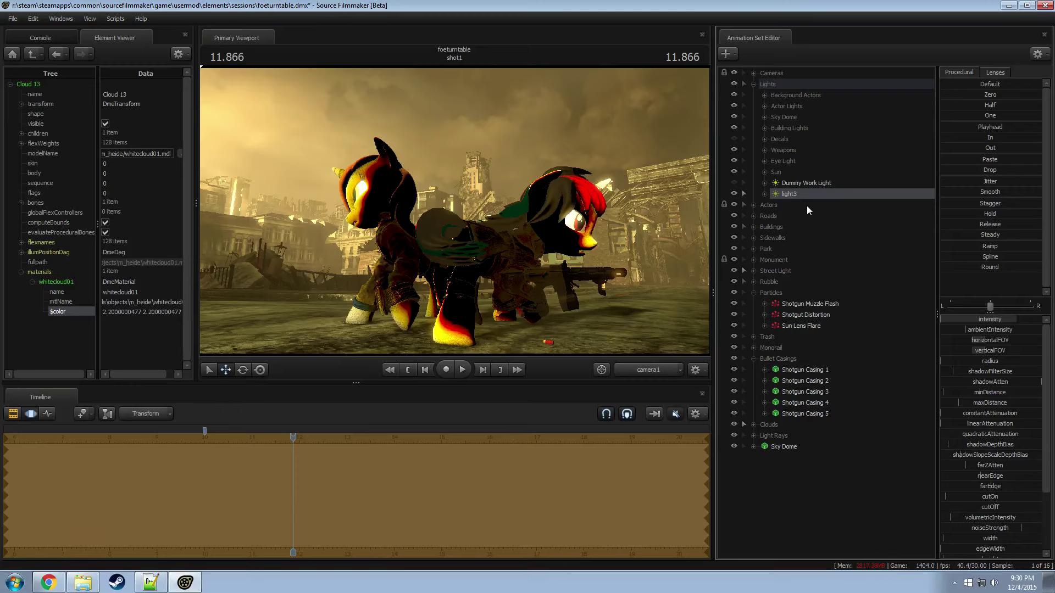
Step: Looking through light3, narrow its horizontal and vertical FOV to about 25 and 28 and aim it at Blackjack's legs, checking through camera1
left_click_drag(736, 191, 393, 145)
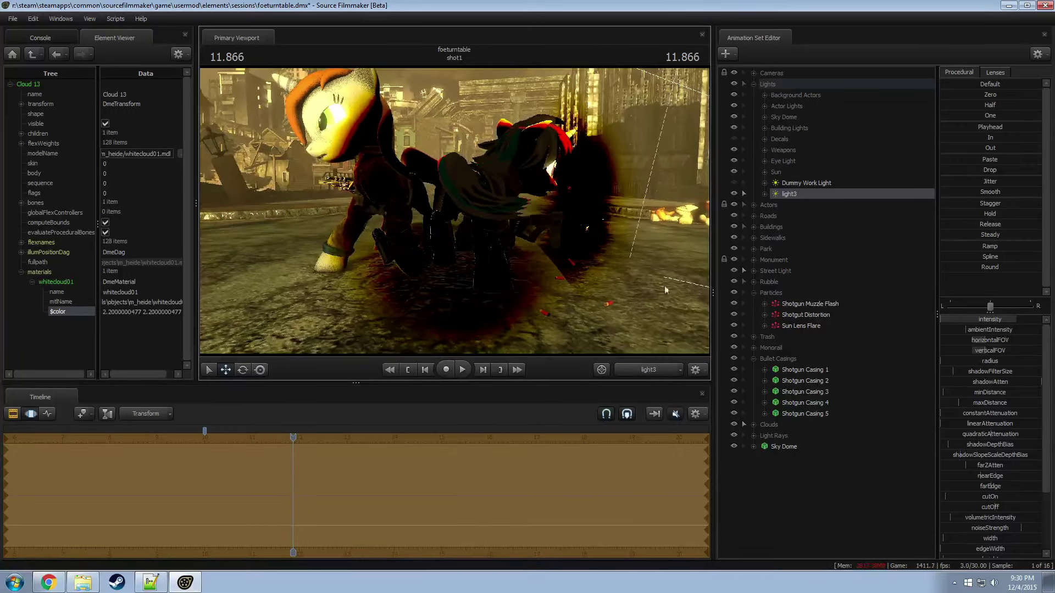
left_click_drag(1000, 340, 959, 350)
mouse_move(455, 211)
left_mouse_down()
mouse_move(472, 226)
mouse_move(455, 216)
left_mouse_up()
left_click(642, 367)
left_click(647, 374)
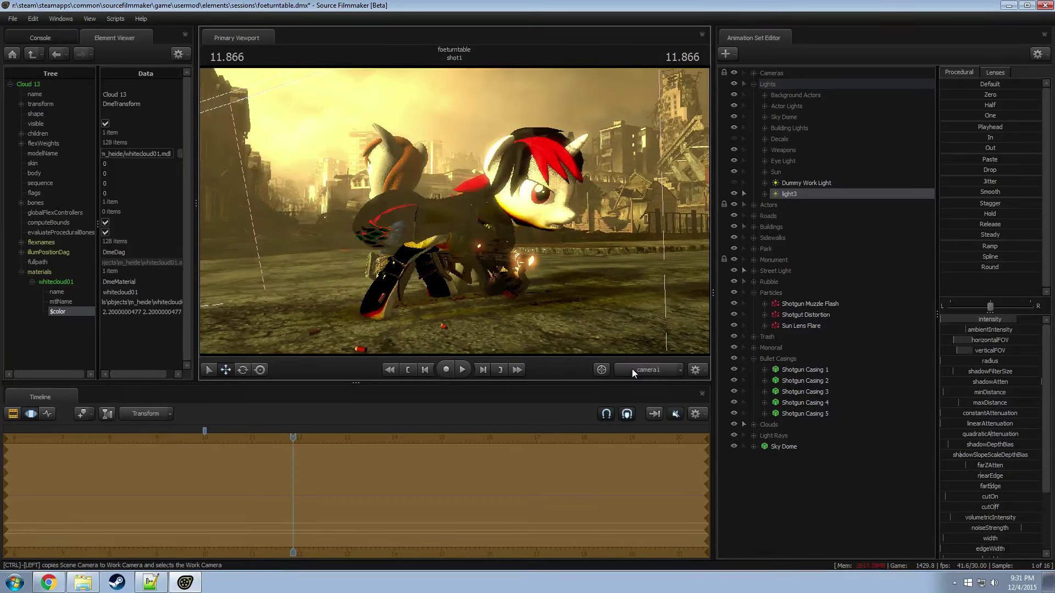
left_click(632, 369)
left_click(635, 369)
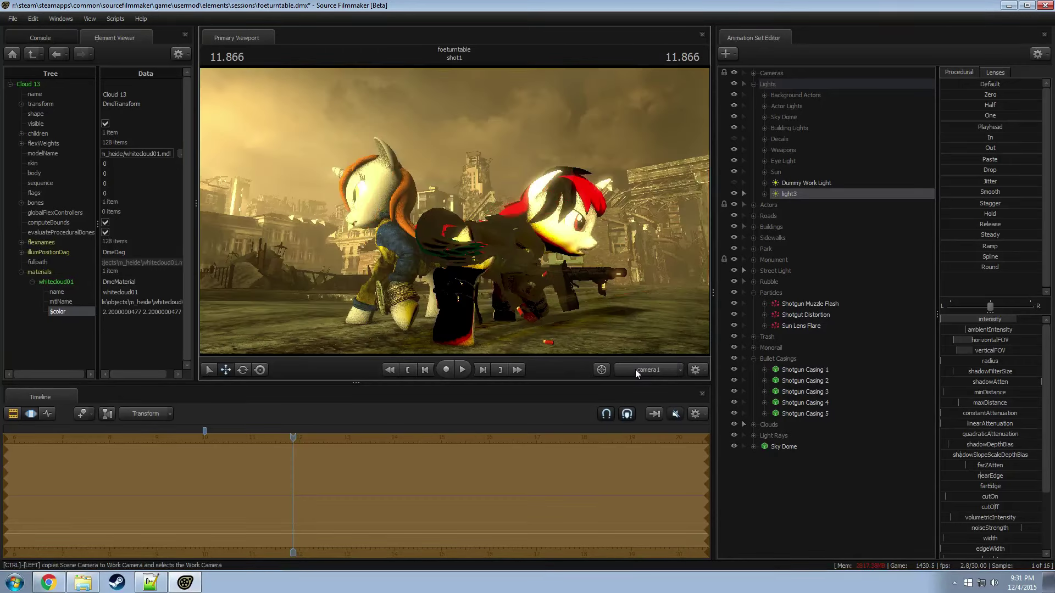
Step: Remap light3's intensity slider to a narrower range and give the light a weaker negative intensity
right_click(976, 326)
left_click(966, 330)
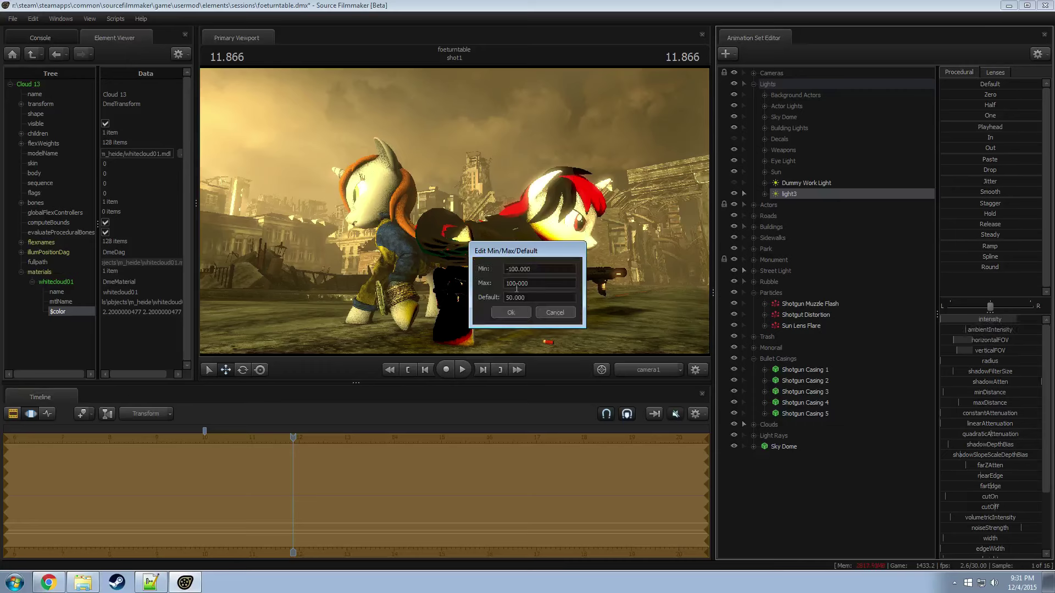
left_click(509, 283)
left_click(518, 269)
left_click(511, 297)
left_click(510, 312)
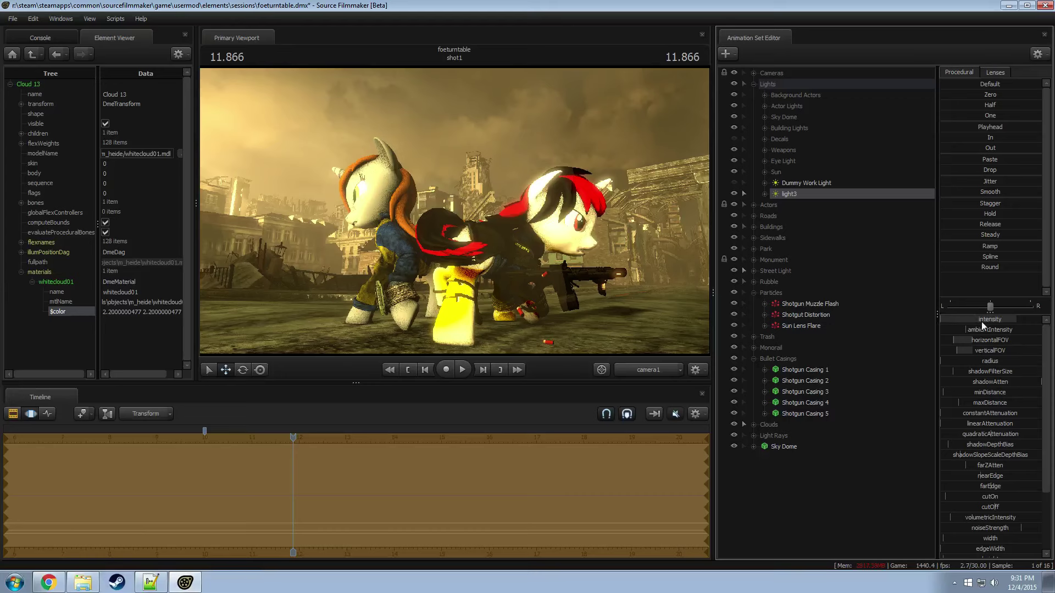
left_click_drag(976, 319, 939, 320)
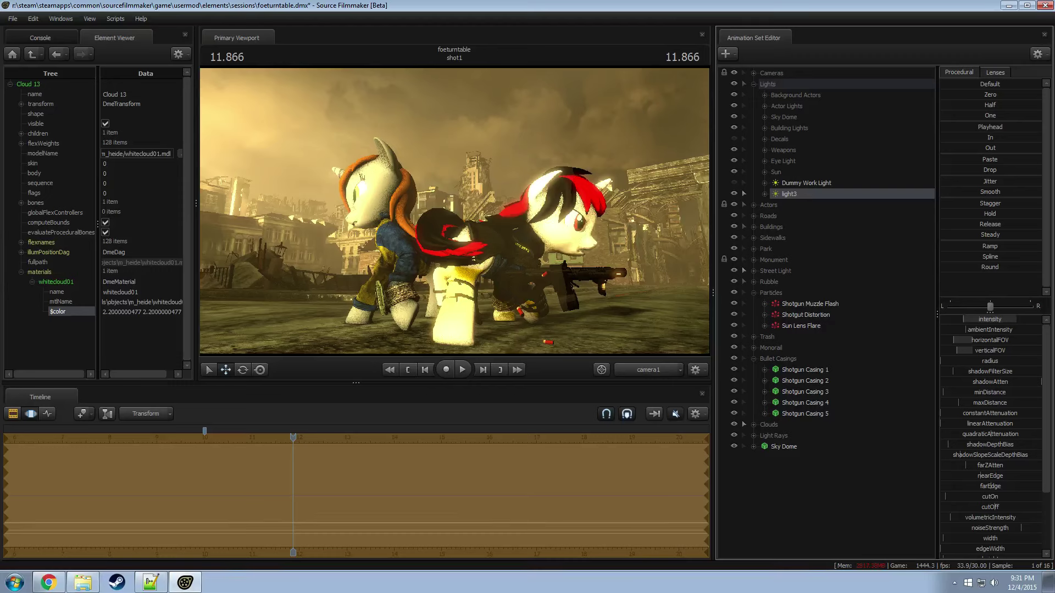
Step: Reduce light3's color_blue to about half and set its intensity to -10
key("F2")
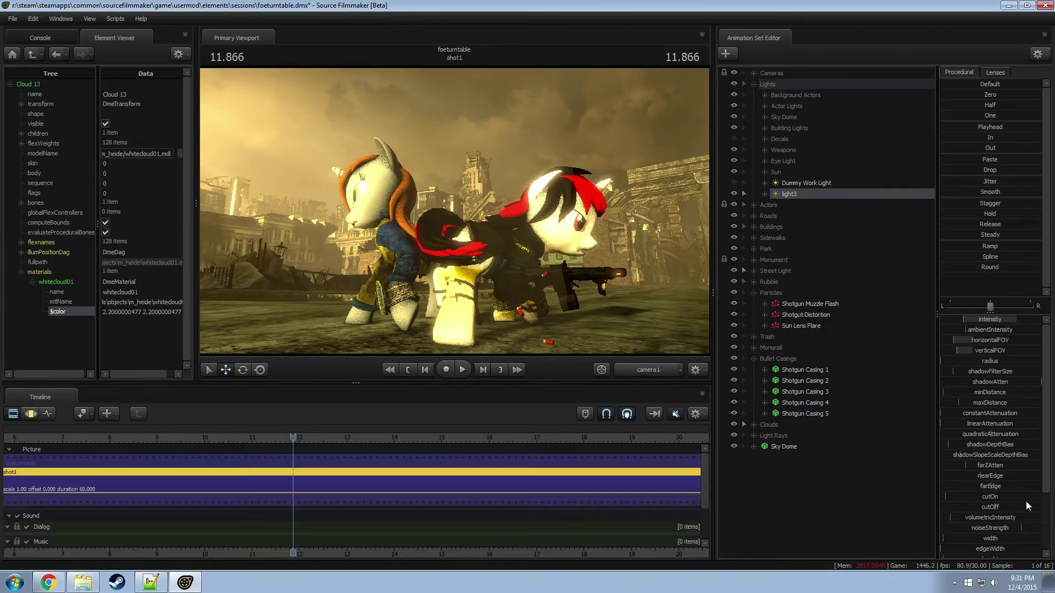
key("F3")
scroll(1025, 506, "down", 3)
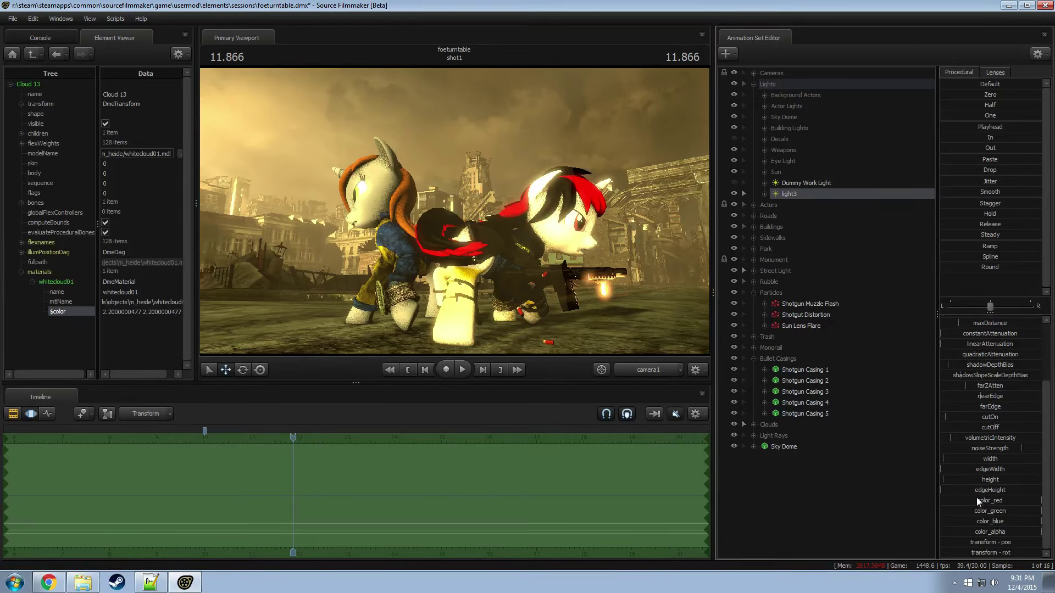
mouse_move(992, 522)
left_mouse_down()
mouse_move(957, 522)
mouse_move(995, 522)
left_mouse_up()
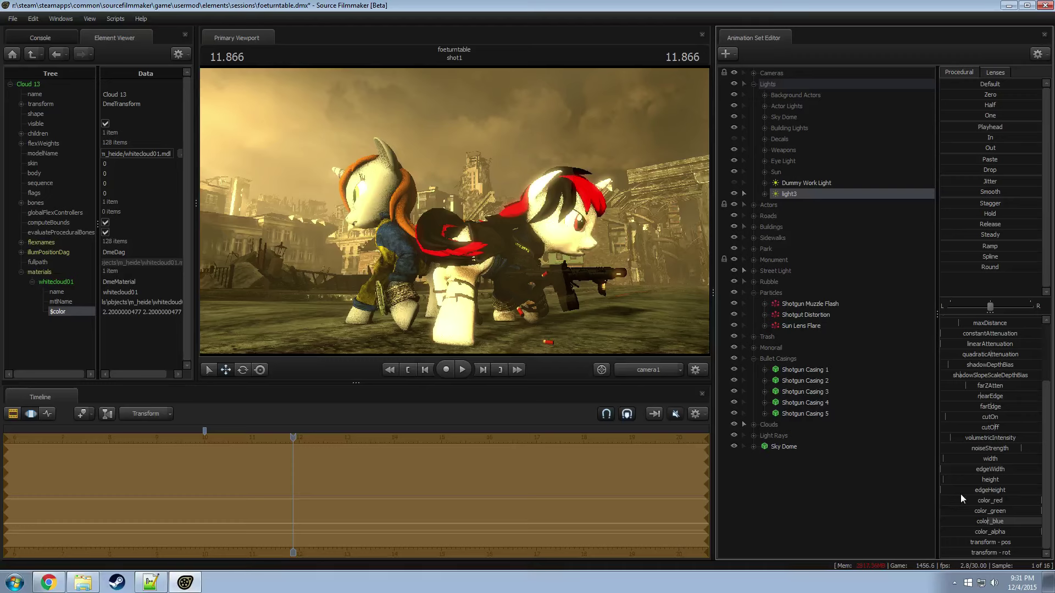
scroll(984, 372, "up", 3)
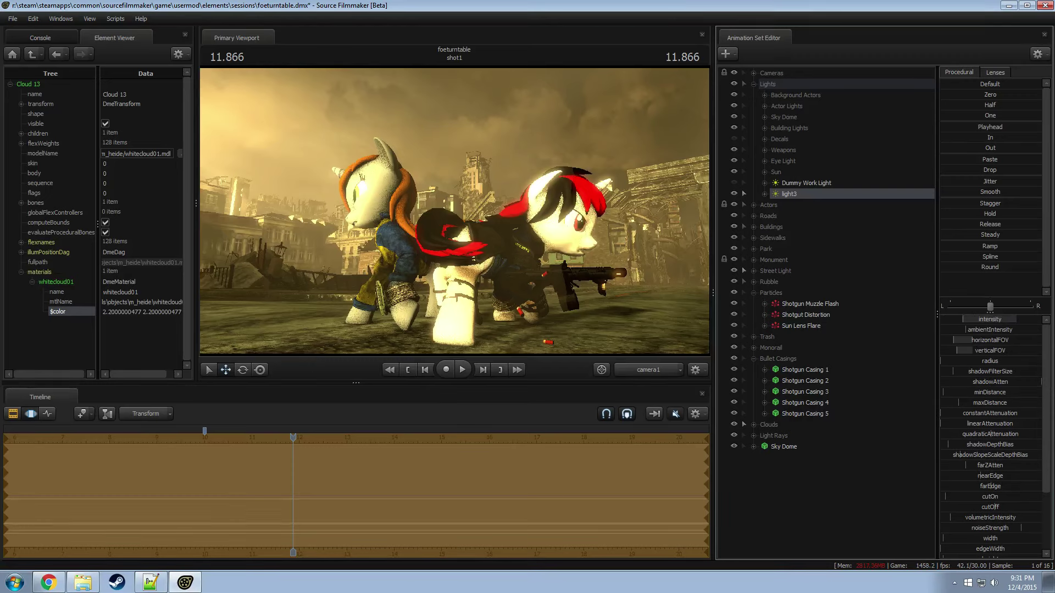
left_click_drag(975, 316, 950, 316)
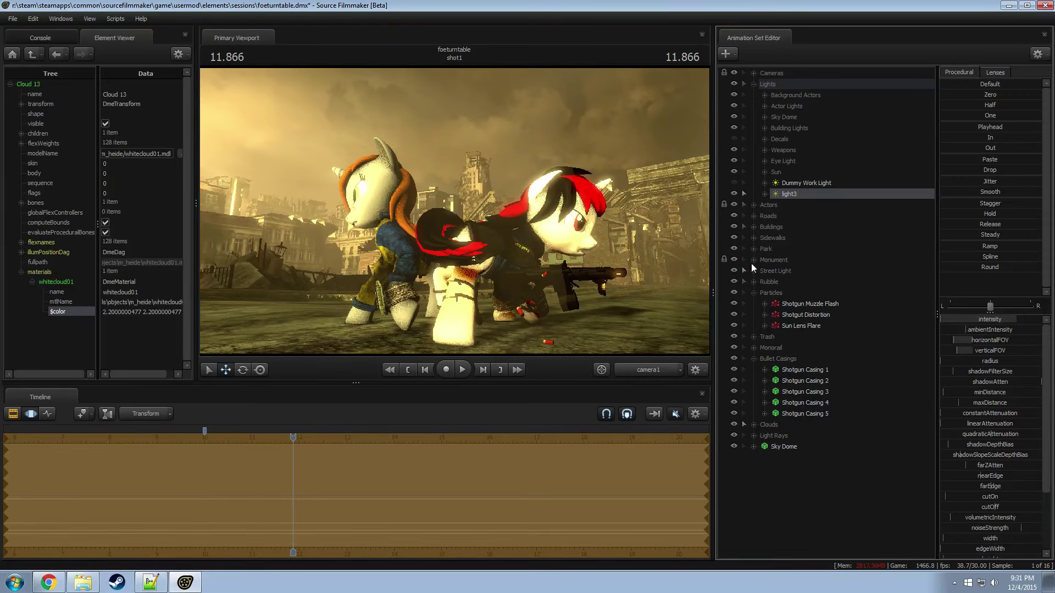
Step: Looking through light3, slightly readjust its aim at Blackjack's front legs
key("F3")
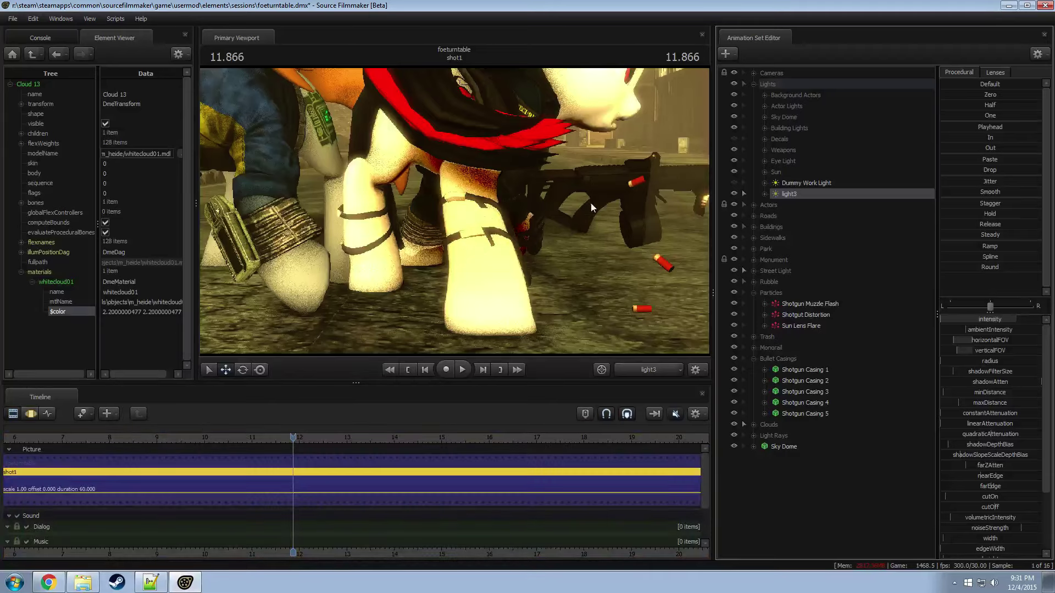
key("F3")
left_click_drag(582, 205, 581, 187)
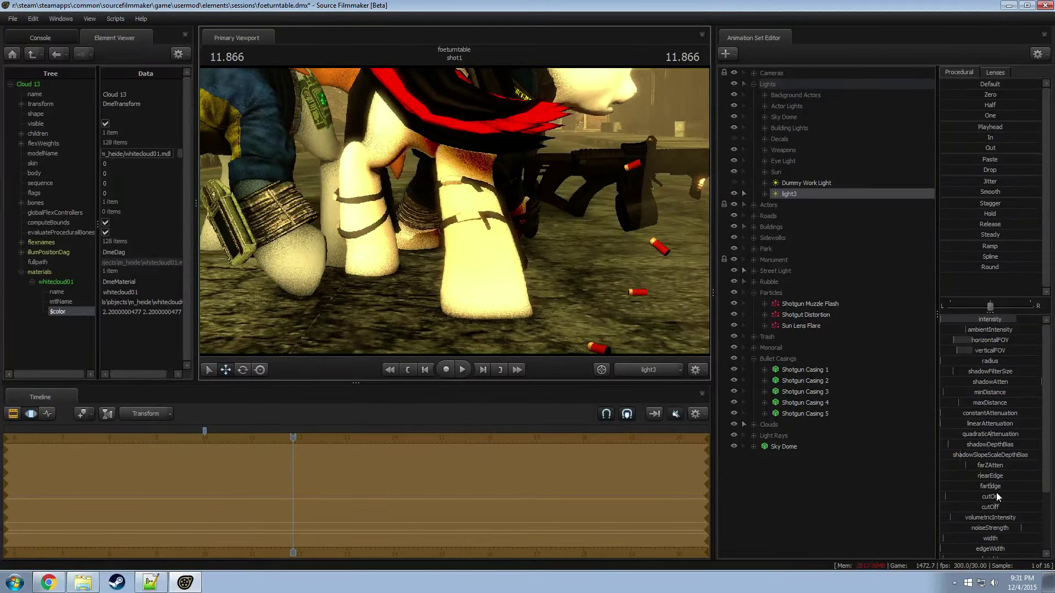
Step: Enable uberlight in light3's element properties and reduce the light's cutOff
right_click(793, 190)
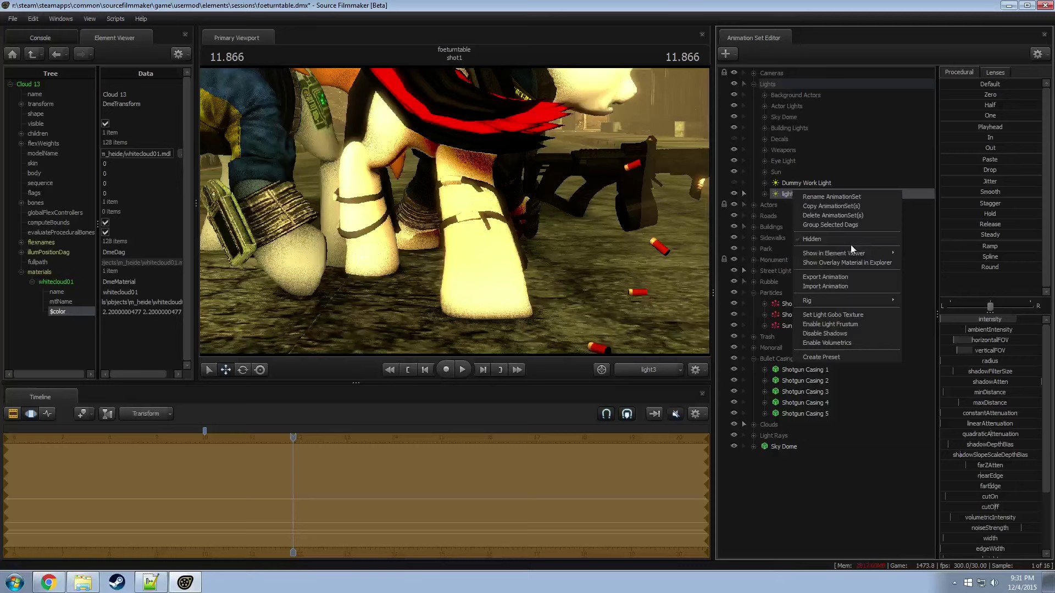
left_click(887, 249)
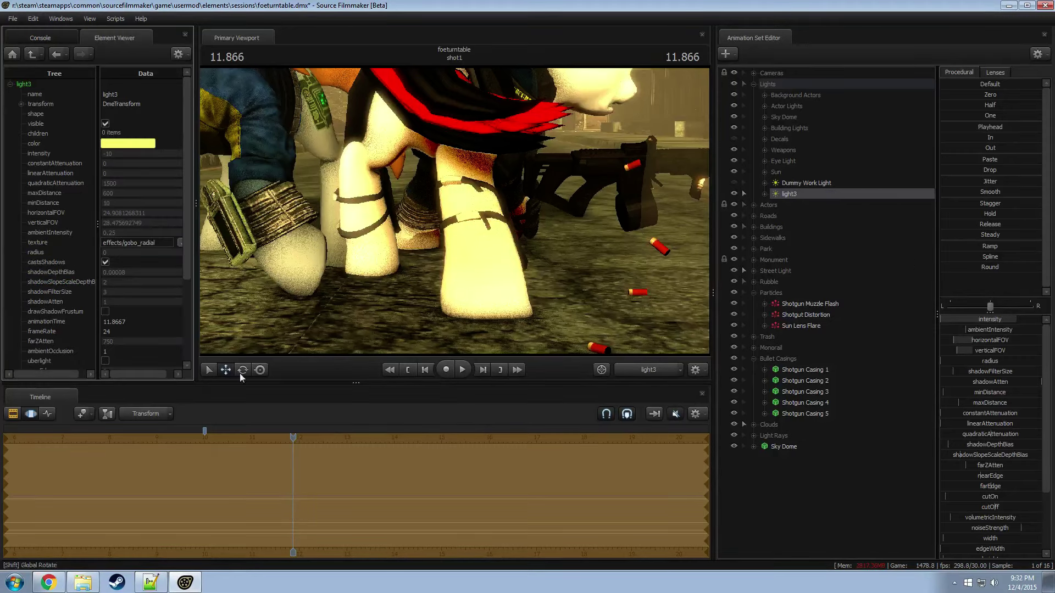
left_click(105, 361)
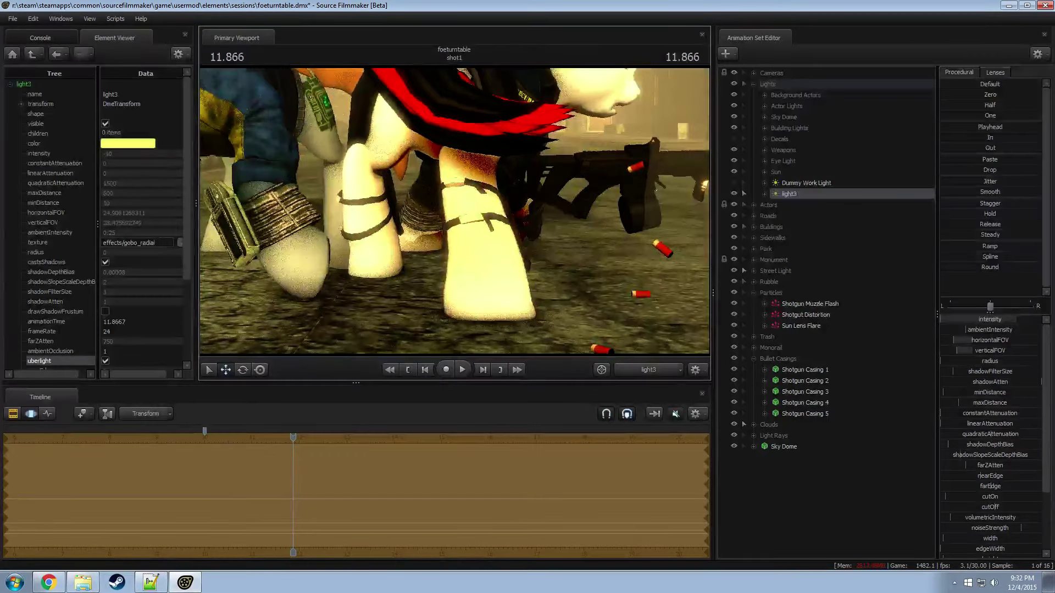
left_click_drag(994, 507, 968, 507)
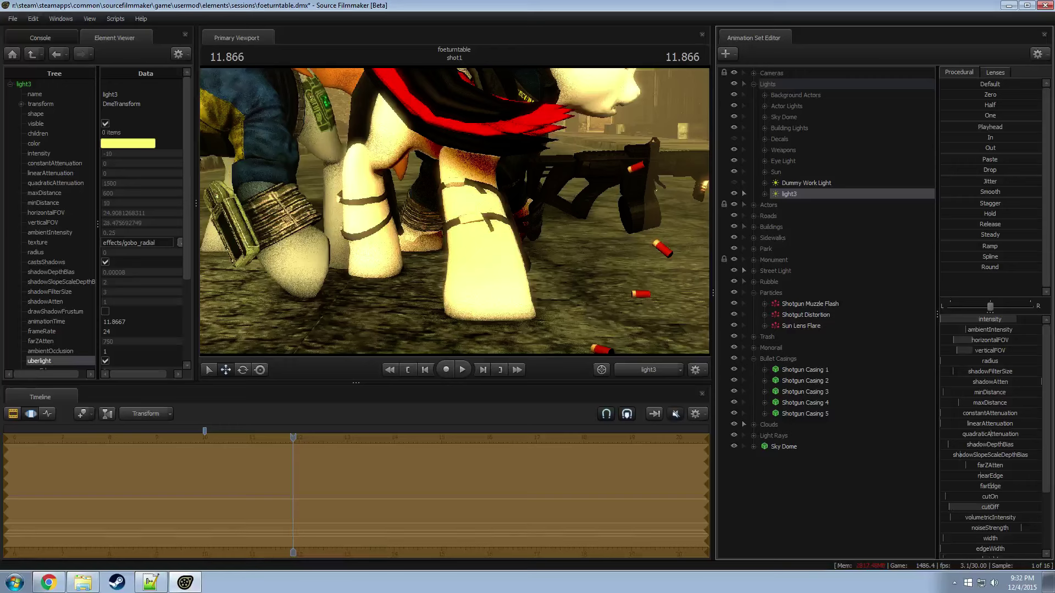
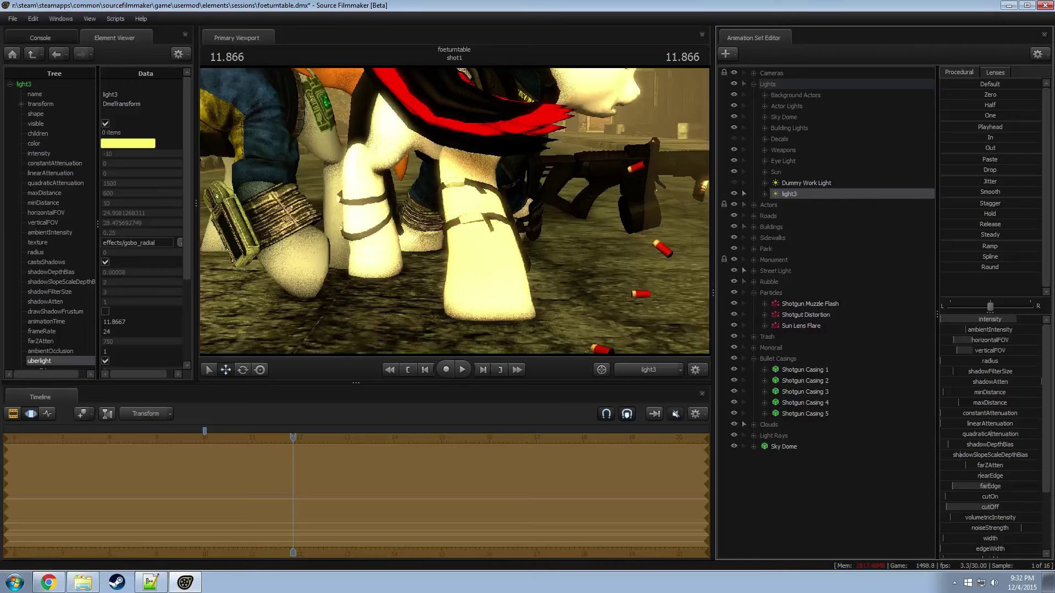
Step: Switch the view back to camera1 and review light3's effect on Blackjack in the full shot
left_click(649, 370)
left_click(682, 402)
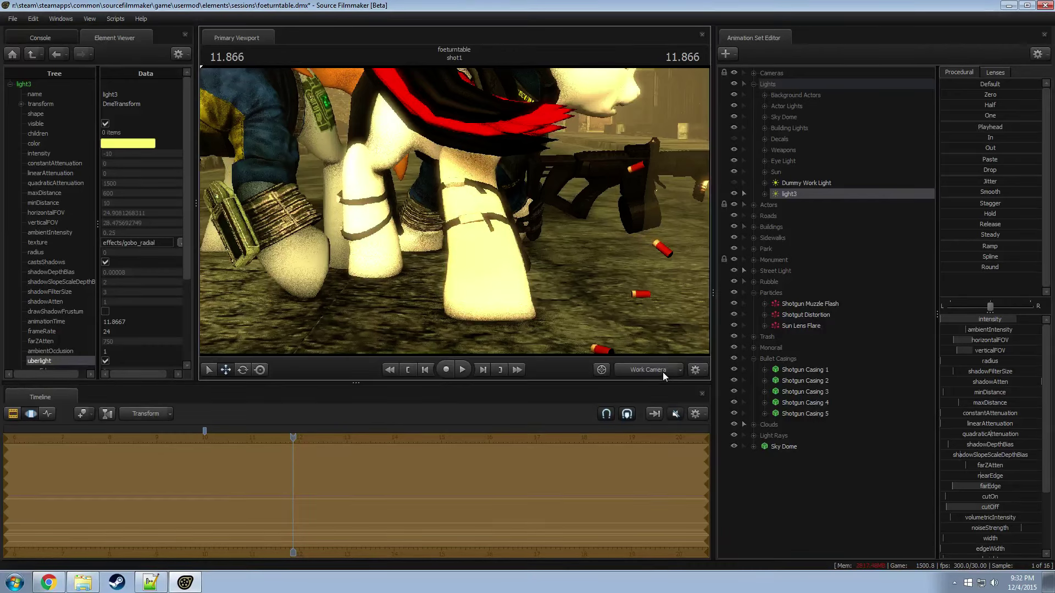
left_click(663, 371)
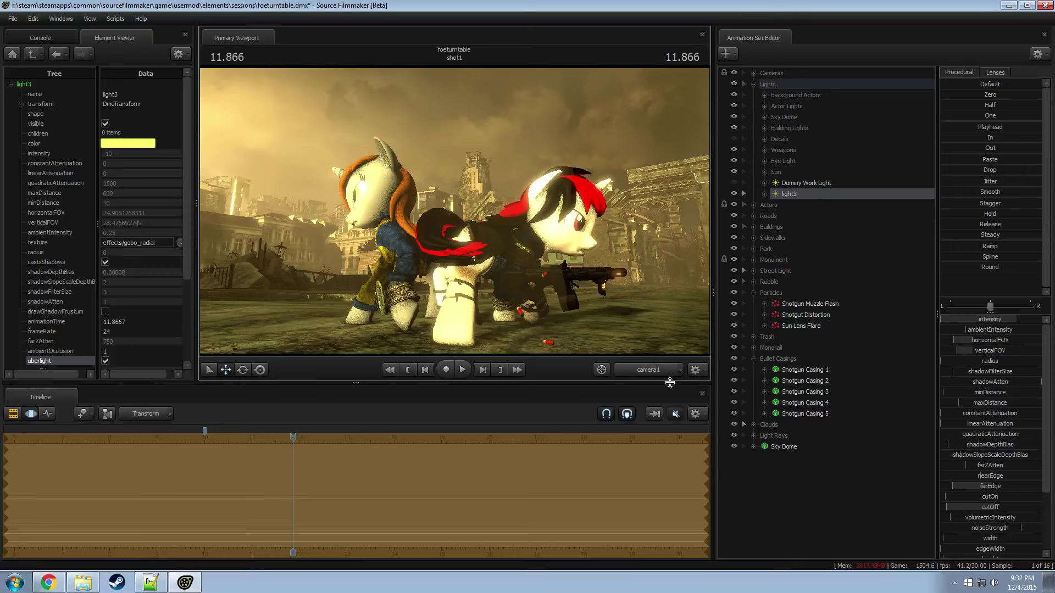
key("F2")
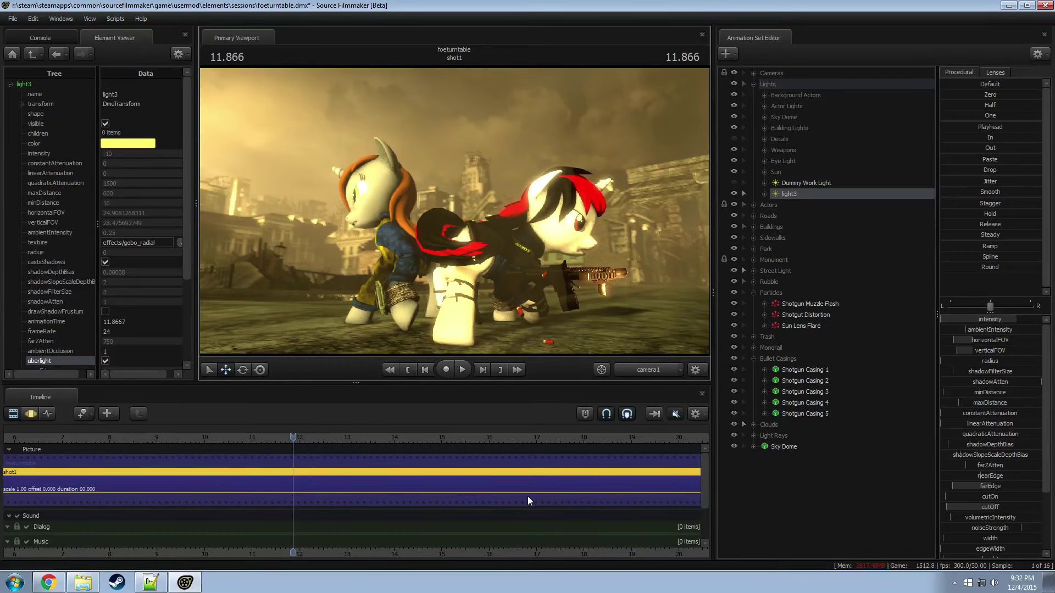
Step: Looking through light3, shift its aim slightly at Blackjack's legs and return to the camera1 view
double_click(787, 190)
key("F3")
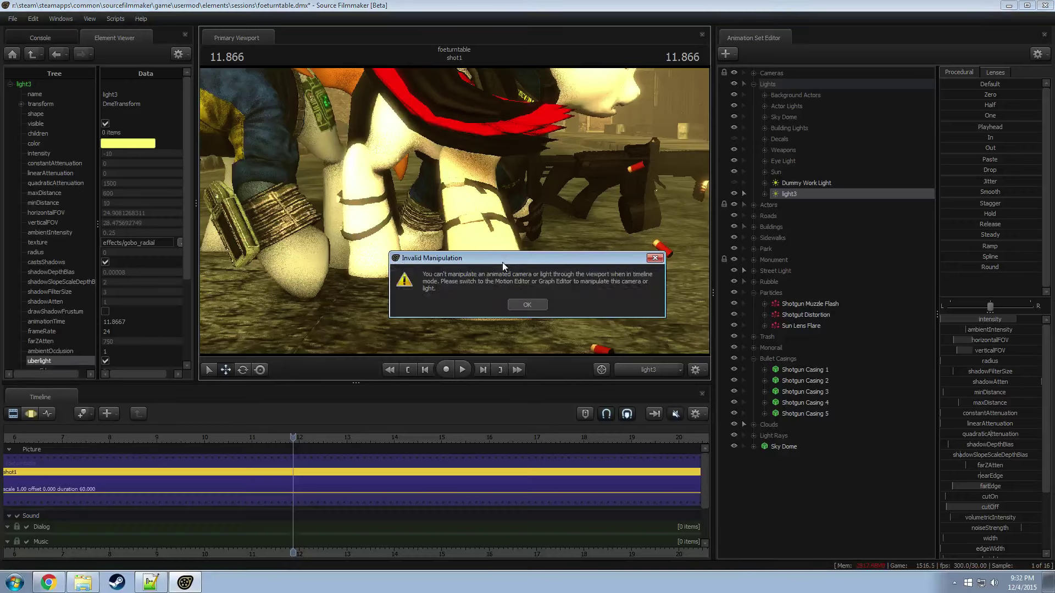
key("Return")
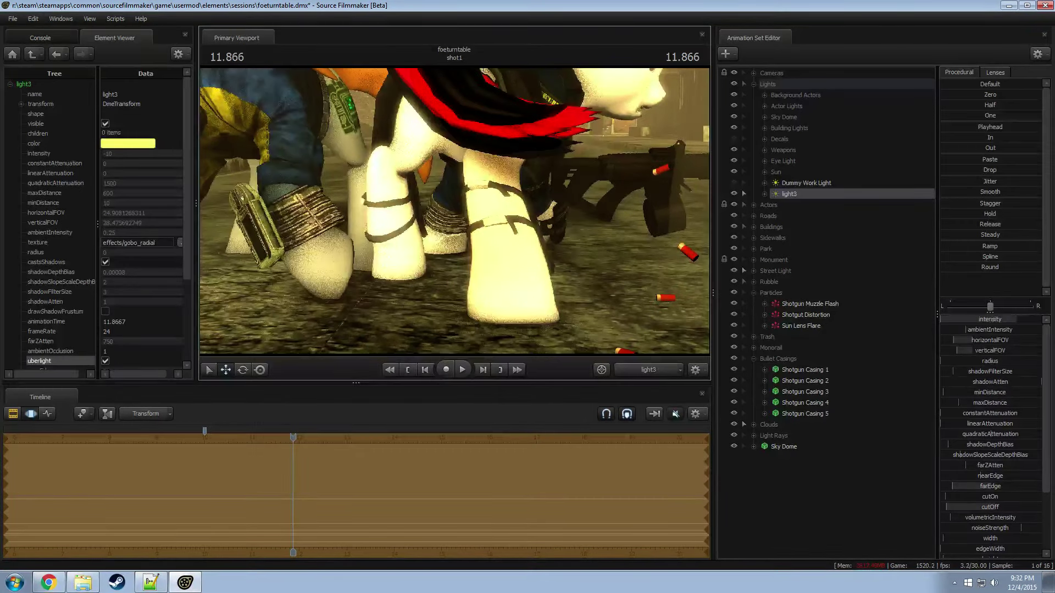
left_click(642, 364)
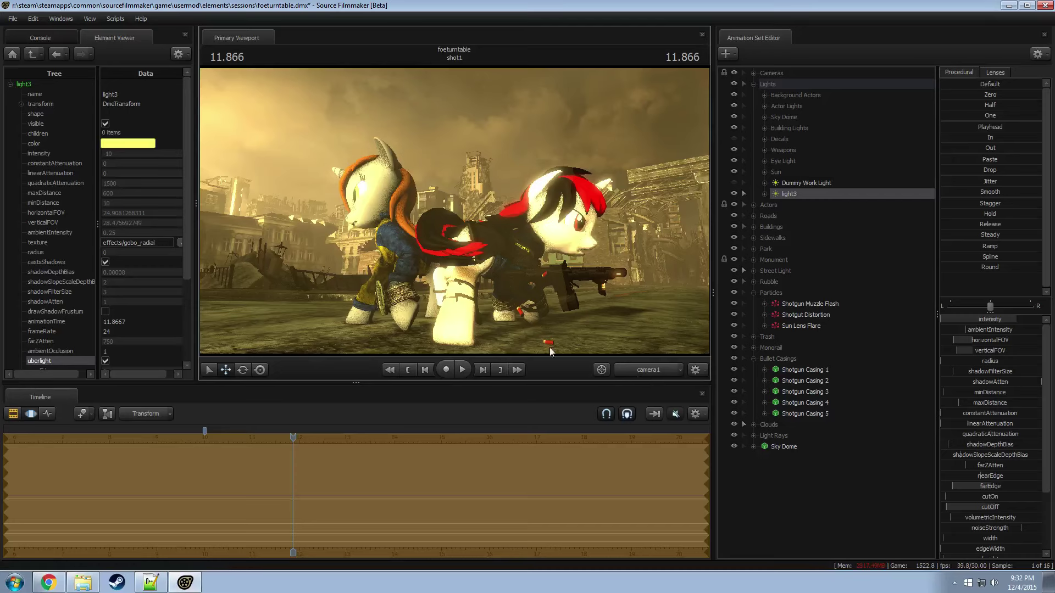
Step: Check the shot at 10.433 and remap the minimum of light3's intensity slider to -20
key("F2")
left_click_drag(271, 439, 224, 438)
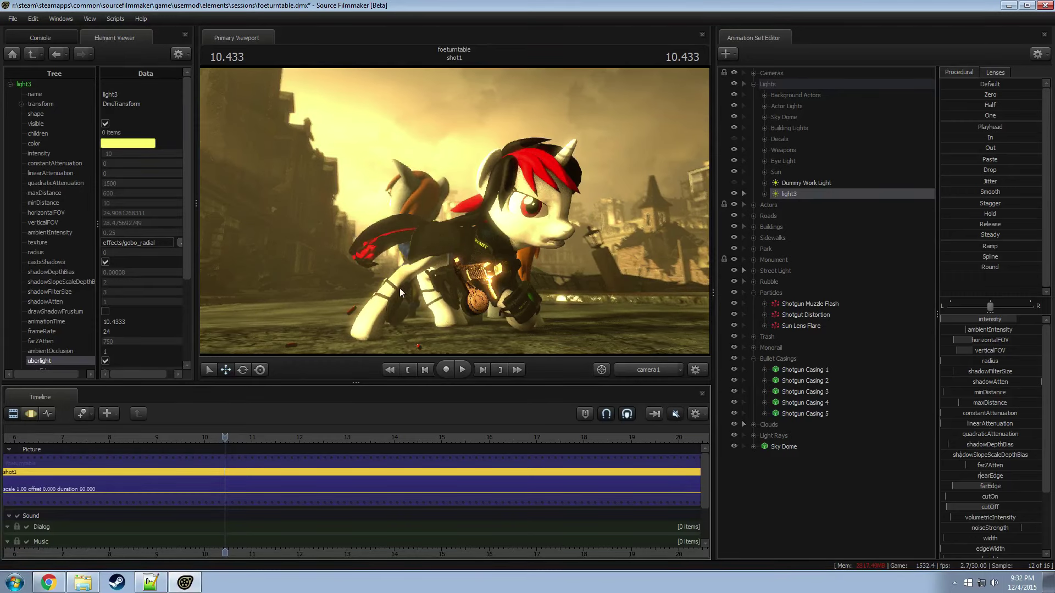
key("F3")
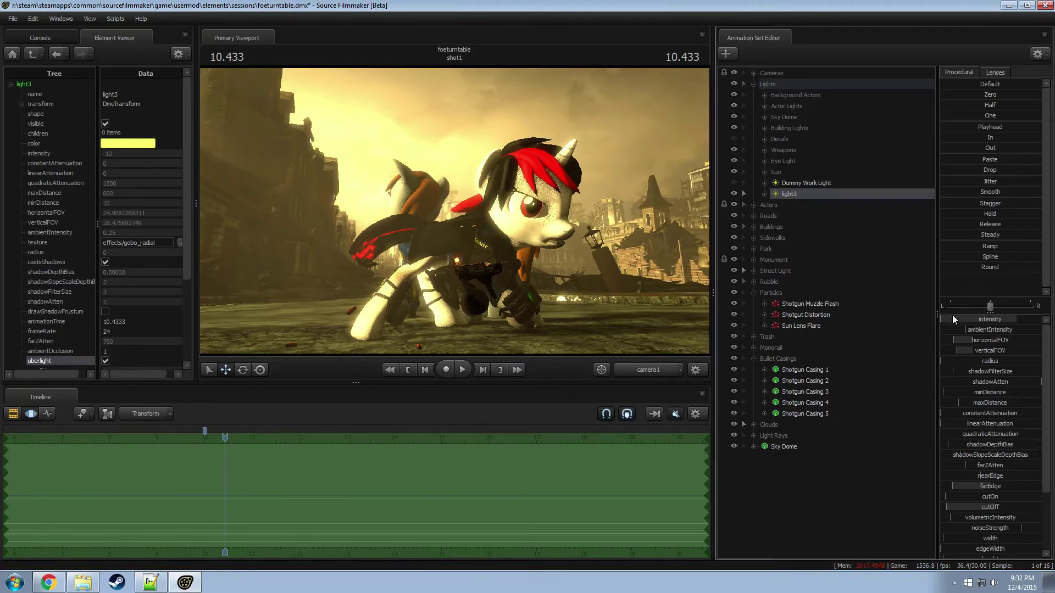
right_click(960, 318)
left_click(989, 334)
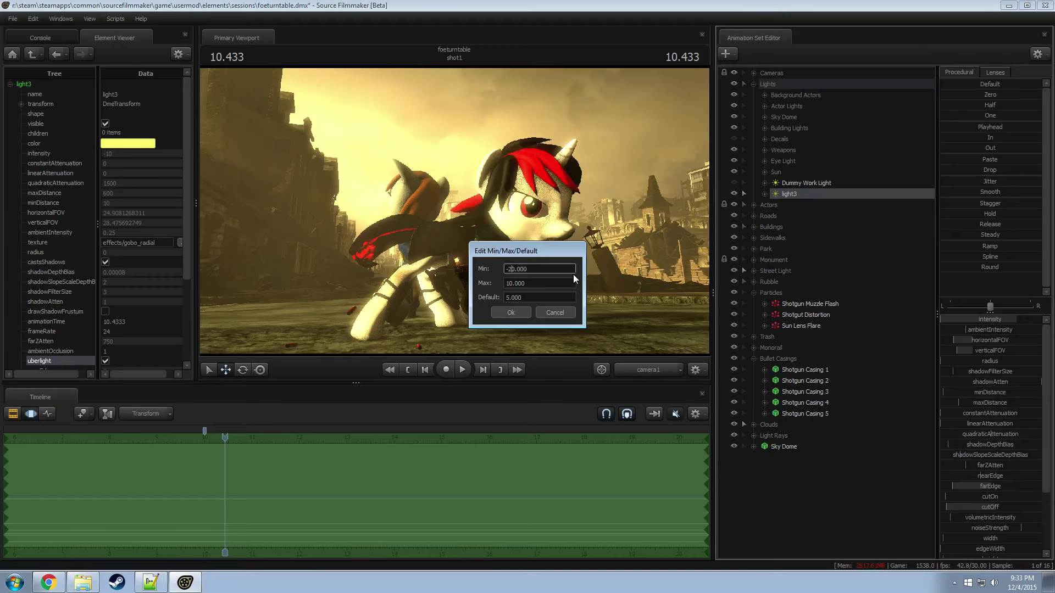
key("Return")
Step: Move to 11.266 in the shot and strengthen light3's negative intensity to about -13.9, checking the rendered result
left_click_drag(225, 438, 265, 448)
key("F3")
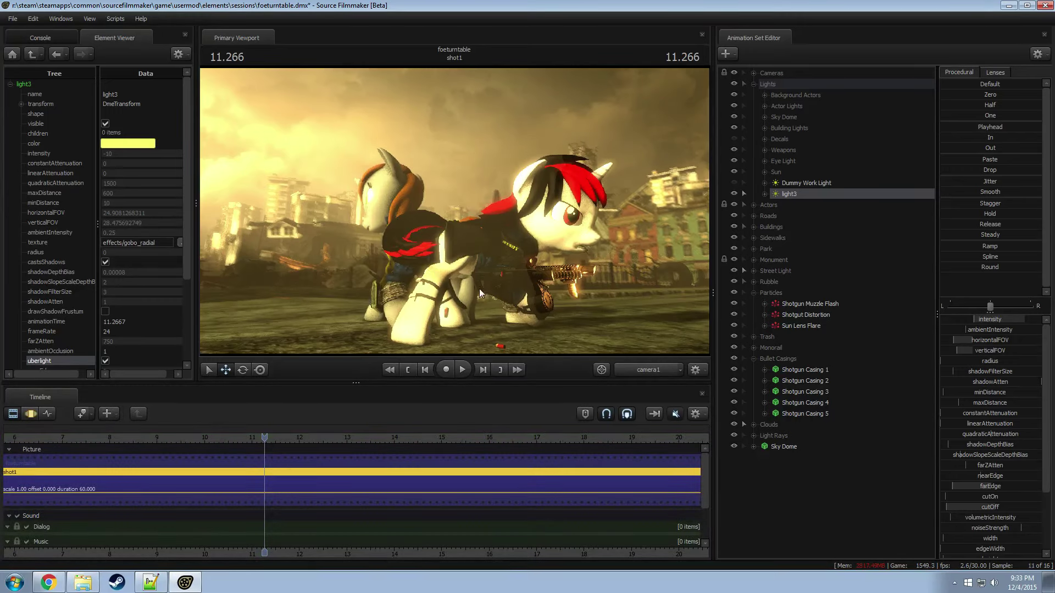
key("F3")
key("F4")
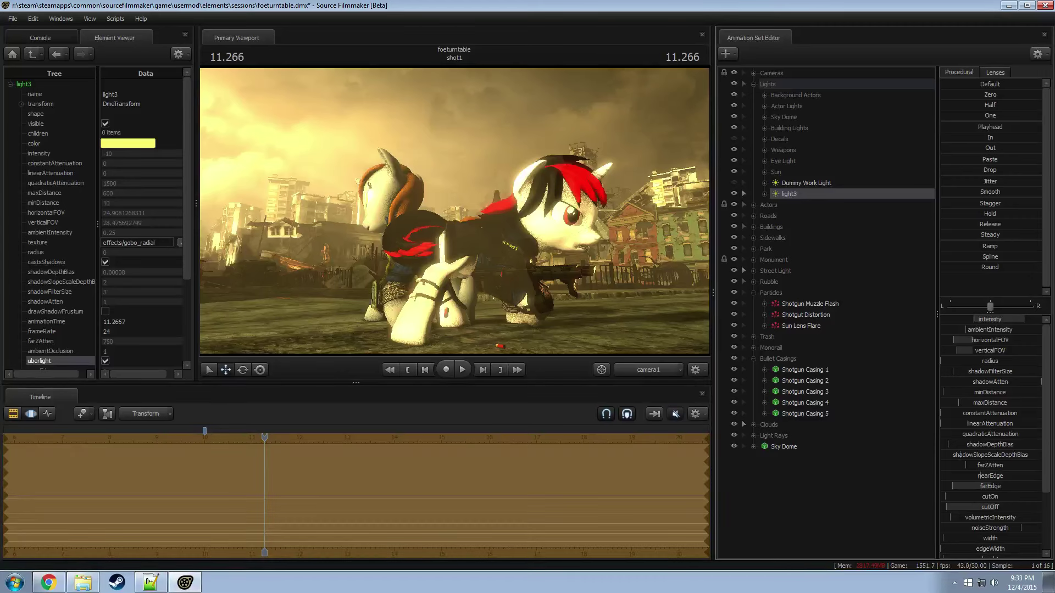
left_click_drag(984, 320, 976, 318)
key("F2")
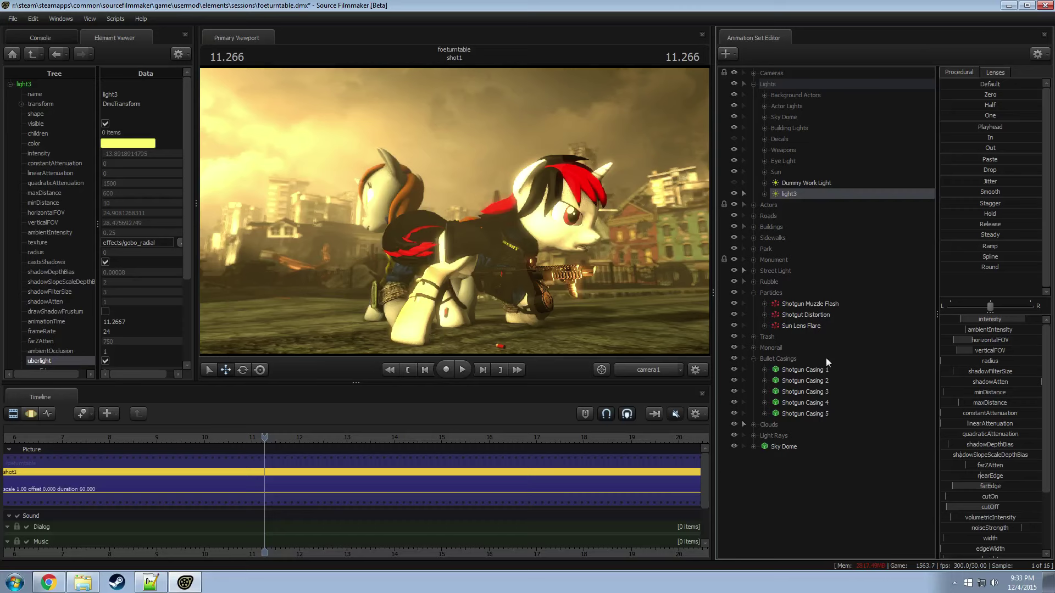
key("F3")
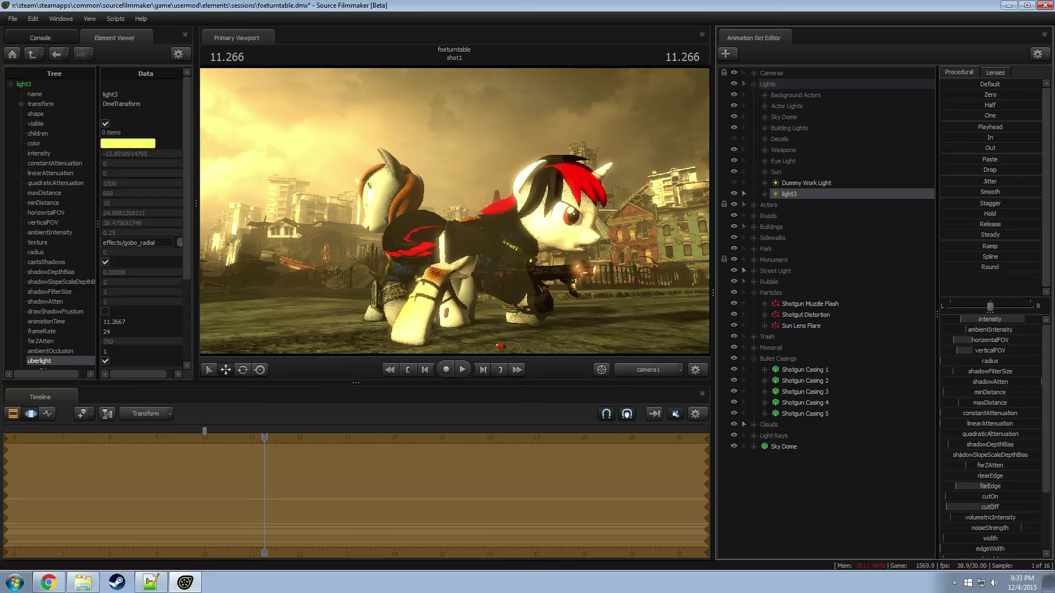
Step: Disable light3's shadows and fine-tune its cutOff and farEdge falloff, checking the leg at 11.300
left_click_drag(971, 507, 976, 507)
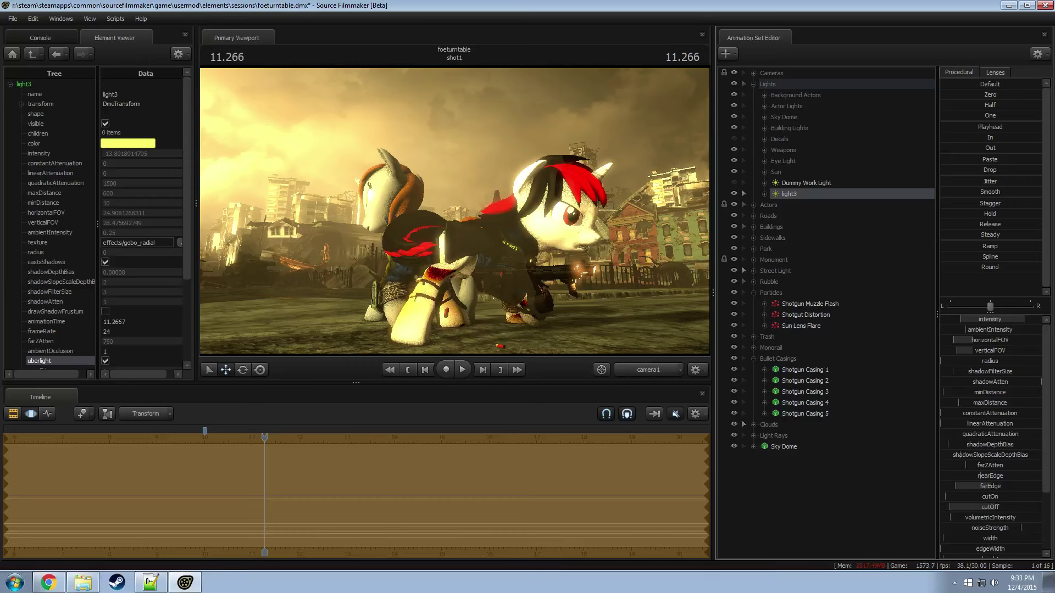
right_click(797, 192)
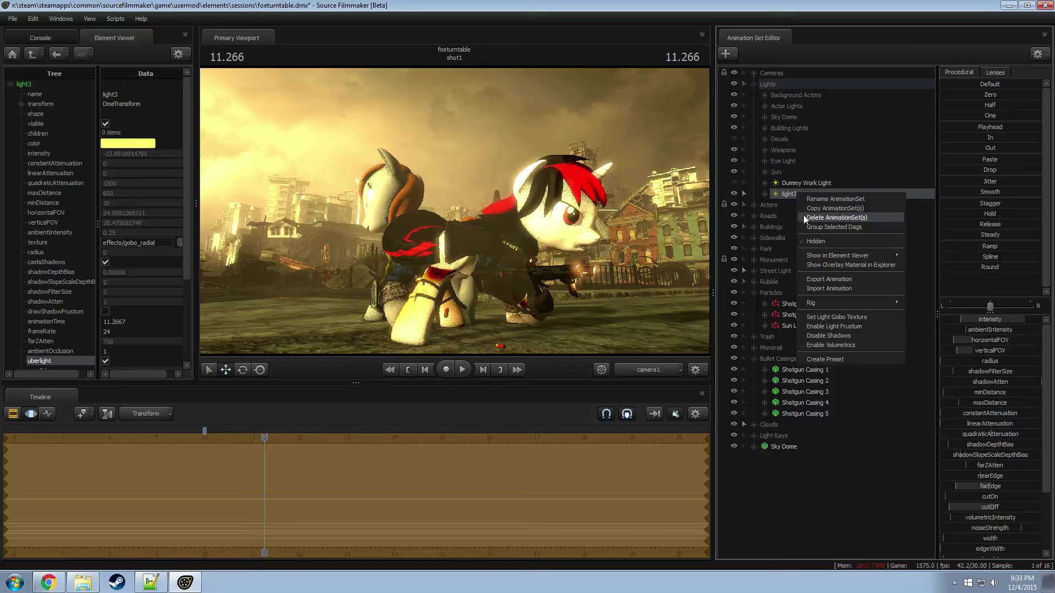
left_click(831, 336)
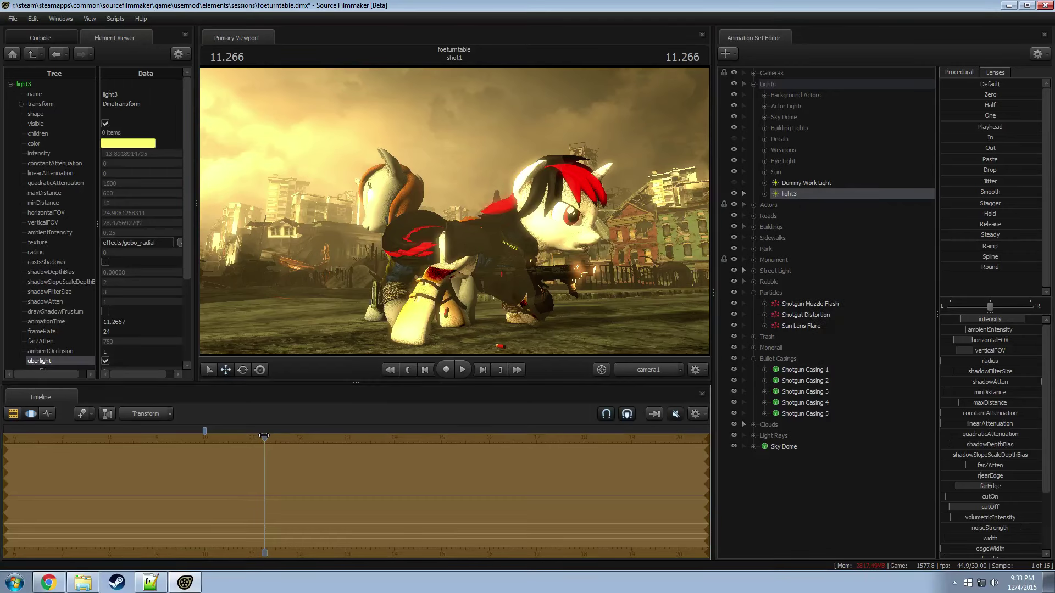
left_click_drag(265, 436, 267, 436)
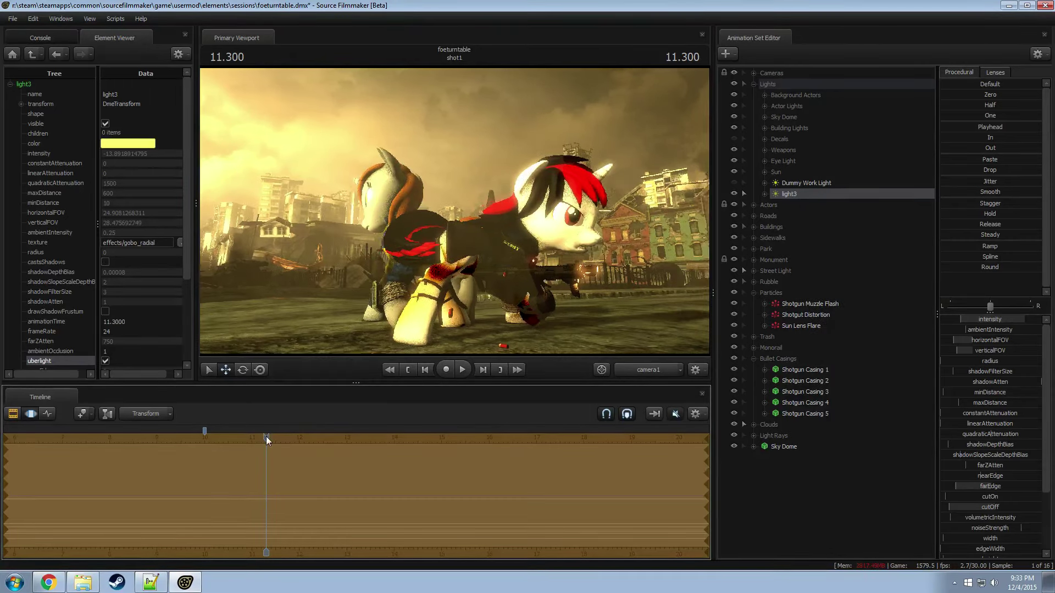
left_click_drag(975, 492, 960, 492)
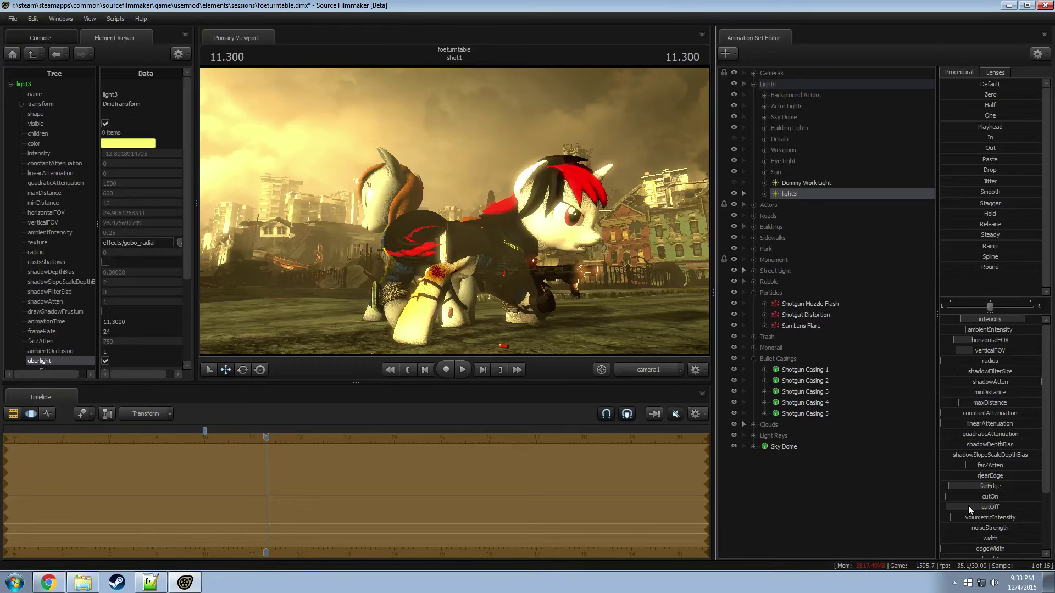
key("F2")
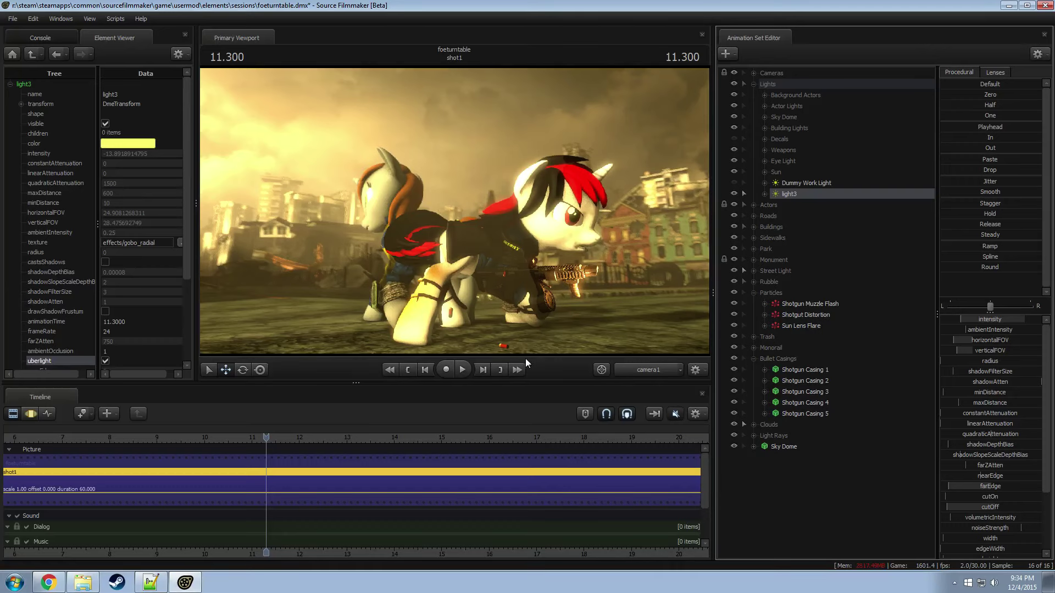
Step: Lower light3's color_blue to give it the color #ffff60 and compare the leg with the light toggled
scroll(1011, 515, "down", 5)
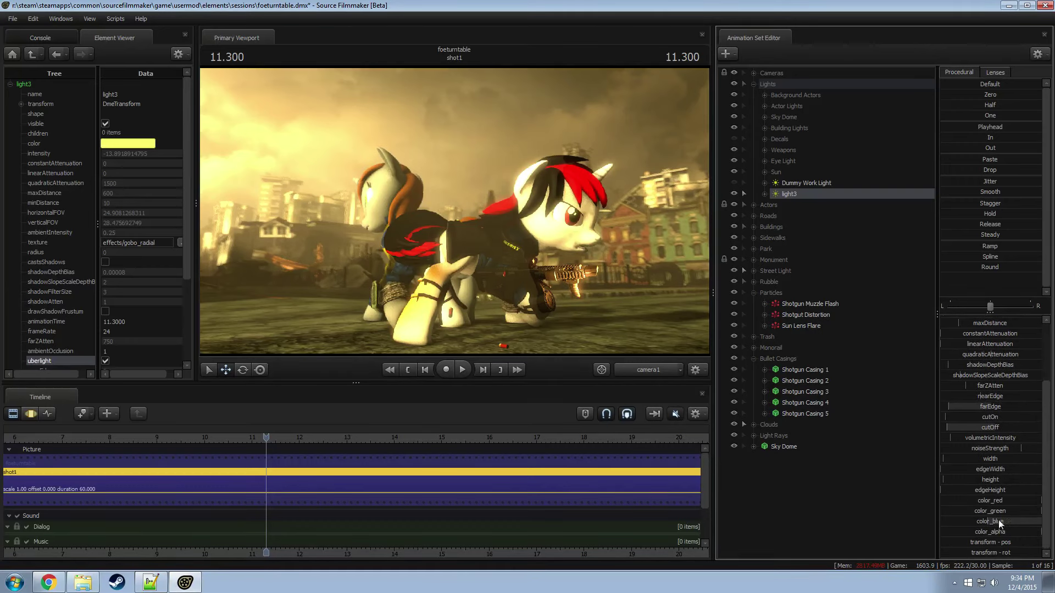
left_click(994, 521)
mouse_move(995, 521)
left_mouse_down()
mouse_move(956, 521)
mouse_move(985, 518)
left_mouse_up()
left_click(734, 193)
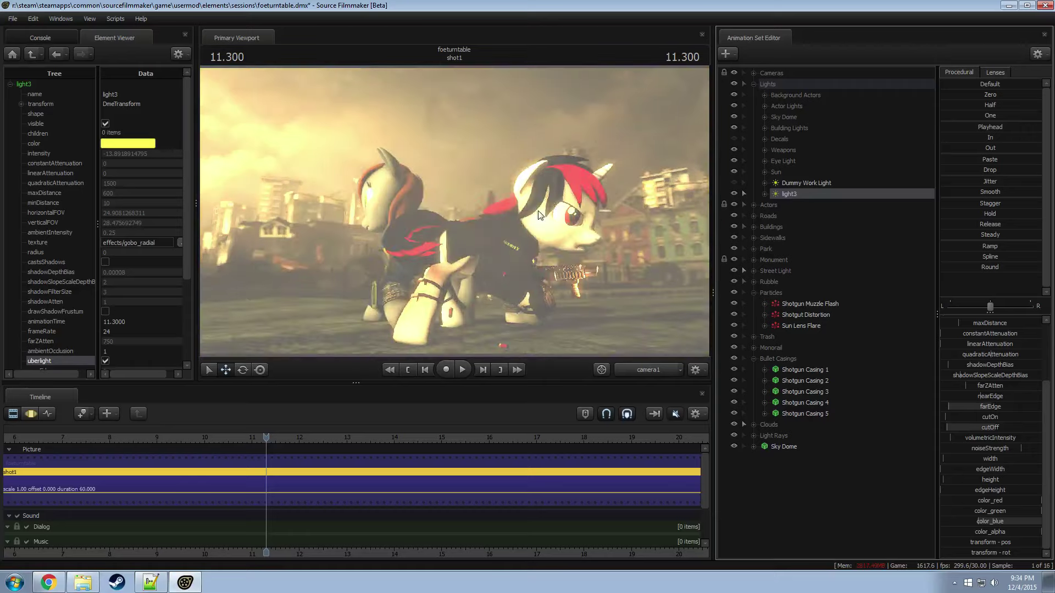
Step: Looking through light3, re-aim it on Blackjack's overlit leg and review the shot from camera1
key("F3")
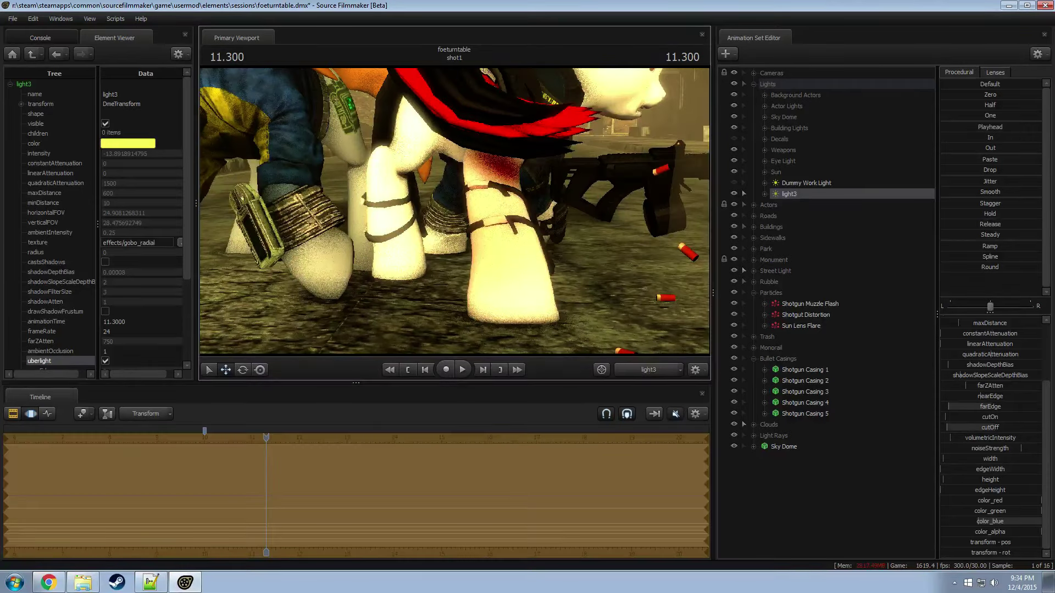
left_click_drag(455, 211, 473, 194)
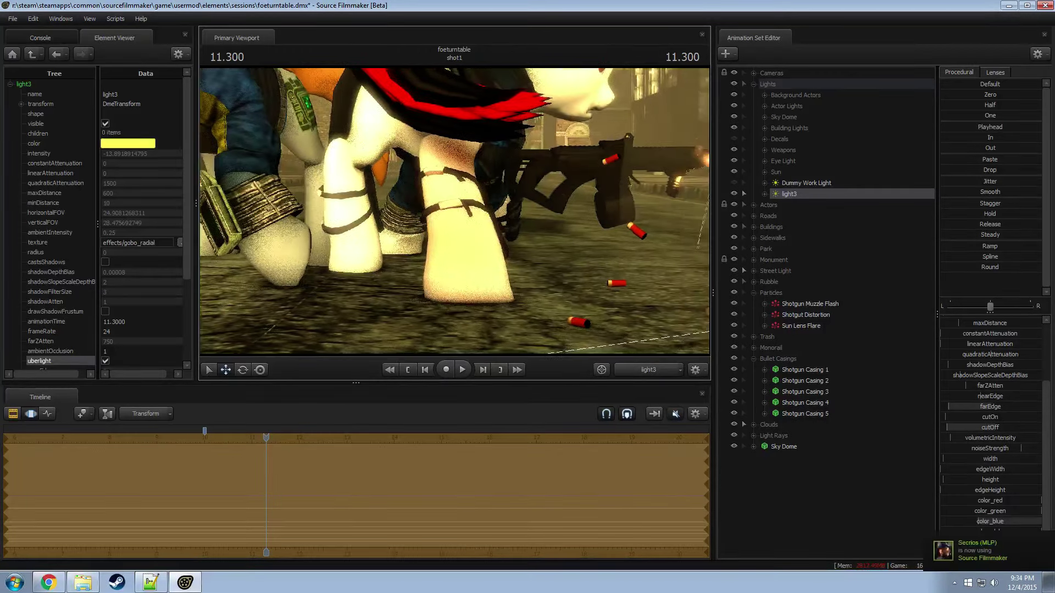
left_click(642, 370)
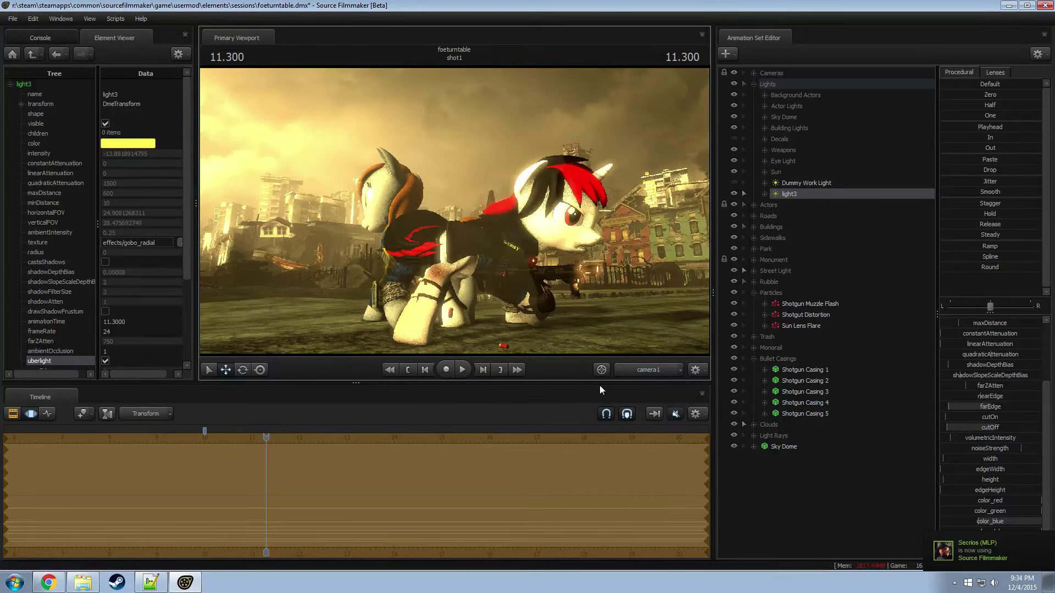
key("F3")
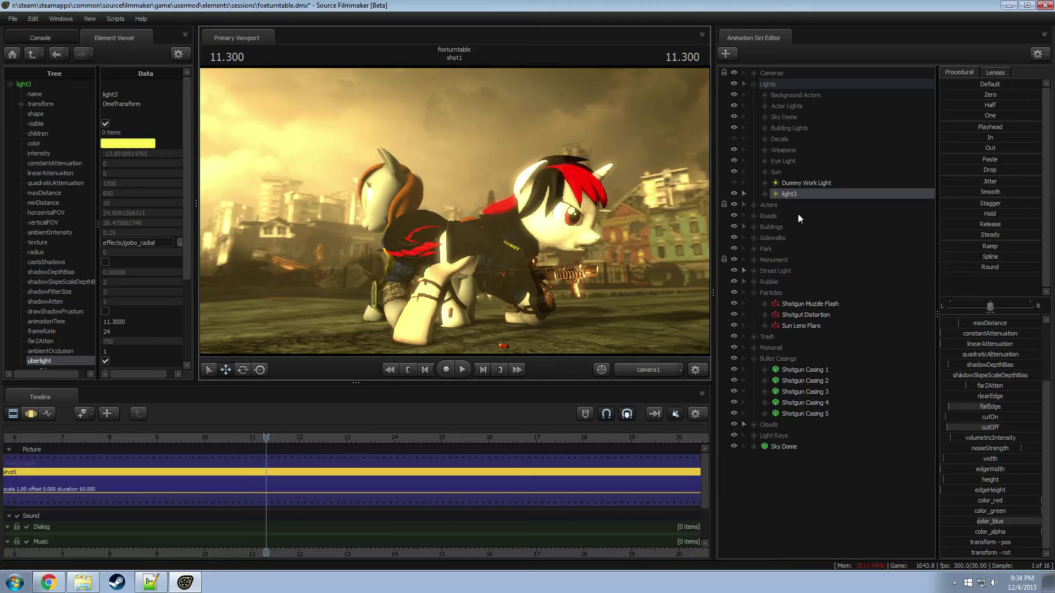
Step: Rename the light3 animation set to "Blackjack Negative Right Back Leg"
right_click(797, 196)
left_click(825, 206)
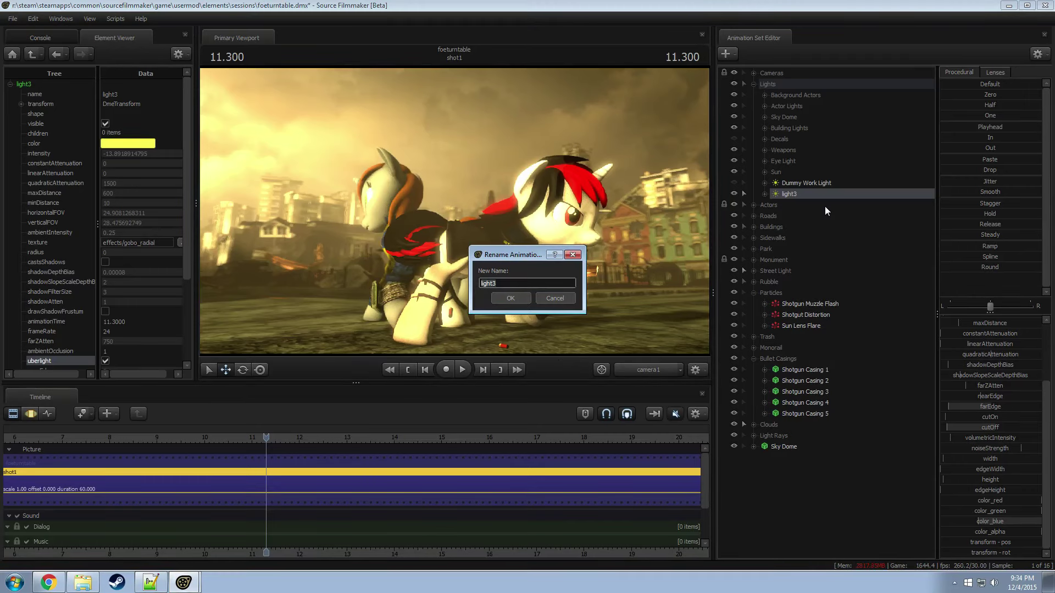
type("Blackjack Negative Right Back Leg")
key("Return")
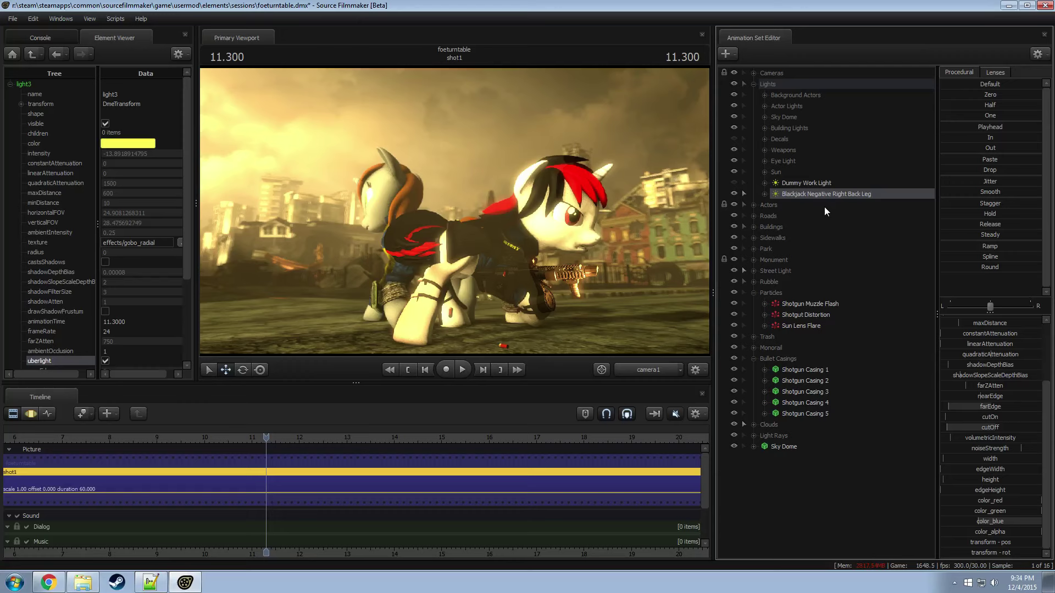
key("F2")
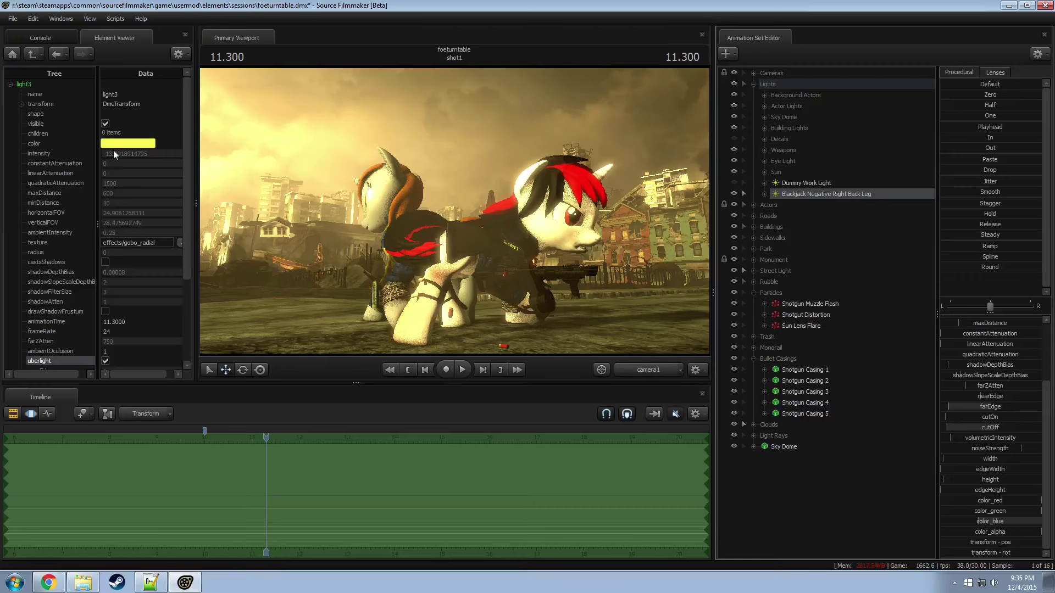
Step: Duplicate the Blackjack Negative Right Back Leg light by copying and pasting its animation set
mouse_move(127, 145)
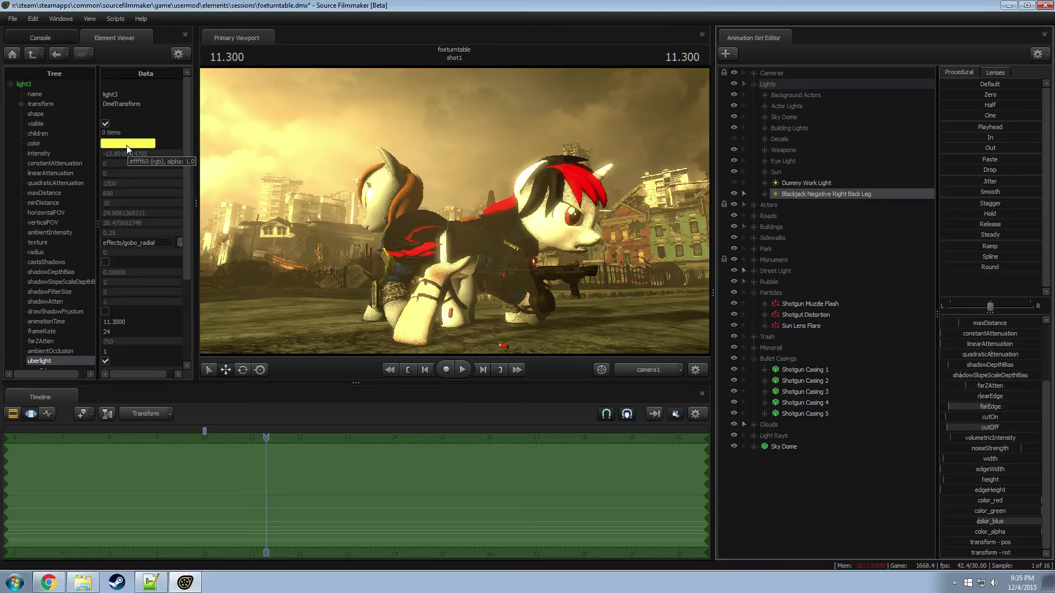
right_click(815, 196)
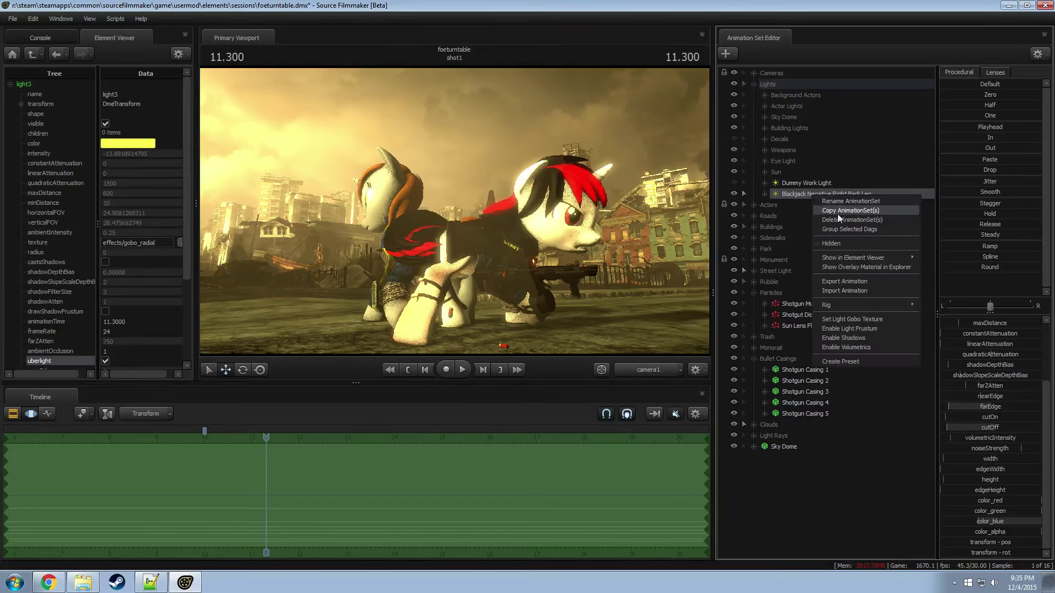
left_click(838, 214)
right_click(813, 483)
left_click(841, 539)
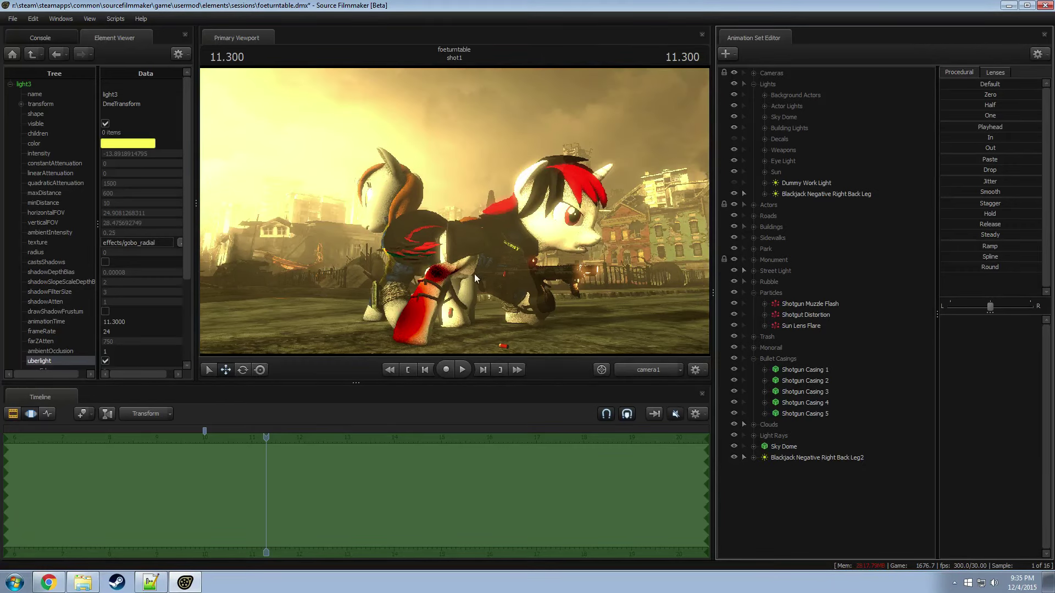
Step: Looking through the original Blackjack Negative Right Back Leg light, reposition and aim it at Blackjack's other leg
left_click(813, 193)
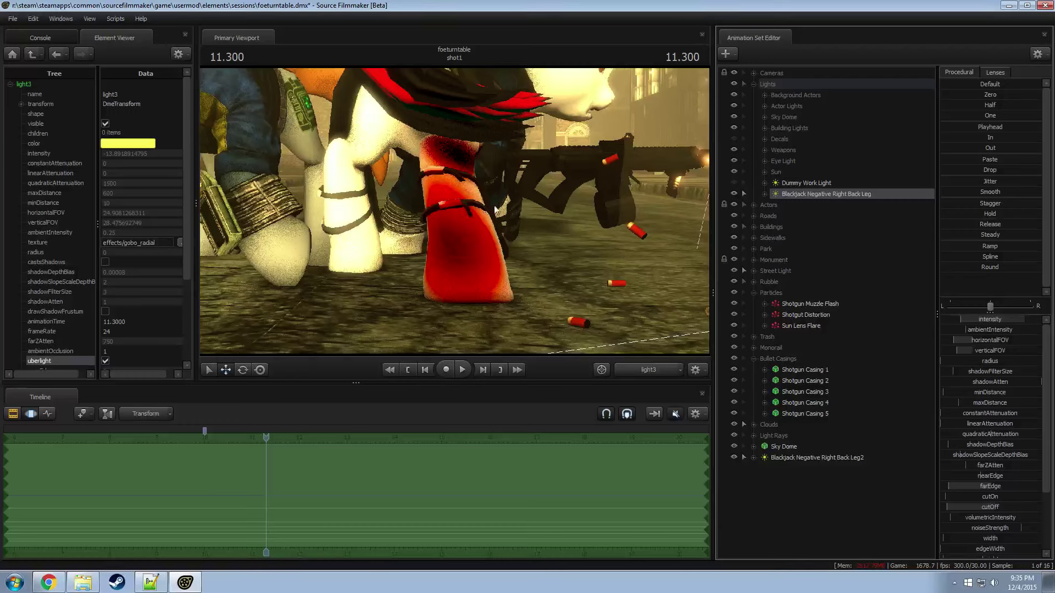
left_click_drag(496, 209, 387, 217)
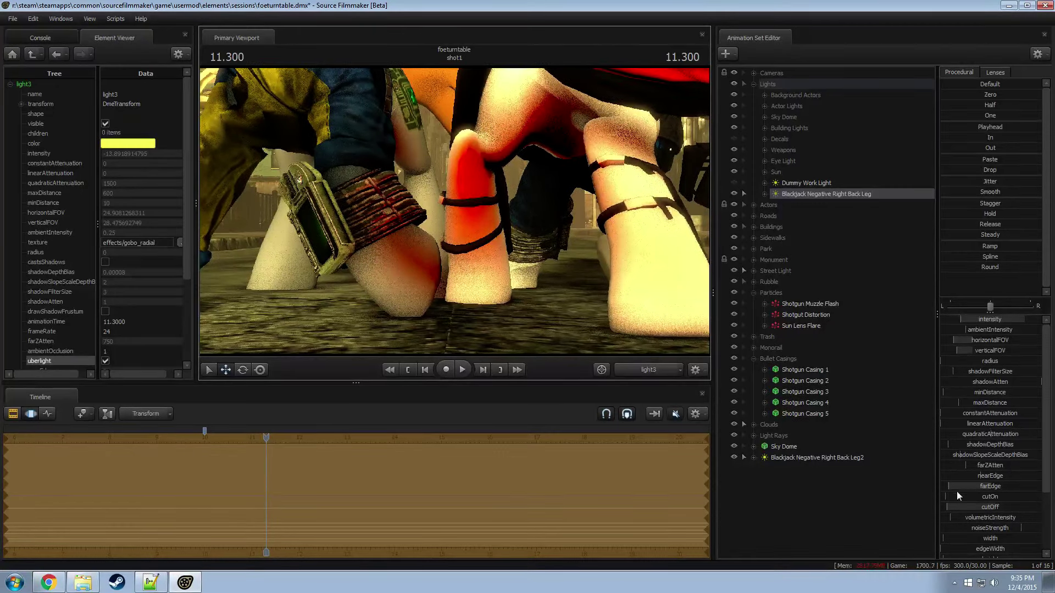
Step: Raise the original light's cutOn to spare the foreground pony's leg and weaken its intensity to about -9.7
left_click_drag(959, 497, 1000, 509)
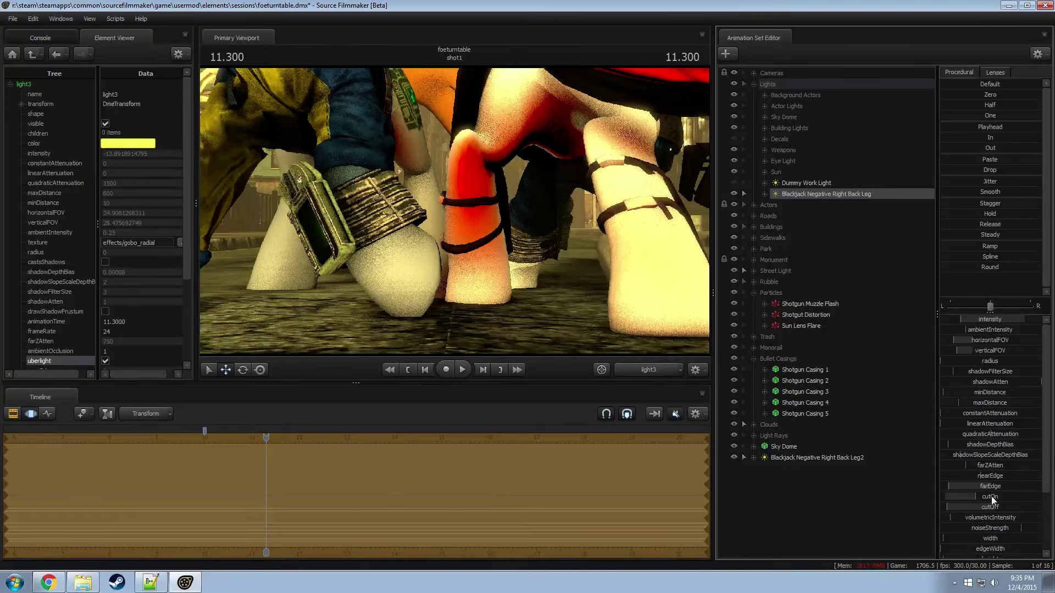
left_click_drag(986, 320, 992, 319)
left_click_drag(989, 319, 992, 319)
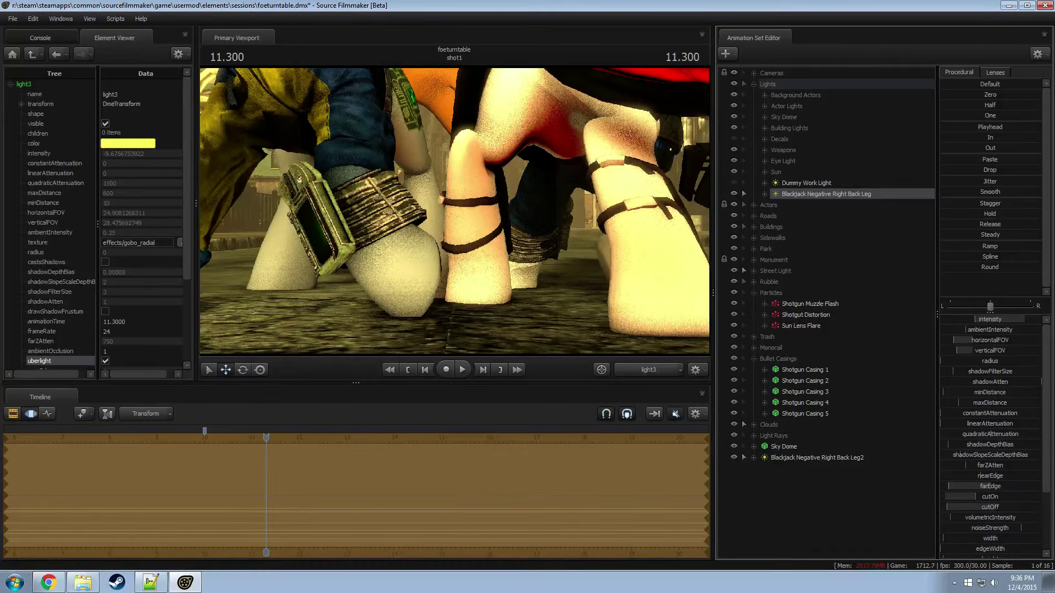
Step: Lower the green and blue color values of the original negative leg light to an orange tone and strengthen its intensity to about -11.1
scroll(980, 363, "down", 3)
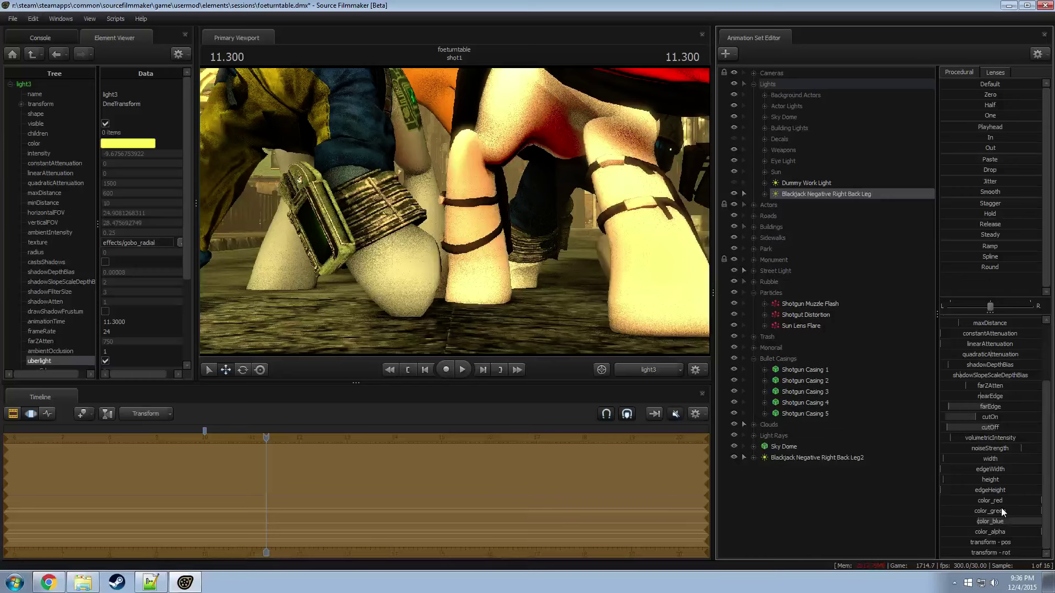
left_click_drag(1000, 516, 969, 521)
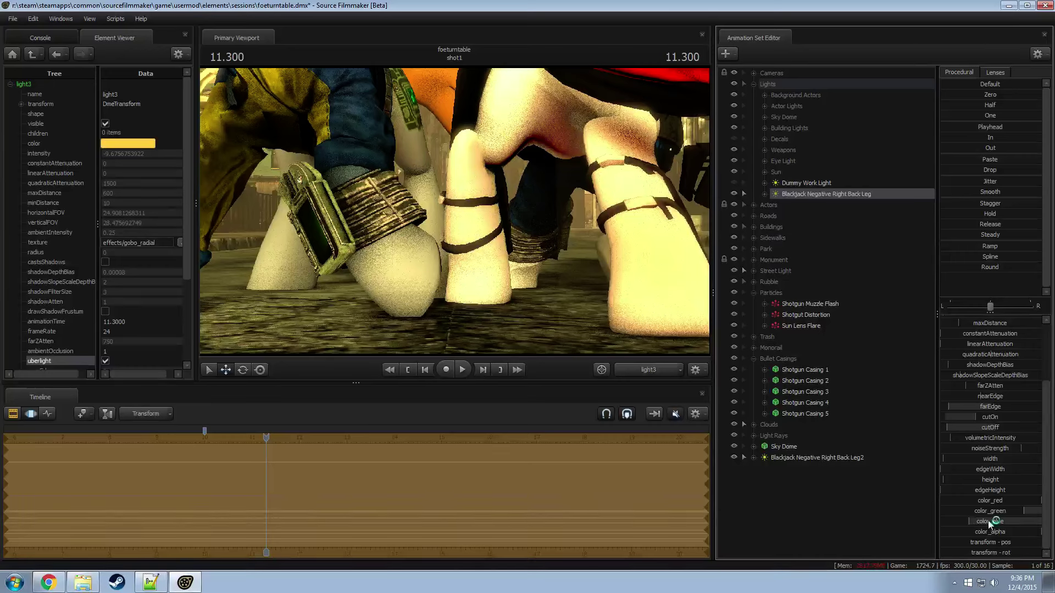
left_click_drag(985, 525, 979, 511)
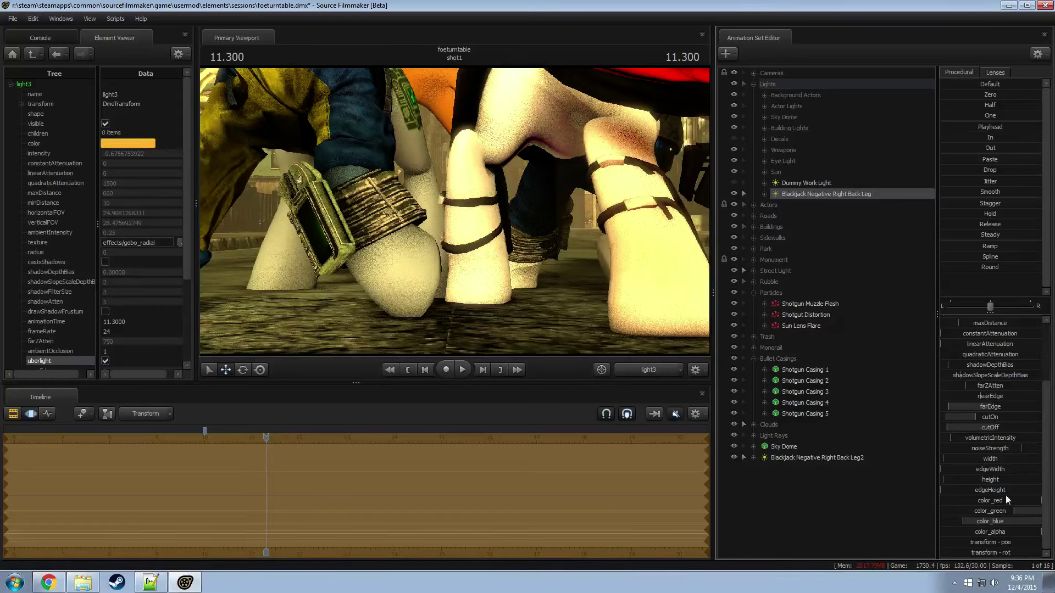
scroll(986, 355, "up", 3)
left_click_drag(975, 319, 968, 319)
scroll(974, 352, "down", 3)
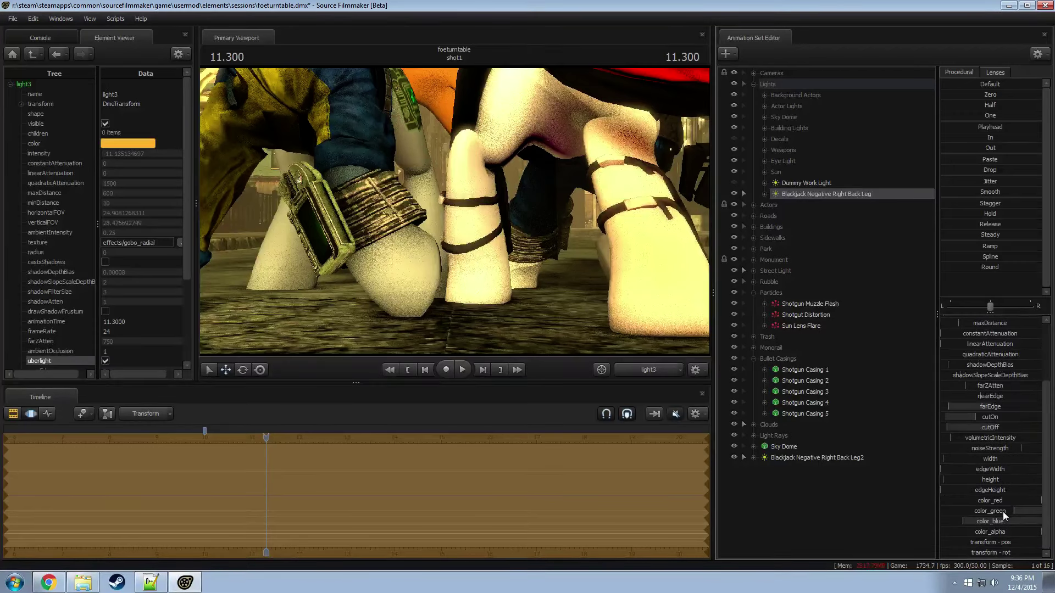
left_click_drag(1000, 519, 1005, 518)
Step: View the shot through camera1 in the Clip Editor and scrub ahead to 13.166
key("F2")
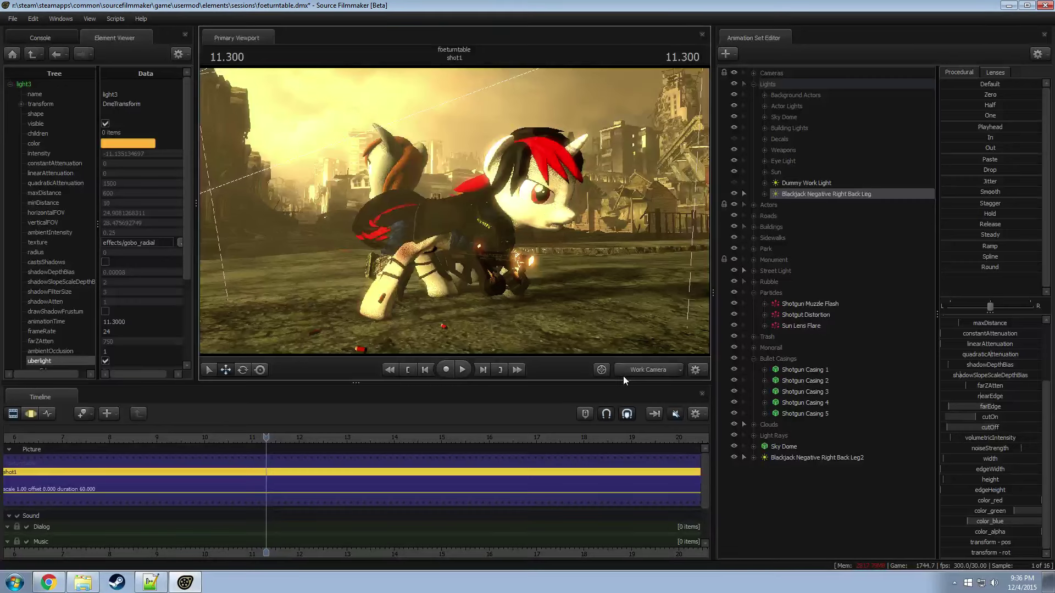
left_click(625, 371)
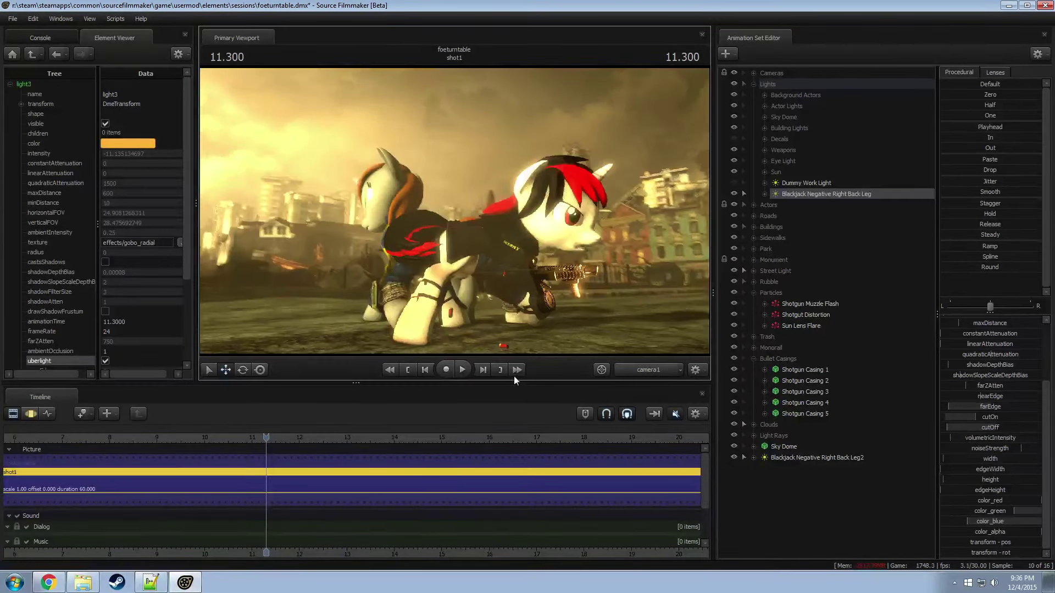
left_click_drag(266, 437, 355, 443)
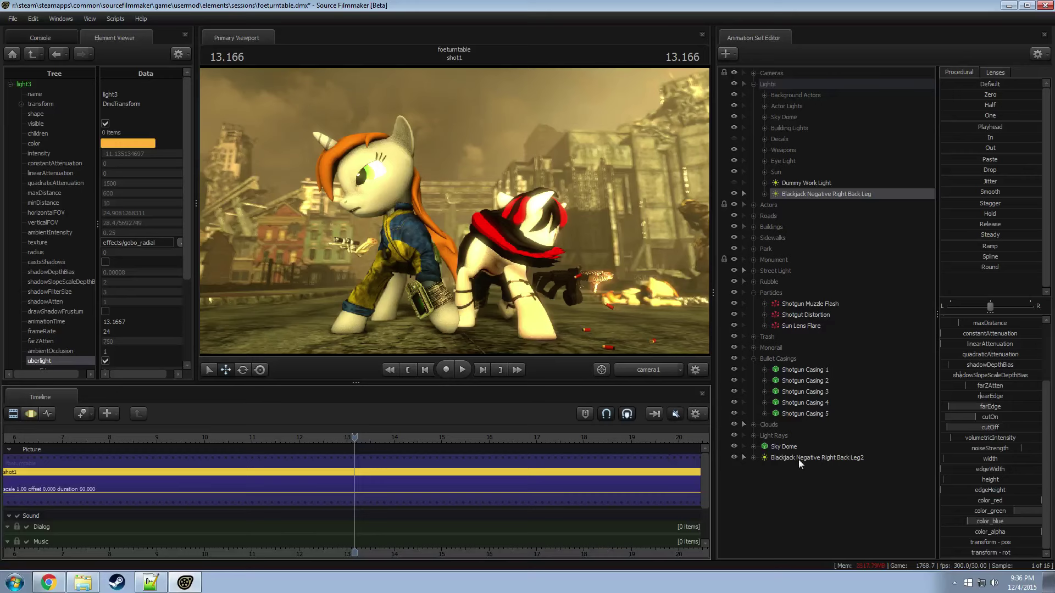
Step: Move the Blackjack Negative Right Back Leg2 light into the Lights group and rename it "Blackjack Negative Left Back Leg"
left_click_drag(800, 459, 819, 206)
right_click(830, 205)
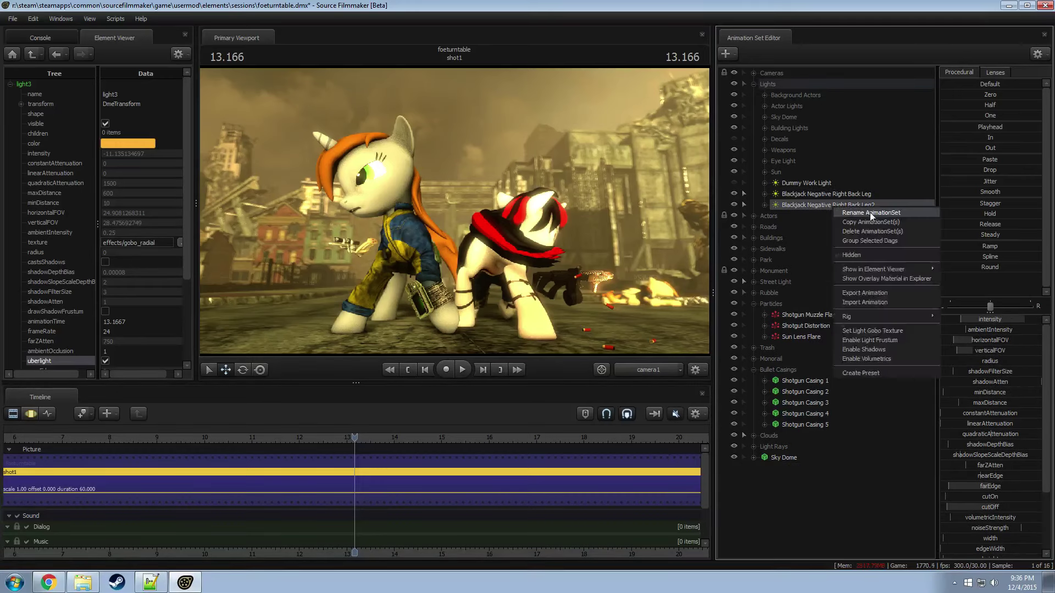
left_click(849, 210)
left_click(572, 283)
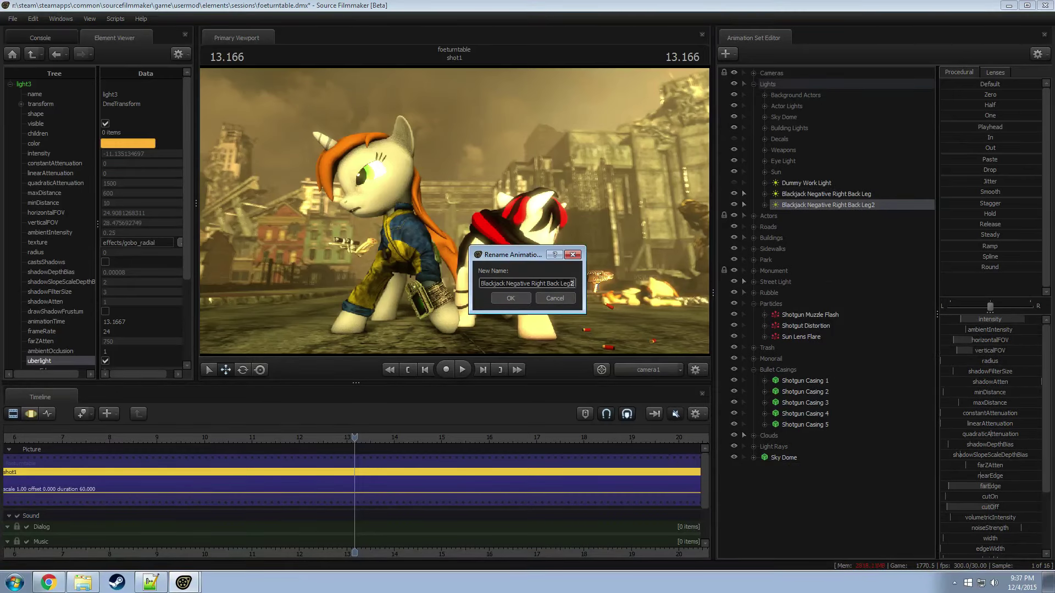
double_click(540, 283)
type("Lw")
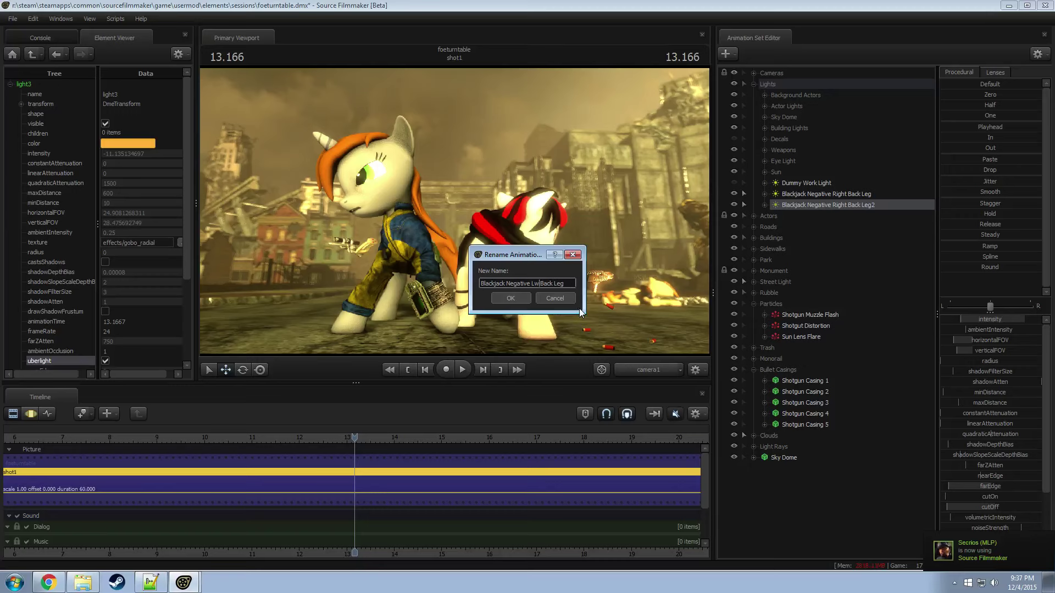
key("BackSpace")
type("eft")
left_click(505, 298)
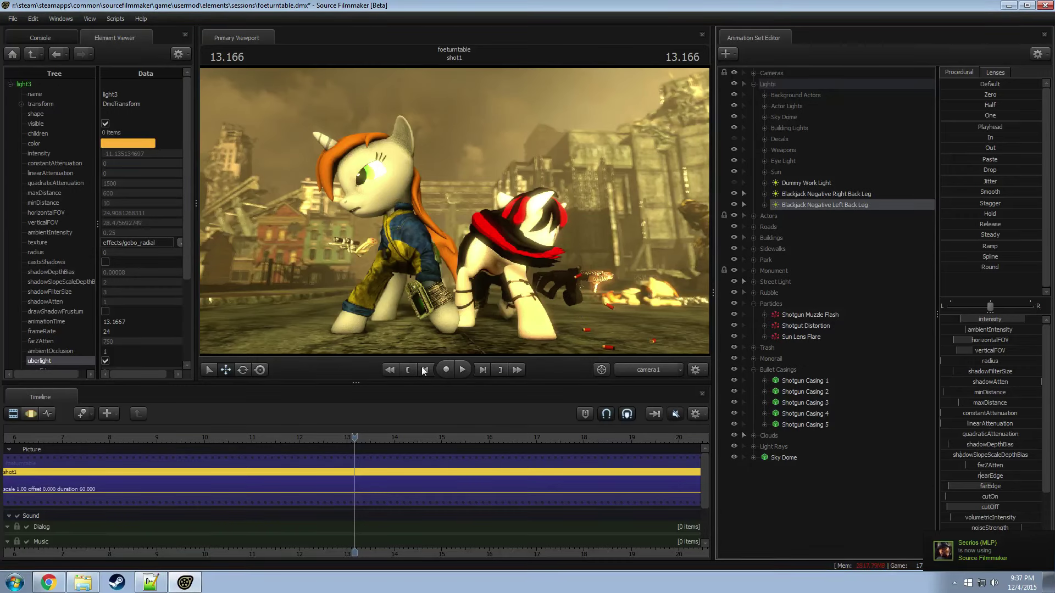
Step: Toggle the visibility of both Blackjack negative leg lights to compare the legs with and without them
left_click(733, 204)
left_click(733, 194)
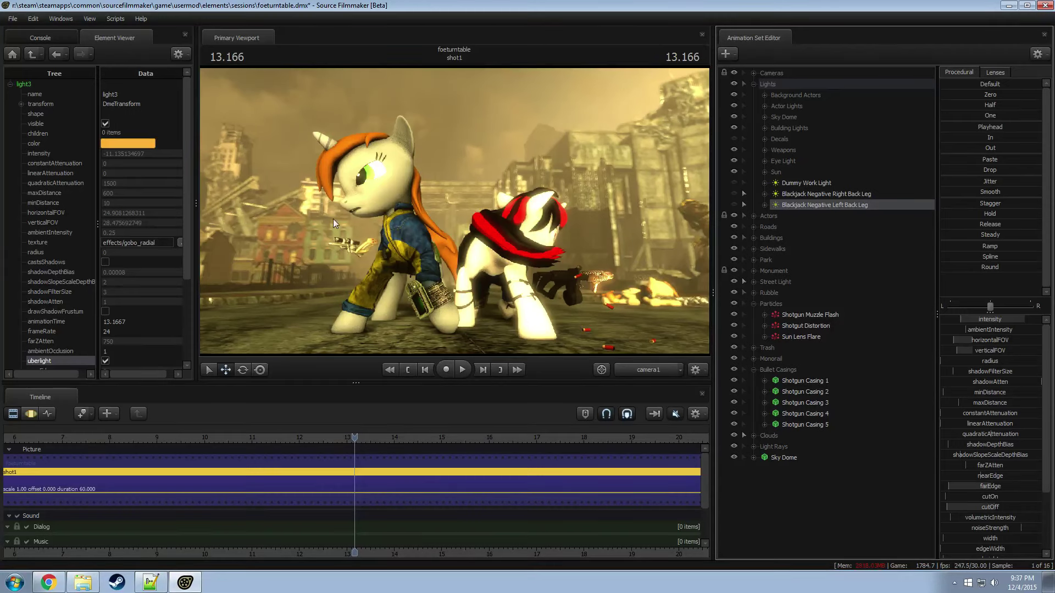
left_click(736, 205)
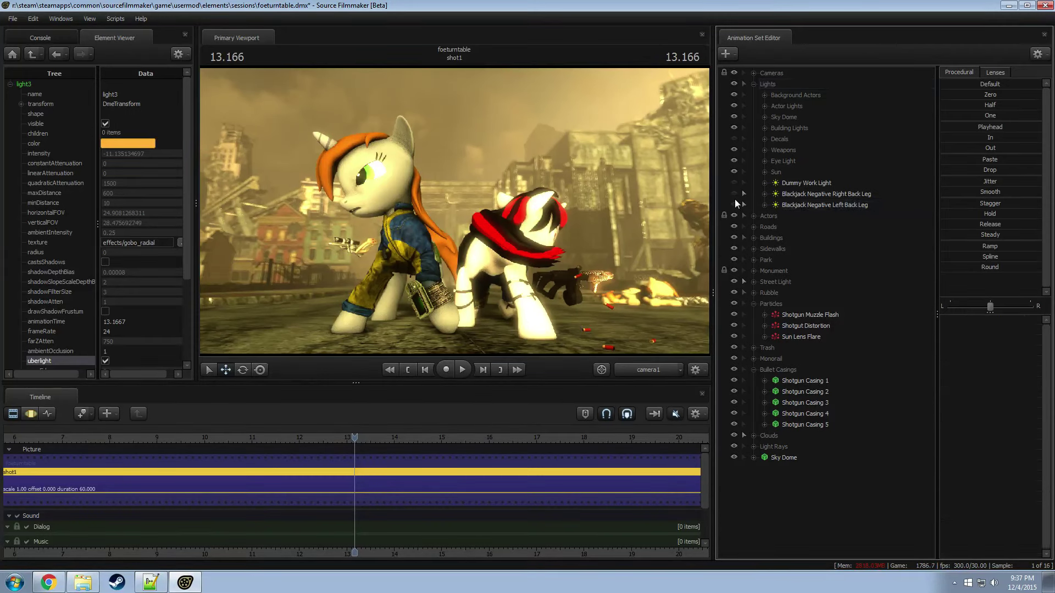
left_click(735, 204)
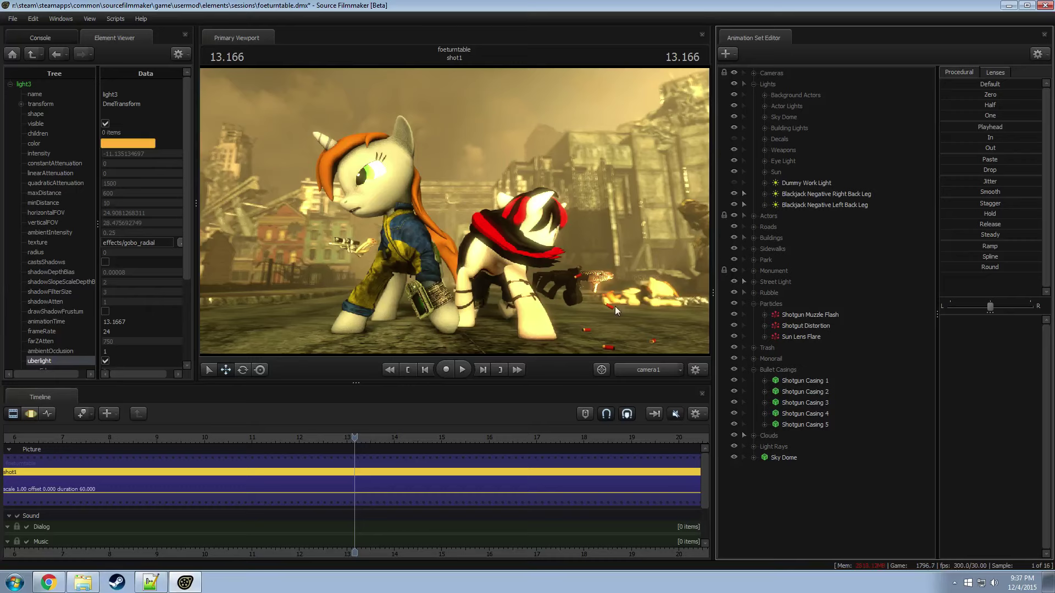
Step: Compare the color settings of the two Blackjack negative leg lights in the Motion Editor
left_click(803, 198)
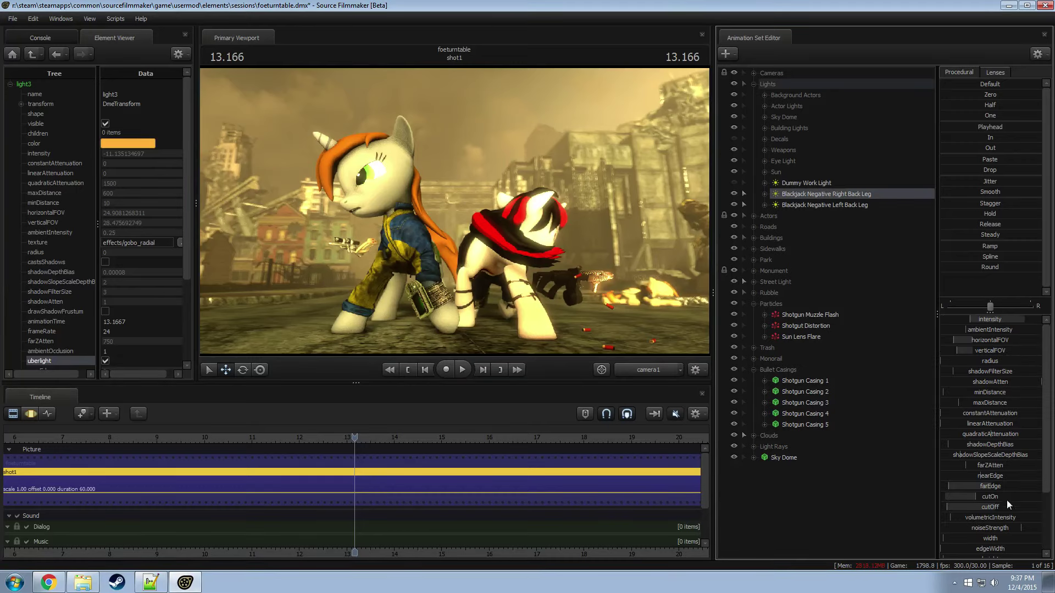
scroll(1008, 503, "down", 3)
key("F3")
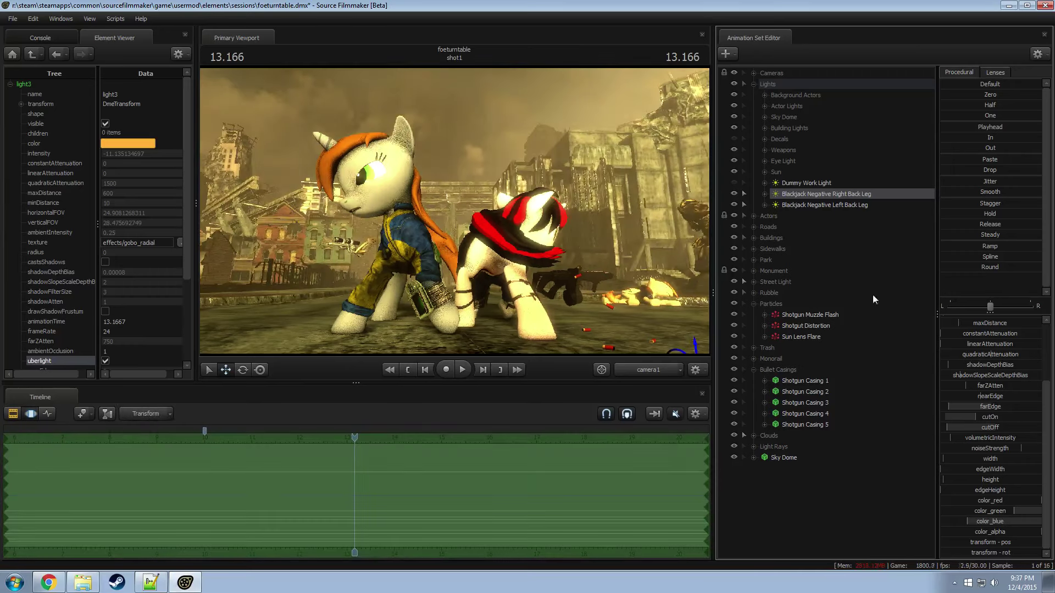
left_click(839, 204)
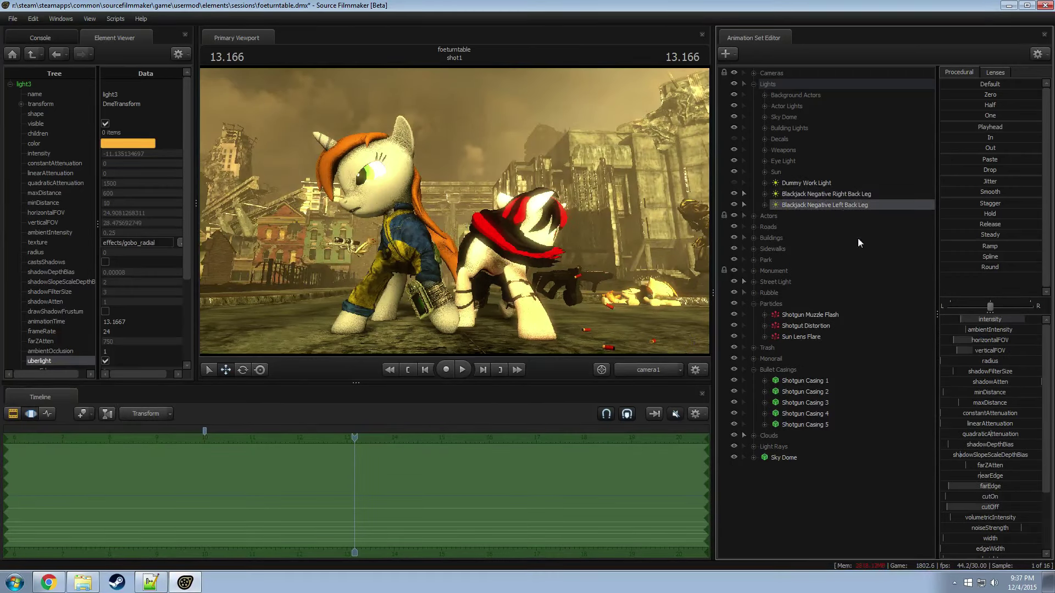
scroll(1001, 466, "down", 3)
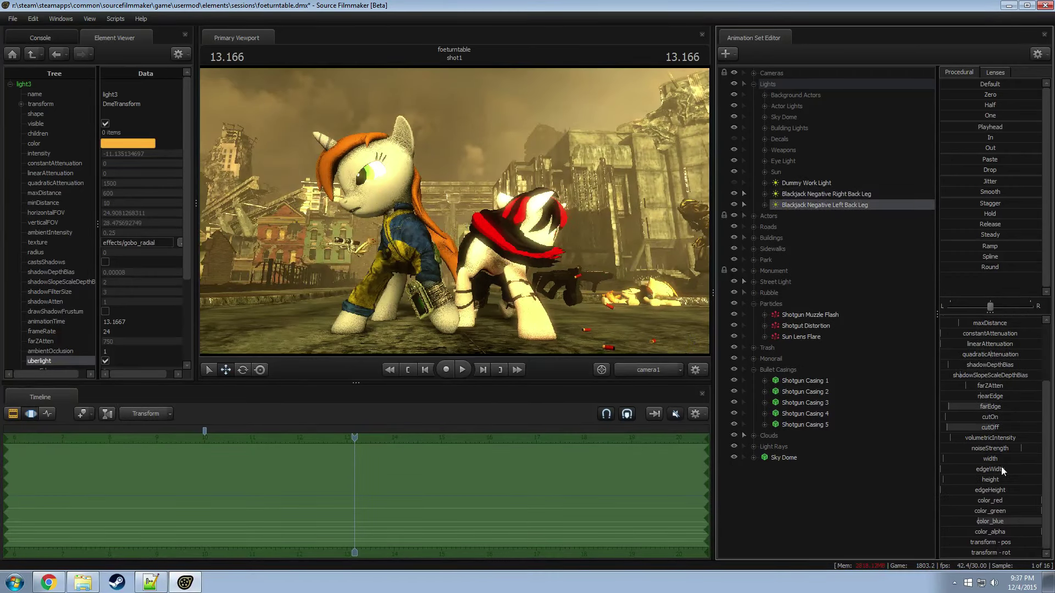
Step: Remove "Right" from the name of the Blackjack Negative Right Back Leg light
left_click(843, 193)
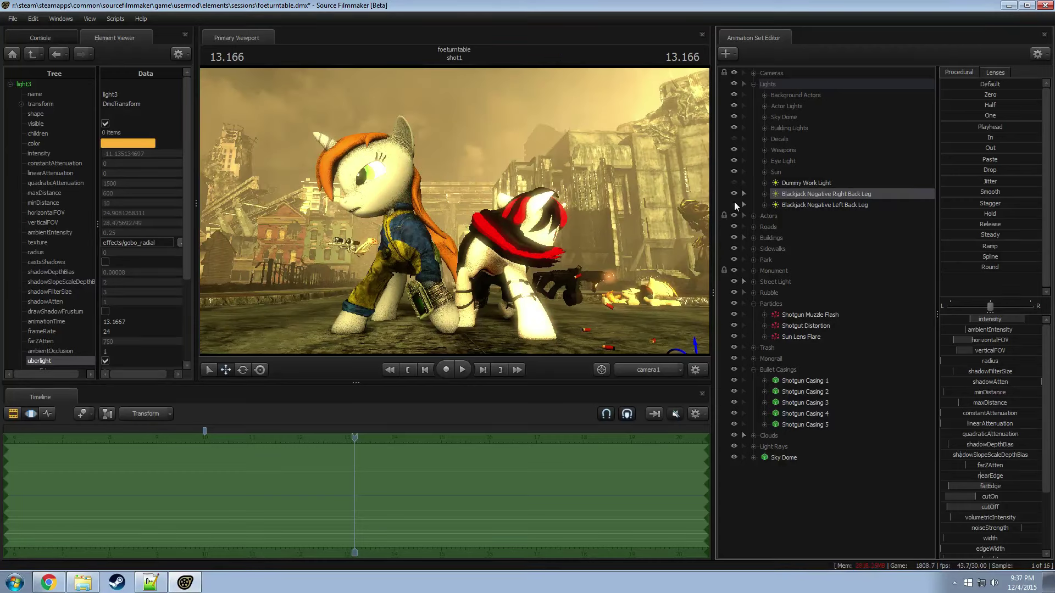
right_click(802, 193)
left_click(824, 211)
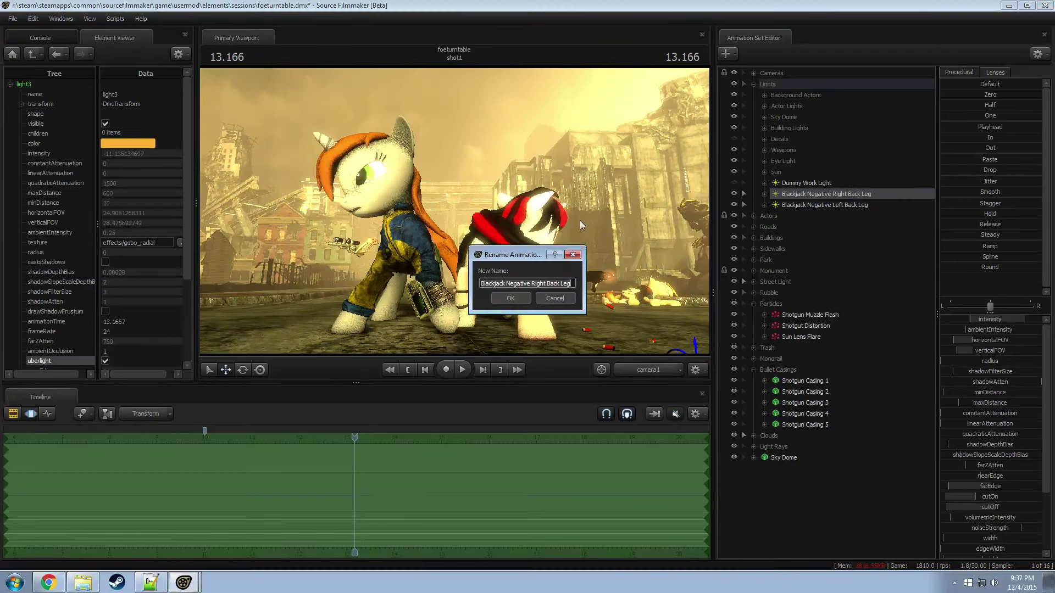
double_click(539, 283)
key("BackSpace")
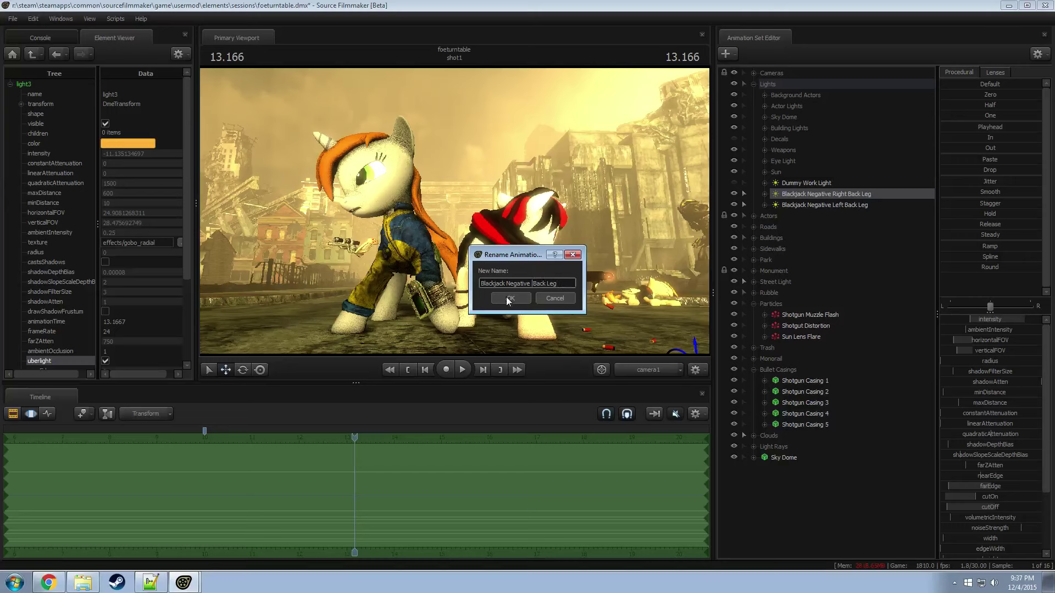
left_click(509, 299)
Step: Rename the Blackjack Negative Left Back Leg light "Blackjack Negative Right Back Leg"
right_click(802, 207)
left_click(825, 224)
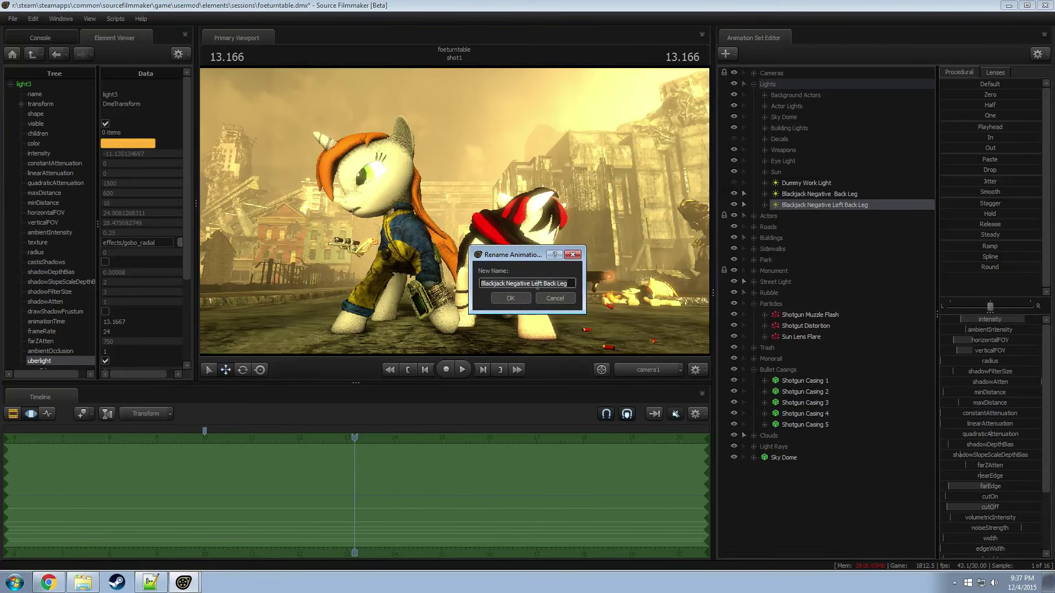
double_click(537, 284)
type("Right")
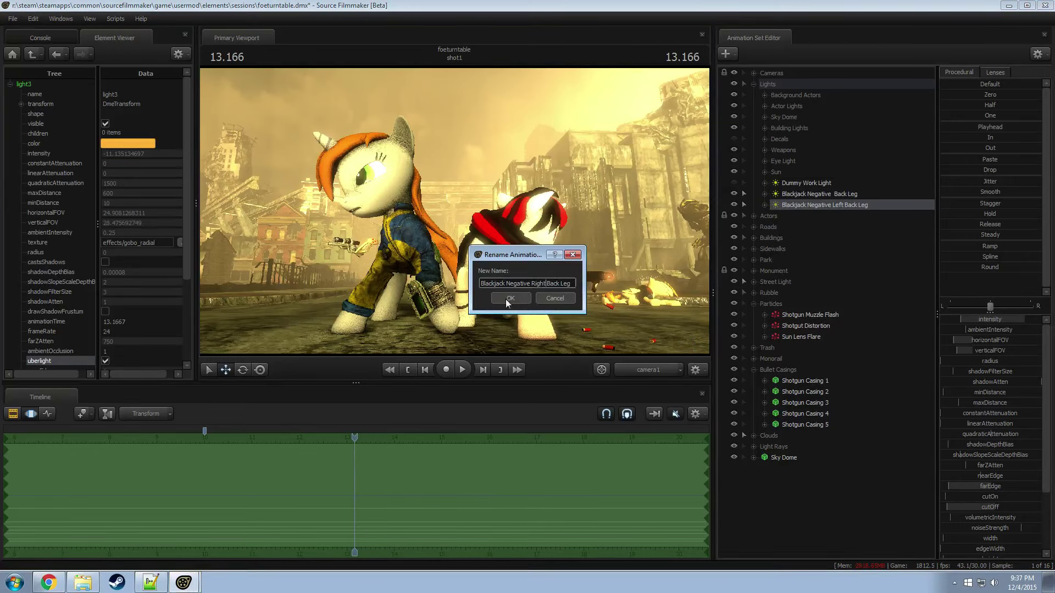
left_click(511, 298)
Step: Rename the Blackjack negative light that has no side in its name "Blackjack Negative Left Leg"
right_click(802, 193)
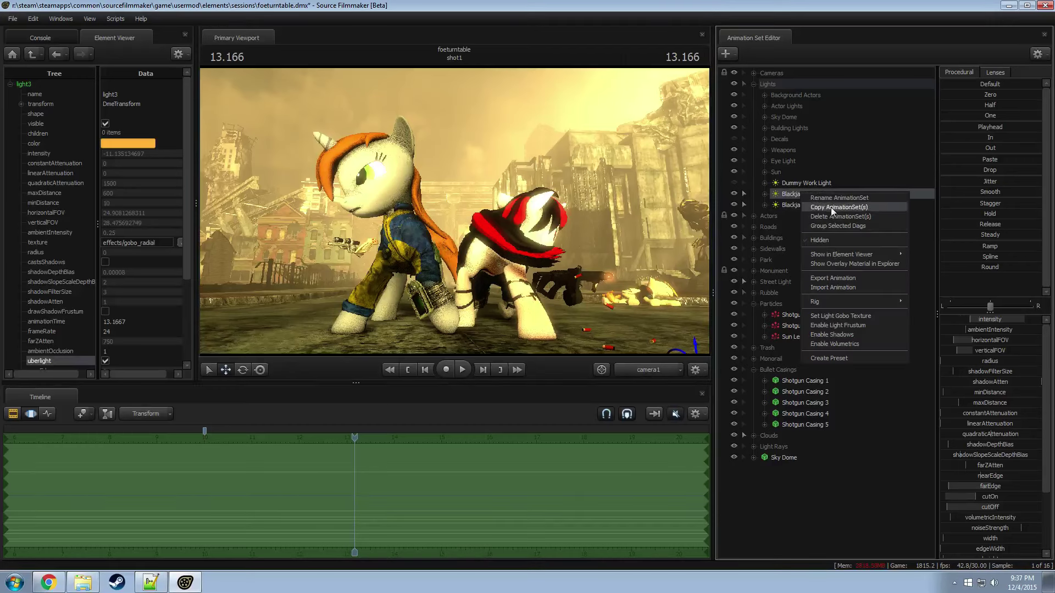
left_click(833, 198)
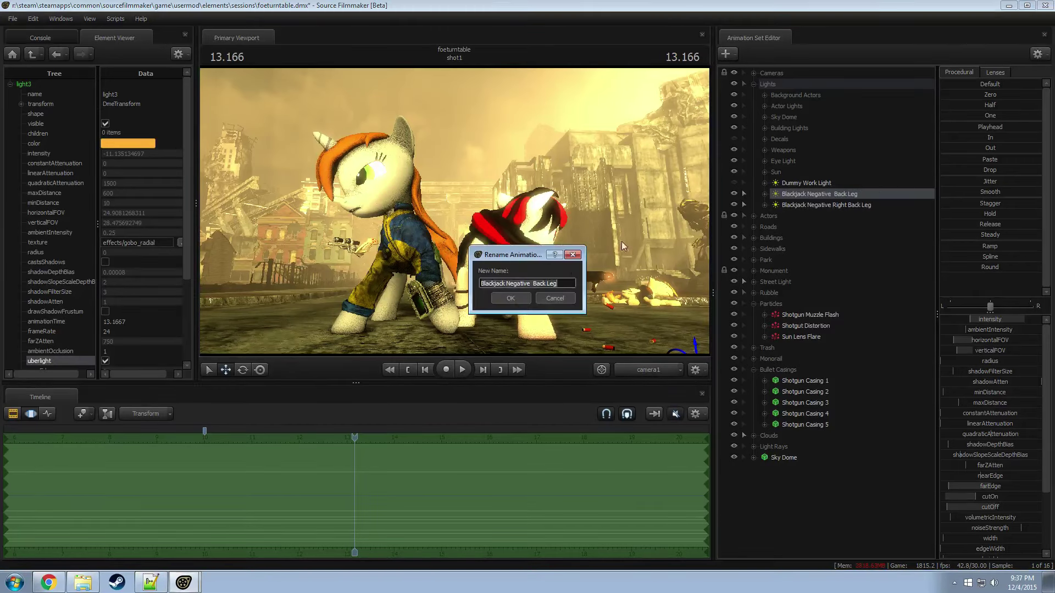
key("End")
key("ctrl+Left")
key("ctrl+BackSpace")
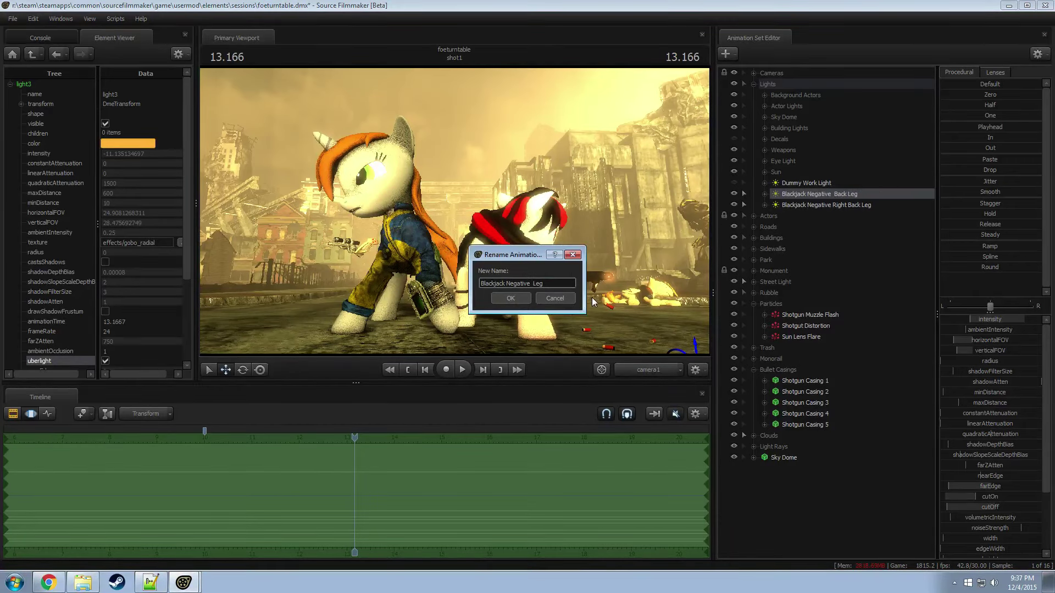
type("Left")
key("Return")
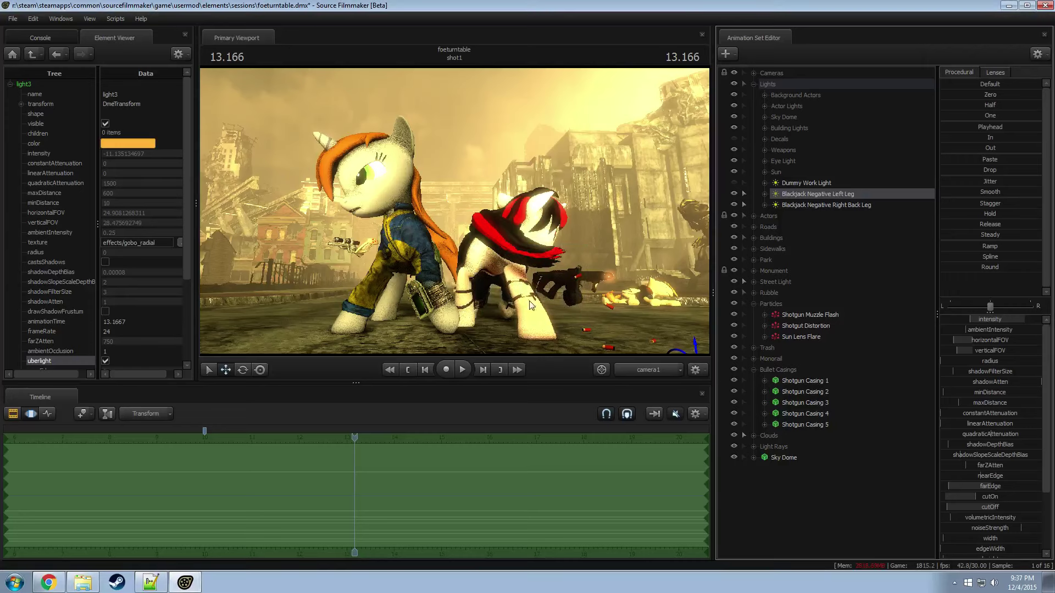
Step: Slightly lower the green color value of the Blackjack Negative Right Back Leg light
left_click(839, 206)
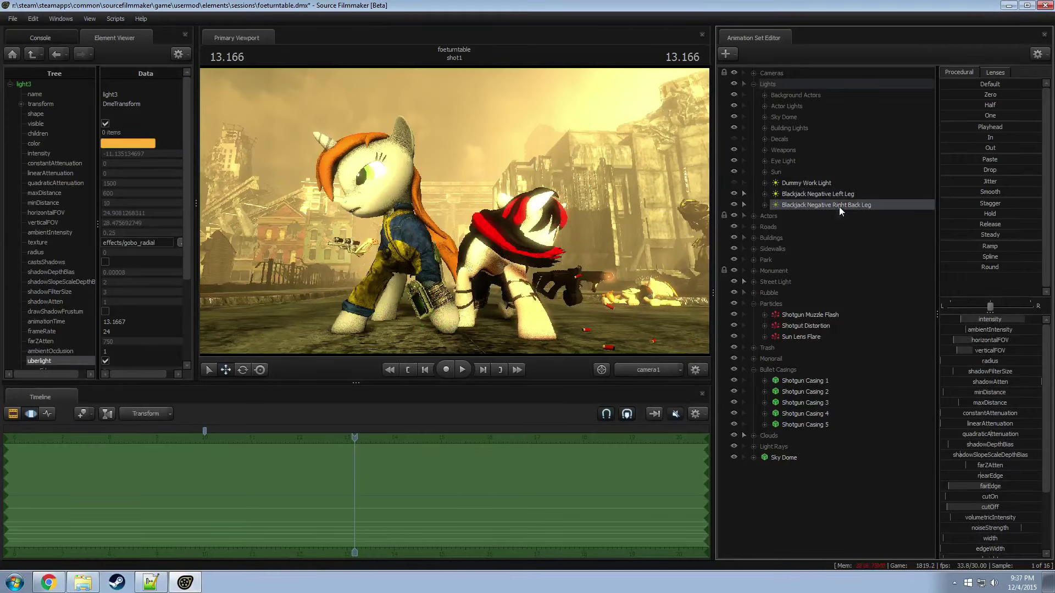
scroll(1002, 486, "down", 3)
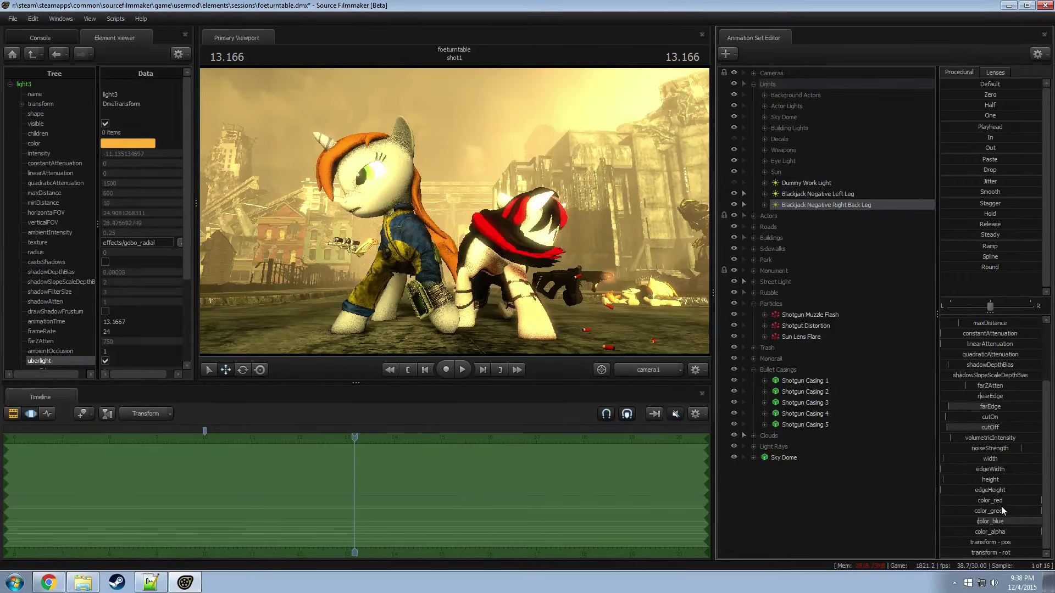
left_click(1001, 510)
left_click_drag(1002, 510, 990, 509)
Step: Check the leg lighting through camera1 in the Clip Editor at several times between about 10 and 16 seconds
key("F2")
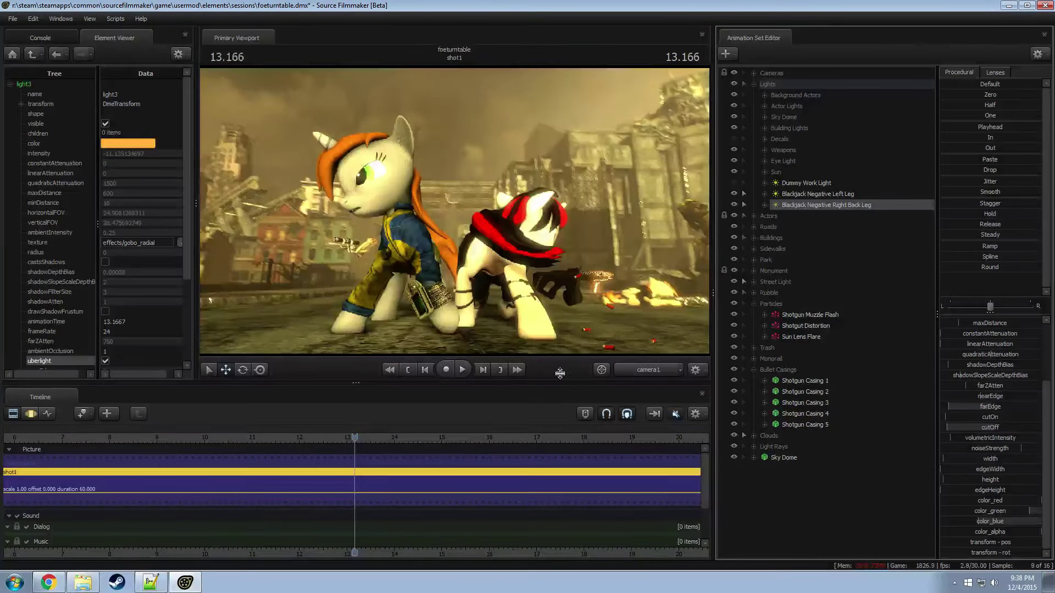
left_click(635, 370)
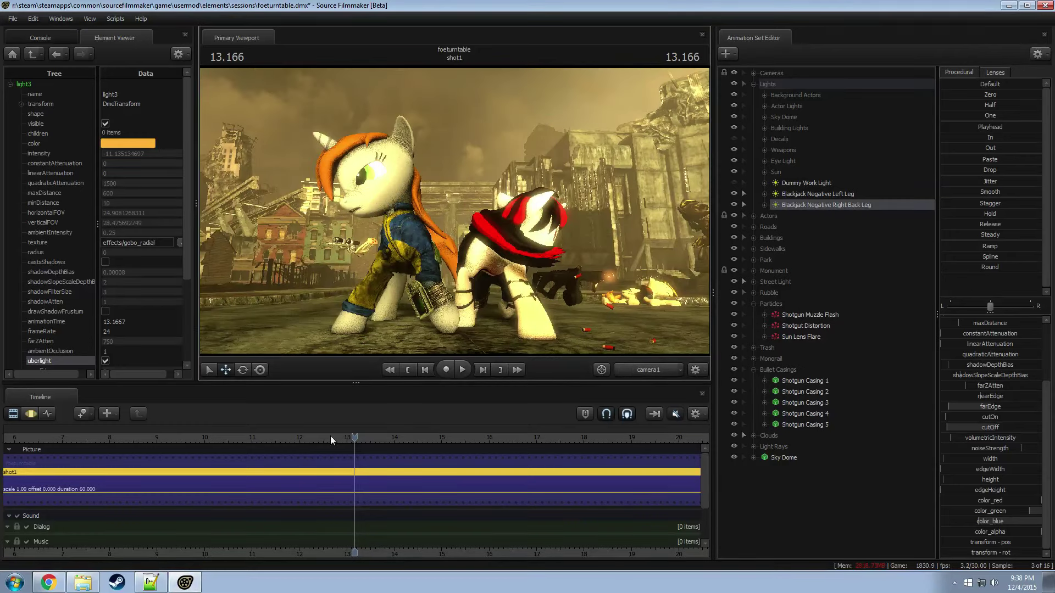
left_click_drag(331, 436, 211, 454)
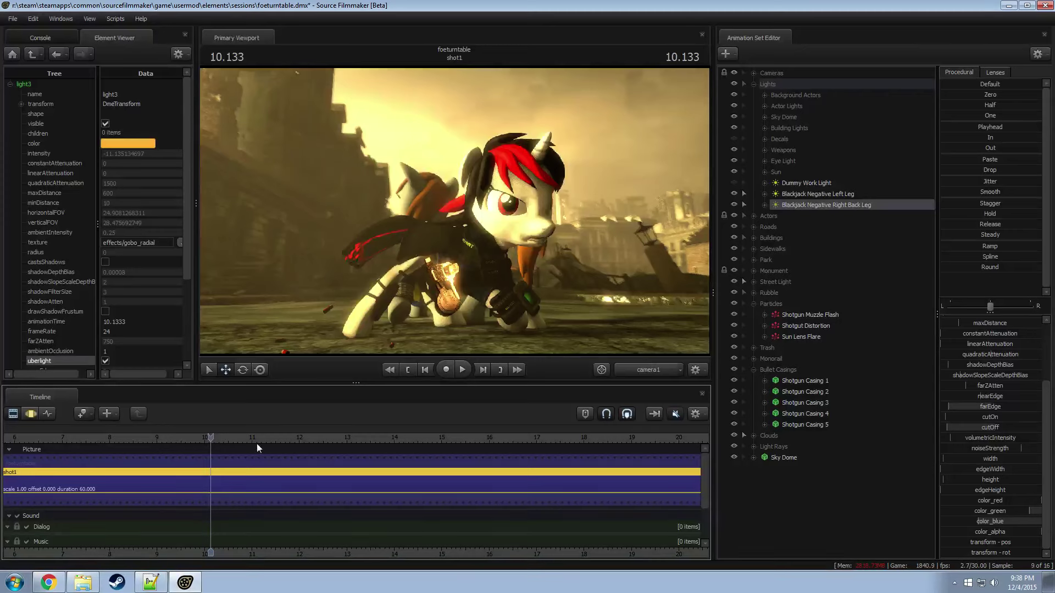
left_click(328, 441)
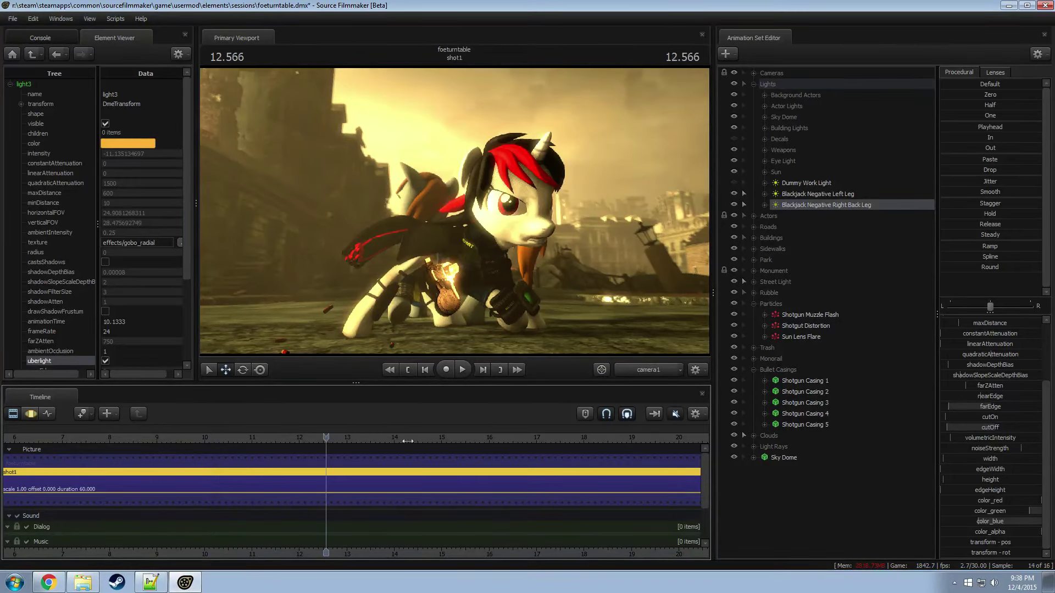
left_click(417, 440)
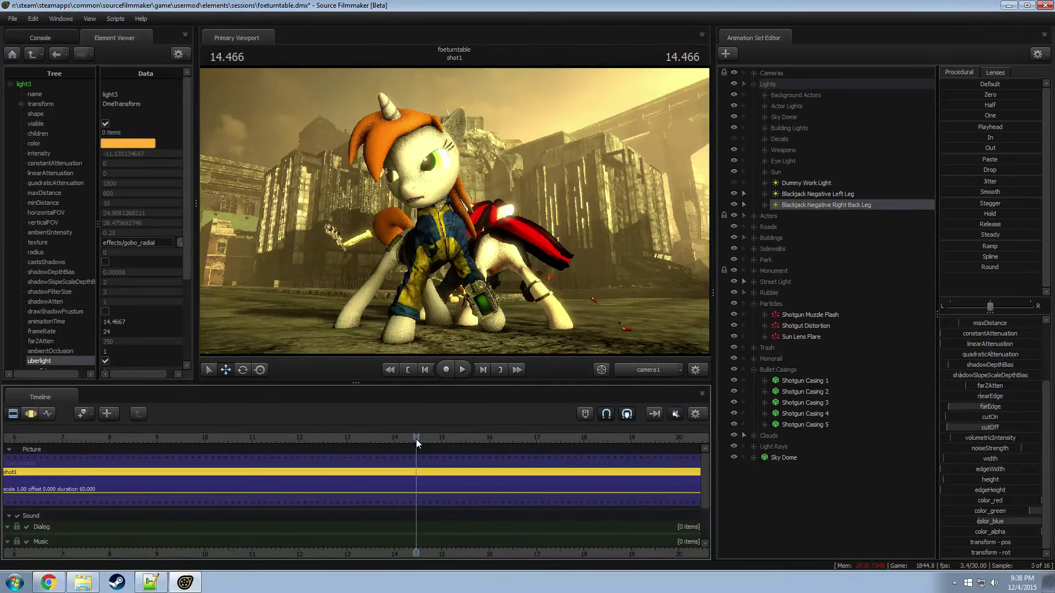
left_click(478, 443)
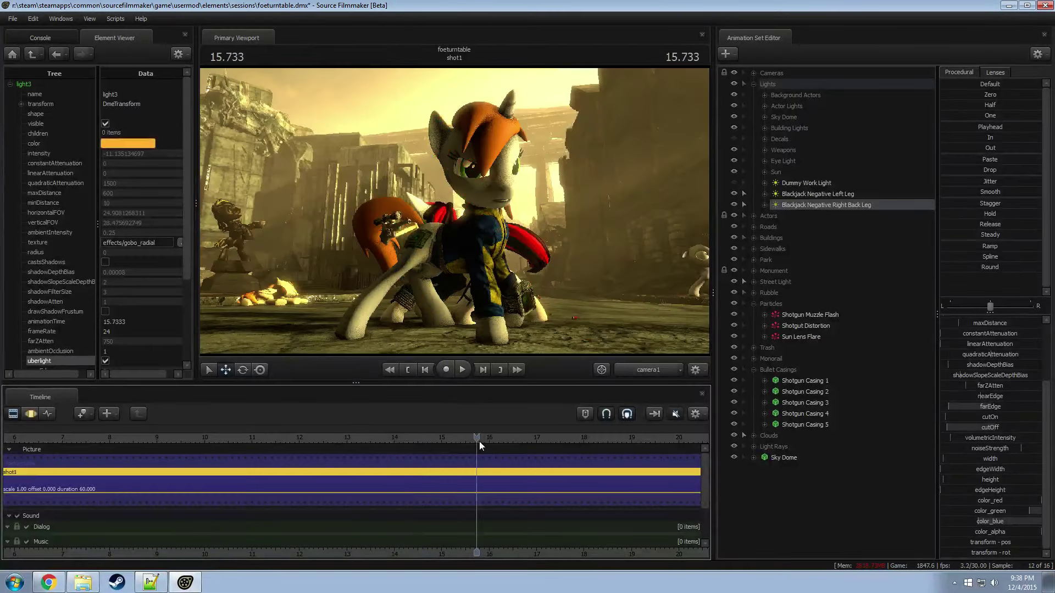
Step: Check the leg lighting through camera1 at several times between about 12 and 21 seconds
left_click(529, 439)
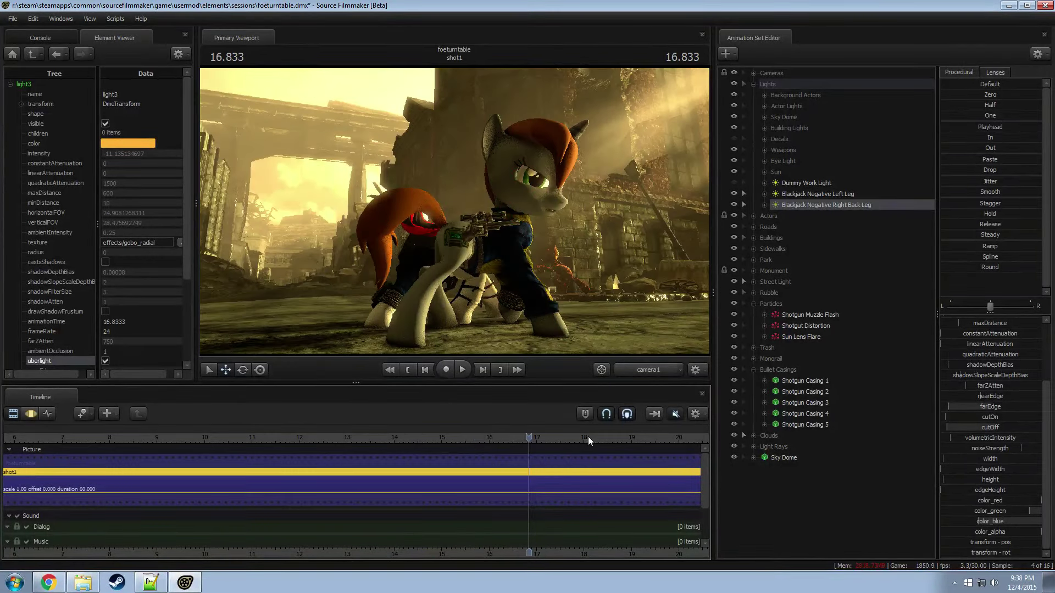
left_click(602, 439)
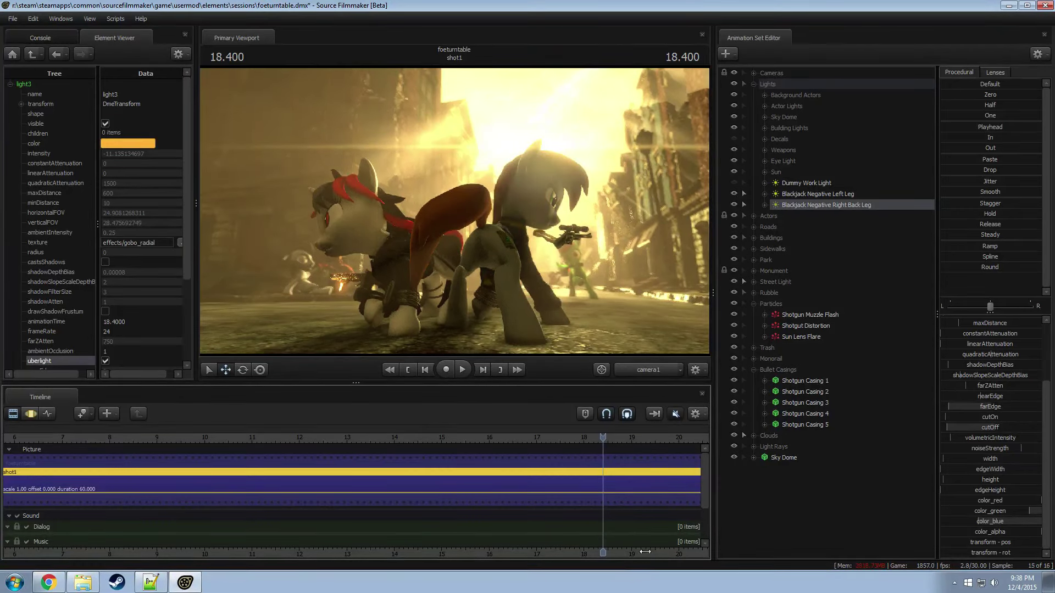
left_click_drag(645, 551, 472, 531)
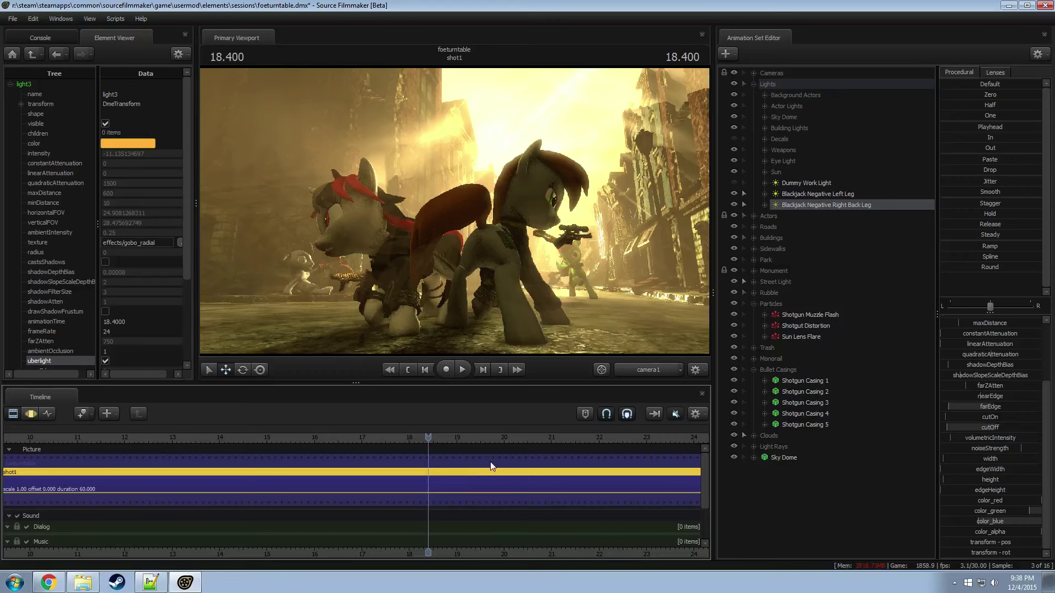
left_click(485, 439)
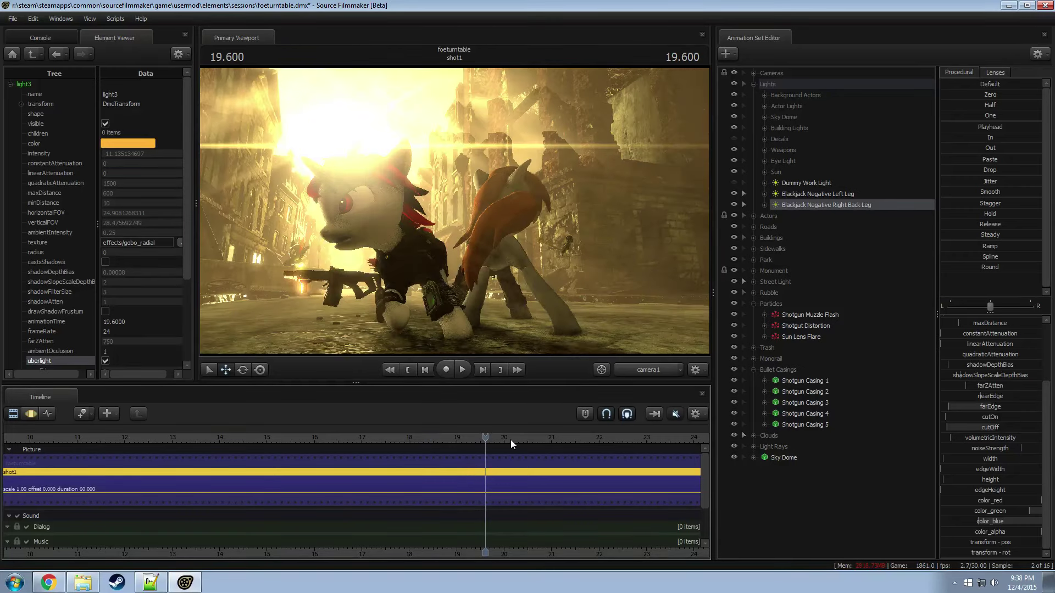
left_click(549, 440)
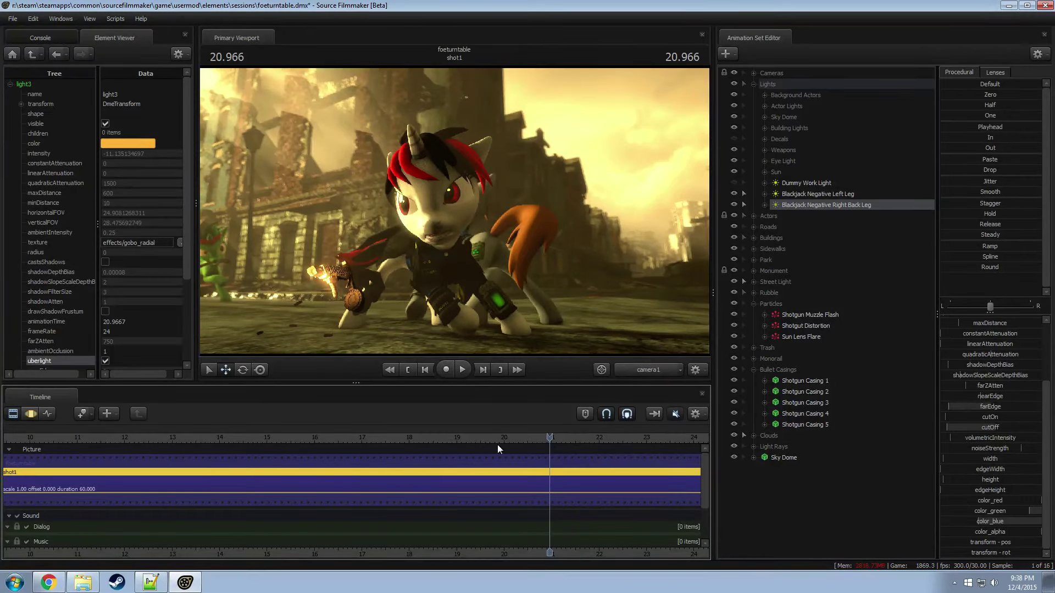
left_click(310, 440)
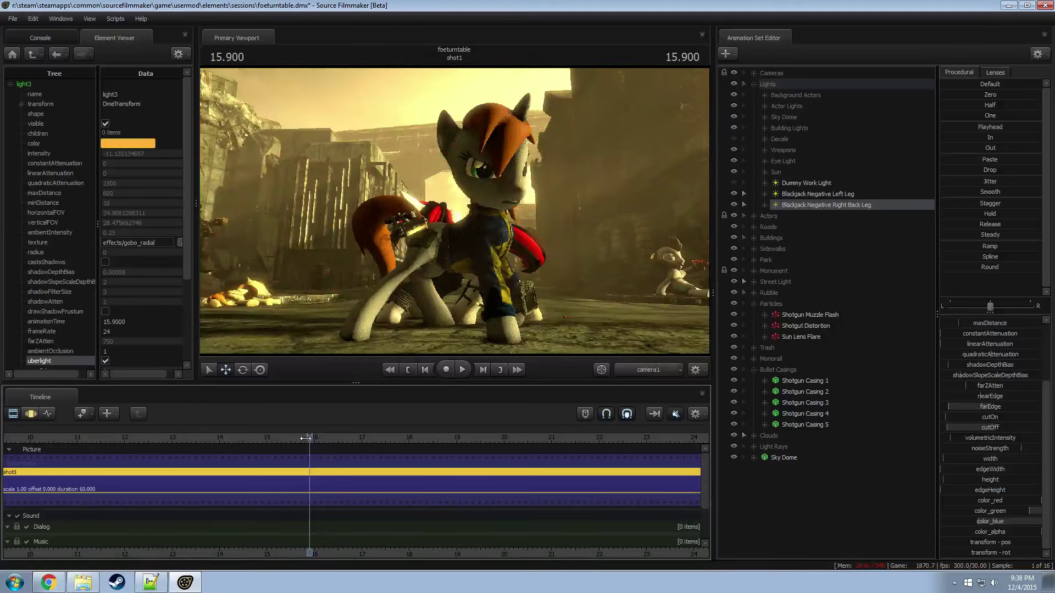
left_click(247, 440)
left_click(152, 439)
left_click(135, 439)
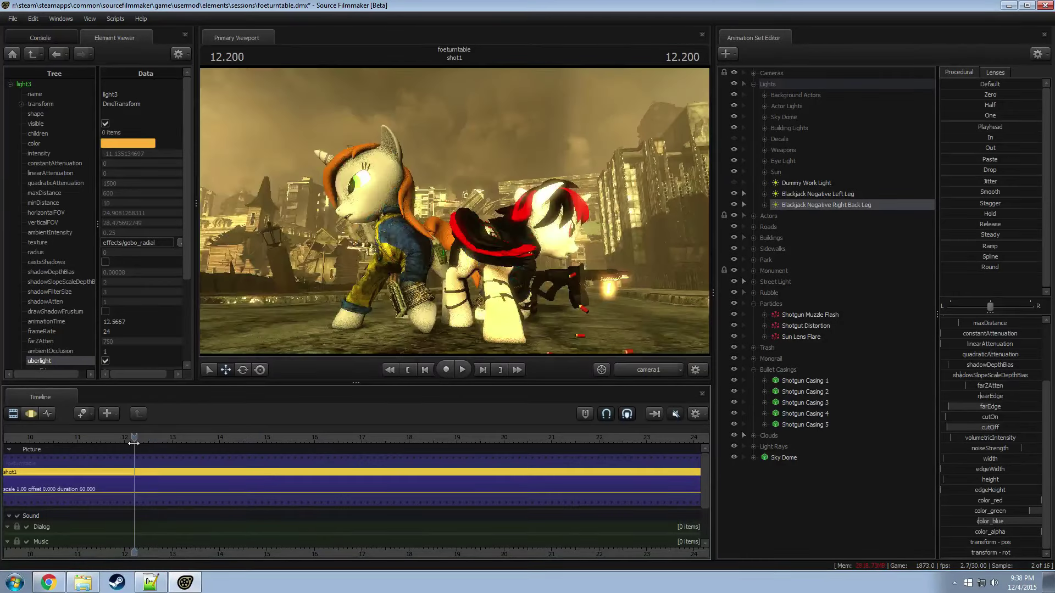
left_click(131, 439)
Step: Go to 10.9 seconds and examine Blackjack's back legs up close through the Work Camera
key("F3")
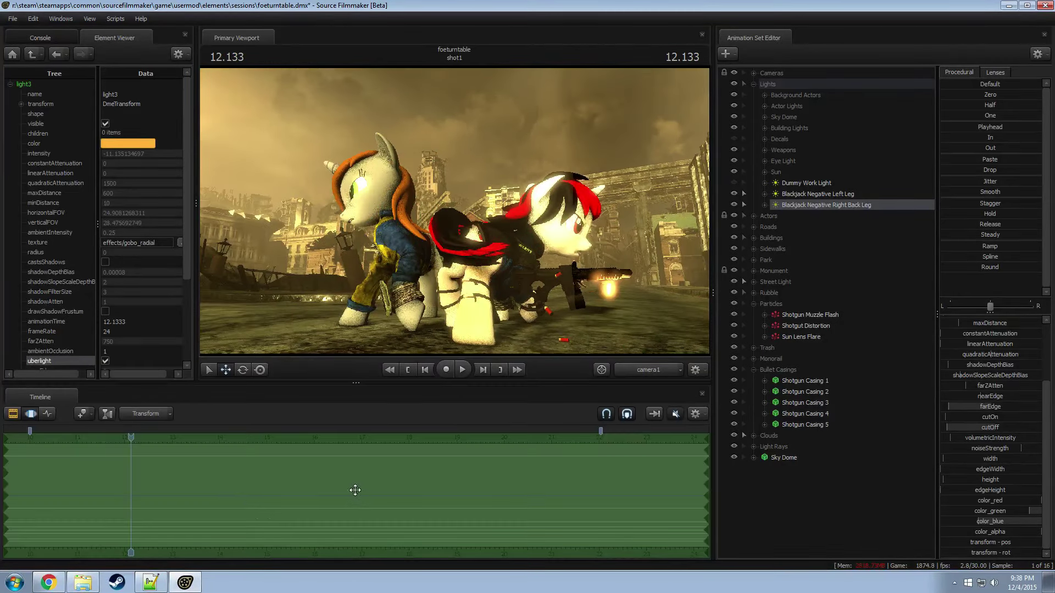
scroll(165, 461, "down", 3)
left_click_drag(130, 438, 101, 437)
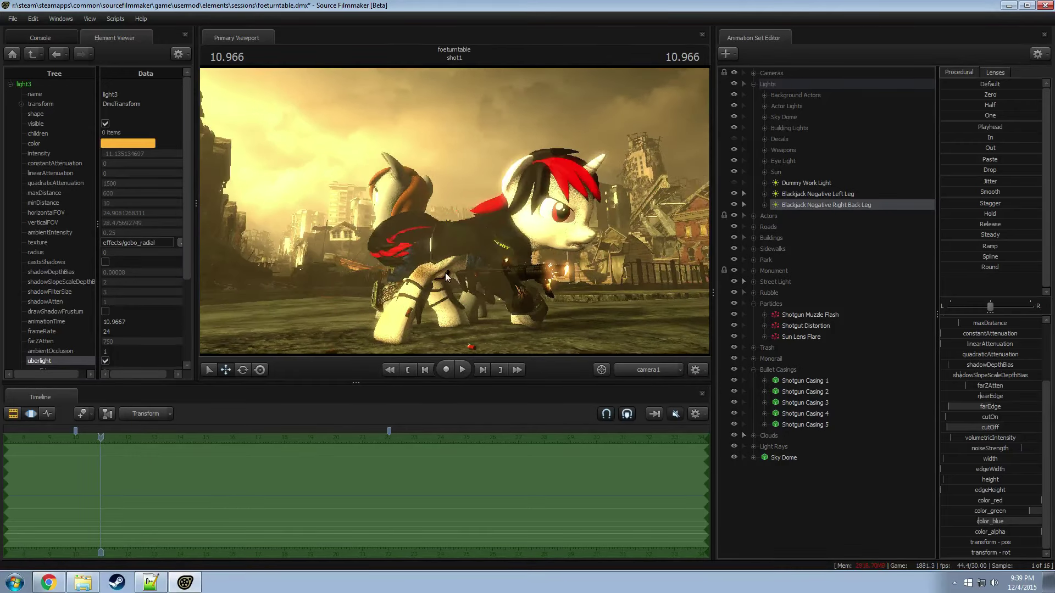
key("F2")
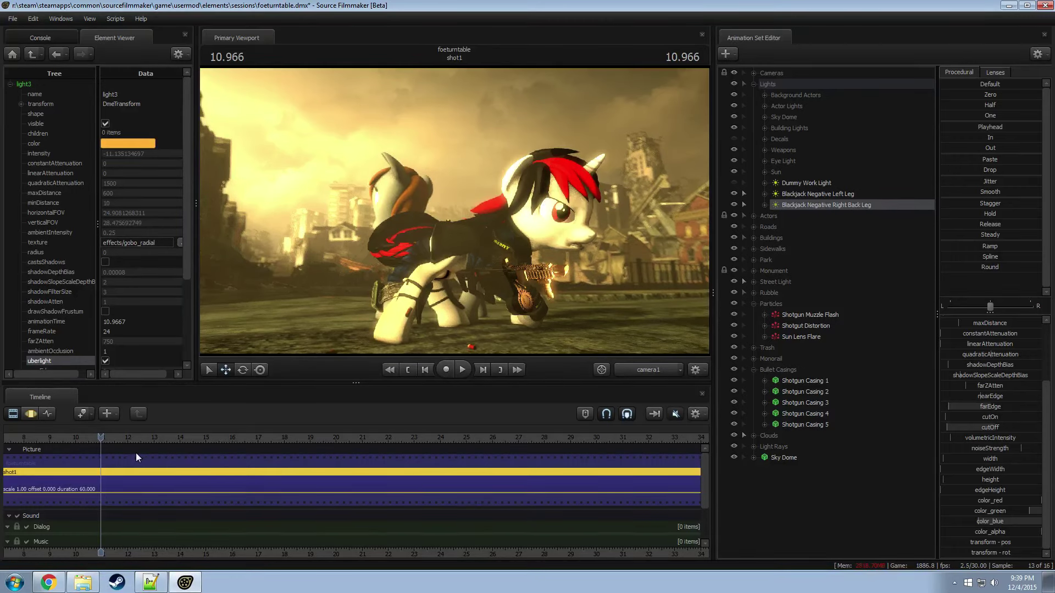
mouse_move(100, 438)
left_mouse_down()
mouse_move(131, 439)
mouse_move(69, 431)
mouse_move(100, 436)
left_mouse_up()
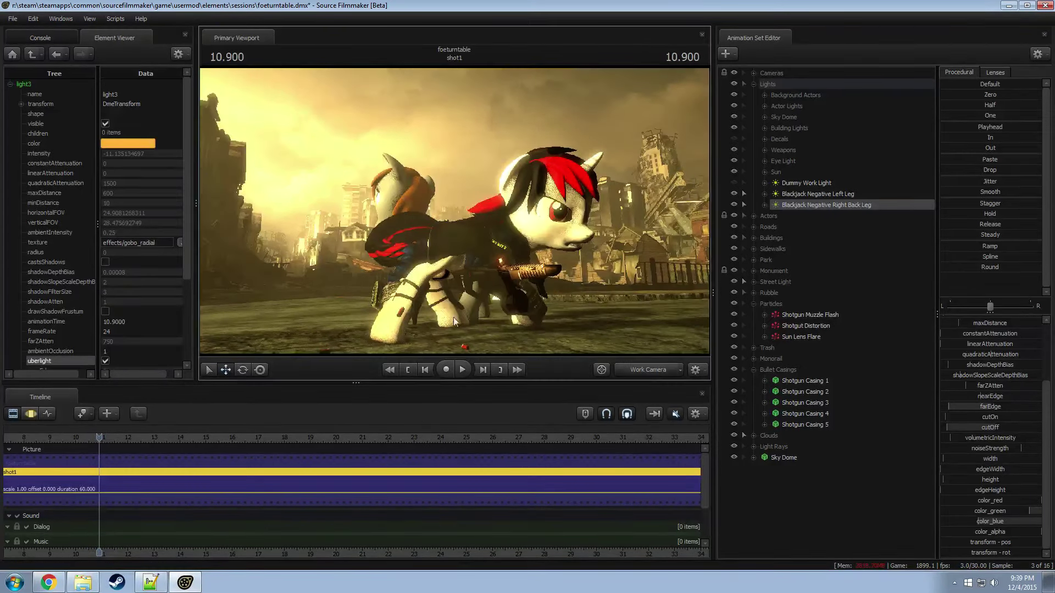
key("F4")
key("w")
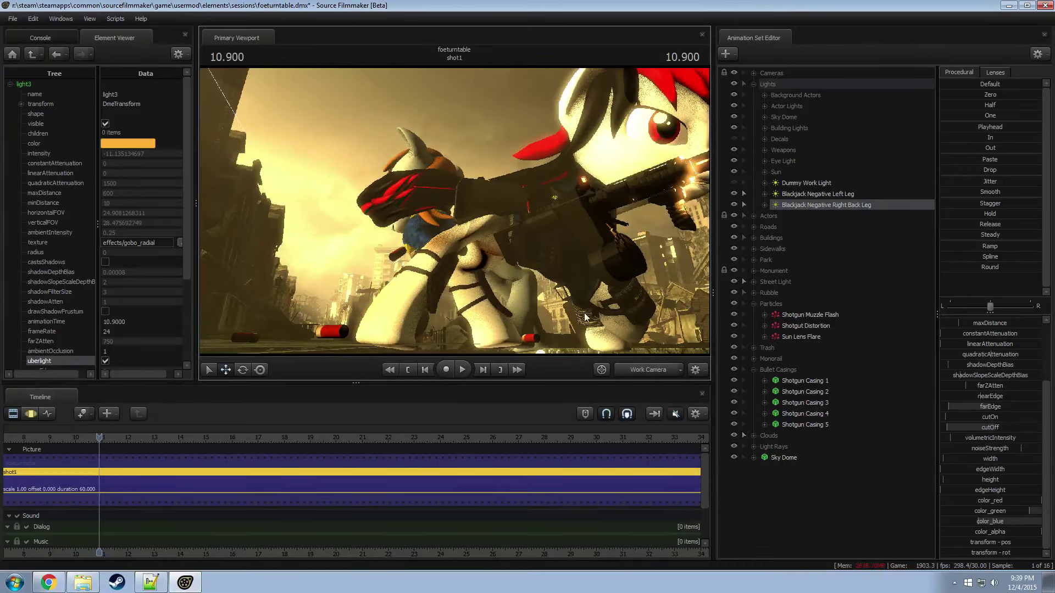
Step: Toggle the visibility of the two Blackjack negative leg lights to compare their effect, and select Blackjack Negative Left Leg in the Motion Editor
left_click(734, 205)
left_click(734, 193)
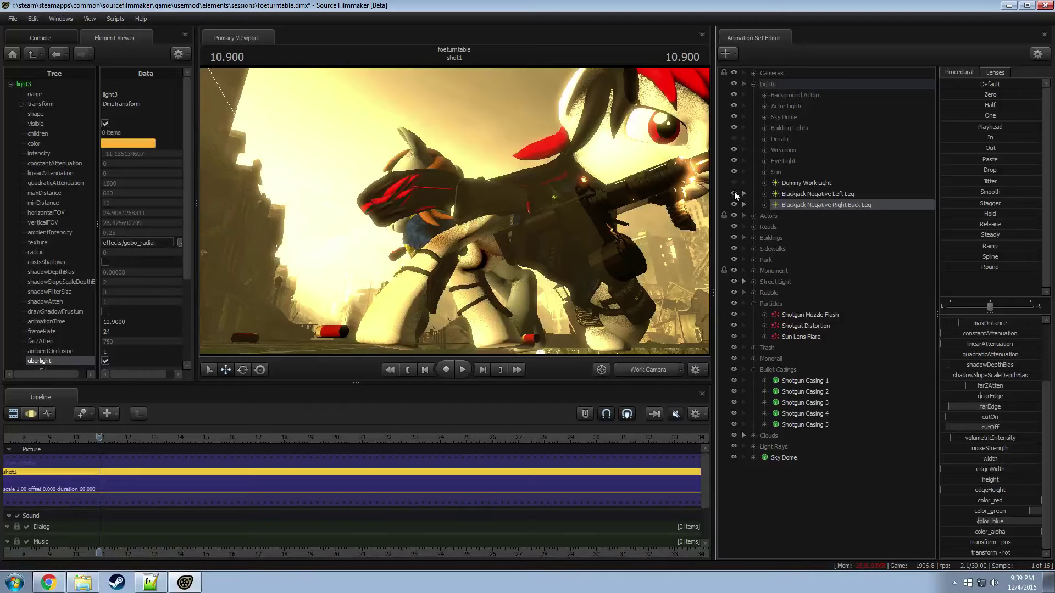
left_click(816, 194)
key("F3")
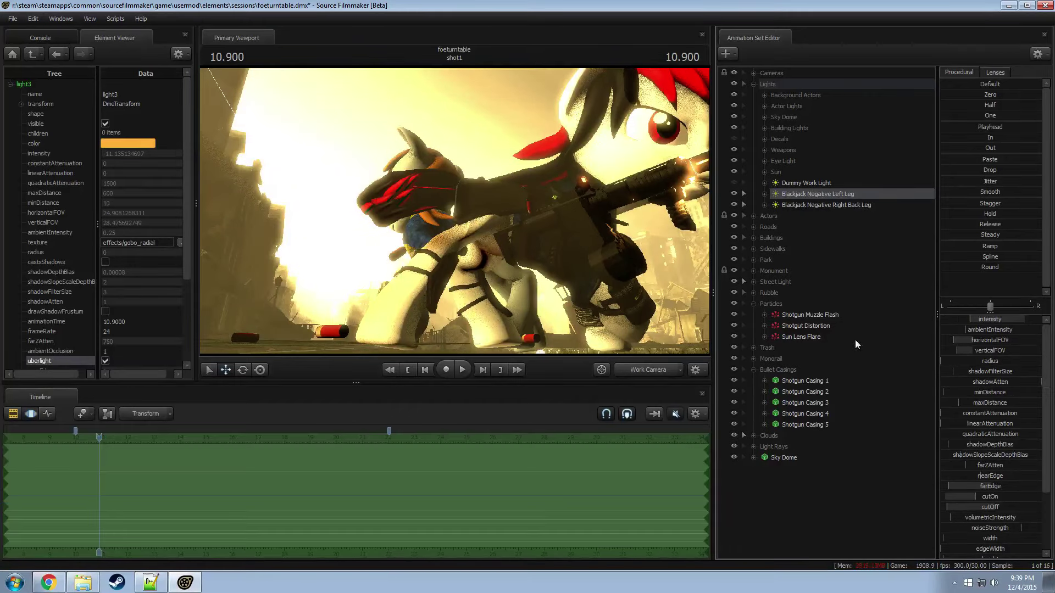
Step: Adjust the cutOff of the Blackjack Negative Left Leg light and check the lighting through camera1 around 11 to 12.5 seconds
left_click(995, 508)
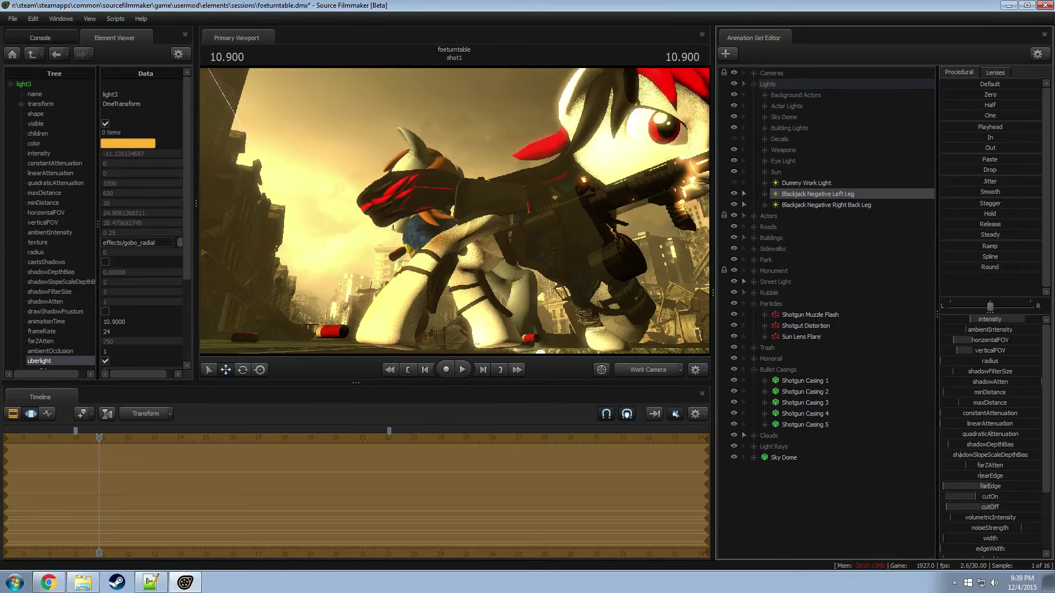
key("F2")
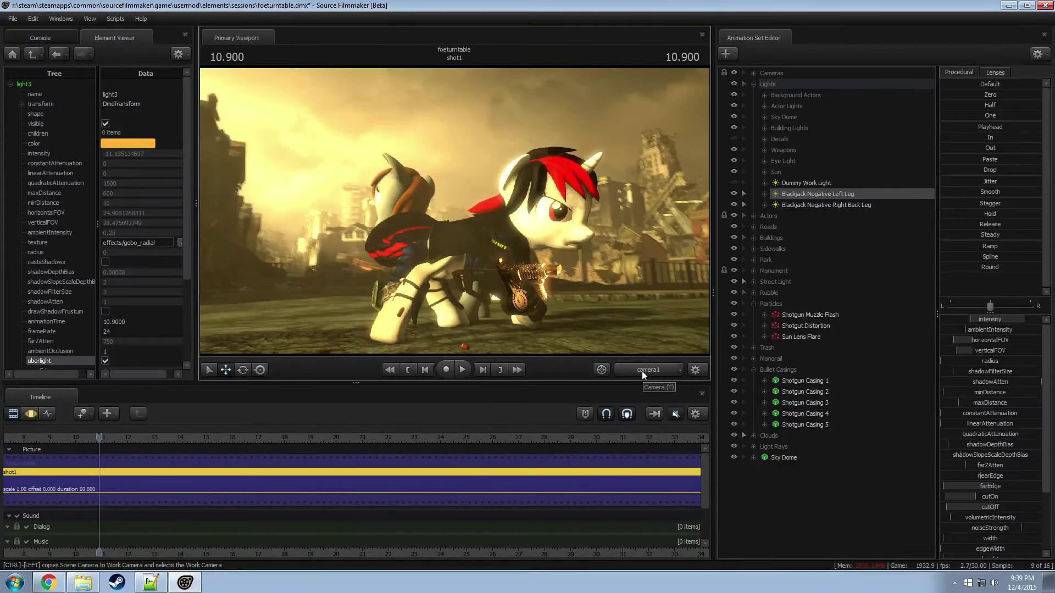
left_click(107, 437)
left_click_drag(110, 436, 141, 430)
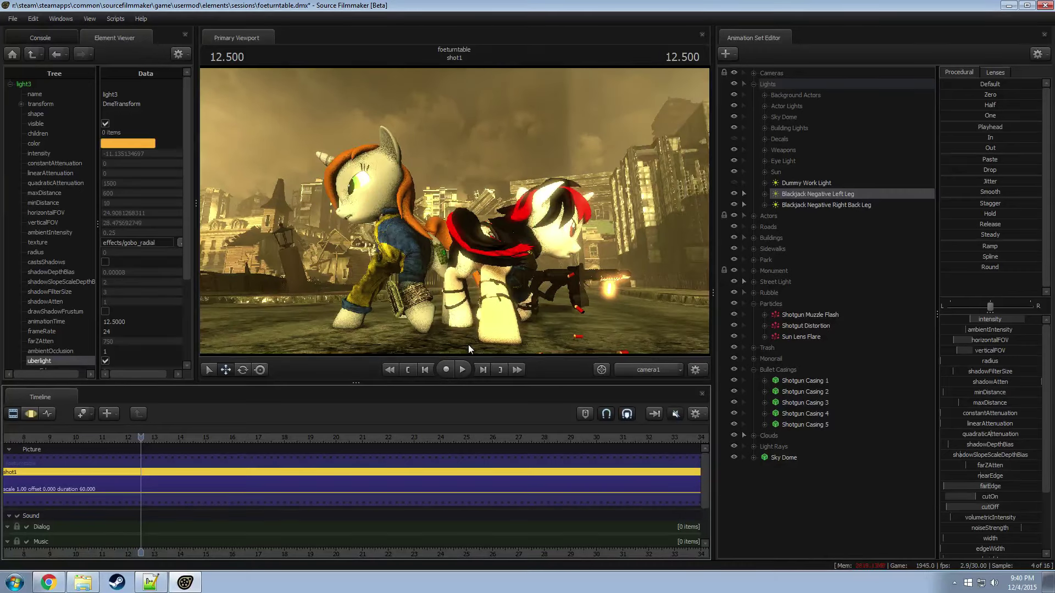
left_click_drag(134, 438, 102, 443)
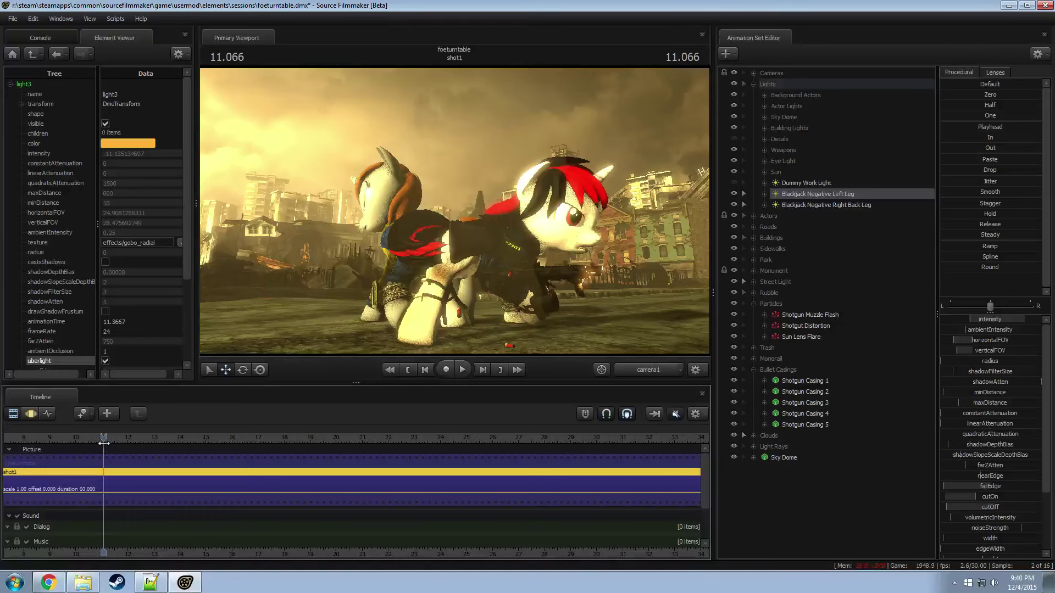
Step: Reposition the Blackjack Negative Left Leg light from its own view at 11 seconds, then return to camera1 and the Clip Editor
left_click(988, 321)
left_click_drag(988, 323, 971, 318)
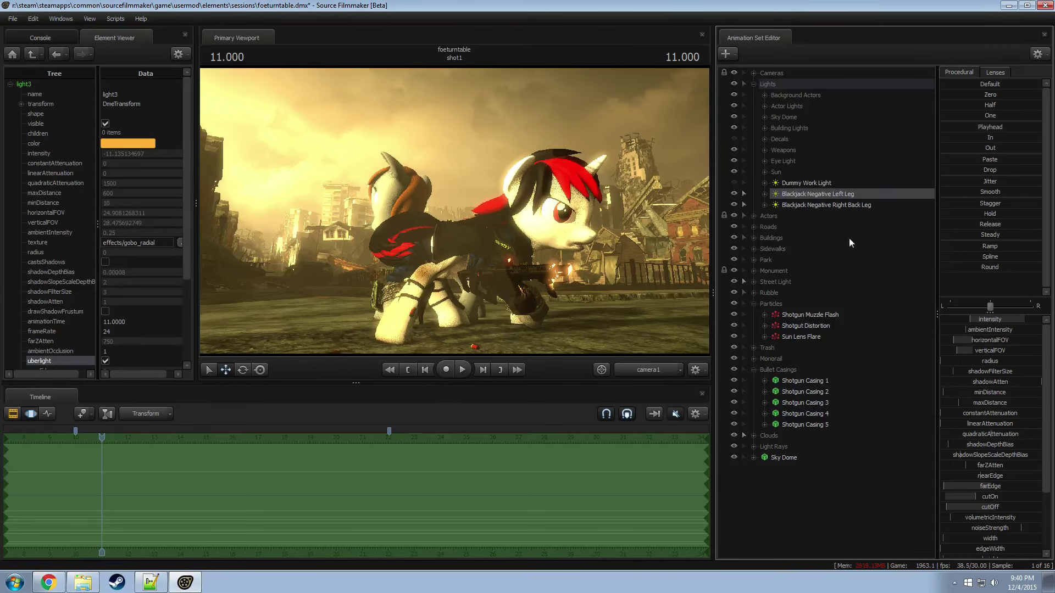
double_click(797, 195)
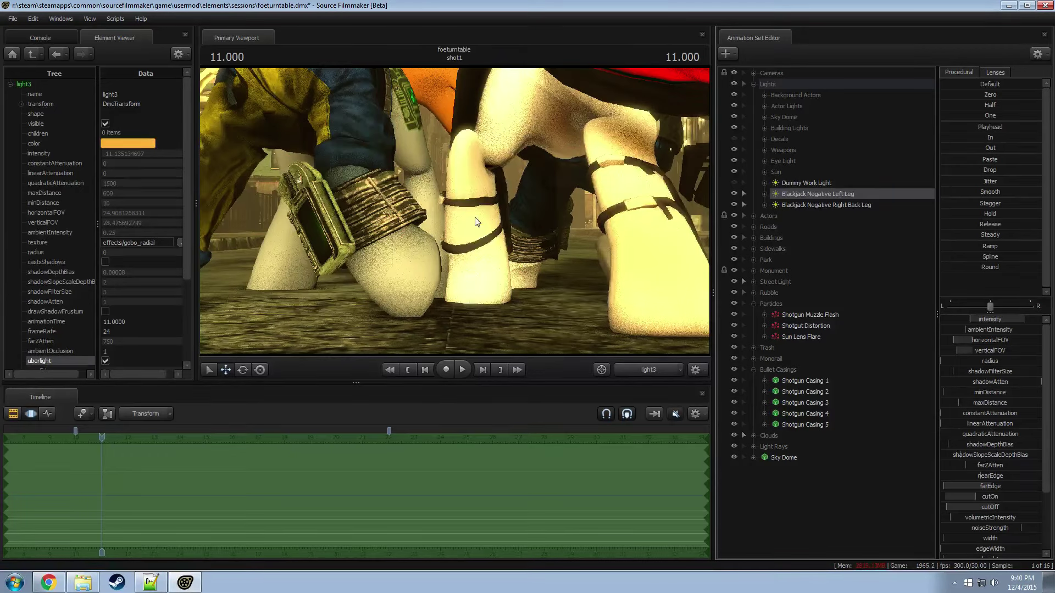
left_click_drag(468, 221, 489, 219)
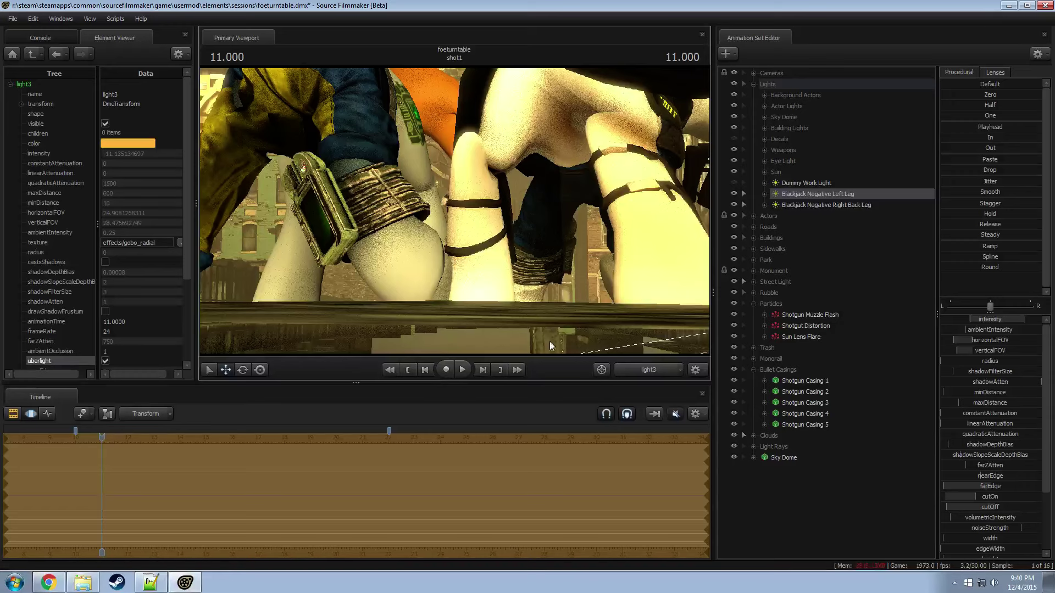
left_click(640, 374)
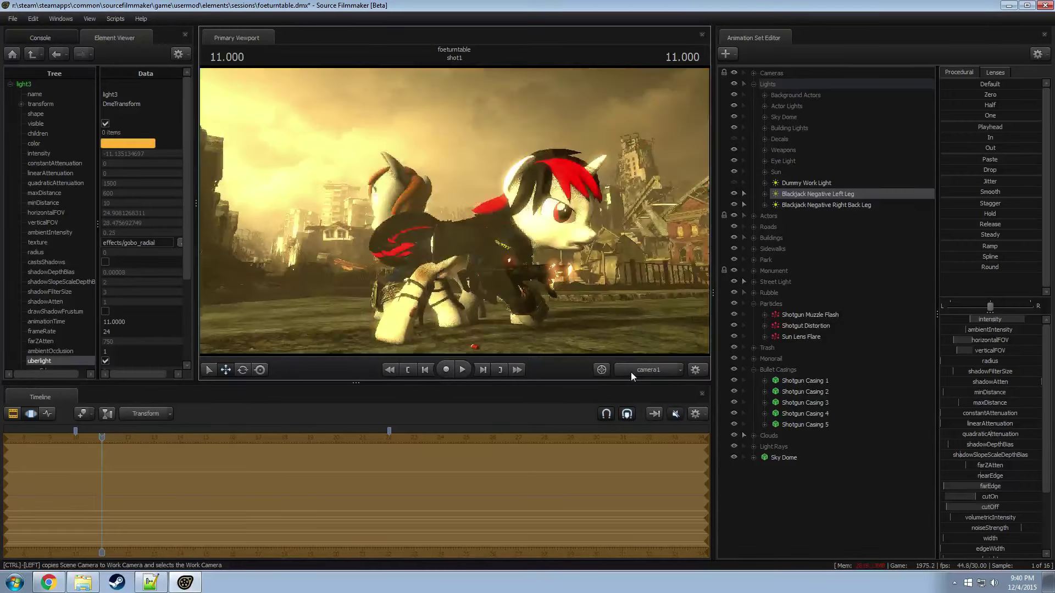
key("F2")
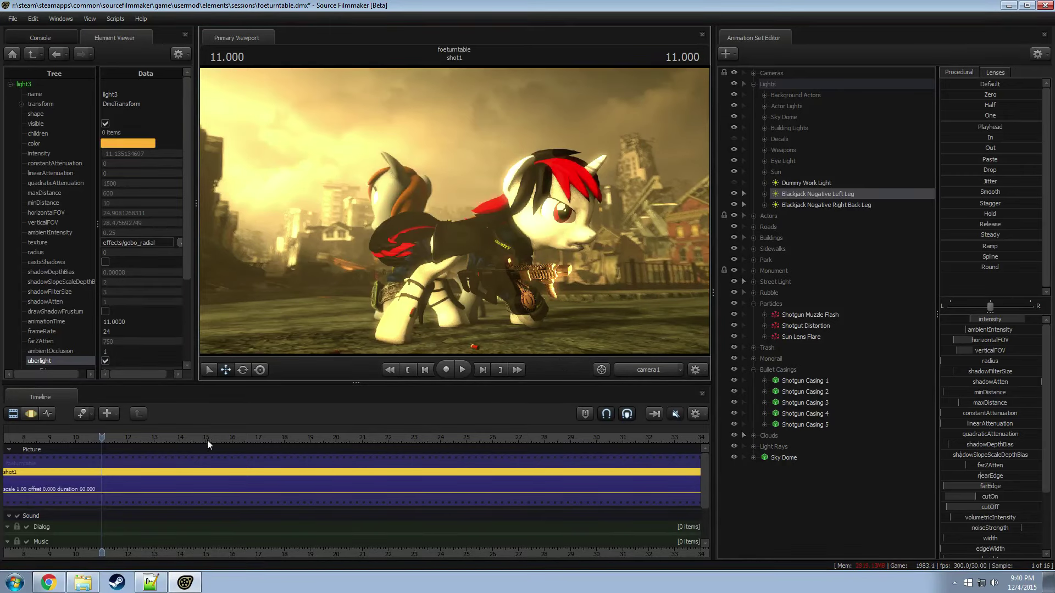
Step: Examine the lighting on the characters through camera1 at several times between about 10 and 24 seconds
scroll(192, 473, "down", 3)
middle_click_drag(170, 555, 248, 560)
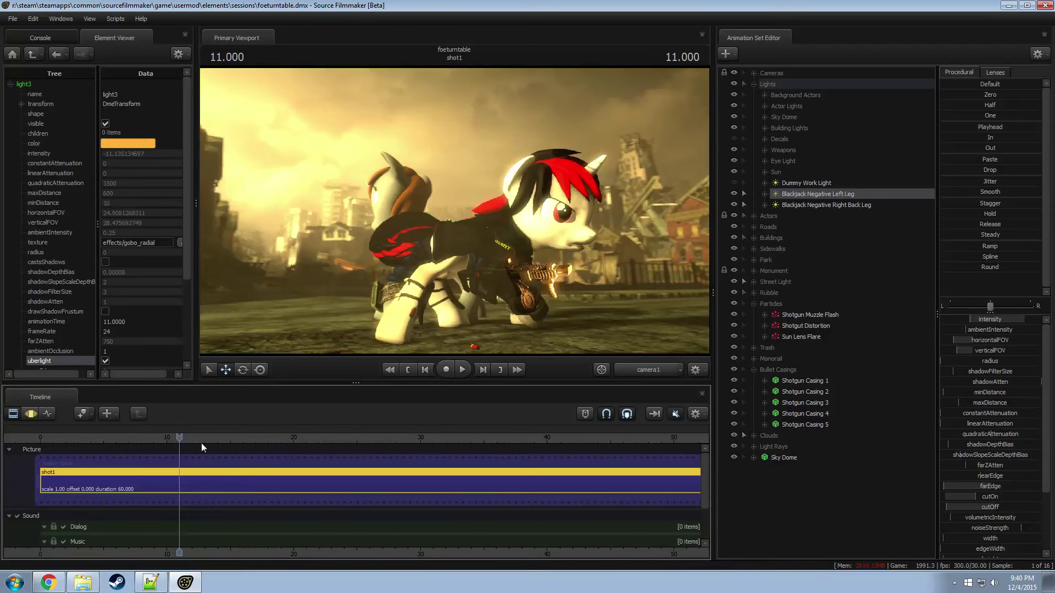
left_click_drag(177, 440, 239, 438)
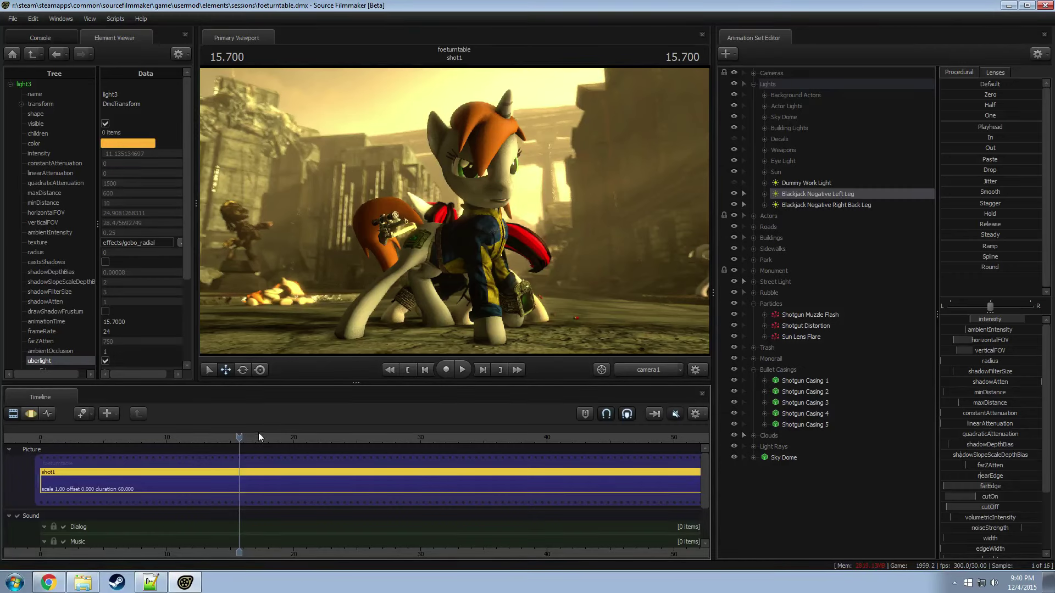
left_click(258, 438)
mouse_move(266, 436)
left_mouse_down()
mouse_move(256, 436)
mouse_move(265, 435)
left_mouse_up()
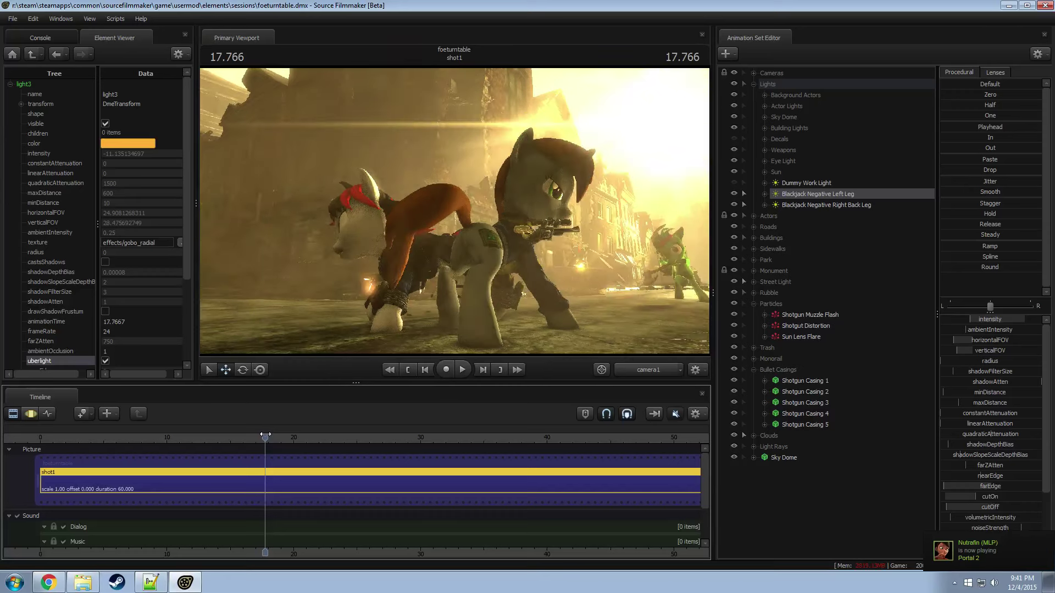
left_click(165, 441)
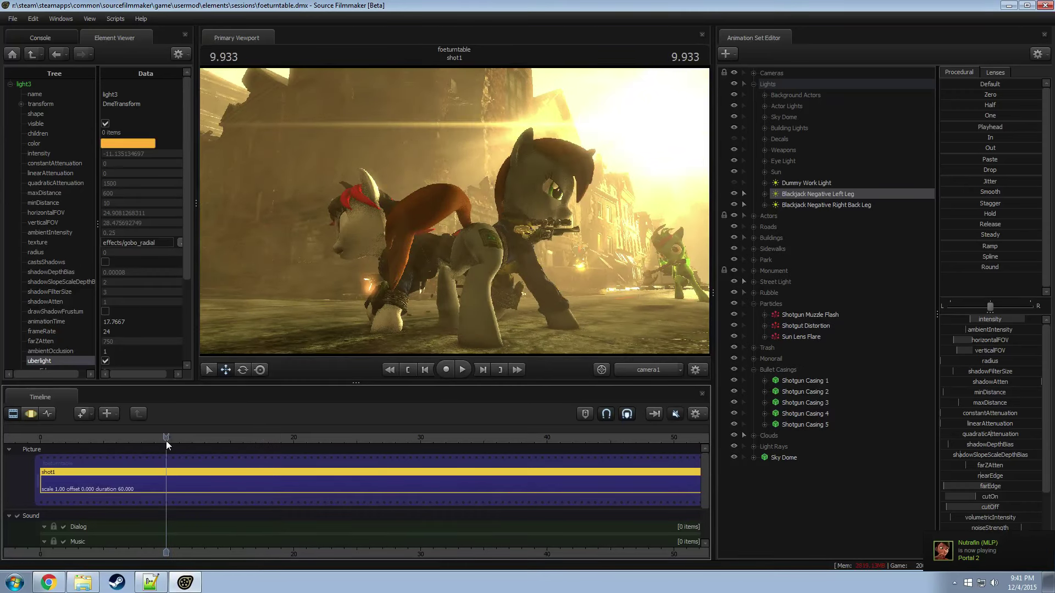
left_click(180, 441)
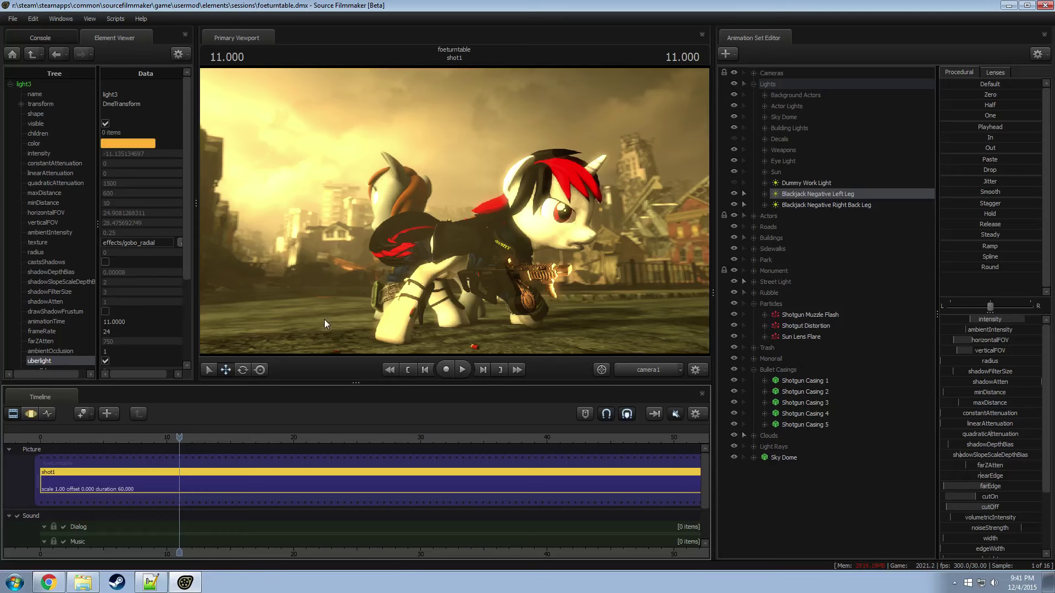
left_click_drag(228, 443, 166, 440)
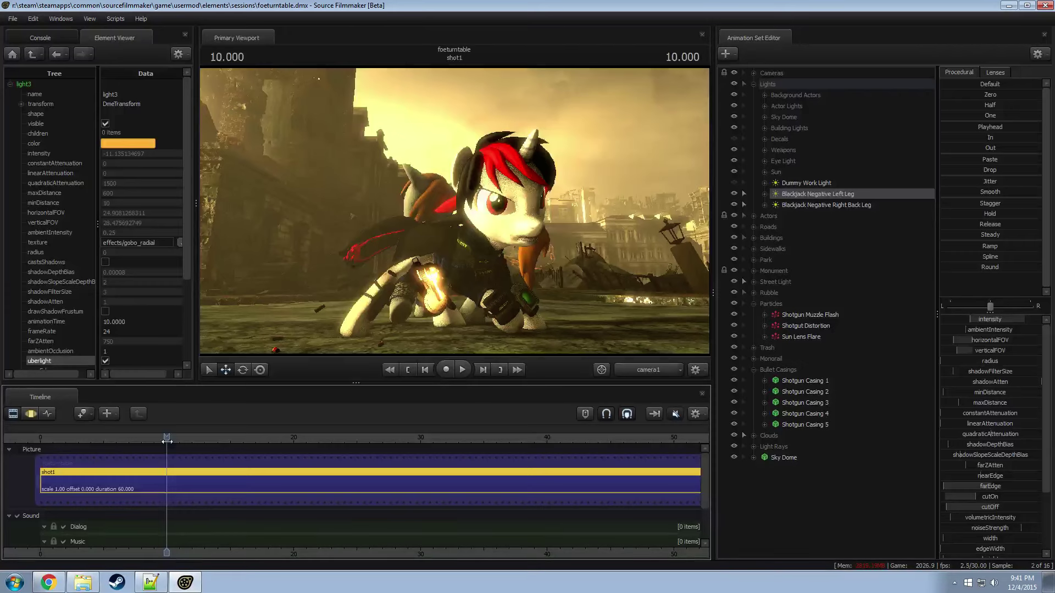
left_click(285, 440)
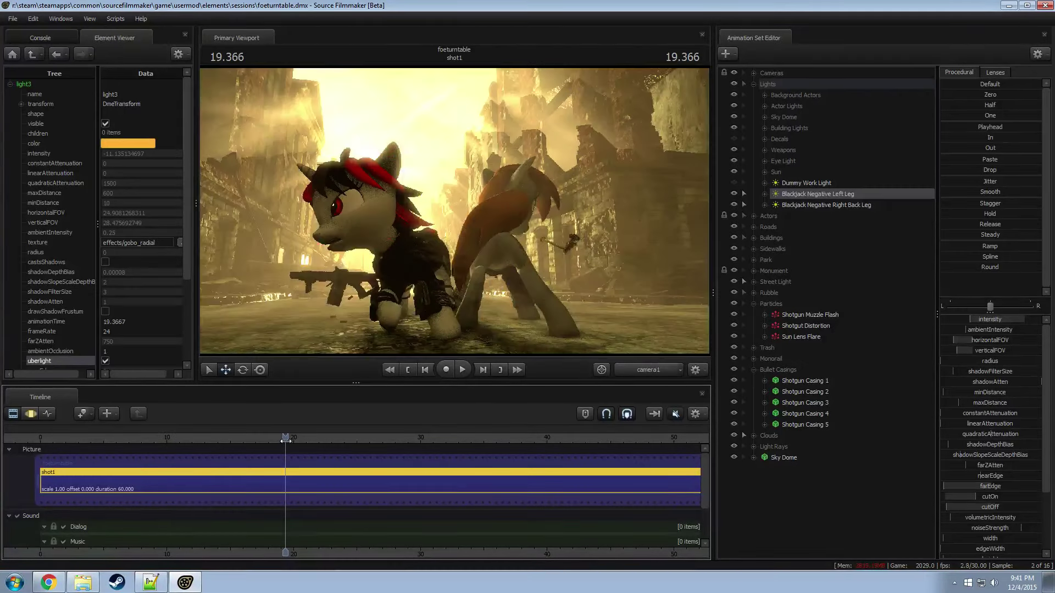
left_click(286, 441)
left_click_drag(287, 438, 342, 437)
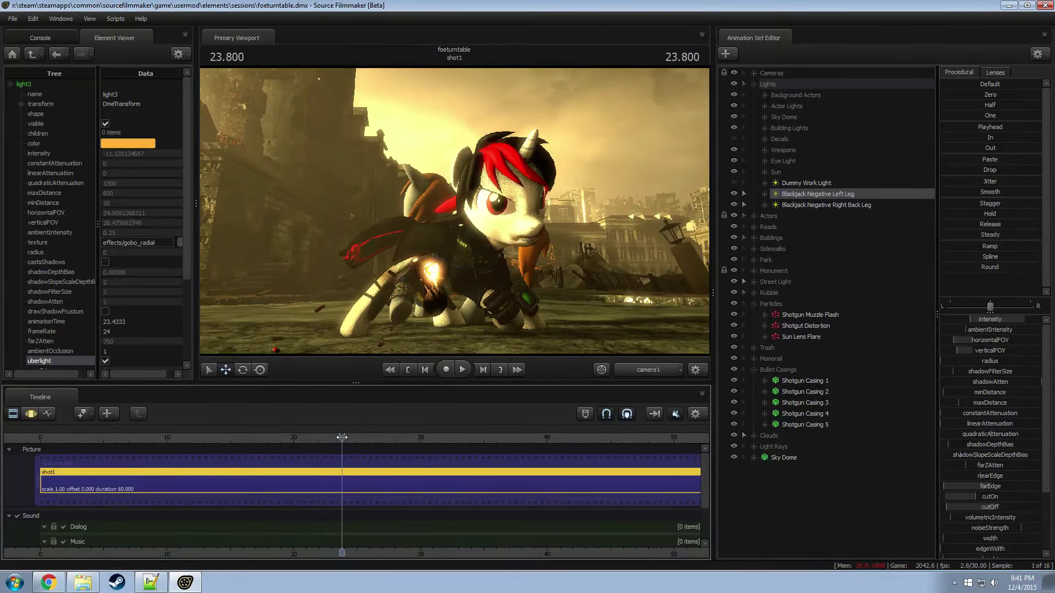
left_click(237, 441)
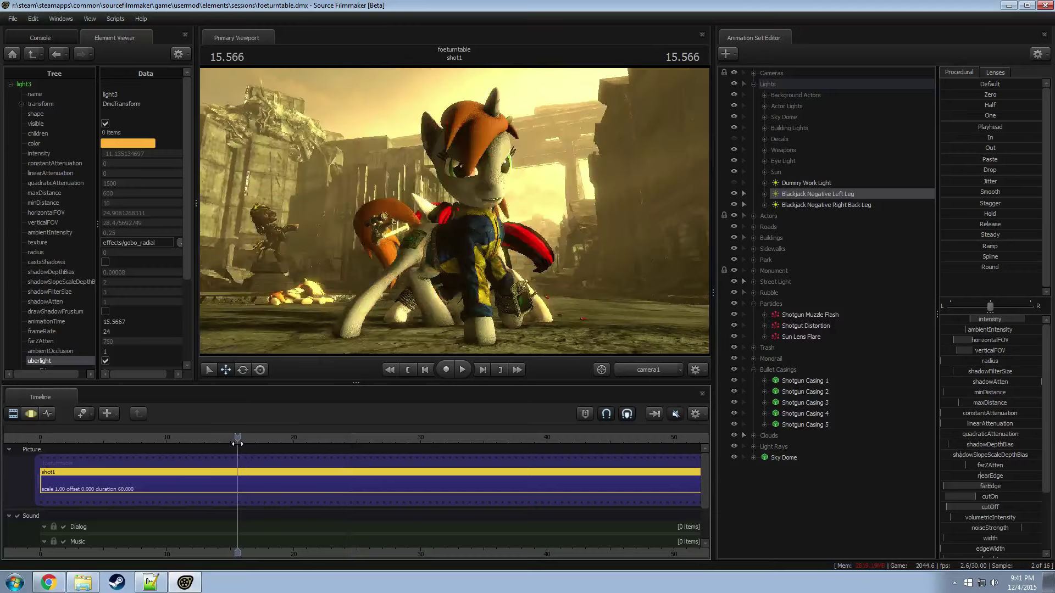
left_click_drag(211, 442, 217, 427)
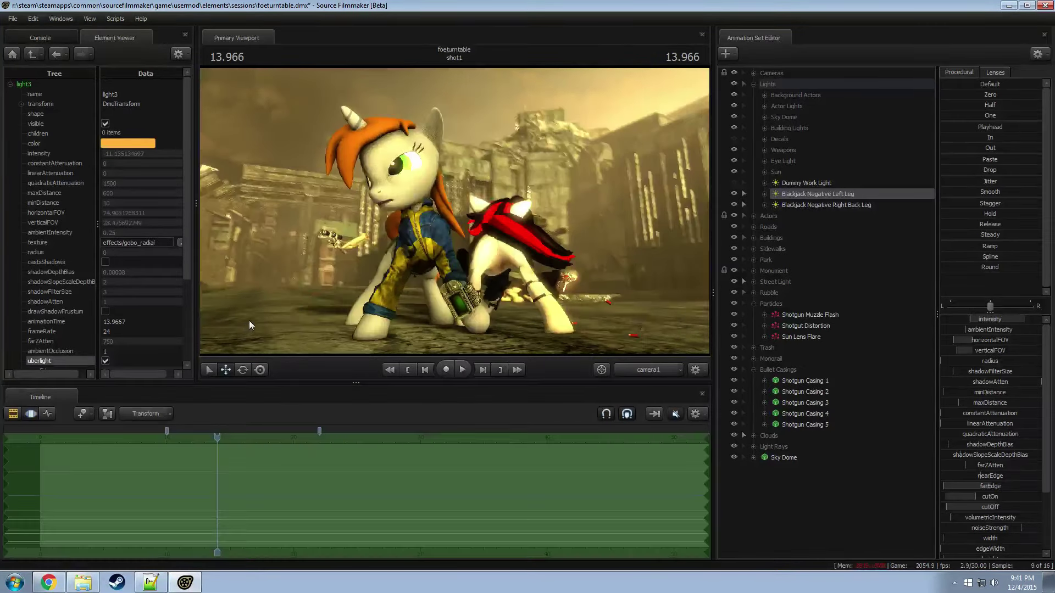
Step: Switch to the Work Camera for an overview of the street and collapse the Bullet Casings, Particles and Lights groups
left_click(648, 369)
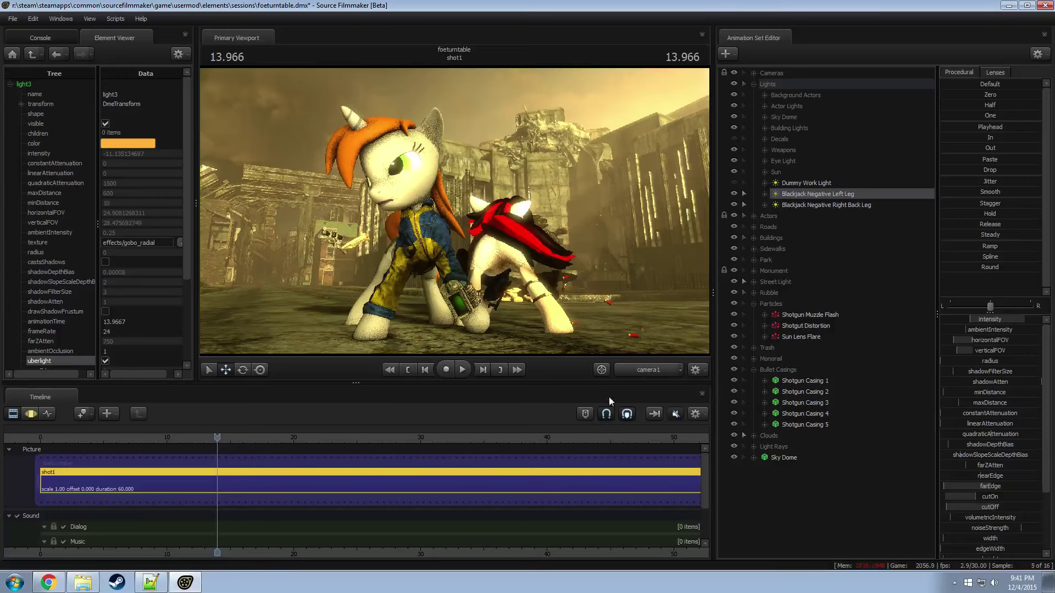
left_click(609, 396)
right_click(628, 254)
left_click_drag(634, 263, 489, 192)
left_click(754, 370)
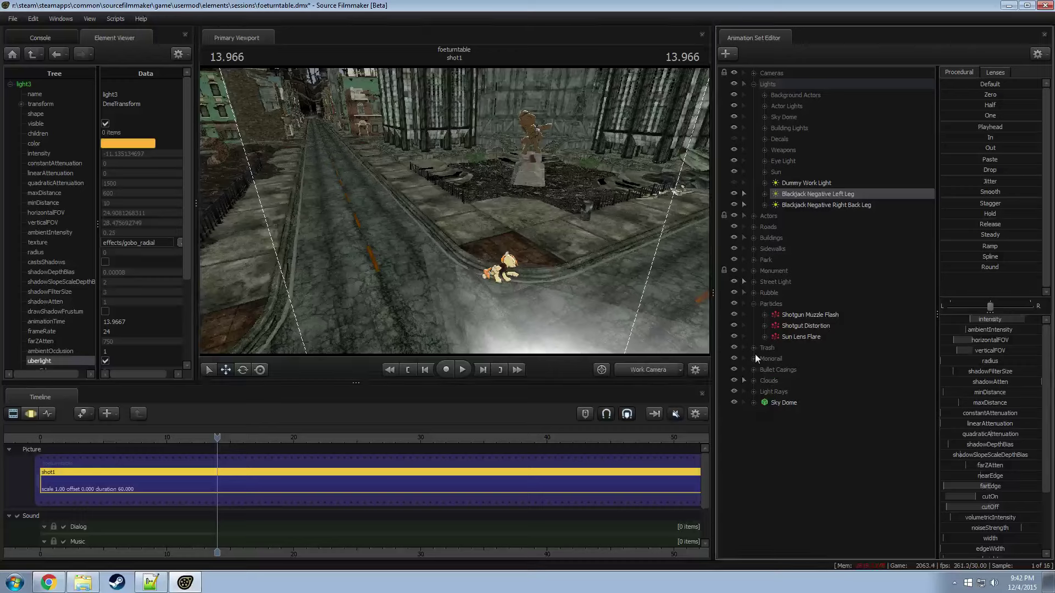
left_click(753, 304)
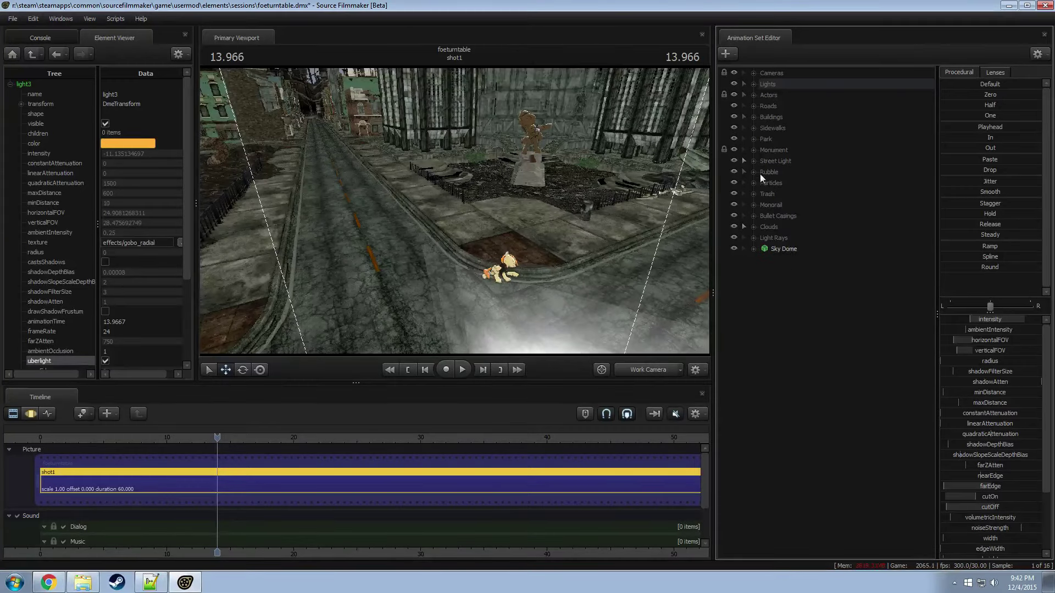
left_click(754, 84)
left_click(754, 84)
double_click(820, 203)
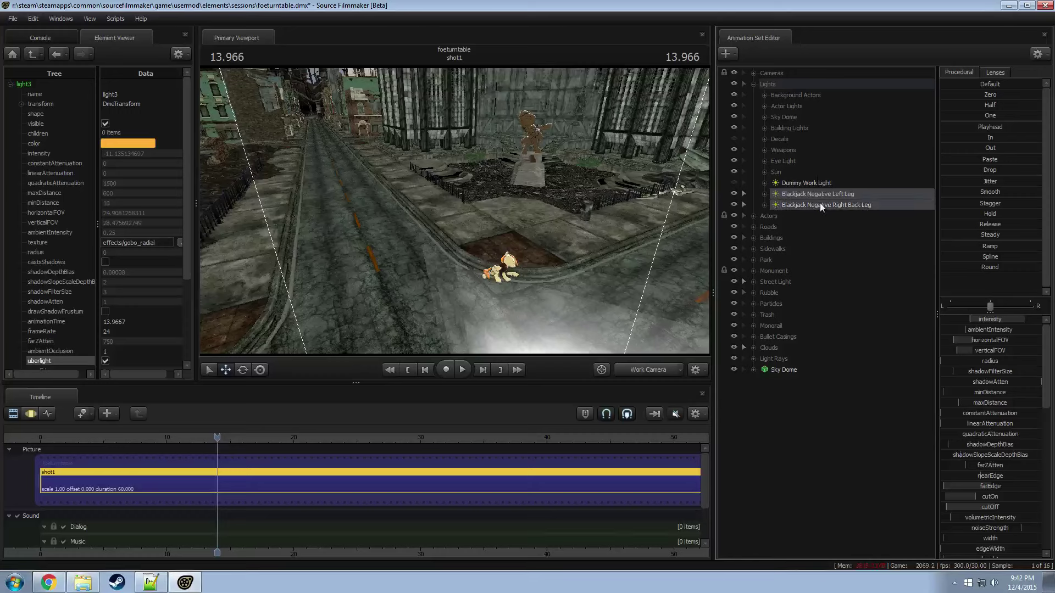
left_click_drag(766, 205, 754, 92)
left_click(753, 85)
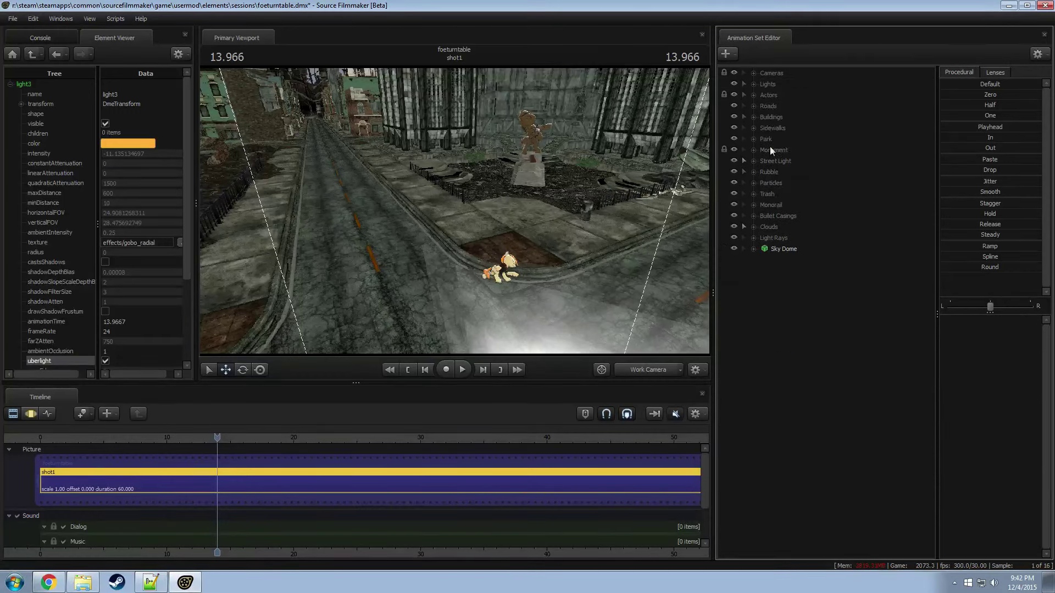
Step: Hide the Light Rays group and look along the street toward the buildings and monorail
left_click(734, 237)
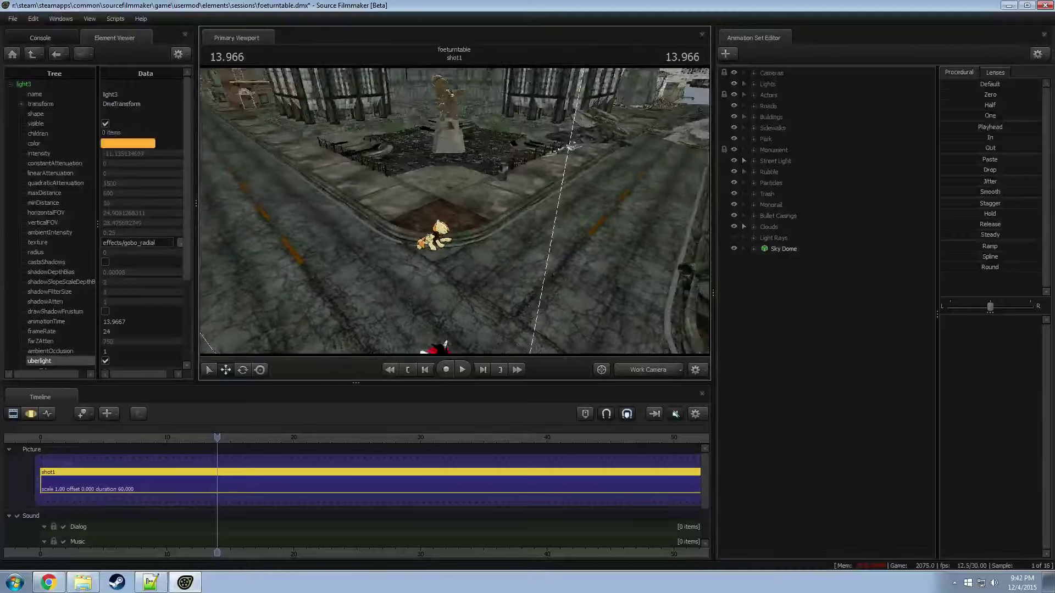
left_click_drag(455, 211, 553, 274)
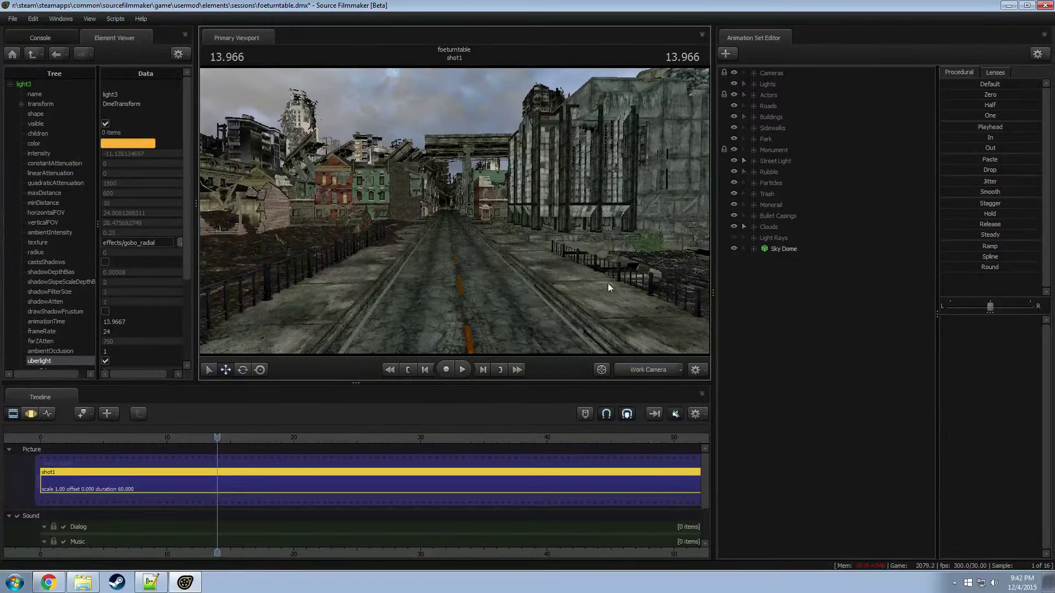
right_click(790, 315)
left_click_drag(455, 211, 454, 211)
right_click(762, 297)
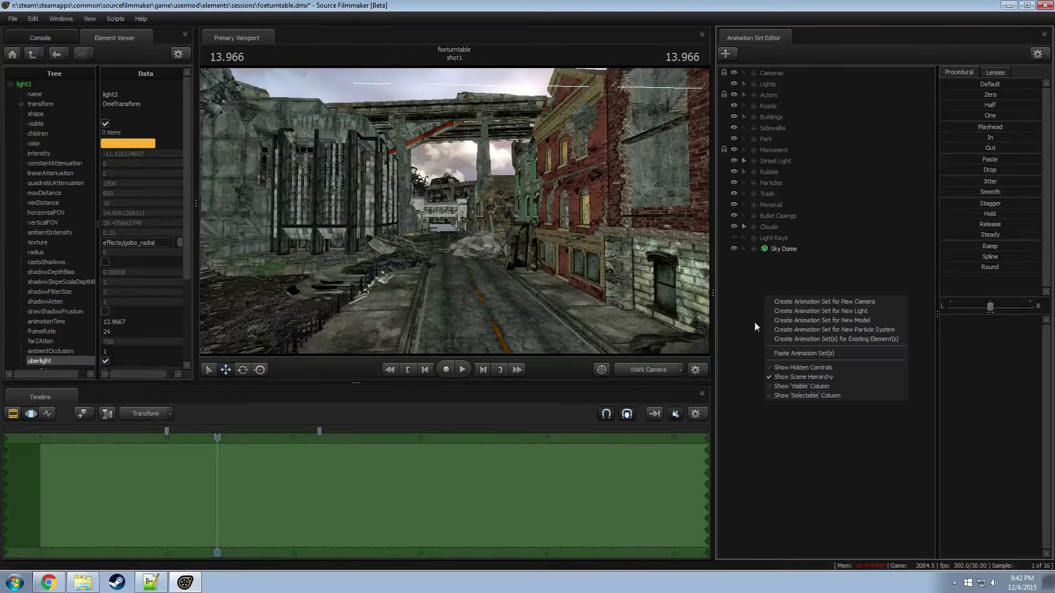
left_click(754, 322)
right_click(759, 278)
left_click(825, 310)
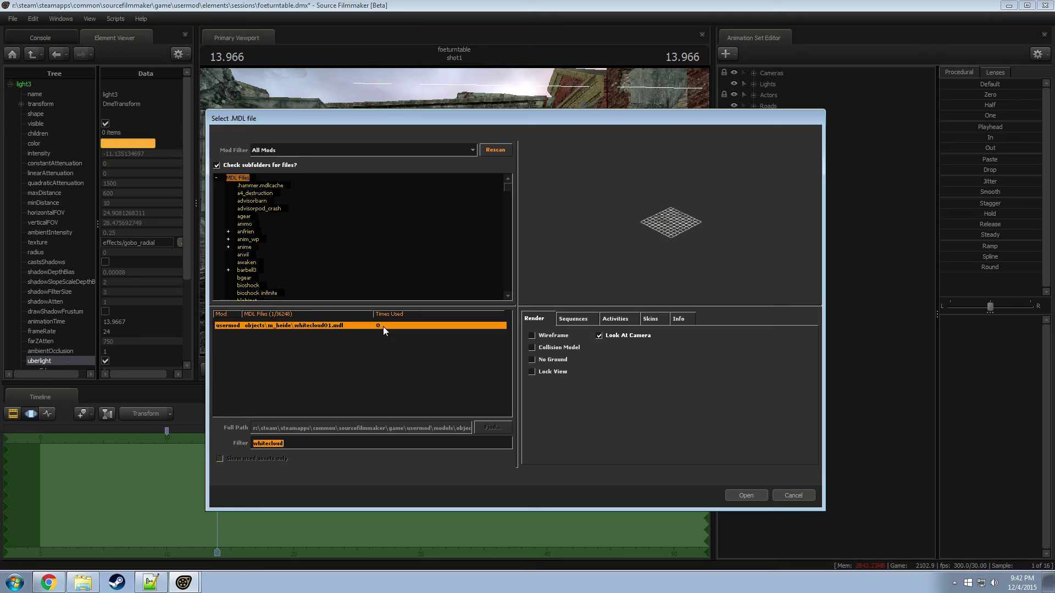
left_click(793, 495)
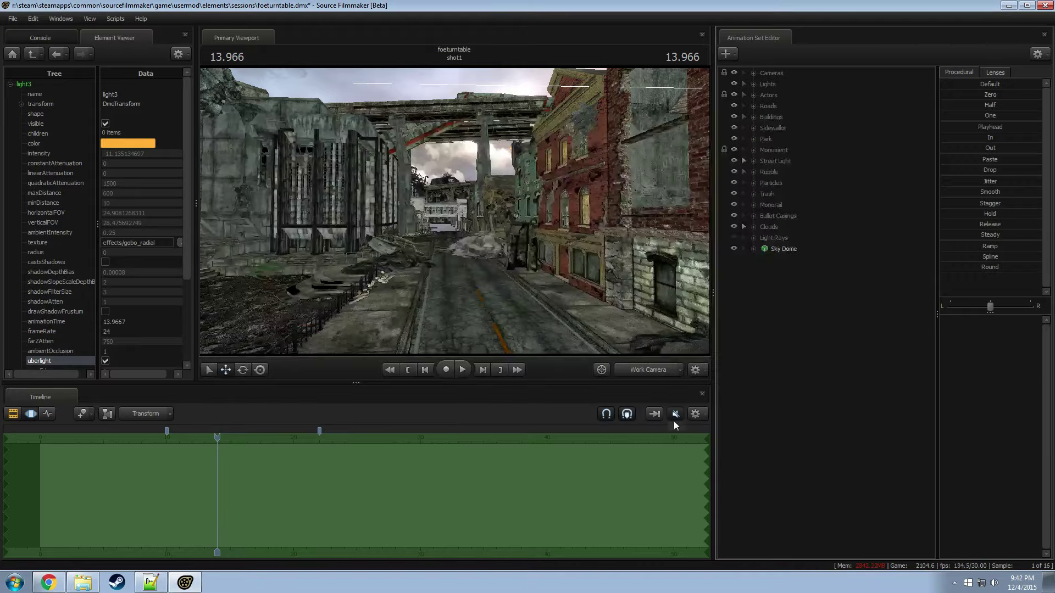
Step: Start an animation set for a new model in the ruined street and filter the model list by "fallout"
left_click_drag(547, 297, 446, 196)
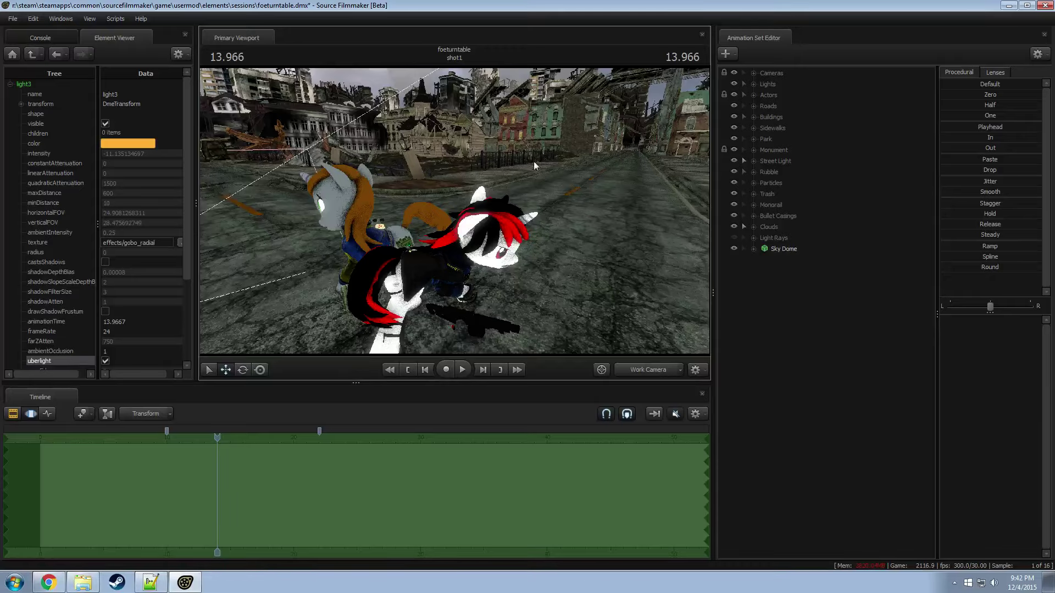
mouse_move(446, 196)
left_mouse_down()
mouse_move(401, 186)
mouse_move(467, 209)
mouse_move(434, 190)
mouse_move(393, 205)
mouse_move(458, 210)
left_mouse_up()
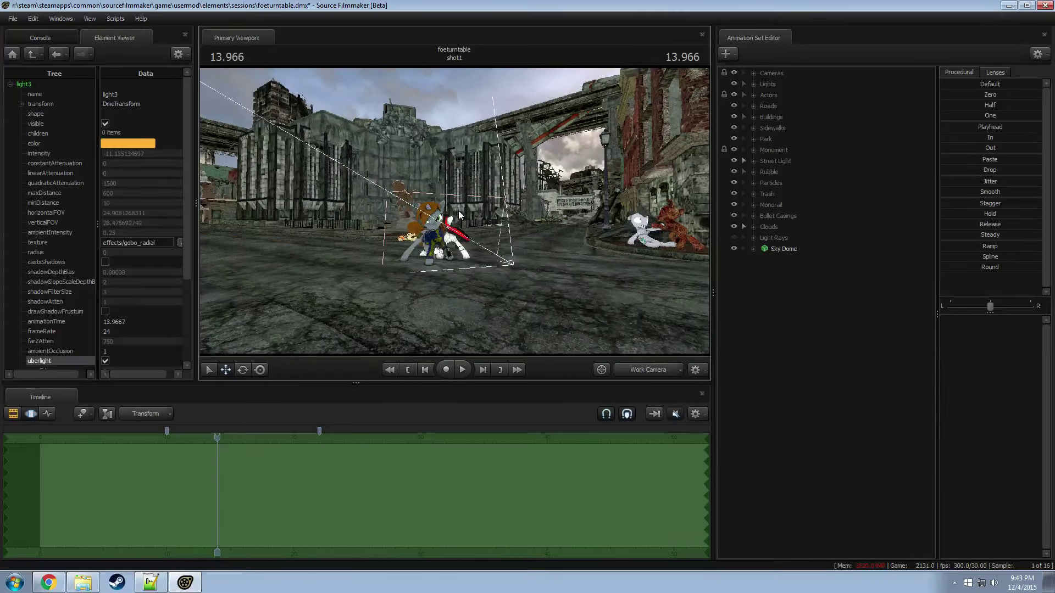
left_click_drag(457, 209, 430, 213)
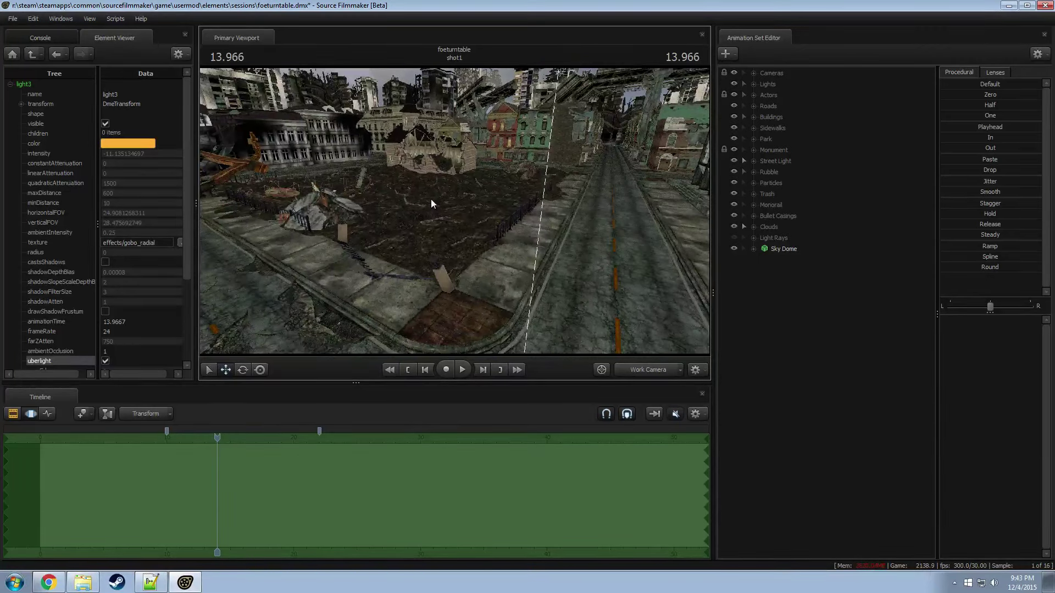
left_click_drag(502, 213, 528, 213)
right_click(747, 301)
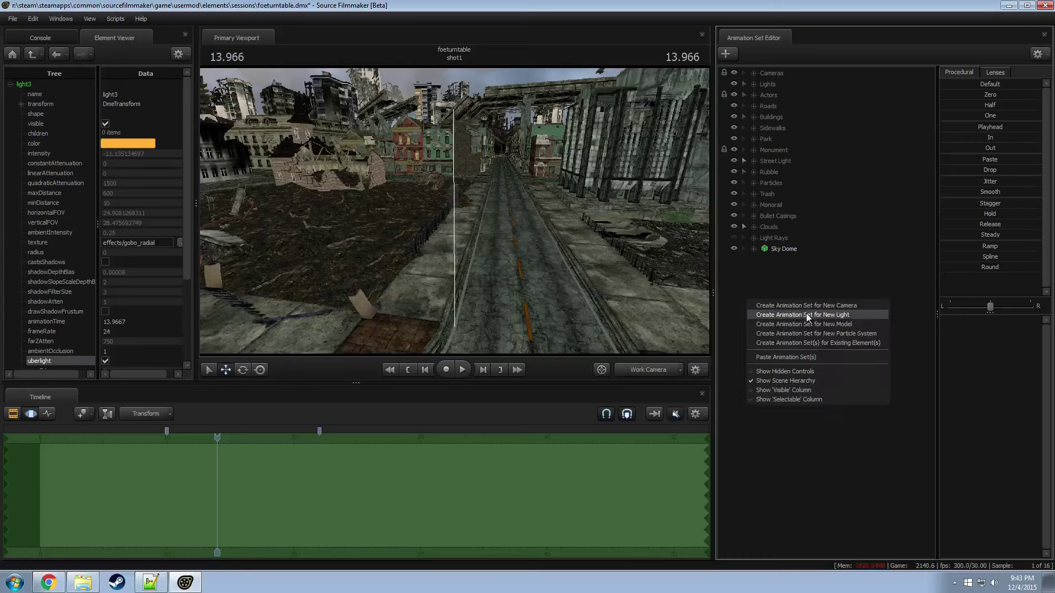
left_click(809, 324)
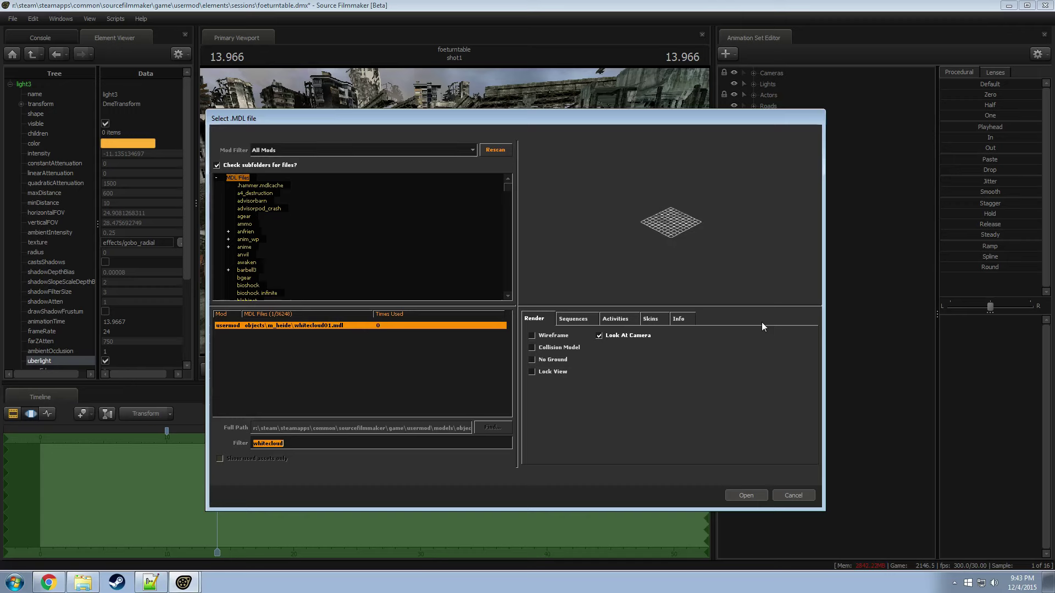
type("fallout")
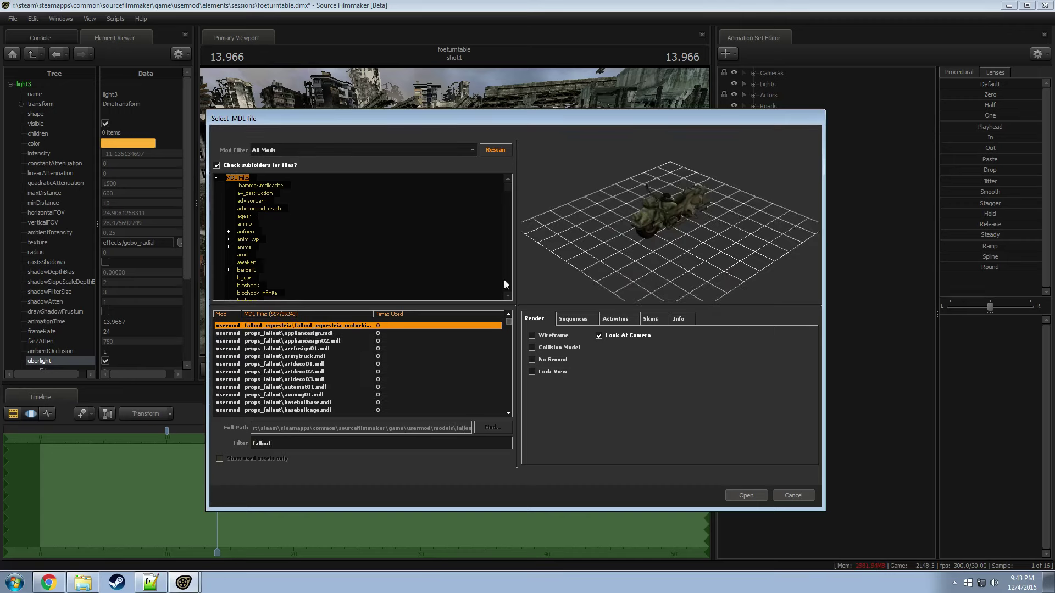
Step: Preview the props_fallout models one after another, including the consoles, crates, machines, trucks and buildings, for a suitable street prop
scroll(504, 279, "down", 2)
scroll(377, 394, "down", 5)
left_click(352, 371)
key("Down")
key("Down")
key("Down")
key("Down")
key("Down")
key("Down")
key("Down")
key("Down")
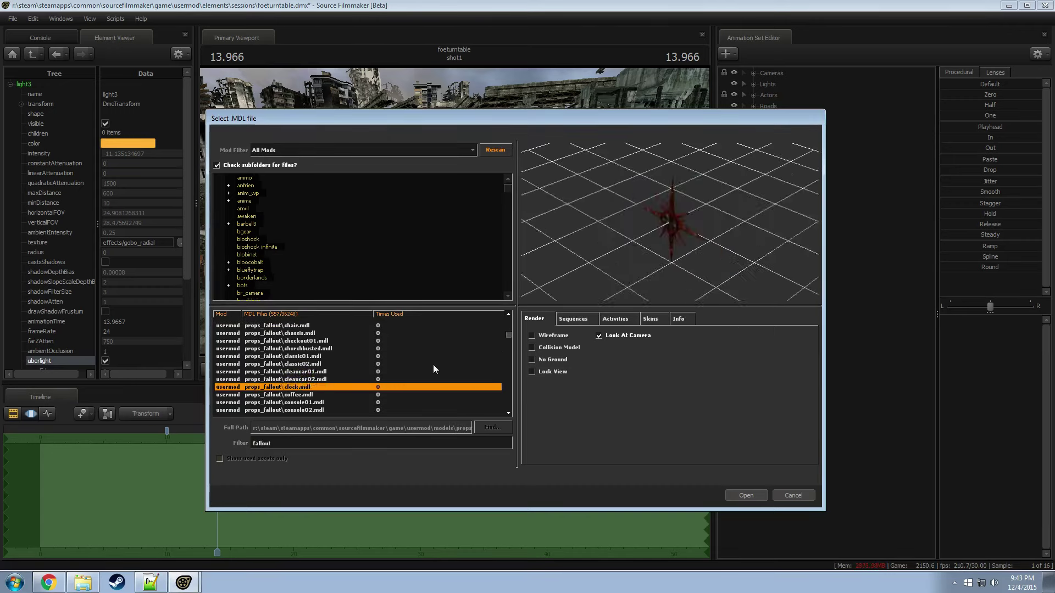
key("Down")
key("Down")
key("Down")
key("Down")
key("Down")
key("Down")
key("Down")
key("Down")
key("Down")
key("Down")
key("Down")
key("Down")
key("Down")
key("Down")
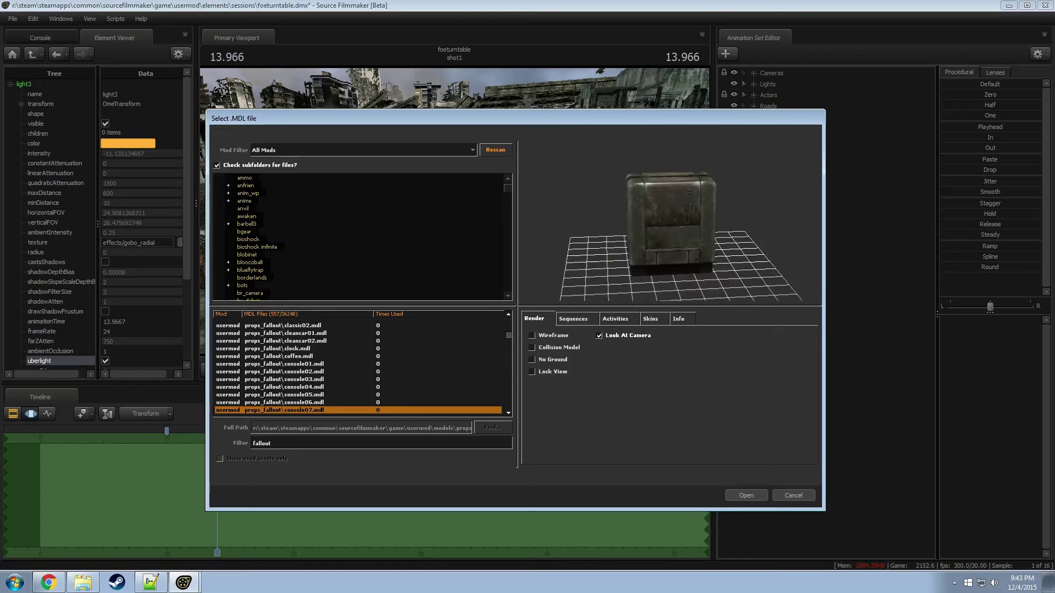
key("Down")
key("Down")
key("Down")
key("Down")
key("Down")
key("Down")
key("Down")
key("Down")
key("Down")
key("Down")
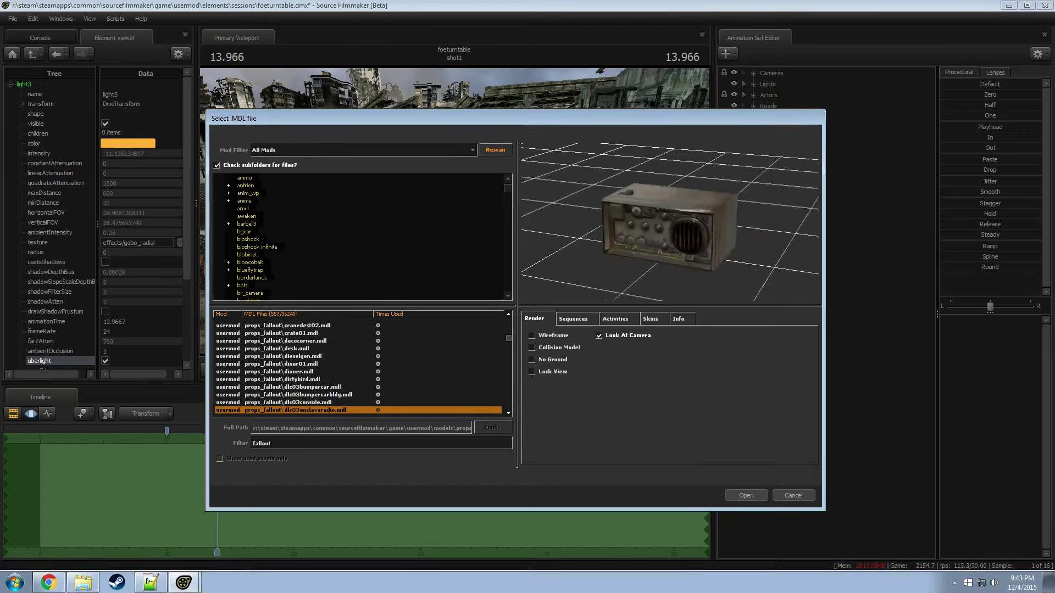
key("Down")
key("Down")
key("Down")
key("Down")
key("Down")
key("Down")
key("Down")
key("Down")
key("Down")
key("Down")
key("Down")
key("Down")
key("Down")
key("Down")
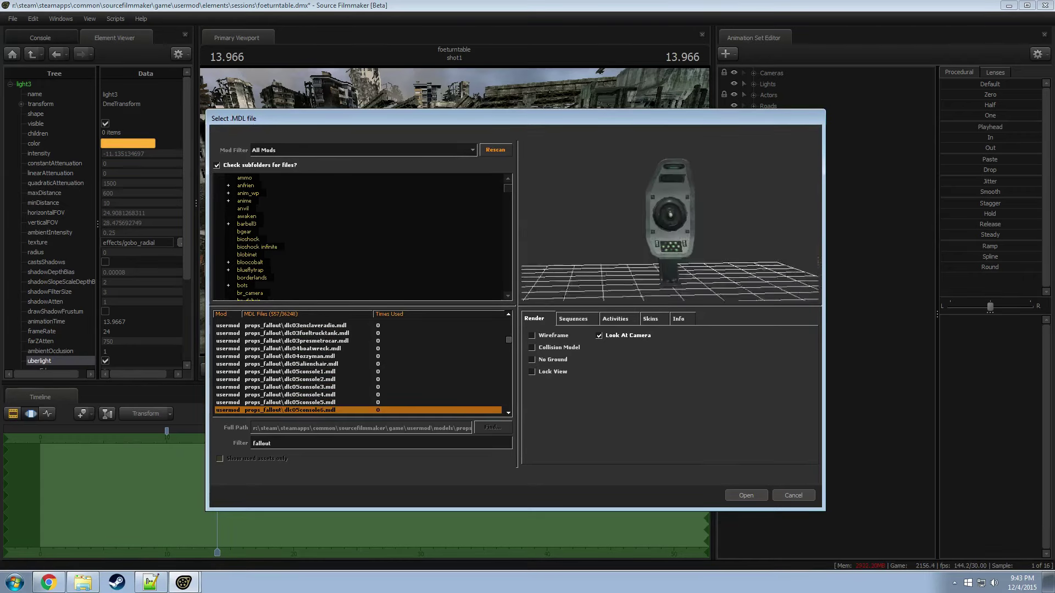
key("Down")
key("Down")
key("Down")
key("Down")
key("Down")
key("Down")
key("Down")
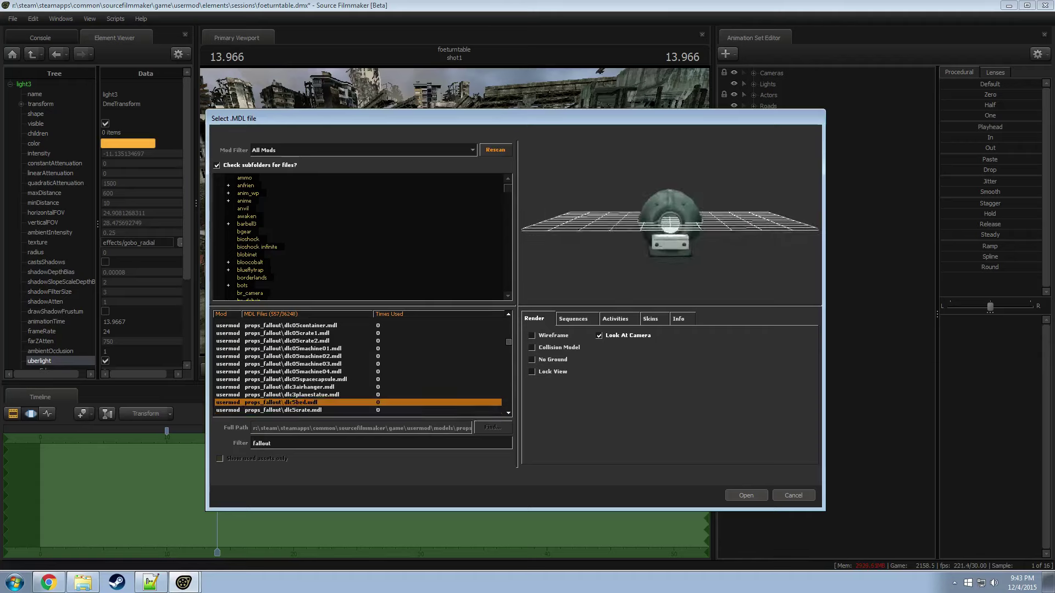
key("Down")
key("Down")
key("Down")
key("Down")
key("Down")
key("Down")
key("Down")
key("Down")
key("Down")
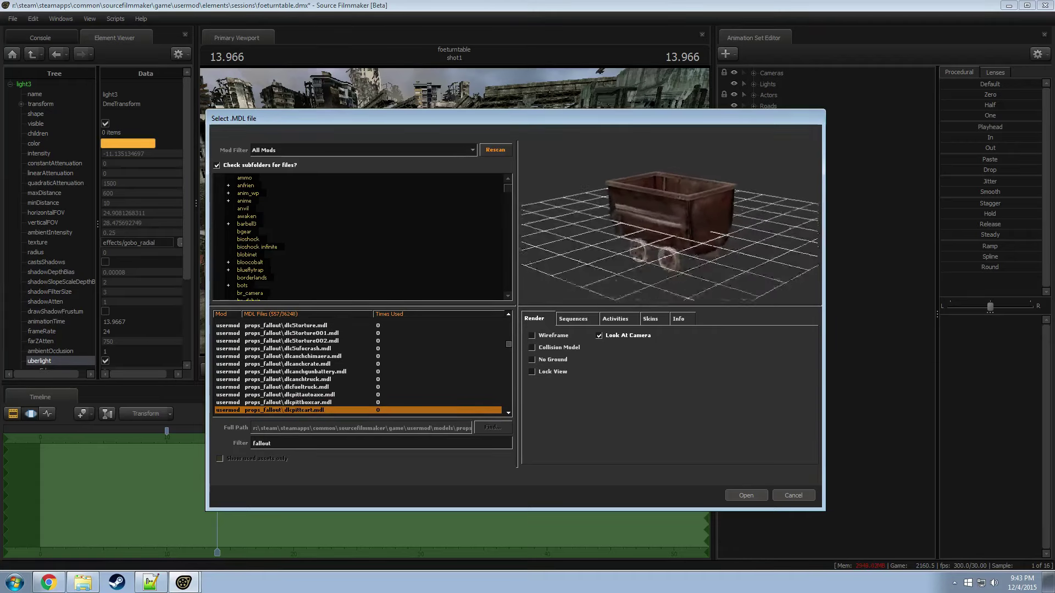
key("Down")
key("Down")
key("Down")
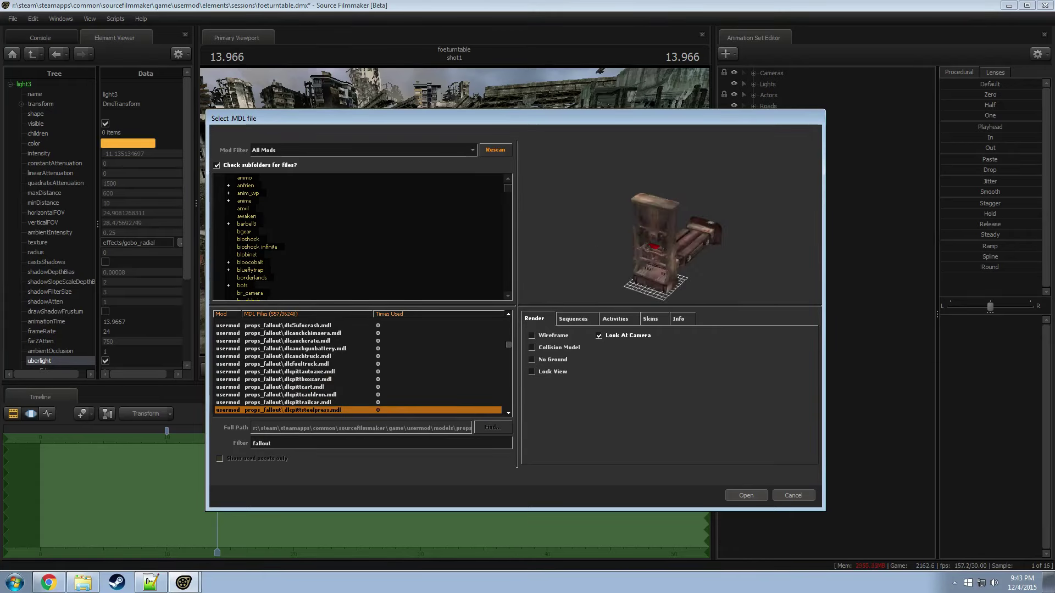
key("Down")
key("Down")
key("Down")
key("Down")
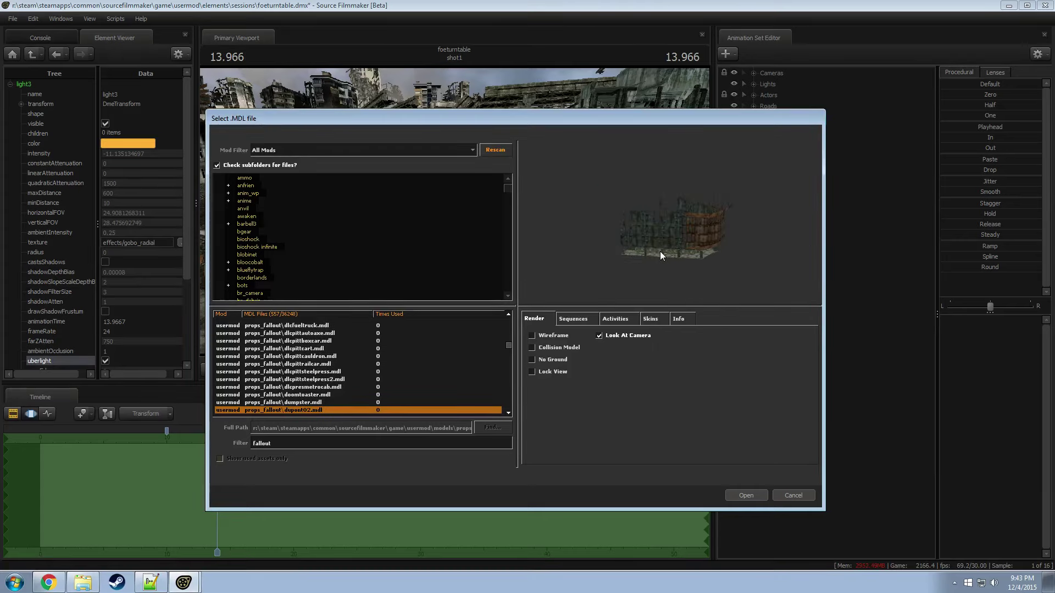
key("Down")
key("Down")
key("Down")
key("Down")
key("Down")
key("Down")
key("Down")
key("Down")
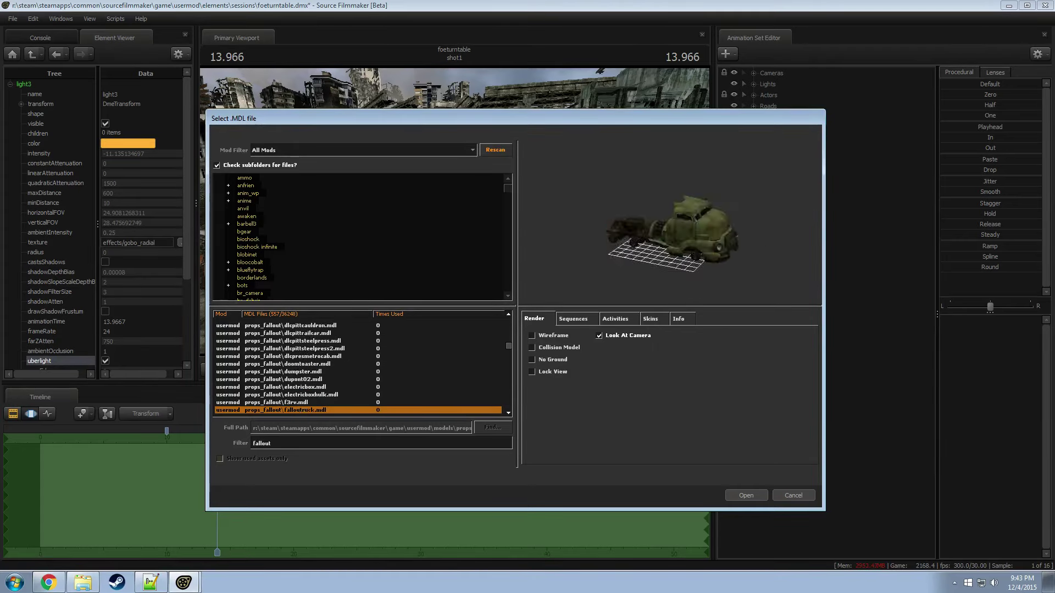
key("Down")
key("Down")
key("Down")
key("Down")
key("Down")
key("Down")
key("Down")
key("Down")
key("Down")
key("Down")
key("Down")
key("Down")
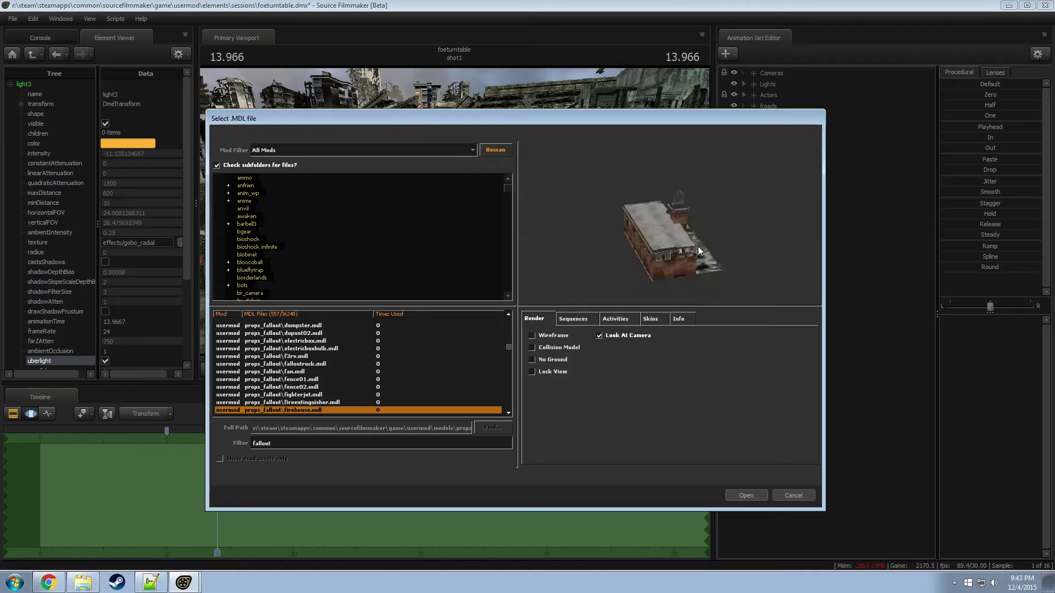
key("Up")
key("Up")
key("Up")
key("Up")
key("Up")
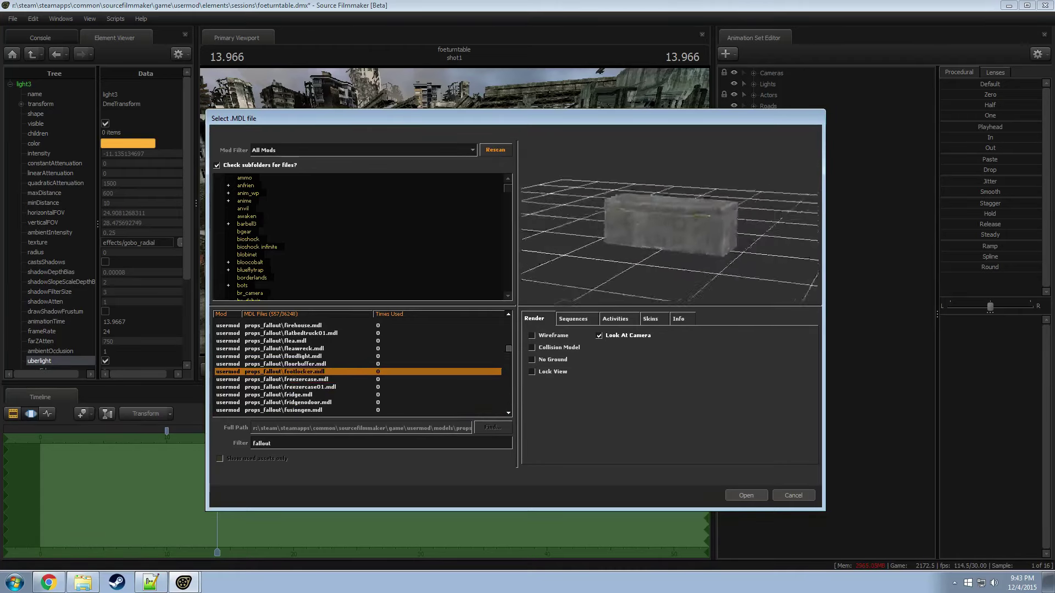
key("Down")
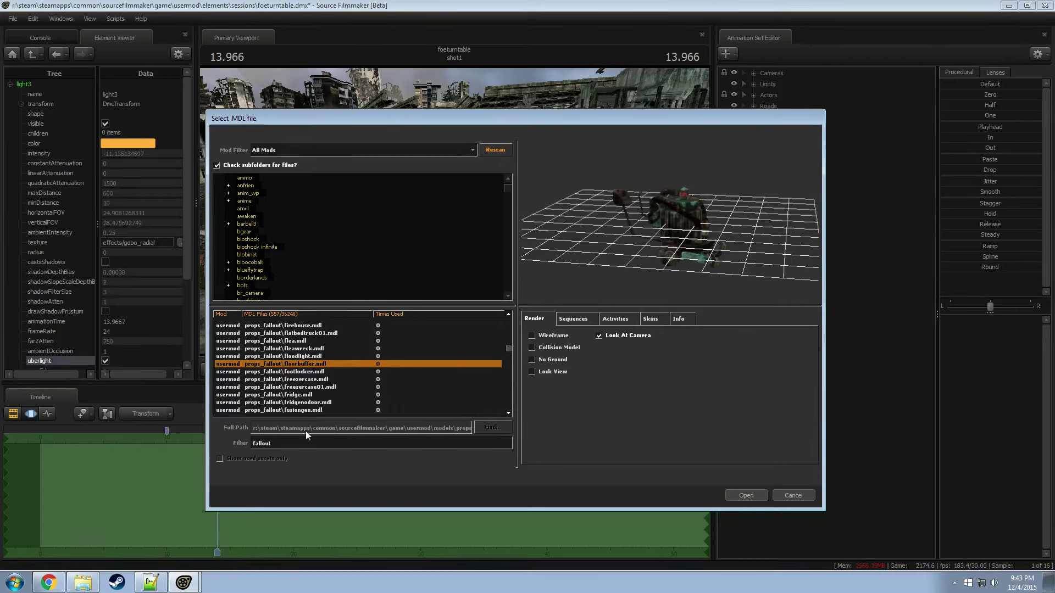
Step: Compare the bus models in props_fallout and add busnose.mdl to the scene
scroll(340, 368, "up", 15)
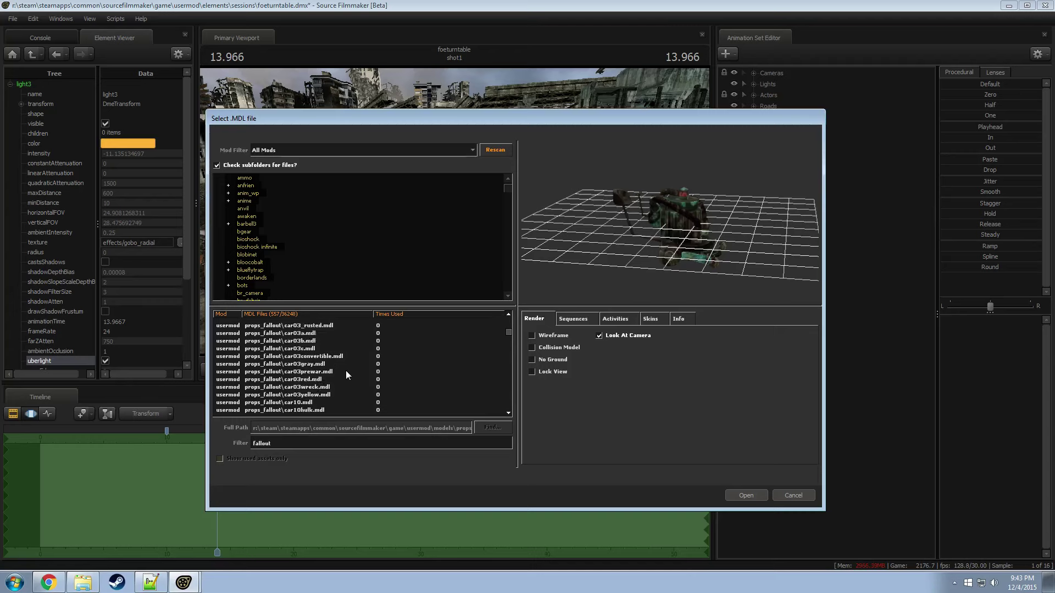
scroll(345, 371, "down", 3)
left_click(330, 379)
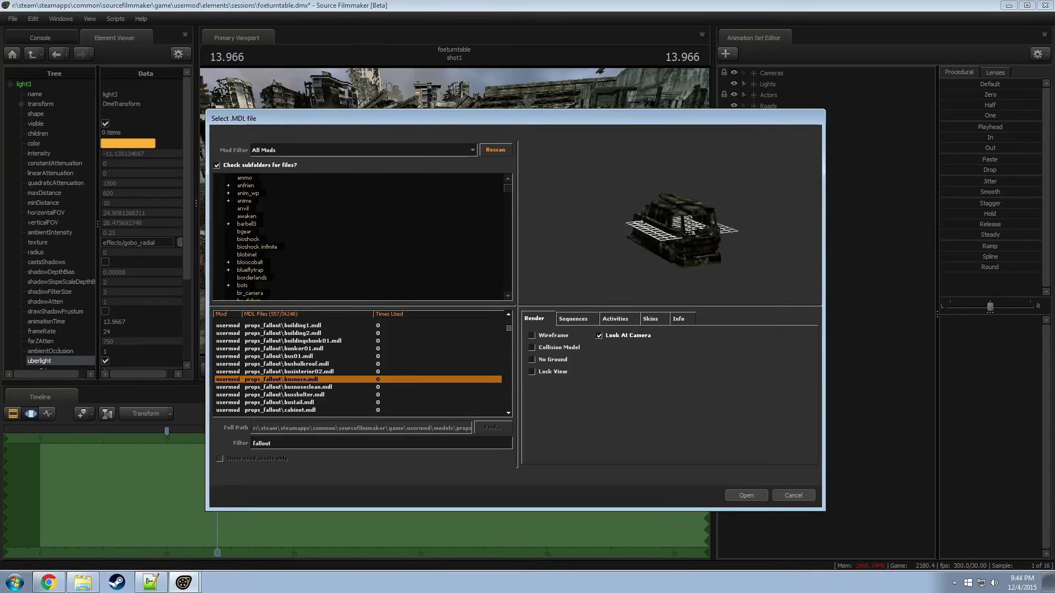
key("Down")
key("Down")
key("Up")
key("Up")
key("Up")
key("Up")
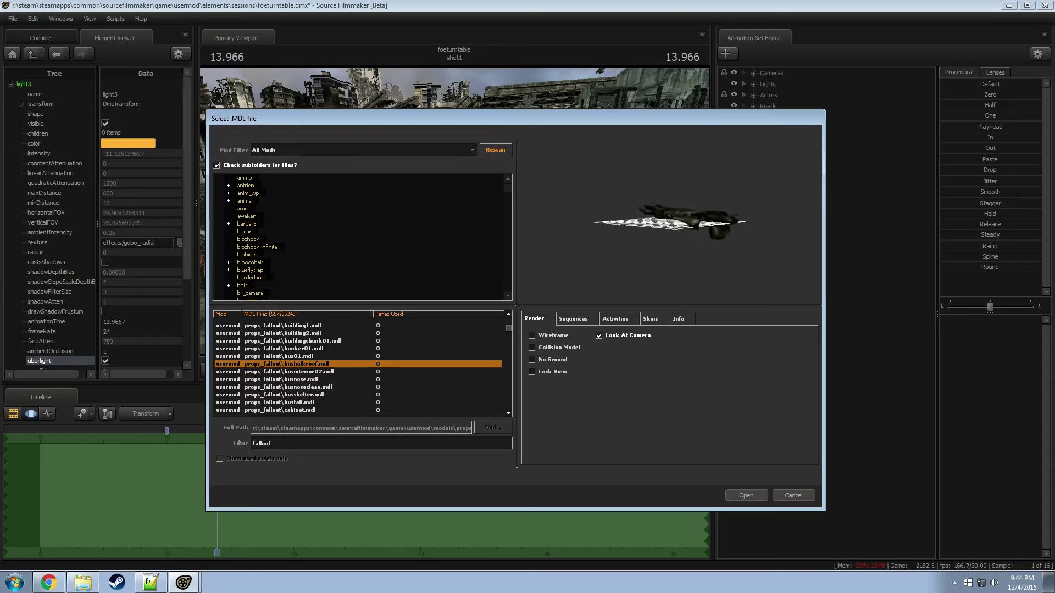
key("Down")
key("Up")
key("Down")
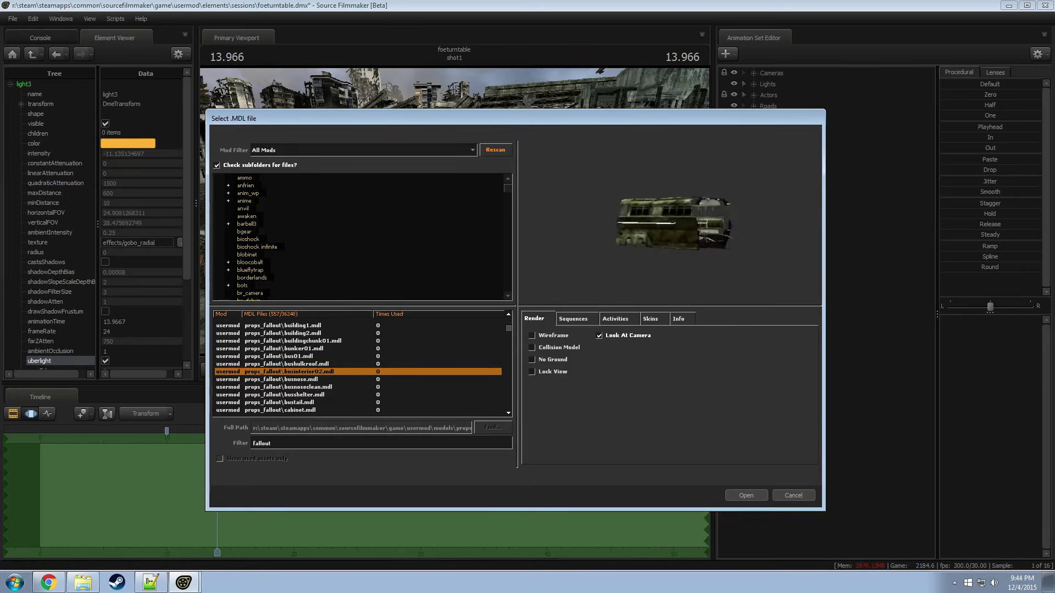
key("Down")
key("Down")
key("Up")
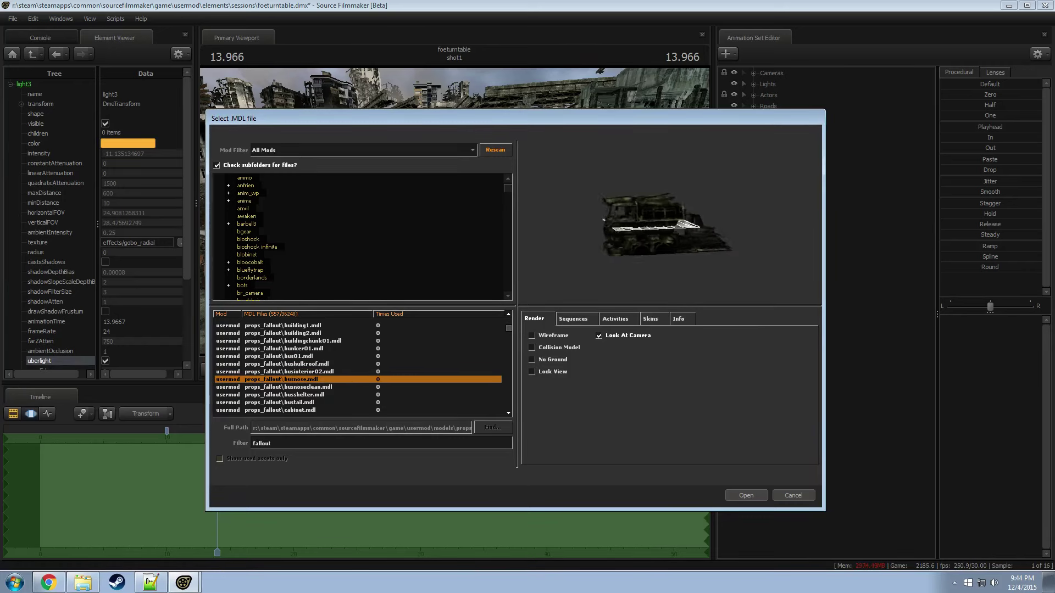
left_click(747, 495)
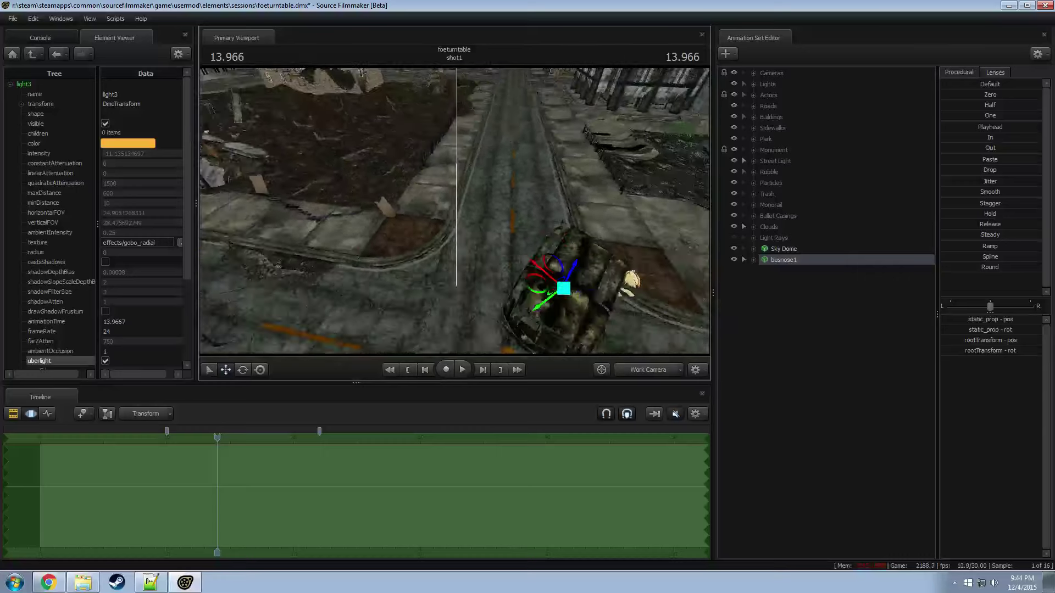
Step: Move the wrecked bus along the street to the sidewalk beside the pillared building and rotate it
key("f")
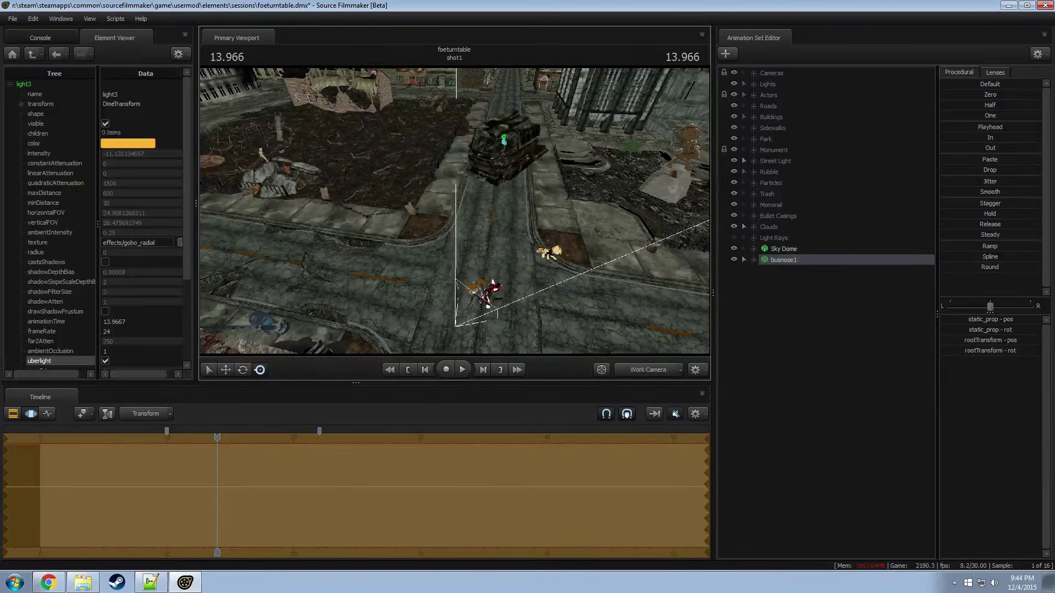
left_click_drag(508, 133, 461, 187)
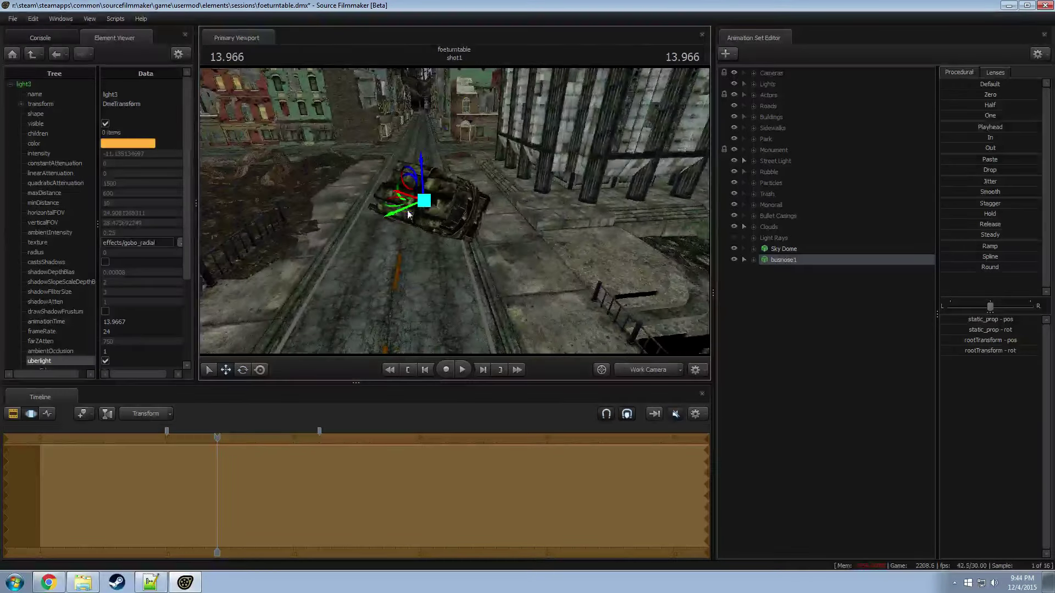
key("e")
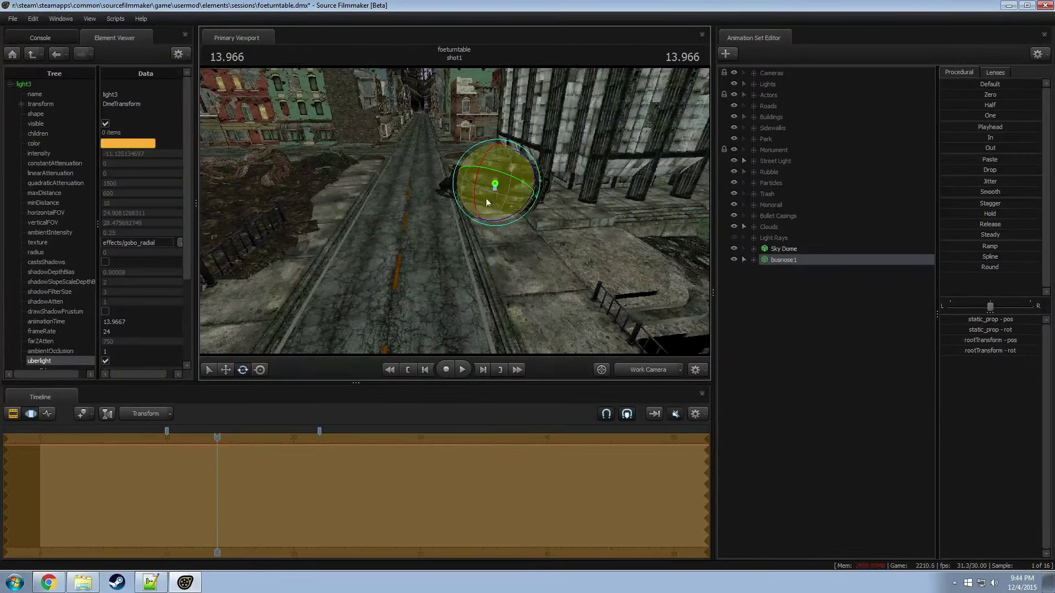
left_click_drag(487, 197, 491, 184)
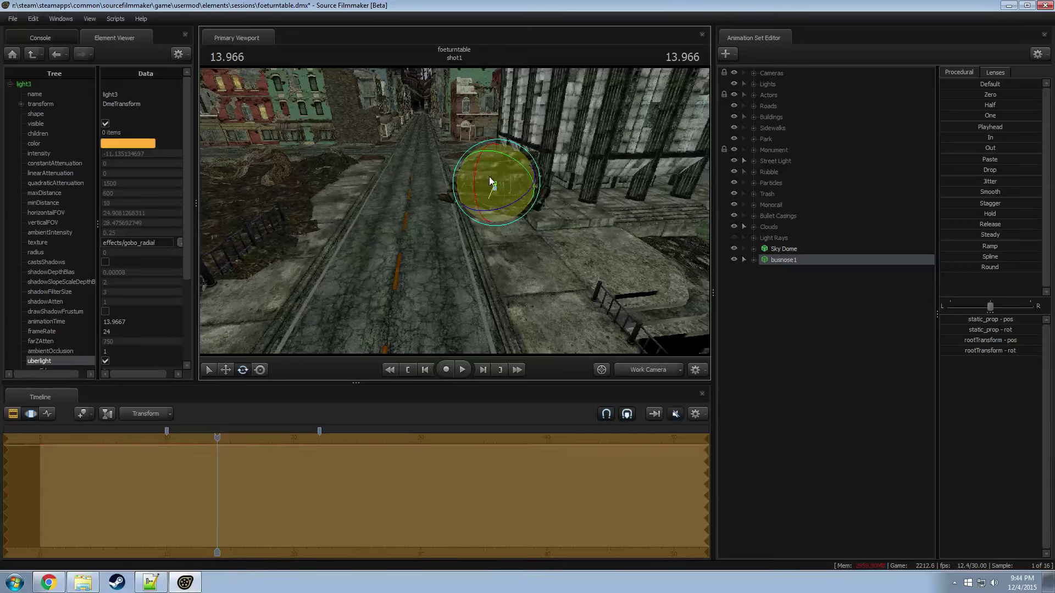
left_click_drag(440, 230, 441, 230)
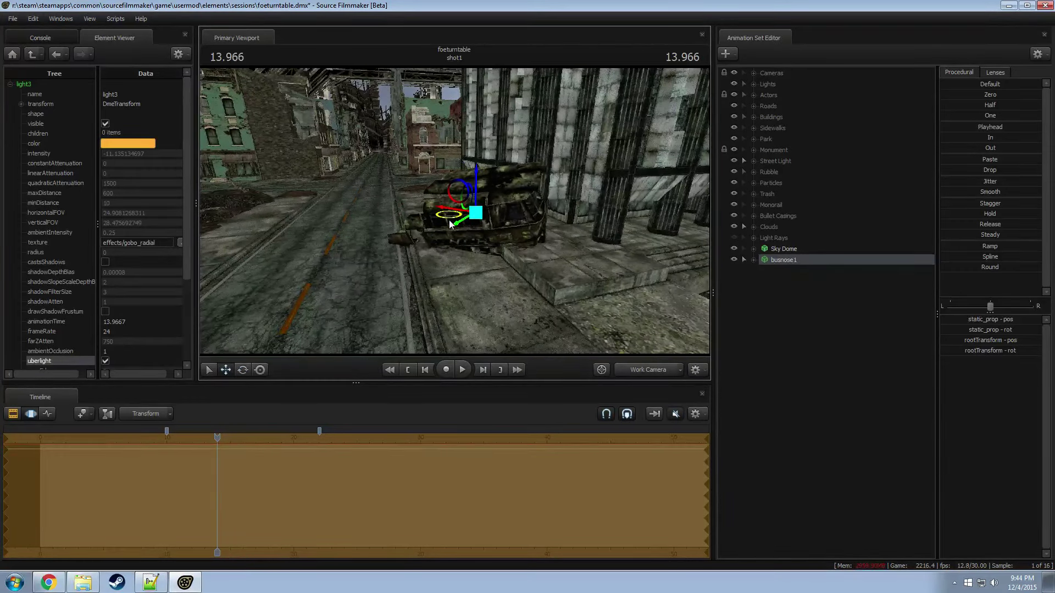
Step: Tilt the wrecked bus over the steps in front of the pillared building and undo the last two adjustments
key("e")
left_click_drag(455, 222, 484, 188)
key("w")
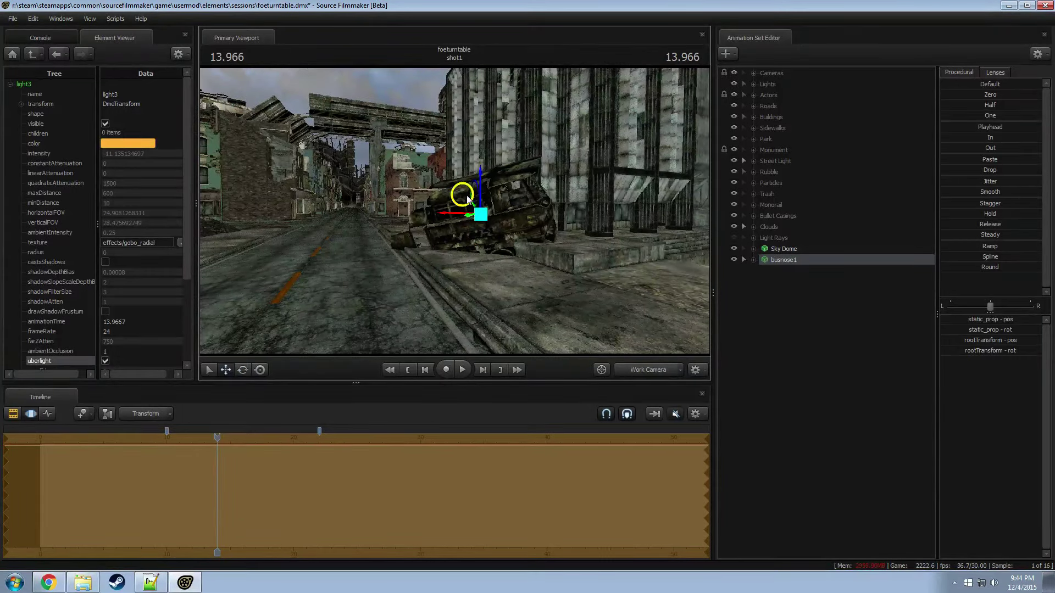
key("ctrl+z")
key("ctrl+z")
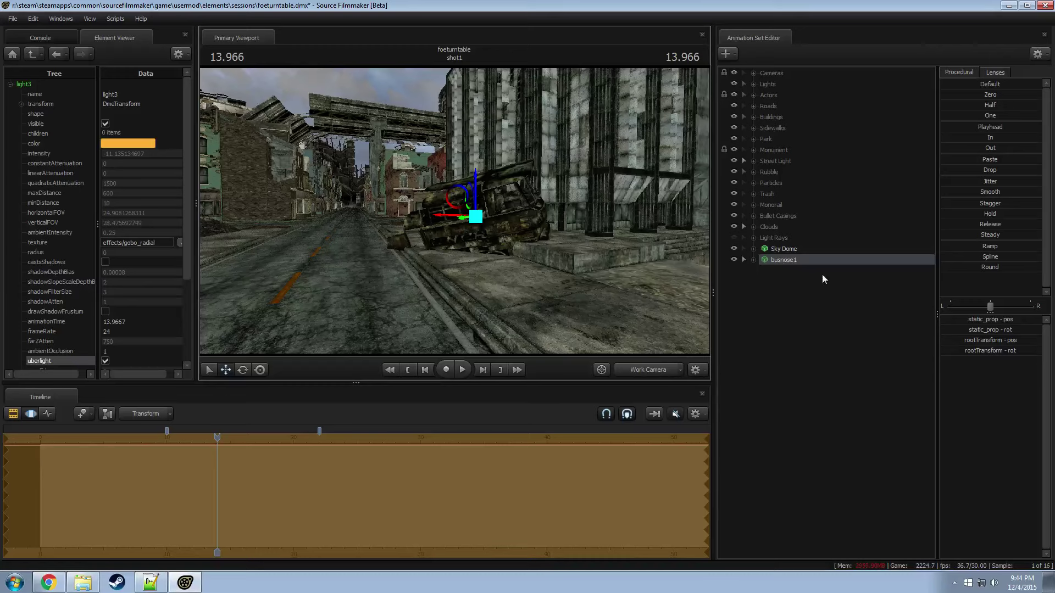
Step: Copy the busnose1 animation set and paste a duplicate of it into the scene
right_click(794, 262)
right_click(769, 285)
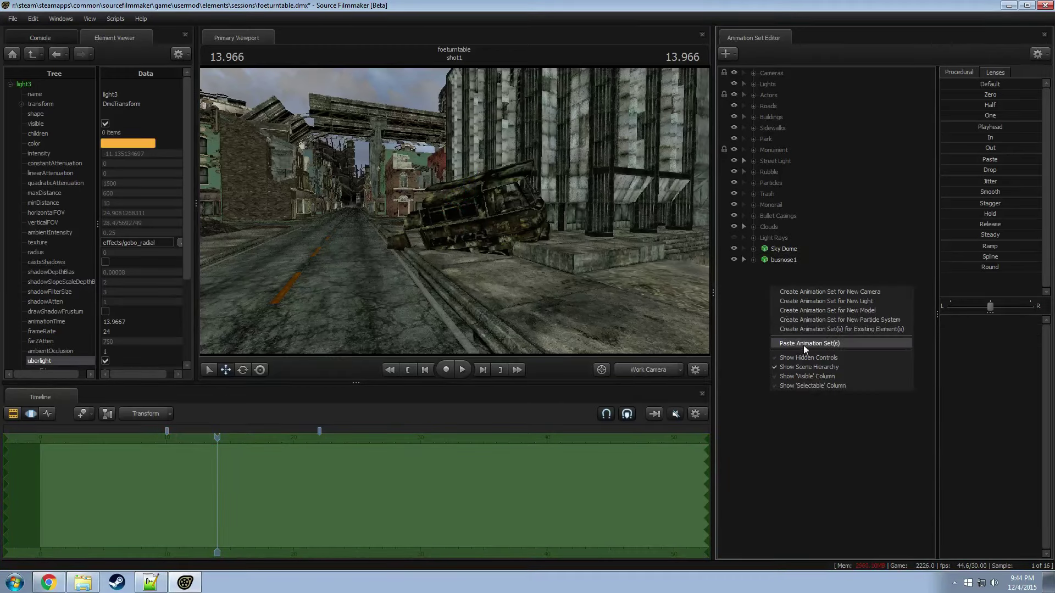
left_click(804, 344)
Step: Move and rotate the duplicated bus at the road's edge beside the first one, and switch the view to camera1
left_click(779, 269)
key("f")
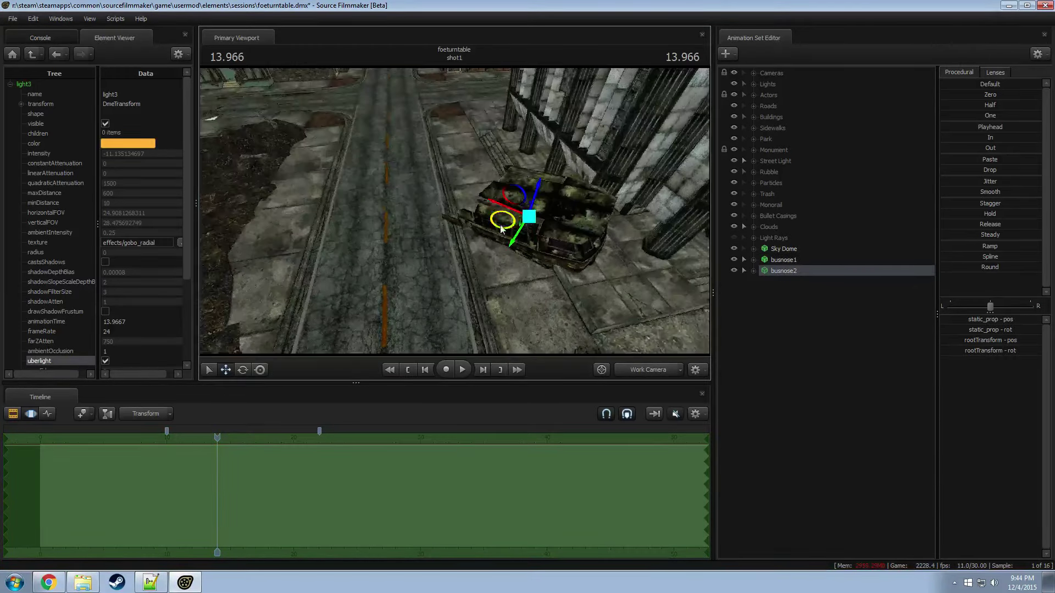
left_click_drag(501, 229, 431, 159)
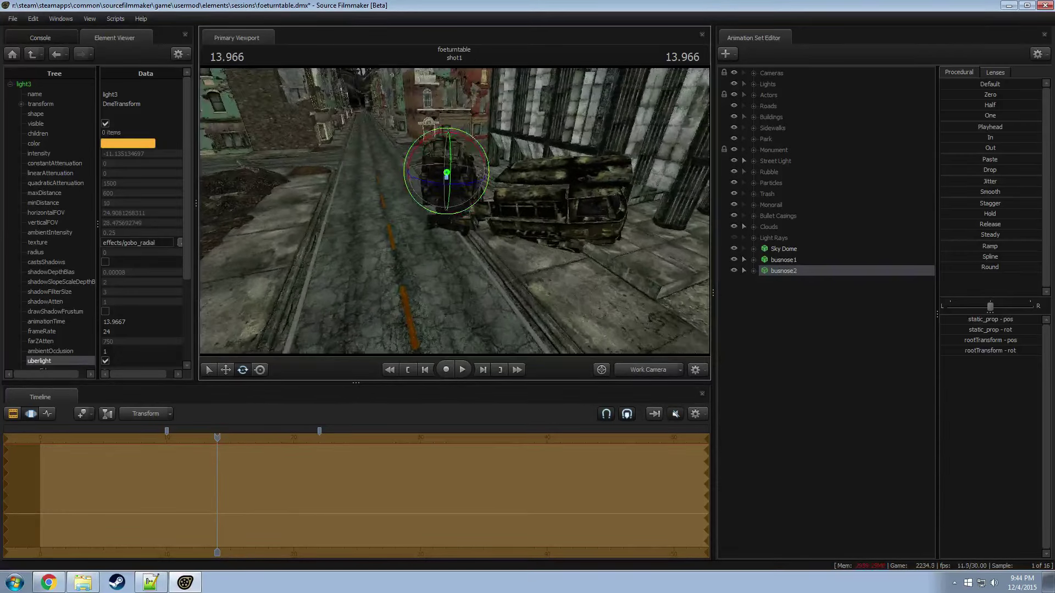
left_click(637, 370)
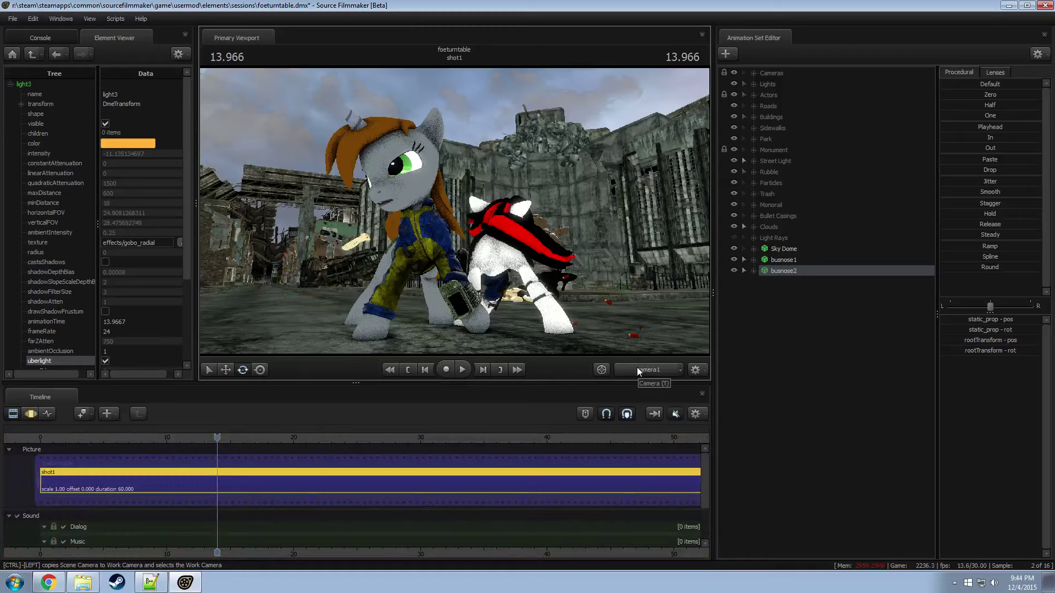
Step: Return to the Work Camera and adjust the rotation and position of the duplicated bus at the road's edge
left_click(638, 369)
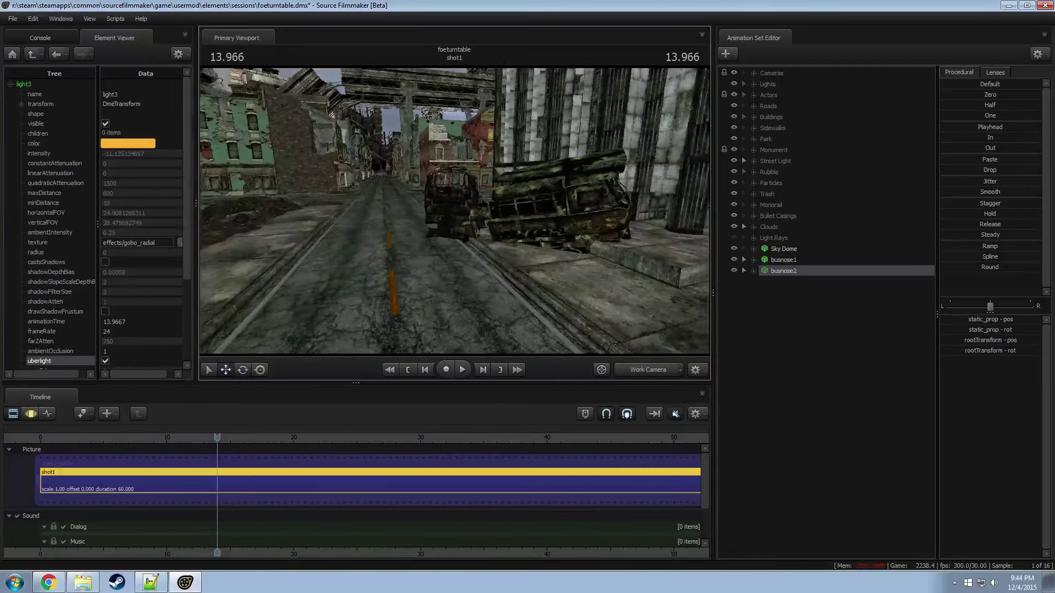
left_click_drag(453, 209, 454, 210)
left_click(439, 192)
key("e")
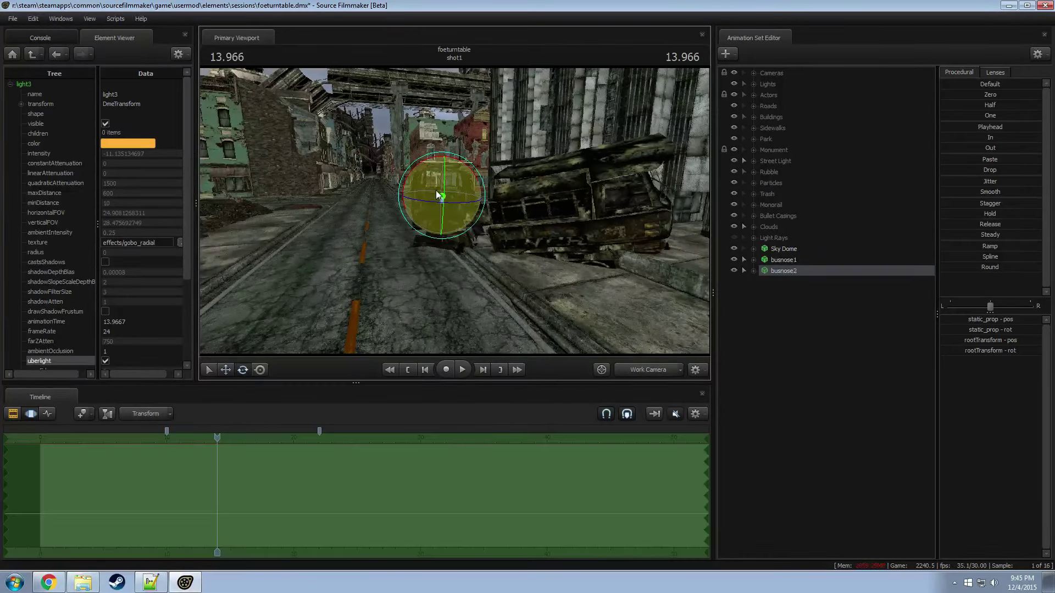
mouse_move(429, 190)
left_mouse_down()
mouse_move(432, 177)
mouse_move(420, 196)
left_mouse_up()
key("q")
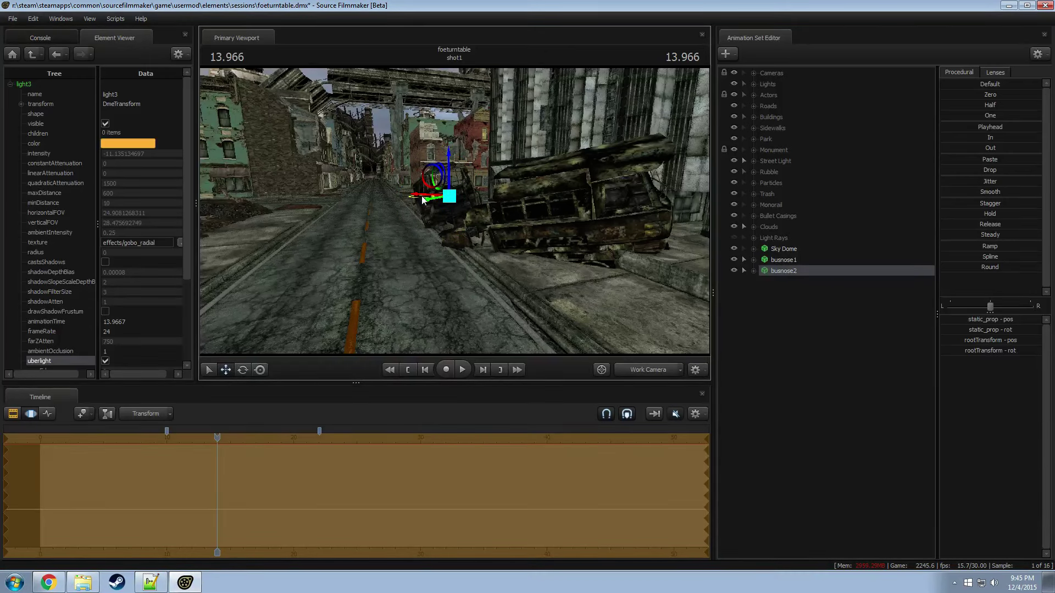
Step: Examine the placement of the two wrecked buses beside the pillared building from several angles
right_click(722, 310)
left_click(774, 277)
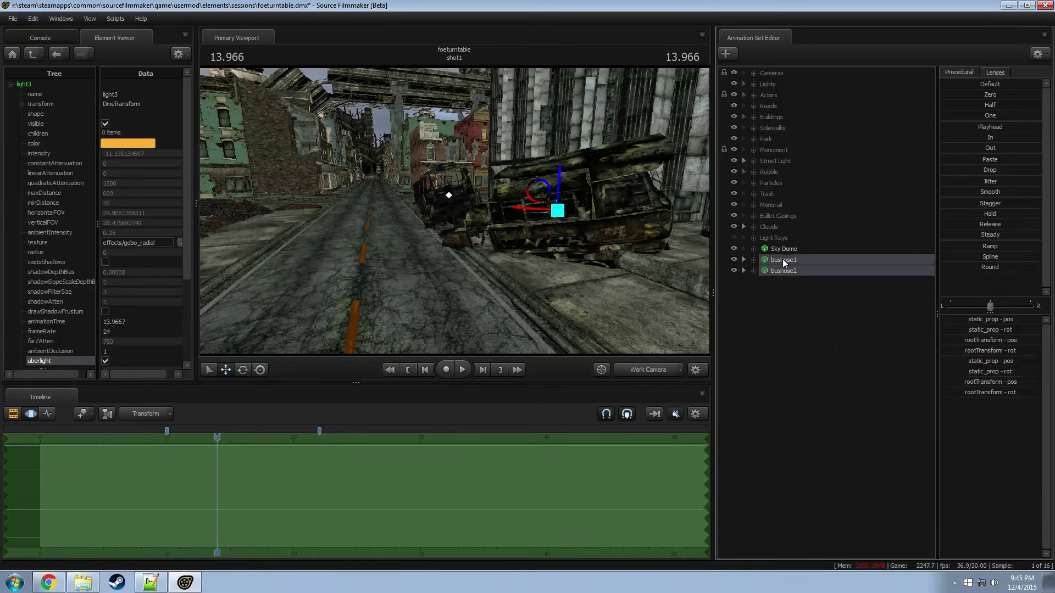
left_click(778, 311)
right_click(778, 317)
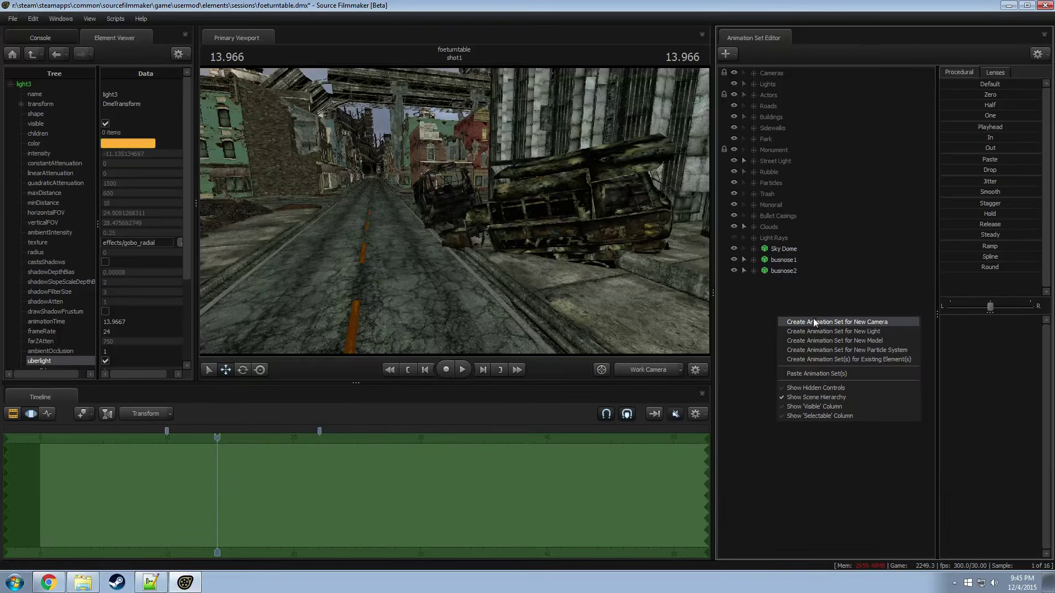
left_click(754, 302)
left_click_drag(454, 203, 679, 269)
right_click(454, 203)
left_click(473, 226)
right_click(450, 199)
left_click(456, 210)
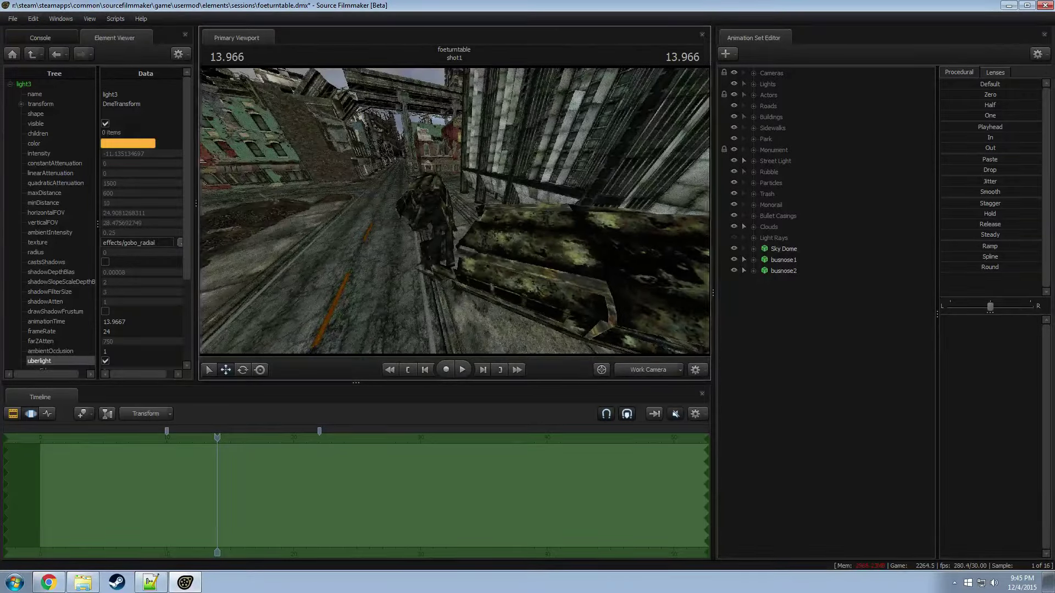
left_click_drag(450, 185, 668, 321)
Step: Start creating an animation set for a new model and filter the model list by "rubble"
right_click(861, 344)
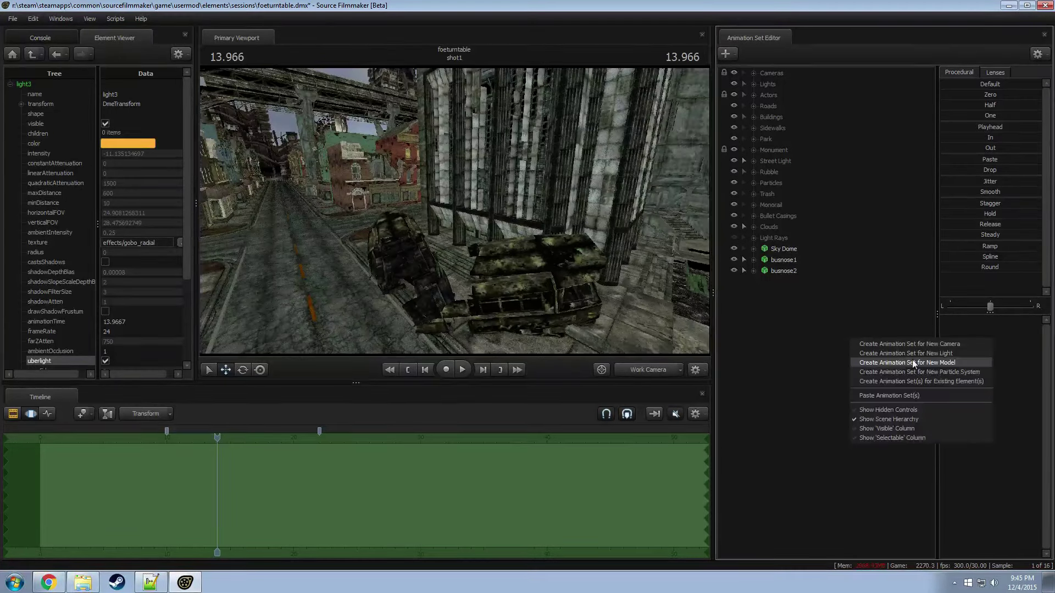
left_click(915, 360)
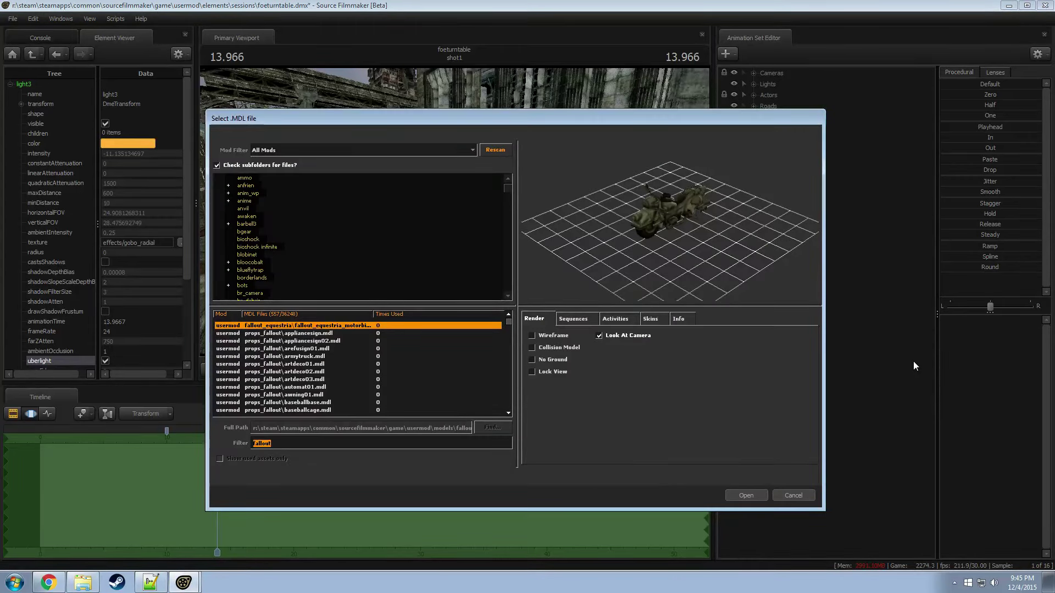
type("rubble")
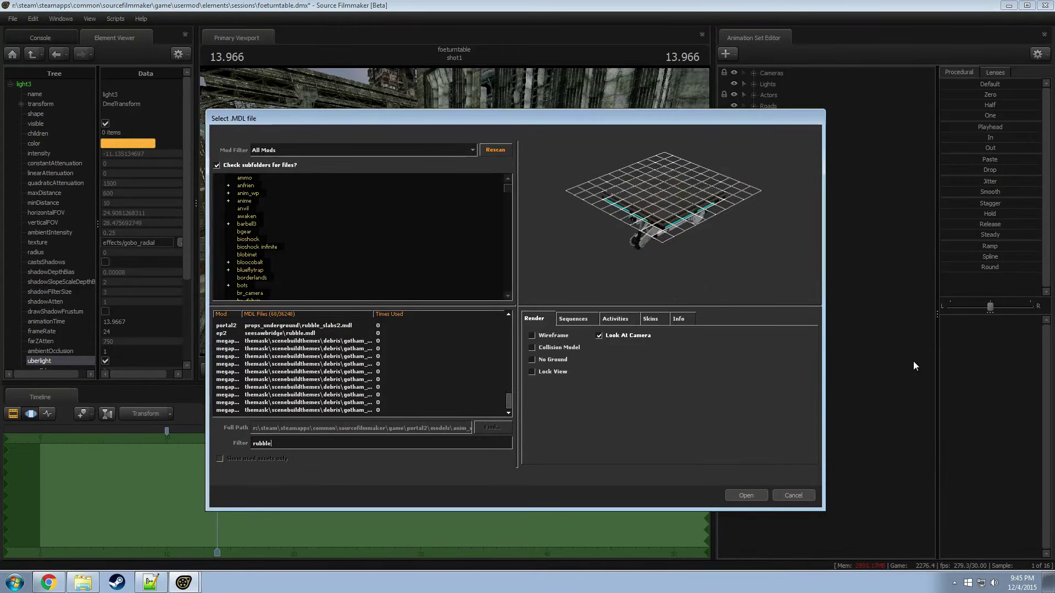
scroll(280, 358, "up", 5)
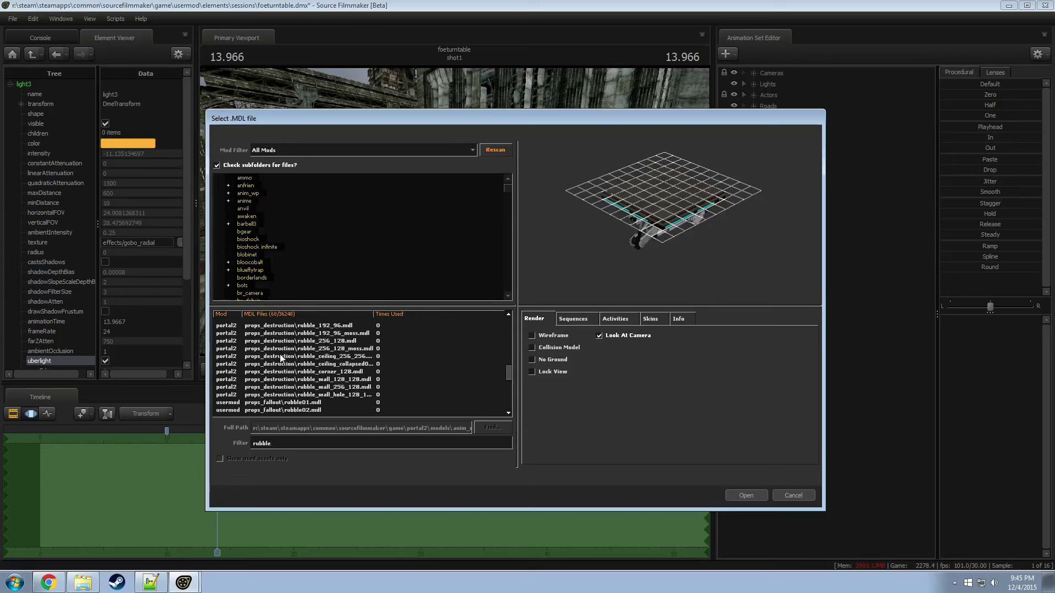
scroll(288, 354, "up", 2)
scroll(288, 354, "down", 3)
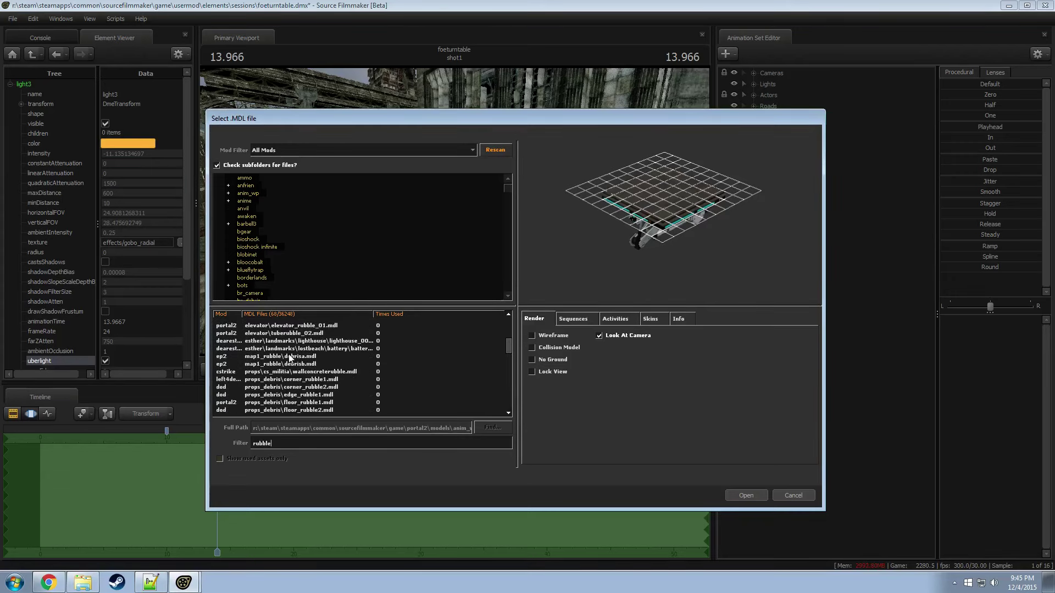
Step: Preview the rubble models one after another, from the map1_rubble debris to the props_fallout rubble
left_click(290, 364)
key("Down")
key("Down")
key("Down")
key("Down")
key("Down")
key("Down")
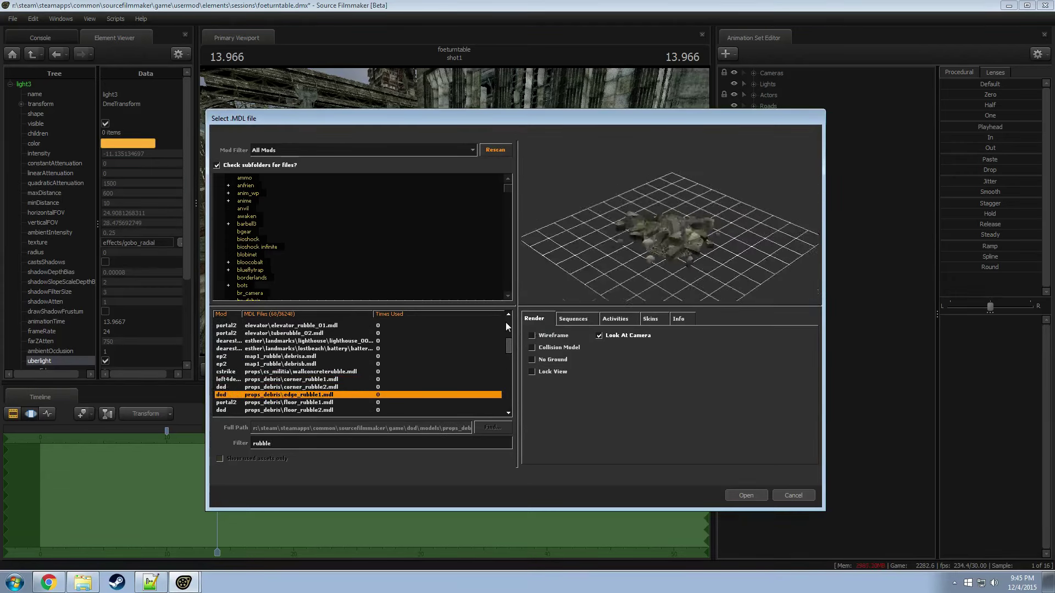
key("Down")
key("Down")
key("Down")
key("Down")
key("Down")
key("Down")
key("Down")
key("Down")
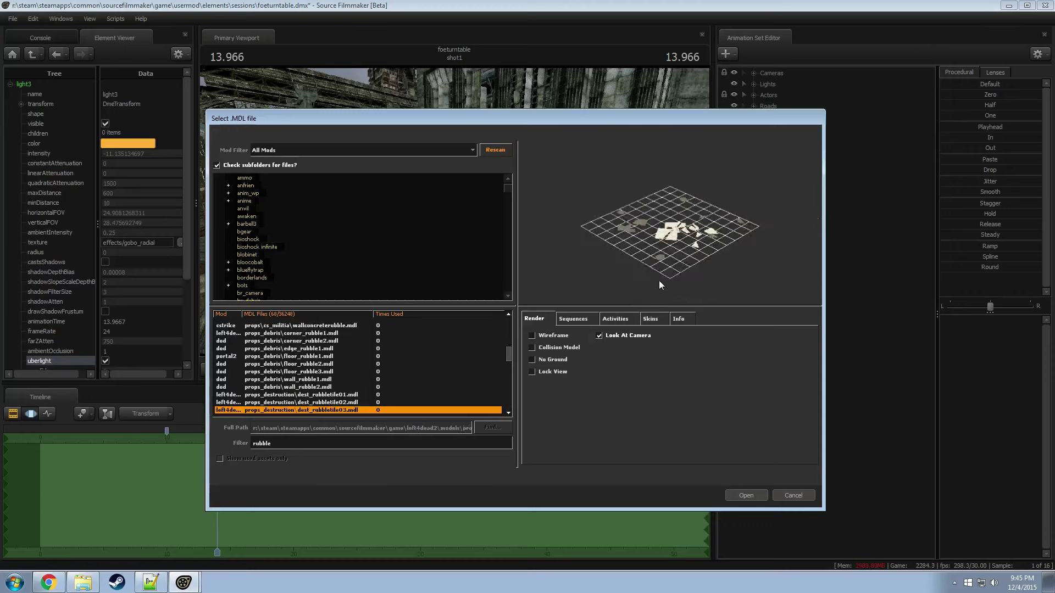
key("Down")
key("Down")
key("Down")
key("Down")
key("Down")
key("Down")
key("Down")
key("Down")
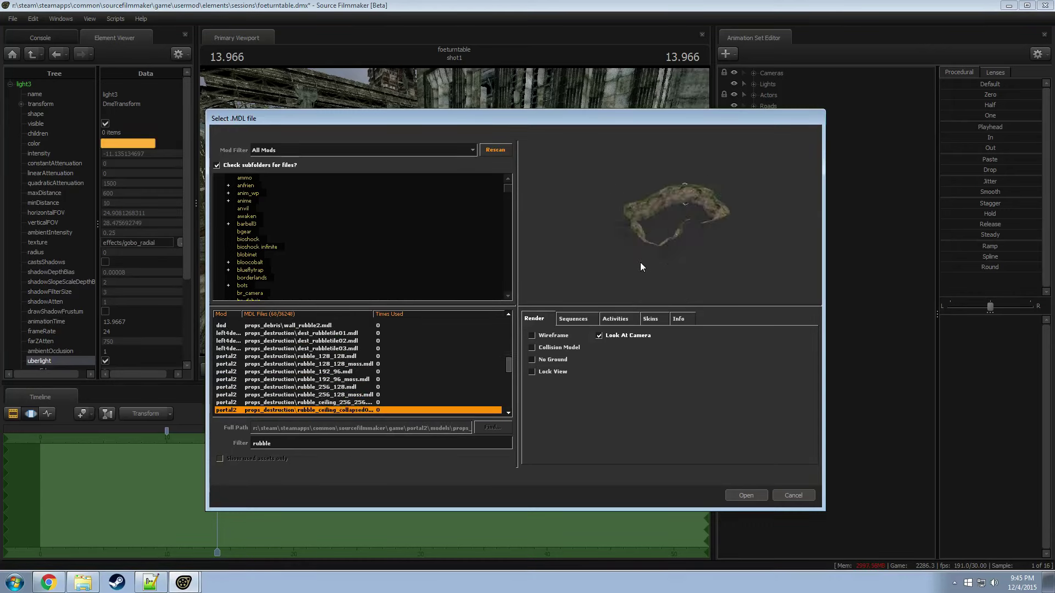
key("Down")
key("Down")
key("Down")
key("Down")
key("Down")
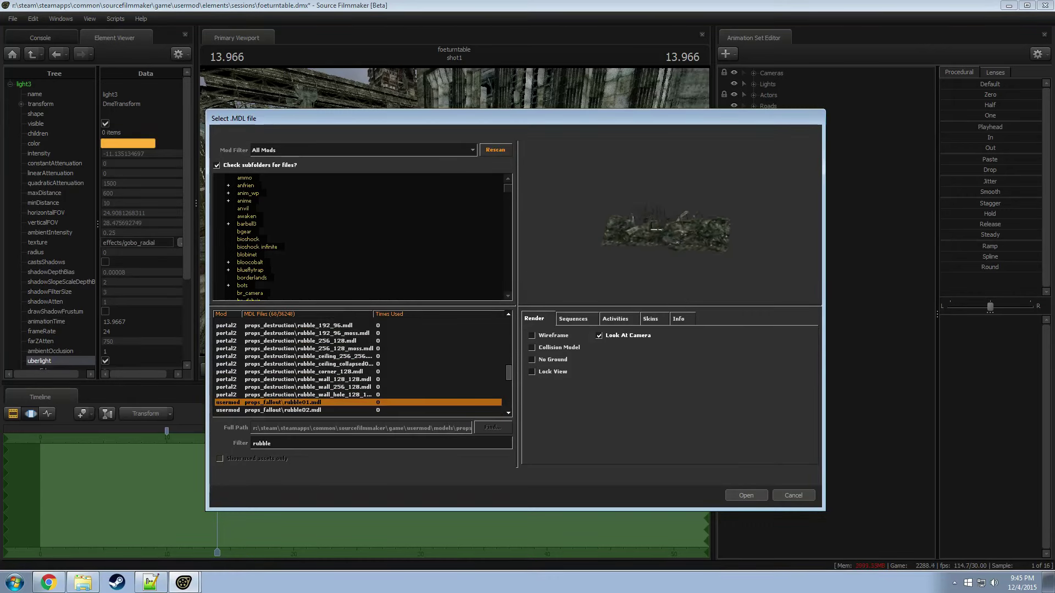
Step: Choose props_fallout\rubble03.mdl and add it to the scene
key("Down")
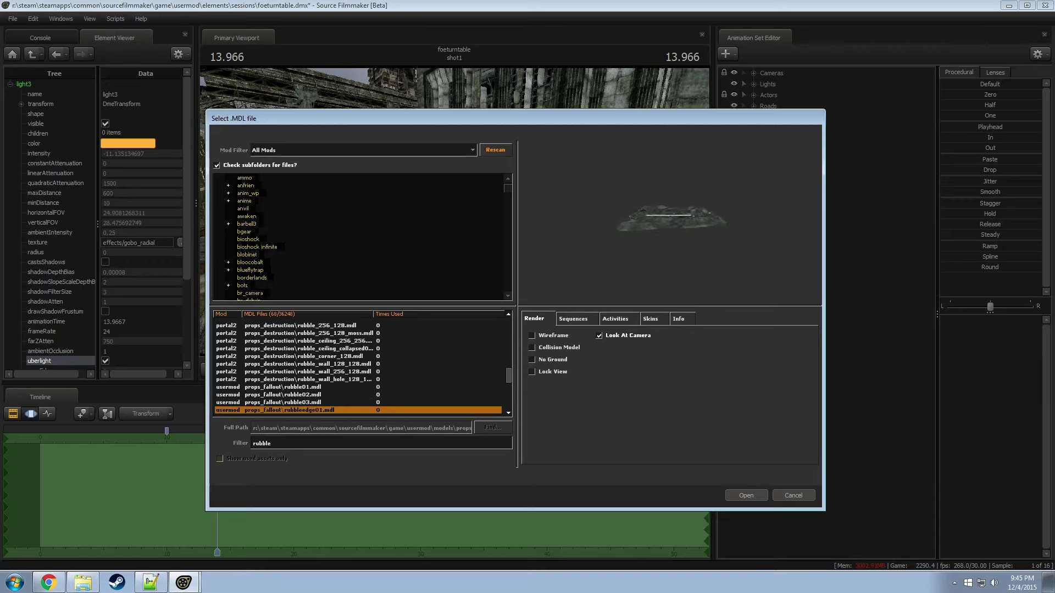
key("Up")
left_click(751, 495)
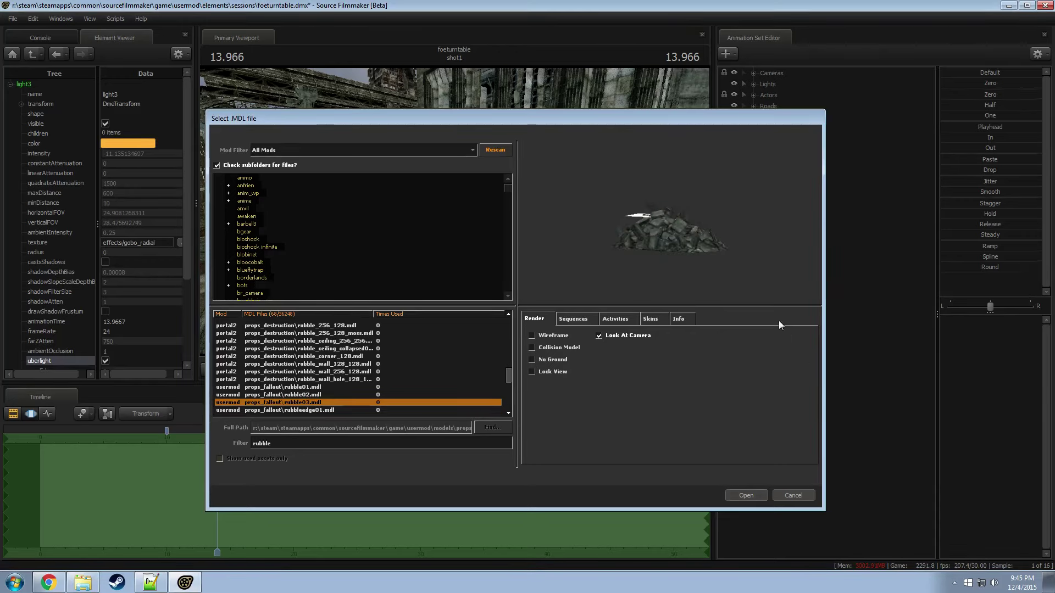
Step: Select the RightHand bone of the Big Mac statue in the Monument group and examine the statue's pose
left_click_drag(456, 220, 533, 250)
key("e")
key("w")
left_click_drag(457, 211, 456, 211)
key("F2")
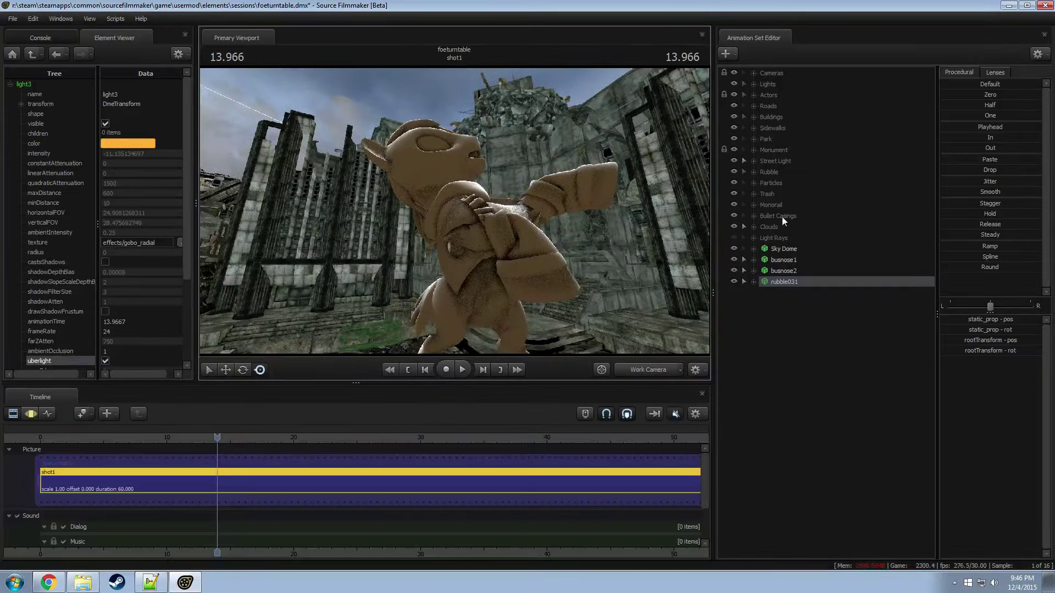
left_click(754, 151)
left_click(765, 172)
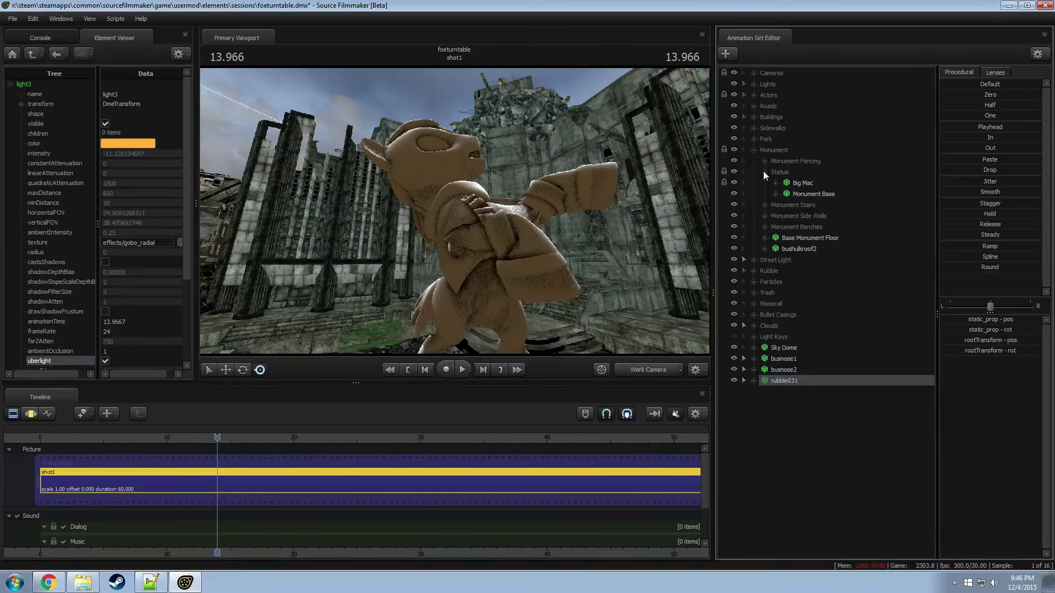
left_click(800, 183)
left_click(487, 180)
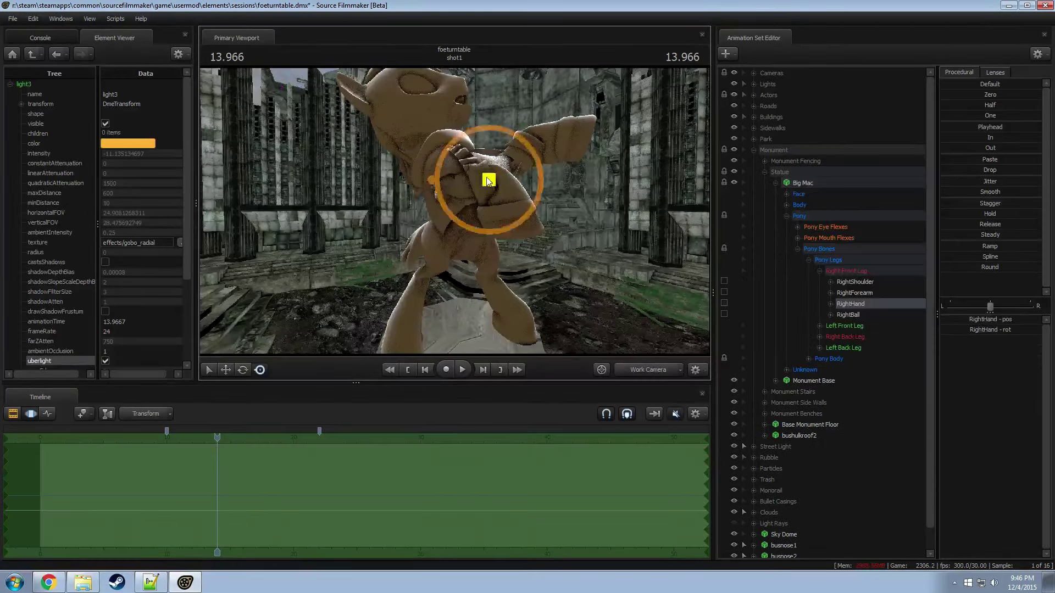
left_click_drag(443, 167, 379, 259)
Step: Preview the statue with lighting enabled, turn lighting off again and collapse the Monument group
right_click(366, 230)
left_click(392, 257)
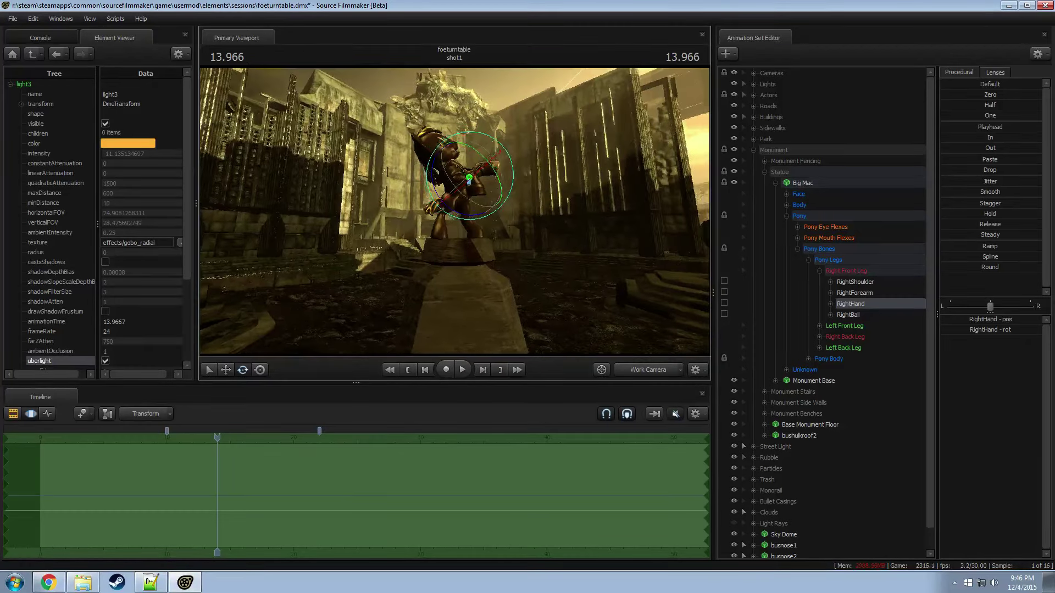
right_click(372, 256)
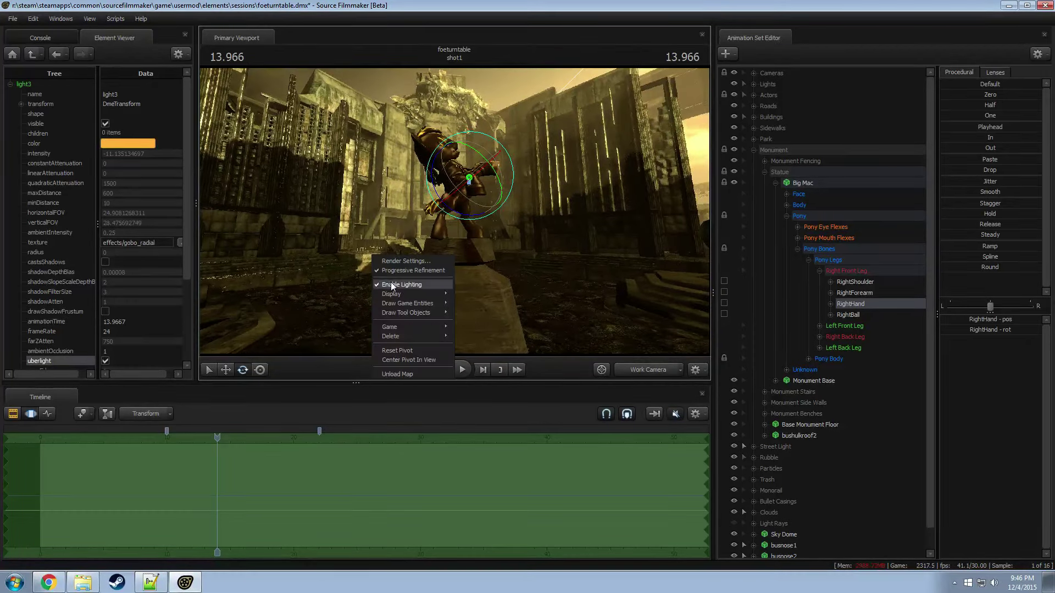
left_click(394, 285)
left_click_drag(394, 284, 291, 288)
left_click(776, 184)
left_click(764, 172)
left_click(753, 150)
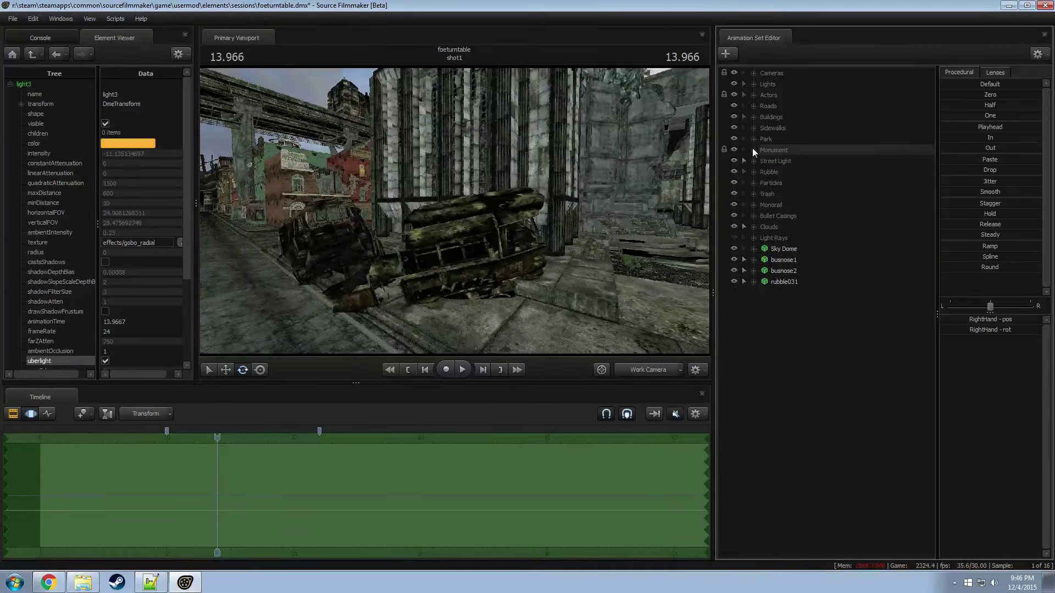
Step: Move the rubble pile onto the sidewalk beside the wrecked buses and rotate it
left_click(780, 282)
key("f")
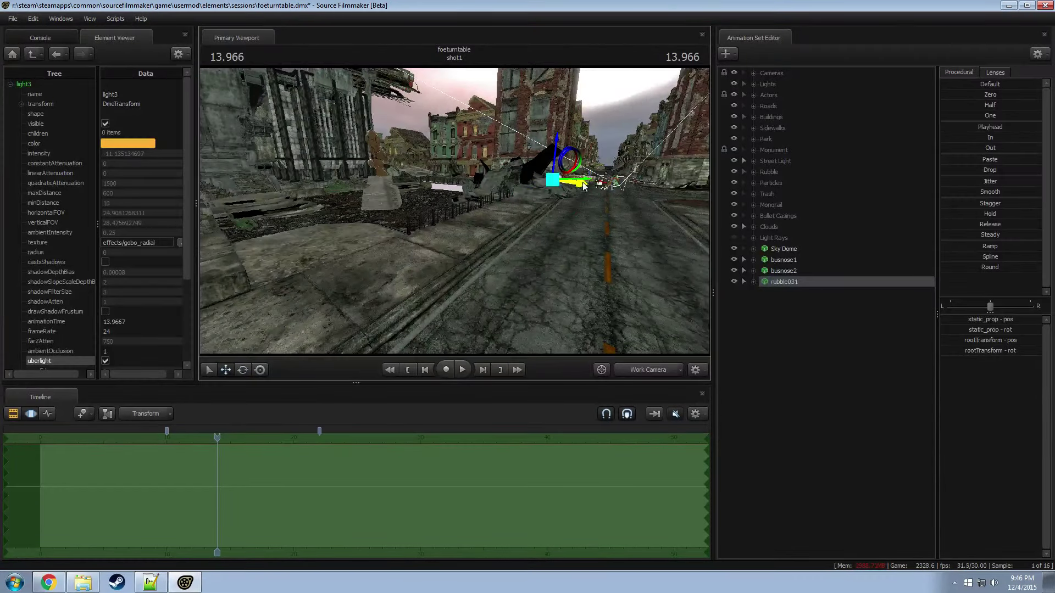
key("f")
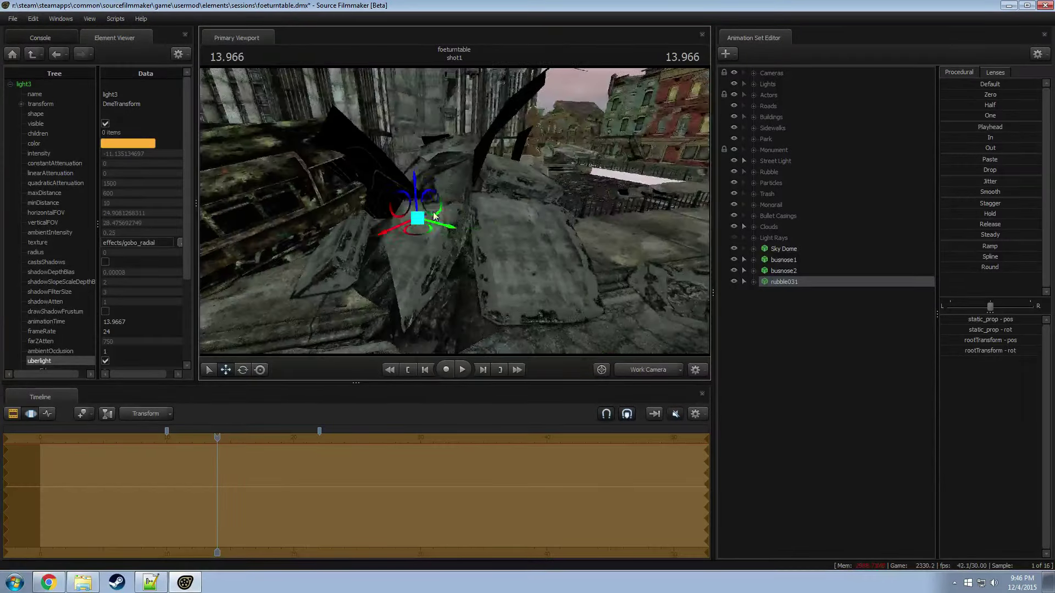
left_click_drag(434, 216, 421, 193)
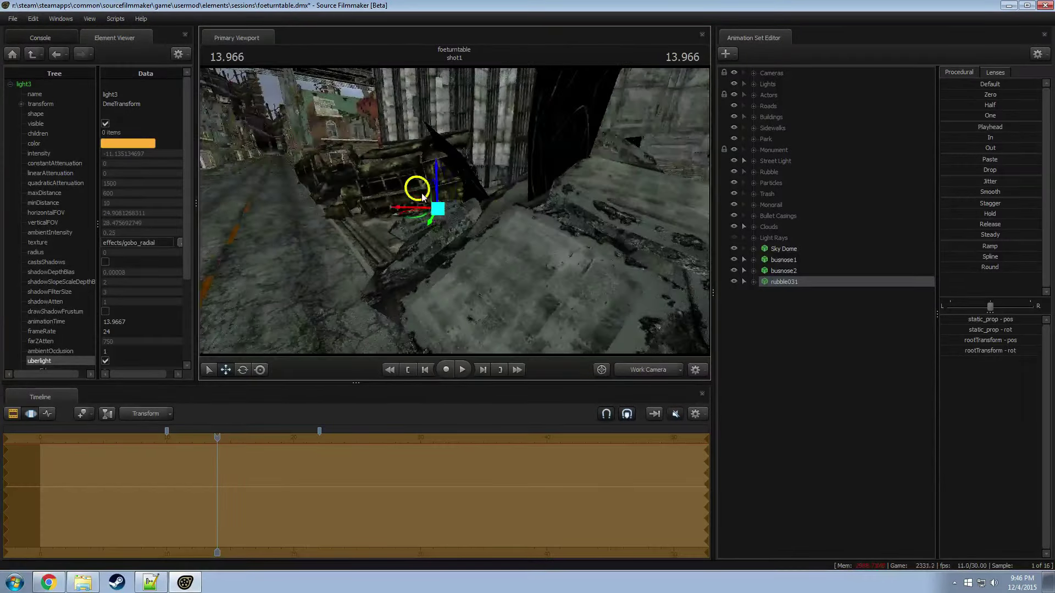
Step: Add override materials to the rubble pile and list the materials of its model in the Element Viewer
left_click(753, 282)
right_click(773, 282)
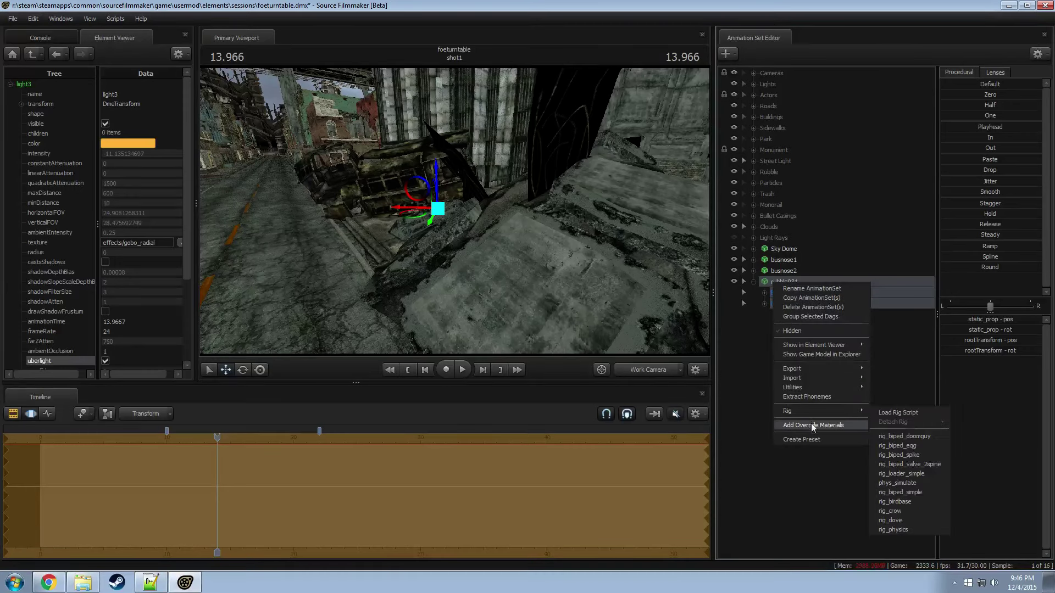
key("Escape")
right_click(775, 282)
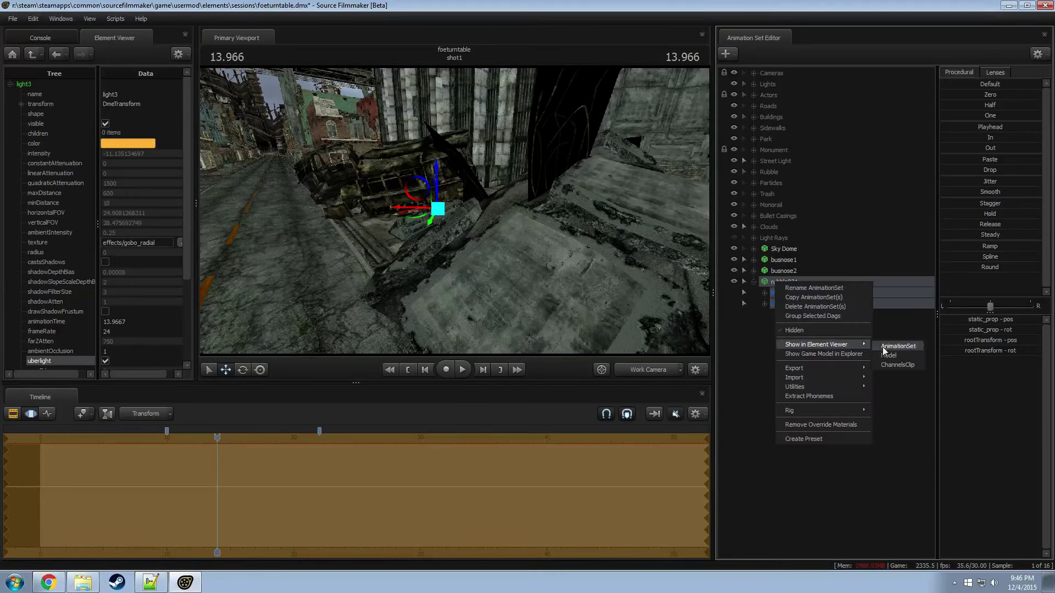
left_click(883, 348)
left_click(20, 272)
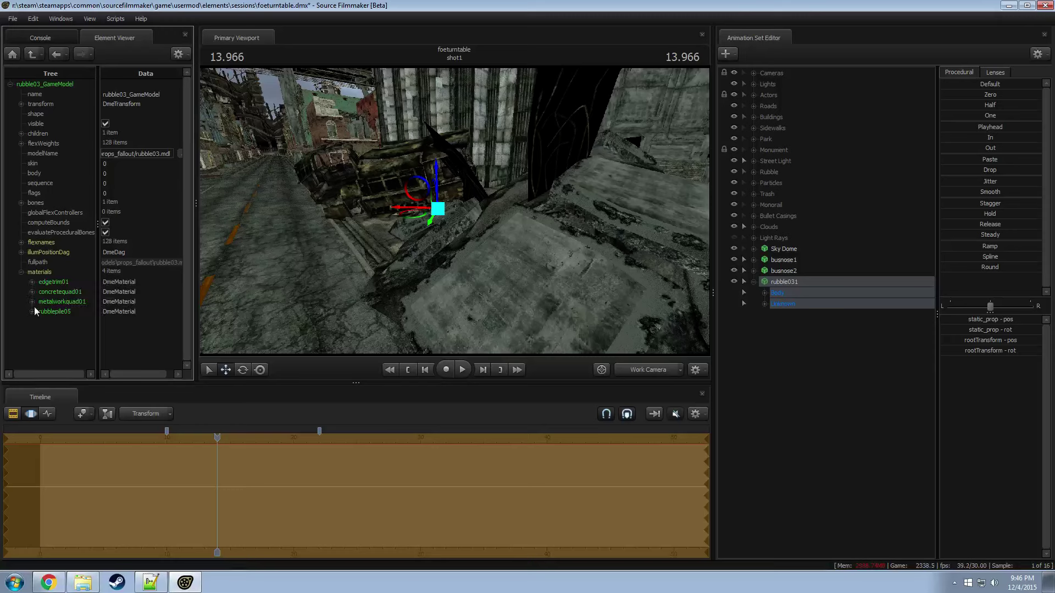
Step: Add a float attribute named $alpha to the rubble's metalworkquad01 material
right_click(54, 301)
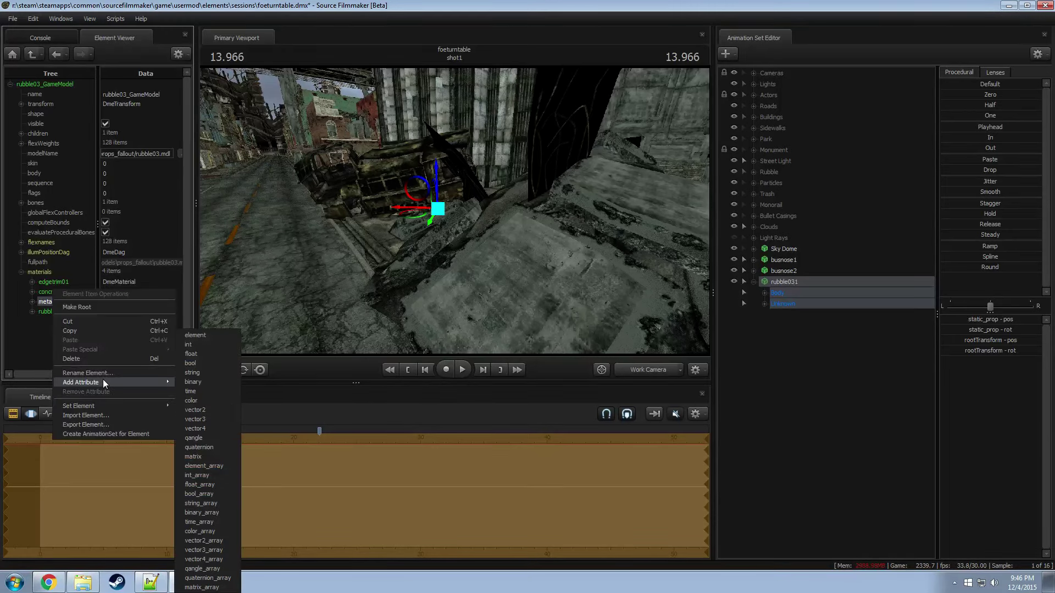
mouse_move(110, 383)
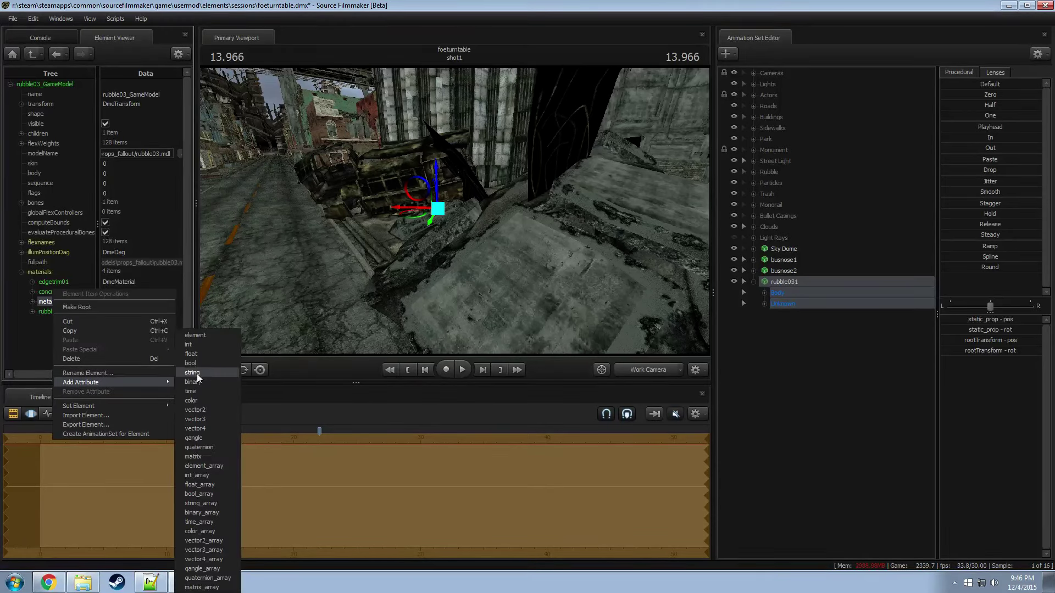
left_click(199, 354)
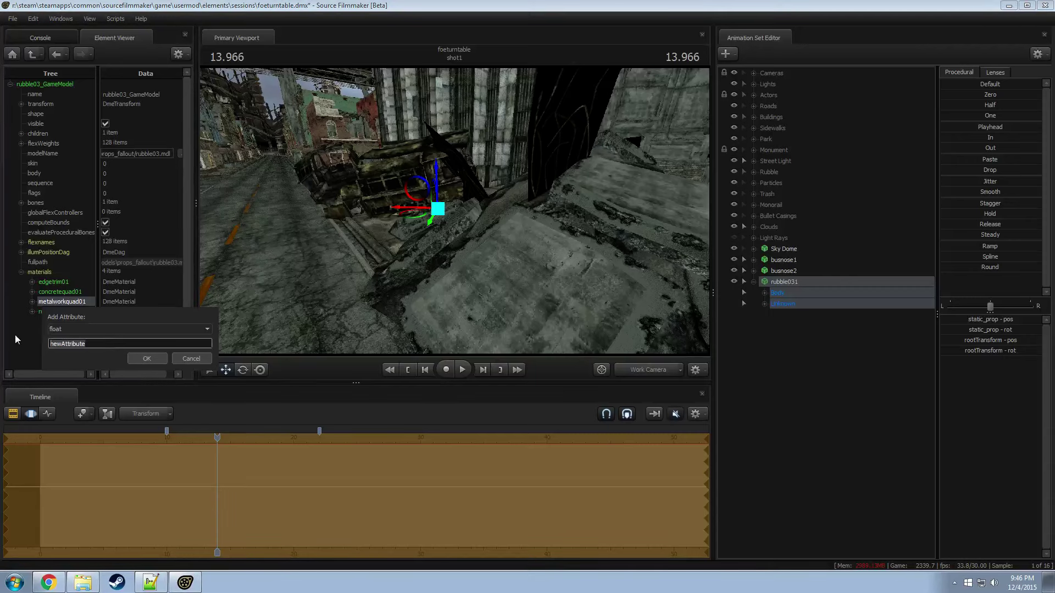
type("$ah")
type("pha")
key("Return")
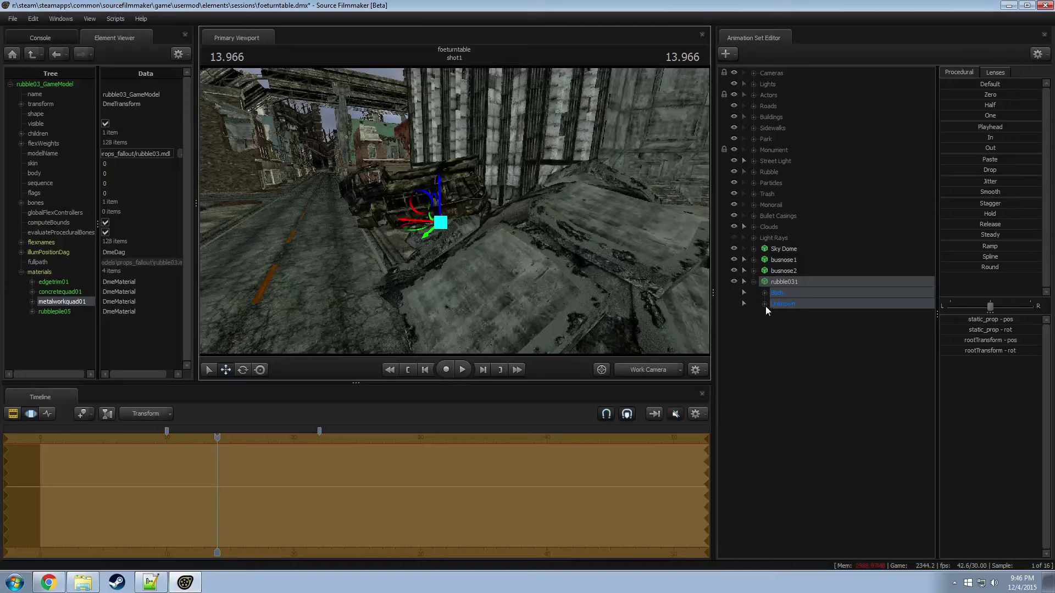
Step: Add a scale control to the rubble pile's static_prop transform and select that control
left_click(765, 305)
right_click(790, 316)
left_click(784, 316)
right_click(790, 316)
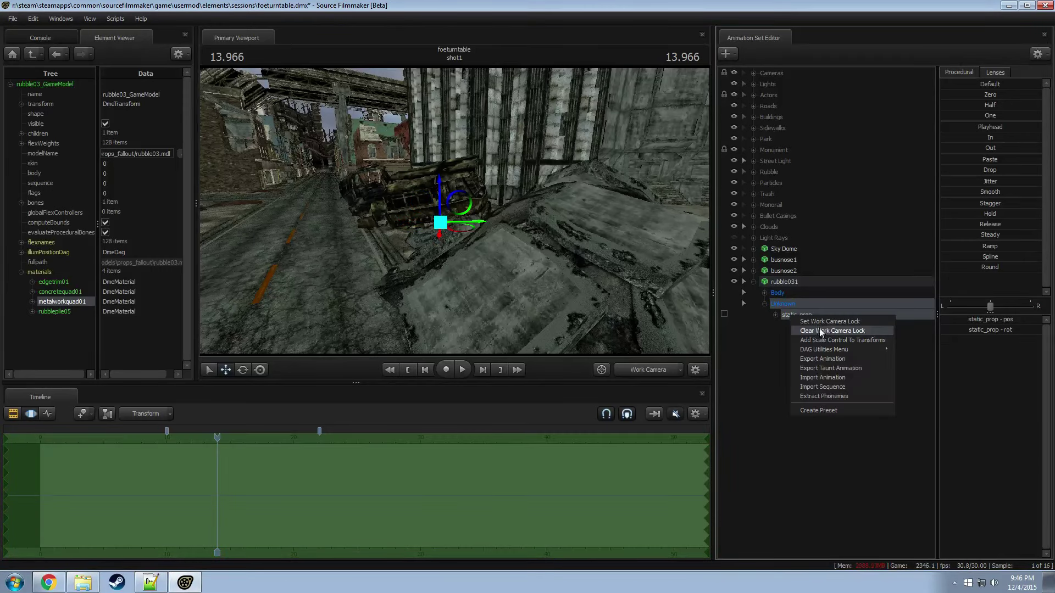
left_click(824, 340)
left_click(792, 326)
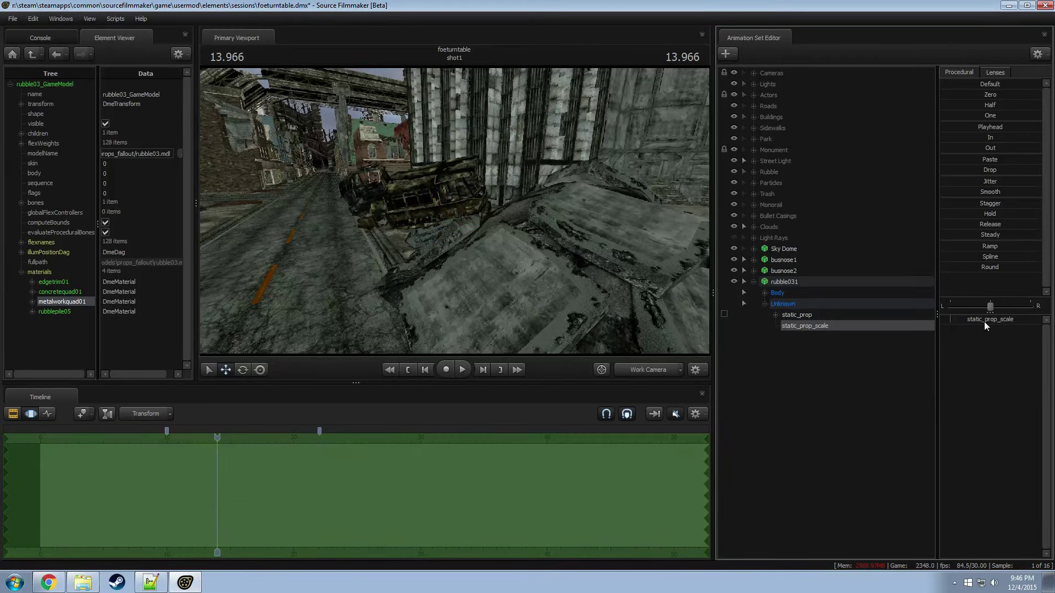
Step: Scale the rubble pile down and move it against the building wall beside the wrecked bus
mouse_move(985, 321)
left_mouse_down()
mouse_move(1014, 321)
mouse_move(986, 322)
left_mouse_up()
left_click(839, 280)
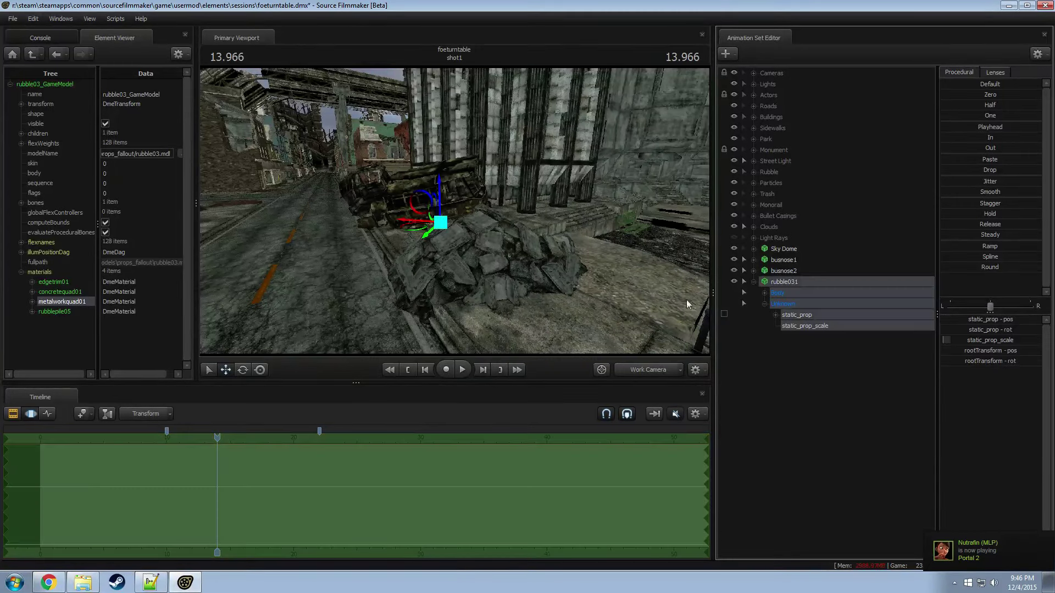
left_click_drag(413, 231, 447, 208)
left_click_drag(431, 252, 433, 217)
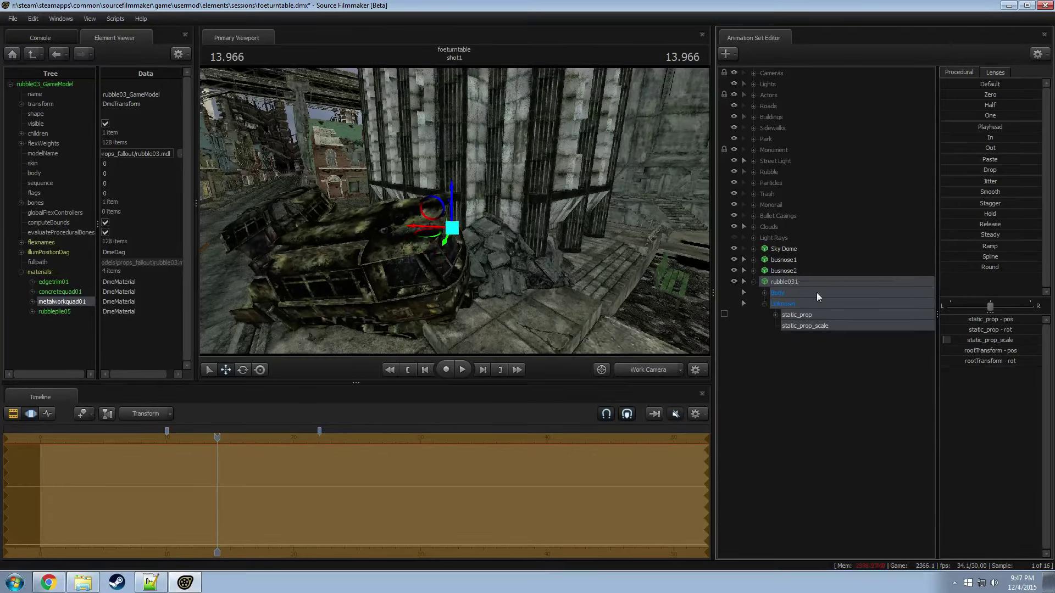
Step: Duplicate the rubble031 animation set and select the copy
right_click(817, 293)
right_click(775, 361)
key("Escape")
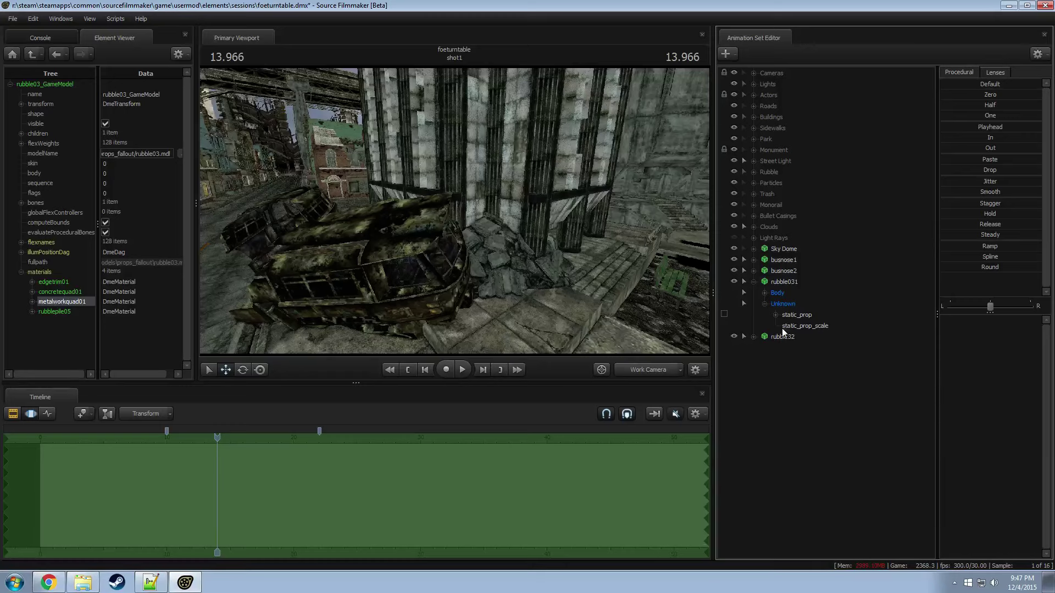
left_click(781, 328)
left_click(755, 282)
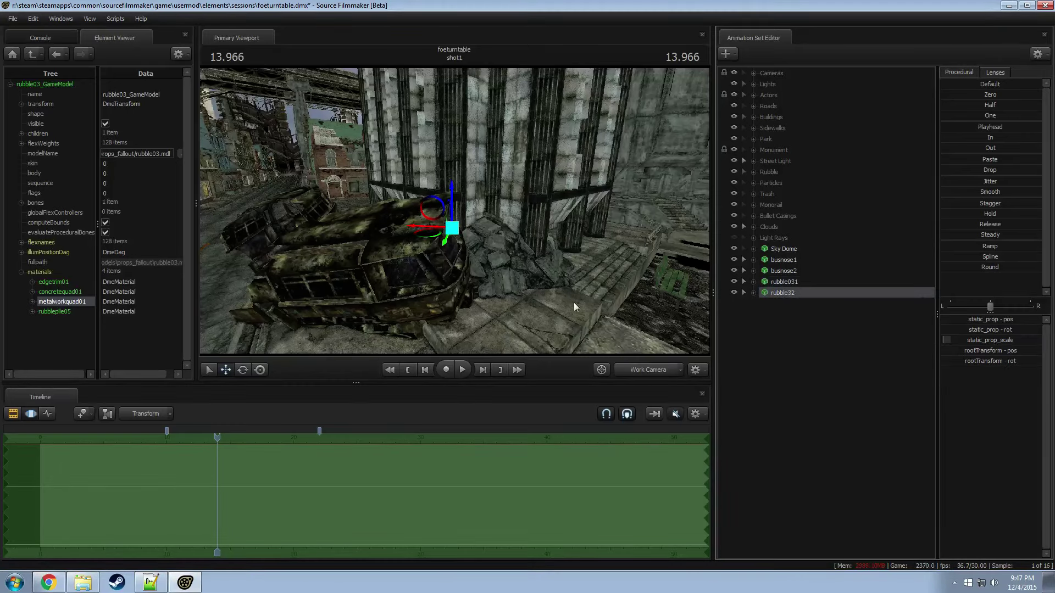
Step: Move the duplicated rubble pile to the road edge in front of the wrecked bus and rotate it
left_click_drag(573, 304, 574, 303)
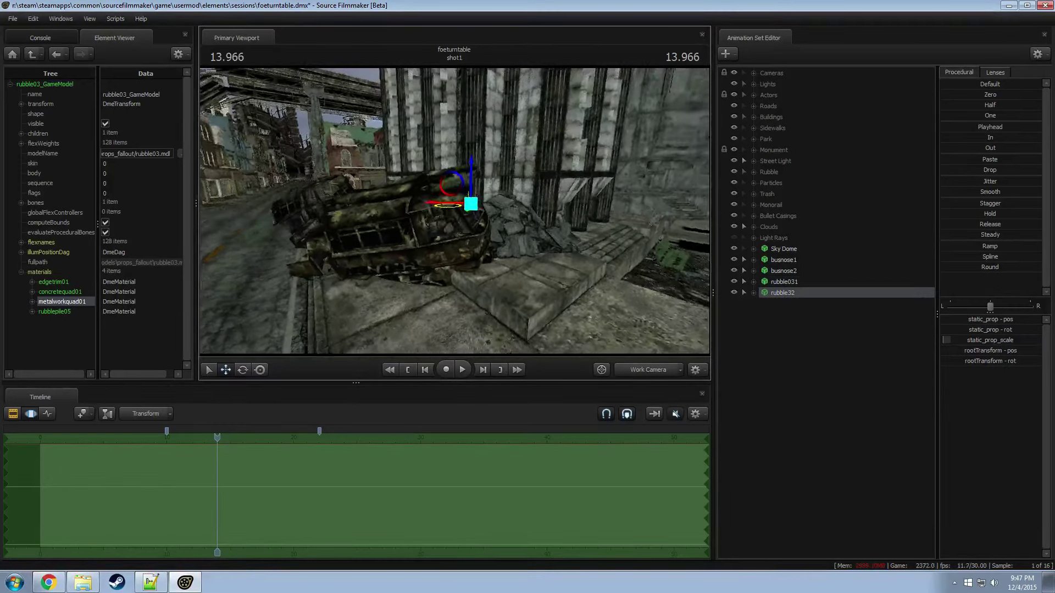
left_click_drag(498, 242, 498, 242)
mouse_move(450, 205)
left_mouse_down()
mouse_move(409, 235)
mouse_move(373, 218)
mouse_move(407, 226)
mouse_move(397, 189)
mouse_move(455, 216)
left_mouse_up()
key("e")
key("w")
left_click_drag(379, 188, 377, 163)
left_click_drag(384, 209, 452, 220)
left_click_drag(346, 191, 315, 171)
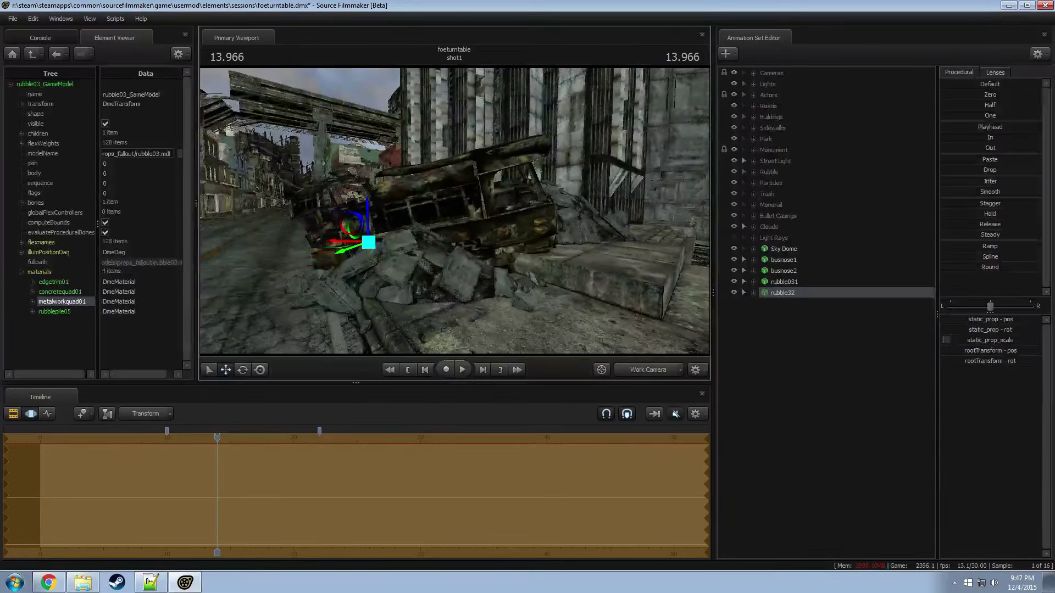
left_click_drag(511, 298, 454, 219)
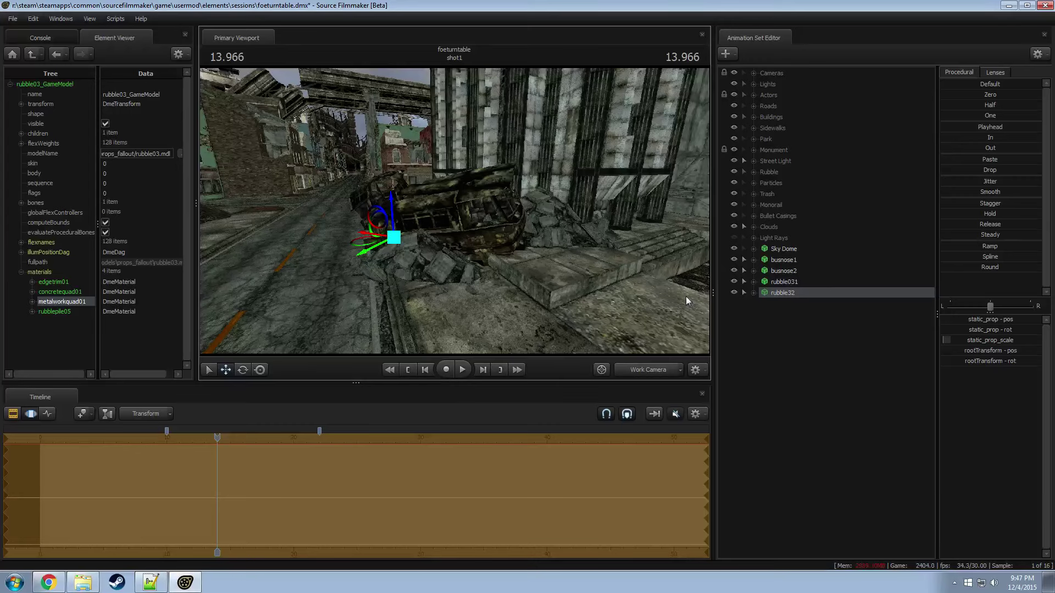
Step: Preview the shot through camera1 with lighting enabled near 14.333, and return to the unlit work camera
key("F2")
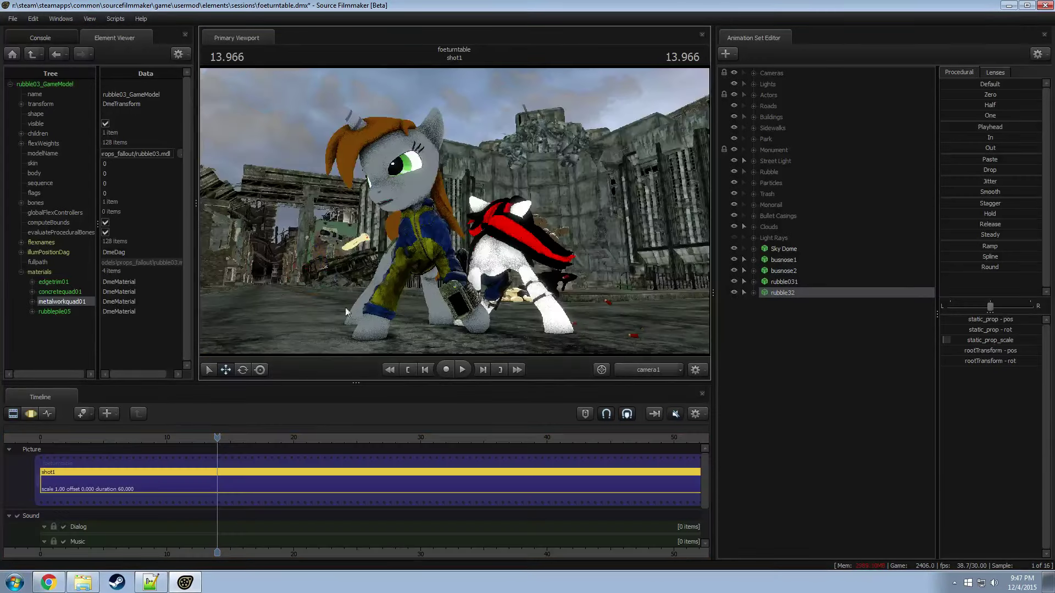
right_click(560, 271)
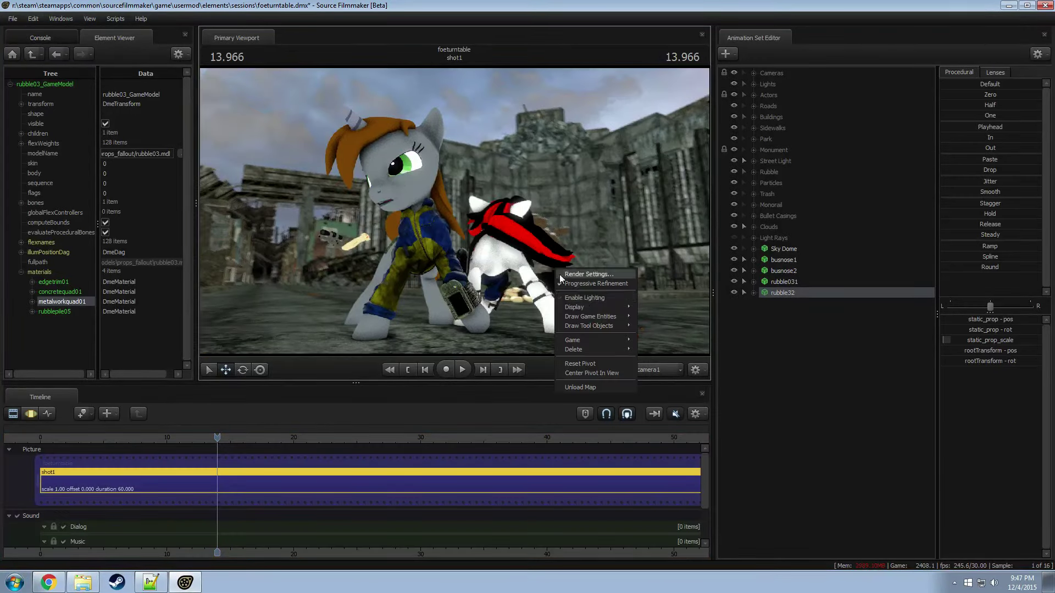
left_click(585, 296)
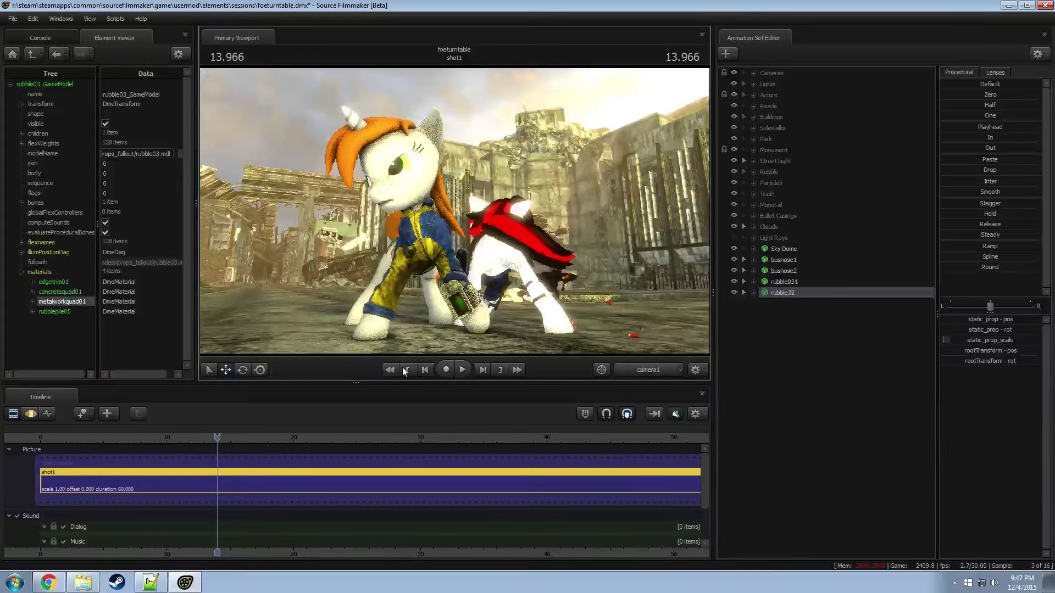
left_click_drag(217, 437, 222, 437)
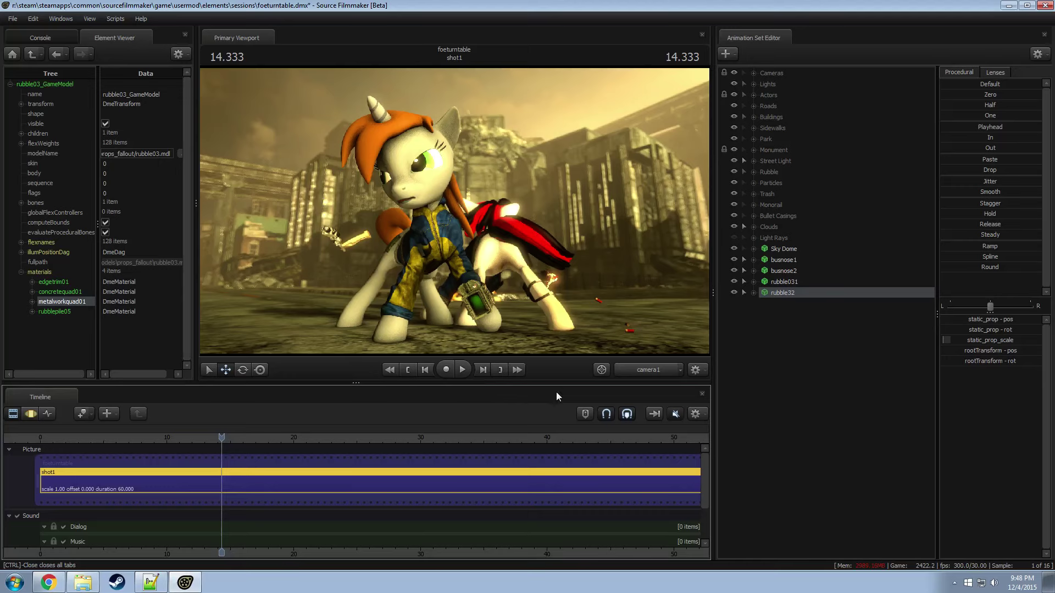
key("F4")
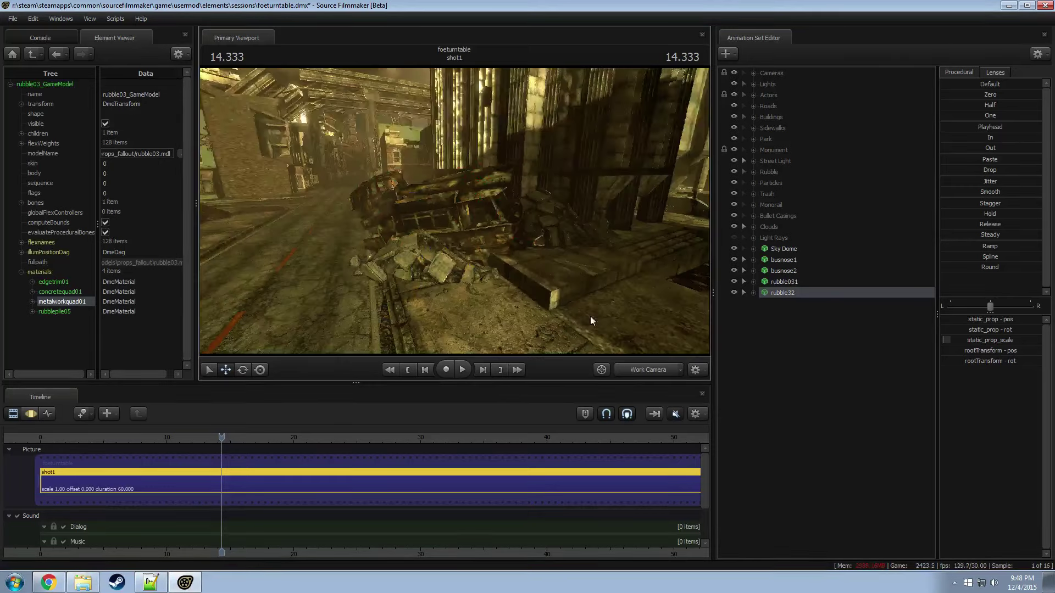
right_click(387, 236)
left_click_drag(417, 265, 494, 217)
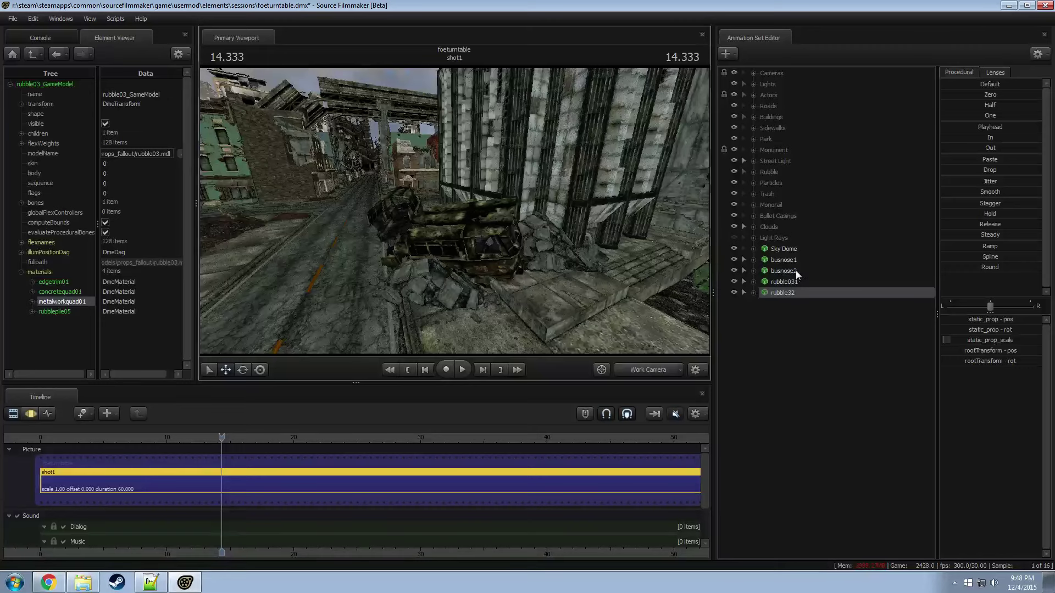
Step: Move busnose1, busnose2, rubble031 and rubble32 into the Rubble group
left_click(783, 260)
left_click(784, 293, "shift")
left_click_drag(784, 292, 776, 180)
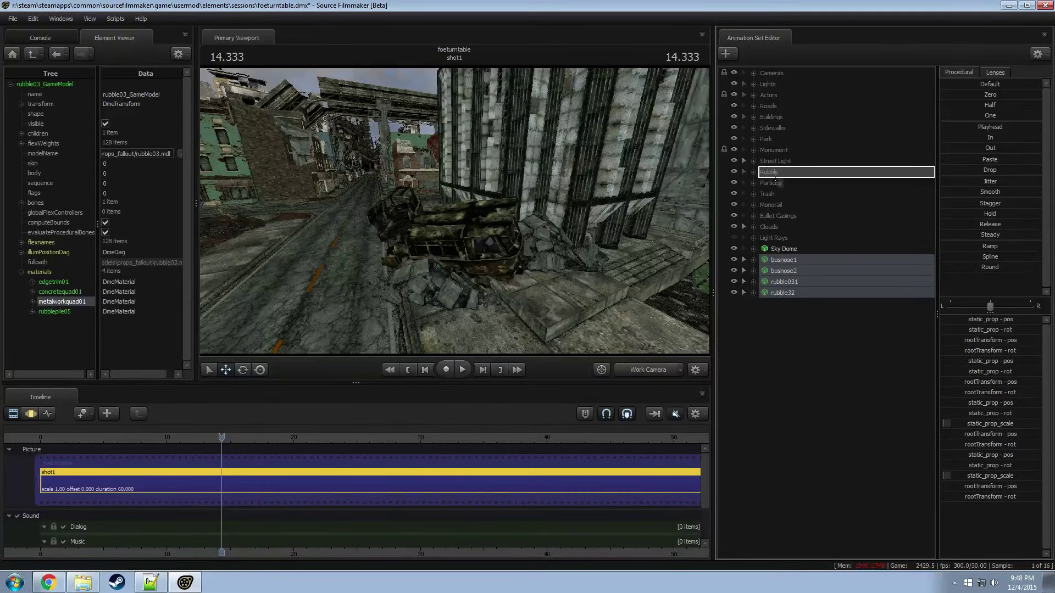
left_click_drag(776, 180, 775, 174)
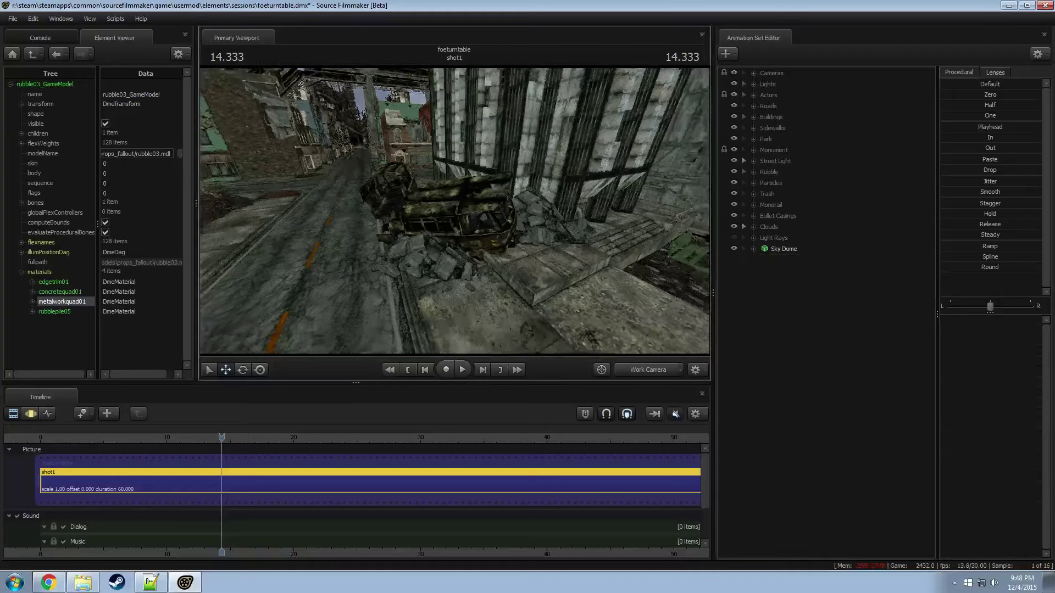
Step: Make the Street Light, Clouds and Buildings groups unselectable in the viewport
mouse_move(455, 211)
left_mouse_down()
mouse_move(330, 189)
mouse_move(351, 185)
mouse_move(556, 264)
mouse_move(454, 209)
left_mouse_up()
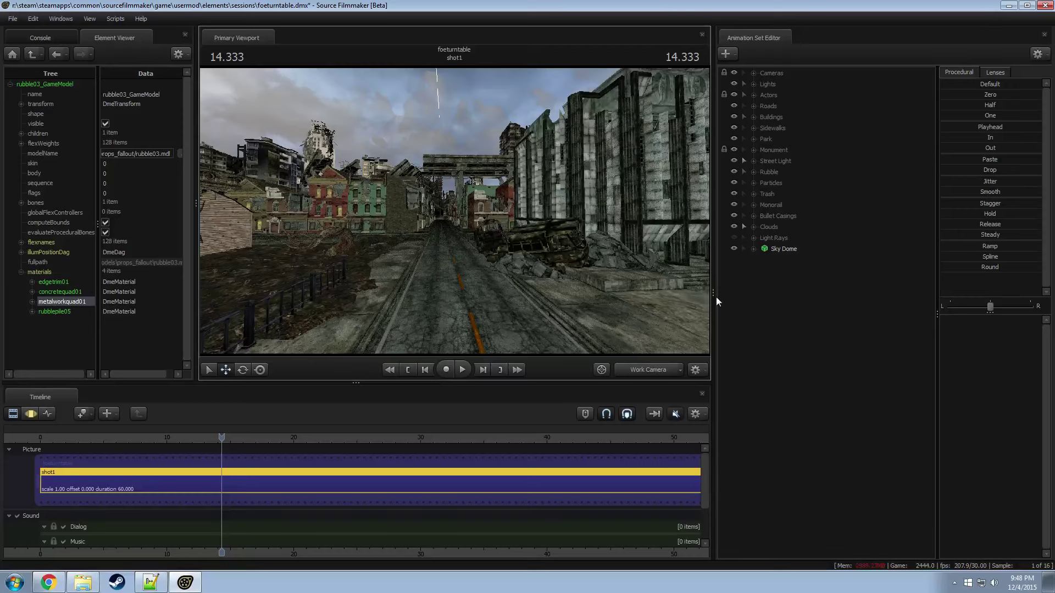
right_click(765, 276)
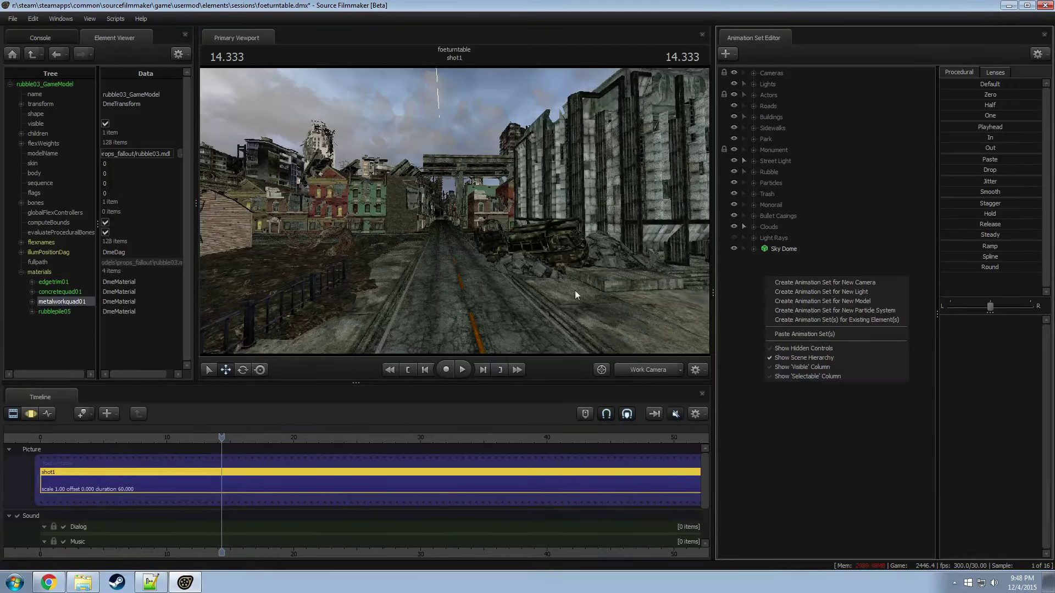
left_click_drag(575, 296, 564, 214)
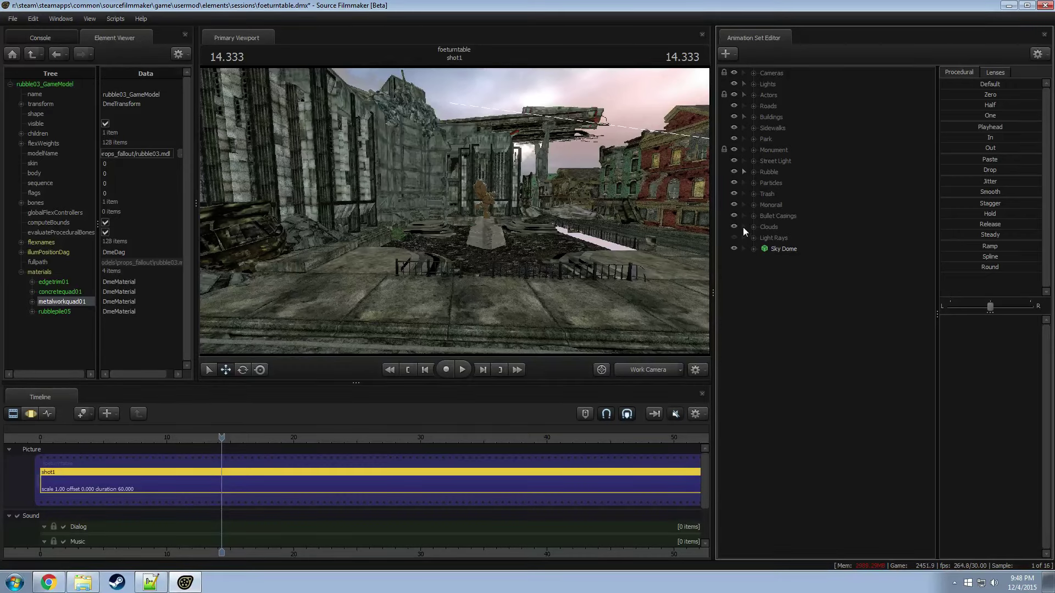
mouse_move(576, 180)
left_mouse_down()
mouse_move(594, 181)
mouse_move(576, 180)
left_mouse_up()
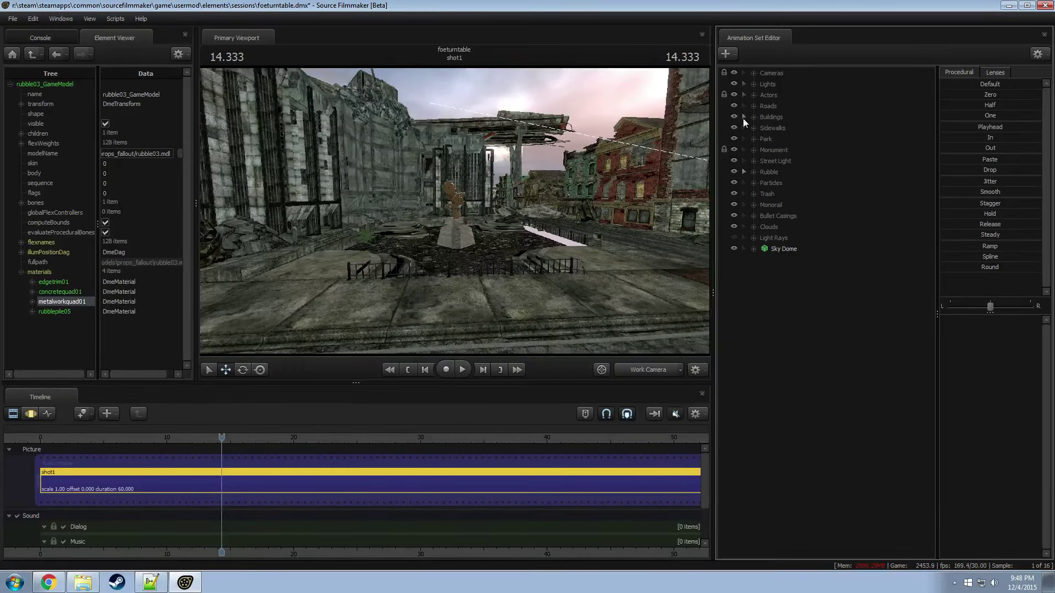
left_click_drag(536, 232, 456, 215)
Step: Pick the rubbleurb011 pile in the street and paste a copy of its animation set outside the Rubble group
key("F3")
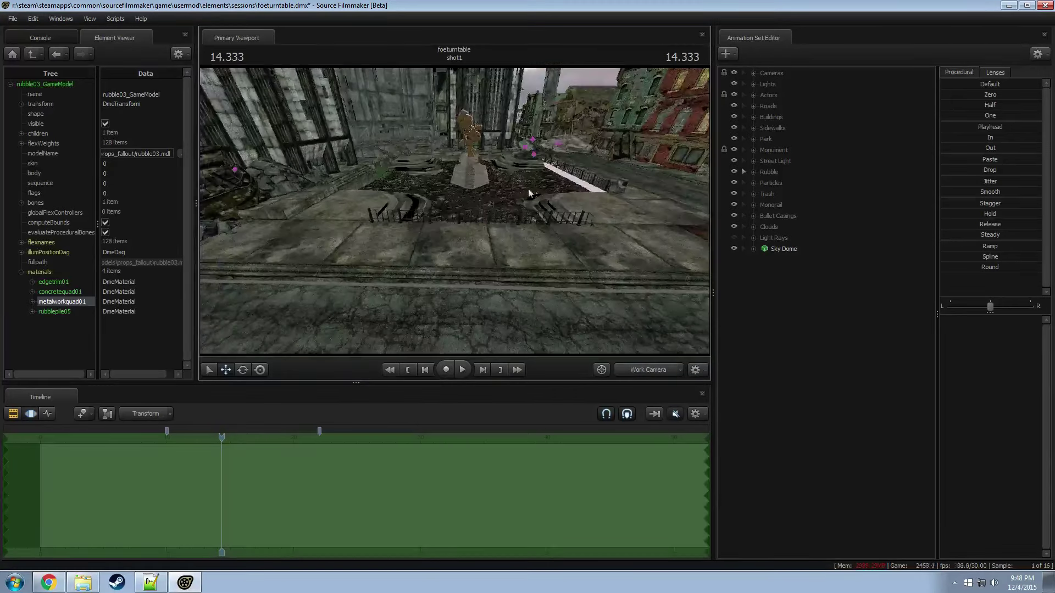
left_click_drag(555, 147, 543, 205)
left_click(572, 120)
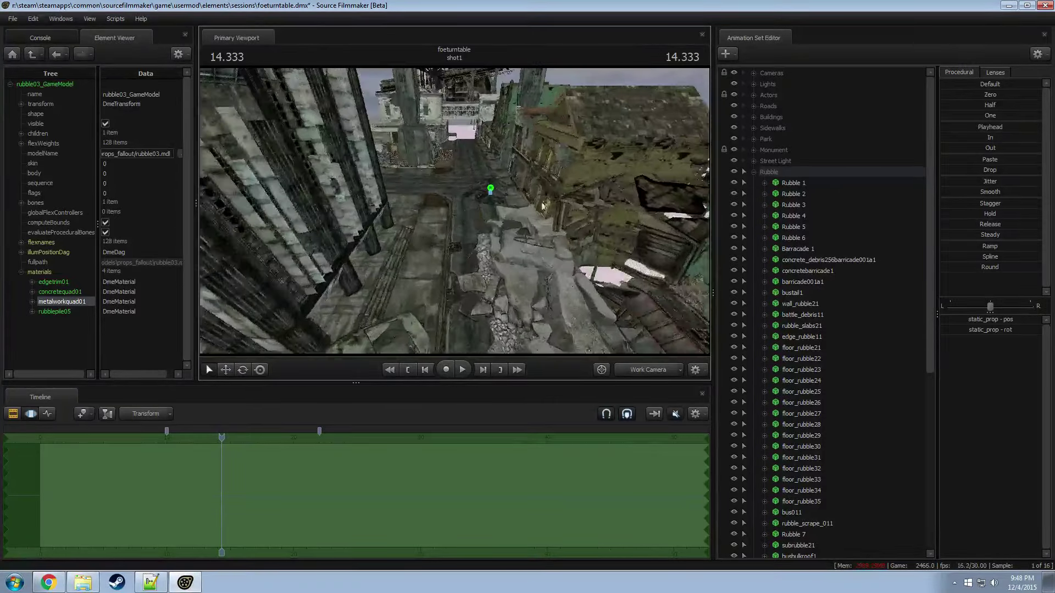
scroll(751, 203, "down", 10)
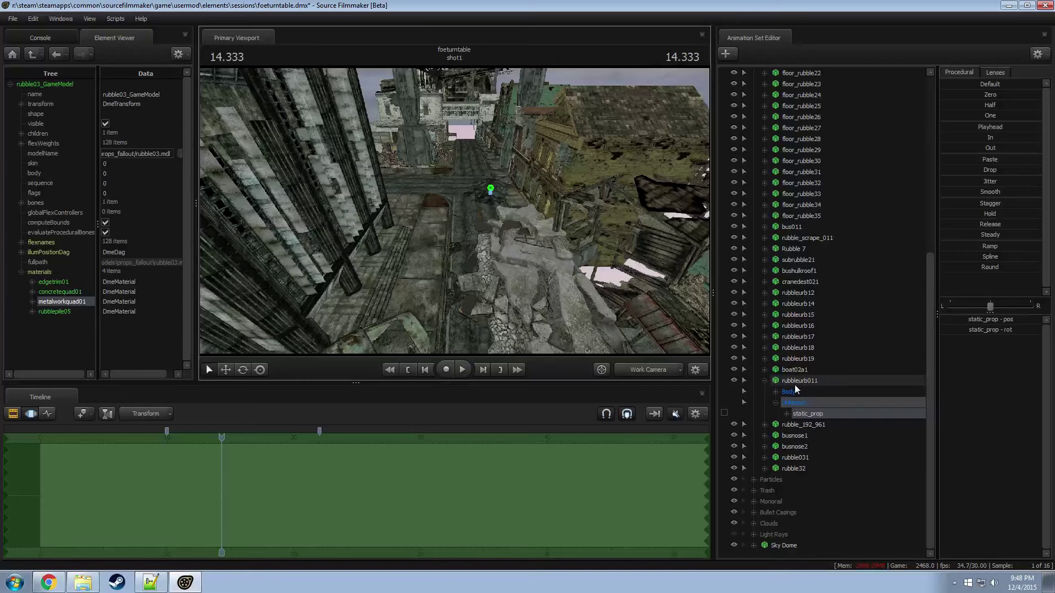
right_click(801, 385)
left_click(815, 400)
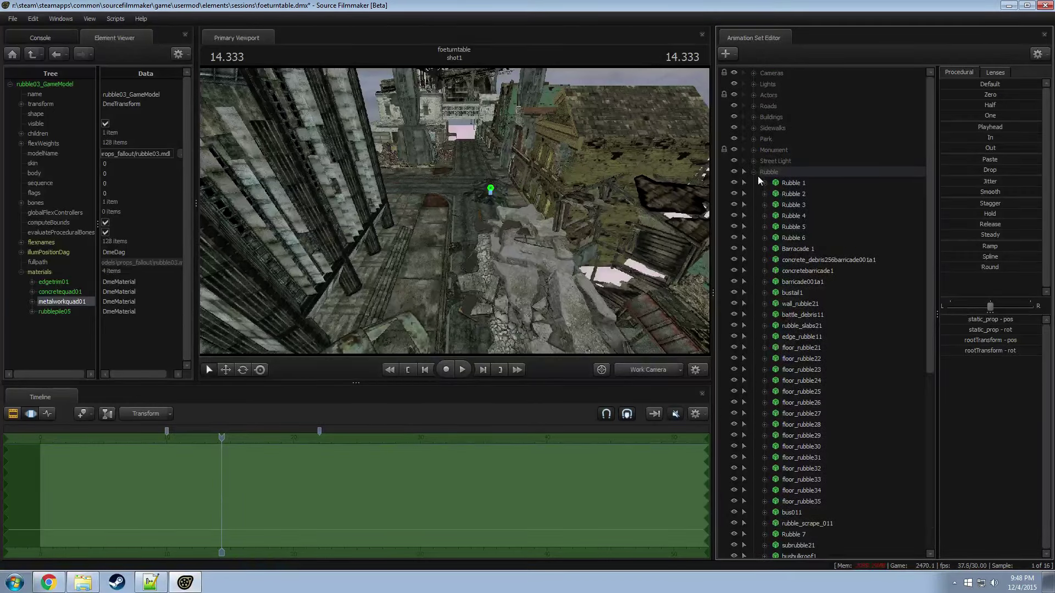
left_click(754, 172)
right_click(777, 346)
left_click(791, 396)
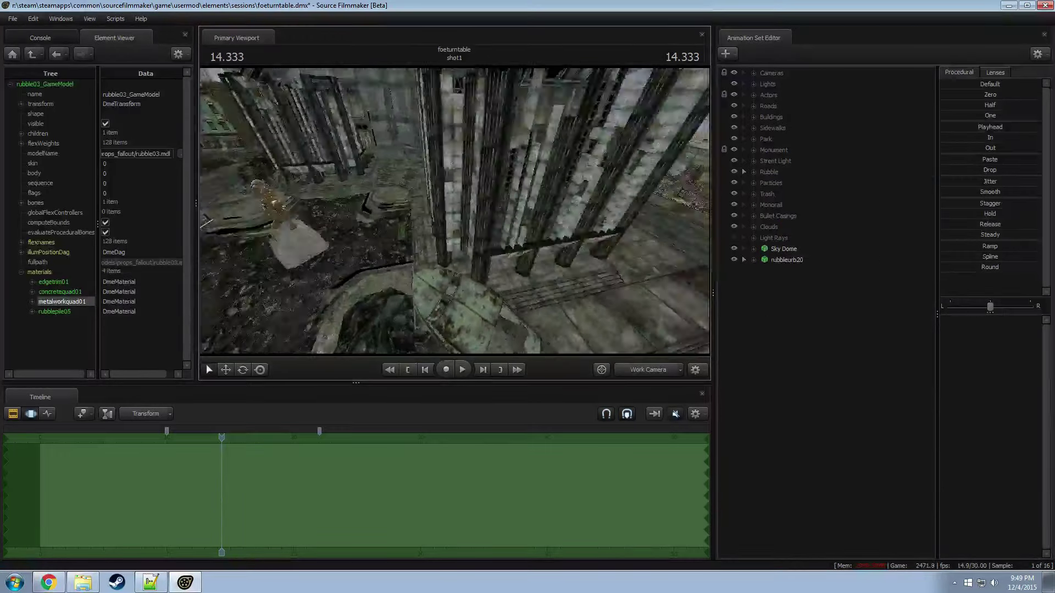
Step: Move the copied rubbleurb20 pile onto the road beside the wrecked buses
left_click_drag(455, 212, 455, 212)
key("F2")
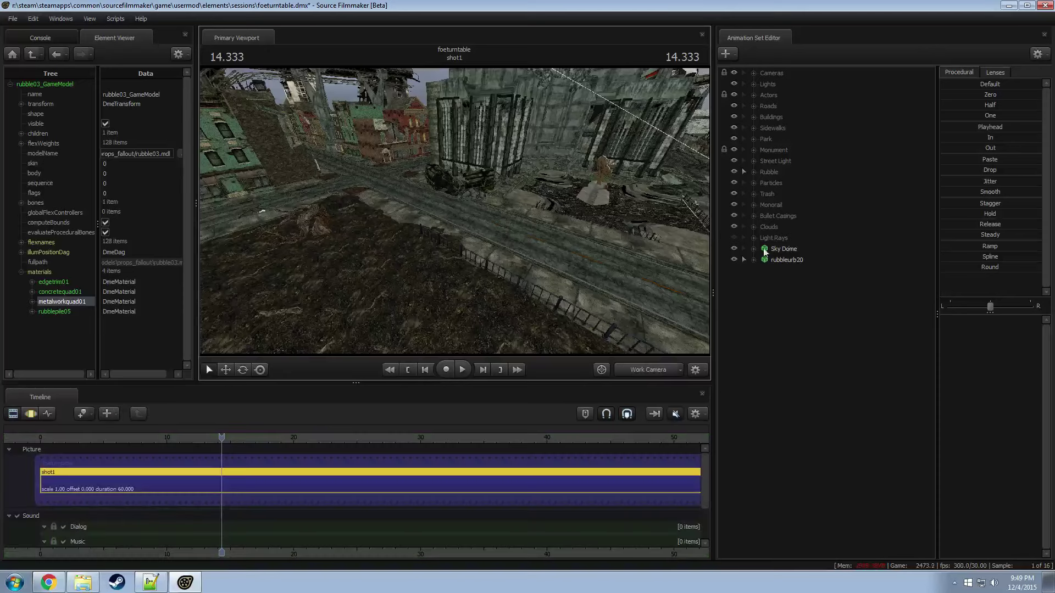
left_click(783, 262)
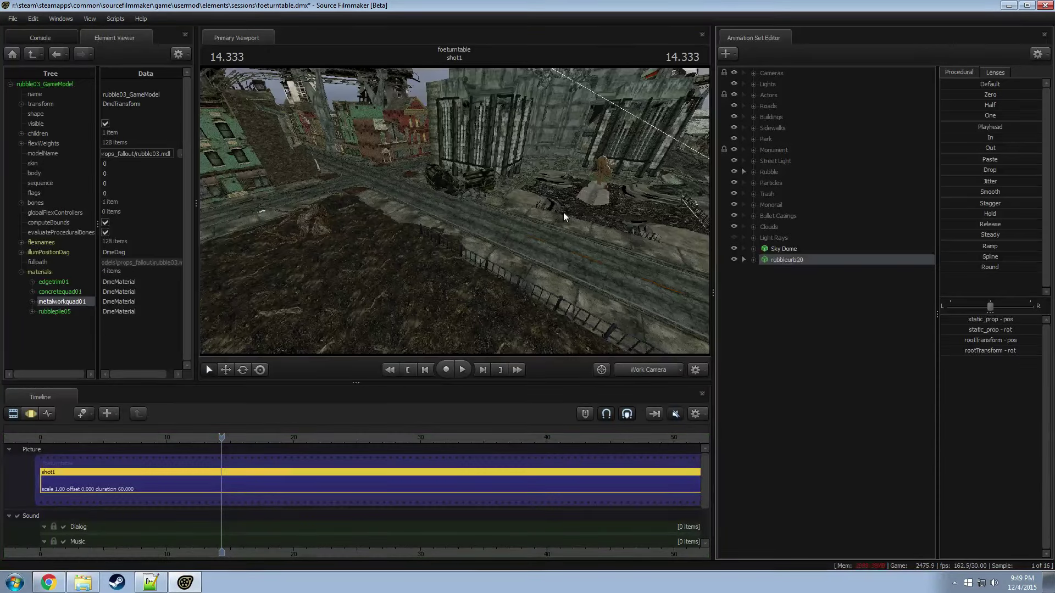
key("F3")
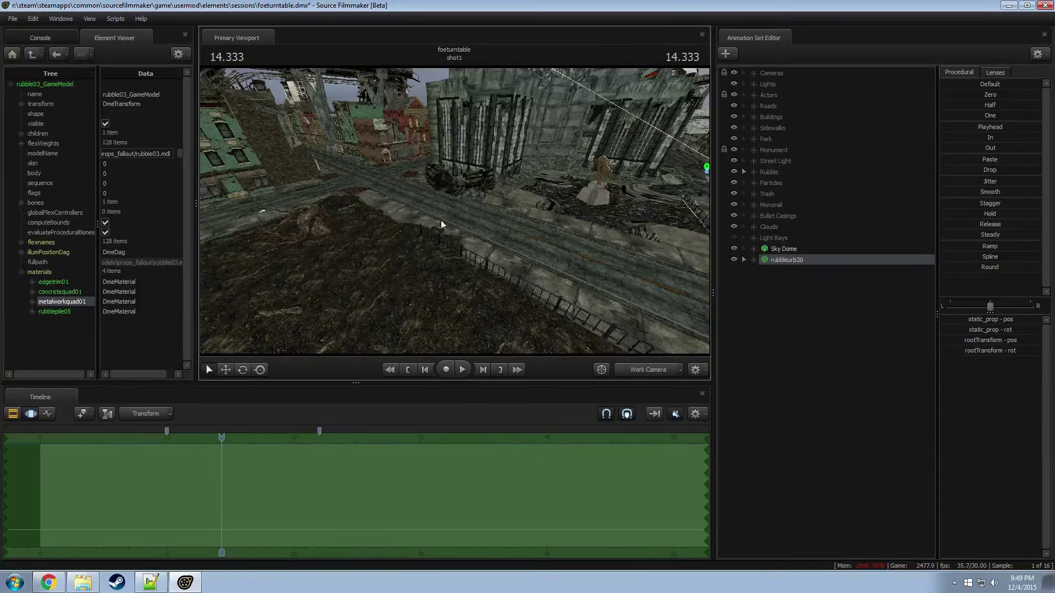
left_click_drag(572, 221, 715, 231)
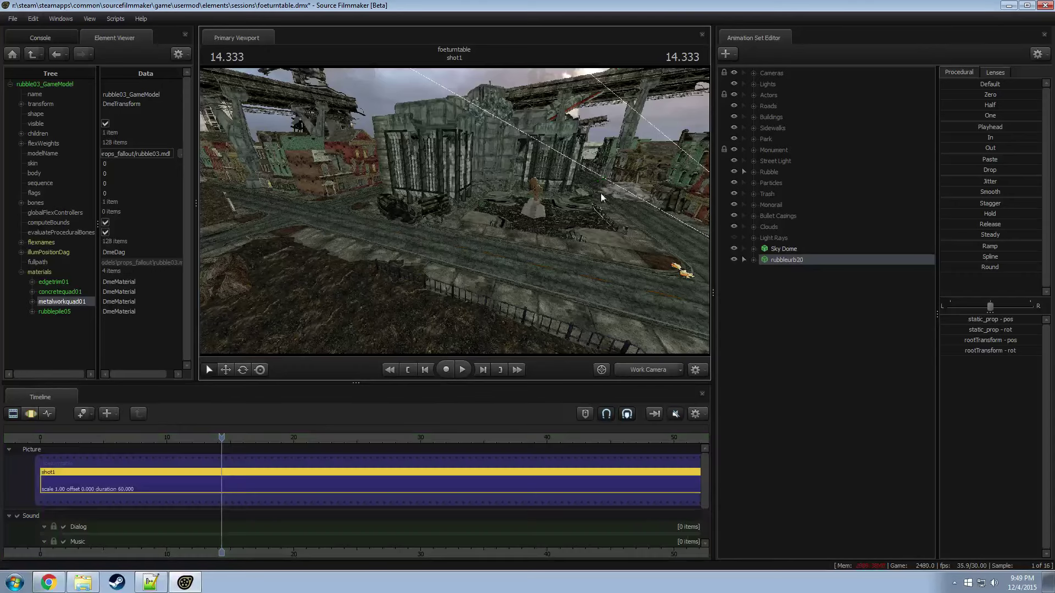
key("r")
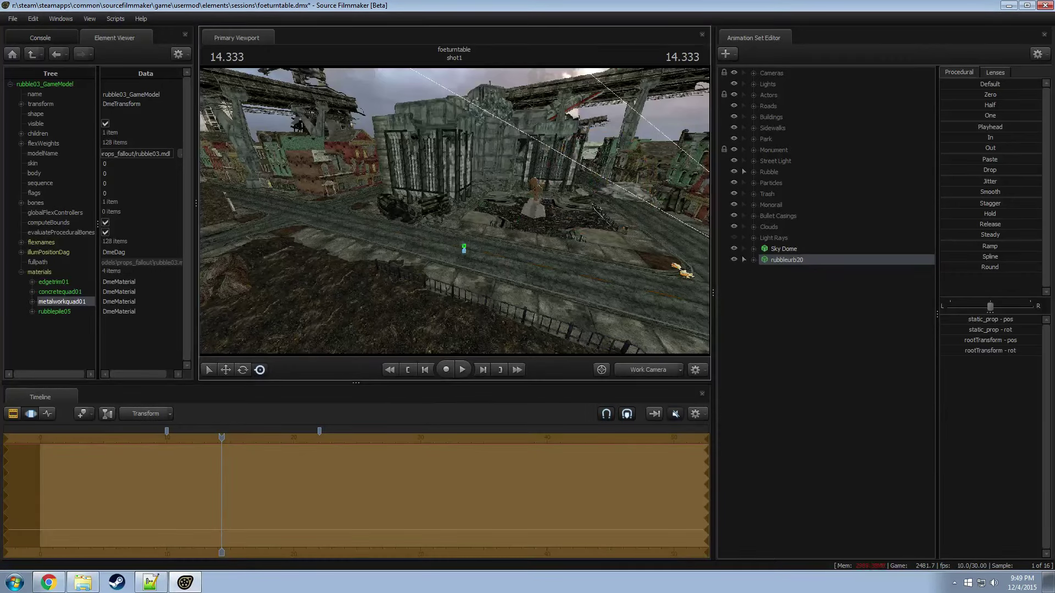
key("F2")
left_click_drag(525, 282, 410, 261)
left_click(450, 233)
left_click_drag(450, 259, 454, 210)
key("F2")
key("F3")
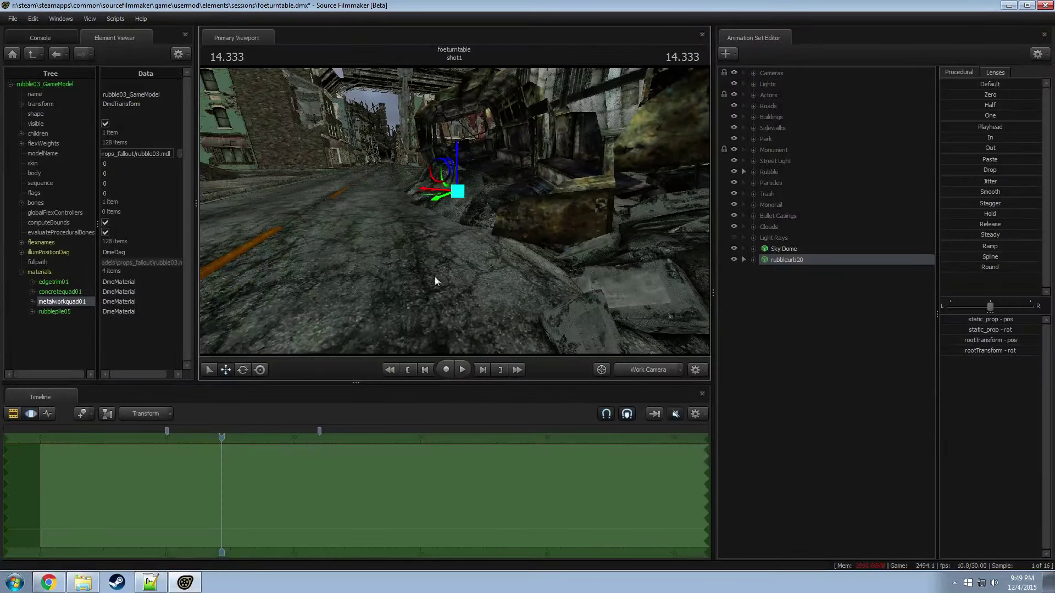
Step: Rotate the rubbleurb20 pile to fit the road surface beside the wrecked buses
left_click_drag(434, 276, 467, 184)
key("e")
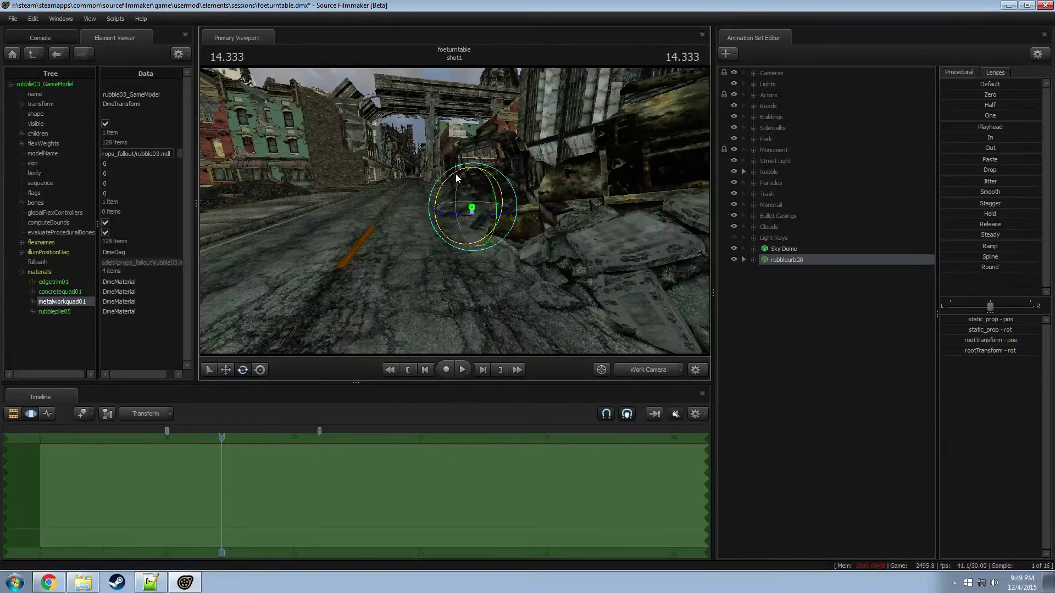
left_click(456, 173)
key("F2")
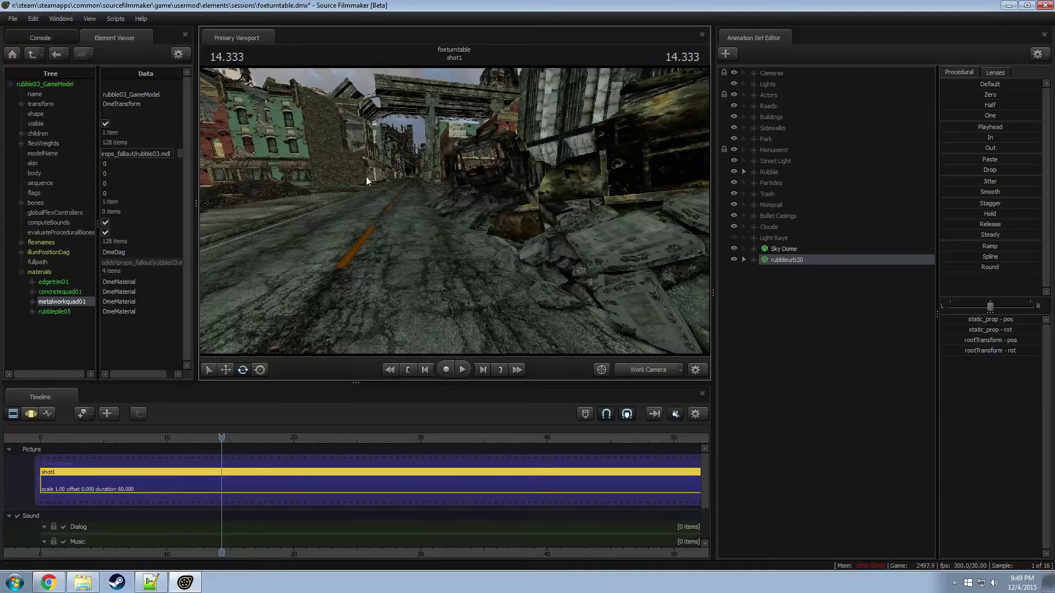
Step: Save the session and check the rubble around the wrecked buses from several angles
left_click_drag(383, 176, 454, 209)
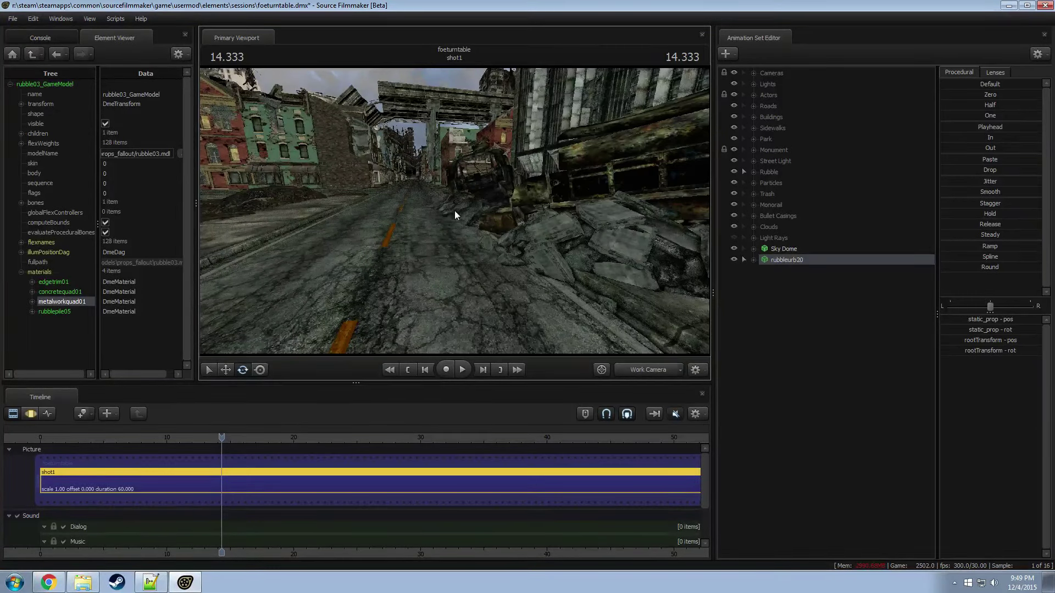
mouse_move(454, 210)
left_mouse_down()
mouse_move(435, 214)
mouse_move(454, 210)
mouse_move(440, 229)
mouse_move(566, 233)
mouse_move(612, 220)
mouse_move(454, 210)
left_mouse_up()
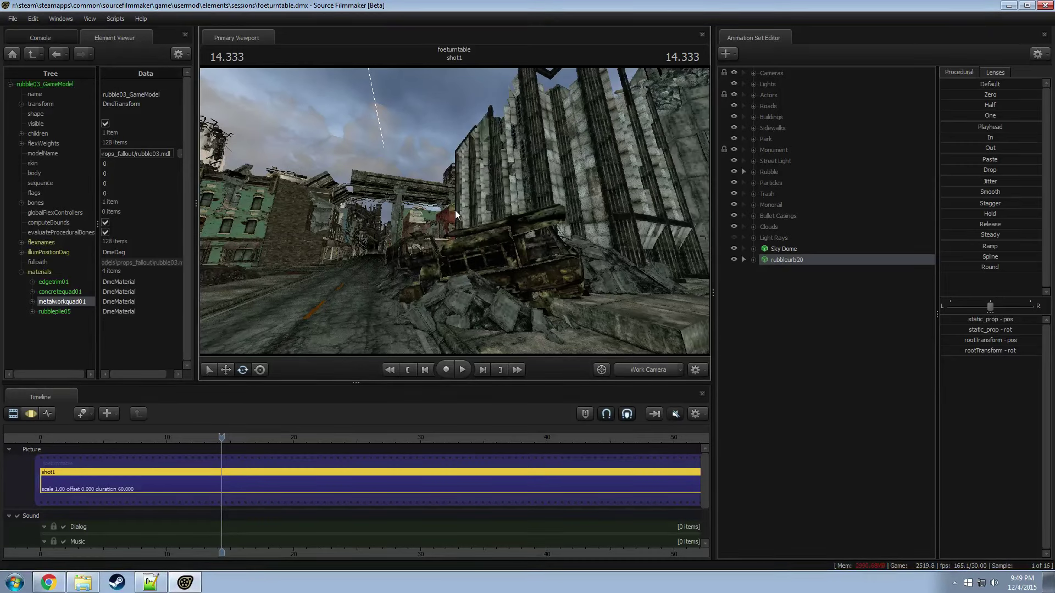
left_click_drag(487, 173, 454, 210)
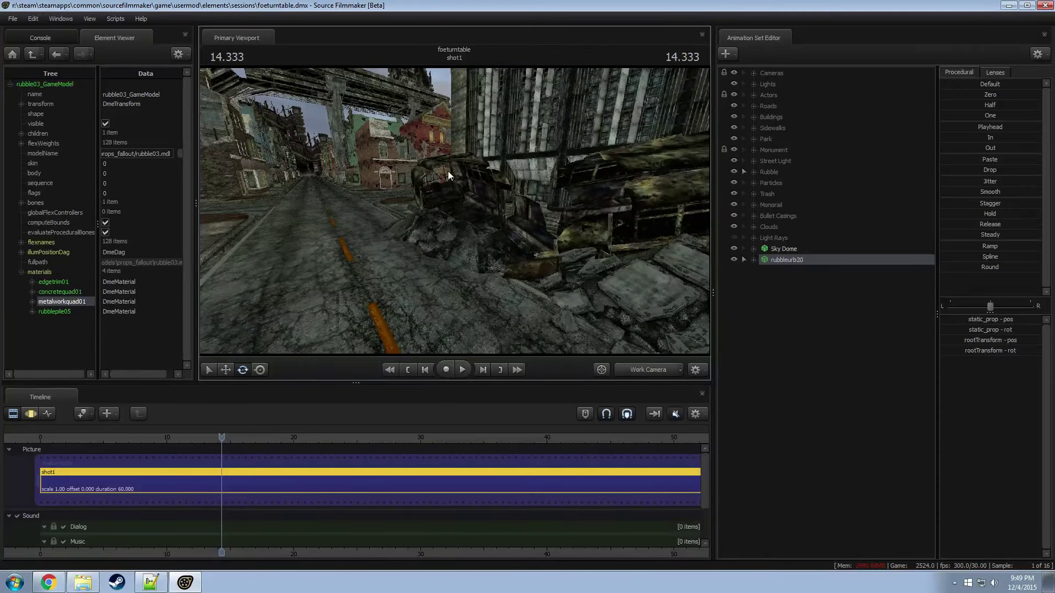
Step: Check the rubble around the wrecked buses and move the rubbleurb20 animation set into the Rubble group
mouse_move(454, 210)
left_mouse_down()
mouse_move(487, 210)
mouse_move(454, 210)
left_mouse_up()
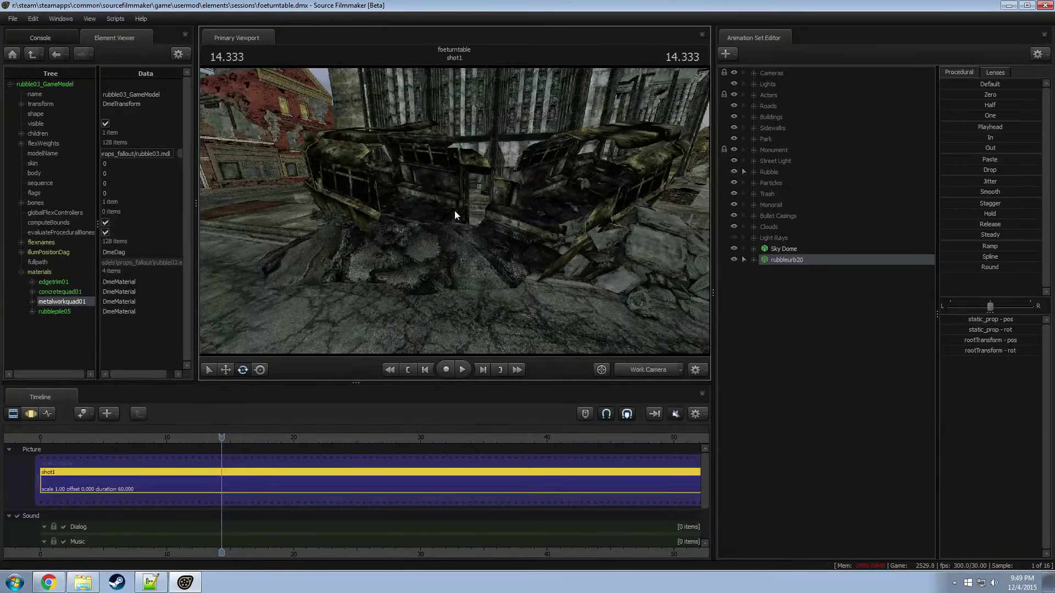
left_click_drag(539, 217, 457, 225)
left_click_drag(788, 265, 769, 172)
Step: Start creating an animation set for a new model and filter the model list by "fallout"
right_click(806, 298)
left_click(874, 317)
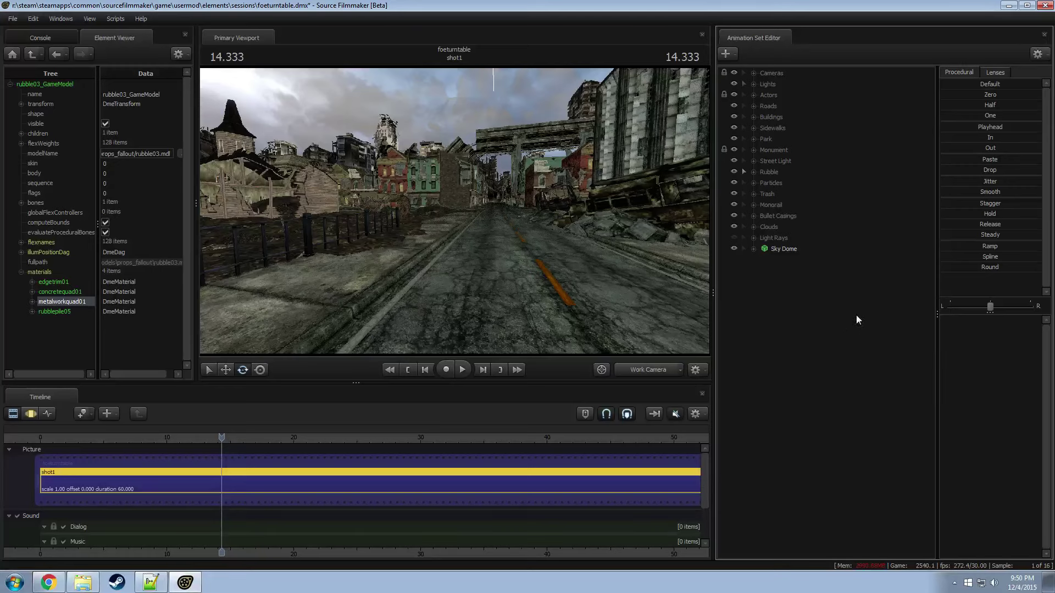
right_click(790, 290)
left_click(860, 321)
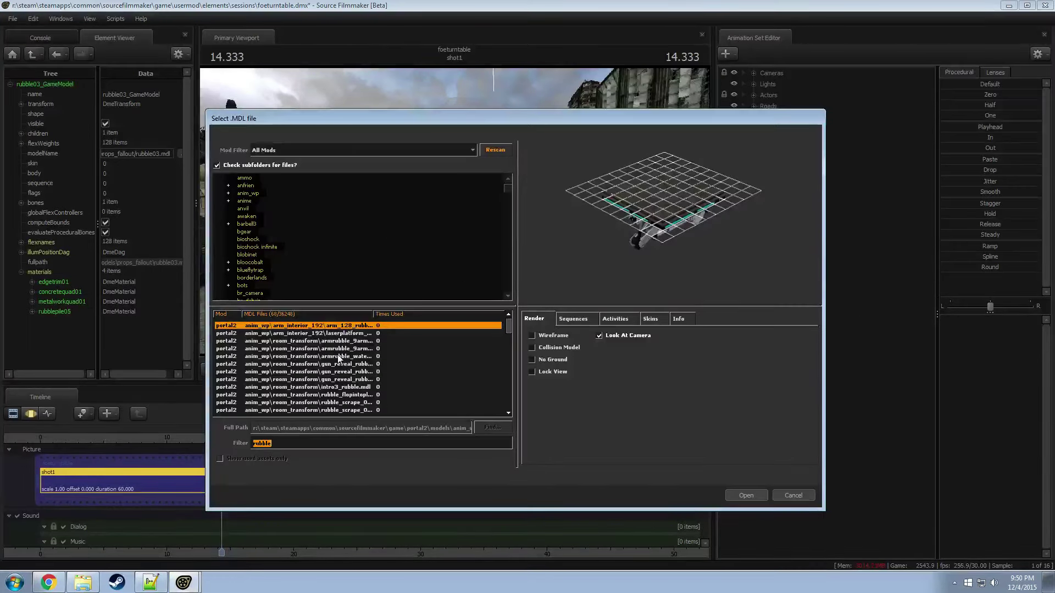
type("fallout")
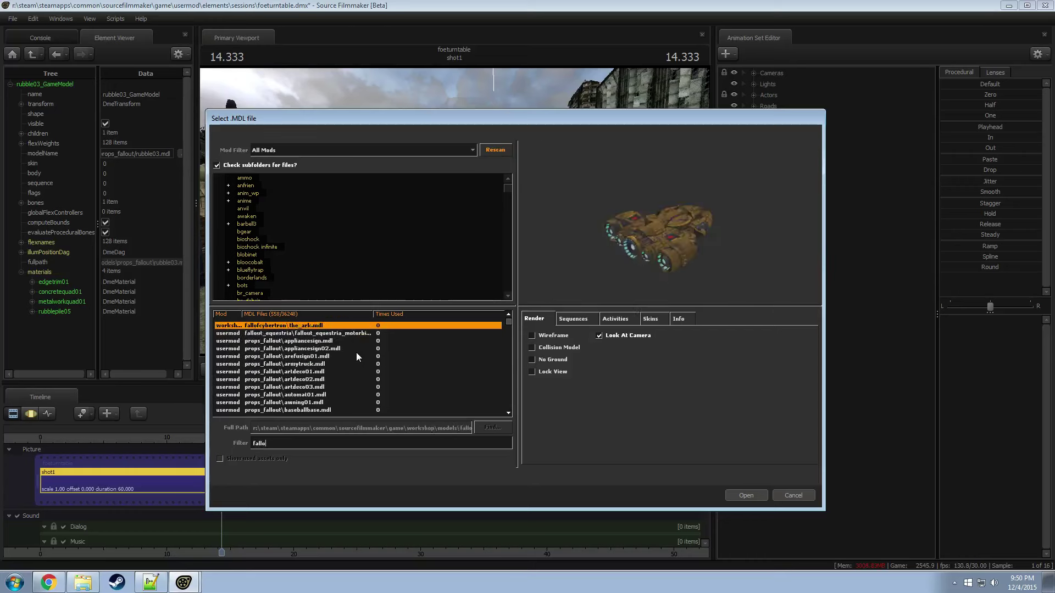
Step: Preview the first props_fallout models, from the appliance signs through the bathtub and billboards to blockade01
key("Down")
key("Down")
key("Down")
key("Down")
key("Down")
key("Down")
key("Down")
key("Down")
key("Down")
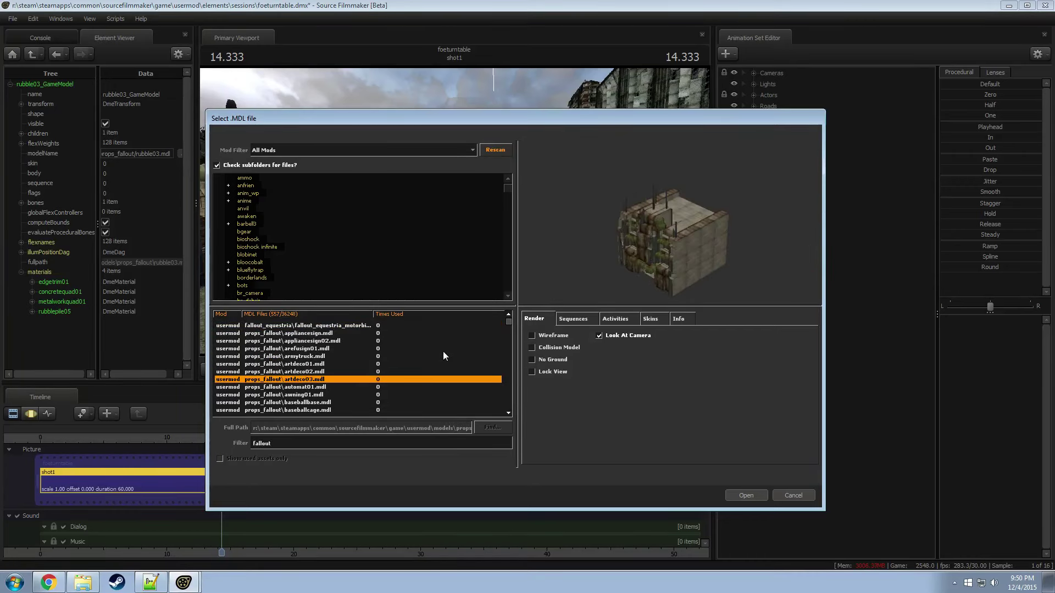
key("Down")
key("Down")
key("Down")
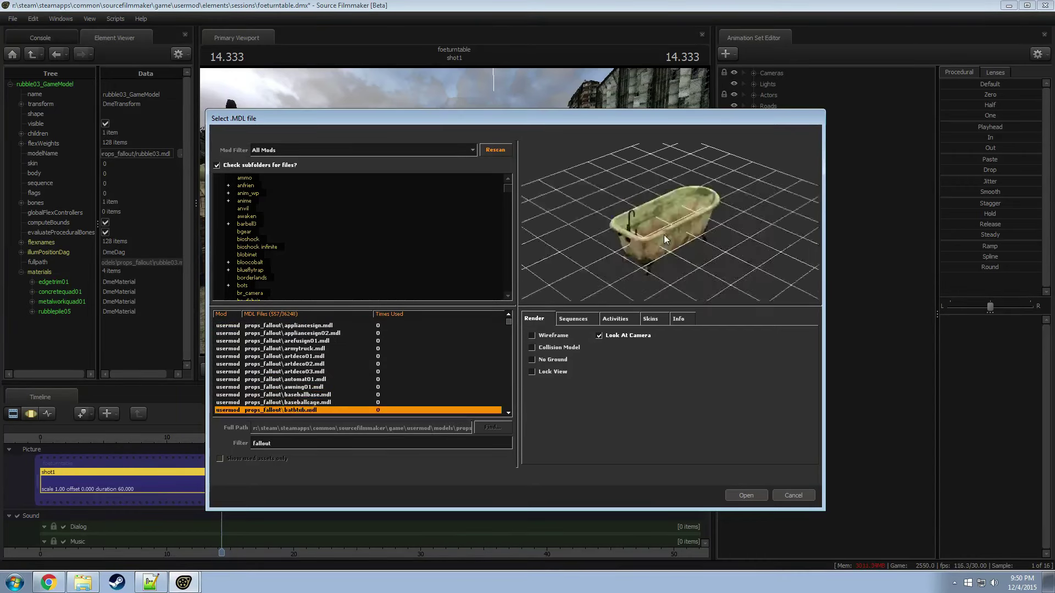
key("Up")
key("Up")
key("Down")
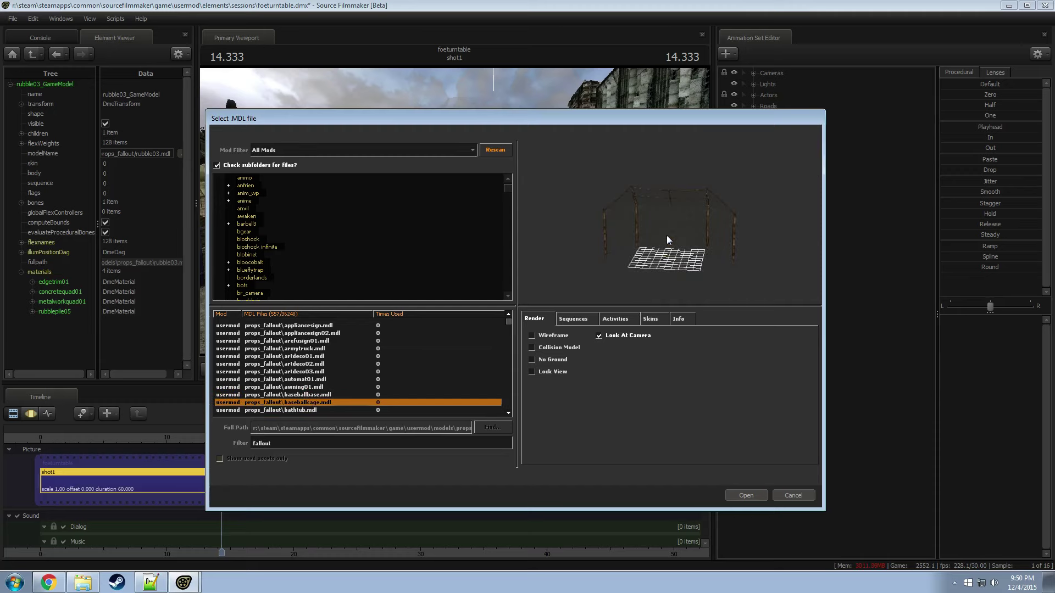
key("Down")
key("Down")
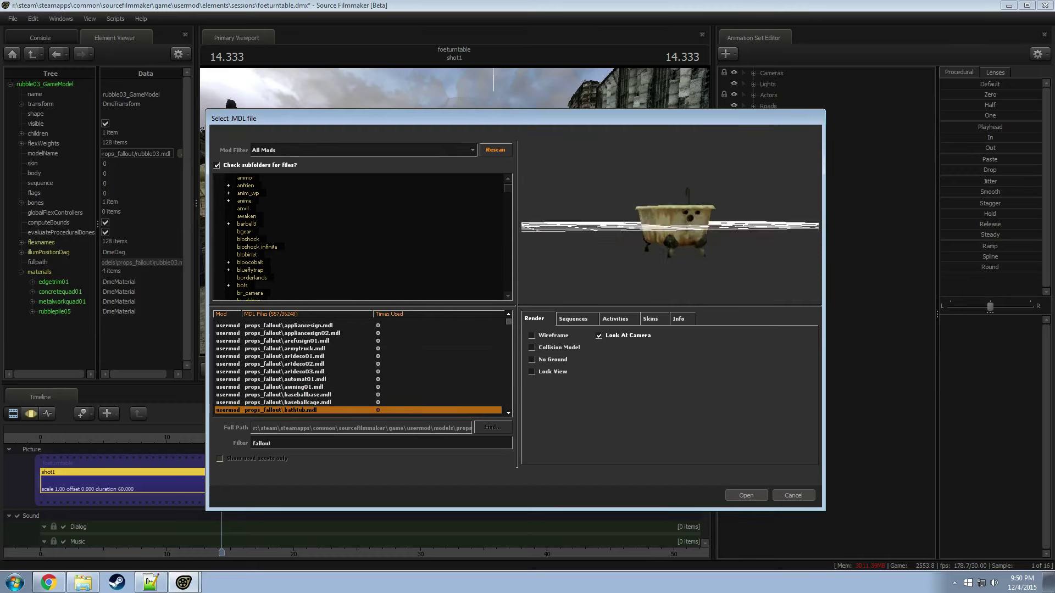
key("Down")
key("Up")
key("Up")
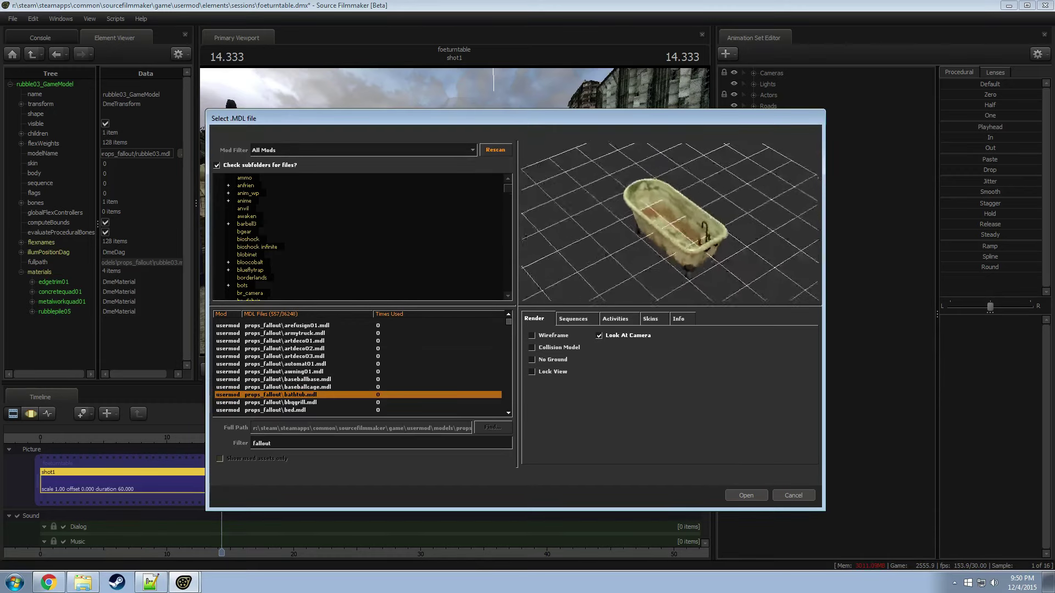
key("Down")
key("Down")
key("Down")
key("Down")
key("Down")
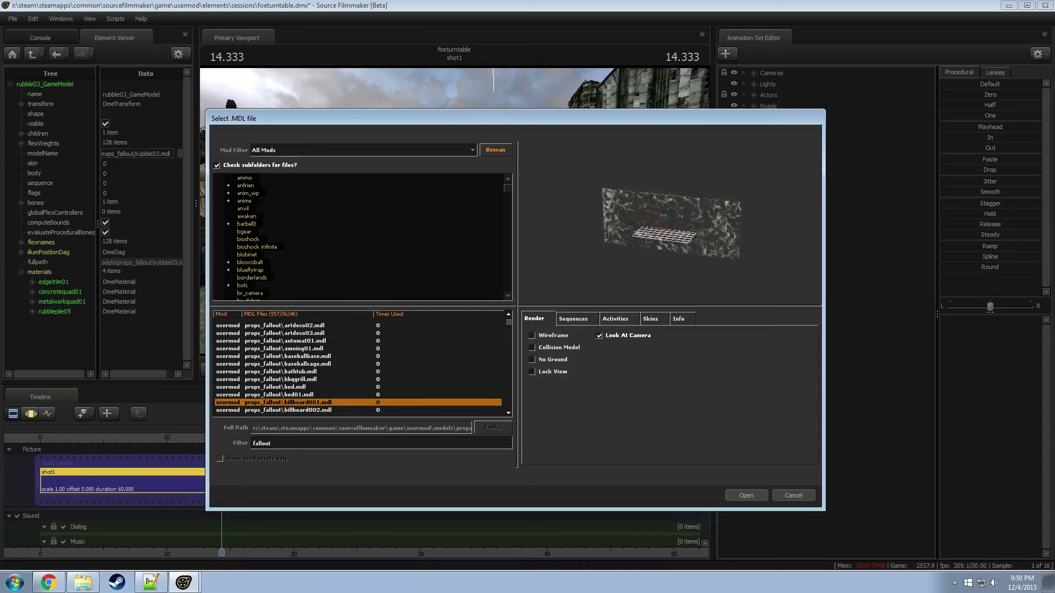
key("Down")
key("Down")
key("Up")
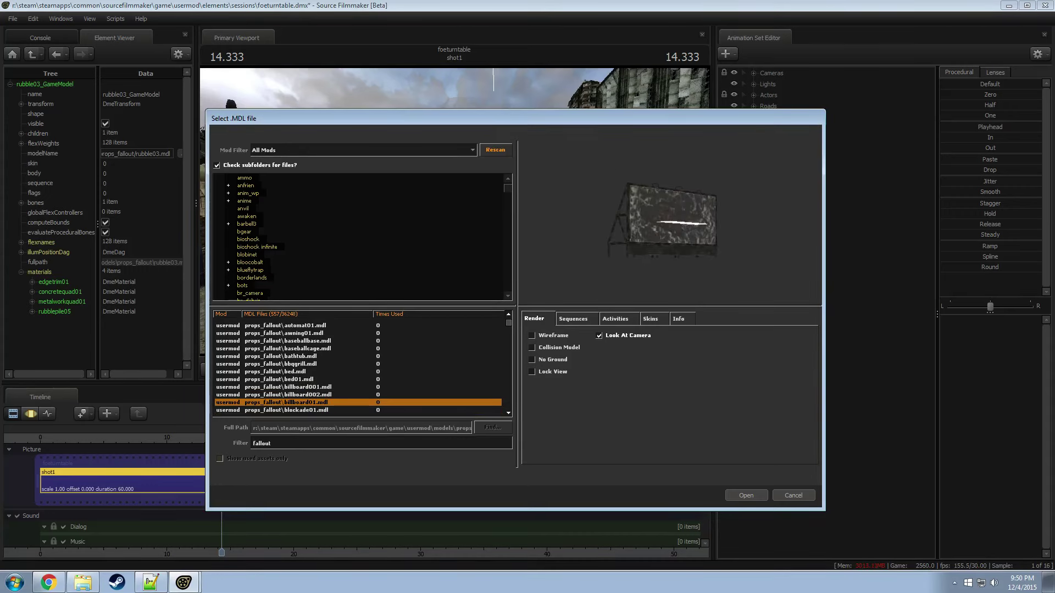
key("Down")
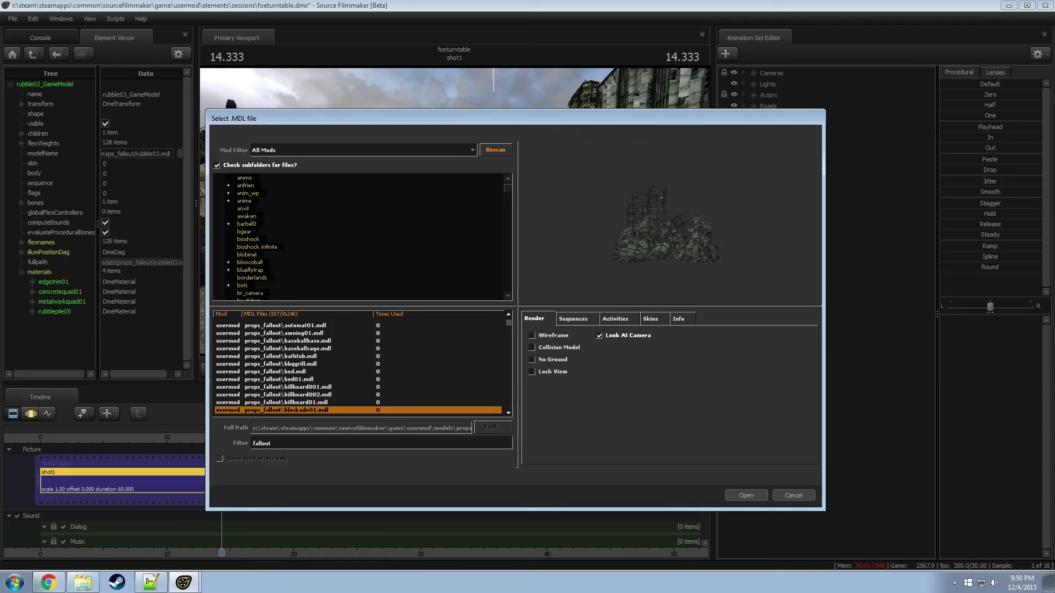
Step: Preview the blockade02, boat, building and buildingchunk01 models up to bunker01 in the props_fallout list
key("Down")
key("Down")
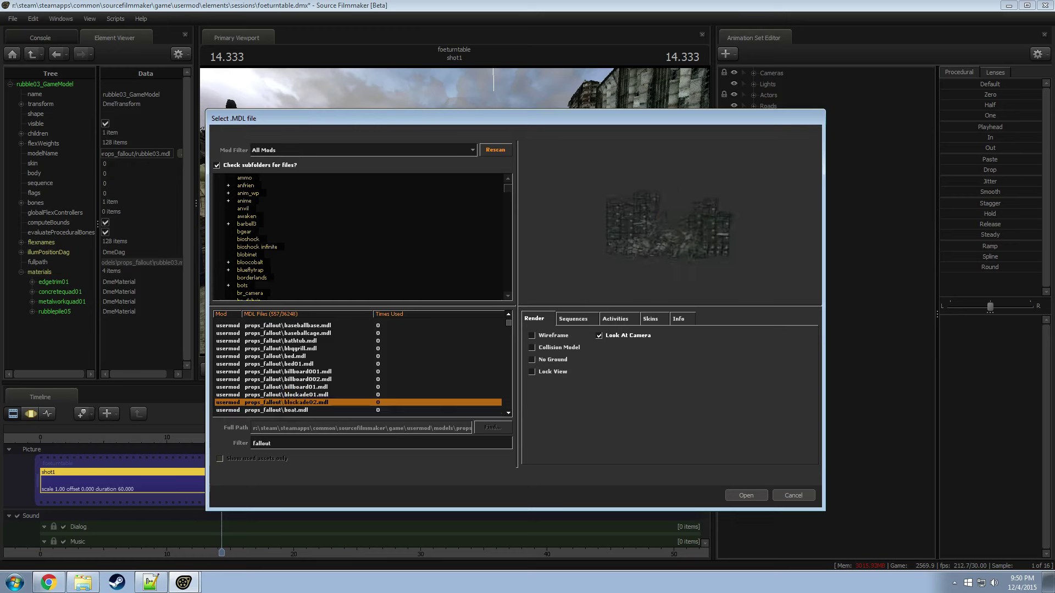
key("Down")
key("Down")
key("Down")
key("Down")
key("Down")
key("Down")
key("Down")
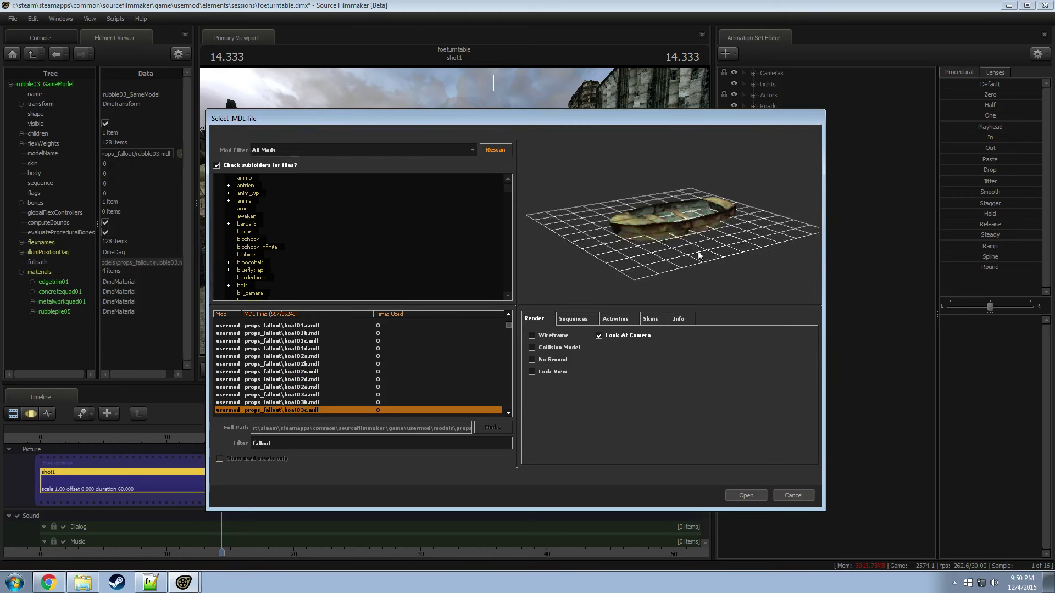
key("Down")
key("Down")
key("Down")
key("Down")
key("Down")
key("Down")
key("Down")
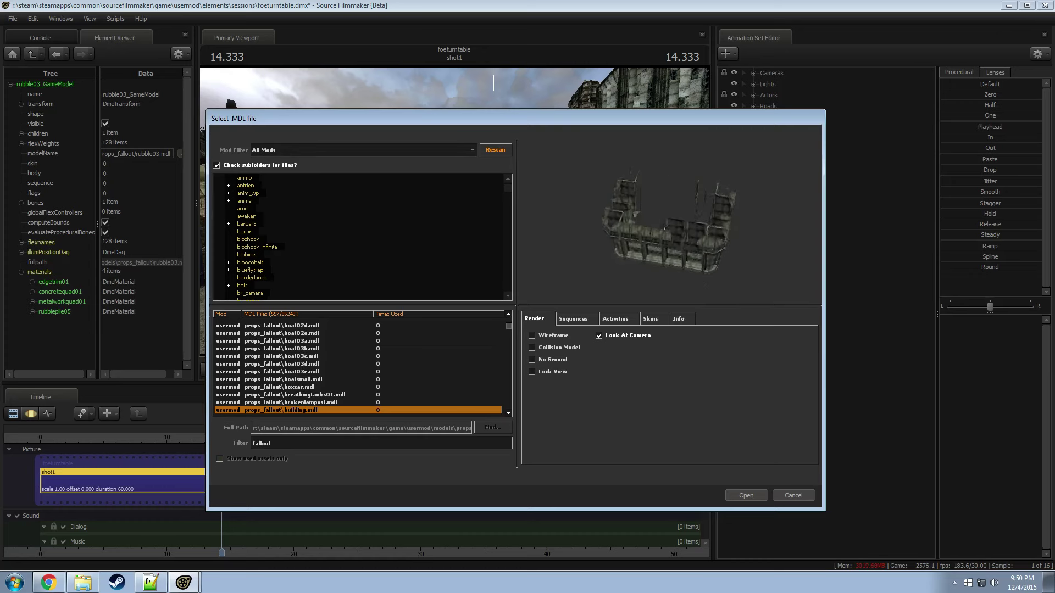
key("Down")
key("Down")
key("Down")
key("Down")
key("Down")
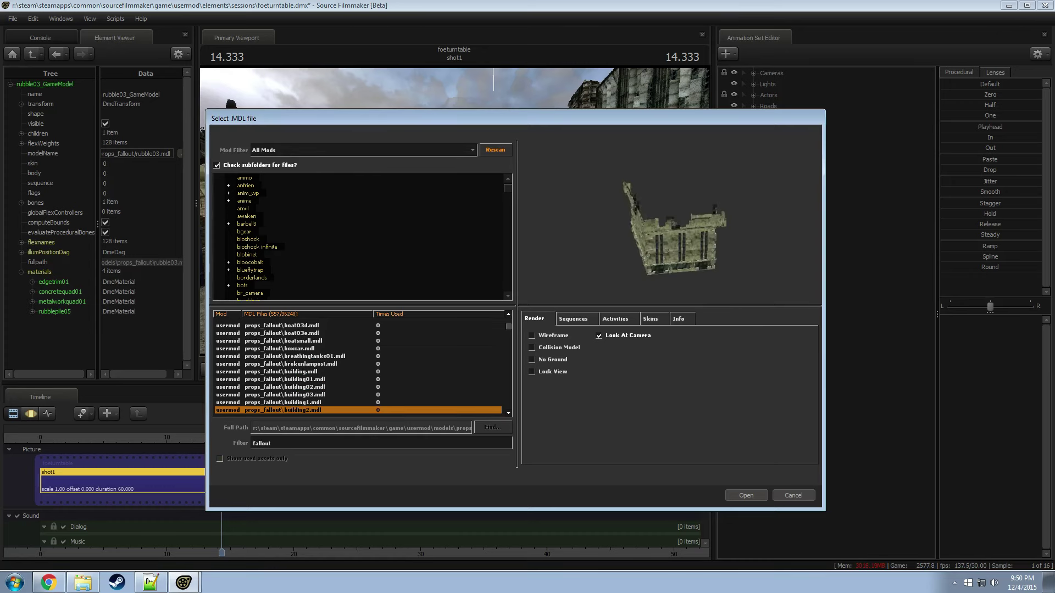
key("Down")
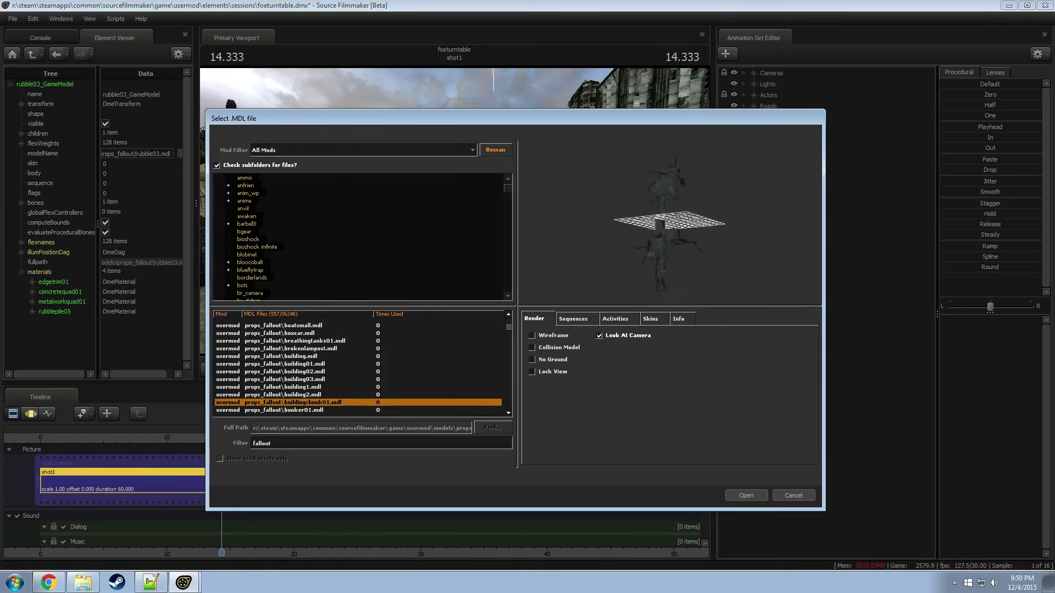
key("Down")
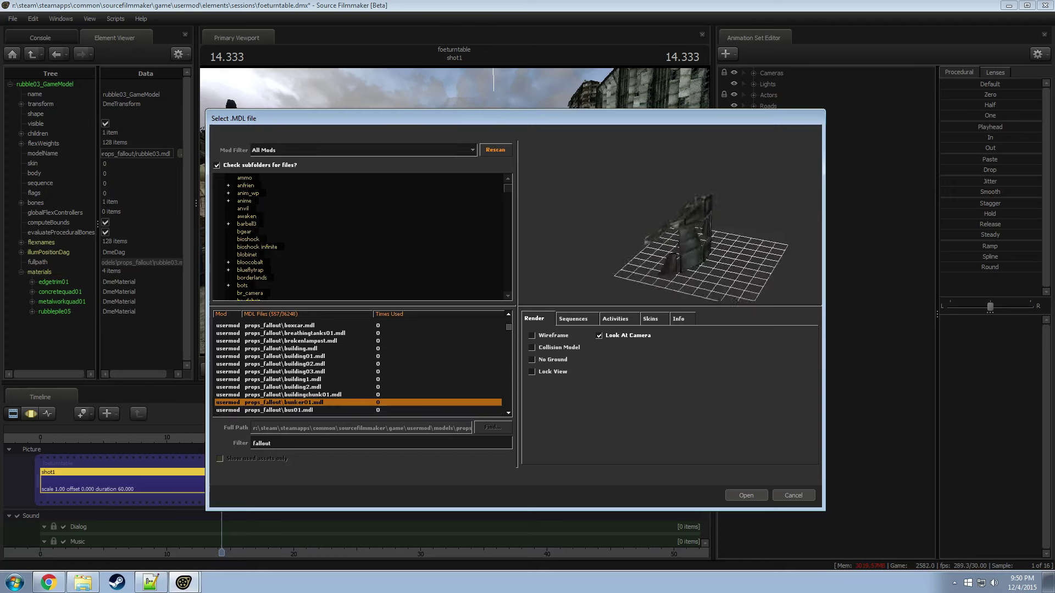
Step: Compare the bus-related models in the props_fallout list and add busshelter.mdl to the scene
key("Down")
key("Up")
key("Down")
key("Down")
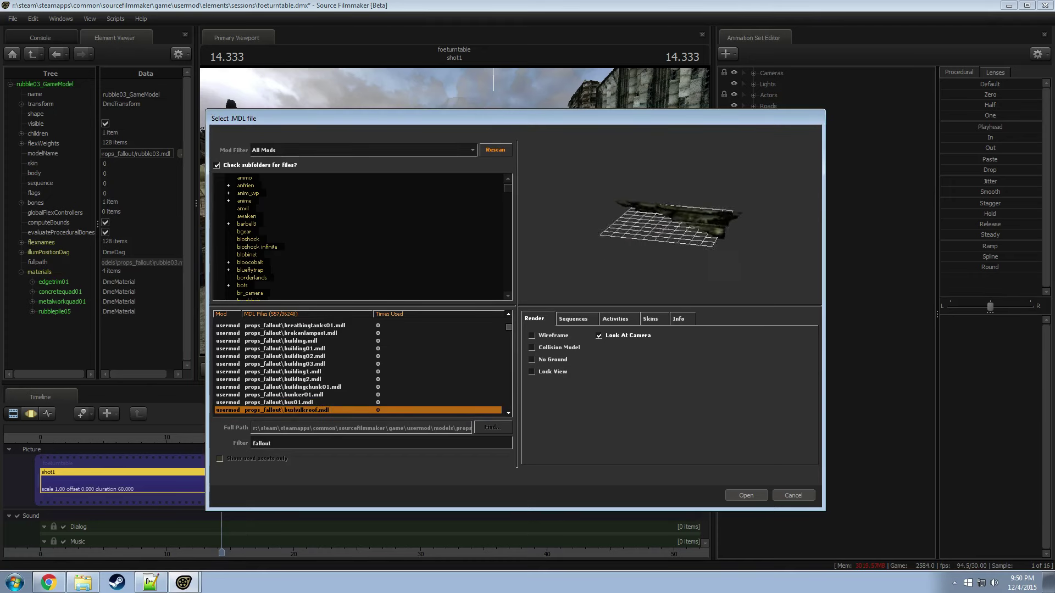
key("Down")
key("Down")
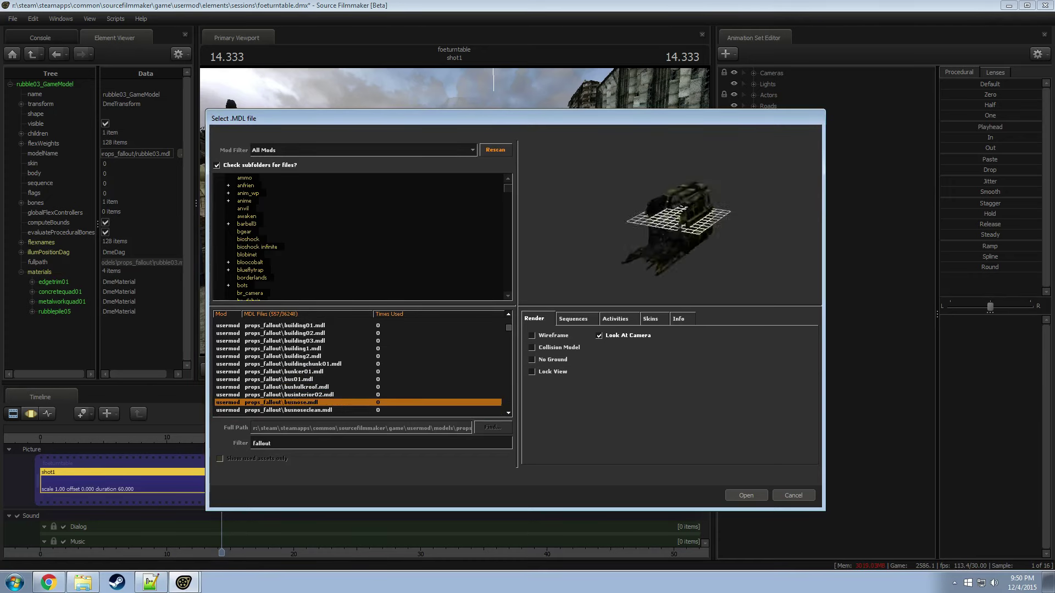
key("Up")
key("Up")
key("Down")
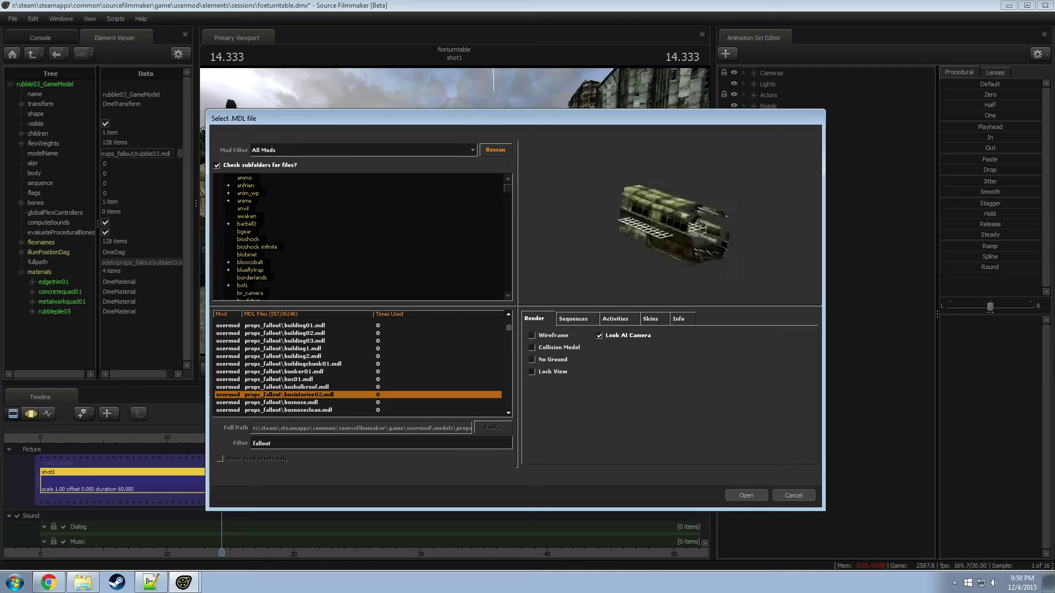
key("Down")
key("Down")
key("Up")
key("Up")
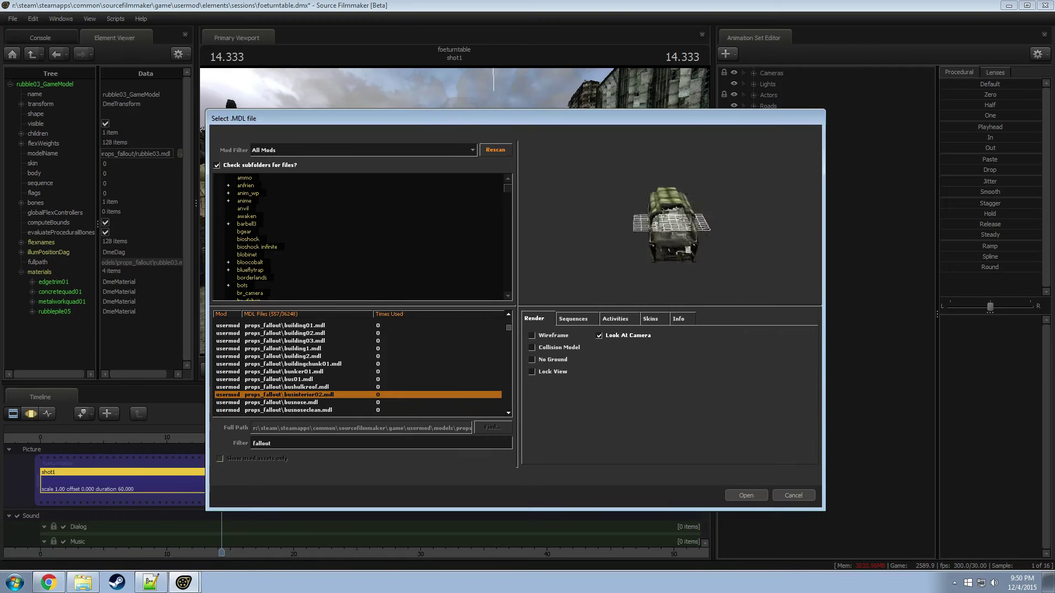
key("Down")
key("Down")
key("Down")
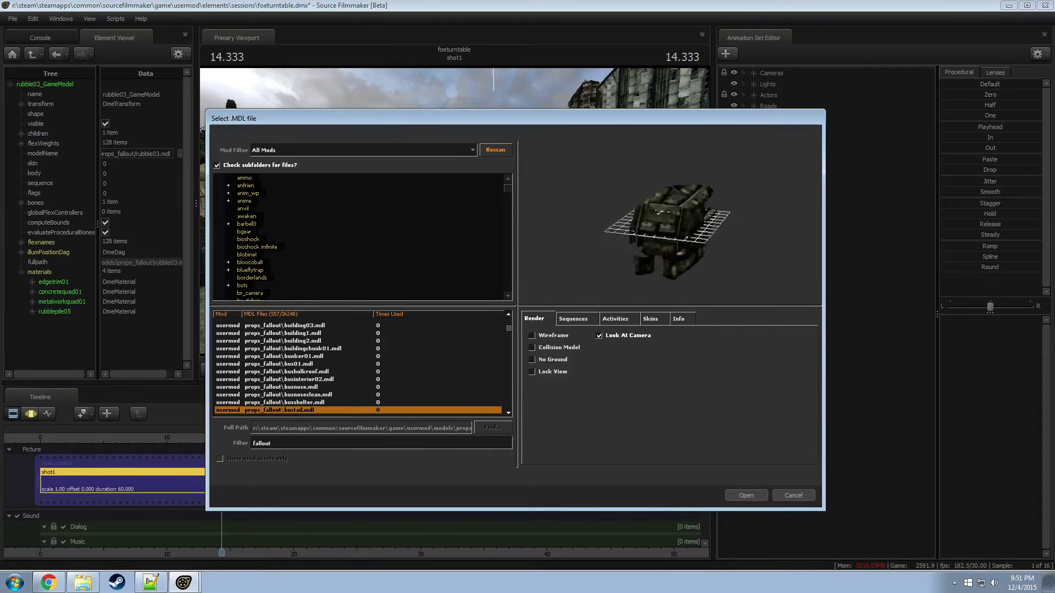
key("Down")
key("Down")
key("Down")
key("Up")
key("Up")
key("Up")
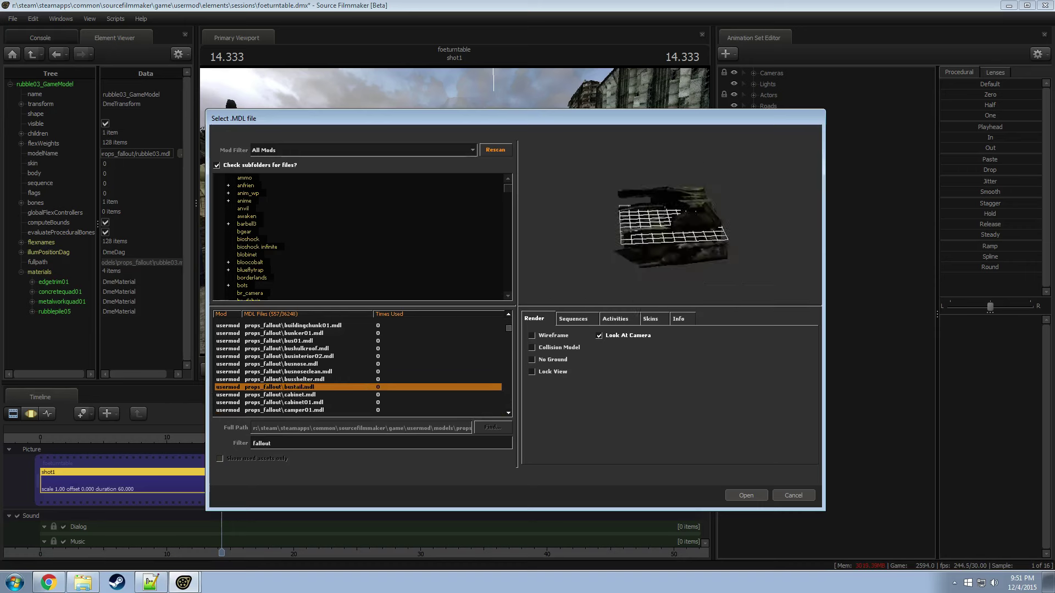
key("Up")
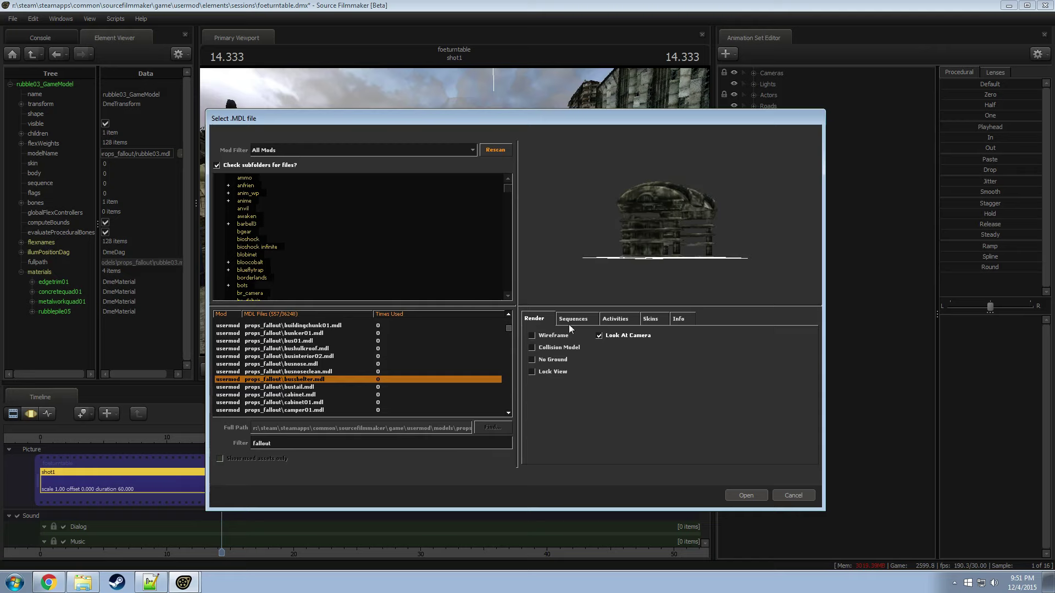
left_click(734, 495)
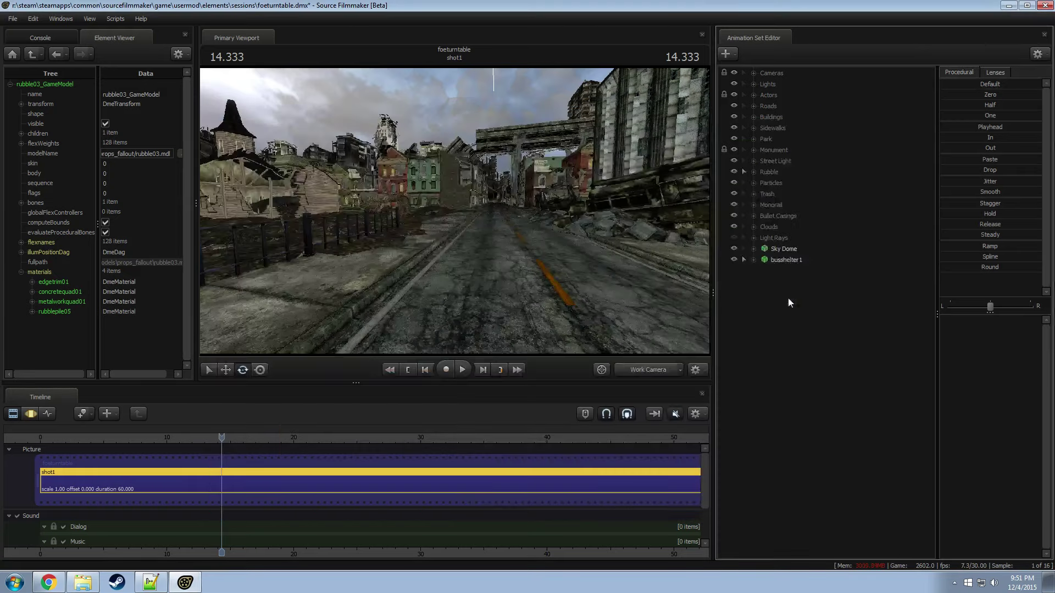
Step: Move the bus shelter along the street to the park side, across the road from the wrecked buses
left_click_drag(585, 236, 426, 201)
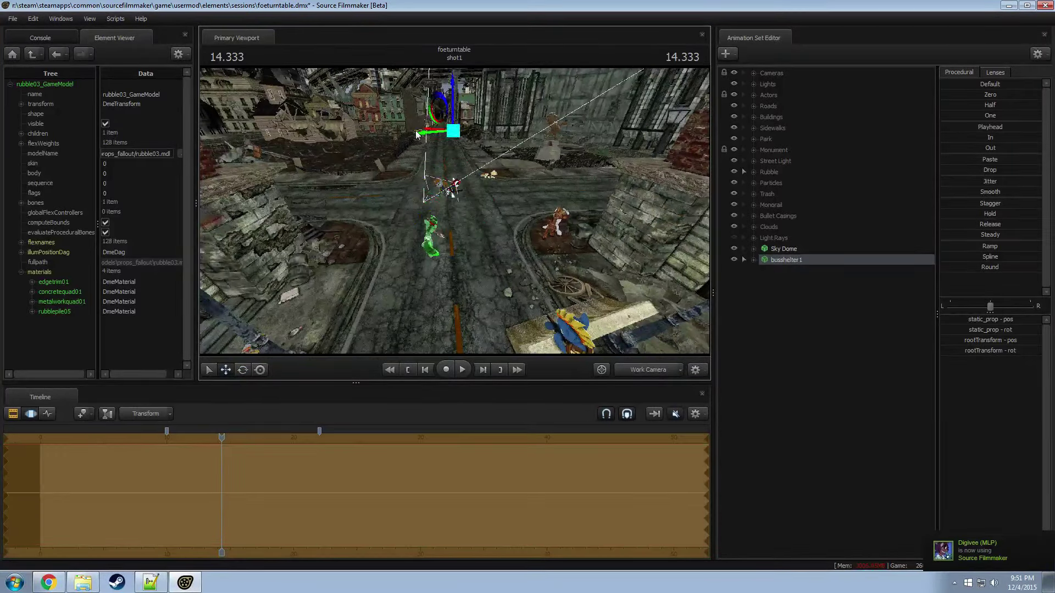
left_click_drag(403, 140, 460, 208)
left_click_drag(373, 184, 395, 142)
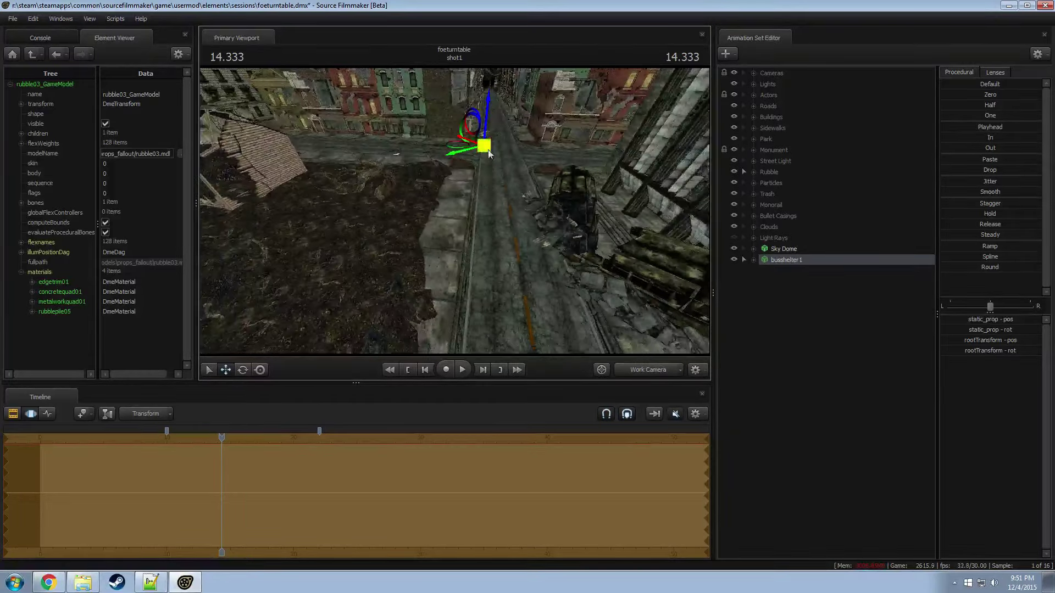
mouse_move(454, 210)
left_mouse_down()
mouse_move(440, 234)
mouse_move(457, 206)
left_mouse_up()
Step: Expand the Rubble group and inspect Rubble 4, Rubble 6 and Rubble 2 to locate them in the scene
left_click(754, 172)
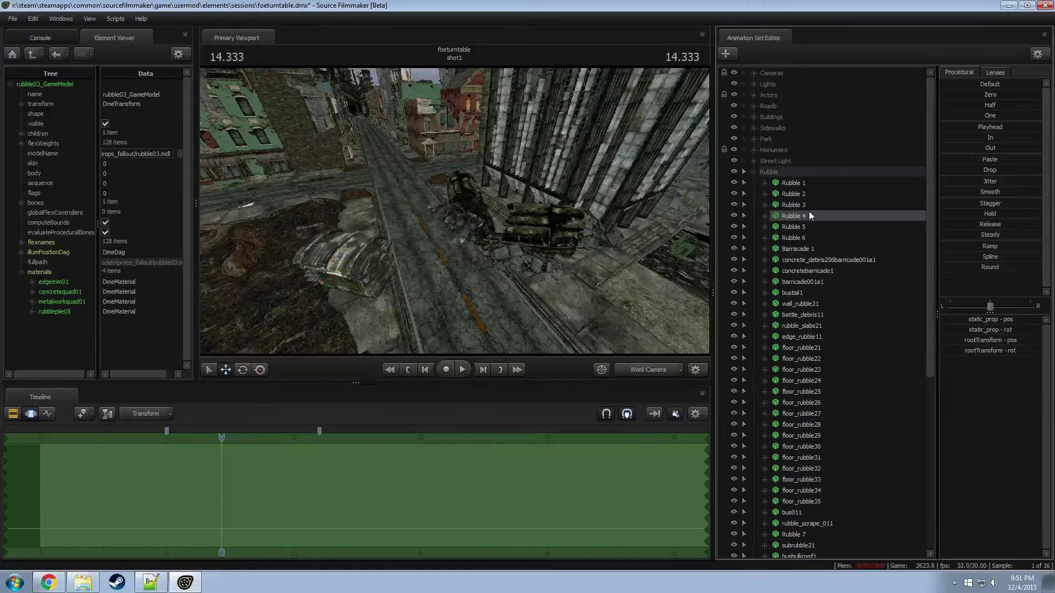
left_click_drag(566, 258, 470, 210)
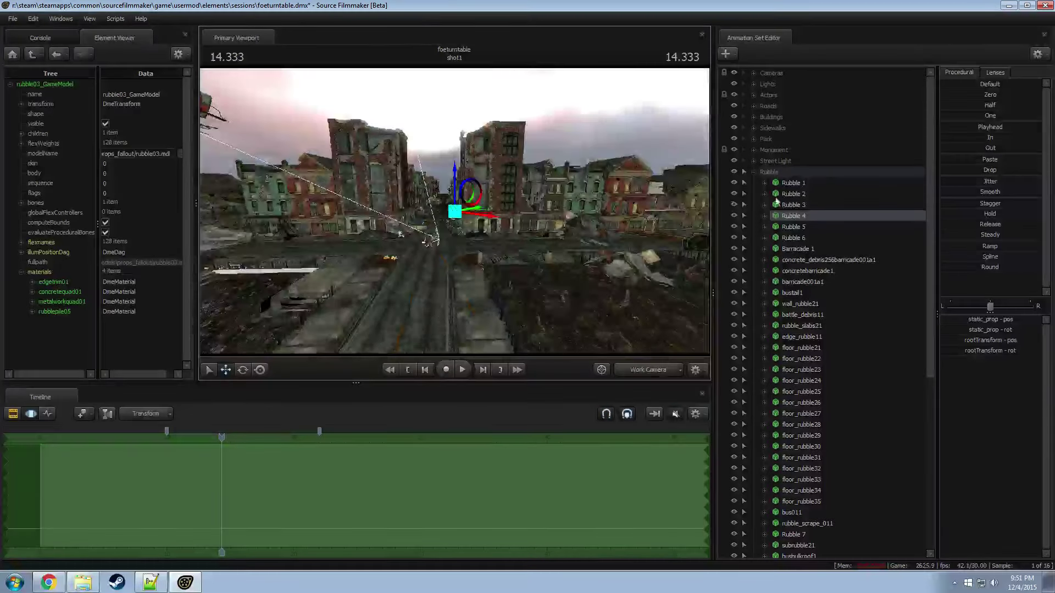
left_click(780, 370)
left_click(801, 237)
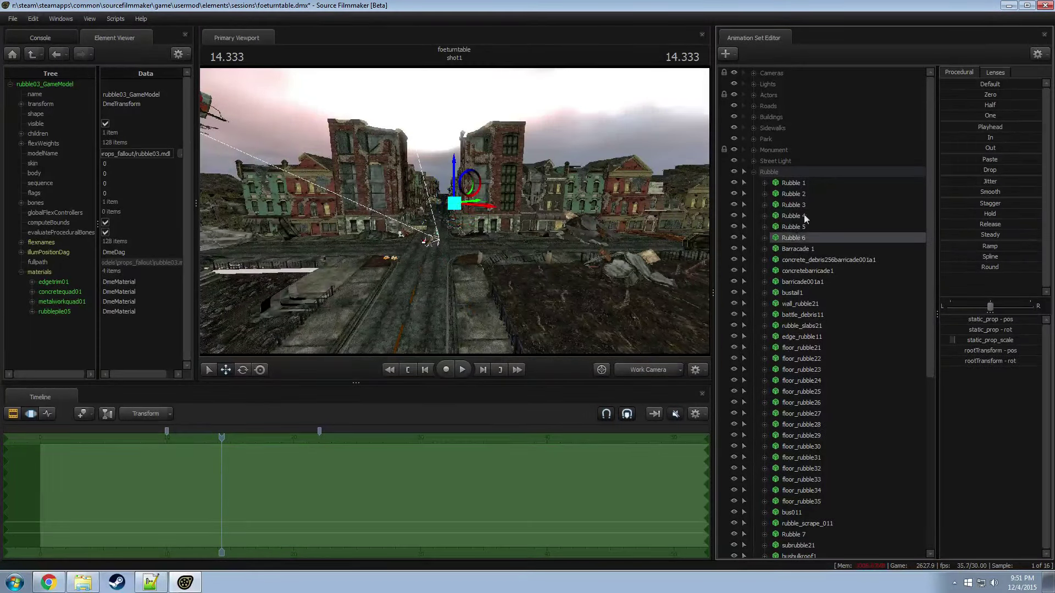
left_click(812, 193)
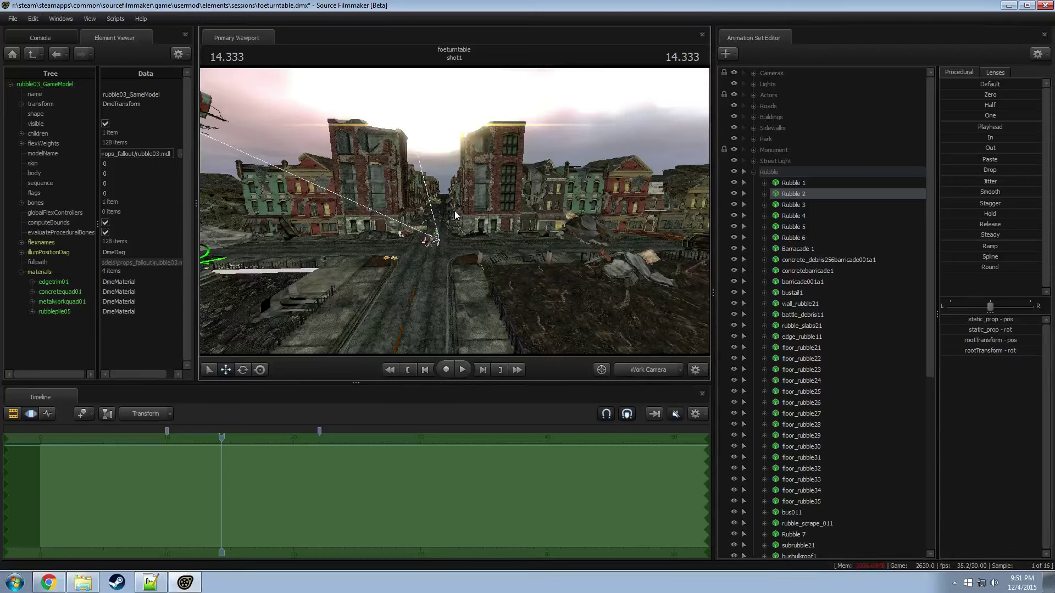
key("f")
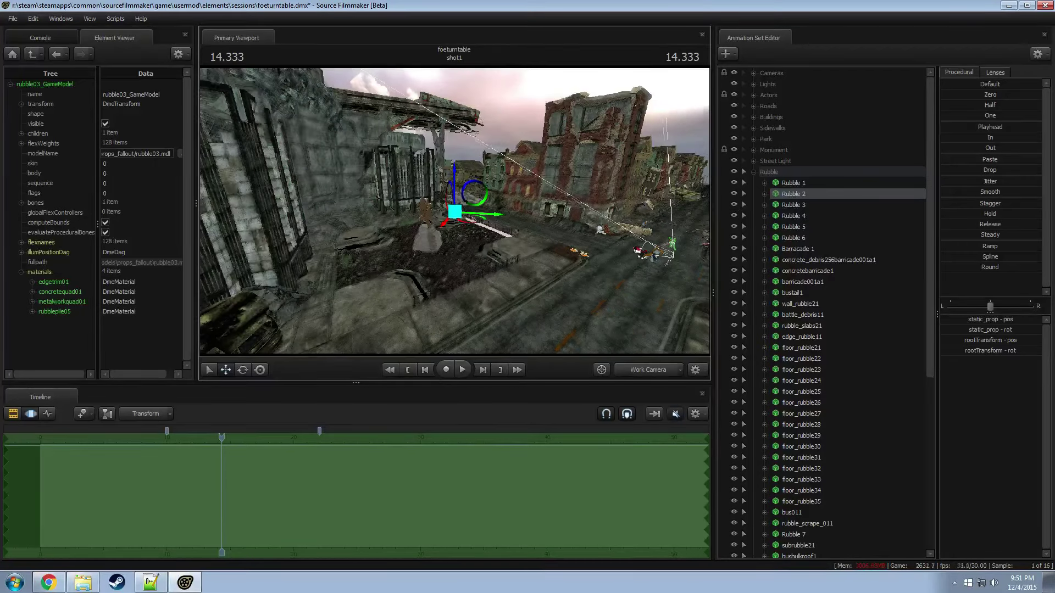
left_click_drag(463, 217, 463, 217)
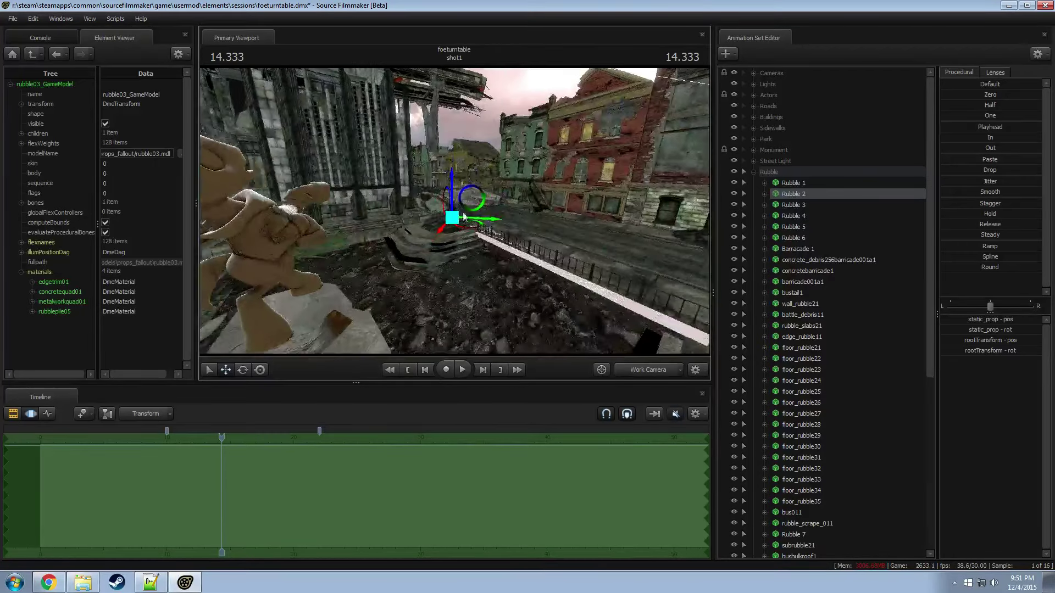
Step: Collapse the Rubble group, select busshelter1 and position the shelter over the sidewalk beside the park fence
left_click(754, 172)
left_click(785, 260)
left_click_drag(454, 210, 587, 339)
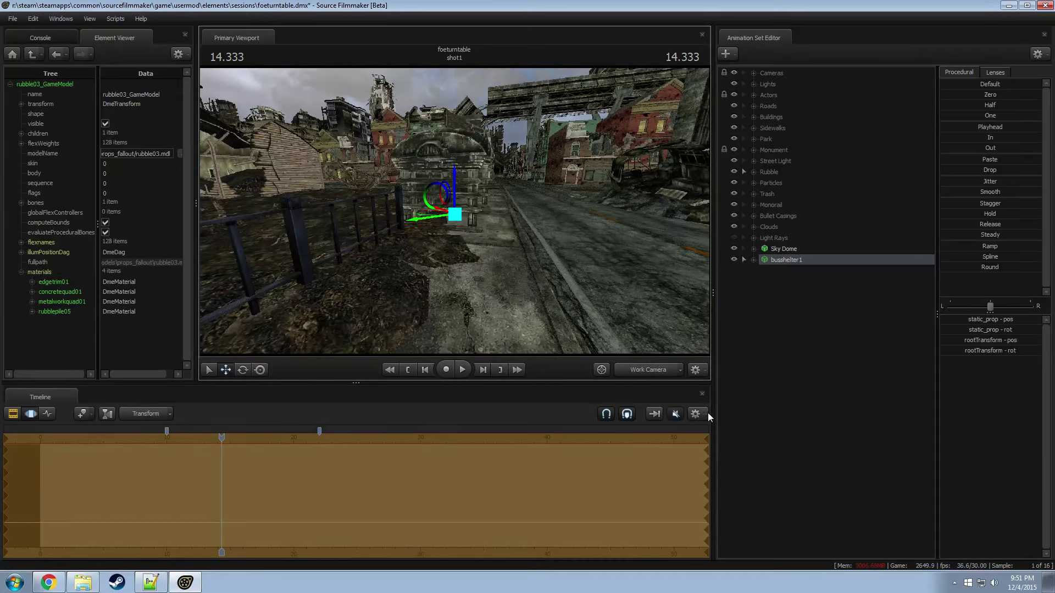
Step: Preview the lit shot through camera1 at 13.666 and hide and unhide busshelter1 to check whether the shelter appears
left_click(648, 372)
left_click_drag(222, 433, 213, 438)
key("F2")
right_click(337, 335)
left_click(354, 362)
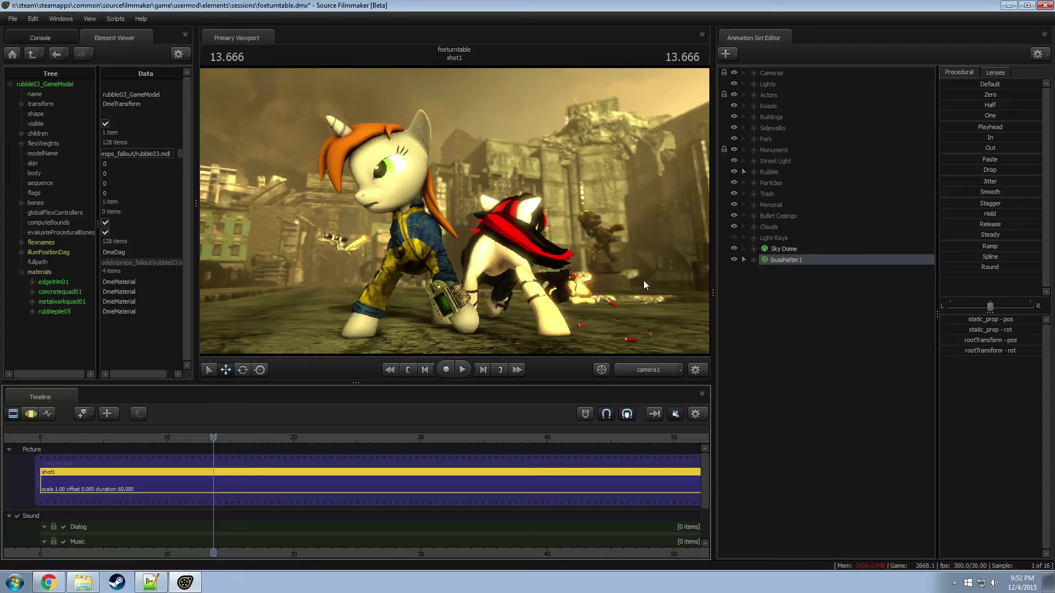
left_click(734, 260)
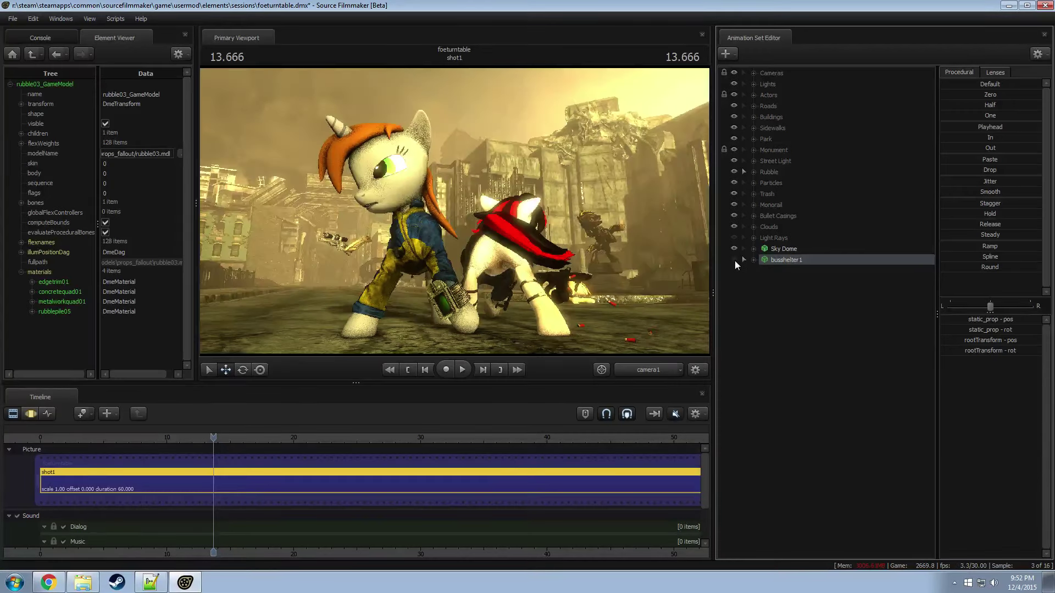
left_click(734, 260)
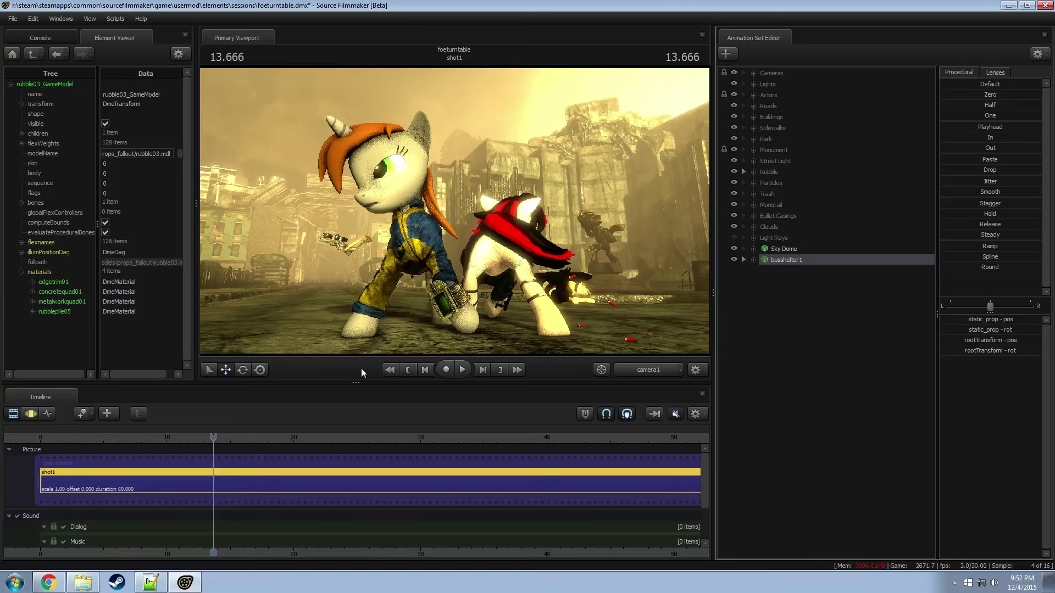
Step: Check the lit camera1 shot at 11.833, turn lighting off and return to the Work Camera
left_click_drag(219, 437, 190, 445)
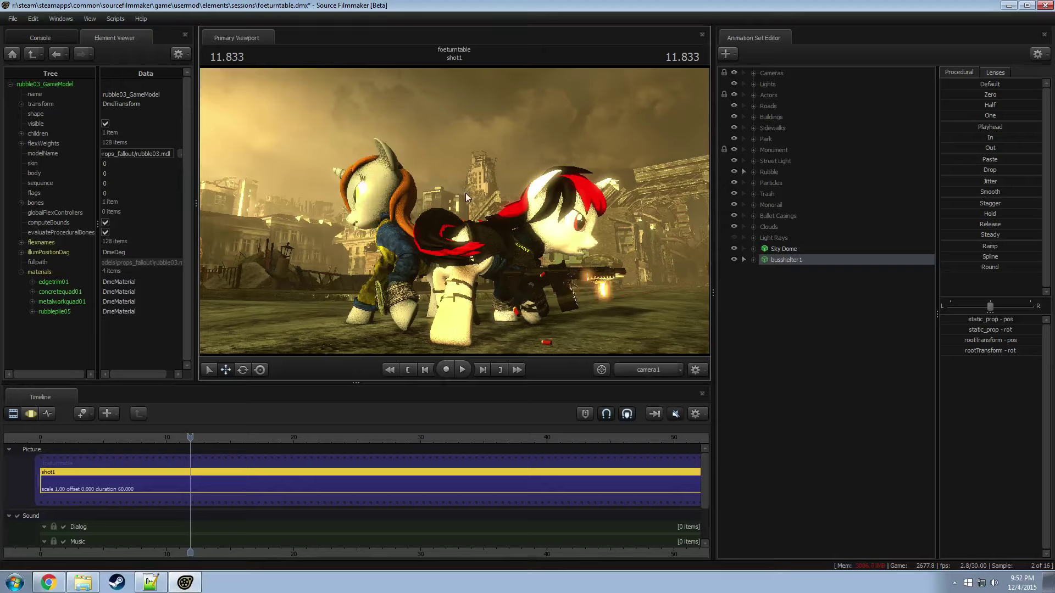
right_click(453, 178)
left_click(484, 211)
left_click(639, 370)
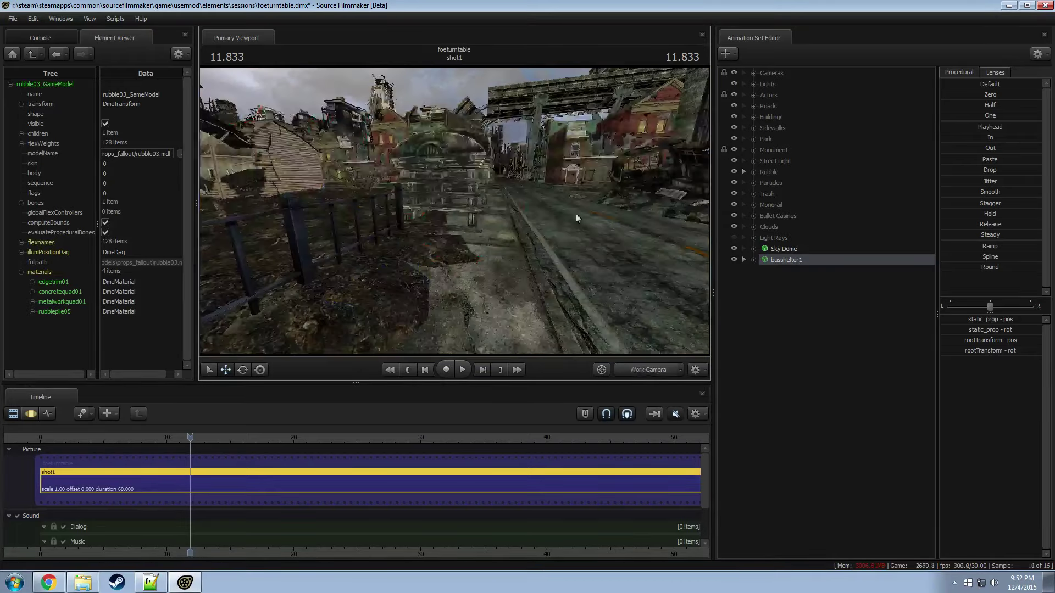
Step: Adjust the bus shelter's height over the sidewalk and move busshelter1 into the Rubble group
left_click_drag(454, 211, 436, 196)
key("F3")
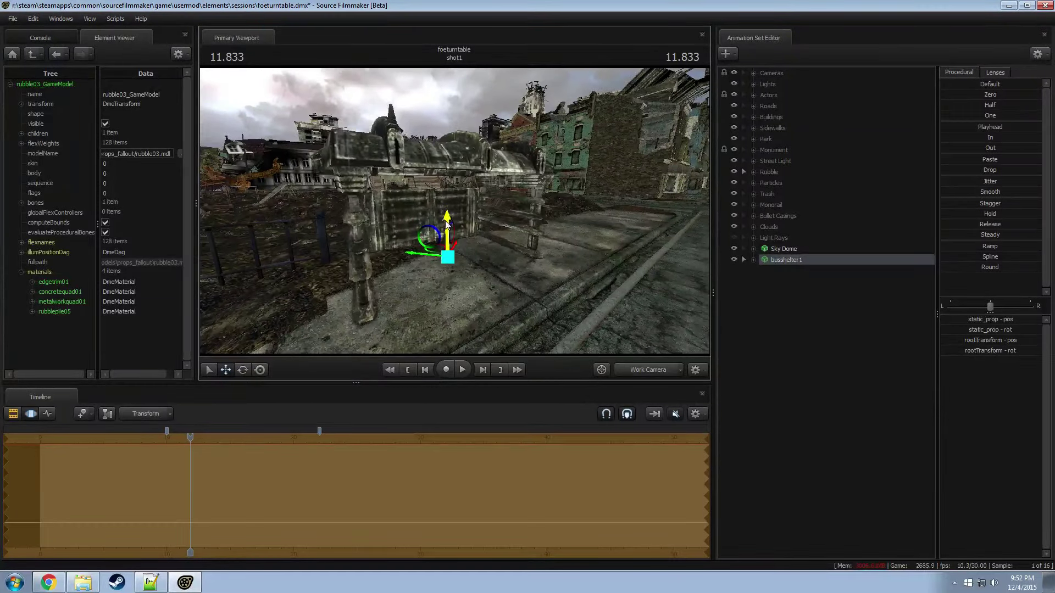
left_click_drag(446, 221, 486, 222)
left_click_drag(455, 211, 667, 259)
key("F2")
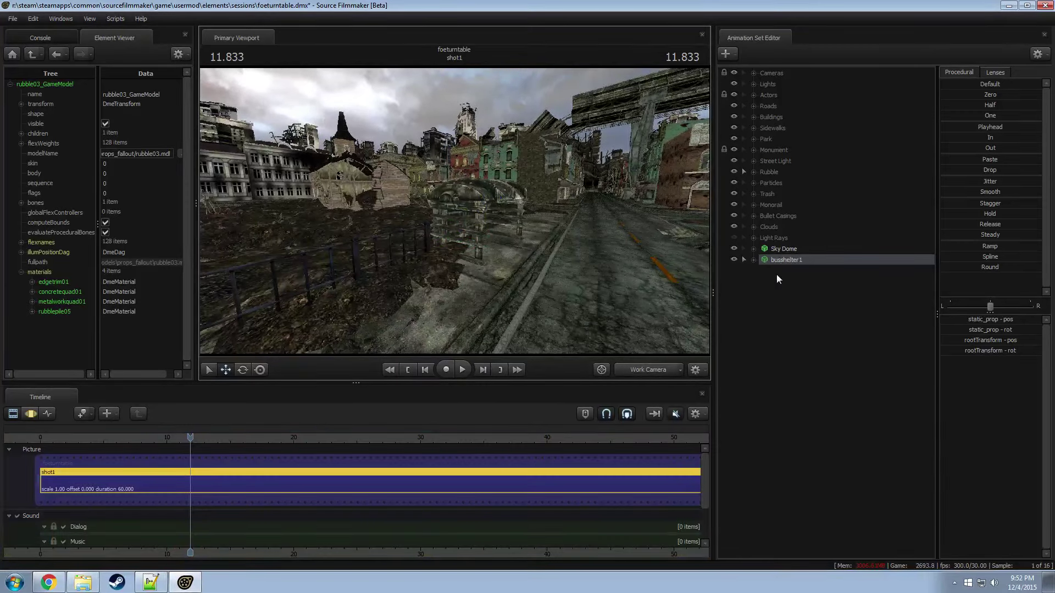
left_click_drag(776, 262, 778, 172)
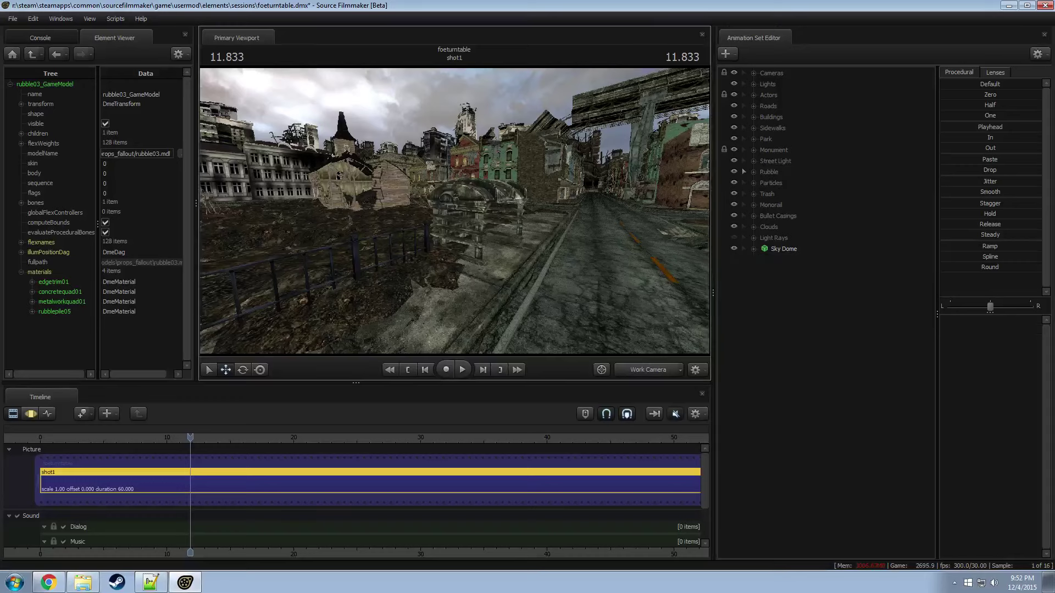
Step: Expand the Trash group, copy the trash1 animation set and paste the duplicate into the scene
left_click_drag(440, 215, 395, 215)
left_click(754, 194)
left_click(784, 196)
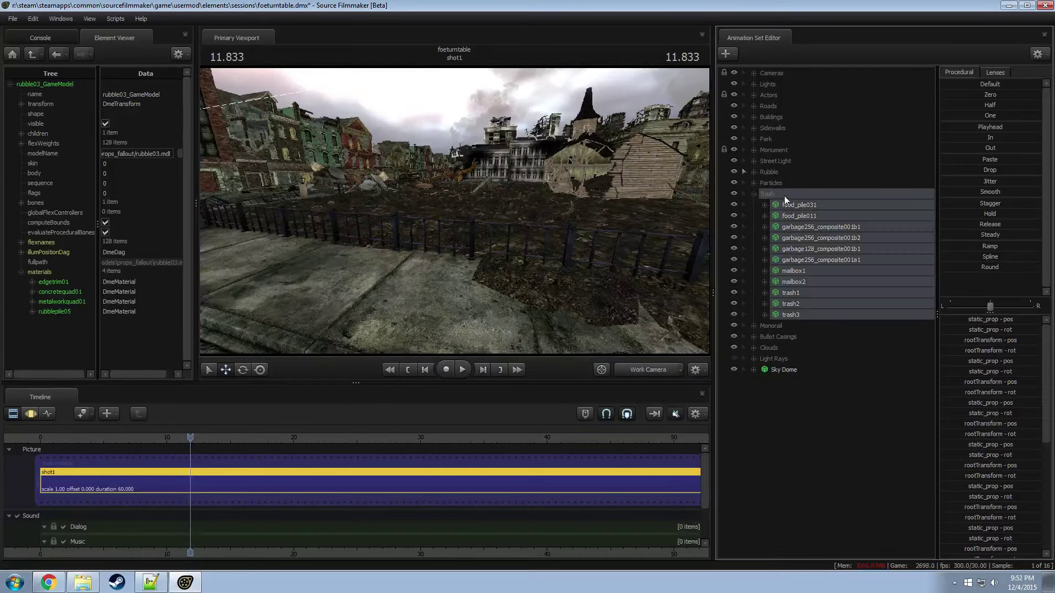
left_click(797, 294)
right_click(800, 293)
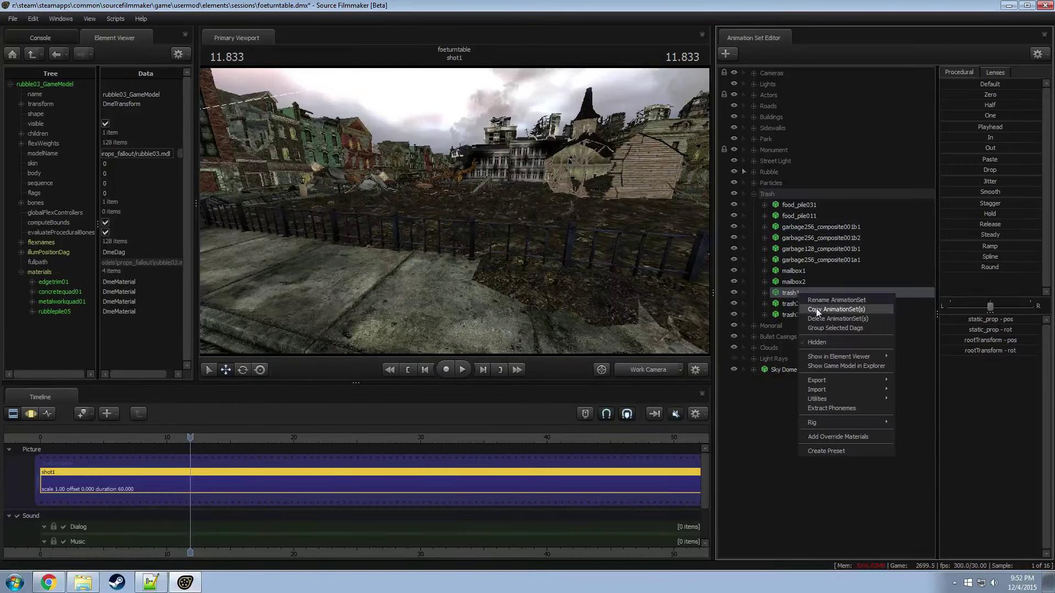
left_click(816, 309)
right_click(778, 408)
left_click(809, 461)
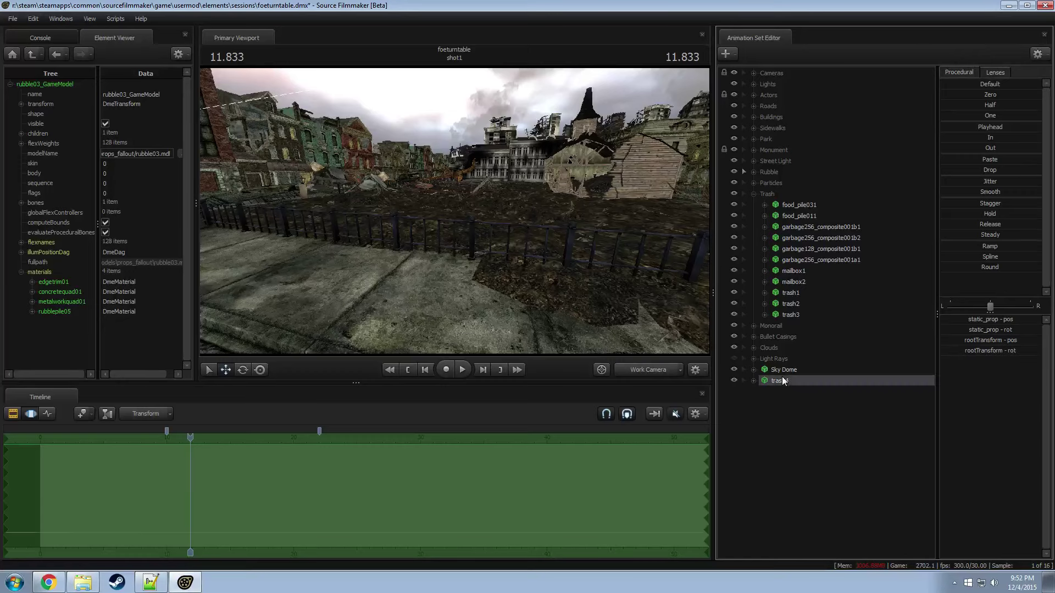
Step: Place and rotate trash4 against the park fence beside the bus shelter and move it into the Trash group
key("F2")
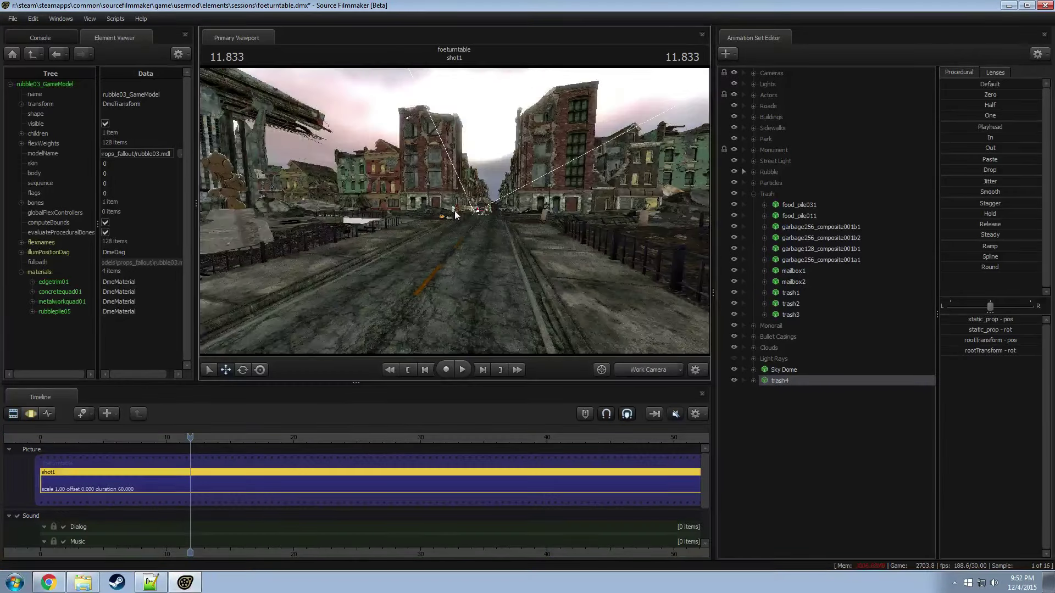
key("F3")
left_click_drag(463, 244, 382, 155)
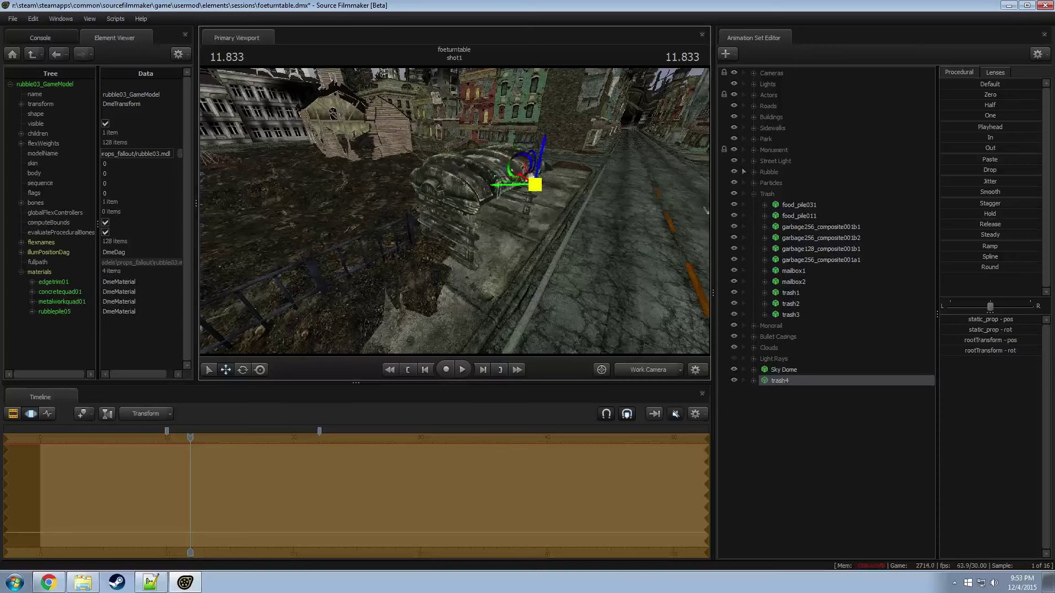
left_click_drag(471, 269, 427, 259)
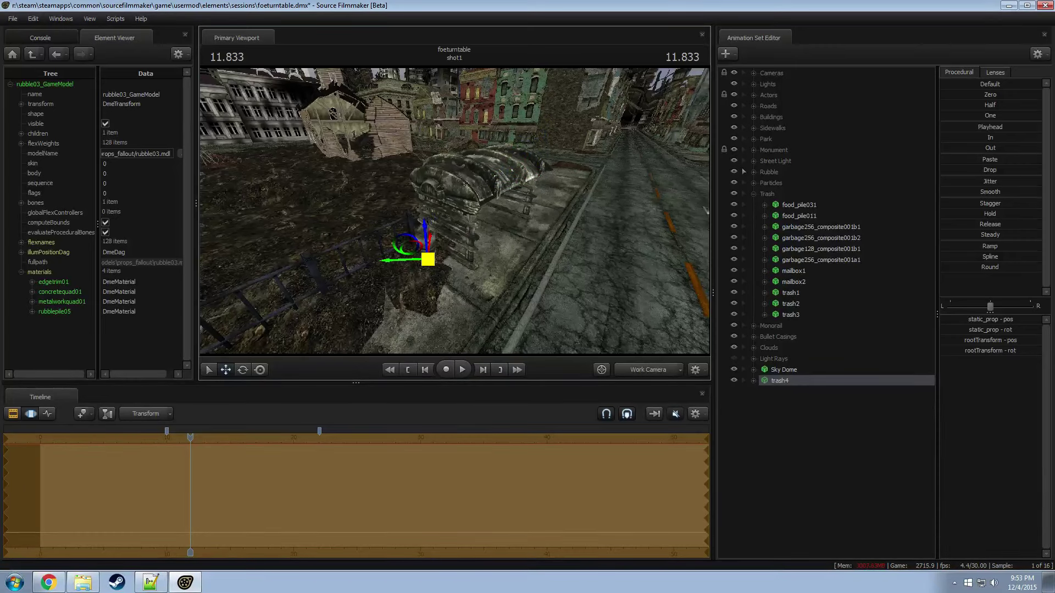
left_click_drag(490, 227, 717, 306)
key("e")
key("w")
left_click_drag(790, 378, 775, 194)
Step: Copy the mailbox2 animation set and paste the duplicate into the scene
right_click(804, 287)
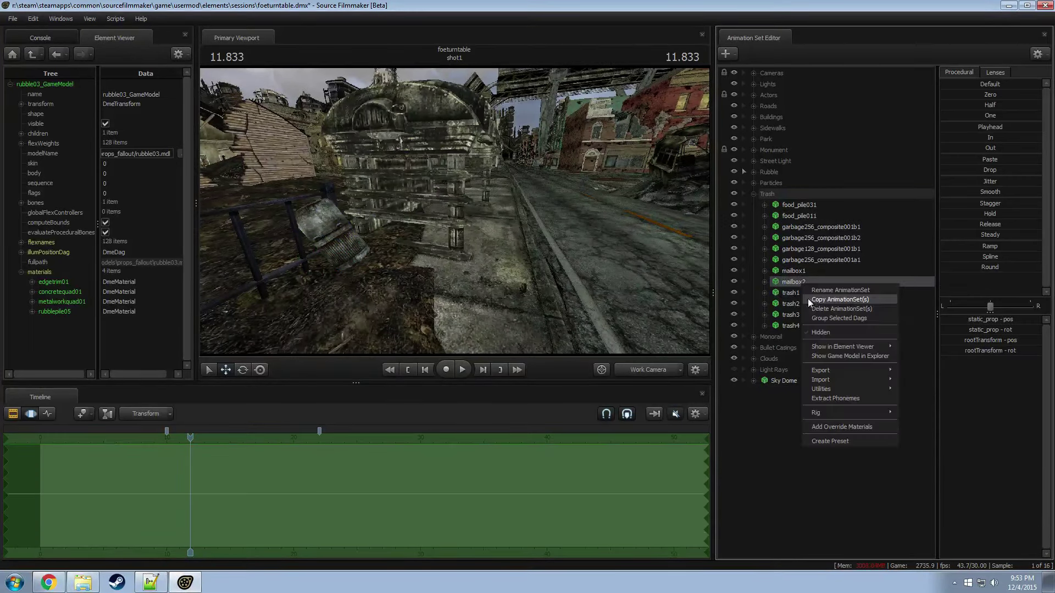
right_click(794, 413)
left_click(813, 469)
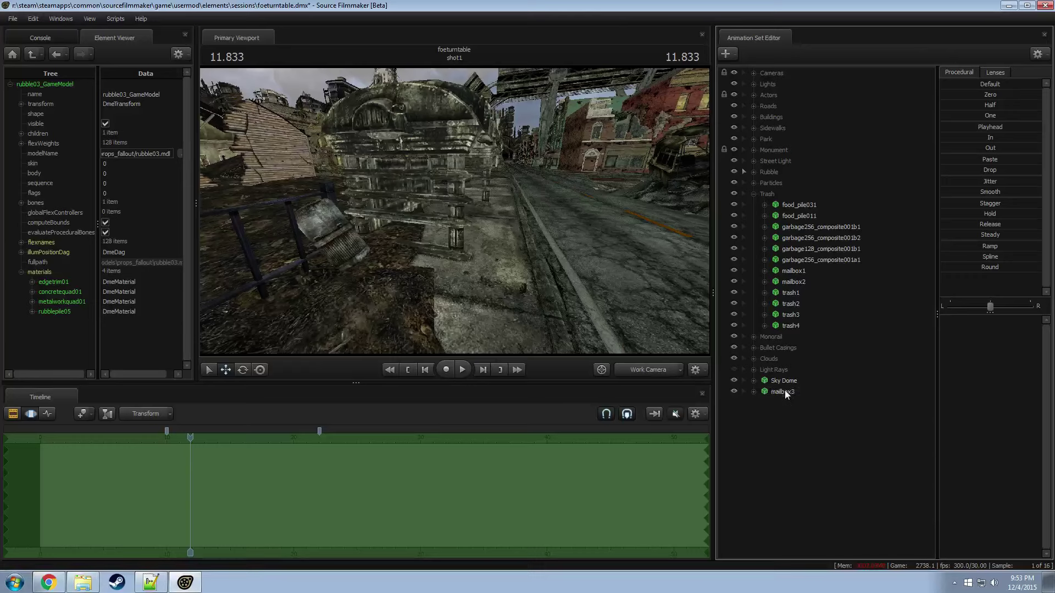
Step: Move mailbox3 along the park-side sidewalk toward the bus shelter and rotate it into position
key("f")
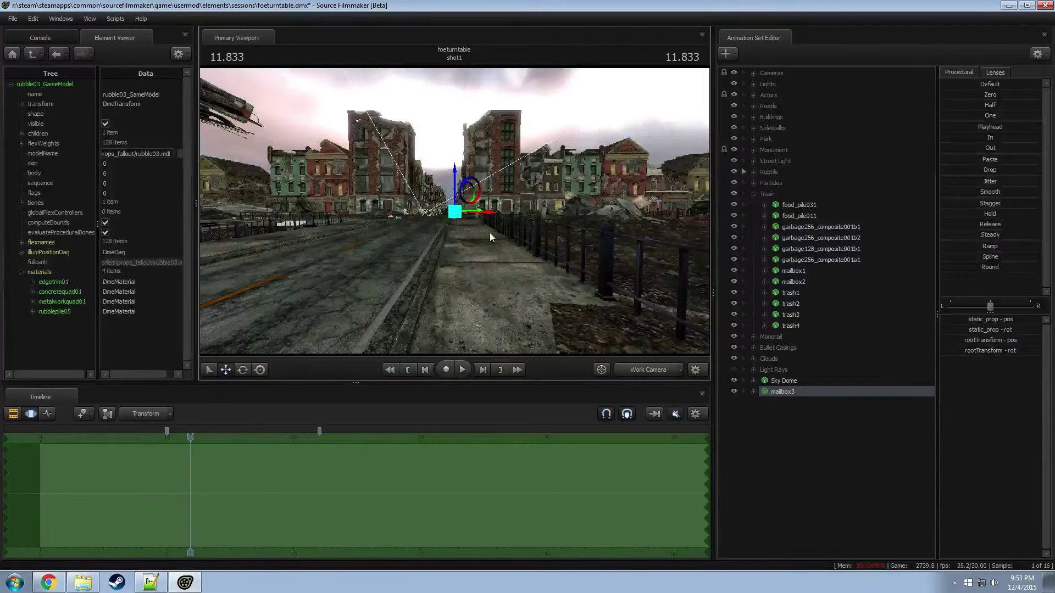
left_click_drag(495, 275, 537, 405)
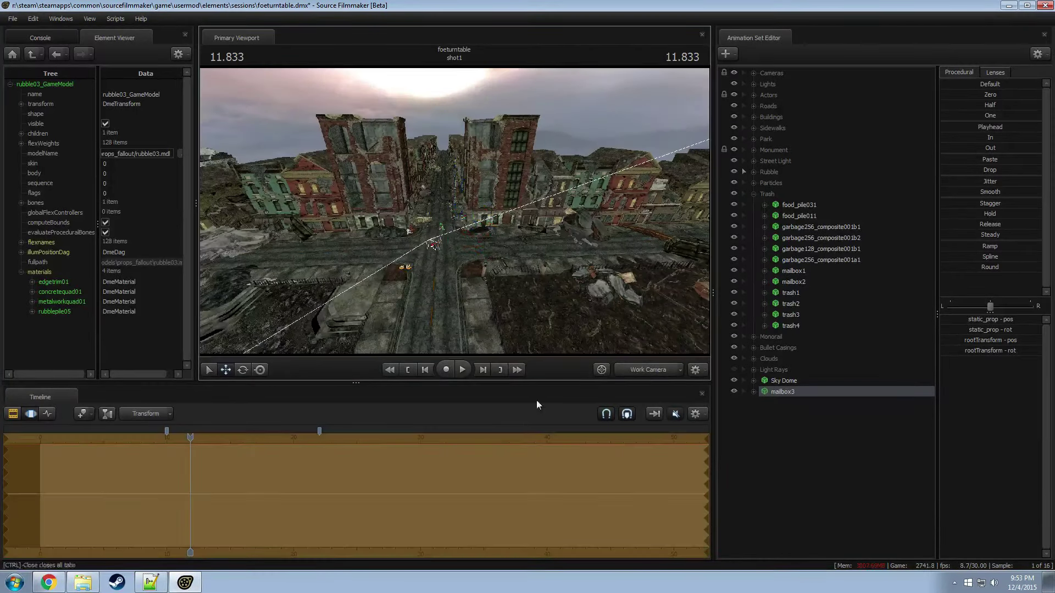
key("f")
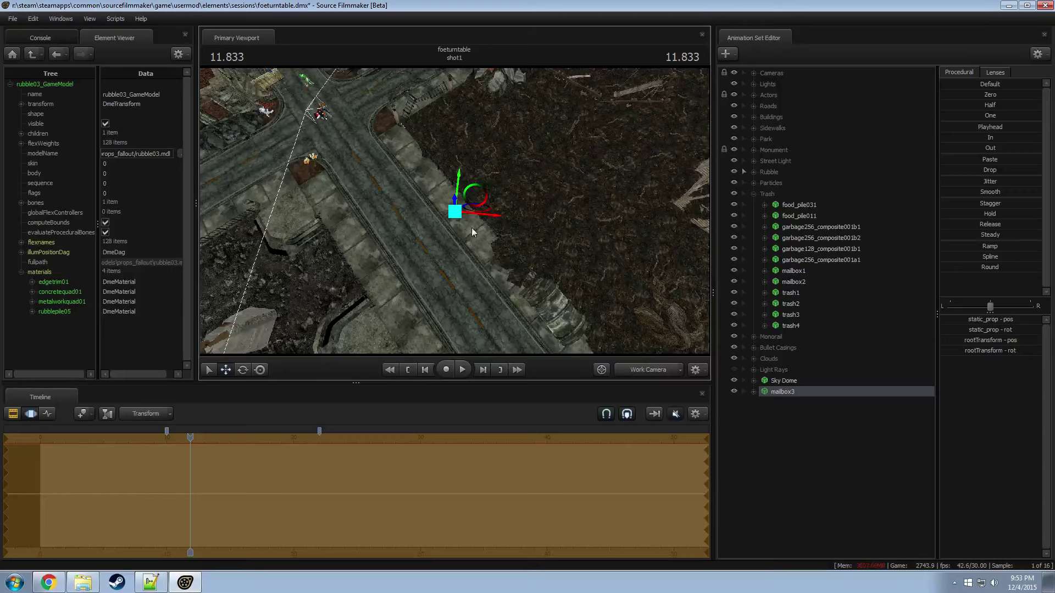
left_click_drag(501, 236, 440, 282)
left_click_drag(470, 217, 593, 279)
key("e")
key("w")
key("e")
key("w")
Step: Check the lit shot through camera1 at 13.566, disable lighting and return to the Work Camera
left_click(639, 367)
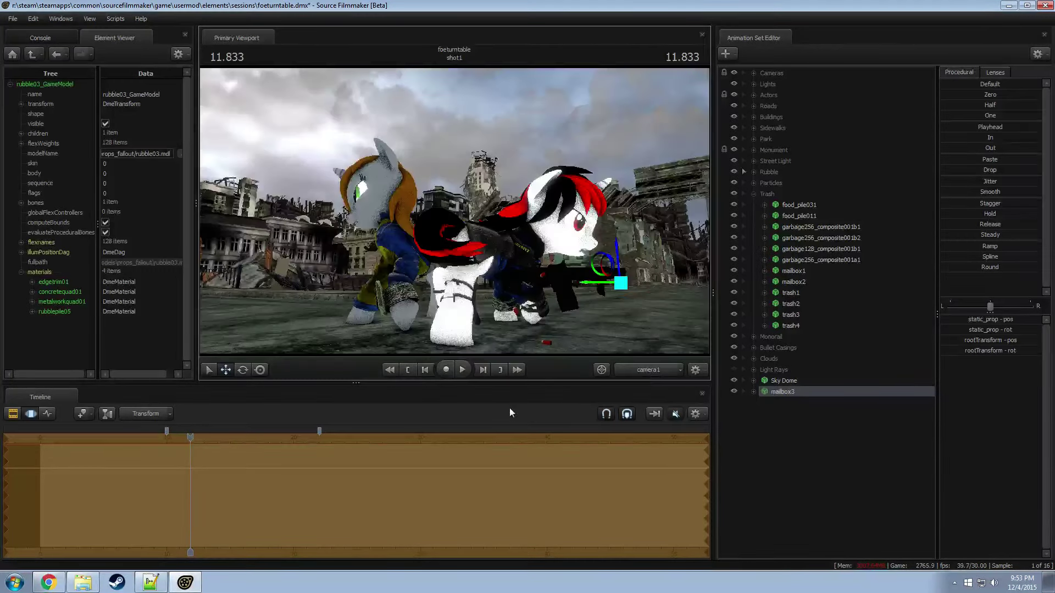
key("F3")
left_click_drag(190, 437, 211, 426)
right_click(207, 309)
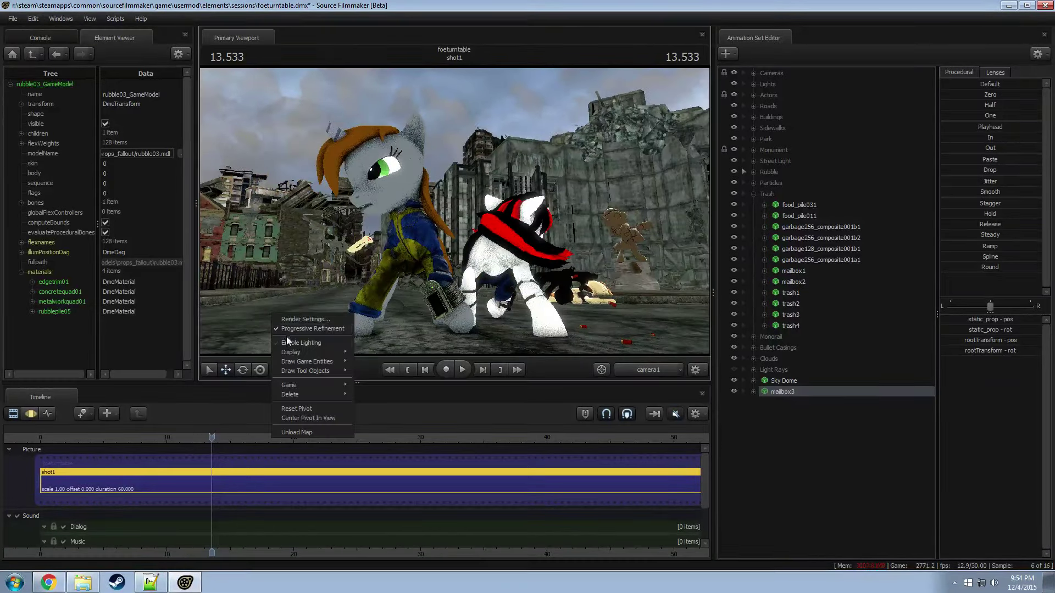
left_click(212, 440)
left_click_drag(212, 440, 212, 440)
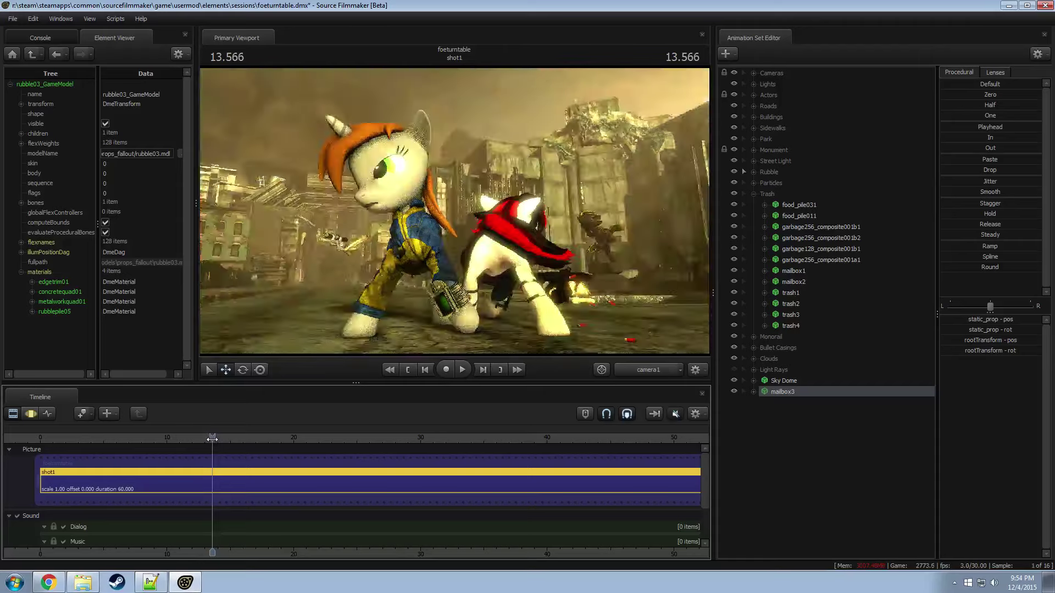
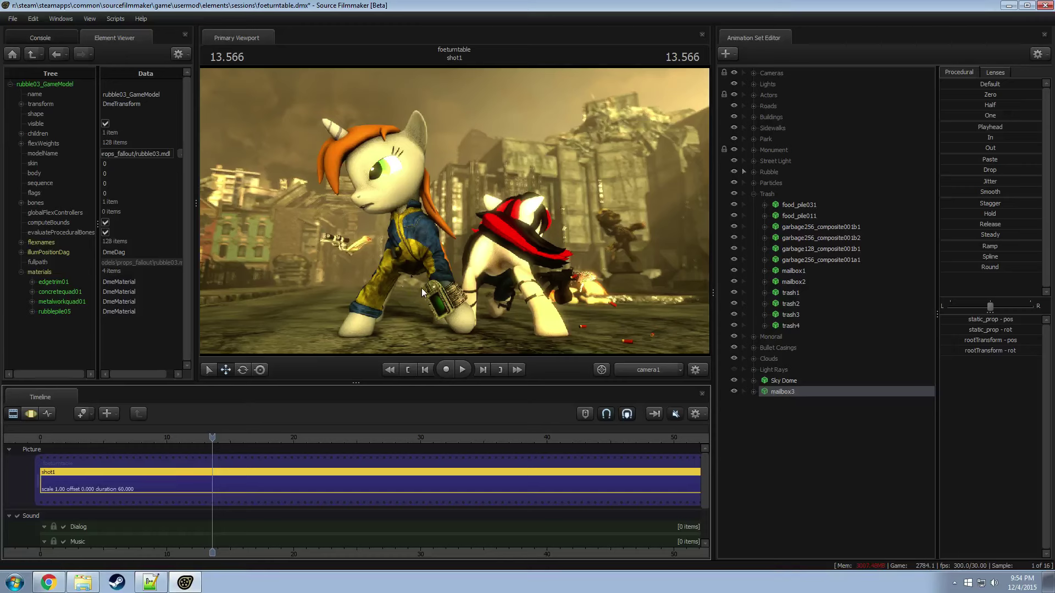
right_click(301, 196)
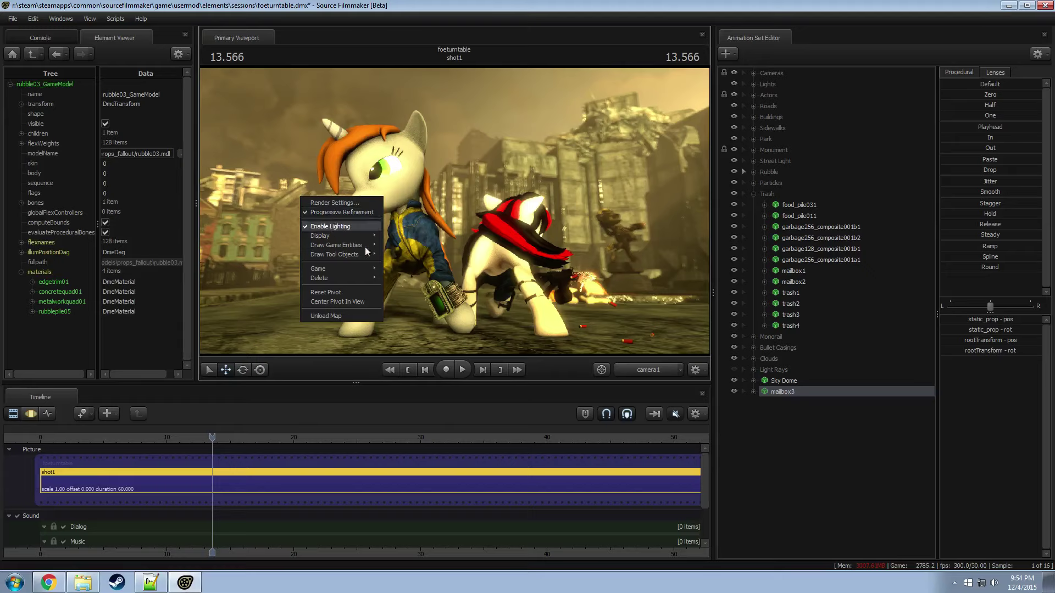
key("Escape")
left_click(642, 367)
left_click(637, 368)
left_click(637, 368)
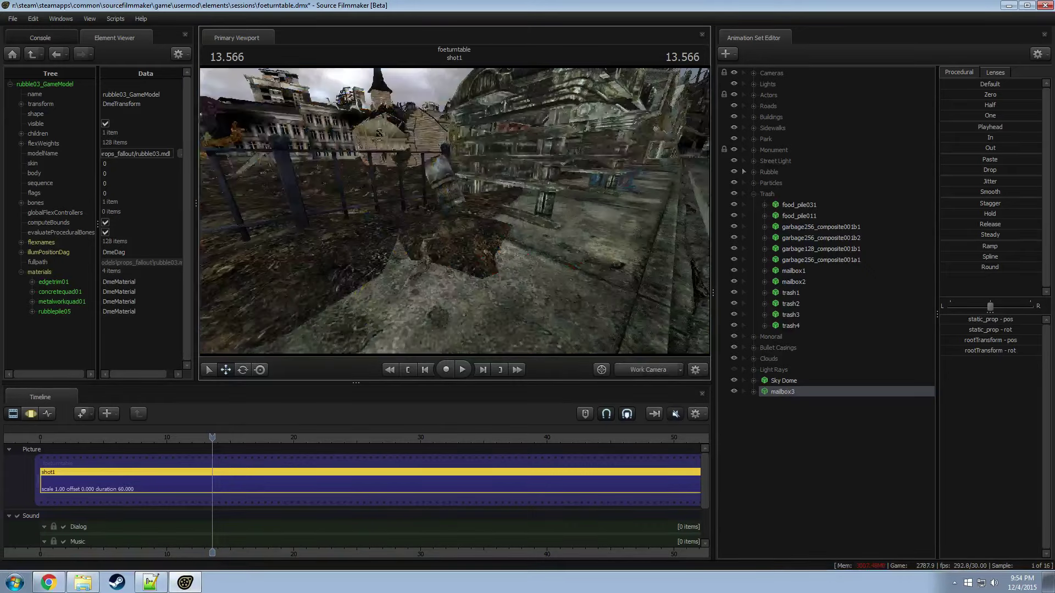
Step: Move mailbox3 into the Trash group, collapse the group and save the session
mouse_move(455, 211)
left_mouse_down()
mouse_move(418, 219)
mouse_move(680, 309)
mouse_move(629, 300)
mouse_move(454, 210)
left_mouse_up()
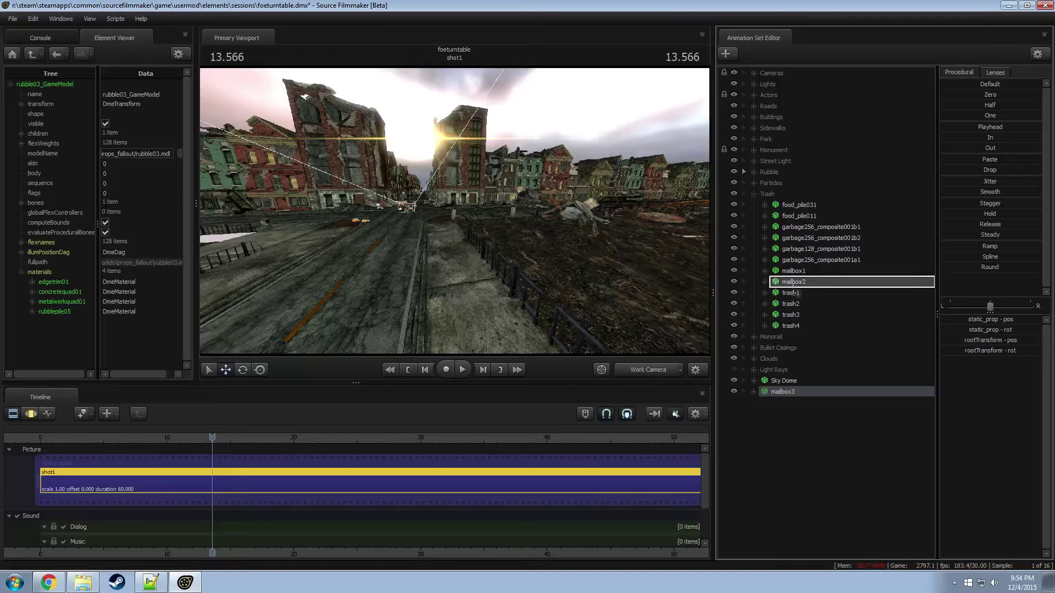
left_click(755, 193)
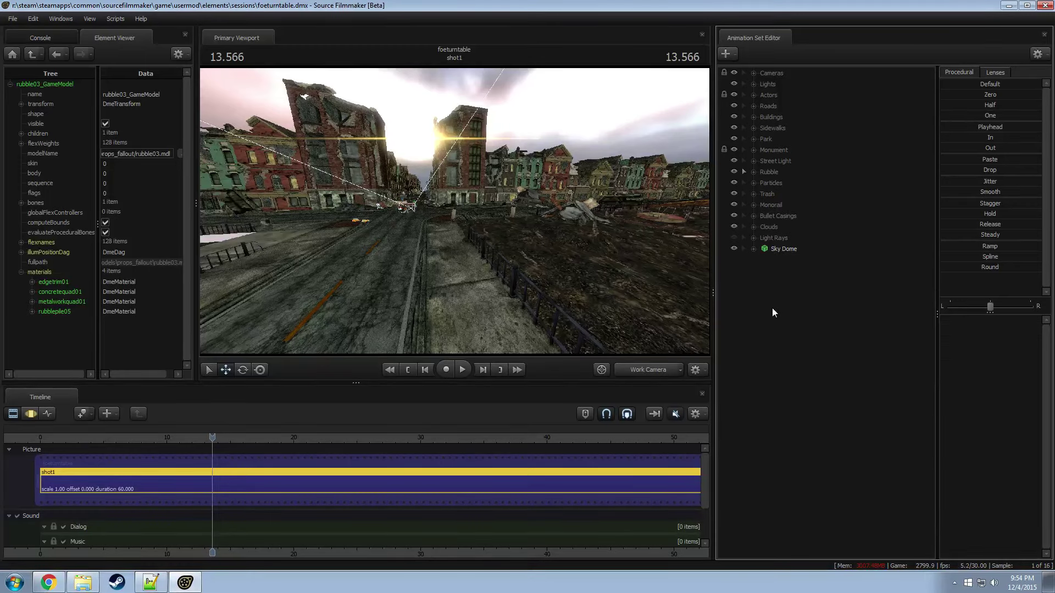
Step: Filter the models by "bones", compare the vn skeleton variants and add vn_bones.mdl to the scene
left_click_drag(455, 211, 522, 227)
right_click(813, 296)
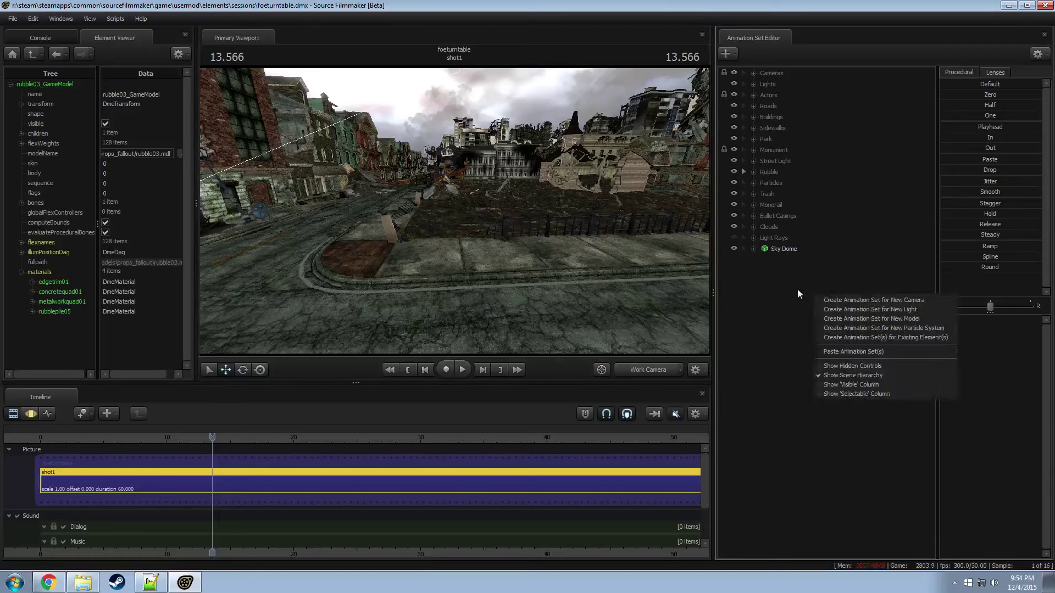
left_click(796, 293)
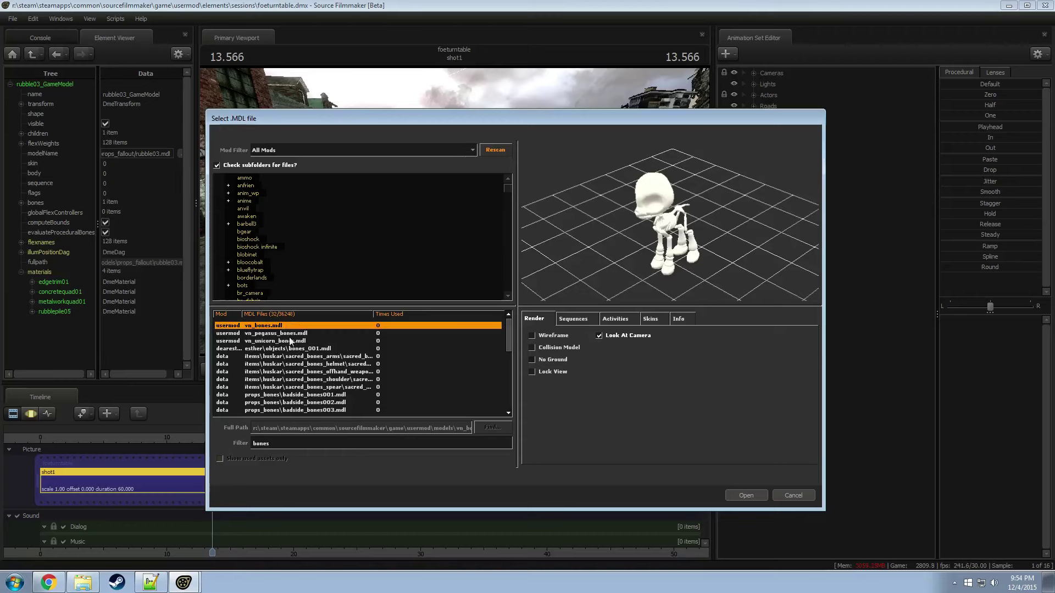
left_click(274, 333)
left_click(271, 348)
left_click(268, 341)
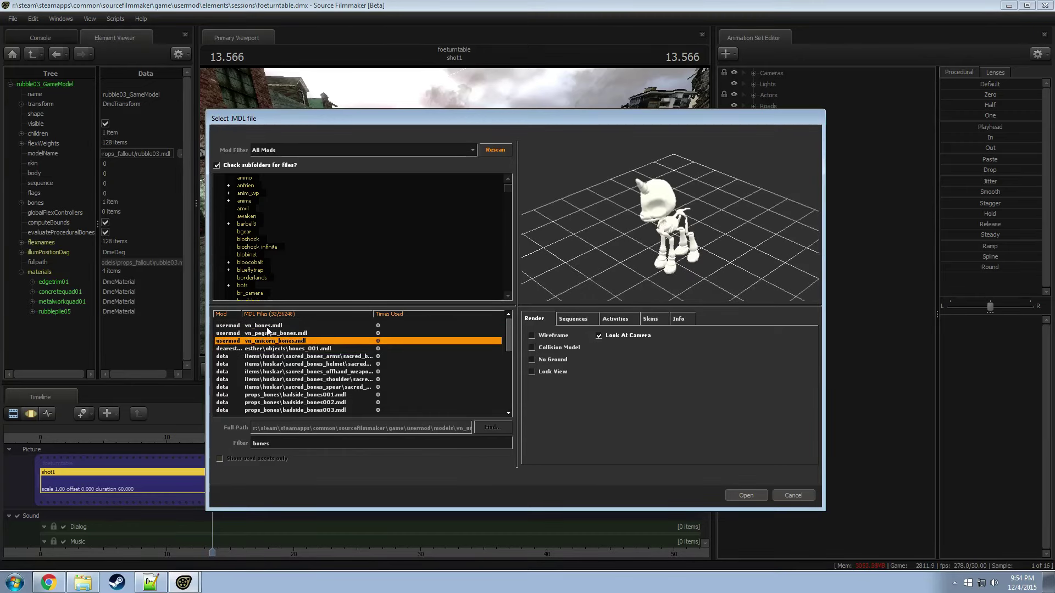
left_click(268, 327)
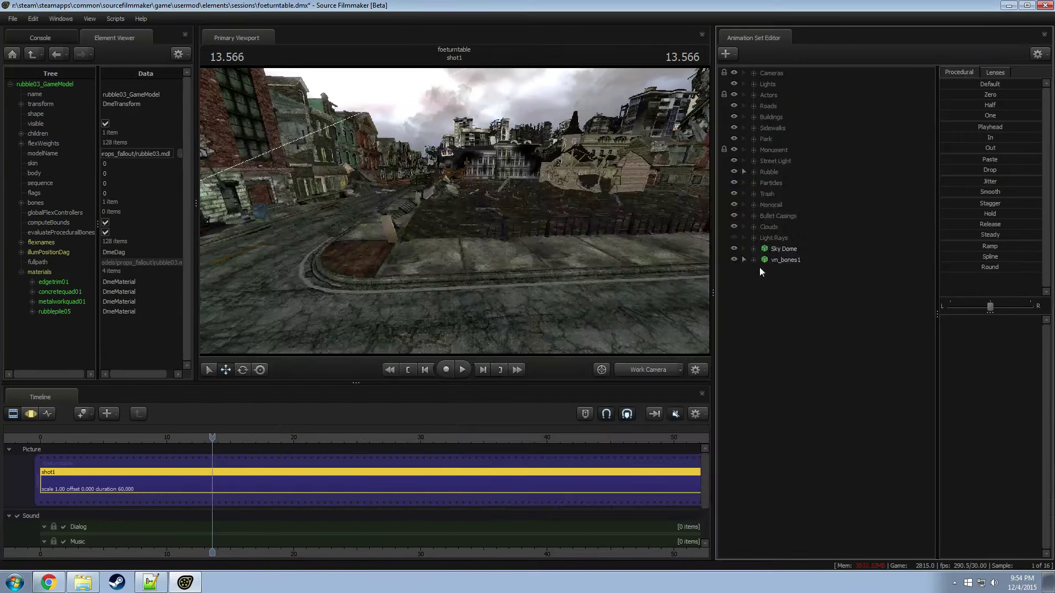
Step: Bring vn_bones1 into view and move it across the street, clear of the pony characters
left_click(783, 260)
key("f")
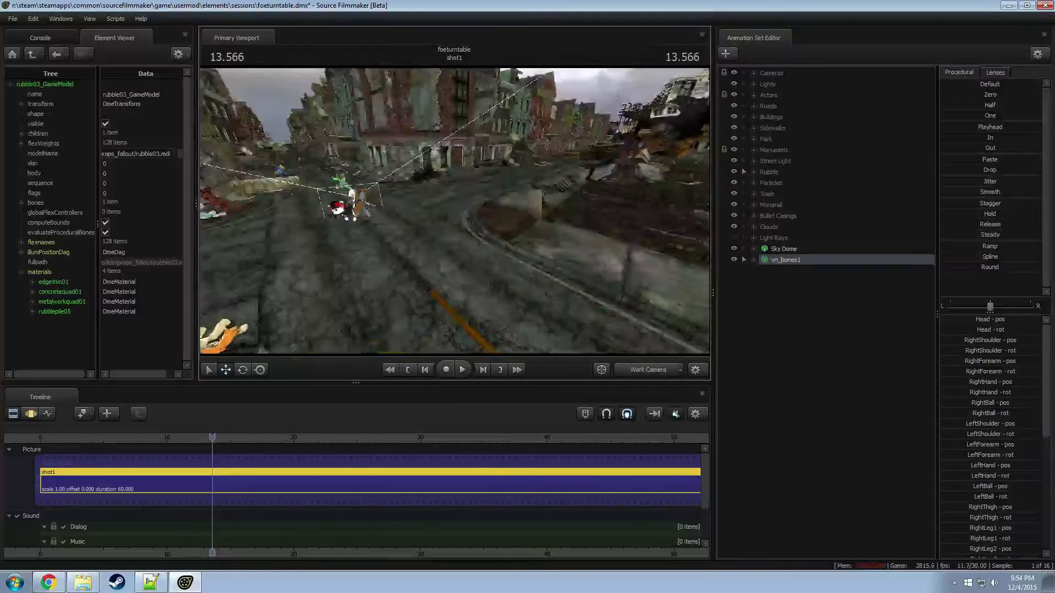
left_click_drag(415, 222, 456, 259)
right_click(456, 258)
left_click_drag(436, 316, 473, 194)
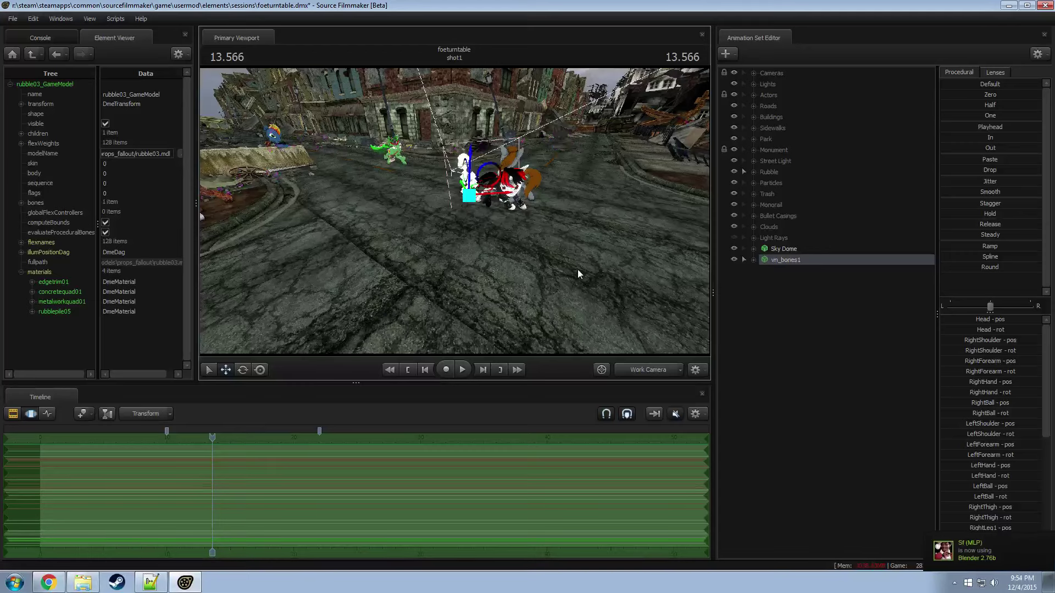
left_click_drag(605, 255, 604, 300)
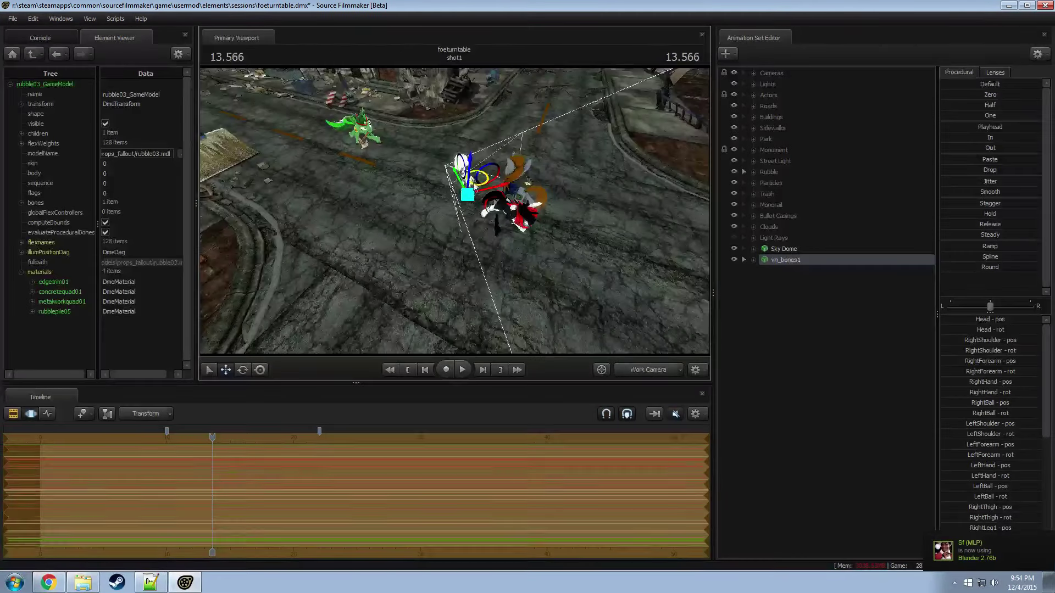
left_click_drag(467, 195, 602, 188)
Step: Enable lighting in the viewport and examine the vn_bones1 skeleton up close
right_click(563, 225)
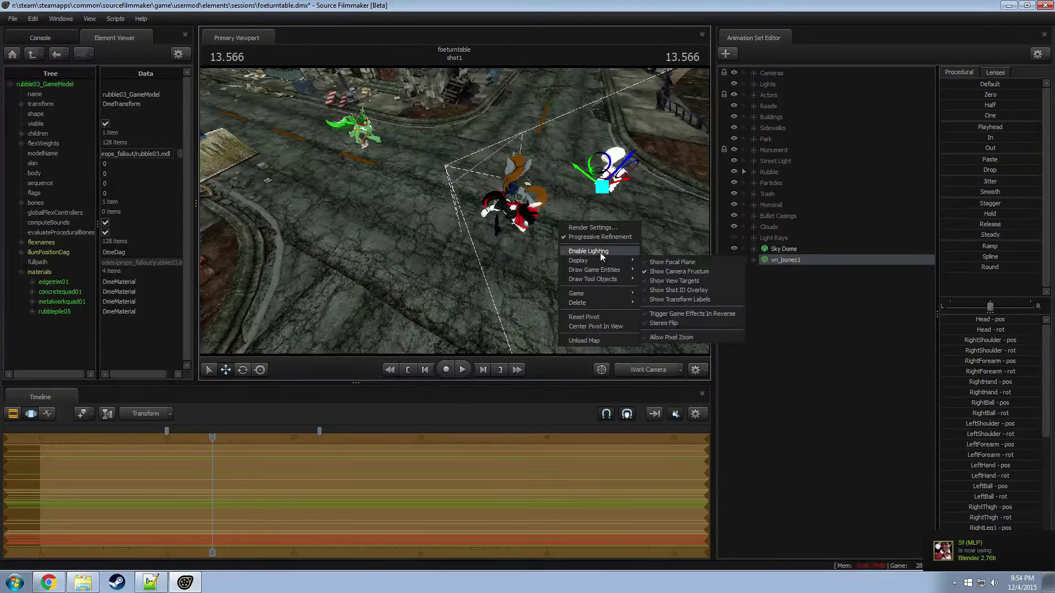
left_click(600, 252)
left_click_drag(600, 252, 600, 220)
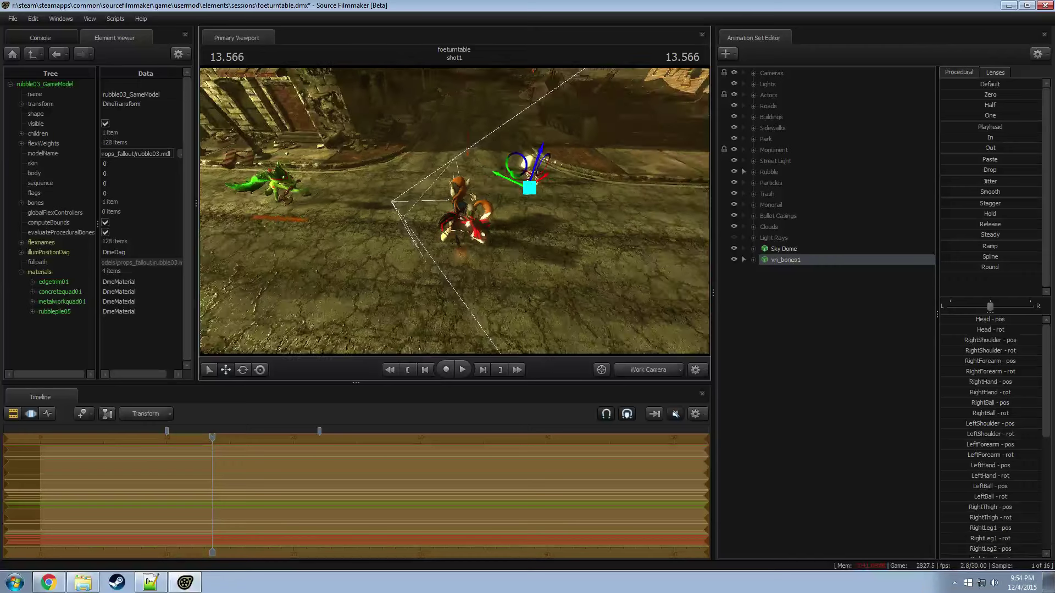
left_click_drag(454, 210, 571, 233)
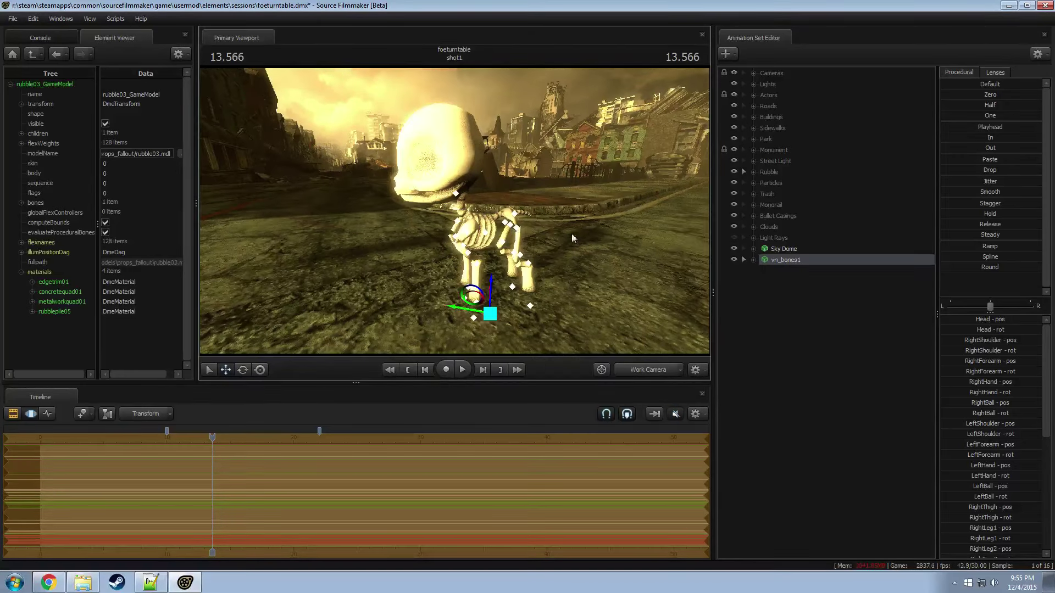
Step: Add override materials to vn_bones1, show its model in the Element Viewer and expand its bonetex material
right_click(782, 259)
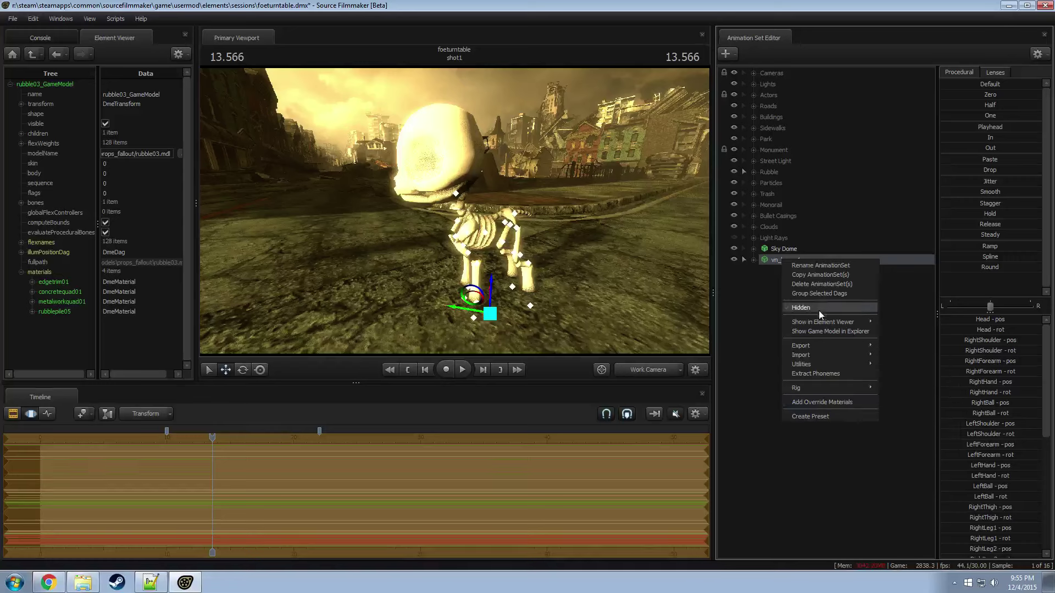
left_click(816, 403)
right_click(777, 261)
mouse_move(840, 323)
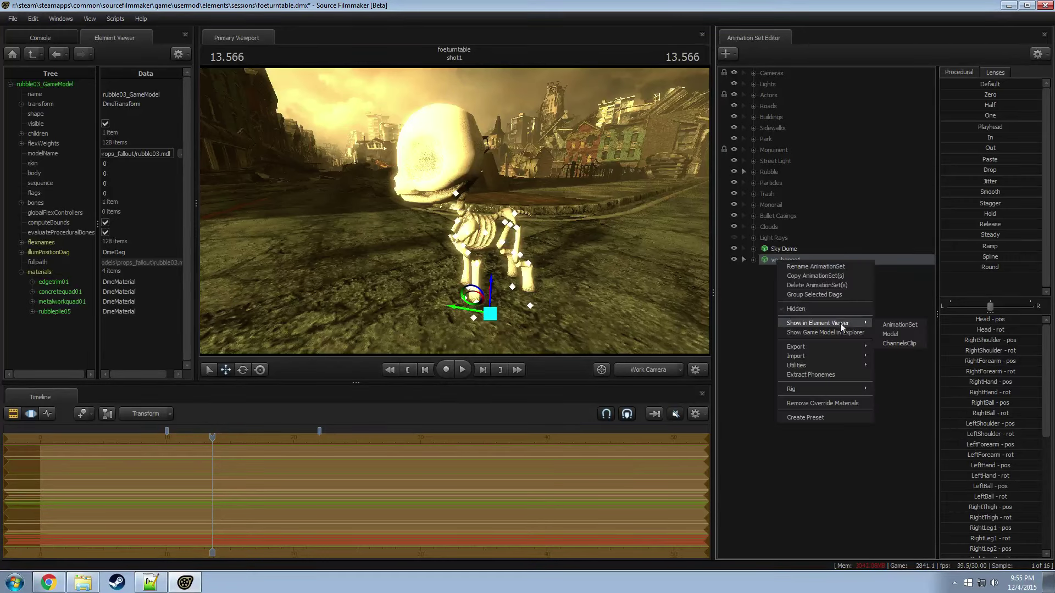
left_click(892, 334)
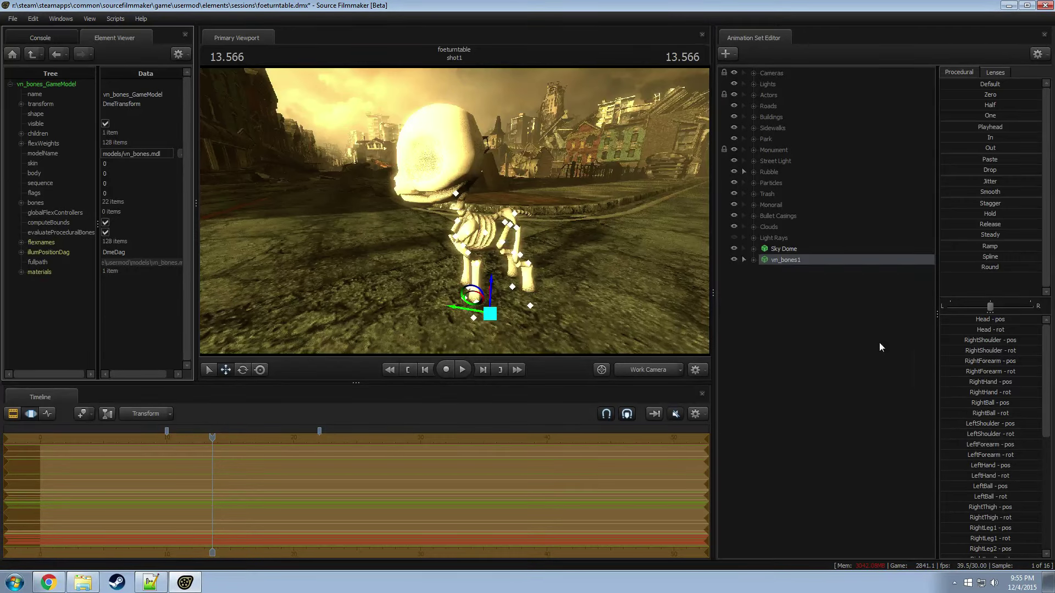
left_click(21, 272)
left_click(32, 282)
Step: Add a vector3 attribute named $color to the bonetex material and set it to 0.5 0.5 0.4
right_click(46, 282)
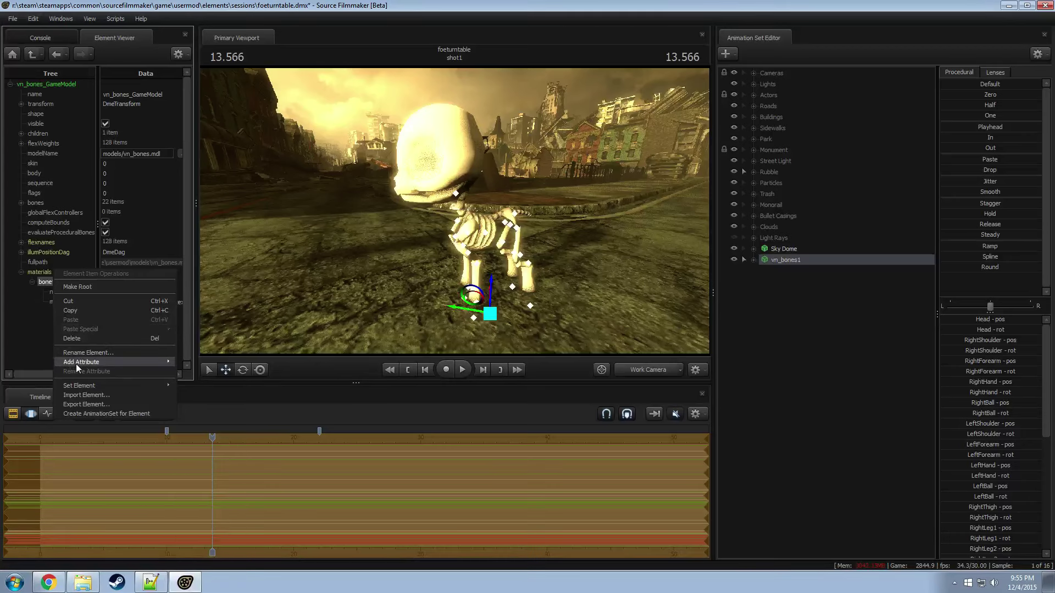
mouse_move(165, 363)
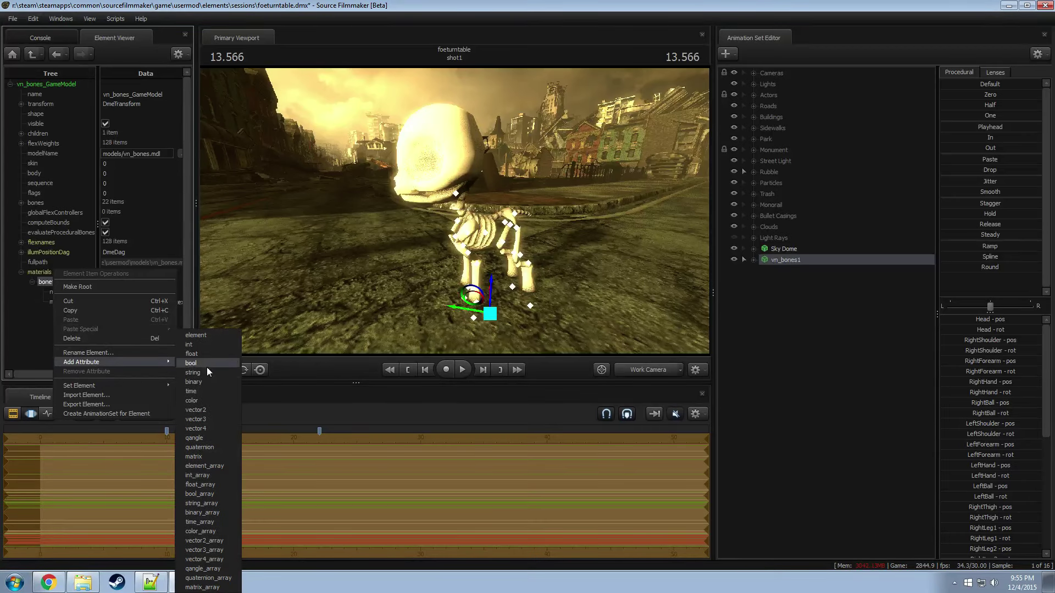
left_click(205, 419)
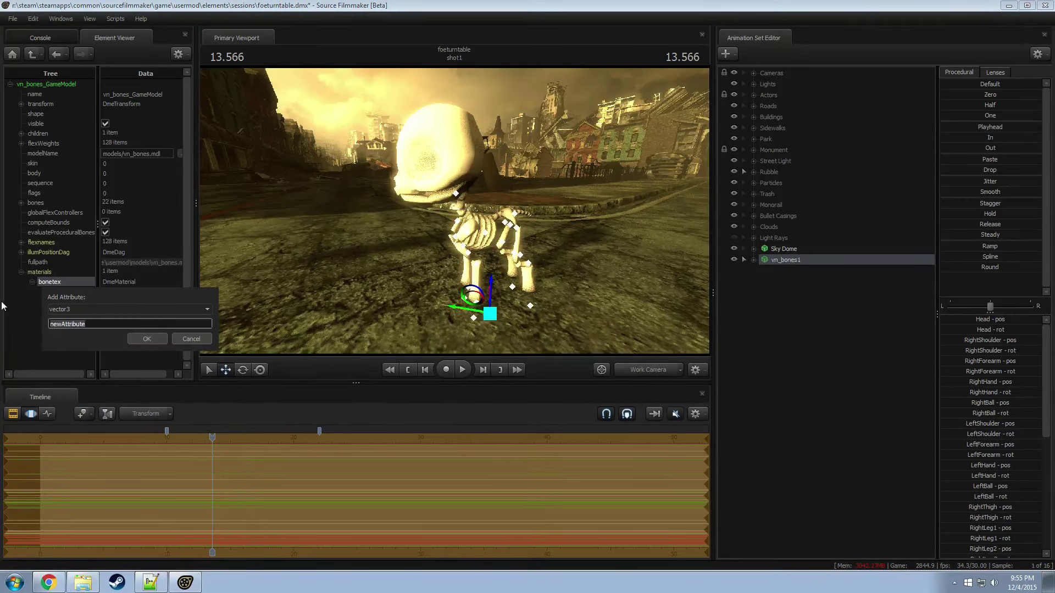
type("$color")
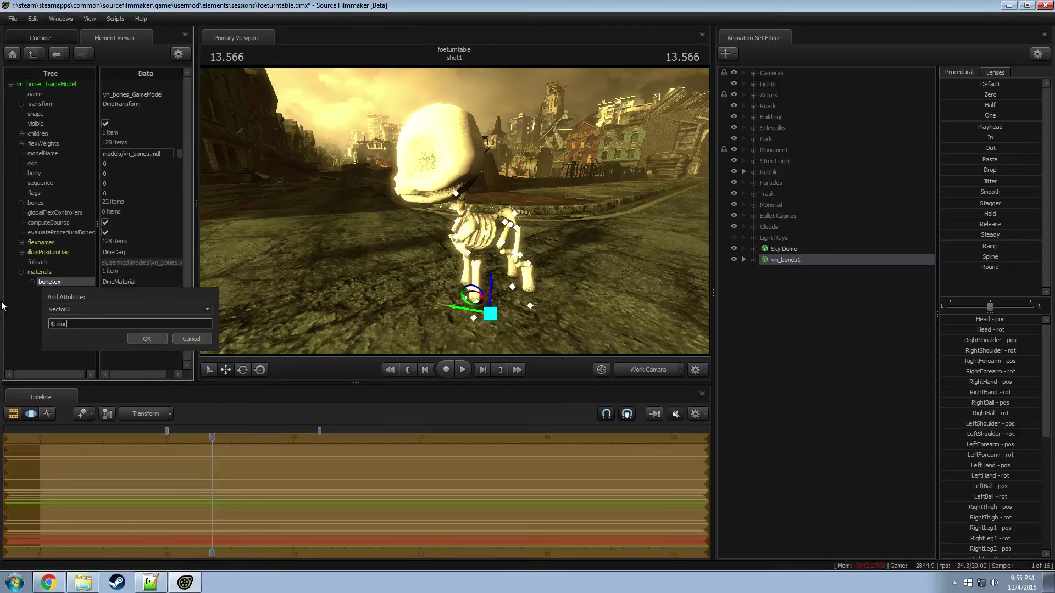
key("Return")
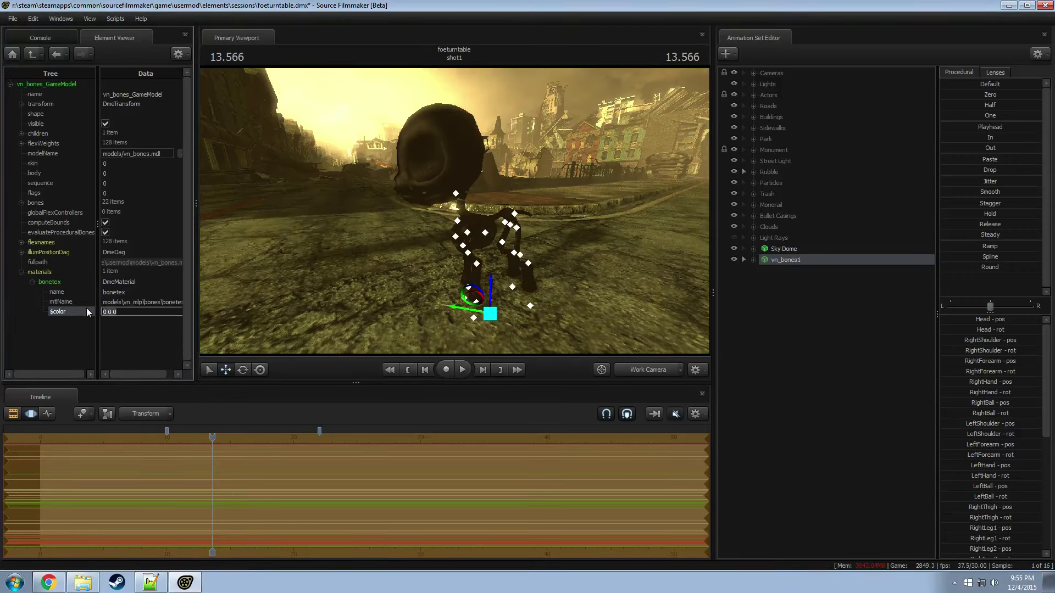
type("0.7 0.7 0.6")
key("Return")
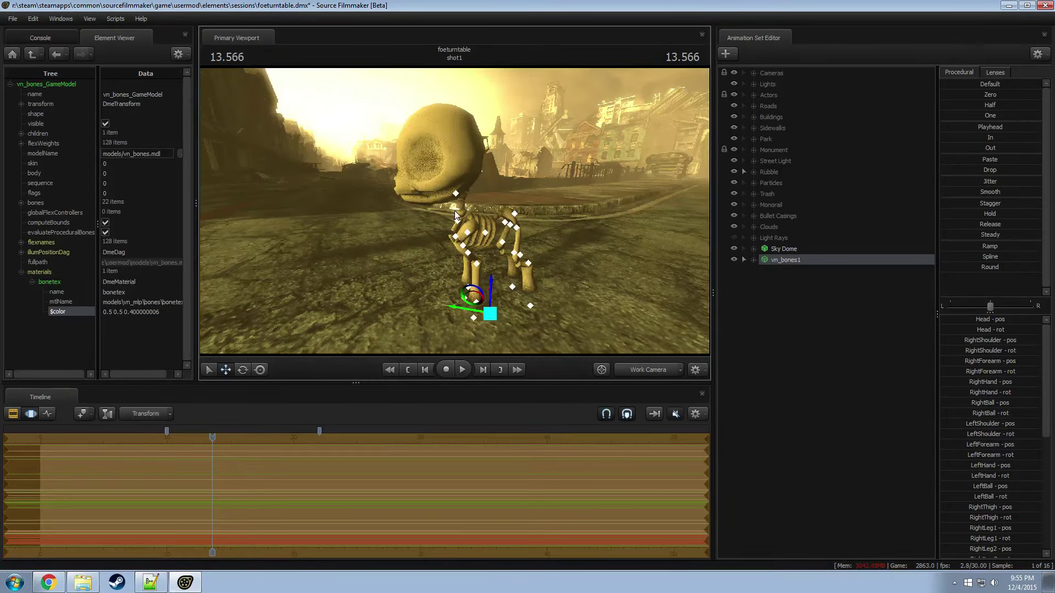
key("F1")
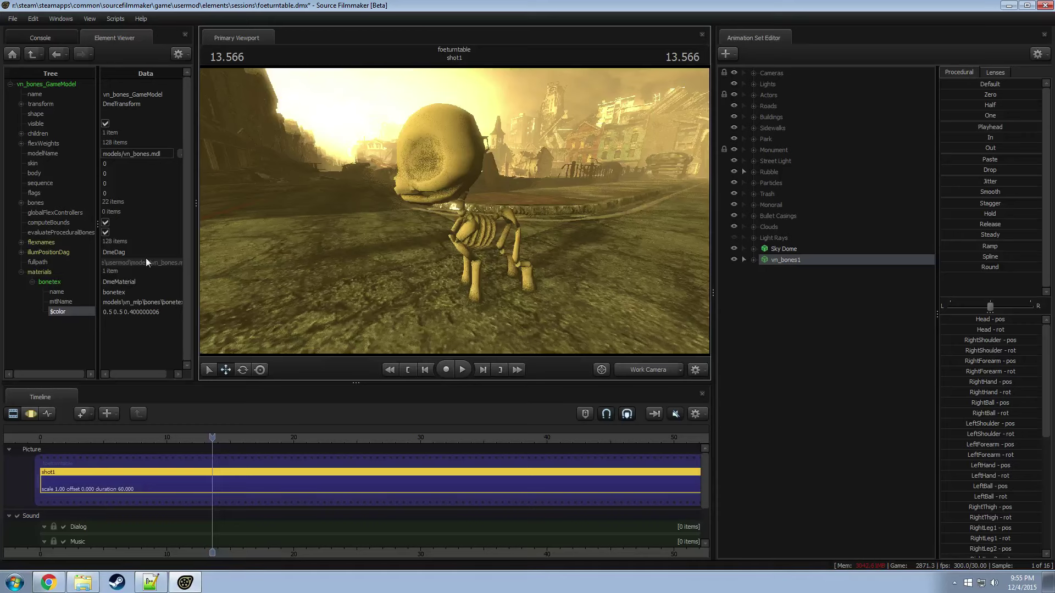
key("F2")
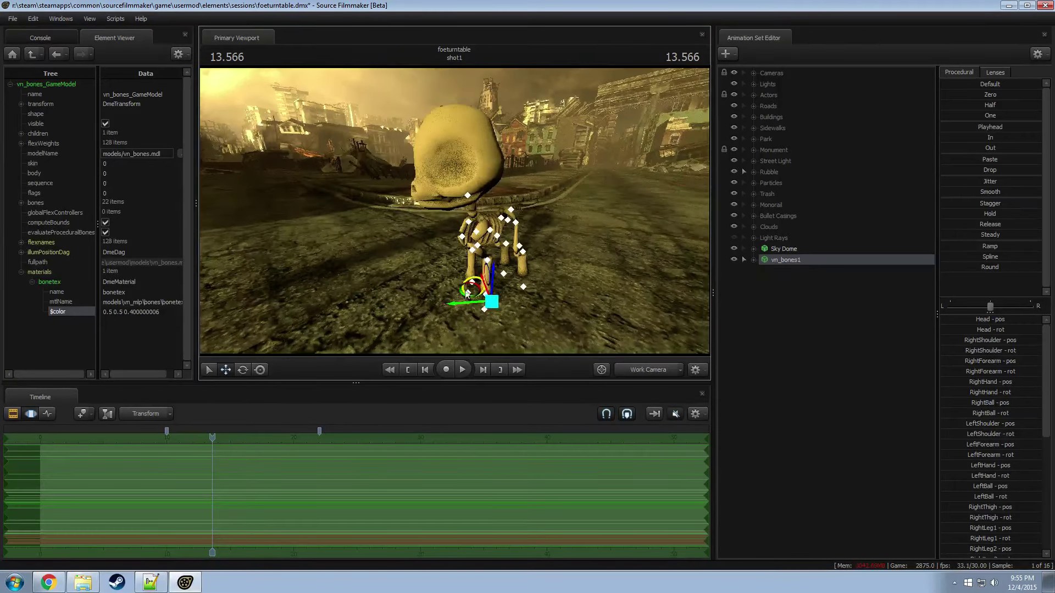
Step: Disable lighting in the viewport and move vn_bones1 from the road onto the park-side sidewalk
right_click(570, 194)
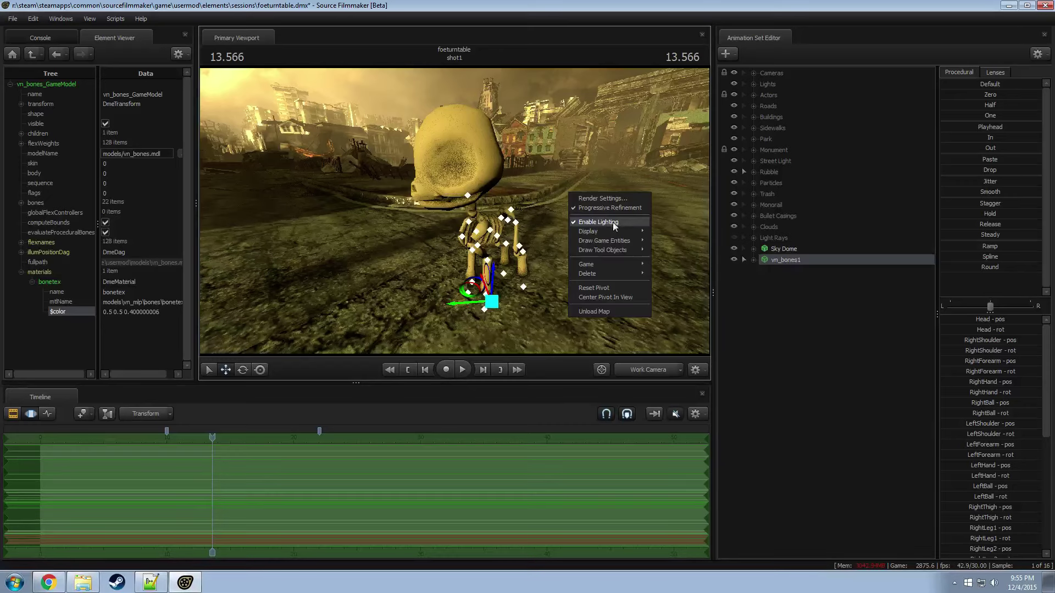
left_click(612, 222)
left_click_drag(456, 214, 453, 212)
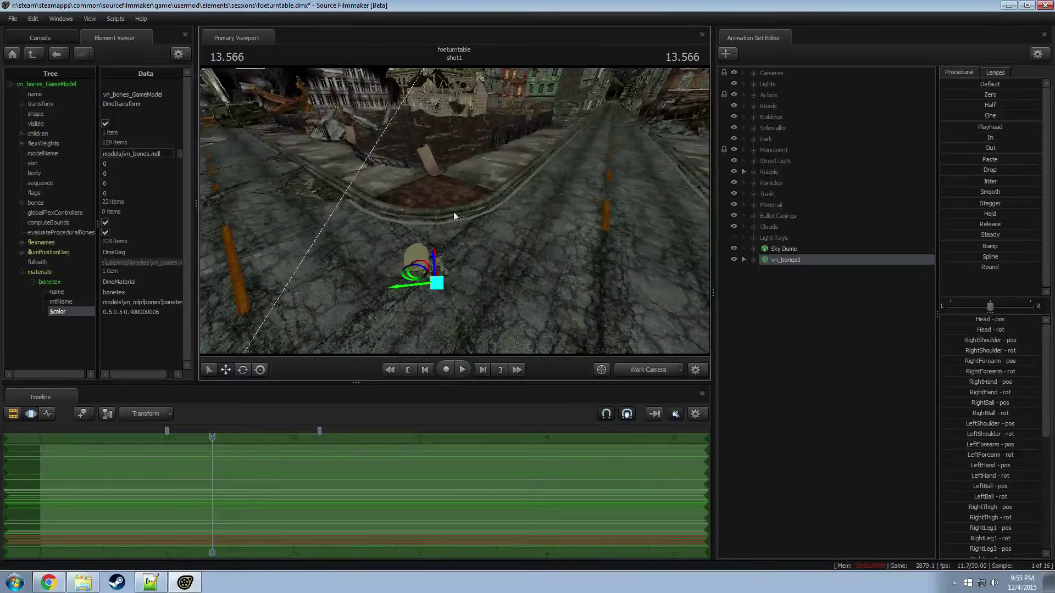
left_click_drag(437, 283, 500, 161)
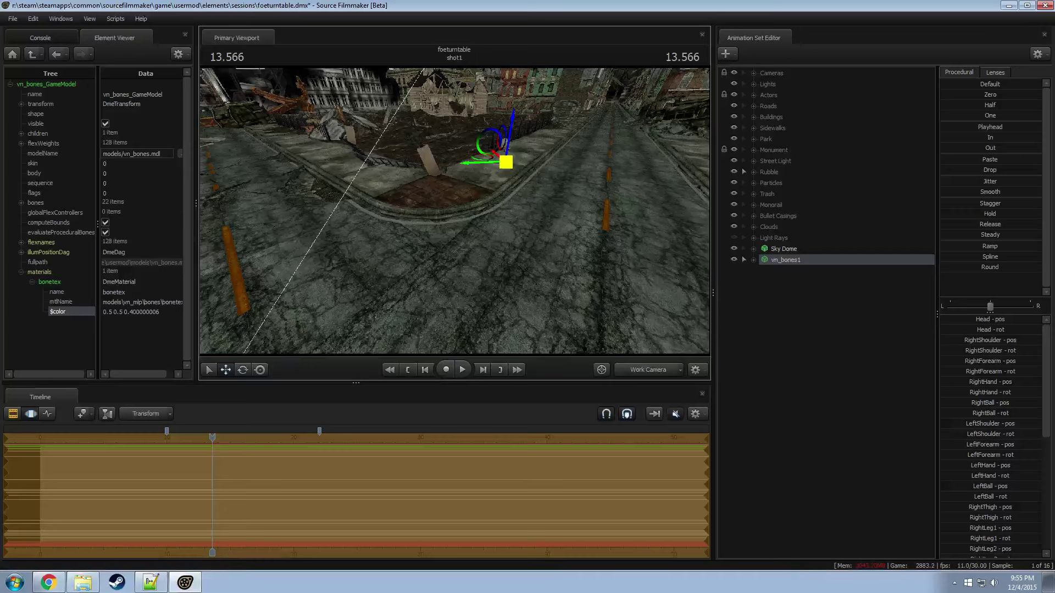
Step: Copy the vn_bones1 animation set and paste a duplicate of it into the scene
right_click(792, 260)
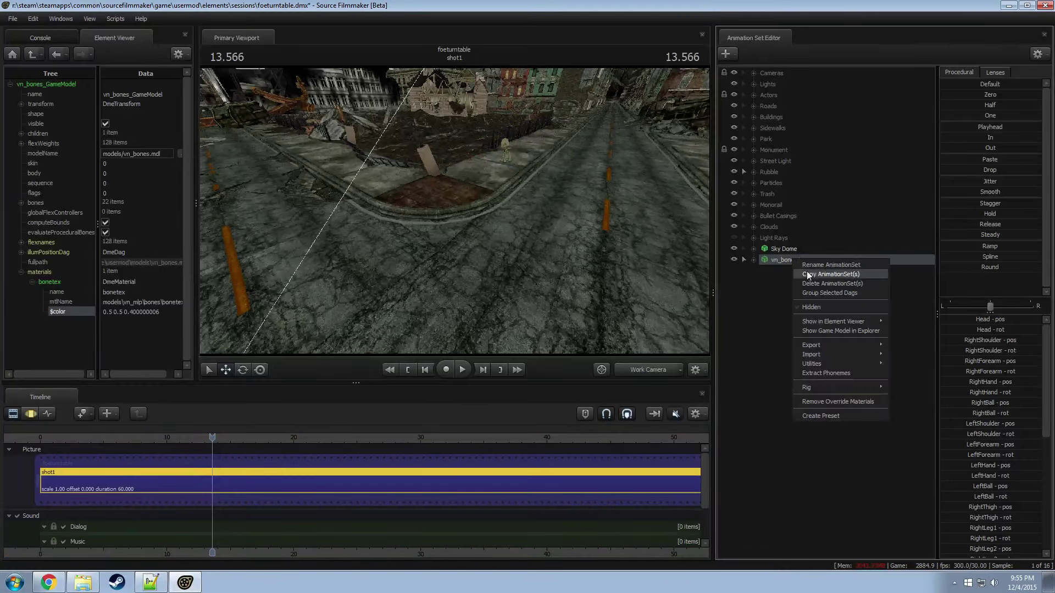
left_click(768, 301)
right_click(788, 303)
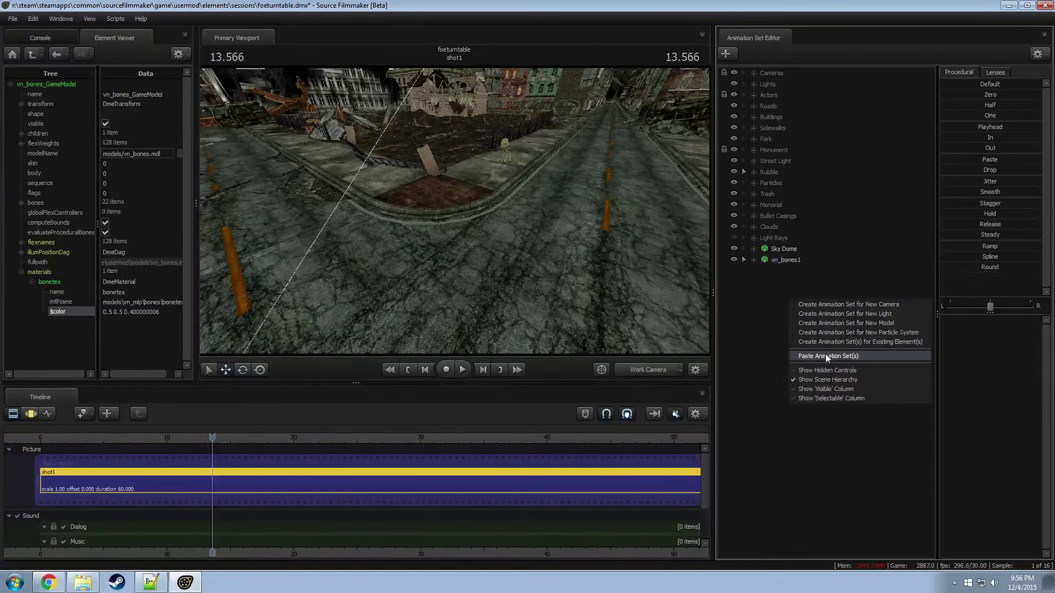
left_click(825, 354)
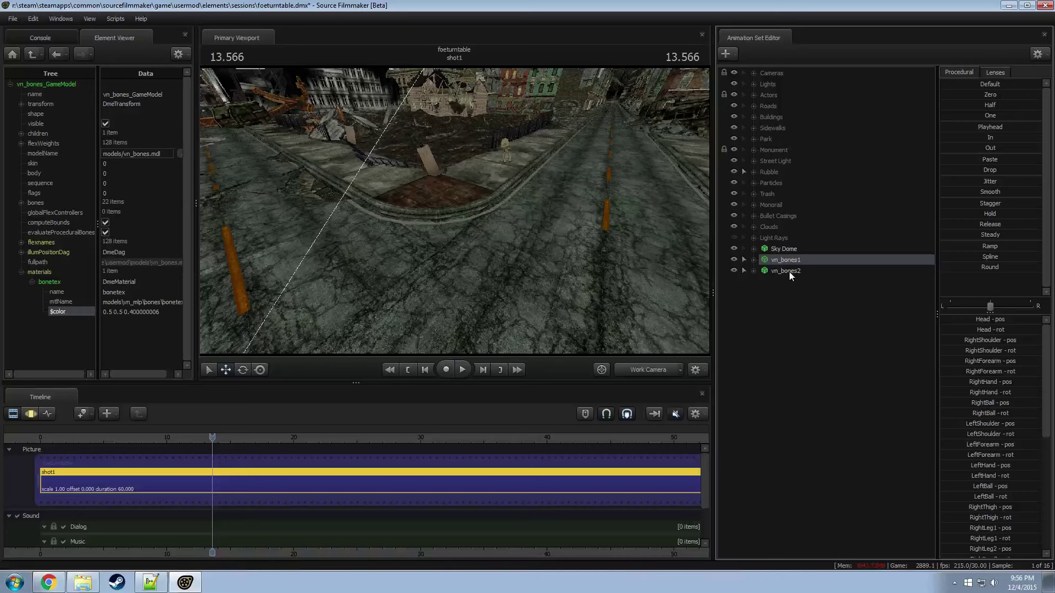
Step: Group vn_bones1 and vn_bones2 together and rename the new group Bones
left_click(788, 271, "ctrl")
right_click(788, 270)
left_click(808, 302)
right_click(790, 260)
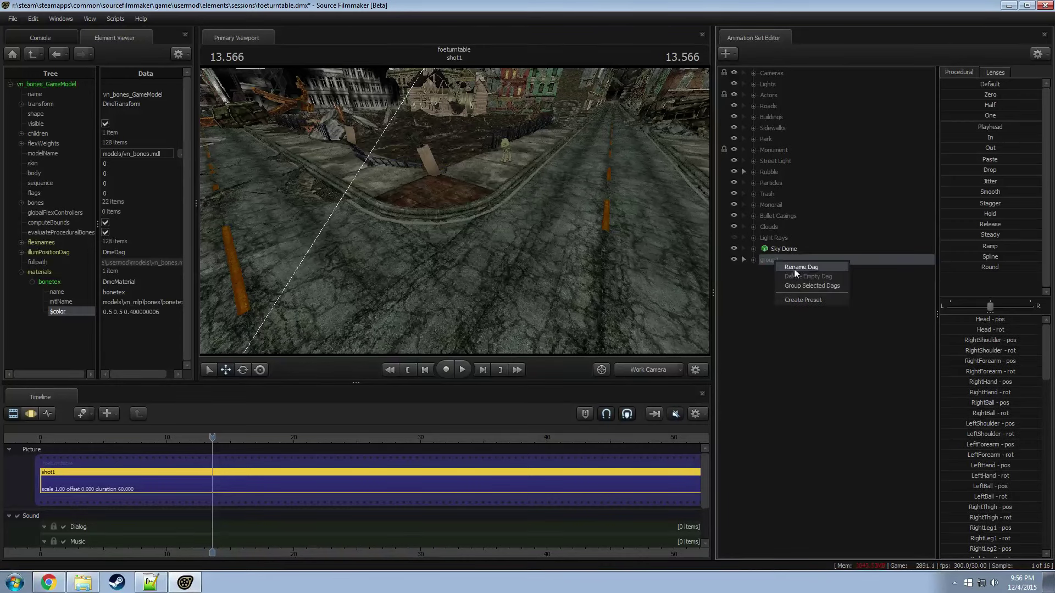
left_click(802, 267)
type("Bones")
key("Return")
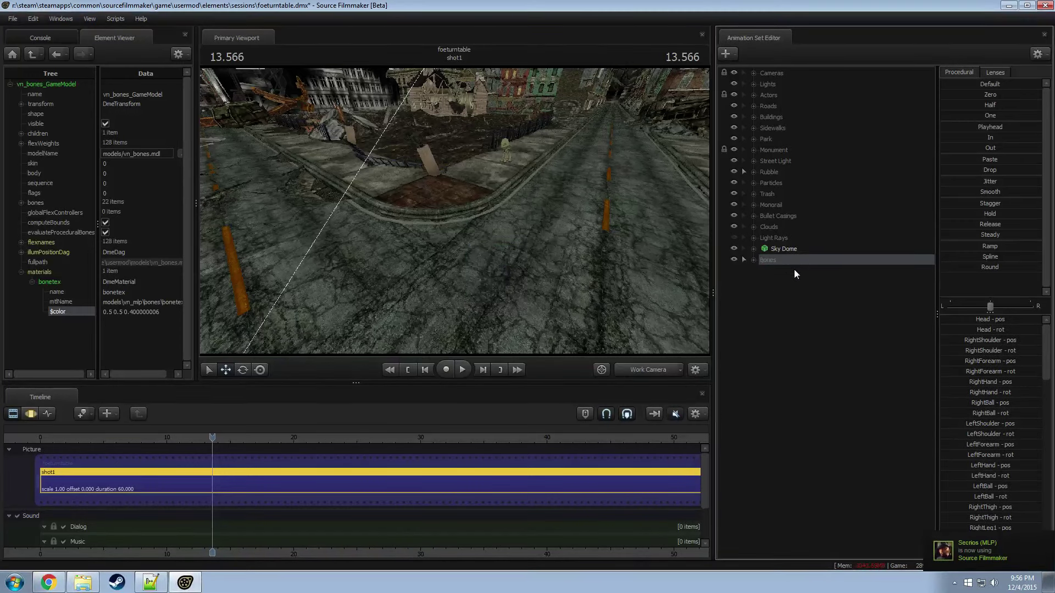
Step: Expand the Bones group, select vn_bones2 and hide vn_bones1
left_click(745, 260)
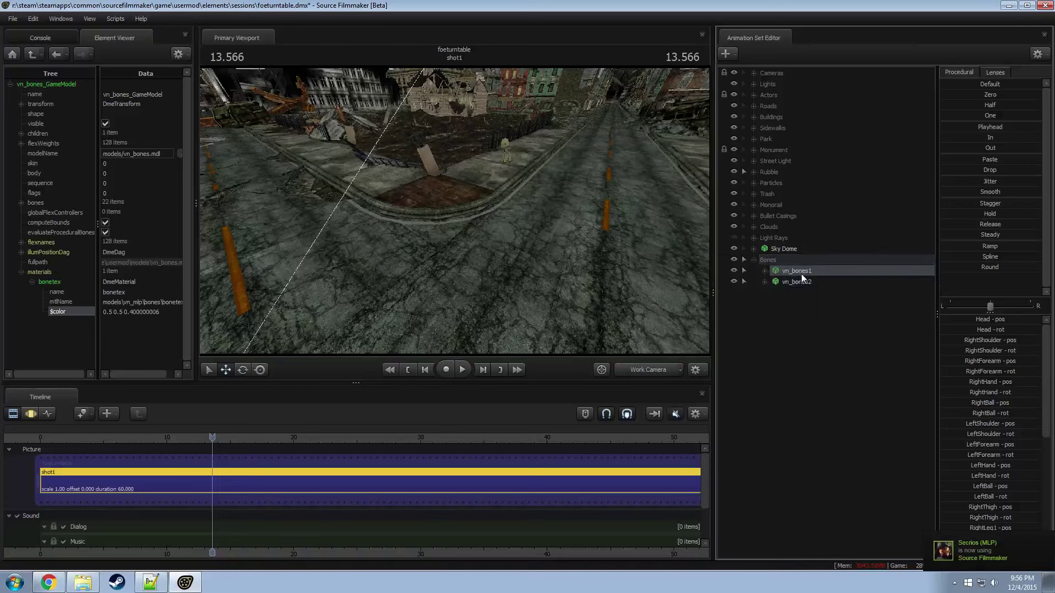
left_click(803, 279)
key("F3")
left_click_drag(552, 260, 718, 293)
left_click(734, 271)
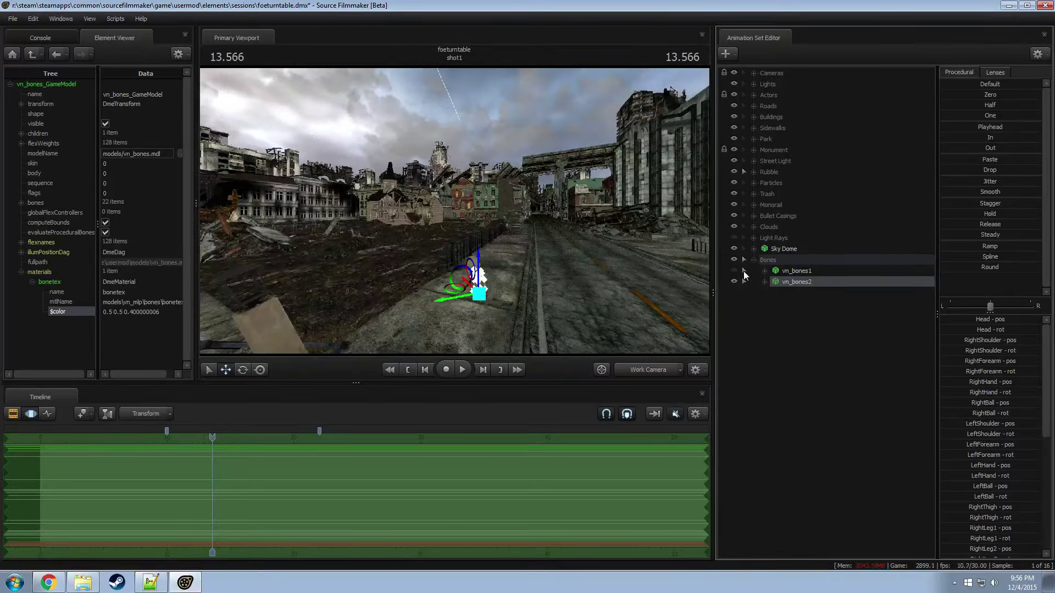
Step: Move vn_bones2 along the park sidewalk and place it beside the iron fence
left_click_drag(451, 248, 434, 239)
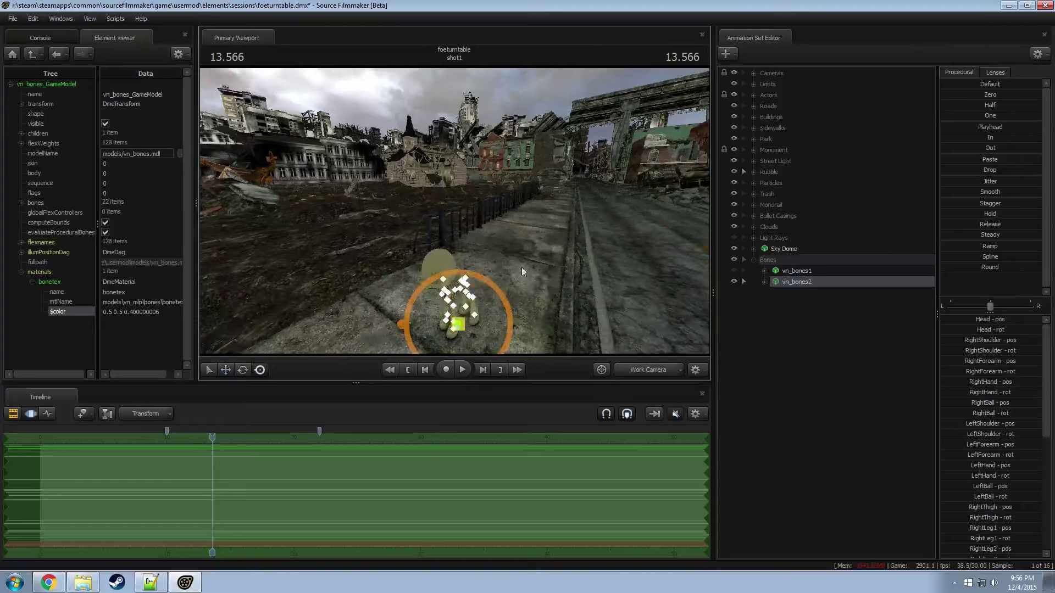
left_click_drag(522, 267, 470, 217)
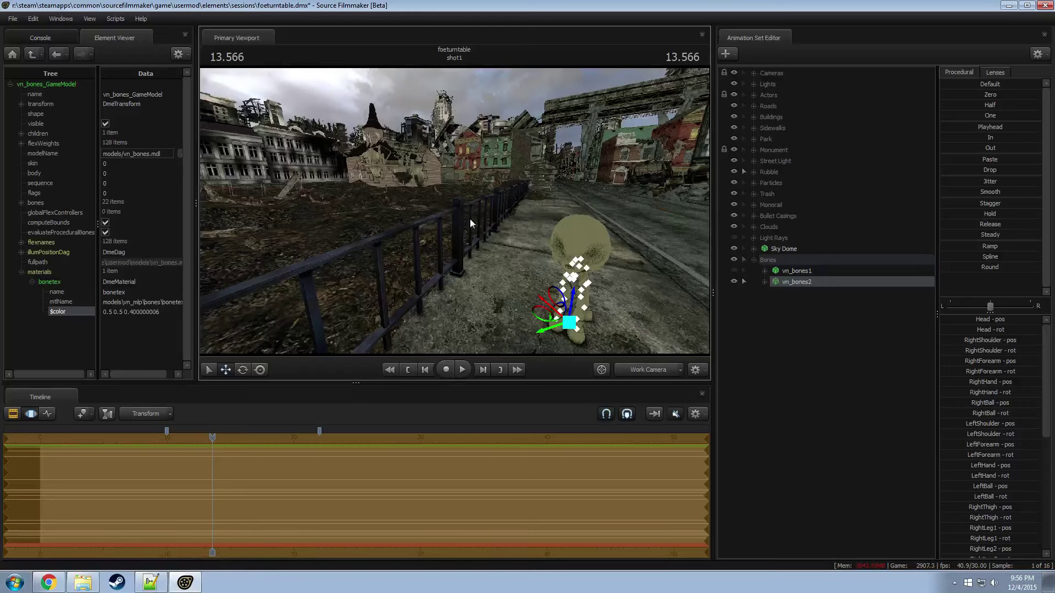
left_click_drag(474, 172, 447, 207)
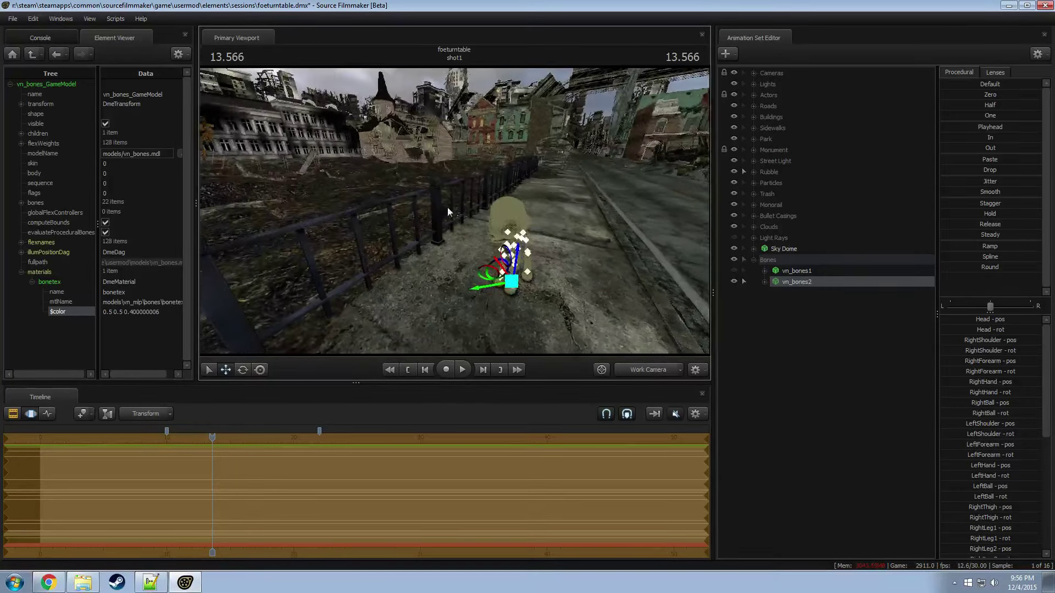
left_click_drag(479, 280, 418, 278)
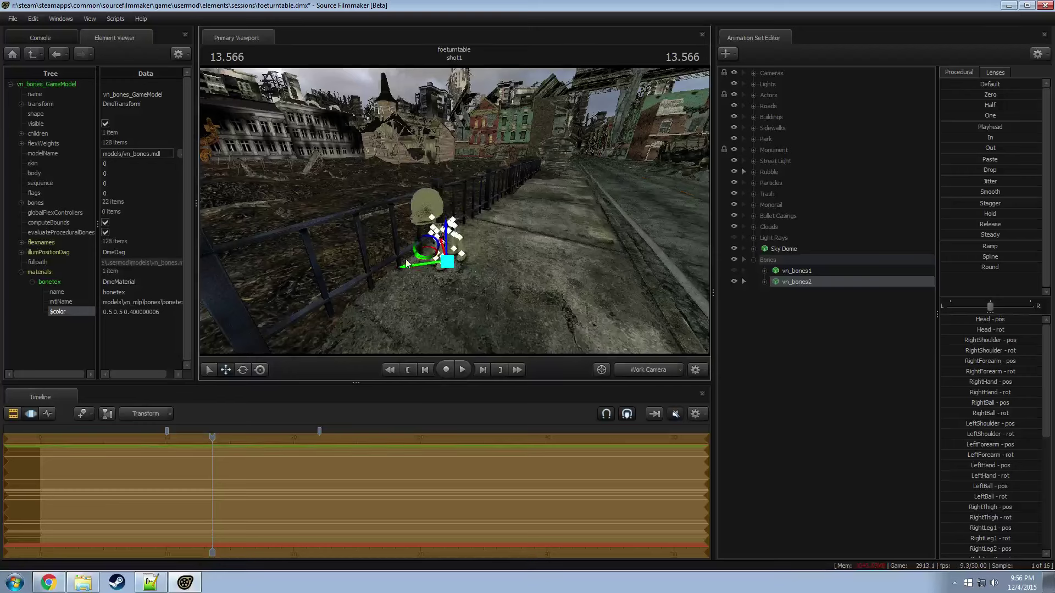
Step: Activate the rotate manipulator, expand the Actors group to check Ghoul 1, and reselect vn_bones2
key("e")
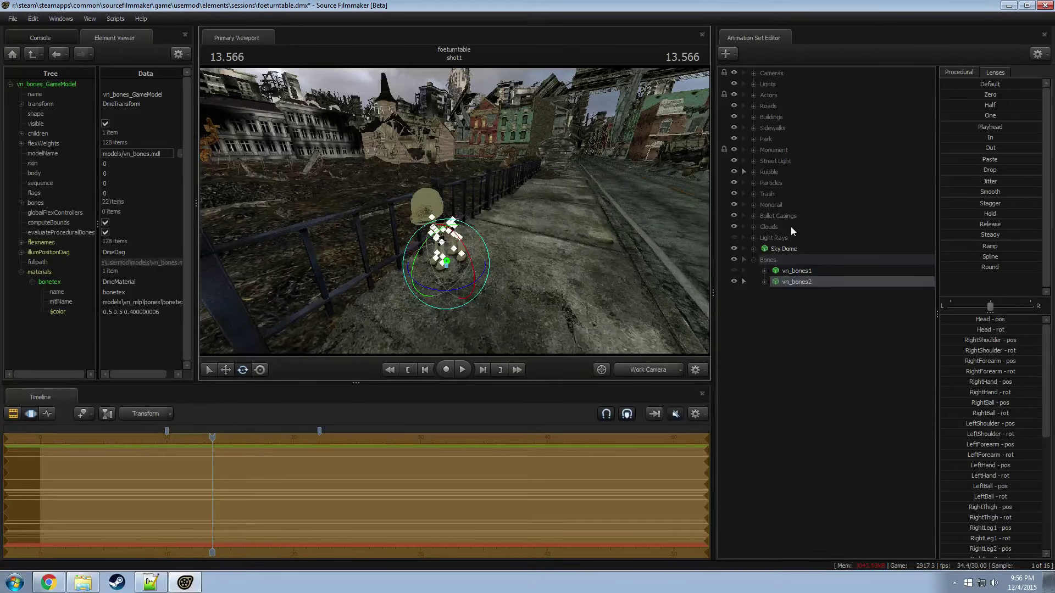
left_click(754, 96)
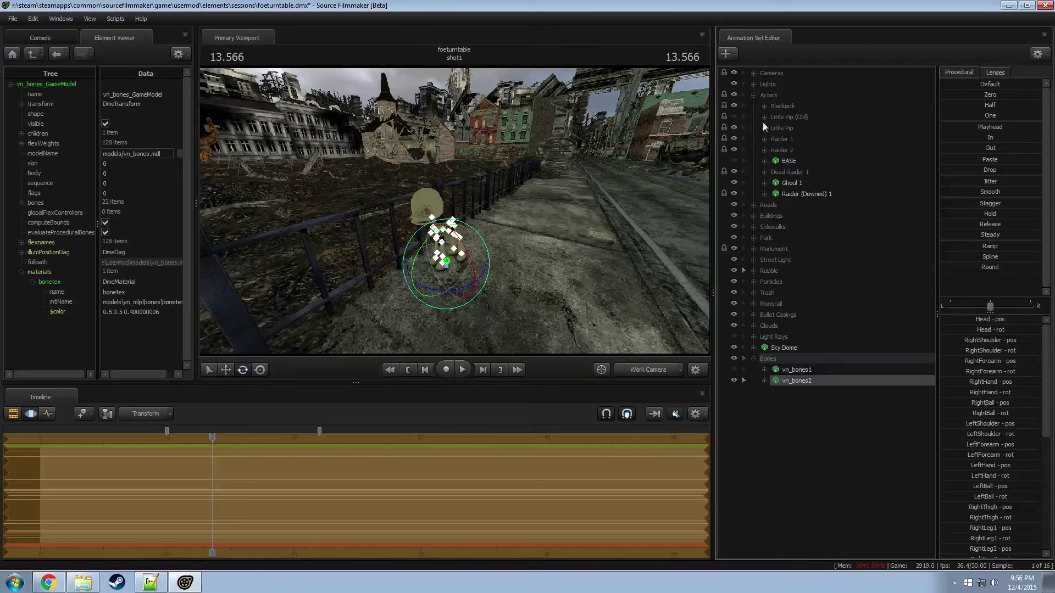
left_click(784, 181)
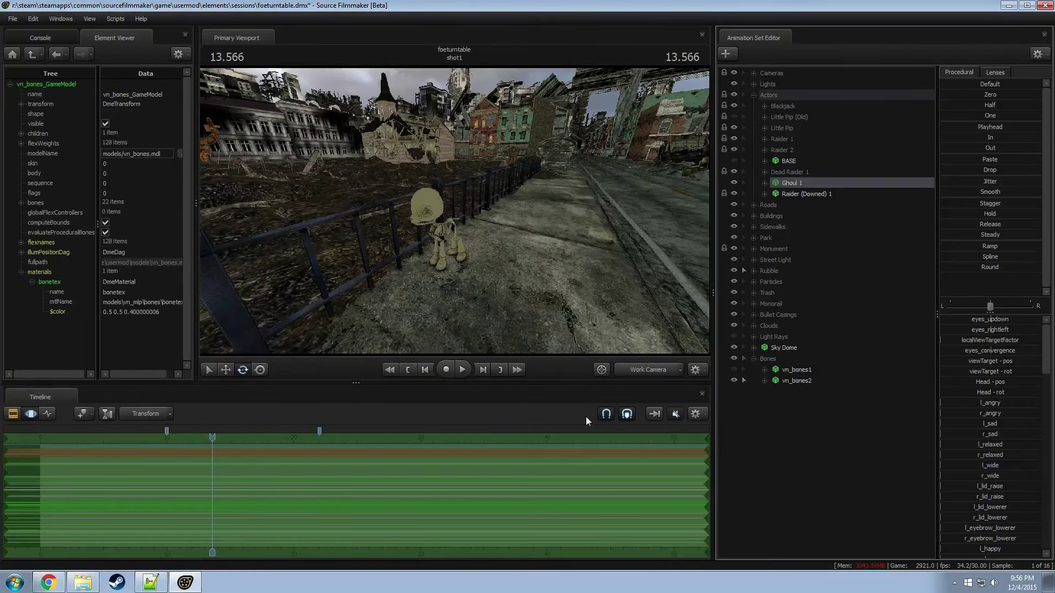
left_click(797, 381)
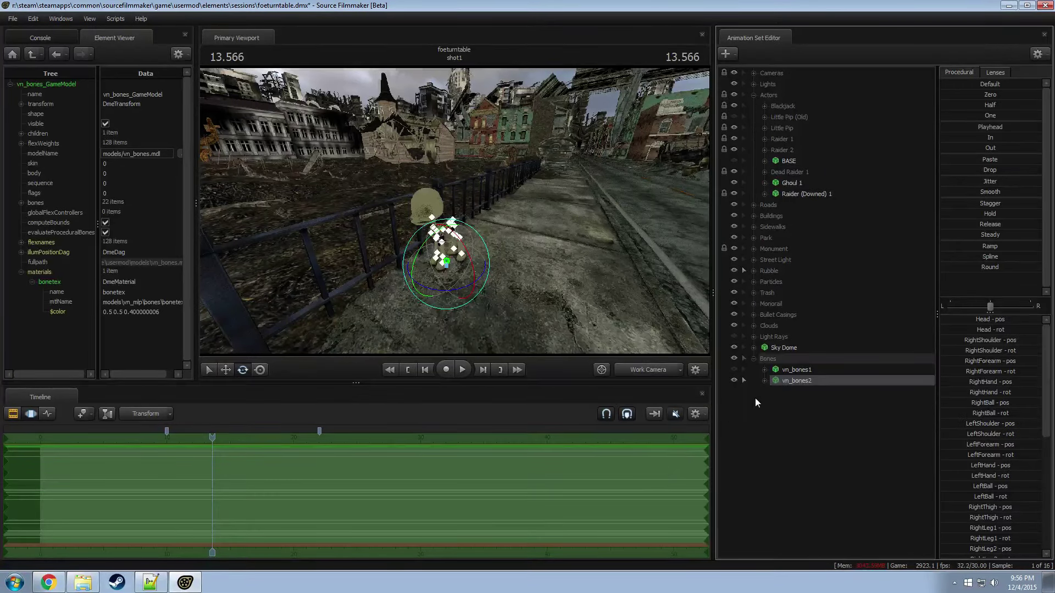
Step: Expand the controls of vn_bones2 and move the whole skeleton up against the iron fence rail
left_click(765, 381)
left_click(813, 410)
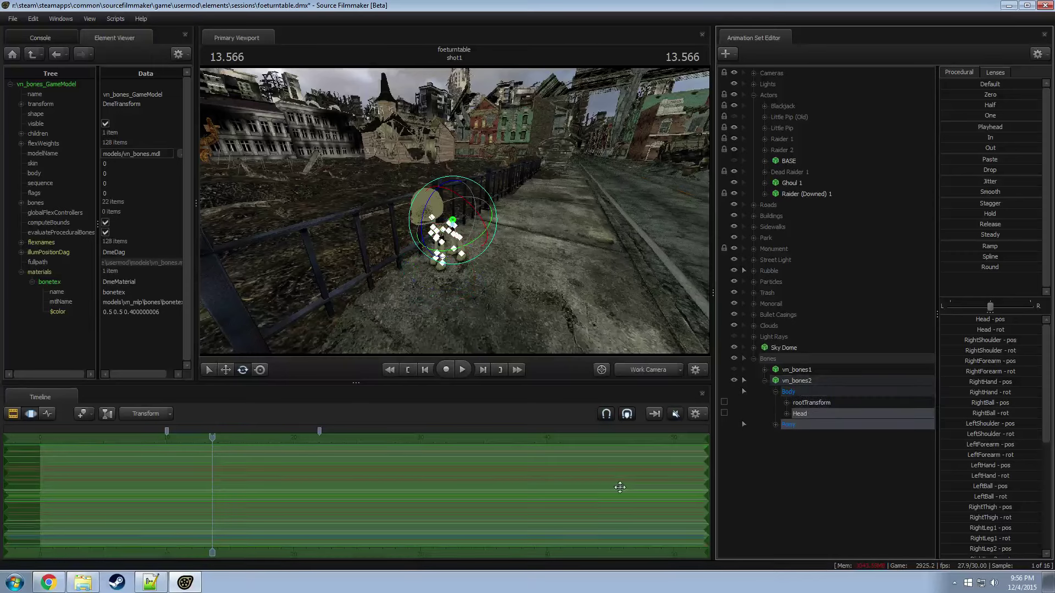
left_click(819, 383)
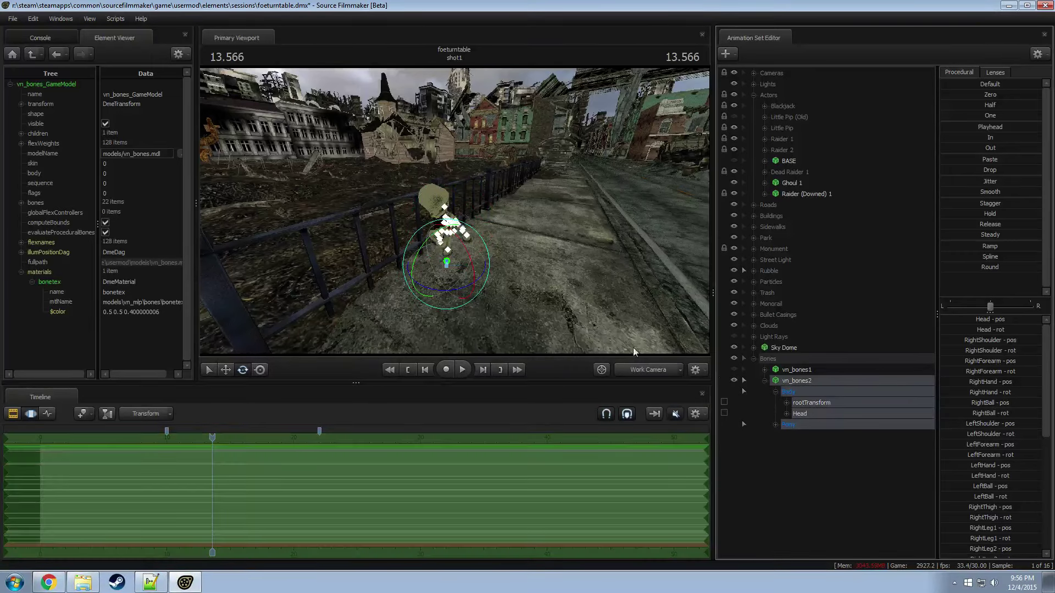
left_click_drag(439, 327, 495, 271)
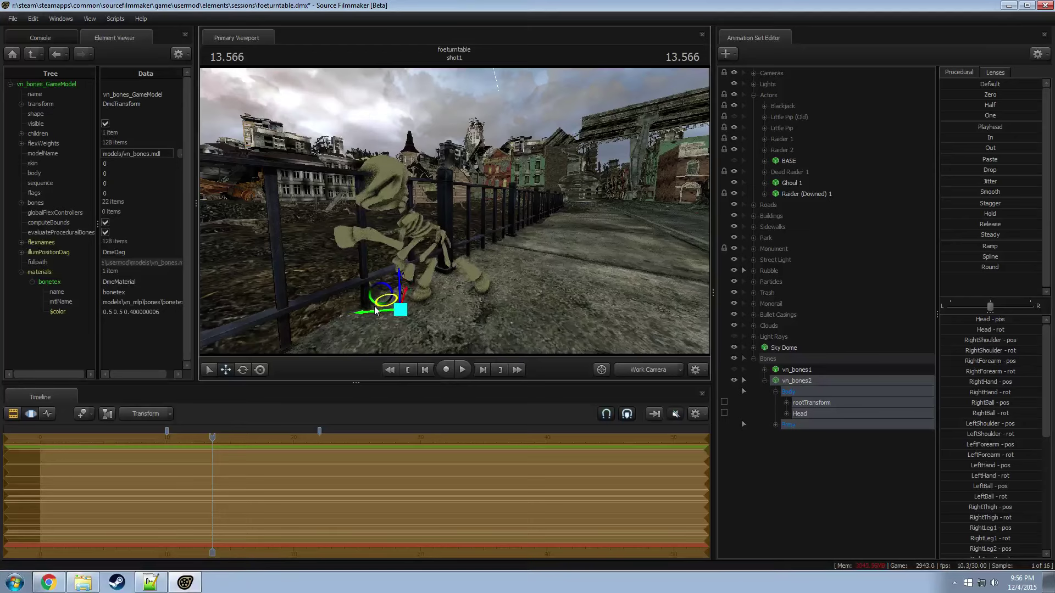
left_click_drag(421, 299, 416, 224)
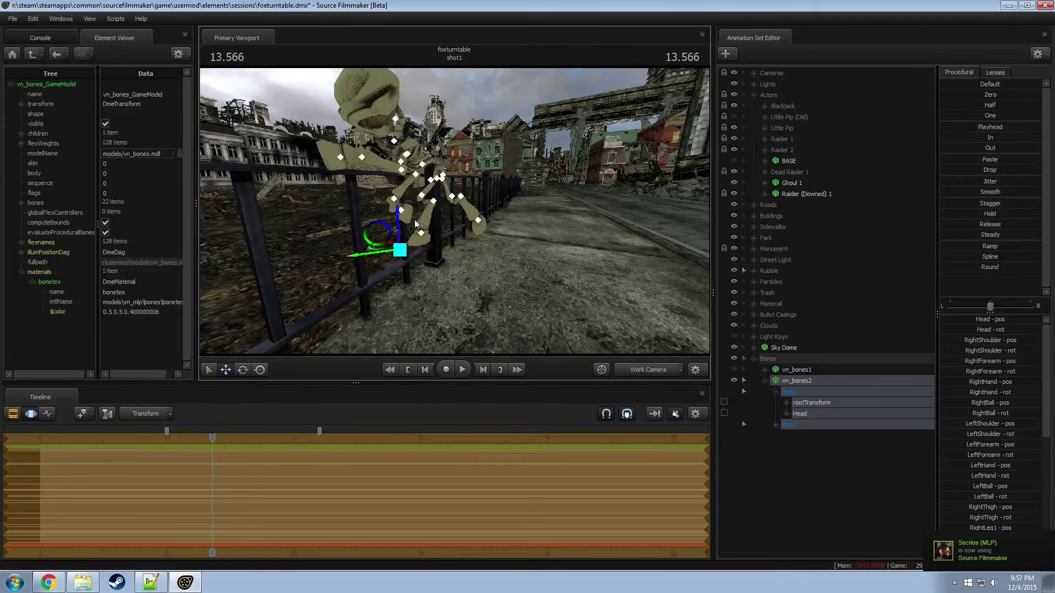
left_click_drag(400, 271, 379, 239)
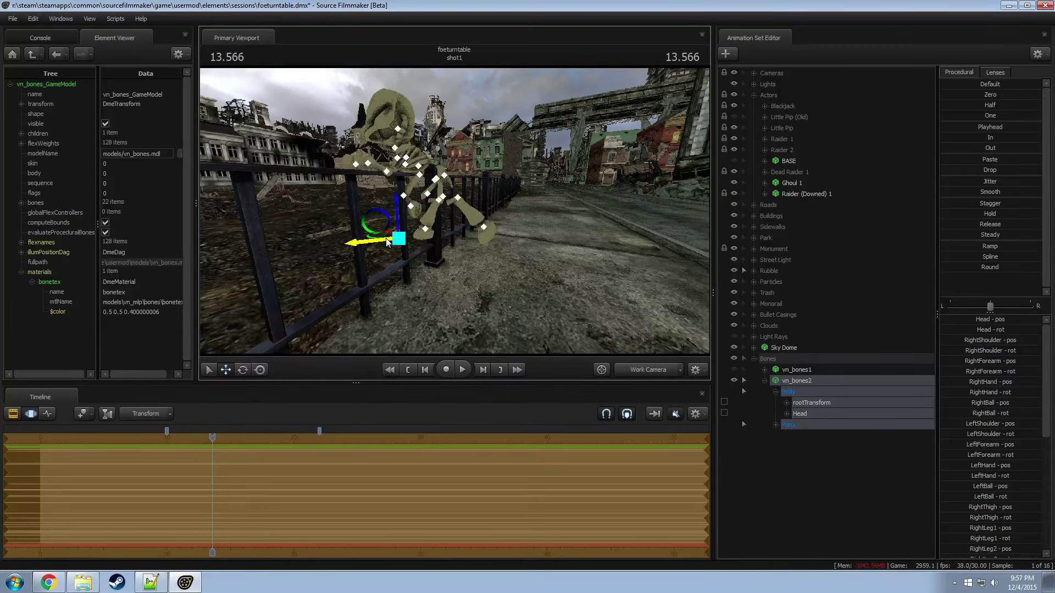
Step: Rotate the chest and pelvis bones of vn_bones2 so its torso folds forward over the fence rail
left_click_drag(553, 87, 427, 152)
left_click(426, 165)
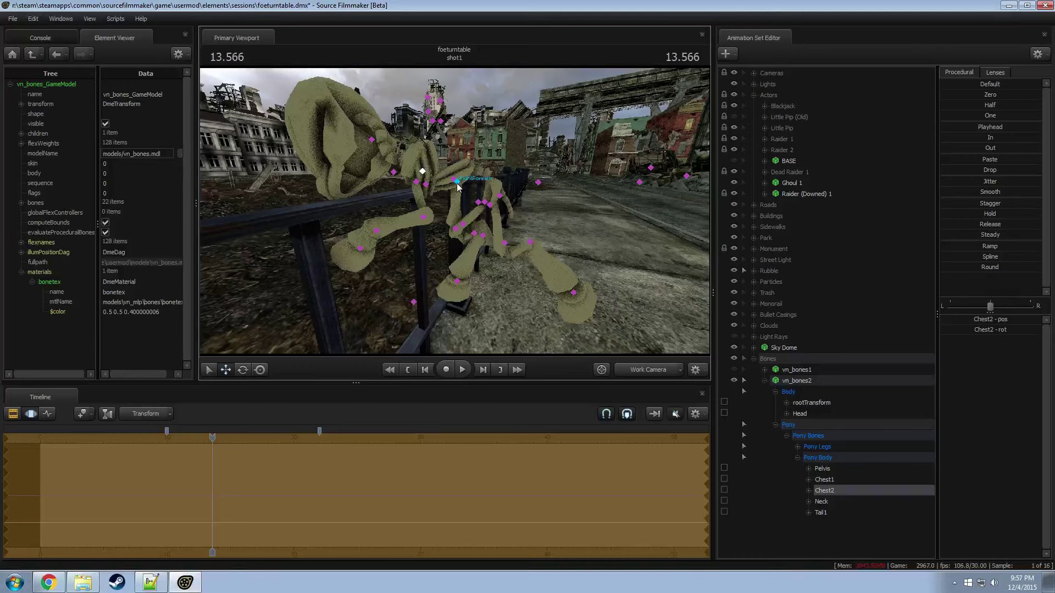
left_click(456, 183)
key("e")
left_click_drag(498, 186, 463, 177)
left_click_drag(526, 193, 438, 175)
left_click(486, 202)
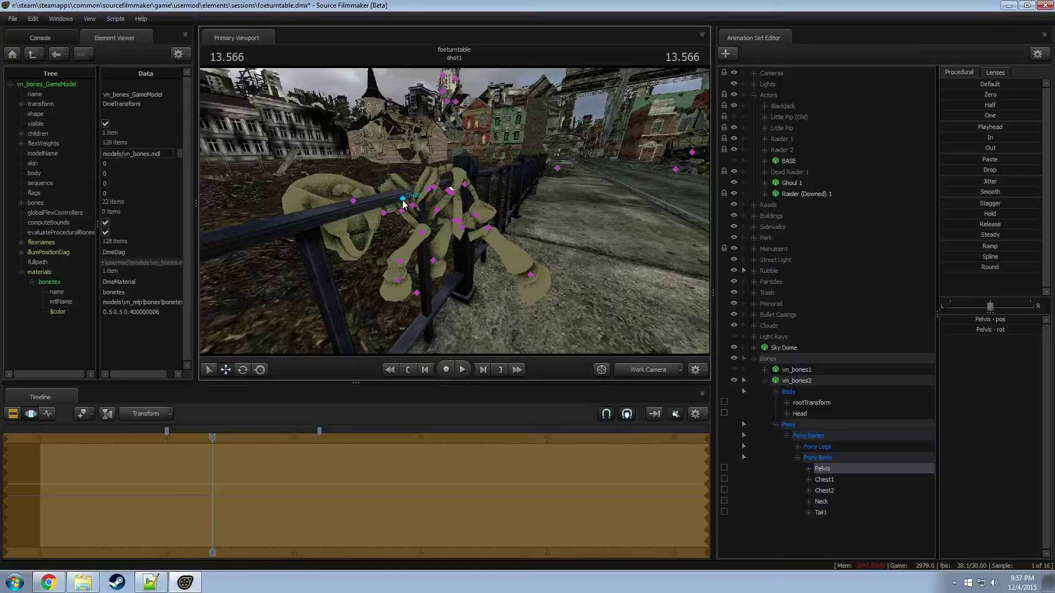
Step: Rotate the neck downward and swing the left front leg so both hang over the far side of the fence
left_click(385, 214)
key("e")
left_click_drag(421, 212, 402, 173)
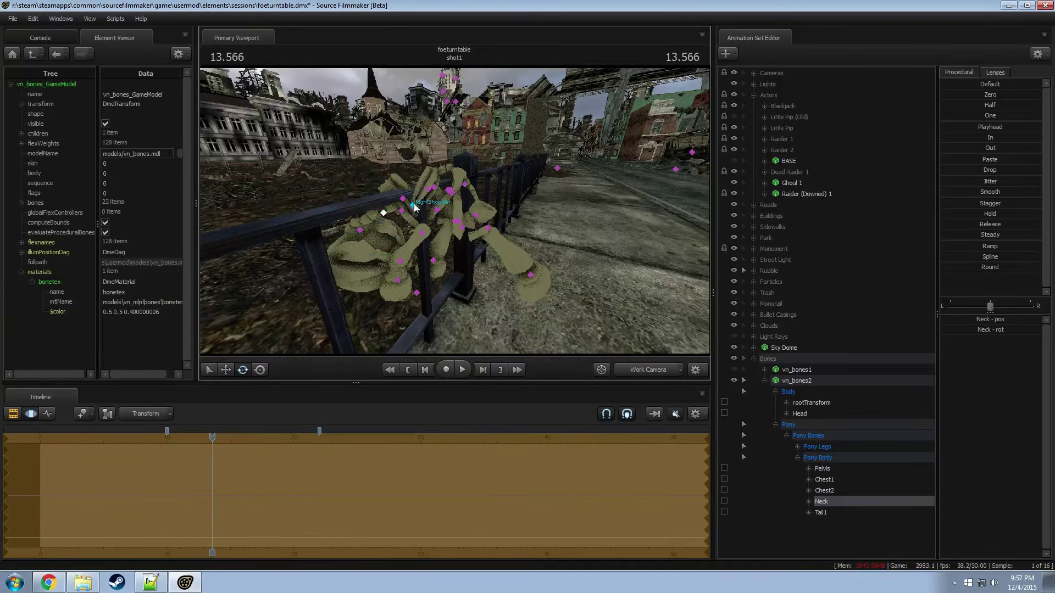
left_click(402, 212)
mouse_move(443, 208)
left_mouse_down()
mouse_move(439, 229)
mouse_move(409, 170)
mouse_move(501, 238)
mouse_move(451, 213)
left_mouse_up()
left_click(406, 242)
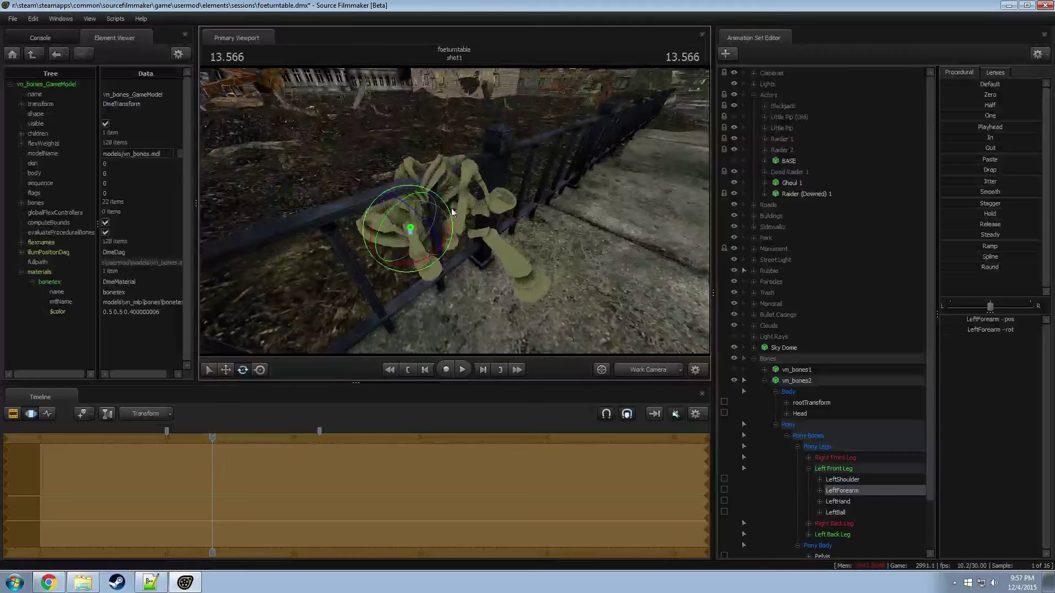
Step: Adjust the tail and rotate the left back leg so it hangs down on the sidewalk side of the fence
left_click(462, 184)
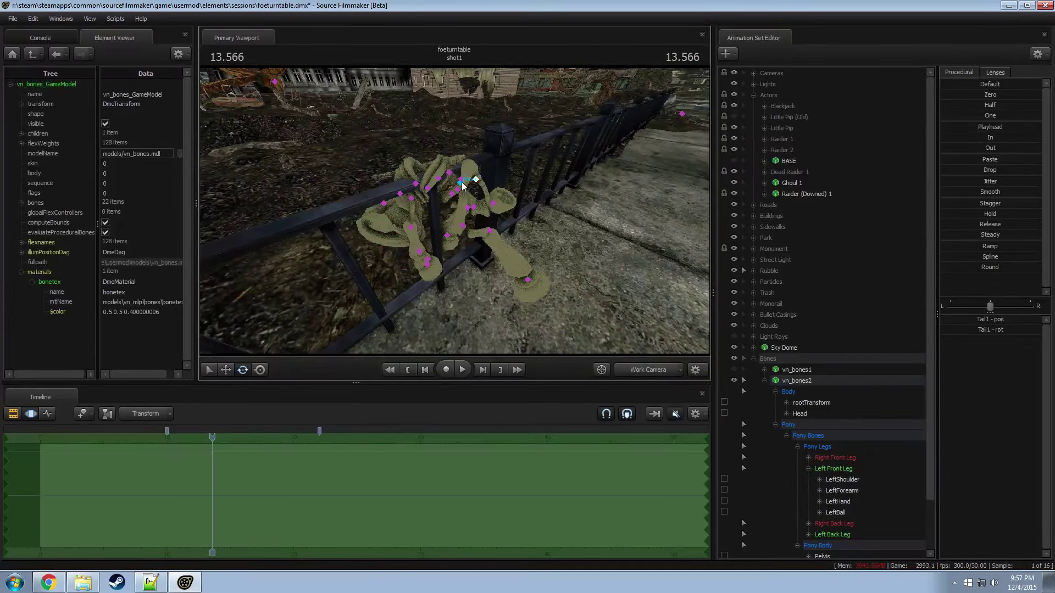
left_click_drag(433, 184, 481, 220)
left_click_drag(512, 177, 497, 209)
left_click(470, 201)
left_click(464, 210)
key("e")
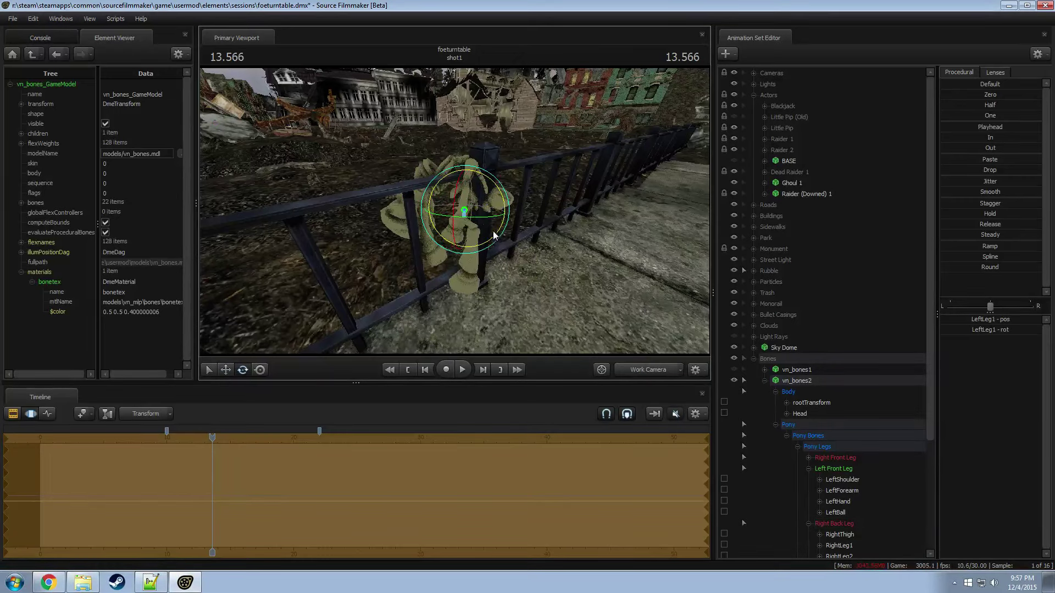
left_click_drag(509, 208, 424, 224)
Step: Select the neck and head bones and rotate the skull so it droops below the fence rail
left_click(379, 223)
left_click(410, 200)
left_click(398, 185)
left_click(393, 187)
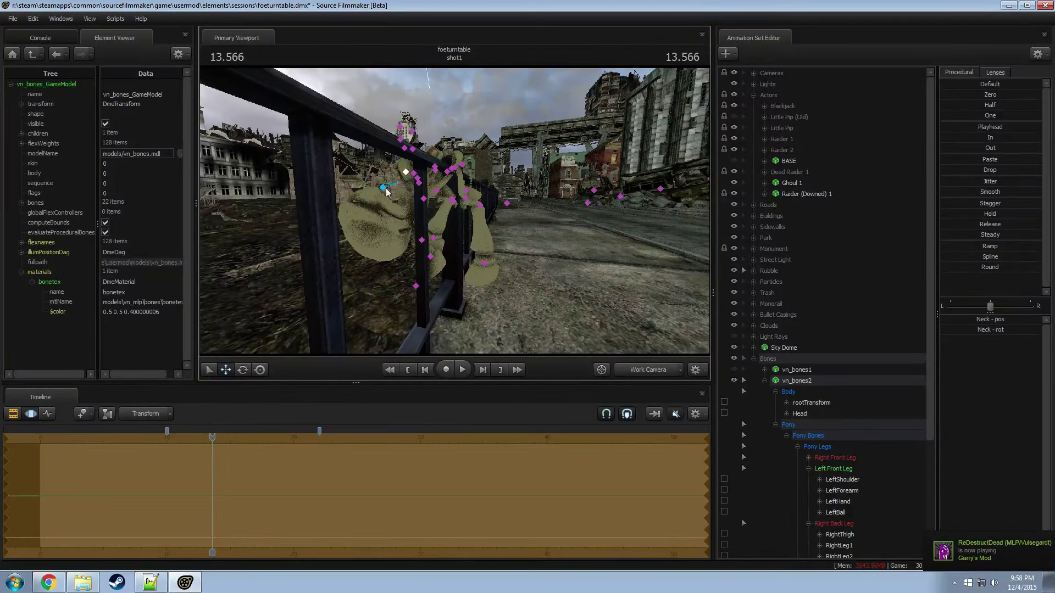
left_click(387, 191)
key("e")
left_click_drag(395, 201, 448, 150)
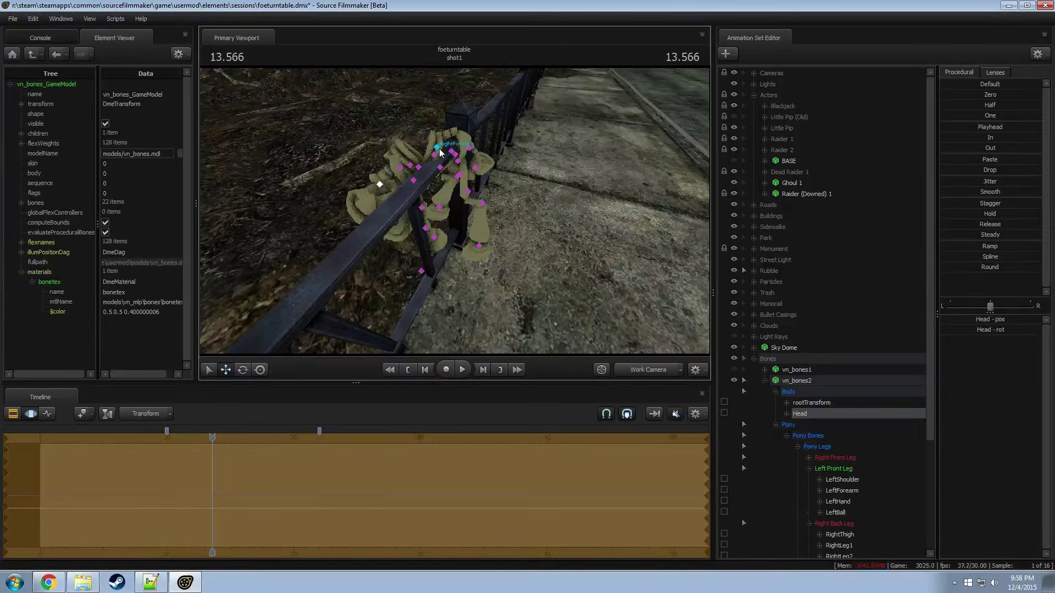
Step: Rotate and shift the Chest1 bone so the ribcage rests across the fence rail
left_click(439, 153)
left_click(432, 156)
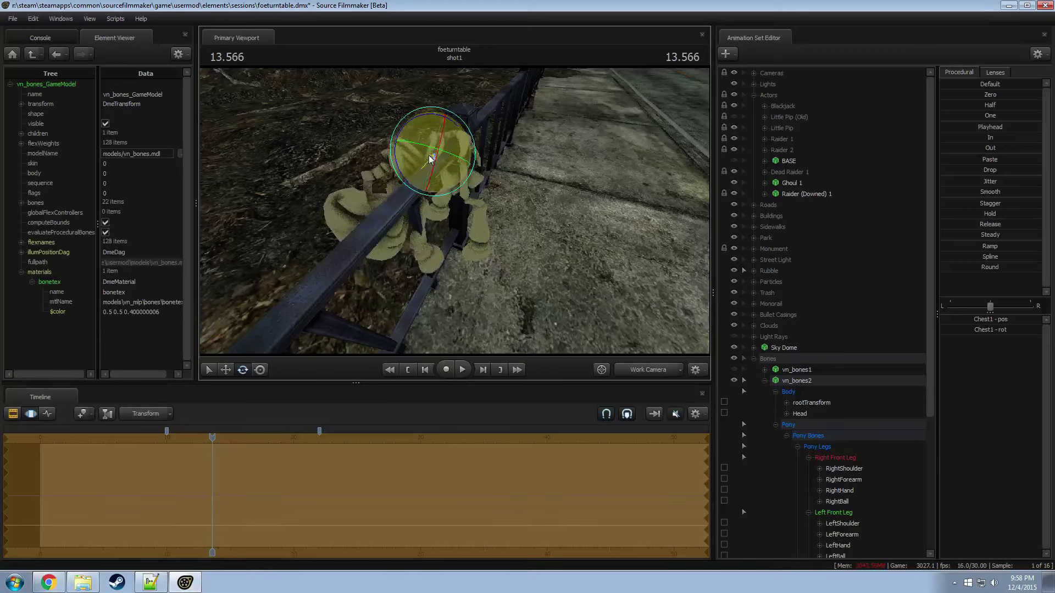
left_click_drag(430, 158, 436, 177)
key("w")
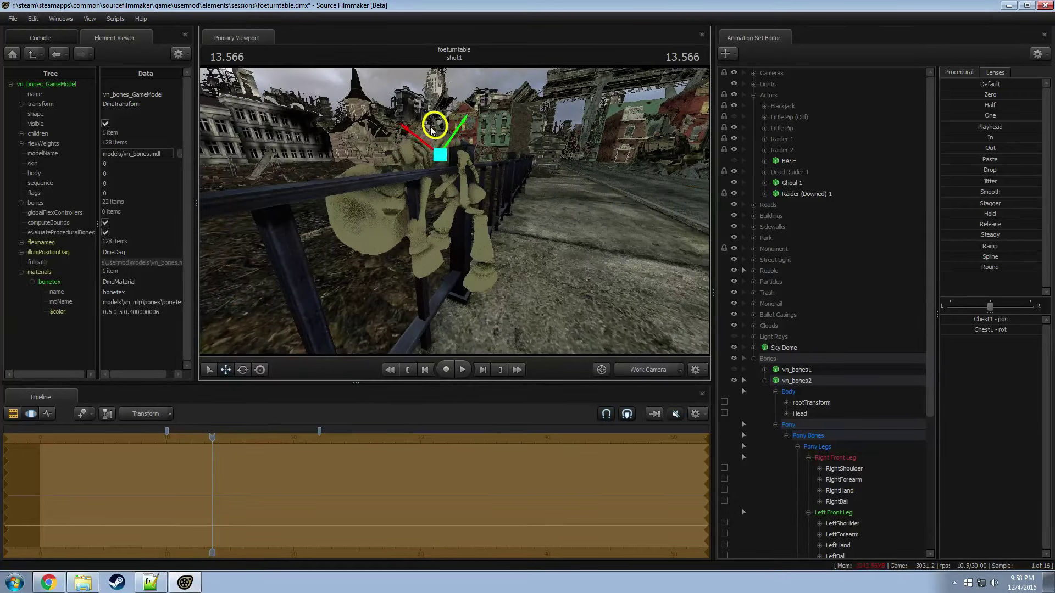
left_click_drag(423, 154, 454, 209)
key("w")
Step: Adjust the tail, then rotate RightLeg2 and LeftThigh so the back legs dangle beside the fence post
left_click(336, 191)
left_click(476, 232)
left_click(429, 183)
left_click(451, 162)
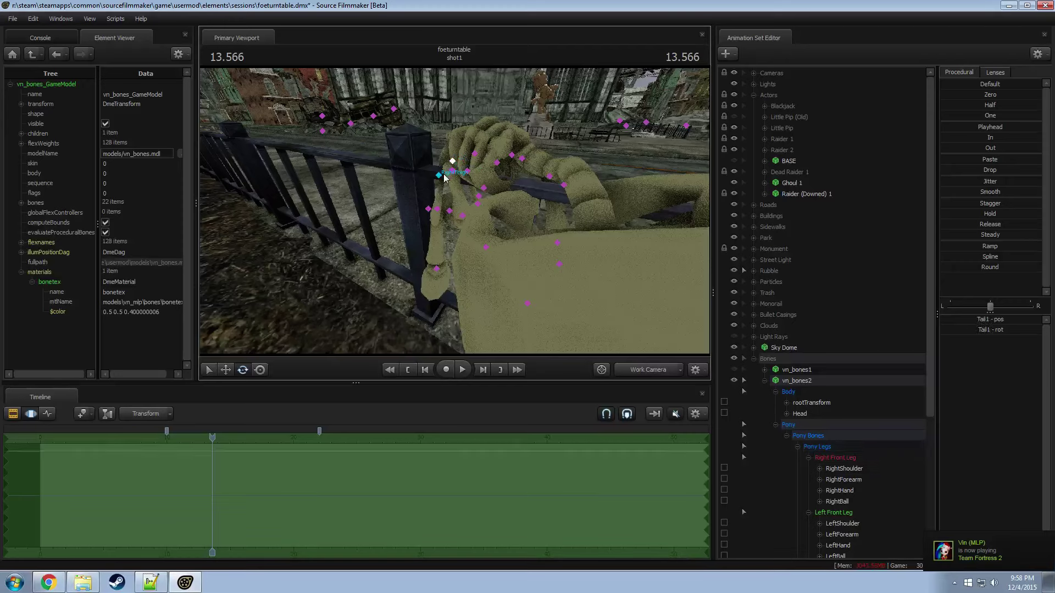
left_click_drag(439, 150, 421, 228)
left_click(418, 222)
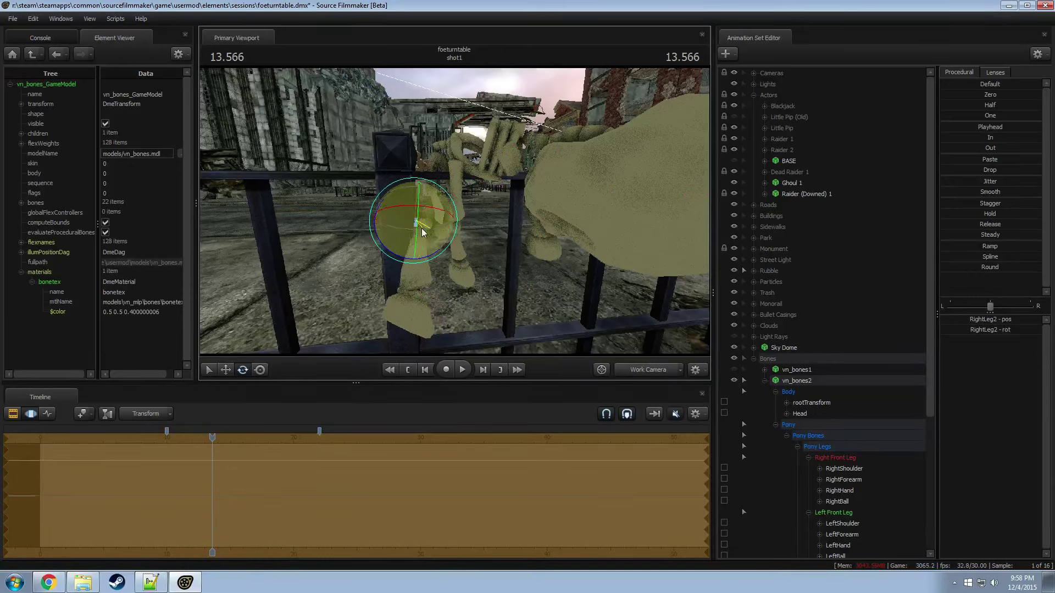
left_click_drag(422, 232, 434, 203)
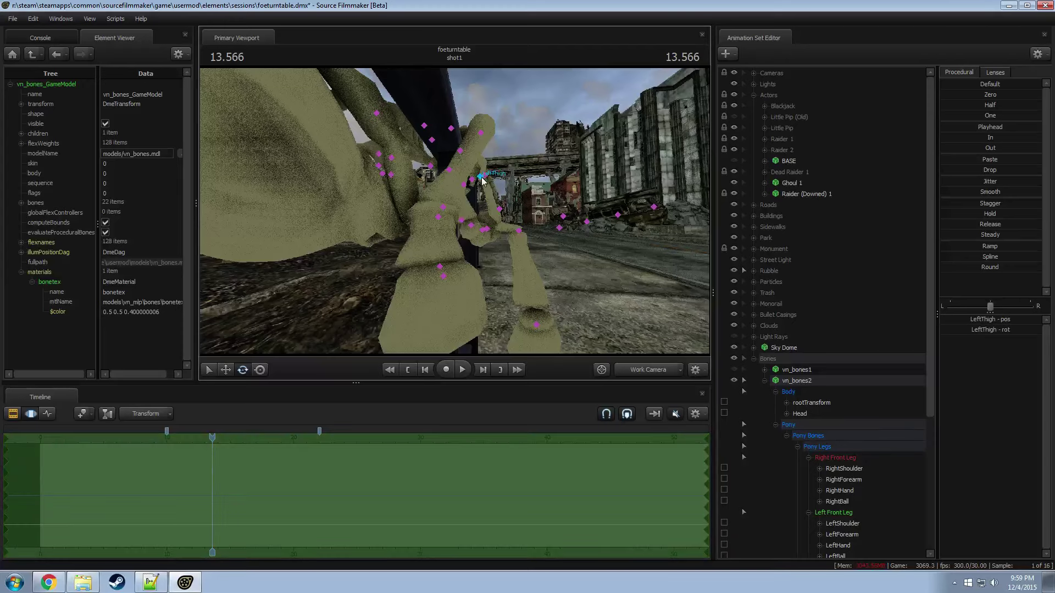
left_click(522, 173)
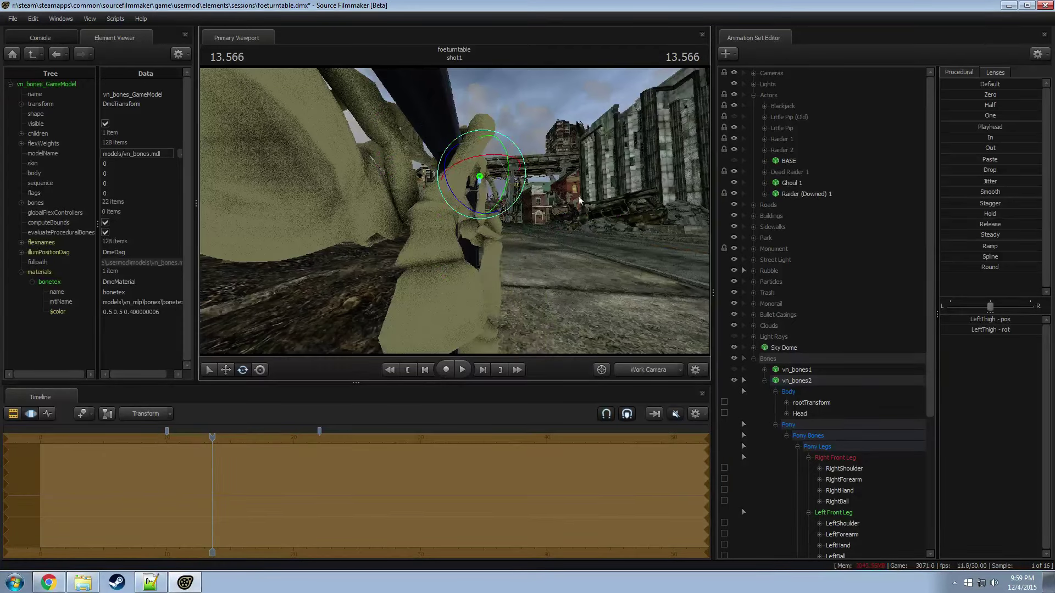
left_click_drag(522, 173, 455, 209)
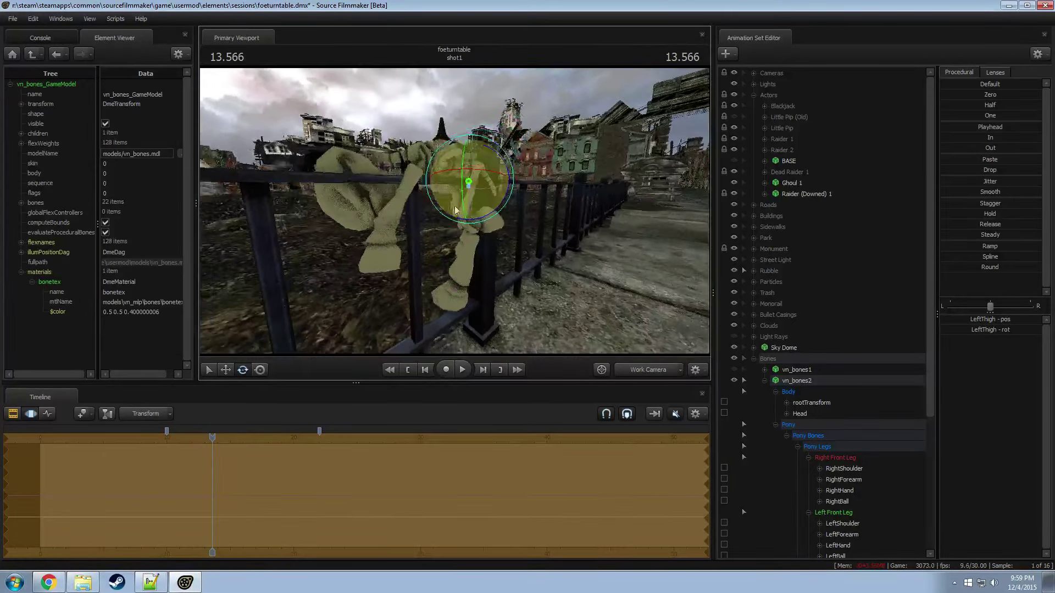
Step: Rotate RightShoulder, RightForearm and RightHand so the right front leg hangs limply by the fence
left_click(429, 181)
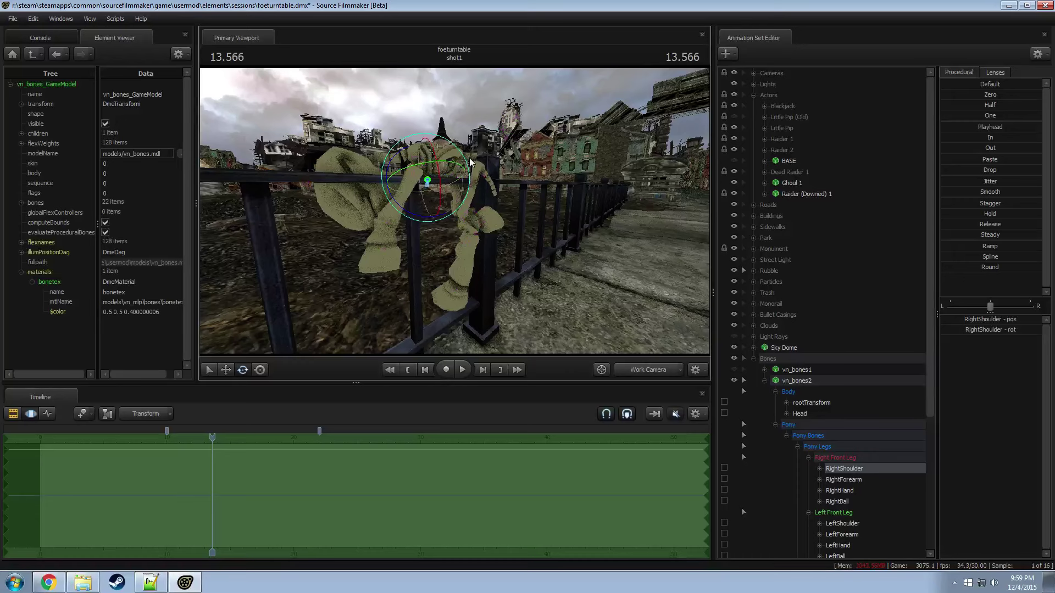
left_click_drag(470, 164, 423, 163)
left_click(431, 205)
left_click_drag(435, 202, 448, 197)
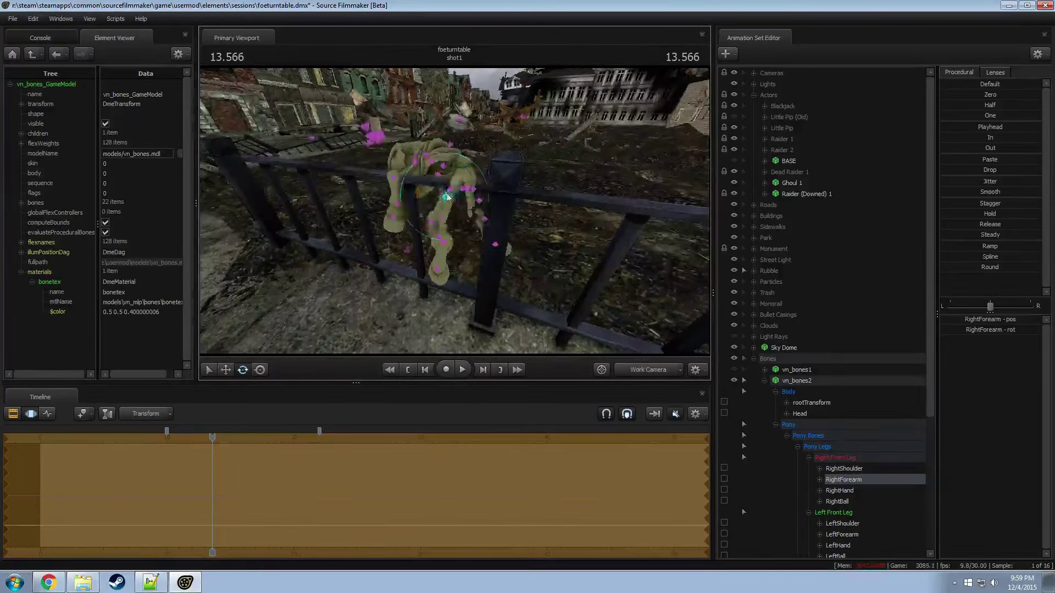
left_click(438, 175)
left_click_drag(424, 158, 439, 229)
left_click(403, 240)
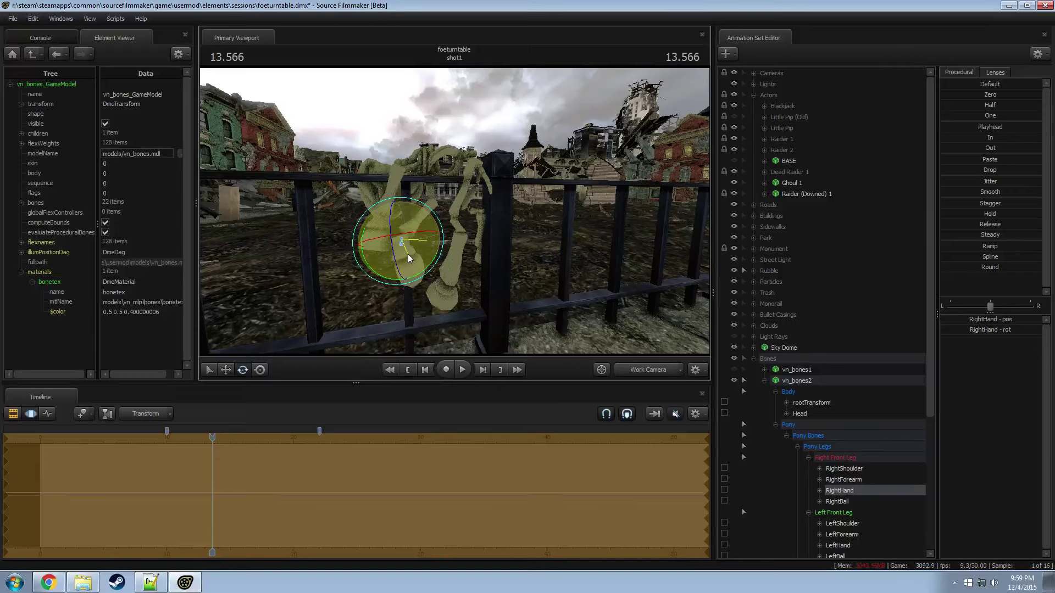
left_click_drag(401, 271, 368, 237)
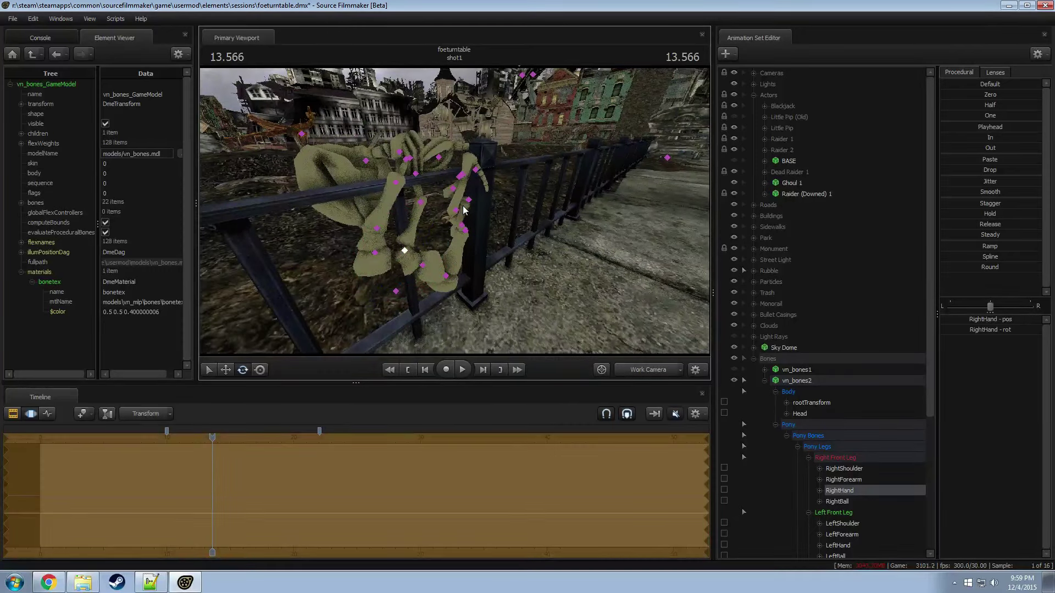
Step: Lock the skeleton to its Chest1 bone and shift the Pelvis relative to the fence rail
mouse_move(464, 209)
left_mouse_down()
mouse_move(352, 226)
mouse_move(475, 221)
left_mouse_up()
scroll(863, 505, "down", 5)
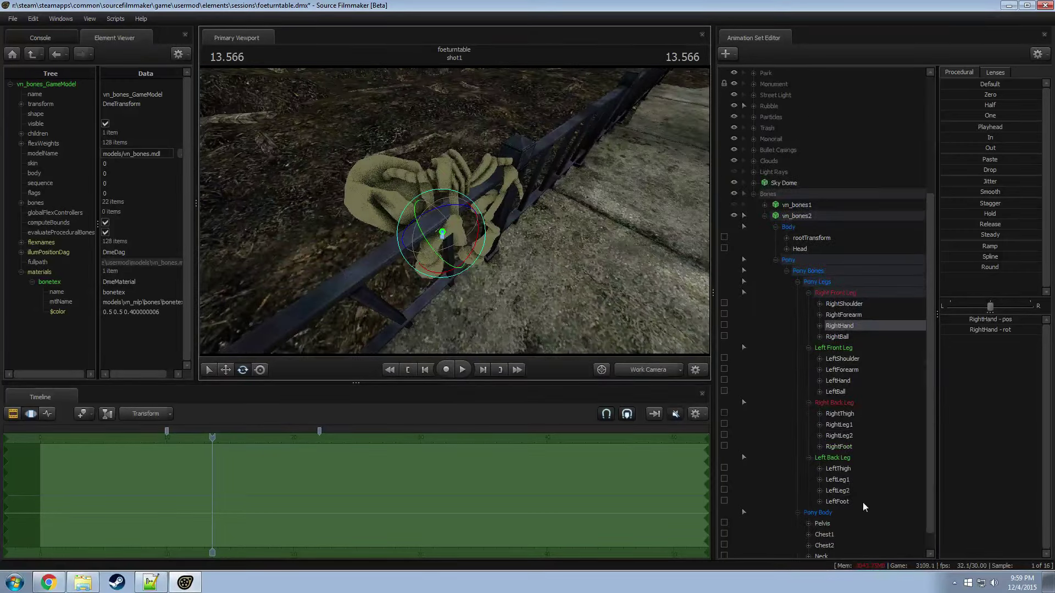
scroll(809, 479, "down", 1)
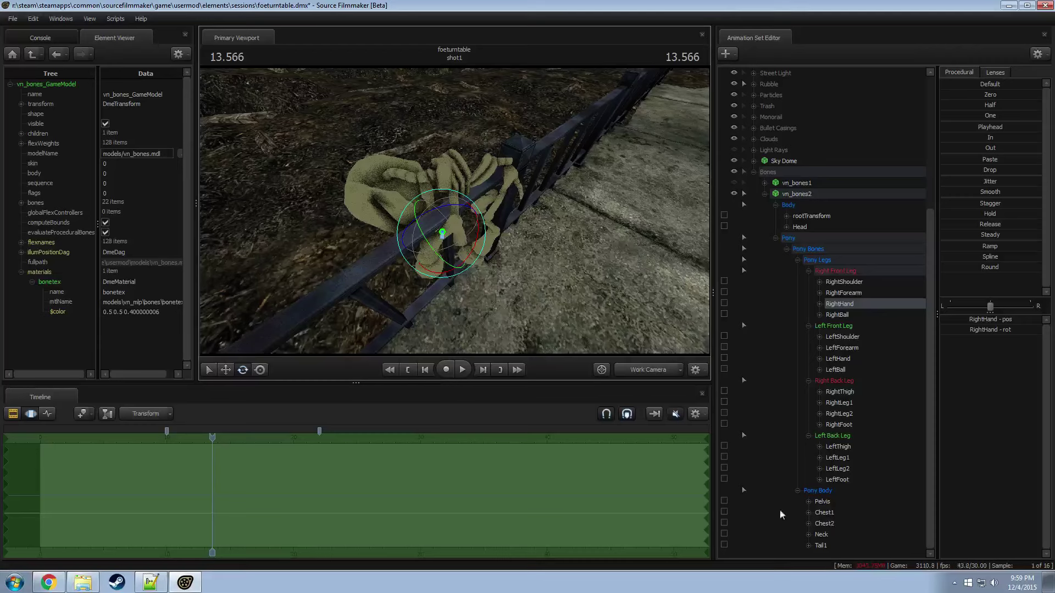
left_click(724, 513)
left_click(822, 502)
left_click_drag(549, 231, 504, 226)
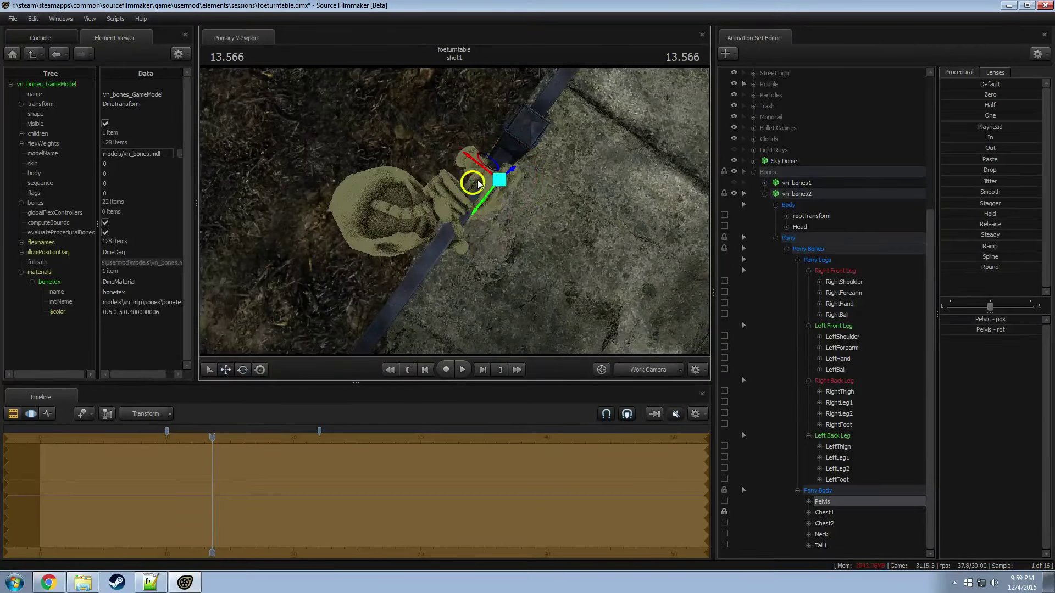
left_click_drag(474, 178, 506, 232)
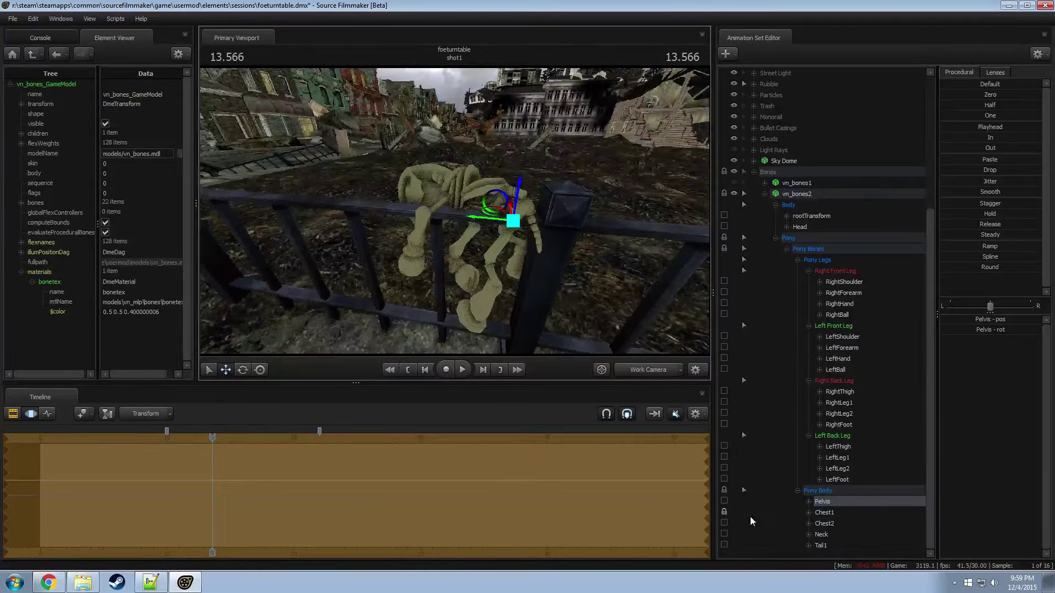
Step: Rotate RightLeg2 and RightFoot to refine how the right back leg hangs against the fence
left_click_drag(547, 289, 374, 206)
left_click(420, 210)
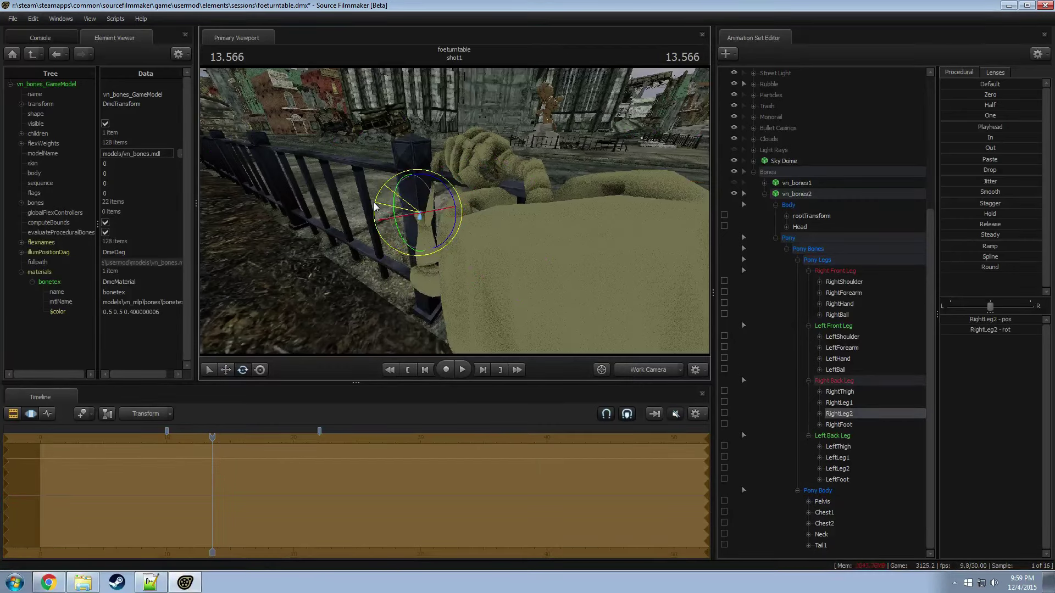
left_click_drag(385, 297, 416, 308)
left_click(449, 303)
left_click(439, 246)
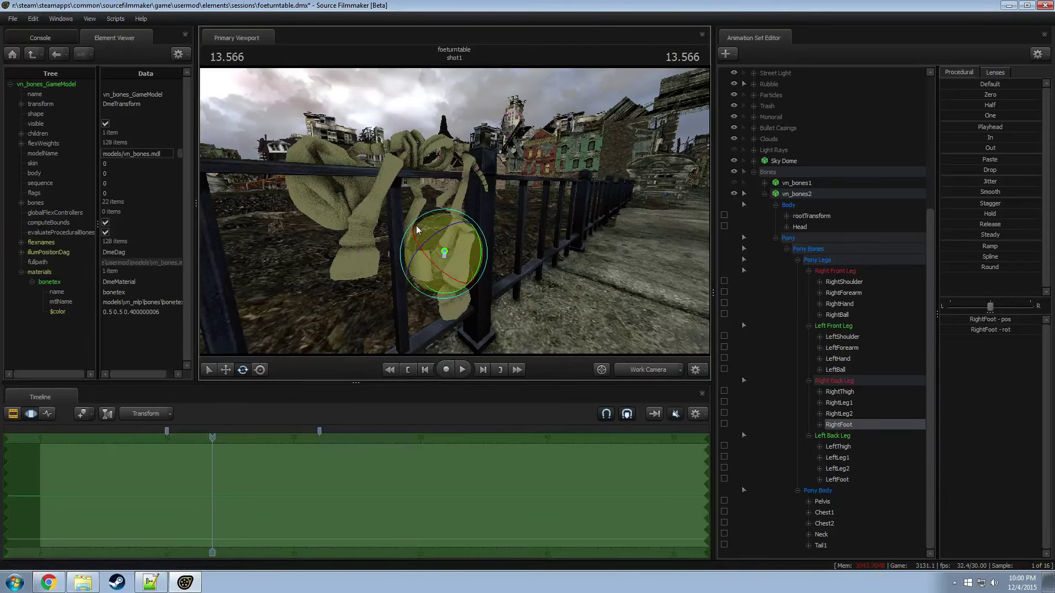
left_click_drag(417, 229, 456, 251)
Step: Collapse vn_bones2, then copy the vn_bones1 animation set, paste a duplicate and select it
left_click(763, 191)
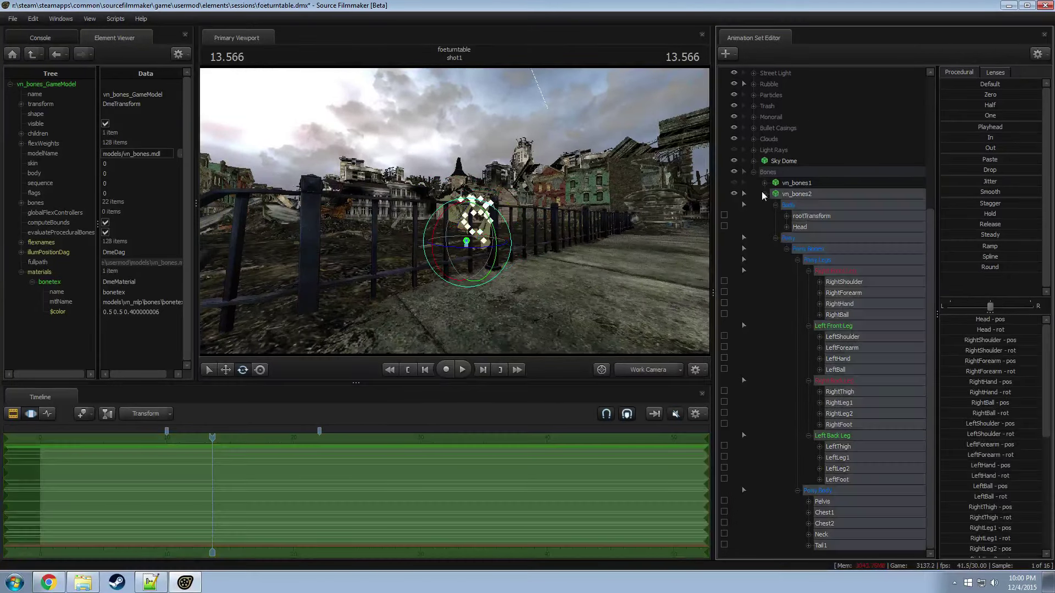
left_click(762, 191)
right_click(792, 374)
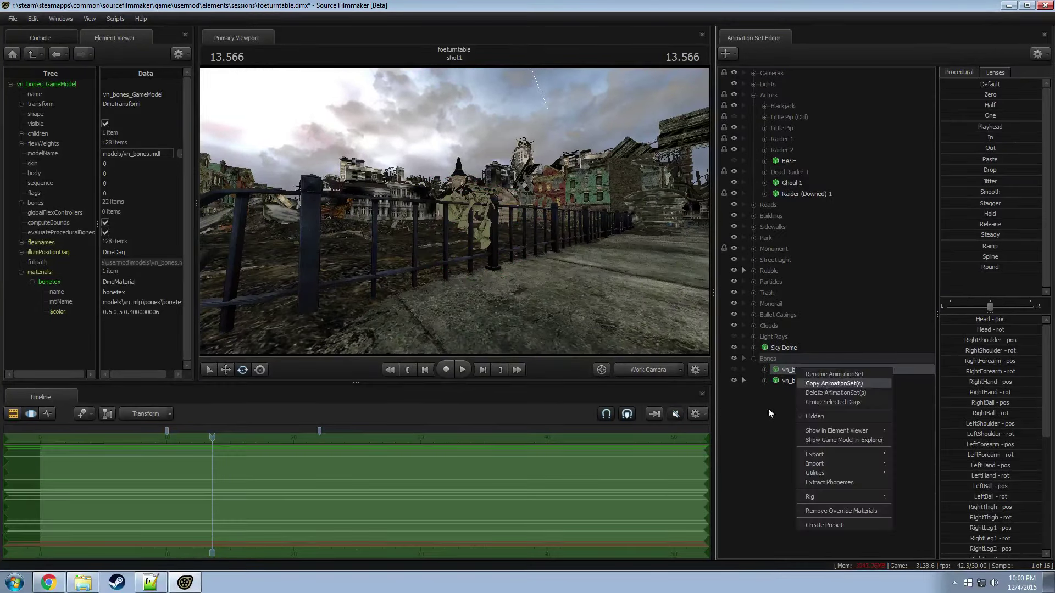
right_click(769, 415)
left_click(792, 412)
left_click(791, 392)
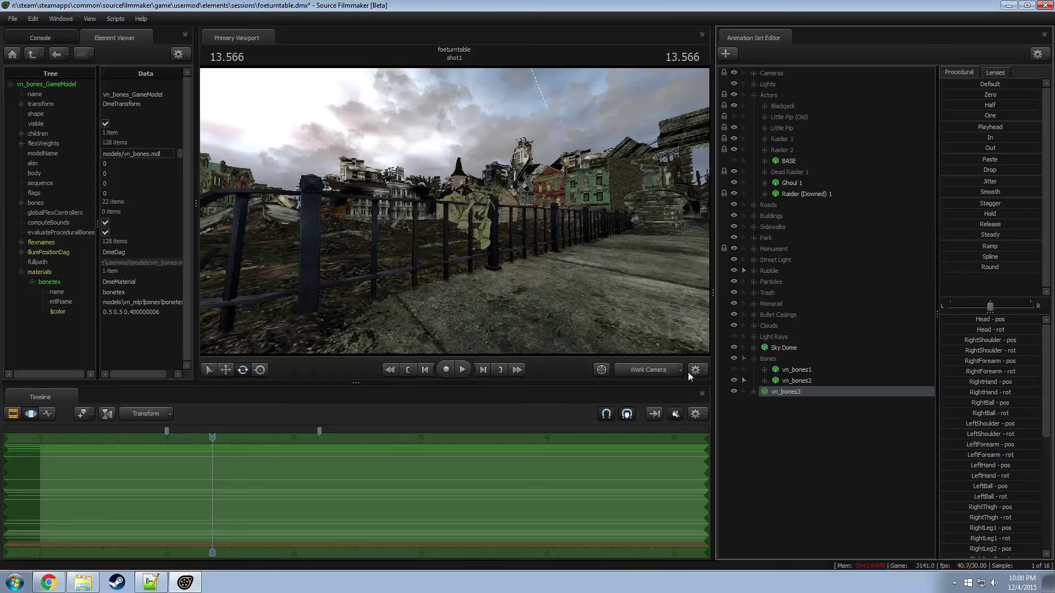
Step: Move the vn_bones3 skeleton from the street to the dirt inside the park, right beside the fence
left_click_drag(495, 302, 374, 236)
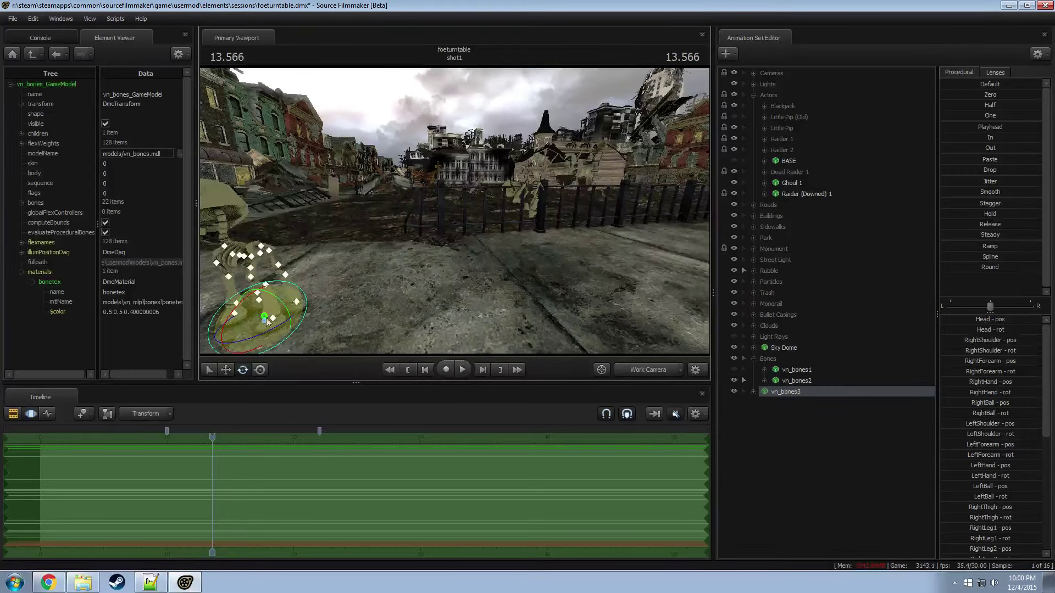
key("w")
left_click_drag(274, 307, 745, 268)
key("e")
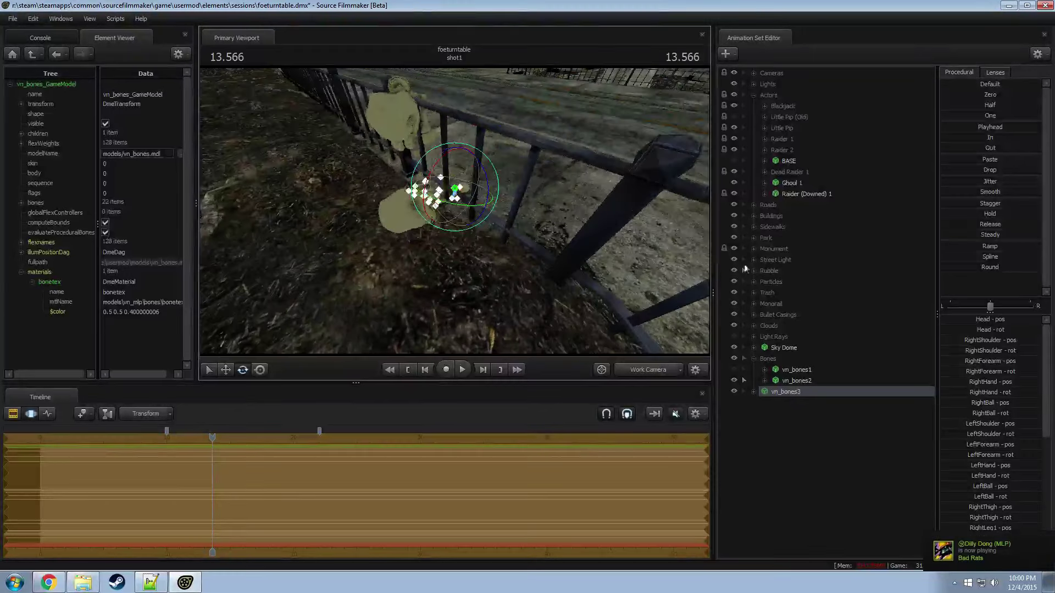
Step: Expand the Dead Raider 1 group and vn_bones3's Body controls, and work from vn_bones3's Head control
left_click(765, 172)
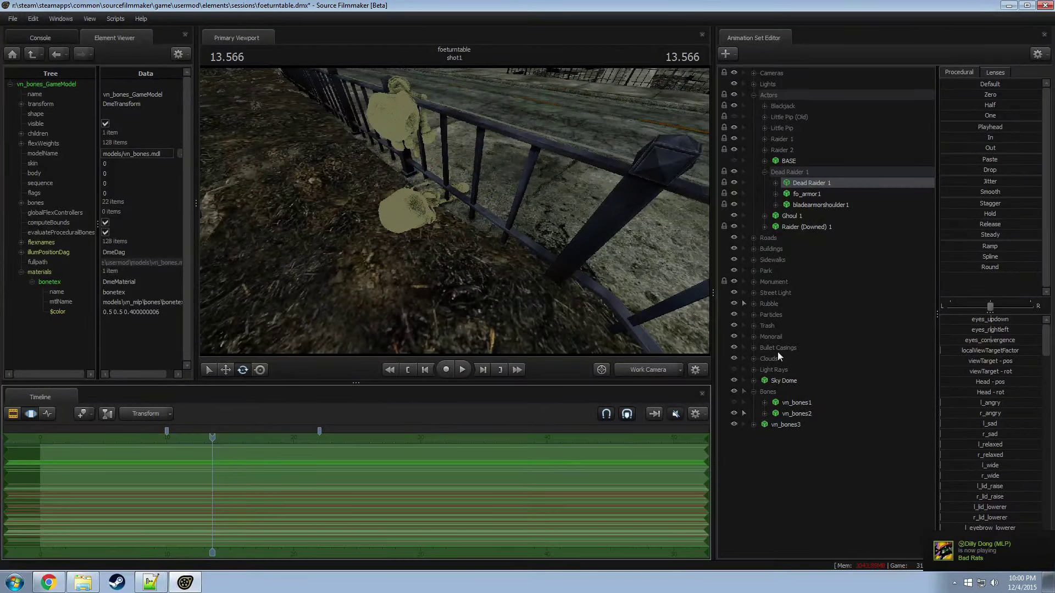
left_click(792, 425)
left_click(754, 425)
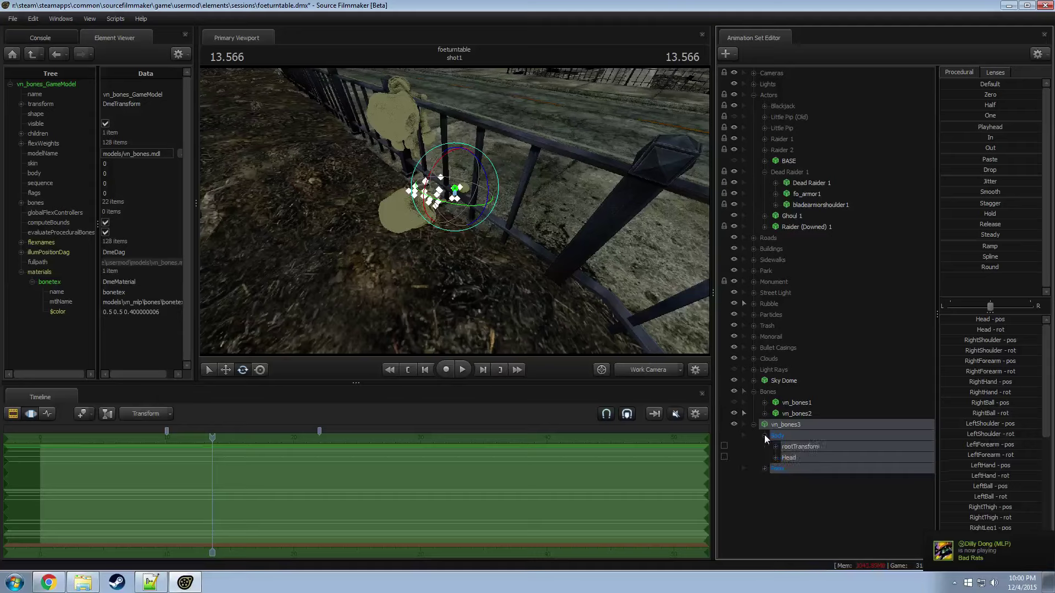
left_click(787, 457)
left_click(794, 460)
left_click_drag(435, 234, 453, 210)
Step: Unlock the transforms of Dead Raider 1 and transfer its pose to vn_bones3's bones, leaving out rootTransform
left_click(794, 179)
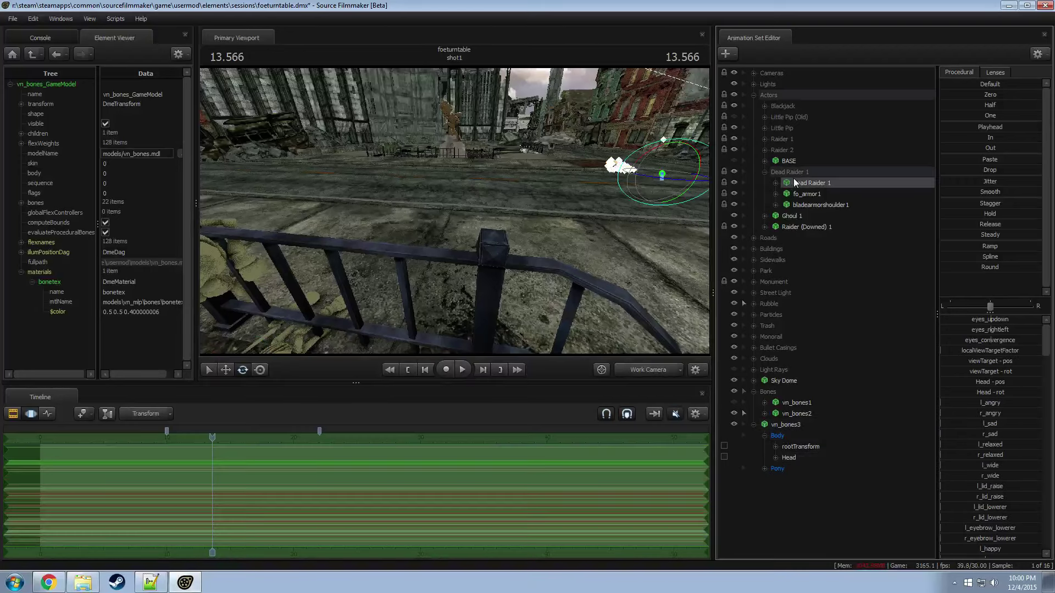
right_click(794, 179)
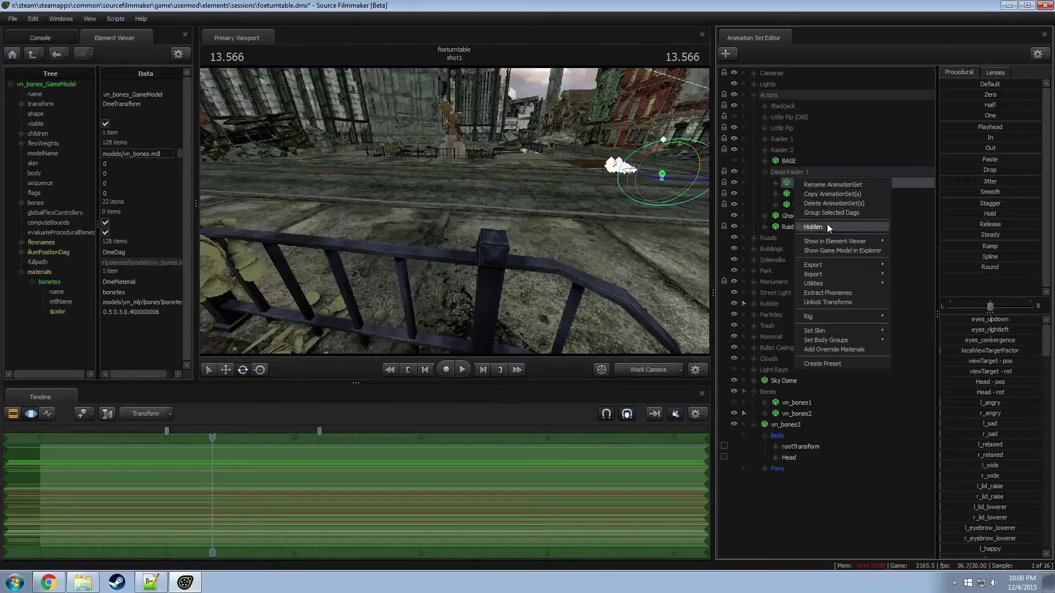
left_click(822, 301)
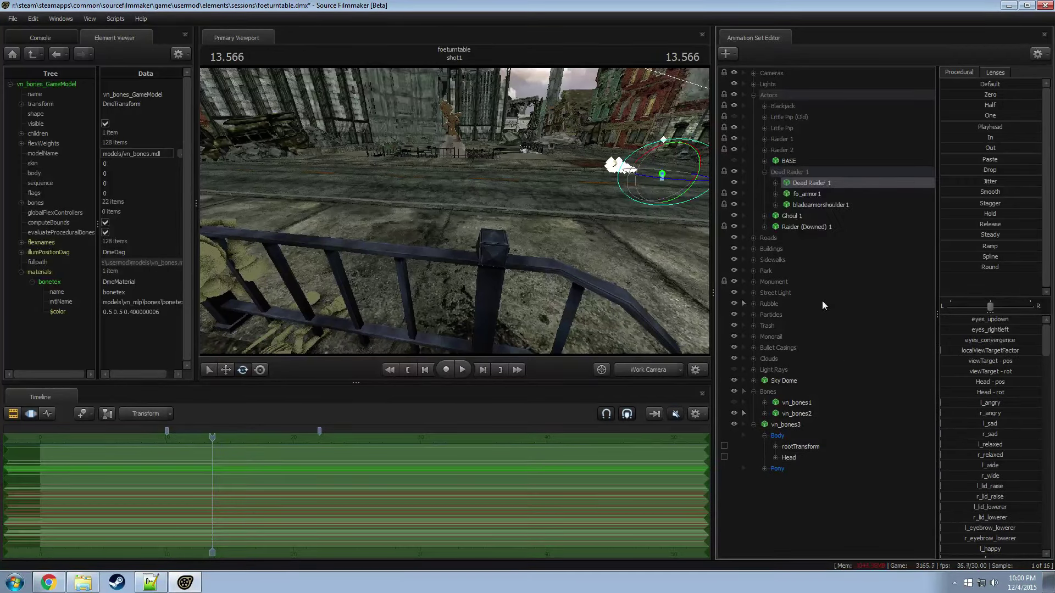
left_click(786, 424)
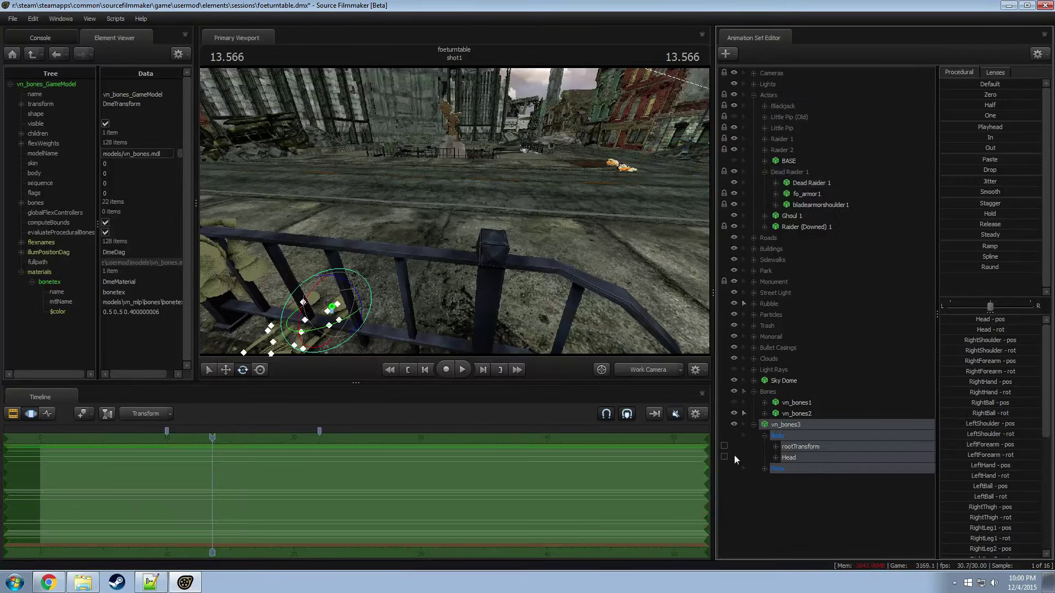
left_click(806, 183)
left_click(777, 435)
key("f")
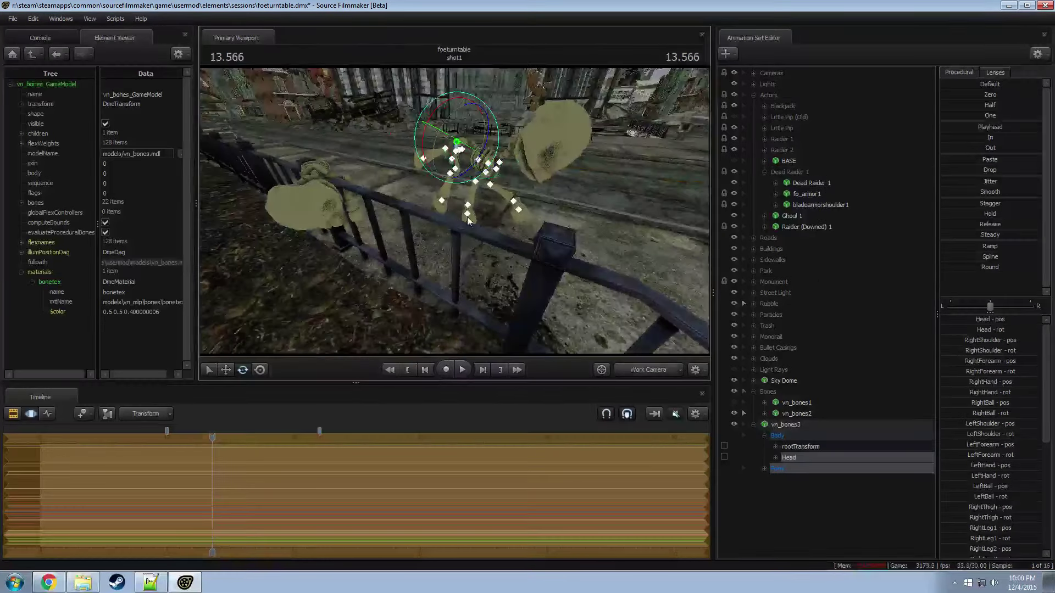
Step: Rotate the posed vn_bones3 skeleton onto its side and shift it over the dirt next to the fence
left_click_drag(441, 102, 393, 188)
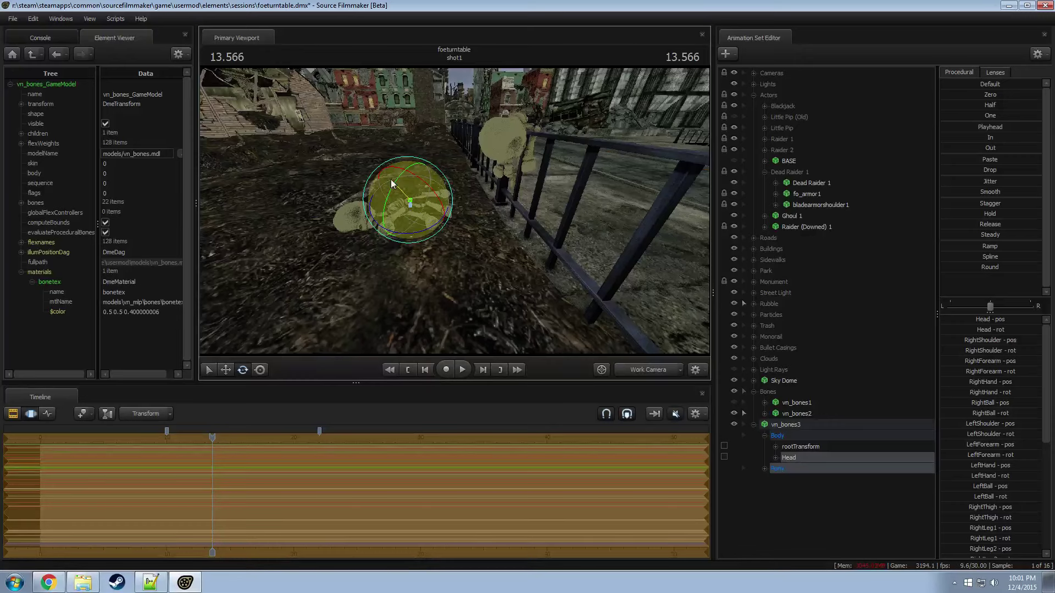
key("w")
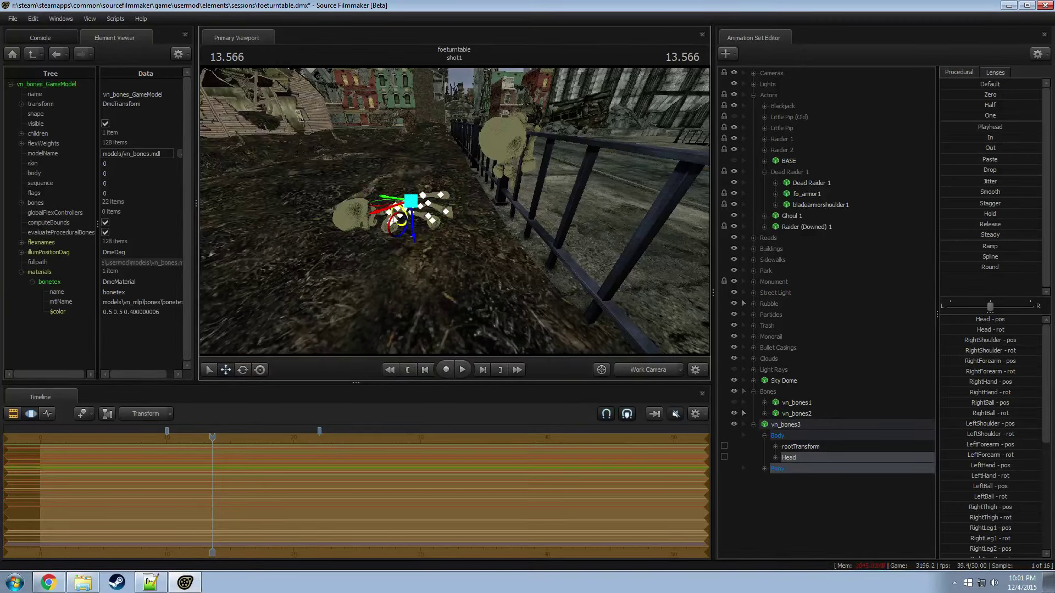
left_click_drag(383, 206, 443, 172)
key("e")
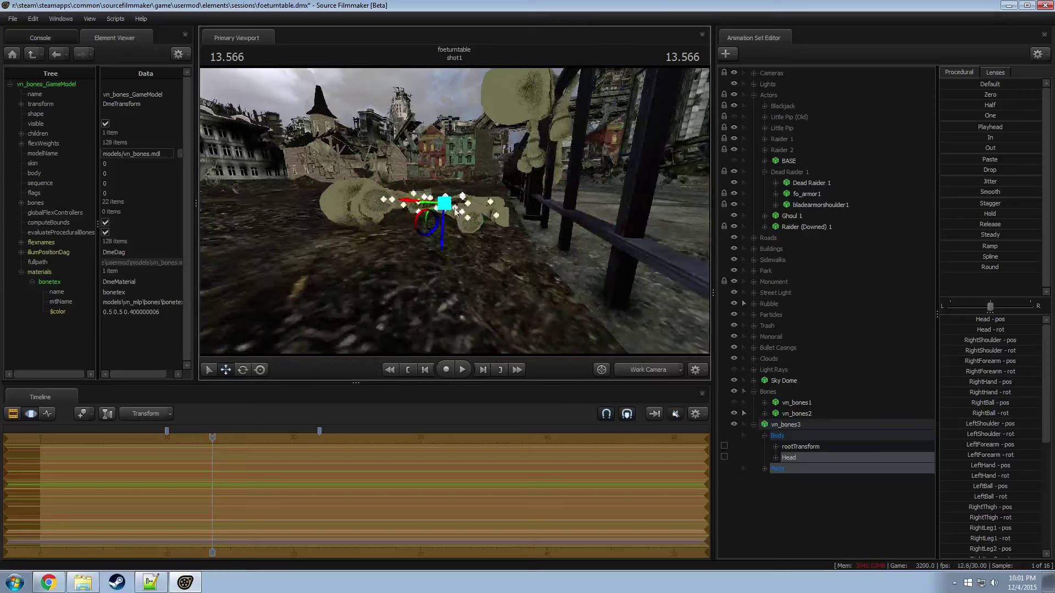
Step: Lower vn_bones3 onto the dirt and fine-tune its position so it rests on the ground by the fence
key("w")
left_click_drag(444, 229, 446, 236)
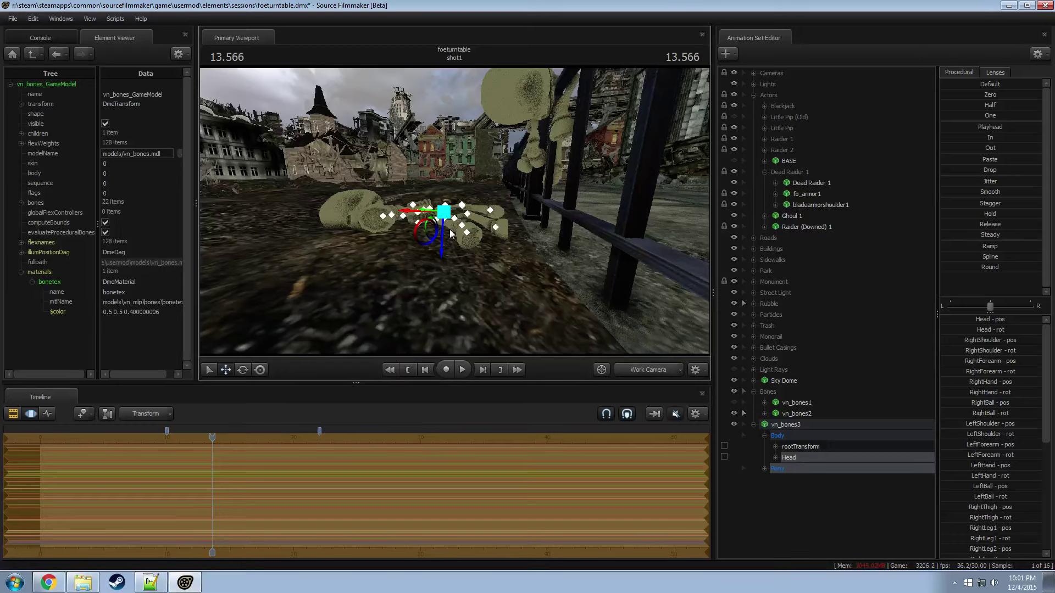
left_click_drag(450, 229, 451, 212)
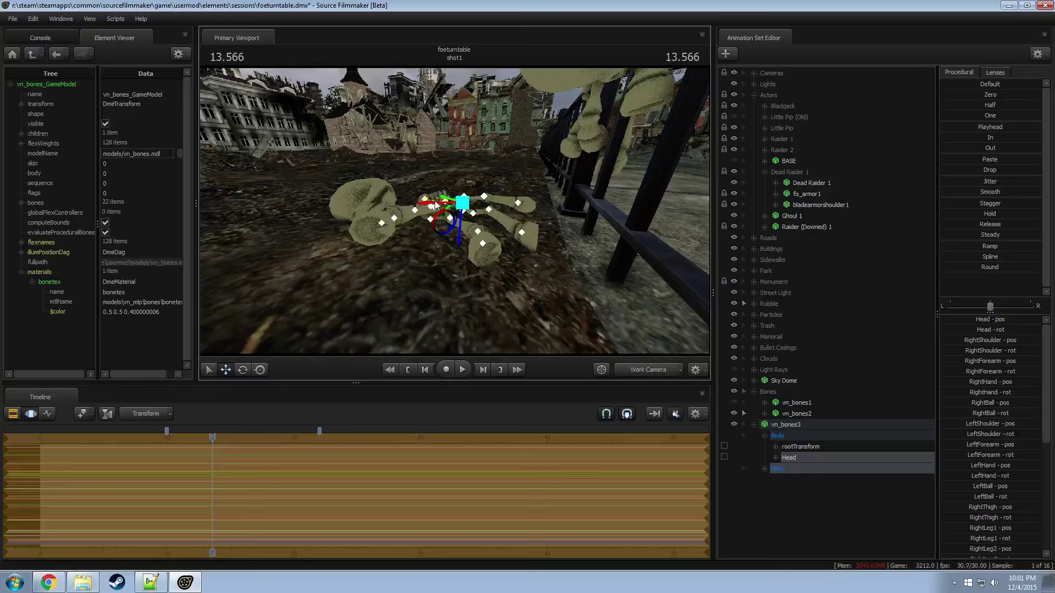
mouse_move(443, 207)
left_mouse_down()
mouse_move(459, 198)
mouse_move(480, 236)
mouse_move(481, 263)
mouse_move(476, 223)
mouse_move(509, 228)
mouse_move(456, 214)
left_mouse_up()
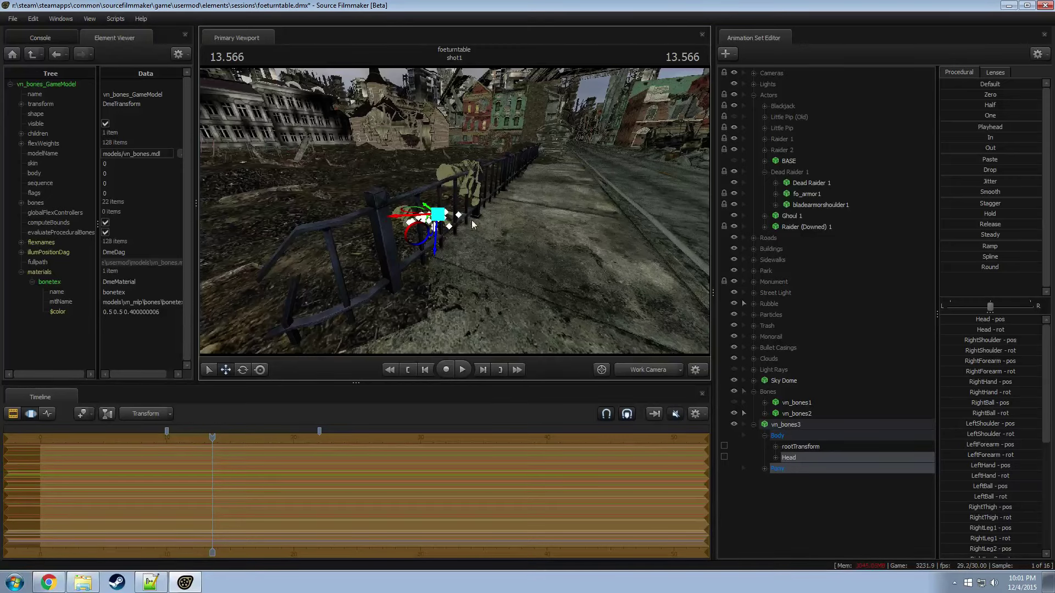
Step: View the shot through camera1 at 13.133 in the Clip Editor with lighting enabled
left_click(642, 370)
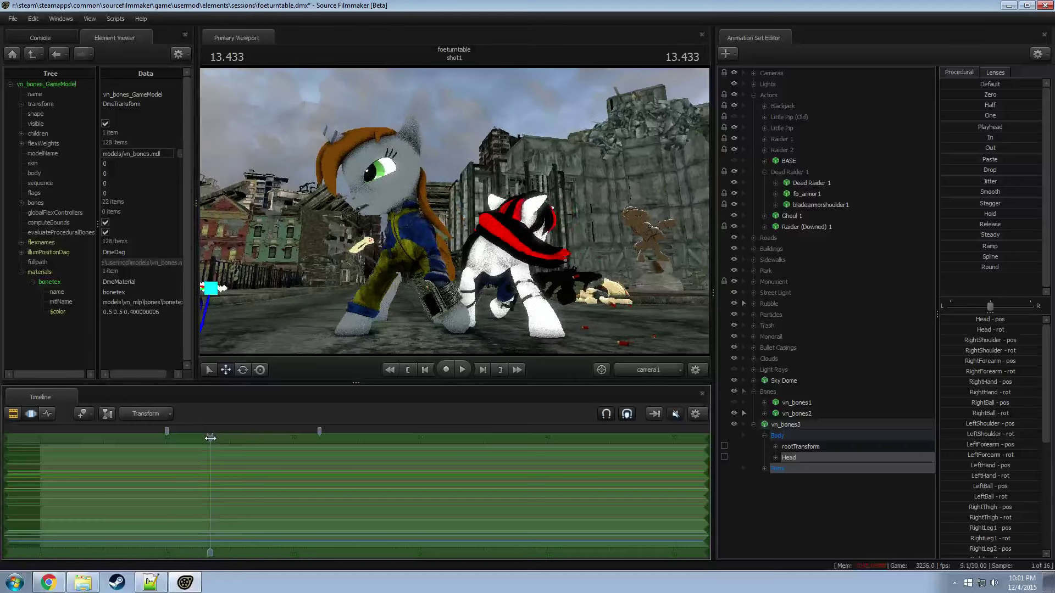
key("F2")
right_click(316, 302)
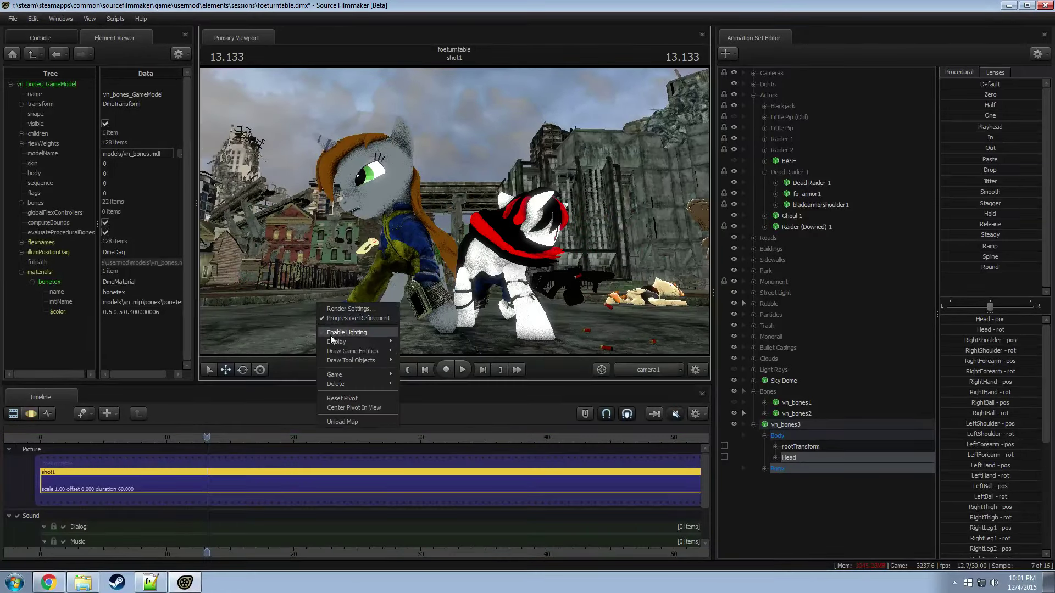
key("Return")
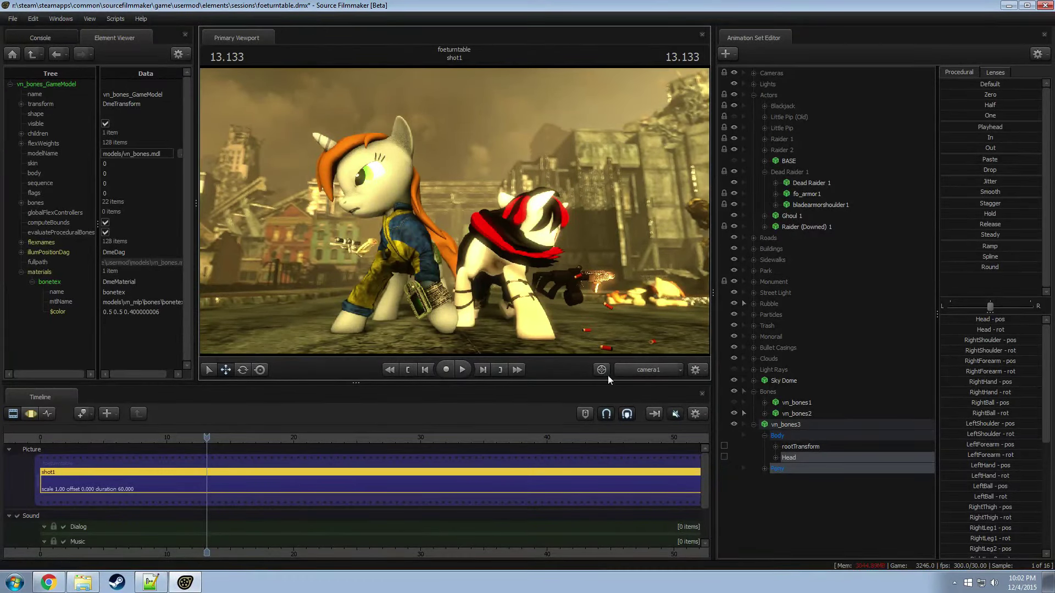
Step: Return to the Work Camera by the park fence and disable lighting
left_click(639, 370)
key("s")
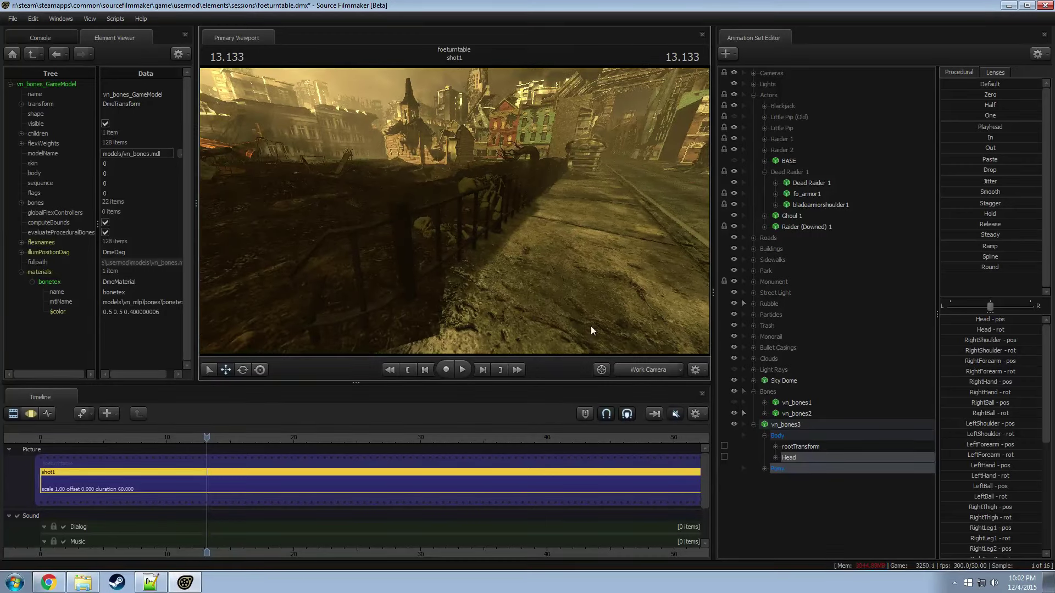
right_click(573, 289)
left_click(584, 311)
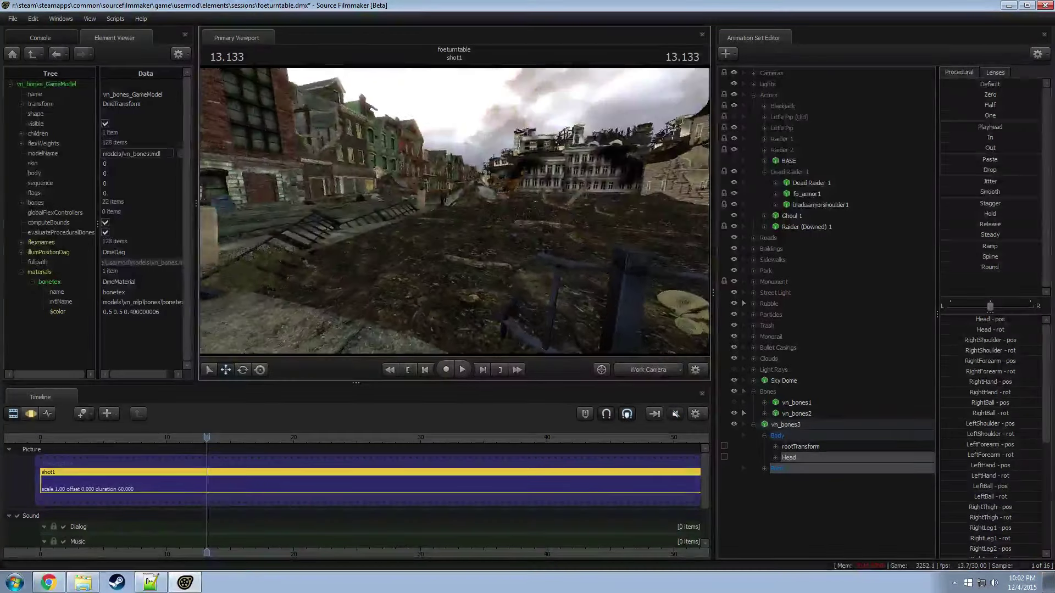
Step: Inspect the street around the actors for further skeleton spots, briefly toggling lighting on and off
key("w")
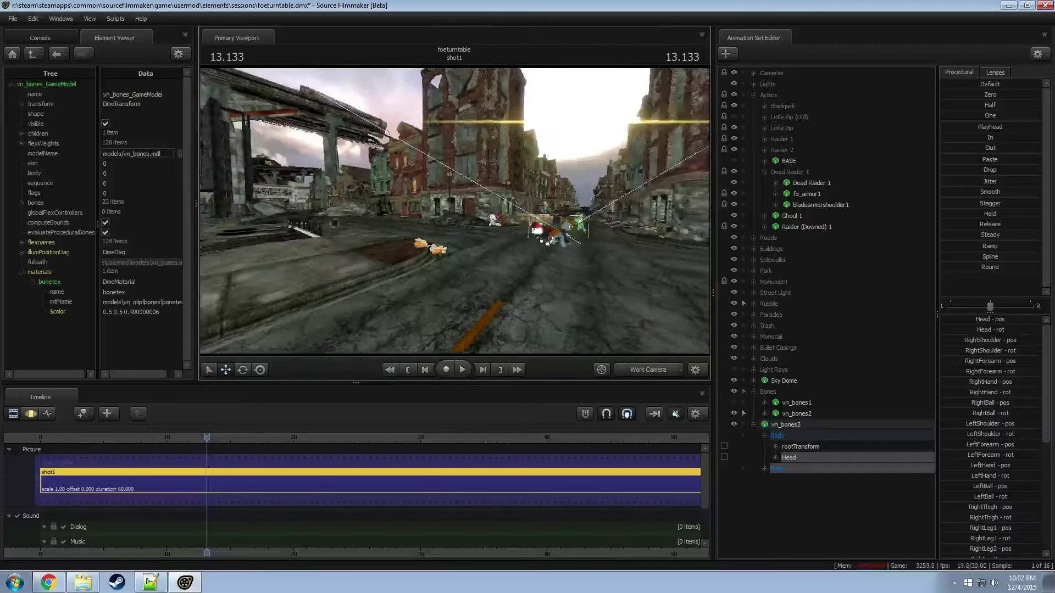
key("w")
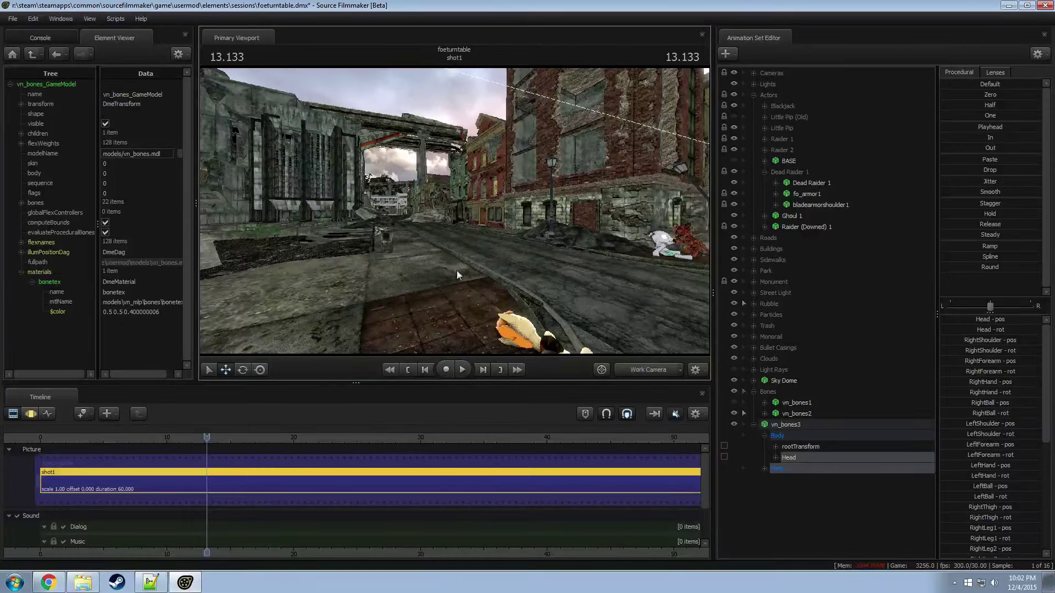
right_click(501, 260)
left_click(538, 287)
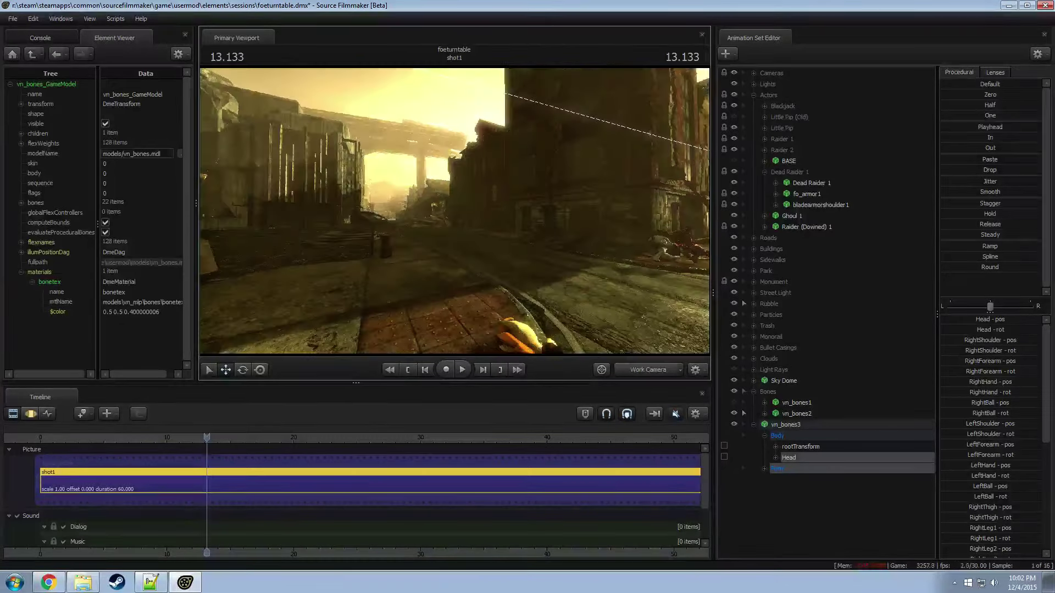
key("w")
right_click(454, 220)
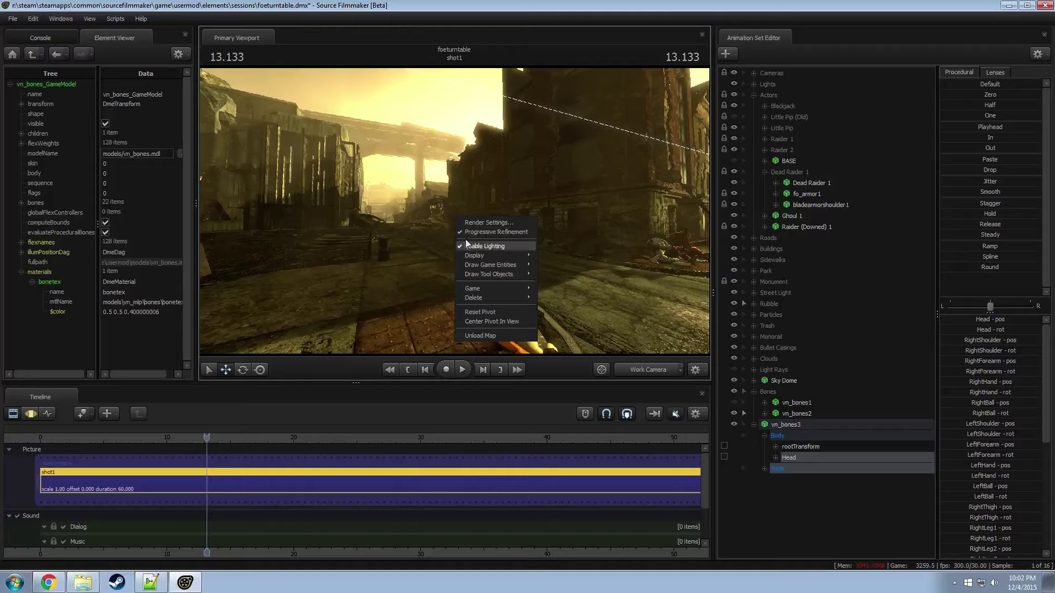
left_click(468, 245)
key("w")
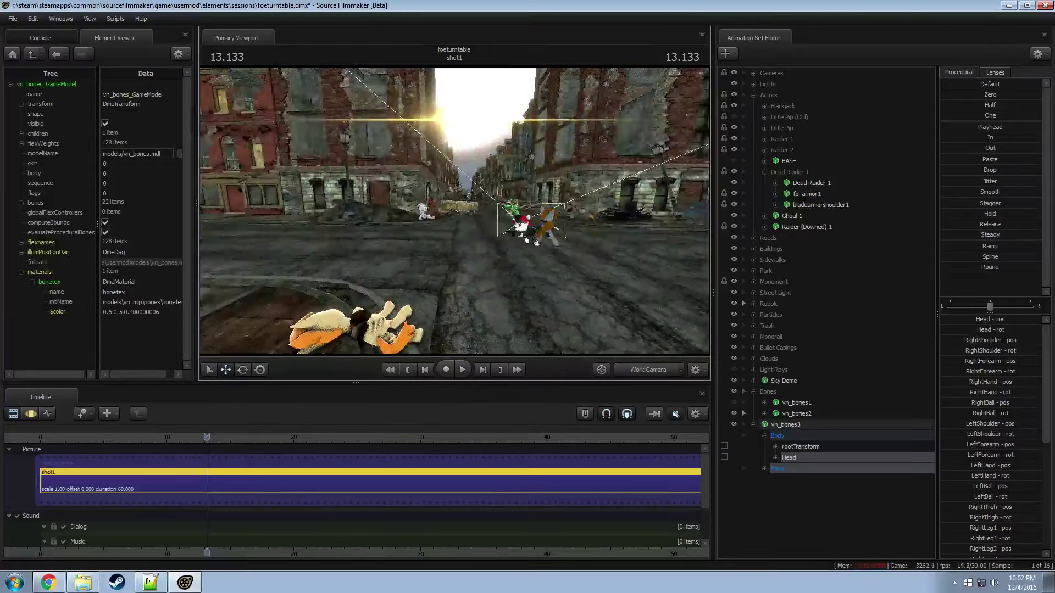
key("w")
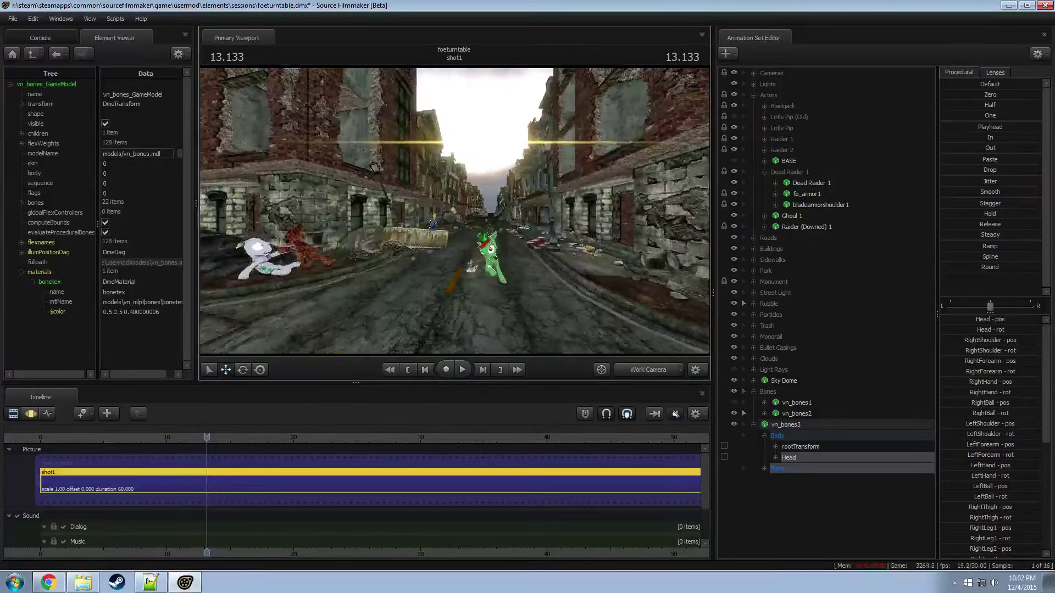
left_click_drag(404, 233, 474, 209)
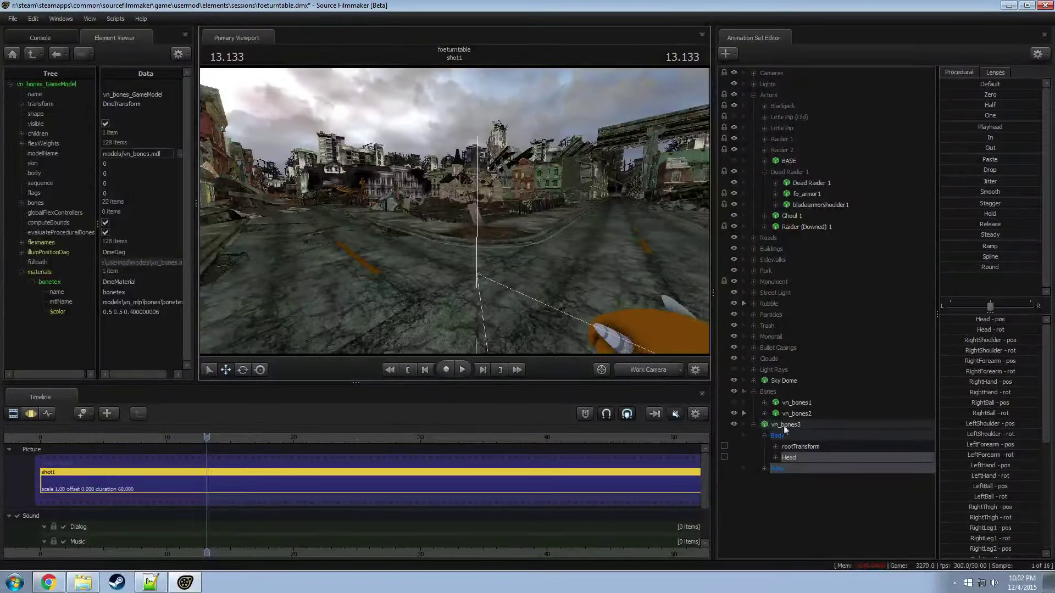
Step: Collapse vn_bones3 and move it into the Bones group, then copy vn_bones2, paste a duplicate and select it
left_click(754, 424)
left_click(793, 413)
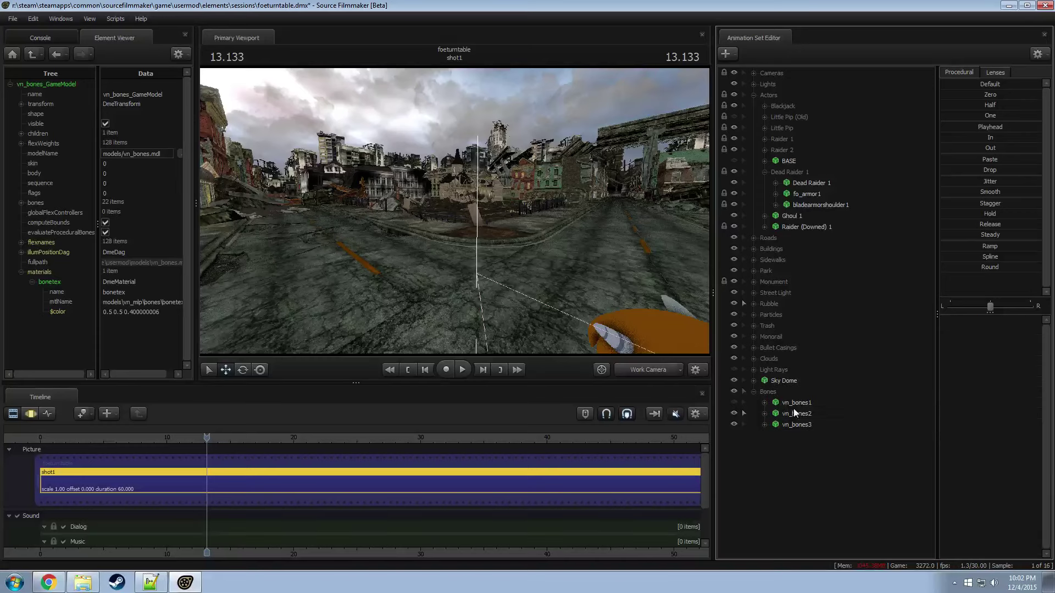
right_click(803, 415)
left_click(813, 429)
right_click(796, 445)
left_click(822, 504)
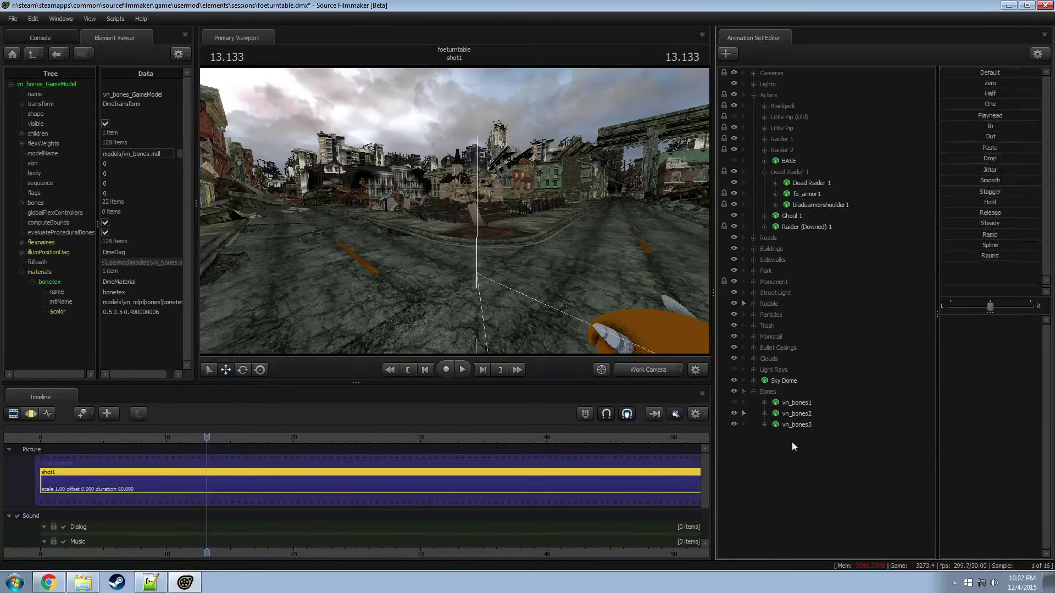
left_click(791, 428)
left_click(796, 435)
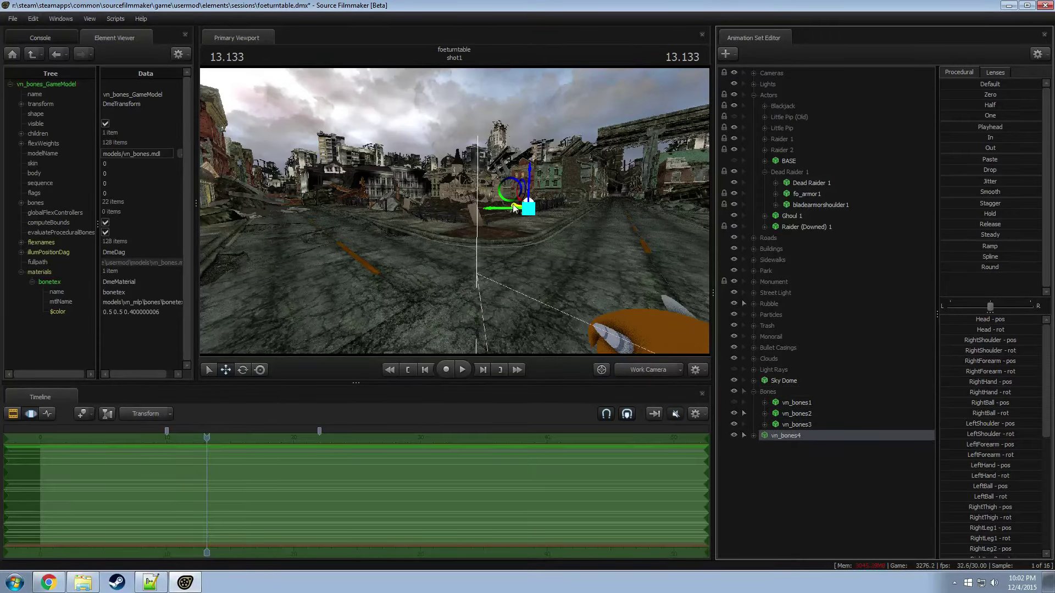
Step: Move the duplicated skeleton down the street to the concrete barrier beside the blue pony
left_click_drag(511, 210, 451, 207)
left_click_drag(391, 297, 364, 174)
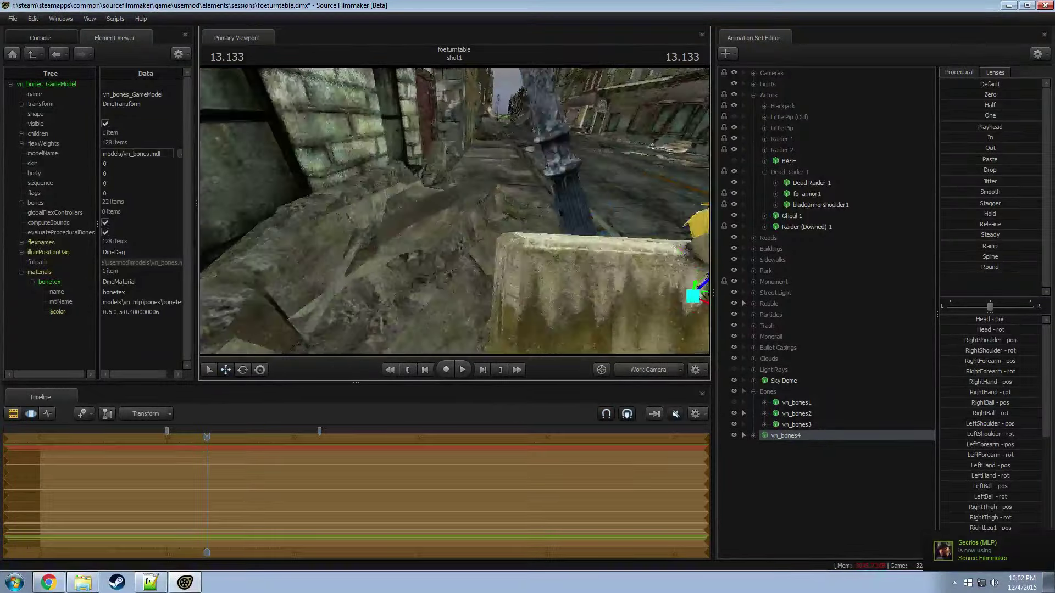
left_click_drag(435, 245, 441, 209)
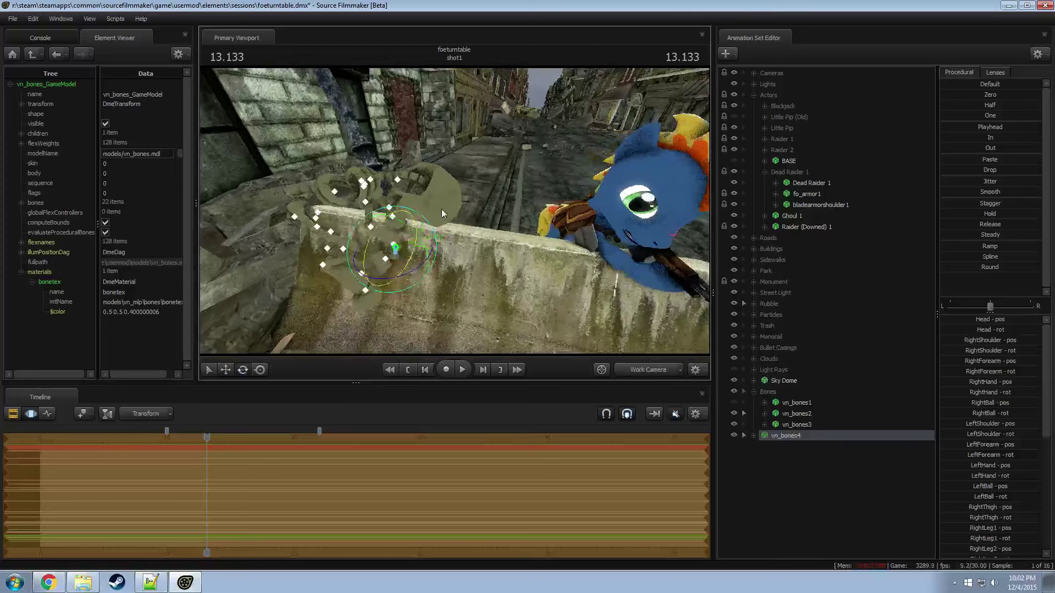
Step: Rotate and reposition the vn_bones4 skeleton so that it rests draped over the top of the concrete barrier
key("e")
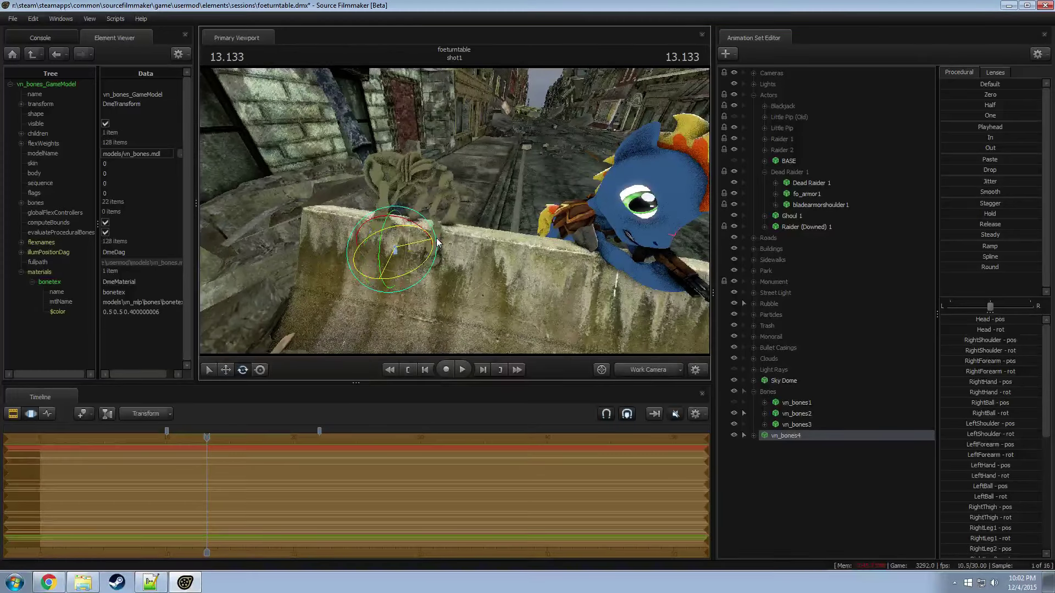
key("w")
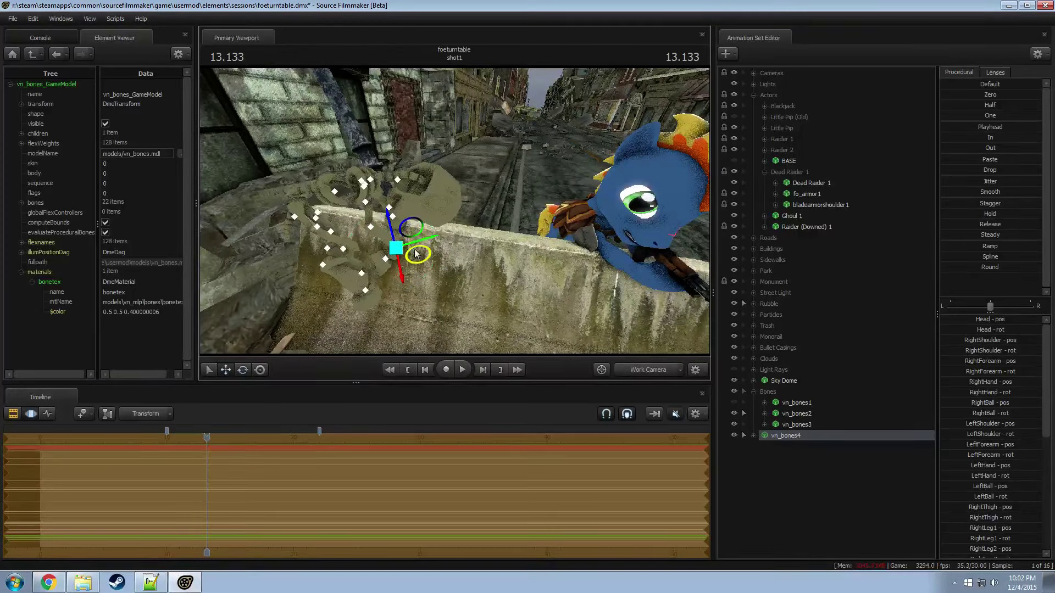
key("e")
left_click_drag(391, 281, 464, 215)
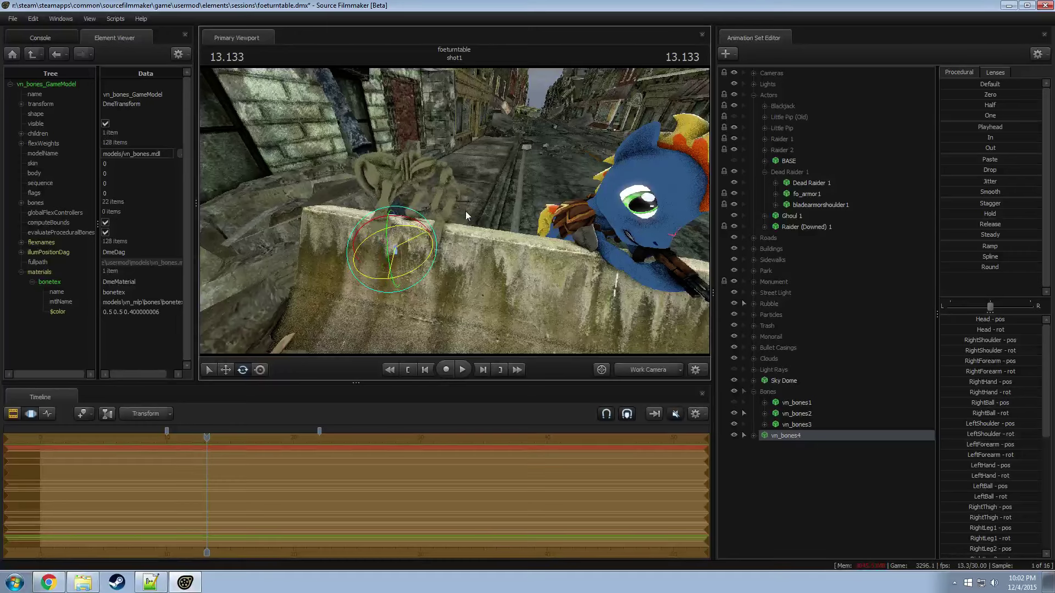
key("w")
left_click_drag(390, 220, 418, 264)
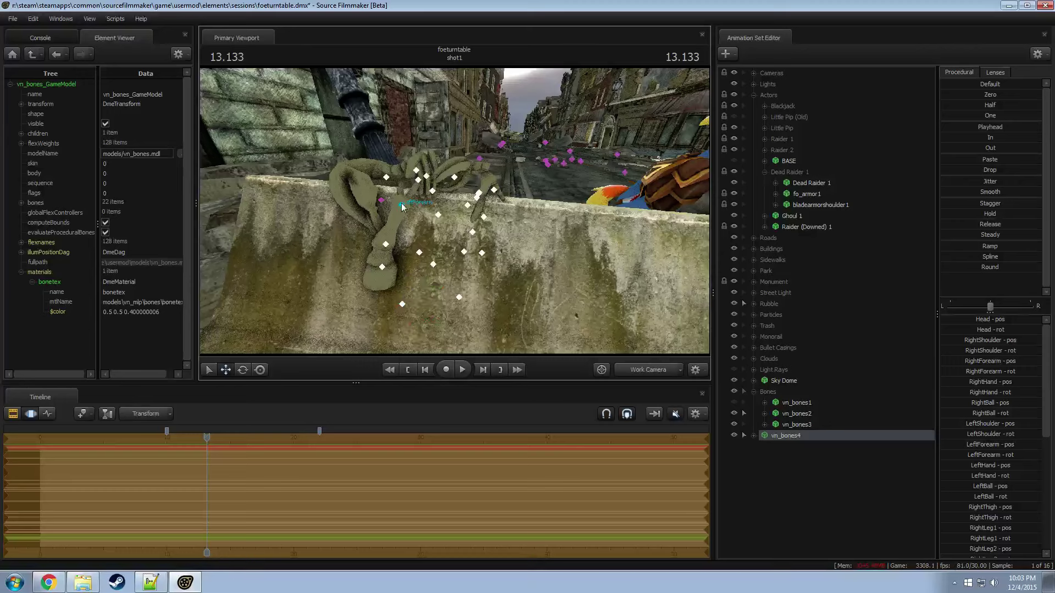
Step: Pose the barrier skeleton's limbs by rotating its left thigh and left hand bones down against the concrete
left_click(478, 195)
left_click(478, 199)
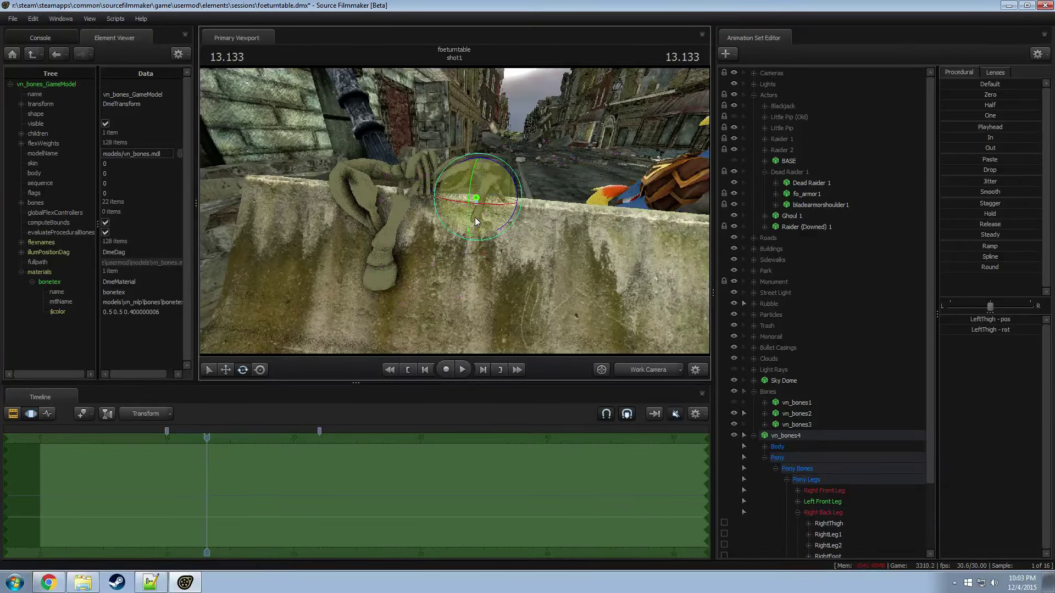
mouse_move(479, 207)
left_mouse_down()
mouse_move(420, 211)
mouse_move(440, 207)
mouse_move(424, 195)
mouse_move(413, 202)
mouse_move(494, 206)
left_mouse_up()
left_click(434, 186)
left_click(427, 261)
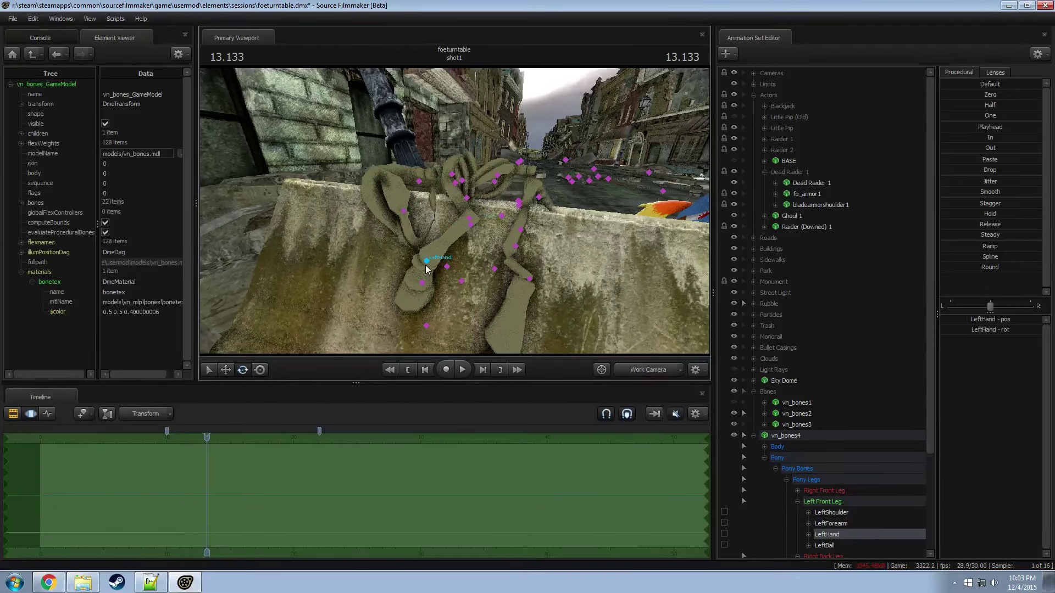
left_click_drag(427, 265, 461, 221)
Step: Select the barrier skeleton's head bone and adjust its rotation at the barrier's edge
left_click(411, 179)
left_click(462, 185)
left_click(430, 183)
key("e")
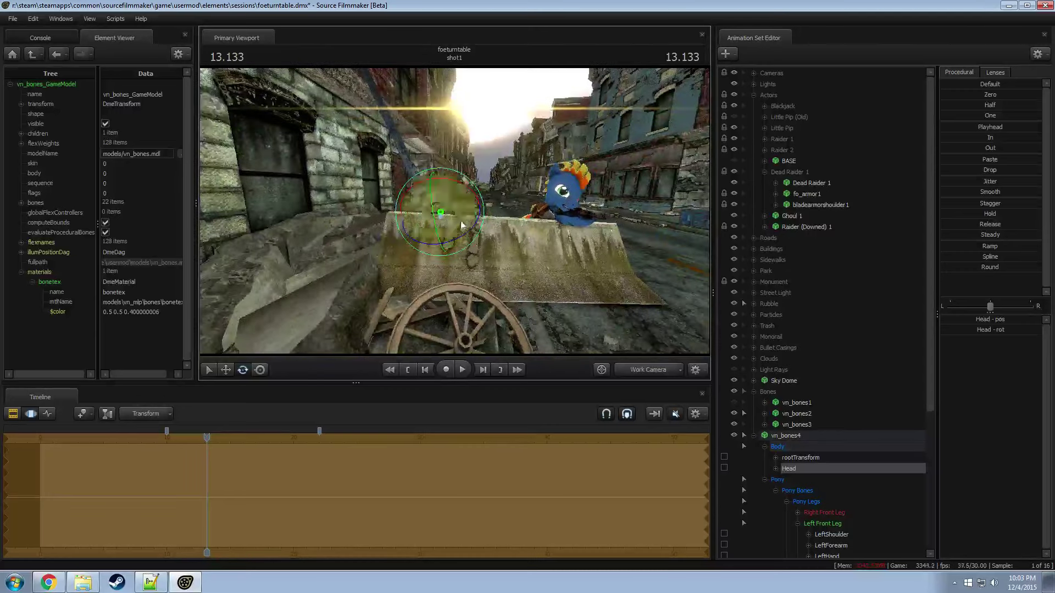
Step: Enable lighting and scrub the shot through camera1 to review the lit turntable around the two main ponies
right_click(547, 286)
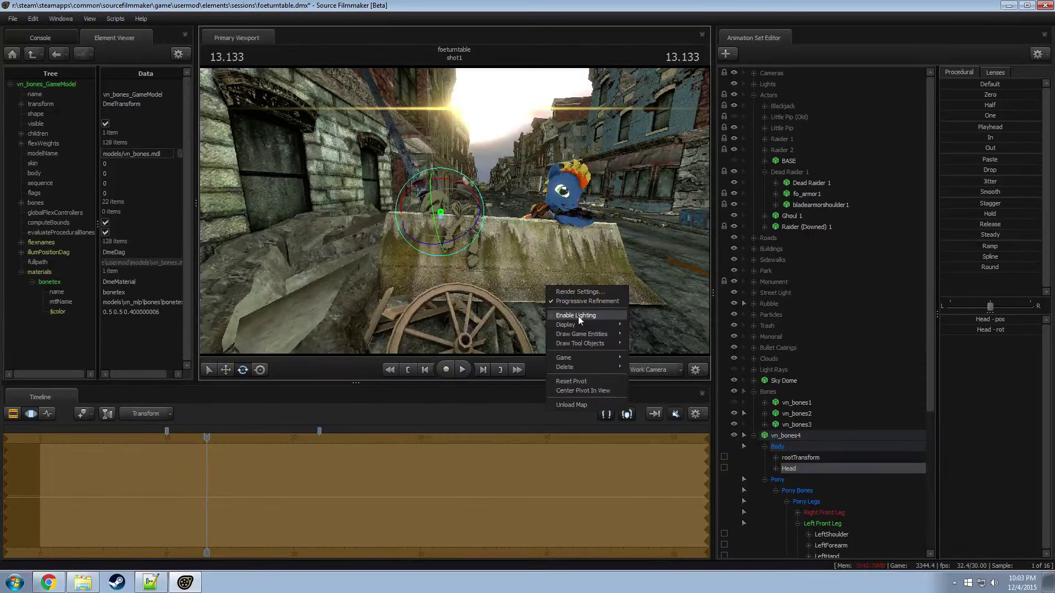
left_click(578, 316)
key("space")
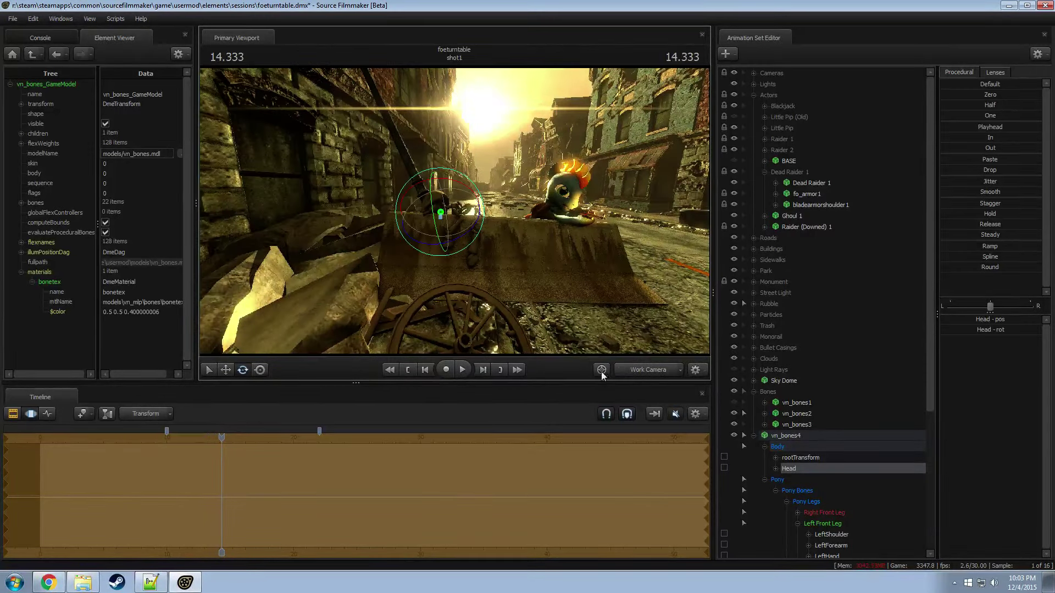
key("F2")
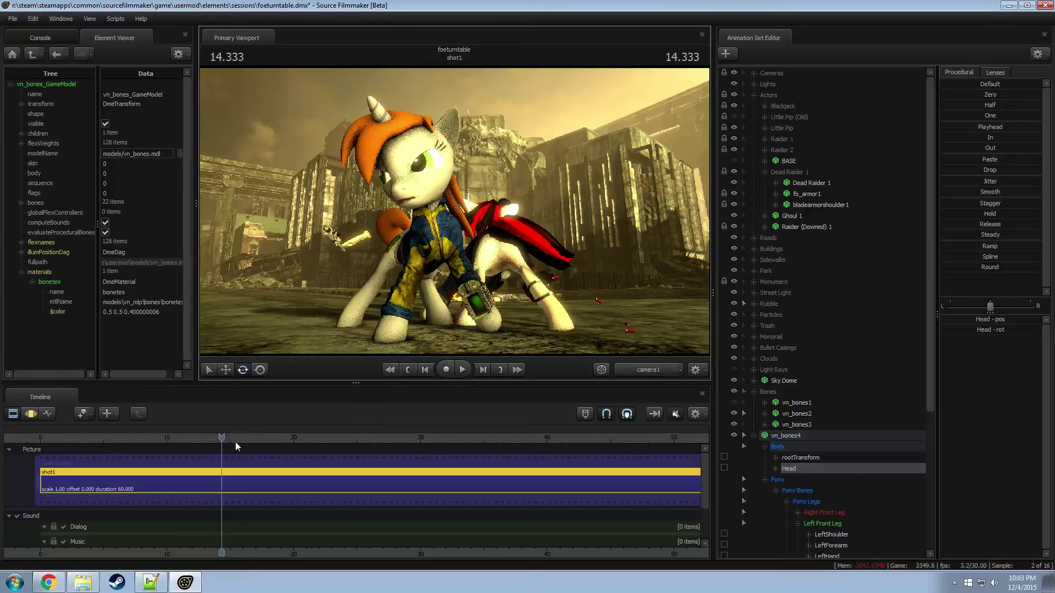
left_click_drag(223, 439, 257, 448)
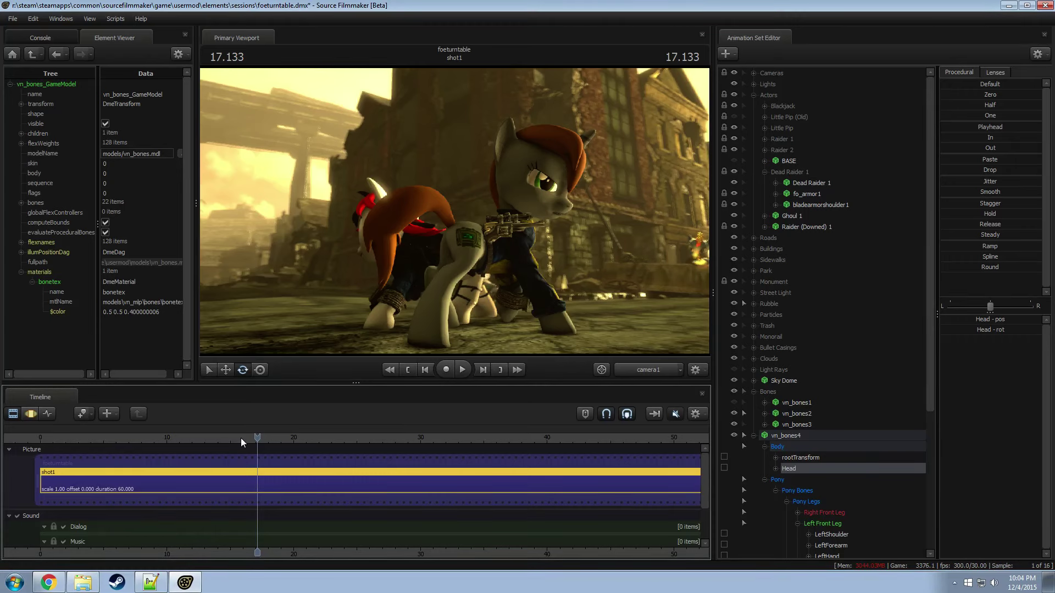
left_click_drag(241, 438, 236, 438)
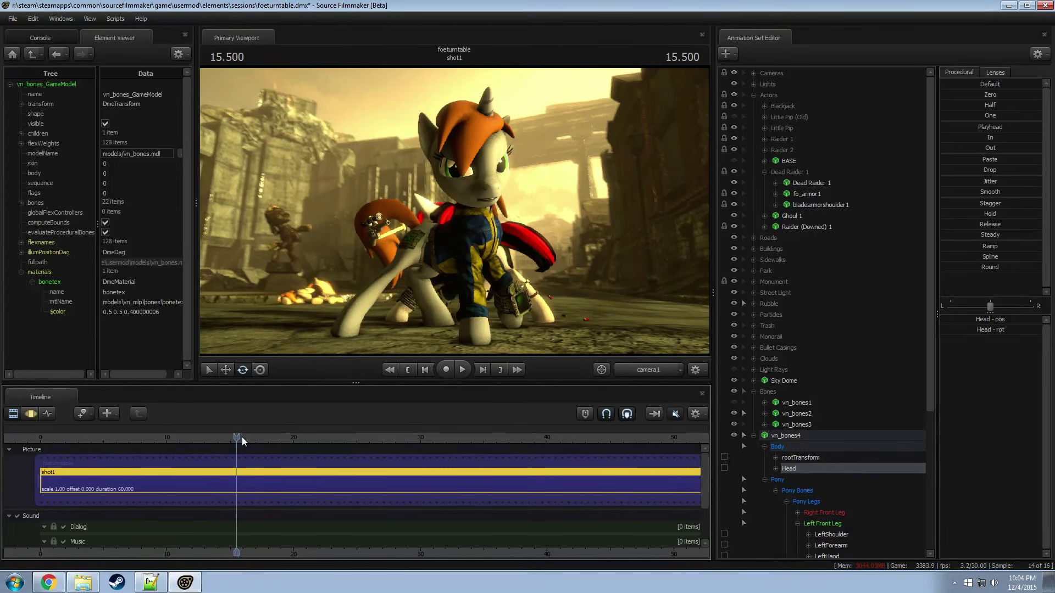
left_click_drag(236, 439, 169, 444)
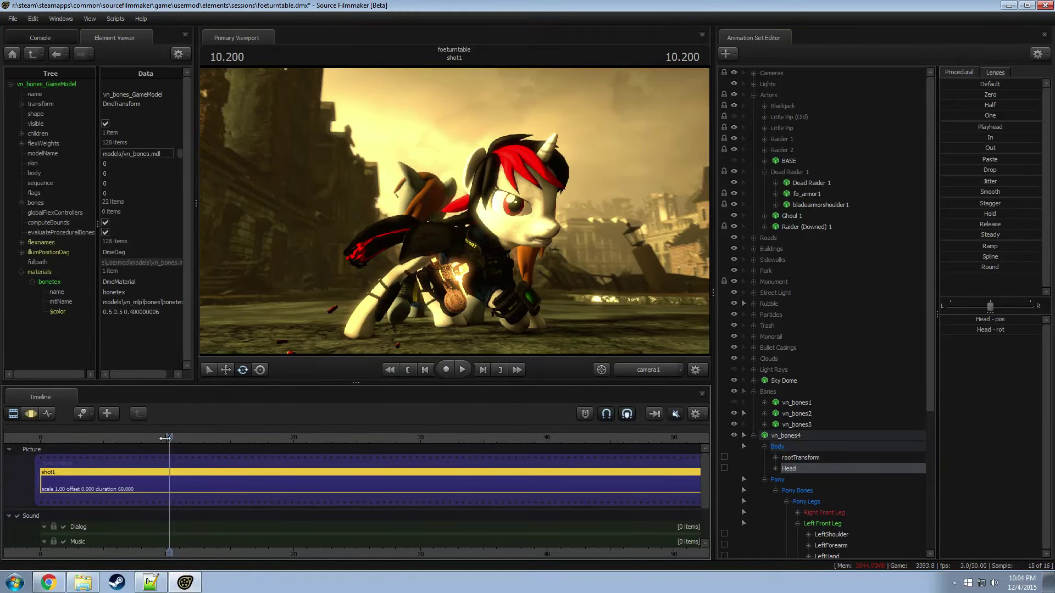
left_click_drag(169, 438, 348, 444)
Step: Check the barrier skeleton under lighting from the Work Camera and return to the camera1 view
key("F3")
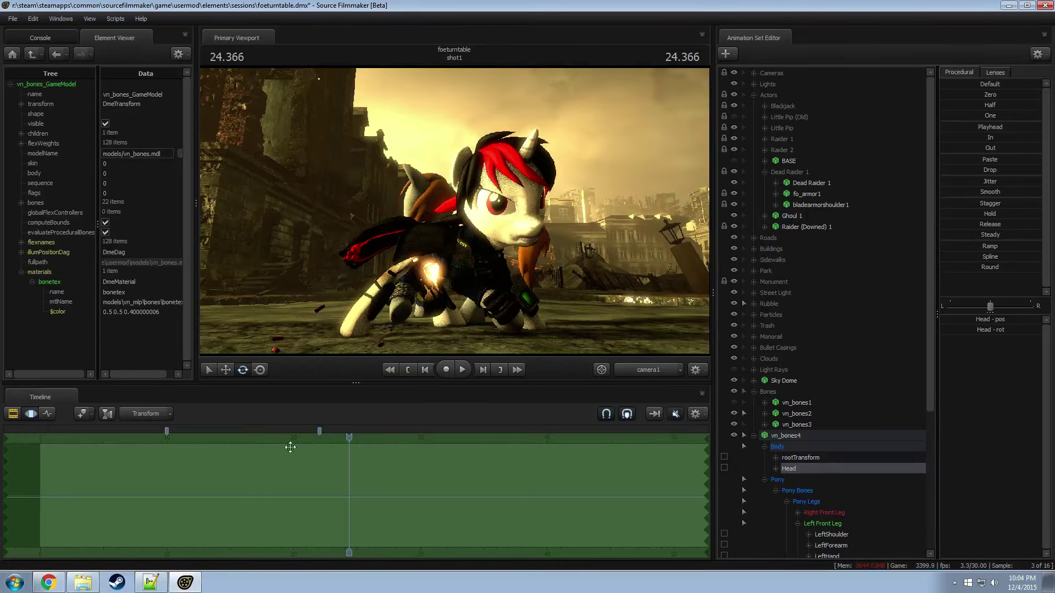
left_click(645, 371)
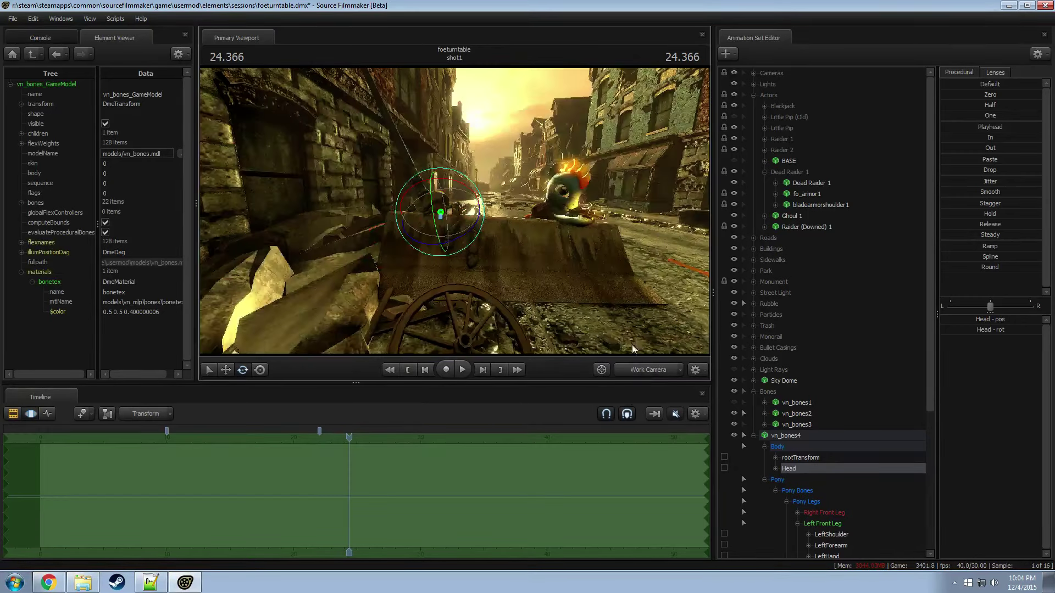
left_click_drag(632, 344, 493, 174)
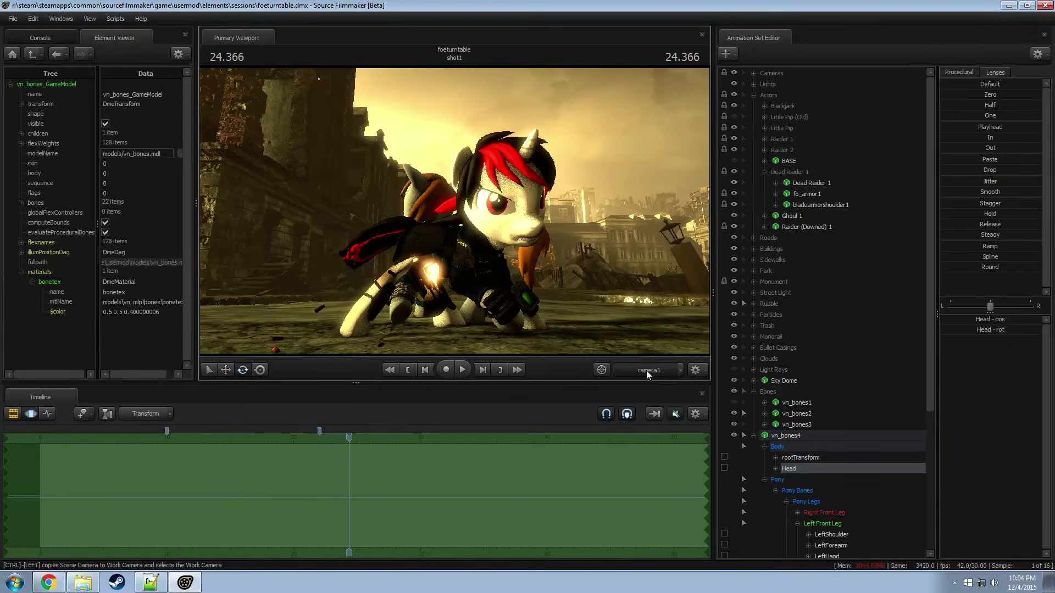
left_click(646, 370)
left_click(654, 374)
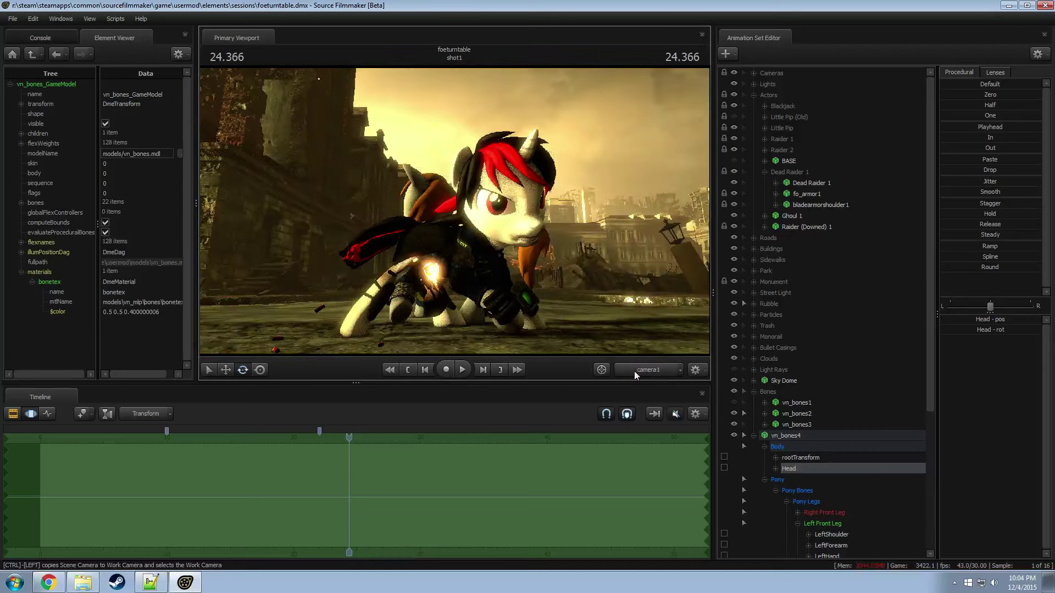
Step: Examine rendered camera1 frames between about 18.3 and 19.3 seconds, checking the background actors, and end at 9.566
left_click_drag(349, 438, 285, 454)
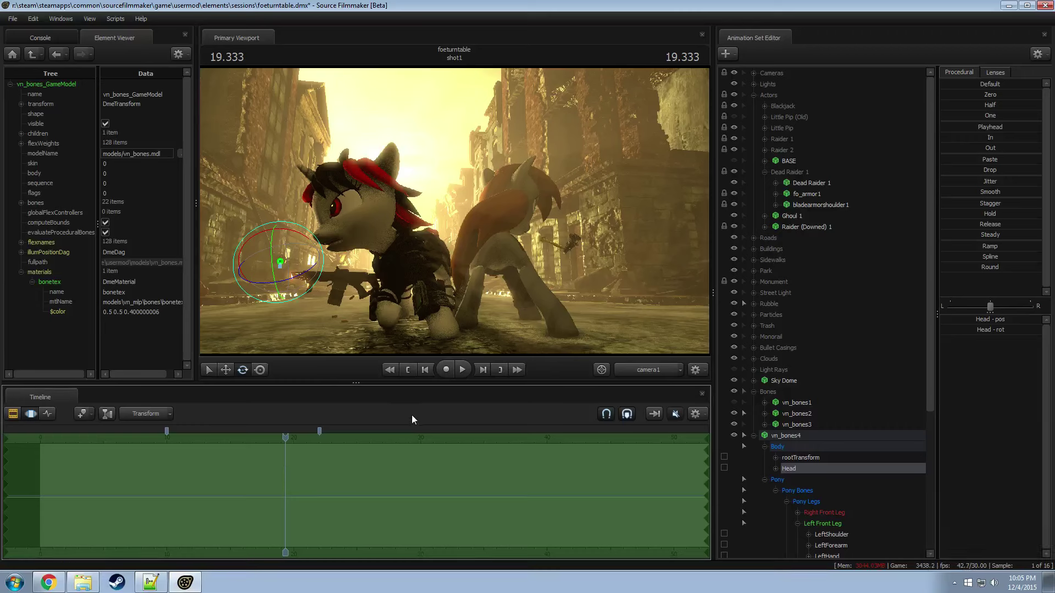
key("F2")
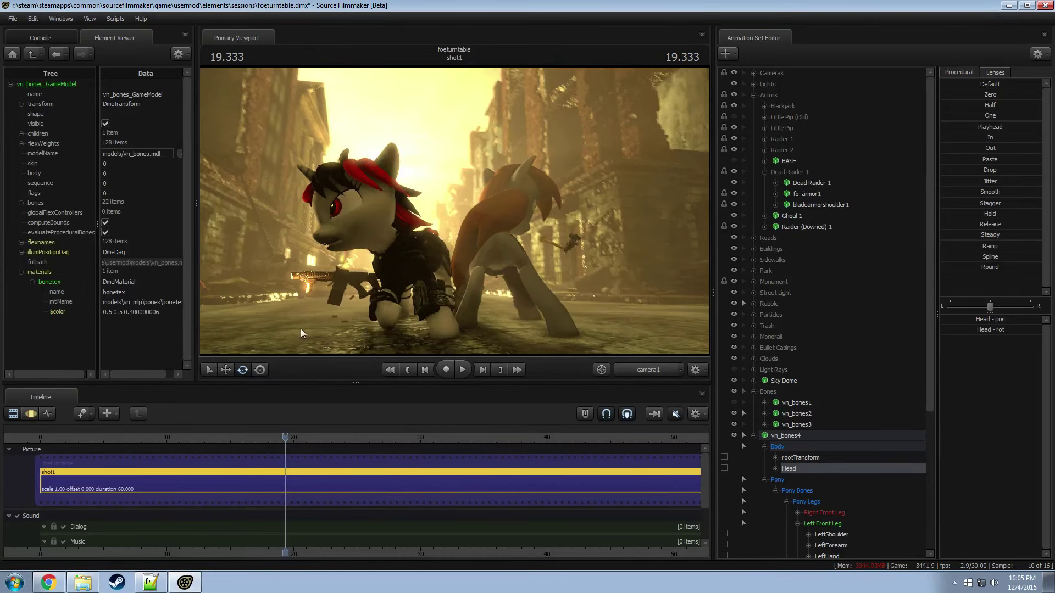
left_click_drag(281, 438, 281, 438)
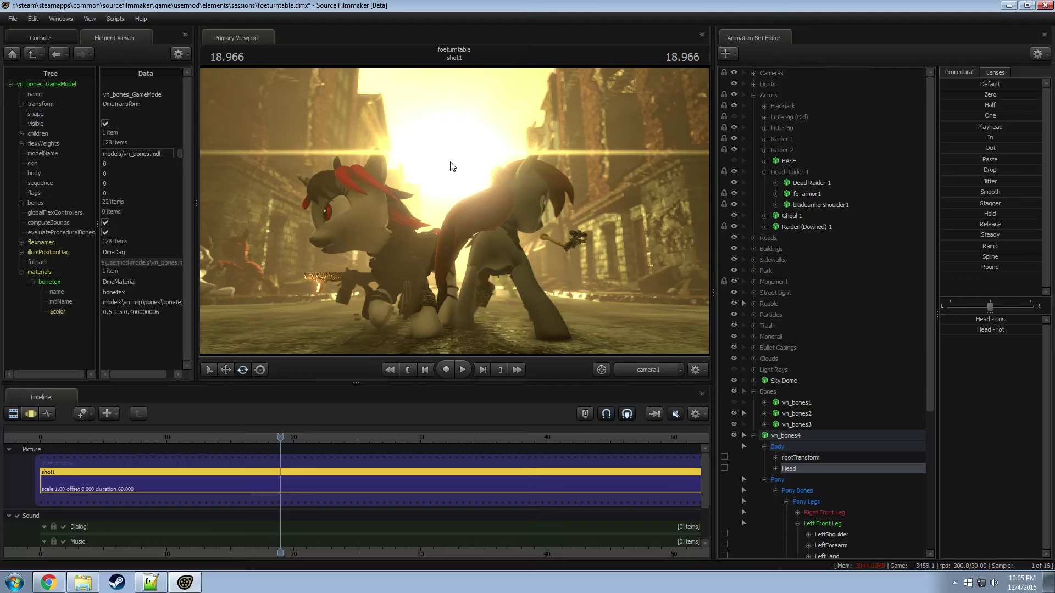
left_click(279, 438)
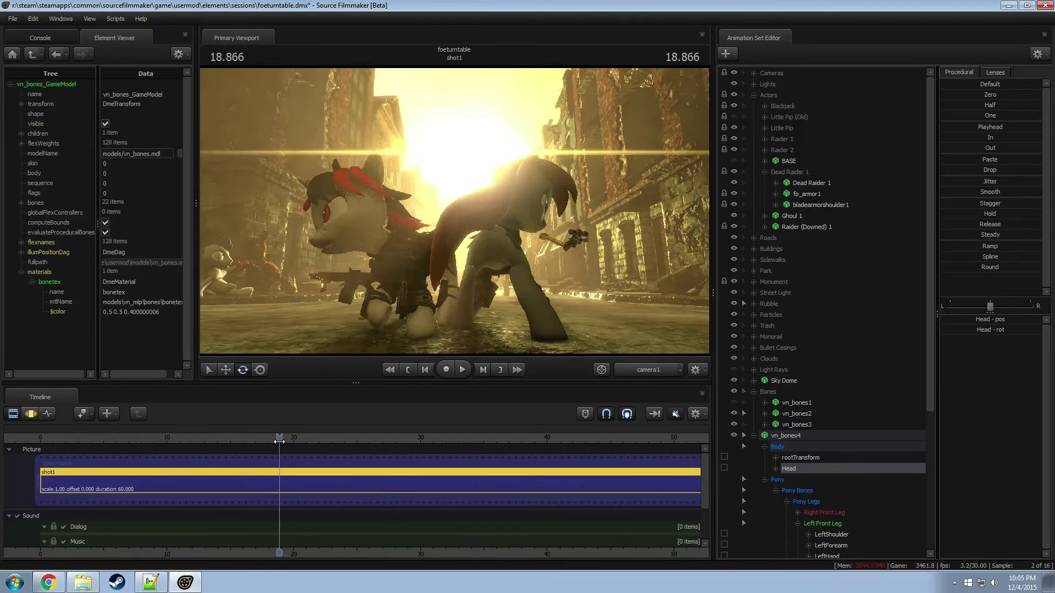
left_click_drag(280, 439, 274, 442)
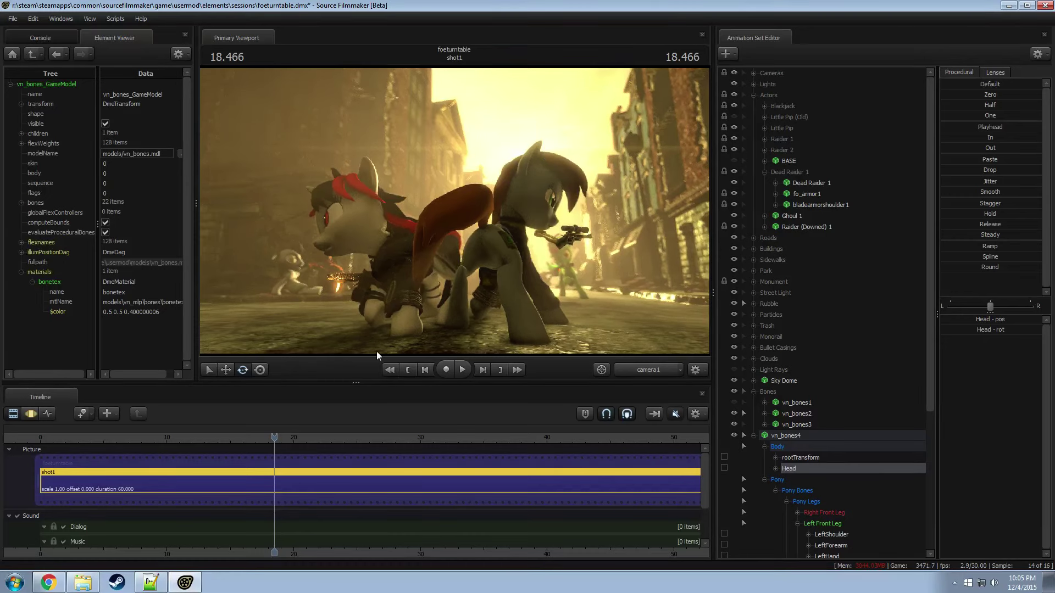
left_click(272, 440)
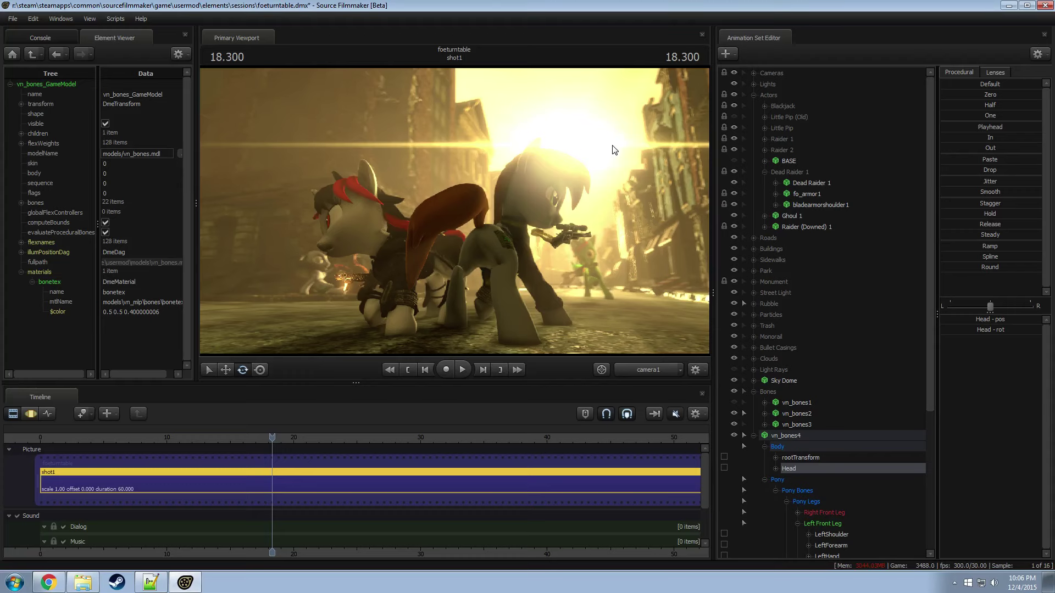
left_click_drag(270, 437, 161, 445)
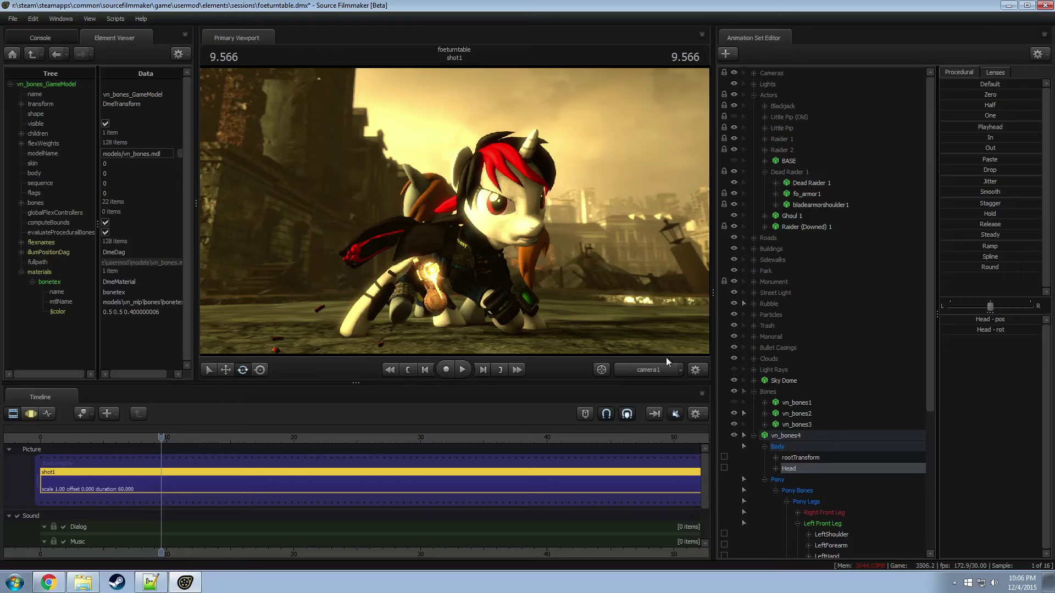
Step: Move vn_bones4 into the Bones group and tidy the animation set list, placing Bones above Sky Dome and collapsing Actors
left_click(754, 436)
left_click(758, 402)
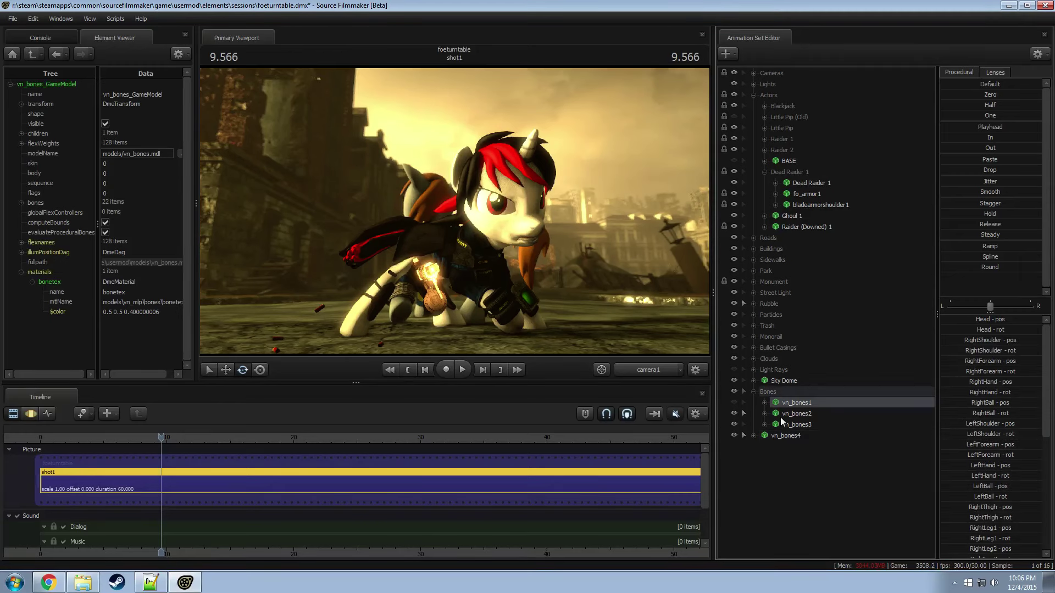
left_click(754, 392)
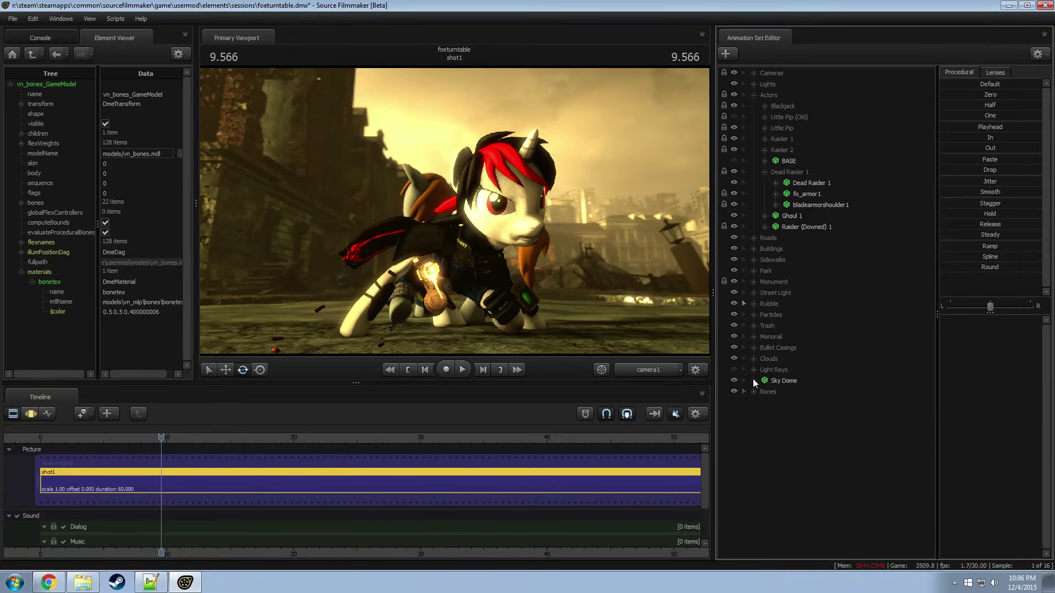
left_click_drag(754, 382, 783, 393)
left_click(765, 173)
left_click(753, 95)
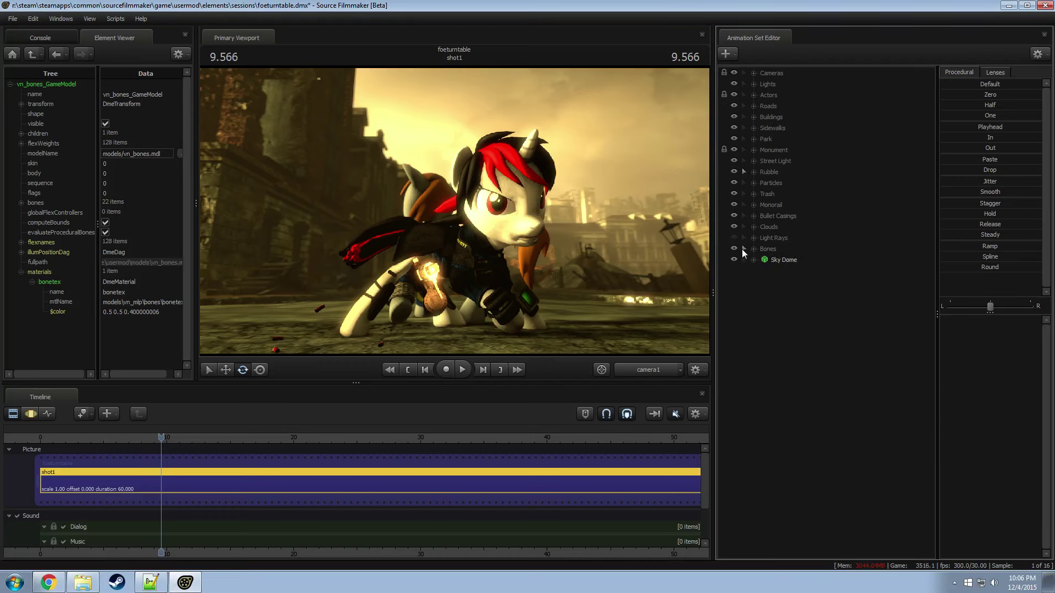
Step: Switch to the Work Camera beside the downed raider and ghoul and disable lighting
key("F4")
left_click_drag(555, 282, 487, 214)
right_click(459, 187)
left_click(487, 215)
Step: Adjust the mouth of Raider (Downed) 1 with its Pony Mouth Flexes, opening the jaw partway with jaw_open
left_click(754, 95)
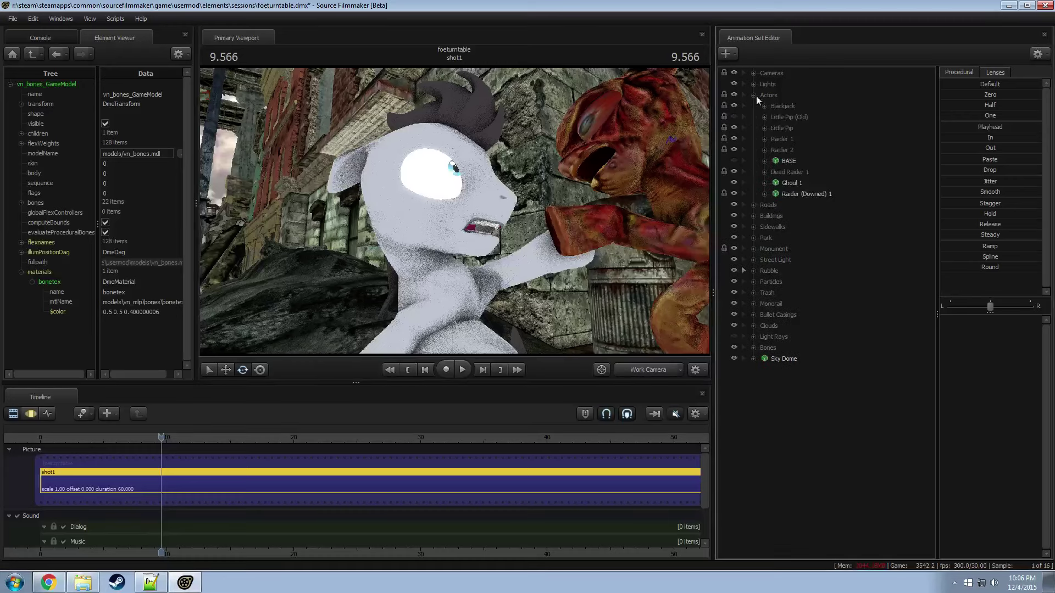
left_click(765, 194)
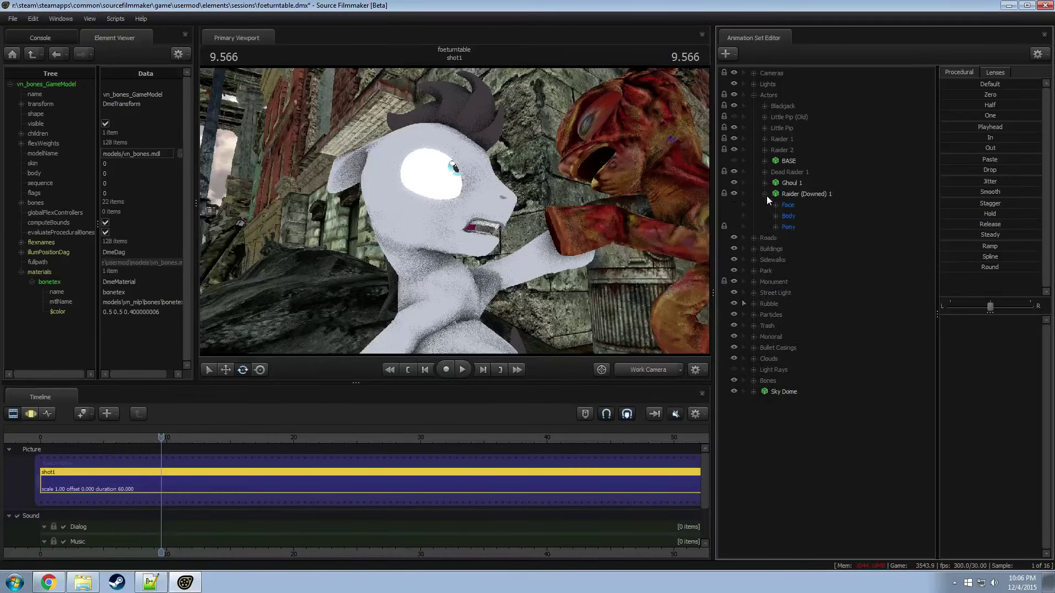
left_click(775, 227)
left_click(805, 248)
key("F3")
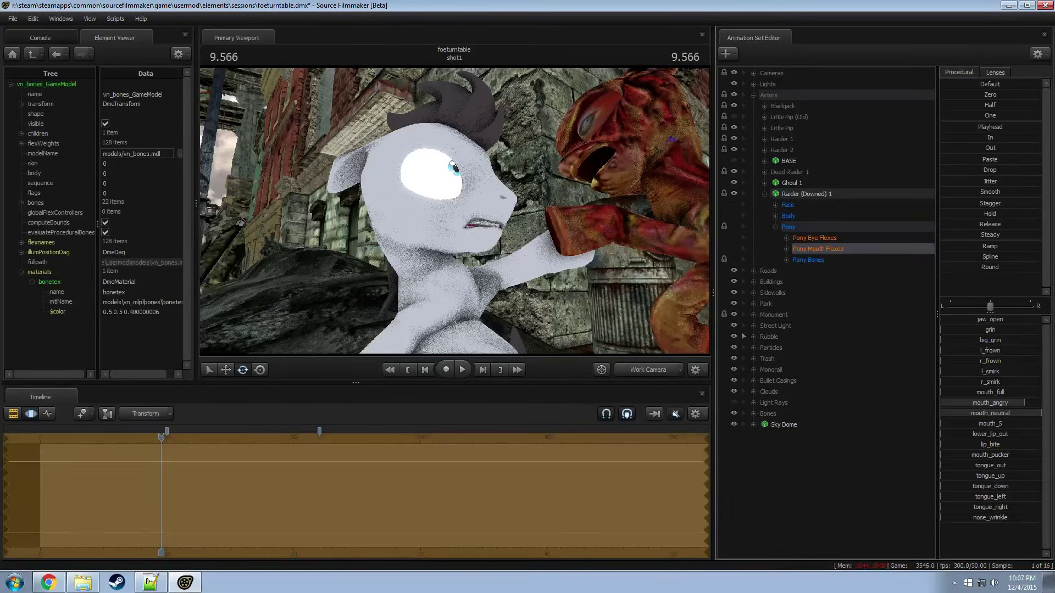
left_click_drag(990, 319, 1027, 380)
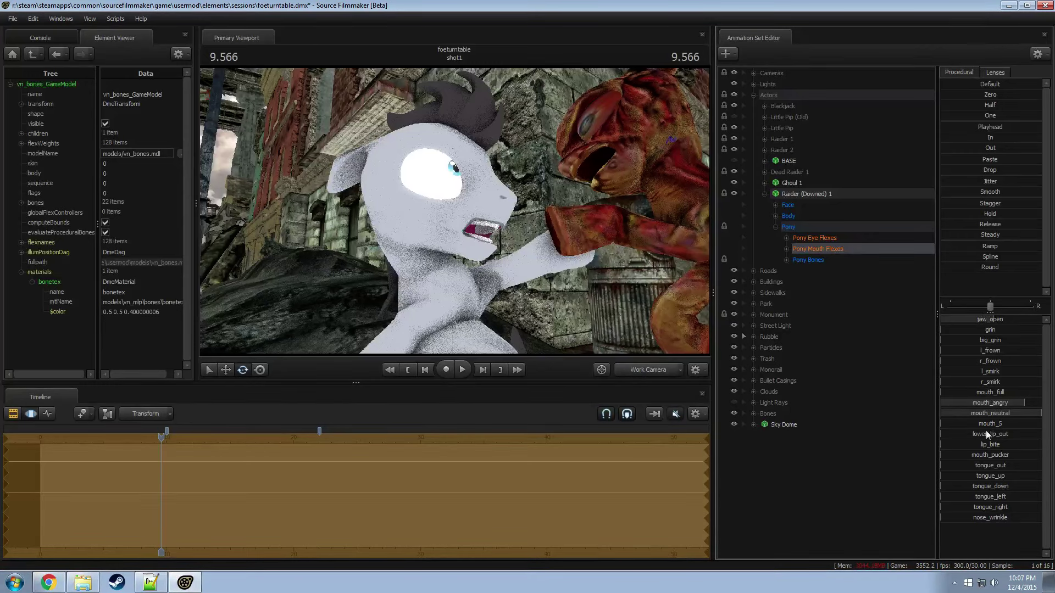
left_click_drag(984, 451, 994, 452)
Step: Adjust the jaw_open mouth flex of Ghoul 1
left_click_drag(707, 321, 621, 291)
left_click(764, 193)
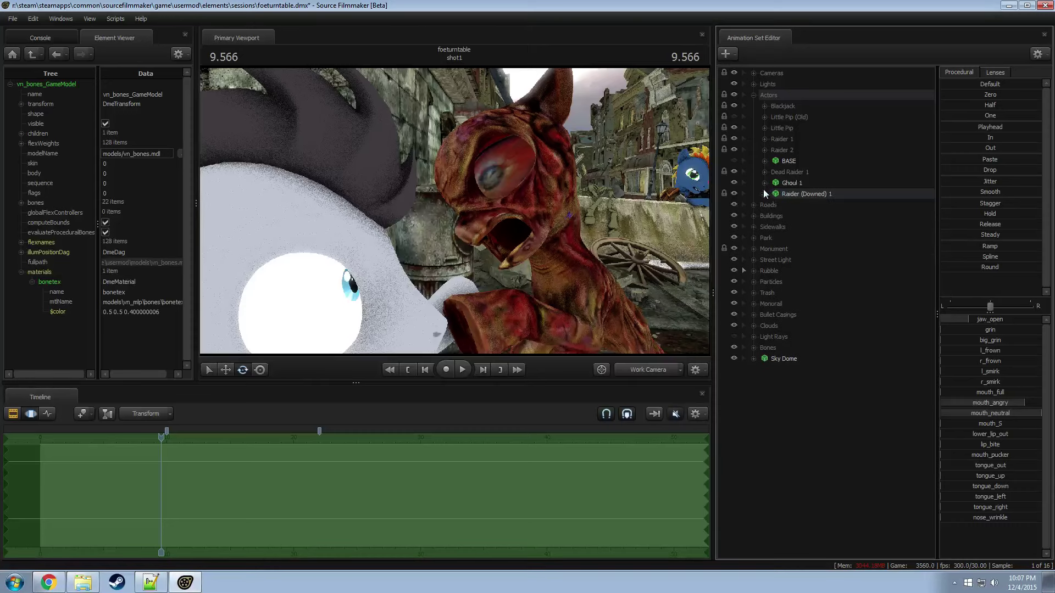
left_click(765, 183)
double_click(784, 216)
left_click(813, 238)
mouse_move(989, 319)
left_mouse_down()
mouse_move(951, 319)
mouse_move(1005, 319)
mouse_move(989, 319)
left_mouse_up()
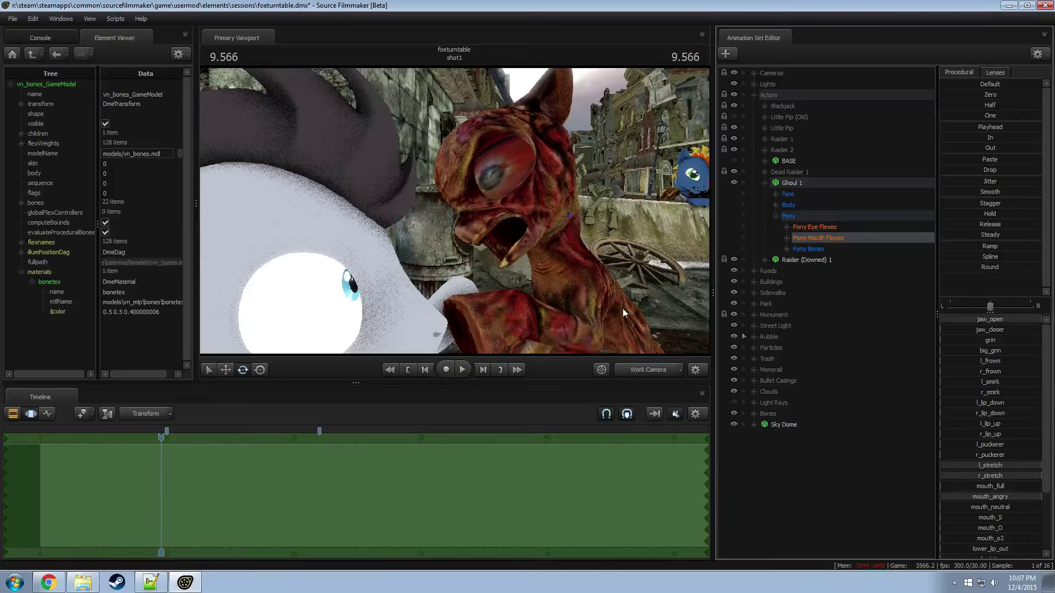
Step: Try the l_sad and r_sad Pony Eye Flexes on Ghoul 1
left_click_drag(455, 211, 624, 276)
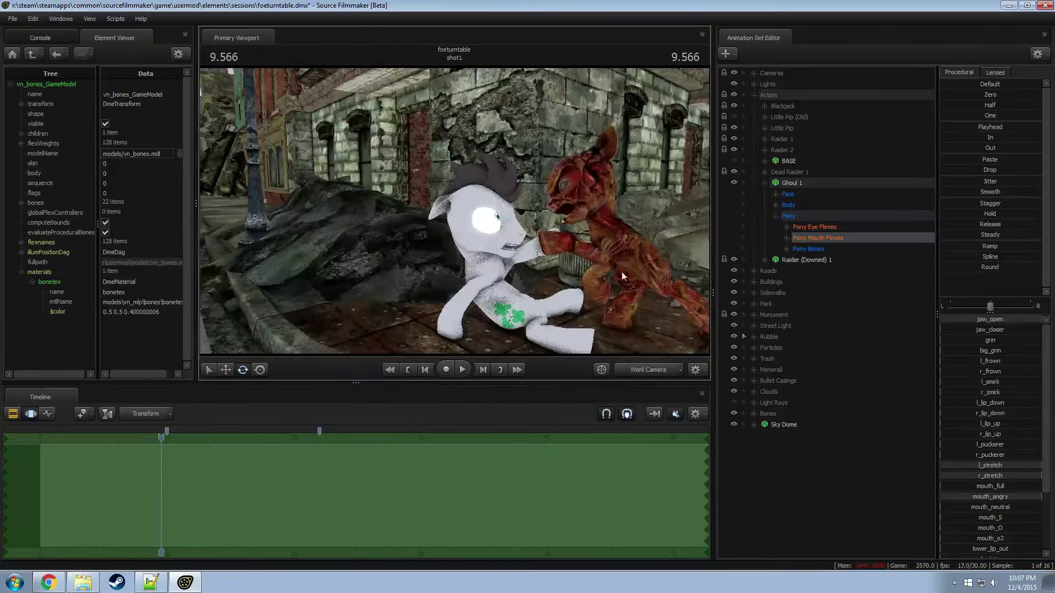
left_click(812, 228)
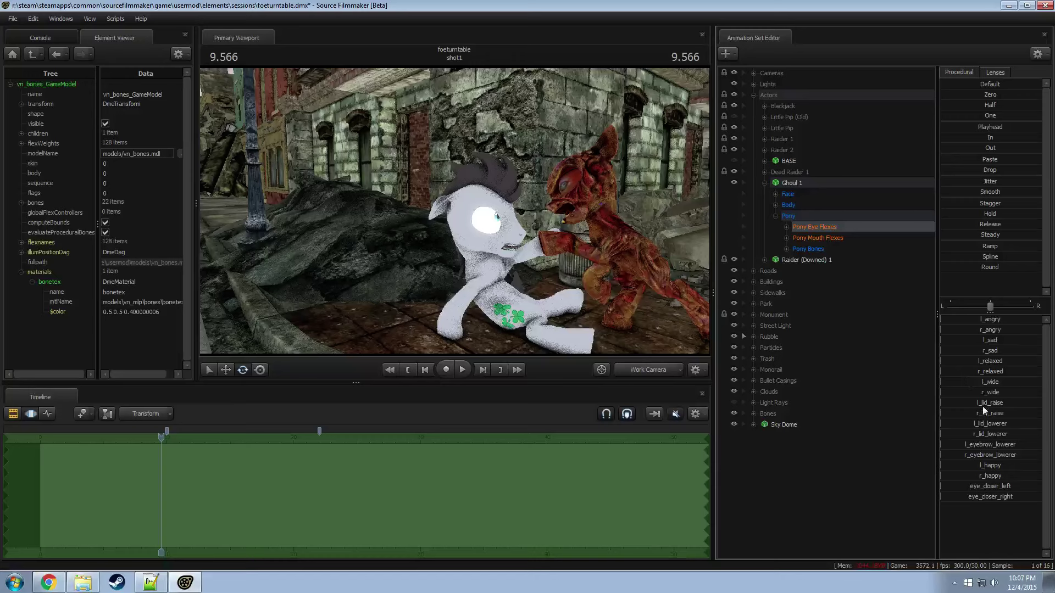
left_click(986, 341)
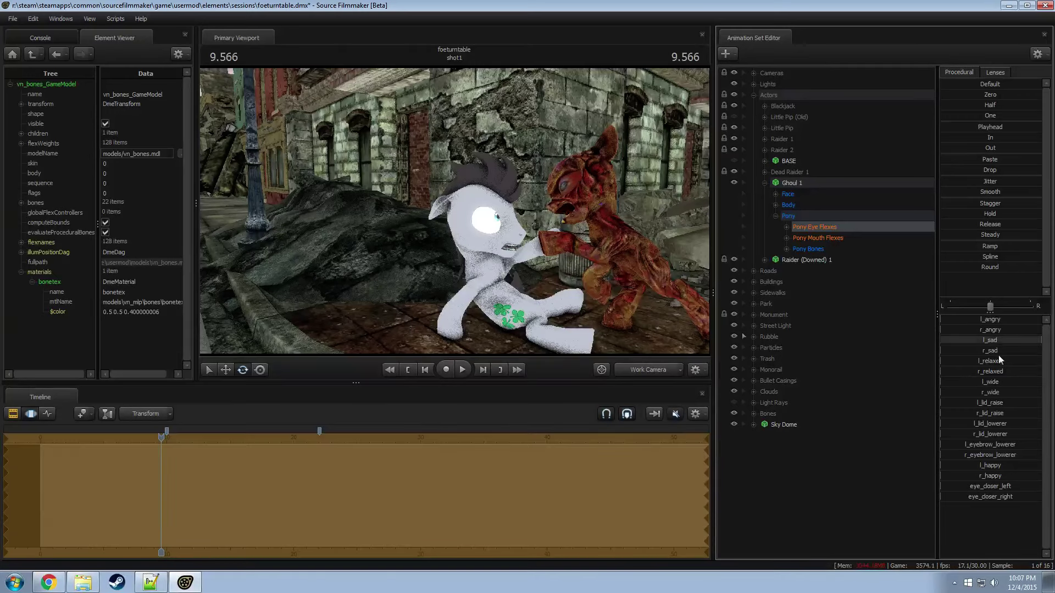
left_click(998, 352, "ctrl")
left_click(784, 207)
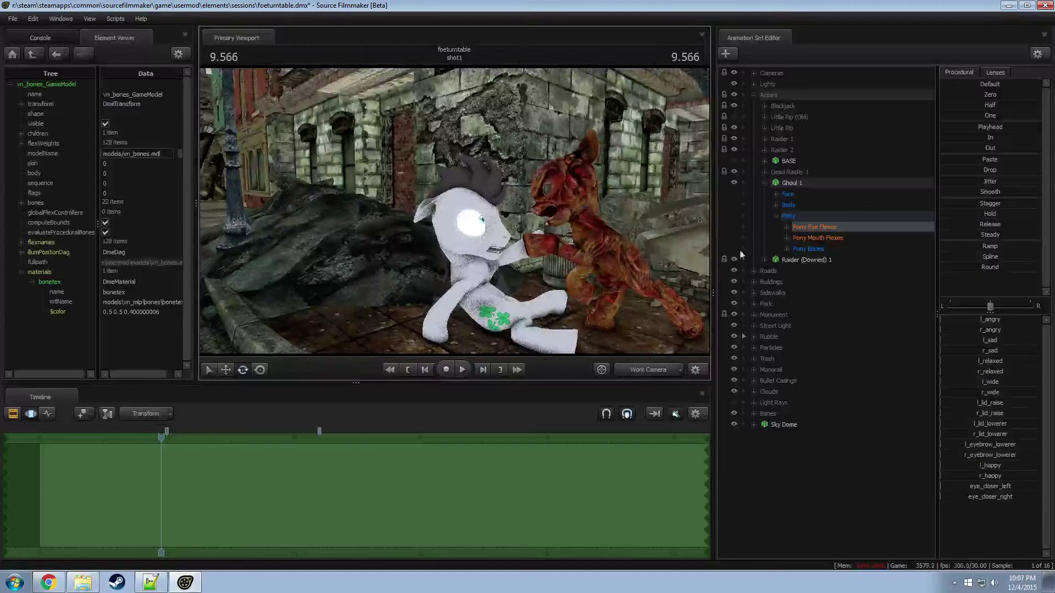
Step: Try the l_angry and l_lid_raise eye flexes on Ghoul 1, checking its face up close
left_click(994, 320)
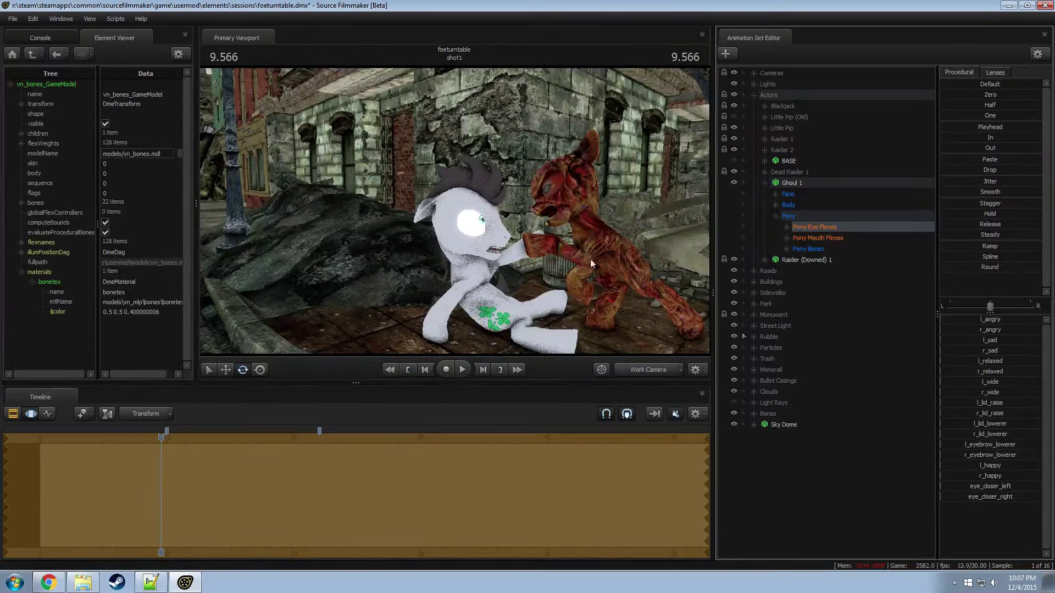
left_click_drag(590, 258, 590, 259)
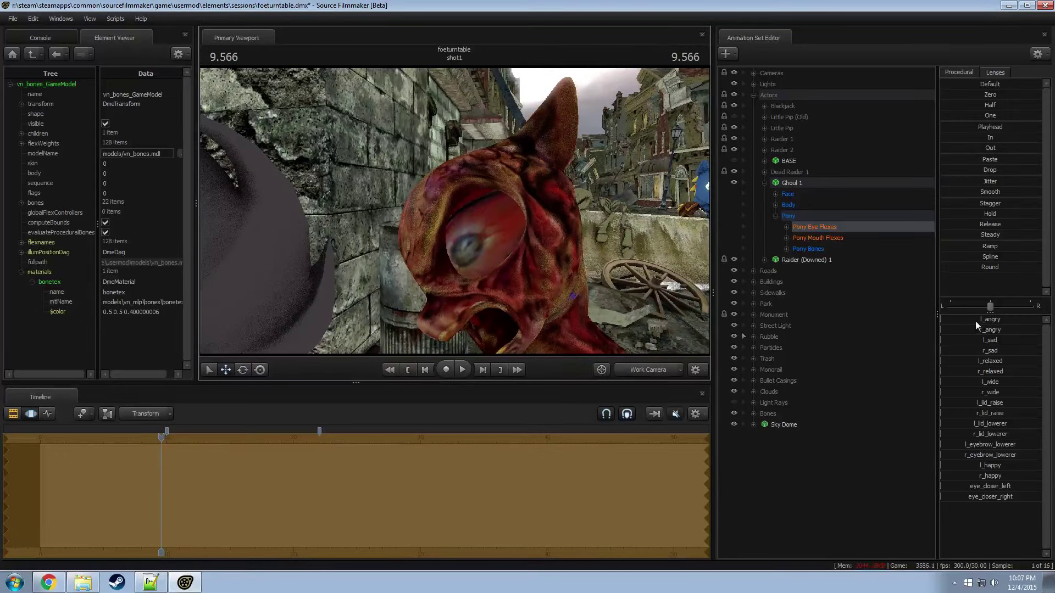
left_click_drag(976, 322, 976, 322)
left_click_drag(454, 210, 454, 210)
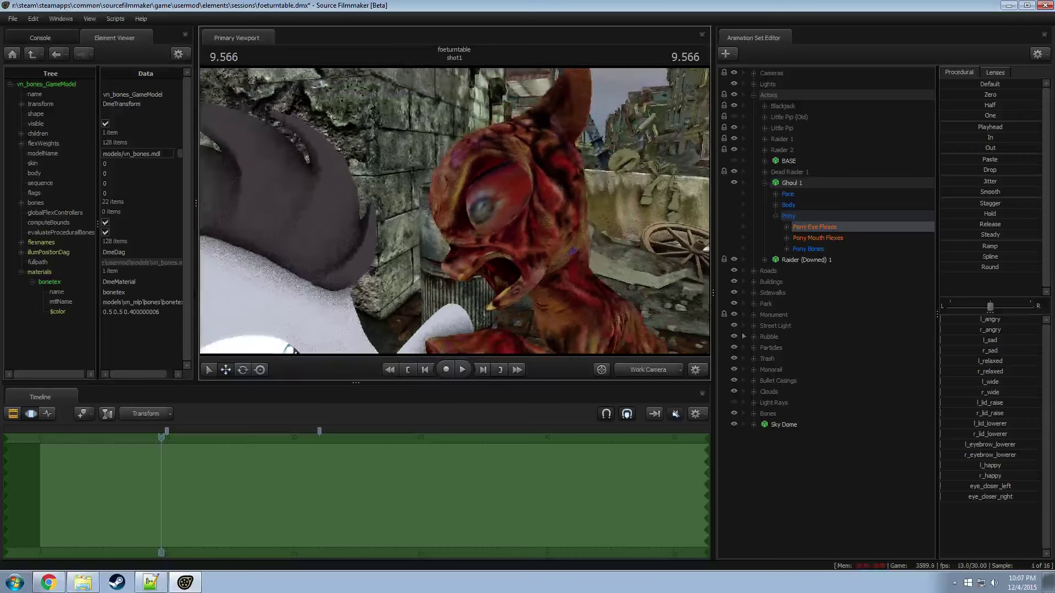
left_click_drag(989, 403, 1005, 402)
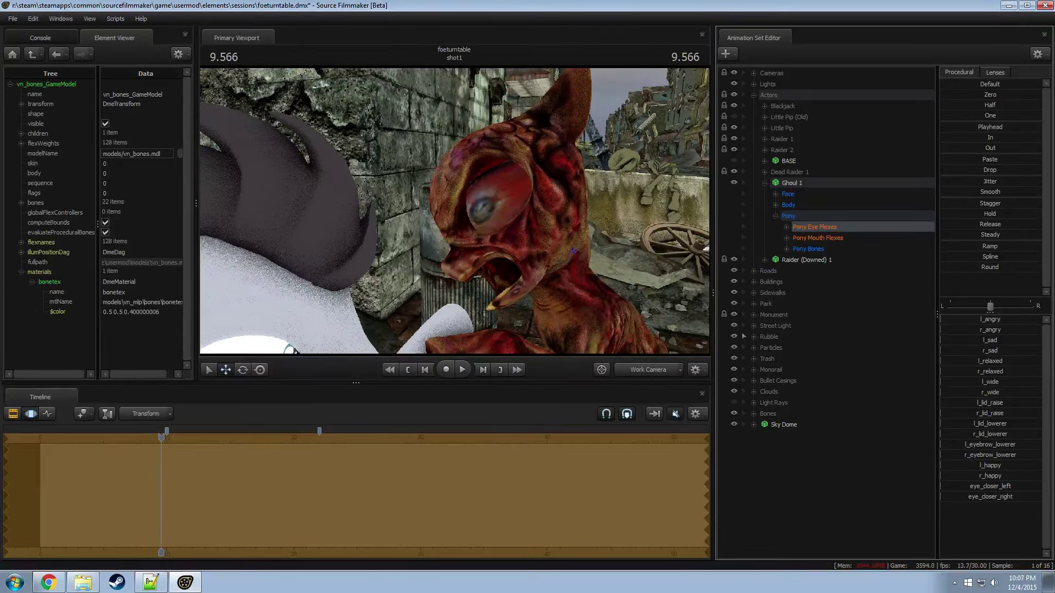
Step: Give Raider (Downed) 1 a sadder look with its Pony Eye Flexes, raising sad_r and sad_l to just over halfway
left_click(764, 183)
left_click(764, 194)
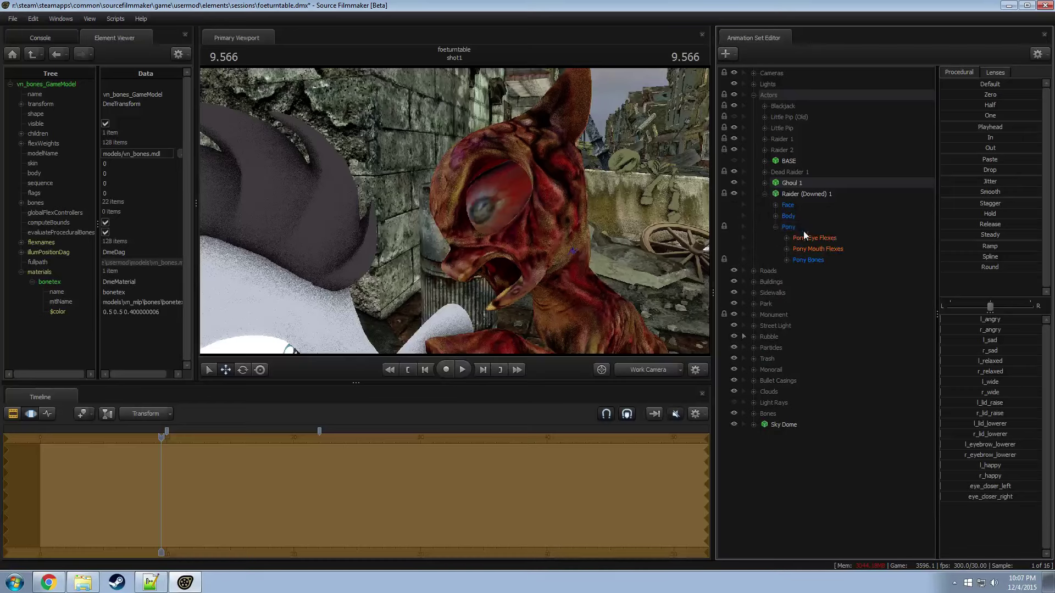
left_click(808, 237)
left_click_drag(713, 292, 842, 323)
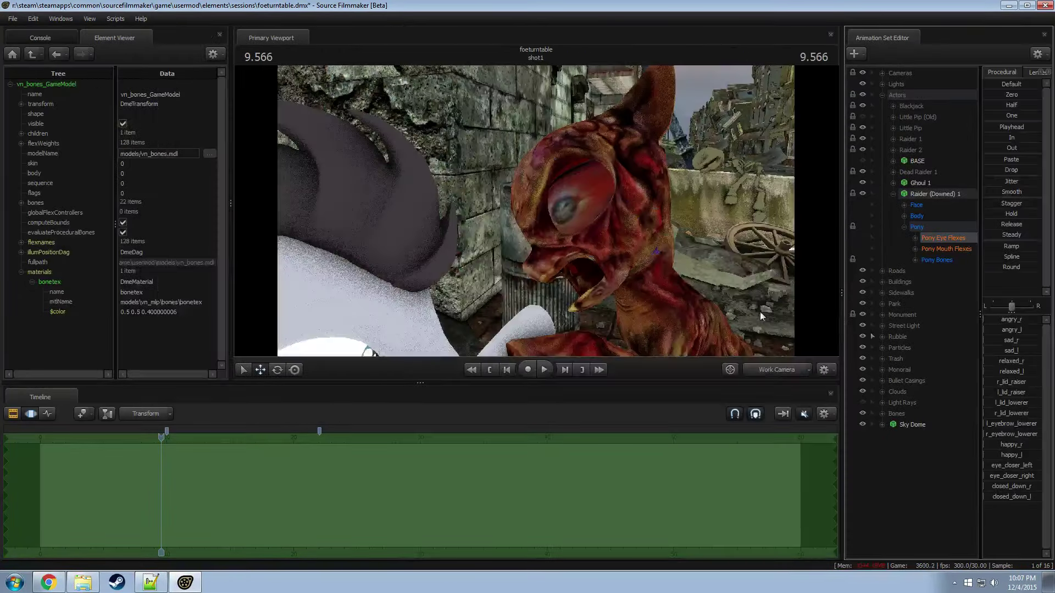
left_click_drag(418, 268, 550, 264)
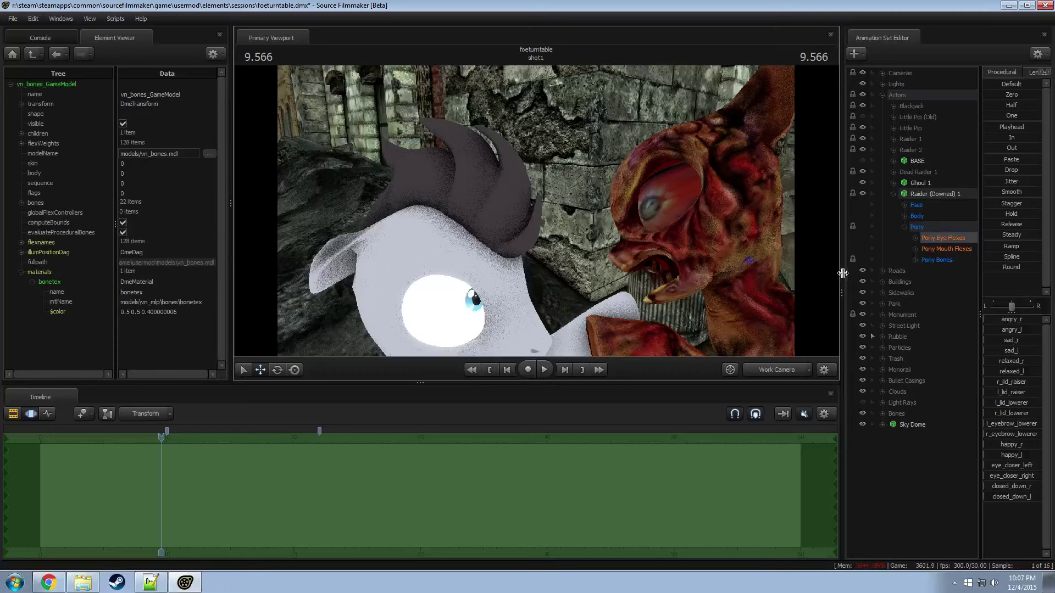
left_click_drag(842, 267, 736, 268)
left_click_drag(550, 286, 573, 298)
left_click(974, 341)
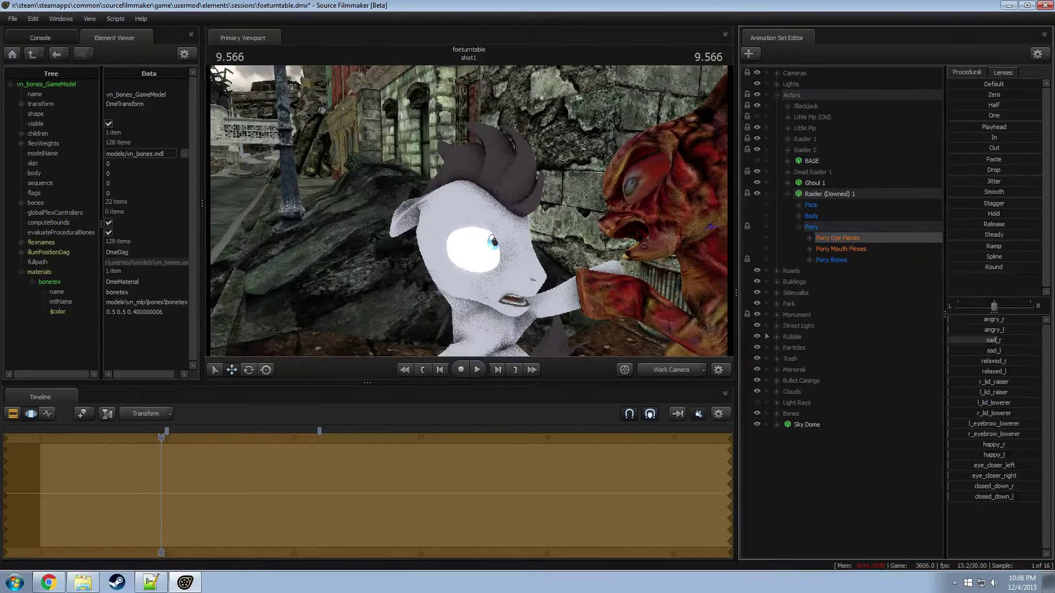
left_click_drag(974, 341, 904, 335)
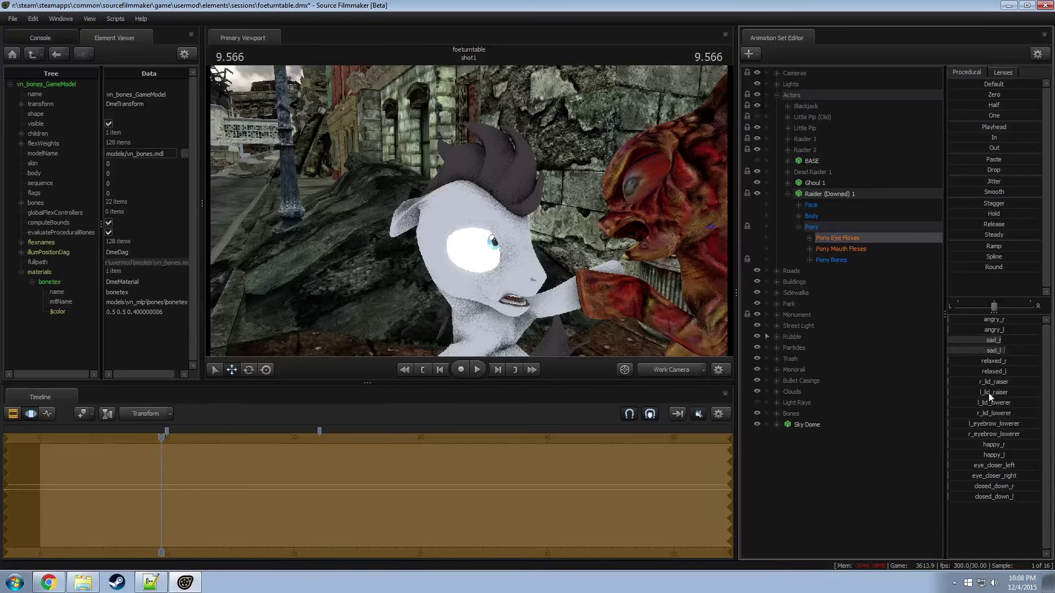
left_click_drag(987, 385, 1006, 385)
Step: Refine the mouth of Raider (Downed) 1 with its Pony Mouth Flexes, setting nose_wrinkle to full and grin to about a quarter
left_click(846, 249)
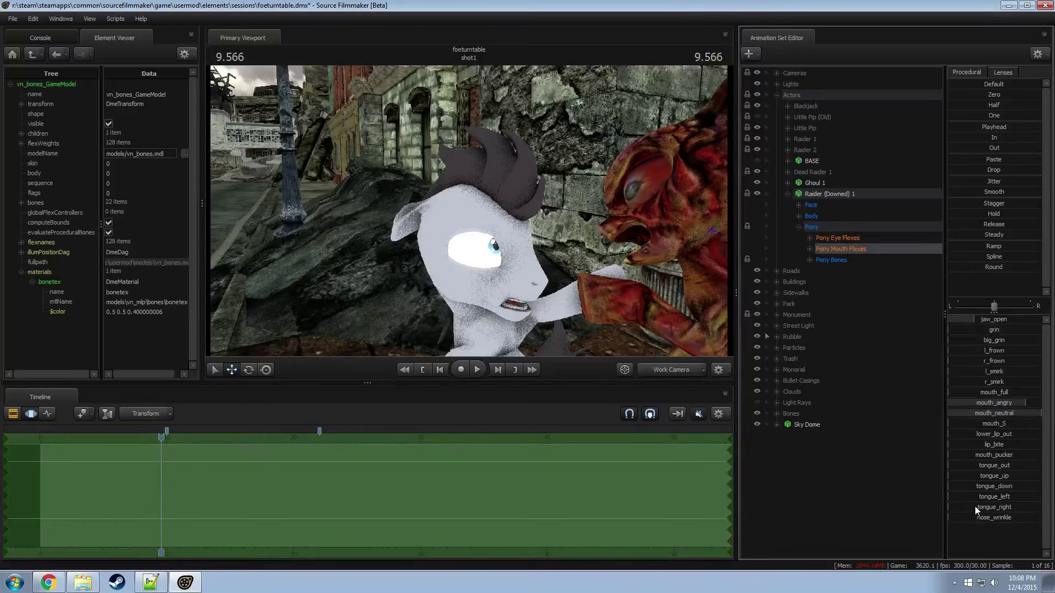
left_click_drag(1002, 517, 1017, 517)
left_click_drag(495, 241, 501, 244)
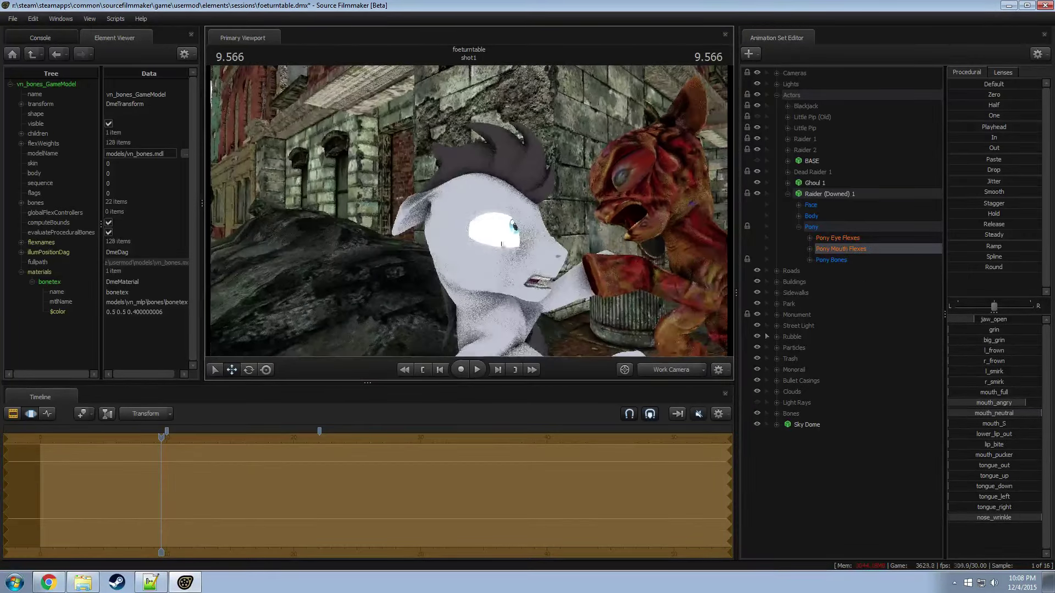
mouse_move(980, 331)
left_mouse_down()
mouse_move(990, 331)
mouse_move(973, 330)
left_mouse_up()
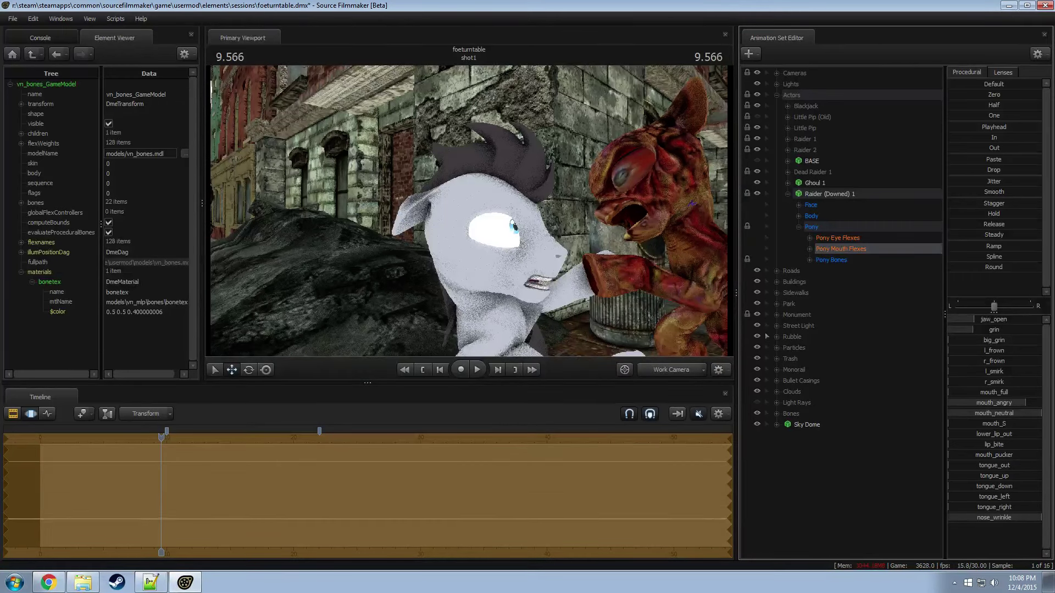
left_click_drag(984, 392, 965, 393)
left_click_drag(974, 445, 951, 445)
mouse_move(469, 210)
left_mouse_down()
mouse_move(434, 213)
mouse_move(469, 210)
left_mouse_up()
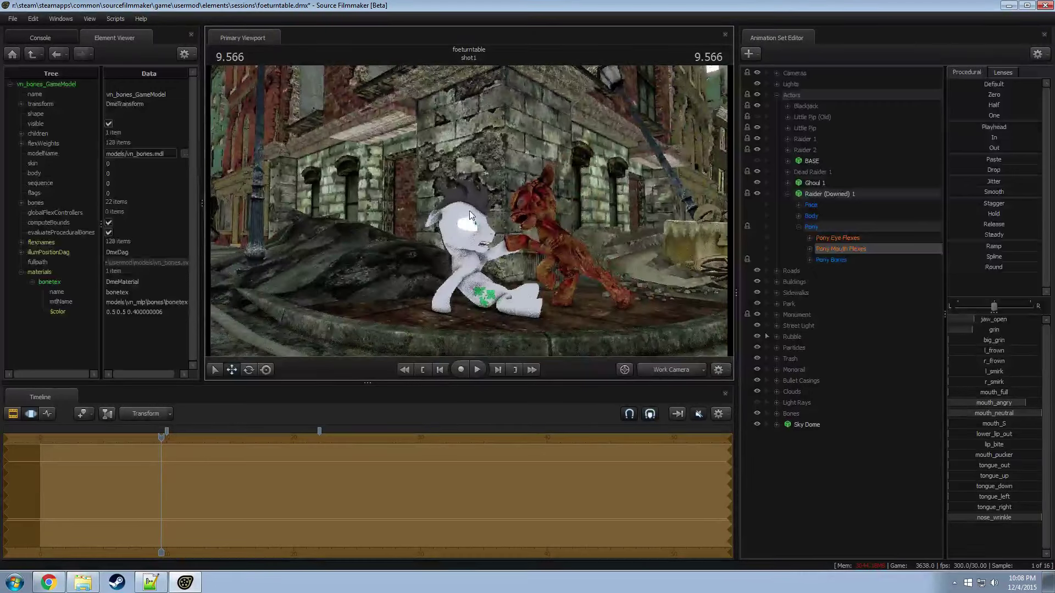
Step: Switch the viewport from the Work Camera to camera1
key("F2")
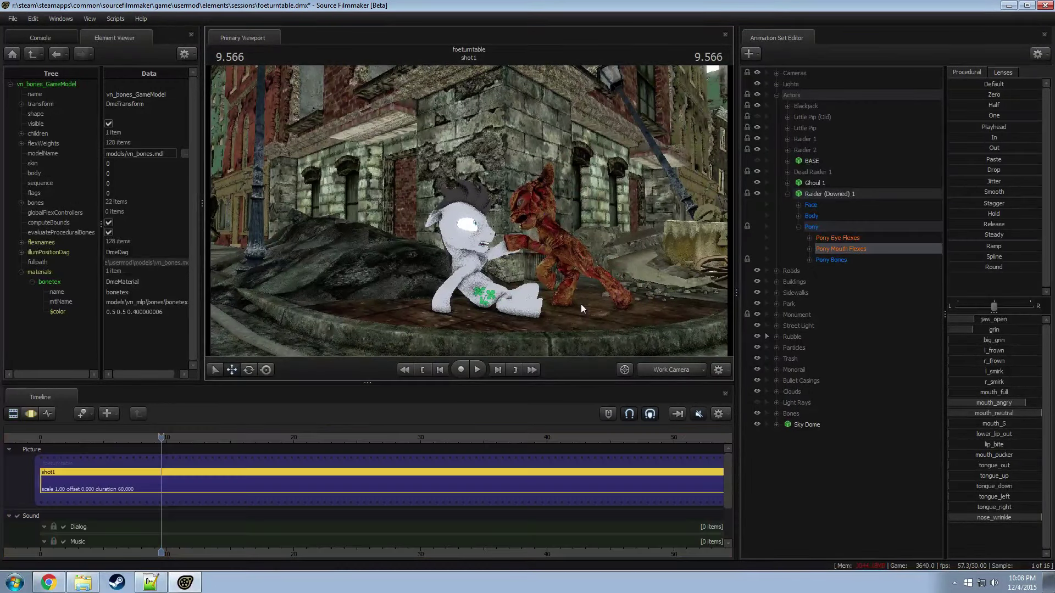
key("F3")
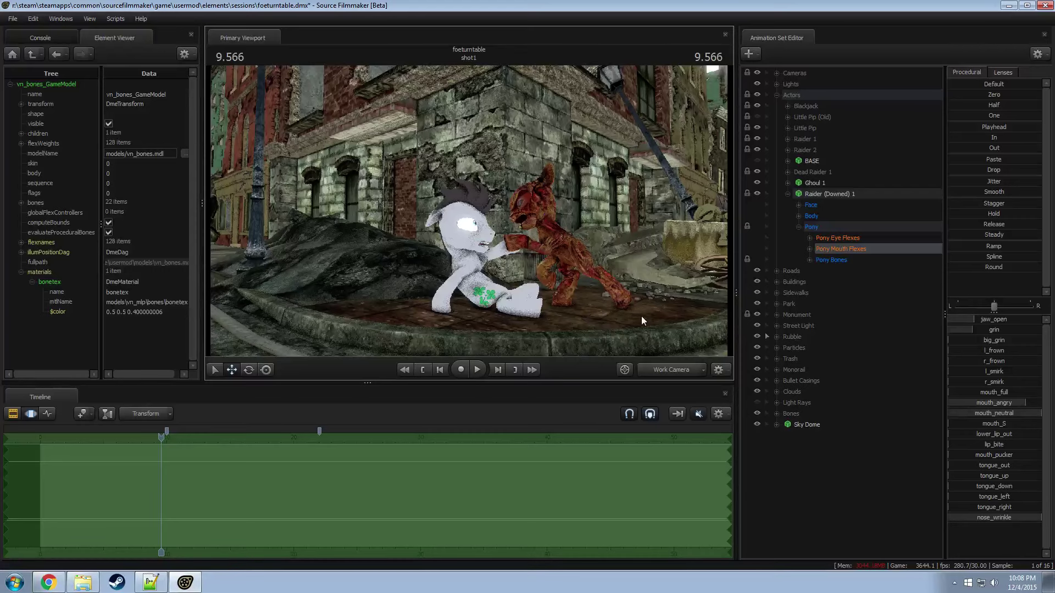
left_click(681, 370)
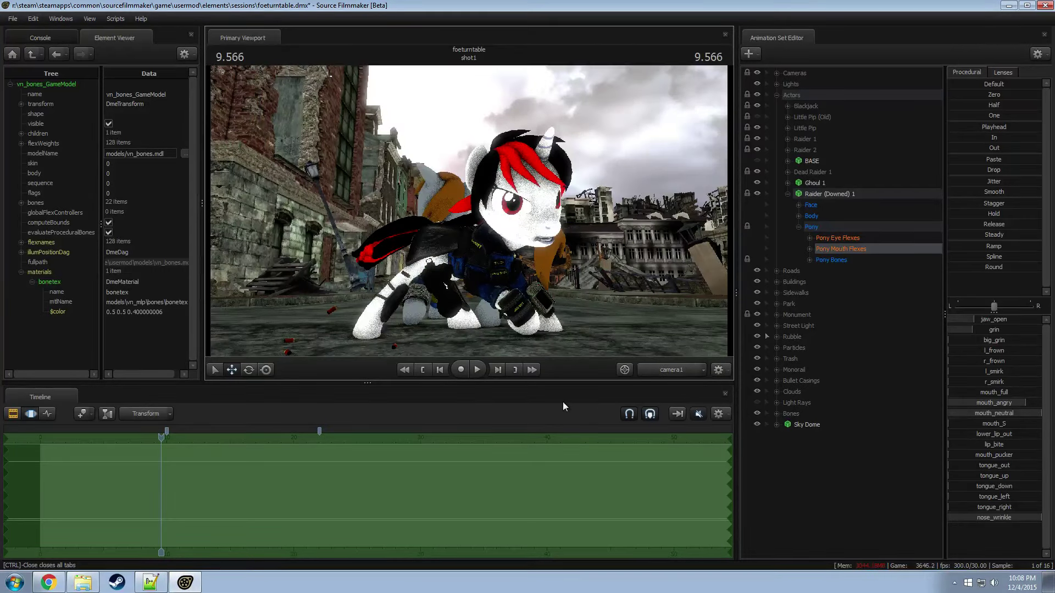
key("F2")
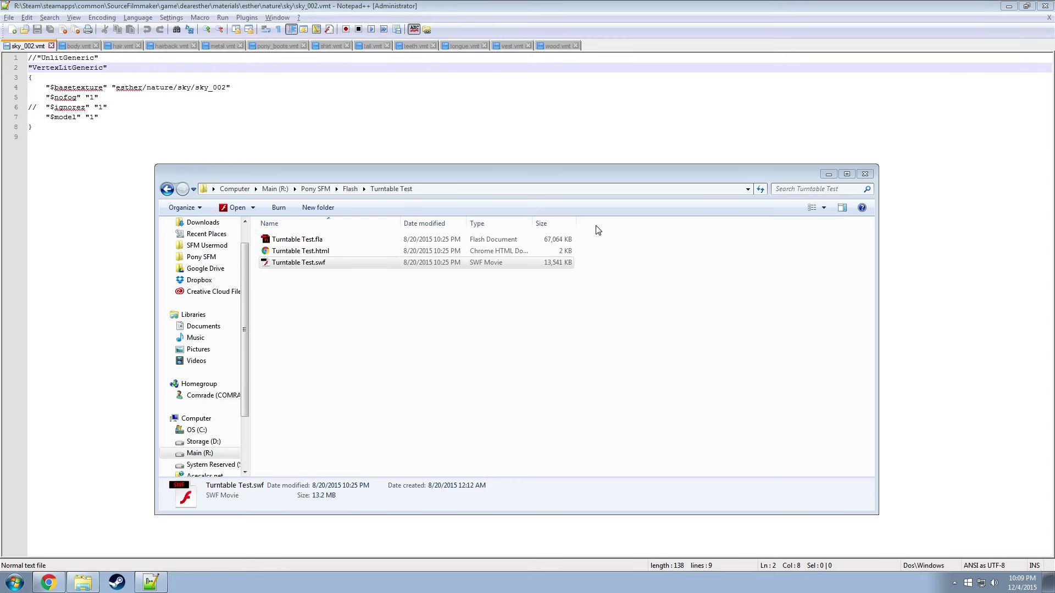
Step: Close the Turntable Test folder window and the Notepad++ window showing sky_002.vmt
left_click(865, 175)
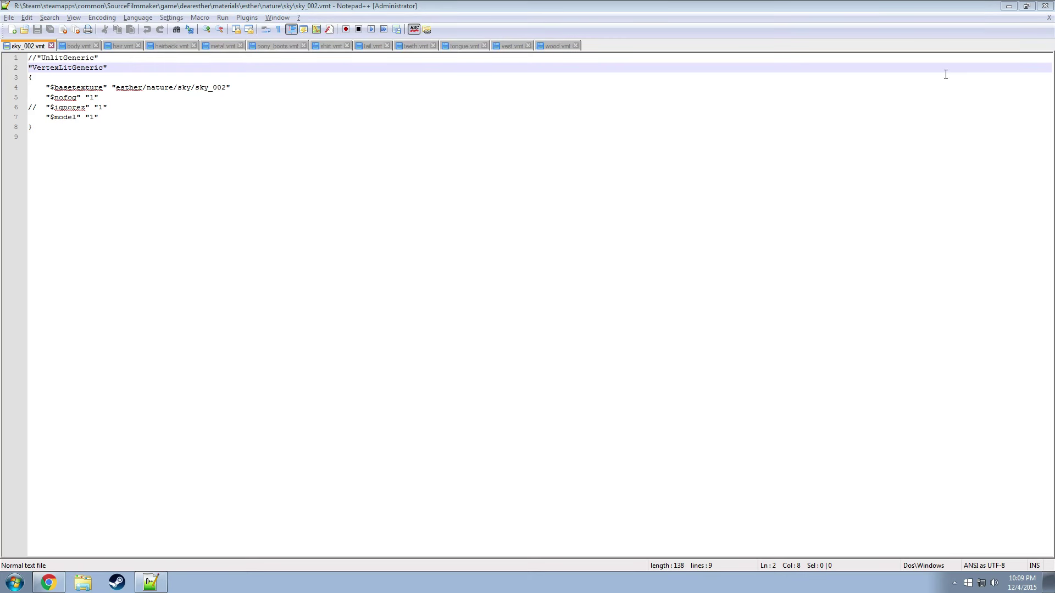
key("alt+F4")
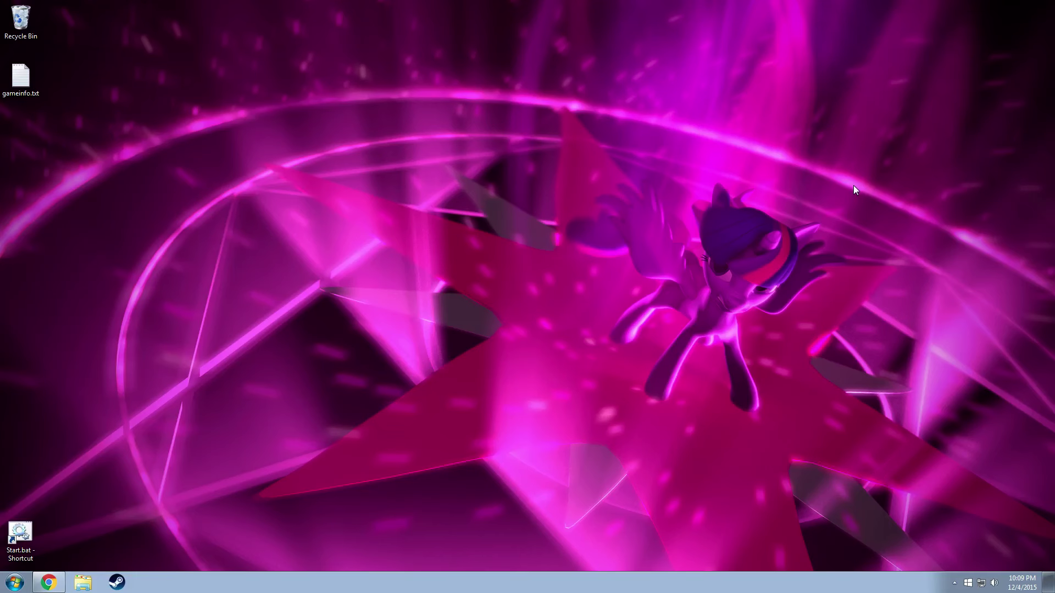